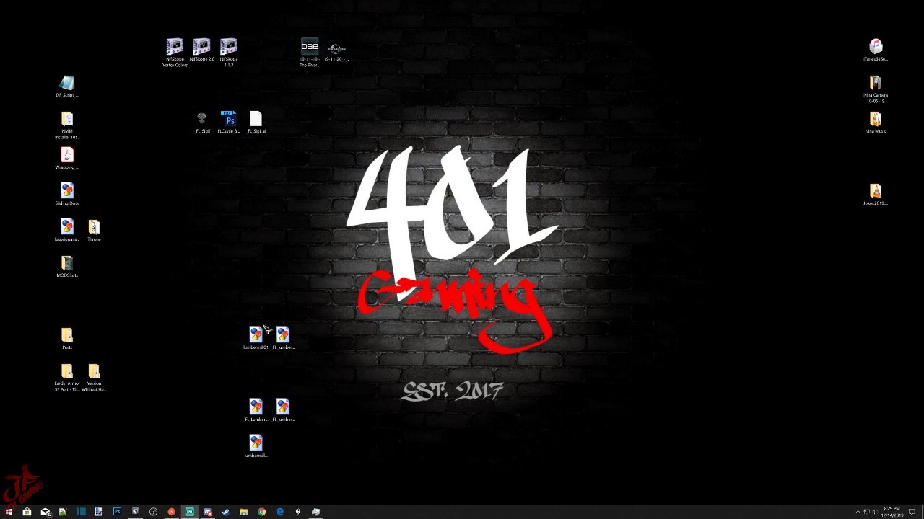
Open the _FL_lumbermill_withDoor01 model from the desktop in NifSkope, examine its recessed doorway, and close the viewer.
click(410, 325)
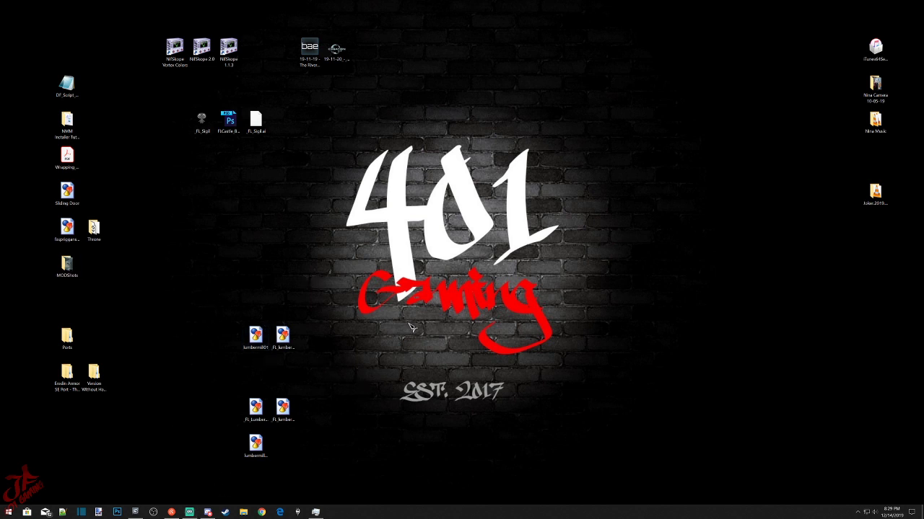
click(280, 336)
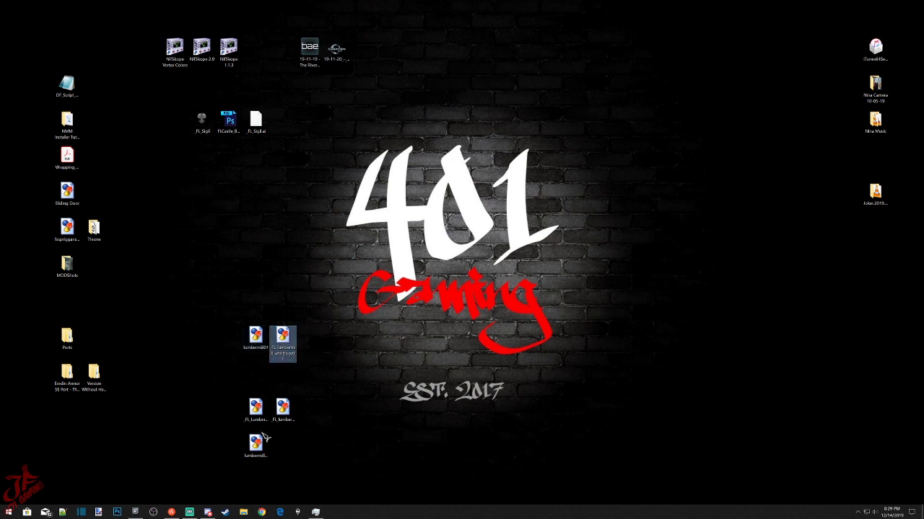
double_click(287, 342)
click(395, 128)
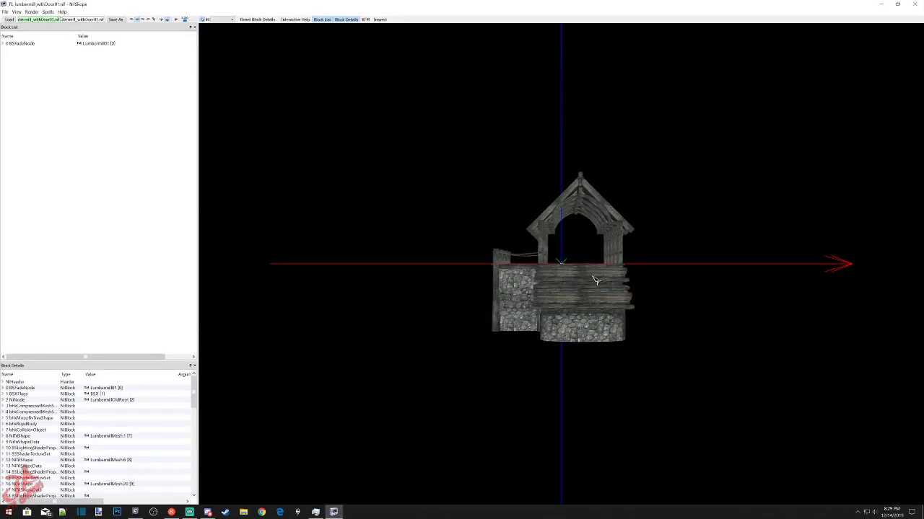
drag(682, 286, 536, 284)
scroll(553, 319, up, 4)
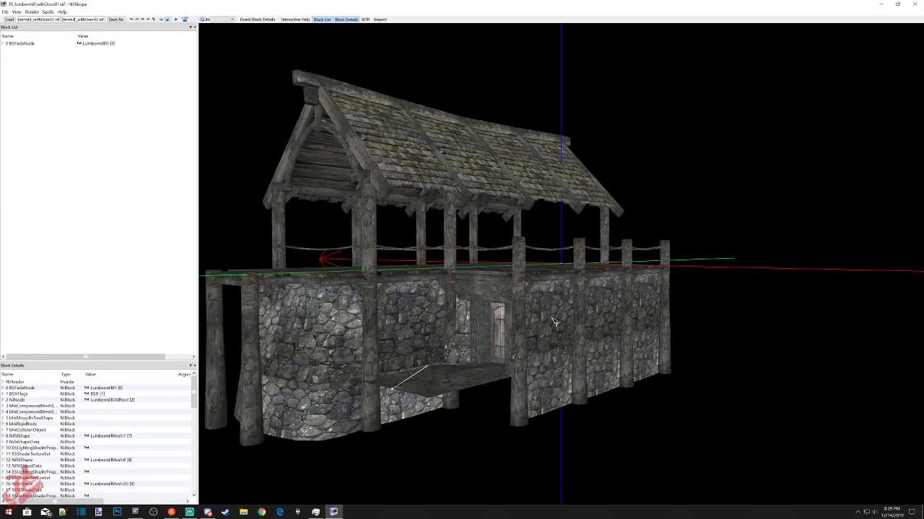
drag(535, 364, 541, 380)
scroll(544, 383, up, 5)
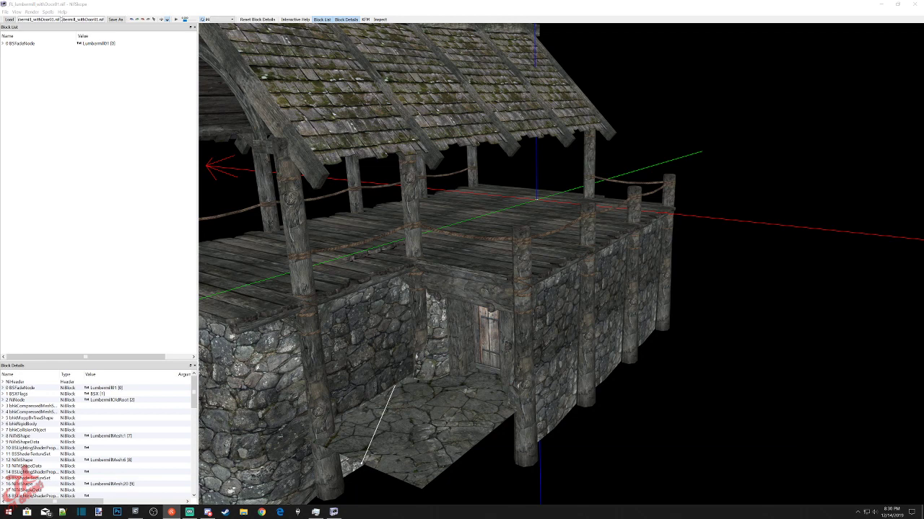
click(913, 5)
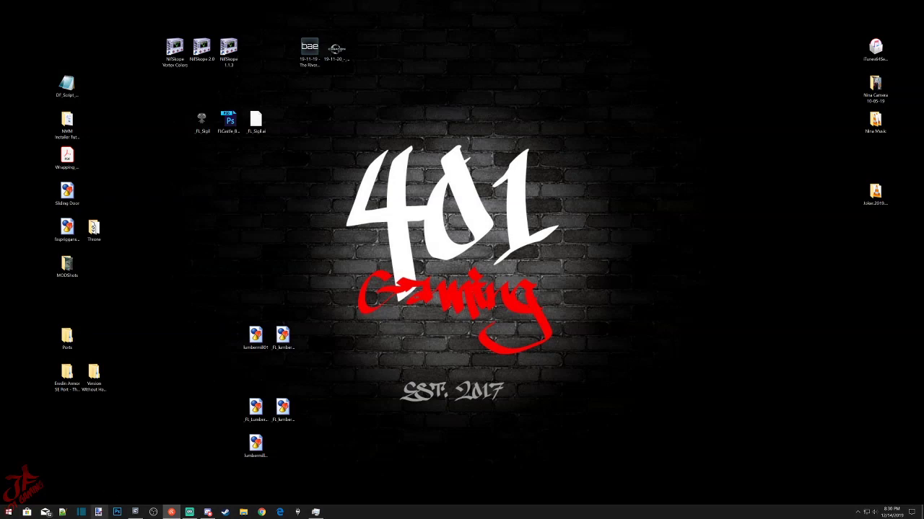
Switch to 3ds Max and enlarge the perspective viewport to fill almost the whole workspace.
click(135, 512)
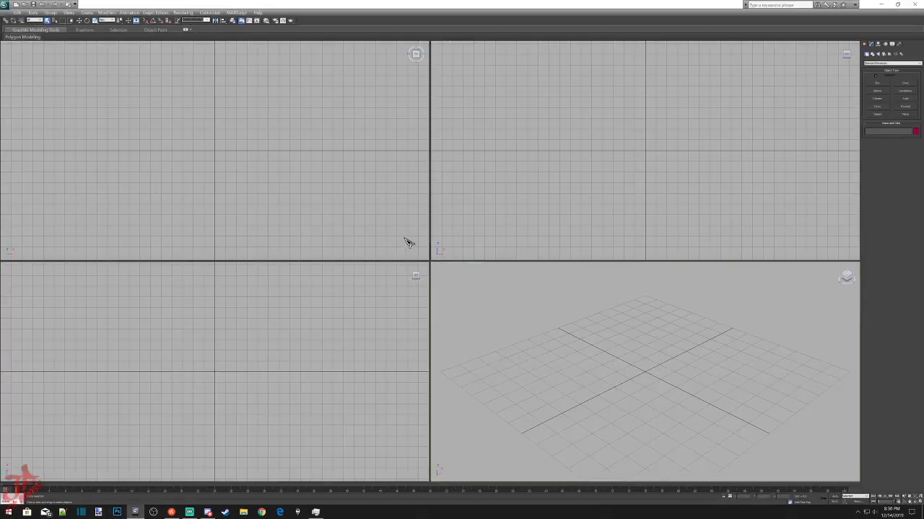
drag(433, 267, 32, 76)
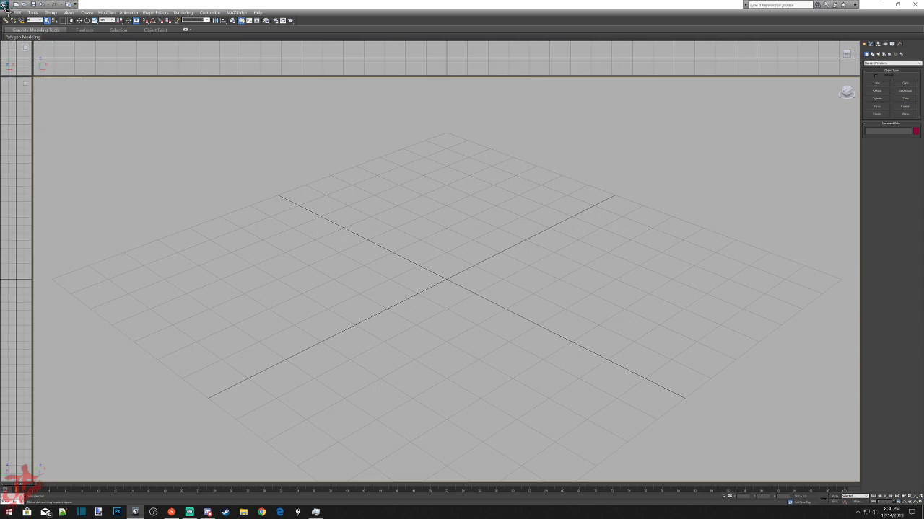
Start a file import, browse to the Desktop folder, and limit the file type to NetImmerse/Gamebryo (*.NIF, *.KF).
click(5, 5)
mouse_move(39, 108)
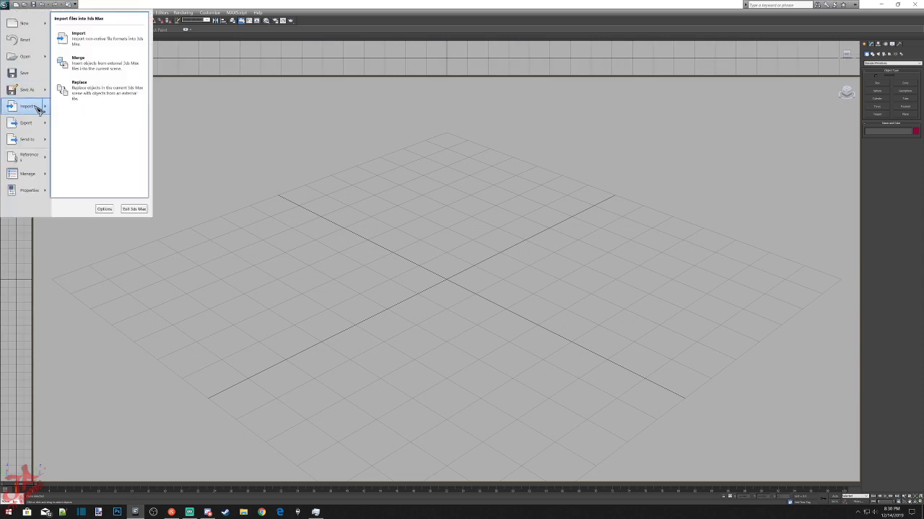
click(96, 40)
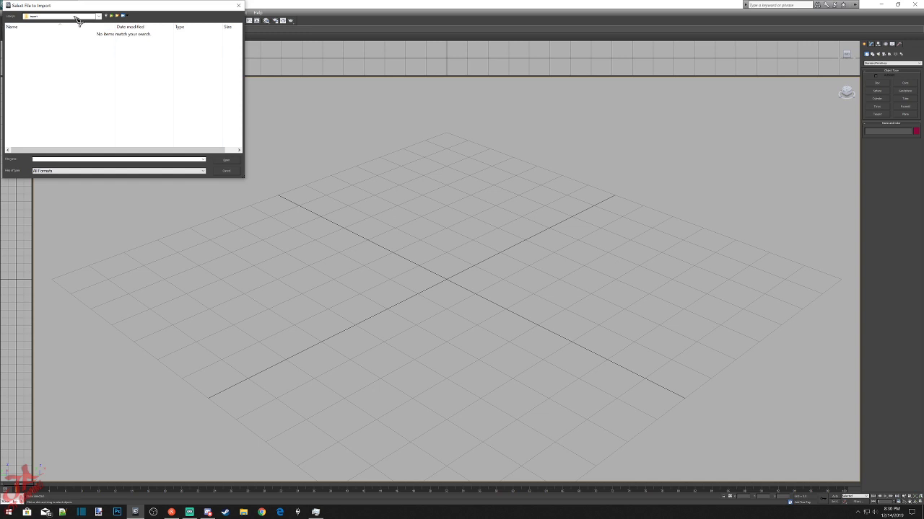
click(78, 17)
scroll(72, 108, up, 4)
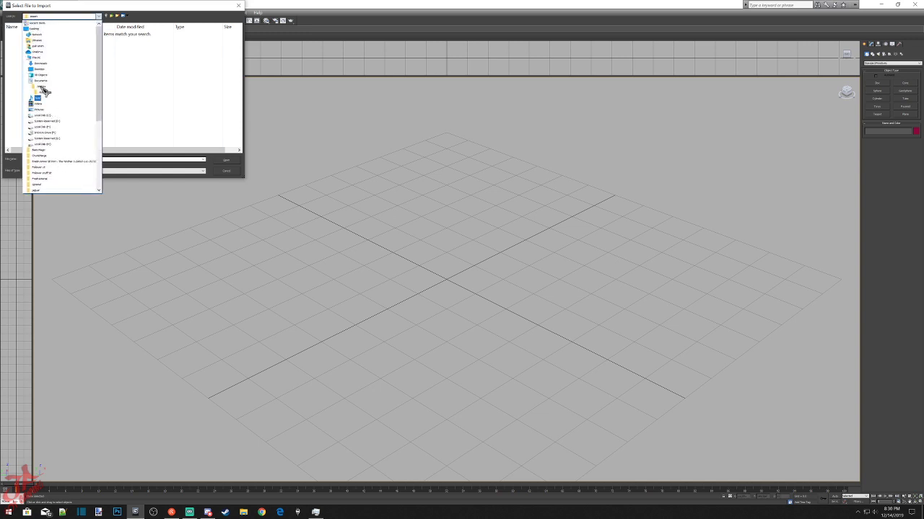
click(40, 70)
click(108, 171)
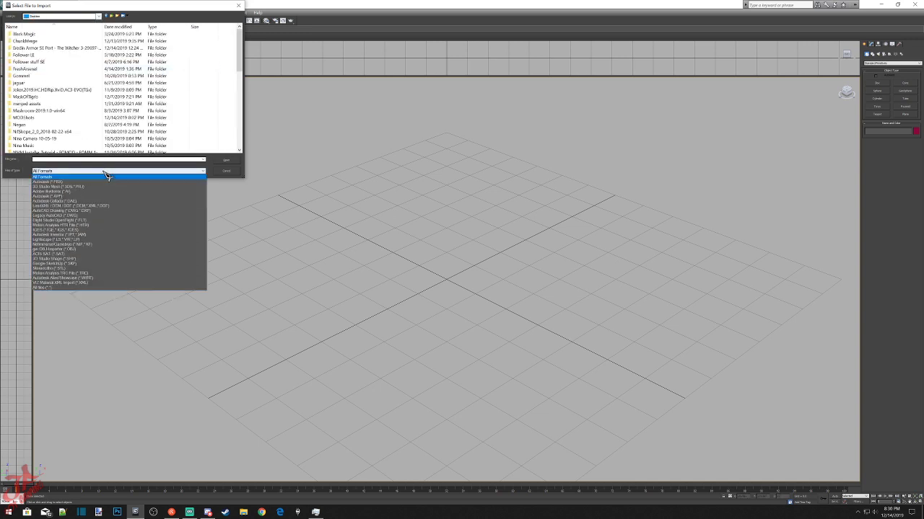
click(92, 245)
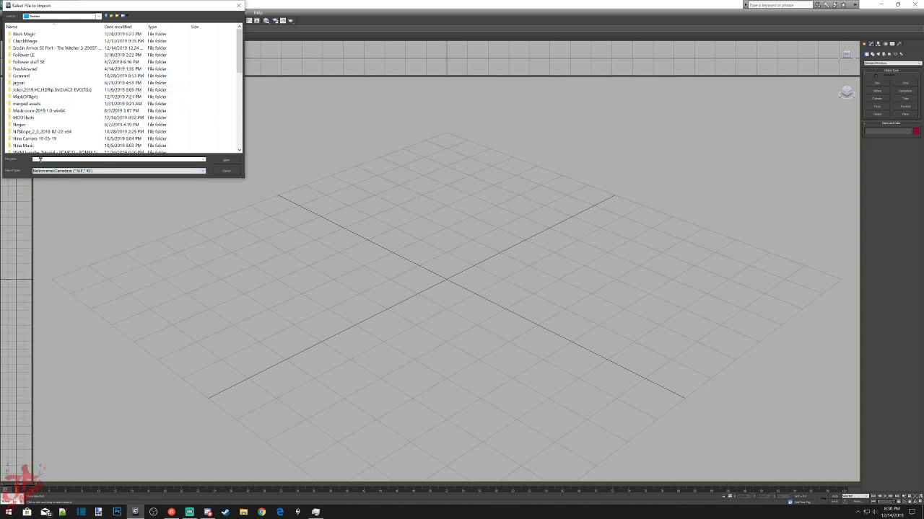
click(40, 160)
text(femunp)
key(Return)
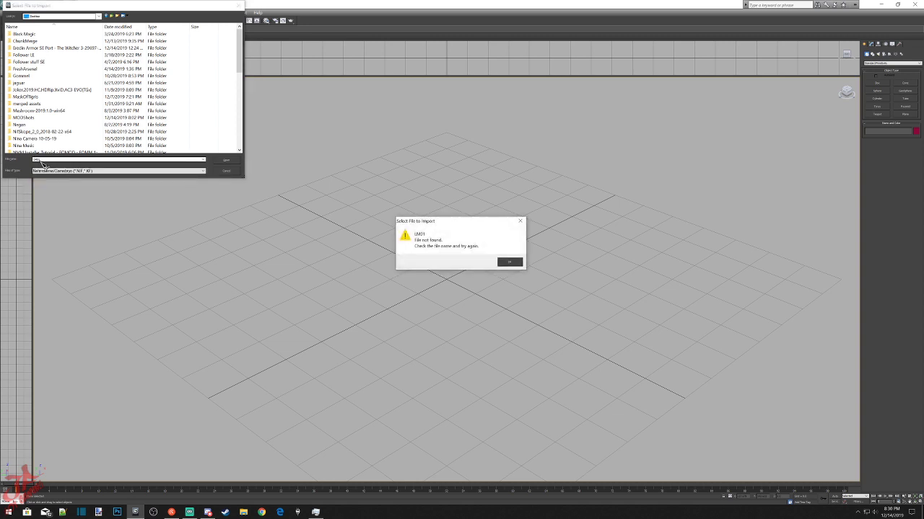
click(510, 262)
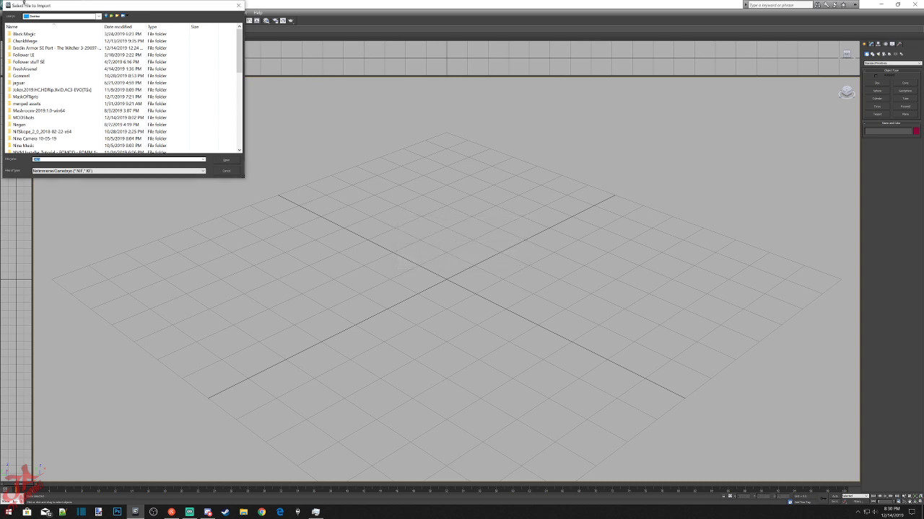
Import _FL_lumbermill_withDoor01 from the Desktop folder using the preset NIF import options.
scroll(54, 86, down, 6)
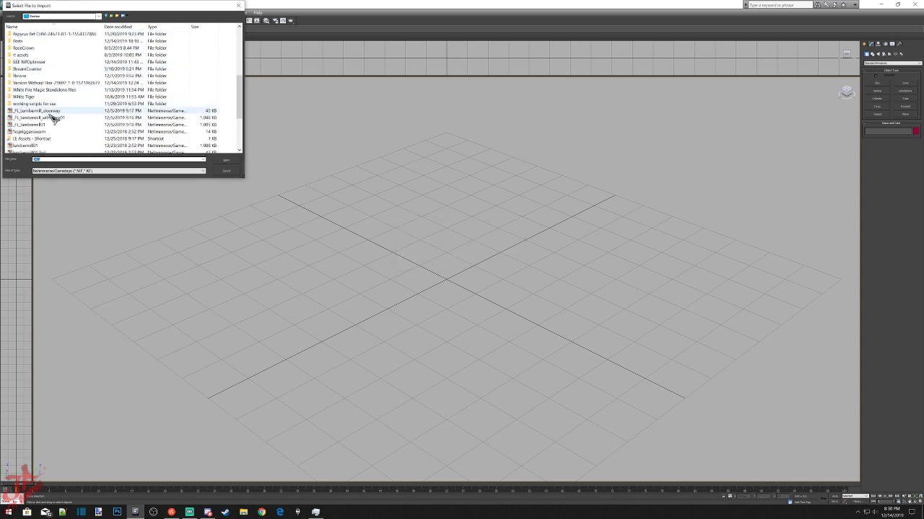
double_click(55, 120)
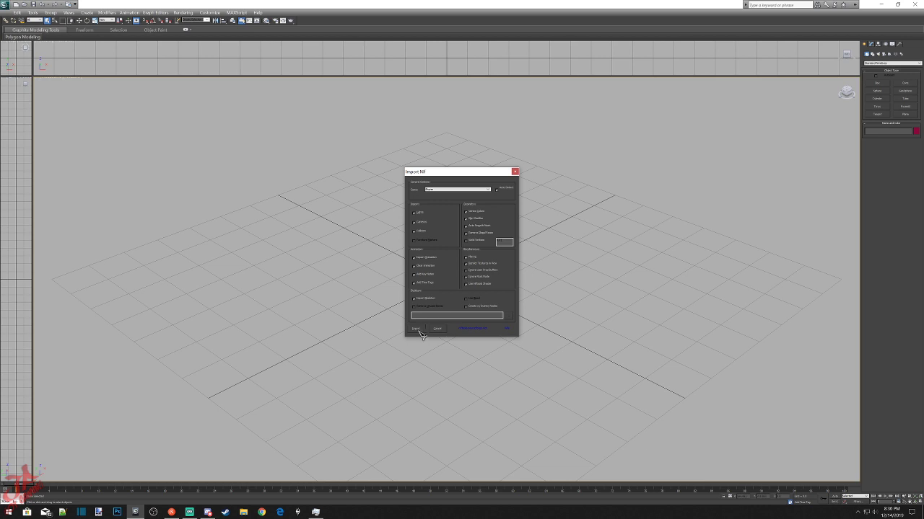
click(417, 329)
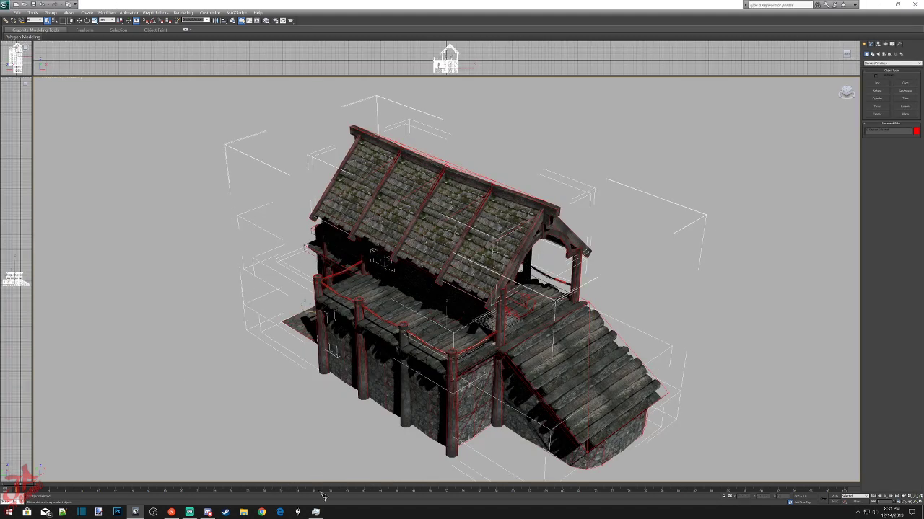
Delete the large red collision mesh that envelops the lumber mill building.
click(746, 268)
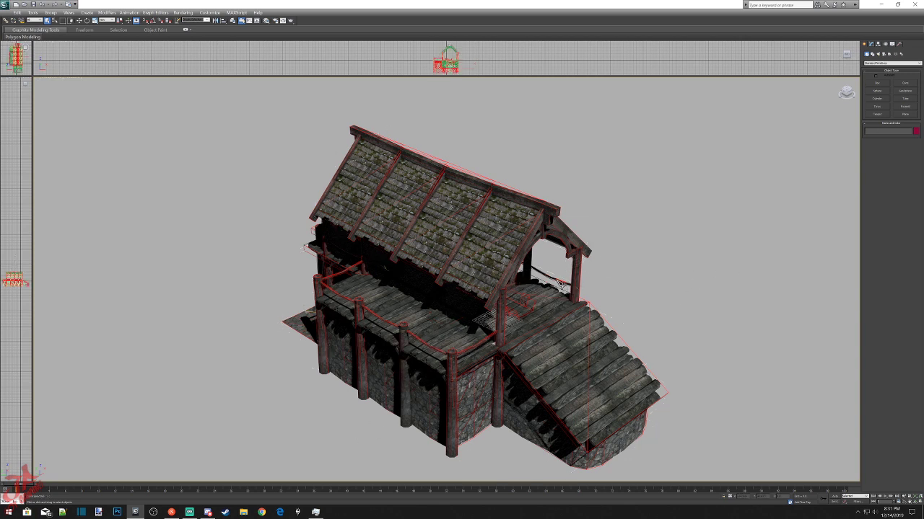
click(558, 287)
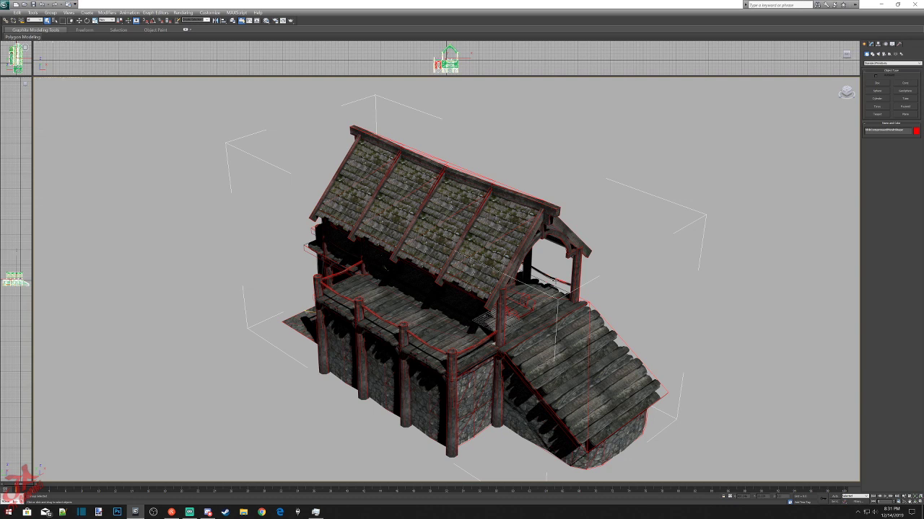
click(554, 281)
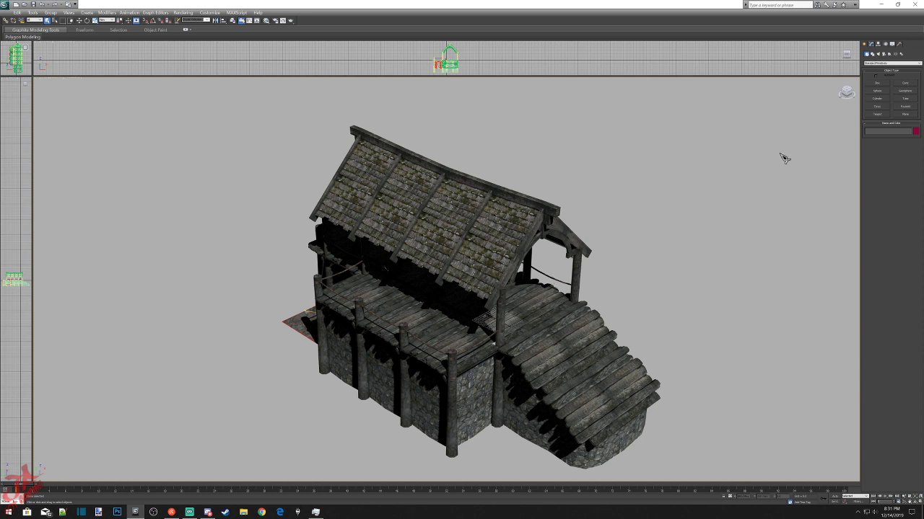
Delete the remaining red collision meshes on the deck and around the recessed doorway.
drag(851, 96, 845, 94)
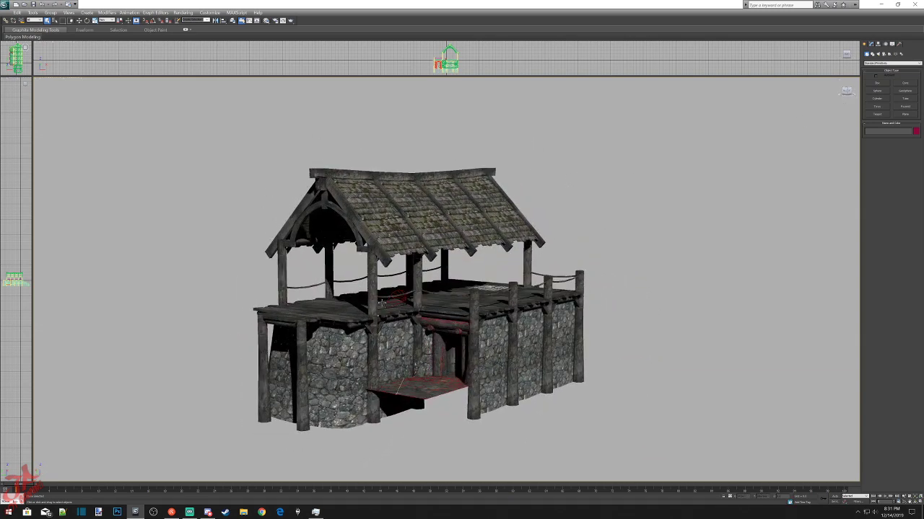
click(396, 296)
click(442, 323)
scroll(443, 323, up, 3)
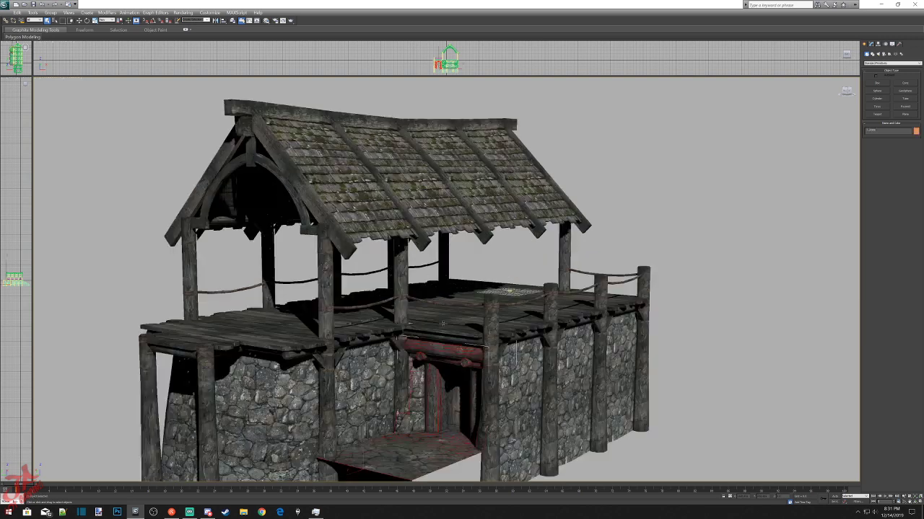
scroll(443, 323, up, 2)
click(430, 391)
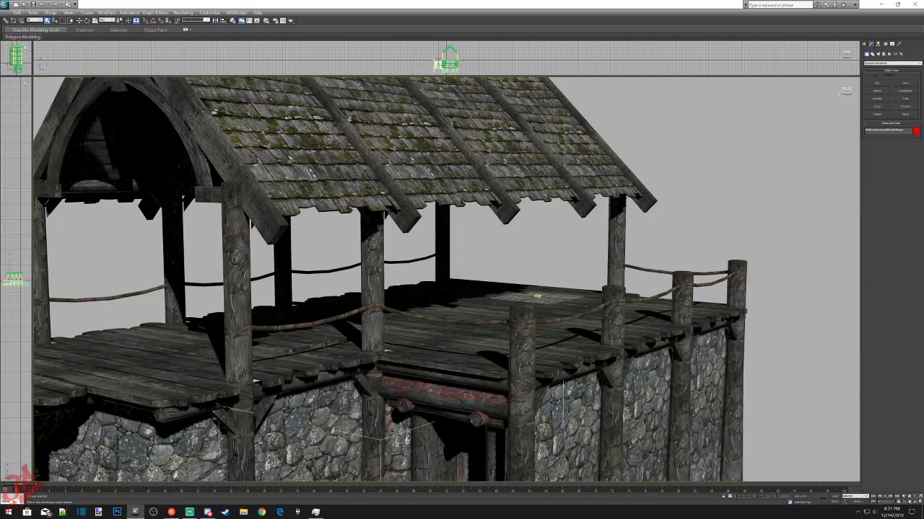
key(ctrl+d)
scroll(461, 378, down, 5)
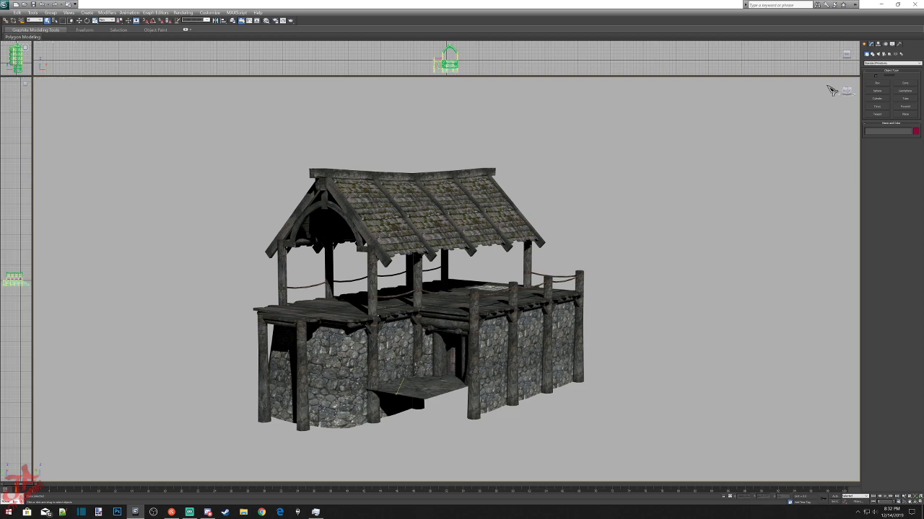
Delete the small yellow object lying on the rear part of the wooden deck.
scroll(612, 272, up, 6)
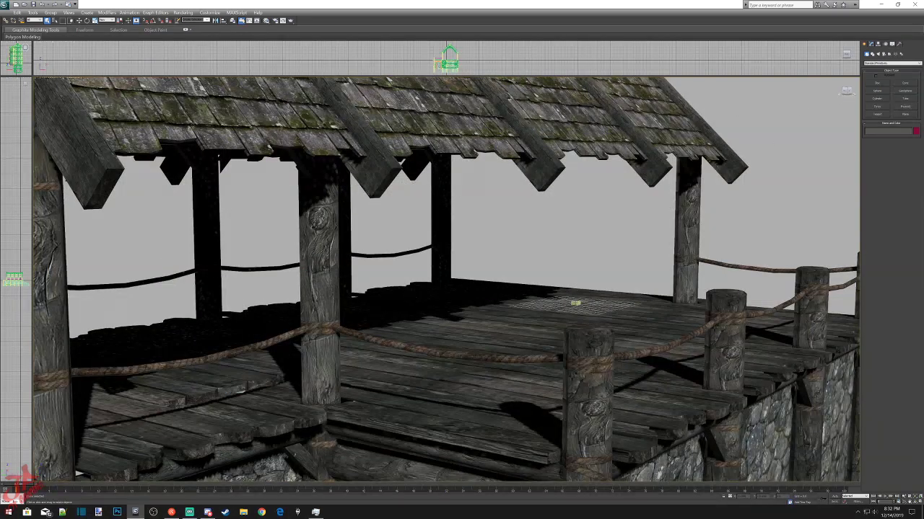
click(575, 303)
key(Delete)
scroll(593, 336, down, 6)
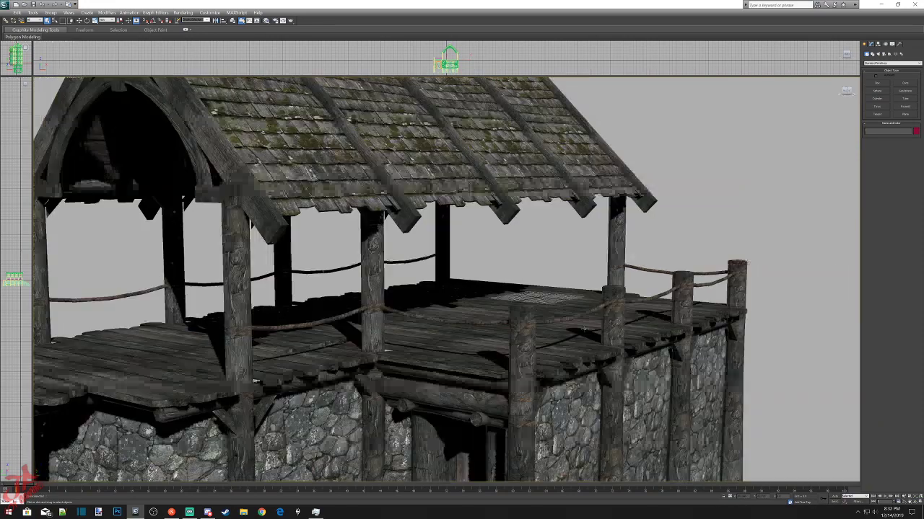
Delete the small stray object beneath the building, next to the support post near the doorway.
mouse_move(847, 93)
mouse_down()
mouse_move(850, 64)
mouse_move(845, 91)
mouse_up()
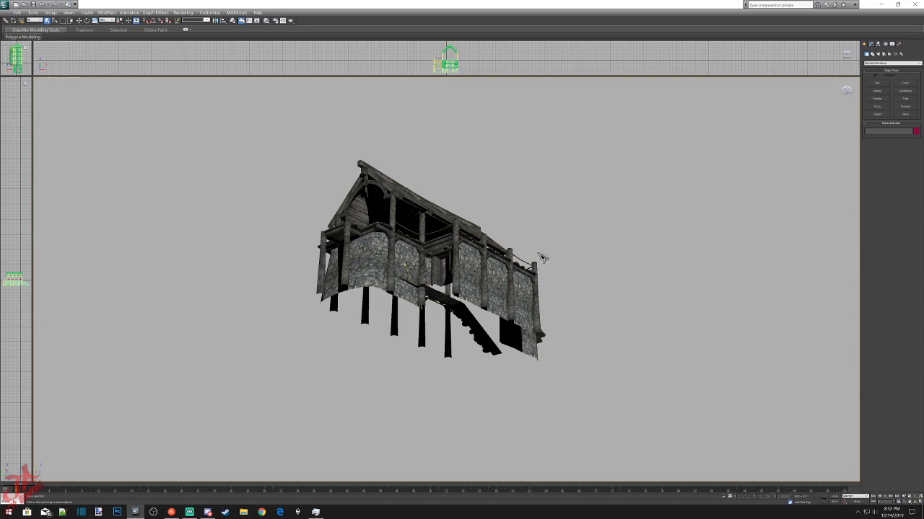
scroll(479, 287, up, 5)
middle_drag(479, 286, 531, 249)
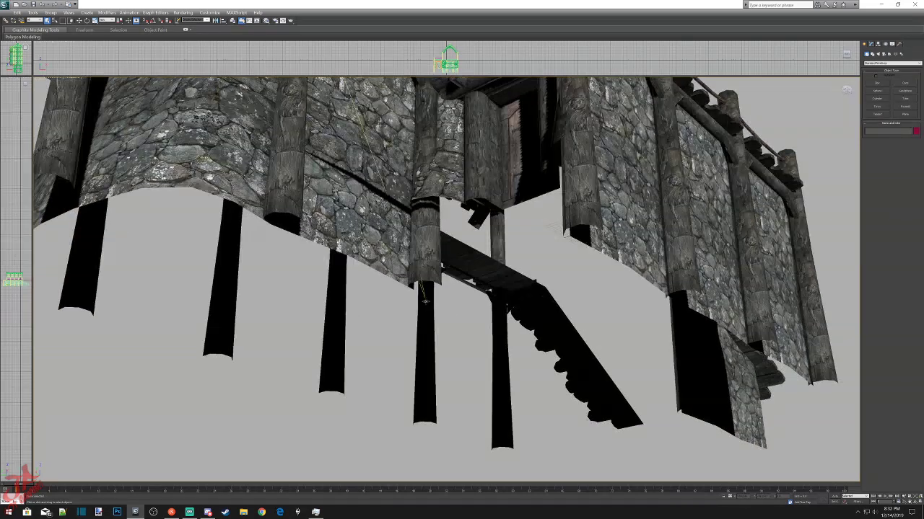
click(425, 301)
key(Delete)
Examine the building from several sides for leftover stray objects, finishing with the whole model framed.
drag(848, 89, 845, 92)
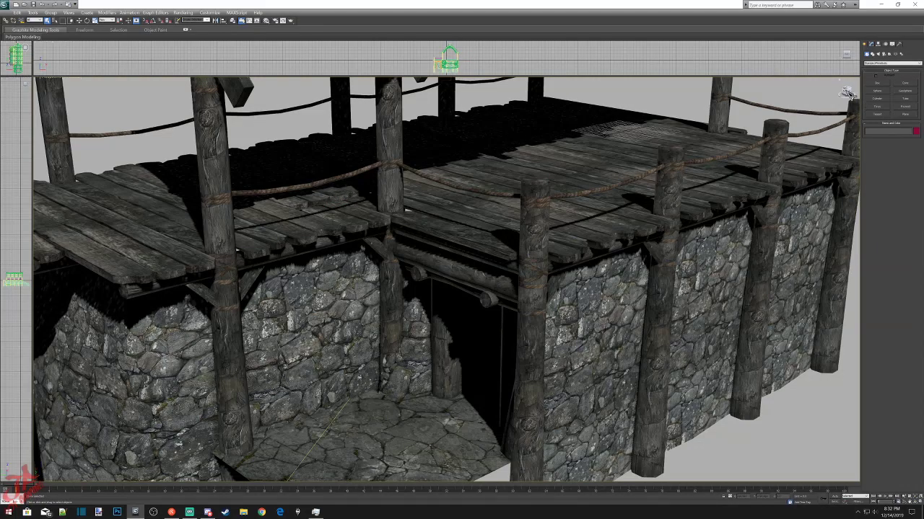
drag(847, 92, 846, 89)
alt+middle_drag(448, 282, 491, 311)
drag(847, 91, 835, 107)
scroll(666, 210, down, 7)
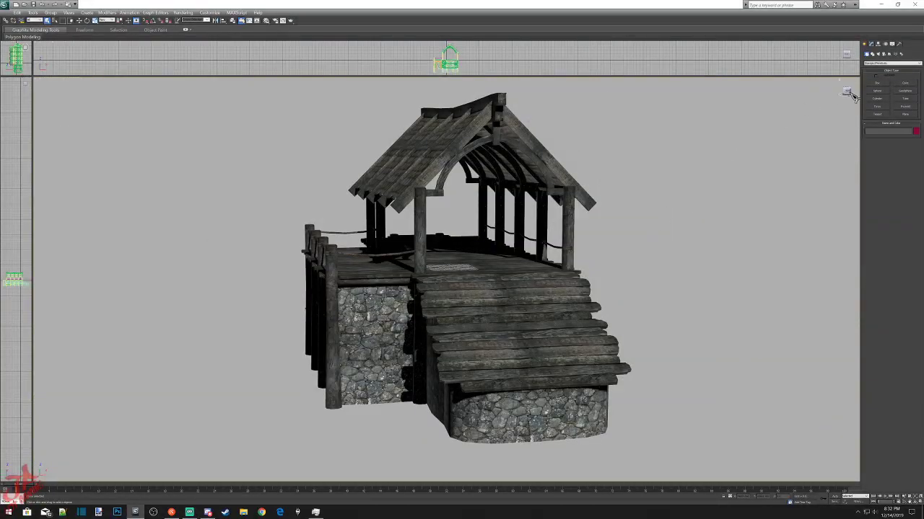
mouse_move(848, 93)
mouse_down()
mouse_move(812, 94)
mouse_move(776, 78)
mouse_move(696, 103)
mouse_move(847, 93)
mouse_up()
scroll(524, 301, down, 5)
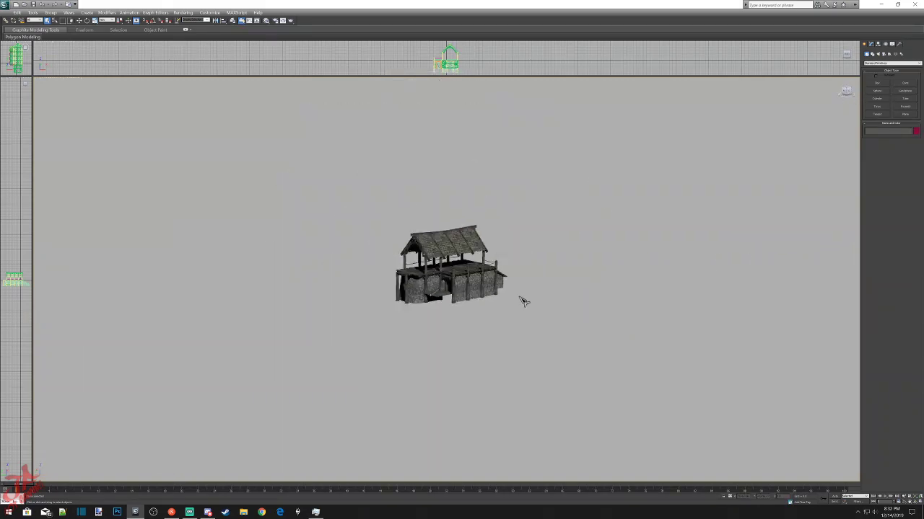
key(z)
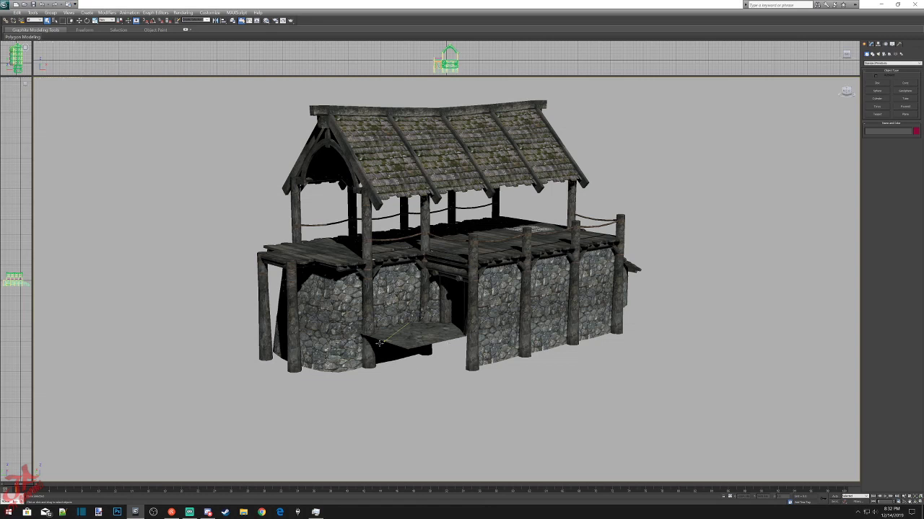
Hide the yellow line object that crosses the stone porch floor.
click(386, 339)
right_click(400, 330)
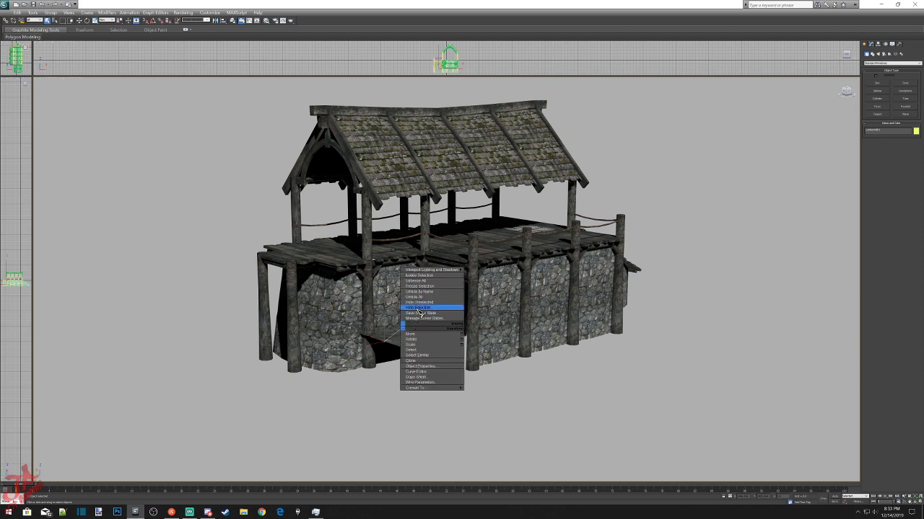
click(414, 309)
scroll(295, 161, down, 2)
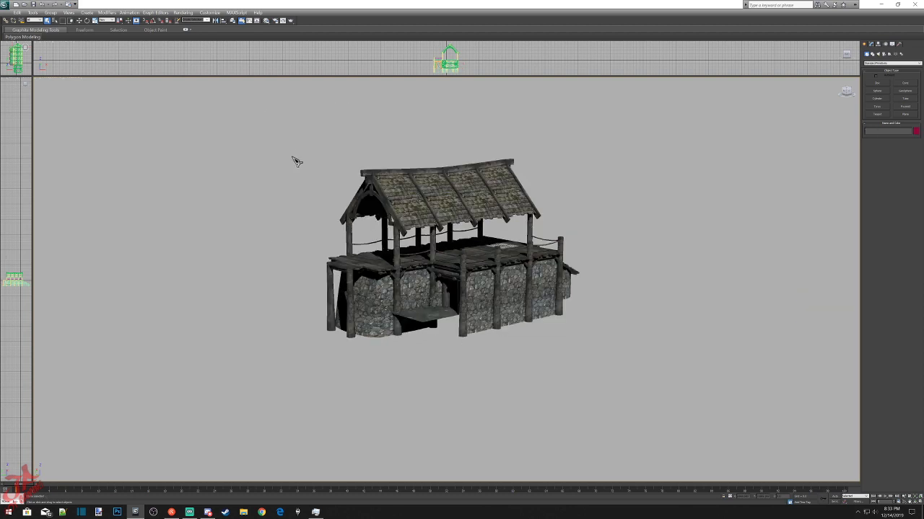
Unhide all objects and select the yellow line object crossing the stone porch floor.
right_click(435, 353)
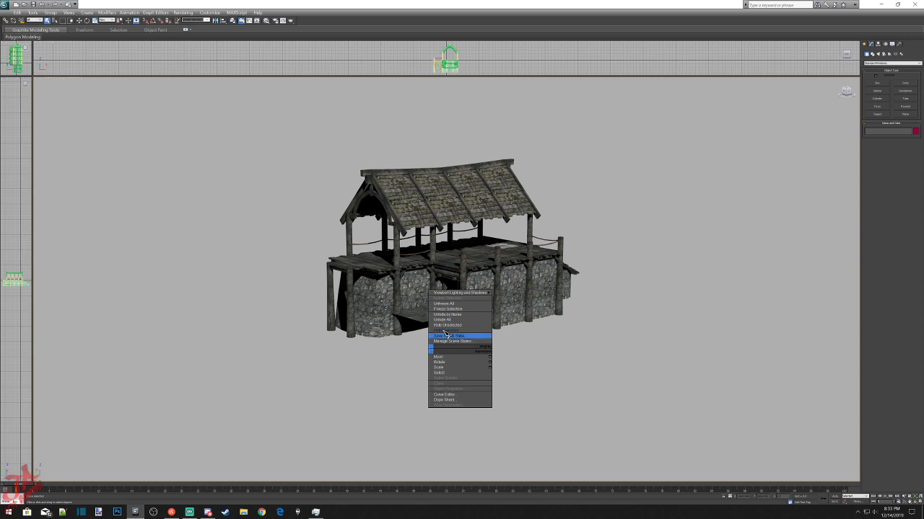
click(443, 333)
click(412, 316)
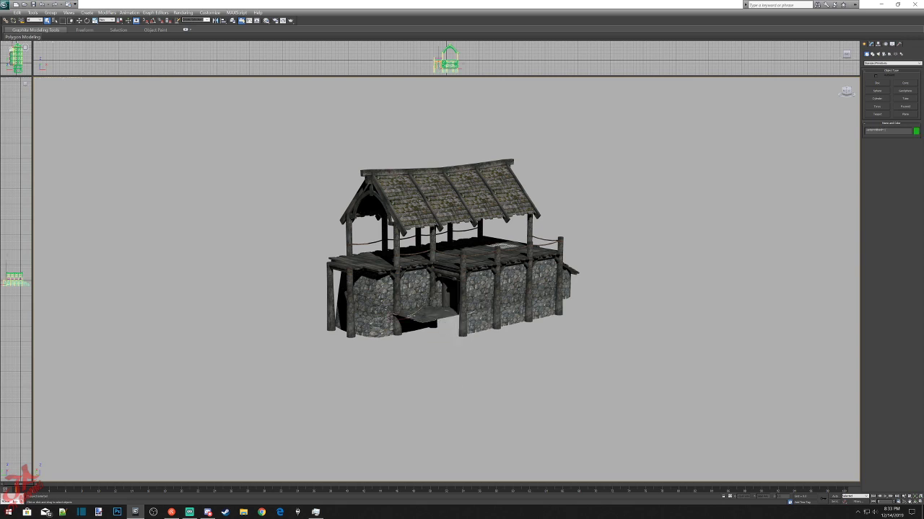
click(411, 315)
right_click(410, 316)
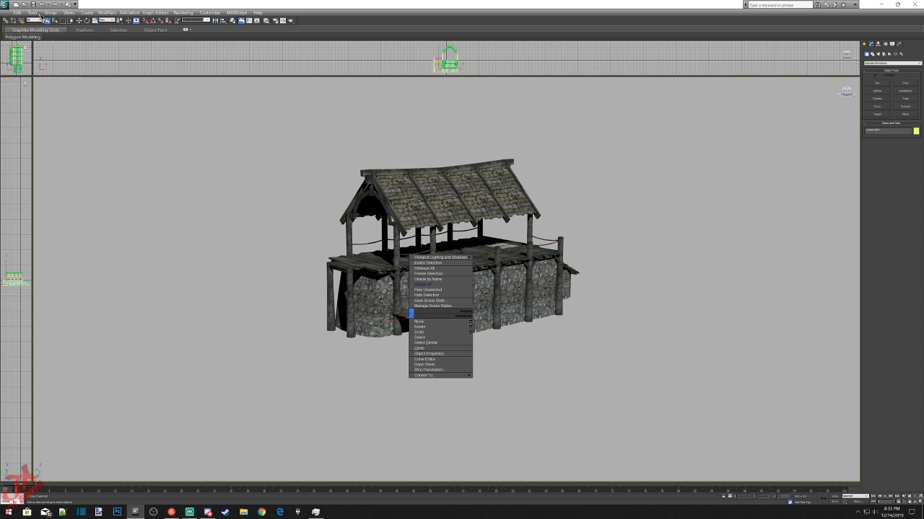
Invert the selection and hide the building so only the yellow line object stays in view.
click(21, 13)
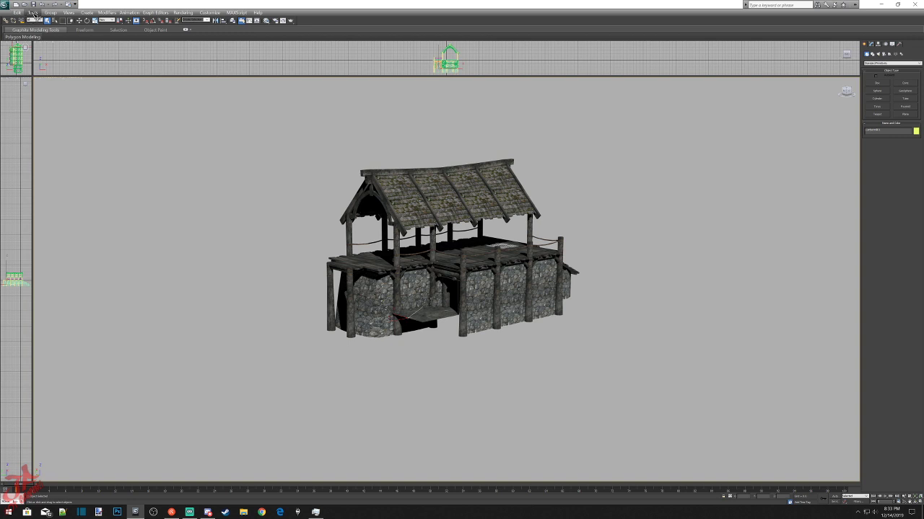
click(32, 13)
click(33, 13)
click(33, 13)
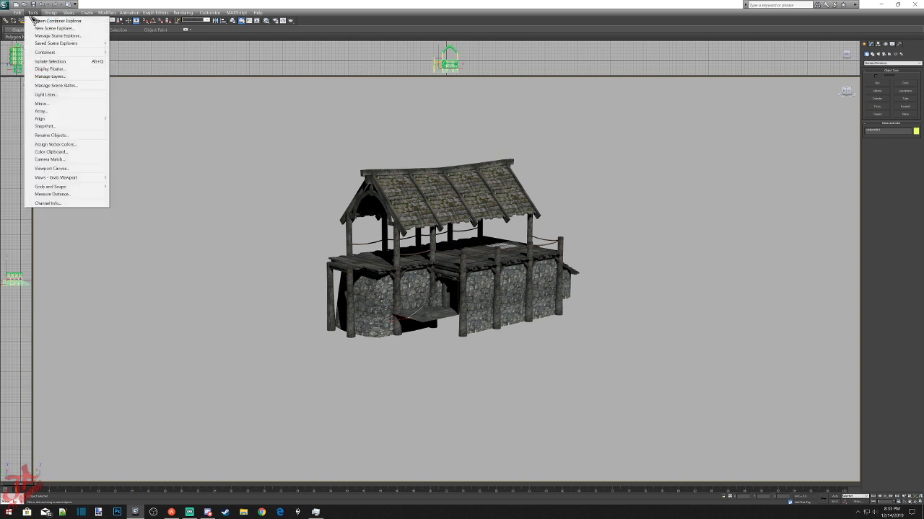
click(16, 13)
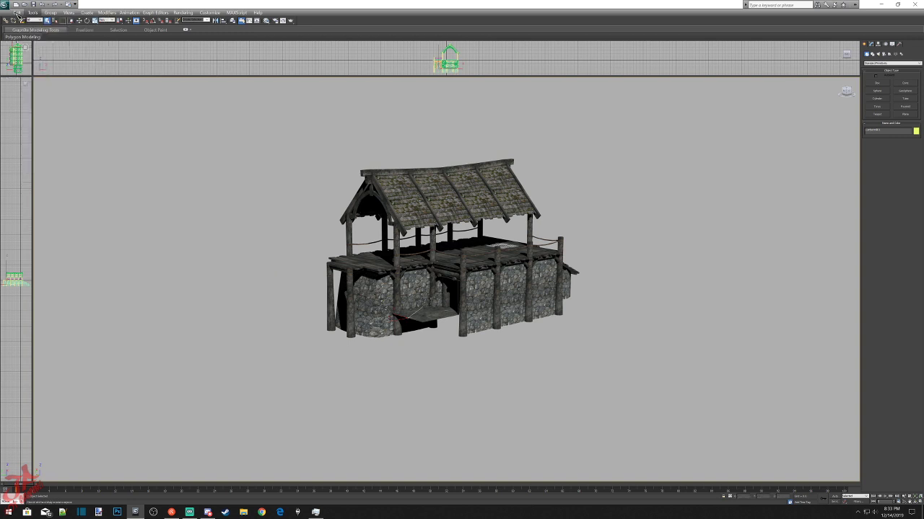
click(16, 12)
click(33, 127)
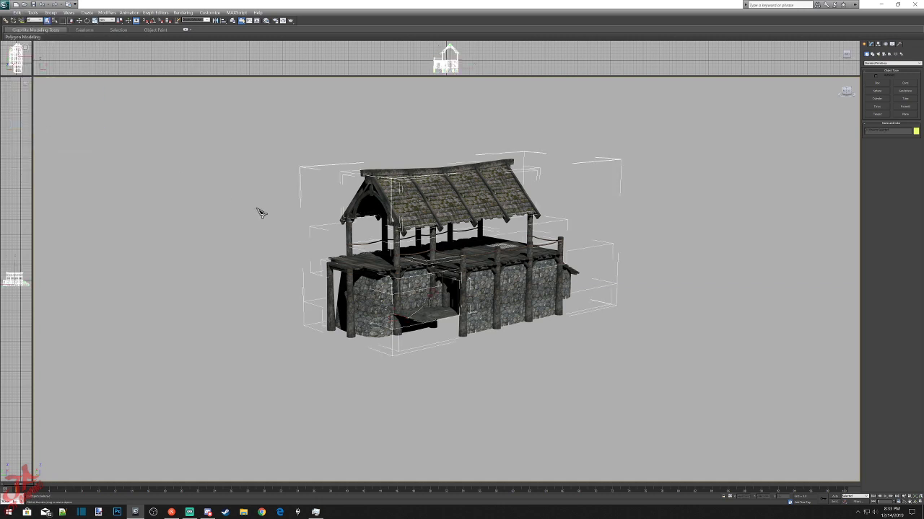
right_click(325, 266)
click(337, 244)
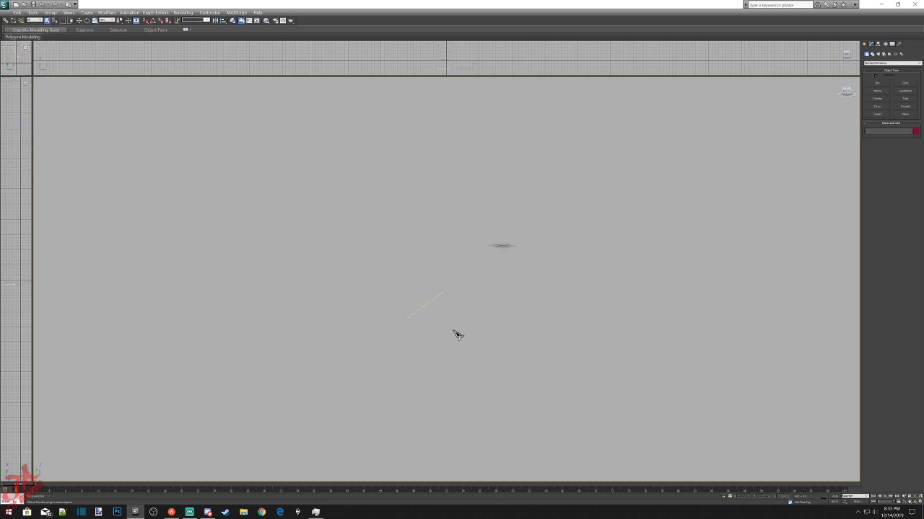
Delete the isolated yellow line object and unhide the rest of the building.
drag(354, 263, 504, 368)
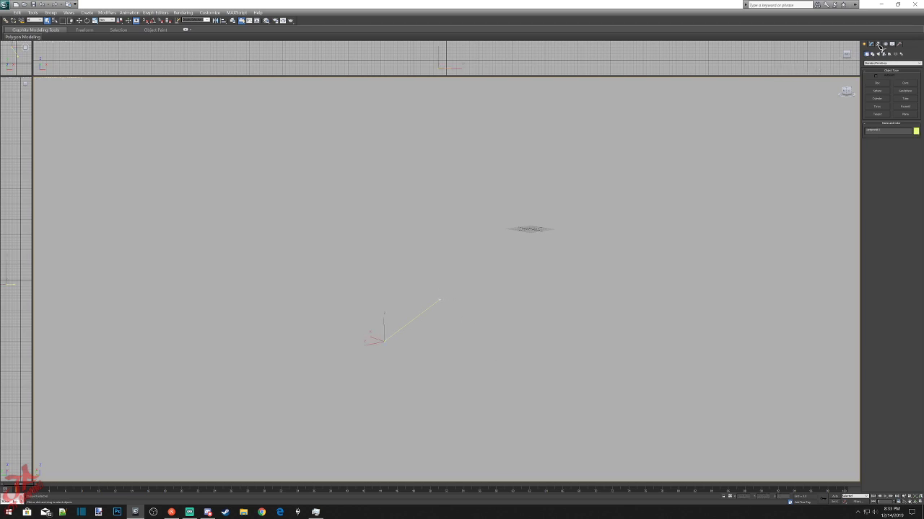
click(872, 44)
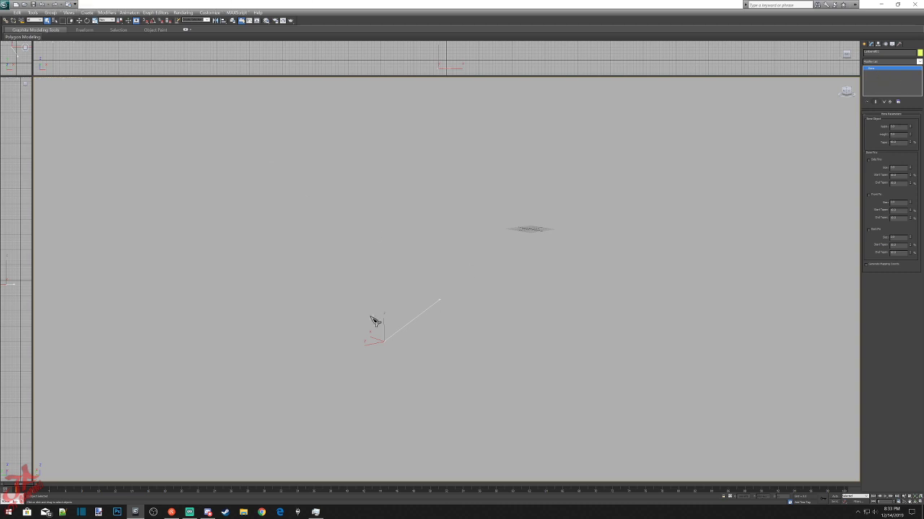
key(Delete)
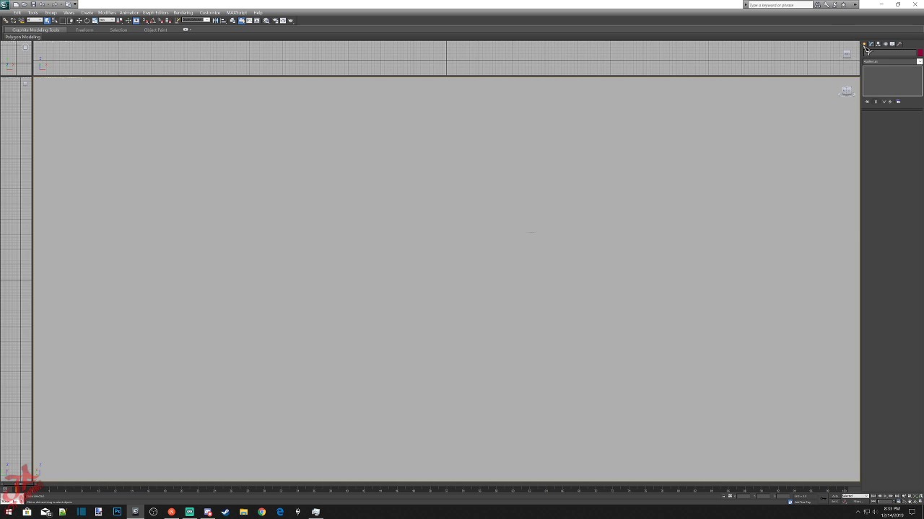
click(865, 46)
right_click(556, 304)
click(571, 273)
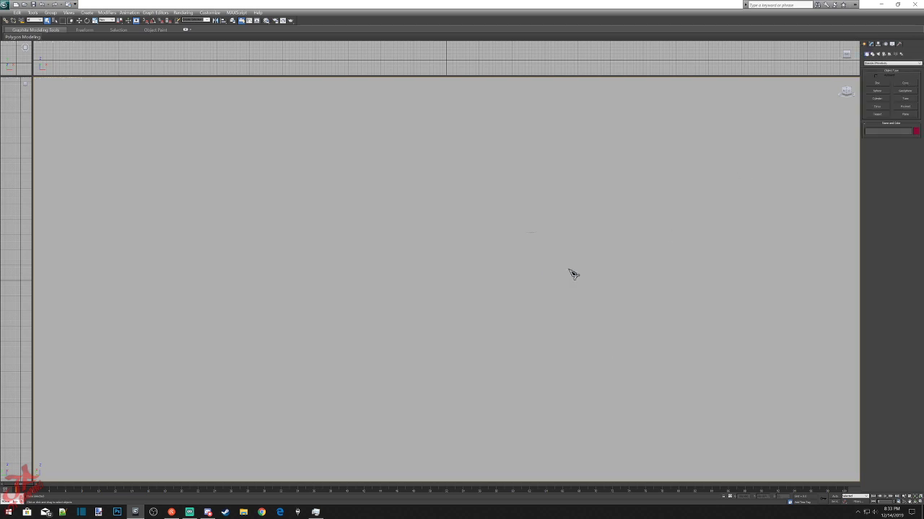
scroll(568, 272, down, 4)
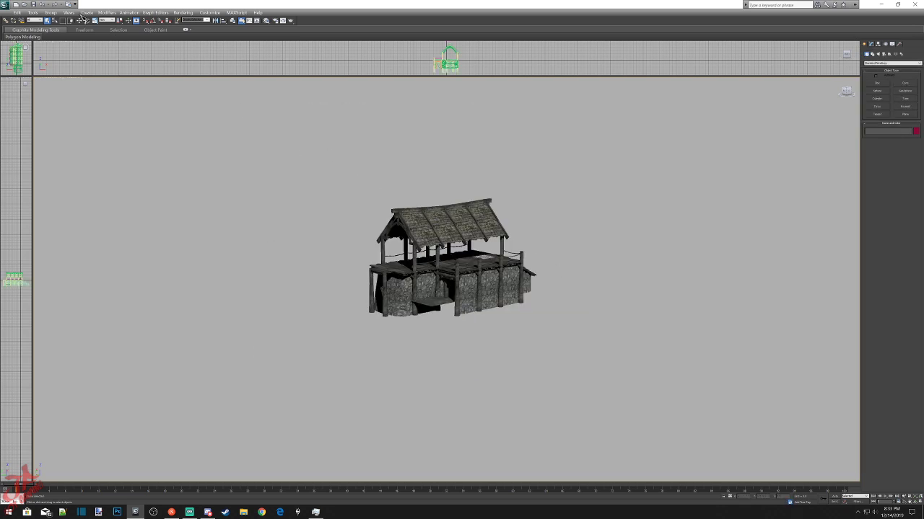
Start an export to the Desktop folder with the NetImmerse/Gamebryo (*.KF, *.NIF) file type.
click(6, 4)
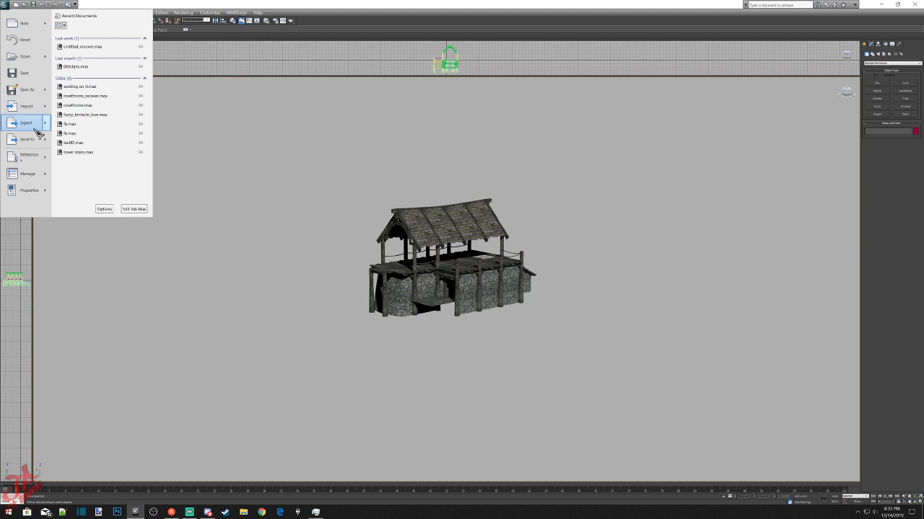
mouse_move(37, 128)
click(63, 33)
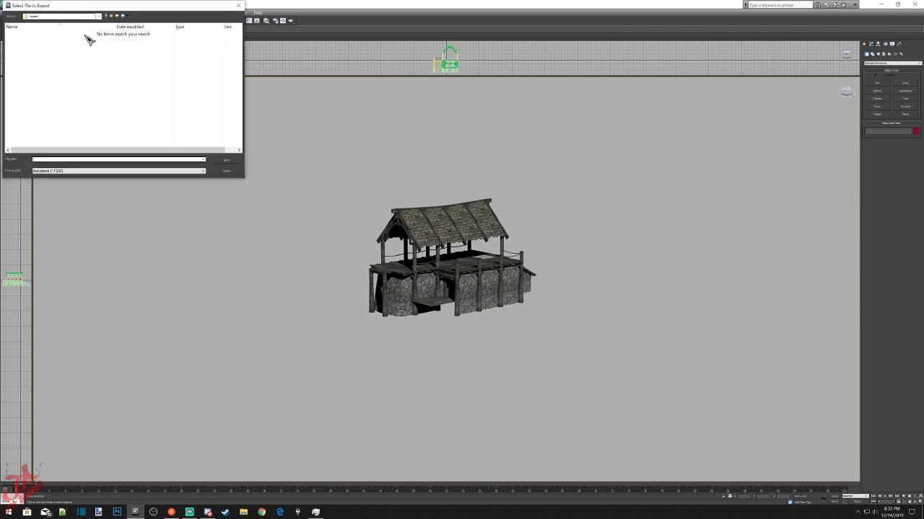
click(75, 16)
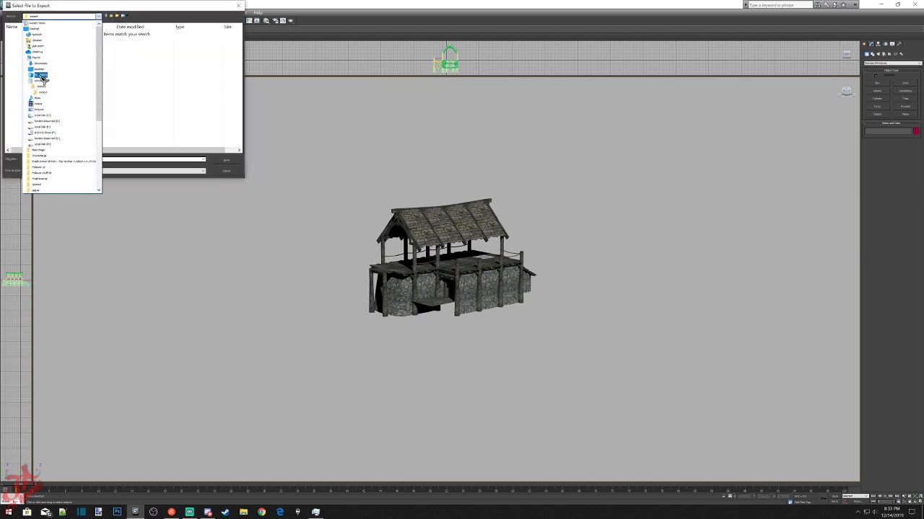
click(37, 69)
click(70, 173)
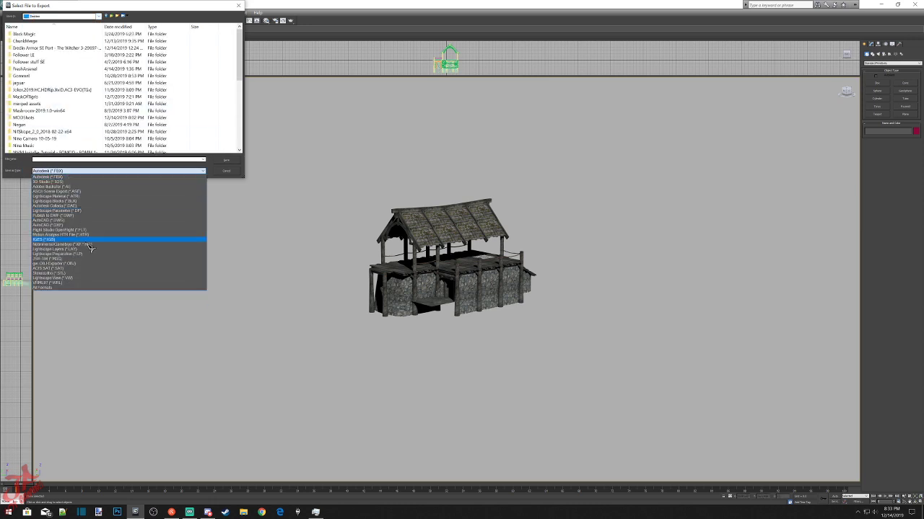
click(61, 244)
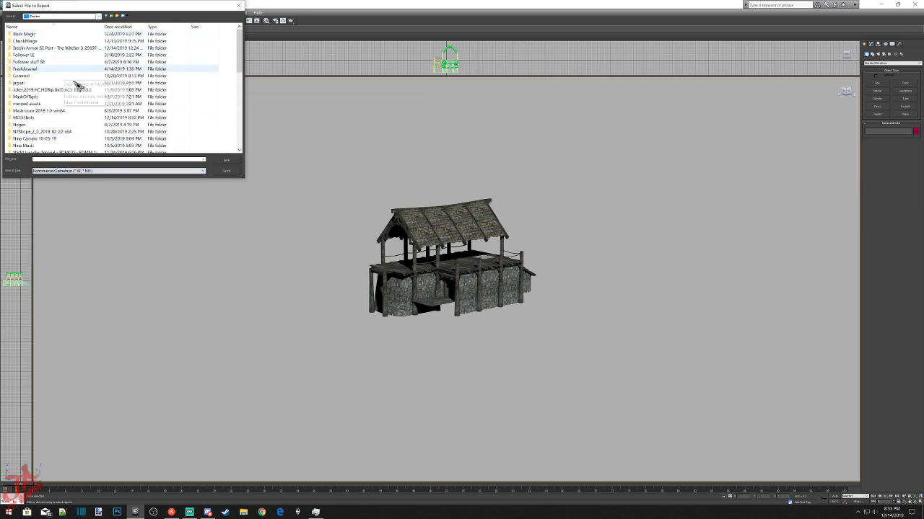
Name the export file LM, save it and run the NIF export.
click(97, 160)
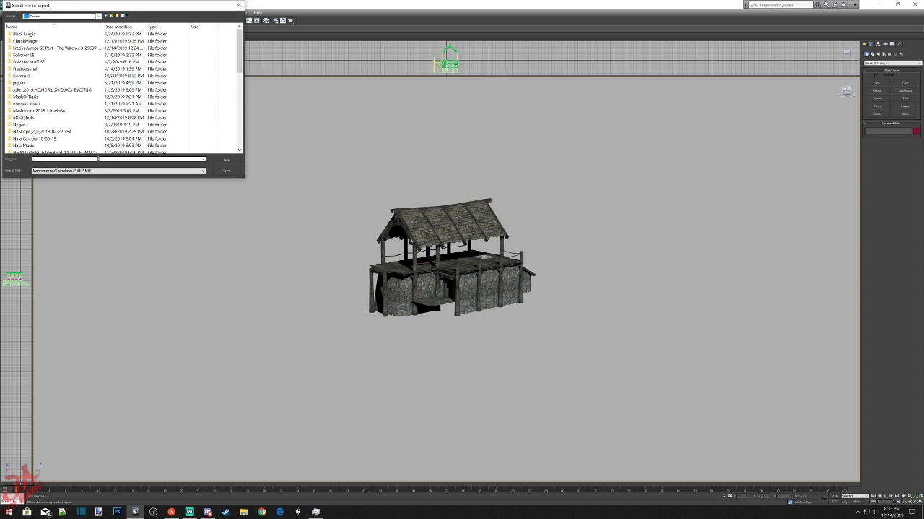
text(se)
click(225, 159)
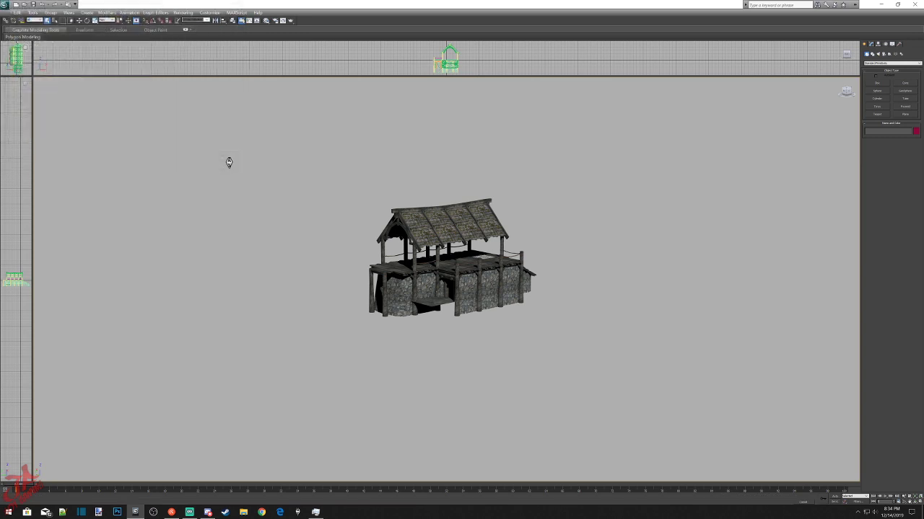
click(412, 348)
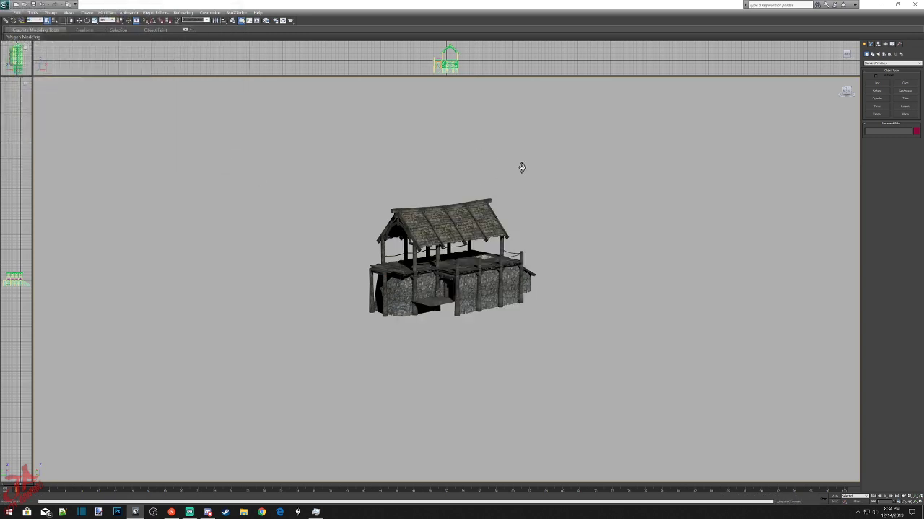
Switch to the desktop, move the LM file to a free central spot and open it in NifSkope.
click(881, 4)
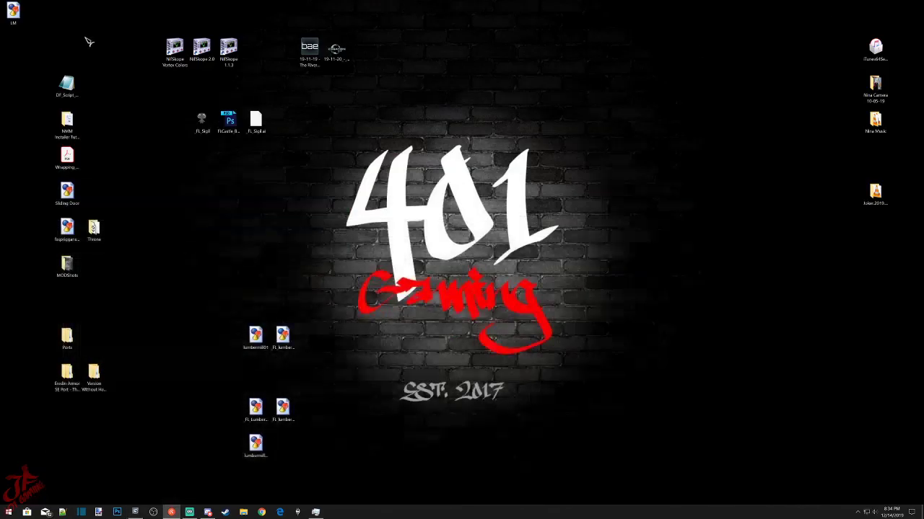
drag(13, 13, 337, 190)
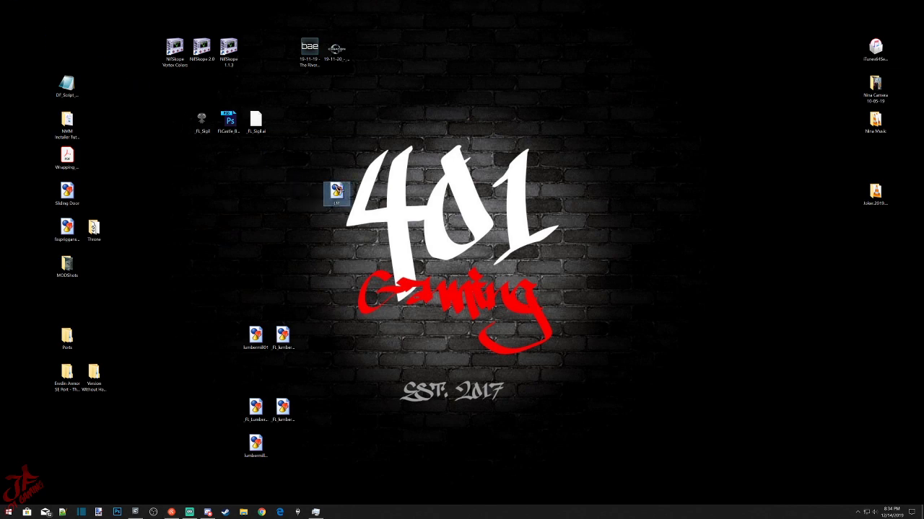
key(Return)
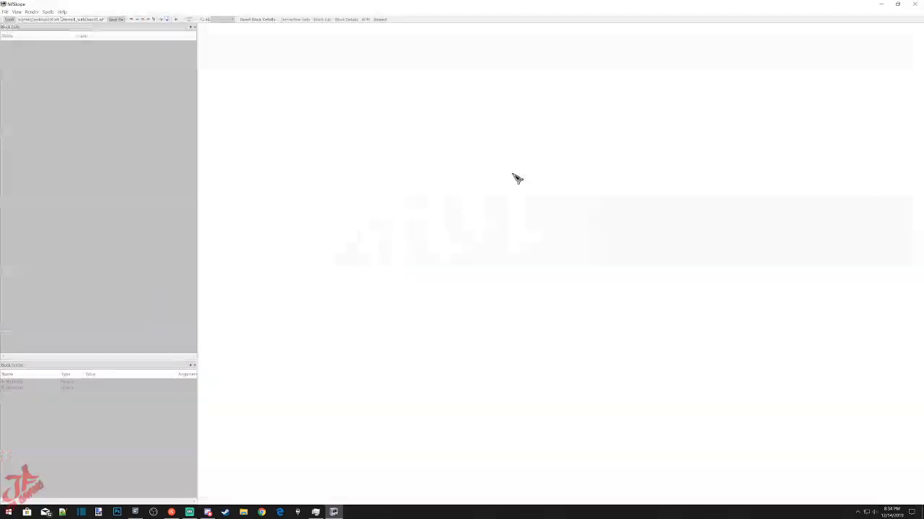
Restore the LM.nif window to a smaller size, enlarge it and place it on the right half of the desktop.
click(901, 7)
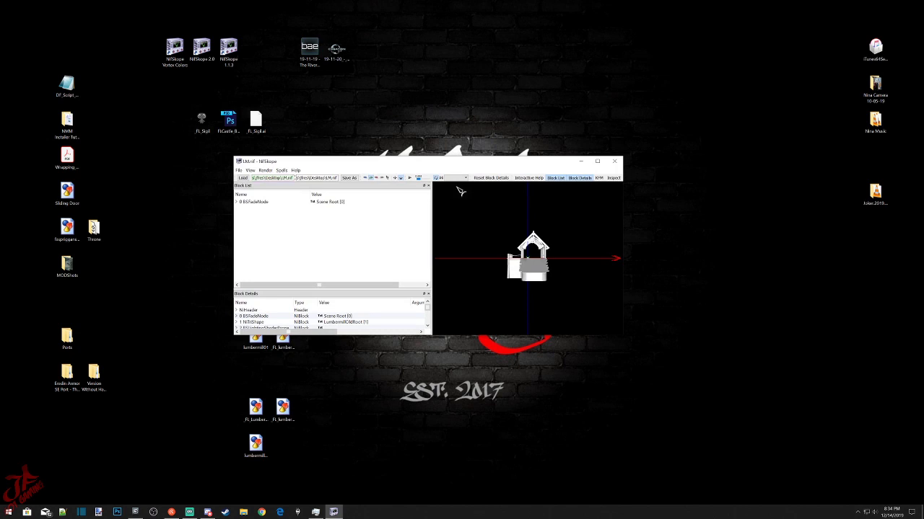
drag(466, 167, 257, 101)
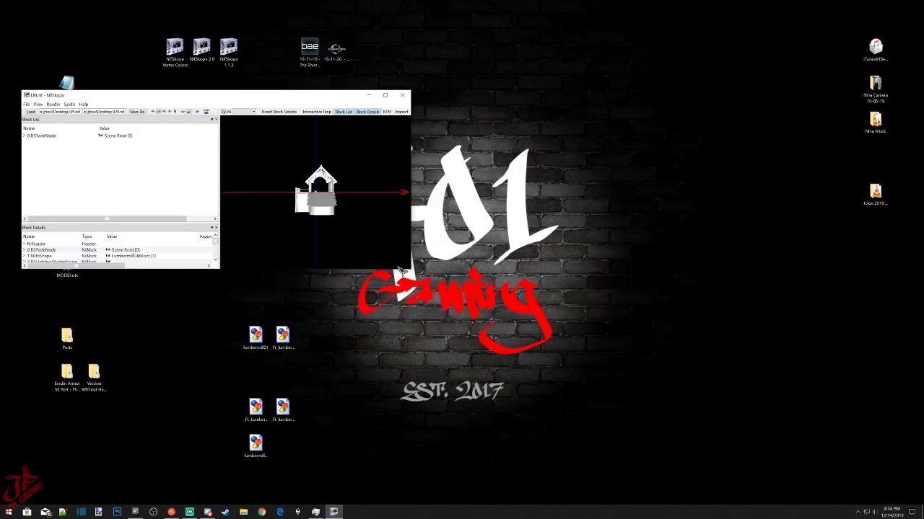
drag(410, 268, 434, 398)
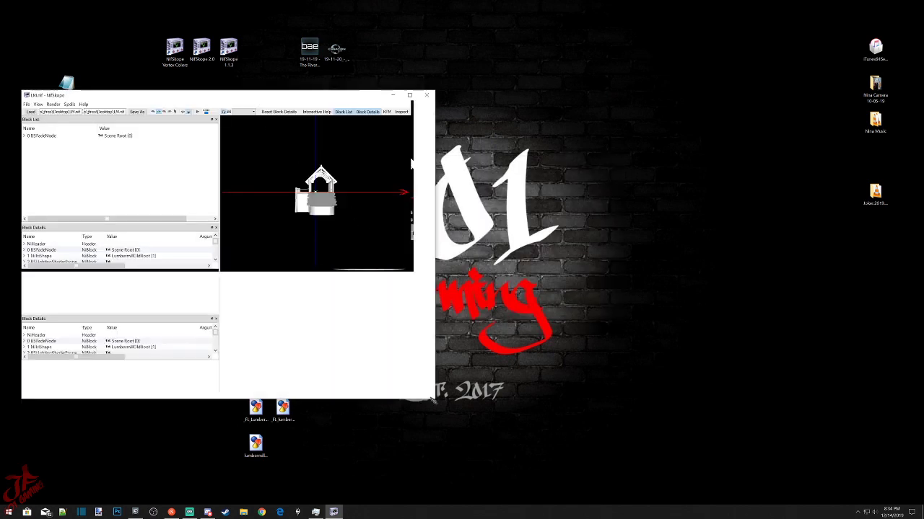
drag(327, 94, 794, 126)
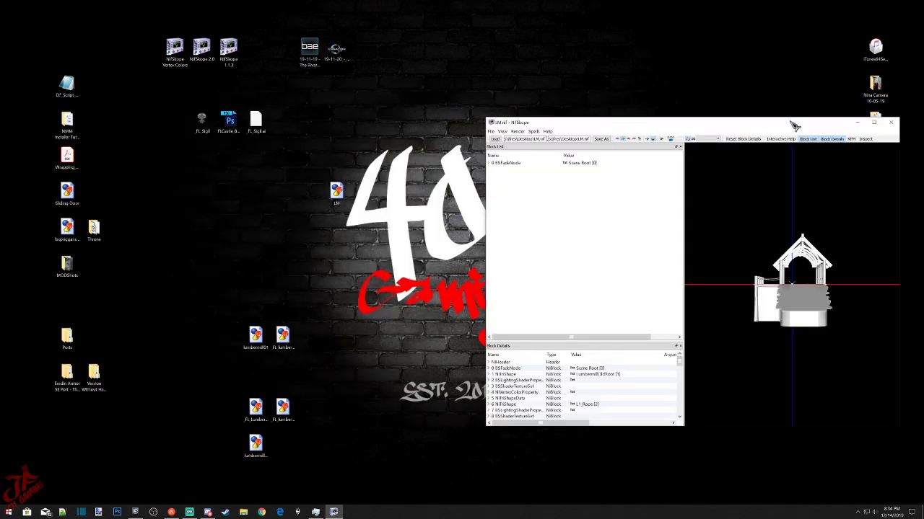
Open the original lumbermill01 file in a second NifSkope window, resize it and place it beside the LM.nif window.
click(261, 344)
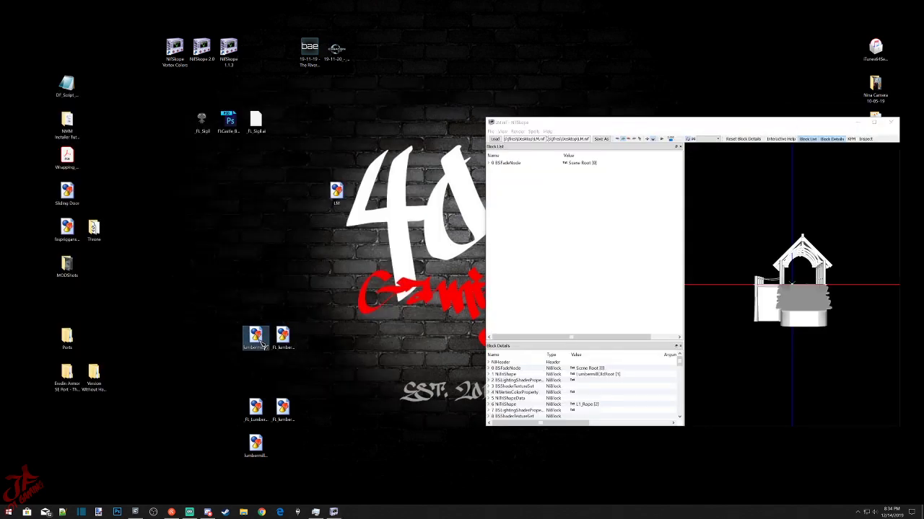
double_click(261, 343)
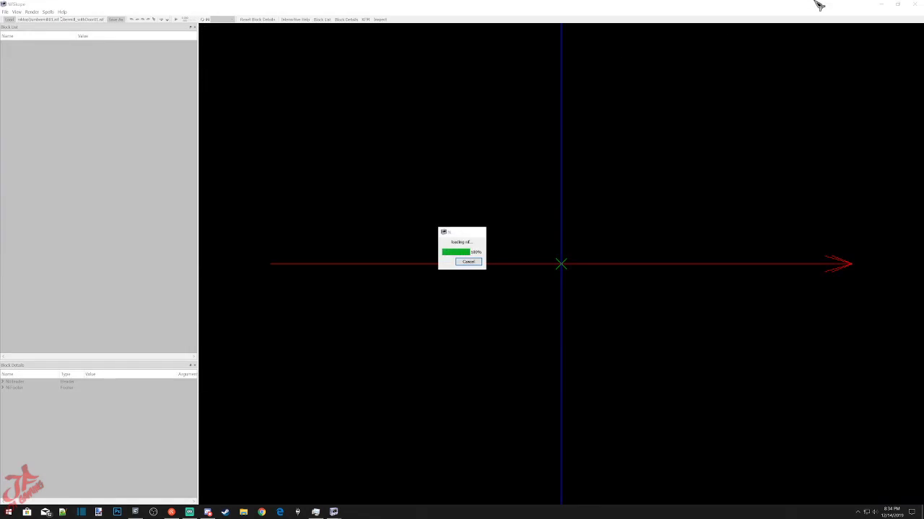
click(901, 9)
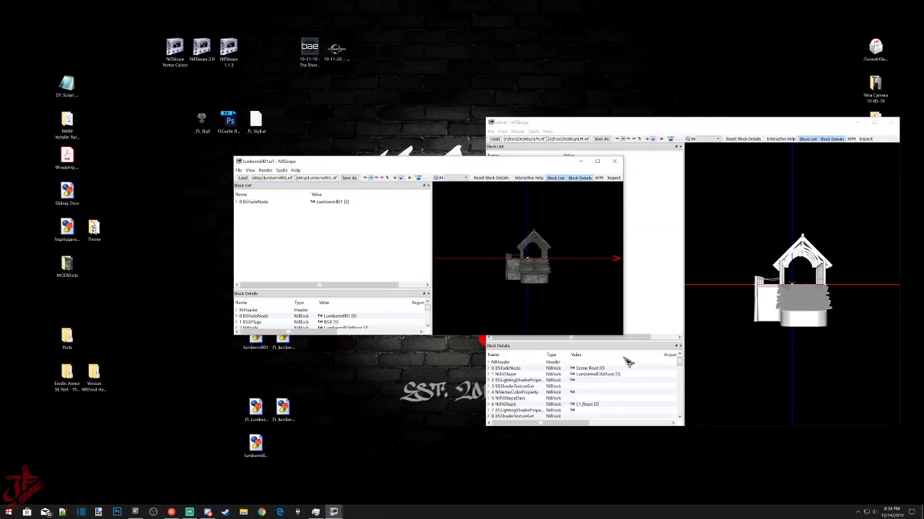
drag(622, 336, 661, 453)
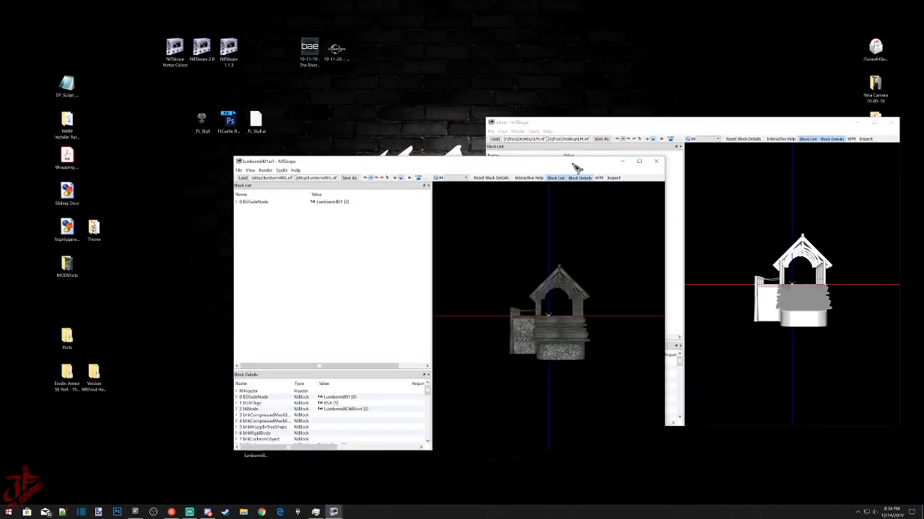
drag(577, 168, 370, 123)
Compare both lumber mill models from an angle and expand the BSFadeNode and LumbermillOldRoot nodes in lumbermill01.nif.
drag(395, 275, 281, 280)
click(753, 247)
drag(752, 247, 718, 267)
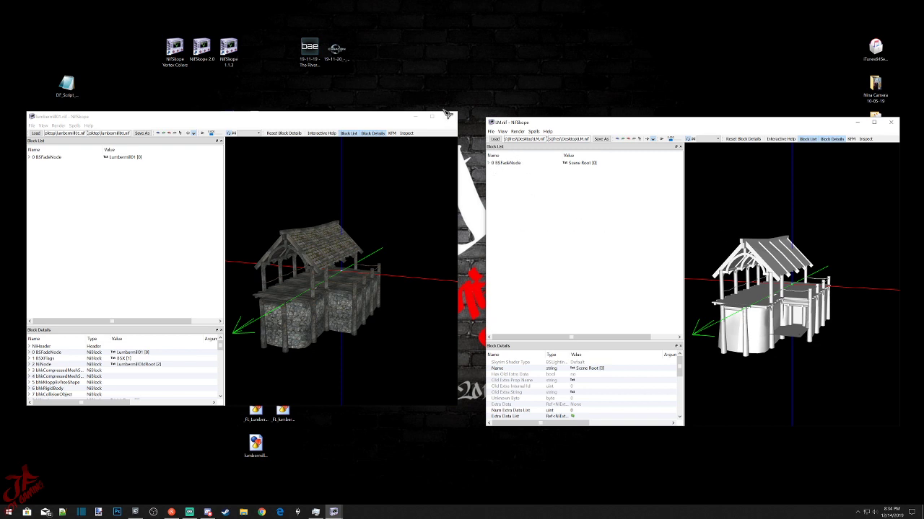
click(34, 160)
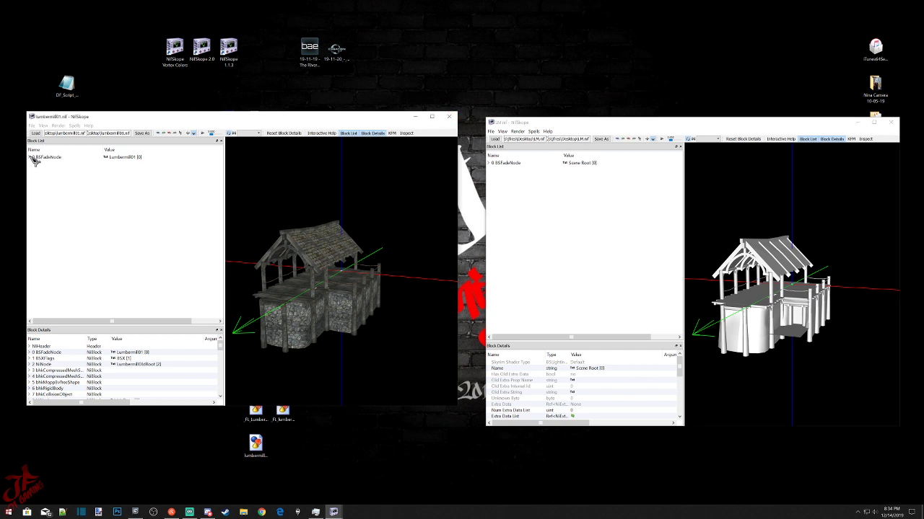
click(31, 158)
click(34, 169)
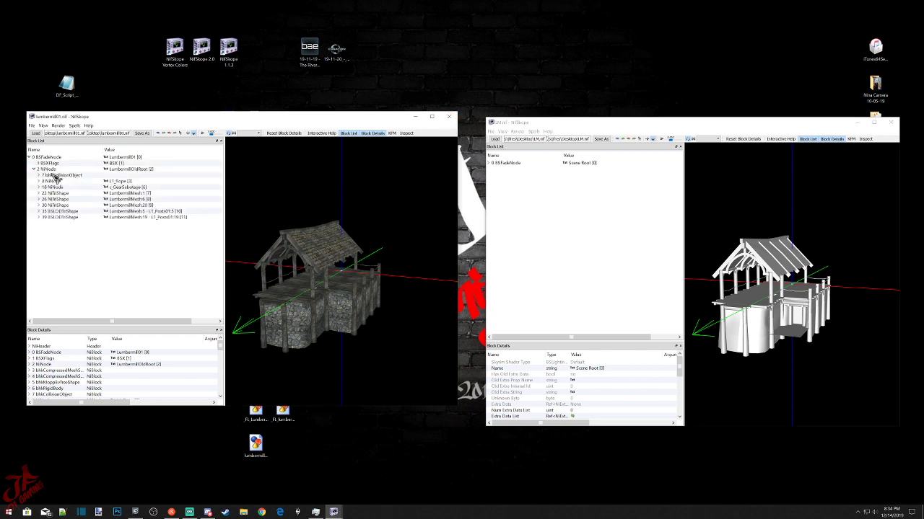
Remove the bhkCollisionObject branch under LumbermillOldRoot in lumbermill01.nif.
click(55, 178)
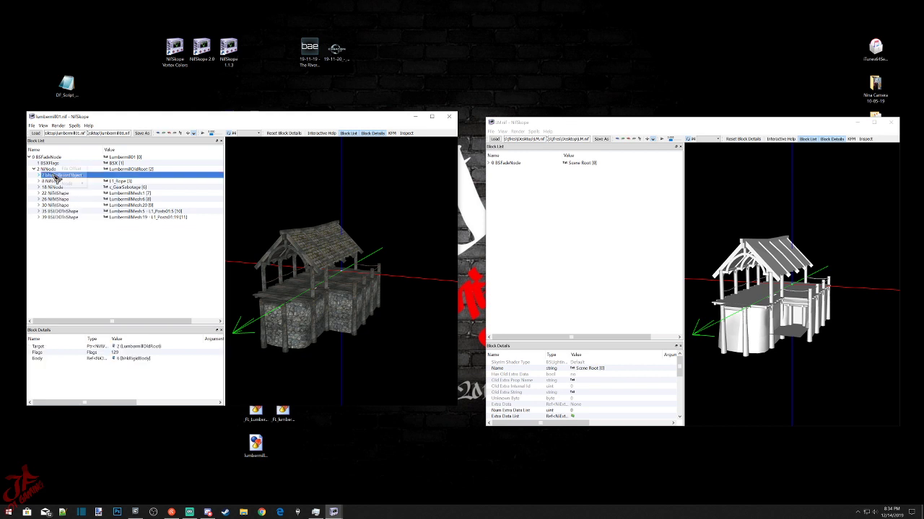
right_click(55, 176)
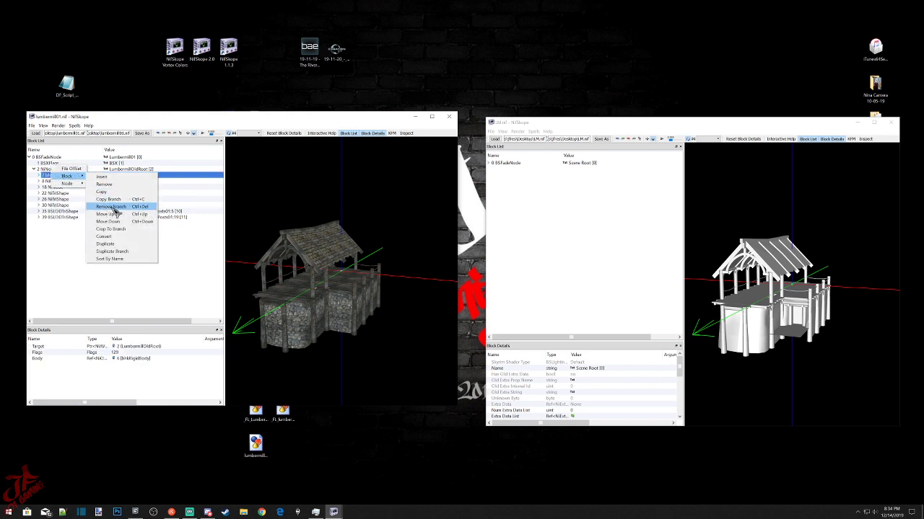
click(112, 207)
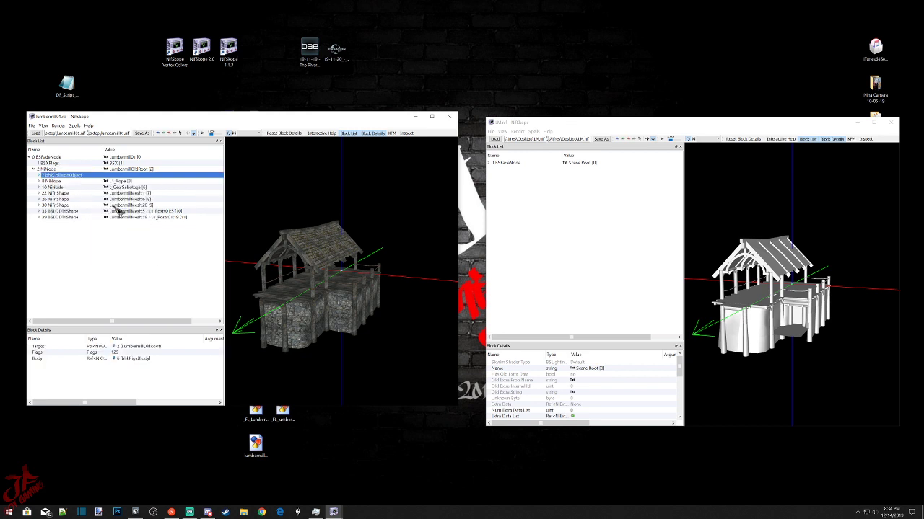
Save lumbermill01 over the existing file on the desktop and close its NifSkope window.
click(31, 125)
click(45, 142)
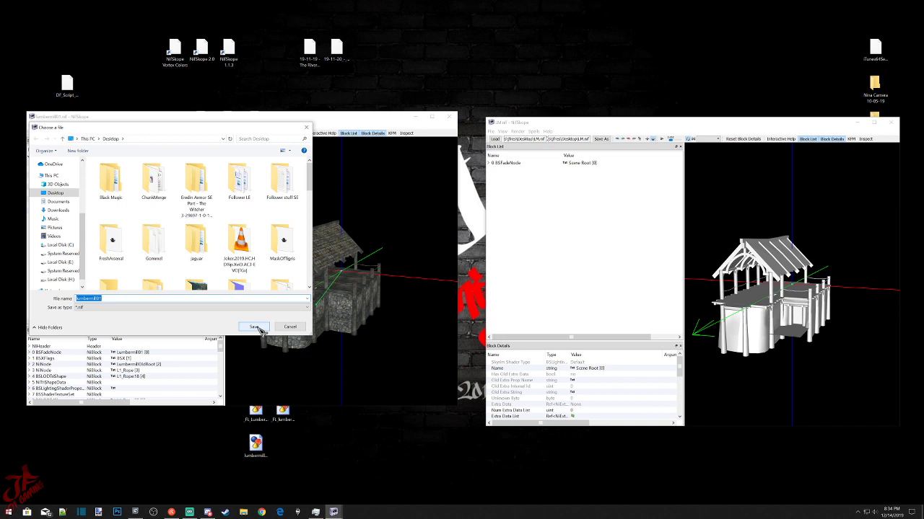
click(254, 328)
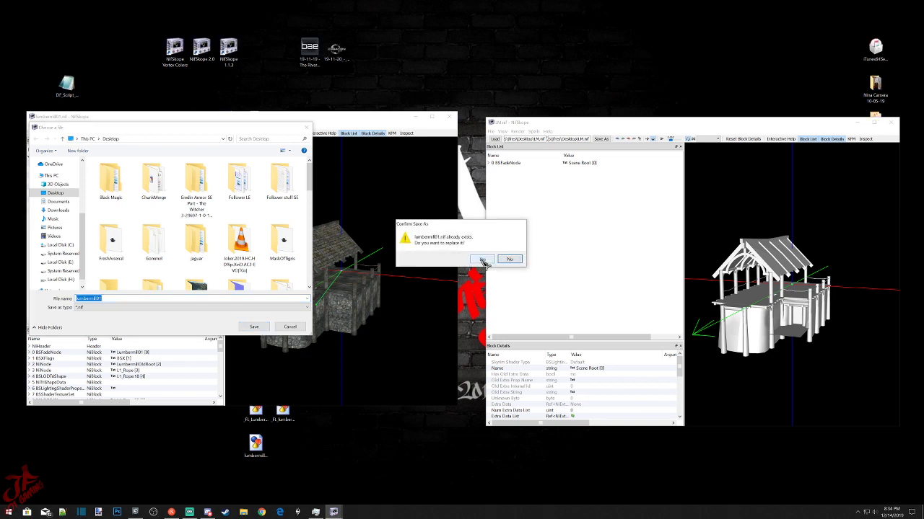
click(484, 260)
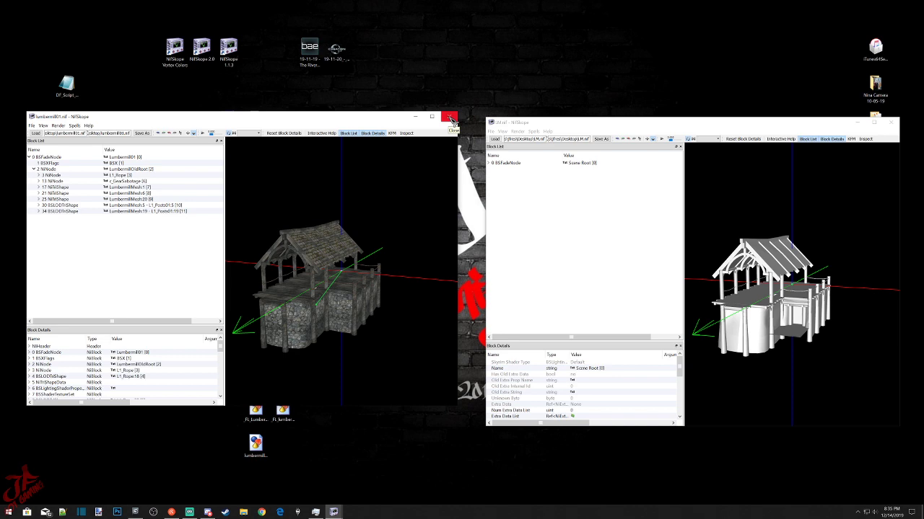
click(451, 117)
Remove the NiVertexColorProperty and BSLightingShaderProperty branches from the LumbermillOldRoot shape in LM.nif, leaving only its NiTriShapeData.
click(491, 163)
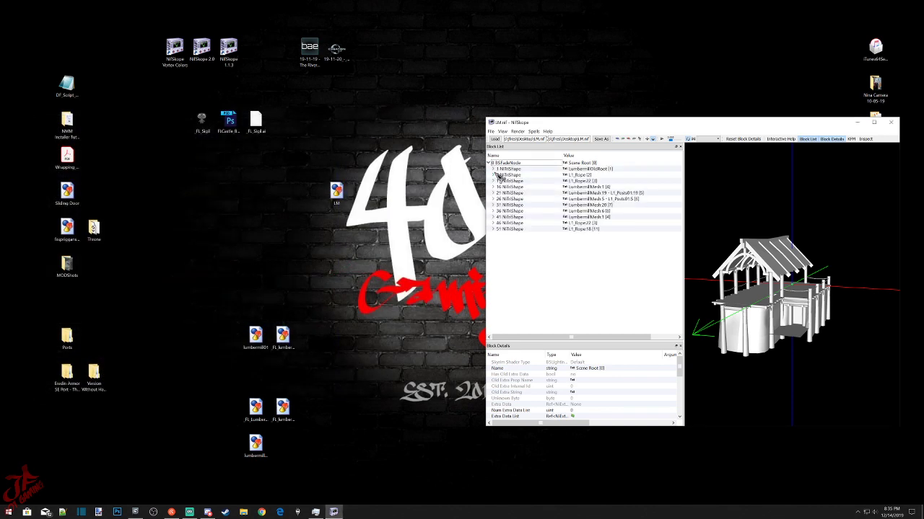
click(493, 169)
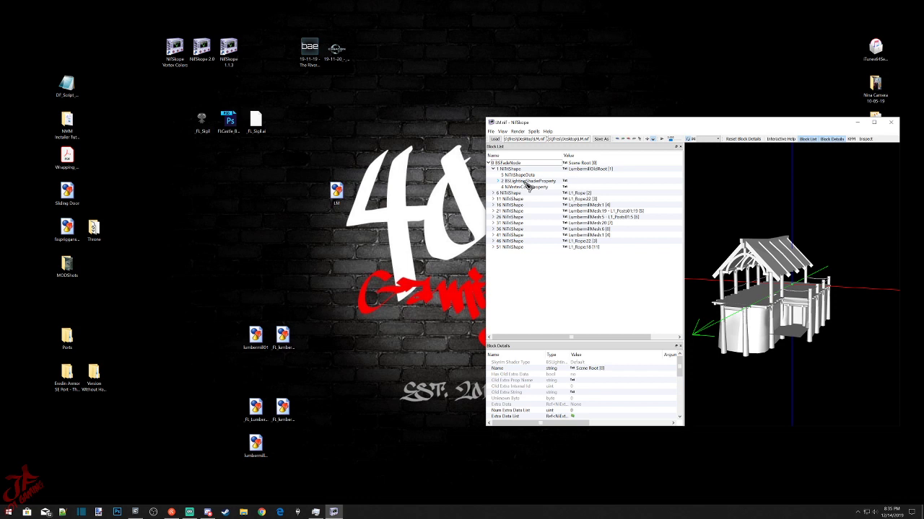
click(528, 186)
right_click(533, 187)
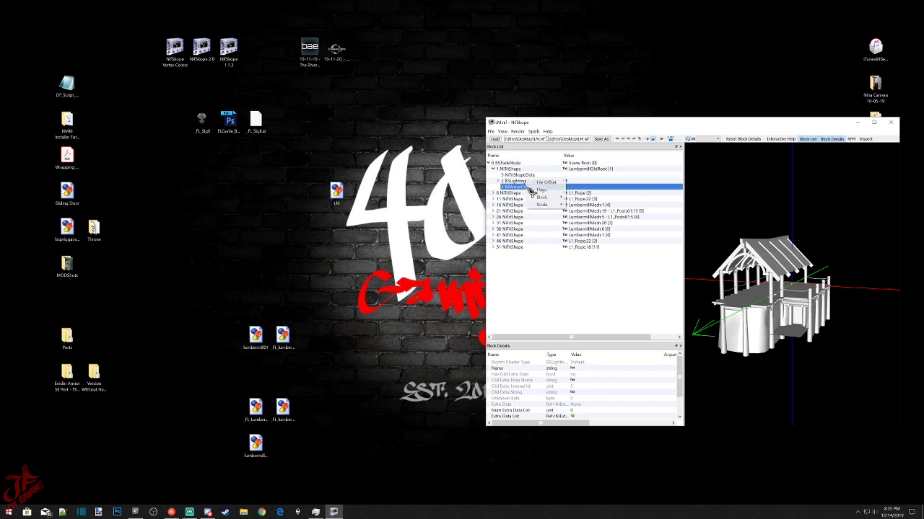
mouse_move(543, 197)
click(580, 207)
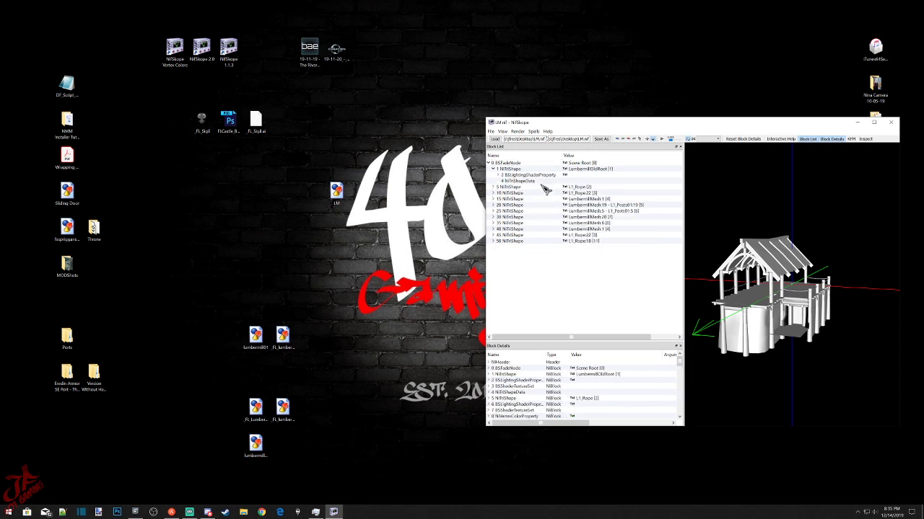
click(526, 176)
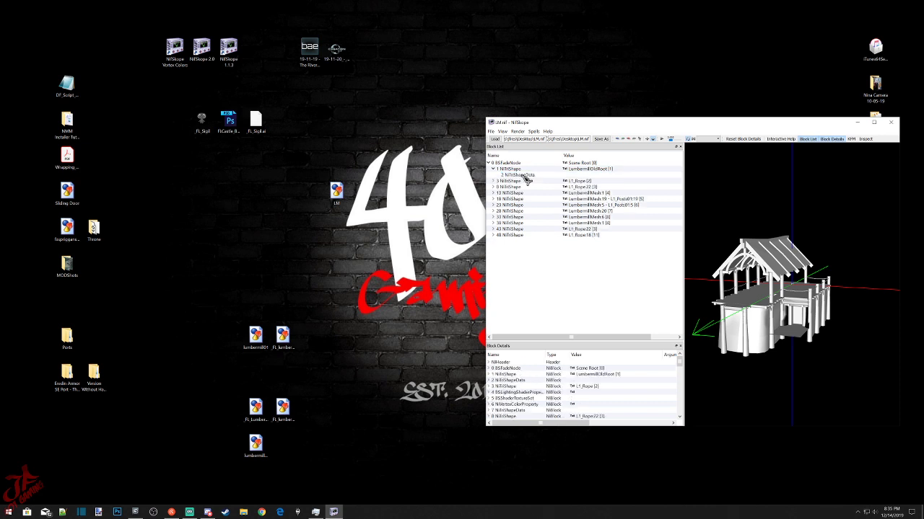
Remove the lighting shader and vertex color property branches from the L1_Rope shape and the first L1_Rope:22 shape.
click(493, 181)
click(517, 200)
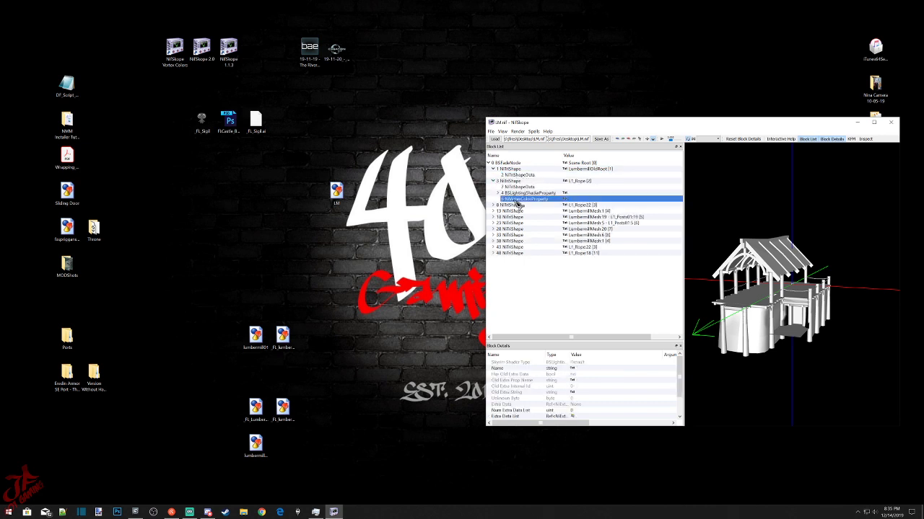
click(510, 193)
key(ctrl+Delete)
click(512, 194)
key(ctrl+Delete)
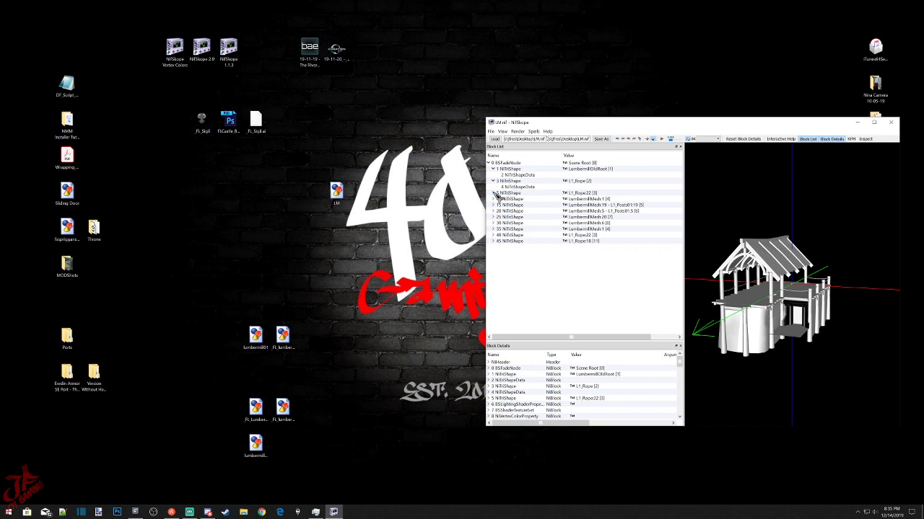
click(493, 193)
click(515, 205)
key(ctrl+Delete)
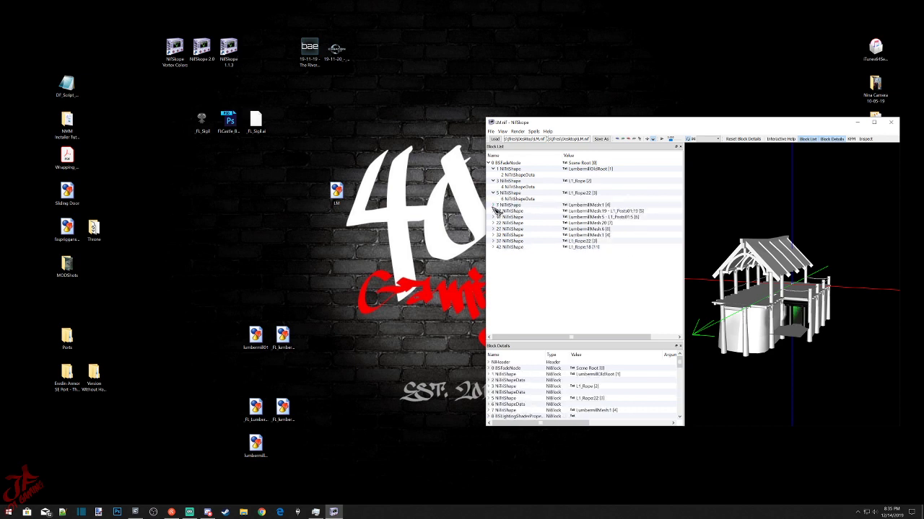
Strip the shader and vertex color property branches from the first LumbermillMesh:1 shape and the LumbermillMesh:19 - L1_Posts01:19 shape.
click(508, 218)
key(ctrl+Delete)
click(509, 219)
key(ctrl+Delete)
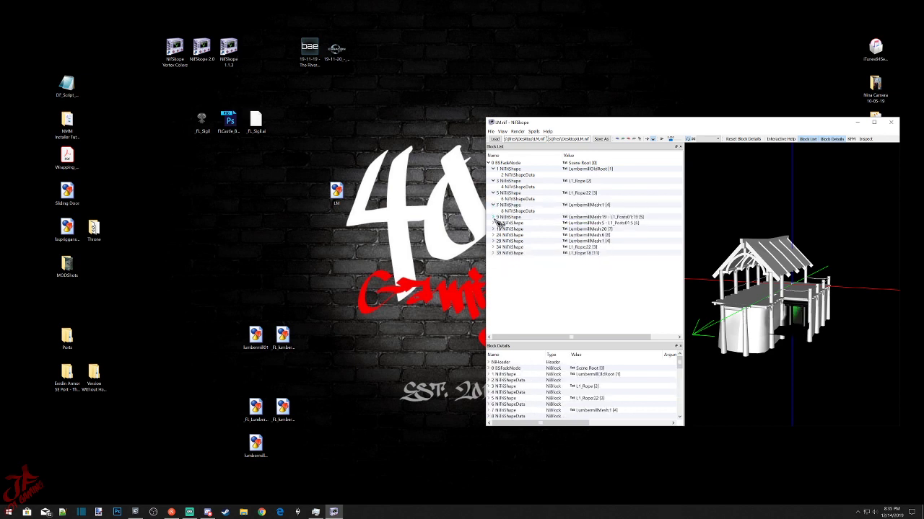
click(493, 217)
click(509, 228)
key(ctrl+Delete)
click(511, 229)
key(ctrl+Delete)
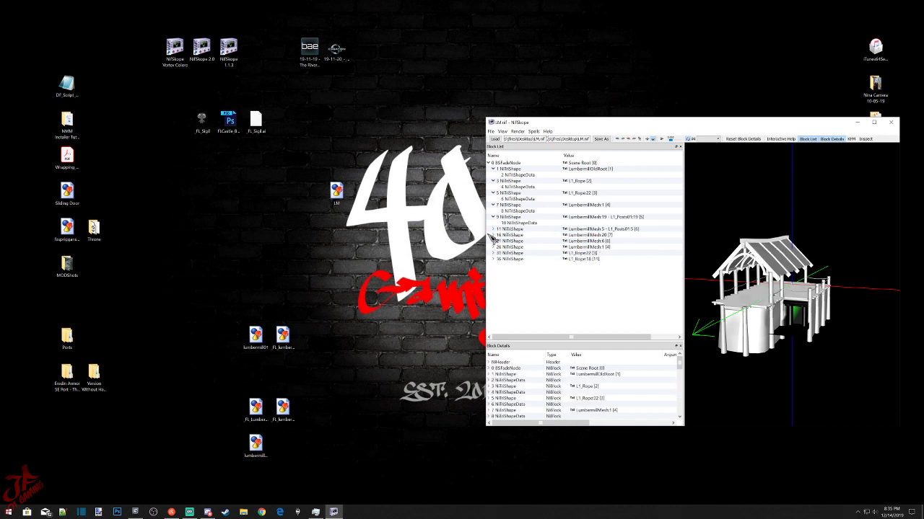
Remove the shader and vertex color property branches from the LumbermillMesh:5 - L1_Posts01:5 and LumbermillMesh:20 shapes.
click(493, 230)
click(510, 242)
key(ctrl+Delete)
click(510, 243)
key(ctrl+Delete)
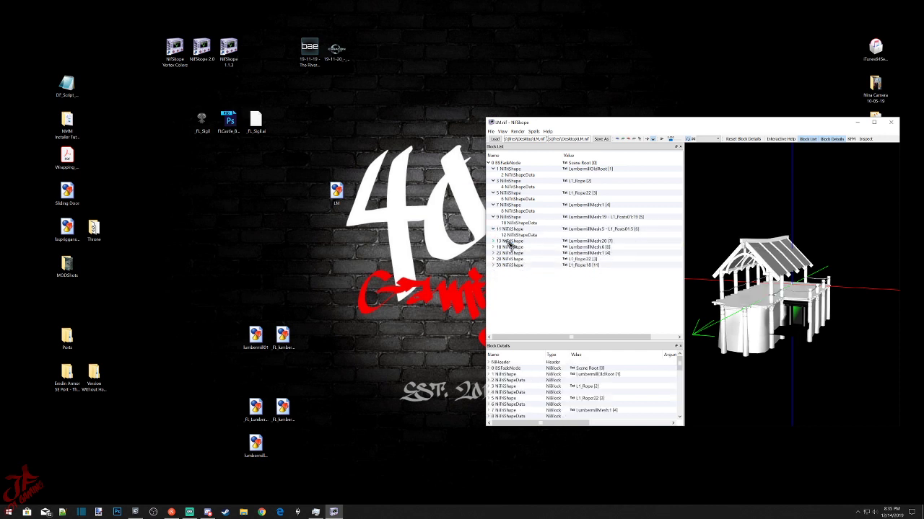
click(493, 241)
click(498, 253)
key(ctrl+Delete)
click(498, 254)
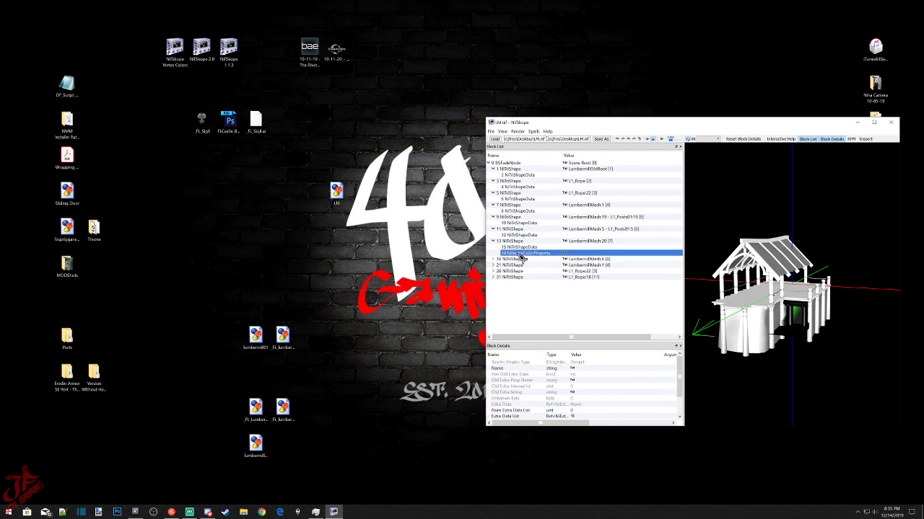
key(ctrl+Delete)
Remove the shader and vertex color property branches from the LumbermillMesh:6 shape and the second LumbermillMesh:1 shape.
click(494, 253)
click(498, 265)
key(ctrl+Delete)
click(498, 265)
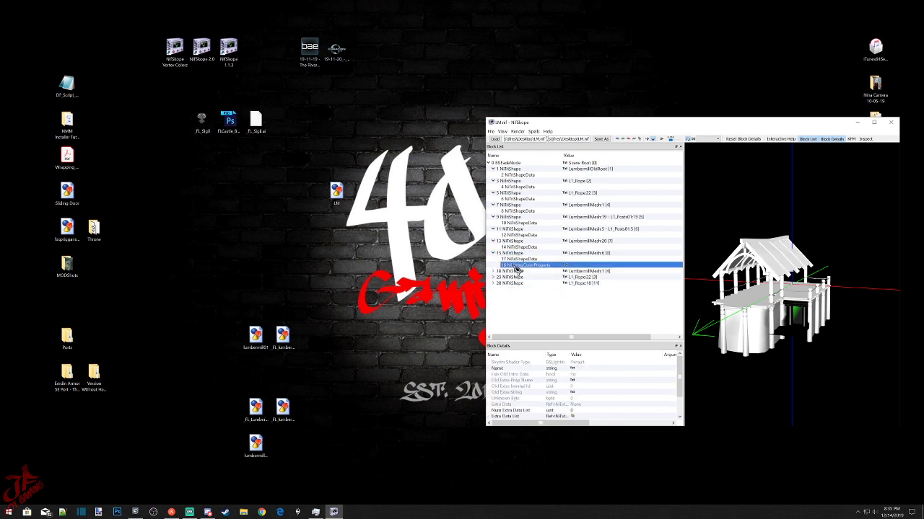
key(ctrl+Delete)
click(494, 266)
click(514, 278)
key(ctrl+Delete)
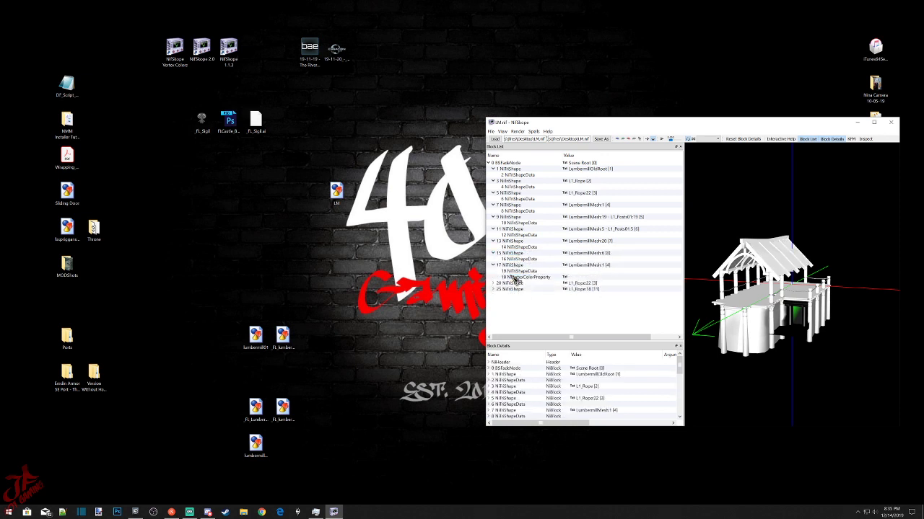
click(514, 278)
key(ctrl+Delete)
Remove the shader and vertex color property branches from the second L1_Rope:22 shape and the L1_Rope:18 shape.
click(494, 278)
click(516, 290)
key(ctrl+Delete)
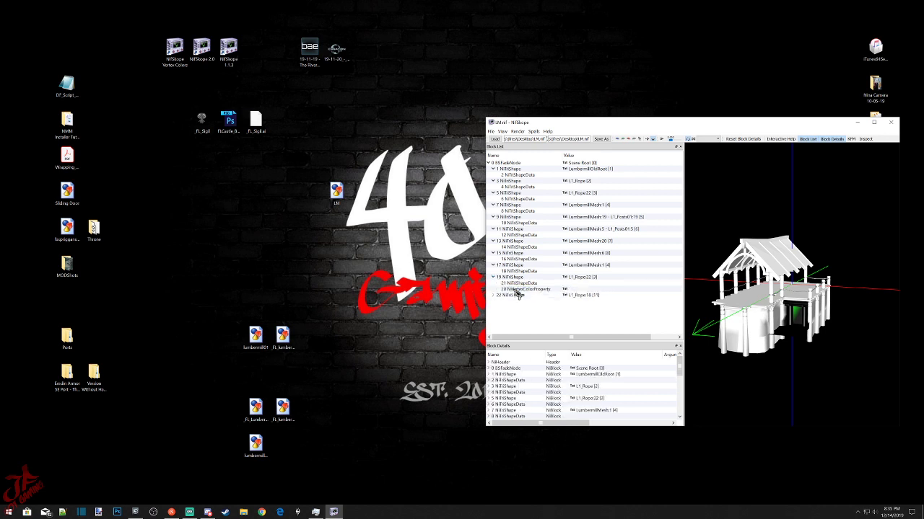
click(515, 290)
key(ctrl+Delete)
click(493, 289)
click(515, 302)
key(ctrl+Delete)
click(516, 301)
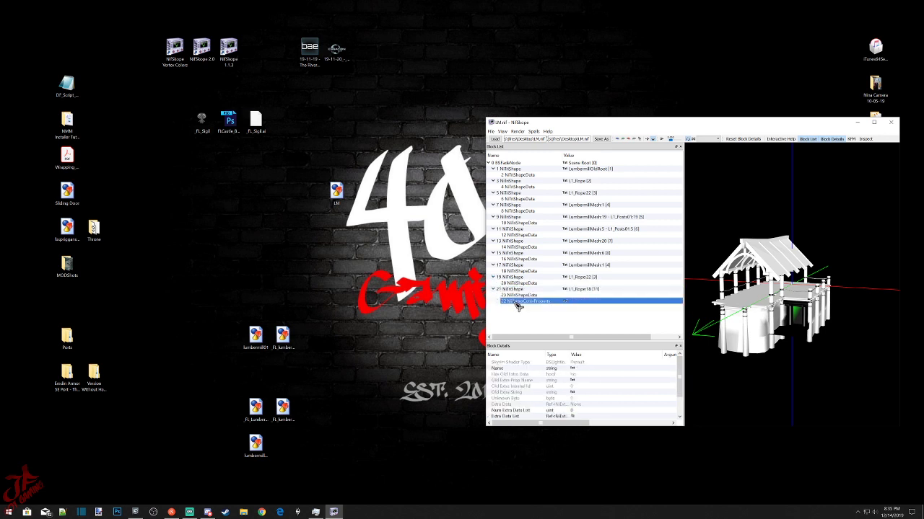
key(ctrl+Delete)
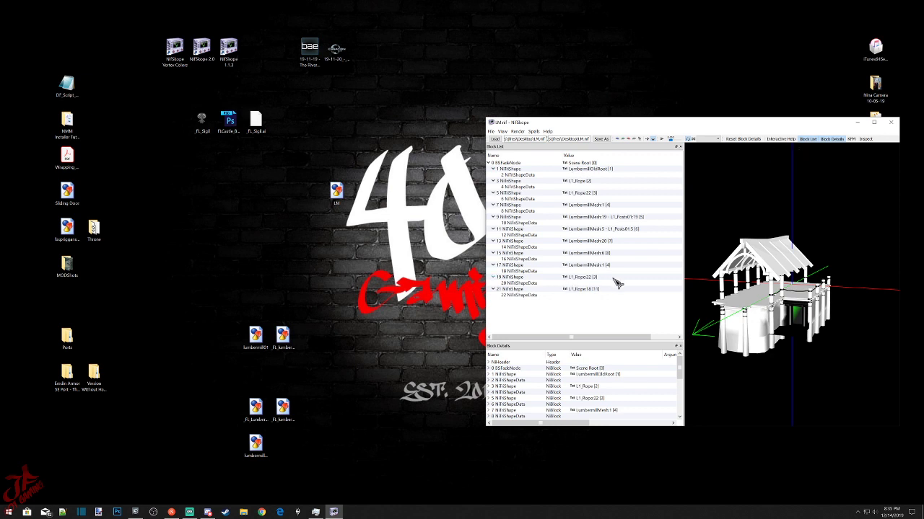
Move the LM.nif window nearer the desktop's centre and save the stripped model over the existing LM file.
scroll(835, 363, up, 2)
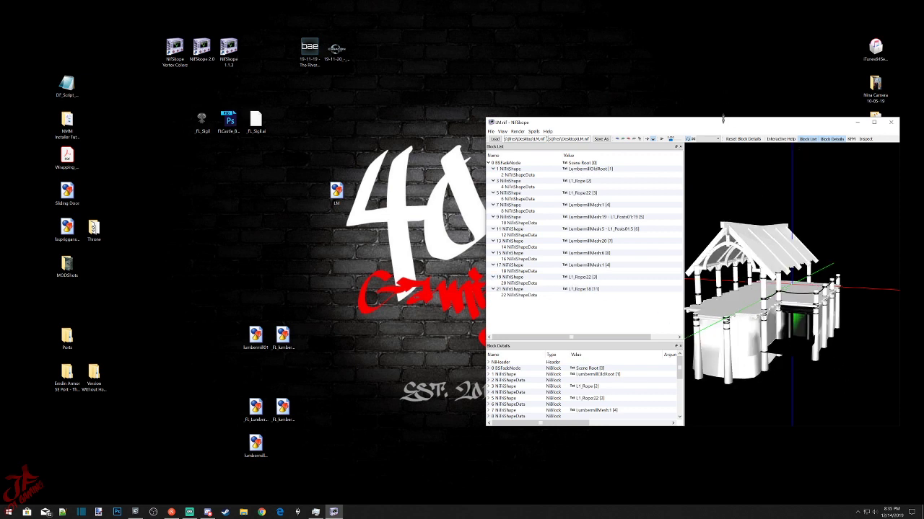
drag(727, 126, 639, 104)
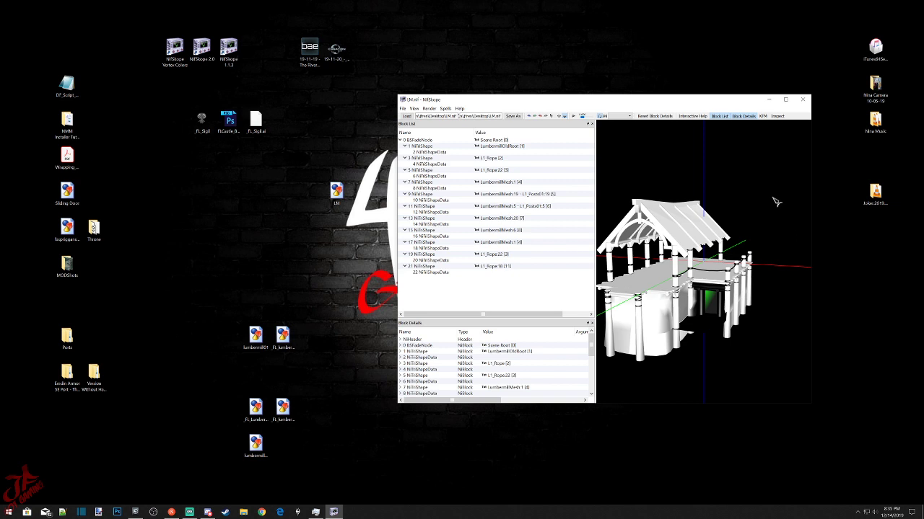
mouse_move(798, 272)
mouse_down()
mouse_move(766, 274)
mouse_move(794, 279)
mouse_move(786, 277)
mouse_up()
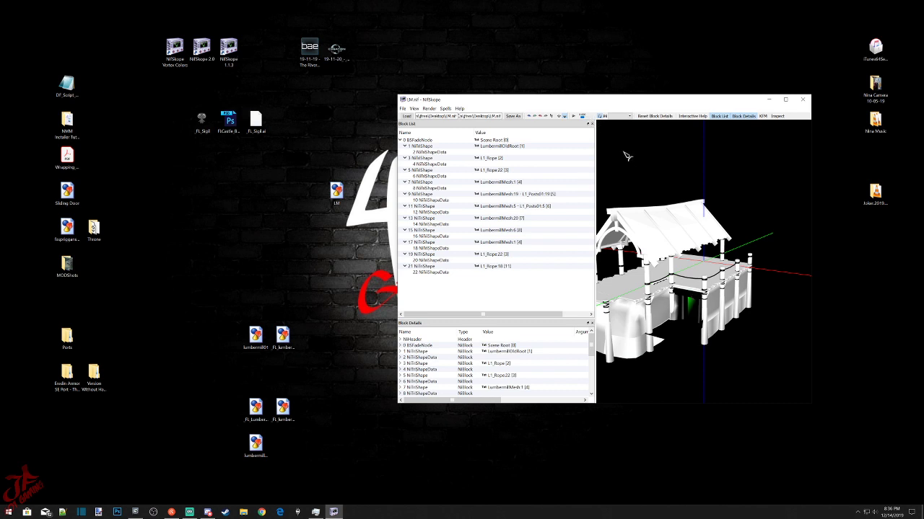
click(403, 110)
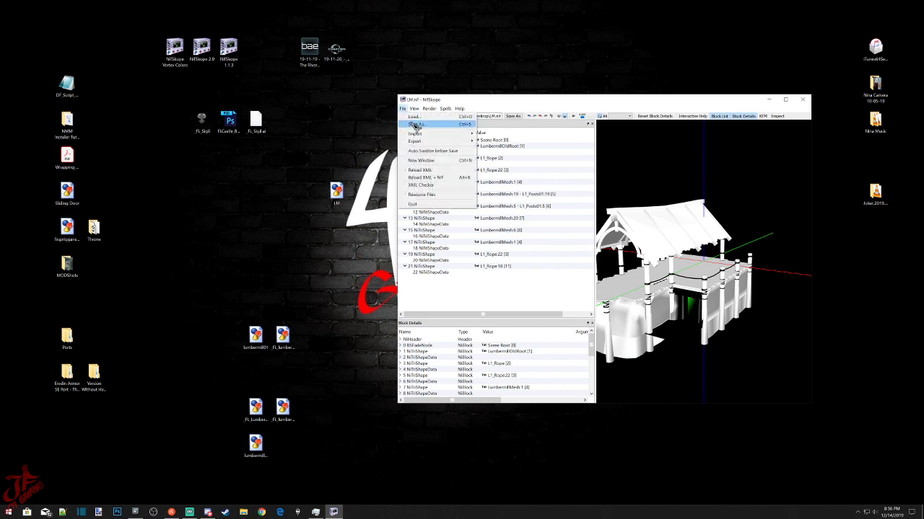
click(412, 123)
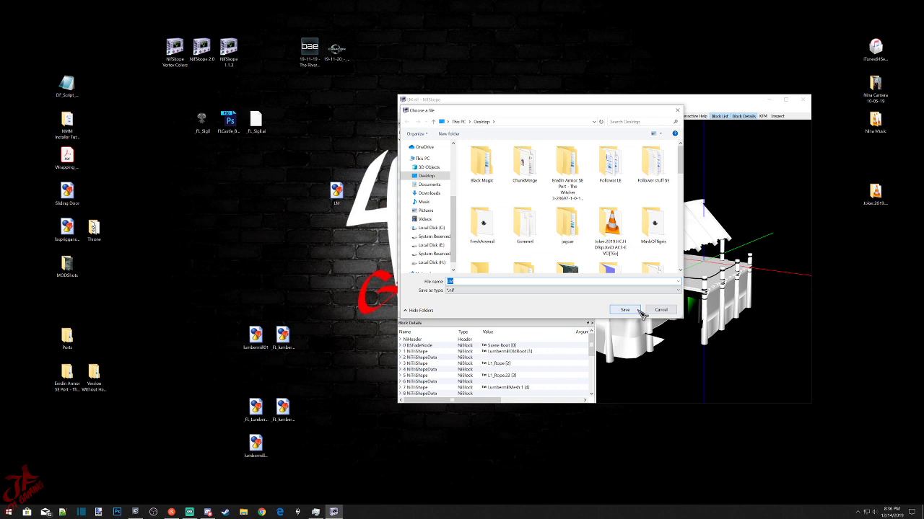
click(629, 310)
click(480, 259)
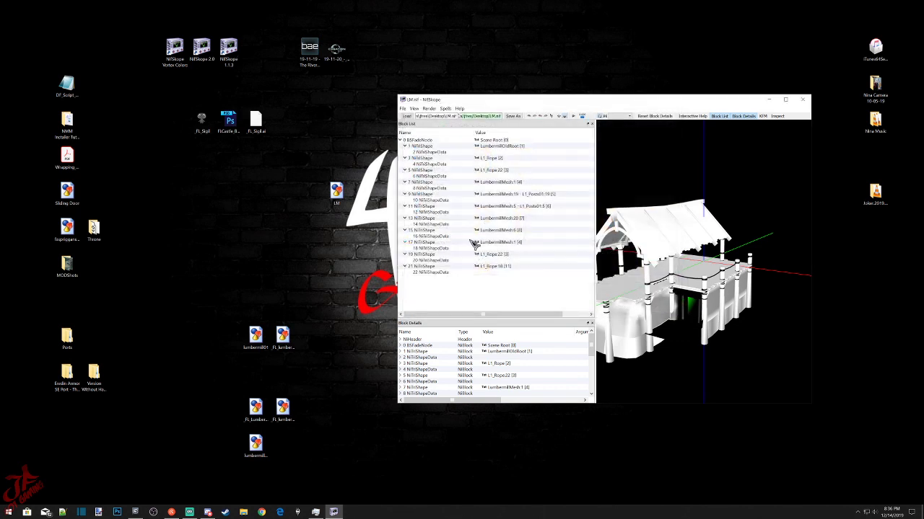
Copy the material name SKY_HAV_MAT_SOLID_METAL from the COLLISION tutorial text in Notepad and close the document.
mouse_move(744, 331)
mouse_down()
mouse_move(734, 334)
mouse_move(747, 329)
mouse_up()
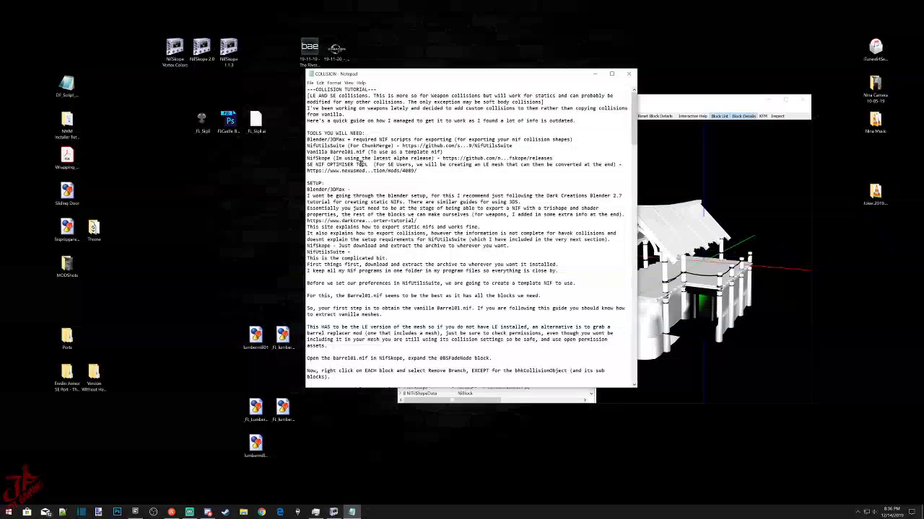
scroll(476, 244, down, 7)
scroll(476, 244, down, 15)
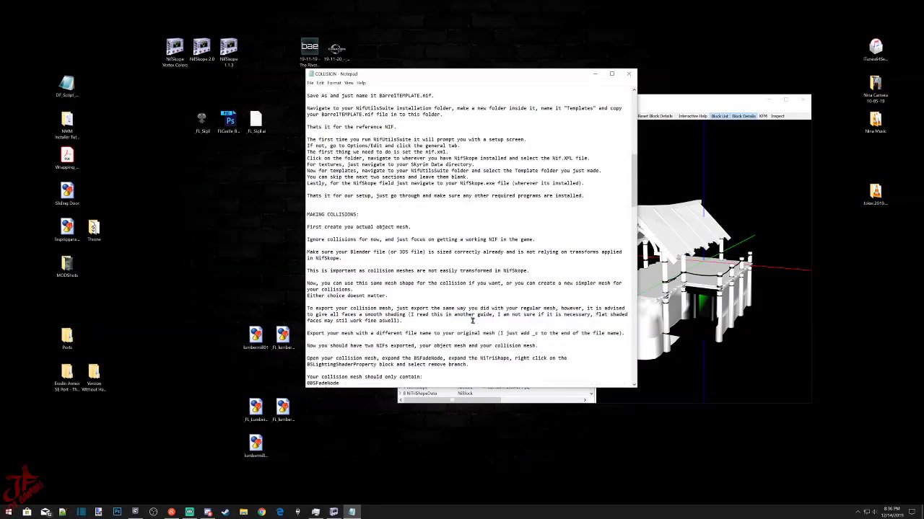
drag(461, 352, 402, 352)
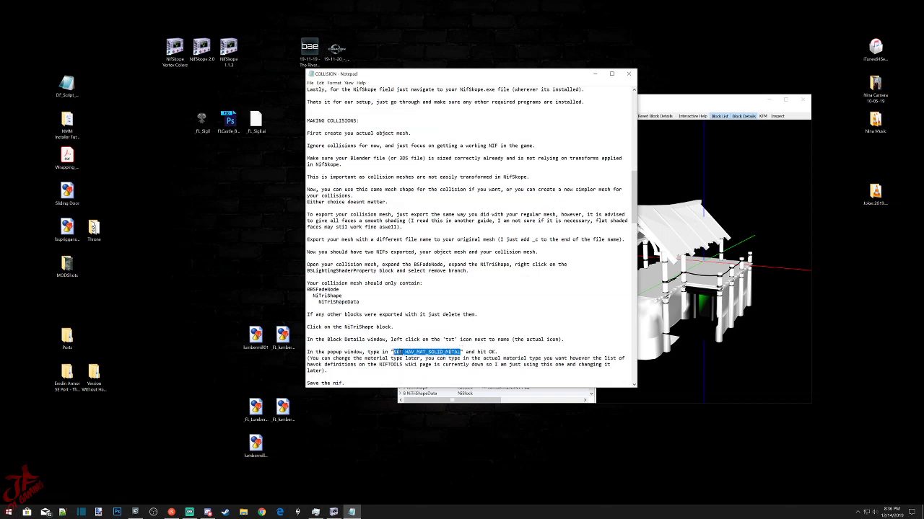
right_click(402, 352)
click(422, 379)
click(629, 73)
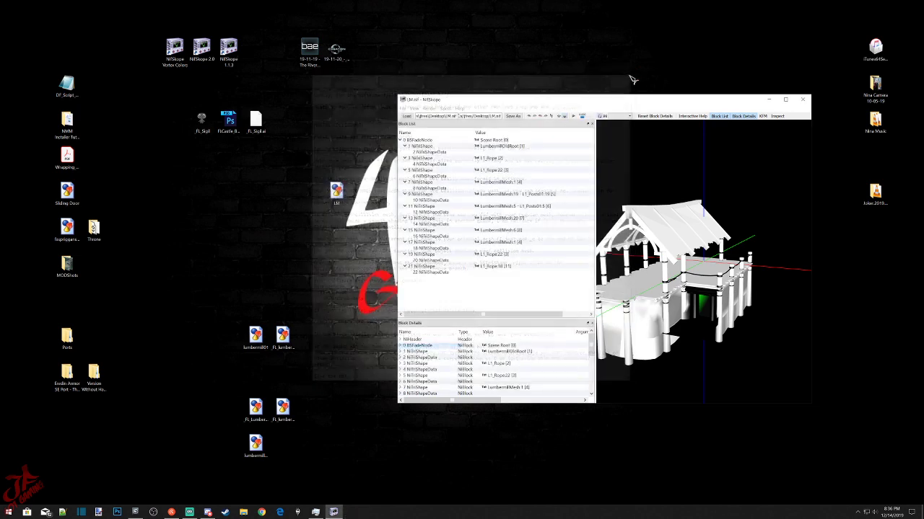
Rename the LumbermillOldRoot shape with the copied material name SKY_HAV_MAT_SOLID_METAL.
click(489, 147)
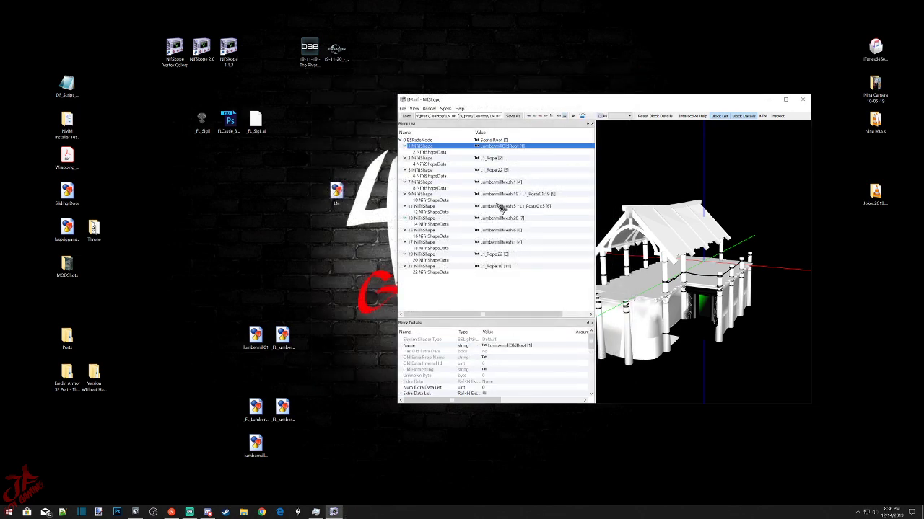
click(484, 346)
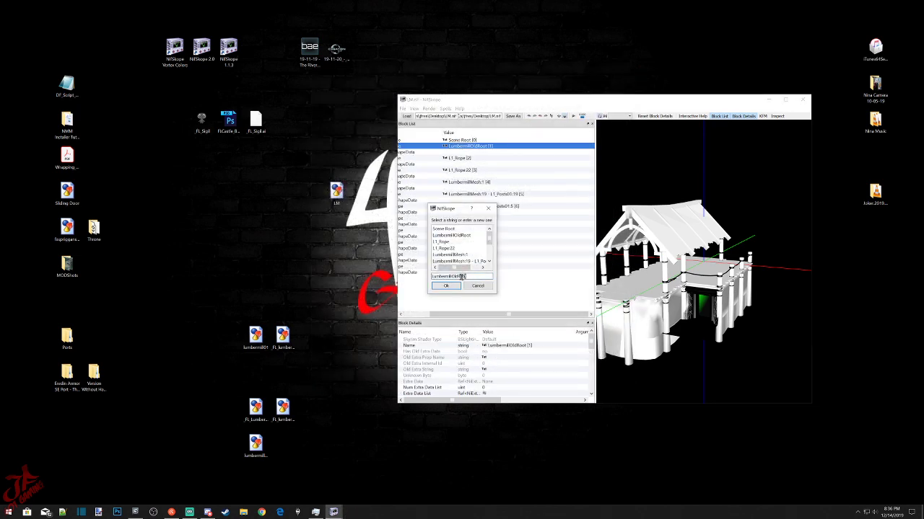
drag(467, 277, 433, 277)
key(ctrl+v)
click(445, 286)
Change the L1_Rope shape's name to the existing string SKY_HAV_MAT_SOLID_METAL.
click(503, 159)
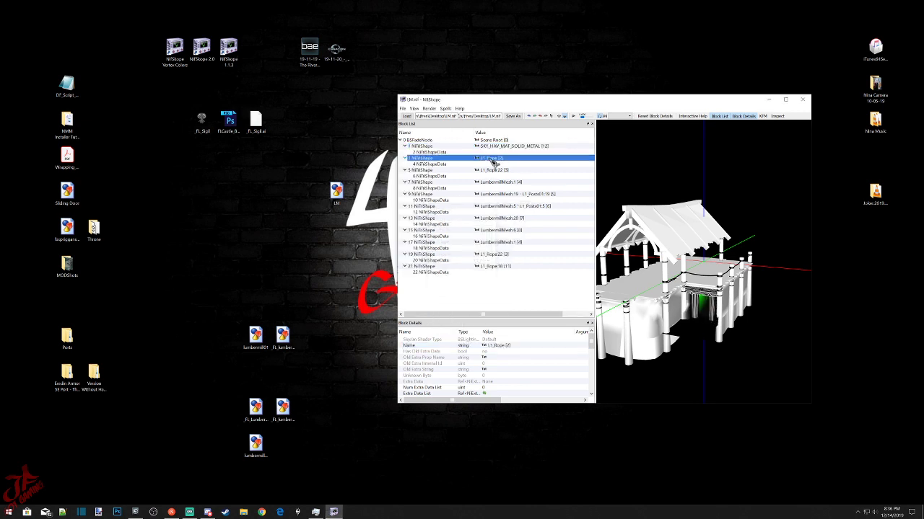
click(486, 347)
scroll(474, 251, down, 3)
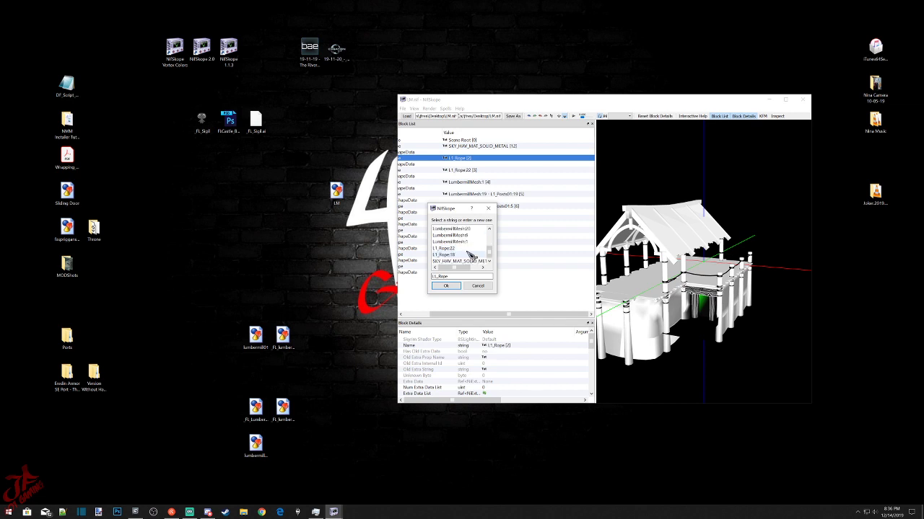
click(461, 263)
click(462, 261)
click(446, 285)
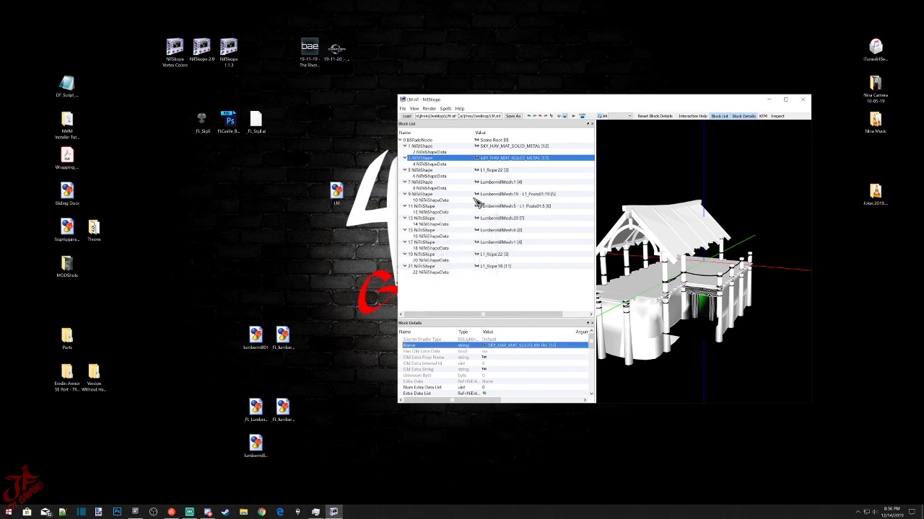
Rename the first L1_Rope:22 shape and the first LumbermillMesh:1 shape as SKY_HAV_MAT_SOLID_METAL.
click(436, 170)
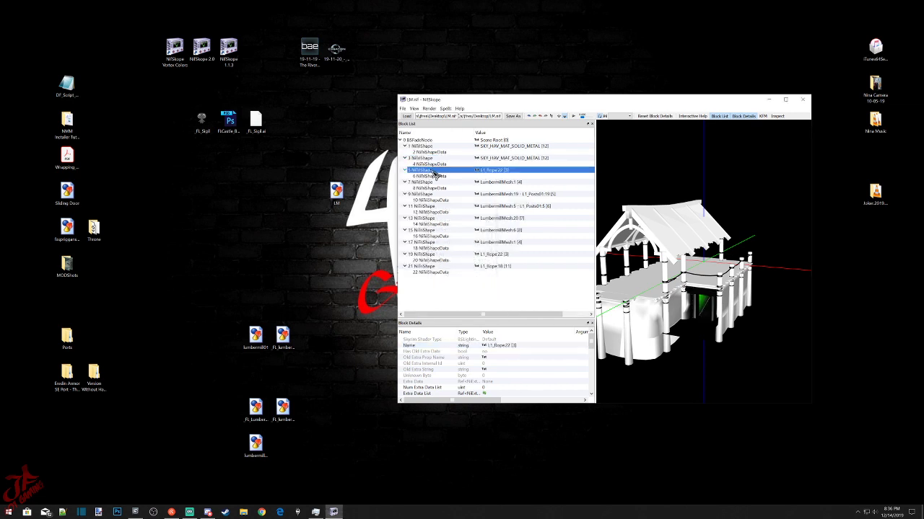
double_click(488, 346)
click(490, 276)
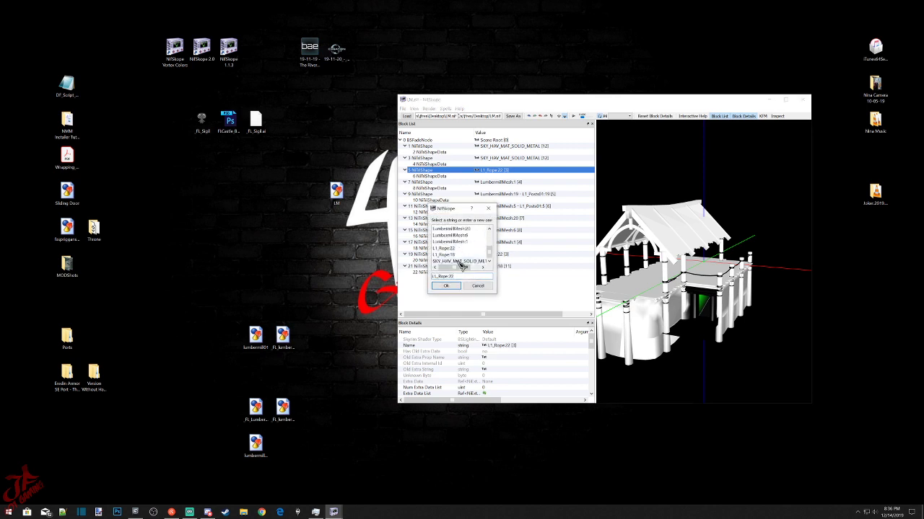
click(448, 286)
click(491, 182)
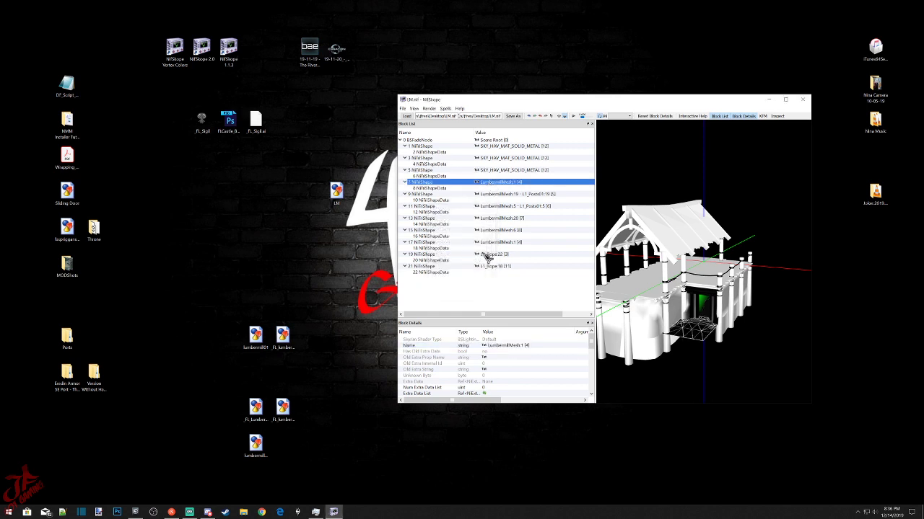
double_click(488, 346)
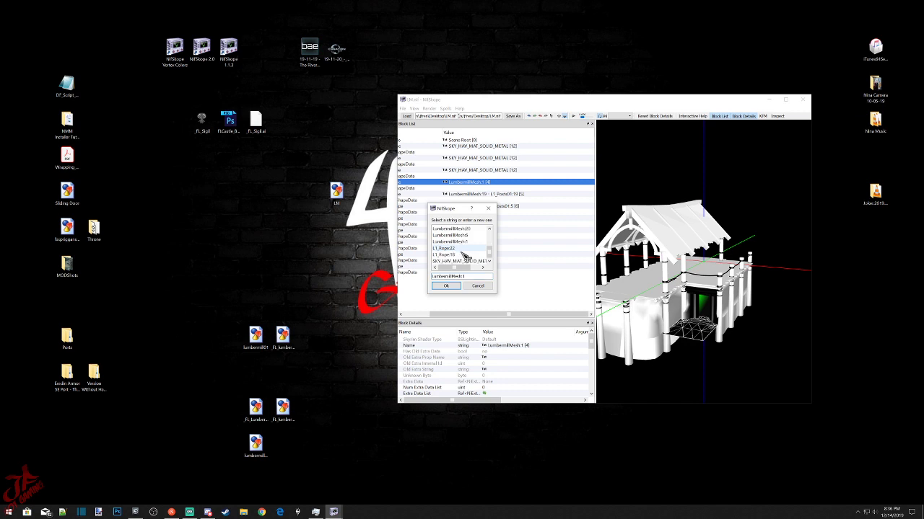
click(465, 261)
click(448, 287)
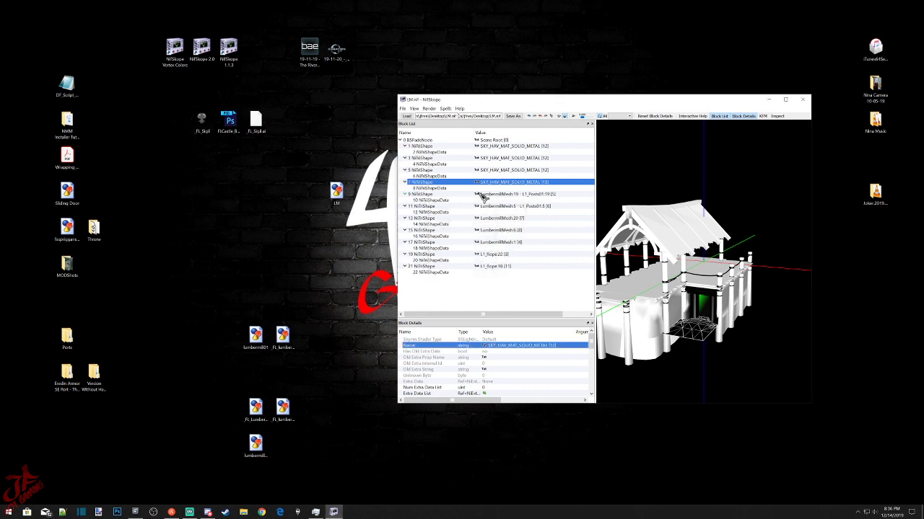
Rename the LumbermillMesh:19 - L1_Posts01:19 and LumbermillMesh:5 - L1_Posts01:5 shapes as SKY_HAV_MAT_SOLID_METAL.
click(485, 195)
double_click(488, 346)
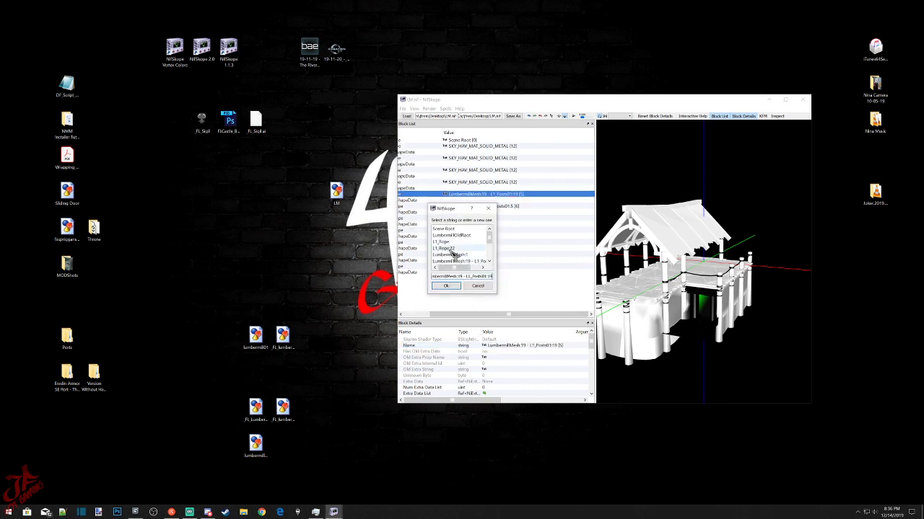
click(446, 286)
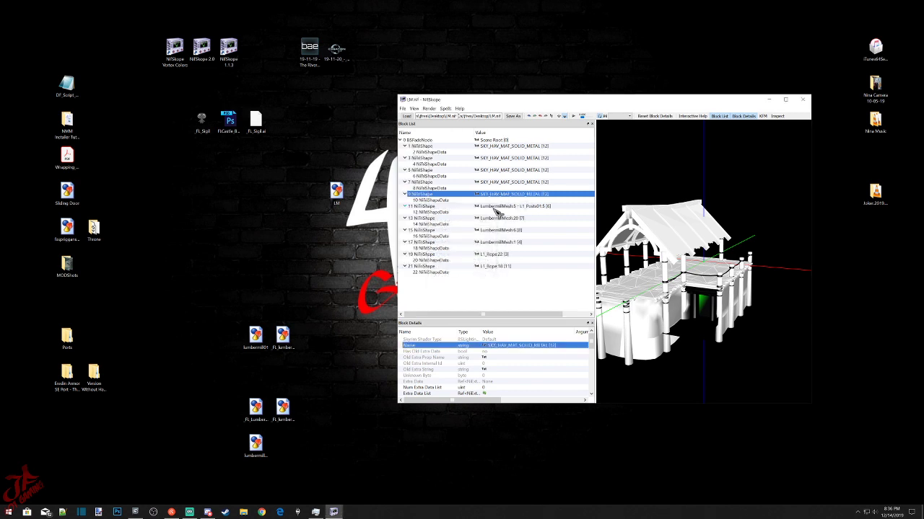
click(498, 207)
double_click(485, 346)
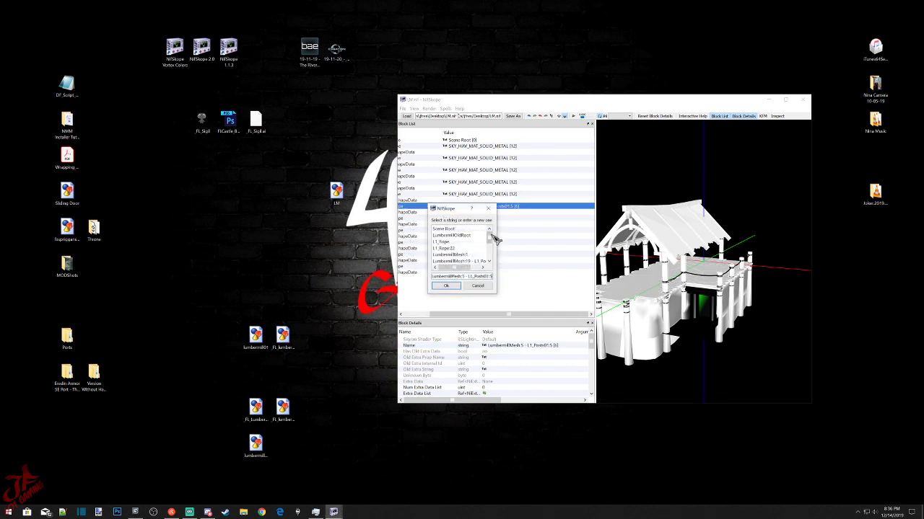
click(451, 229)
click(445, 286)
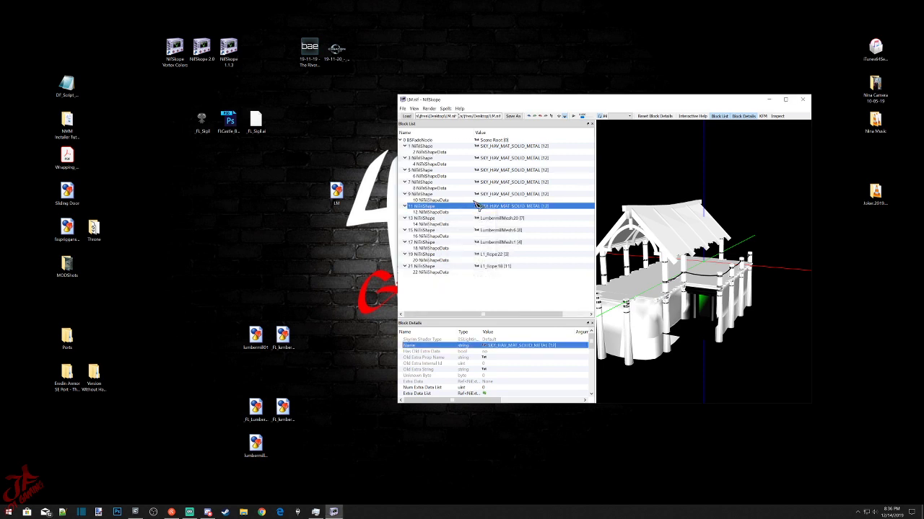
Rename the LumbermillMesh:20 and LumbermillMesh:6 shapes as SKY_HAV_MAT_SOLID_METAL.
click(484, 219)
double_click(484, 346)
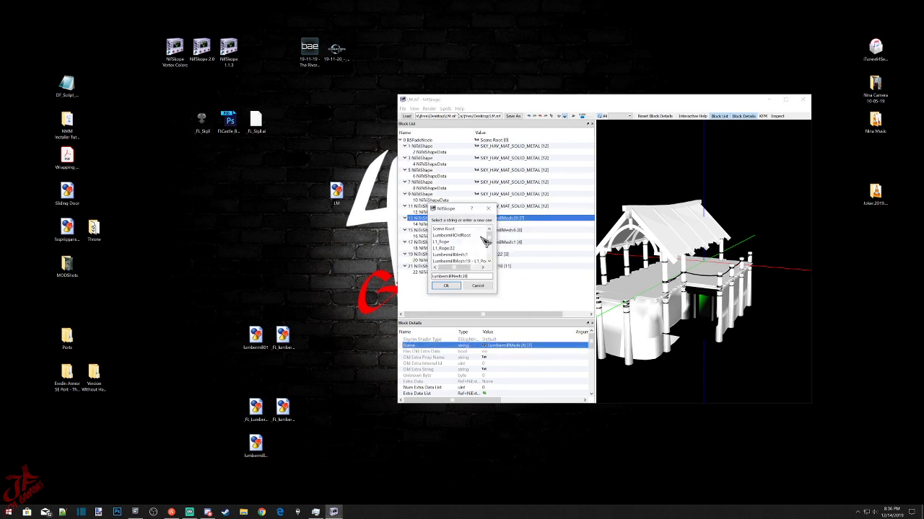
click(459, 260)
click(446, 287)
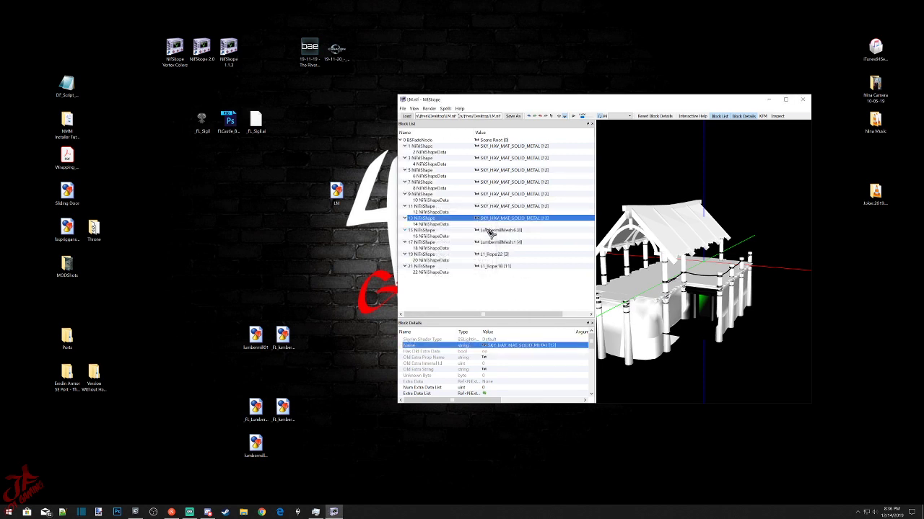
click(478, 230)
double_click(487, 346)
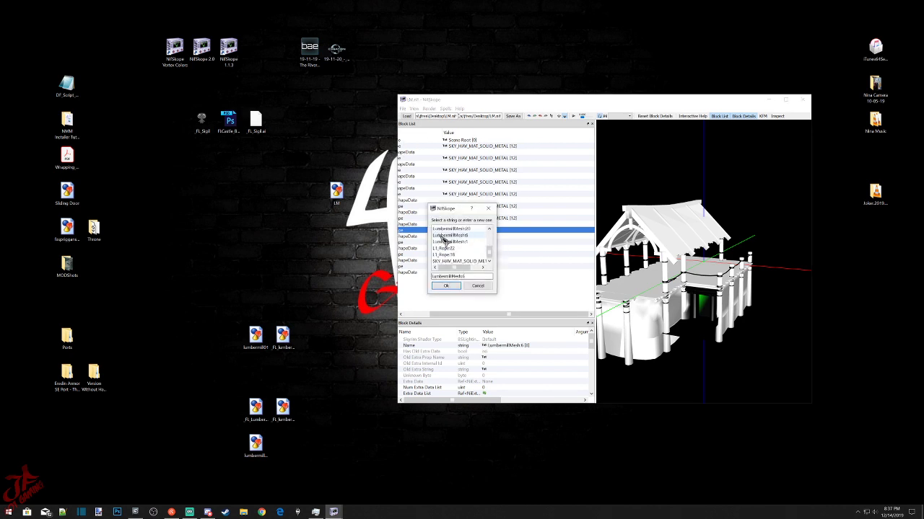
click(446, 286)
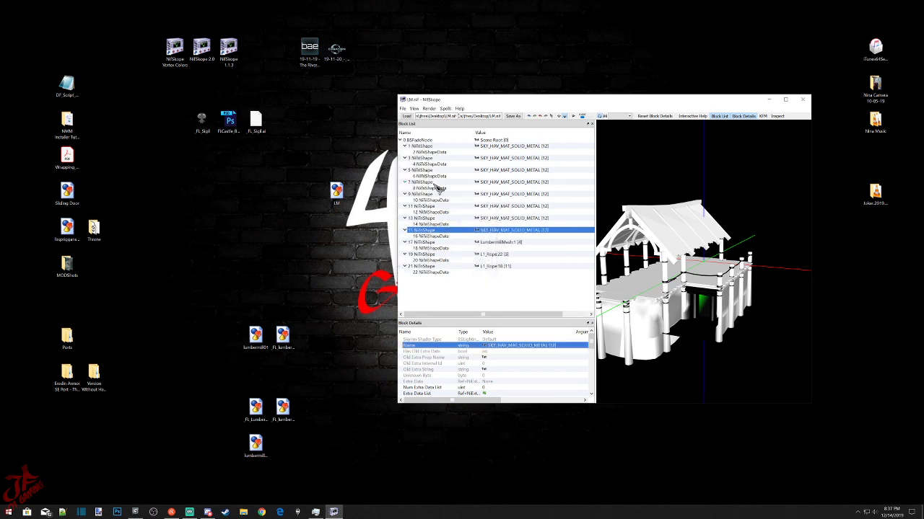
Rename the remaining LumbermillMesh:1 and L1_Rope:22 shapes as SKY_HAV_MAT_SOLID_METAL.
click(485, 244)
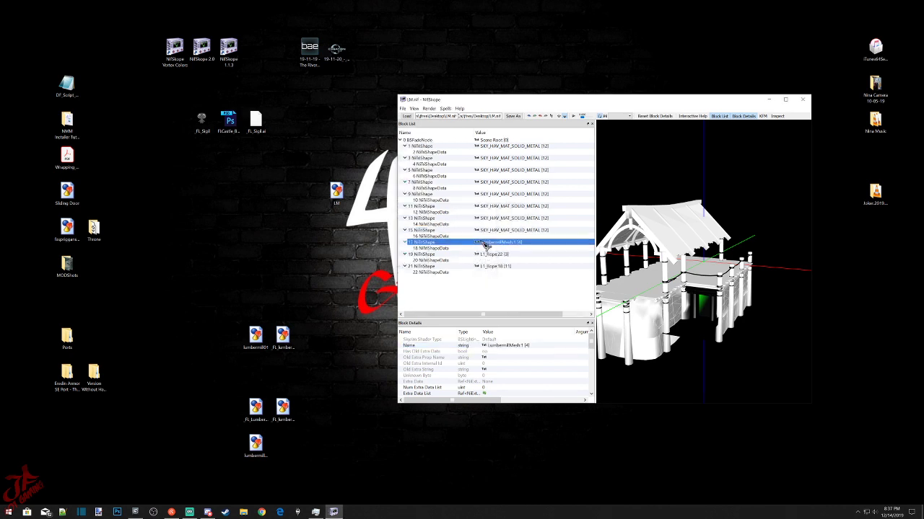
double_click(486, 346)
scroll(458, 257, down, 1)
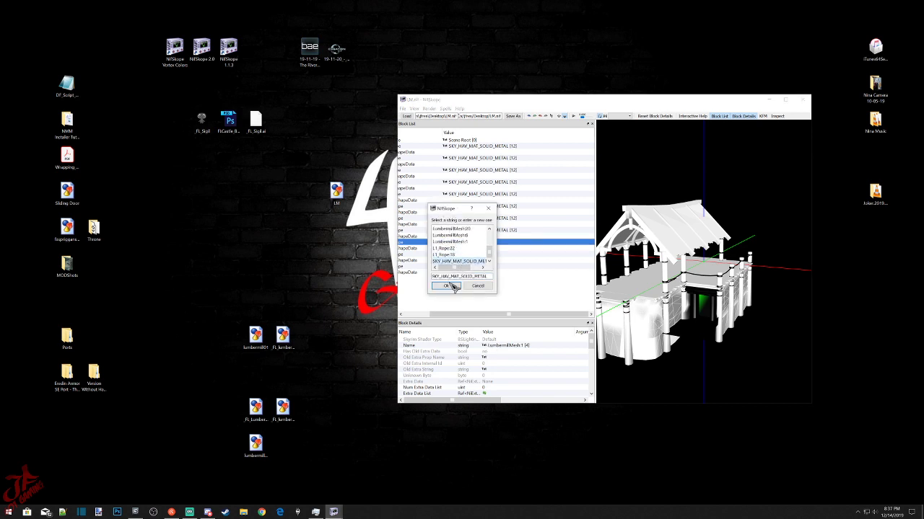
click(447, 286)
click(489, 255)
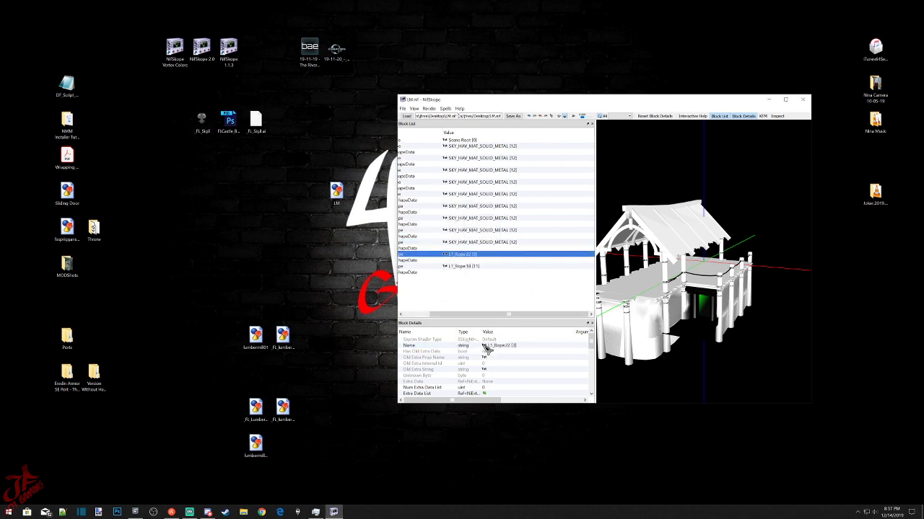
double_click(487, 346)
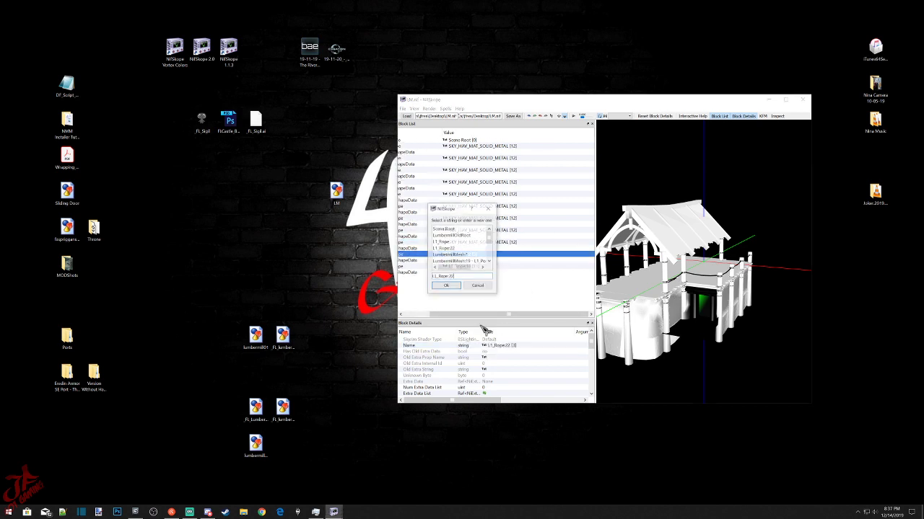
click(447, 286)
Rename the last shape, L1_Rope:18, as SKY_HAV_MAT_SOLID_METAL.
click(491, 267)
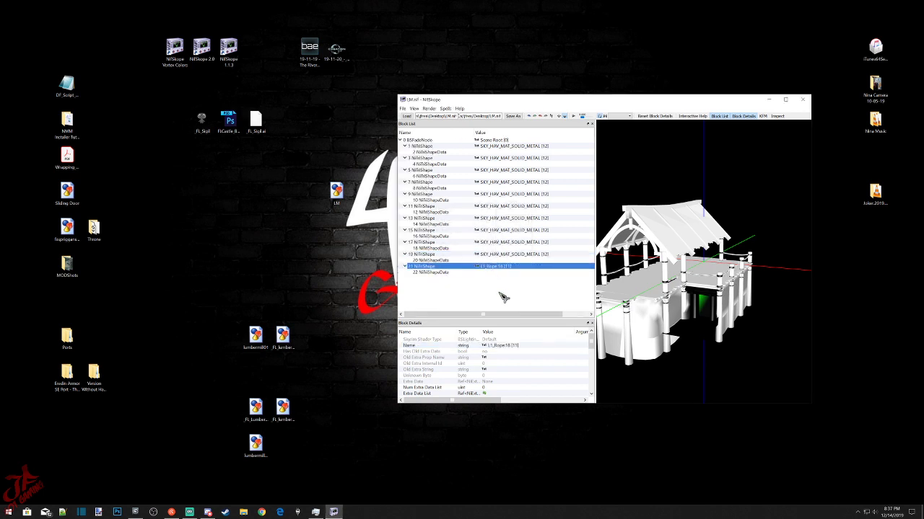
double_click(485, 346)
click(456, 261)
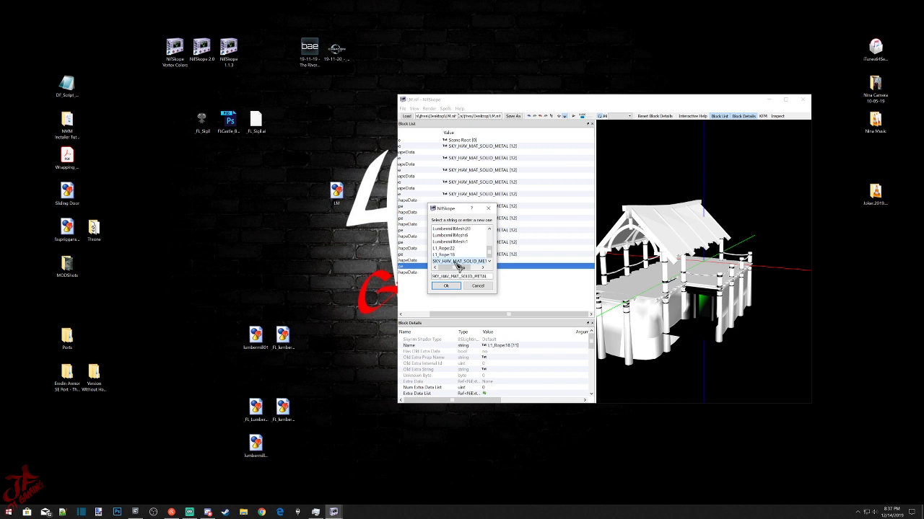
click(445, 286)
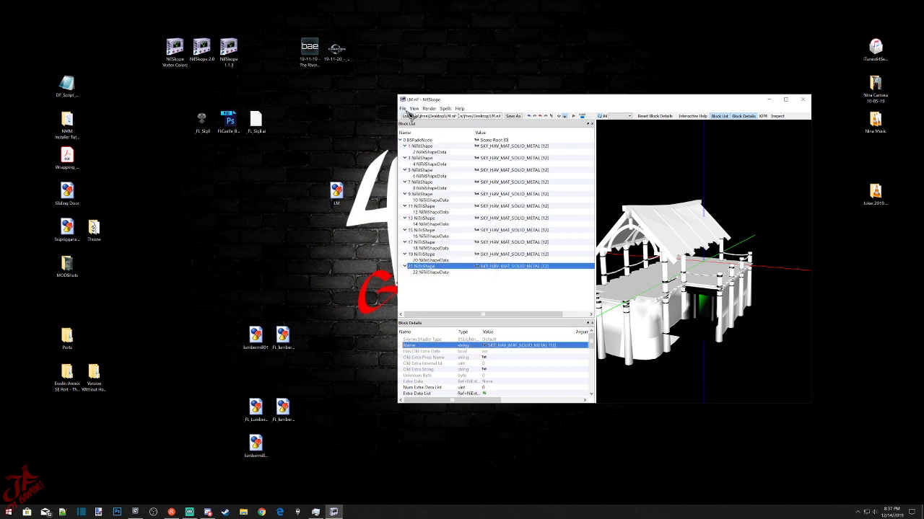
Save the renamed model to the desktop as LMCOPY, place its file beside LM, and close NifSkope.
click(408, 109)
click(413, 130)
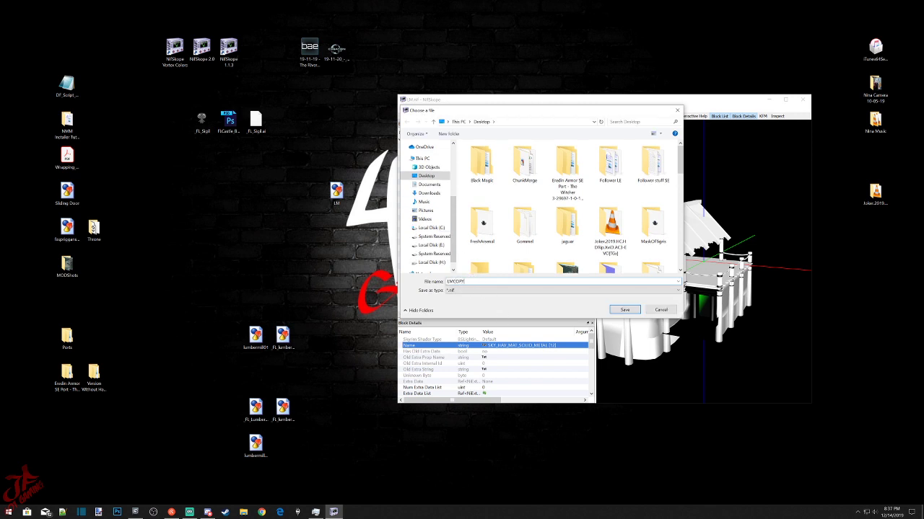
click(625, 309)
drag(12, 11, 353, 189)
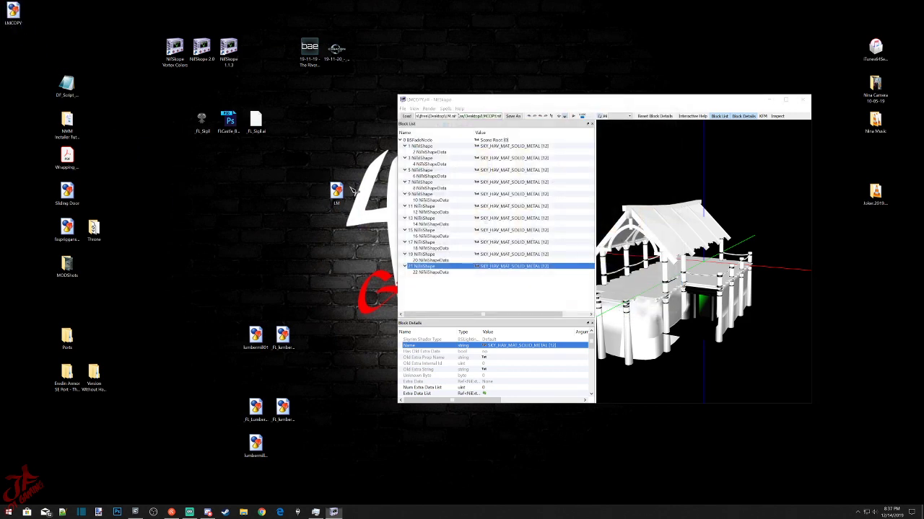
click(803, 99)
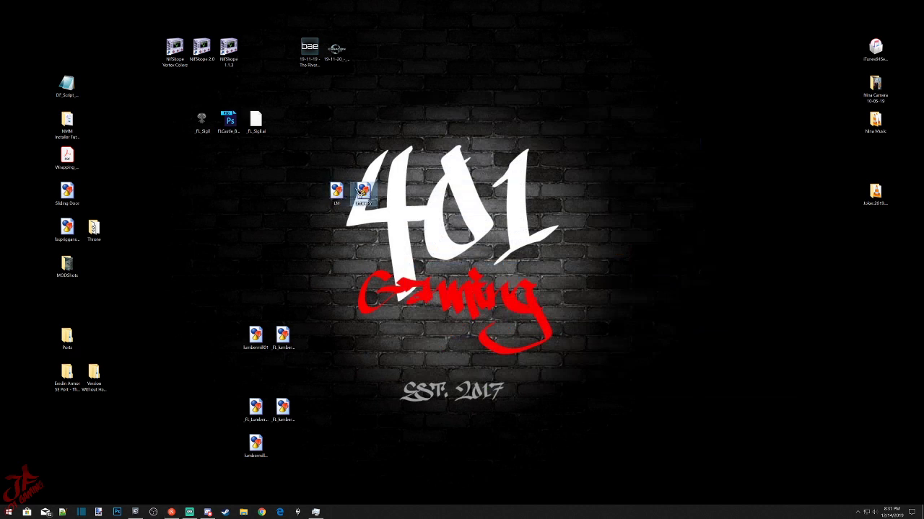
Open ChunkMerge and load LM.nif from the desktop as the Skyrim NIF file.
double_click(336, 191)
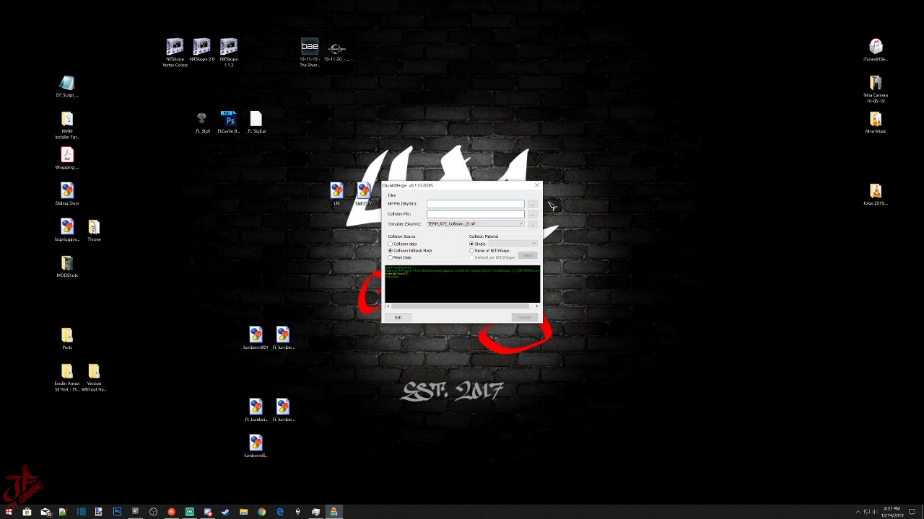
click(534, 205)
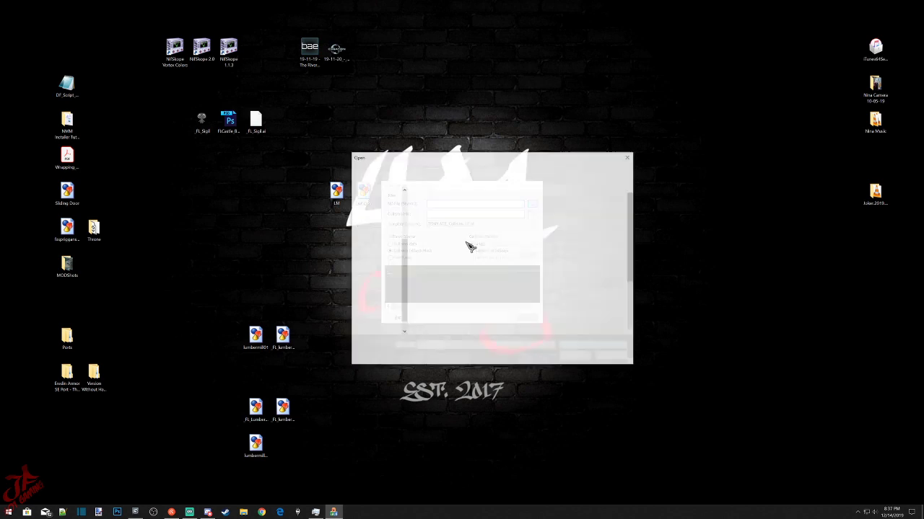
scroll(559, 303, down, 5)
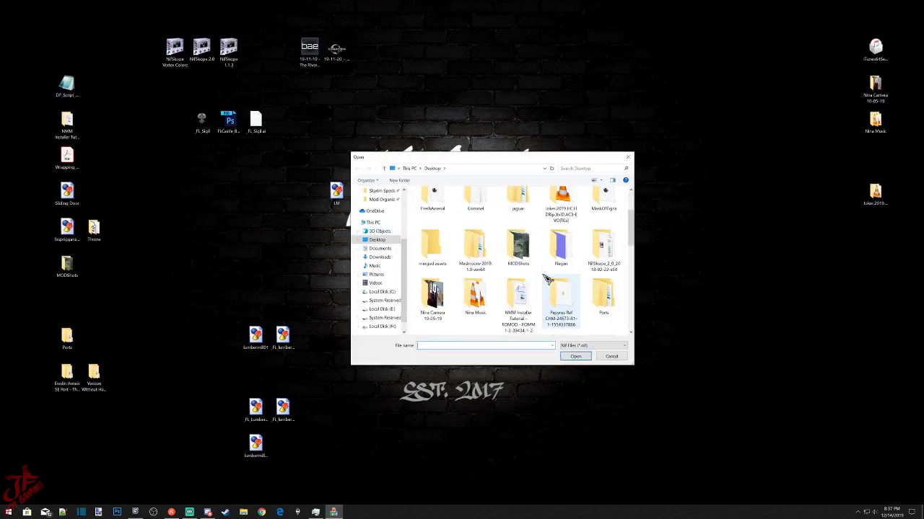
scroll(558, 287, down, 3)
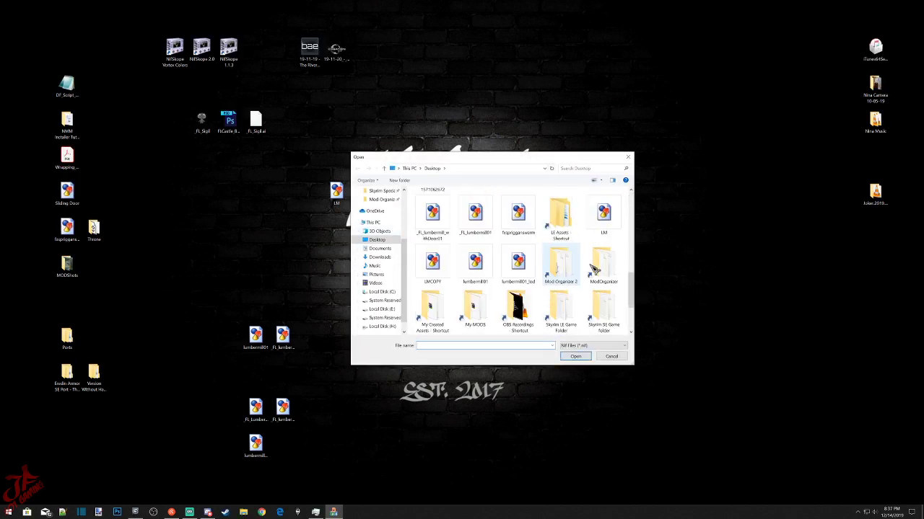
double_click(617, 215)
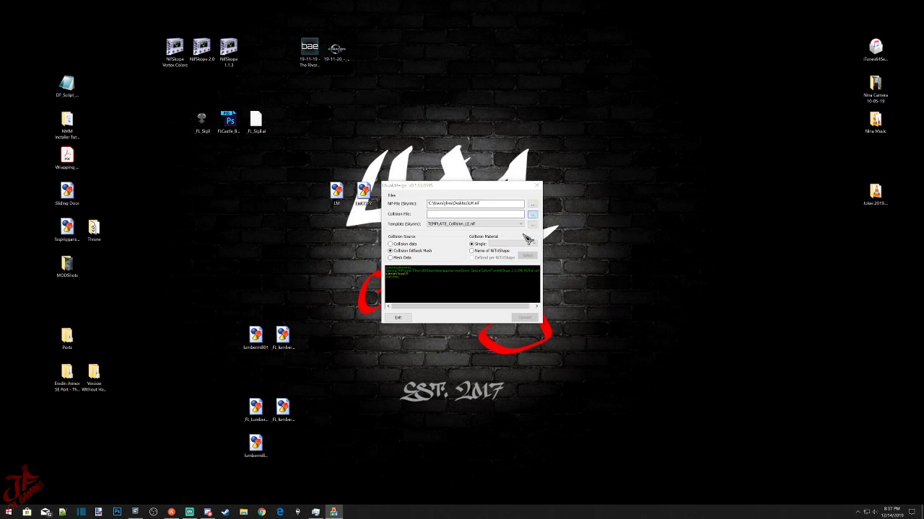
Load LMCOPY.nif from the desktop as the collision file.
click(532, 215)
scroll(513, 278, down, 5)
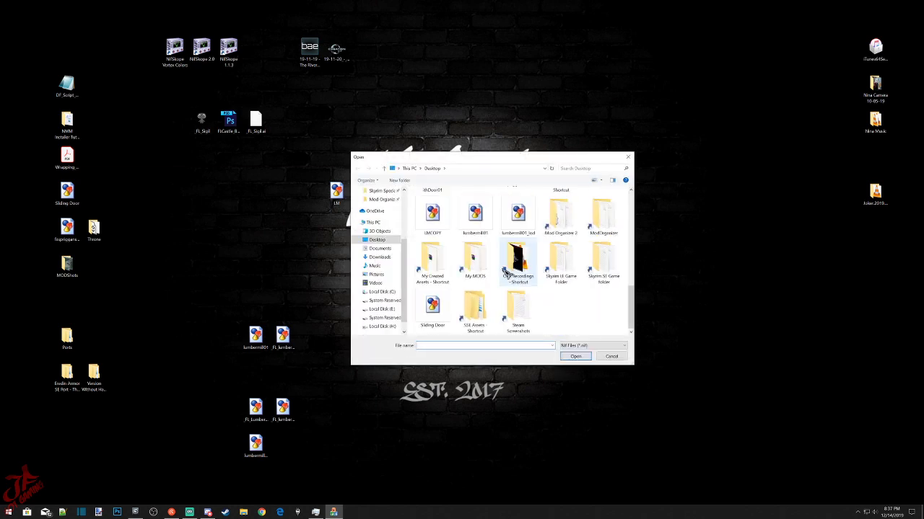
click(437, 217)
double_click(439, 218)
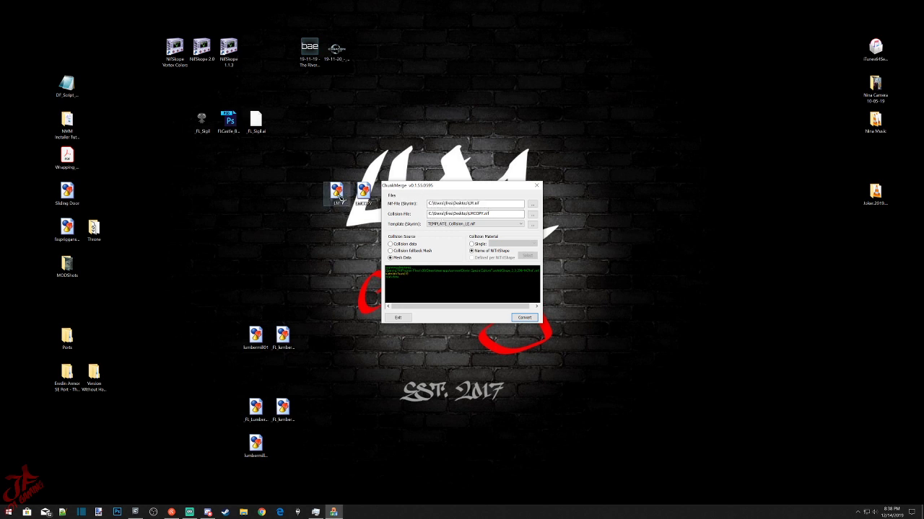
Open LM.nif in NifSkope, inspect the lumber mill model up close from several angles, and close it again.
click(338, 195)
double_click(337, 195)
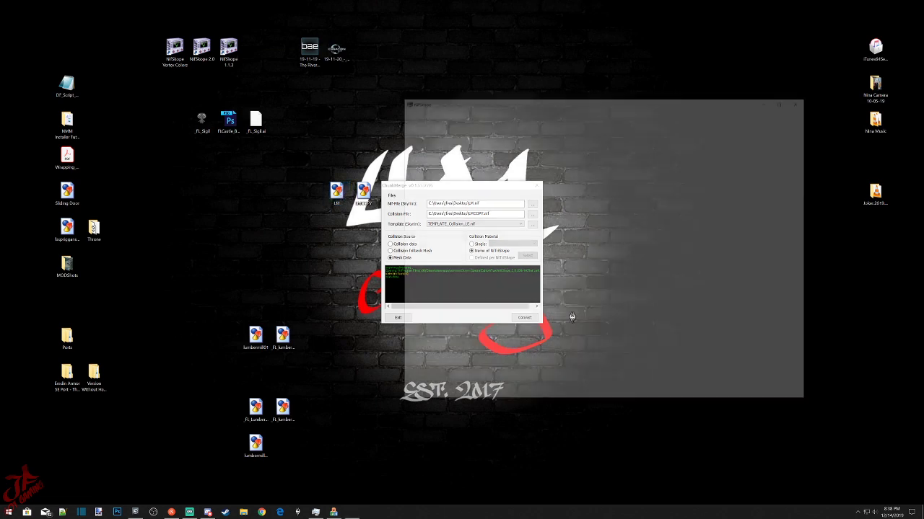
drag(723, 291, 702, 318)
scroll(736, 309, up, 5)
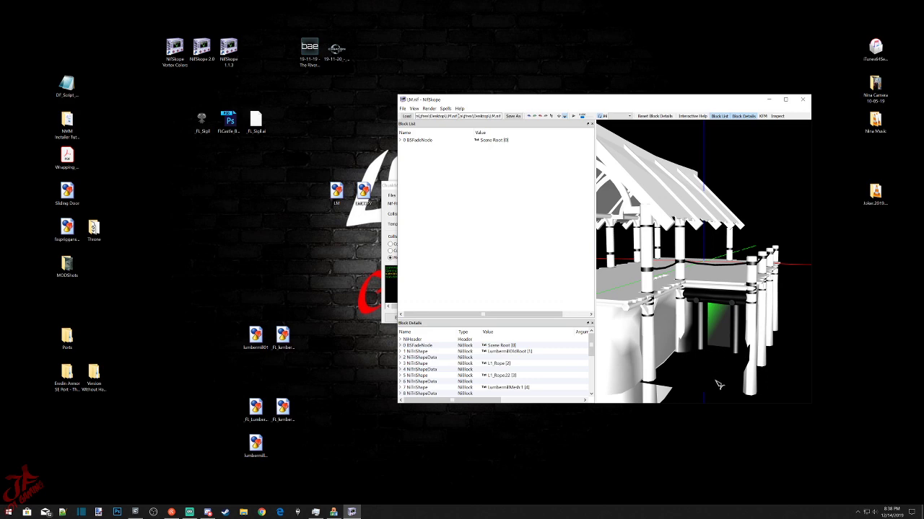
drag(705, 368, 681, 381)
drag(673, 303, 704, 293)
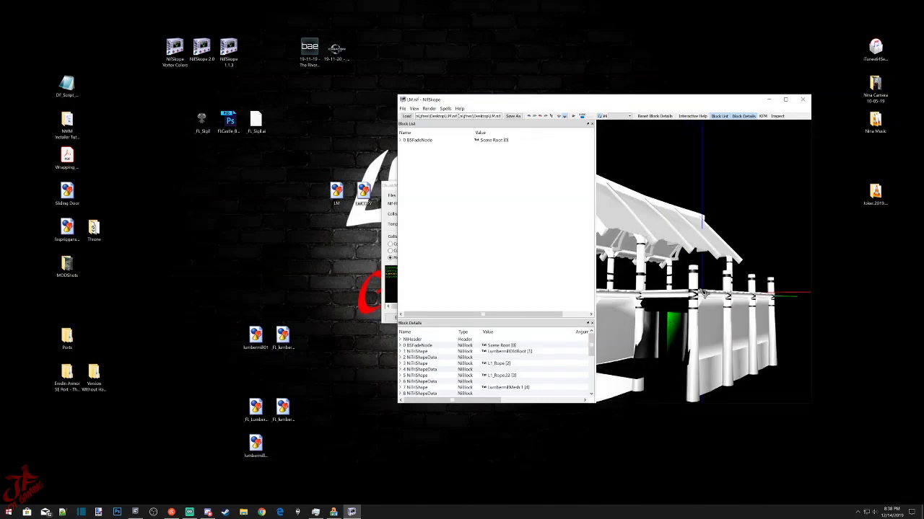
click(803, 102)
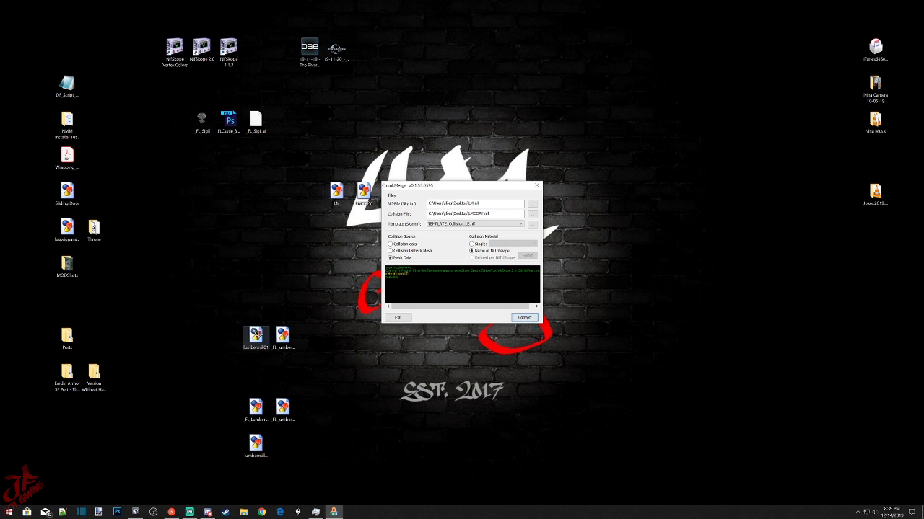
Close ChunkMerge and look through the root node and child blocks of the desktop's lumbermill01.nif for collision, closing the file again.
double_click(256, 336)
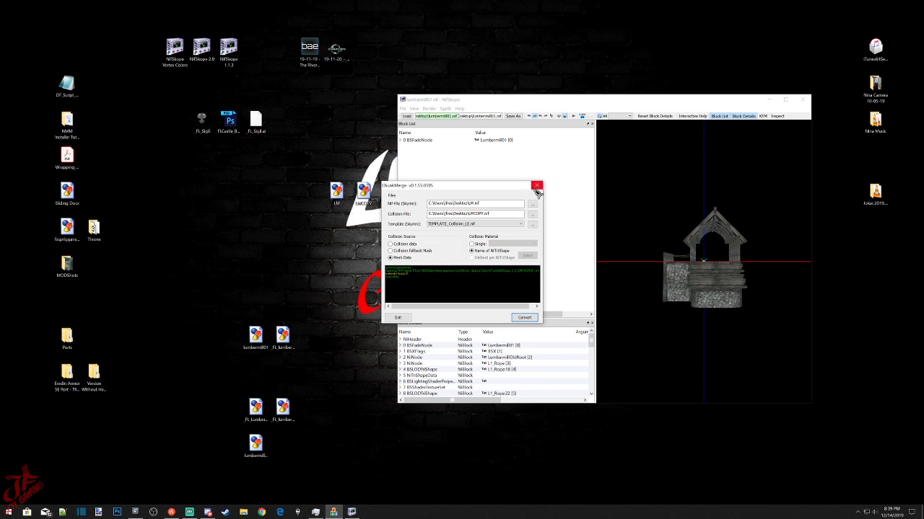
click(532, 186)
click(401, 140)
click(405, 152)
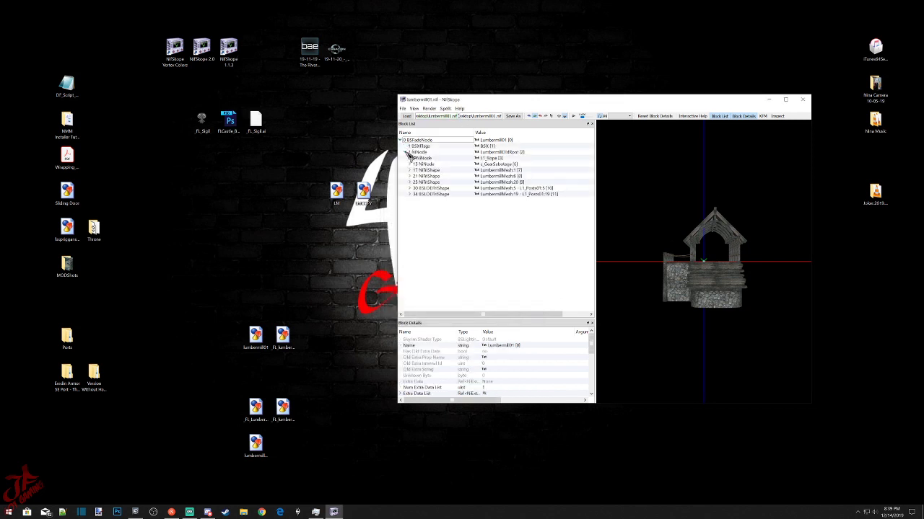
click(802, 99)
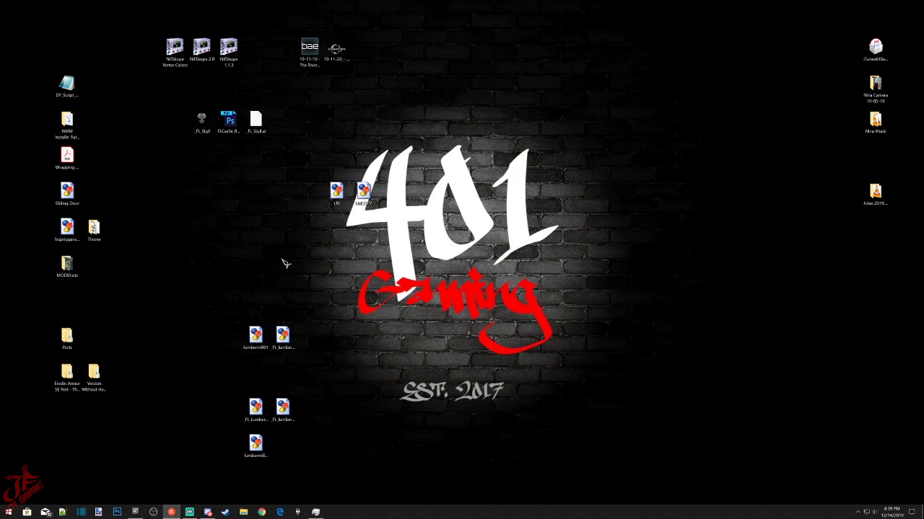
Delete lumbermill01 from the desktop and replace it with the original from LE Assets\meshes\architecture\farmhouse.
right_click(254, 341)
click(272, 316)
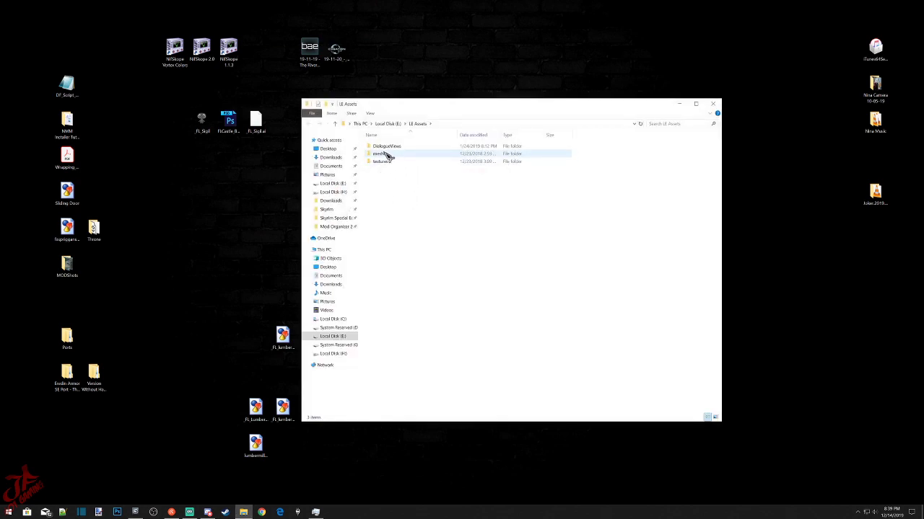
double_click(382, 153)
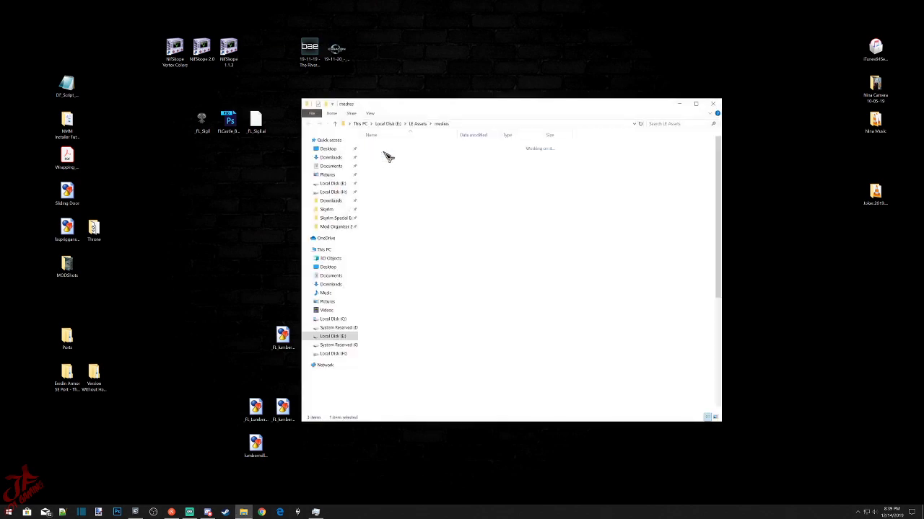
double_click(384, 170)
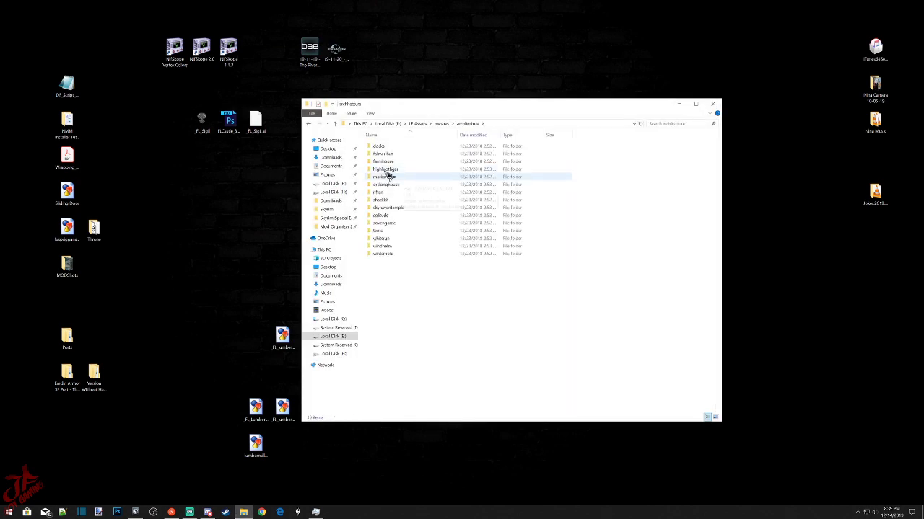
click(387, 163)
double_click(386, 162)
scroll(415, 324, down, 3)
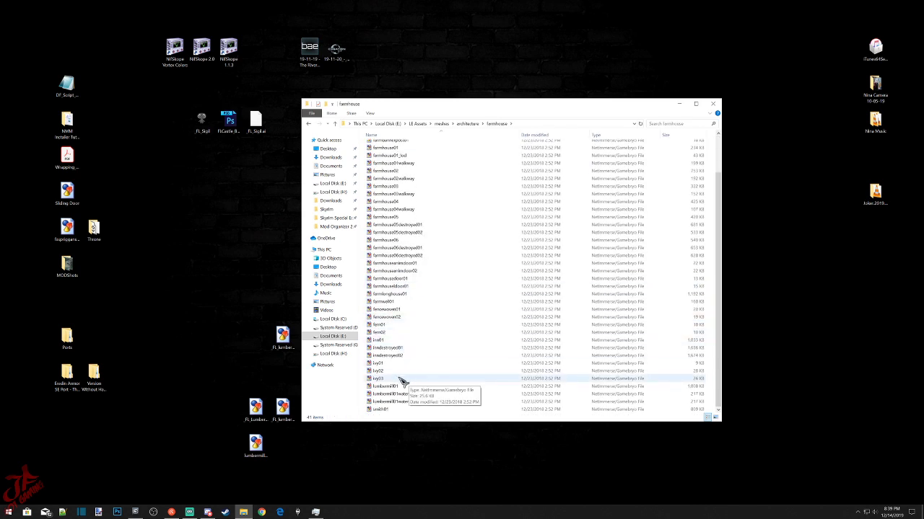
drag(398, 388, 258, 233)
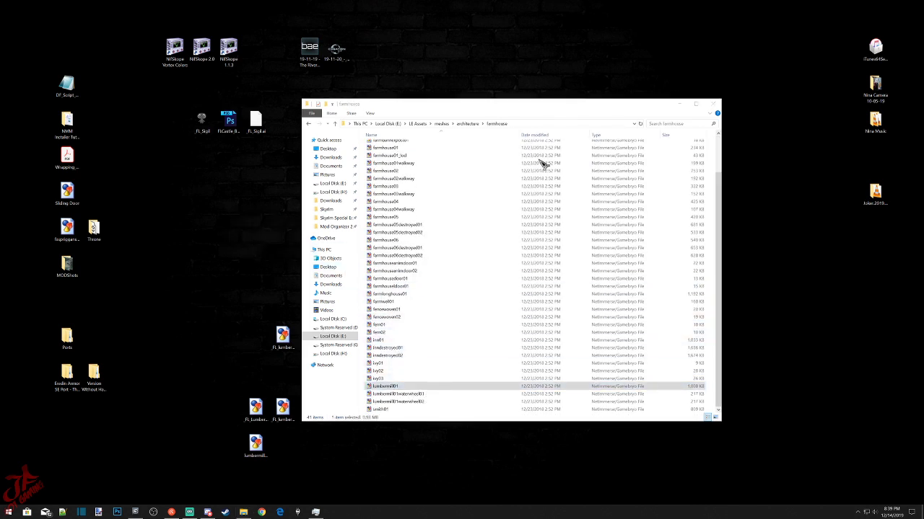
click(712, 104)
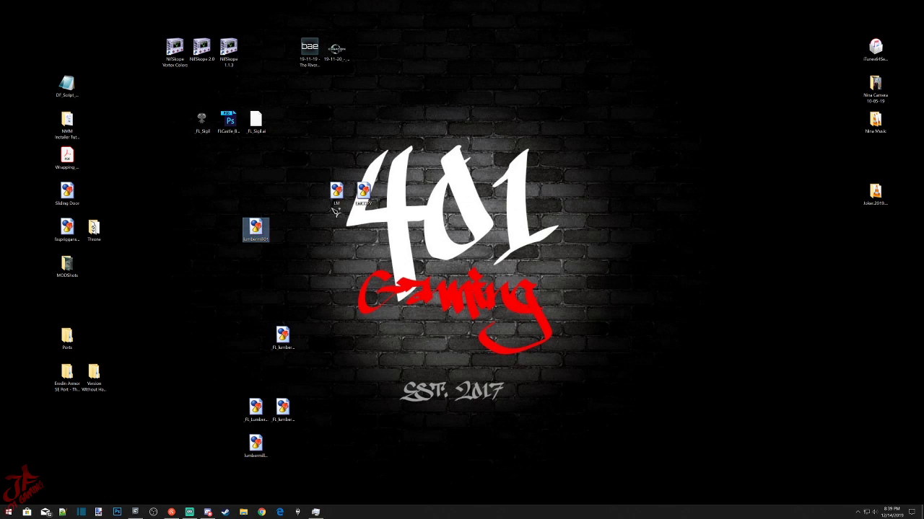
Open the fresh lumbermill01.nif and expand its bhkCollisionObject down to the compressed mesh data block.
key(Return)
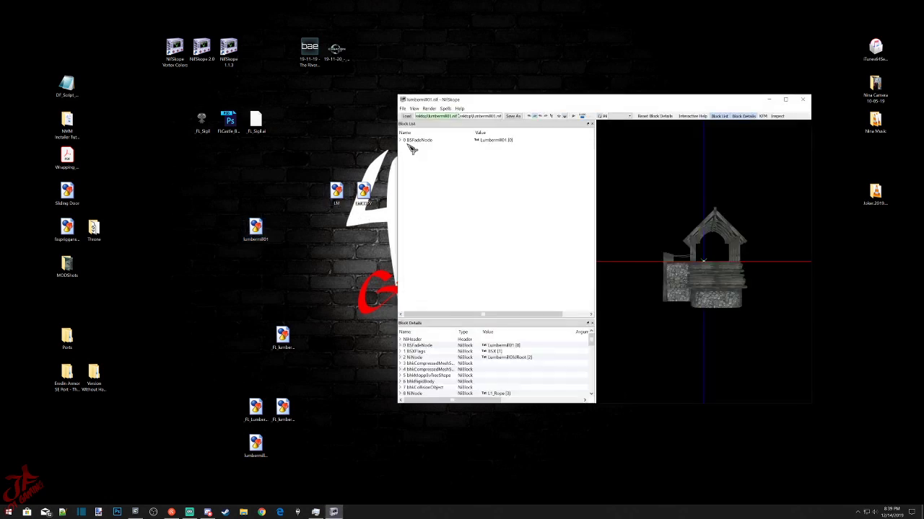
click(405, 152)
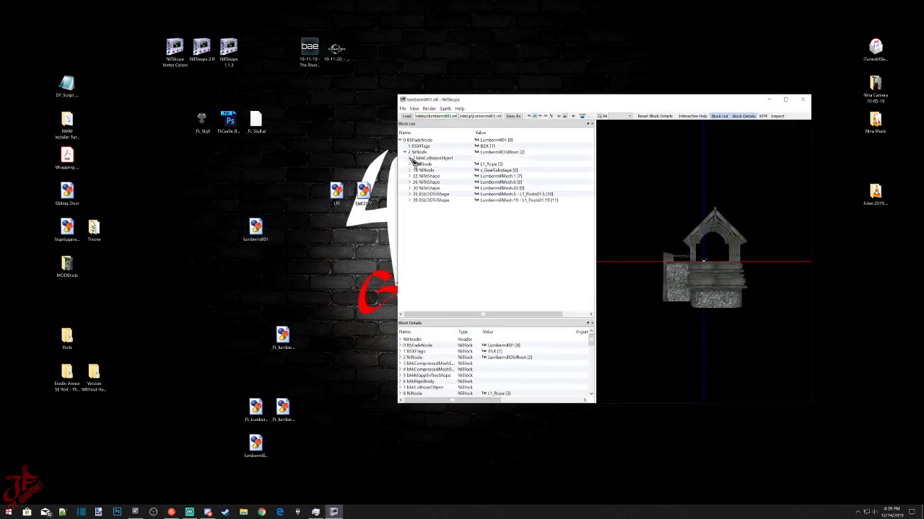
click(409, 158)
click(414, 164)
click(419, 169)
click(424, 176)
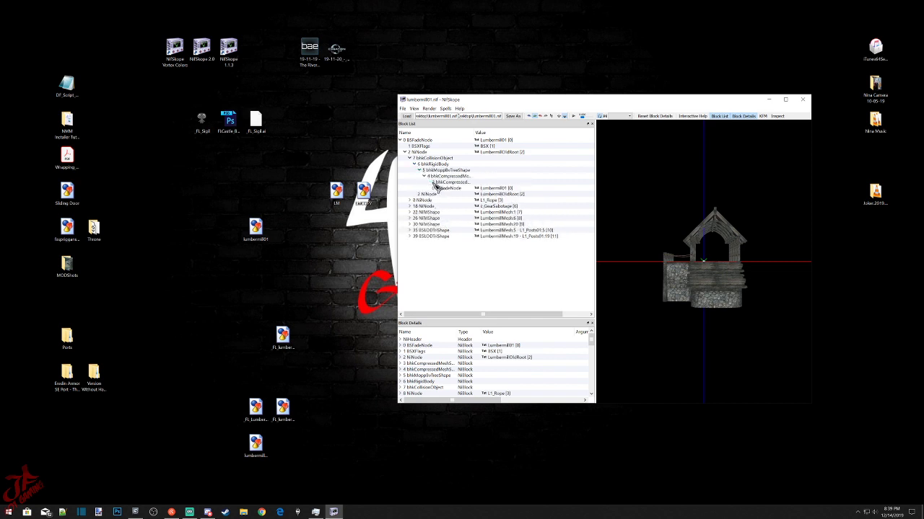
click(440, 183)
Examine the Skyrim Material of each Chunk Materials entry in the compressed mesh data.
scroll(436, 353, down, 4)
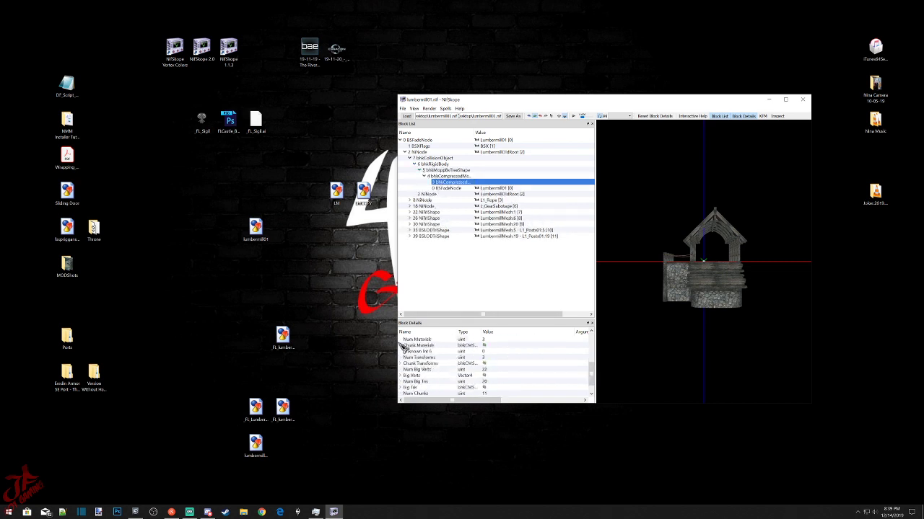
click(401, 346)
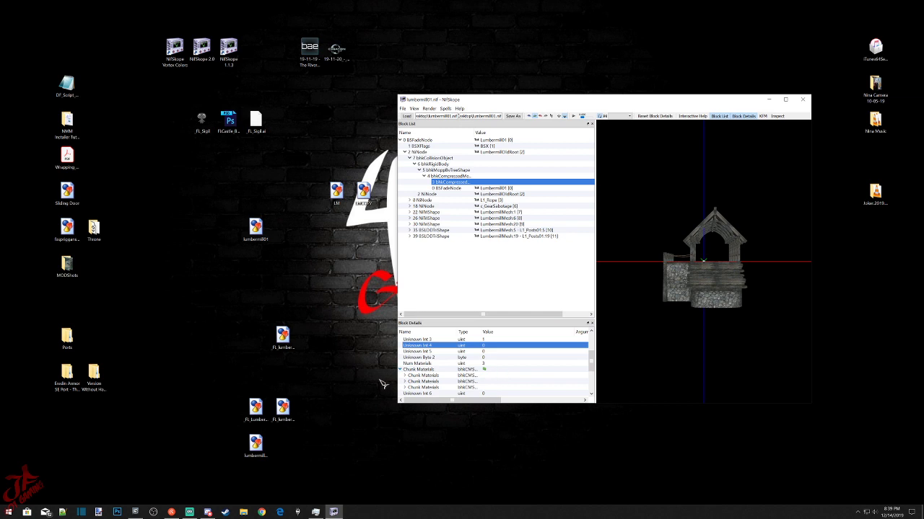
click(405, 375)
click(405, 387)
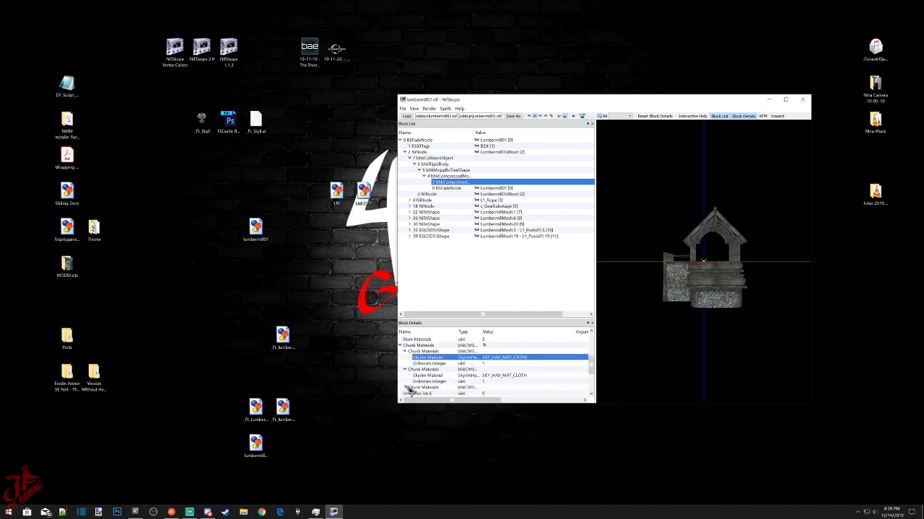
click(406, 389)
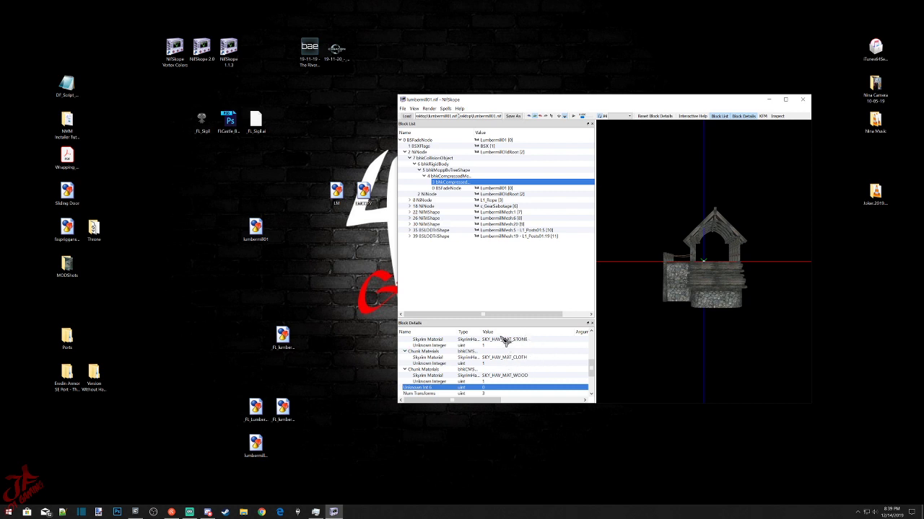
Open LMCOPY.nif in a window beside lumbermill01.nif and select the stone foundation mesh in lumbermill01 for comparison.
drag(539, 101, 616, 105)
double_click(366, 194)
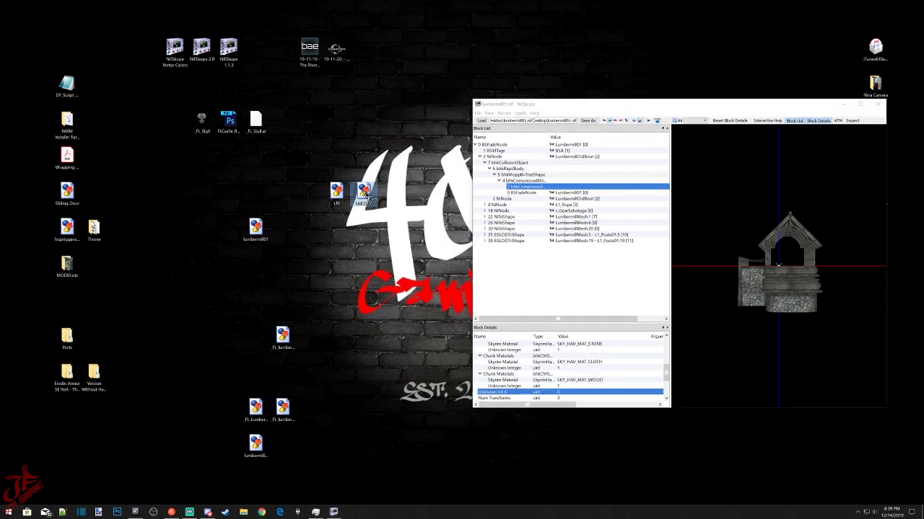
drag(663, 98, 295, 101)
drag(726, 302, 725, 307)
click(751, 277)
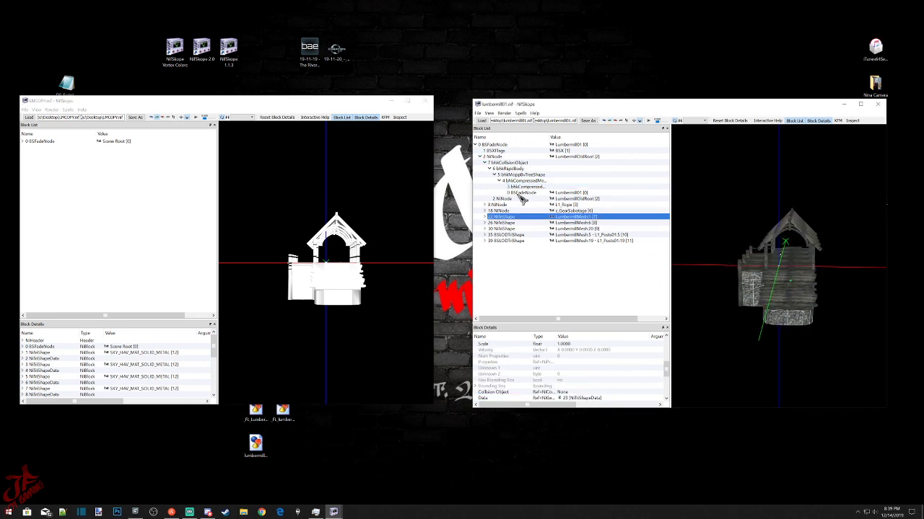
In LMCOPY, rename the matching stone foundation shape, block 17, as SKY_HAV_MAT_STONE.
click(23, 142)
click(306, 280)
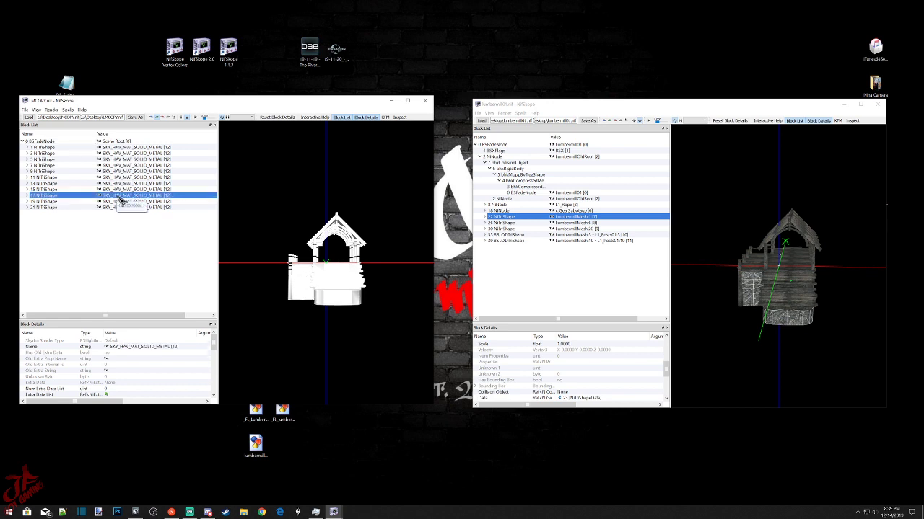
double_click(110, 350)
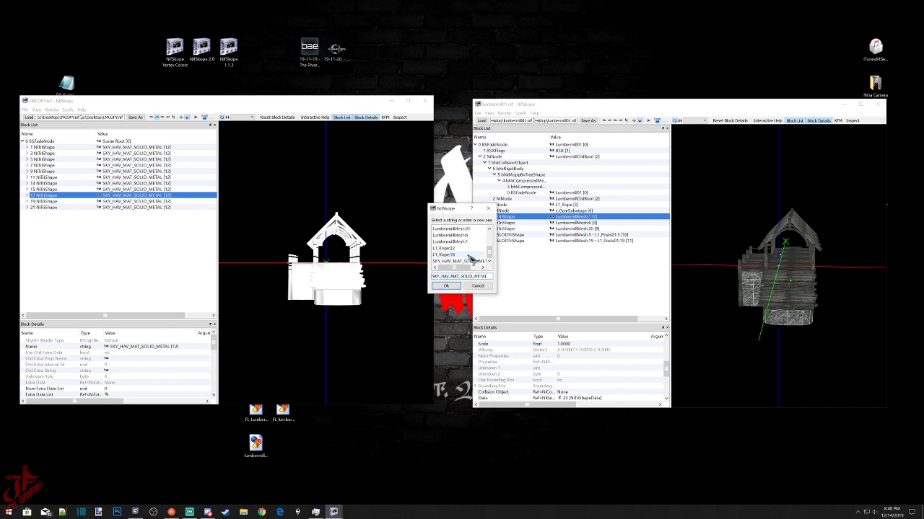
drag(487, 277, 461, 276)
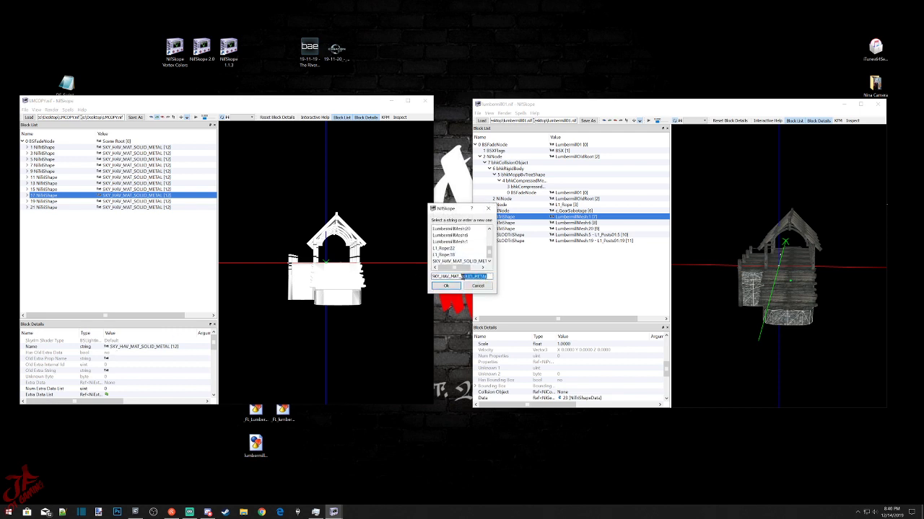
text(STON)
click(446, 286)
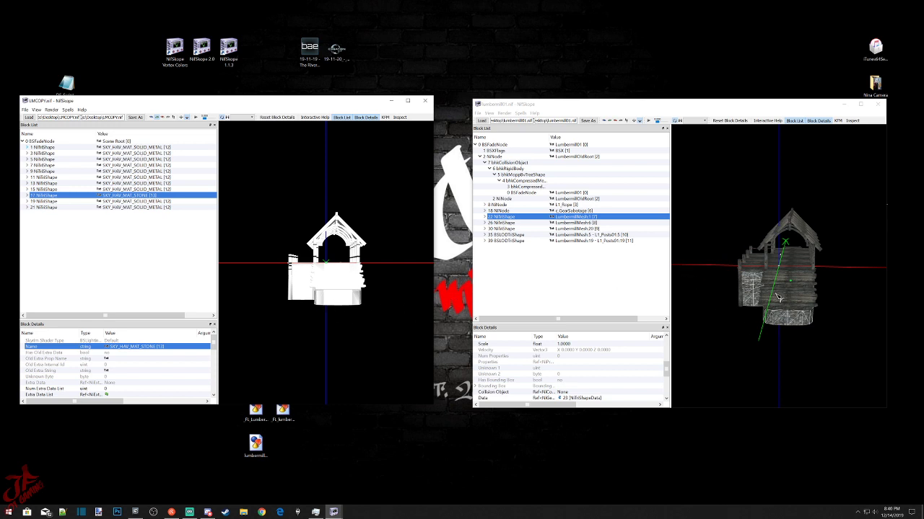
Rename the LMCOPY shape at block 9 as SKY_HAV_MAT_WOOD.
click(327, 276)
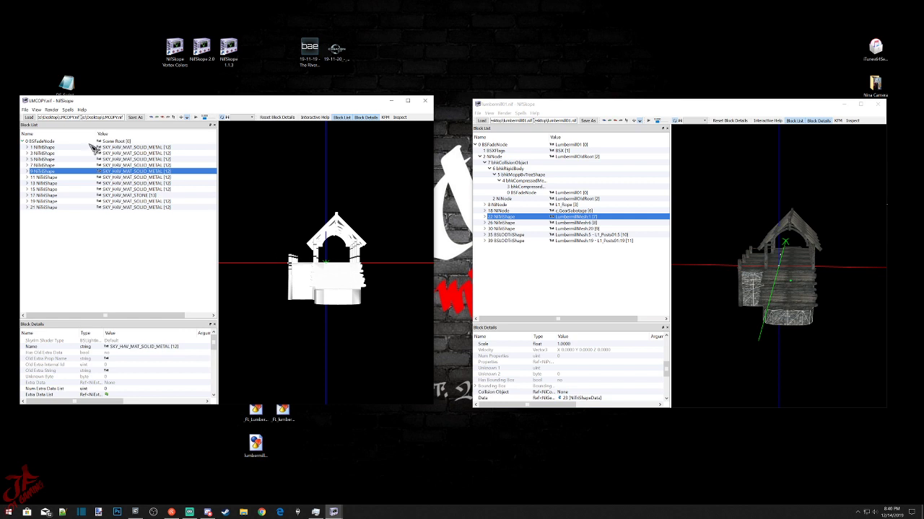
double_click(110, 350)
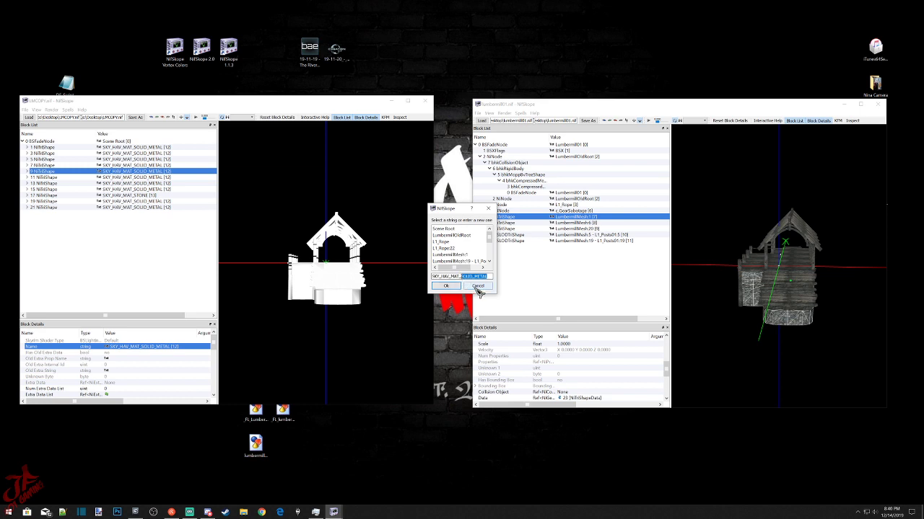
text(WOO)
click(446, 287)
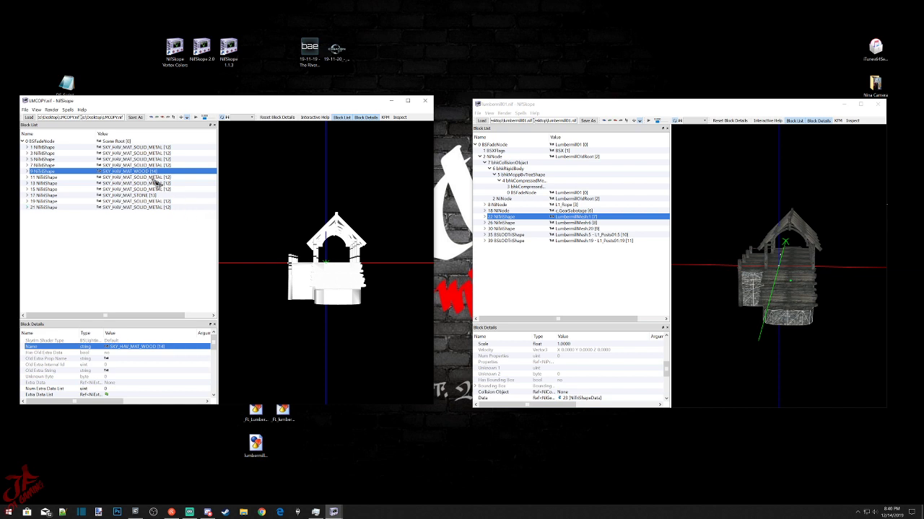
Give the LMCOPY shape at block 11 the existing name SKY_HAV_MAT_WOOD.
drag(310, 359, 315, 354)
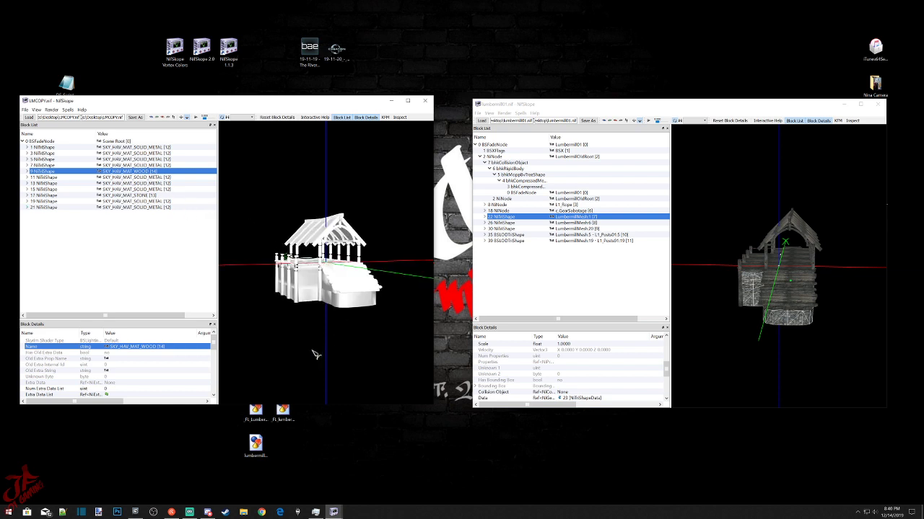
click(301, 303)
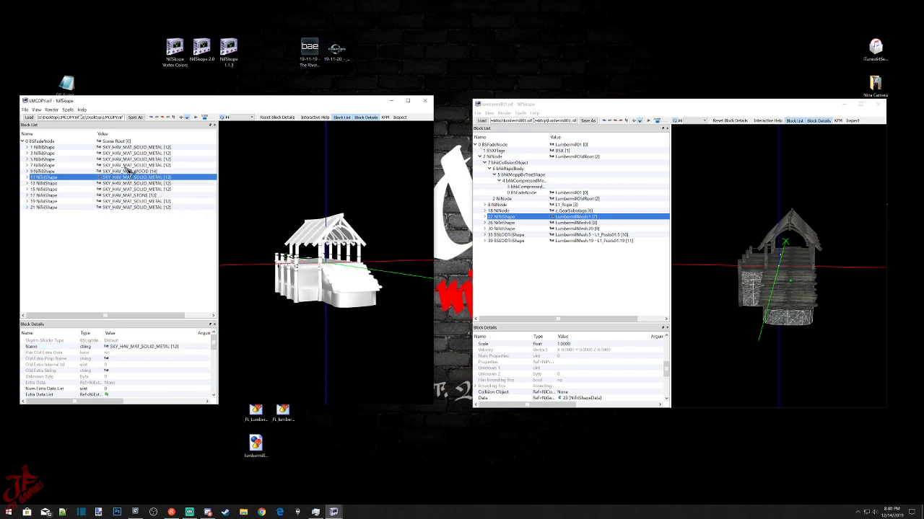
double_click(112, 351)
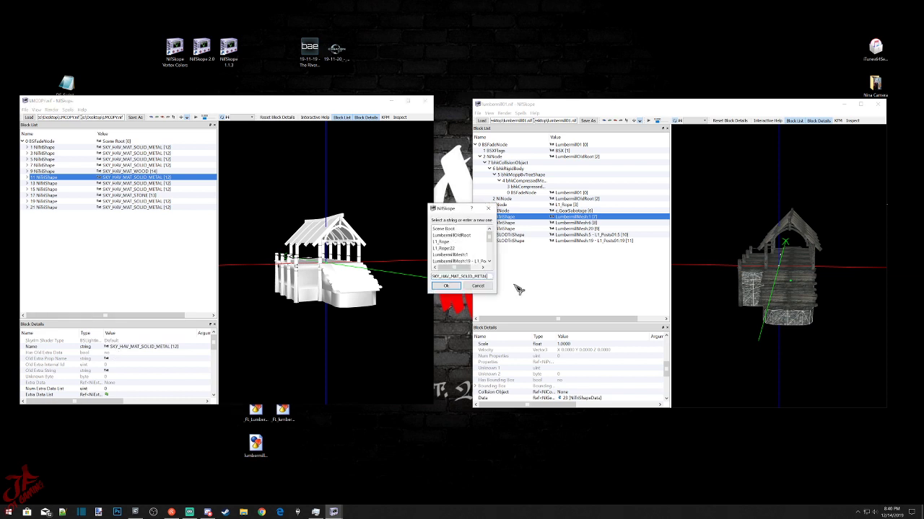
click(462, 260)
click(461, 287)
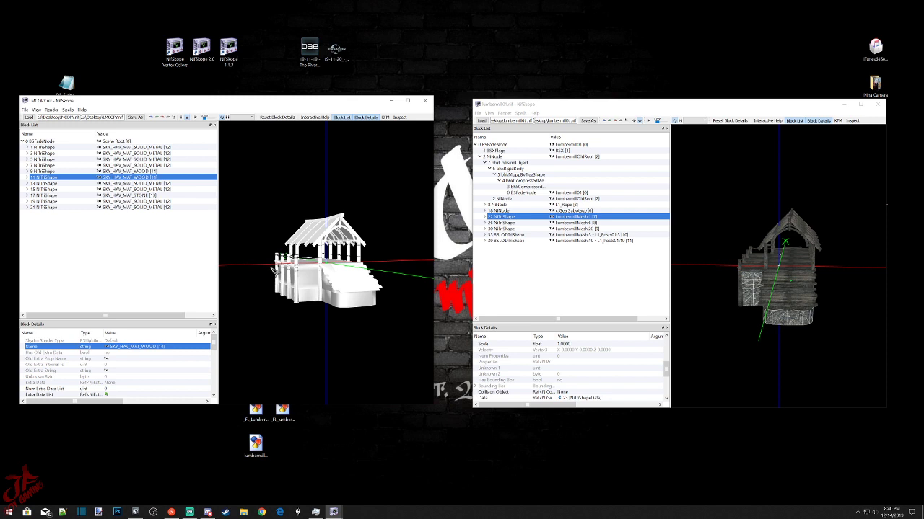
In LMCOPY, select the rope shape at block 21 and rename it as SKY_HAV_MAT_CLOTH.
scroll(274, 271, up, 5)
click(258, 249)
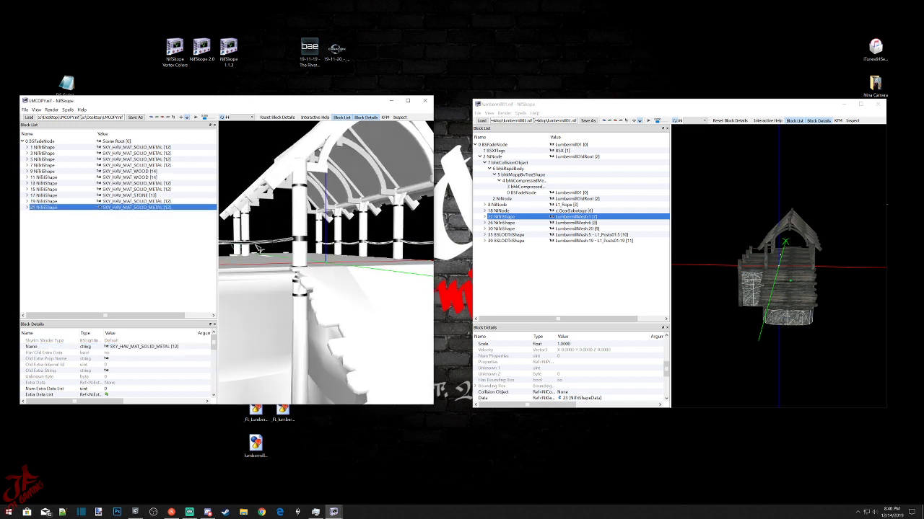
double_click(108, 350)
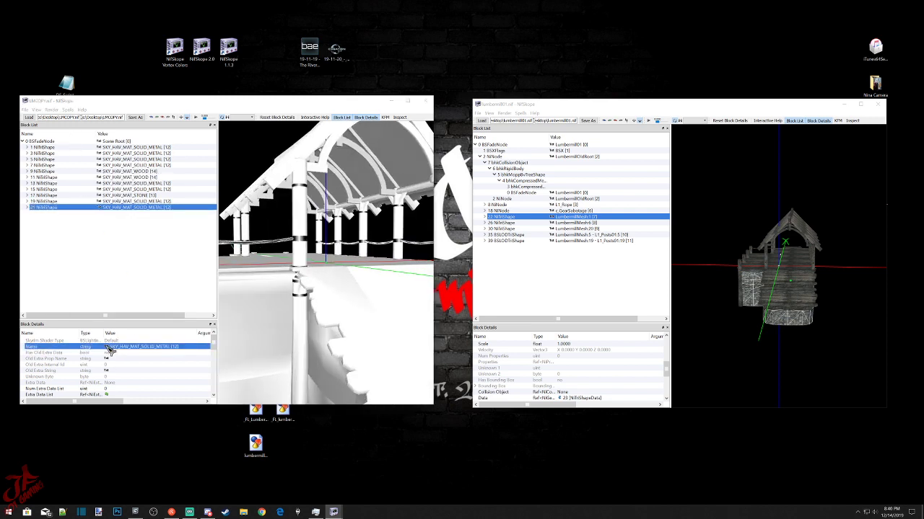
drag(488, 276, 463, 277)
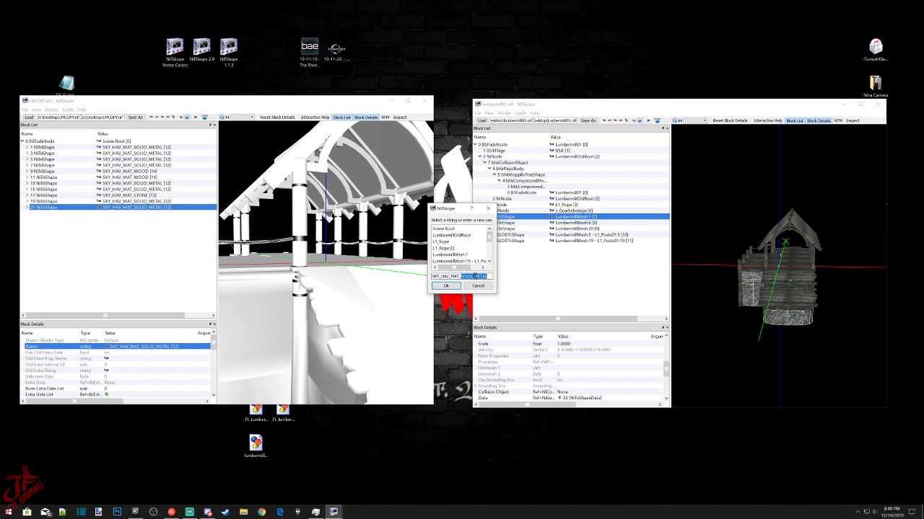
key(BackSpace)
click(446, 285)
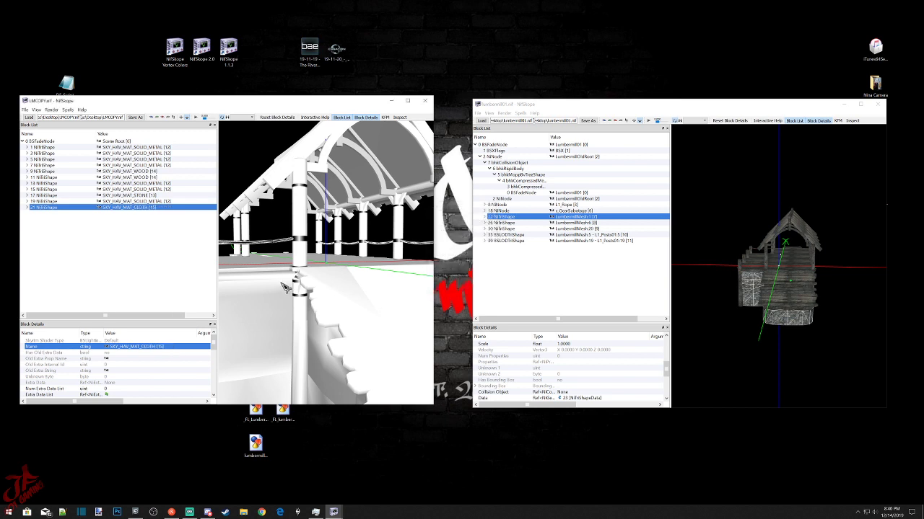
Give the LMCOPY shape at block 19 the existing name SKY_HAV_MAT_CLOTH.
click(145, 202)
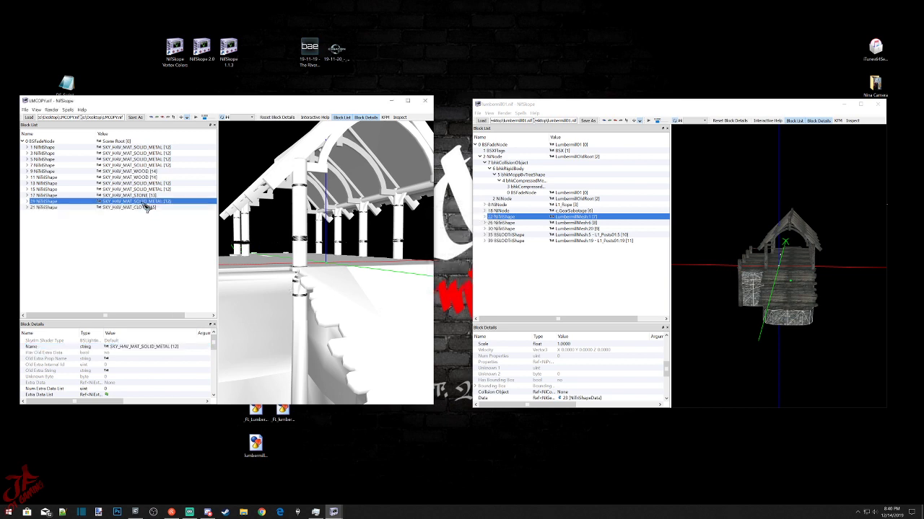
double_click(109, 347)
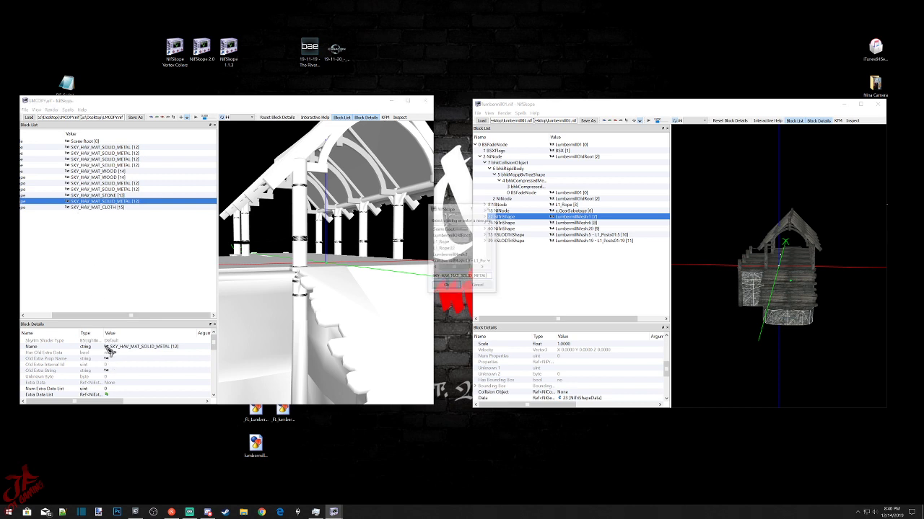
scroll(469, 249, down, 2)
click(462, 262)
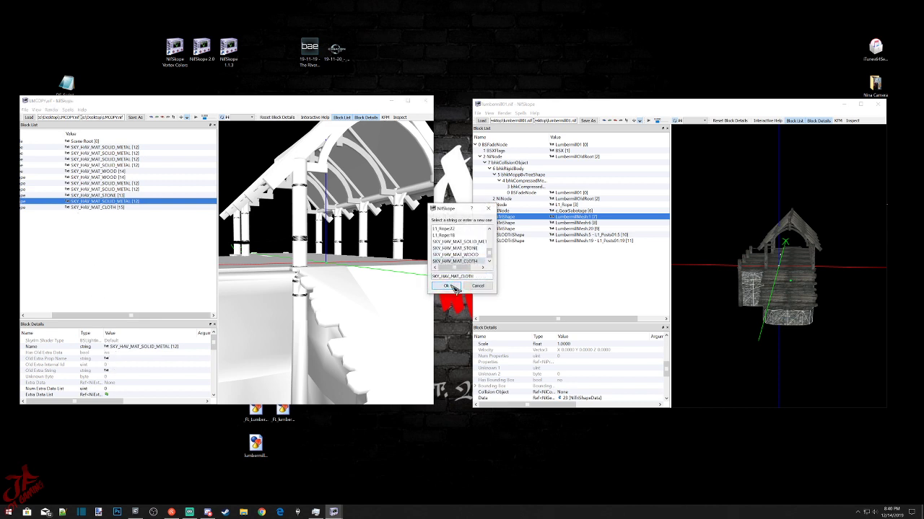
click(446, 286)
Compare the LMCOPY shape at block 15 with the original lumbermill01 mesh and name it SKY_HAV_MAT_WOOD.
click(126, 189)
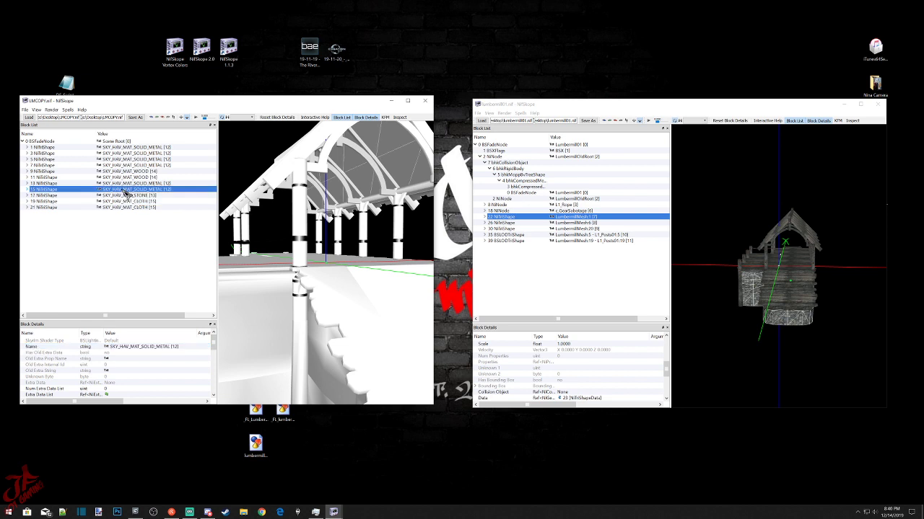
drag(357, 217, 369, 239)
drag(779, 249, 792, 266)
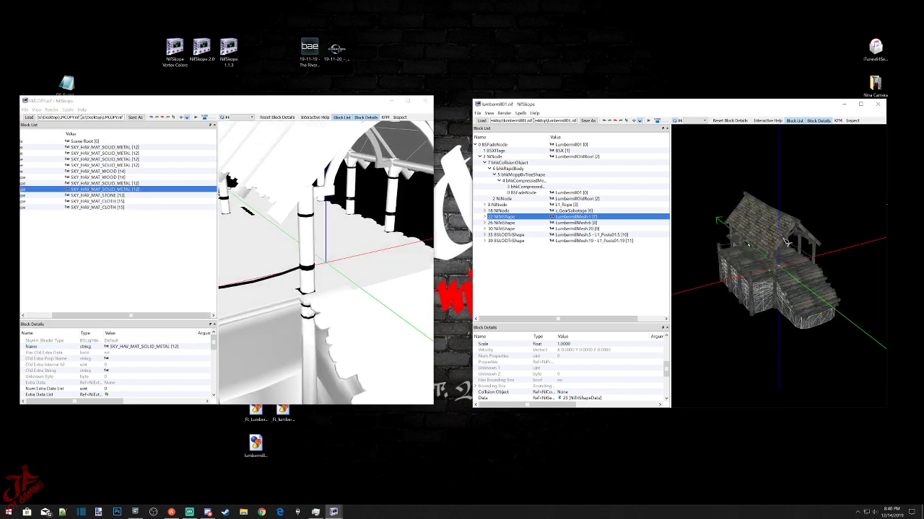
click(783, 240)
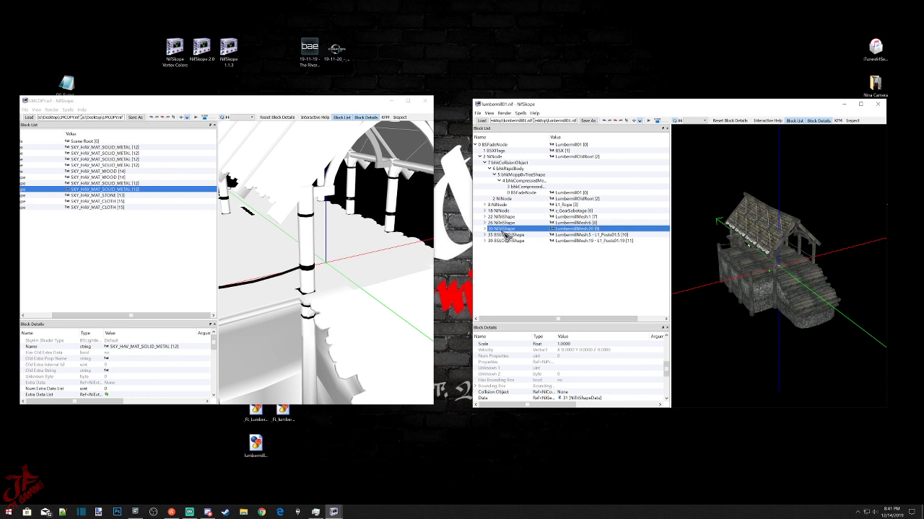
double_click(108, 347)
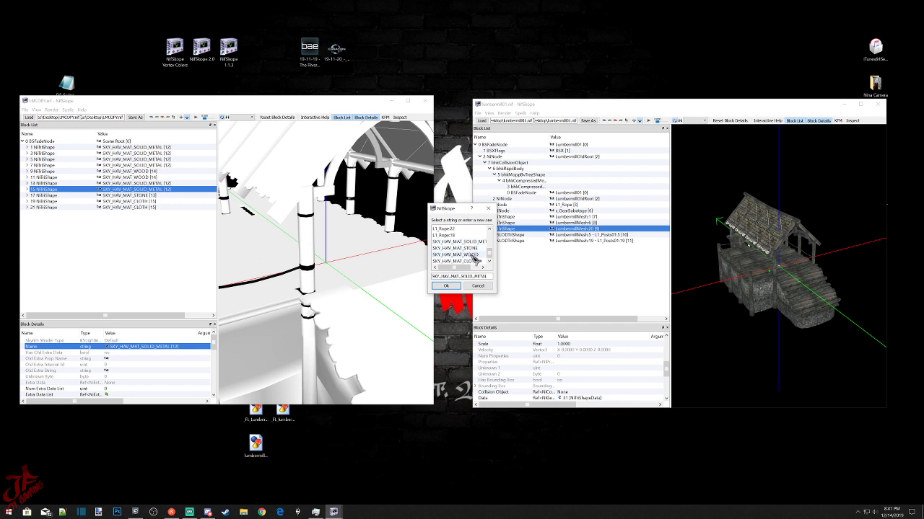
click(473, 255)
click(446, 286)
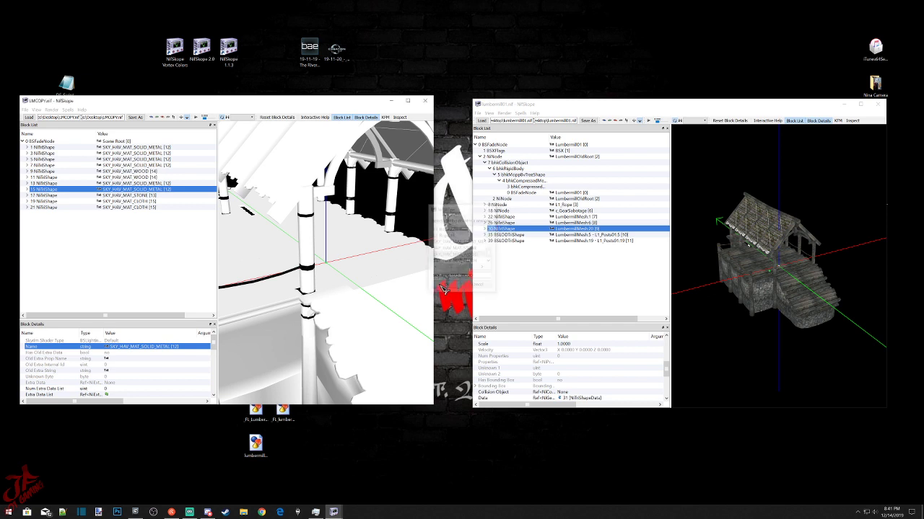
Give the LMCOPY shape at block 13 the existing name SKY_HAV_MAT_WOOD.
click(132, 184)
drag(350, 223, 371, 257)
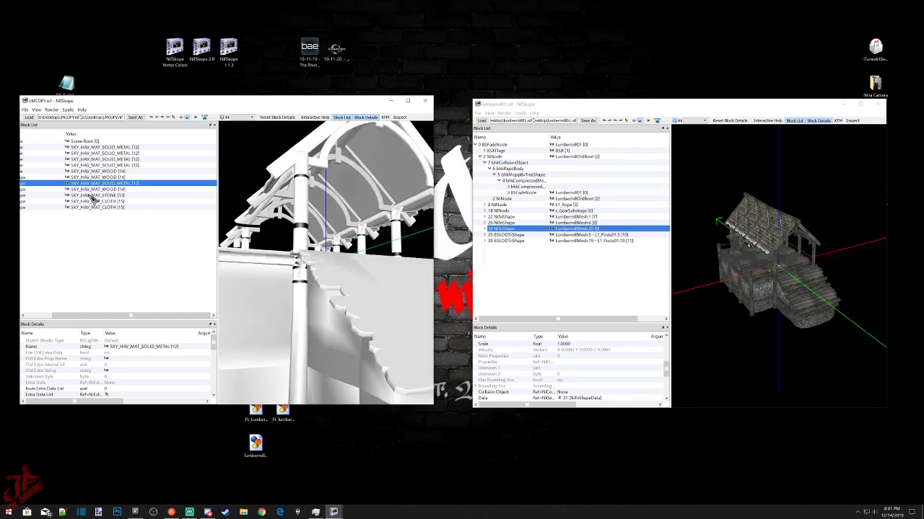
double_click(108, 347)
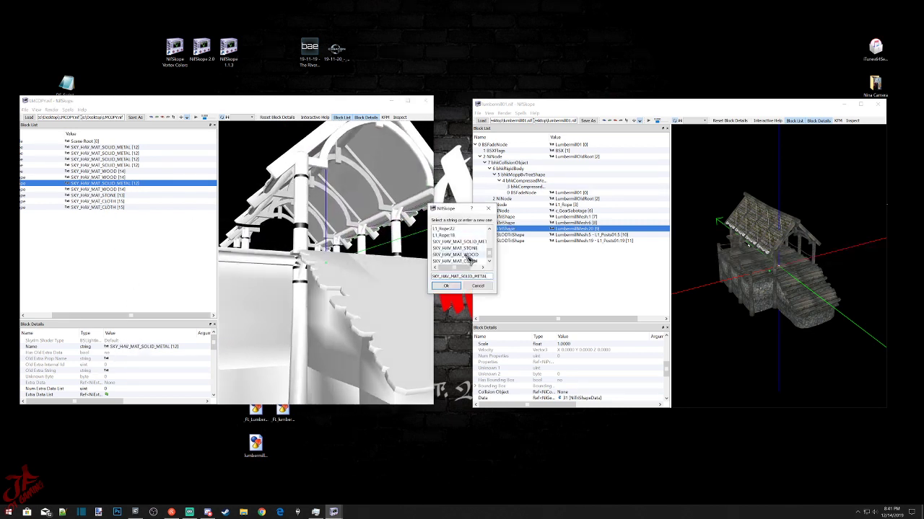
click(455, 255)
click(445, 286)
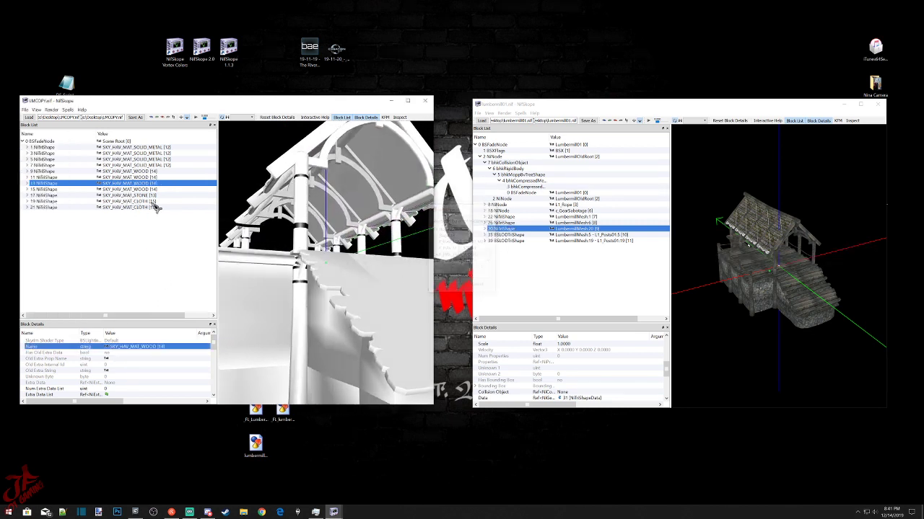
Inspect the LMCOPY shape at block 7 and give it the existing name SKY_HAV_MAT_STONE.
click(125, 167)
drag(313, 263, 394, 318)
scroll(332, 312, down, 5)
scroll(394, 318, up, 5)
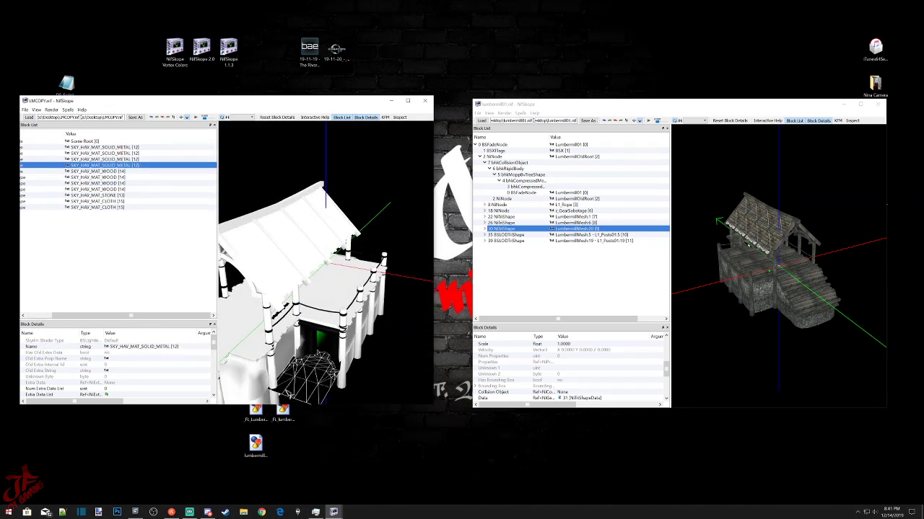
double_click(109, 347)
scroll(444, 249, down, 5)
click(455, 248)
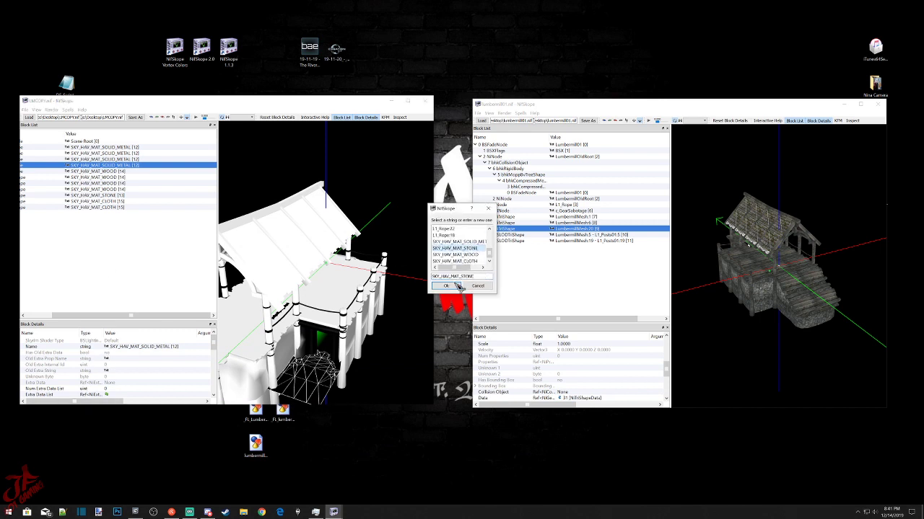
click(446, 286)
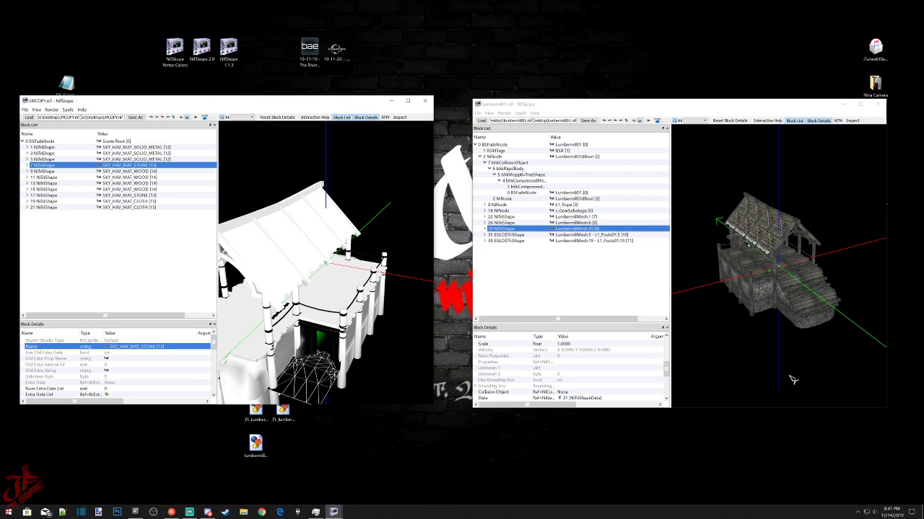
Check the original lumbermill01 from the other side and name the LMCOPY shape at block 5 SKY_HAV_MAT_WOOD.
drag(792, 381, 808, 341)
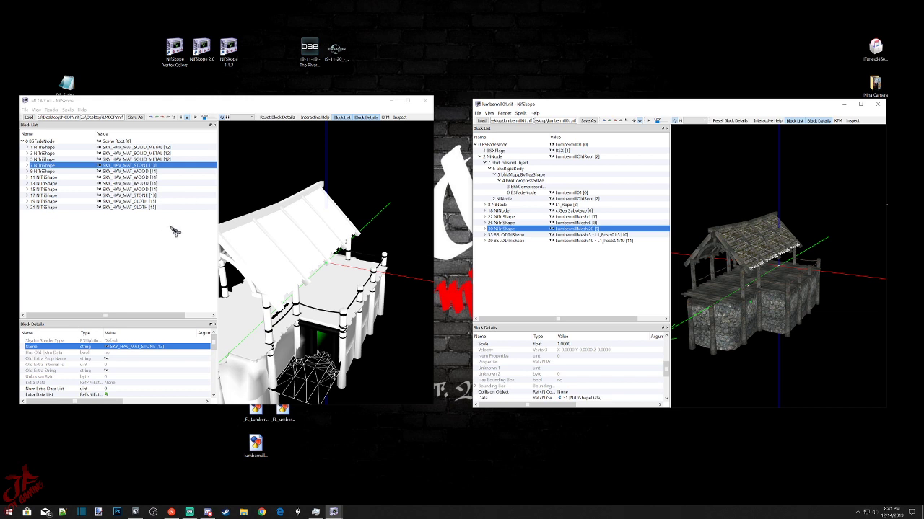
click(154, 159)
drag(337, 342, 360, 339)
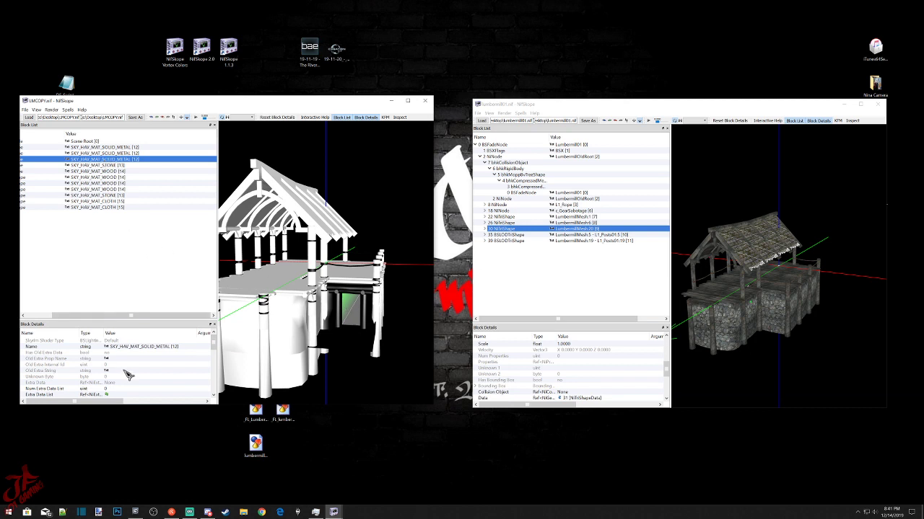
click(106, 347)
double_click(109, 348)
scroll(456, 249, down, 2)
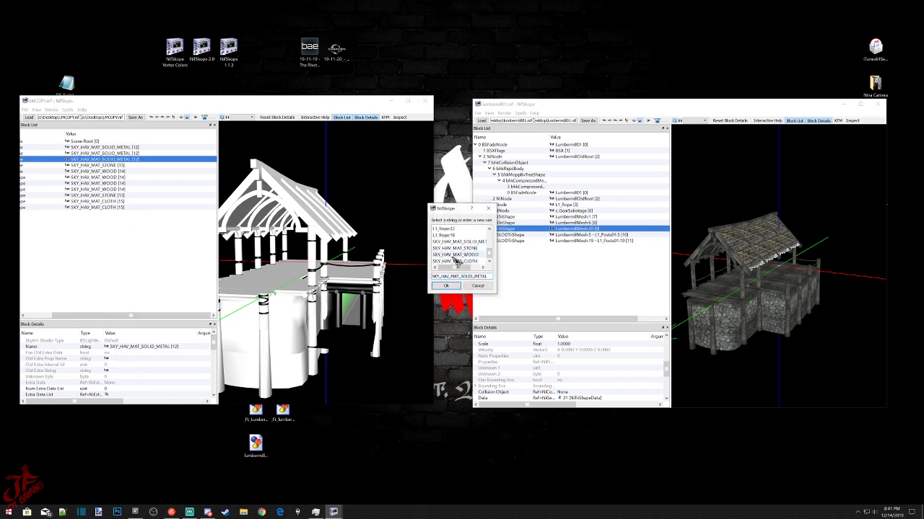
click(454, 255)
click(448, 287)
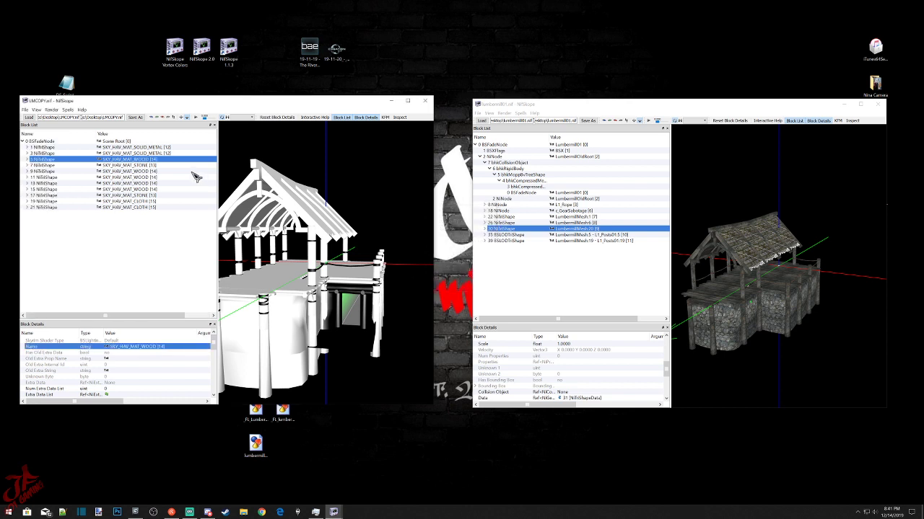
Give the LMCOPY shape at block 3 the existing name SKY_HAV_MAT_WOOD.
click(149, 154)
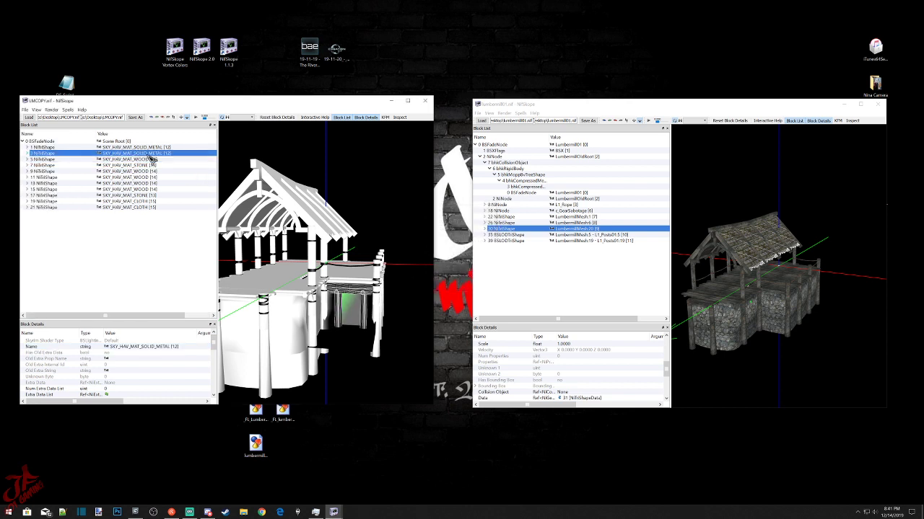
double_click(109, 348)
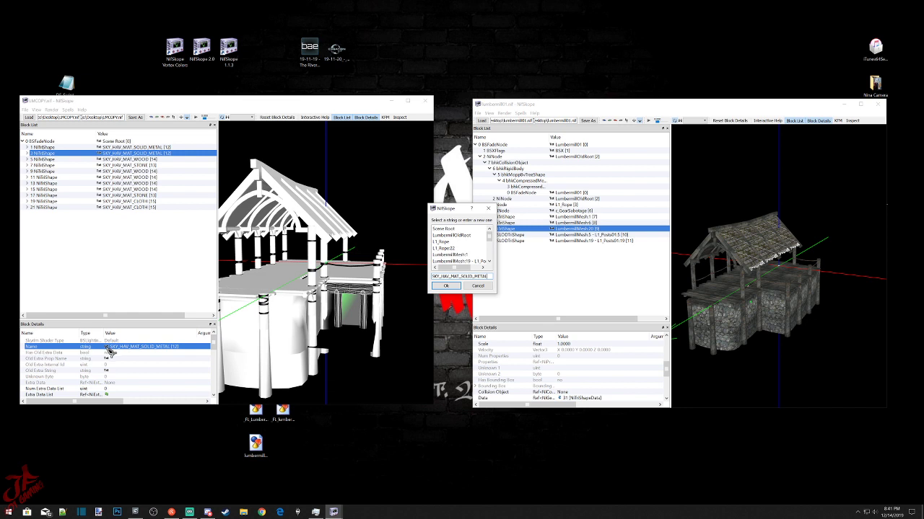
scroll(474, 251, down, 3)
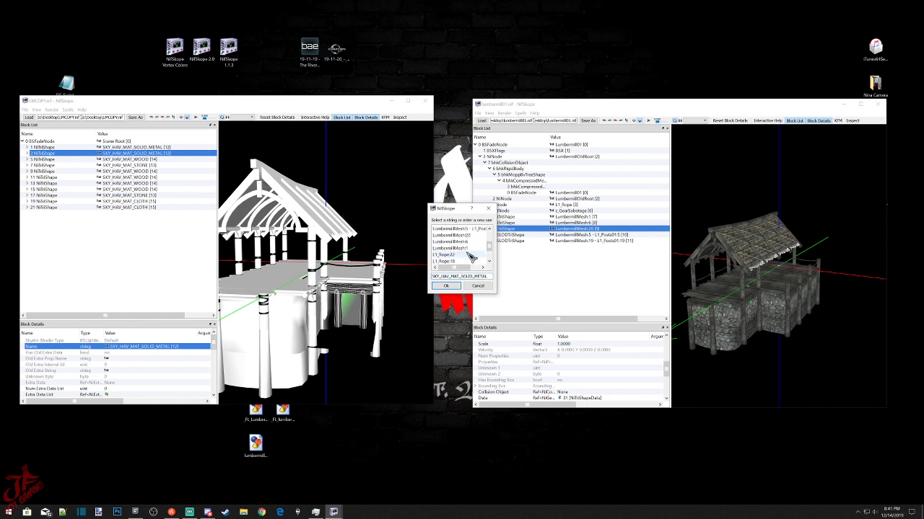
click(473, 256)
click(445, 287)
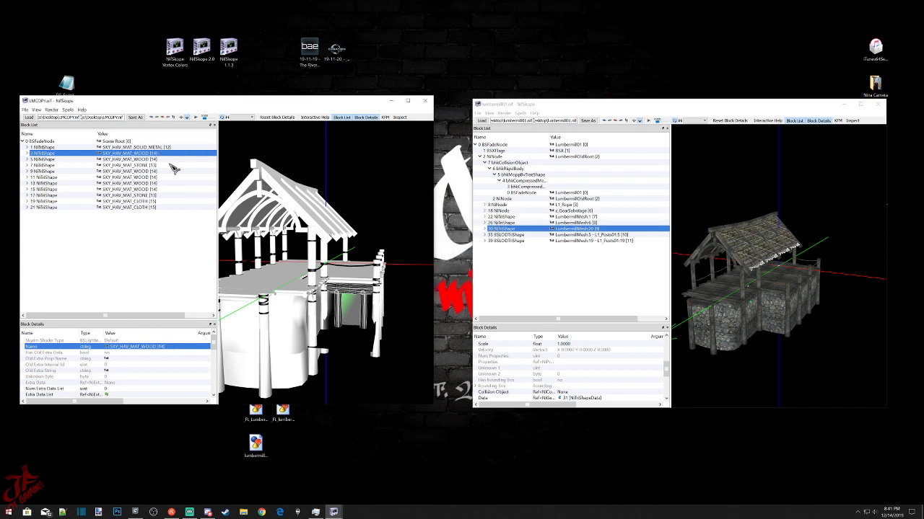
Give the LMCOPY shape at block 1 the existing name SKY_HAV_MAT_STONE.
click(153, 148)
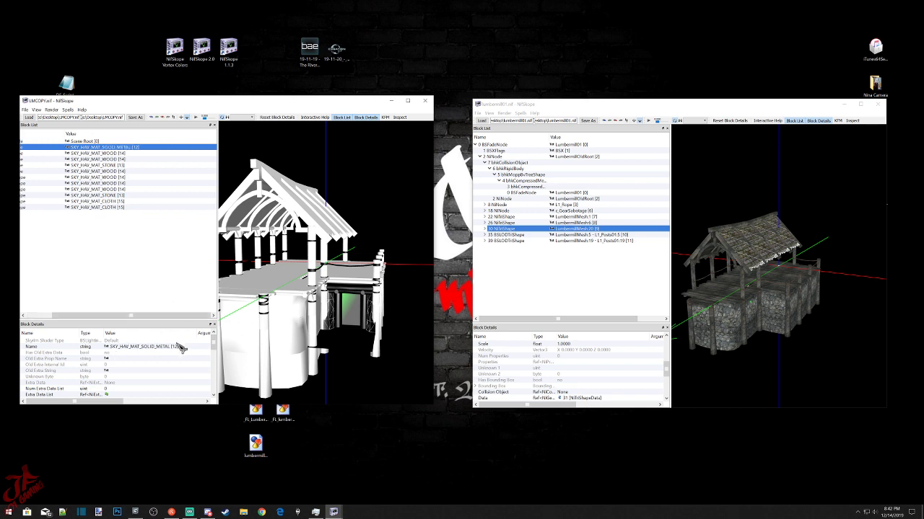
double_click(115, 351)
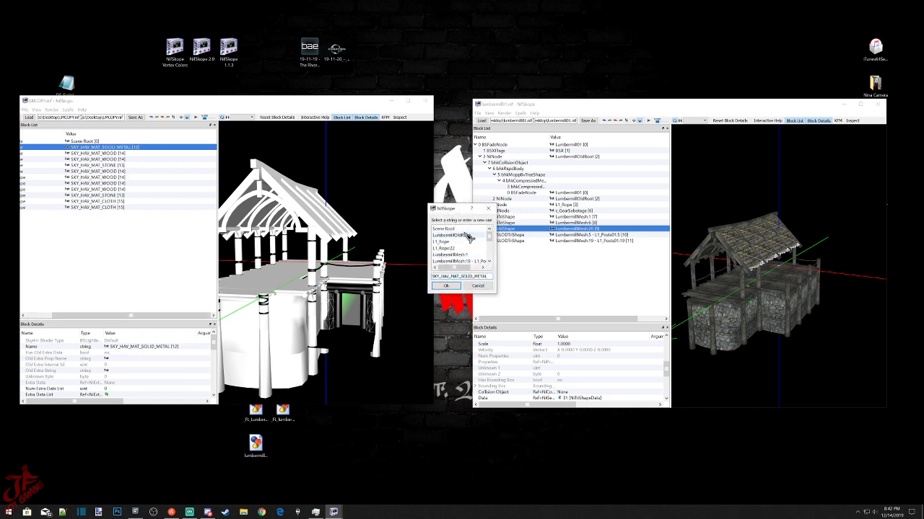
scroll(474, 252, down, 3)
click(455, 248)
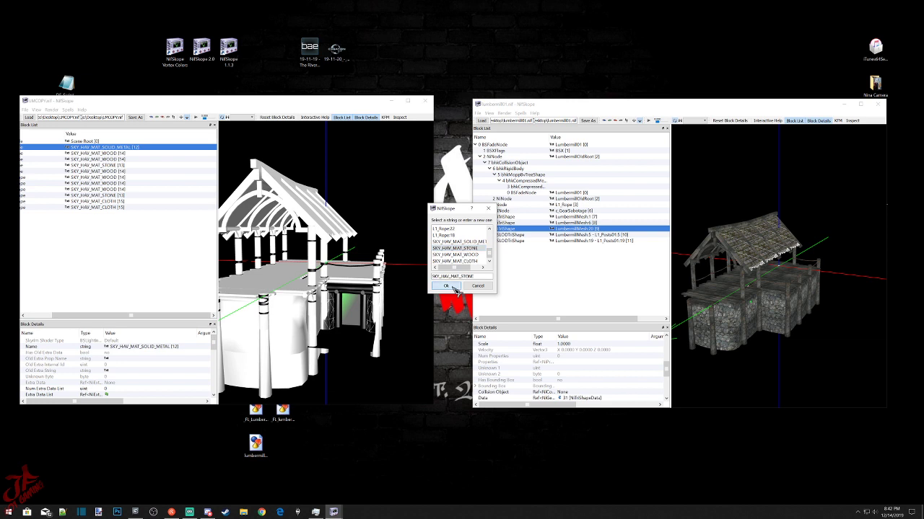
click(446, 287)
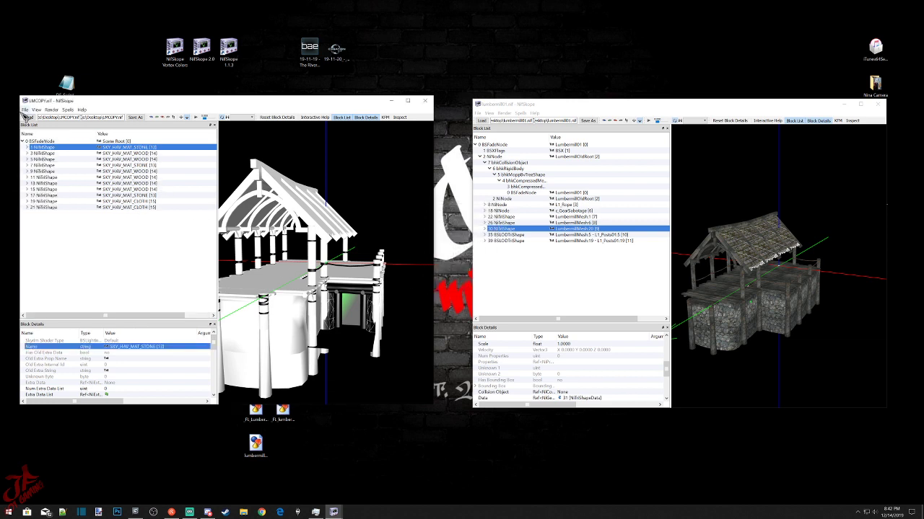
Save the renamed shapes over the existing LMCOPY.nif on the Desktop.
click(25, 110)
click(32, 118)
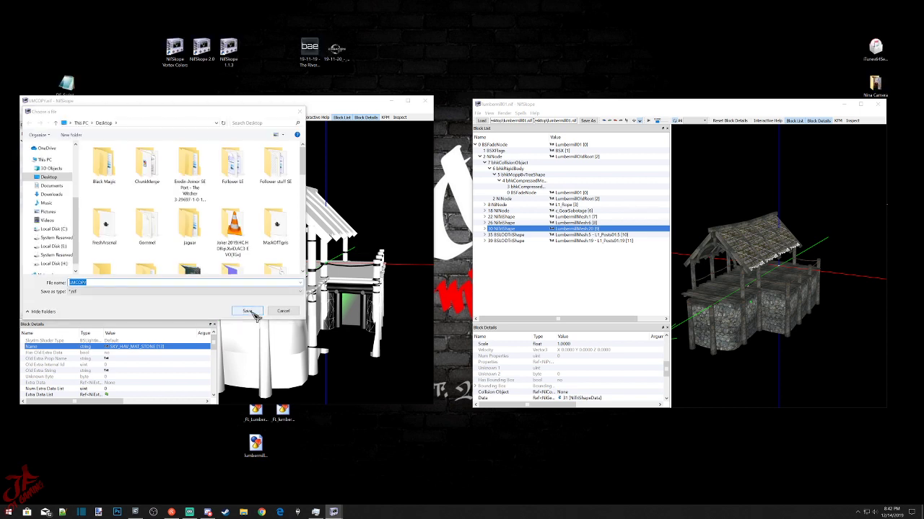
click(246, 310)
click(482, 259)
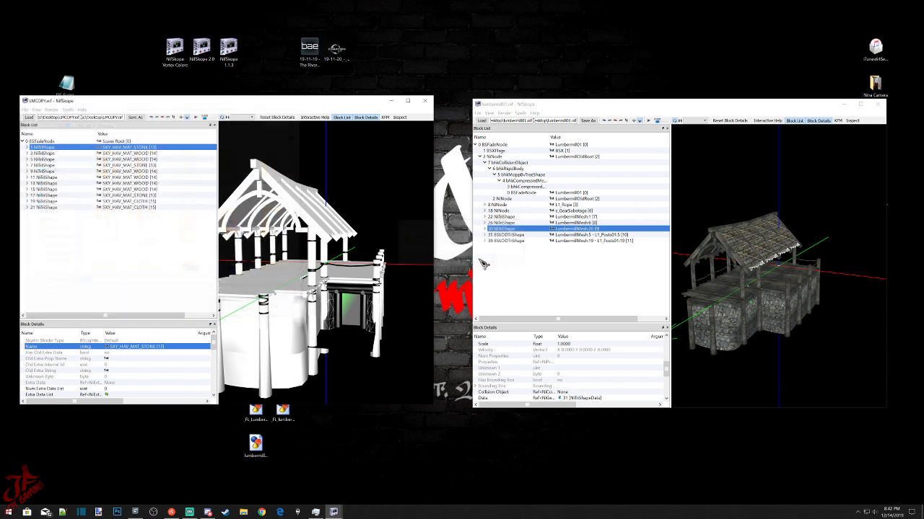
Close the LMCOPY and lumbermill01 windows and bring the Discord window onto the main screen.
click(427, 102)
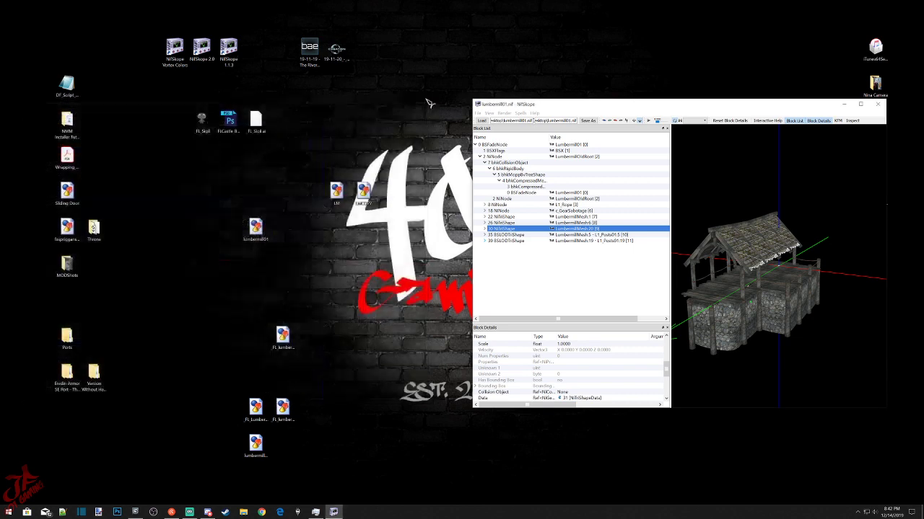
click(878, 104)
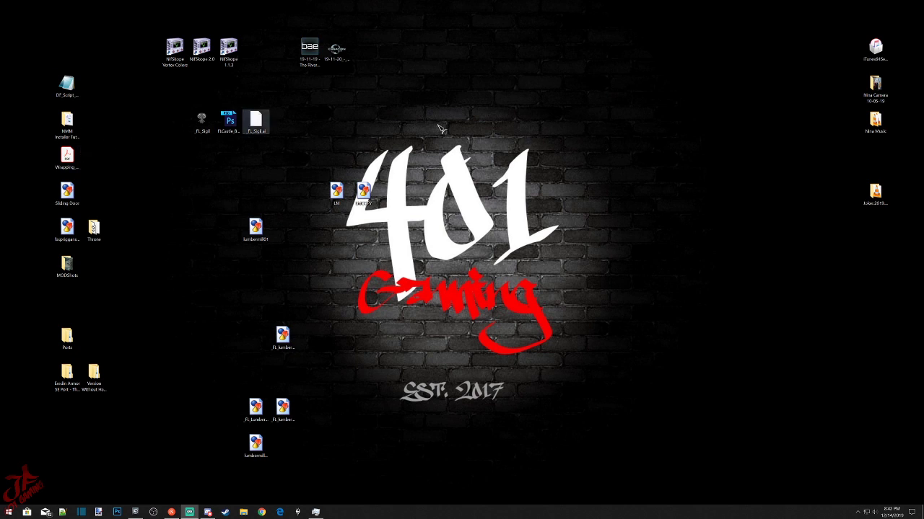
drag(922, 17, 523, 70)
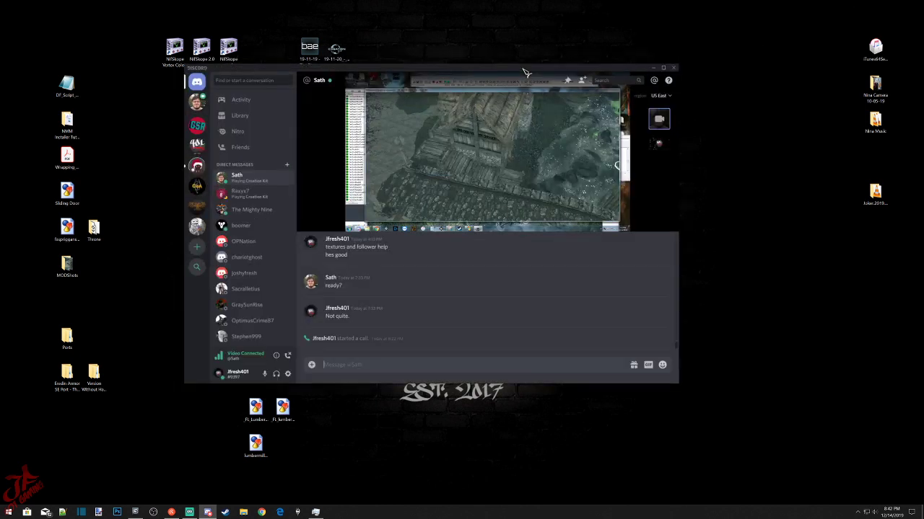
Enlarge the shared screen stream and examine the castle wall around the lumber mill, bridge and river.
click(666, 220)
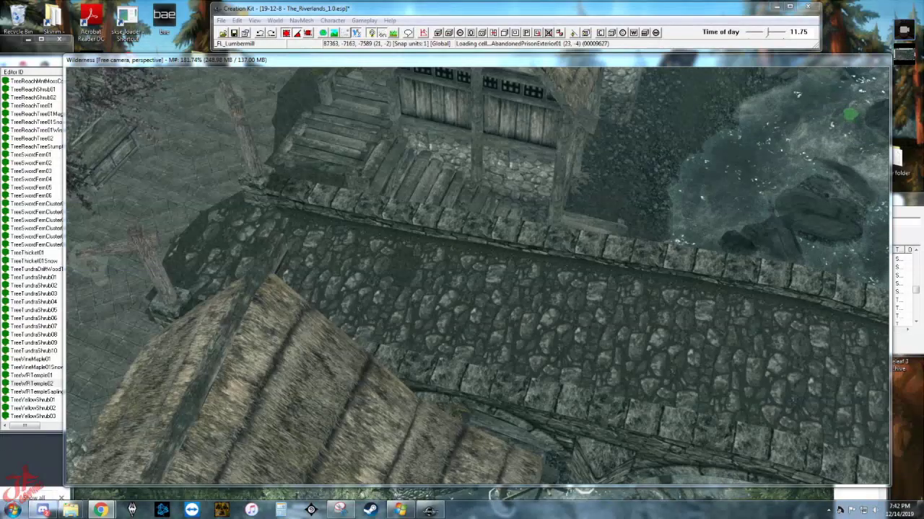
scroll(360, 279, down, 4)
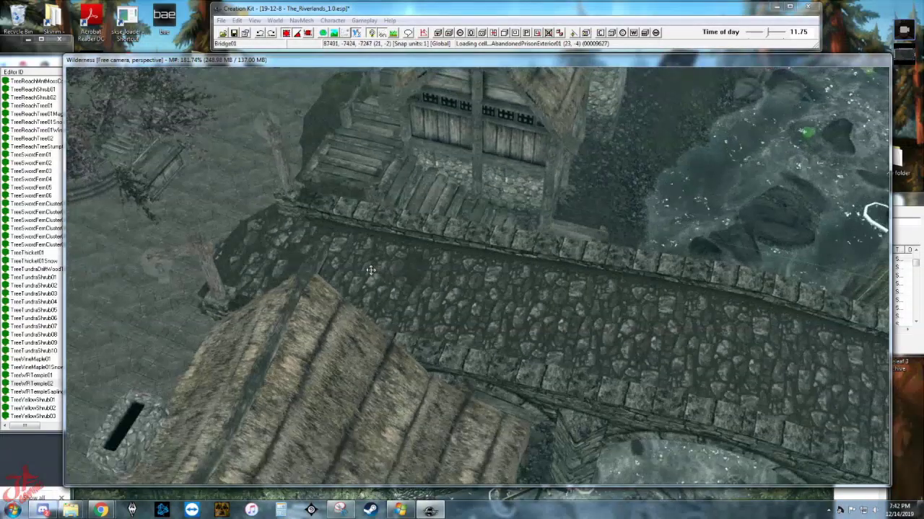
shift+middle_drag(360, 279, 503, 332)
key(a)
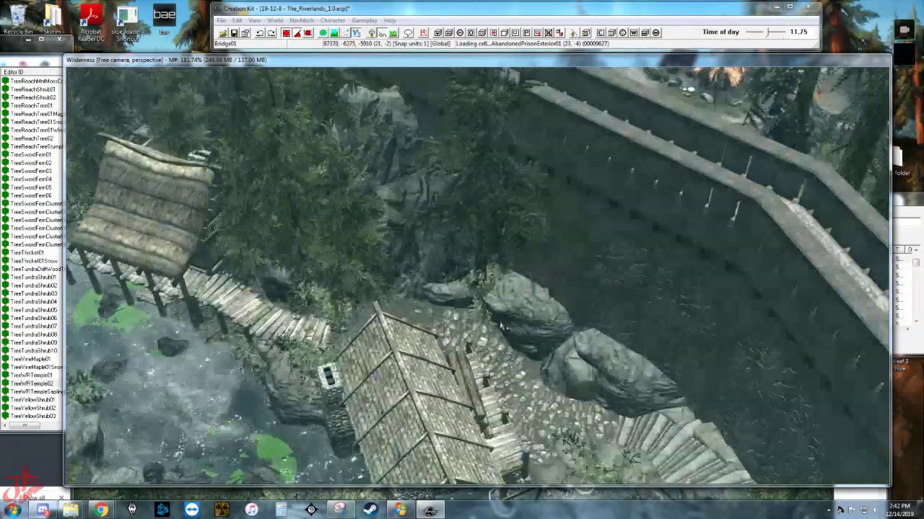
scroll(499, 315, down, 3)
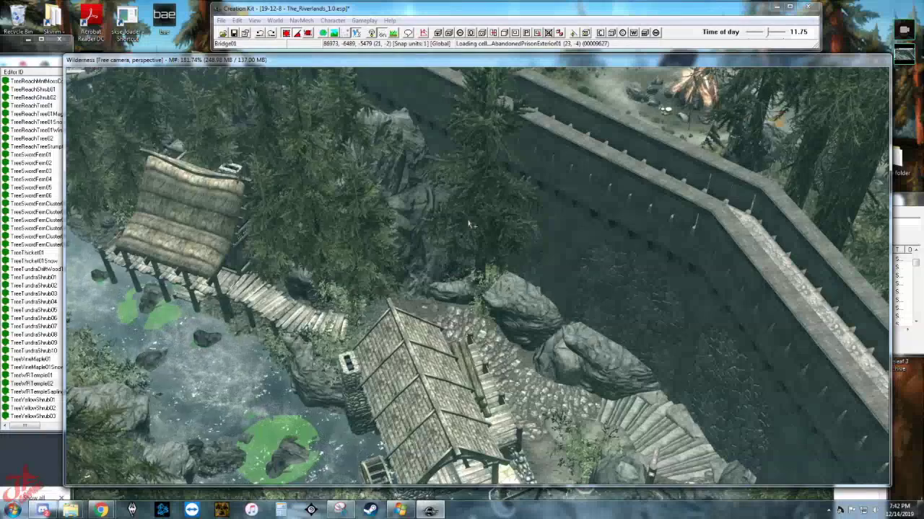
shift+middle_drag(470, 217, 440, 283)
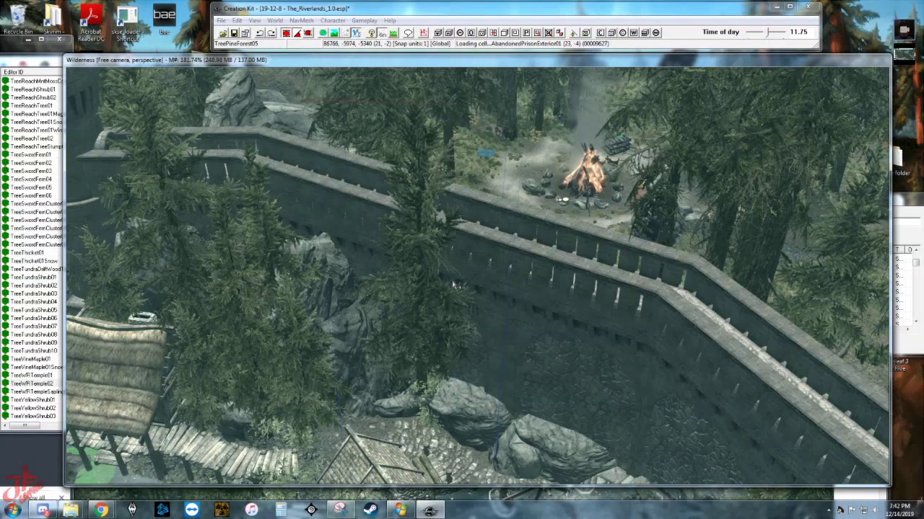
middle_drag(454, 285, 398, 290)
scroll(401, 291, up, 6)
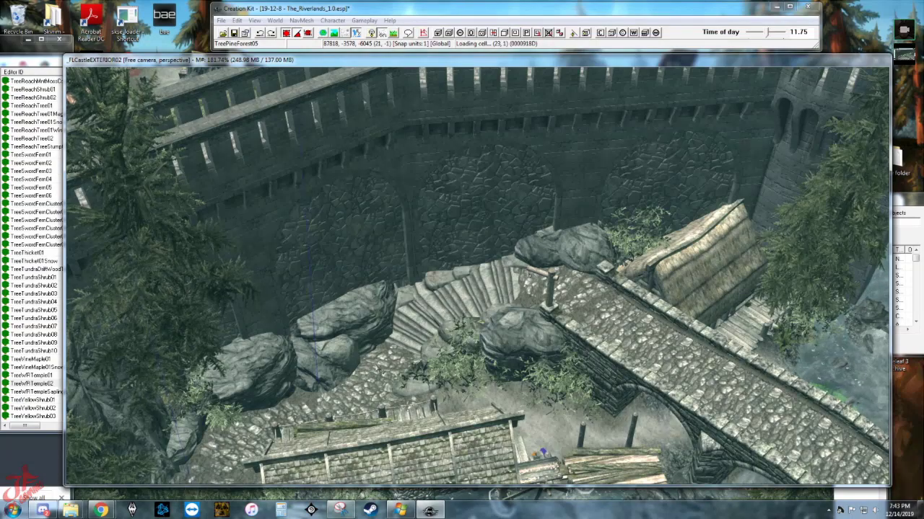
middle_drag(380, 370, 434, 300)
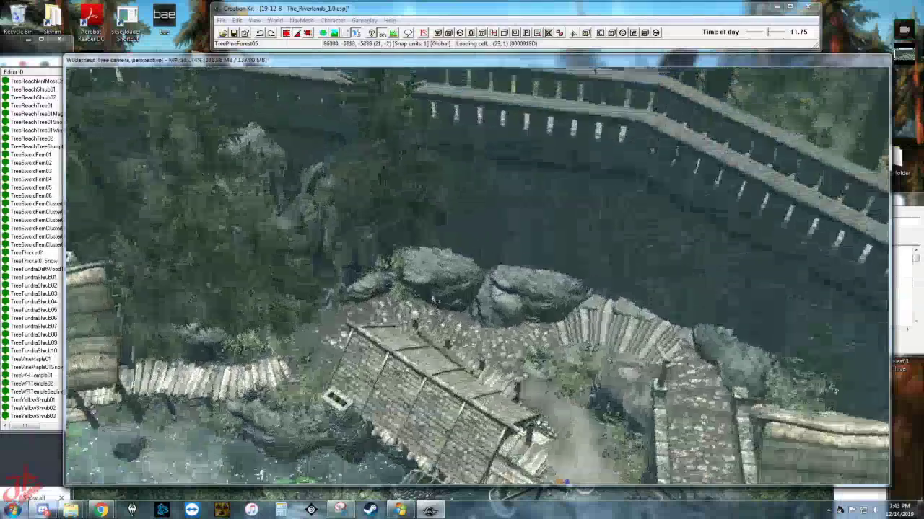
middle_drag(371, 368, 195, 355)
middle_drag(509, 292, 398, 341)
scroll(381, 331, up, 1)
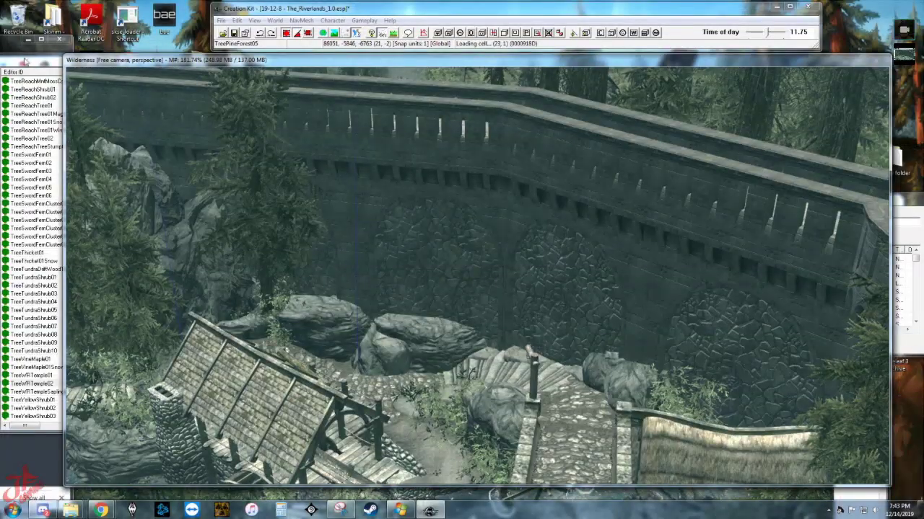
Filter the objects for "moun", place CityBannerMountainview in front of the castle wall and increase its scale.
click(52, 66)
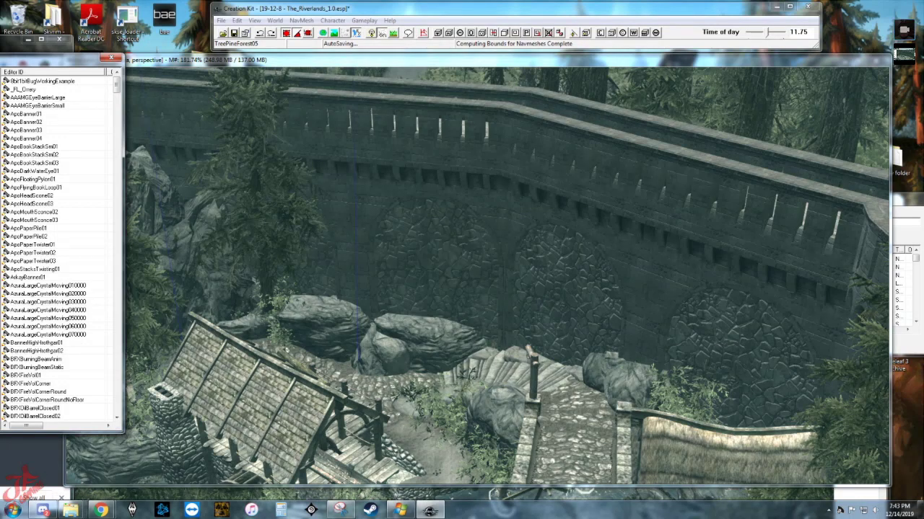
text(mou)
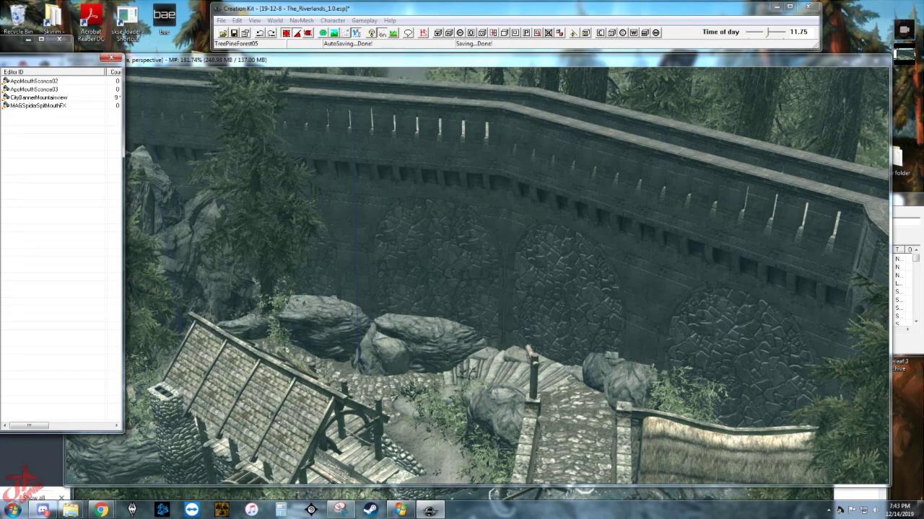
text(n)
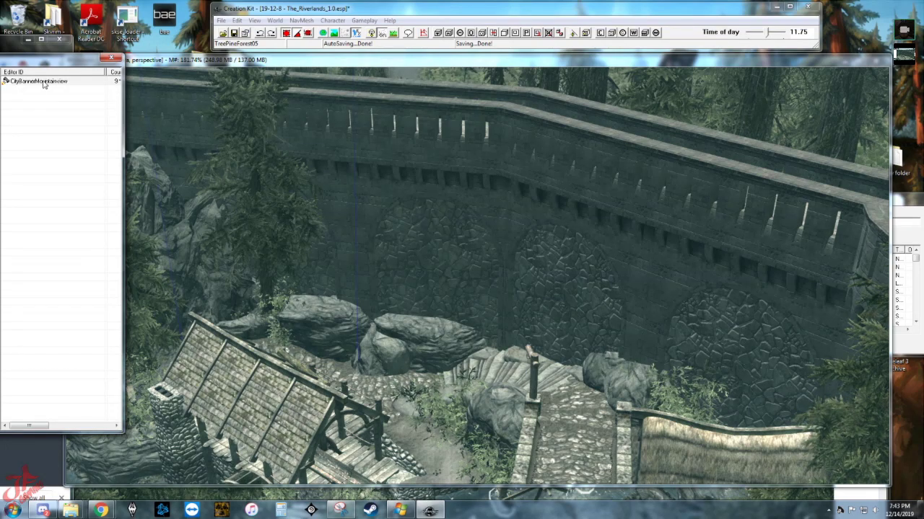
click(467, 200)
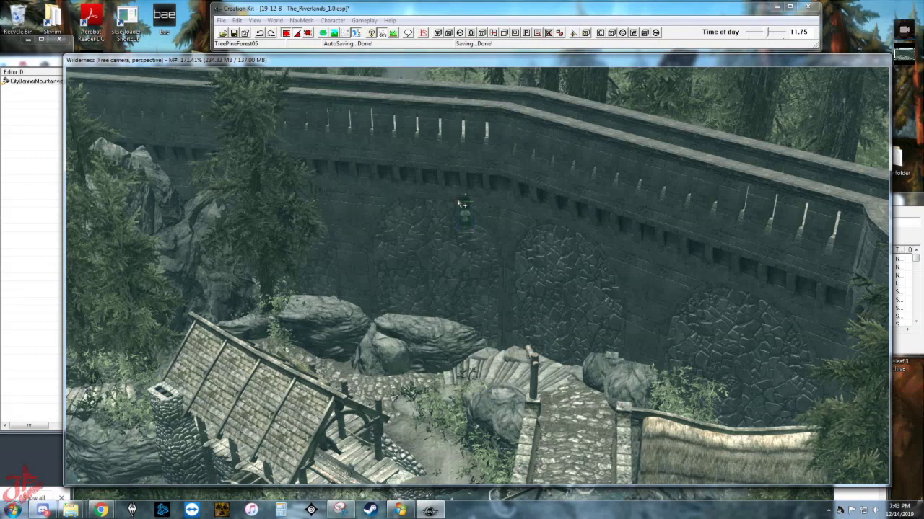
double_click(465, 213)
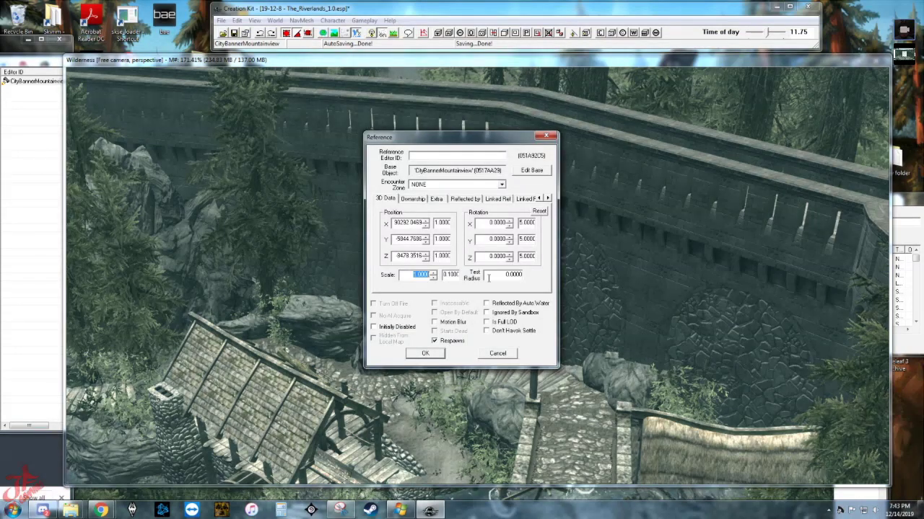
key(Return)
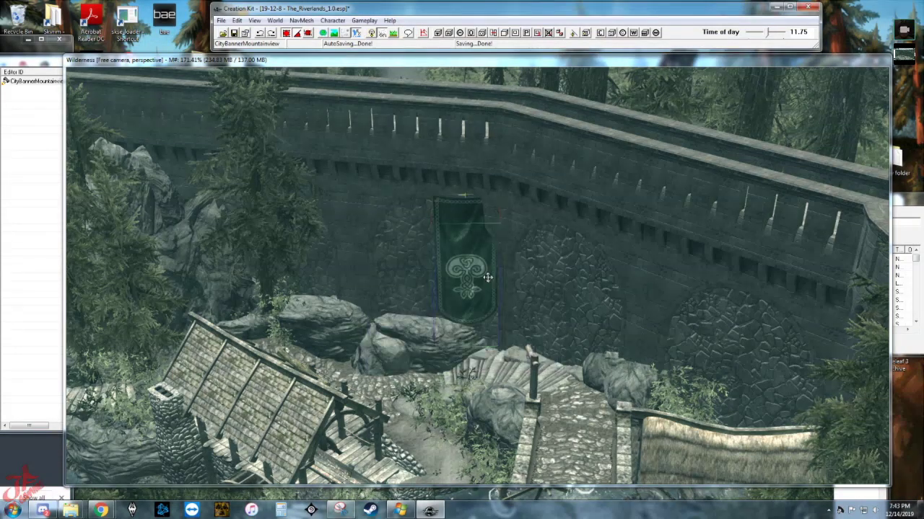
Position the enlarged Mountainview banner so it hangs just below the castle wall's battlements.
drag(445, 247, 438, 264)
key(w)
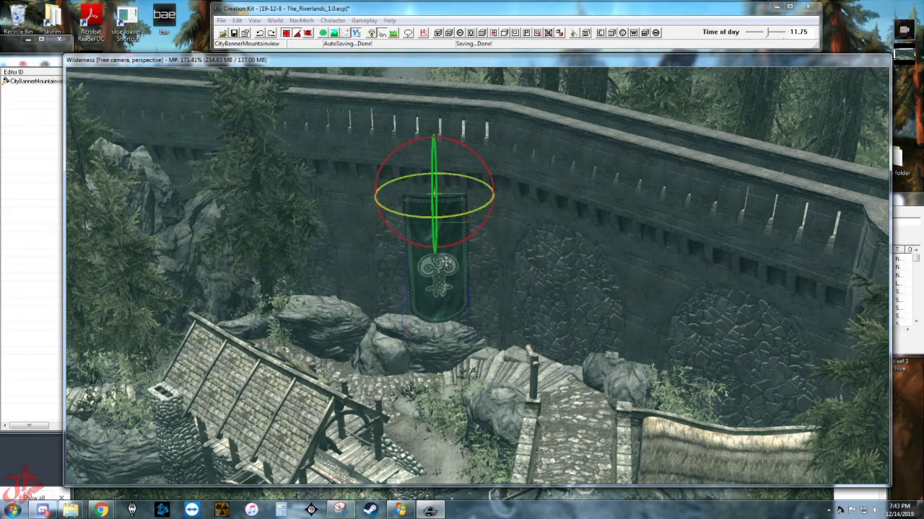
middle_drag(450, 259, 458, 225)
drag(457, 225, 421, 233)
key(w)
key(z)
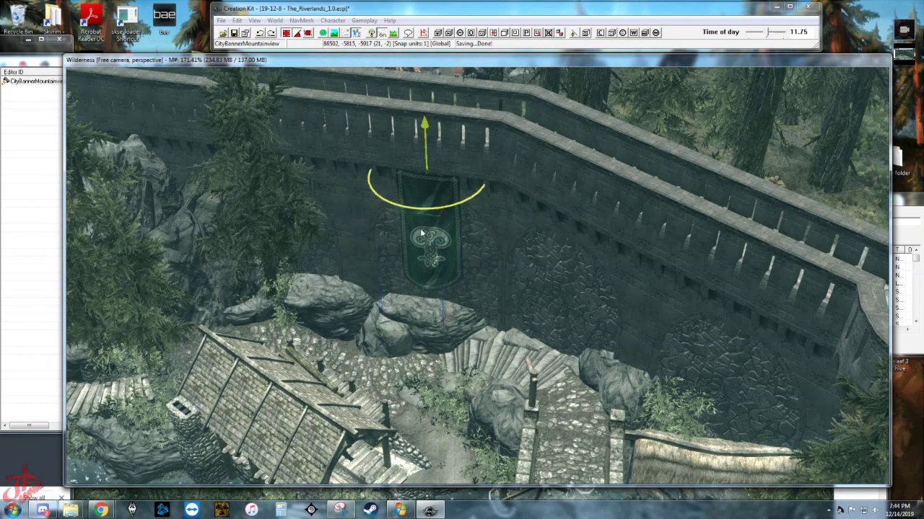
Examine the Mountainview banner on the wall from a distance and its emblem and border close up.
shift+middle_drag(417, 219, 429, 201)
scroll(427, 201, down, 1)
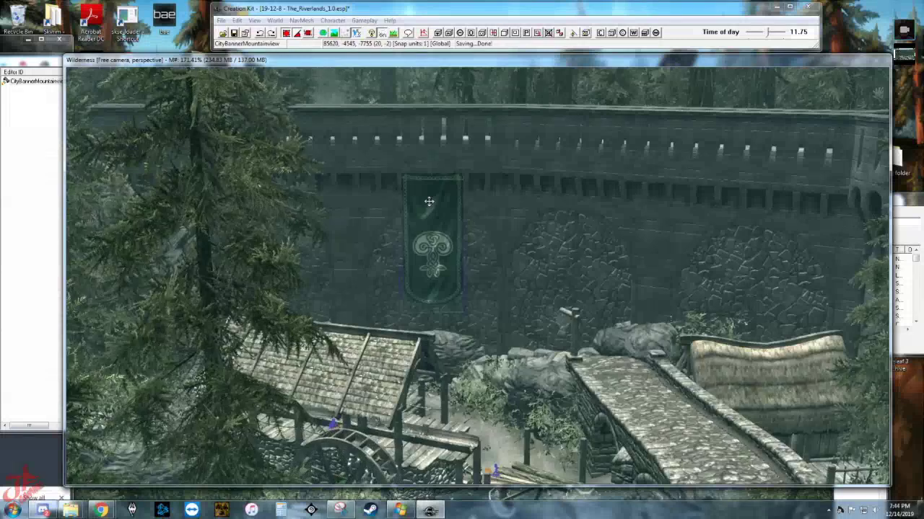
key(shift)
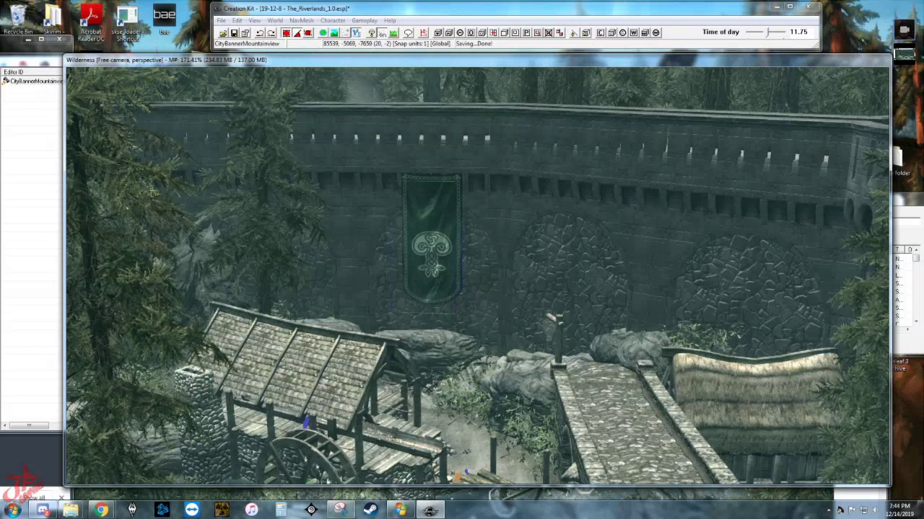
scroll(478, 276, down, 2)
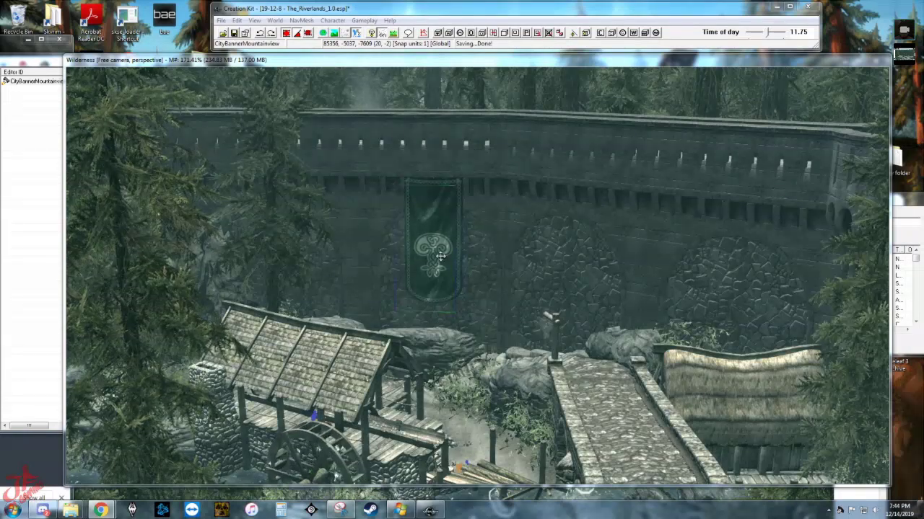
scroll(440, 256, up, 5)
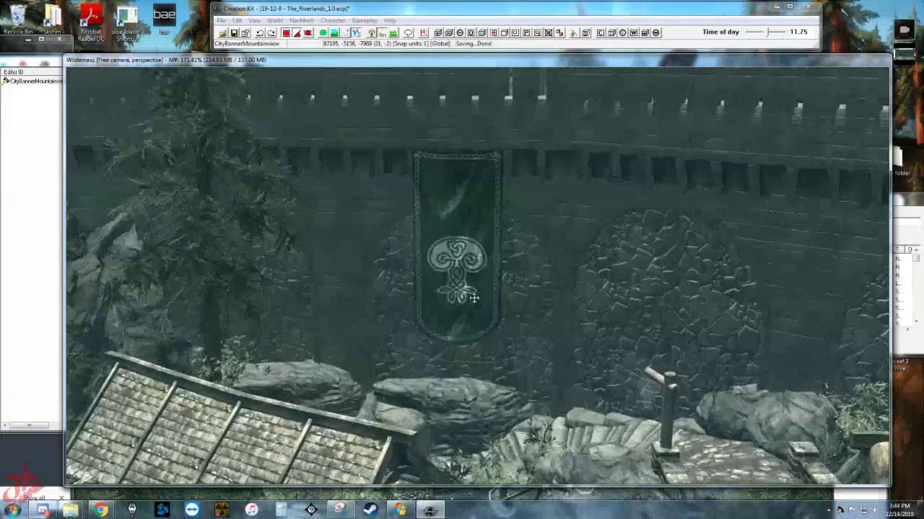
scroll(473, 298, up, 6)
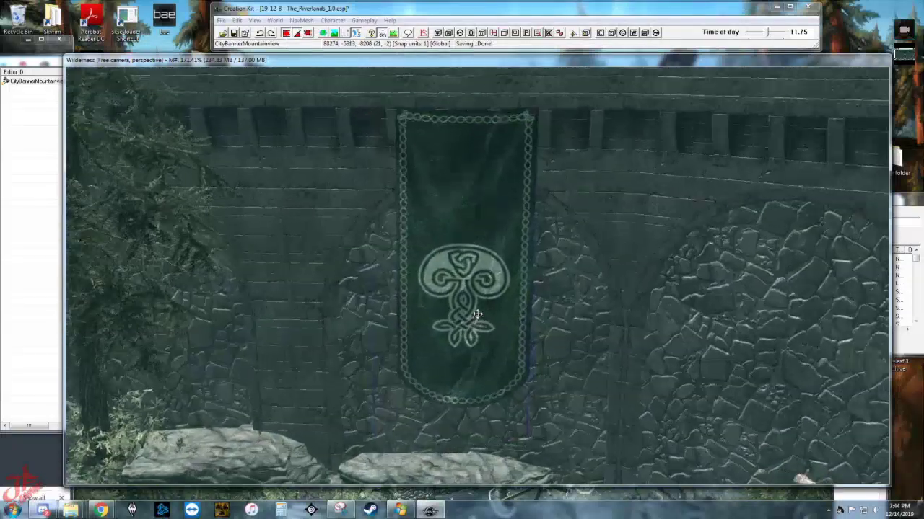
scroll(478, 314, up, 3)
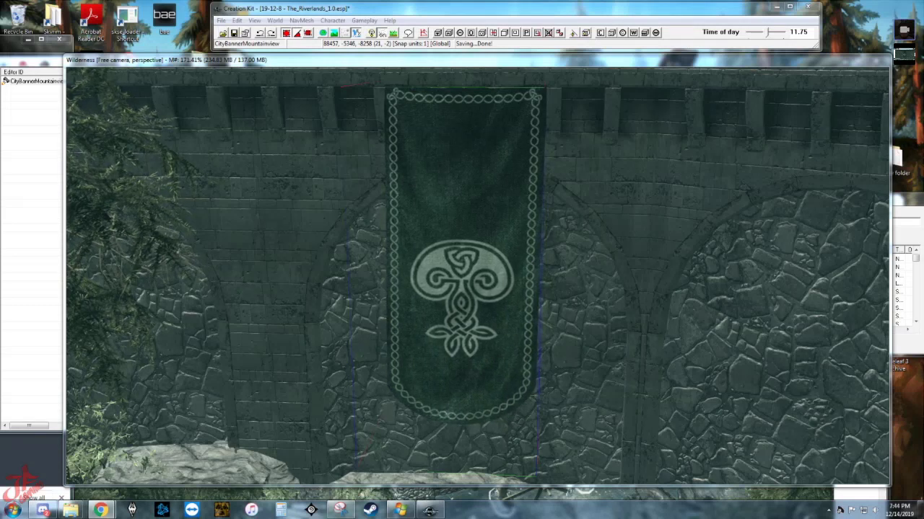
Place CityBannerMarkarth01 beside the Mountainview banner for comparison and set its scale to 4.
click(32, 62)
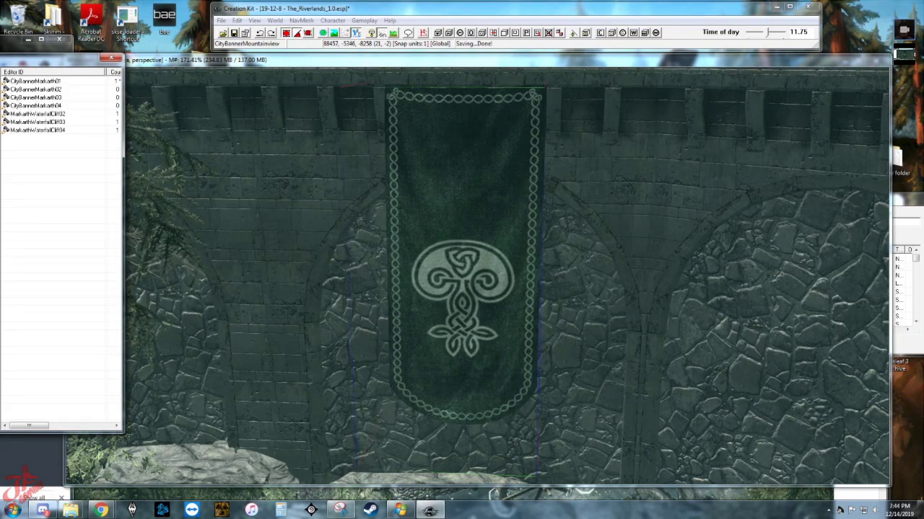
click(593, 206)
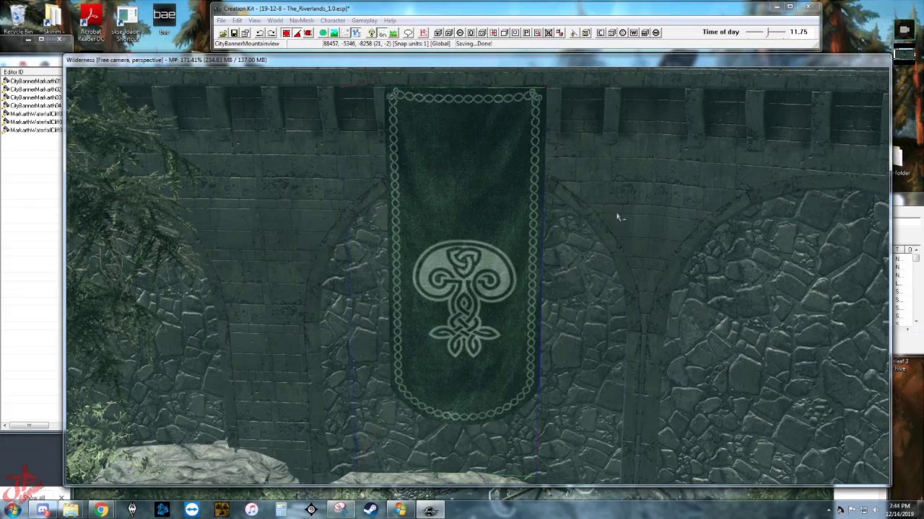
scroll(601, 237, up, 2)
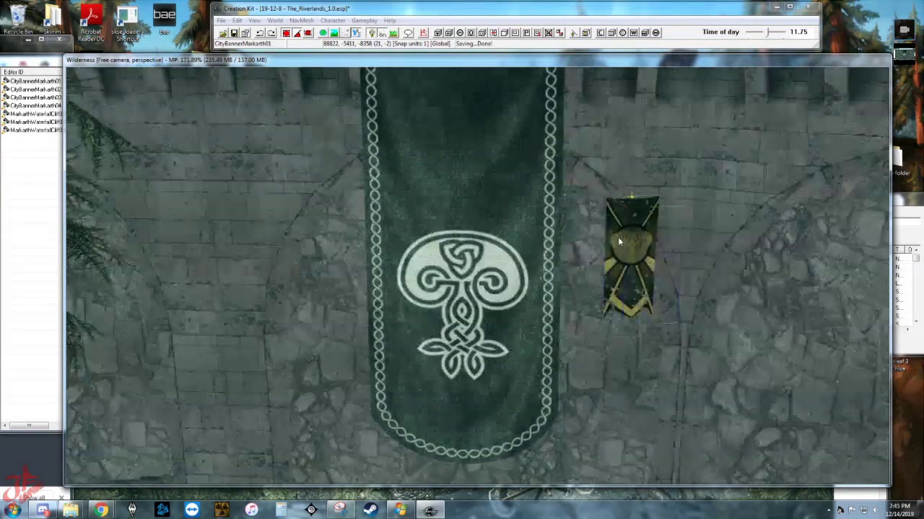
drag(630, 245, 627, 246)
key(w)
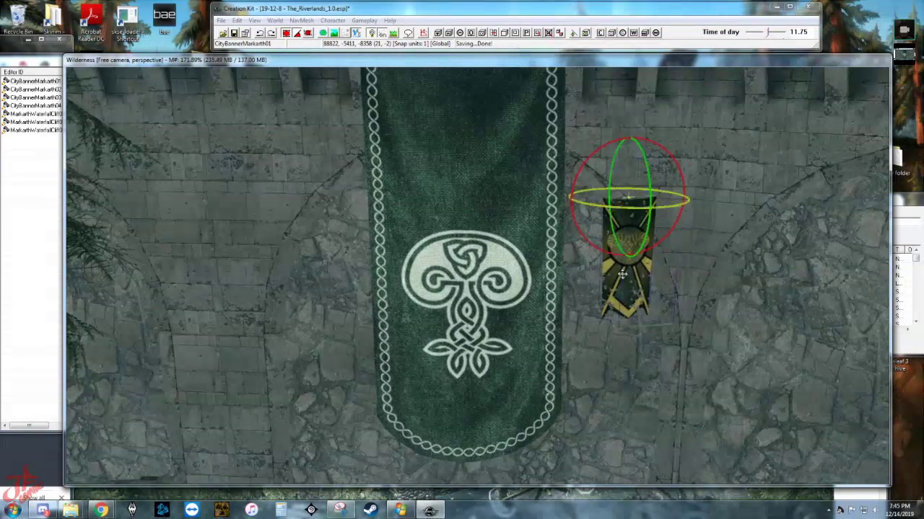
key(w)
double_click(628, 245)
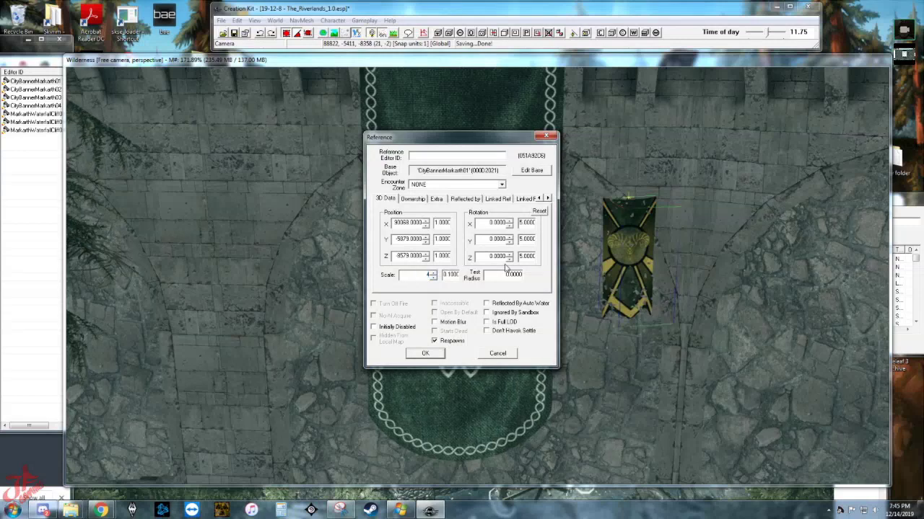
key(Return)
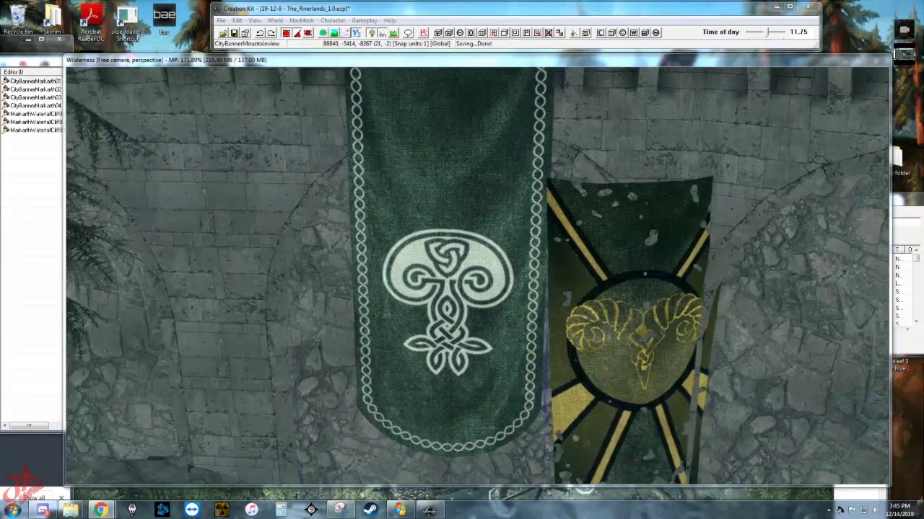
Shift the enlarged Markarth banner in front of the wall, then delete it.
scroll(585, 271, down, 5)
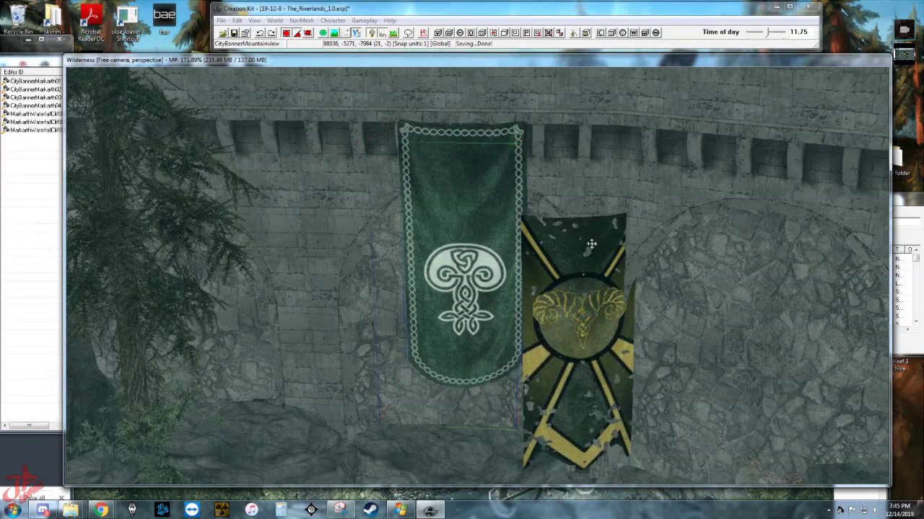
shift+middle_drag(592, 245, 576, 259)
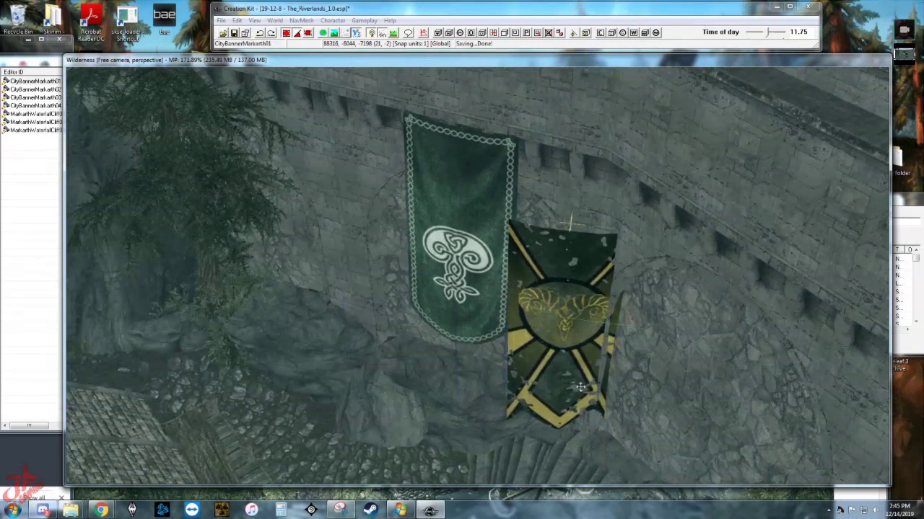
drag(562, 369, 543, 403)
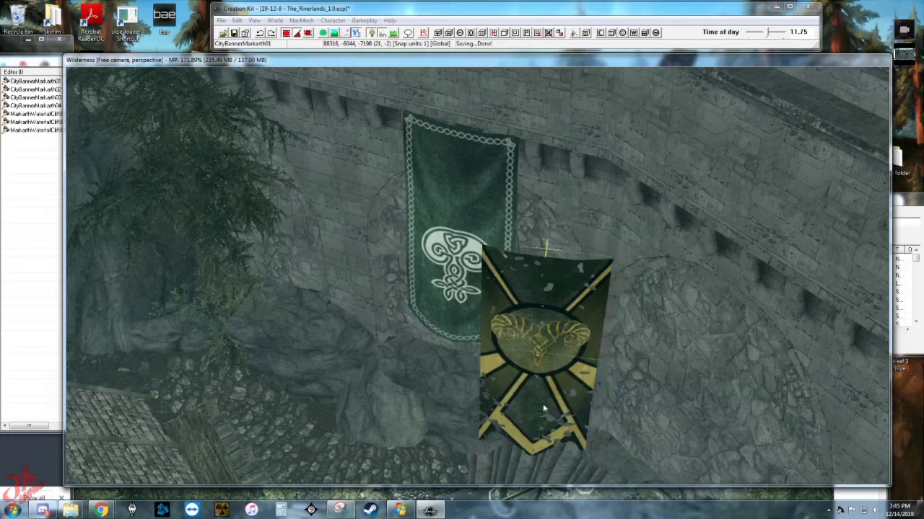
key(Delete)
Examine the castle courtyard and the emblem on the standing guard's shield close up.
shift+middle_drag(531, 398, 469, 306)
scroll(469, 288, up, 5)
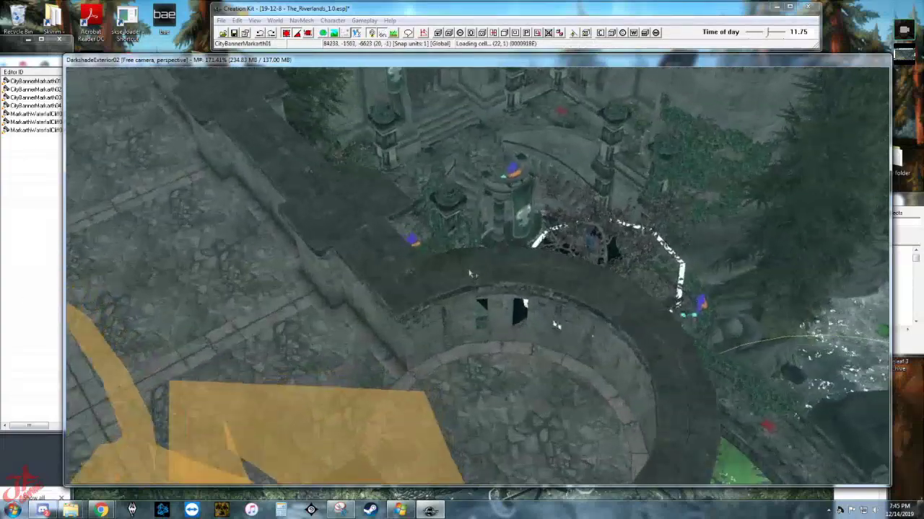
middle_drag(470, 275, 426, 261)
scroll(462, 291, up, 5)
scroll(401, 252, up, 2)
scroll(401, 254, up, 3)
scroll(415, 249, up, 5)
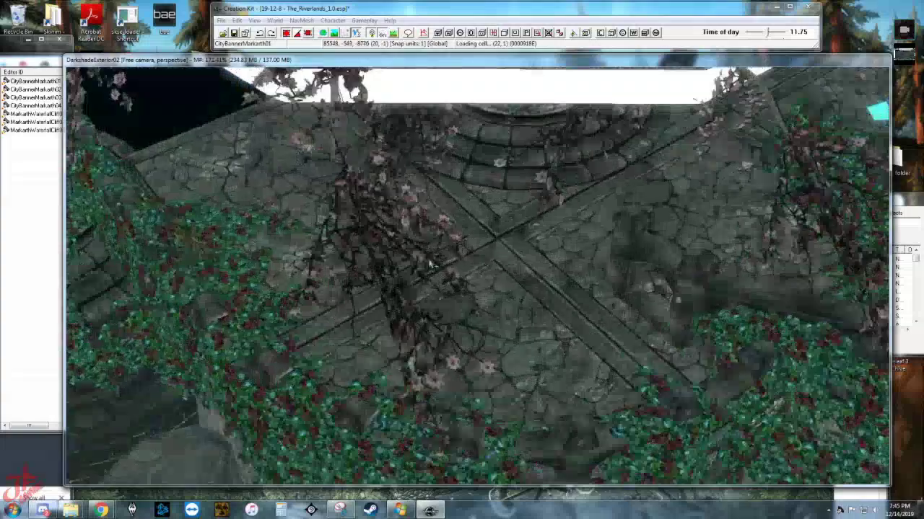
middle_drag(372, 207, 476, 183)
click(444, 299)
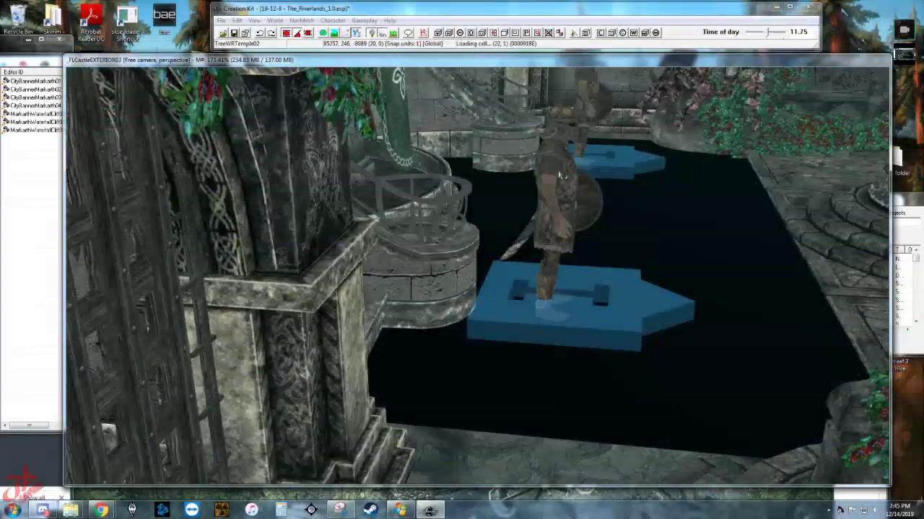
click(560, 175)
middle_drag(561, 175, 437, 219)
scroll(546, 211, up, 3)
scroll(547, 274, up, 2)
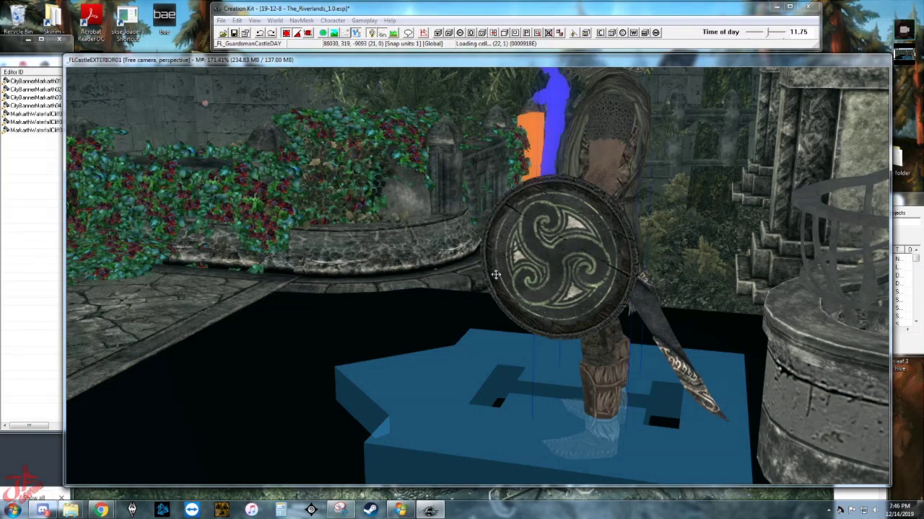
Examine the castle grounds from above, from the guard's courtyard and towers to the walkway and round trellised garden terrace.
mouse_move(496, 275)
shift+middle_down()
mouse_move(585, 282)
mouse_move(589, 311)
mouse_move(613, 279)
mouse_move(606, 294)
mouse_move(583, 277)
shift+middle_up()
scroll(585, 282, down, 8)
scroll(583, 278, down, 10)
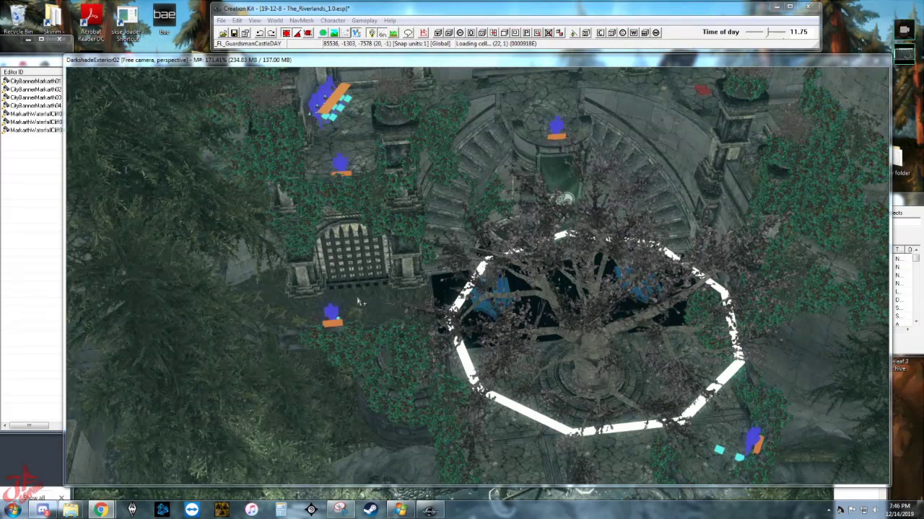
scroll(361, 303, down, 10)
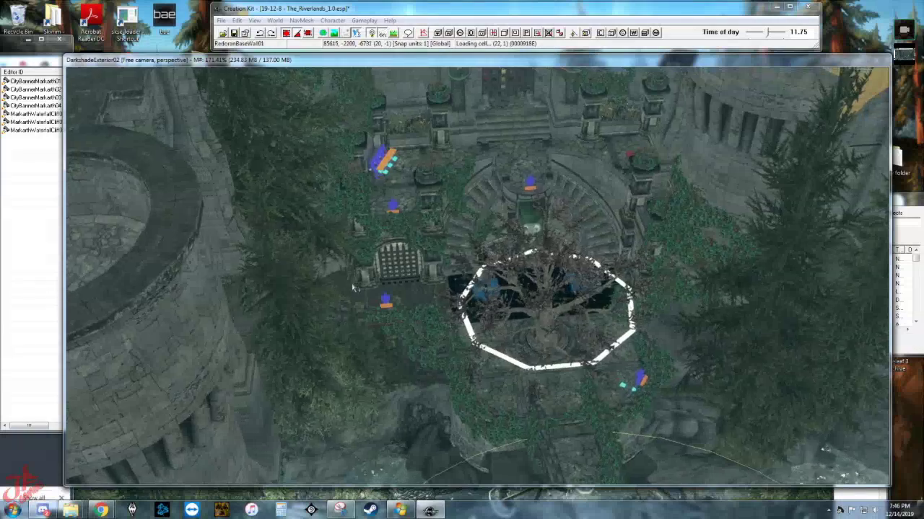
scroll(354, 289, down, 2)
middle_drag(350, 293, 777, 109)
scroll(553, 207, down, 4)
scroll(643, 237, up, 2)
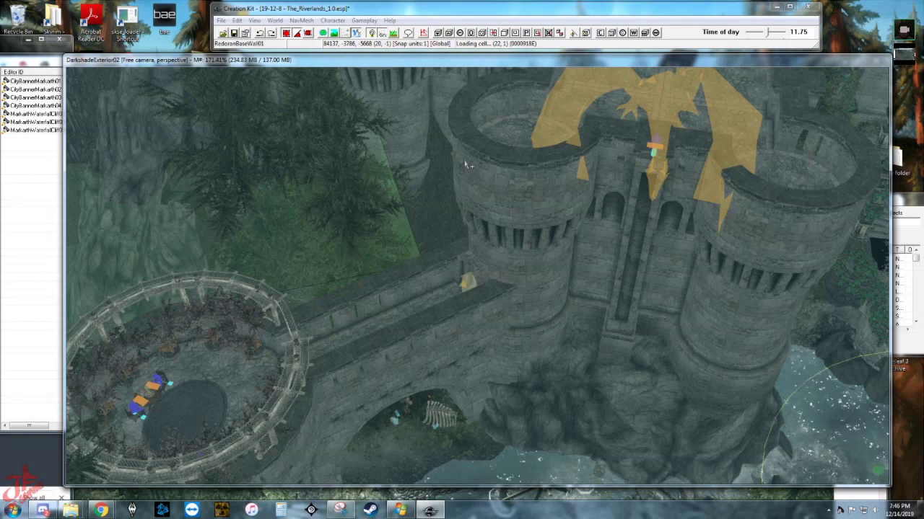
middle_drag(490, 286, 574, 246)
scroll(551, 247, up, 3)
scroll(575, 246, up, 2)
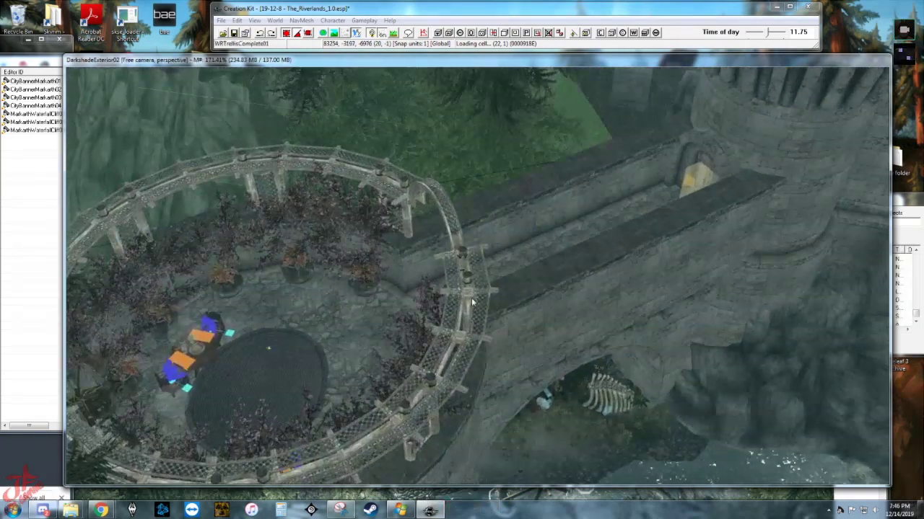
middle_drag(476, 294, 462, 318)
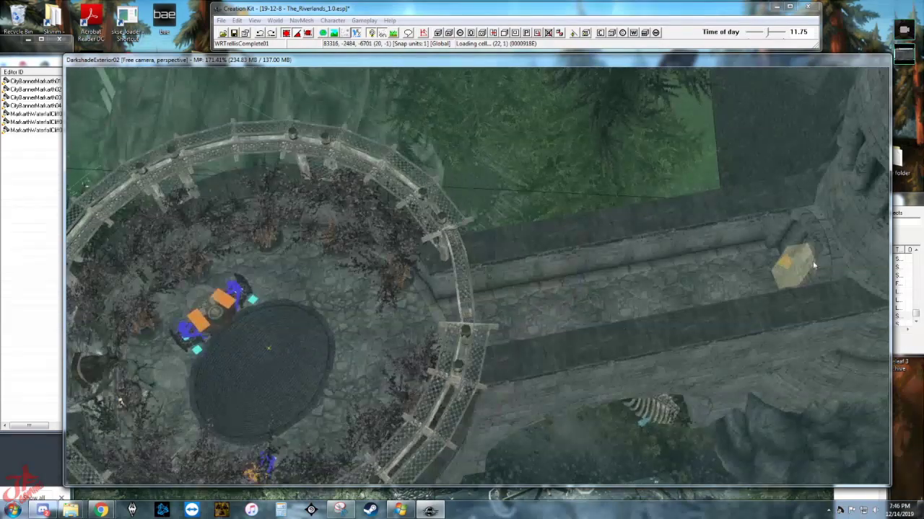
middle_drag(814, 265, 831, 255)
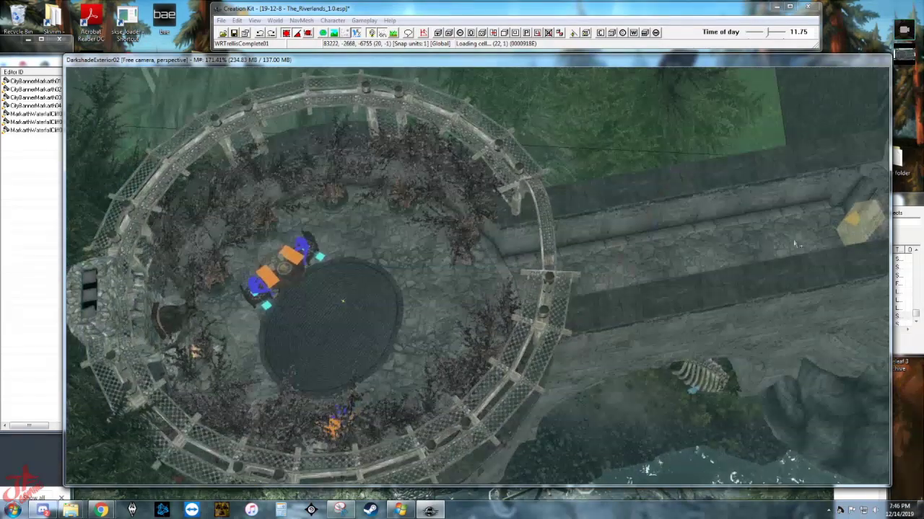
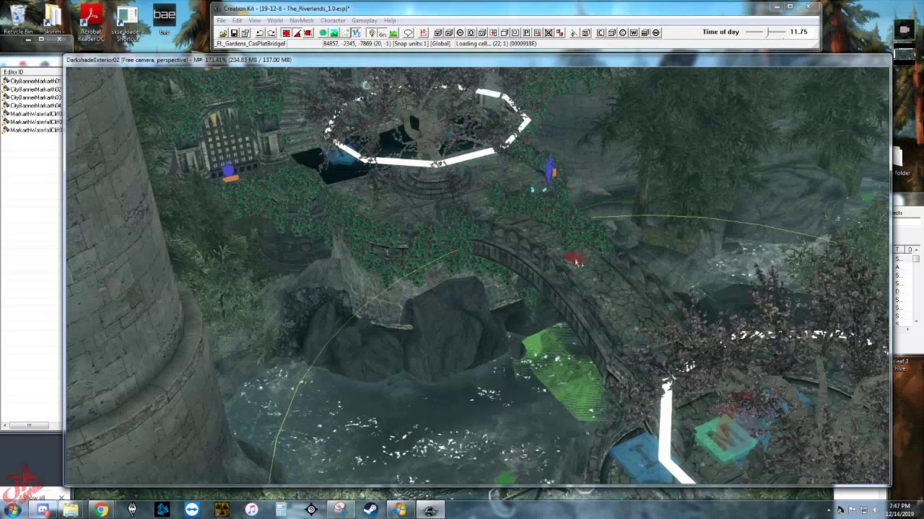
Examine the garden bridge, the tree courtyard with its gate, and the bannered castle entrance and adjoining tower.
scroll(551, 275, up, 2)
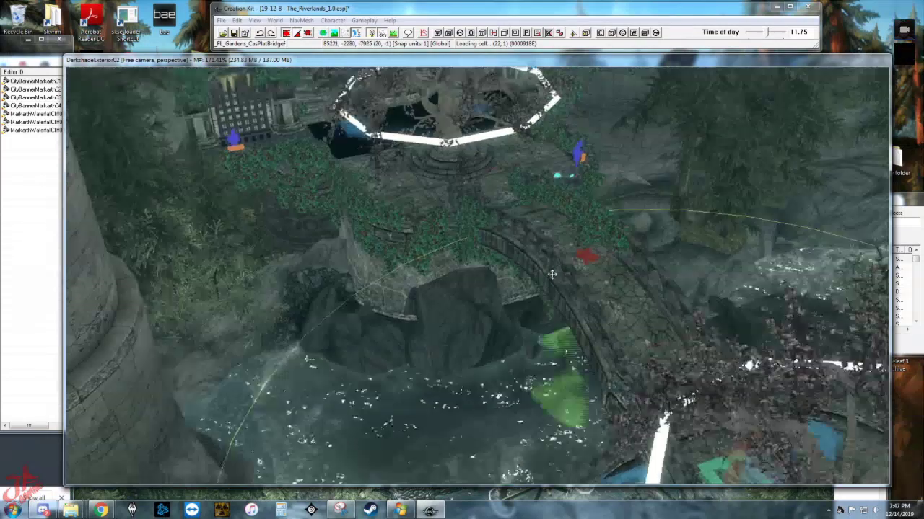
shift+middle_drag(552, 274, 532, 284)
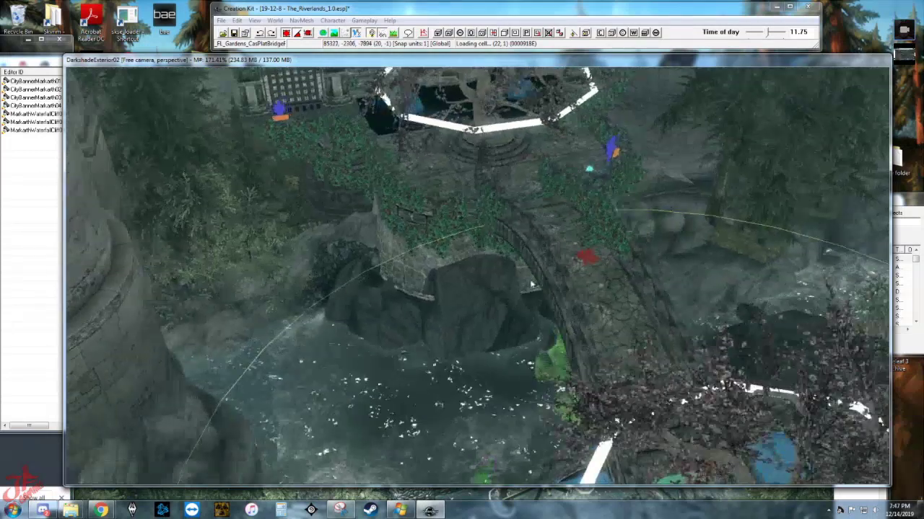
middle_drag(478, 185, 532, 443)
scroll(531, 443, up, 2)
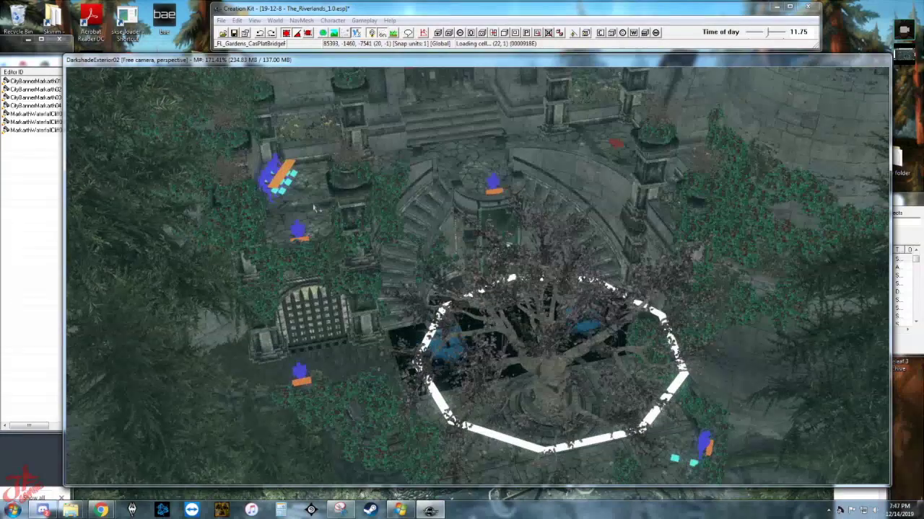
click(302, 323)
shift+middle_drag(302, 323, 286, 307)
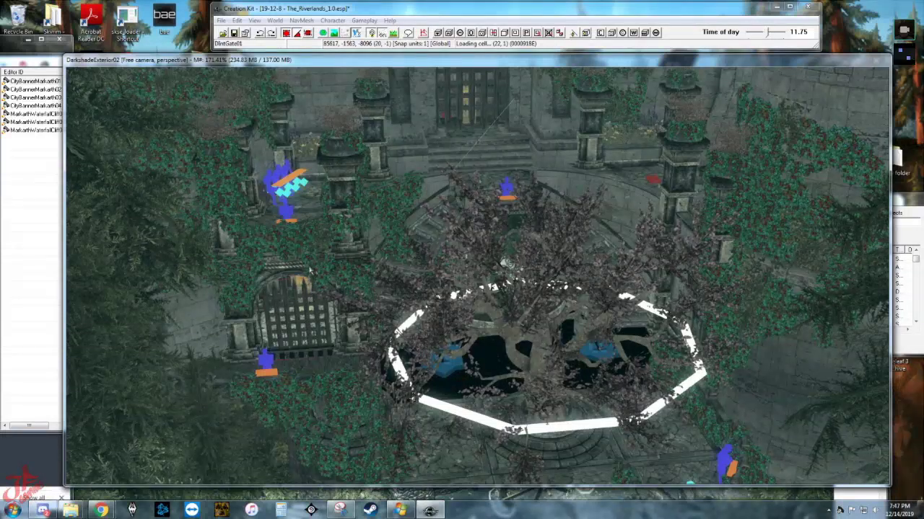
middle_drag(384, 266, 328, 365)
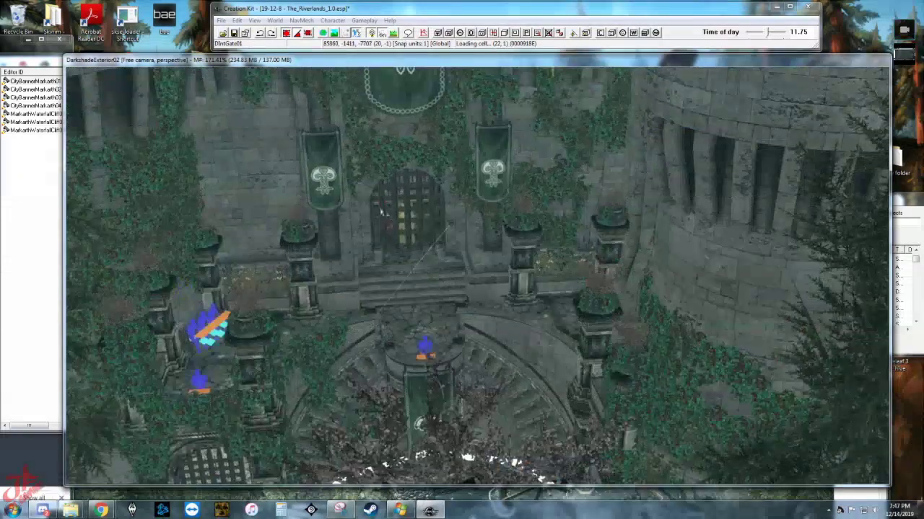
middle_drag(453, 234, 399, 242)
scroll(398, 234, down, 2)
scroll(399, 236, down, 1)
key(a)
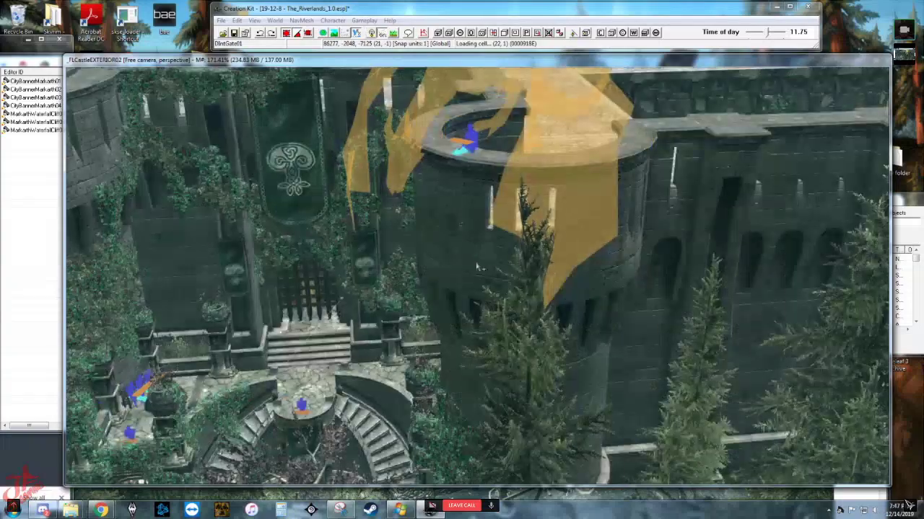
middle_drag(542, 319, 501, 233)
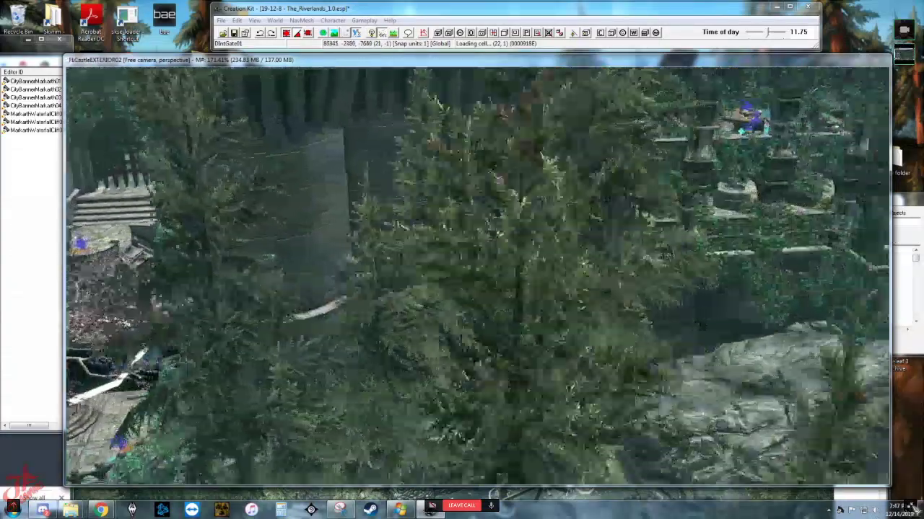
Check the headset volume outside the full-screen Discord call, and return the shared screen to full screen.
click(910, 507)
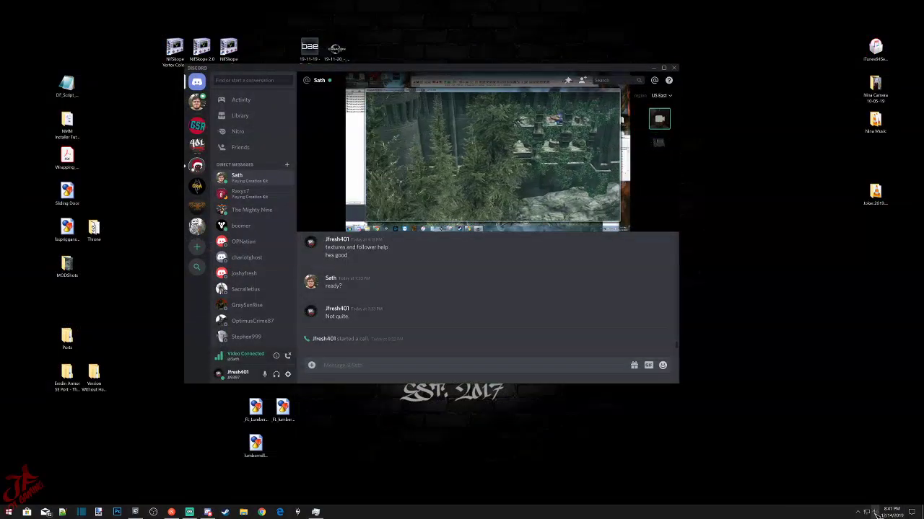
click(874, 512)
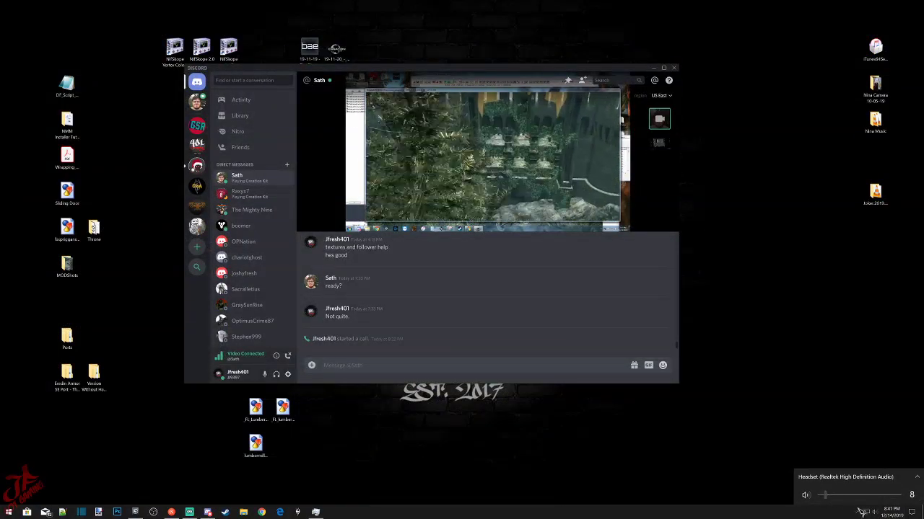
click(334, 195)
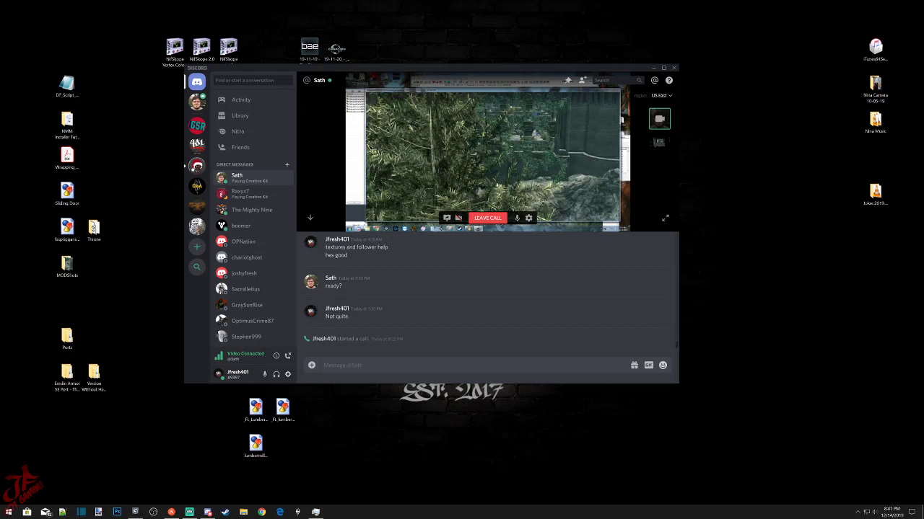
click(666, 219)
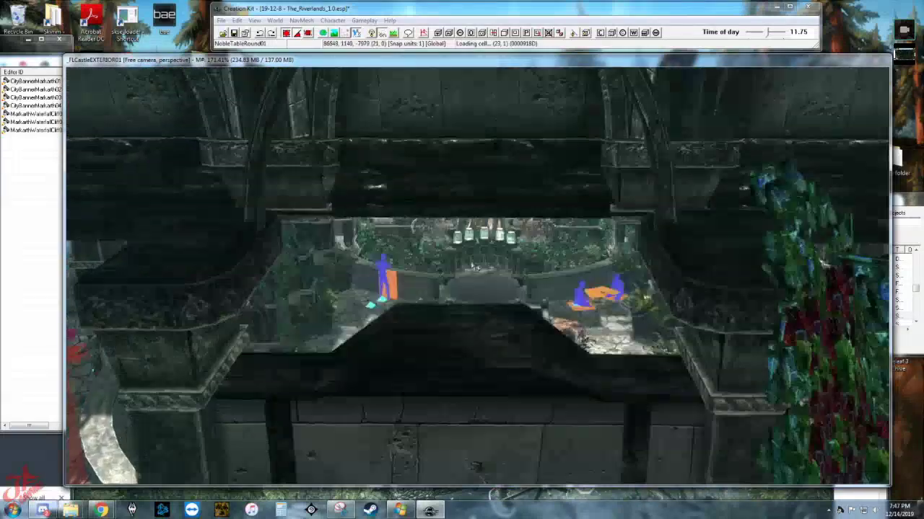
Examine the castle's inner courtyard, including the tree shrine, the side arcades and the planted central pool.
middle_drag(475, 267, 474, 258)
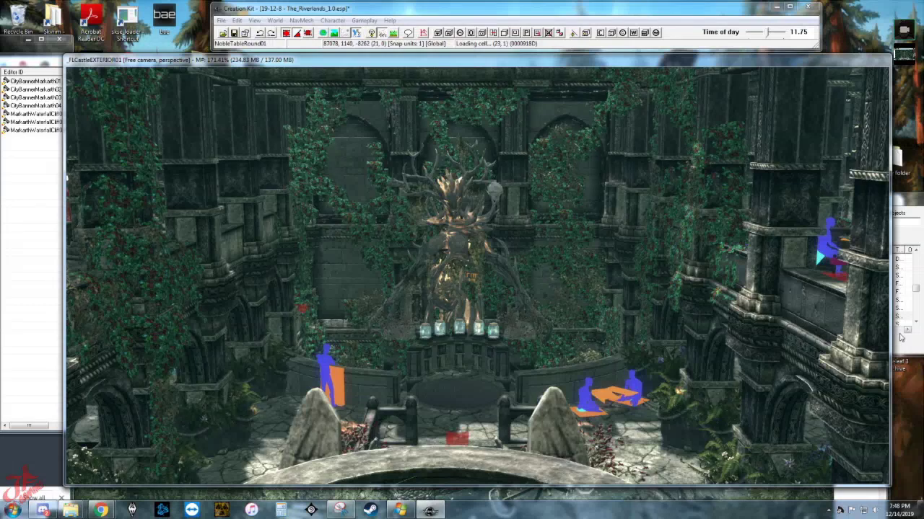
shift+middle_drag(686, 301, 659, 300)
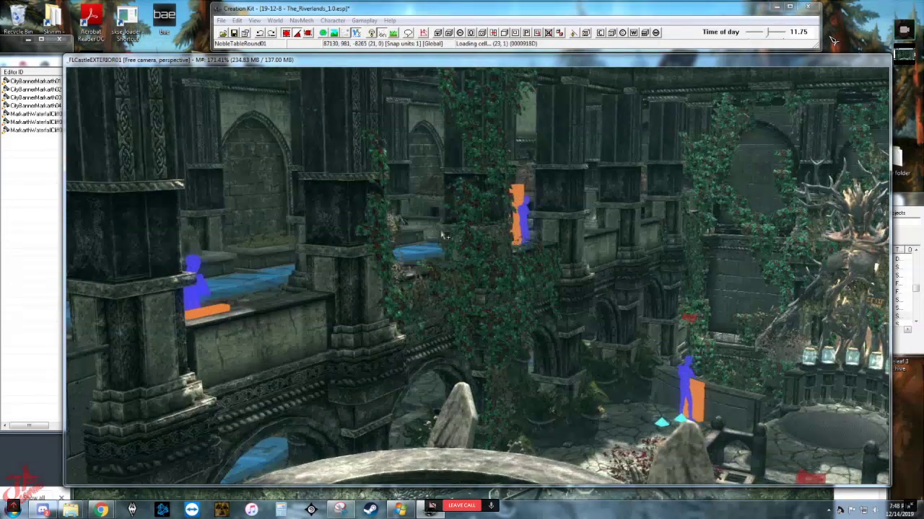
shift+middle_drag(608, 165, 537, 285)
scroll(537, 284, down, 2)
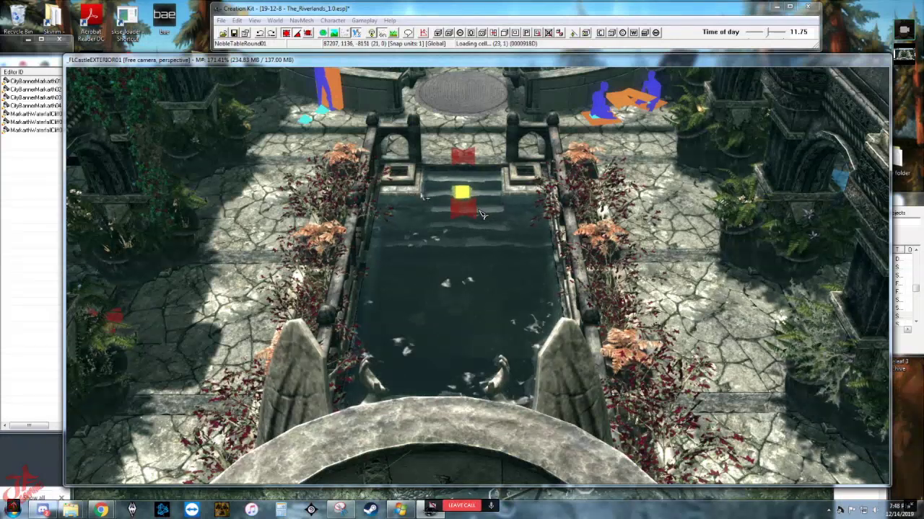
middle_drag(409, 194, 410, 188)
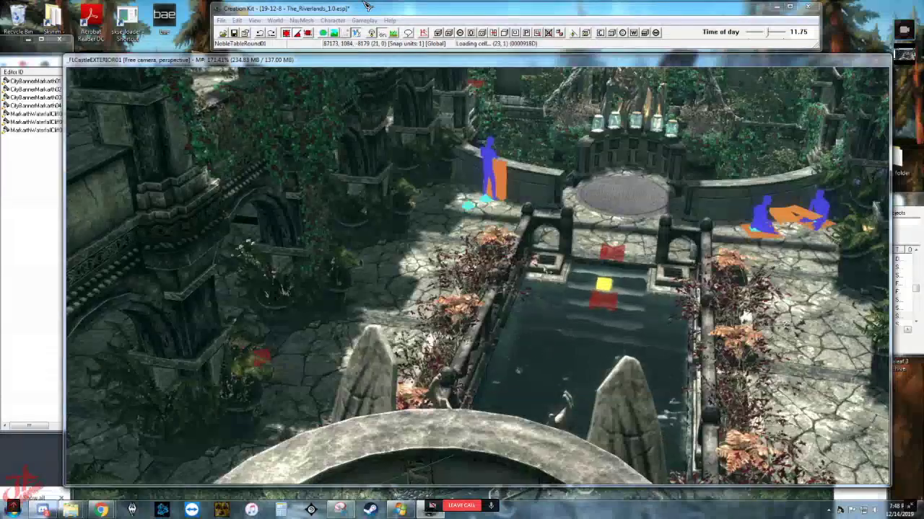
middle_drag(575, 260, 492, 199)
scroll(482, 207, up, 1)
middle_drag(406, 305, 441, 324)
scroll(441, 325, up, 2)
Open the reference properties of the ivy and of the TreePineForest03 tree, dismissing each without changes.
double_click(444, 326)
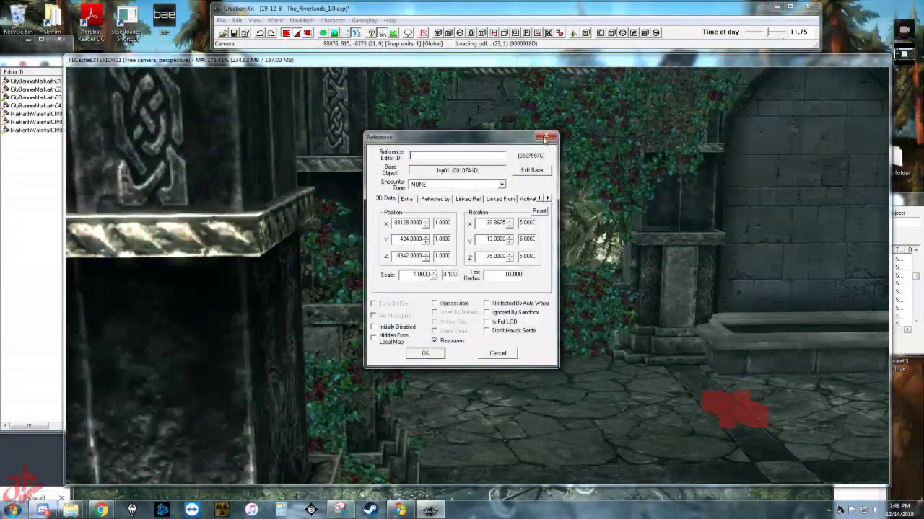
click(544, 139)
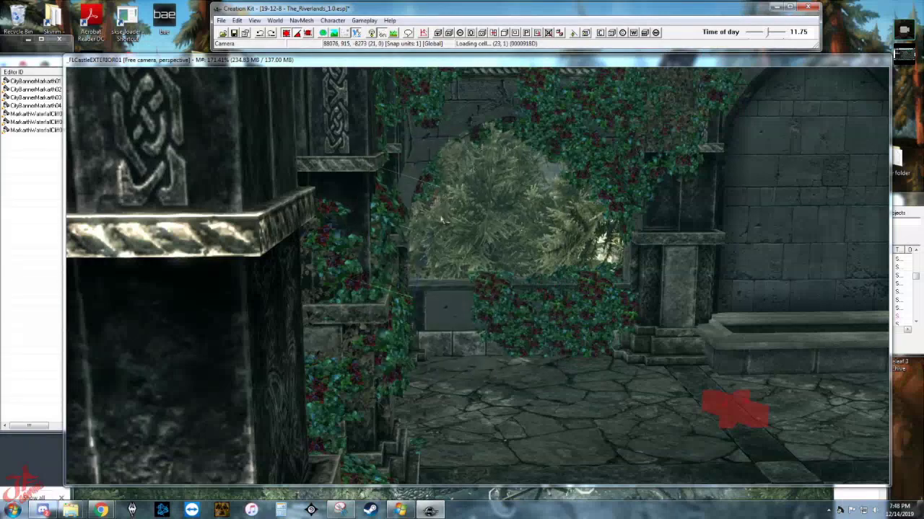
middle_drag(404, 234, 489, 255)
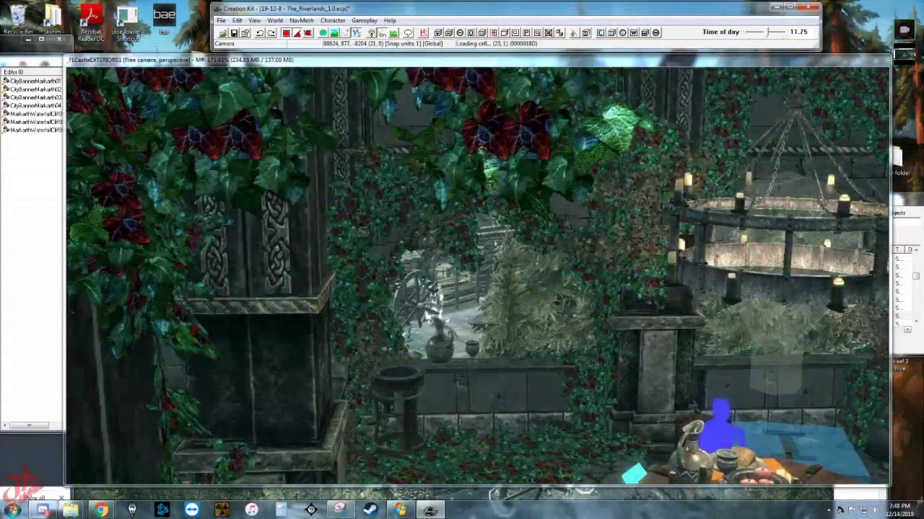
double_click(489, 256)
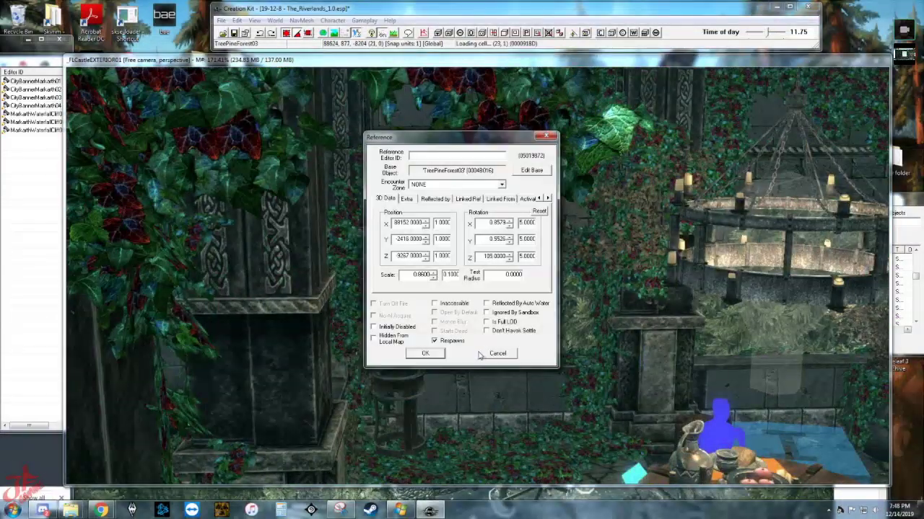
click(493, 354)
Examine the silver jug on the ivy-framed sill, the courtyard's potted plants and the glowing dragonfly jars by the tree.
scroll(445, 362, up, 5)
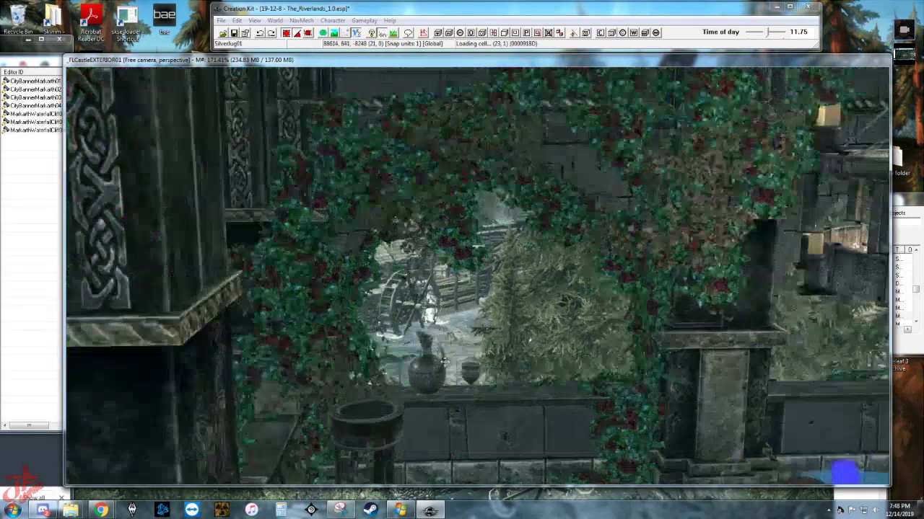
scroll(444, 363, up, 5)
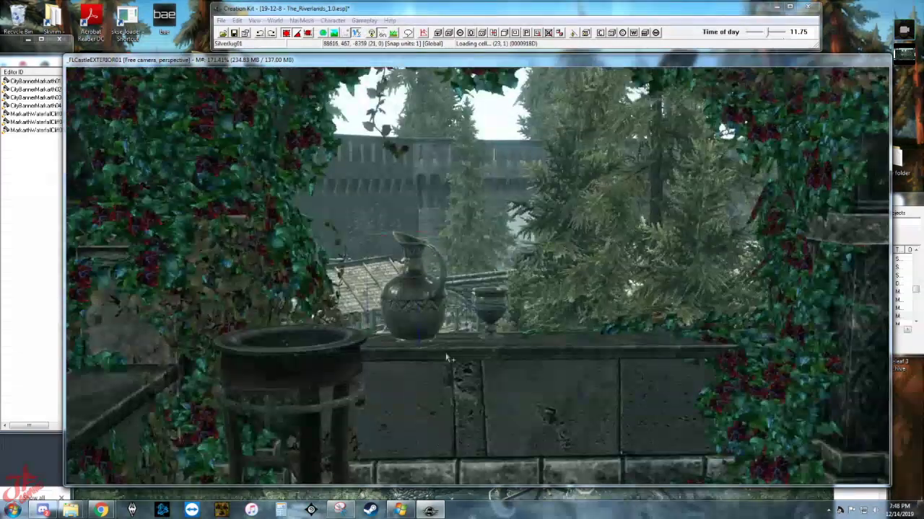
shift+middle_drag(446, 358, 541, 289)
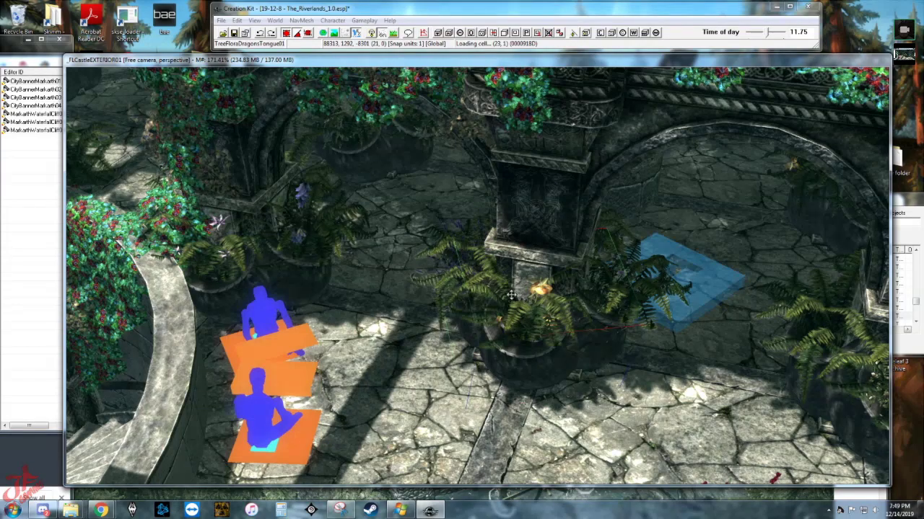
shift+middle_drag(519, 282, 303, 248)
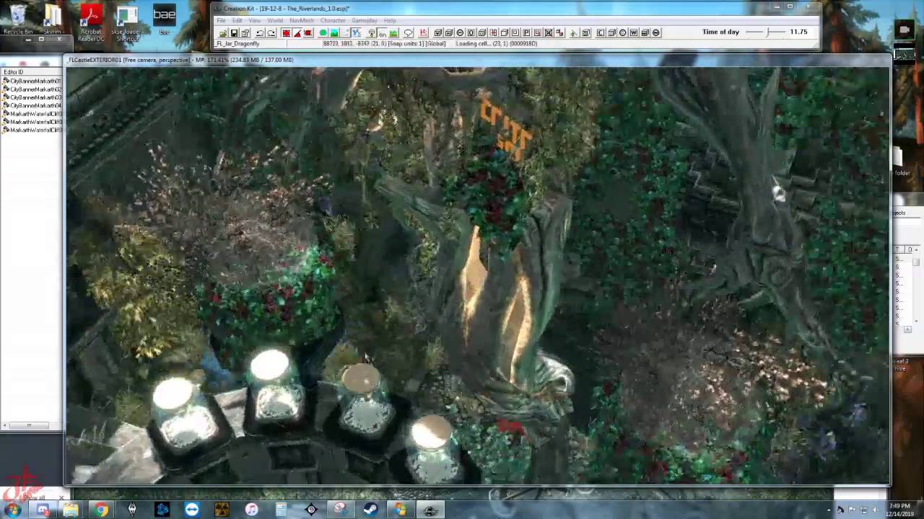
shift+middle_drag(365, 357, 373, 353)
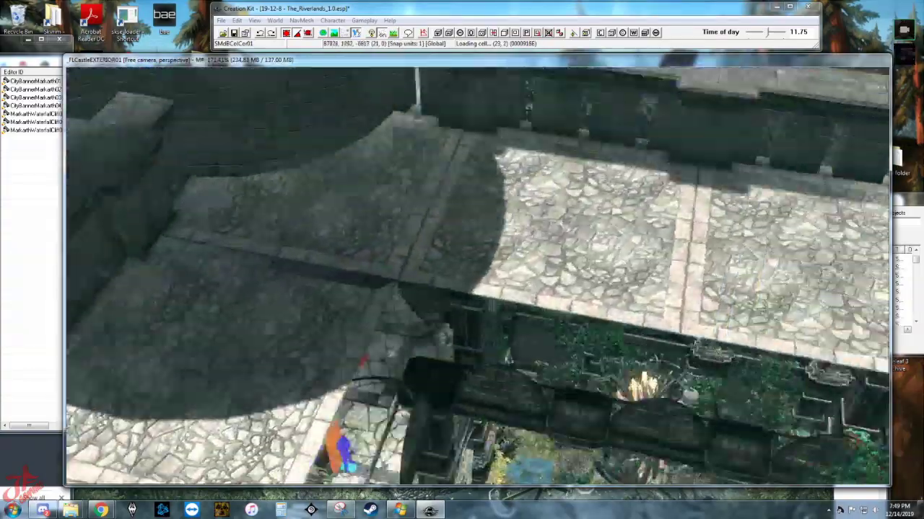
Examine the castle's stone walkway leading to the pink blossom tree, and the candlelit shrine at the tree's base.
middle_drag(721, 346, 404, 351)
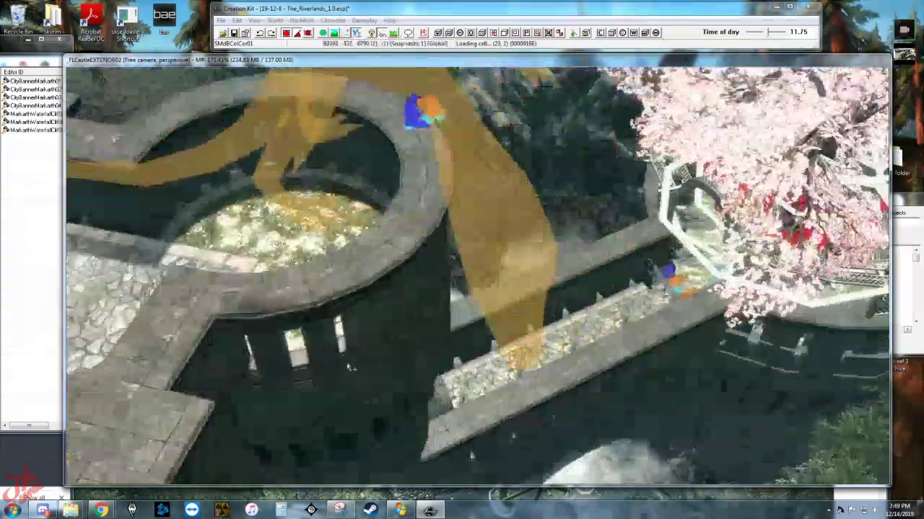
middle_drag(349, 367, 339, 350)
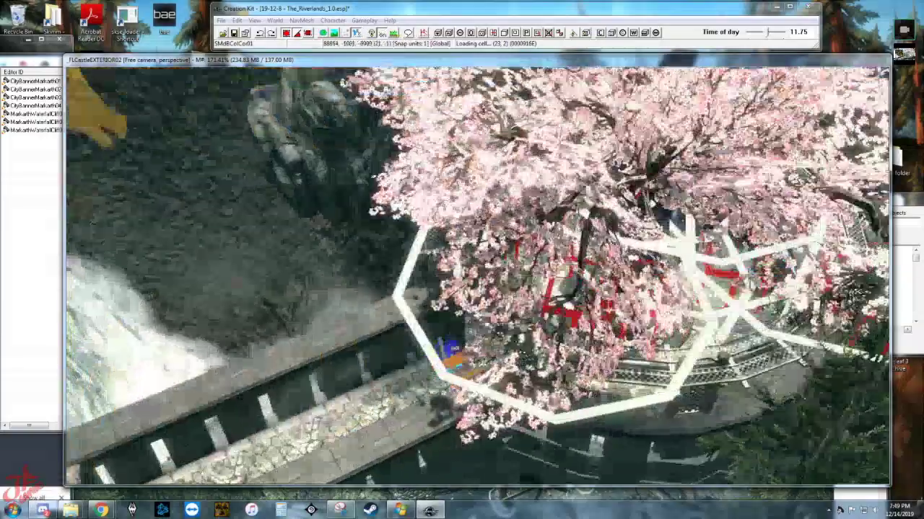
scroll(535, 226, up, 3)
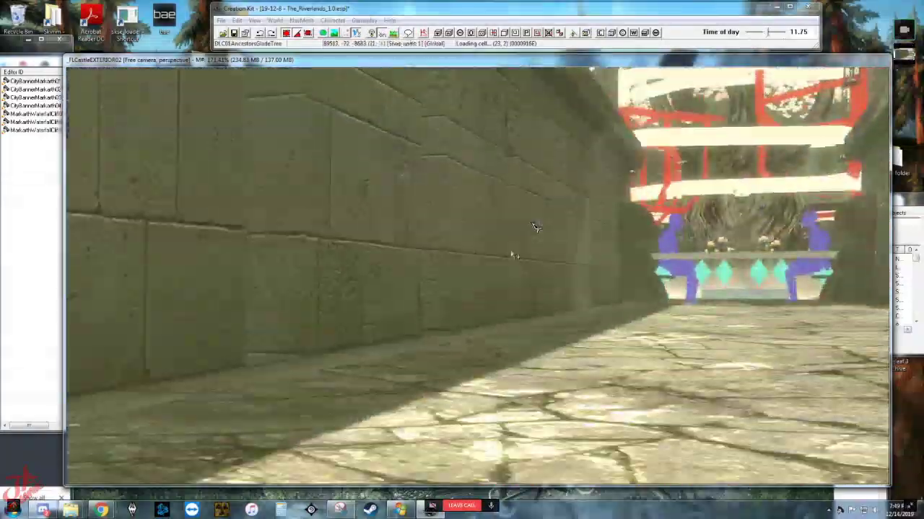
middle_drag(512, 255, 530, 280)
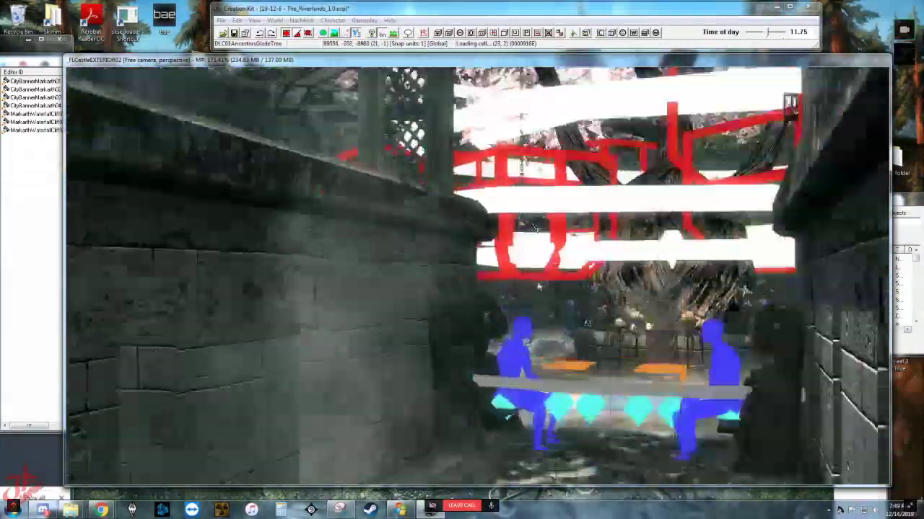
scroll(536, 227, up, 5)
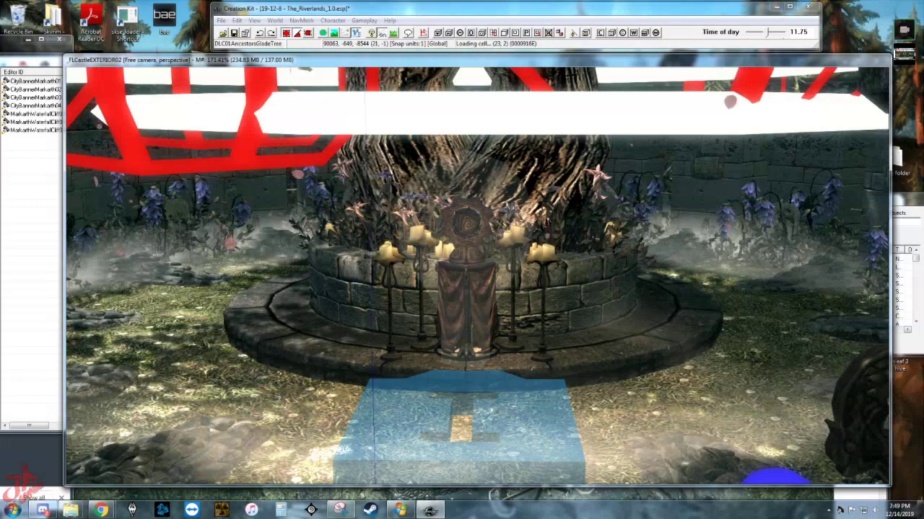
scroll(535, 228, down, 2)
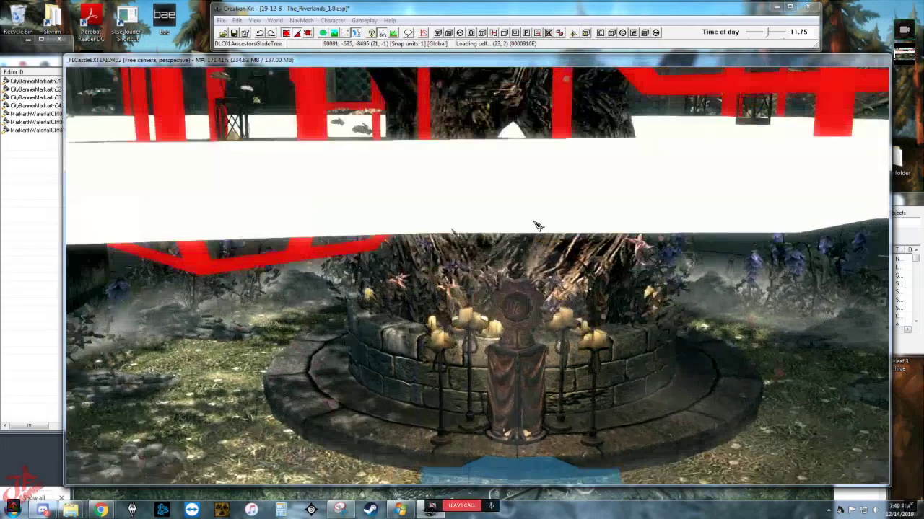
scroll(536, 228, up, 2)
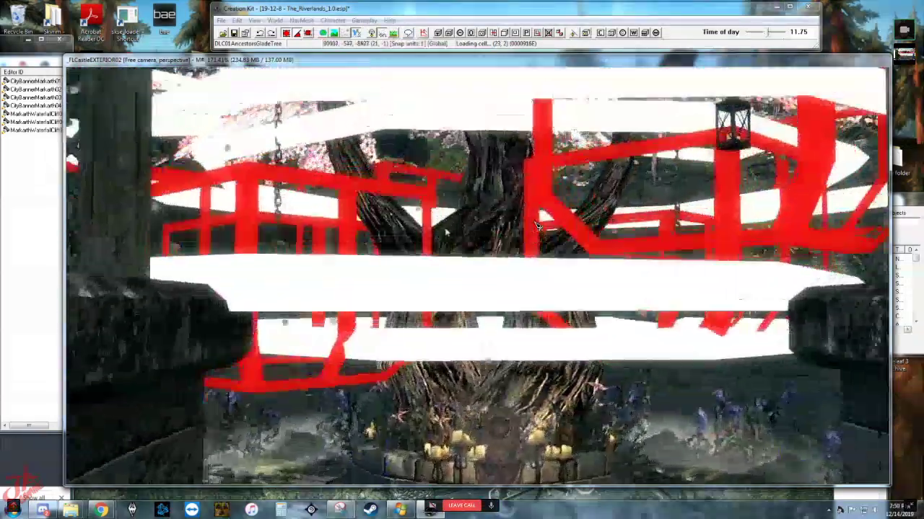
scroll(465, 193, down, 3)
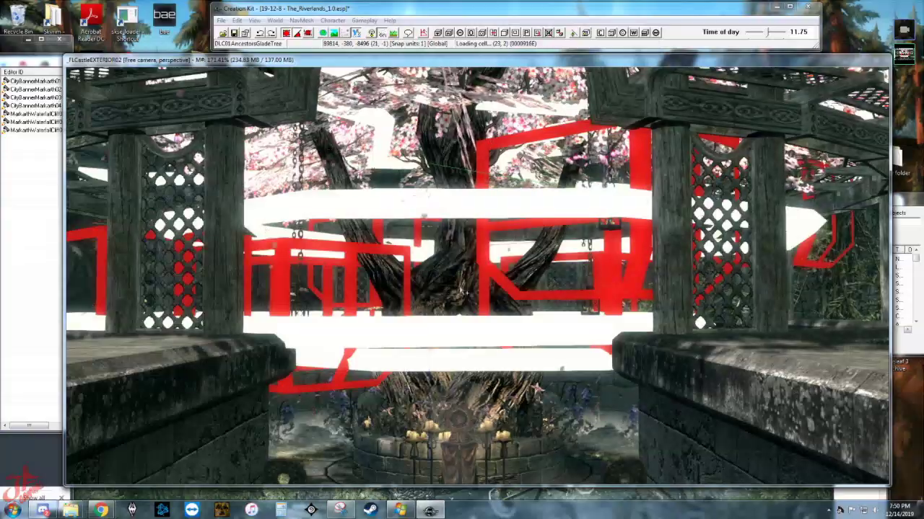
Examine the rampart walkway between the blossom tree and the round tower beside the waterfall.
shift+middle_drag(462, 290, 520, 212)
scroll(518, 211, down, 10)
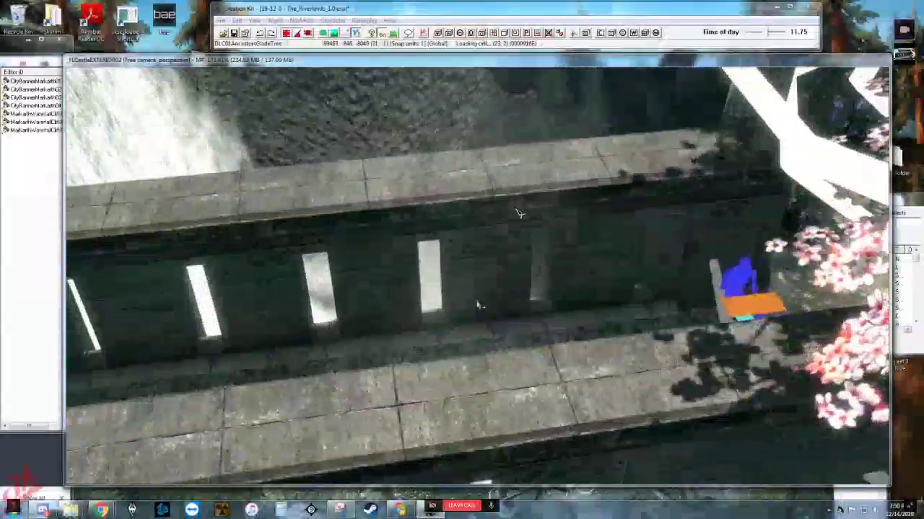
scroll(520, 213, down, 6)
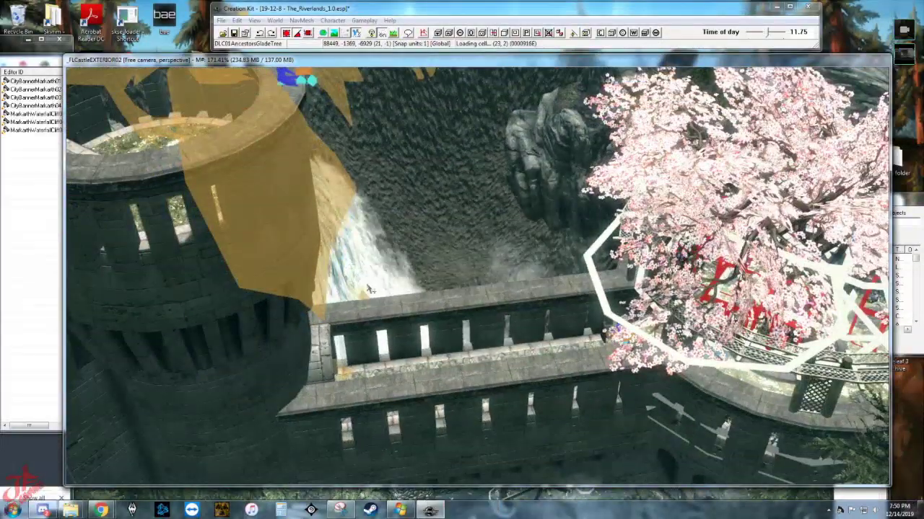
scroll(375, 281, up, 2)
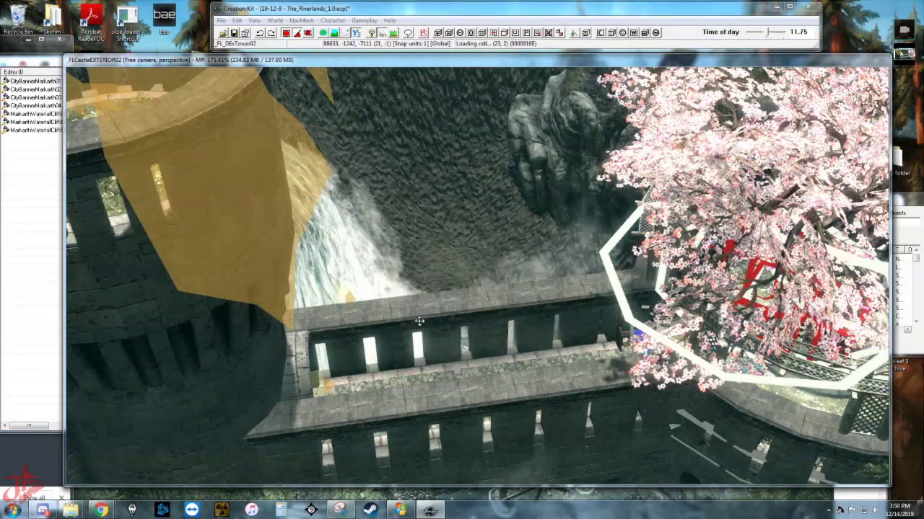
scroll(418, 322, up, 5)
shift+middle_drag(420, 324, 397, 262)
scroll(396, 298, down, 3)
Examine the fenced round tower platform and open the _FL_TowerPlatform reference properties, dismissing them without changes.
middle_drag(394, 189, 485, 354)
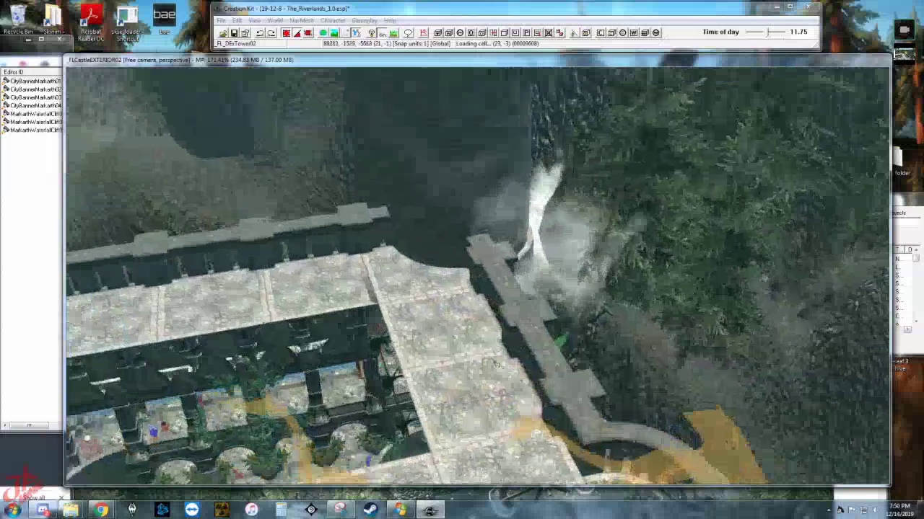
middle_drag(477, 182, 488, 256)
middle_drag(328, 177, 364, 241)
scroll(356, 238, up, 4)
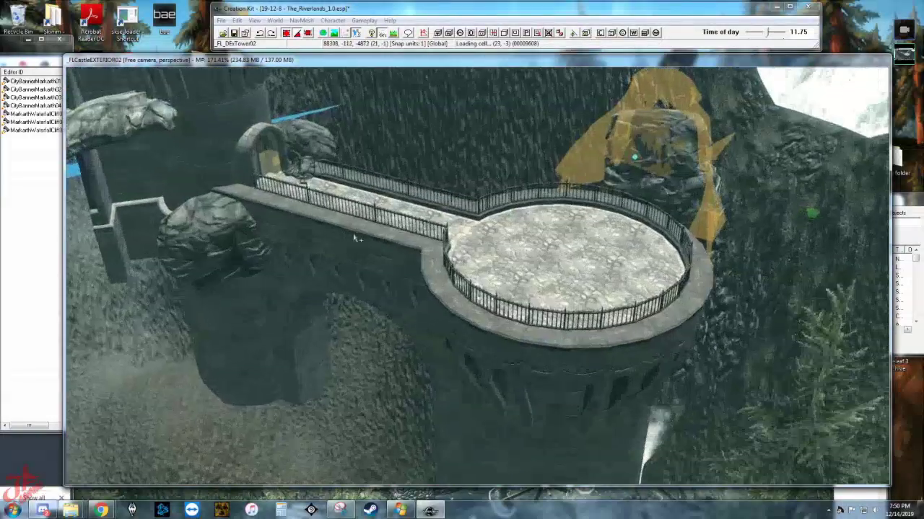
scroll(469, 251, up, 3)
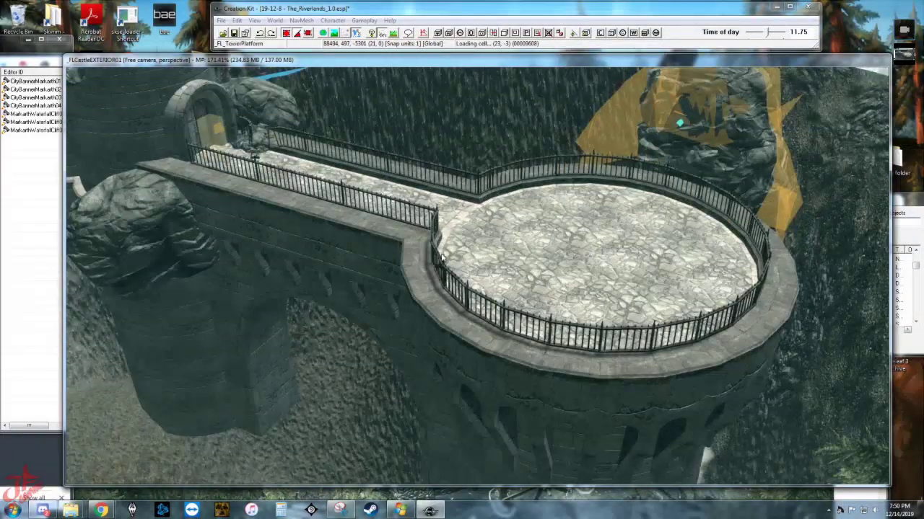
double_click(446, 254)
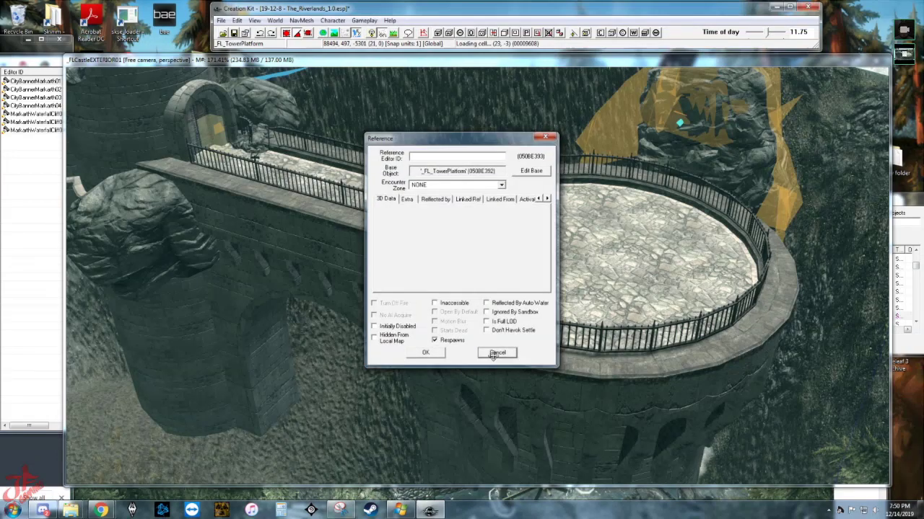
click(495, 352)
Examine the cliff rocks and waterfall behind the fenced round platform.
shift+middle_drag(608, 132, 572, 169)
scroll(577, 180, up, 1)
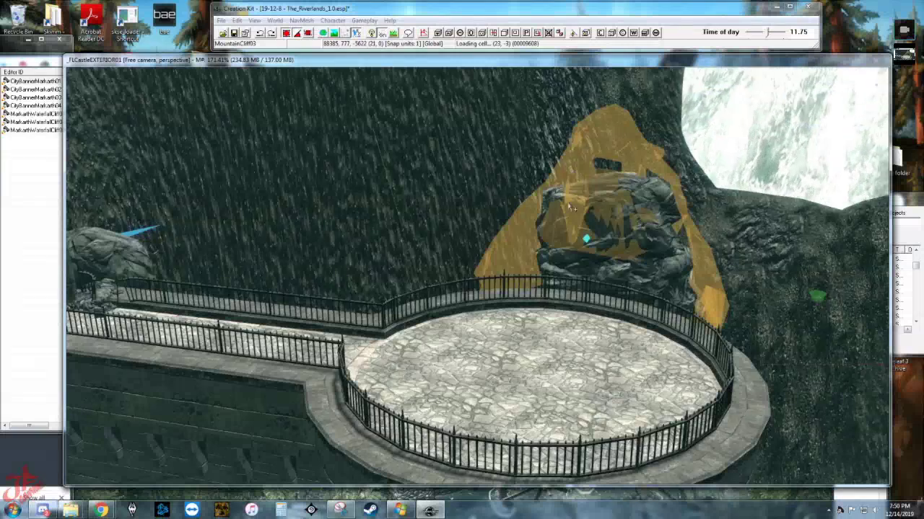
middle_drag(569, 206, 568, 205)
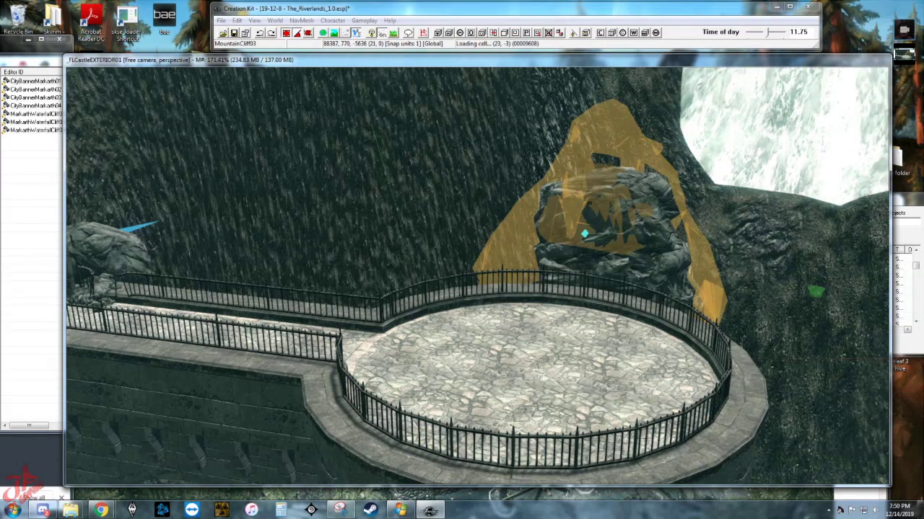
mouse_move(584, 233)
middle_down()
mouse_move(598, 220)
mouse_move(593, 230)
middle_up()
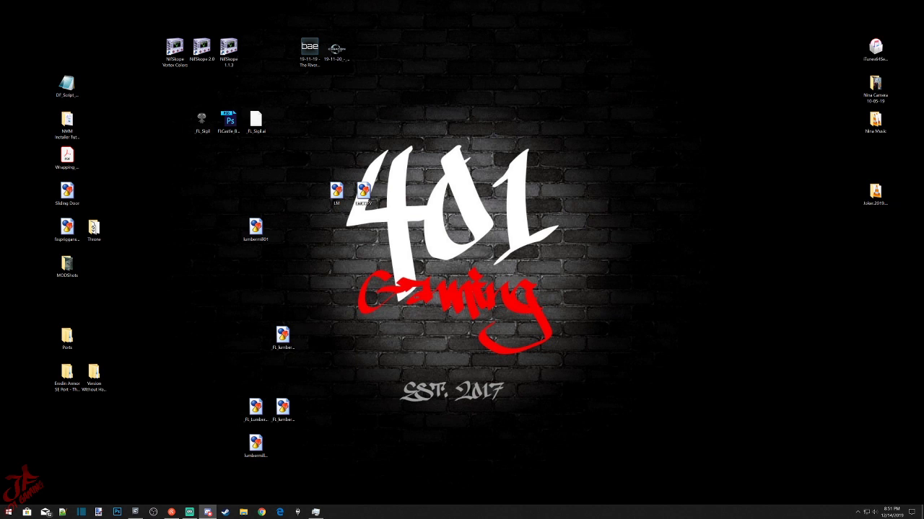
Switch to ChunkMerge and load LM.nif from the desktop as the Skyrim nif file.
click(208, 512)
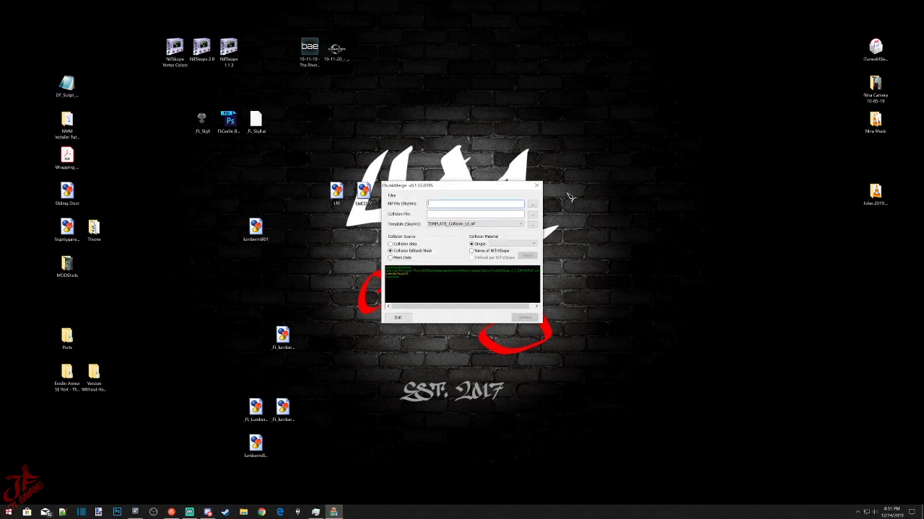
drag(462, 187, 469, 172)
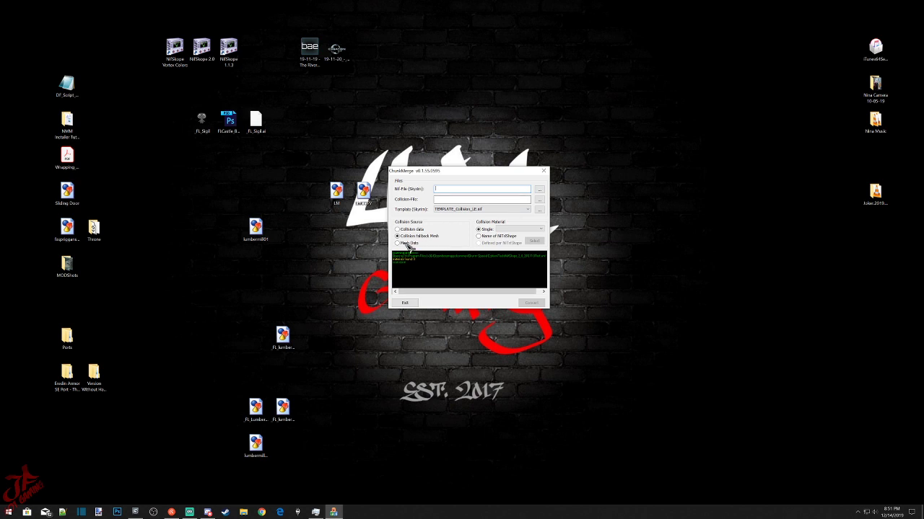
click(540, 189)
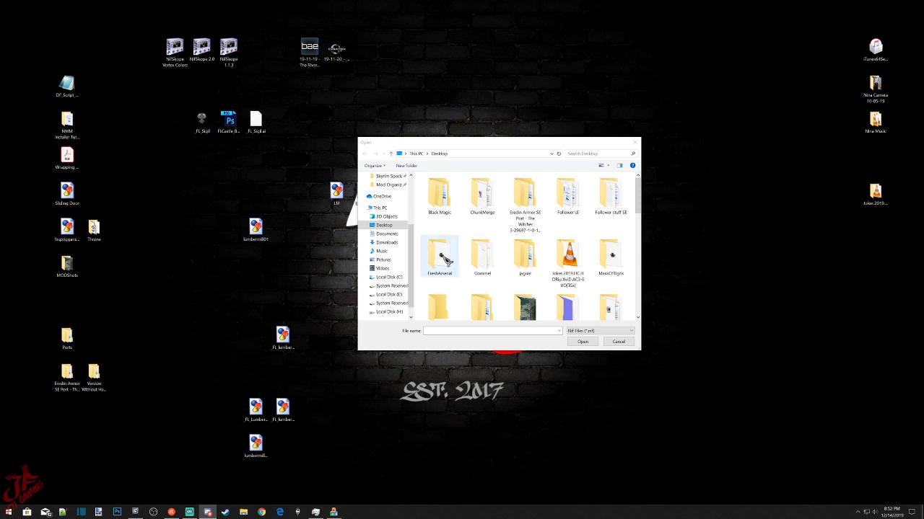
click(635, 143)
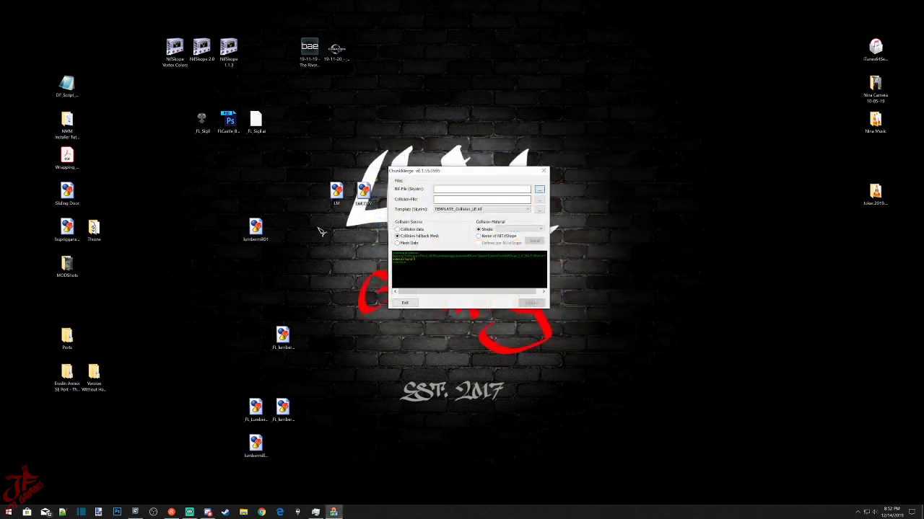
click(539, 189)
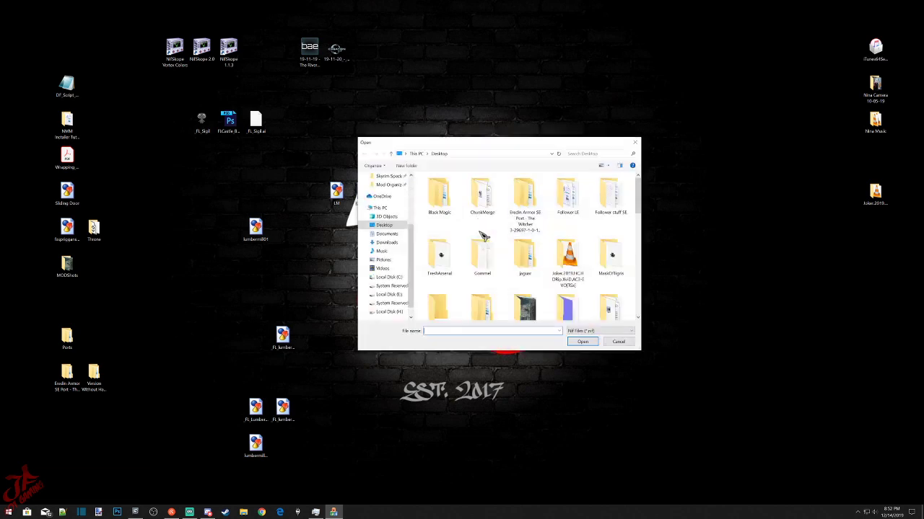
scroll(509, 260, down, 3)
double_click(610, 288)
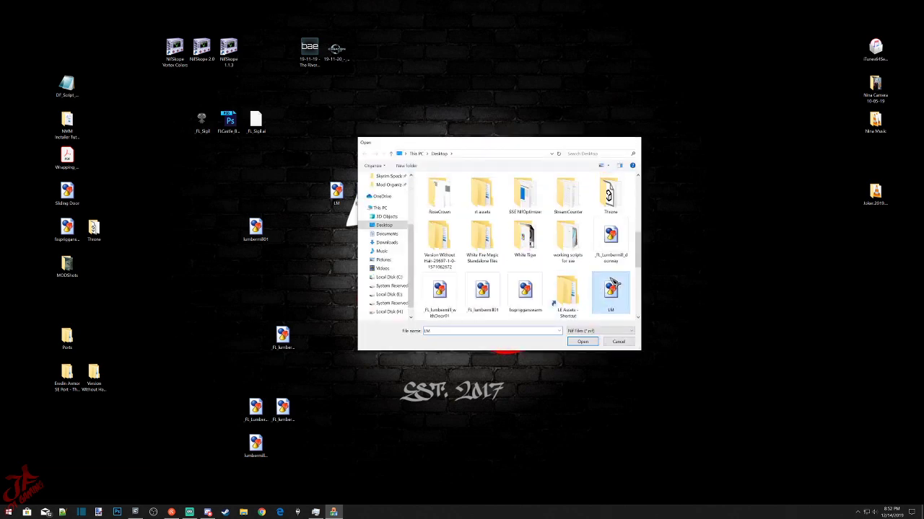
Load LMCOPY.nif from the desktop as the collision file.
click(541, 200)
scroll(570, 238, down, 3)
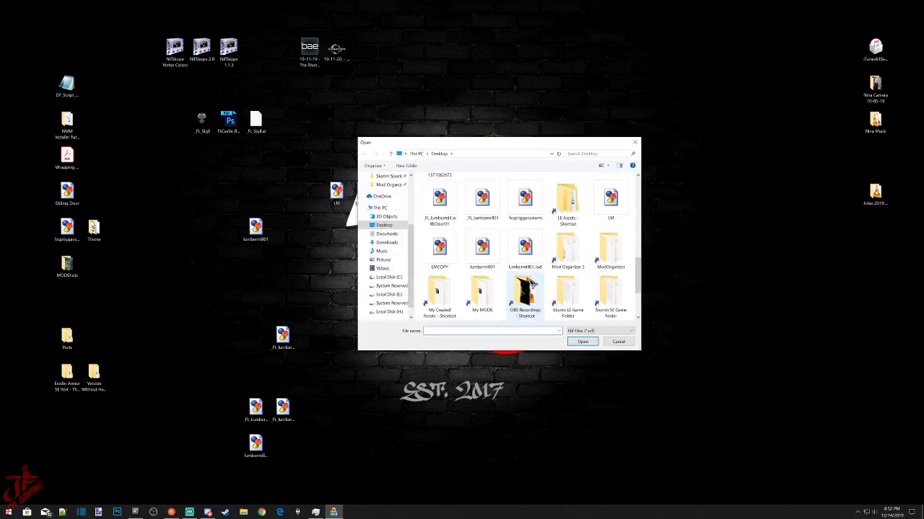
double_click(439, 249)
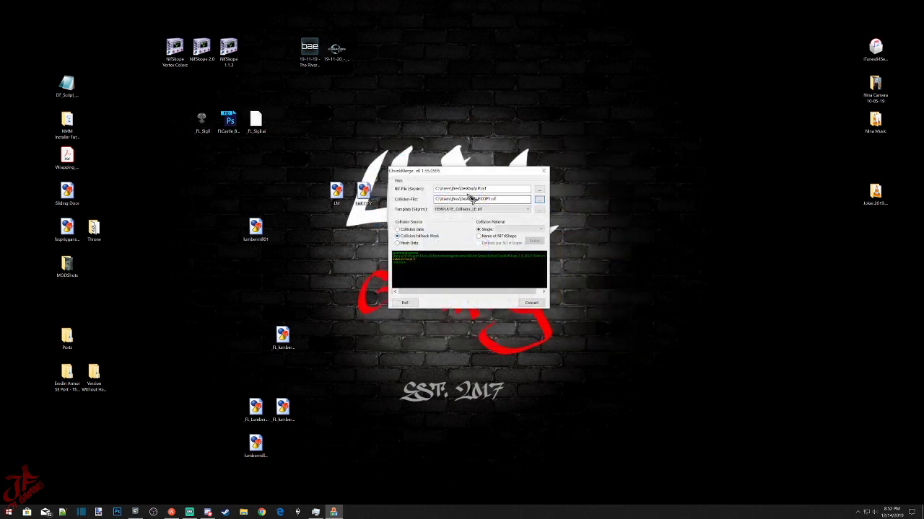
Convert the collision using Mesh Data as the source and Name of NiTriShape as the material, and exit ChunkMerge.
click(488, 236)
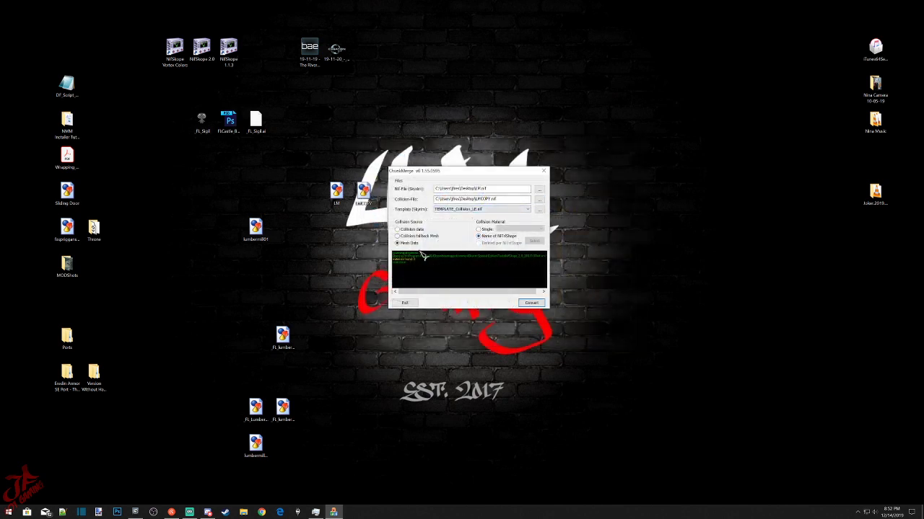
click(415, 245)
click(529, 303)
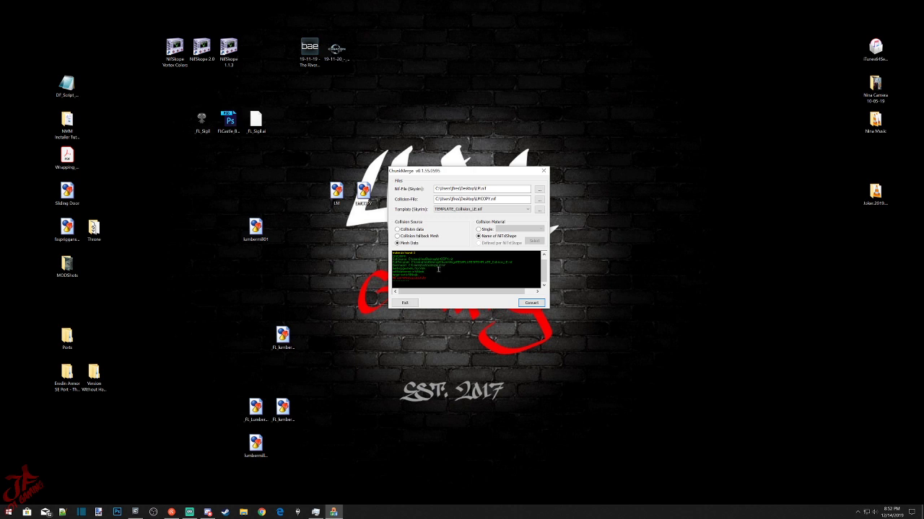
click(406, 303)
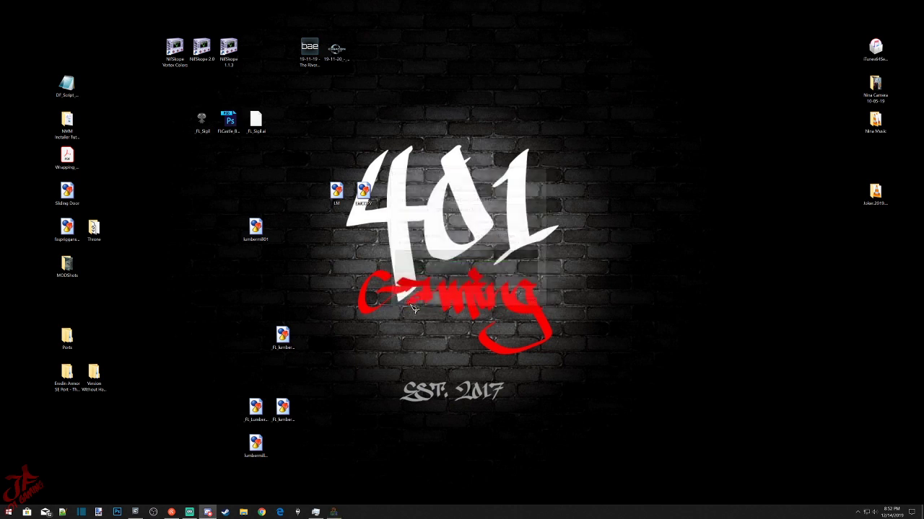
Open the converted LM.nif from the desktop in NifSkope and view the lumber mill model at an angle.
double_click(340, 192)
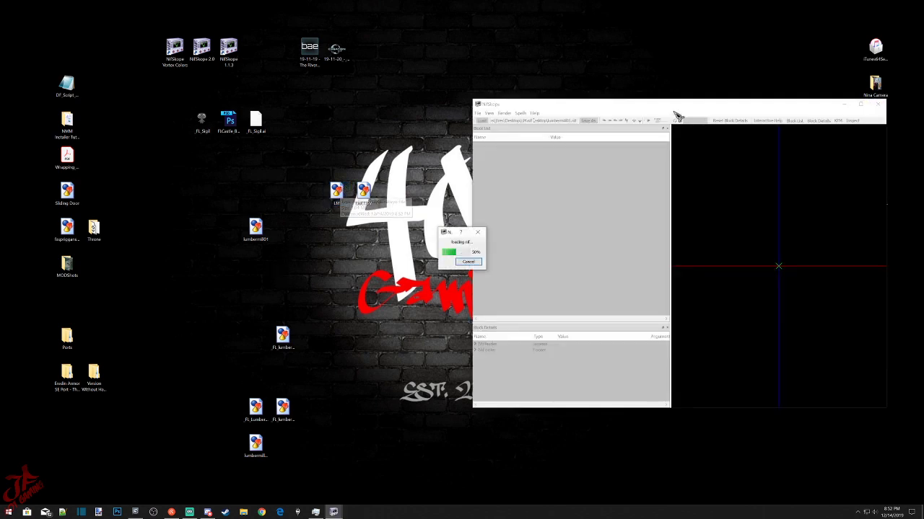
drag(839, 281, 737, 284)
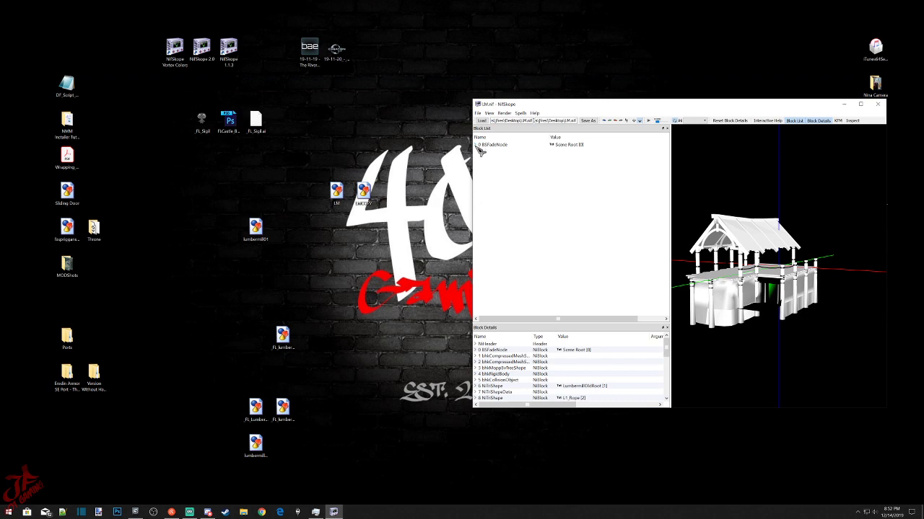
Open lumbermill01.nif beside LM.nif in NifSkope to compare their block structures, and close lumbermill01.nif.
click(257, 228)
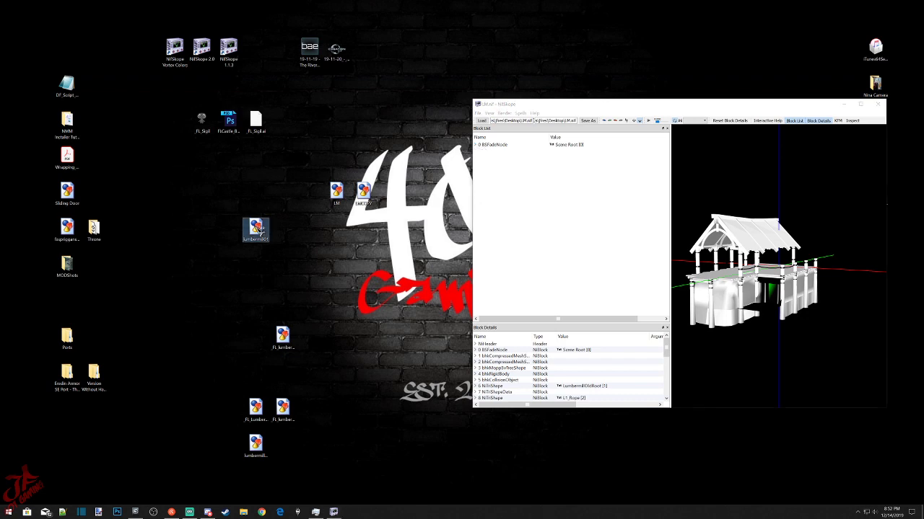
double_click(257, 228)
drag(655, 105, 378, 118)
click(771, 111)
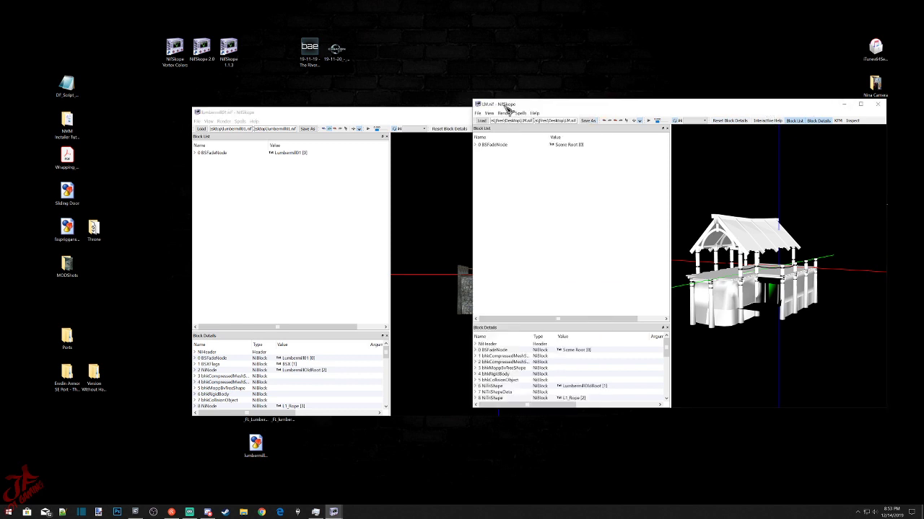
click(390, 124)
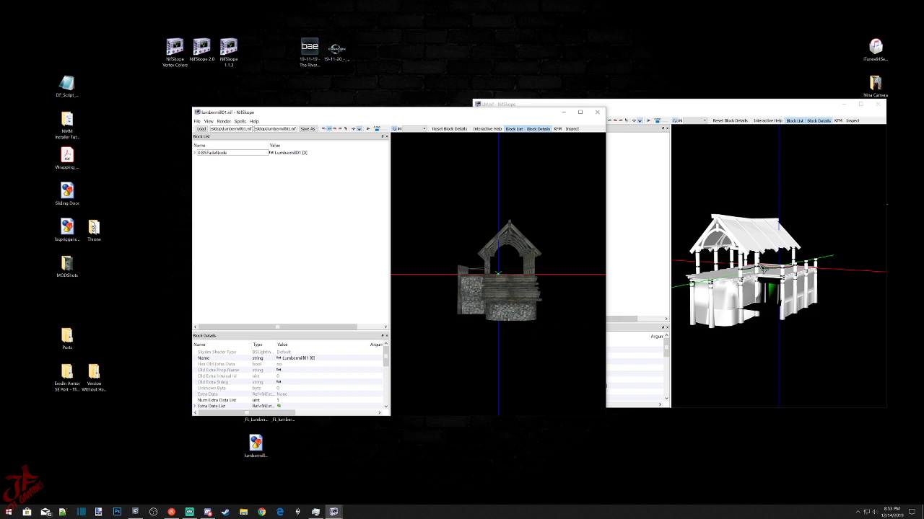
click(598, 114)
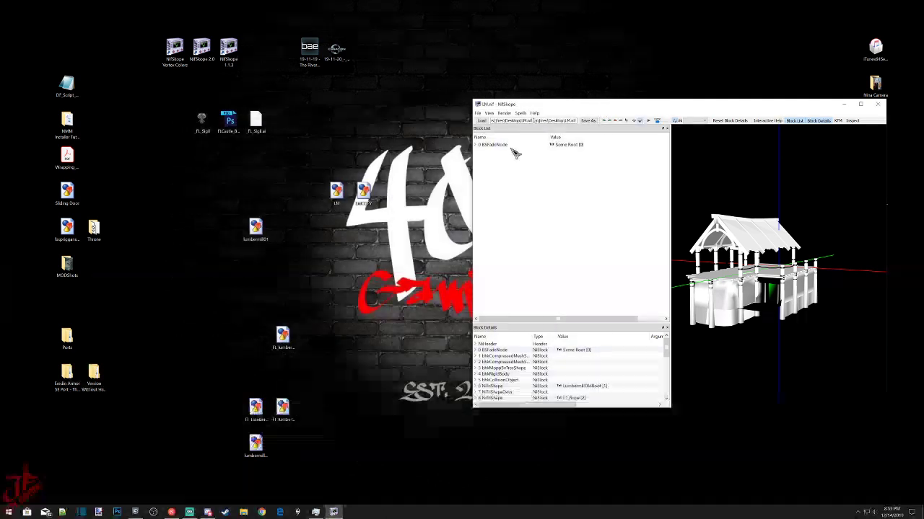
Open _FL_Lumbermill_doorway.nif from the desktop in NifSkope and view the doorway model at an angle.
click(282, 409)
click(255, 440)
click(266, 409)
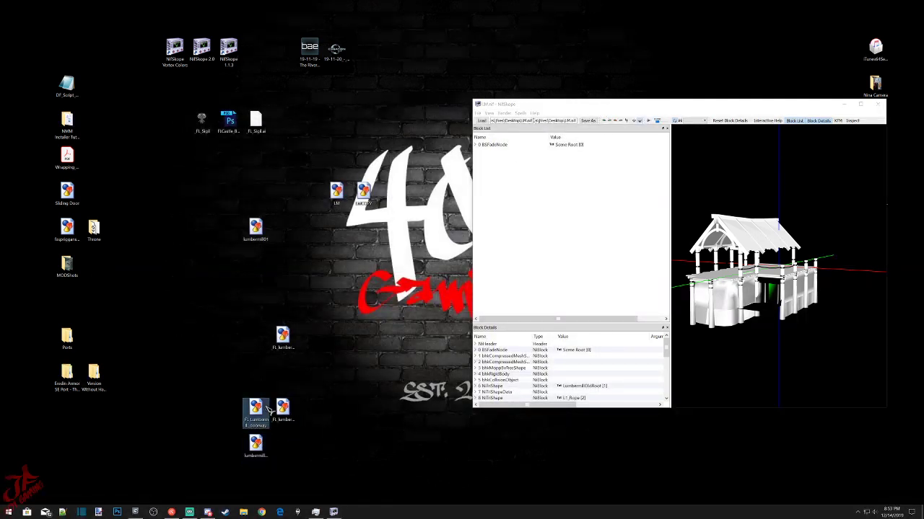
double_click(266, 409)
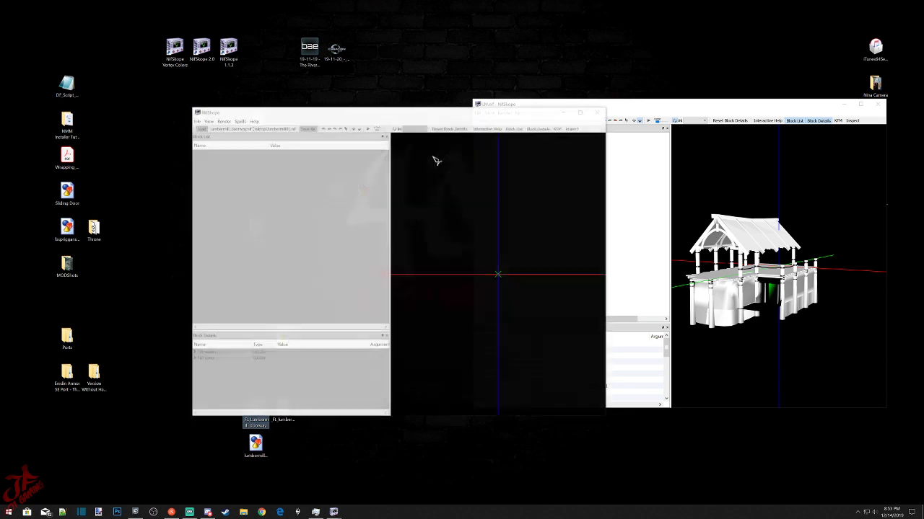
drag(535, 263, 463, 258)
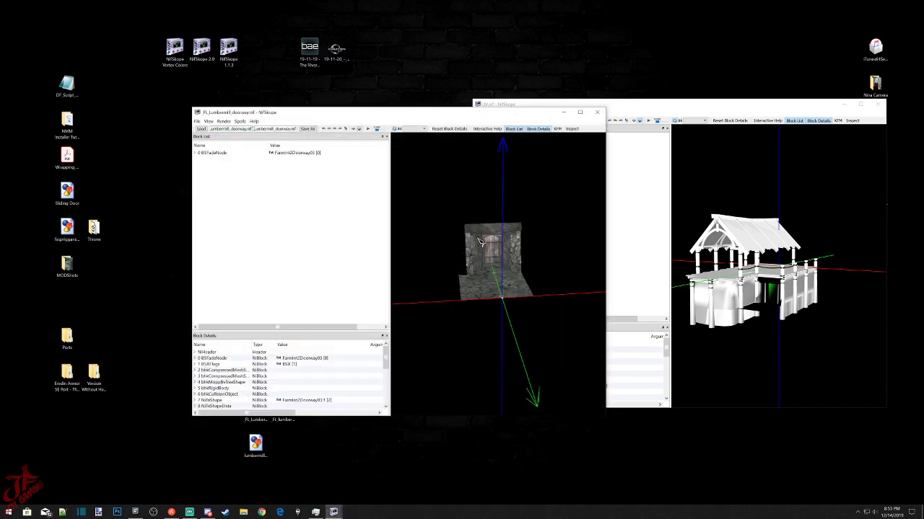
Inspect the Vertex Colors in the NiTriShapeData of the doorway's block 11 NiTriShape, and close the doorway file and LM.nif.
click(492, 230)
click(200, 176)
click(224, 183)
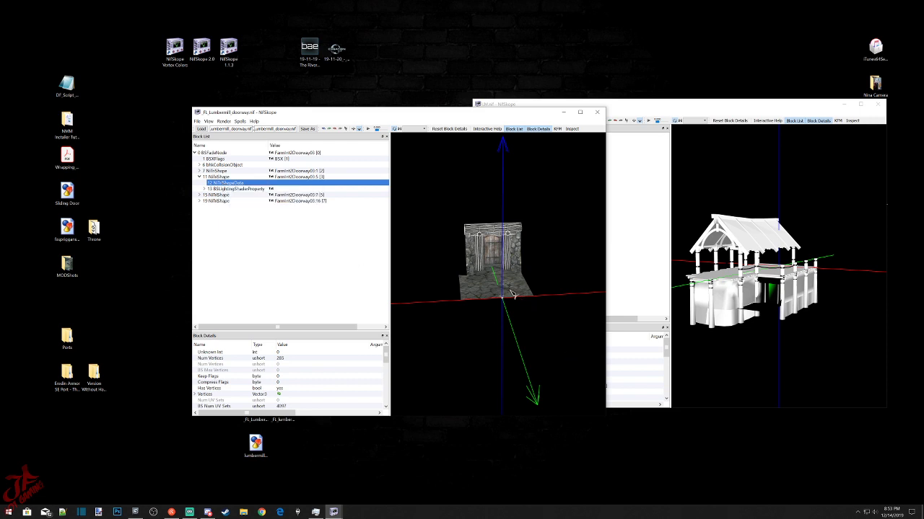
scroll(238, 386, down, 4)
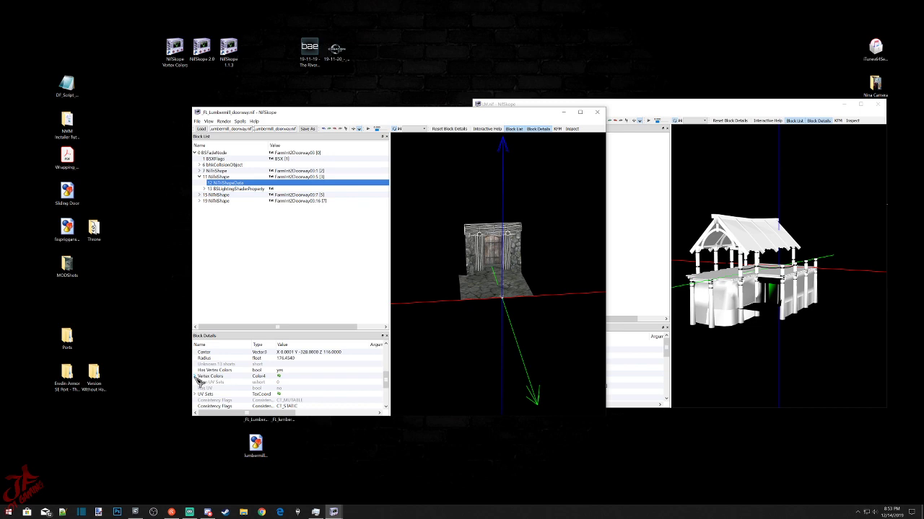
click(195, 377)
scroll(317, 373, down, 3)
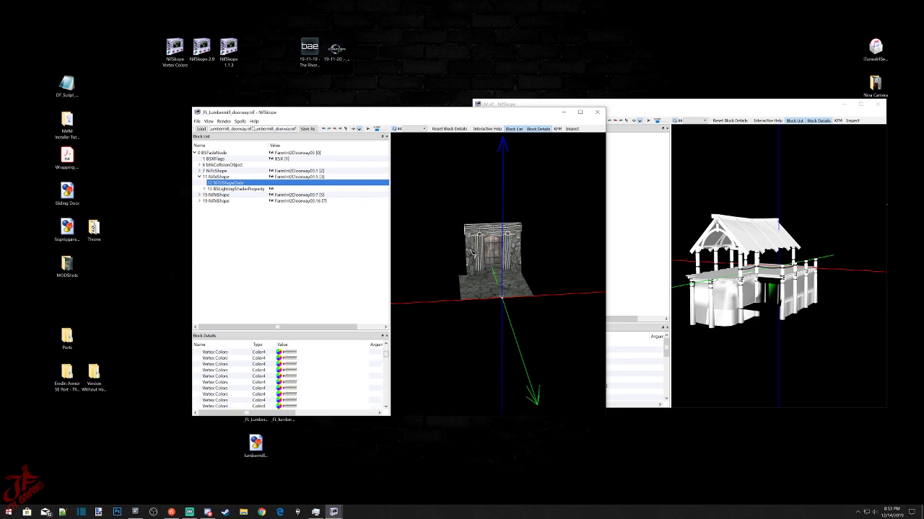
click(597, 112)
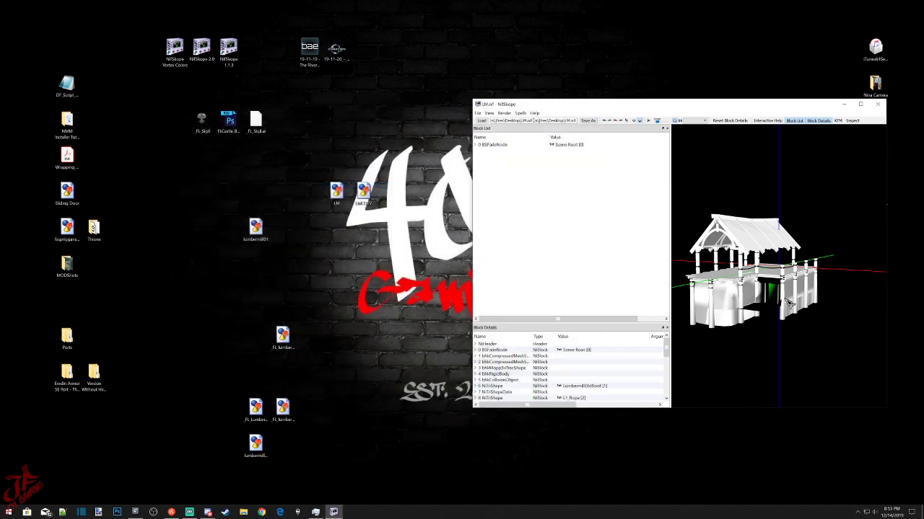
click(877, 104)
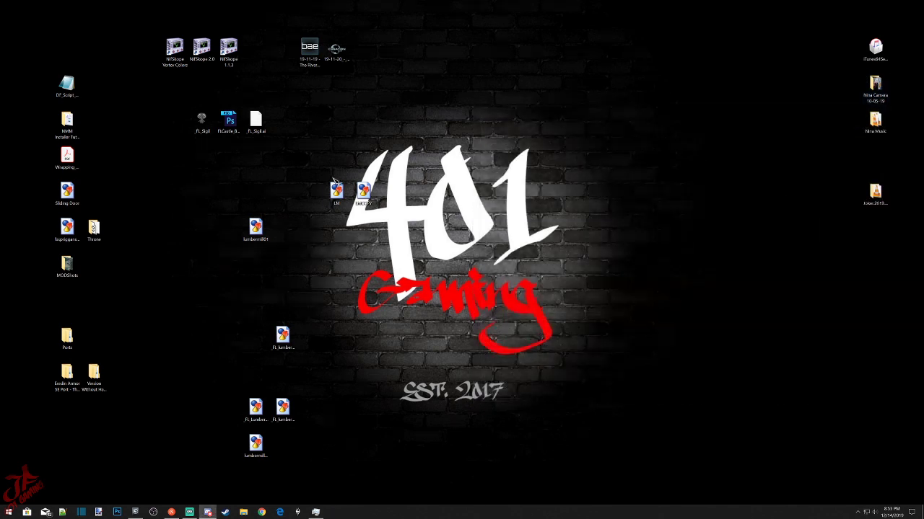
Open LM.nif in NifSkope 2.0, enlarge the window, inspect the blocks under the root BSFadeNode, and close it.
click(334, 189)
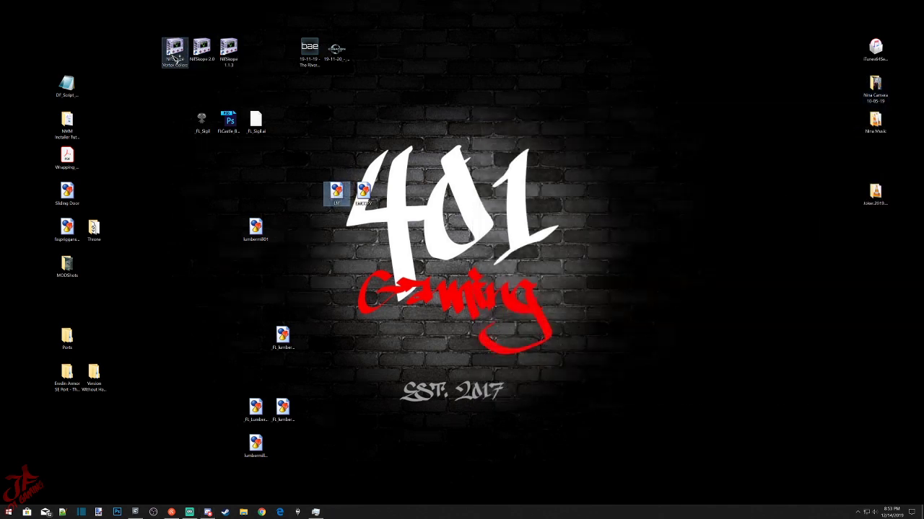
click(325, 247)
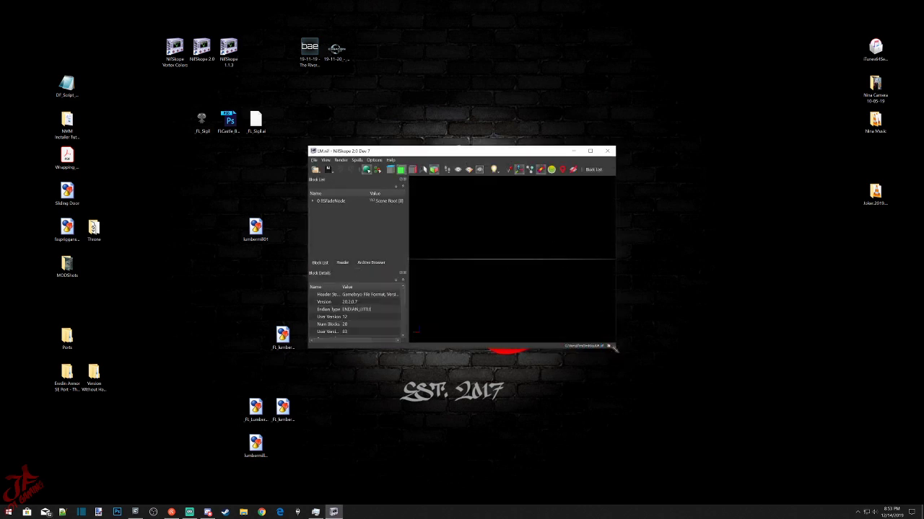
drag(611, 347, 727, 464)
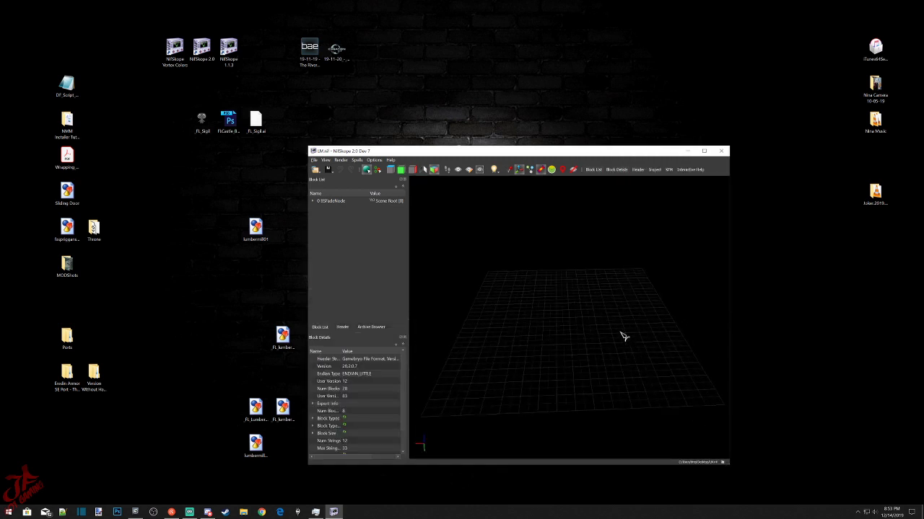
click(315, 200)
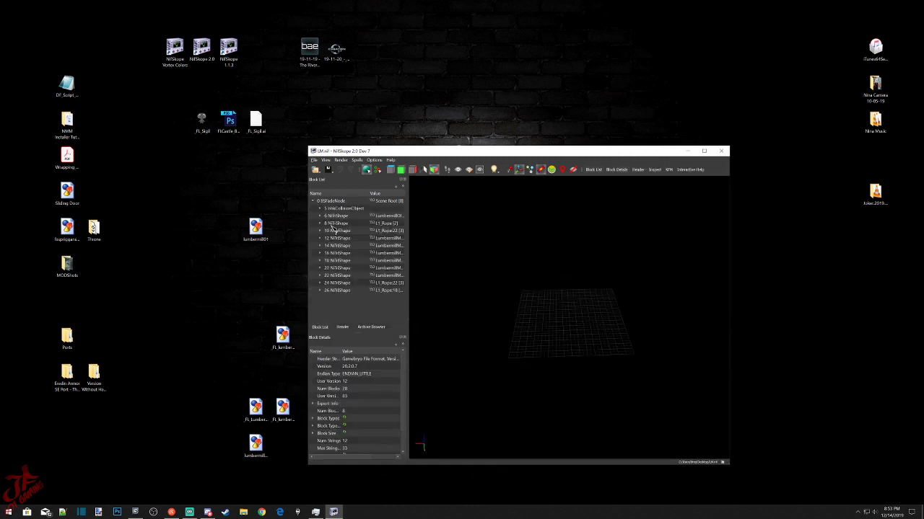
click(340, 209)
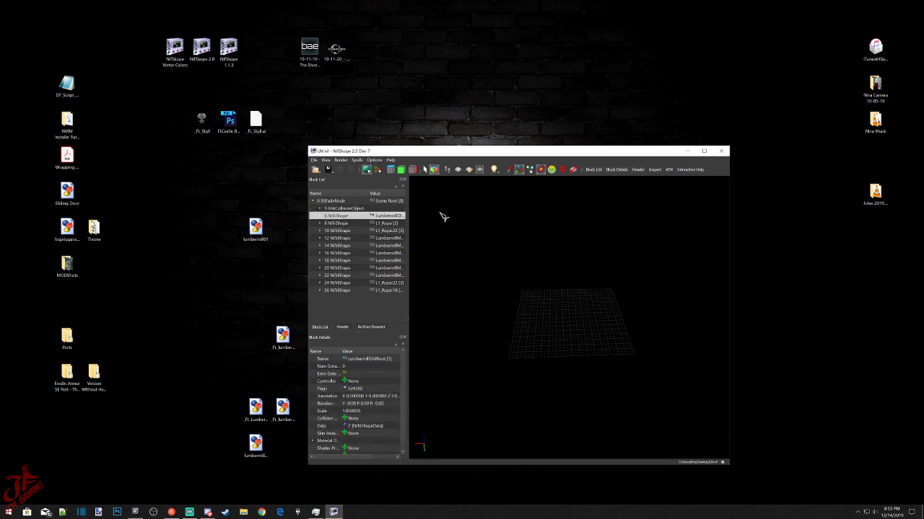
click(720, 151)
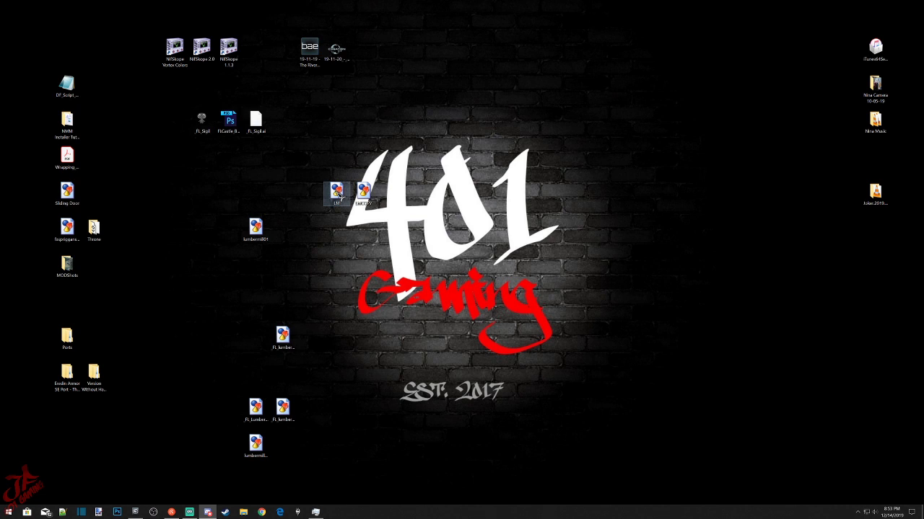
Reopen LM.nif in the older NifSkope and place lumbermill01.nif beside it in a second window.
click(339, 193)
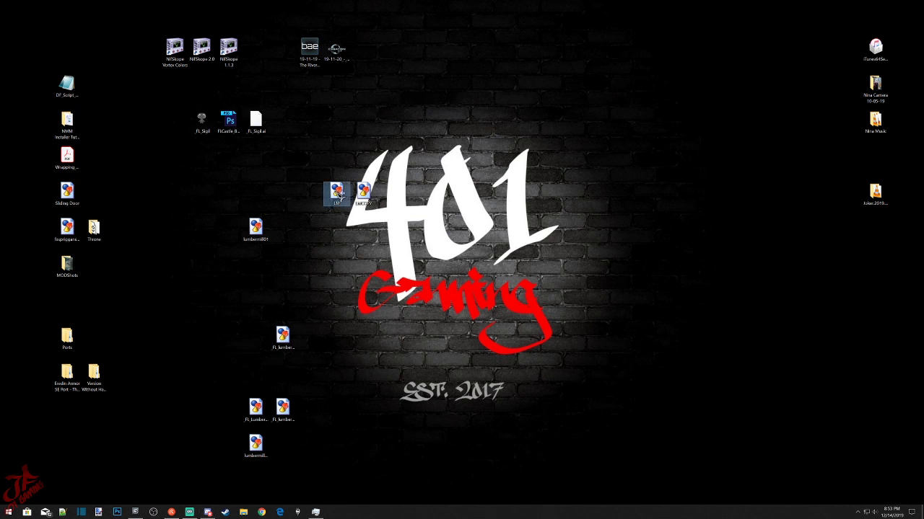
double_click(339, 193)
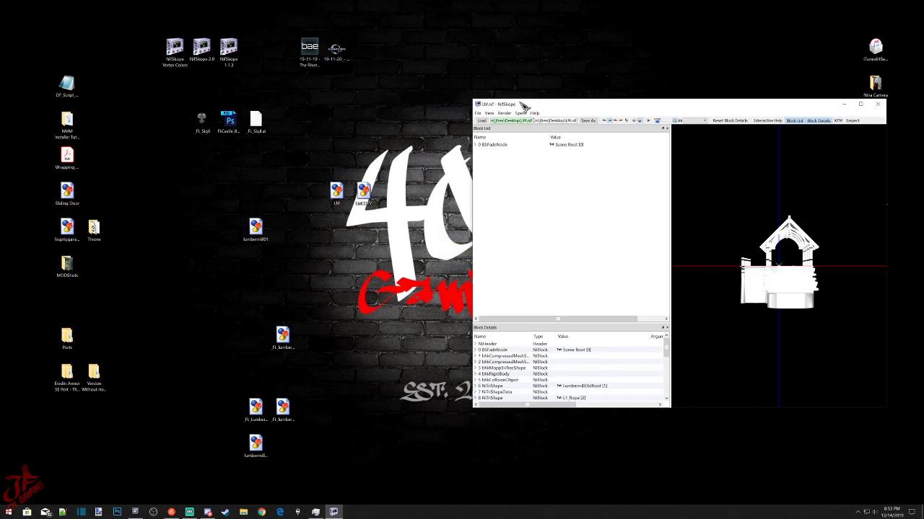
drag(257, 229, 457, 119)
drag(511, 109, 98, 106)
Rename the root BSFadeNode of LM.nif to Lumbermill01.
click(493, 144)
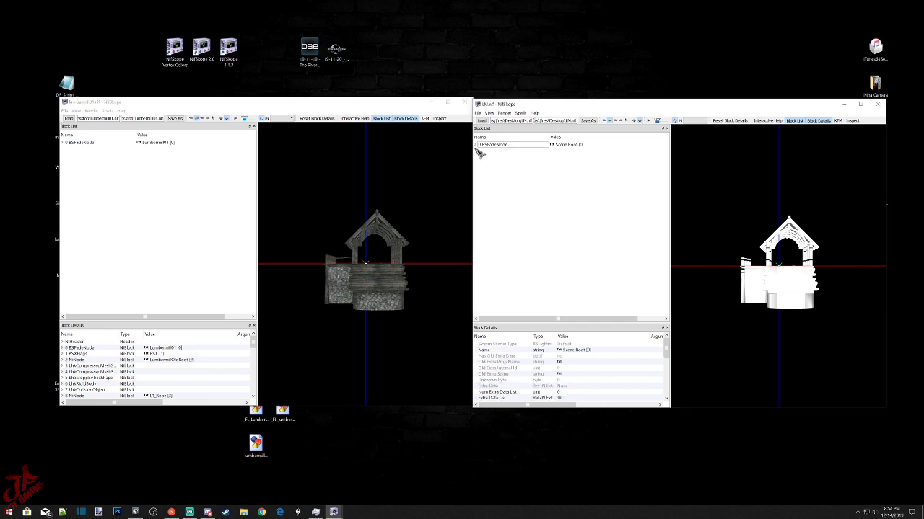
click(477, 144)
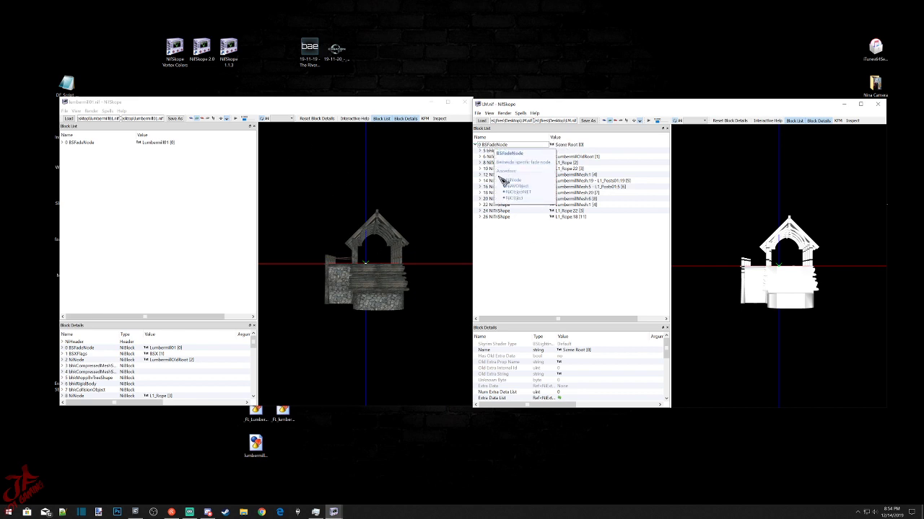
click(496, 147)
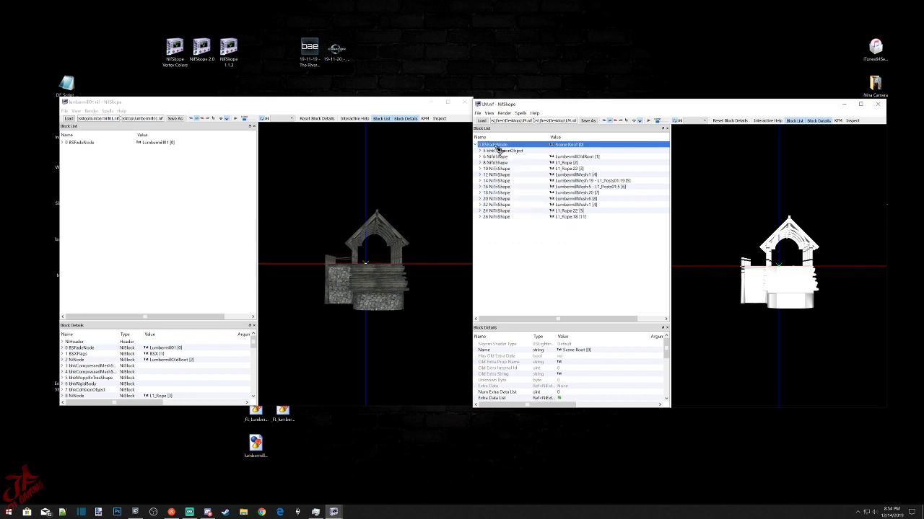
double_click(563, 351)
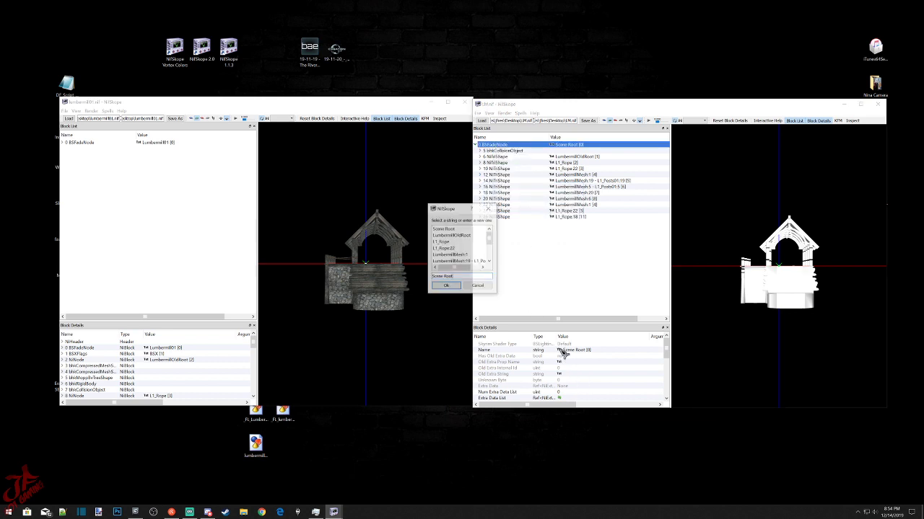
drag(447, 277, 426, 279)
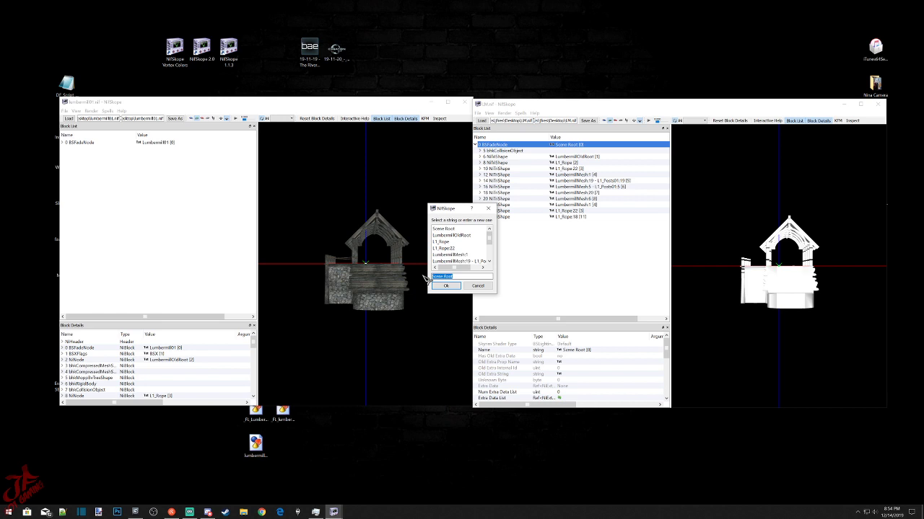
key(BackSpace)
click(443, 286)
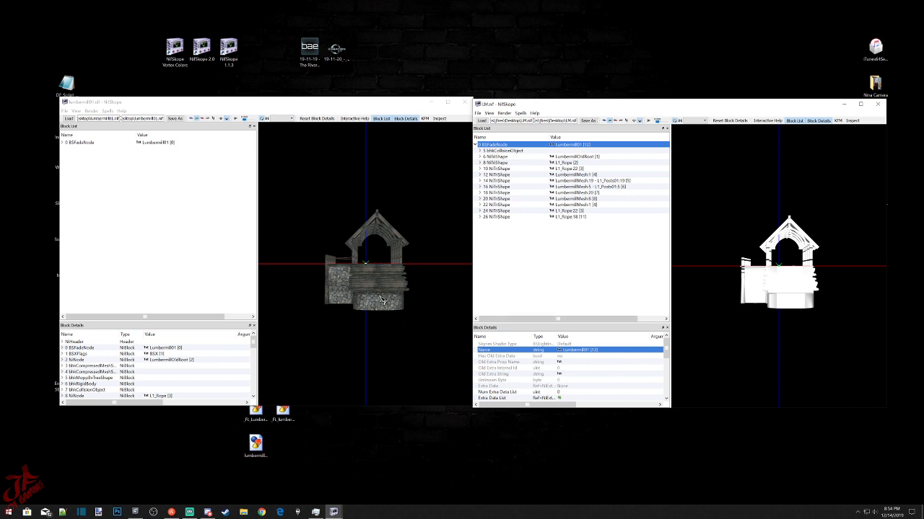
View the LM.nif and lumbermill01.nif models from a similar angle to compare them.
drag(808, 292, 712, 297)
scroll(783, 325, up, 2)
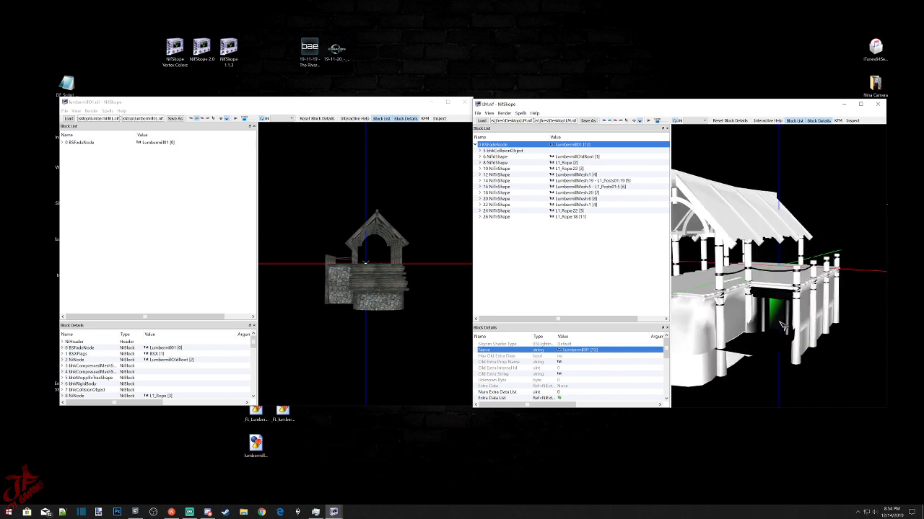
drag(422, 289, 360, 326)
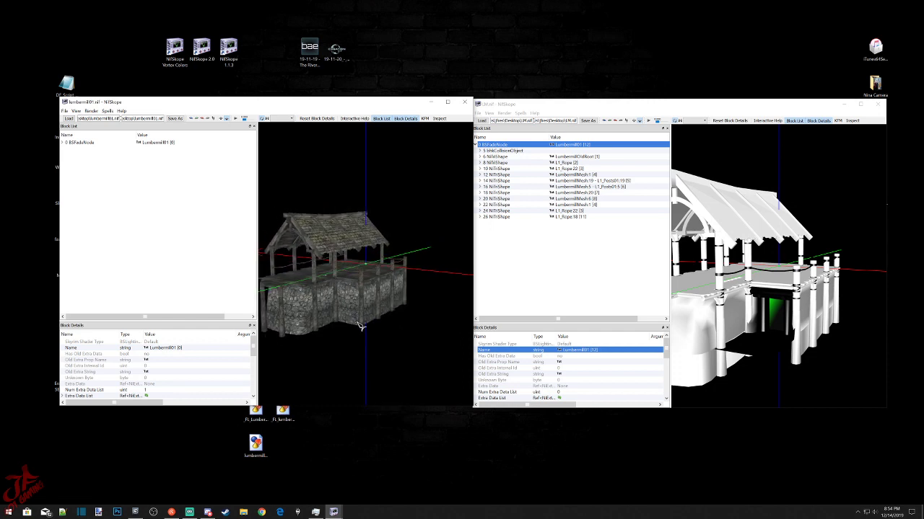
click(550, 107)
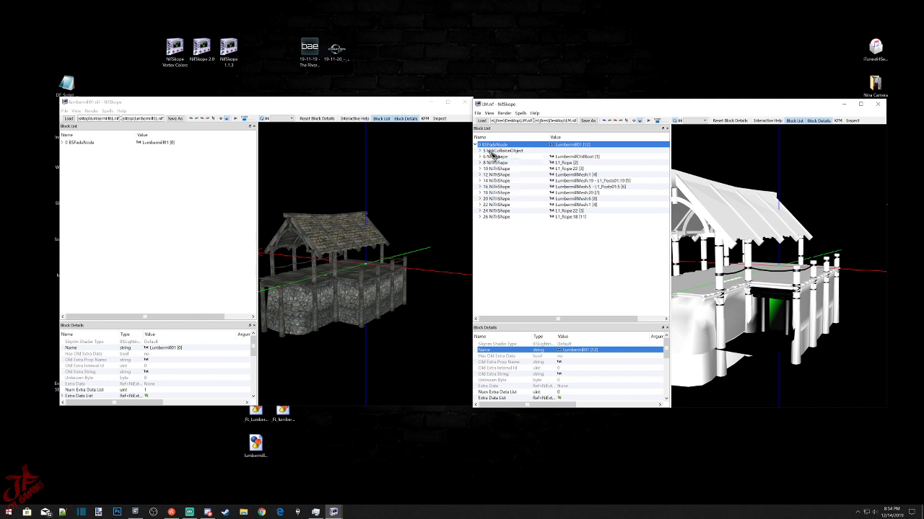
Expand the bhkCollisionObject of LM.nif down to its compressed mesh data and show the Chunk Materials.
click(491, 150)
click(480, 151)
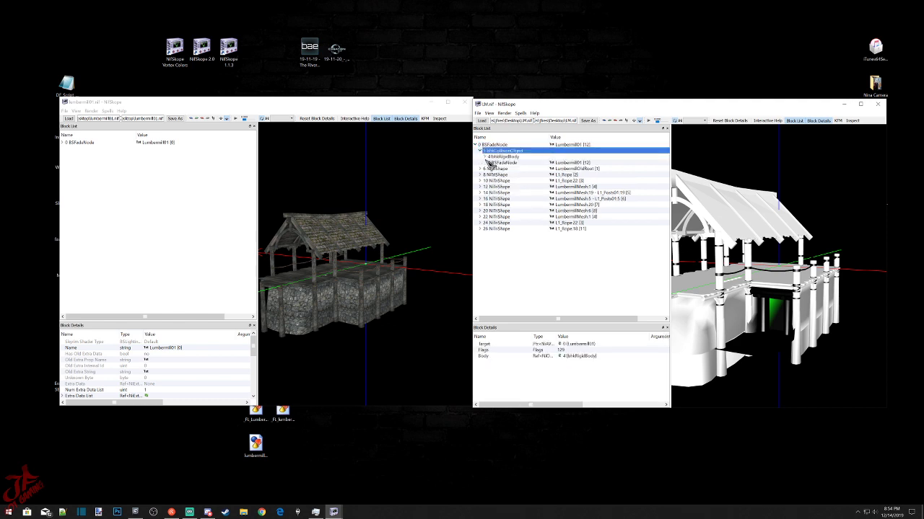
click(484, 157)
click(489, 162)
click(494, 169)
click(499, 175)
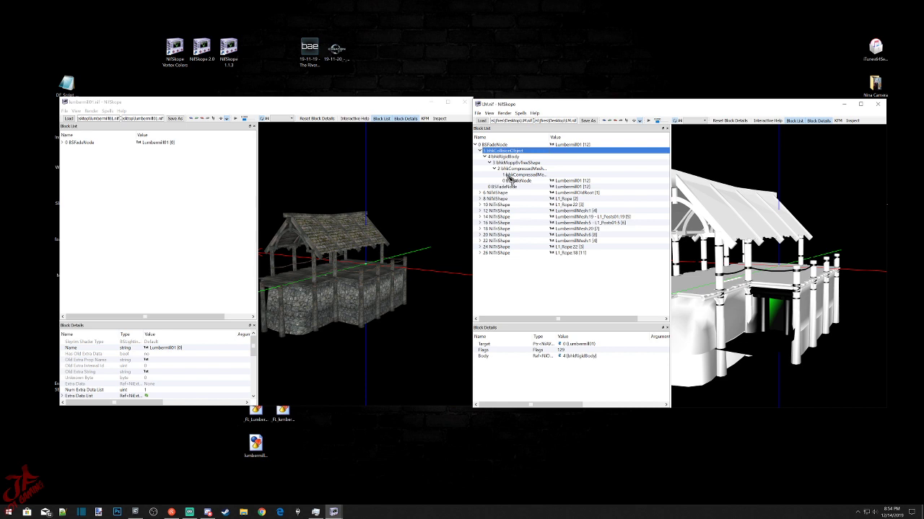
click(508, 175)
scroll(521, 382, down, 3)
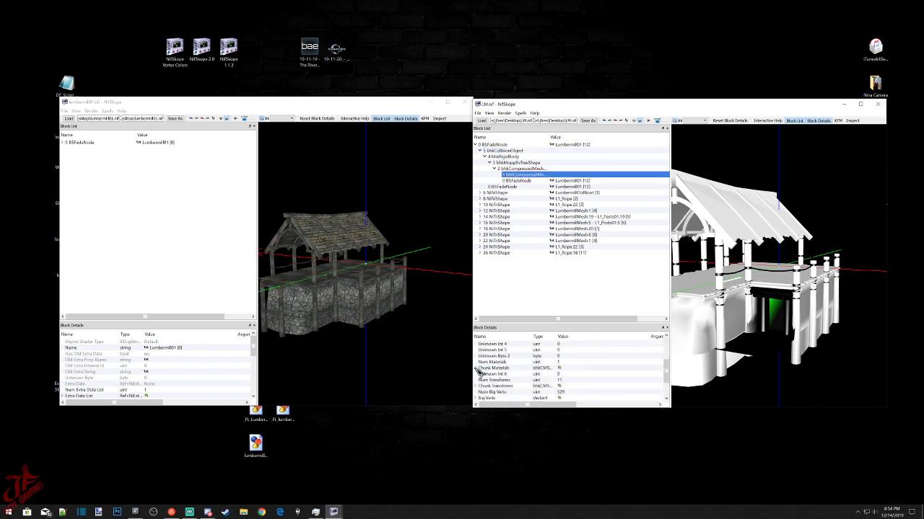
click(476, 369)
Expand the collision object of lumbermill01.nif down to its compressed mesh data and select that block.
click(63, 142)
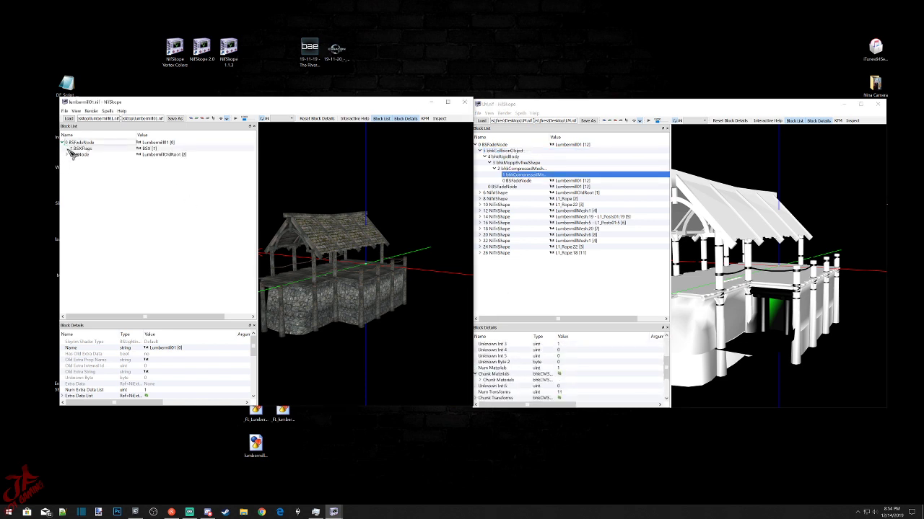
click(67, 155)
click(72, 160)
click(77, 166)
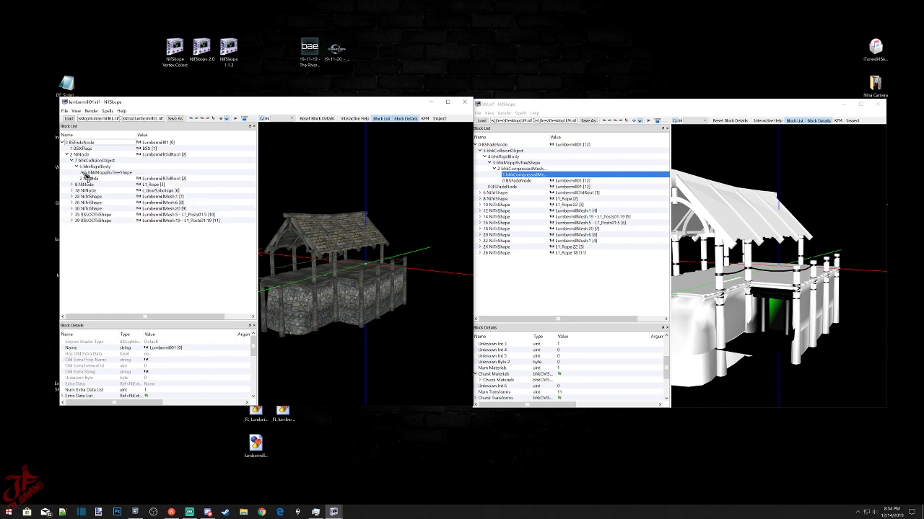
click(81, 172)
click(87, 179)
click(104, 185)
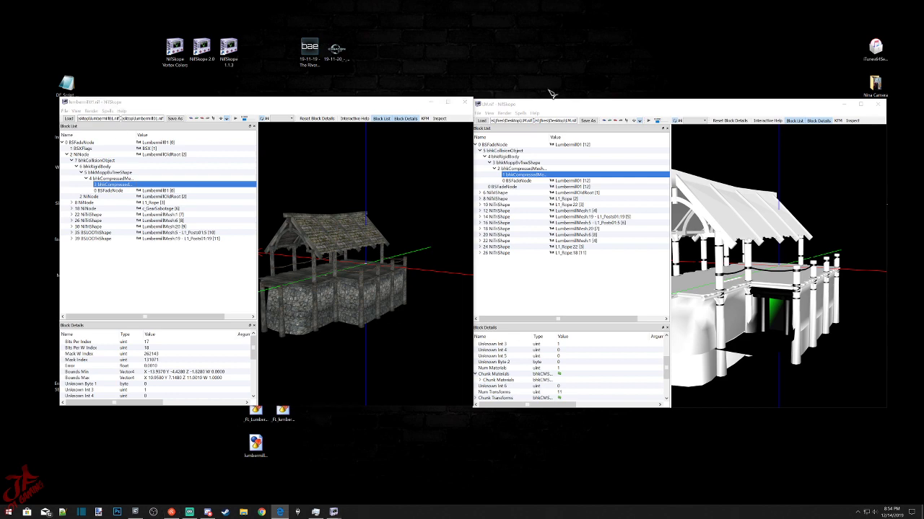
key(alt+Tab)
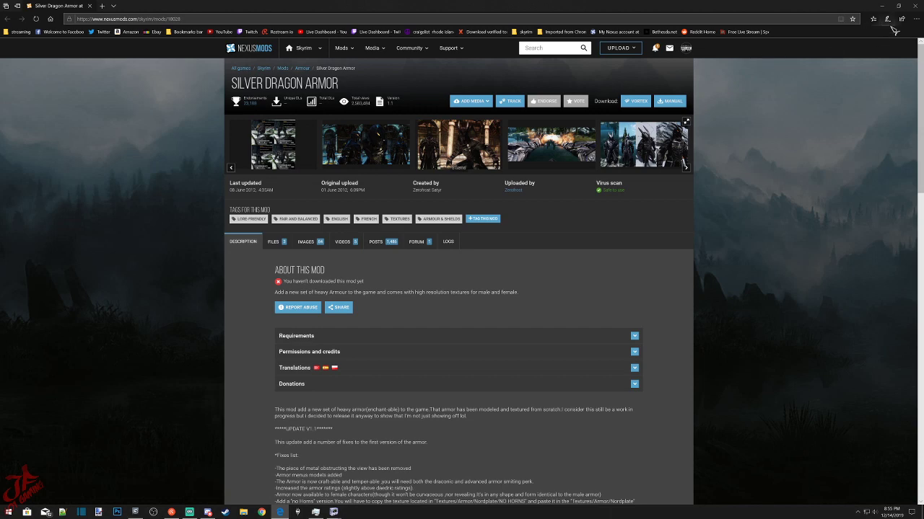
click(915, 7)
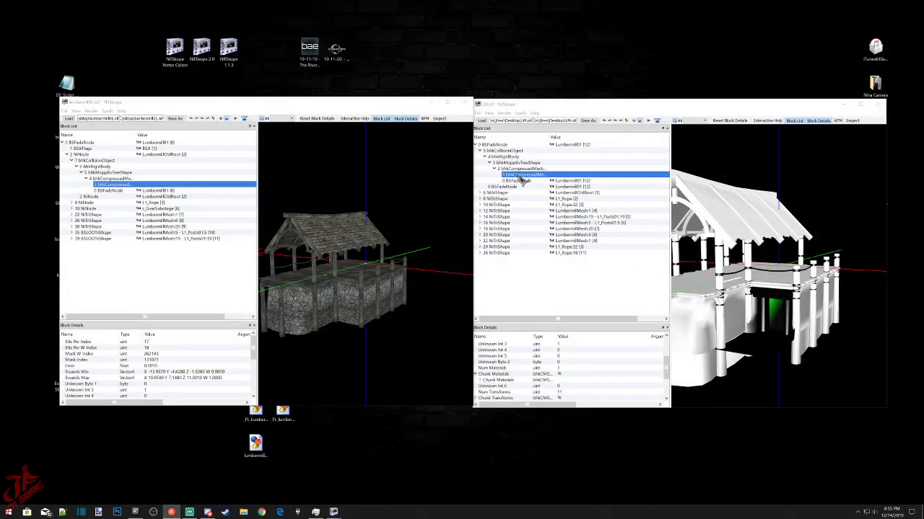
Expand the chunk material entry in LM.nif and the Chunk Materials list in lumbermill01.nif to compare them.
click(480, 381)
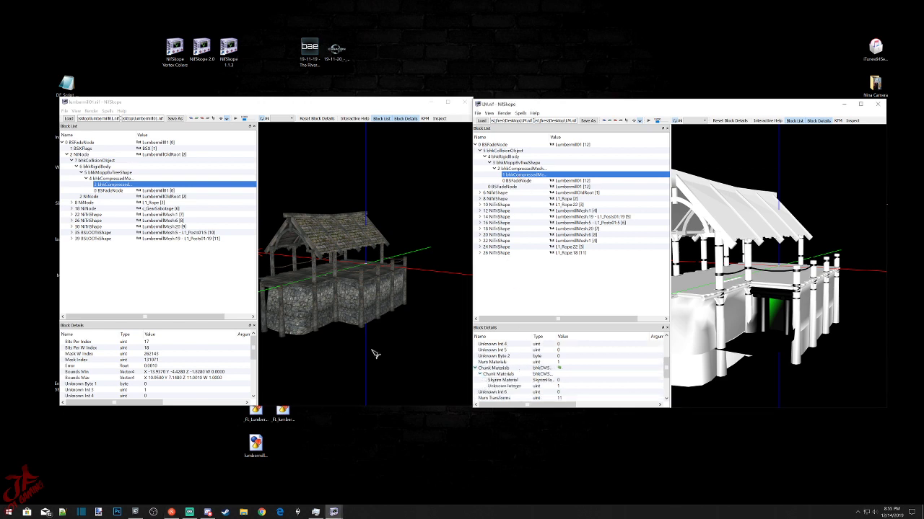
scroll(101, 357, down, 3)
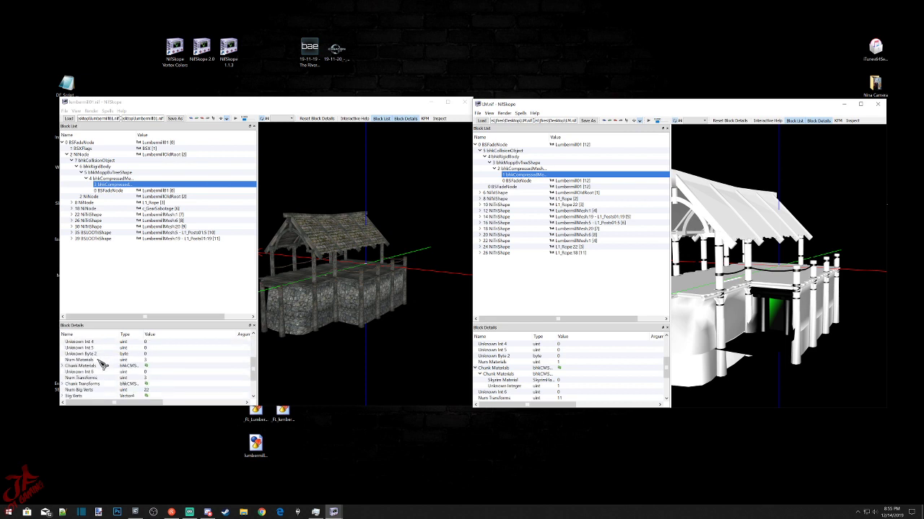
click(63, 367)
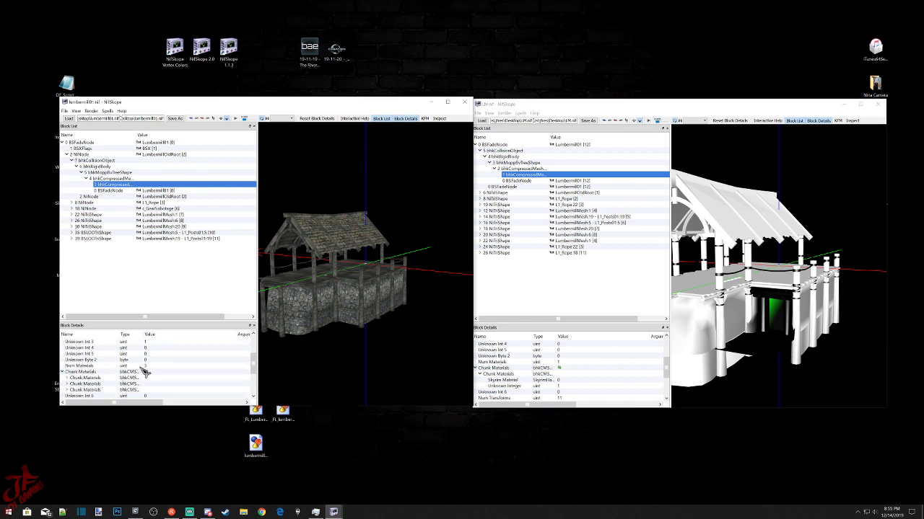
Set Num Materials to 3 in LM.nif's compressed mesh data, update the Chunk Materials array and expand its two new entries.
double_click(558, 362)
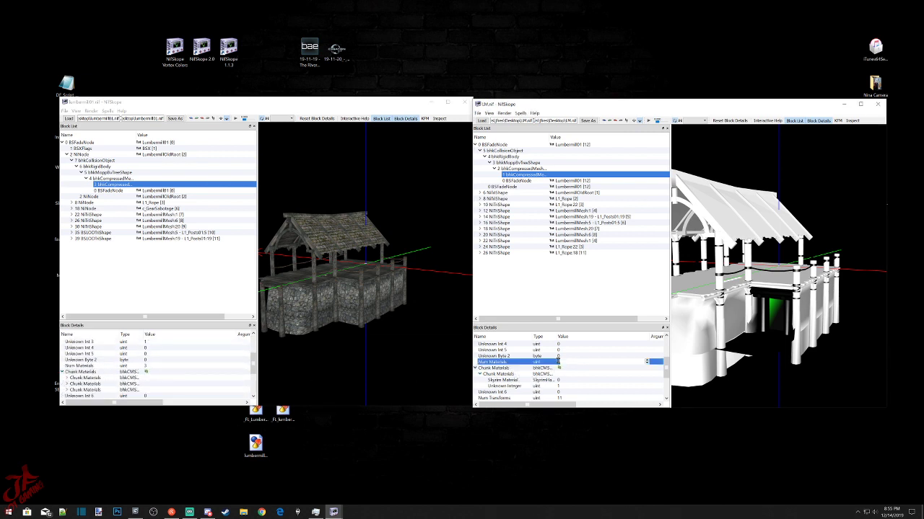
text(3)
click(560, 370)
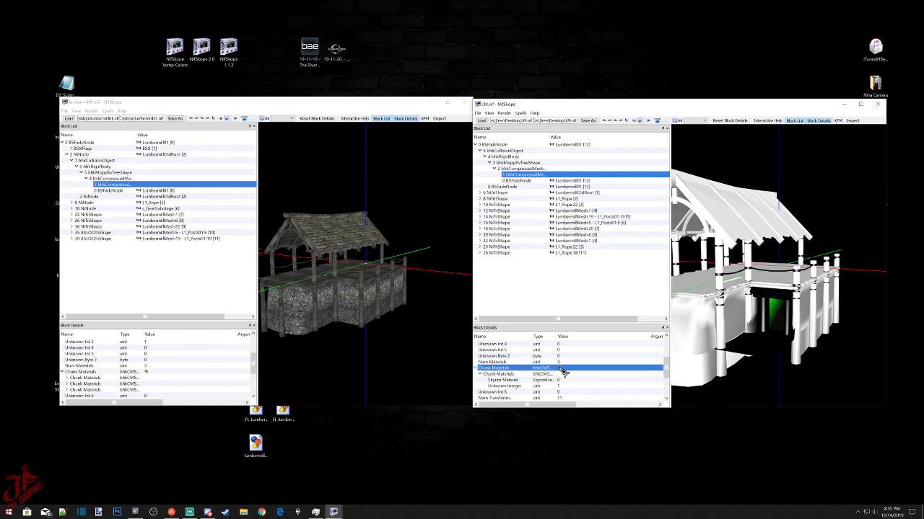
click(477, 369)
scroll(573, 393, down, 1)
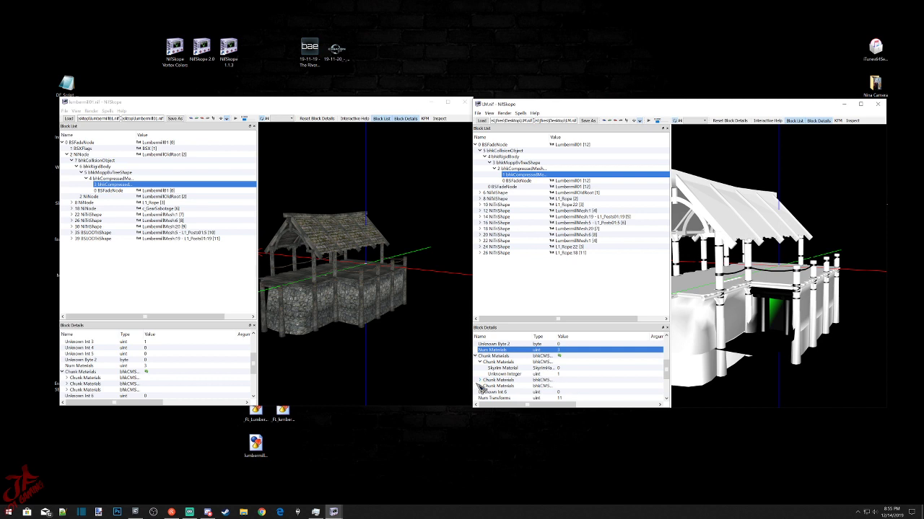
click(481, 381)
click(479, 392)
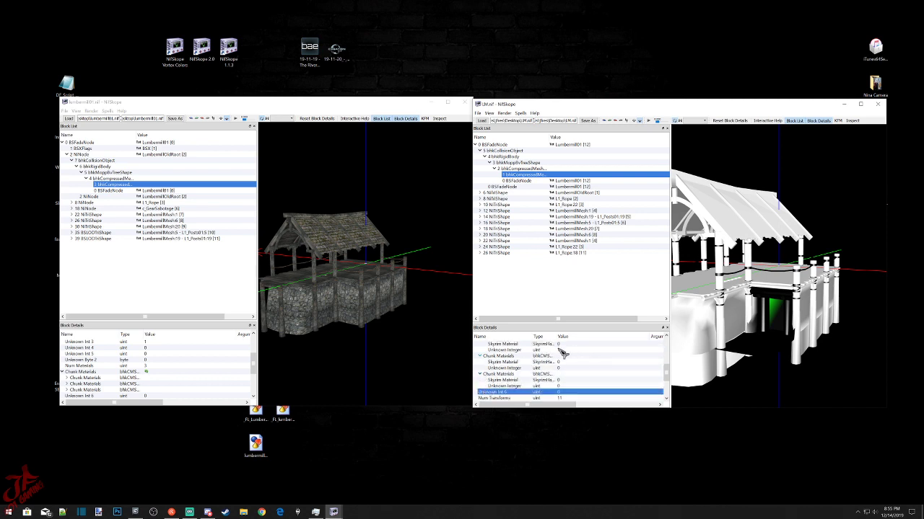
Set the Skyrim Material of LM.nif's first chunk material to SKY_HAV_MAT_STONE.
double_click(579, 362)
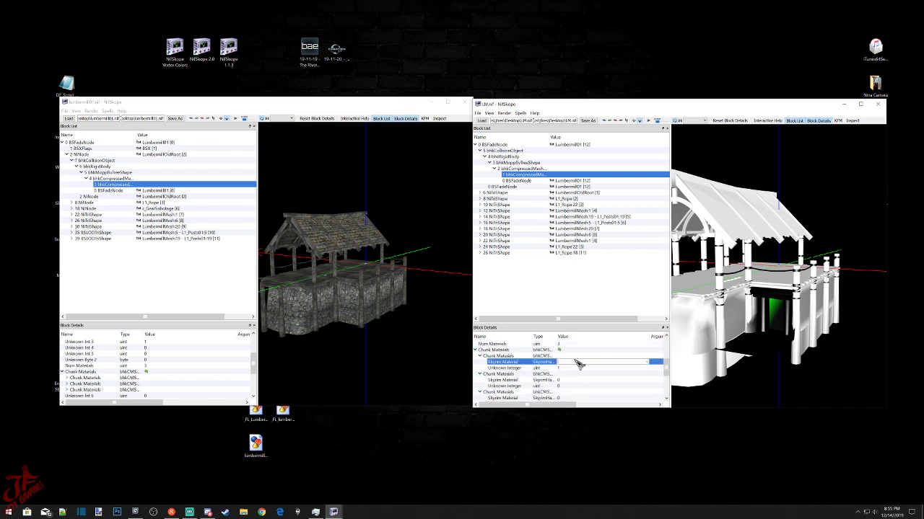
click(646, 361)
scroll(592, 391, down, 5)
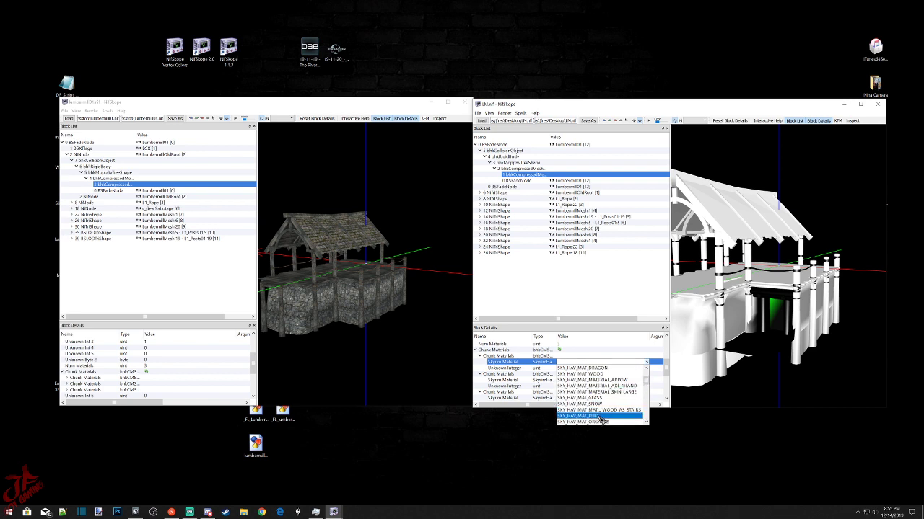
click(603, 386)
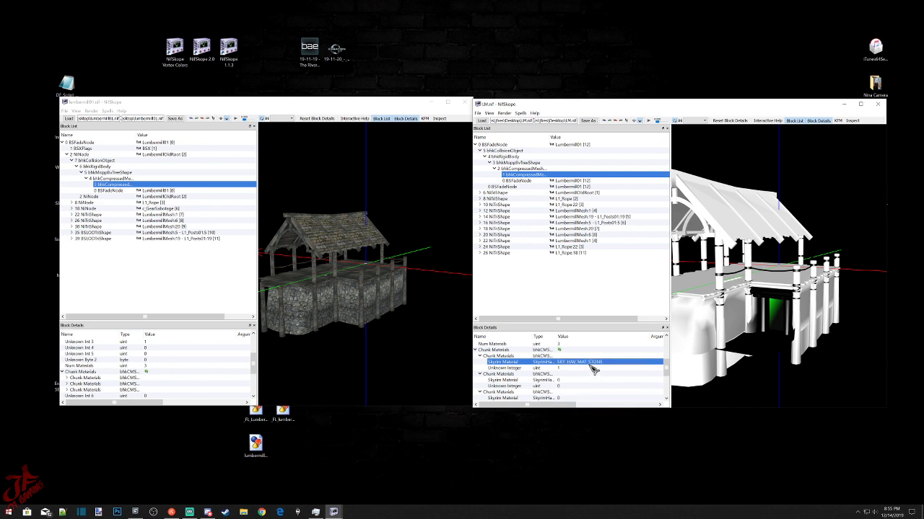
Set the Skyrim Material of LM.nif's second chunk material to SKY_HAV_MAT_WOOD.
click(570, 380)
click(571, 381)
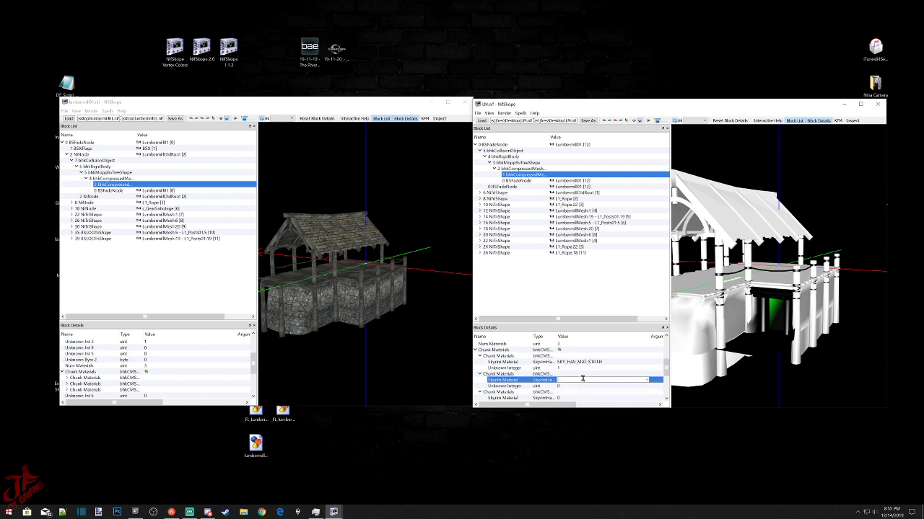
click(646, 380)
scroll(606, 405, down, 1)
click(599, 410)
Expand the first two chunk materials of lumbermill01.nif and change LM.nif's second chunk material to SKY_HAV_MAT_CLOTH.
click(67, 378)
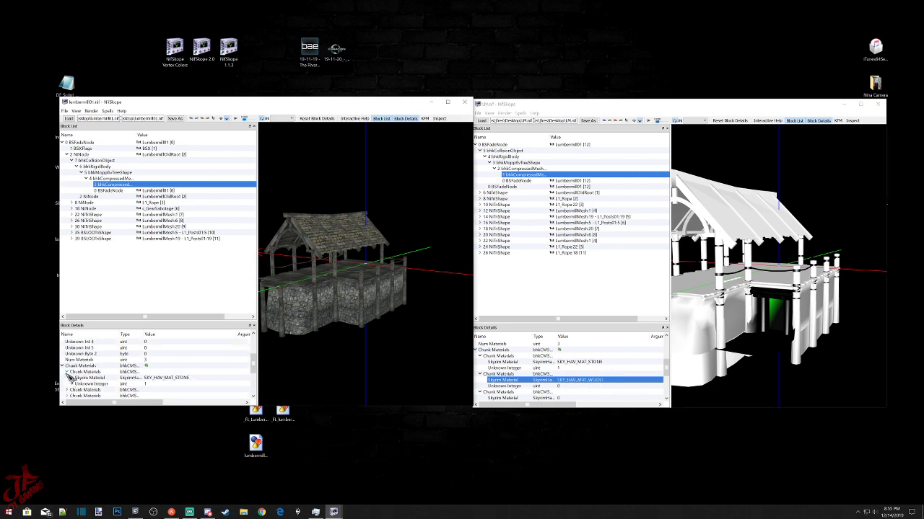
click(66, 389)
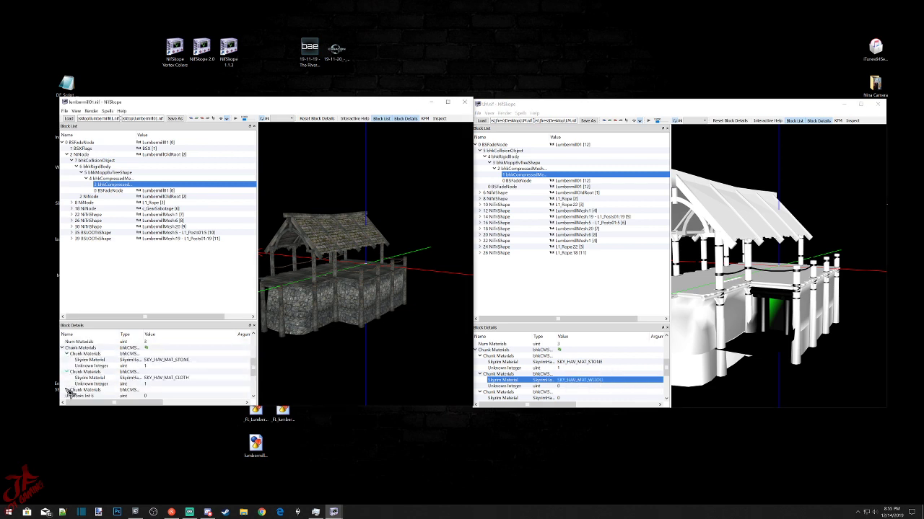
double_click(595, 383)
click(647, 380)
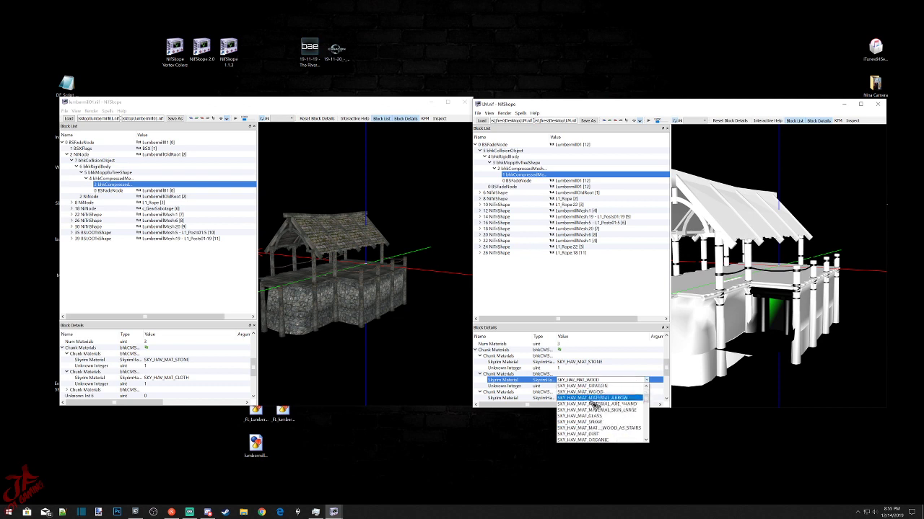
scroll(599, 412, down, 5)
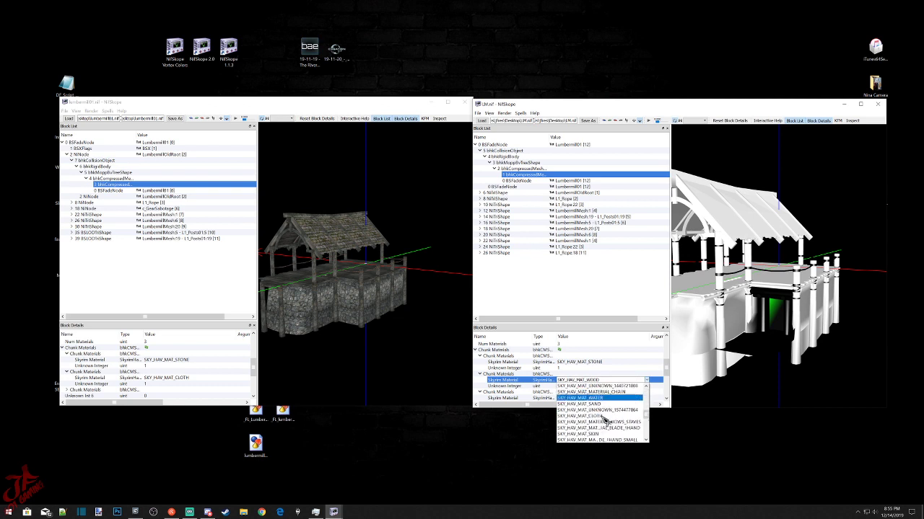
scroll(605, 421, down, 4)
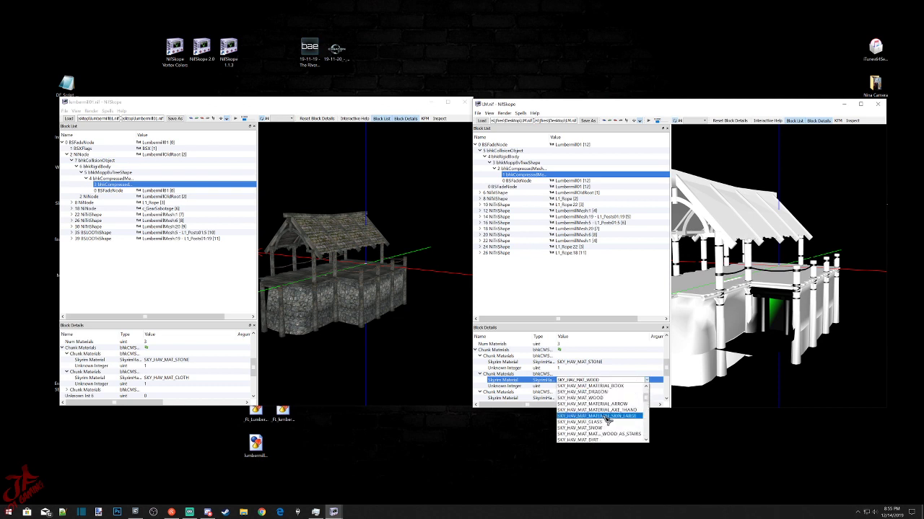
scroll(608, 420, down, 4)
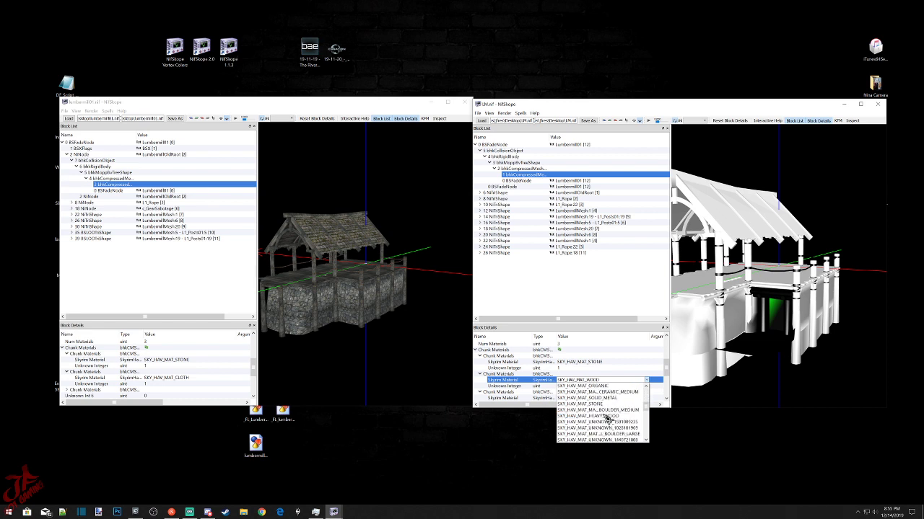
scroll(609, 418, up, 3)
click(606, 420)
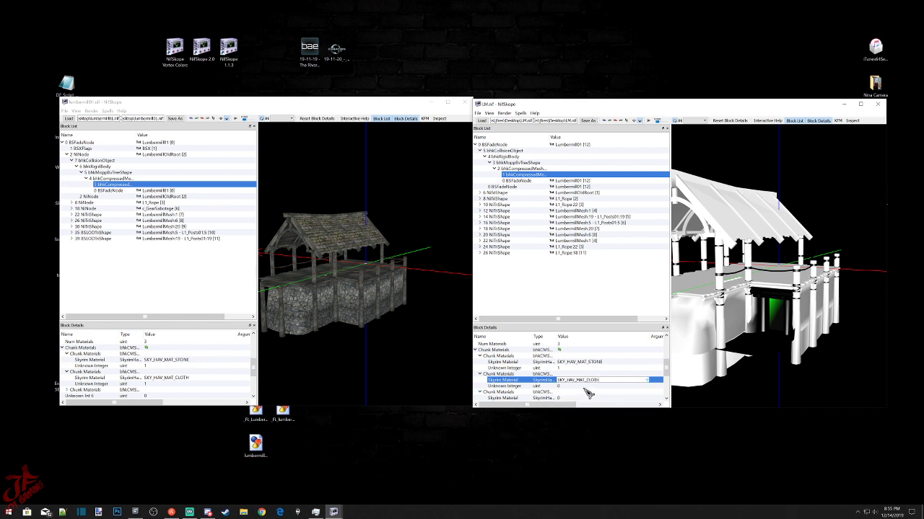
Set the Unknown Integer of LM.nif's second chunk material to 1.
click(560, 388)
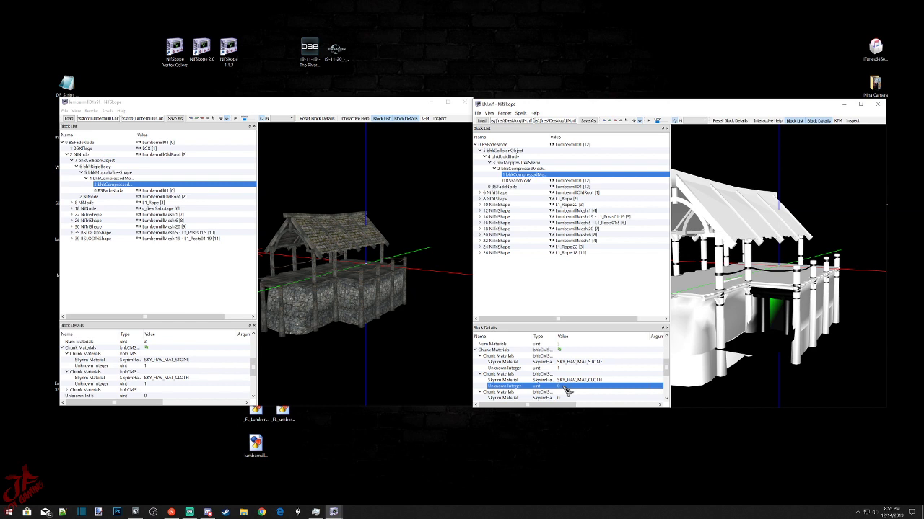
double_click(562, 387)
click(560, 380)
Set LM.nif's third chunk material to SKY_HAV_MAT_WOOD with Unknown Integer 1, checking it against the third entry of lumbermill01.nif.
scroll(566, 392, down, 1)
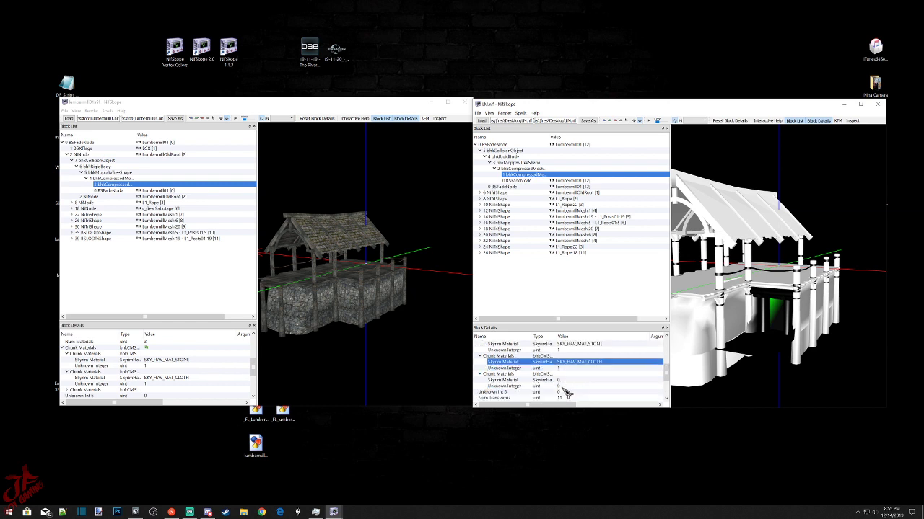
click(565, 380)
double_click(564, 380)
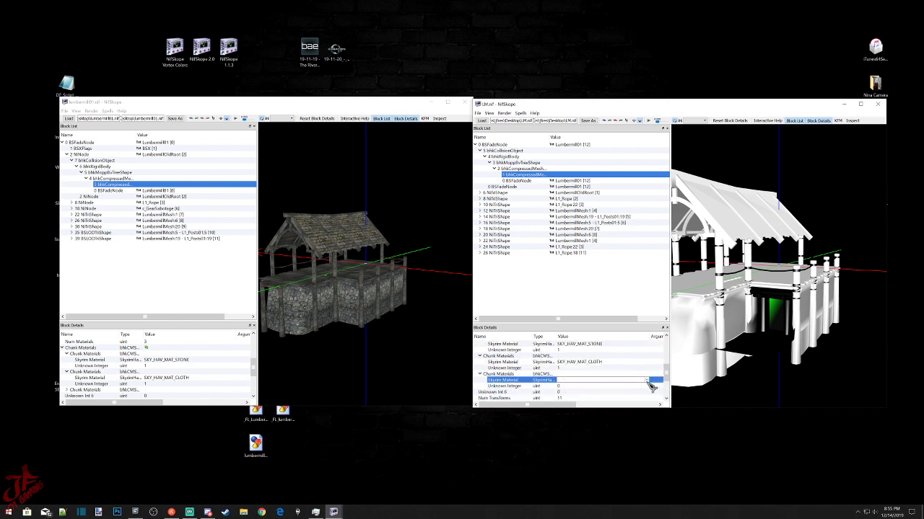
click(647, 381)
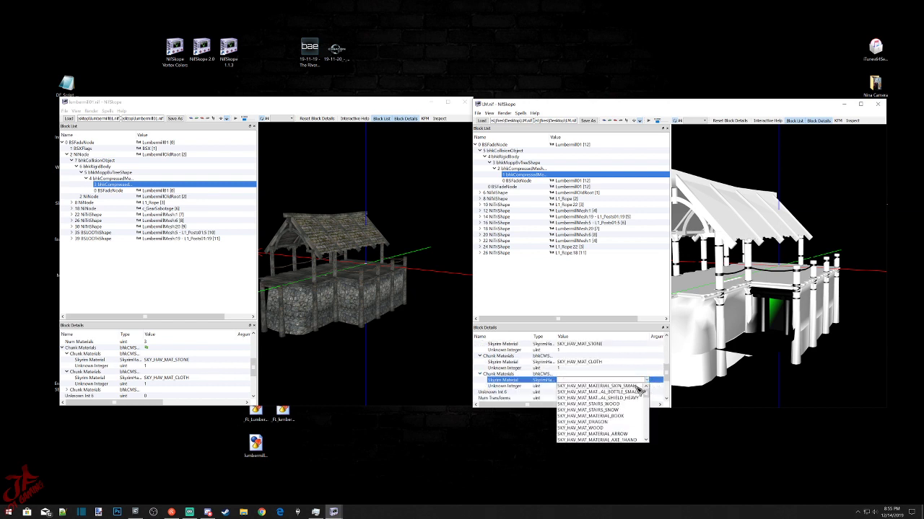
click(597, 428)
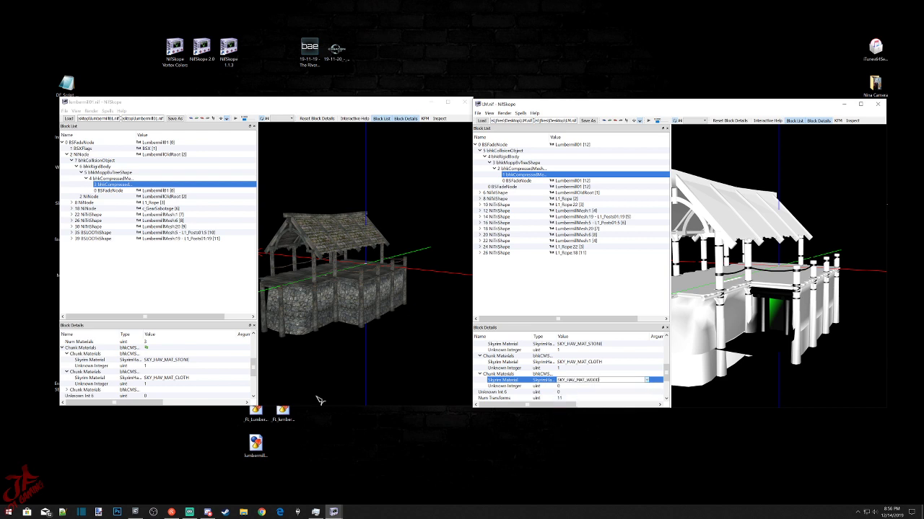
click(63, 390)
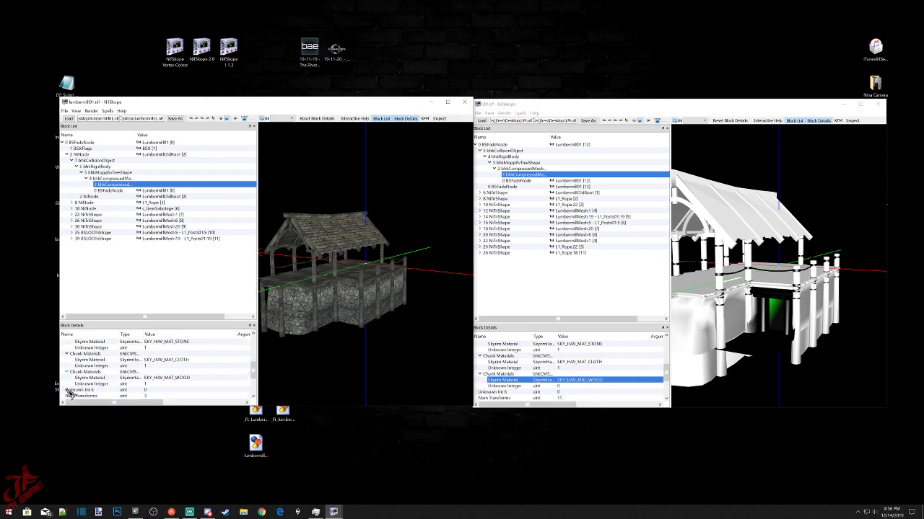
double_click(559, 386)
click(568, 381)
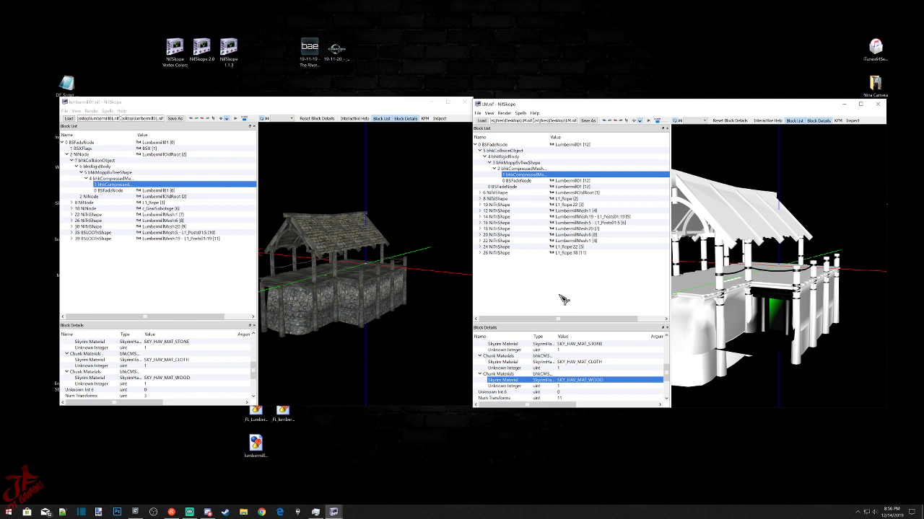
Review the chunk materials of LM.nif, collapse them and the collision tree, and select its bhkCollisionObject to show its details.
scroll(553, 382, up, 1)
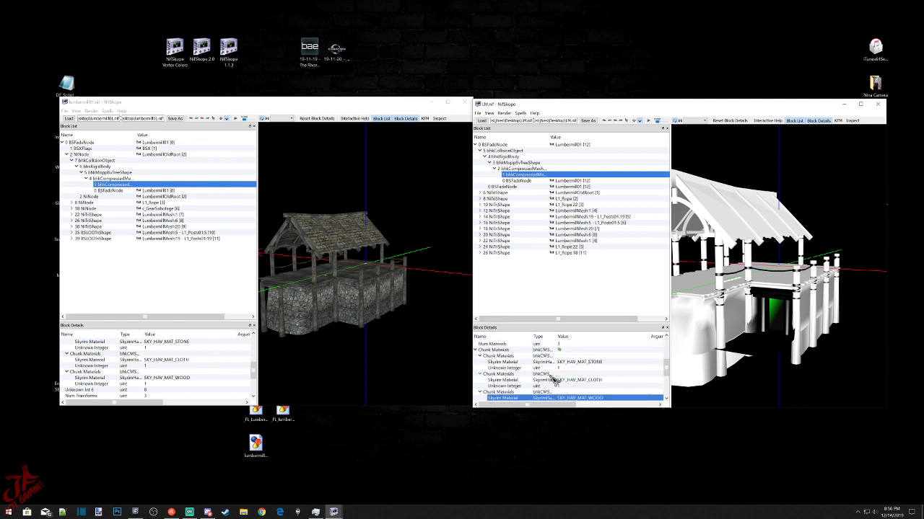
scroll(547, 367, up, 1)
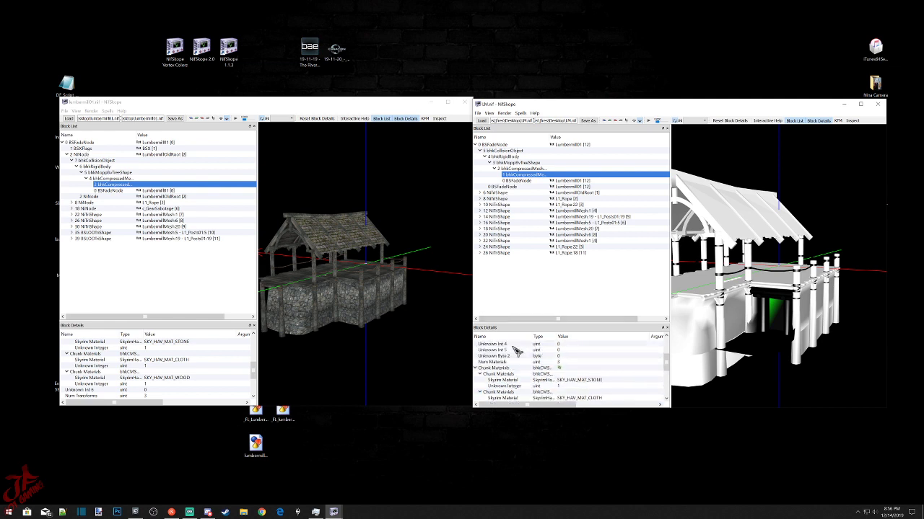
click(476, 368)
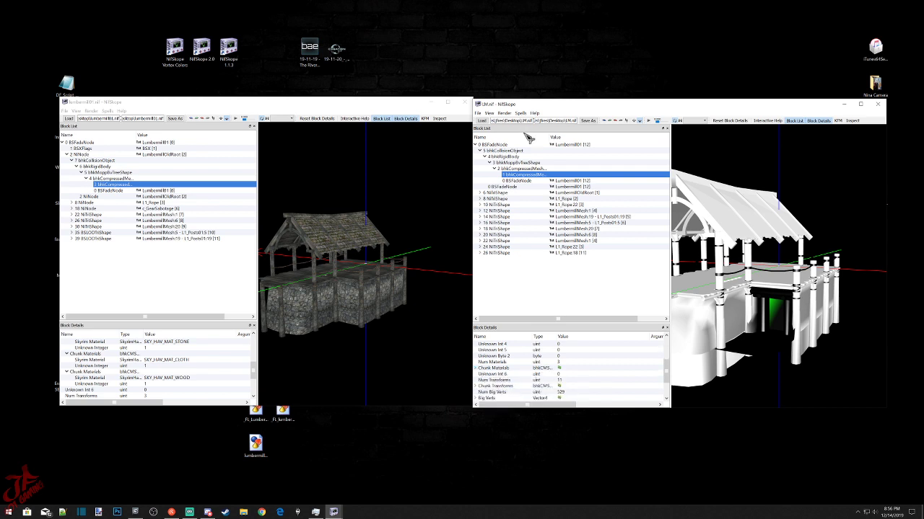
click(480, 151)
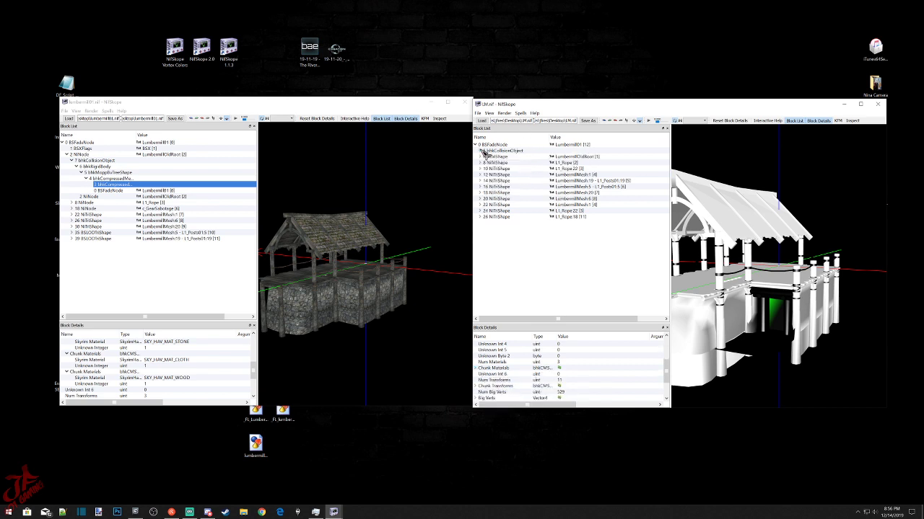
click(499, 151)
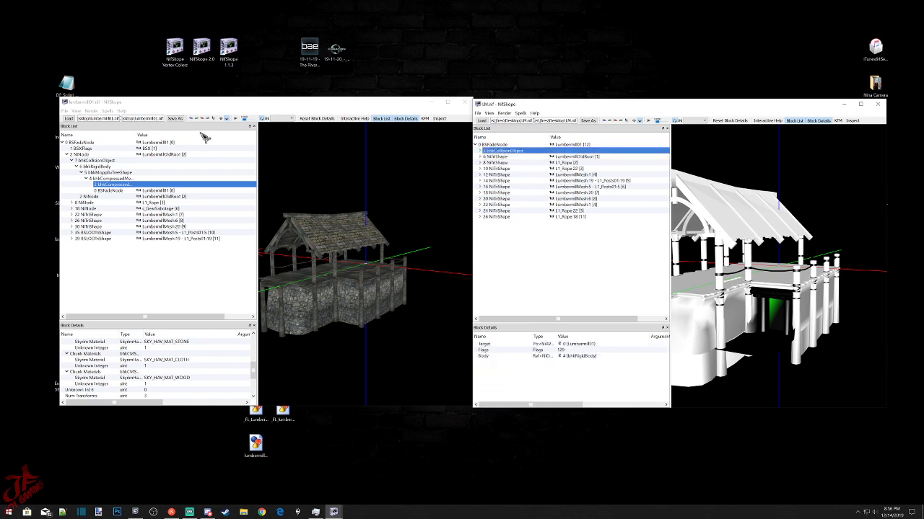
Collapse the collision tree of lumbermill01.nif and view the details of its bhkCollisionObject and parent NiNode.
click(73, 160)
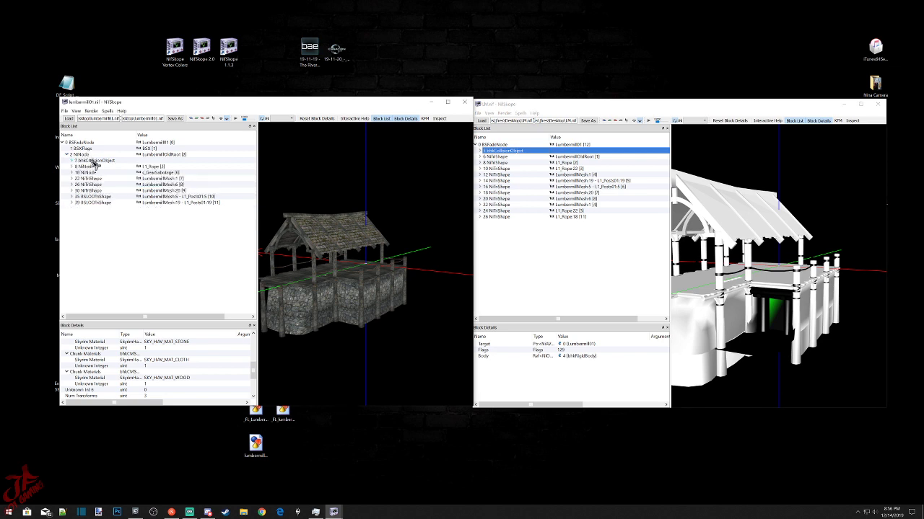
click(93, 161)
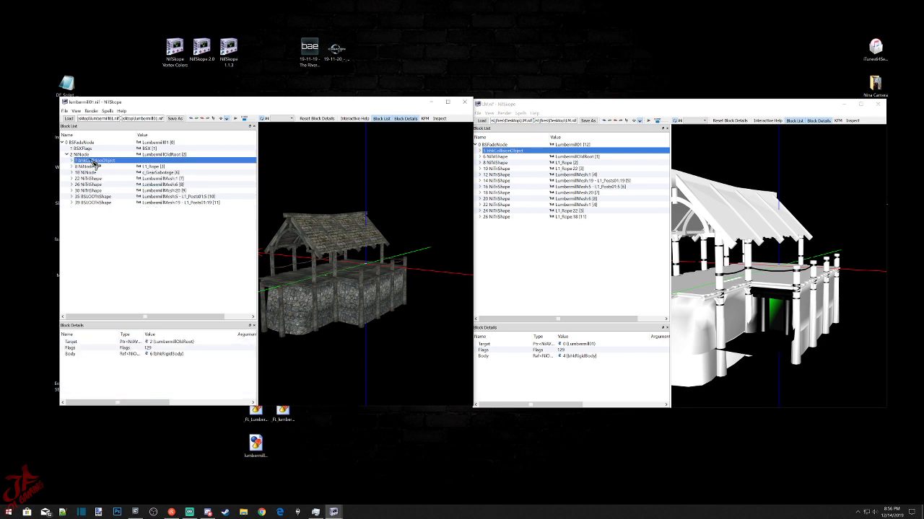
click(81, 155)
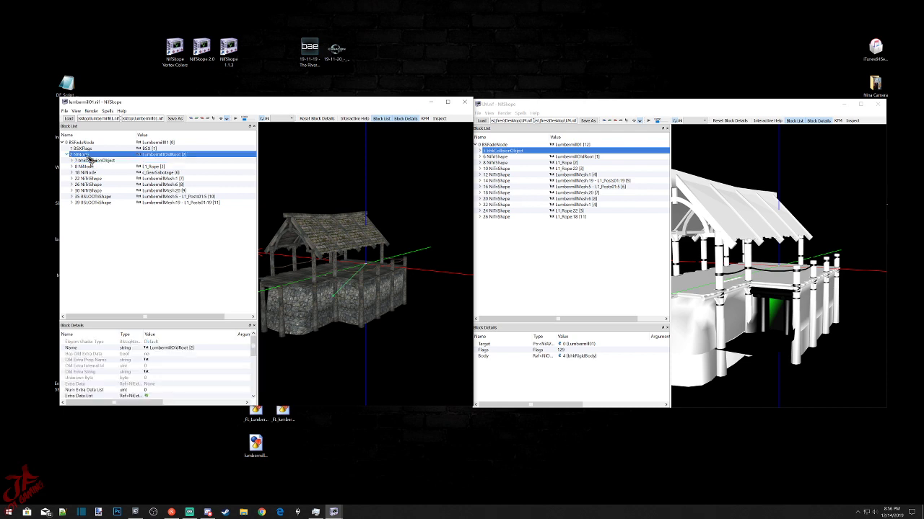
Check the Collision Object reference of lumbermill01.nif's LumbermillOldRoot node and remove its existing bhkCollisionObject branch.
scroll(131, 363, down, 4)
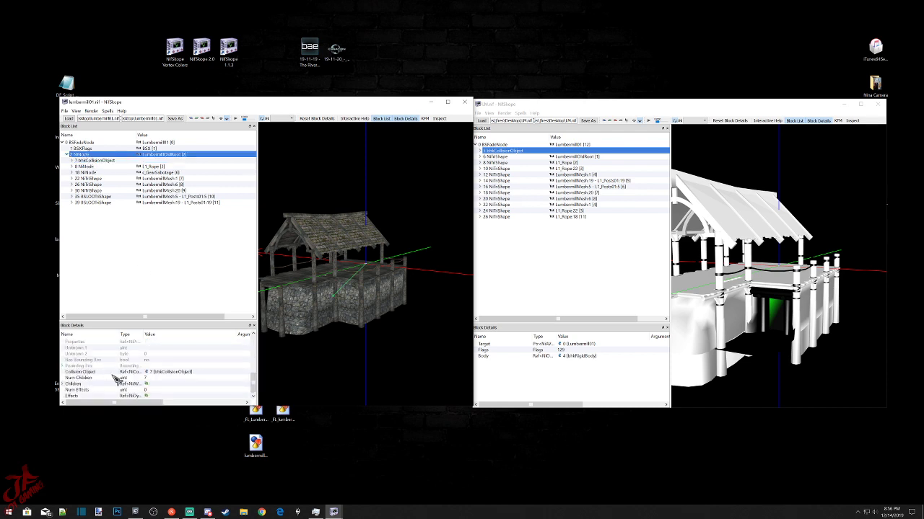
click(92, 161)
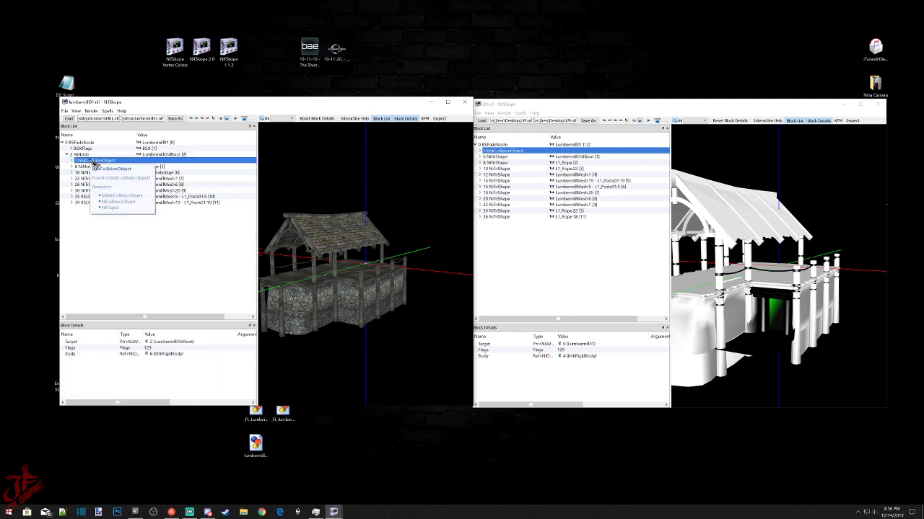
key(ctrl+Delete)
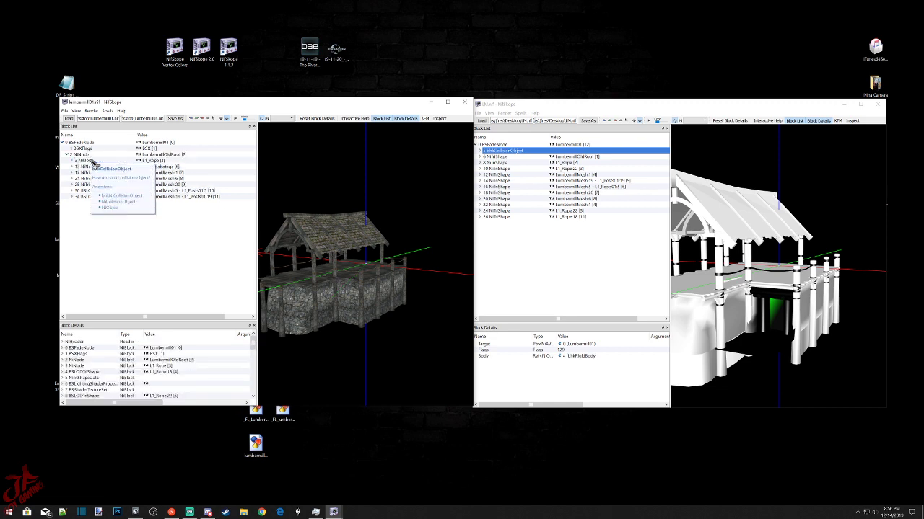
Copy the bhkCollisionObject branch from LM.nif and paste it into lumbermill01.nif on the root BSFadeNode.
click(520, 153)
right_click(538, 152)
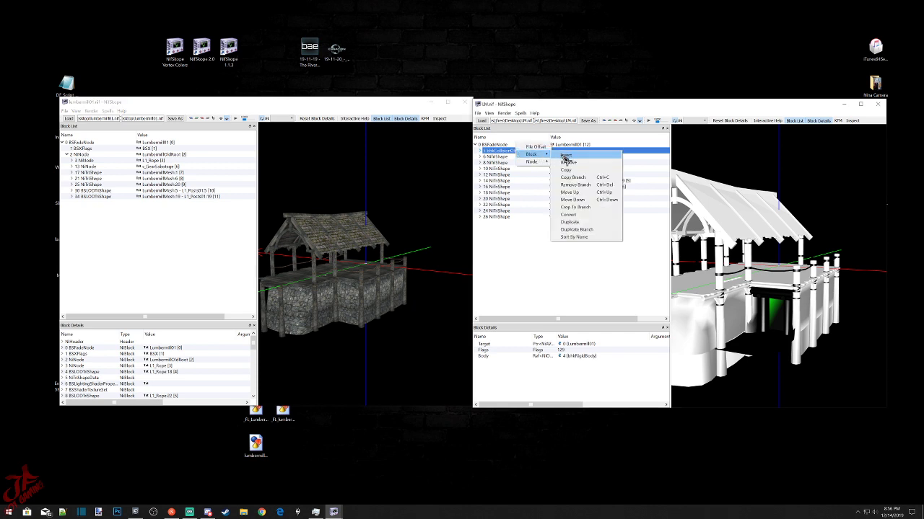
click(569, 178)
click(90, 143)
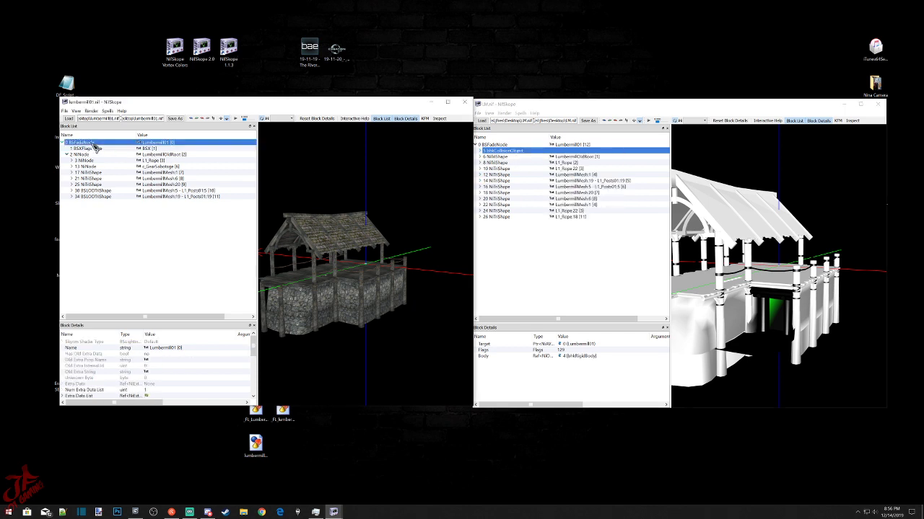
right_click(90, 142)
mouse_move(108, 153)
click(152, 183)
Set the Collision Object of lumbermill01.nif's LumbermillOldRoot NiNode to block 39.
click(83, 154)
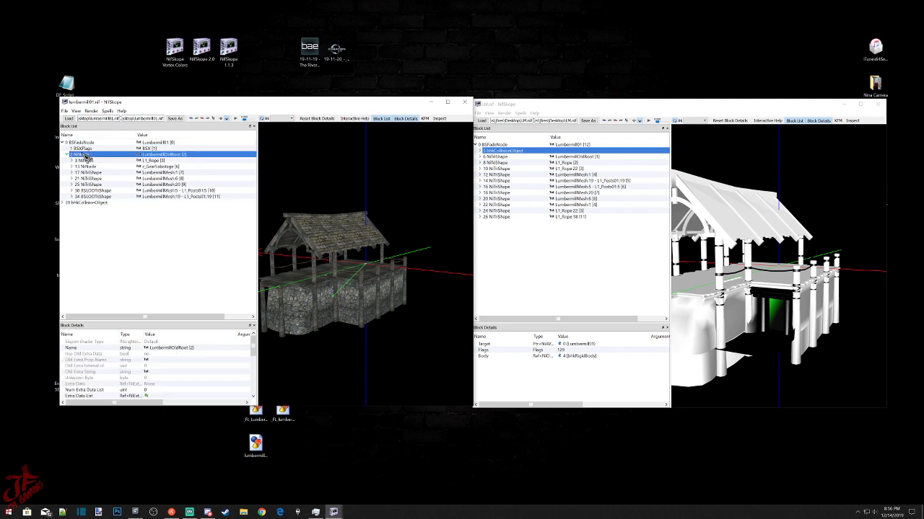
scroll(92, 377, down, 3)
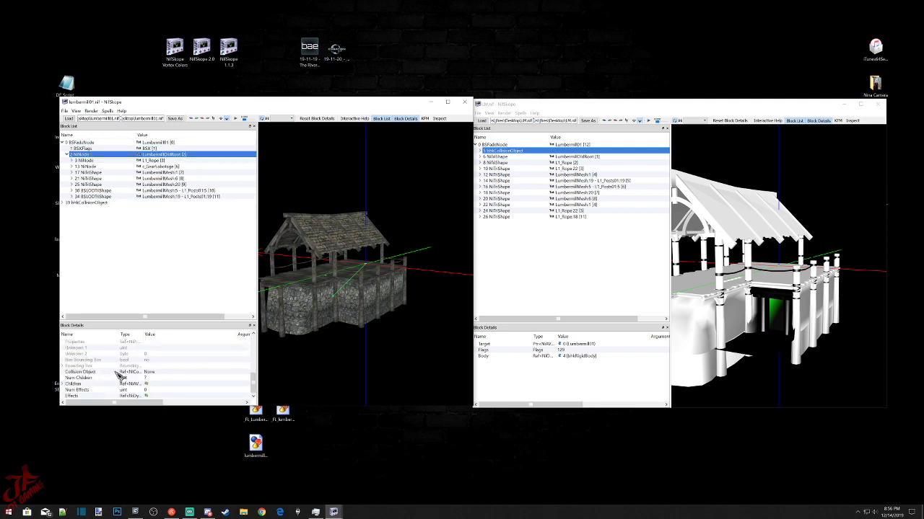
double_click(148, 372)
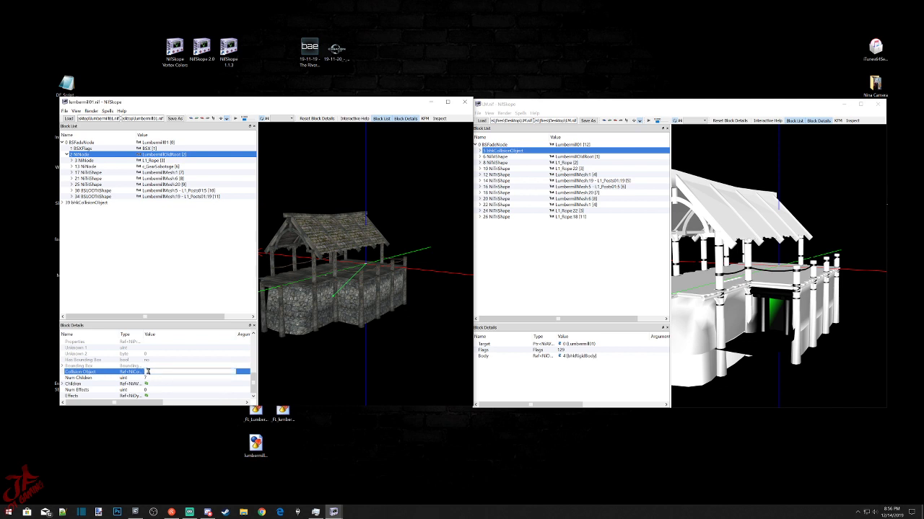
text(39)
click(148, 377)
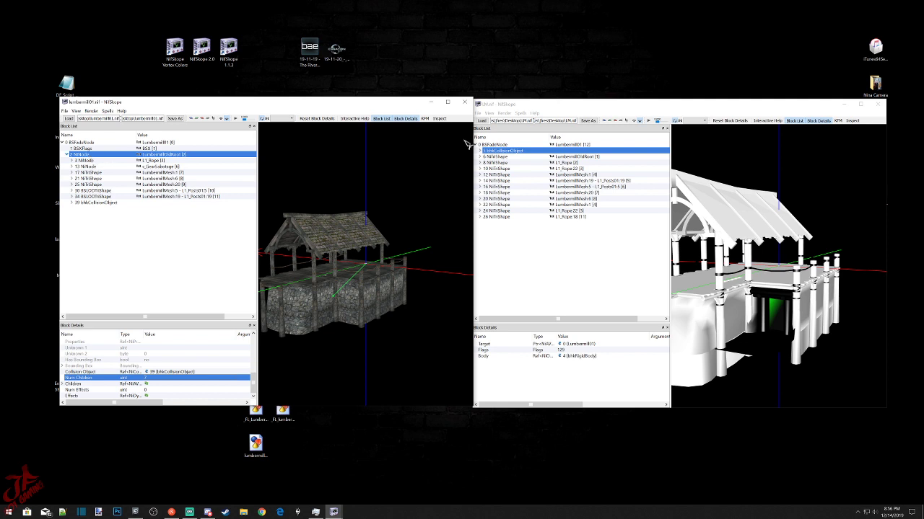
Identify the stone base mesh in lumbermill01.nif and copy the matching NiTriShapeData of block 22, LumbermillMesh:1, from LM.nif.
click(568, 108)
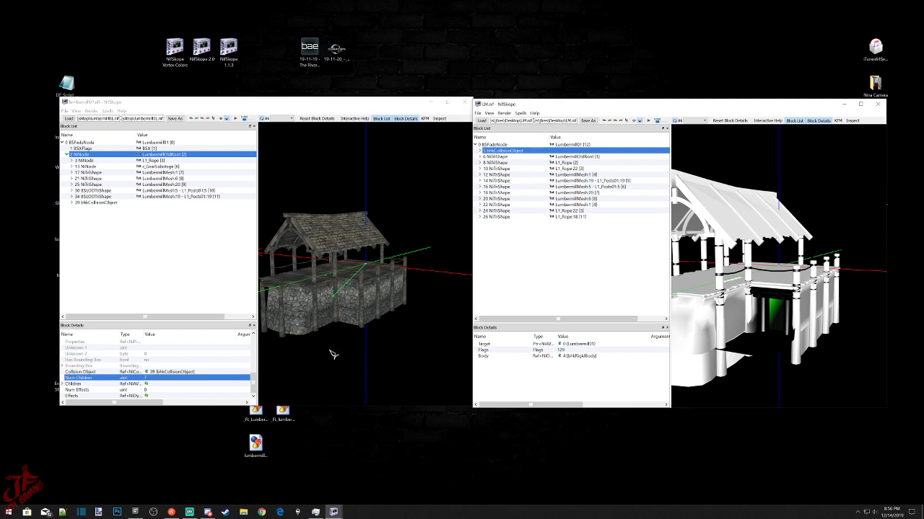
click(353, 311)
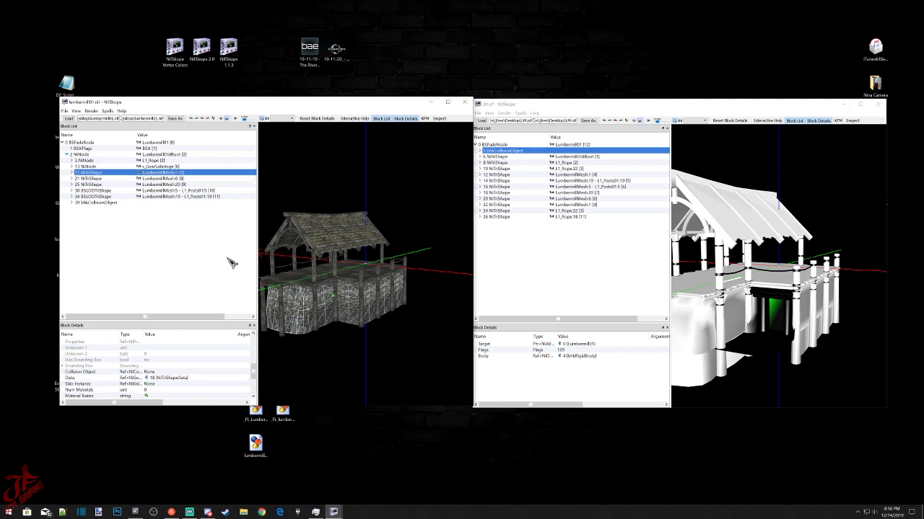
click(701, 337)
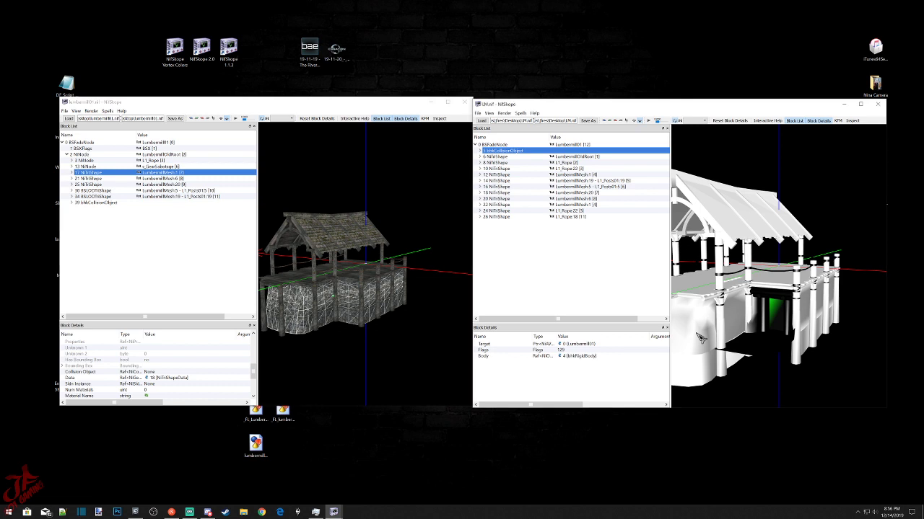
click(480, 205)
click(503, 210)
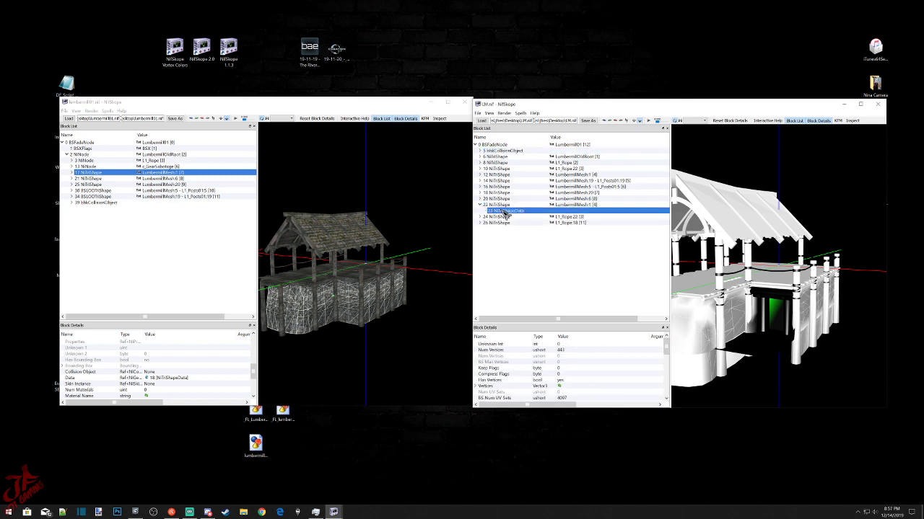
right_click(505, 214)
click(525, 237)
Paste the copied shape data over the NiTriShapeData of the LumbermillMesh:1 stone base in lumbermill01.nif.
click(72, 173)
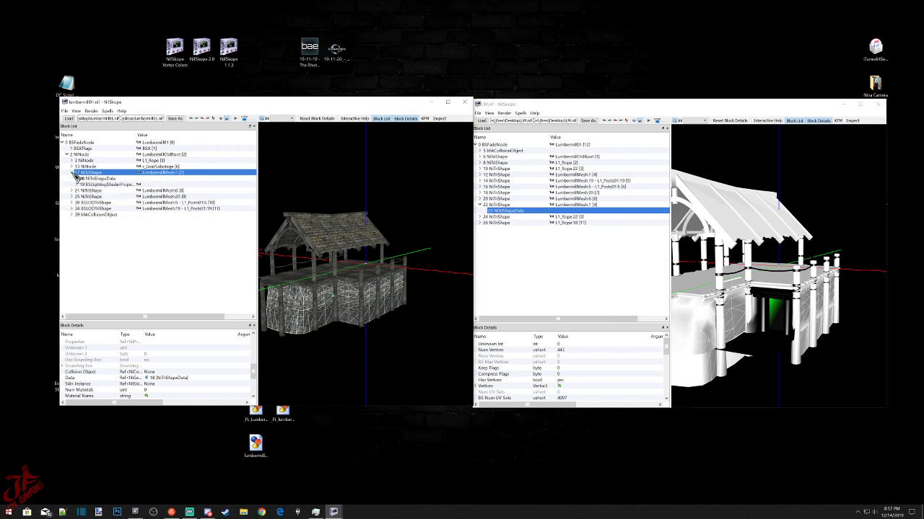
right_click(101, 177)
mouse_move(122, 198)
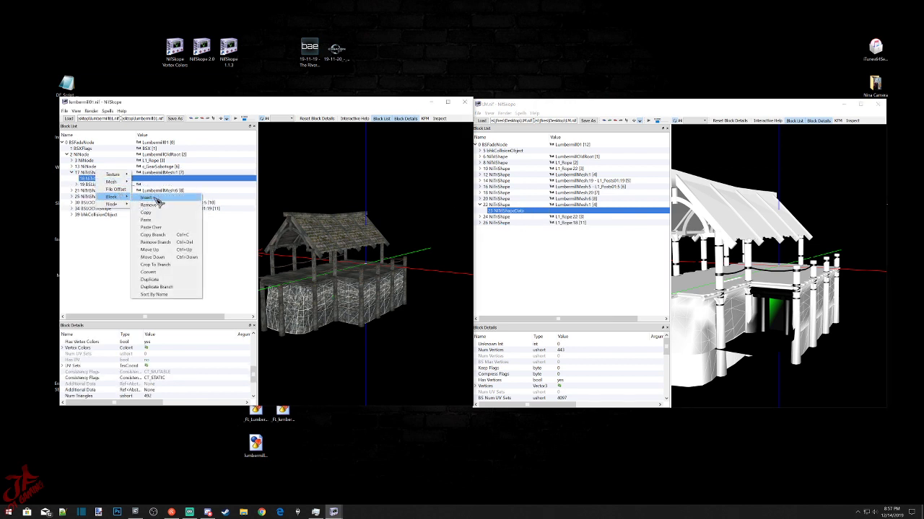
click(153, 227)
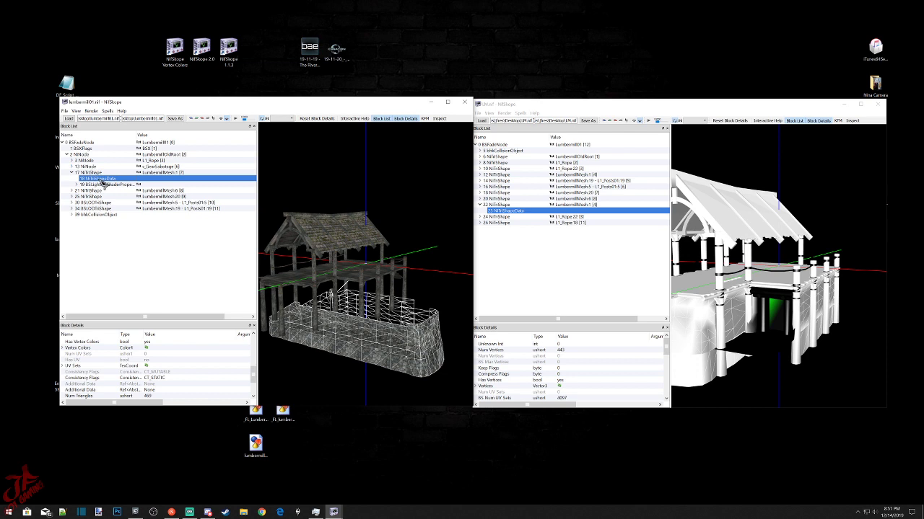
mouse_move(105, 184)
Pick the L1_Posts01:19 post mesh in LM.nif and select its NiTriShapeData for copying.
click(726, 235)
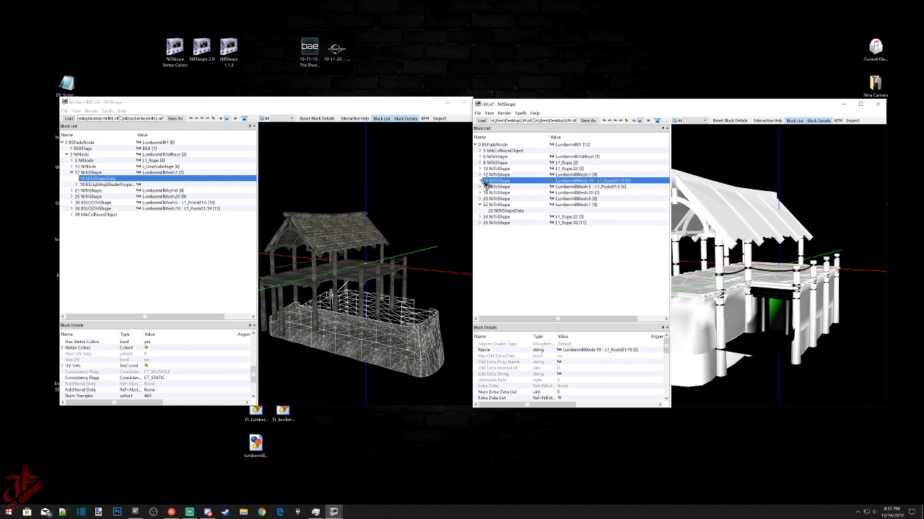
click(480, 182)
click(503, 187)
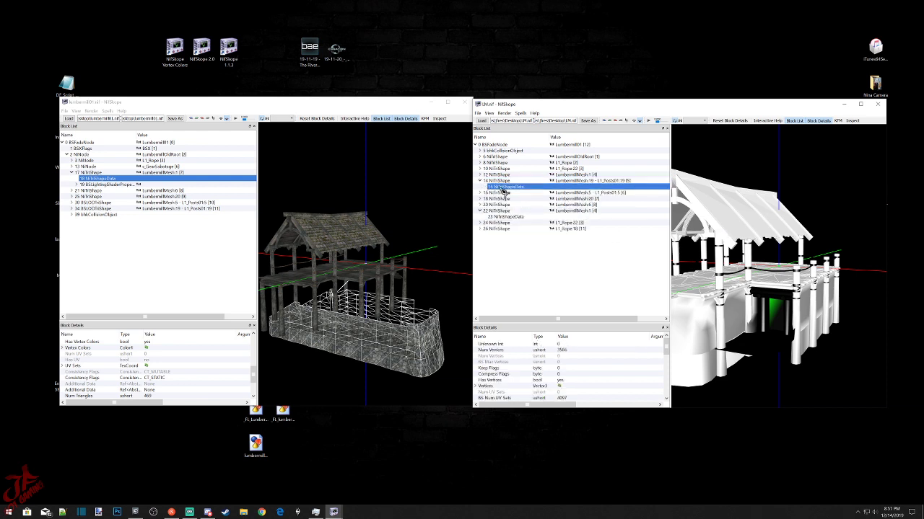
Copy the NiTriShapeData block of LumbermillMesh:19 - L1_Posts01:19 in LM.nif and paste it over the same shape's data in lumbermill01.nif.
right_click(503, 190)
mouse_move(516, 205)
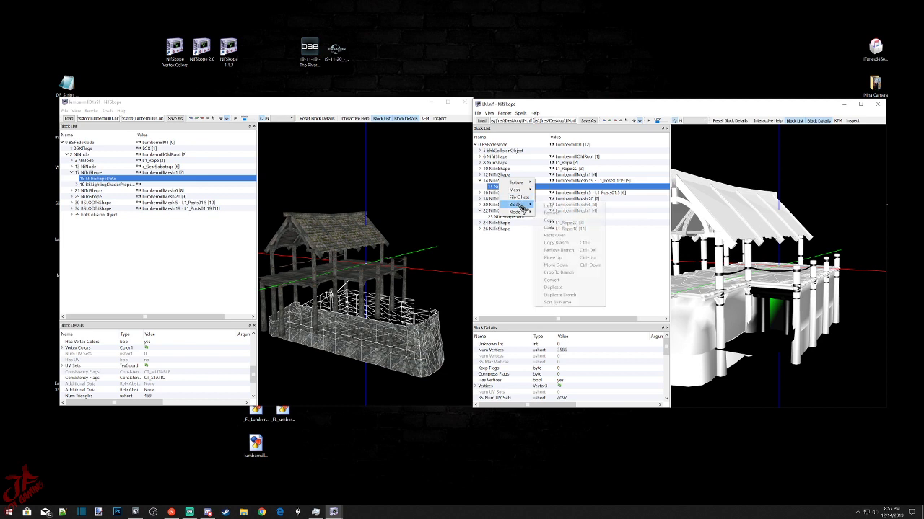
click(550, 221)
click(322, 283)
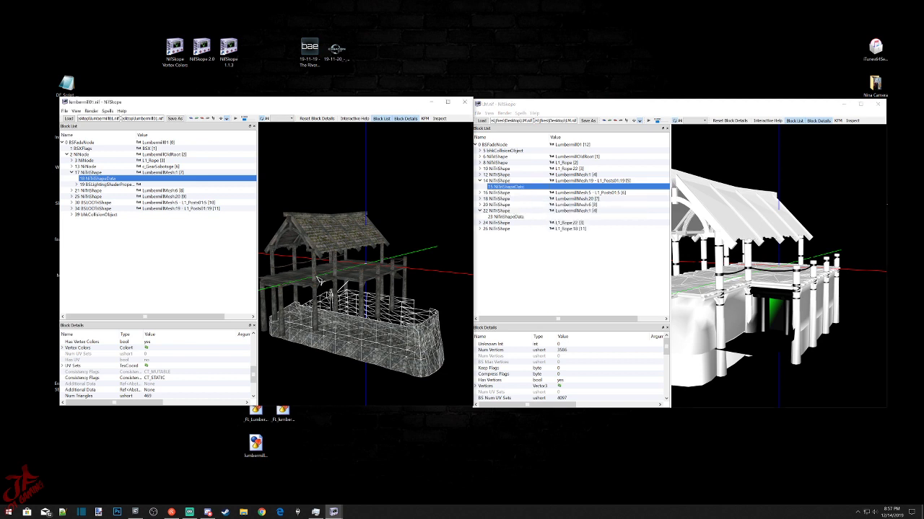
click(300, 287)
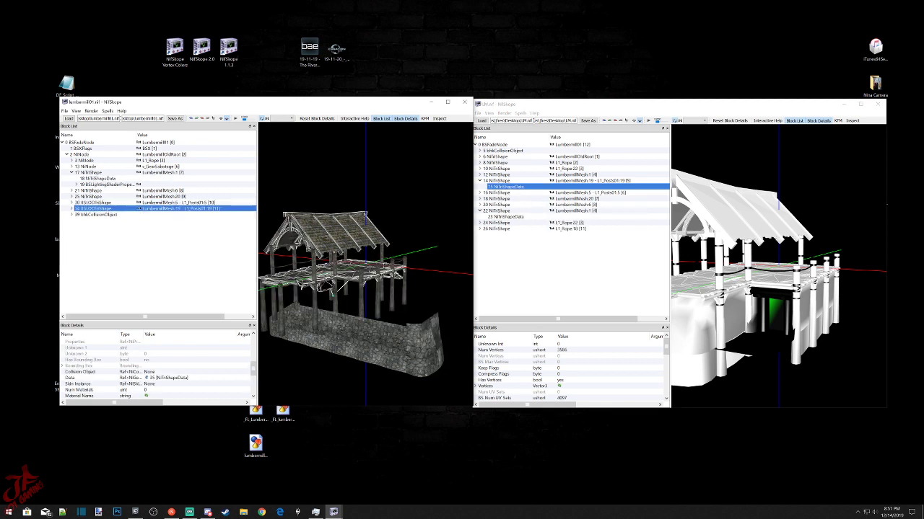
click(73, 209)
right_click(95, 214)
mouse_move(115, 232)
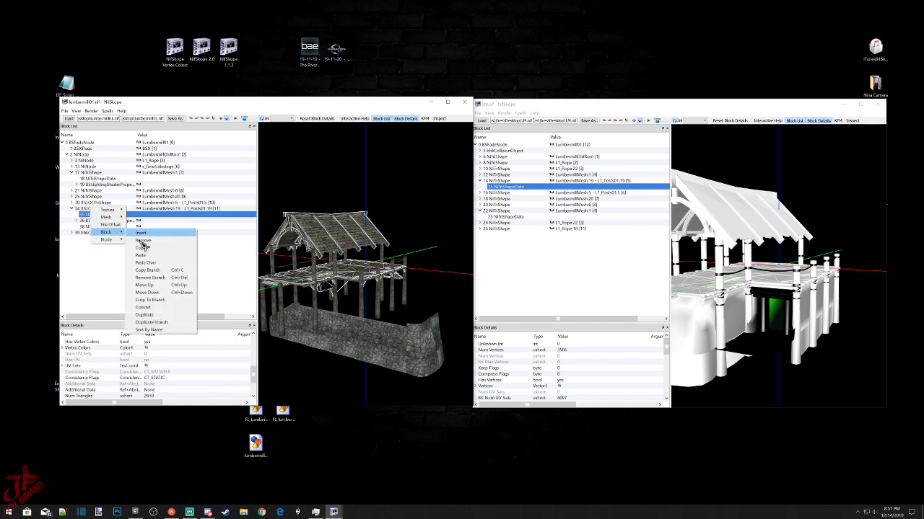
click(145, 263)
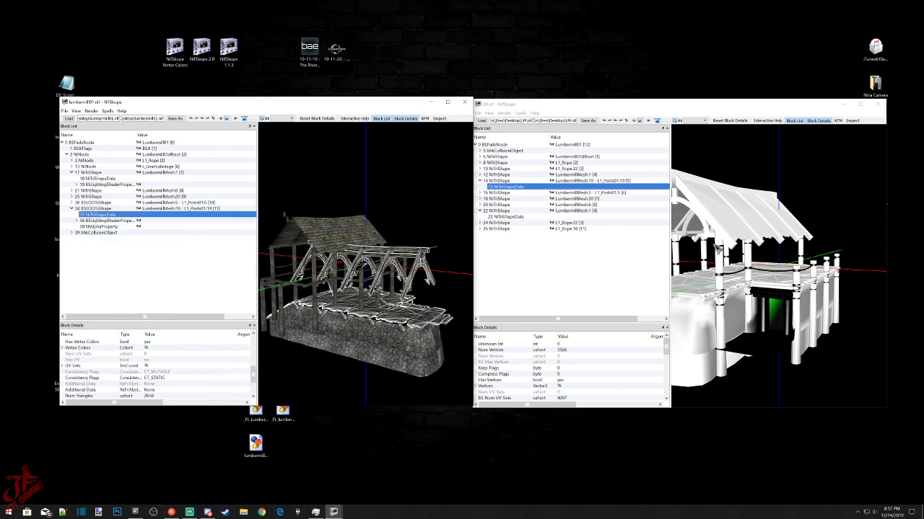
Replace the NiTriShapeData of LumbermillMesh:5 - L1_Posts01:5 in lumbermill01.nif with the copied block from the same shape in LM.nif.
click(723, 265)
click(722, 262)
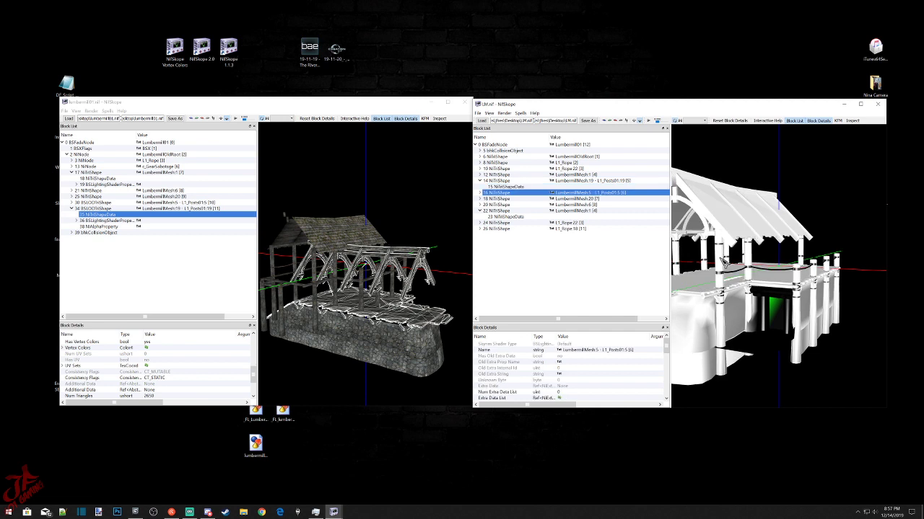
click(481, 193)
click(502, 197)
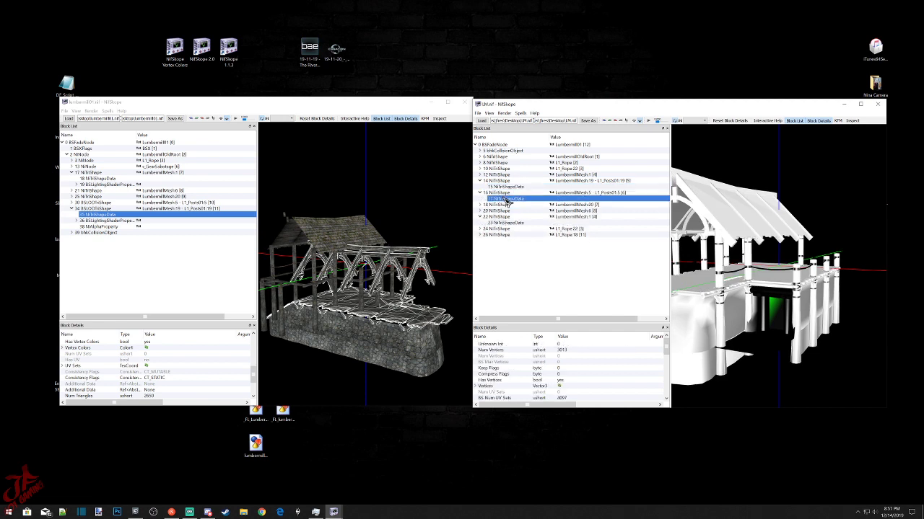
right_click(502, 197)
mouse_move(532, 216)
click(551, 232)
click(276, 261)
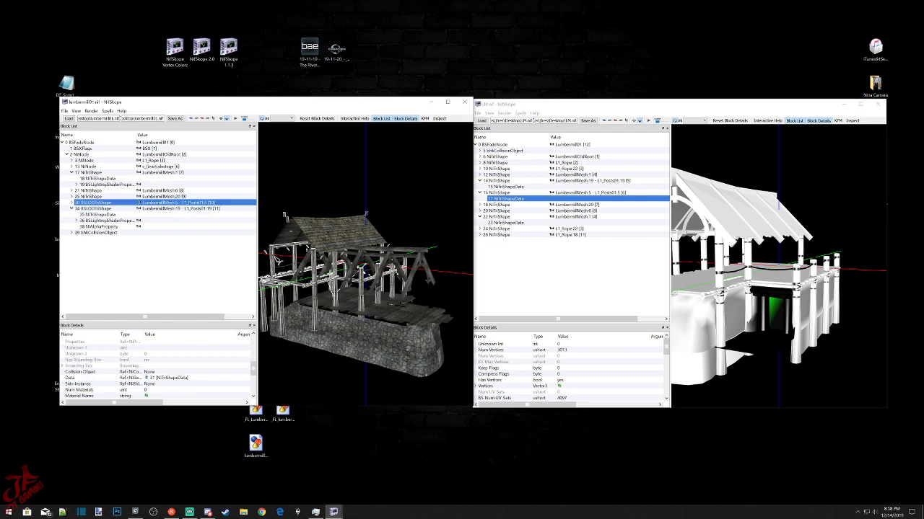
click(72, 203)
right_click(107, 209)
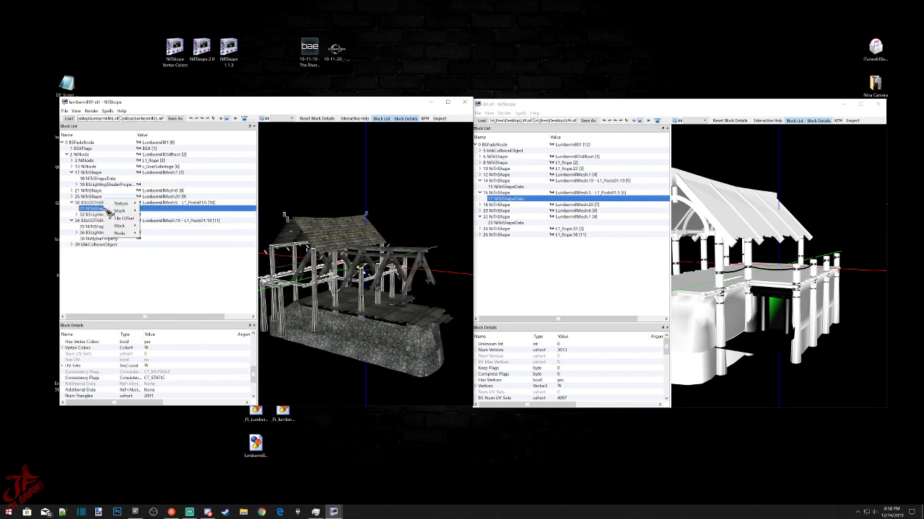
mouse_move(119, 210)
click(166, 260)
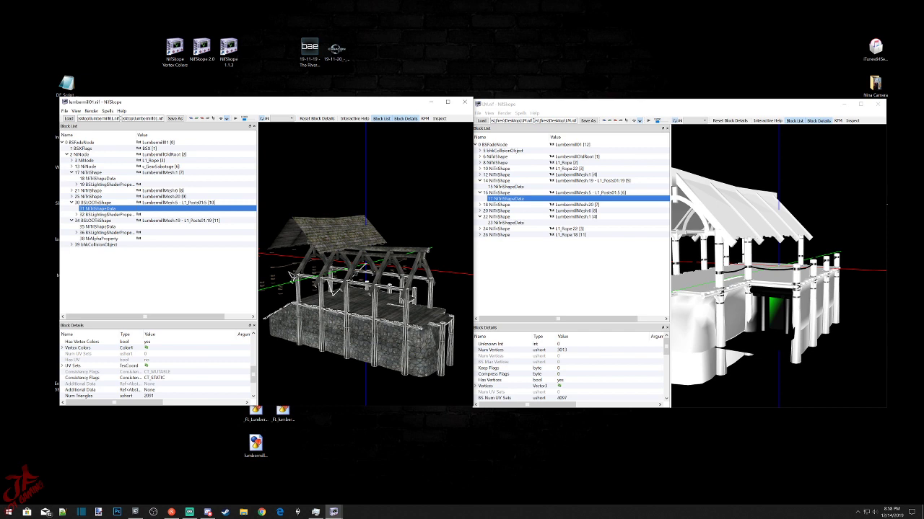
Copy L1_Rope:22's NiTriShapeData in LM.nif and paste it over the L1_Rope:22 data block in lumbermill01.nif.
click(498, 229)
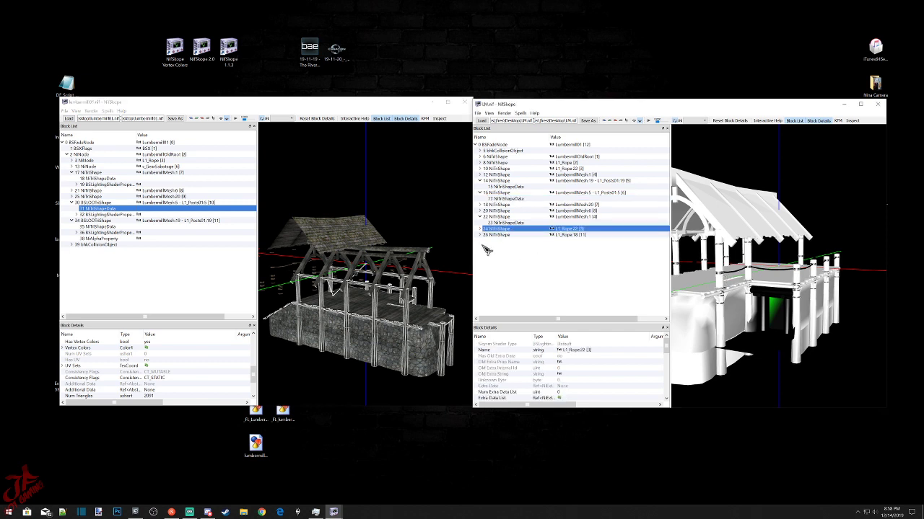
click(480, 229)
right_click(504, 235)
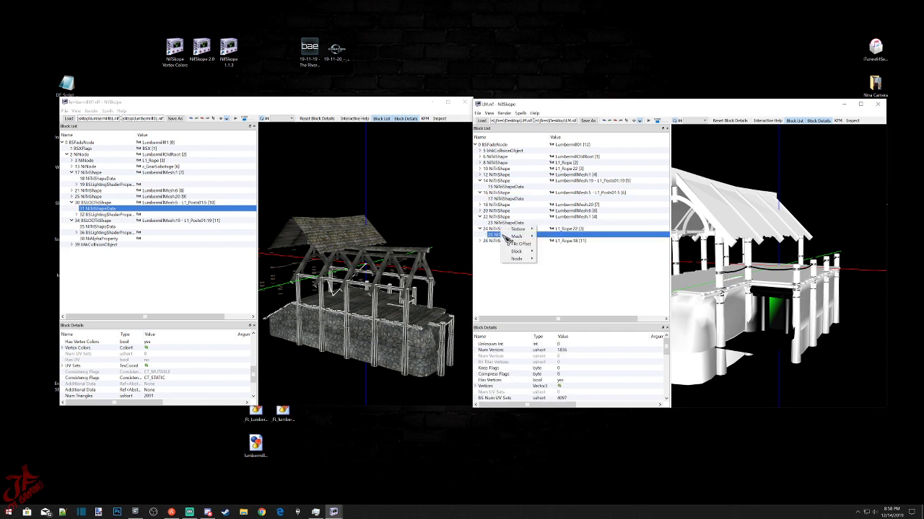
mouse_move(509, 237)
click(556, 264)
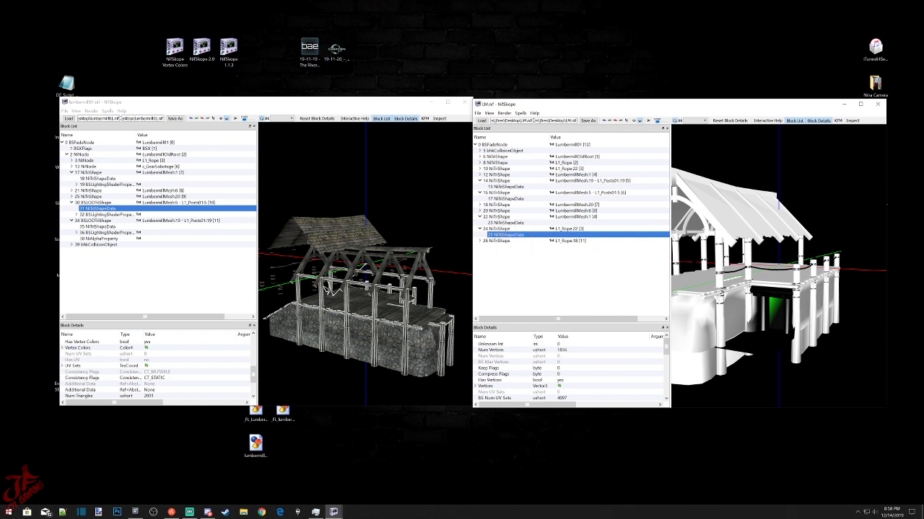
click(277, 280)
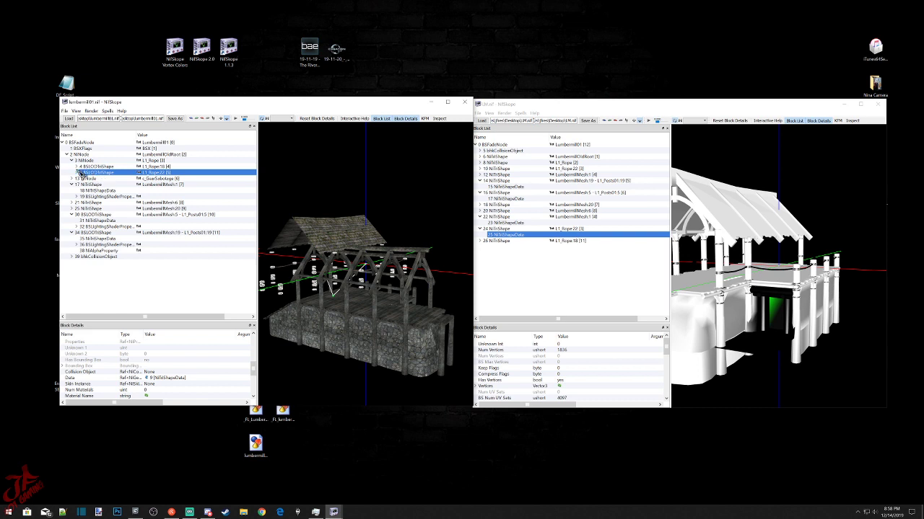
click(77, 173)
right_click(117, 178)
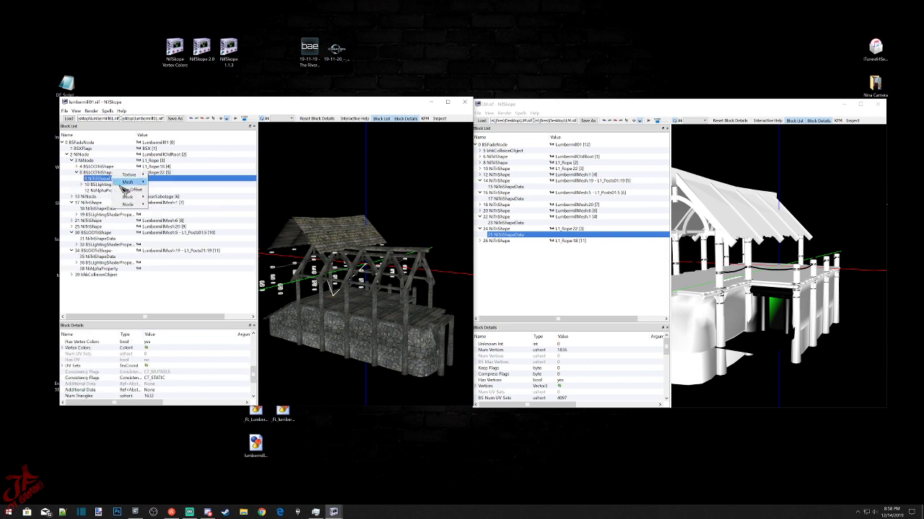
mouse_move(130, 197)
click(166, 228)
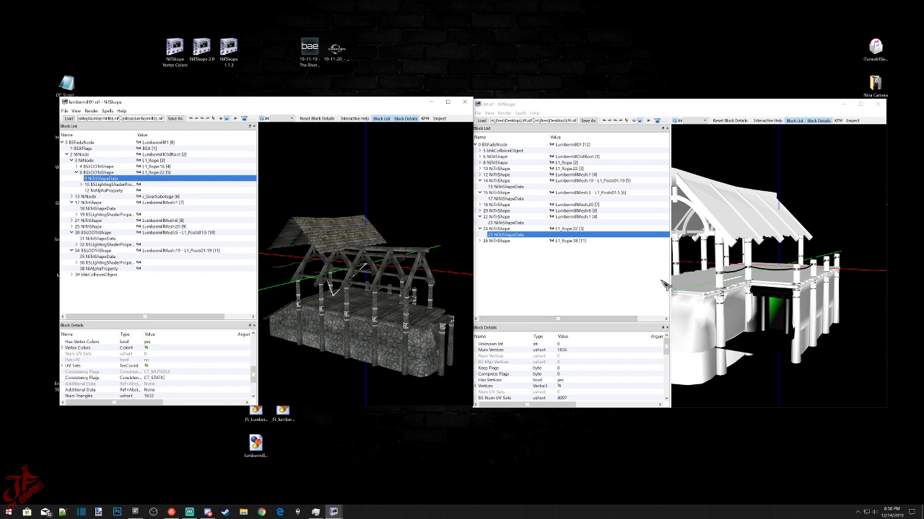
Copy LumbermillMesh:20's NiTriShapeData in LM.nif and paste it over the LumbermillMesh:20 data block in lumbermill01.nif.
click(728, 222)
click(480, 206)
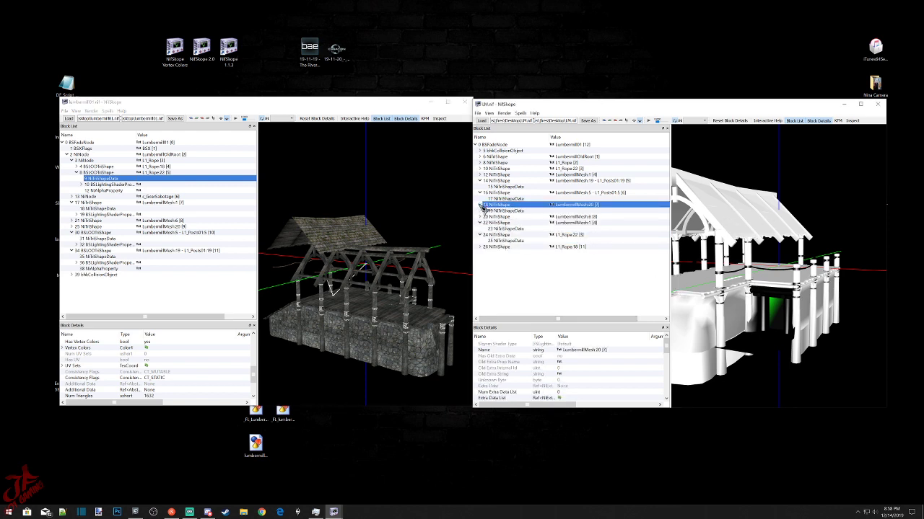
click(502, 210)
right_click(509, 205)
mouse_move(527, 230)
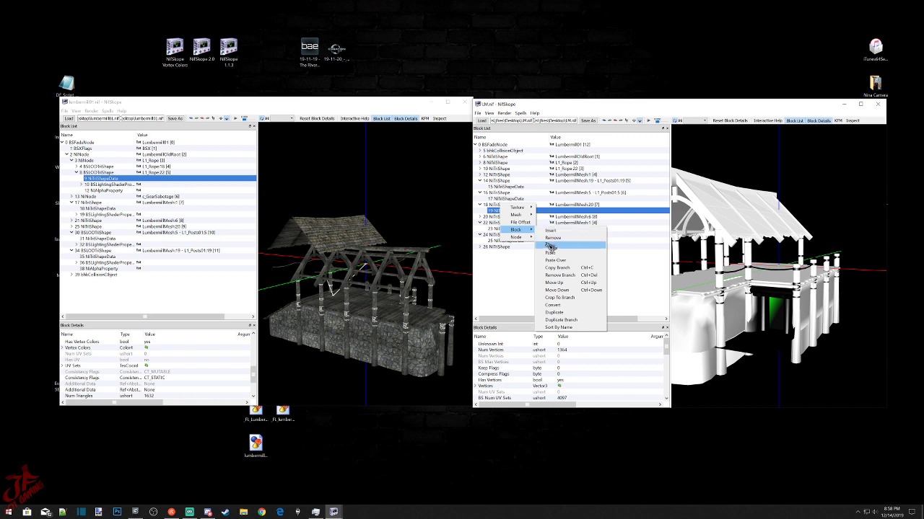
click(547, 245)
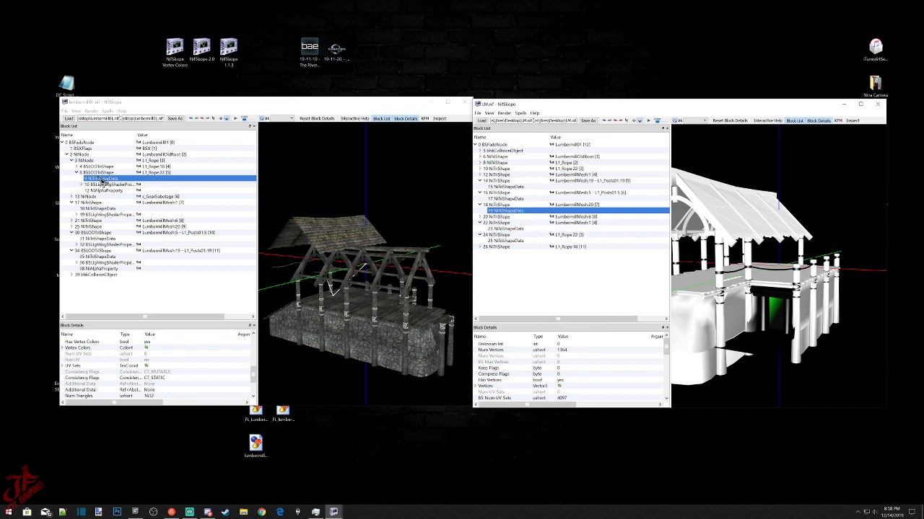
click(334, 241)
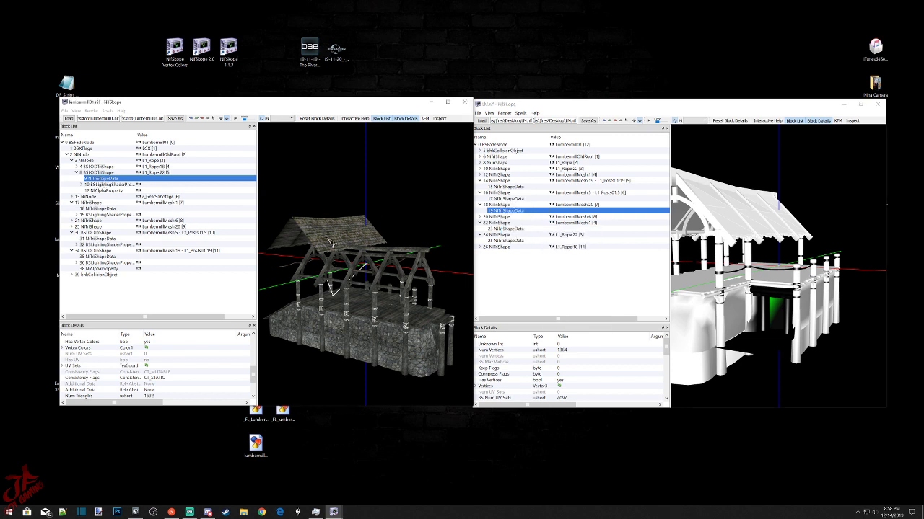
click(71, 227)
right_click(99, 233)
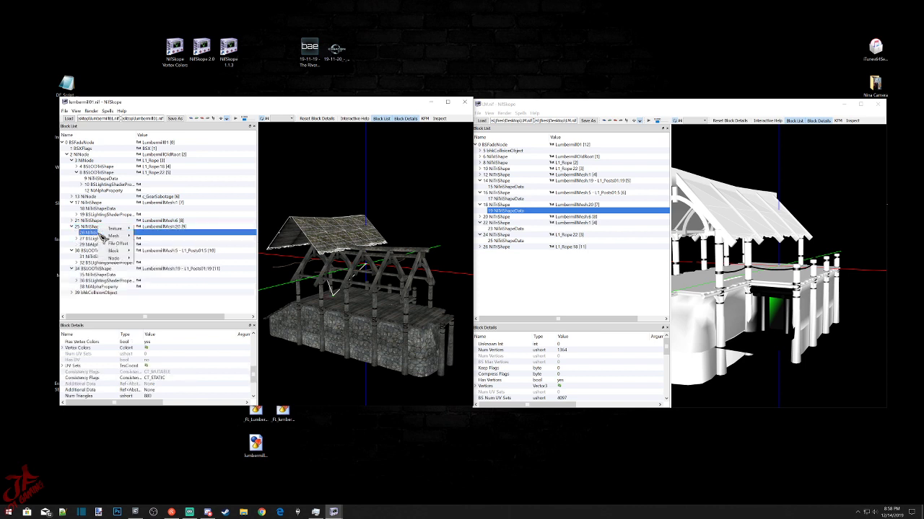
mouse_move(116, 250)
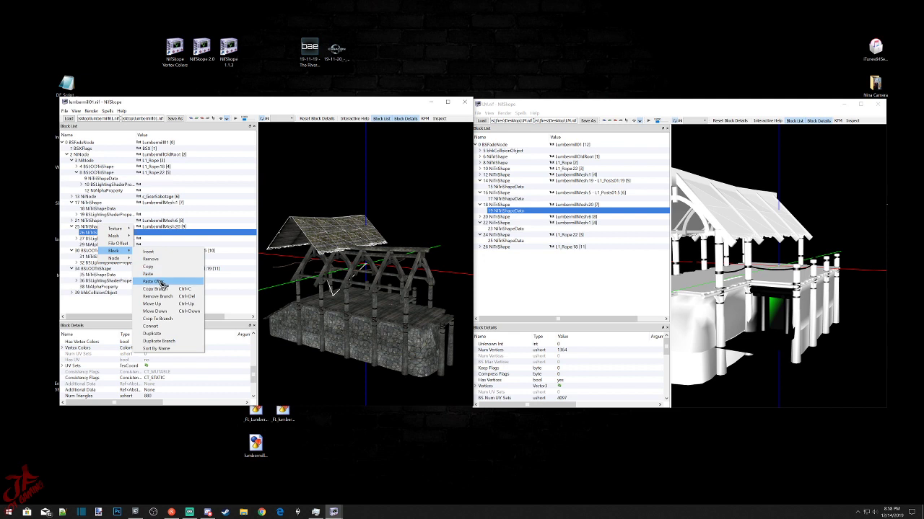
click(161, 282)
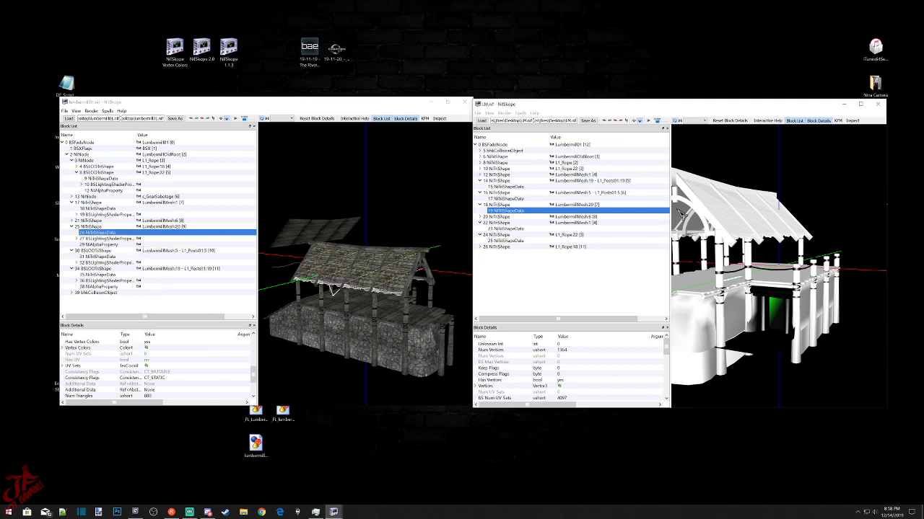
Copy LumbermillMesh:6's NiTriShapeData in LM.nif and paste it over the LumbermillMesh:6 data block in lumbermill01.nif.
click(501, 217)
right_click(499, 222)
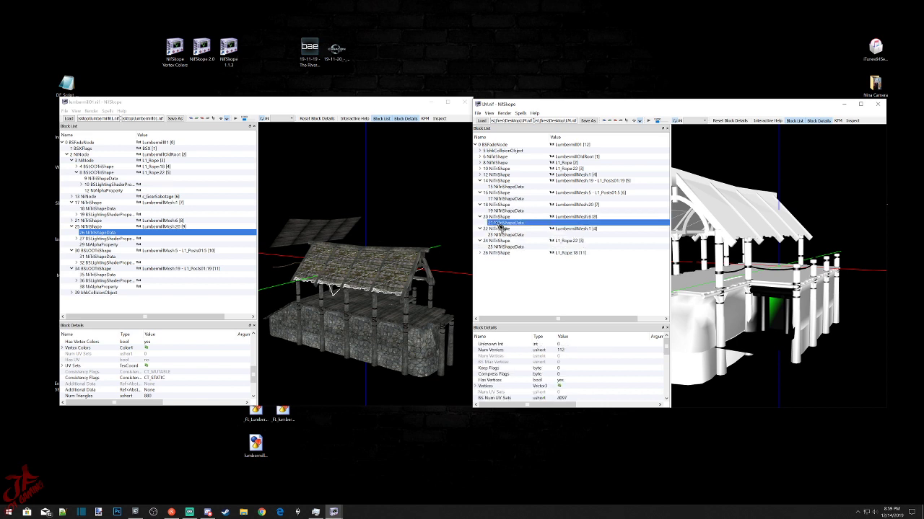
mouse_move(524, 242)
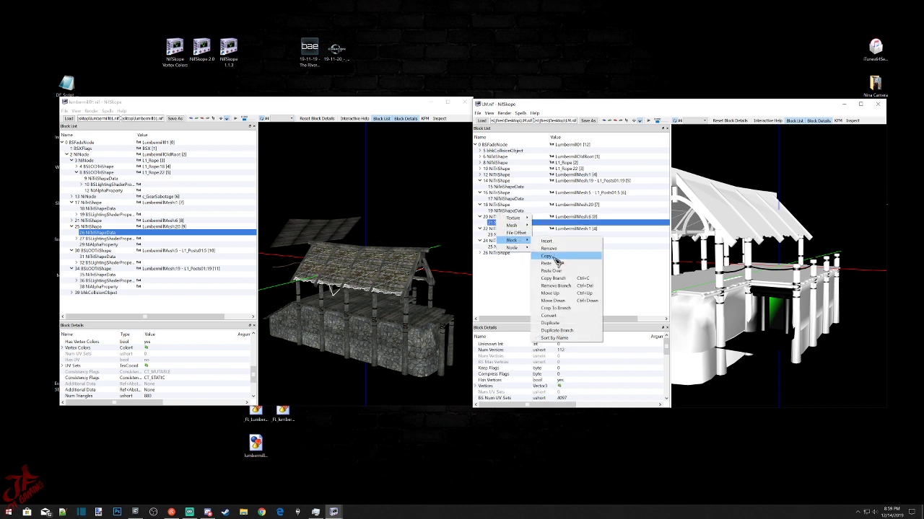
click(555, 257)
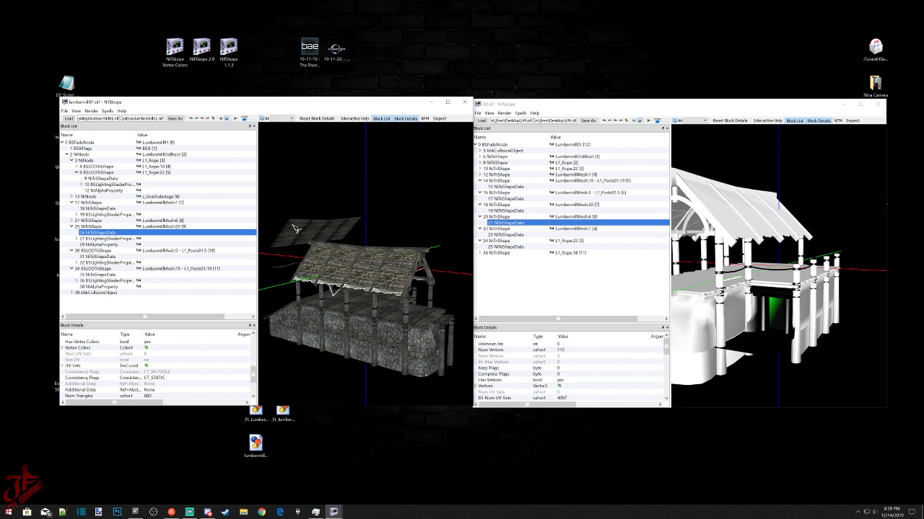
click(295, 228)
click(73, 221)
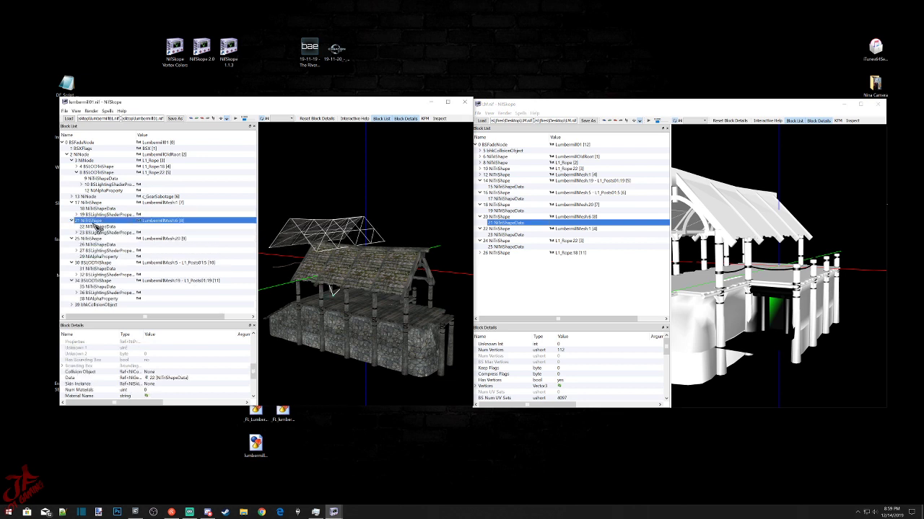
click(94, 226)
right_click(93, 227)
mouse_move(118, 242)
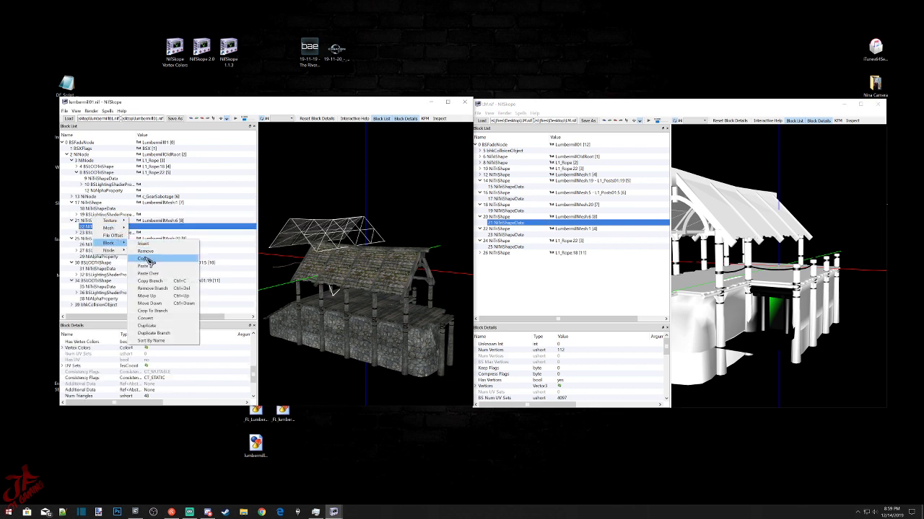
click(151, 274)
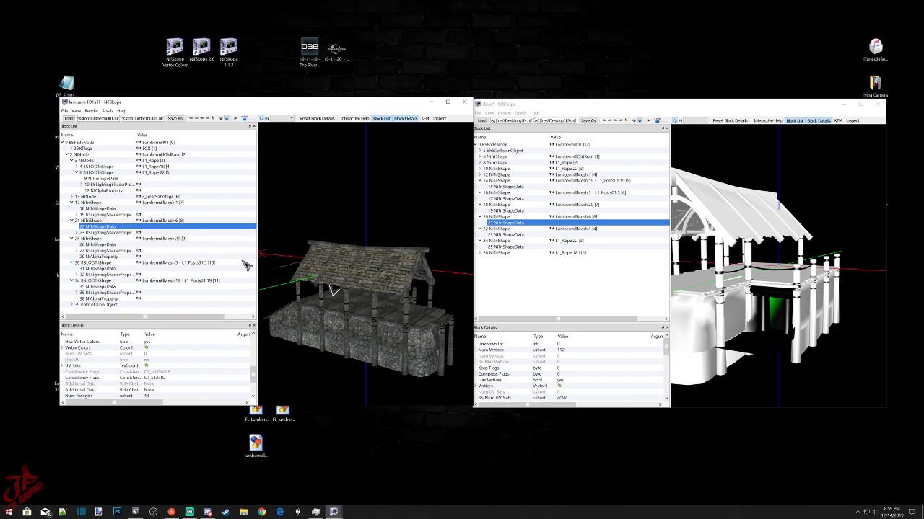
Copy the NiTriShapeData block of the L1_Rope:18 shape in LM.nif.
scroll(355, 345, down, 3)
middle_drag(330, 354, 444, 398)
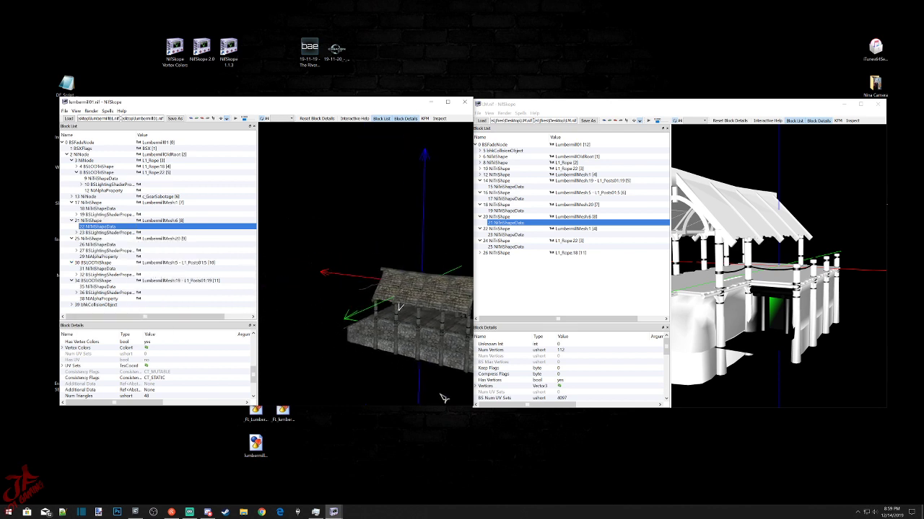
click(710, 108)
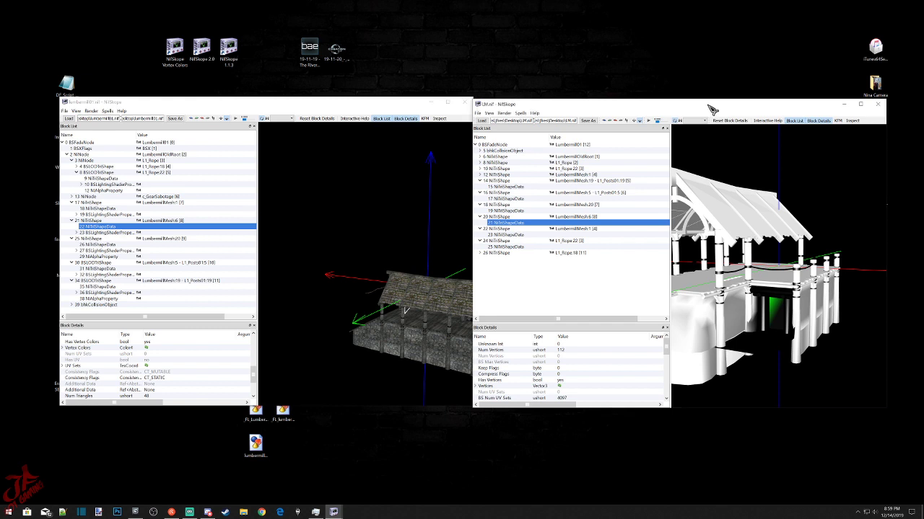
drag(710, 109, 708, 108)
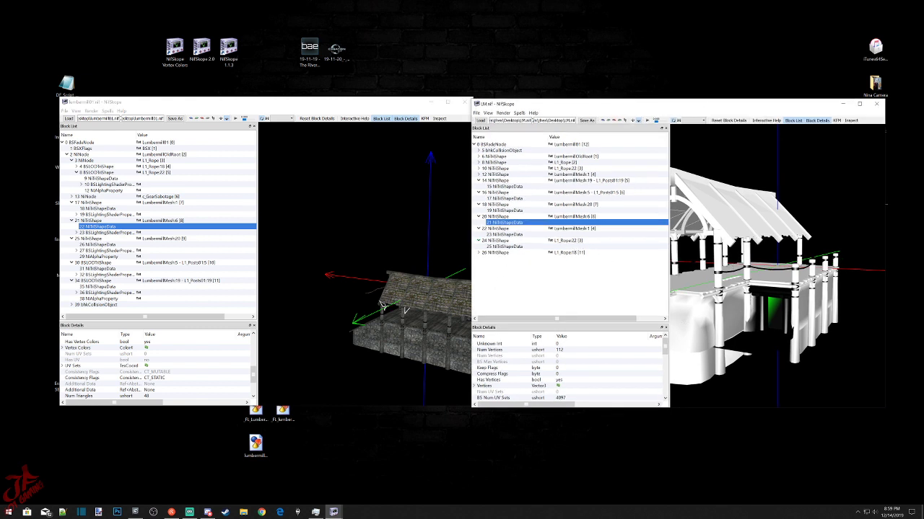
click(769, 274)
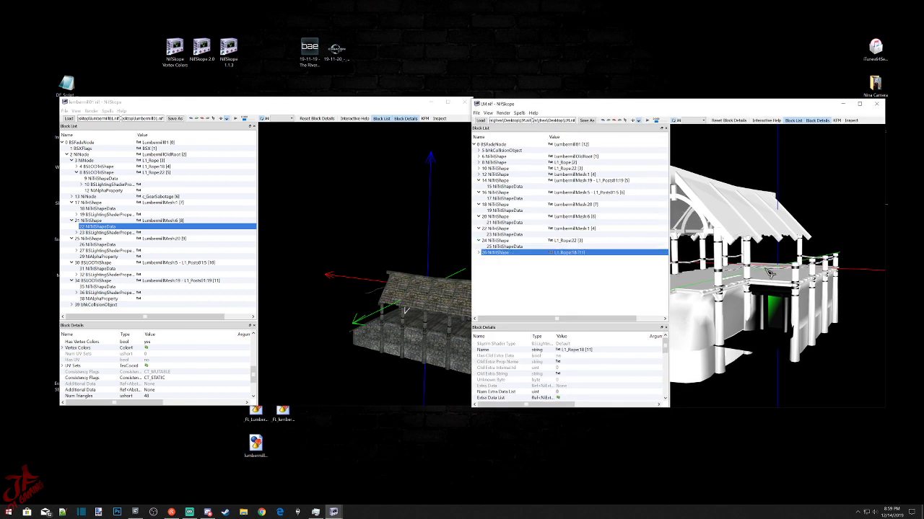
click(479, 254)
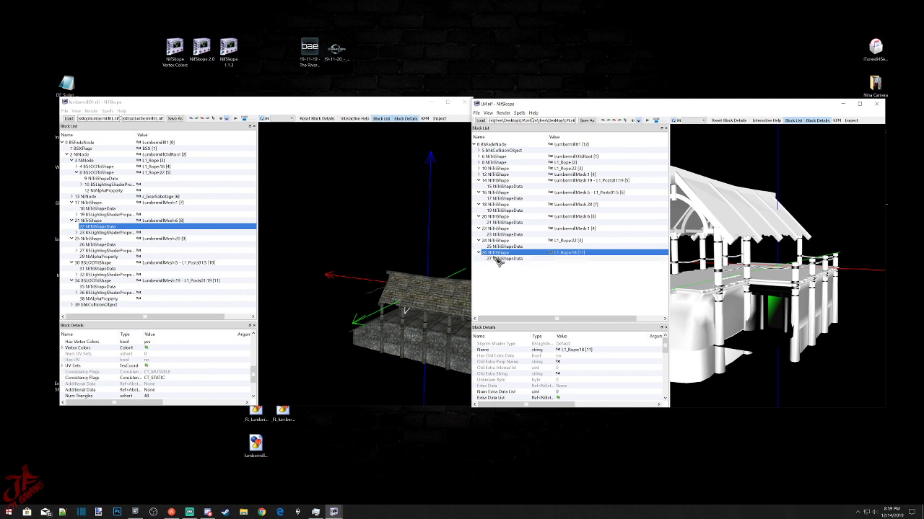
right_click(507, 258)
mouse_move(515, 276)
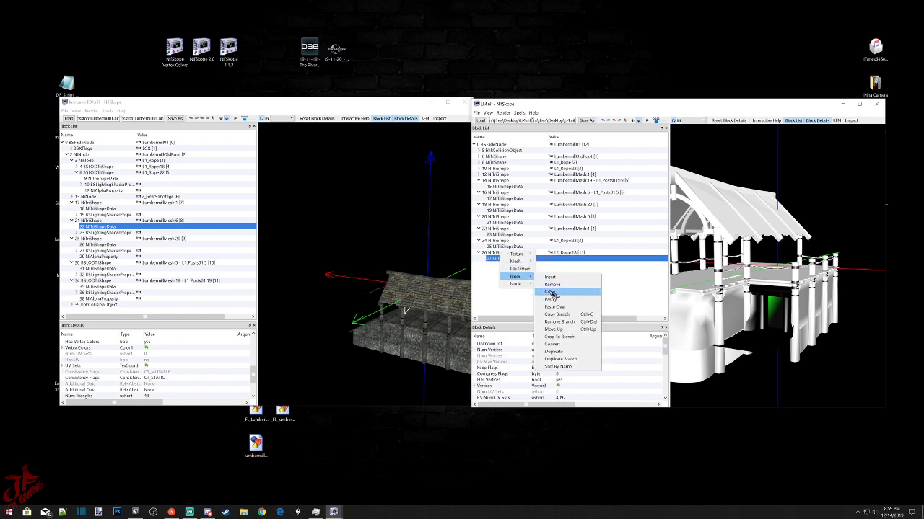
click(551, 291)
Paste the copied block over the NiTriShapeData of L1_Rope:18 in lumbermill01.nif.
drag(417, 308, 389, 314)
click(382, 313)
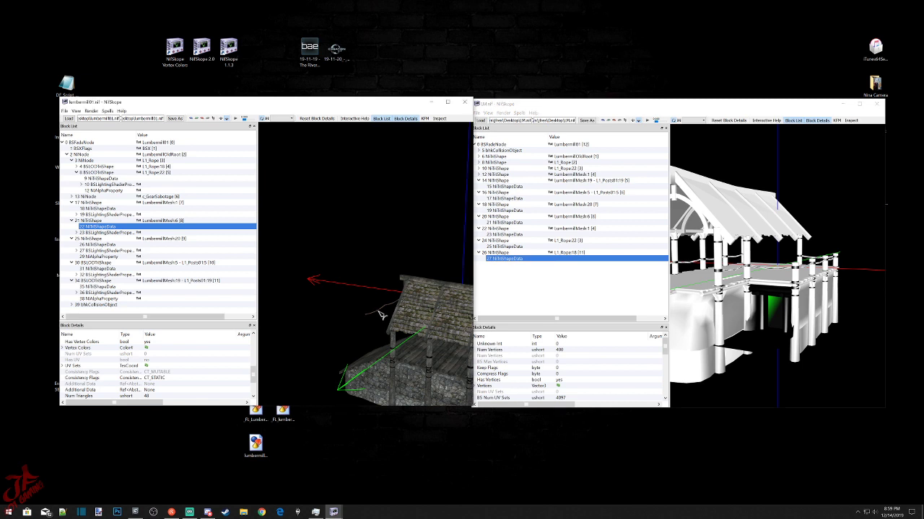
click(96, 166)
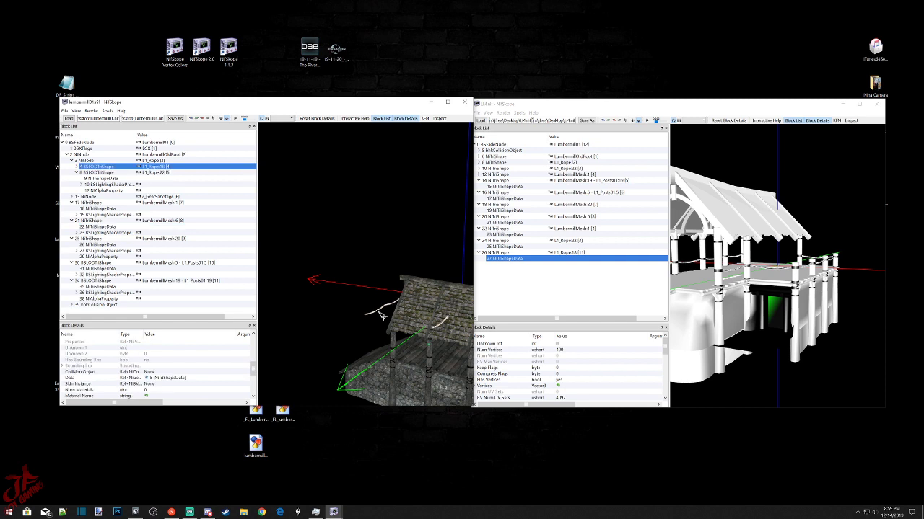
click(77, 167)
click(103, 172)
right_click(105, 172)
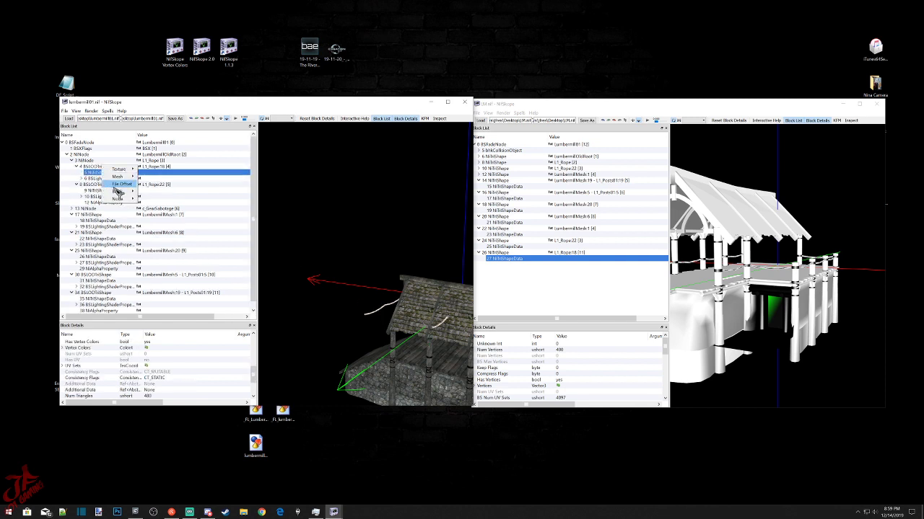
mouse_move(117, 192)
click(158, 221)
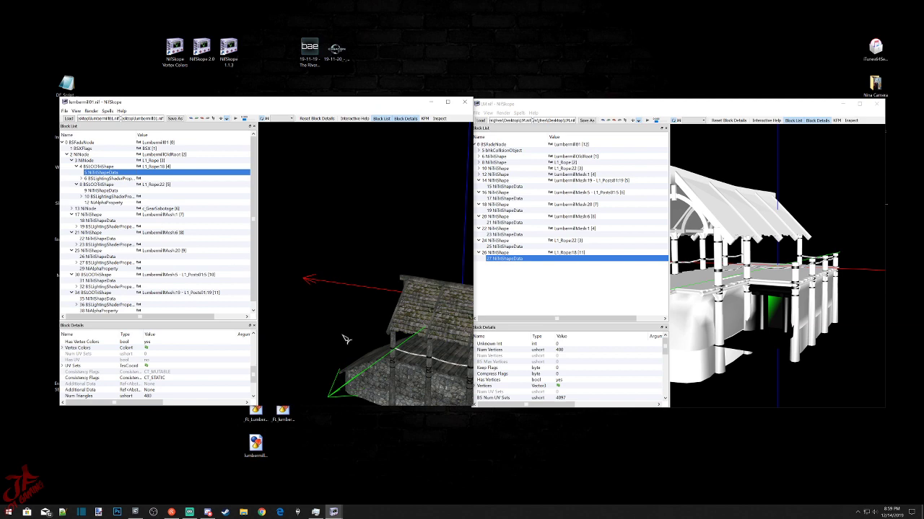
Copy the whole branch of the NiTriShape LumbermillOldRoot (block 6) in LM.nif.
drag(437, 363, 575, 319)
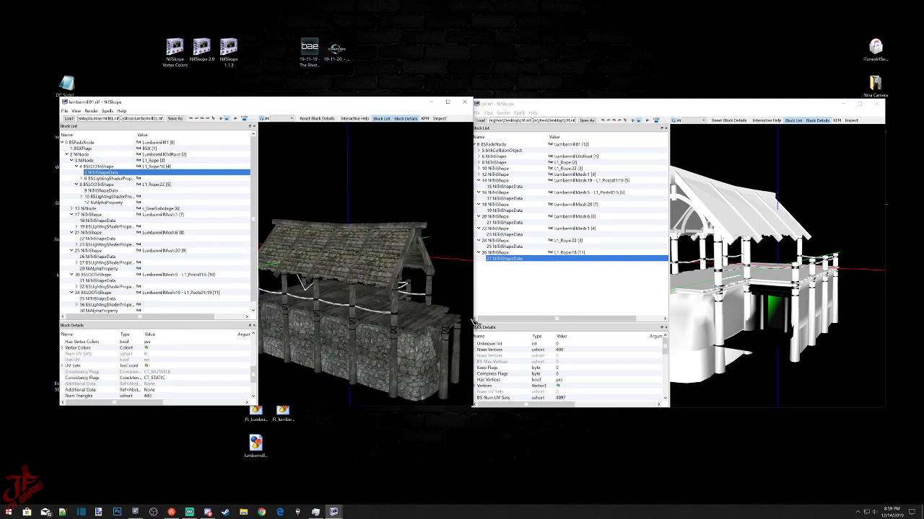
drag(461, 301, 417, 315)
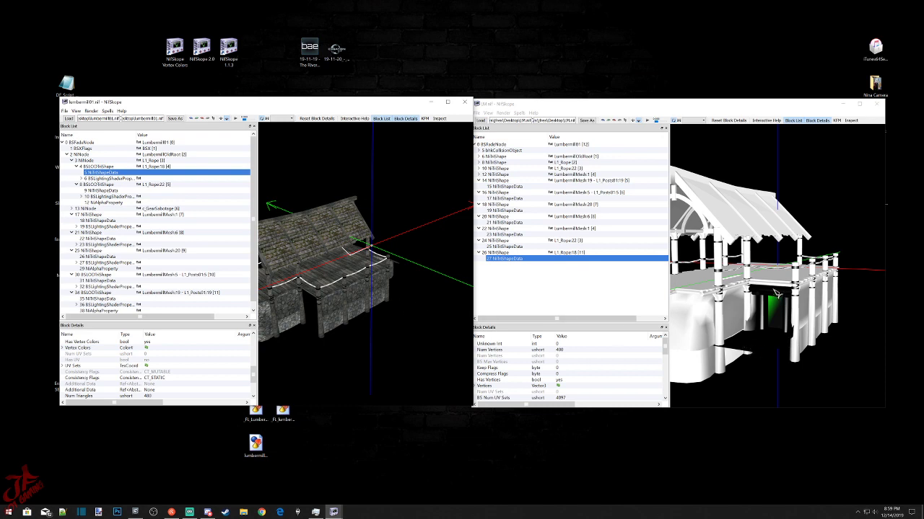
click(774, 290)
click(495, 158)
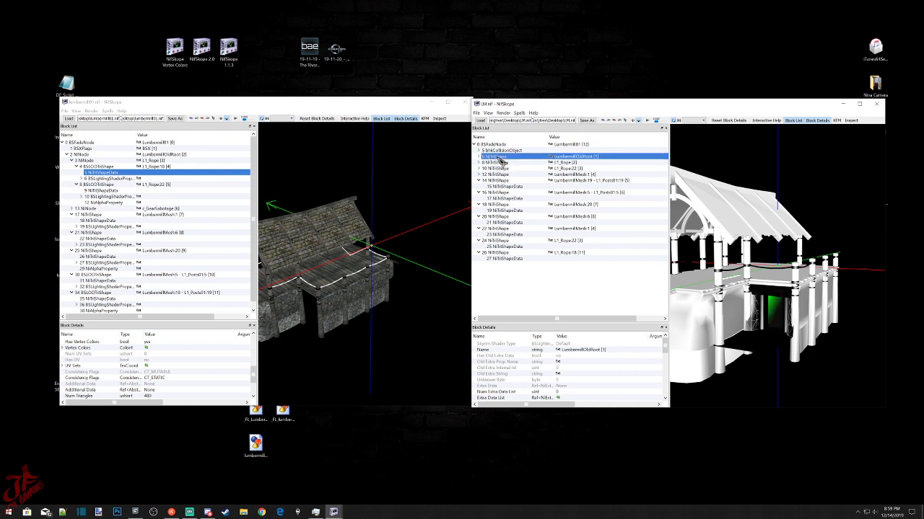
right_click(500, 160)
mouse_move(514, 197)
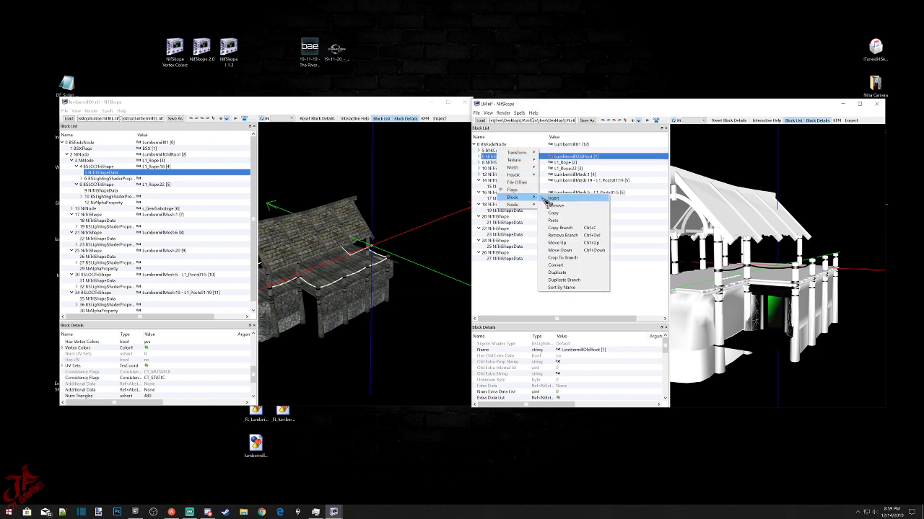
click(563, 228)
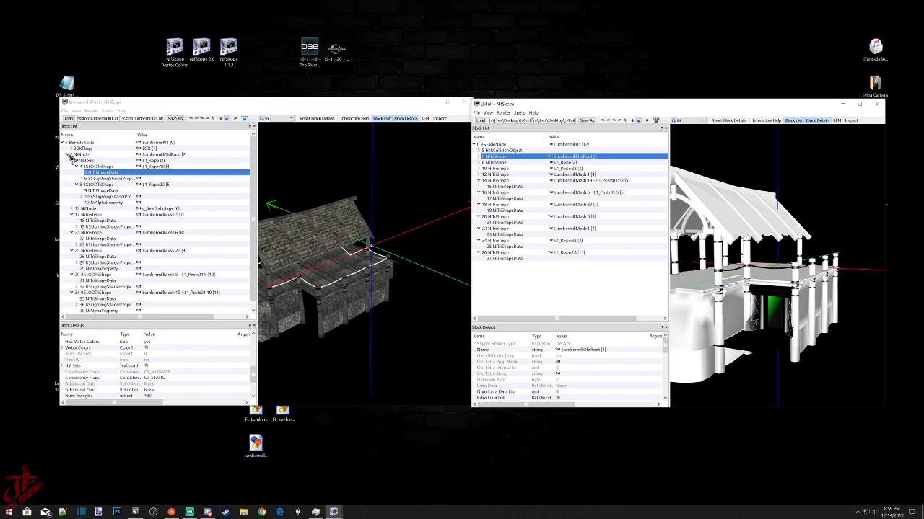
Collapse the expanded child nodes and shapes under the LumbermillOldRoot NiNode in lumbermill01.nif.
click(68, 155)
click(69, 156)
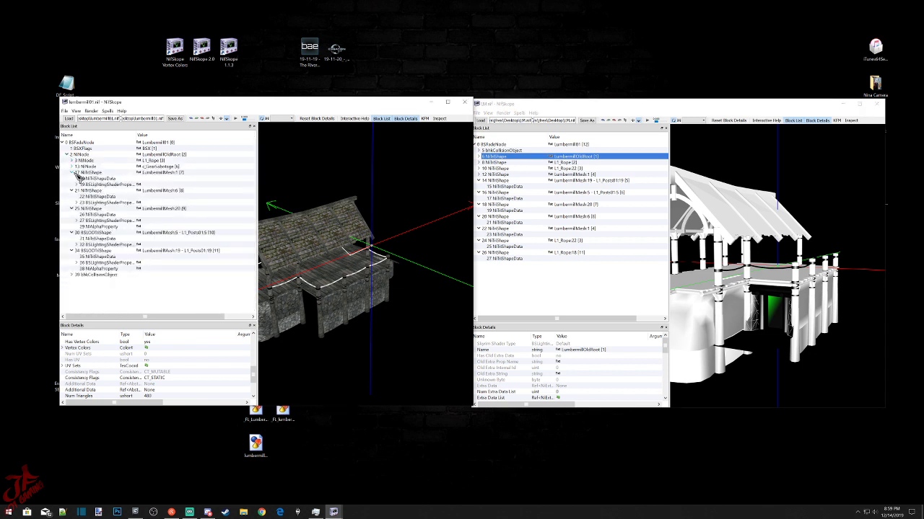
click(72, 172)
click(71, 179)
click(71, 184)
click(71, 191)
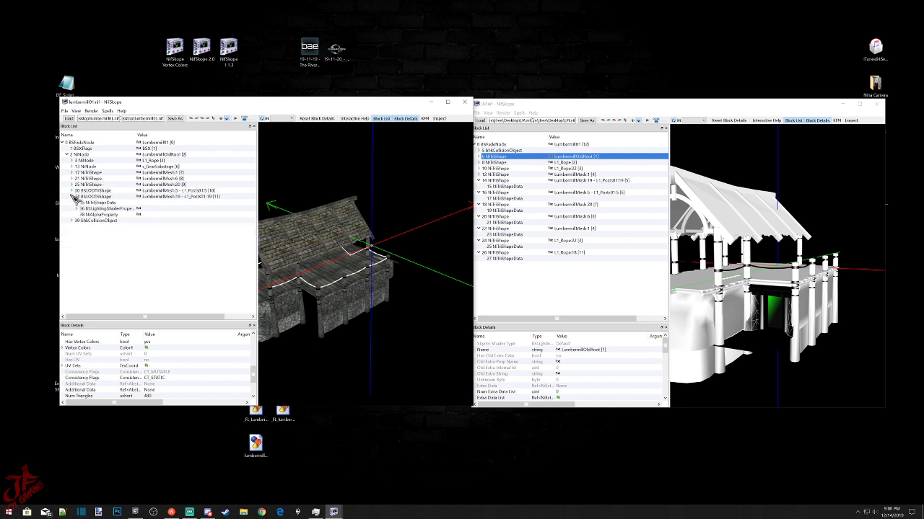
click(71, 196)
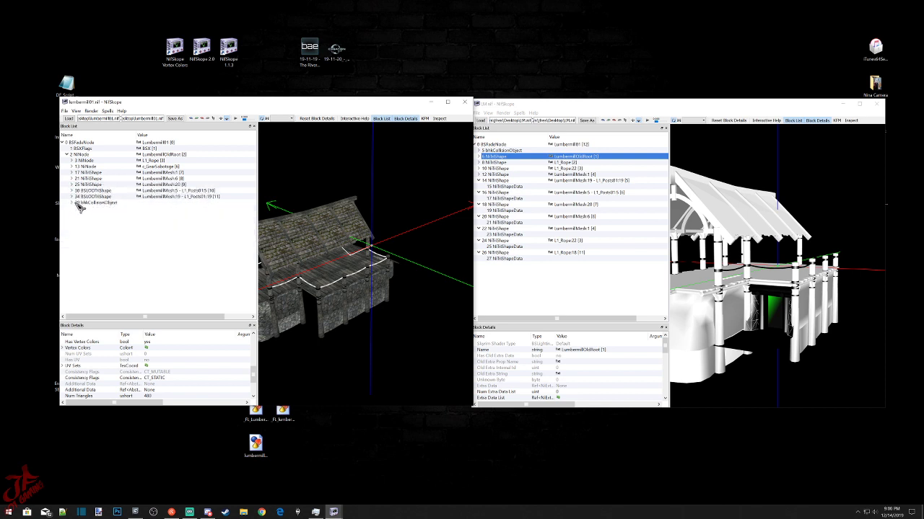
Paste the copied branch into the LumbermillOldRoot NiNode of lumbermill01.nif.
click(84, 153)
right_click(83, 153)
mouse_move(105, 181)
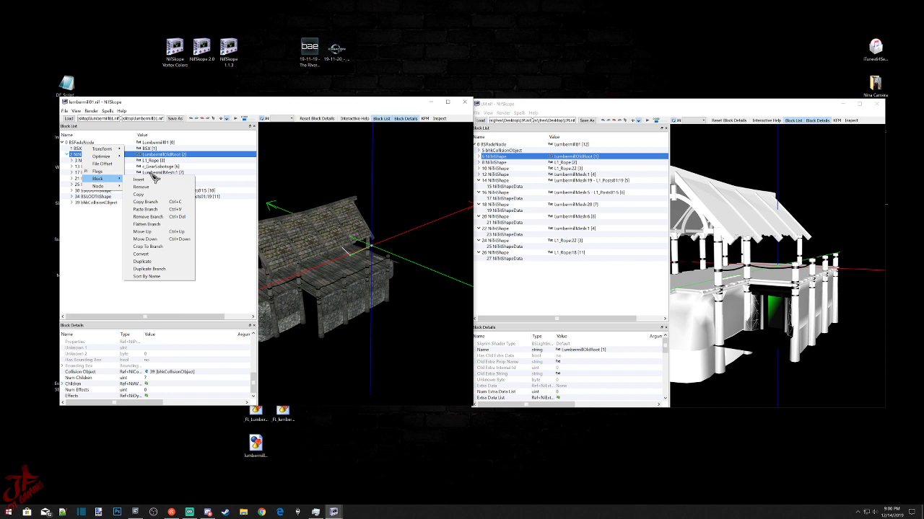
click(80, 143)
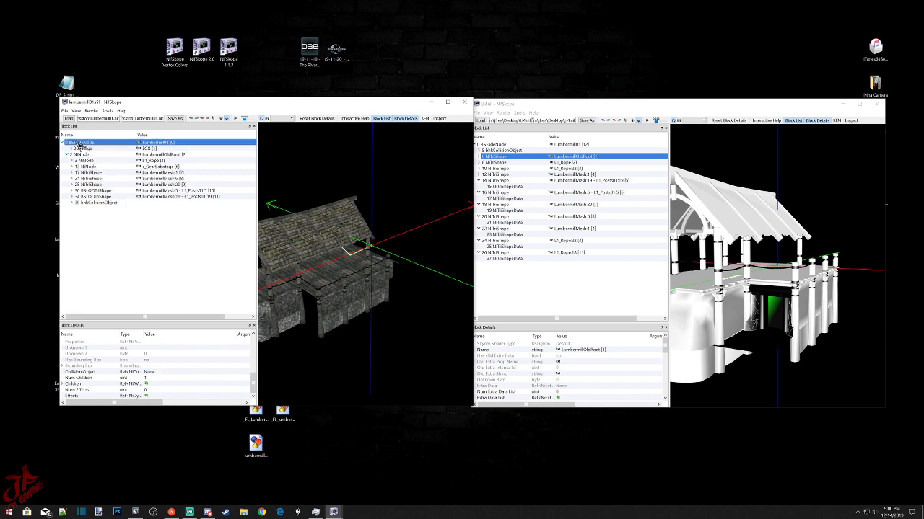
right_click(80, 145)
click(83, 154)
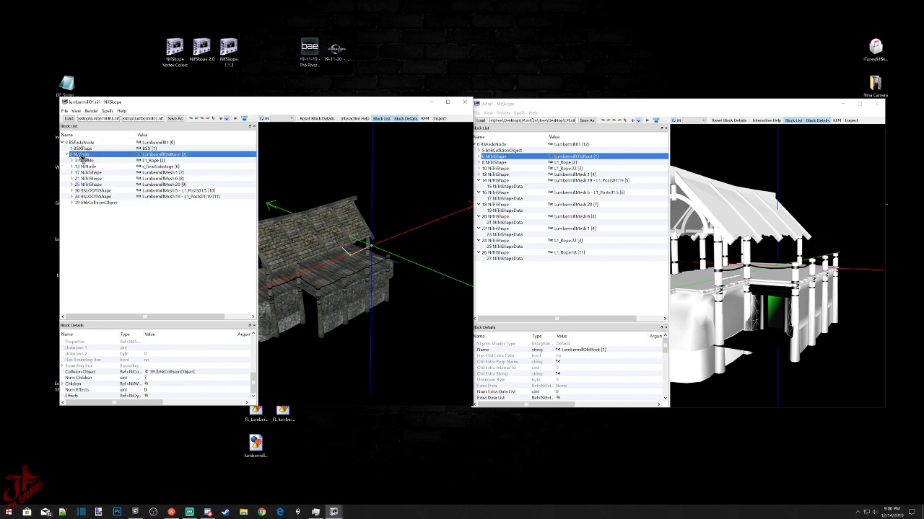
right_click(83, 156)
mouse_move(94, 179)
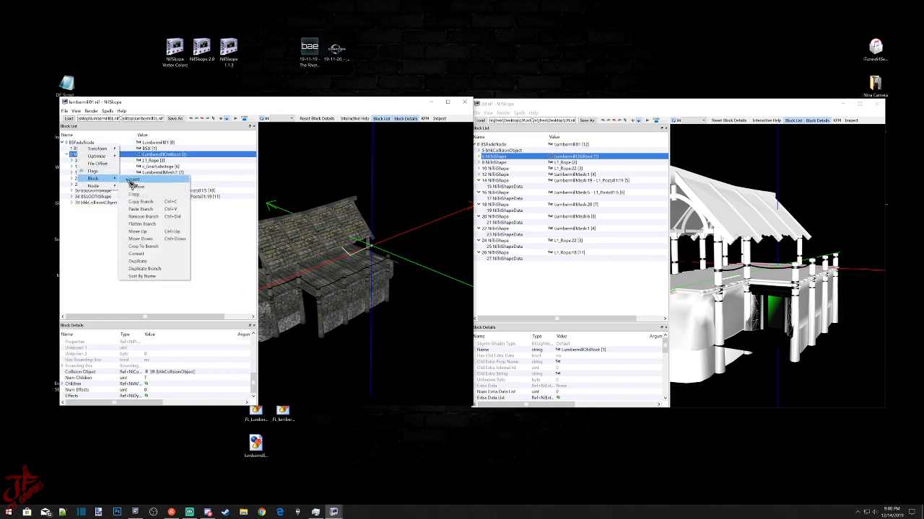
click(145, 209)
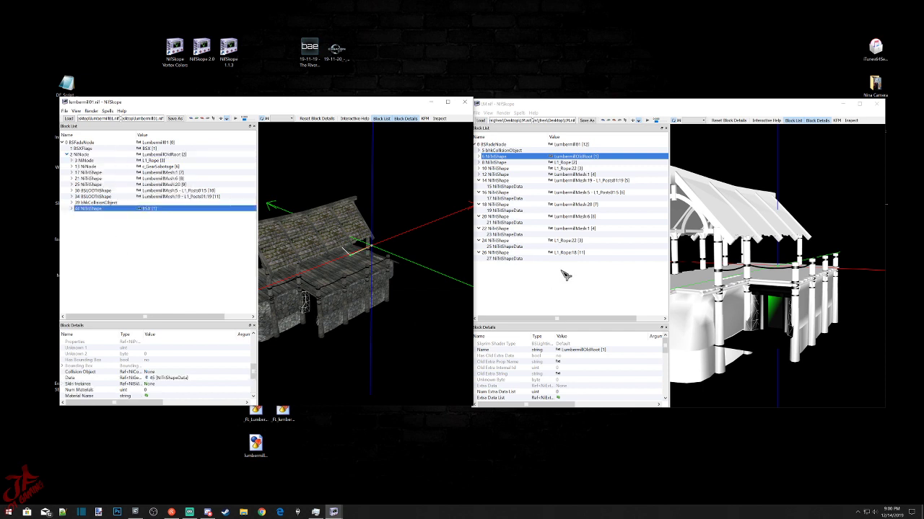
Copy the branch of the L1_Rope NiTriShape (block 8) in LM.nif and paste it into lumbermill01.nif's LumbermillOldRoot NiNode.
click(775, 297)
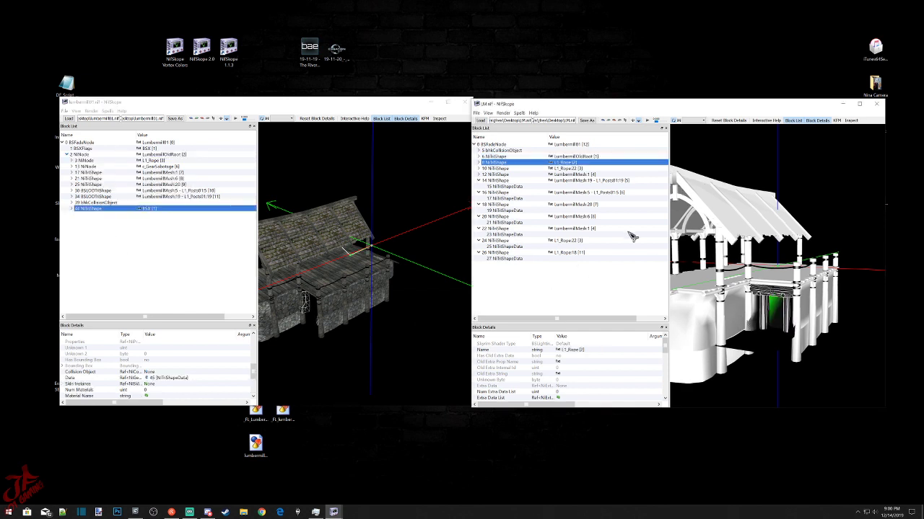
right_click(497, 154)
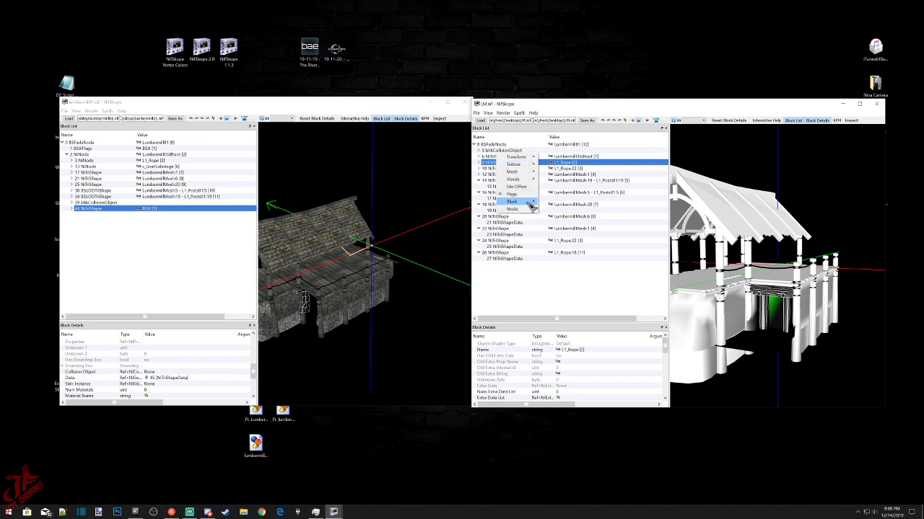
mouse_move(516, 201)
click(559, 225)
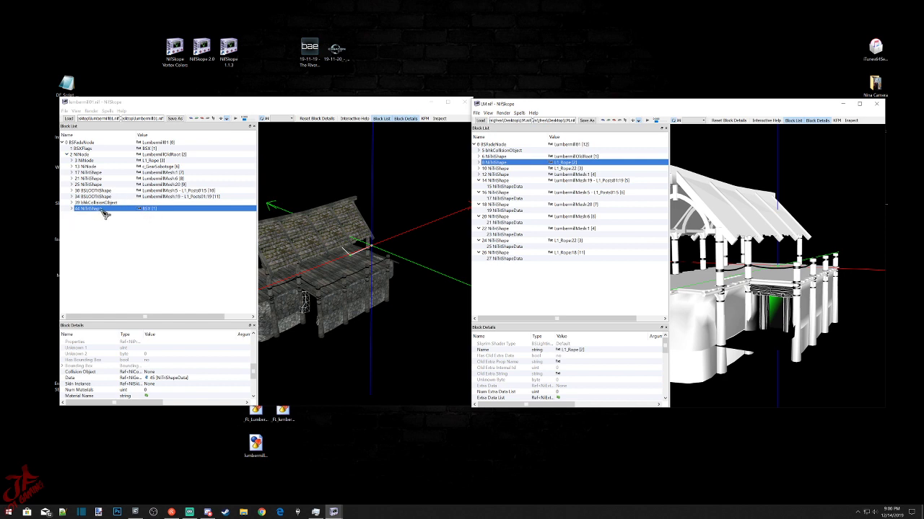
click(83, 155)
right_click(86, 157)
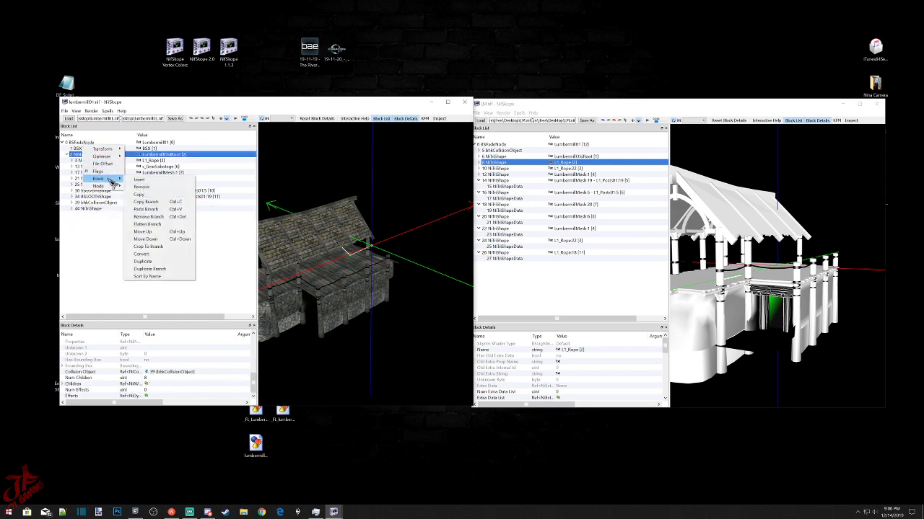
click(146, 211)
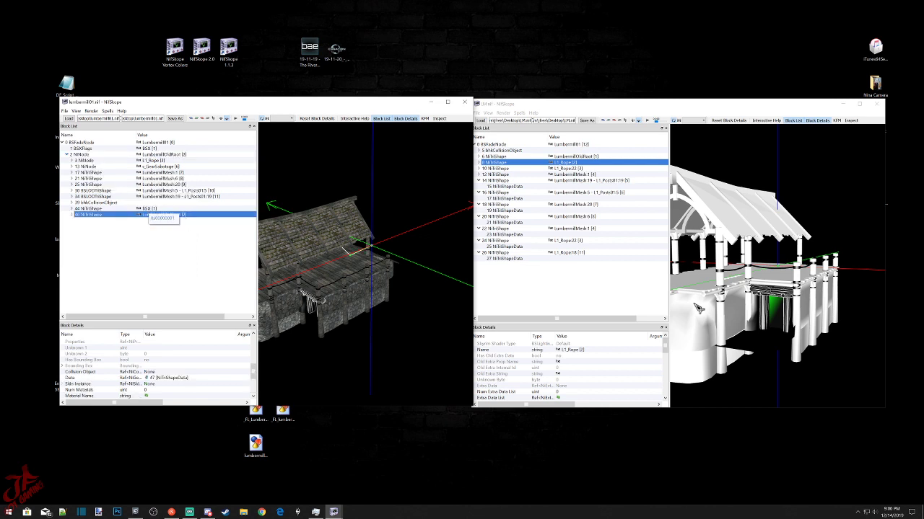
Copy the branch of the L1_Rope:22 NiTriShape (block 10) in LM.nif and paste it into lumbermill01.nif's LumbermillOldRoot NiNode.
click(498, 168)
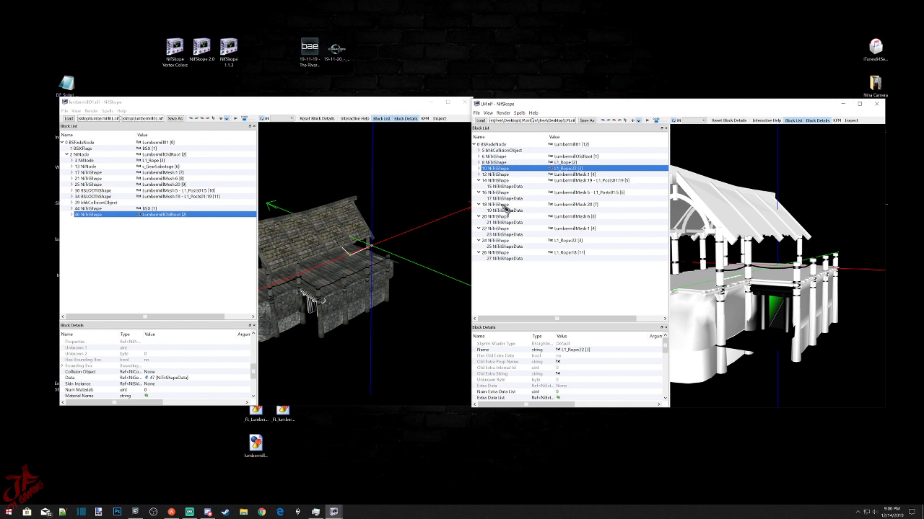
right_click(497, 168)
mouse_move(524, 209)
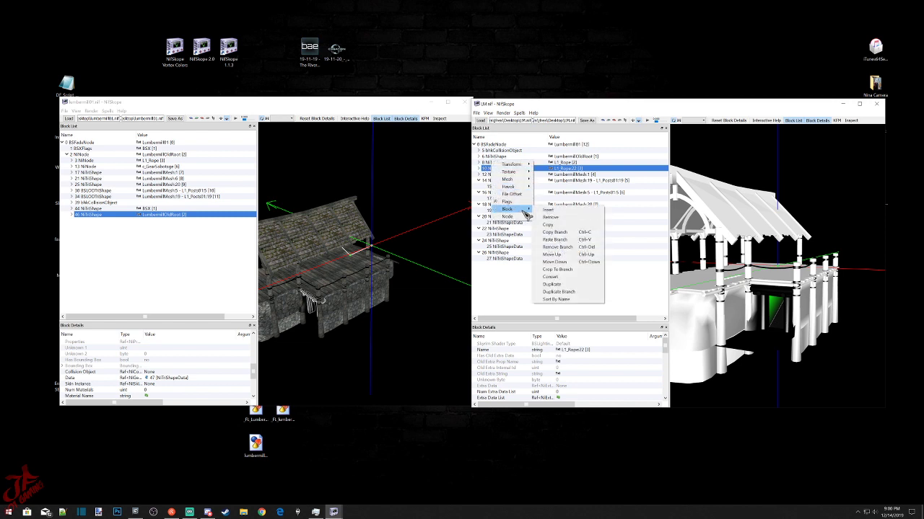
click(552, 233)
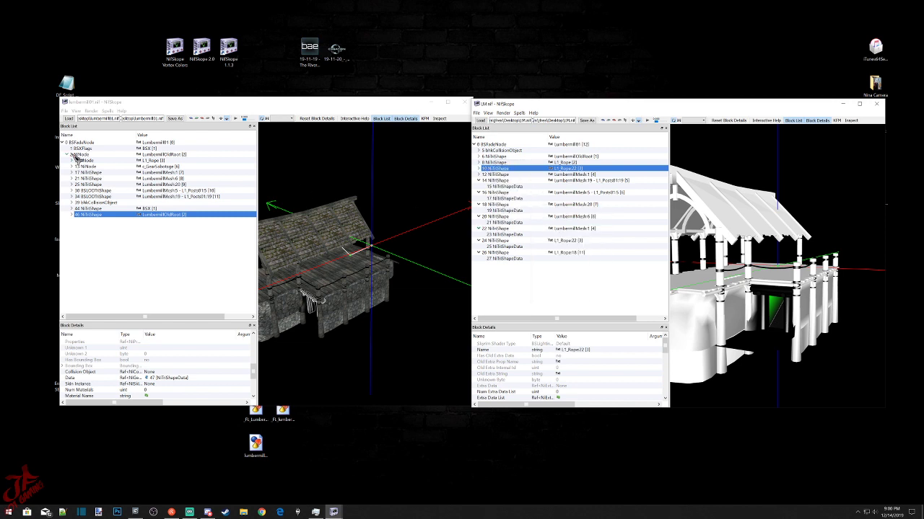
click(79, 155)
right_click(81, 154)
mouse_move(114, 182)
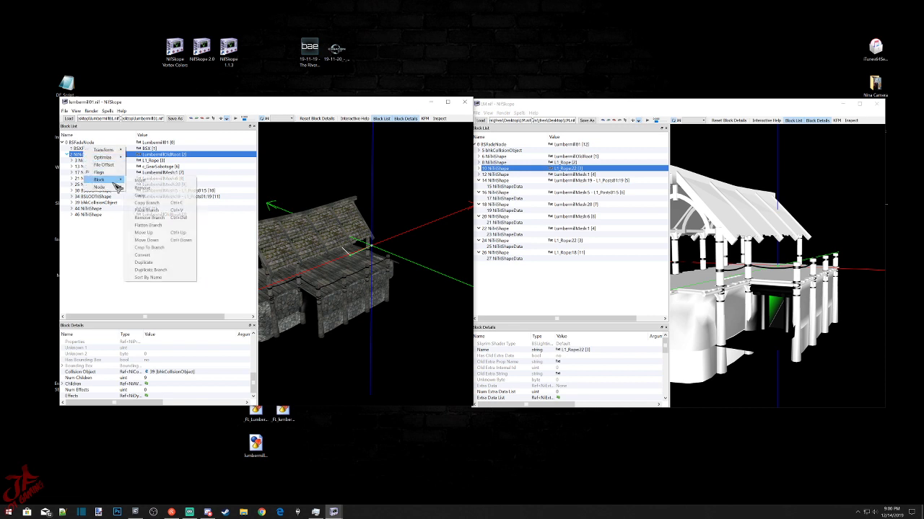
click(146, 209)
Compare the shapes around the green doorway in both files and identify the ground mesh in front of it in LM.nif.
drag(332, 345, 348, 340)
drag(819, 354, 744, 341)
drag(315, 350, 323, 348)
middle_drag(382, 371, 476, 257)
scroll(475, 258, up, 5)
drag(475, 257, 436, 264)
scroll(436, 265, up, 2)
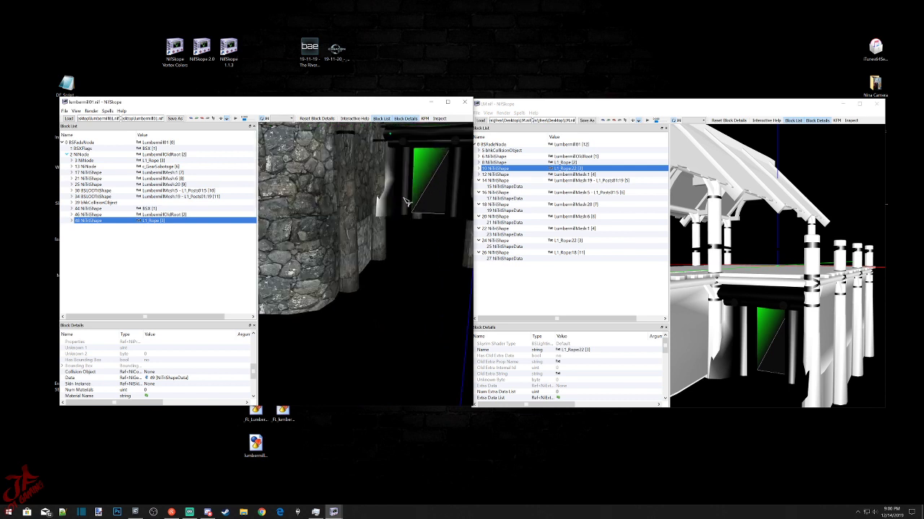
click(407, 202)
click(754, 336)
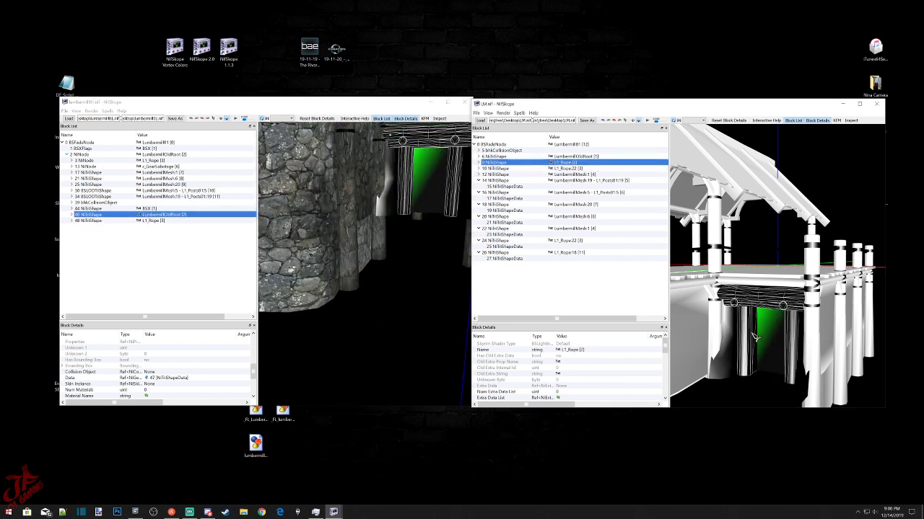
click(759, 351)
click(753, 398)
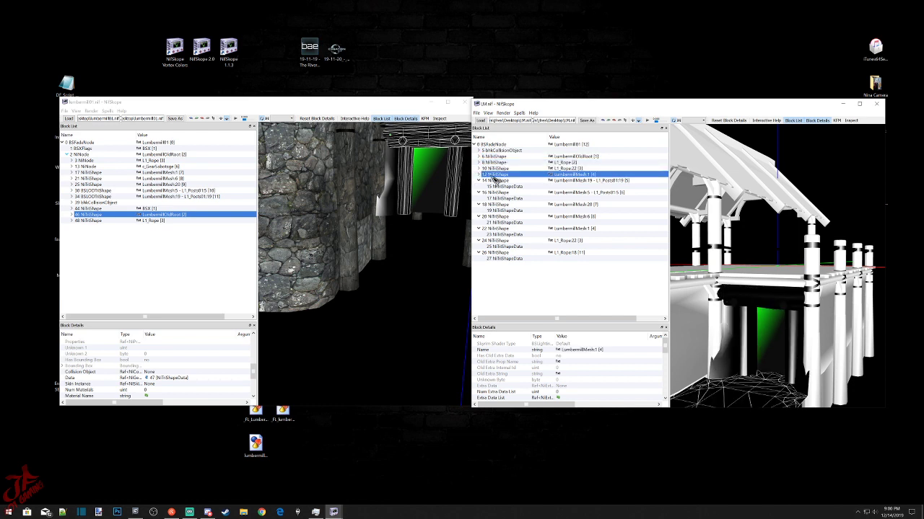
Copy the branch of the LumbermillMesh:1 NiTriShape (block 12) in LM.nif and paste it into lumbermill01.nif's LumbermillOldRoot NiNode.
right_click(493, 176)
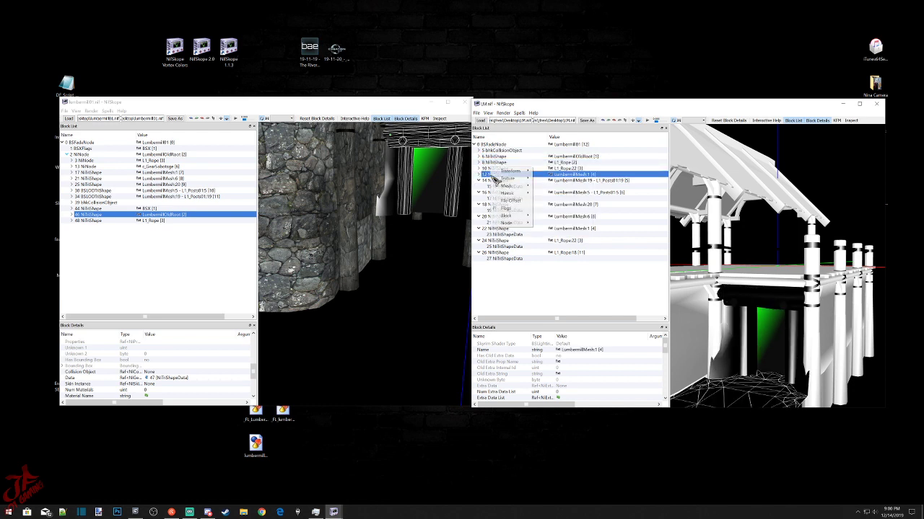
mouse_move(507, 216)
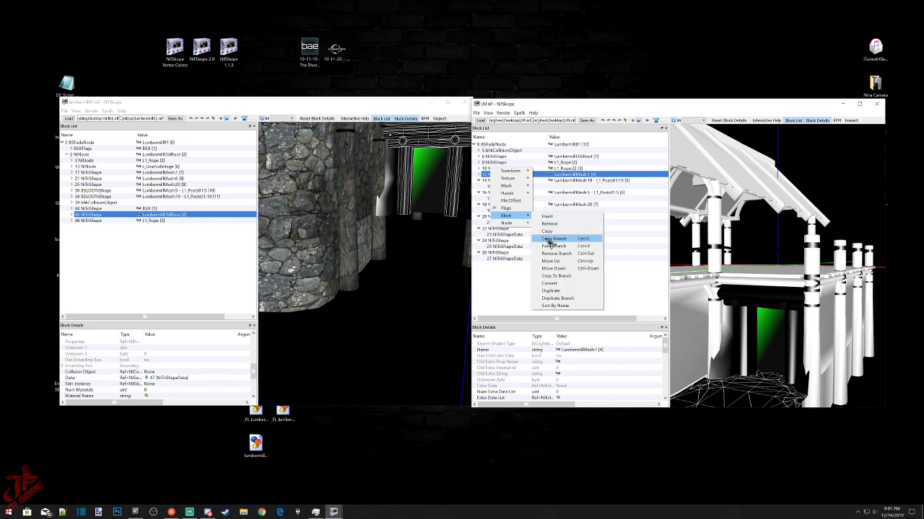
click(546, 238)
click(82, 154)
right_click(84, 156)
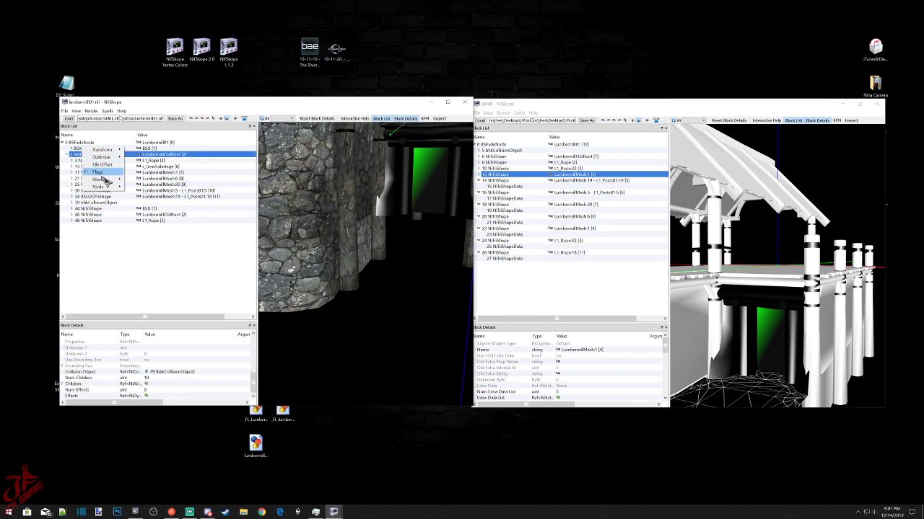
mouse_move(112, 186)
click(148, 207)
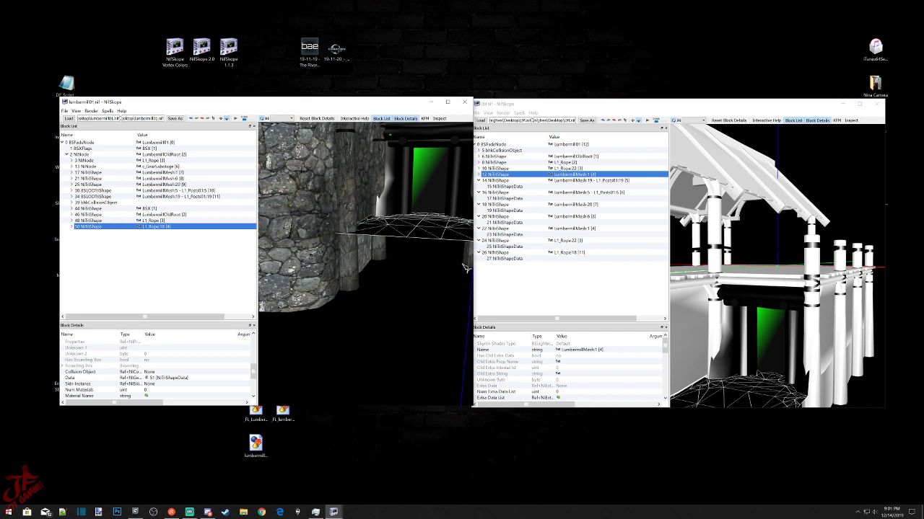
scroll(426, 286, down, 5)
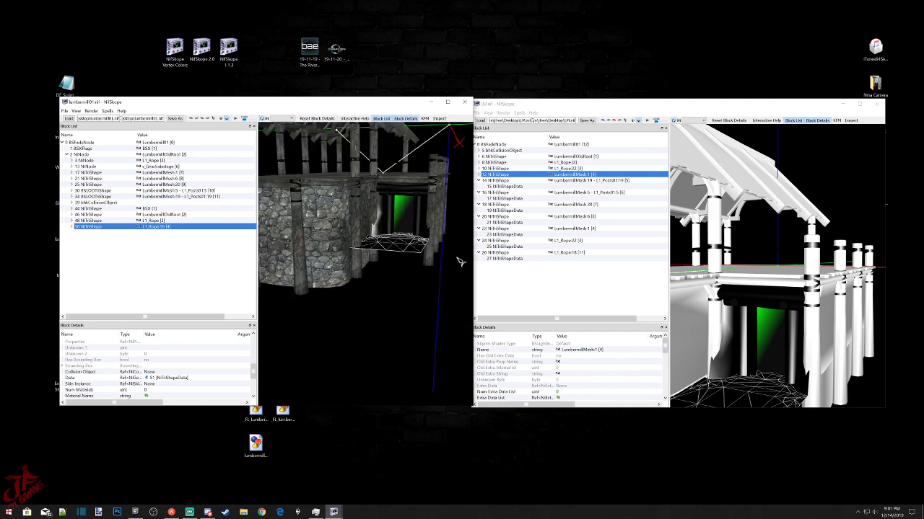
drag(458, 262, 435, 285)
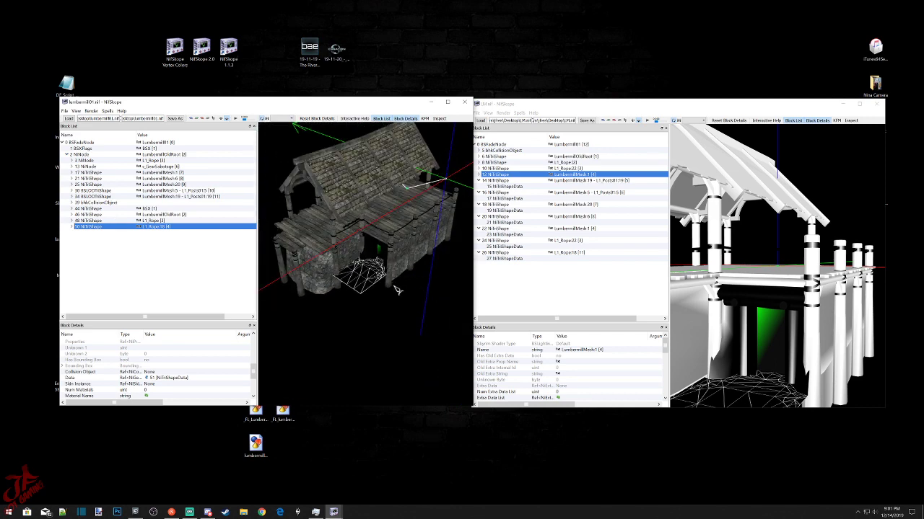
scroll(395, 288, down, 1)
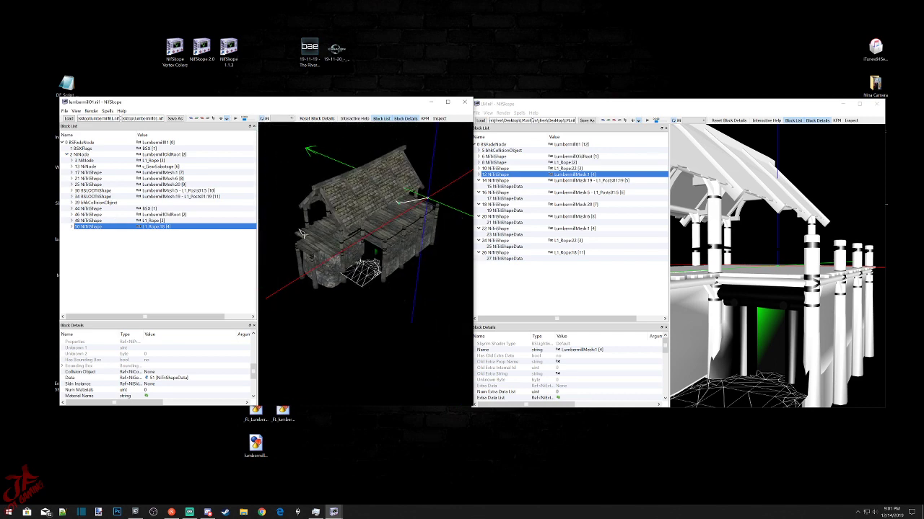
Save the merged lumber mill mesh on the Desktop as lumbermill01_FL_.
click(64, 112)
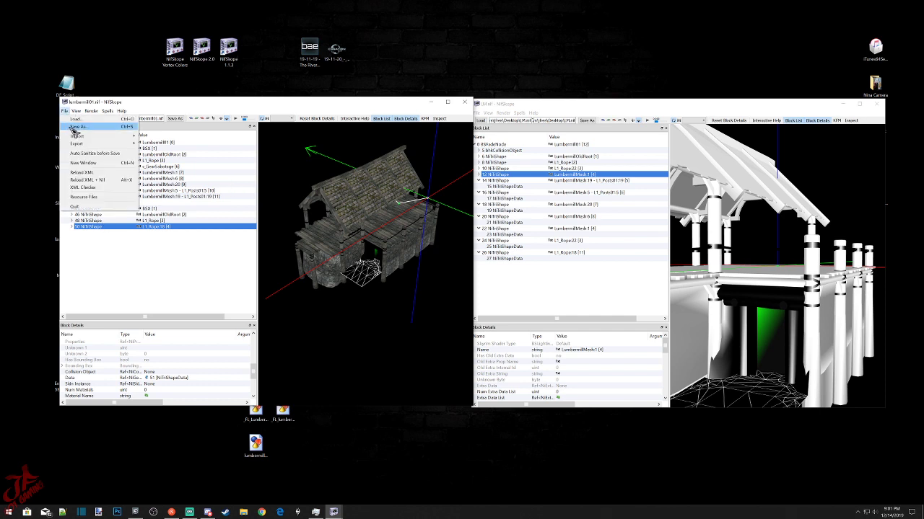
click(75, 127)
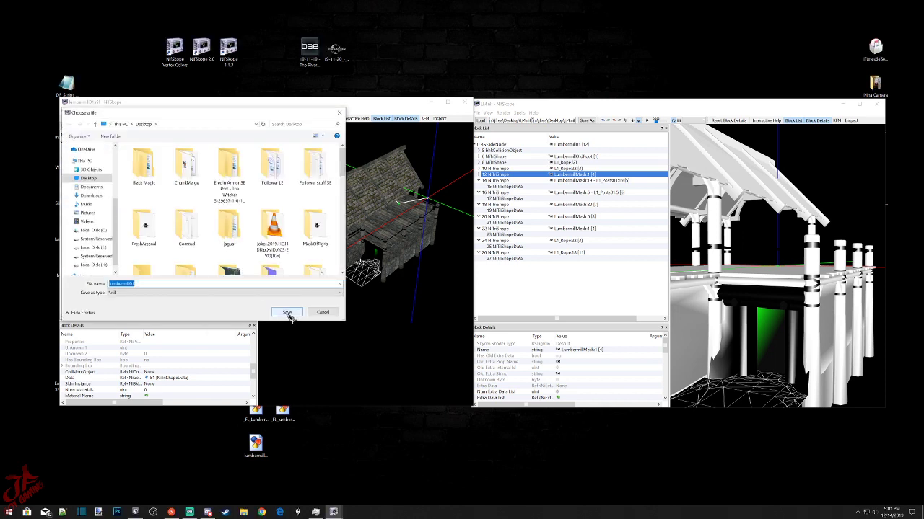
click(149, 285)
text(_FL_)
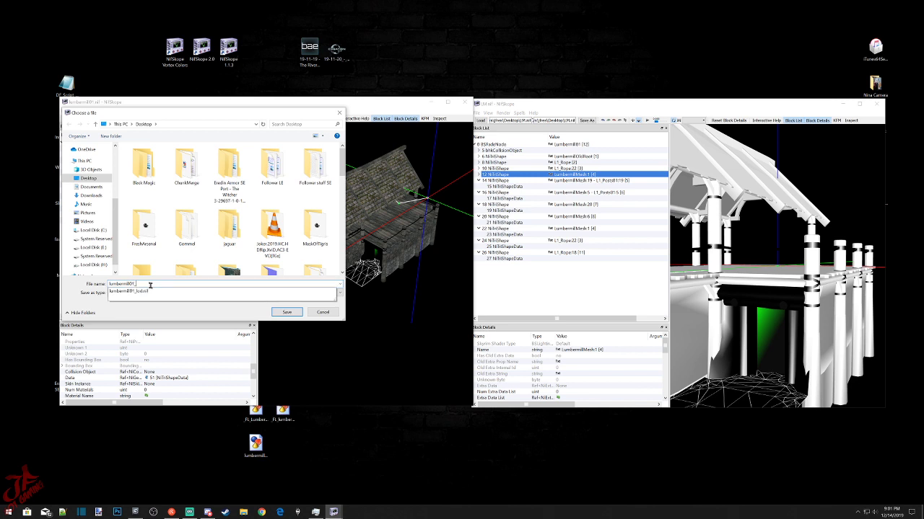
click(288, 312)
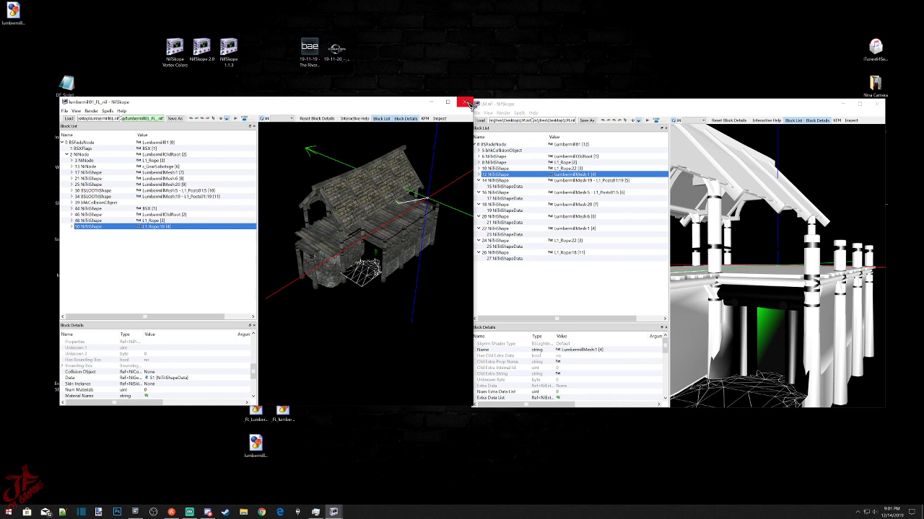
Close both mesh windows and open the saved lumbermill01_FL_.nif in NifSkope 2.0.
click(466, 102)
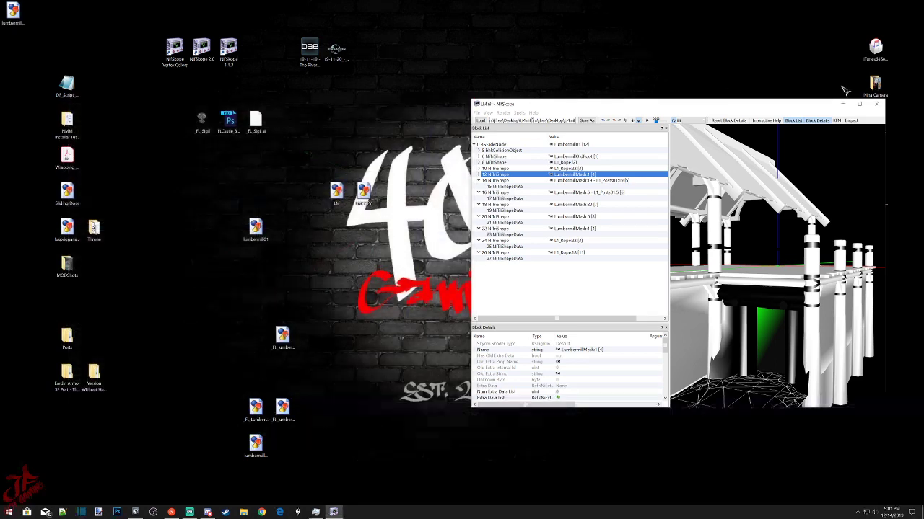
click(876, 103)
drag(24, 14, 175, 49)
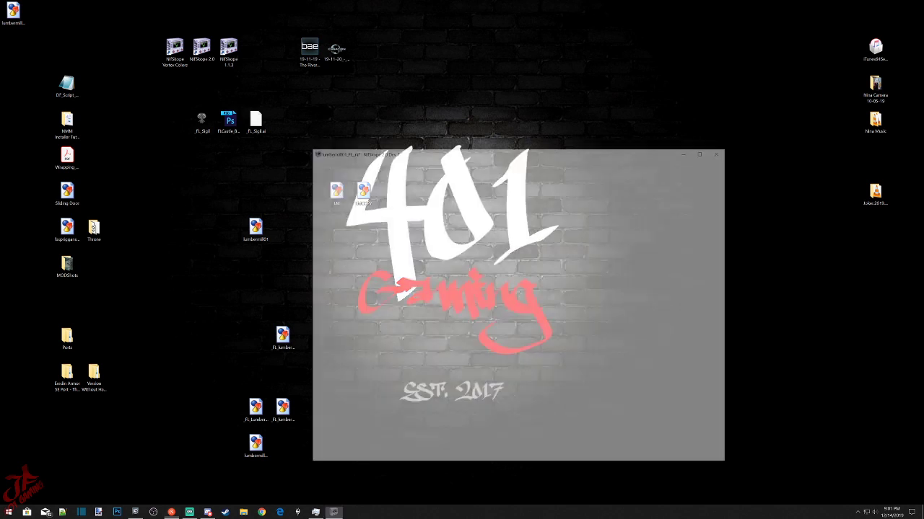
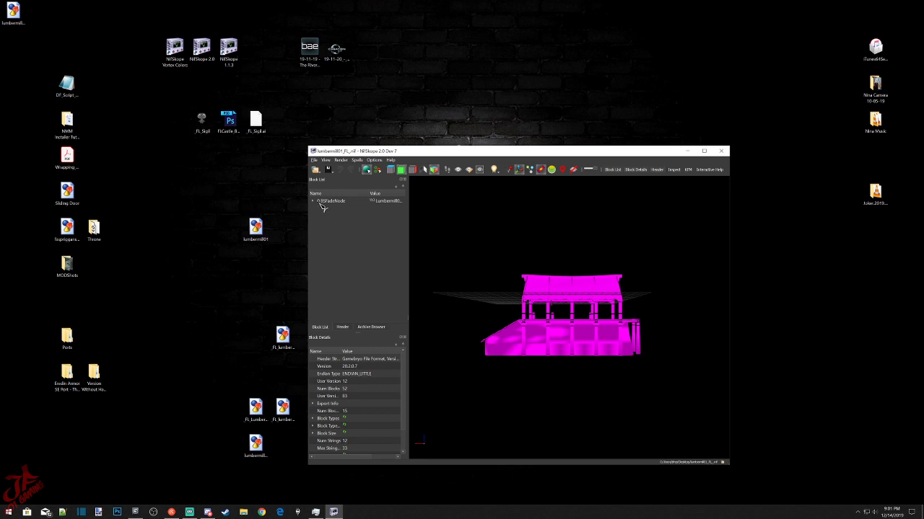
Brighten the vertex colors in the NiTriShapeData (block 5) of the L1_Rope:18 railing rope.
drag(542, 359, 563, 373)
scroll(562, 370, up, 5)
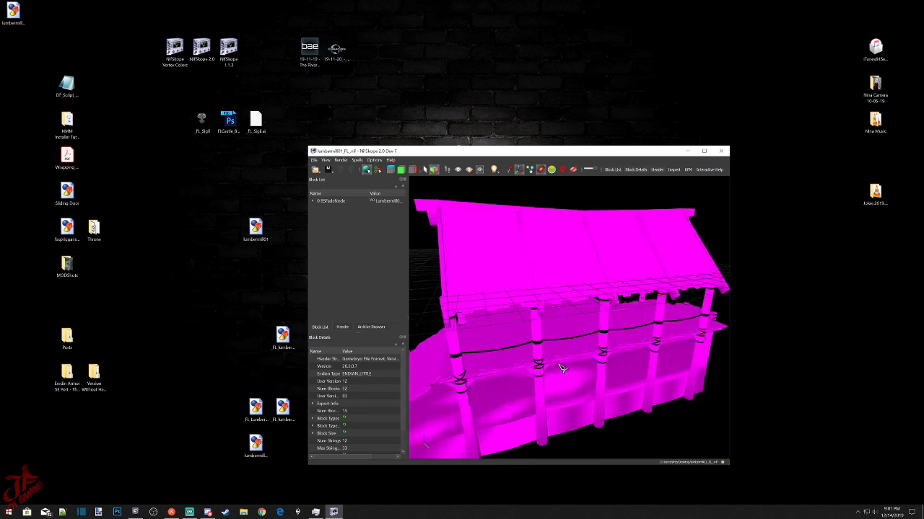
click(517, 352)
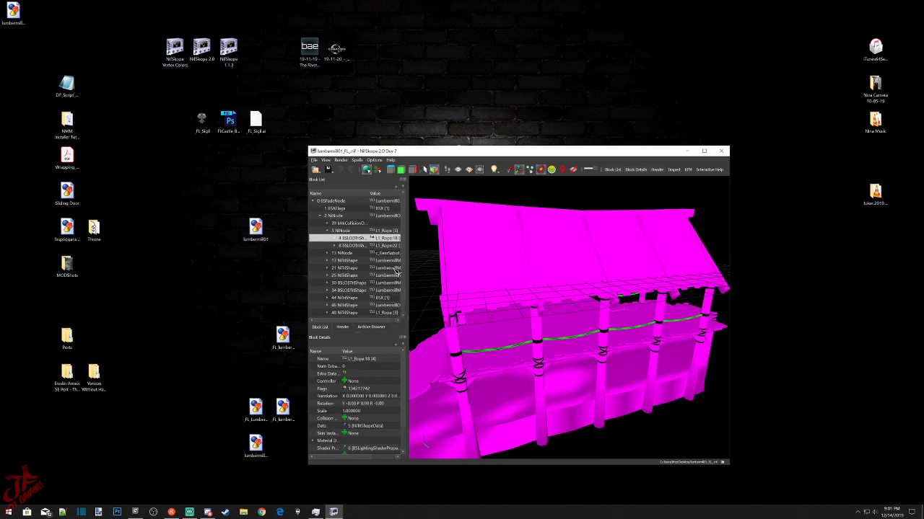
click(334, 239)
click(354, 246)
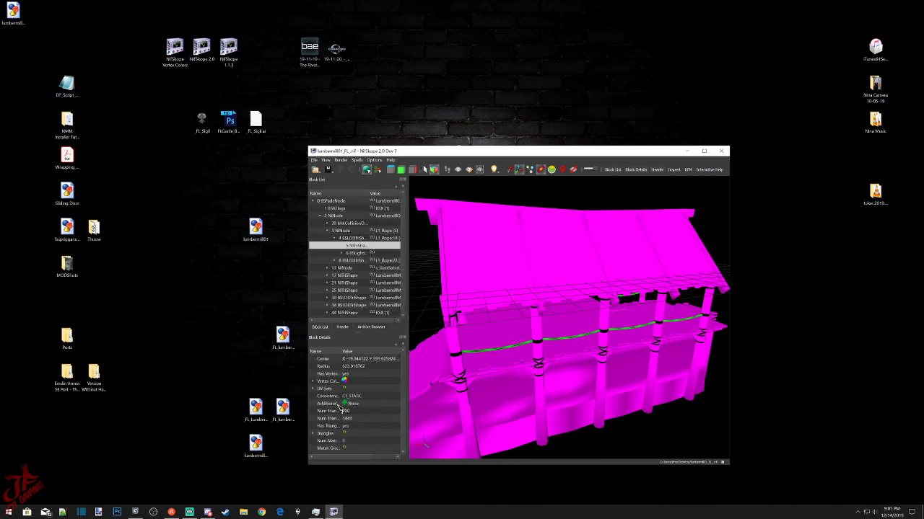
double_click(345, 381)
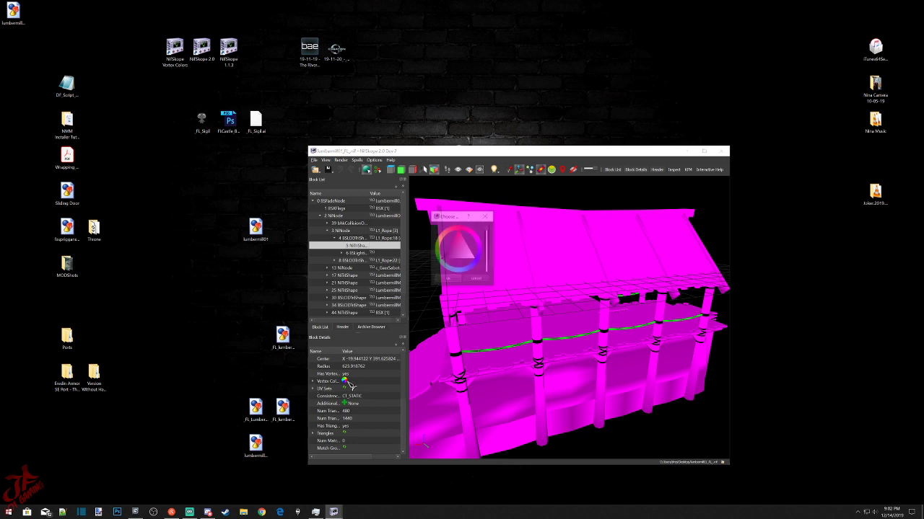
drag(487, 239, 488, 268)
click(447, 281)
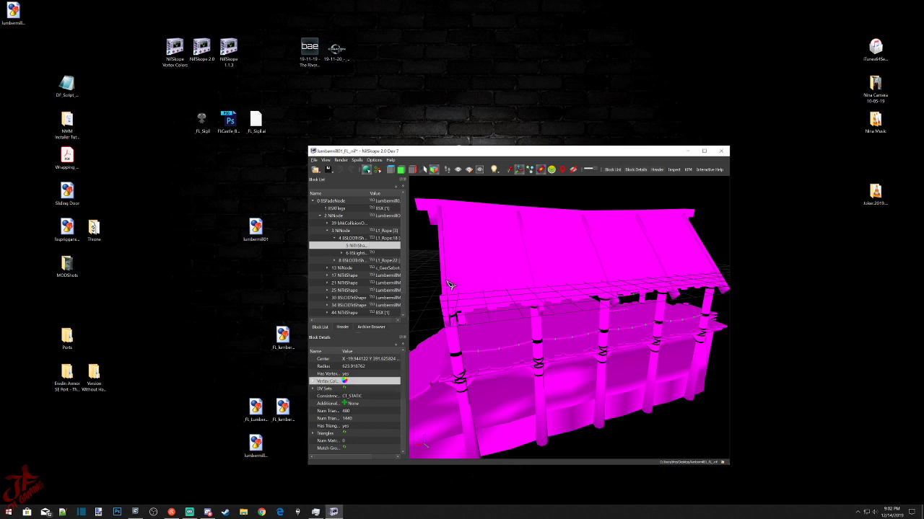
Try to edit the vertex colors in the L1_Rope:22 NiTriShapeData (block 9) and expand its list of individual vertex colors.
click(354, 261)
click(334, 261)
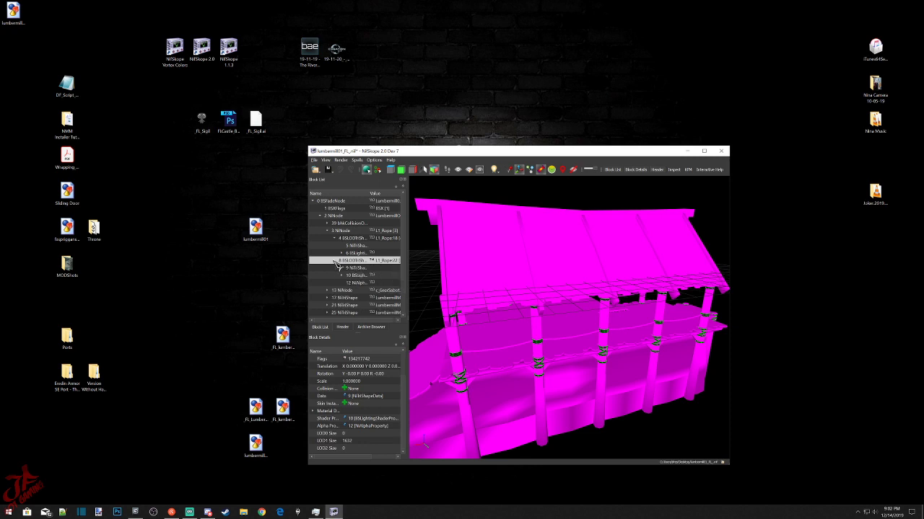
click(356, 268)
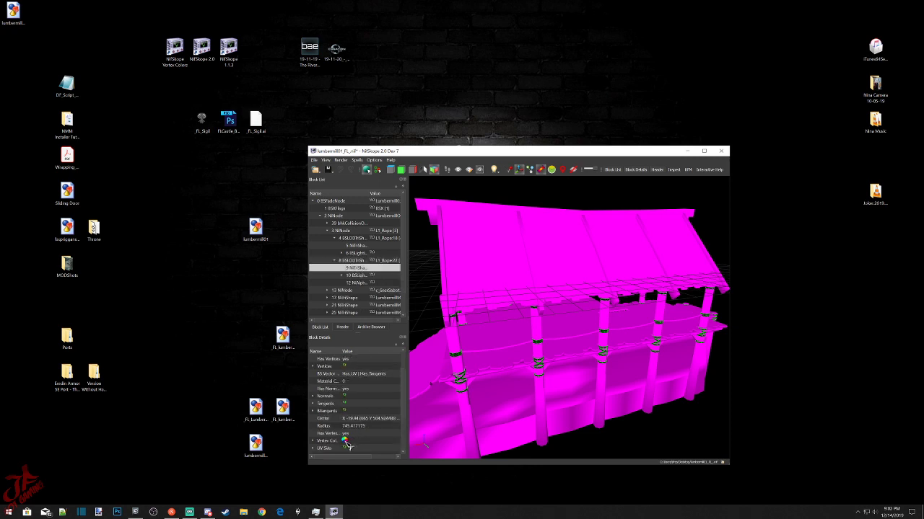
click(345, 440)
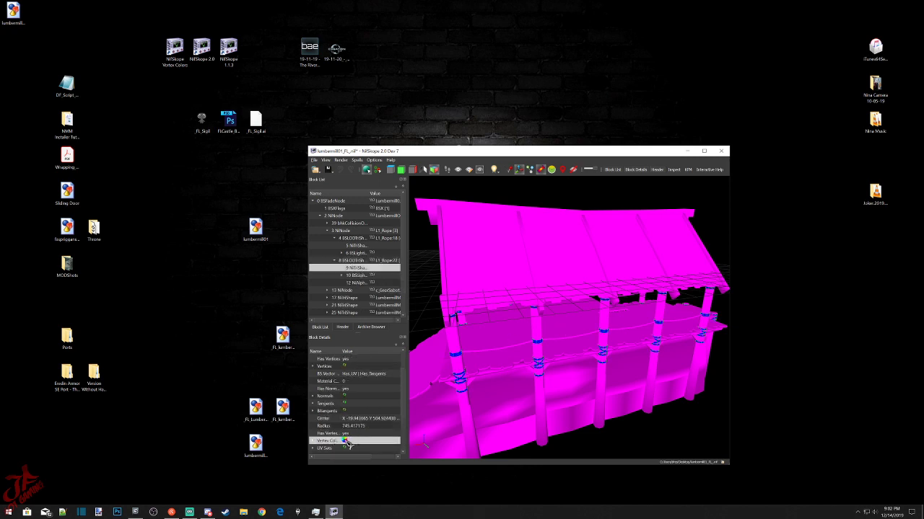
click(475, 361)
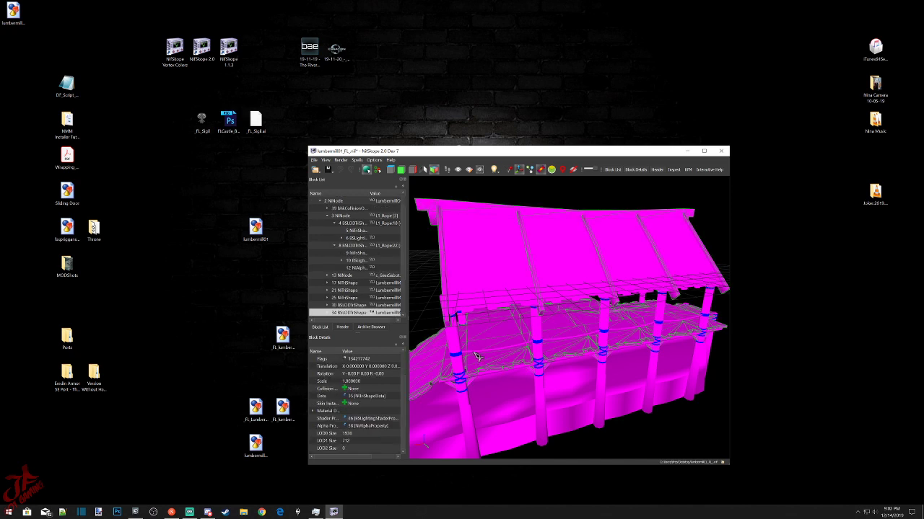
click(456, 361)
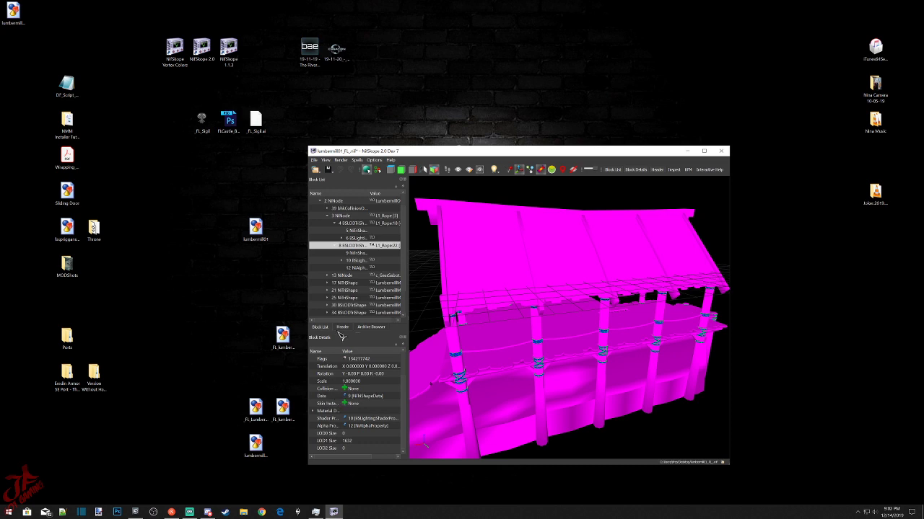
click(359, 254)
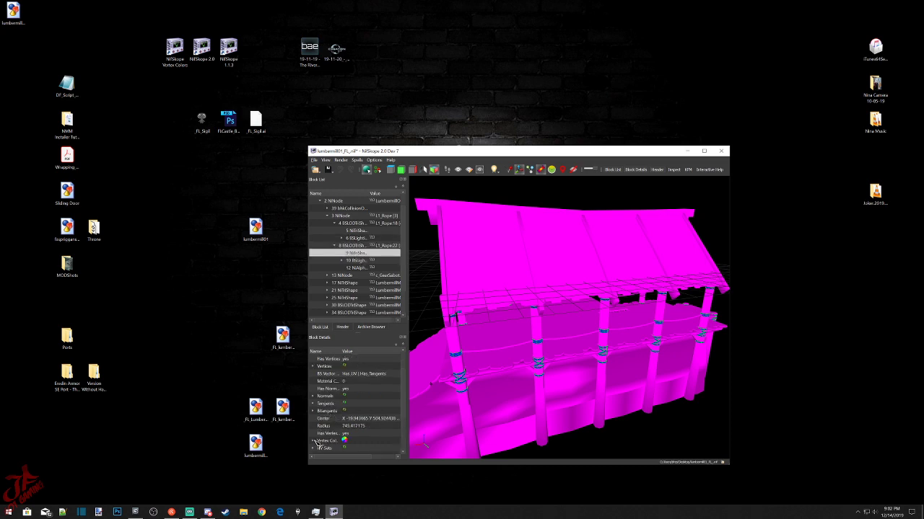
click(313, 441)
scroll(334, 441, down, 1)
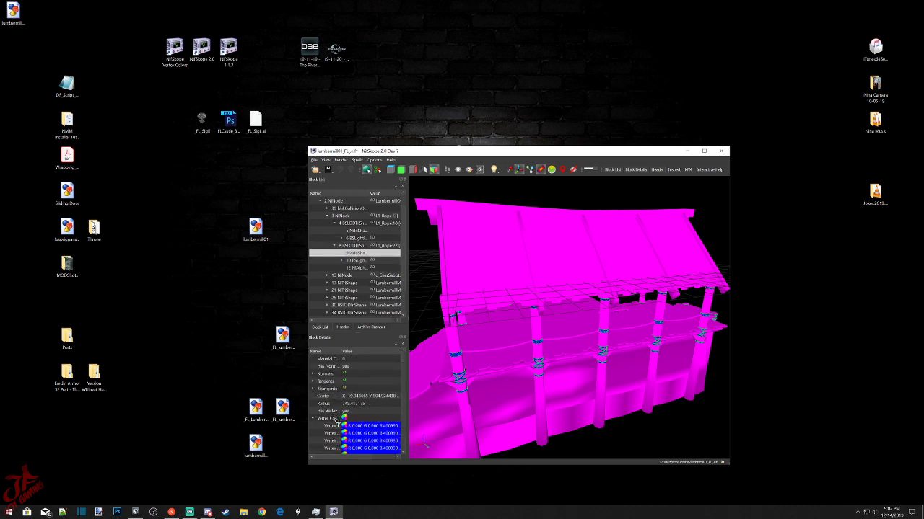
Try to set all vertex colors of the L1_Rope:22 data at once, and reload the file to discard the changes.
right_click(334, 417)
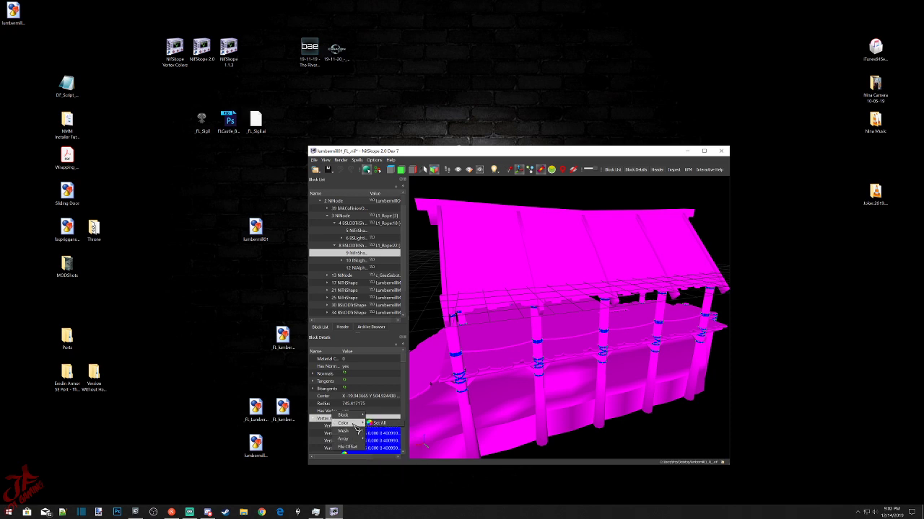
click(378, 424)
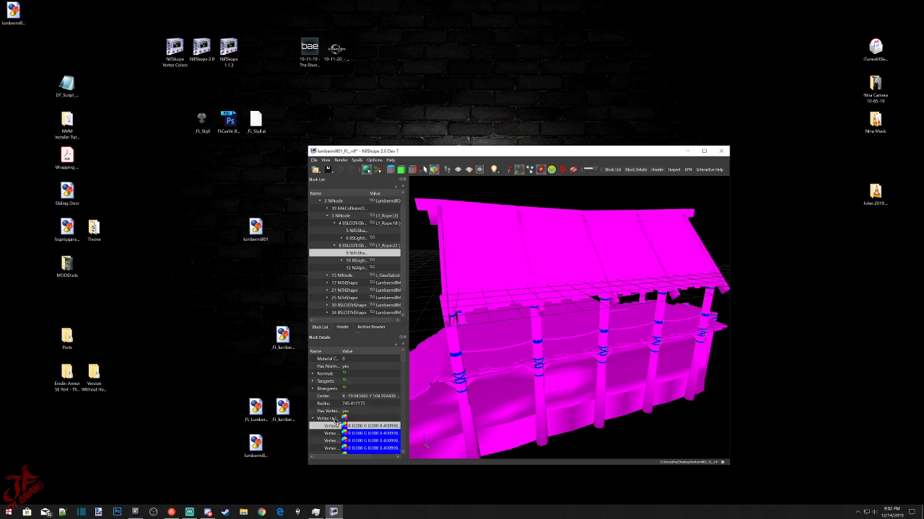
click(345, 426)
click(345, 421)
double_click(344, 425)
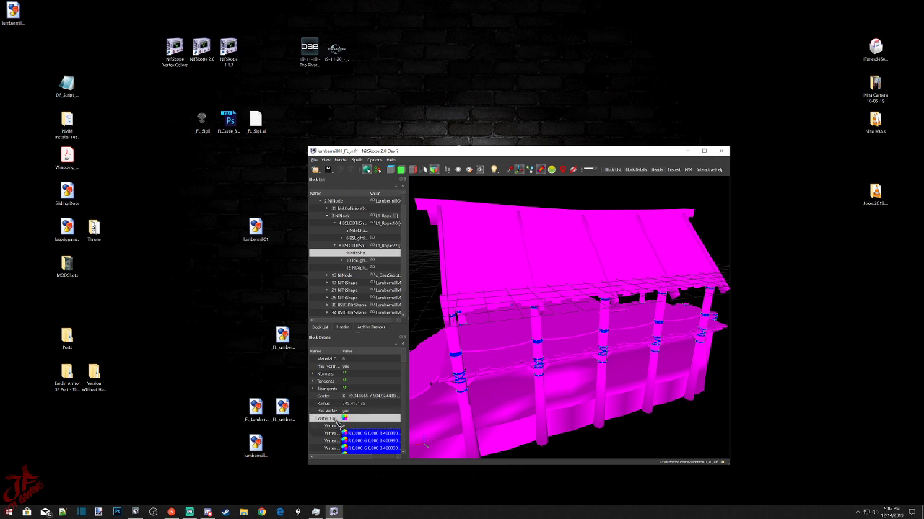
click(338, 418)
click(314, 160)
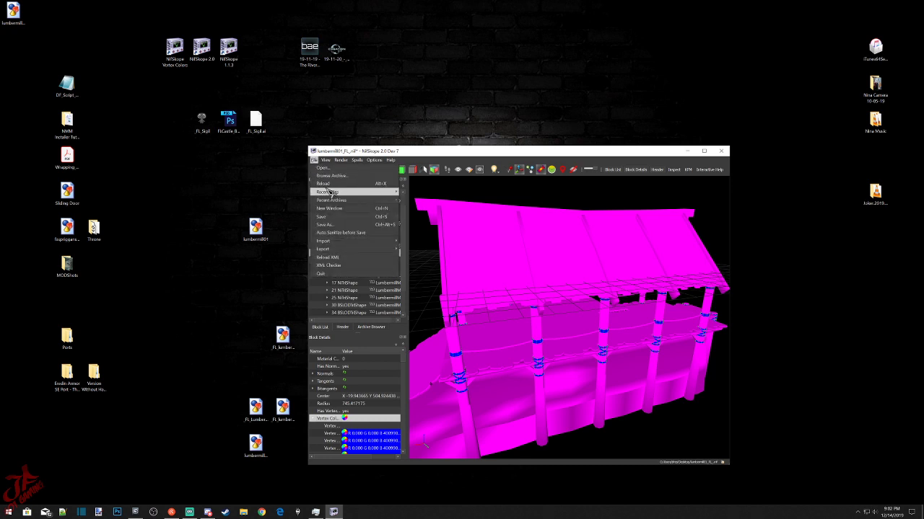
click(322, 183)
Try to apply Set All to the L1_Rope:22 vertex colors (block 9) again, and close the file without saving.
scroll(556, 349, up, 5)
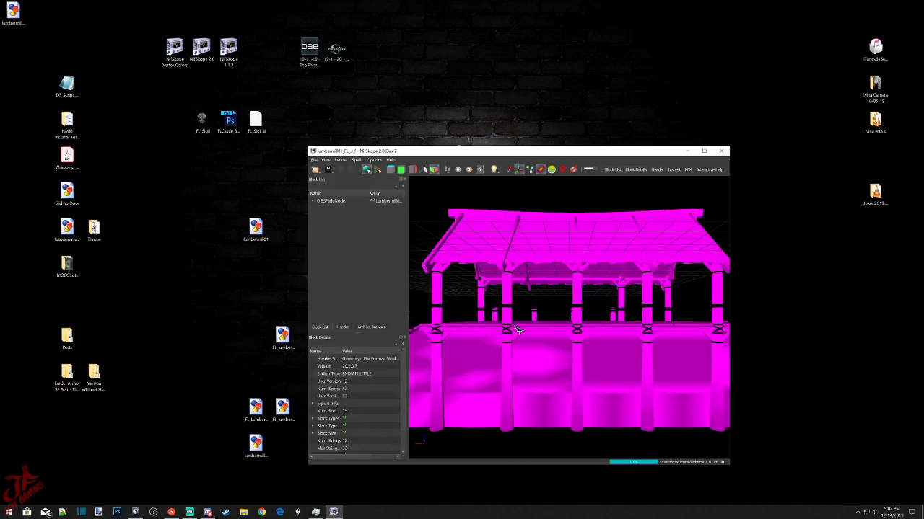
click(506, 310)
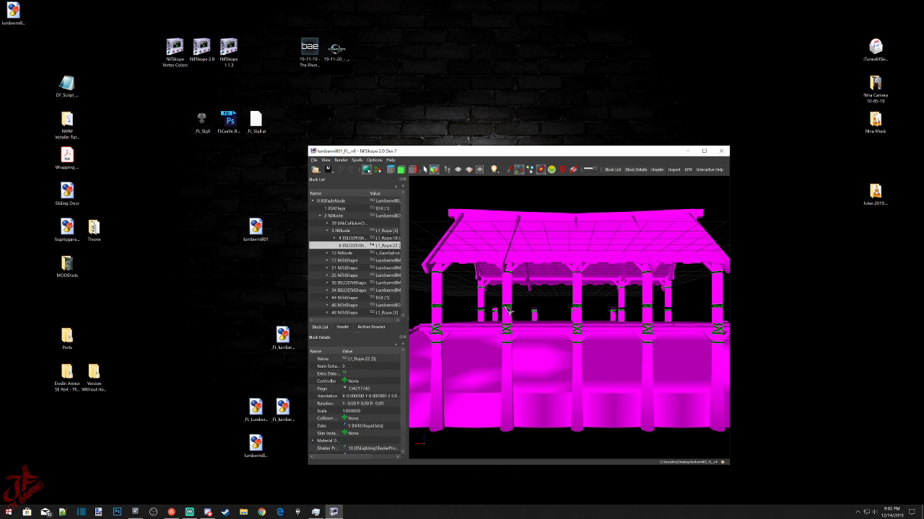
click(334, 246)
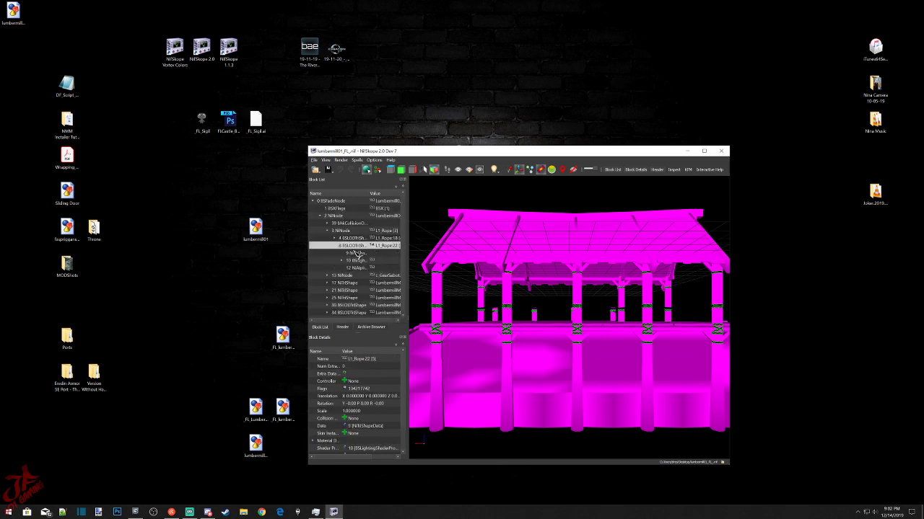
click(357, 253)
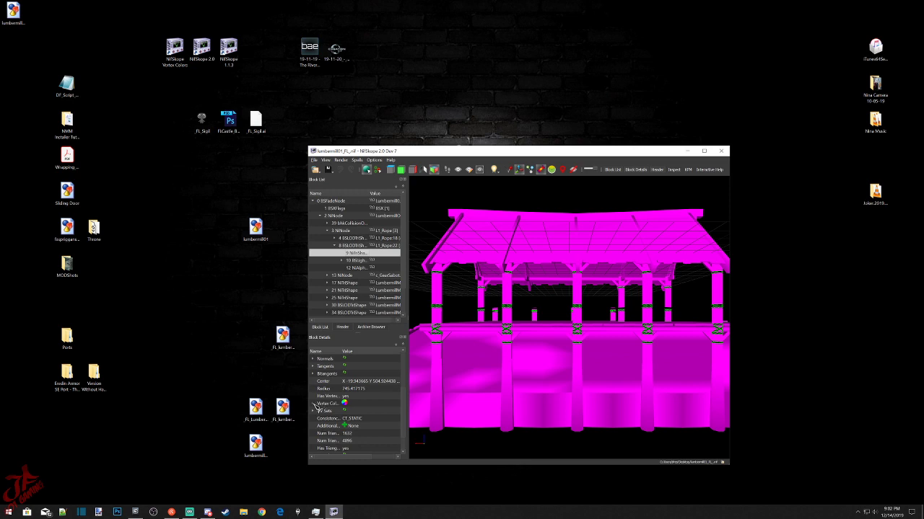
click(315, 404)
right_click(338, 404)
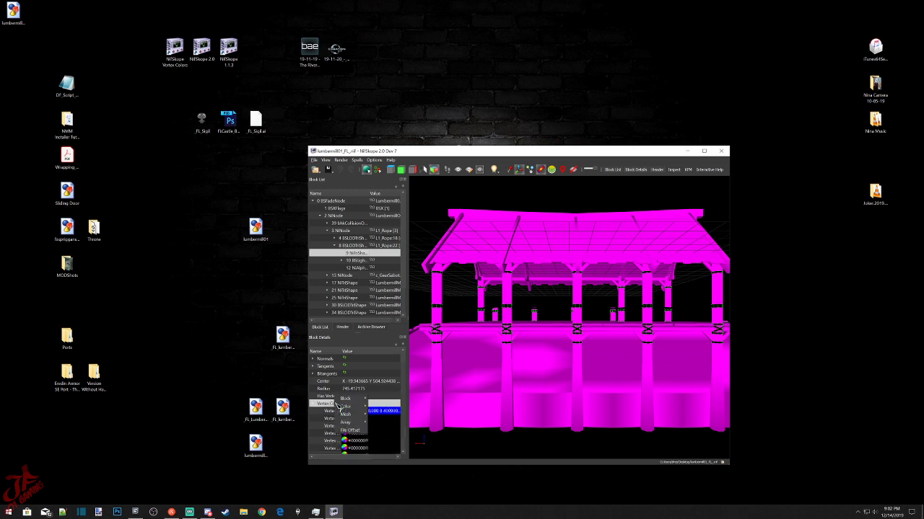
mouse_move(350, 406)
click(381, 406)
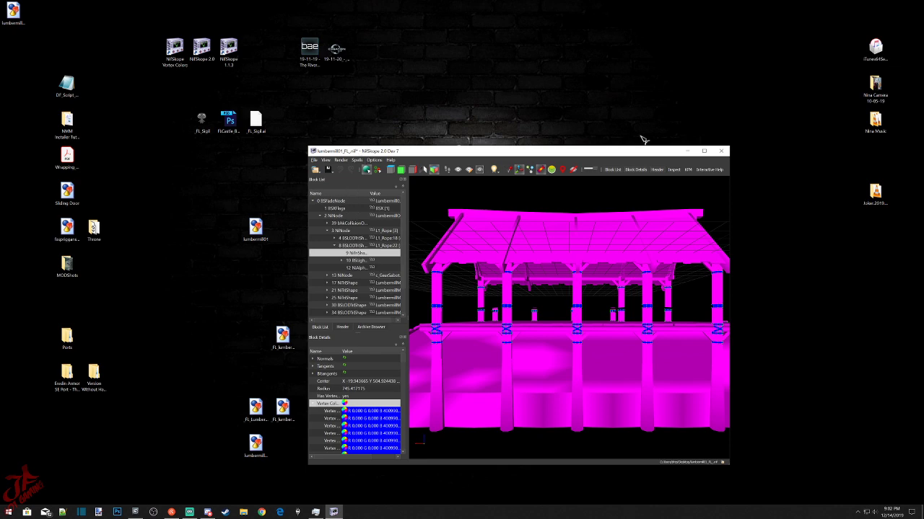
click(722, 151)
click(541, 326)
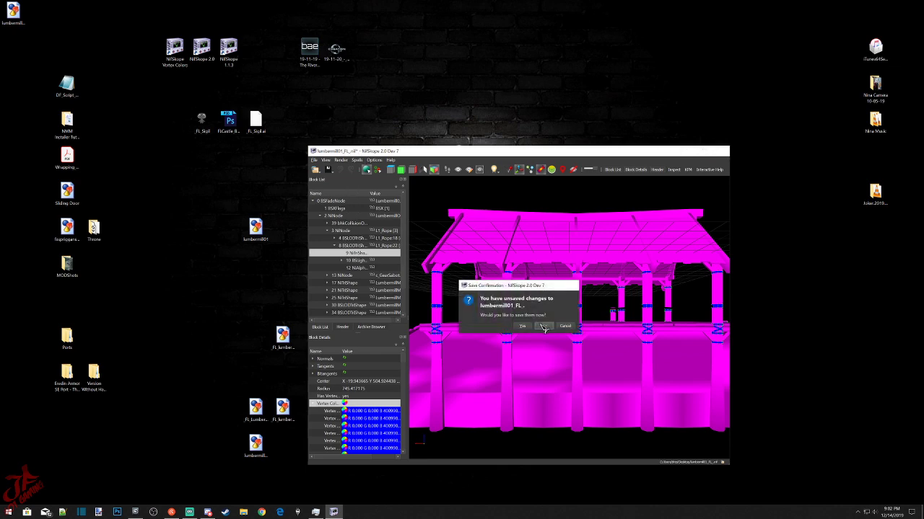
Move lumbermill01_FL_.nif out of the desktop's corner, open it in NifSkope 2.0.0 Pre-Alpha 6, and enlarge the window.
drag(32, 21, 171, 189)
click(14, 11)
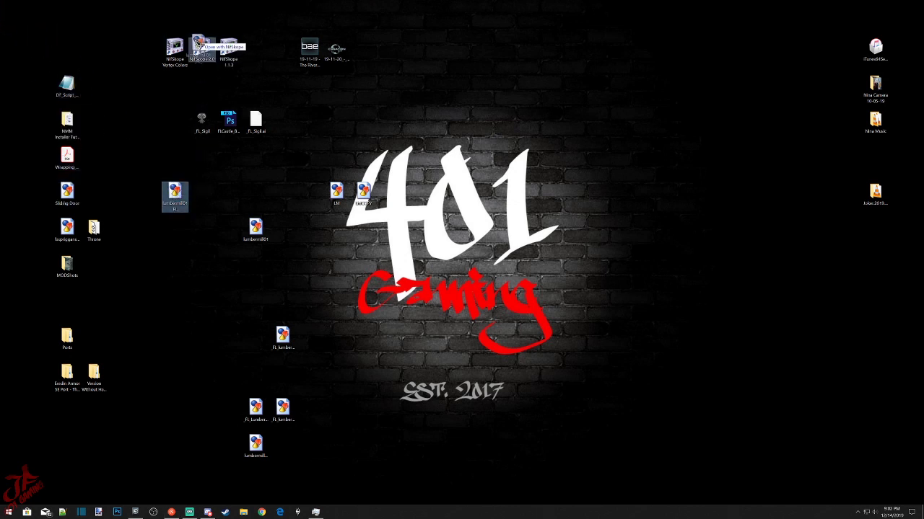
key(Return)
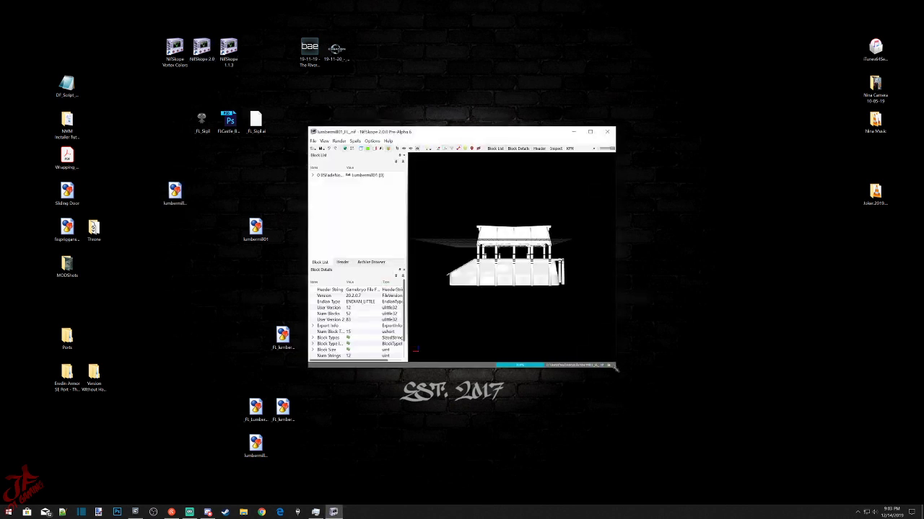
drag(615, 368, 710, 438)
drag(565, 354, 562, 366)
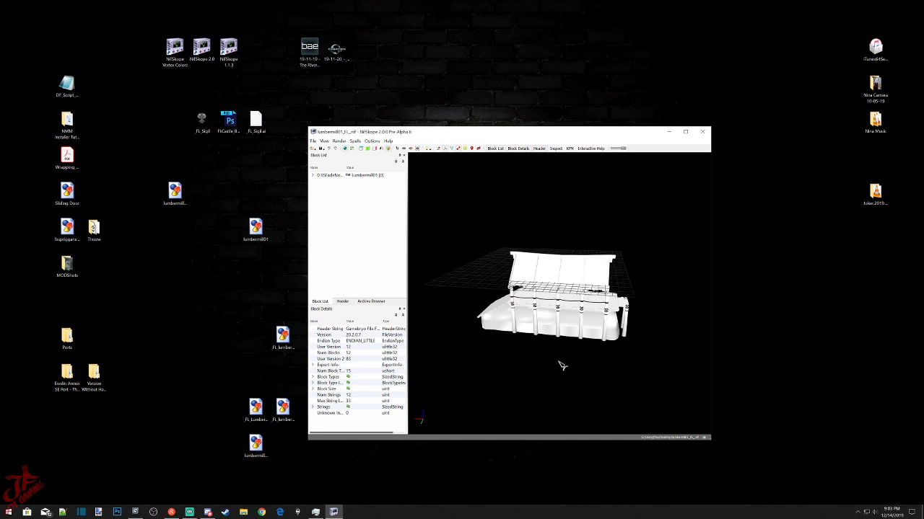
Select and expand the L1_Rope:22 shape around the poles, and widen the block list and its name column.
scroll(562, 366, up, 6)
click(552, 324)
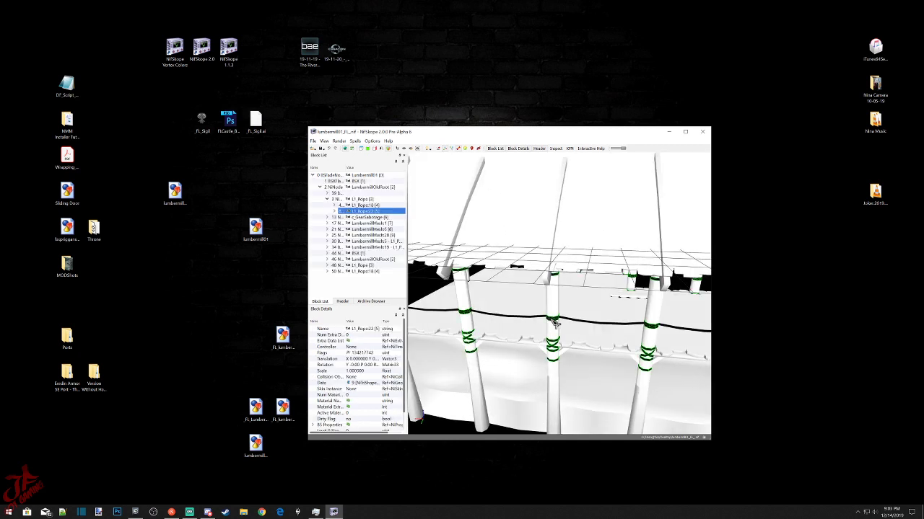
click(337, 211)
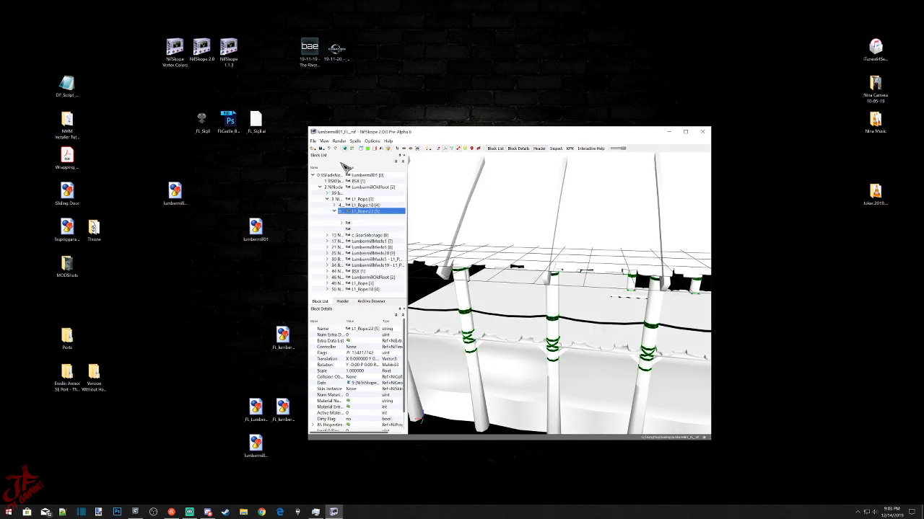
drag(347, 167, 357, 167)
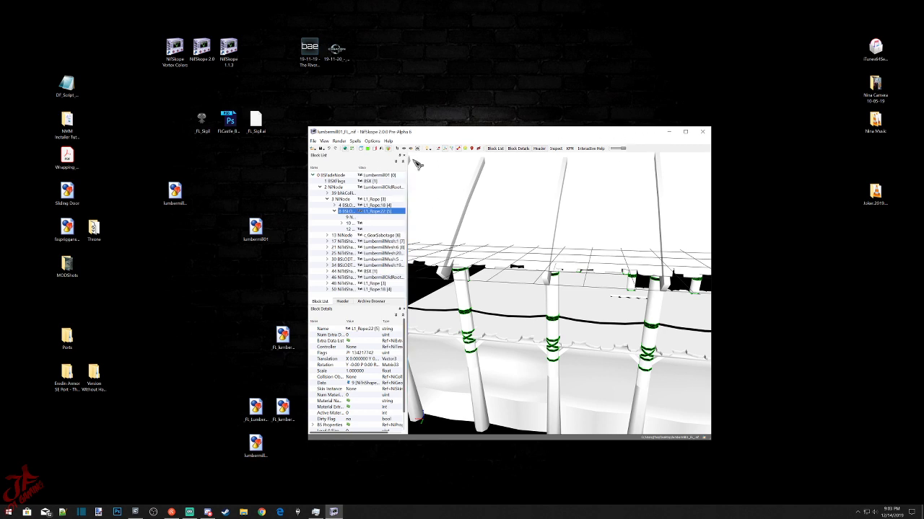
drag(407, 201, 443, 201)
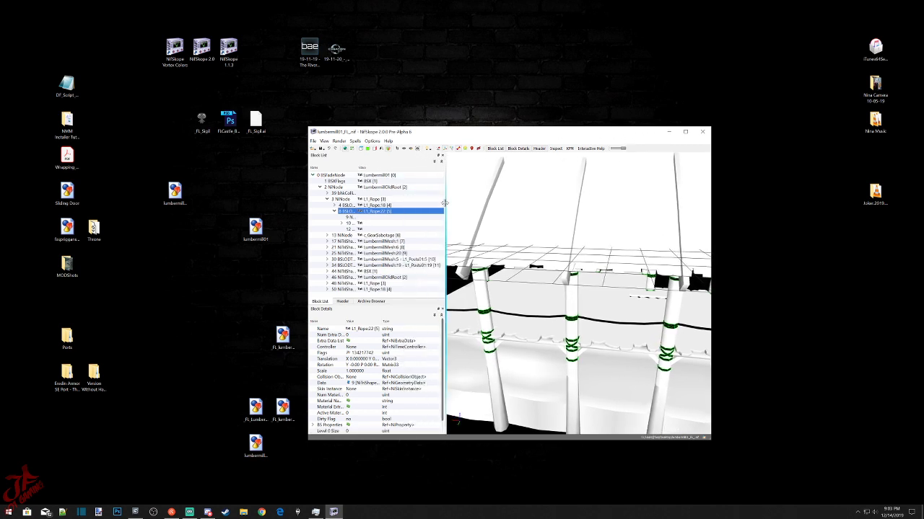
drag(358, 168, 376, 170)
Set all vertex colors of the L1_Rope:22 NiTriShapeData (block 9) to white.
click(365, 217)
scroll(352, 413, down, 1)
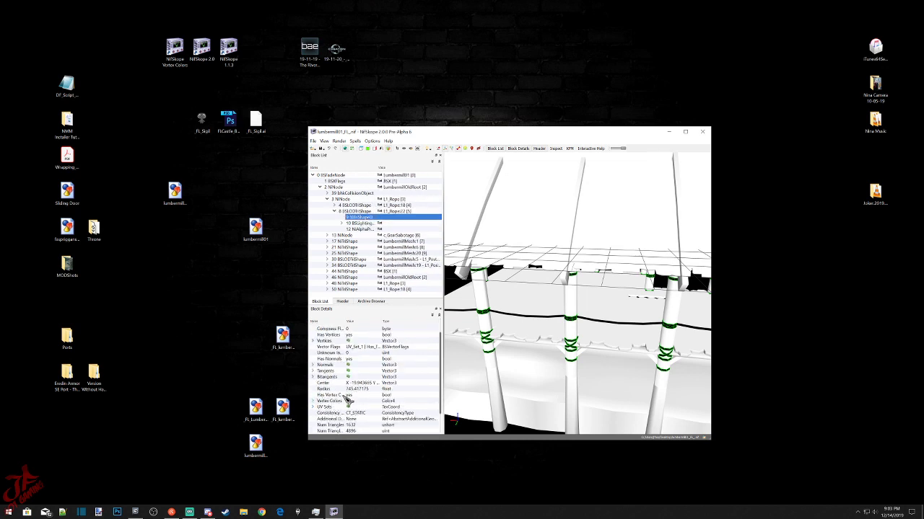
click(328, 402)
right_click(336, 401)
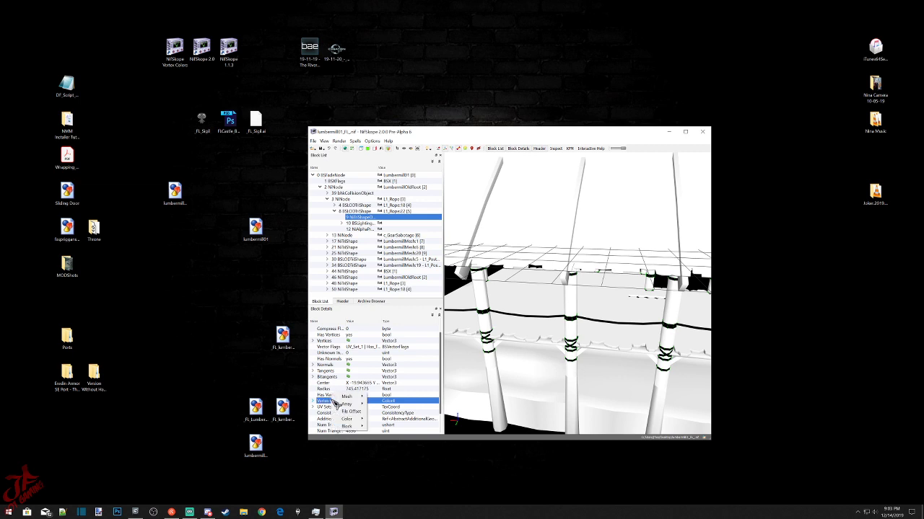
mouse_move(347, 418)
click(384, 423)
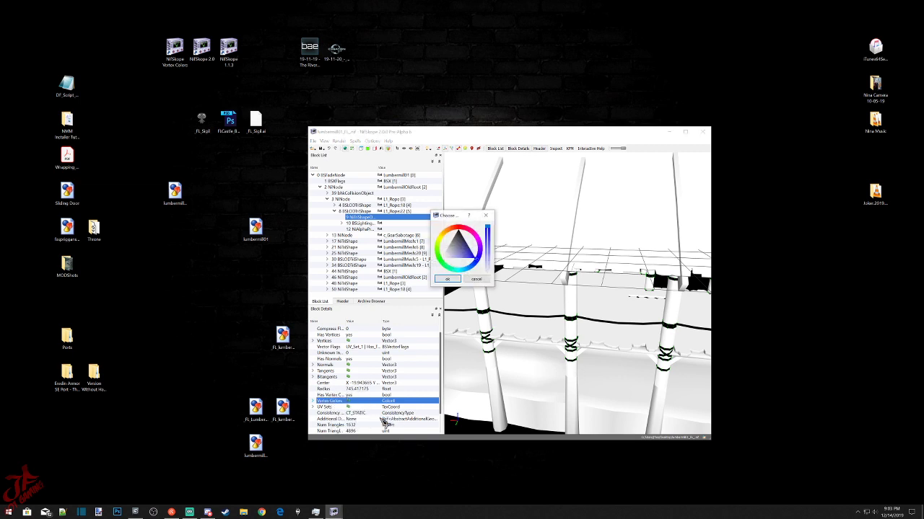
drag(450, 250, 439, 260)
click(442, 280)
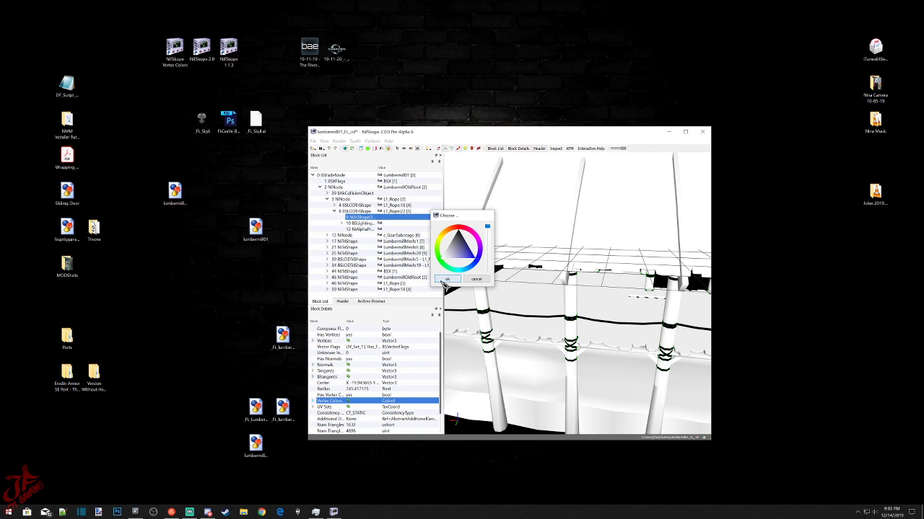
click(446, 279)
Set all vertex colors of the L1_Rope:18 railing rope's NiTriShapeData (block 5) to white.
click(346, 205)
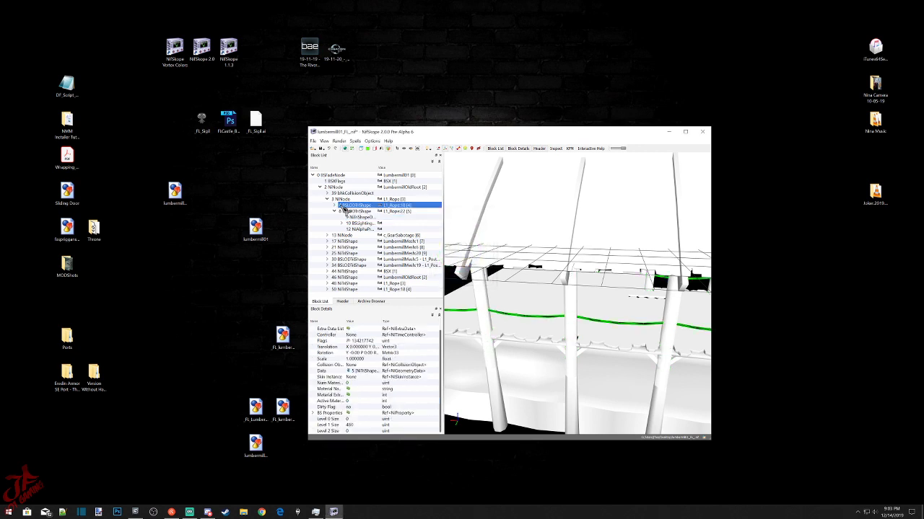
click(335, 206)
click(357, 211)
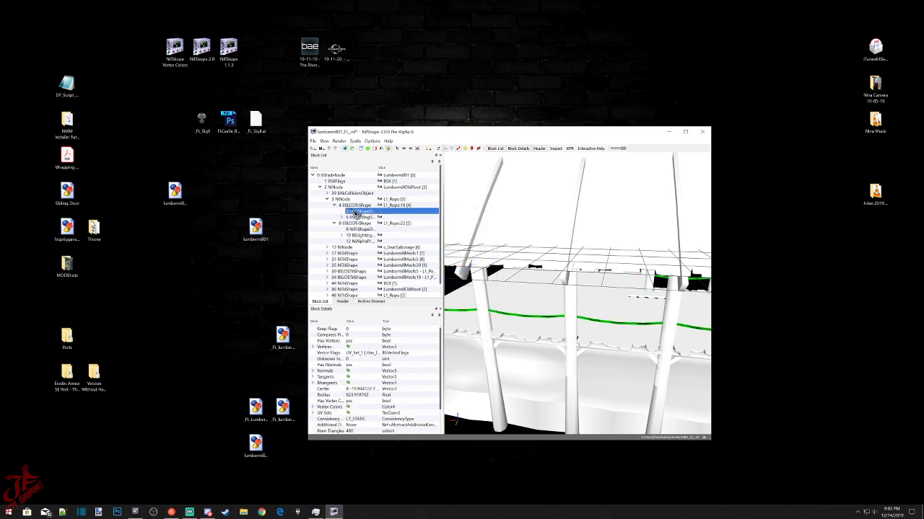
scroll(336, 367, down, 2)
right_click(343, 376)
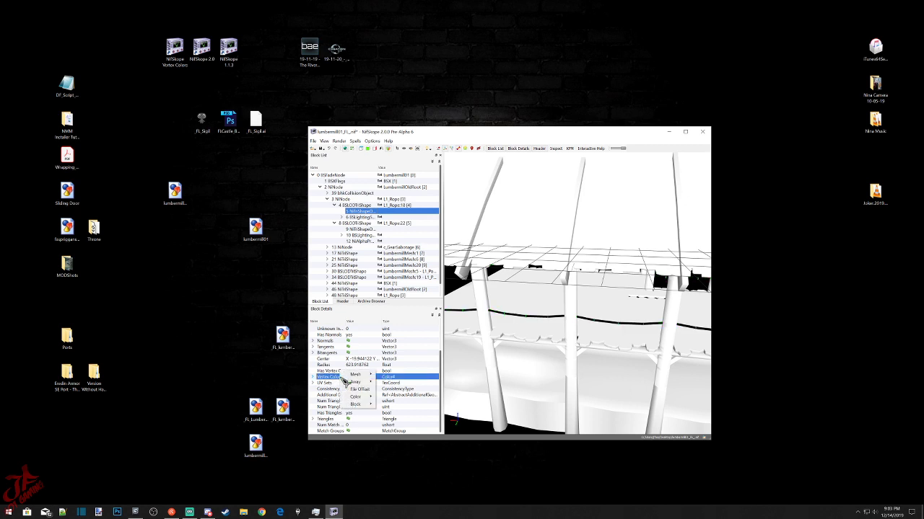
mouse_move(356, 397)
click(390, 397)
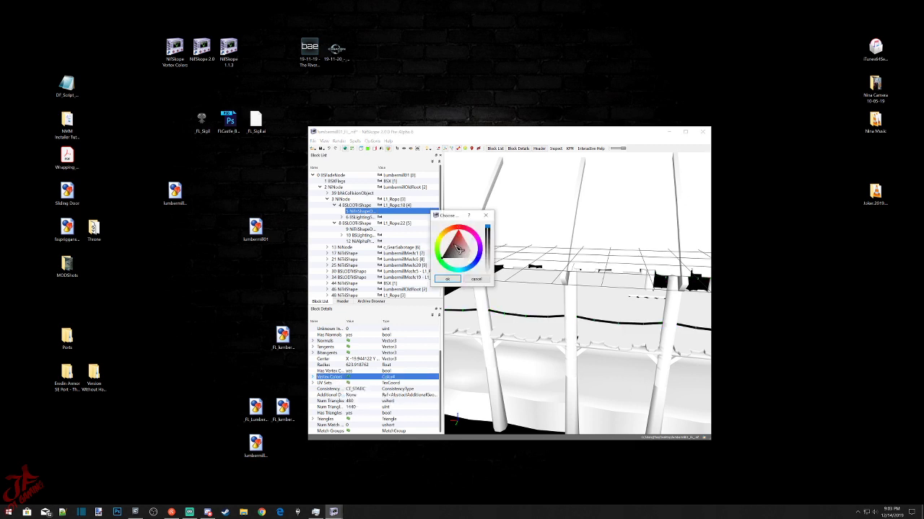
click(447, 278)
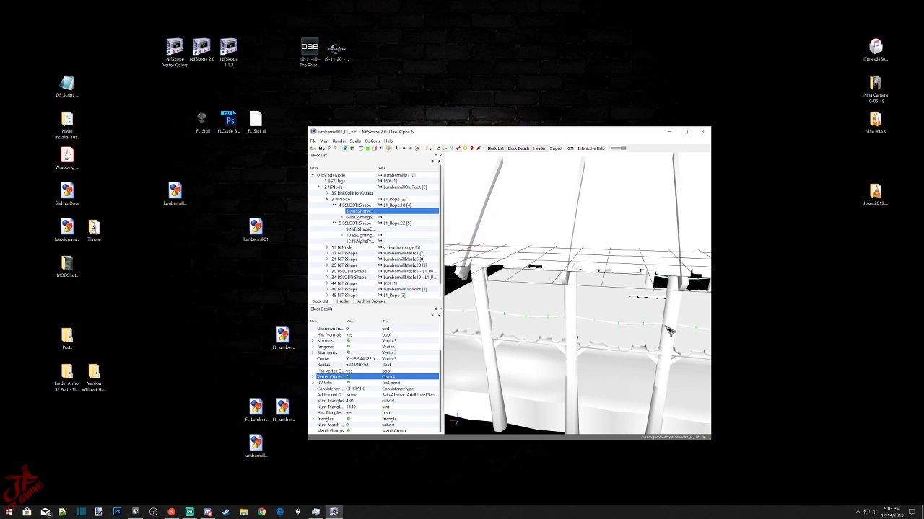
Expand the BSX NiTriShape (block 44) and set all vertex colors of its NiTriShapeData (block 45) to white.
scroll(627, 342, down, 5)
drag(633, 396, 406, 396)
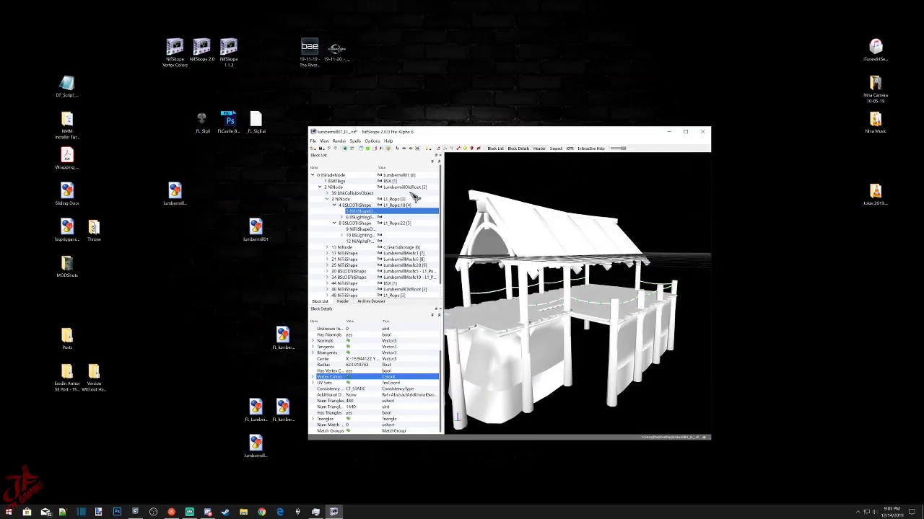
scroll(384, 280, down, 1)
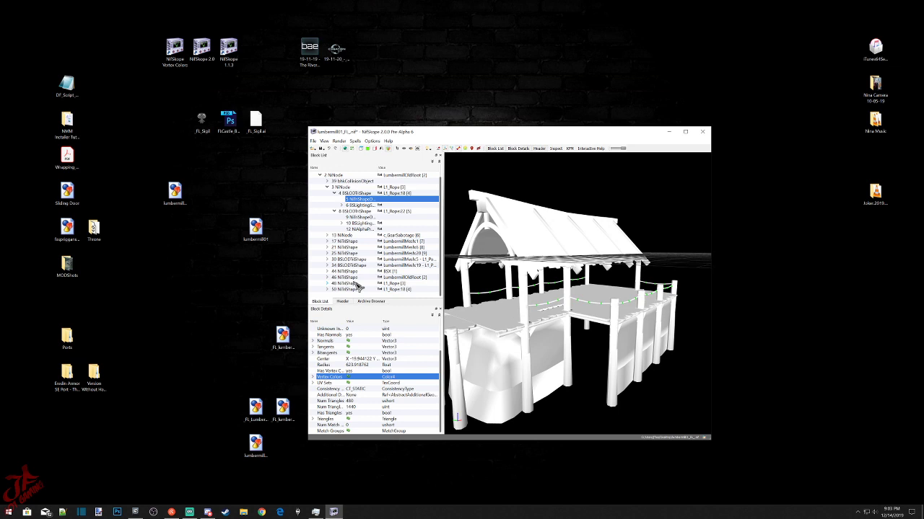
click(355, 284)
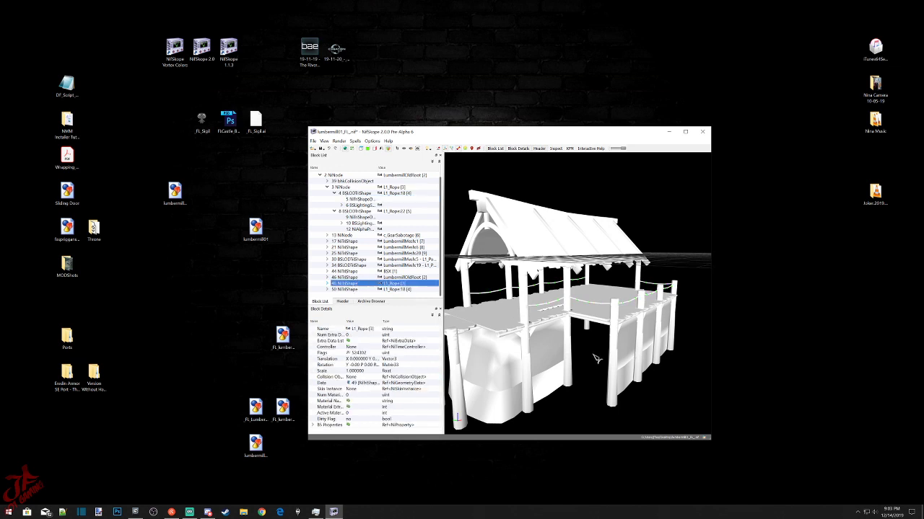
drag(578, 350, 579, 348)
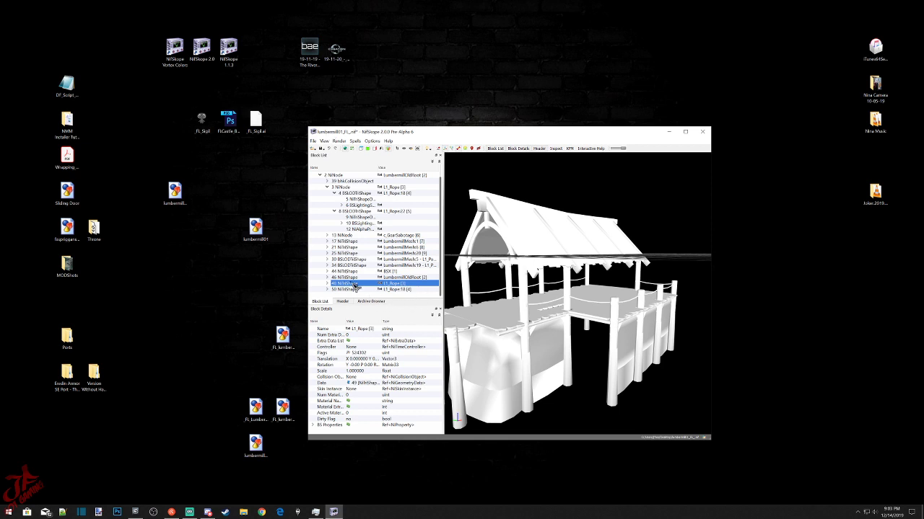
click(354, 272)
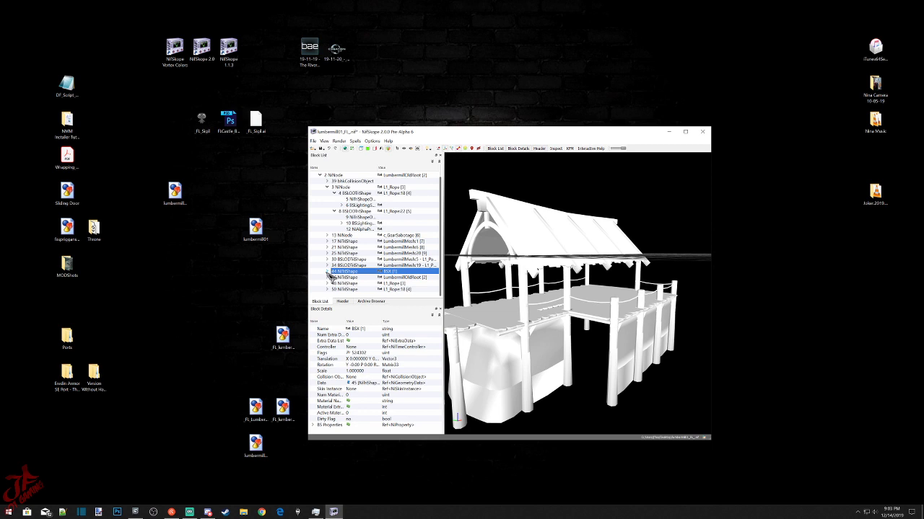
click(327, 272)
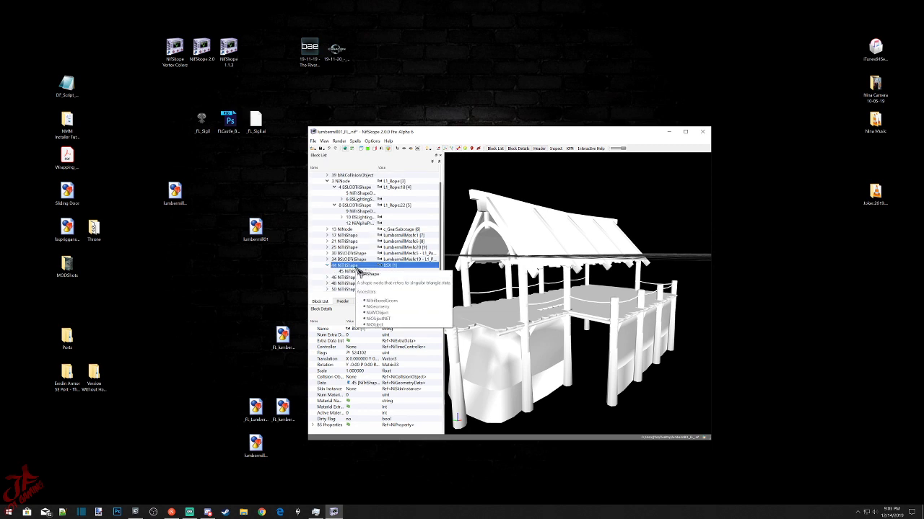
click(356, 272)
scroll(332, 383, down, 1)
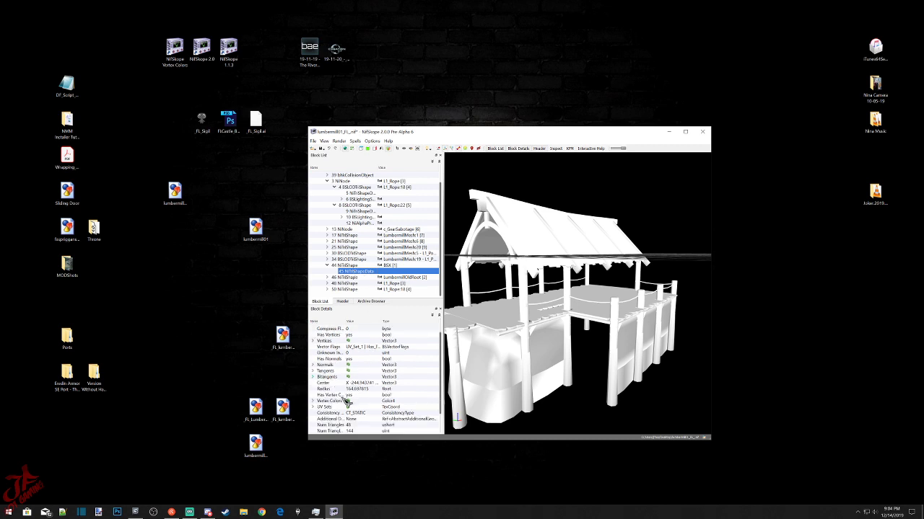
right_click(340, 402)
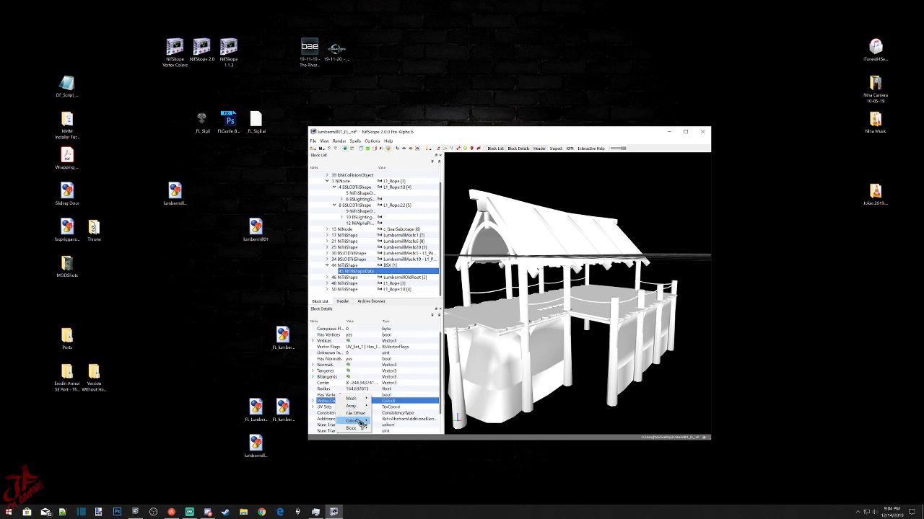
click(386, 421)
click(466, 253)
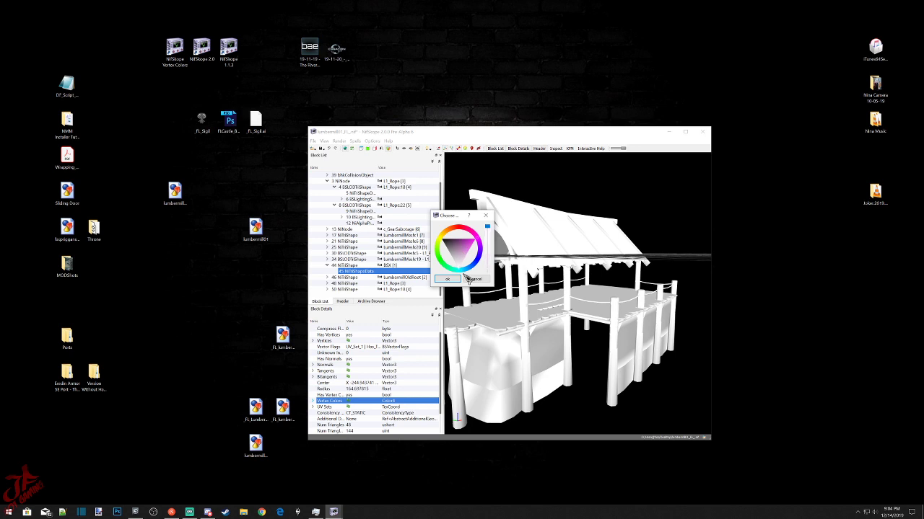
click(457, 281)
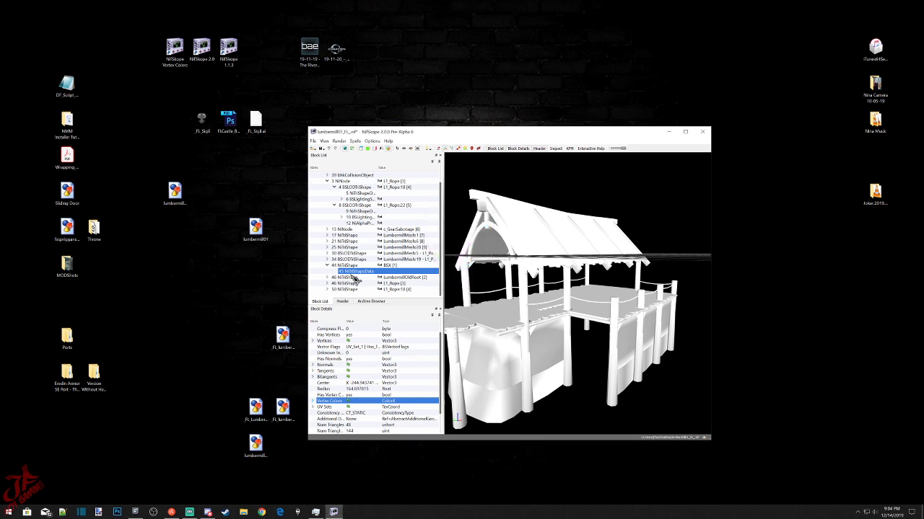
Expand the LumbermillOldRoot NiTriShape (block 46) and set all vertex colors of its NiTriShapeData (block 47) to white.
click(353, 277)
click(327, 277)
click(356, 277)
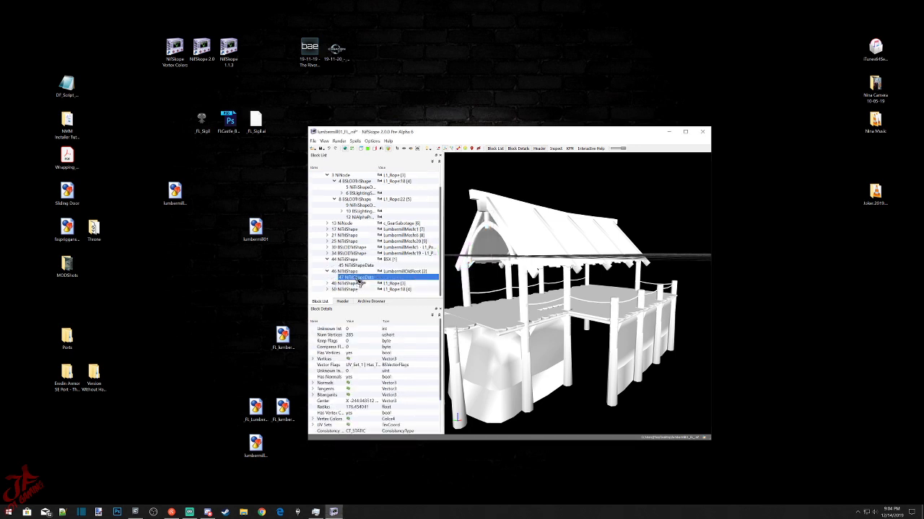
right_click(333, 417)
mouse_move(350, 438)
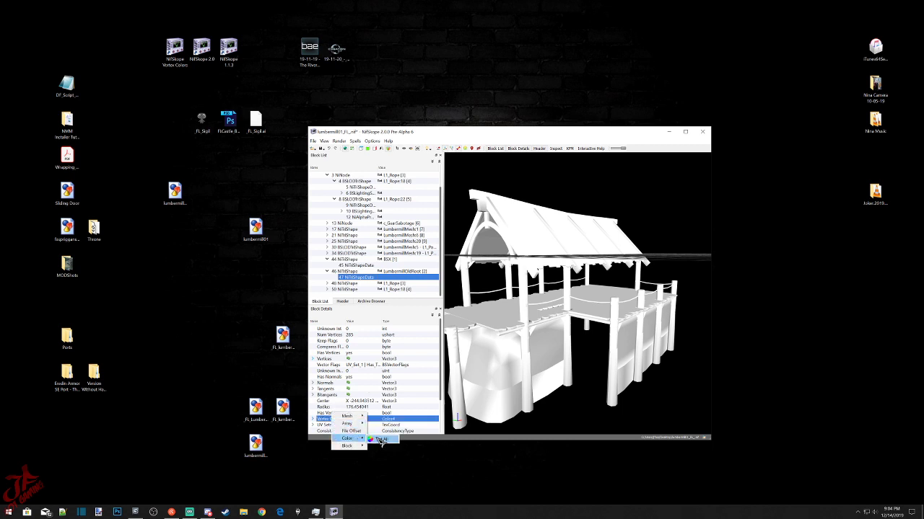
click(380, 440)
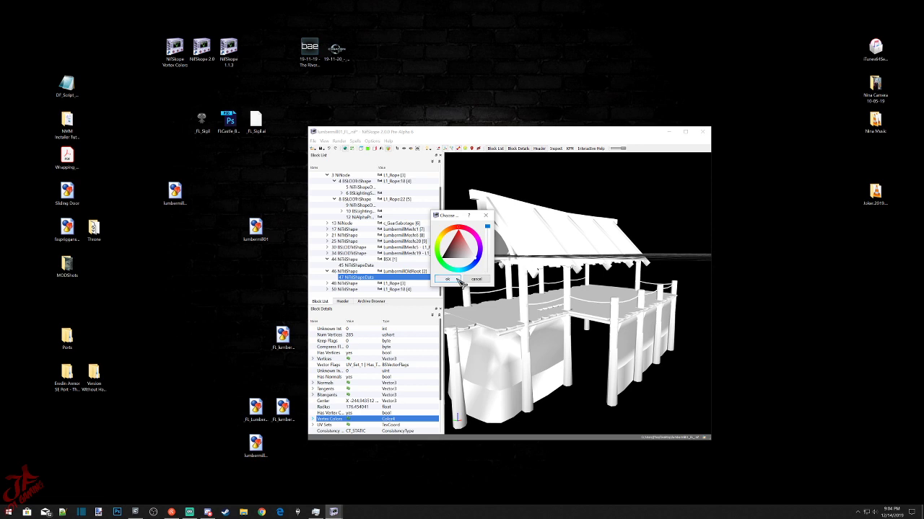
click(447, 278)
Expand the L1_Rope NiTriShape (block 48) and set all vertex colors of its NiTriShapeData (block 49) to white.
click(354, 284)
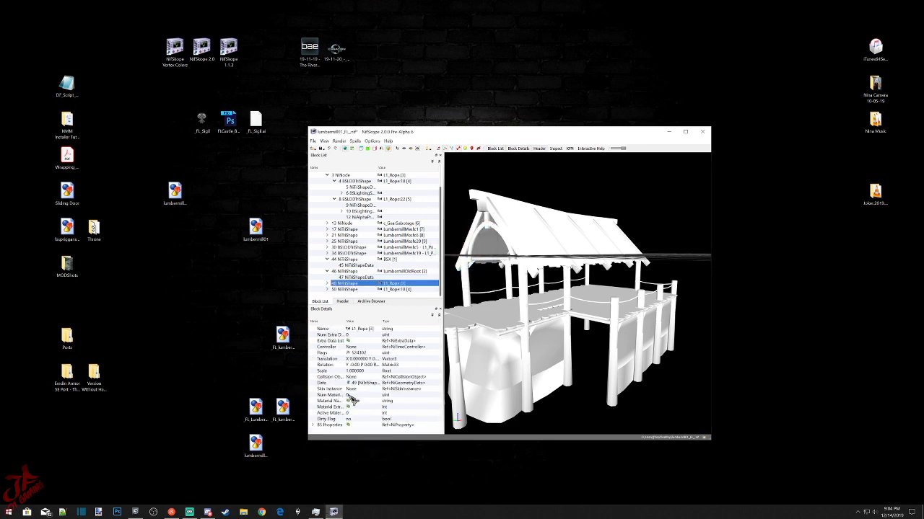
click(328, 284)
click(350, 284)
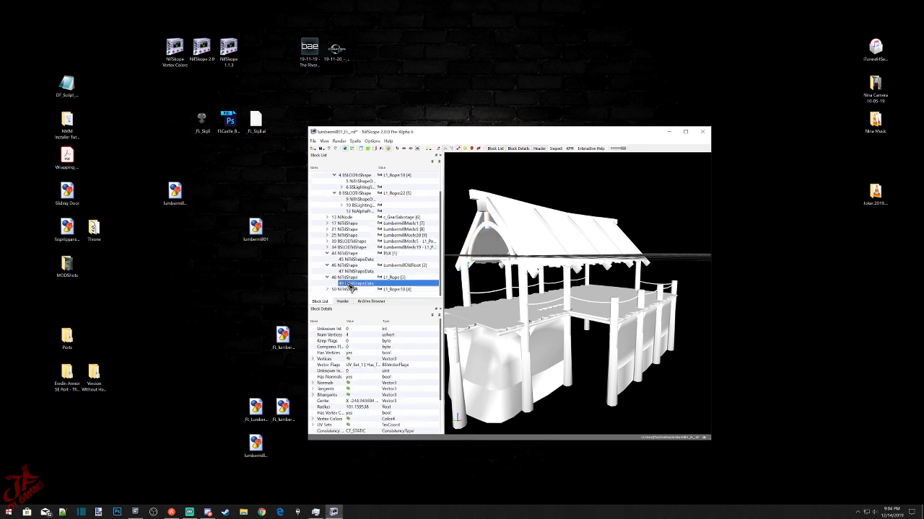
scroll(368, 368, down, 2)
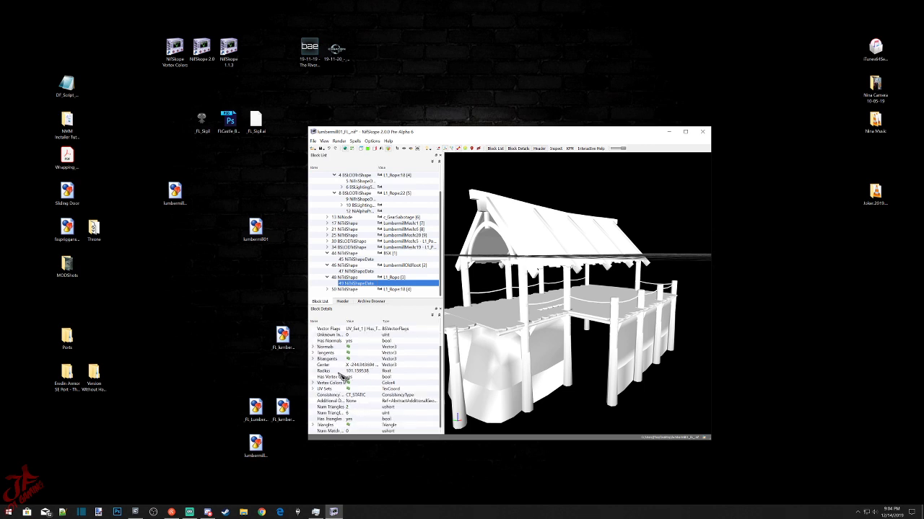
right_click(343, 386)
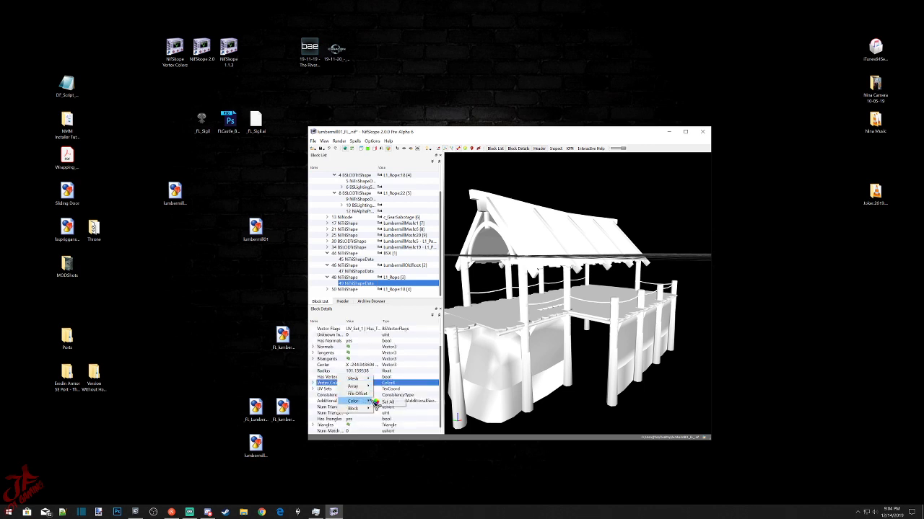
click(384, 406)
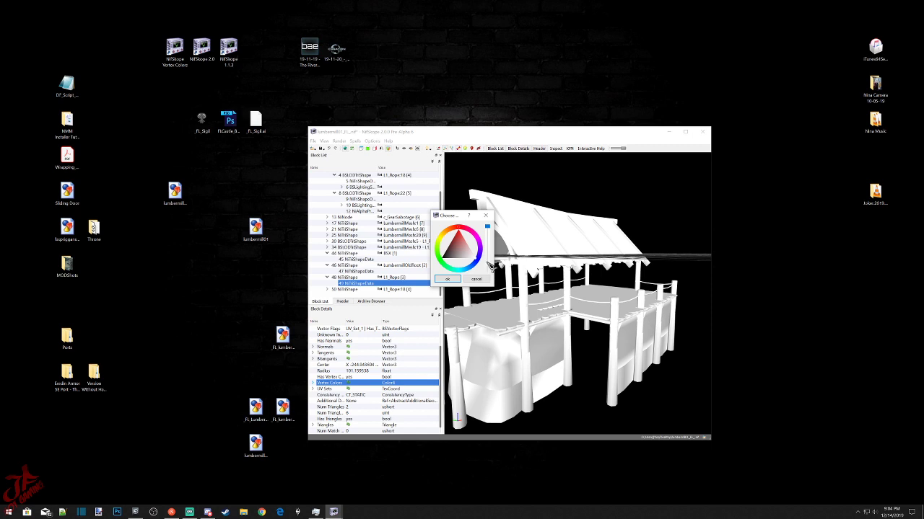
click(448, 280)
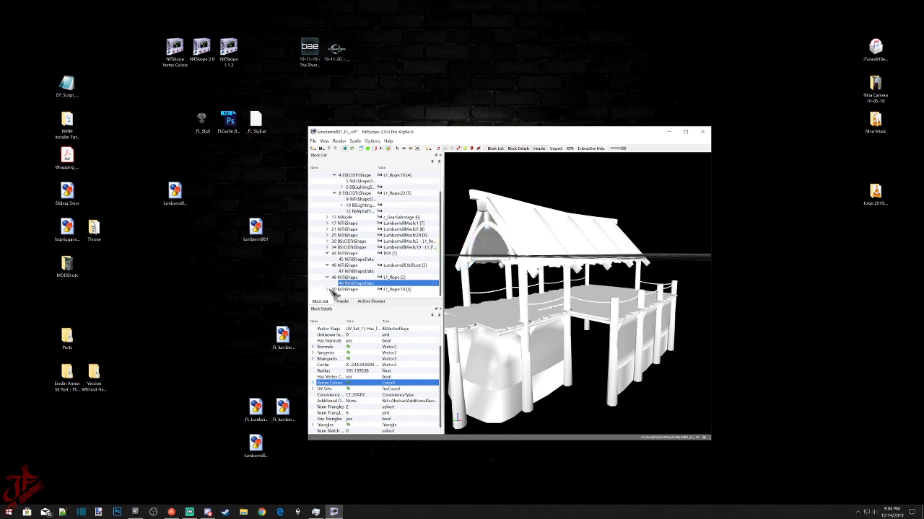
Expand the L1_Rope:18 NiTriShape (block 50) and set all vertex colors of its NiTriShapeData (block 51) to white.
click(326, 289)
click(355, 289)
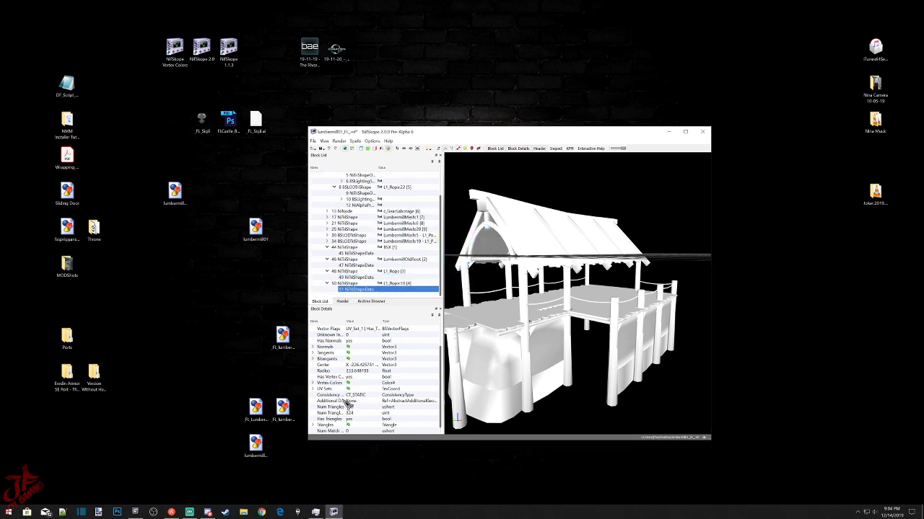
right_click(339, 384)
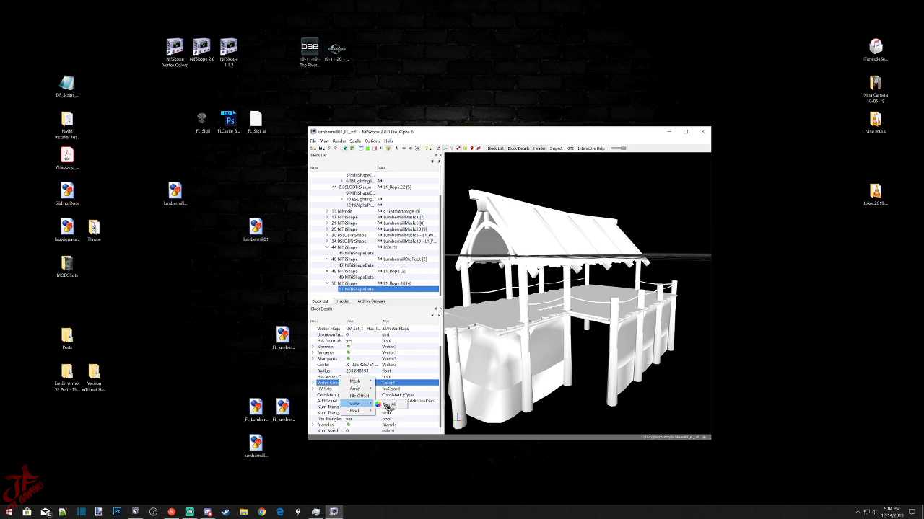
click(385, 404)
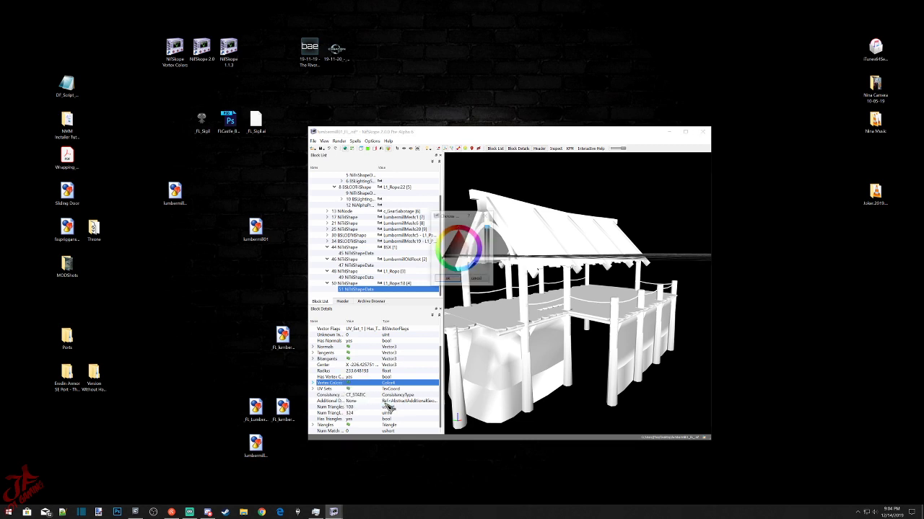
click(447, 278)
Save lumbermill01_FL_.nif and close its window.
click(313, 141)
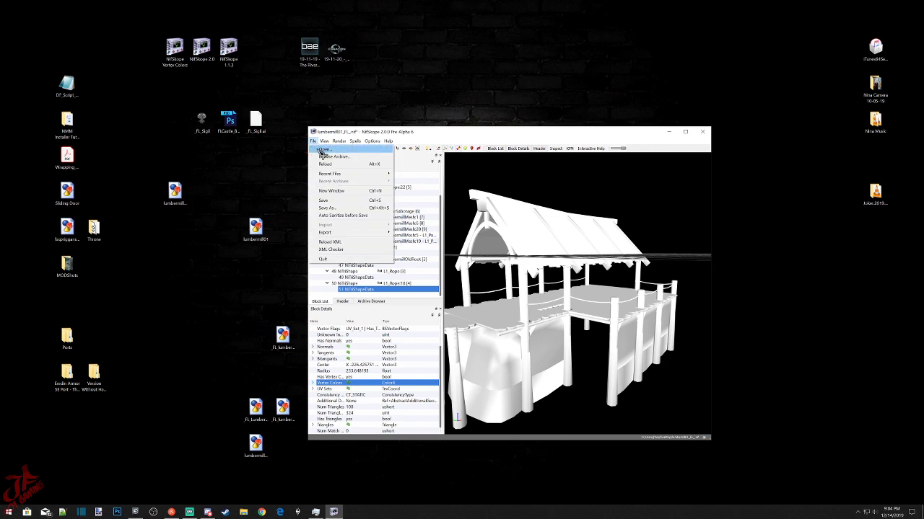
click(329, 200)
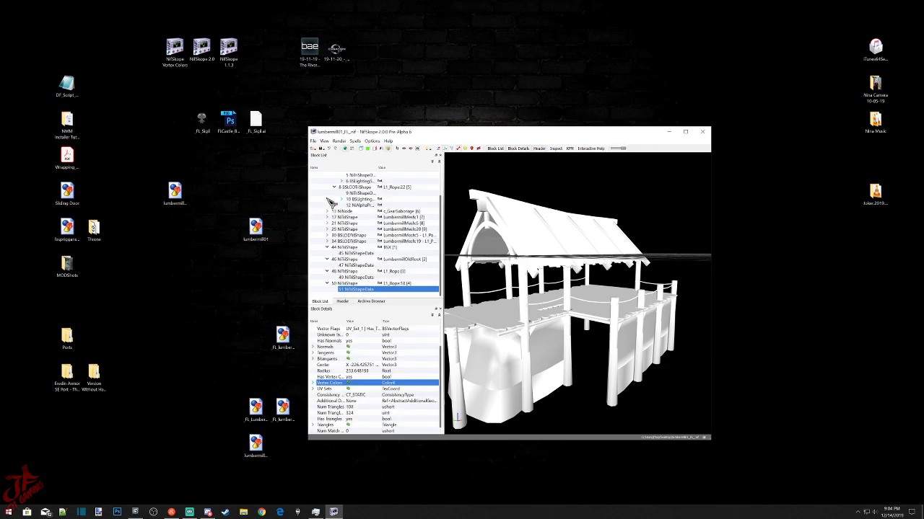
click(706, 132)
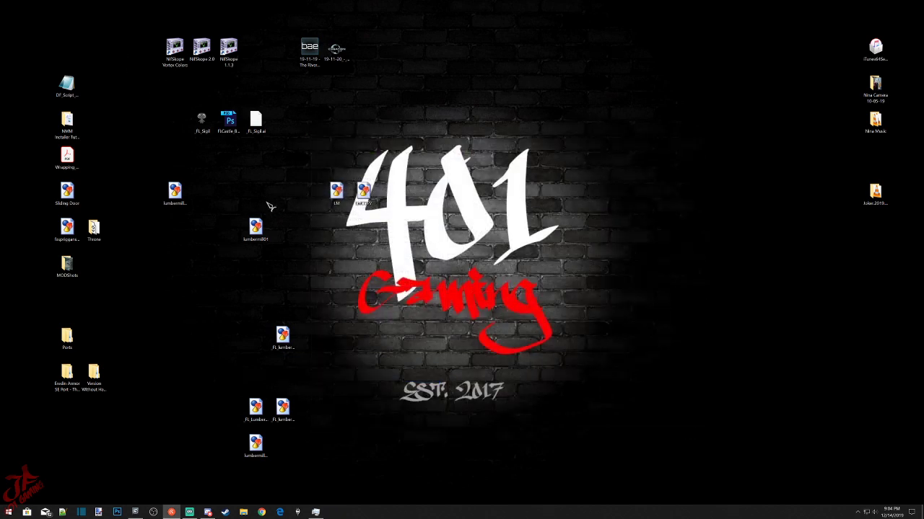
Open lumbermill01_FL_.nif in NifSkope 1.1.3 and select the untextured doorway frame shape (block 46).
click(255, 228)
drag(175, 193, 229, 52)
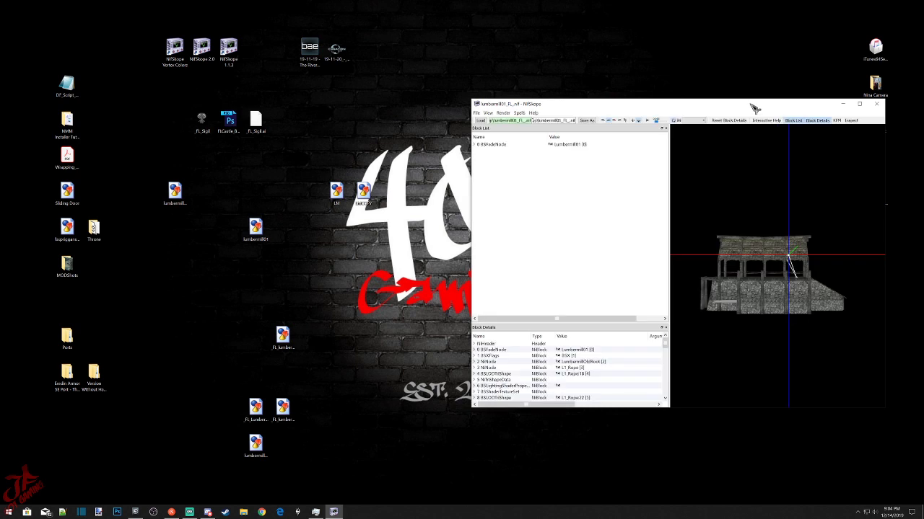
drag(754, 108, 570, 120)
drag(556, 344, 584, 353)
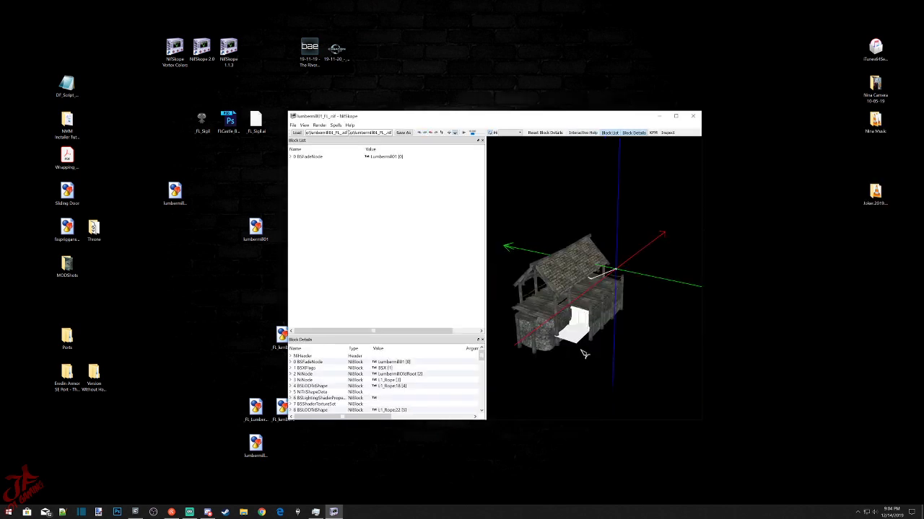
scroll(584, 353, up, 5)
scroll(660, 346, up, 3)
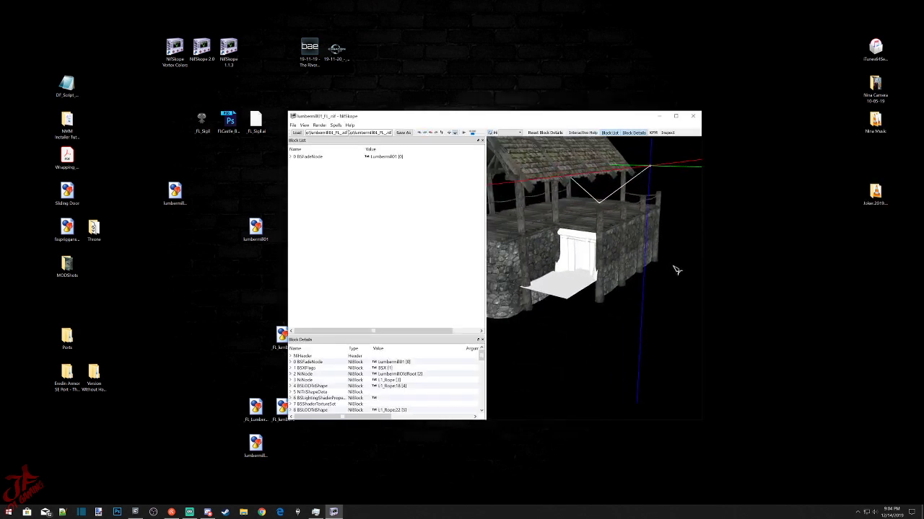
middle_drag(674, 267, 678, 277)
click(582, 255)
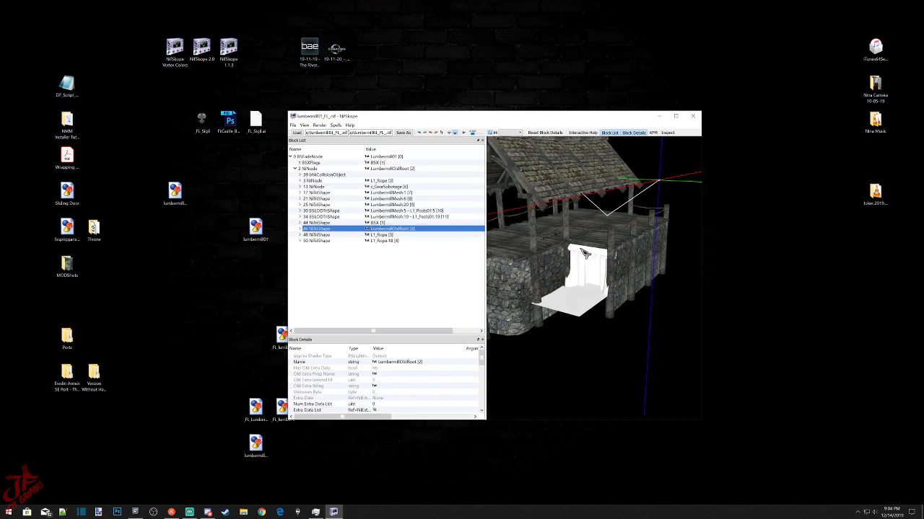
scroll(655, 302, down, 3)
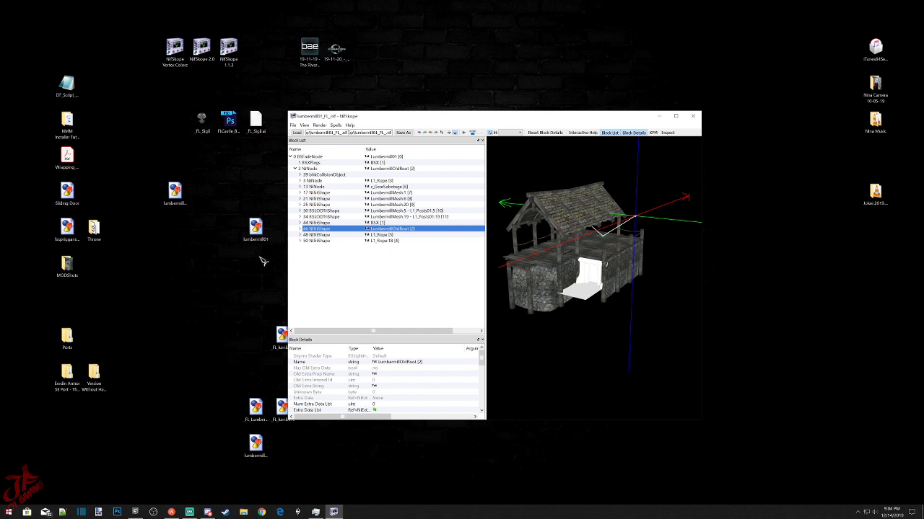
Open _FL_Lumbermill_doorway.nif in a second window and place it side by side with the lumber mill, with both doorways in view.
click(256, 440)
click(258, 417)
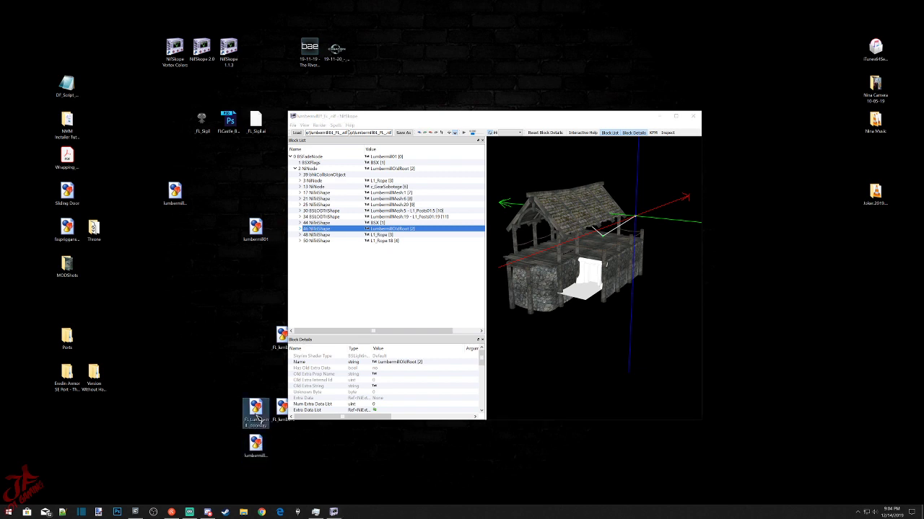
double_click(257, 417)
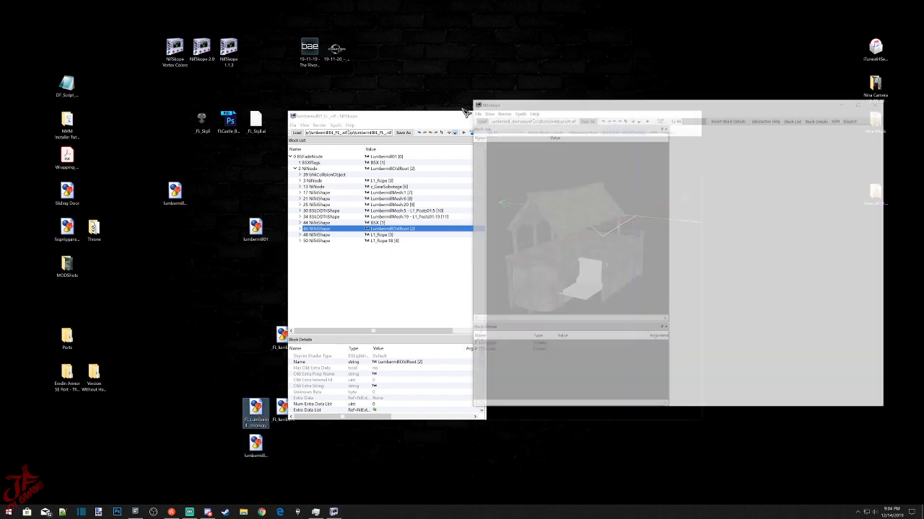
drag(571, 106, 121, 119)
drag(567, 117, 689, 106)
drag(361, 292, 267, 302)
scroll(383, 289, up, 3)
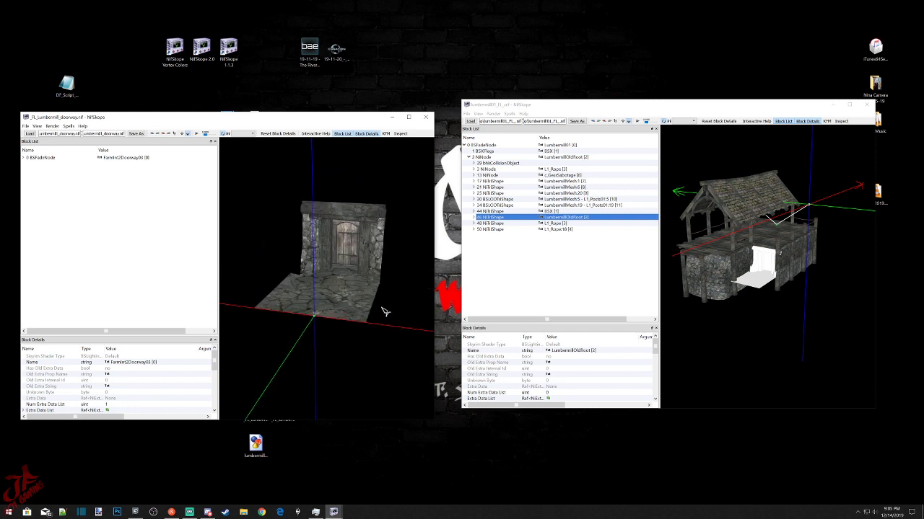
scroll(769, 314, up, 3)
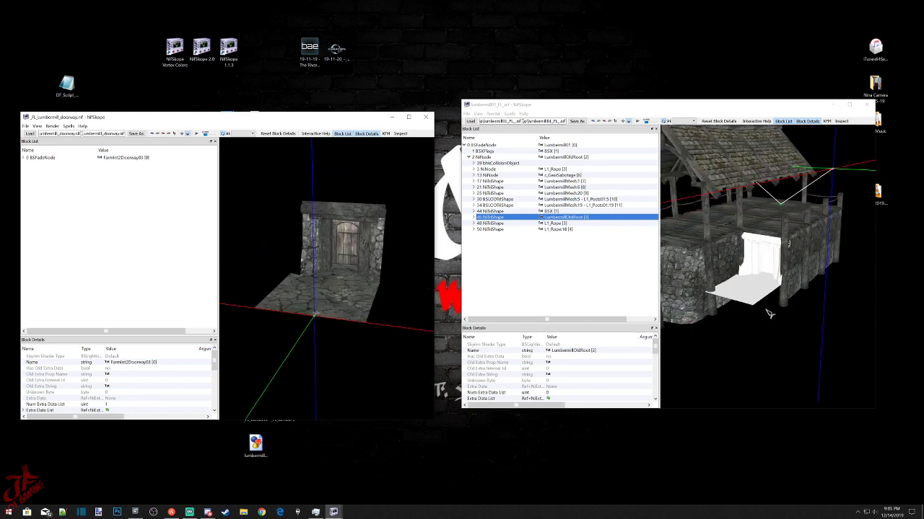
Copy the BSLightingShaderProperty branch of FarmInt2Doorway03:5 (block 13) and paste it onto the lumber mill's NiTriShape block 46.
click(337, 214)
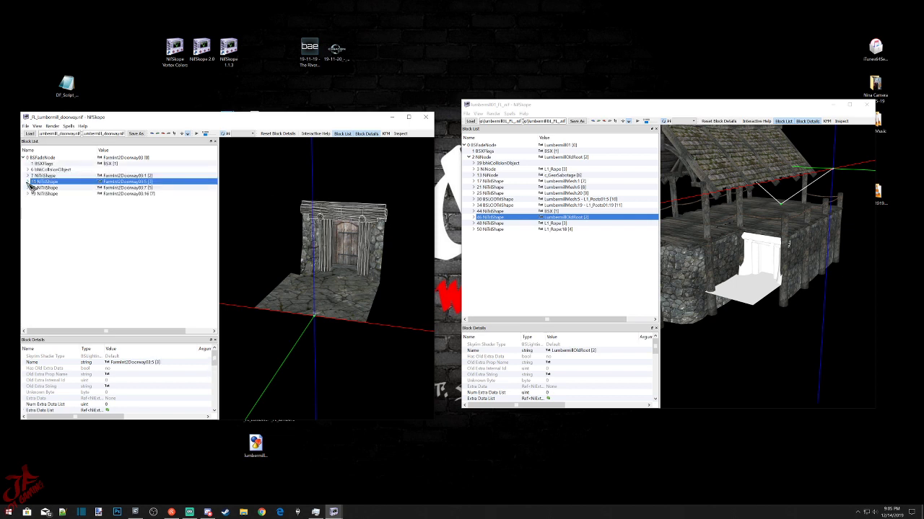
click(29, 182)
click(56, 195)
right_click(61, 194)
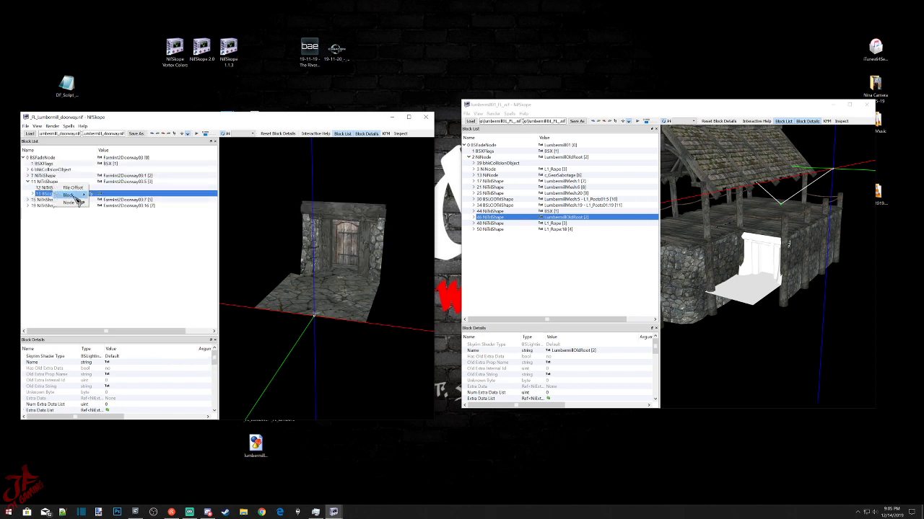
mouse_move(69, 195)
click(108, 218)
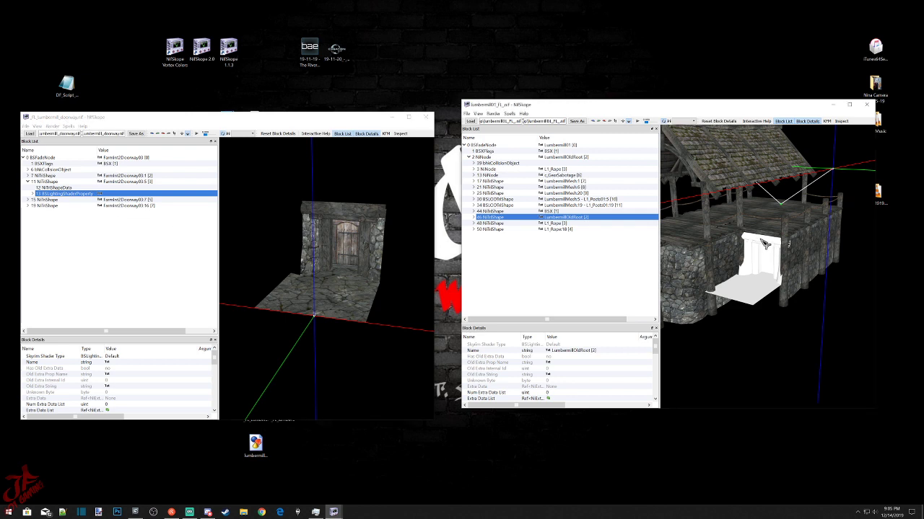
right_click(504, 217)
mouse_move(534, 259)
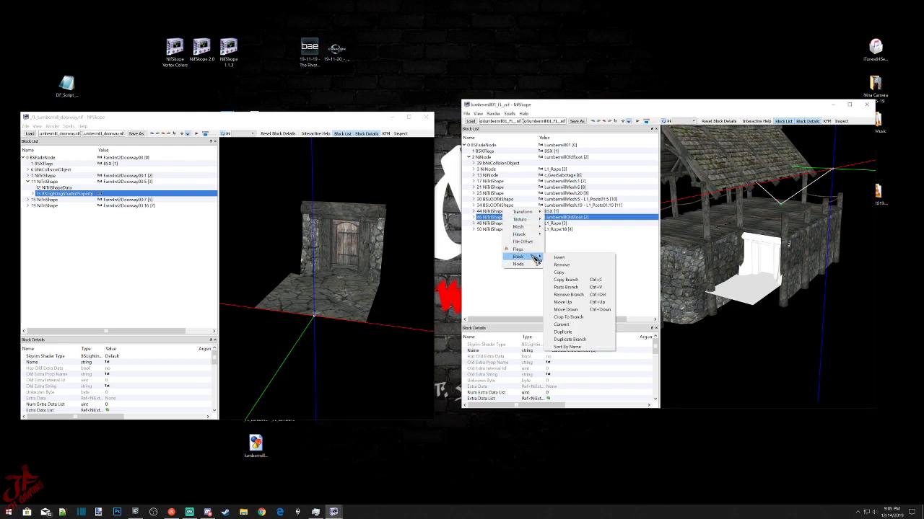
click(575, 292)
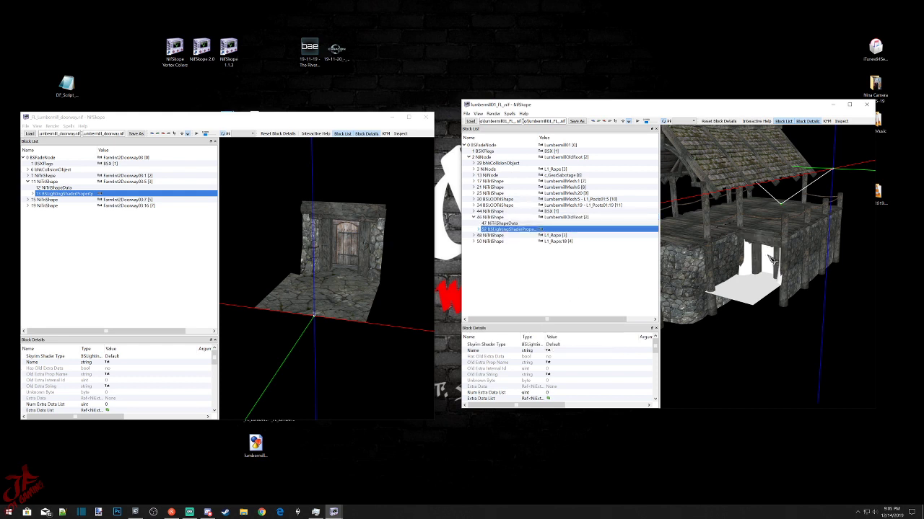
Copy the BSLightingShaderProperty branch of FarmInt2Doorway03:1 (block 9) and paste it onto the lumber mill's NiTriShape block 44.
click(316, 254)
click(45, 175)
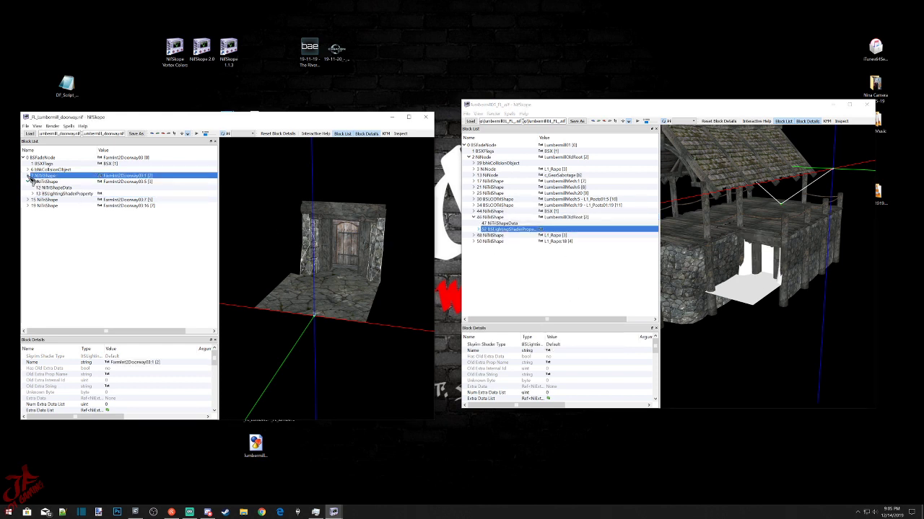
click(27, 175)
right_click(49, 187)
mouse_move(64, 191)
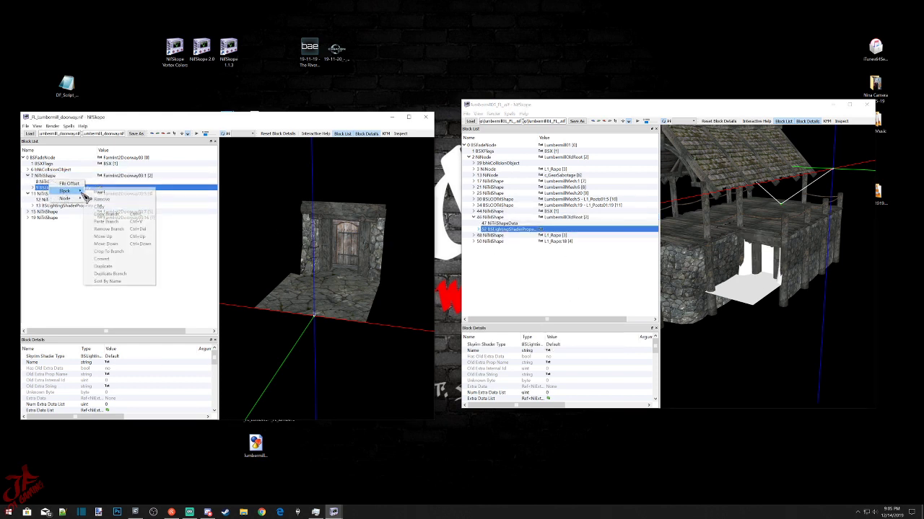
click(106, 208)
click(754, 270)
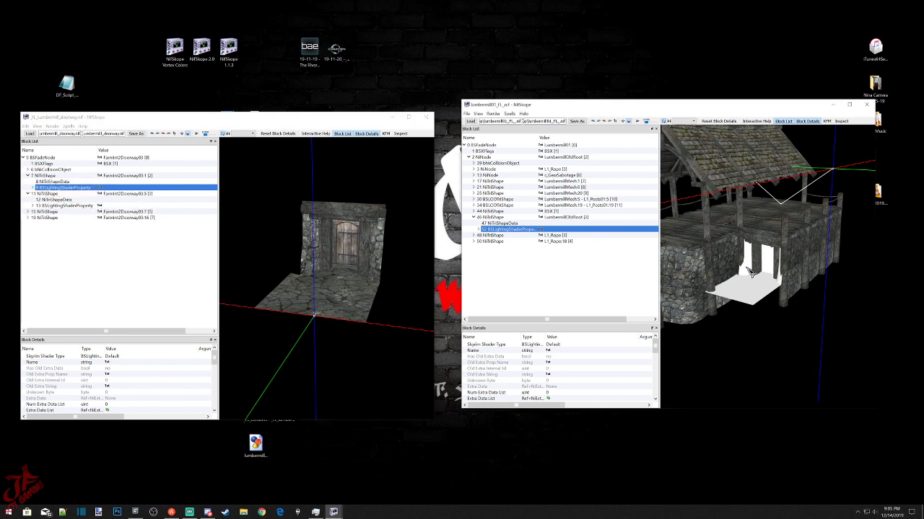
right_click(493, 215)
mouse_move(517, 256)
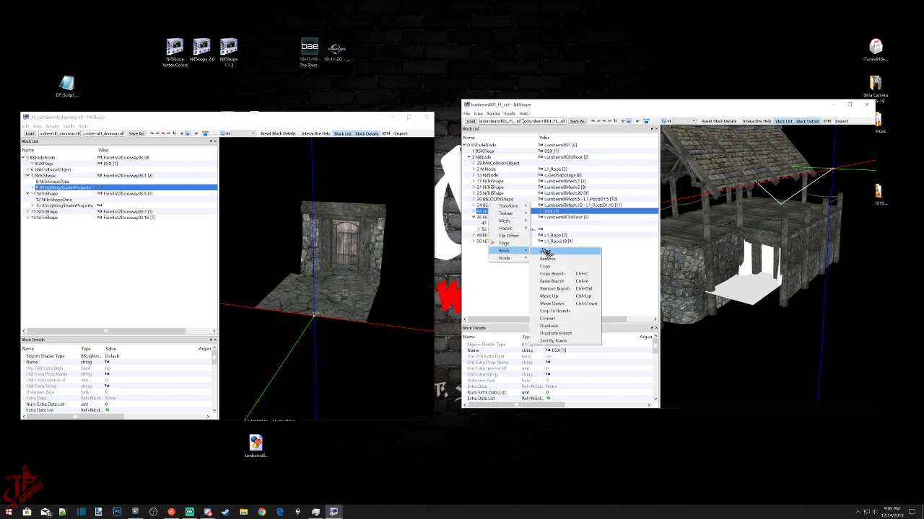
click(552, 286)
Copy the BSLightingShaderProperty branch of FarmInt2Doorway03:16 (block 21) and paste it onto the lumber mill's untextured floor shape, NiTriShape block 50.
click(354, 284)
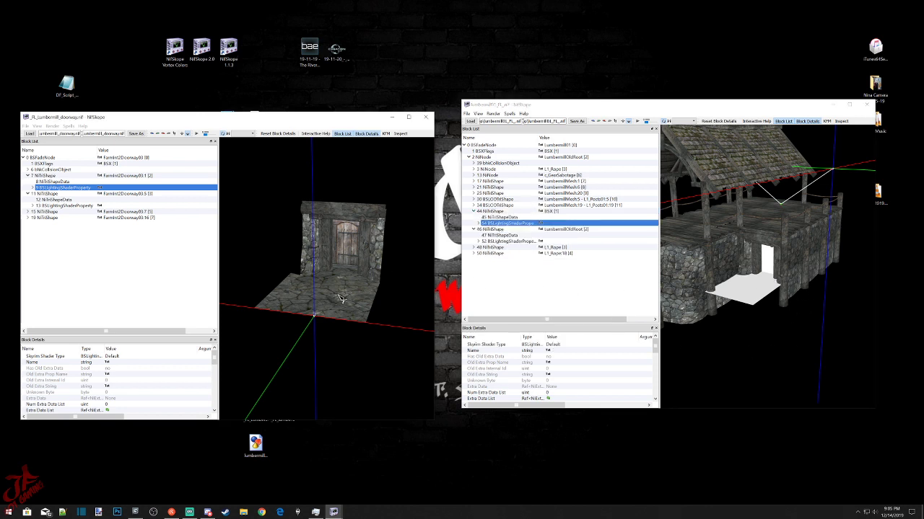
click(28, 218)
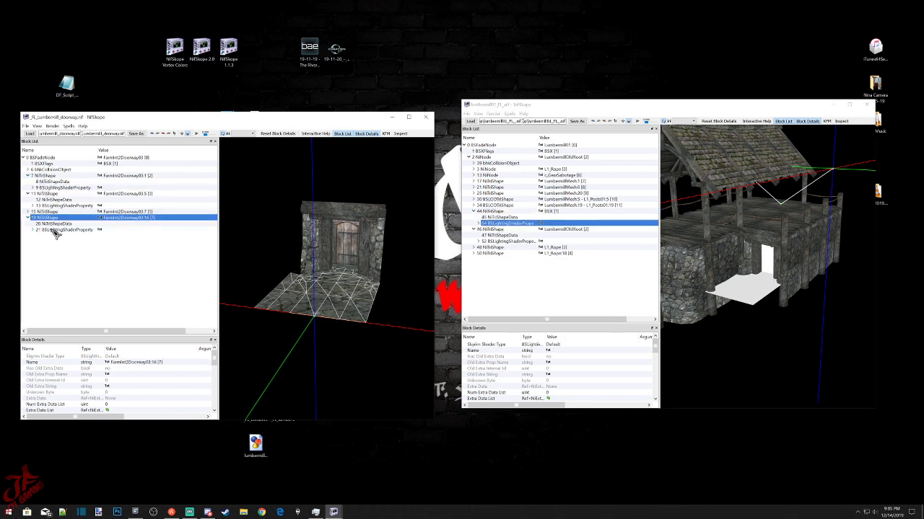
right_click(52, 230)
mouse_move(67, 232)
click(105, 256)
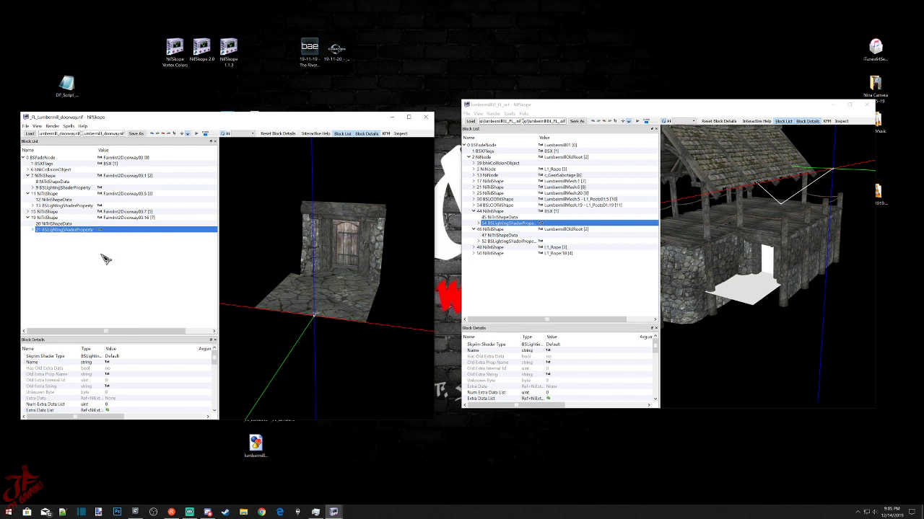
click(505, 253)
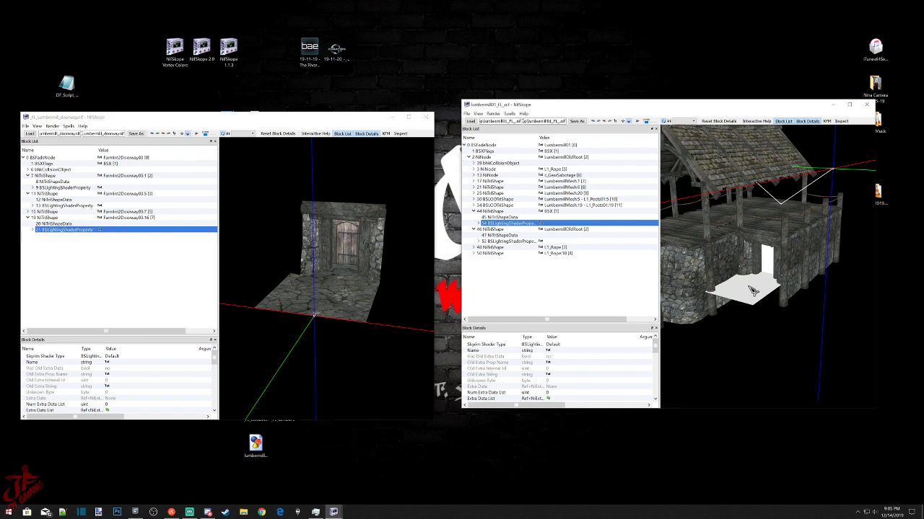
right_click(493, 254)
mouse_move(523, 293)
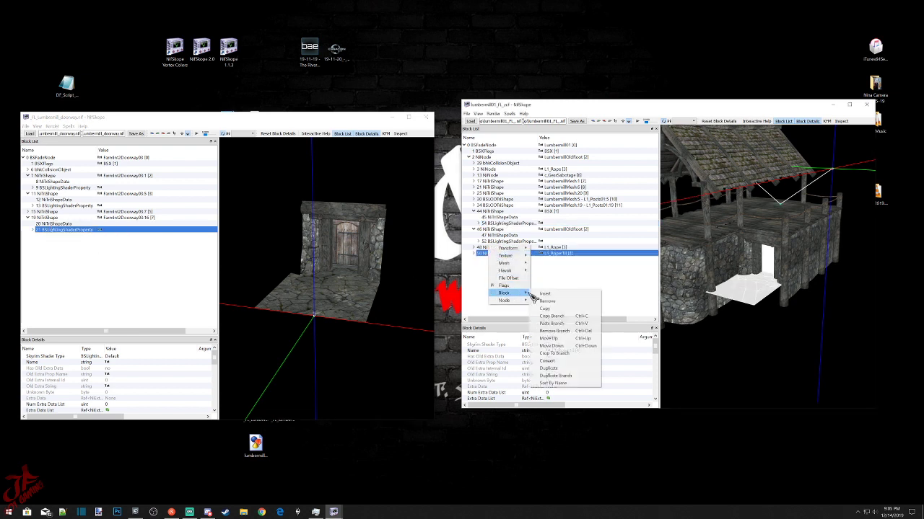
click(553, 326)
Copy the BSLightingShaderProperty branch of FarmInt2Doorway03:7 (block 17) and paste it onto the lumber mill's untextured door shape, NiTriShape block 48.
click(323, 241)
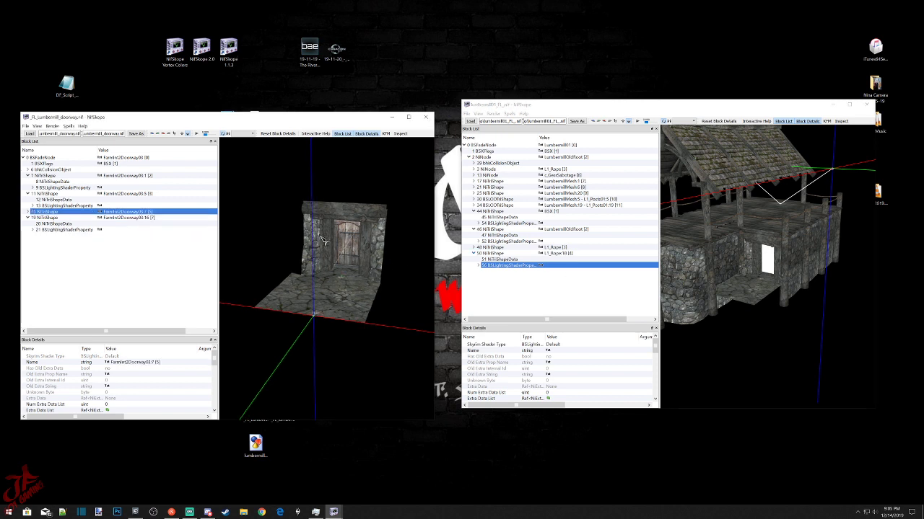
click(28, 211)
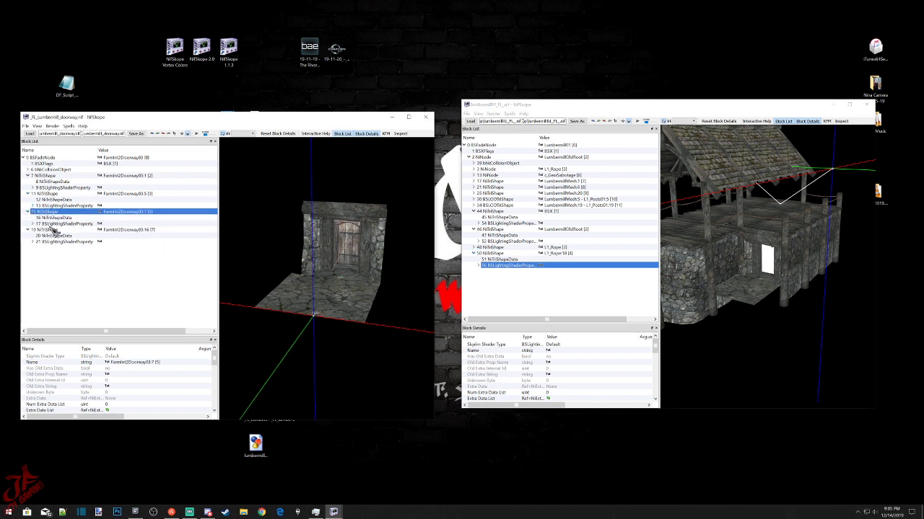
click(54, 224)
right_click(66, 220)
mouse_move(74, 229)
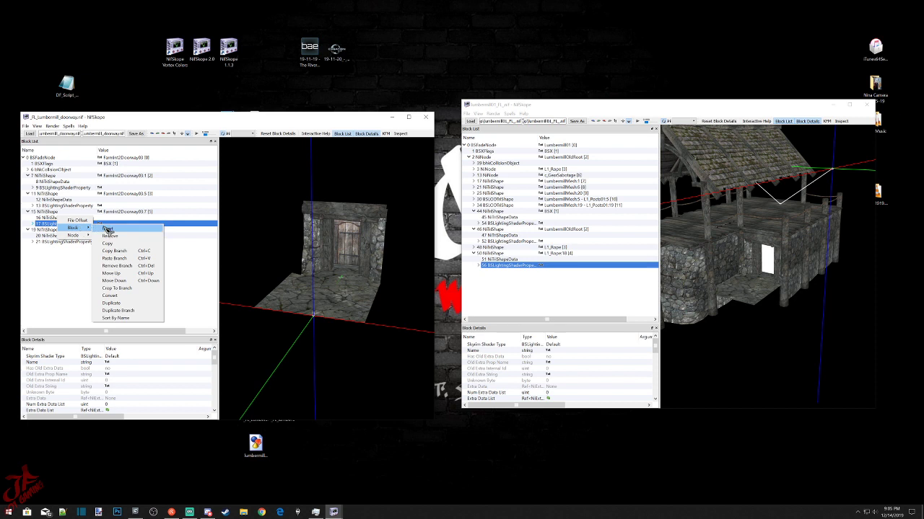
click(114, 250)
click(766, 265)
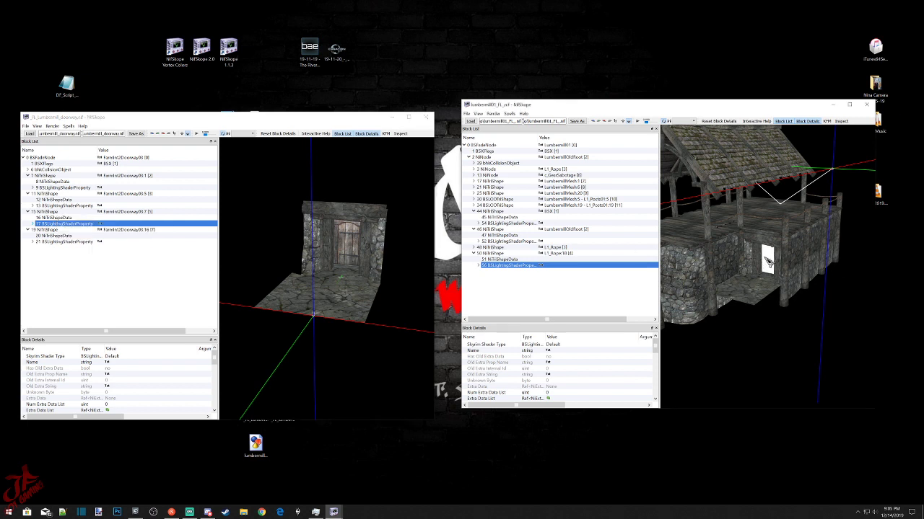
click(767, 266)
right_click(497, 252)
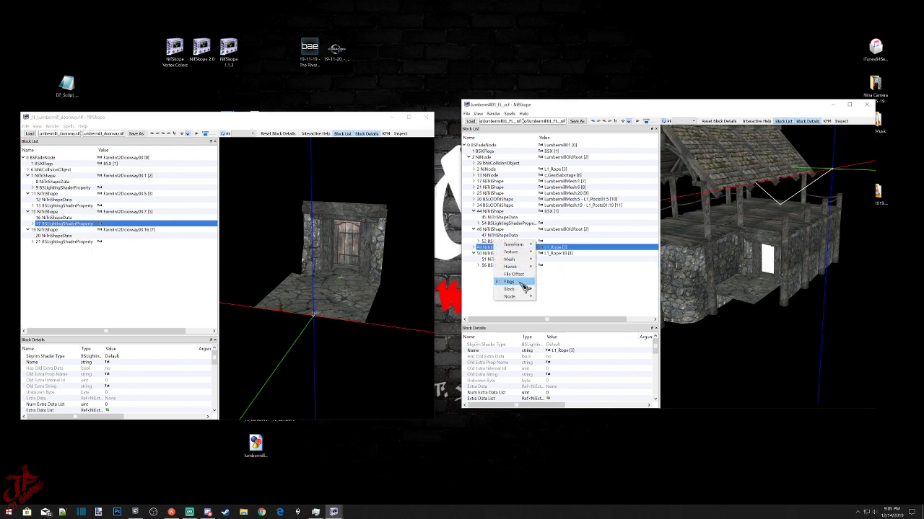
mouse_move(510, 289)
click(556, 320)
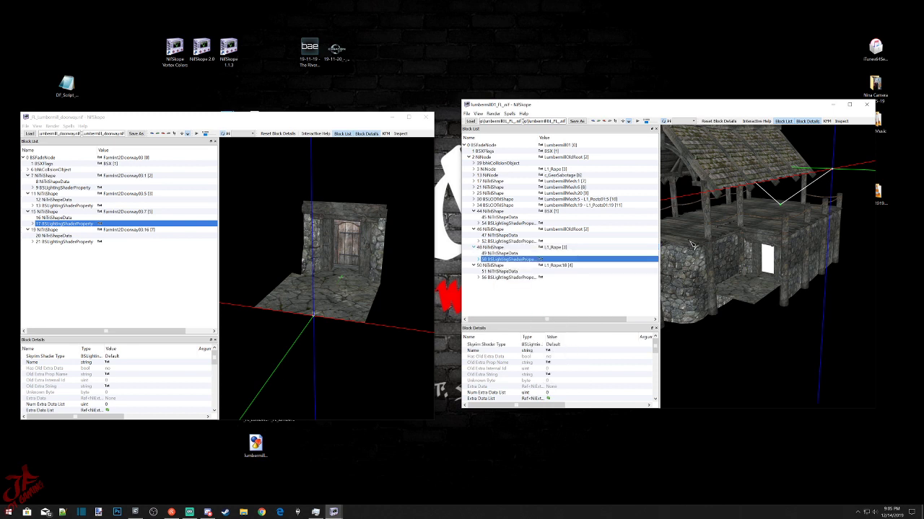
Collapse the branches of NiTriShape blocks 44, 46, 48 and 50 in the lumber mill file and select NiNode block 2.
mouse_move(786, 351)
mouse_down()
mouse_move(778, 350)
mouse_move(792, 348)
mouse_up()
scroll(776, 329, down, 2)
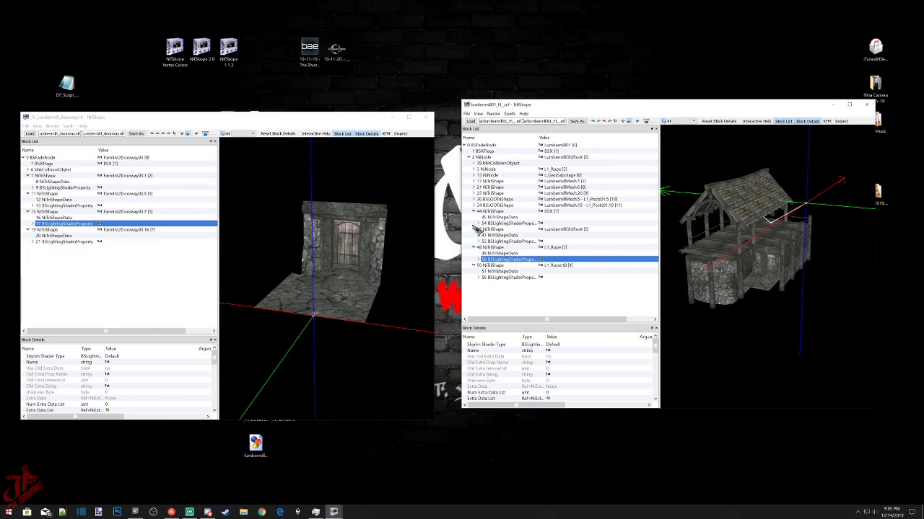
click(473, 212)
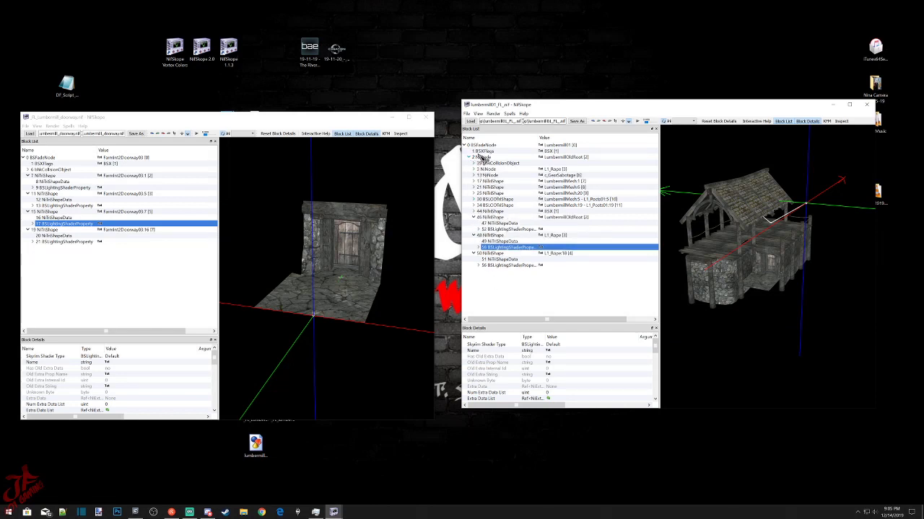
click(482, 156)
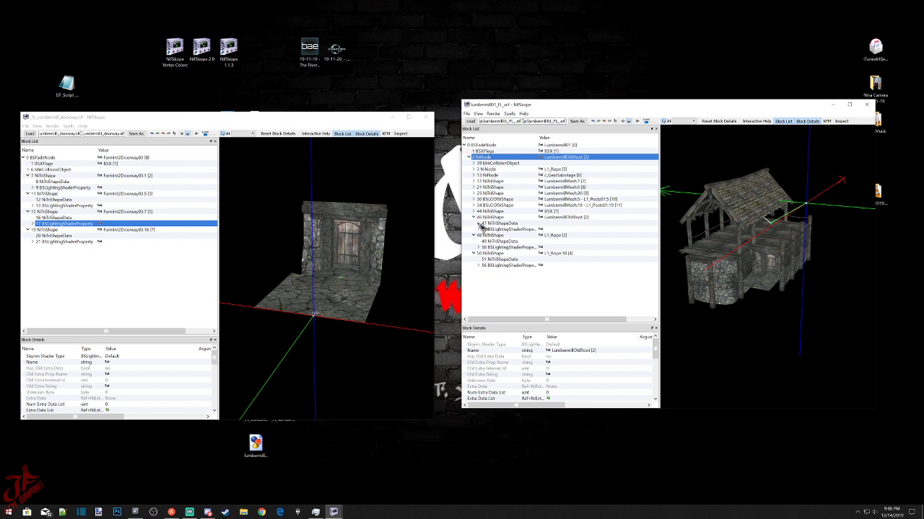
click(473, 236)
click(473, 241)
click(473, 235)
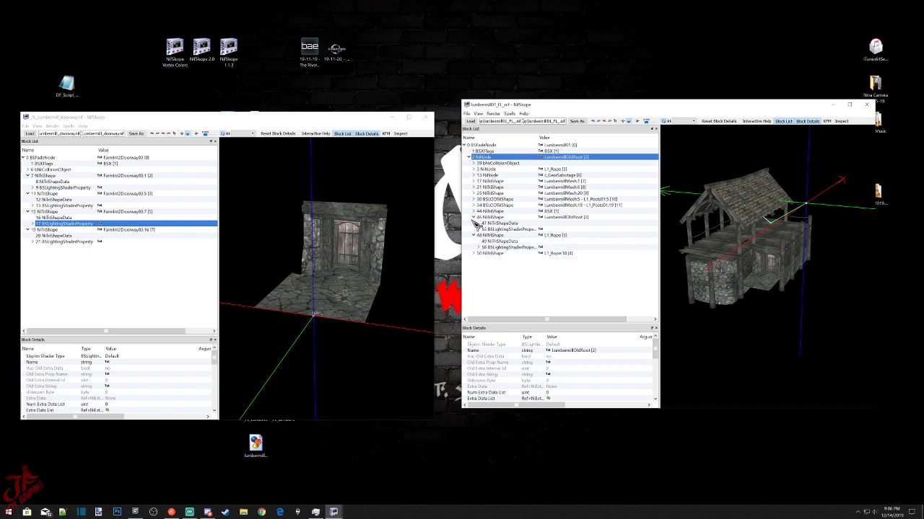
click(474, 217)
click(473, 223)
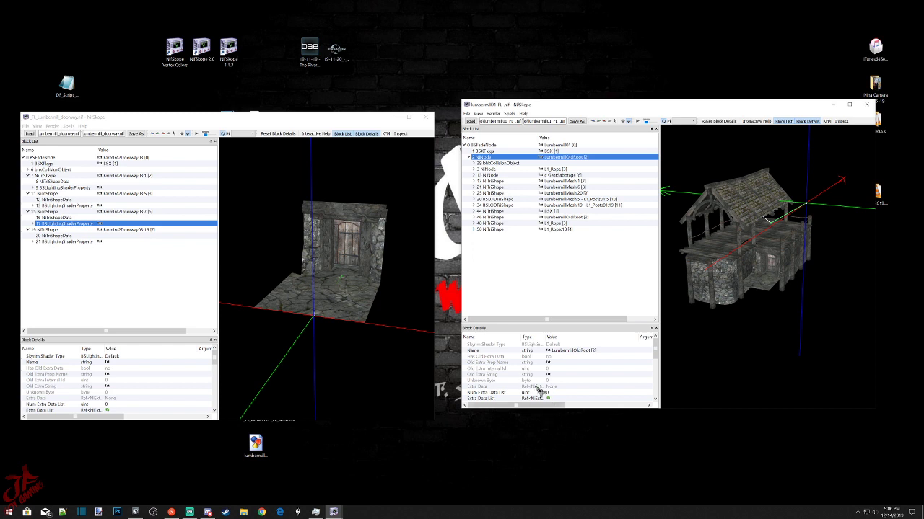
Review the Children array of the lumber mill's NiNode block 2 and close _FL_Lumbermill_doorway.nif.
scroll(532, 386, down, 3)
scroll(532, 386, down, 3)
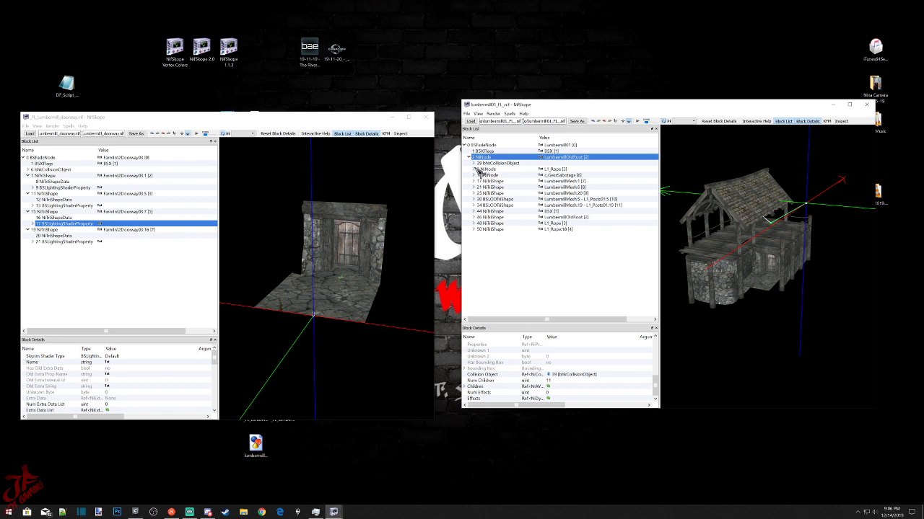
click(465, 387)
click(467, 388)
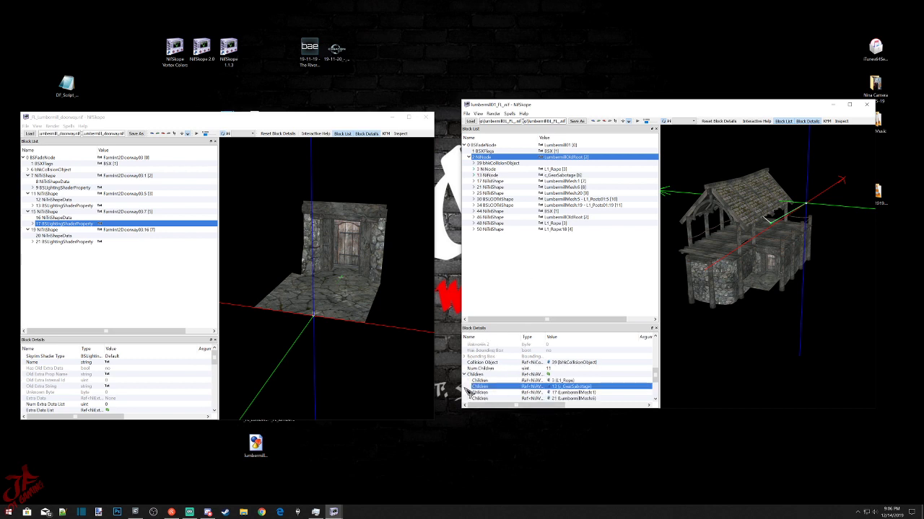
scroll(587, 379, down, 2)
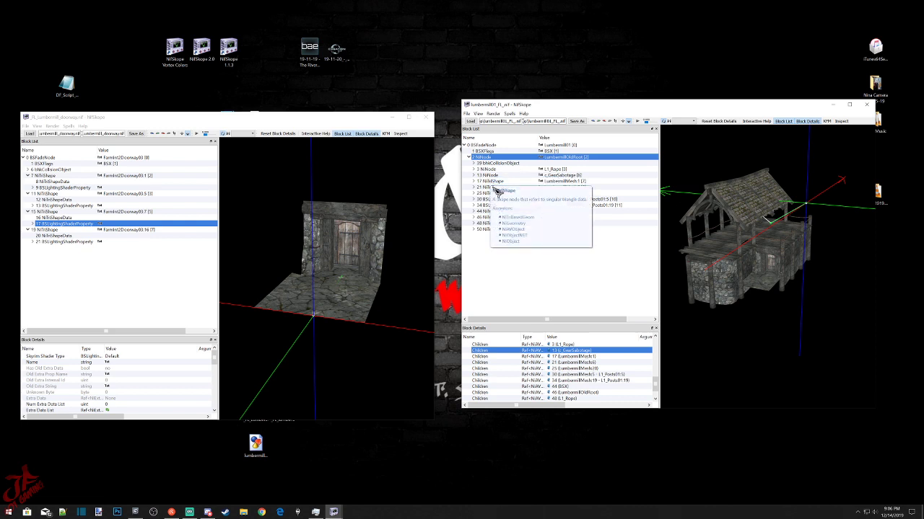
scroll(586, 398, down, 1)
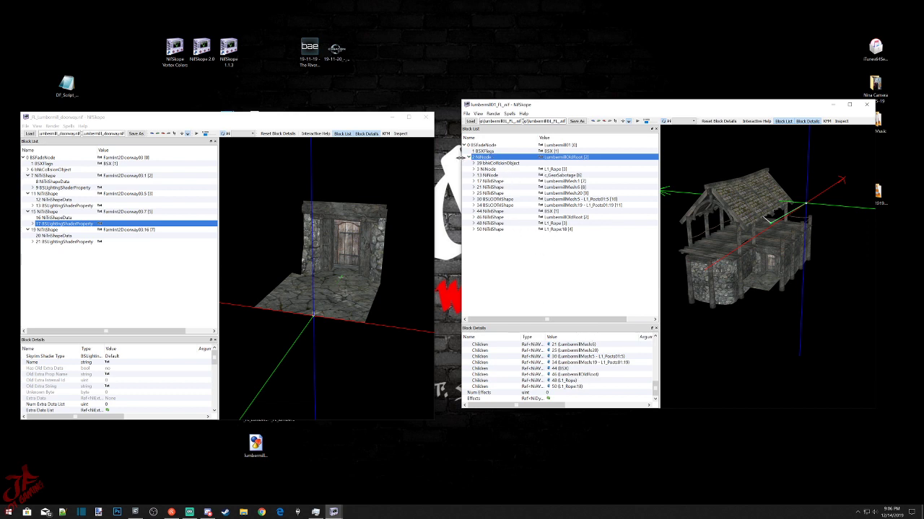
click(485, 150)
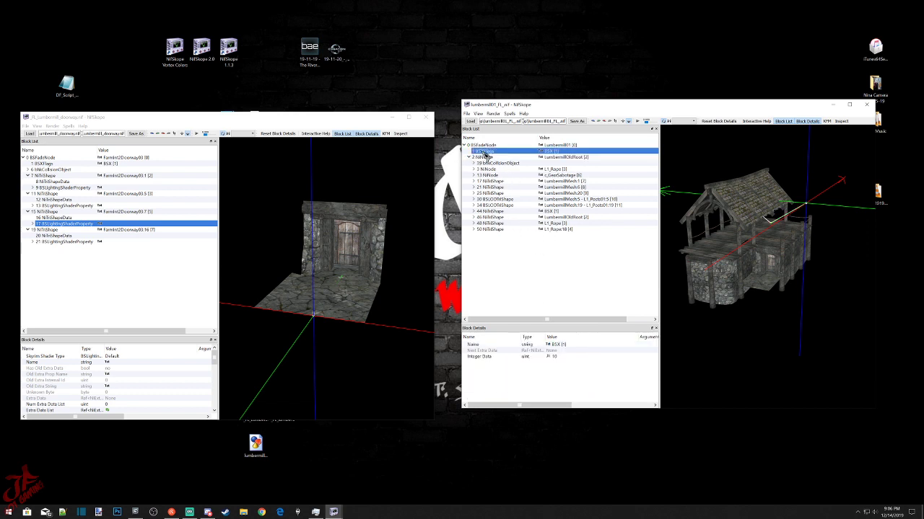
click(426, 117)
Sanitize the lumber mill file with Reorder Link Arrays, Reorder Blocks and Check Links, and expand its root BSFadeNode.
click(509, 114)
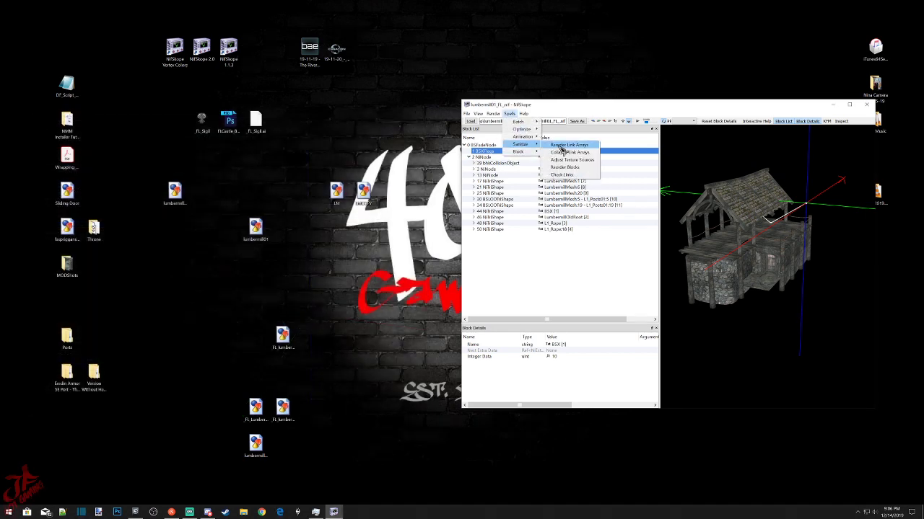
click(565, 151)
click(509, 114)
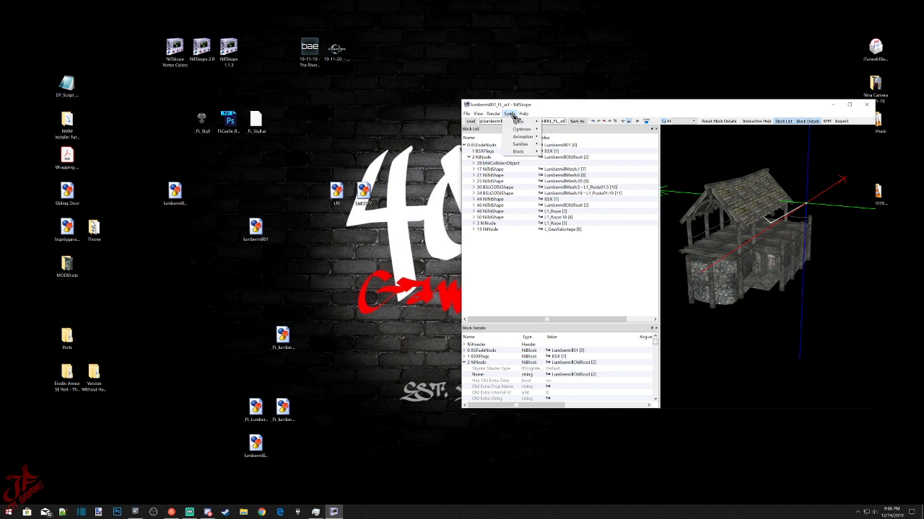
mouse_move(528, 138)
click(565, 174)
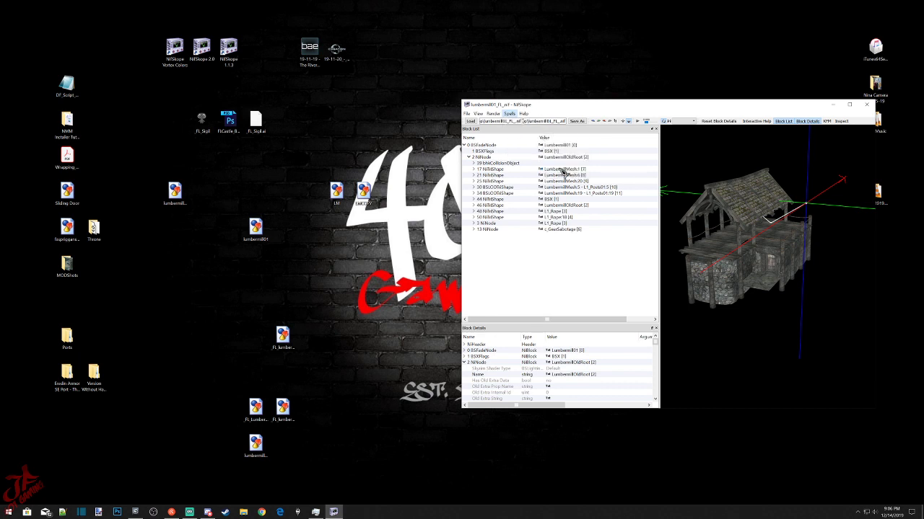
click(510, 114)
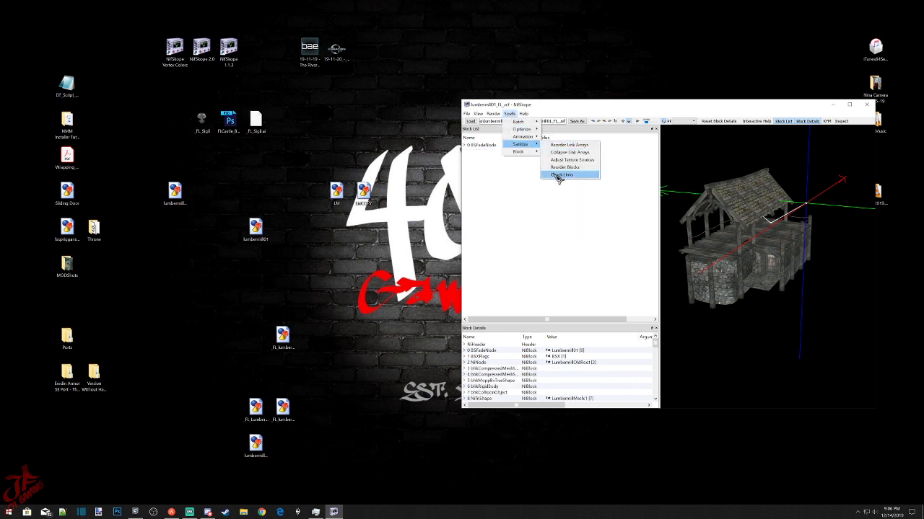
click(559, 176)
click(465, 145)
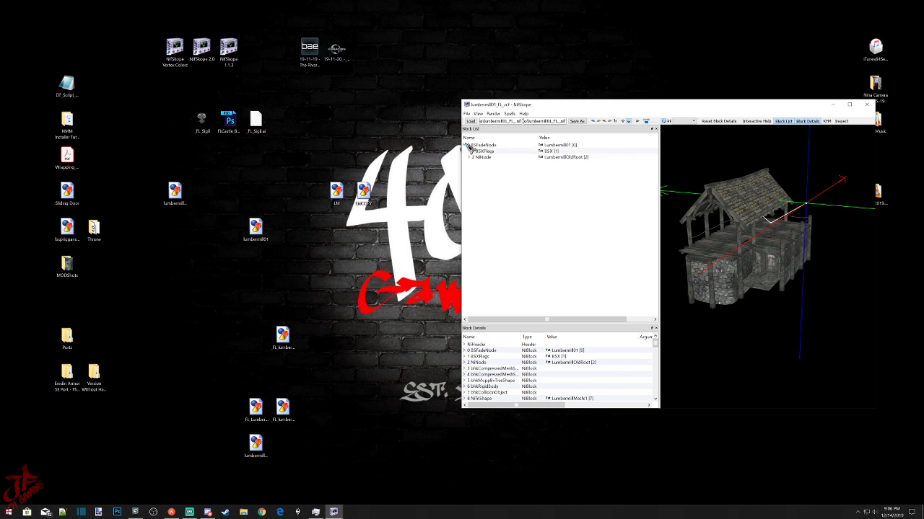
Open the original lumbermill01.nif to compare it with the edited lumber mill, and close it again.
double_click(263, 233)
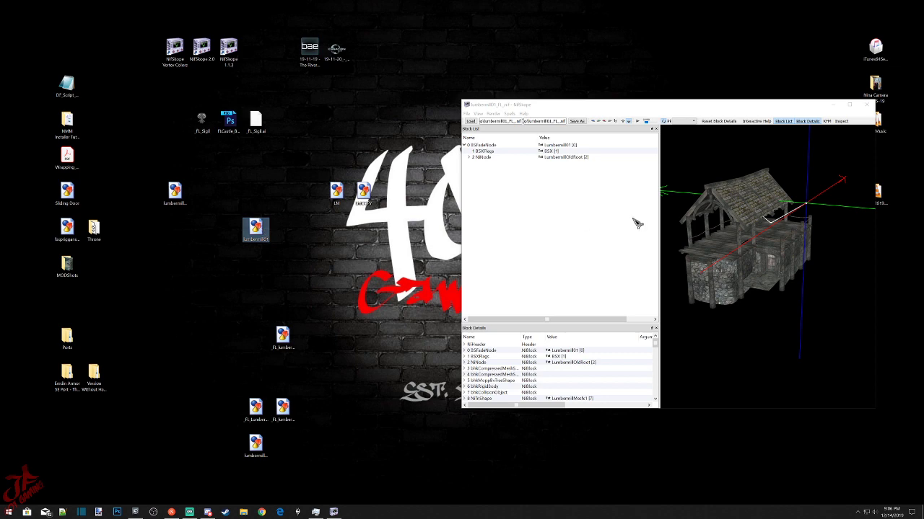
drag(360, 271, 358, 280)
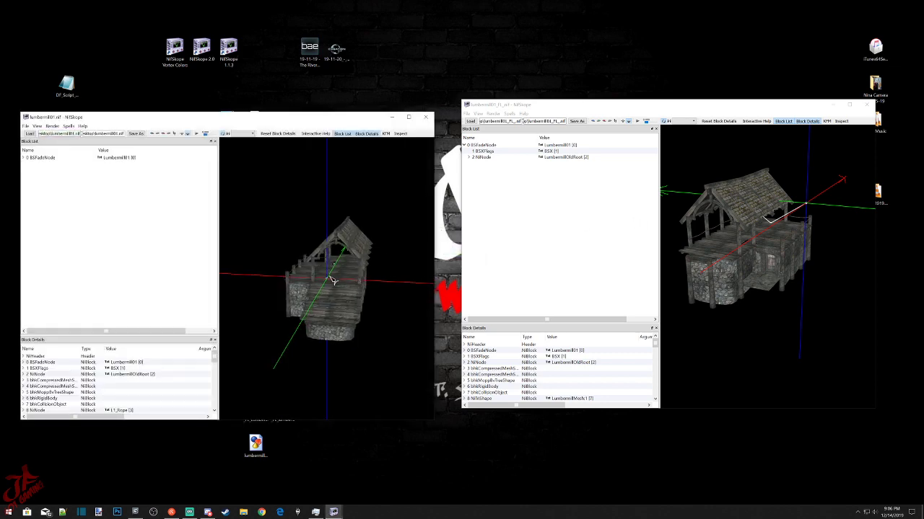
click(425, 117)
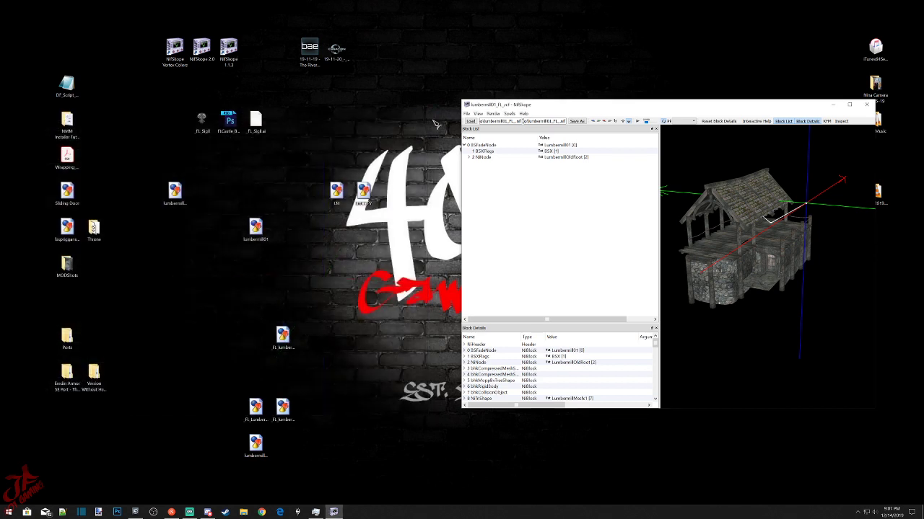
Update all tangent spaces in the lumber mill and save it over the existing lumbermill01_FL_.nif on the Desktop.
click(509, 114)
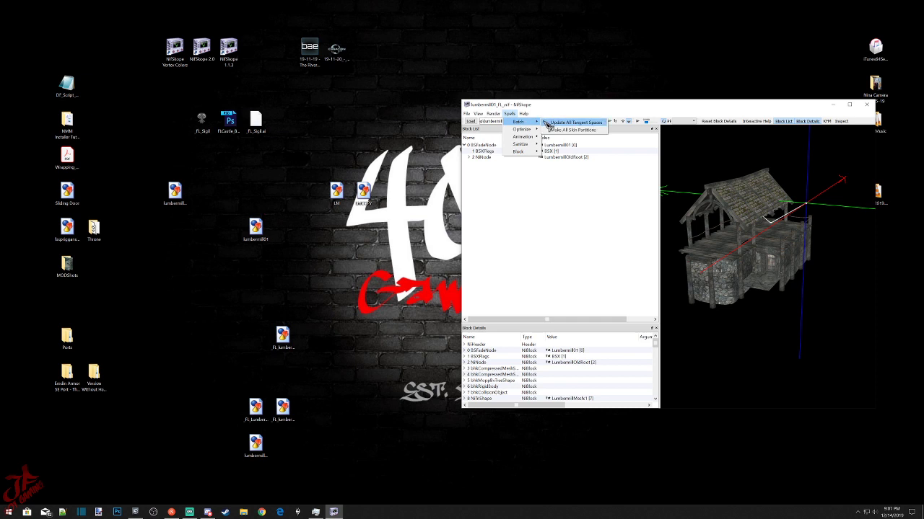
click(545, 122)
click(469, 115)
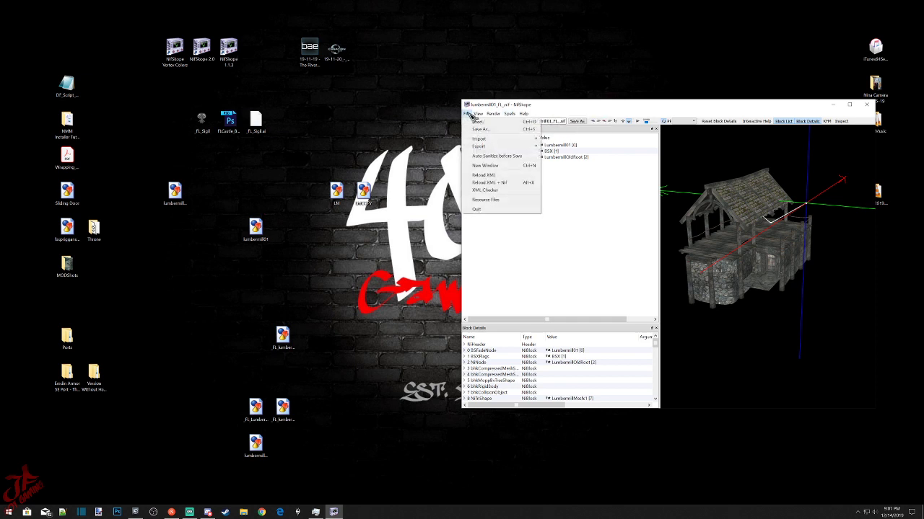
click(479, 124)
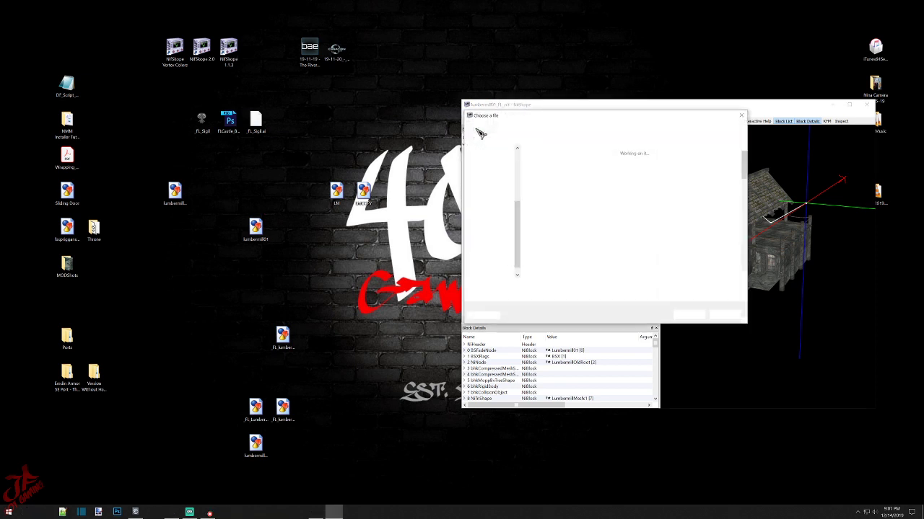
click(689, 316)
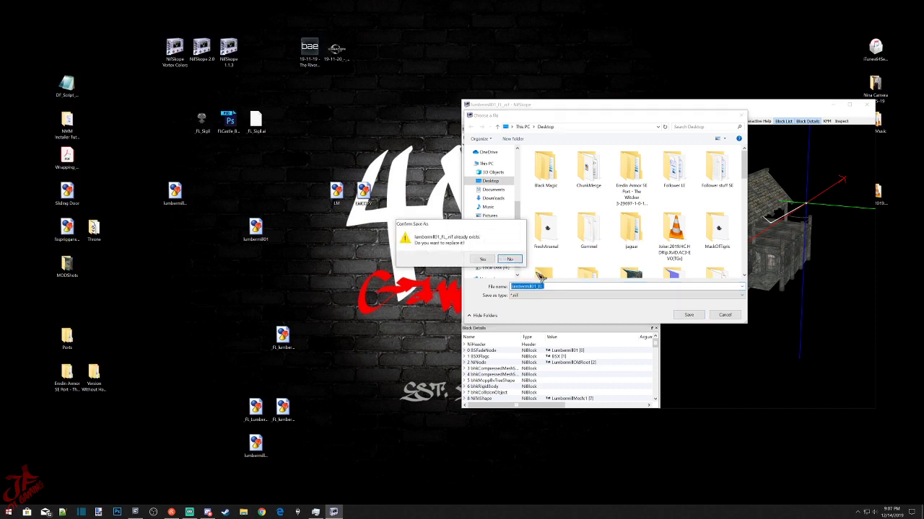
click(482, 262)
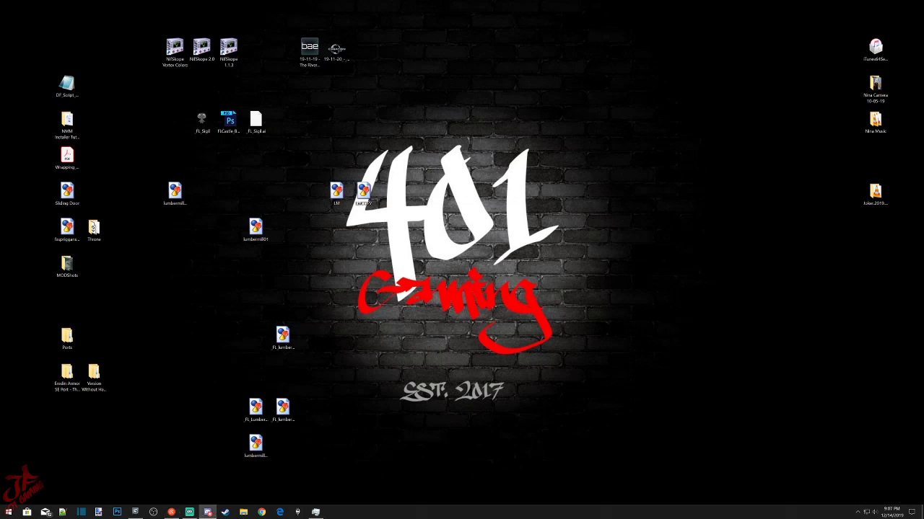
click(175, 191)
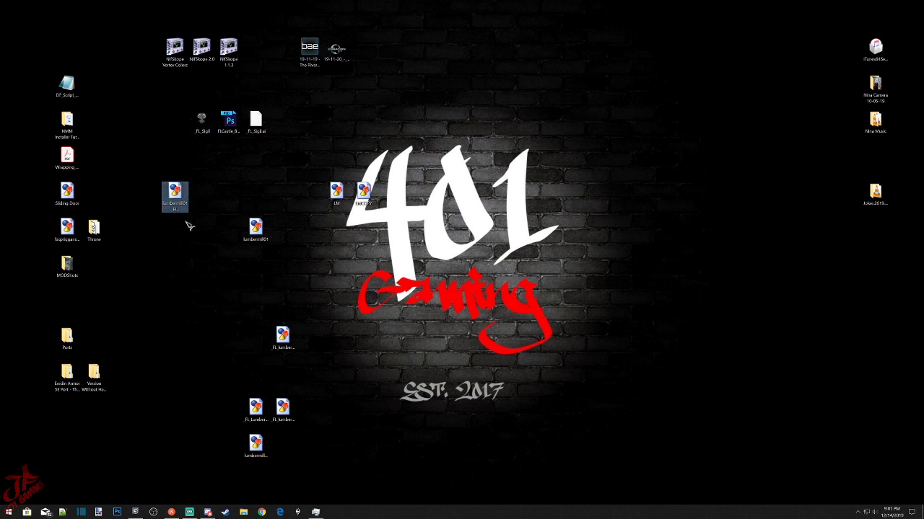
Move LM, LMCOPY, lumbermill01 and lumbermill01_FL_ on the desktop to group them beside the other lumber mill files.
click(207, 512)
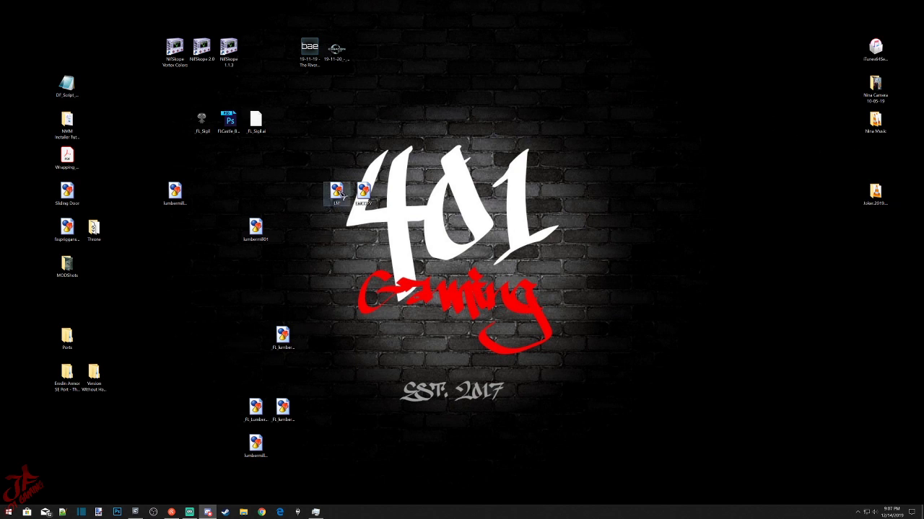
click(263, 232)
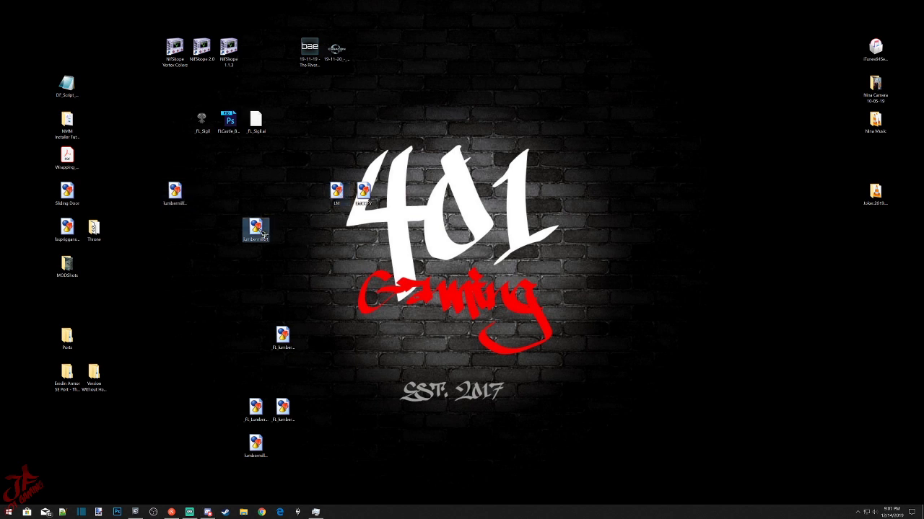
click(284, 336)
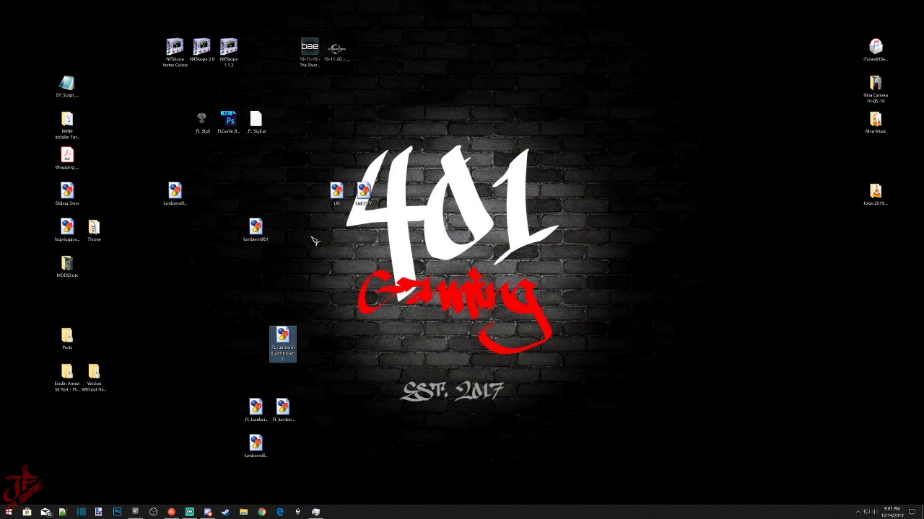
drag(319, 176, 254, 345)
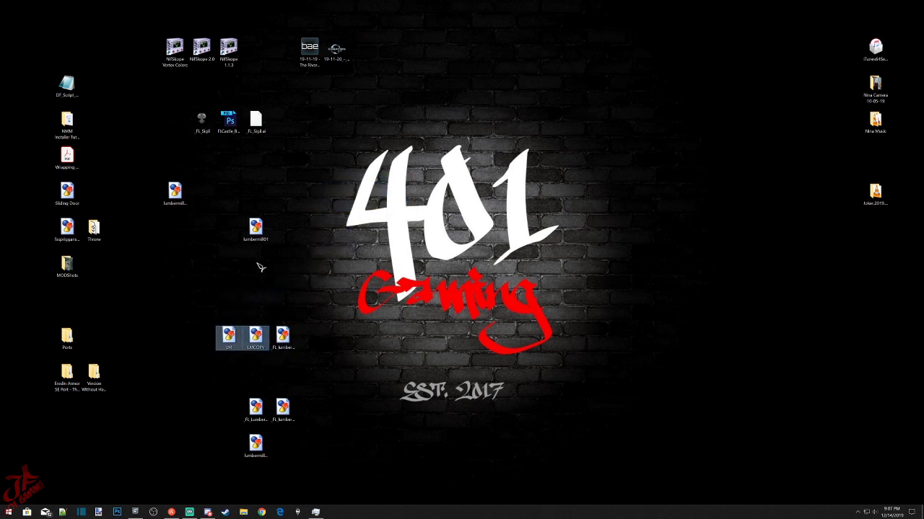
drag(256, 233, 229, 305)
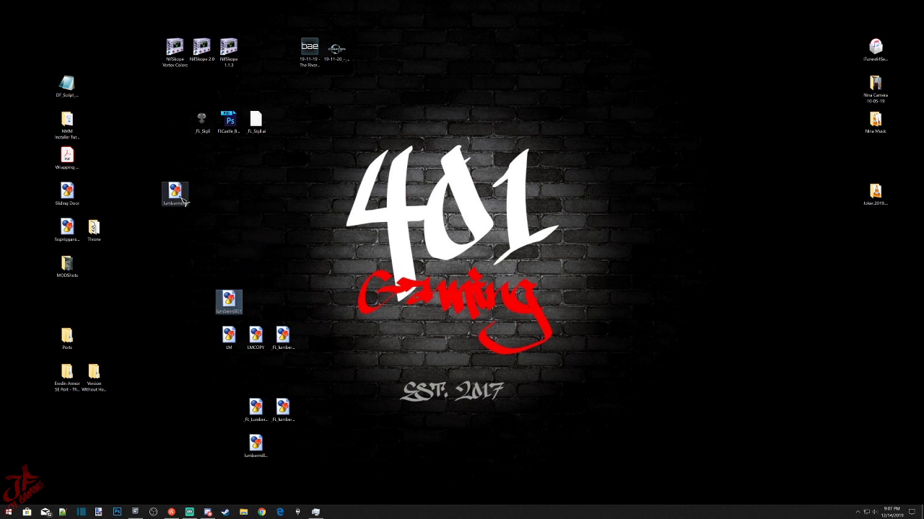
drag(184, 202, 233, 414)
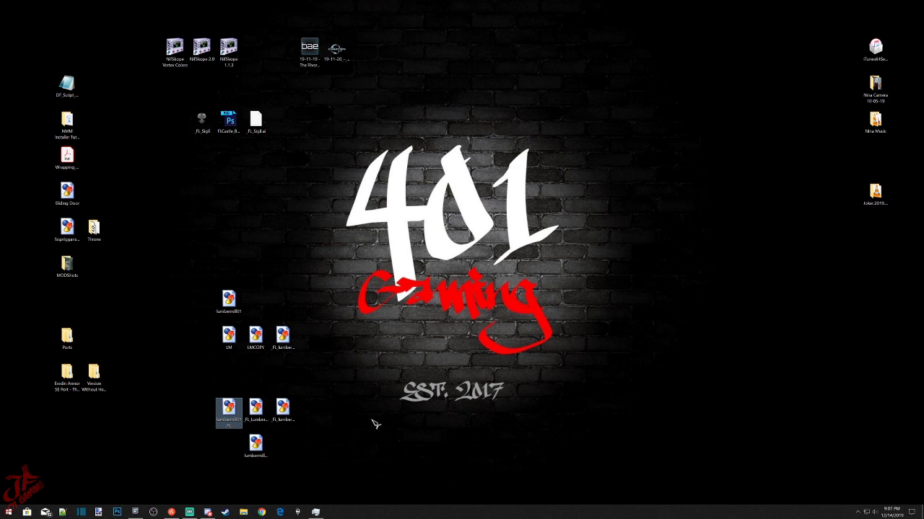
Check the full names of the lumbermill01_lod, _FL_Lumbermill_doorway and _FL_lumbermill01 files on the desktop.
click(261, 454)
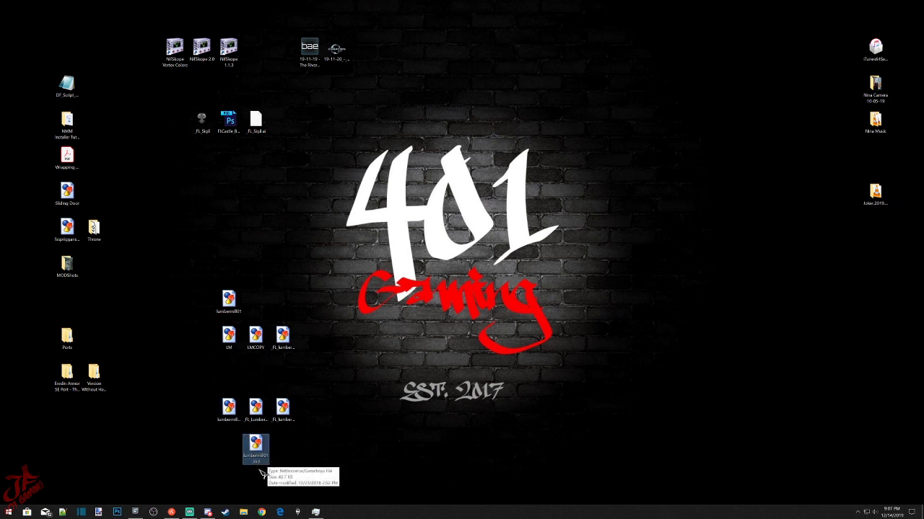
click(256, 410)
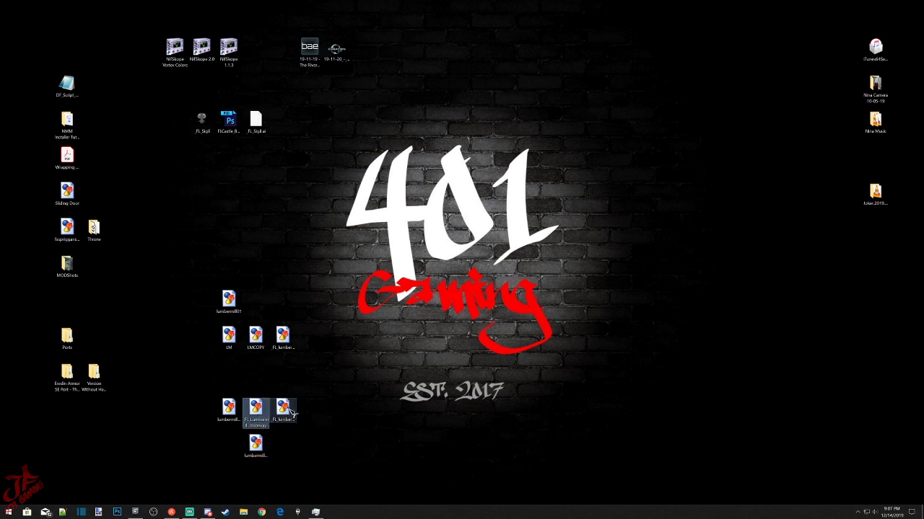
click(285, 411)
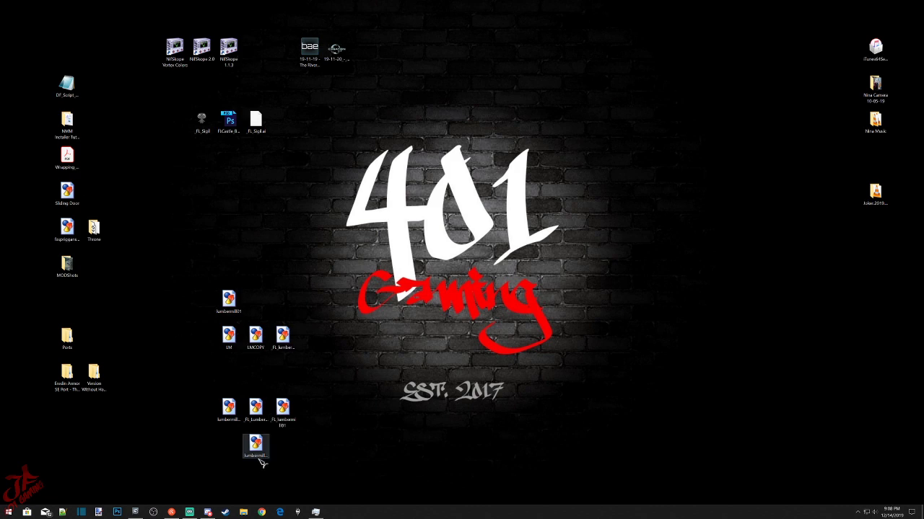
Switch to 3ds Max and delete the entire lumber mill model from the scene.
click(135, 513)
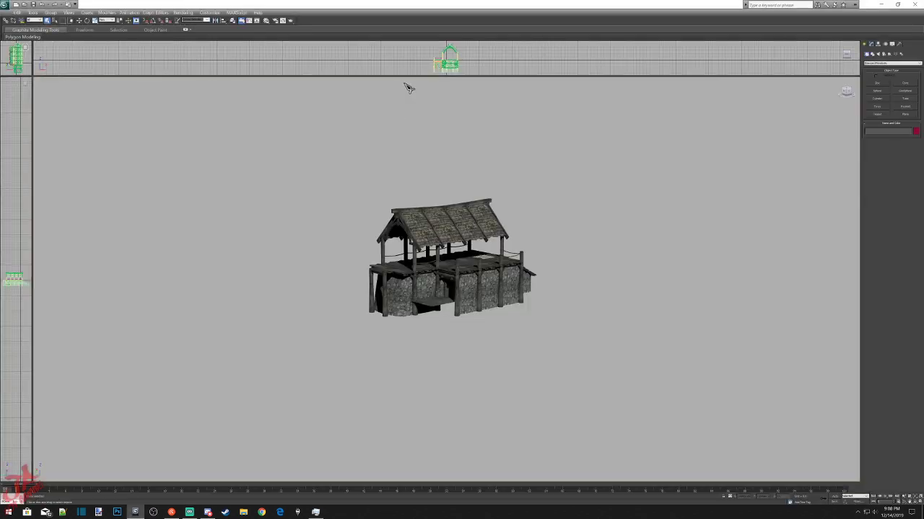
drag(578, 360, 580, 364)
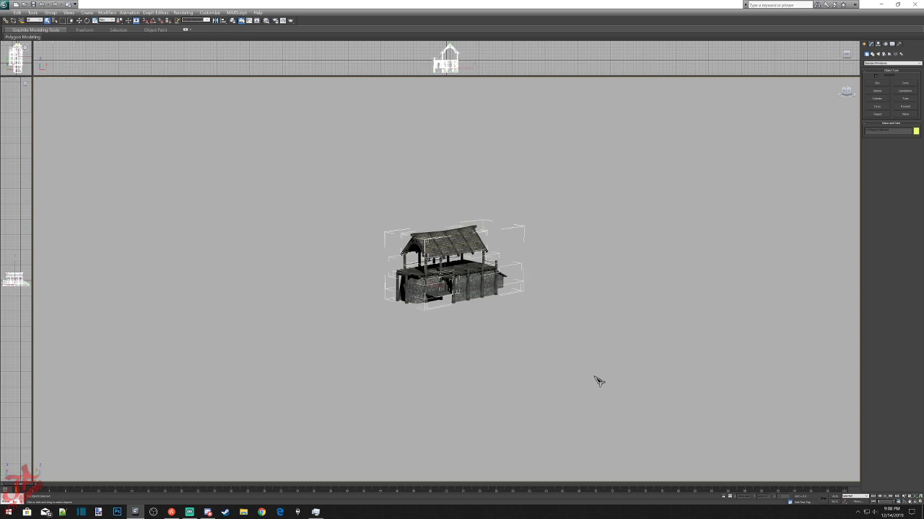
key(Delete)
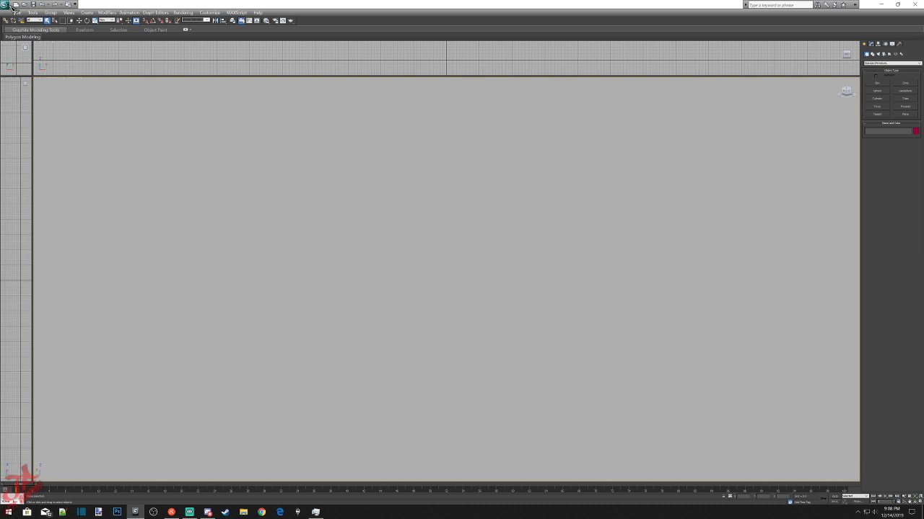
In File Explorer, go from the Desktop's My Created Assets shortcut into The Riverlands and its innermost Banners folder under Data > meshes.
click(243, 512)
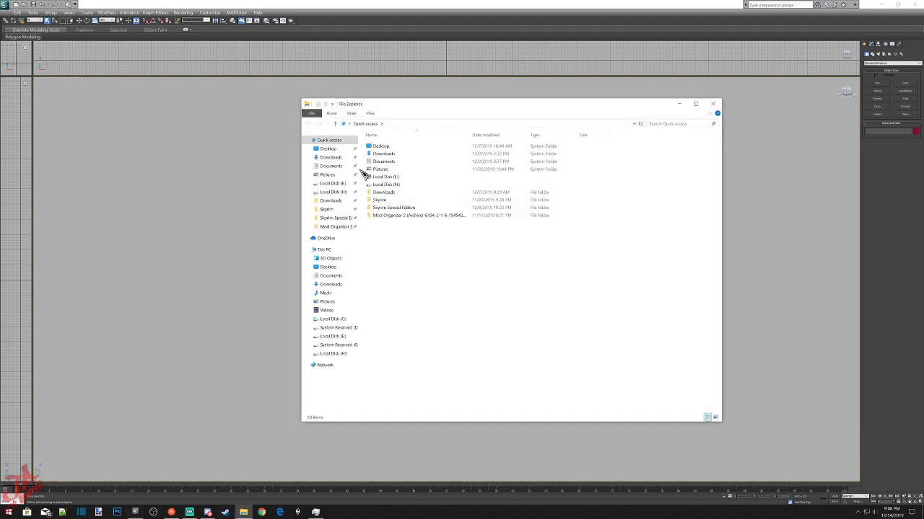
click(327, 149)
scroll(433, 288, down, 10)
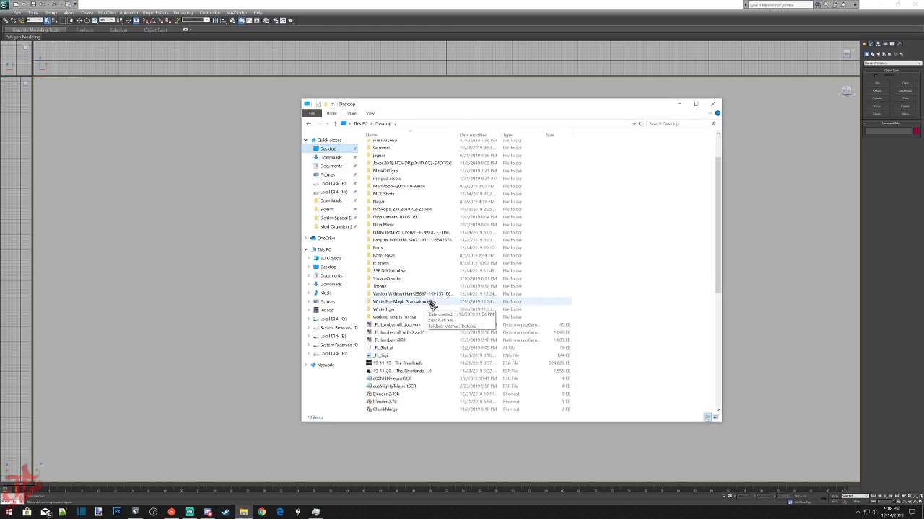
double_click(393, 348)
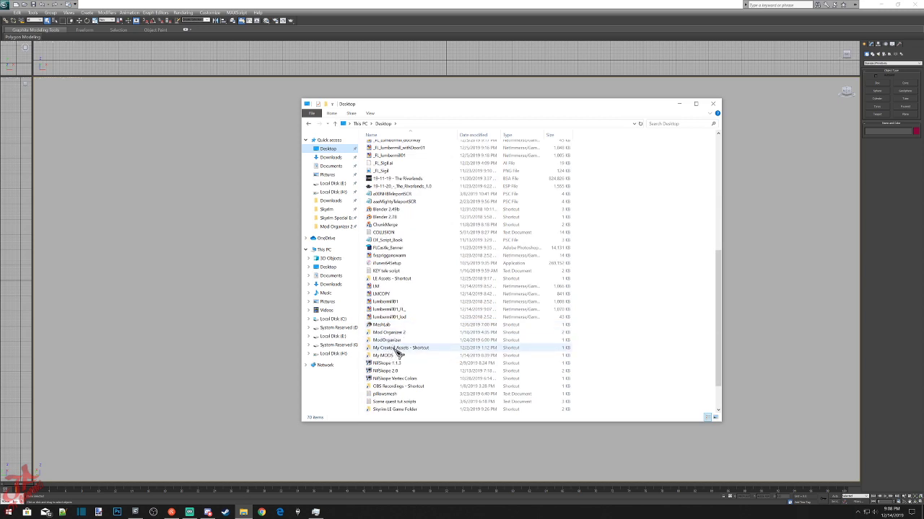
double_click(392, 176)
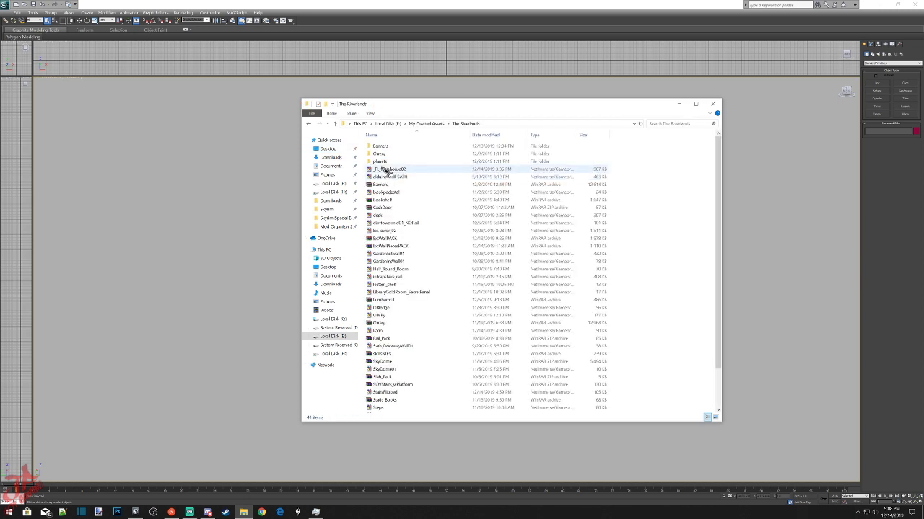
double_click(382, 146)
double_click(383, 147)
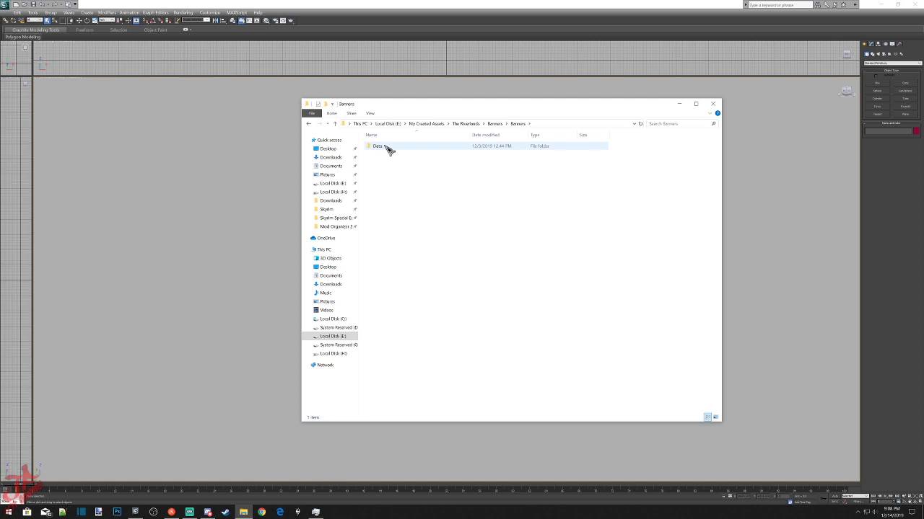
double_click(383, 146)
double_click(382, 146)
double_click(382, 147)
double_click(383, 147)
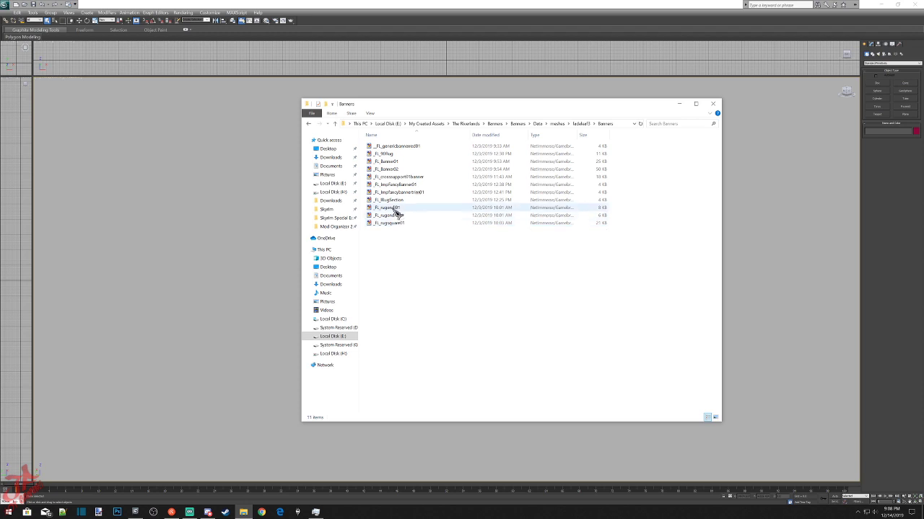
Preview the rug section and _FL_ImpfancyBanner01 meshes in NifSkope, closing each one.
click(399, 202)
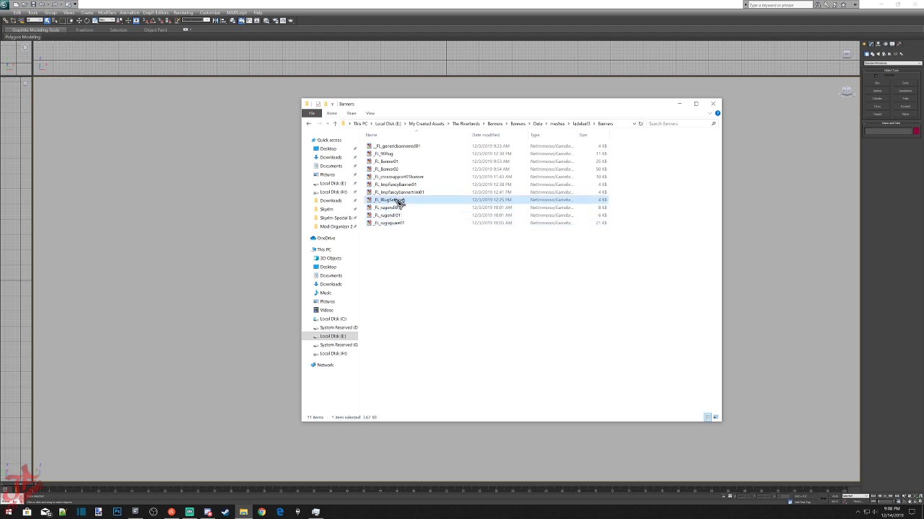
double_click(399, 203)
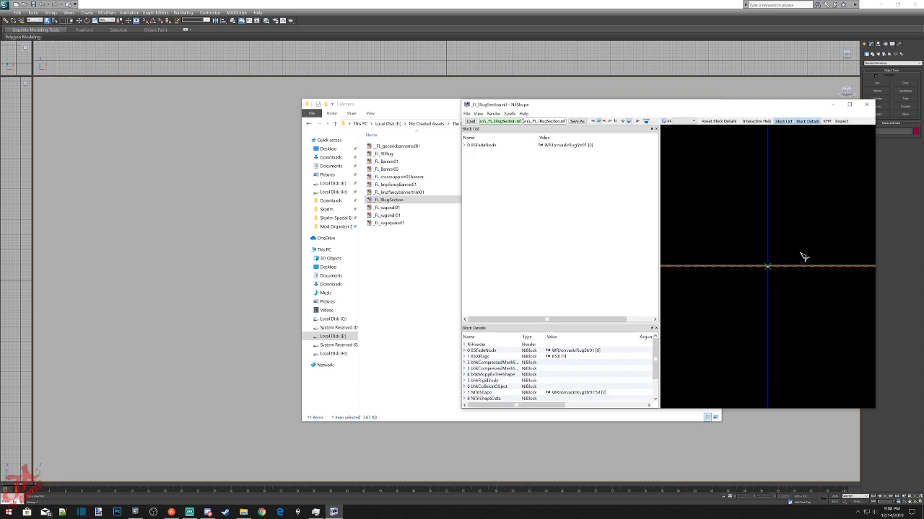
click(865, 104)
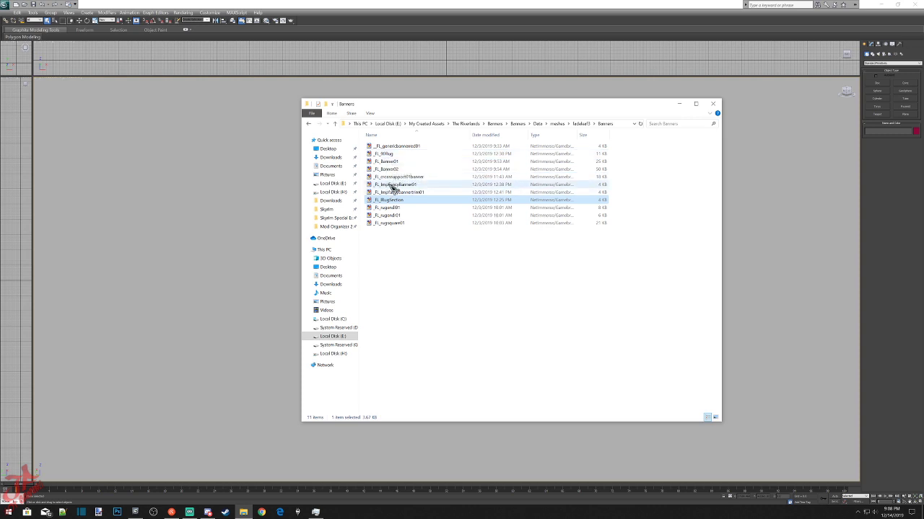
click(394, 186)
double_click(393, 186)
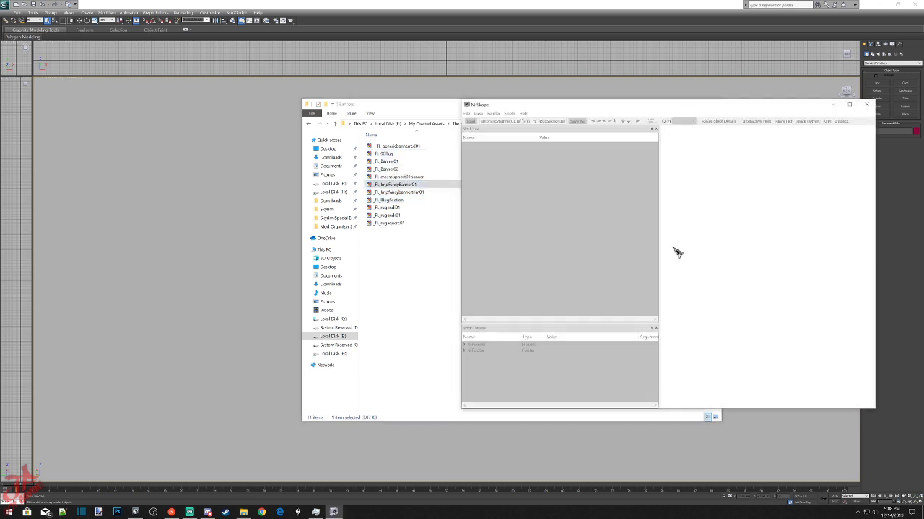
click(867, 104)
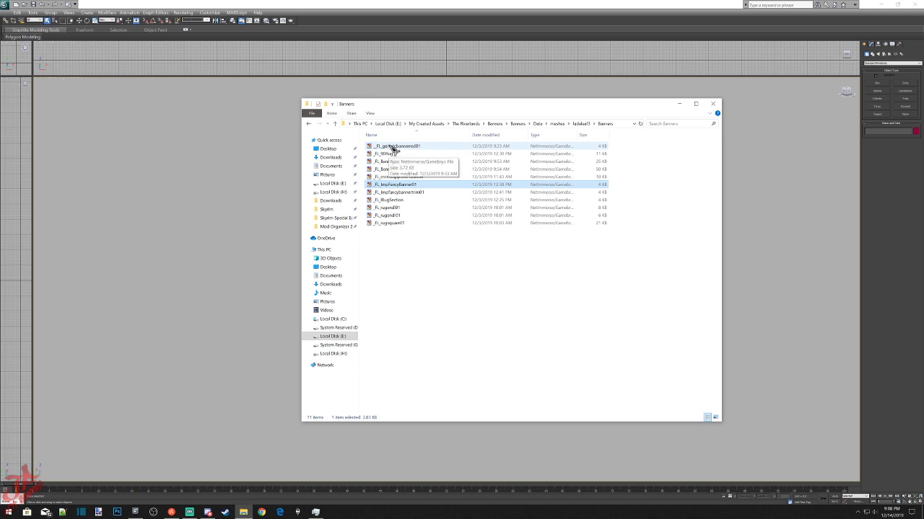
Preview the _FL_rugsquare01 and generic banner meshes in NifSkope, closing each one.
click(398, 227)
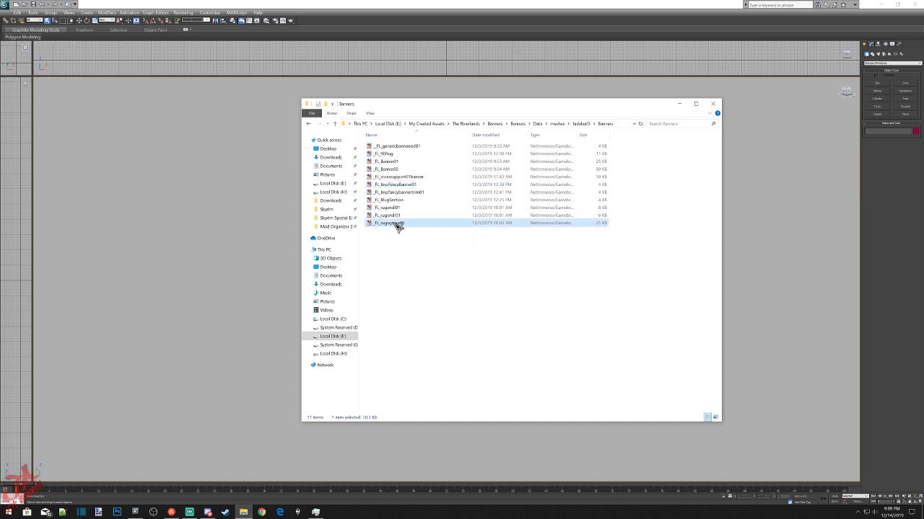
double_click(397, 224)
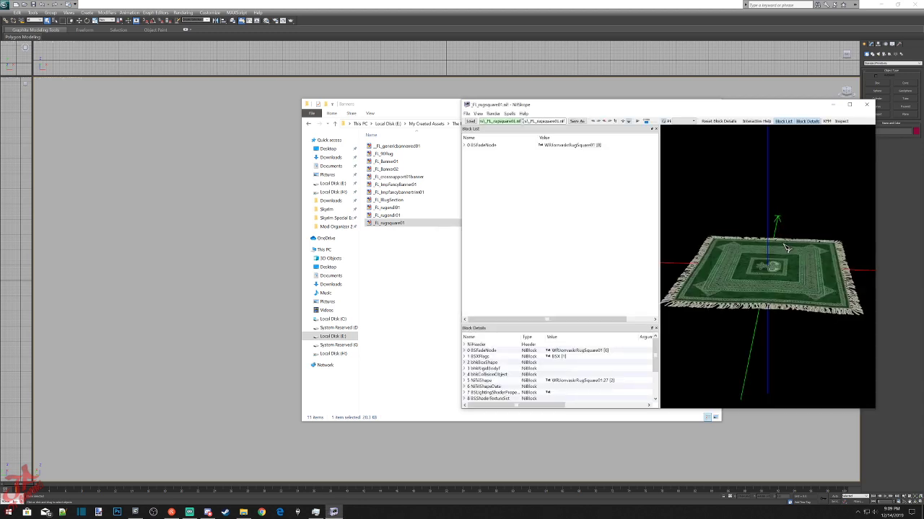
click(866, 104)
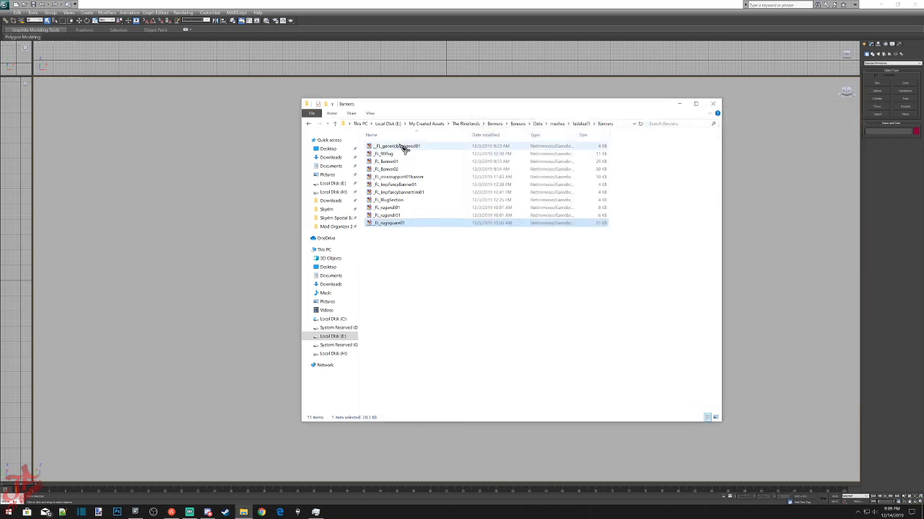
click(402, 147)
key(Return)
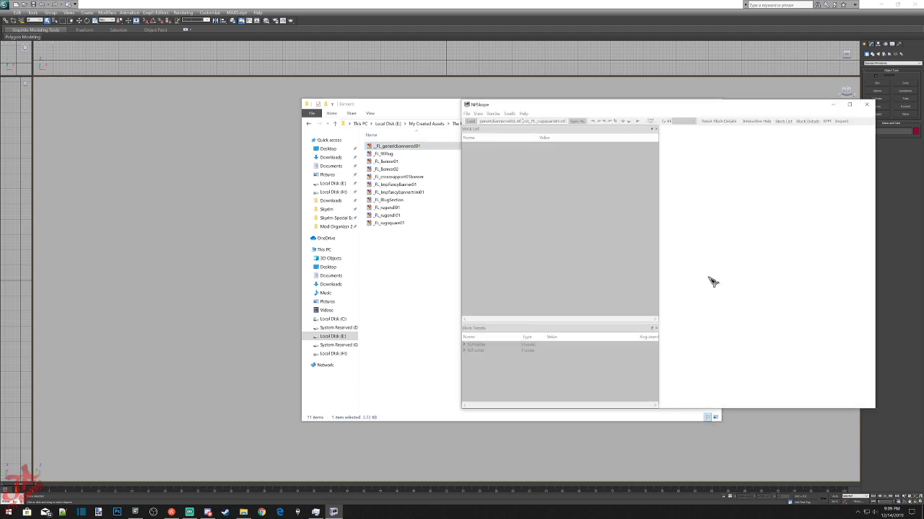
click(867, 105)
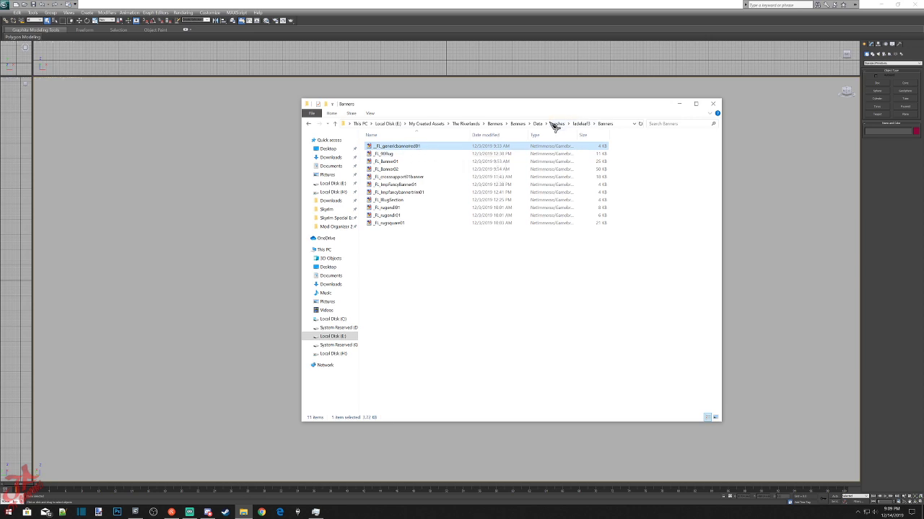
Return to The Riverlands folder and look over its asset files.
click(582, 124)
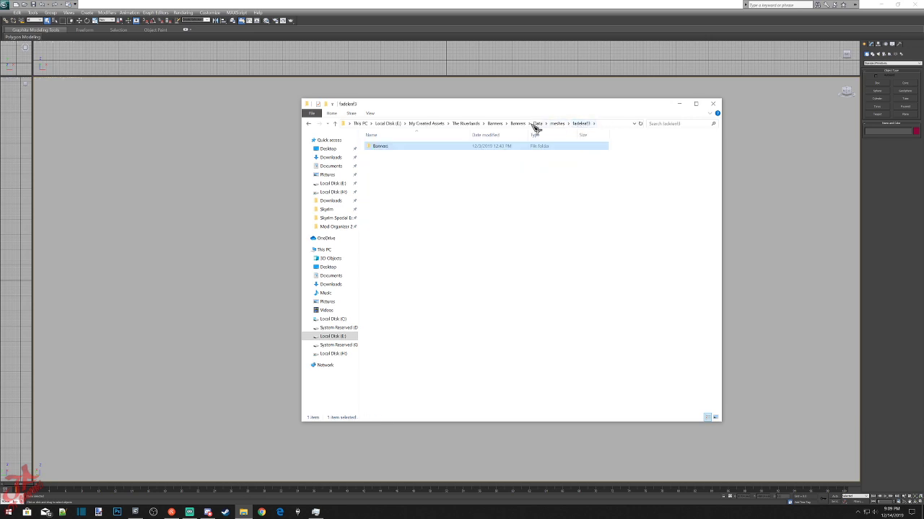
click(466, 124)
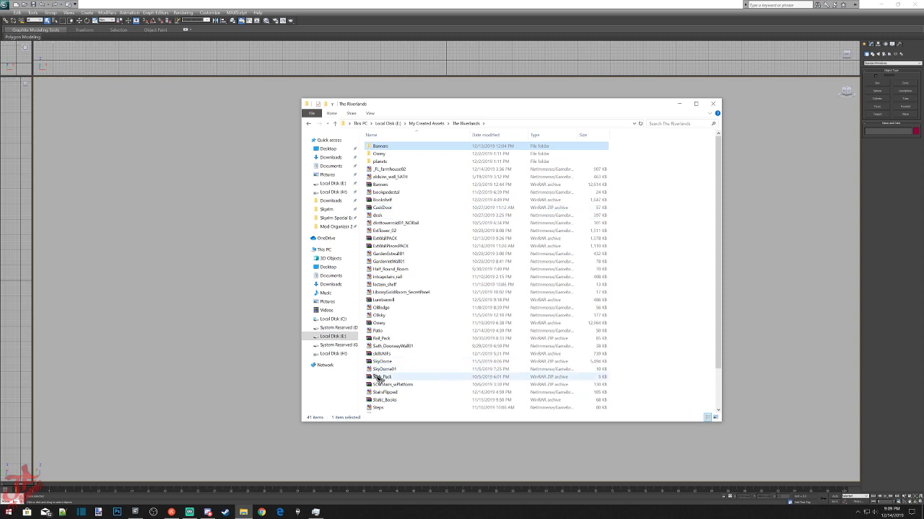
scroll(412, 333, down, 1)
scroll(408, 343, up, 1)
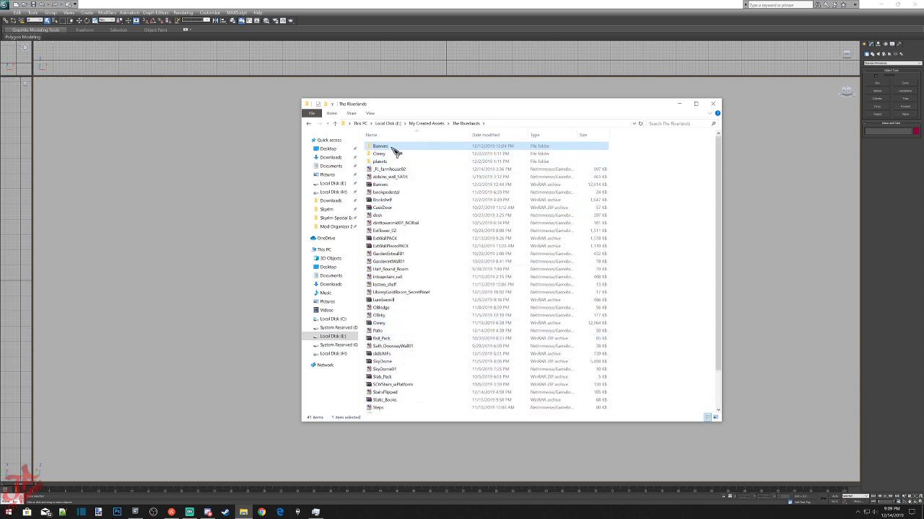
Open the Banners.rar archive in WinRAR and browse through Data and meshes to its inner Banners folder of NIF files.
click(372, 184)
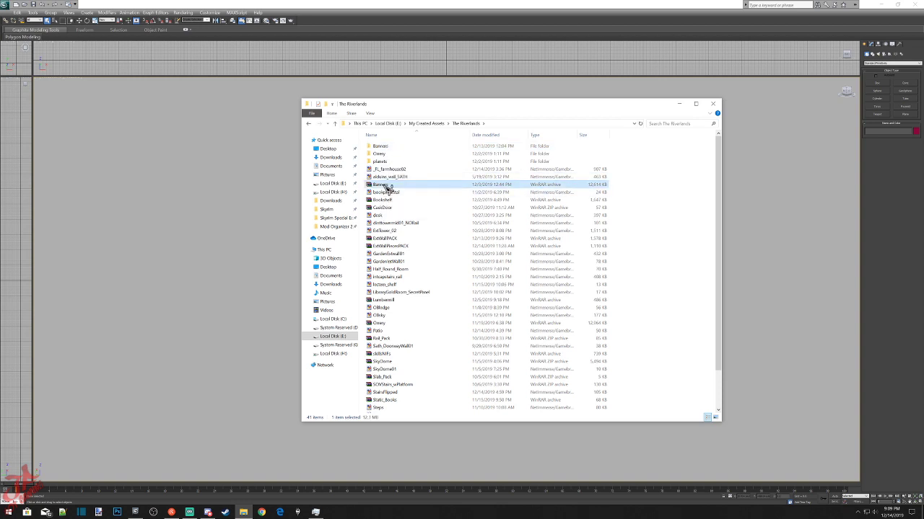
double_click(128, 178)
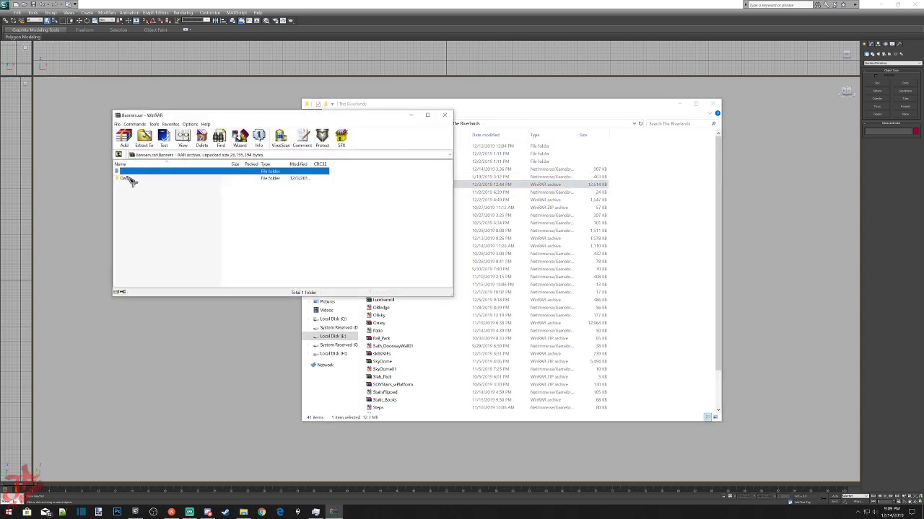
double_click(126, 179)
double_click(130, 179)
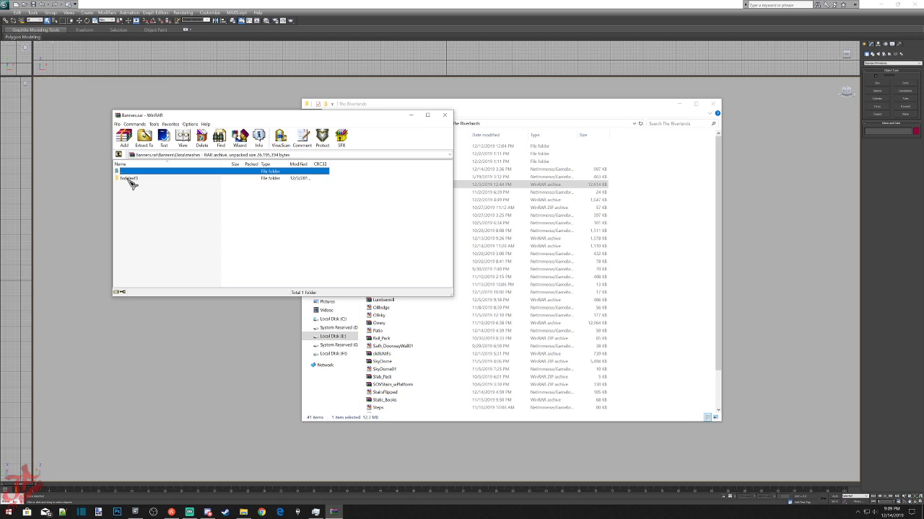
double_click(130, 180)
double_click(130, 179)
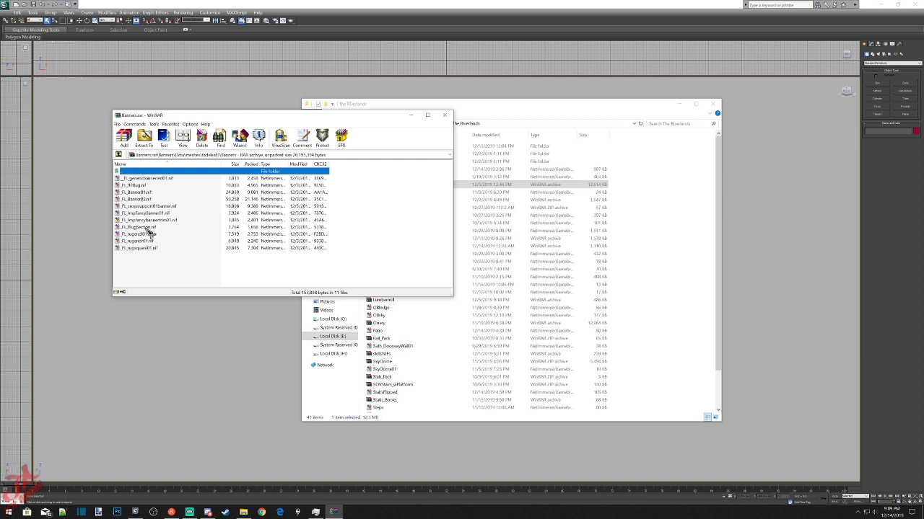
Close the Banners archive and The Riverlands folder, and look into the banners subfolder of clutter in the LE Assets meshes.
click(446, 118)
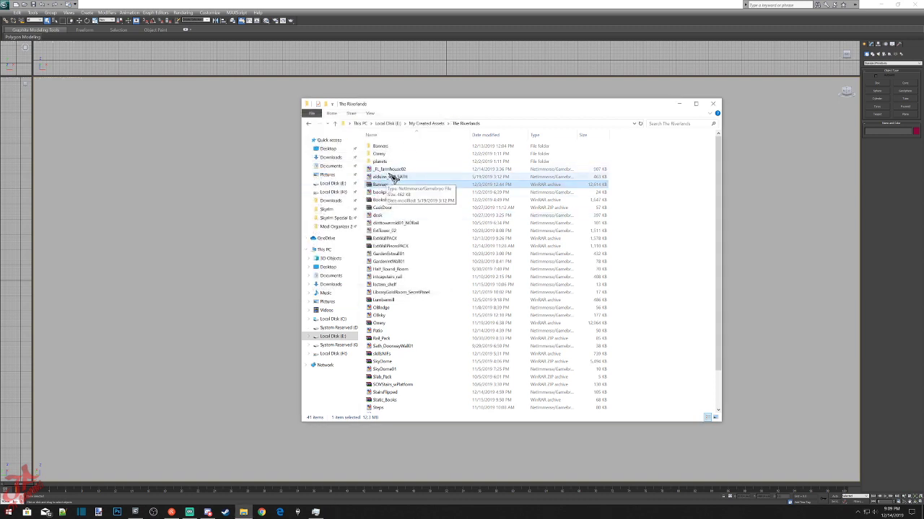
click(714, 105)
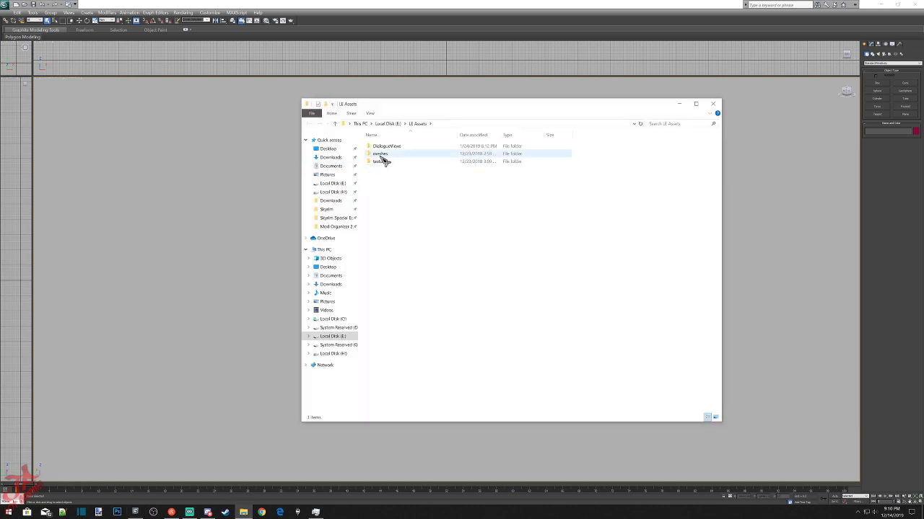
double_click(381, 156)
double_click(384, 160)
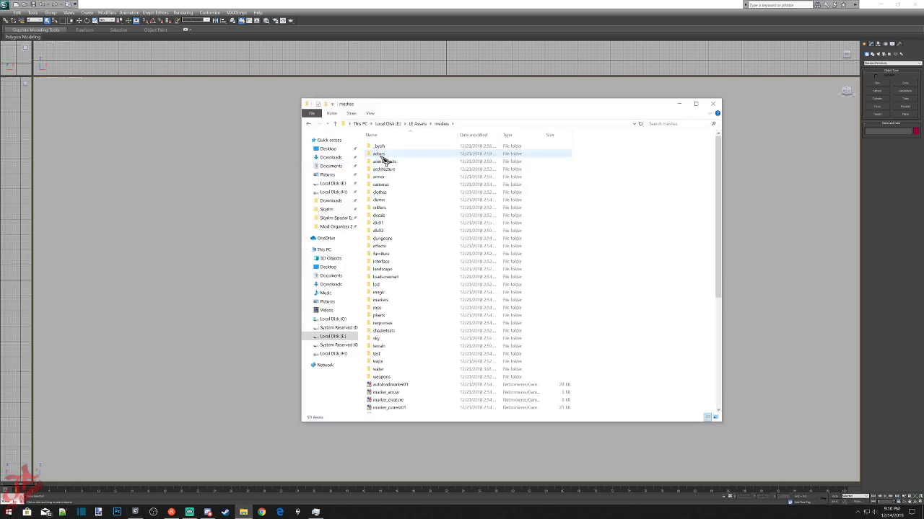
double_click(381, 200)
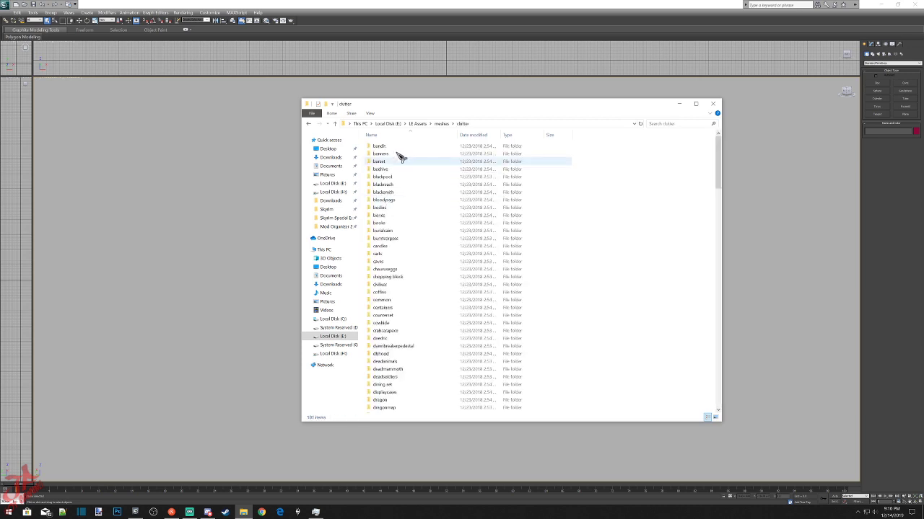
double_click(390, 153)
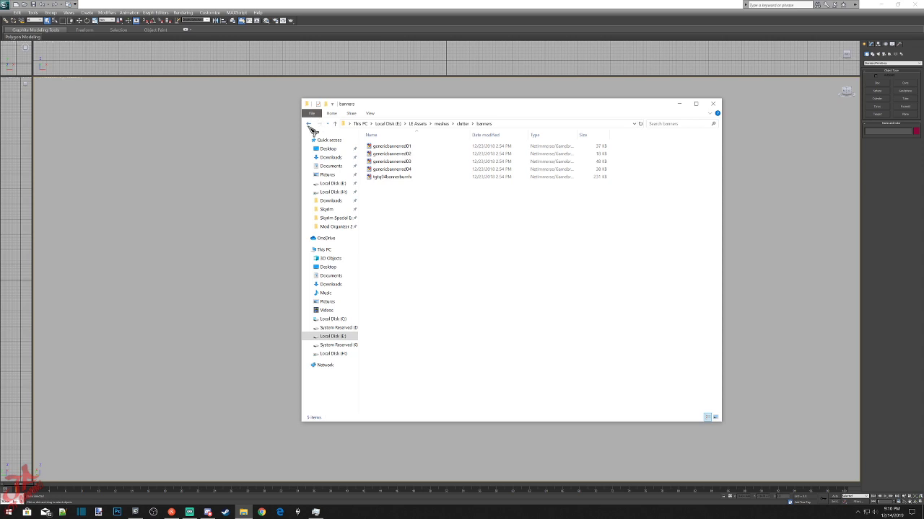
click(308, 124)
Look through the clutter folder and the rug meshes in its common subfolder, and close the folder window.
scroll(420, 345, down, 20)
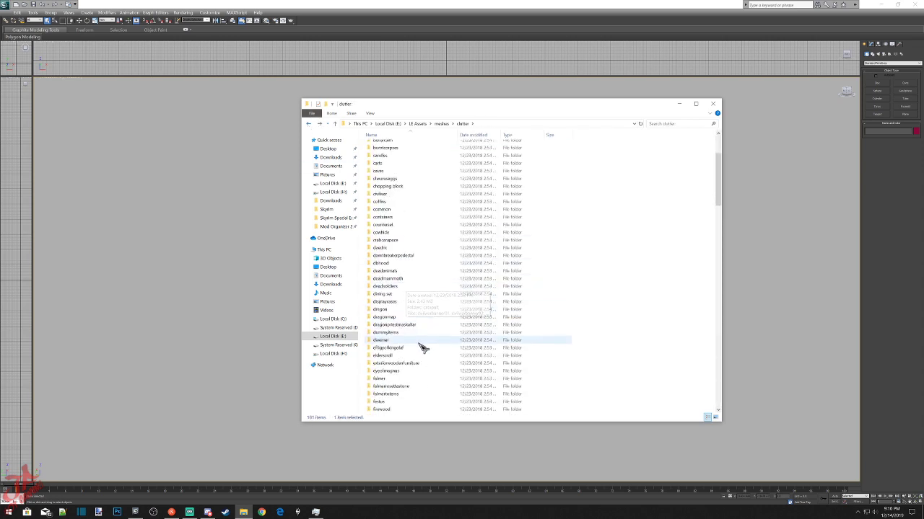
scroll(413, 341, down, 15)
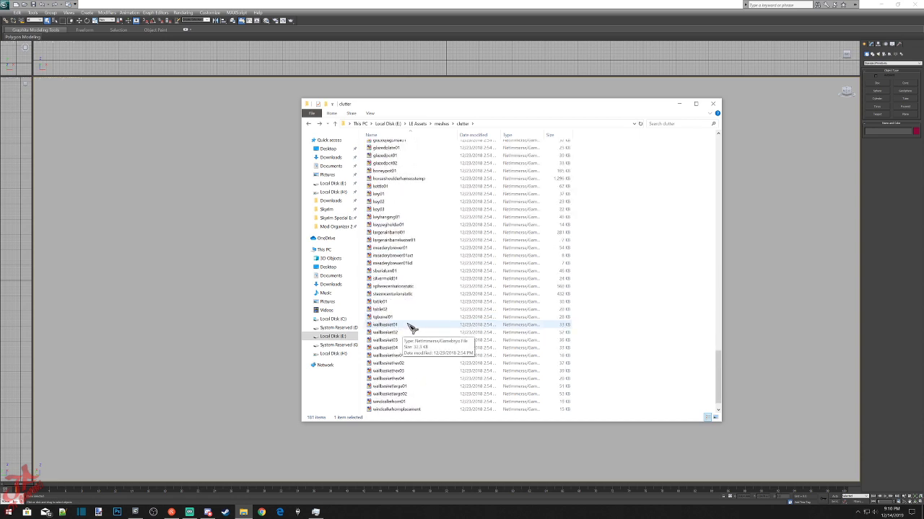
scroll(410, 321, down, 4)
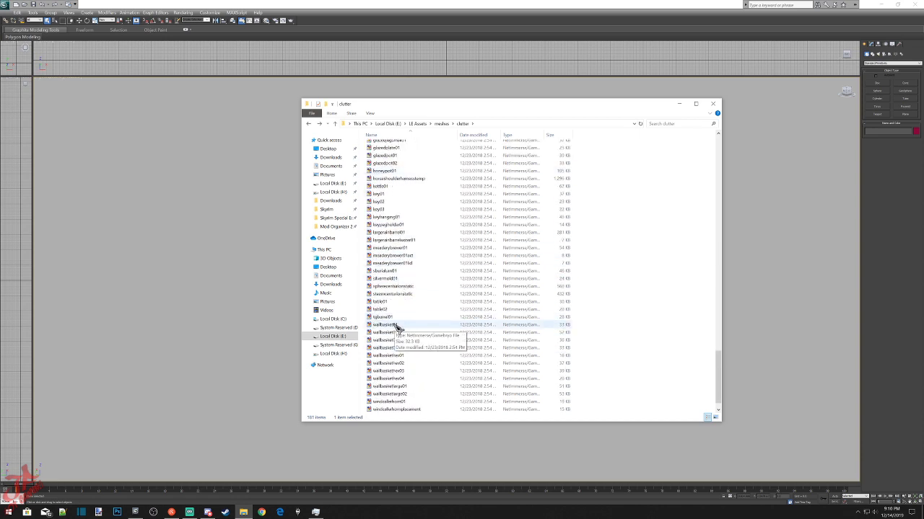
scroll(397, 331, up, 12)
scroll(397, 330, up, 10)
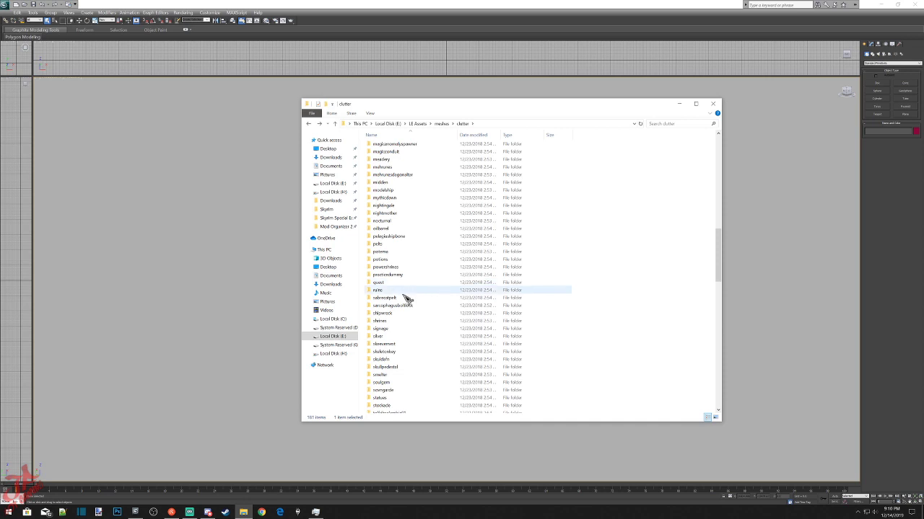
scroll(412, 400, up, 12)
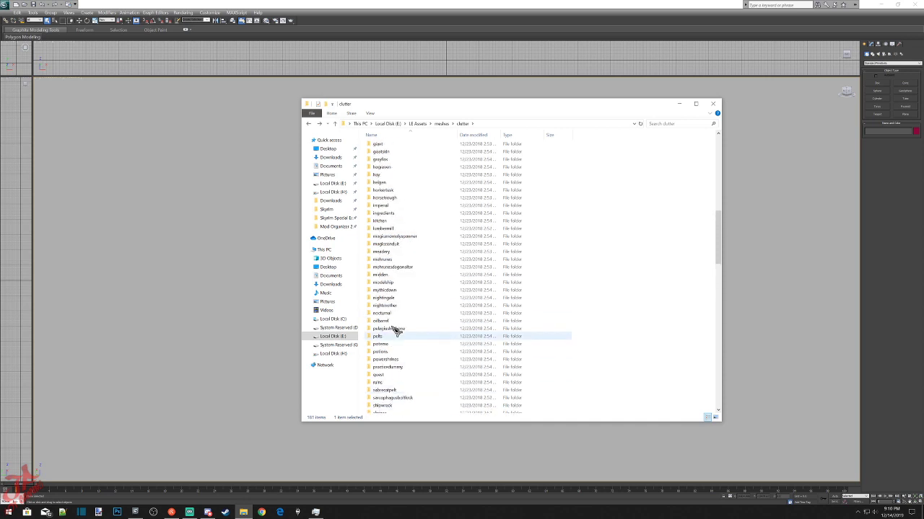
scroll(409, 241, up, 8)
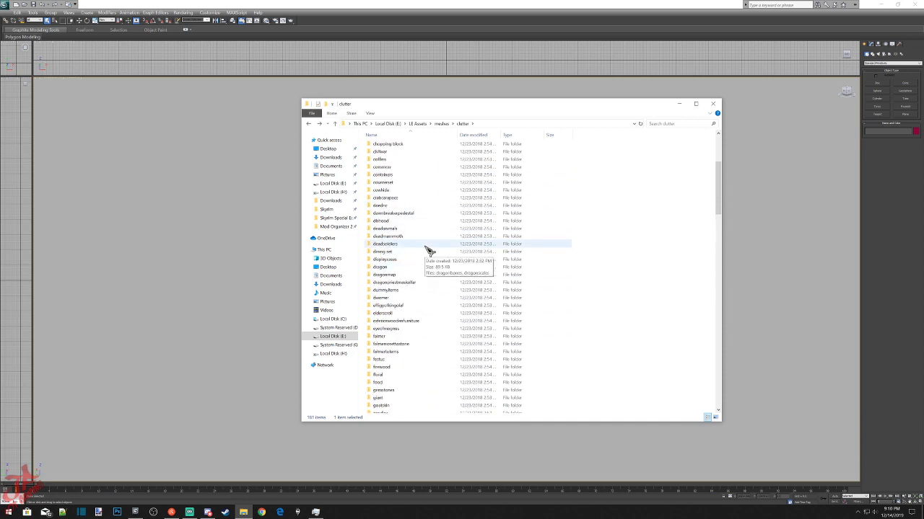
double_click(390, 236)
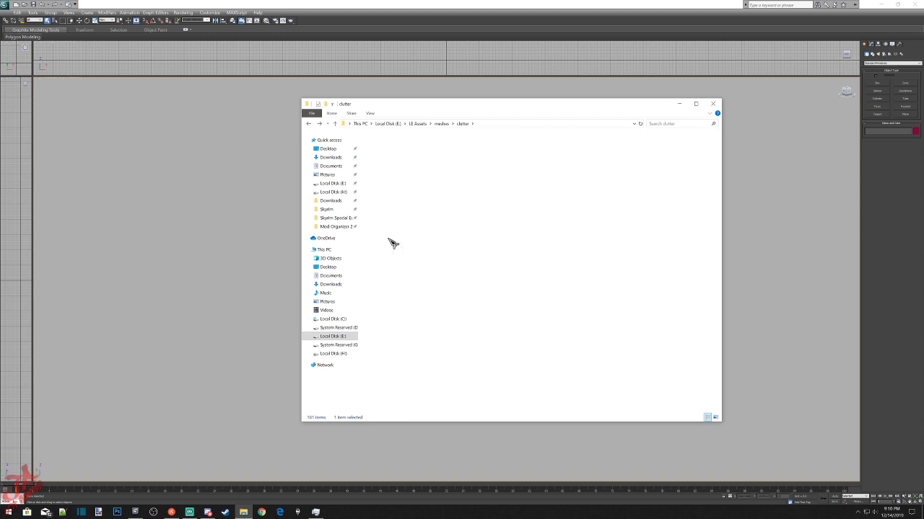
scroll(721, 257, down, 4)
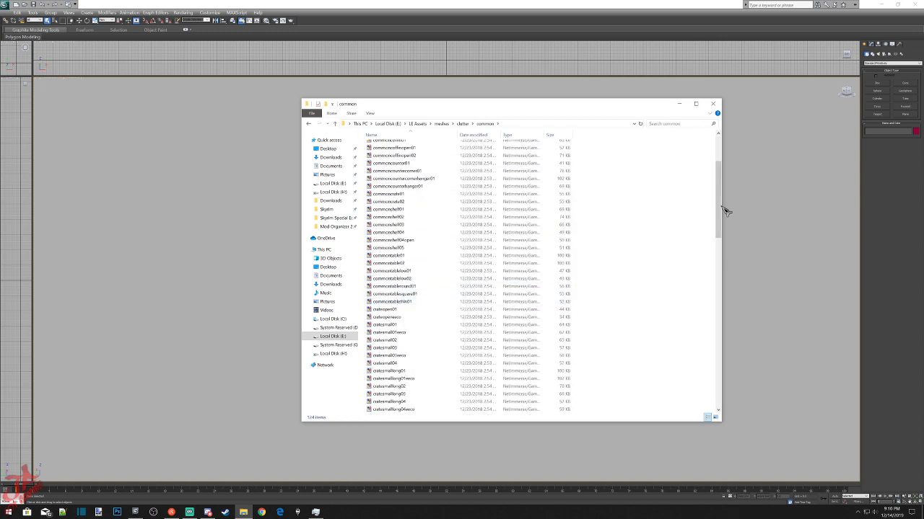
drag(726, 211, 727, 322)
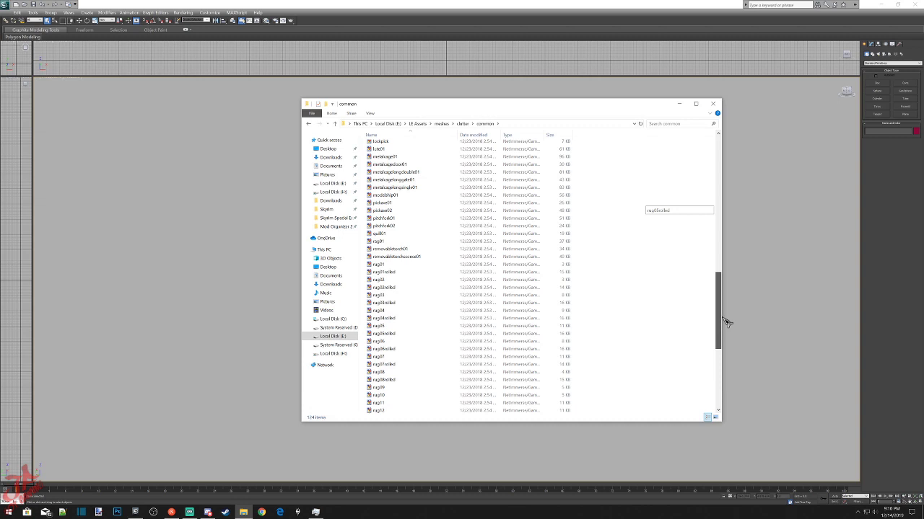
click(713, 104)
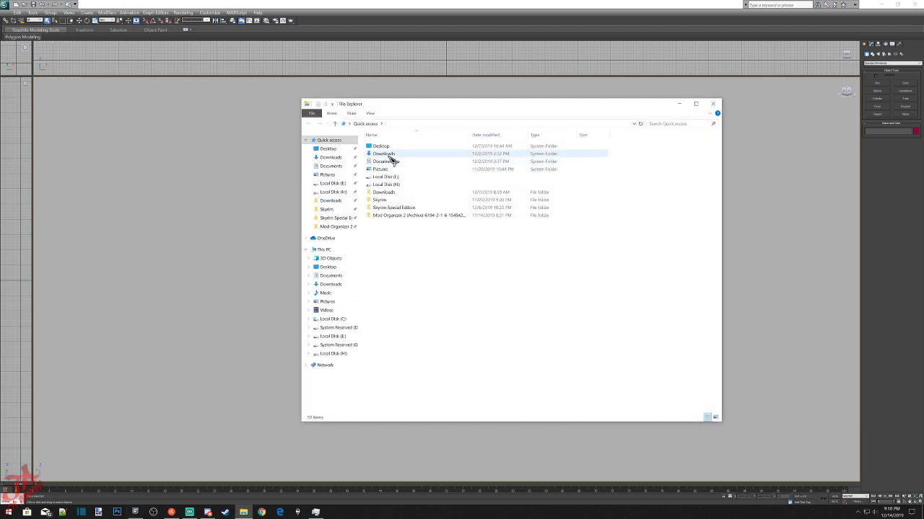
From the desktop folder listing, reach My Created Assets and open The Riverlands folder.
double_click(389, 147)
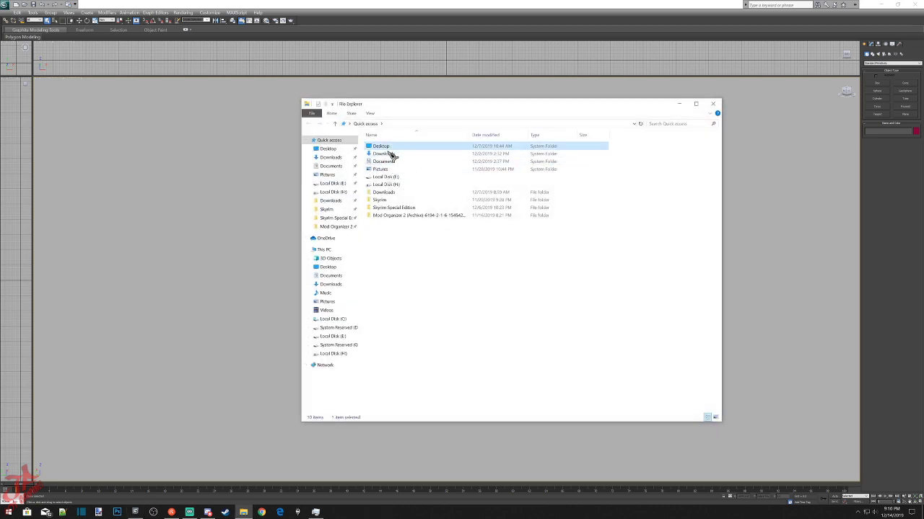
click(337, 151)
scroll(437, 310, down, 10)
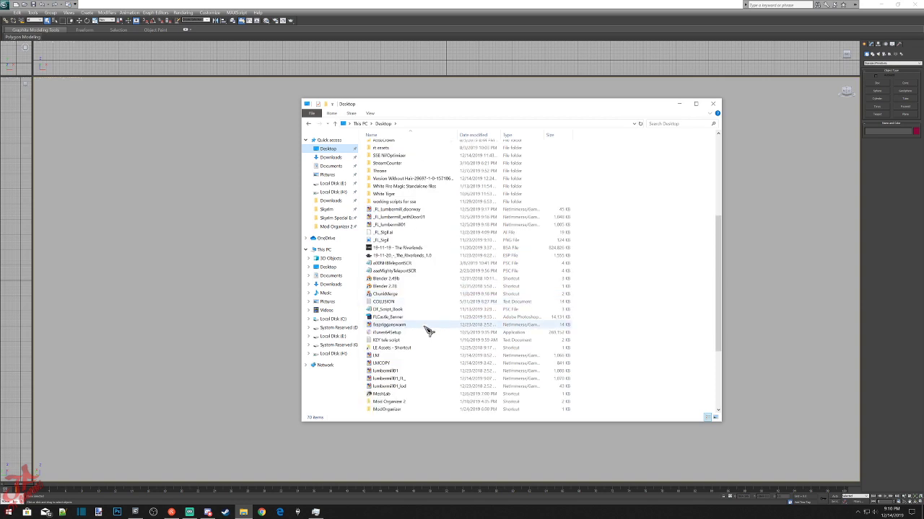
click(399, 326)
double_click(399, 326)
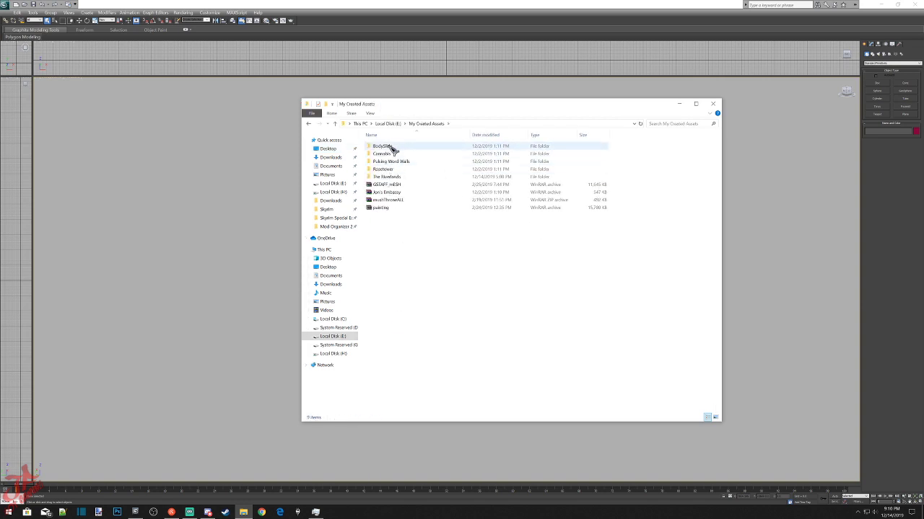
double_click(390, 178)
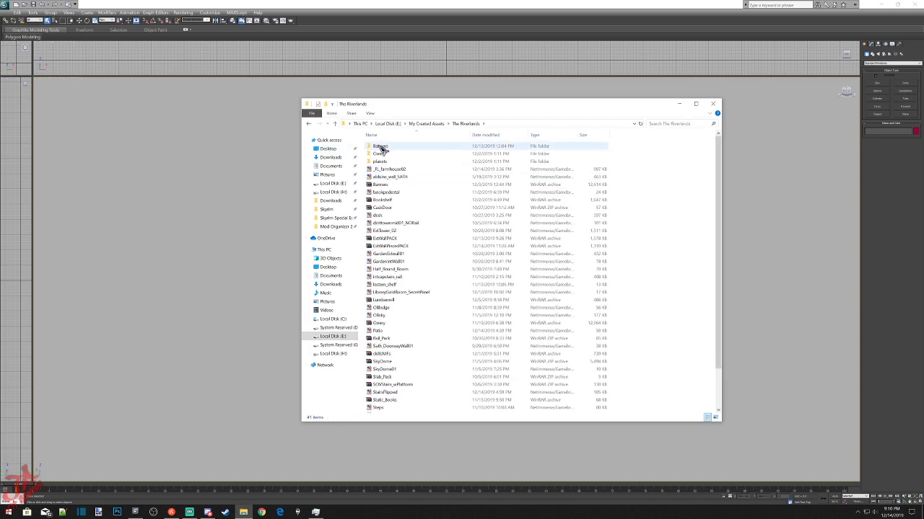
Browse from the Banners folder through Data and meshes down to the innermost Banners folder holding the NIF files.
double_click(378, 148)
click(381, 146)
double_click(381, 146)
double_click(381, 147)
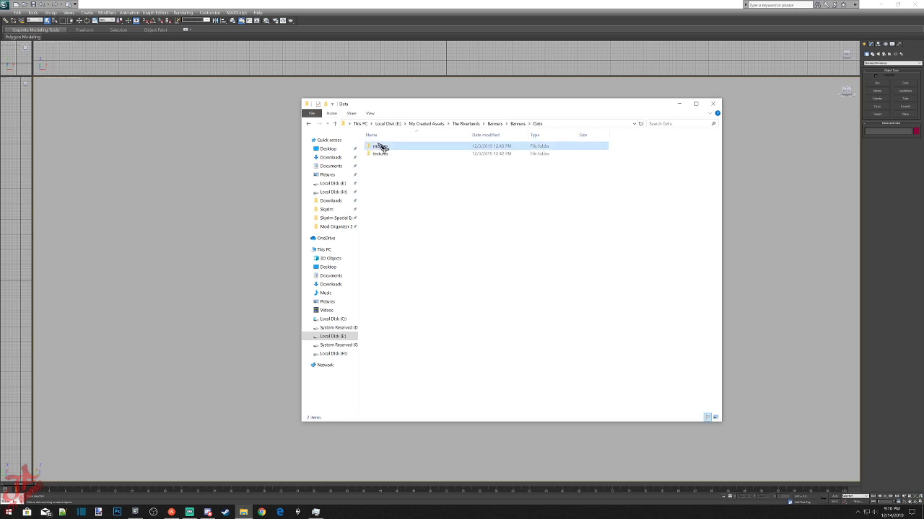
double_click(381, 147)
click(380, 146)
double_click(381, 146)
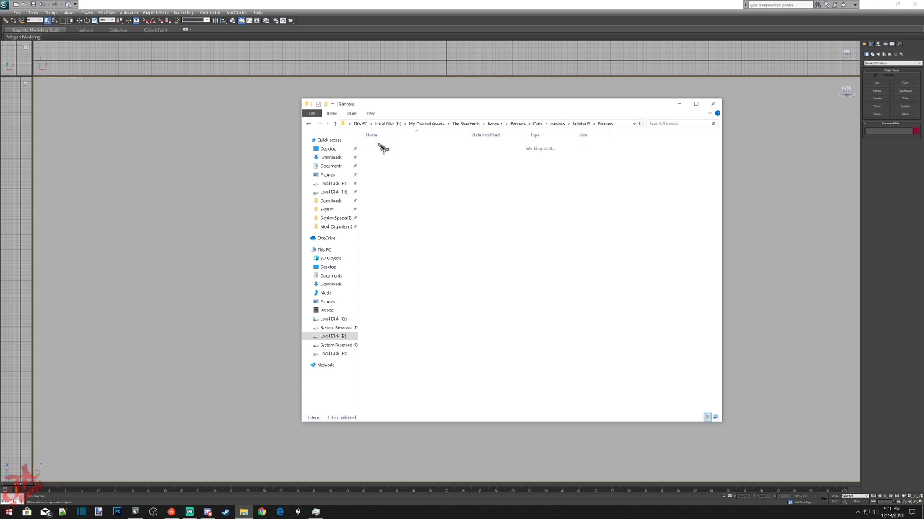
double_click(381, 147)
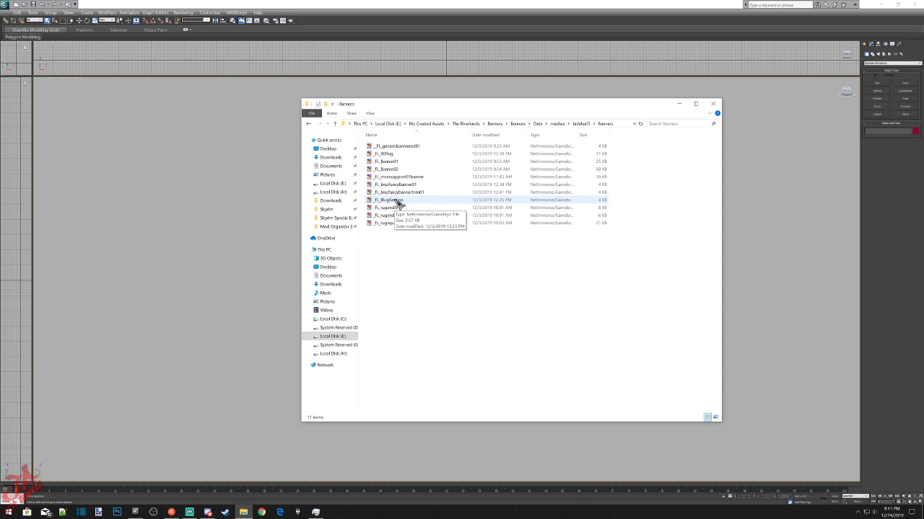
Preview the _FL_IRugSection mesh in NifSkope and close it.
click(399, 202)
double_click(399, 202)
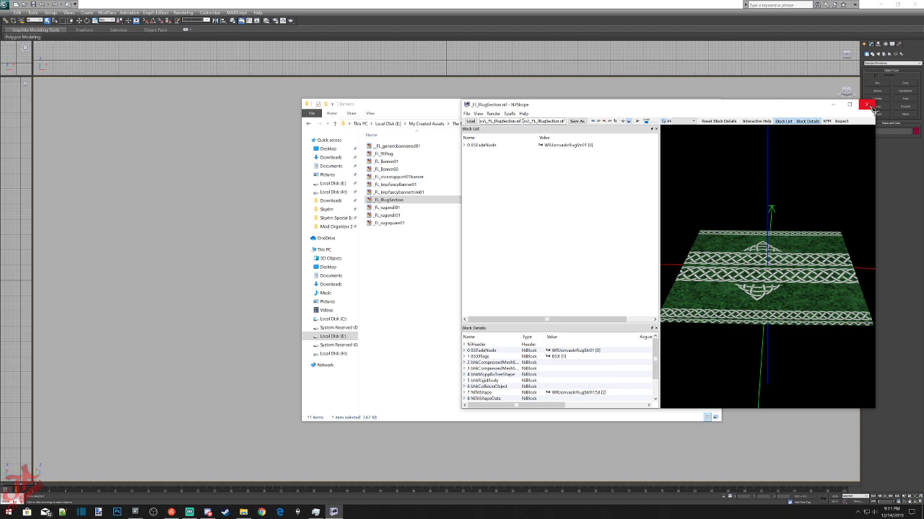
click(871, 108)
Copy the _FL_IRugSection mesh from the Banners folder to the desktop, closing the folder window.
right_click(397, 201)
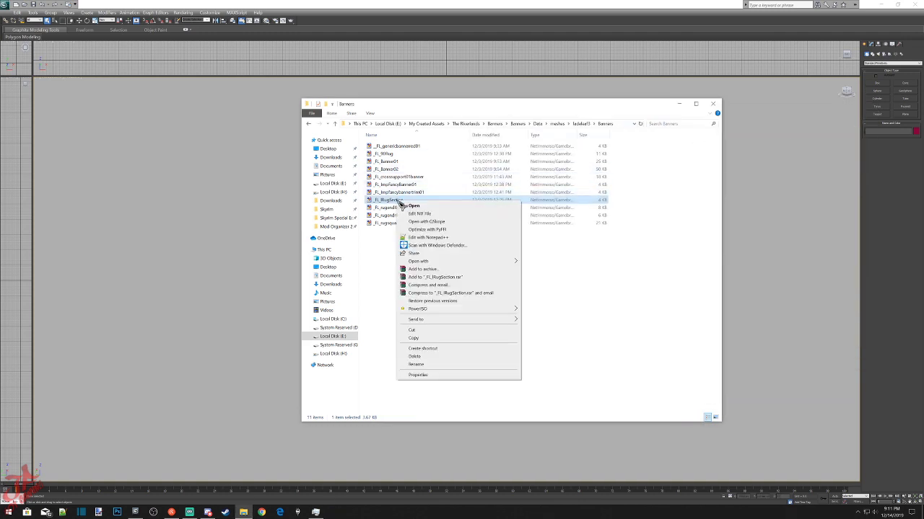
click(429, 339)
click(712, 103)
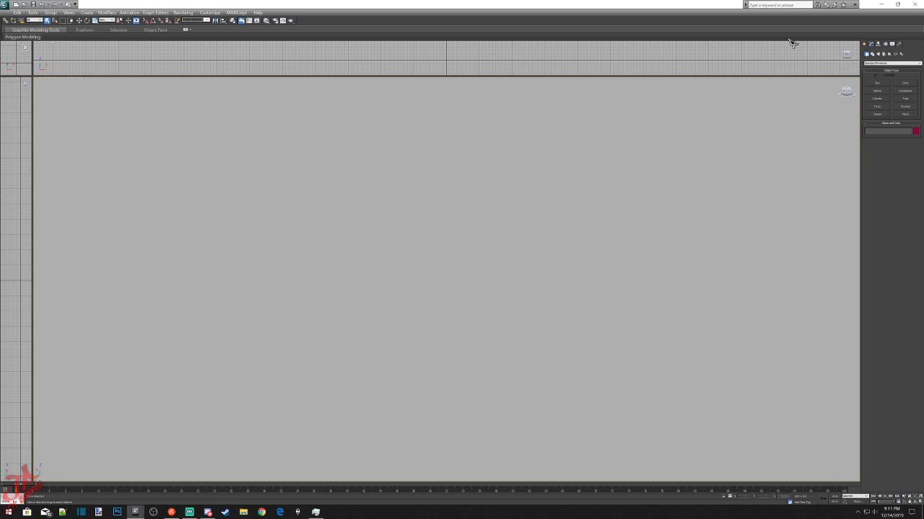
click(881, 5)
right_click(367, 238)
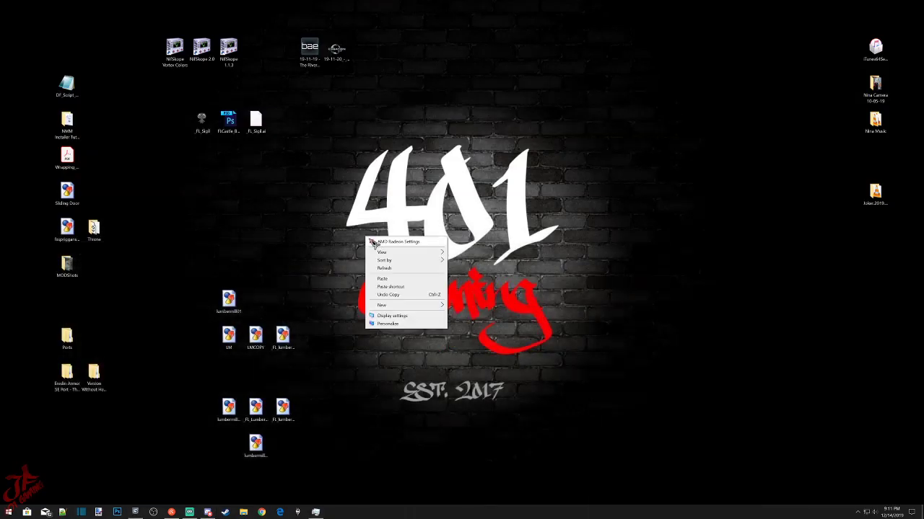
click(383, 279)
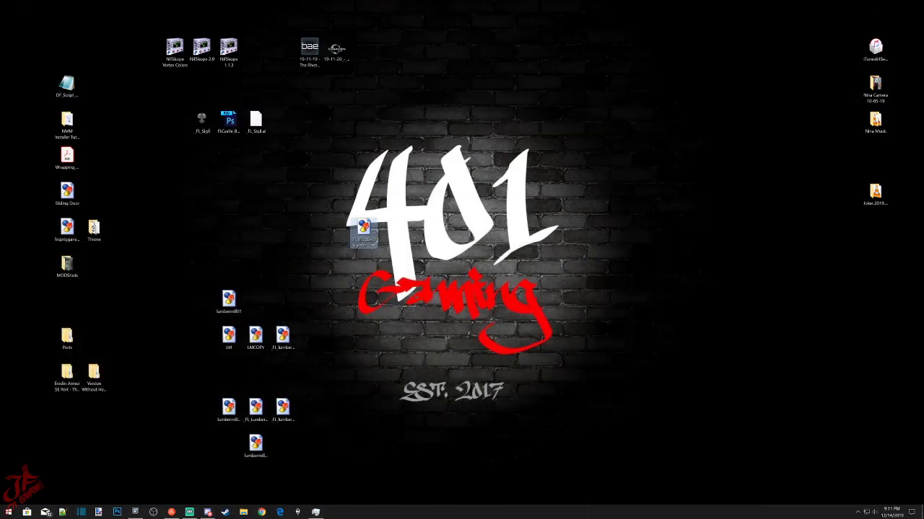
Switch back to 3ds Max and import the desktop copy of _FL_IRugSection with the NIF import settings as they are.
click(135, 511)
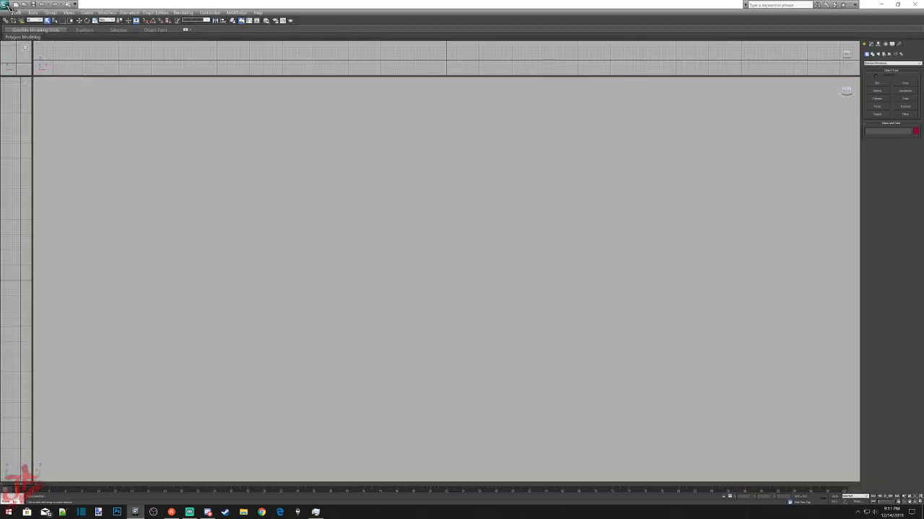
click(13, 5)
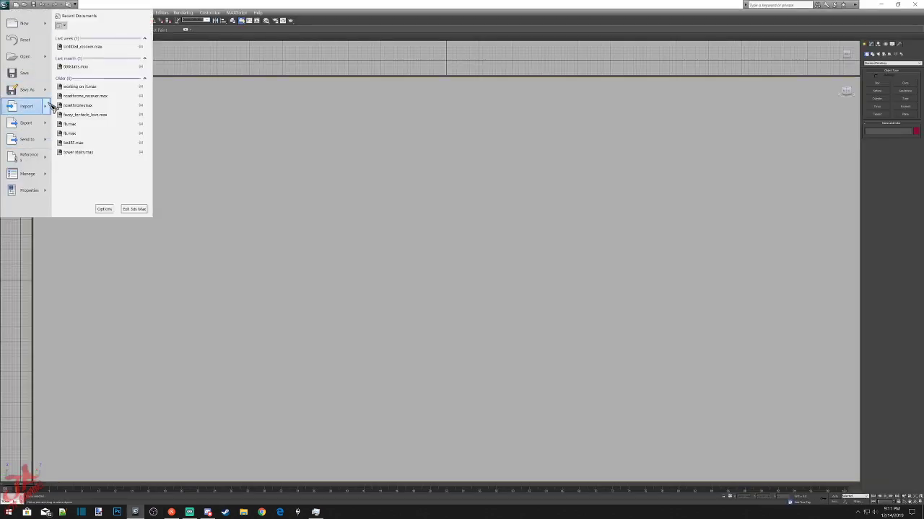
mouse_move(53, 107)
click(90, 36)
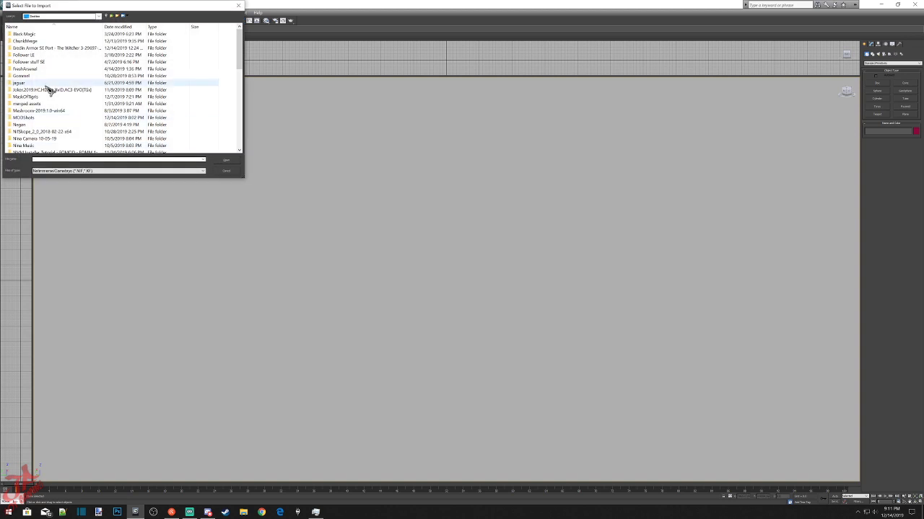
double_click(63, 83)
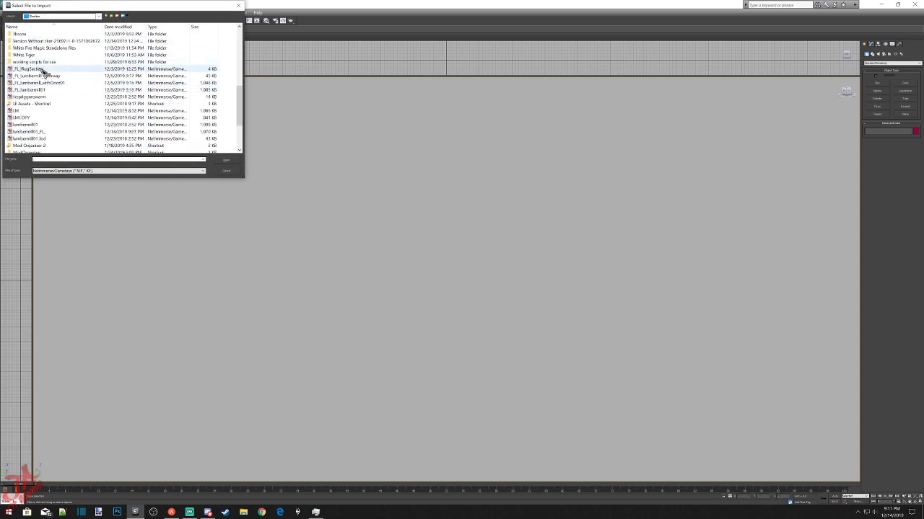
double_click(43, 68)
click(416, 330)
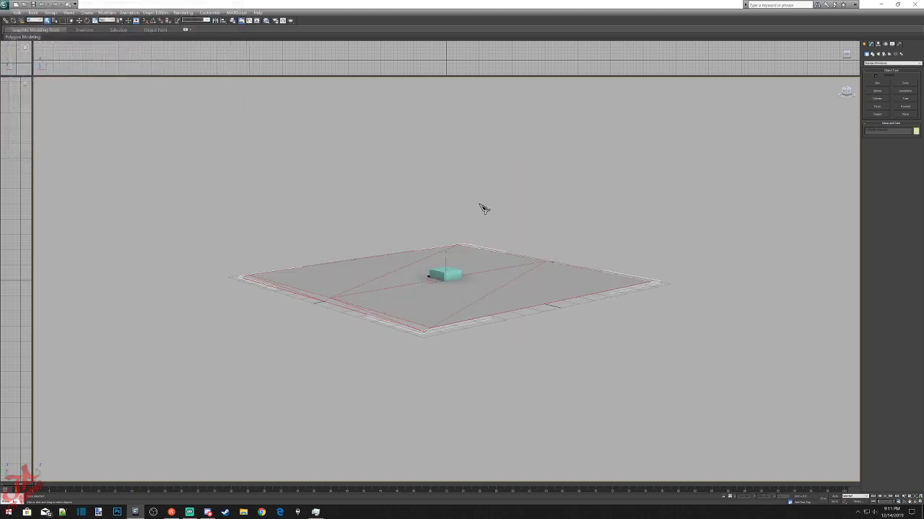
Delete the small teal box at the centre of the imported rug.
click(453, 273)
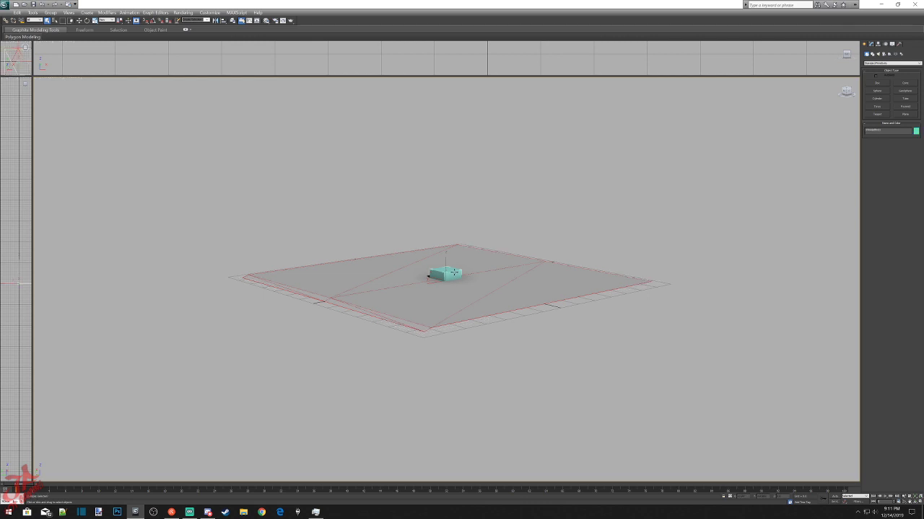
key(Delete)
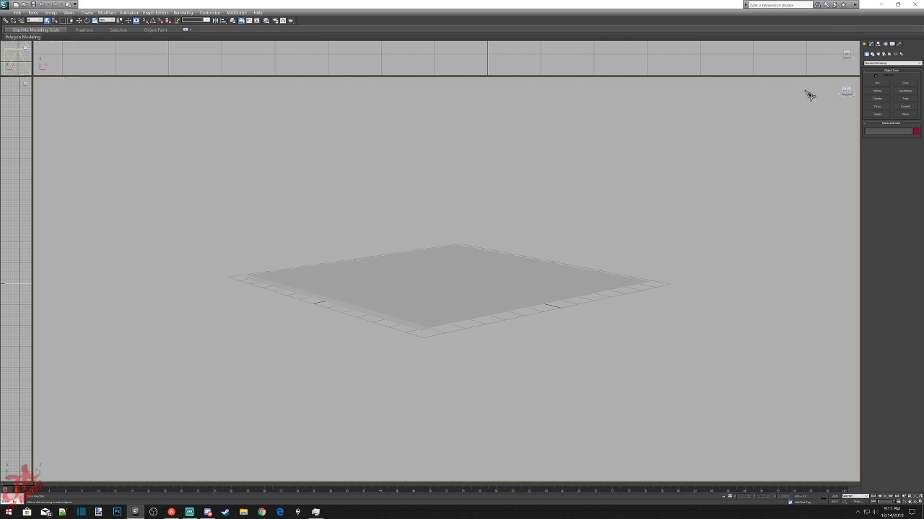
mouse_move(847, 94)
mouse_down()
mouse_move(850, 115)
mouse_move(838, 68)
mouse_move(846, 92)
mouse_up()
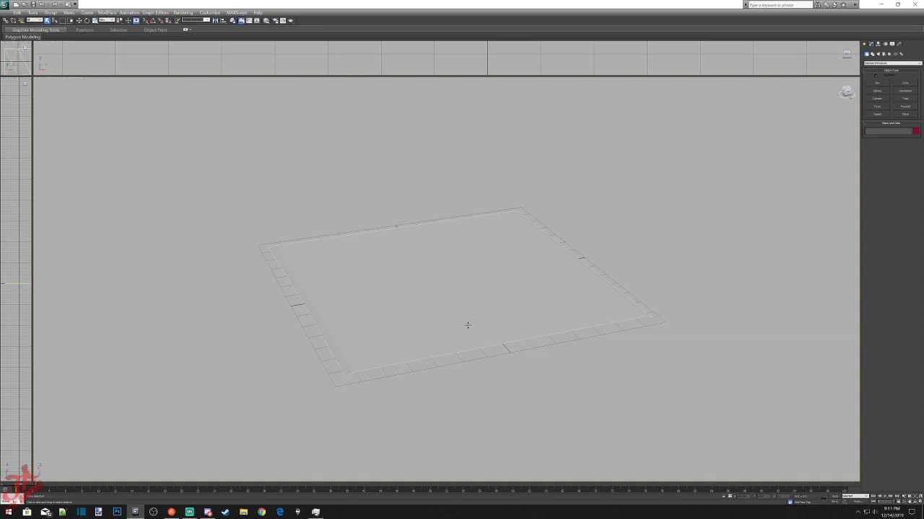
Select the two large triangular faces covering one half of the rug's flat surface and detach them as a separate object.
click(467, 326)
click(870, 44)
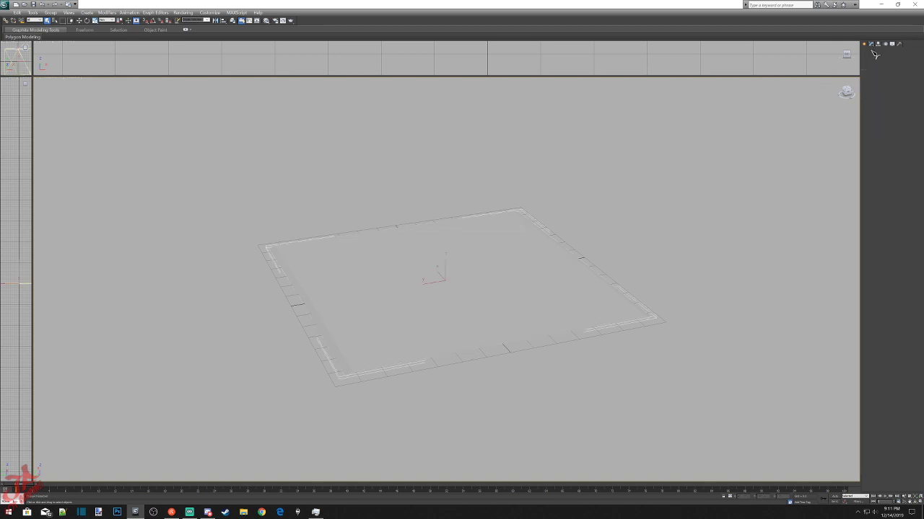
click(895, 124)
click(471, 272)
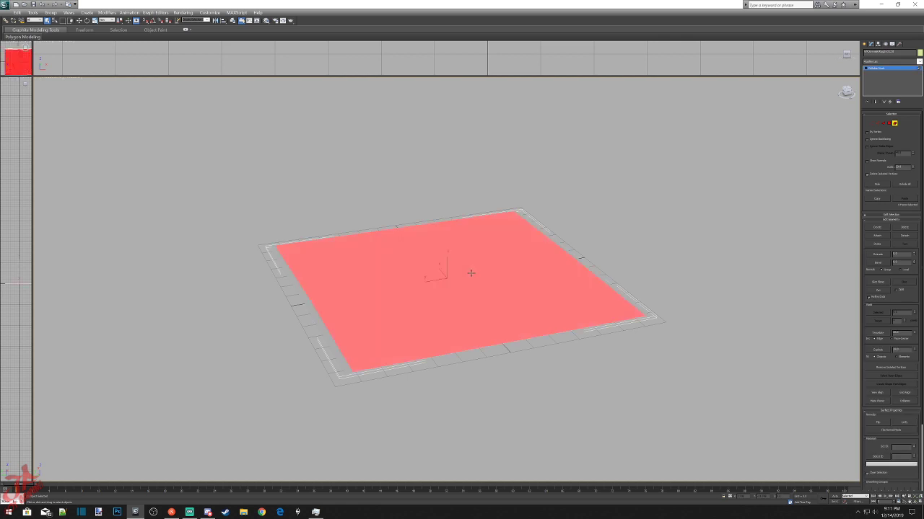
click(888, 124)
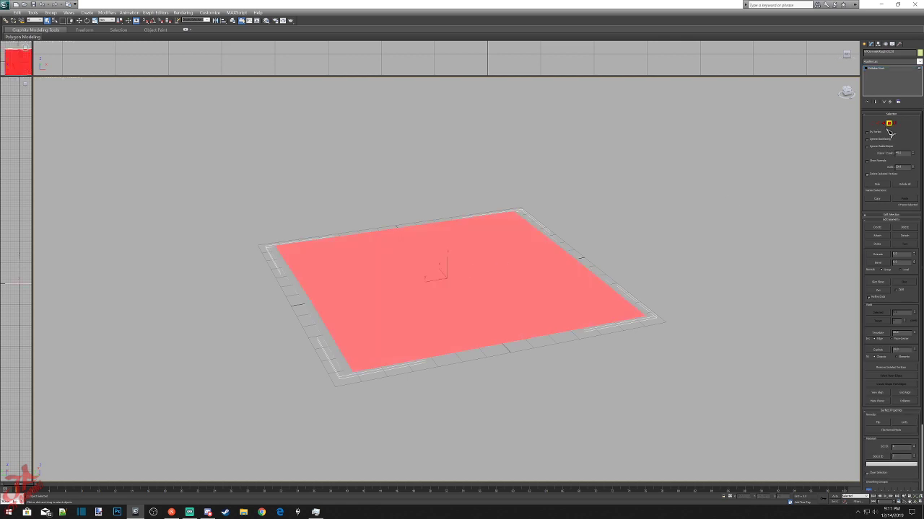
click(497, 254)
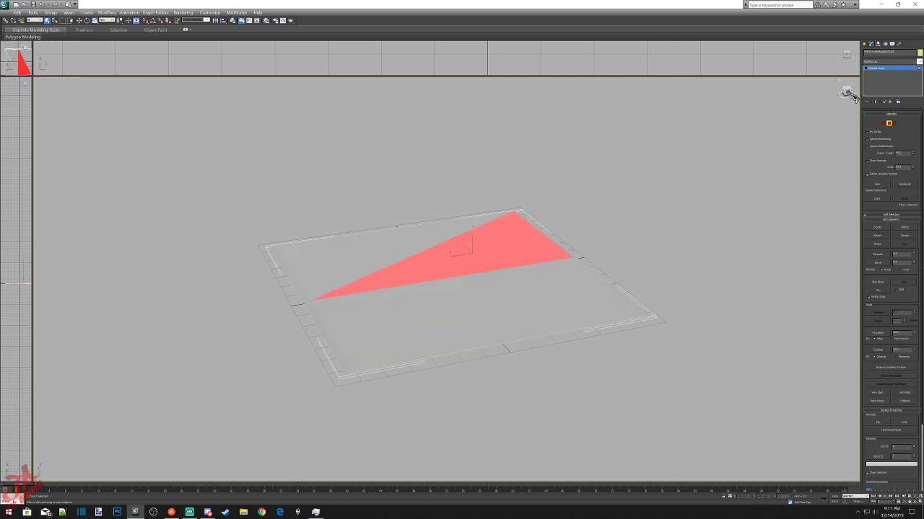
drag(852, 95, 783, 145)
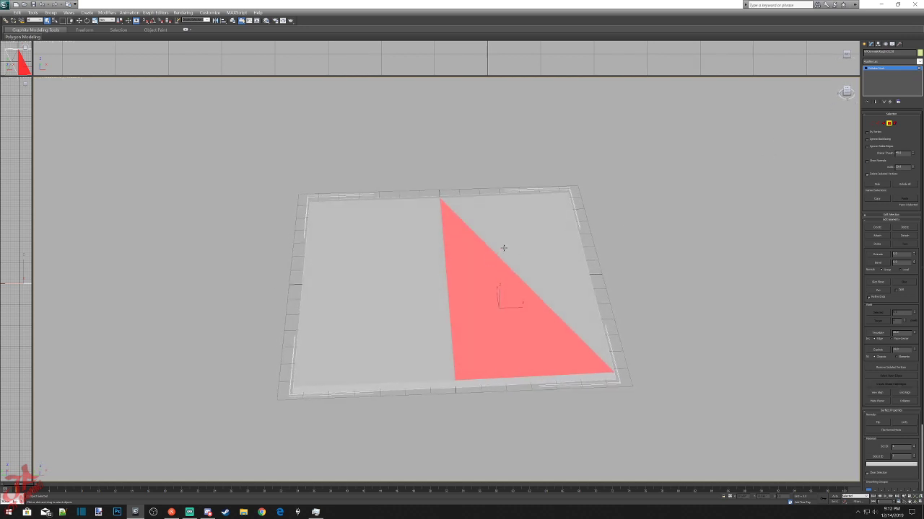
ctrl+click(504, 247)
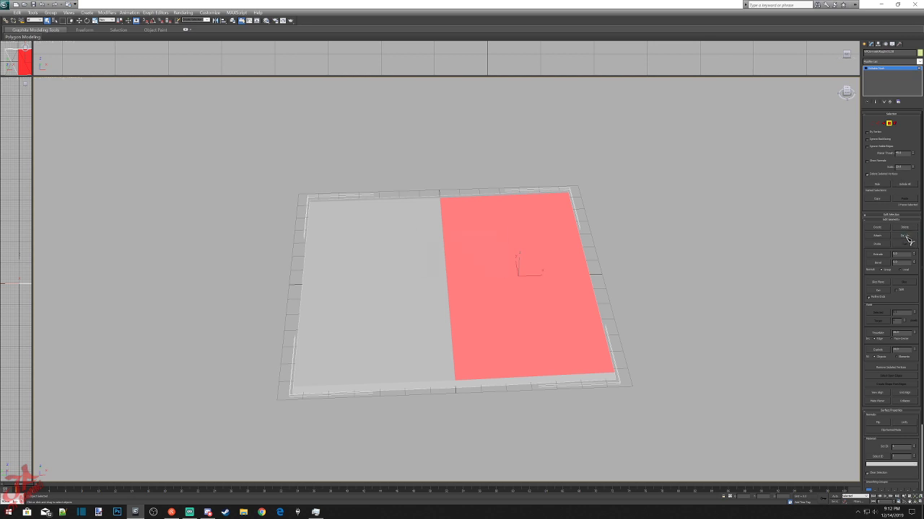
click(904, 236)
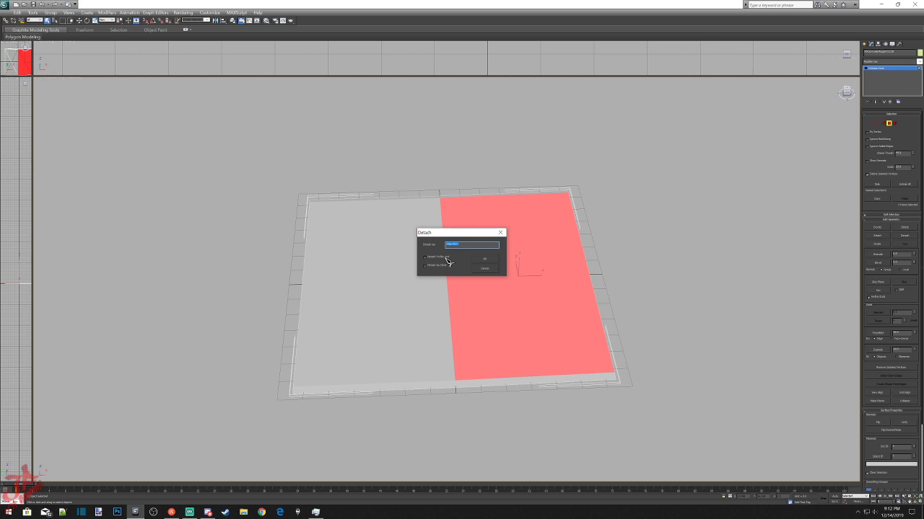
click(486, 259)
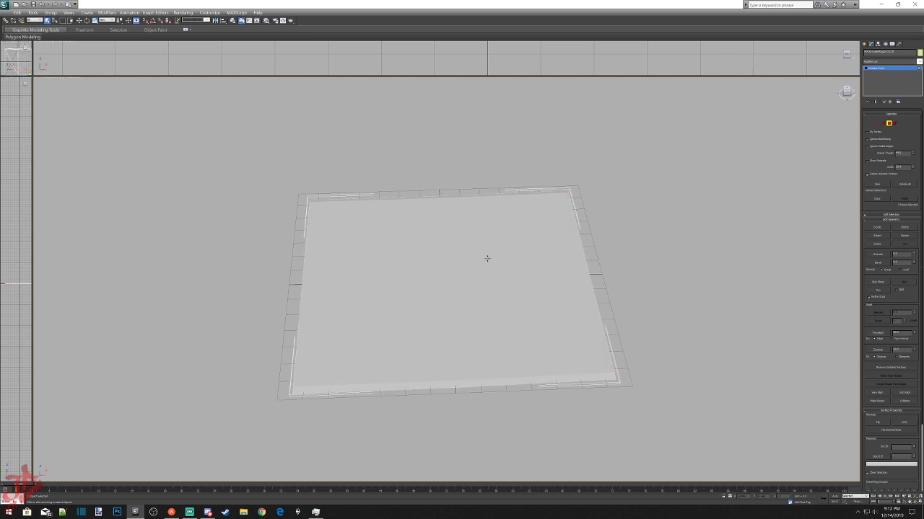
Rotate the detached half 90 degrees with angle snap so it hangs straight down from the rug's centre line.
click(865, 44)
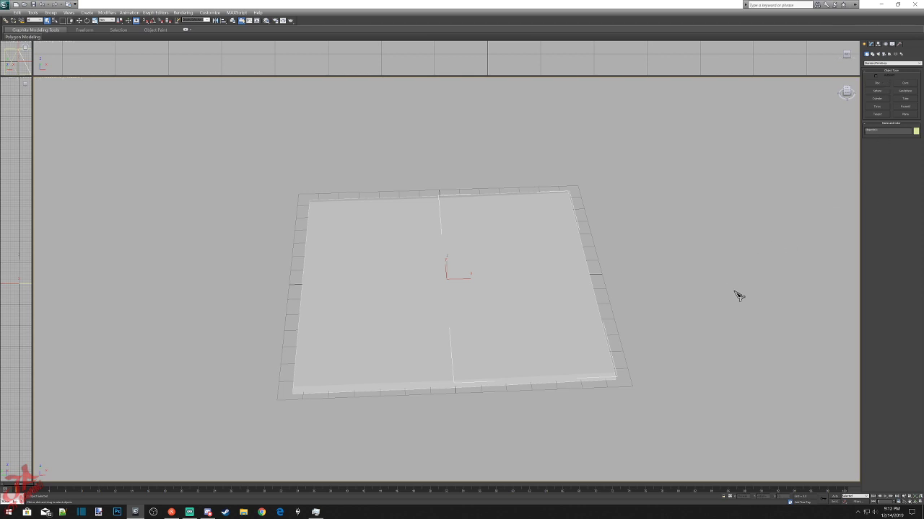
drag(849, 96, 847, 76)
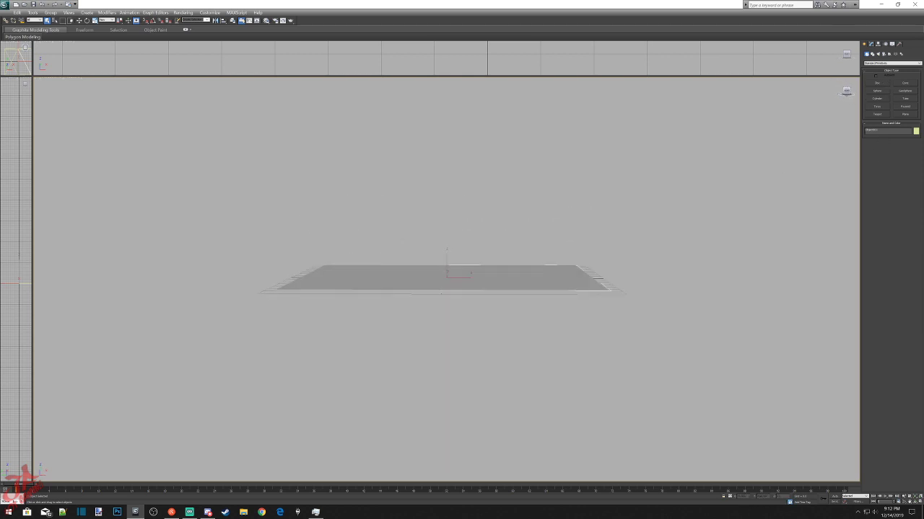
click(847, 93)
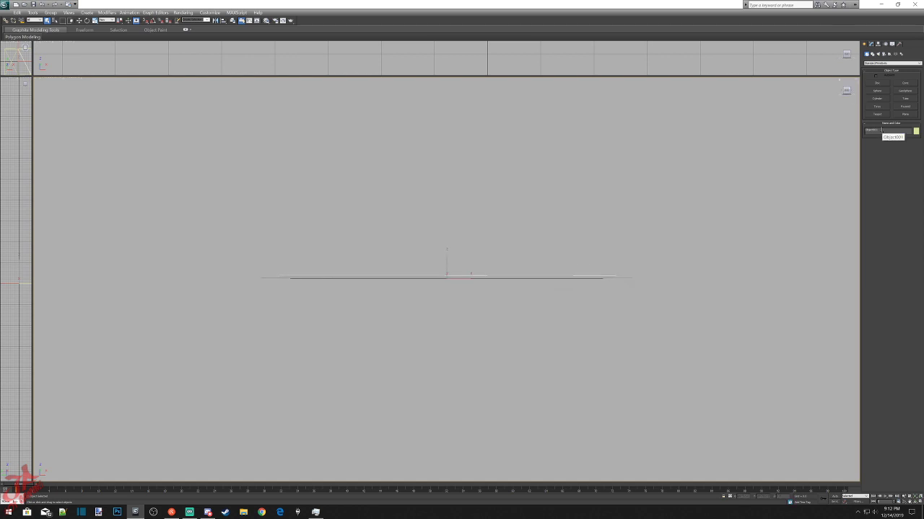
right_click(535, 276)
click(547, 288)
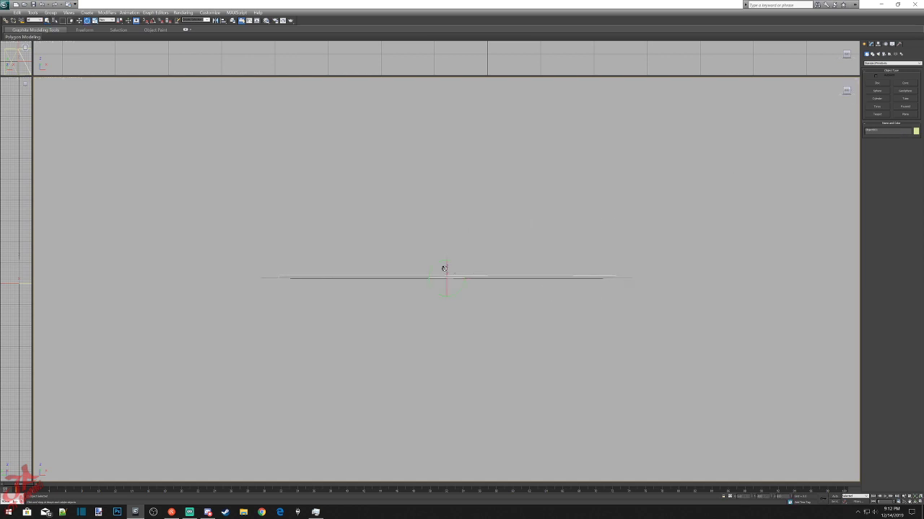
click(153, 20)
drag(435, 267, 454, 255)
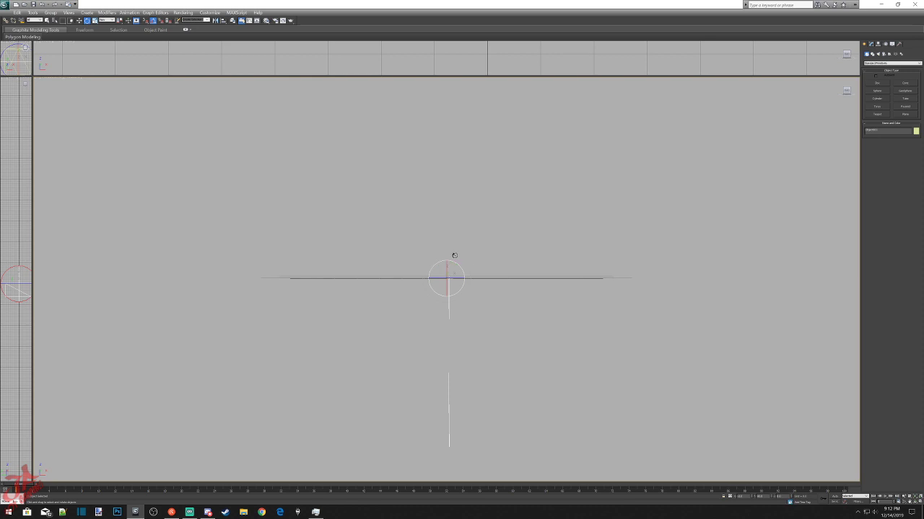
click(846, 92)
drag(846, 92, 820, 117)
scroll(426, 308, up, 5)
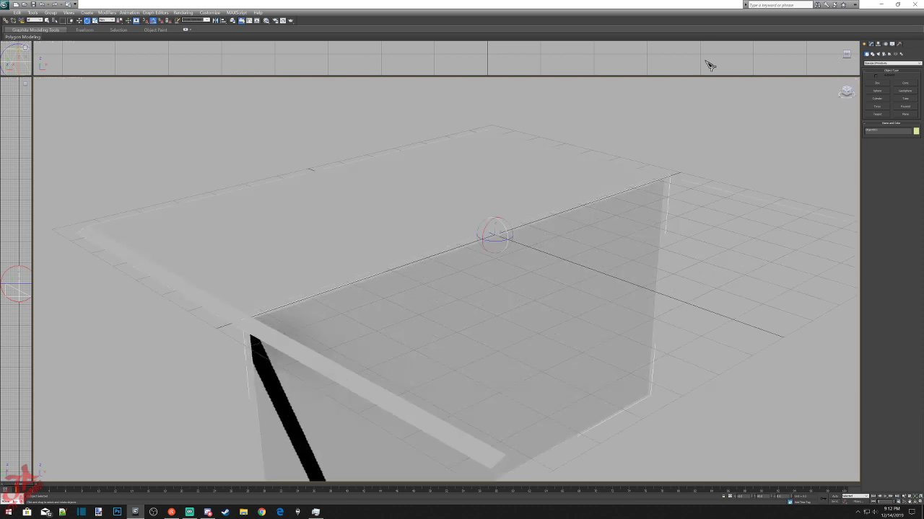
Move the hanging half slightly along the X axis to line it up with the cut edge of the flat rug section.
click(738, 110)
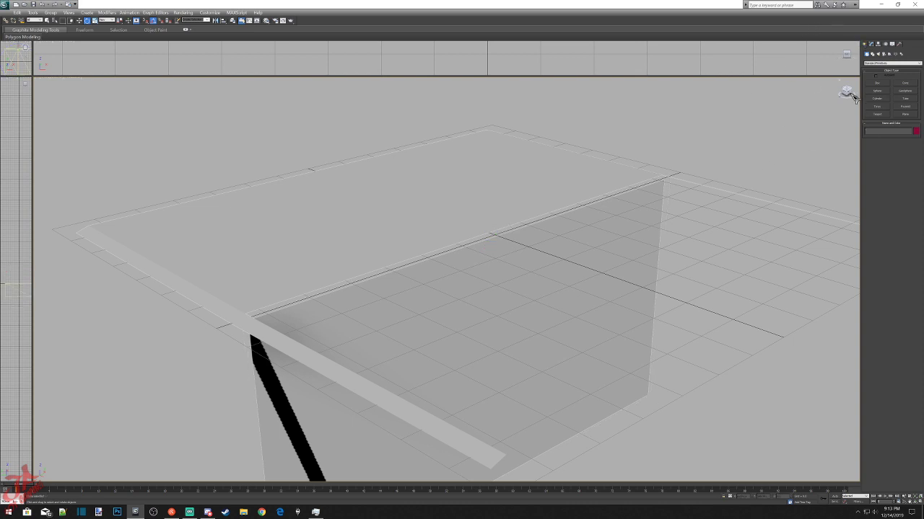
mouse_move(845, 92)
mouse_down()
mouse_move(839, 97)
mouse_move(852, 83)
mouse_move(845, 91)
mouse_up()
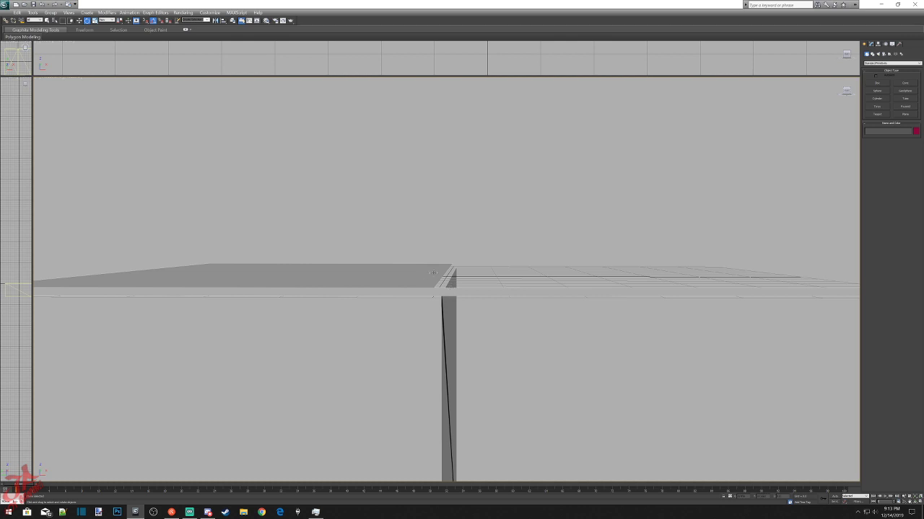
click(847, 93)
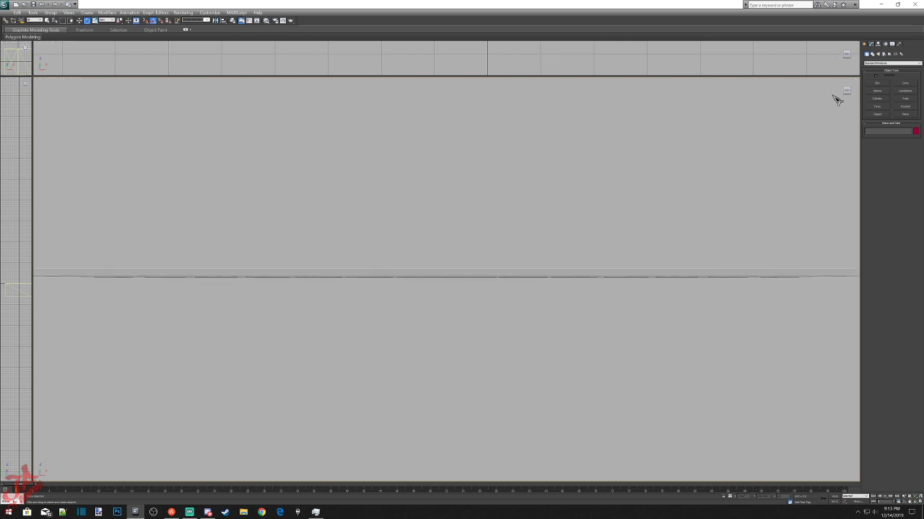
click(849, 92)
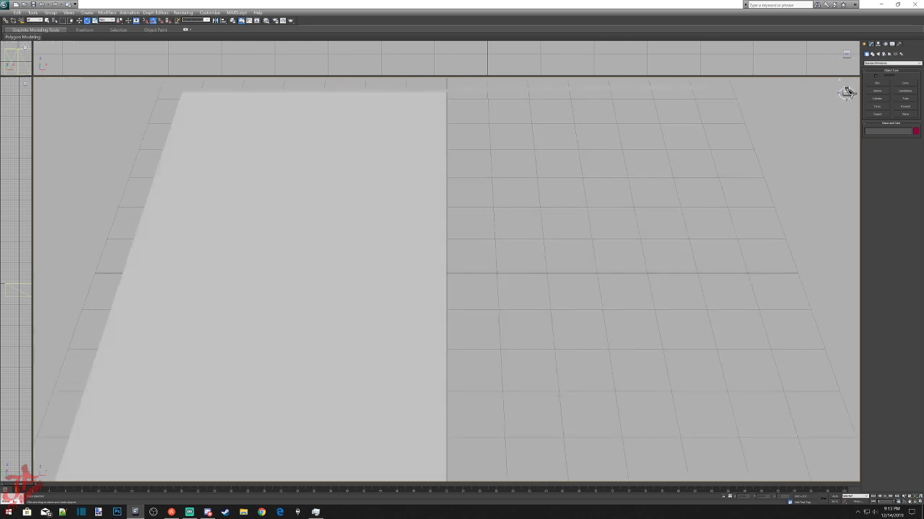
mouse_move(850, 95)
mouse_down()
mouse_move(850, 67)
mouse_move(845, 95)
mouse_up()
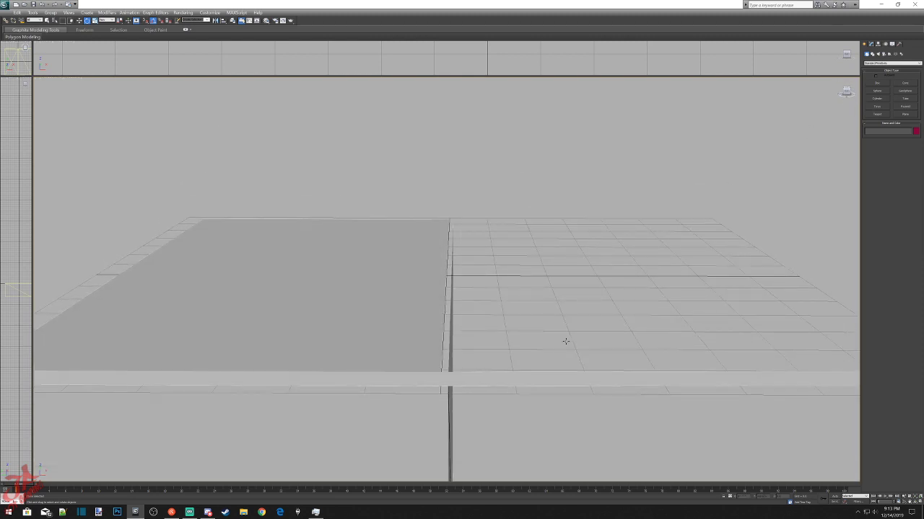
click(449, 408)
right_click(450, 407)
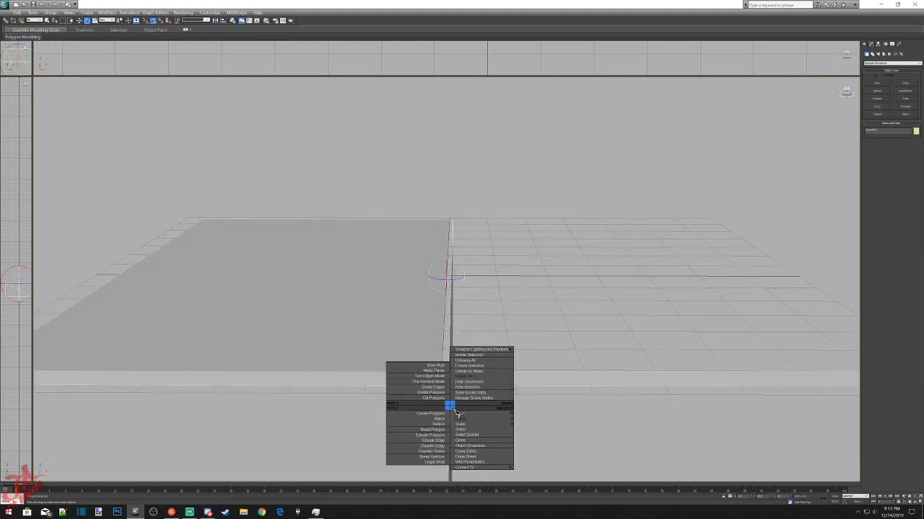
click(473, 415)
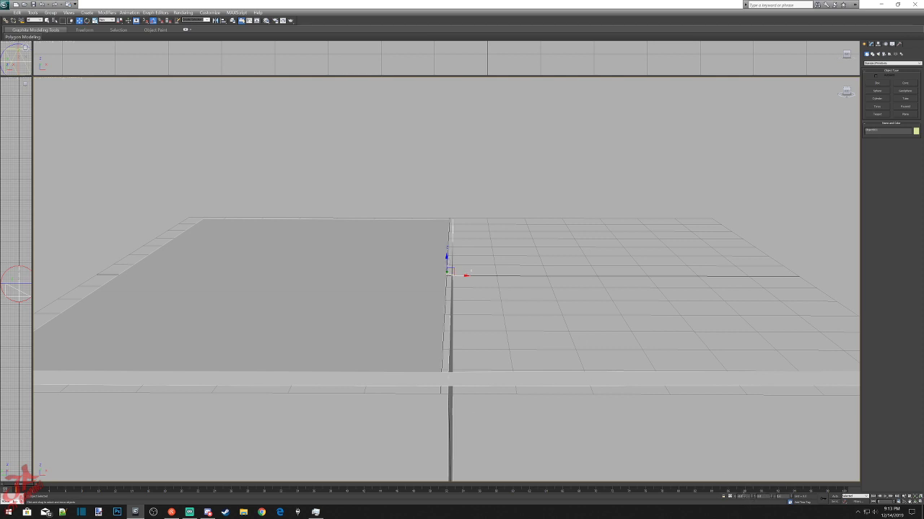
drag(747, 497, 749, 504)
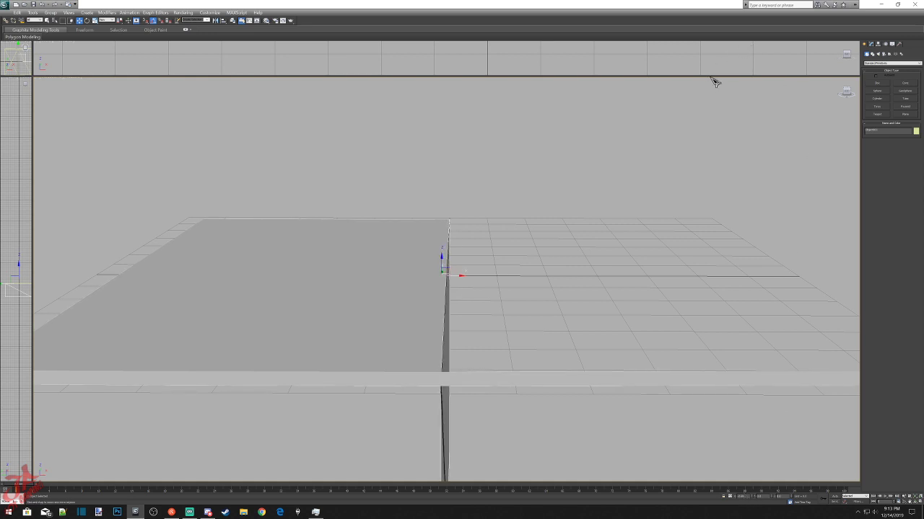
Enlarge the upper viewport and examine the joint between the flat rug and the hanging half from above and below.
drag(710, 75, 748, 378)
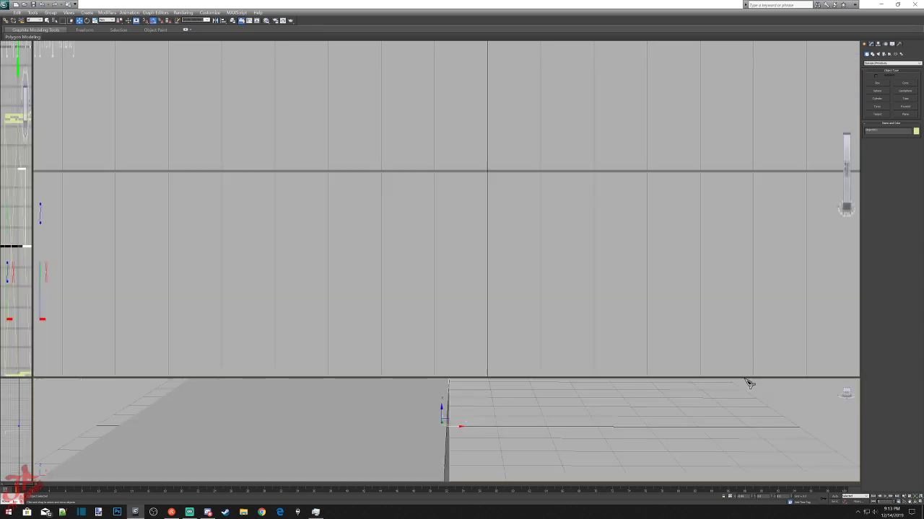
click(699, 237)
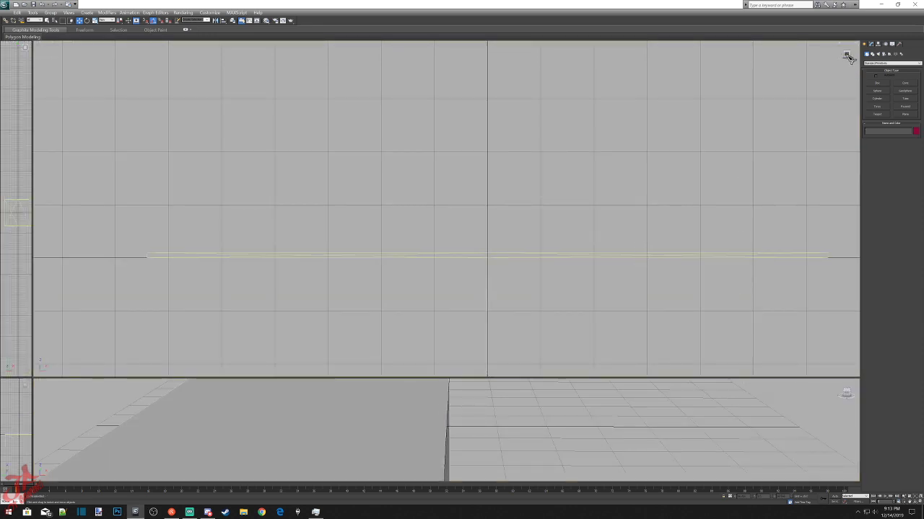
drag(847, 55, 828, 68)
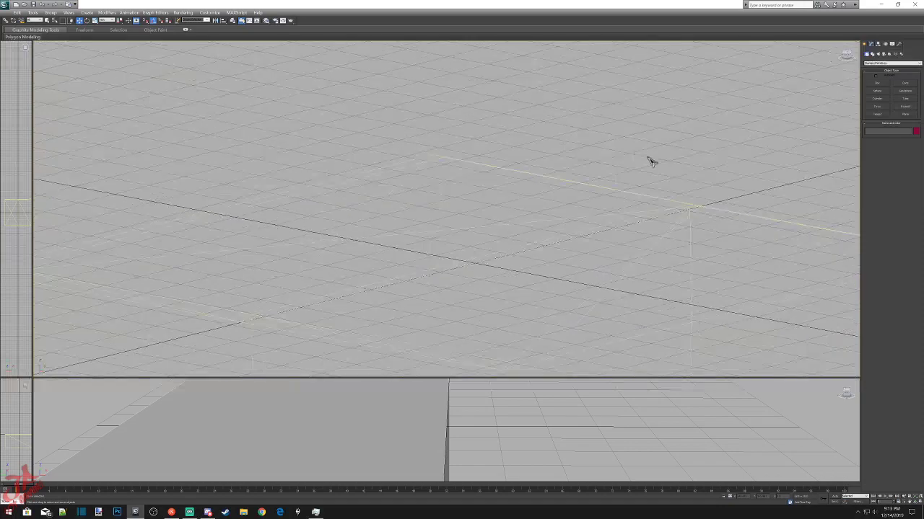
scroll(524, 250, down, 6)
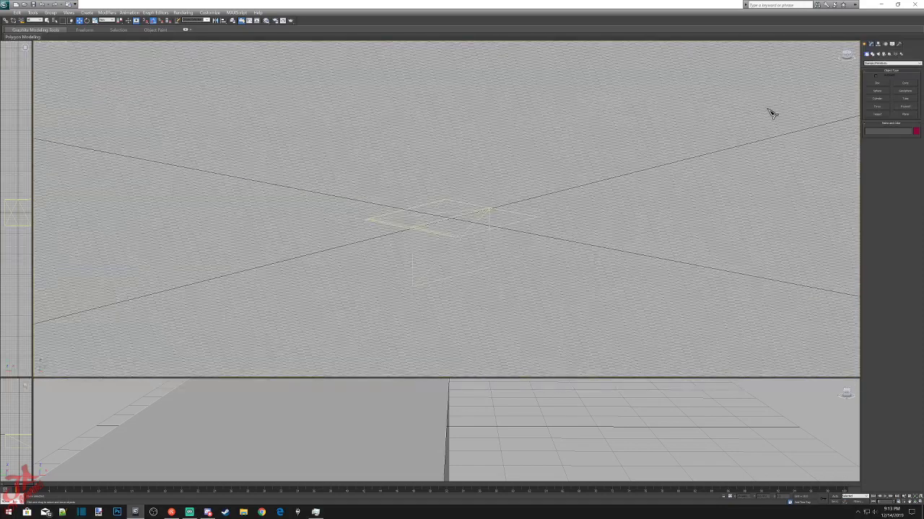
click(846, 57)
mouse_move(847, 56)
mouse_down()
mouse_move(855, 57)
mouse_move(844, 57)
mouse_up()
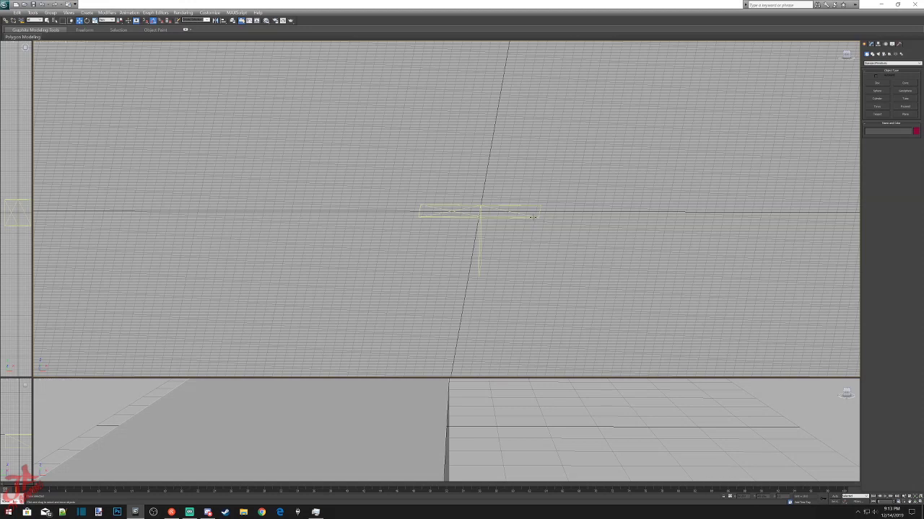
click(849, 395)
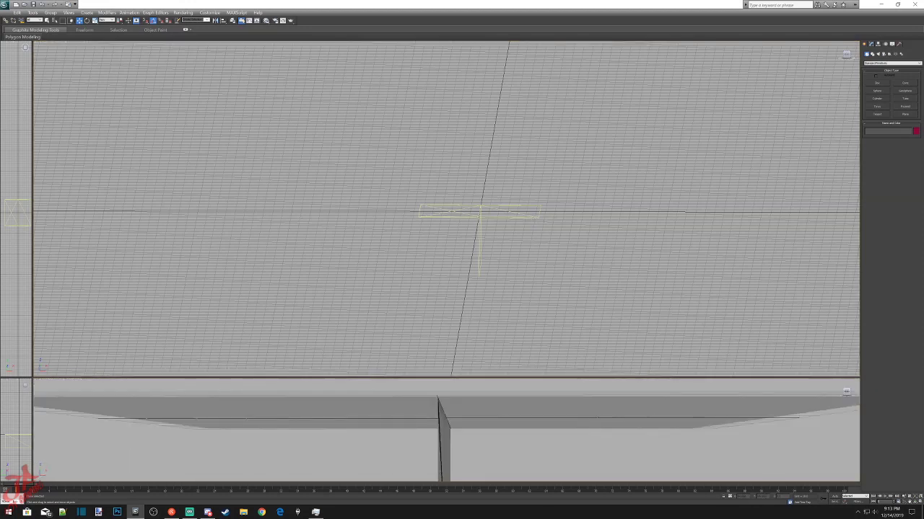
drag(847, 393, 847, 390)
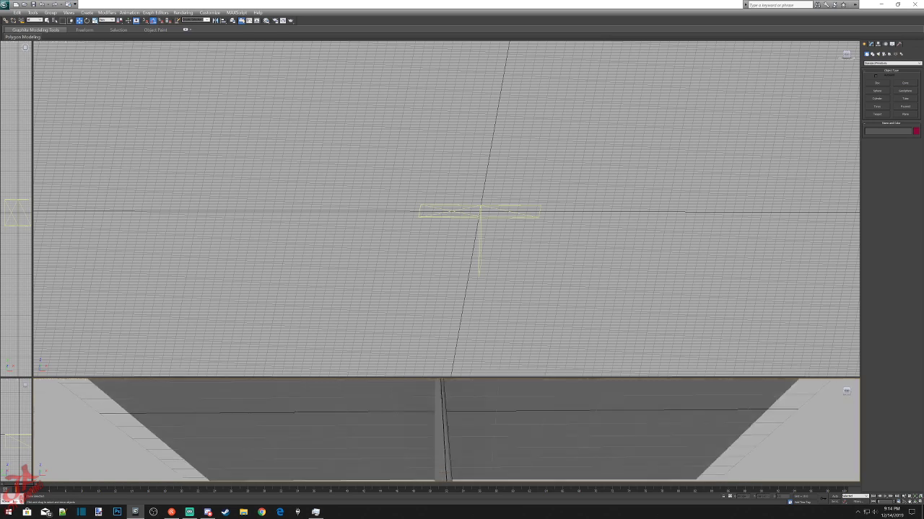
Delete the flat rug section and inspect the hanging half on its own in both viewports.
click(628, 443)
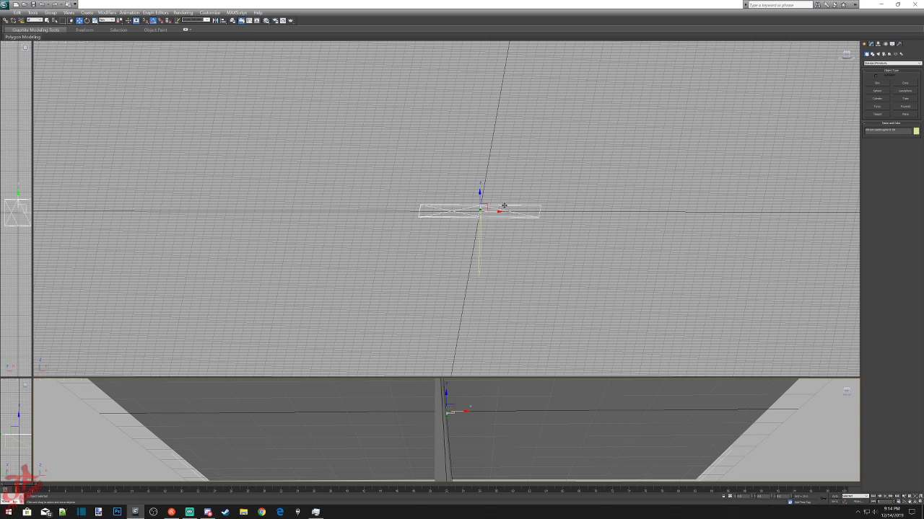
key(Delete)
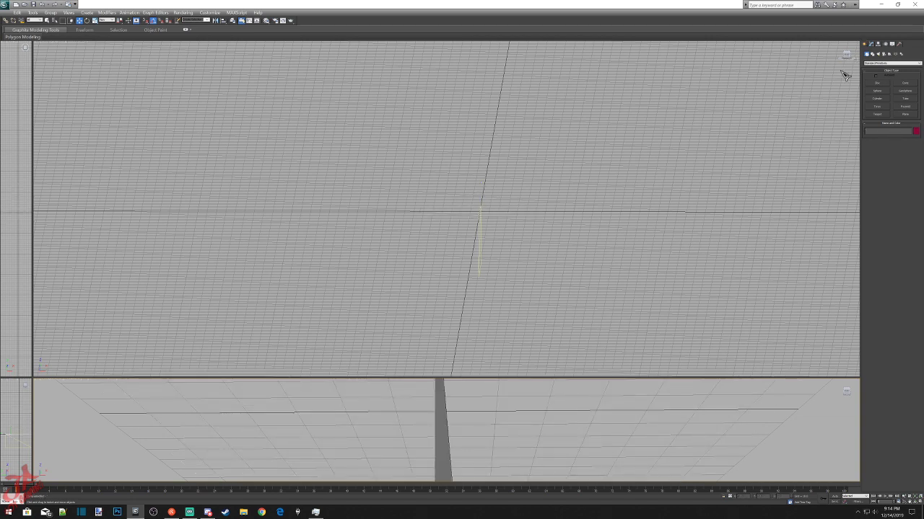
click(846, 392)
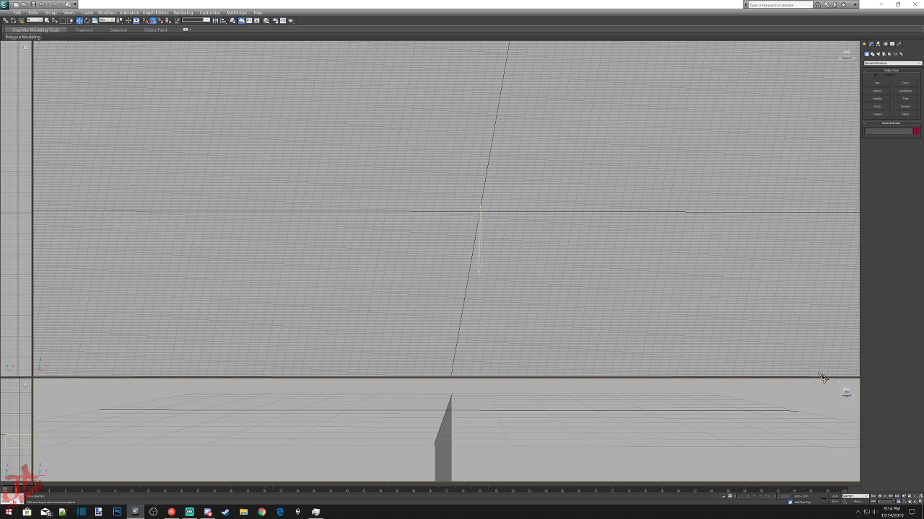
click(847, 57)
mouse_move(847, 57)
mouse_down()
mouse_move(869, 57)
mouse_move(841, 59)
mouse_up()
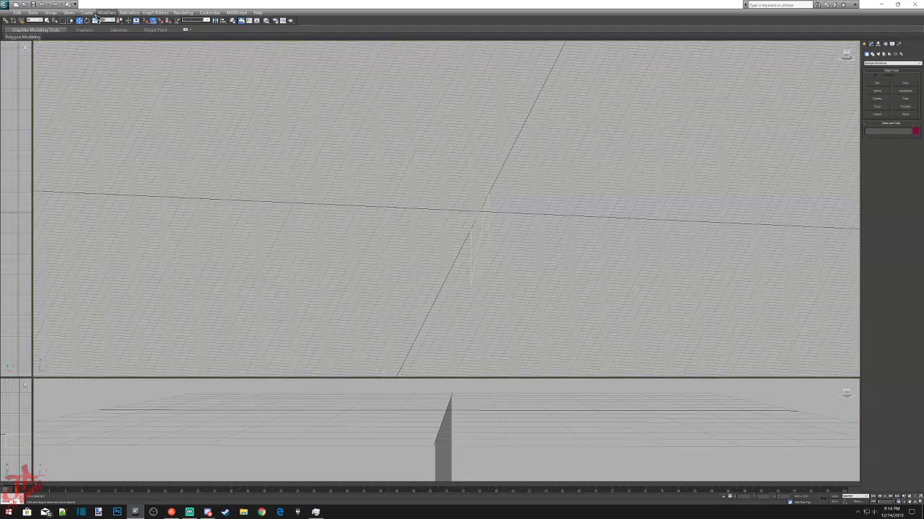
Undo the deletion of the flat rug section.
click(17, 12)
click(28, 21)
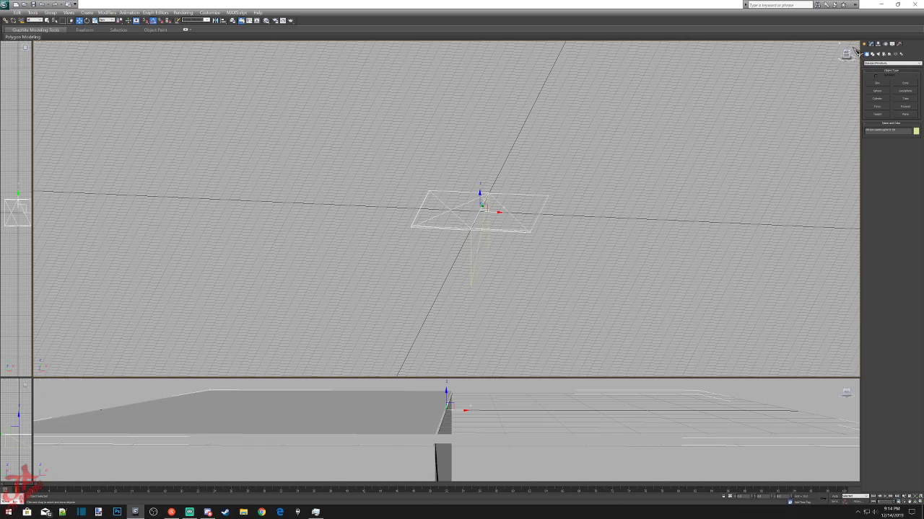
right_click(392, 426)
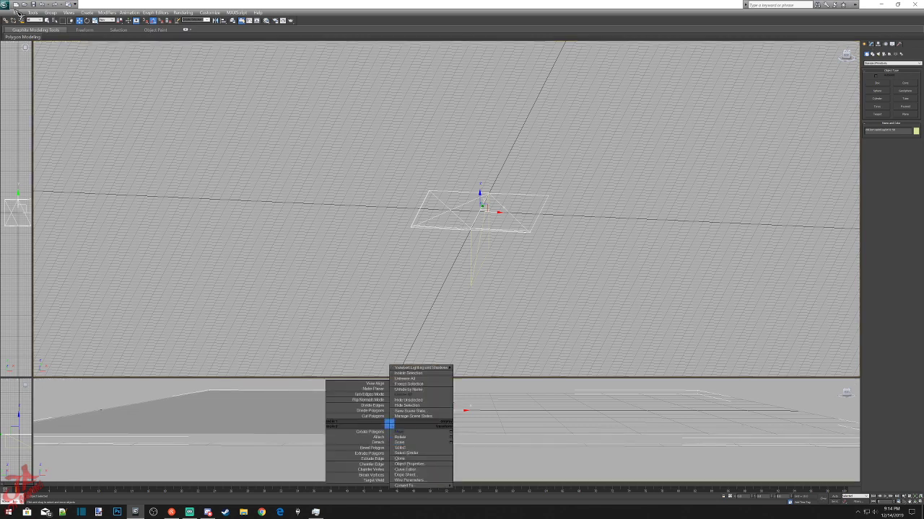
Select the flat rug section with the Select tool and open it for editing at polygon level.
click(18, 13)
click(18, 12)
click(24, 21)
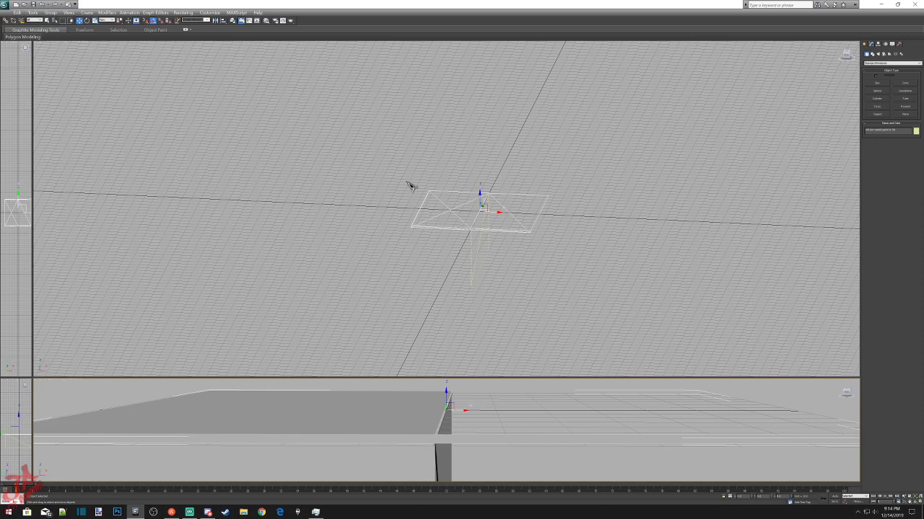
right_click(590, 200)
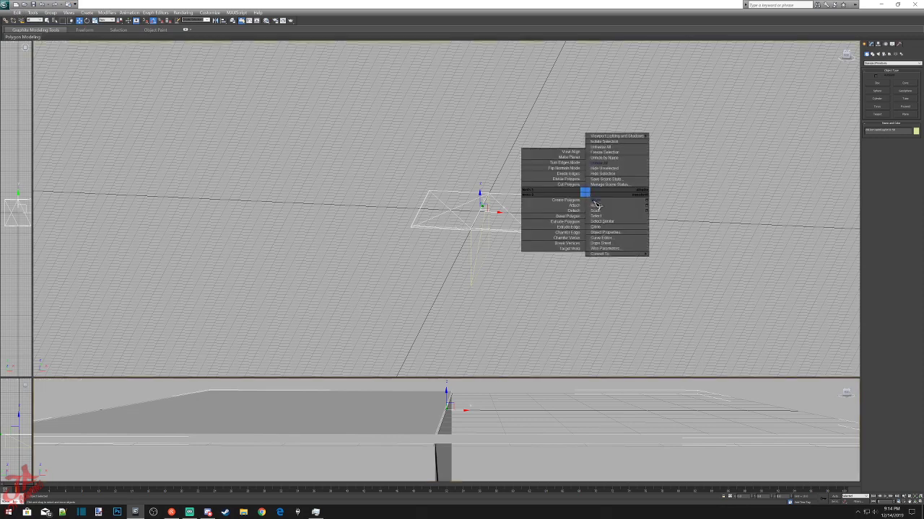
click(610, 216)
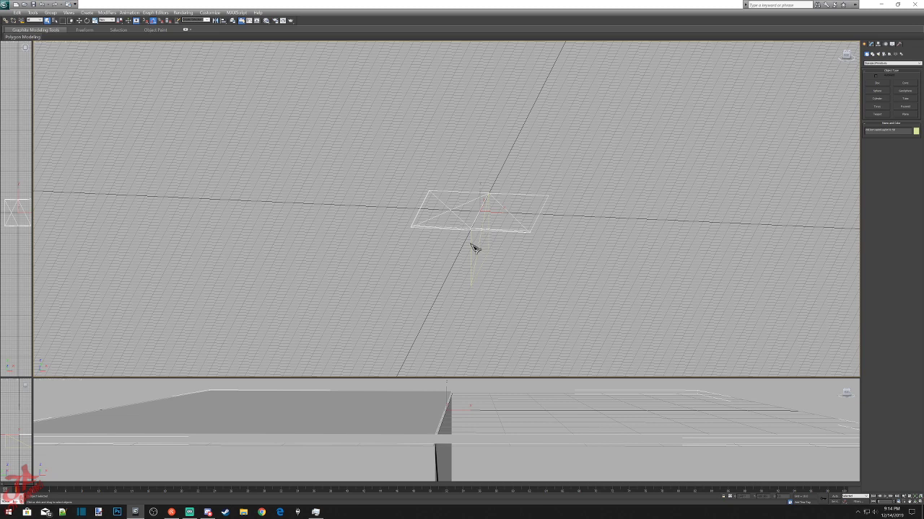
click(471, 243)
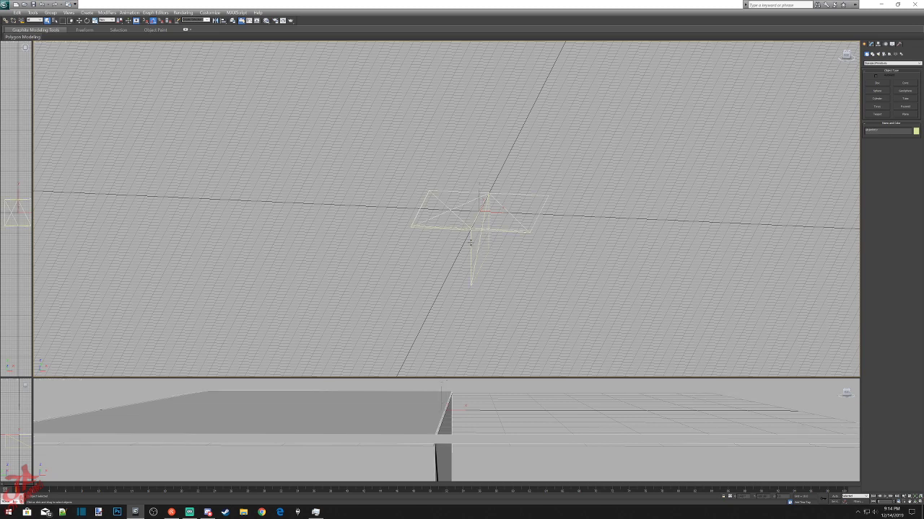
click(351, 415)
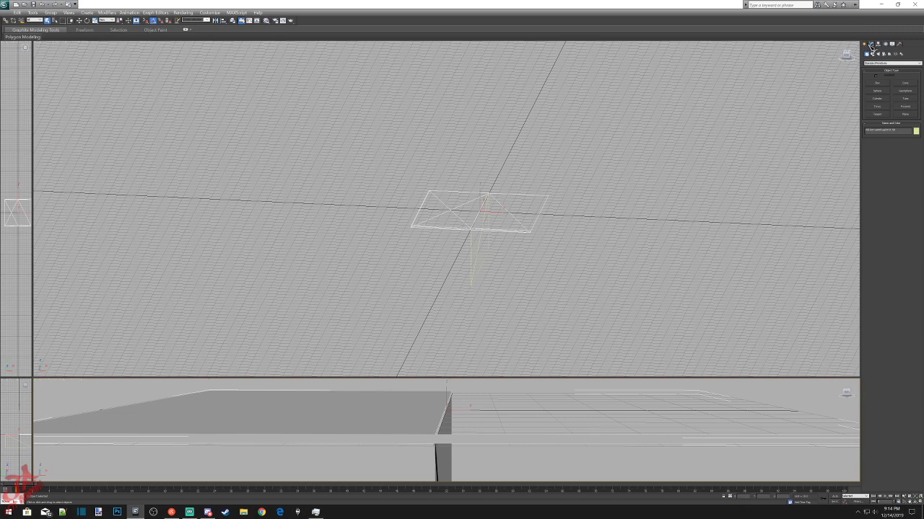
click(871, 46)
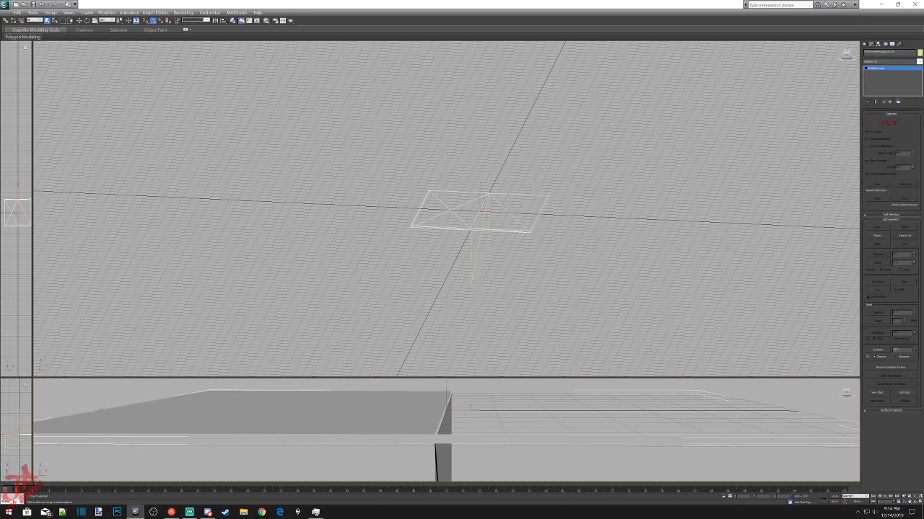
click(891, 124)
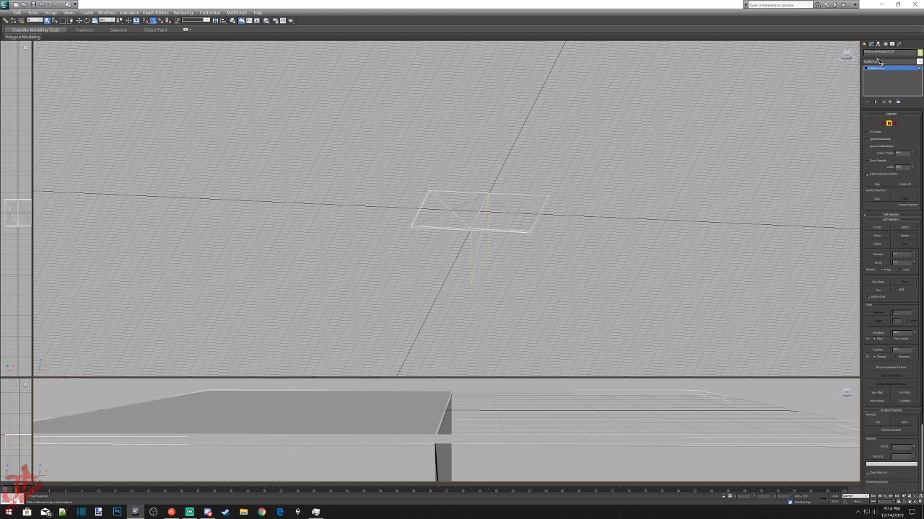
Select the two top triangles of the flat section's intact half and inspect them from several angles.
click(453, 196)
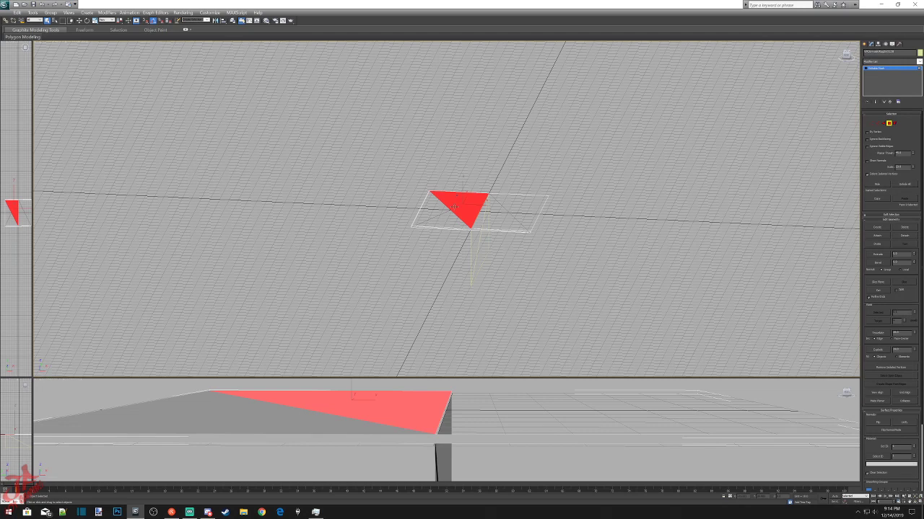
ctrl+click(432, 214)
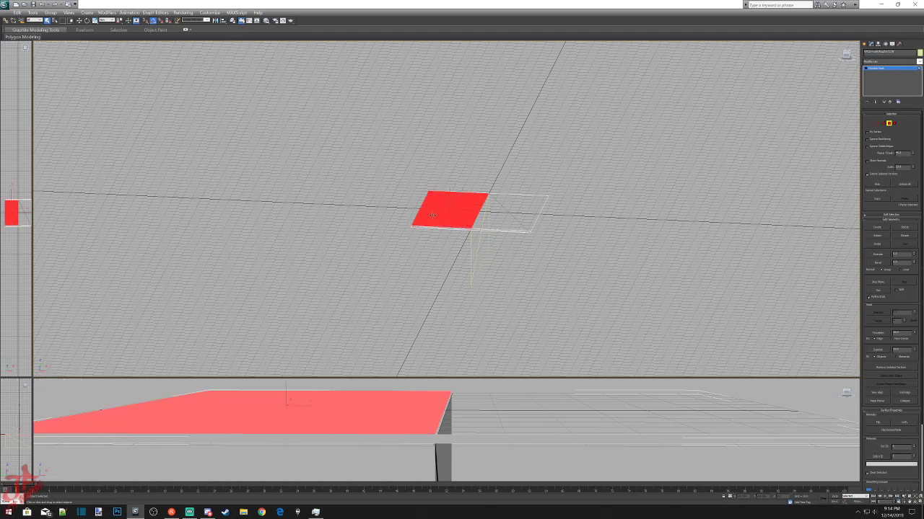
scroll(618, 257, up, 3)
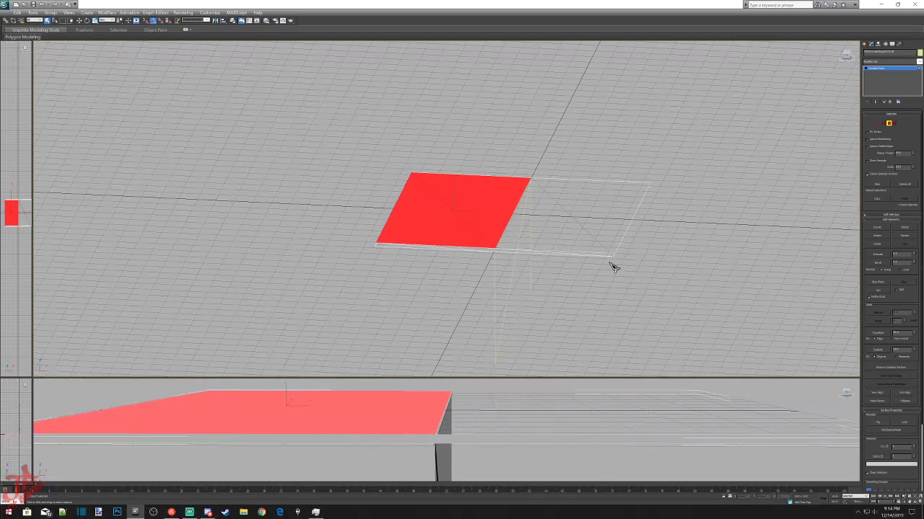
scroll(612, 267, up, 2)
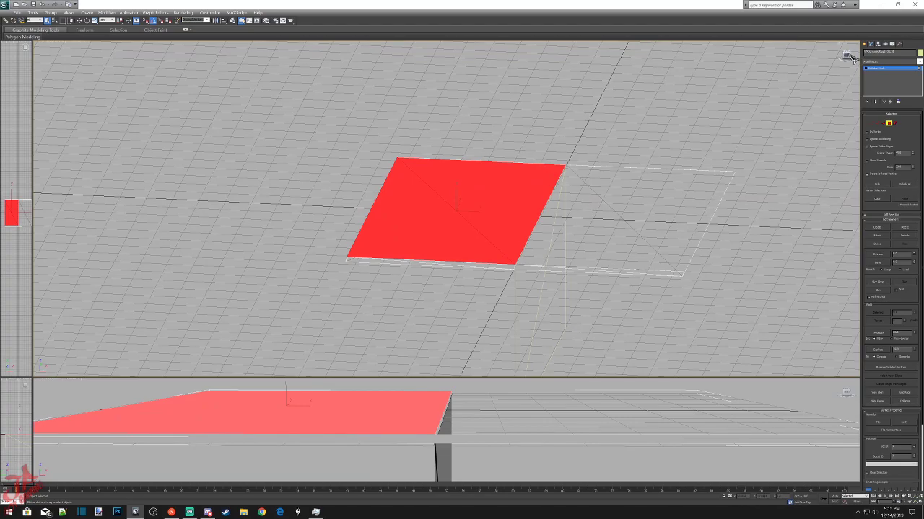
drag(846, 56, 784, 28)
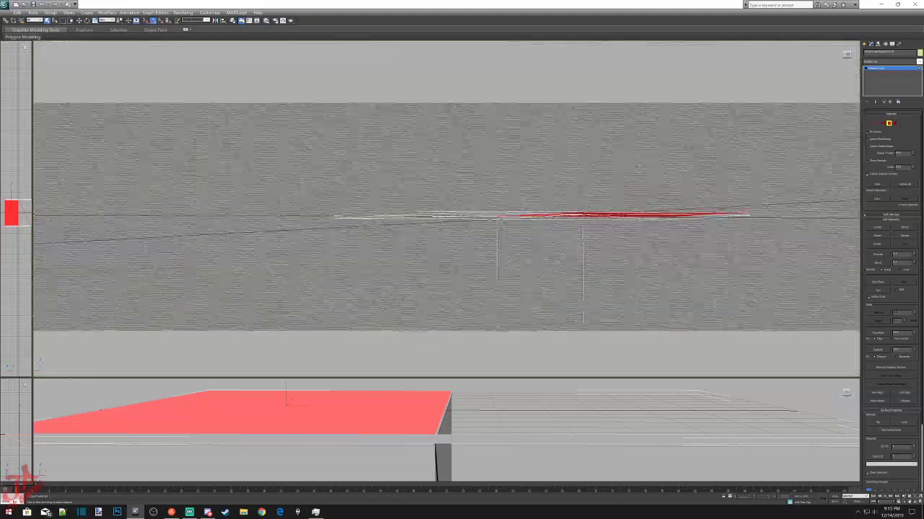
alt+middle_drag(548, 209, 289, 199)
mouse_move(488, 235)
alt+middle_down()
mouse_move(493, 216)
mouse_move(625, 247)
mouse_move(505, 238)
alt+middle_up()
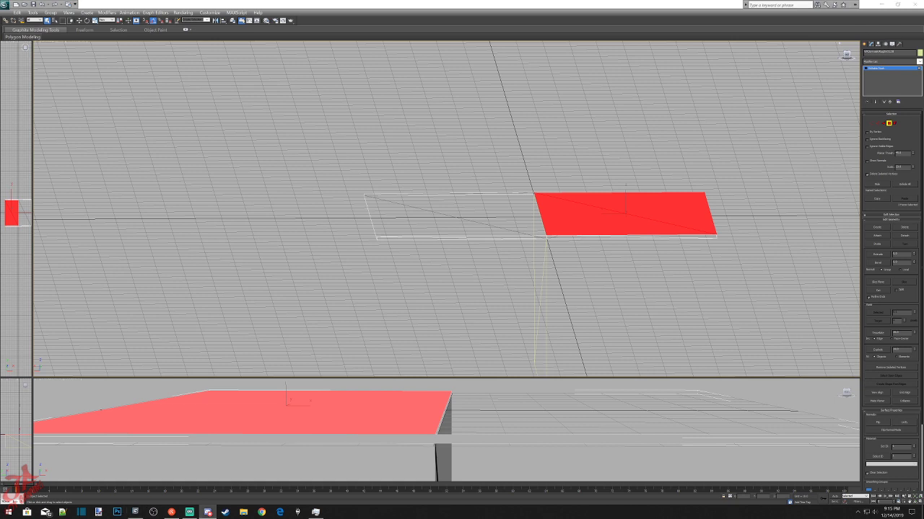
Switch to Discord, watch the shared game video full screen, and move its window back off the modeling screen.
drag(922, 33, 544, 61)
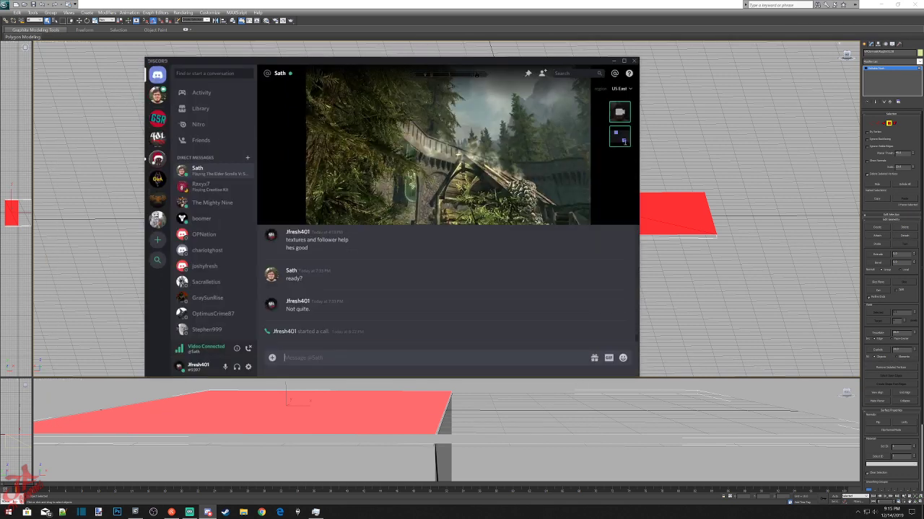
click(626, 213)
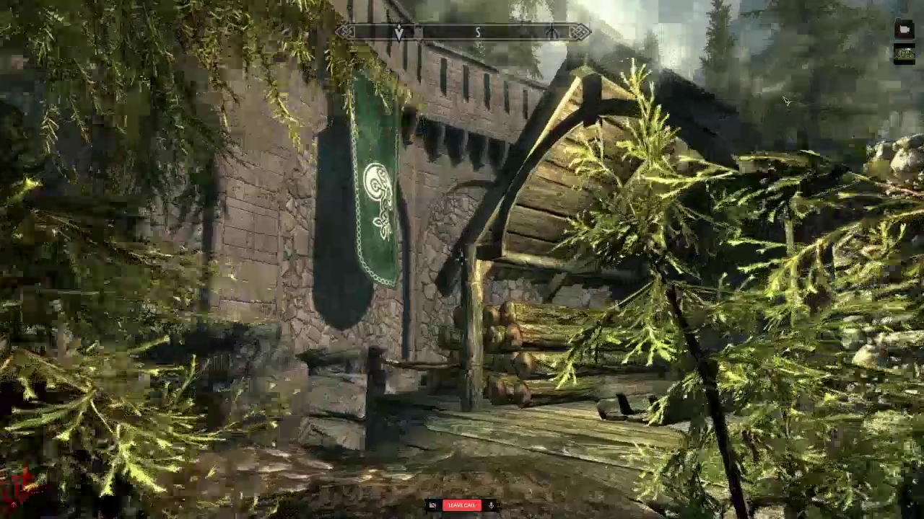
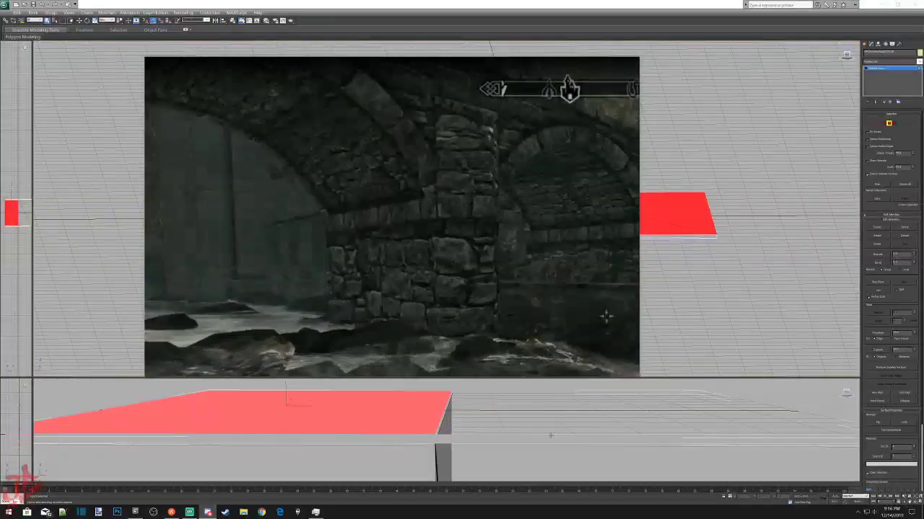
key(Escape)
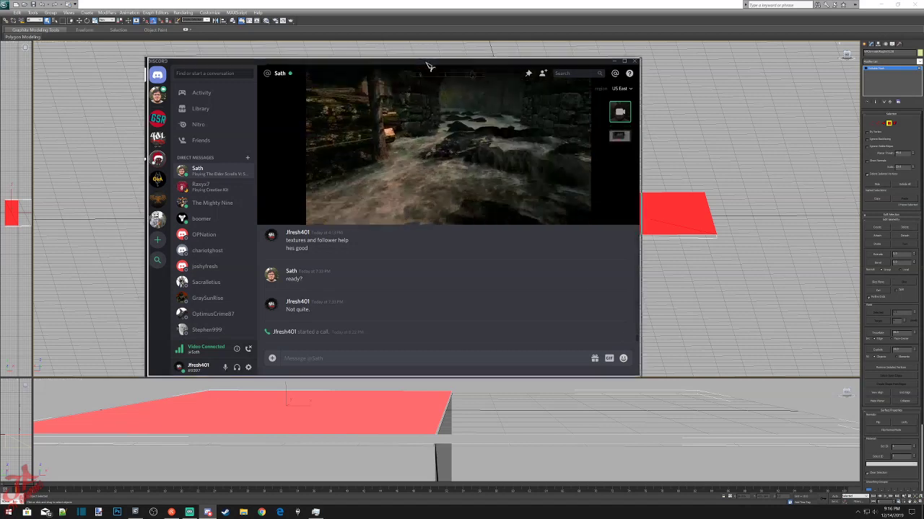
drag(404, 61, 923, 29)
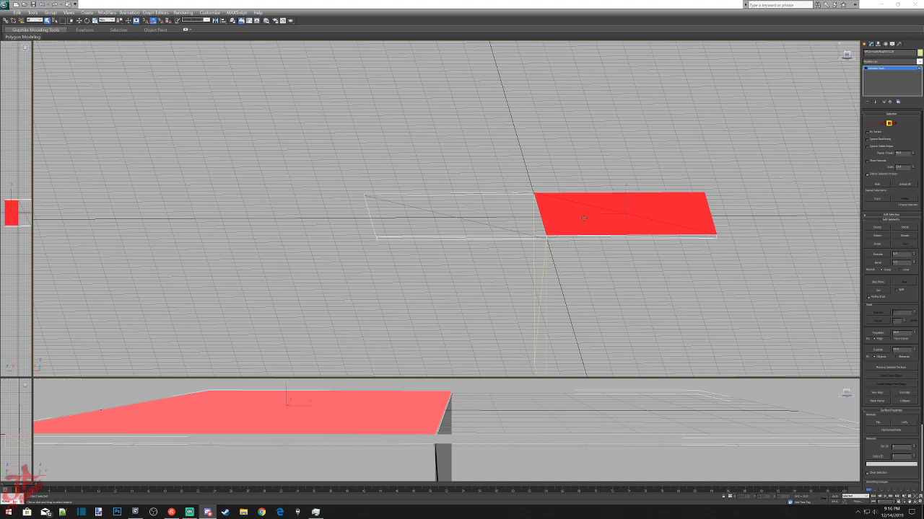
Window-select the flat section's underside and edge polygons in a straight side view and toggle one top triangle in the selection.
click(848, 57)
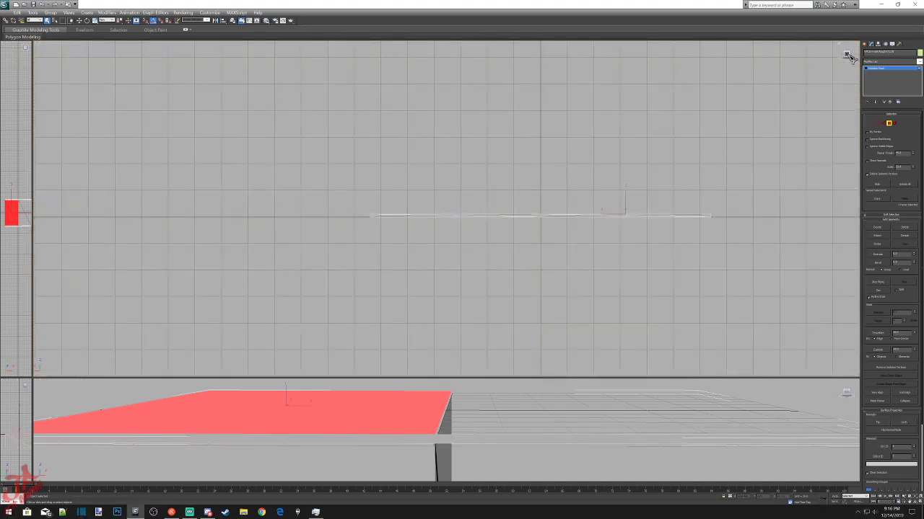
mouse_move(848, 56)
mouse_down()
mouse_move(839, 60)
mouse_move(856, 72)
mouse_up()
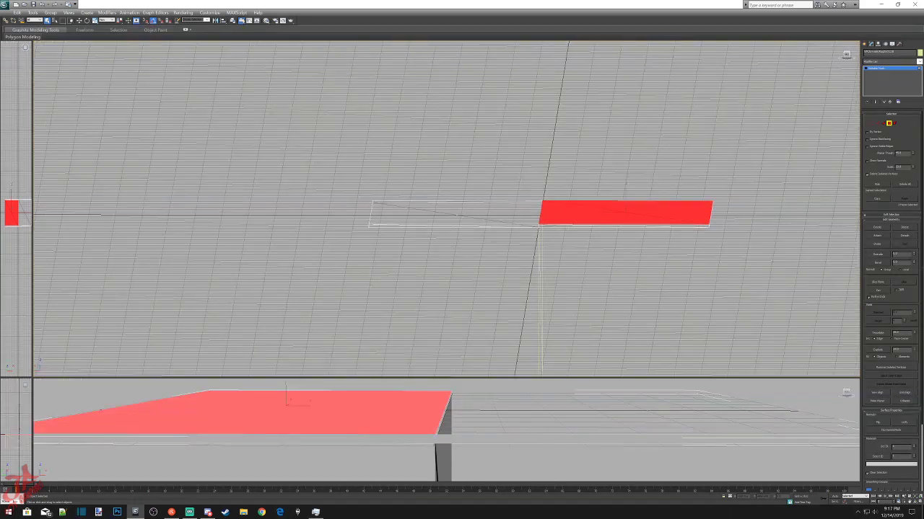
click(847, 56)
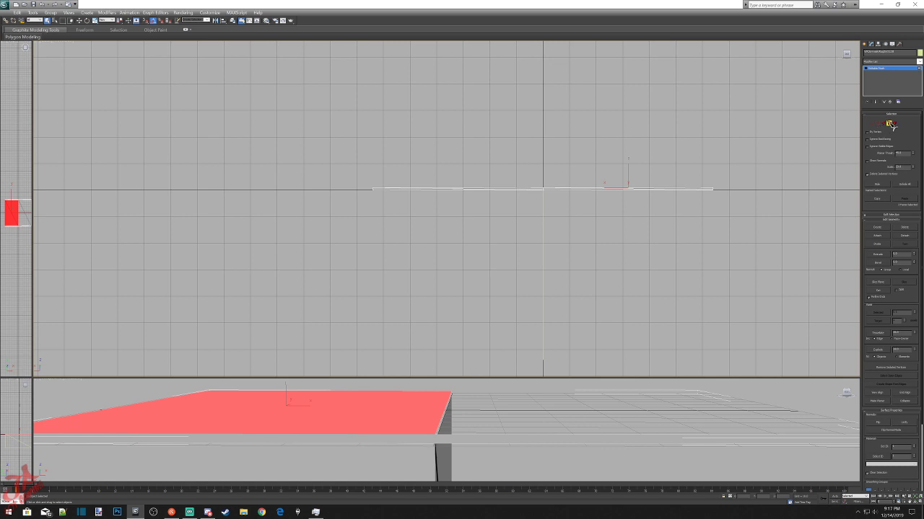
drag(353, 189, 734, 212)
drag(847, 55, 835, 66)
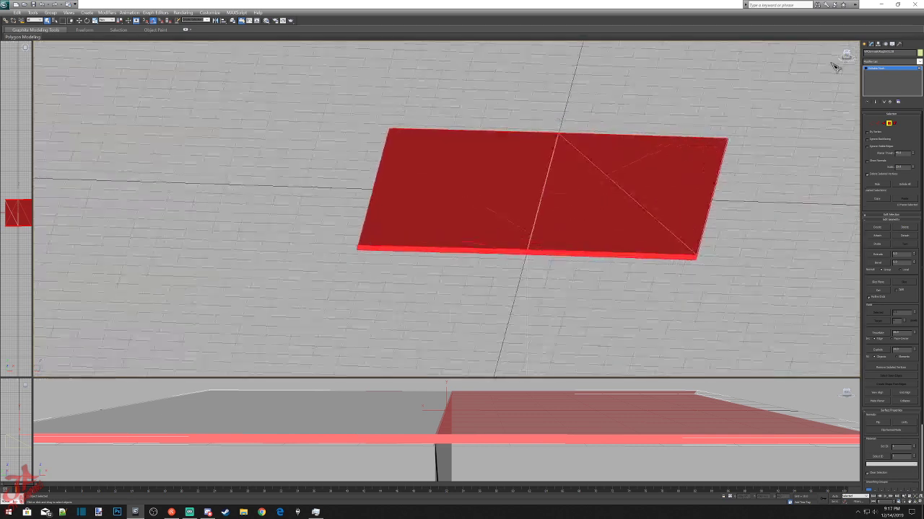
click(638, 175)
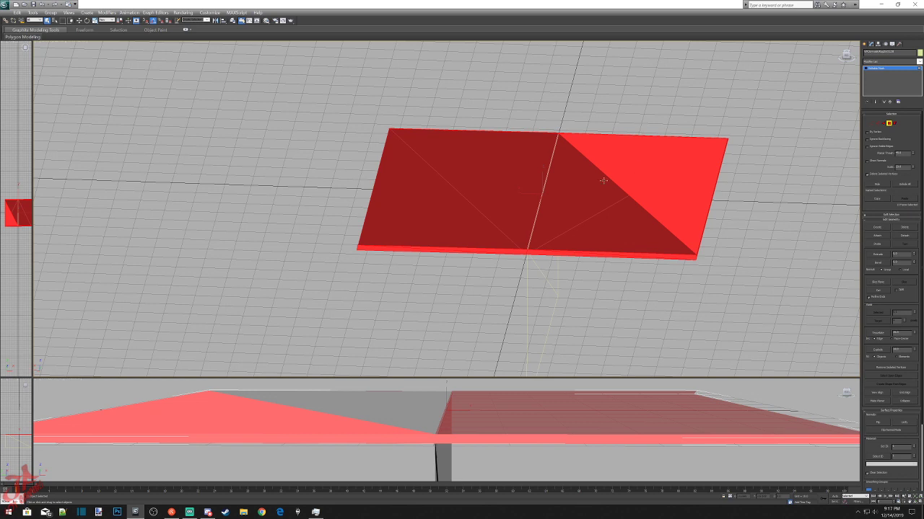
click(629, 163)
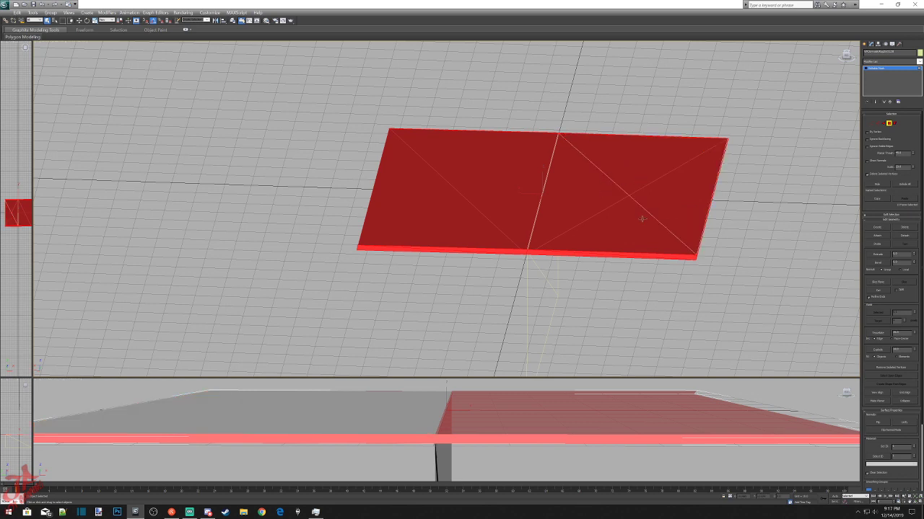
Delete the four underside triangles of the flat section together with the thin edge polygons around the half that has no top face.
click(849, 399)
drag(849, 395, 829, 405)
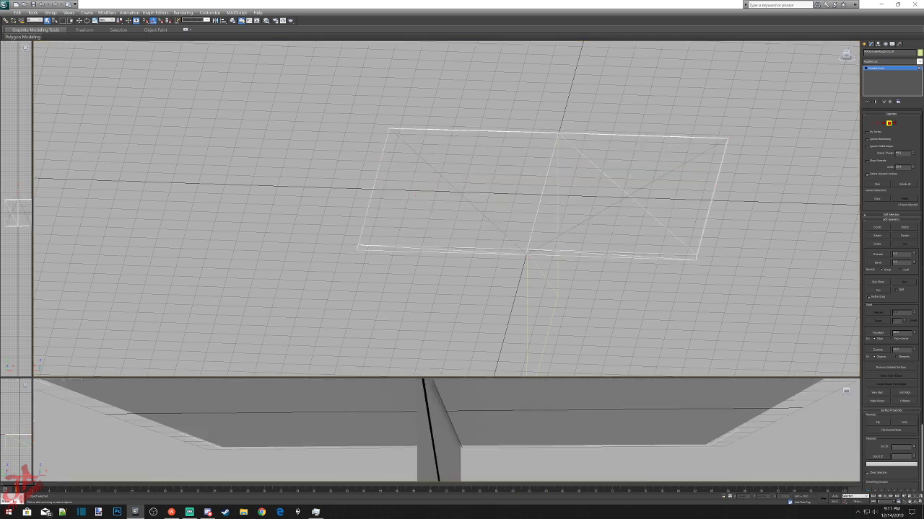
click(584, 436)
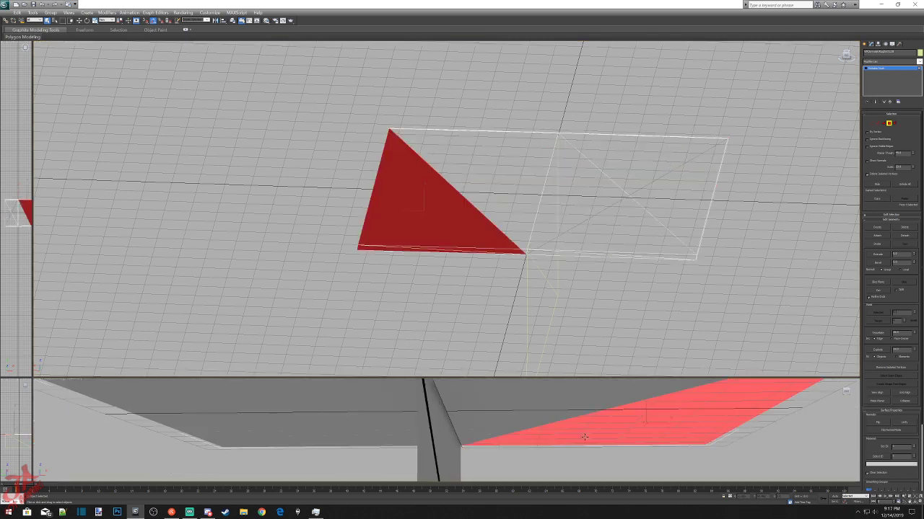
ctrl+click(546, 404)
ctrl+click(361, 408)
ctrl+click(320, 427)
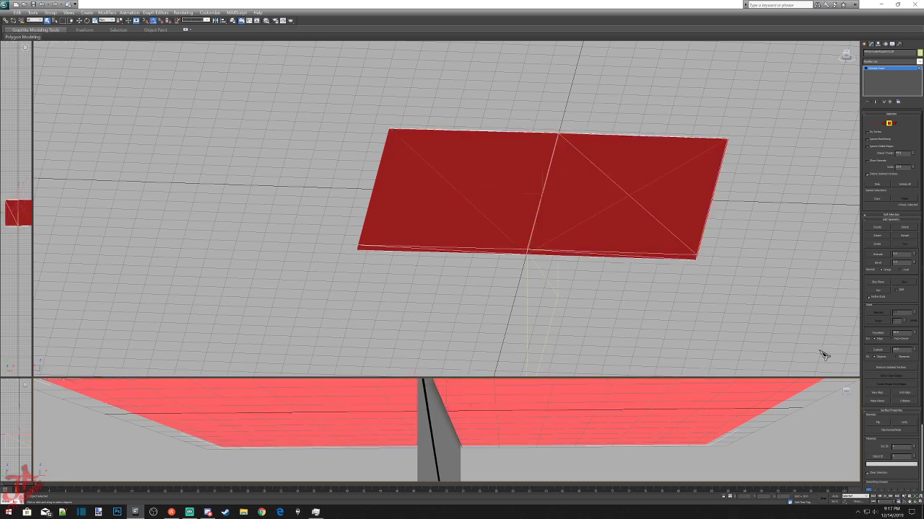
mouse_move(850, 394)
mouse_down()
mouse_move(847, 411)
mouse_move(834, 412)
mouse_move(842, 404)
mouse_up()
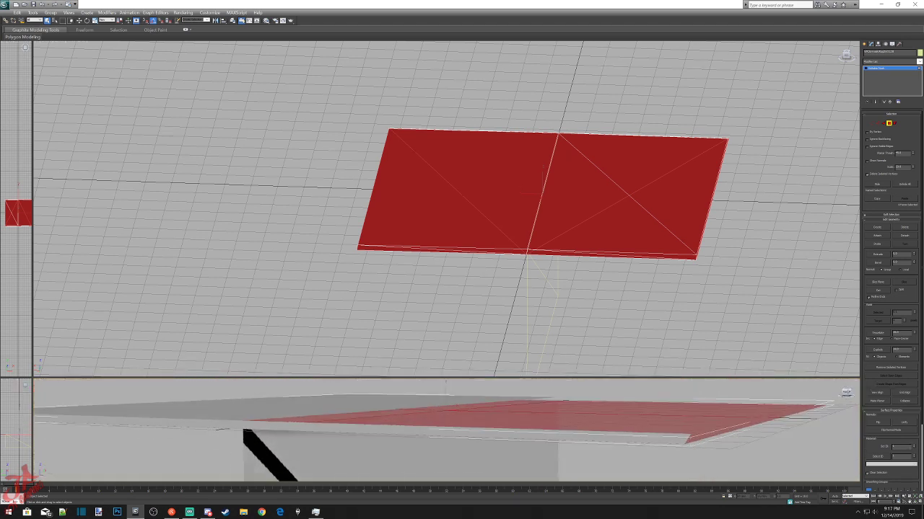
click(633, 440)
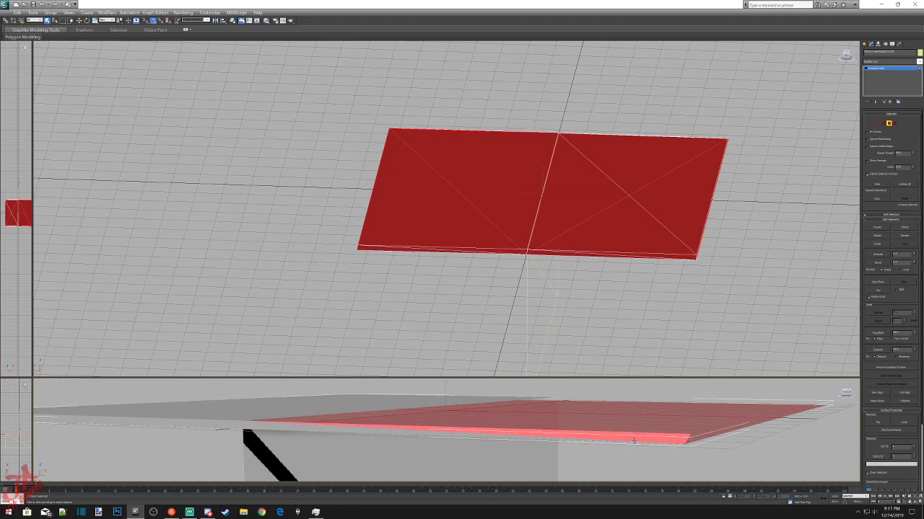
ctrl+click(376, 430)
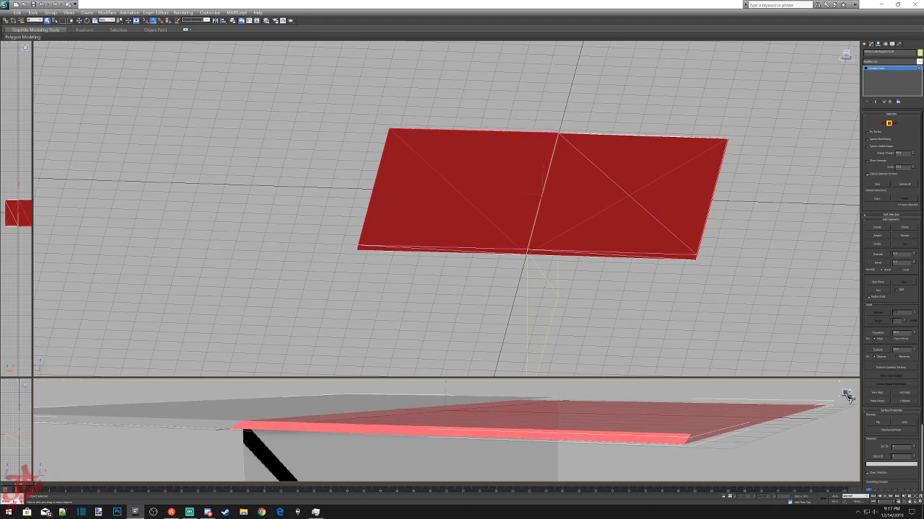
mouse_move(847, 397)
mouse_down()
mouse_move(836, 399)
mouse_move(839, 409)
mouse_up()
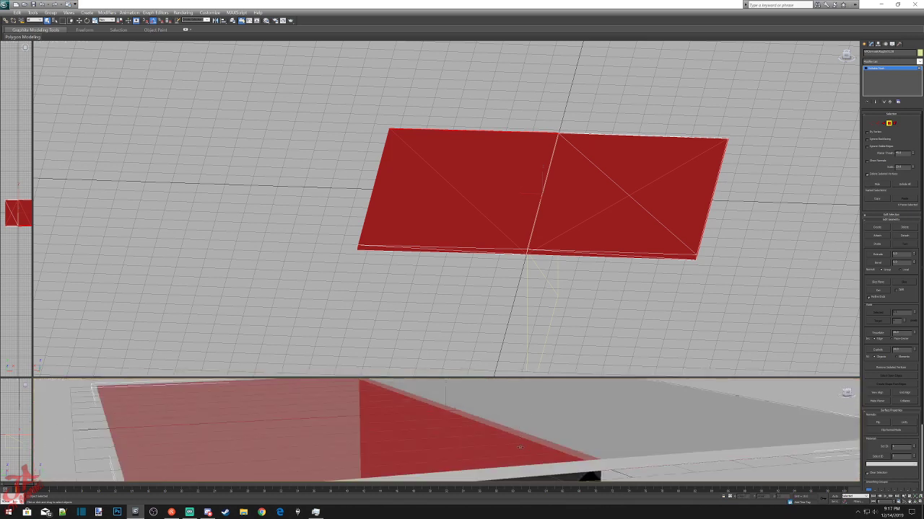
click(513, 472)
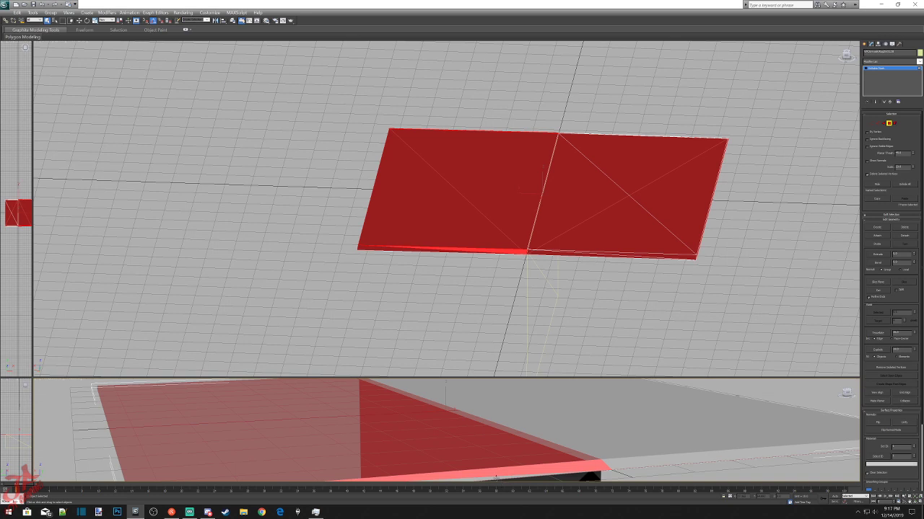
mouse_move(847, 394)
mouse_down()
mouse_move(845, 384)
mouse_move(837, 391)
mouse_move(842, 368)
mouse_move(845, 394)
mouse_up()
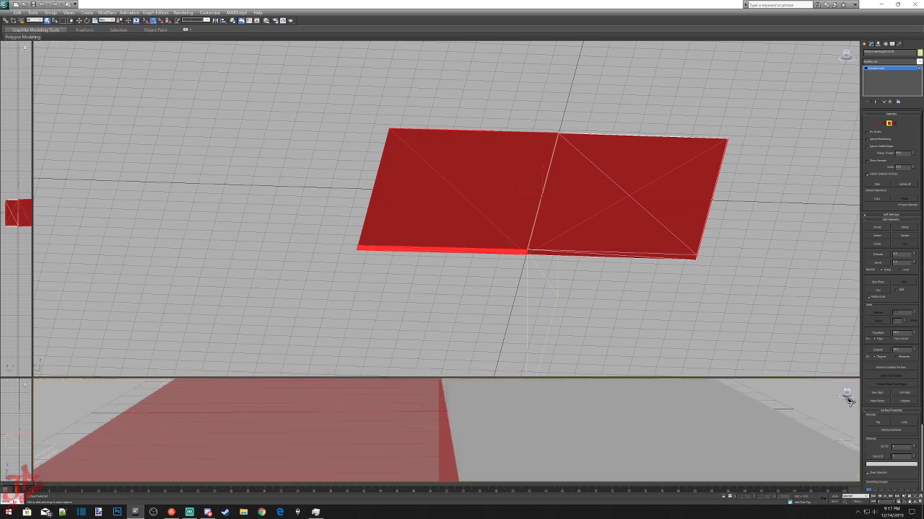
key(Delete)
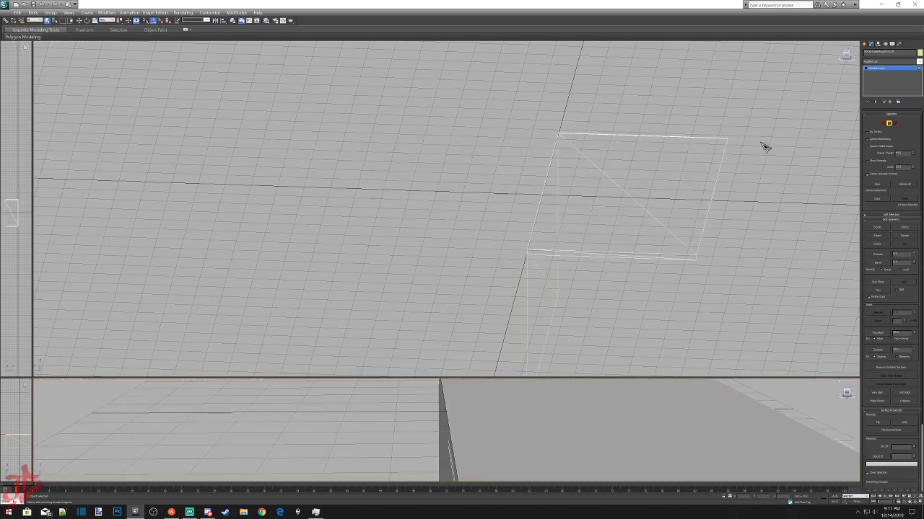
Delete the thin edge polygons along both opposite sides of the flat section's remaining half.
click(595, 255)
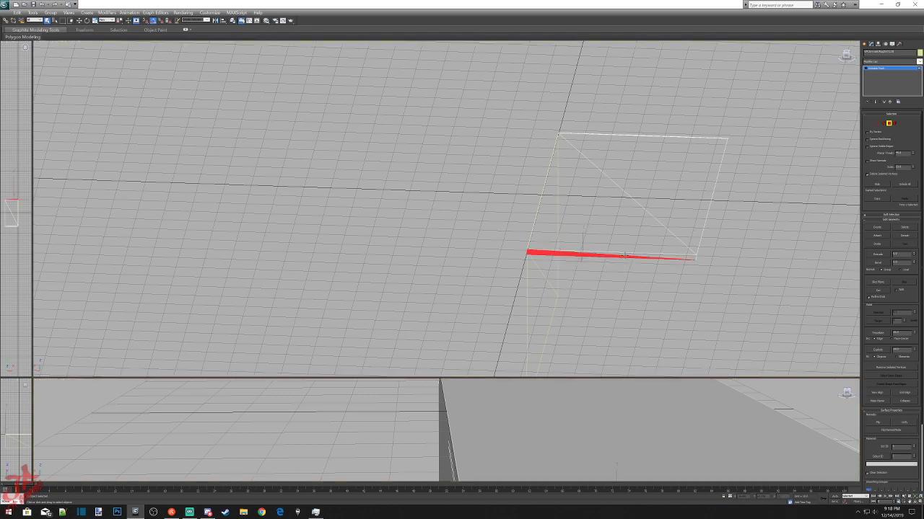
ctrl+click(627, 254)
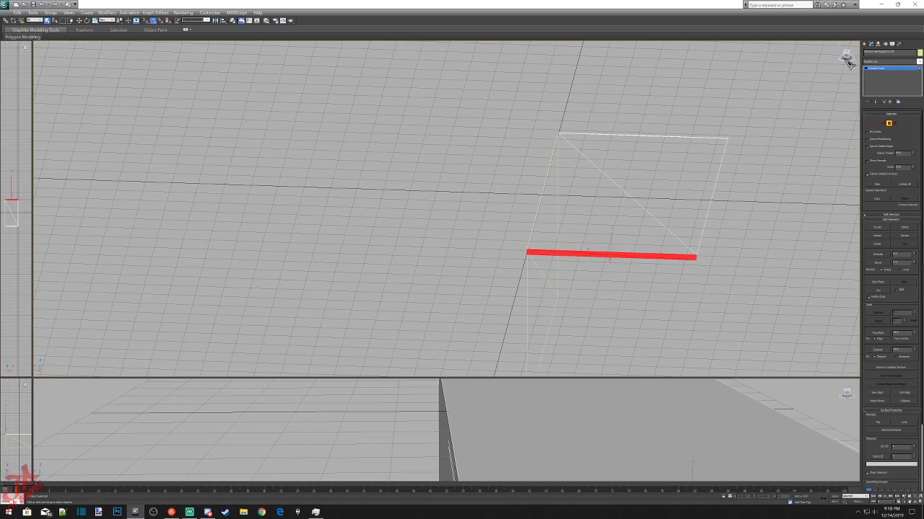
mouse_move(848, 59)
mouse_down()
mouse_move(823, 33)
mouse_move(809, 44)
mouse_move(785, 47)
mouse_move(795, 37)
mouse_move(733, 50)
mouse_move(794, 41)
mouse_move(848, 60)
mouse_up()
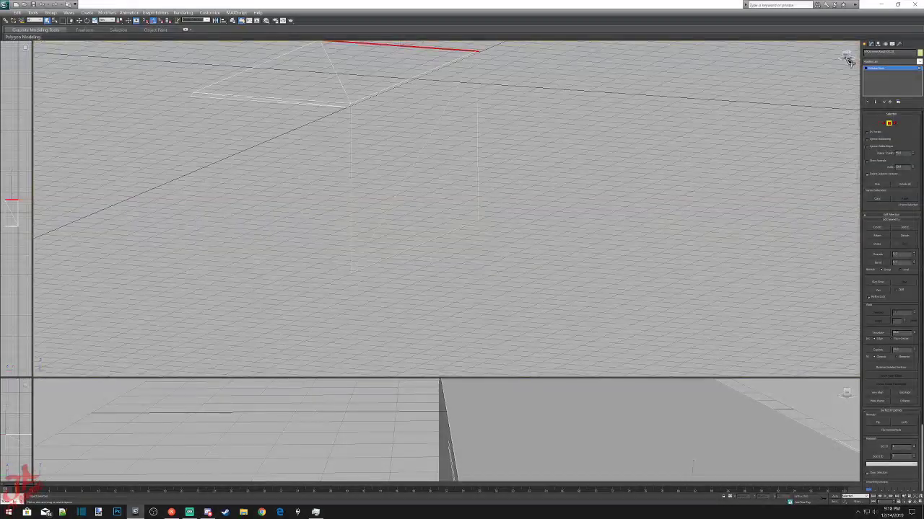
ctrl+click(322, 103)
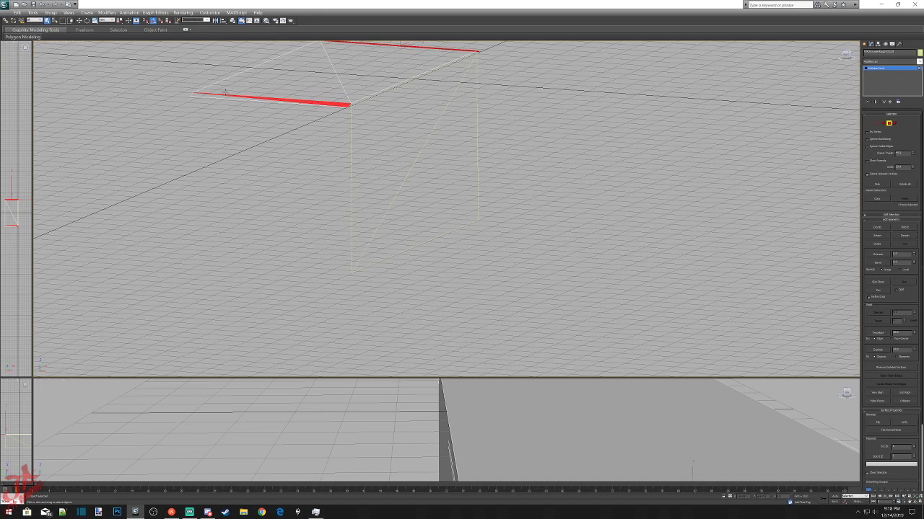
ctrl+click(200, 94)
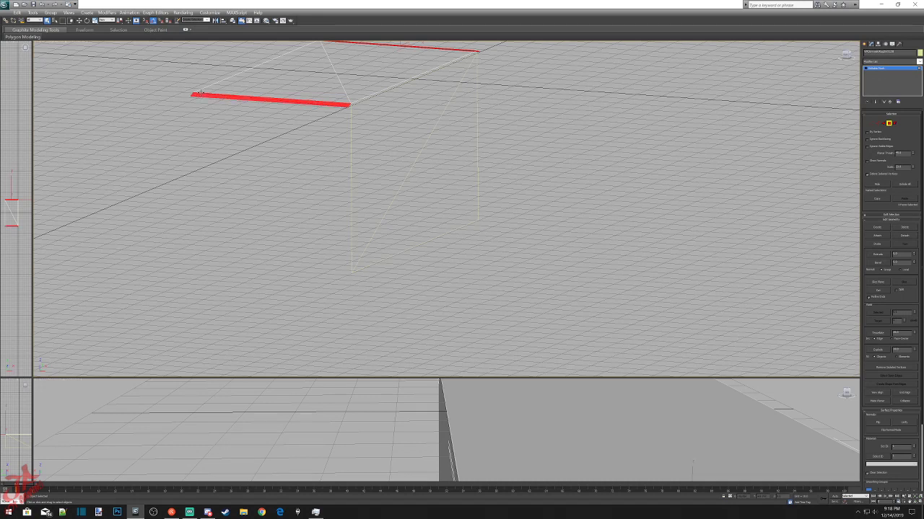
key(Delete)
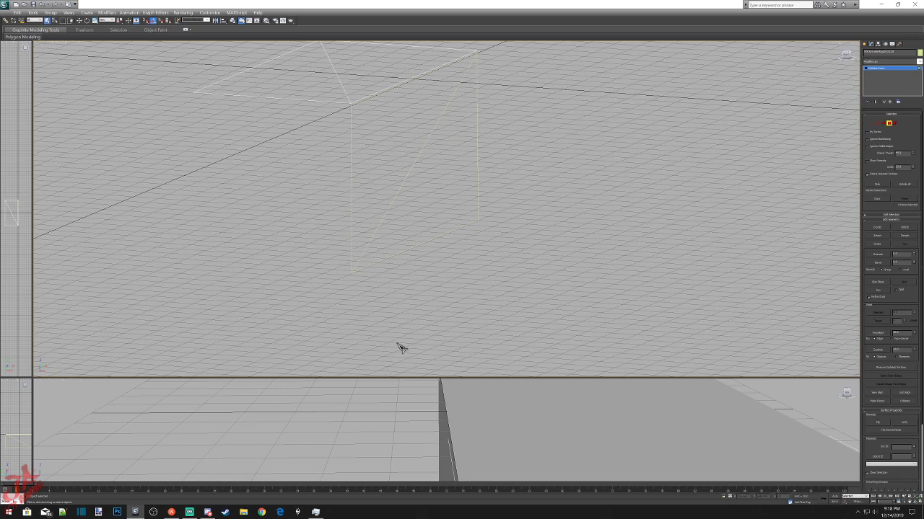
Leave polygon editing and lower the flat section in a straight side view until its surface lies on the horizontal grid axis.
click(846, 58)
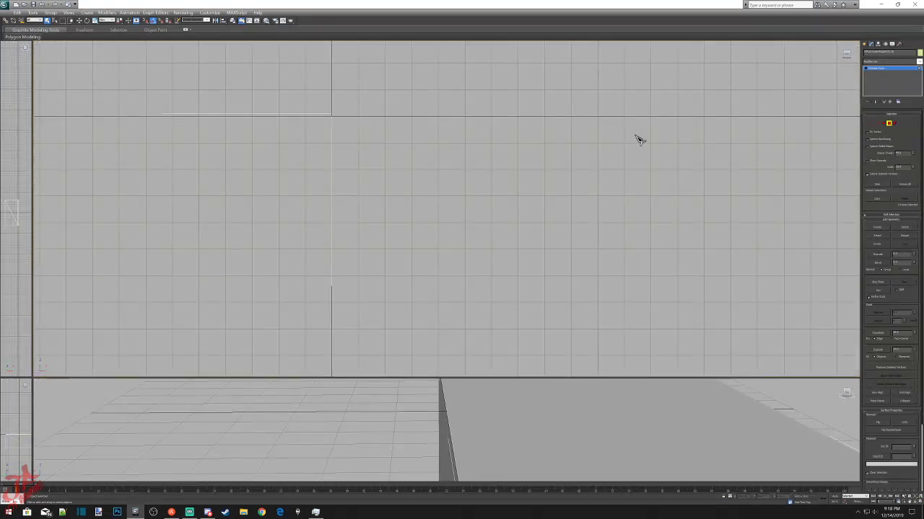
scroll(497, 181, down, 5)
middle_drag(529, 183, 793, 44)
scroll(785, 221, down, 3)
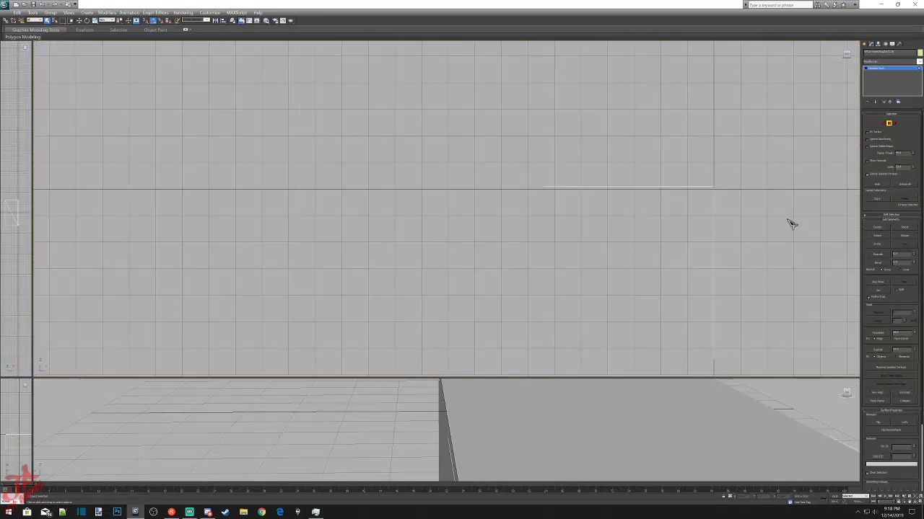
middle_drag(786, 220, 484, 229)
scroll(567, 220, up, 2)
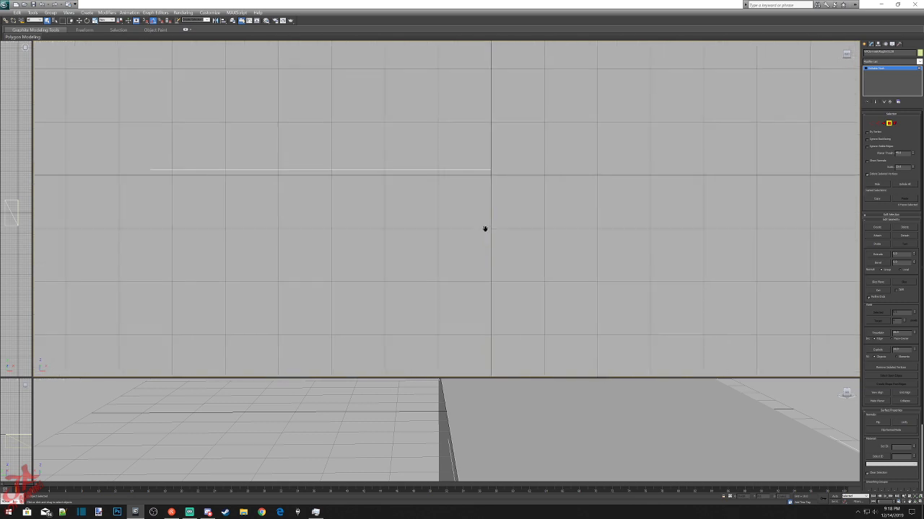
scroll(494, 228, up, 3)
middle_drag(622, 208, 565, 210)
scroll(566, 210, up, 2)
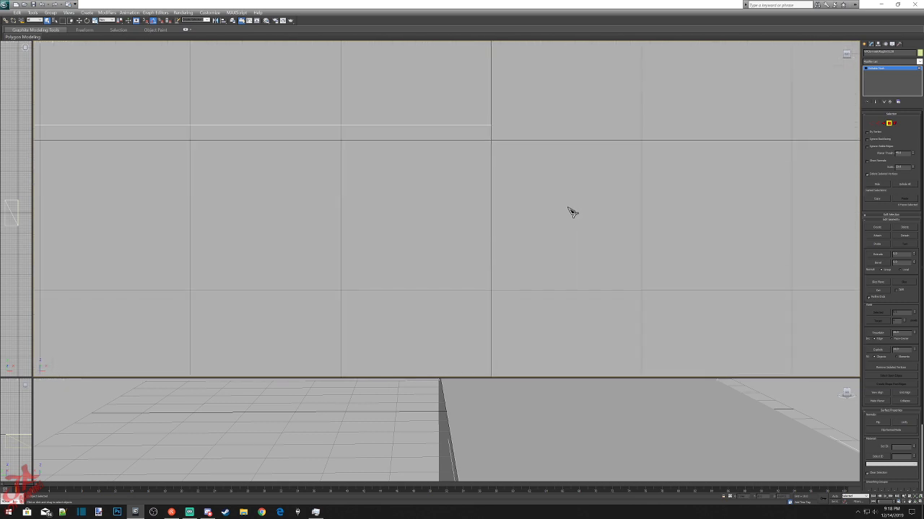
right_click(476, 131)
click(480, 134)
right_click(469, 136)
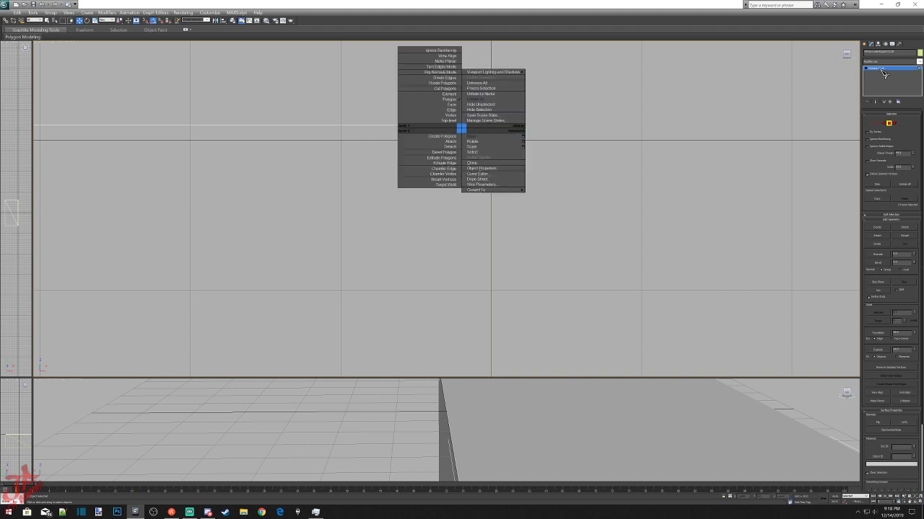
click(870, 45)
click(866, 44)
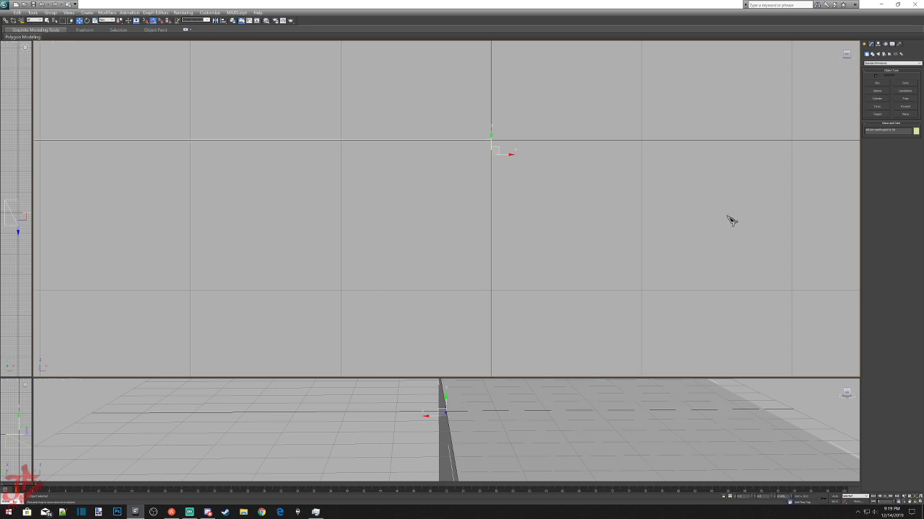
click(620, 94)
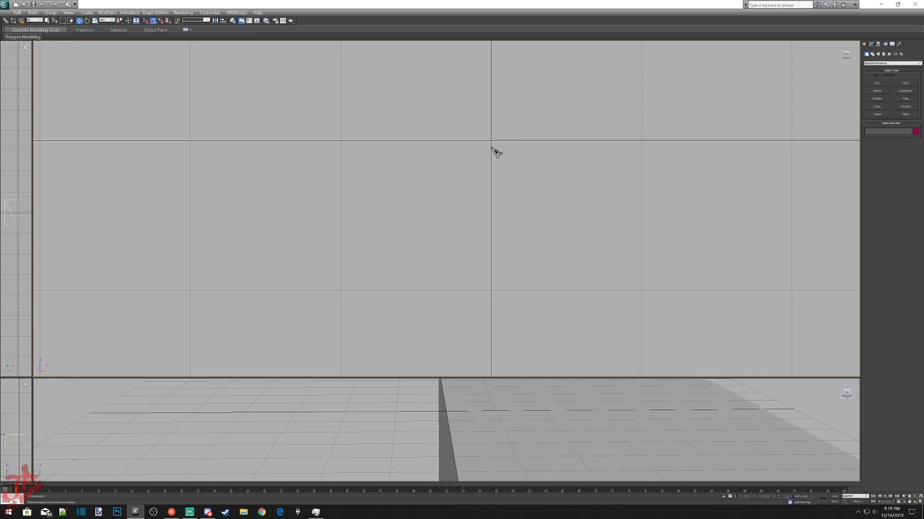
Adjust the folded-down section's height so its upper edge meets the flat section at the grid origin.
scroll(493, 148, up, 5)
scroll(471, 203, up, 2)
middle_drag(447, 203, 360, 373)
scroll(436, 221, up, 2)
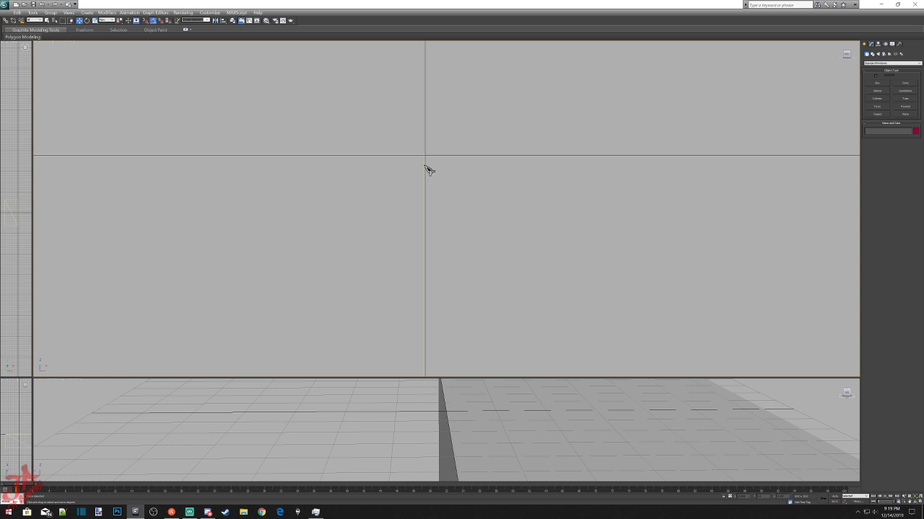
click(428, 178)
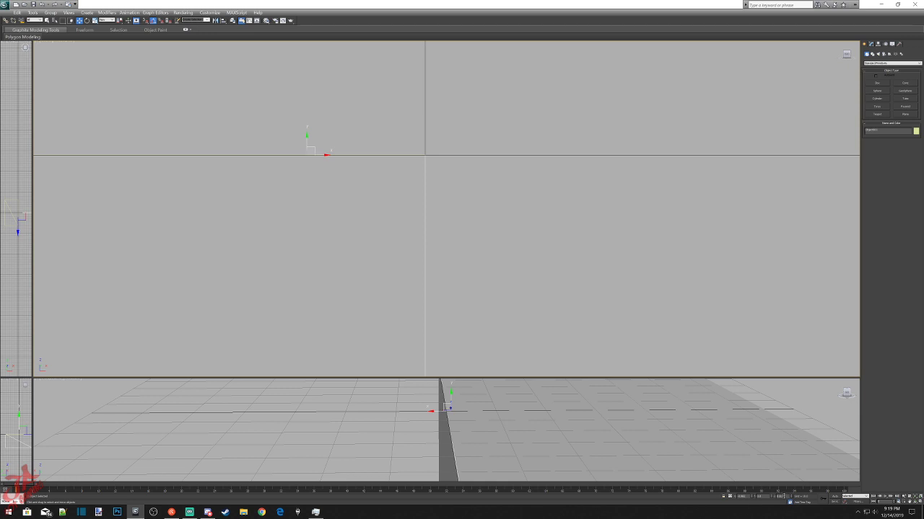
click(596, 256)
Export the complete folded rug scene in Netimmerse/Gamebryo format under the file name "wal".
scroll(595, 183, down, 12)
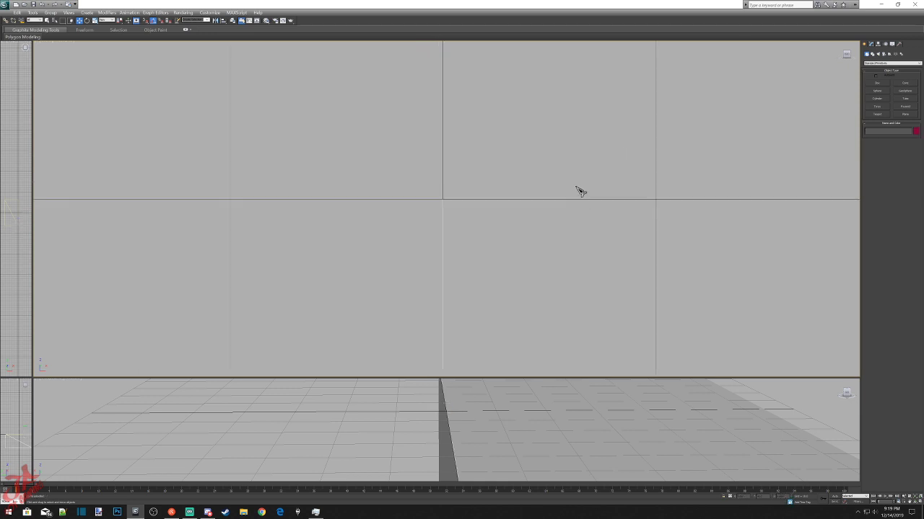
scroll(569, 193, down, 2)
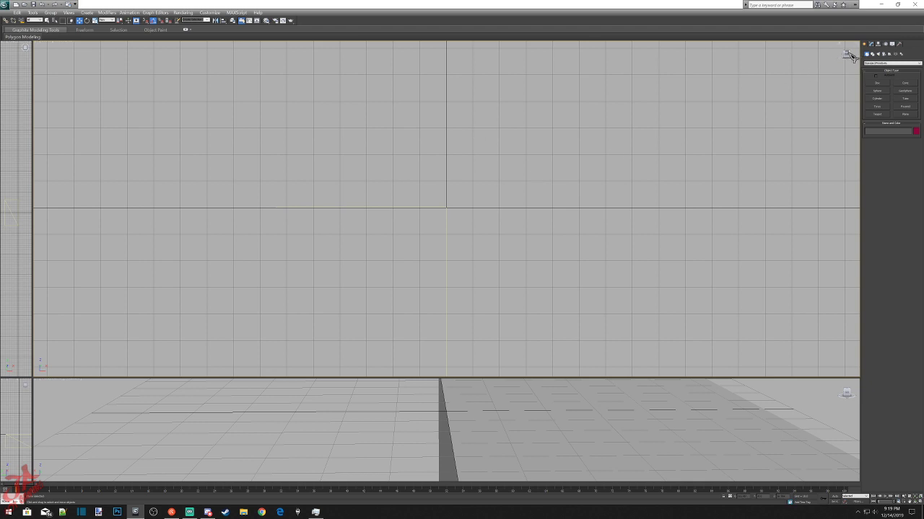
drag(849, 54, 847, 57)
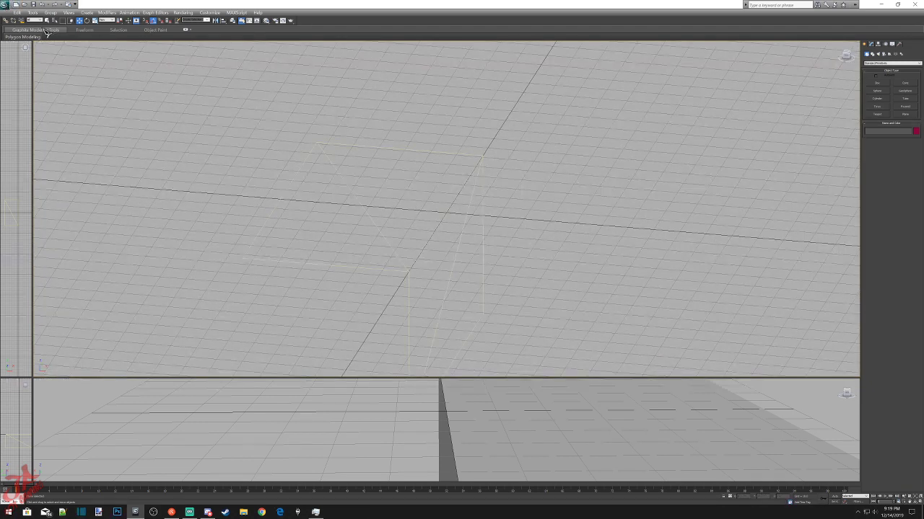
click(6, 5)
mouse_move(28, 124)
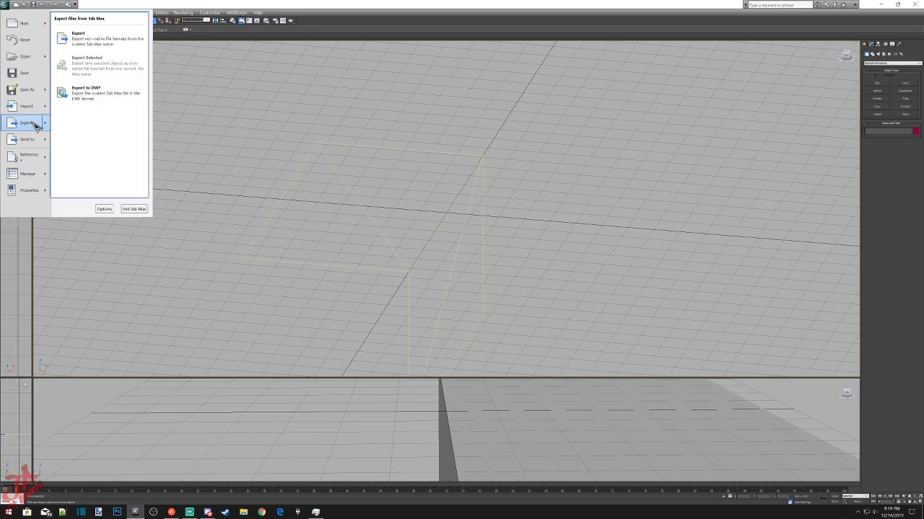
click(88, 31)
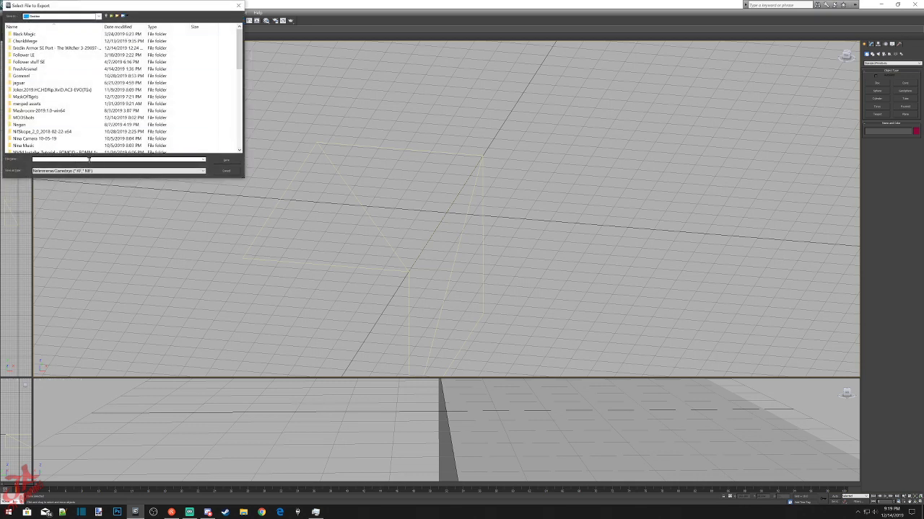
text(wal)
key(Return)
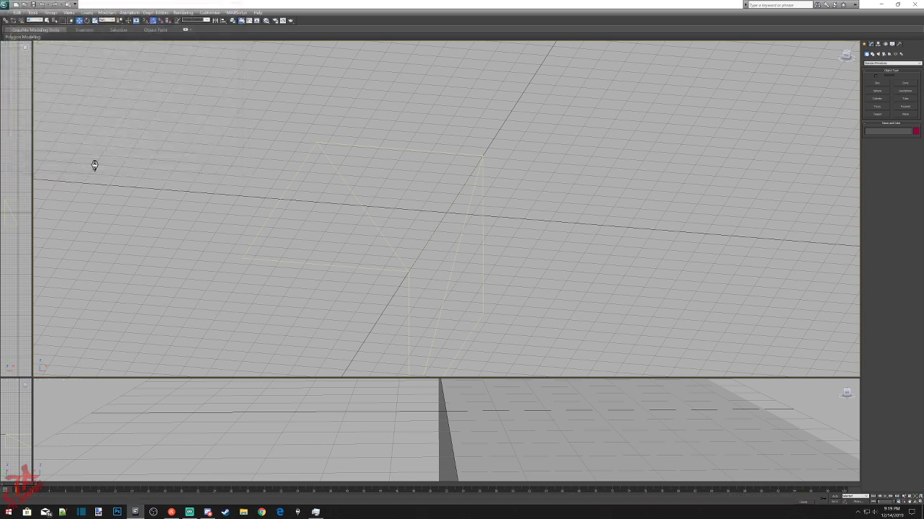
click(409, 350)
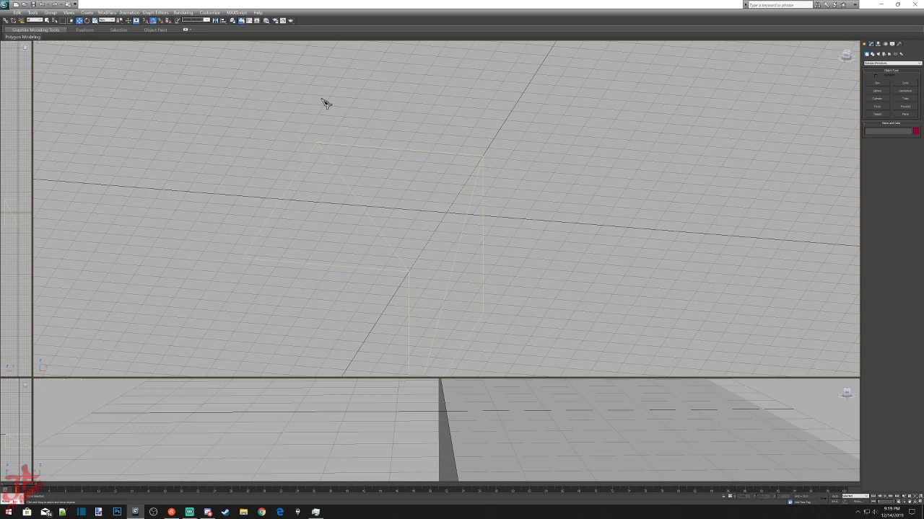
Switch to Discord and view the shared game video full screen.
key(alt+Tab)
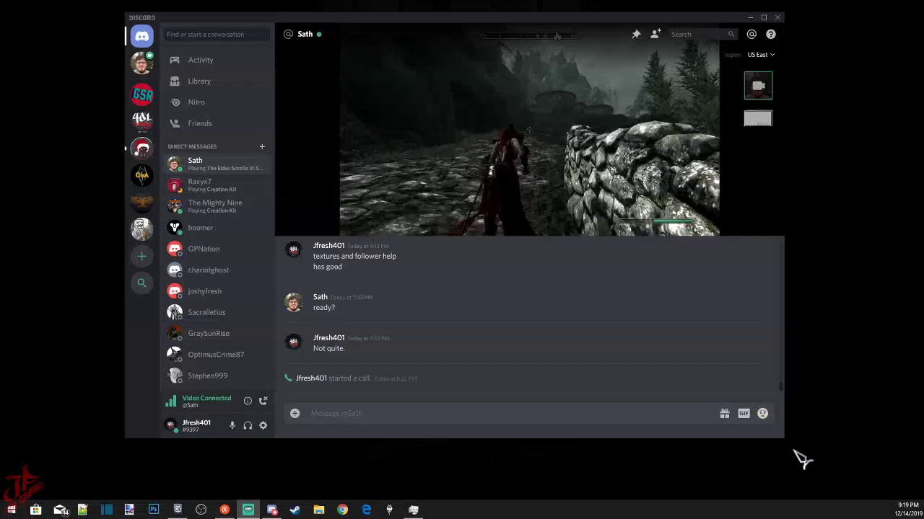
click(766, 218)
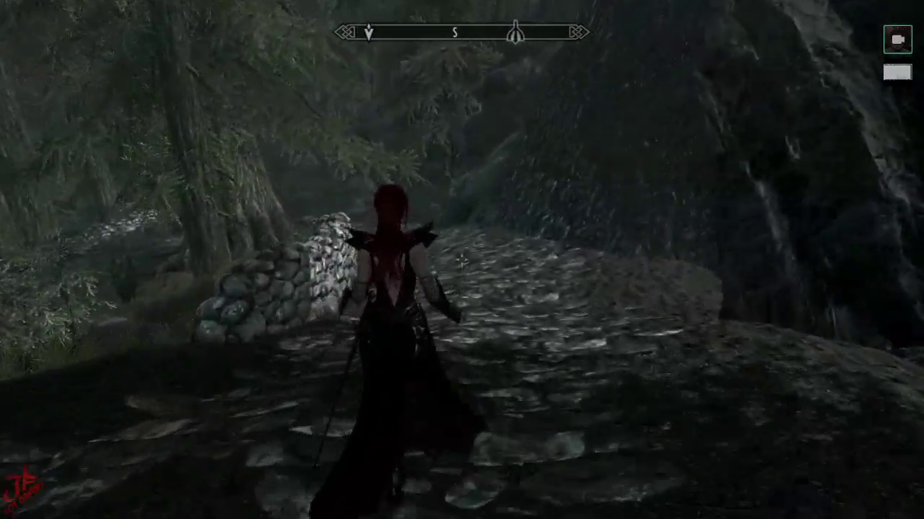
key(w)
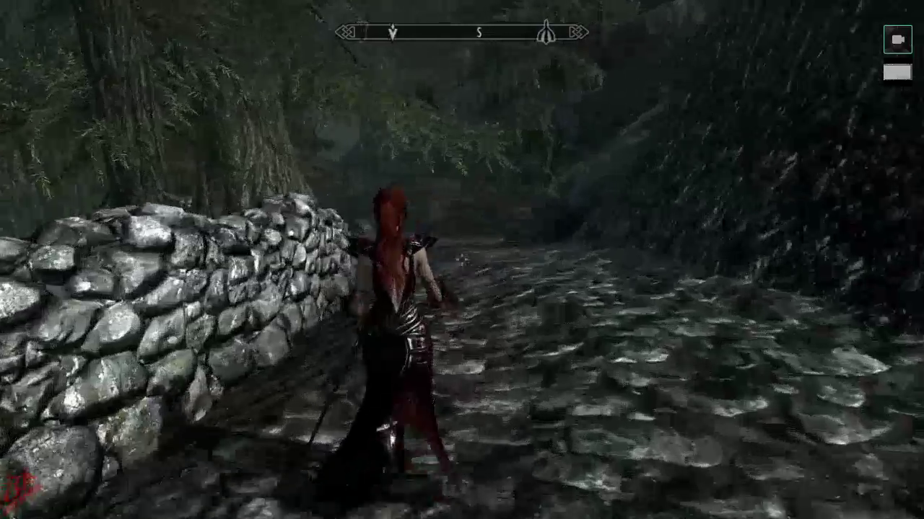
key(w)
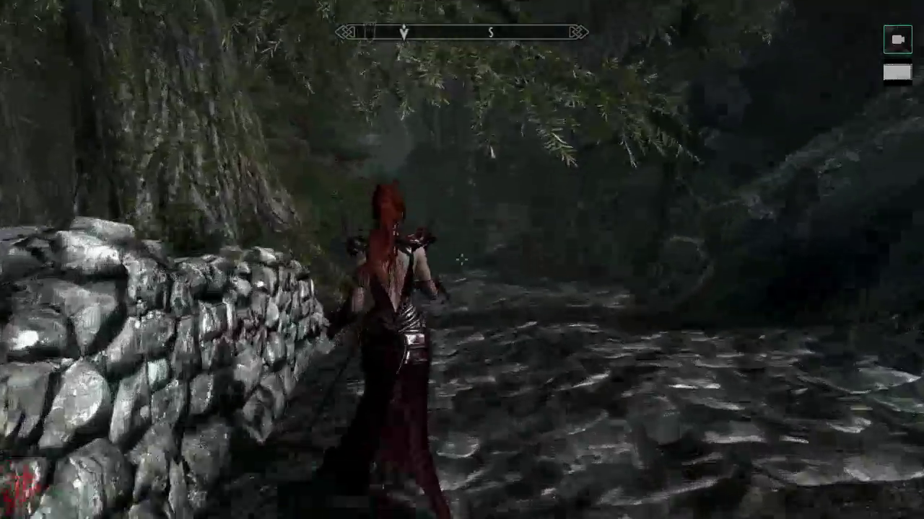
key(w)
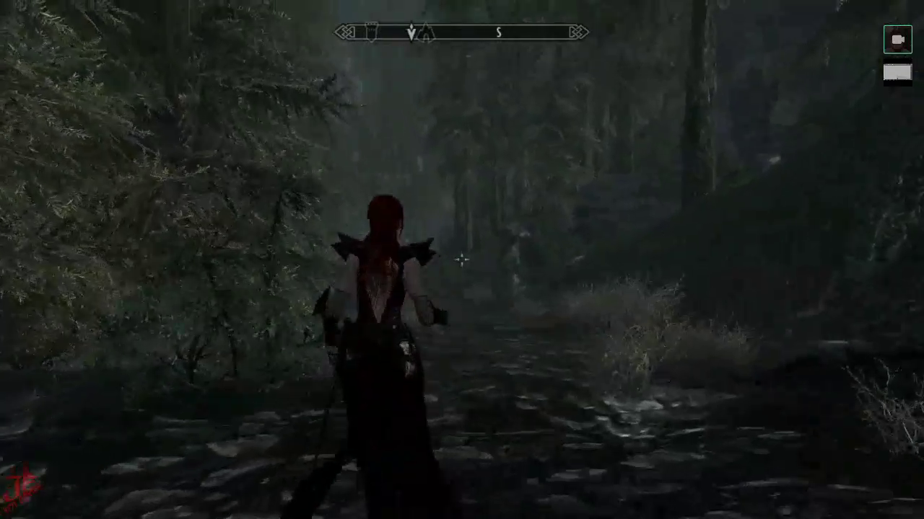
key(w)
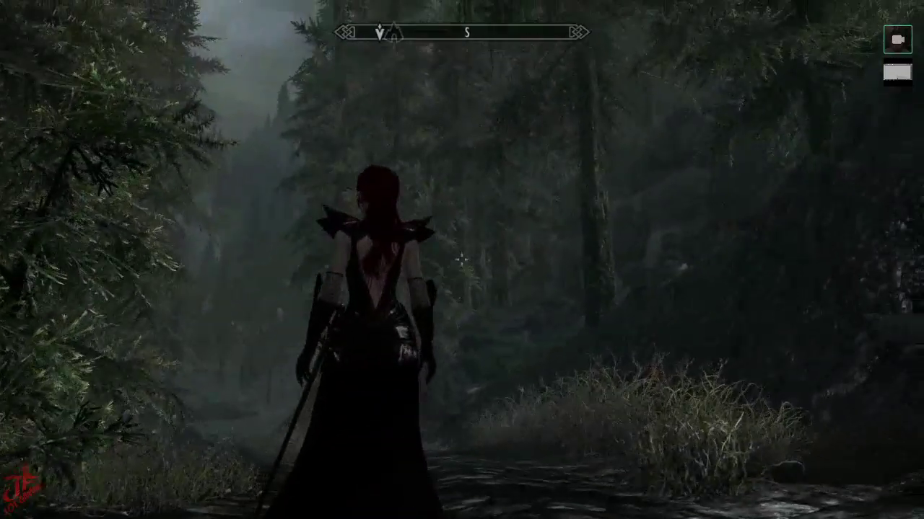
key(w)
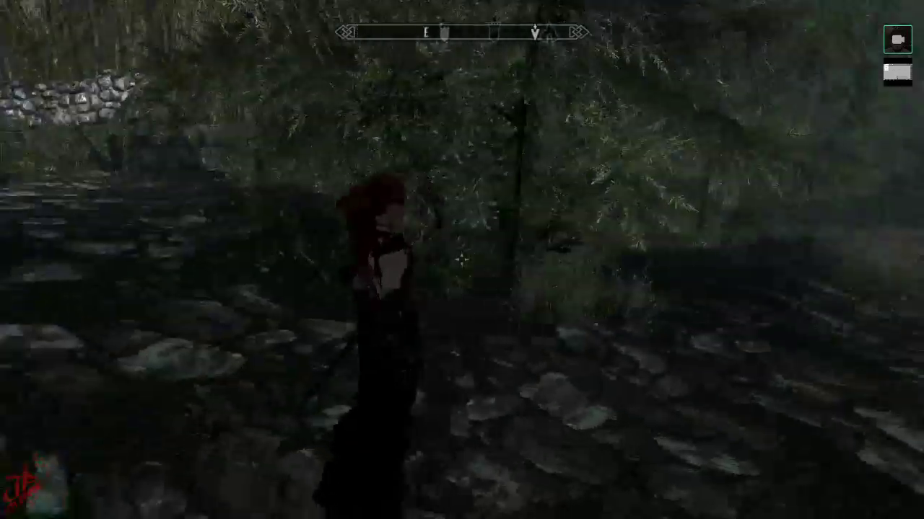
key(w)
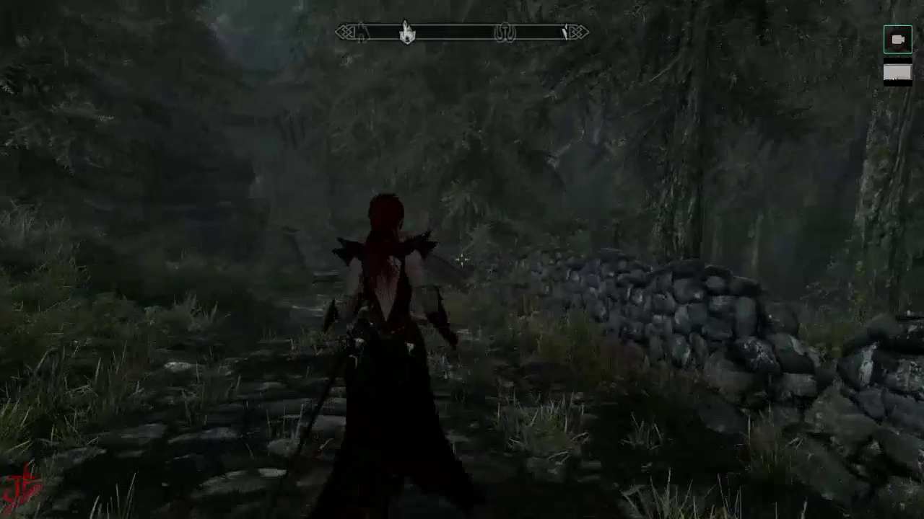
key(w)
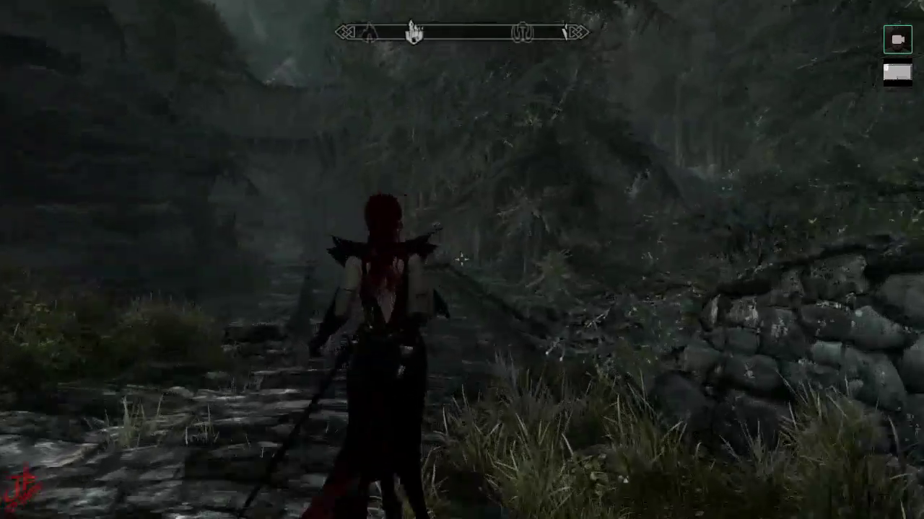
key(w)
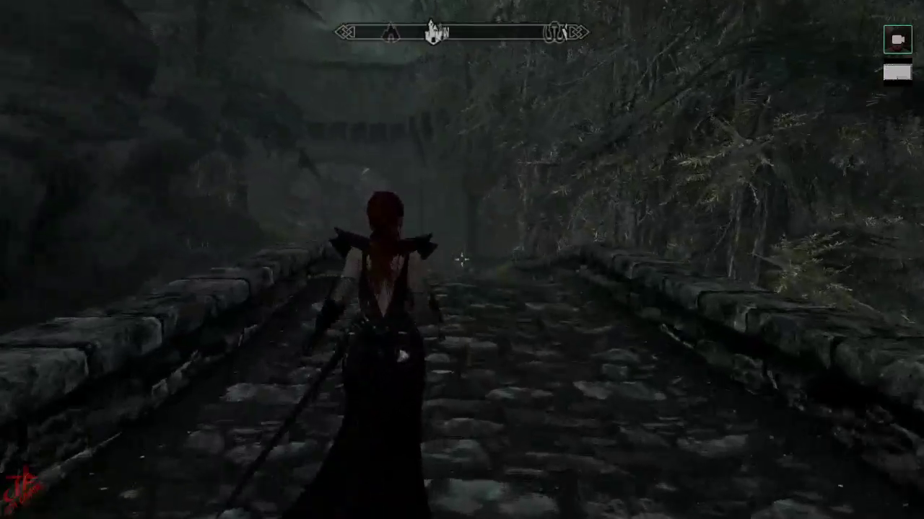
key(w)
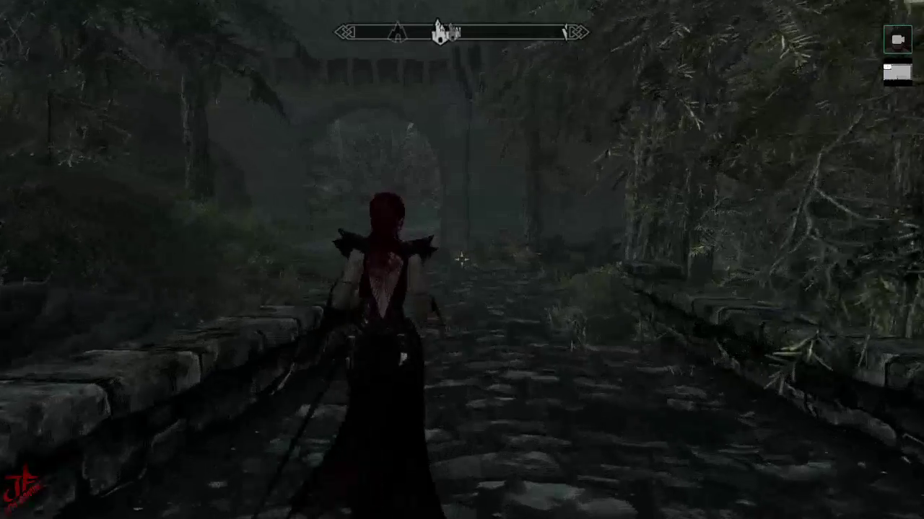
key(w)
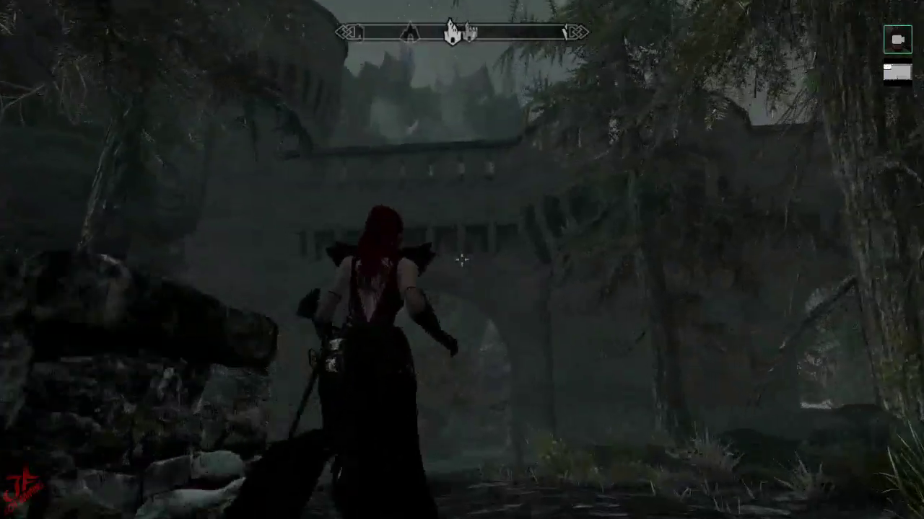
key(w)
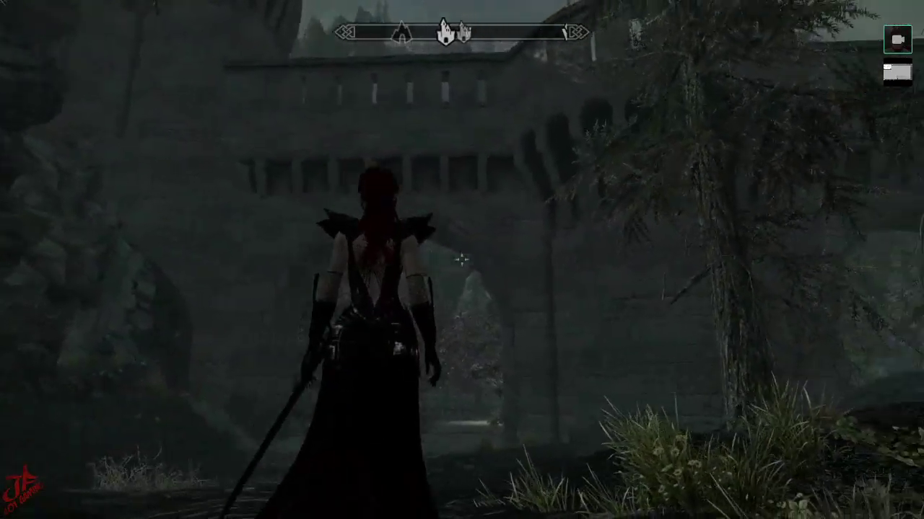
key(w)
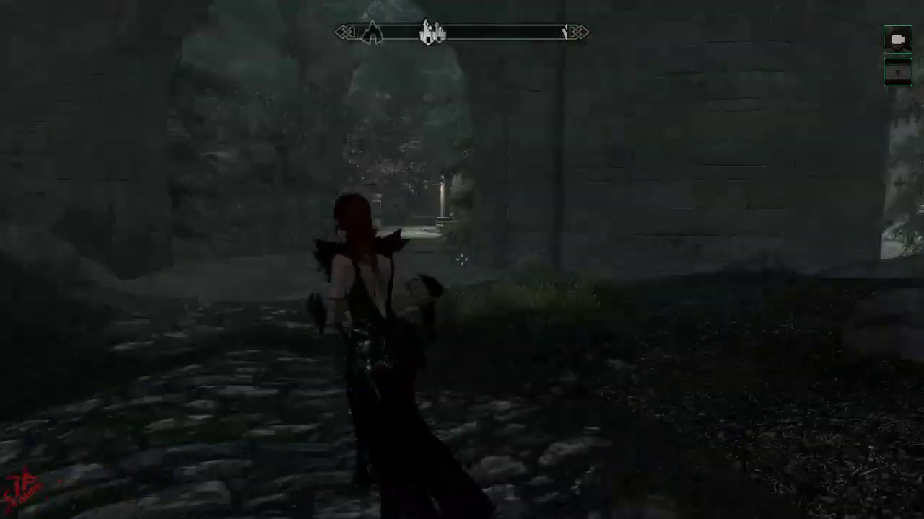
key(w)
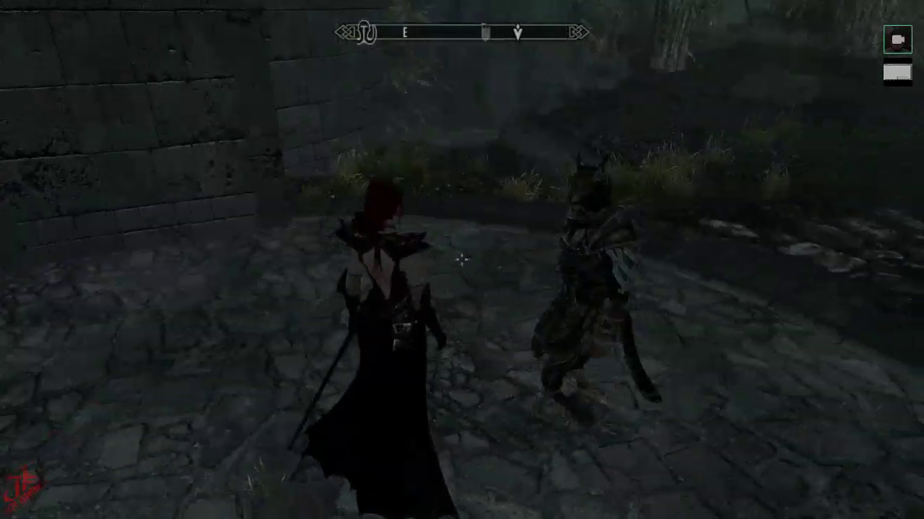
key(w)
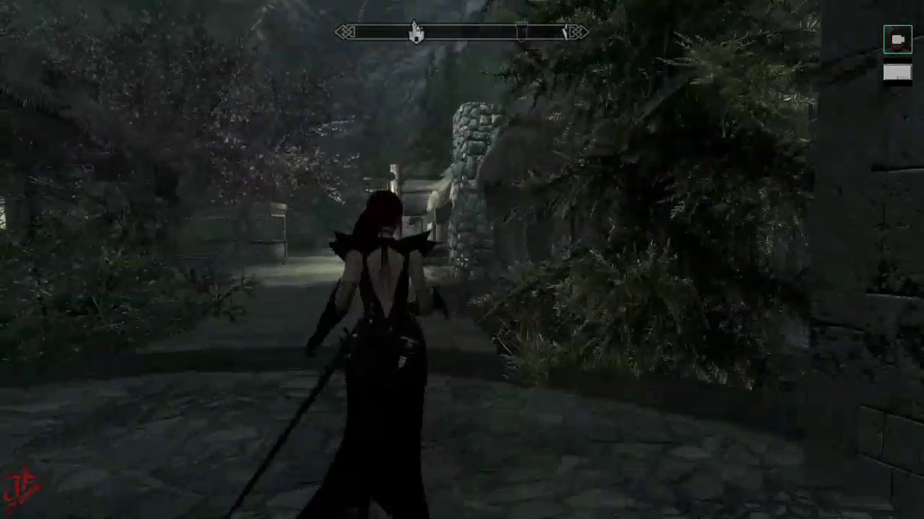
key(w)
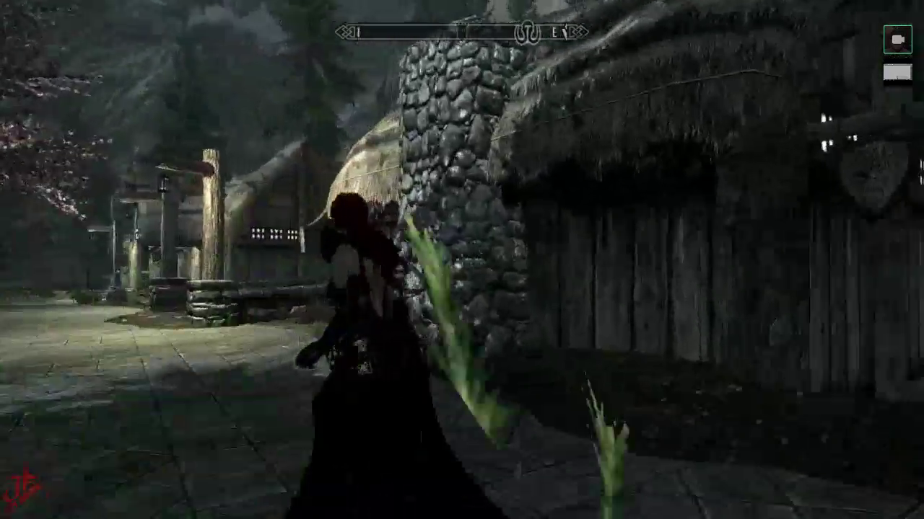
key(f)
key(w)
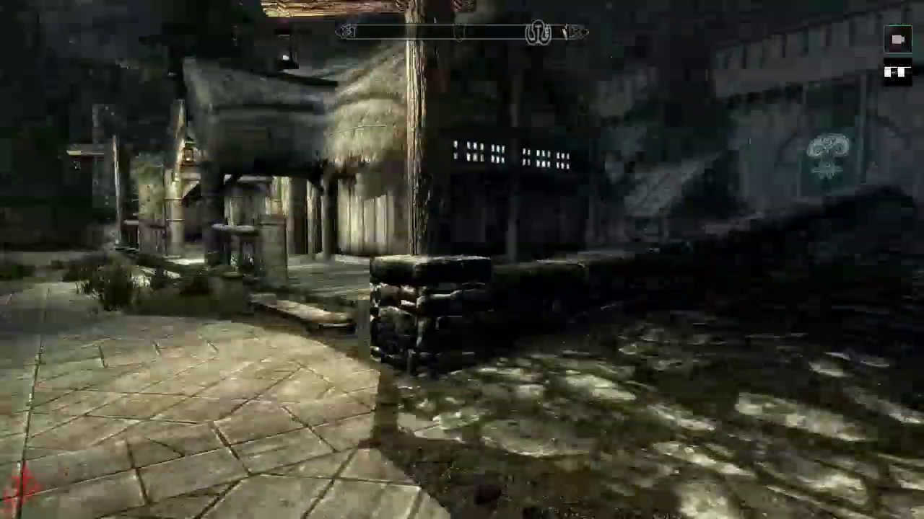
key(w)
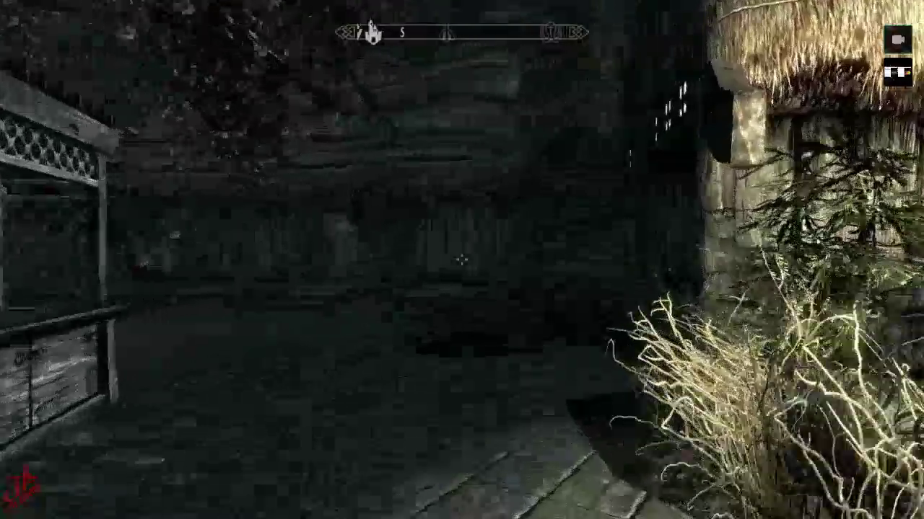
key(w)
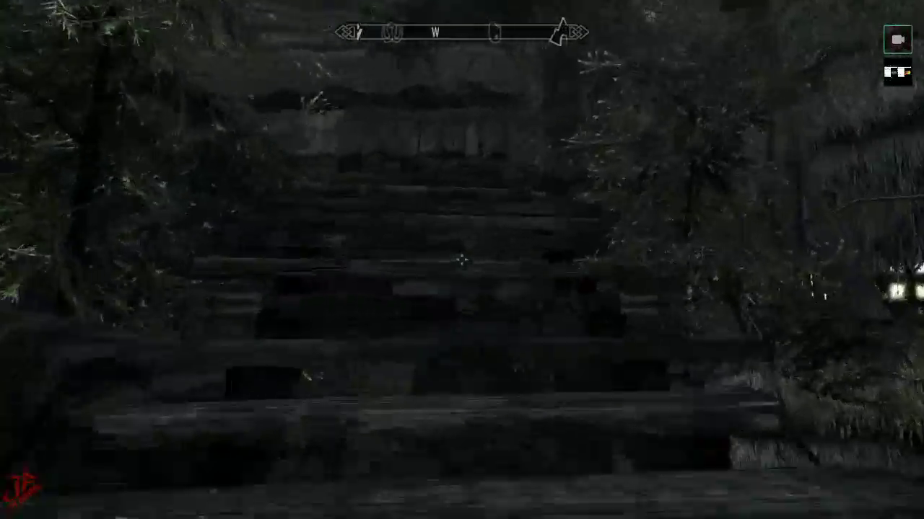
key(w)
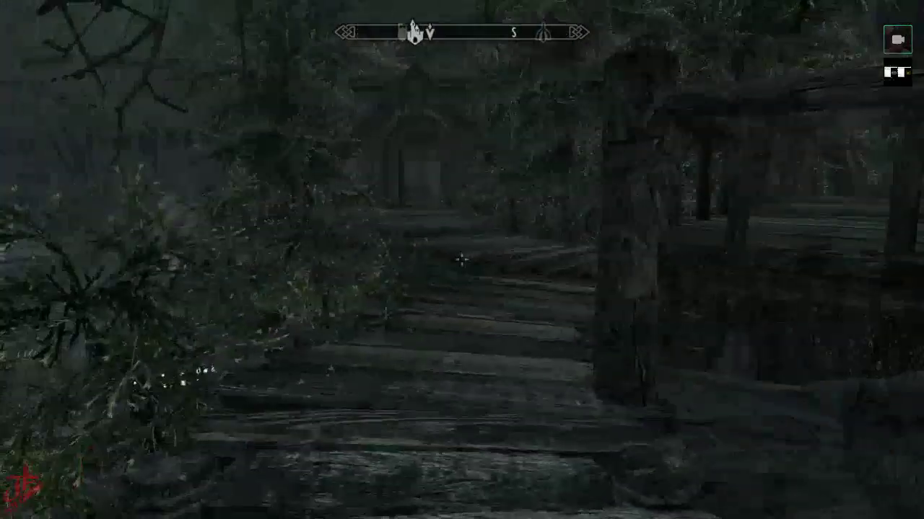
key(w)
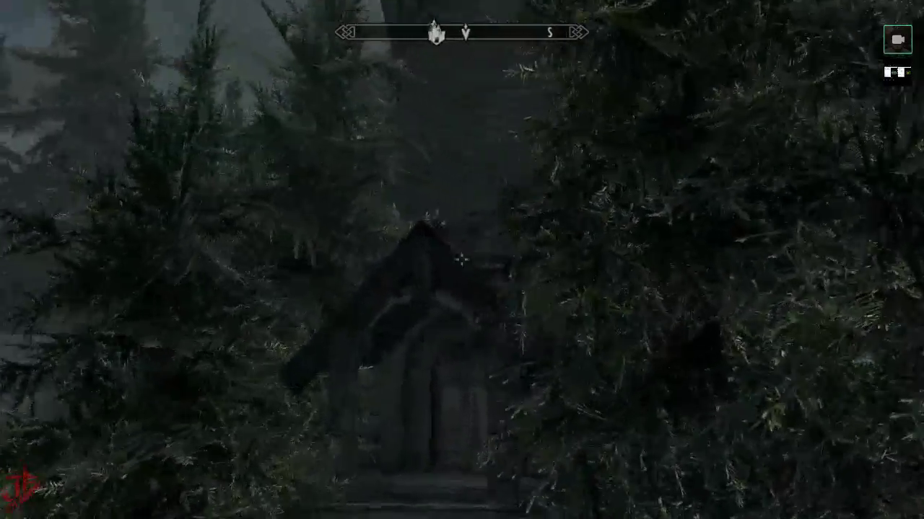
key(w)
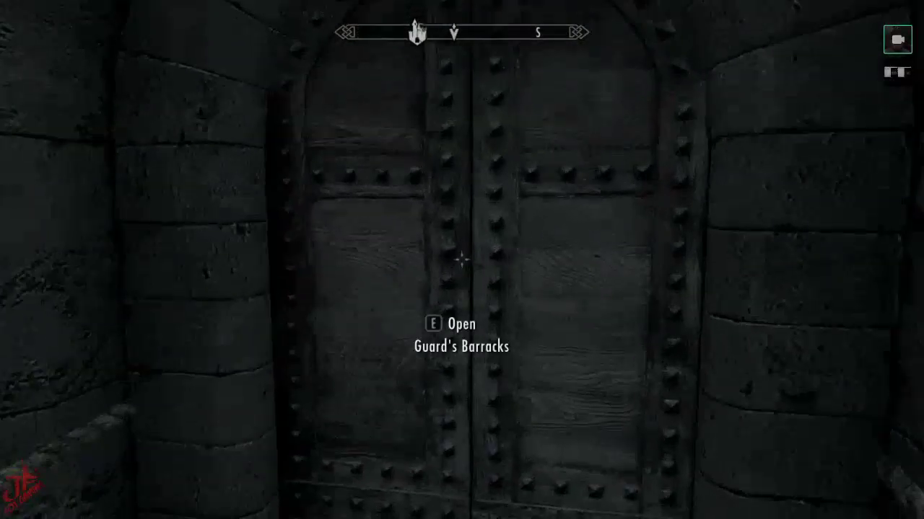
key(s)
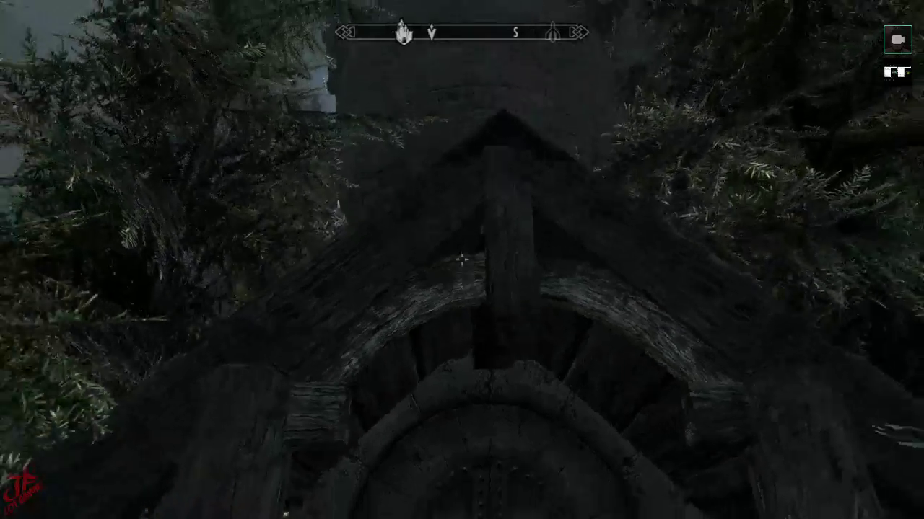
key(w)
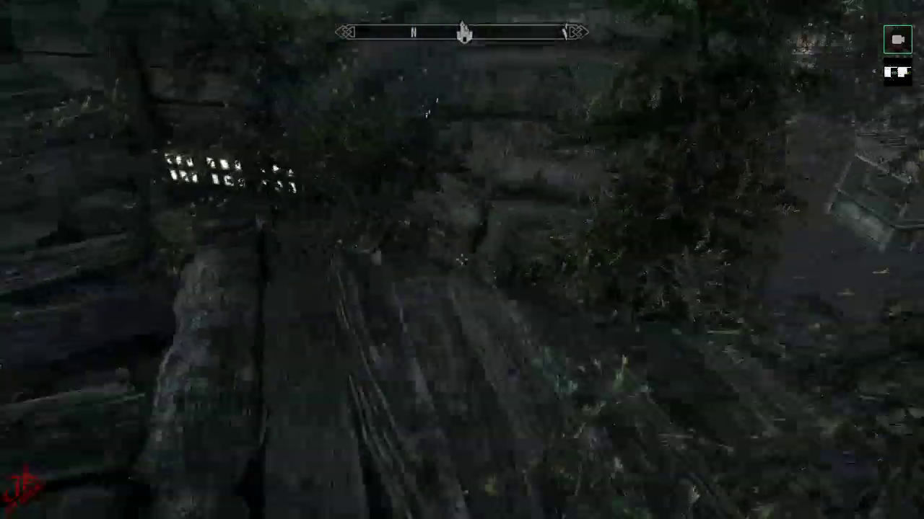
key(w)
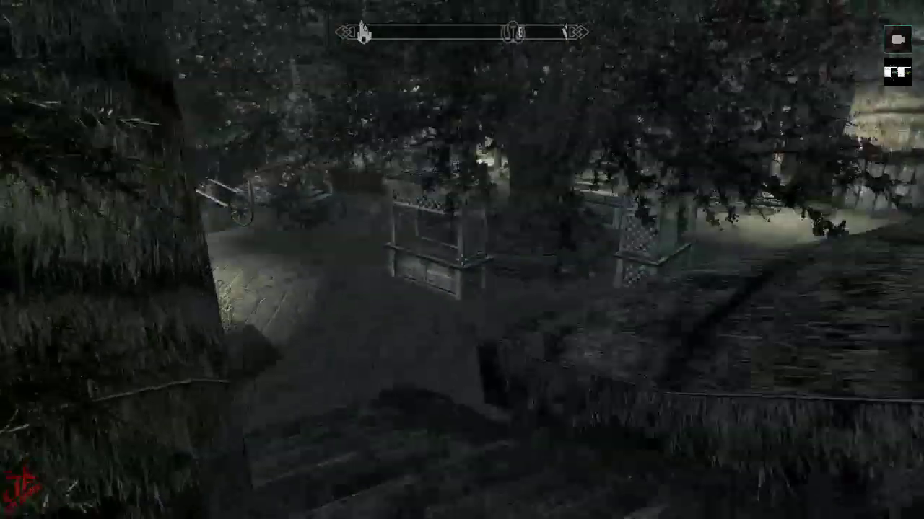
key(w)
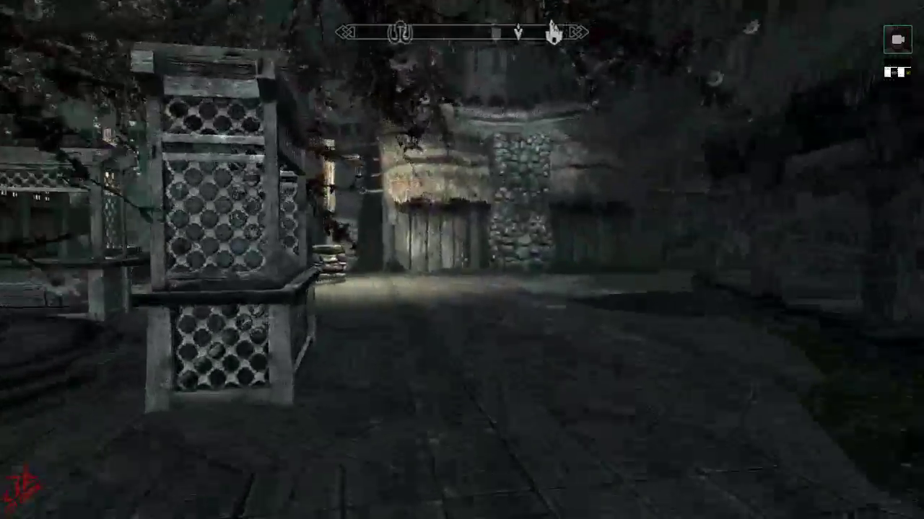
key(w)
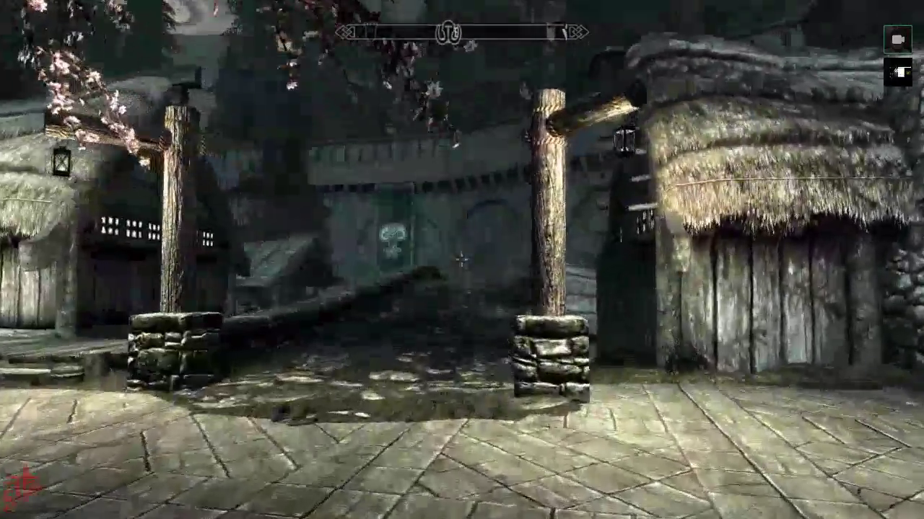
key(w)
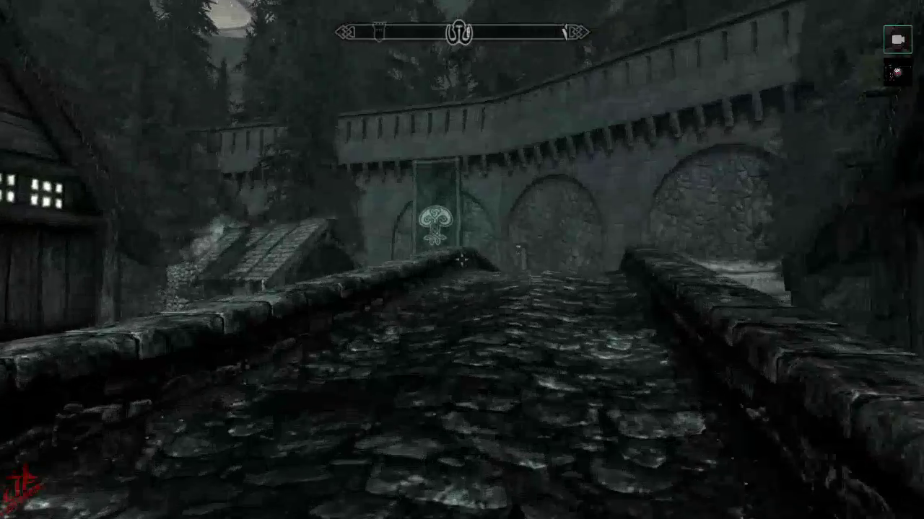
key(w)
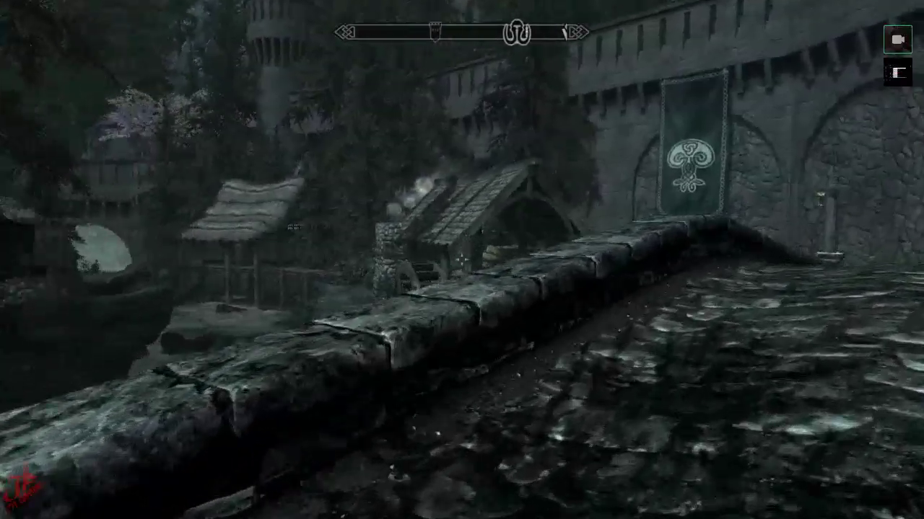
key(w)
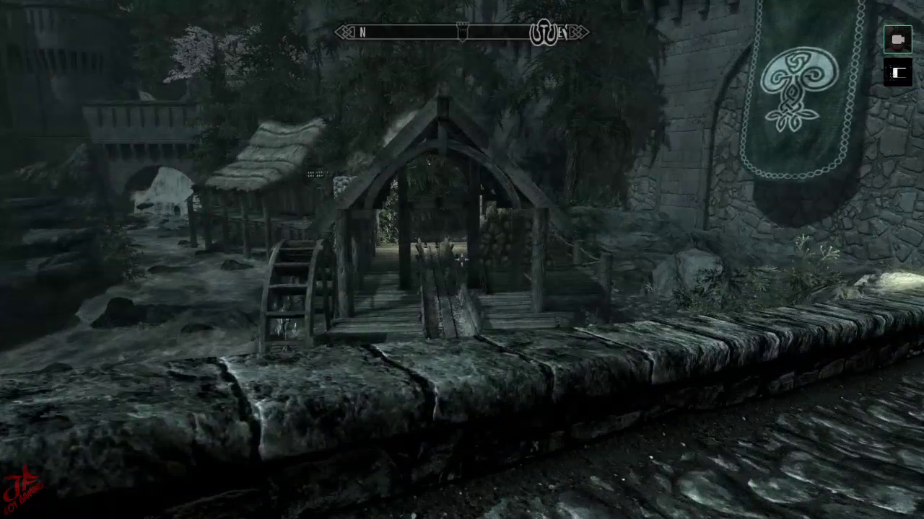
key(s)
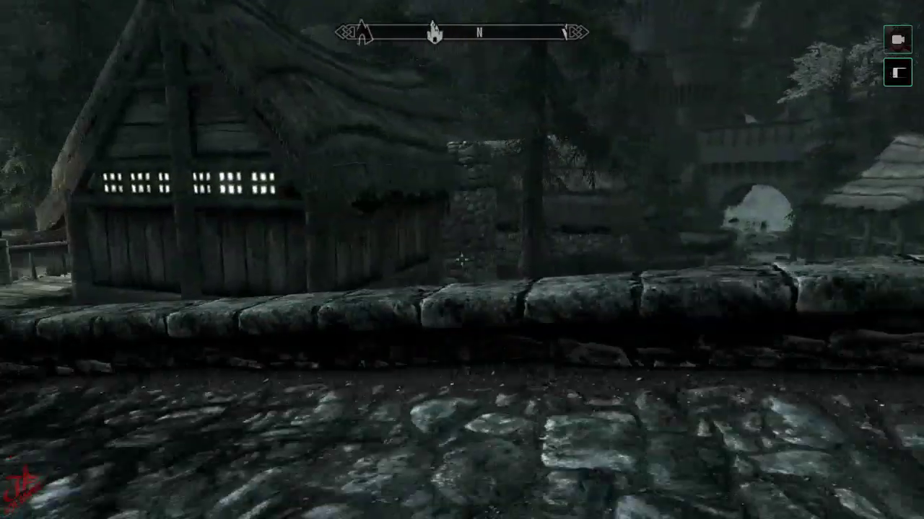
key(w)
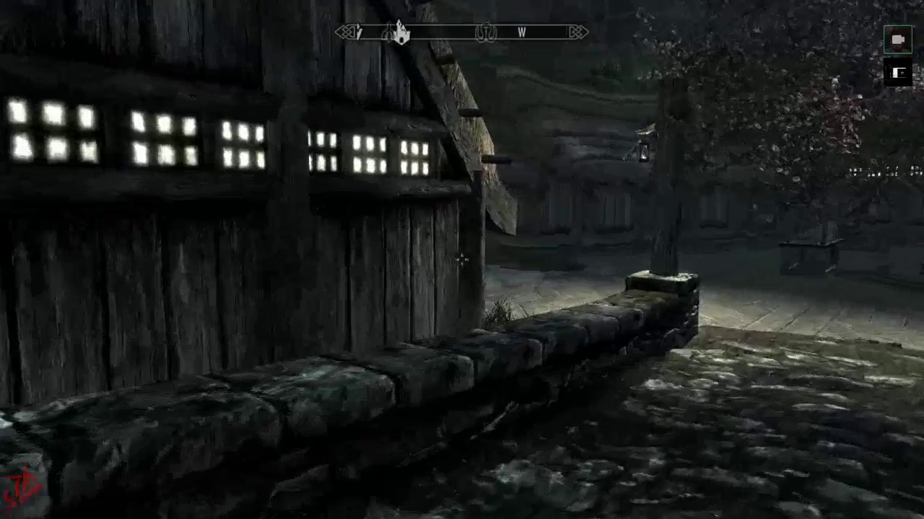
key(w)
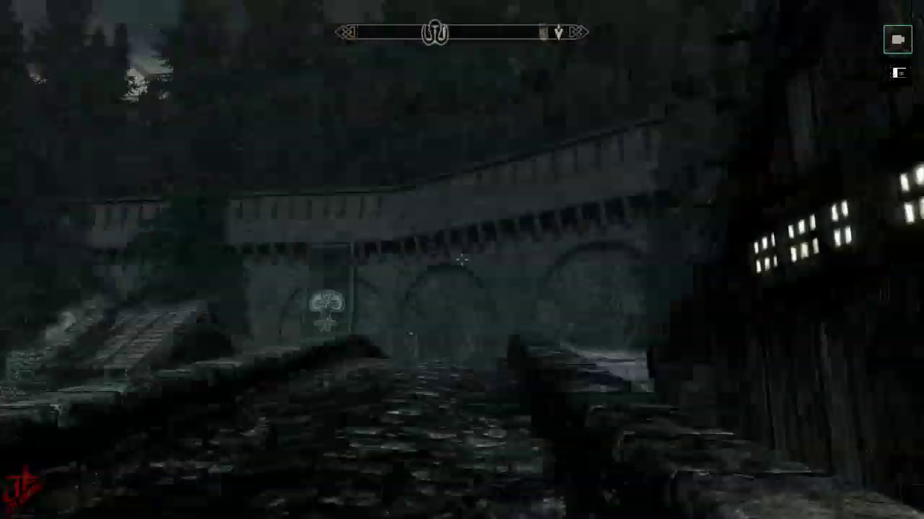
key(w)
key(w)
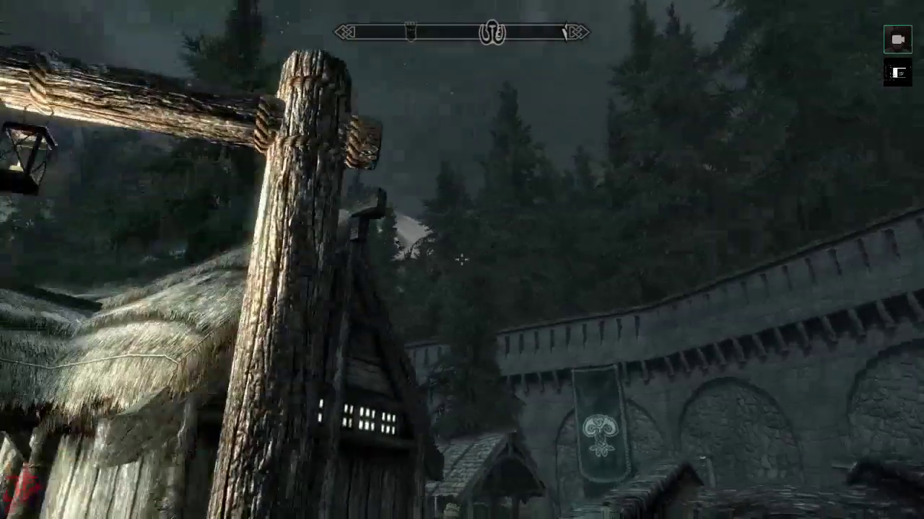
Walk onto the stone bridge and look out over the river, the watermill and the distant arch.
key(w)
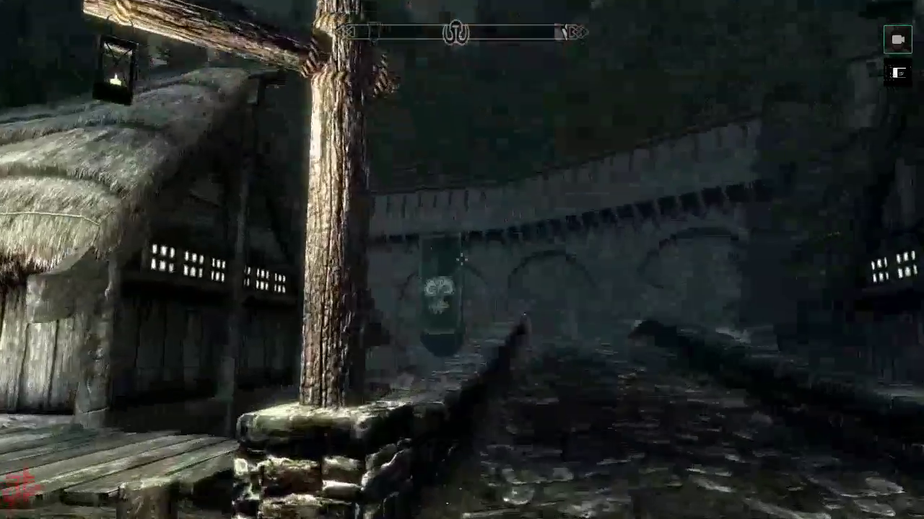
key(w)
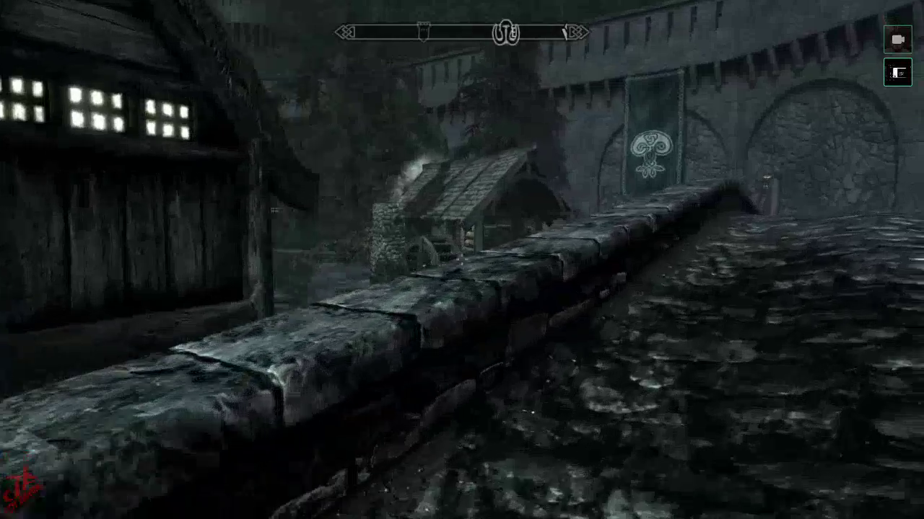
key(w)
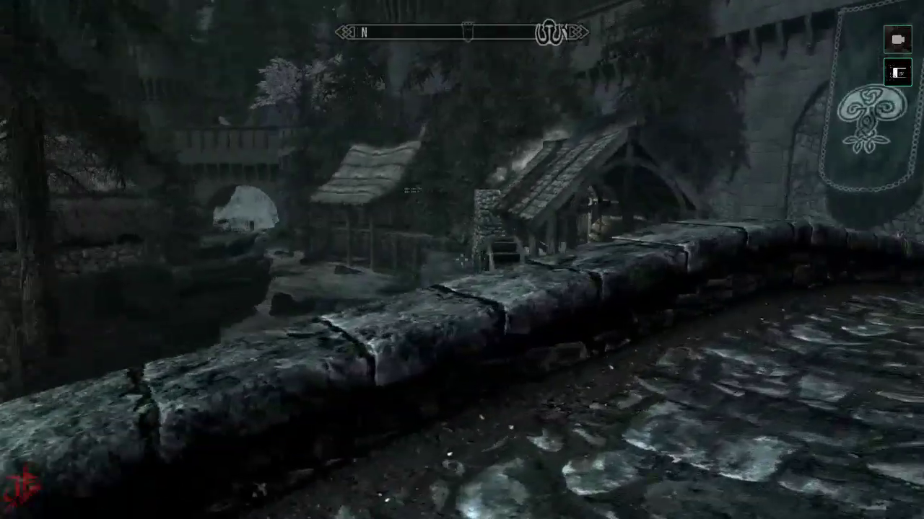
key(w)
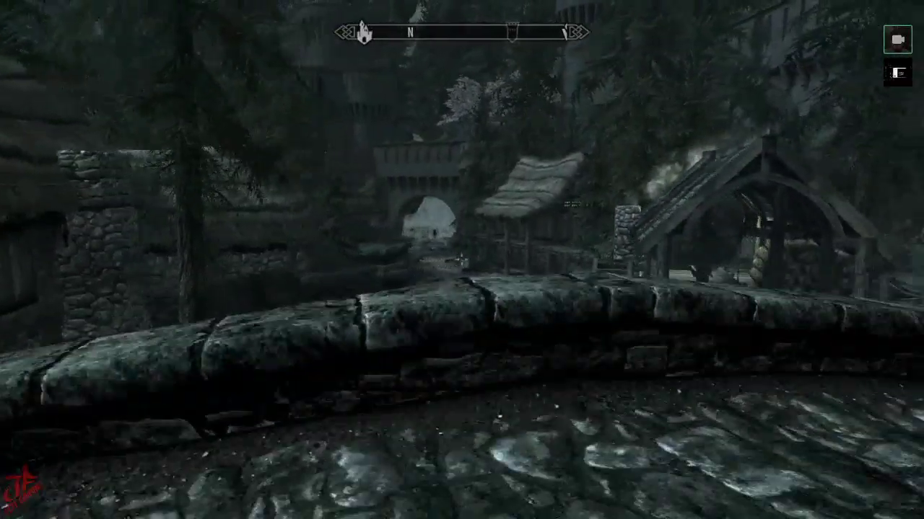
key(w)
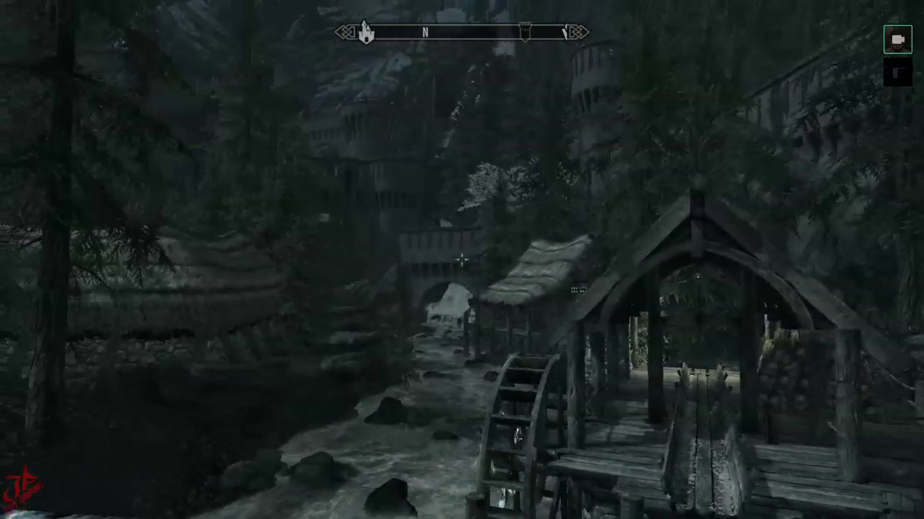
Walk back off the bridge and across the paved square towards the castle marker on the compass.
key(w)
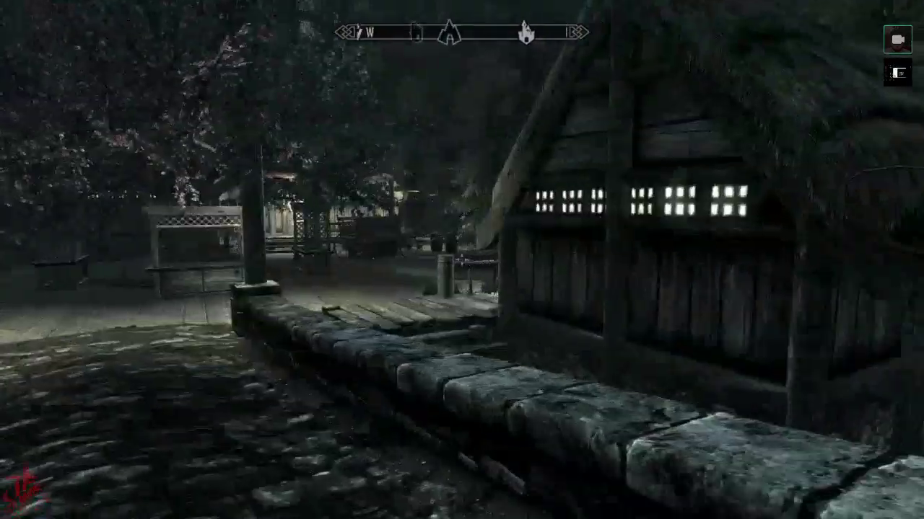
key(w)
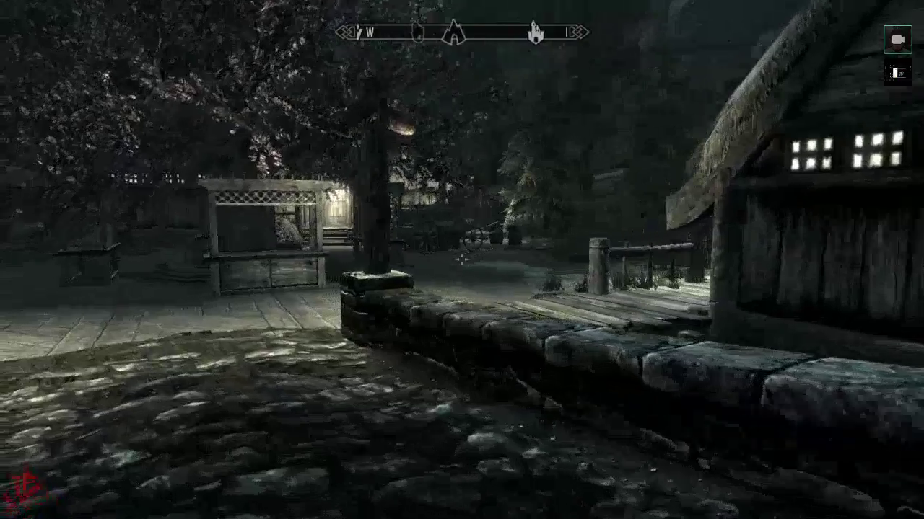
key(w)
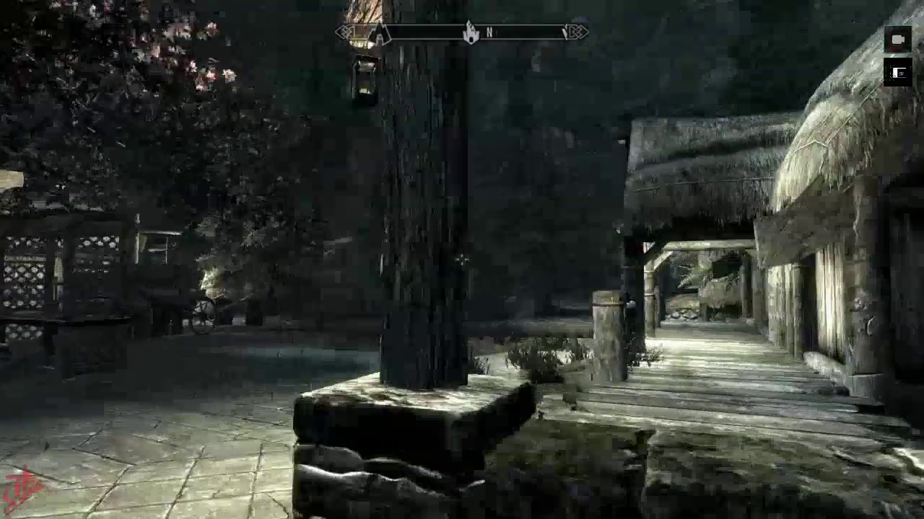
key(w)
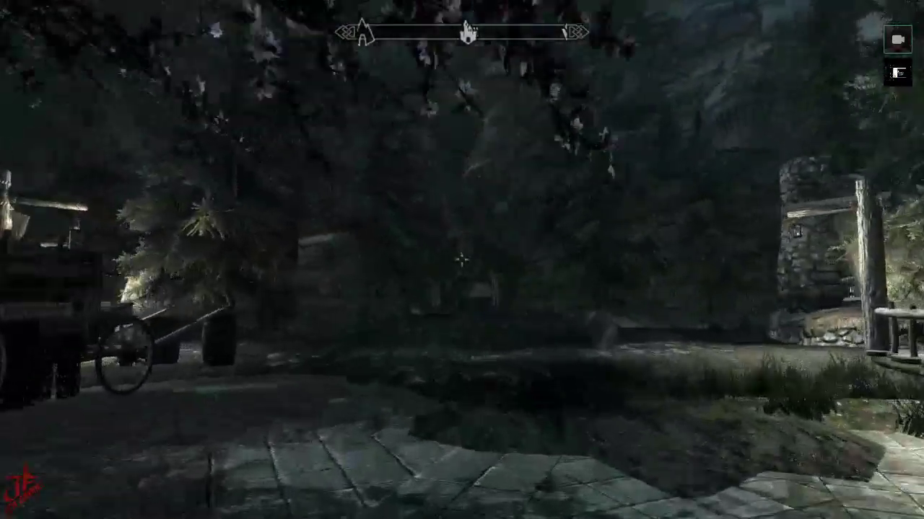
Pass through the ivy-covered archway and cross the footbridge to the blossoming tree outside the castle.
key(w)
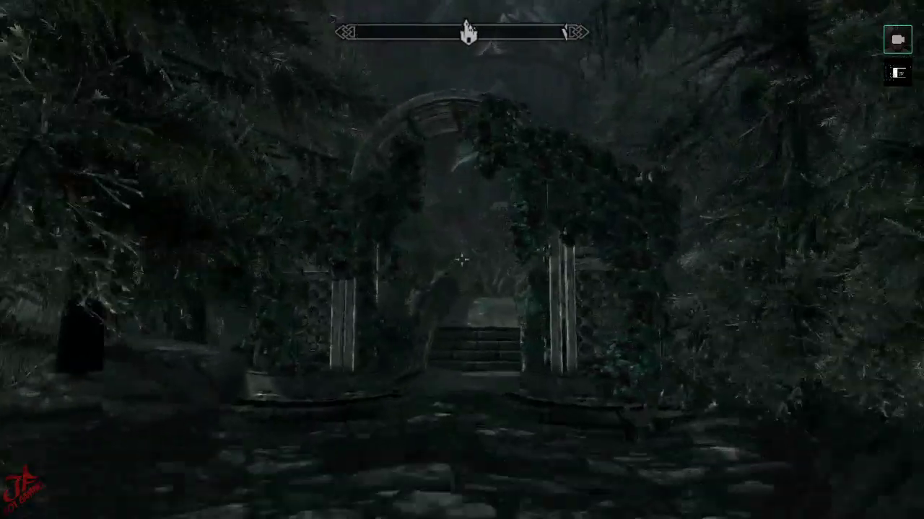
key(w)
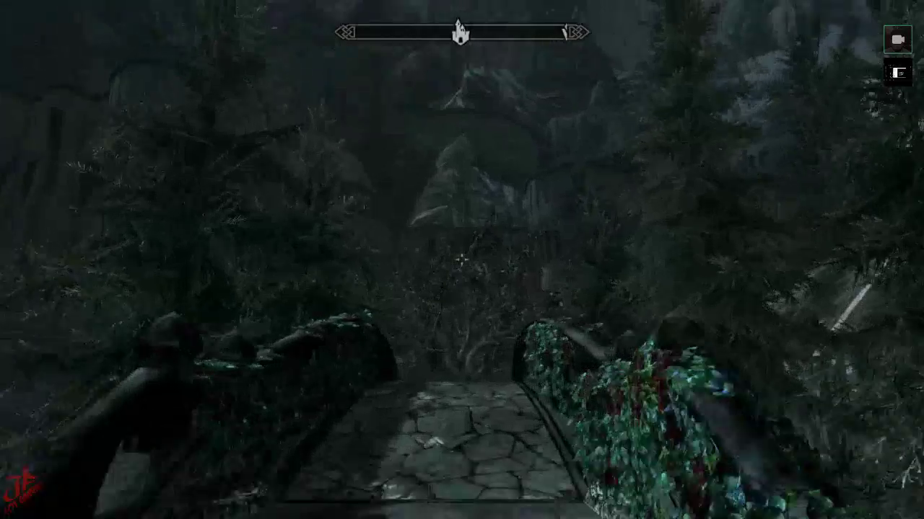
key(w)
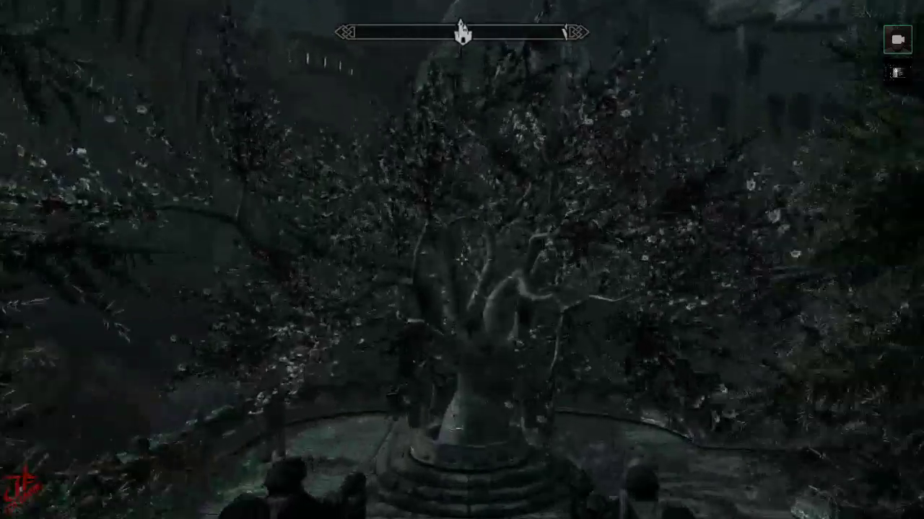
key(w)
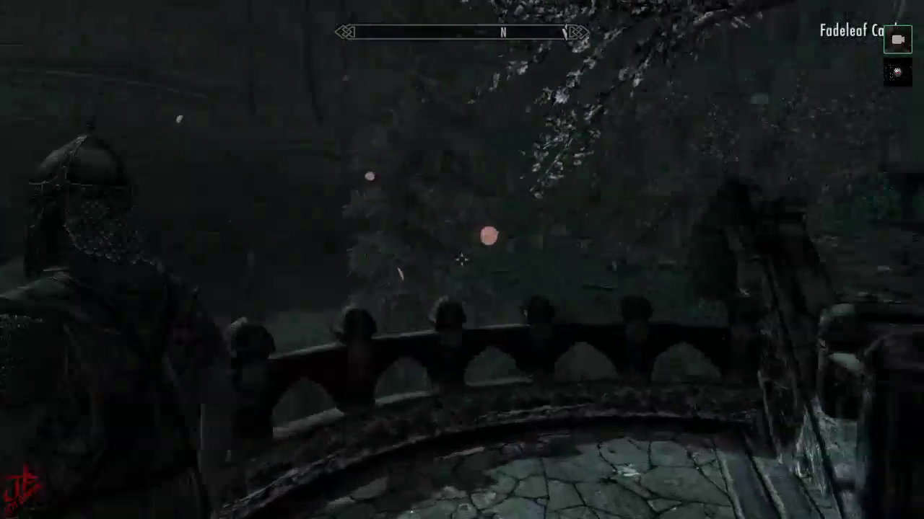
Walk past the blossoming tree, climb the steps and open the double doors to Fadeleaf Castle.
key(w)
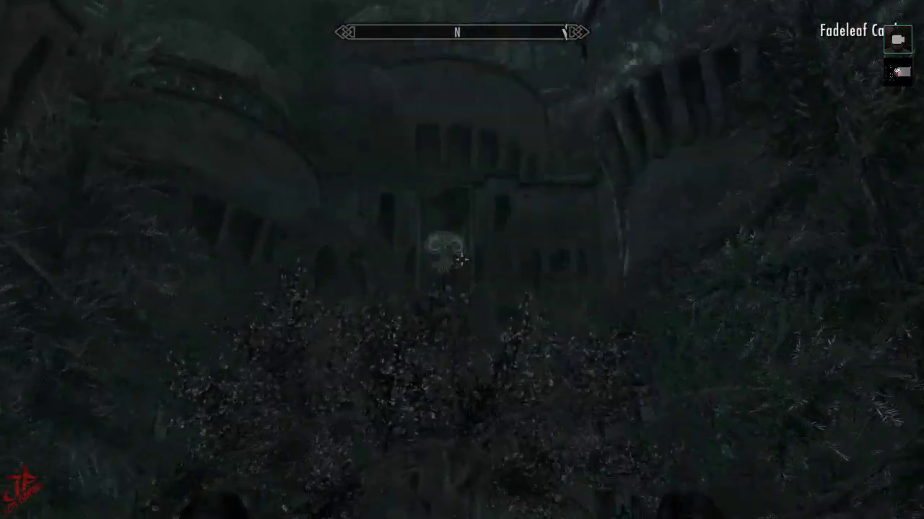
key(w)
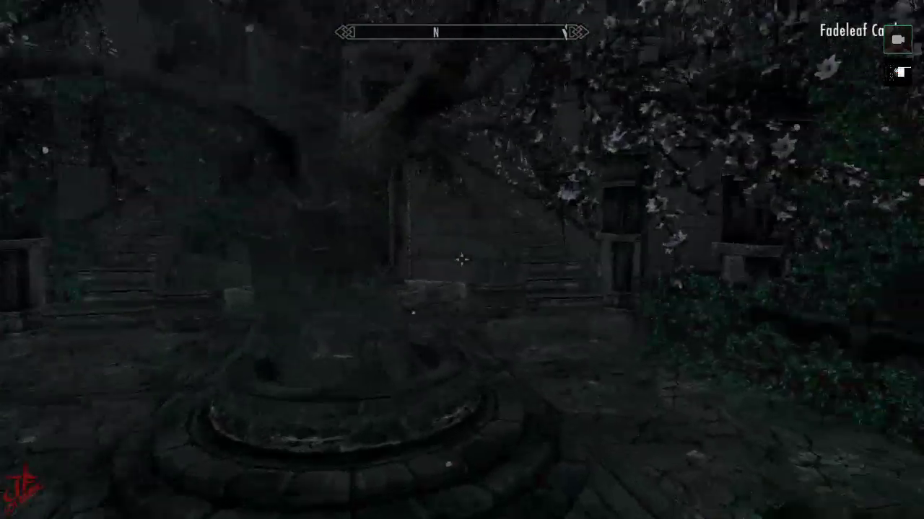
key(w)
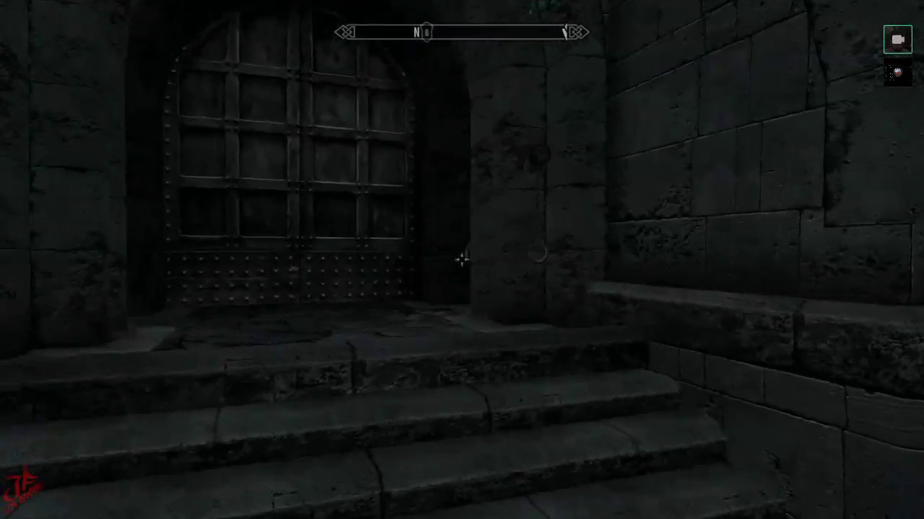
key(w)
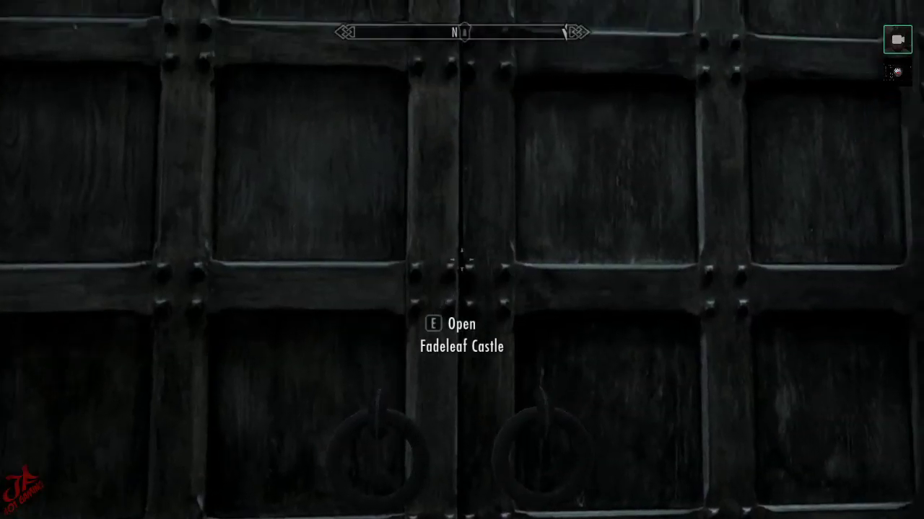
key(e)
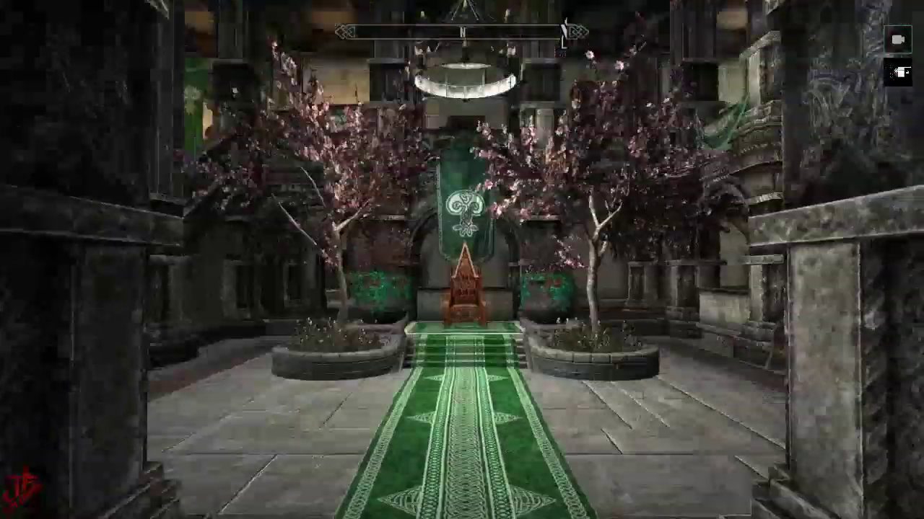
Go through the throne hall and the arched corridor into the exhibit hall with mannequins and display cases.
key(w)
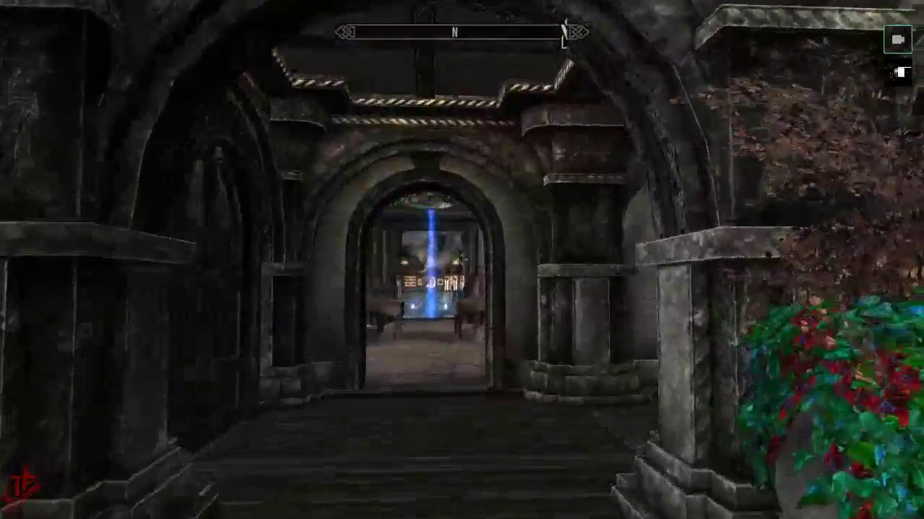
key(w)
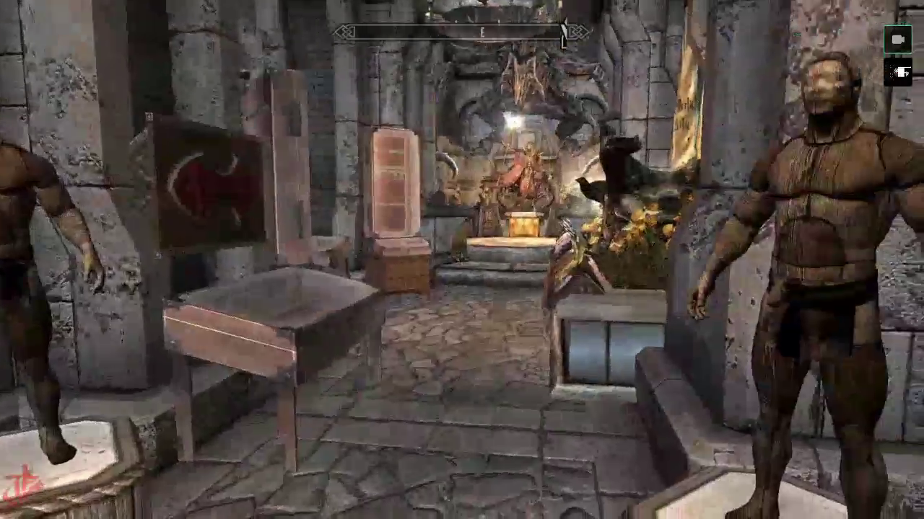
key(w)
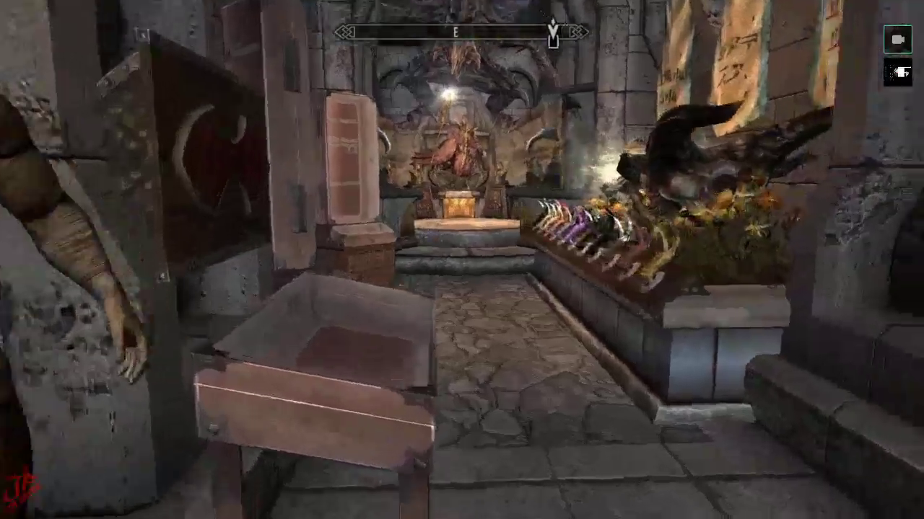
Examine the row of mounted claws, and approach the robed statue at the end of the exhibit hall.
key(a)
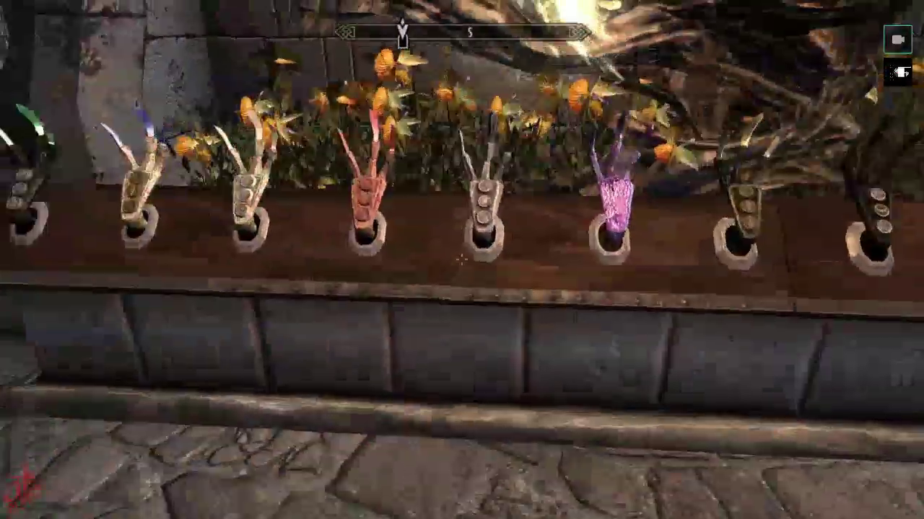
key(w)
key(w)
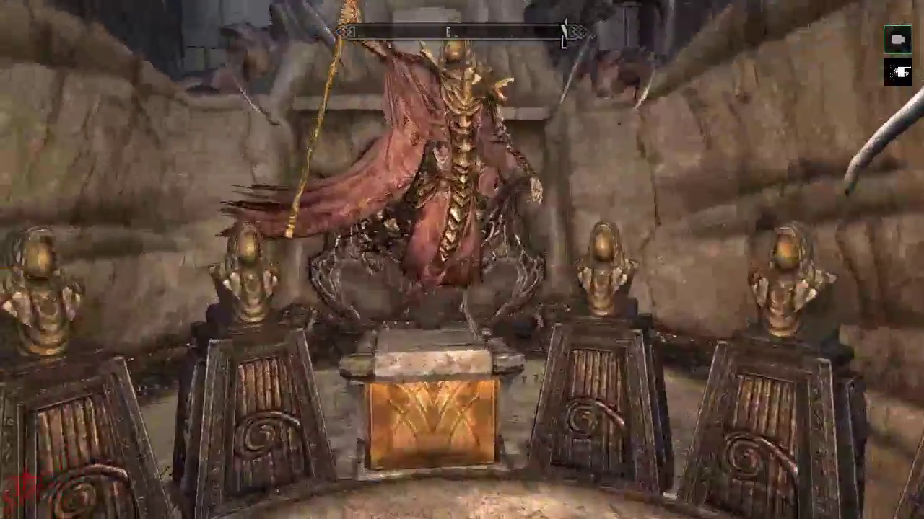
Examine the four masked busts on the stone pedestal beside the statue's alcove.
key(s)
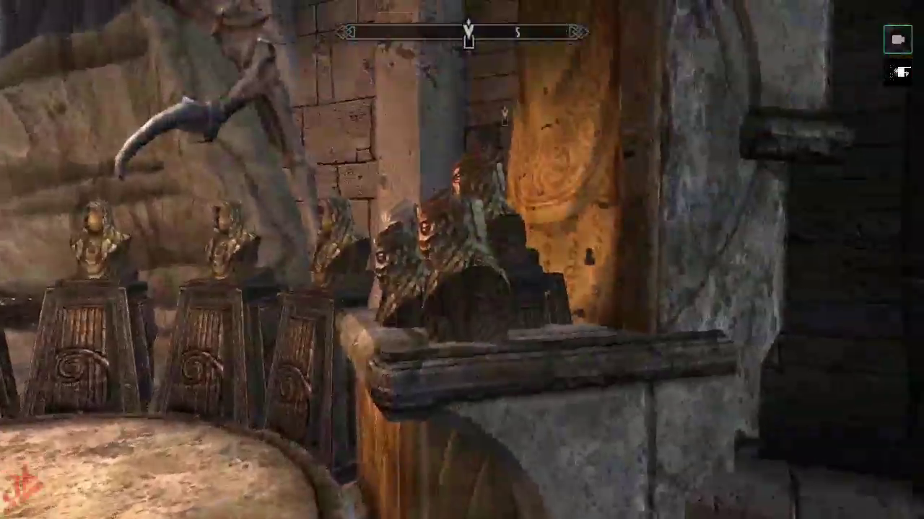
key(a)
key(w)
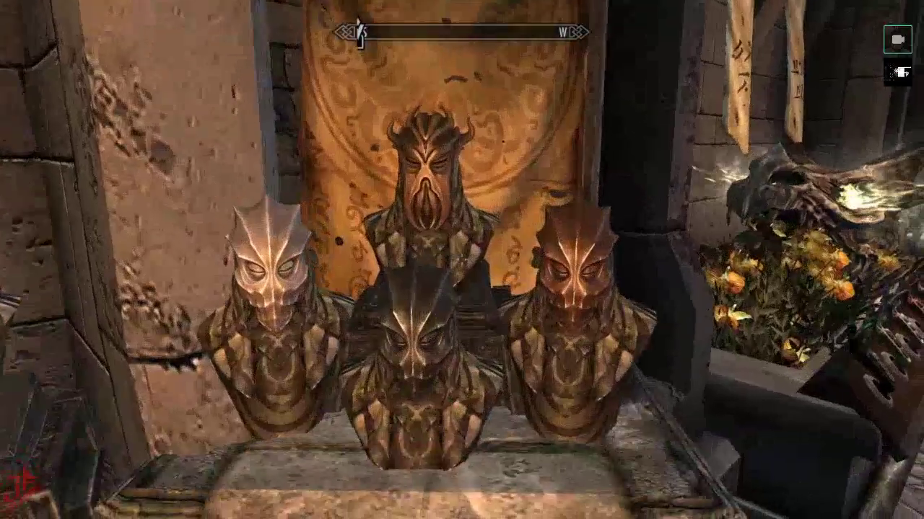
Examine the glass display cases and wall plaques along the side of the exhibit hall.
key(w)
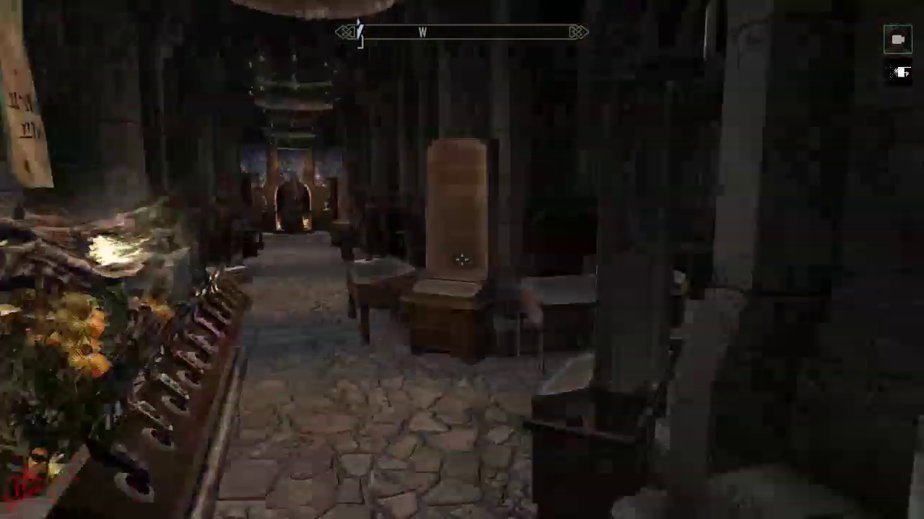
key(w)
key(w)
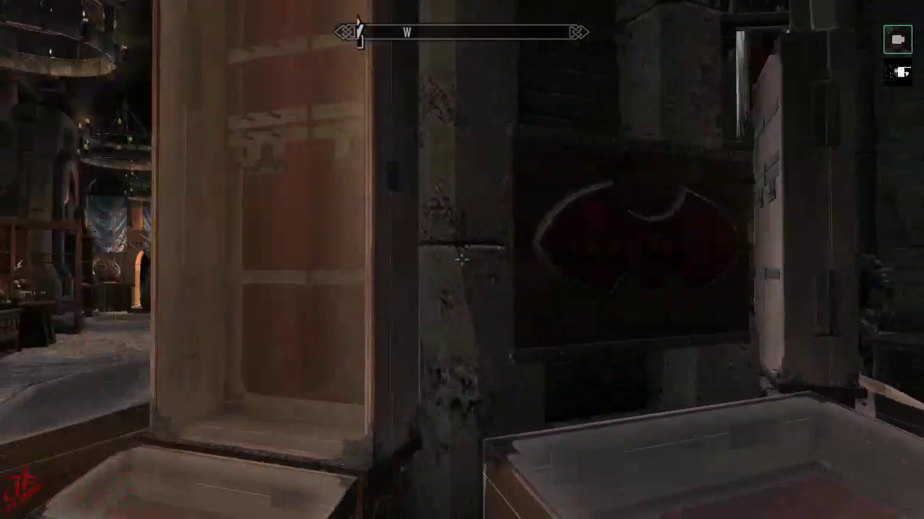
key(s)
key(w)
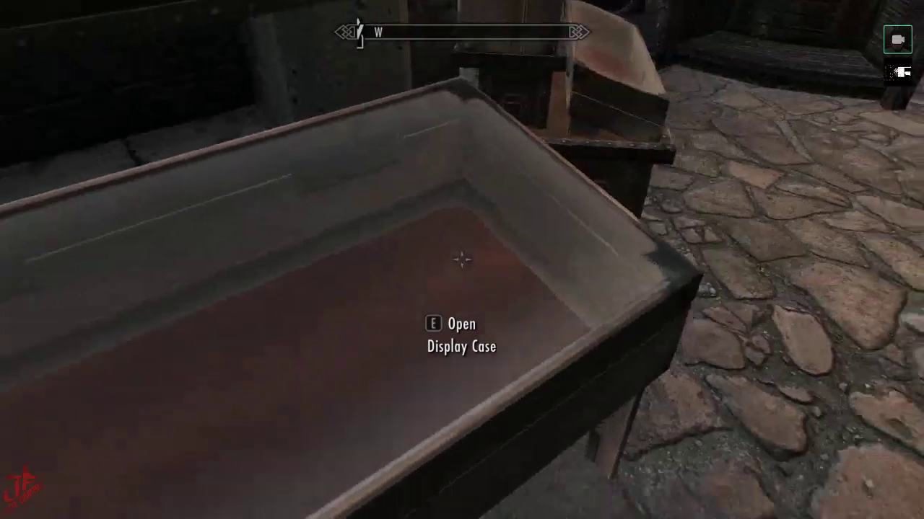
key(a)
key(s)
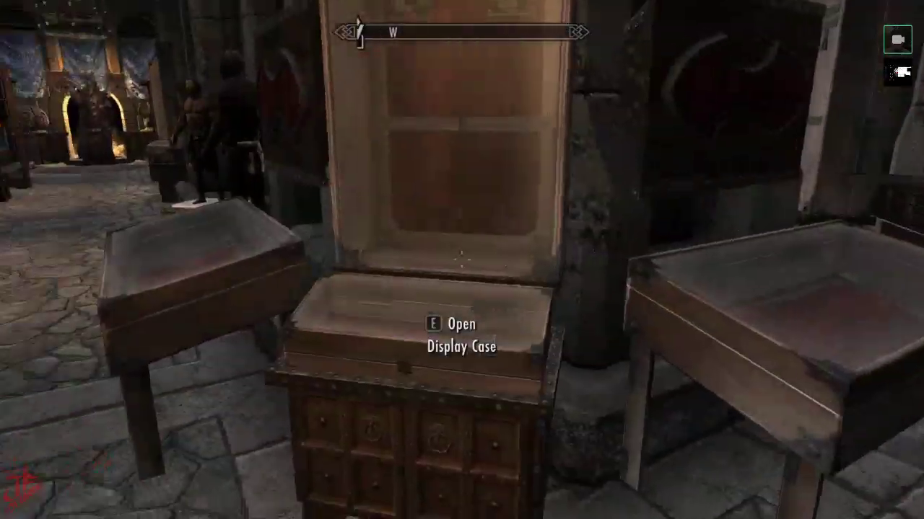
key(w)
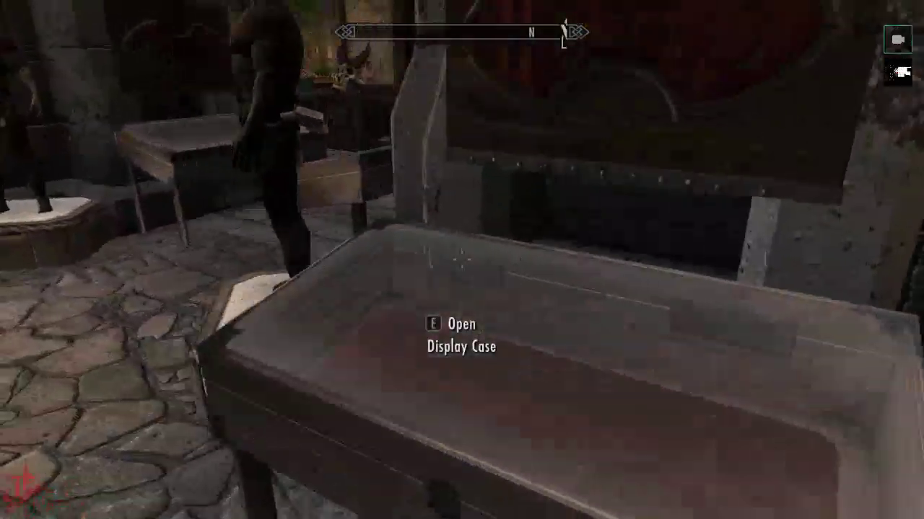
key(a)
key(w)
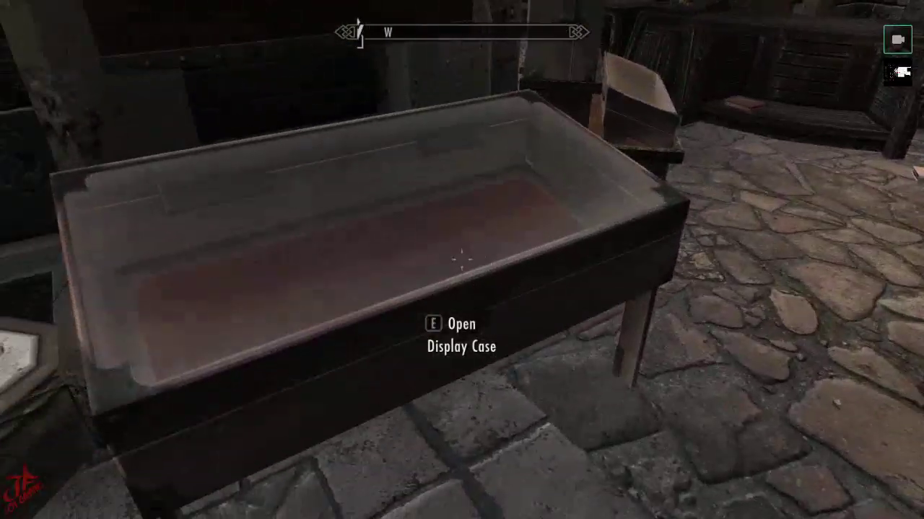
Walk on to the alchemy area and examine its wall shelves and the potion bottles on the table.
key(s)
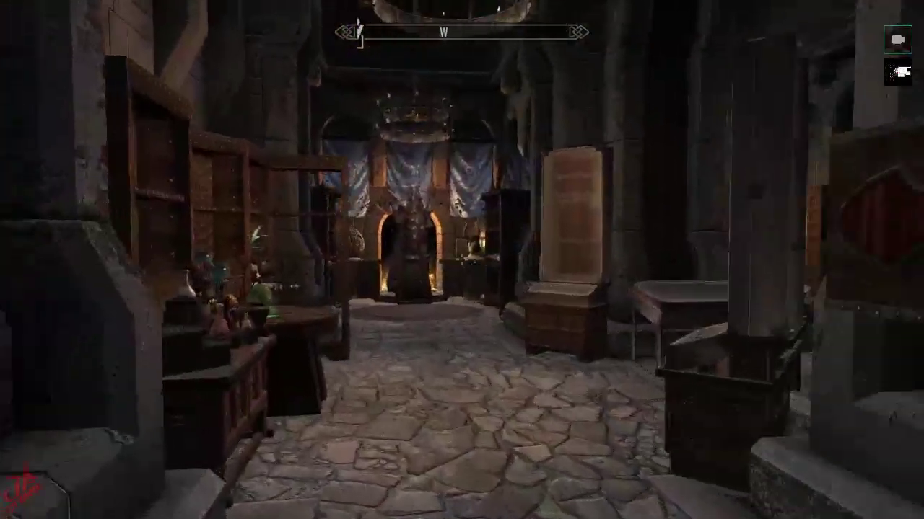
key(d)
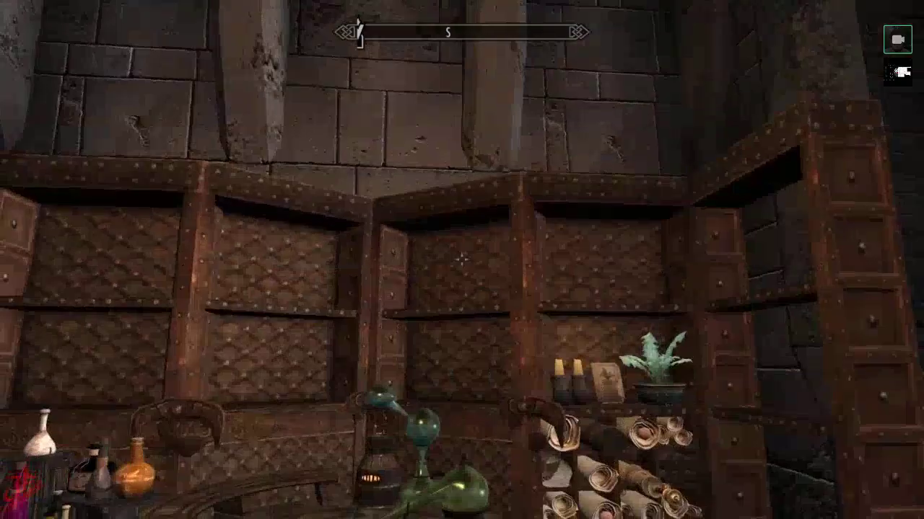
key(a)
key(w)
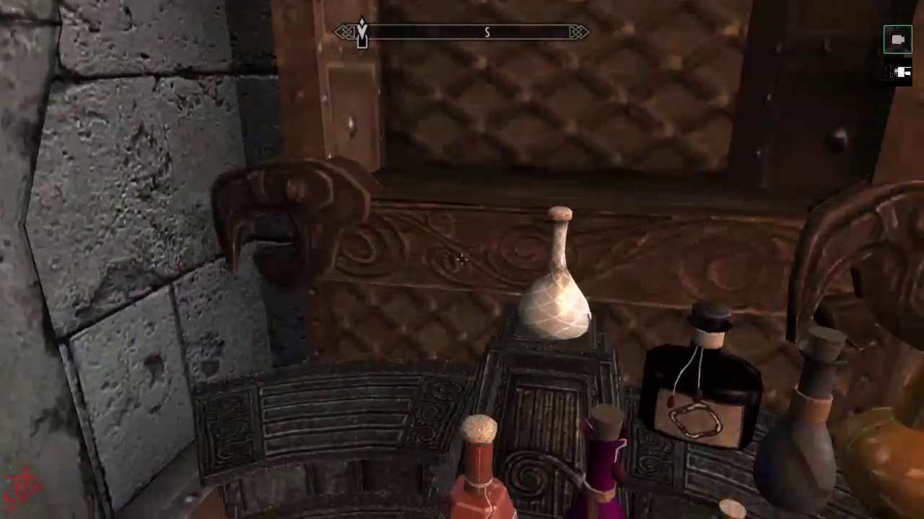
mouse_move(462, 260)
key(a)
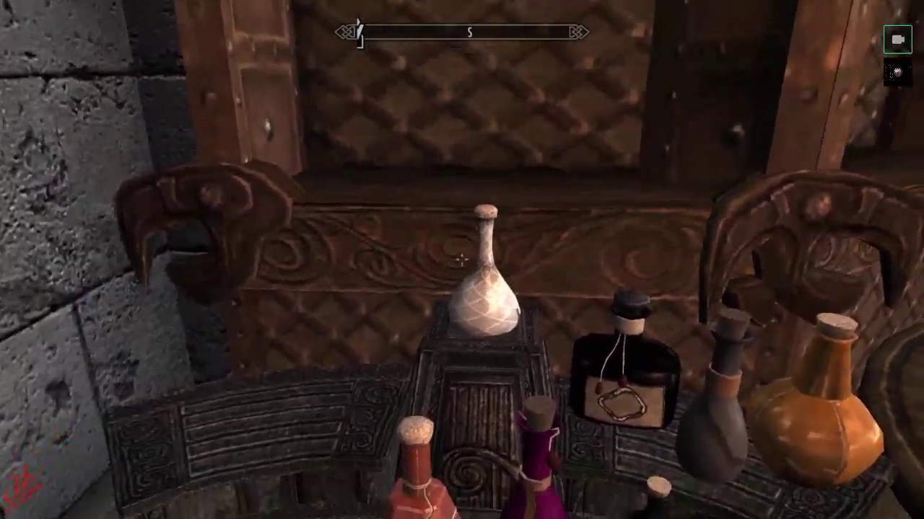
Examine the potted nirnroot, candles and framed plant drawing on the shelf next to the potion table.
key(s)
key(d)
key(w)
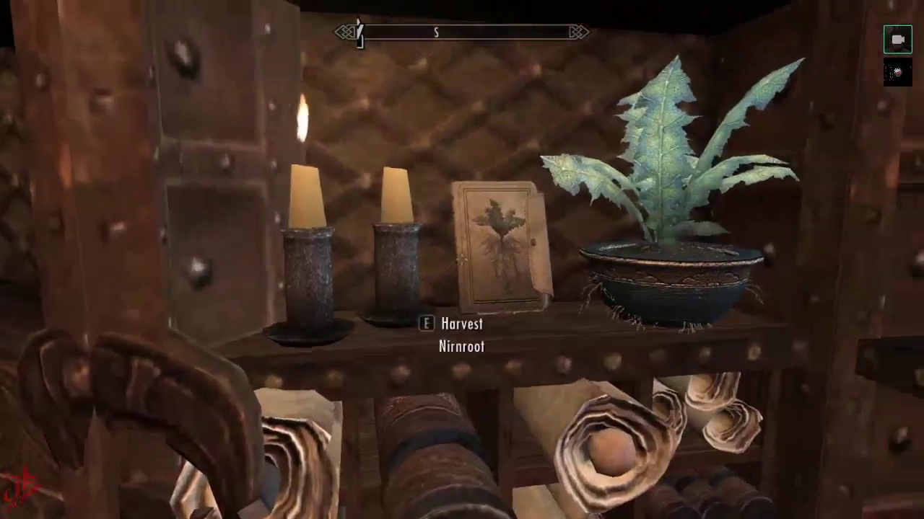
key(s)
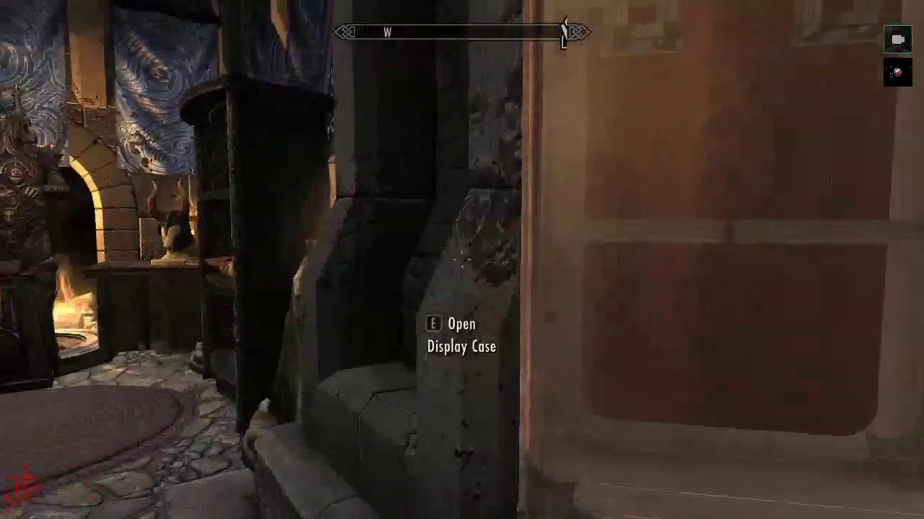
Walk to the armoured statue in the fire-lit alcove and examine the horned helmet beside it.
key(w)
key(w)
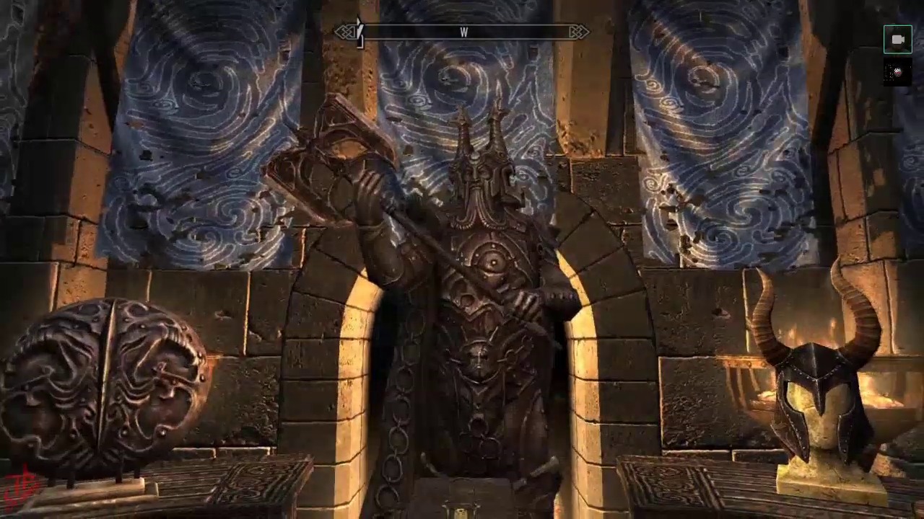
key(w)
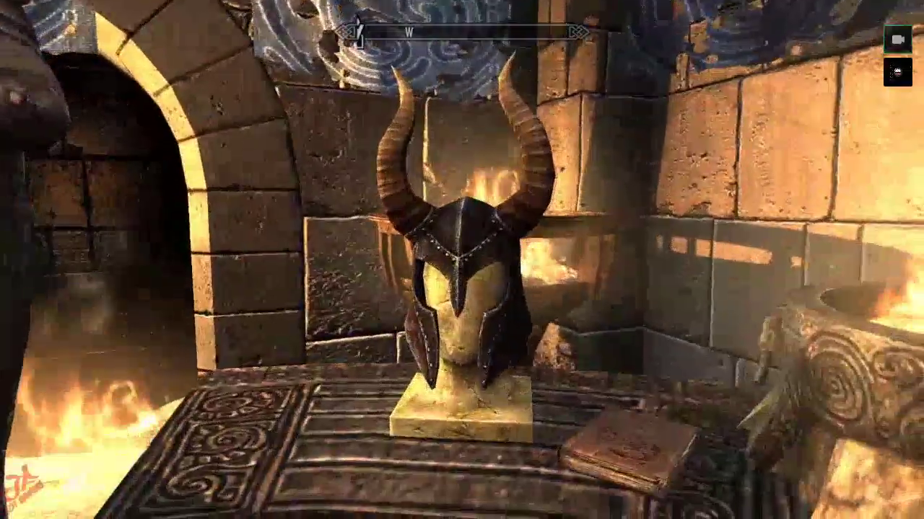
Look over the linen wraps and the golden winged headpiece, and continue to the book displayed between the seated figure and the bust.
key(s)
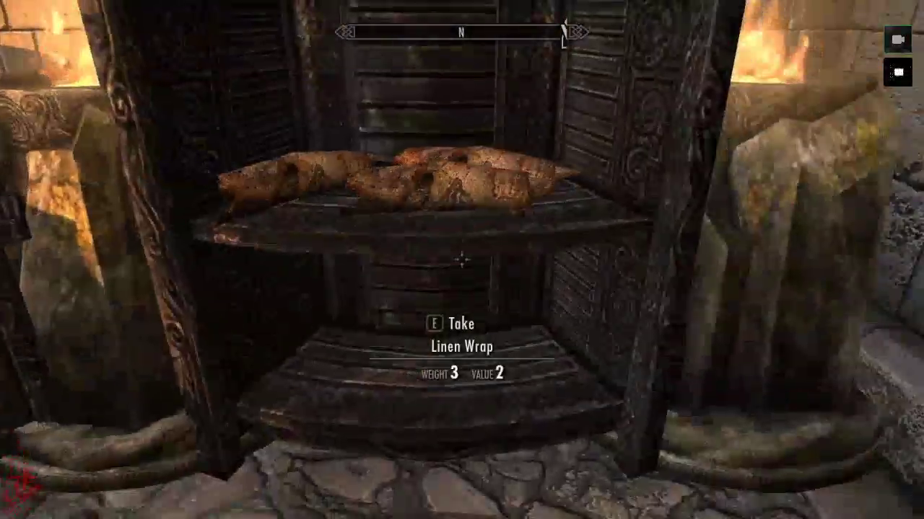
key(w)
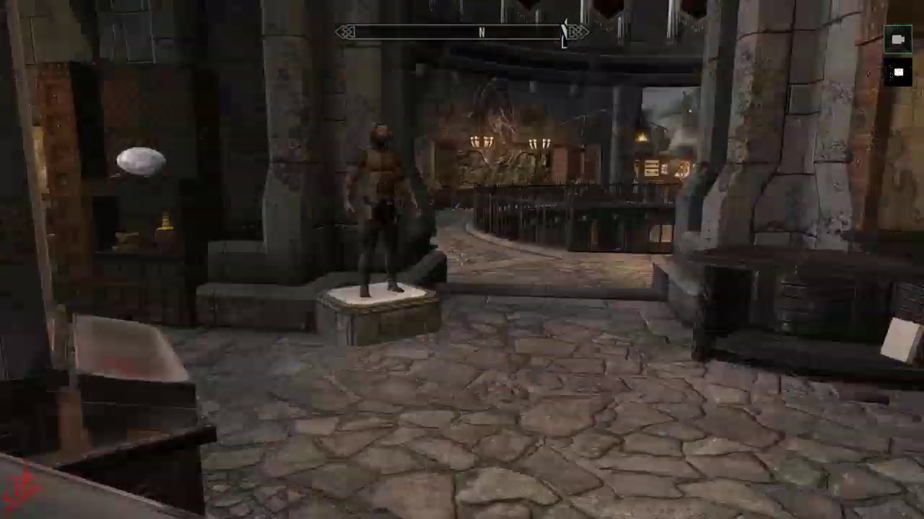
key(w)
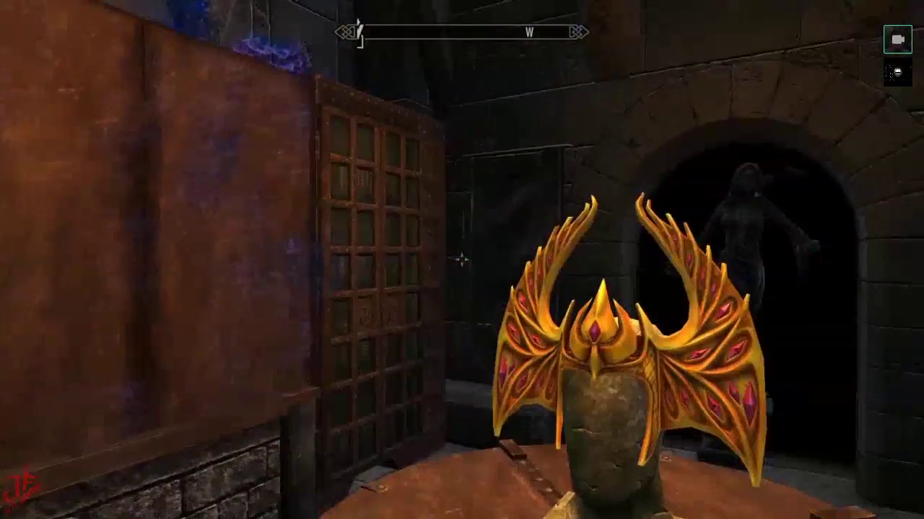
key(w)
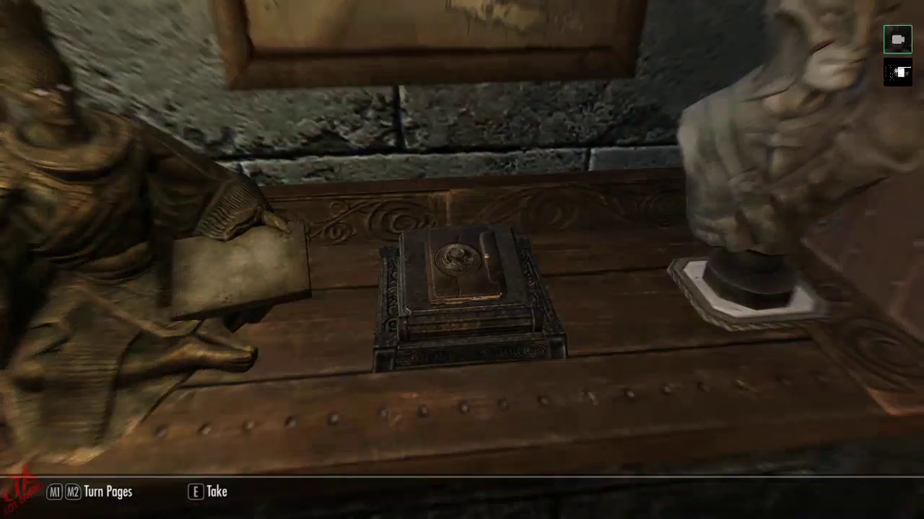
Strike at Gallus' Journal on its stand with readied weapons, and reopen it to view the title page.
key(Tab)
key(r)
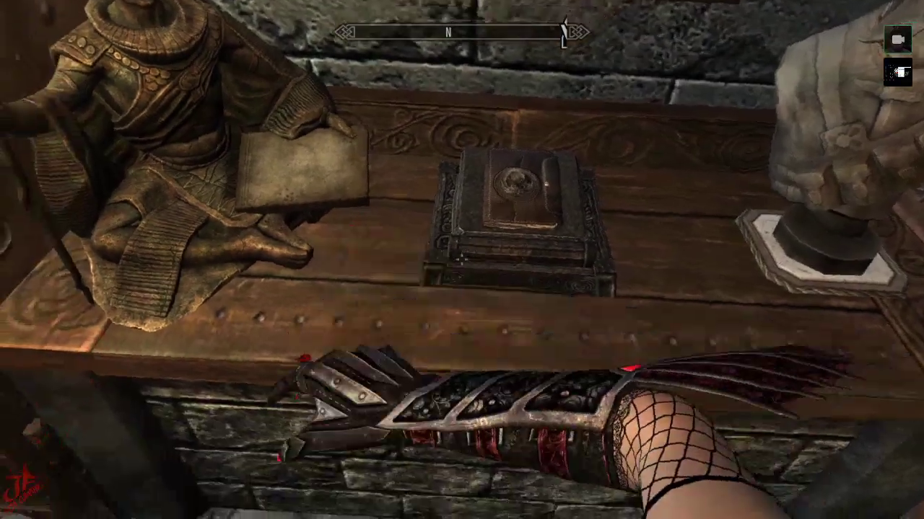
click(462, 260)
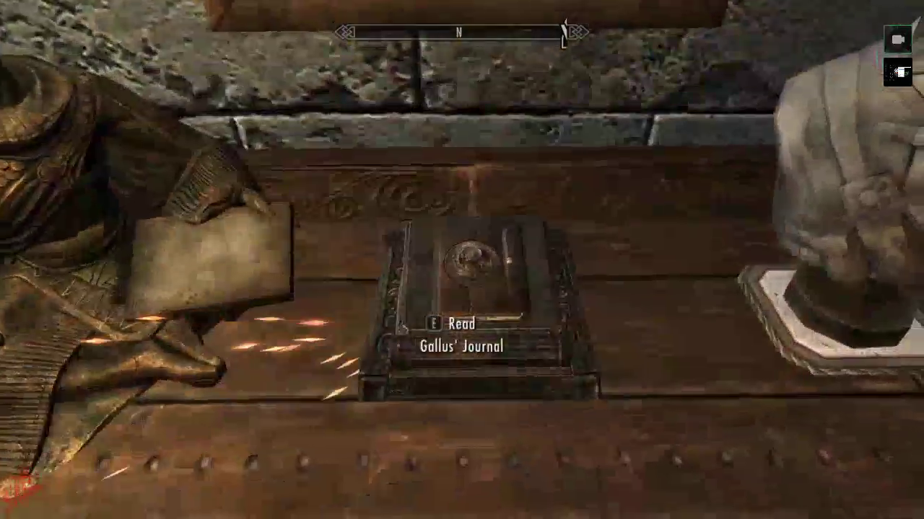
click(461, 260)
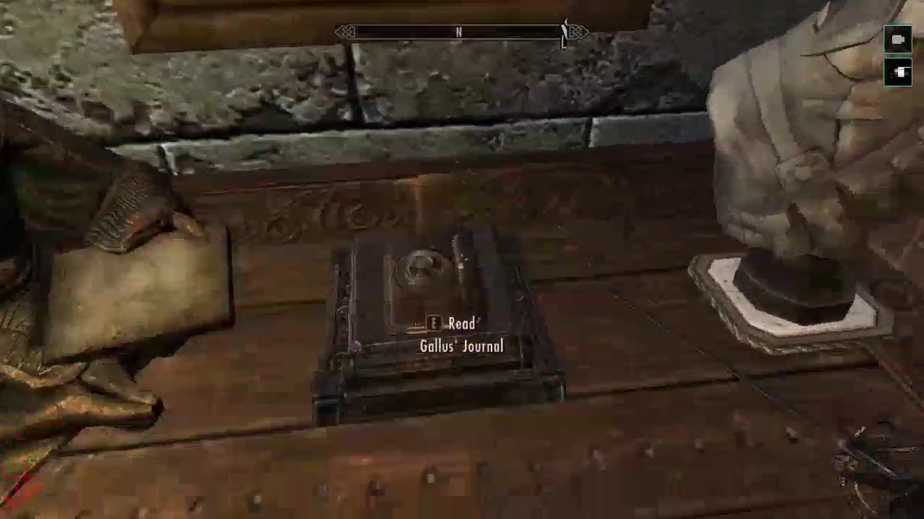
click(462, 259)
click(461, 259)
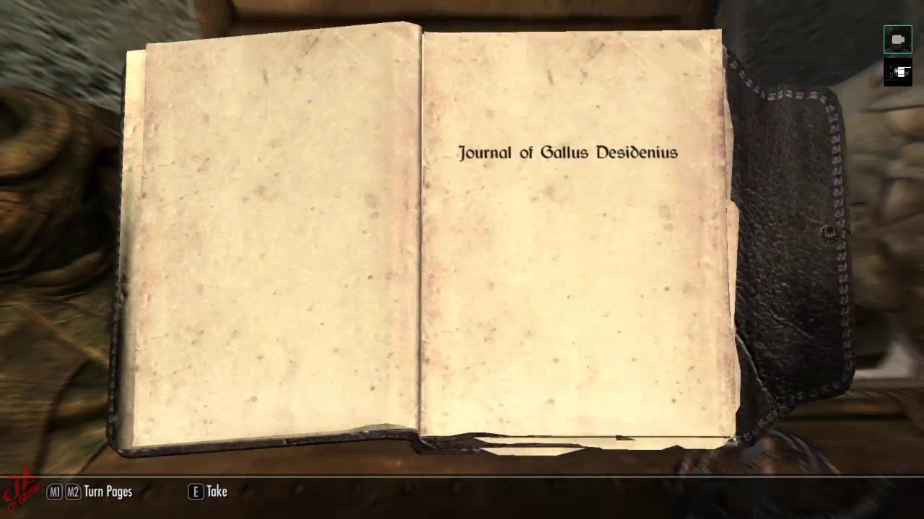
key(Tab)
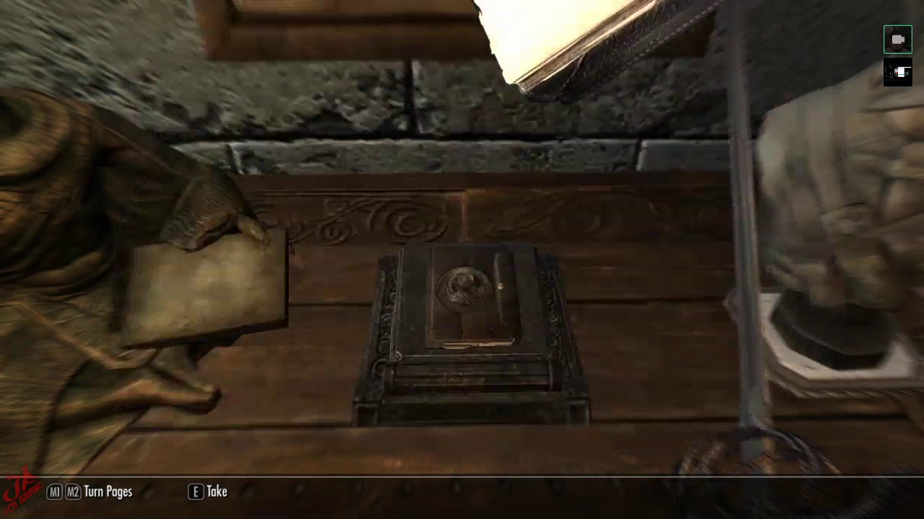
Walk past the mannequin and the spiked door overlooking the bridge to the gallery with the carved dragon relief.
key(w)
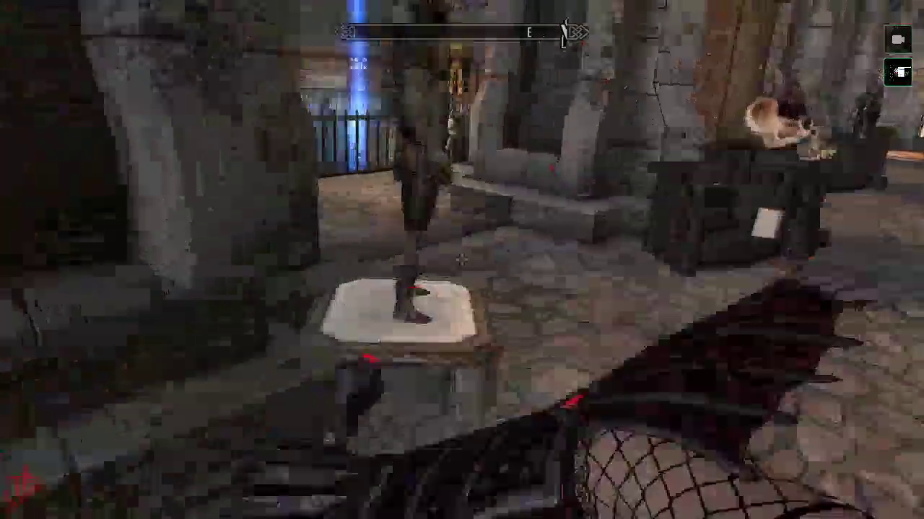
key(w)
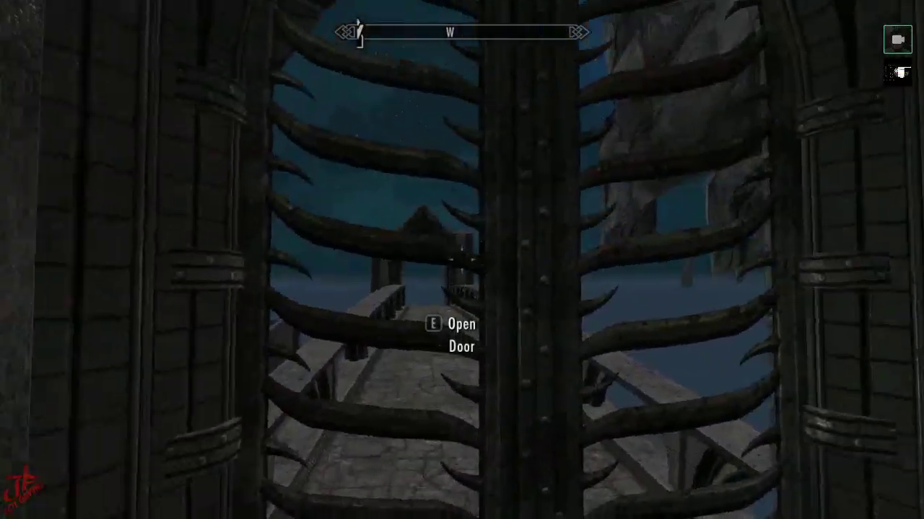
key(d)
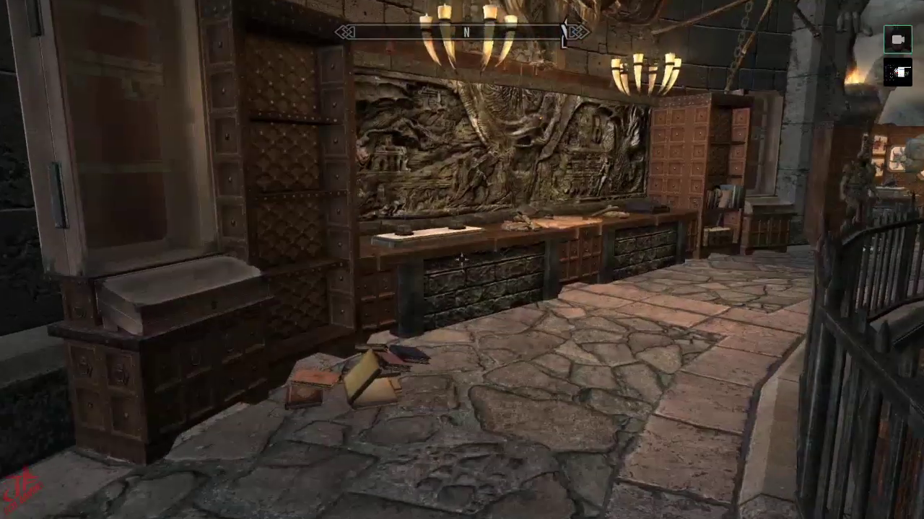
key(w)
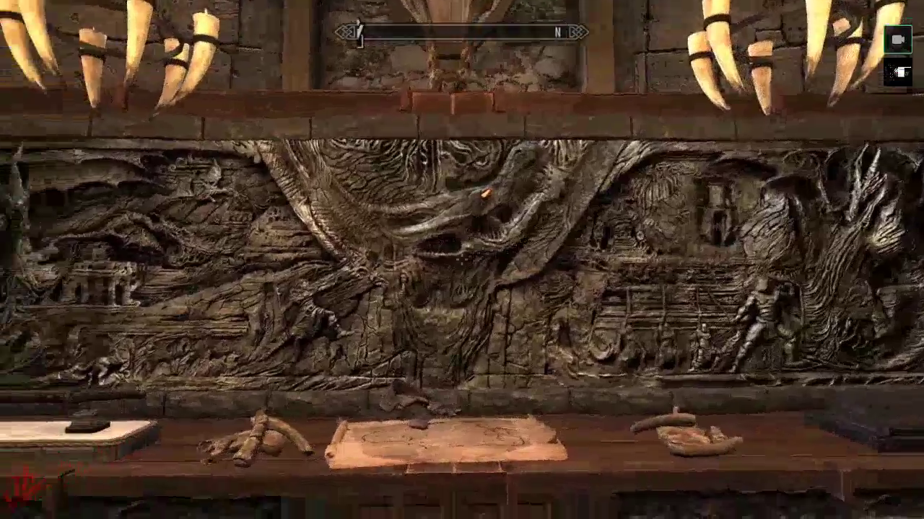
Examine the carved dragon relief above the long table, including the dragon's glowing eye.
key(w)
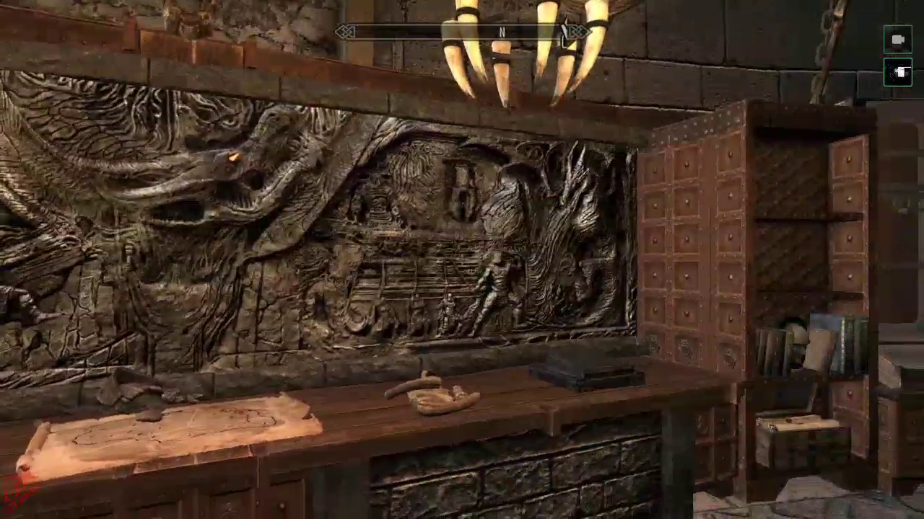
key(w)
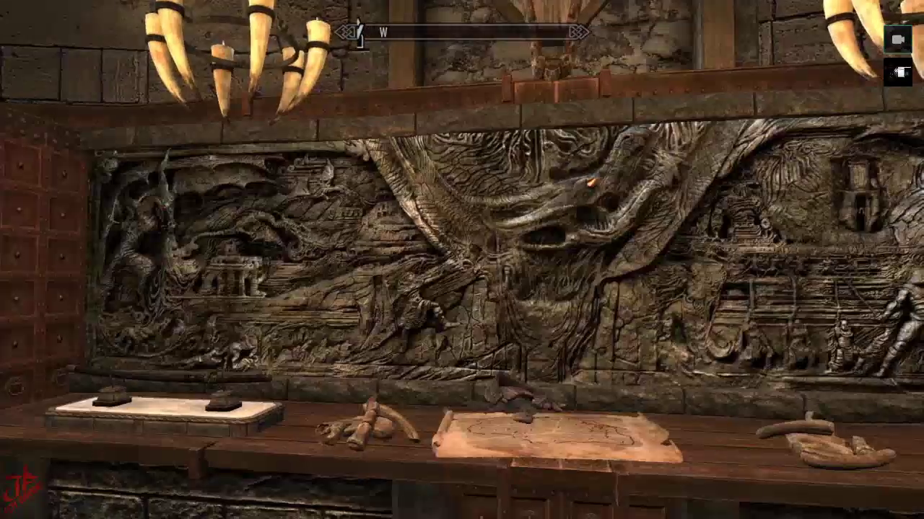
key(w)
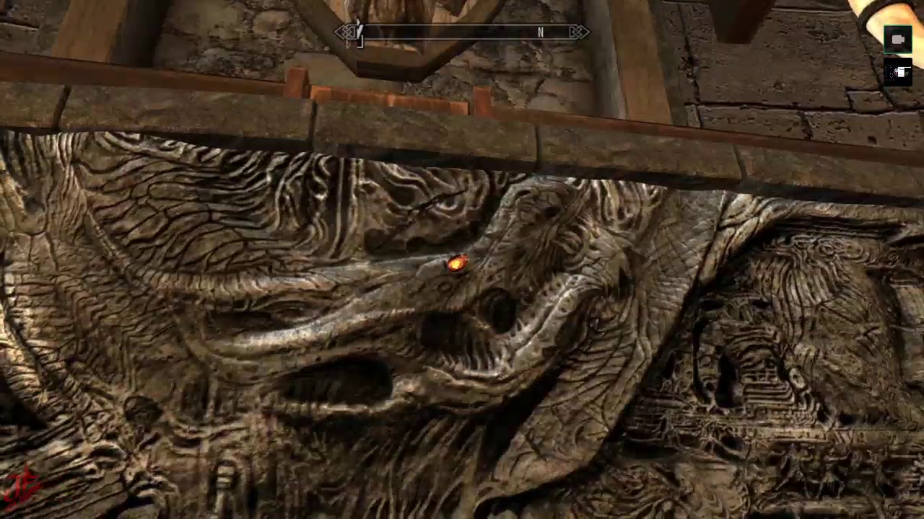
key(s)
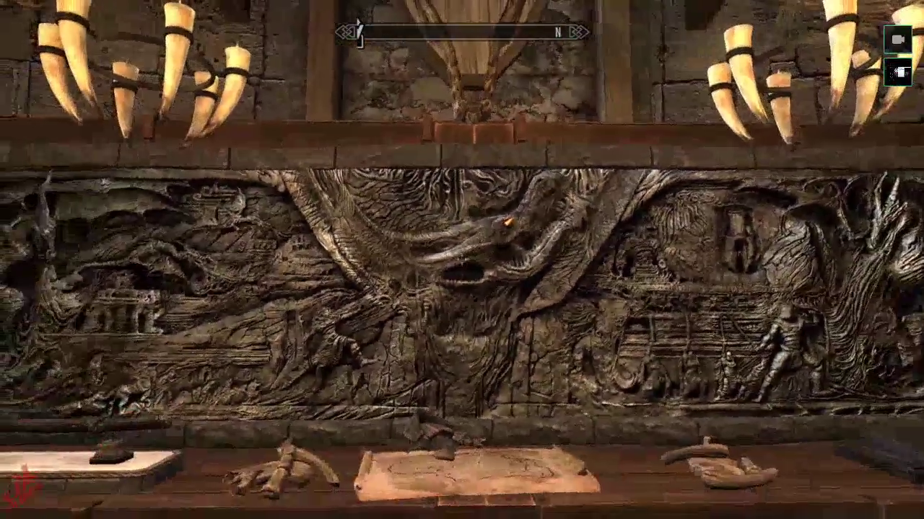
Examine the relief's carved figures and buildings beside the dragon, and the map laid out on the table below.
key(w)
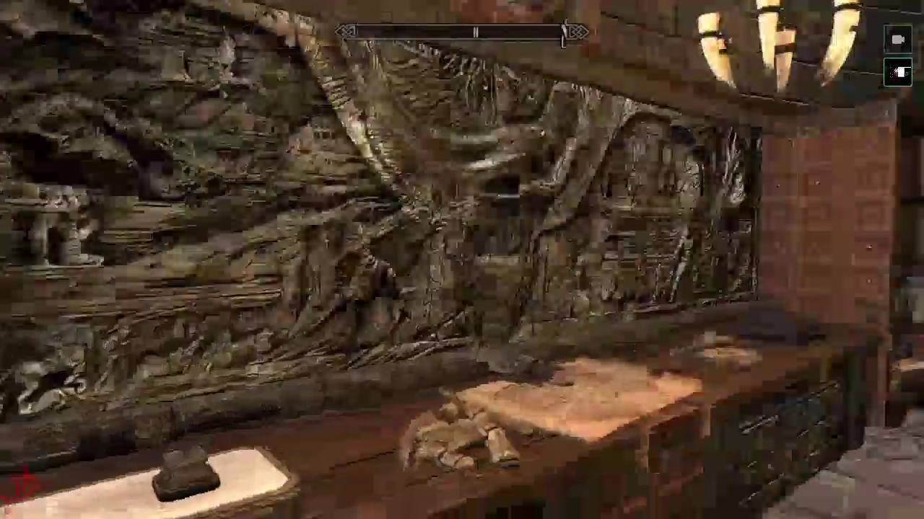
key(w)
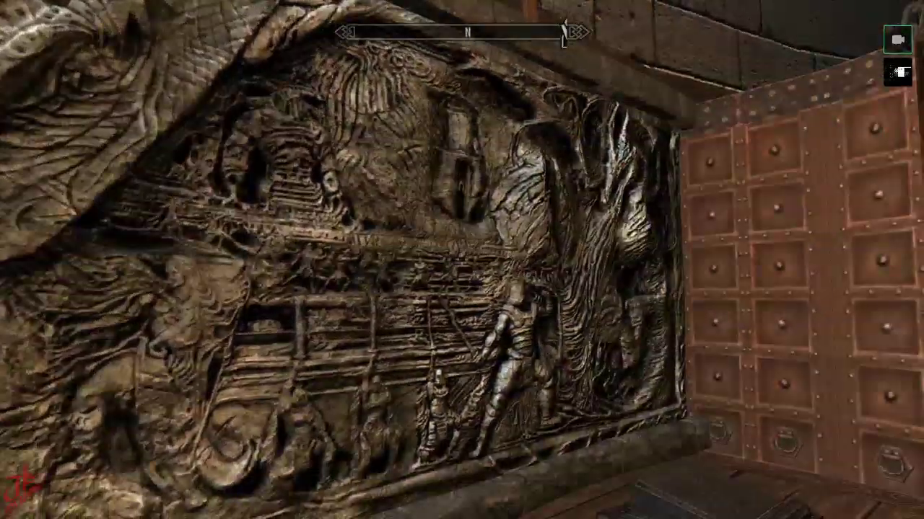
key(s)
key(w)
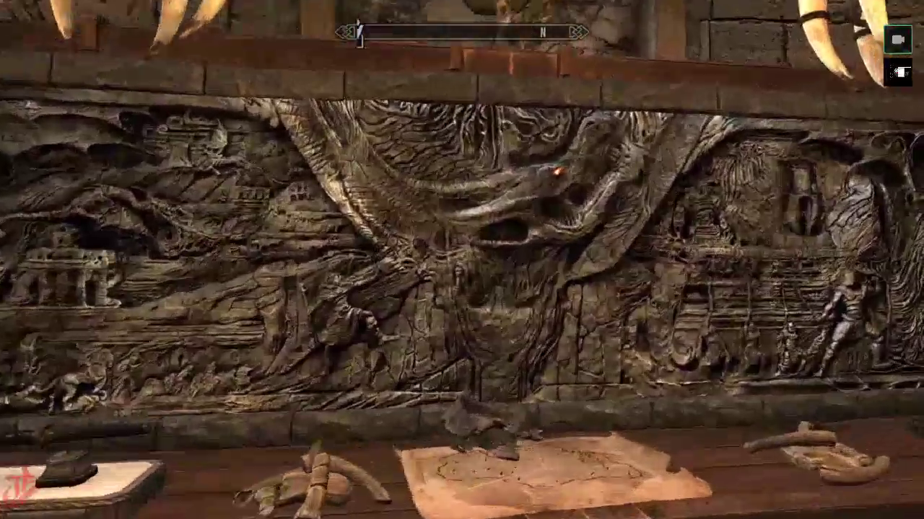
key(s)
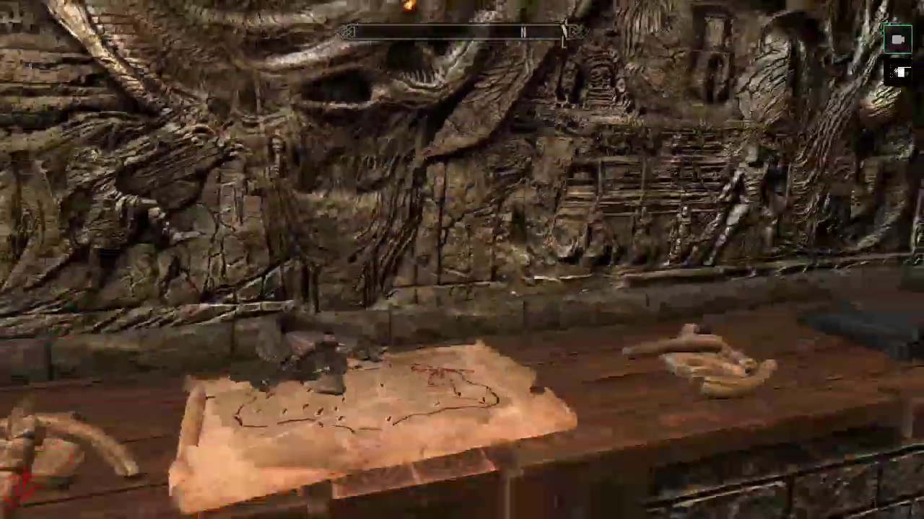
Take another close look at the dragon's eye, and walk to the fur-clad mannequin and mounted weapons.
key(w)
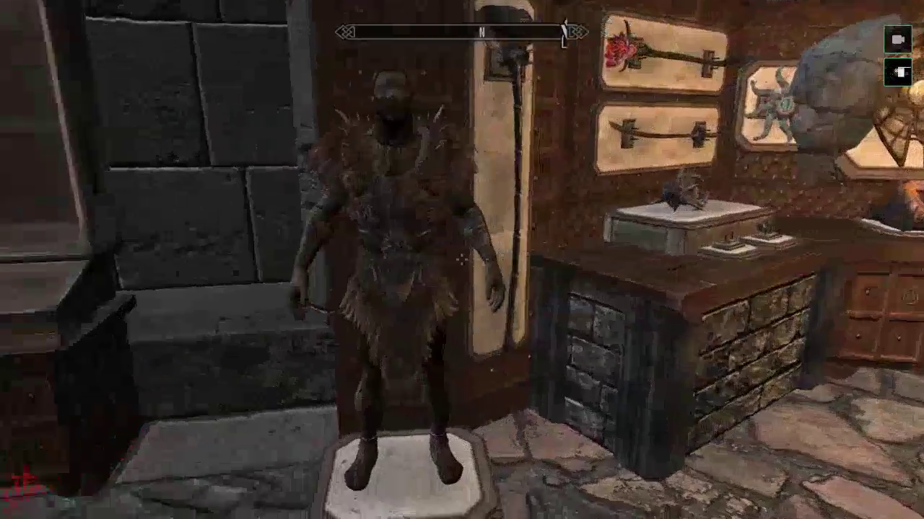
key(w)
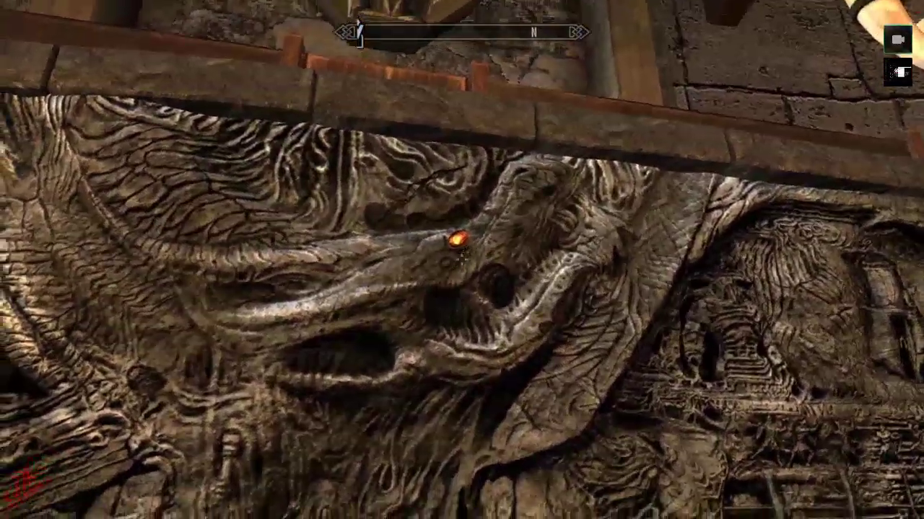
key(s)
key(d)
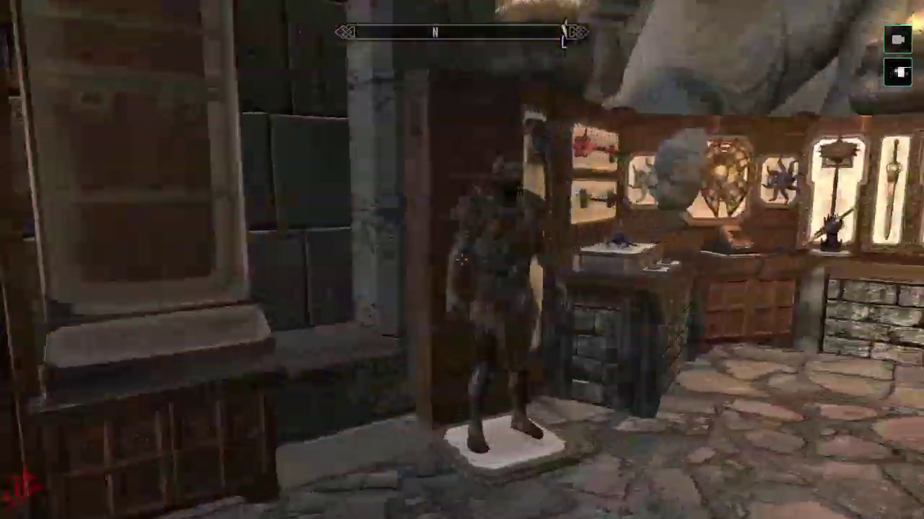
key(w)
key(w)
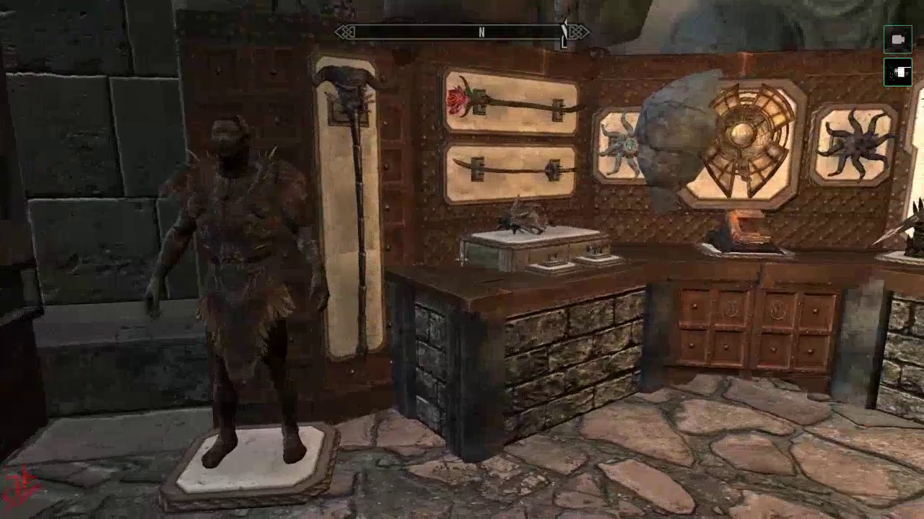
Examine the giant horned, long-eared statue rising behind the weapon displays, including its face.
key(w)
key(s)
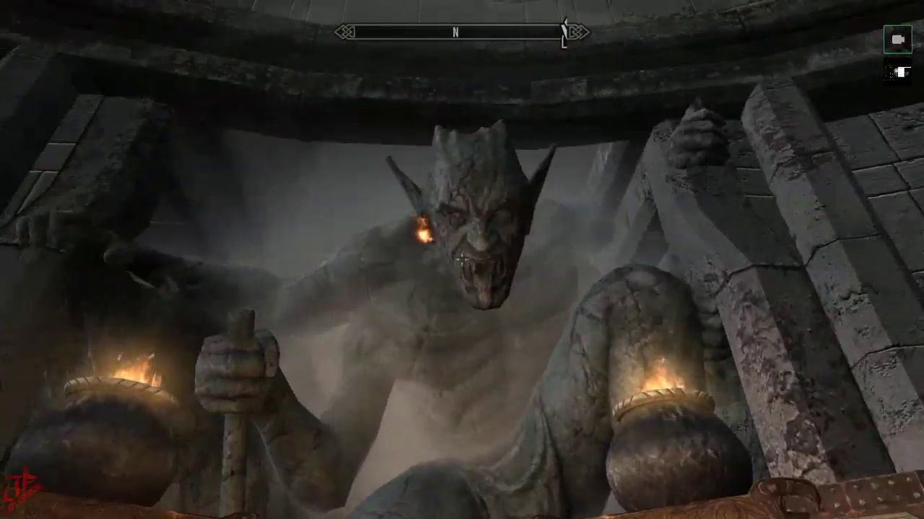
key(w)
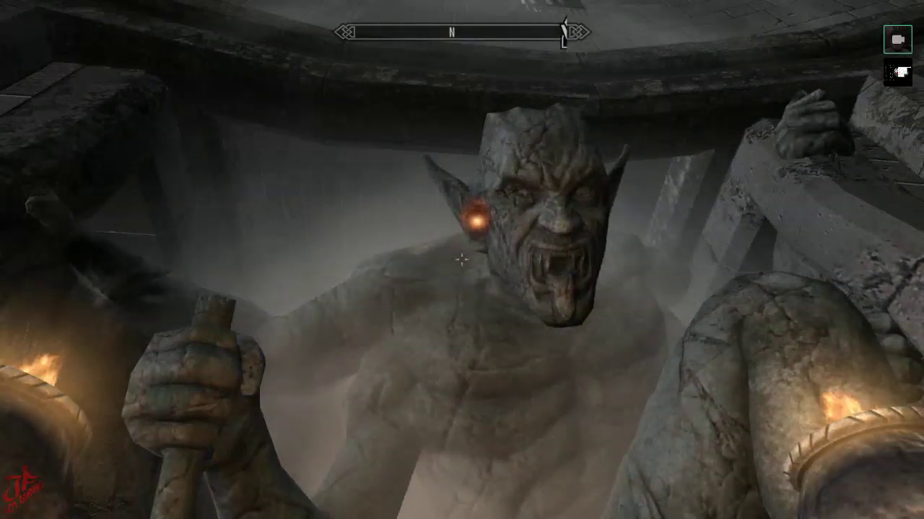
key(s)
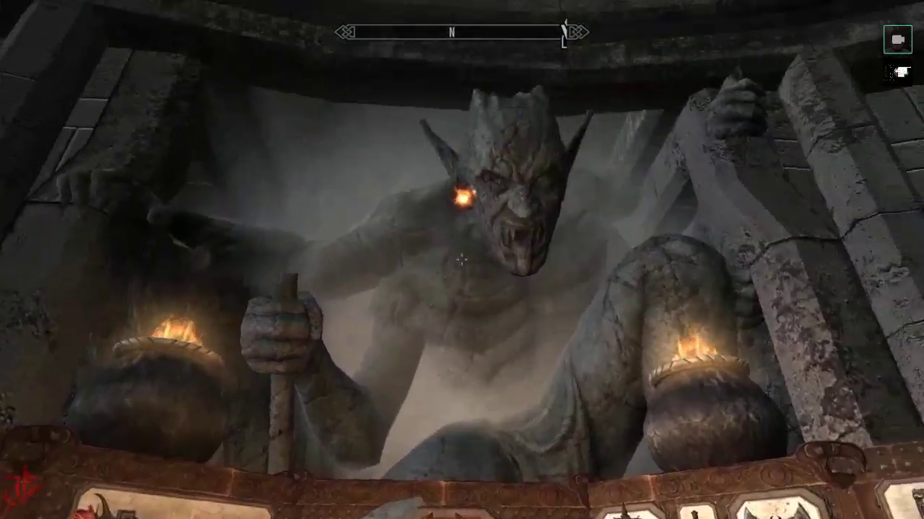
Walk along the railed gallery and examine the inscribed stone tablet, scroll shelves and gold-armoured mannequin.
mouse_move(462, 260)
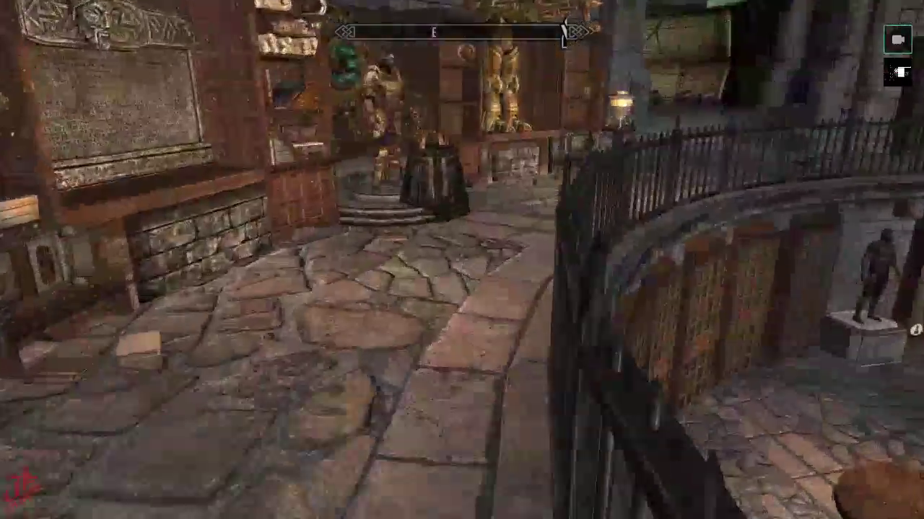
key(w)
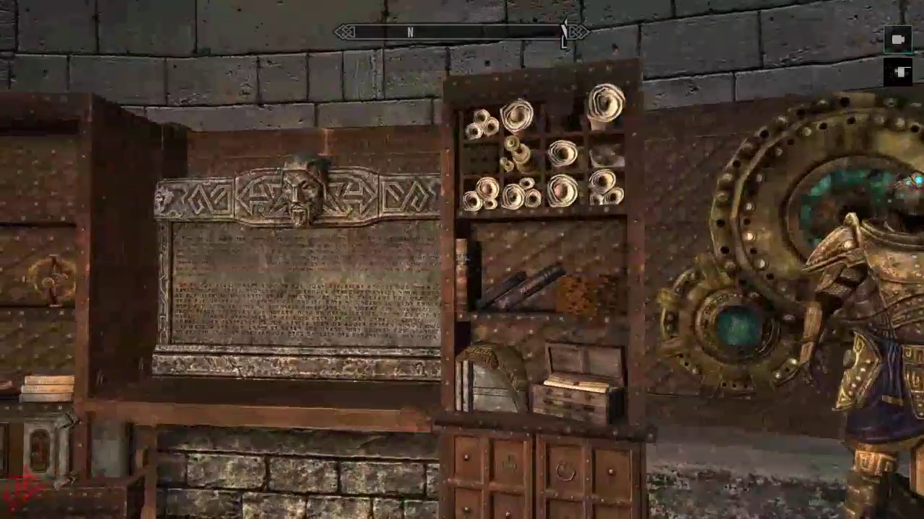
key(w)
key(s)
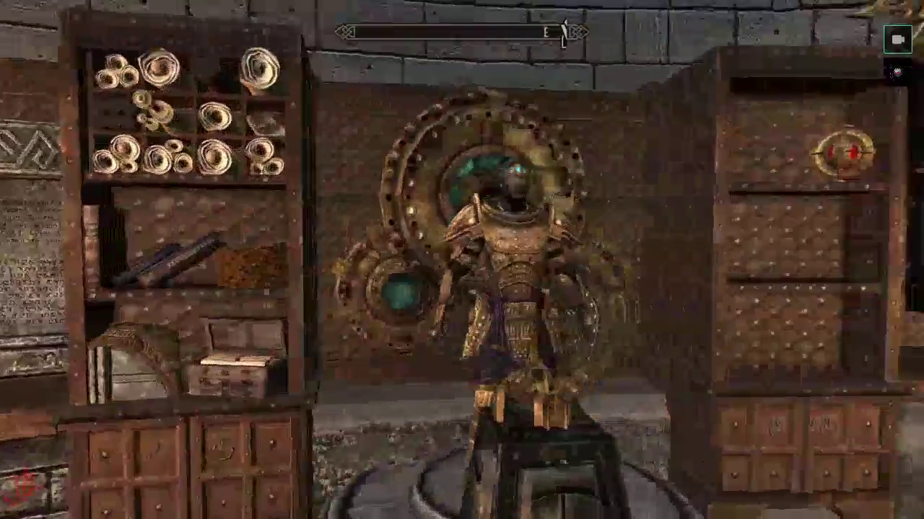
Walk past the display shelves to the curved inscribed wall and examine the stone ring with hanging tentacles above it.
key(w)
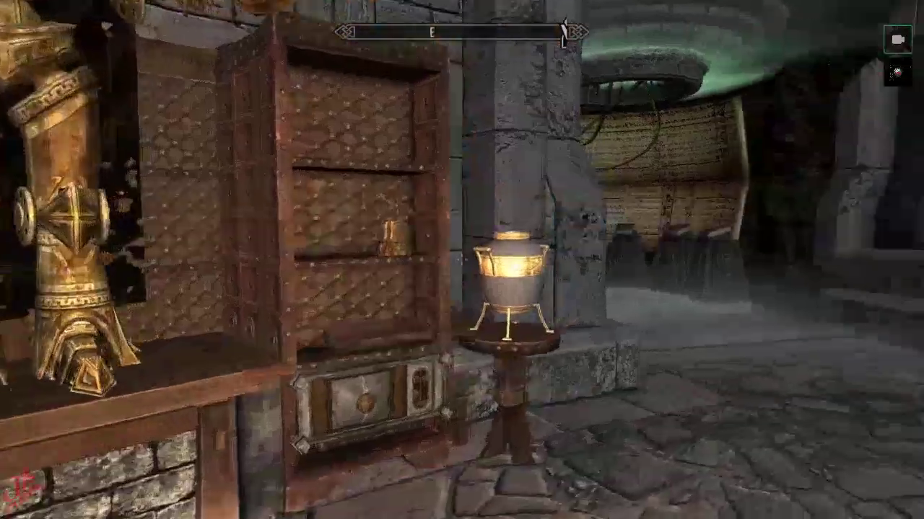
key(w)
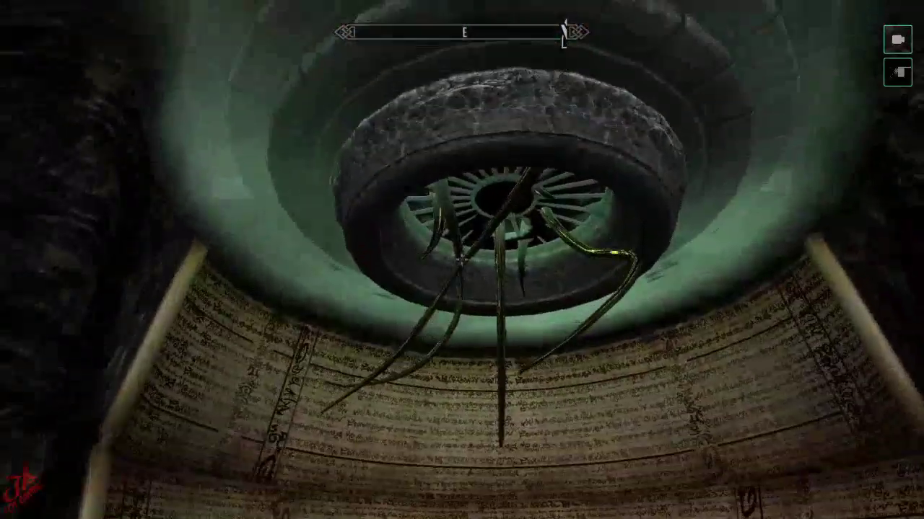
key(w)
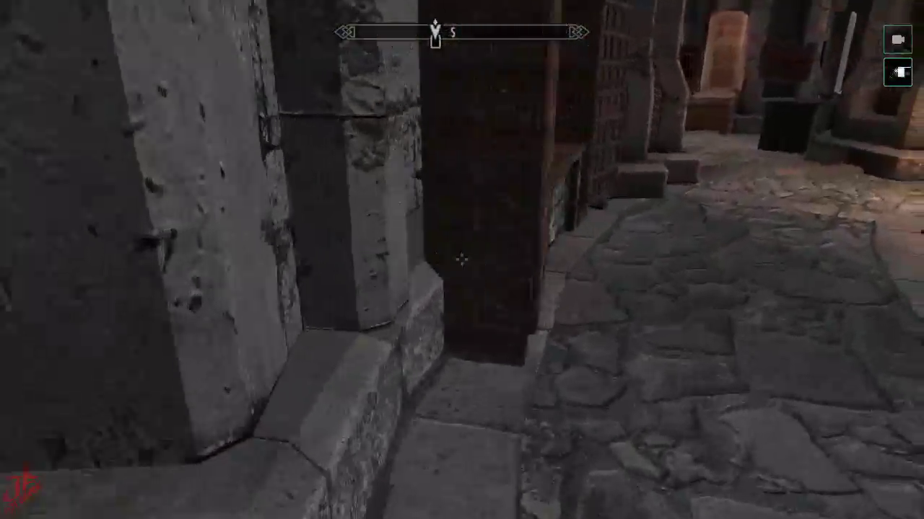
Cross the exhibit hall to the stone archway at its east end and view the fenced bonfire inside.
mouse_move(461, 260)
key(w)
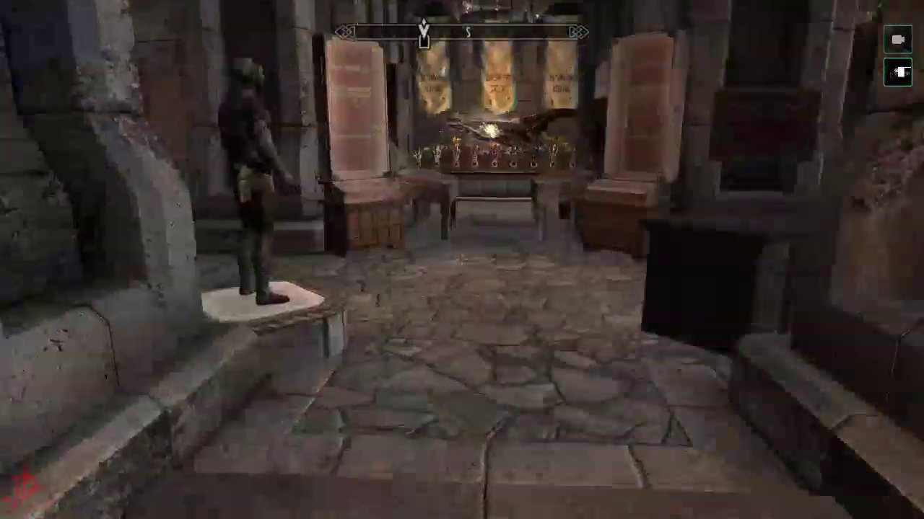
key(w)
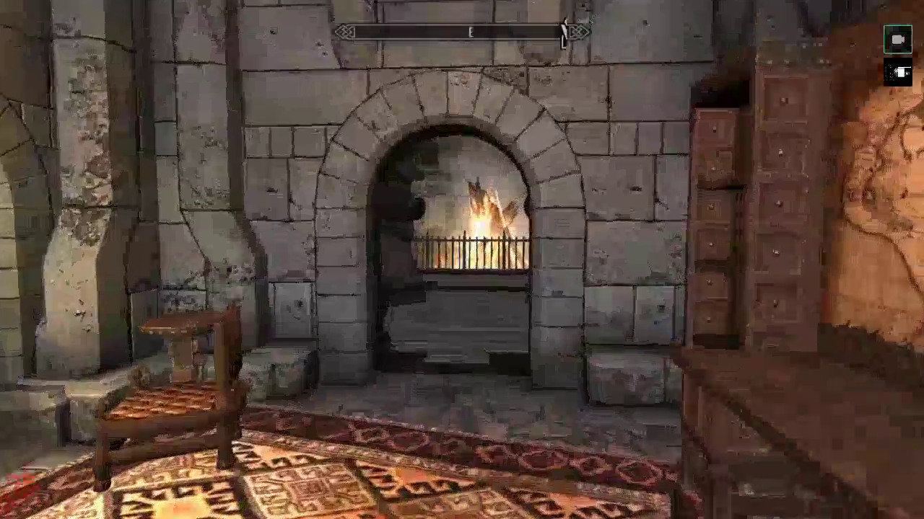
key(w)
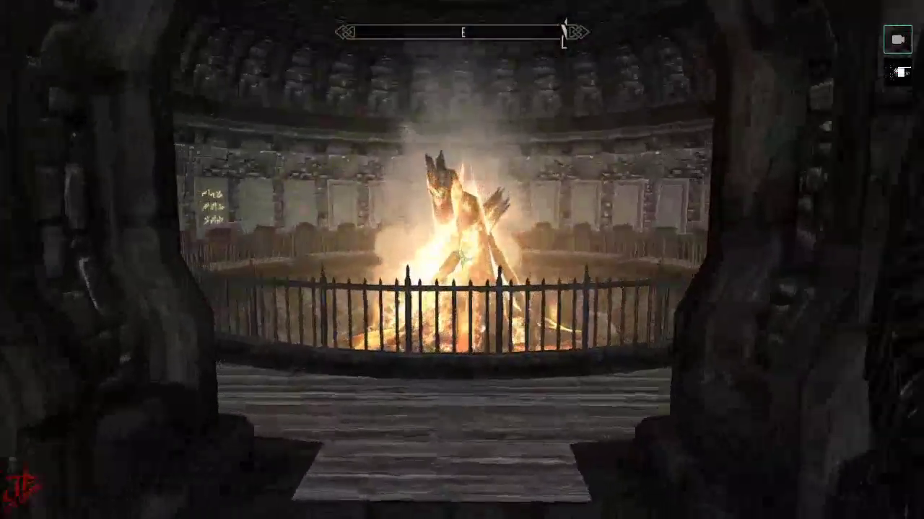
Walk west through the exhibit hall and face north to view the rotunda's blue light beam, banners and railed galleries.
key(w)
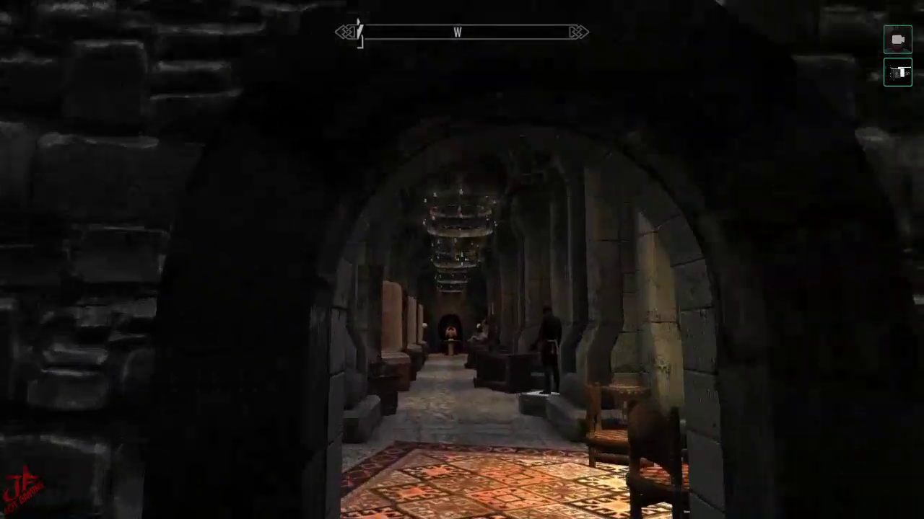
key(w)
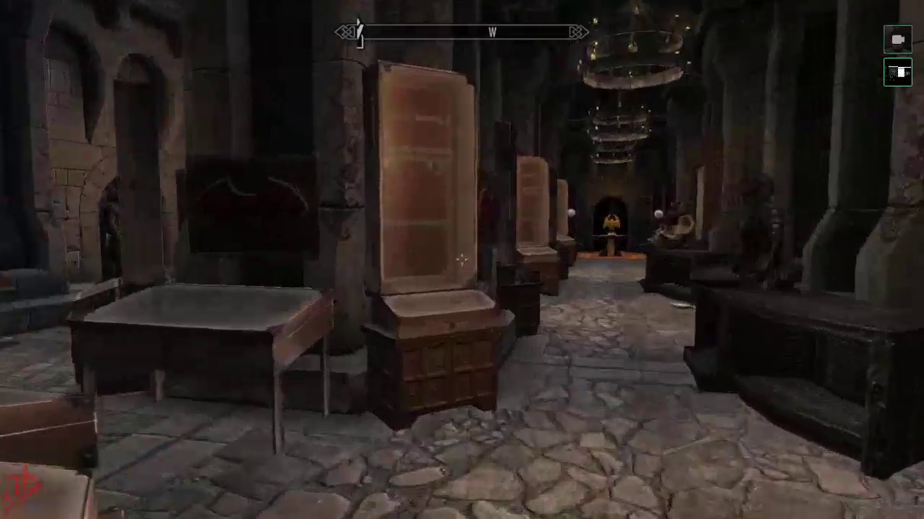
key(w)
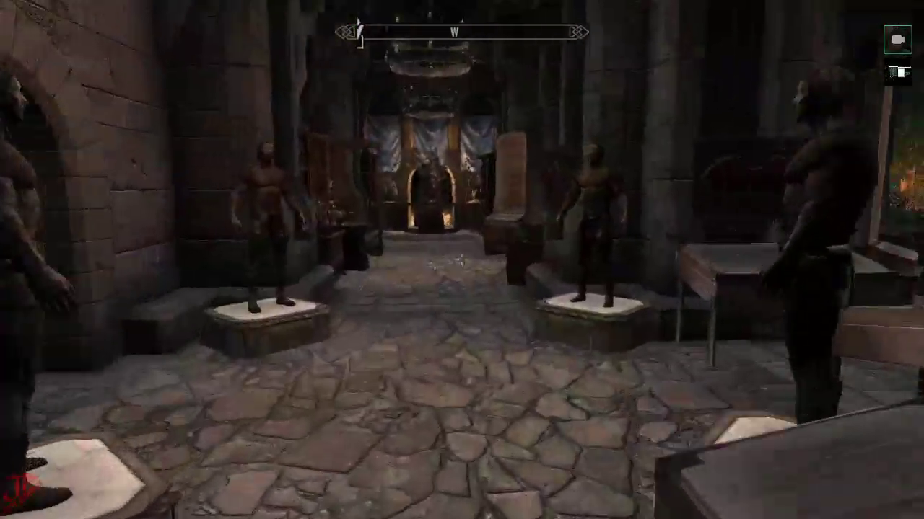
key(w)
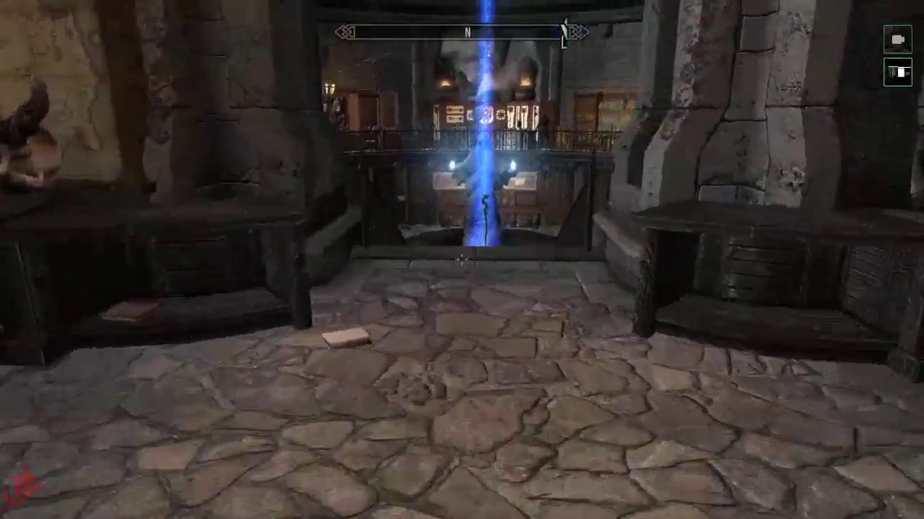
key(w)
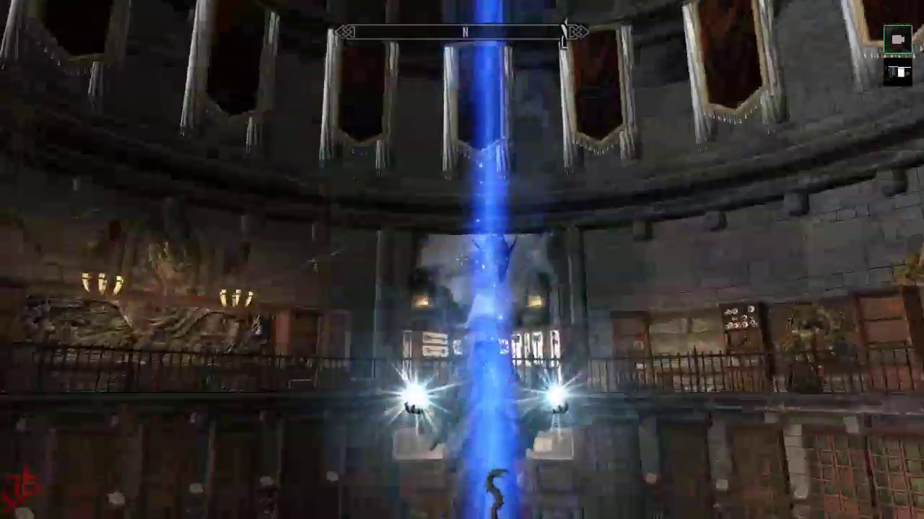
Go down to the library floor and examine the candlelit alcove and the bookcases beside the dark mannequin.
key(w)
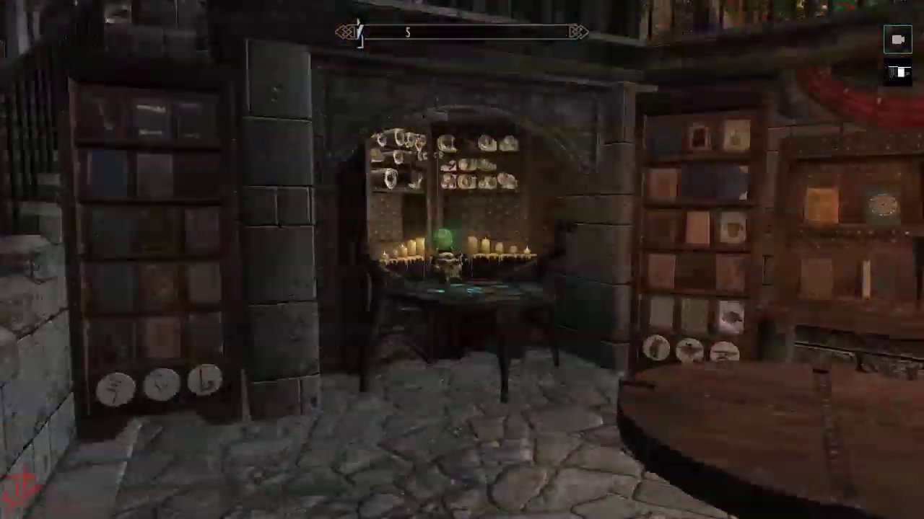
key(w)
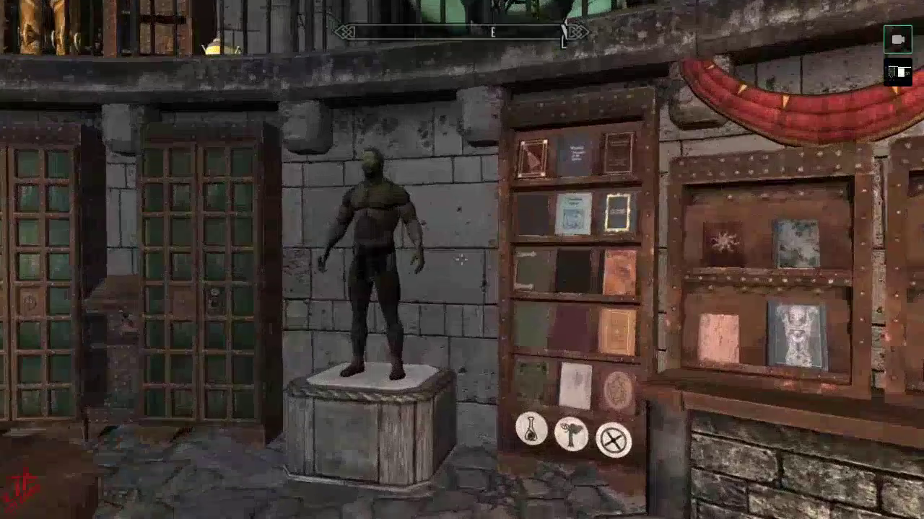
key(s)
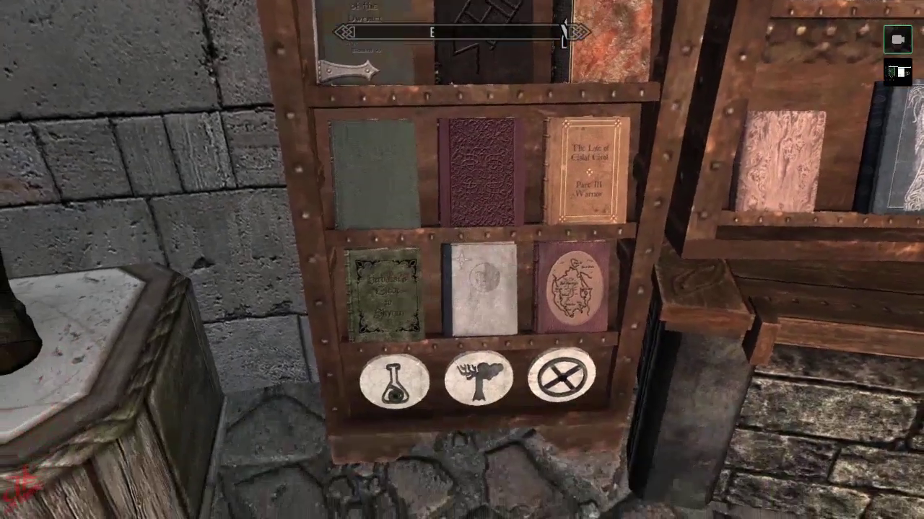
key(s)
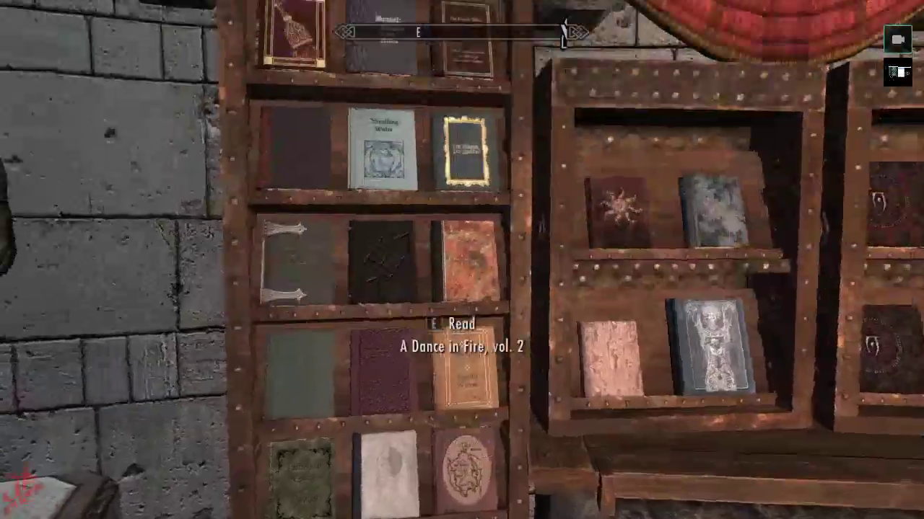
key(d)
key(w)
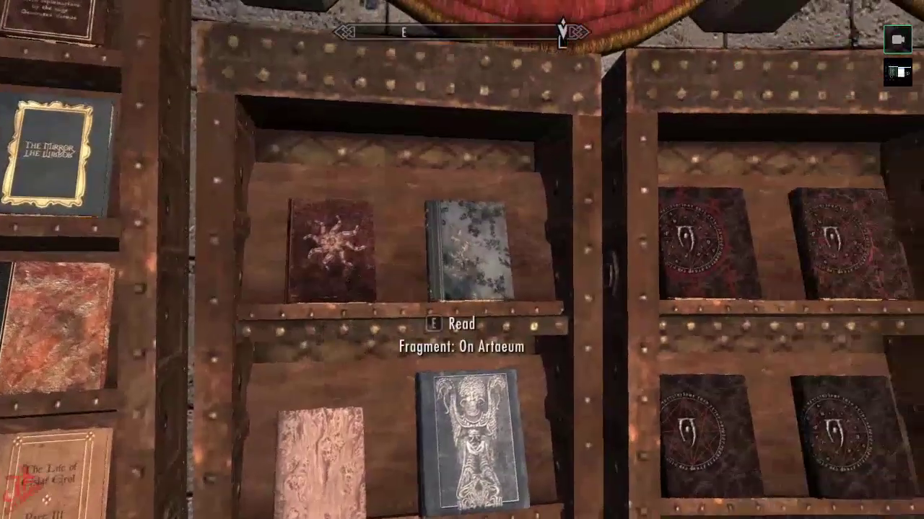
Examine the displayed books along the library walls, including Commentaries on the Mysterium Xarxes 1, Atlas of Dragons and Saint Jiub's Opus.
key(d)
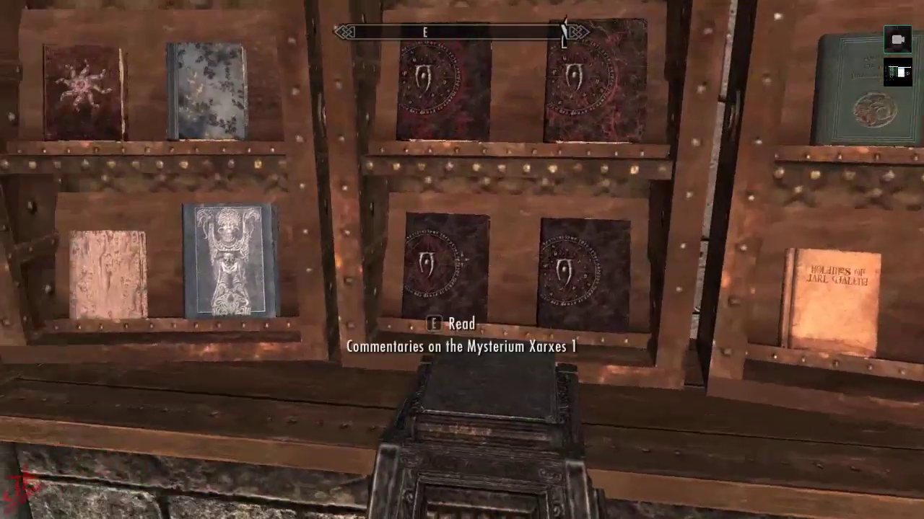
key(w)
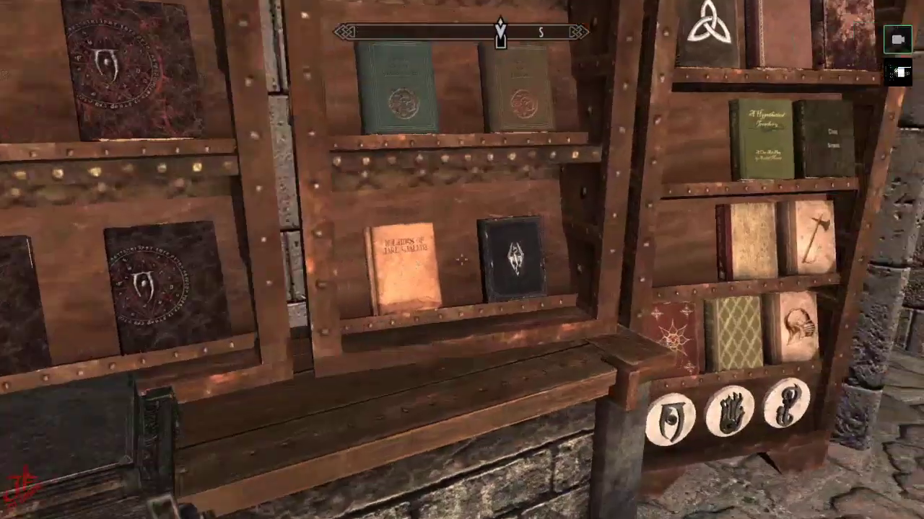
key(w)
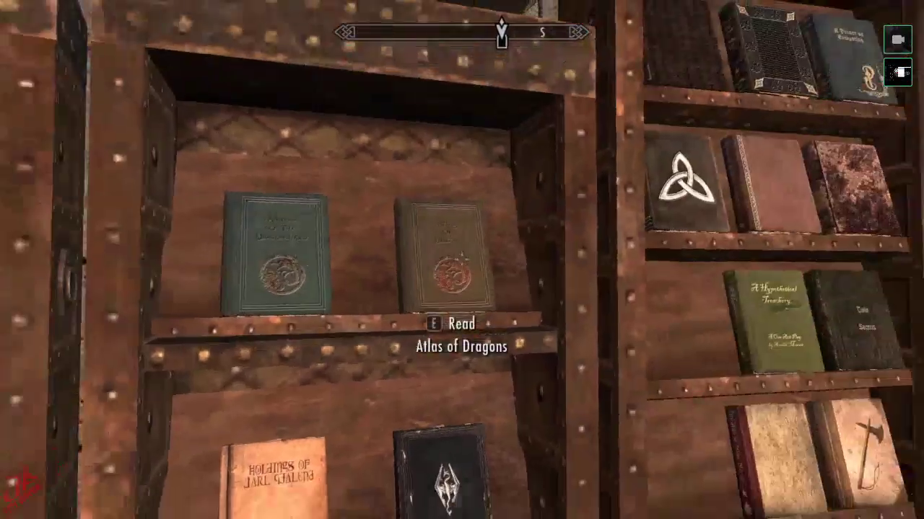
key(w)
key(w)
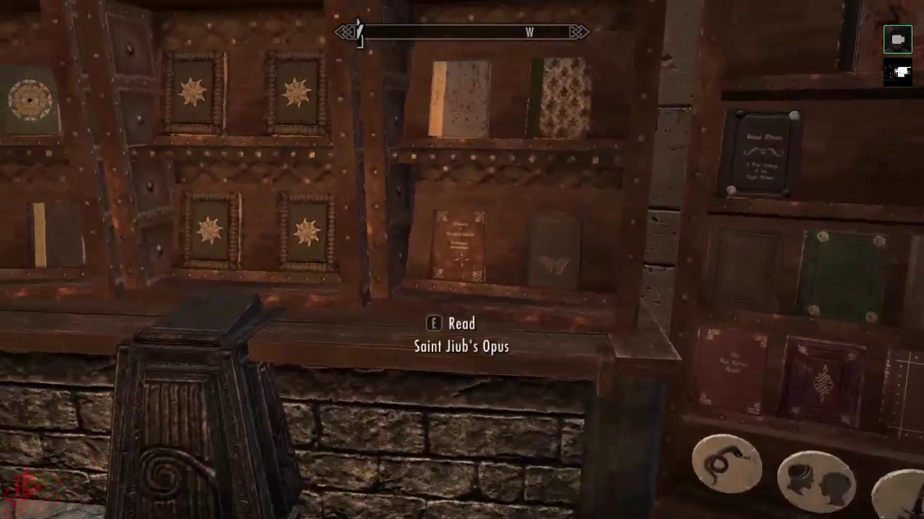
Climb the library stairs, cross the exhibit hall and pass through the south archway into the stone-pillared, wood-floored wing.
key(w)
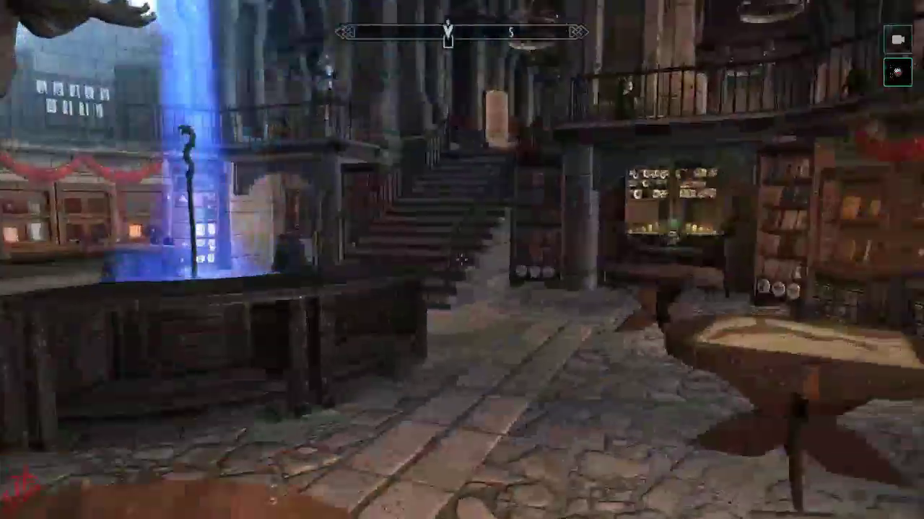
key(w)
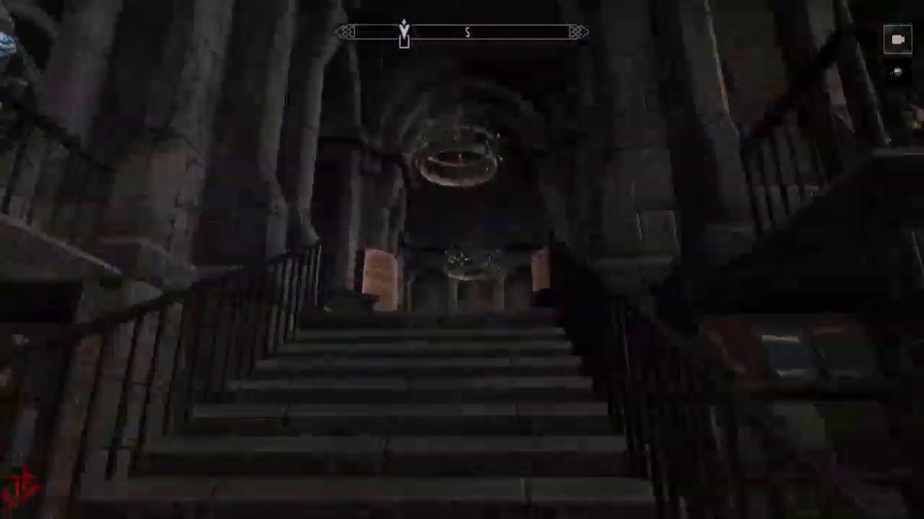
key(w)
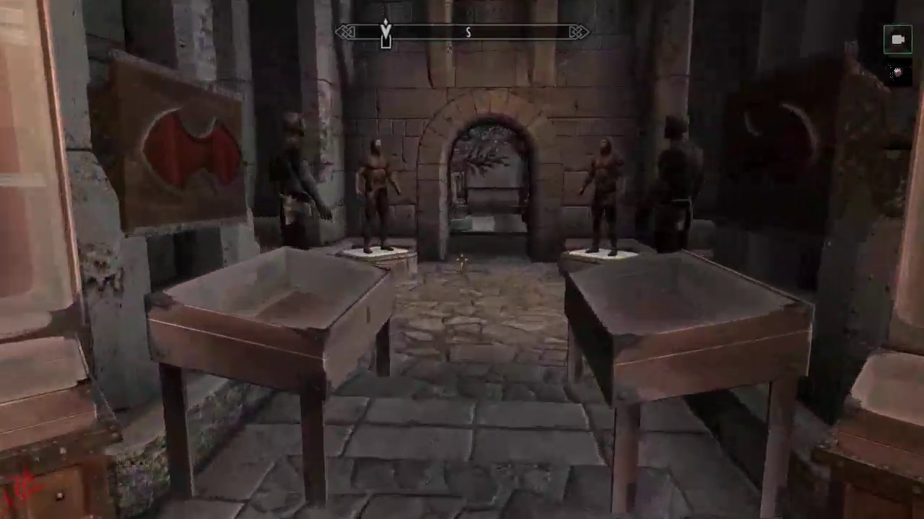
key(w)
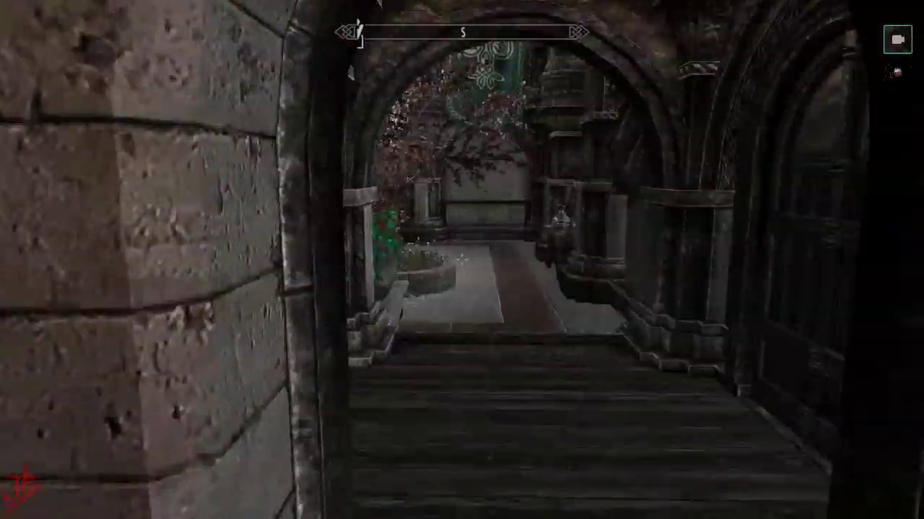
key(w)
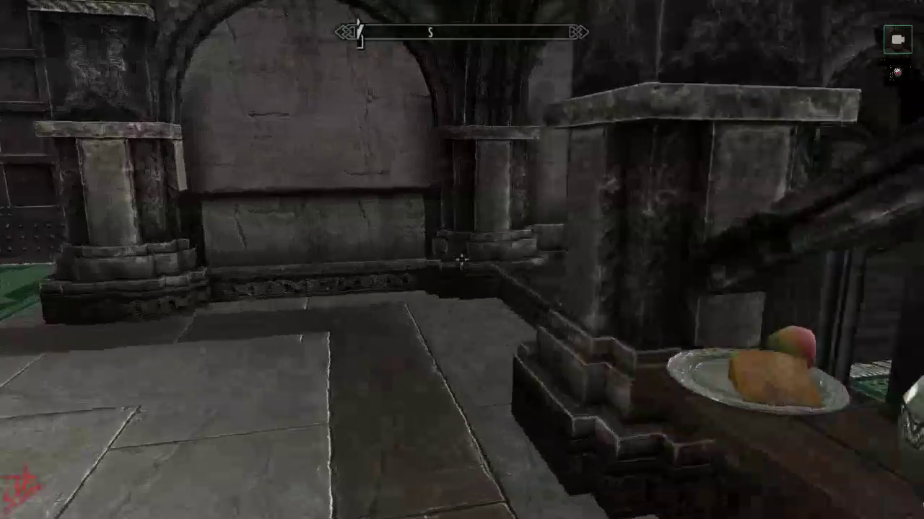
key(w)
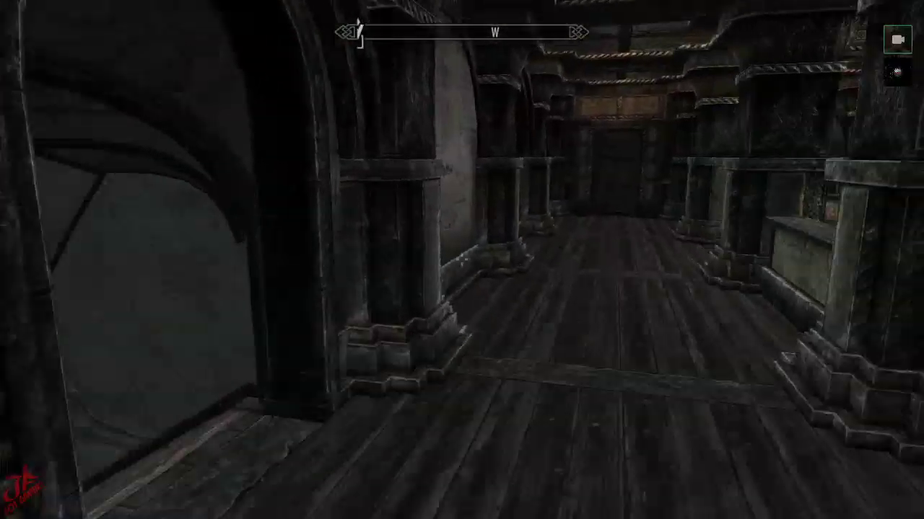
Tour the room with the long wooden table and arched windows, and view the landscape painting on the north wall.
key(w)
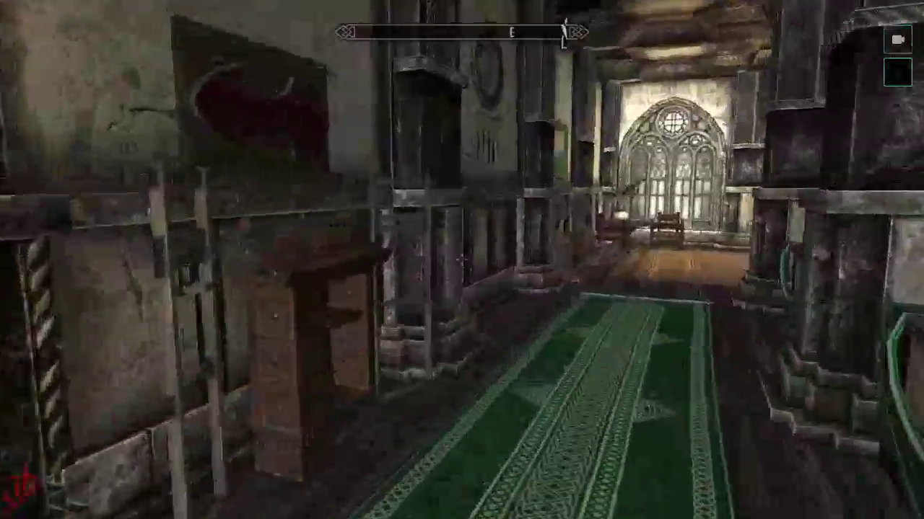
key(w)
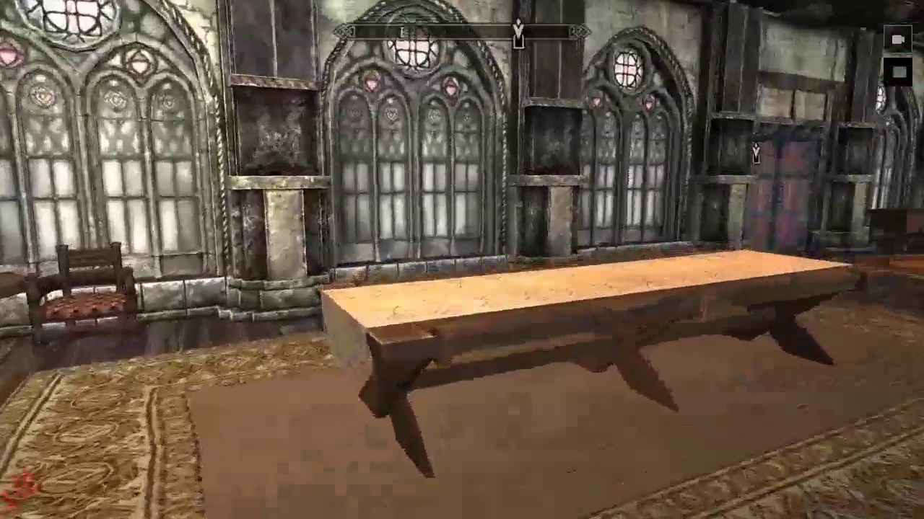
key(w)
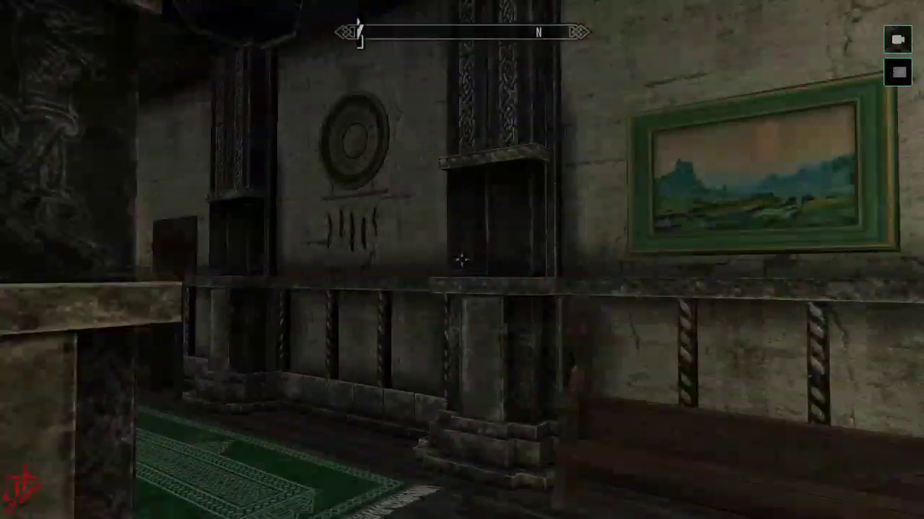
Walk west along the green-carpeted corridor to the seating area with framed paintings and padded chairs.
key(w)
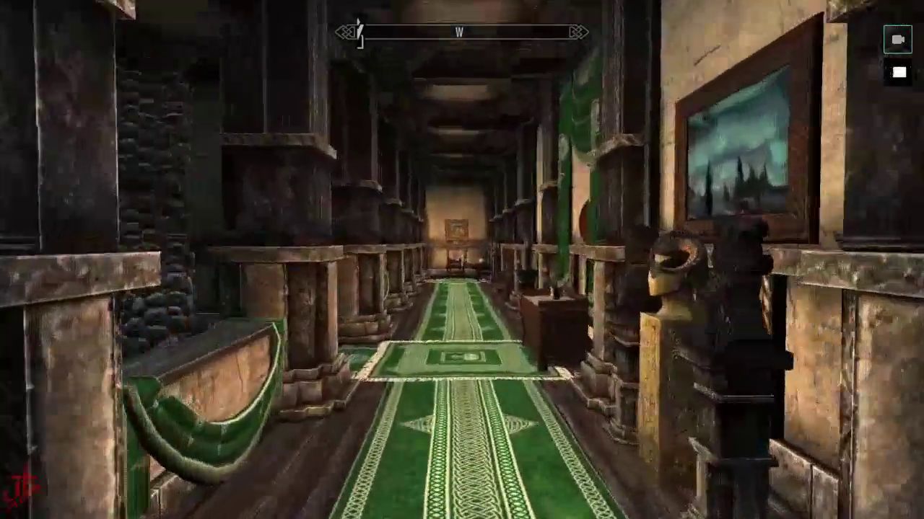
key(w)
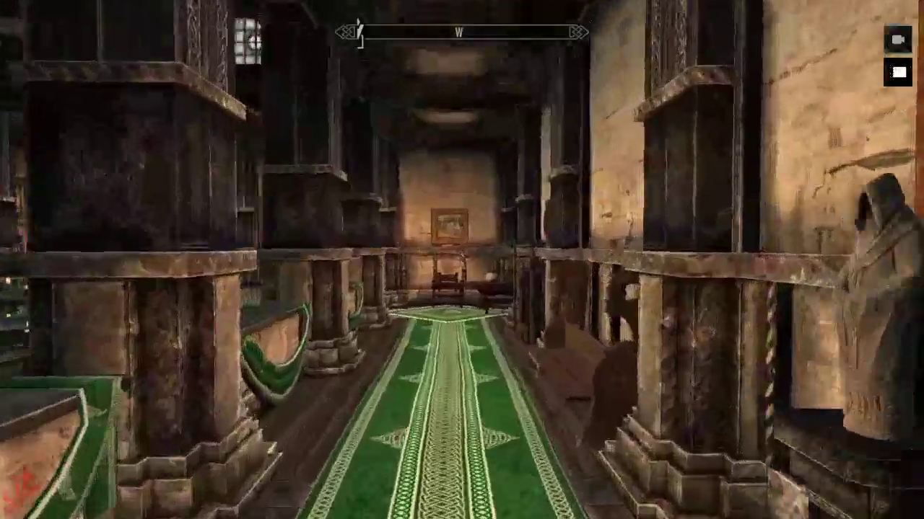
key(w)
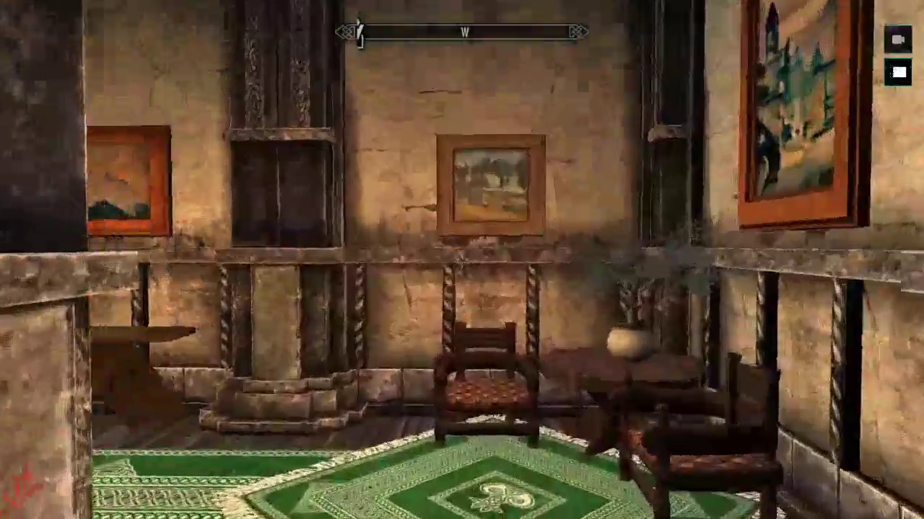
View the corridor's south end with its bookcase and wall plaque, and head back along the green carpet past the iron-bound door.
key(w)
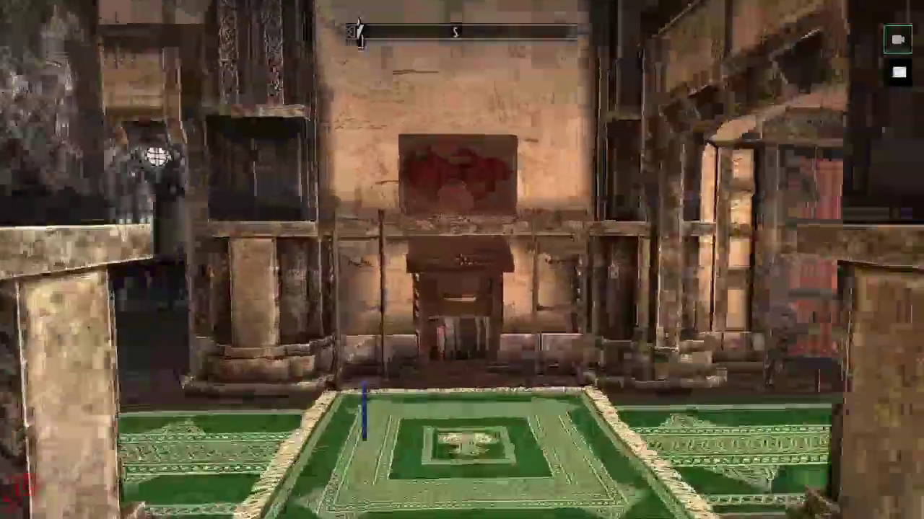
key(d)
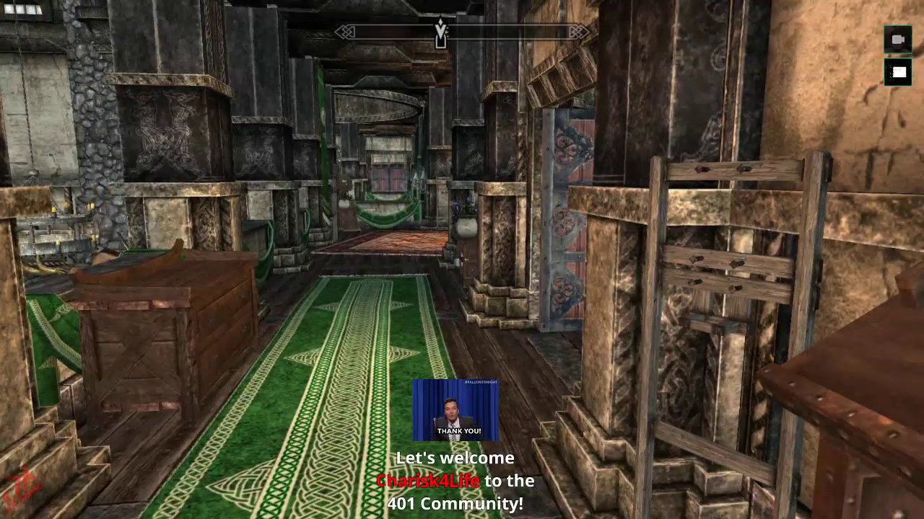
key(w)
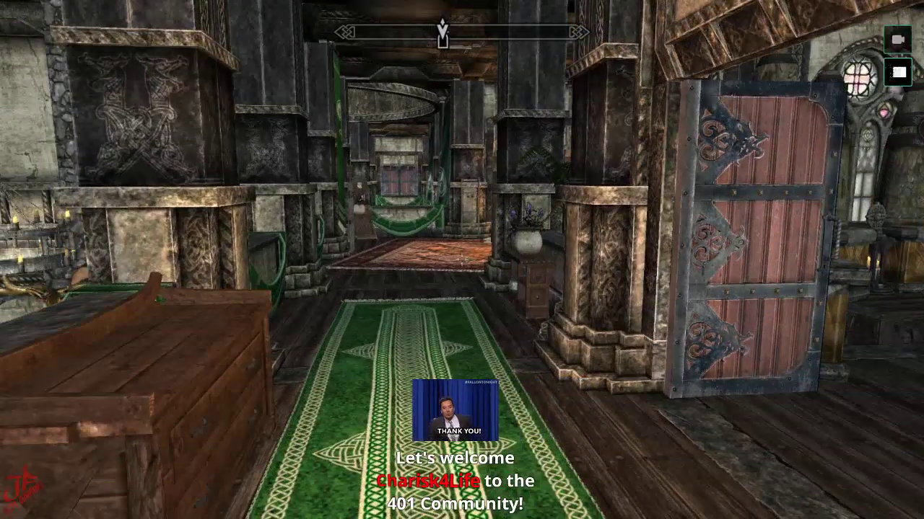
Pass through the iron-bound door off the green-carpeted corridor and view the railed balcony chamber with stained-glass windows and stone monuments.
key(w)
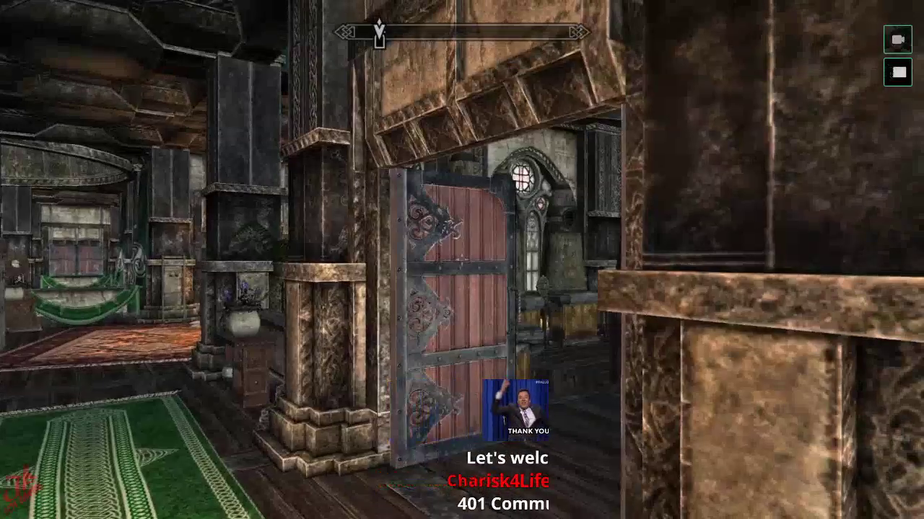
key(w)
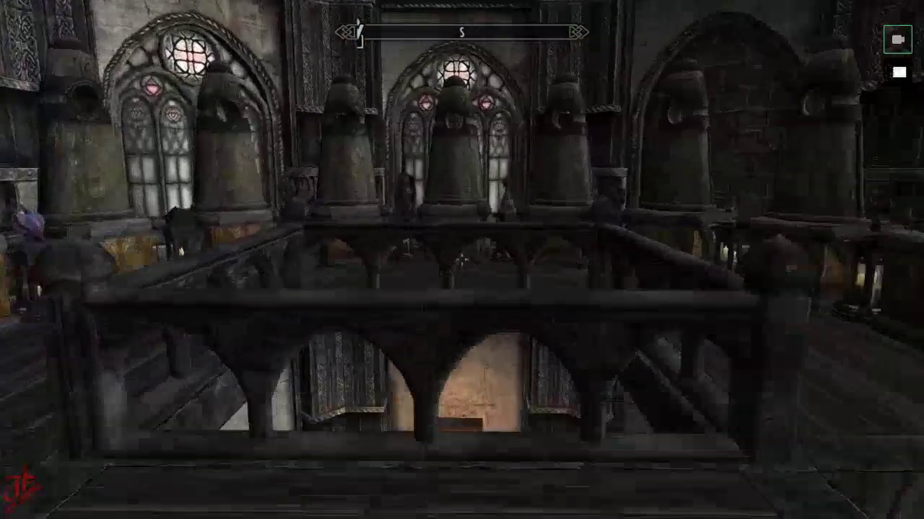
key(s)
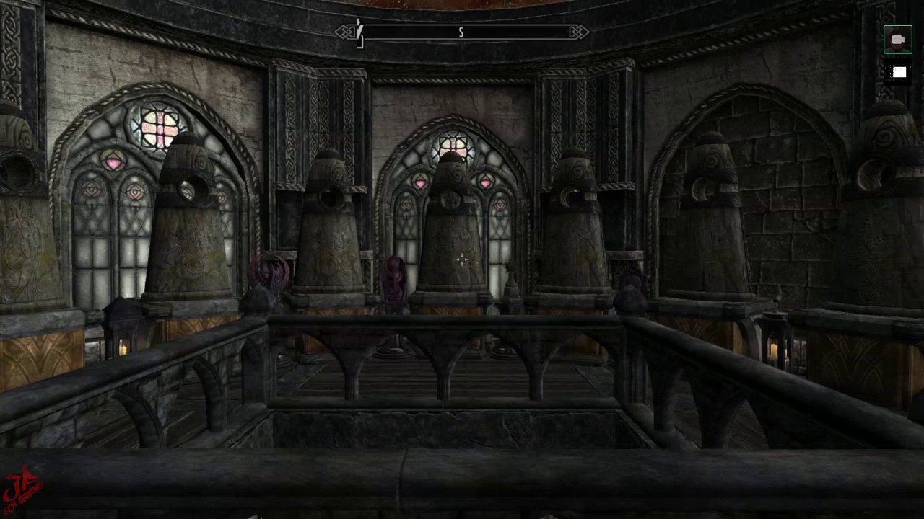
key(a)
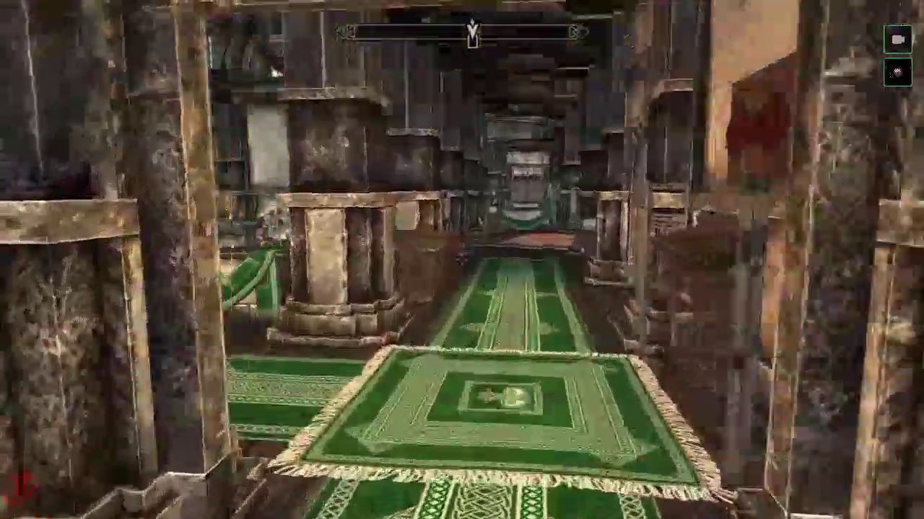
Return along the green carpet, go past the wooden throne to the arched double door and exit to Skyrim.
key(w)
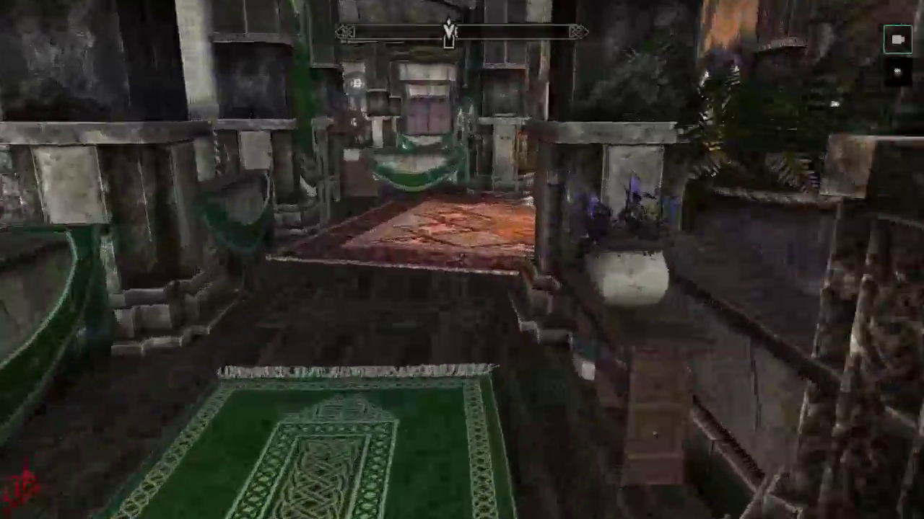
key(w)
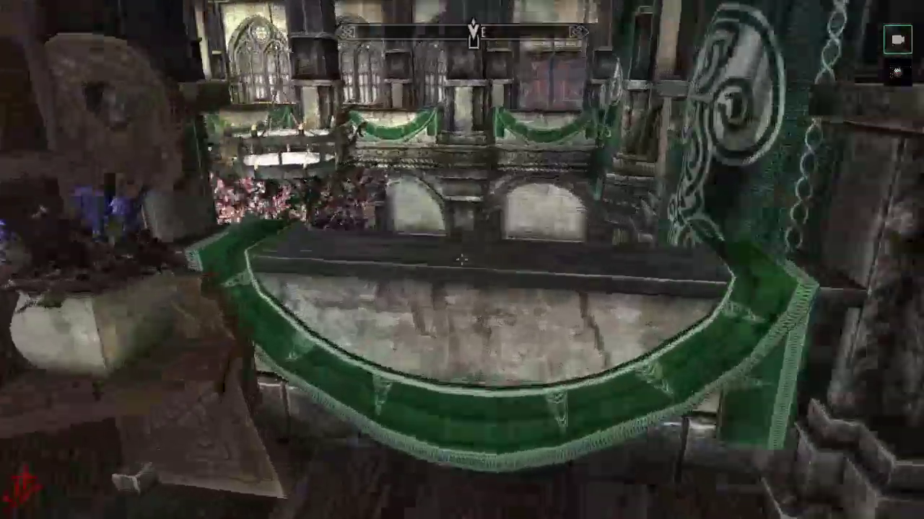
key(w)
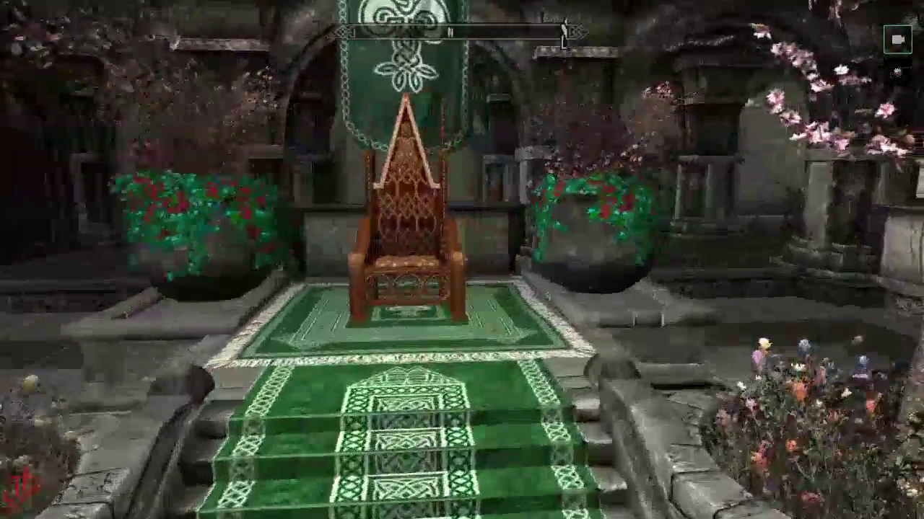
key(w)
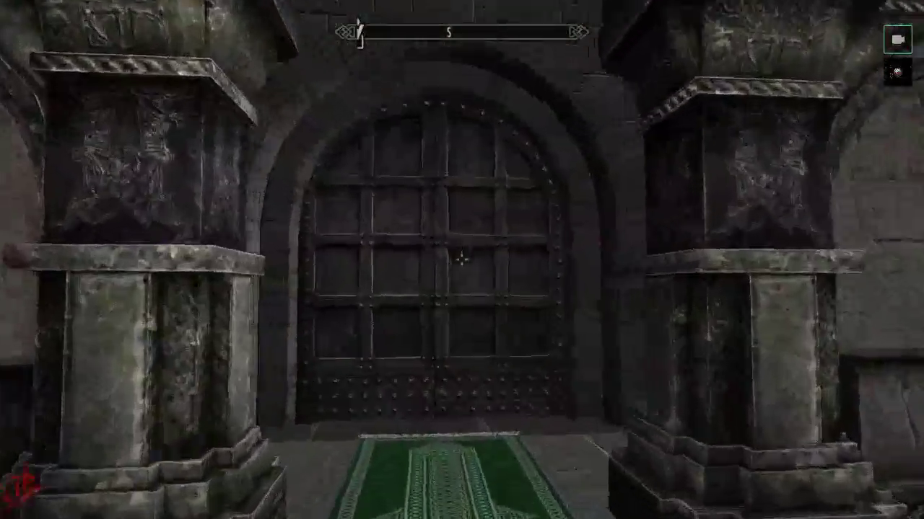
key(w)
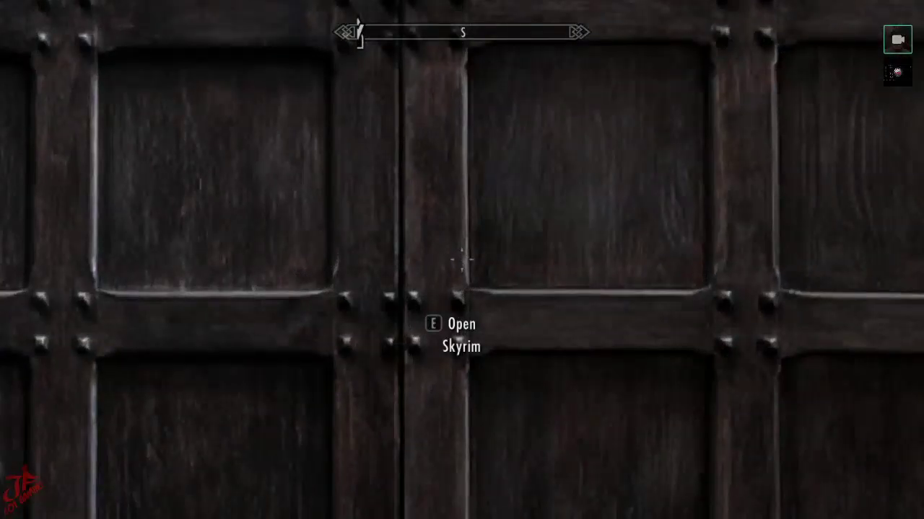
key(e)
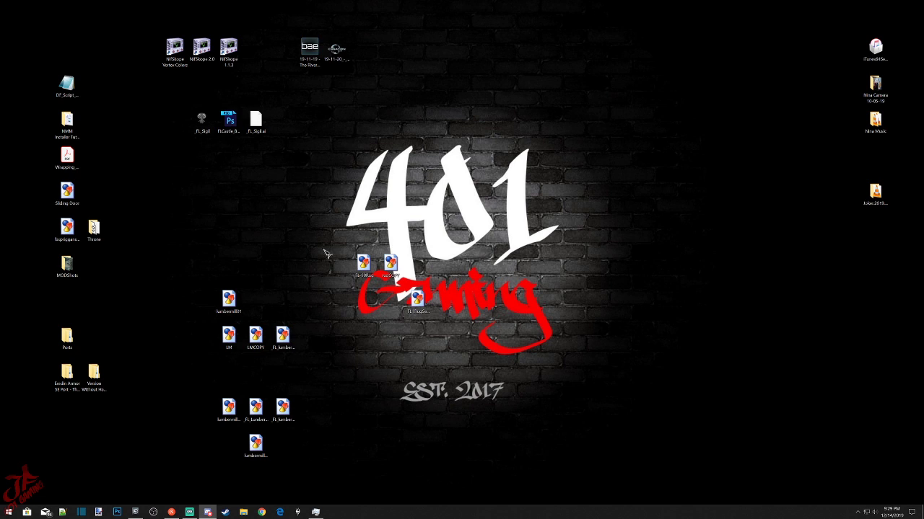
Open the desktop mesh _FL_90Rug in NifSkope, inspect the right-angled green rug from several sides, and close it.
click(364, 267)
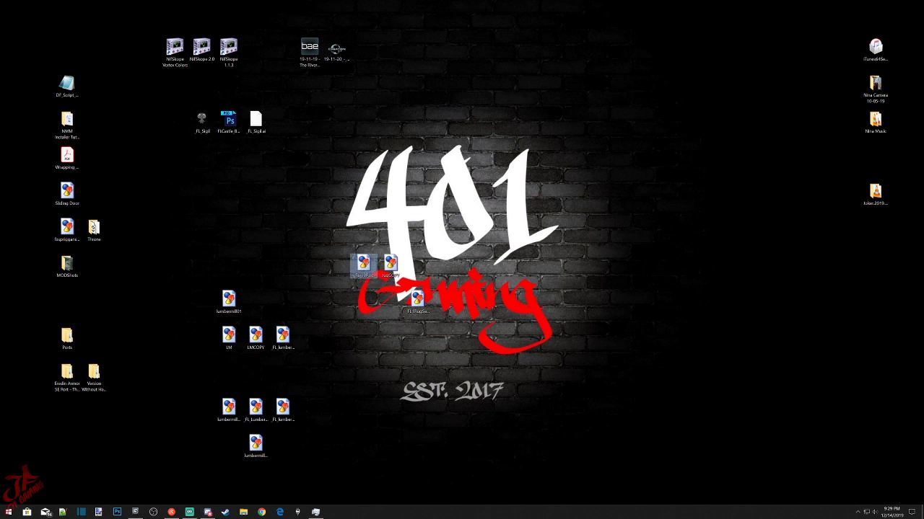
click(207, 512)
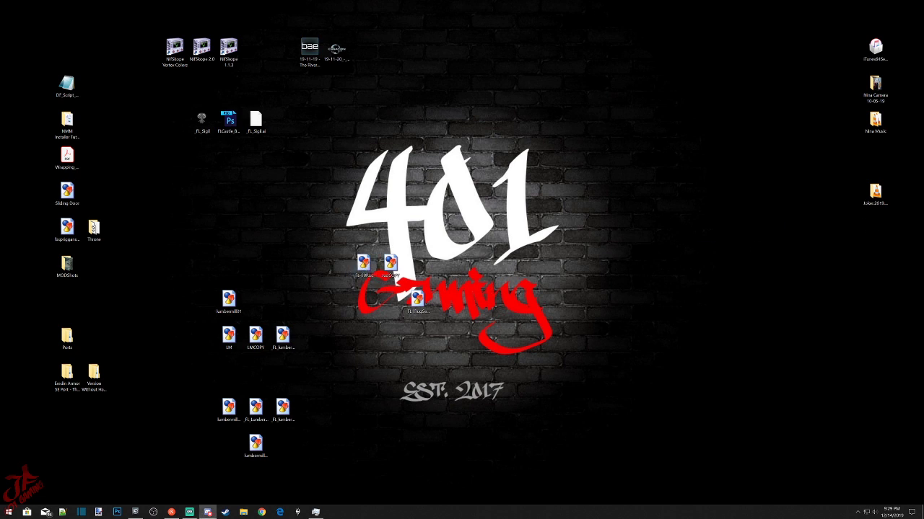
click(365, 267)
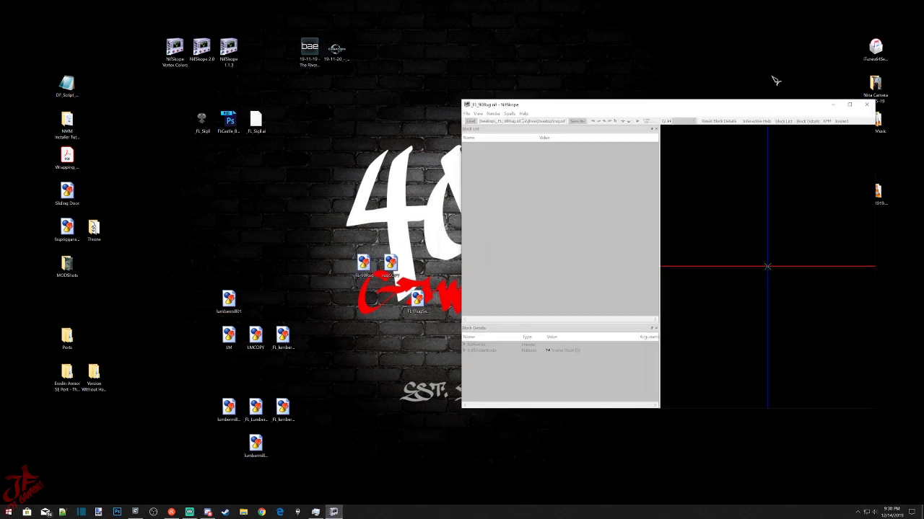
drag(746, 108, 510, 115)
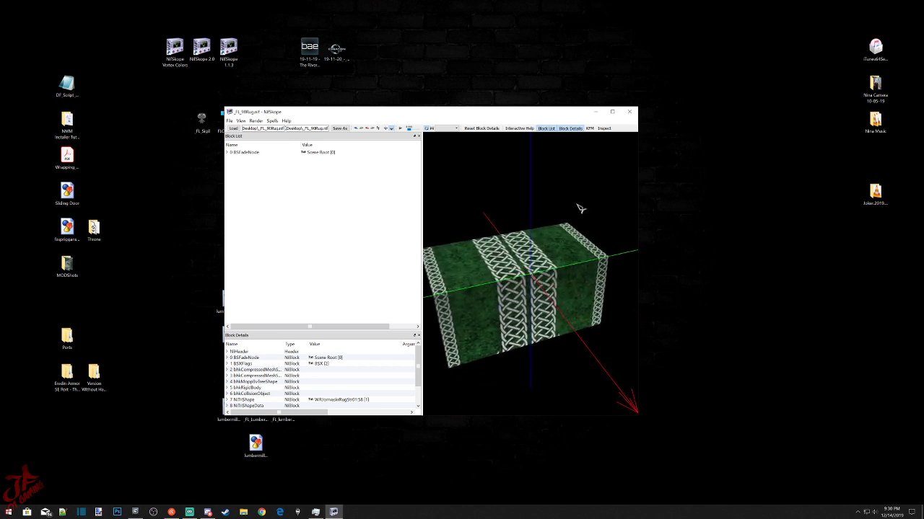
scroll(554, 314, up, 5)
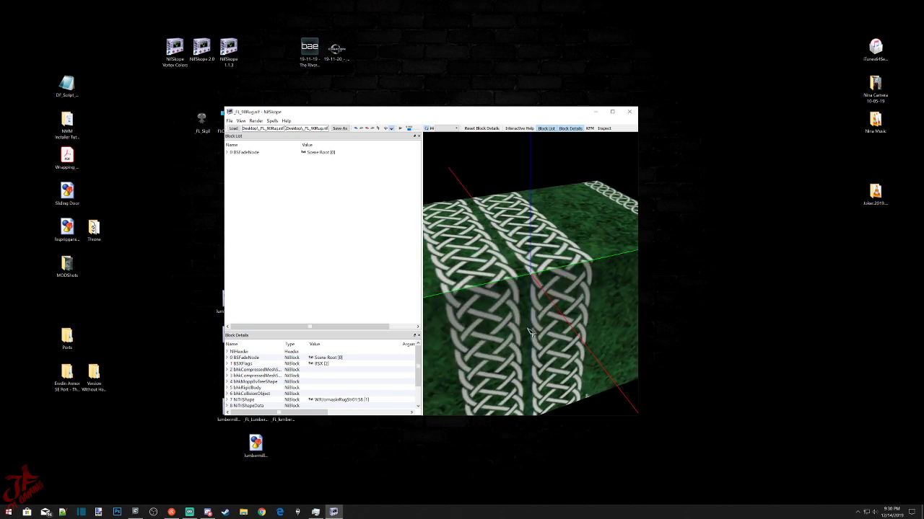
scroll(560, 324, up, 5)
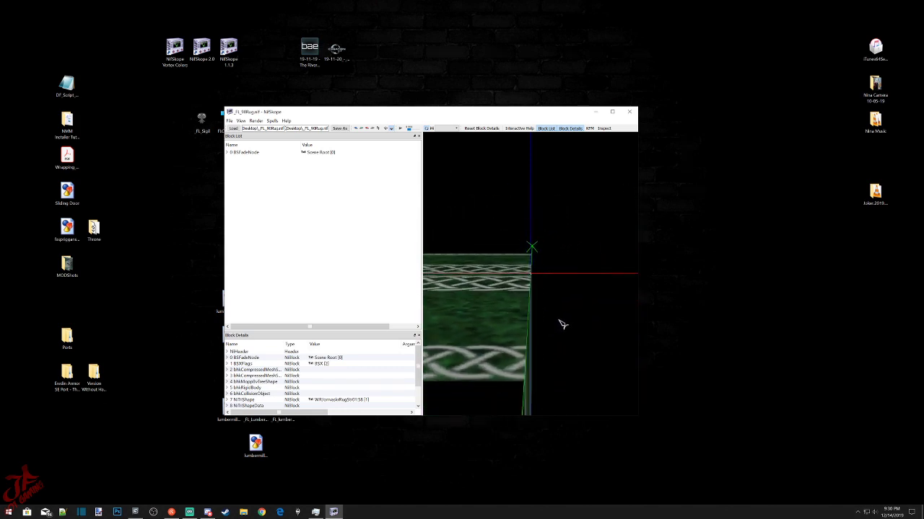
scroll(561, 322, down, 6)
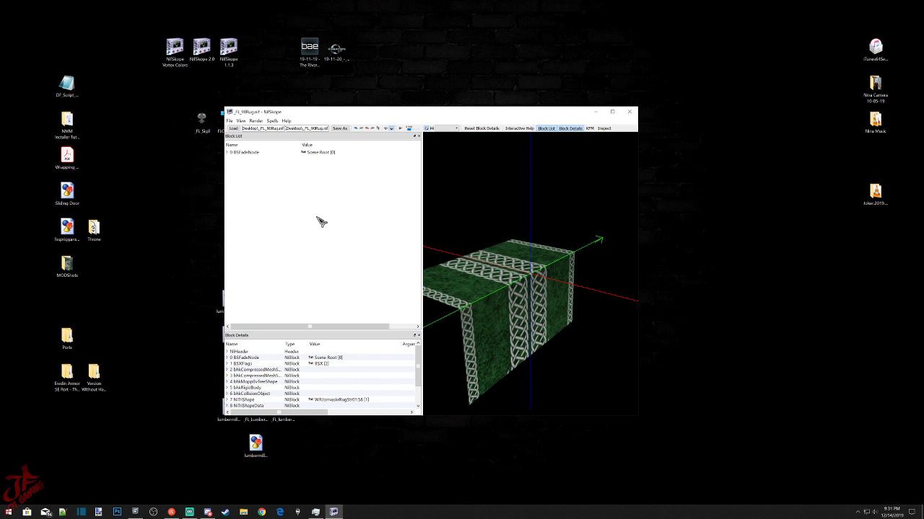
click(629, 112)
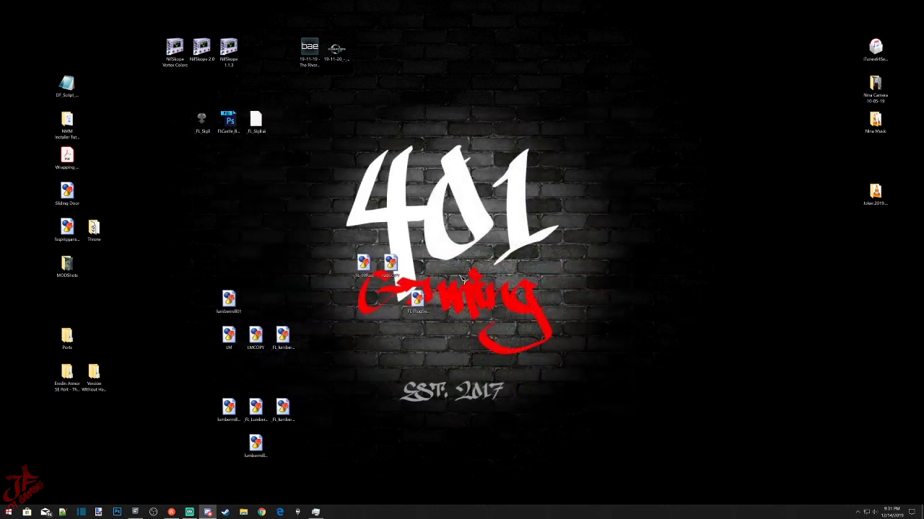
Delete the rug copy and rug section meshes from the desktop, and cut the _FL_90Rug mesh.
drag(389, 228, 433, 323)
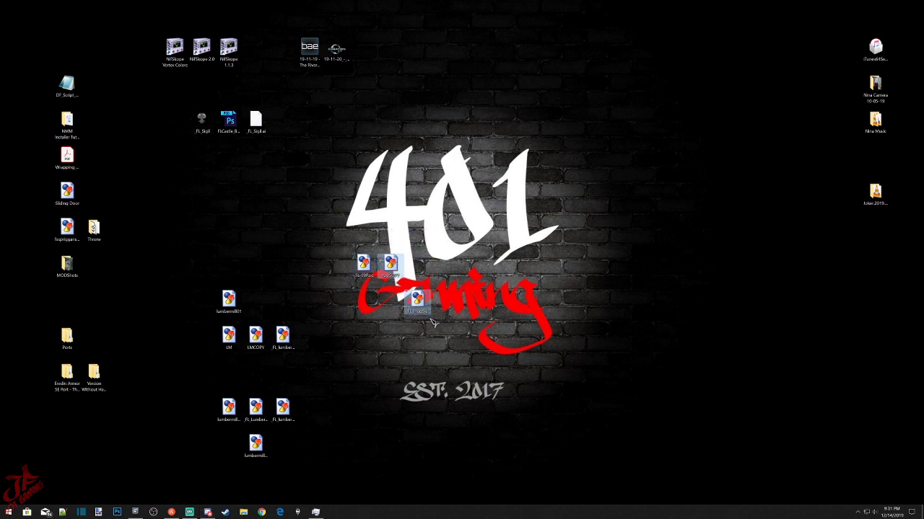
right_click(402, 268)
click(435, 414)
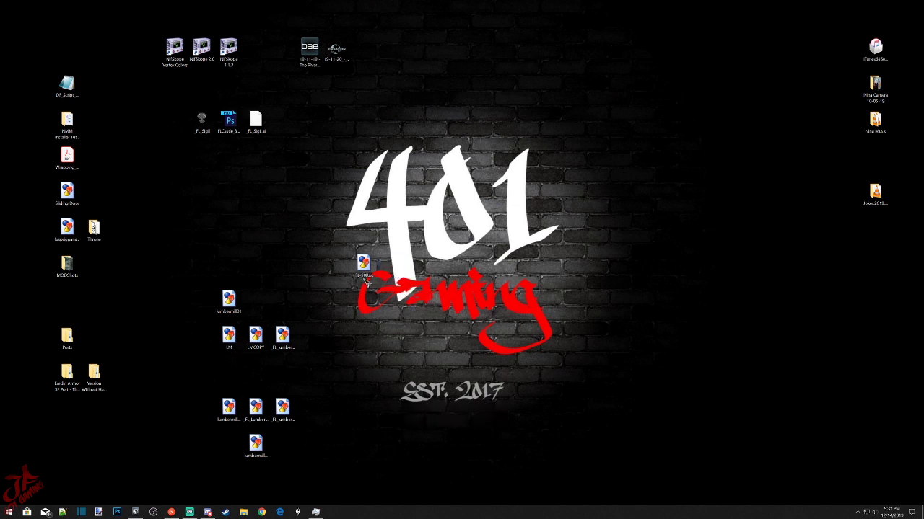
click(364, 265)
right_click(363, 264)
click(385, 411)
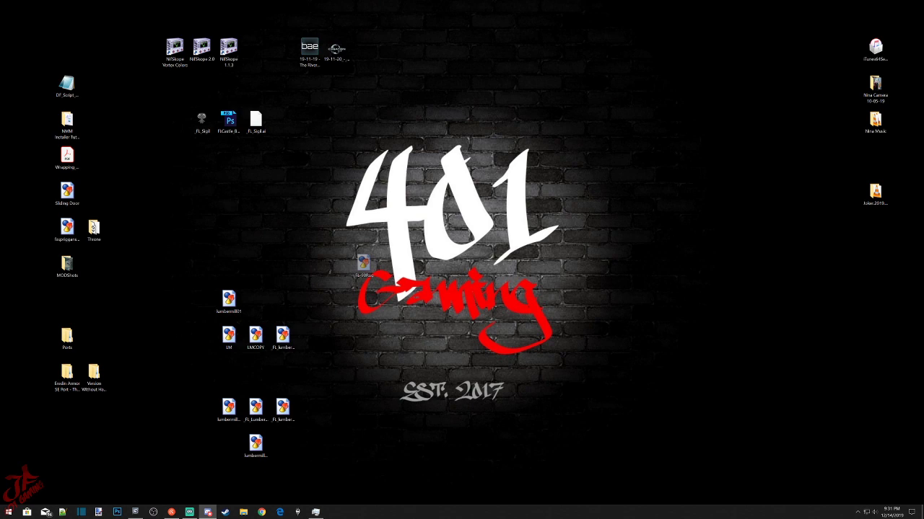
In My Created Assets, go through The Riverlands, both nested Banners folders, Data and meshes to the innermost Banners folder.
click(394, 179)
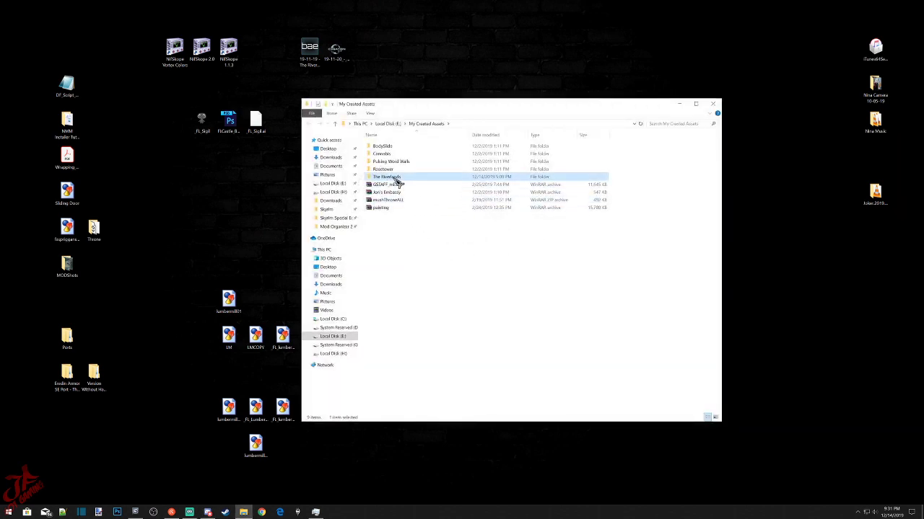
double_click(395, 179)
click(383, 148)
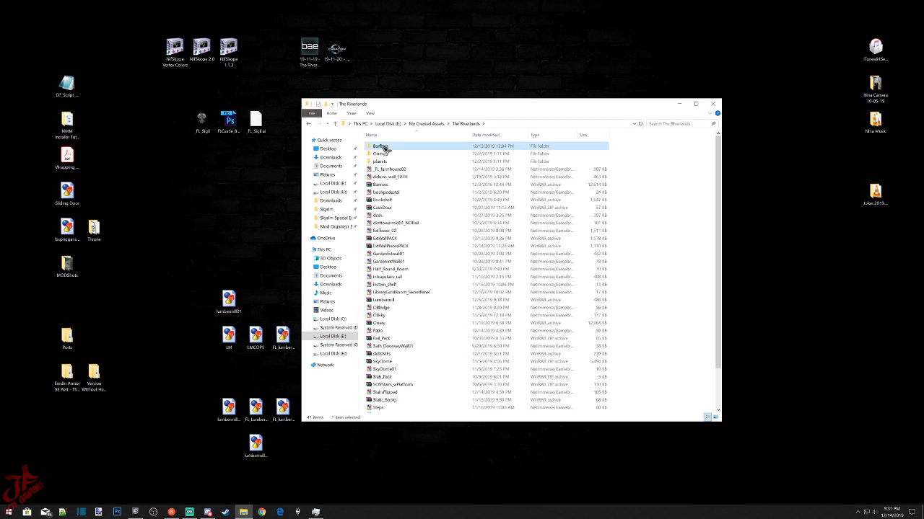
double_click(385, 148)
click(386, 148)
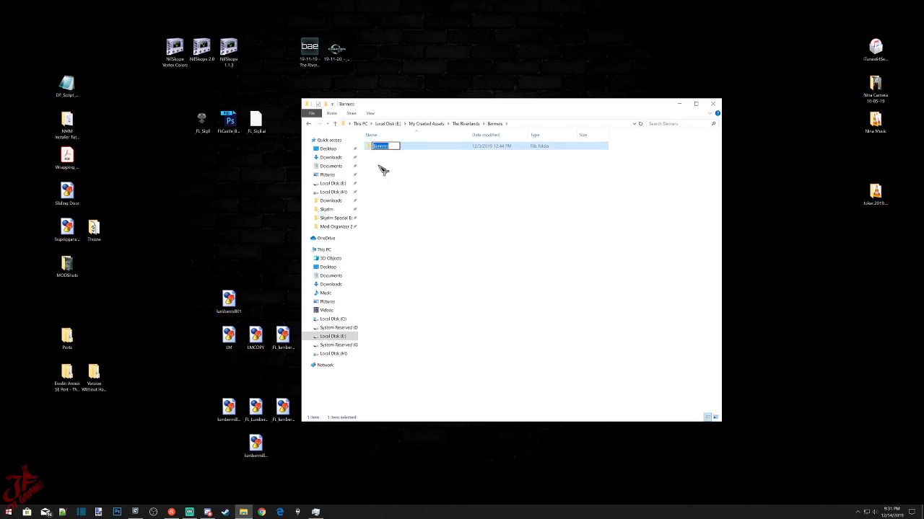
double_click(384, 149)
double_click(383, 149)
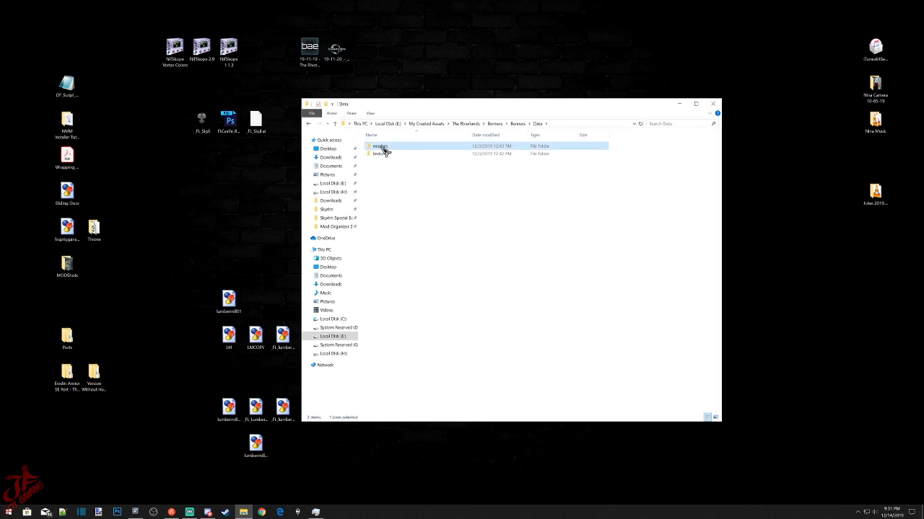
double_click(382, 149)
double_click(383, 149)
double_click(382, 149)
double_click(385, 149)
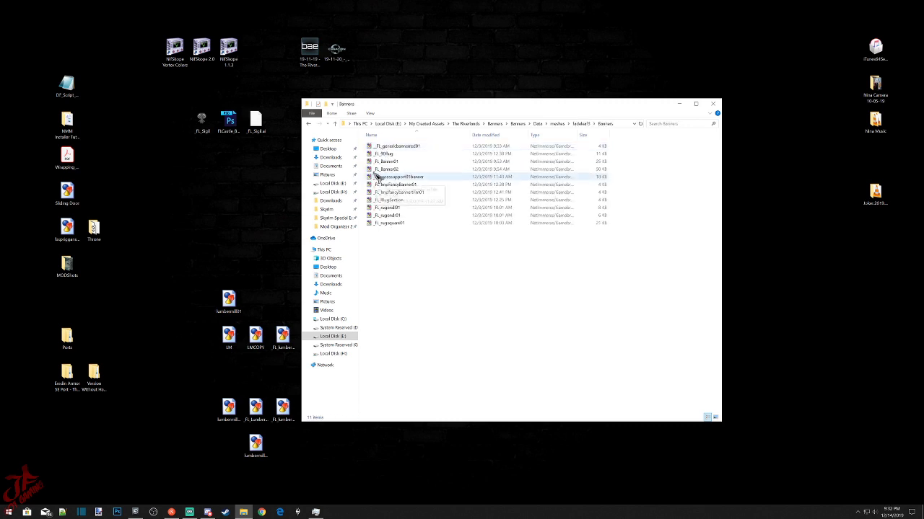
Paste the cut _FL_90Rug mesh into the innermost Banners folder, replacing the existing file of that name.
right_click(397, 251)
click(427, 311)
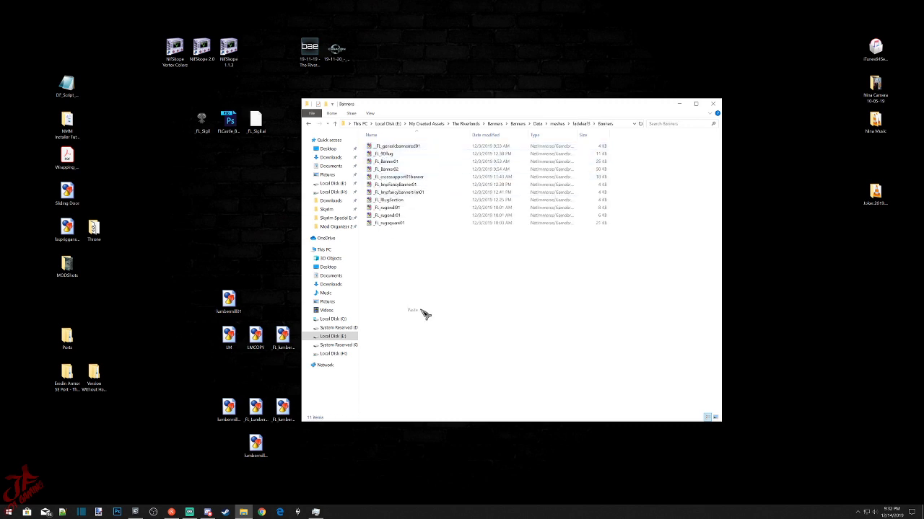
click(437, 243)
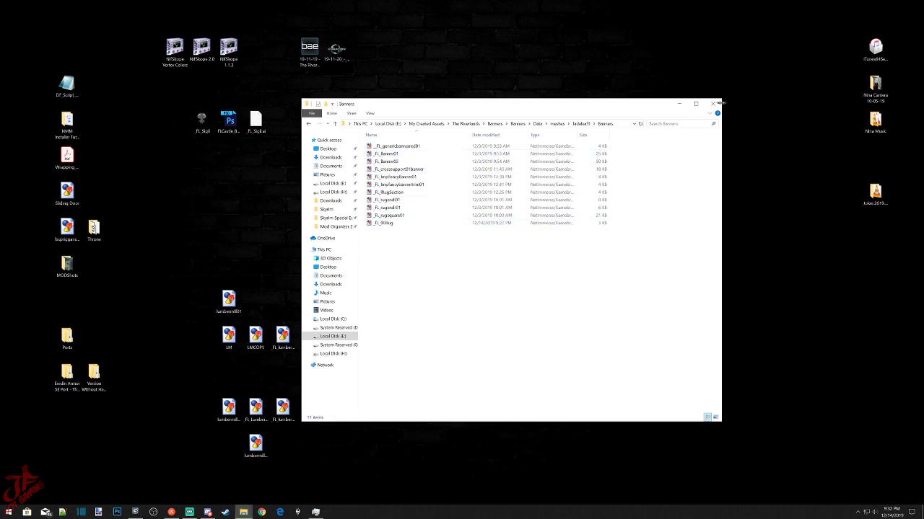
Delete the old Banners archive in The Riverlands and compress the Banners folder into a new Banners.rar.
click(468, 124)
right_click(384, 186)
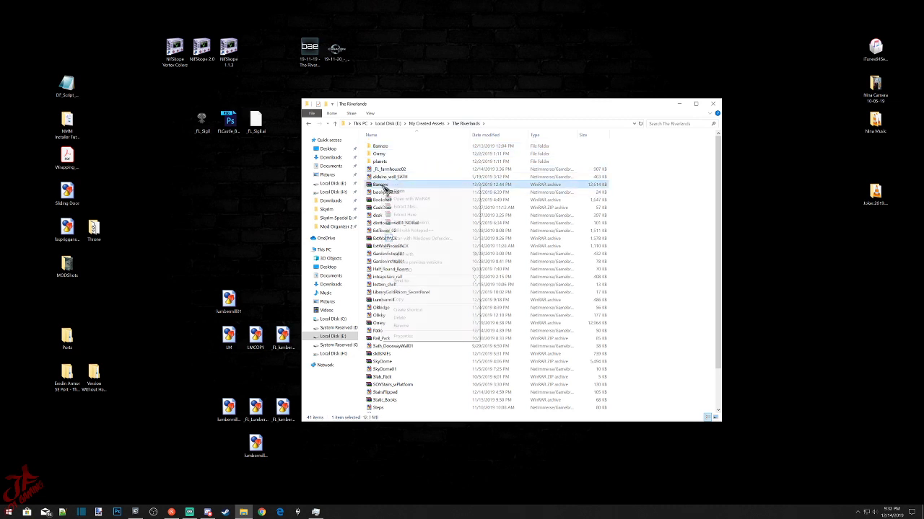
click(398, 321)
click(380, 147)
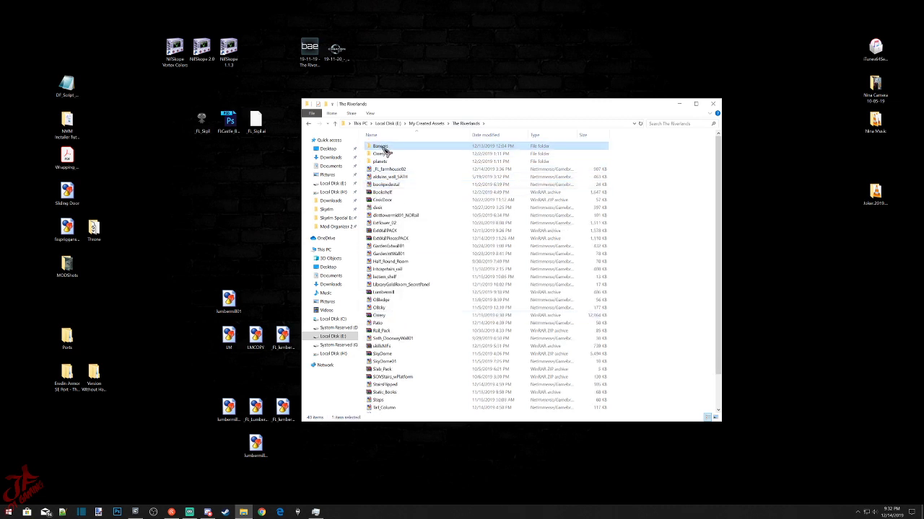
right_click(383, 150)
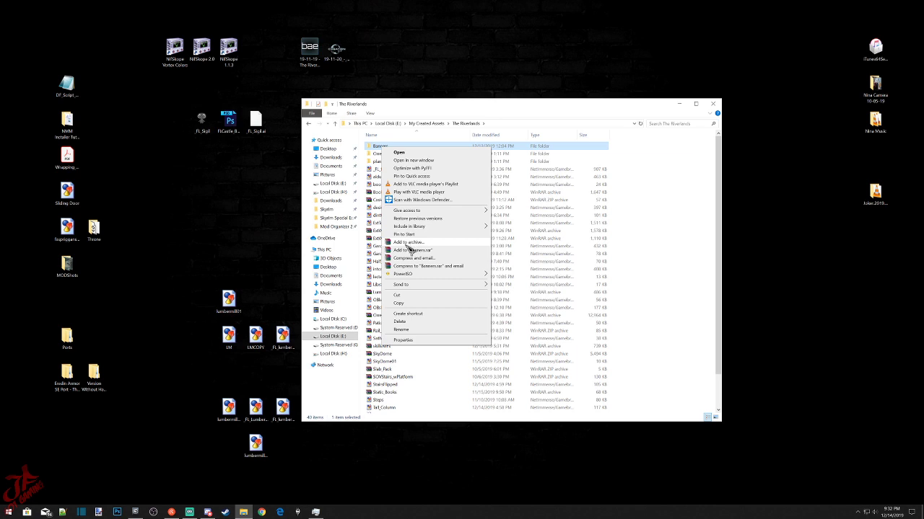
click(411, 251)
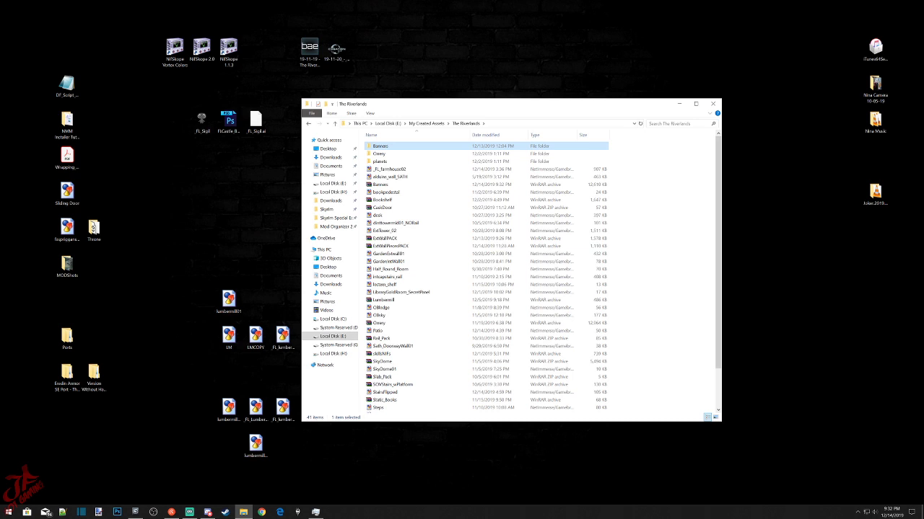
key(alt+Tab)
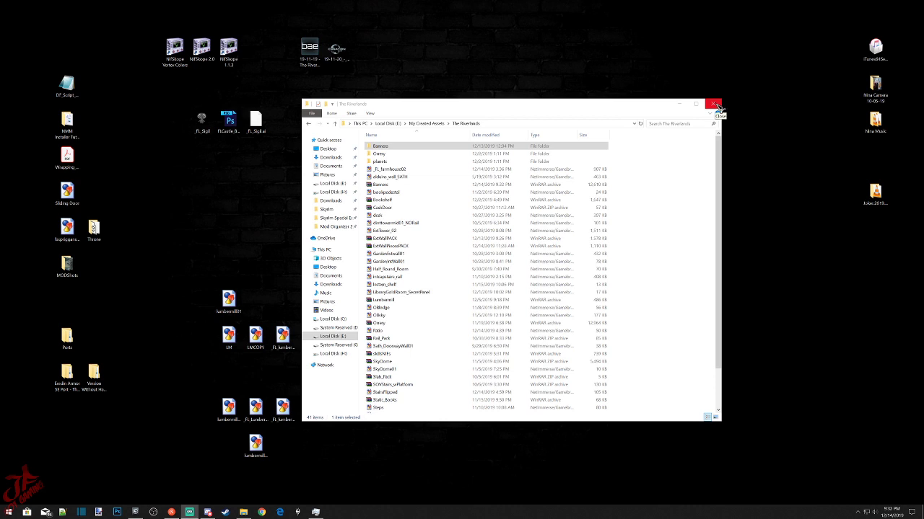
Delete the old Lumbermill archive from The Riverlands folder.
click(390, 301)
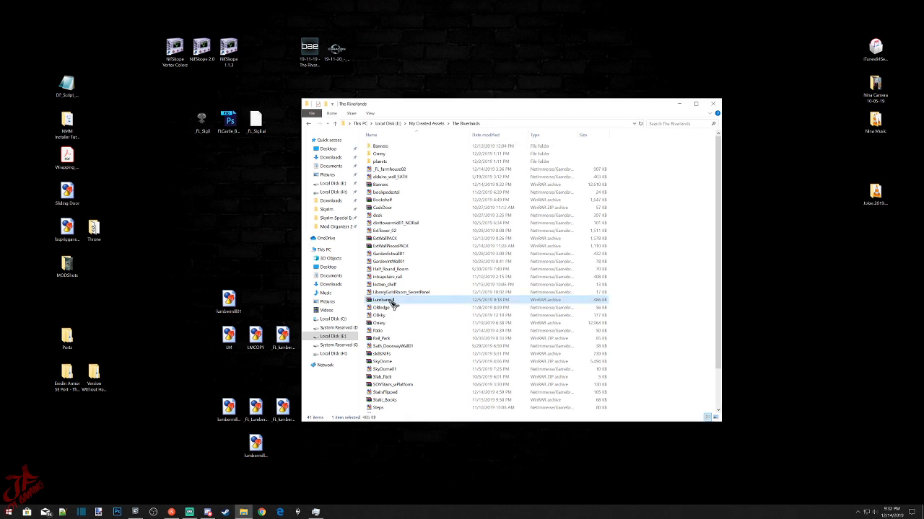
right_click(390, 302)
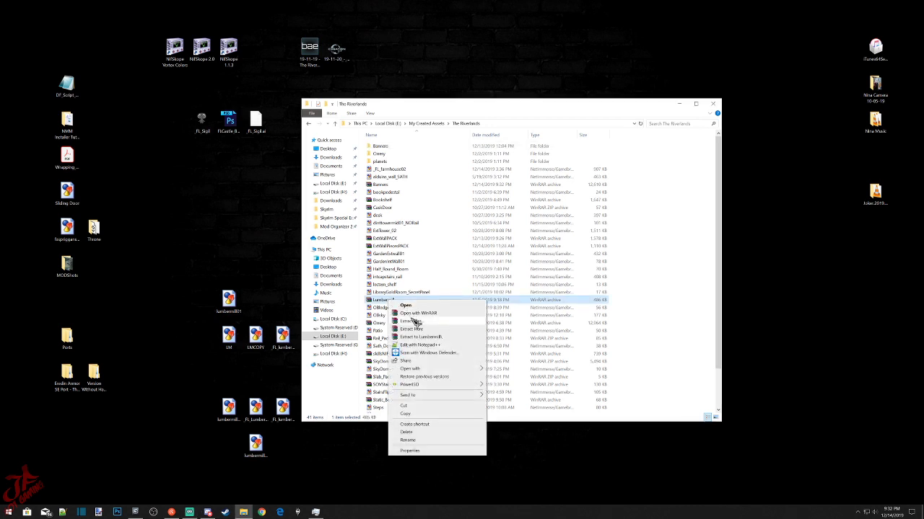
click(424, 432)
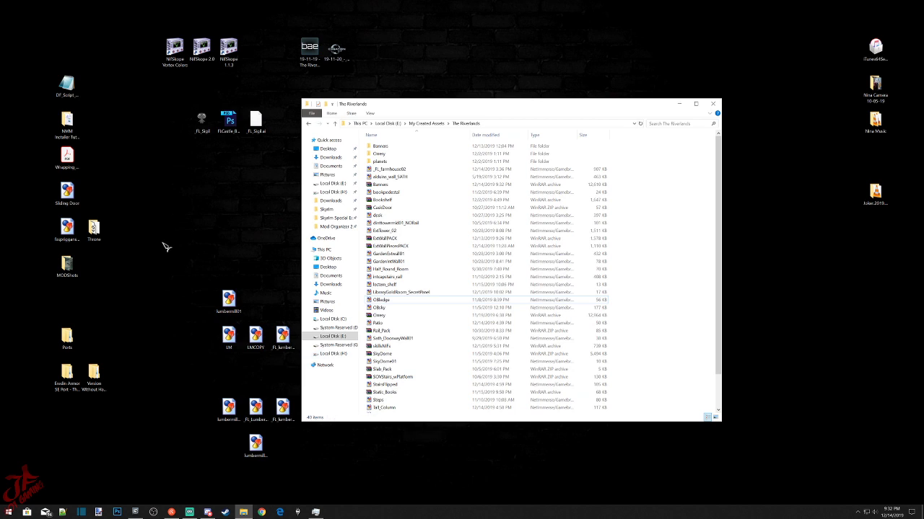
Open the desktop's lumbermill01 mesh in NifSkope, inspect the building model, and close it.
click(229, 299)
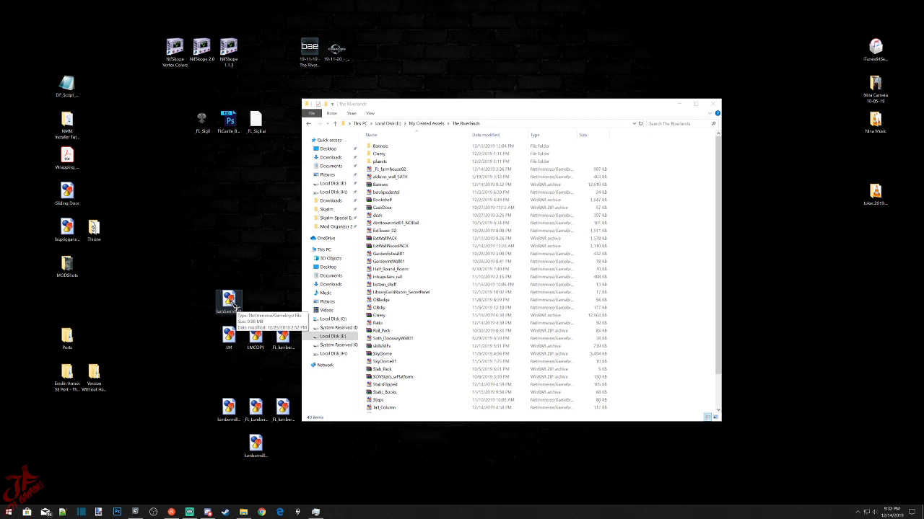
double_click(231, 304)
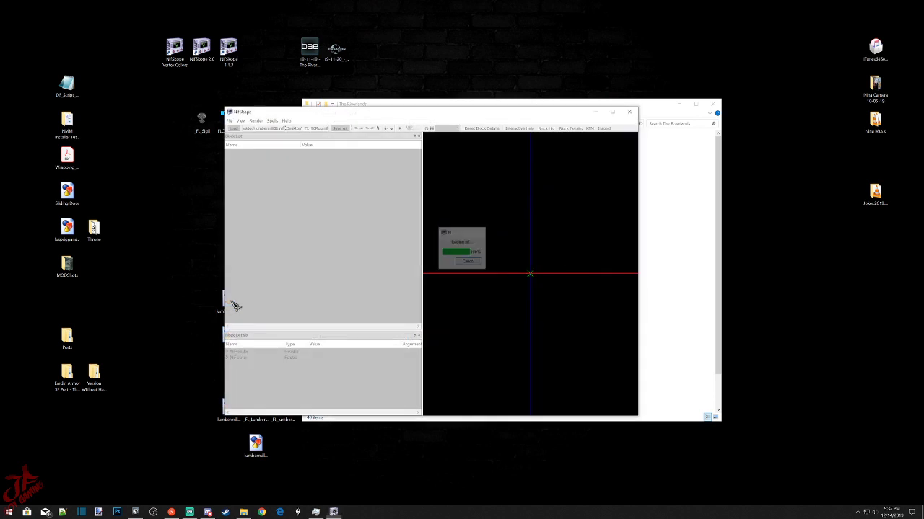
drag(562, 267, 498, 235)
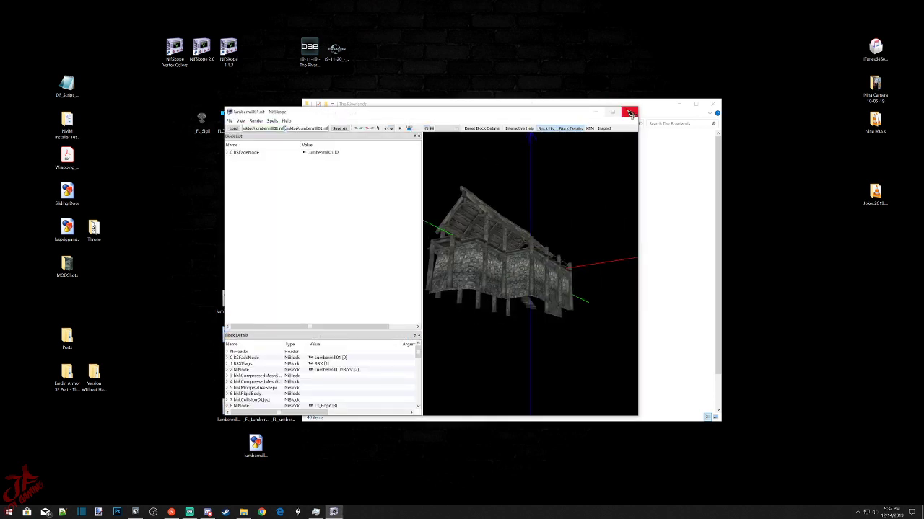
click(629, 112)
Open the lumbermill01_FL_ mesh in NifSkope, expand its BSFadeNode and NiNode, and inspect the LumbermillMesh:19 shape.
click(285, 334)
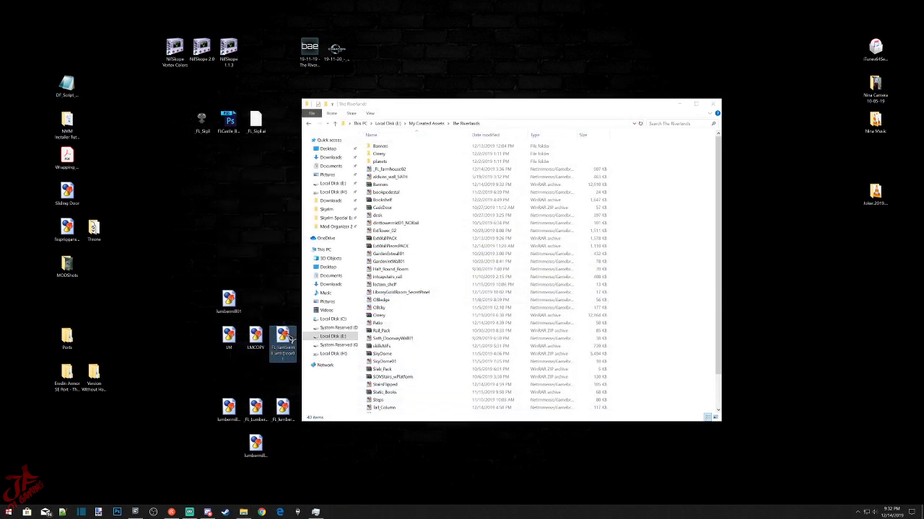
click(277, 414)
click(256, 410)
click(230, 409)
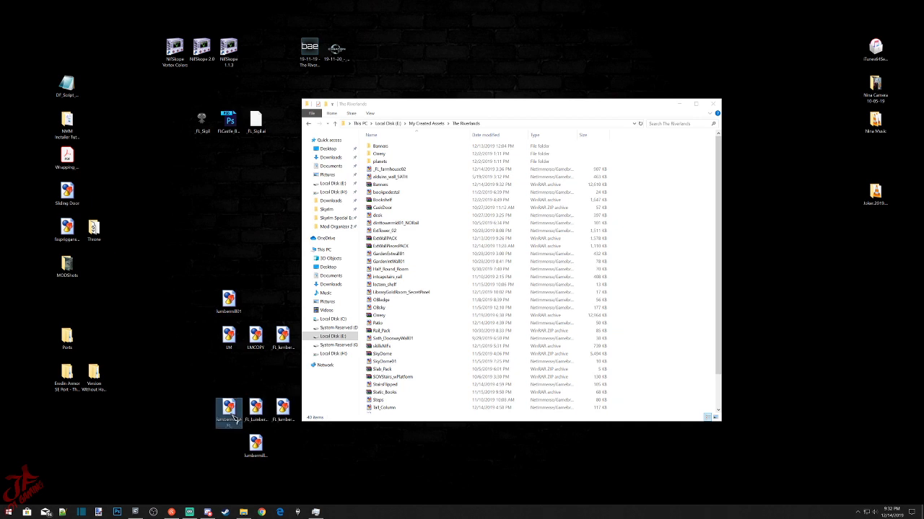
double_click(230, 409)
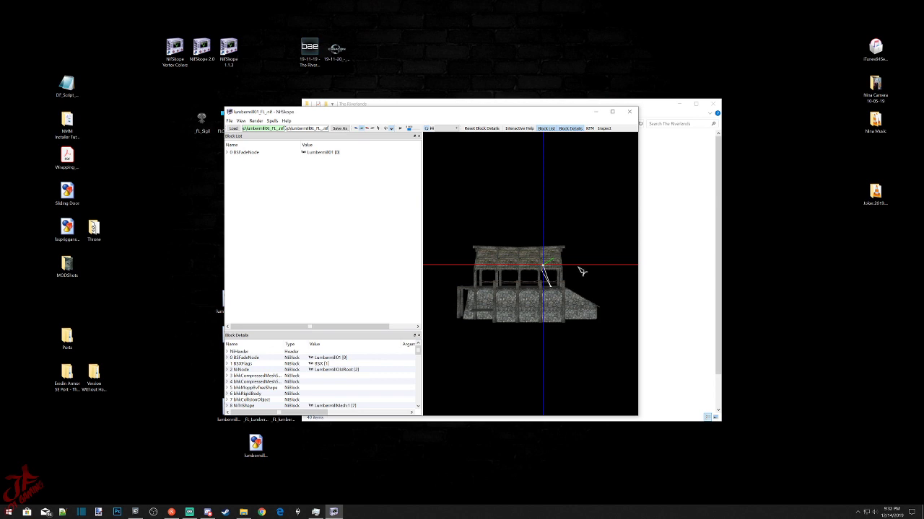
drag(580, 268, 611, 280)
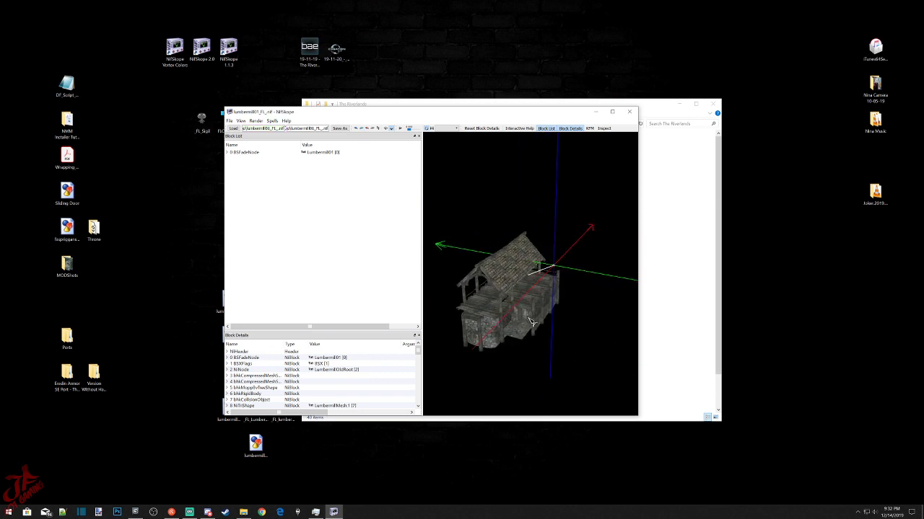
scroll(528, 317, up, 5)
mouse_move(489, 371)
mouse_down()
mouse_move(528, 359)
mouse_move(499, 360)
mouse_up()
click(227, 152)
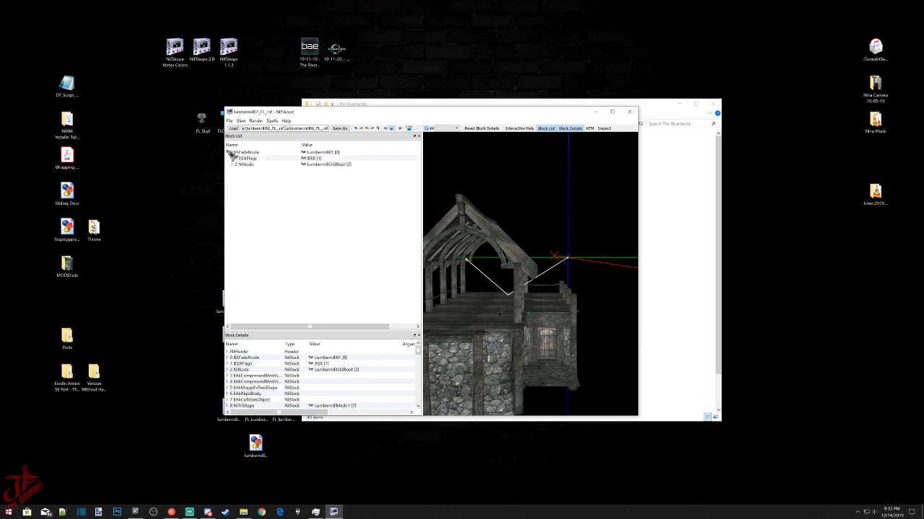
click(234, 164)
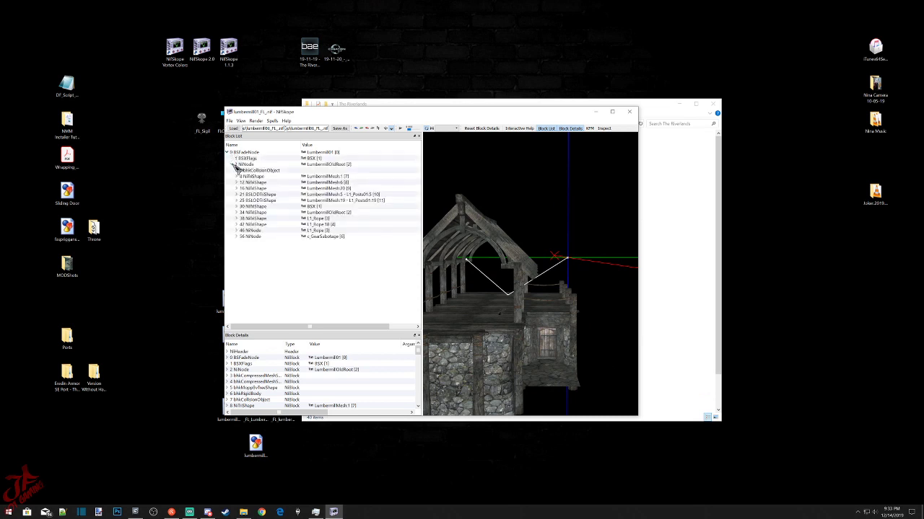
click(322, 213)
click(302, 200)
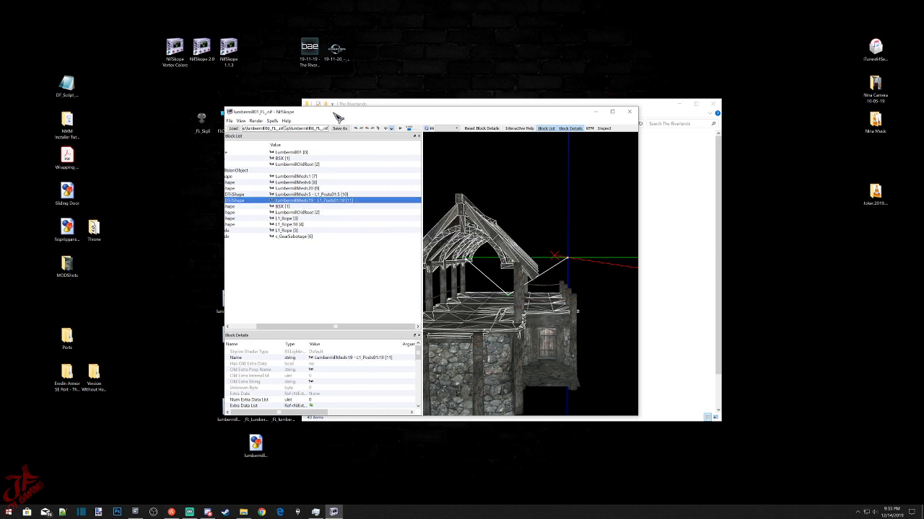
Open the original lumbermill01 mesh alongside lumbermill01_FL_ and expand its c_GearSabotage node for comparison.
drag(329, 114, 515, 93)
click(229, 299)
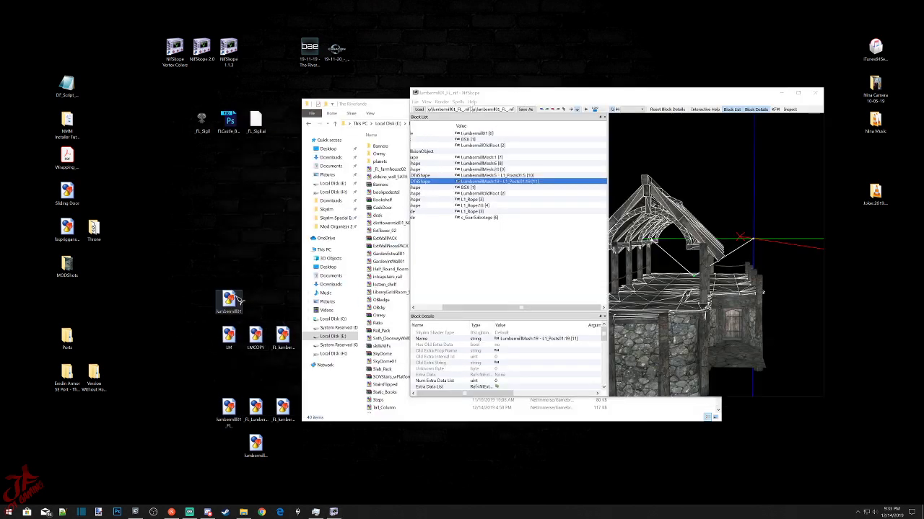
double_click(229, 300)
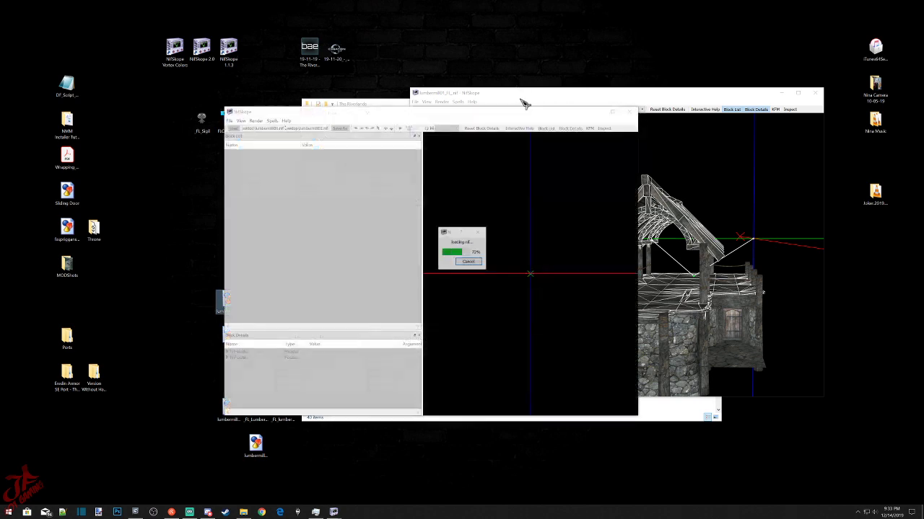
drag(532, 108, 311, 113)
drag(400, 248, 351, 258)
click(353, 256)
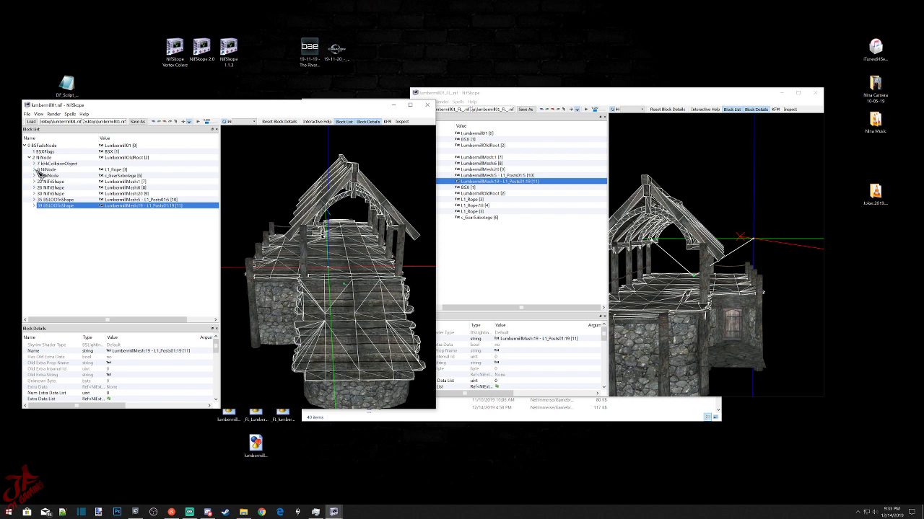
click(34, 176)
Examine the collision object under c_GearSabotage in lumbermill01_FL_ down to its convex vertices shape, and close both meshes.
click(498, 93)
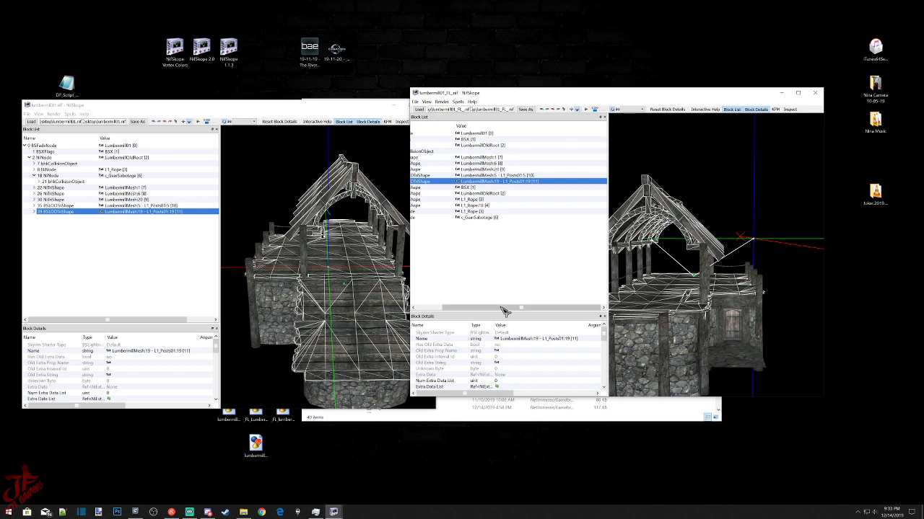
drag(505, 311, 473, 311)
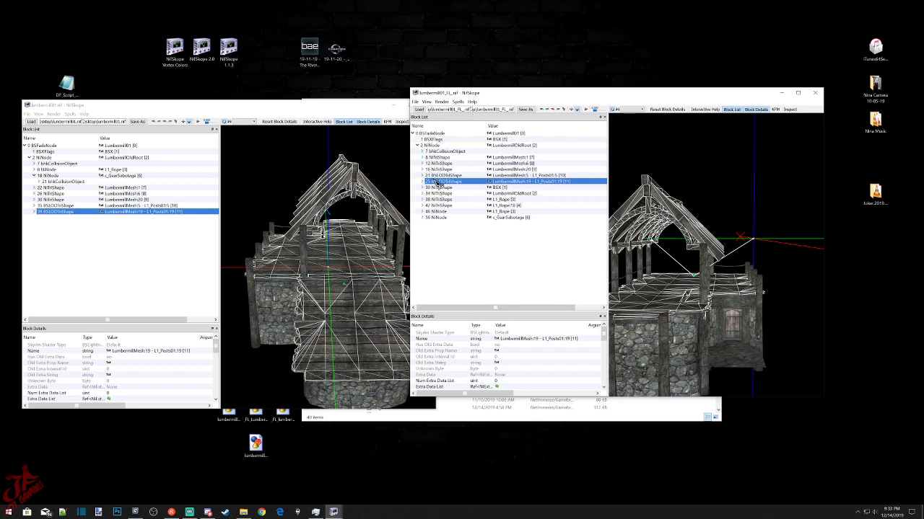
click(423, 217)
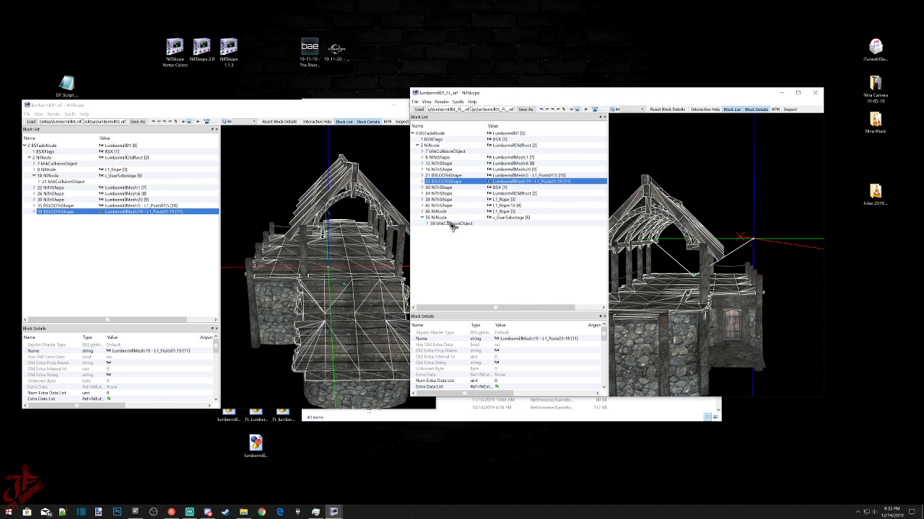
mouse_move(452, 225)
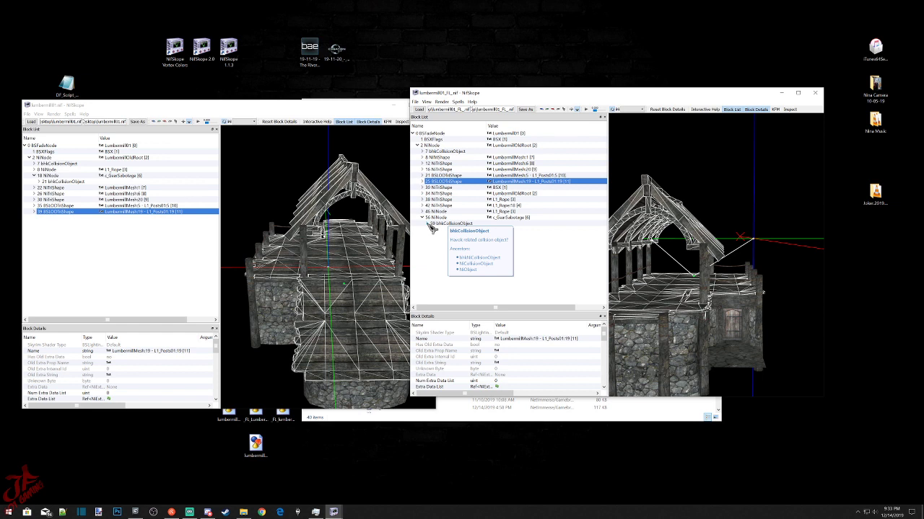
click(427, 223)
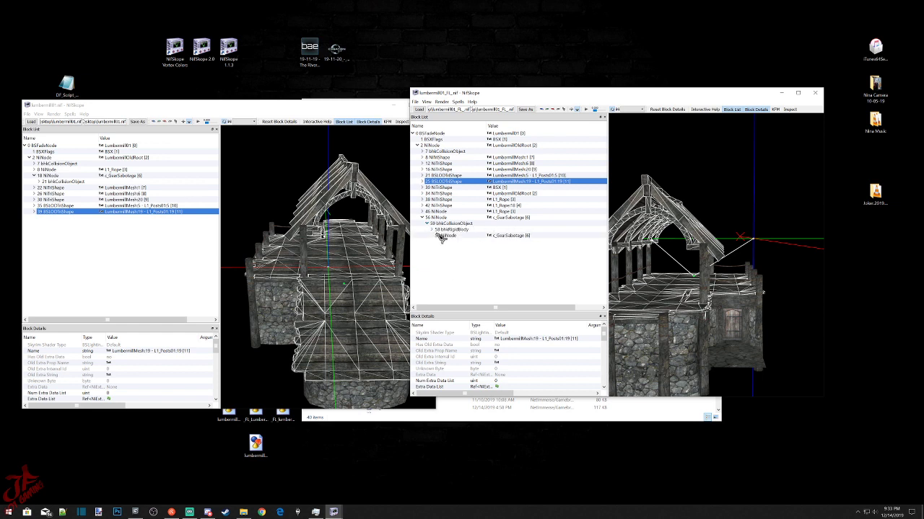
click(431, 229)
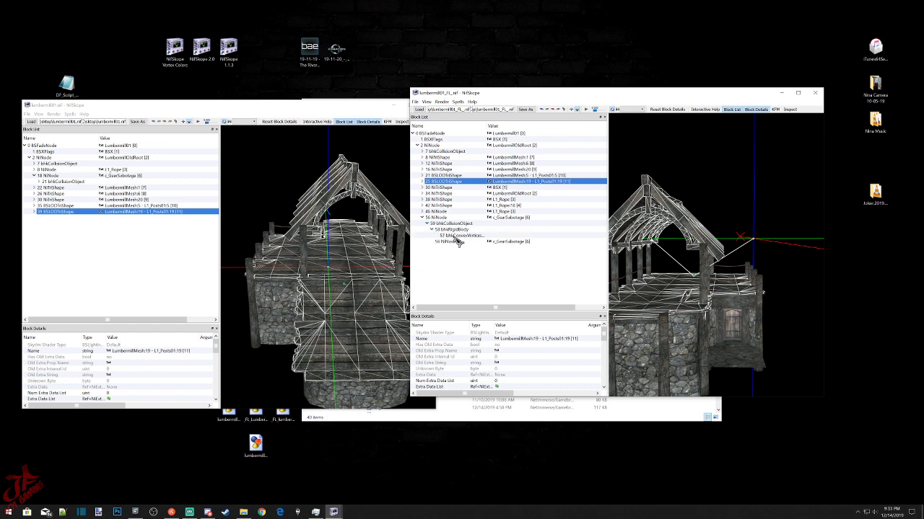
click(455, 236)
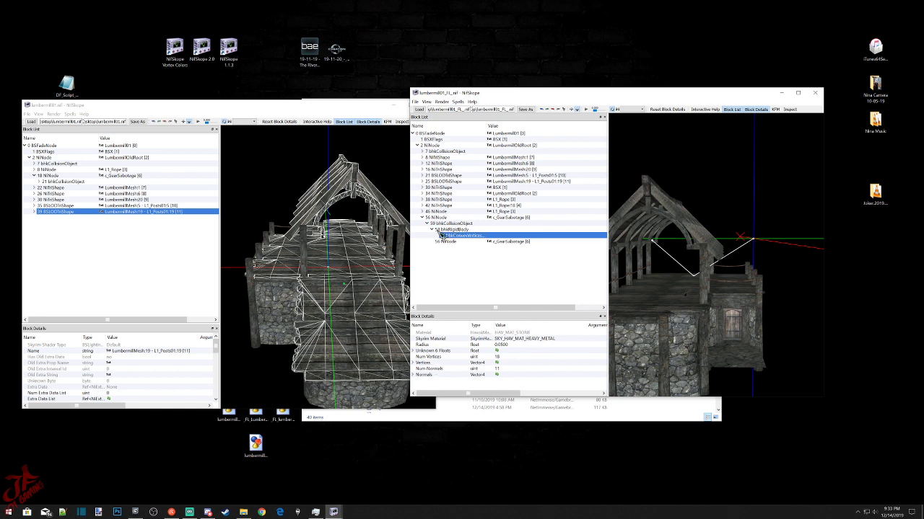
click(425, 218)
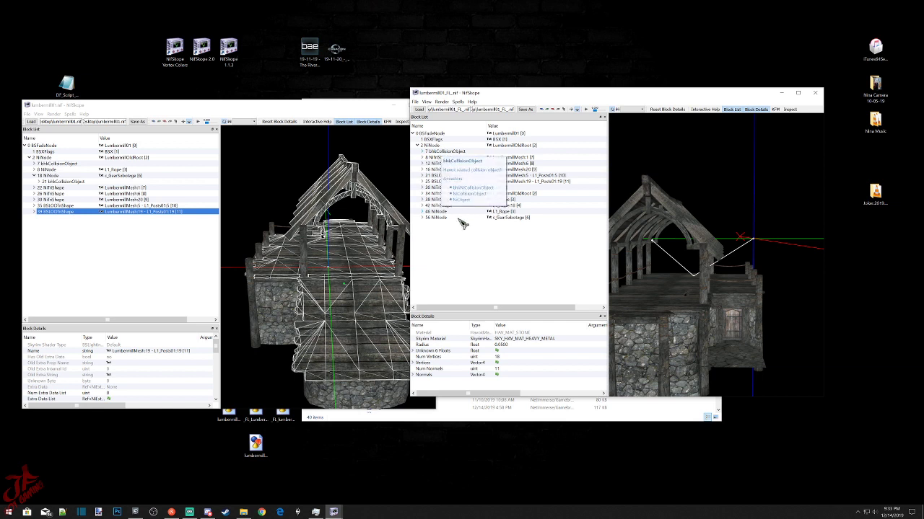
click(815, 93)
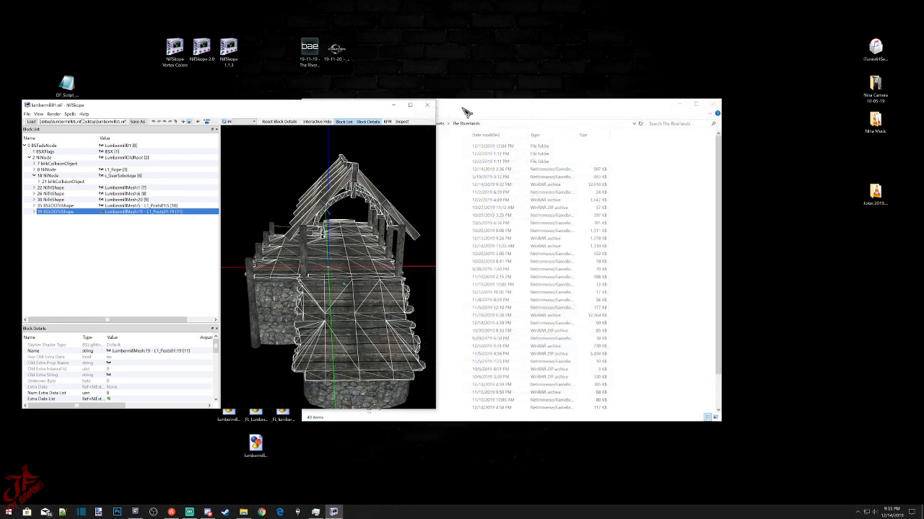
click(426, 104)
Delete the LM and LMCOPY meshes from the desktop.
click(229, 302)
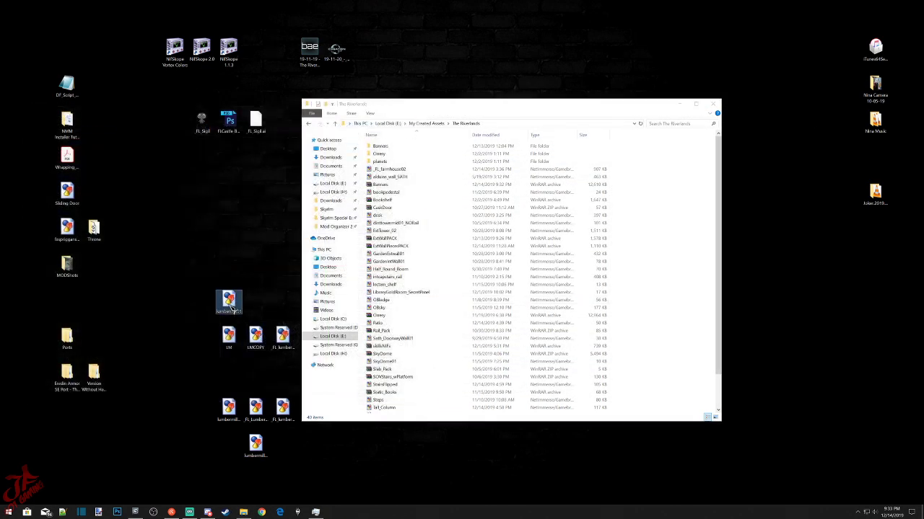
click(207, 309)
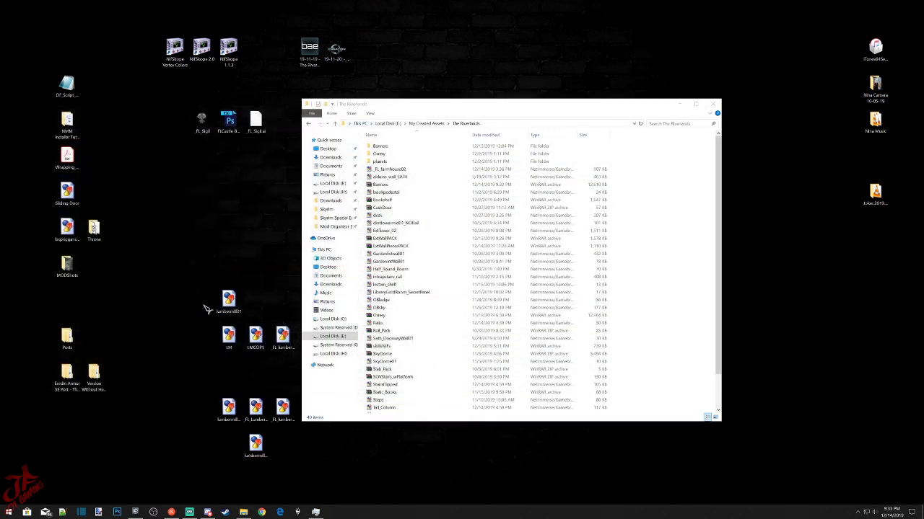
click(292, 338)
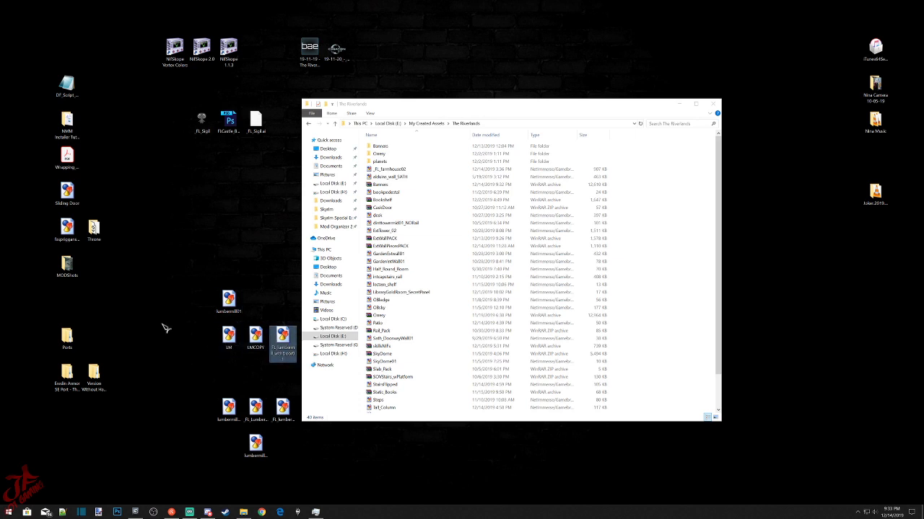
drag(199, 328, 253, 347)
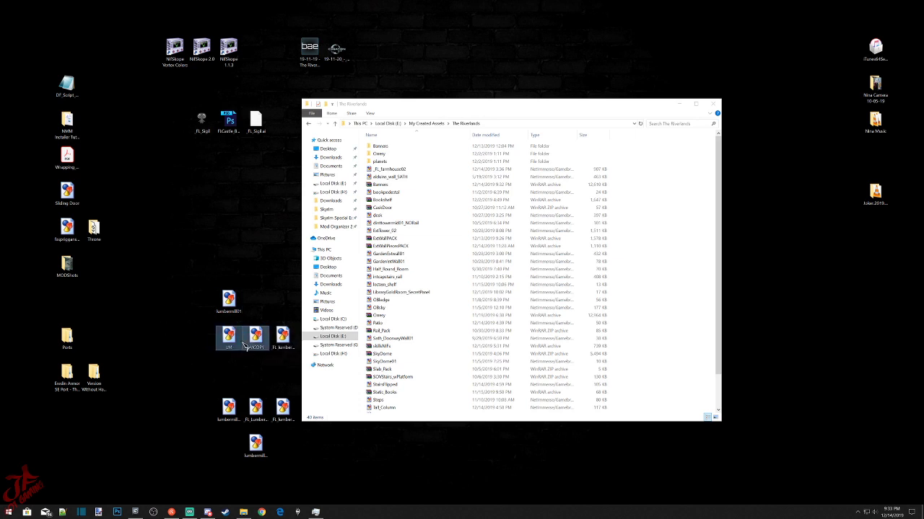
right_click(251, 336)
click(258, 318)
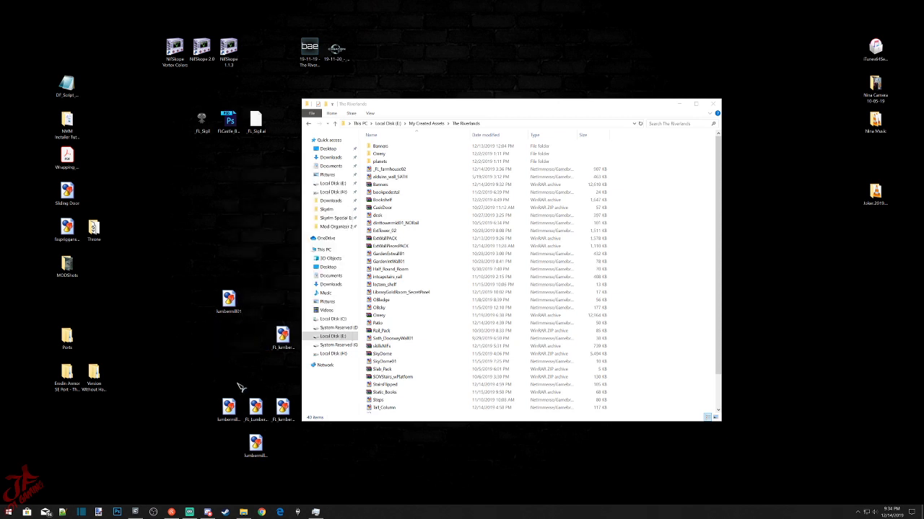
Delete the _FL_lumbermill01 mesh from the desktop.
click(284, 413)
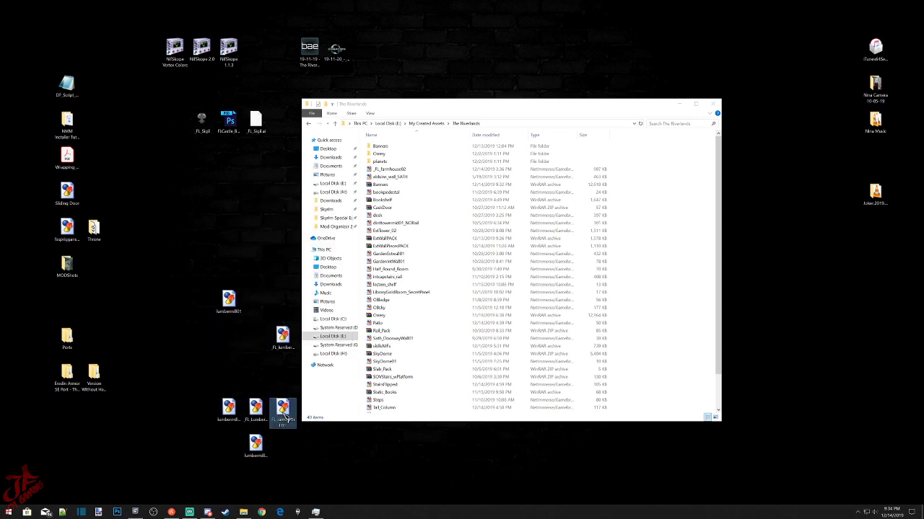
click(262, 447)
click(287, 413)
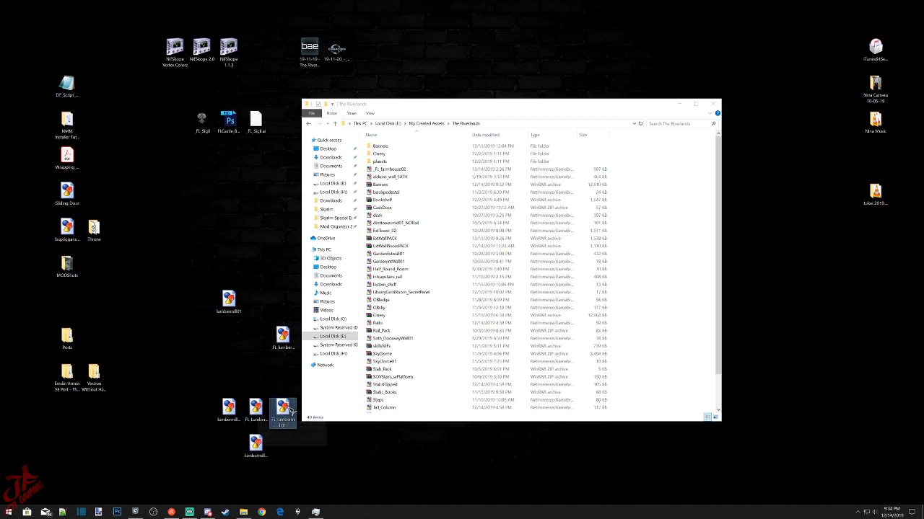
right_click(283, 409)
click(305, 384)
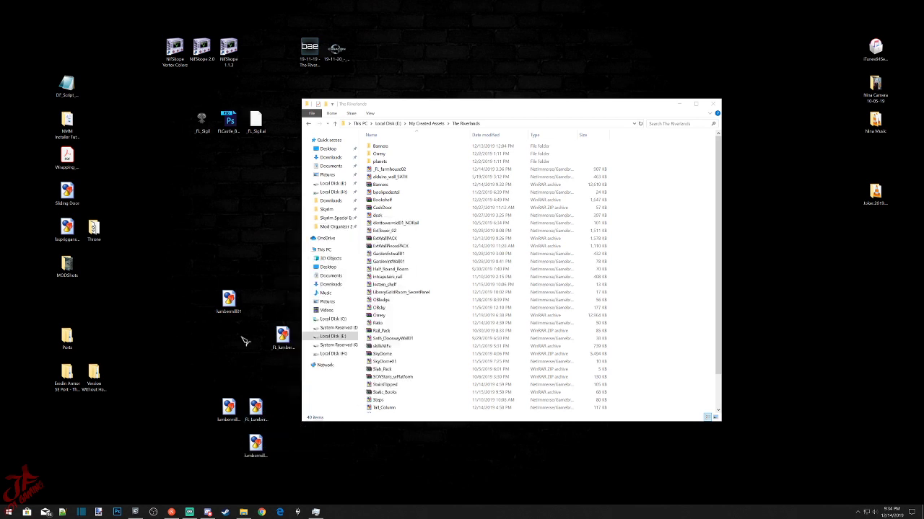
Move the original lumbermill01 mesh down beside the other lumbermill files on the desktop and delete it.
drag(233, 315, 232, 371)
right_click(231, 371)
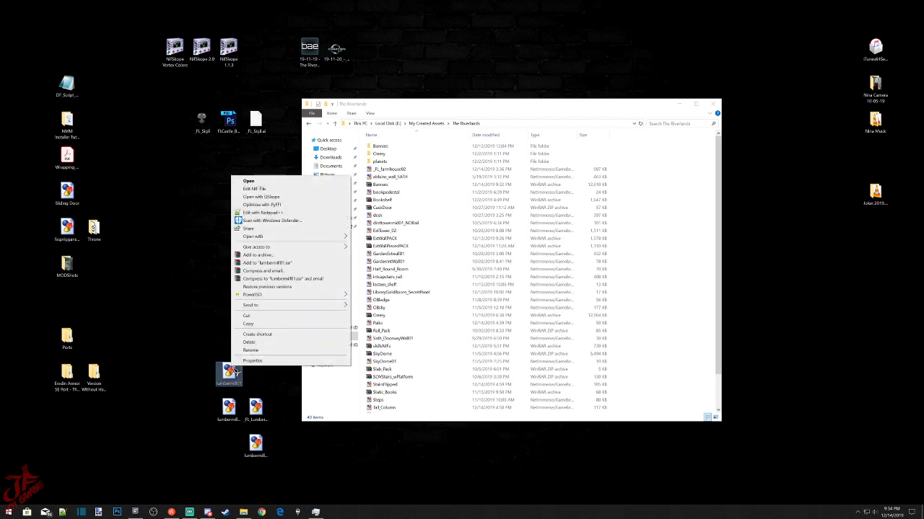
click(241, 347)
Arrange the four remaining lumbermill meshes on the desktop in a compact two-by-two block.
drag(281, 339, 228, 374)
click(255, 409)
drag(261, 415, 261, 376)
drag(256, 446, 261, 410)
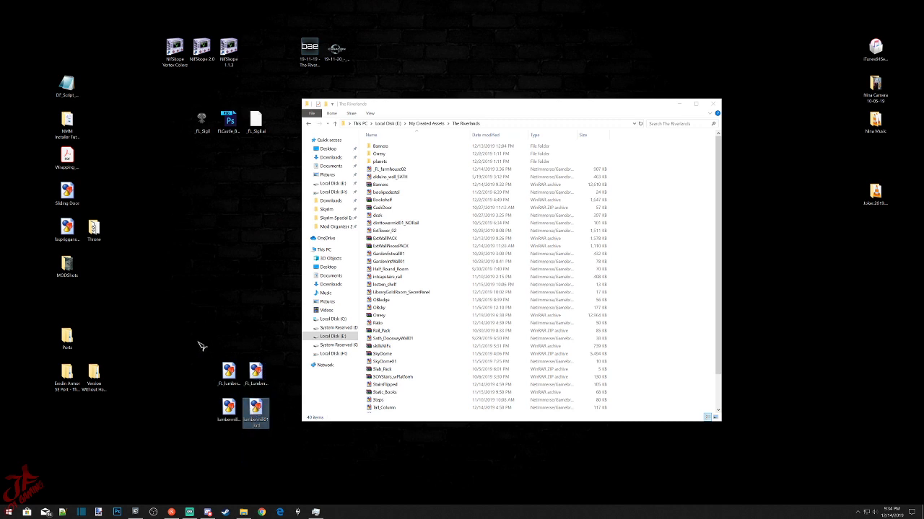
drag(196, 341, 287, 433)
right_click(256, 382)
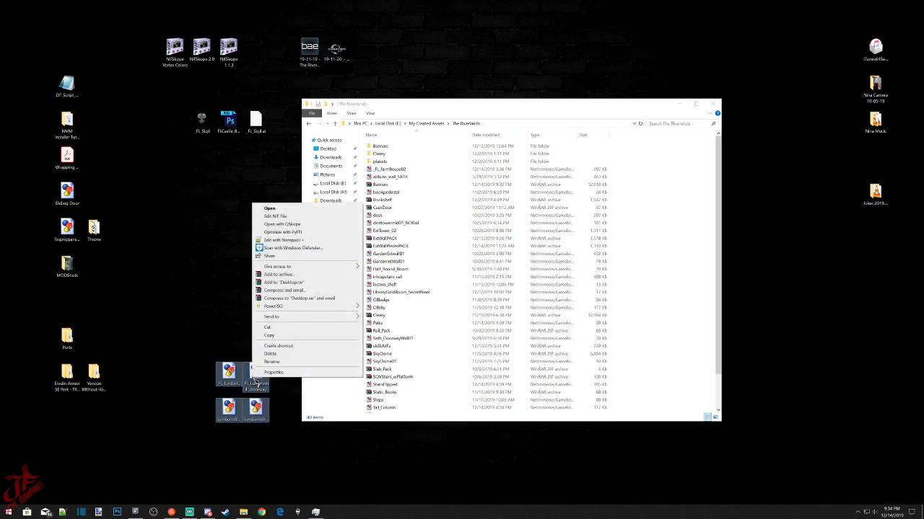
click(284, 289)
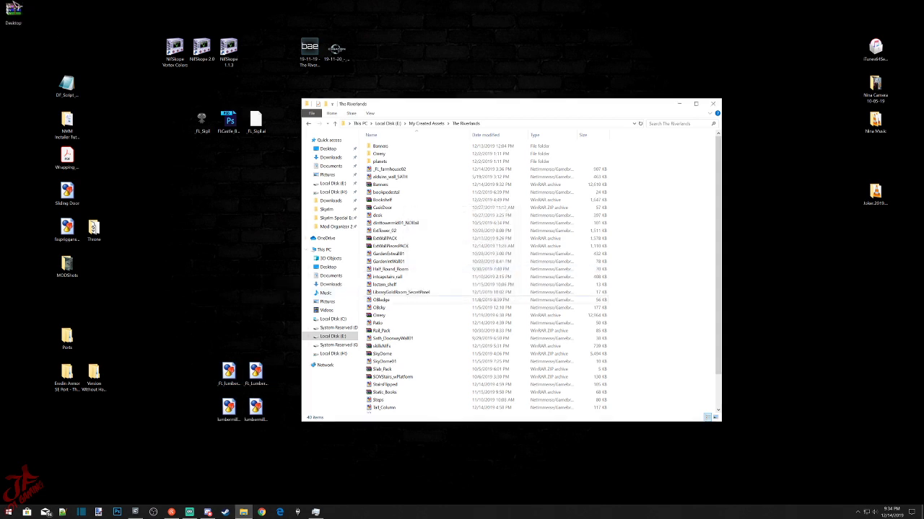
right_click(19, 16)
click(47, 159)
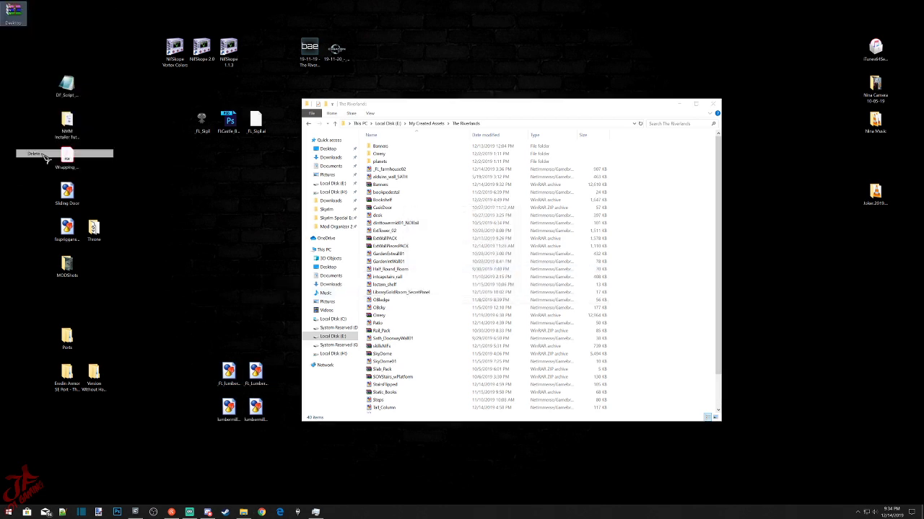
Pack the four lumbermill meshes on the desktop into a RAR archive named Lumbermill.rar with normal compression.
drag(196, 345, 274, 434)
right_click(251, 379)
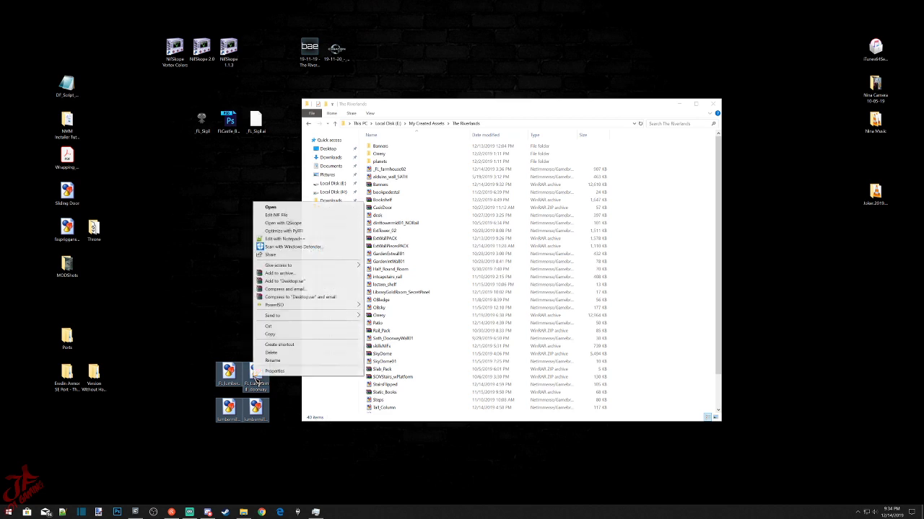
click(280, 274)
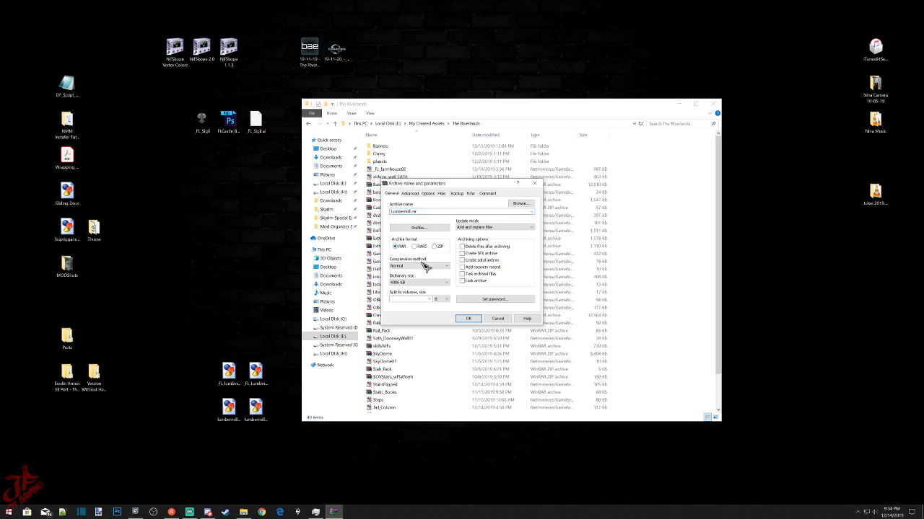
click(475, 320)
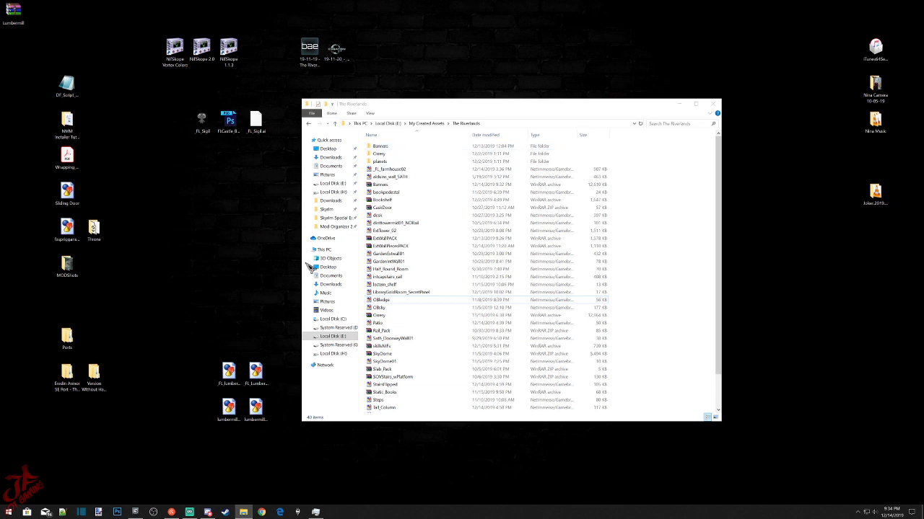
Copy the Lumbermill archive into The Riverlands folder, place the desktop original above the lumbermill meshes, and close the folder window.
drag(13, 11, 649, 292)
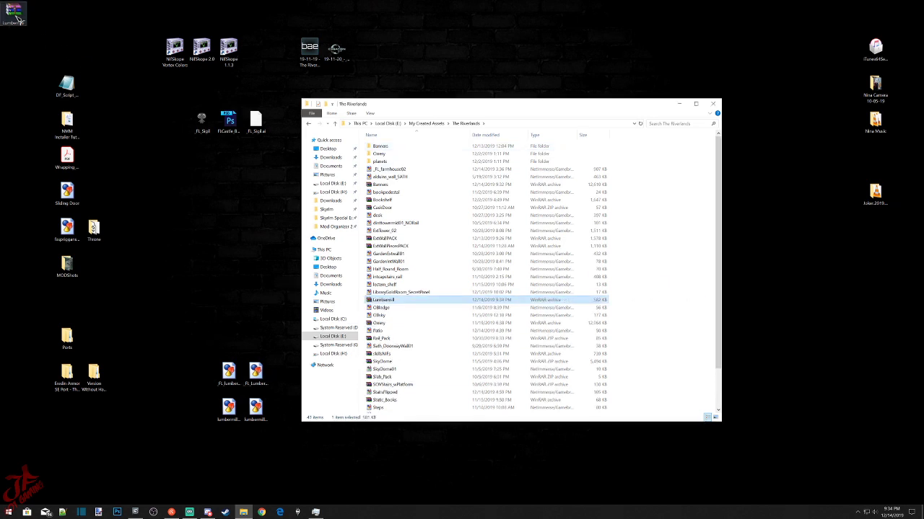
drag(13, 11, 219, 326)
drag(197, 293, 269, 436)
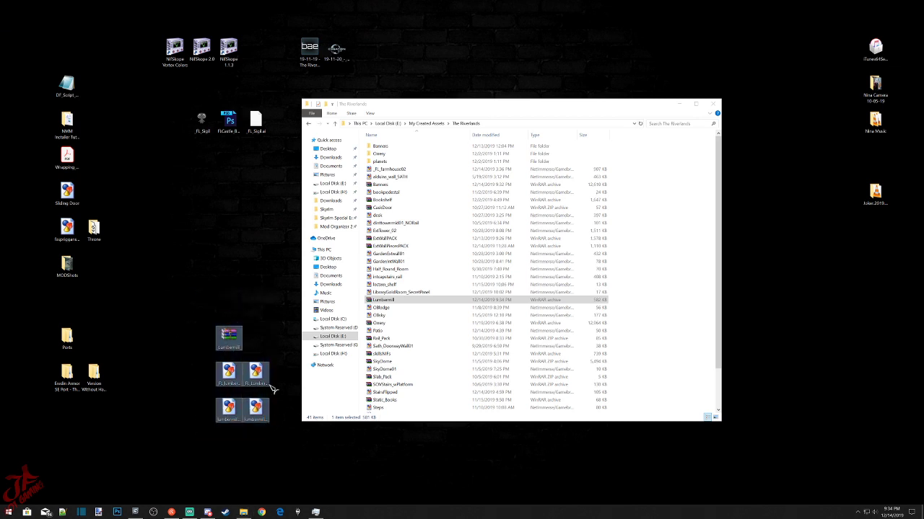
click(252, 279)
click(714, 103)
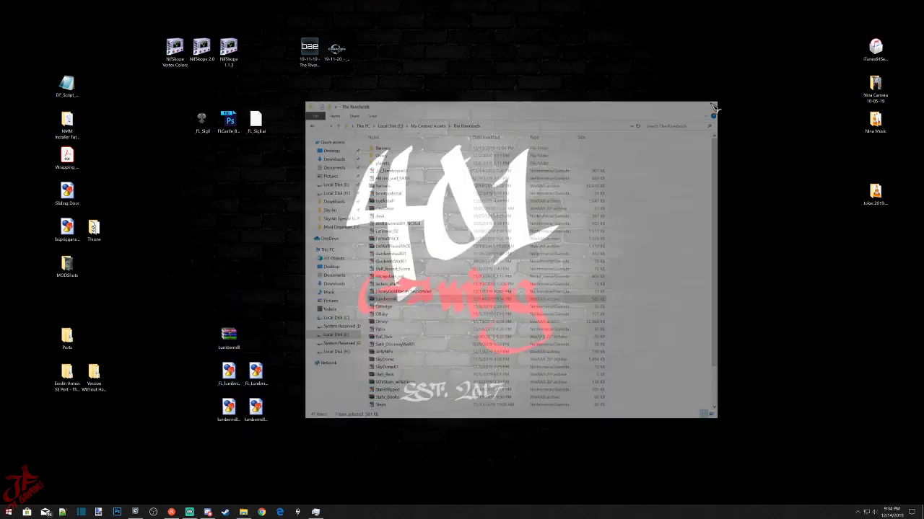
Delete the Lumbermill archive and the four lumbermill meshes from the desktop.
drag(197, 272, 303, 458)
right_click(258, 361)
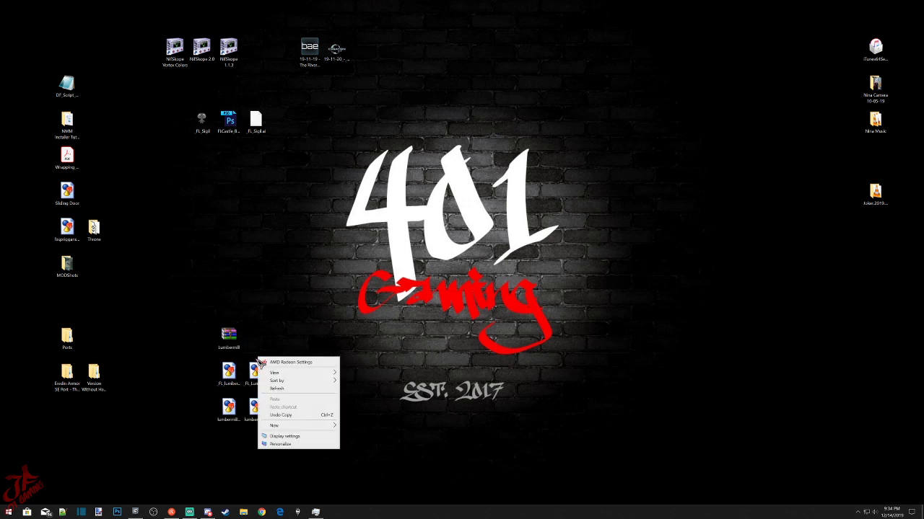
click(211, 298)
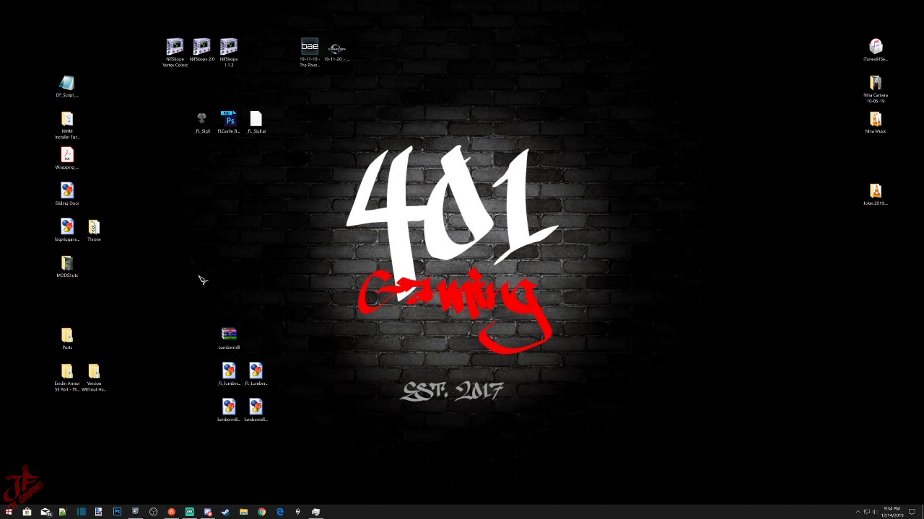
drag(200, 277, 311, 458)
right_click(231, 370)
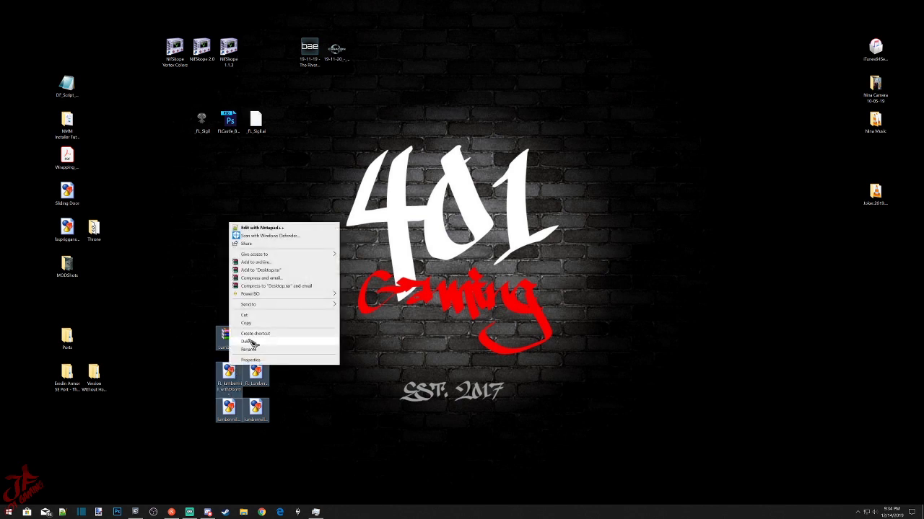
click(250, 342)
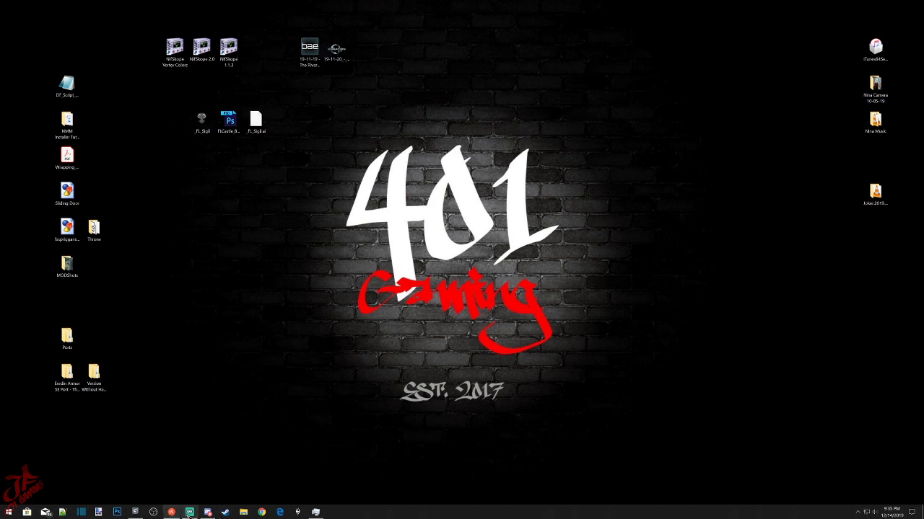
Switch to Microsoft Edge, open the bookmarked Twitch live dashboard and check its notifications.
click(280, 513)
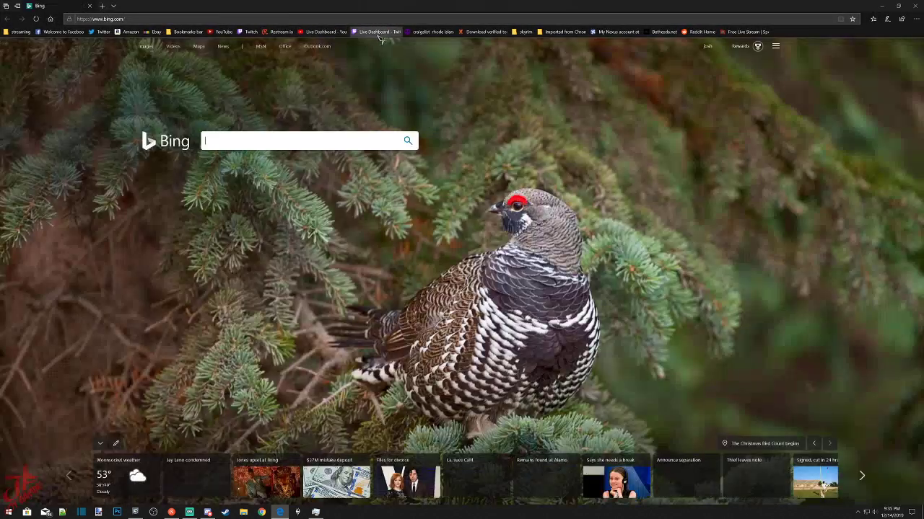
click(375, 32)
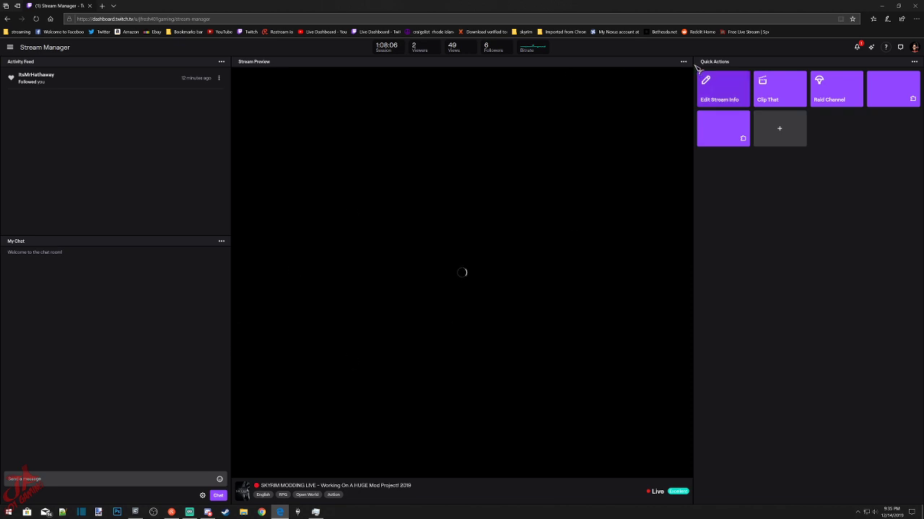
click(857, 48)
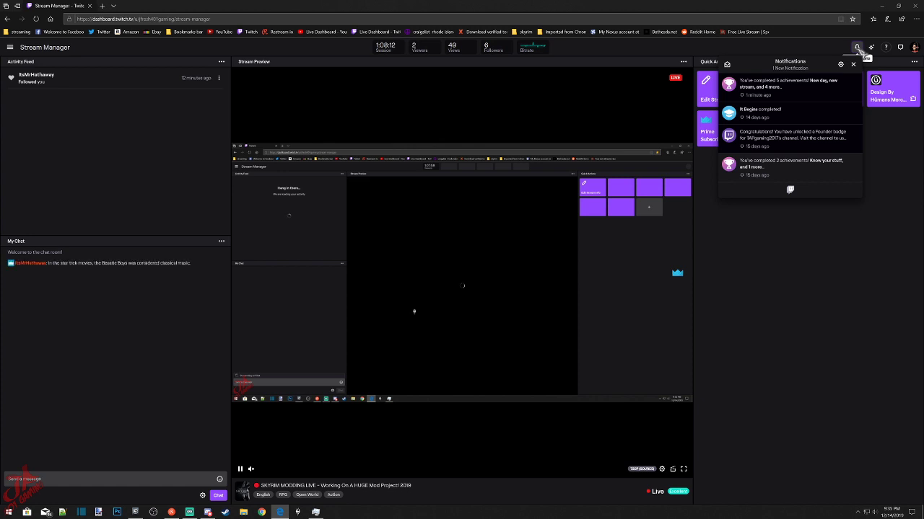
click(859, 49)
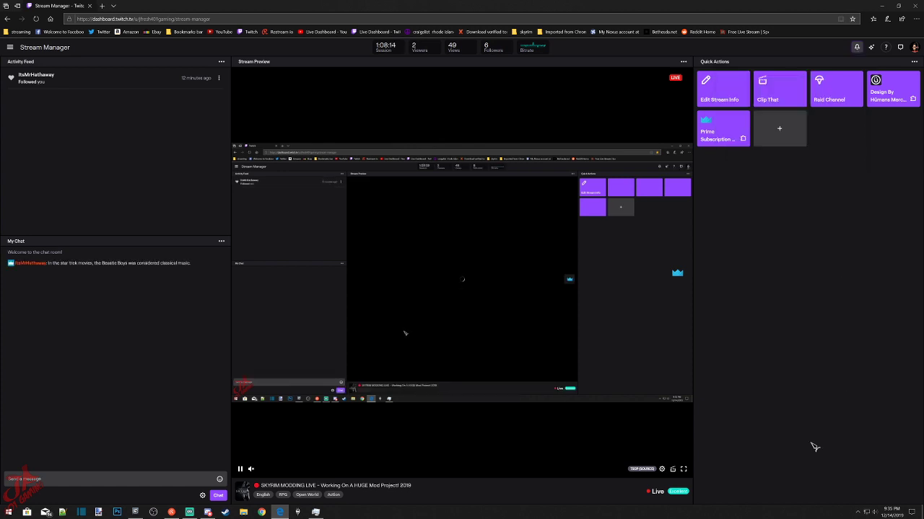
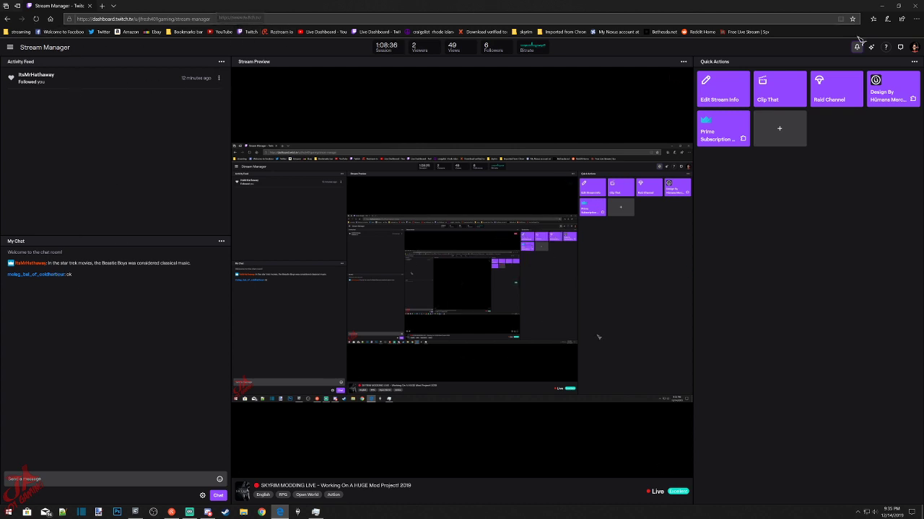
Go back to the Twitch home page and browse the Twitch Prime Loot offers.
click(914, 48)
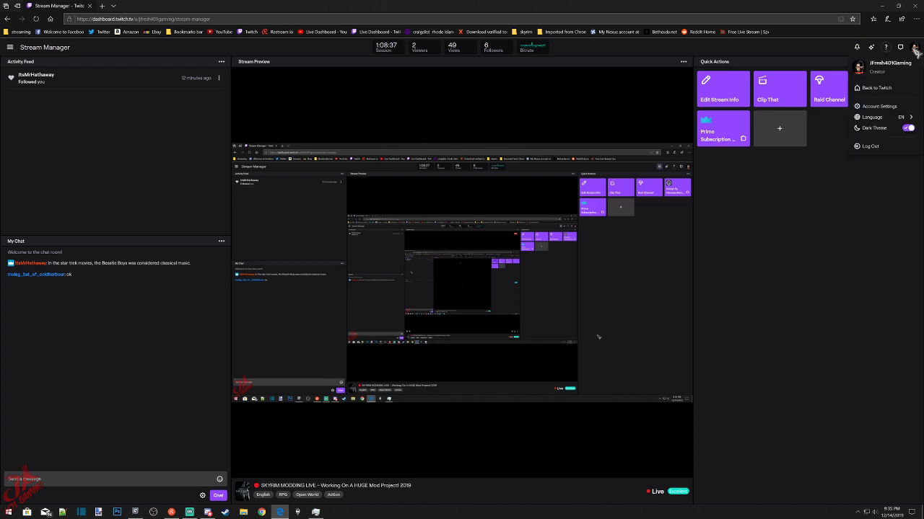
click(879, 89)
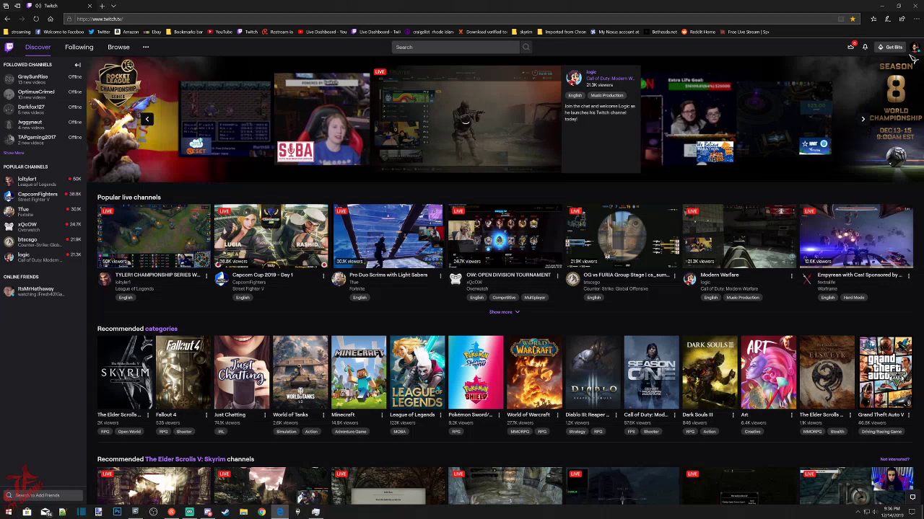
click(851, 47)
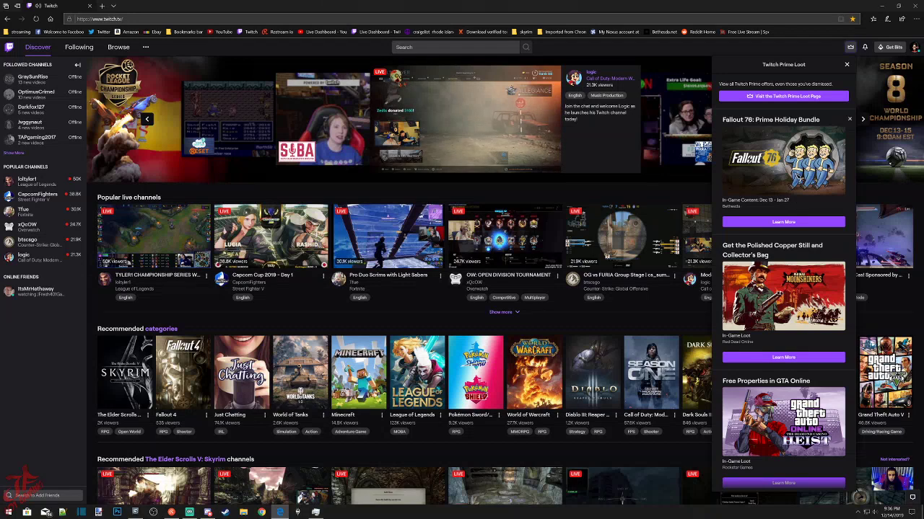
scroll(800, 188, down, 3)
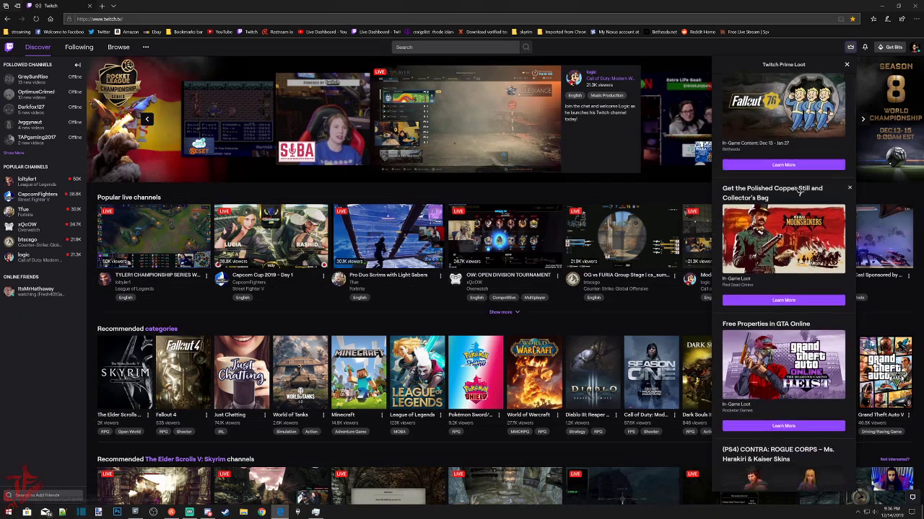
scroll(800, 188, down, 3)
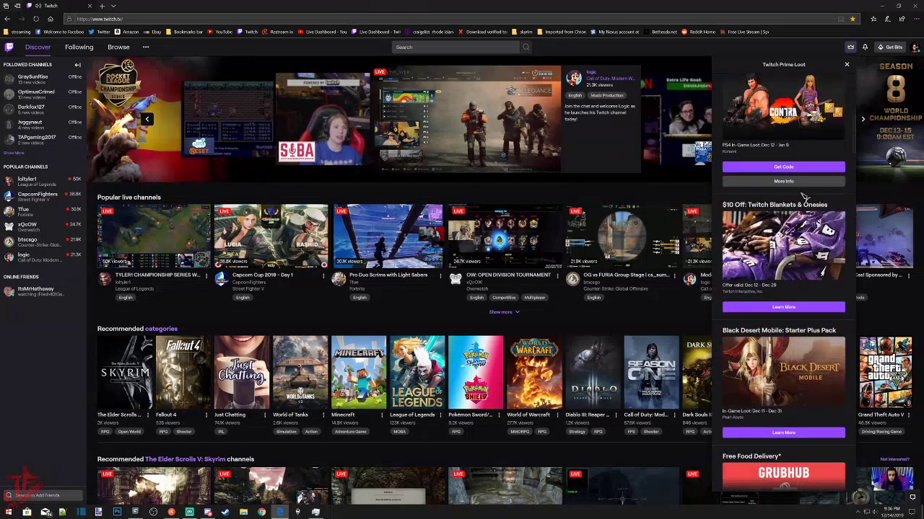
scroll(799, 195, down, 3)
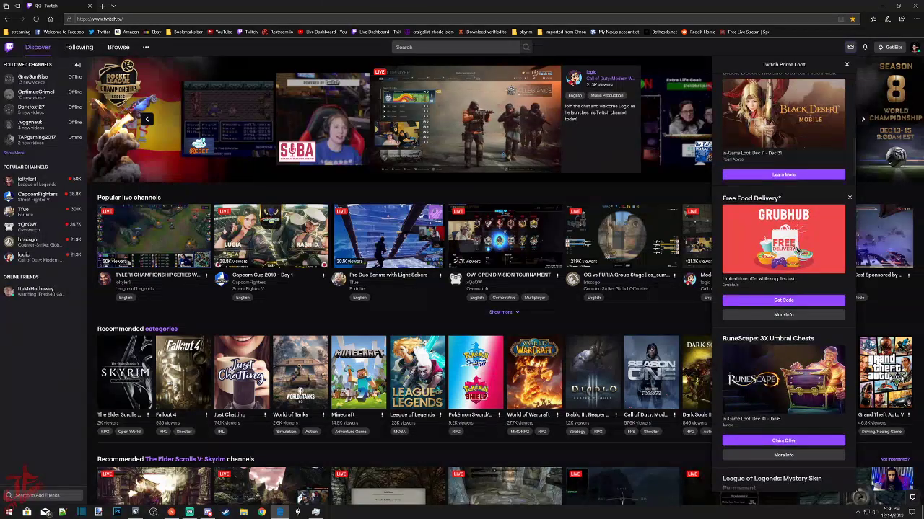
scroll(789, 336, down, 3)
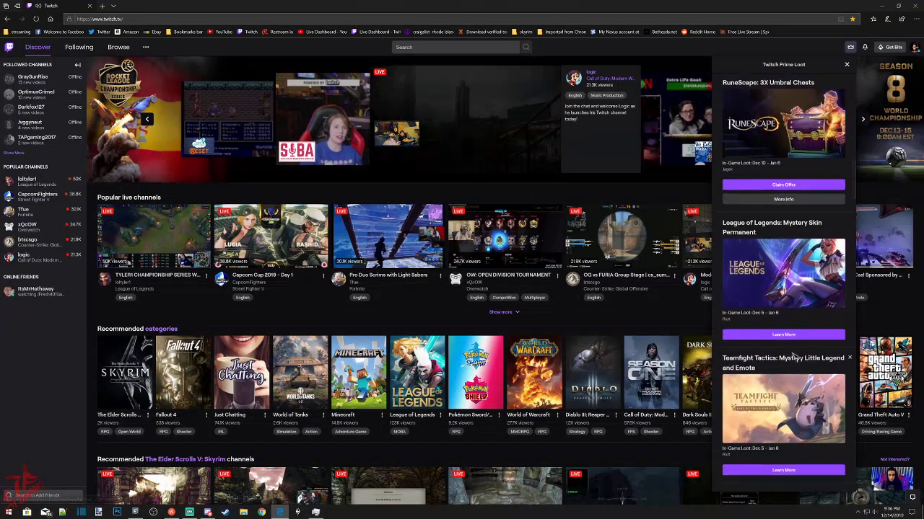
scroll(789, 337, down, 10)
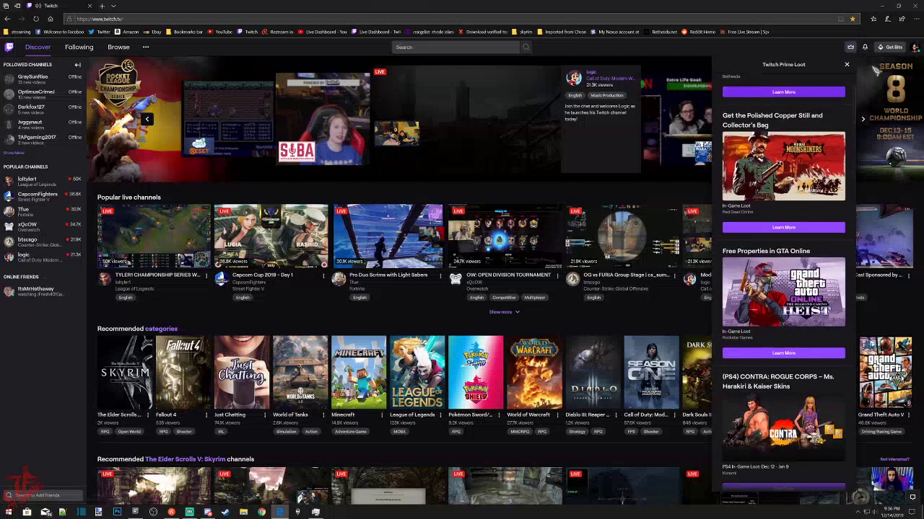
click(852, 49)
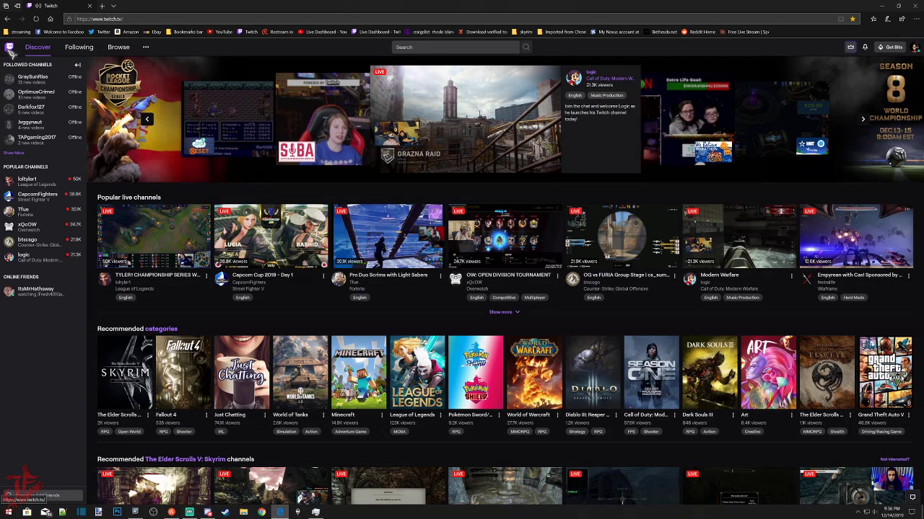
Copy the web address of the account's own channel page, share it in the stream chat, and close the browser.
click(914, 47)
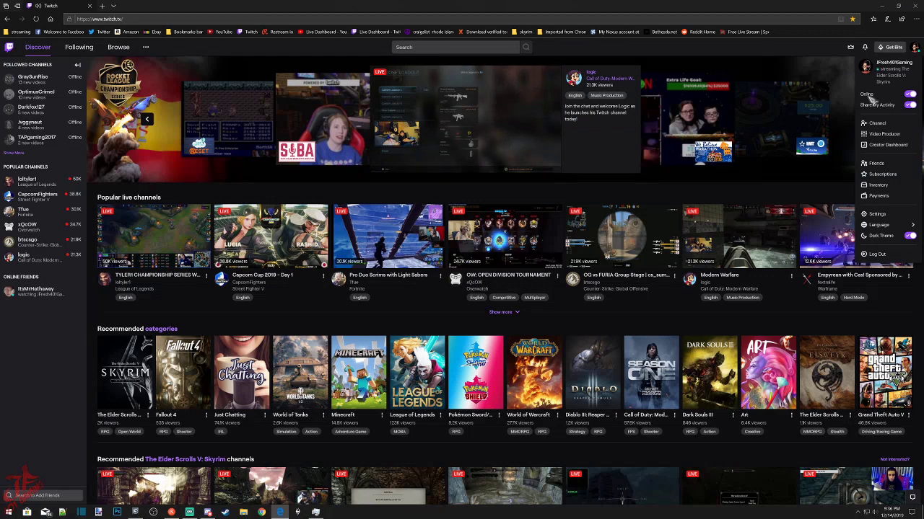
click(882, 124)
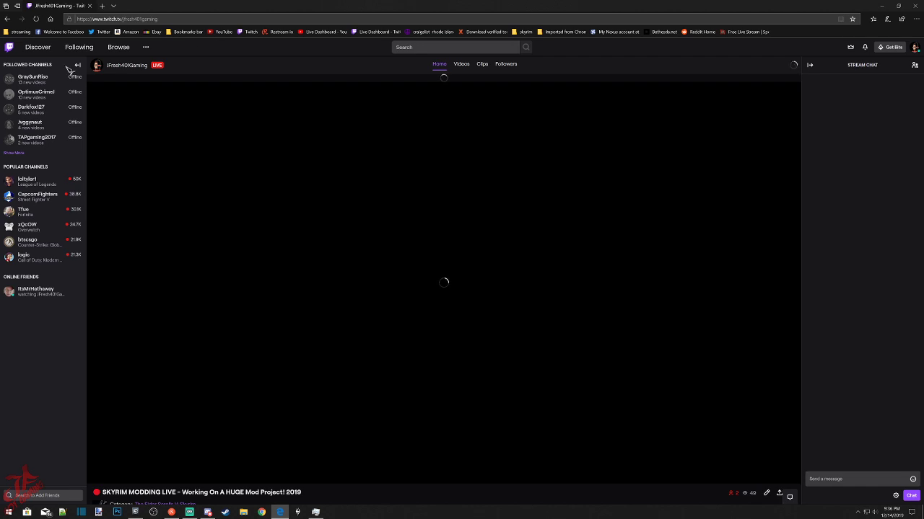
drag(160, 20, 76, 18)
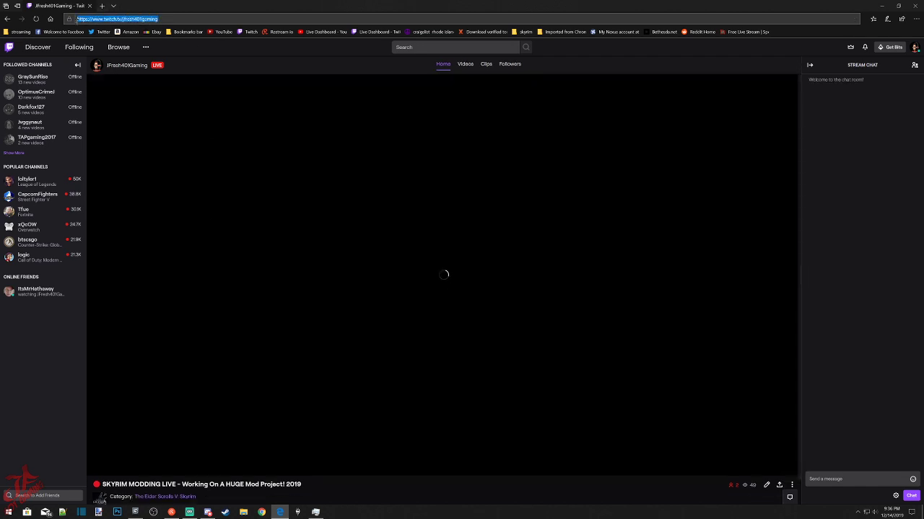
right_click(72, 23)
click(80, 41)
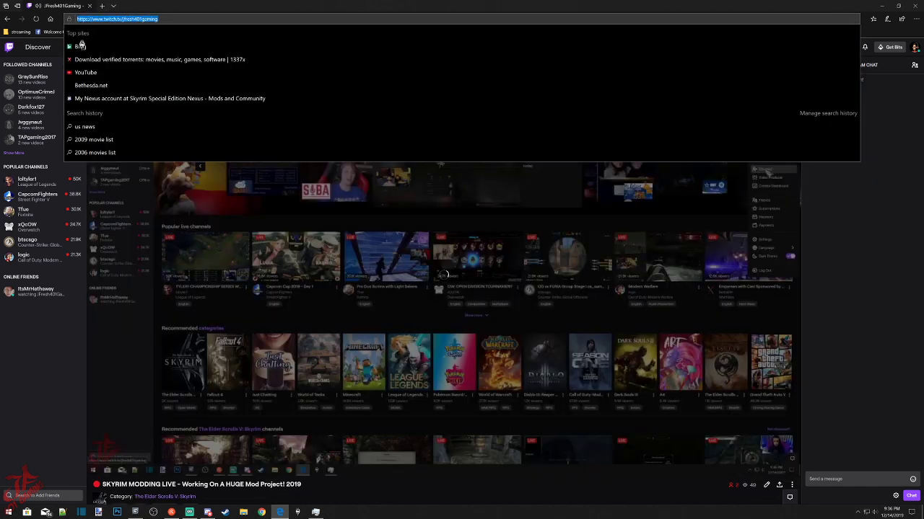
click(132, 202)
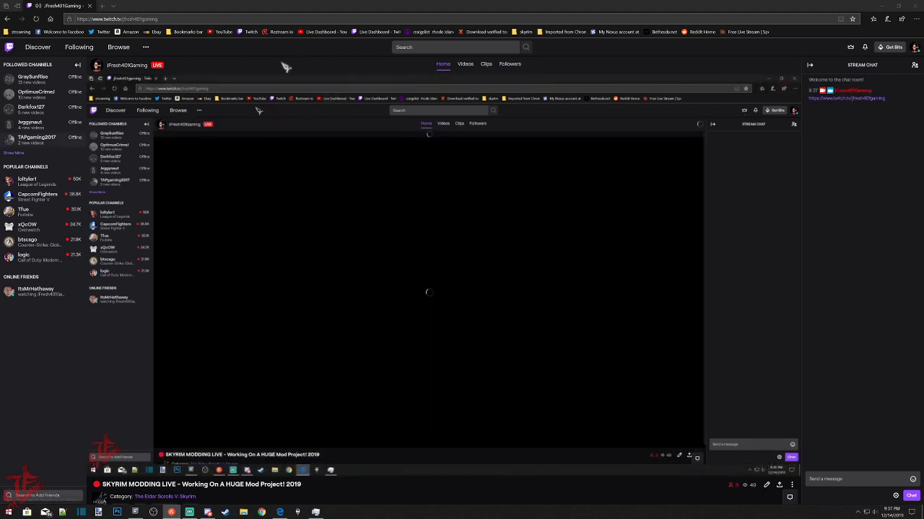
click(91, 6)
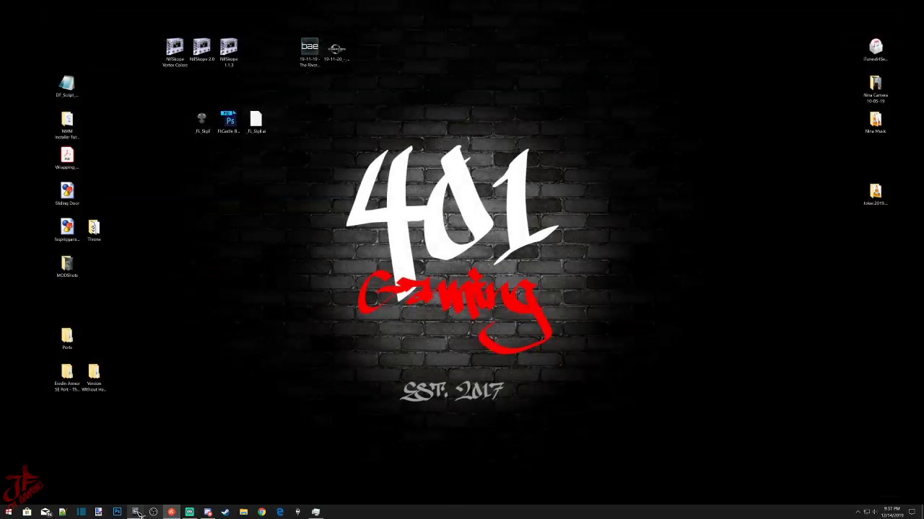
Switch to 3ds Max and delete the leftover angled mesh from the scene.
click(136, 512)
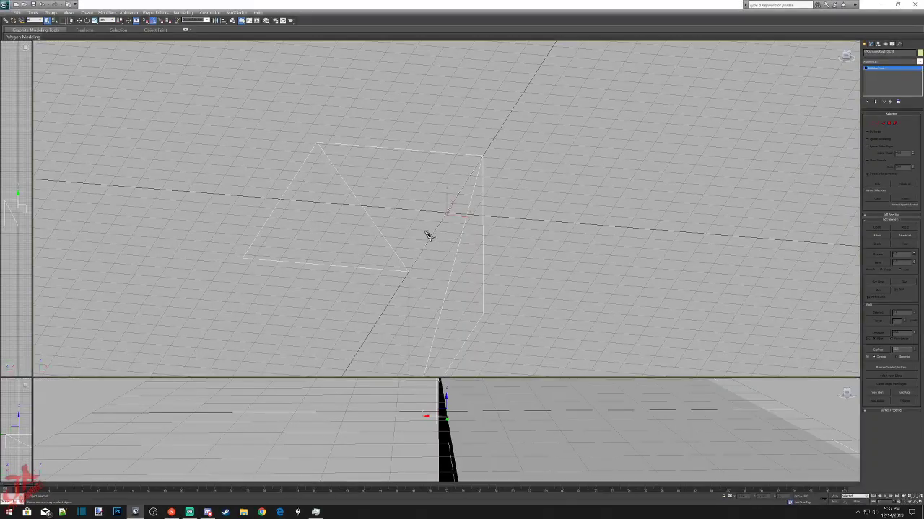
scroll(453, 255, down, 5)
drag(430, 248, 525, 296)
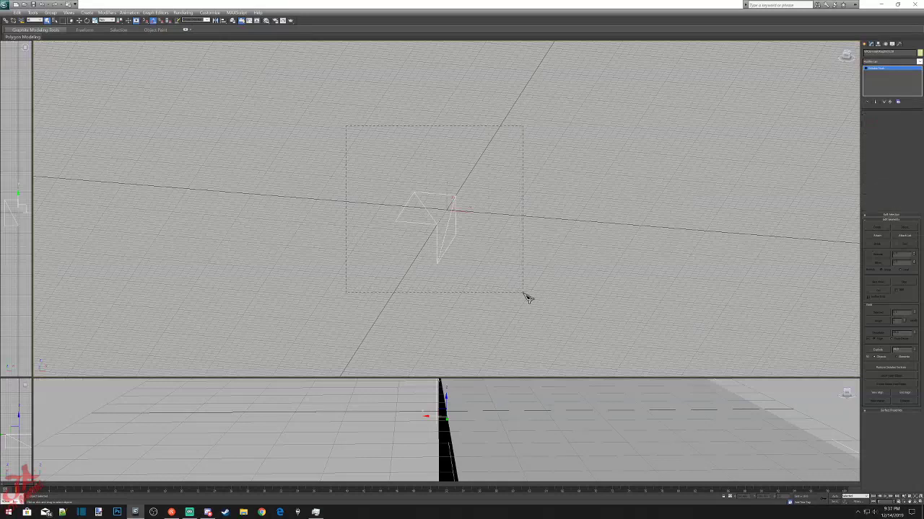
key(Delete)
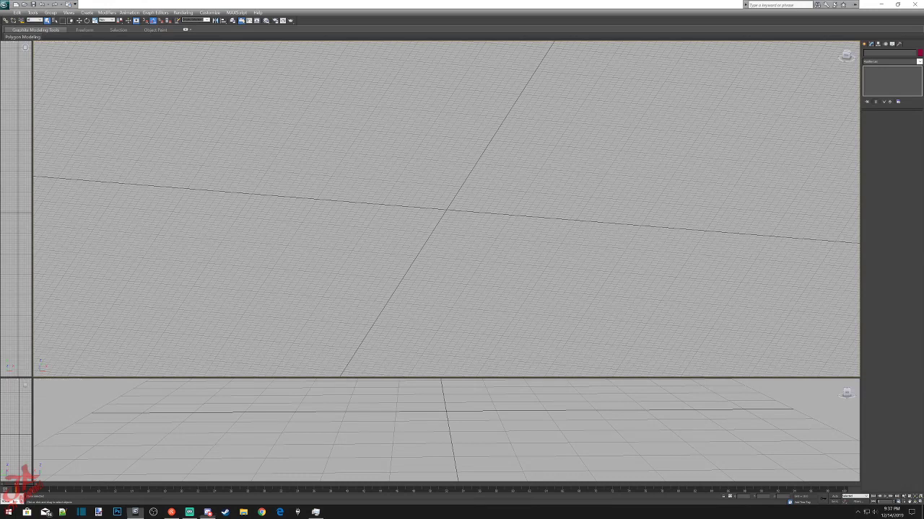
In File Explorer, open the meshes\architecture\solitude\interiors folder of LE Assets and browse its interior meshes.
key(alt+Tab)
key(alt+Tab)
click(380, 155)
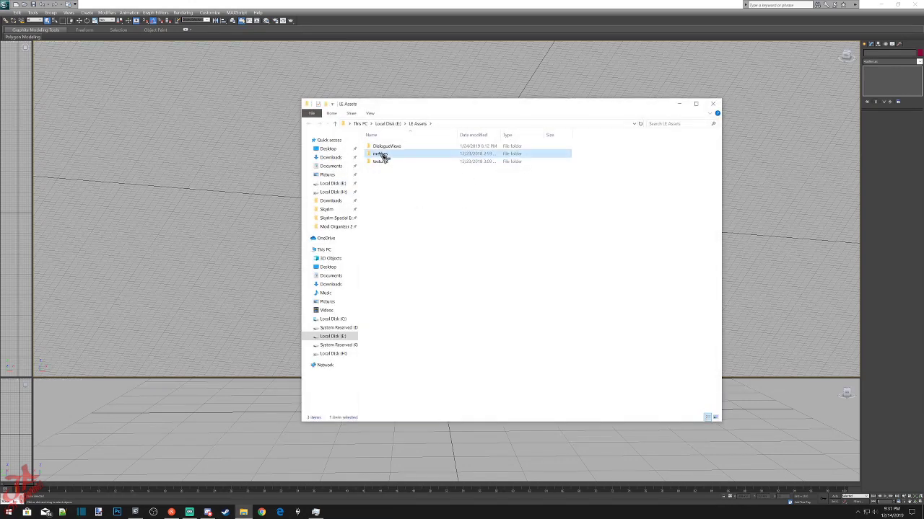
double_click(383, 156)
double_click(387, 172)
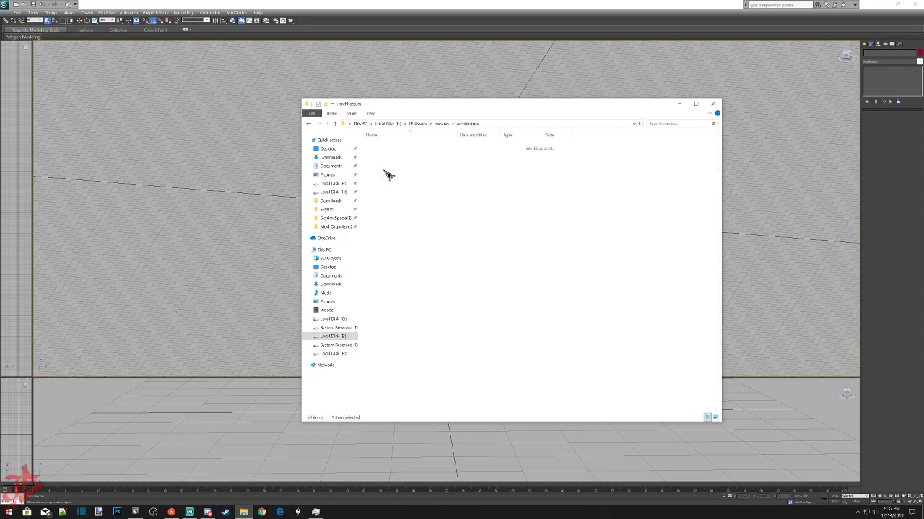
double_click(385, 216)
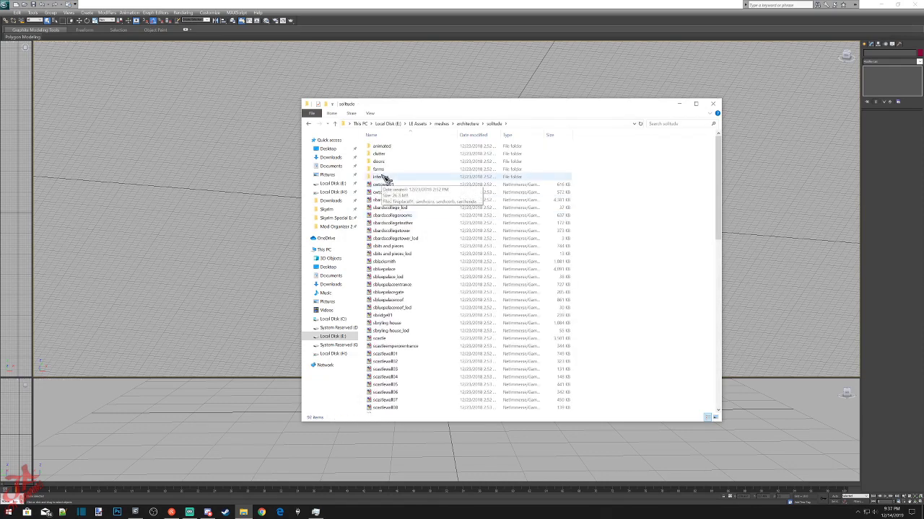
double_click(383, 178)
scroll(407, 325, down, 3)
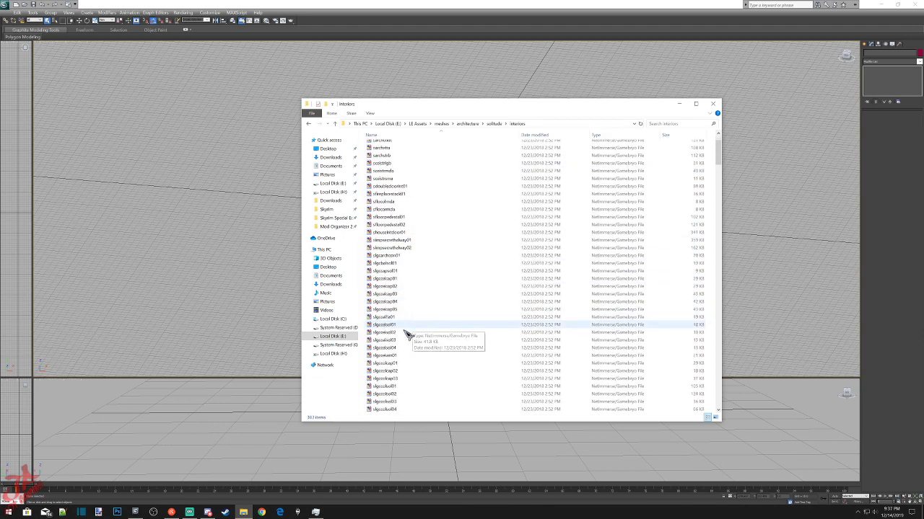
scroll(406, 324, down, 6)
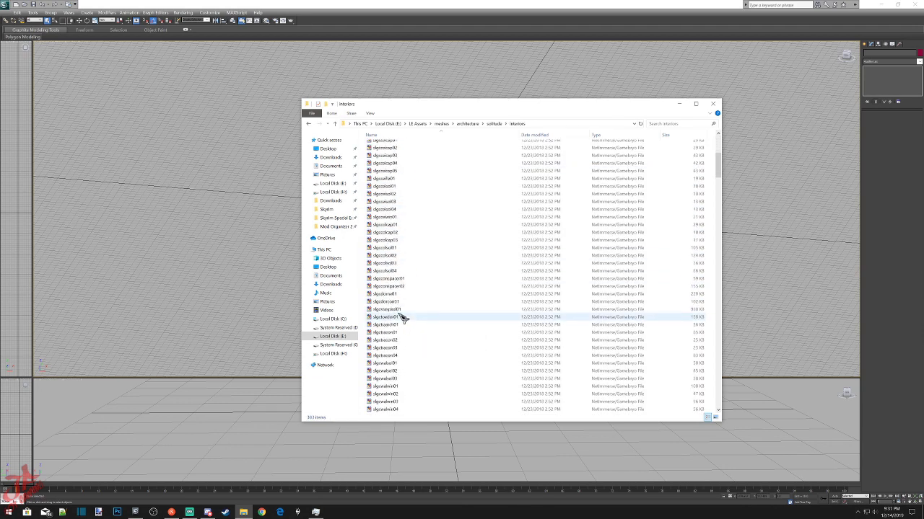
scroll(390, 339, down, 4)
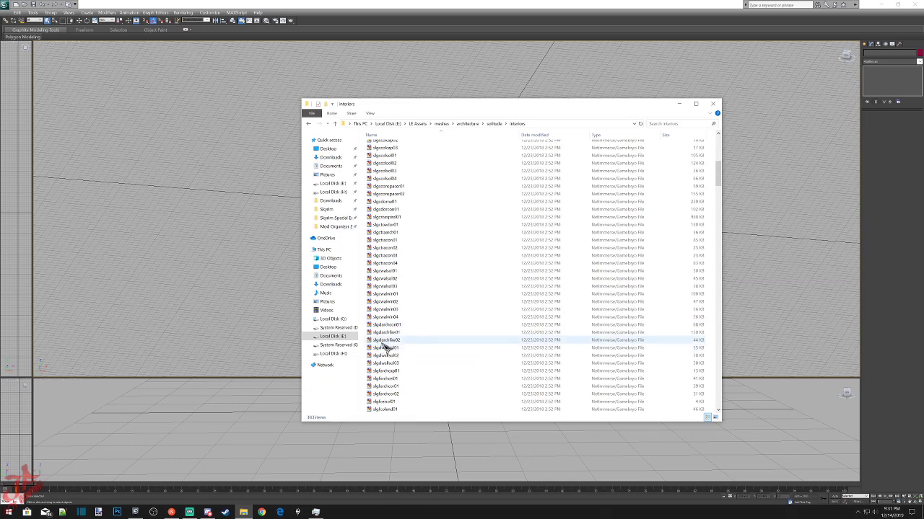
Copy the slgcdome01 mesh file onto the desktop.
click(393, 203)
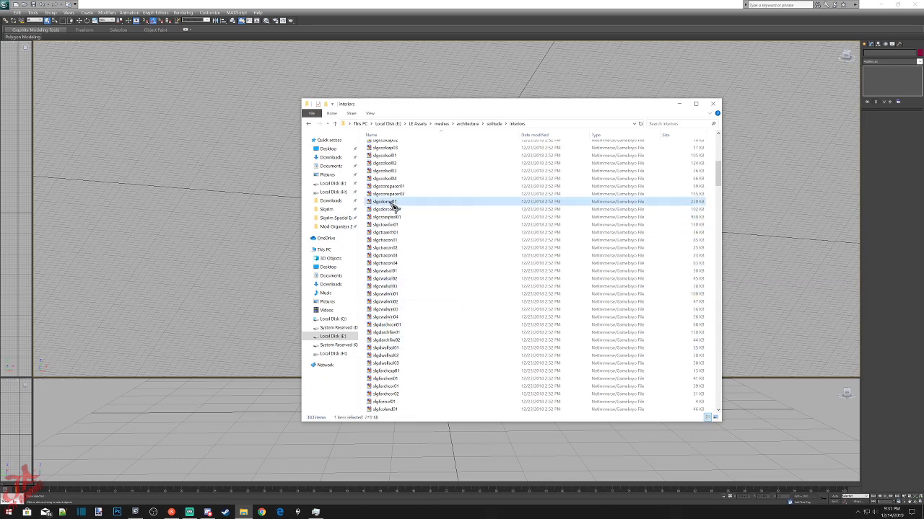
mouse_move(392, 202)
mouse_down()
mouse_move(351, 8)
mouse_move(381, 37)
mouse_move(387, 202)
mouse_up()
right_click(386, 202)
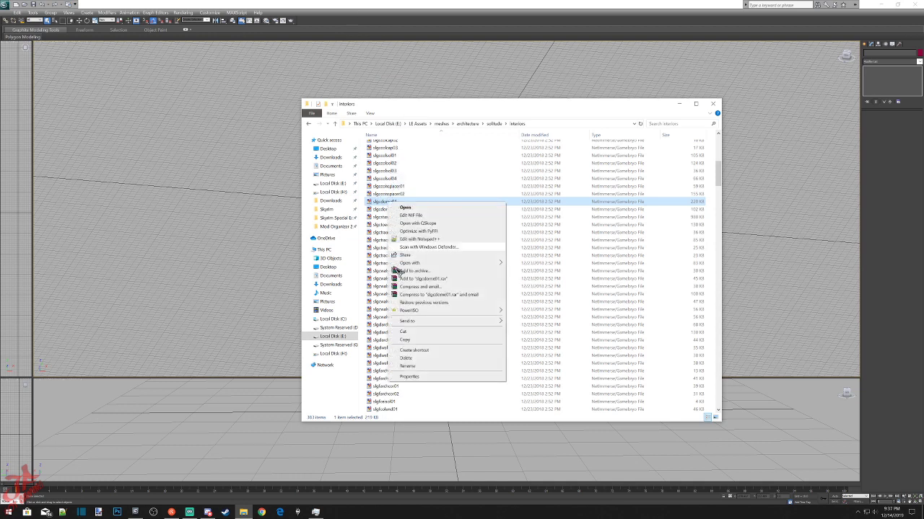
click(405, 341)
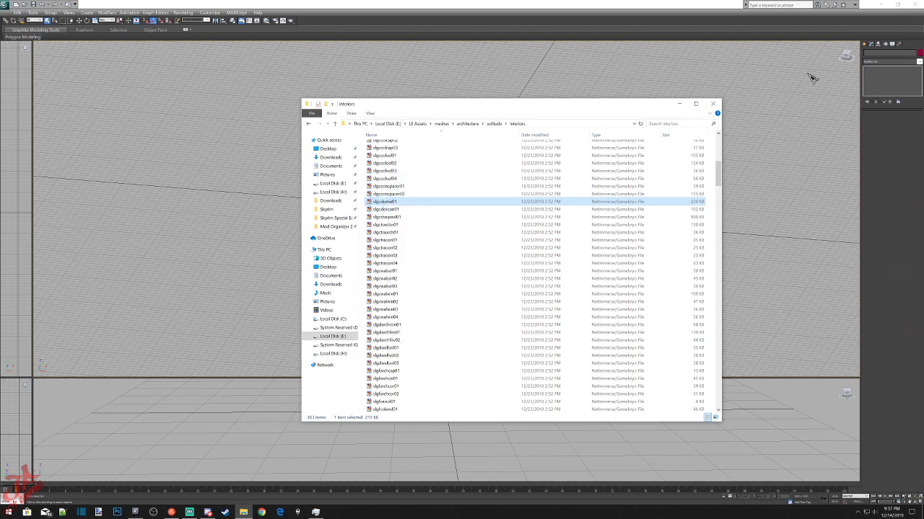
click(713, 103)
click(882, 5)
right_click(498, 195)
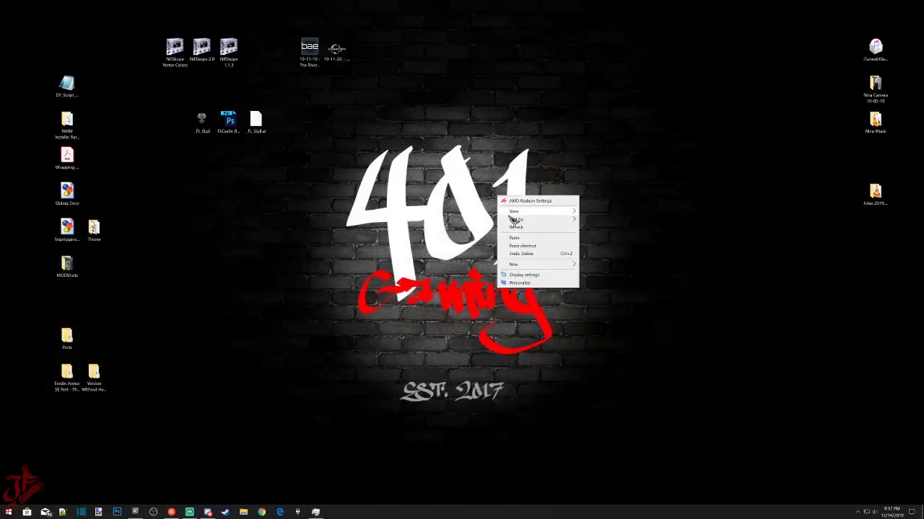
click(516, 243)
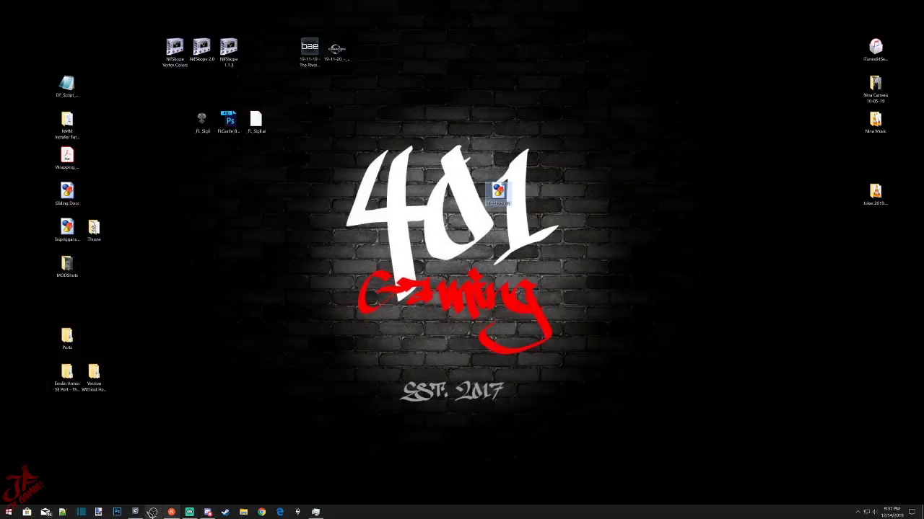
Switch to 3ds Max and import the slgcdome01 mesh from the desktop.
click(135, 512)
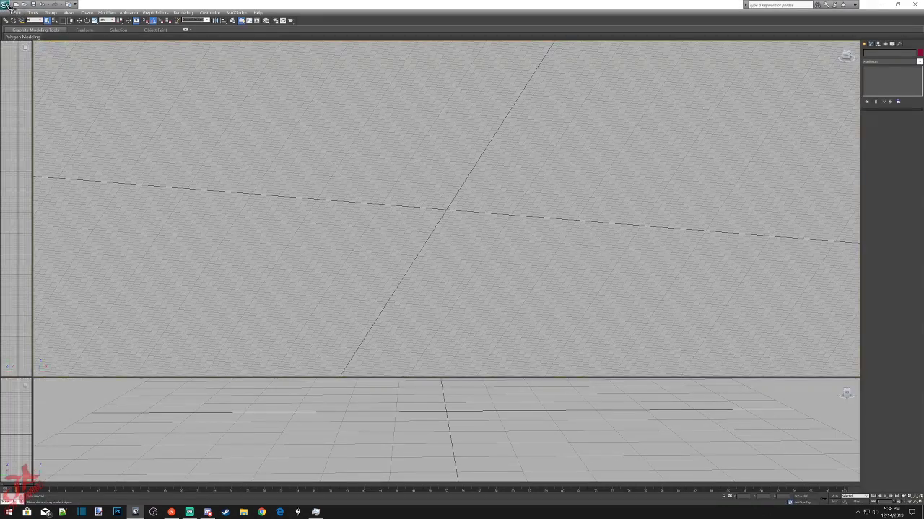
click(5, 5)
mouse_move(29, 108)
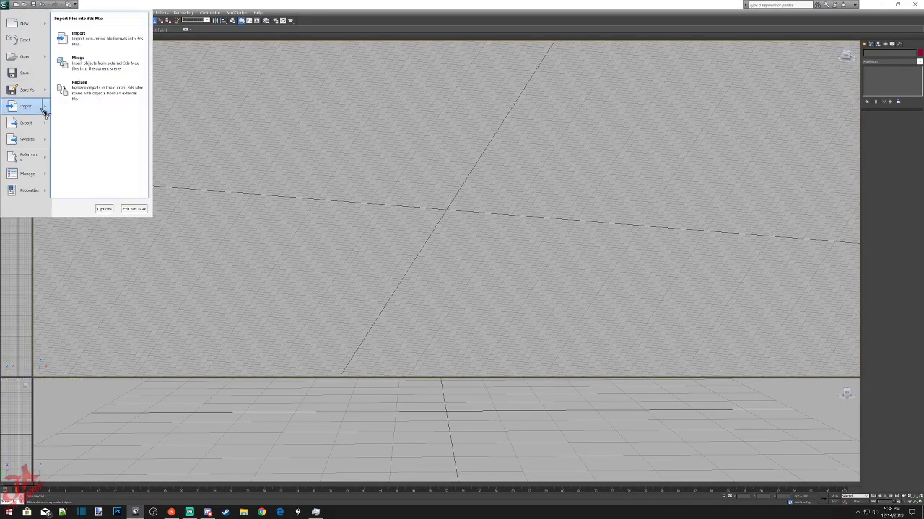
click(86, 36)
scroll(43, 94, down, 10)
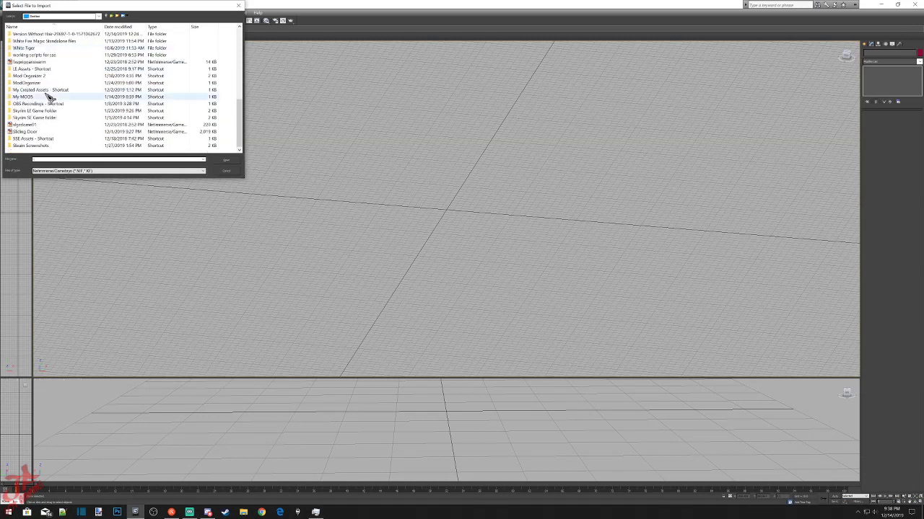
double_click(33, 125)
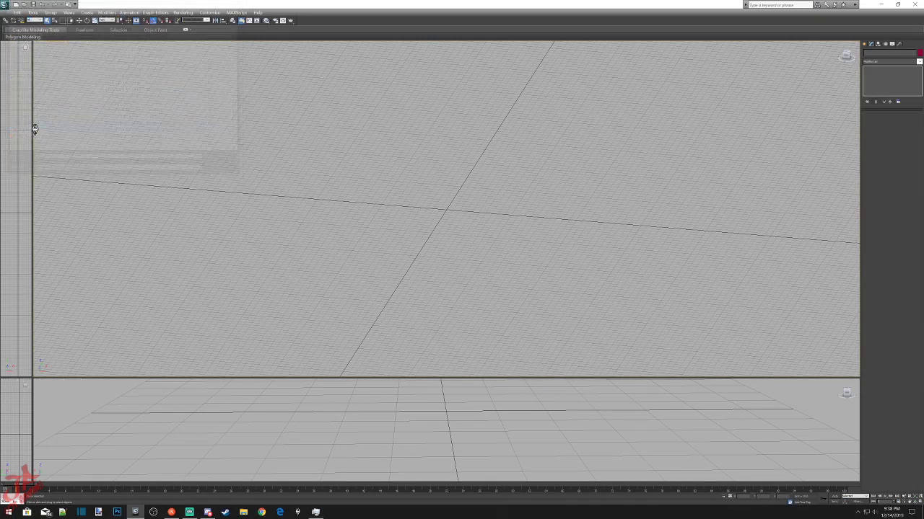
click(417, 329)
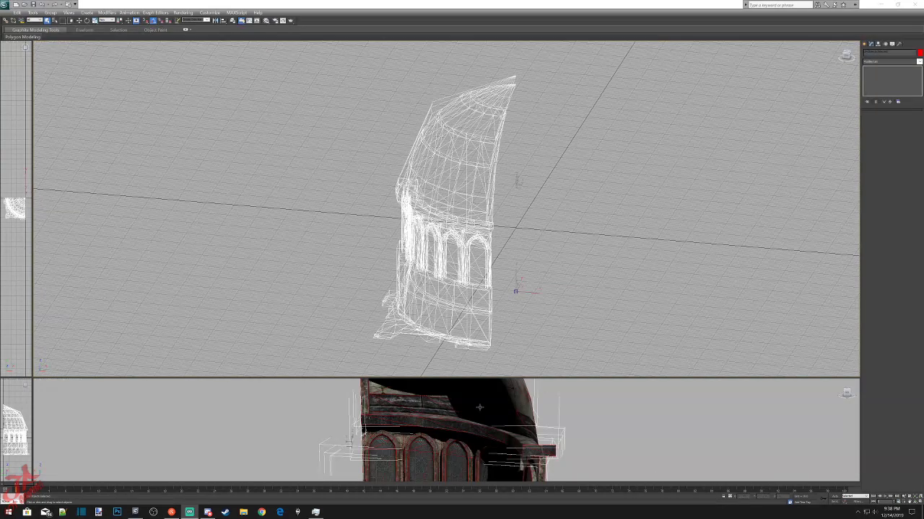
Enlarge the perspective viewport and delete the red-outlined mesh that overlaps the dome.
drag(473, 381, 432, 99)
click(671, 315)
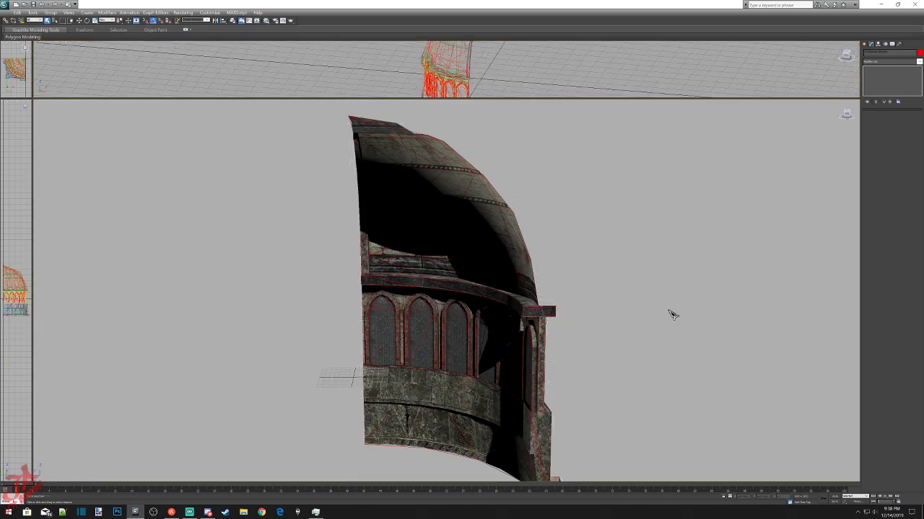
drag(847, 116, 827, 161)
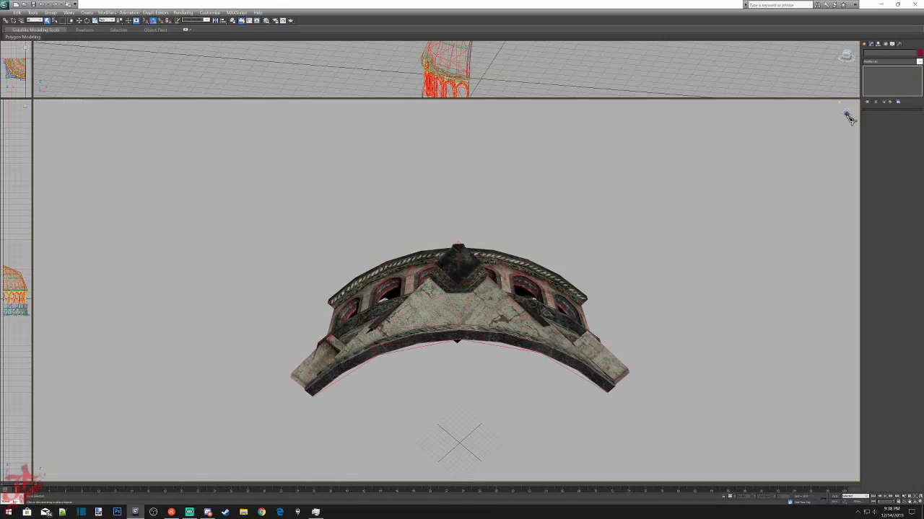
drag(847, 114, 846, 142)
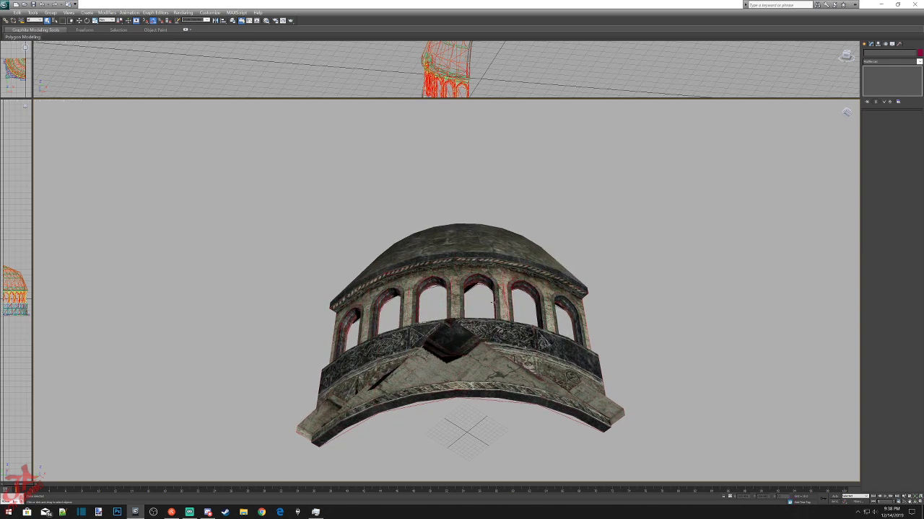
click(509, 290)
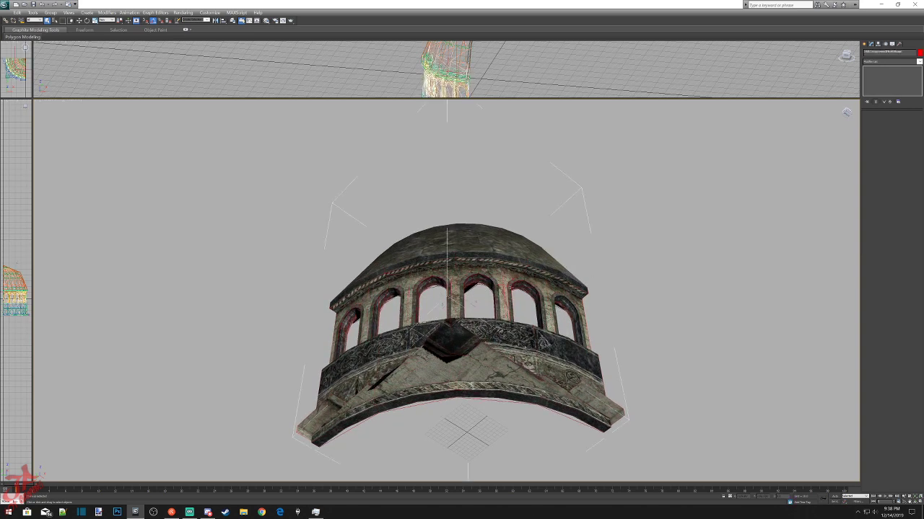
key(Delete)
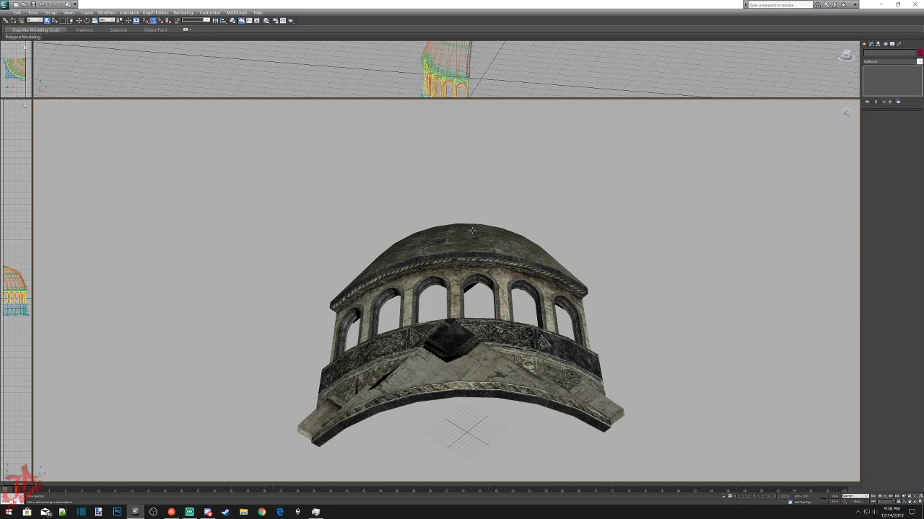
Delete the dome roof, its remaining ribs, the cornice and the arched window tier above the curved base wall.
click(472, 232)
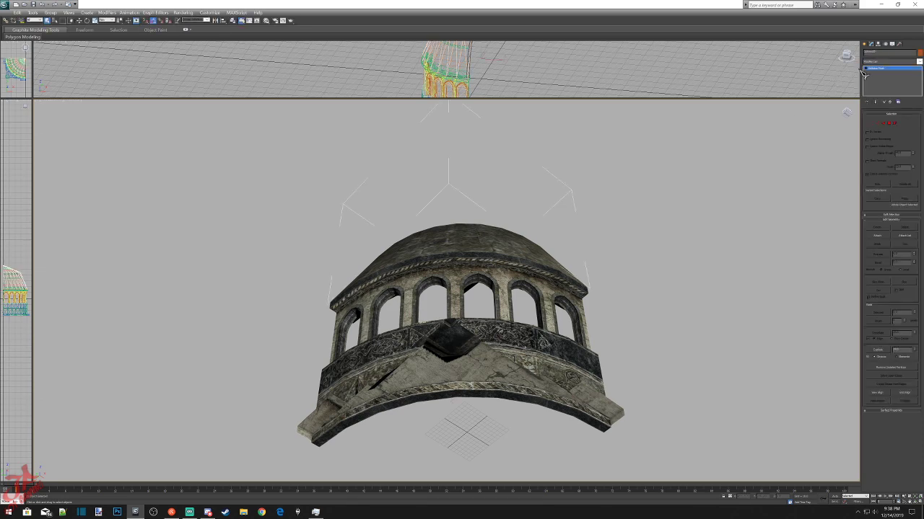
click(849, 114)
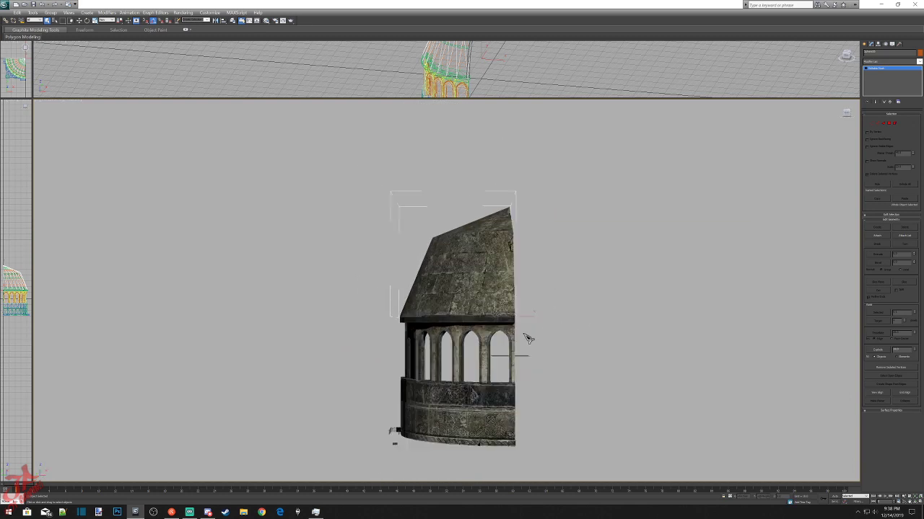
key(Delete)
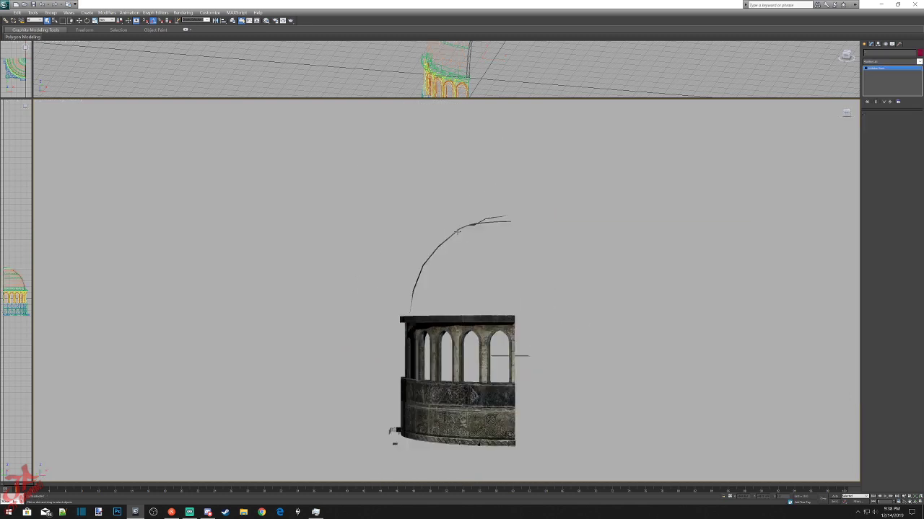
click(456, 230)
key(Delete)
drag(396, 193, 528, 294)
key(Delete)
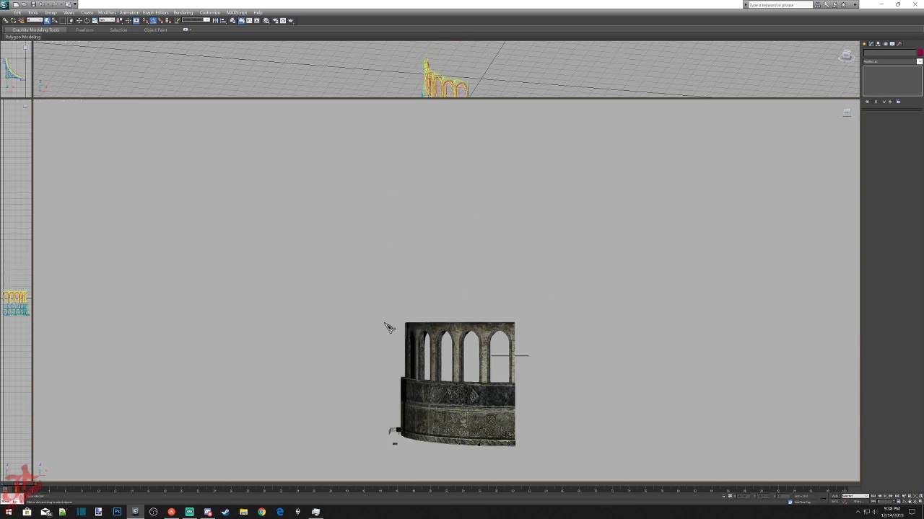
drag(387, 325, 532, 354)
key(Delete)
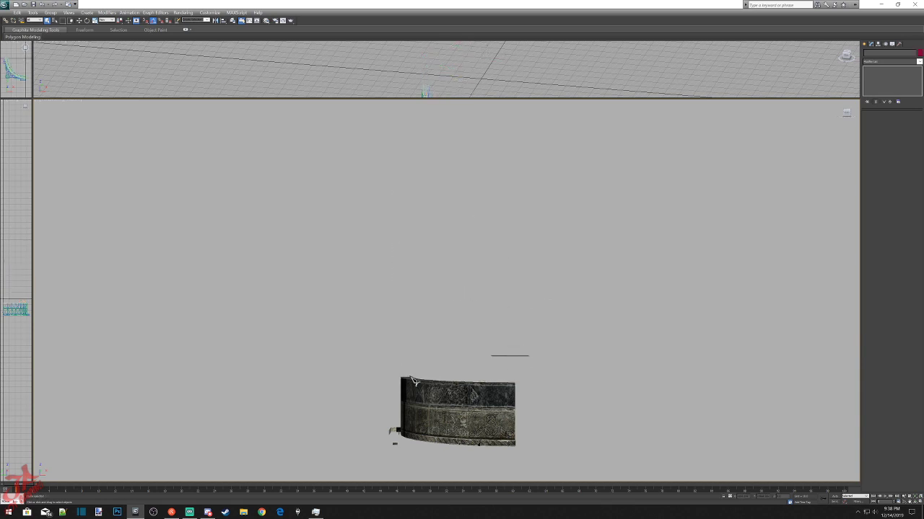
Select all faces of the curved stone base wall object and look at it from below.
drag(398, 380, 519, 406)
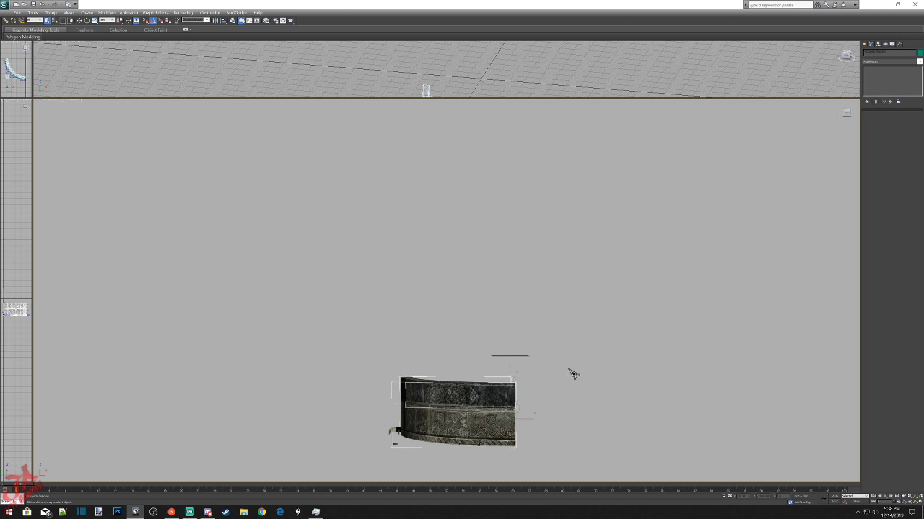
click(845, 113)
mouse_move(845, 112)
mouse_down()
mouse_move(844, 93)
mouse_move(857, 100)
mouse_move(851, 106)
mouse_up()
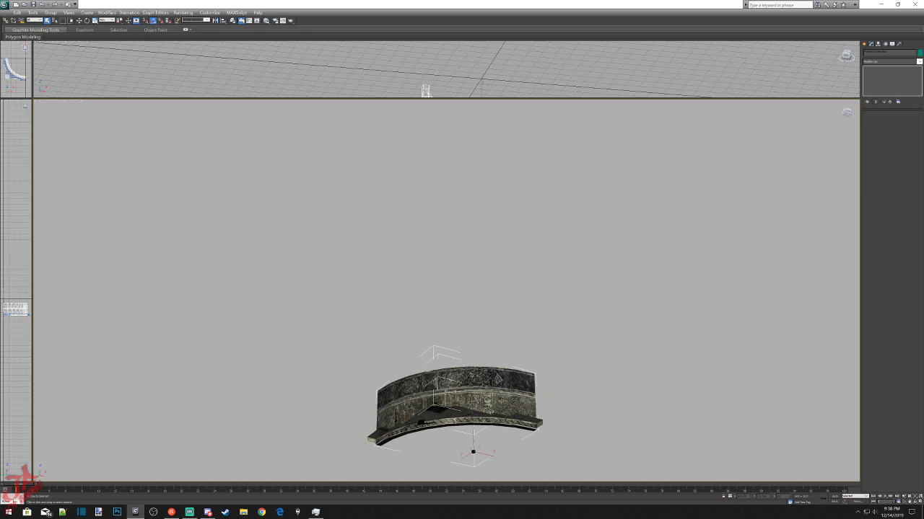
click(503, 401)
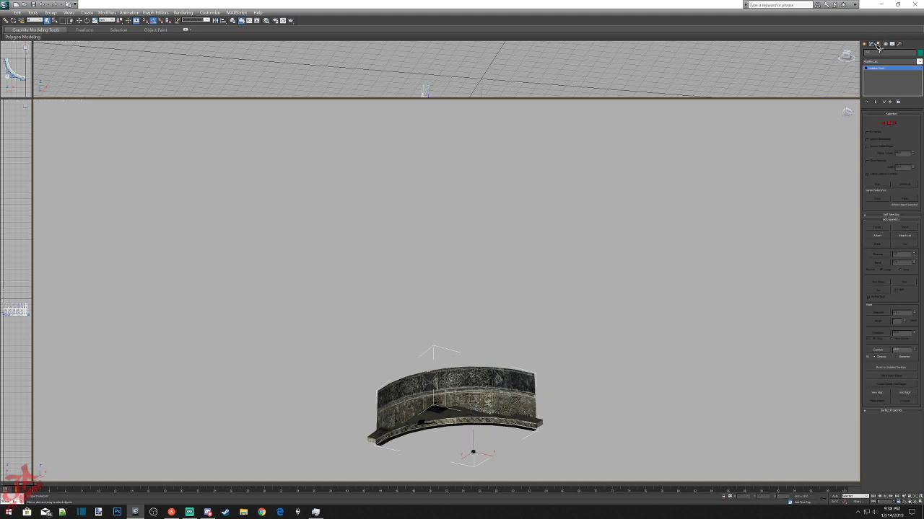
click(894, 123)
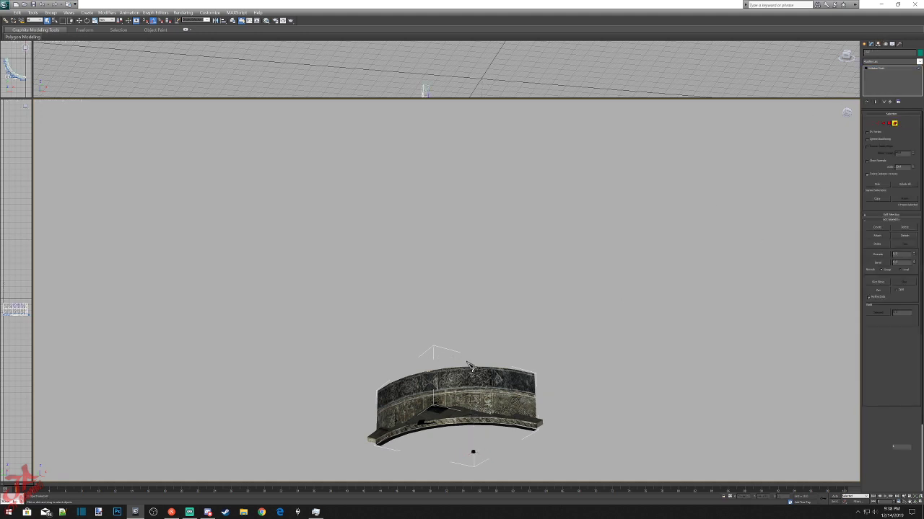
drag(315, 330, 606, 479)
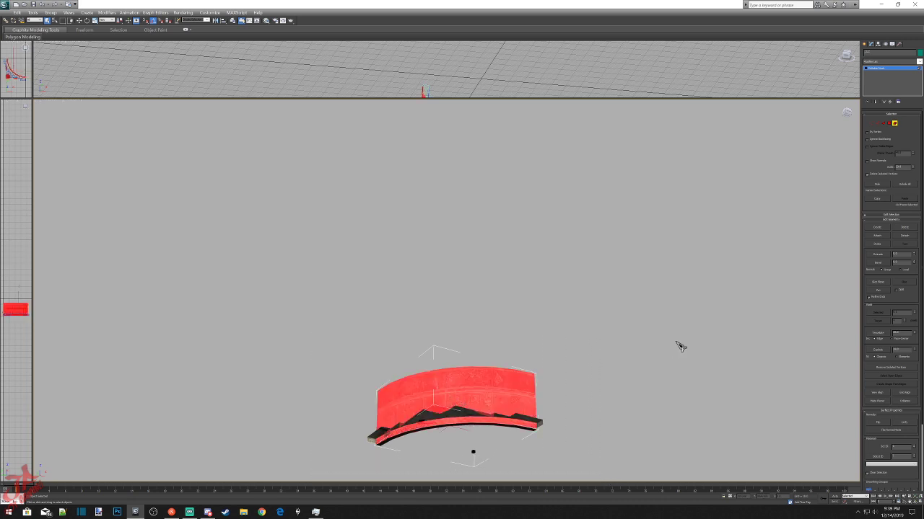
drag(852, 113, 850, 119)
middle_drag(456, 423, 514, 375)
scroll(430, 333, up, 3)
scroll(430, 333, up, 4)
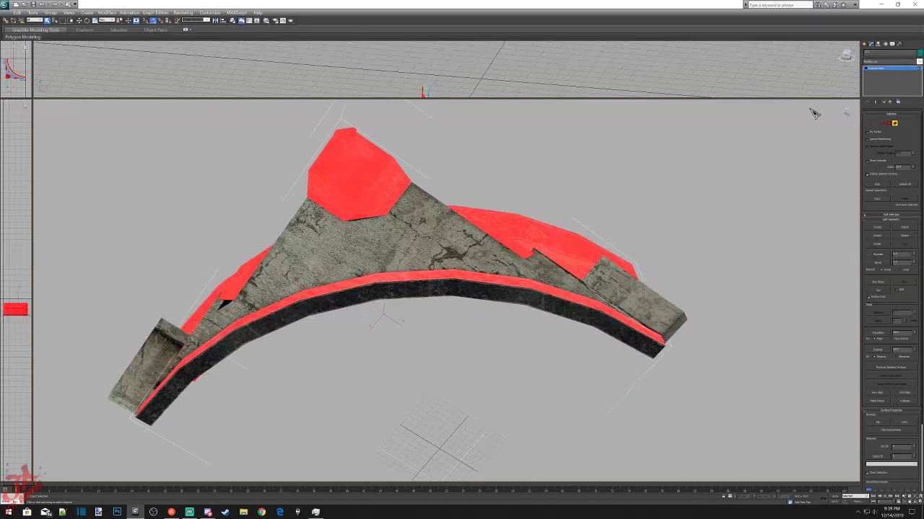
Leave the wall's face editing and delete the small dark block floating below the curved wall.
click(847, 116)
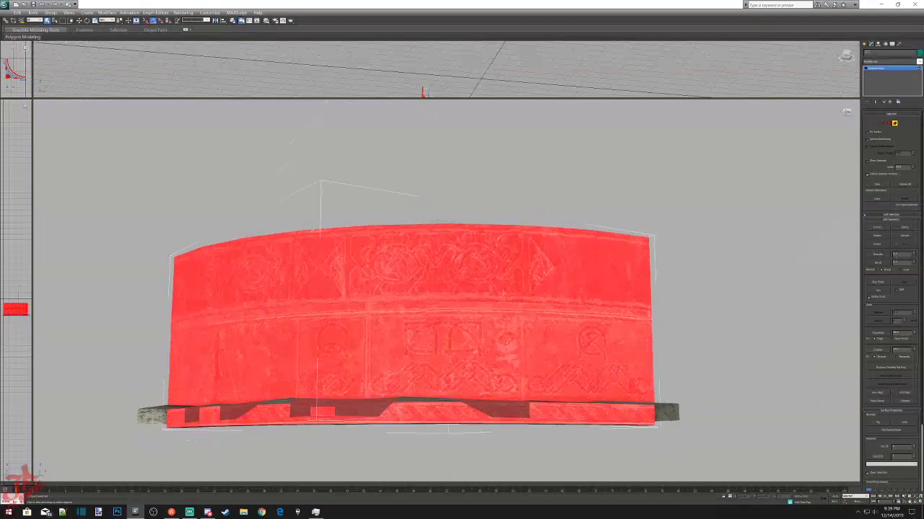
drag(847, 115, 848, 113)
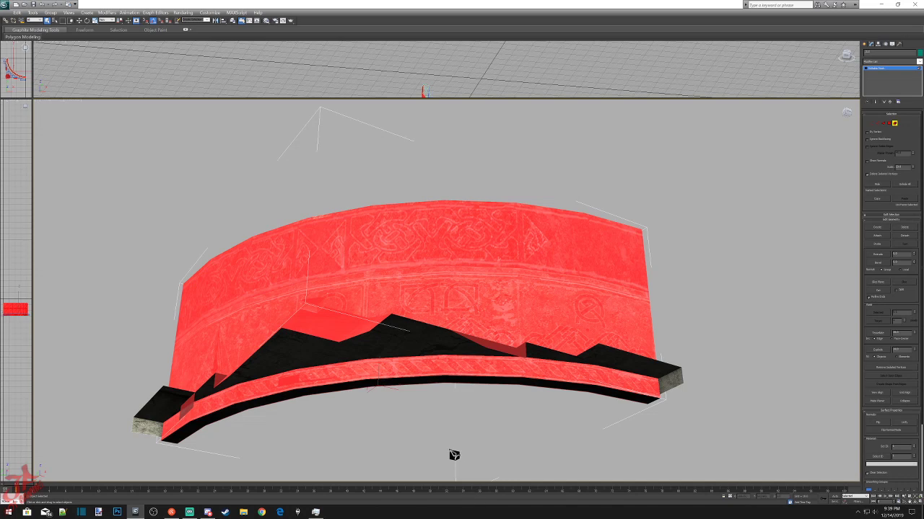
click(452, 459)
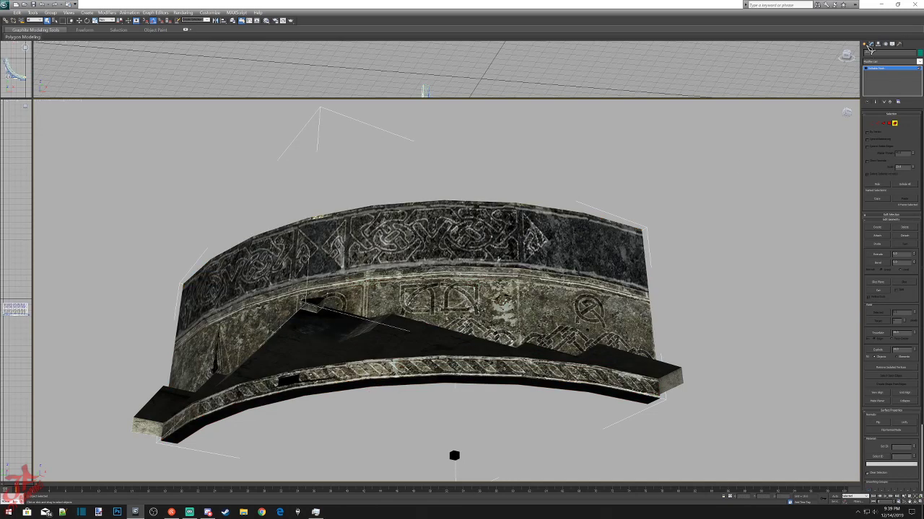
click(867, 45)
click(462, 460)
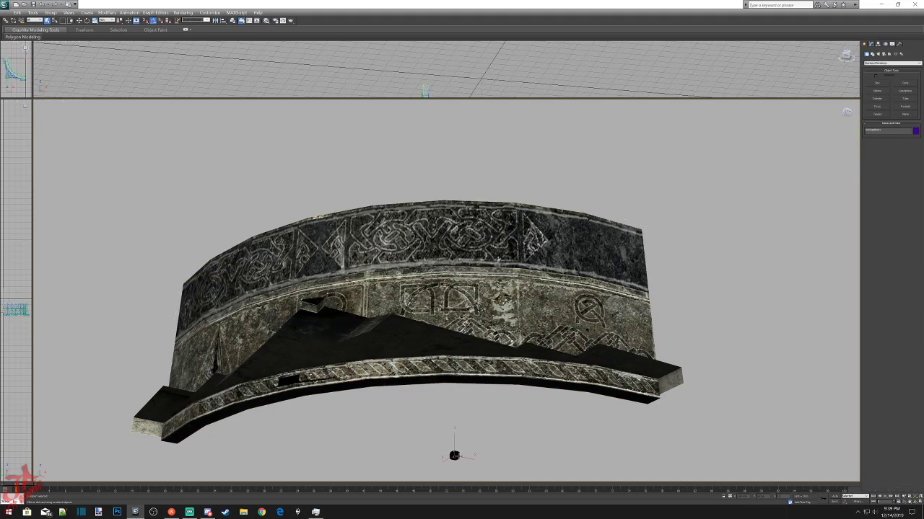
key(Delete)
key(alt+Tab)
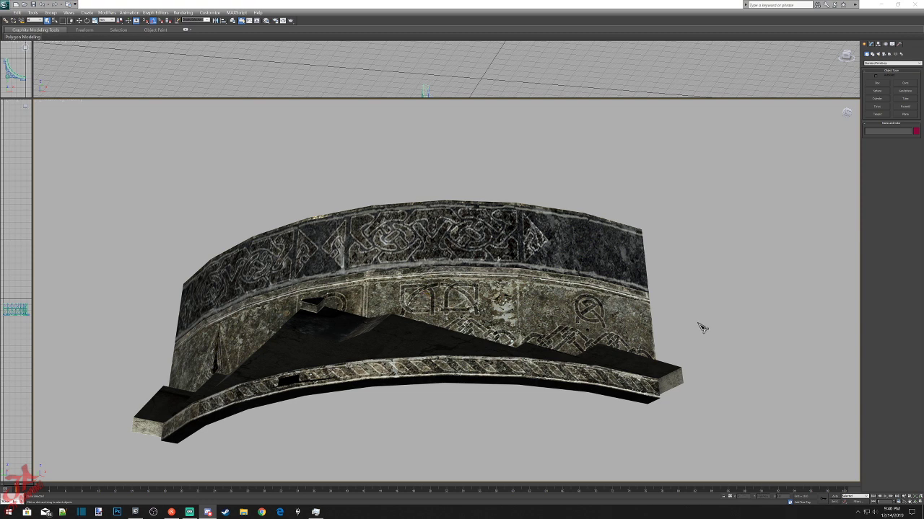
Delete the patterned trim band along the lower edge of the curved base wall object.
click(616, 380)
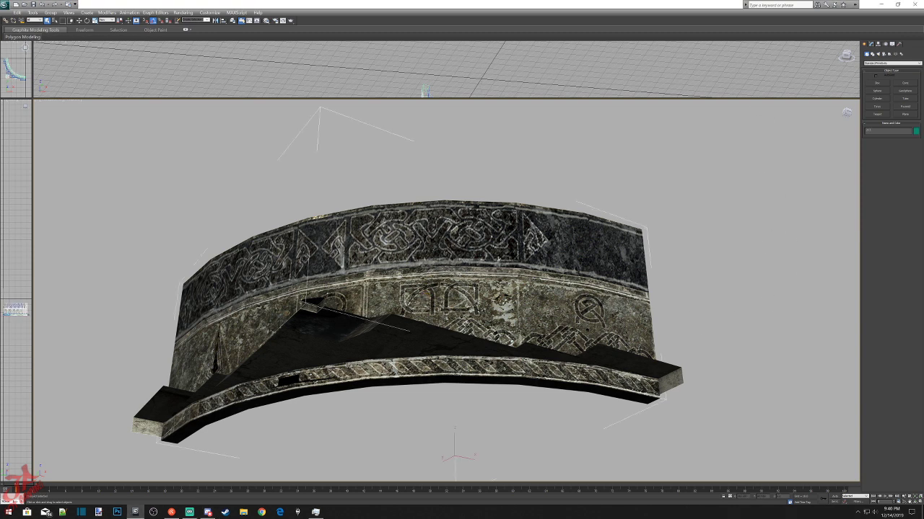
click(871, 44)
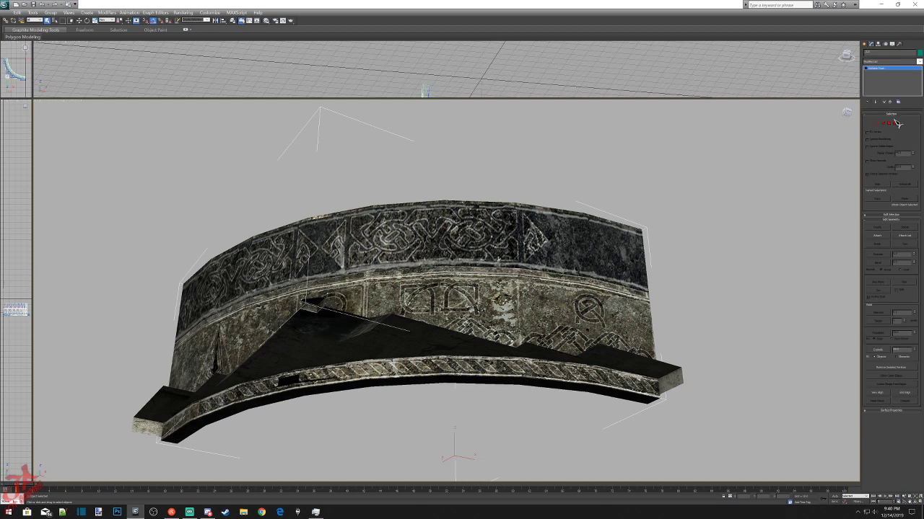
click(894, 123)
click(512, 373)
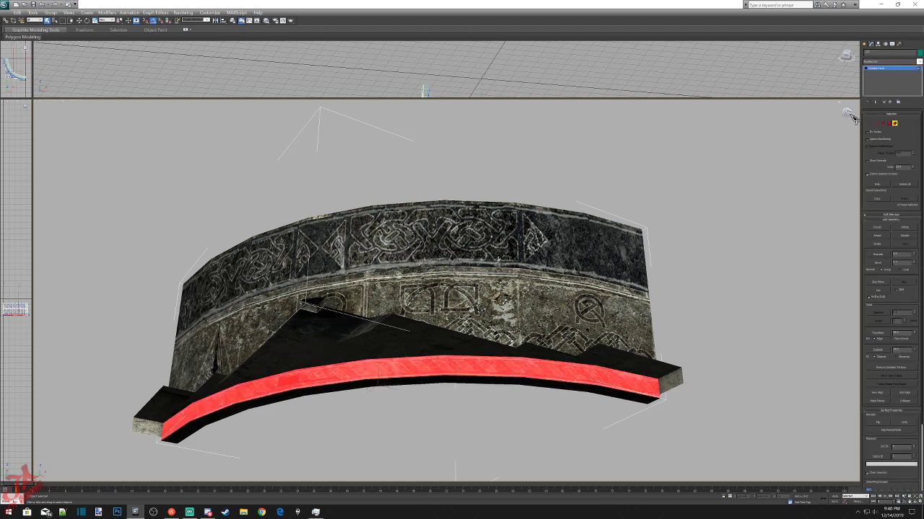
drag(848, 113, 844, 127)
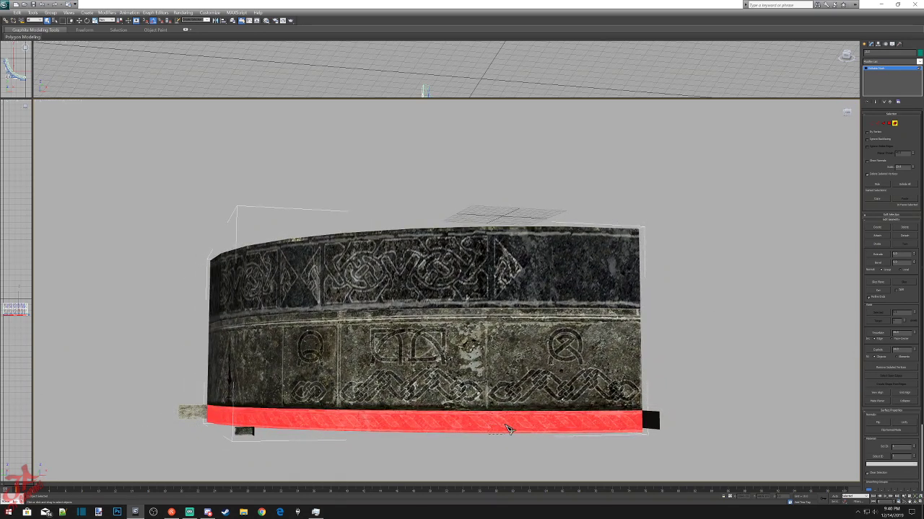
click(505, 424)
key(Delete)
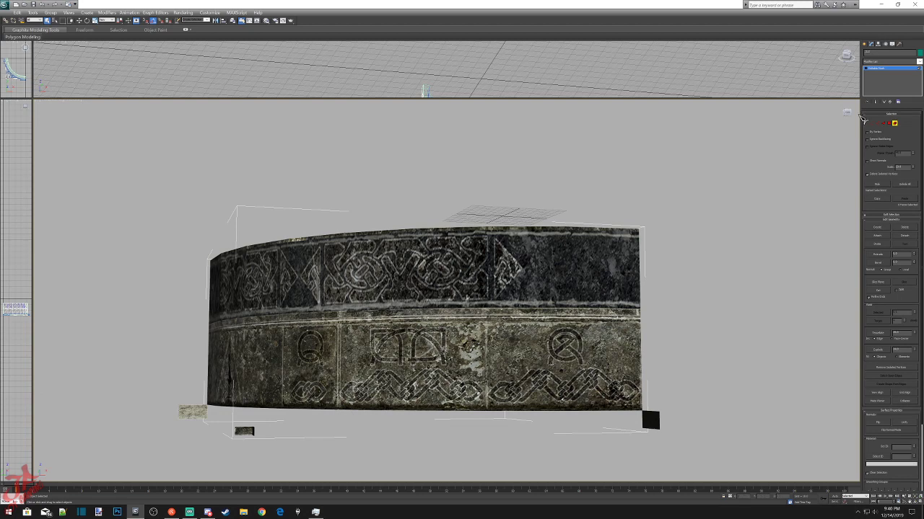
Delete the upper dark knotwork band and the carved stone band beneath it from the curved wall.
click(850, 117)
drag(846, 113, 762, 70)
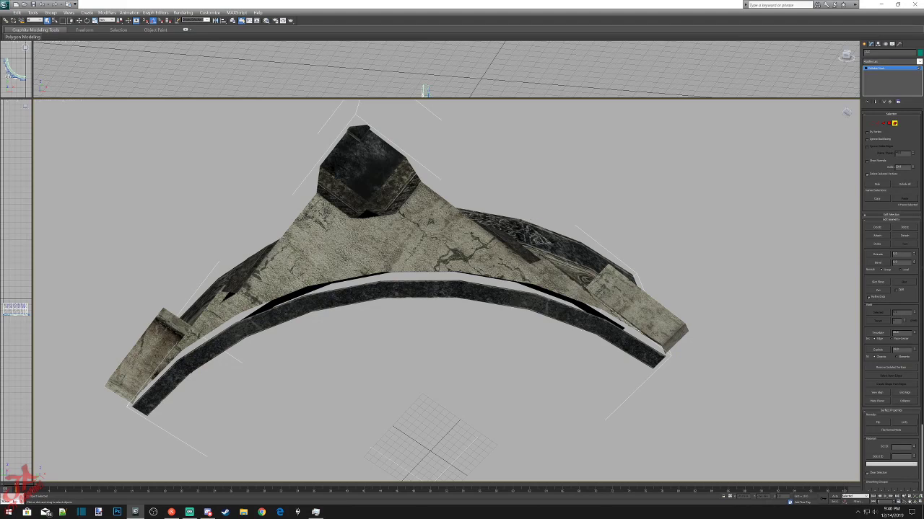
click(527, 229)
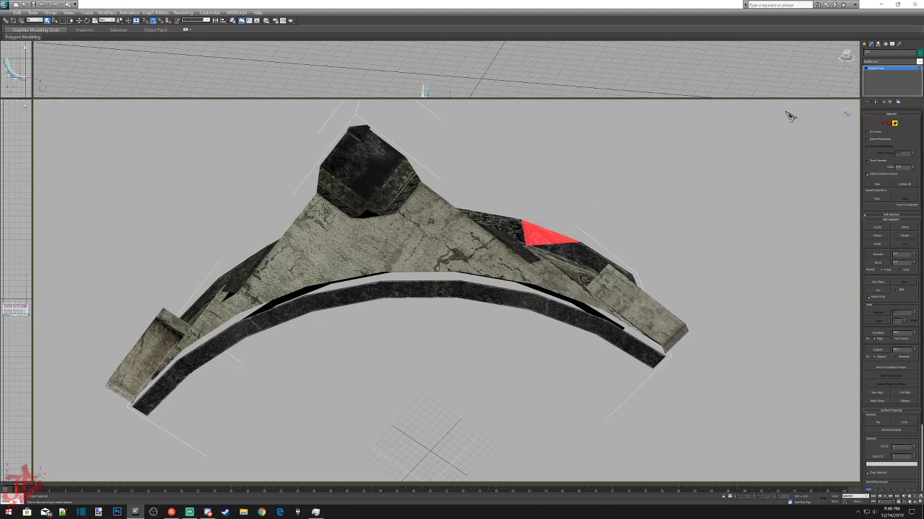
click(847, 114)
drag(183, 285, 675, 282)
key(Delete)
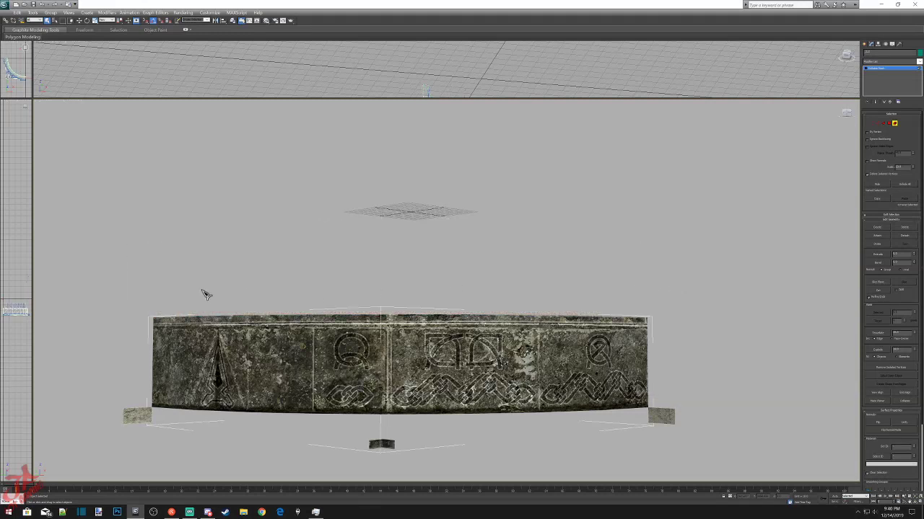
drag(131, 295, 698, 361)
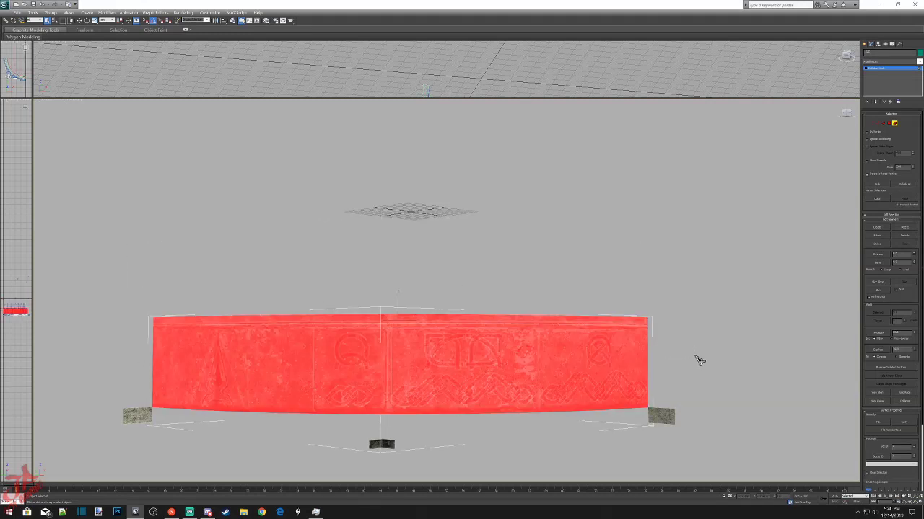
key(Delete)
Delete the faces of the dark curved strip running along the inner edge of the floor piece.
click(846, 113)
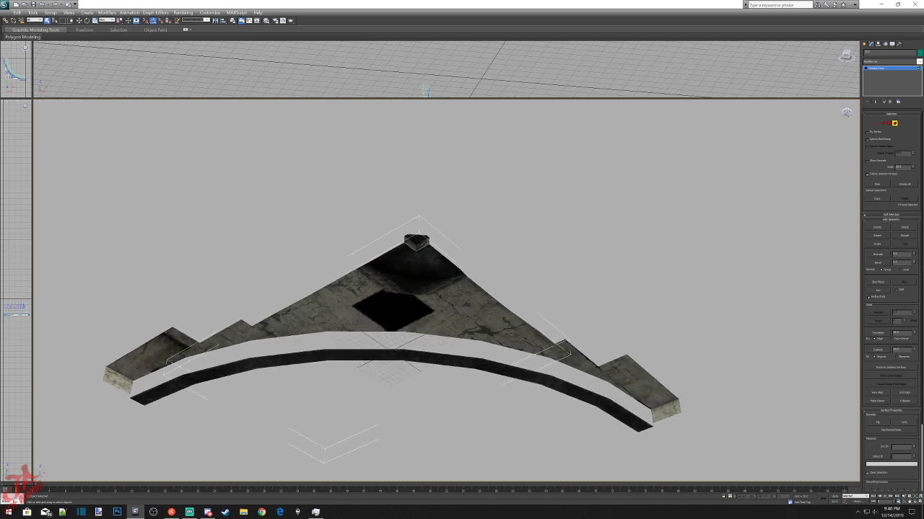
click(870, 45)
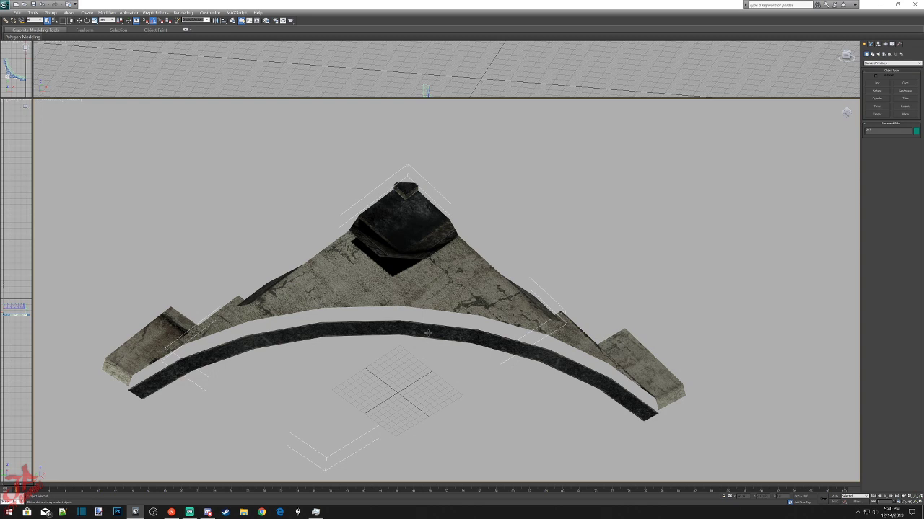
click(428, 332)
click(877, 45)
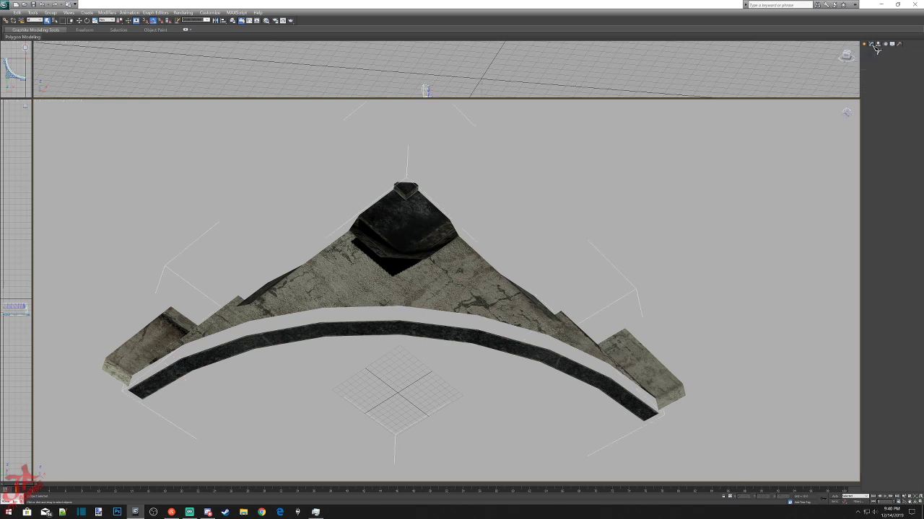
key(5)
click(345, 332)
key(Delete)
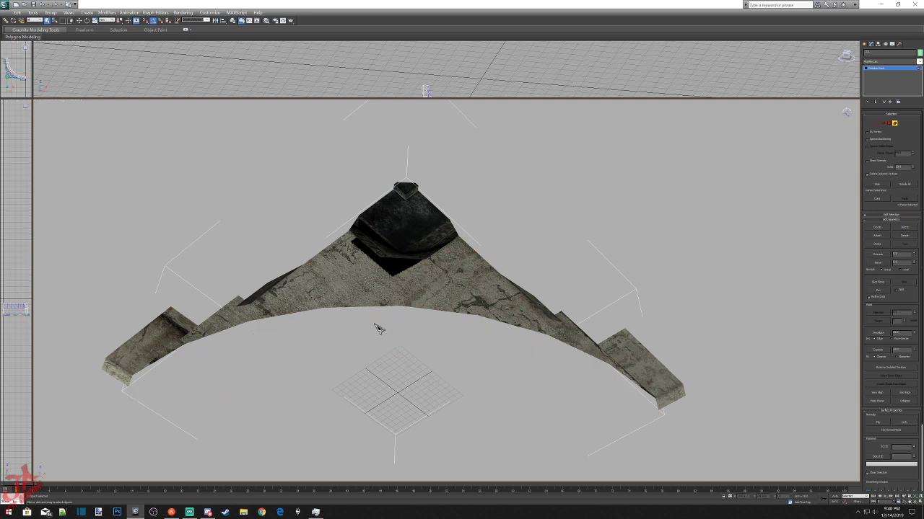
Delete the tapered end faces and thin top faces from the same object around the curved wall.
scroll(390, 332, down, 5)
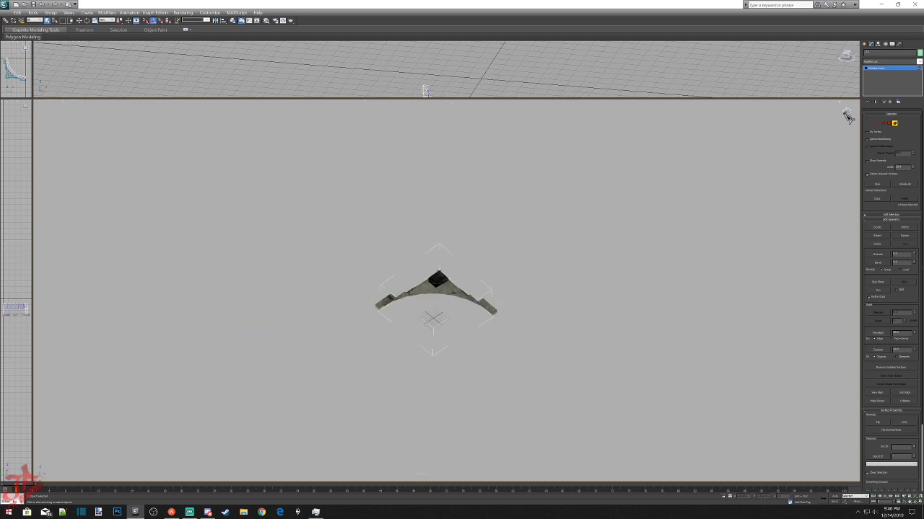
mouse_move(849, 118)
mouse_down()
mouse_move(826, 136)
mouse_move(780, 140)
mouse_move(849, 119)
mouse_up()
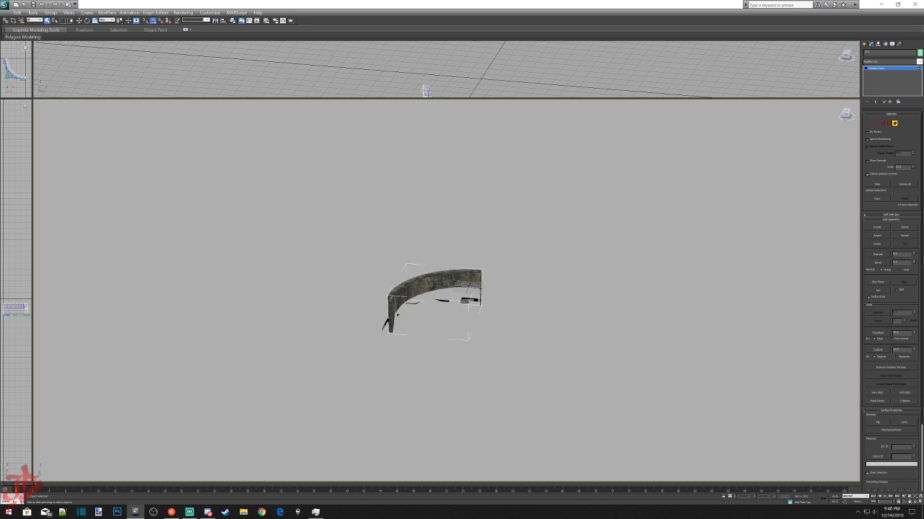
click(390, 298)
drag(847, 118, 846, 112)
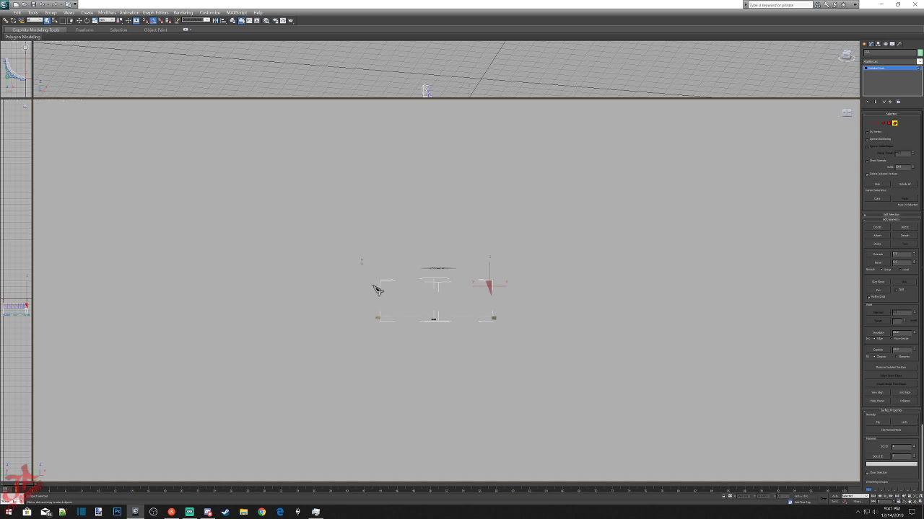
drag(361, 258, 527, 319)
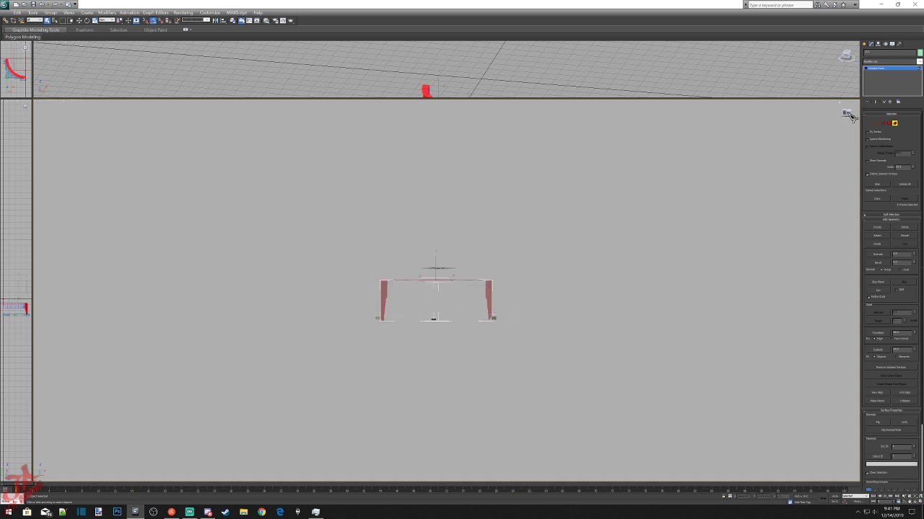
drag(848, 114, 867, 116)
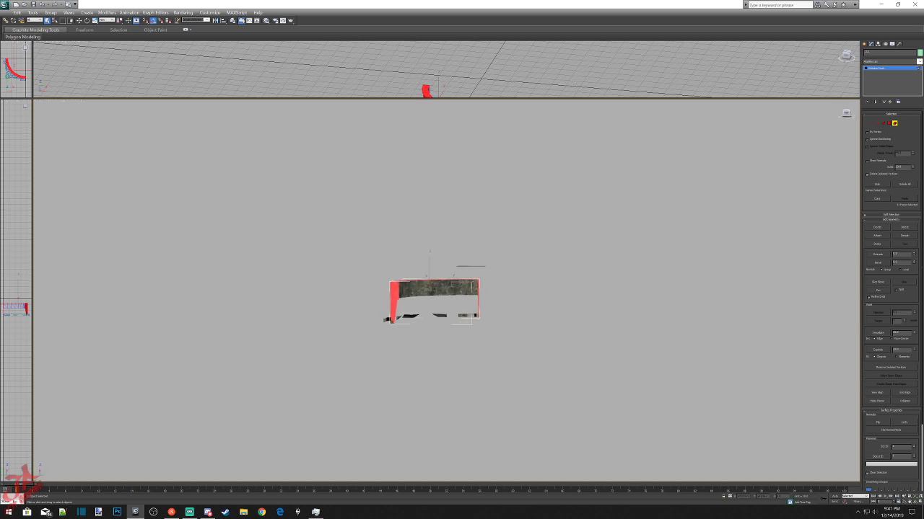
key(Delete)
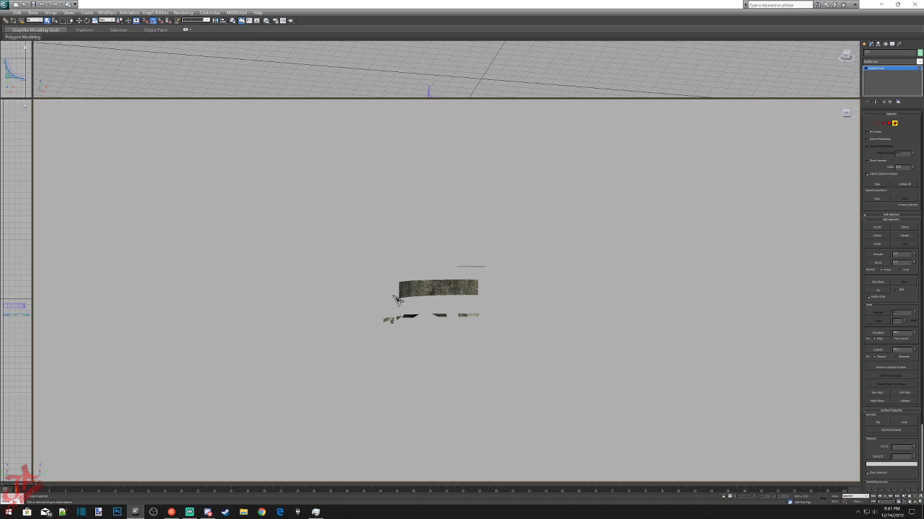
Try to delete the remaining curved wall band above the floor pieces and inspect it from another side.
drag(392, 277, 504, 291)
key(Delete)
mouse_move(849, 114)
mouse_down()
mouse_move(838, 119)
mouse_move(821, 106)
mouse_move(792, 120)
mouse_move(846, 111)
mouse_up()
alt+middle_drag(534, 277, 583, 273)
scroll(583, 273, up, 2)
scroll(584, 275, up, 2)
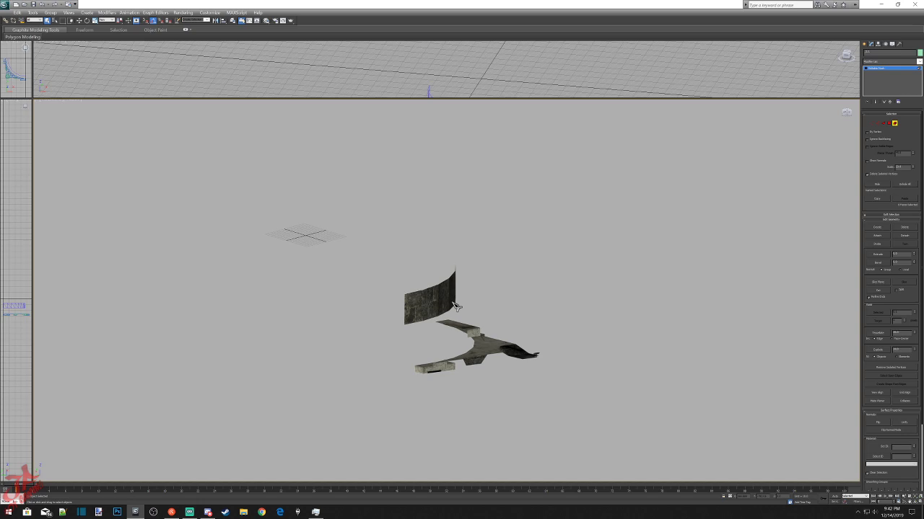
Minimize 3ds Max and browse in File Explorer from My Created Assets through The Riverlands to the innermost Banners mesh folder.
click(880, 4)
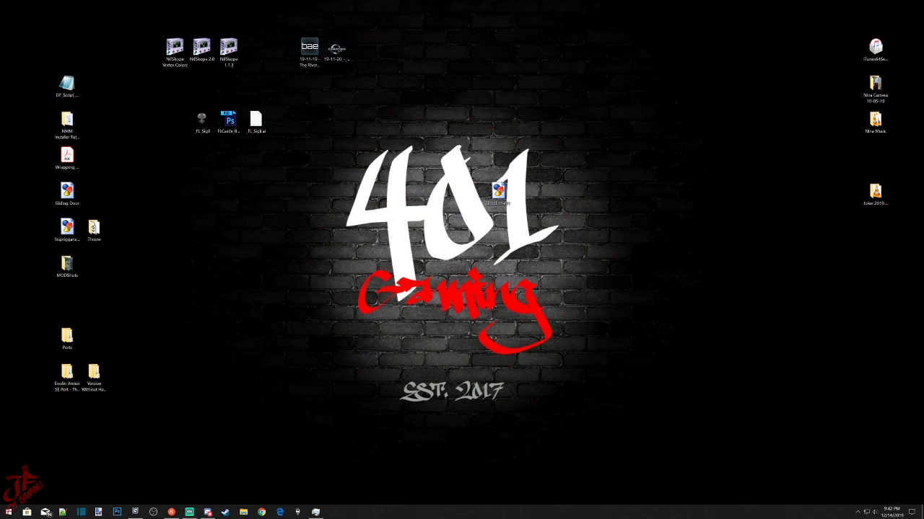
click(243, 512)
click(391, 178)
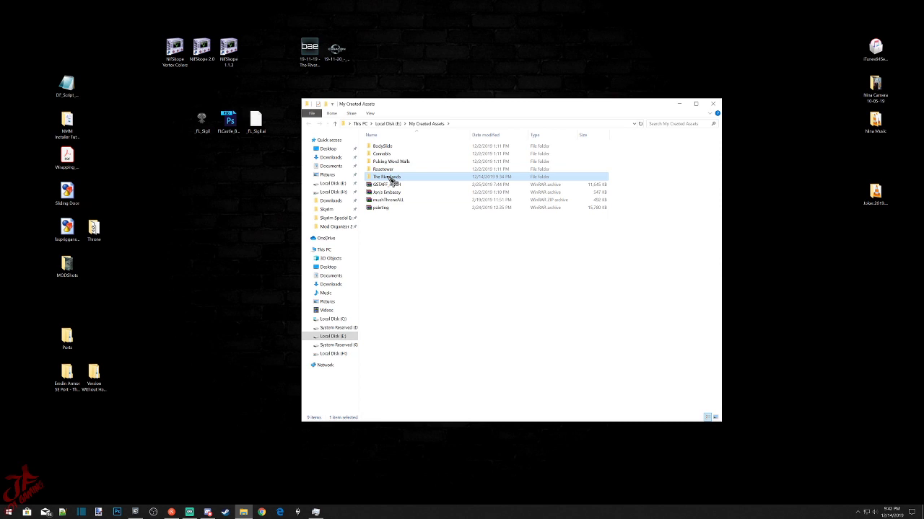
double_click(391, 179)
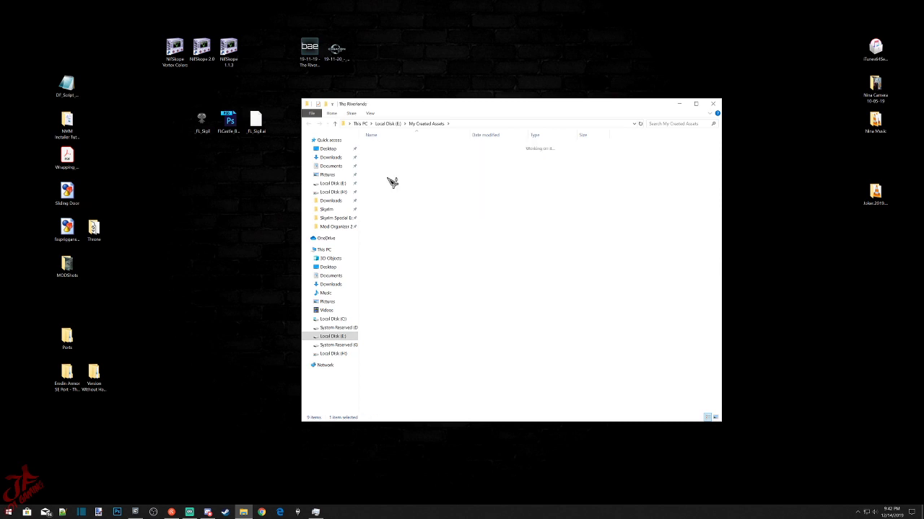
double_click(381, 151)
double_click(386, 149)
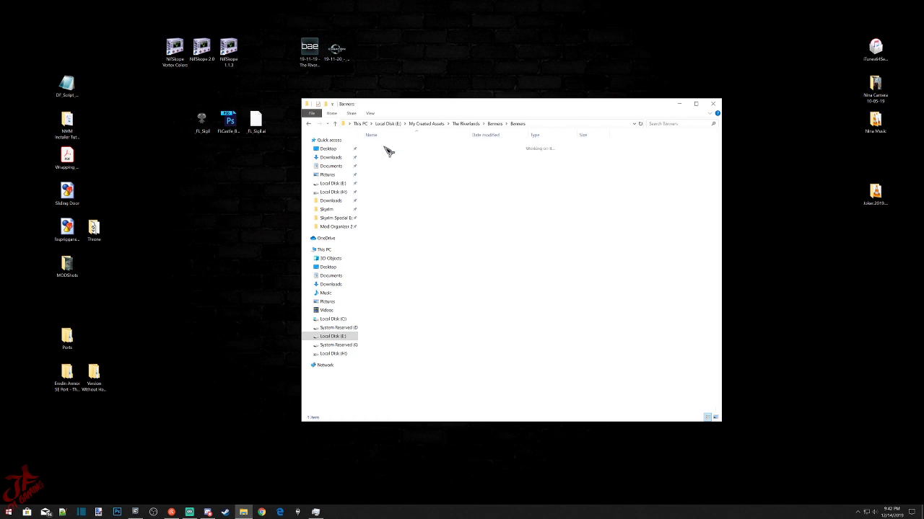
double_click(386, 149)
double_click(386, 150)
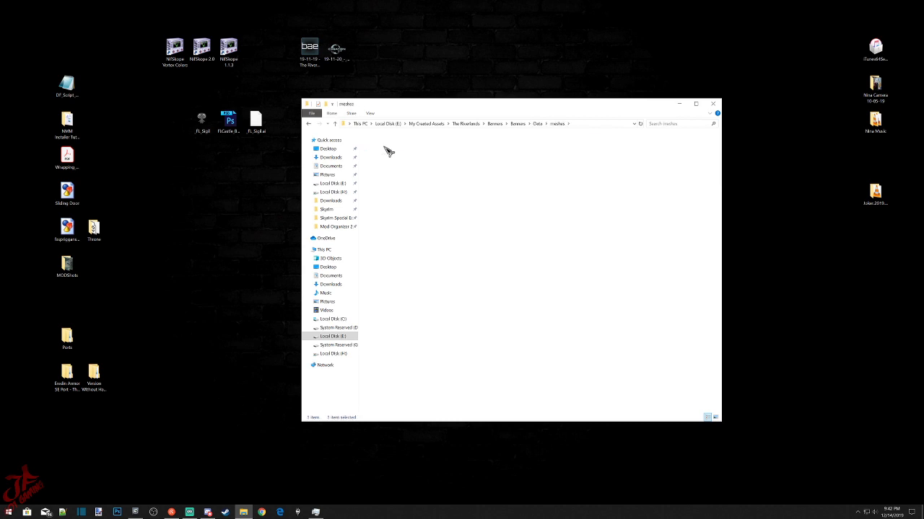
double_click(384, 149)
double_click(382, 149)
Open the _FL_90Rug mesh in NifSkope and select the NiAlphaProperty block under its NiTriShape.
click(387, 155)
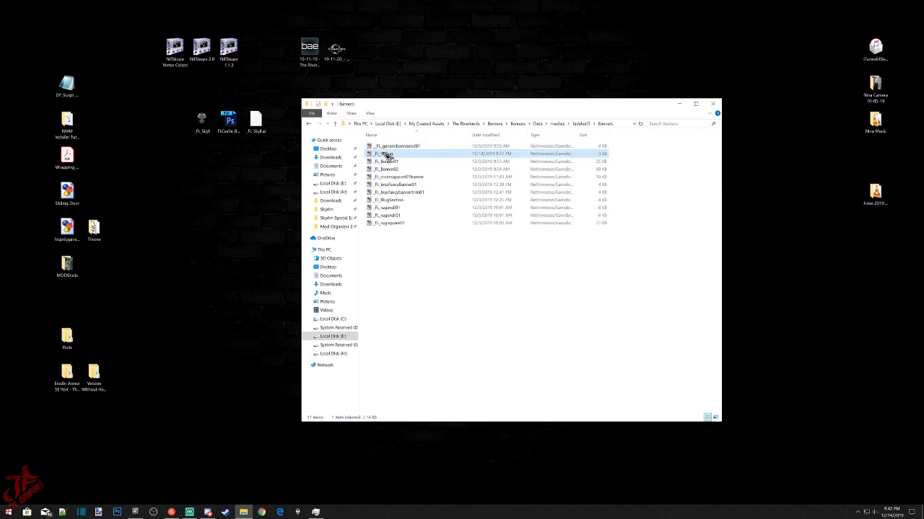
double_click(387, 155)
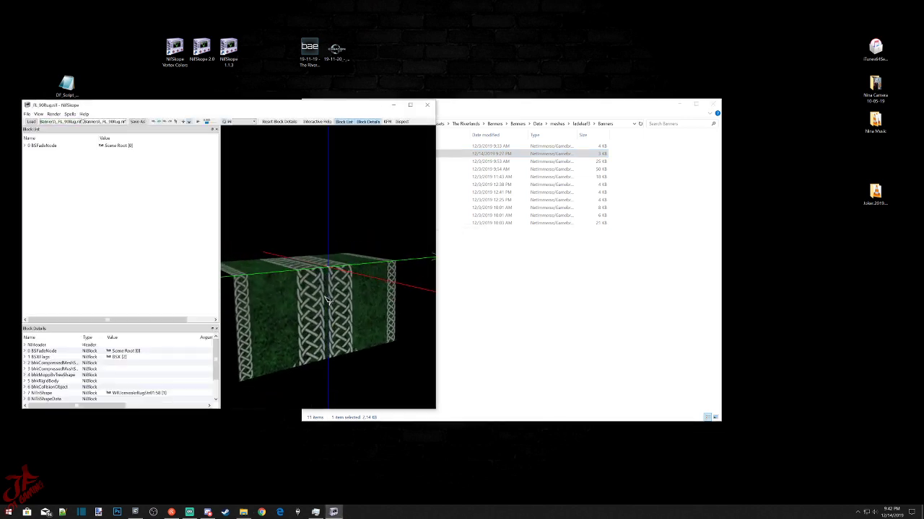
click(26, 147)
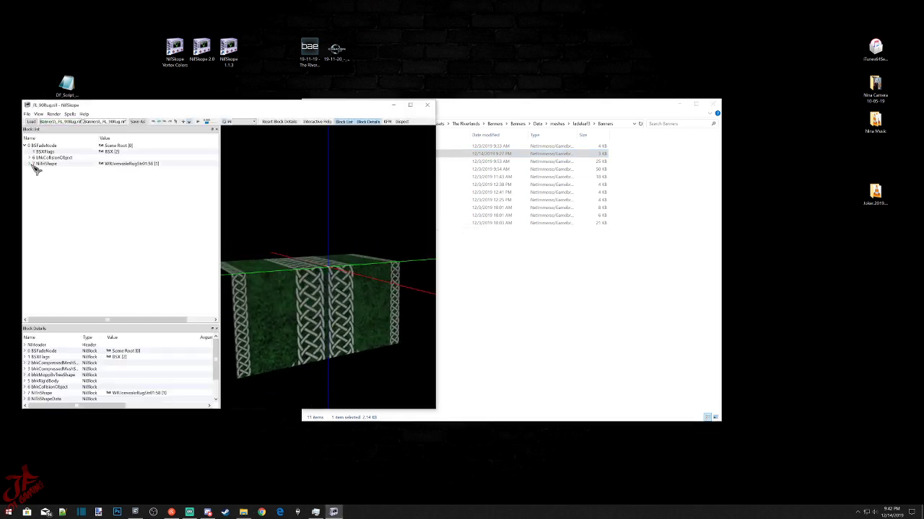
click(30, 164)
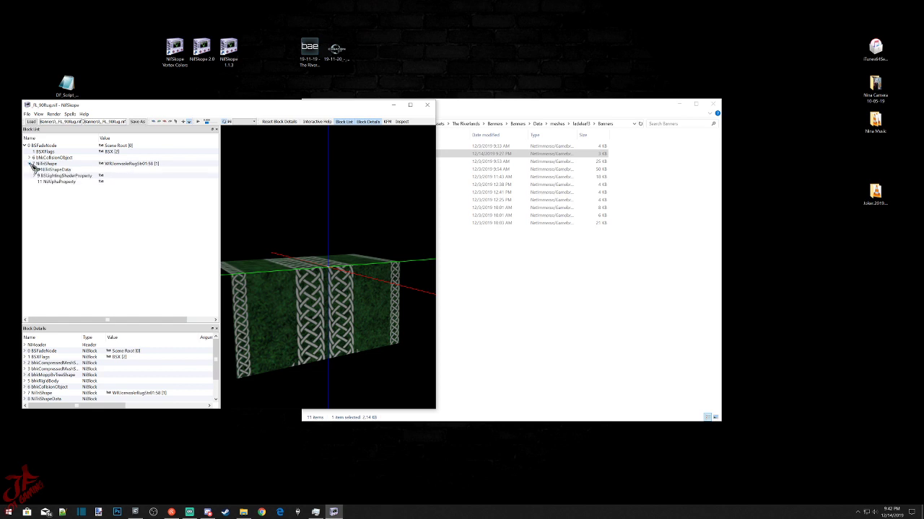
click(48, 183)
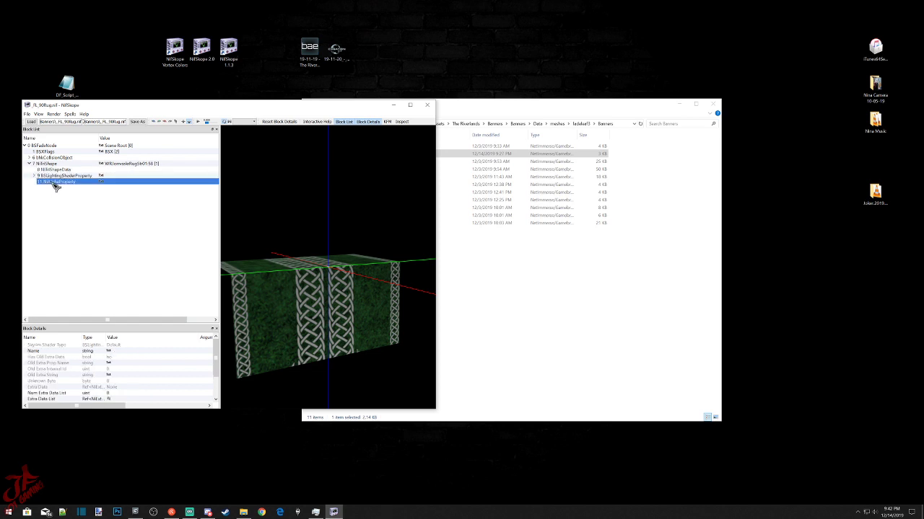
Remove the NiAlphaProperty block from the rug mesh, and check its lighting shader property and texture set.
right_click(54, 185)
click(72, 189)
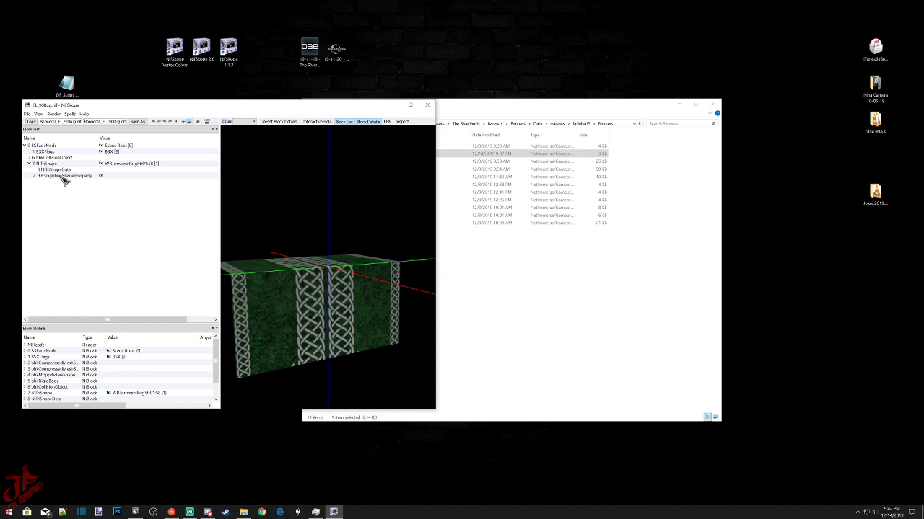
click(64, 179)
click(34, 176)
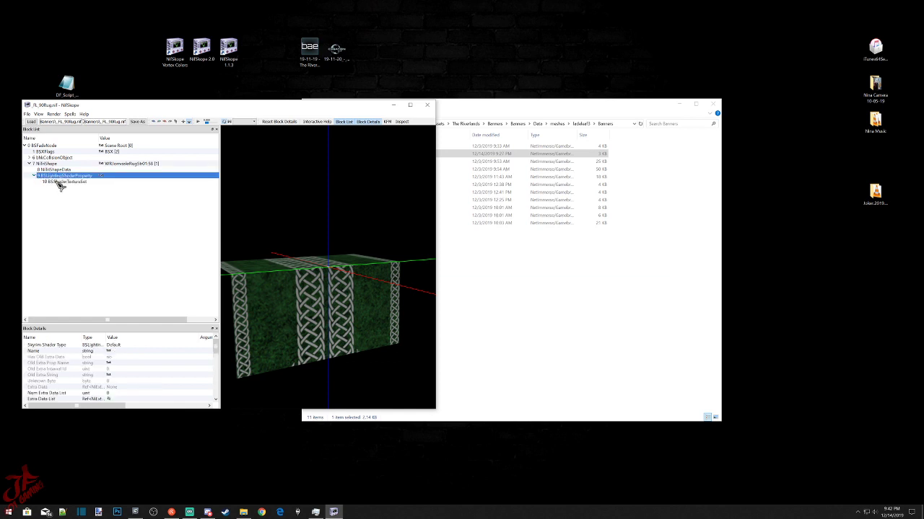
scroll(132, 367, down, 2)
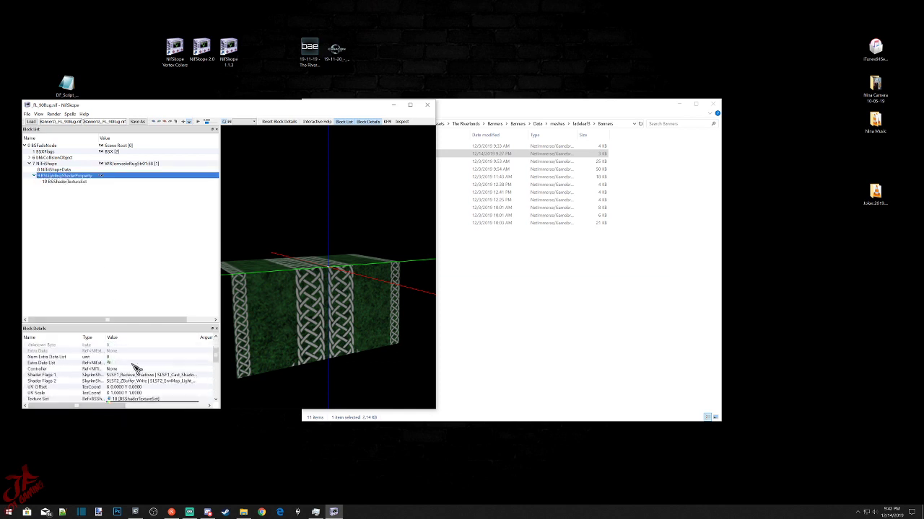
click(68, 182)
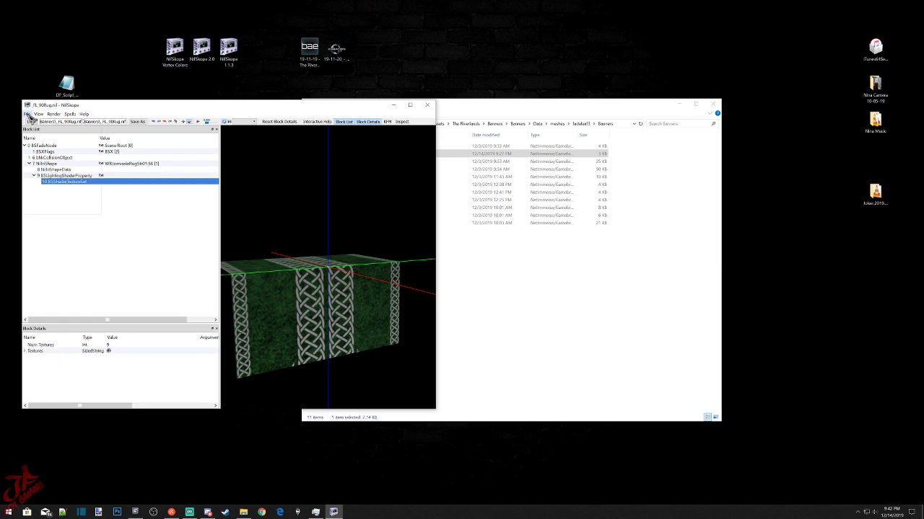
Save the rug mesh over the existing _FL_90Rug file, and close NifSkope and the Banners folder.
click(28, 115)
click(39, 130)
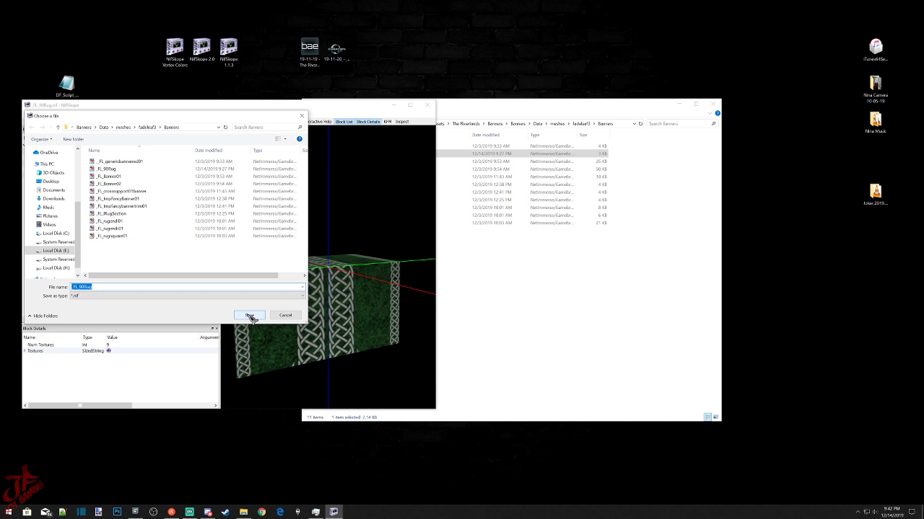
click(249, 316)
click(484, 262)
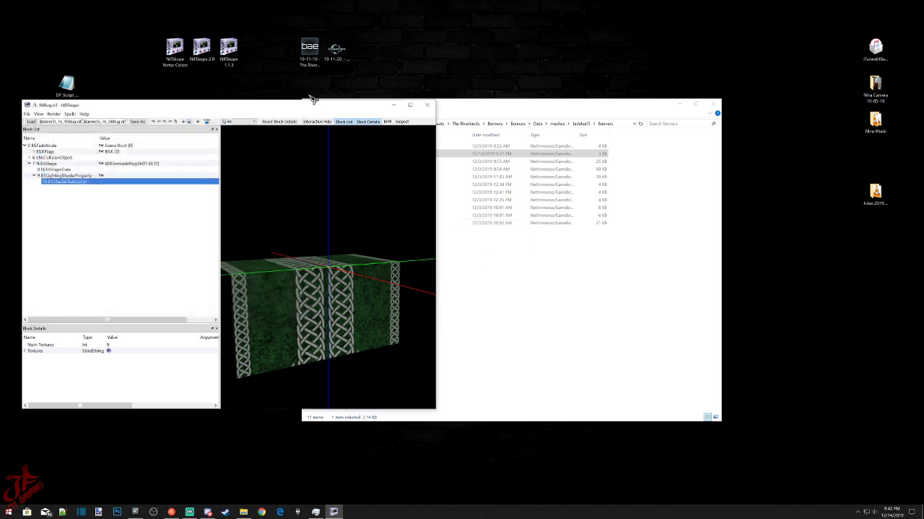
click(428, 106)
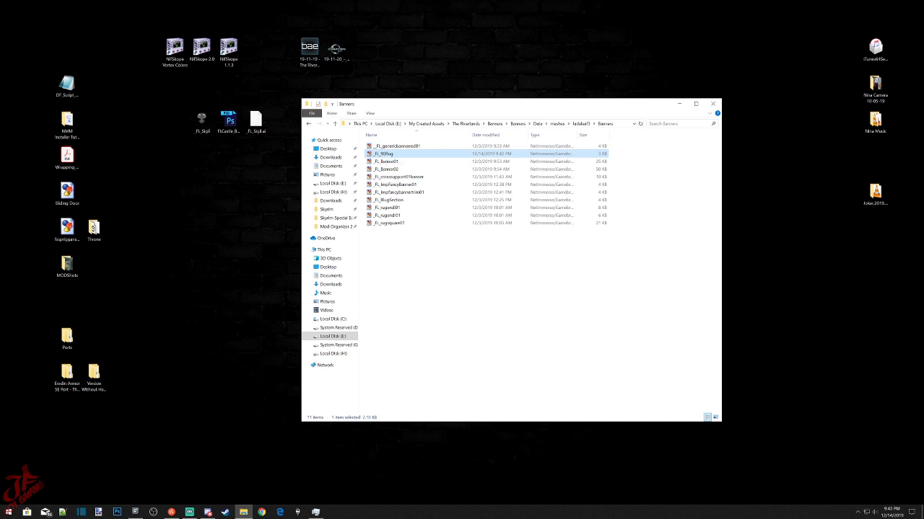
key(Return)
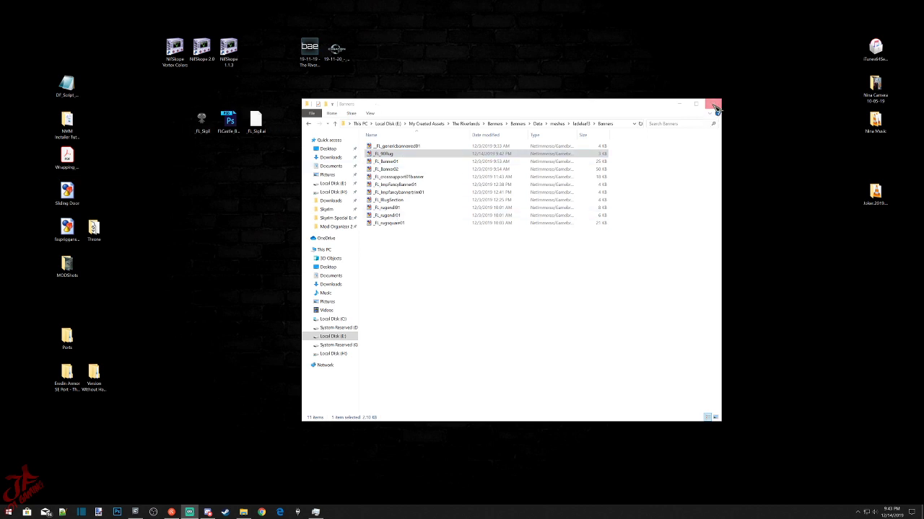
click(713, 103)
Switch back to 3ds Max and delete the whole curved wall band object above the base pieces.
click(135, 513)
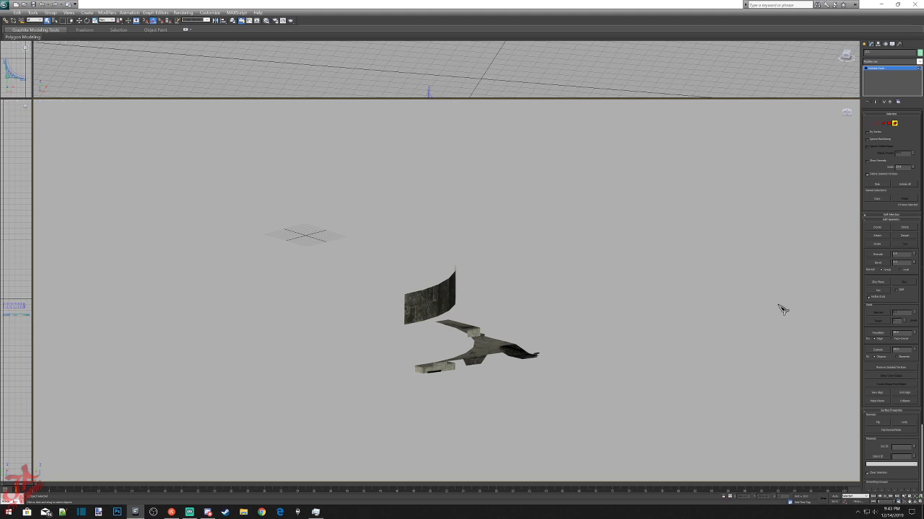
drag(847, 113, 696, 82)
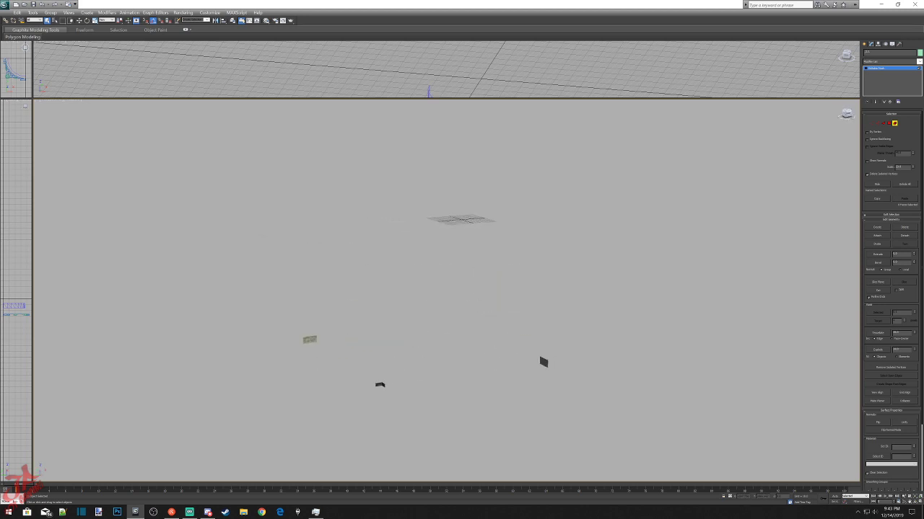
click(865, 45)
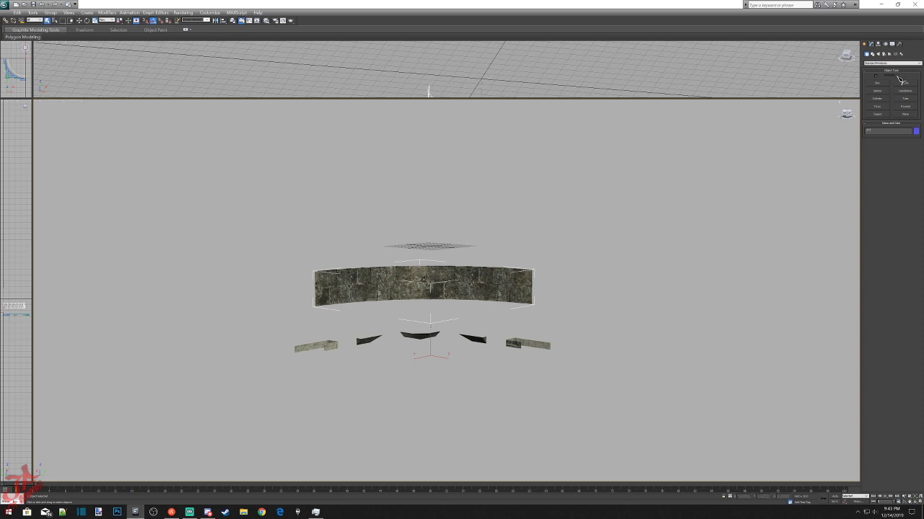
click(847, 114)
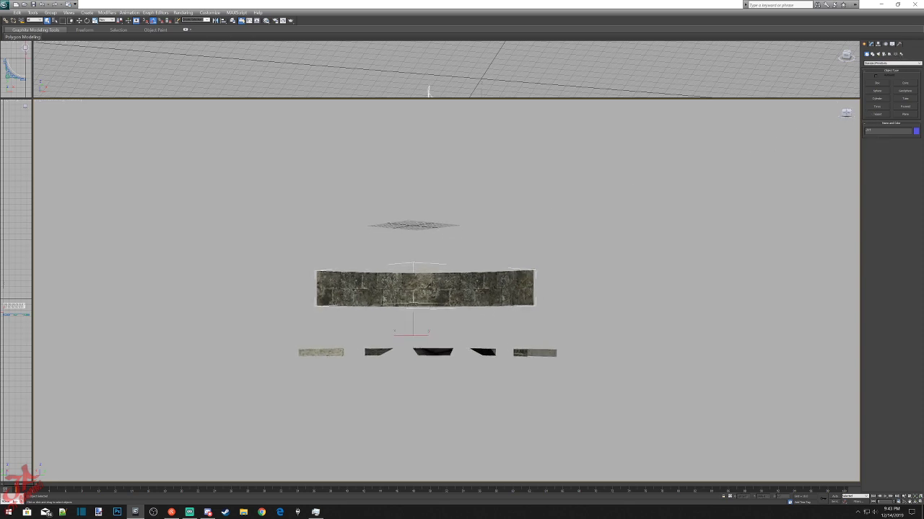
key(Delete)
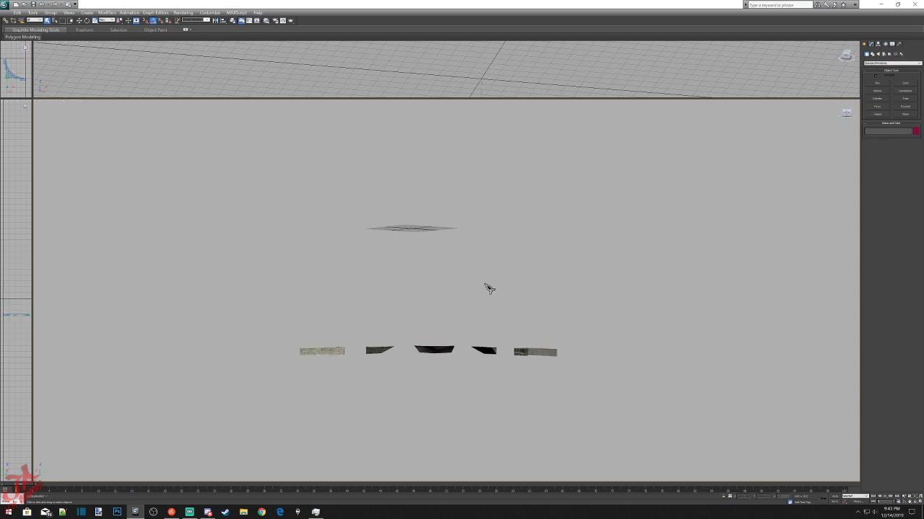
Inspect the remaining curved base piece from several angles for leftover or missing faces.
click(845, 118)
alt+middle_drag(447, 288, 487, 349)
click(846, 113)
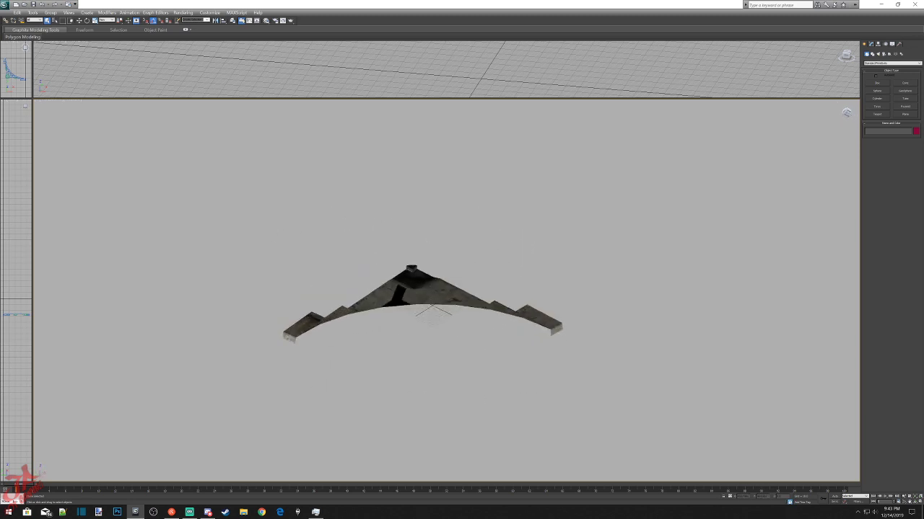
click(846, 112)
alt+middle_drag(462, 303, 346, 245)
alt+middle_drag(473, 252, 497, 263)
alt+middle_drag(407, 293, 401, 296)
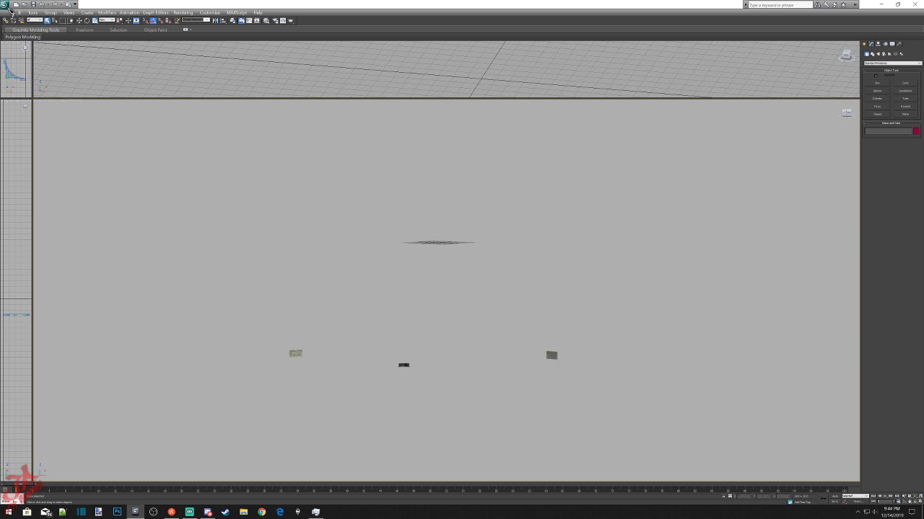
Export the scene to the desktop as a NetImmerse/Gamebryo file named ceiling_piece.
click(4, 6)
mouse_move(33, 123)
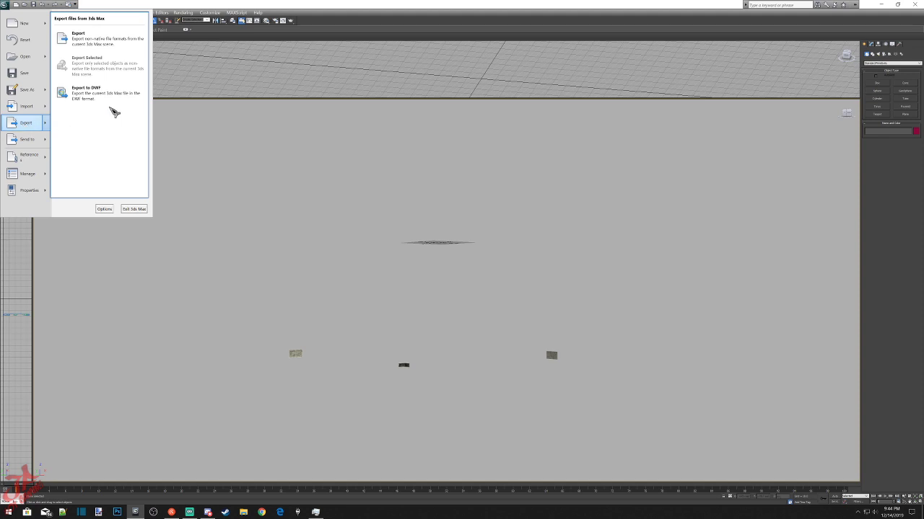
click(105, 41)
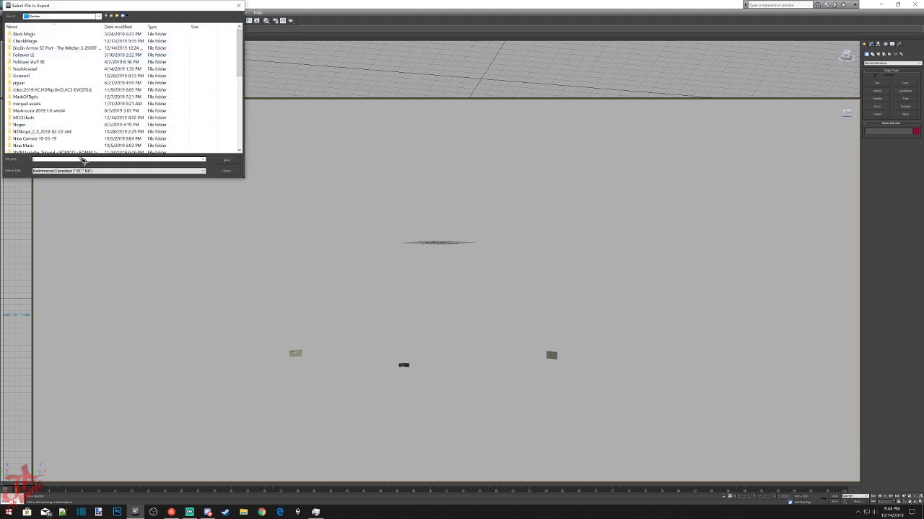
text(al)
key(Return)
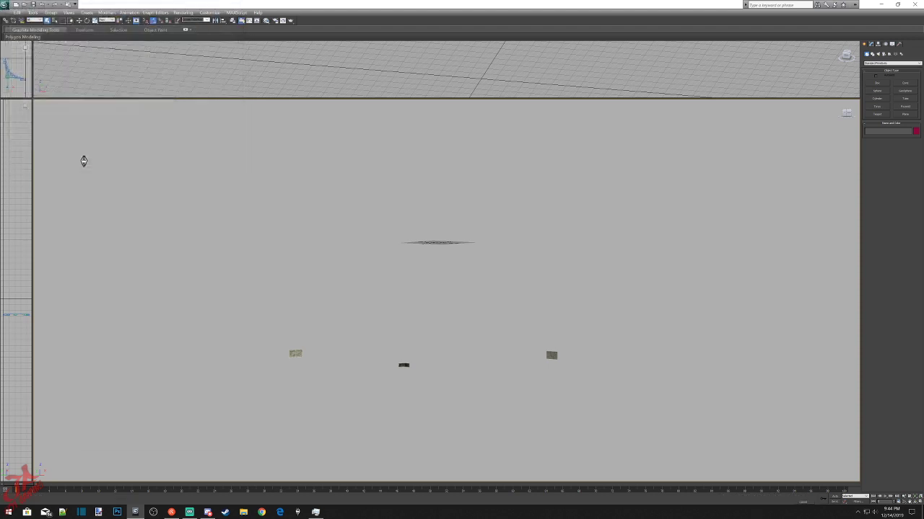
click(412, 347)
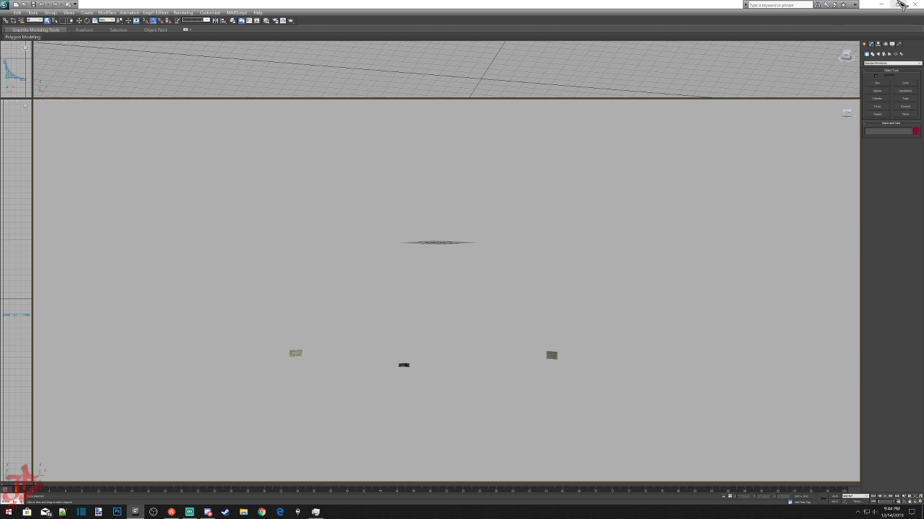
Minimize 3ds Max, move the exported ceiling_piece file to a free desktop spot, and open it in NifSkope.
click(885, 5)
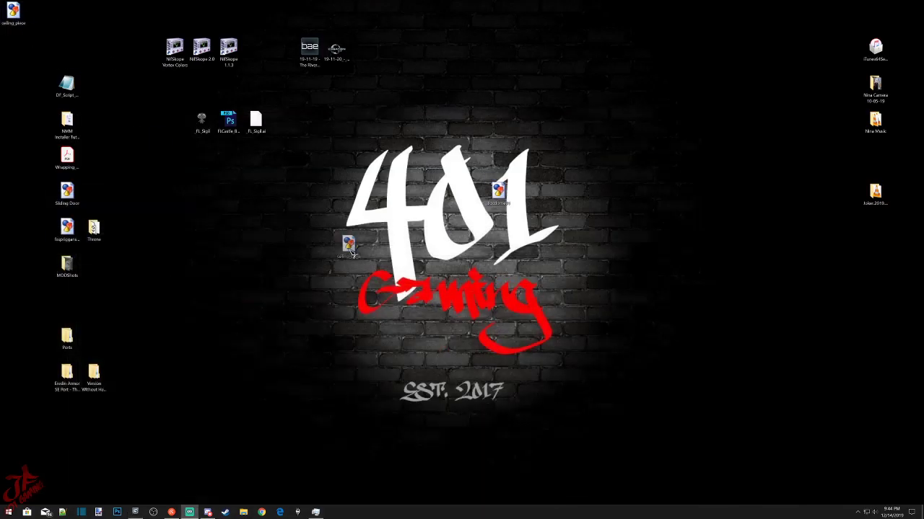
drag(13, 10, 268, 248)
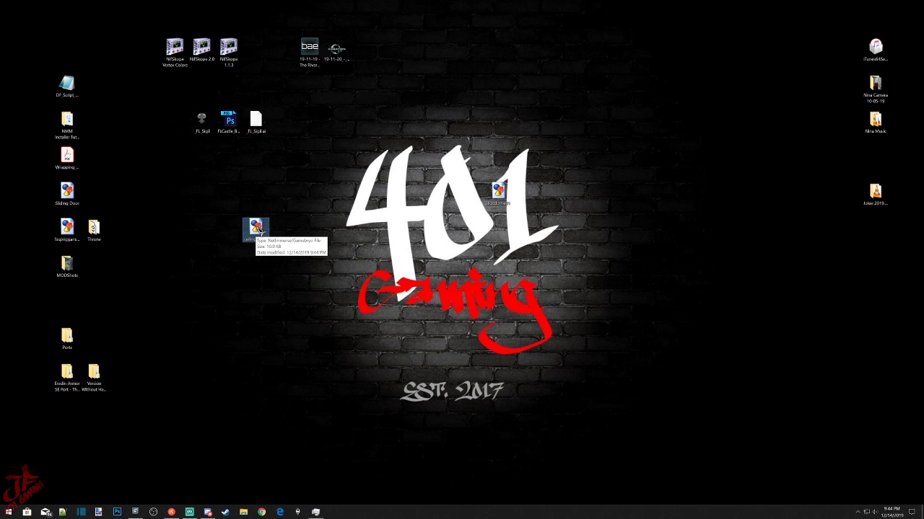
double_click(257, 228)
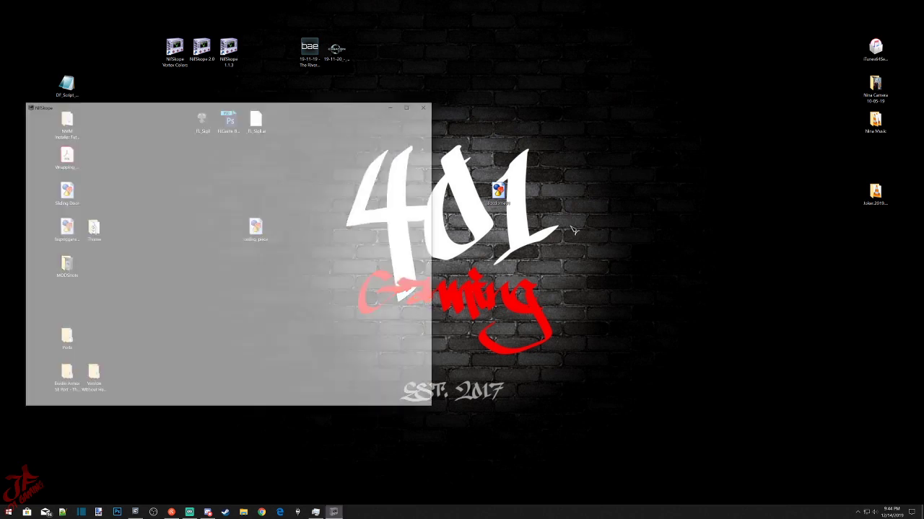
drag(295, 105, 736, 116)
drag(772, 311, 786, 284)
Remove the vertex color property and the lighting shader property from the first NiTriShape in ceiling_piece.
click(470, 156)
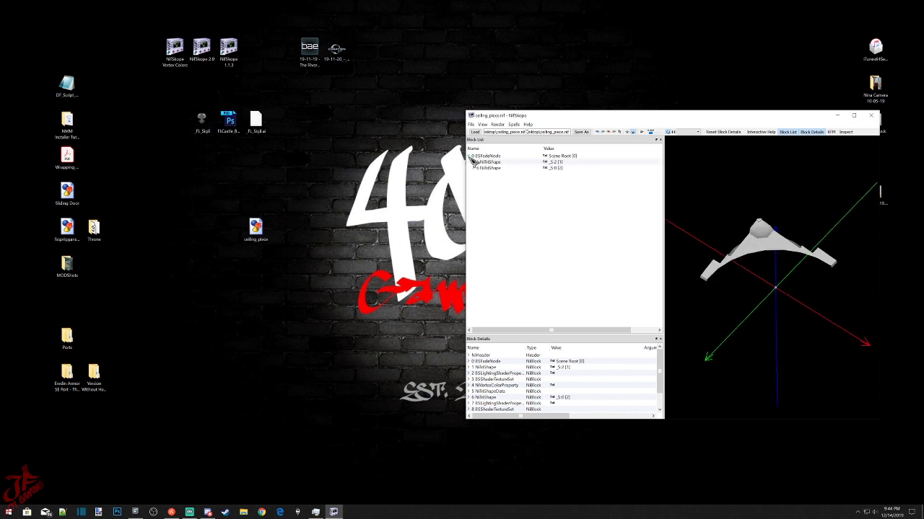
click(472, 161)
click(497, 181)
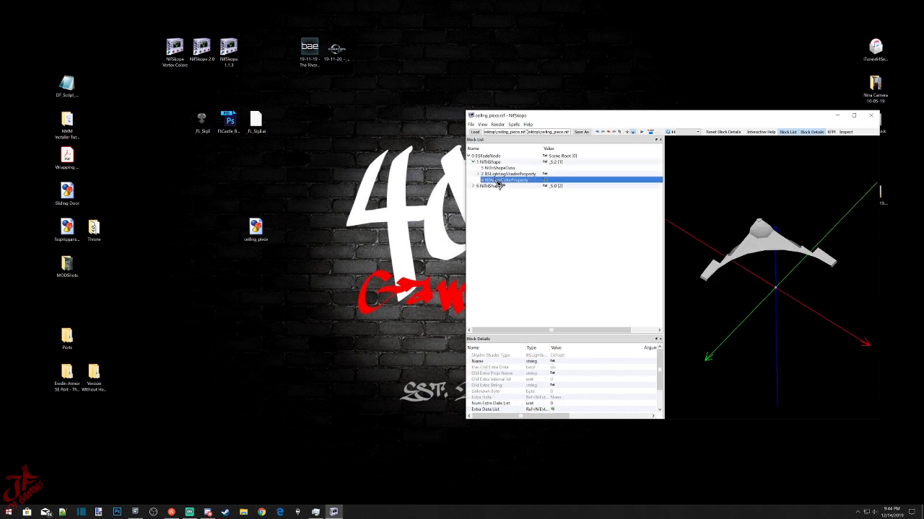
key(ctrl+Delete)
click(492, 170)
key(ctrl+Delete)
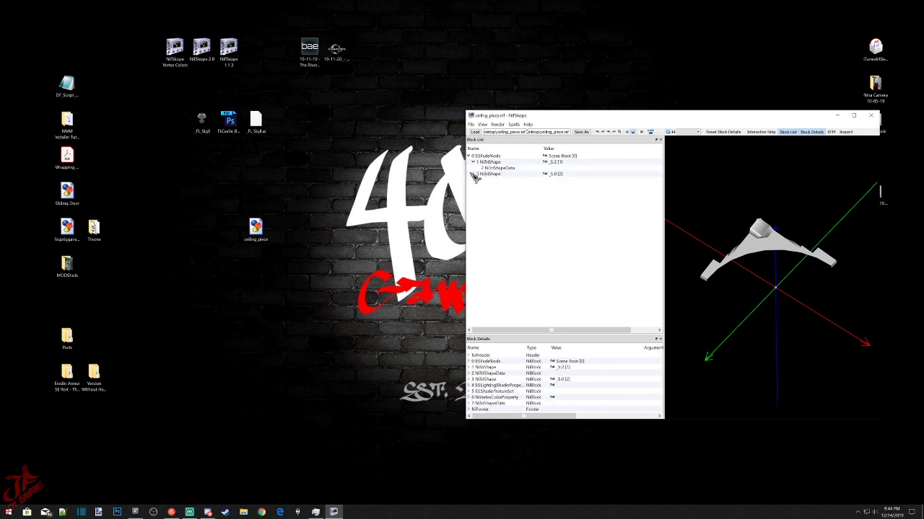
Remove the vertex color and lighting shader properties from the second NiTriShape as well.
click(473, 174)
click(492, 187)
key(ctrl+Delete)
click(492, 186)
key(ctrl+Delete)
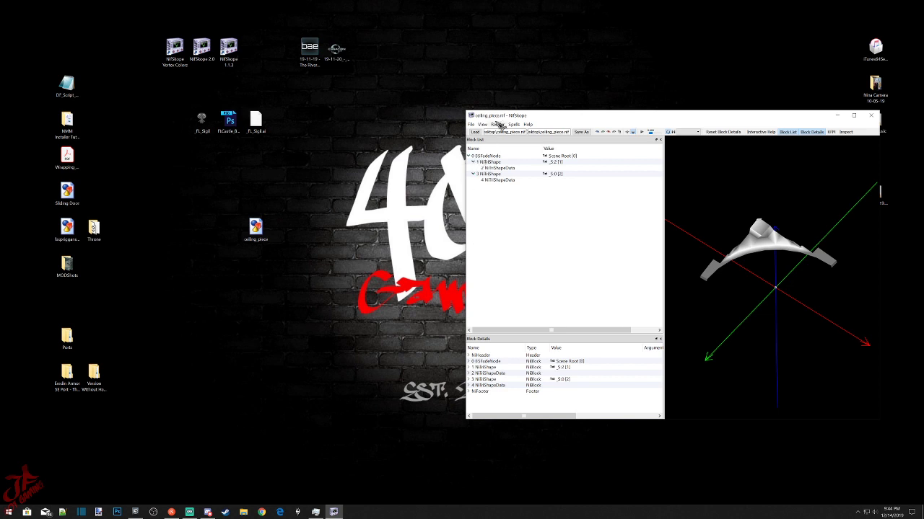
Open the original slgcdome01 mesh in a second NifSkope window beside ceiling_piece and view its base from below.
drag(503, 117, 76, 96)
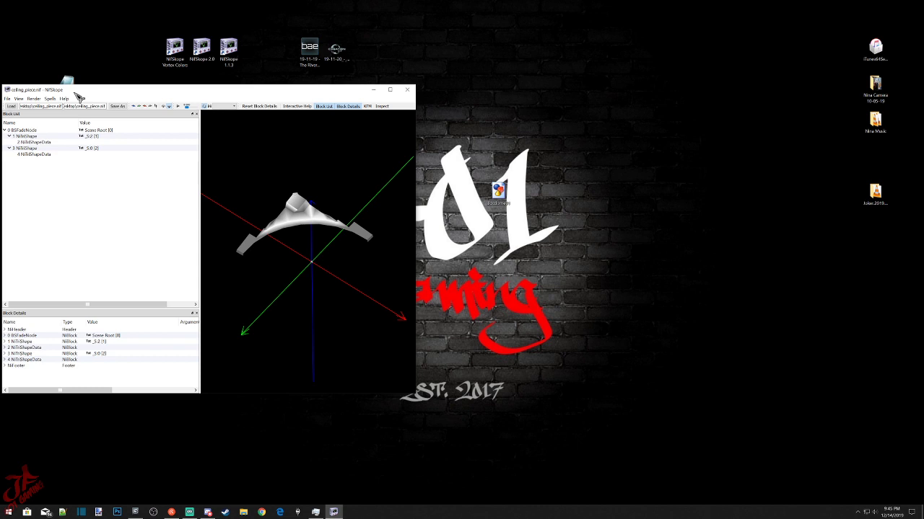
click(503, 197)
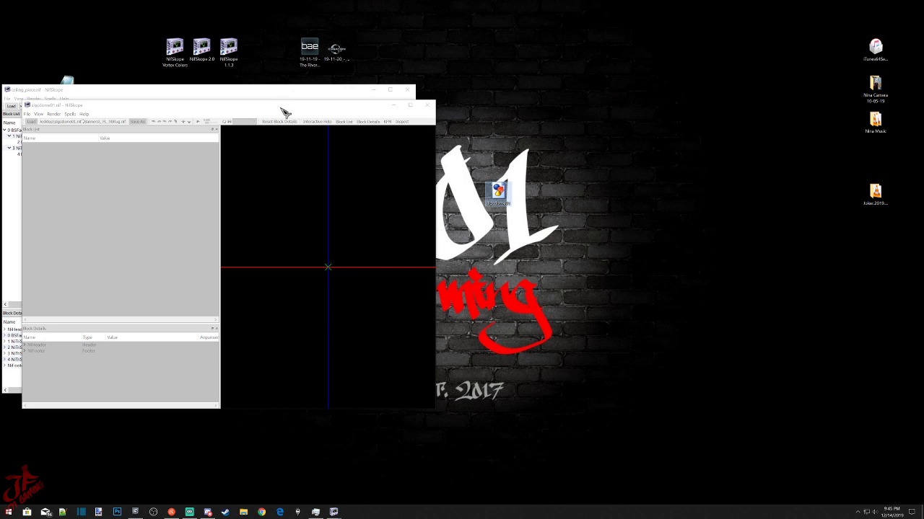
drag(294, 105, 708, 99)
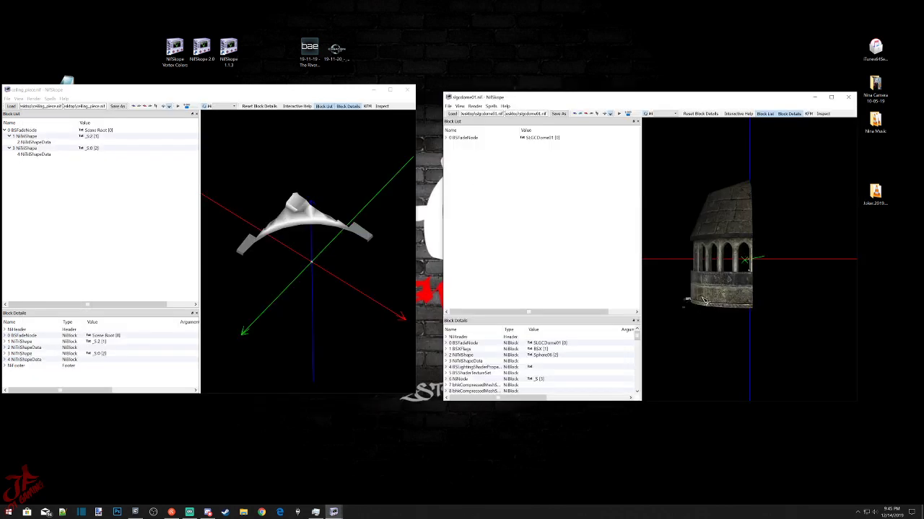
drag(728, 216, 752, 357)
scroll(747, 287, up, 5)
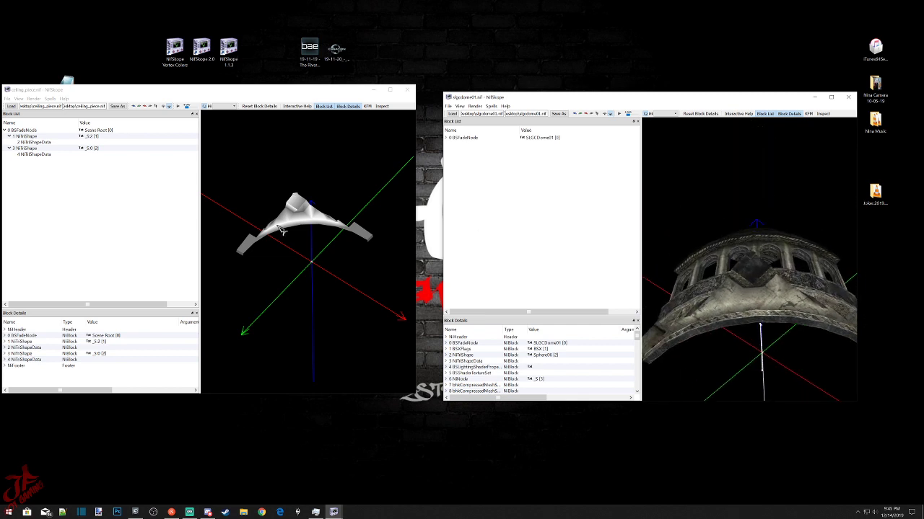
Smooth the normals of the first NiTriShape in ceiling_piece with the default settings.
right_click(23, 139)
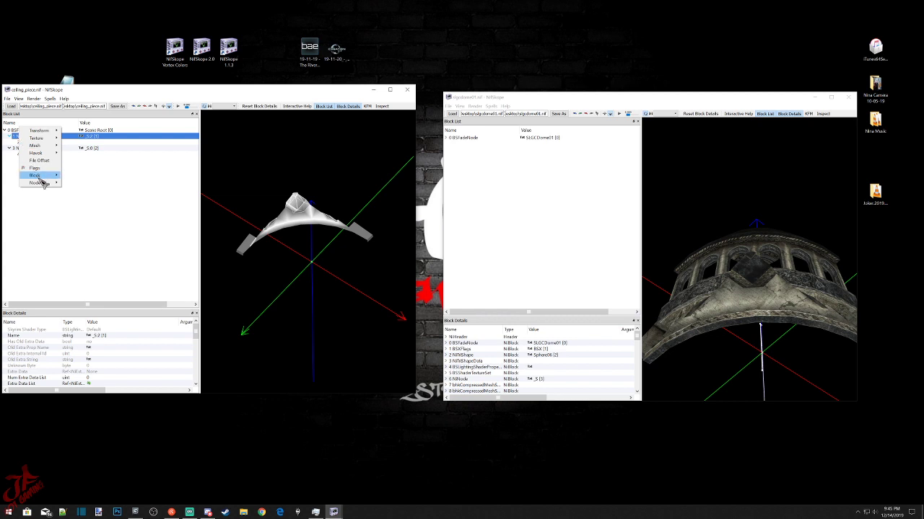
mouse_move(40, 145)
click(87, 176)
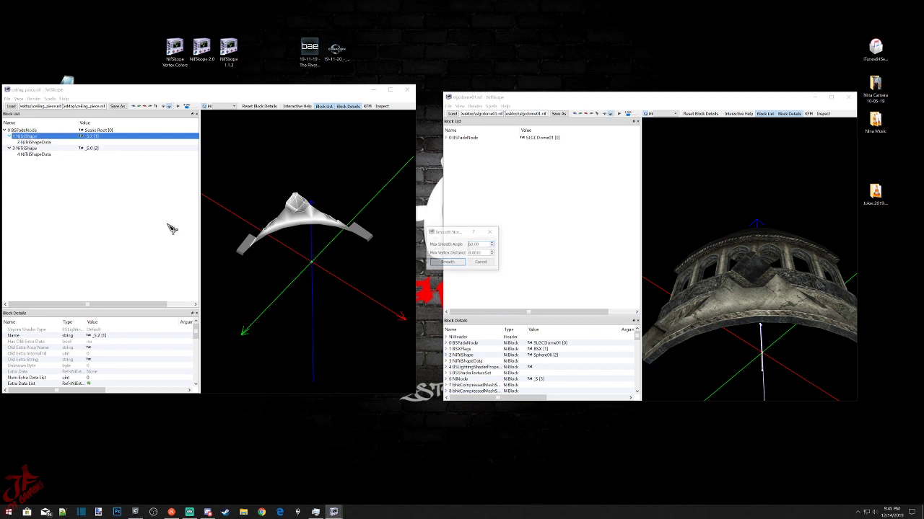
click(448, 262)
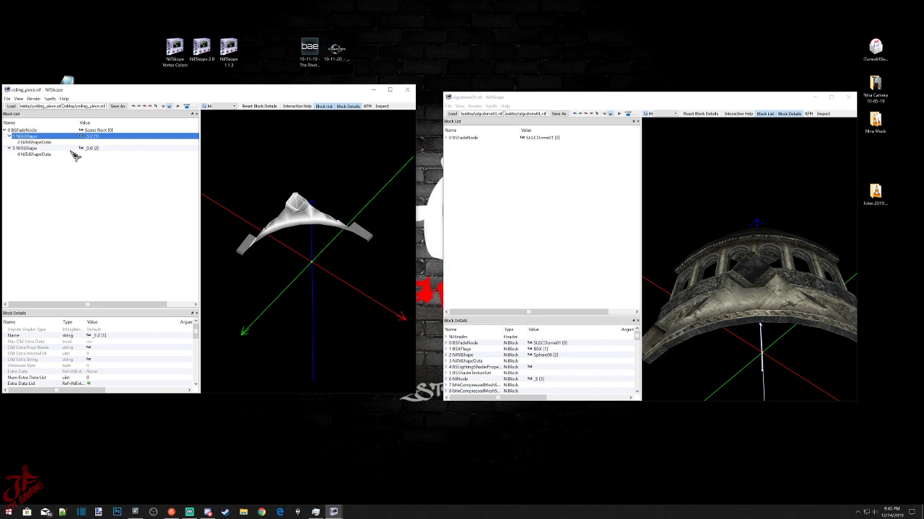
Update the tangent space of the first NiTriShape in ceiling_piece.
right_click(29, 134)
mouse_move(45, 147)
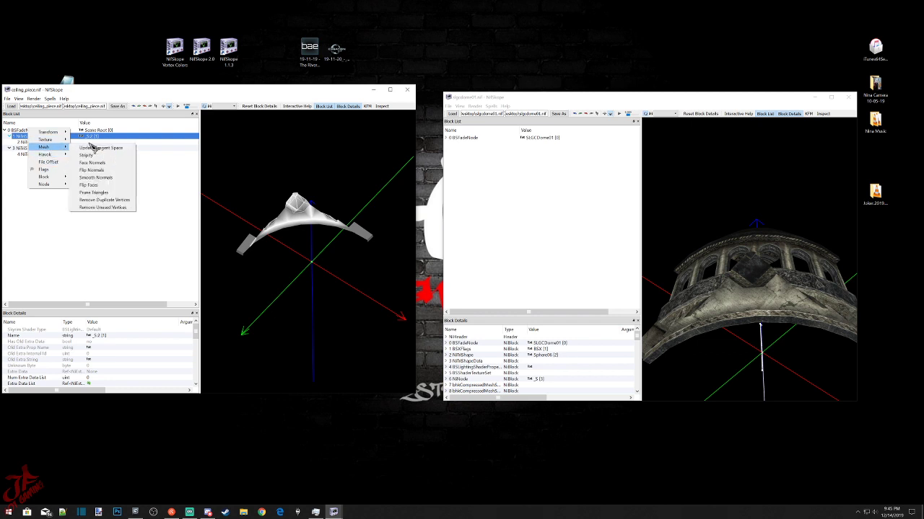
click(91, 164)
Smooth the normals of the second NiTriShape in ceiling_piece with the default settings and update its tangent space.
click(32, 149)
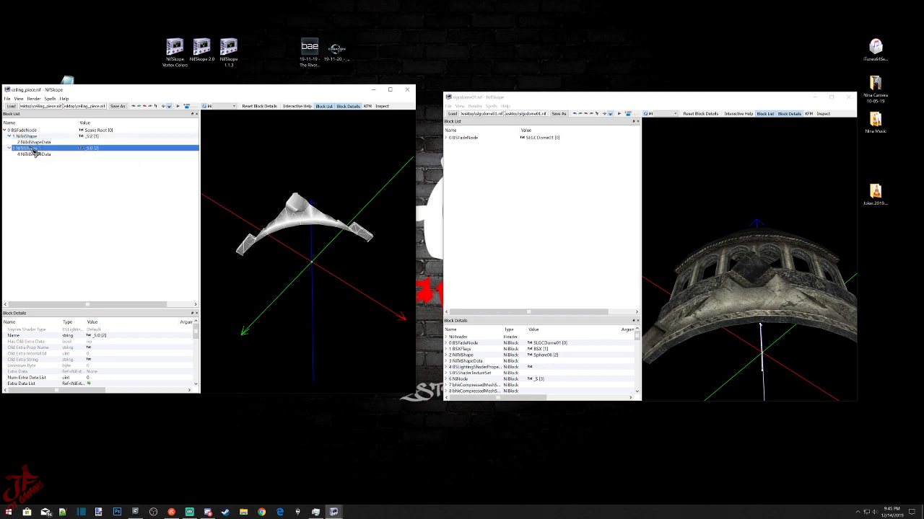
right_click(30, 139)
mouse_move(46, 157)
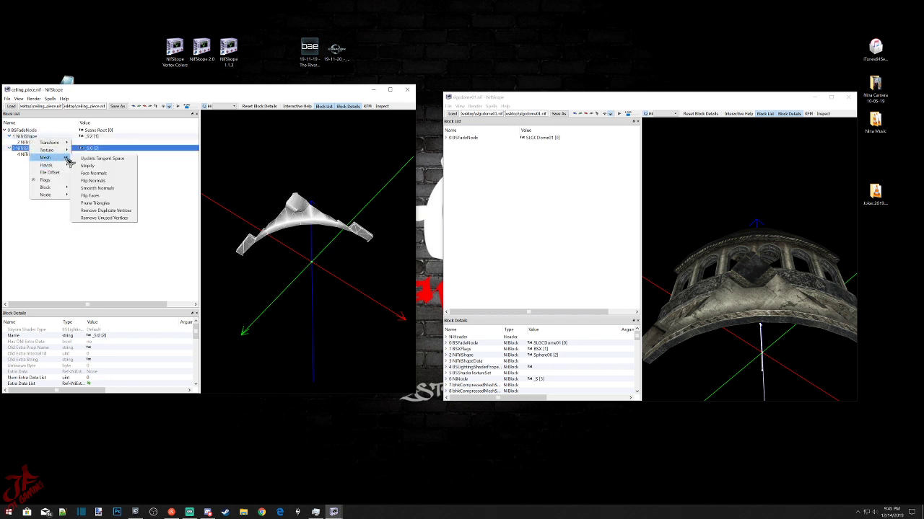
click(92, 181)
click(449, 263)
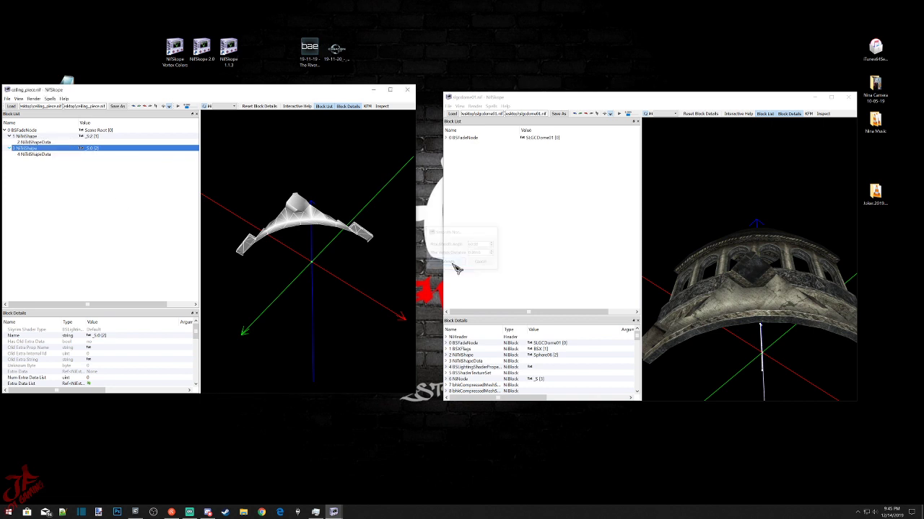
right_click(37, 154)
mouse_move(54, 161)
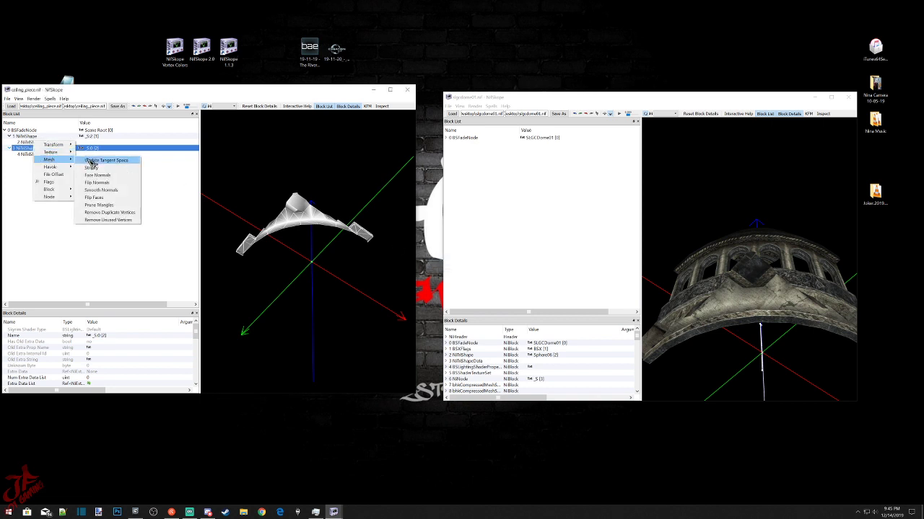
click(99, 180)
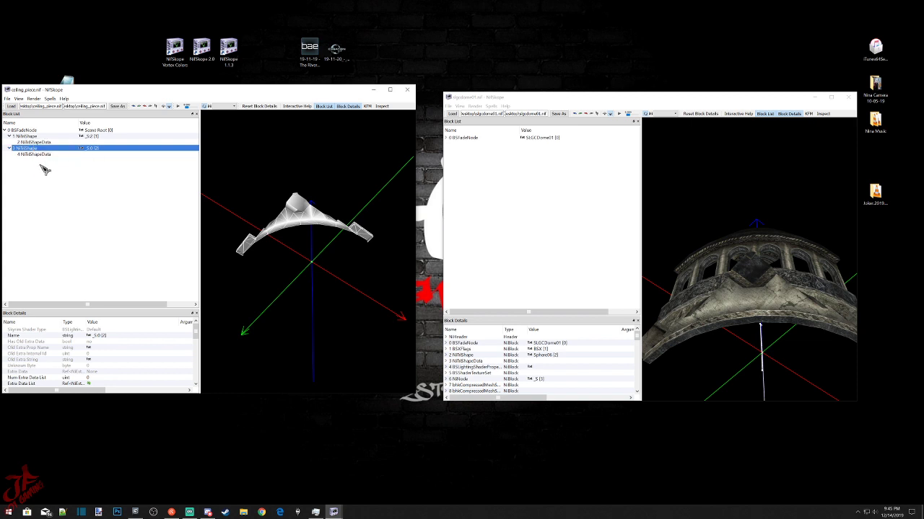
In slgcdome01, copy the BSLightingShaderProperty branch of the _S:0 NiTriShape under the _S NiNode.
click(751, 309)
click(458, 168)
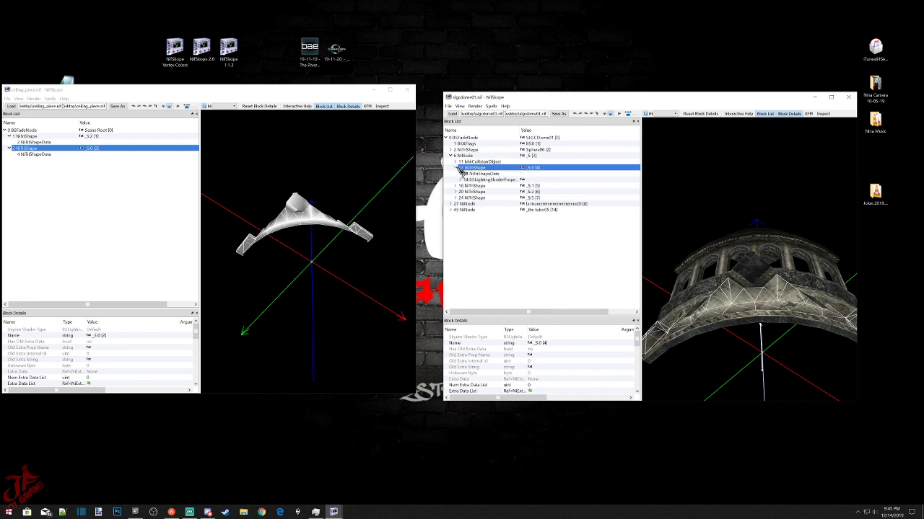
right_click(485, 180)
mouse_move(505, 181)
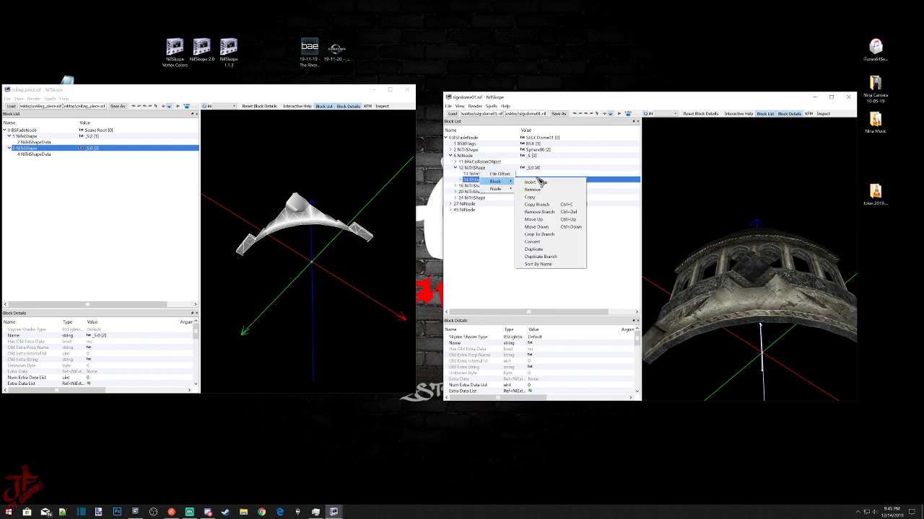
click(545, 206)
Save the cleaned-up mesh as ceiling_piece on the Desktop, replacing the existing file.
click(306, 92)
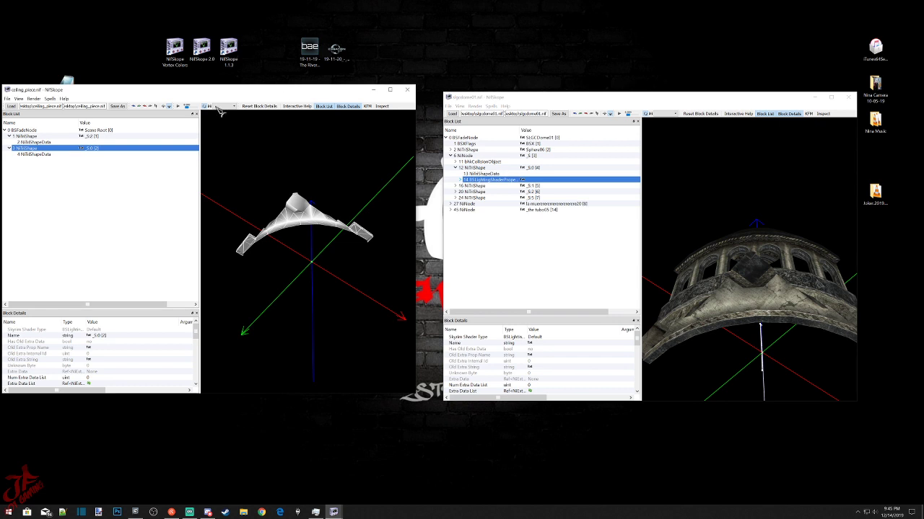
click(7, 99)
click(18, 117)
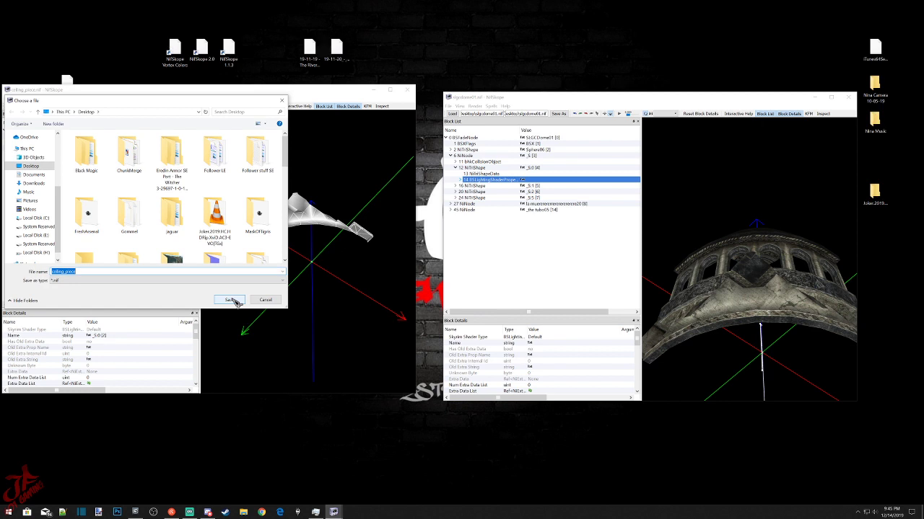
click(232, 300)
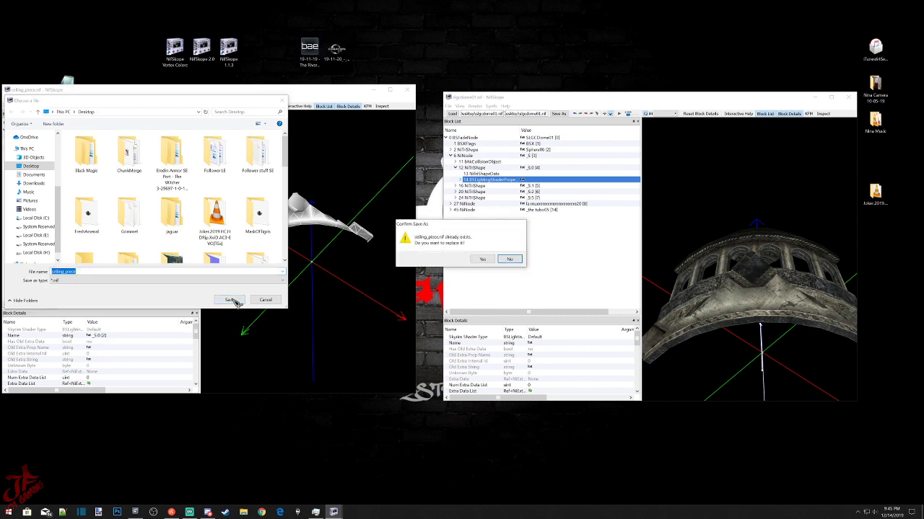
click(483, 259)
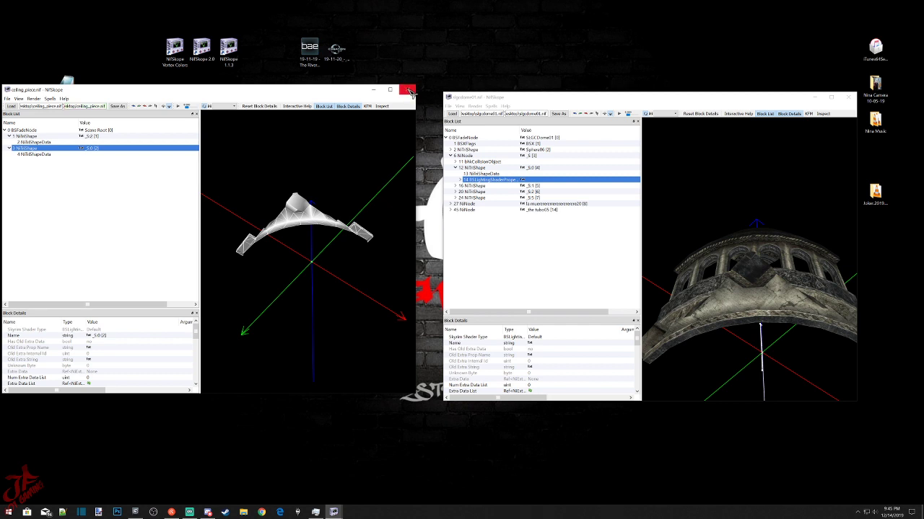
Rename the first NiTriShape in ceiling_piece to SKY_HAV_MAT_STONE.
click(92, 136)
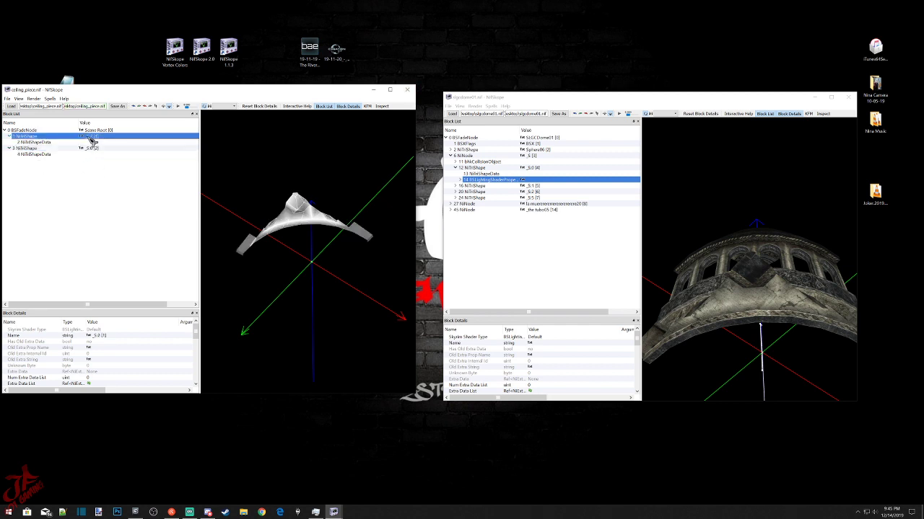
double_click(91, 336)
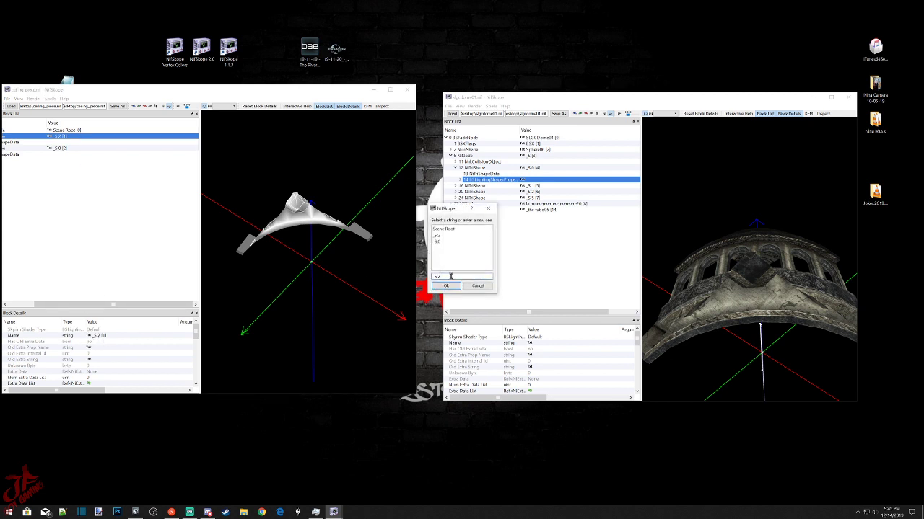
drag(447, 276, 415, 284)
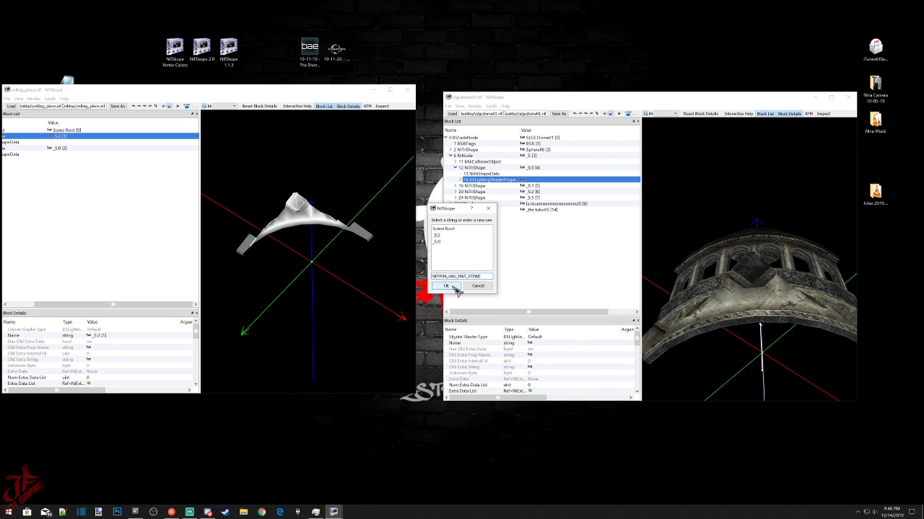
key(BackSpace)
key(BackSpace)
key(BackSpace)
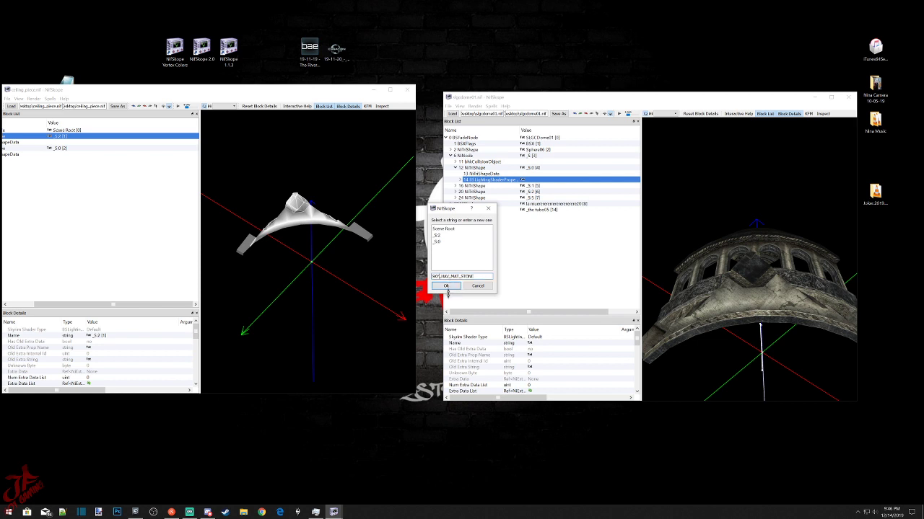
click(446, 287)
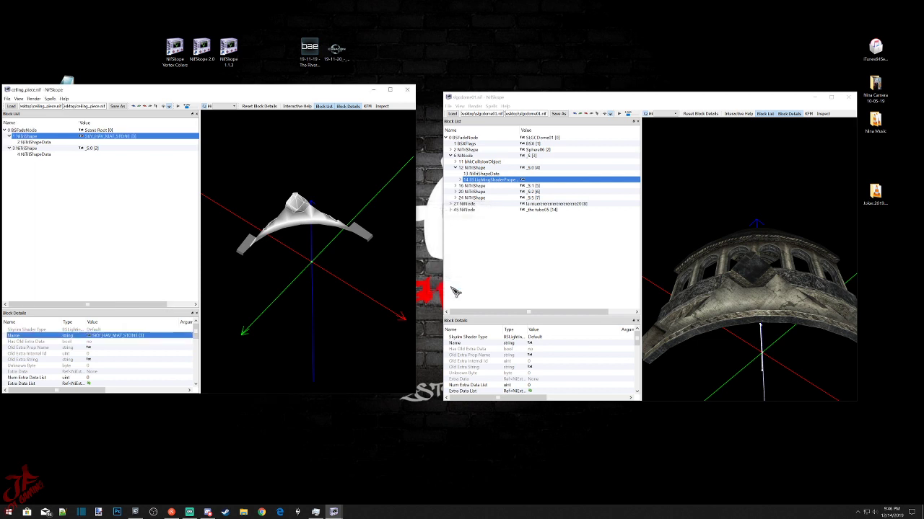
Give the second NiTriShape in ceiling_piece the existing name string SKY_HAV_MAT_STONE.
click(101, 149)
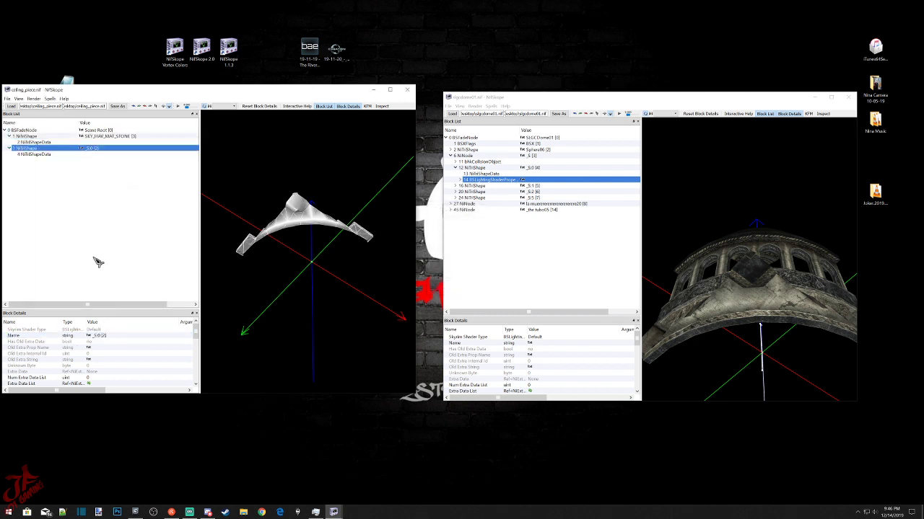
double_click(92, 336)
click(453, 249)
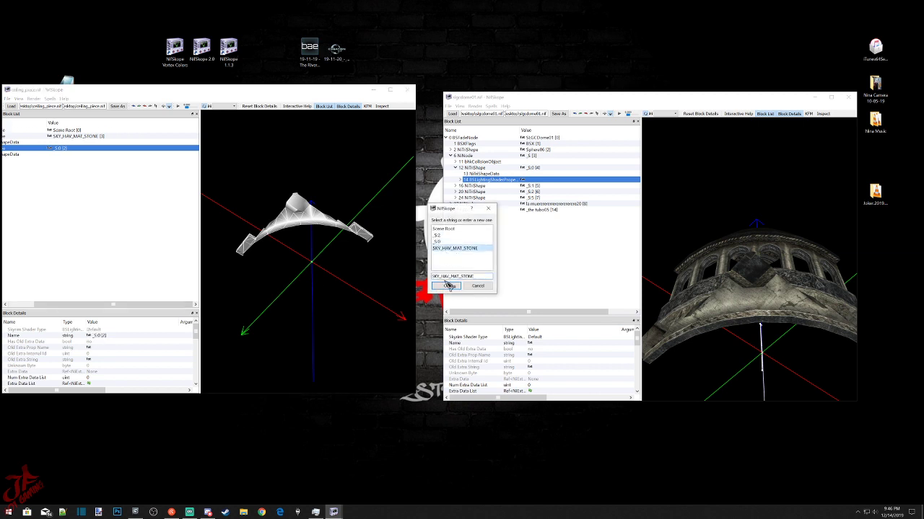
click(447, 286)
Save the renamed mesh to the Desktop as ceiling_pieceCOPY and close its NifSkope window.
click(7, 99)
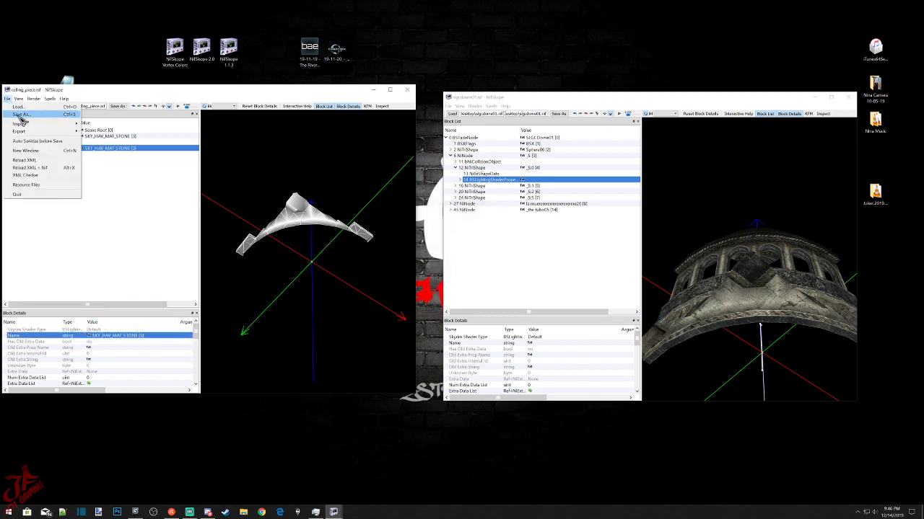
click(19, 116)
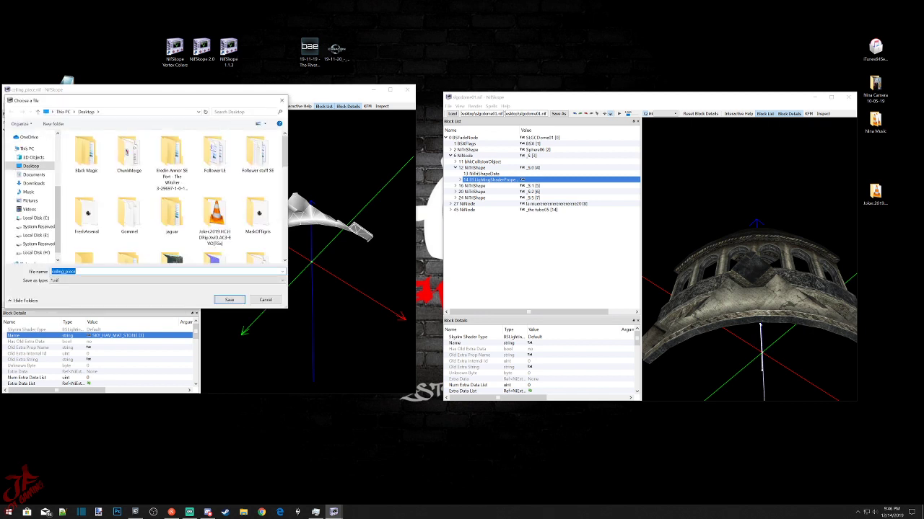
click(74, 271)
key(Return)
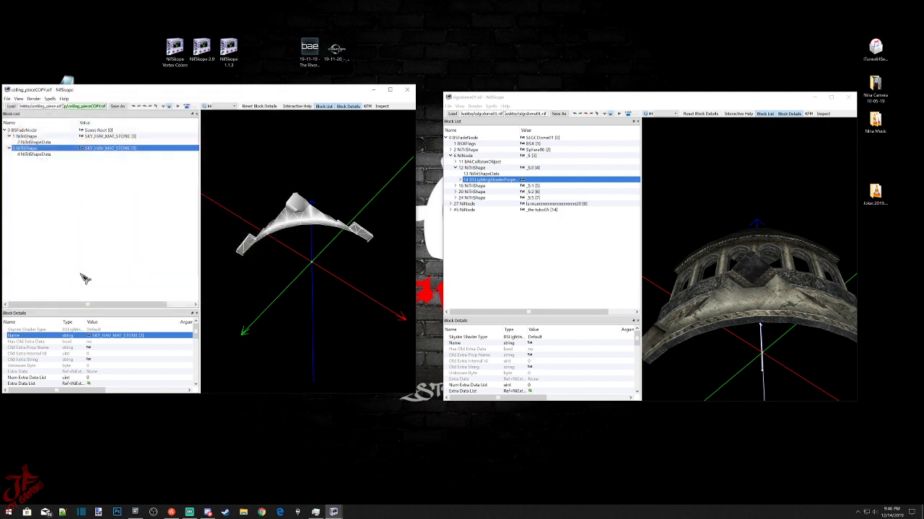
click(407, 89)
Open ChunkMerge and load ceiling_piece.nif as the NIF file and ceiling_pieceCOPY.nif as the collision file.
drag(13, 10, 289, 235)
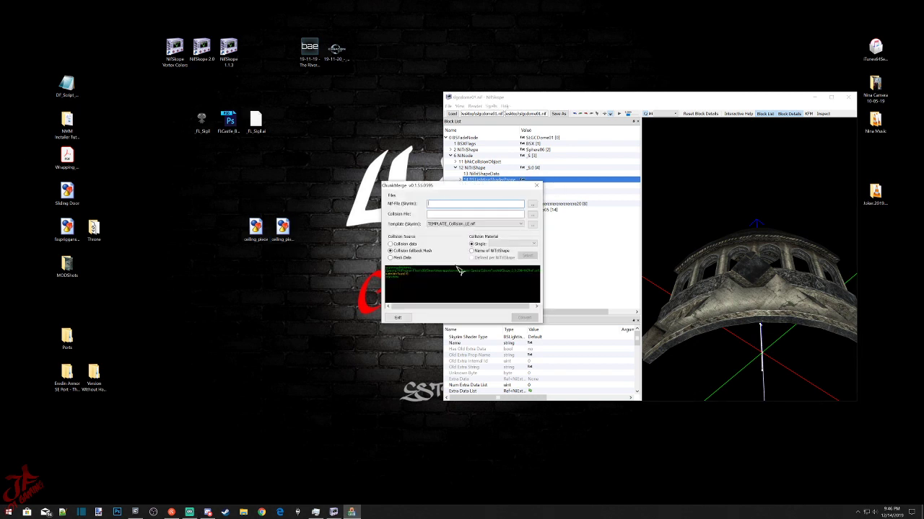
click(533, 205)
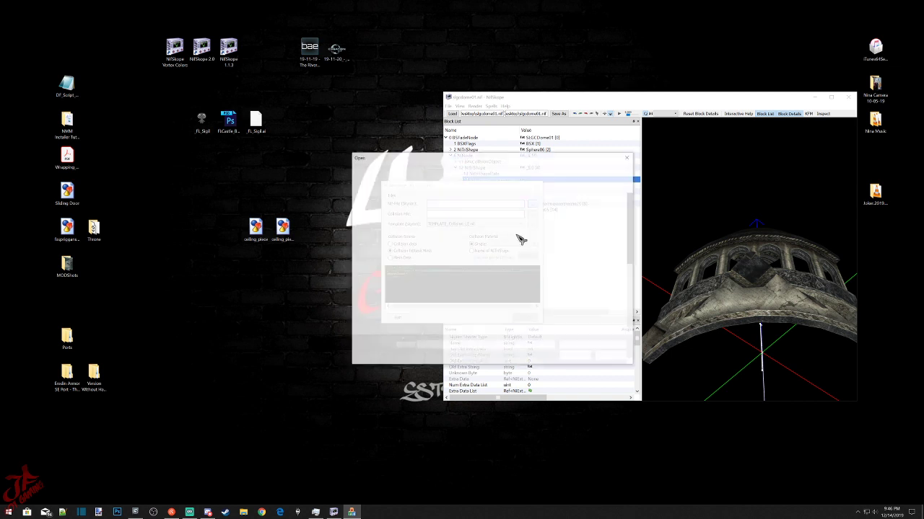
scroll(482, 241, down, 2)
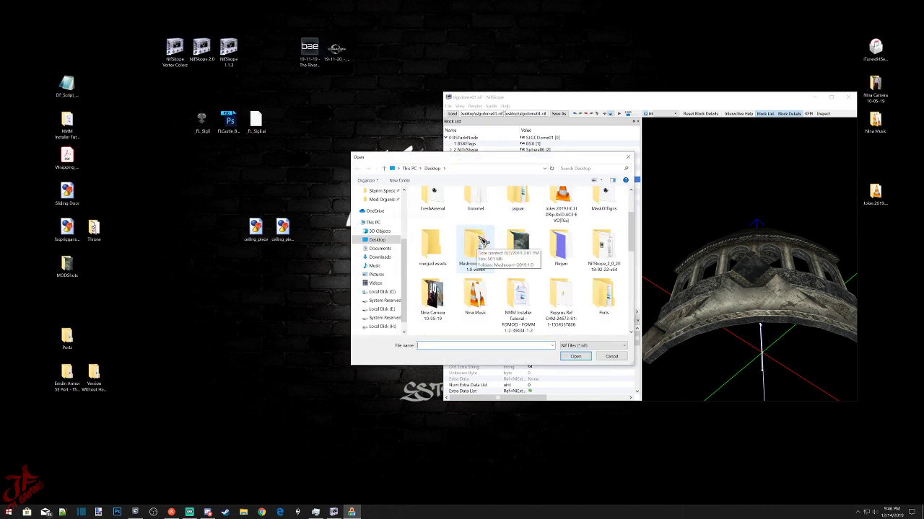
scroll(480, 244, down, 3)
double_click(605, 251)
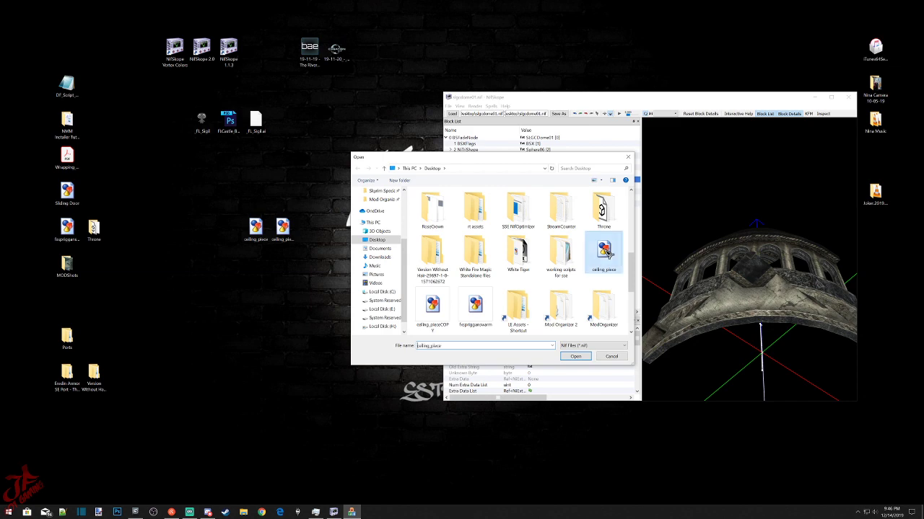
click(533, 216)
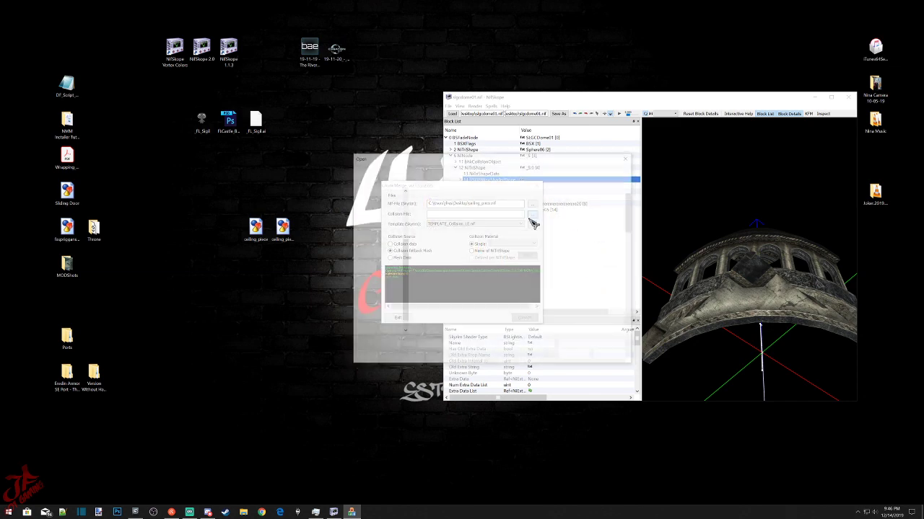
scroll(527, 245, down, 3)
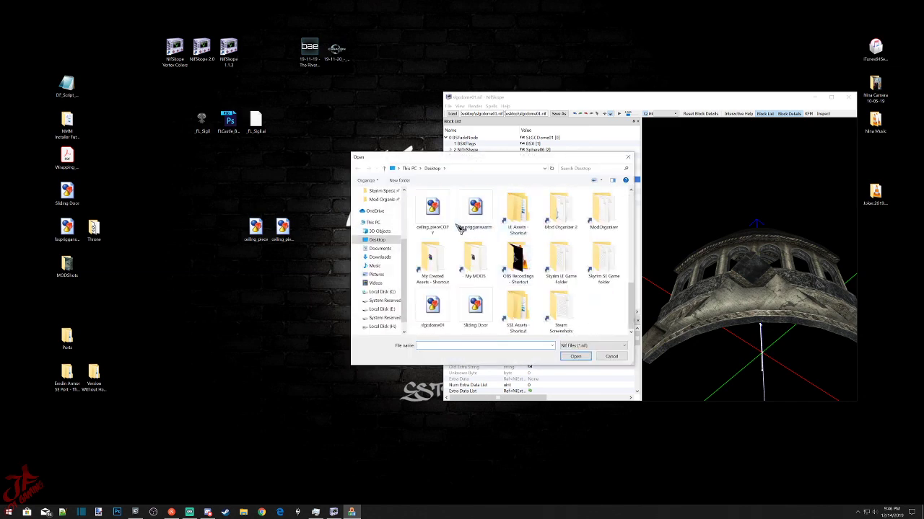
double_click(433, 209)
Convert using TEMPLATE_Collision_LE.nif, the collision fallback mesh as source and the NiTriShape name as material, and exit ChunkMerge.
click(473, 224)
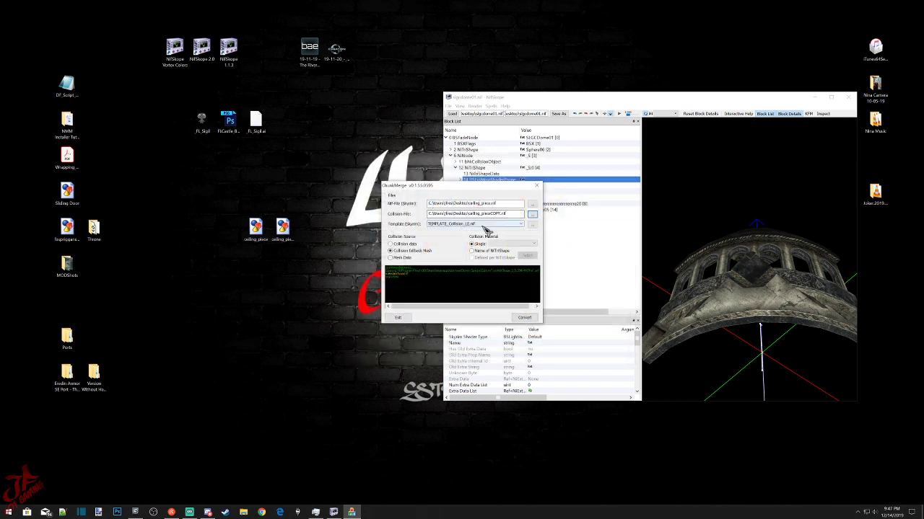
click(487, 231)
click(472, 250)
click(393, 257)
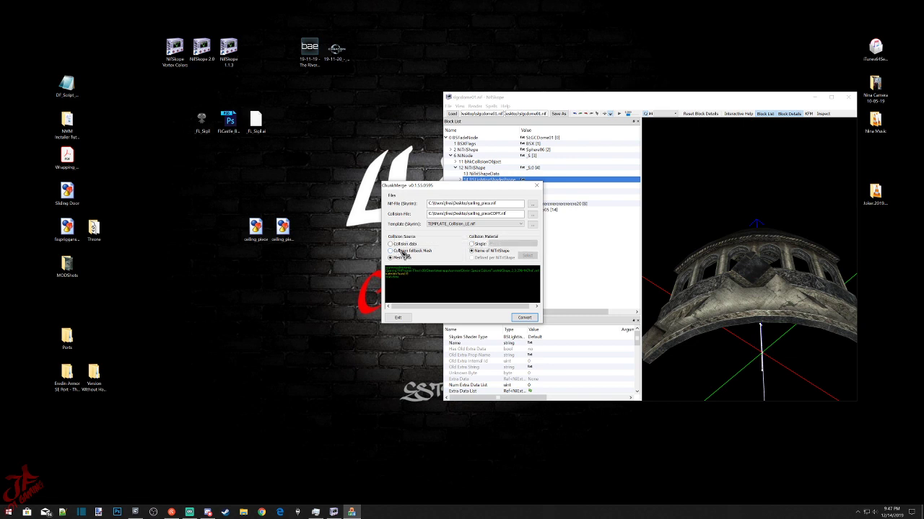
click(535, 319)
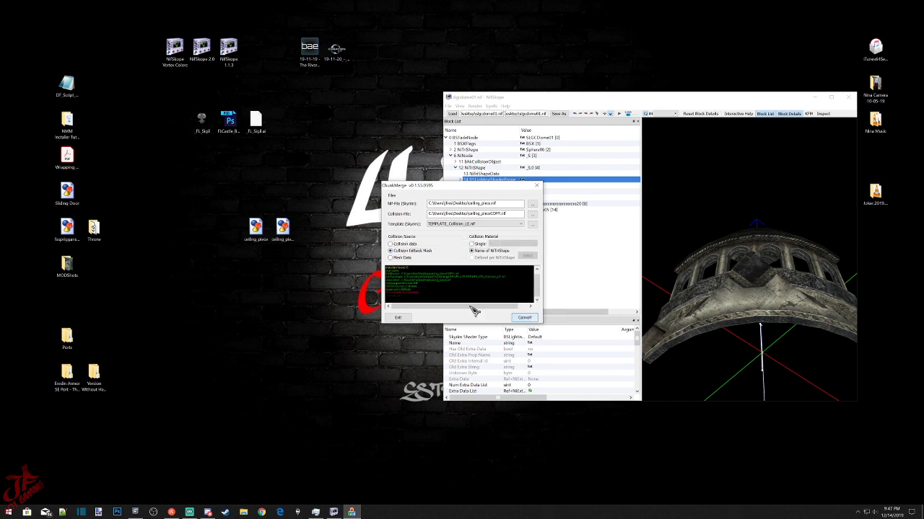
click(406, 319)
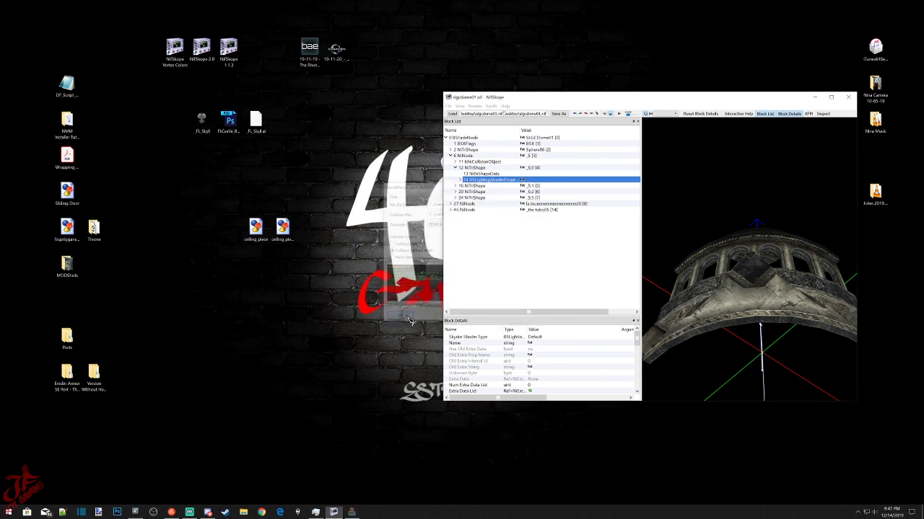
Delete the ceiling_pieceCOPY file from the desktop.
click(254, 238)
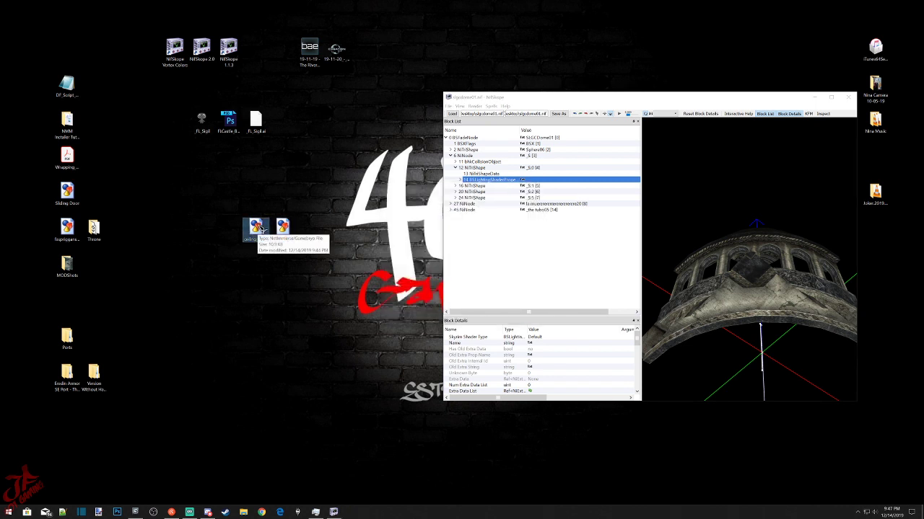
click(285, 238)
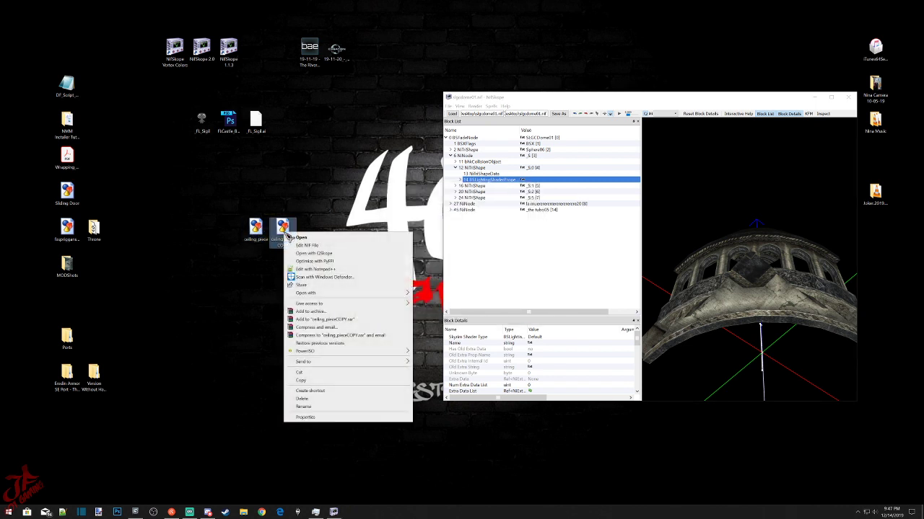
click(303, 399)
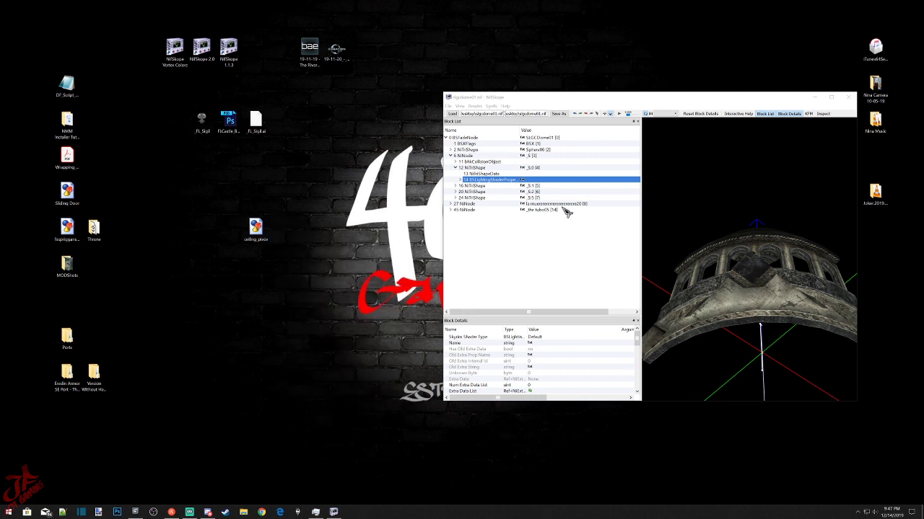
Open ceiling_piece.nif from the desktop in NifSkope and expand its root BSFadeNode.
click(254, 229)
double_click(254, 231)
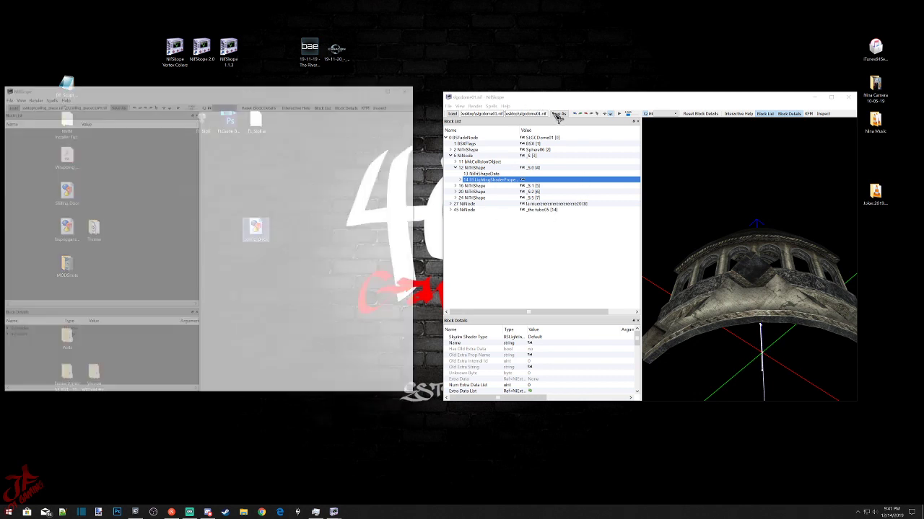
drag(286, 304, 304, 277)
click(5, 131)
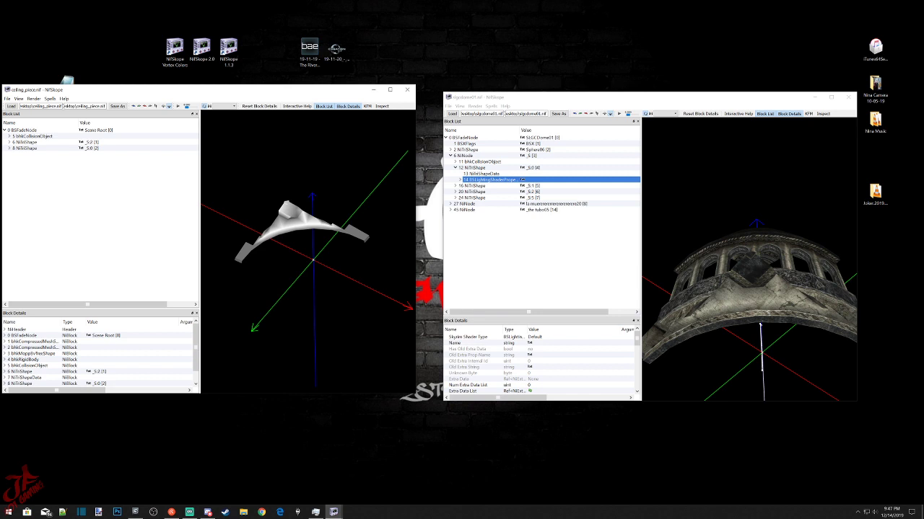
Copy the BSLightingShaderProperty branch from the dome mesh's _S:0 shape and paste it onto the _S:0 NiTriShape in ceiling_piece.nif.
click(10, 142)
click(283, 224)
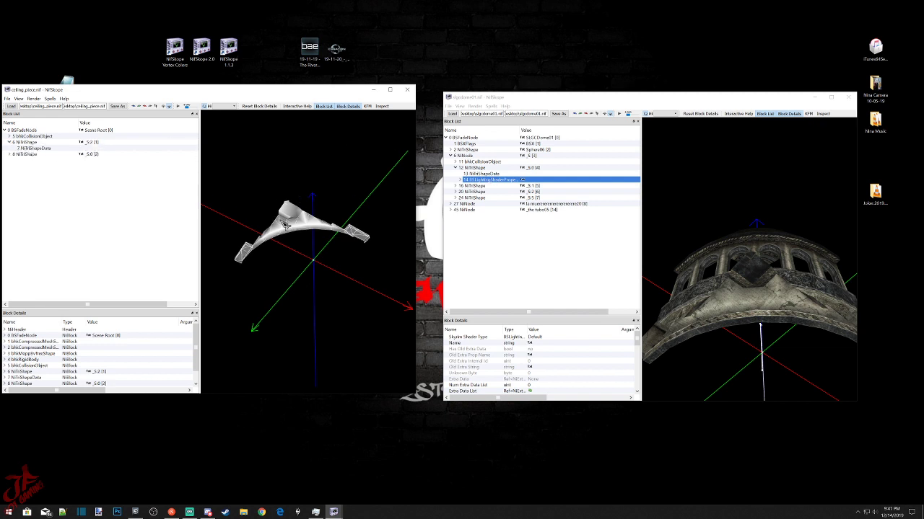
click(745, 302)
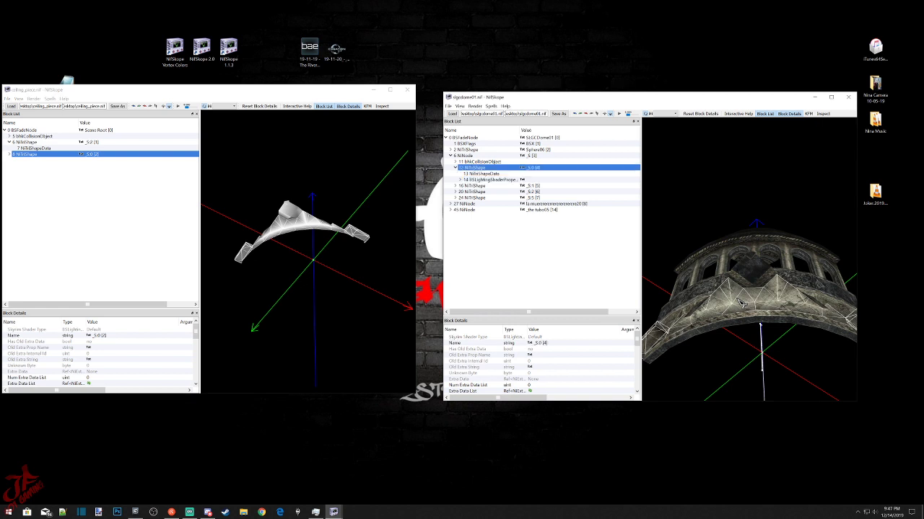
right_click(494, 180)
mouse_move(498, 181)
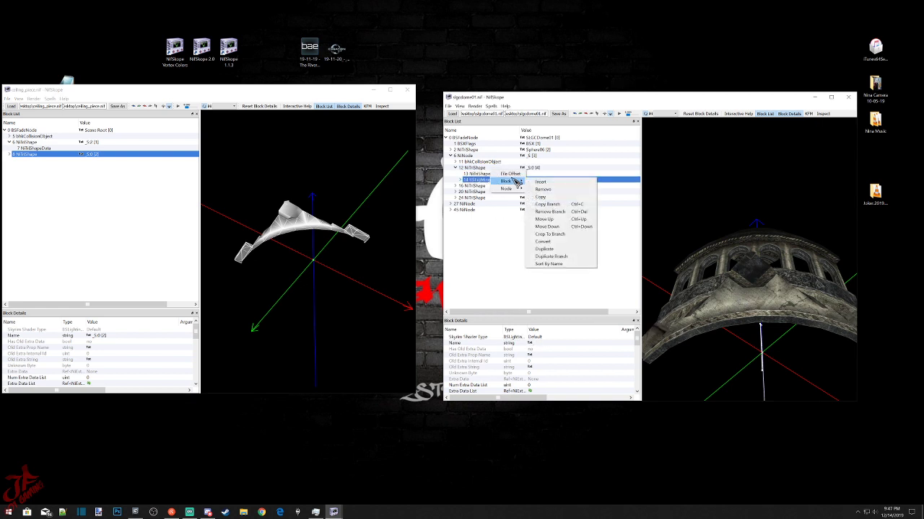
click(543, 205)
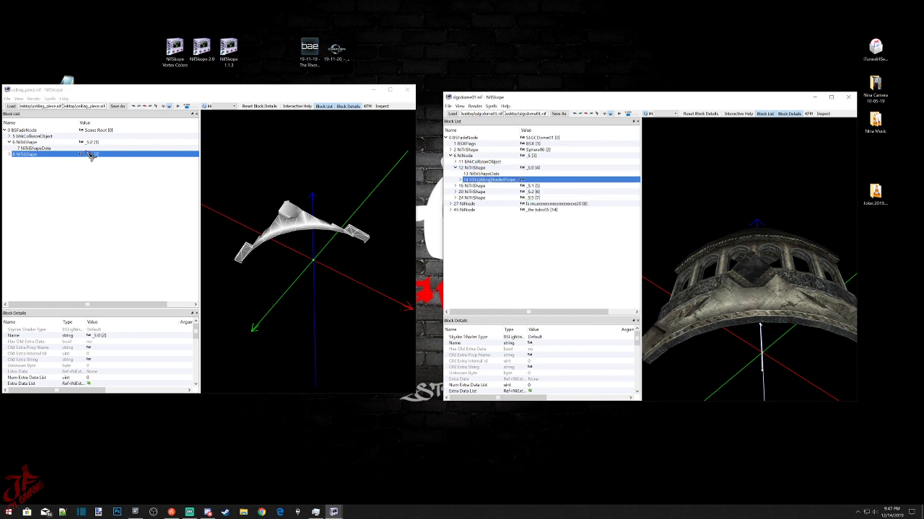
right_click(37, 153)
mouse_move(61, 196)
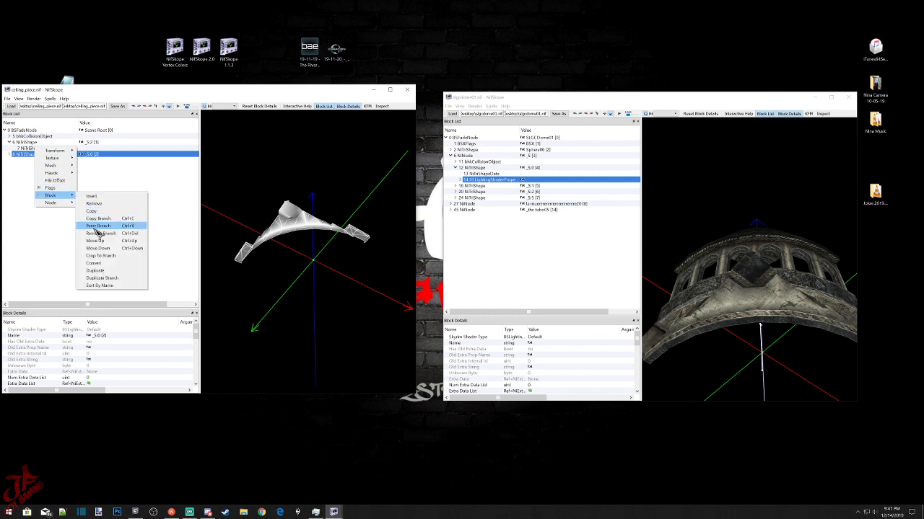
click(97, 226)
scroll(363, 270, up, 1)
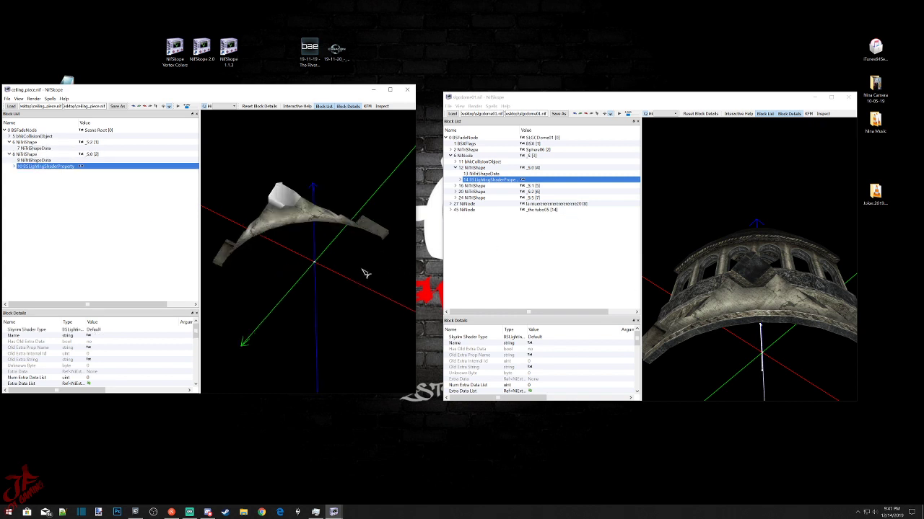
Copy the BSLightingShaderProperty branch from the dome mesh's _S:2 shape and paste it onto the _S:2 NiTriShape in ceiling_piece.nif.
click(293, 203)
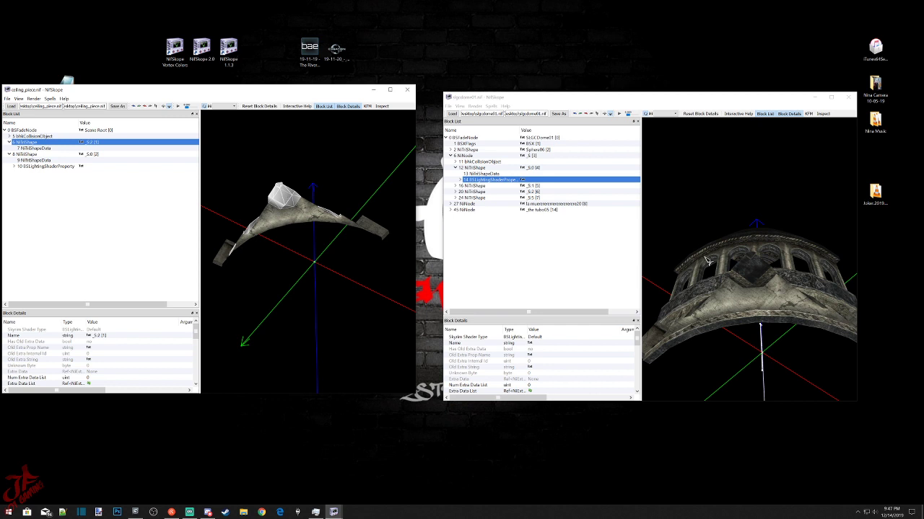
click(757, 278)
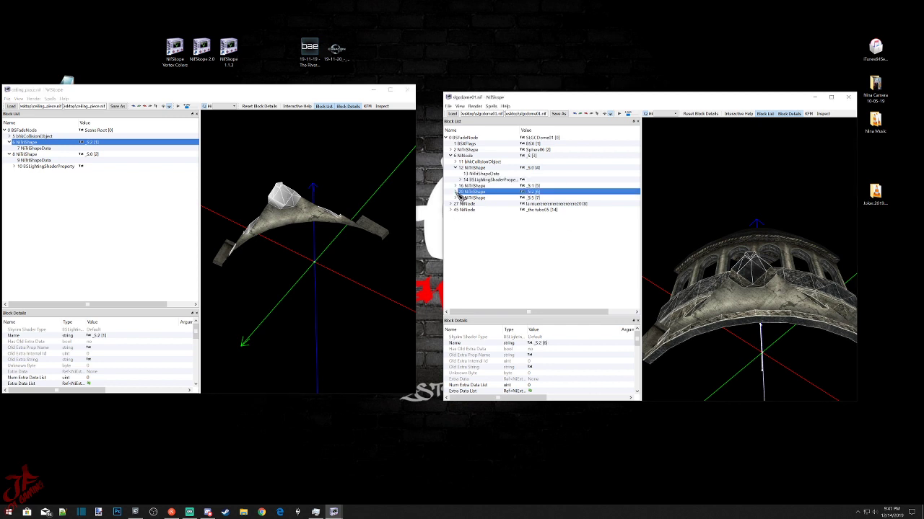
click(455, 192)
right_click(477, 203)
mouse_move(496, 203)
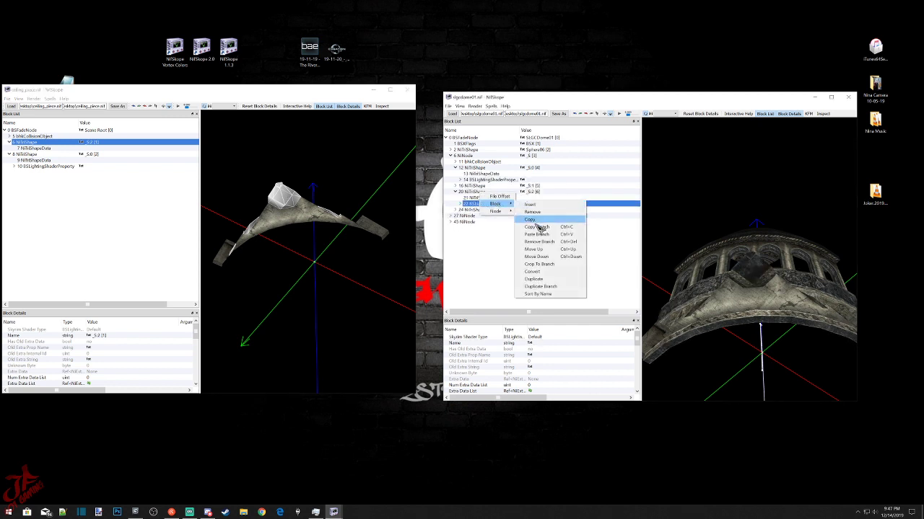
click(535, 221)
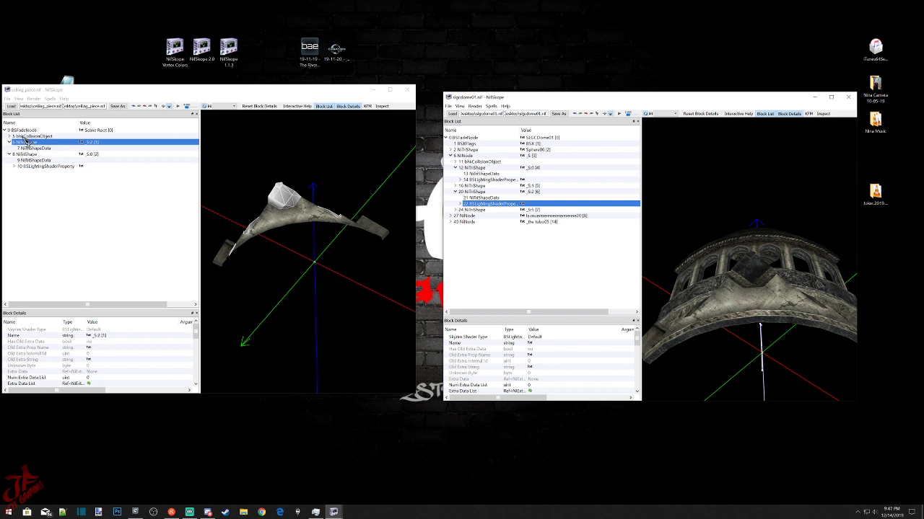
right_click(33, 143)
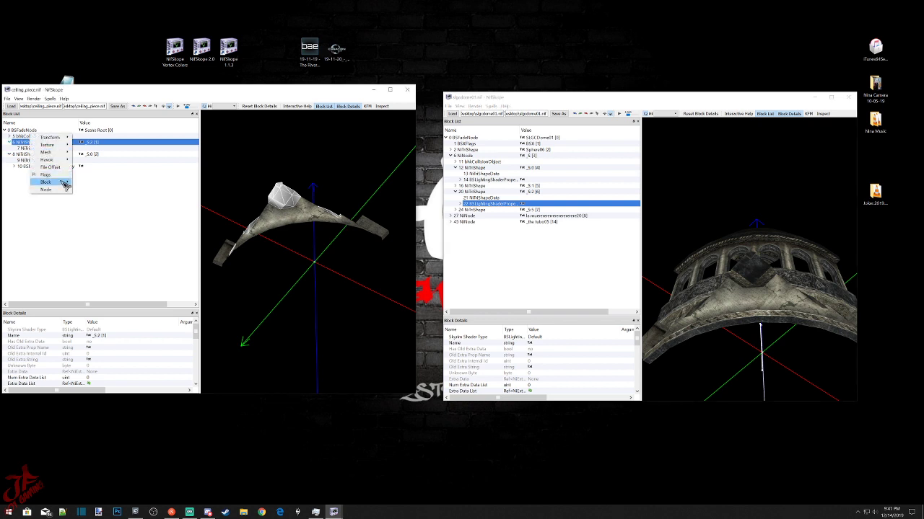
mouse_move(65, 186)
click(90, 209)
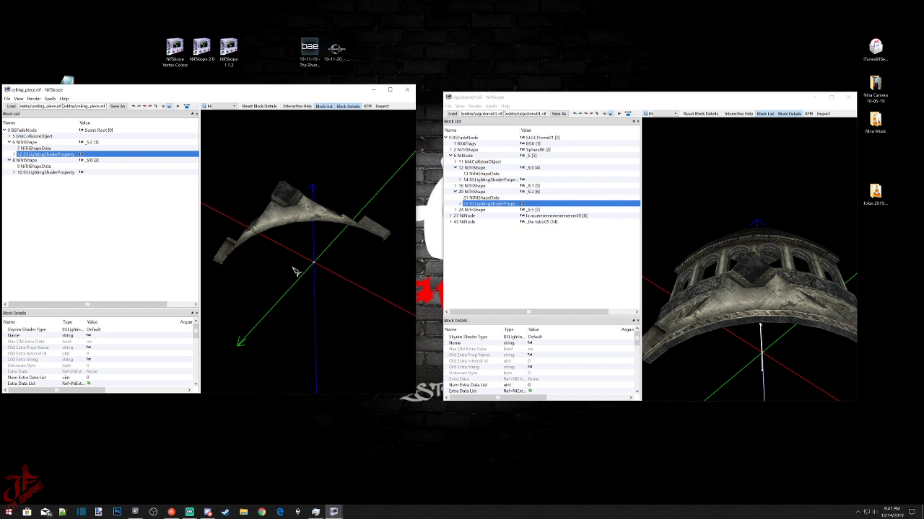
Examine the retextured ceiling piece and the Vertex Colors in the _S:0 shape's NiTriShapeData.
drag(296, 271, 267, 246)
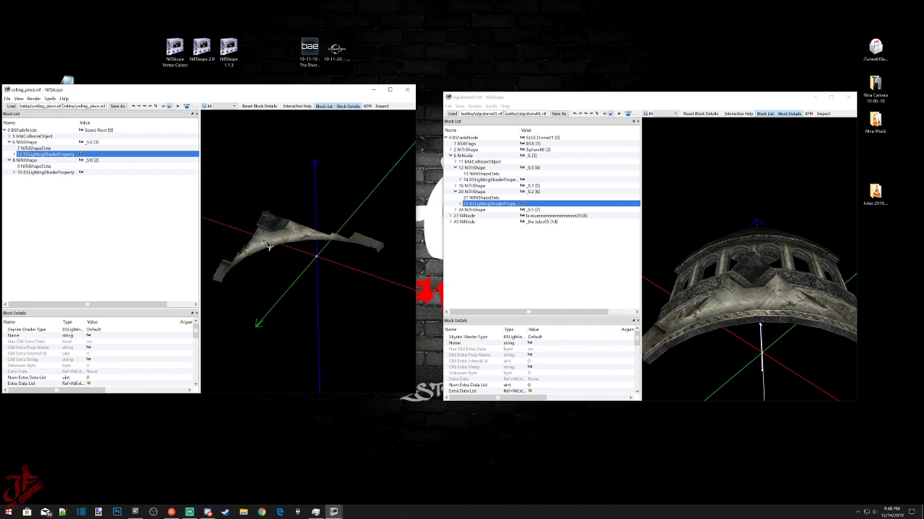
click(268, 246)
click(31, 166)
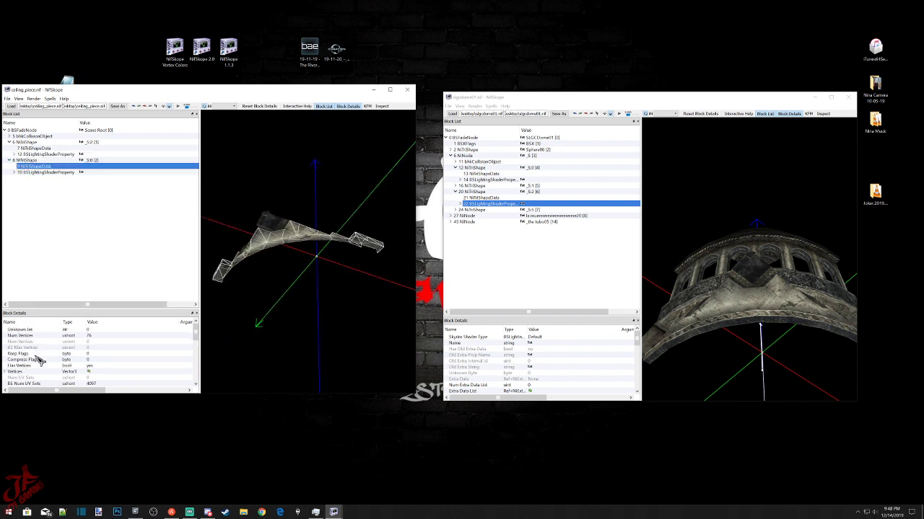
scroll(34, 356, down, 3)
scroll(26, 337, down, 1)
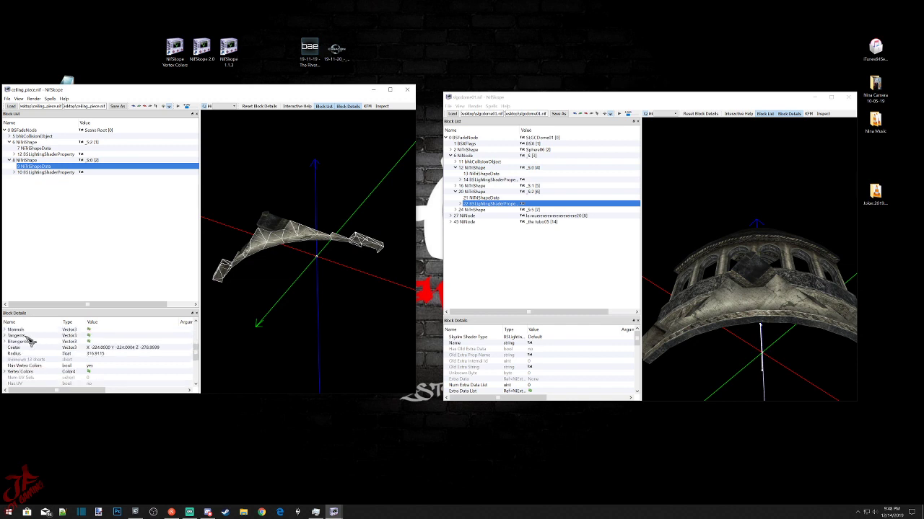
click(5, 371)
scroll(79, 366, down, 3)
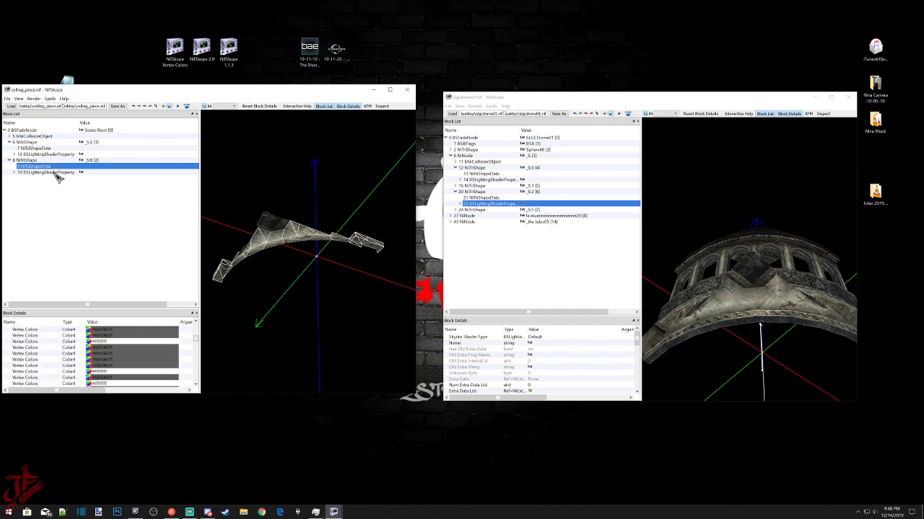
mouse_move(56, 176)
In the compressed mesh data block under ceiling_piece's bhkCollisionObject, set the chunk's Skyrim Material to SKY_HAV_MAT_STONE.
click(9, 135)
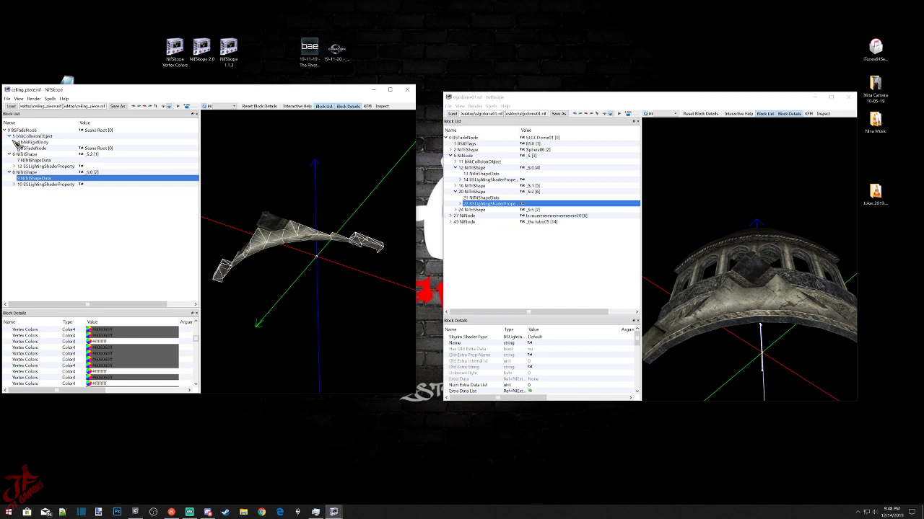
click(17, 142)
click(19, 148)
click(24, 154)
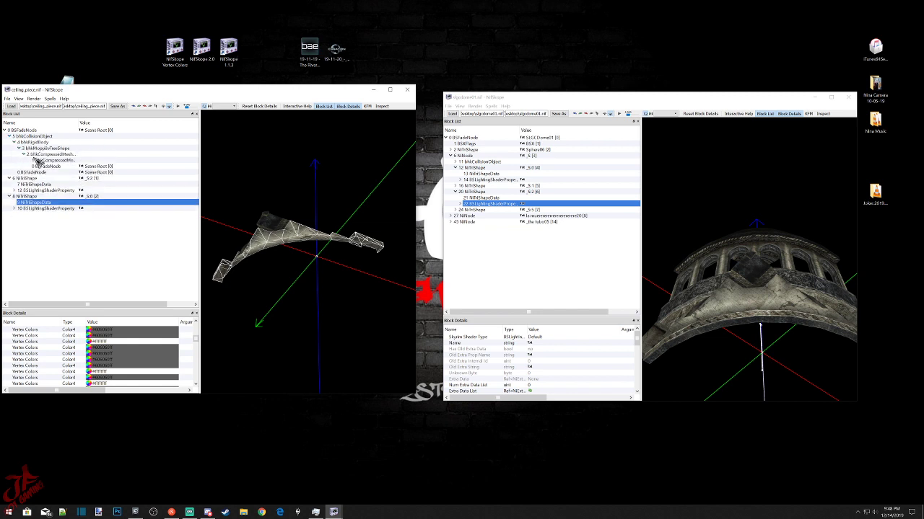
click(39, 160)
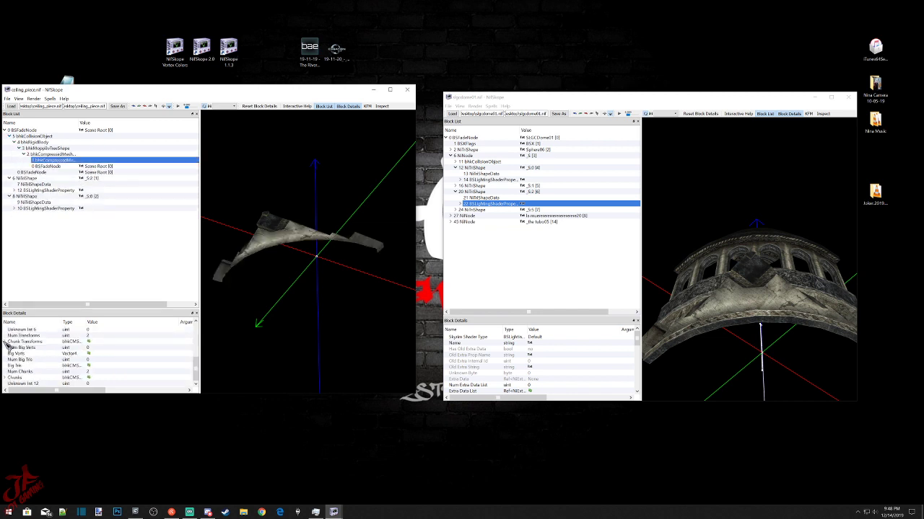
click(208, 513)
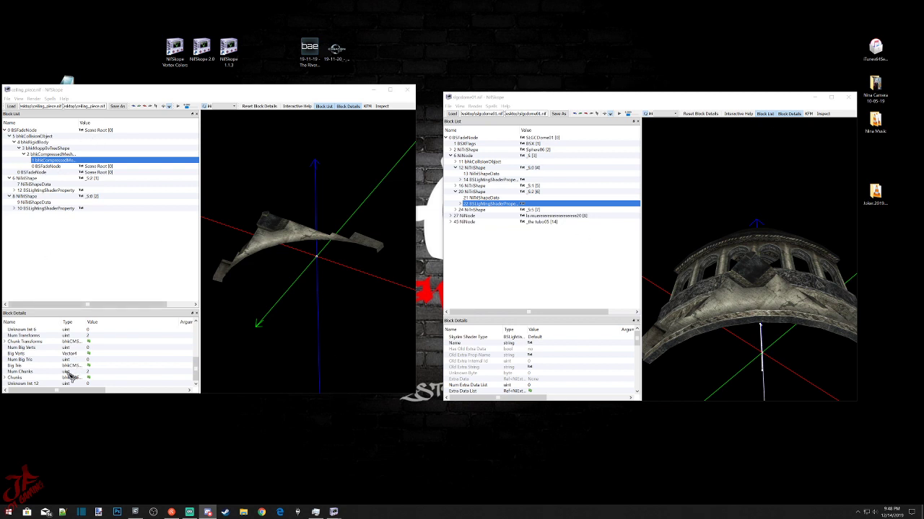
scroll(10, 347, up, 2)
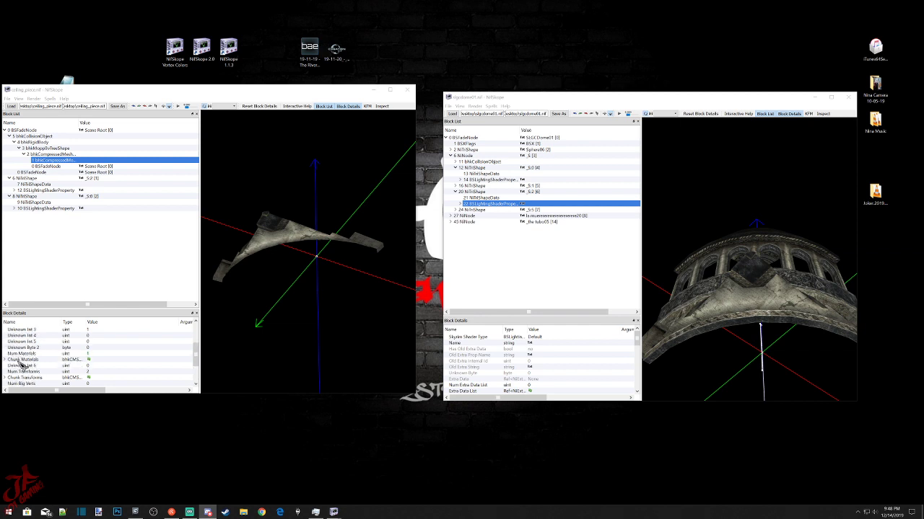
click(5, 359)
click(10, 366)
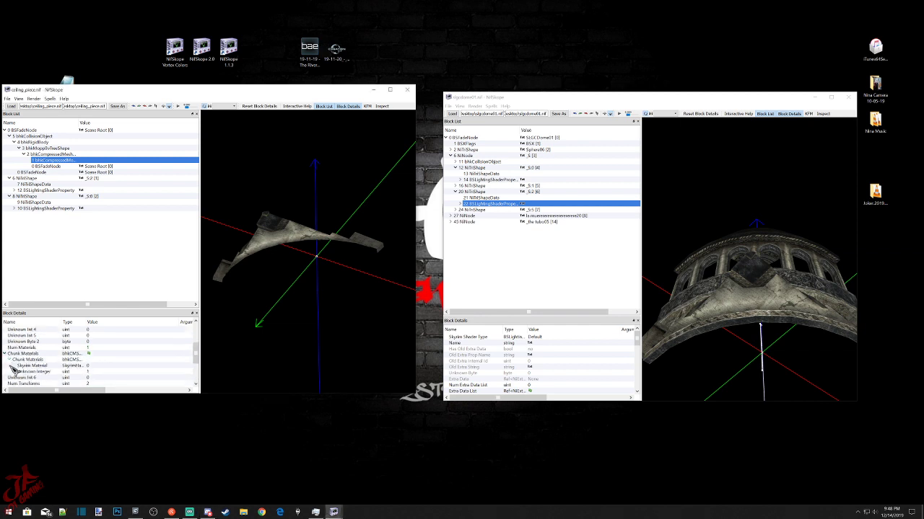
double_click(88, 365)
click(186, 365)
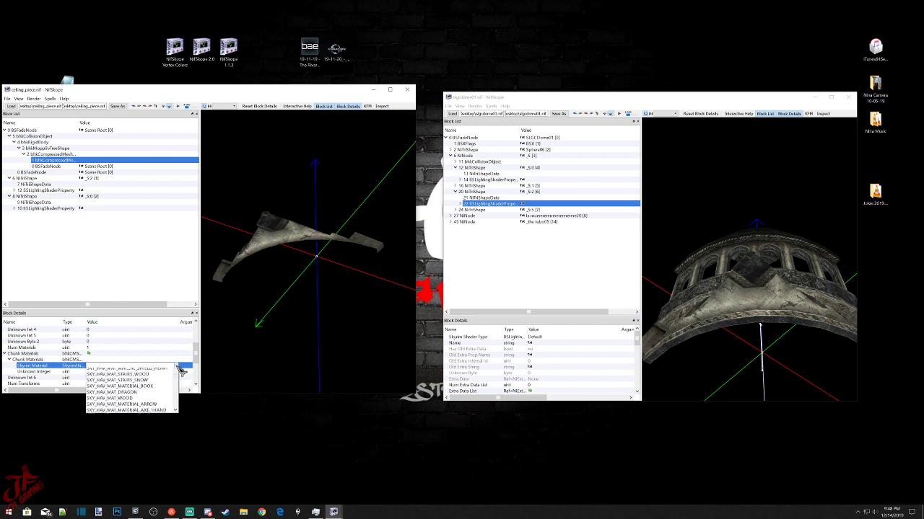
scroll(127, 403, down, 1)
click(130, 407)
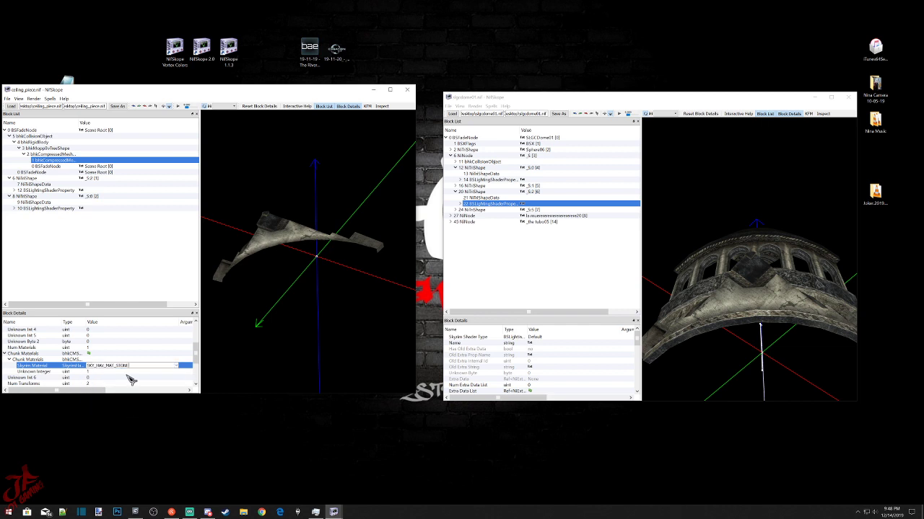
click(127, 373)
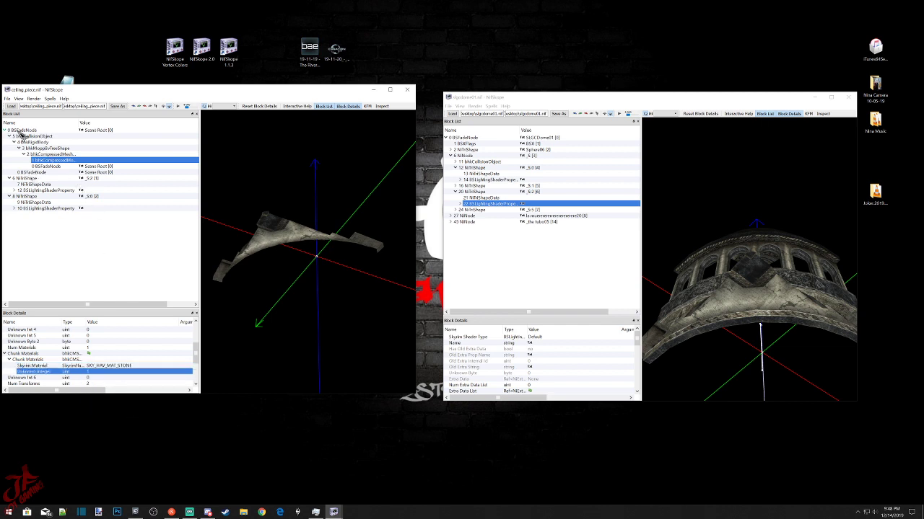
Add a BSXFlags extra data block to the root BSFadeNode of ceiling_piece.nif.
click(22, 131)
right_click(27, 130)
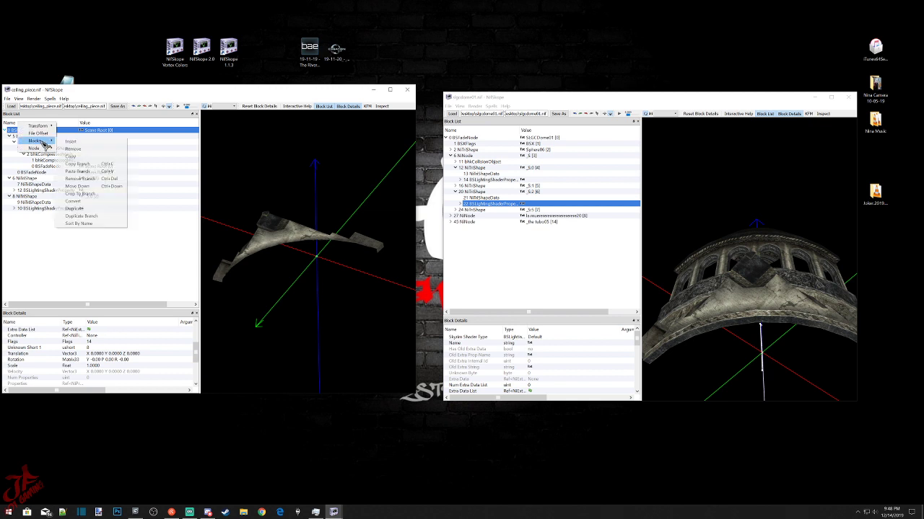
mouse_move(44, 152)
click(70, 166)
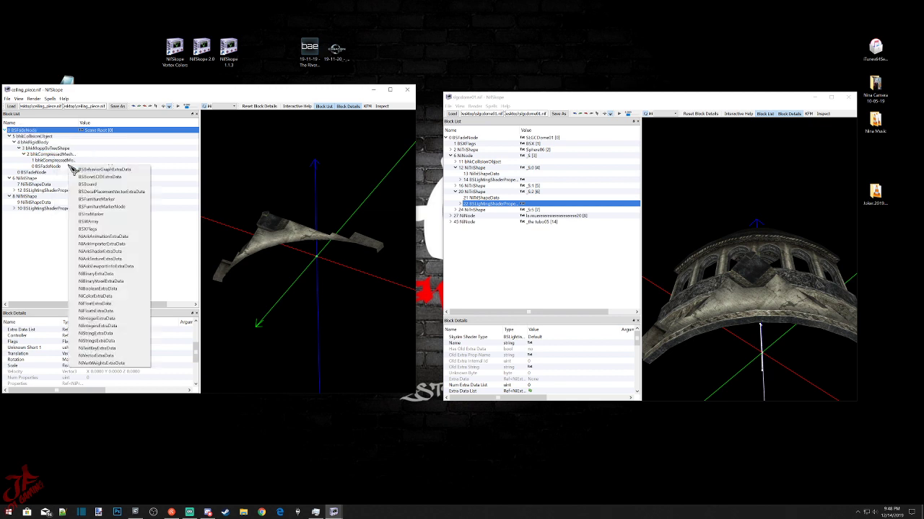
click(100, 229)
Set the new BSXFlags block's Integer Data to 650, matching the BSXFlags of the dome mesh.
click(469, 144)
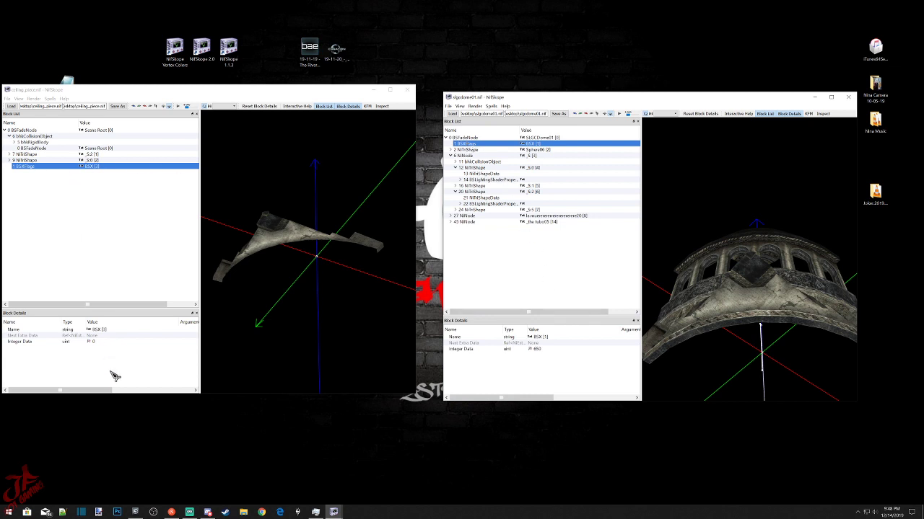
double_click(95, 342)
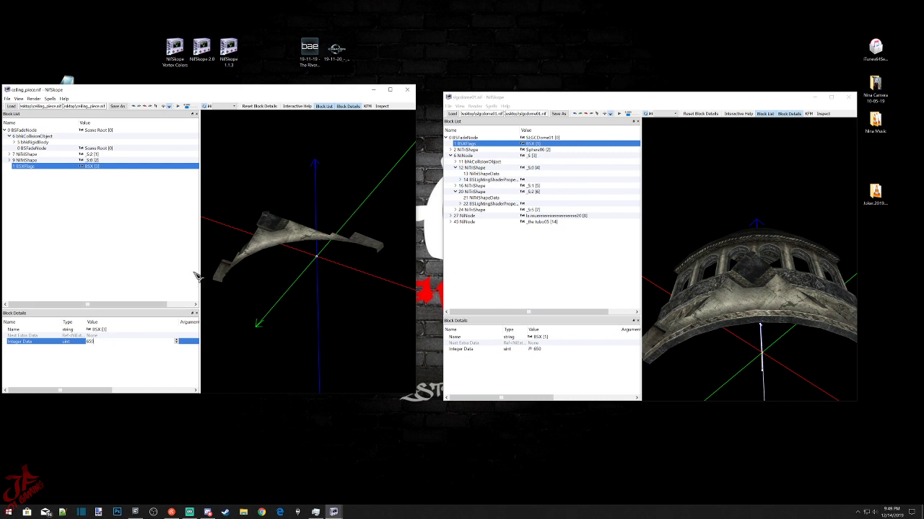
click(105, 329)
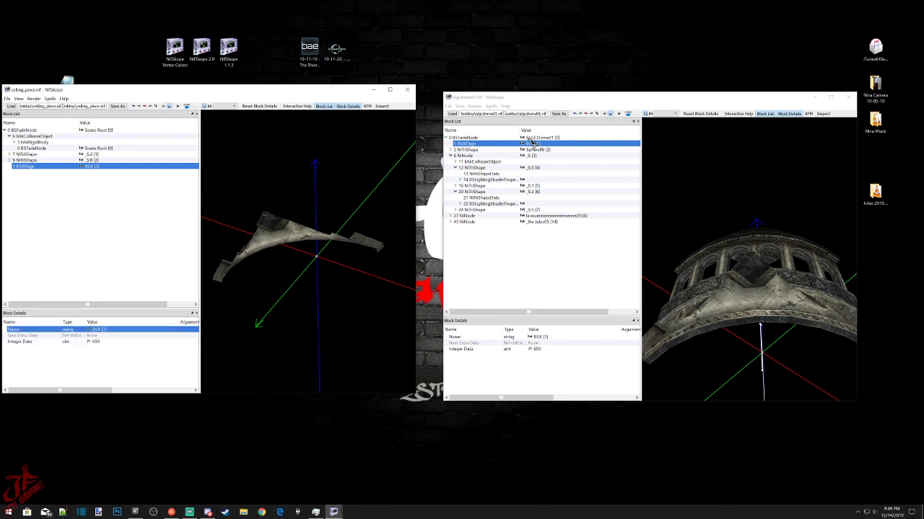
Check the bit options of the dome mesh's BSXFlags, then set the Integer Data of ceiling_piece's BSXFlags to 194.
double_click(534, 350)
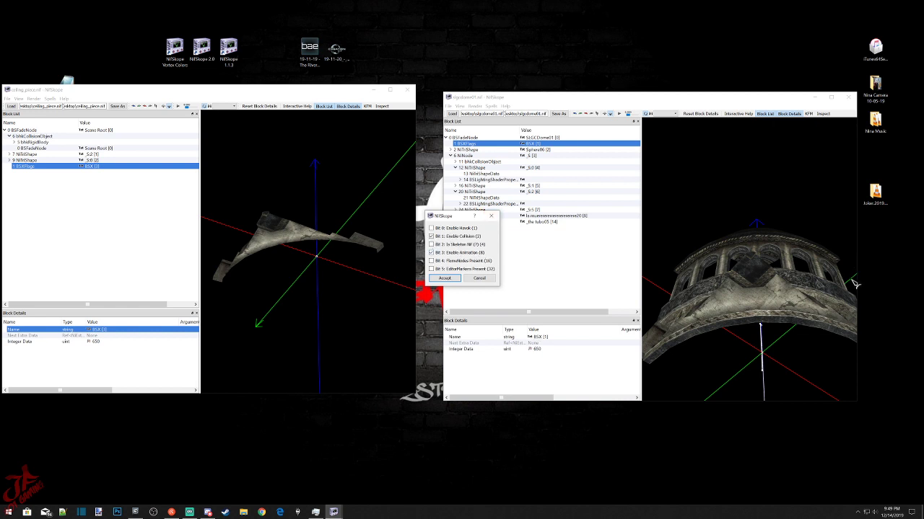
click(480, 279)
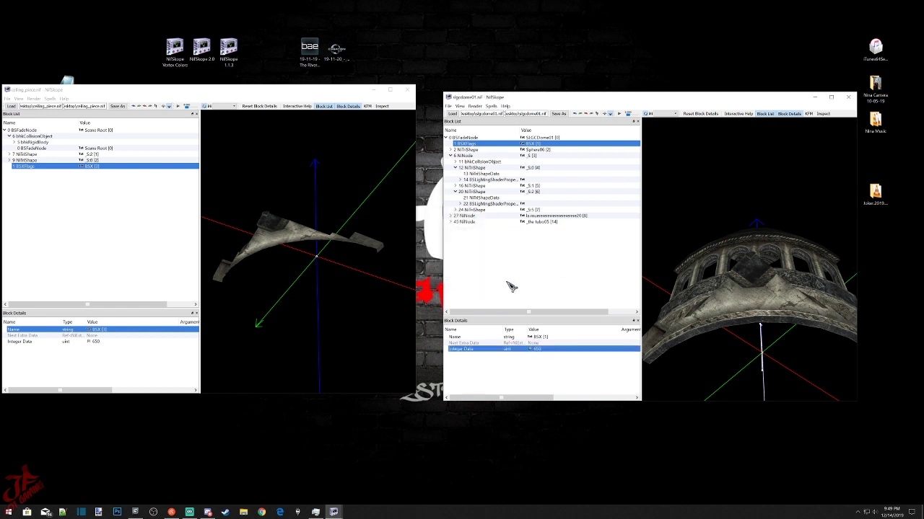
double_click(94, 341)
text(194)
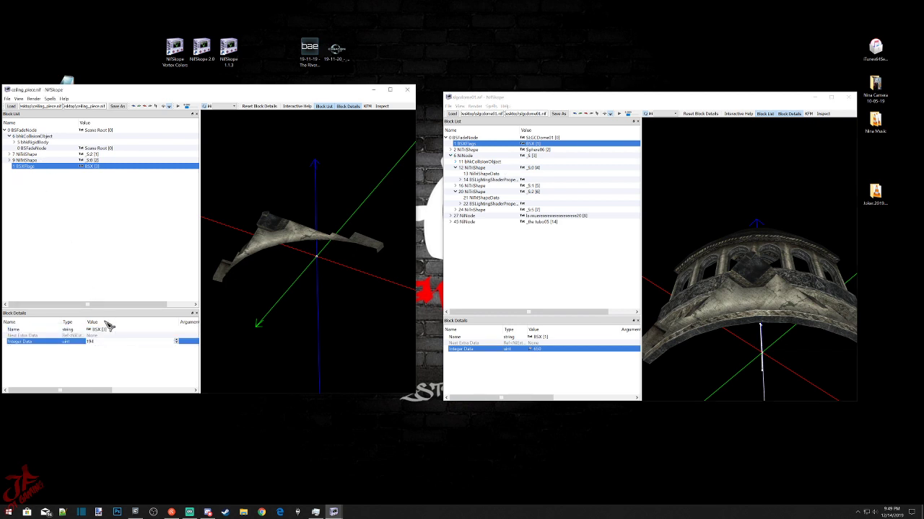
Check the bit options of ceiling_piece's BSXFlags Integer Data, then close the flag list without changing it.
click(100, 330)
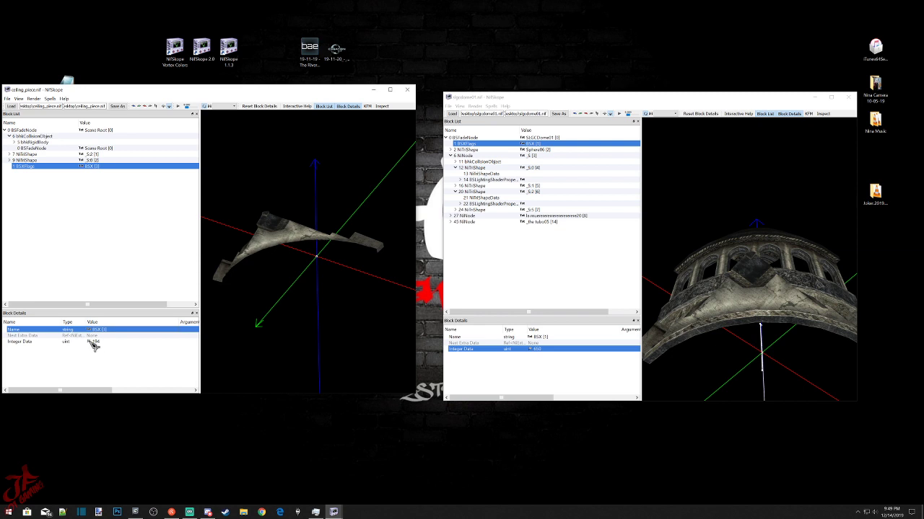
click(91, 342)
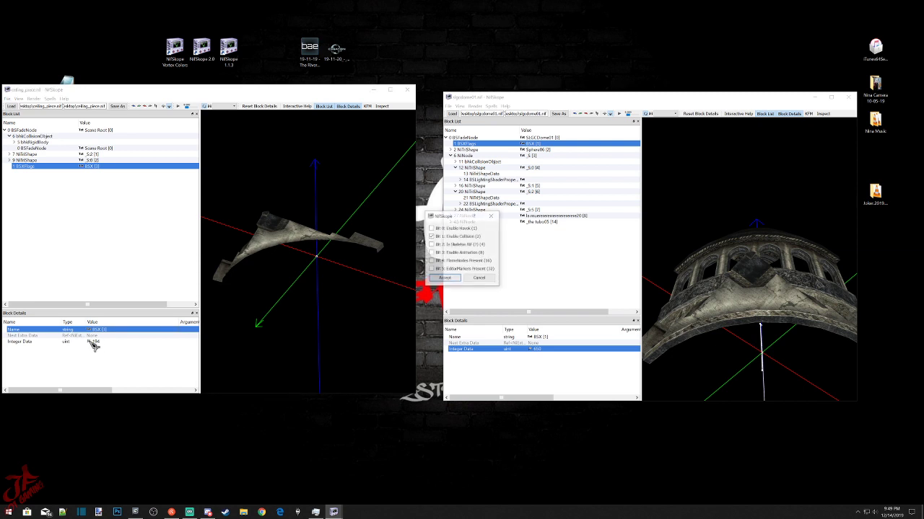
click(495, 217)
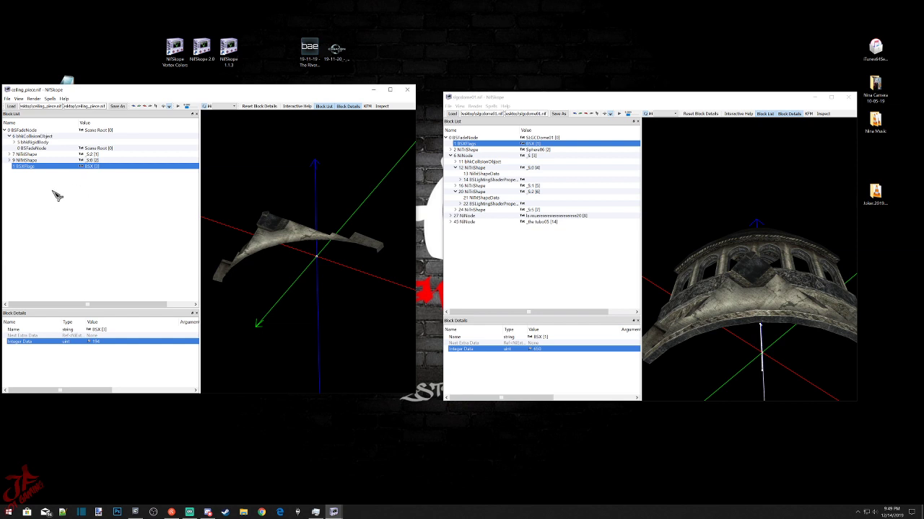
mouse_move(96, 171)
mouse_move(93, 333)
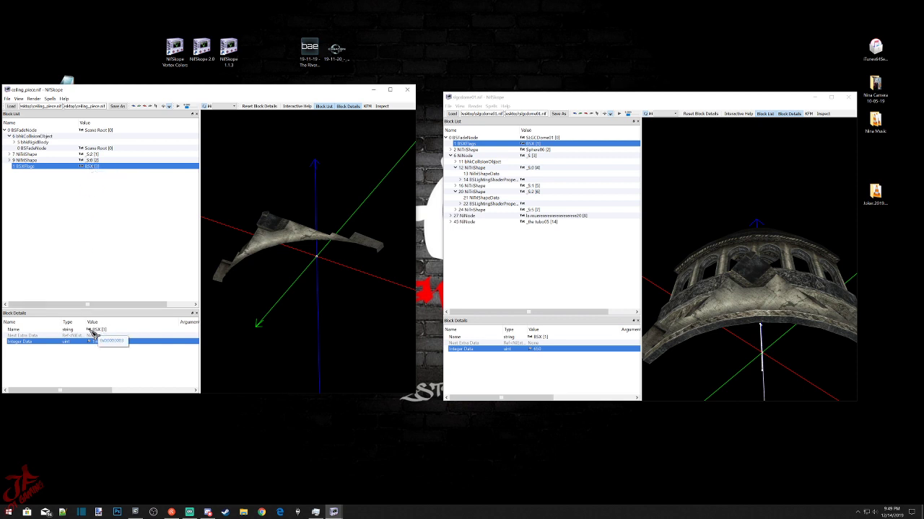
mouse_move(96, 155)
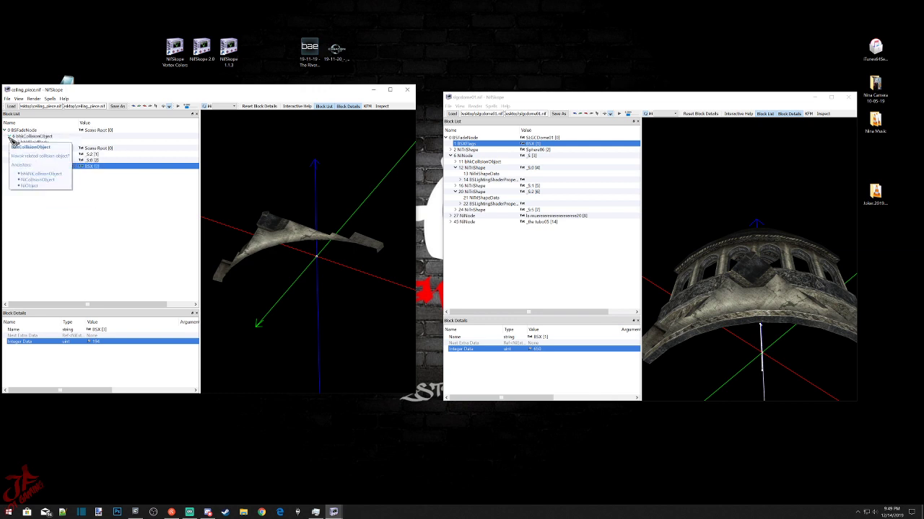
Collapse the bhkCollisionObject branch of ceiling_piece.nif, then sanitize the file by reordering its link arrays and blocks.
click(11, 136)
click(50, 98)
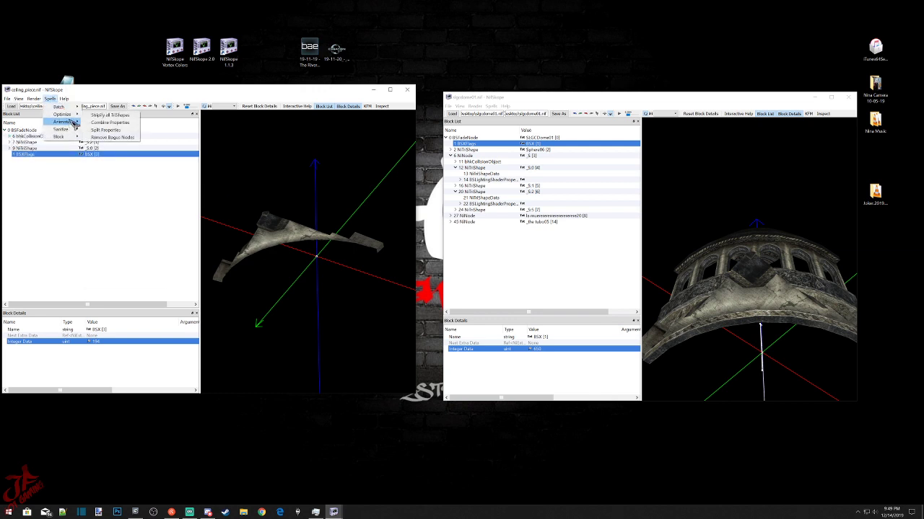
click(95, 130)
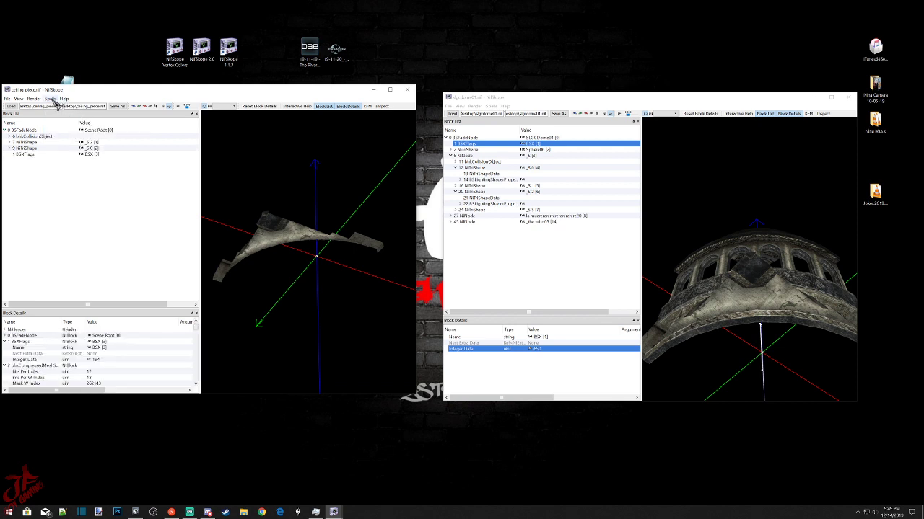
click(52, 99)
mouse_move(56, 107)
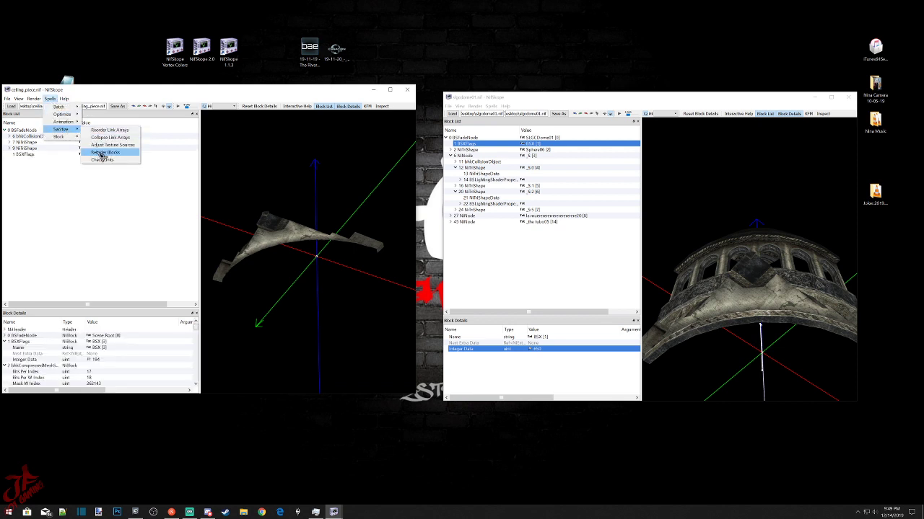
click(100, 152)
Run the link check on ceiling_piece.nif and update all of its tangent spaces.
click(50, 98)
mouse_move(61, 130)
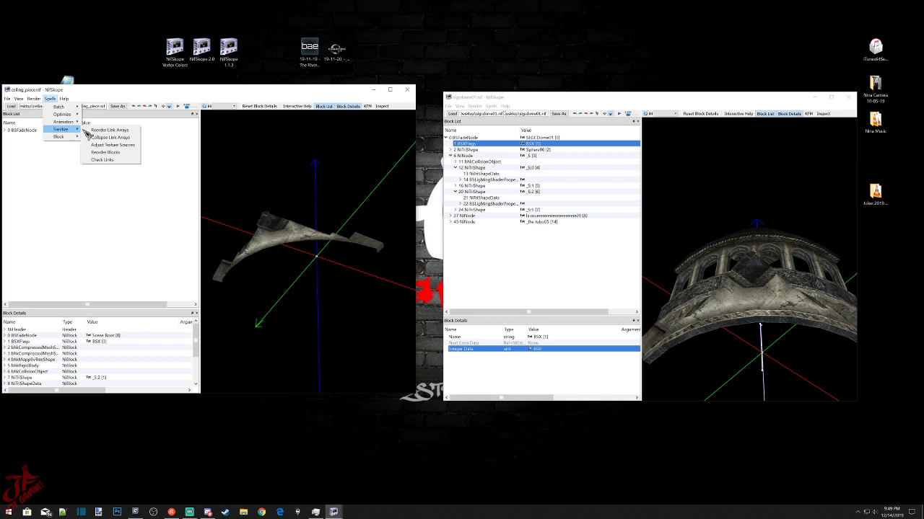
click(99, 160)
click(49, 98)
mouse_move(58, 107)
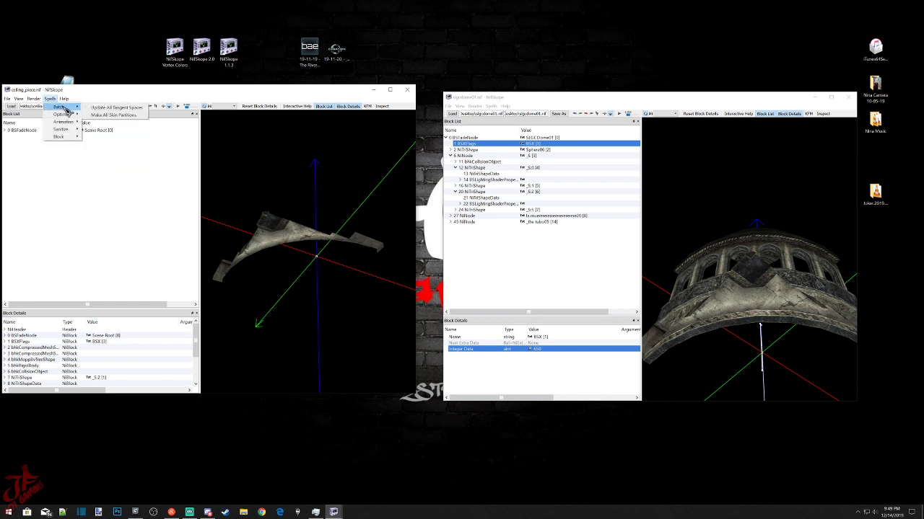
click(87, 109)
Save the mesh to the Desktop as ceiling_piece.nif over the existing file.
click(8, 99)
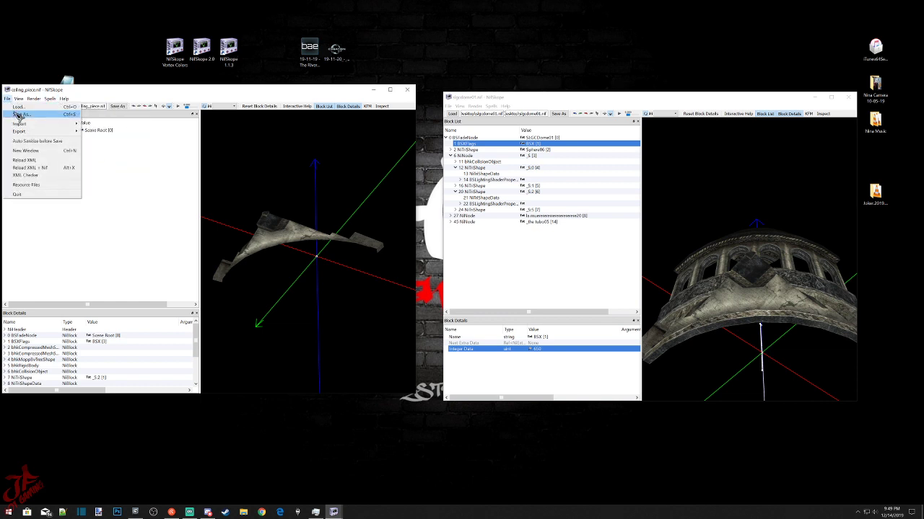
click(15, 114)
click(229, 299)
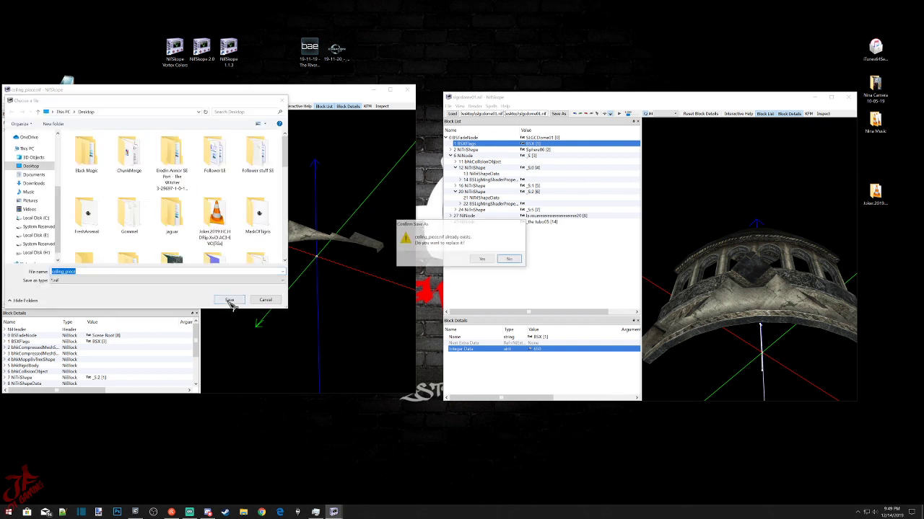
Overwrite the existing ceiling_piece.nif on the desktop and close both open model windows.
click(482, 258)
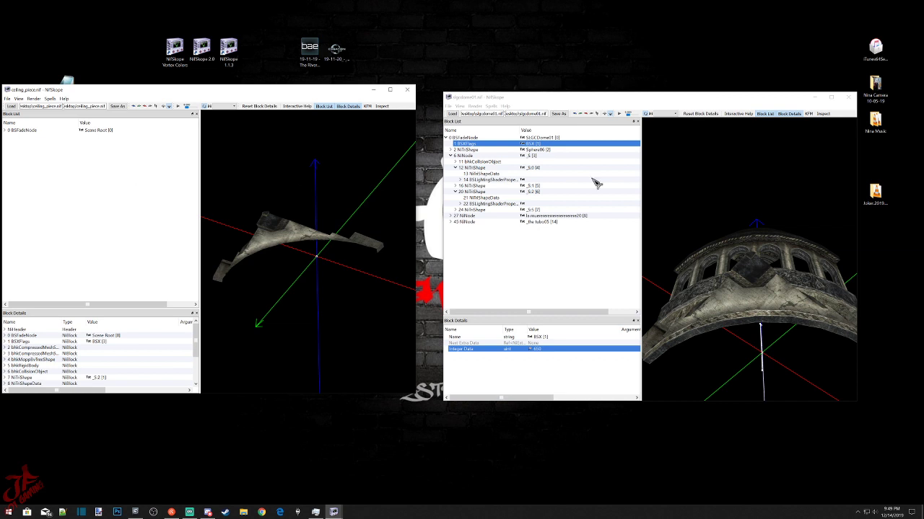
click(409, 92)
click(849, 97)
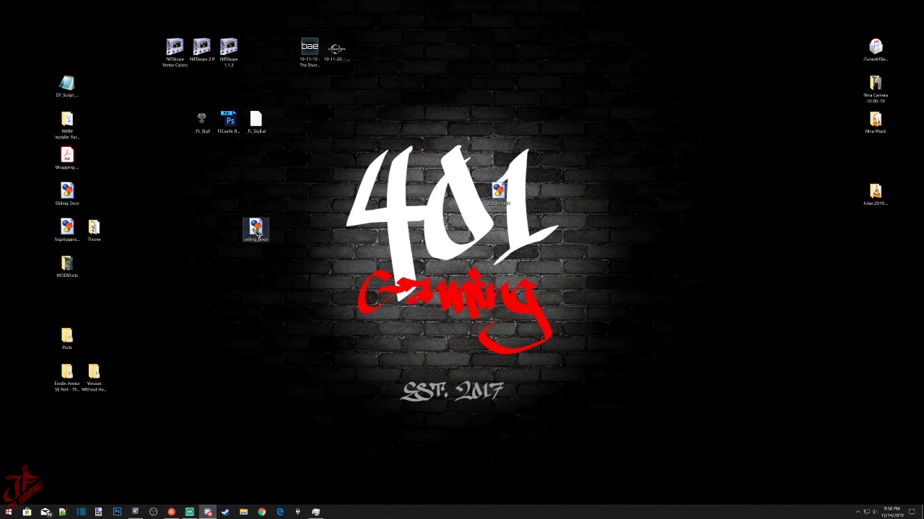
Copy ceiling_piece from the desktop into My Created Assets > The Riverlands, and delete the slgcdome01 file from the desktop.
click(254, 230)
right_click(254, 230)
click(269, 374)
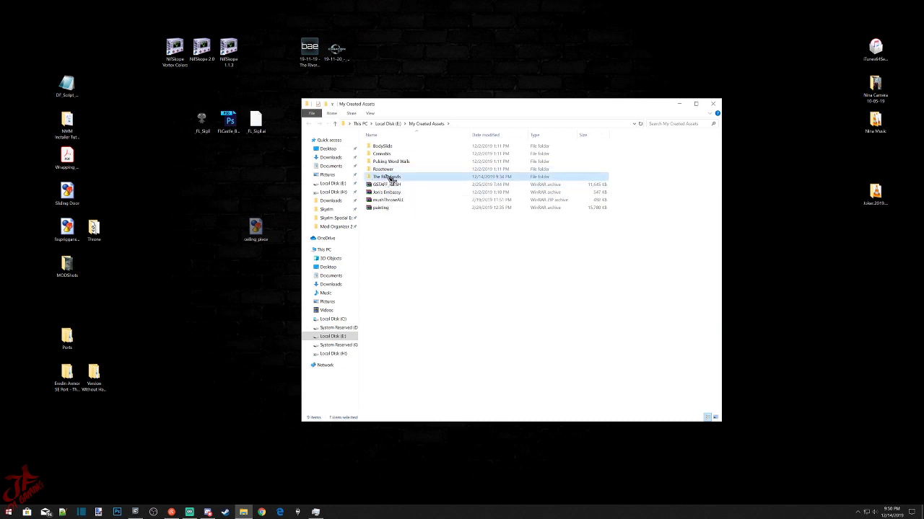
double_click(392, 178)
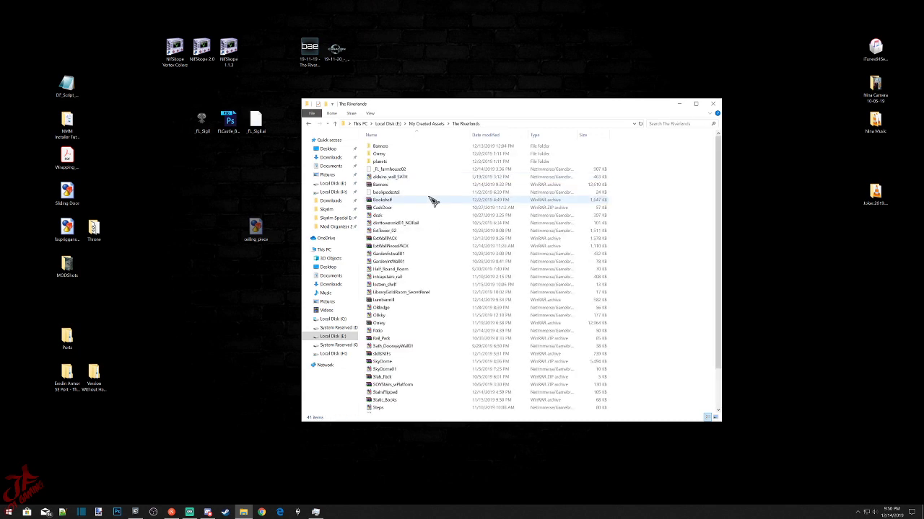
right_click(667, 248)
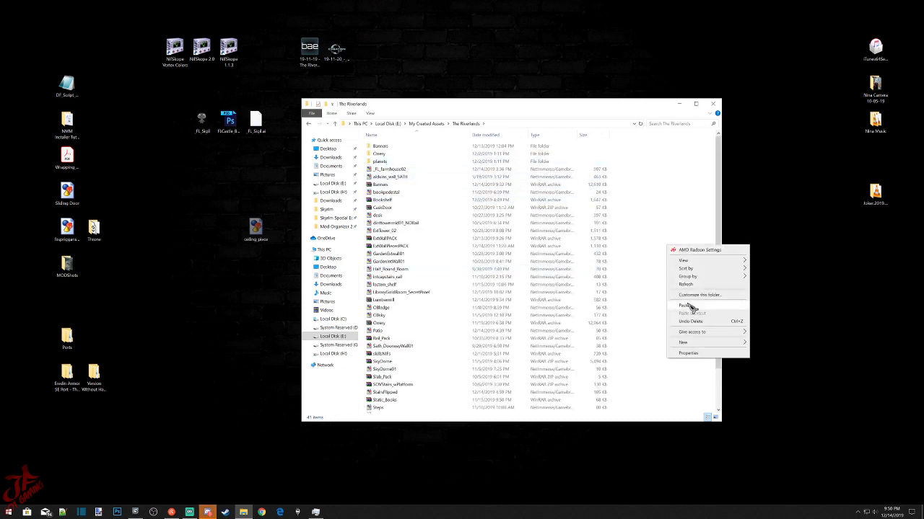
click(690, 307)
click(713, 104)
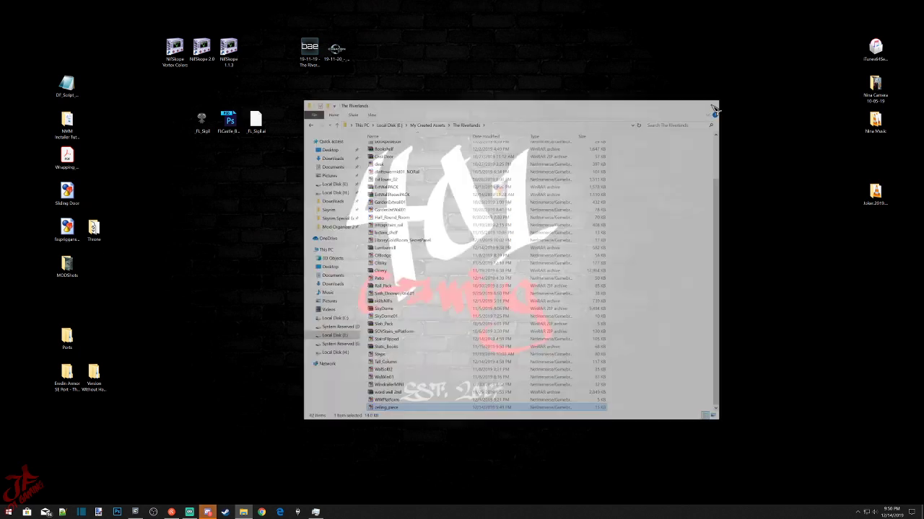
right_click(505, 193)
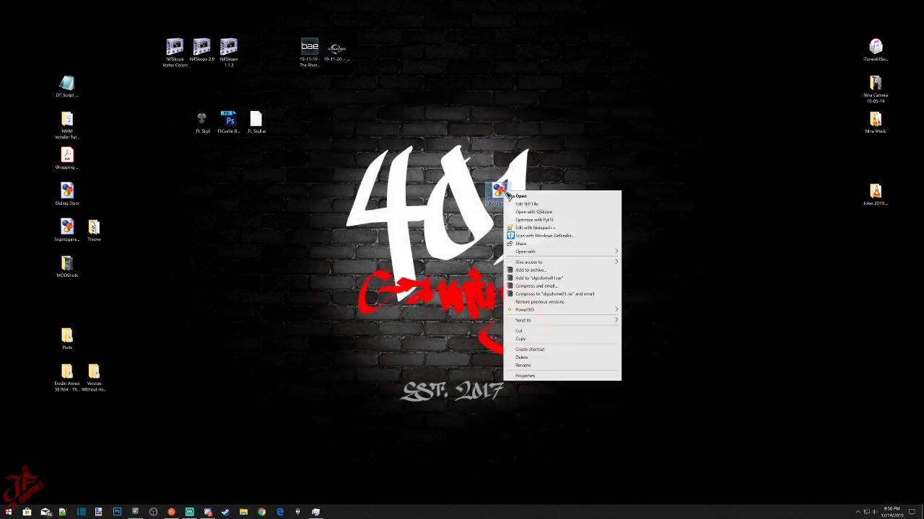
click(534, 357)
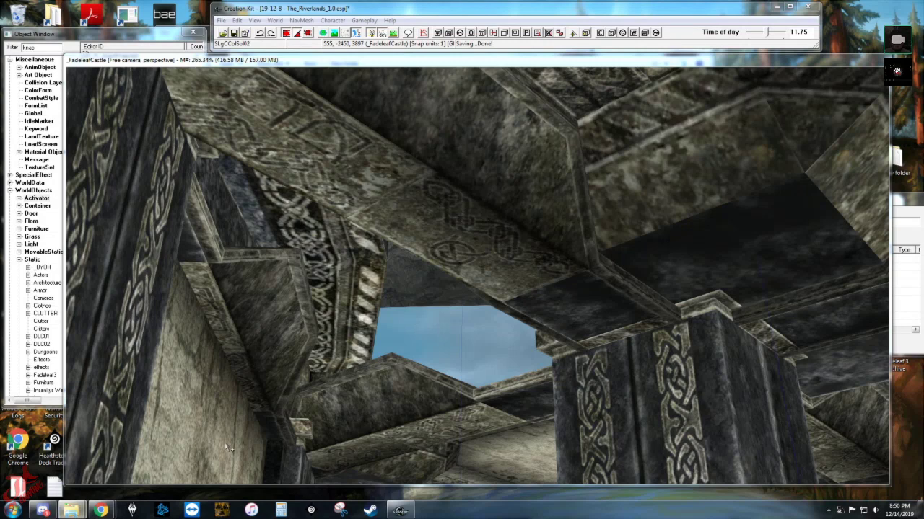
Transfer ceiling_piece.nif from the Downloads folder to the Meshes folder and return to Creation Kit.
mouse_move(71, 510)
click(63, 456)
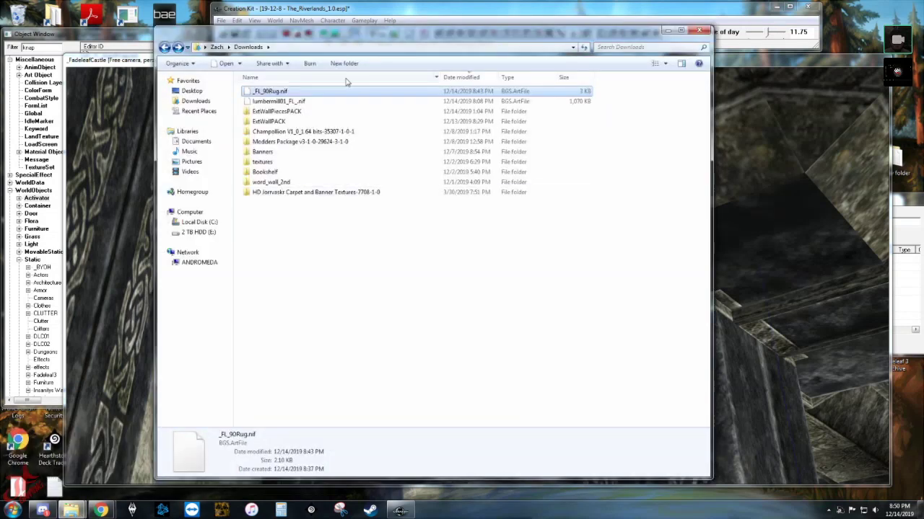
click(216, 47)
click(164, 47)
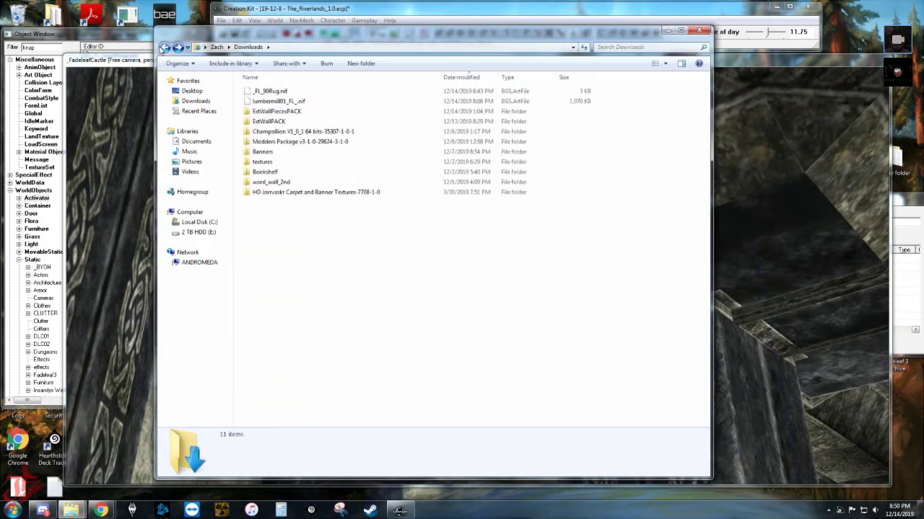
click(165, 47)
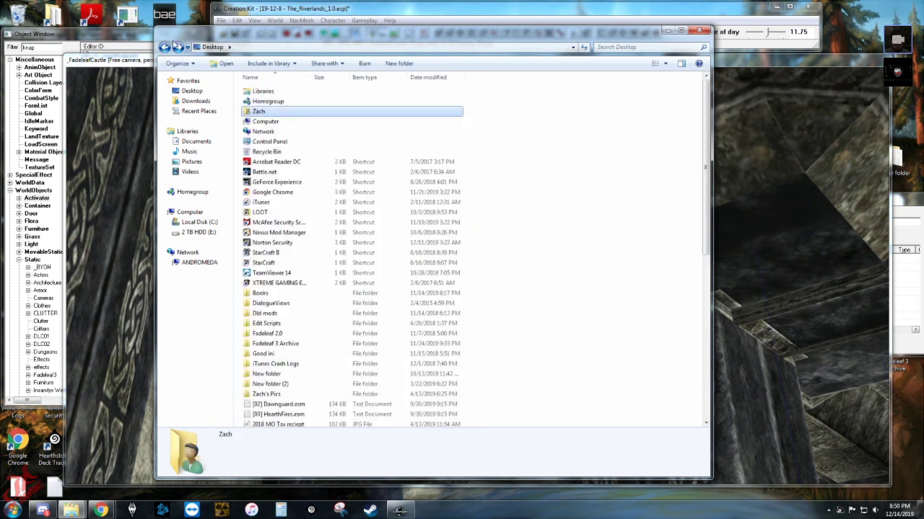
click(178, 47)
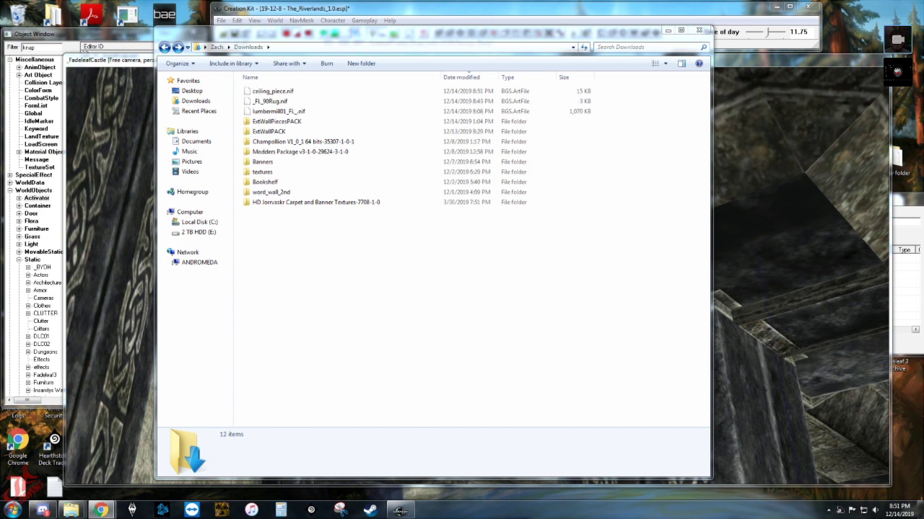
mouse_move(73, 514)
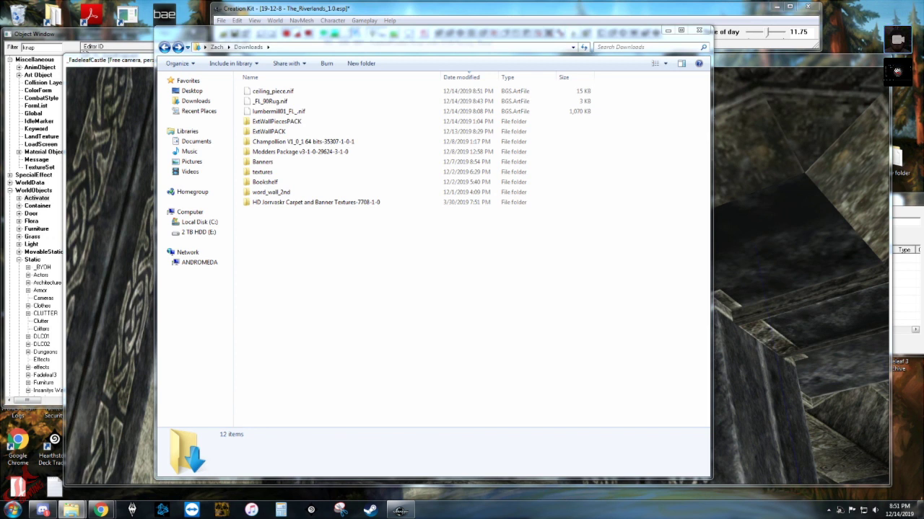
click(280, 93)
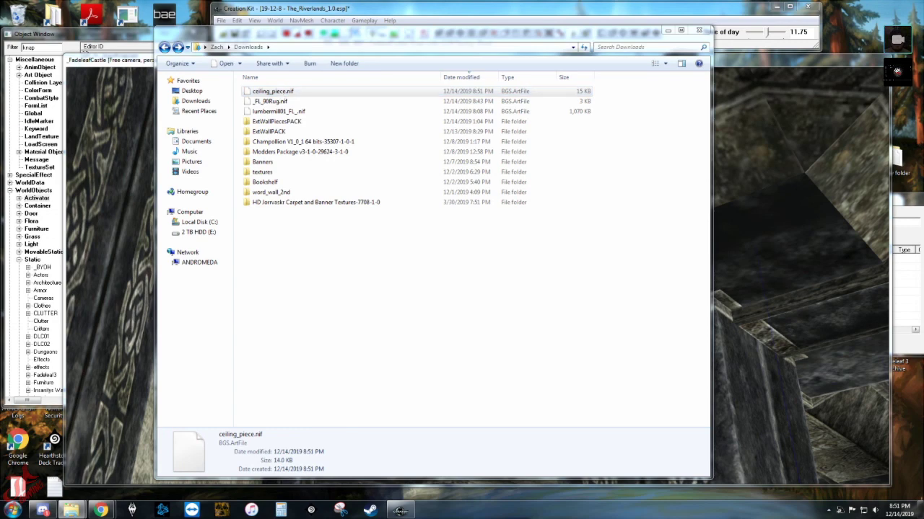
click(142, 293)
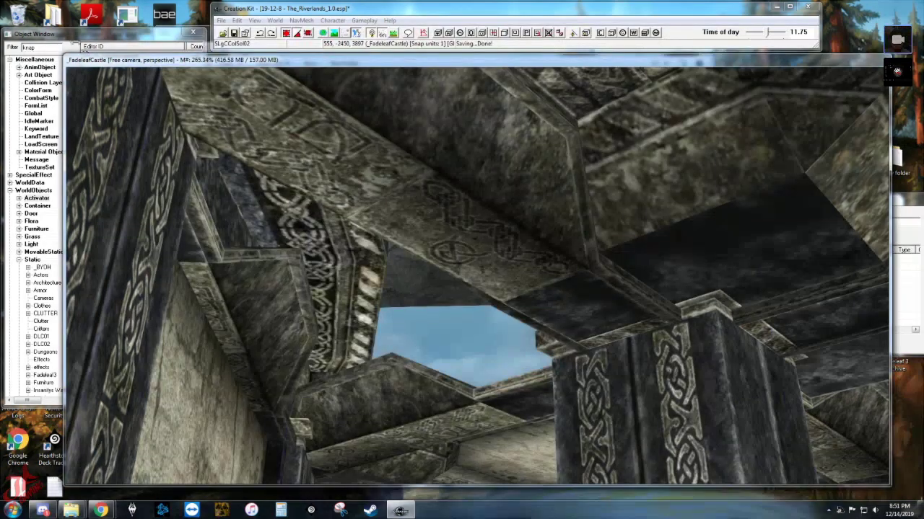
Show the Static world objects and filter them by _FL.
click(81, 35)
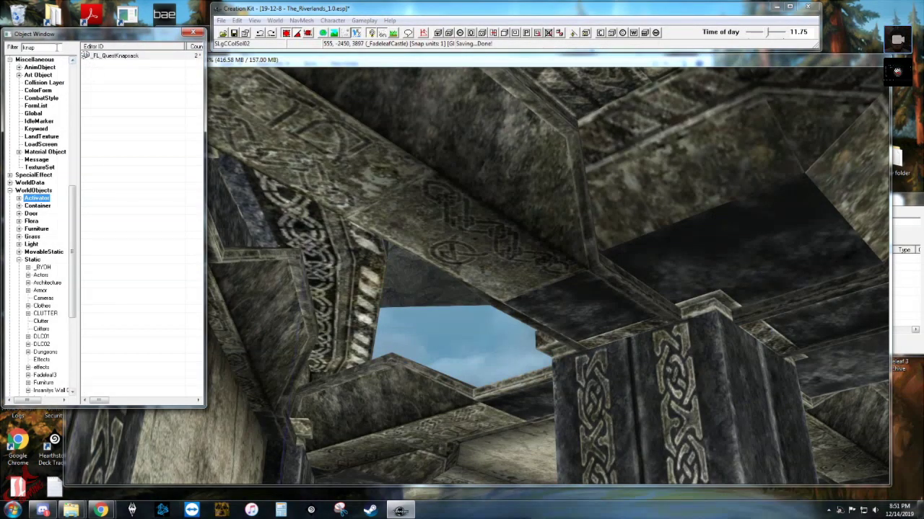
click(33, 259)
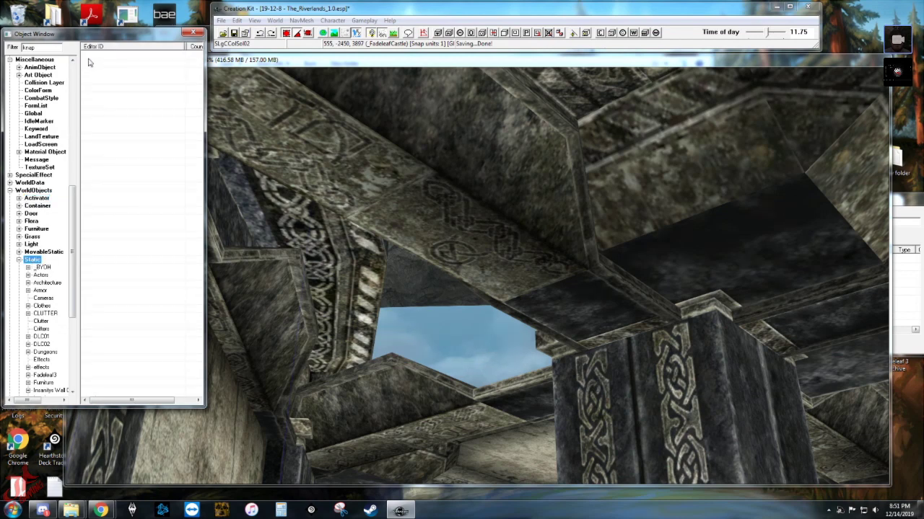
double_click(54, 47)
key(BackSpace)
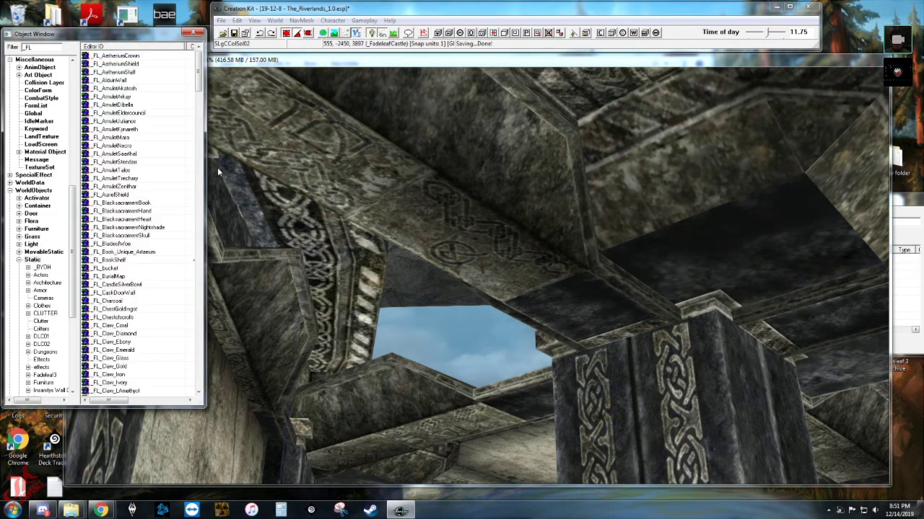
right_click(177, 146)
click(192, 162)
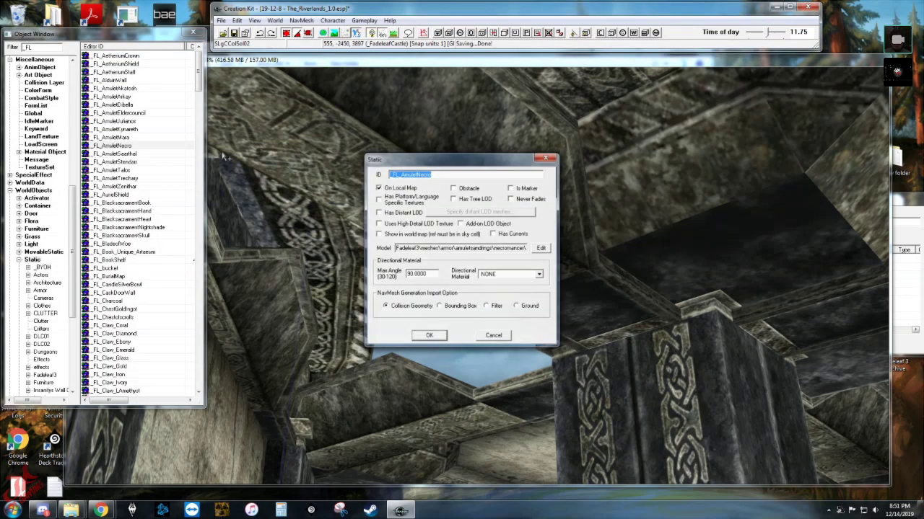
key(Escape)
Create a new static with the ID _FL_ObsCeilingCorner and assign ceiling_piece.nif as its model.
right_click(177, 156)
click(197, 163)
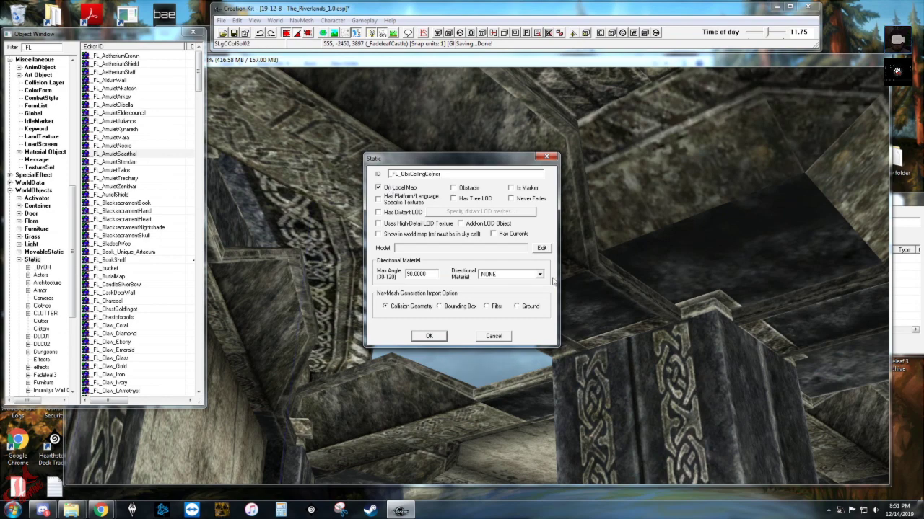
click(541, 248)
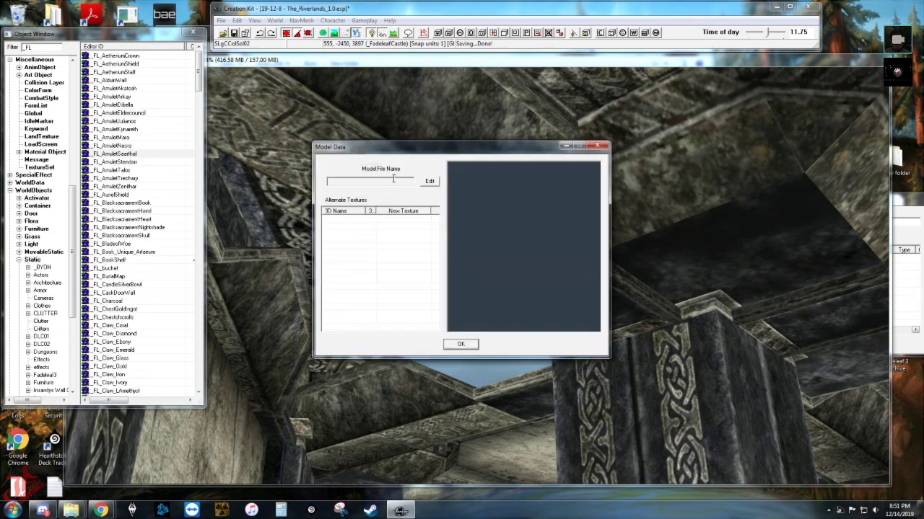
click(429, 182)
click(399, 212)
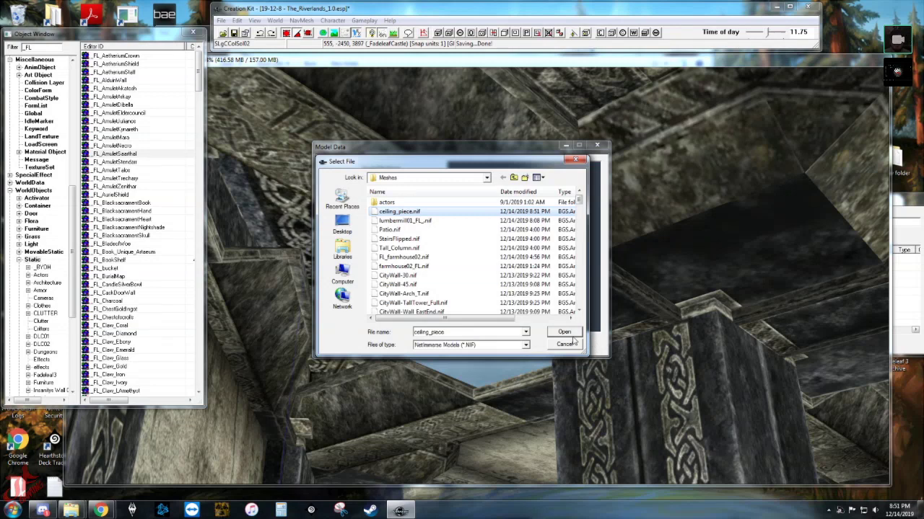
click(566, 333)
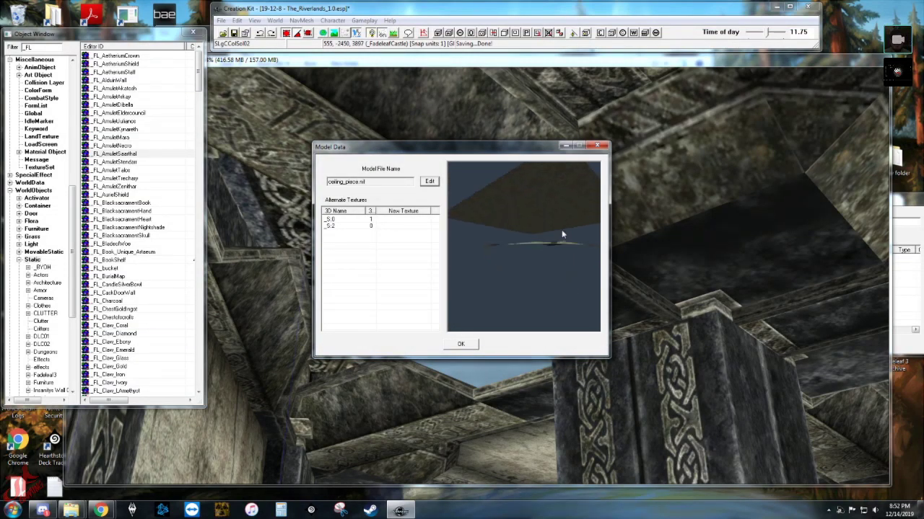
click(461, 344)
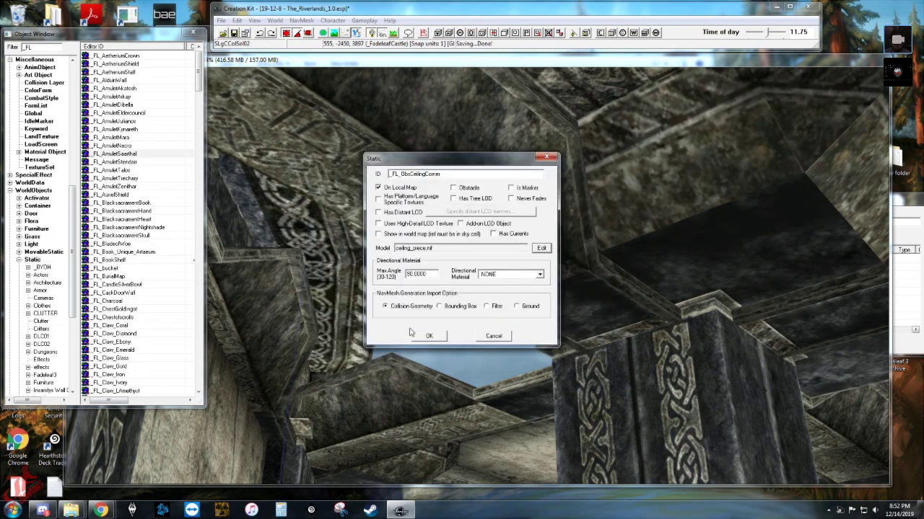
click(429, 337)
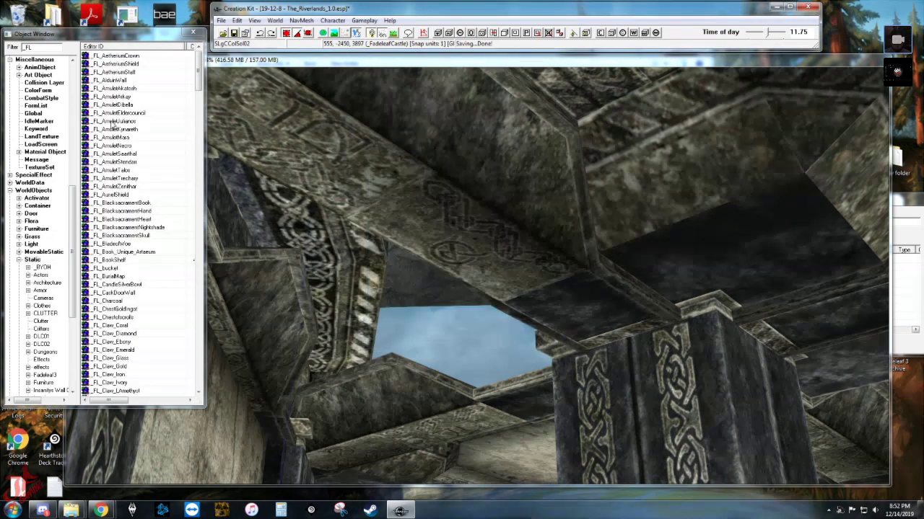
Filter the statics by _FL_Obs and place _FL_ObsCeilingCorner at the ceiling opening in the _FadeleafCastle cell.
click(57, 48)
text(C)
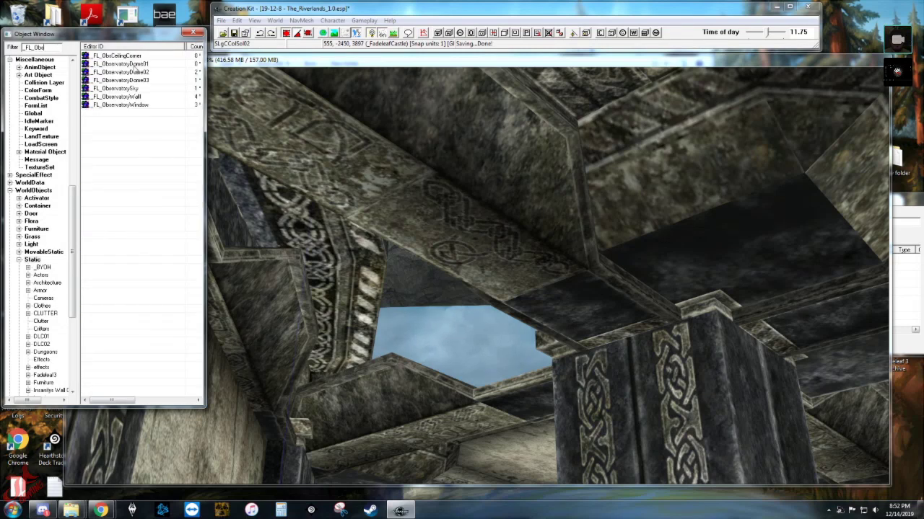
drag(482, 256, 541, 294)
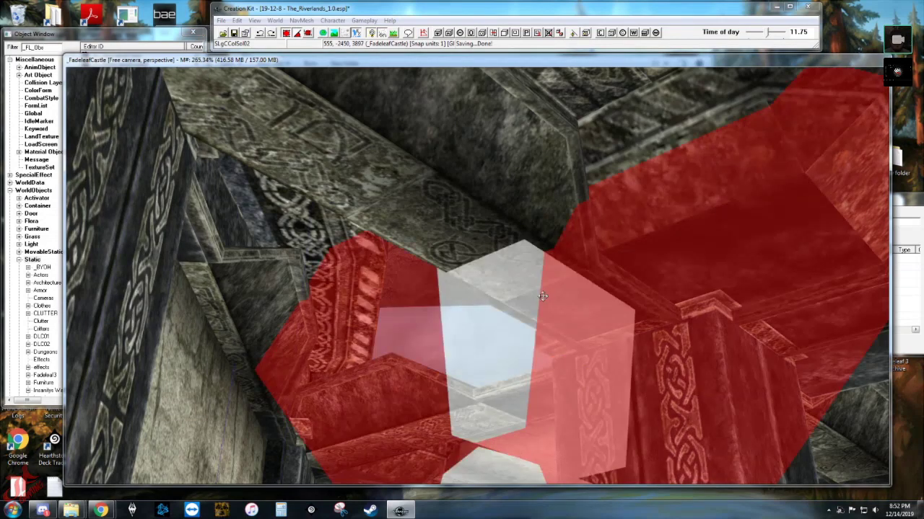
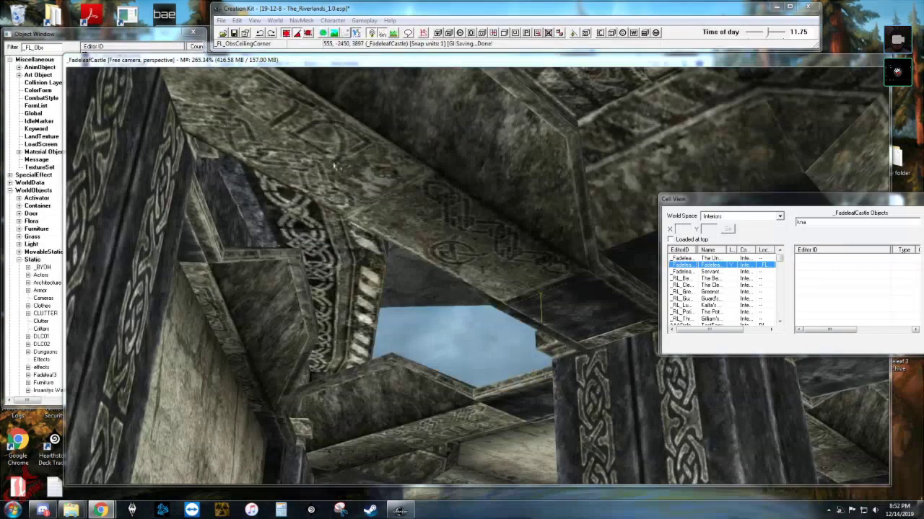
Examine the castle's ceiling and the surrounding rooms from several distances and angles.
click(419, 249)
scroll(424, 248, down, 3)
scroll(425, 247, up, 5)
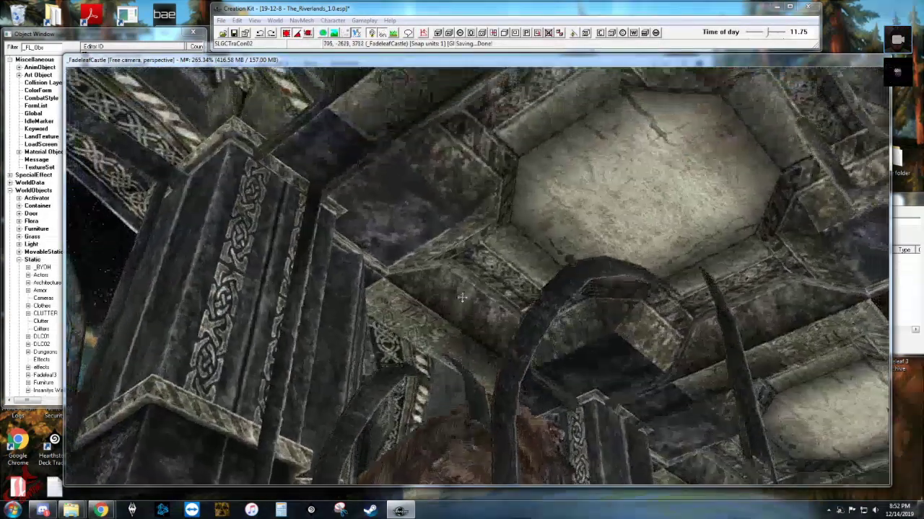
scroll(462, 270, down, 5)
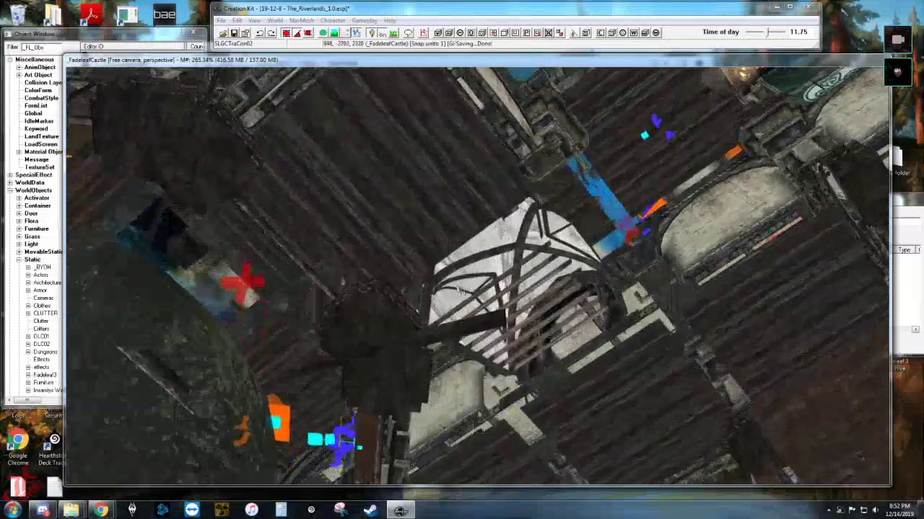
middle_drag(463, 290, 492, 240)
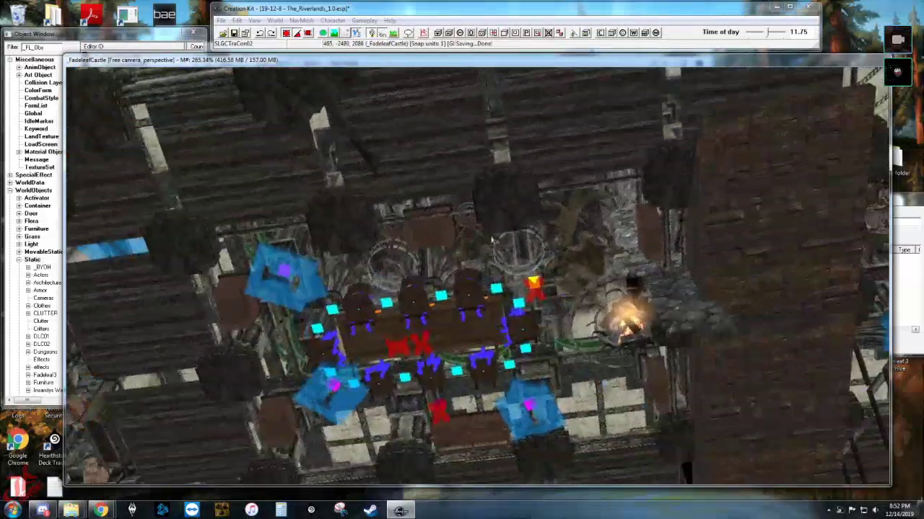
scroll(488, 246, up, 5)
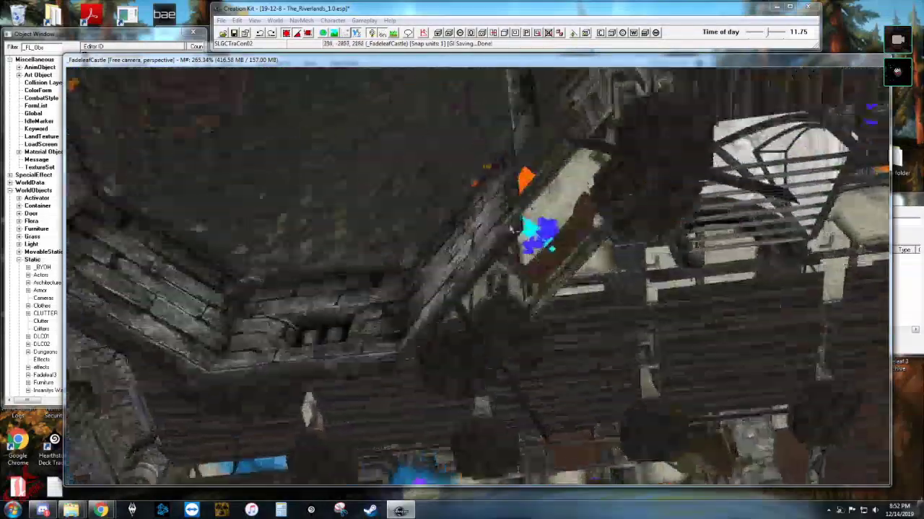
scroll(488, 243, up, 8)
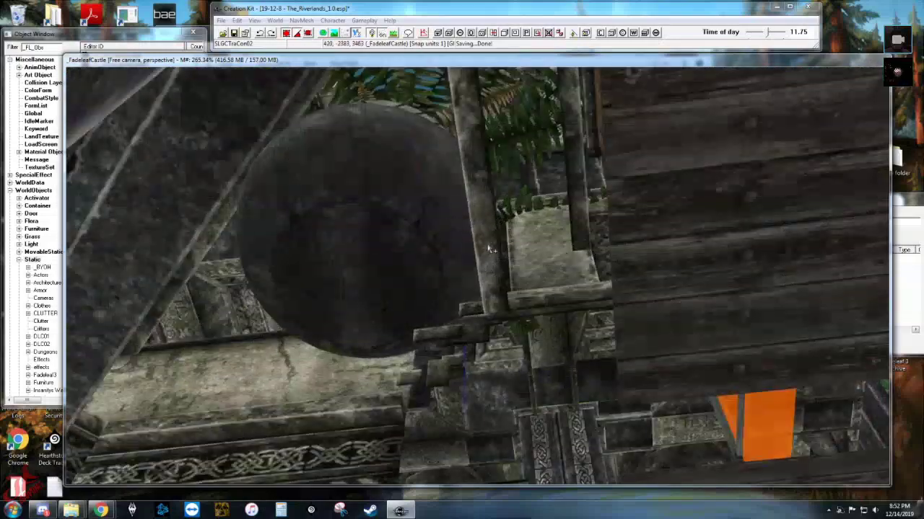
scroll(497, 238, up, 8)
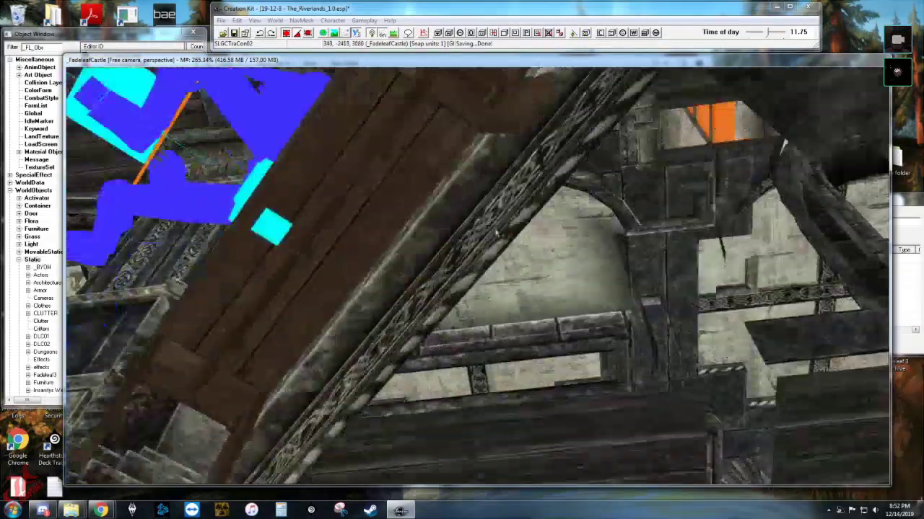
scroll(488, 227, up, 8)
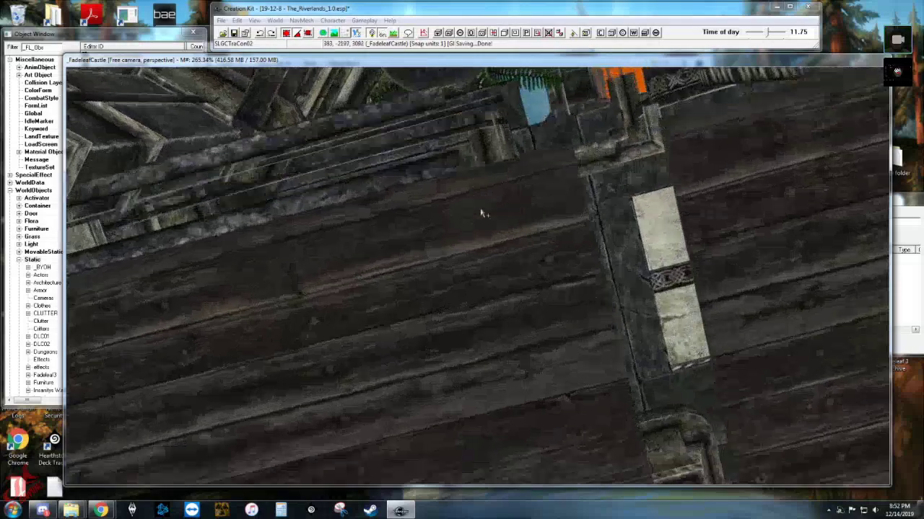
Lift the placed ceiling corner piece straight up, clear of the castle rooms.
scroll(488, 221, up, 8)
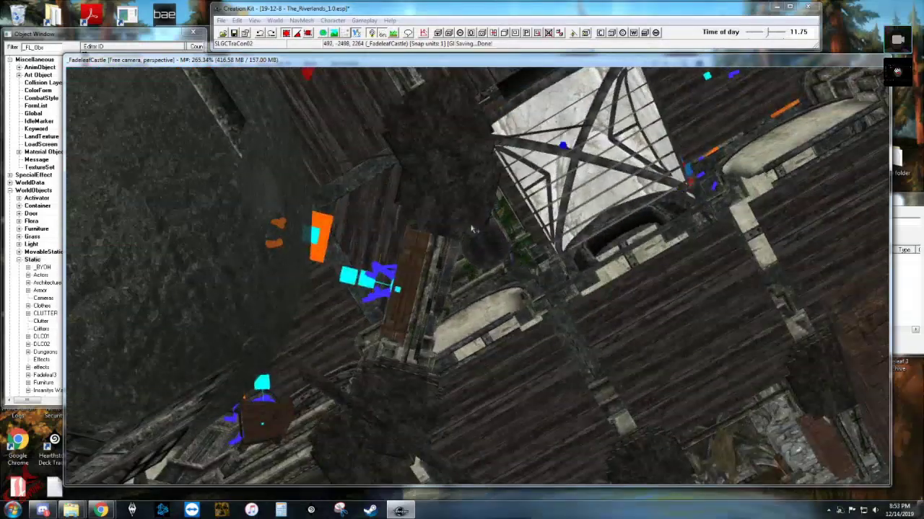
middle_drag(472, 229, 484, 292)
scroll(486, 291, down, 8)
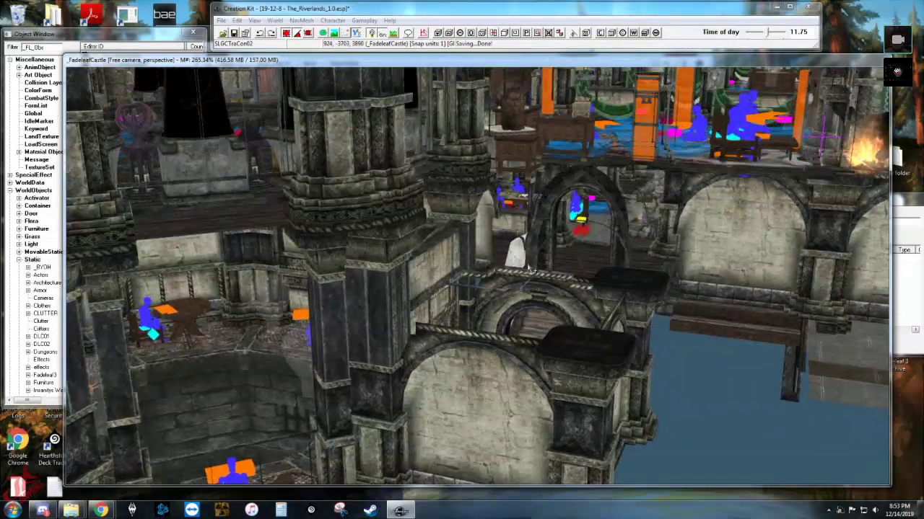
middle_drag(531, 268, 527, 304)
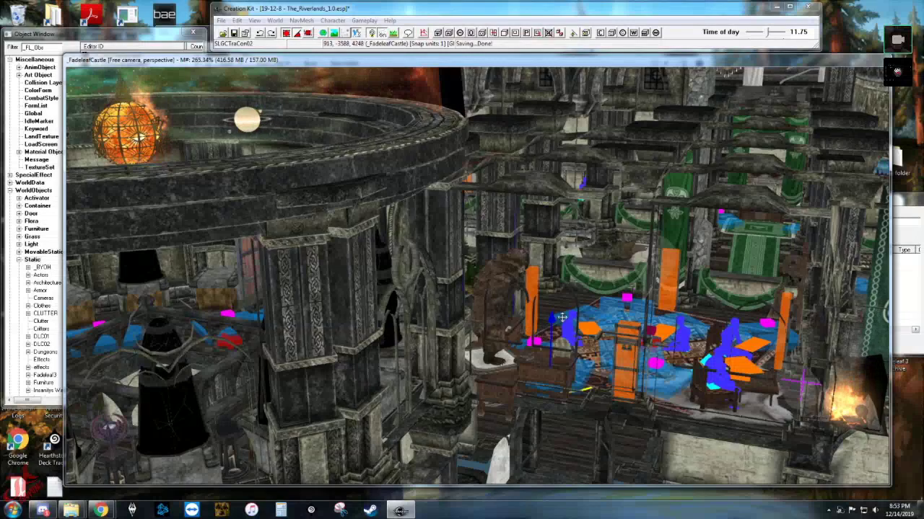
drag(549, 329, 554, 285)
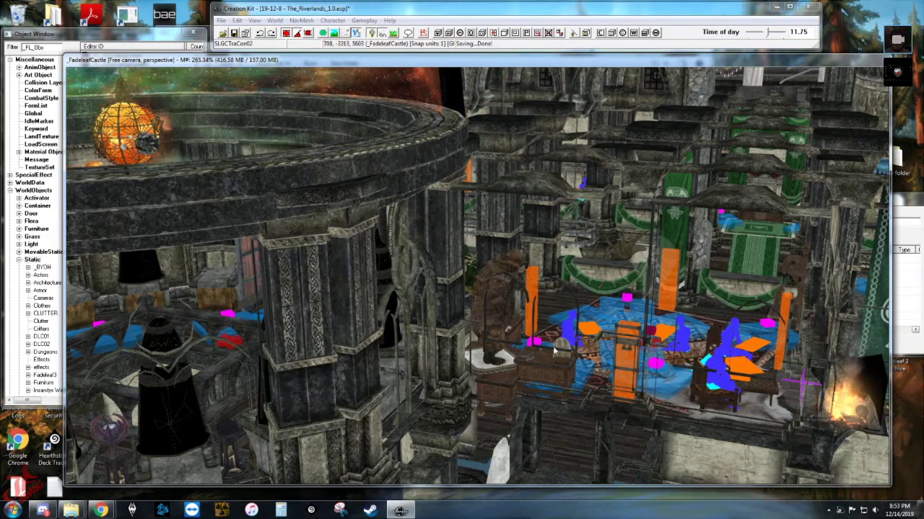
shift+middle_drag(554, 337, 435, 359)
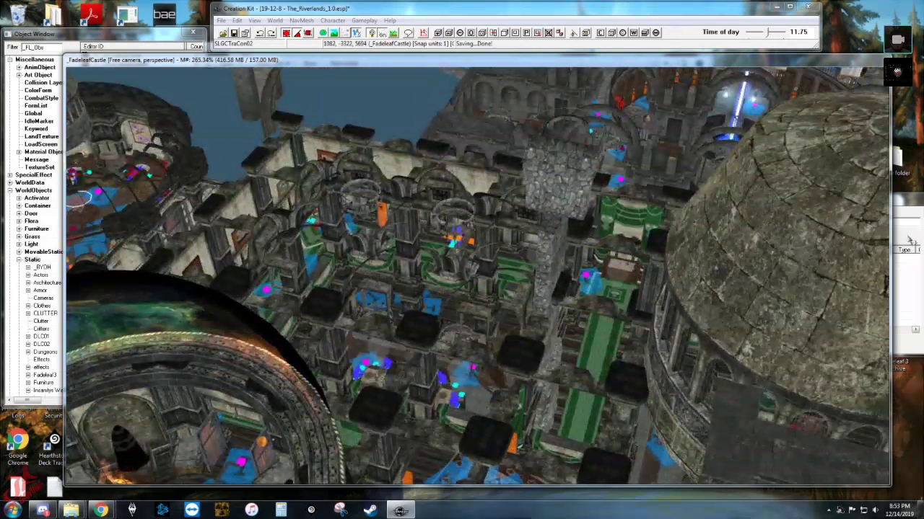
Filter the _FadeleafCastle cell's objects by obsc and select the _FL_ObsCeilingCorner reference.
click(898, 211)
double_click(838, 221)
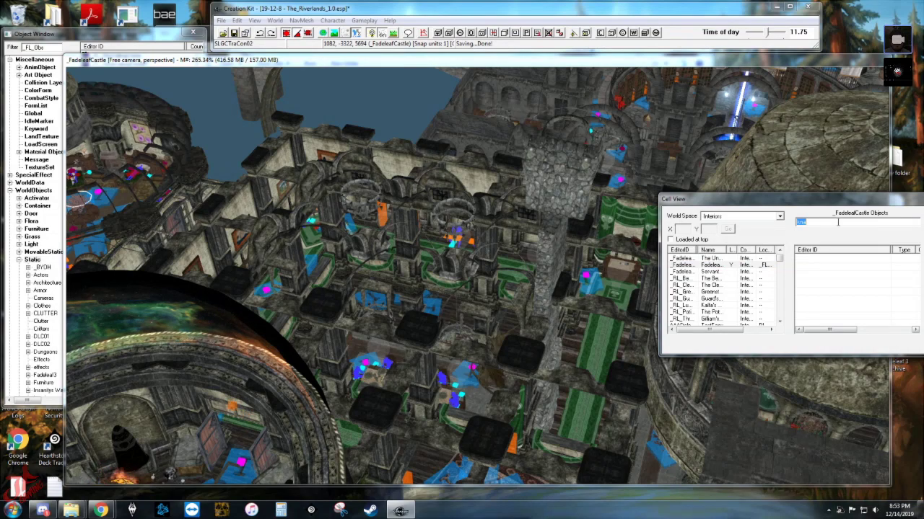
text(bosc)
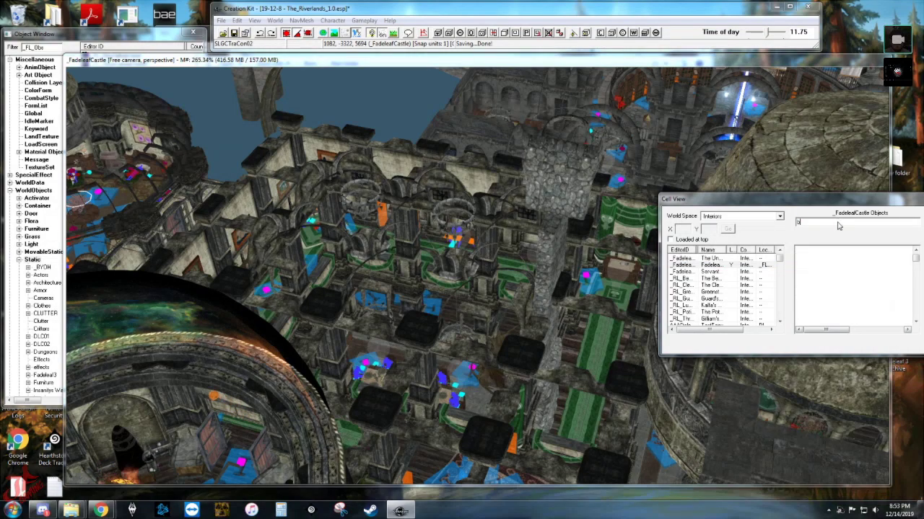
key(BackSpace)
key(BackSpace)
key(BackSpace)
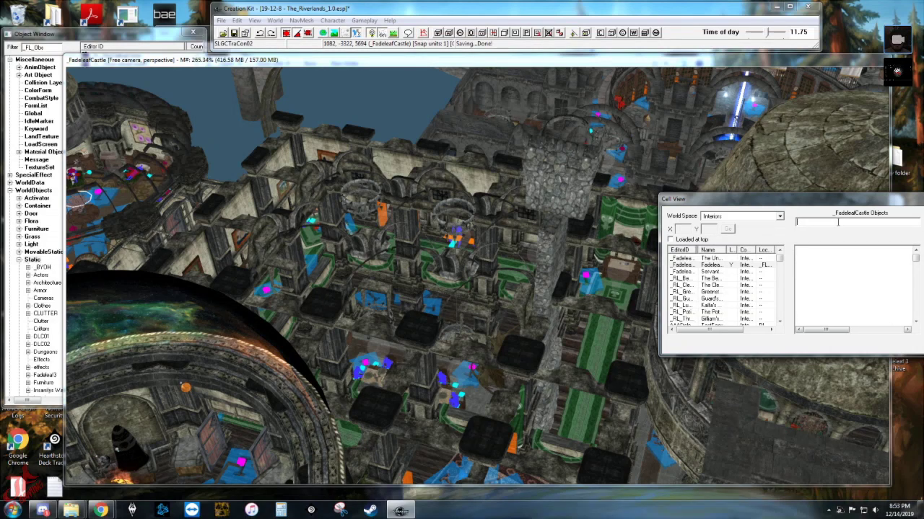
text(bsc)
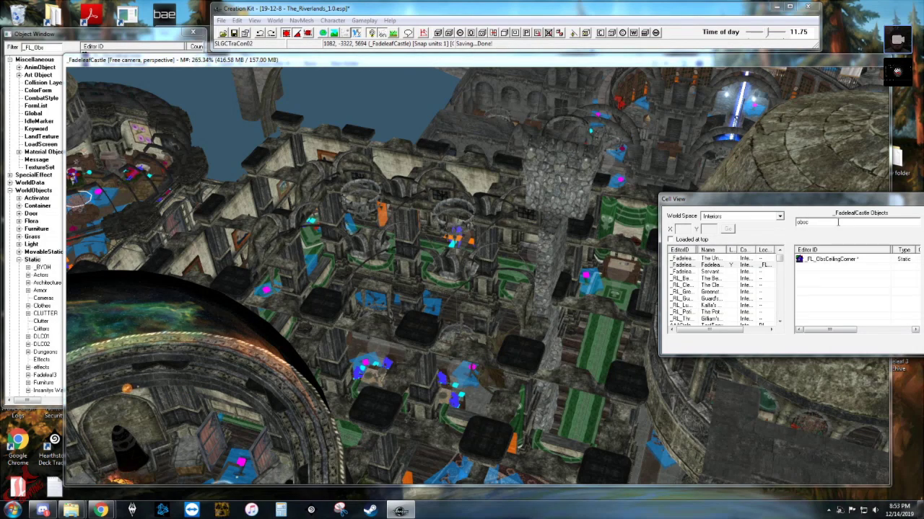
click(827, 259)
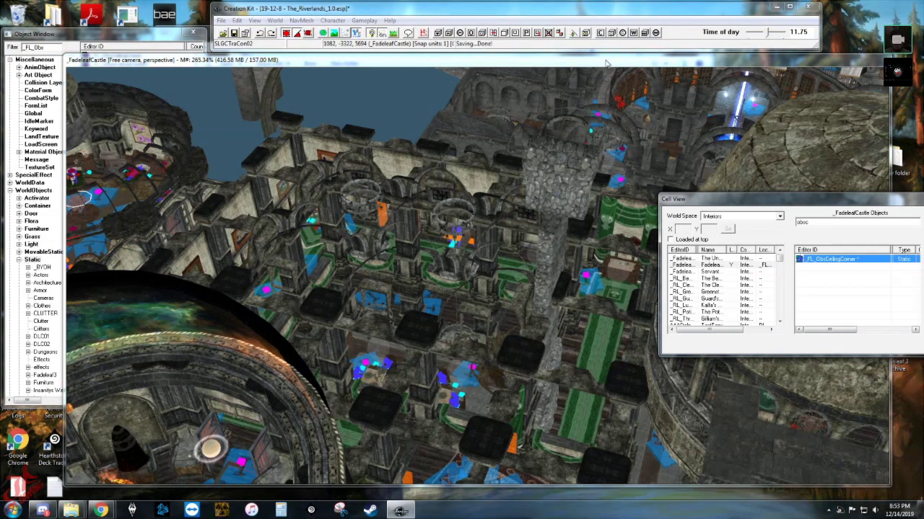
Raise the ceiling corner piece out of the castle structure and move it into the open above the observatory dome.
click(587, 290)
middle_drag(424, 265, 428, 264)
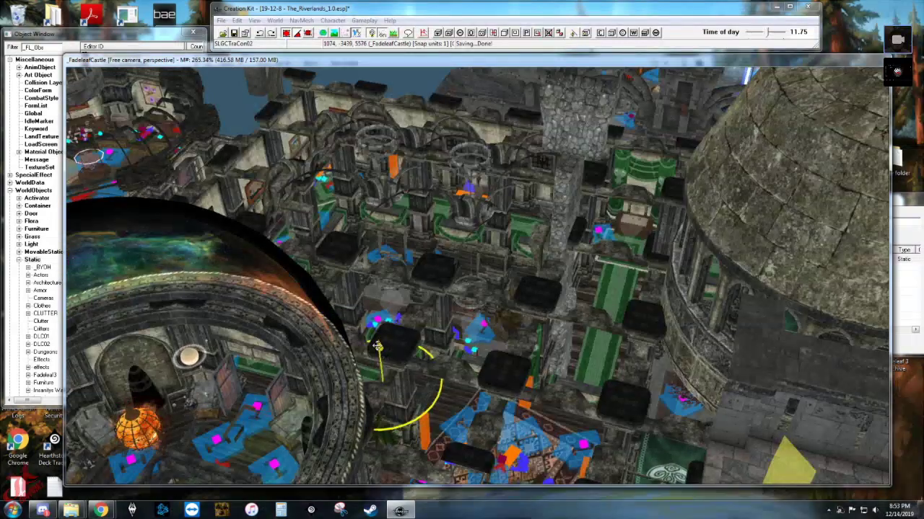
drag(380, 321, 345, 40)
shift+middle_drag(406, 386, 400, 366)
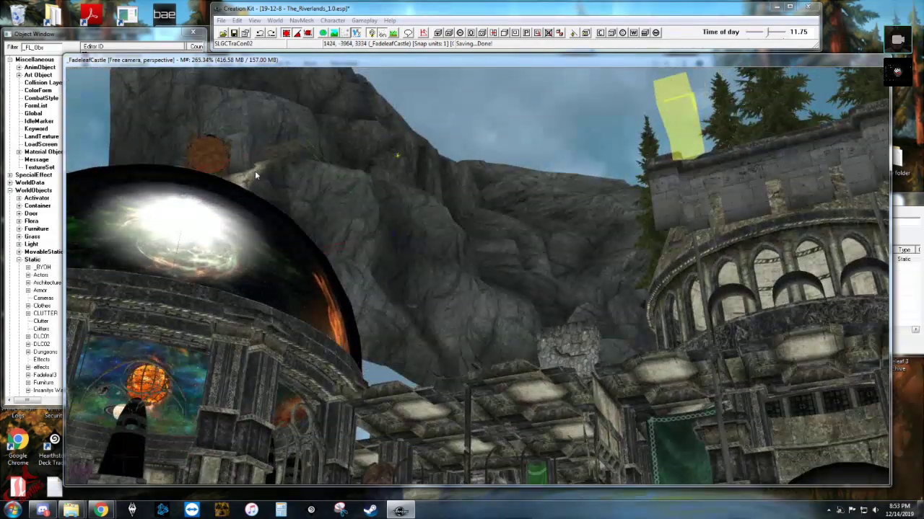
shift+middle_drag(276, 165, 240, 193)
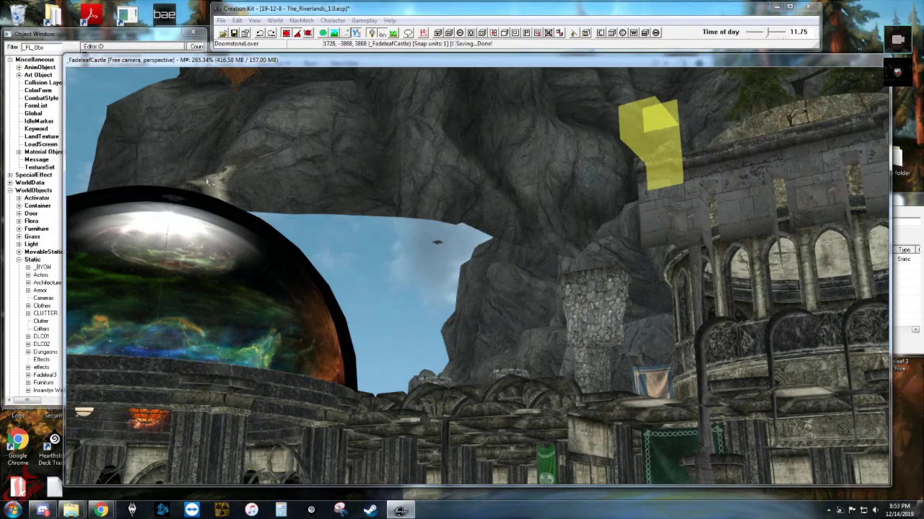
shift+middle_drag(207, 182, 261, 199)
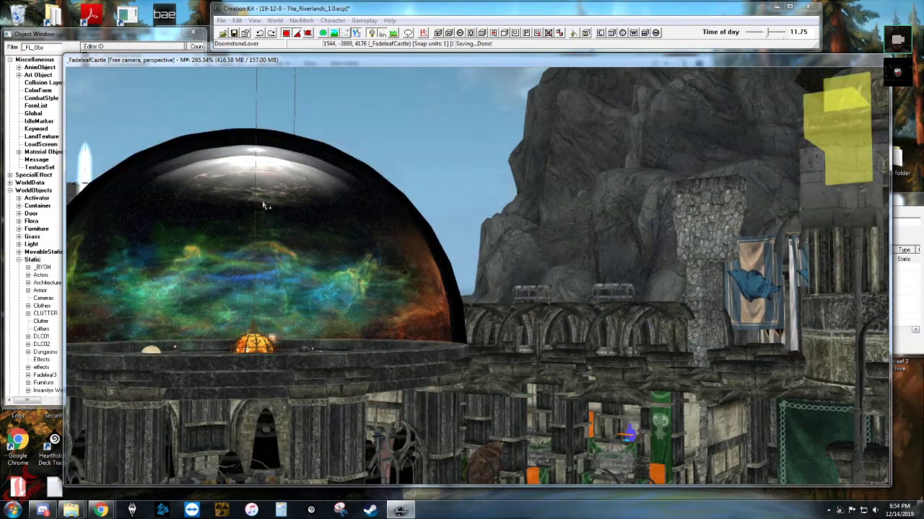
drag(263, 208, 318, 176)
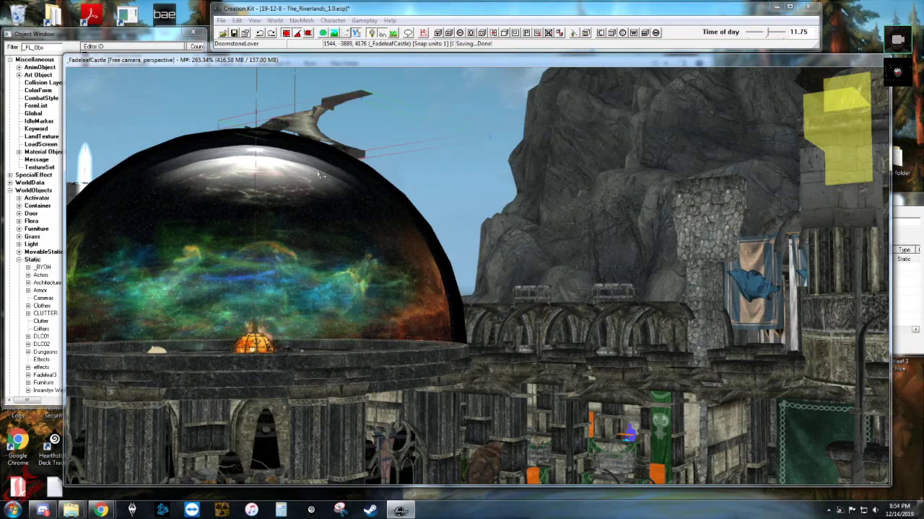
shift+middle_drag(315, 130, 313, 136)
Rotate the ceiling corner piece about its vertical axis to about -25 degrees.
key(w)
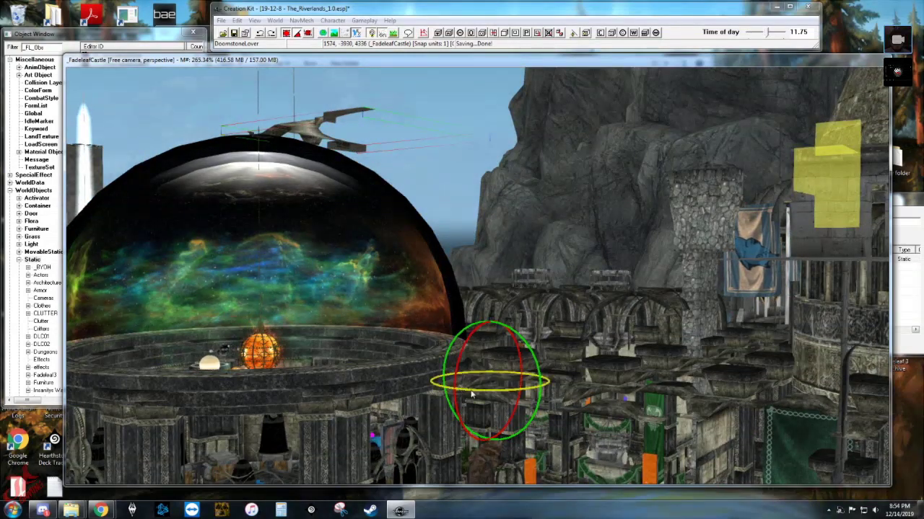
drag(500, 398, 779, 425)
drag(858, 424, 874, 426)
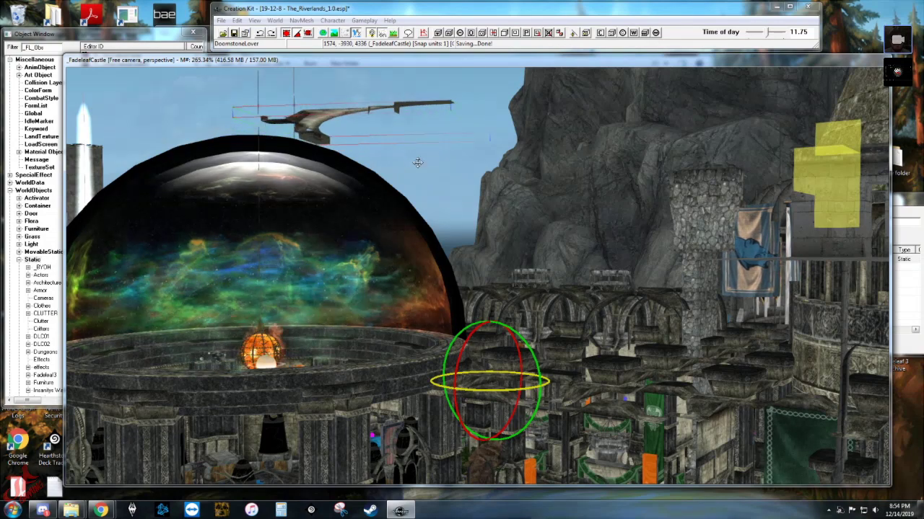
Open the ceiling corner piece's reference data and set its Z rotation to -270.
double_click(331, 117)
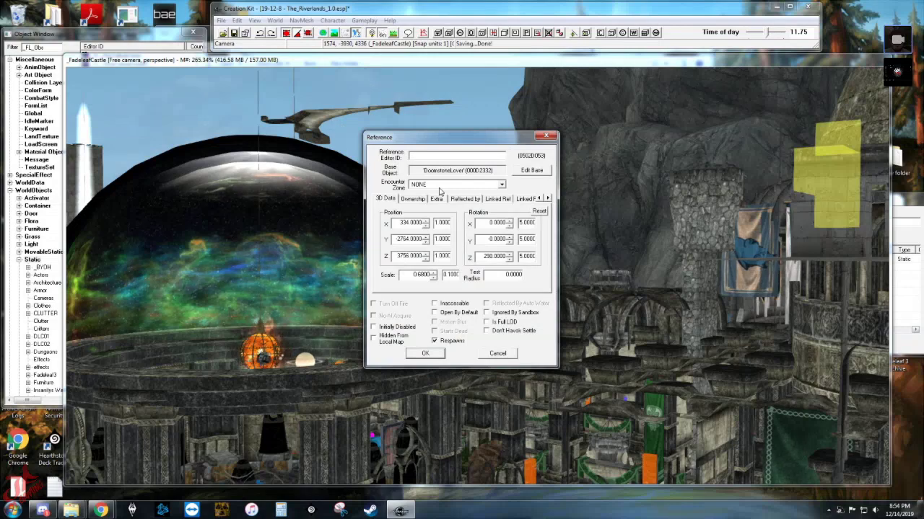
key(Escape)
shift+middle_drag(431, 183, 387, 145)
double_click(374, 146)
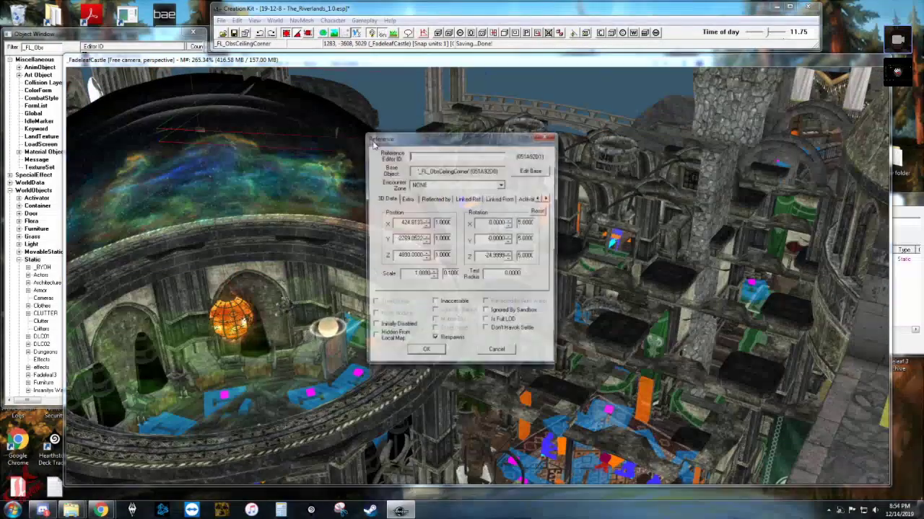
double_click(485, 257)
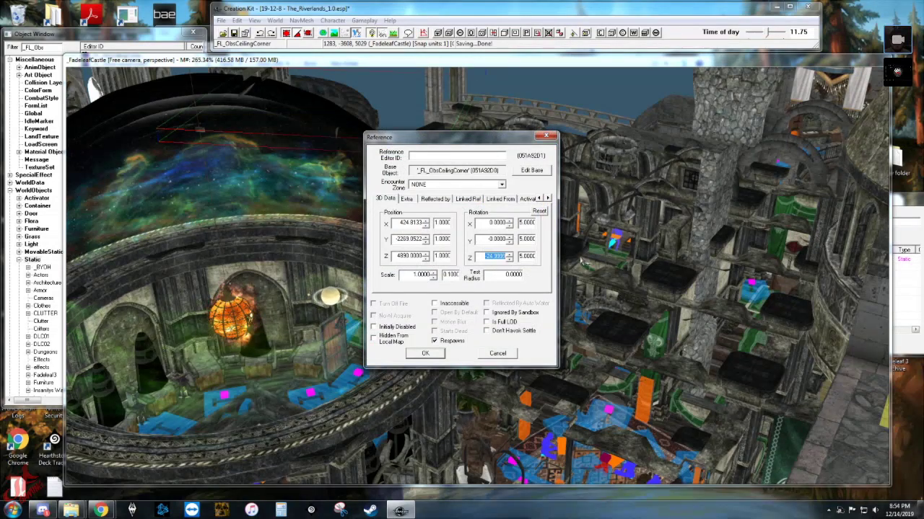
key(BackSpace)
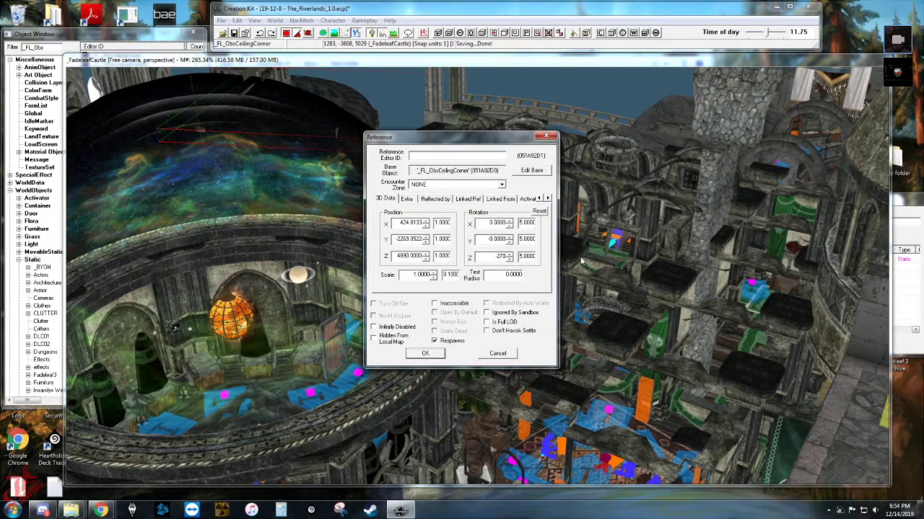
key(Return)
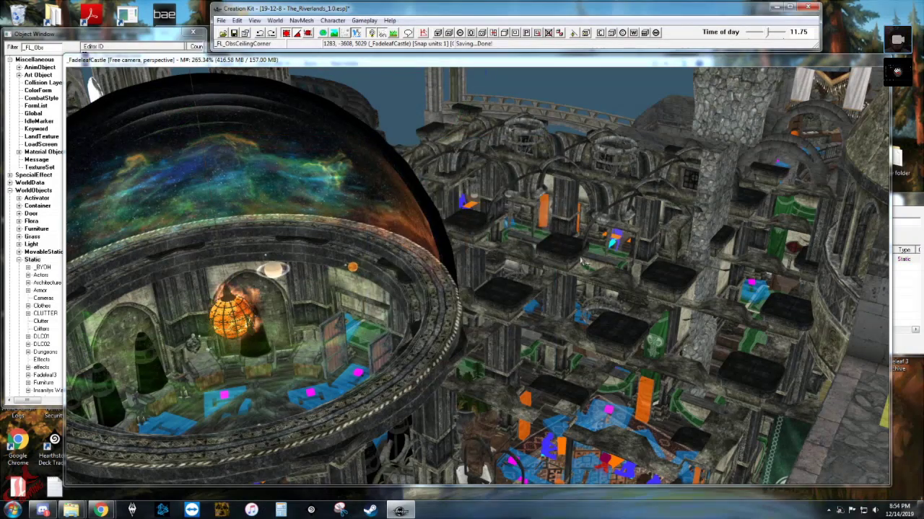
Set the ceiling corner piece's Z rotation to -180.
shift+middle_drag(549, 234, 543, 202)
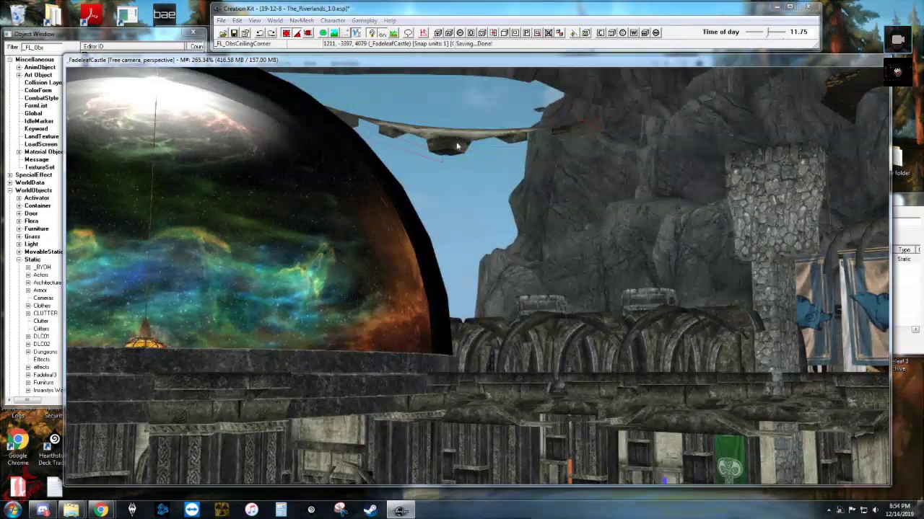
double_click(456, 141)
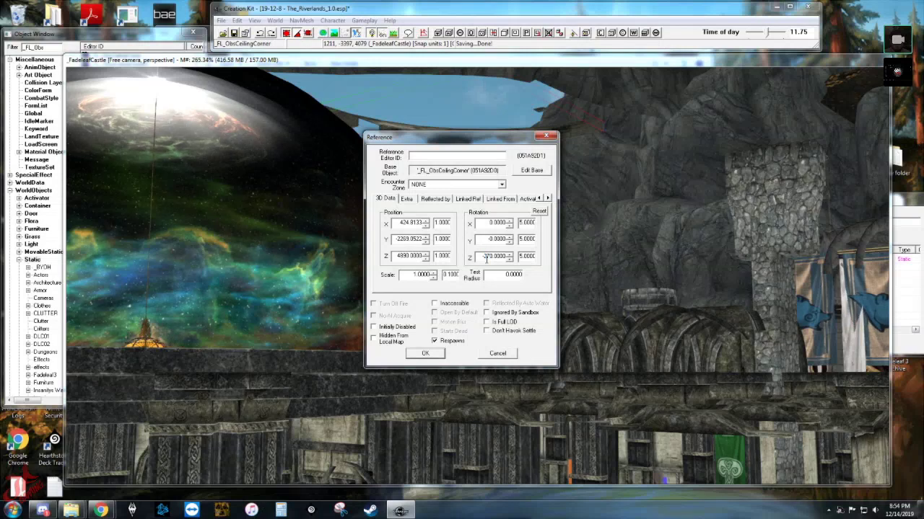
drag(485, 258, 498, 259)
text(-180)
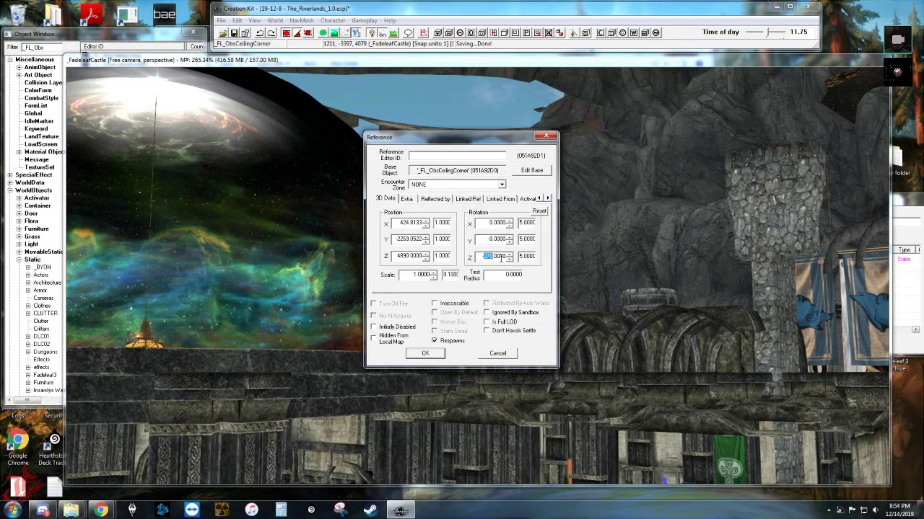
key(Return)
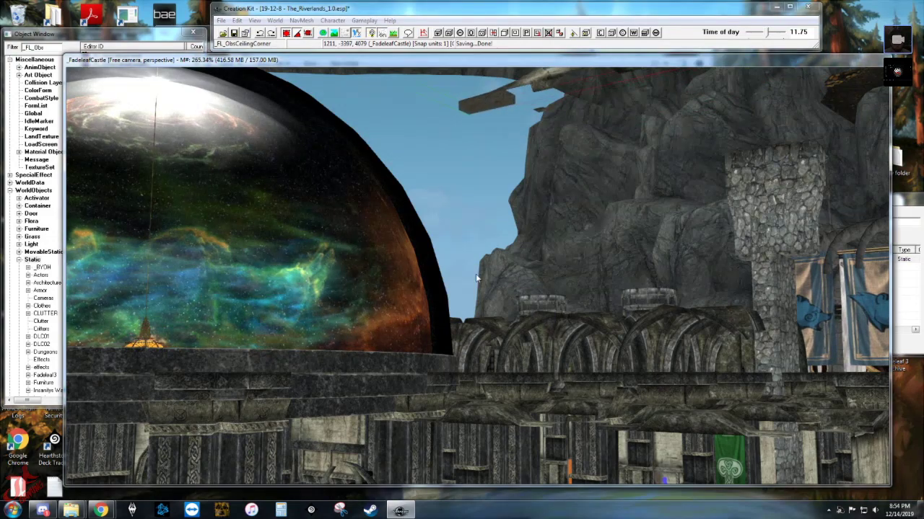
Move the ceiling corner piece over the ceiling beside the dome and match its Z position to the neighbouring ceiling section.
mouse_move(478, 280)
middle_down()
mouse_move(471, 291)
mouse_move(475, 278)
middle_up()
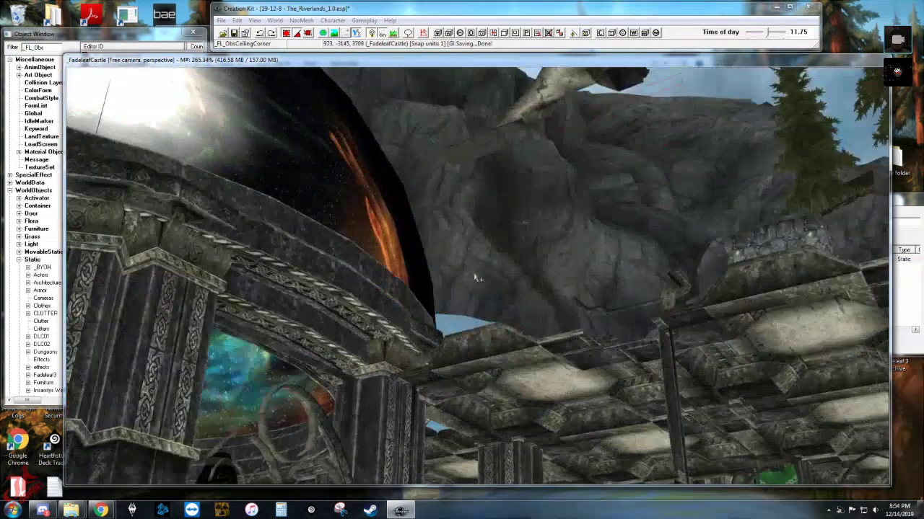
mouse_move(531, 107)
mouse_down()
mouse_move(523, 202)
mouse_move(531, 94)
mouse_up()
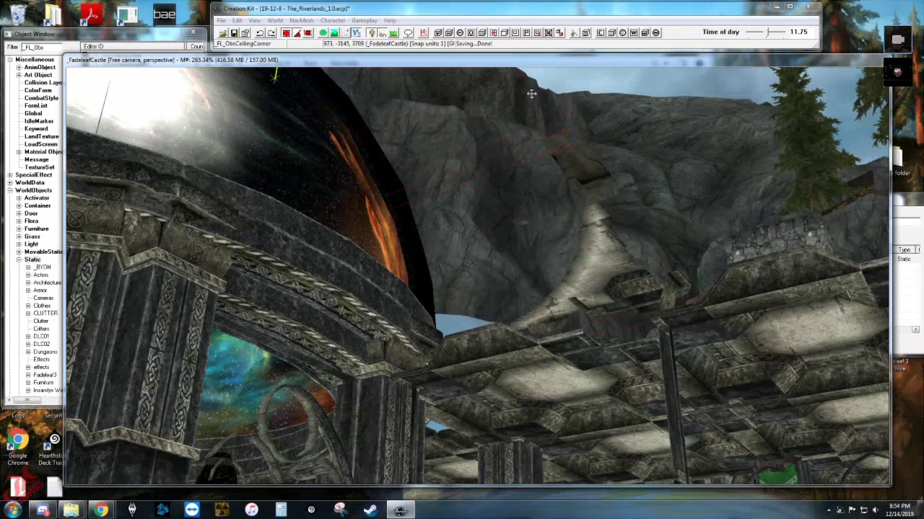
double_click(572, 379)
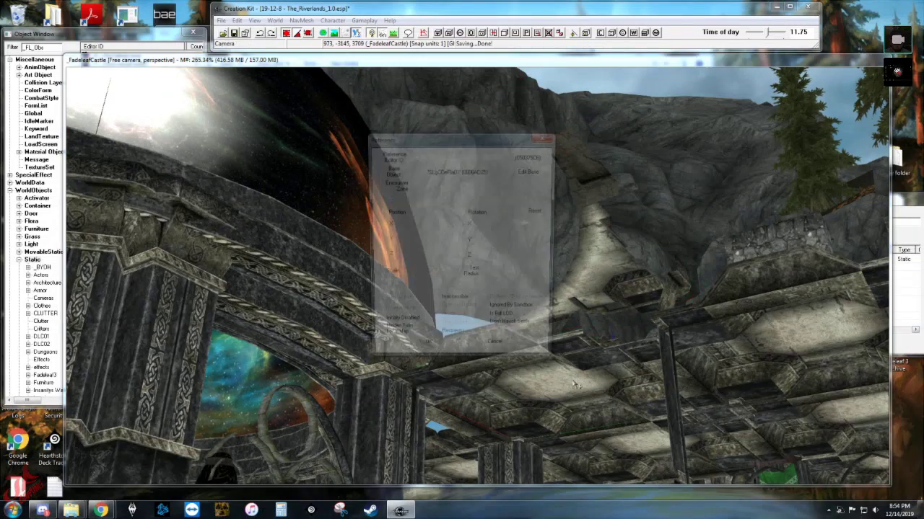
key(Escape)
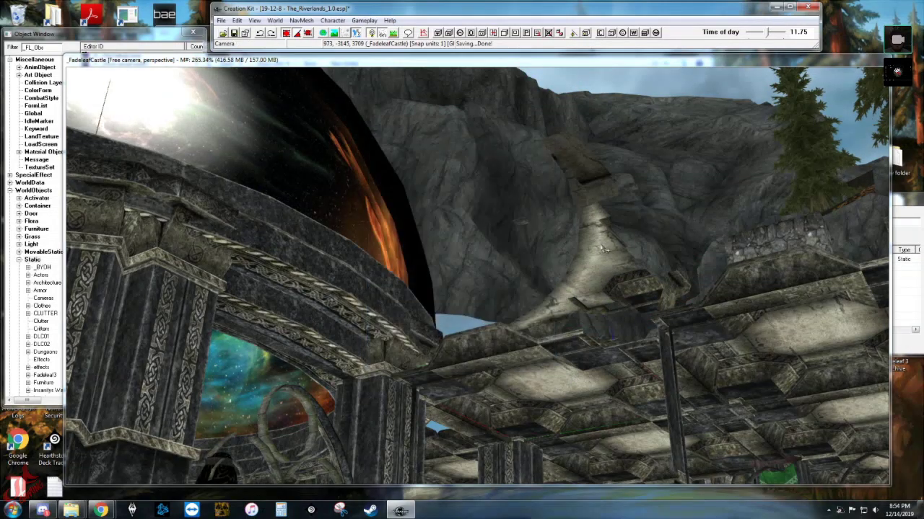
double_click(417, 239)
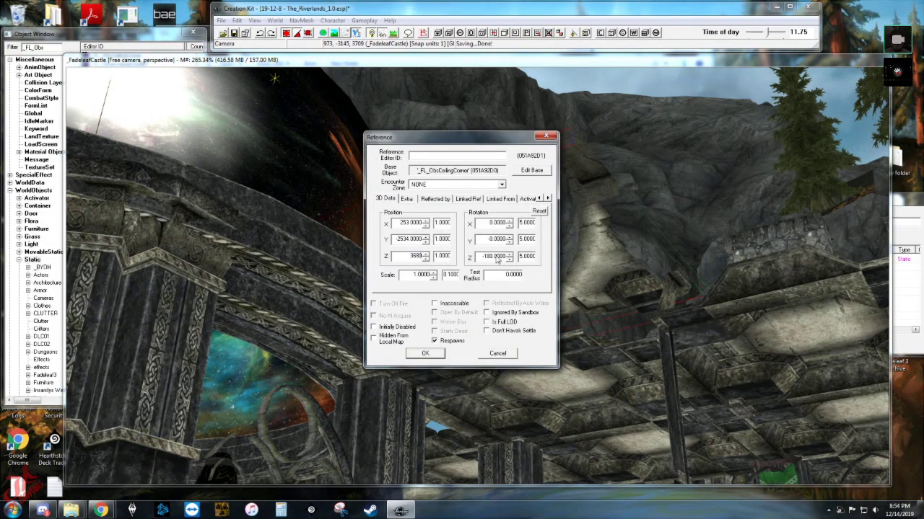
key(Return)
Examine the ceiling between the observatory dome and the neighbouring pillars from below and from farther out.
mouse_move(540, 336)
shift+middle_down()
mouse_move(545, 350)
mouse_move(538, 322)
shift+middle_up()
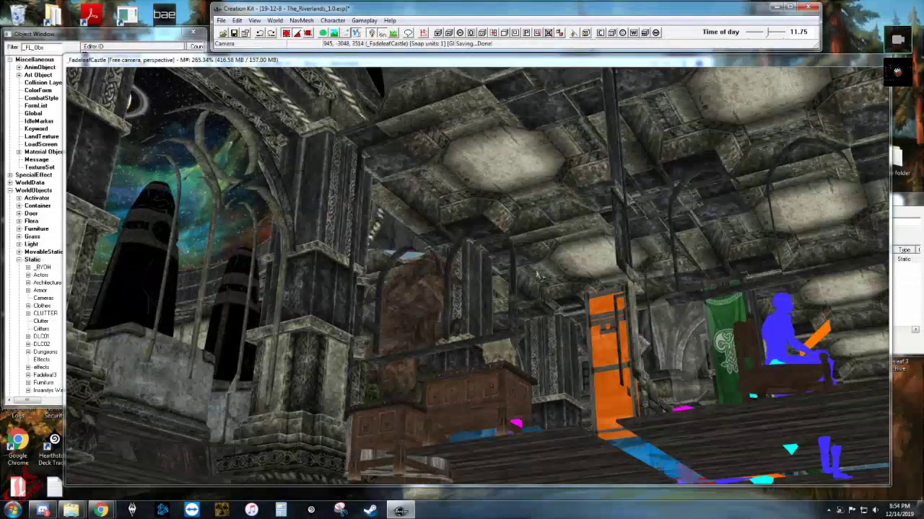
scroll(538, 276, down, 4)
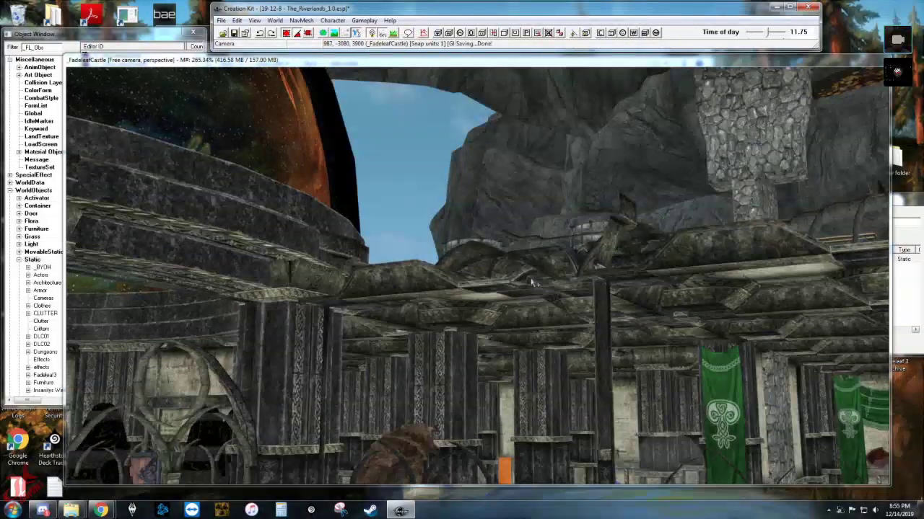
click(526, 268)
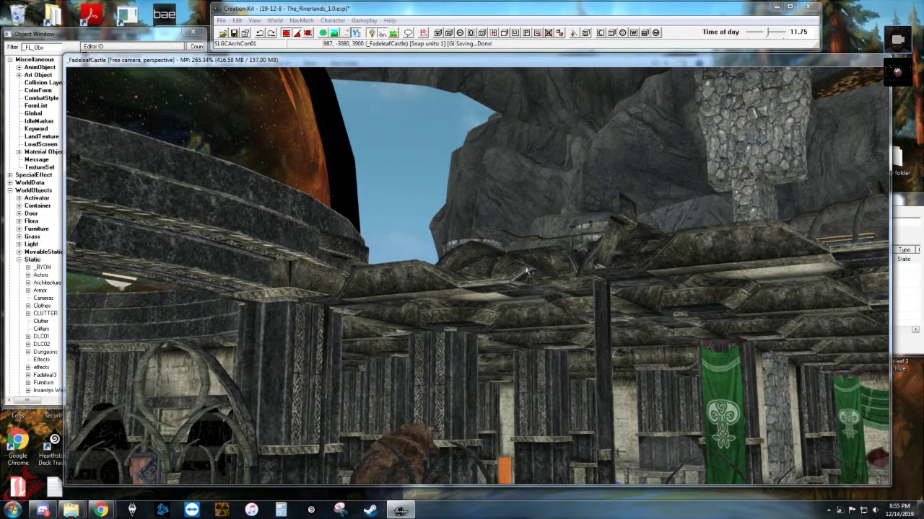
mouse_move(528, 263)
middle_down()
mouse_move(534, 256)
mouse_move(532, 274)
middle_up()
scroll(530, 266, down, 4)
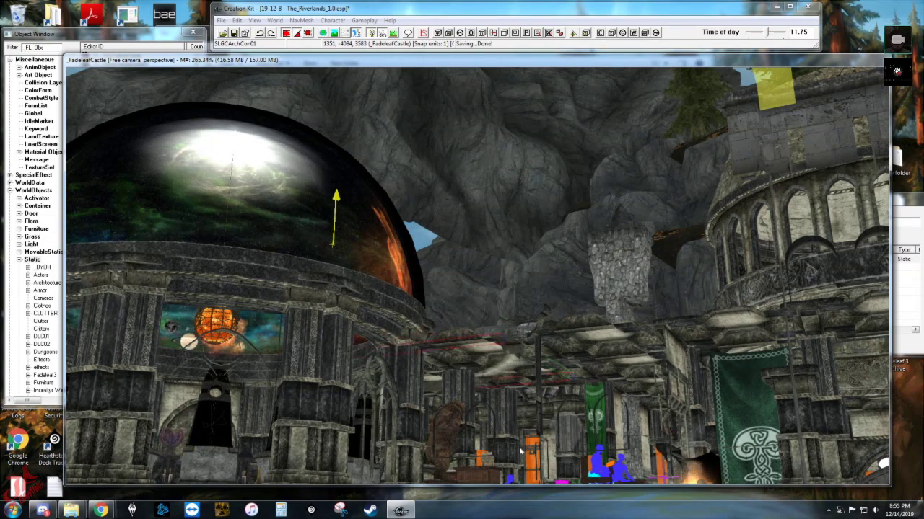
scroll(521, 430, up, 3)
scroll(521, 431, up, 5)
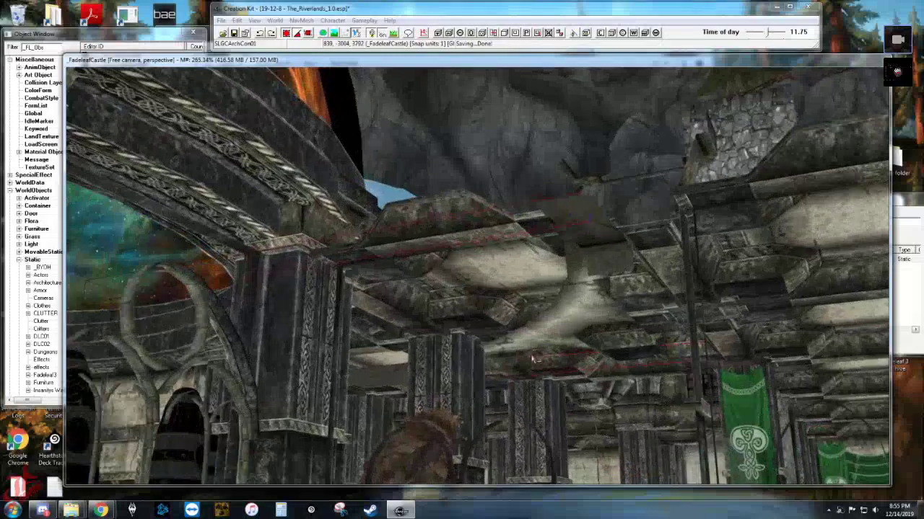
scroll(532, 355, up, 4)
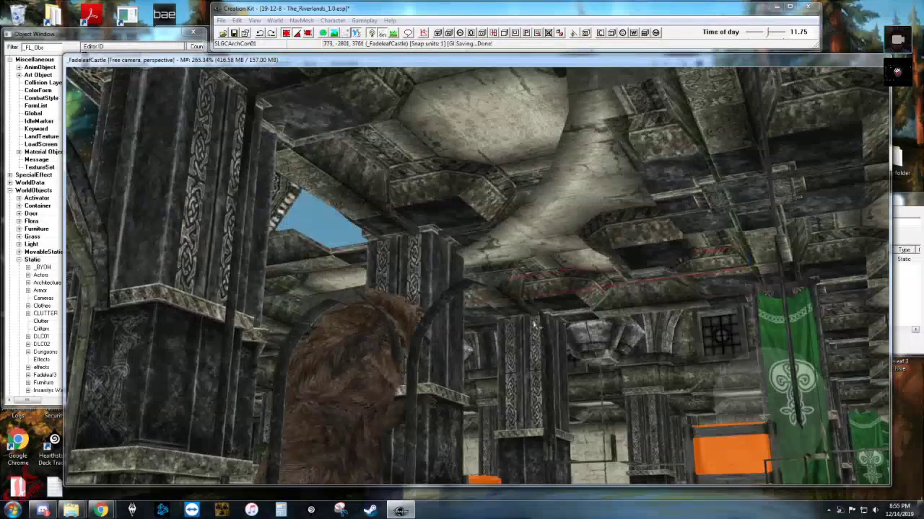
Shift the ceiling piece above the carved pillar until its edge meets the adjoining beam, undoing surplus moves.
middle_drag(533, 320, 534, 323)
drag(613, 255, 476, 254)
middle_drag(476, 254, 341, 223)
scroll(332, 227, up, 10)
drag(341, 221, 184, 291)
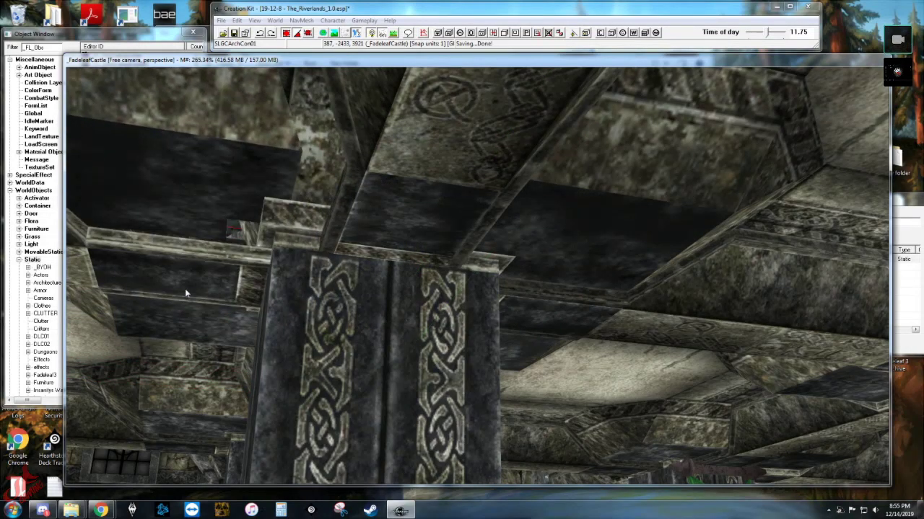
scroll(184, 292, up, 5)
middle_drag(184, 292, 215, 163)
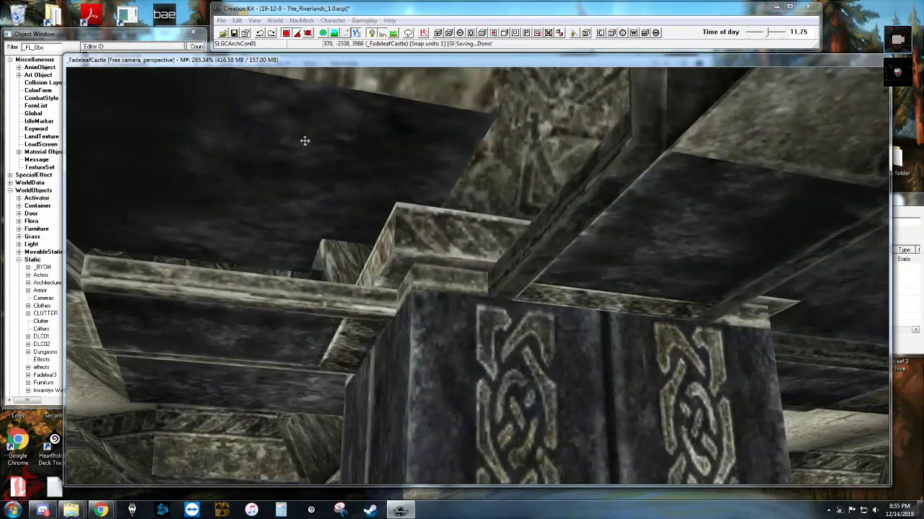
drag(305, 141, 318, 158)
drag(403, 61, 403, 65)
key(ctrl+z)
key(ctrl+z)
key(ctrl+z)
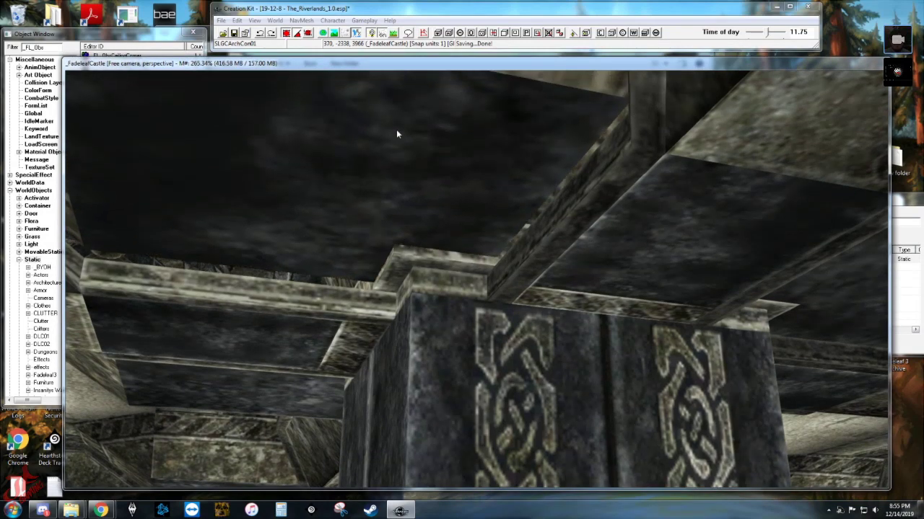
key(ctrl+z)
key(ctrl+z)
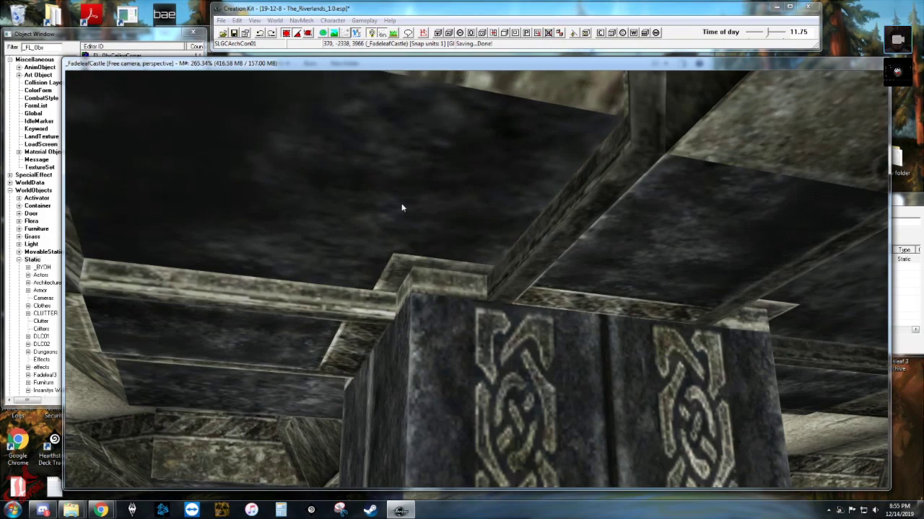
Check the join between the ceiling piece, the beams and the carved pillar from close up.
scroll(394, 199, up, 8)
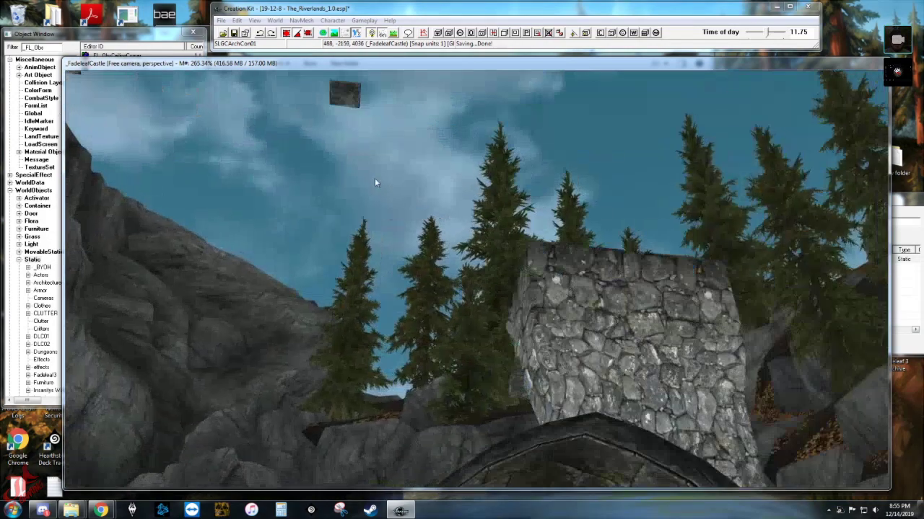
scroll(375, 178, down, 5)
mouse_move(376, 181)
shift+middle_down()
mouse_move(378, 163)
mouse_move(386, 167)
shift+middle_up()
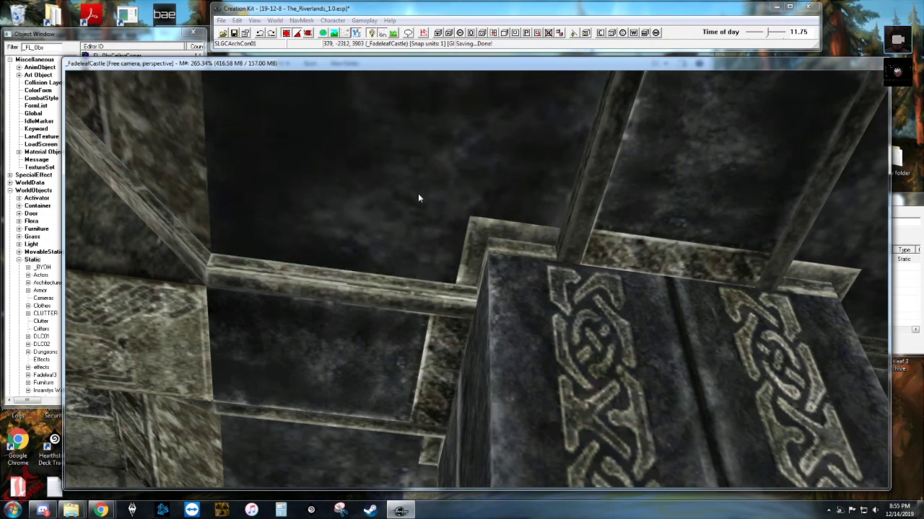
drag(419, 195, 418, 179)
scroll(417, 206, down, 5)
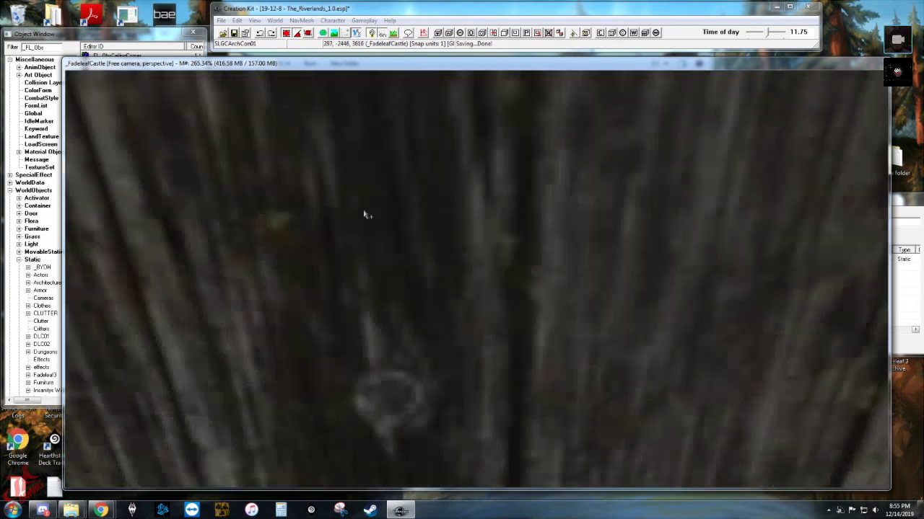
Examine the observatory ring, the dome and the adjoining halls from above and from several sides.
middle_drag(365, 214, 426, 304)
scroll(433, 302, down, 3)
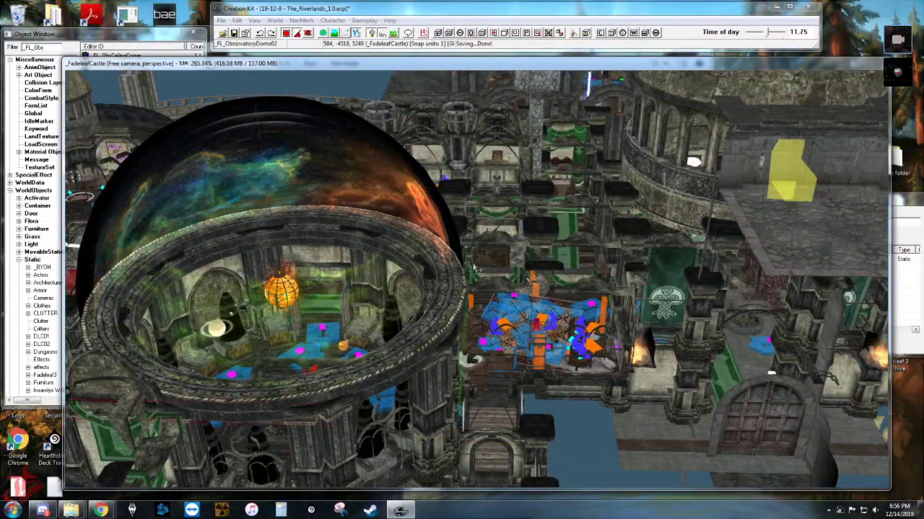
middle_drag(459, 285, 391, 270)
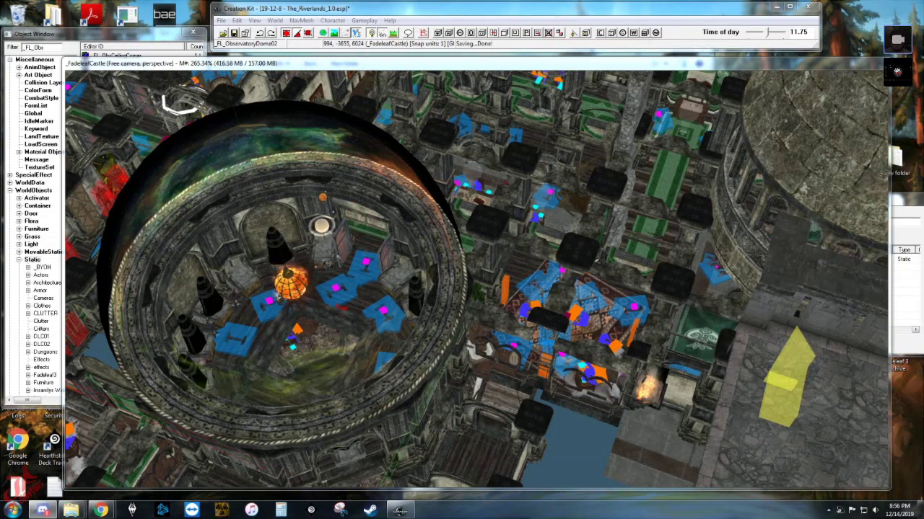
scroll(428, 325, up, 5)
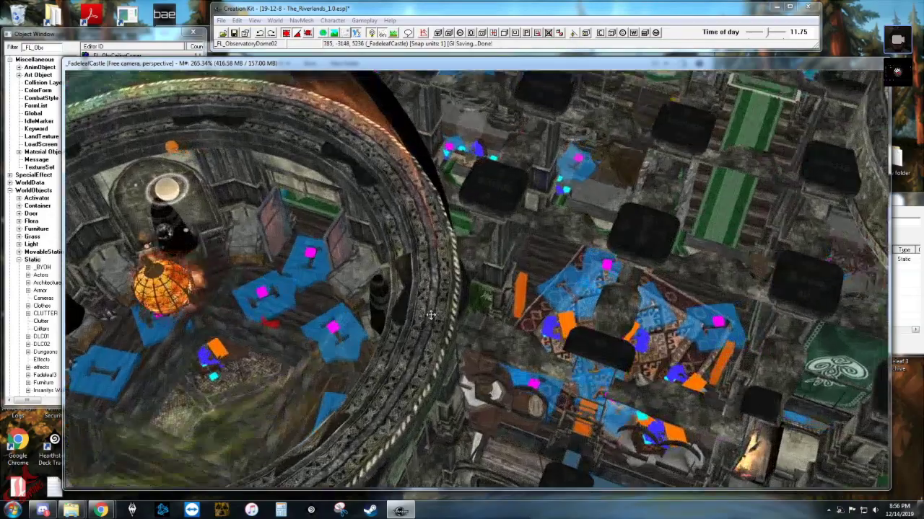
shift+middle_drag(431, 315, 480, 259)
scroll(473, 261, down, 10)
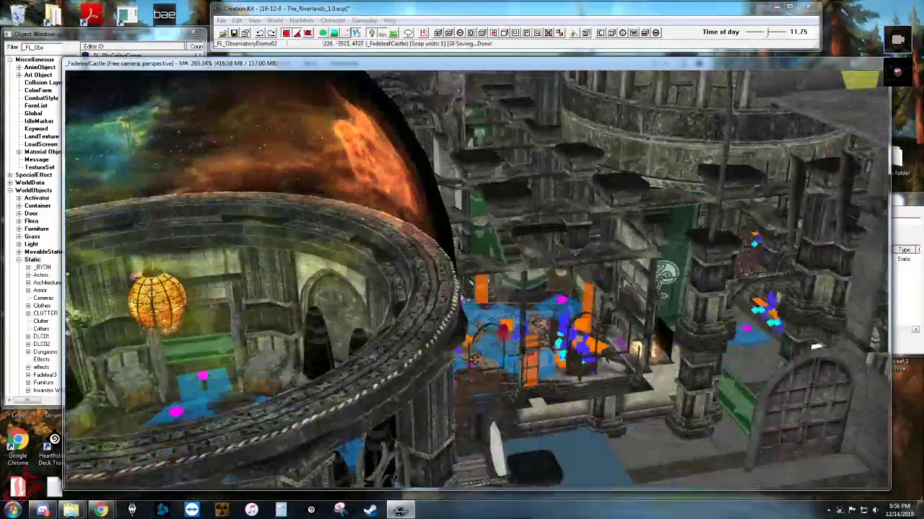
shift+middle_drag(466, 301, 450, 320)
middle_drag(520, 311, 373, 303)
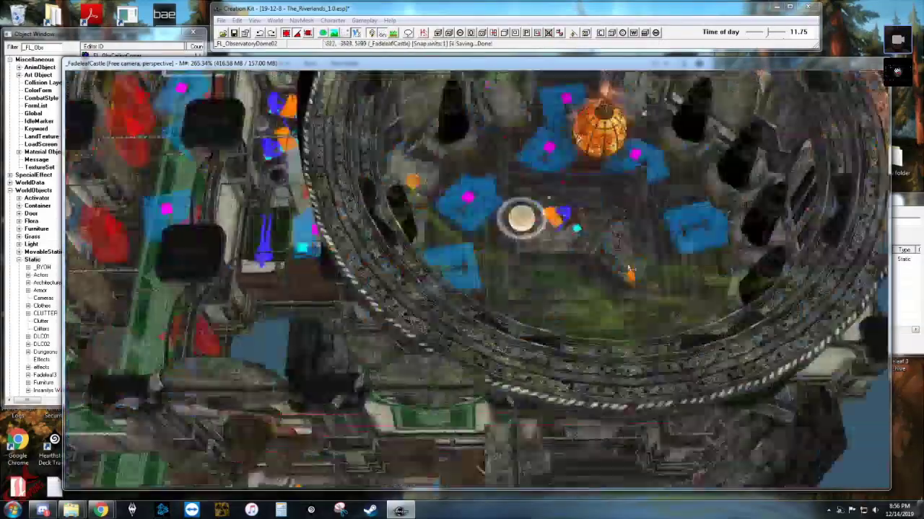
middle_drag(630, 269, 487, 282)
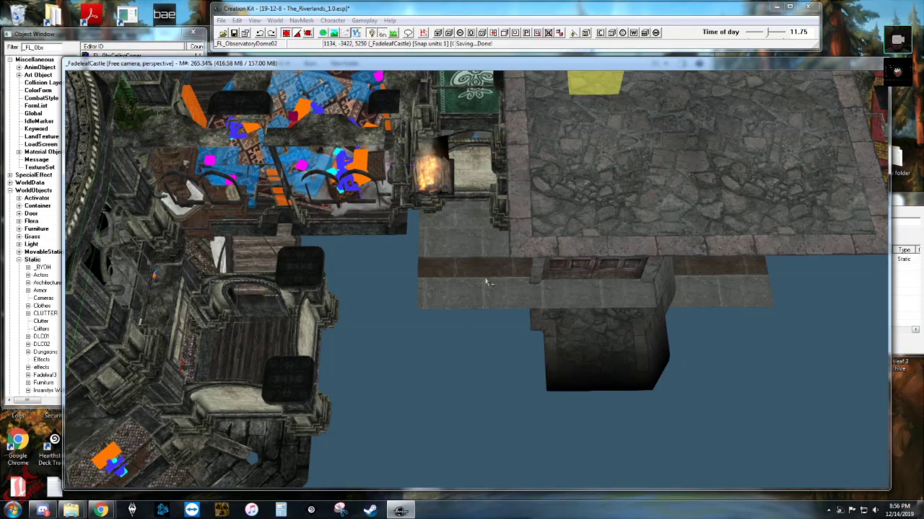
Select the green carpet runner on the wooden stairs and bring it into close view.
right_click(484, 275)
click(451, 261)
scroll(452, 261, down, 2)
middle_drag(452, 259, 550, 345)
scroll(549, 344, up, 10)
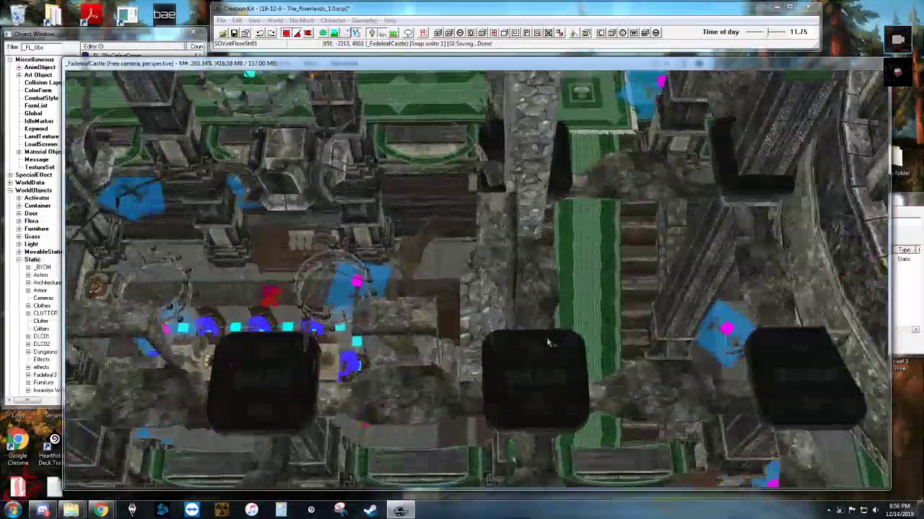
scroll(538, 345, up, 5)
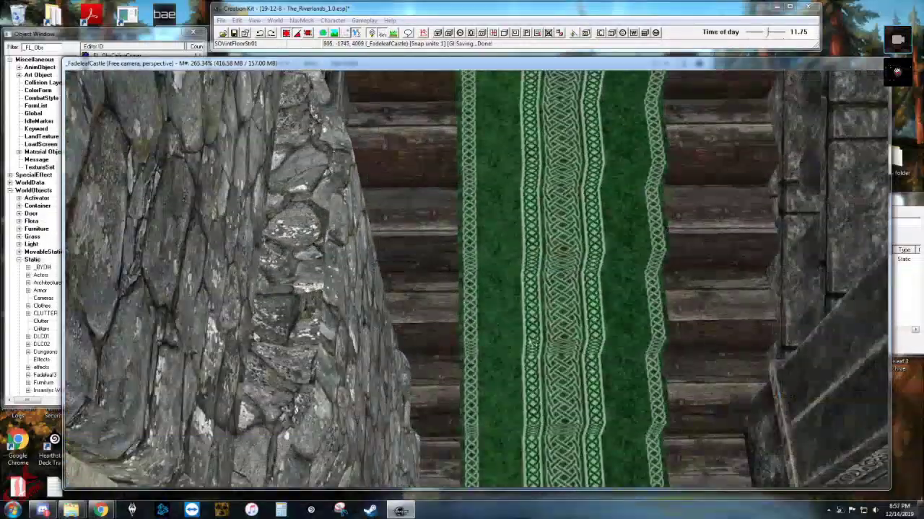
scroll(526, 322, up, 4)
shift+middle_drag(526, 321, 517, 298)
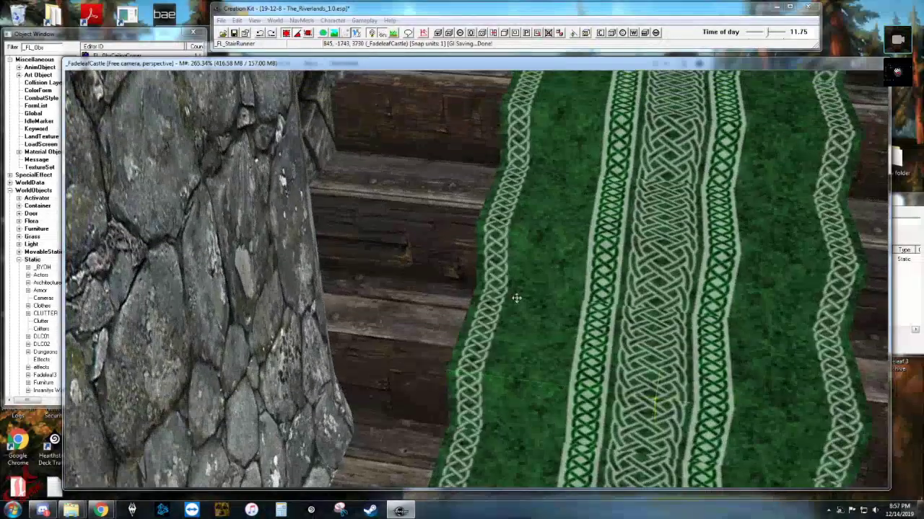
Toggle the scene lighting repeatedly to compare how the stair runner's edges and pattern render.
key(a)
key(a)
key(a)
scroll(518, 297, up, 5)
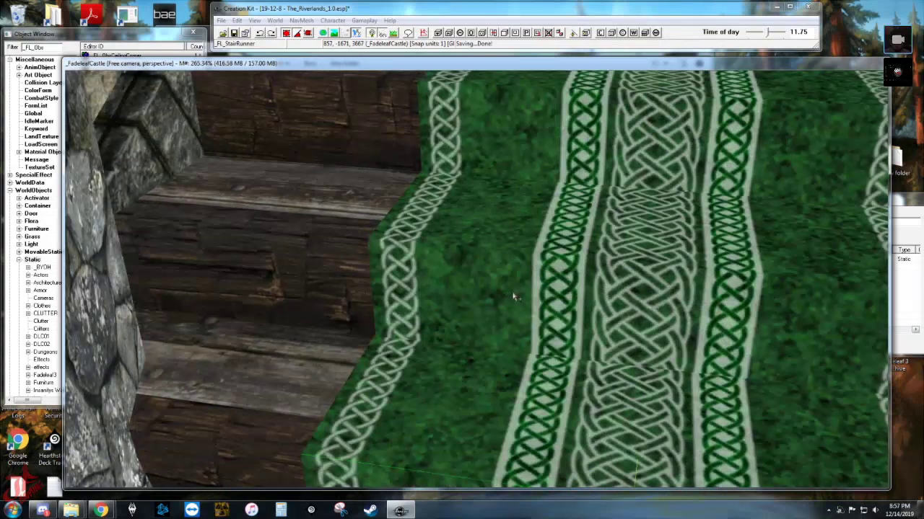
shift+middle_drag(514, 296, 520, 286)
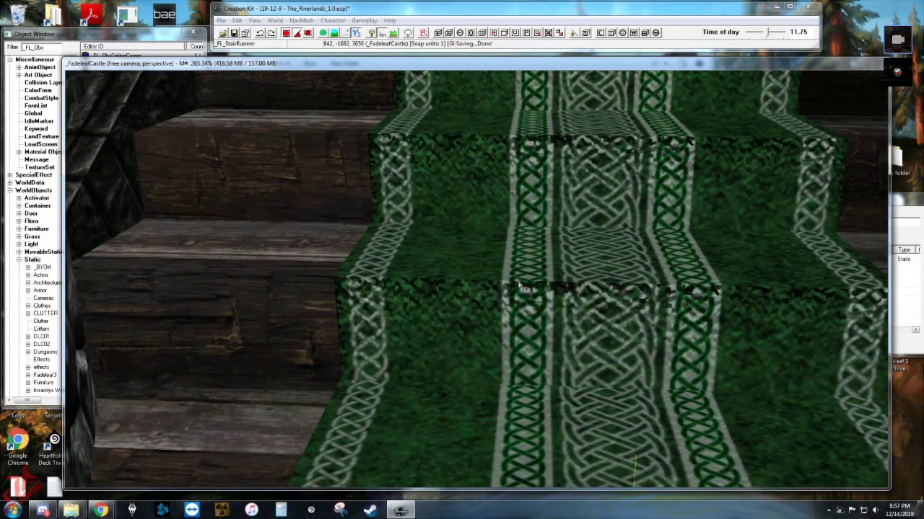
key(a)
key(a)
key(a)
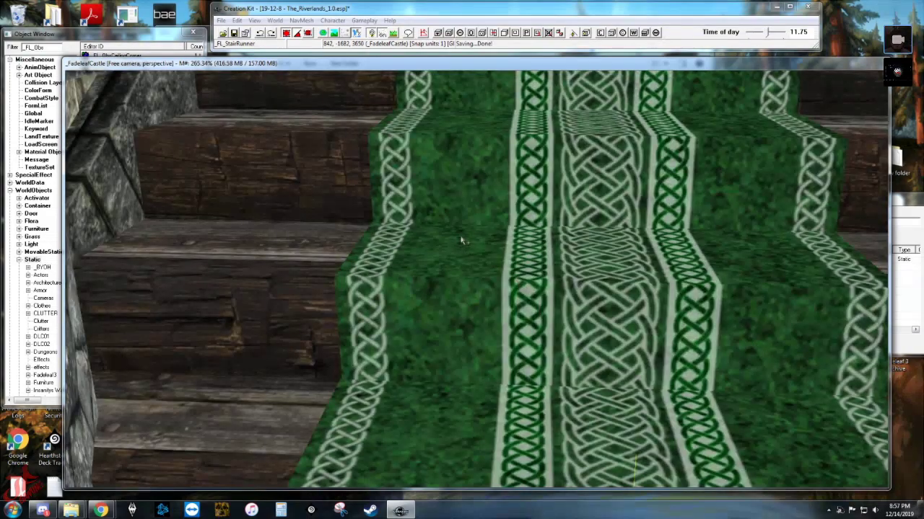
Turn on the scene lighting, dismiss the Norton performance alert, and examine the banner wall and surrounding castle halls.
middle_drag(462, 239, 460, 288)
key(a)
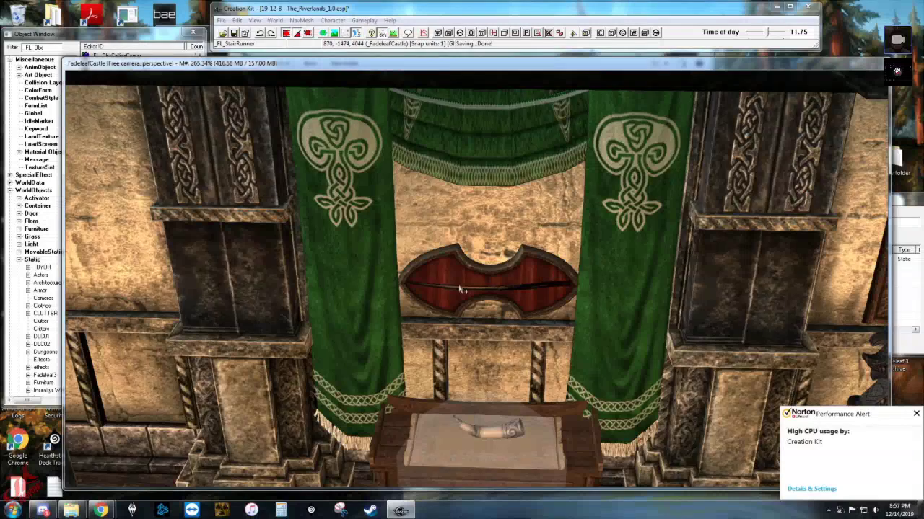
click(916, 413)
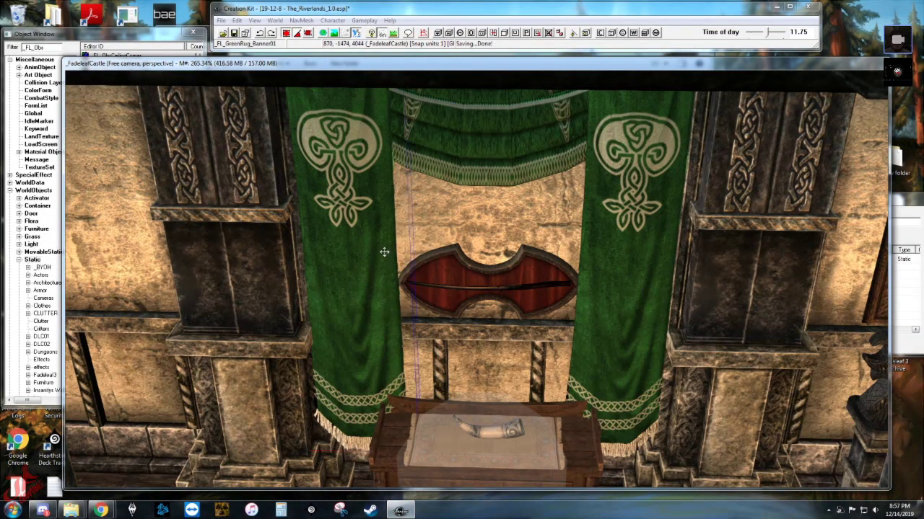
scroll(384, 252, down, 5)
scroll(530, 308, down, 5)
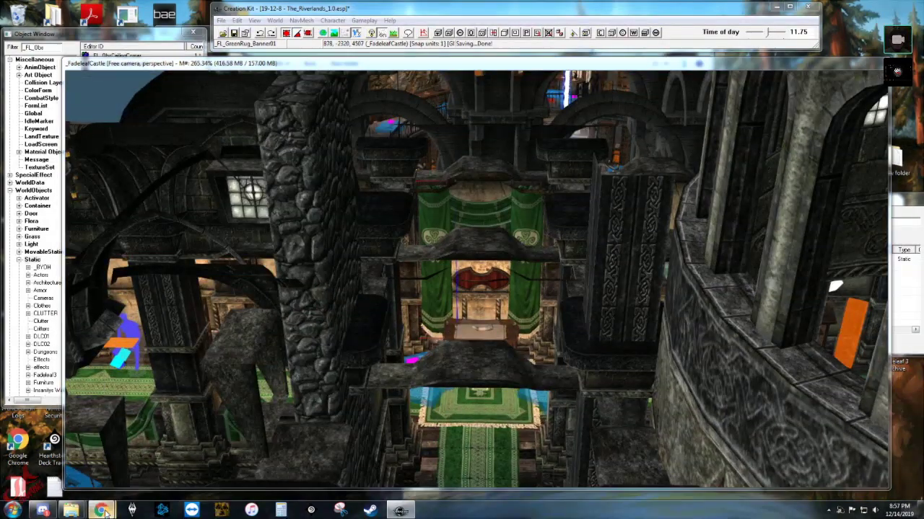
mouse_move(104, 511)
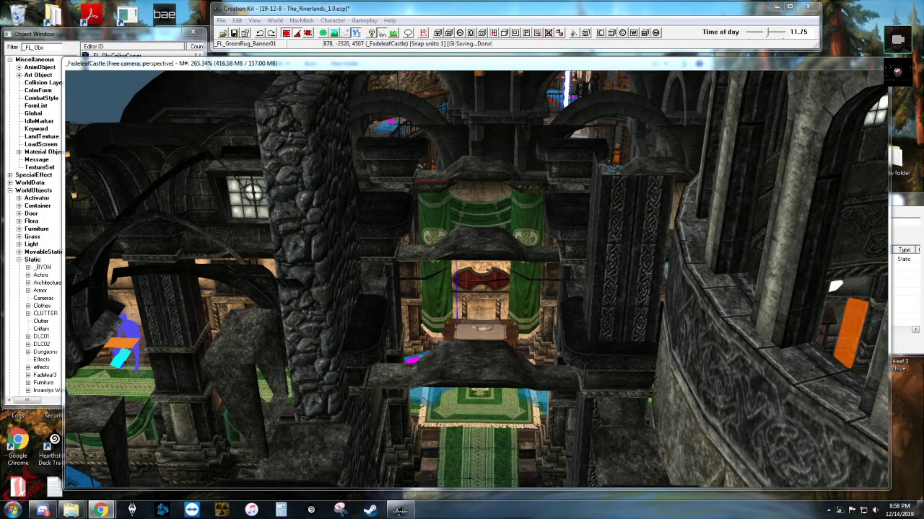
scroll(311, 212, down, 4)
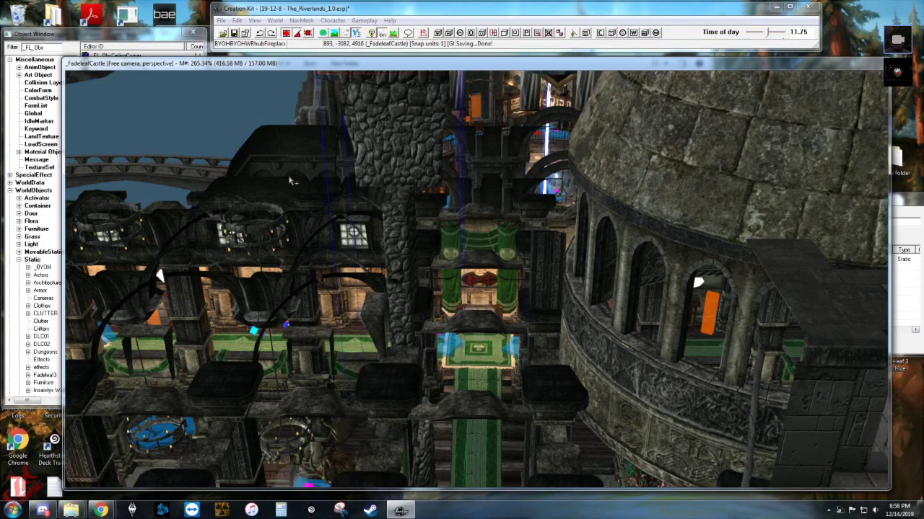
shift+middle_drag(300, 206, 276, 221)
Load the _FadeleafServant interior cell, view its rooms from above and turn off the fog display.
click(904, 205)
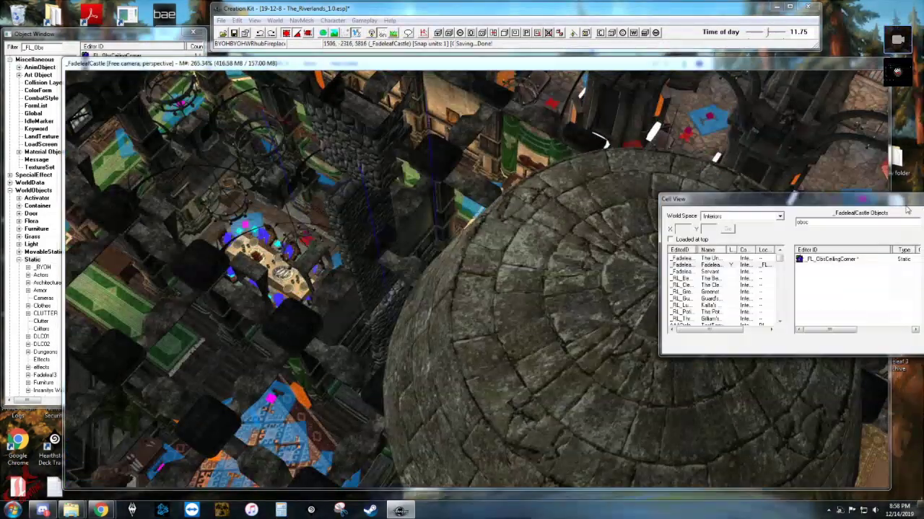
click(711, 272)
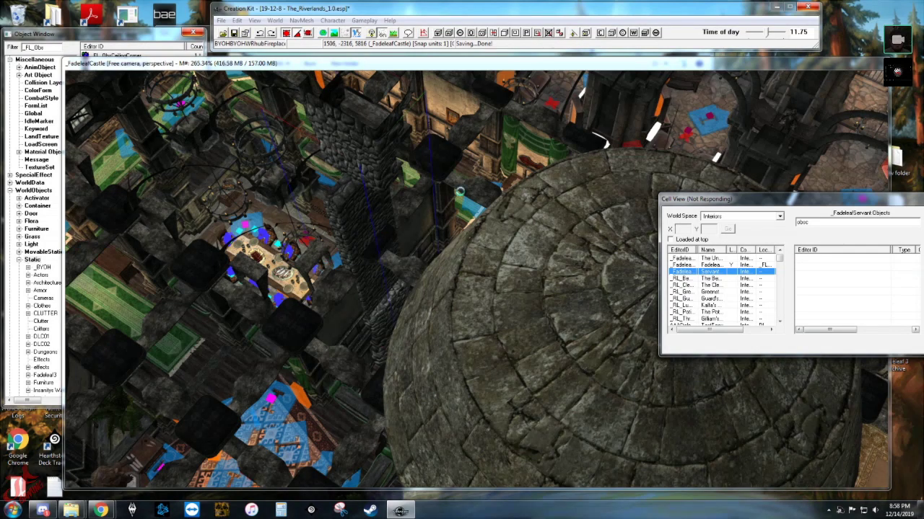
scroll(533, 294, down, 5)
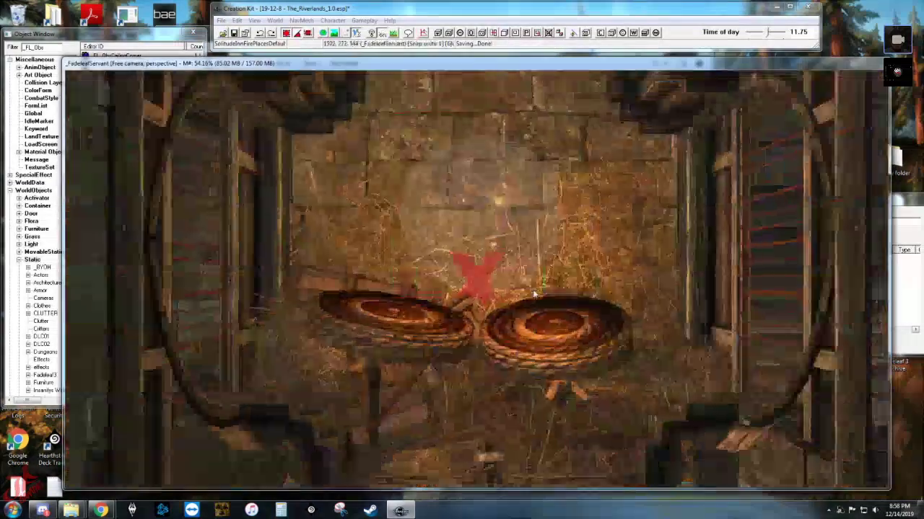
scroll(535, 294, down, 5)
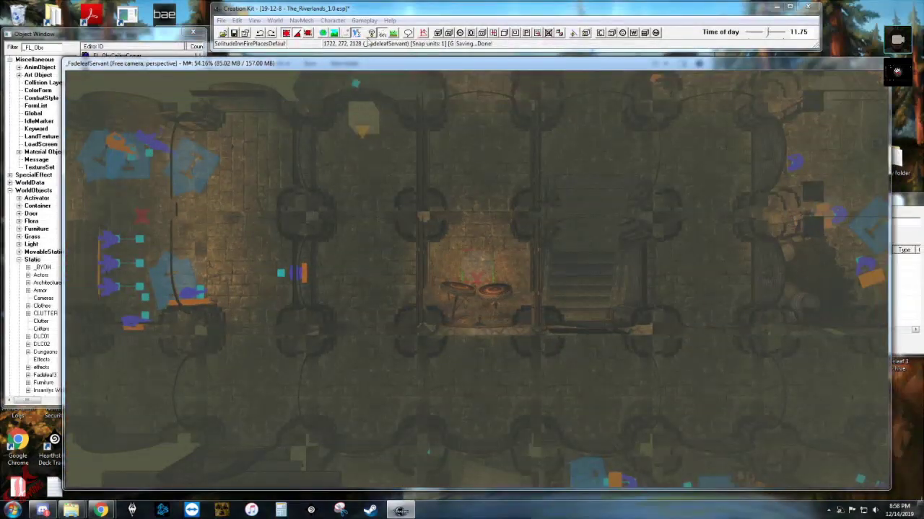
click(393, 33)
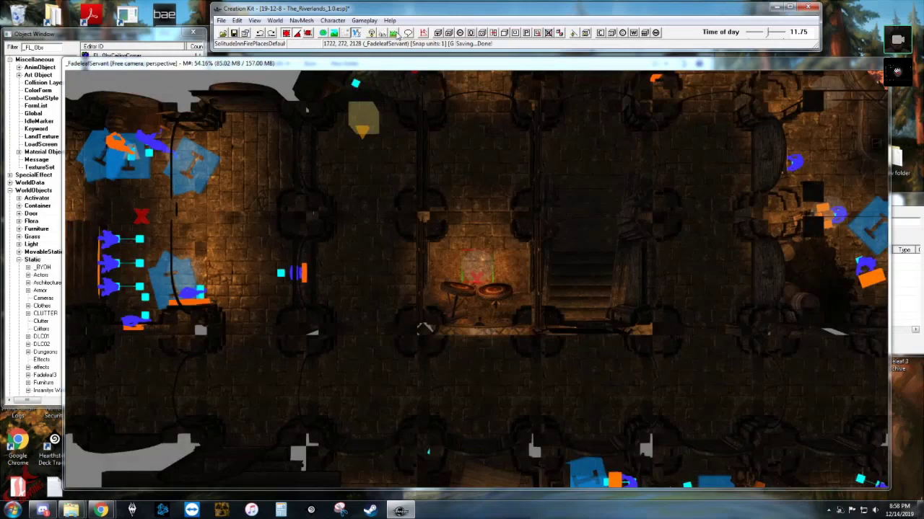
Turn off the scene lighting and examine the stone stairways and upper landing along the outer edge of _FadeleafServant.
click(436, 212)
key(a)
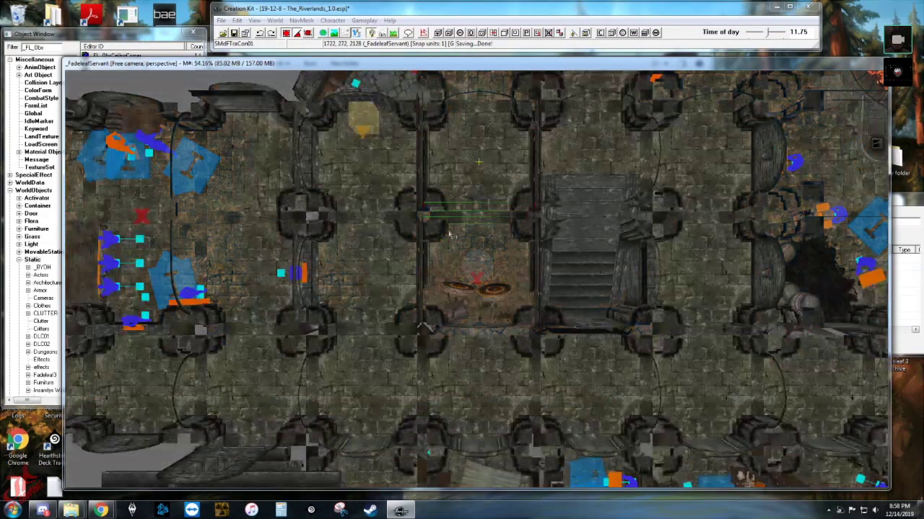
scroll(463, 270, down, 2)
shift+middle_drag(463, 271, 490, 278)
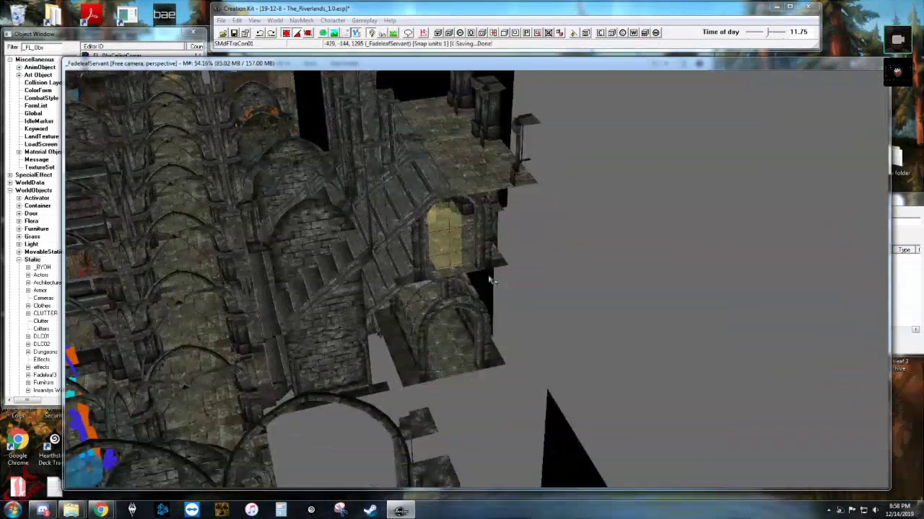
shift+middle_drag(446, 249, 384, 371)
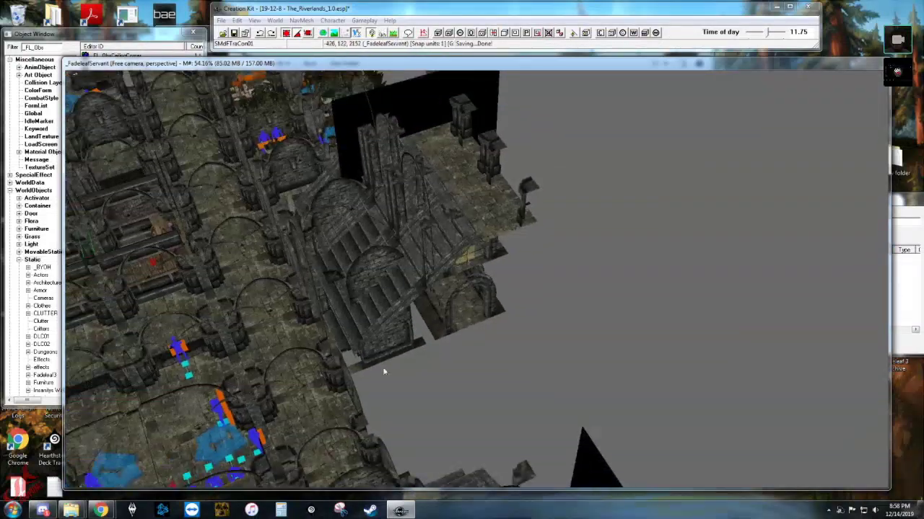
shift+middle_drag(493, 228, 716, 392)
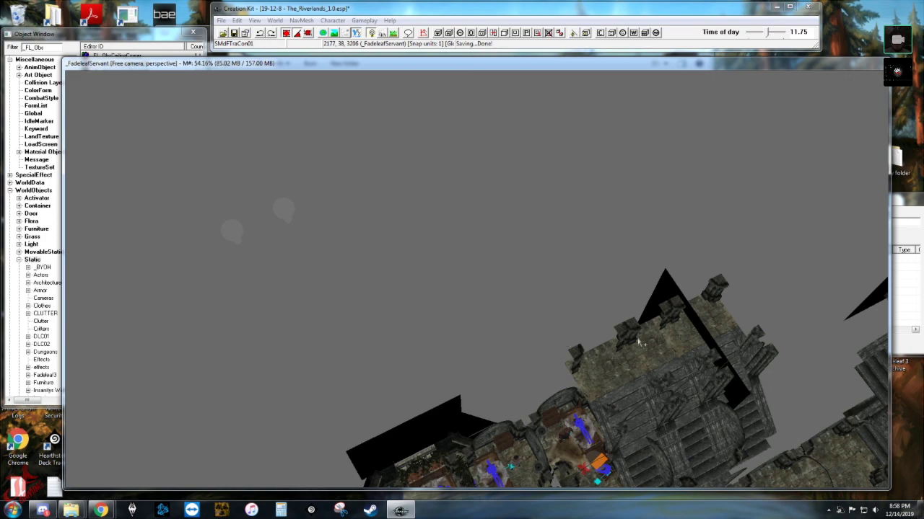
Examine the row of small servant bedrooms beside the wooden stairs, including their beds, desks and occupants.
middle_drag(592, 443, 409, 302)
scroll(392, 291, up, 6)
scroll(360, 187, up, 4)
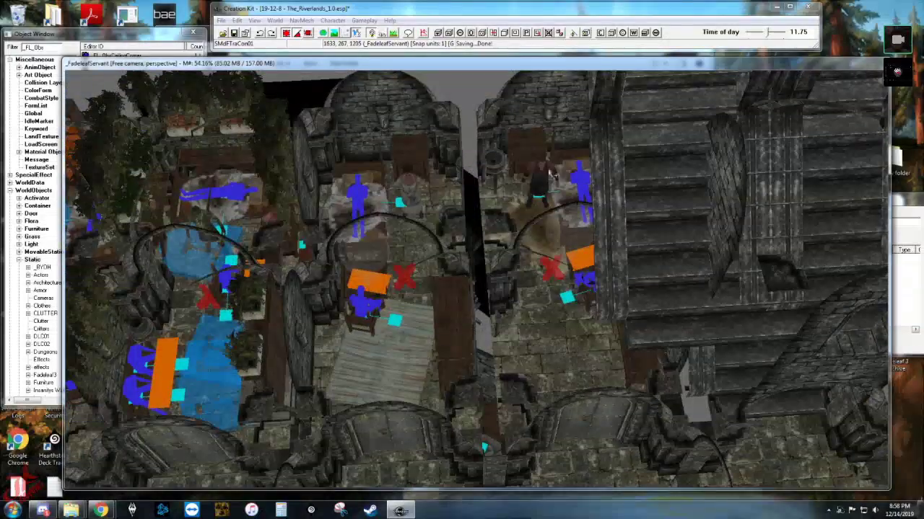
middle_drag(437, 362, 555, 261)
scroll(556, 262, up, 3)
middle_drag(554, 135, 545, 283)
scroll(545, 283, up, 3)
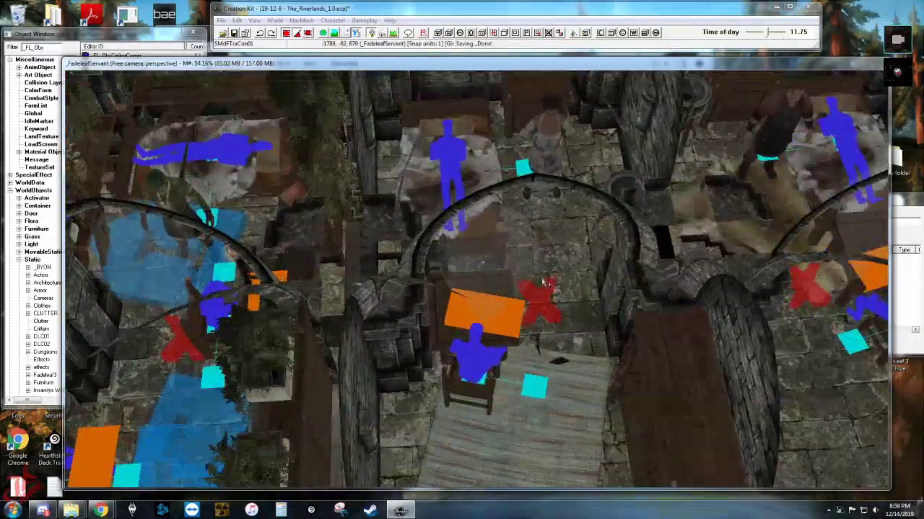
Select the gardener and examine the plant-filled room and the neighbouring room lined with bookshelves.
middle_drag(228, 202, 529, 233)
click(500, 180)
scroll(502, 182, up, 4)
scroll(506, 225, up, 3)
scroll(506, 224, down, 2)
scroll(506, 217, up, 2)
scroll(505, 218, down, 4)
scroll(505, 217, down, 3)
scroll(528, 233, up, 3)
scroll(530, 235, down, 2)
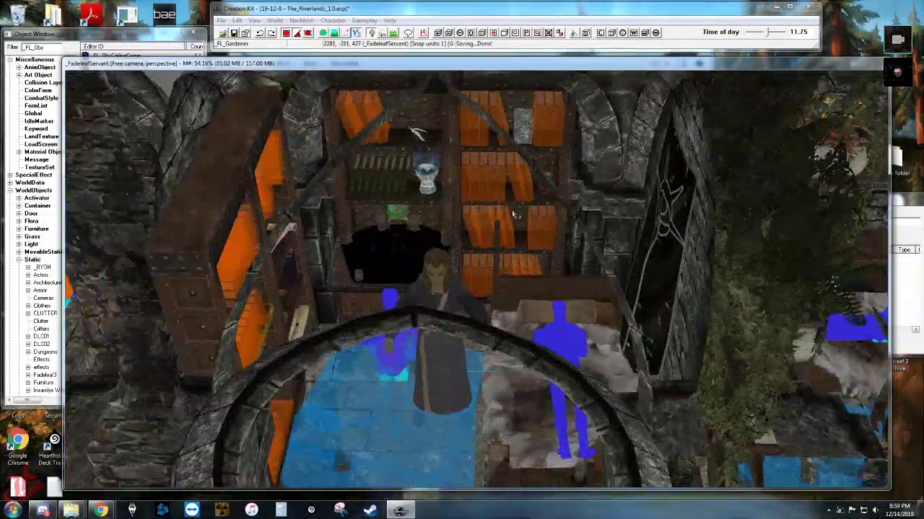
scroll(498, 202, up, 2)
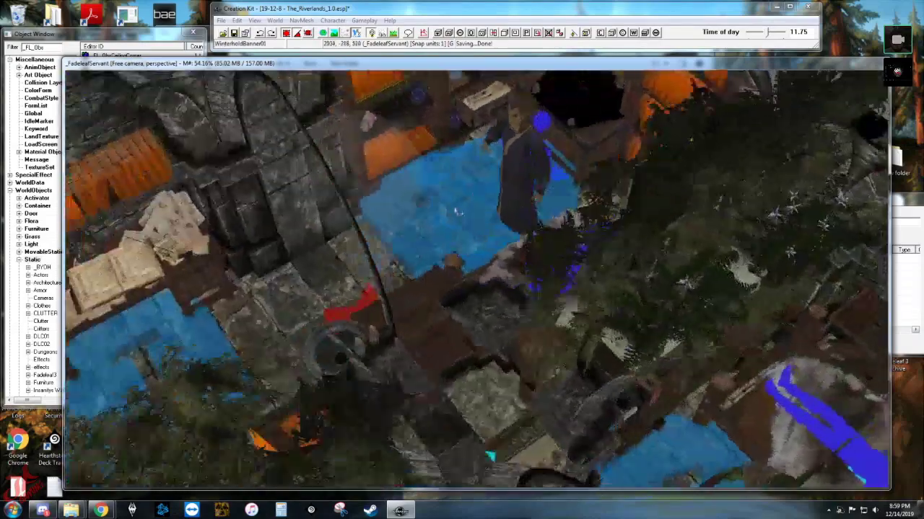
scroll(452, 225, down, 4)
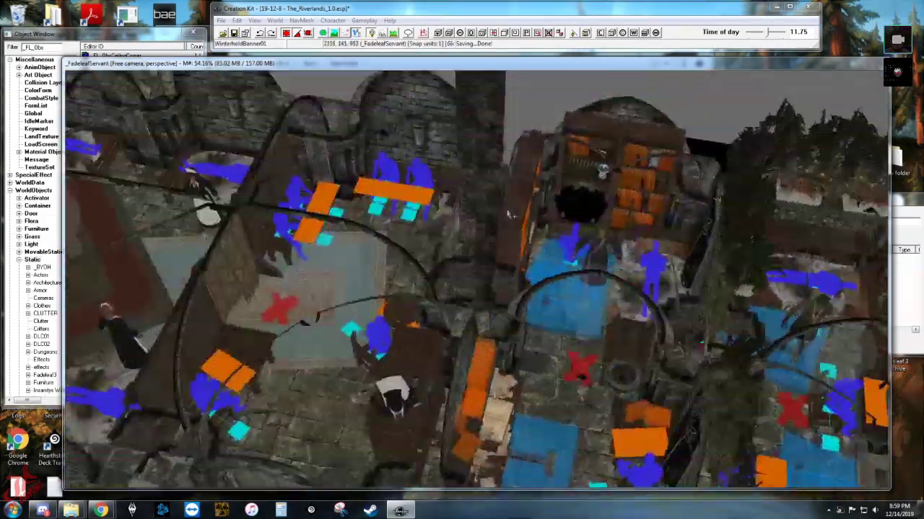
Examine the maids' shared quarters and select the red-haired maid beside the bed for a close look.
shift+middle_drag(508, 213, 515, 205)
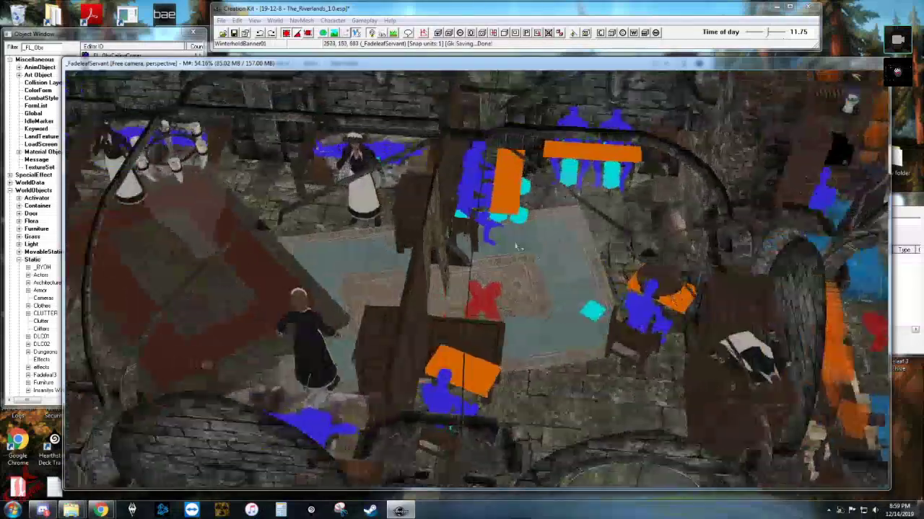
scroll(538, 262, up, 3)
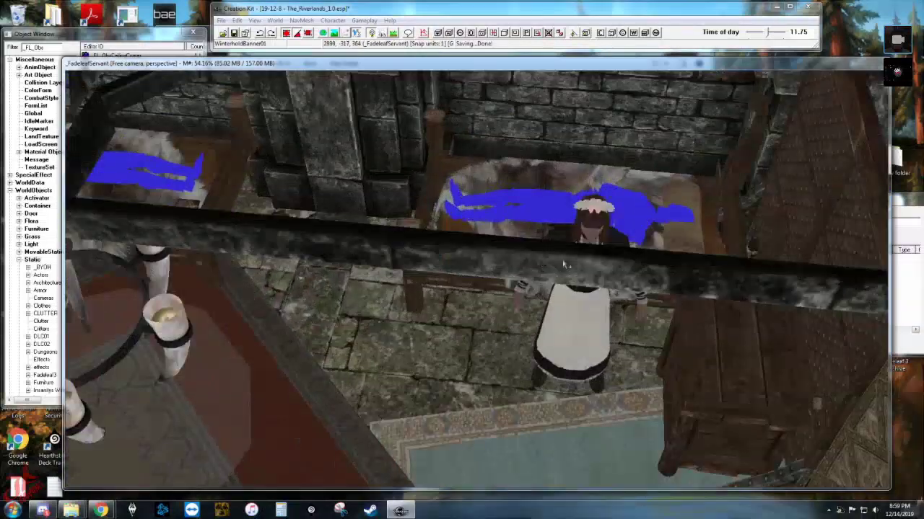
click(579, 287)
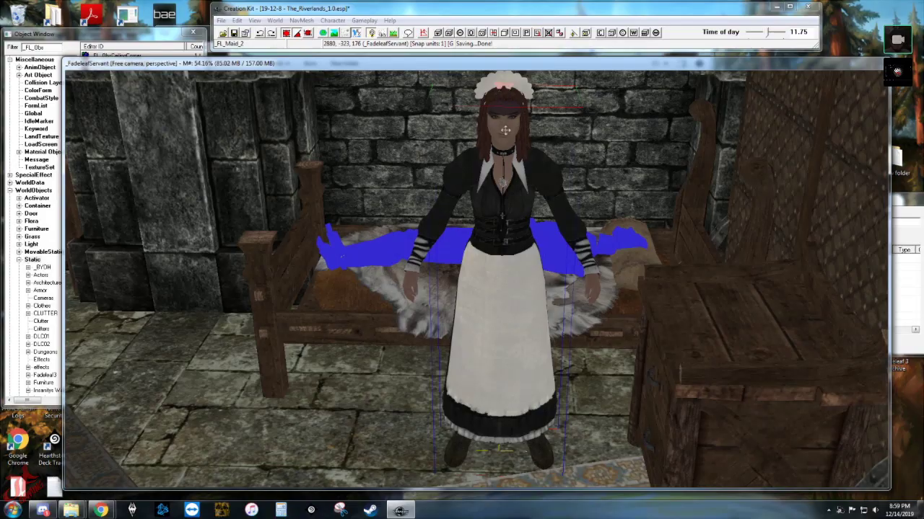
scroll(506, 130, down, 5)
Turn on the scene lighting and examine the large fire pit hall and the adjoining dining area.
shift+middle_drag(505, 131, 459, 232)
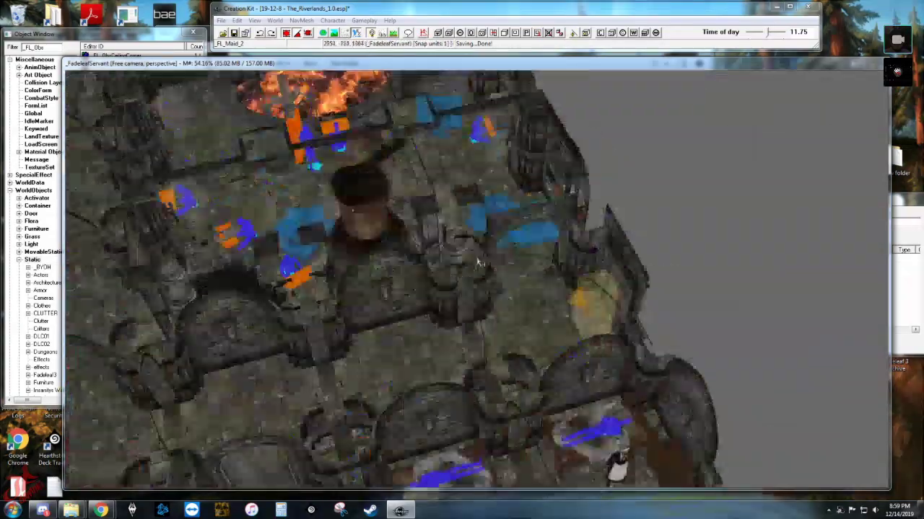
scroll(498, 302, up, 2)
key(a)
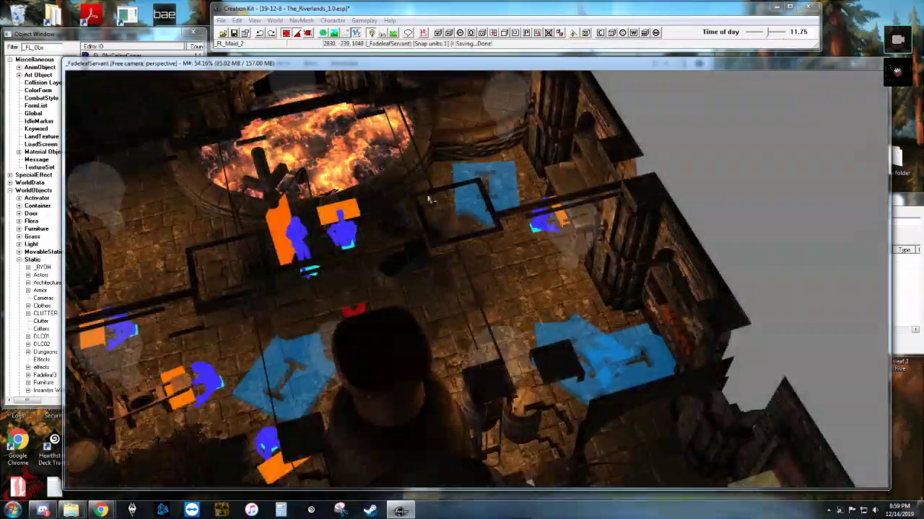
shift+middle_drag(429, 200, 543, 287)
scroll(469, 195, up, 5)
key(a)
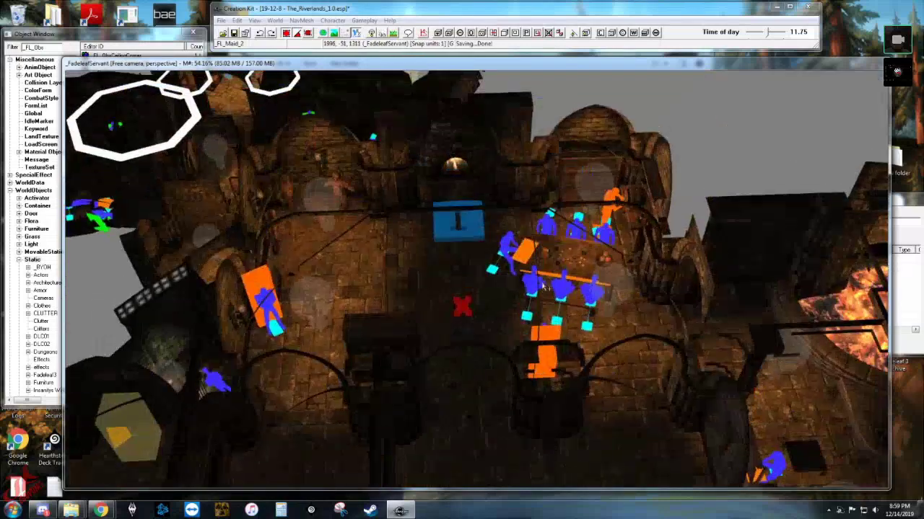
Inspect the dining table with its coins, tankards and fruit bowl, and the drink barrel beside it.
scroll(543, 287, up, 10)
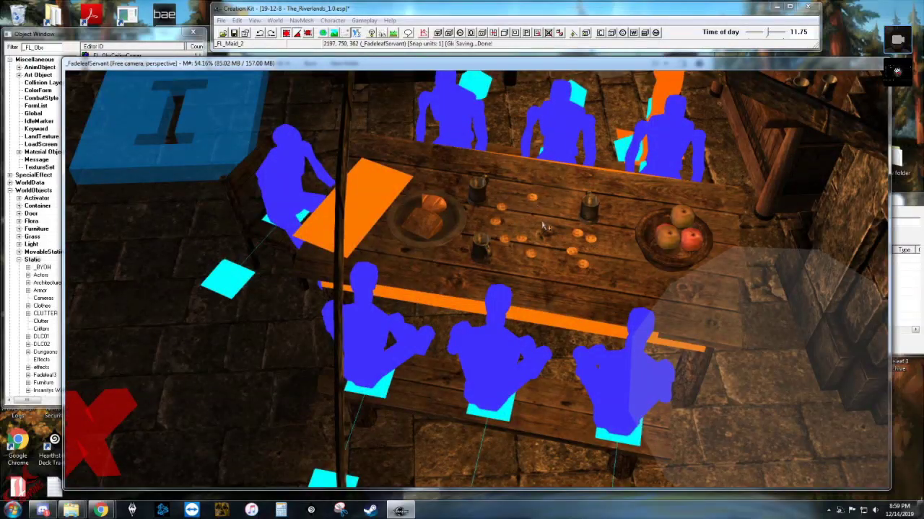
middle_drag(542, 225, 587, 197)
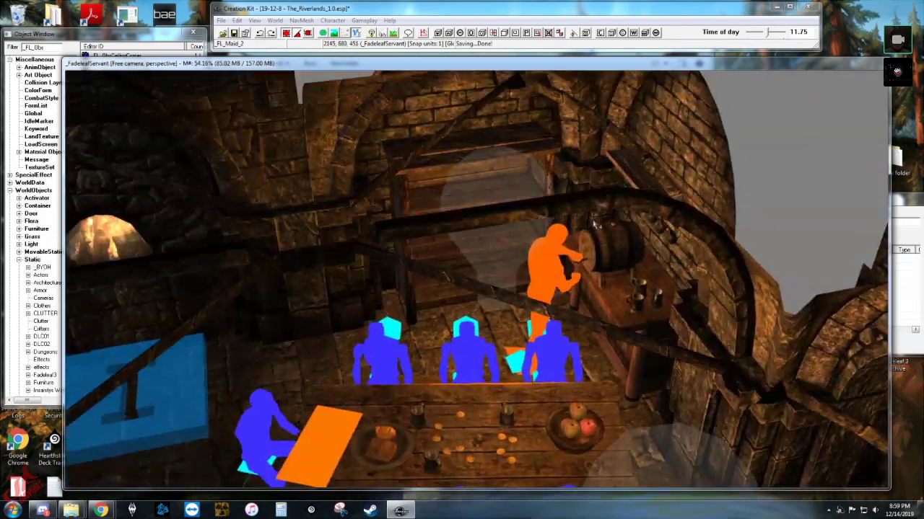
scroll(608, 242, down, 10)
middle_drag(609, 243, 546, 280)
Examine the staff common area without scene lighting, covering its bench table, seating markers, cooking fire and adjoining sleeping quarters.
middle_drag(583, 358, 613, 371)
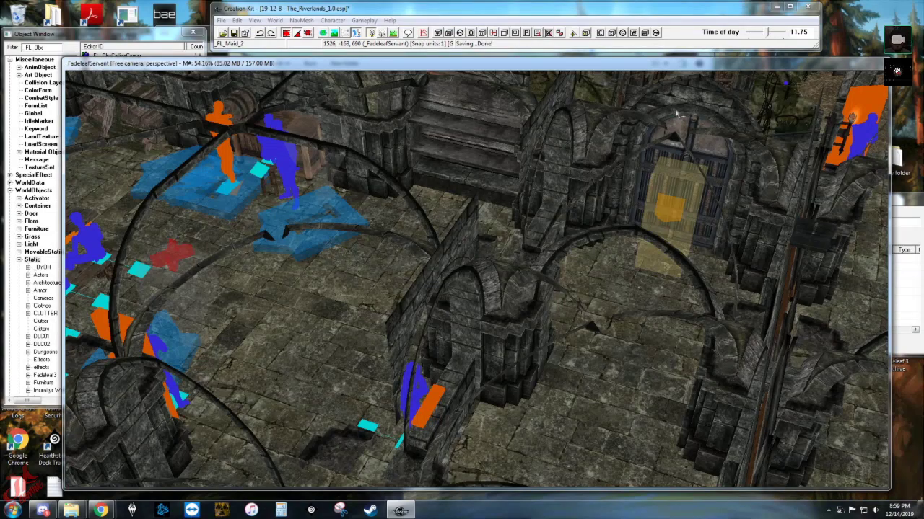
middle_drag(514, 228, 543, 237)
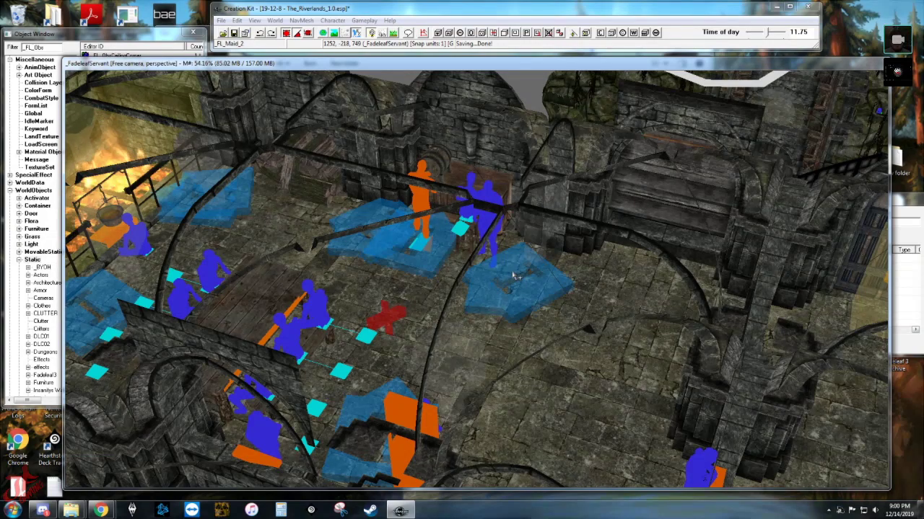
shift+middle_drag(470, 310, 608, 351)
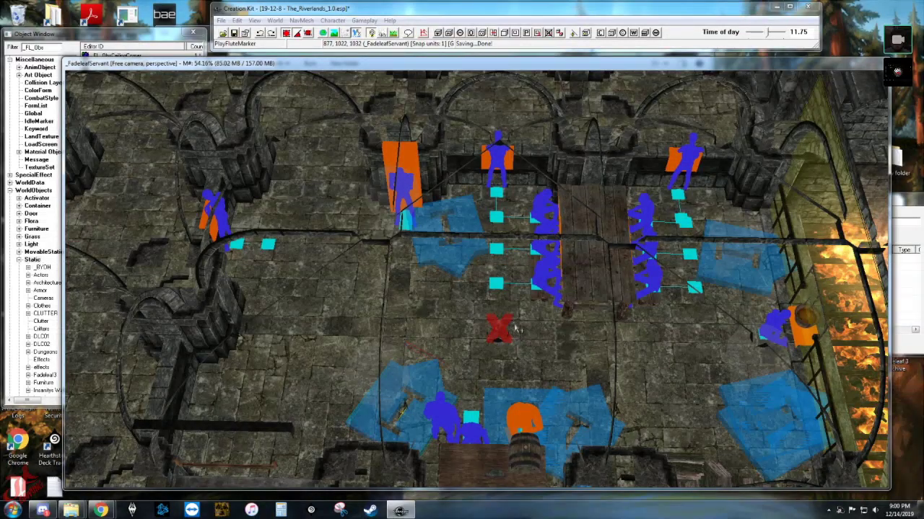
scroll(505, 329, up, 3)
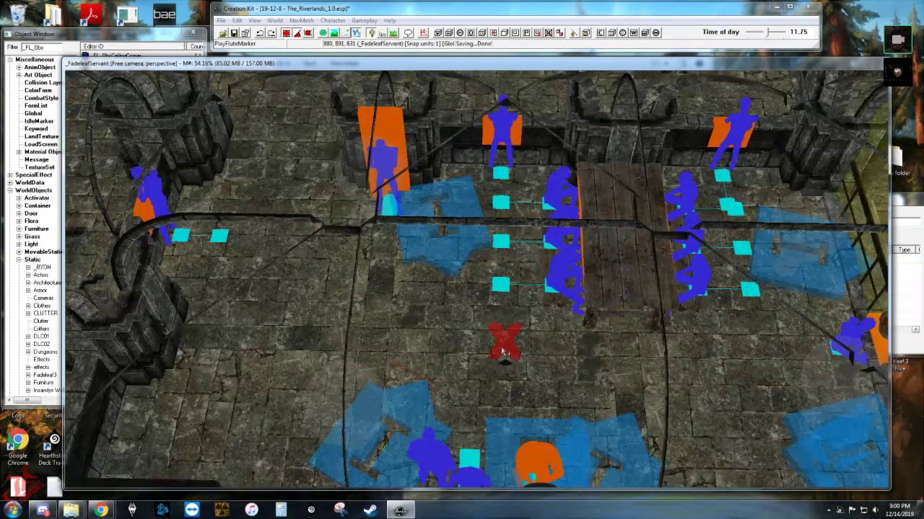
scroll(501, 351, up, 3)
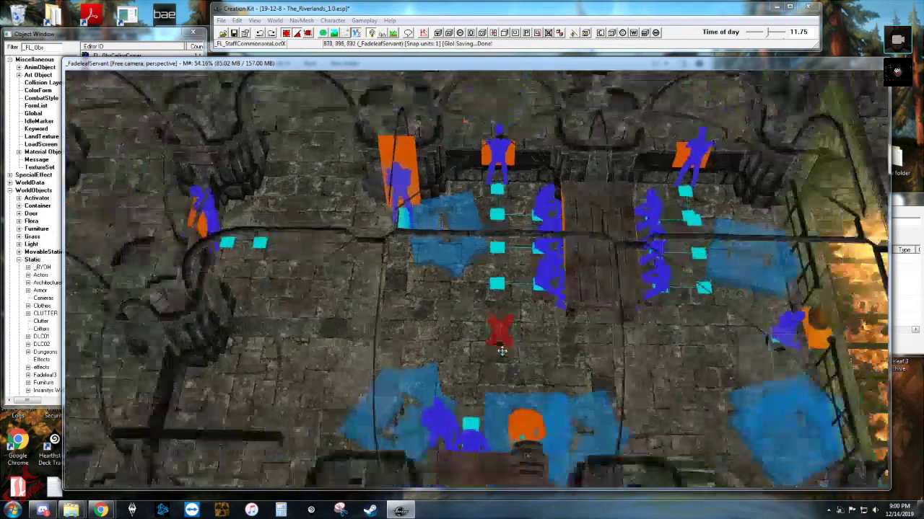
scroll(501, 351, down, 2)
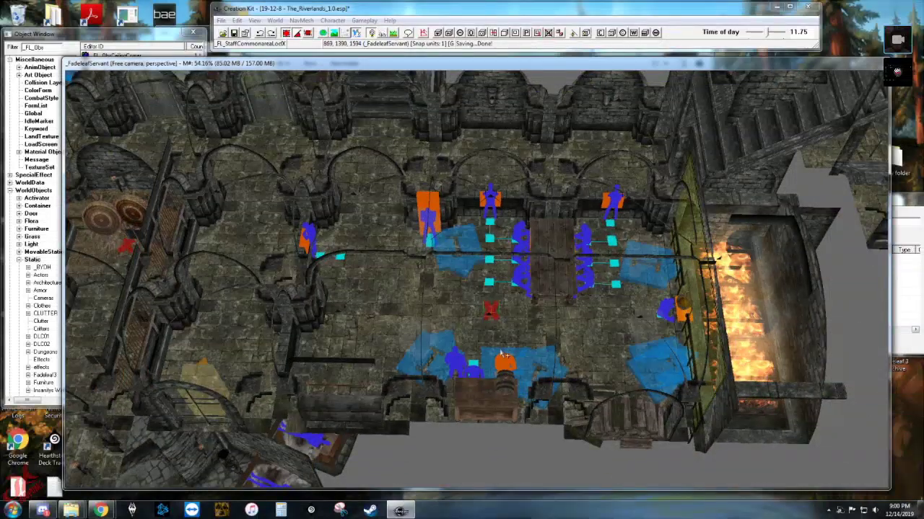
scroll(541, 293, up, 2)
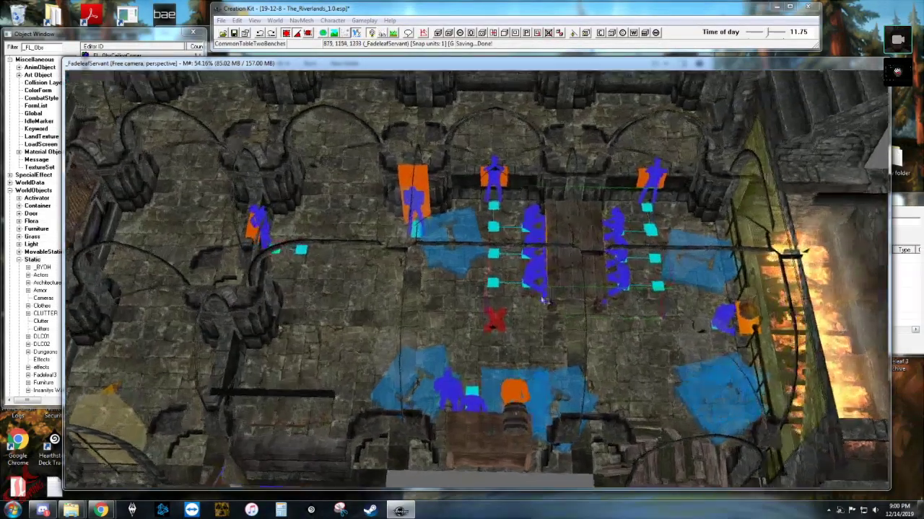
mouse_move(536, 307)
shift+middle_down()
mouse_move(511, 292)
mouse_move(525, 293)
shift+middle_up()
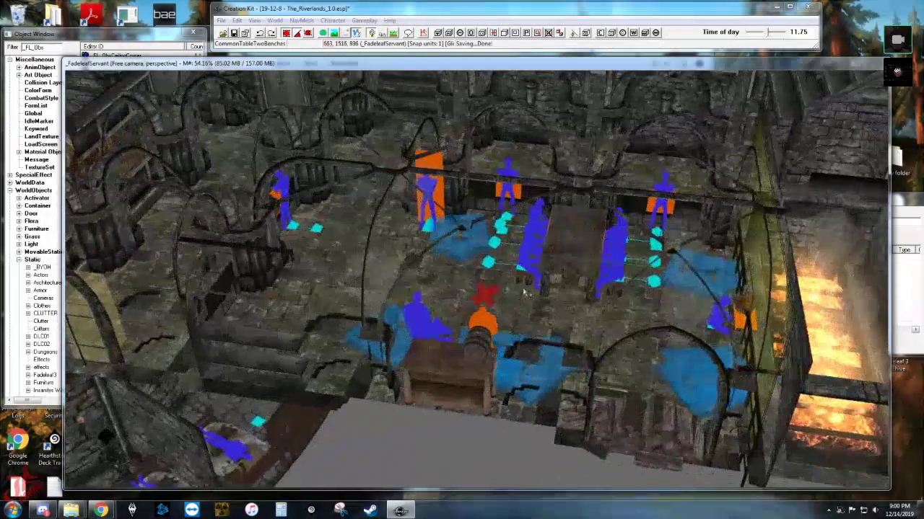
middle_drag(410, 296, 493, 316)
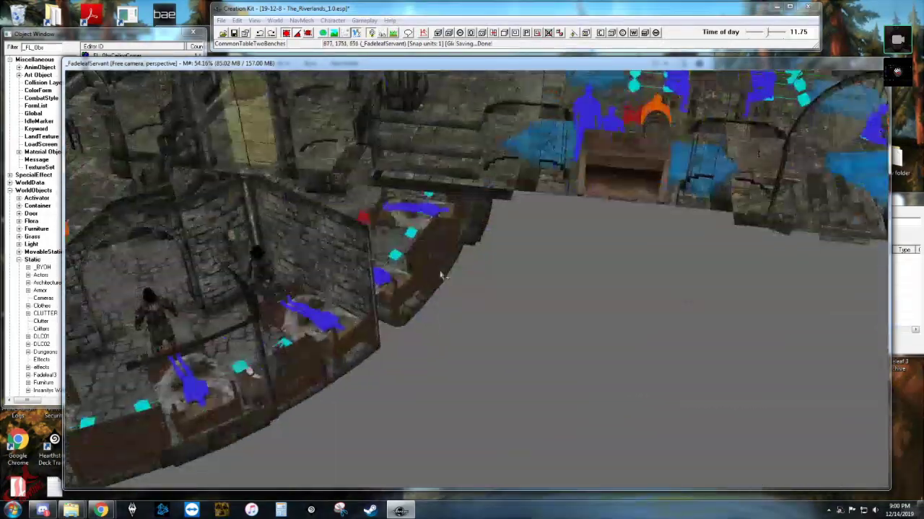
Examine the archery target alcove and the stone shaft with the barred window next to it.
scroll(470, 326, up, 2)
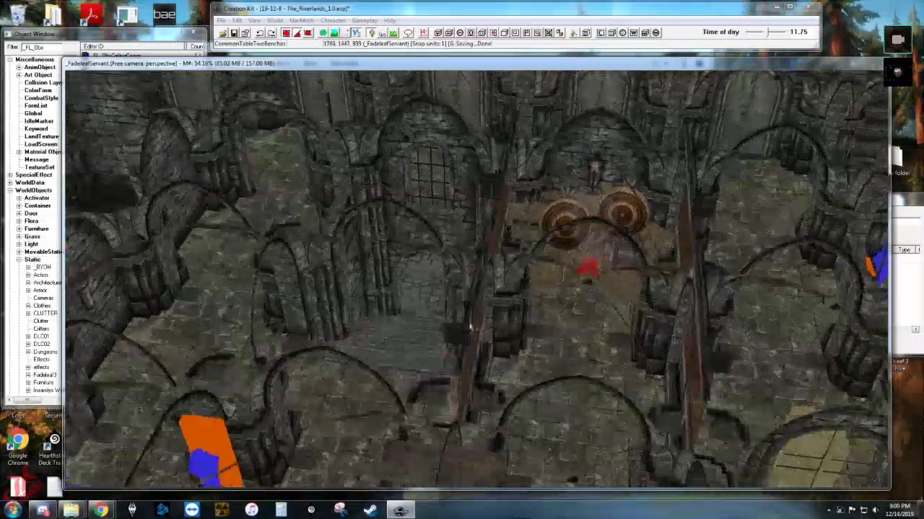
middle_drag(470, 327, 488, 332)
scroll(488, 334, up, 5)
scroll(488, 343, up, 10)
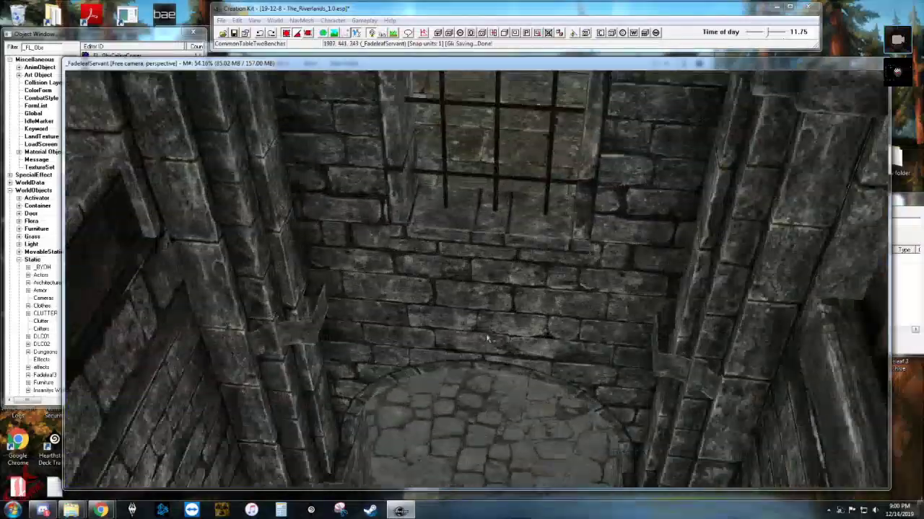
Examine the captain's bedroom, open the armored captain's reference properties and close them without changes.
scroll(498, 305, up, 10)
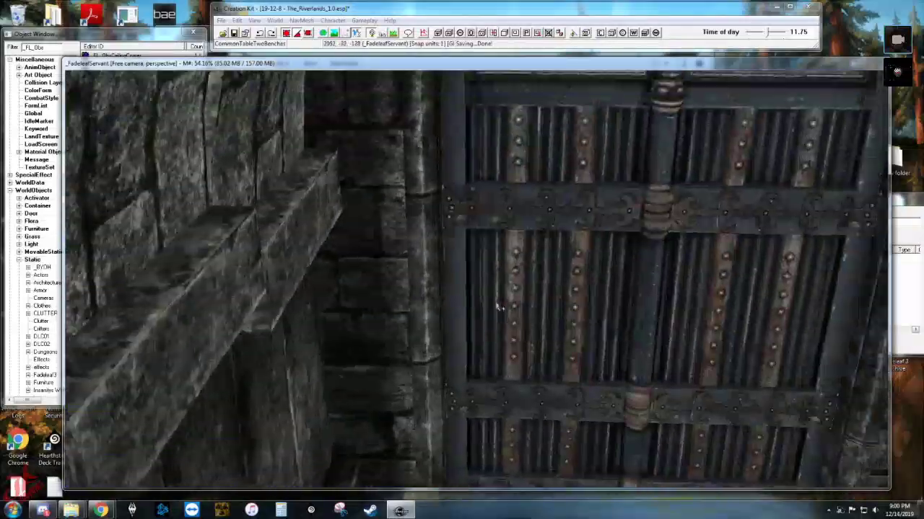
scroll(496, 326, up, 2)
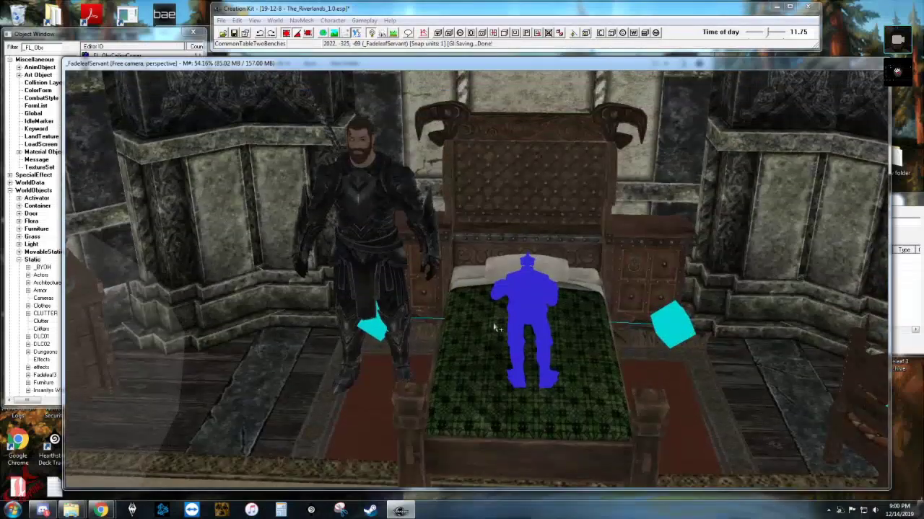
double_click(364, 248)
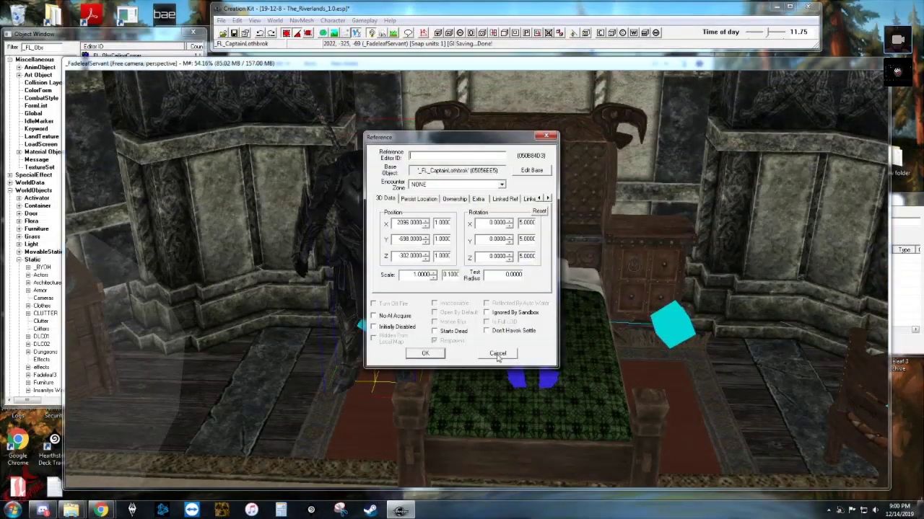
middle_drag(502, 329, 557, 308)
Turn on the scene lighting and inspect the Province of Skyrim map up close.
click(494, 305)
key(a)
scroll(493, 303, up, 3)
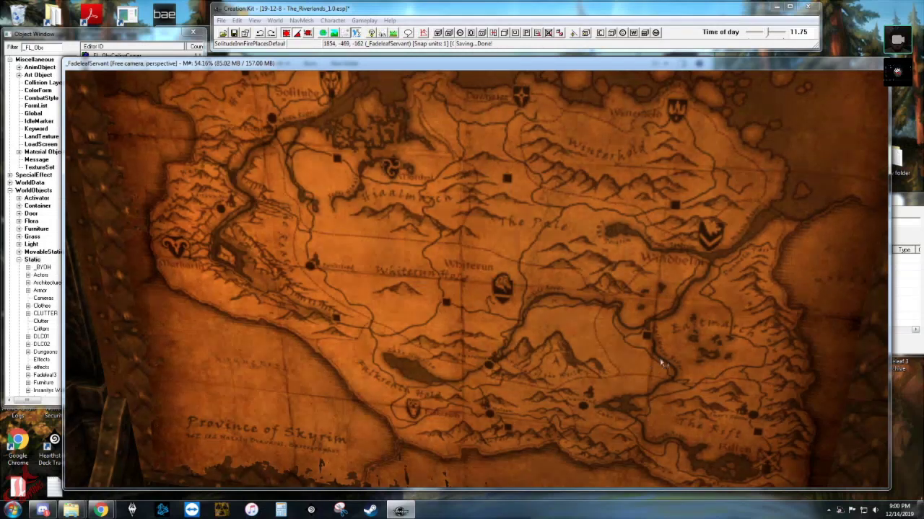
middle_drag(681, 315, 626, 298)
Toggle the scene lighting and examine the lower levels, including the dungeon's torture rack, brazier and corner table.
key(a)
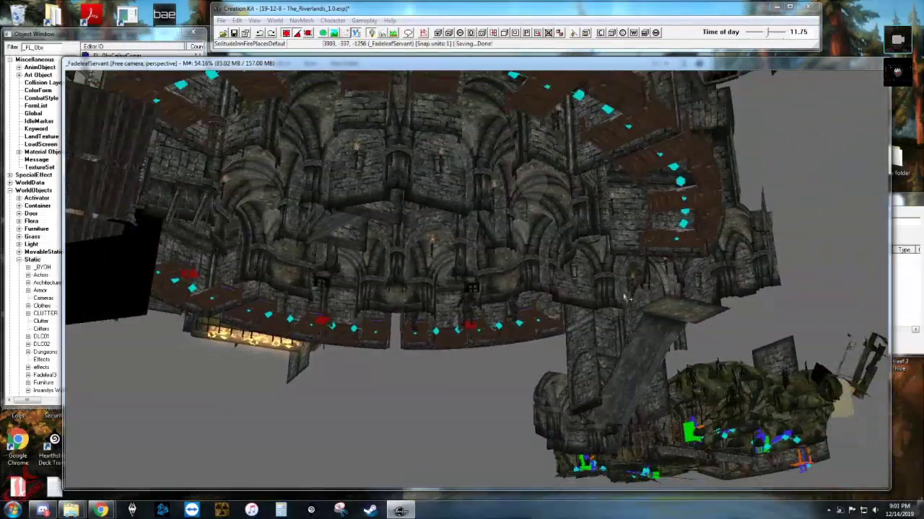
middle_drag(343, 265, 509, 307)
scroll(308, 292, up, 5)
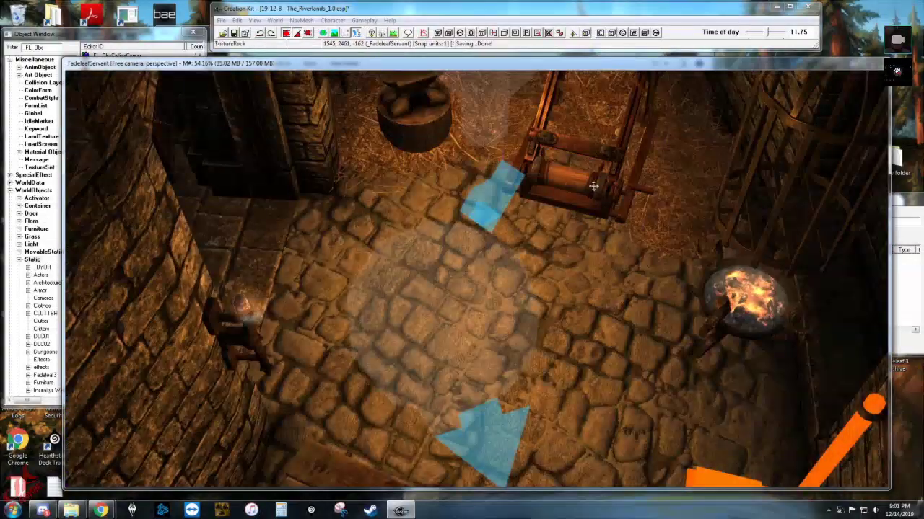
mouse_move(593, 186)
middle_down()
mouse_move(571, 210)
mouse_move(658, 212)
mouse_move(627, 247)
mouse_move(650, 279)
mouse_move(589, 272)
middle_up()
scroll(570, 210, up, 5)
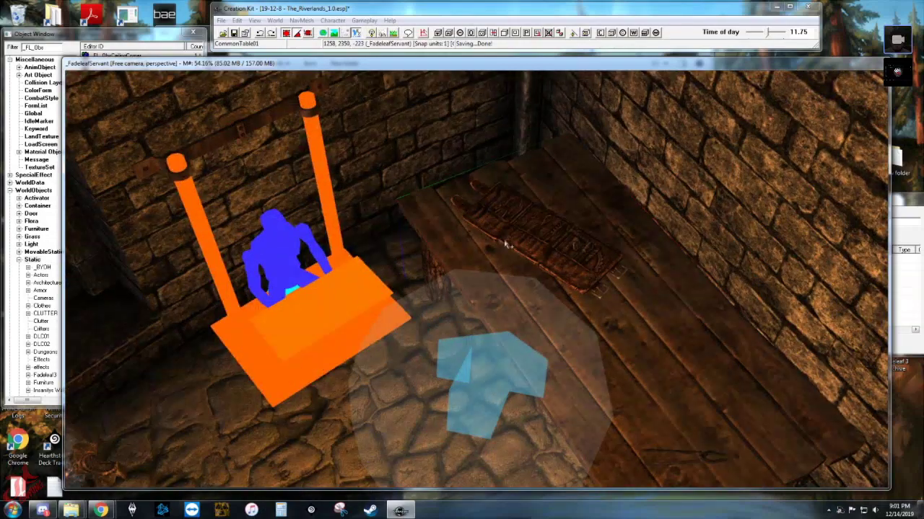
Survey the dungeon's torture room and the adjoining servant quarters from above.
scroll(505, 246, down, 10)
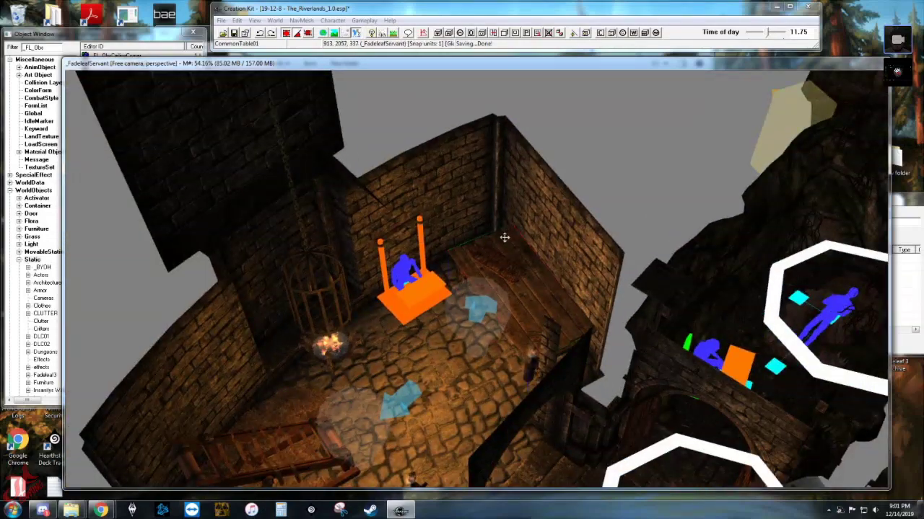
scroll(505, 249, down, 5)
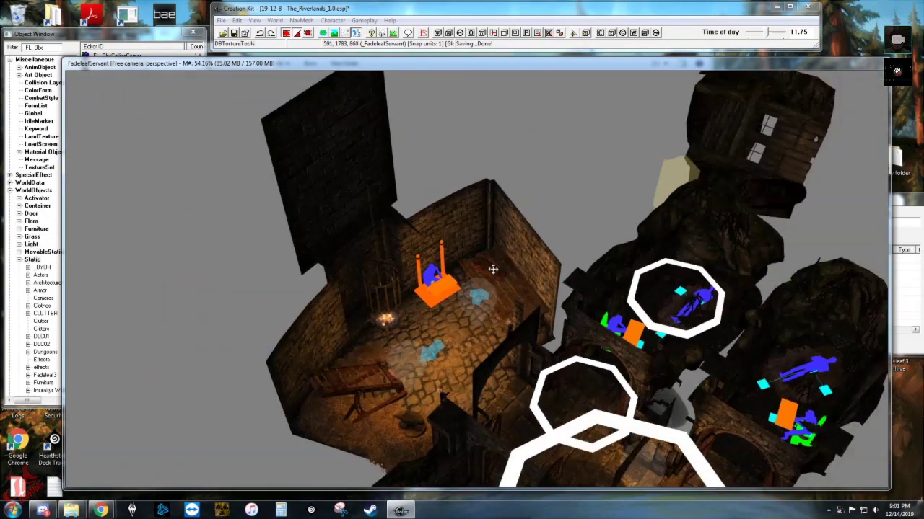
shift+middle_drag(493, 270, 584, 269)
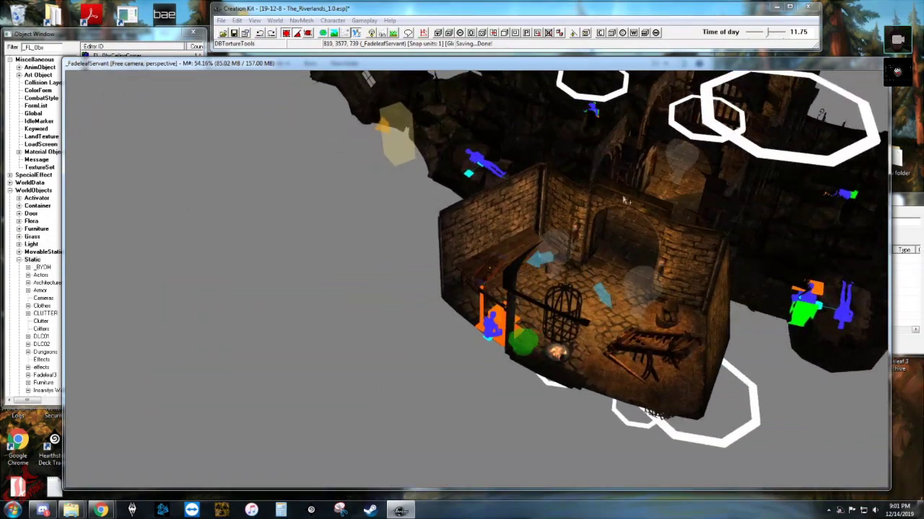
middle_drag(685, 161, 481, 353)
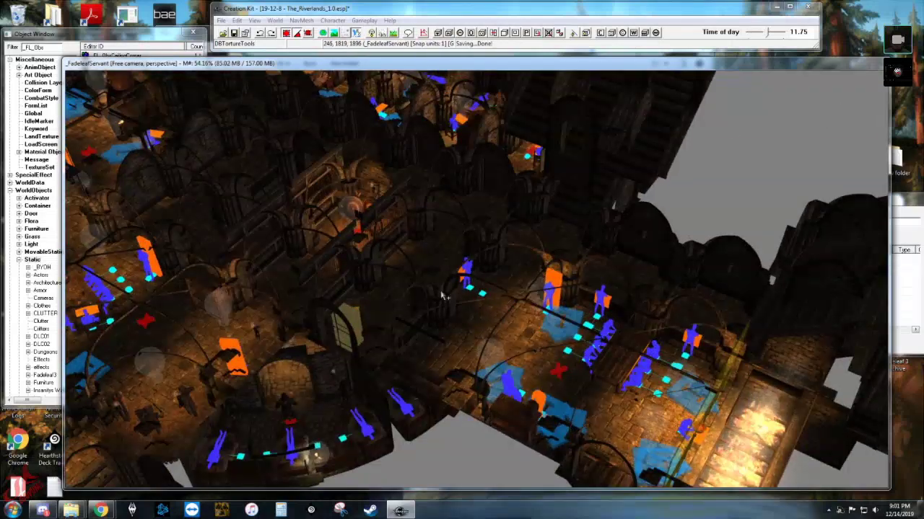
scroll(427, 284, up, 10)
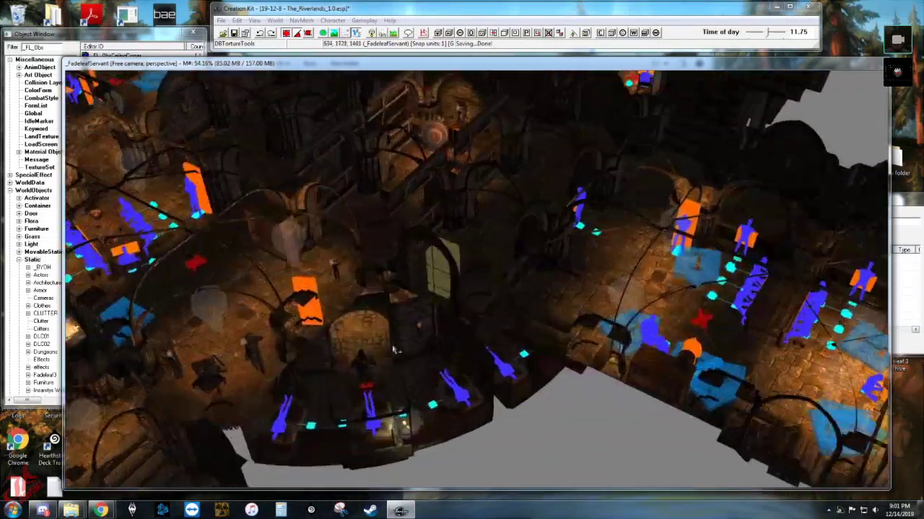
Inspect the hooded armored guards standing between the beds and the arched doorway, with the scene lighting on and off.
scroll(422, 339, up, 8)
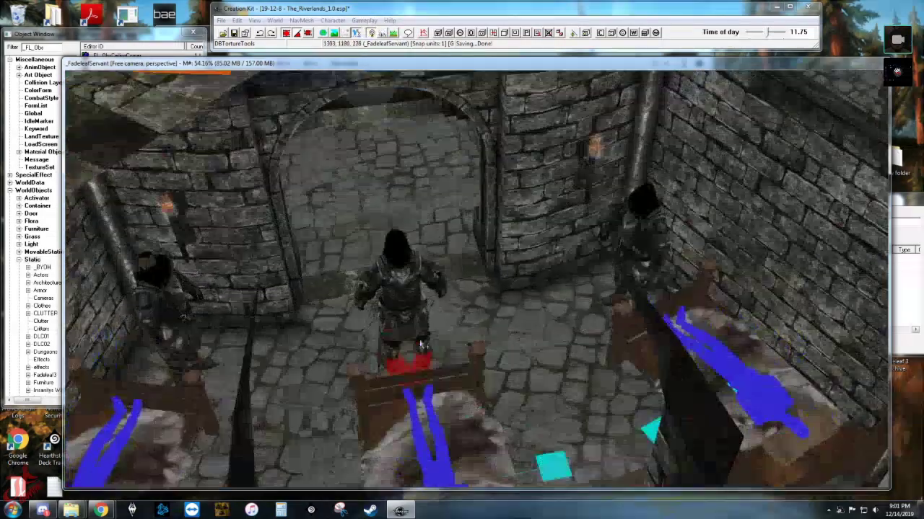
scroll(317, 289, up, 3)
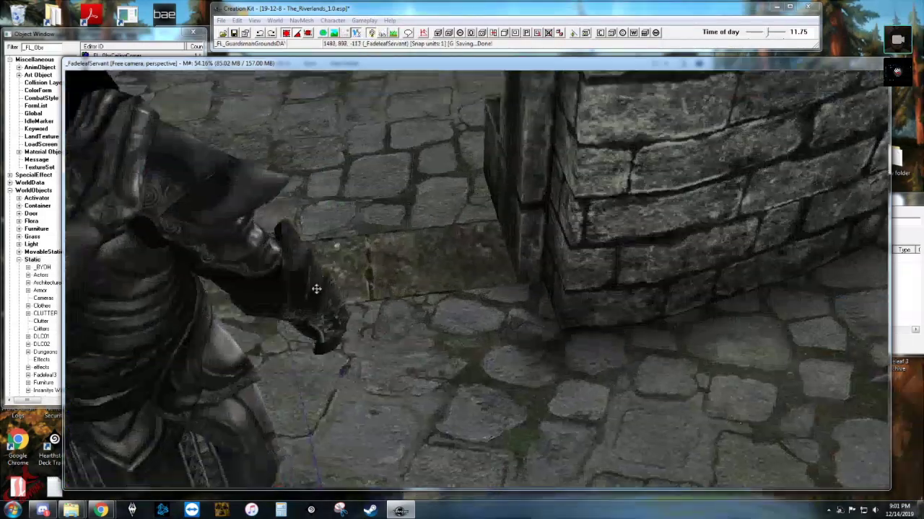
mouse_move(315, 288)
shift+middle_down()
mouse_move(305, 274)
mouse_move(313, 271)
shift+middle_up()
scroll(311, 279, down, 2)
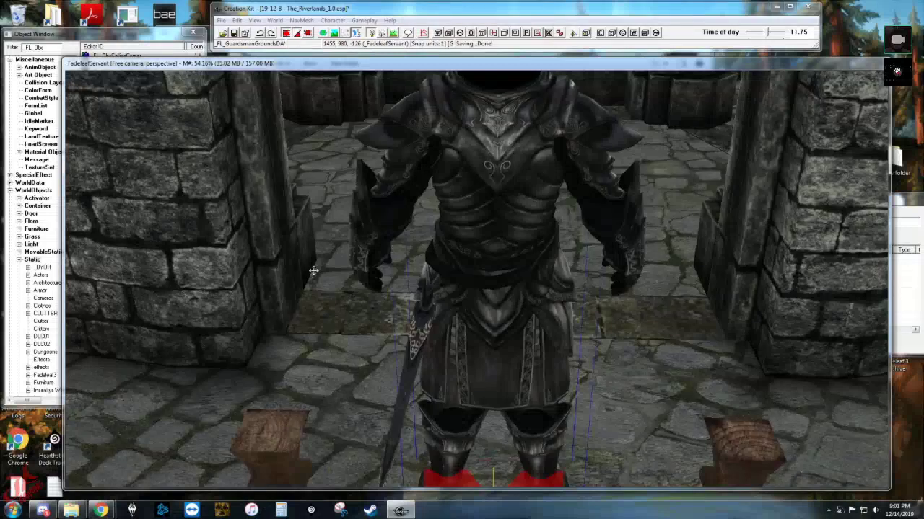
scroll(492, 296, down, 3)
scroll(491, 299, up, 2)
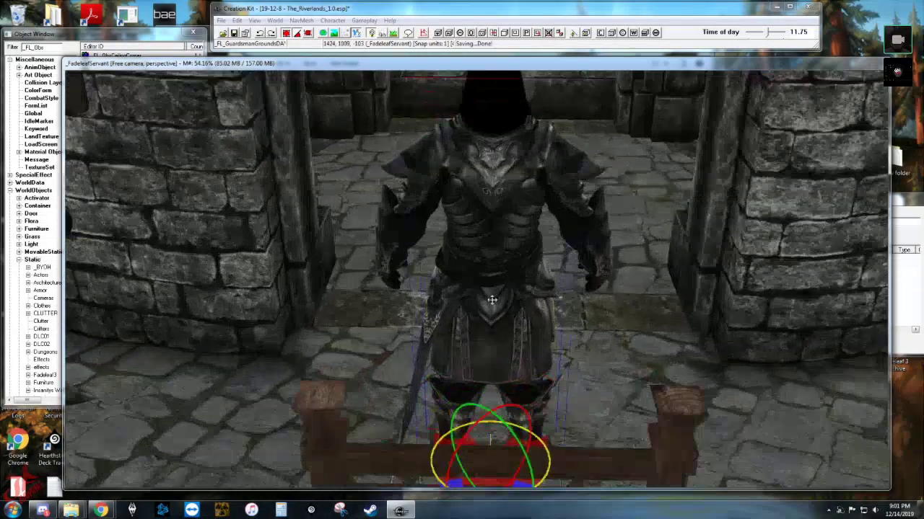
scroll(504, 361, down, 1)
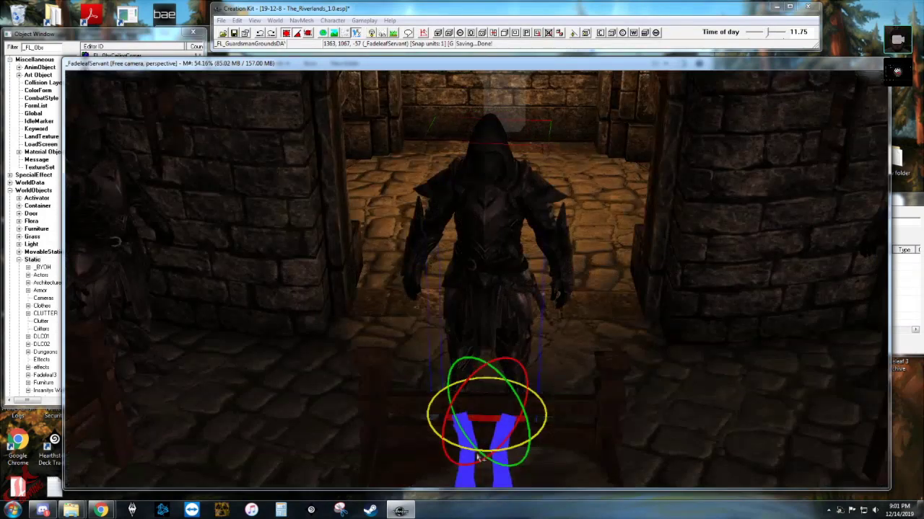
scroll(502, 328, up, 4)
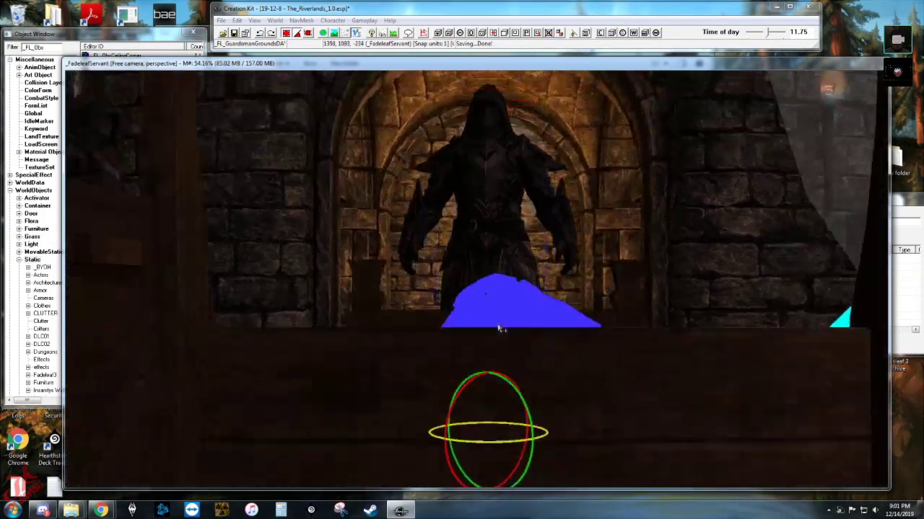
scroll(499, 329, up, 5)
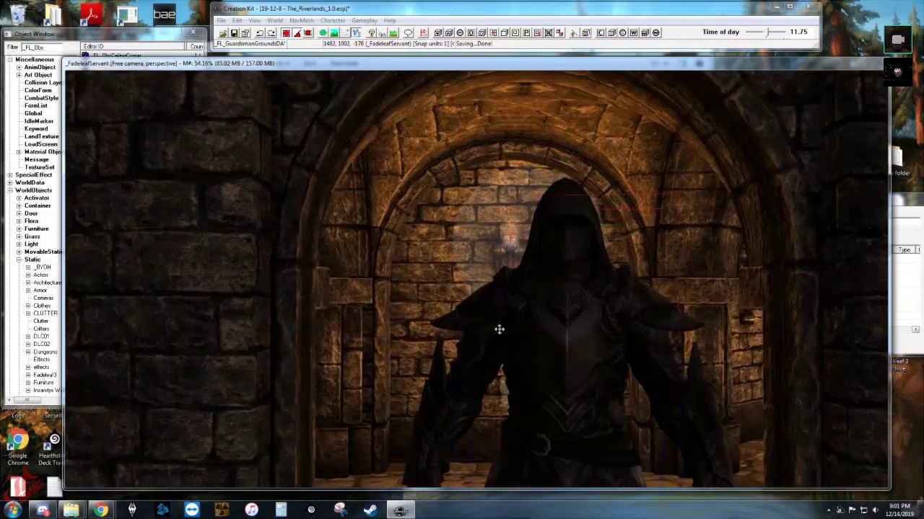
scroll(500, 329, up, 2)
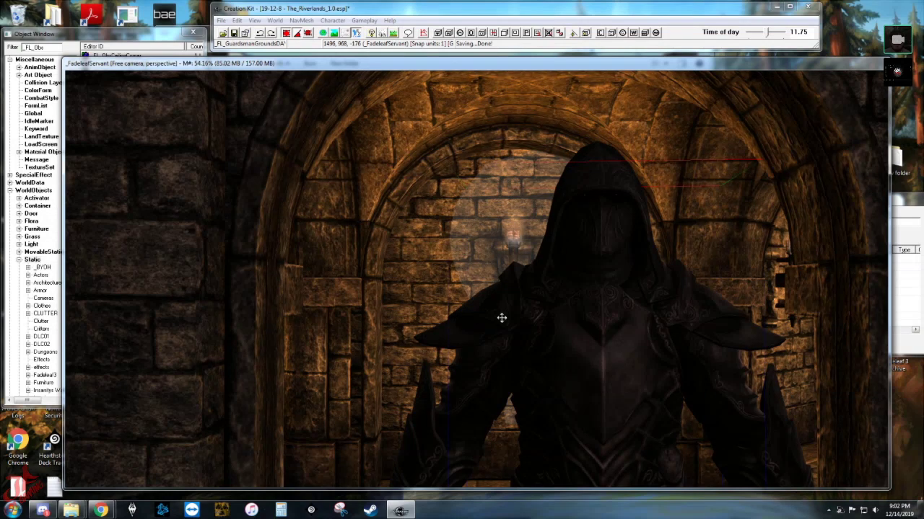
key(a)
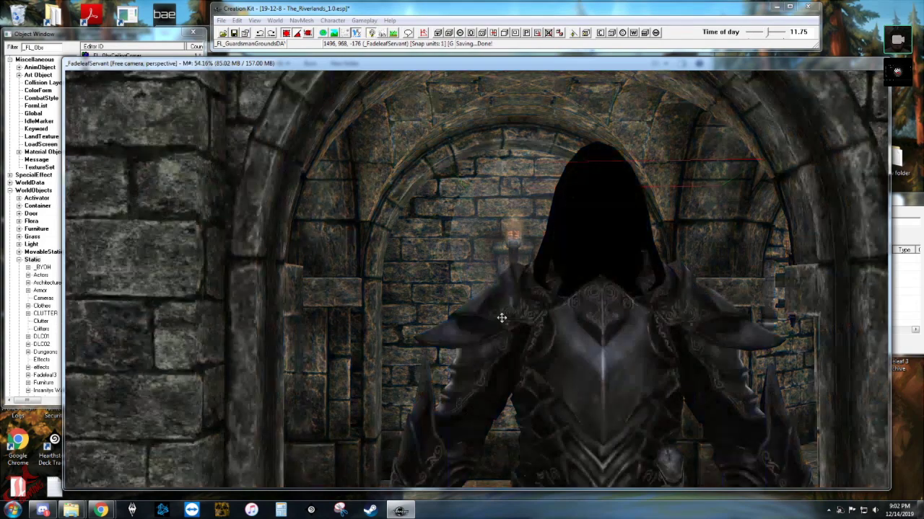
scroll(563, 330, down, 3)
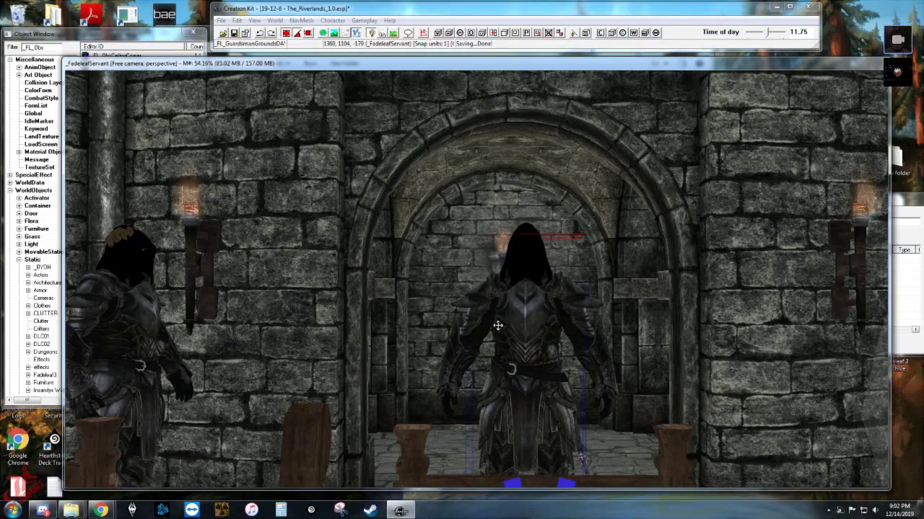
Follow the door marker beside the wooden stairs to its linked door in the _FadeleafCastle cell.
shift+middle_drag(432, 277, 461, 305)
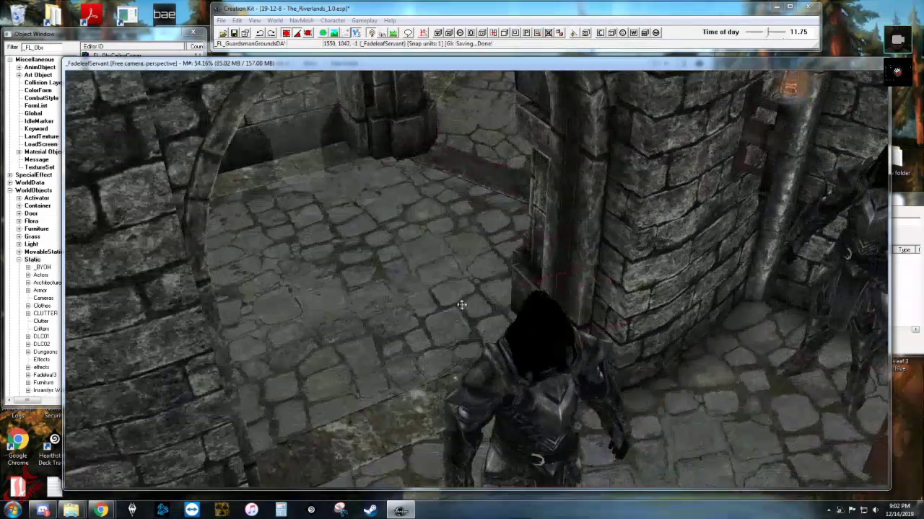
scroll(521, 312, down, 10)
shift+middle_drag(522, 310, 342, 247)
double_click(248, 169)
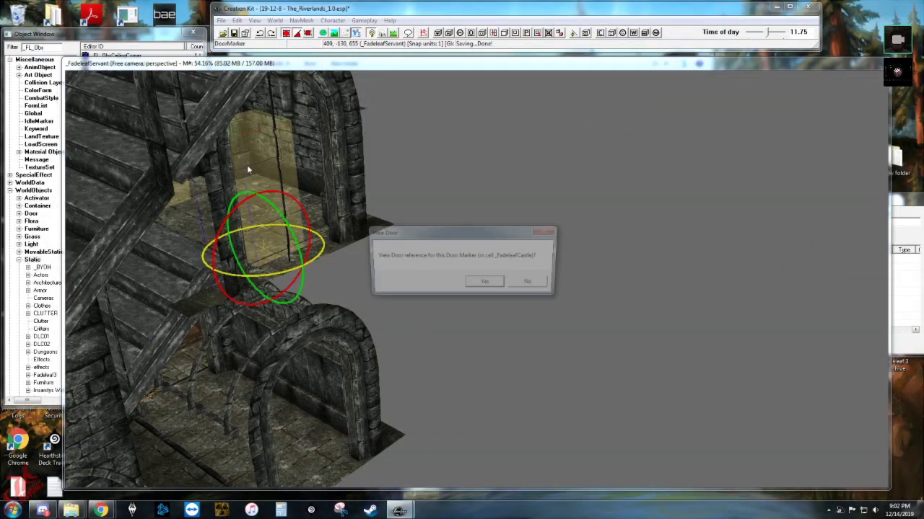
click(476, 285)
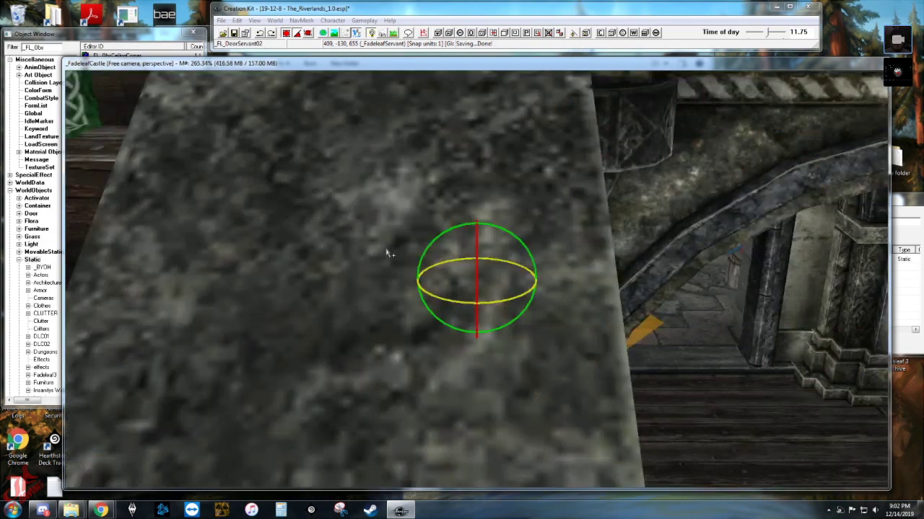
Survey the castle's main hall from above, including the bannered arches and the glowing blue fountain.
click(482, 347)
key(c)
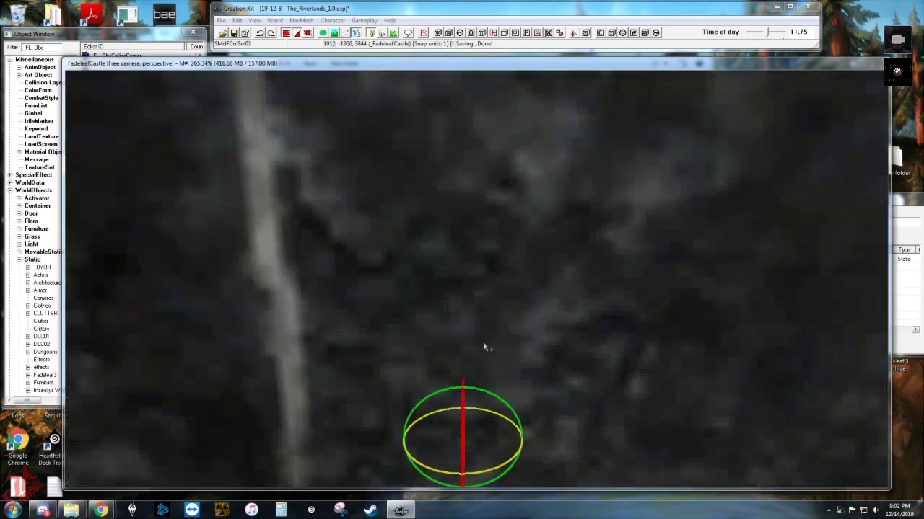
scroll(486, 347, down, 4)
key(d)
scroll(513, 285, down, 10)
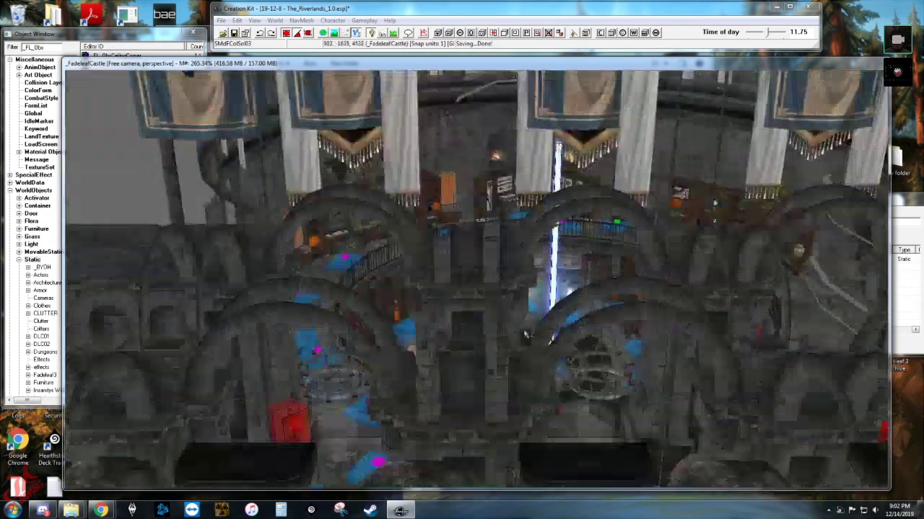
shift+middle_drag(526, 334, 516, 354)
scroll(522, 346, up, 1)
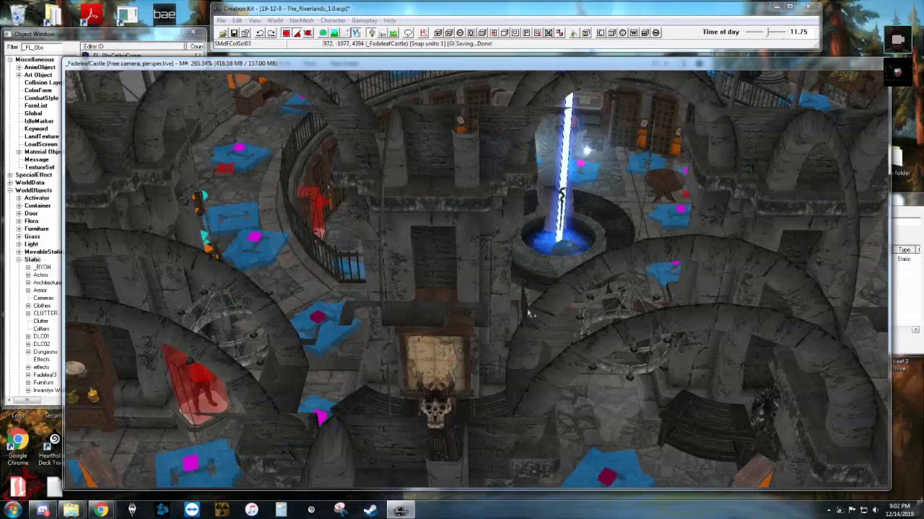
Turn on the scene lighting and examine the Mehrunes shrine with its glowing-eyed statue and two flaming braziers.
shift+middle_drag(531, 314, 474, 235)
scroll(526, 289, up, 5)
scroll(508, 263, up, 3)
key(a)
scroll(474, 231, down, 4)
scroll(475, 237, up, 4)
scroll(474, 237, down, 5)
scroll(476, 221, up, 4)
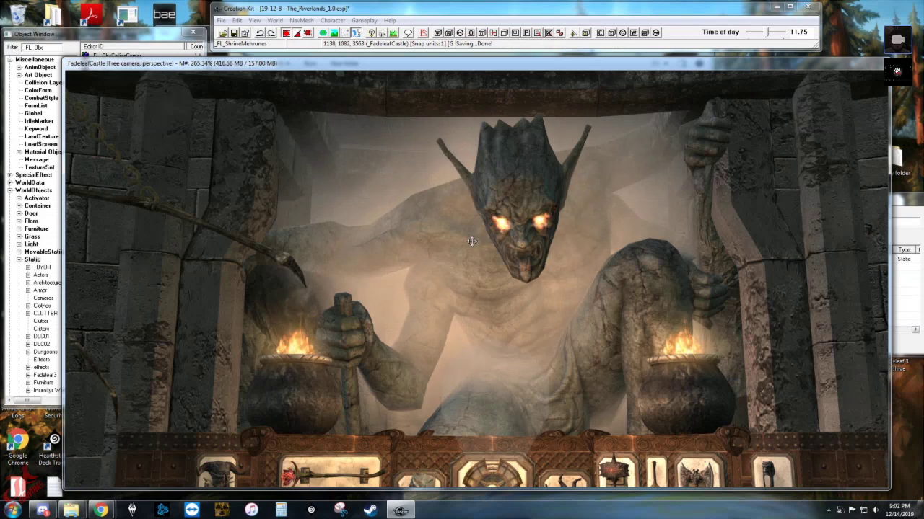
scroll(472, 241, down, 3)
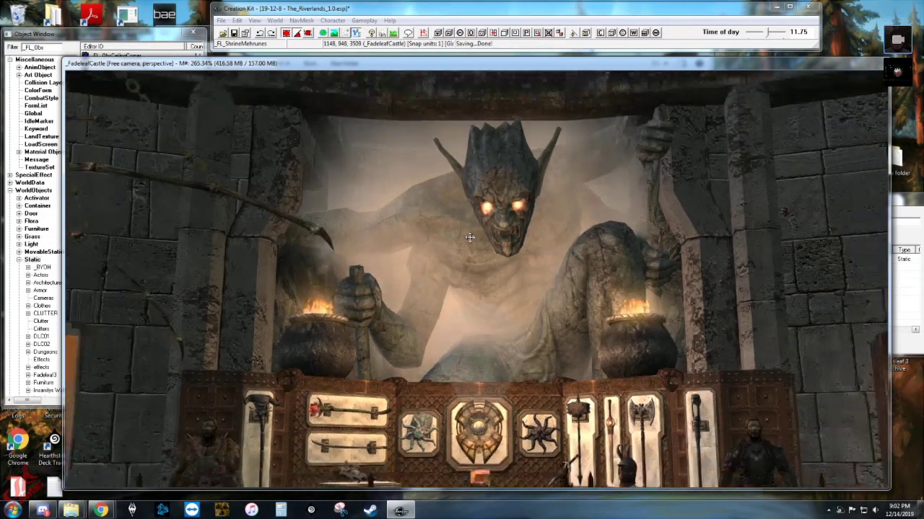
scroll(470, 236, down, 4)
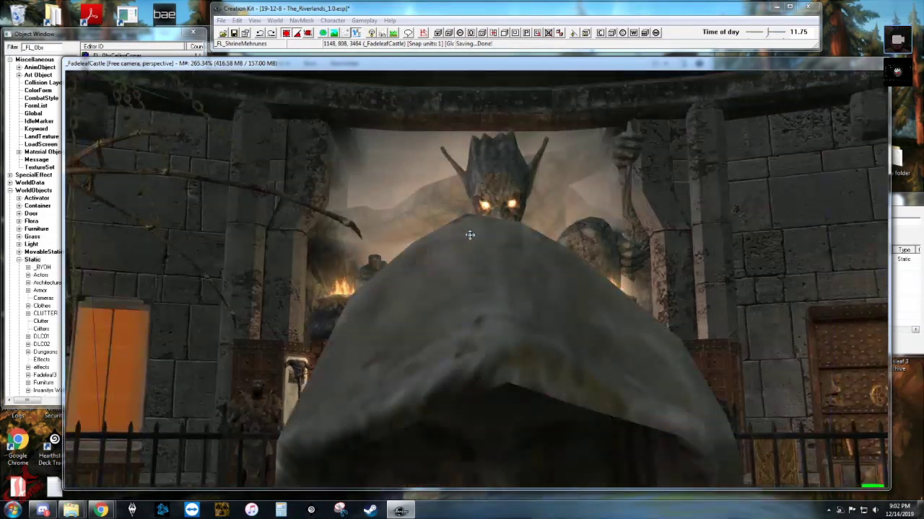
middle_drag(470, 235, 473, 243)
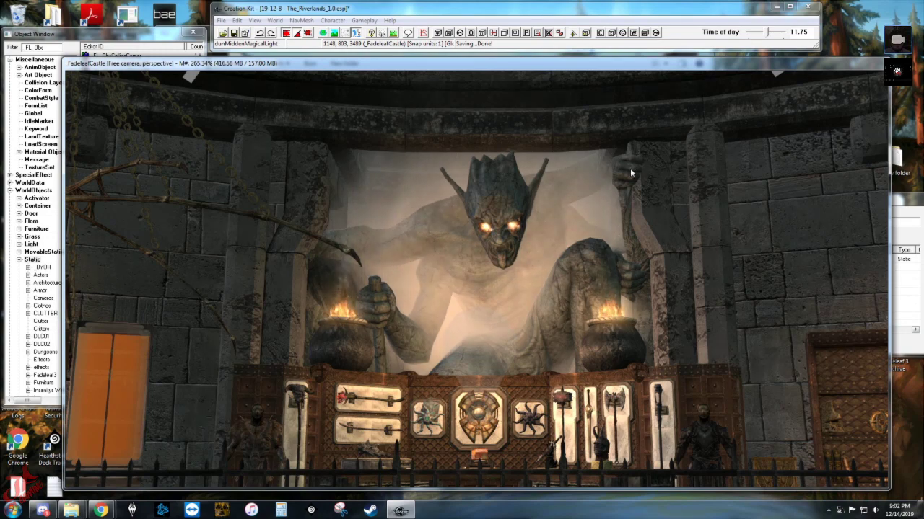
Examine the shrine statue up close along with the weapons, shield and artifacts mounted on the display wall beneath it.
scroll(537, 291, up, 2)
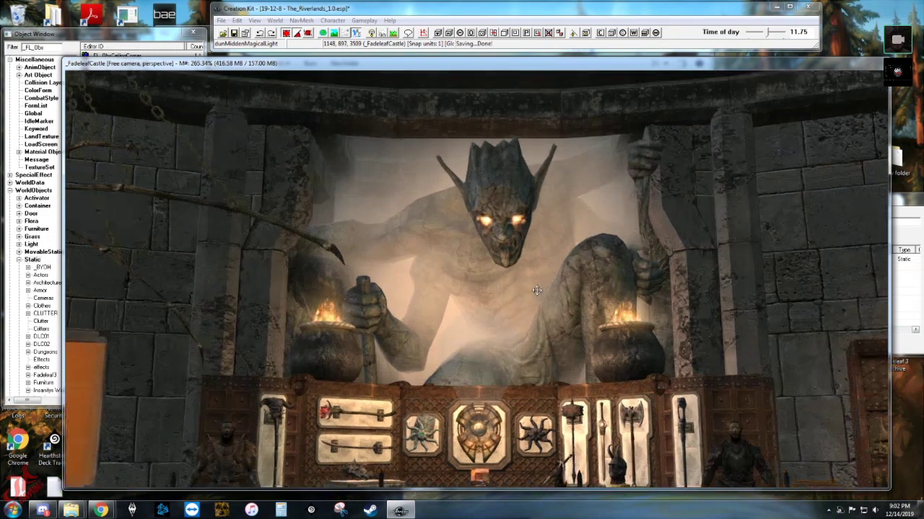
scroll(536, 291, up, 1)
middle_drag(537, 291, 605, 219)
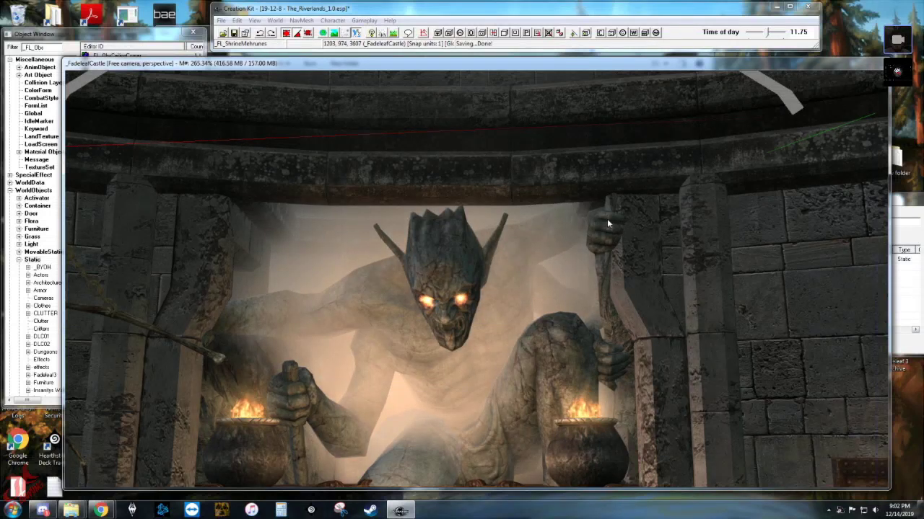
middle_drag(607, 218, 665, 90)
scroll(664, 90, up, 2)
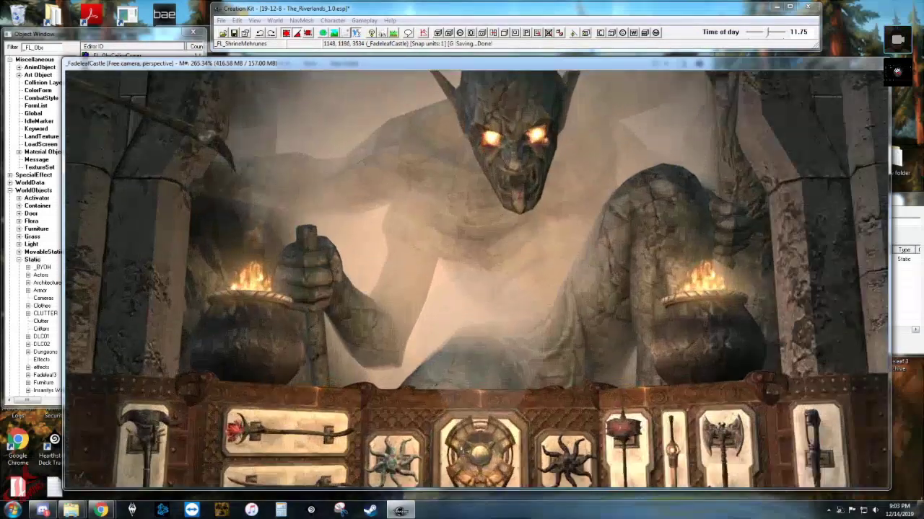
scroll(483, 404, up, 4)
scroll(482, 404, down, 3)
mouse_move(482, 404)
middle_down()
mouse_move(493, 403)
mouse_move(483, 395)
middle_up()
scroll(493, 404, up, 2)
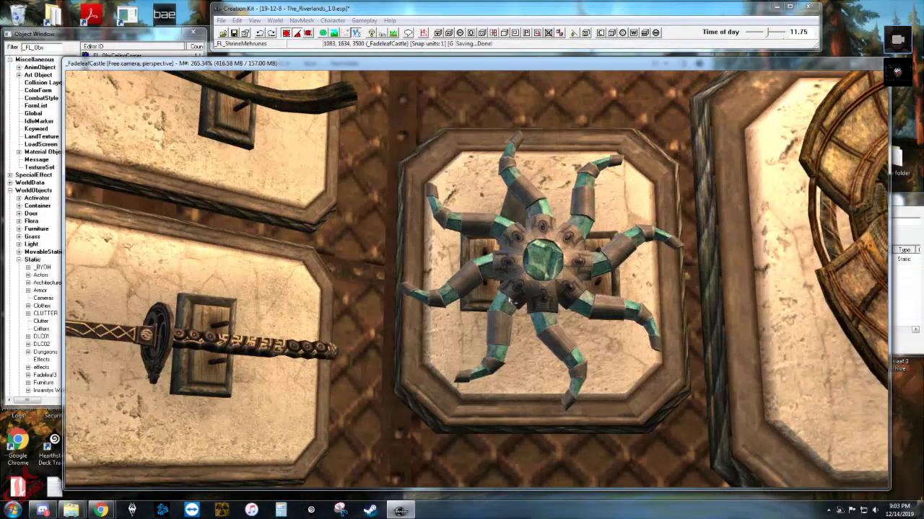
scroll(514, 299, down, 5)
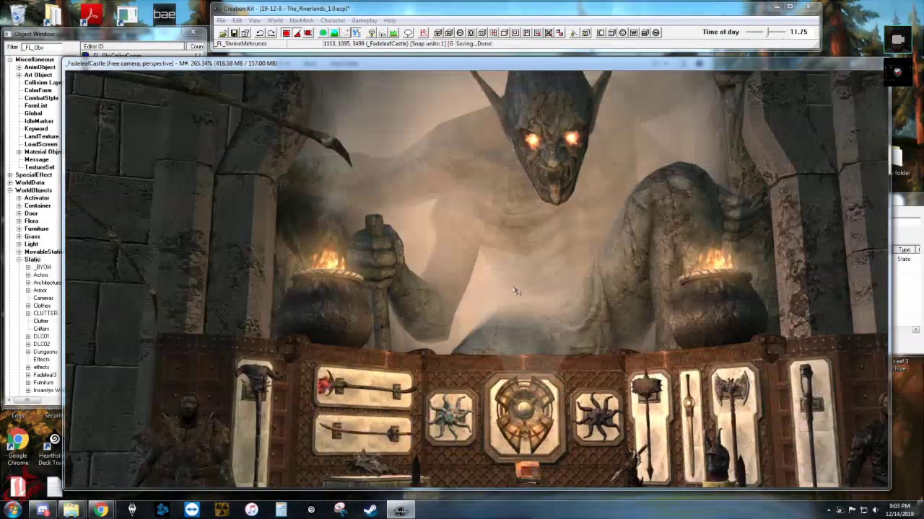
middle_drag(516, 291, 633, 284)
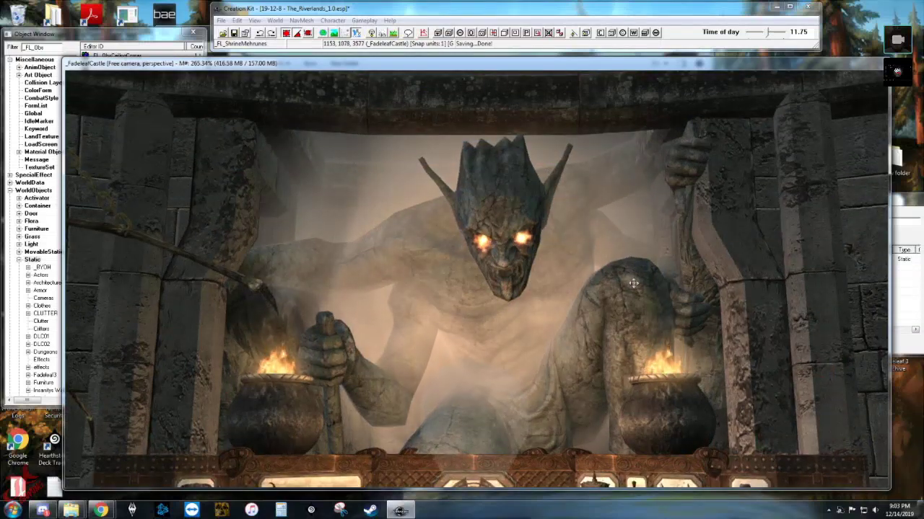
middle_drag(634, 282, 637, 277)
scroll(636, 277, up, 8)
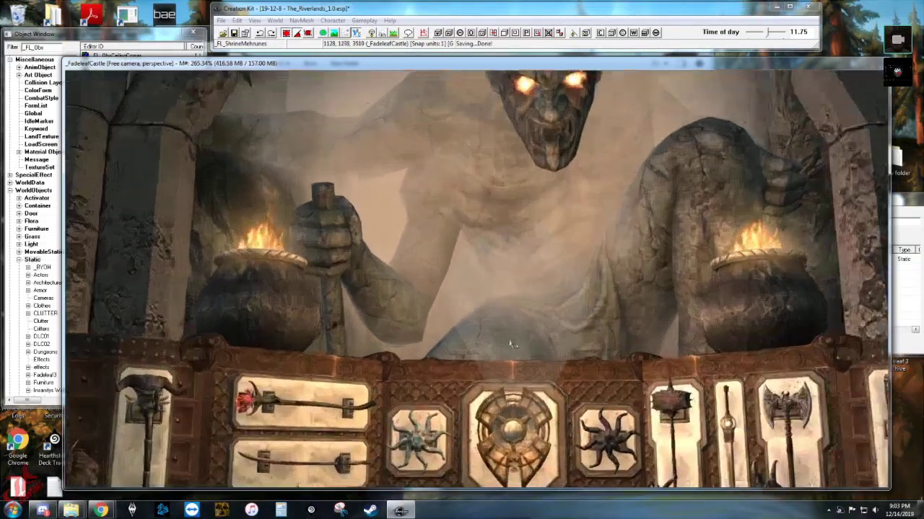
scroll(522, 337, down, 10)
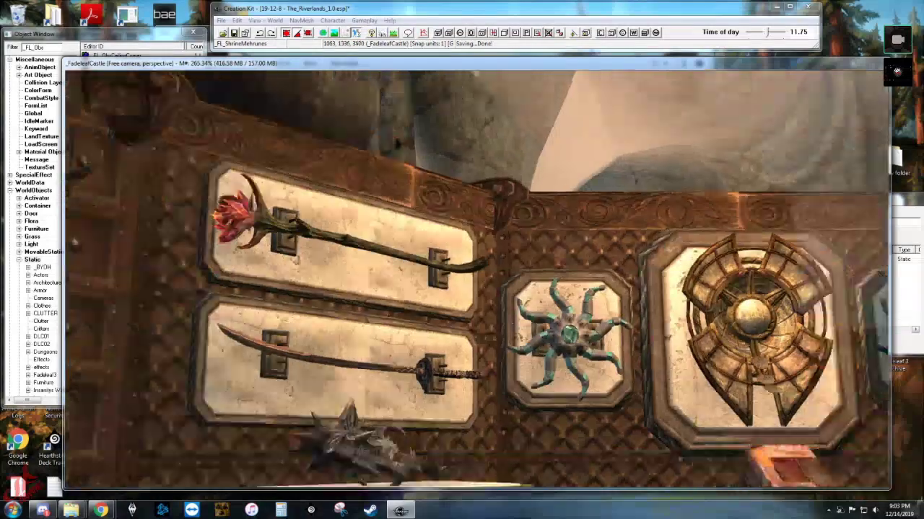
scroll(510, 349, down, 2)
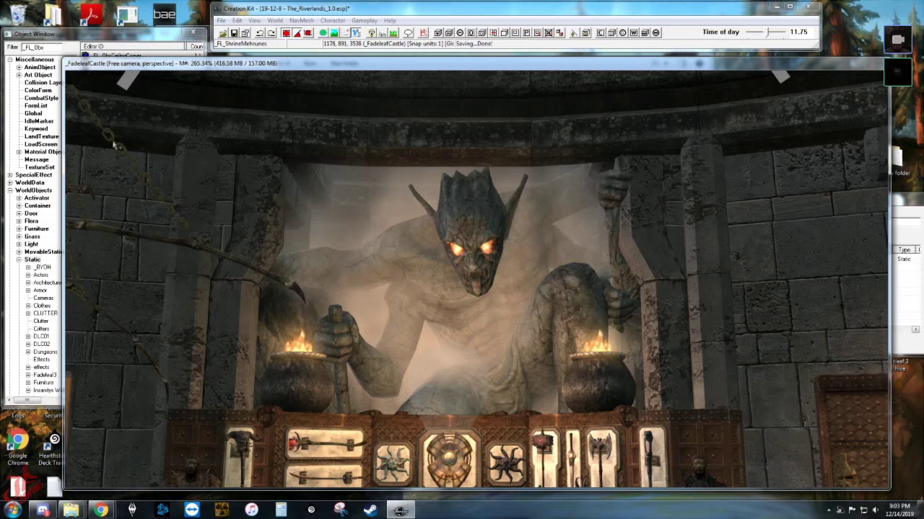
Save the Riverlands plugin.
click(234, 33)
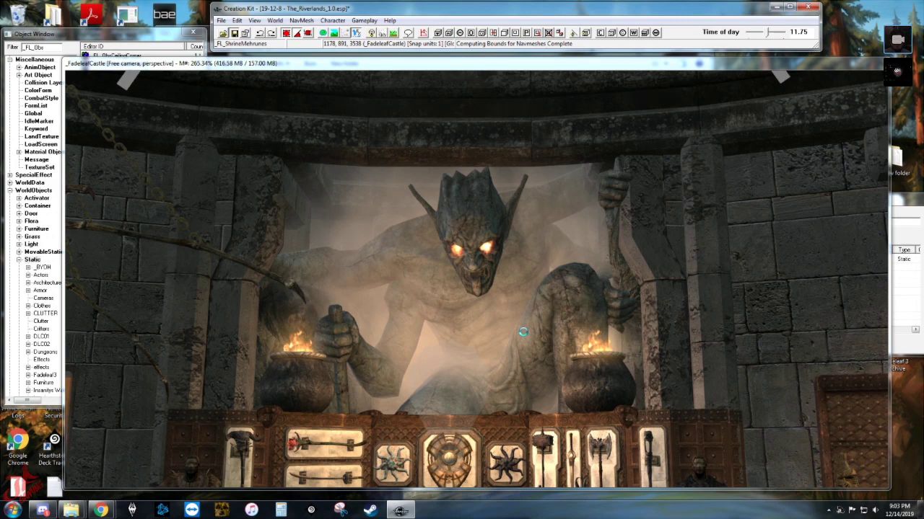
Raise the MagicLightFireball01 light in front of the Mehrunes shrine's artifact display wall.
scroll(524, 332, up, 5)
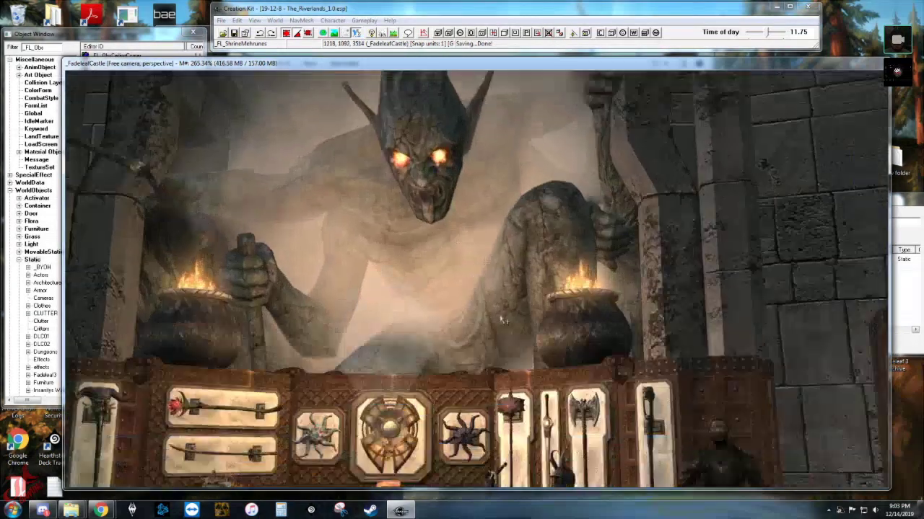
scroll(513, 320, up, 3)
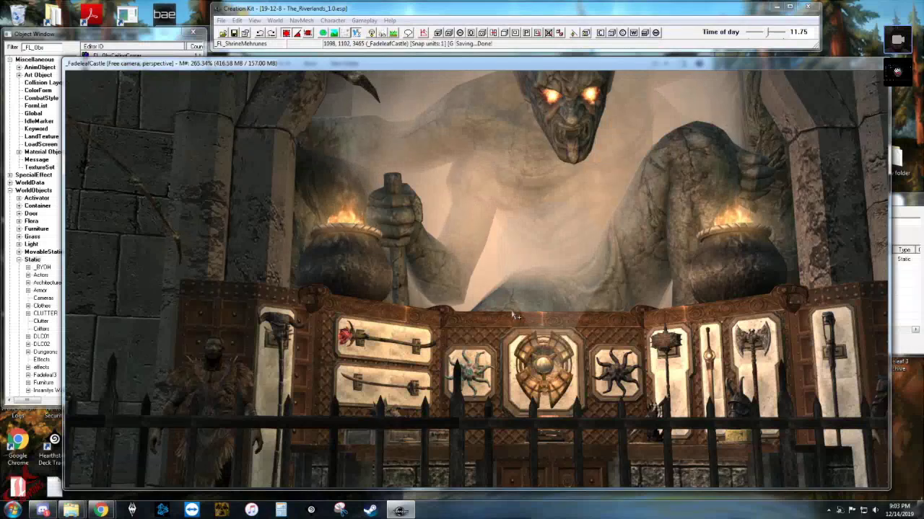
scroll(512, 315, up, 2)
scroll(513, 318, up, 2)
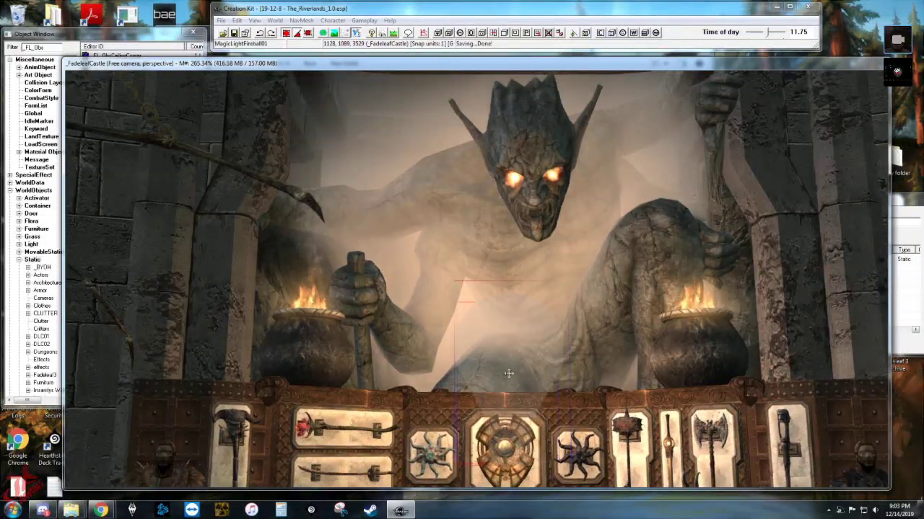
mouse_move(509, 373)
mouse_down()
mouse_move(521, 354)
mouse_move(519, 374)
mouse_up()
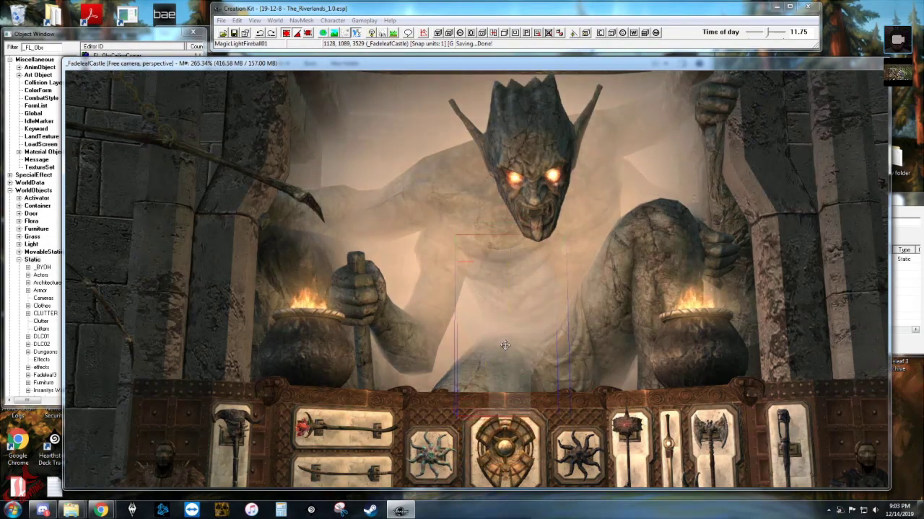
drag(506, 341, 507, 326)
Examine the carved Alduin wall relief behind the display counter, both up close and together with its surrounding room.
shift+middle_drag(508, 326, 511, 392)
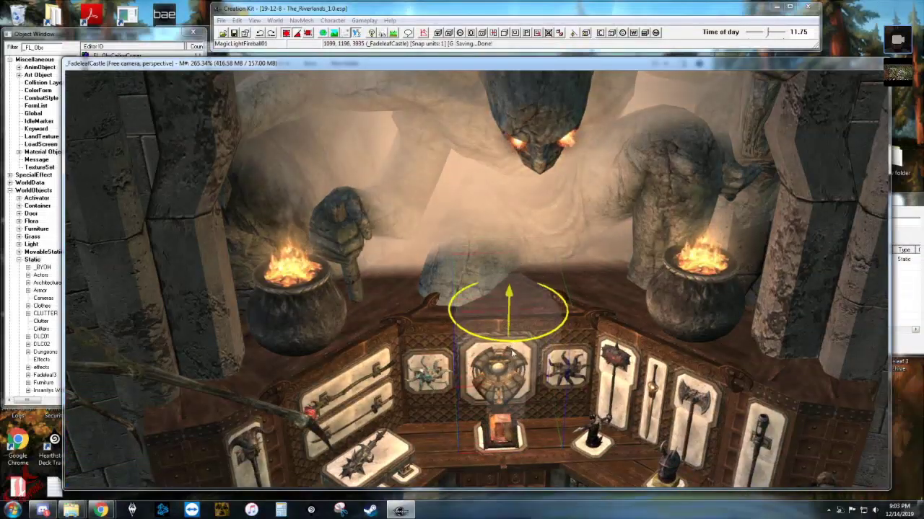
mouse_move(510, 338)
middle_down()
mouse_move(455, 348)
mouse_move(509, 356)
middle_up()
scroll(510, 356, up, 6)
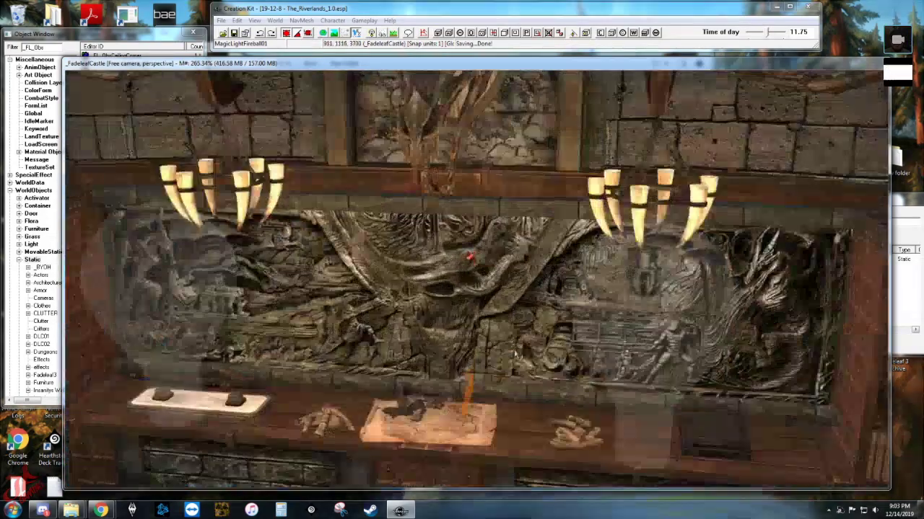
scroll(525, 348, up, 5)
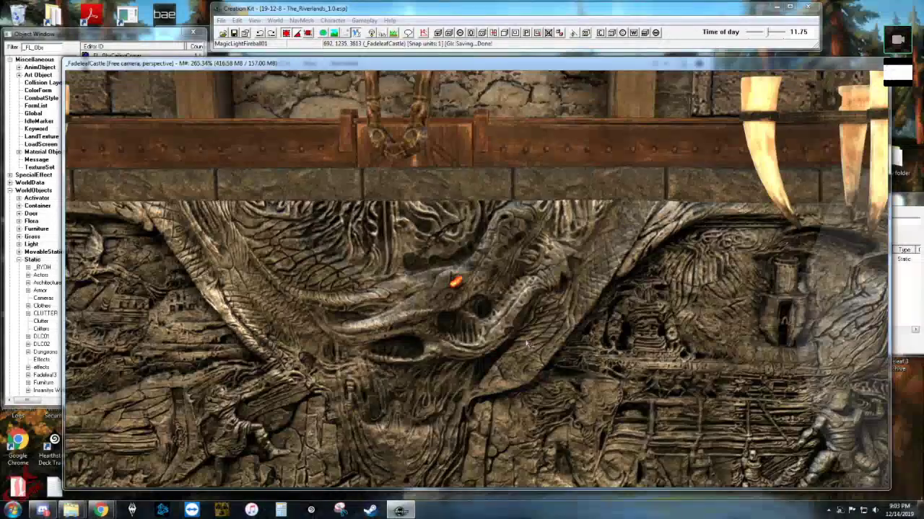
scroll(527, 343, down, 6)
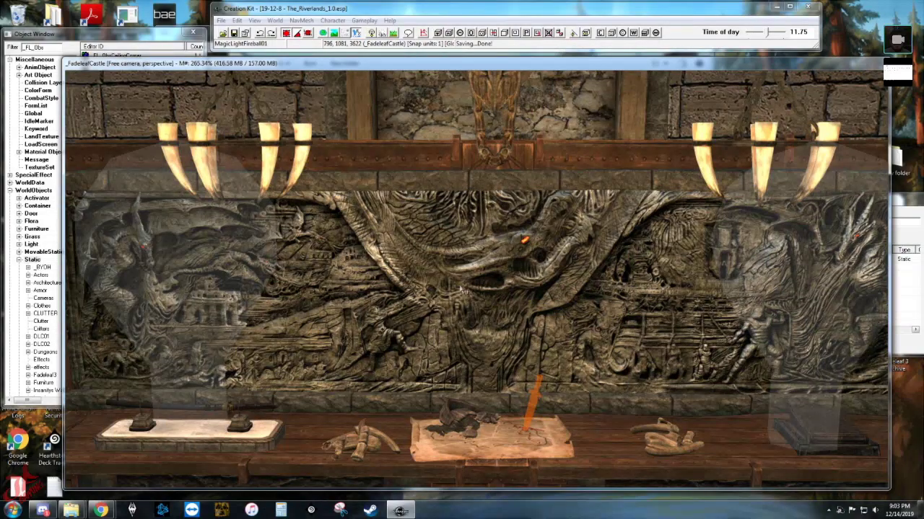
scroll(471, 287, down, 4)
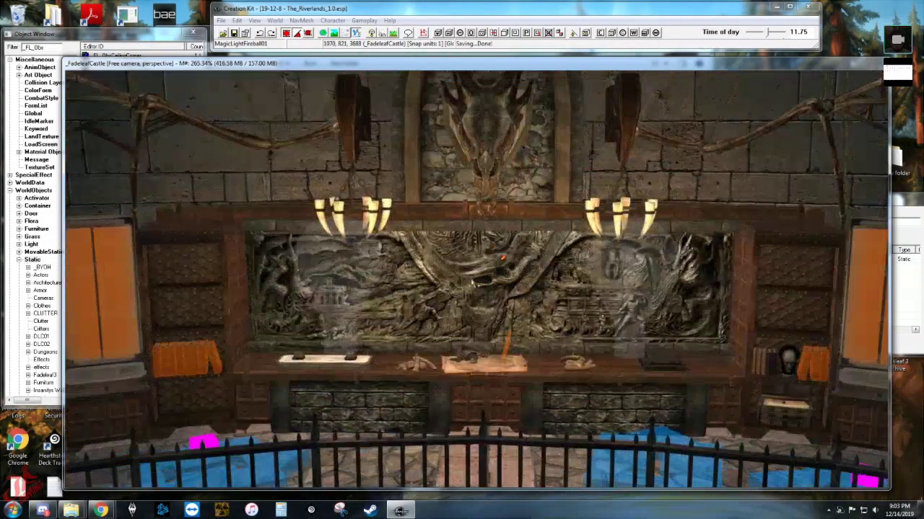
scroll(474, 280, up, 6)
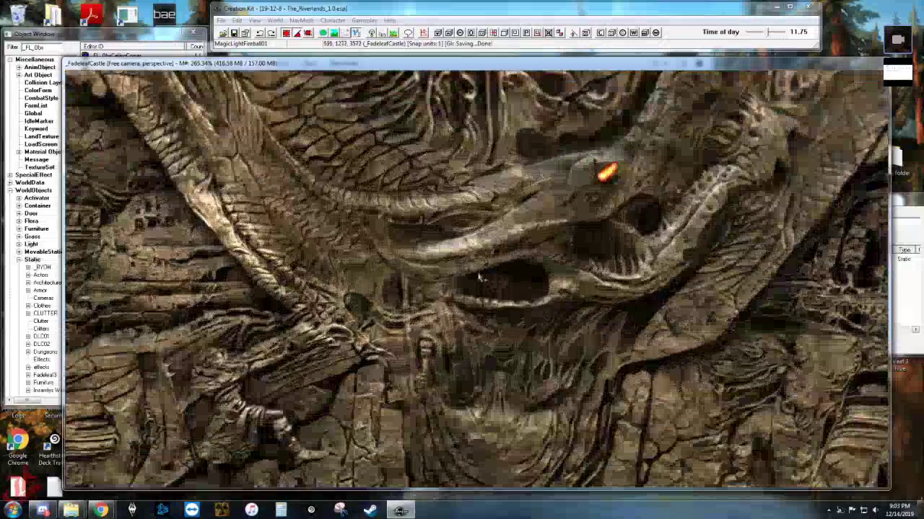
scroll(482, 279, down, 4)
scroll(482, 279, down, 3)
scroll(480, 278, up, 6)
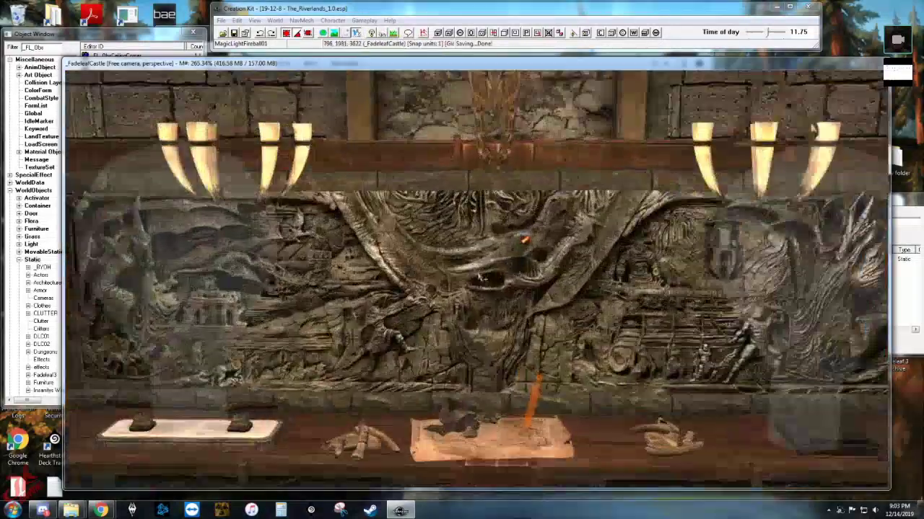
scroll(480, 277, down, 3)
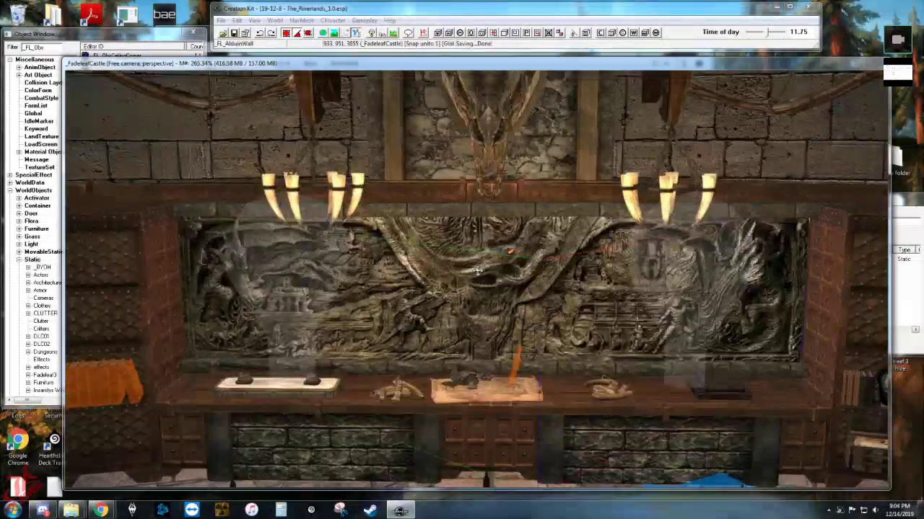
scroll(477, 271, up, 4)
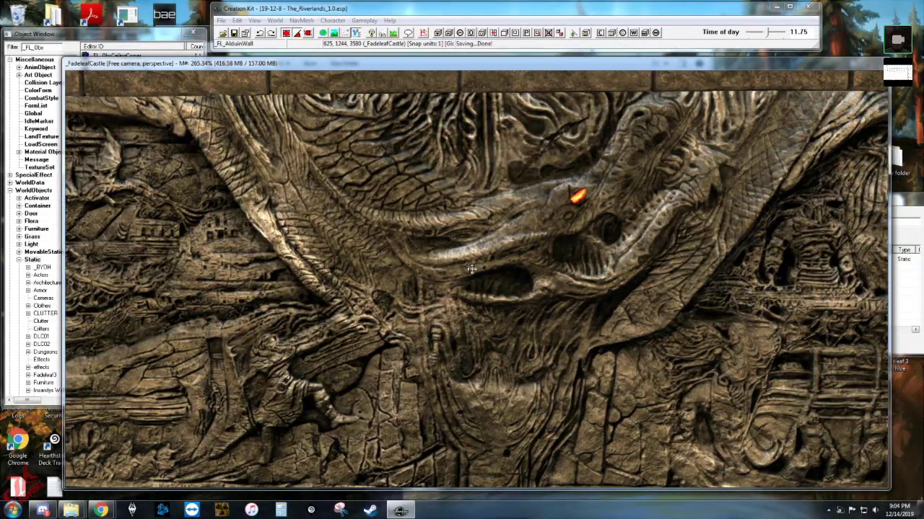
scroll(472, 269, down, 3)
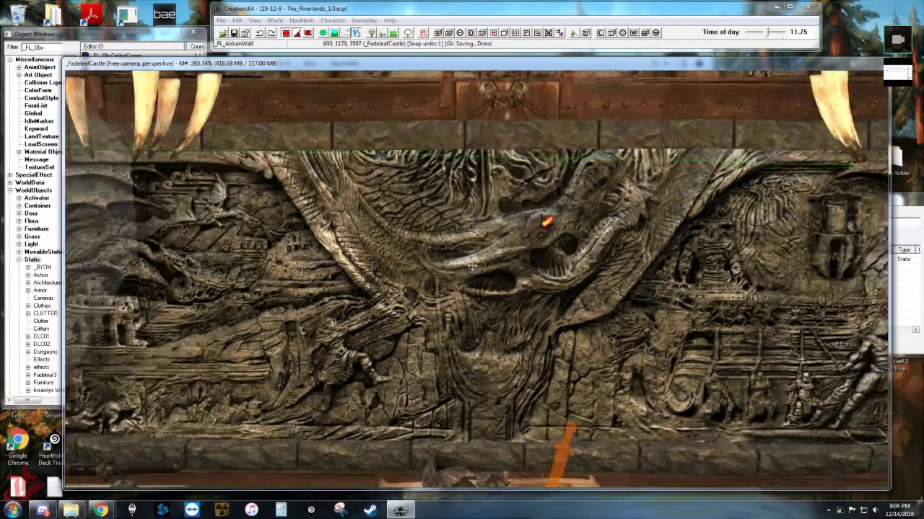
Inspect the ebony mail mannequin beside the shrine's display counter from head to feet and from several angles.
middle_drag(472, 267, 378, 249)
scroll(449, 289, down, 4)
click(578, 303)
scroll(576, 301, up, 5)
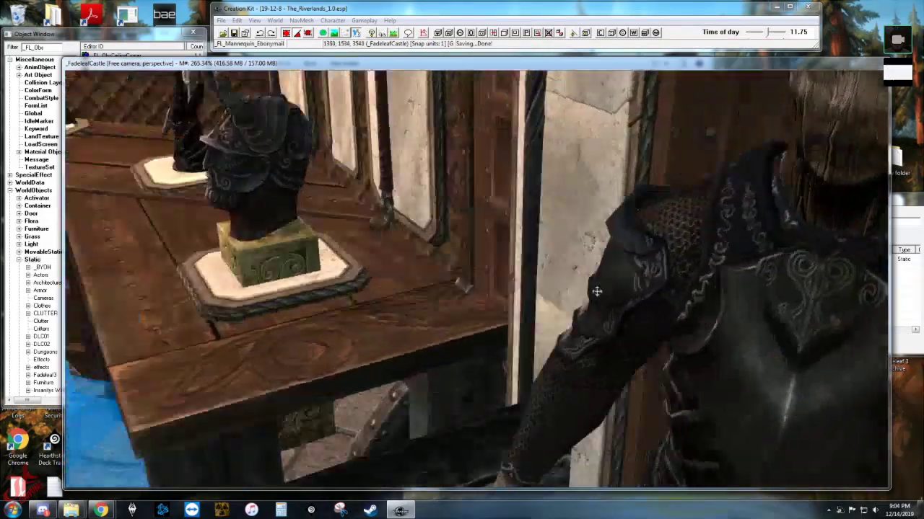
middle_drag(596, 292, 616, 286)
scroll(616, 287, down, 3)
scroll(615, 286, down, 3)
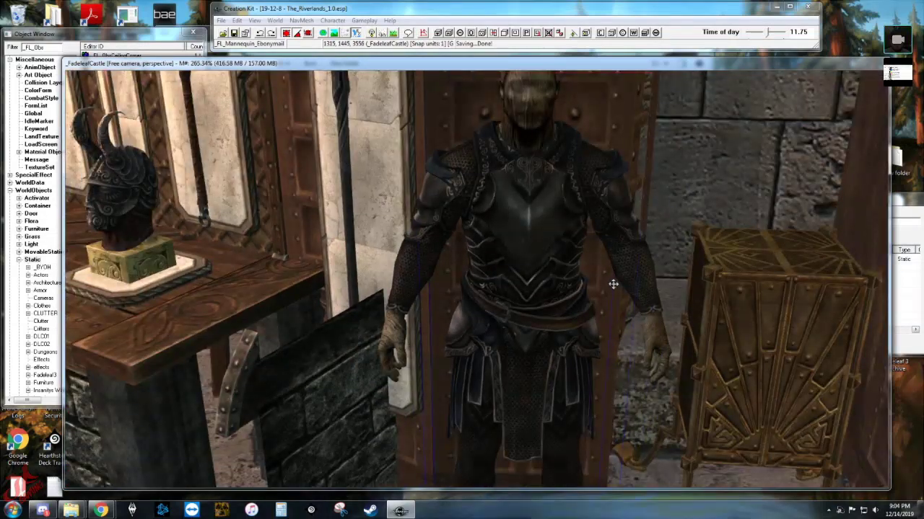
scroll(590, 331, up, 3)
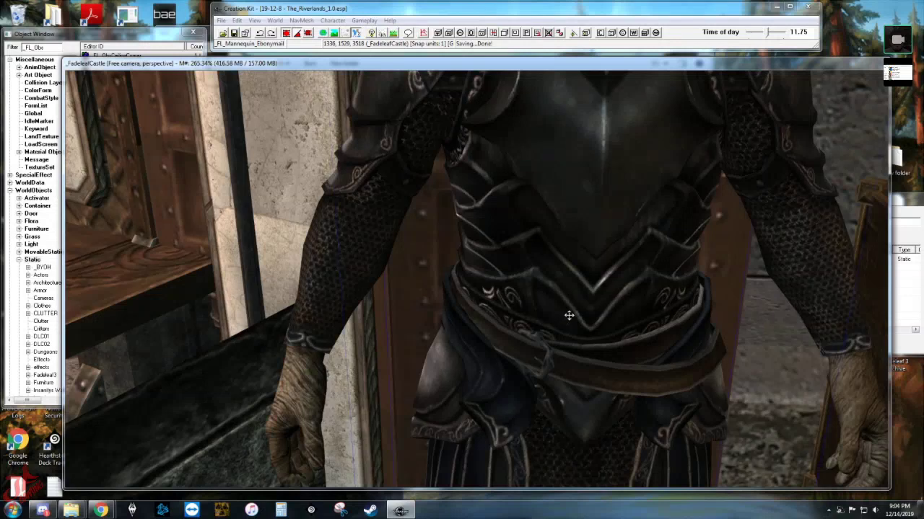
middle_drag(564, 317, 599, 303)
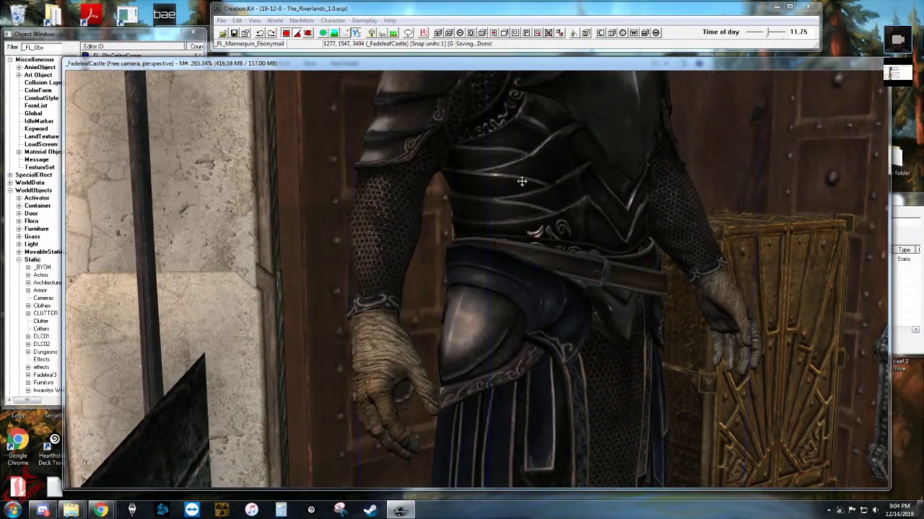
middle_drag(519, 177, 531, 217)
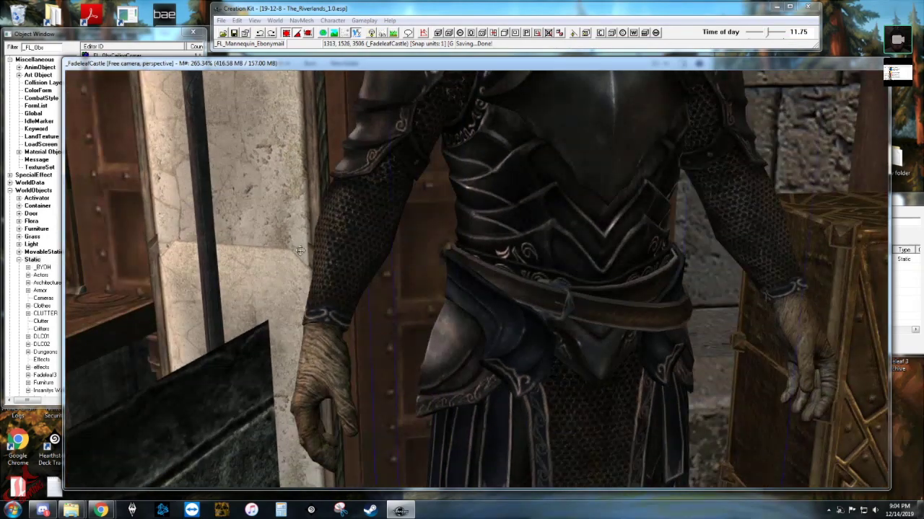
middle_drag(387, 229, 401, 252)
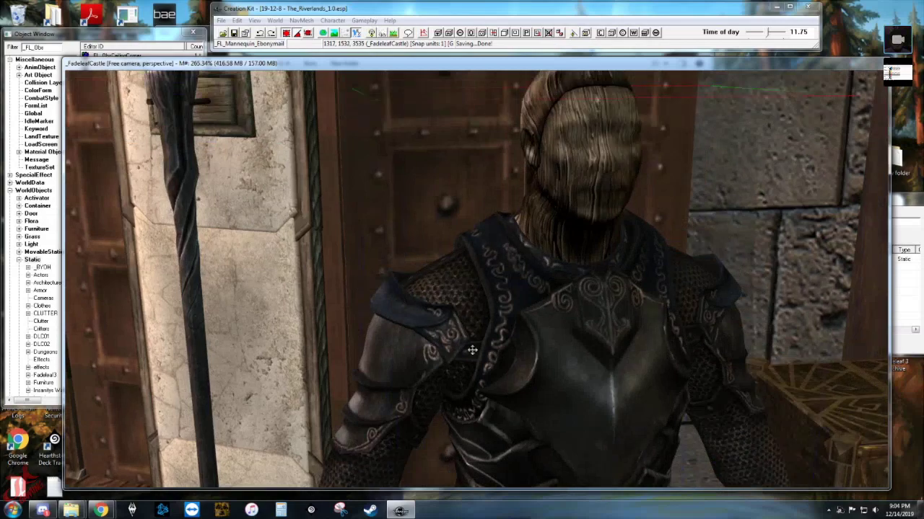
scroll(673, 343, down, 6)
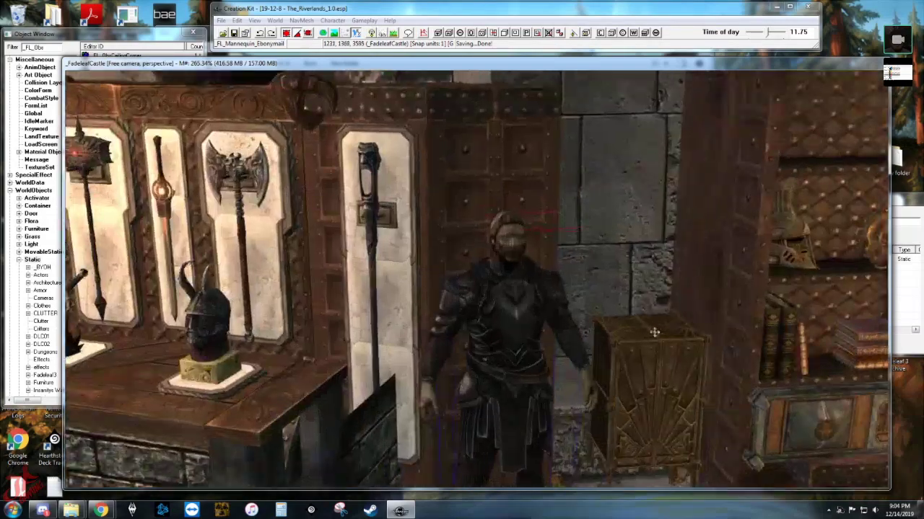
scroll(655, 332, up, 4)
middle_drag(650, 327, 650, 324)
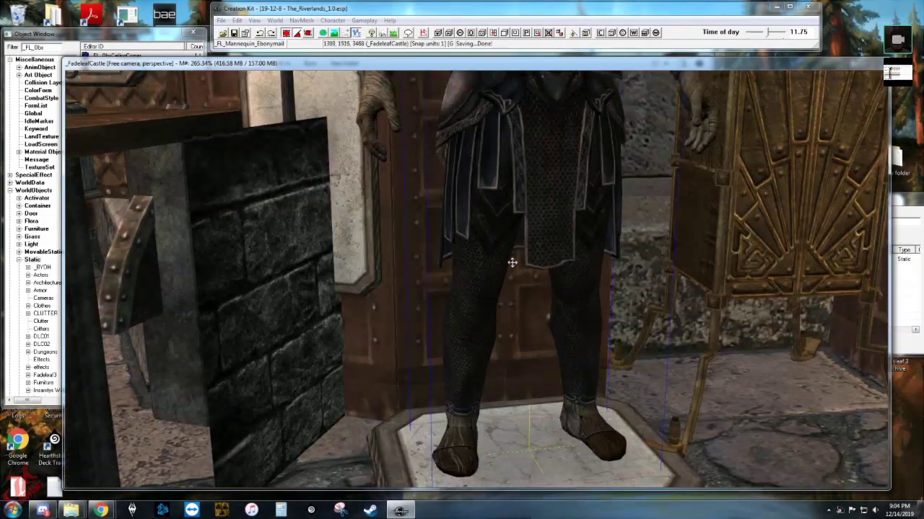
scroll(511, 261, down, 5)
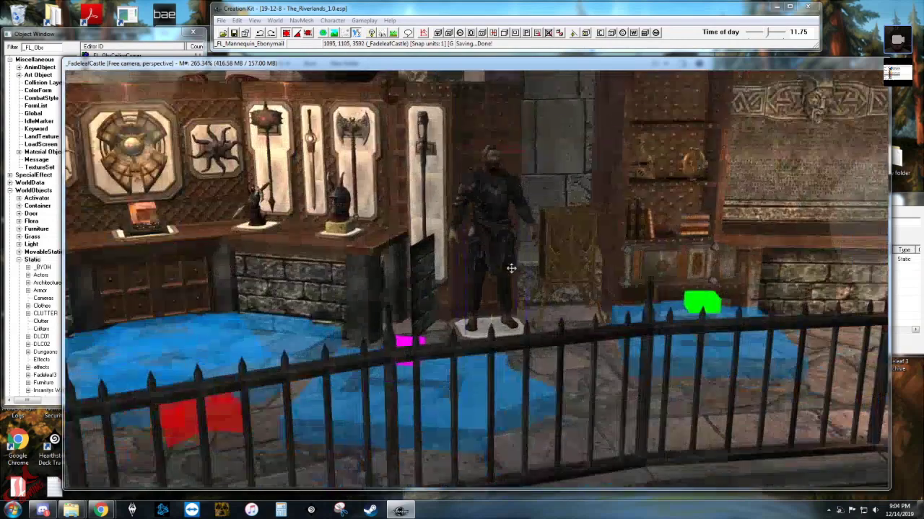
Move the stray stone wall panel beside the mannequin into the open end of the artifact display counter.
middle_drag(511, 268, 498, 298)
scroll(497, 298, up, 4)
scroll(462, 292, up, 5)
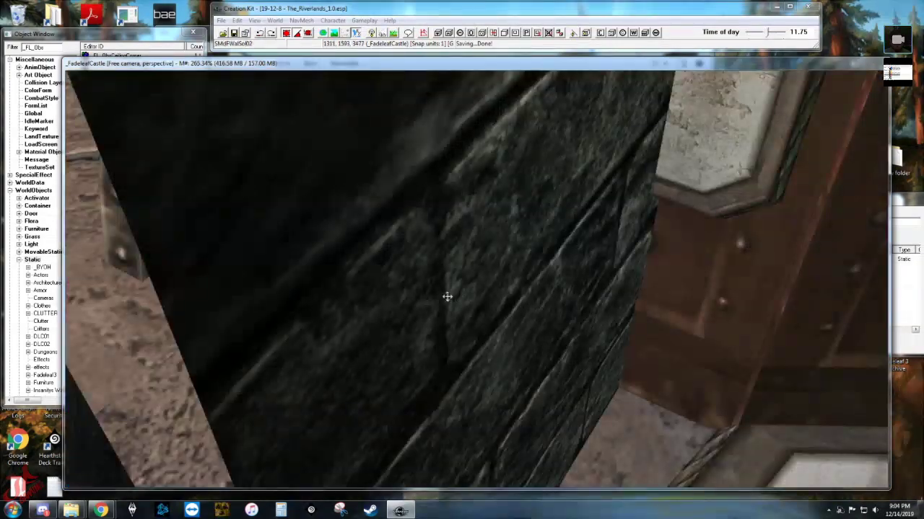
scroll(449, 300, down, 5)
scroll(462, 307, up, 2)
click(464, 305)
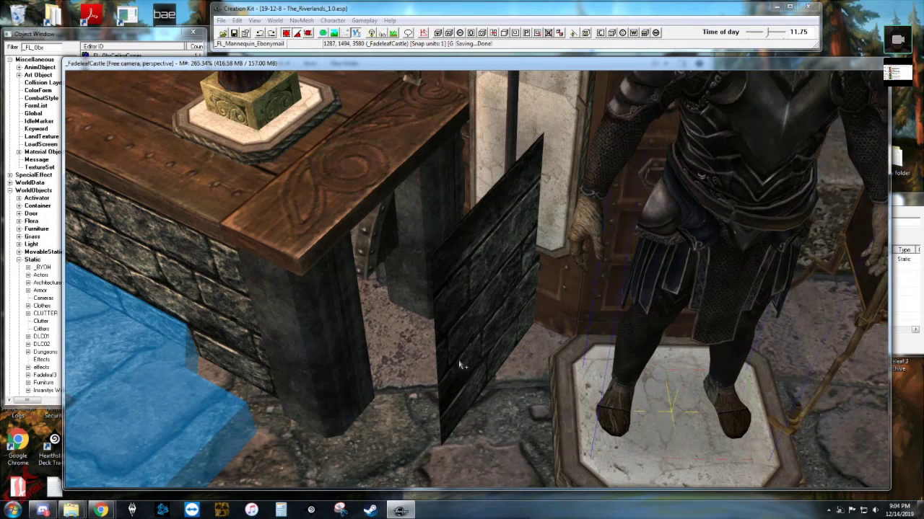
drag(454, 360, 432, 357)
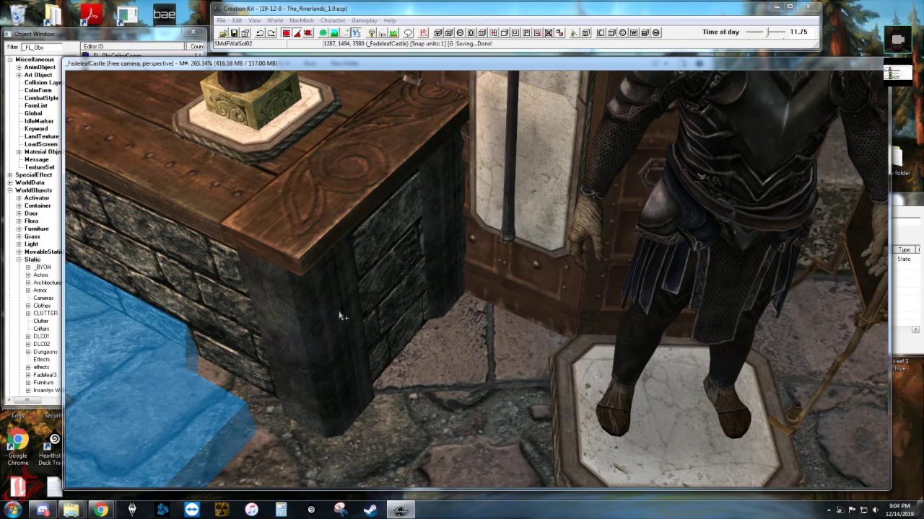
Examine the whole artifact counter from above, including the central book and the weapons mounted around it.
scroll(370, 294, down, 8)
shift+middle_drag(369, 294, 402, 284)
scroll(402, 283, up, 5)
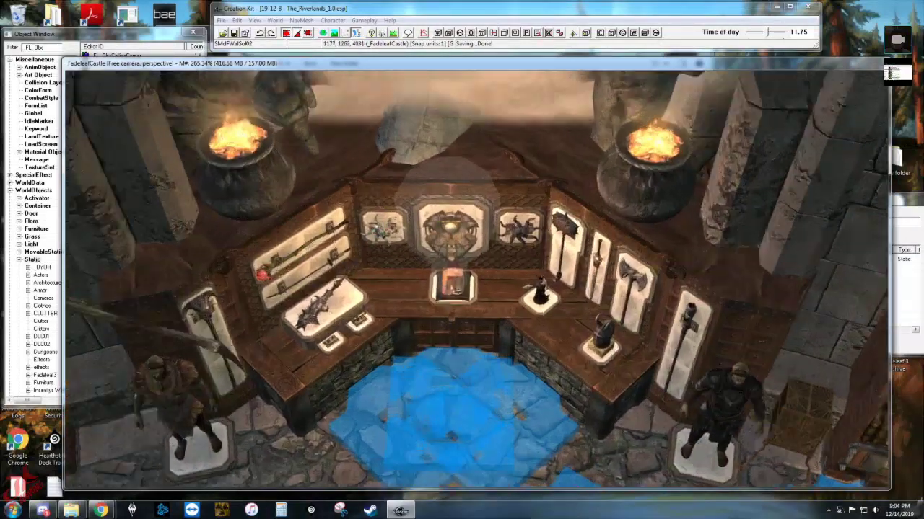
scroll(453, 288, up, 3)
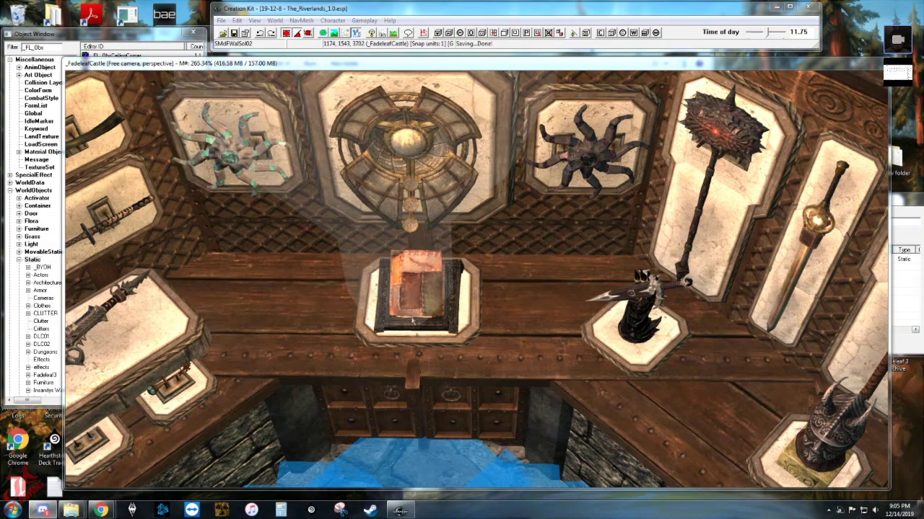
scroll(411, 318, up, 5)
scroll(412, 317, down, 8)
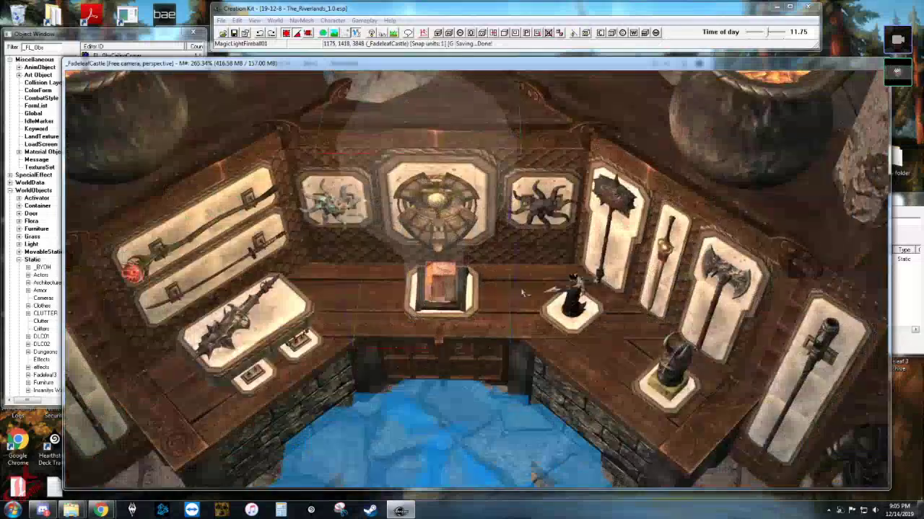
Inspect the key and the small display plaques beside the mace on the artifact counter.
shift+middle_drag(522, 293, 575, 264)
shift+middle_drag(459, 310, 331, 225)
scroll(311, 226, up, 5)
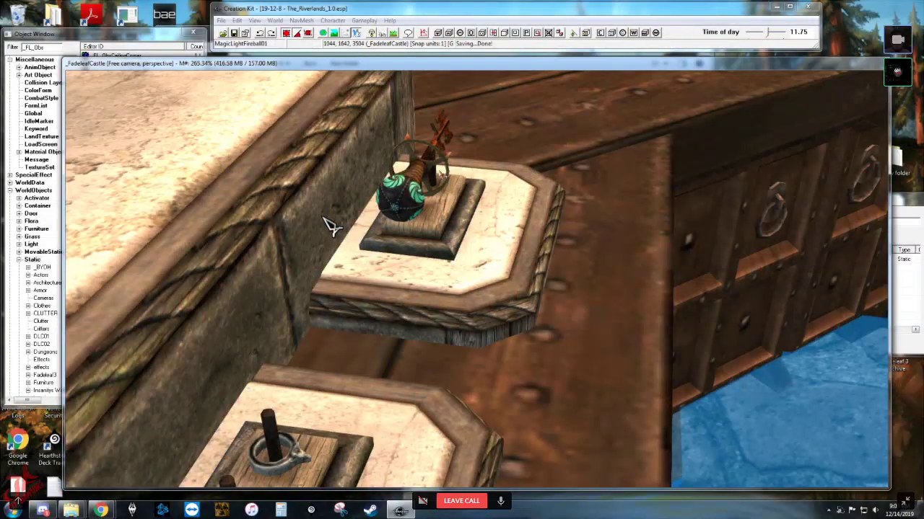
click(425, 229)
scroll(424, 230, up, 1)
scroll(423, 233, down, 2)
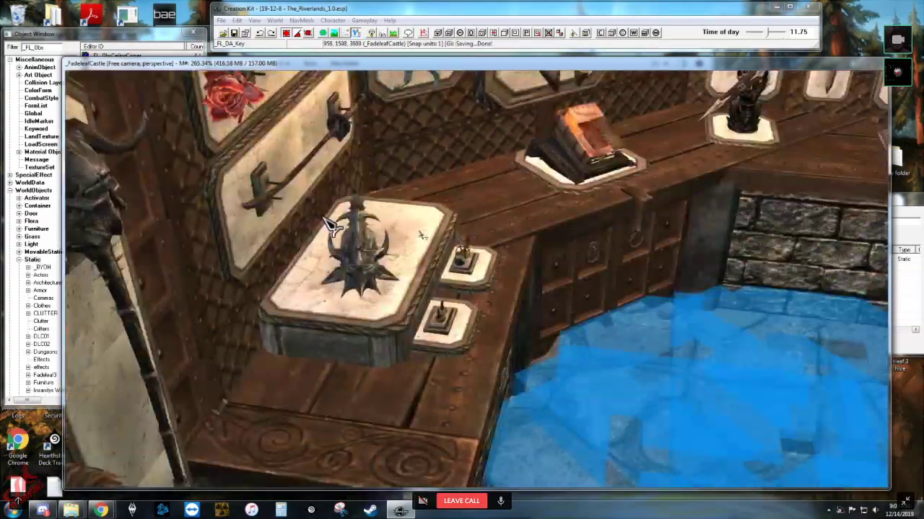
Survey the castle interior from above around the library stairs, the mannequin landing and the blue fountain.
shift+middle_drag(329, 226, 540, 379)
shift+middle_drag(345, 243, 436, 306)
scroll(449, 326, down, 1)
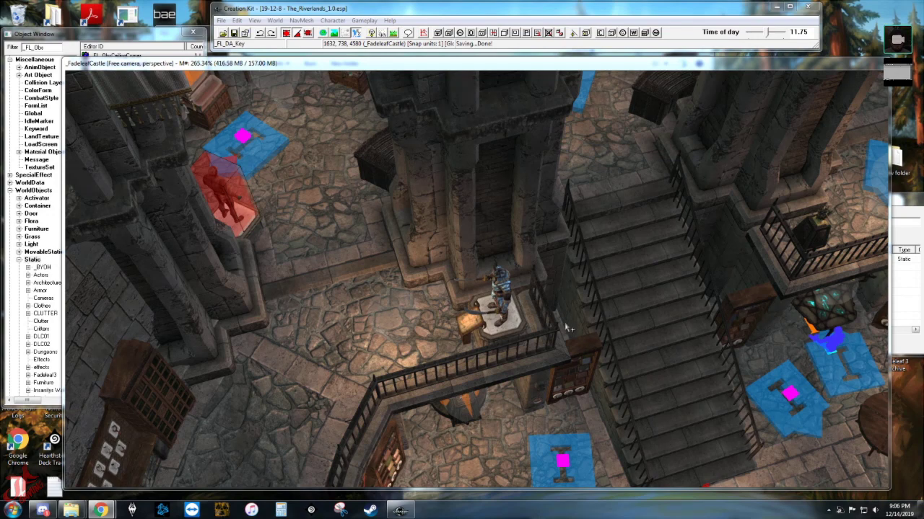
scroll(570, 271, up, 5)
scroll(571, 287, down, 10)
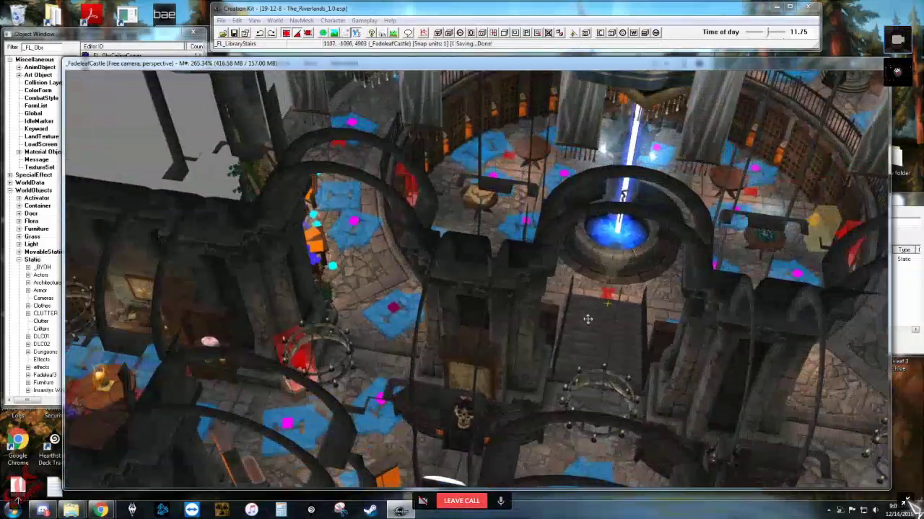
Leave the full-screen call view in Discord and open the the-riverlands-uploads channel of the Sath Studios server.
click(906, 502)
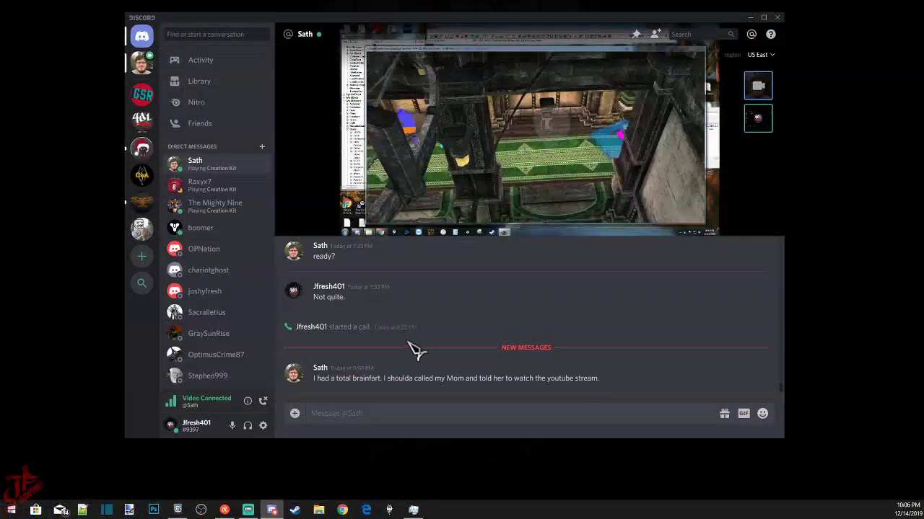
click(142, 202)
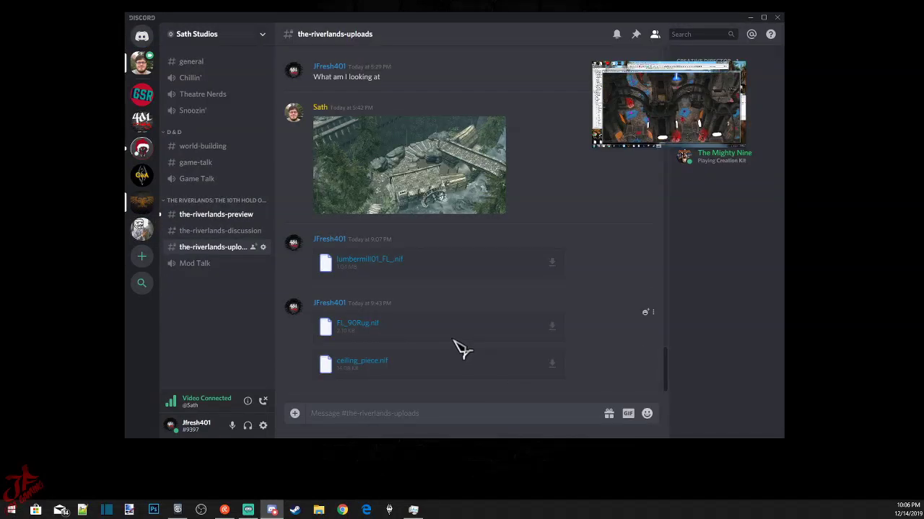
Check the latest post in the-riverlands-preview channel, then return to the direct-message call and view the shared Creation Kit screen full size.
click(223, 216)
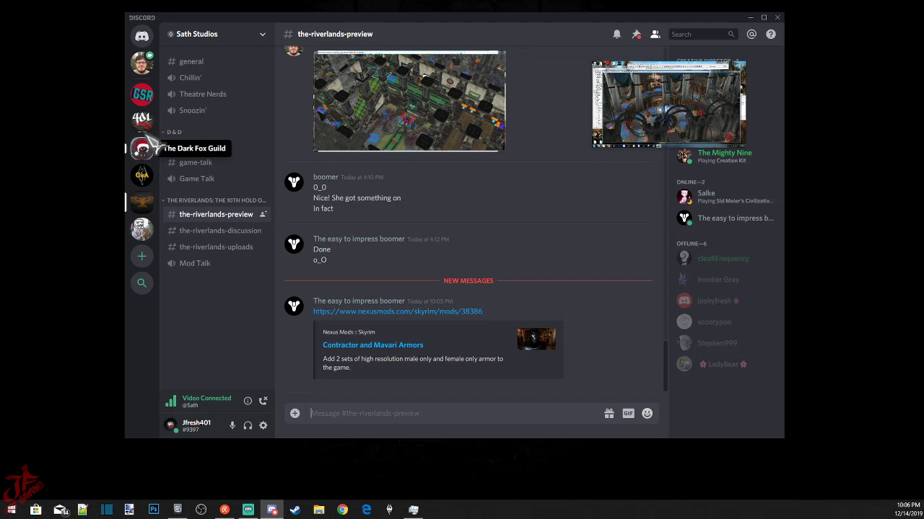
click(141, 62)
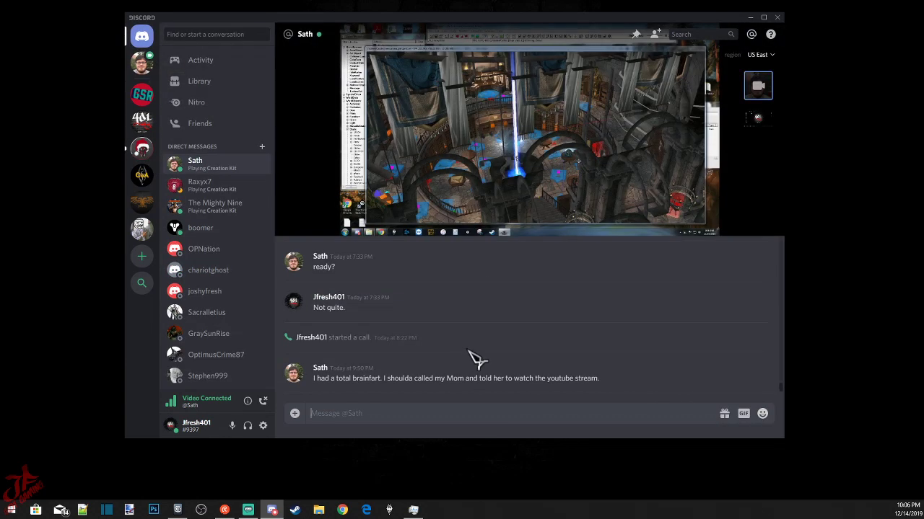
click(770, 225)
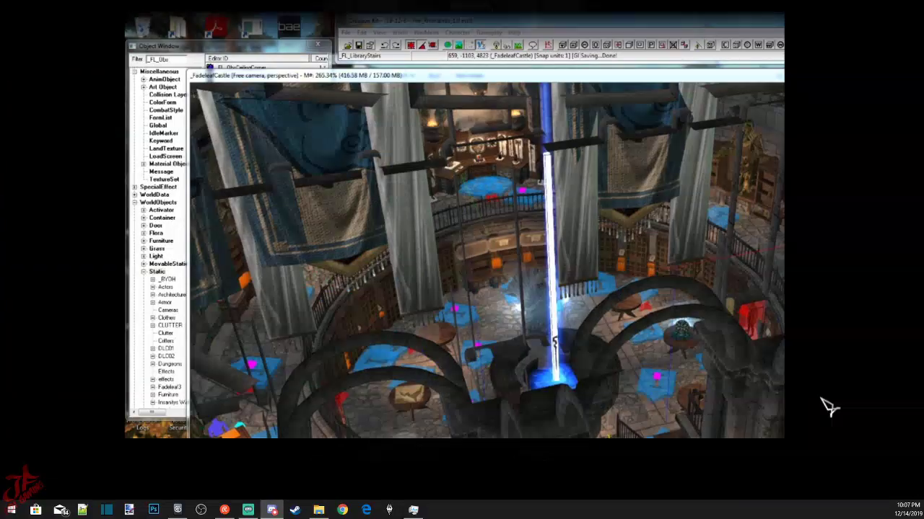
key(Escape)
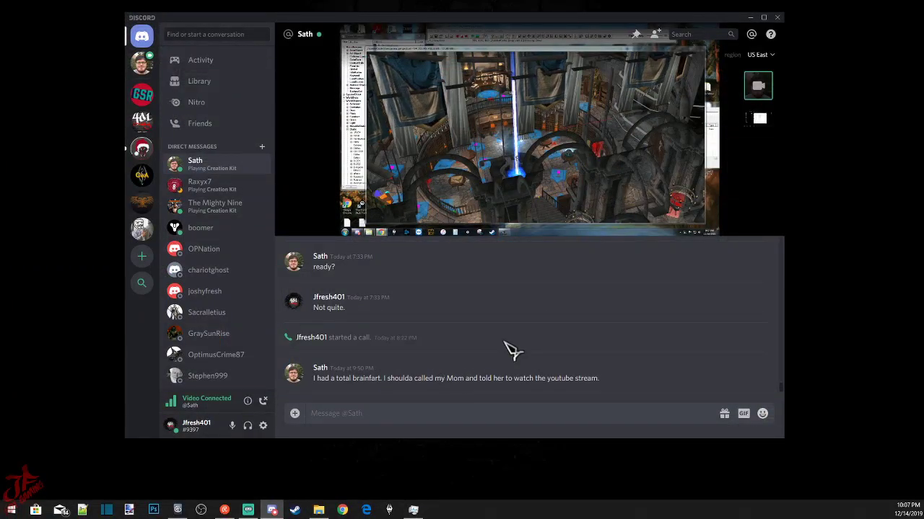
mouse_move(606, 233)
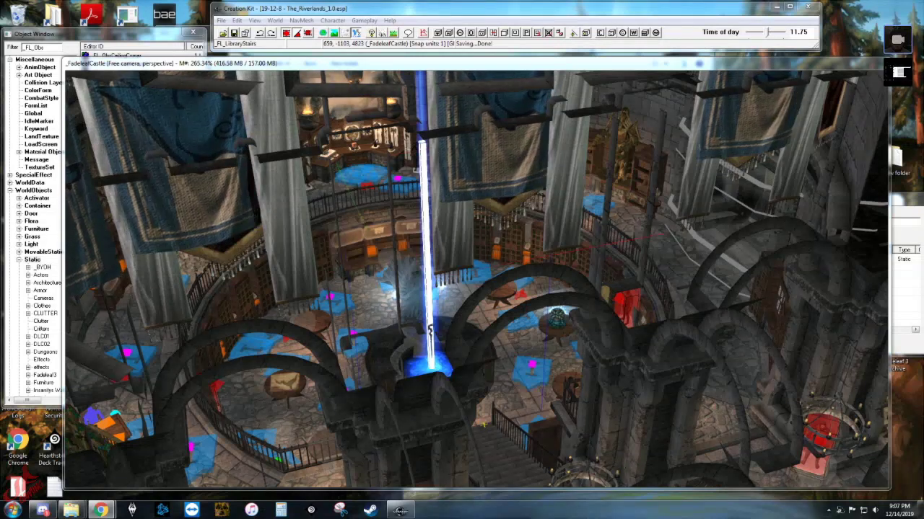
Load the _RL_GuardBarracks interior cell into the render window and bring its half-round tower room into view.
scroll(334, 288, down, 5)
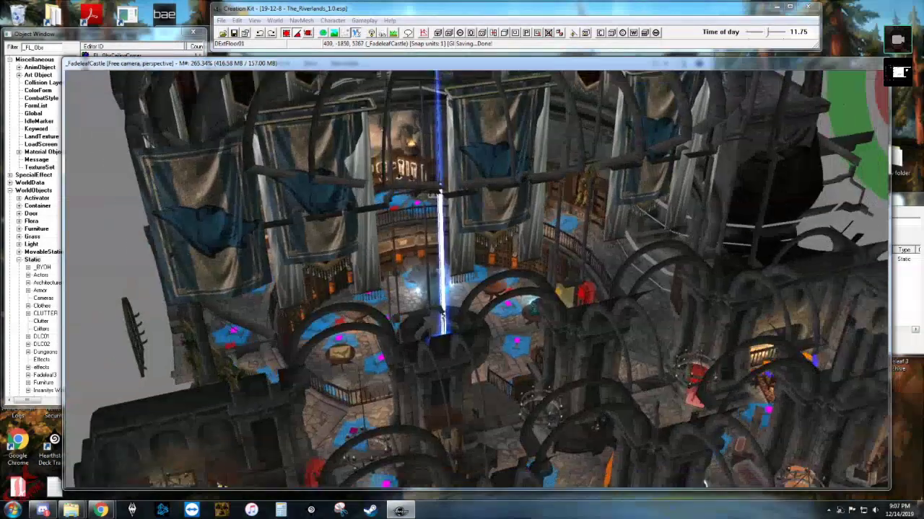
click(906, 318)
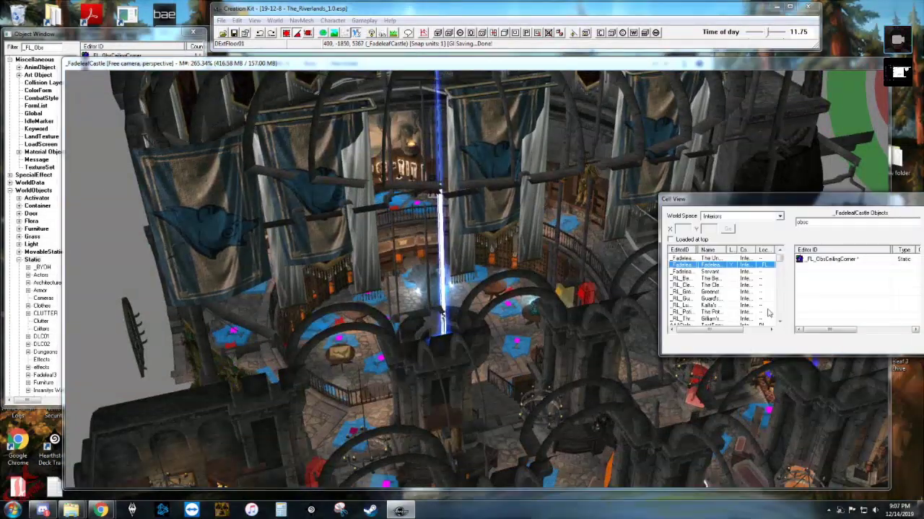
click(710, 299)
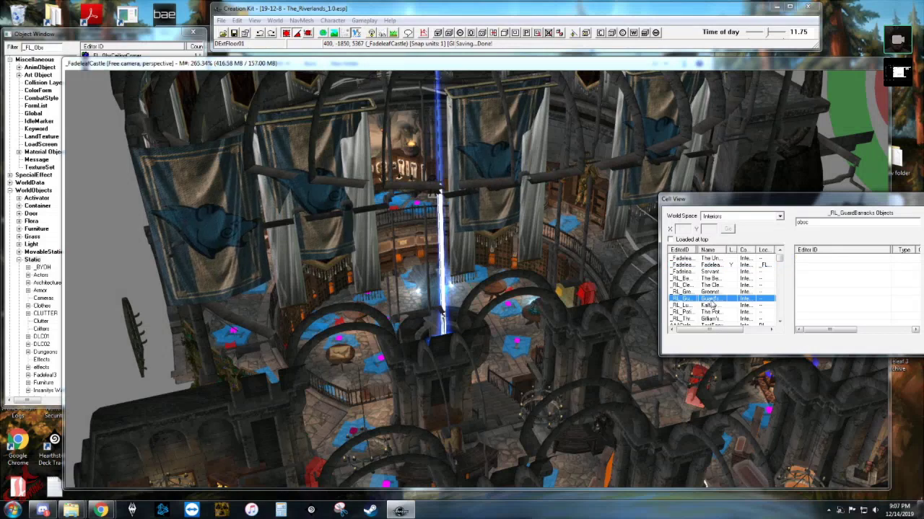
double_click(710, 298)
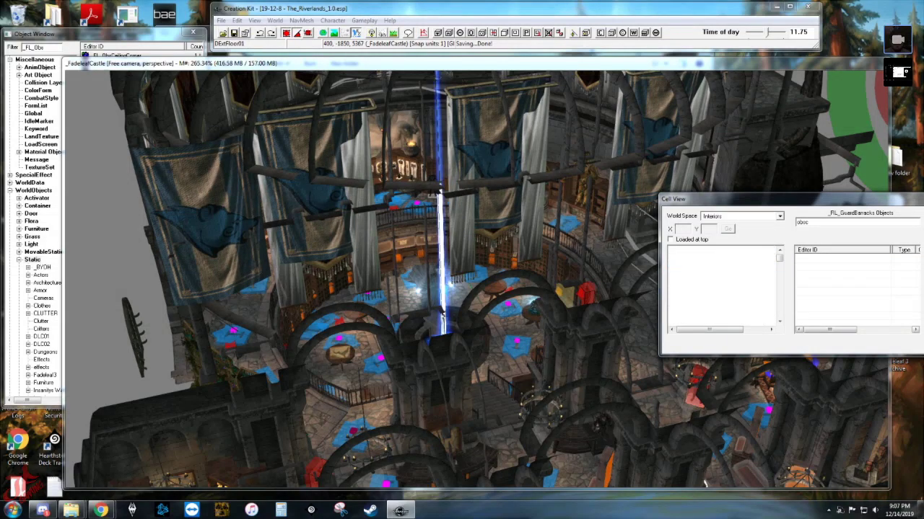
click(274, 219)
scroll(280, 219, down, 10)
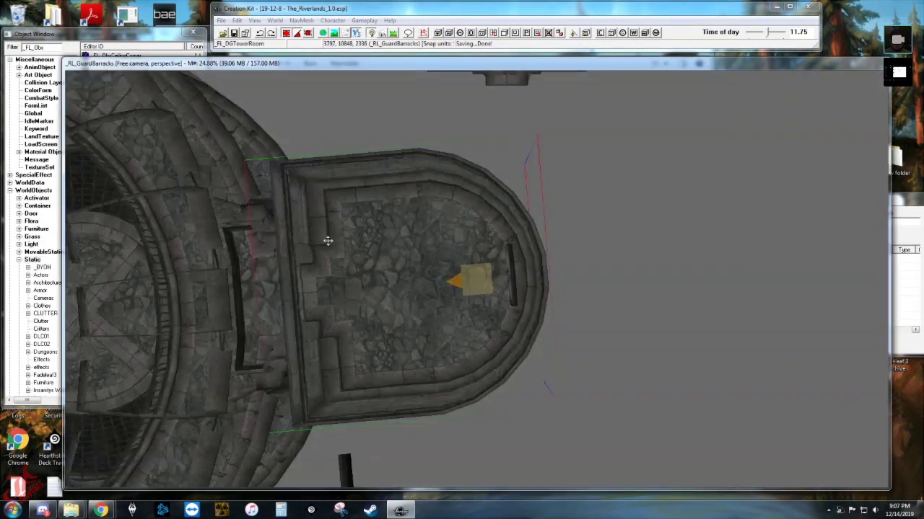
Examine the separate tower stairs piece beside the half-round room, selecting it and viewing its whole height from outside.
middle_drag(326, 241, 525, 221)
scroll(433, 223, down, 6)
scroll(505, 254, up, 1)
click(466, 229)
scroll(464, 239, up, 2)
scroll(522, 251, up, 3)
scroll(520, 250, up, 1)
scroll(519, 249, up, 2)
scroll(495, 236, down, 2)
scroll(489, 217, down, 1)
middle_drag(591, 207, 592, 207)
scroll(592, 206, up, 2)
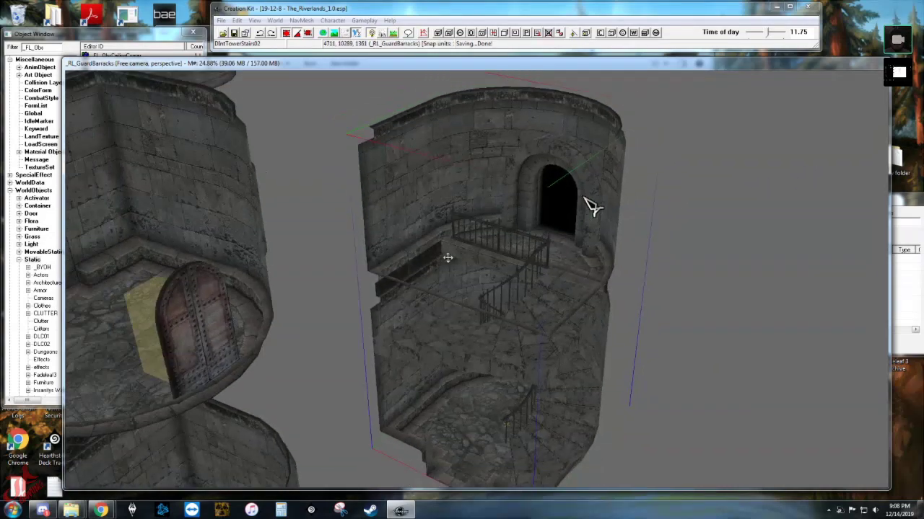
Inspect the arched doorway, landing railing and curved steps of the tower stairs from several distances and angles.
scroll(591, 206, up, 3)
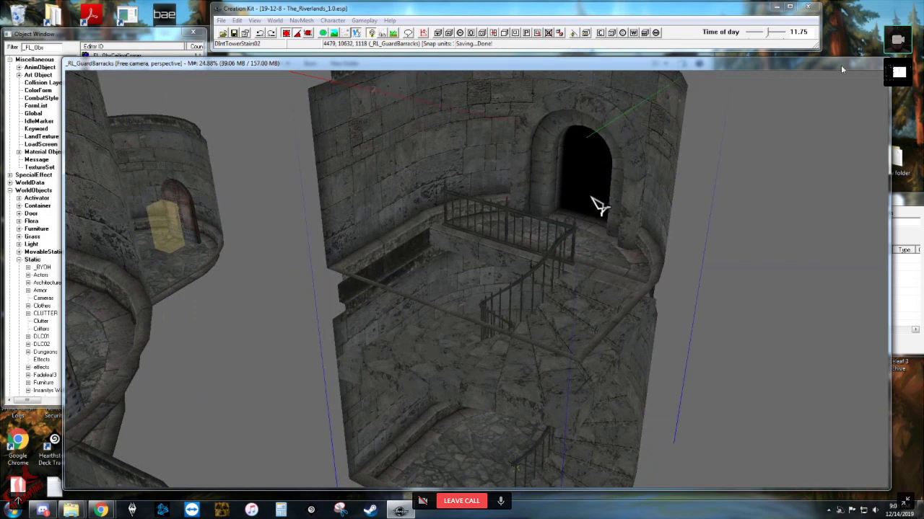
scroll(622, 192, down, 2)
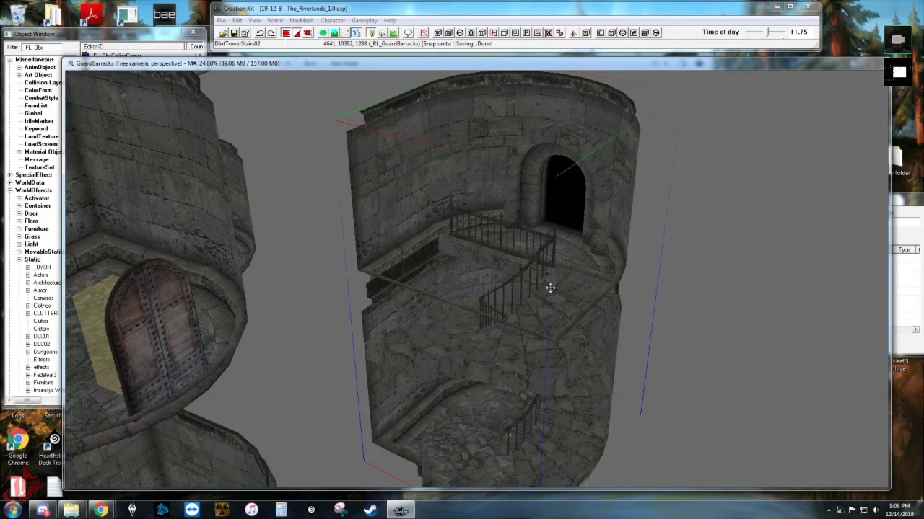
scroll(548, 247, up, 5)
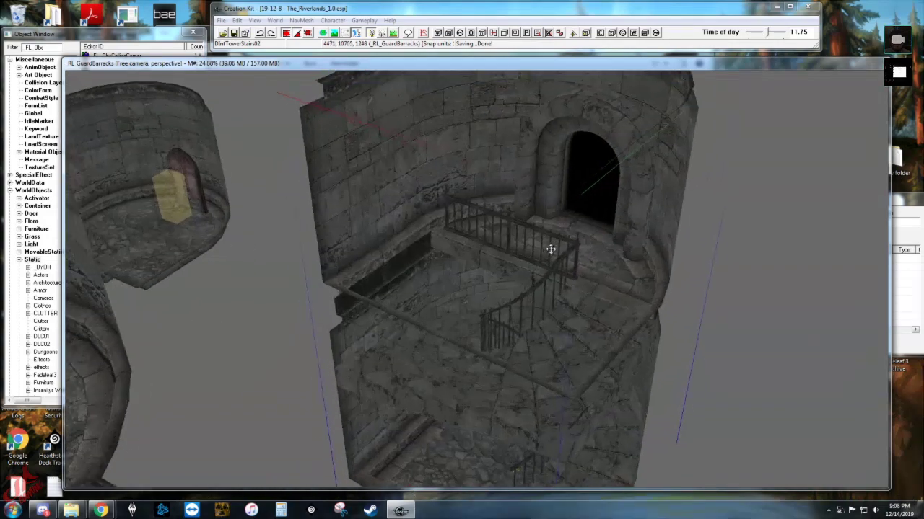
middle_drag(568, 248, 565, 268)
scroll(570, 257, up, 2)
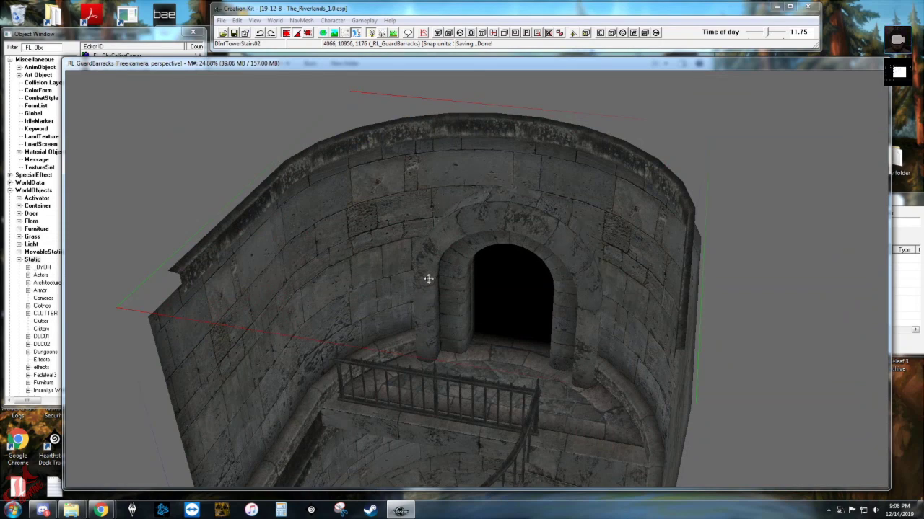
middle_drag(556, 216, 528, 315)
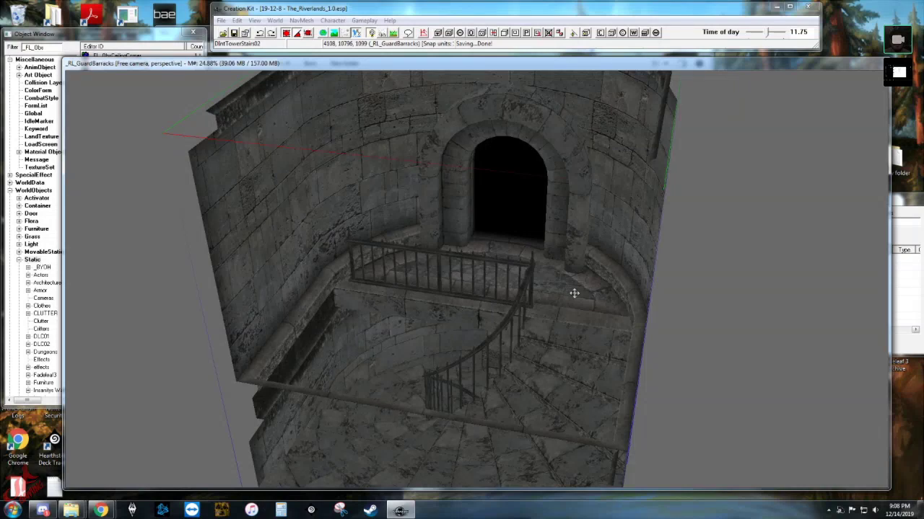
middle_drag(451, 455, 474, 405)
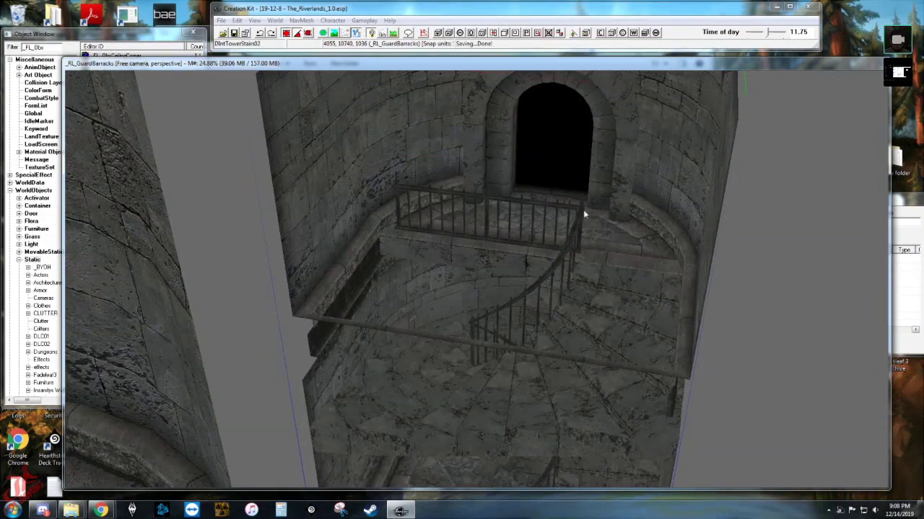
scroll(503, 305, down, 6)
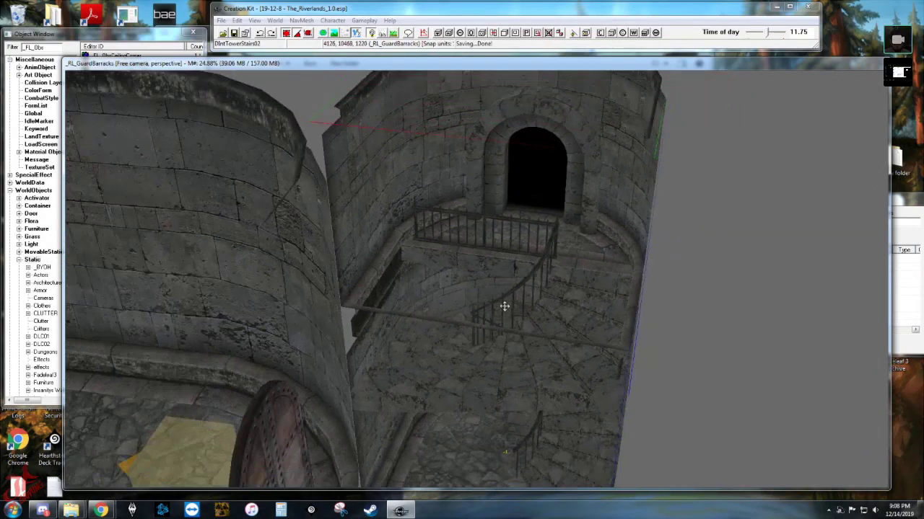
key(a)
key(a)
scroll(495, 315, up, 3)
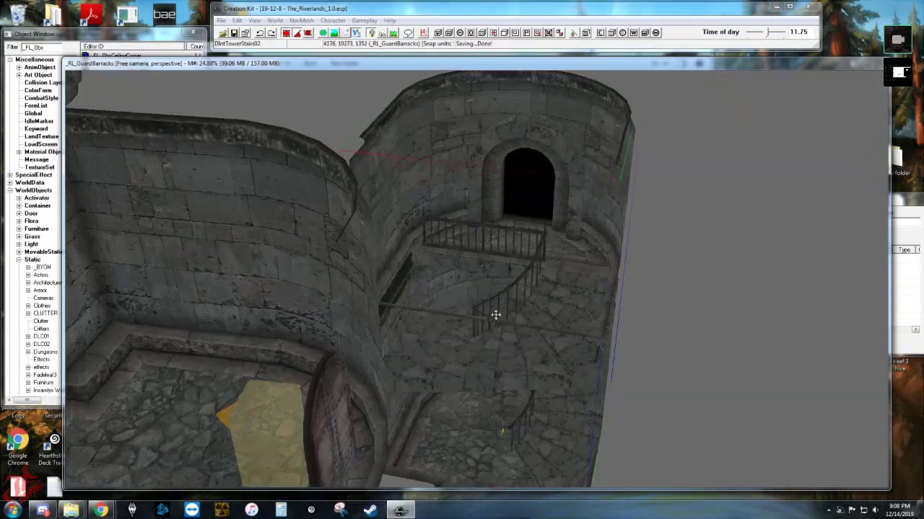
Open the half-round tower room's reference properties, dismiss them unchanged, and inspect the stone ledge along its wall up close.
double_click(248, 342)
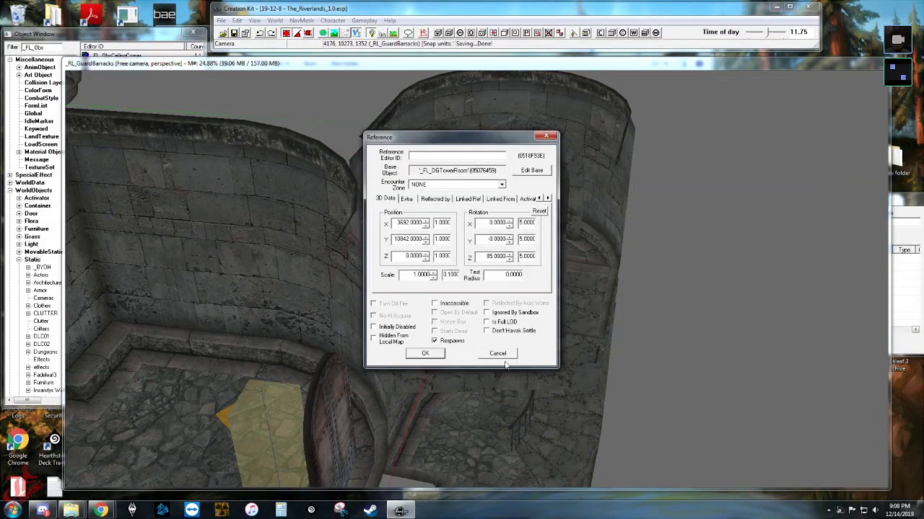
click(514, 354)
scroll(292, 298, up, 3)
key(shift)
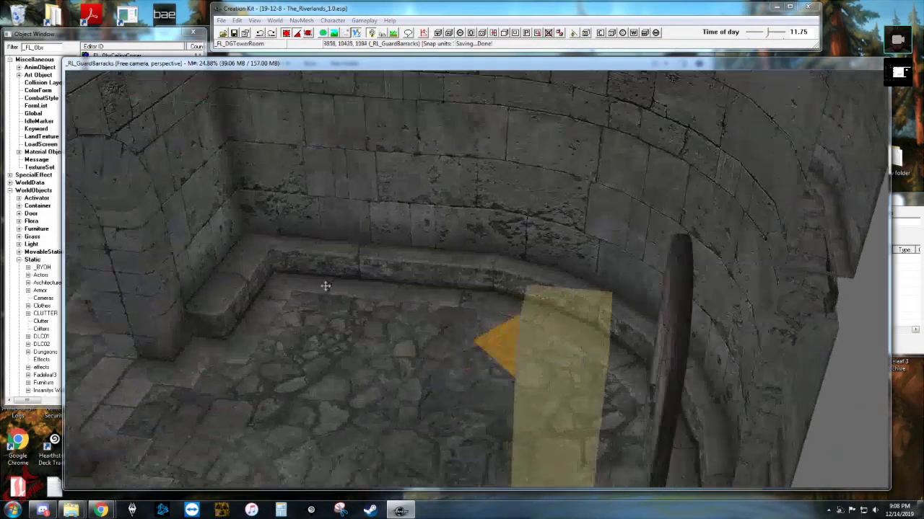
scroll(340, 285, up, 4)
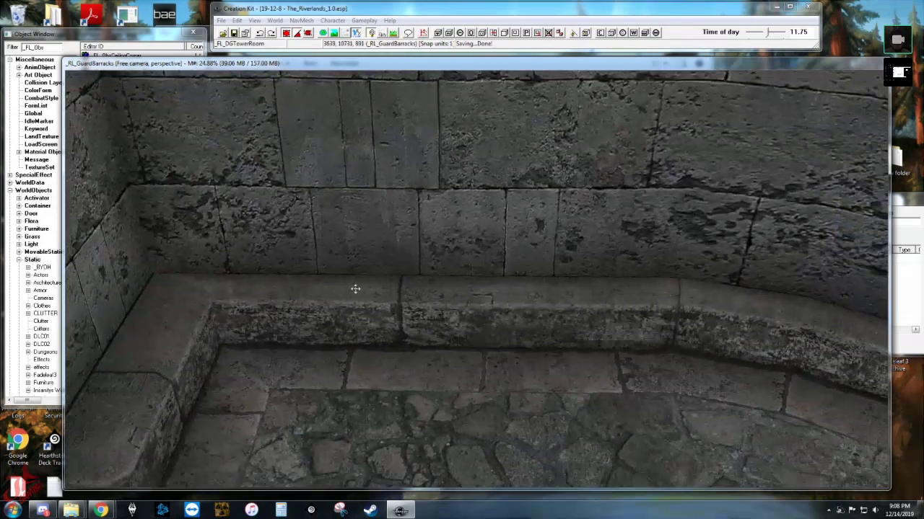
scroll(359, 288, down, 1)
scroll(360, 287, up, 1)
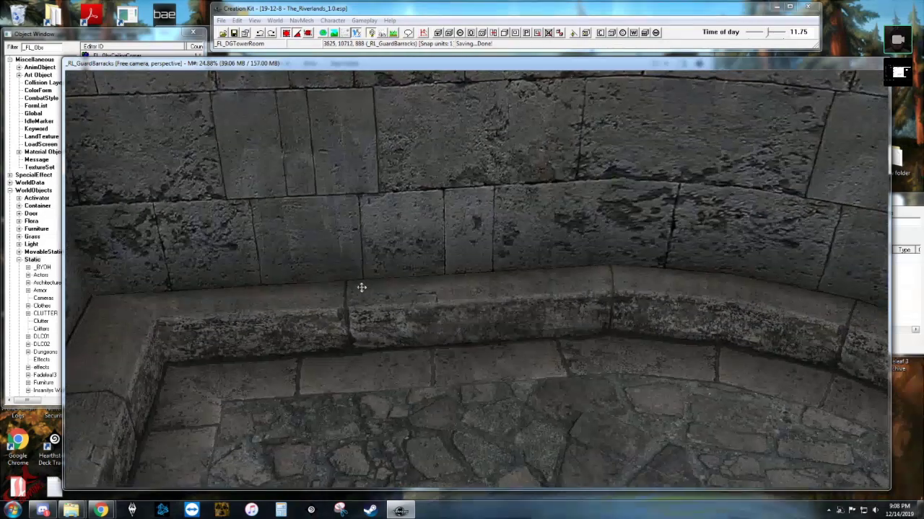
key(shift)
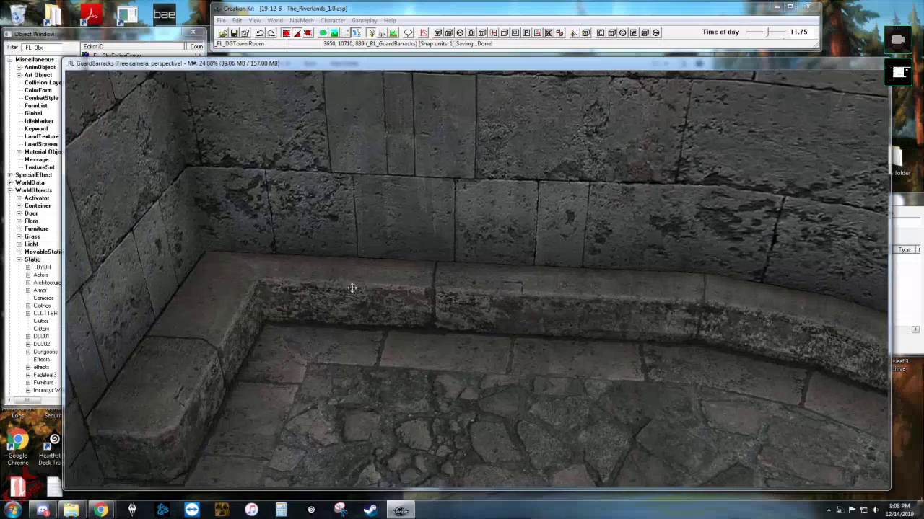
Turn on the sky display and inspect the tower room's curved wall, ledge and floor around the door.
scroll(357, 288, down, 8)
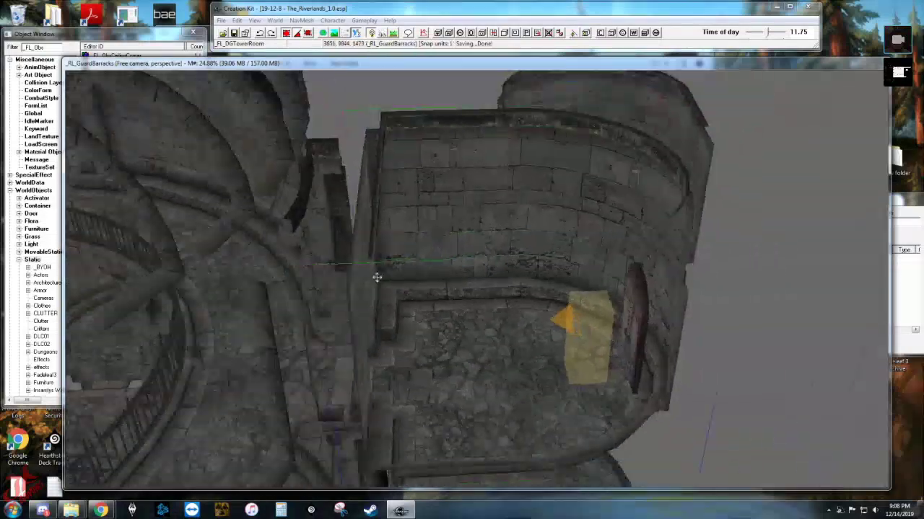
click(383, 34)
scroll(490, 338, up, 10)
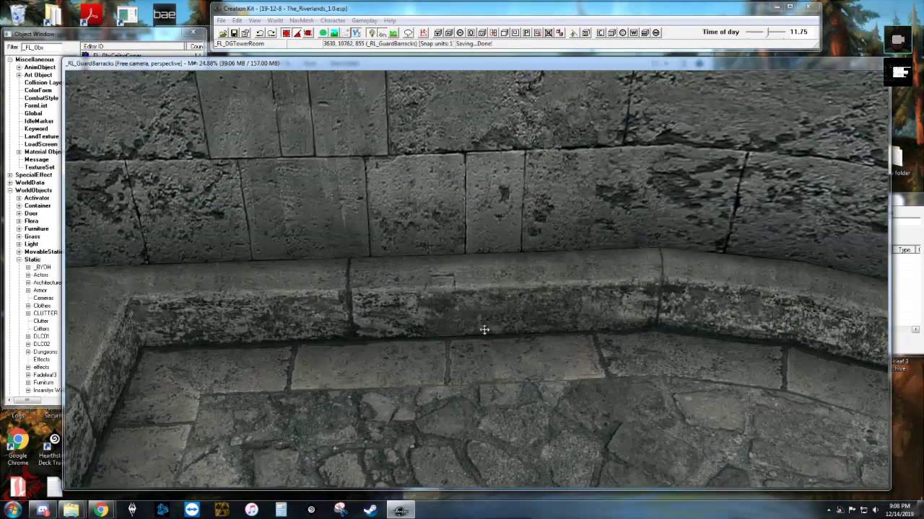
scroll(484, 330, down, 3)
scroll(484, 328, up, 6)
scroll(485, 324, down, 5)
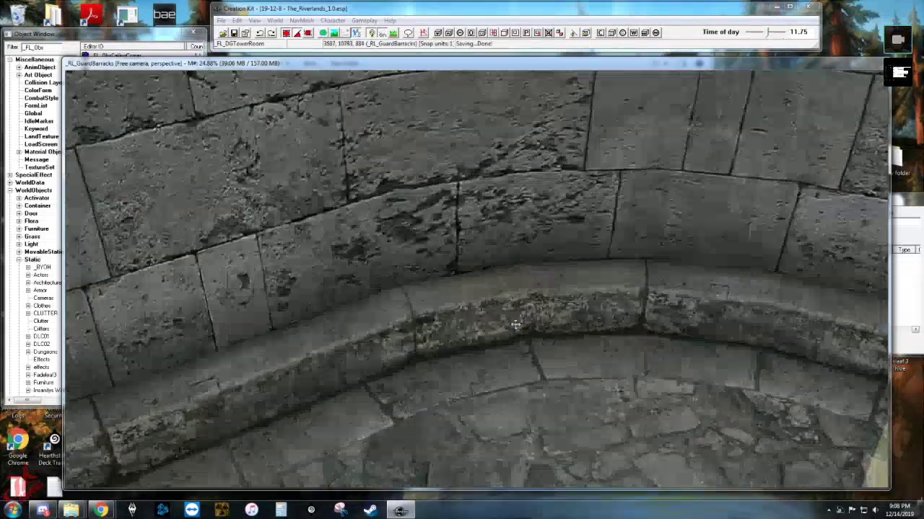
scroll(460, 332, down, 3)
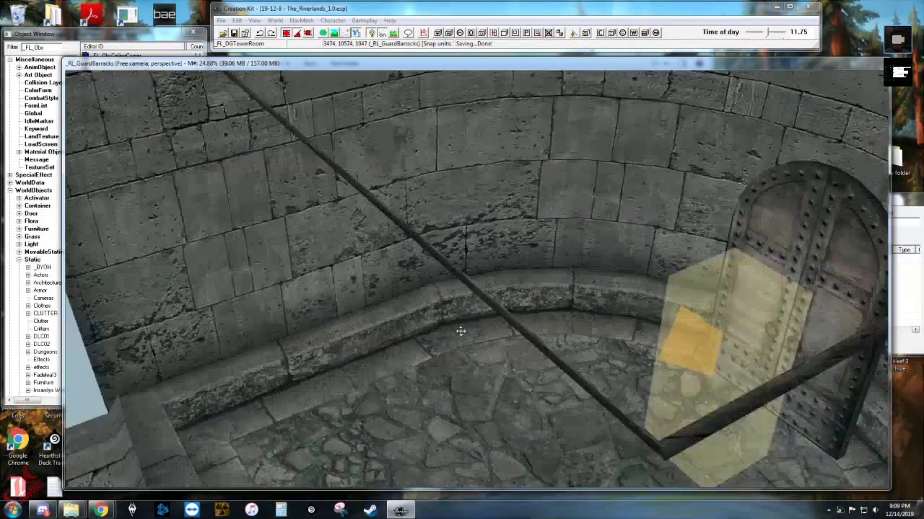
scroll(461, 331, up, 3)
scroll(460, 331, down, 4)
Compare the floor and walls at the tower stairs' upper landing and doorway from close up and from above.
shift+middle_drag(460, 331, 472, 235)
scroll(521, 258, up, 5)
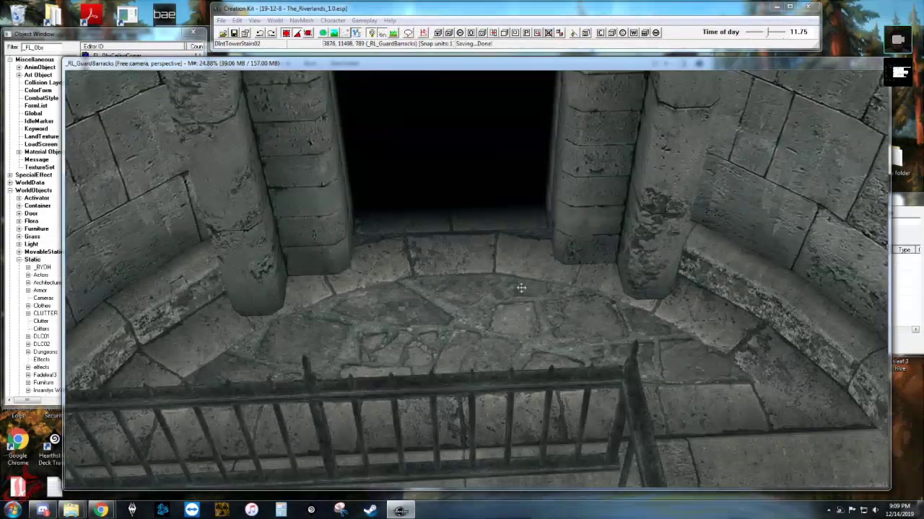
scroll(521, 292, down, 5)
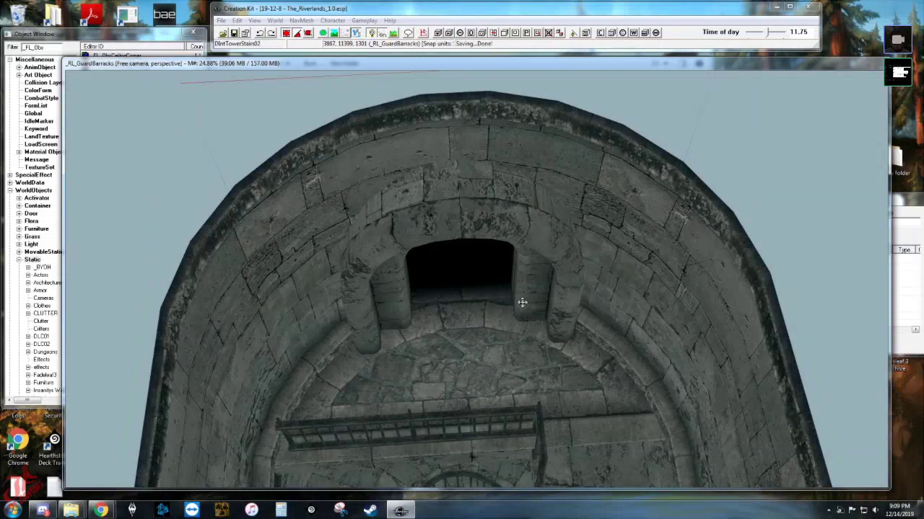
mouse_move(476, 318)
shift+middle_down()
mouse_move(429, 310)
mouse_move(462, 268)
mouse_move(488, 284)
mouse_move(471, 309)
shift+middle_up()
scroll(460, 261, down, 3)
scroll(460, 260, down, 5)
Leave the full-screen call view and upload Half_Round_Room.nif to the-riverlands-uploads channel of the Sath Studios server.
click(907, 502)
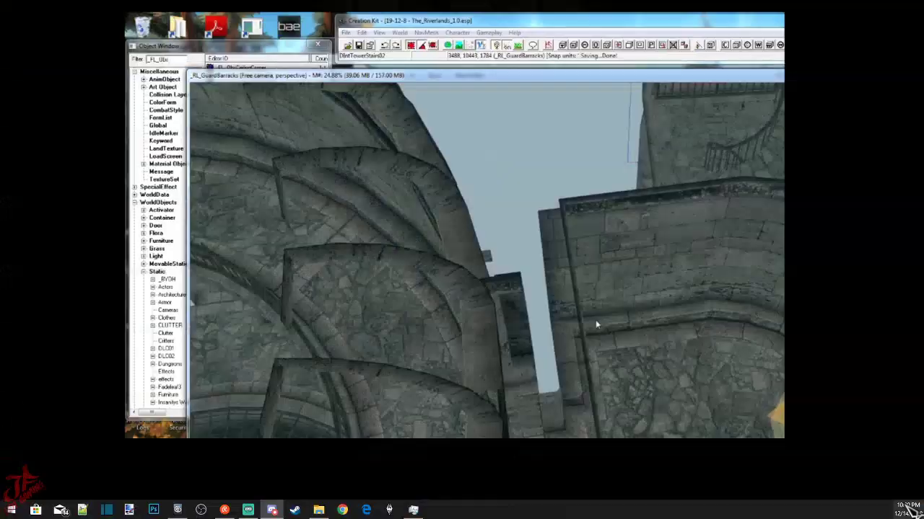
key(alt+Tab)
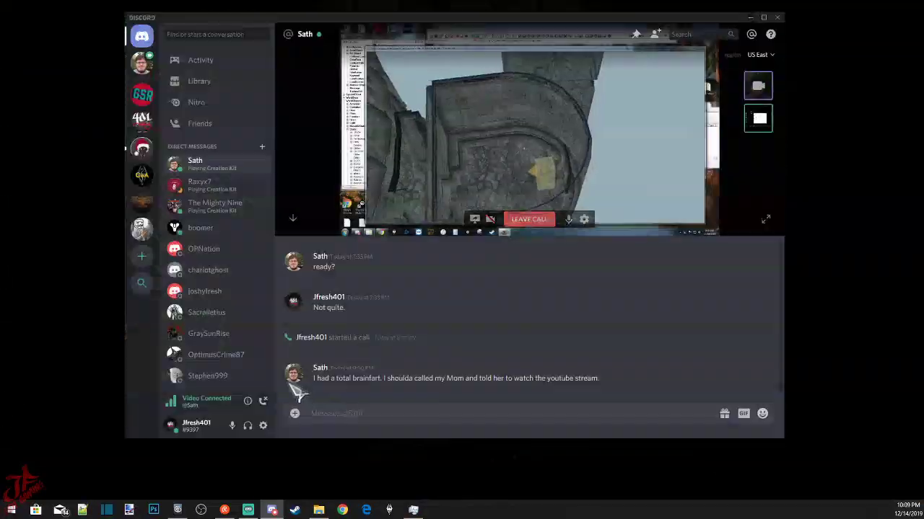
click(142, 207)
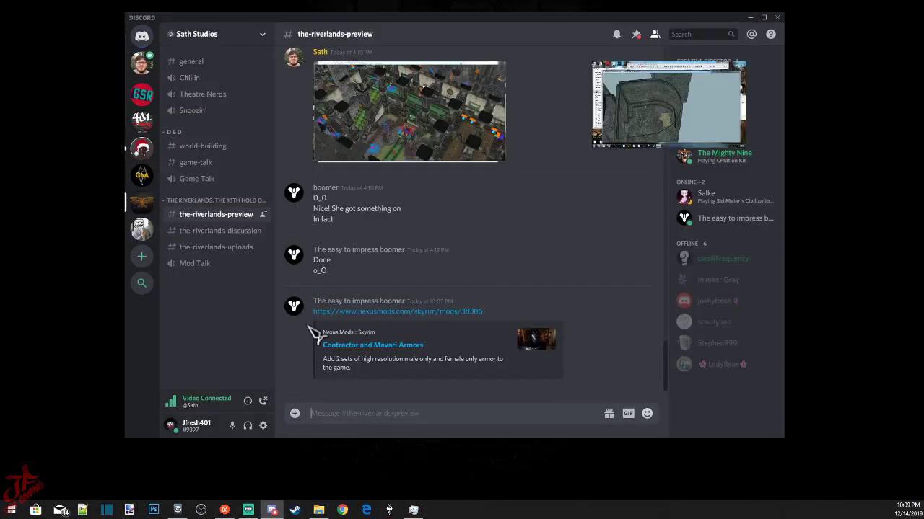
click(209, 247)
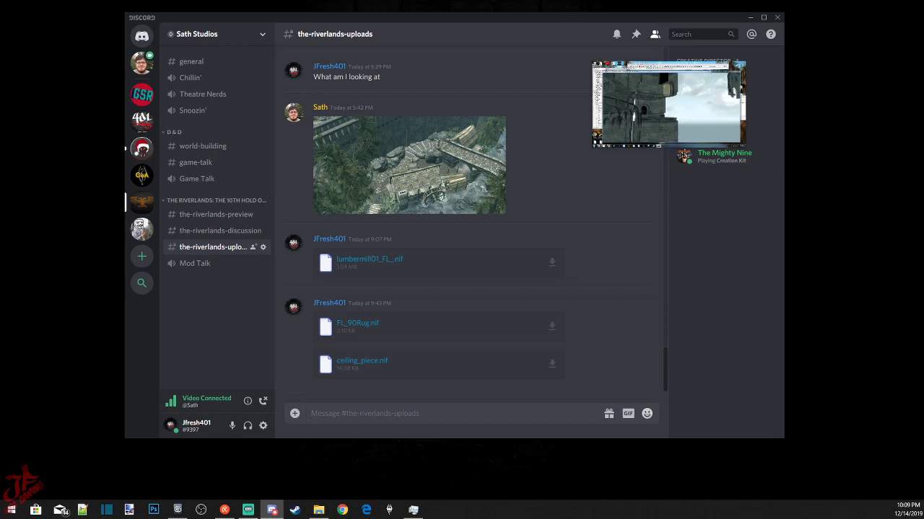
drag(317, 451, 390, 425)
click(549, 270)
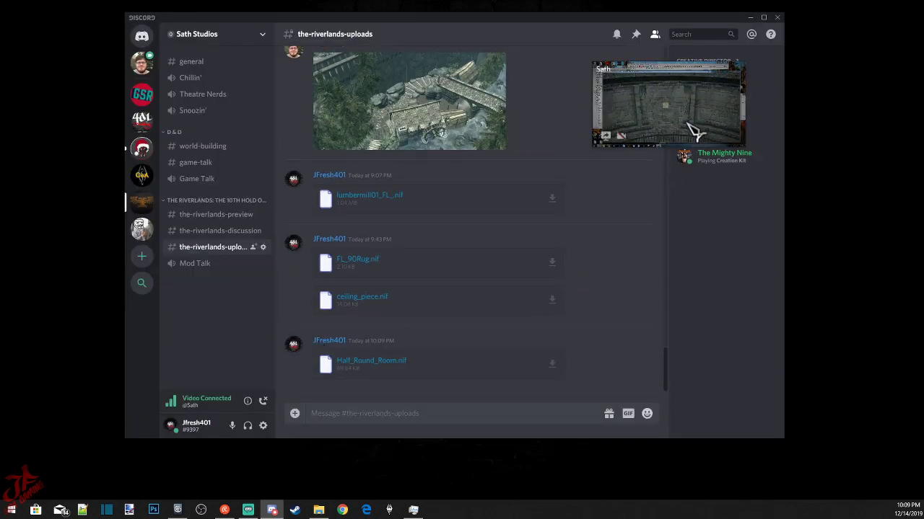
Return to the full-screen call view, open the tower stairs piece's reference properties, and dismiss them unchanged.
click(142, 62)
click(765, 218)
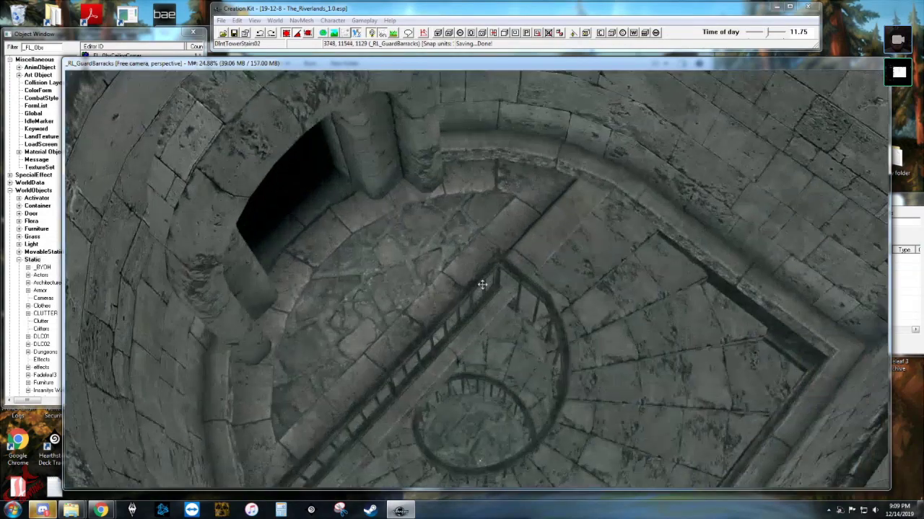
shift+middle_drag(482, 285, 432, 273)
double_click(495, 275)
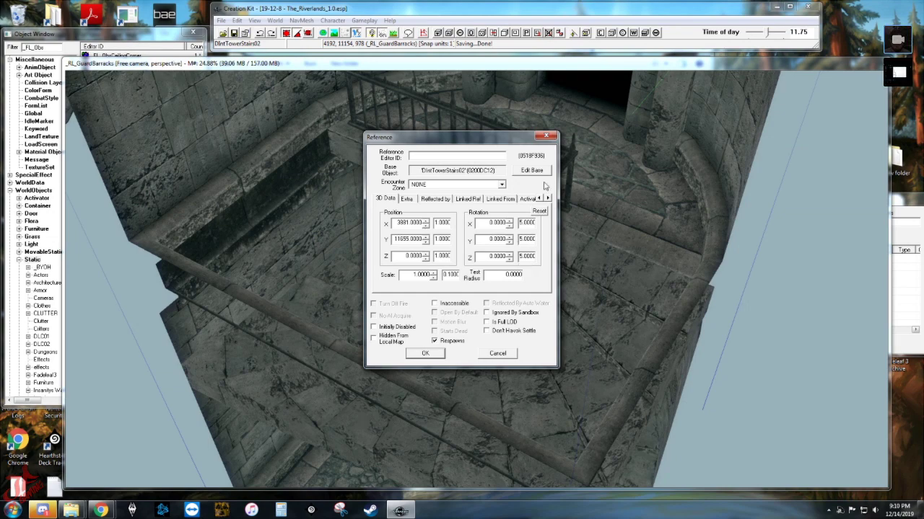
click(548, 136)
Inspect the whole tower stairs piece from outside, from above and from the side, including its base and adjoining rooms.
scroll(561, 181, down, 10)
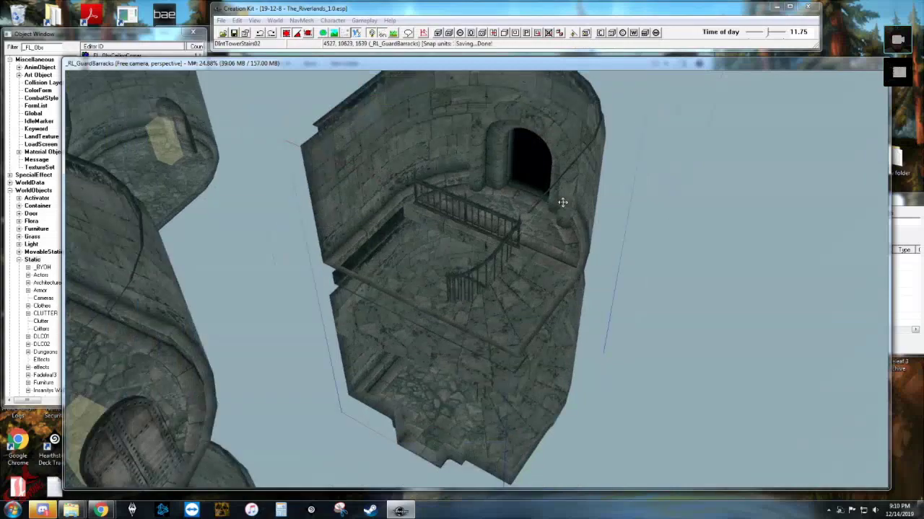
shift+middle_drag(458, 218, 482, 204)
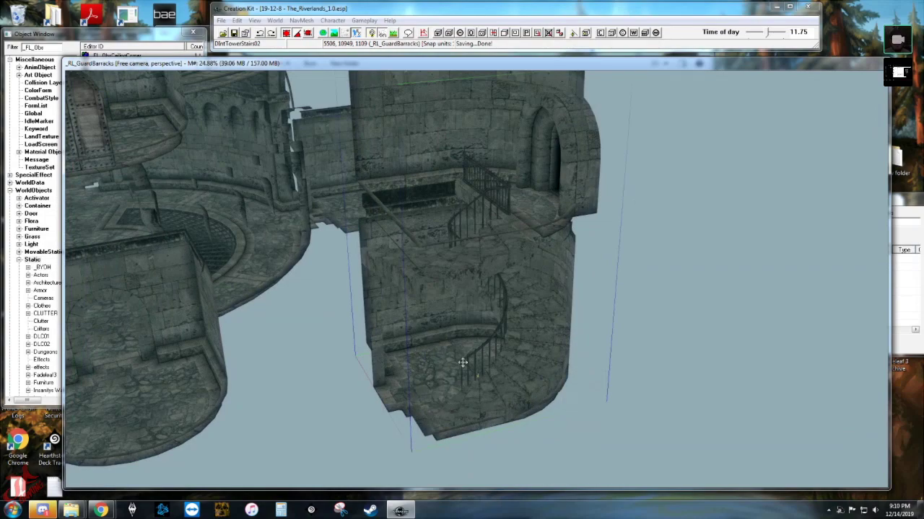
middle_drag(459, 191, 411, 202)
shift+middle_drag(380, 205, 411, 171)
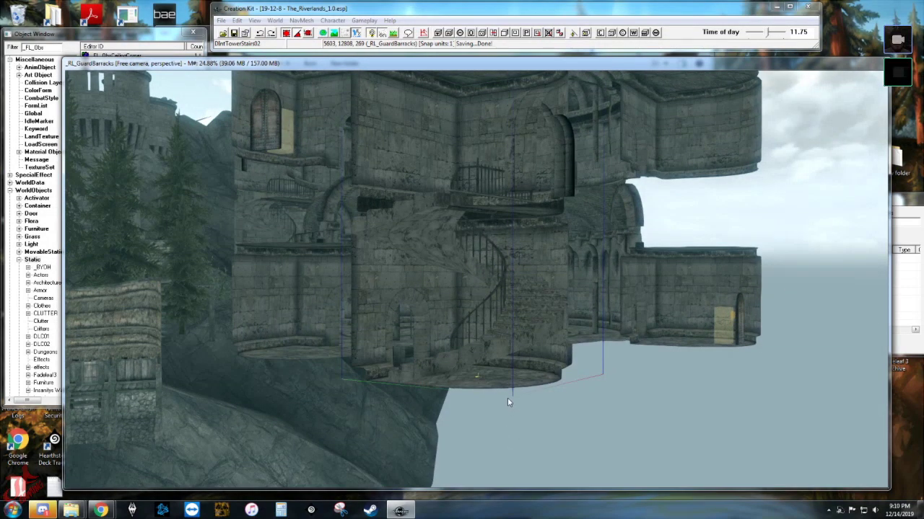
shift+middle_drag(538, 252, 365, 298)
scroll(354, 296, up, 8)
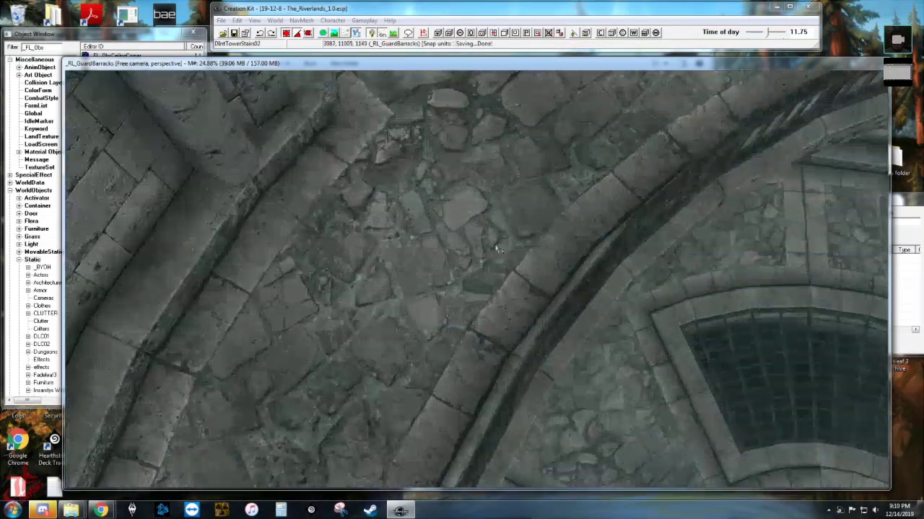
Examine the ring walkway floor and the arched doorway's threshold, pillars and base blocks up close.
scroll(497, 249, up, 2)
shift+middle_drag(519, 278, 473, 265)
middle_drag(482, 230, 478, 266)
scroll(476, 266, down, 3)
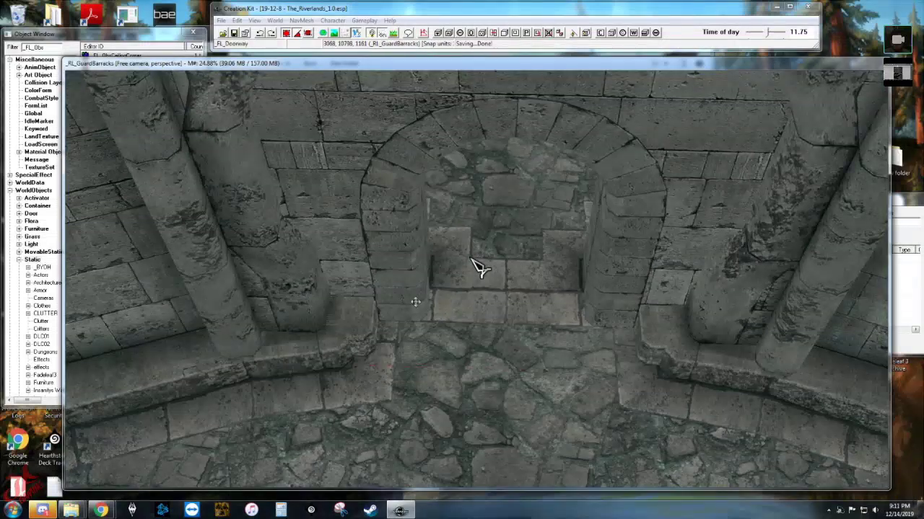
shift+middle_drag(479, 267, 479, 267)
scroll(407, 322, up, 3)
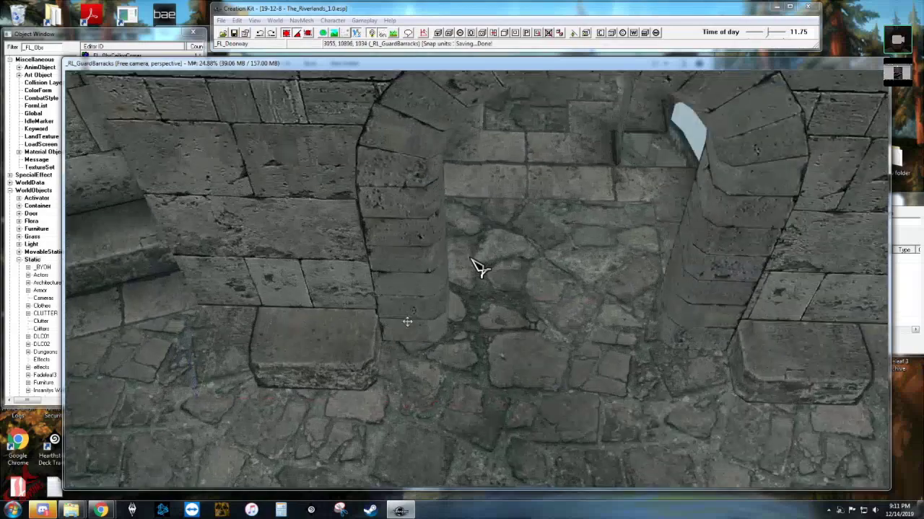
middle_drag(406, 320, 411, 319)
shift+middle_drag(478, 267, 480, 269)
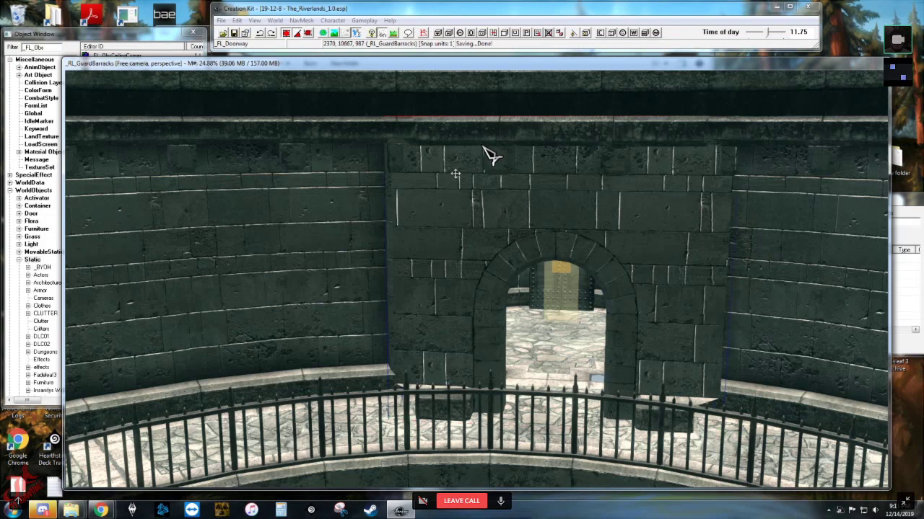
Compare the doorway wall with the arcaded lower wall and the ledge above it, from across the railing and from overhead.
middle_drag(541, 341, 544, 256)
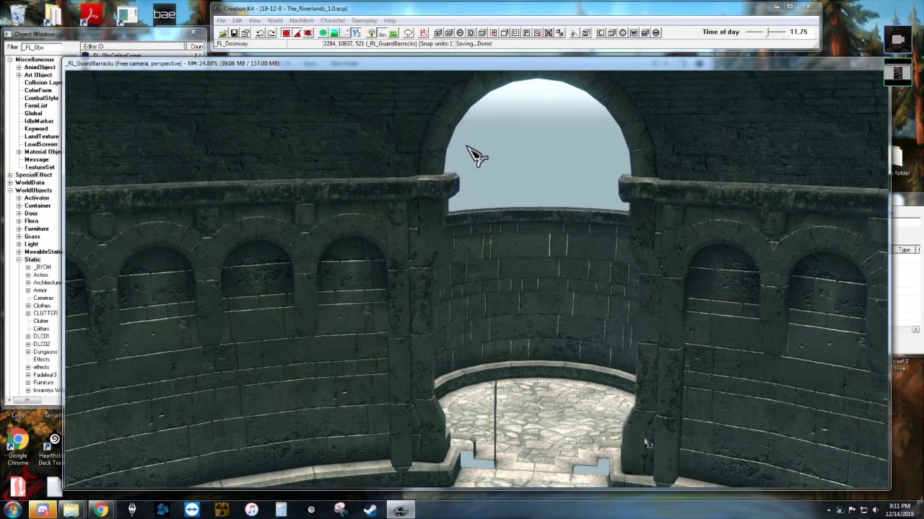
scroll(608, 350, down, 3)
middle_drag(575, 237, 558, 293)
scroll(557, 292, up, 4)
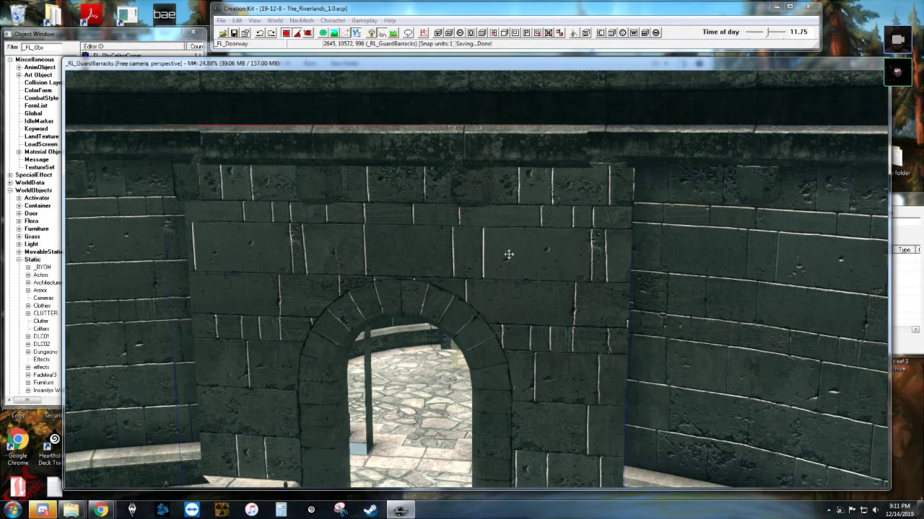
scroll(509, 255, down, 3)
shift+middle_drag(509, 256, 509, 274)
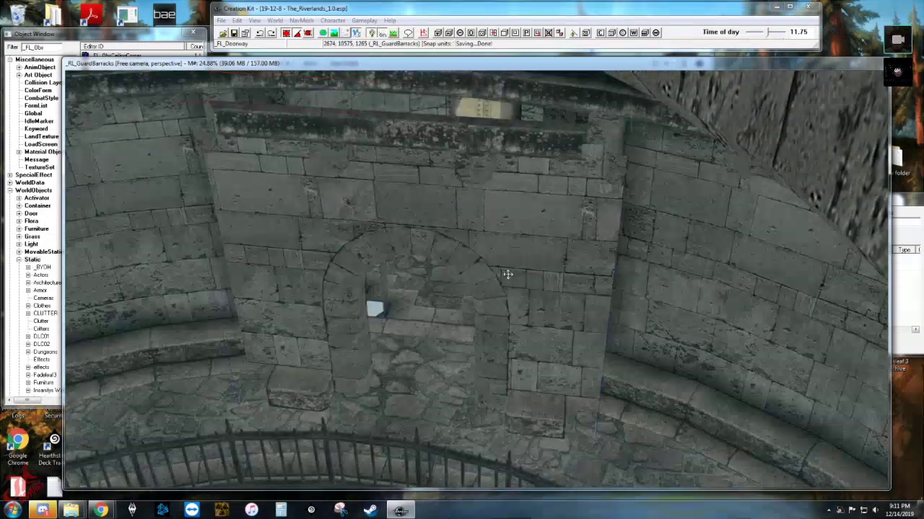
scroll(508, 273, up, 2)
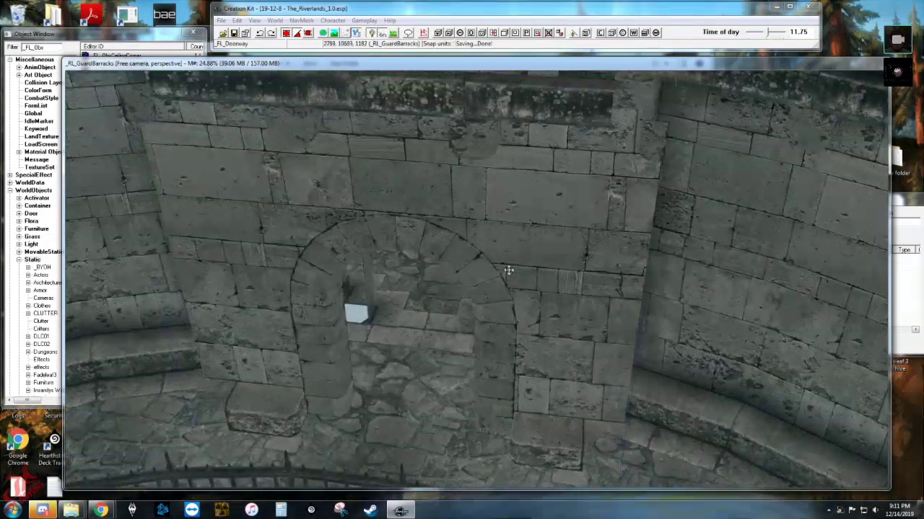
scroll(509, 264, up, 1)
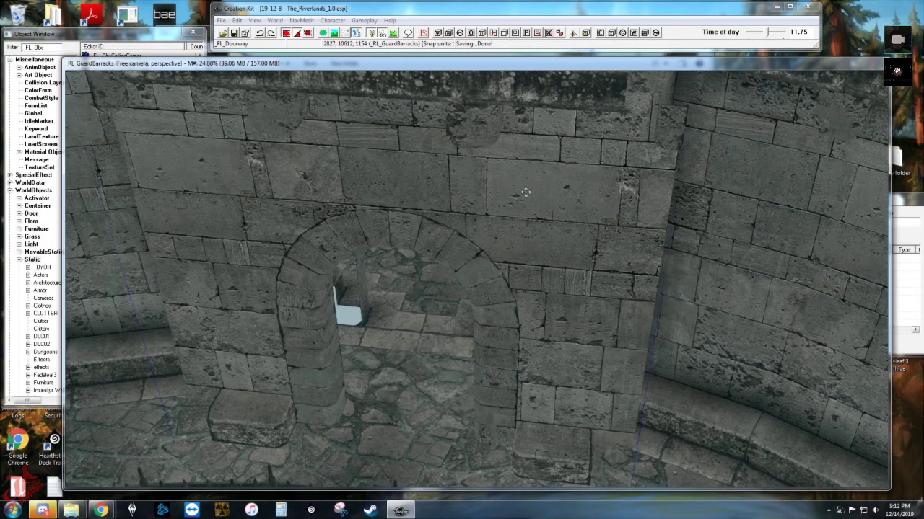
Examine the doorway wall's side edges and top ledge where they meet the neighbouring curved walls.
middle_drag(525, 192, 501, 196)
scroll(500, 193, down, 3)
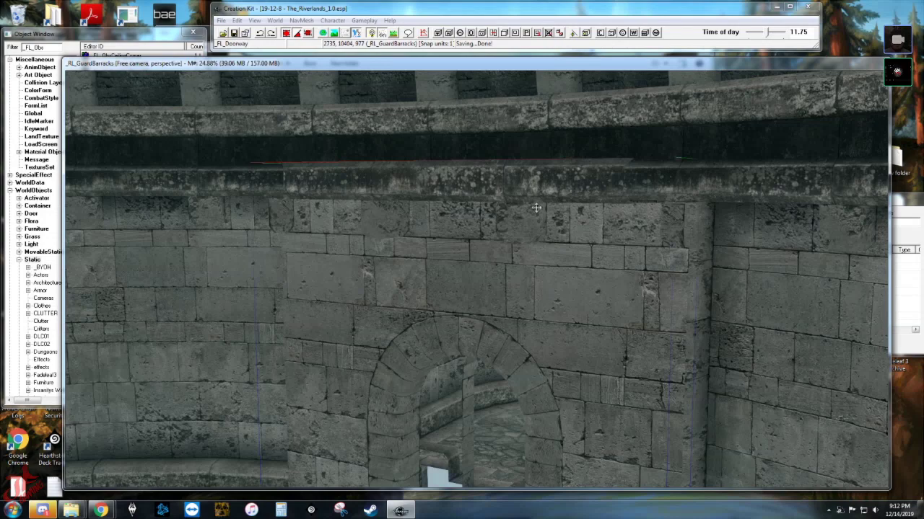
shift+middle_drag(516, 227, 540, 266)
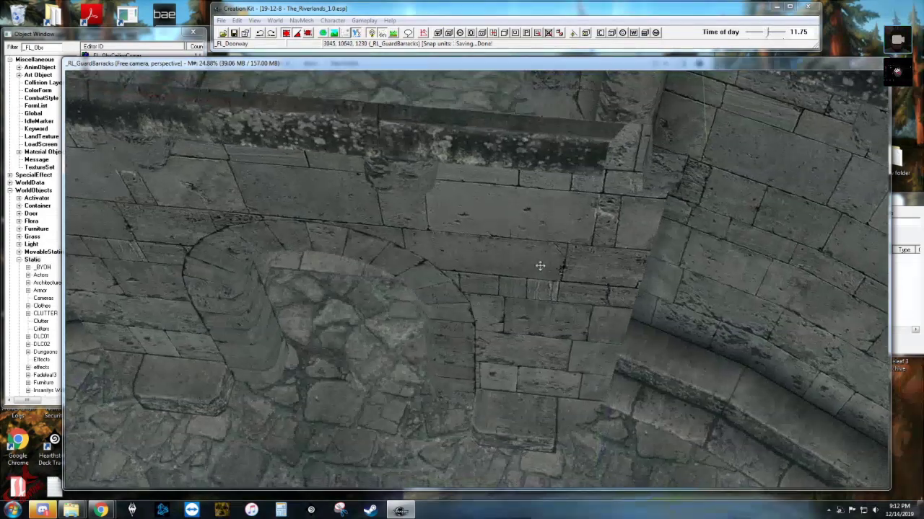
middle_drag(539, 299, 550, 287)
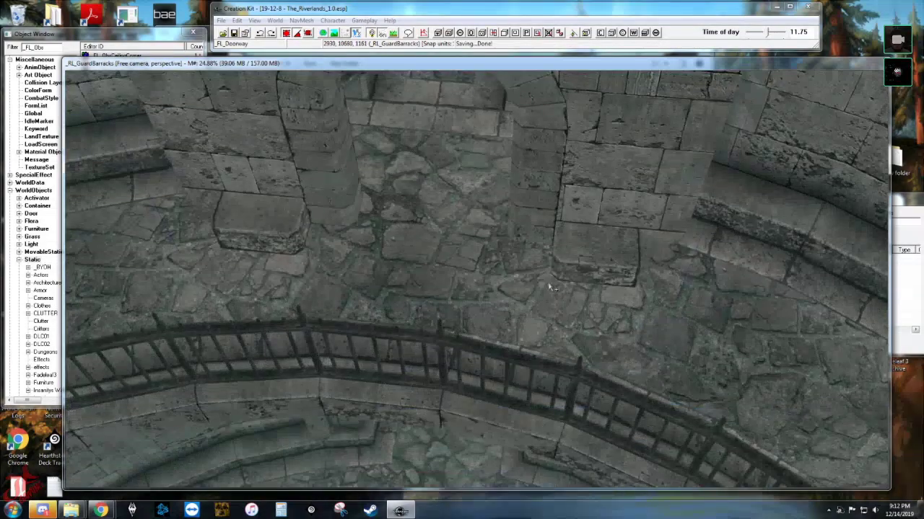
middle_drag(562, 221, 569, 233)
middle_drag(543, 273, 512, 275)
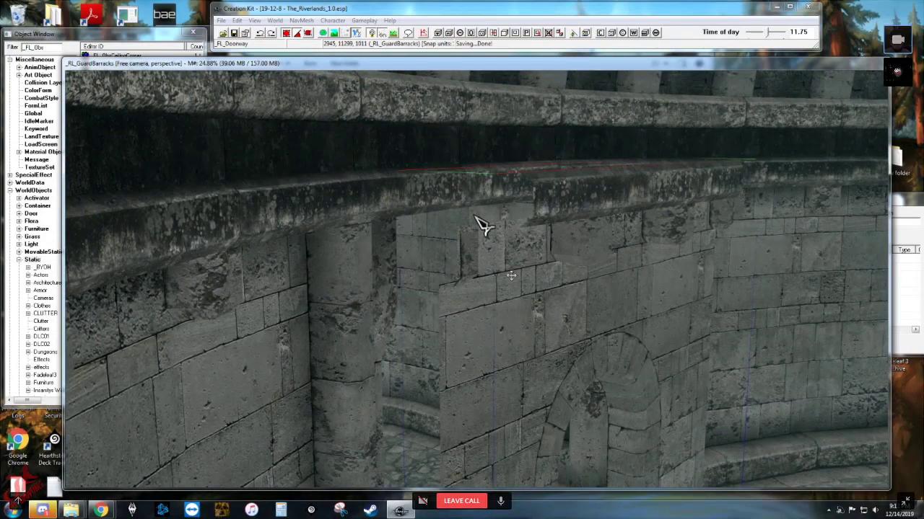
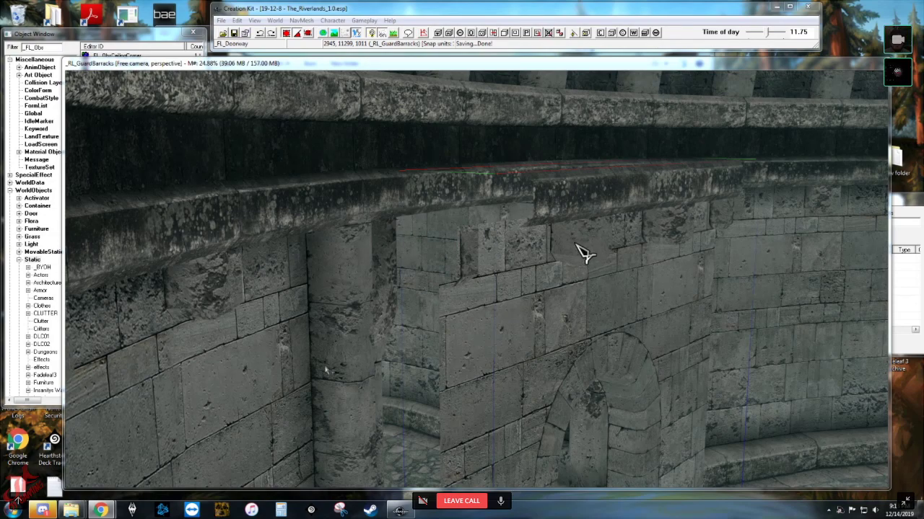
Inspect the underside of the curved arch and its ledge joint beside the doorway wall.
scroll(579, 247, up, 10)
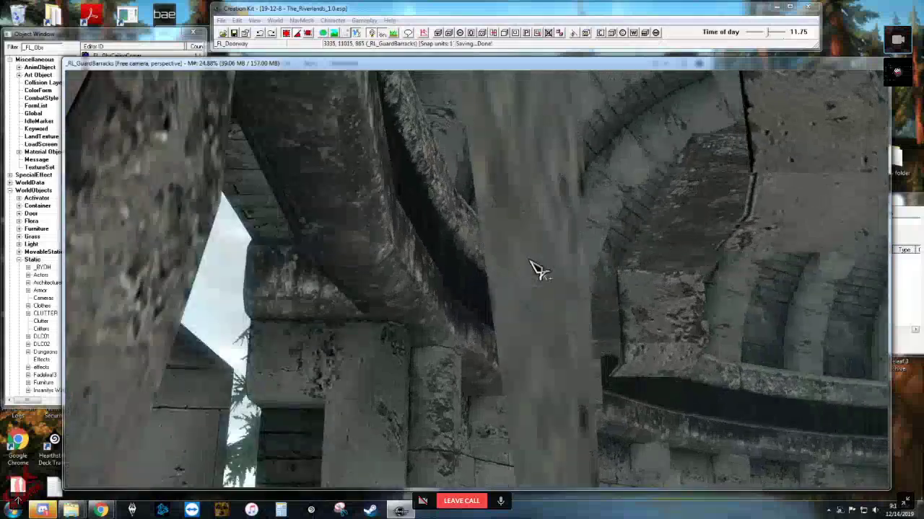
middle_drag(531, 261, 531, 261)
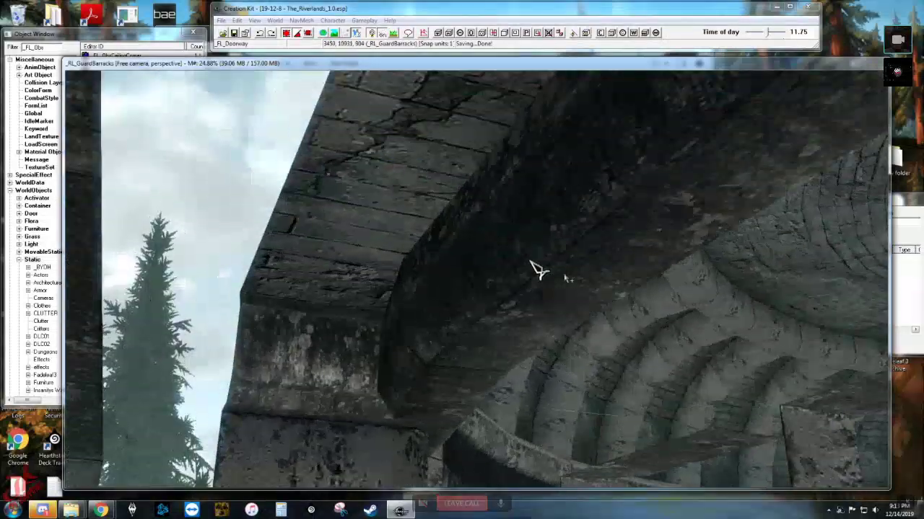
right_drag(537, 271, 541, 287)
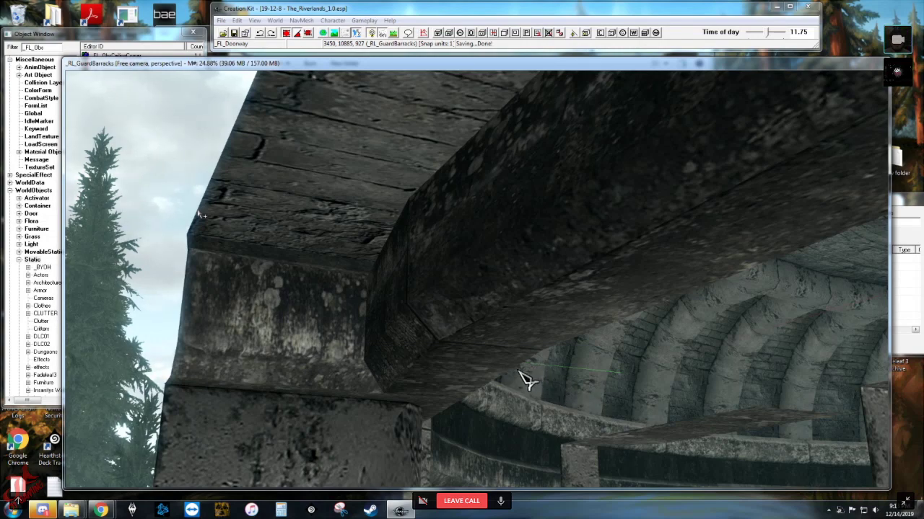
middle_drag(226, 242, 672, 300)
Open the doorway wall's reference properties, dismiss them unchanged, and slide the wall along the curved ledge.
double_click(578, 310)
key(Escape)
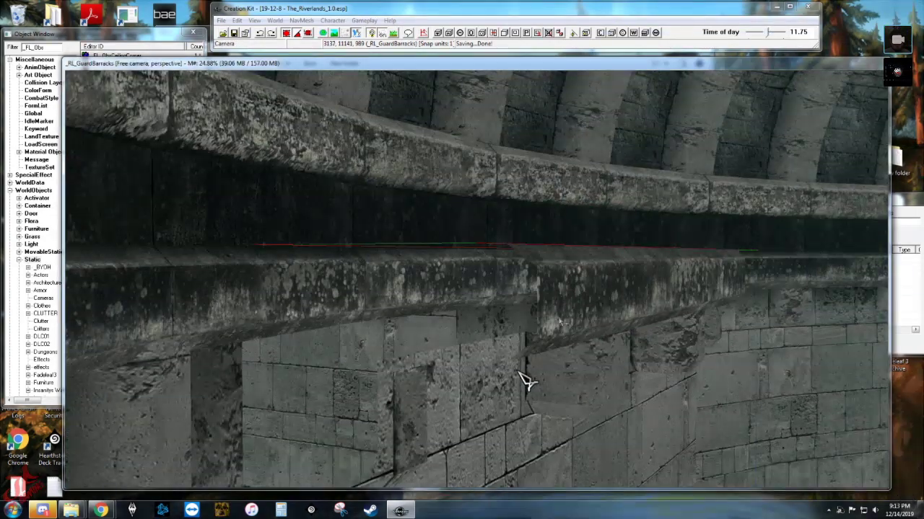
double_click(583, 314)
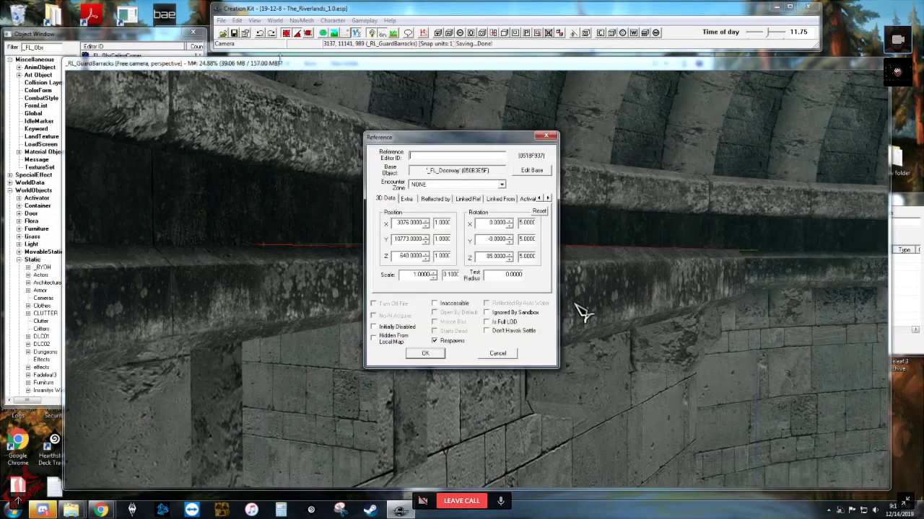
drag(602, 287, 605, 284)
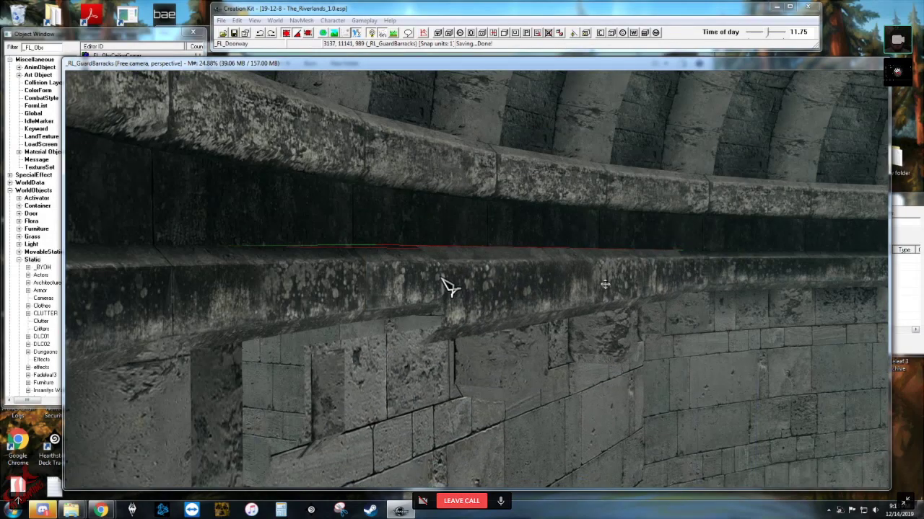
Adjust the doorway wall's rotation from above and shift it sideways toward the adjoining curved wall.
scroll(586, 328, down, 3)
shift+middle_drag(583, 340, 579, 377)
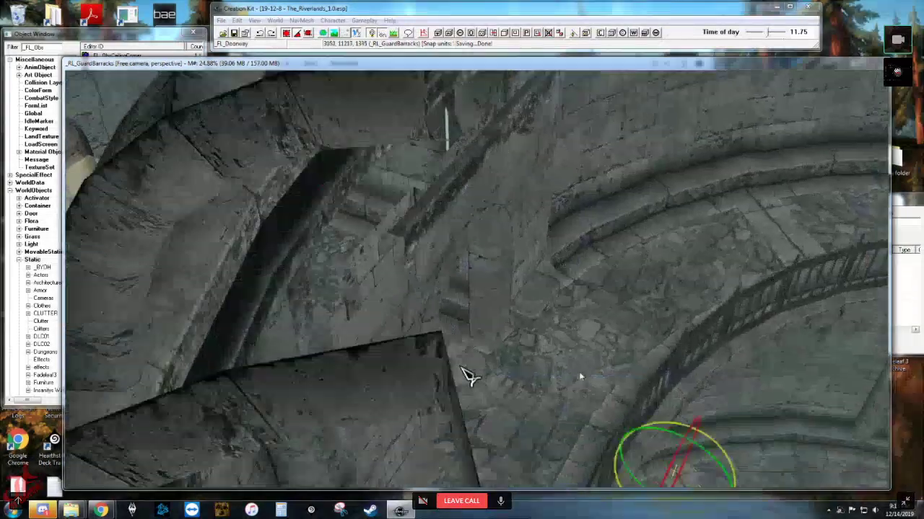
scroll(579, 378, down, 3)
drag(638, 446, 596, 448)
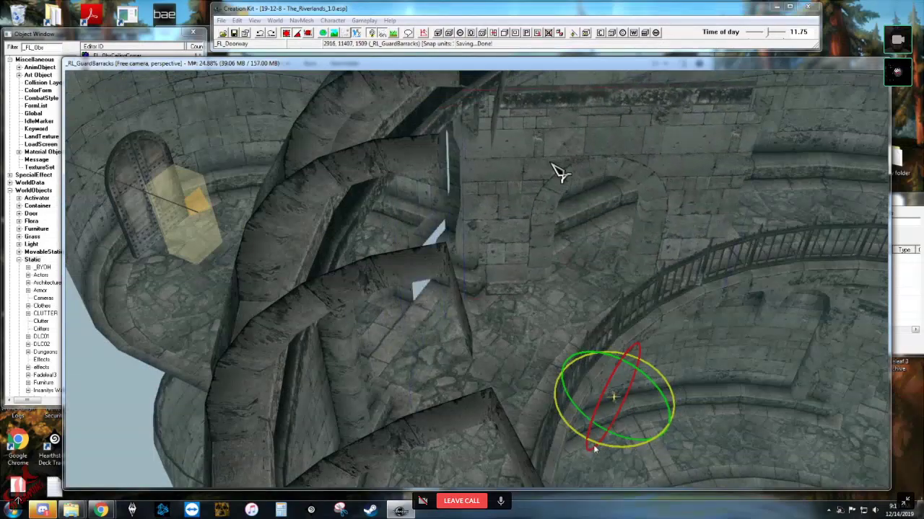
key(w)
drag(687, 147, 513, 161)
Check the repositioned doorway wall's ledge joint against the arch and neighbouring ledge from below and from the side.
scroll(513, 161, up, 5)
shift+middle_drag(513, 161, 436, 340)
scroll(548, 216, up, 3)
shift+drag(435, 340, 439, 336)
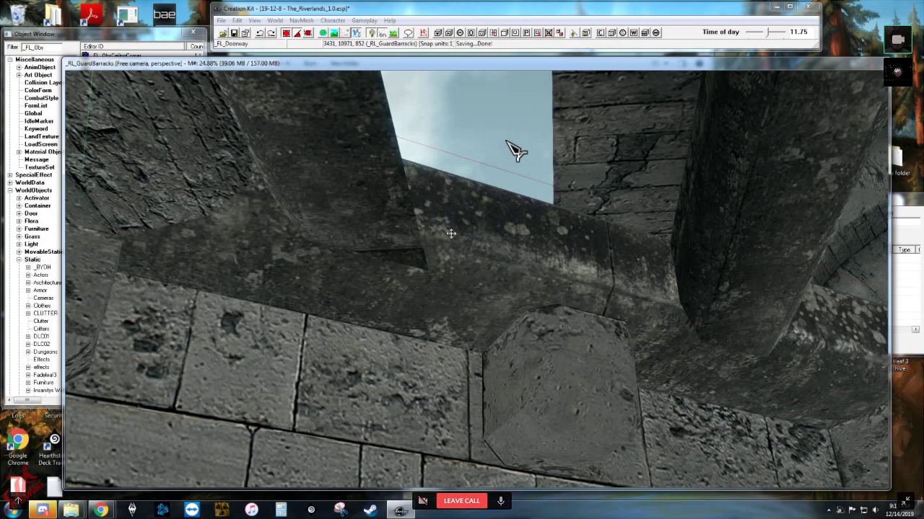
scroll(538, 264, down, 3)
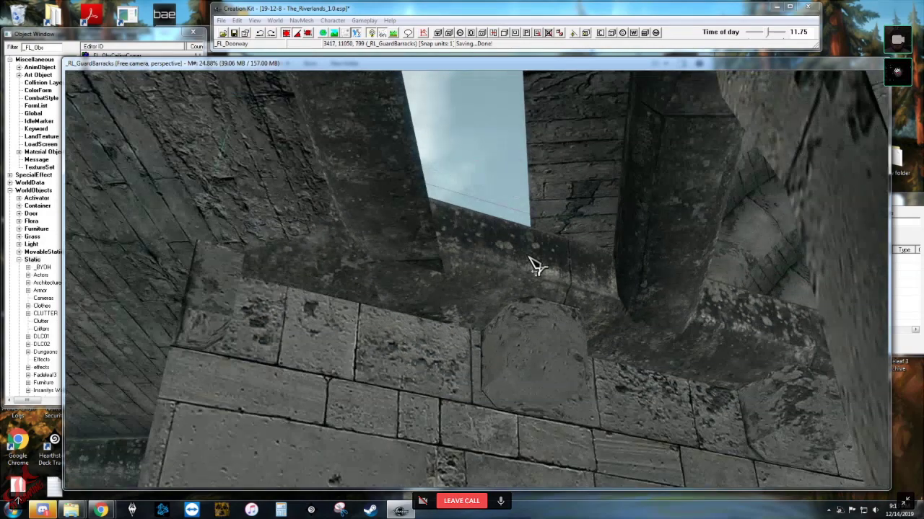
scroll(540, 292, up, 5)
scroll(546, 308, down, 5)
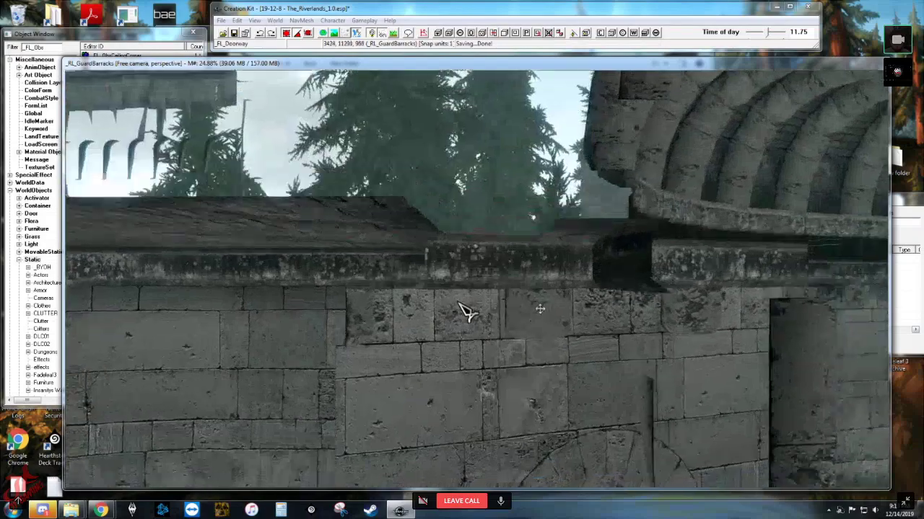
Inspect the ceiling ribs and the gap beside the doorway wall from outside, and the stone edge under the railing.
mouse_move(539, 309)
shift+middle_down()
mouse_move(524, 310)
mouse_move(549, 313)
shift+middle_up()
shift+middle_drag(465, 312, 462, 300)
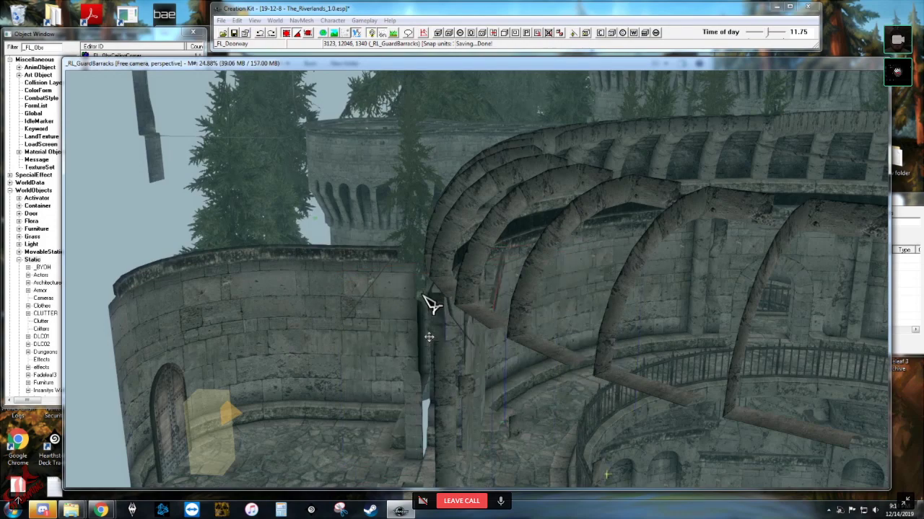
shift+middle_drag(504, 319, 482, 290)
shift+middle_drag(423, 296, 422, 296)
middle_drag(499, 318, 489, 291)
scroll(509, 345, up, 3)
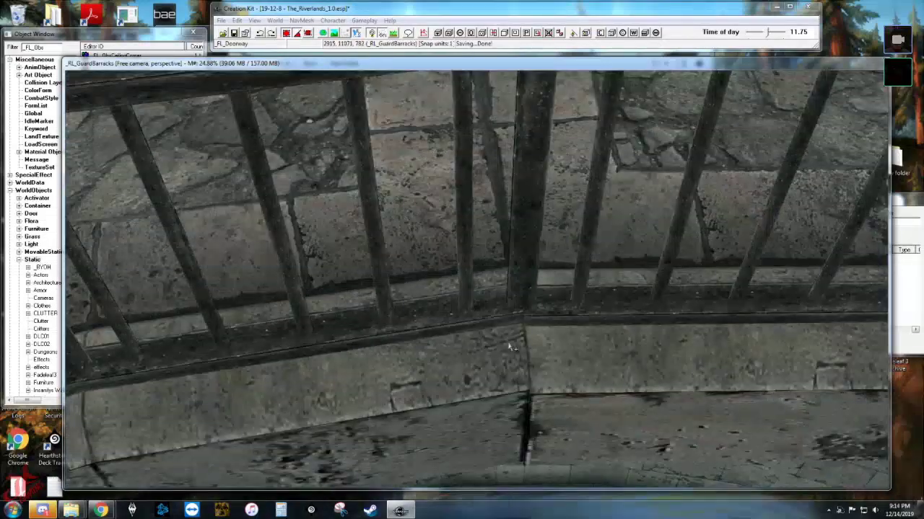
Undo and redo the recent placement changes of the tower mid piece while checking its stone edge below the railing.
scroll(491, 328, down, 4)
middle_drag(491, 326, 595, 302)
scroll(597, 302, down, 2)
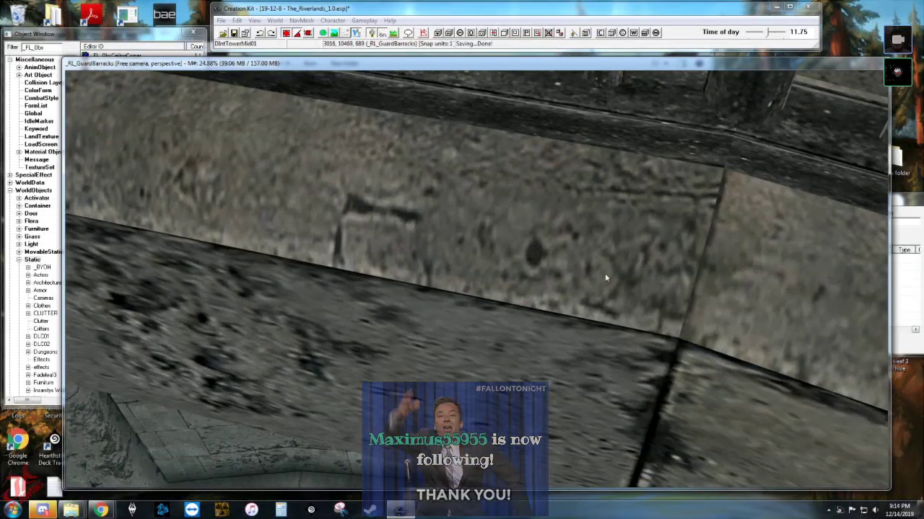
key(ctrl+z)
key(ctrl+z)
key(ctrl+z)
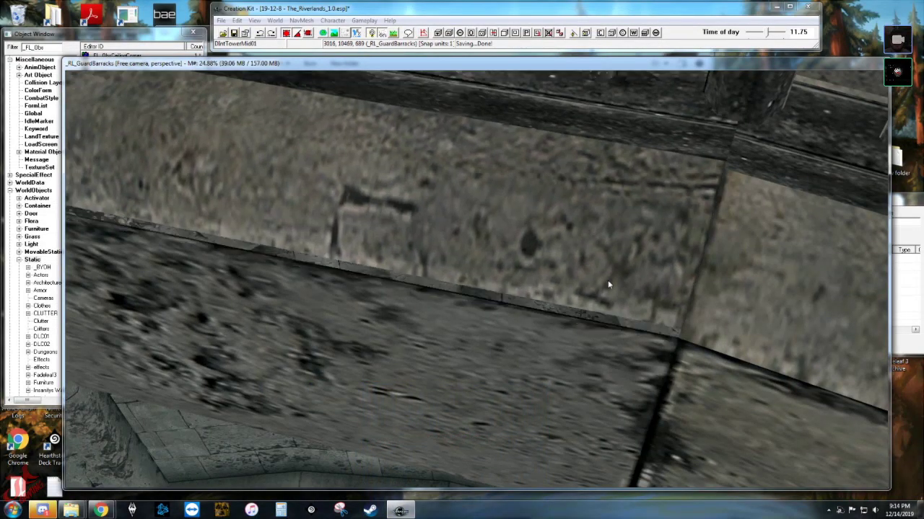
key(ctrl+y)
key(ctrl+z)
key(ctrl+z)
key(ctrl+z)
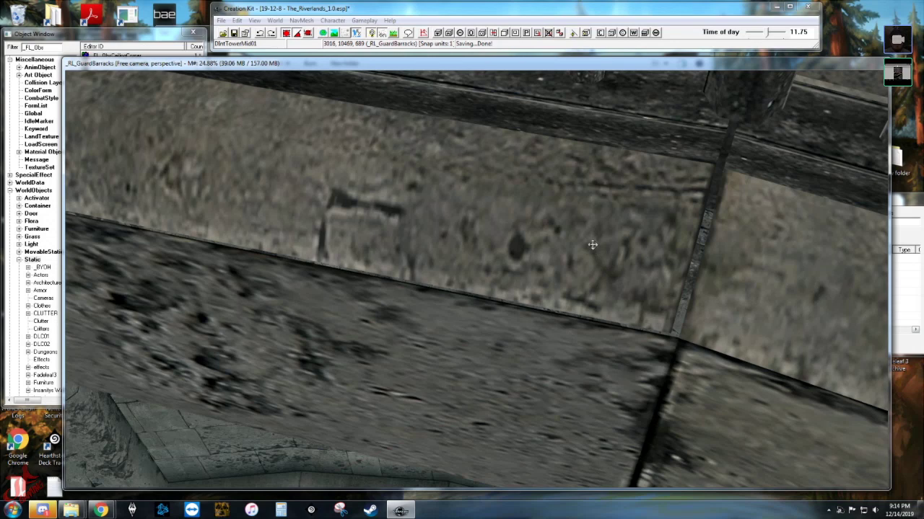
Undo and redo the last tower piece moves to compare the gaps at the stone ledge seam.
right_click(592, 245)
click(547, 213)
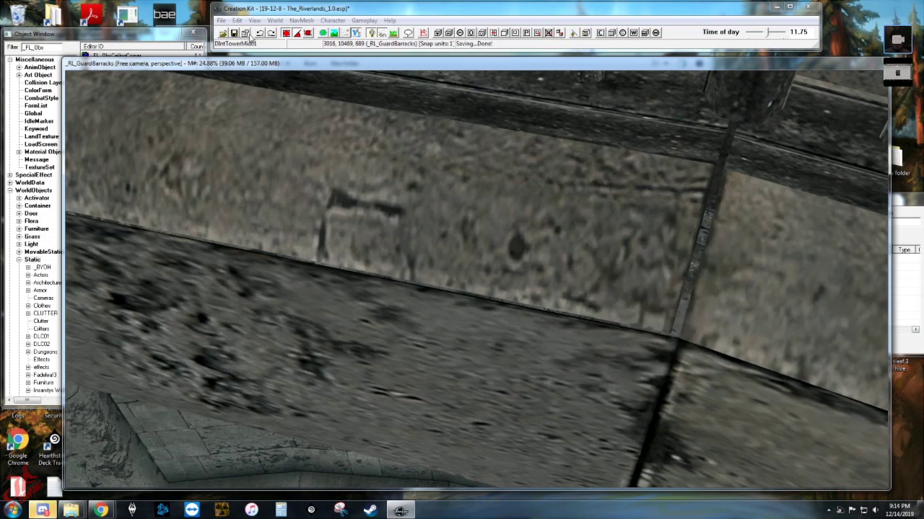
click(249, 34)
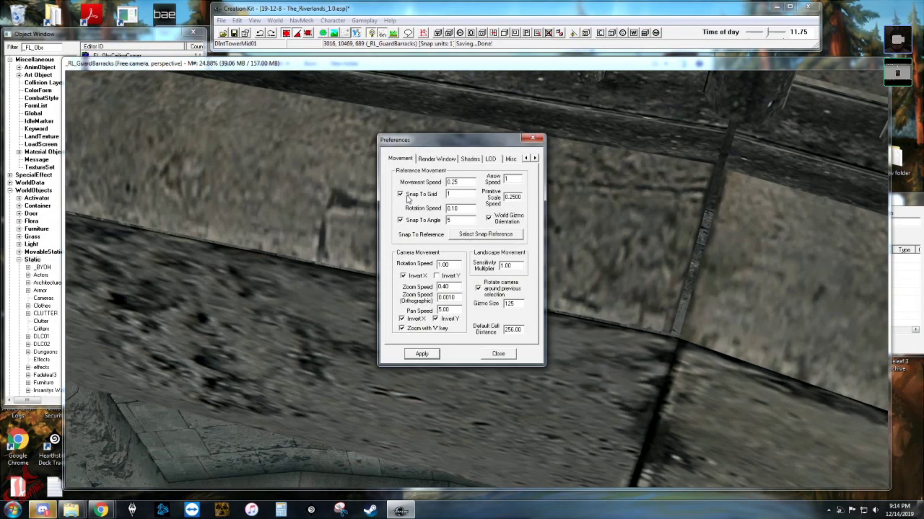
click(575, 224)
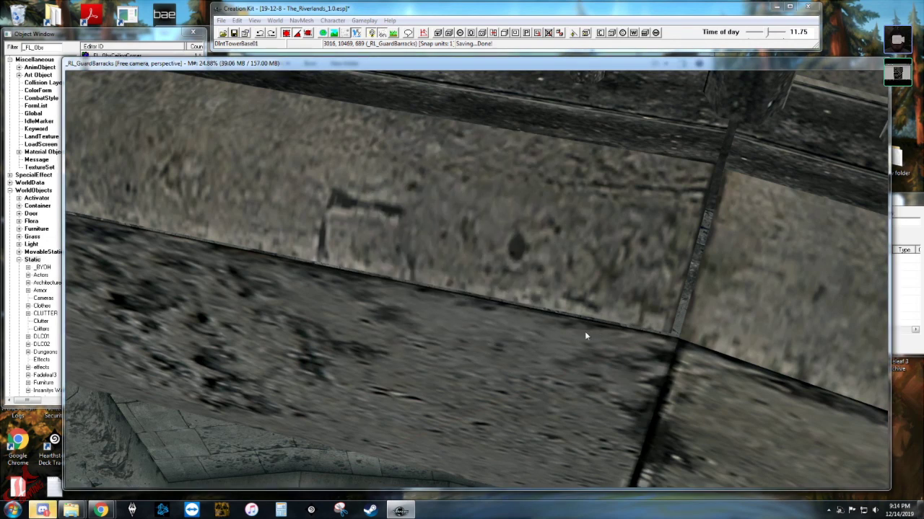
key(ctrl+z)
key(ctrl+z)
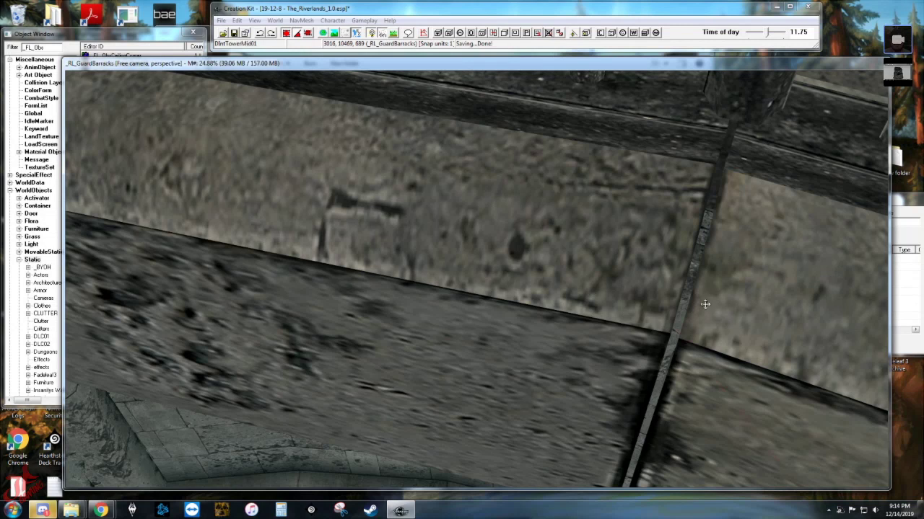
key(ctrl+z)
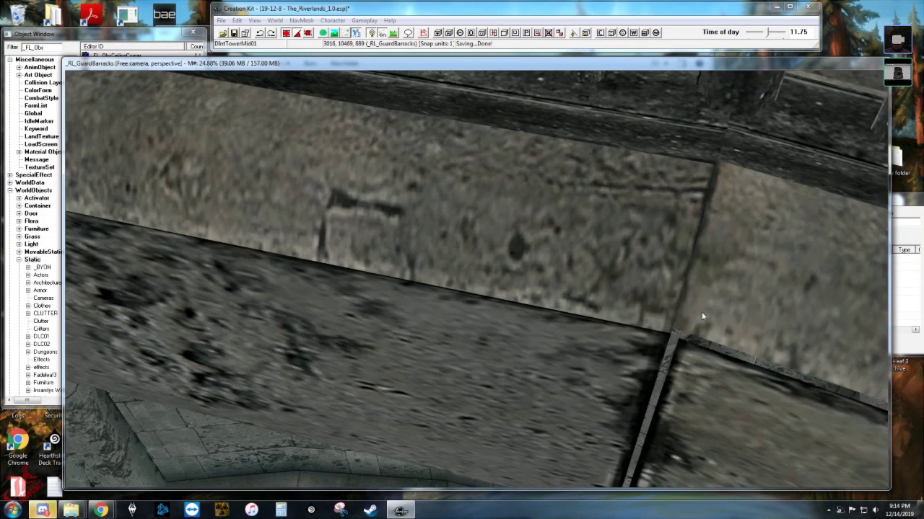
key(ctrl+y)
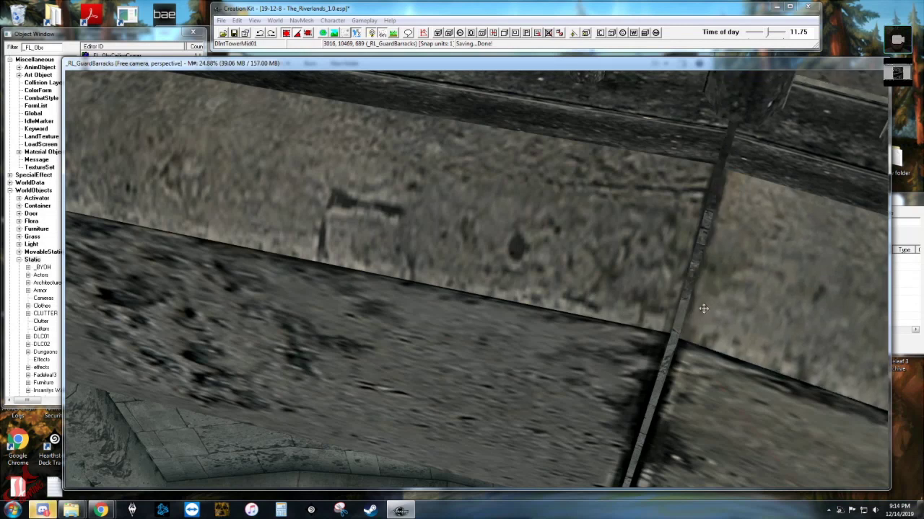
key(ctrl+y)
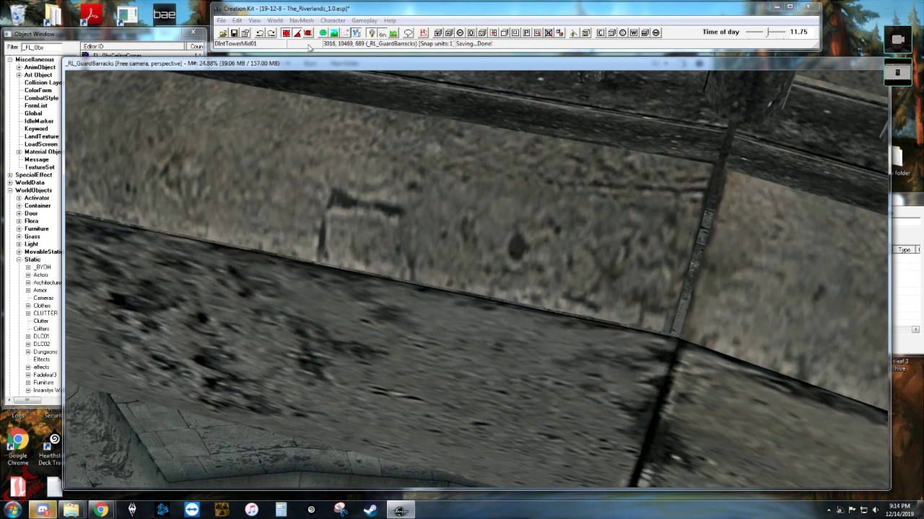
Set the grid snap to 2 units and nudge the tower mid piece at the ledge seam.
click(246, 33)
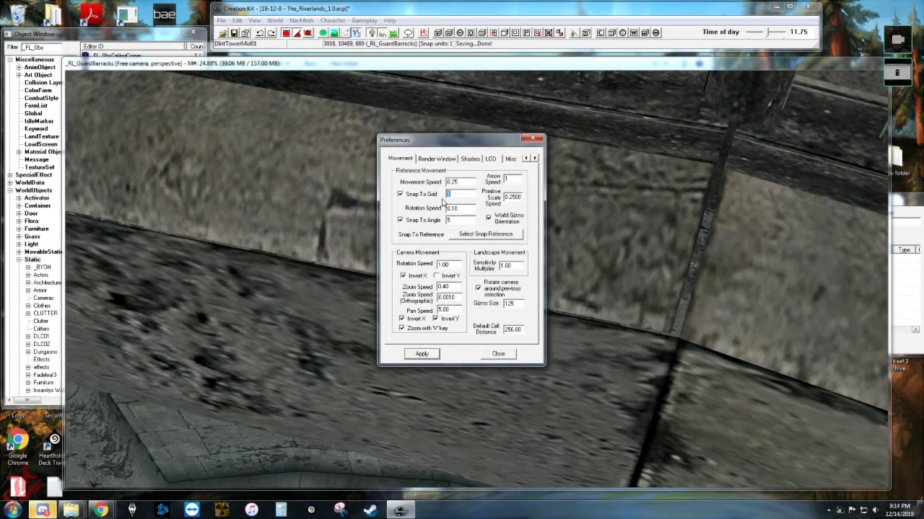
click(500, 355)
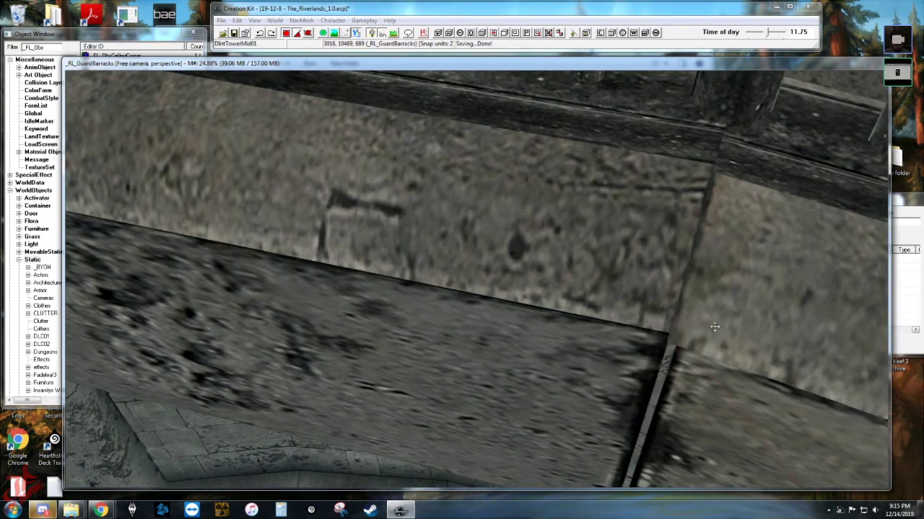
drag(714, 326, 713, 325)
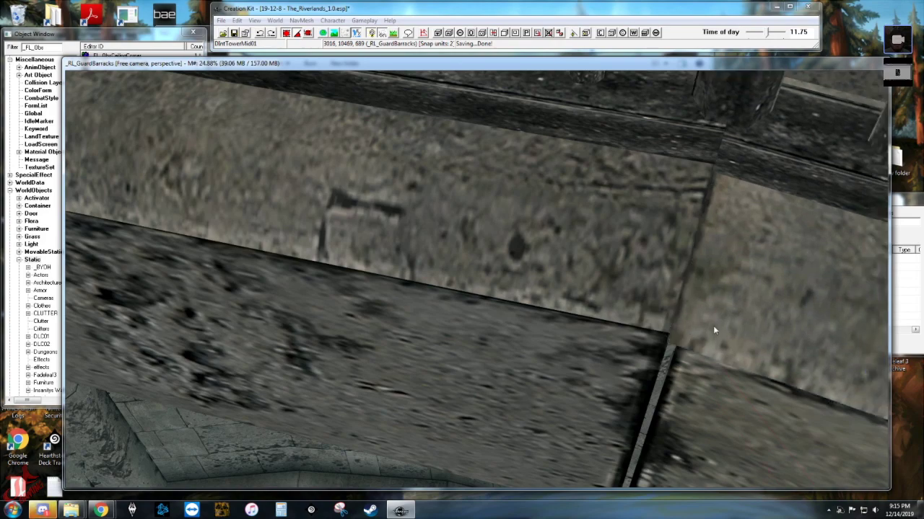
Select the outdoor castle, cliff and pine tree group beside the barracks tower and delete it.
scroll(661, 318, down, 2)
scroll(563, 243, down, 10)
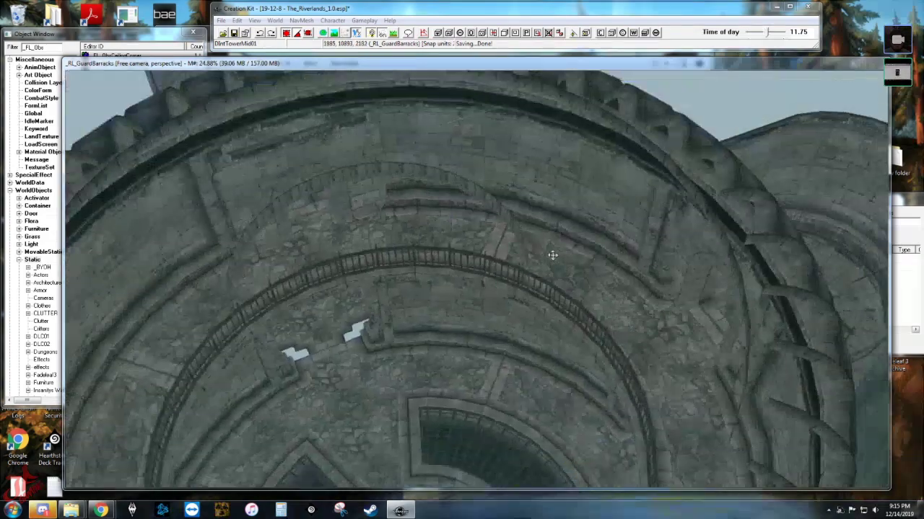
scroll(551, 253, down, 10)
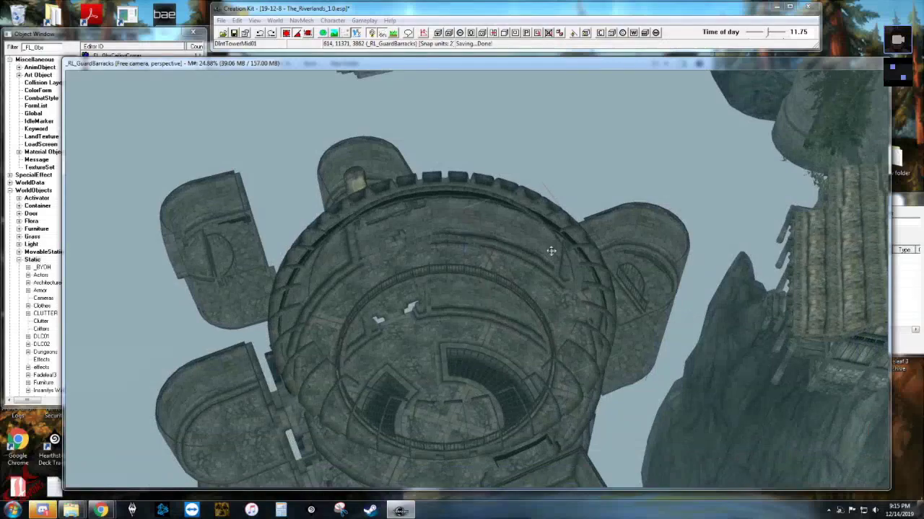
scroll(551, 250, down, 8)
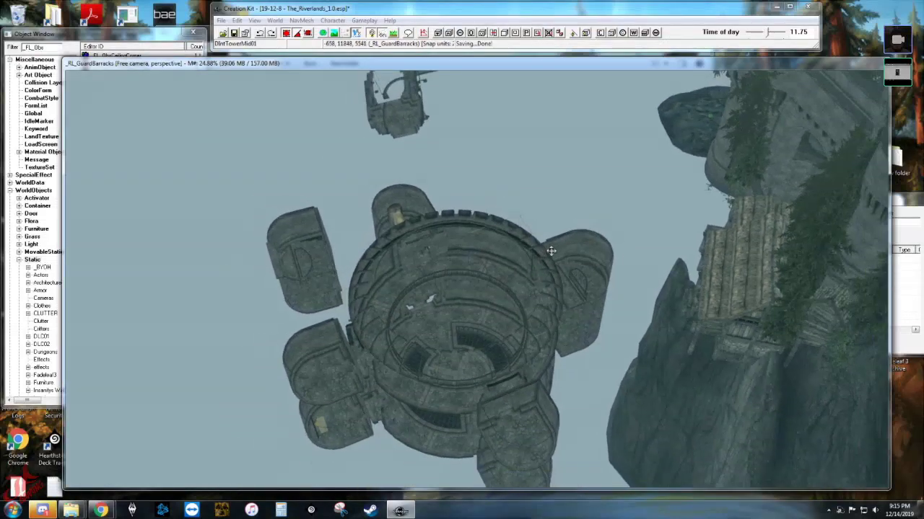
shift+middle_drag(521, 246, 585, 264)
shift+middle_drag(605, 202, 587, 289)
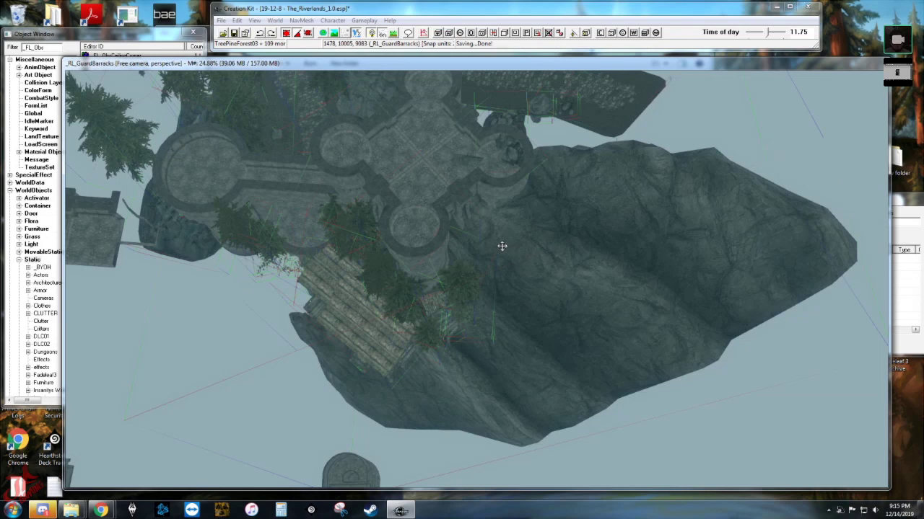
key(Delete)
Delete the remaining outdoor path, rock, fern and tree pieces outside the barracks.
scroll(560, 276, down, 3)
middle_drag(560, 275, 513, 437)
drag(584, 214, 793, 371)
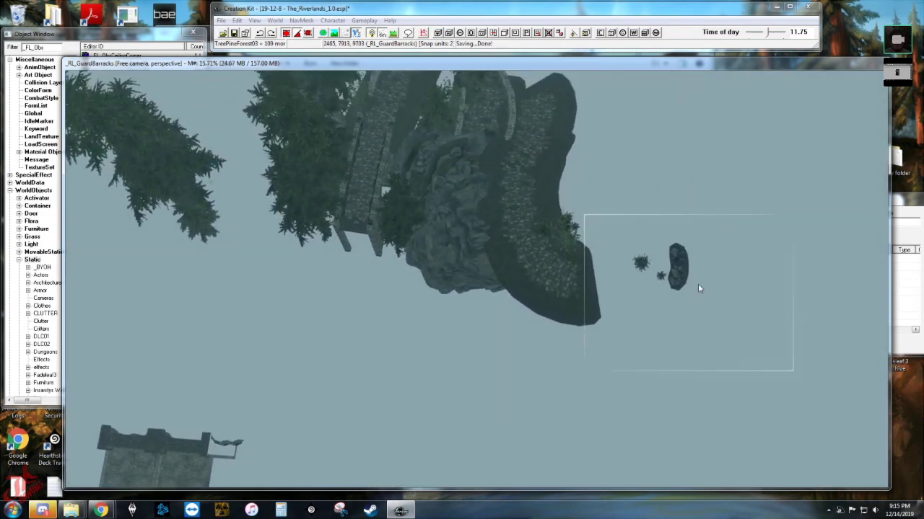
drag(697, 284, 70, 42)
shift+middle_drag(281, 126, 438, 400)
drag(179, 100, 667, 427)
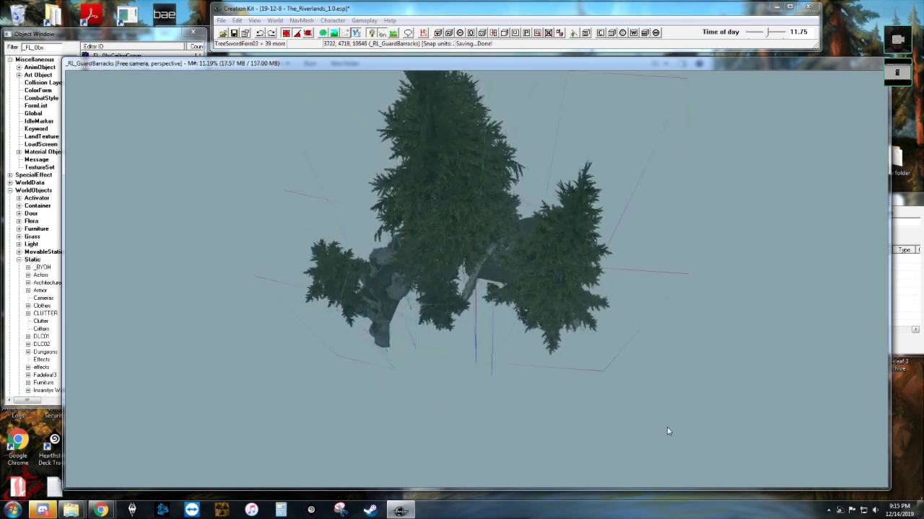
key(Delete)
Delete the stray garden exterior wall piece.
shift+middle_drag(544, 207, 586, 318)
drag(267, 214, 272, 238)
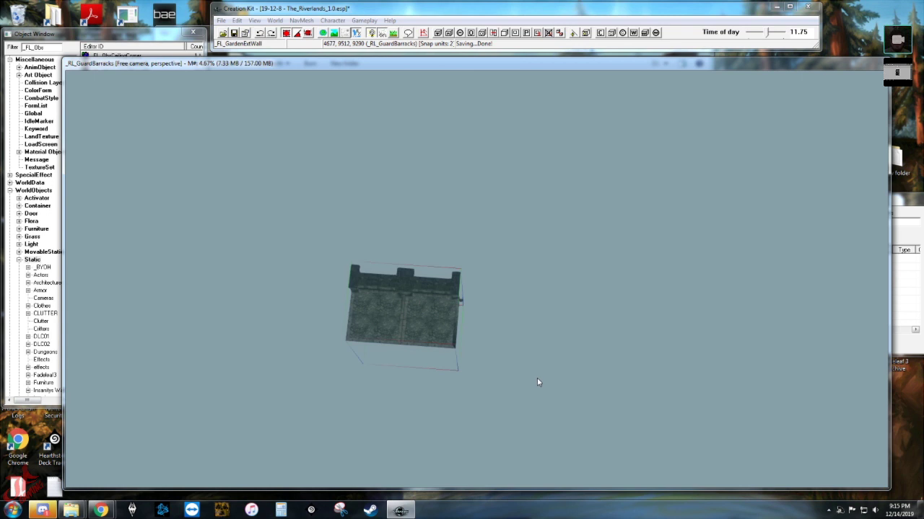
key(Delete)
Pull one doorway segment of the tower's mid level and the pieces beneath it out of the round tower.
middle_drag(525, 339, 471, 119)
middle_drag(584, 424, 527, 337)
scroll(528, 342, up, 5)
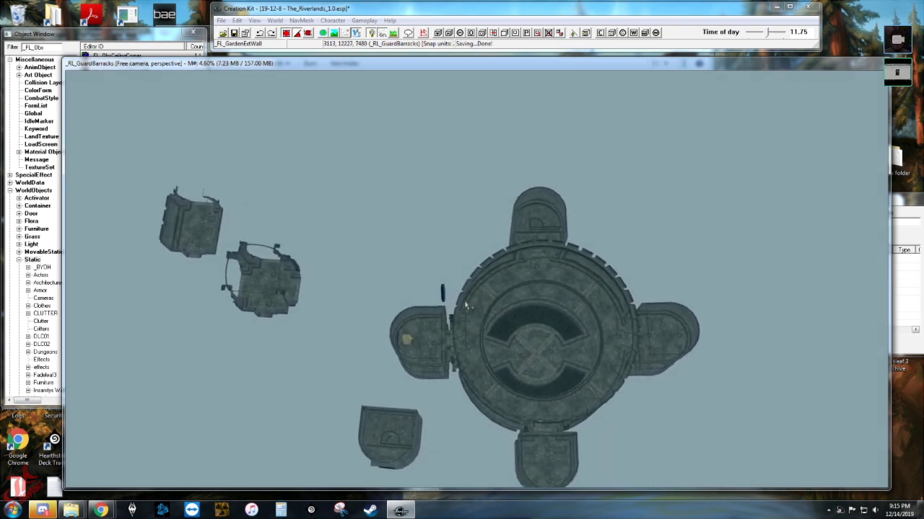
scroll(465, 306, up, 3)
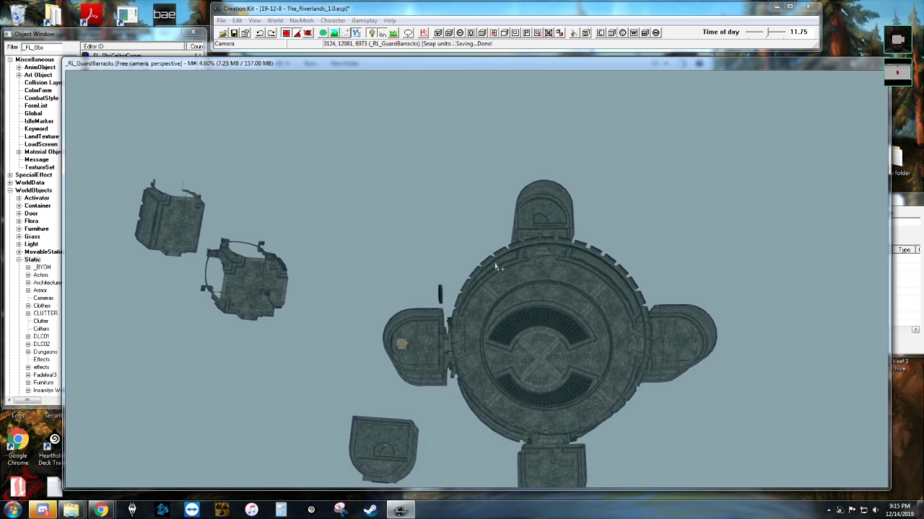
drag(505, 276, 399, 161)
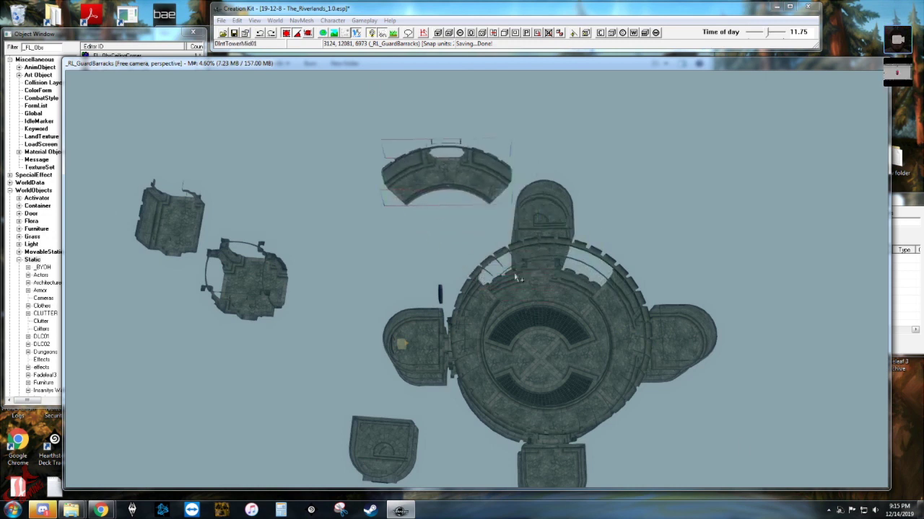
drag(503, 253, 488, 315)
Select the remaining round tower segments and the attached side room and delete them.
middle_drag(561, 378, 540, 333)
drag(658, 446, 453, 271)
key(Delete)
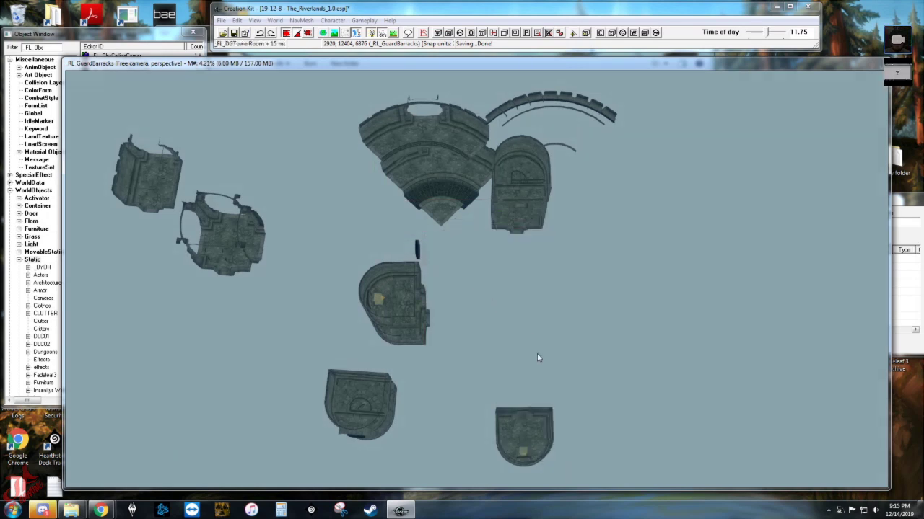
Try to move the spiral stair room away from the tower wedge.
middle_drag(525, 350, 517, 448)
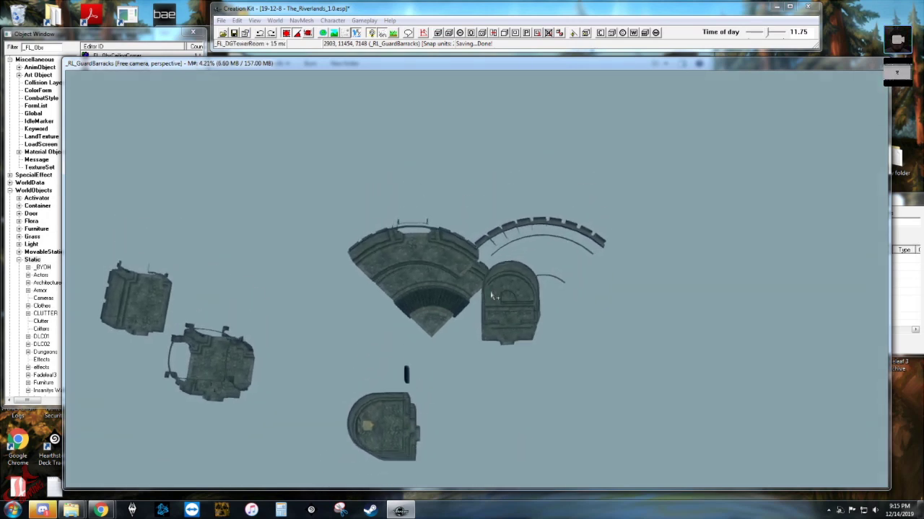
drag(501, 300, 627, 406)
key(ctrl+z)
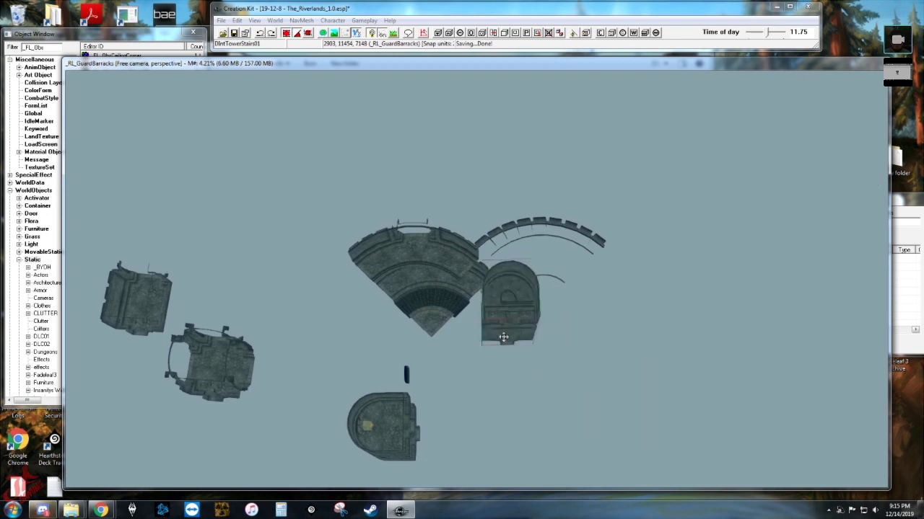
Set the Z rotation of the tower base segment and the tower mid segment to 0.
scroll(543, 292, up, 4)
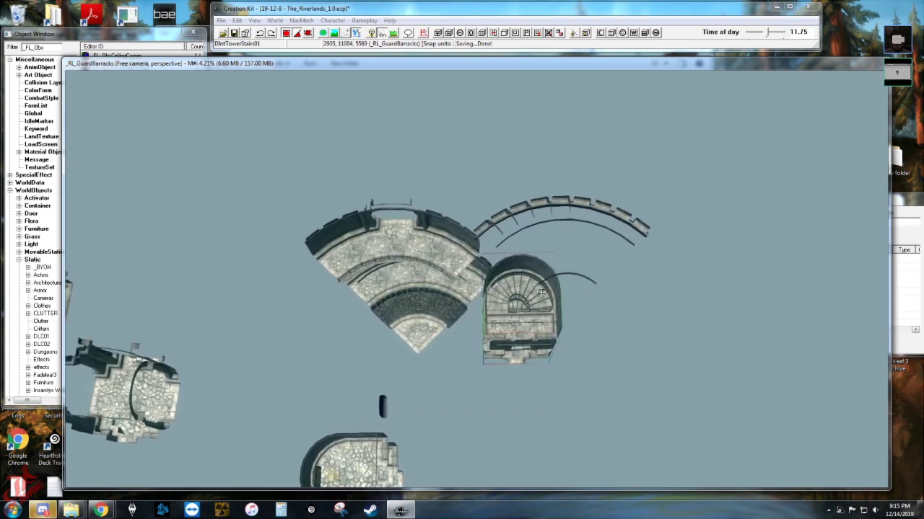
scroll(541, 292, up, 5)
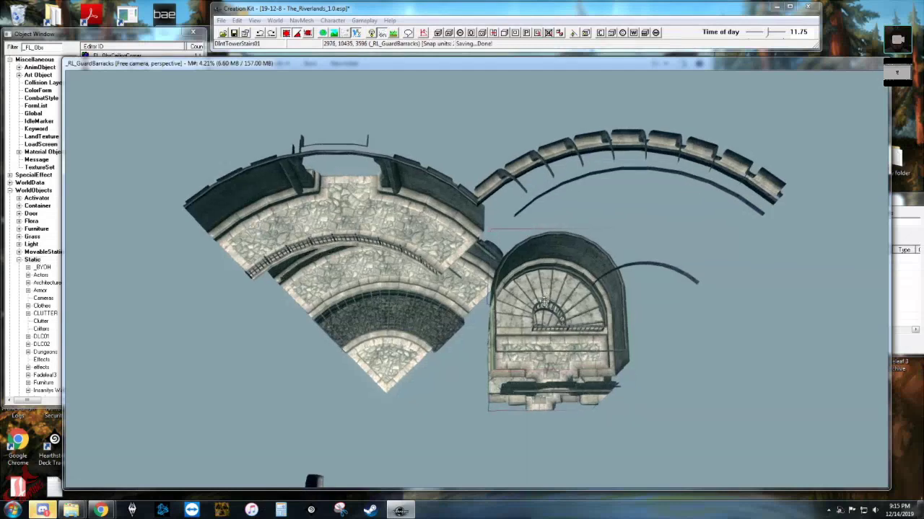
shift+middle_drag(544, 303, 436, 350)
scroll(550, 295, up, 3)
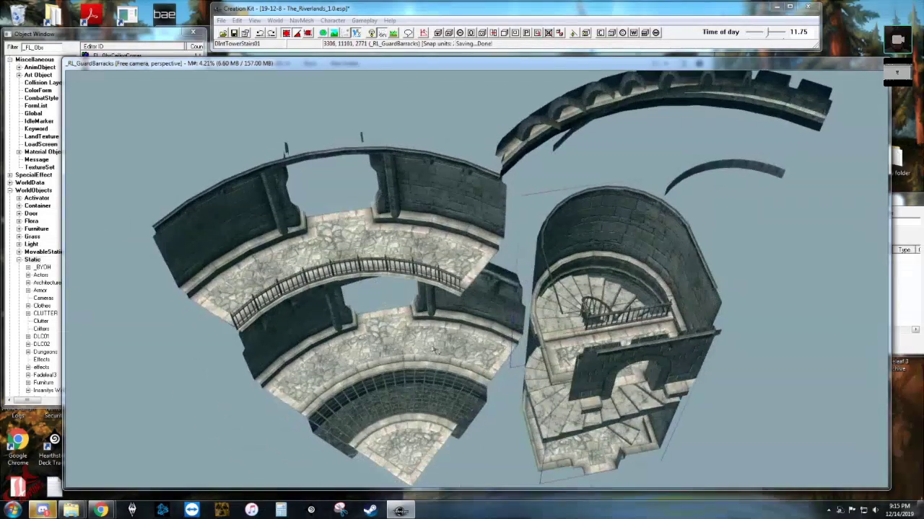
double_click(414, 355)
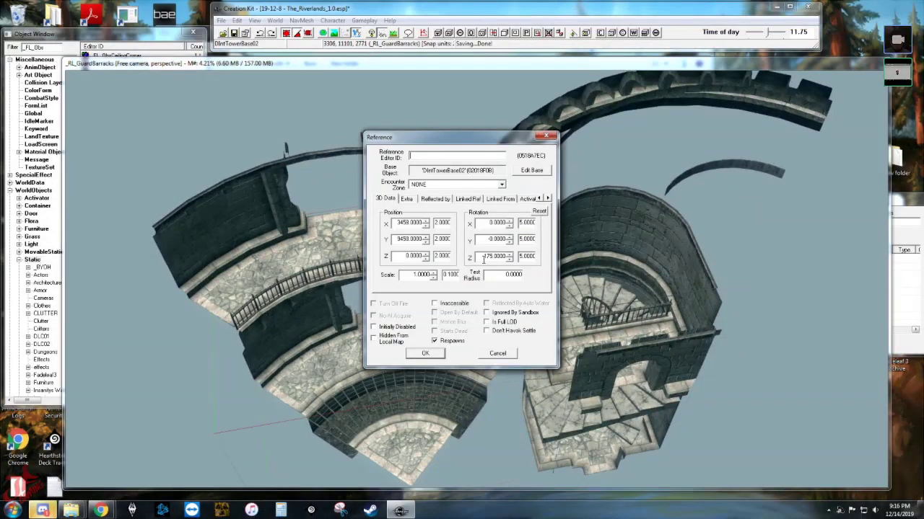
drag(483, 258, 567, 258)
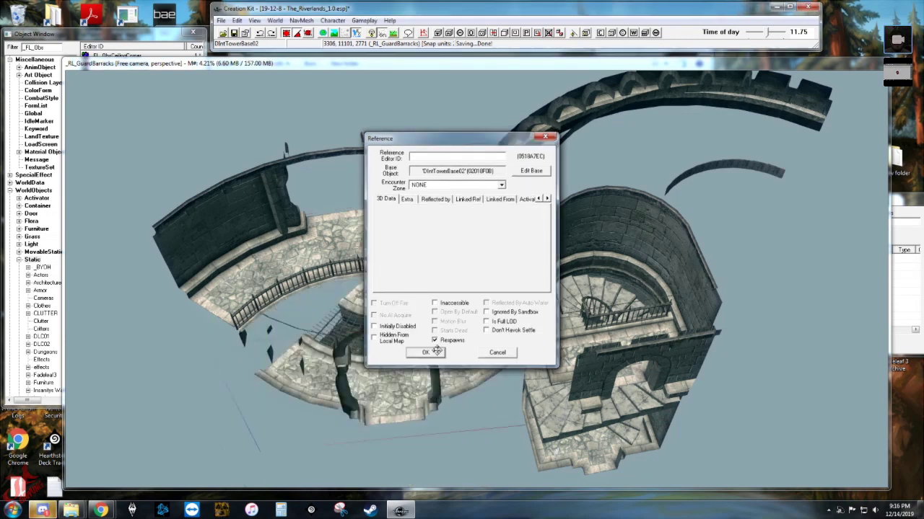
click(425, 353)
double_click(535, 260)
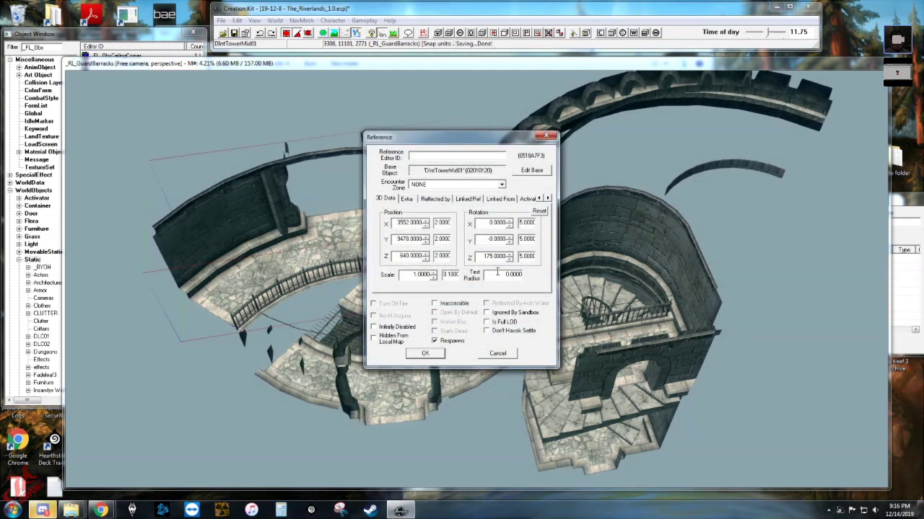
drag(481, 258, 570, 264)
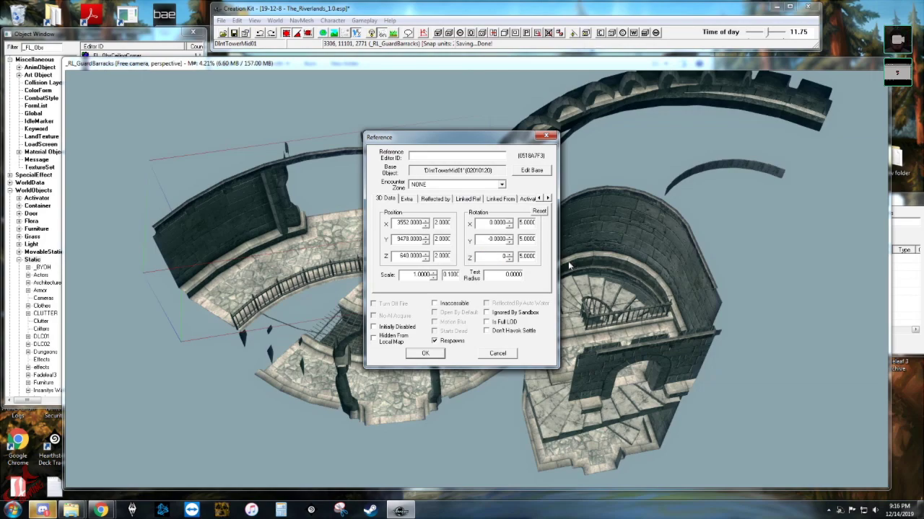
click(427, 354)
Change the tower dome segment's Z rotation so it faces the same way as the base and mid segments.
shift+middle_drag(428, 355, 628, 308)
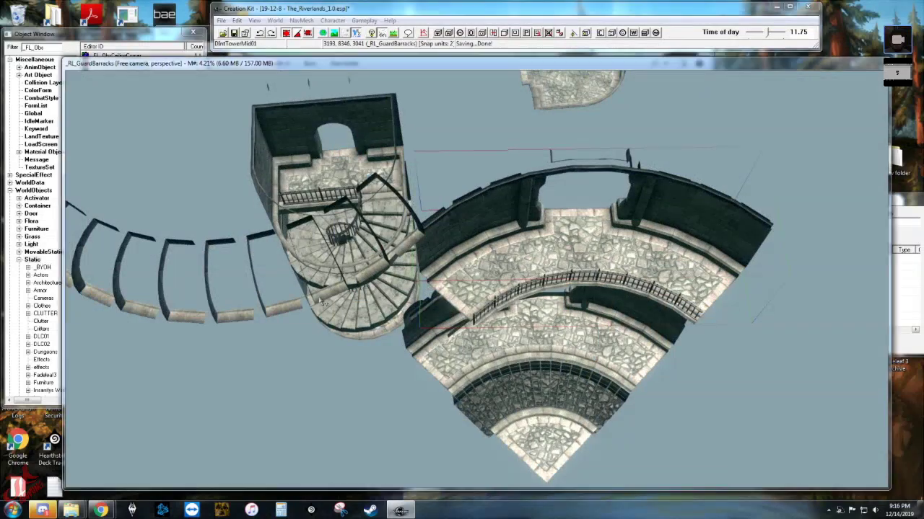
double_click(487, 267)
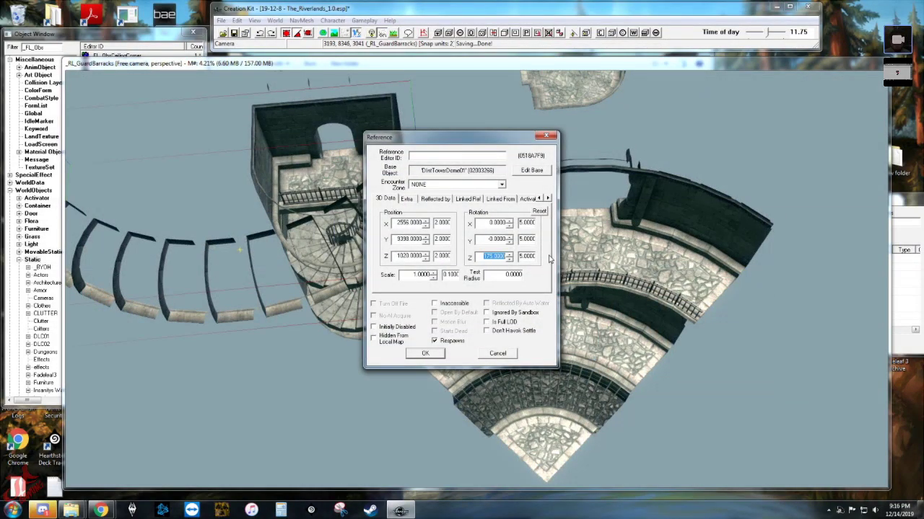
key(Return)
Shift the tower mid segment sideways over the base segment and check its stone edge below the railing.
drag(378, 210, 862, 442)
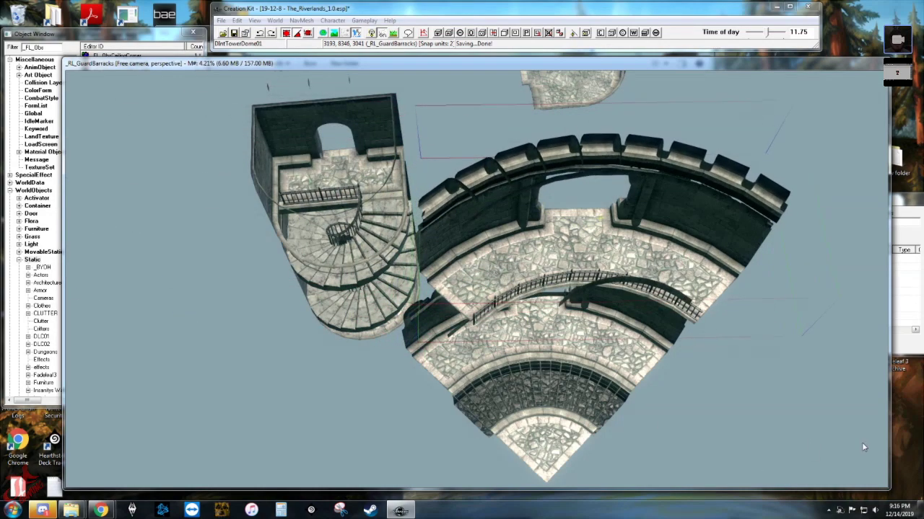
scroll(861, 443, up, 5)
shift+middle_drag(861, 442, 509, 177)
scroll(510, 177, up, 5)
drag(609, 326, 444, 331)
scroll(442, 332, up, 4)
mouse_move(431, 378)
shift+middle_down()
mouse_move(459, 455)
mouse_move(445, 372)
shift+middle_up()
scroll(527, 275, up, 2)
scroll(513, 257, up, 5)
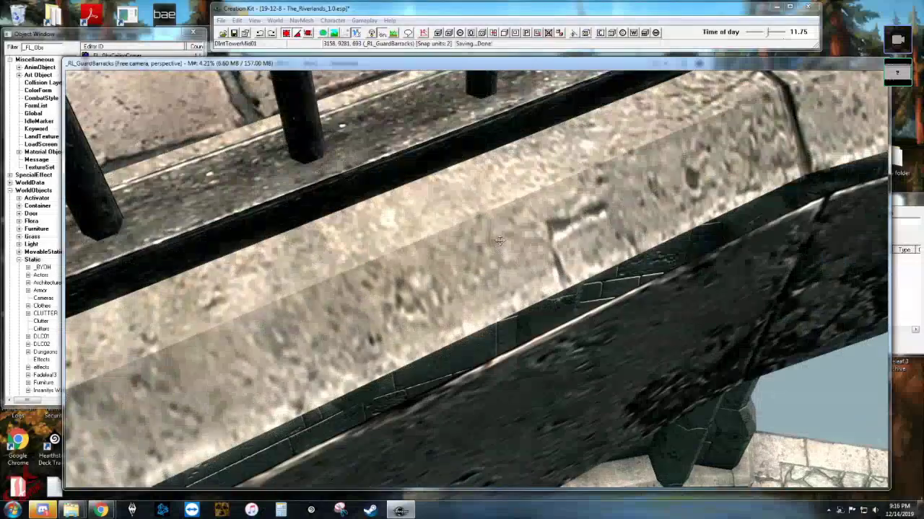
scroll(506, 236, down, 5)
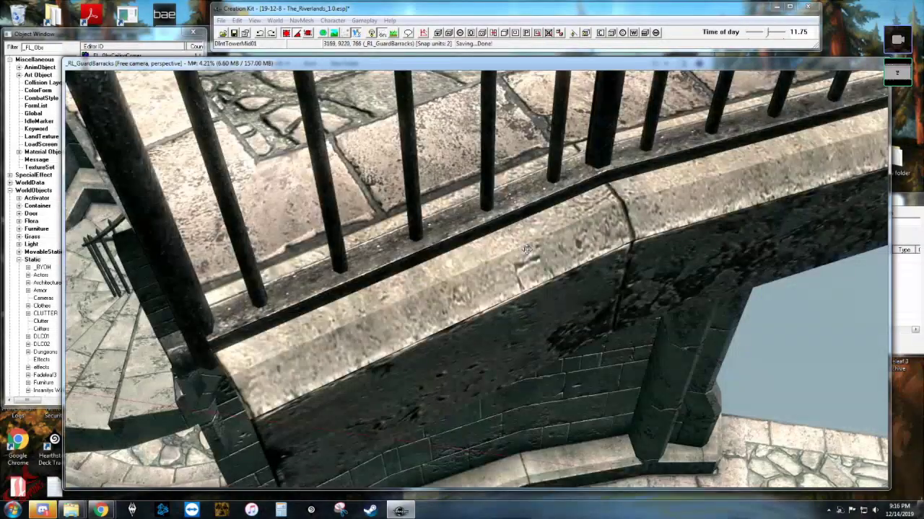
Move the tower dome segment sideways over the tower mid segment so its curved edge follows the mid wall.
scroll(529, 246, up, 2)
scroll(530, 245, down, 5)
middle_drag(530, 246, 475, 304)
scroll(525, 282, up, 4)
scroll(523, 290, down, 3)
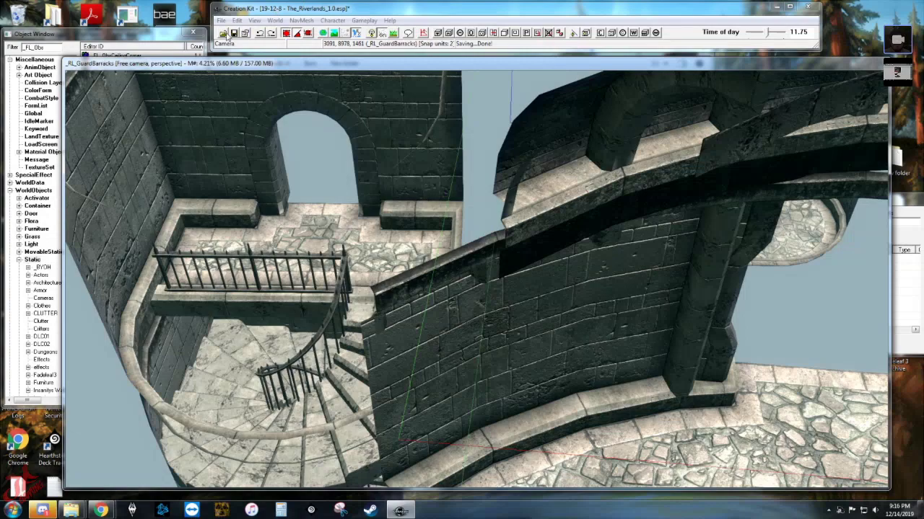
double_click(546, 164)
click(551, 137)
drag(546, 185, 421, 160)
scroll(525, 310, up, 3)
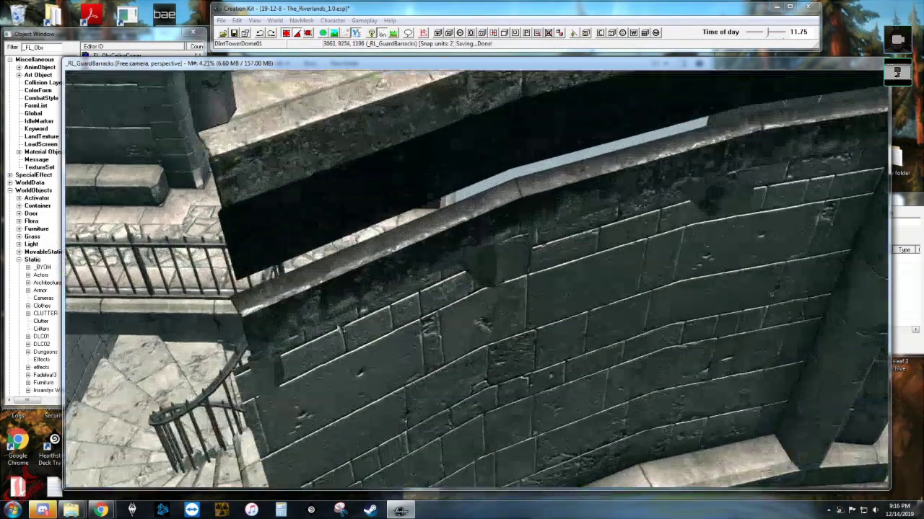
Nudge the dome segment so its end lines up with the mid segment's wall end beside the spiral stairs.
middle_drag(550, 377, 358, 325)
scroll(357, 327, up, 5)
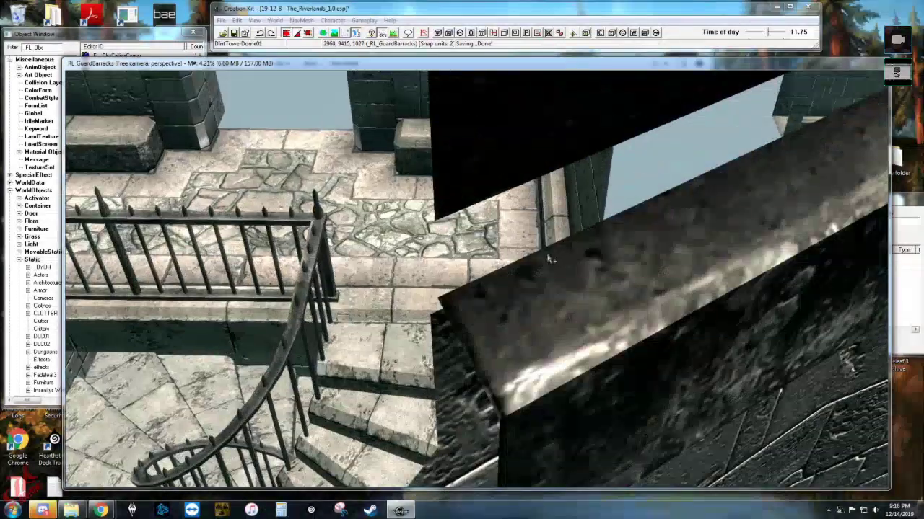
drag(474, 190, 475, 205)
scroll(479, 325, down, 5)
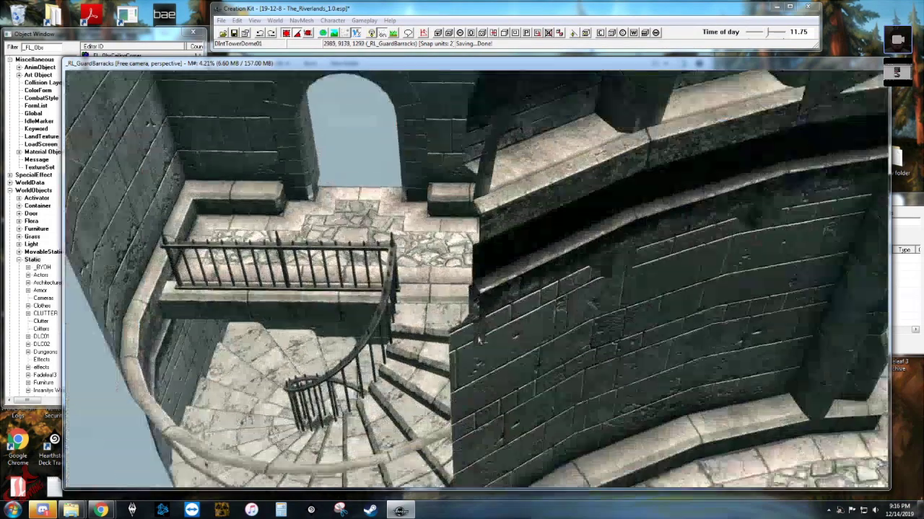
Check both ends of the stacked tower segments and move the spiral stair room clear of them.
shift+middle_drag(480, 325, 390, 320)
scroll(510, 284, down, 3)
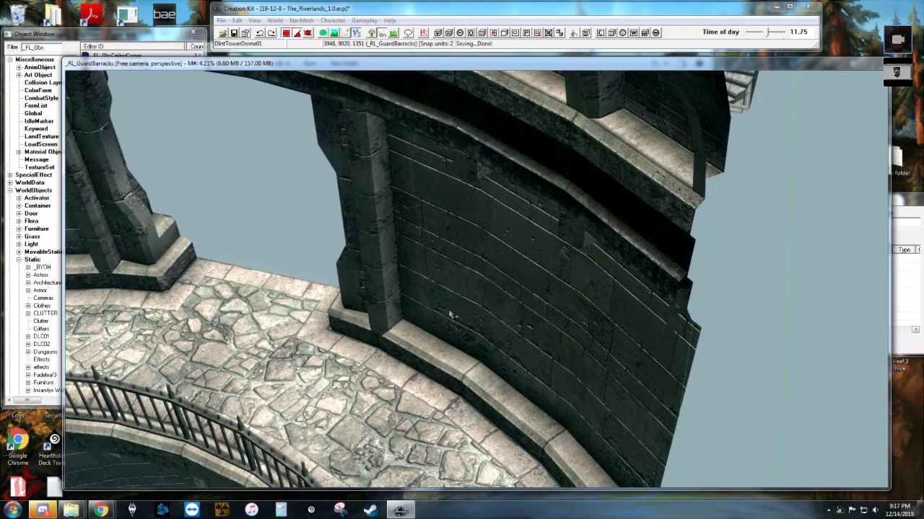
shift+middle_drag(404, 306, 490, 300)
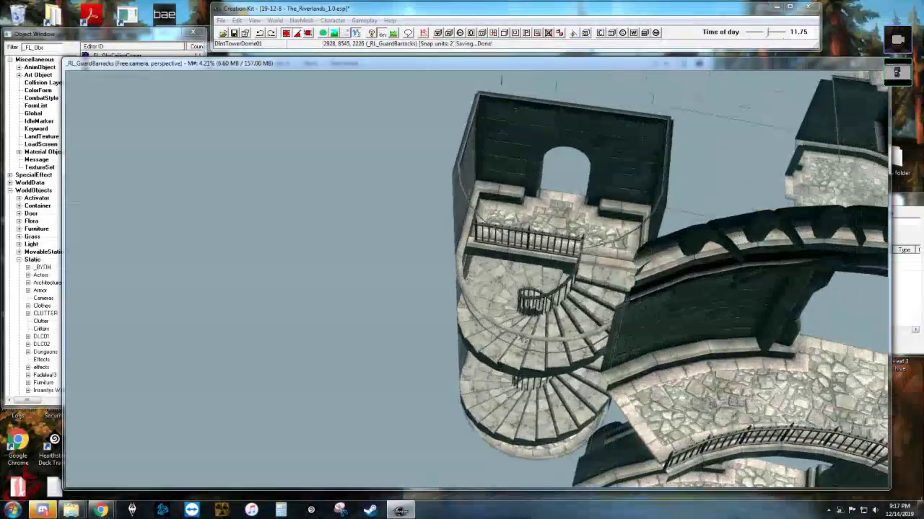
scroll(441, 234, down, 4)
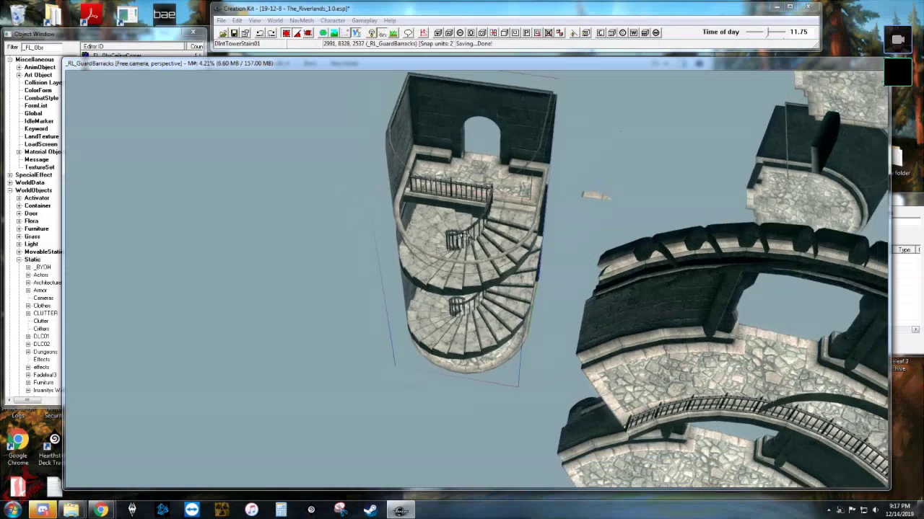
middle_drag(579, 326, 509, 303)
Select the tower base, mid and dome segments together, copy them and paste the copy in place.
click(507, 353)
middle_drag(507, 353, 575, 341)
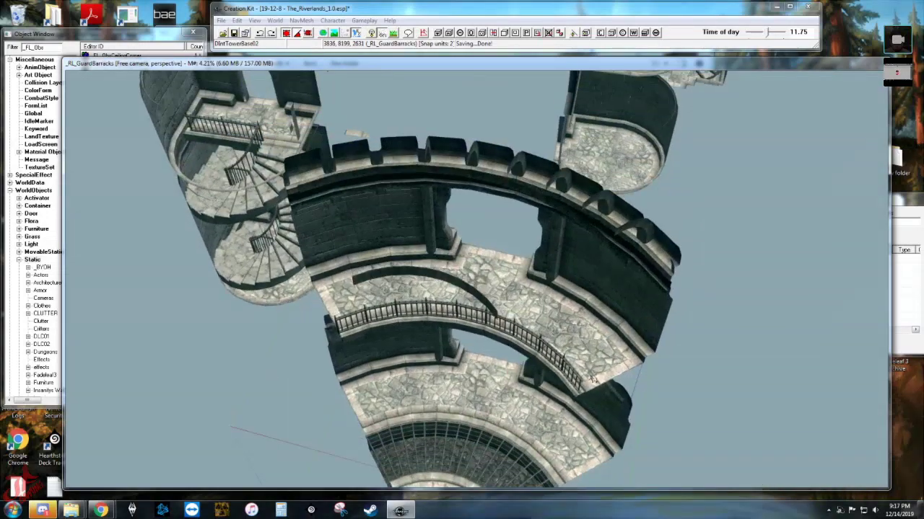
ctrl+click(595, 283)
ctrl+click(630, 239)
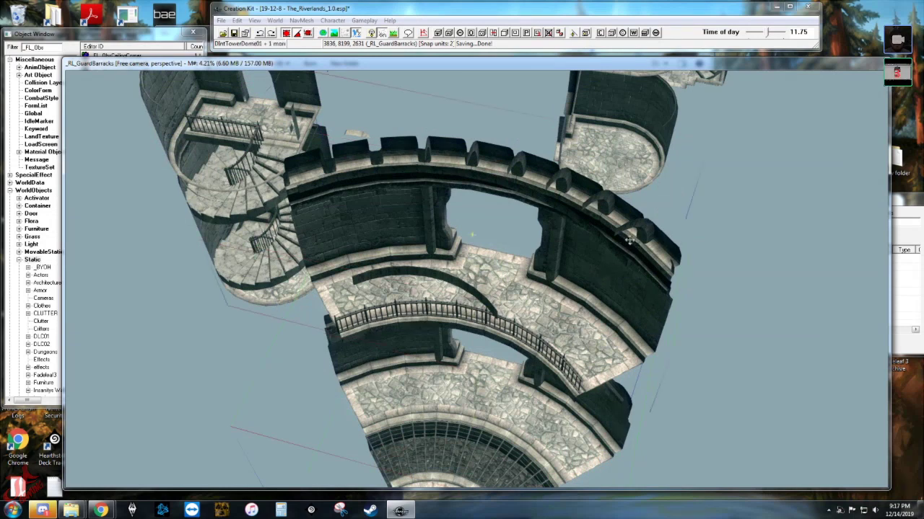
ctrl+click(622, 310)
right_click(598, 298)
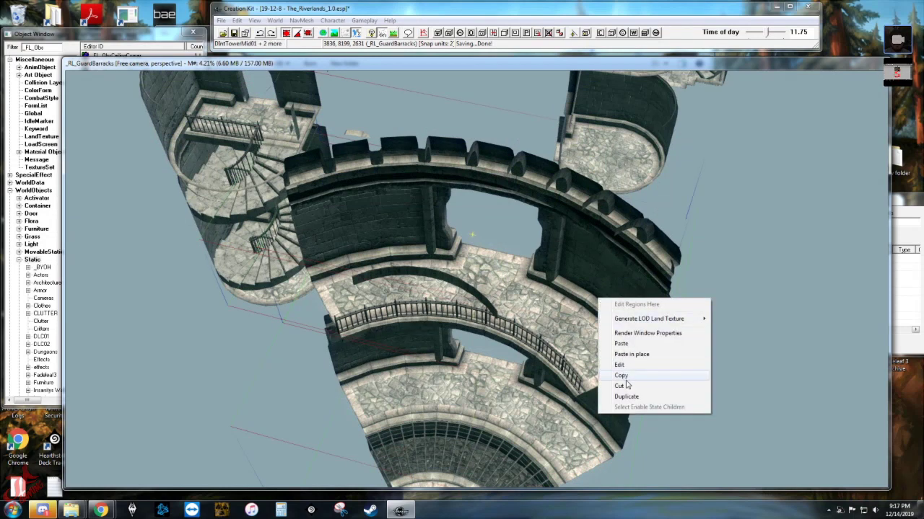
click(626, 377)
right_click(602, 282)
click(625, 340)
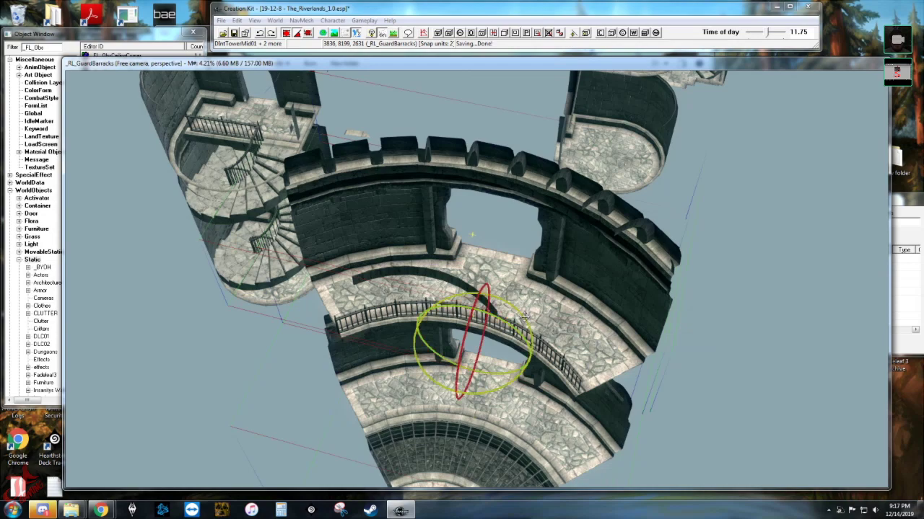
Rotate the copied wedge a quarter turn and move it beside the original to form a half circle.
mouse_move(444, 405)
mouse_down()
mouse_move(420, 409)
mouse_move(430, 412)
mouse_up()
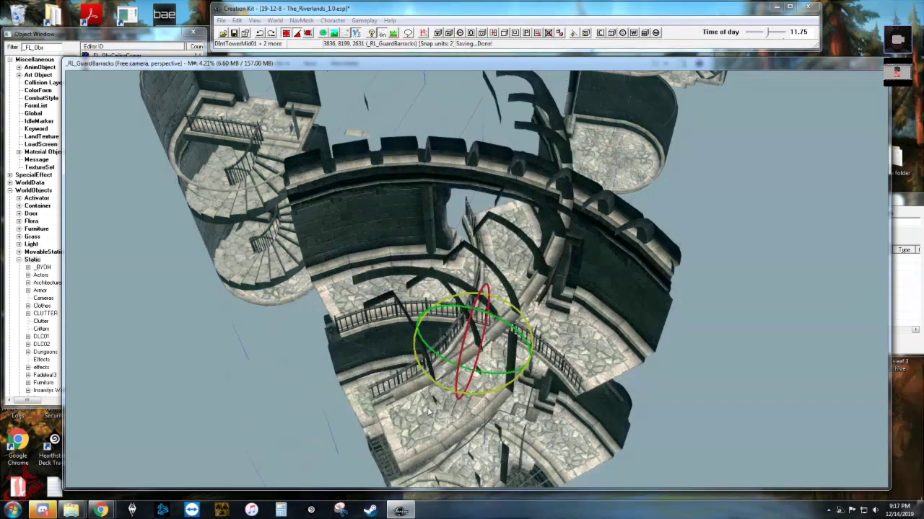
key(w)
shift+middle_drag(432, 412, 418, 251)
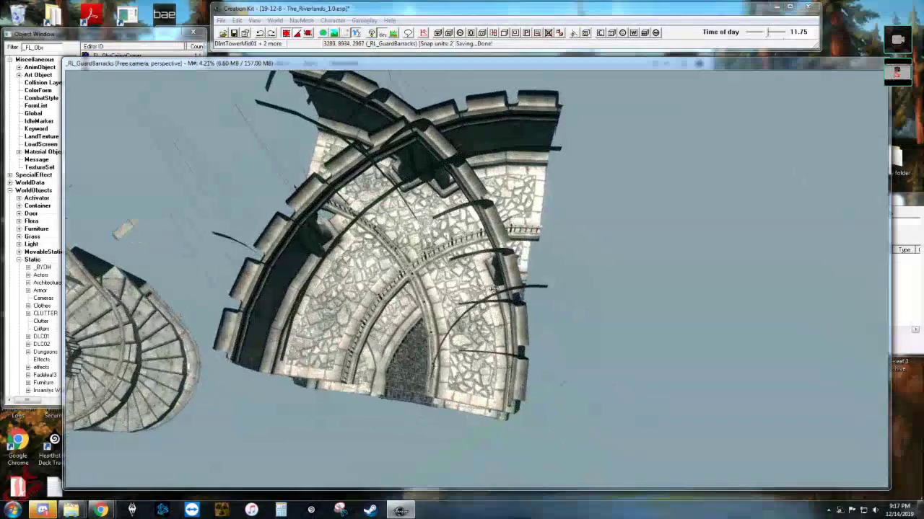
key(w)
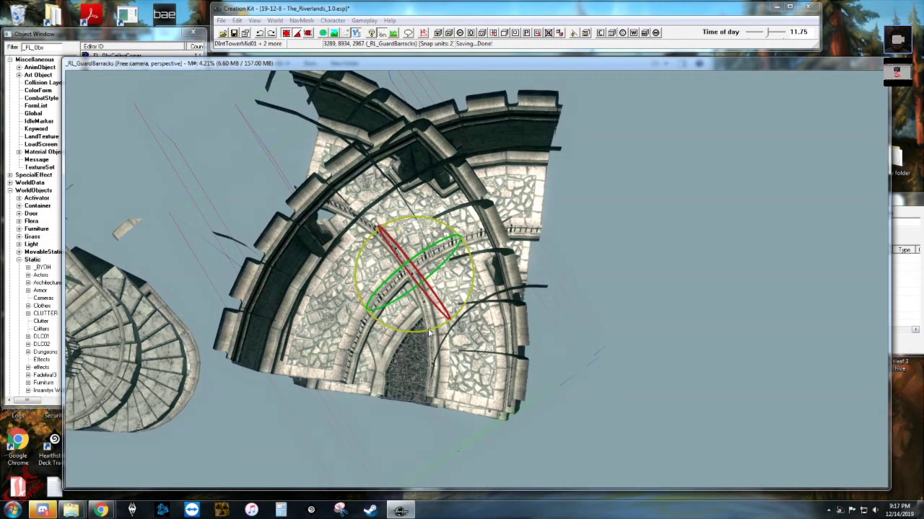
right_drag(429, 332, 427, 326)
key(x)
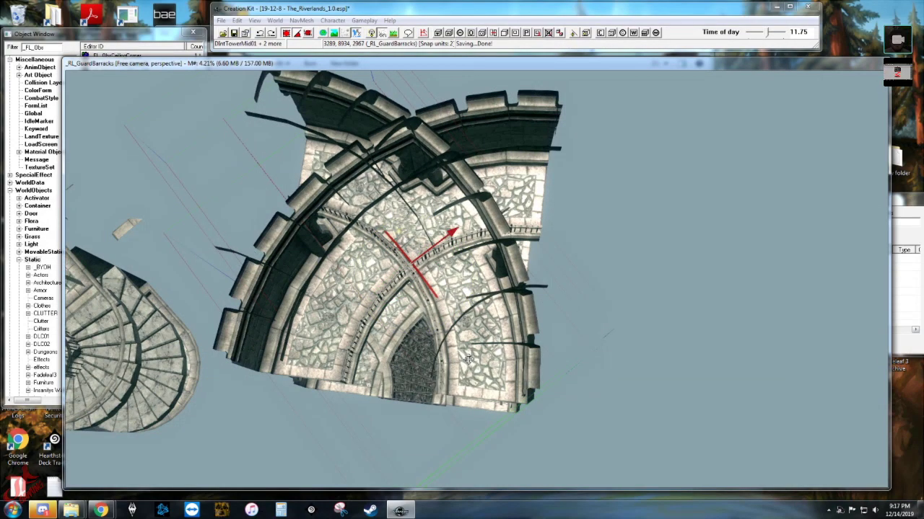
drag(468, 359, 491, 452)
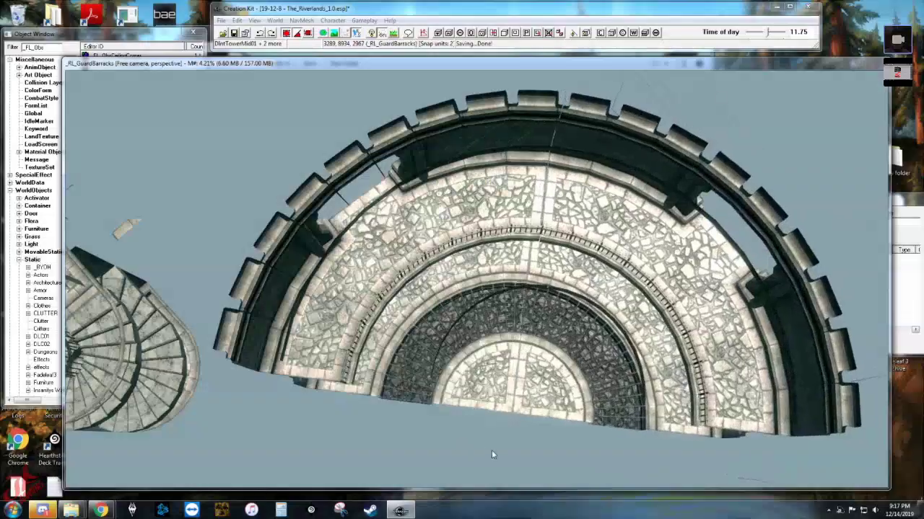
Nudge the copied wedge until its floor tiles meet the original wedge's tiles at the central seam.
scroll(491, 455, up, 3)
middle_drag(491, 455, 381, 365)
scroll(434, 365, up, 5)
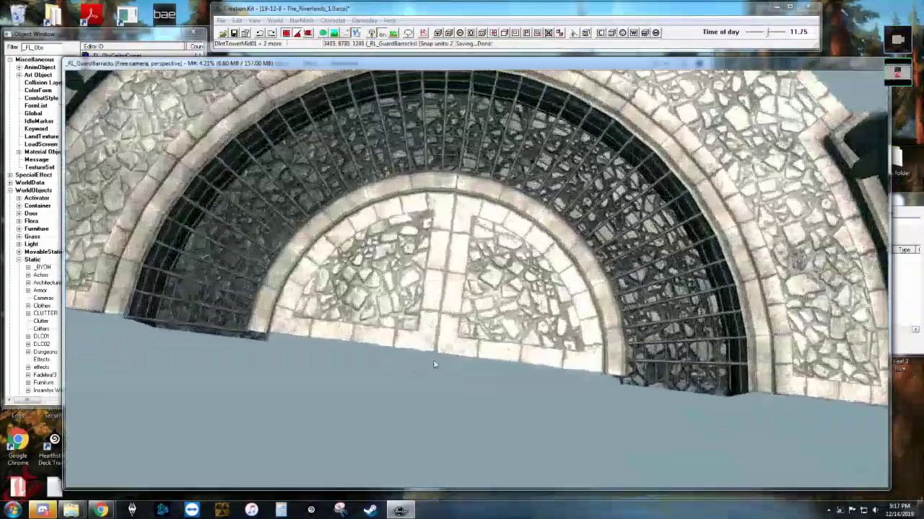
scroll(435, 363, up, 3)
scroll(446, 350, up, 4)
middle_drag(437, 361, 429, 385)
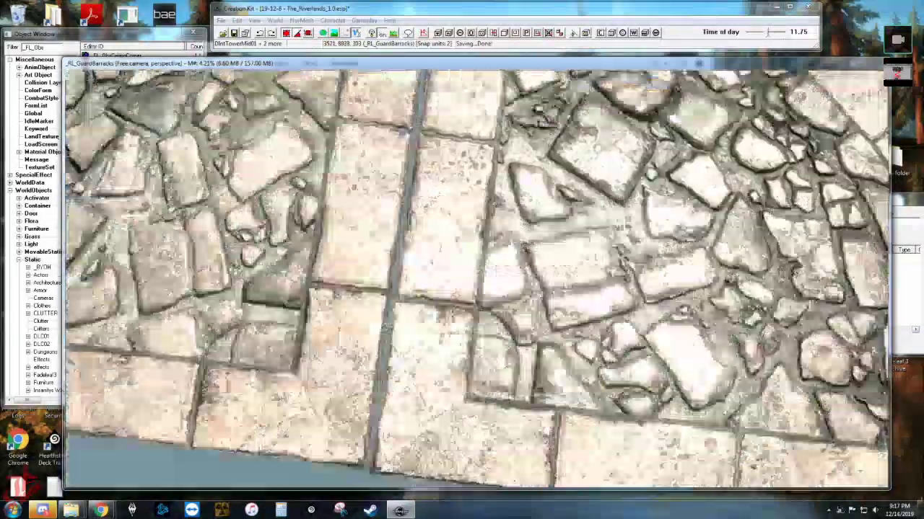
scroll(495, 169, up, 4)
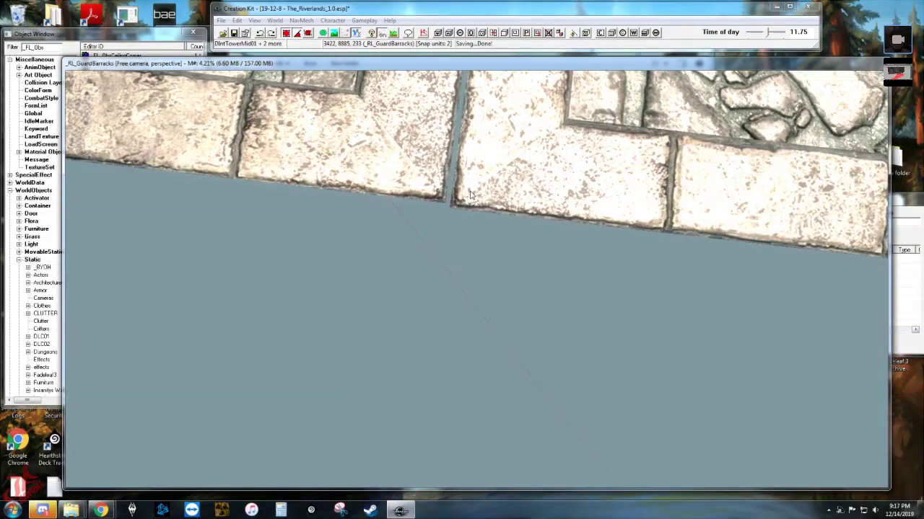
scroll(470, 195, up, 1)
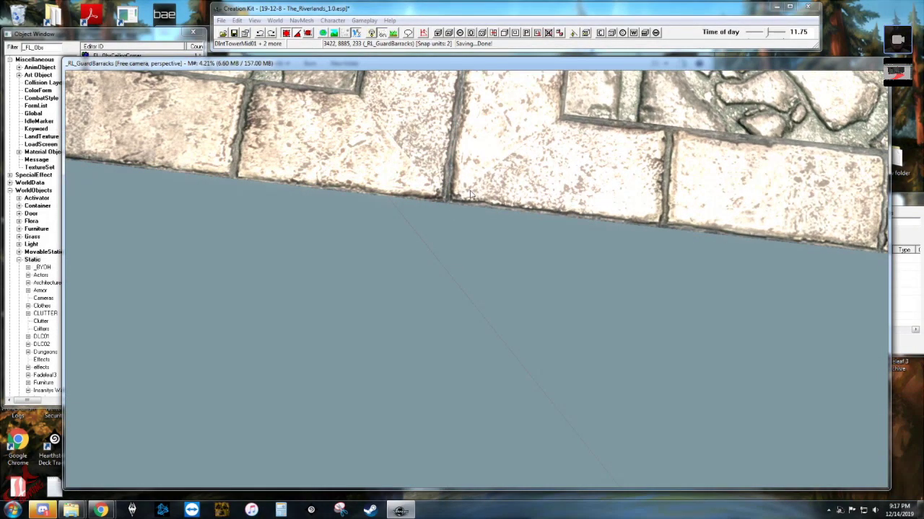
scroll(470, 194, down, 6)
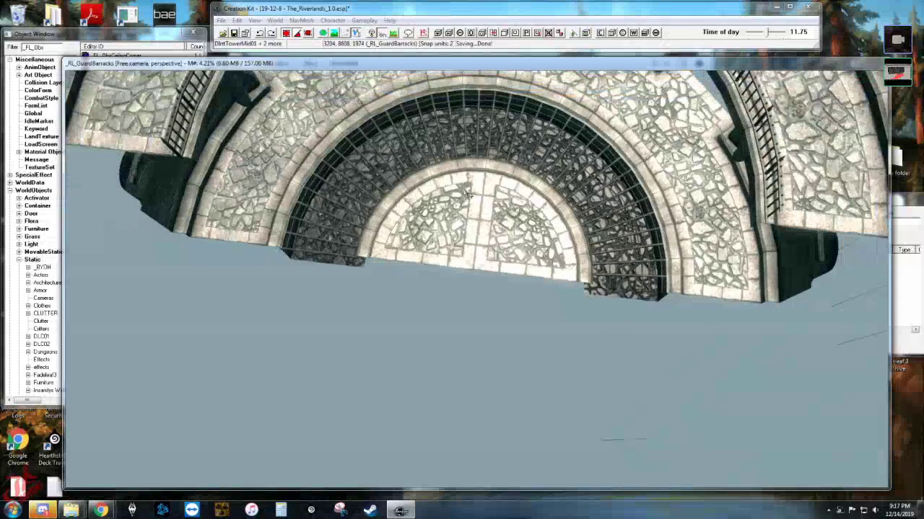
Select all six pieces of the half-circle tower, copy them and paste the copy in place.
scroll(471, 195, down, 8)
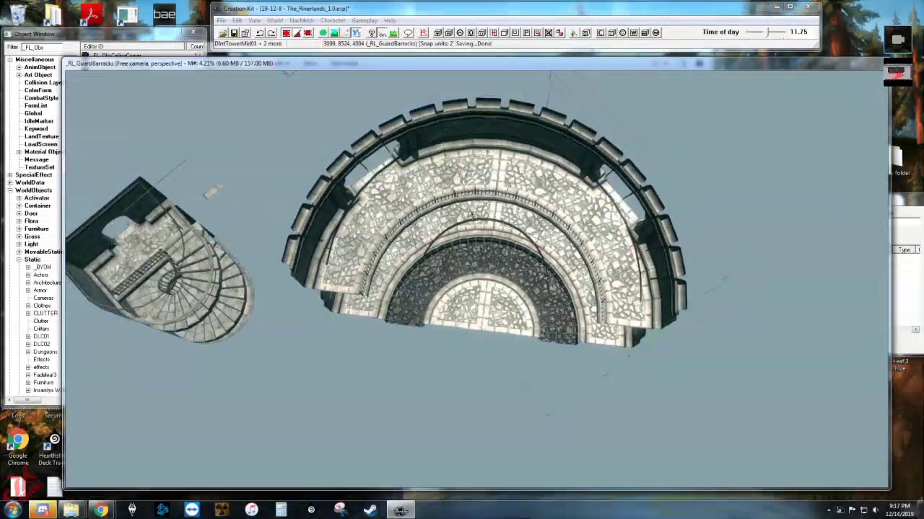
scroll(470, 195, down, 3)
drag(668, 377, 313, 116)
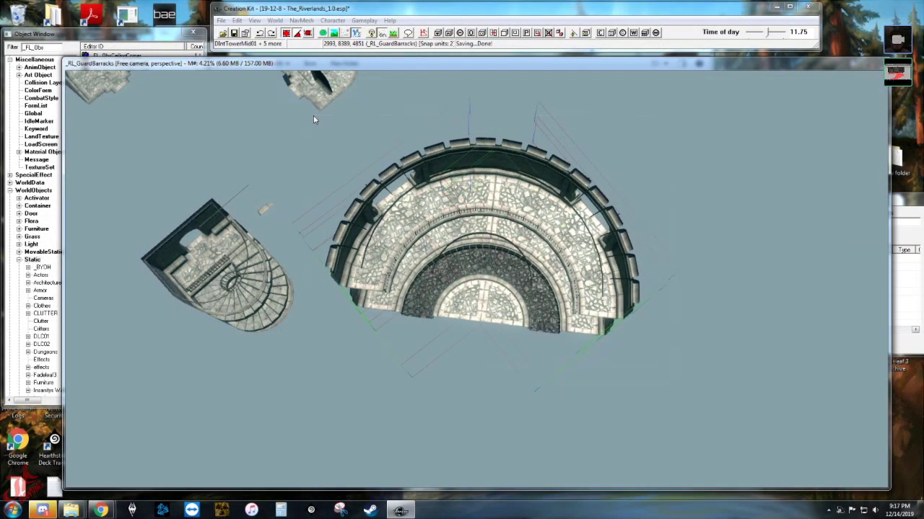
right_click(400, 235)
click(437, 314)
right_click(433, 247)
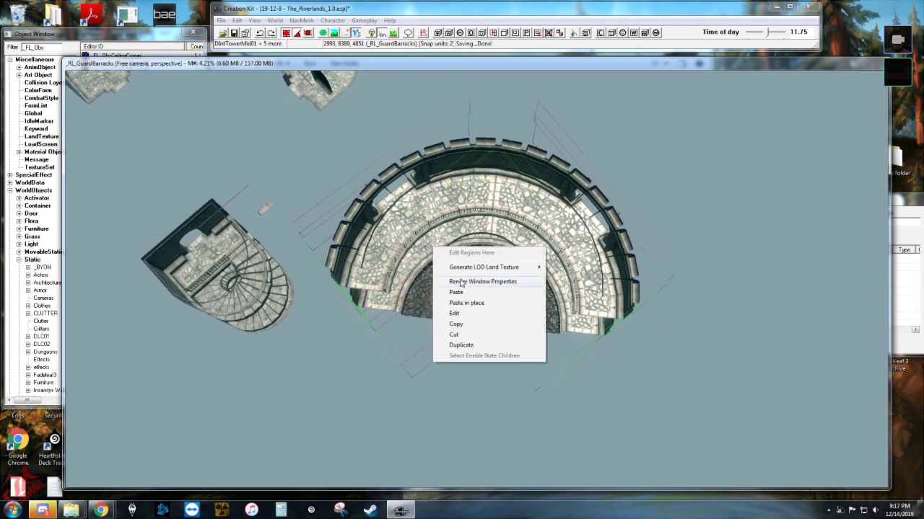
click(471, 304)
Rotate the copied half circle half a turn and move it to the open side of the original half.
key(w)
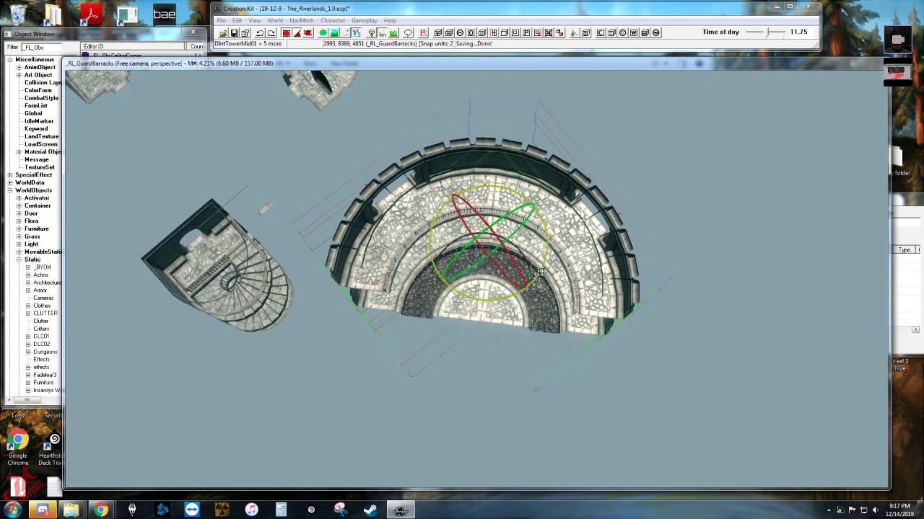
drag(539, 267, 395, 303)
right_drag(394, 304, 338, 298)
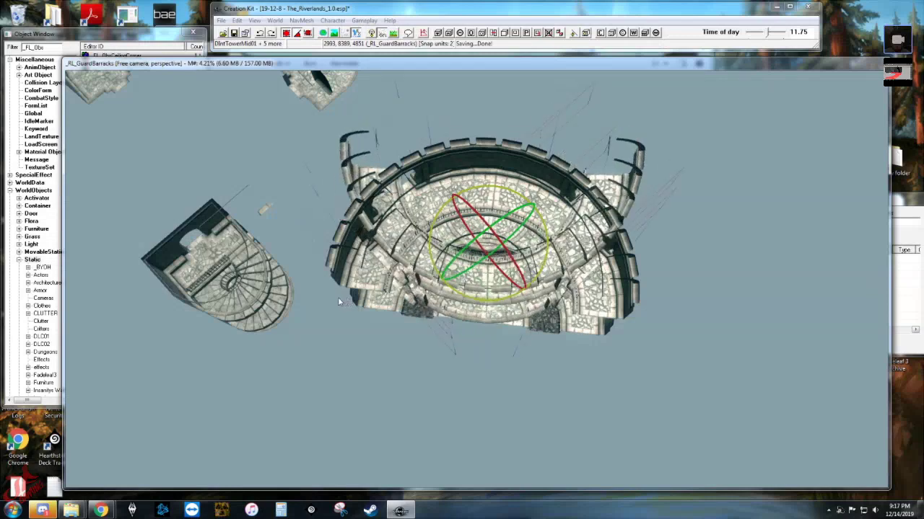
key(w)
drag(520, 283, 498, 424)
Move the copied half against the original so the gap closes and the central floor tiles meet in a cross.
scroll(493, 223, up, 10)
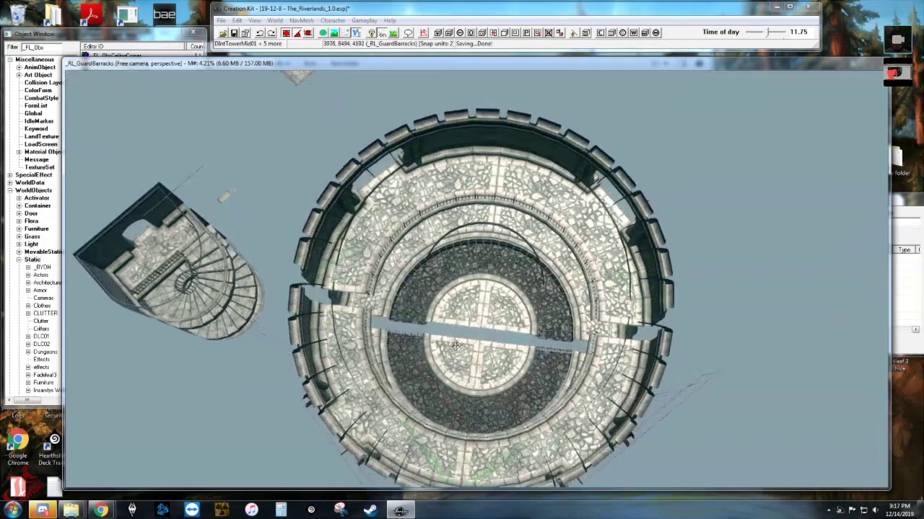
scroll(524, 300, up, 10)
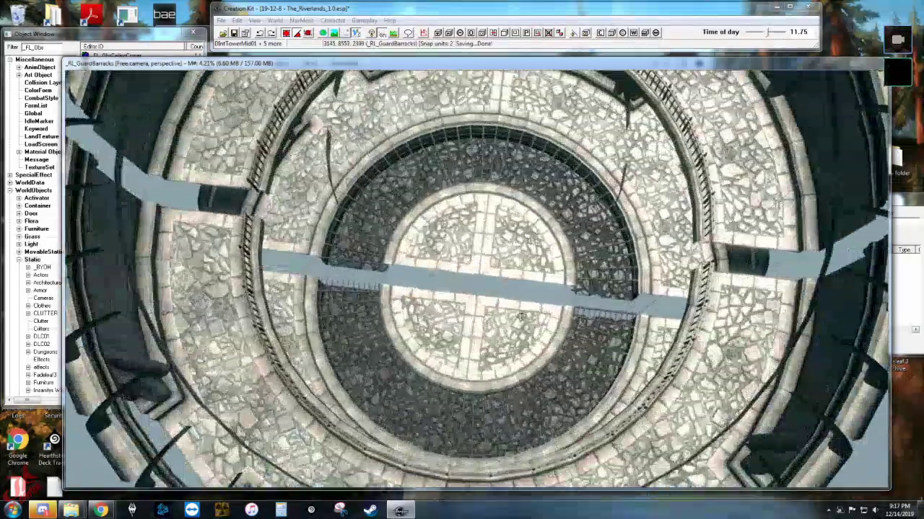
scroll(500, 345, up, 10)
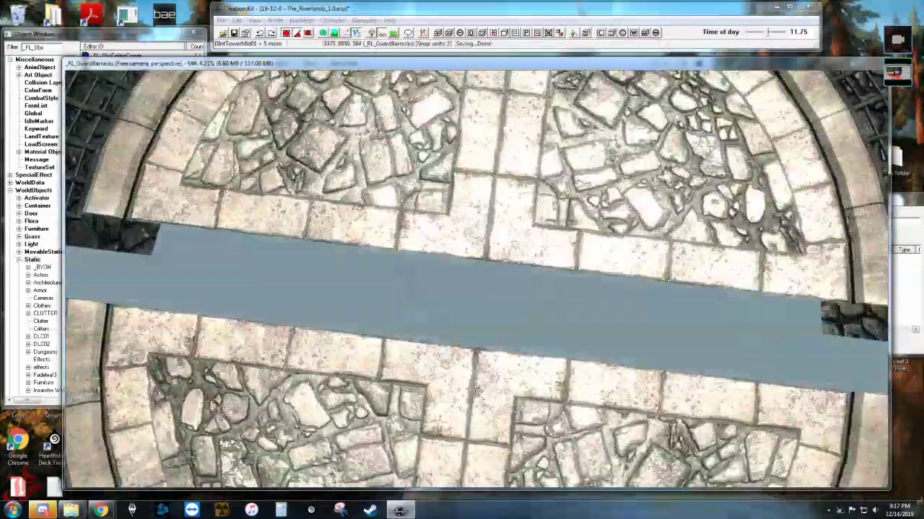
drag(487, 261, 485, 236)
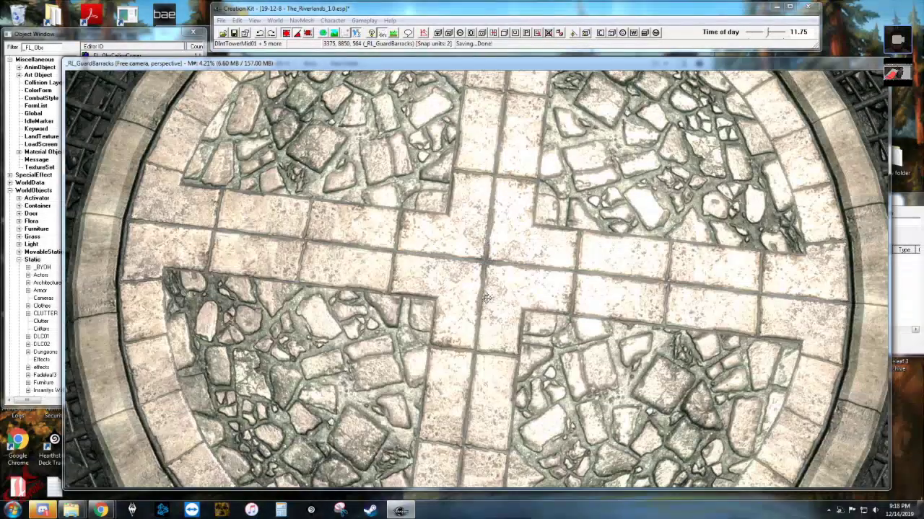
scroll(486, 298, up, 4)
scroll(488, 281, down, 10)
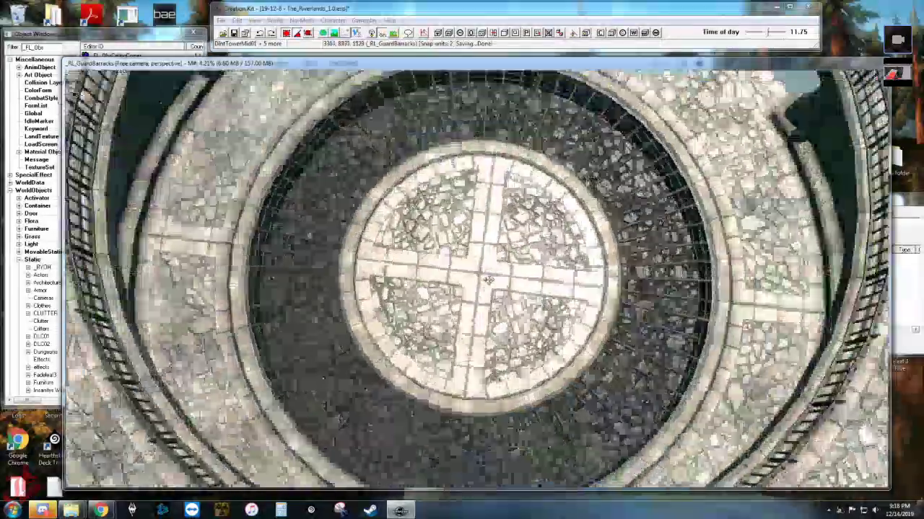
scroll(489, 280, down, 8)
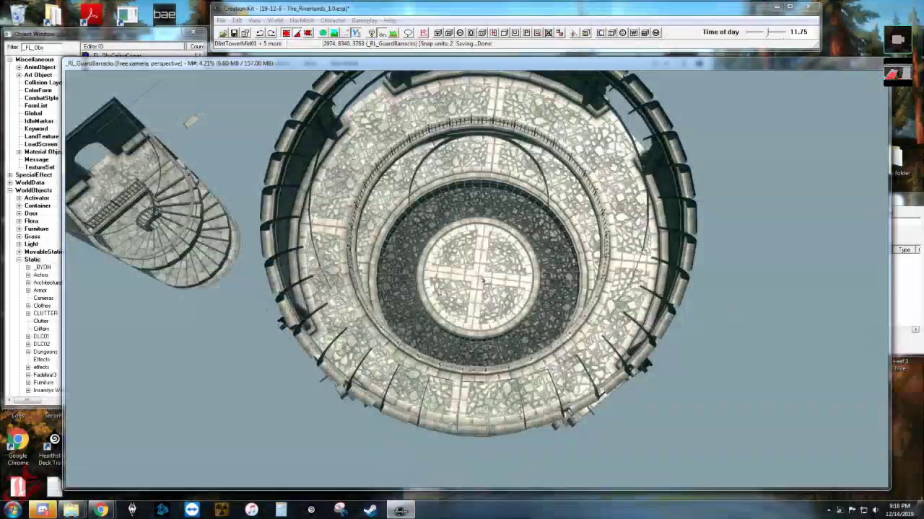
middle_drag(483, 281, 578, 439)
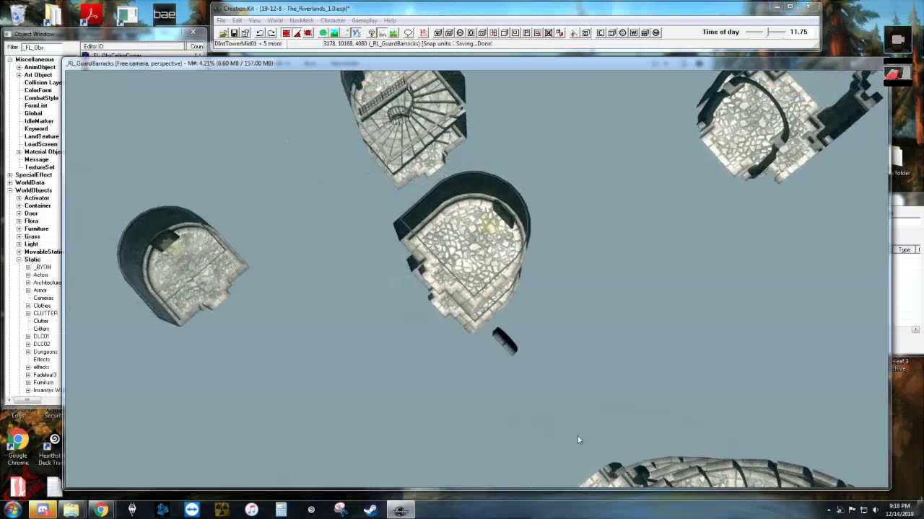
shift+middle_drag(499, 315, 595, 306)
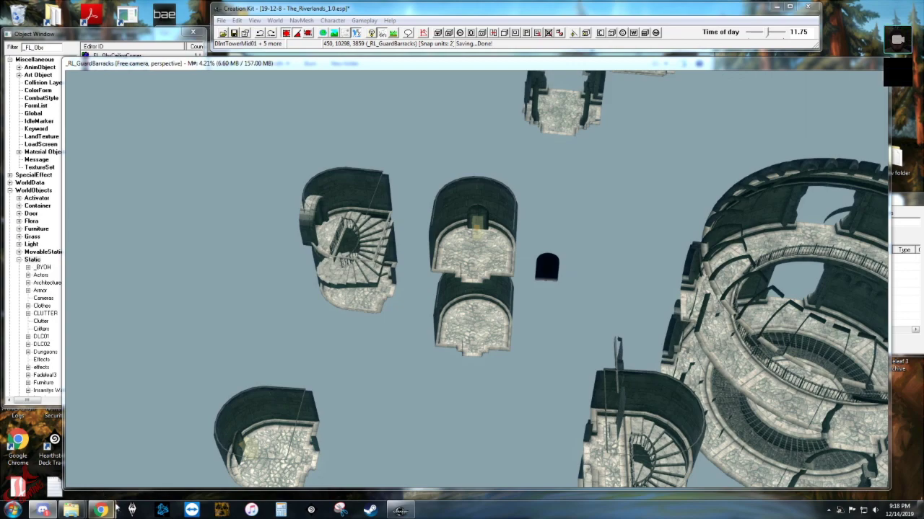
mouse_move(101, 509)
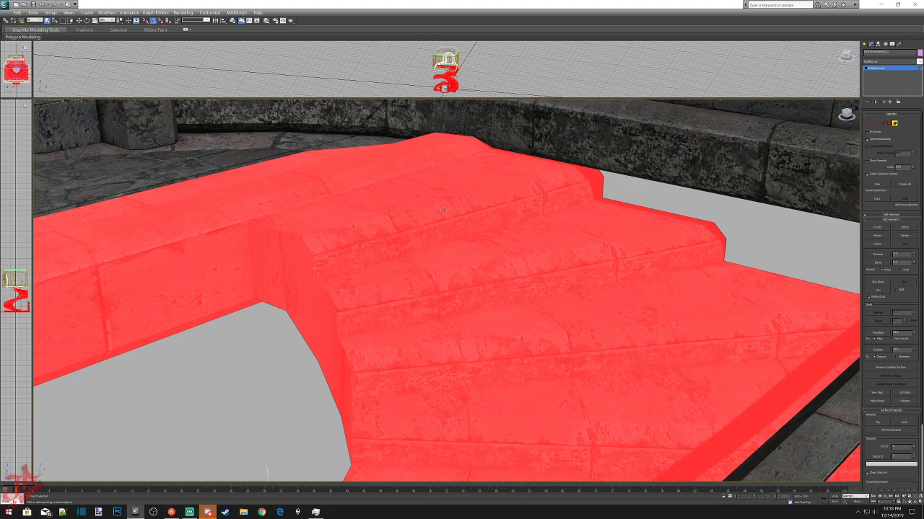
Delete the selected staircase polygons from inside the tower segment.
key(Delete)
drag(849, 115, 787, 118)
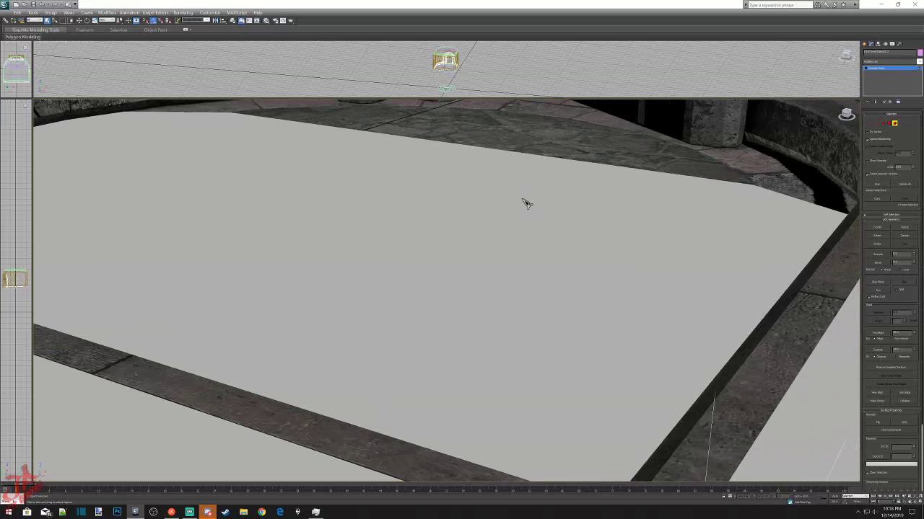
scroll(508, 215, down, 3)
click(402, 329)
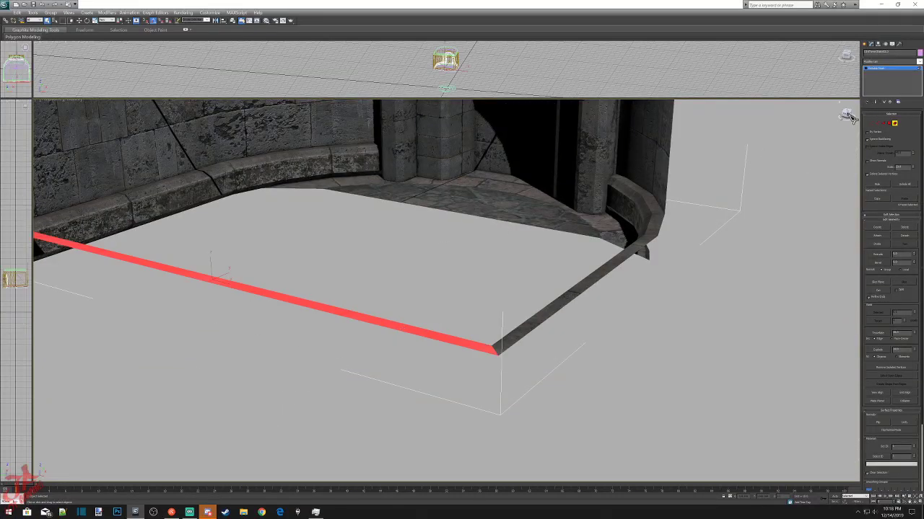
drag(850, 116, 824, 114)
scroll(825, 114, down, 4)
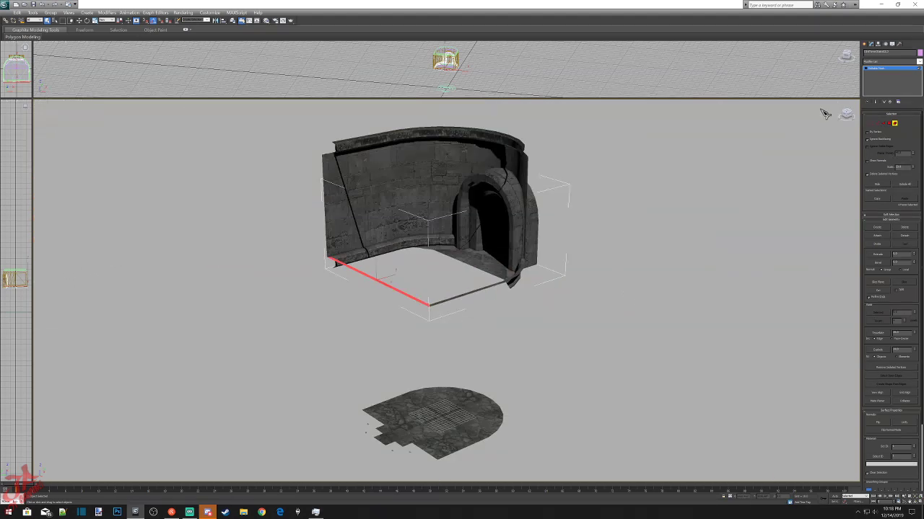
click(850, 116)
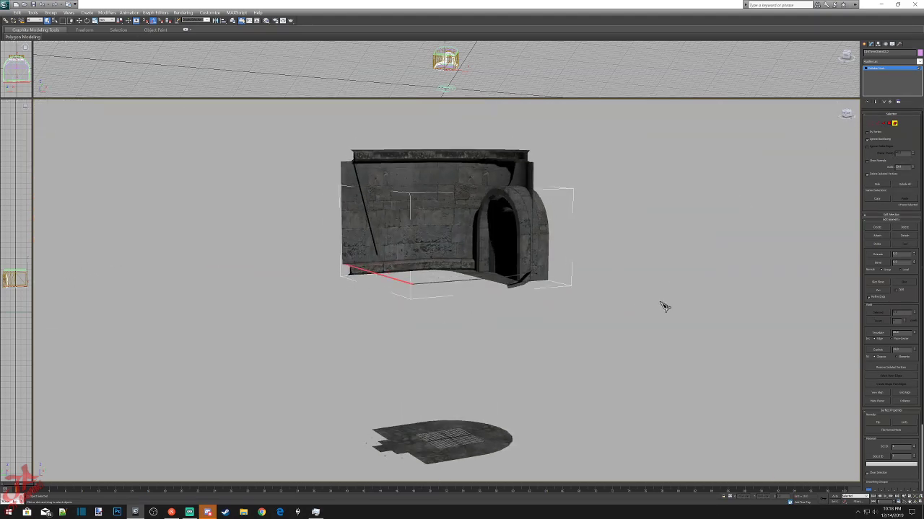
Edit the mesh containing the grated floor hanging below the tower segment and delete all polygons of that lower floor.
click(865, 45)
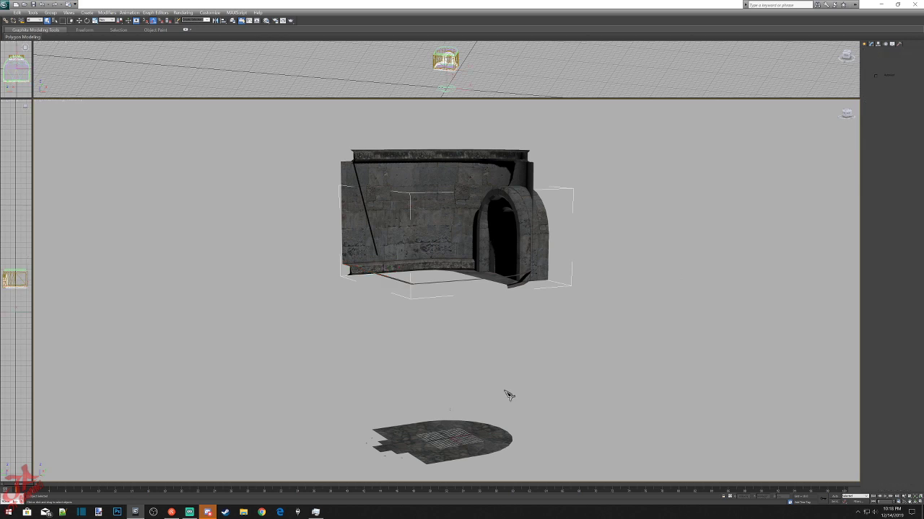
click(462, 427)
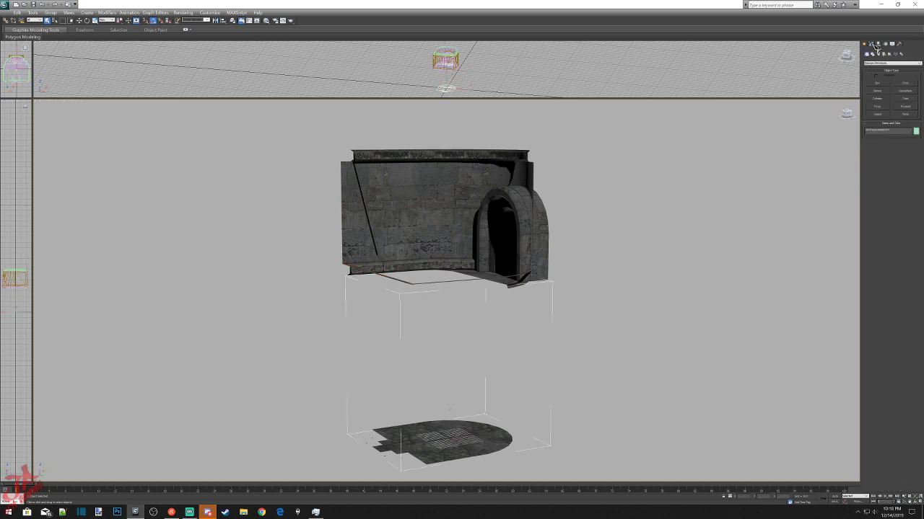
click(873, 45)
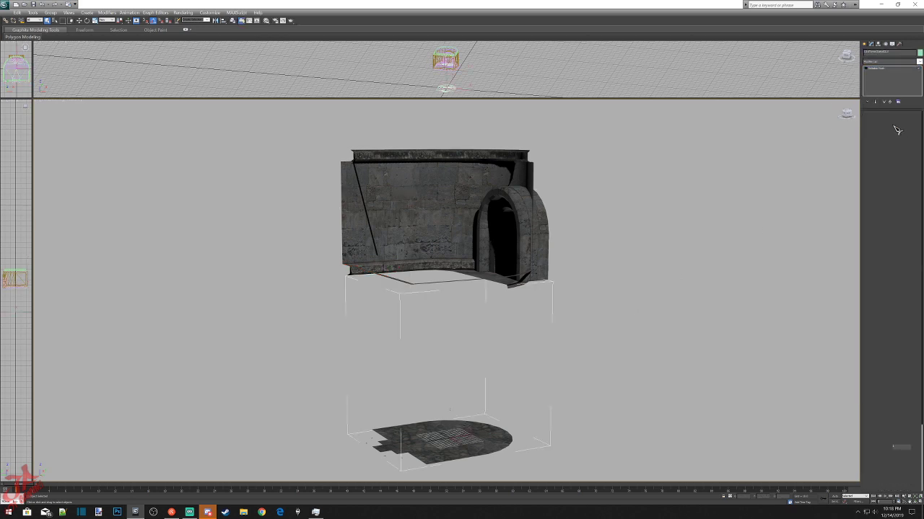
click(848, 116)
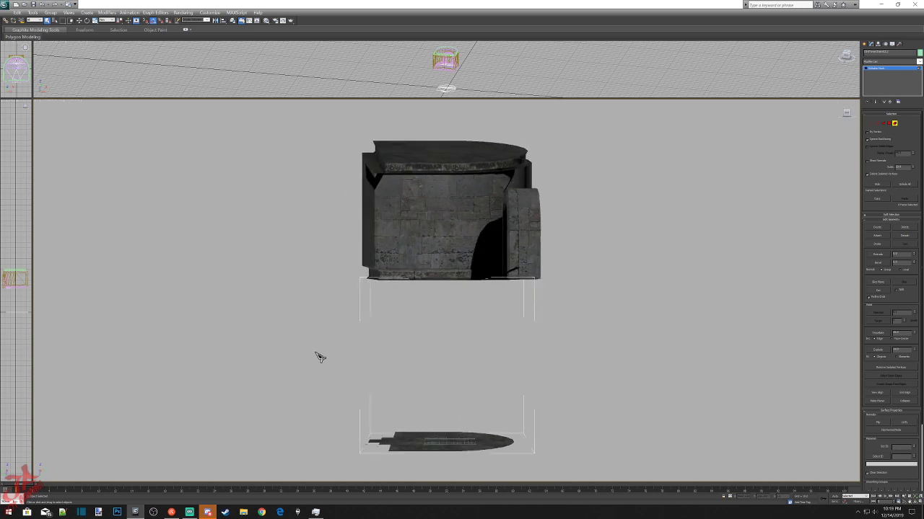
drag(315, 352, 575, 490)
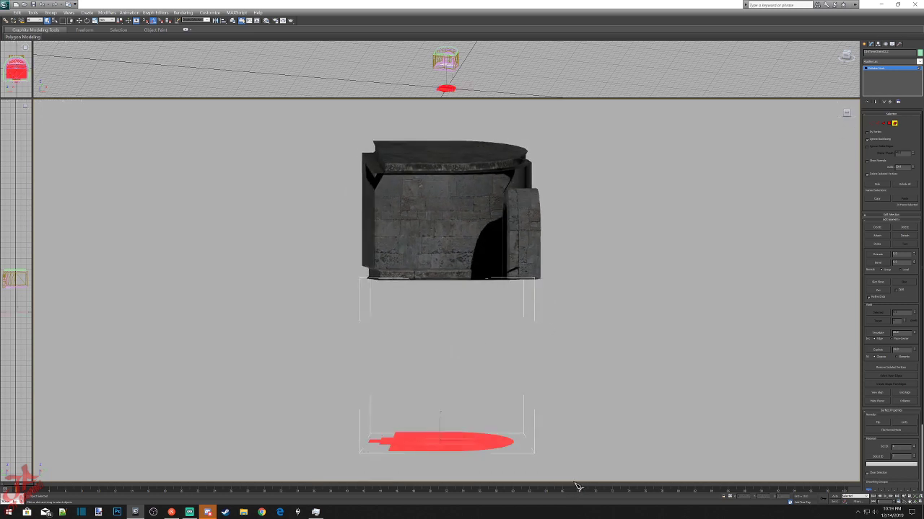
key(Delete)
Delete the curved floor section in front of the arch from the same mesh.
drag(847, 113, 875, 132)
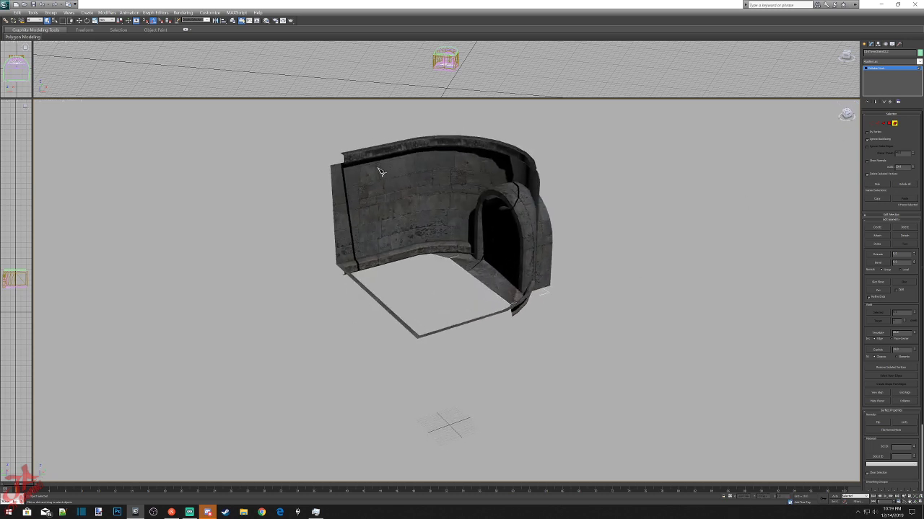
drag(618, 386, 617, 387)
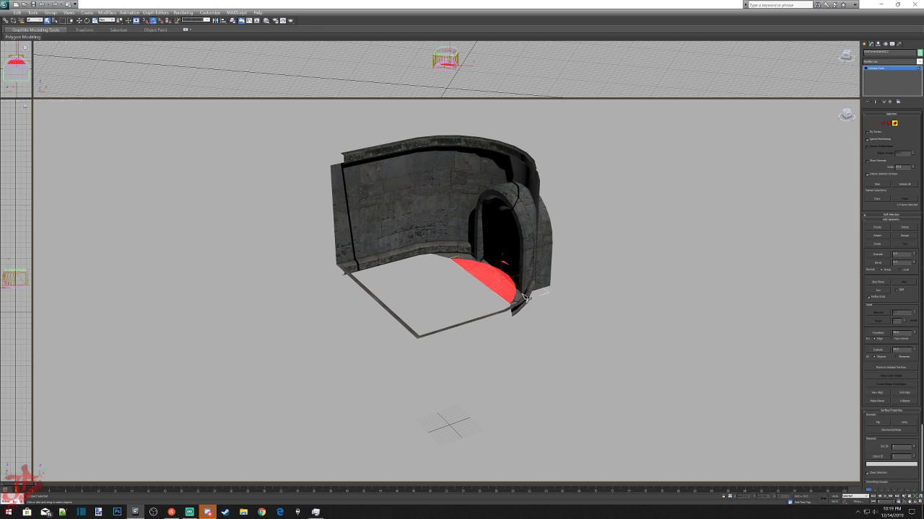
key(Delete)
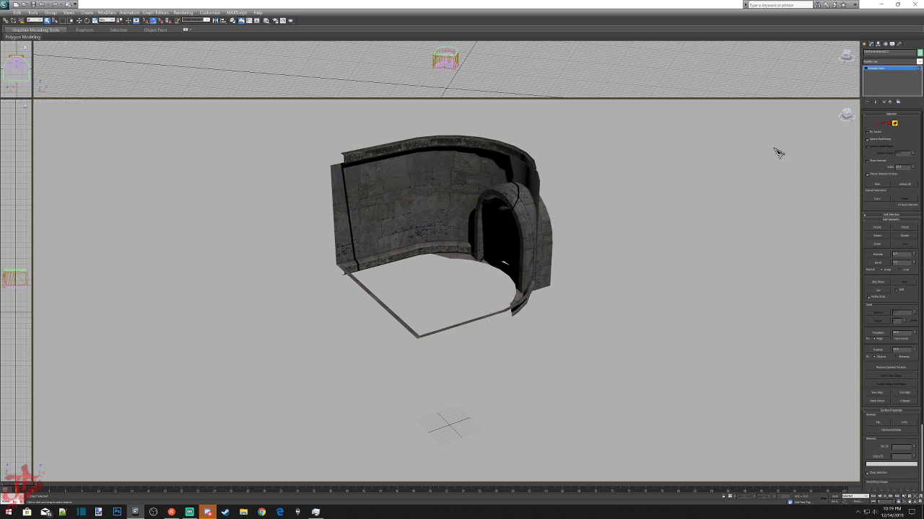
click(866, 44)
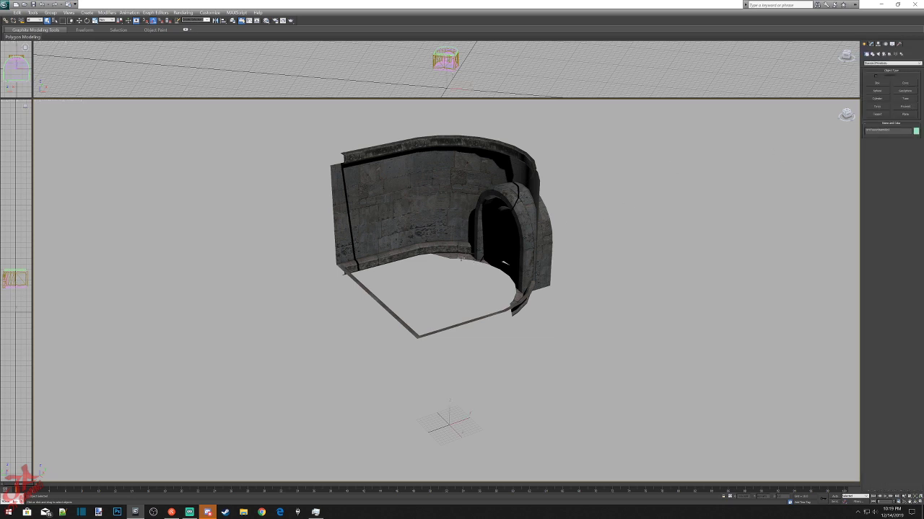
click(505, 263)
click(875, 45)
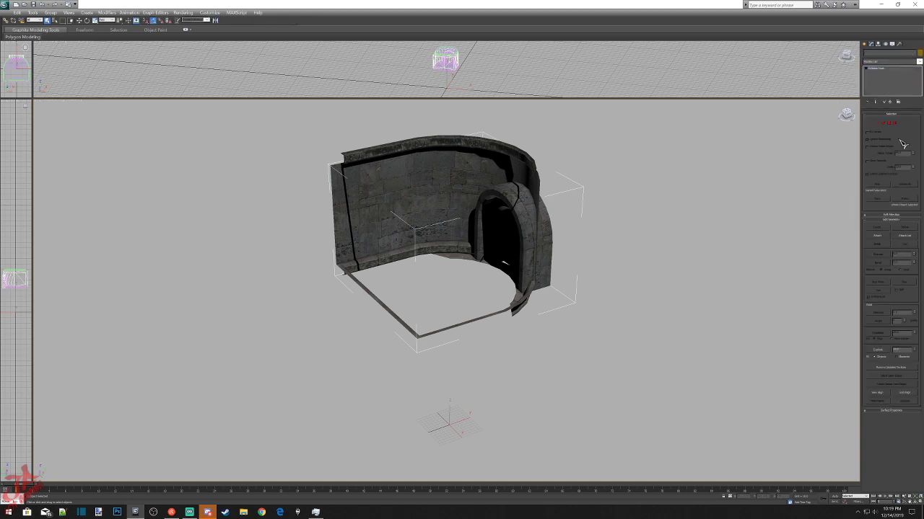
key(5)
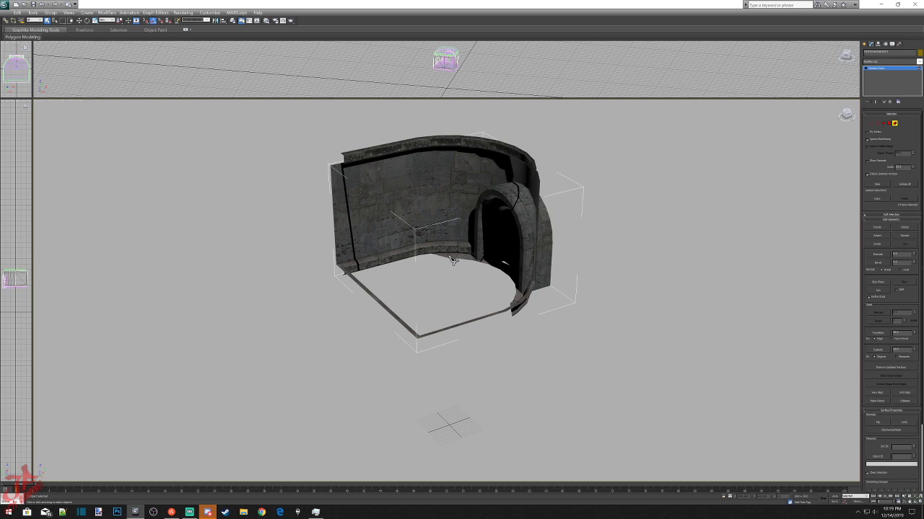
click(477, 195)
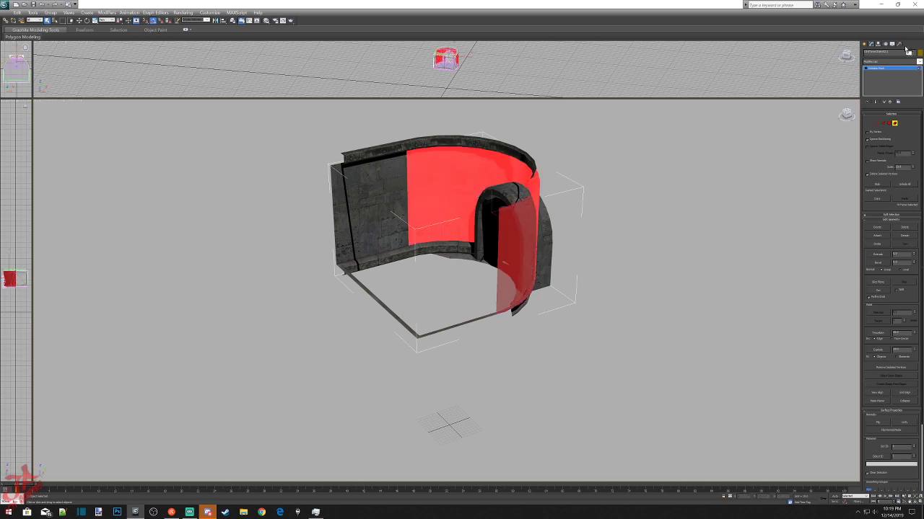
click(864, 45)
scroll(514, 282, up, 10)
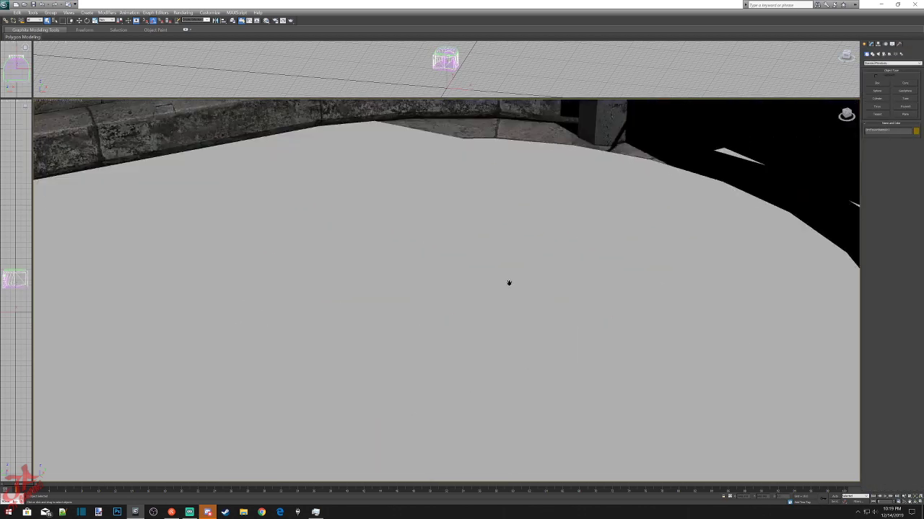
middle_drag(510, 282, 478, 477)
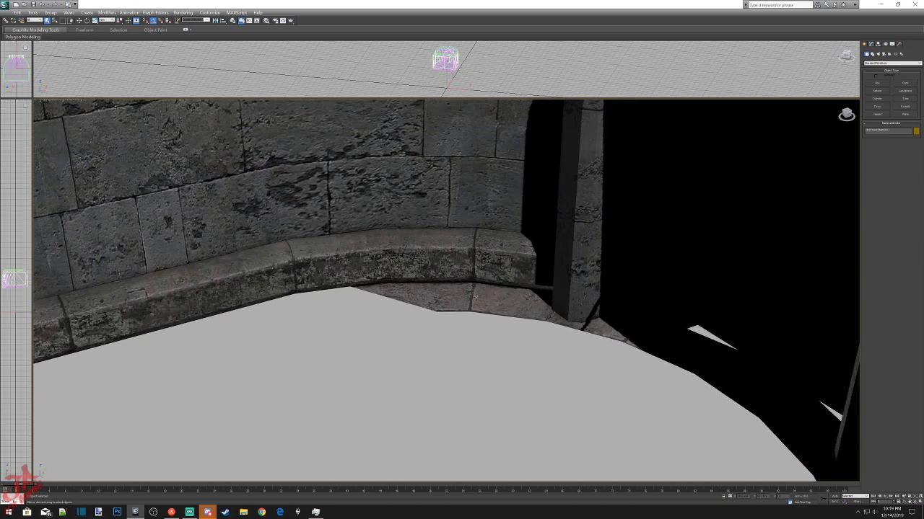
click(871, 44)
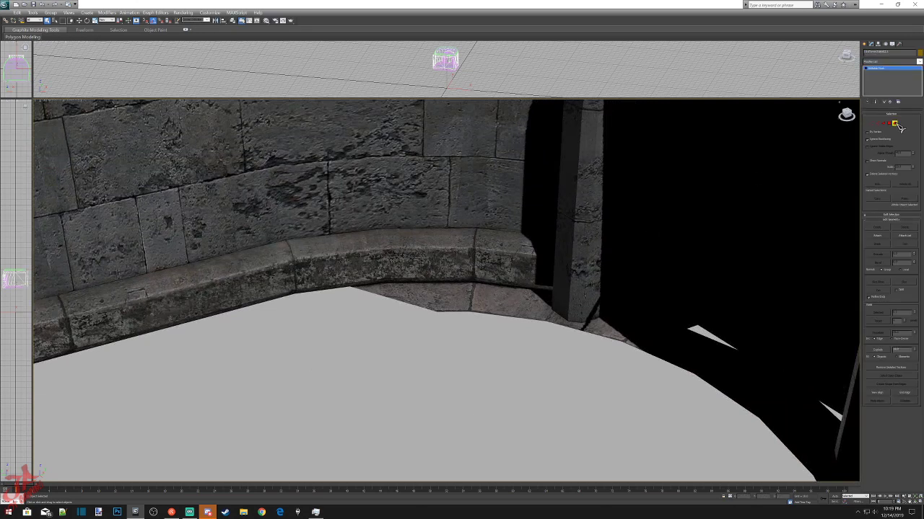
click(442, 300)
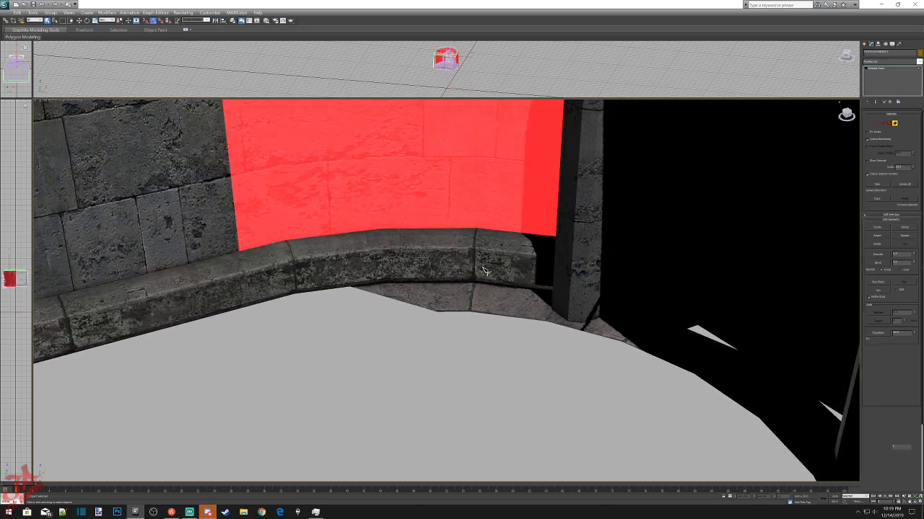
click(865, 44)
scroll(480, 306, up, 3)
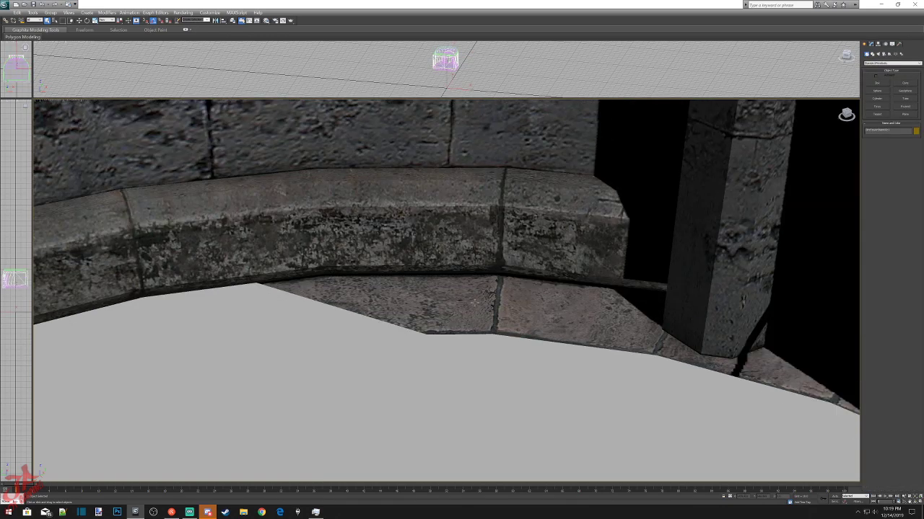
Edit the mesh holding the remaining floor strip and delete its floor polygons along the curved wall and under the arch.
click(475, 303)
click(871, 44)
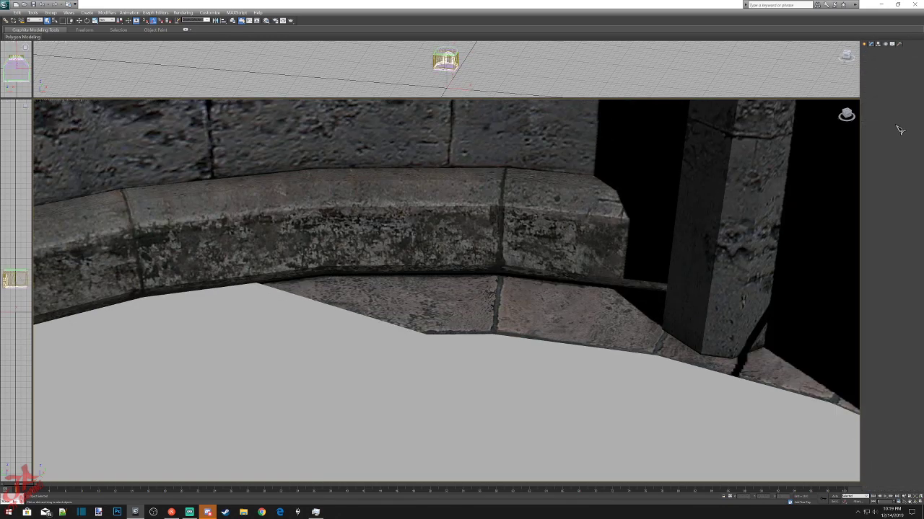
key(4)
click(457, 317)
scroll(457, 317, down, 10)
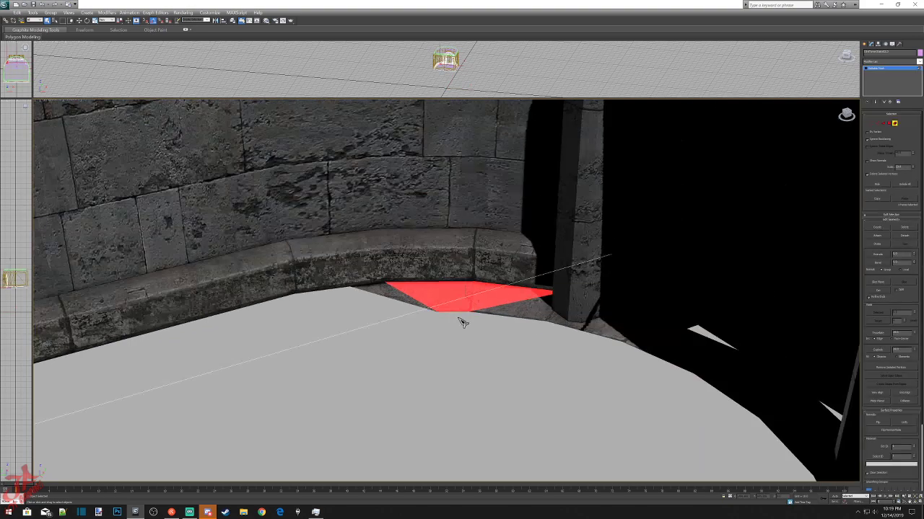
drag(498, 368, 555, 381)
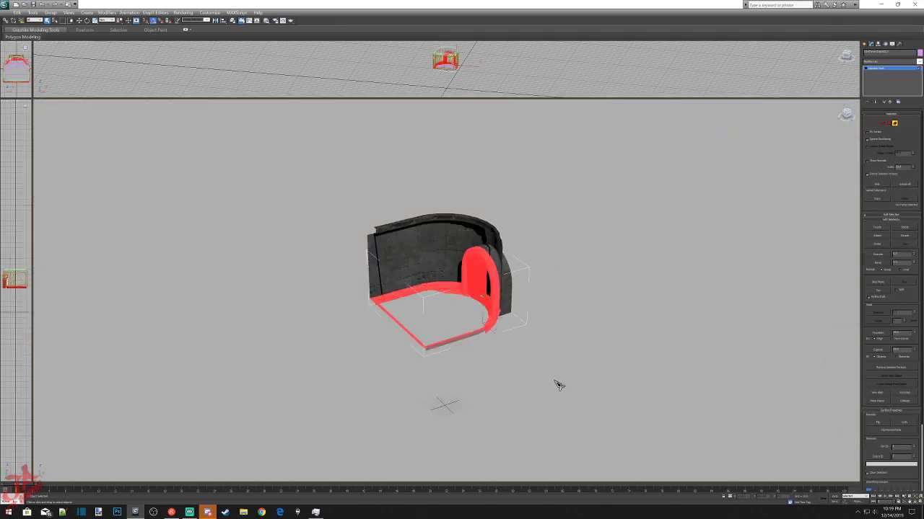
click(569, 323)
scroll(430, 296, up, 5)
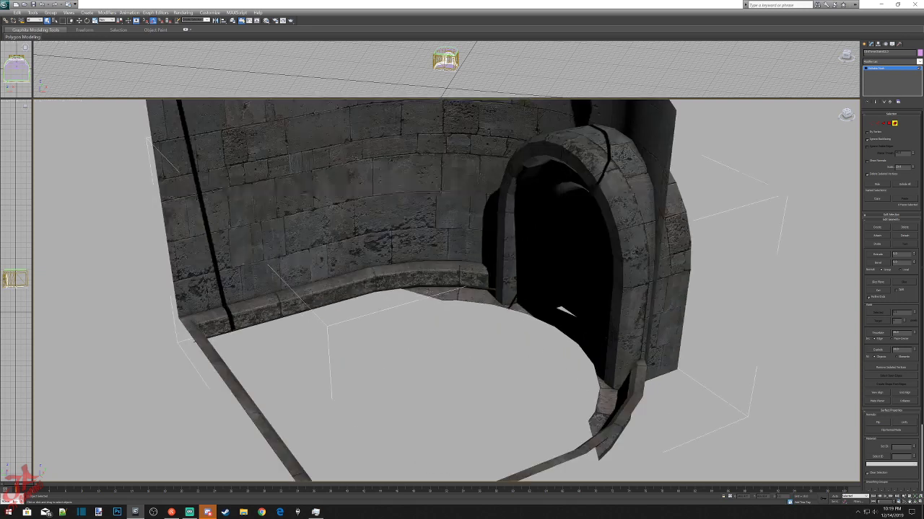
click(433, 293)
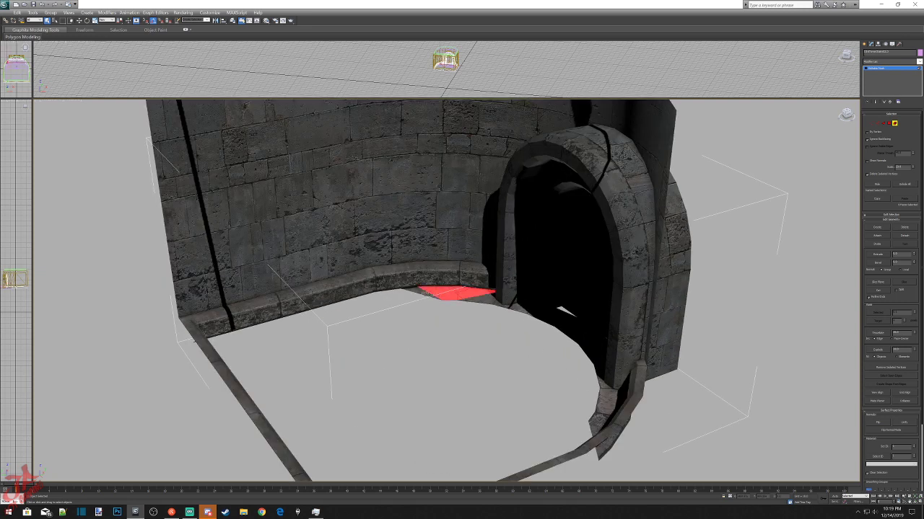
ctrl+click(426, 292)
ctrl+click(487, 302)
ctrl+click(520, 306)
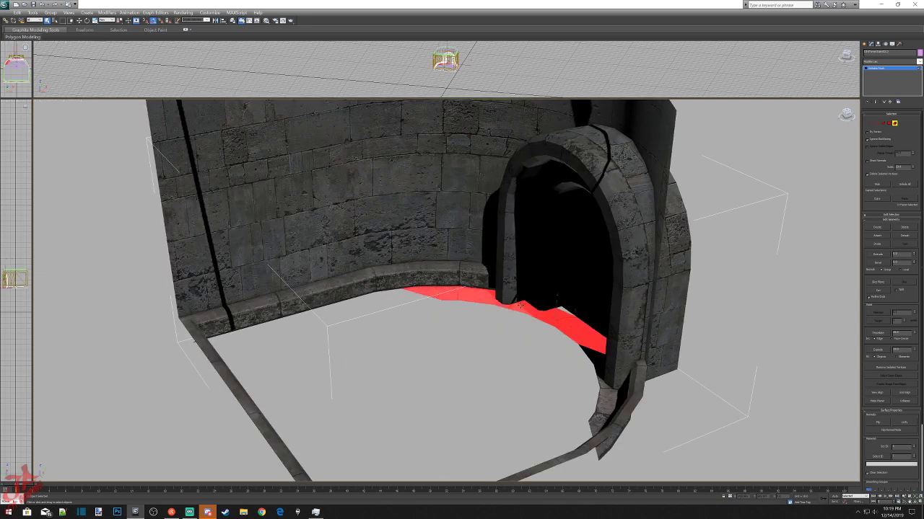
drag(849, 116, 714, 129)
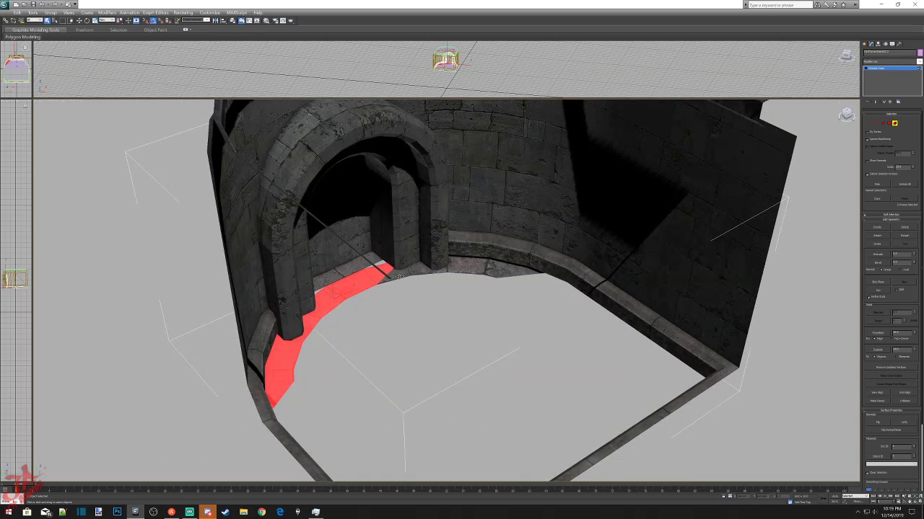
ctrl+click(414, 271)
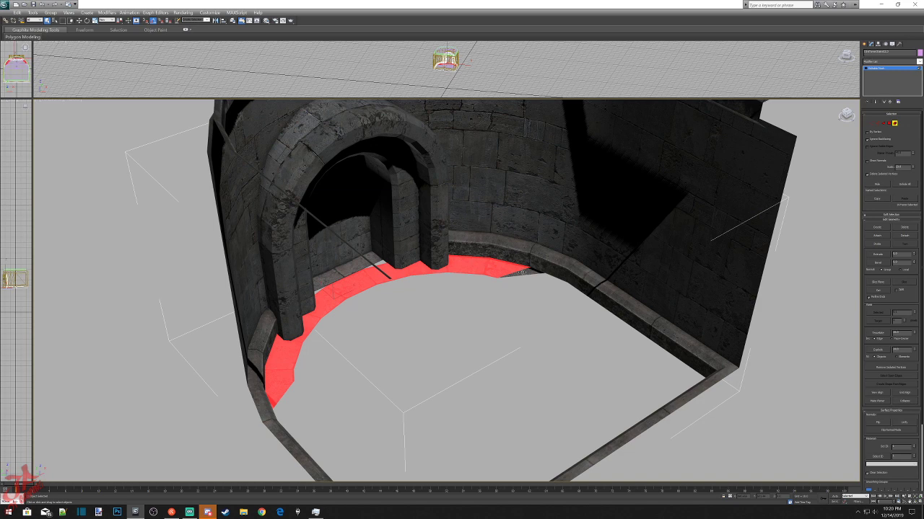
ctrl+click(523, 272)
key(Delete)
scroll(657, 223, down, 4)
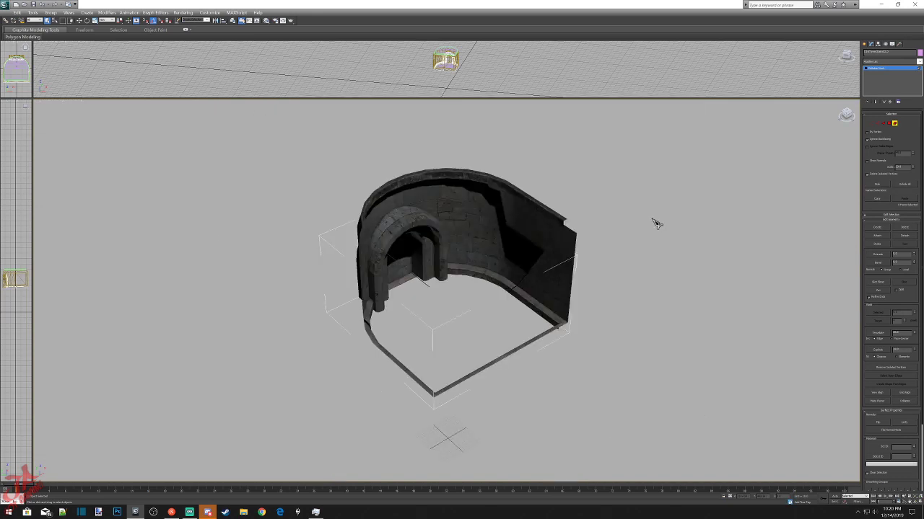
click(846, 116)
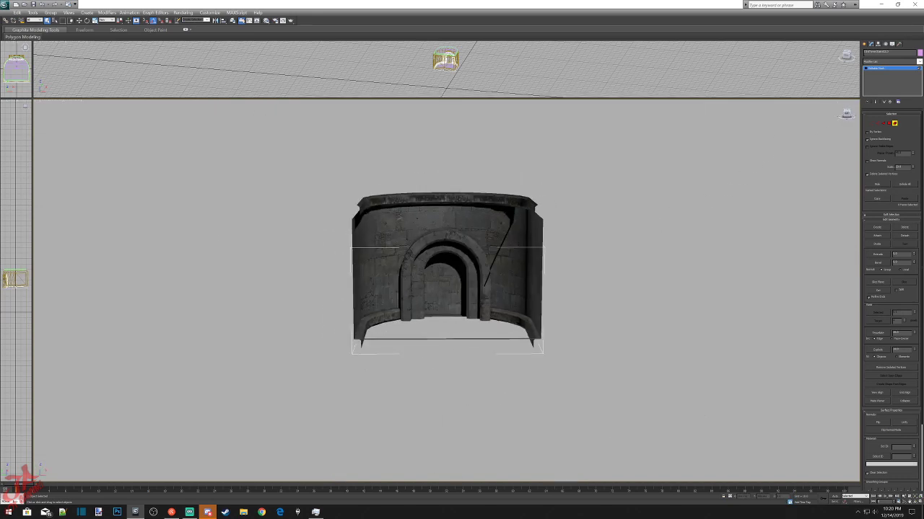
alt+middle_drag(494, 324, 521, 274)
mouse_move(462, 462)
alt+middle_down()
mouse_move(446, 462)
mouse_move(437, 442)
mouse_move(453, 456)
alt+middle_up()
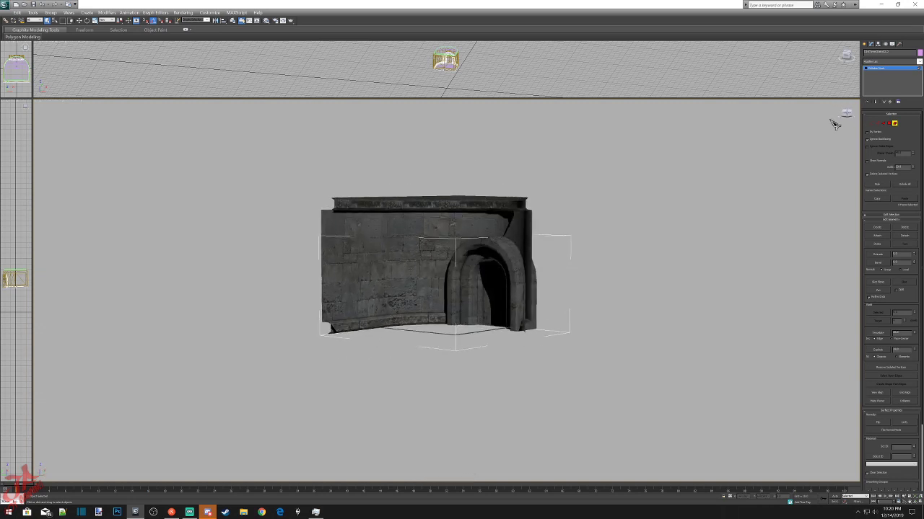
scroll(516, 300, down, 3)
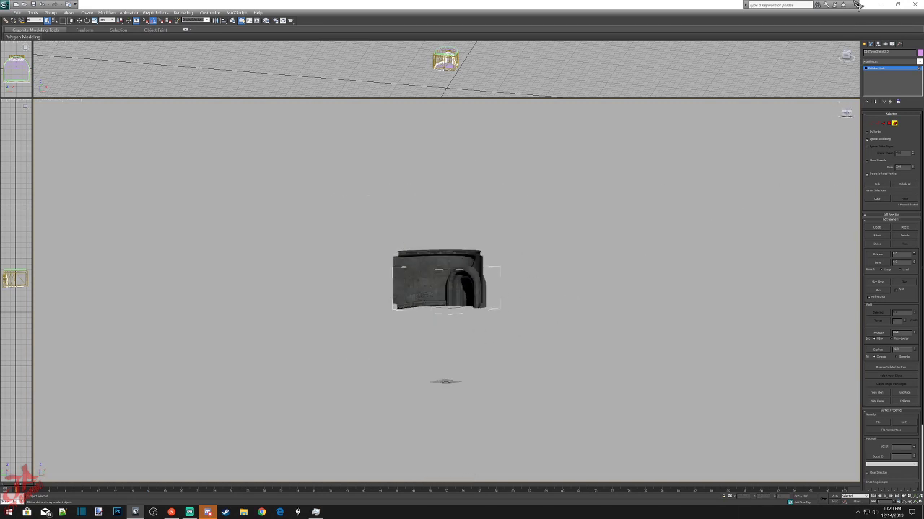
Switch to File Explorer and open The Riverlands folder in My Created Assets.
click(881, 4)
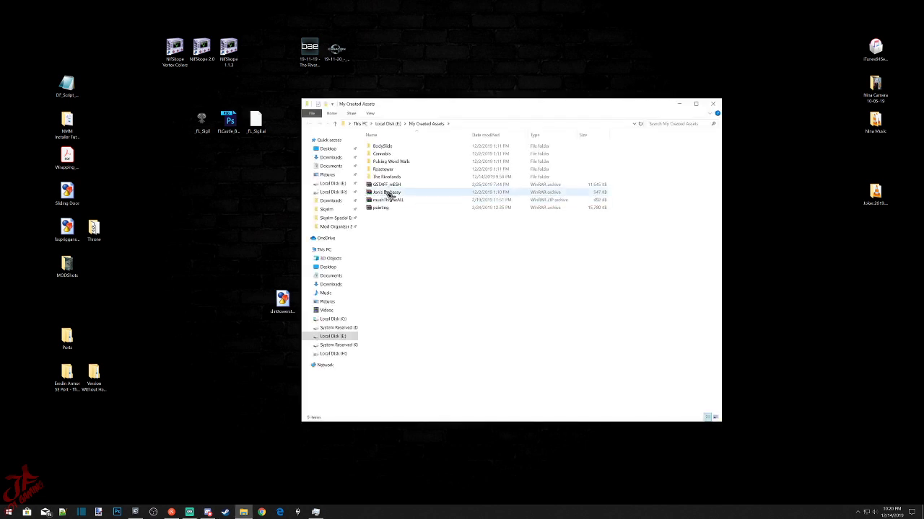
double_click(388, 179)
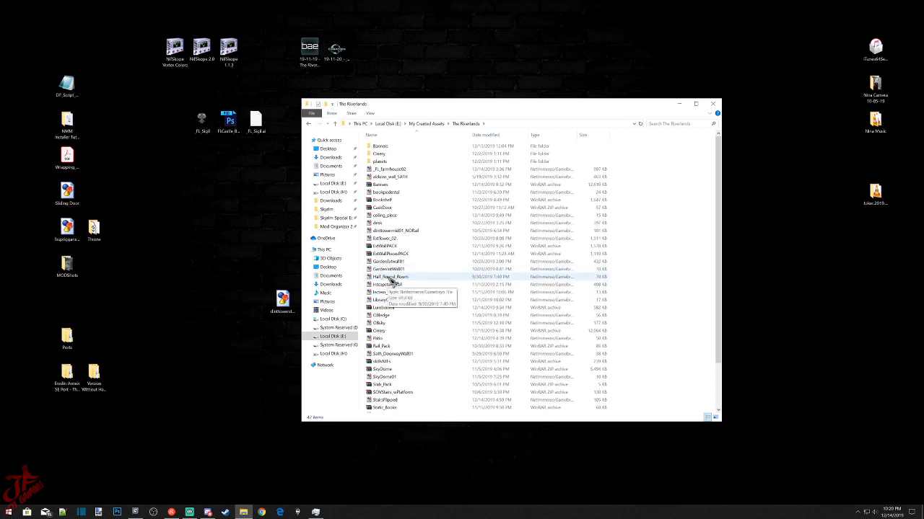
Copy the Half_Round_Room and Sath_DoorwayWall01 files from The Riverlands folder to the desktop and close the folder.
drag(389, 279, 225, 213)
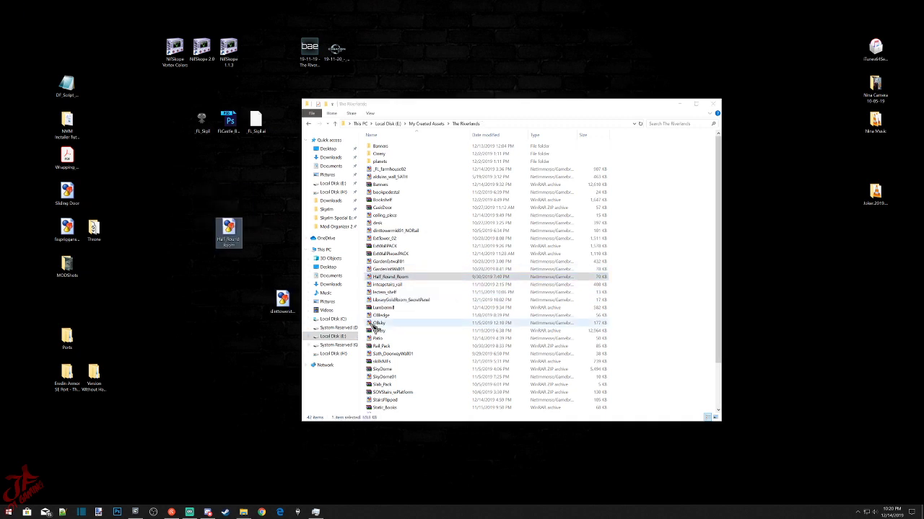
click(390, 355)
drag(390, 355, 235, 278)
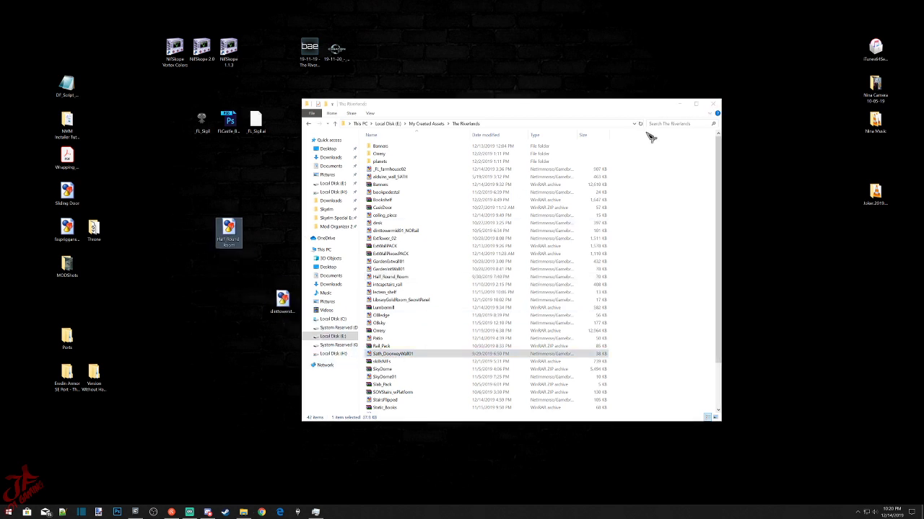
click(713, 104)
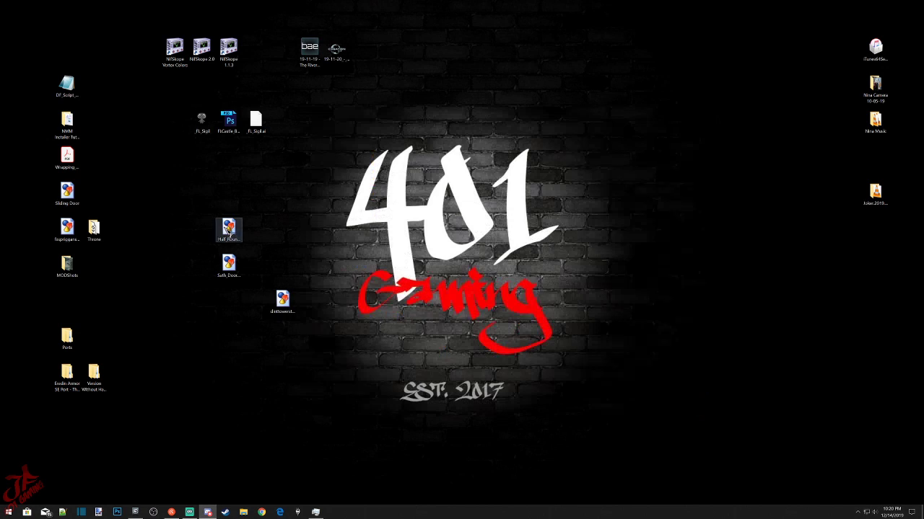
Switch to 3ds Max, leave polygon editing, and freeze all meshes of the stripped tower segment.
click(135, 513)
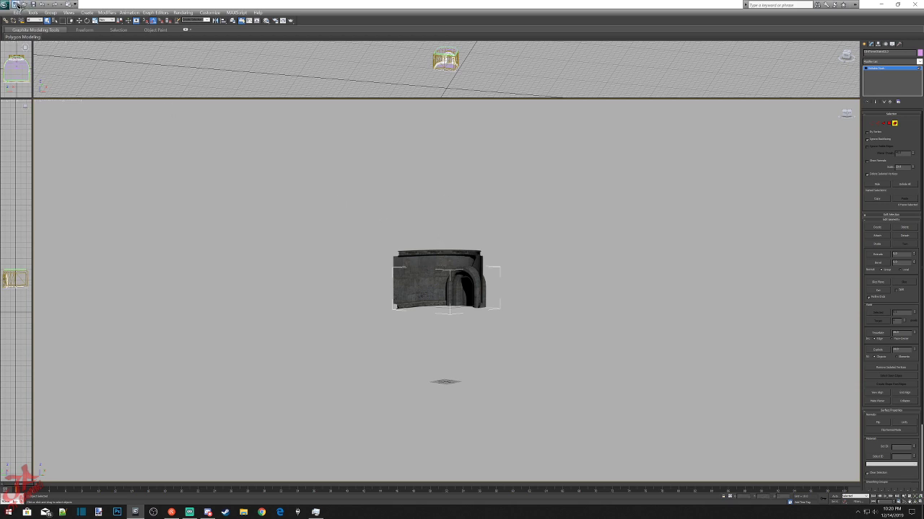
drag(269, 124, 497, 314)
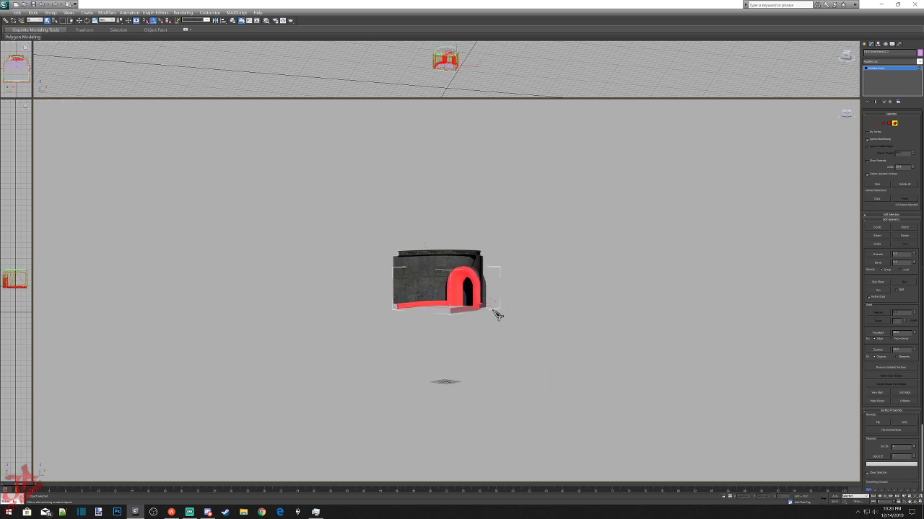
click(866, 44)
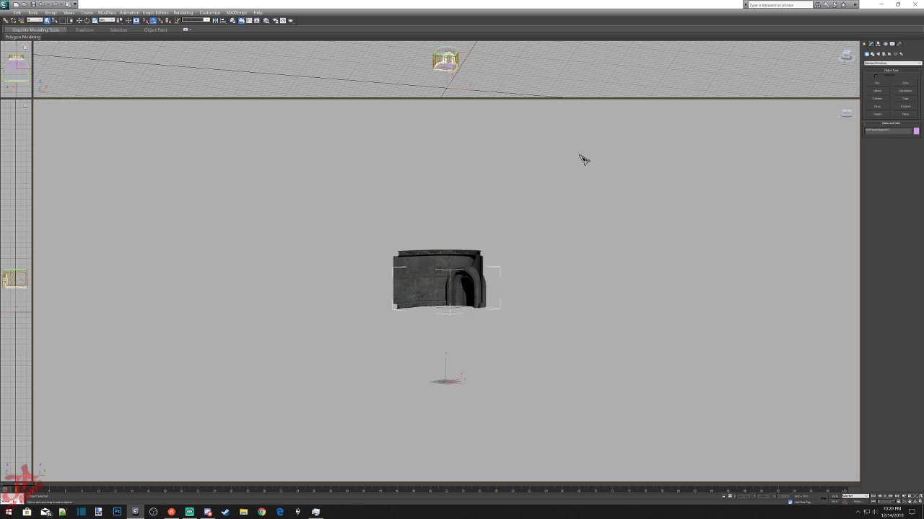
drag(339, 167, 599, 365)
right_click(466, 296)
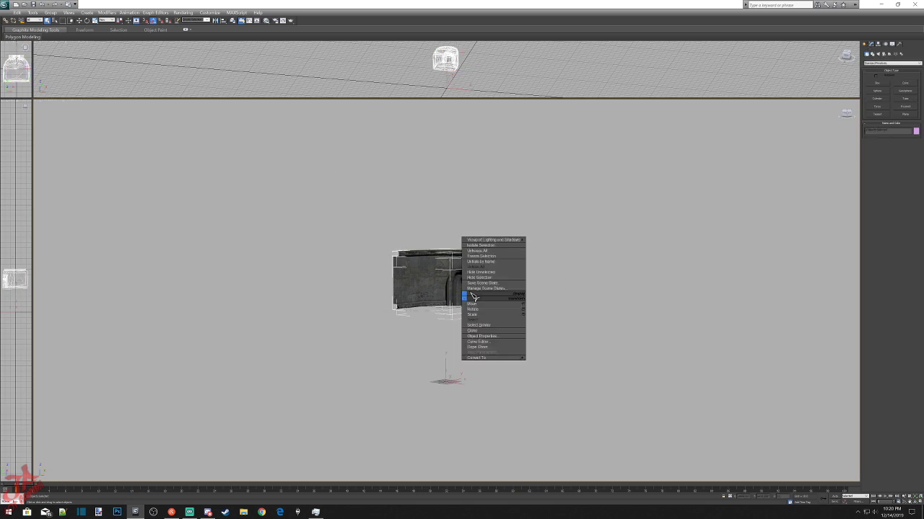
click(479, 256)
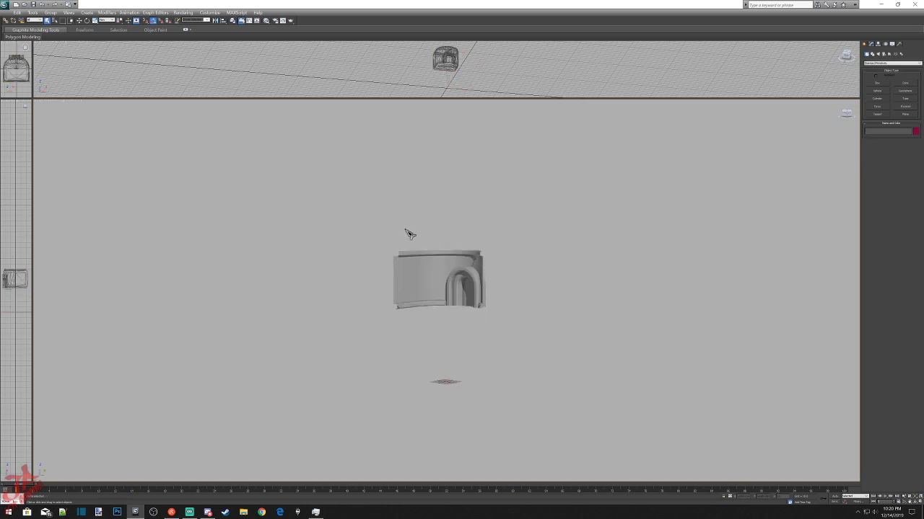
Start importing a NIF model into the scene alongside the frozen tower segment.
click(6, 6)
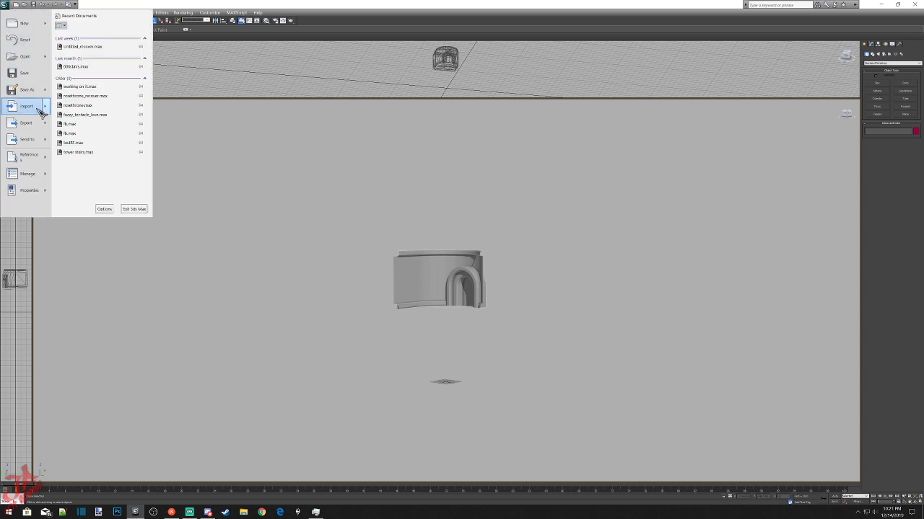
mouse_move(40, 107)
click(83, 43)
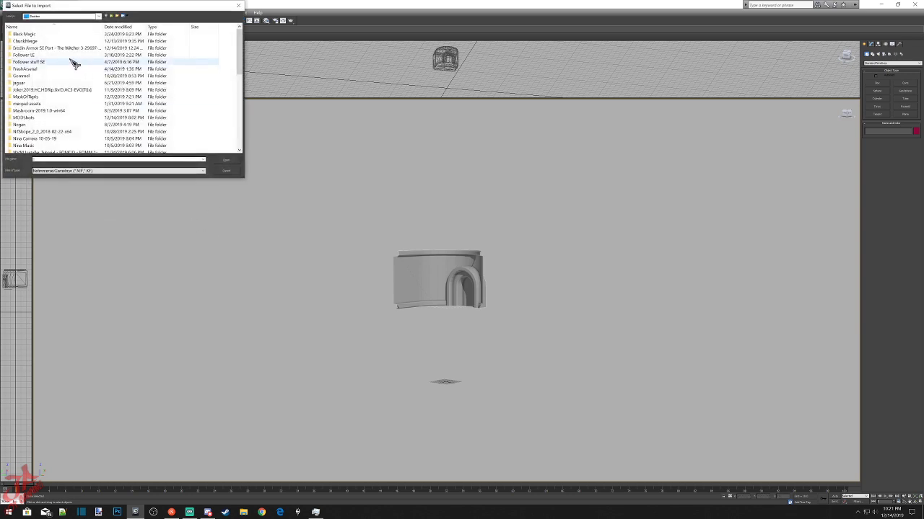
Import the NIF room model with the default import options and frame it in the main viewport.
double_click(32, 83)
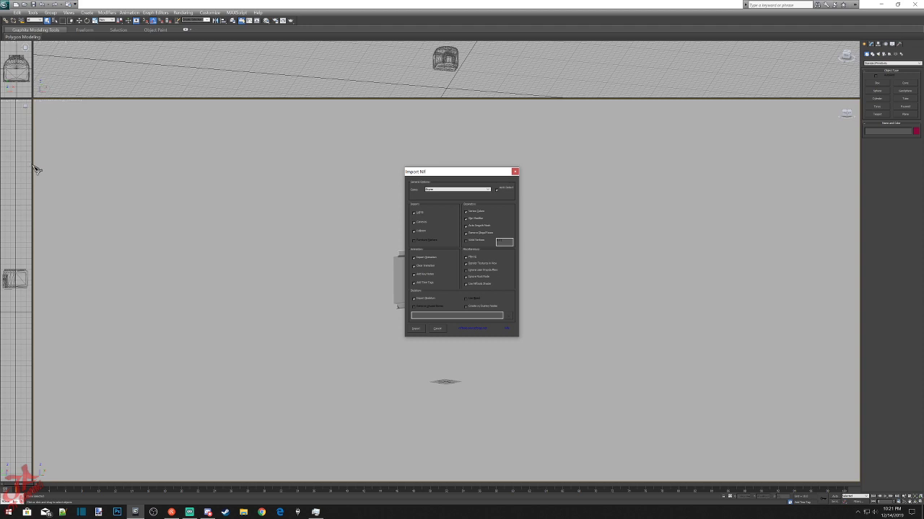
click(419, 330)
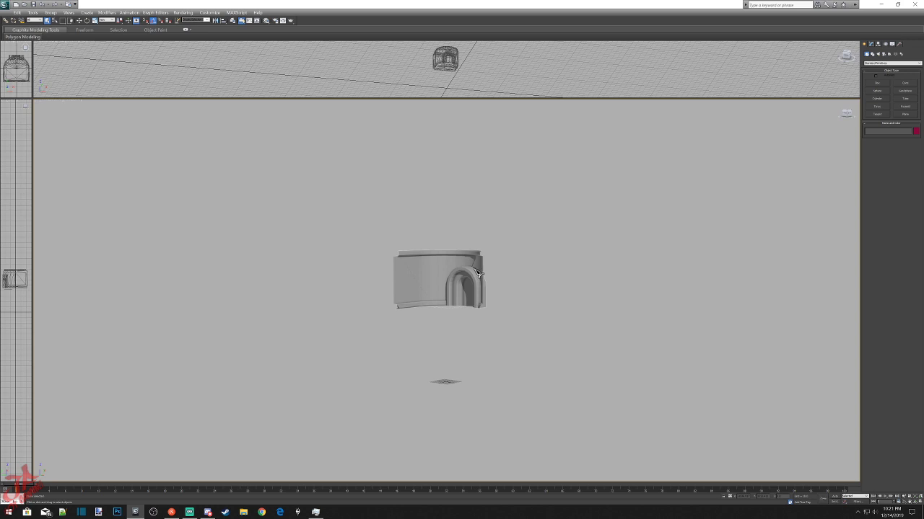
click(480, 268)
key(z)
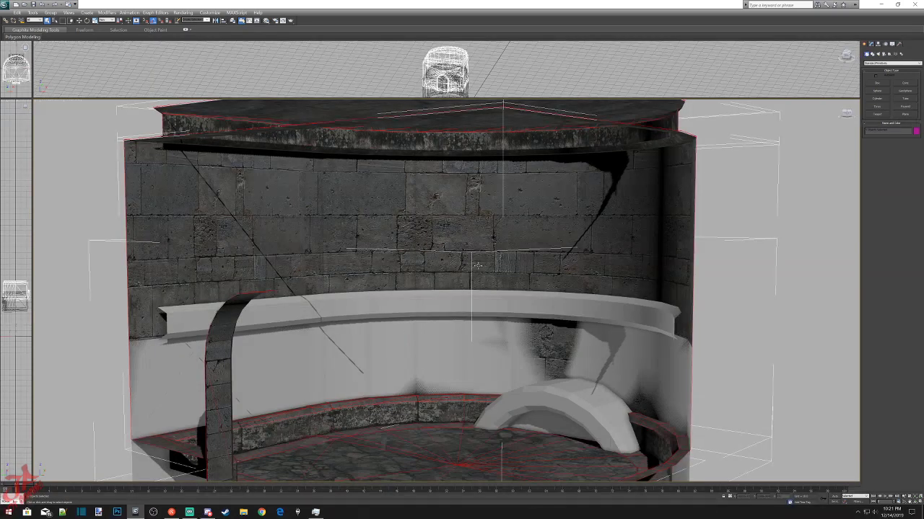
Examine how the imported room pieces overlap the existing room, checking them and the helper objects at the origin from several angles.
scroll(766, 202, down, 4)
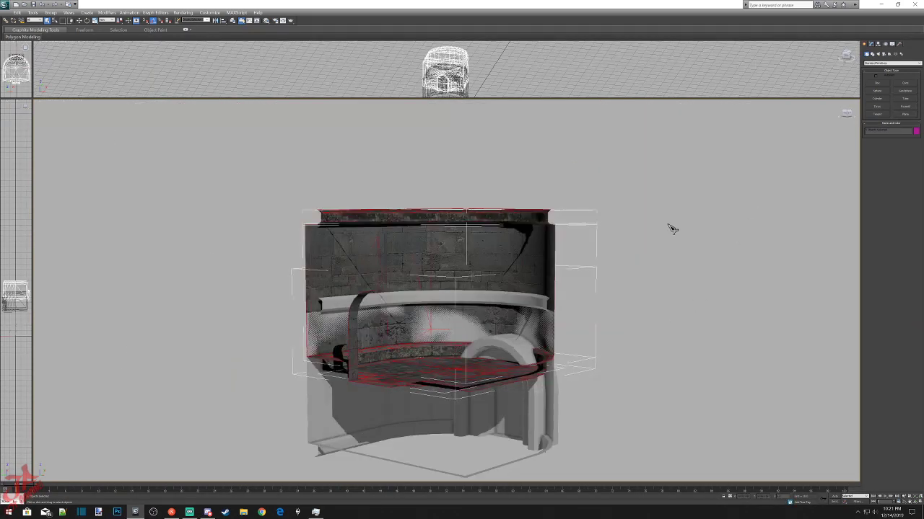
click(848, 117)
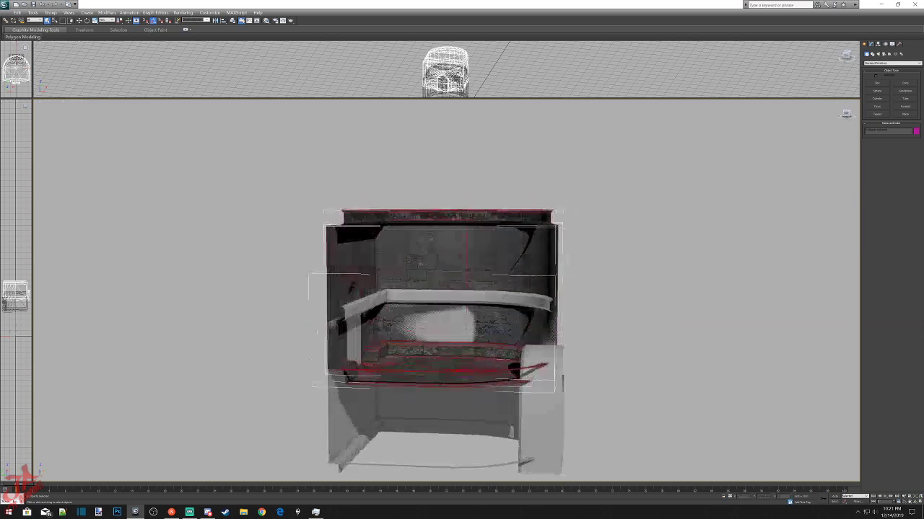
mouse_move(847, 114)
mouse_down()
mouse_move(873, 140)
mouse_move(842, 119)
mouse_up()
alt+middle_drag(668, 212, 623, 224)
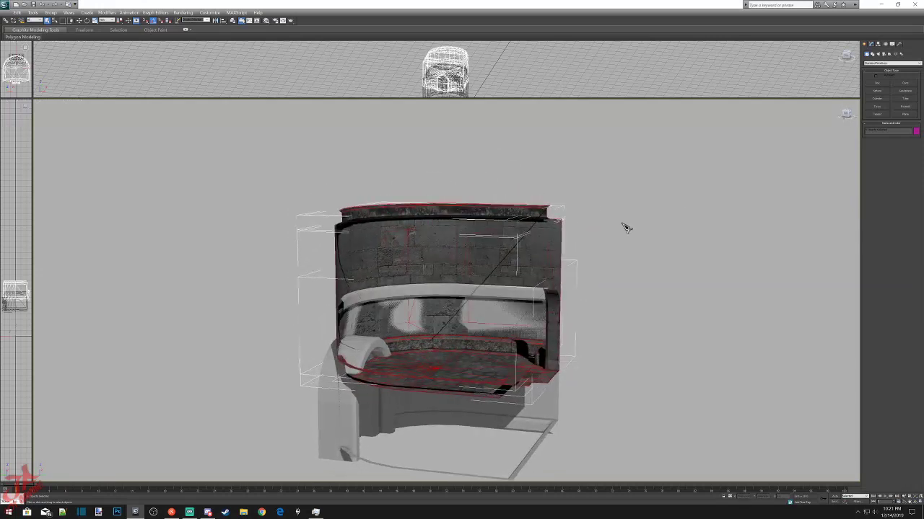
click(416, 205)
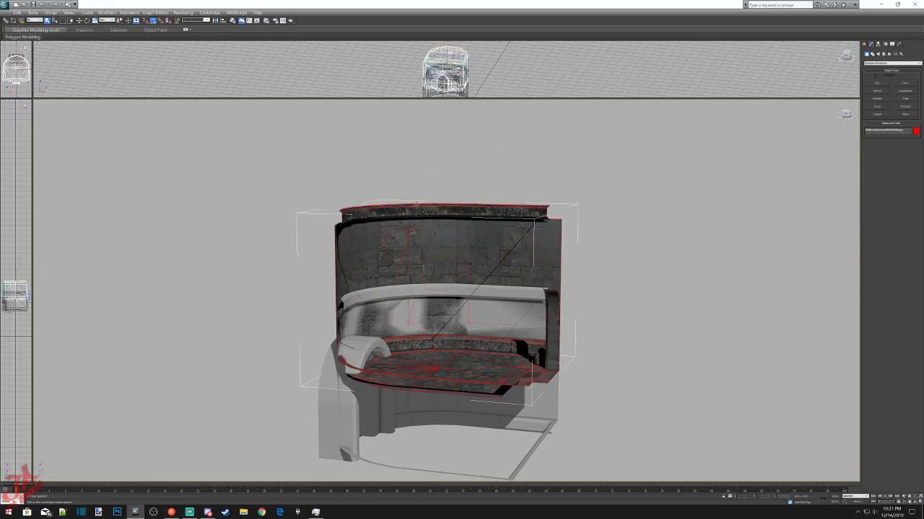
click(821, 206)
drag(846, 115, 834, 127)
scroll(598, 321, down, 5)
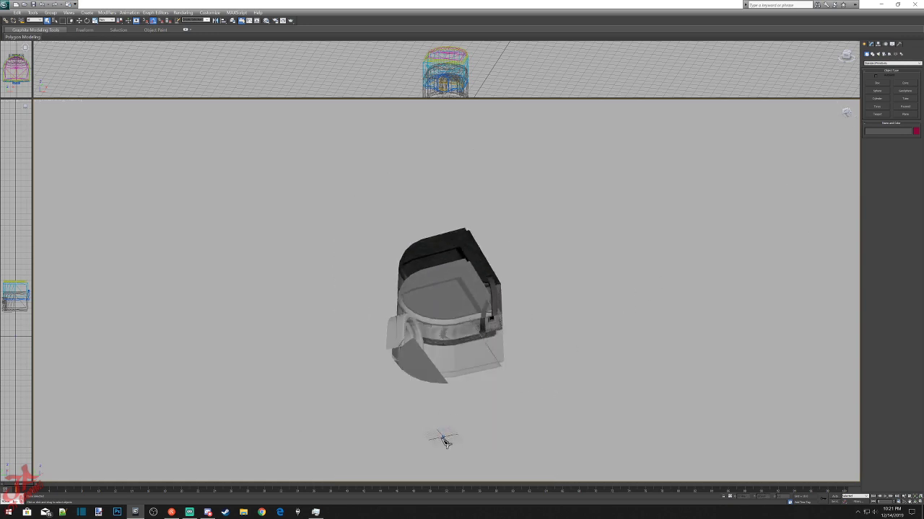
click(442, 437)
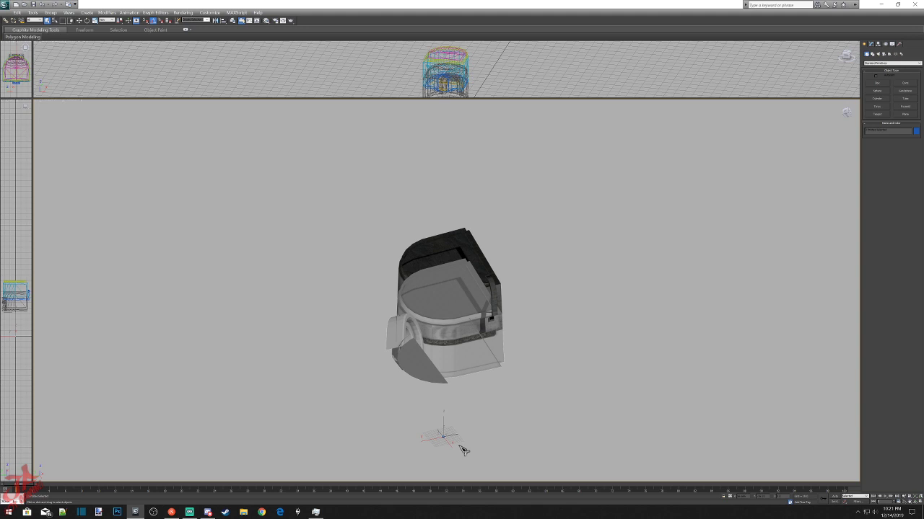
click(460, 448)
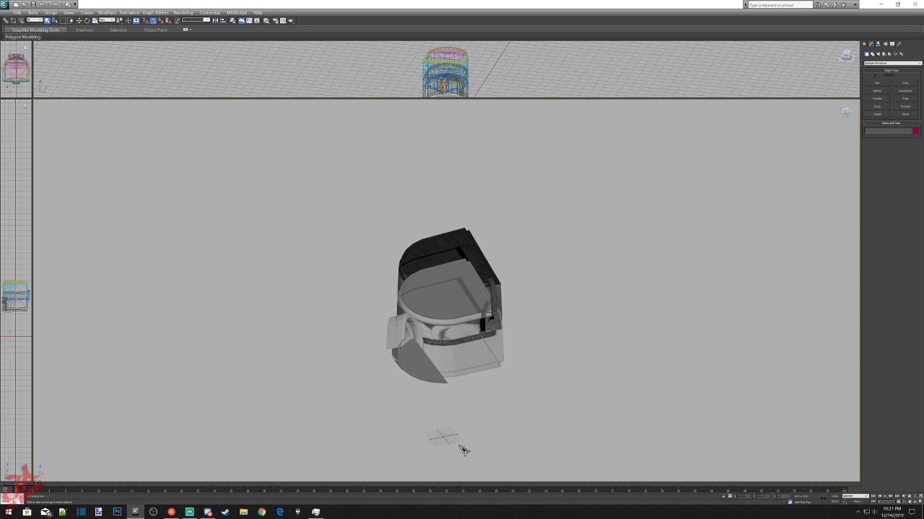
mouse_move(847, 113)
mouse_down()
mouse_move(850, 133)
mouse_move(841, 125)
mouse_up()
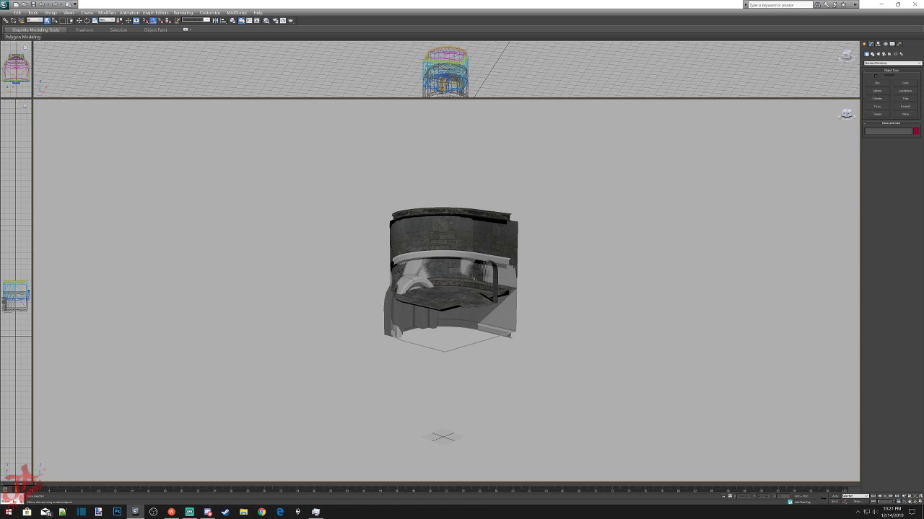
Select all the imported room pieces and move them straight up, clear of the original room.
drag(317, 172, 434, 288)
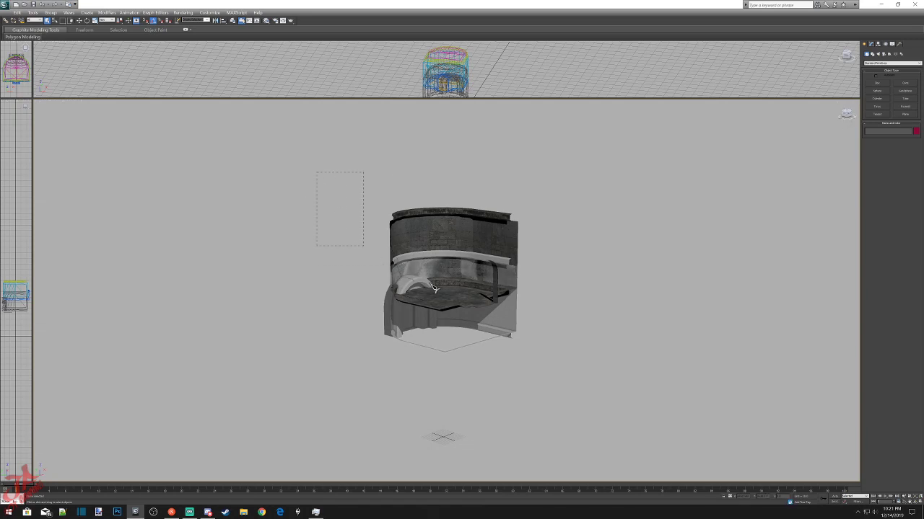
drag(622, 352, 623, 352)
right_click(458, 238)
click(462, 244)
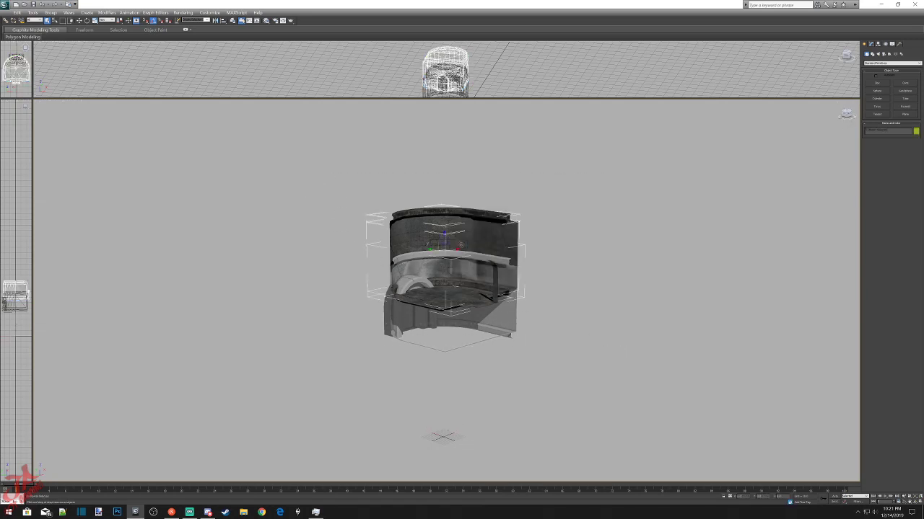
drag(444, 230, 444, 145)
click(489, 275)
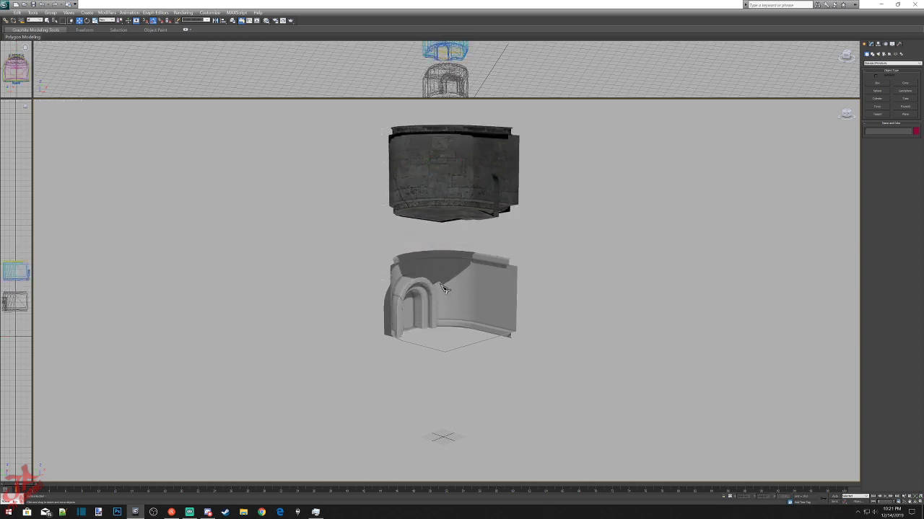
Unfreeze all objects, select a wall piece of the lower room, and return to the Select tool.
right_click(615, 275)
click(638, 229)
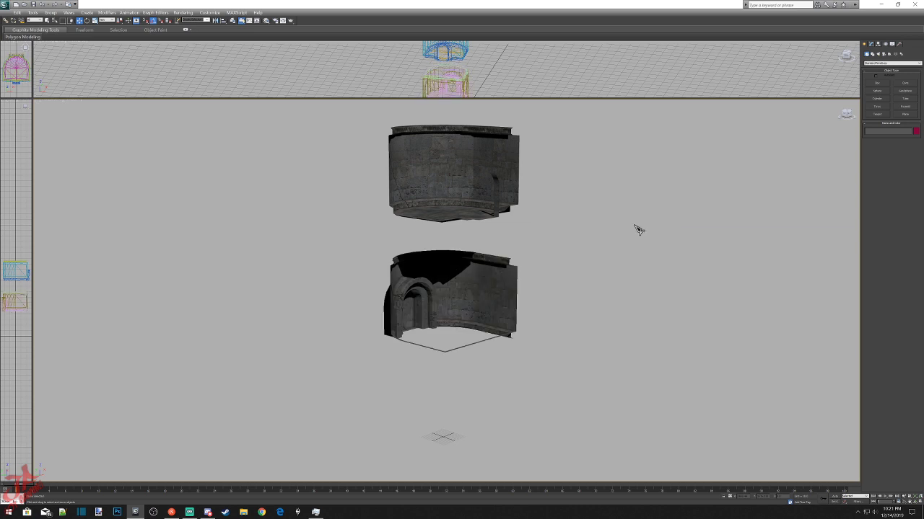
click(394, 298)
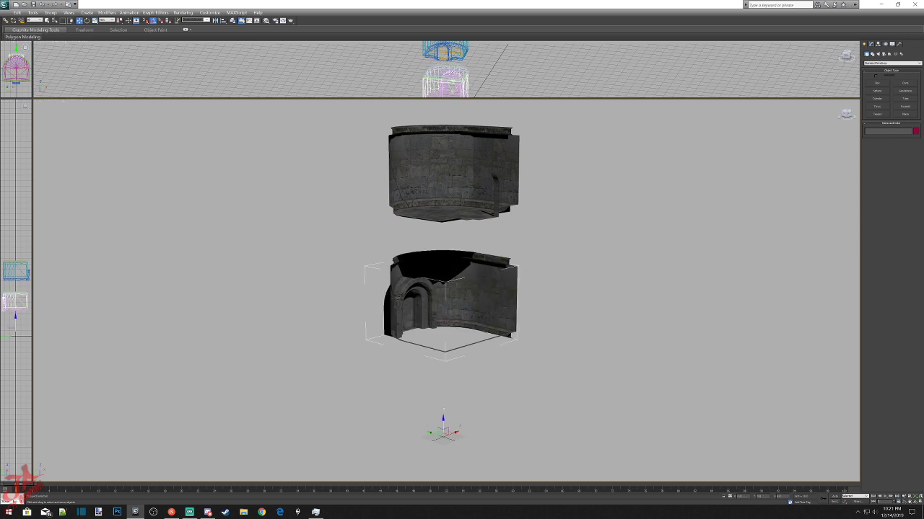
drag(849, 117, 883, 116)
right_click(406, 324)
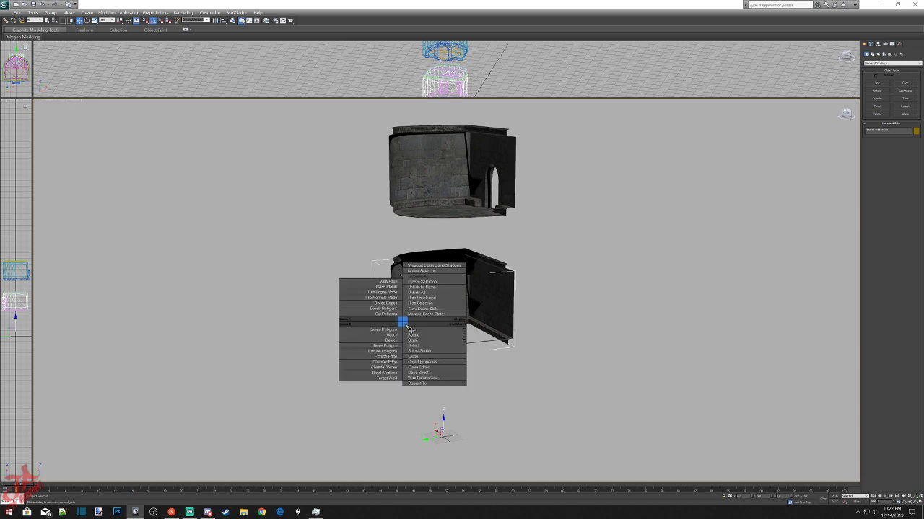
click(433, 351)
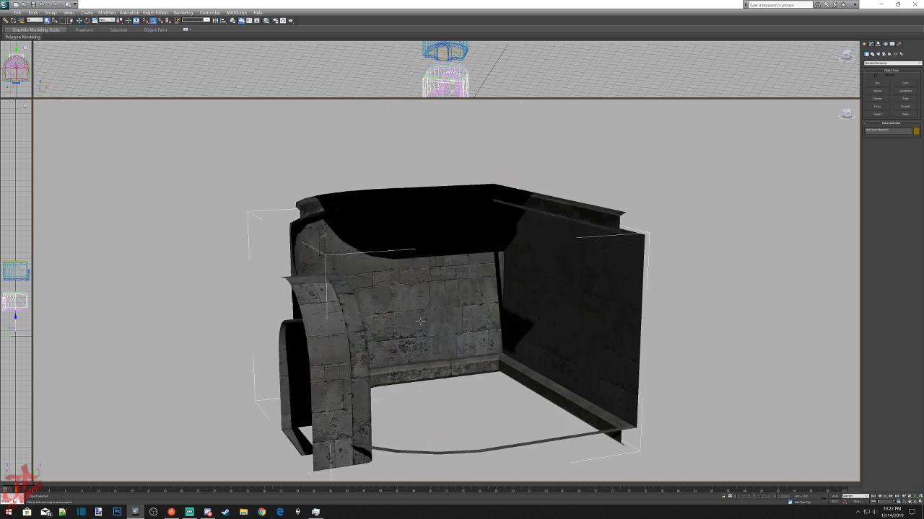
Select the lower room's doorway arch and trim mesh and enable polygon editing on it.
drag(849, 117, 807, 134)
scroll(466, 251, up, 5)
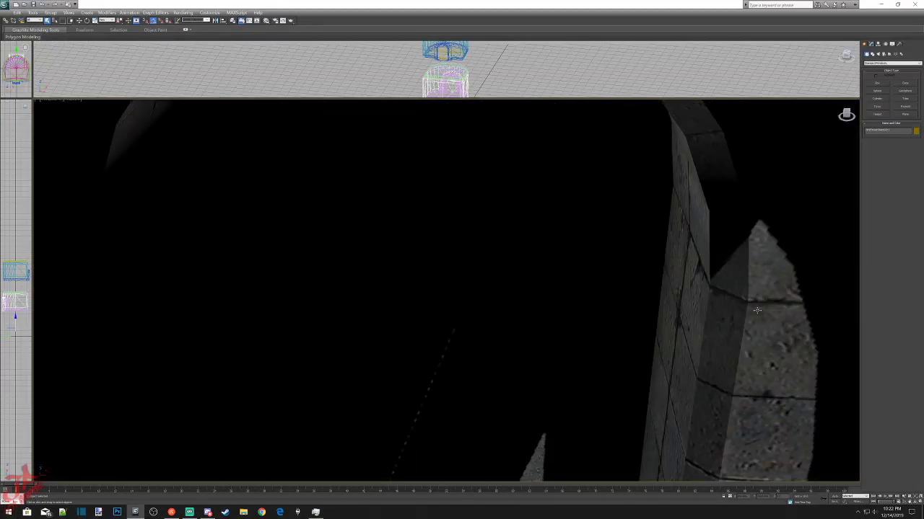
click(686, 305)
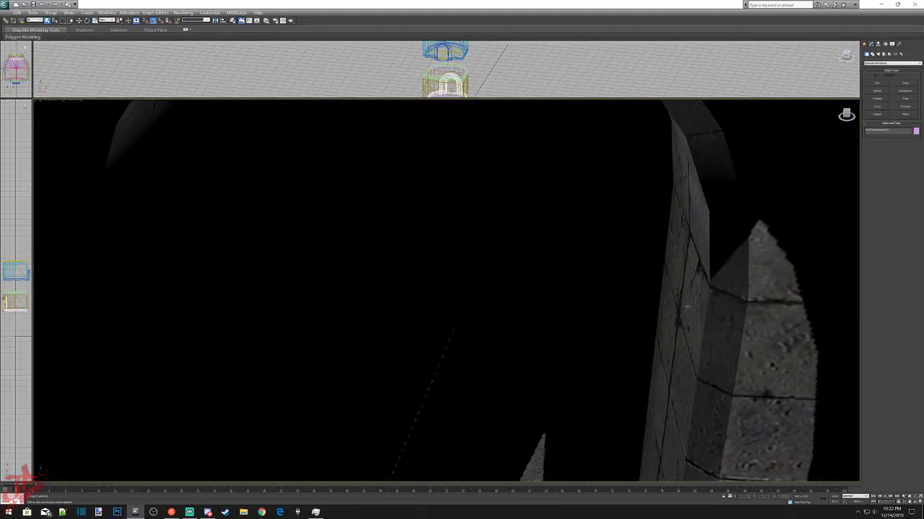
click(876, 46)
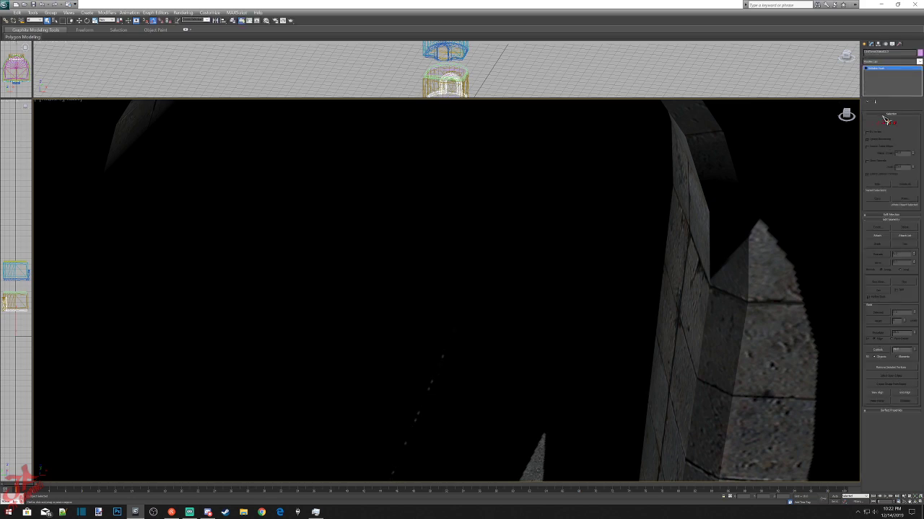
click(895, 124)
scroll(556, 298, down, 5)
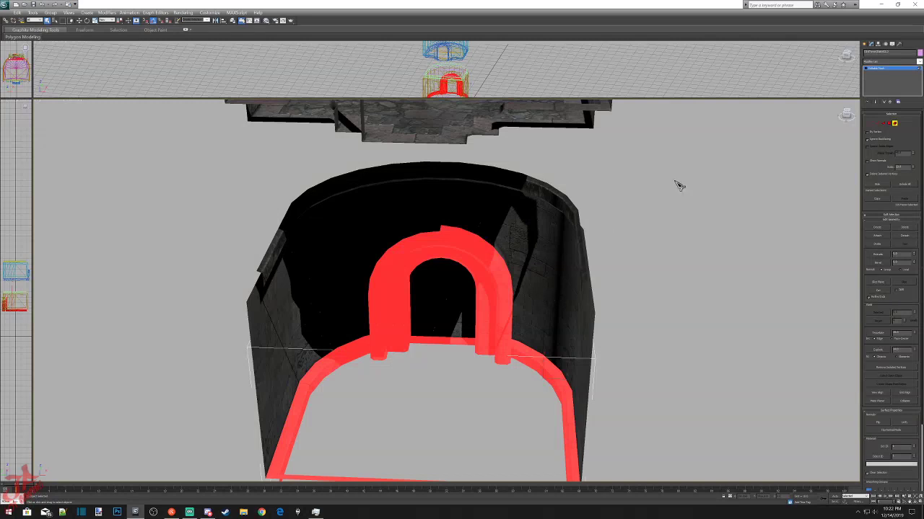
Delete the innermost arched reveal polygons of the lower doorway together with its threshold strip.
drag(848, 117, 815, 137)
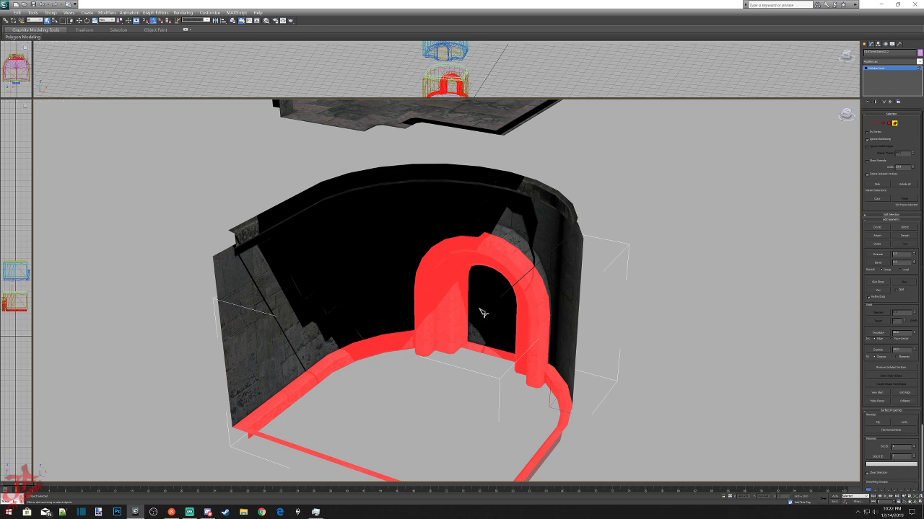
drag(849, 119, 850, 119)
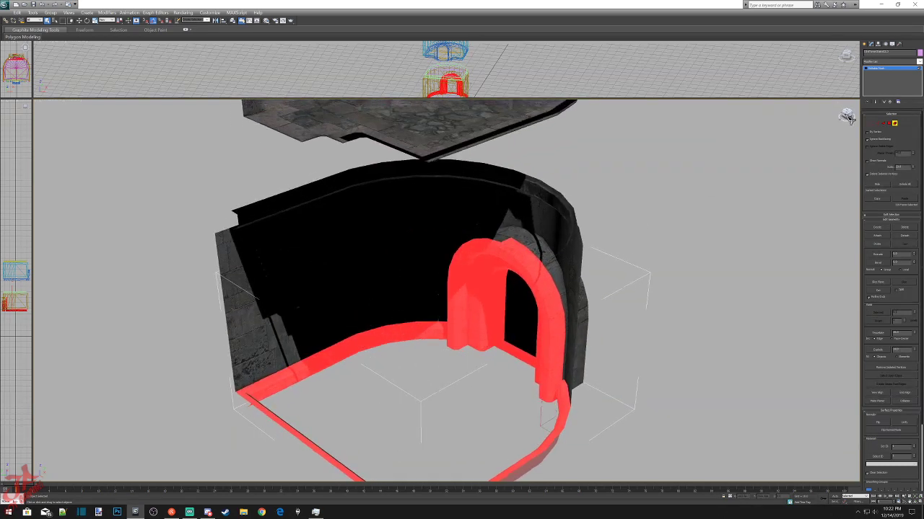
click(494, 368)
click(498, 318)
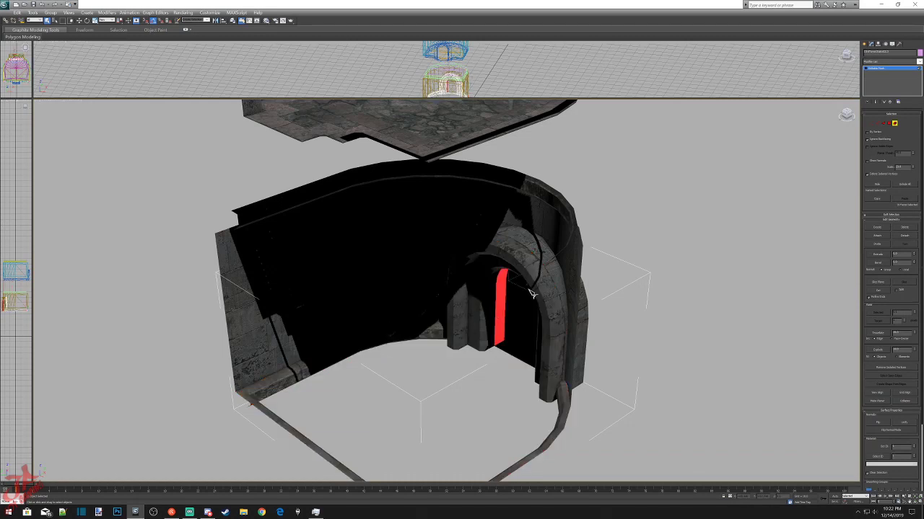
drag(850, 119, 850, 88)
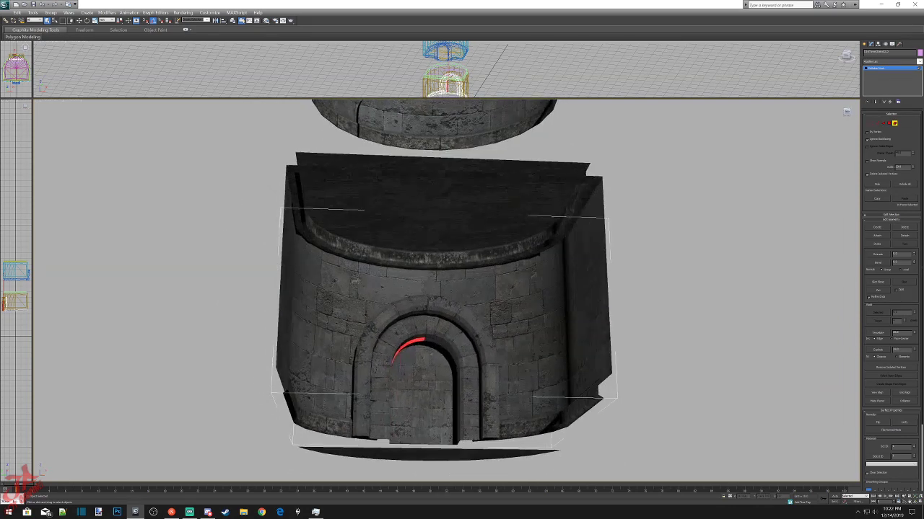
alt+middle_drag(574, 287, 552, 264)
double_click(423, 338)
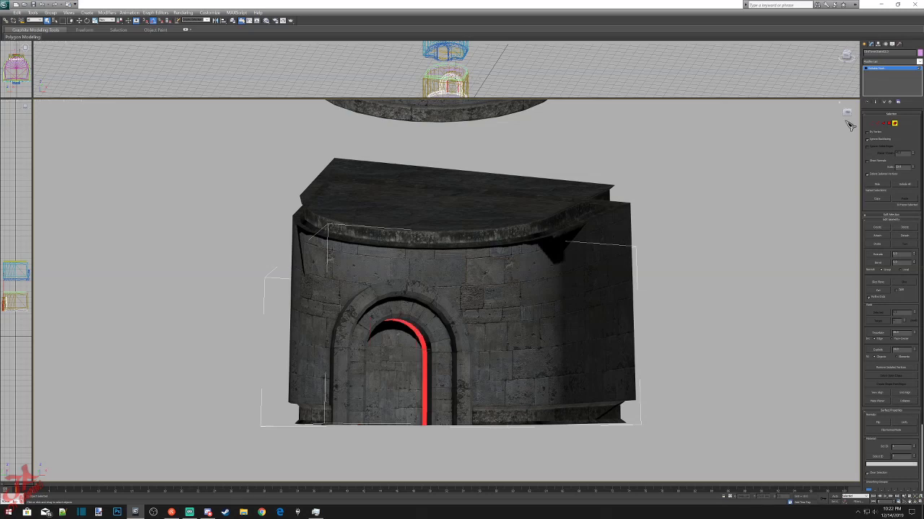
alt+middle_drag(448, 289, 620, 303)
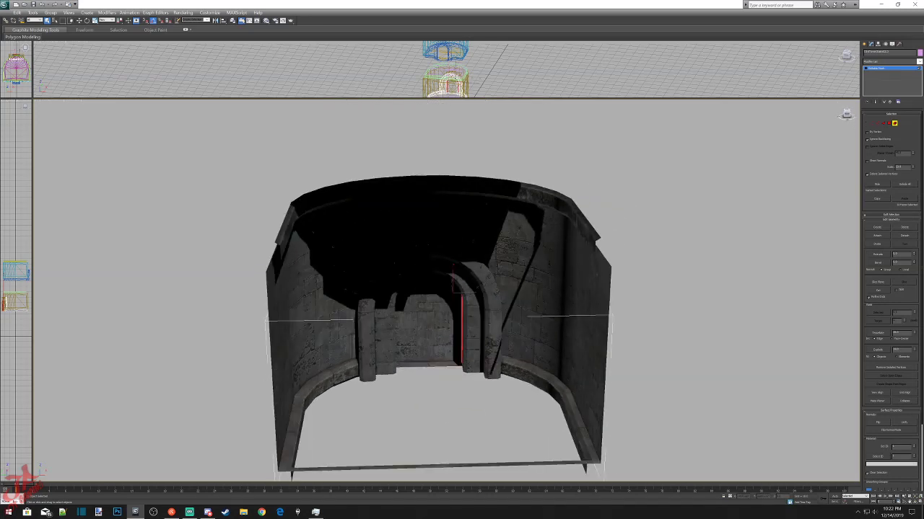
ctrl+click(430, 364)
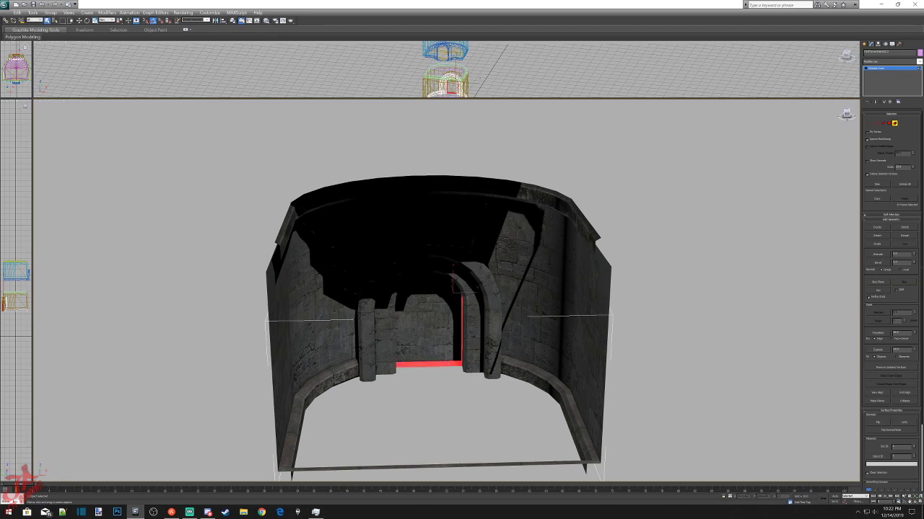
click(847, 116)
alt+middle_drag(448, 288, 640, 383)
key(Delete)
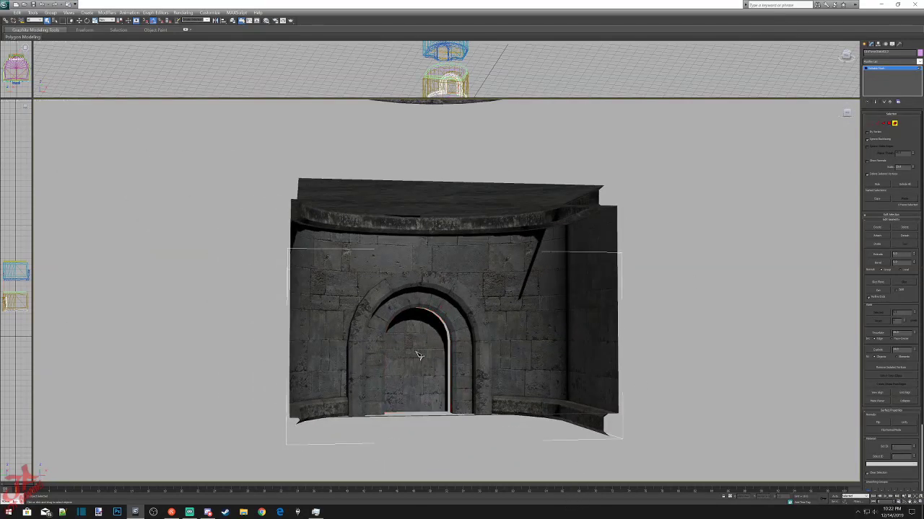
Leave polygon editing on the doorway trim, select the lower room's wall mesh and enable polygon editing on it.
scroll(585, 340, up, 5)
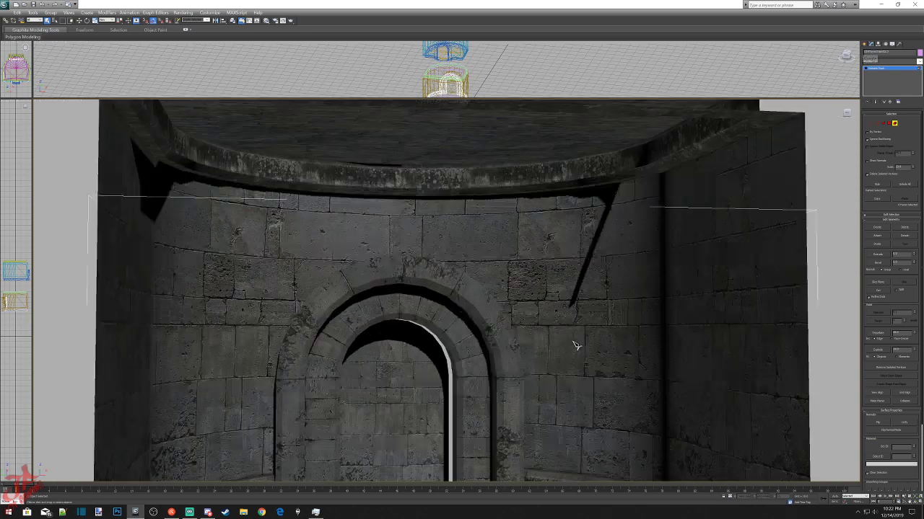
scroll(577, 346, up, 5)
middle_drag(388, 420, 443, 340)
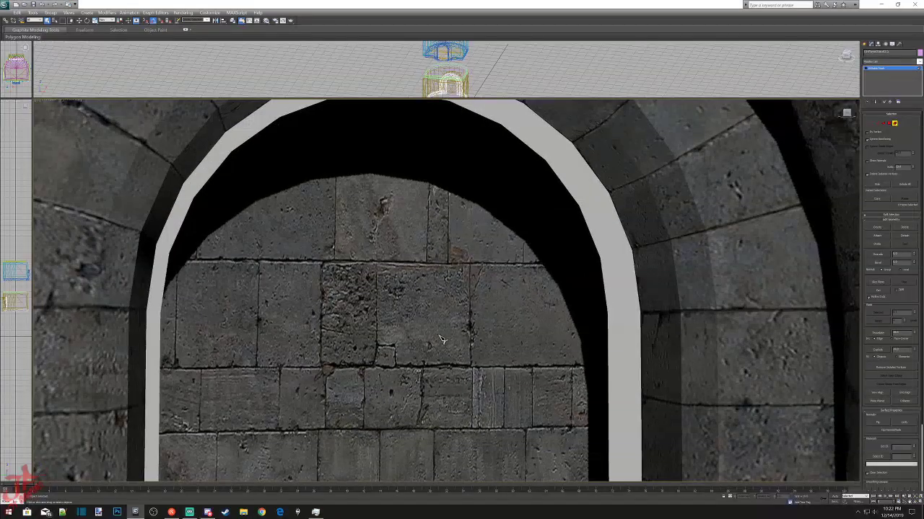
click(866, 45)
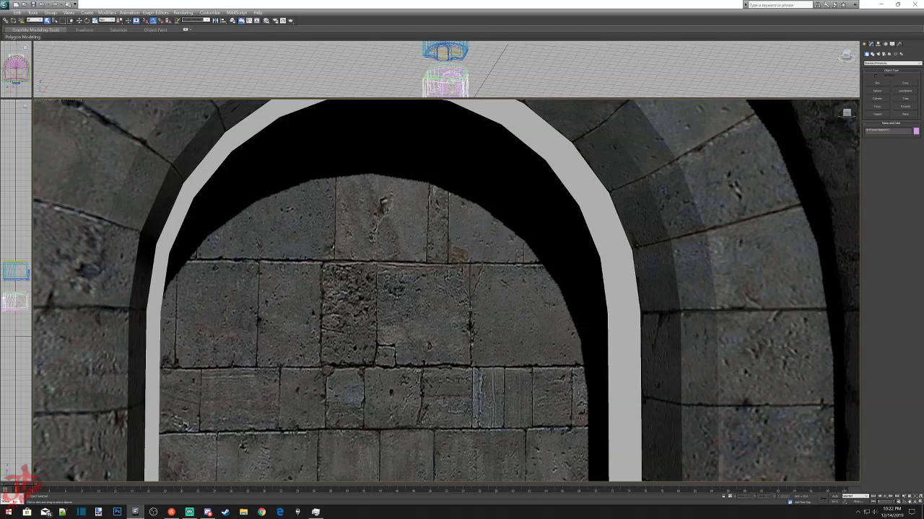
click(865, 45)
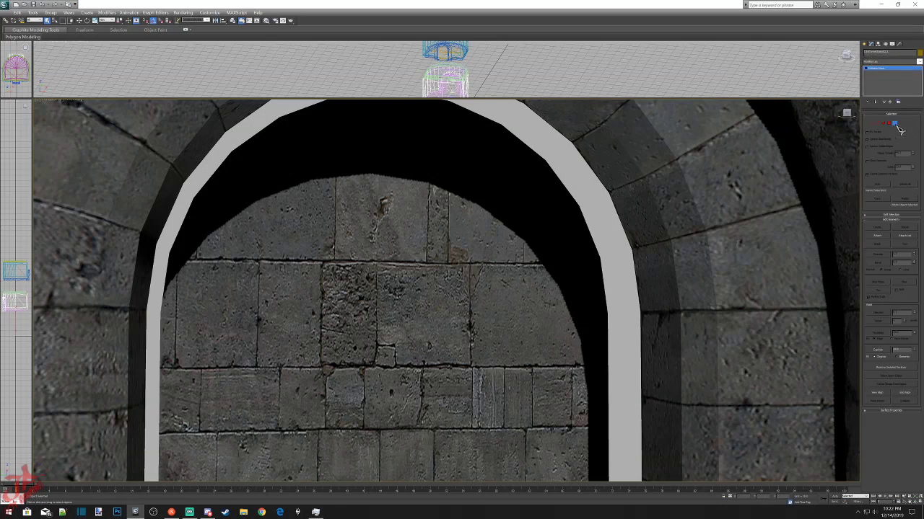
click(896, 125)
Delete the wall polygons that fill the arched opening of the lower room's doorway.
click(461, 297)
scroll(456, 280, down, 8)
click(456, 280)
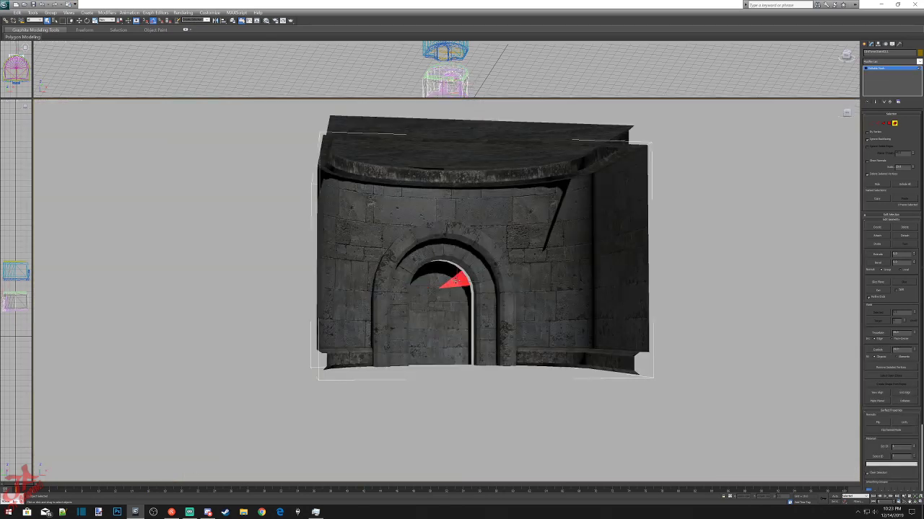
click(440, 277)
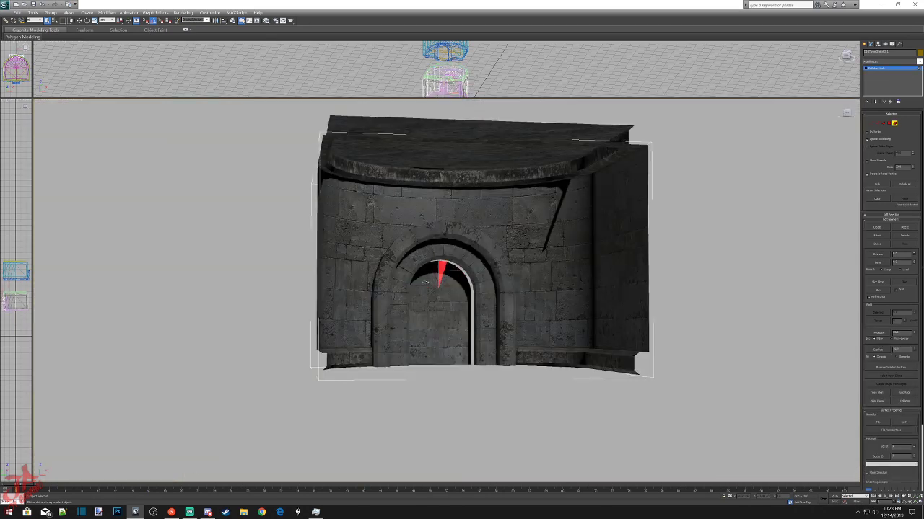
click(417, 282)
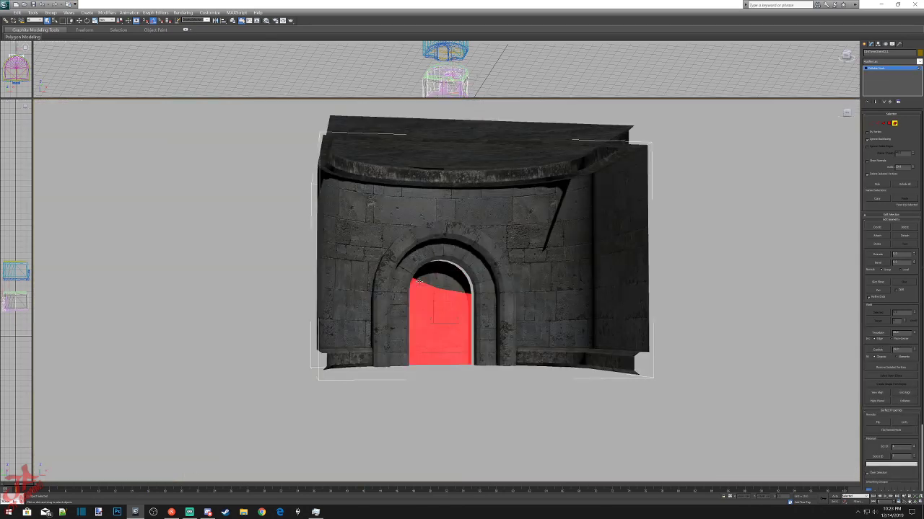
ctrl+click(419, 277)
ctrl+click(463, 292)
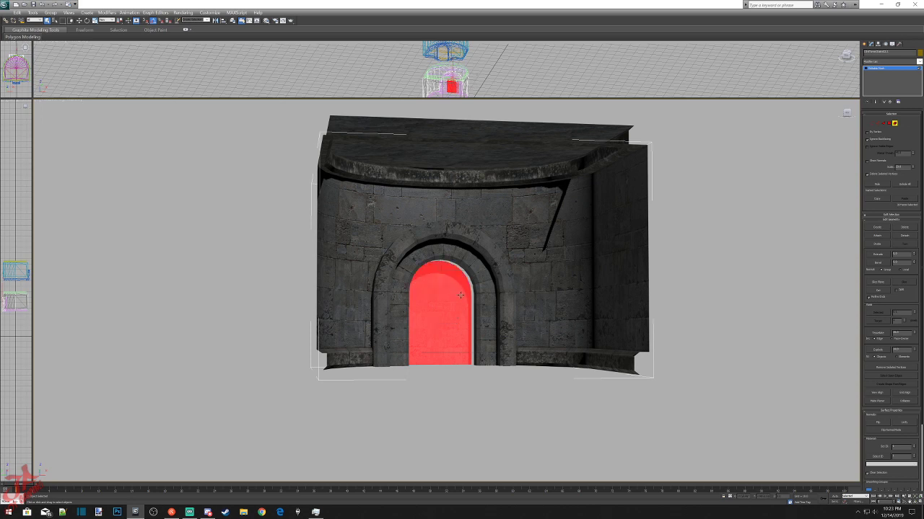
mouse_move(847, 115)
mouse_down()
mouse_move(808, 115)
mouse_move(728, 144)
mouse_move(780, 170)
mouse_move(819, 153)
mouse_move(831, 116)
mouse_move(757, 121)
mouse_move(830, 132)
mouse_move(851, 118)
mouse_up()
key(Delete)
click(658, 301)
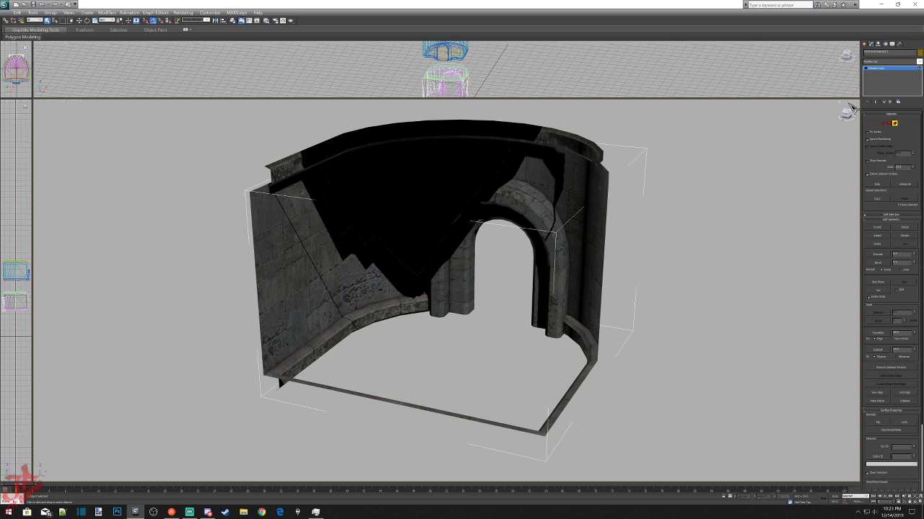
Examine the opened lower room from several angles and compare it with the floor and base trim of the raised room.
scroll(726, 229, down, 3)
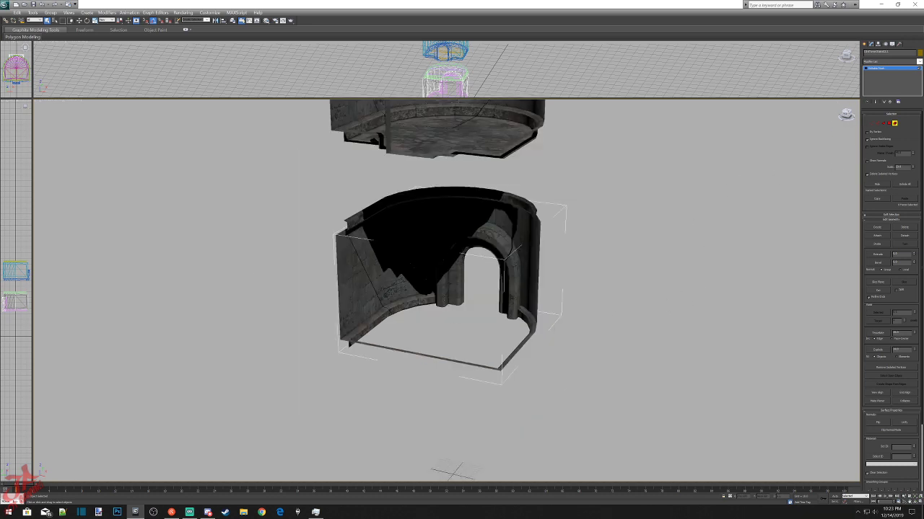
alt+middle_drag(726, 229, 621, 283)
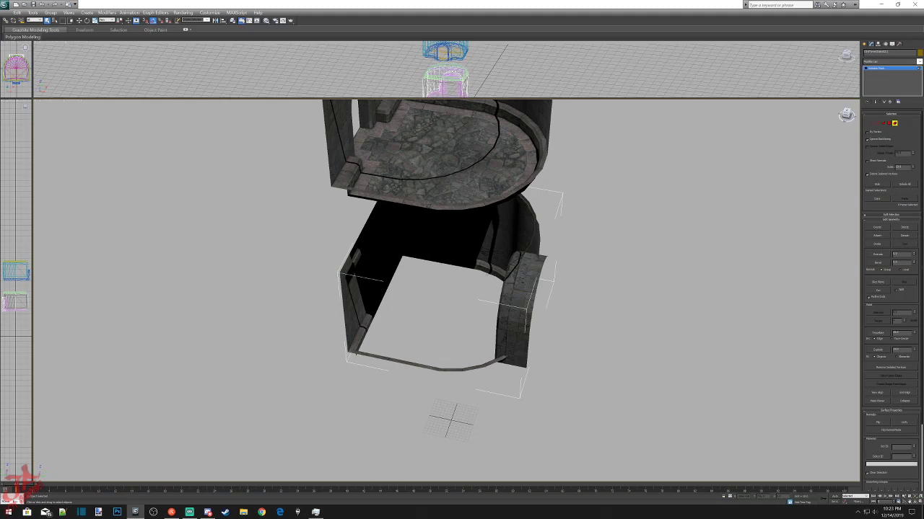
alt+middle_drag(726, 263, 765, 238)
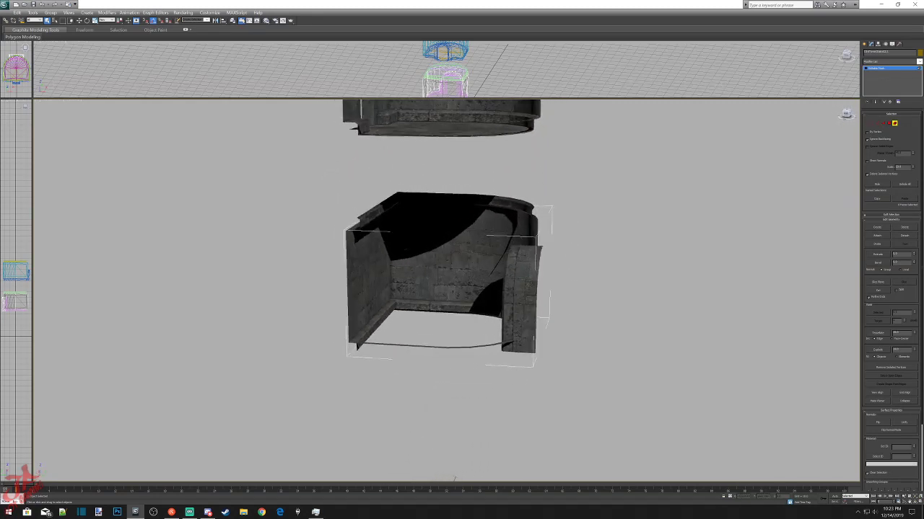
alt+middle_drag(454, 478, 451, 451)
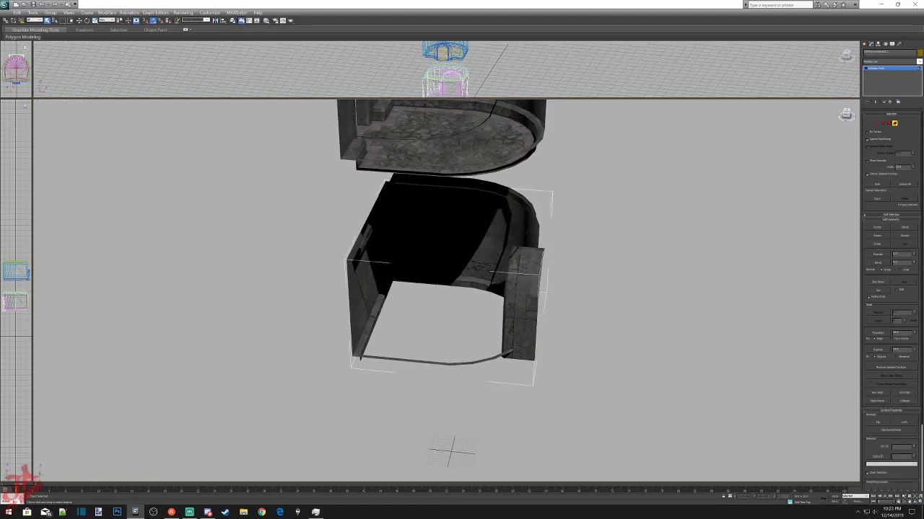
alt+middle_drag(697, 218, 697, 192)
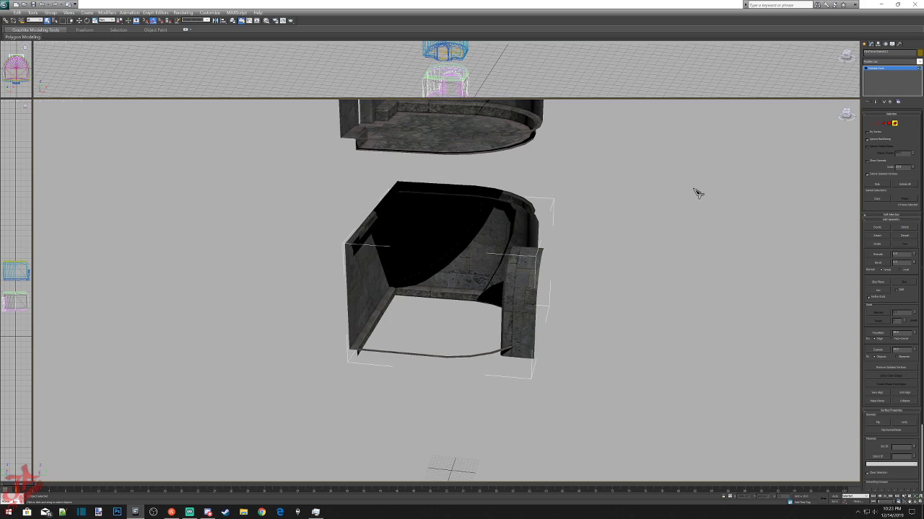
scroll(686, 198, down, 3)
middle_drag(567, 214, 503, 305)
scroll(426, 298, up, 6)
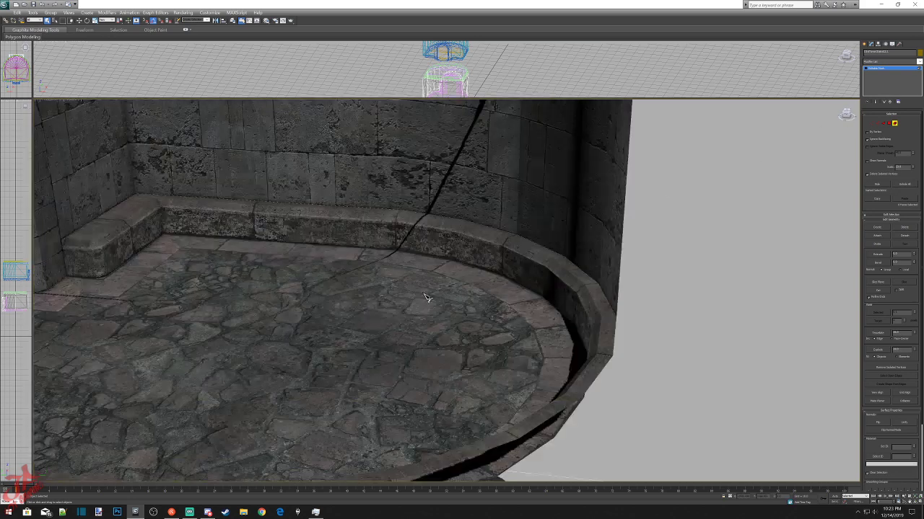
scroll(390, 231, down, 6)
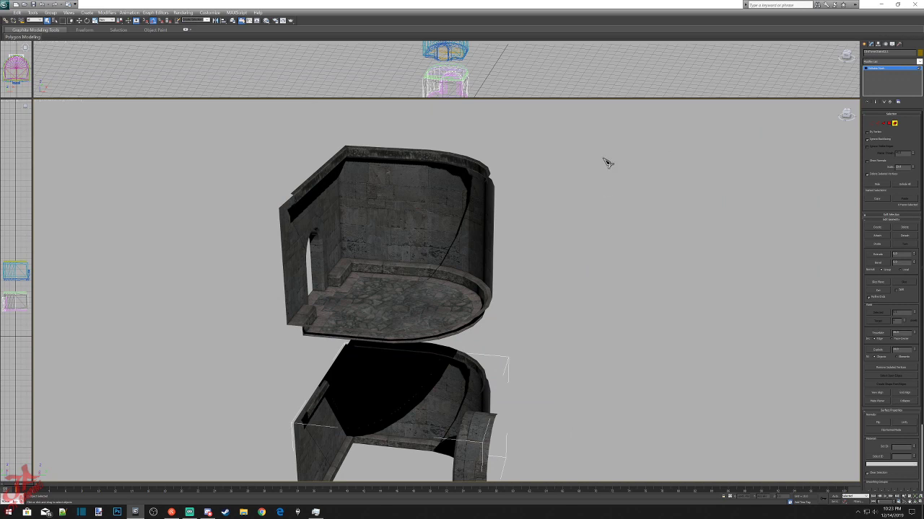
Leave polygon editing, then select the raised room's flat ceiling piece and delete it.
click(865, 44)
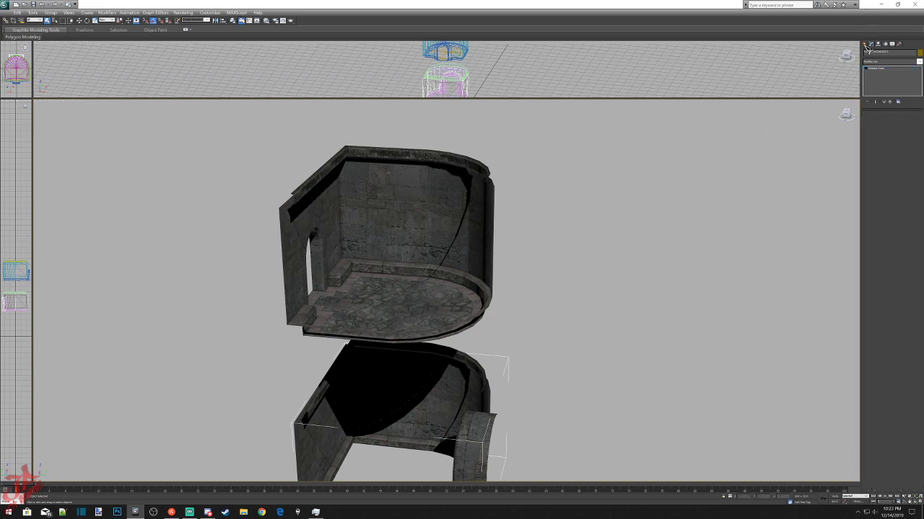
click(389, 271)
click(396, 157)
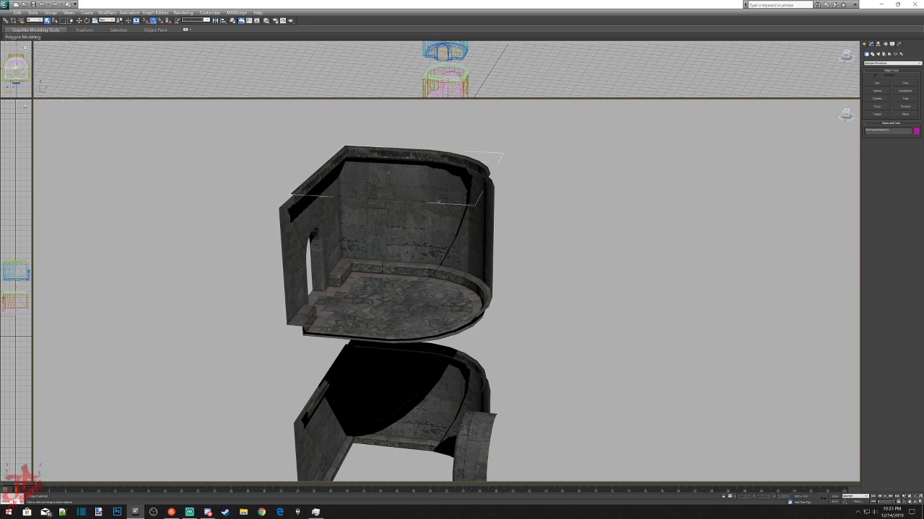
drag(845, 116, 845, 85)
scroll(632, 286, down, 8)
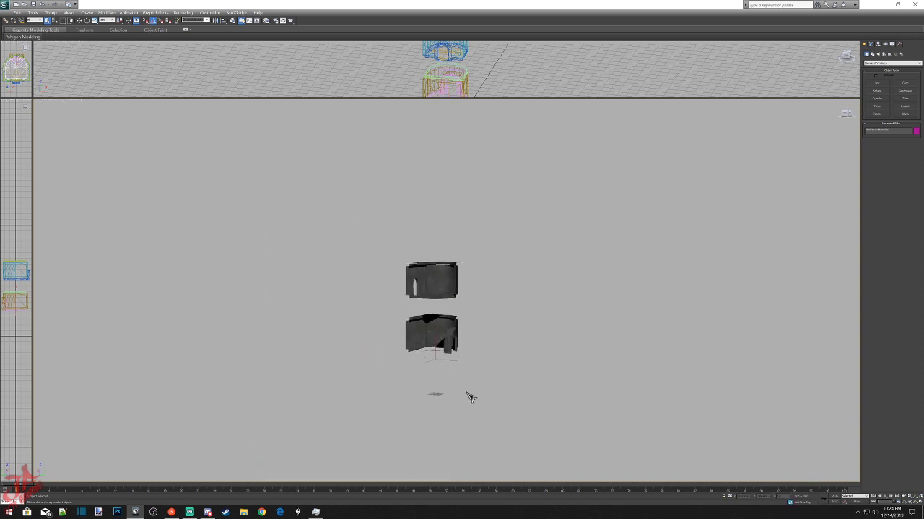
scroll(470, 396, up, 5)
scroll(470, 396, up, 3)
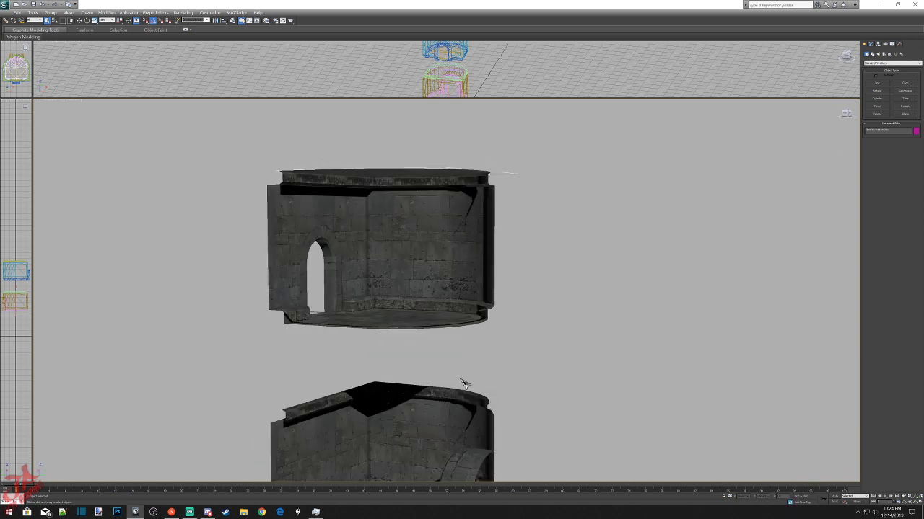
click(847, 117)
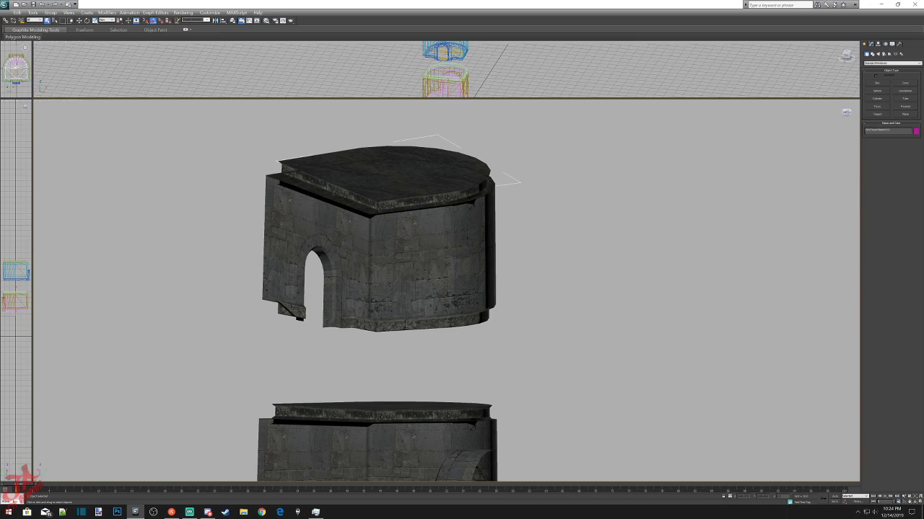
mouse_move(848, 117)
mouse_down()
mouse_move(850, 161)
mouse_move(848, 113)
mouse_move(850, 122)
mouse_up()
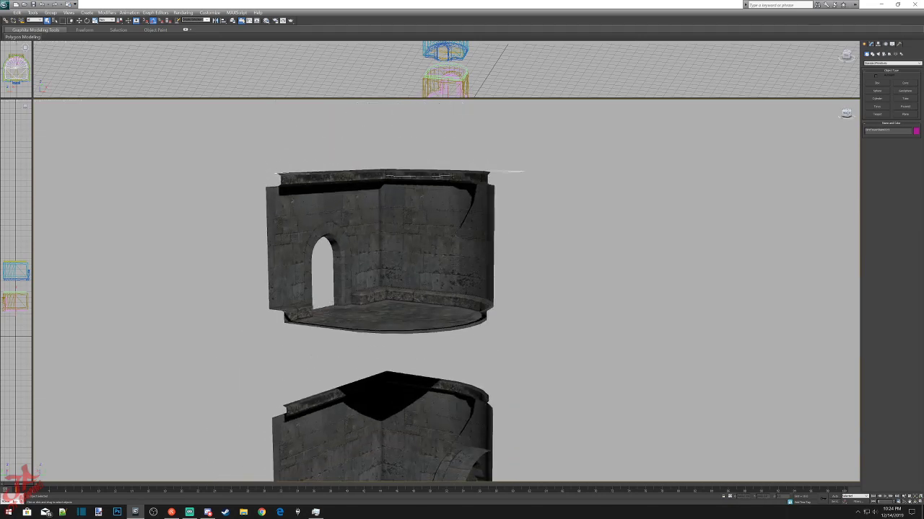
key(Delete)
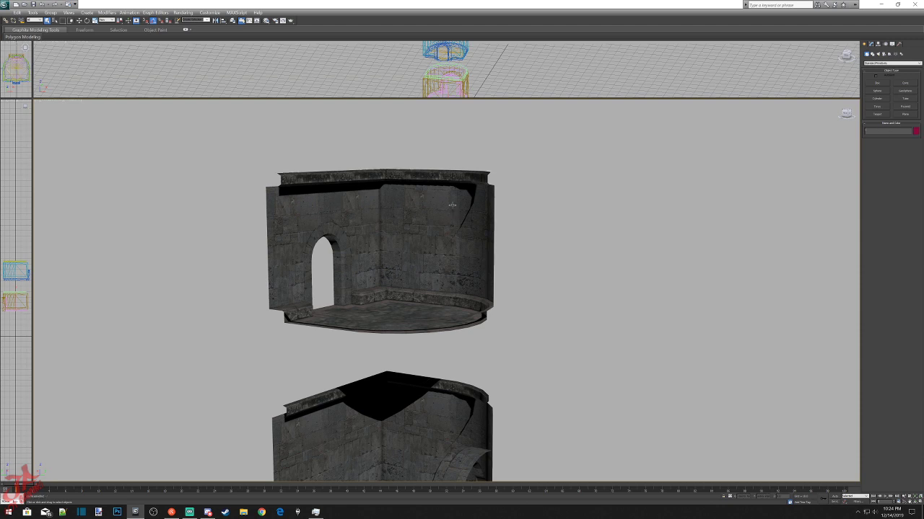
Delete the cornice trim running along the upper edge of the raised room's walls.
click(448, 174)
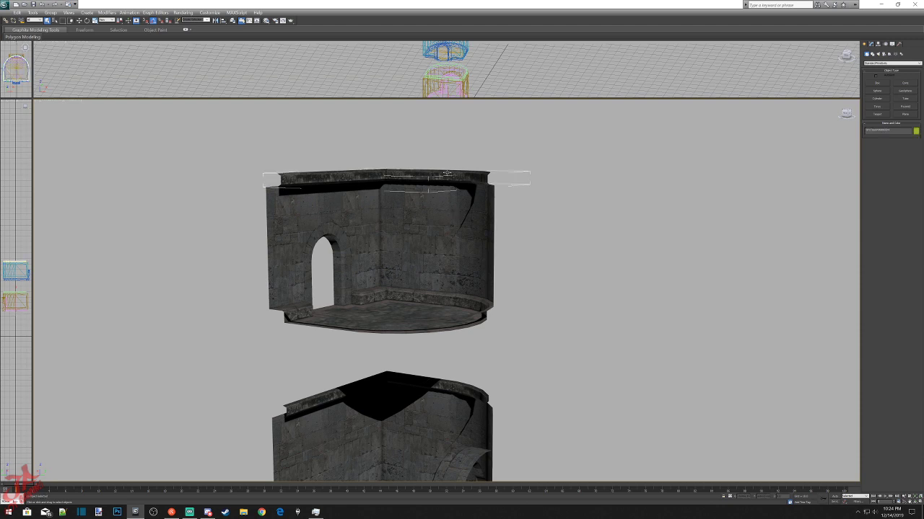
key(Delete)
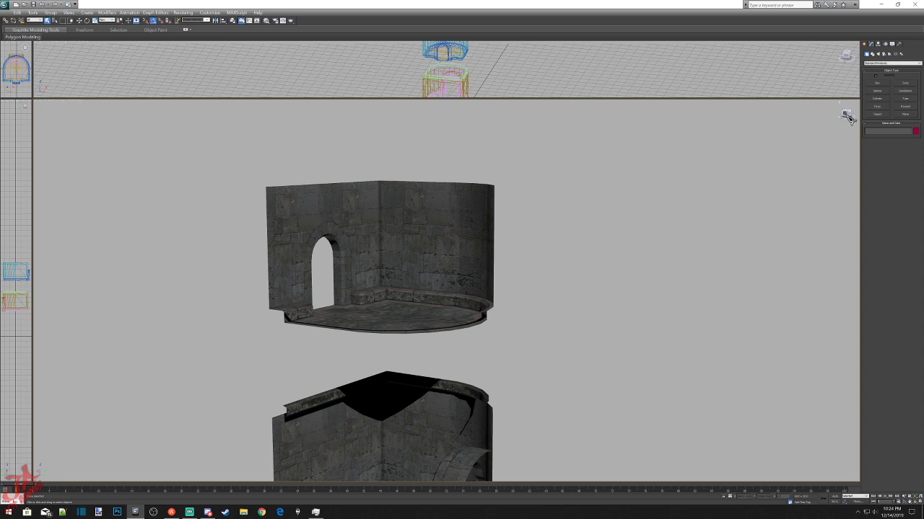
drag(846, 115, 846, 122)
Select the raised room's combined doorway and base trim mesh and enable polygon editing on it.
click(398, 297)
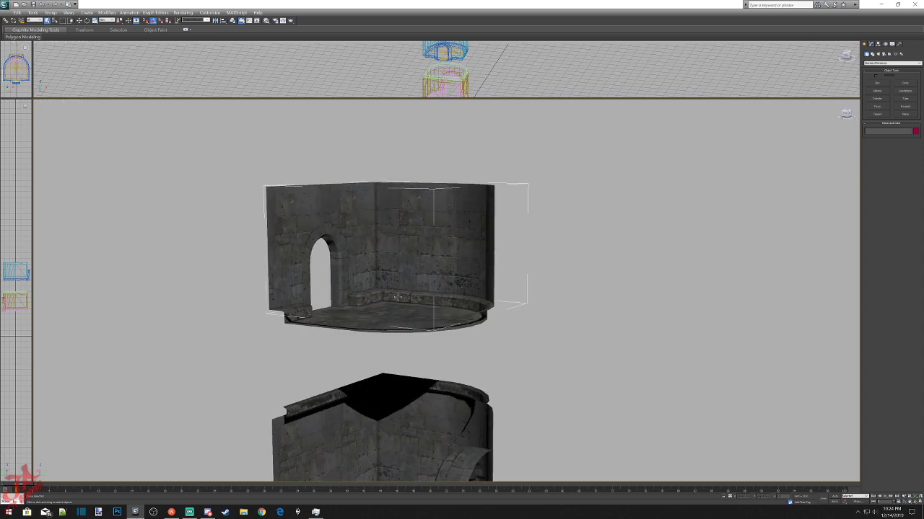
click(293, 315)
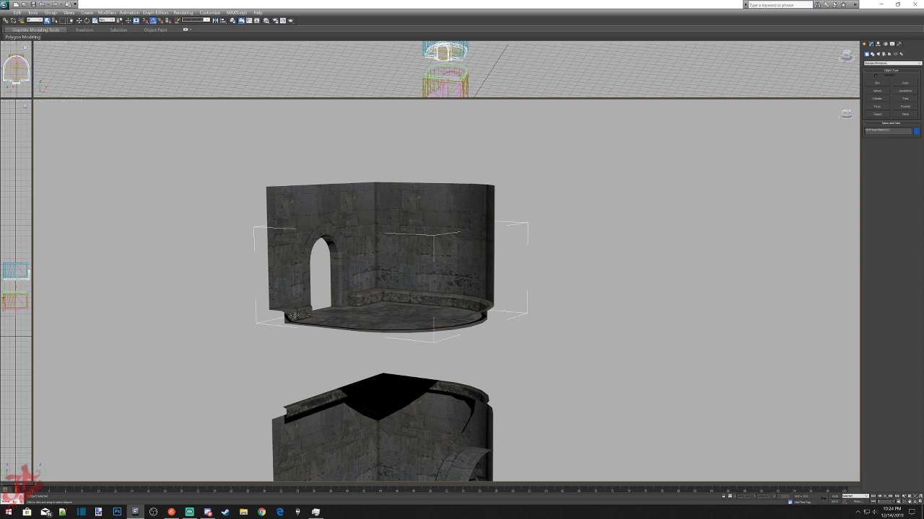
click(871, 44)
click(895, 123)
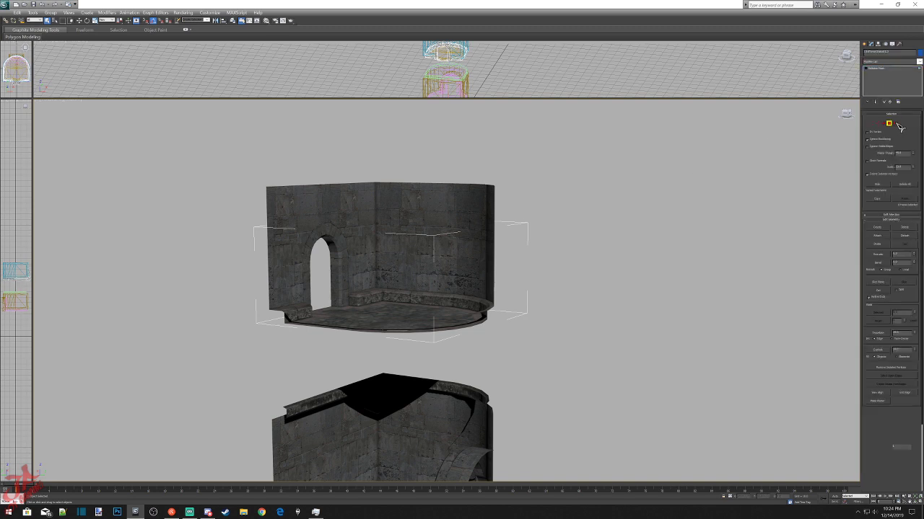
Select the base trim polygons around the raised room's floor, leaving the protruding doorway arch out of the selection.
drag(249, 269, 562, 354)
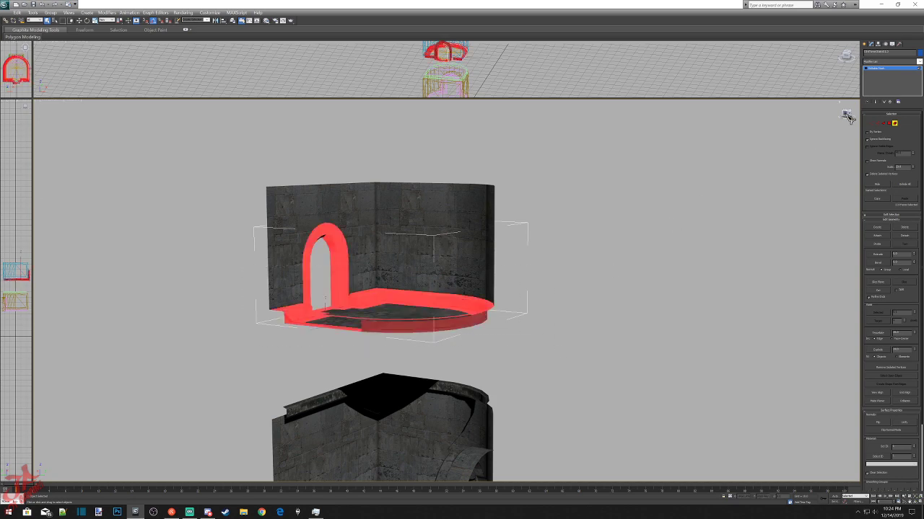
mouse_move(845, 117)
mouse_down()
mouse_move(853, 114)
mouse_move(845, 115)
mouse_up()
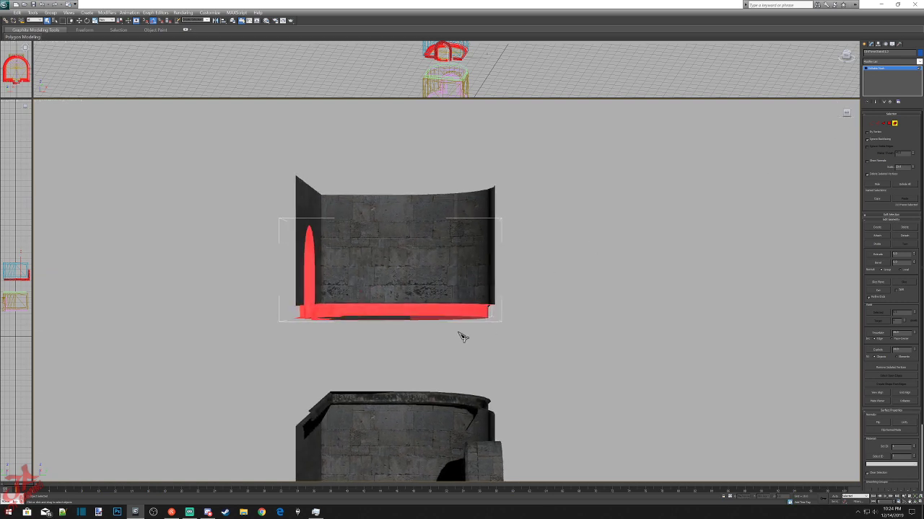
middle_drag(465, 333, 561, 315)
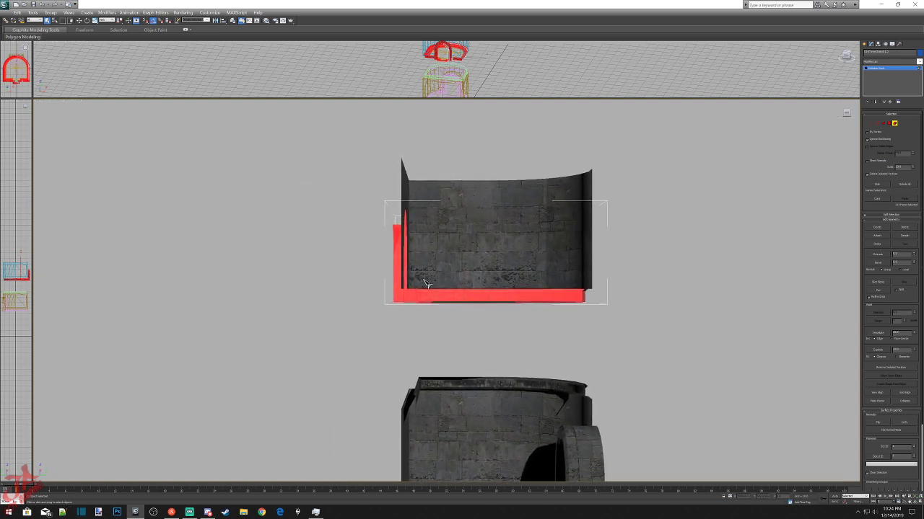
drag(429, 297, 600, 310)
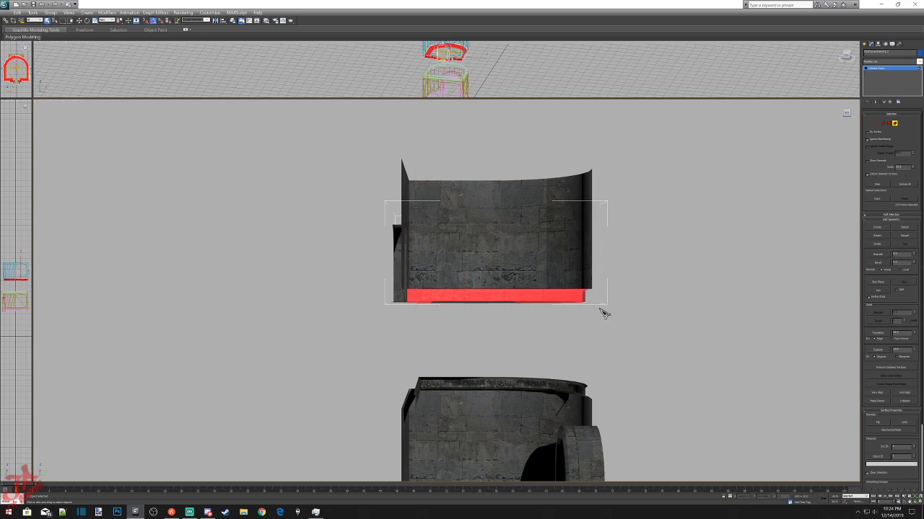
drag(846, 115, 848, 114)
click(846, 113)
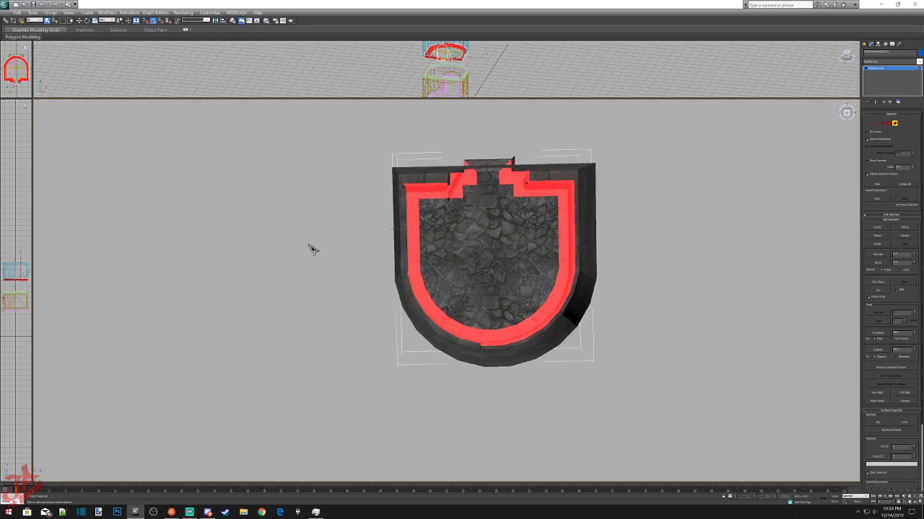
click(847, 111)
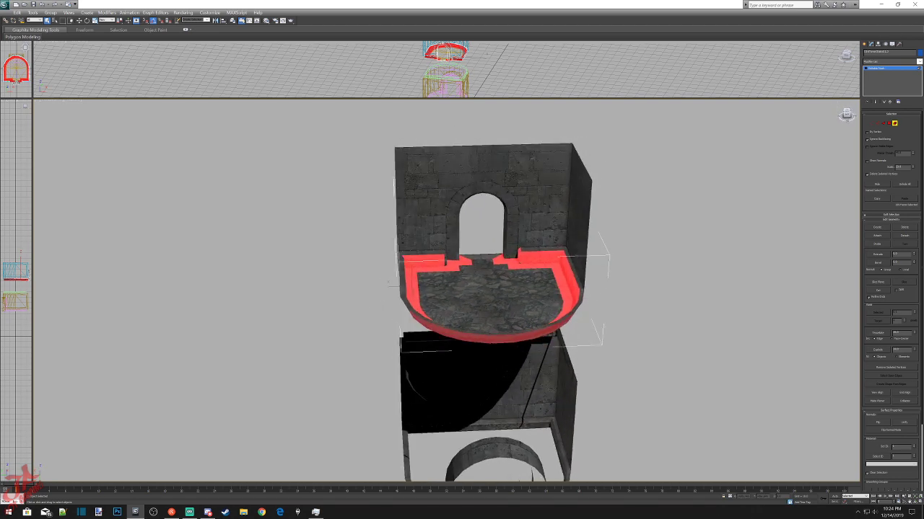
alt+middle_drag(490, 289, 490, 314)
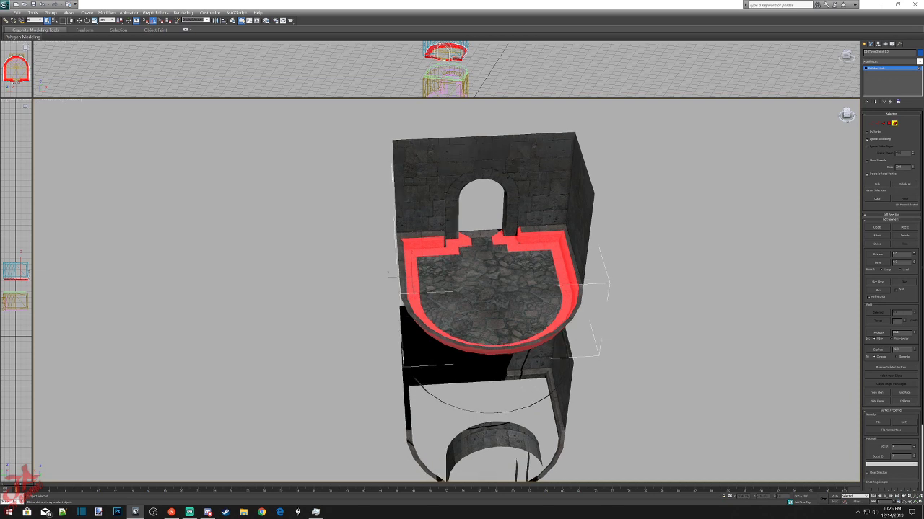
Add the missing base trim polygons along the raised room's side wall to the current selection.
alt+middle_drag(494, 300, 347, 281)
alt+middle_drag(433, 288, 498, 292)
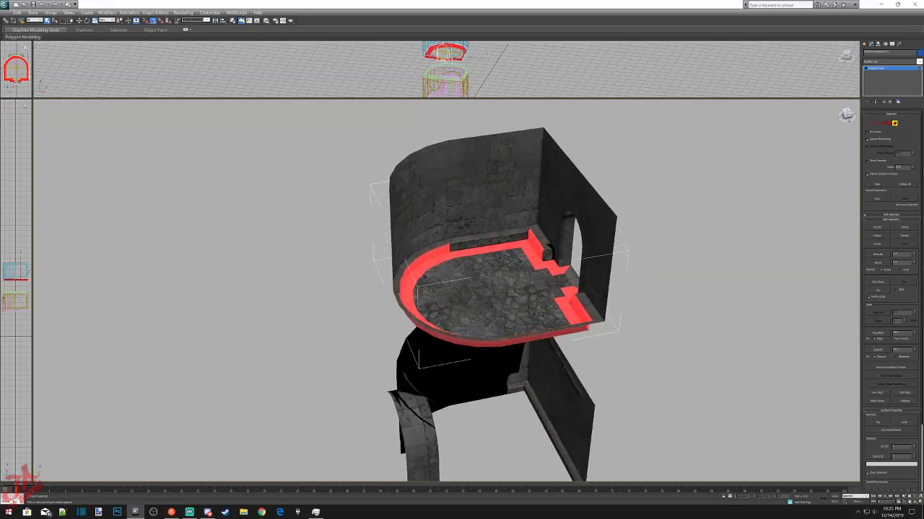
alt+middle_drag(477, 289, 441, 309)
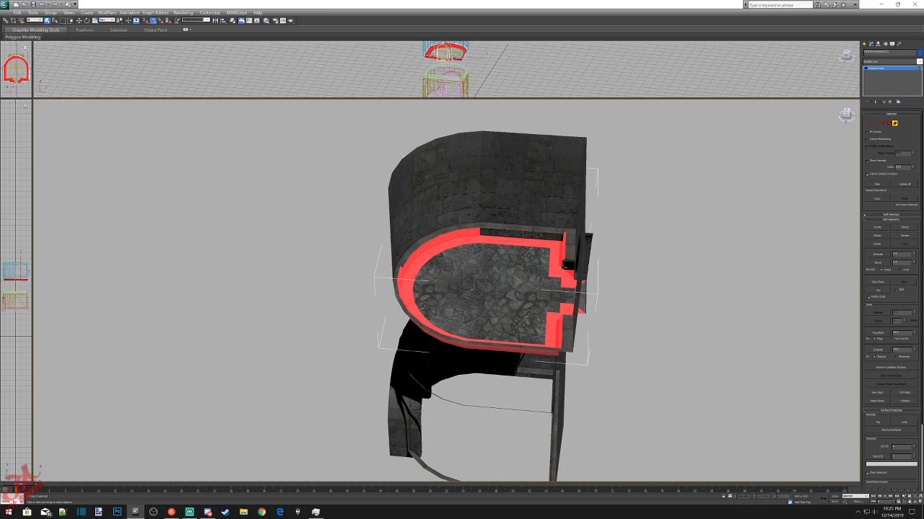
click(847, 118)
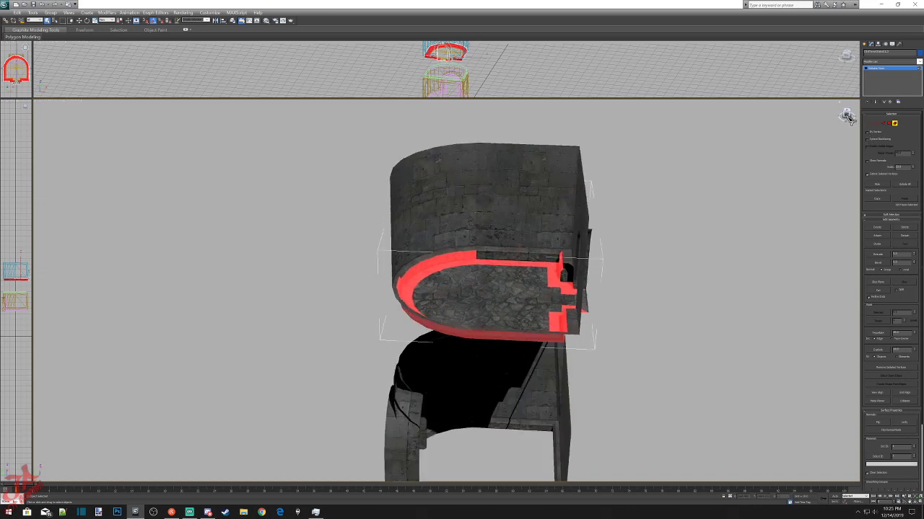
drag(344, 262, 567, 322)
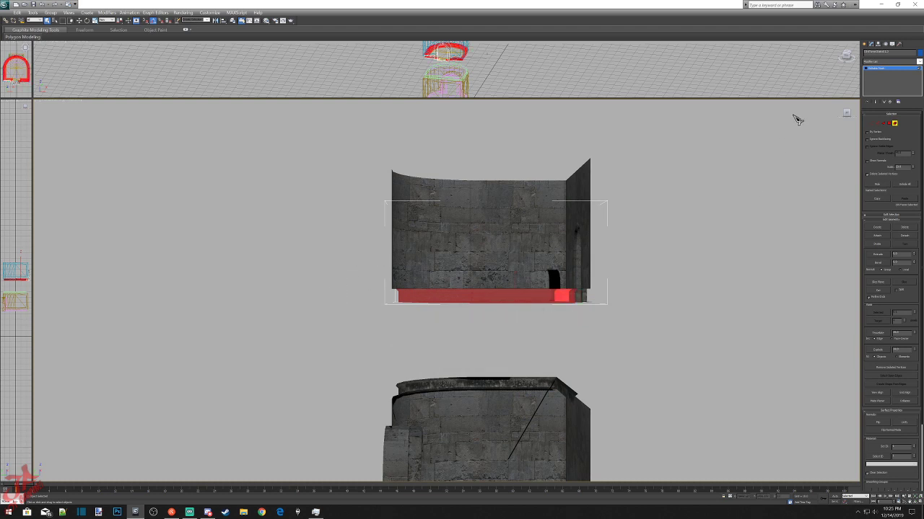
click(847, 115)
drag(847, 115, 856, 115)
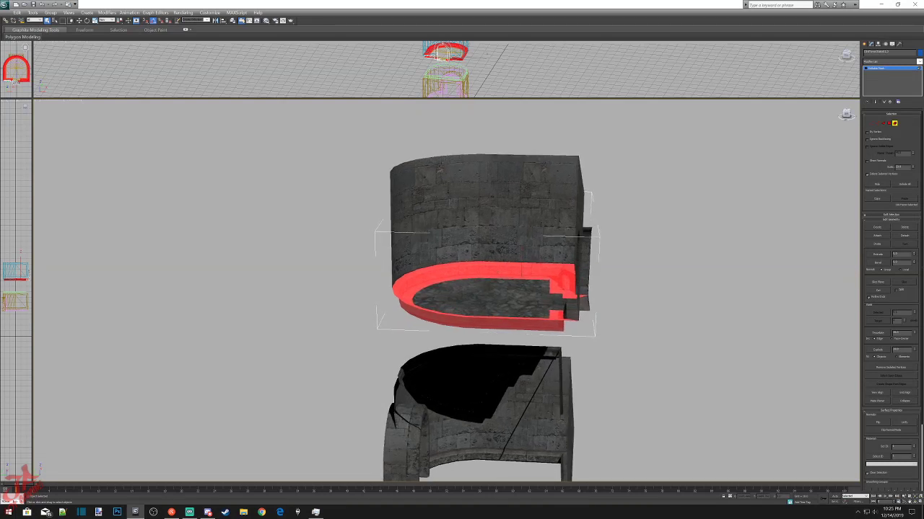
drag(847, 116, 848, 102)
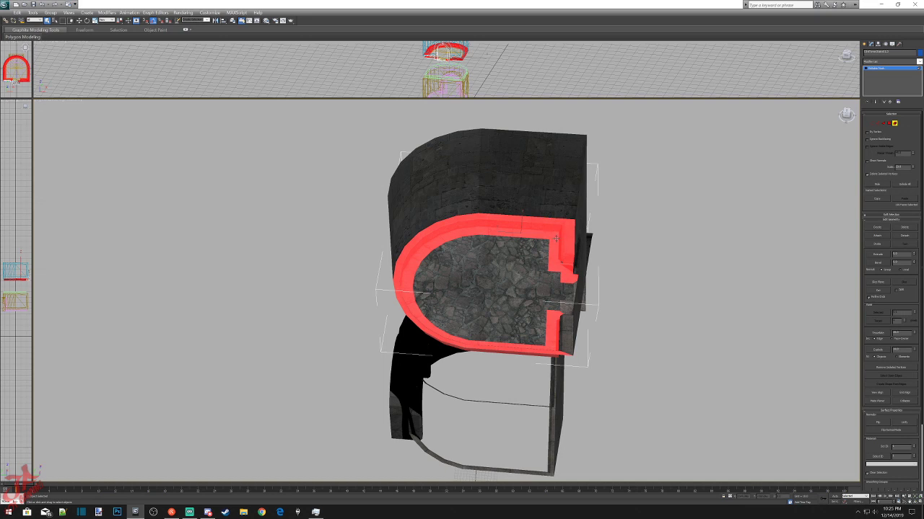
Remove the base trim polygons on both sides of the raised room's doorway from the selection.
alt+click(559, 238)
alt+click(559, 269)
alt+click(565, 274)
alt+click(570, 278)
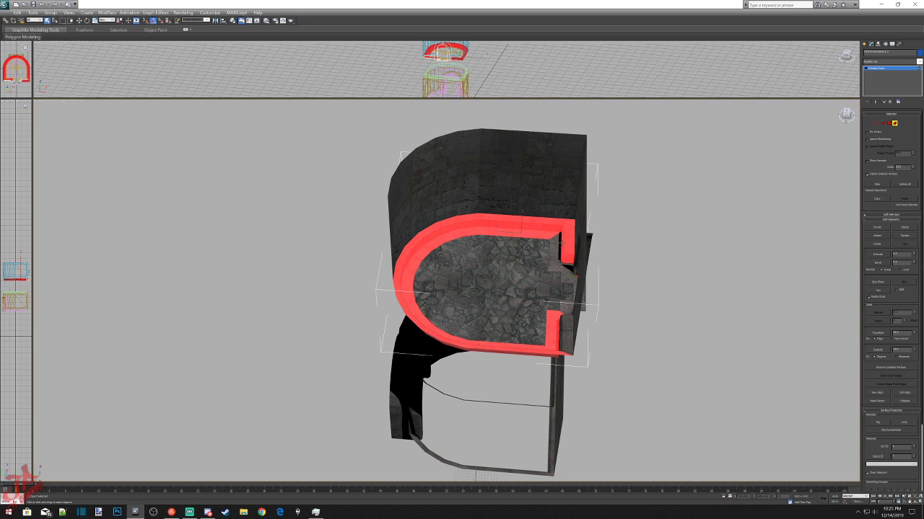
alt+click(570, 252)
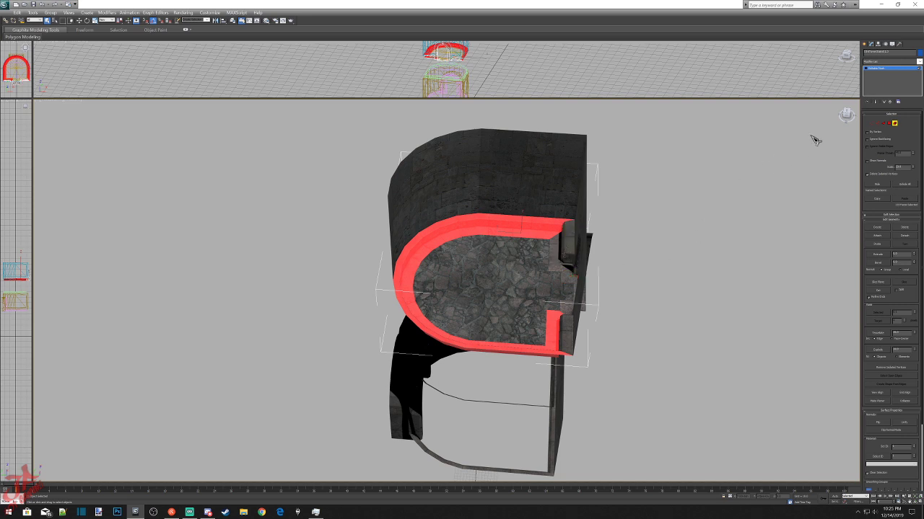
mouse_move(848, 118)
mouse_down()
mouse_move(837, 119)
mouse_move(849, 118)
mouse_up()
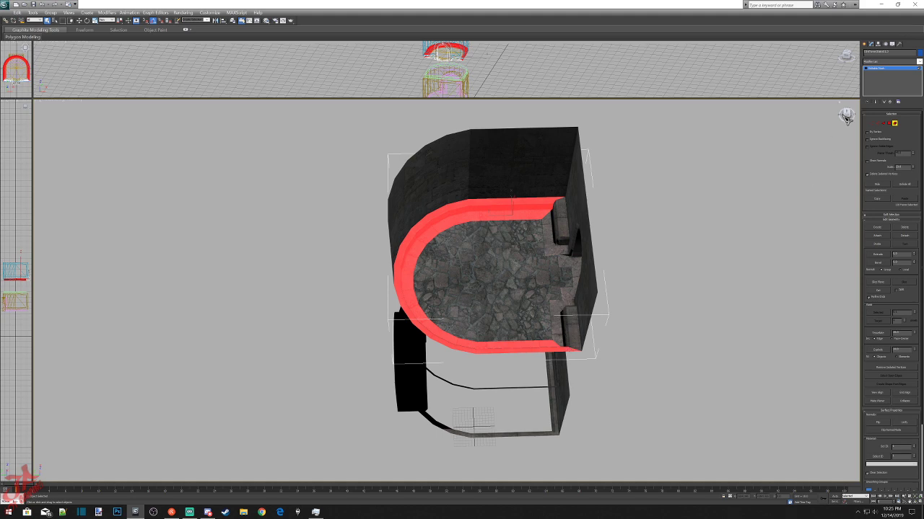
drag(850, 117, 848, 114)
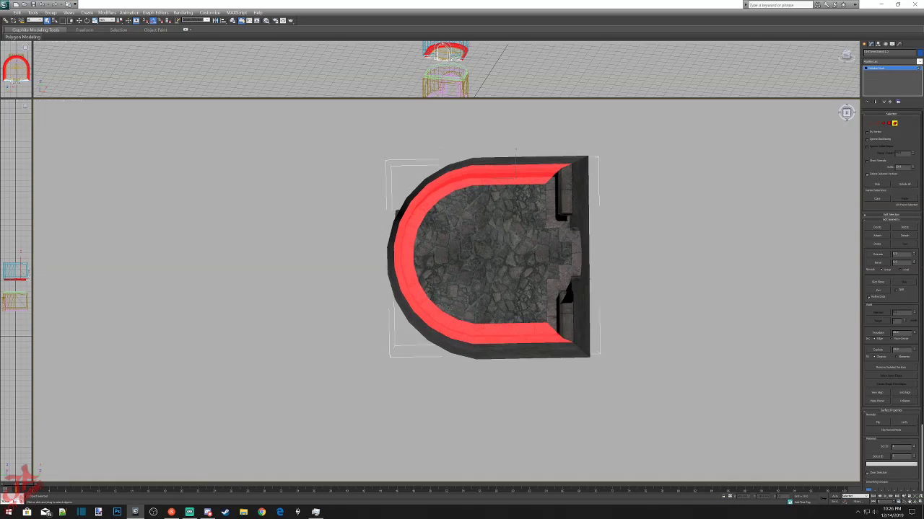
Deselect the inner base trim polygons along both straight sides and the curved wall, keeping only the outer strip selected.
alt+click(537, 181)
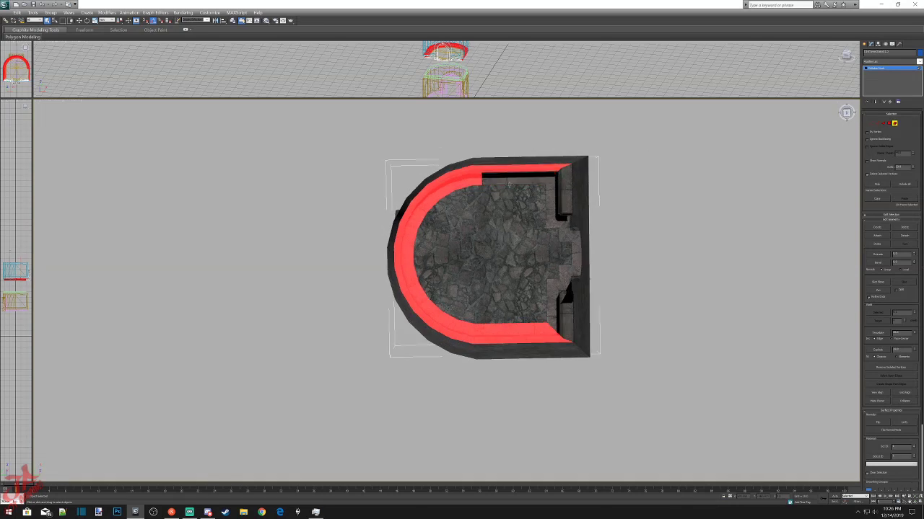
alt+click(473, 182)
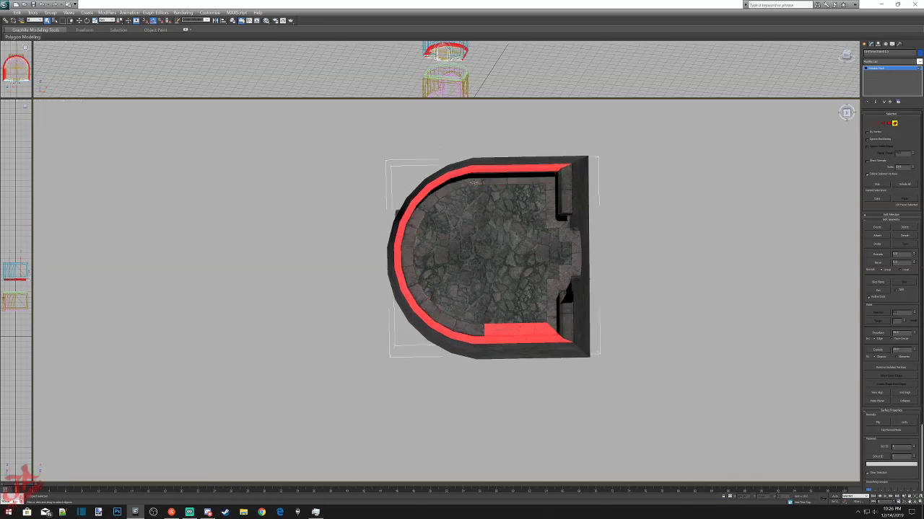
alt+click(489, 330)
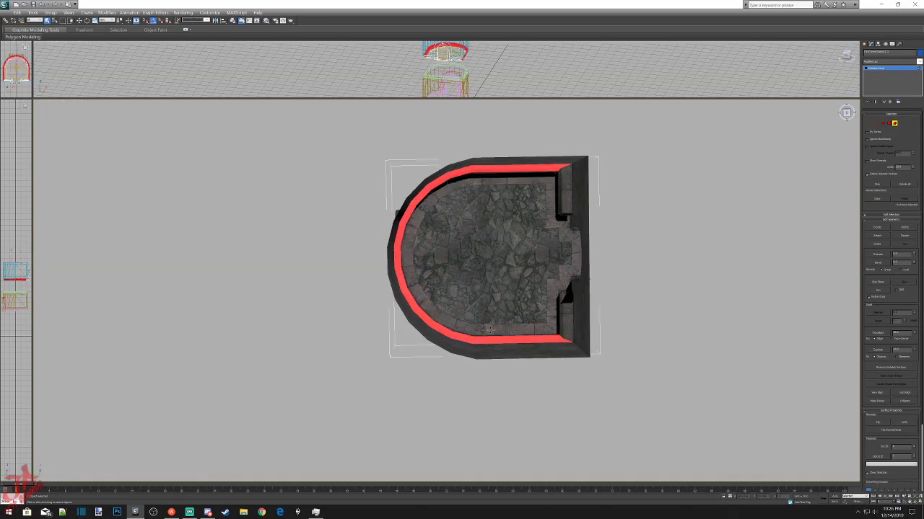
Switch to face-level editing and add individual inner trim faces along the side and curved wall back to the selection.
click(889, 123)
ctrl+click(544, 179)
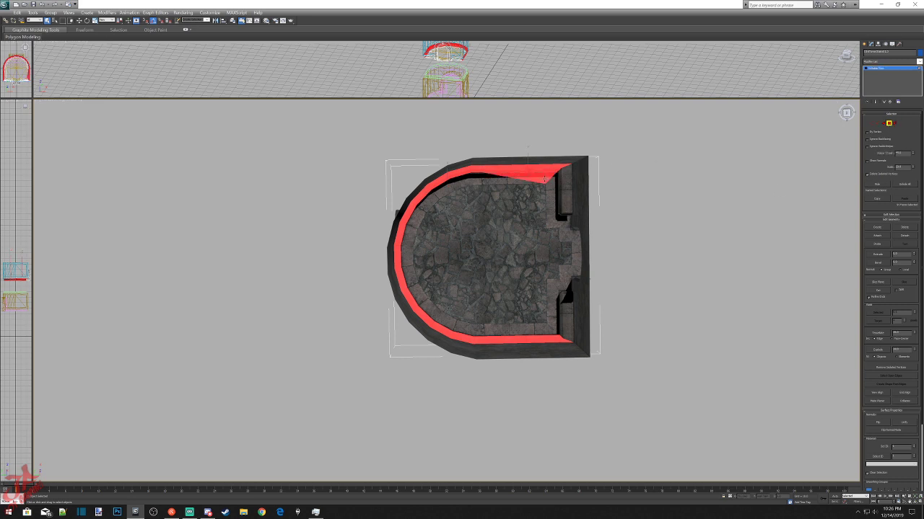
click(502, 180)
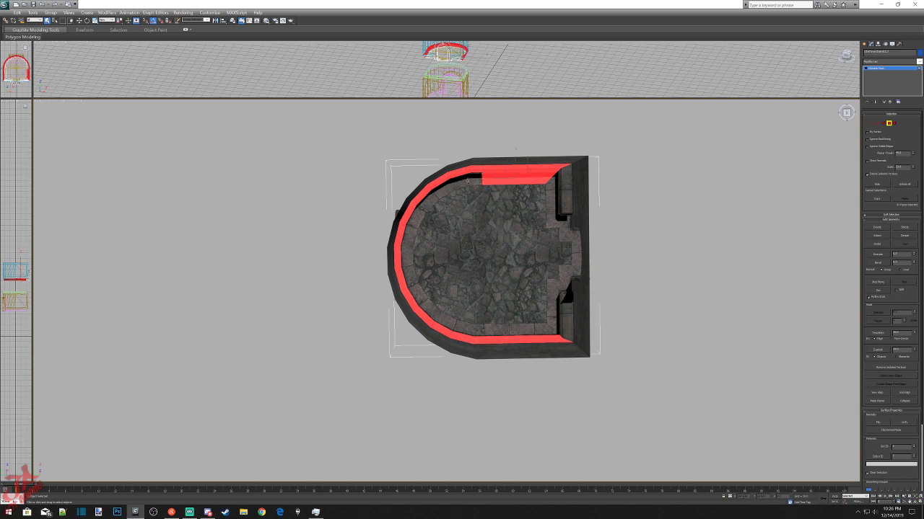
click(468, 181)
ctrl+click(416, 215)
ctrl+click(427, 207)
ctrl+click(437, 196)
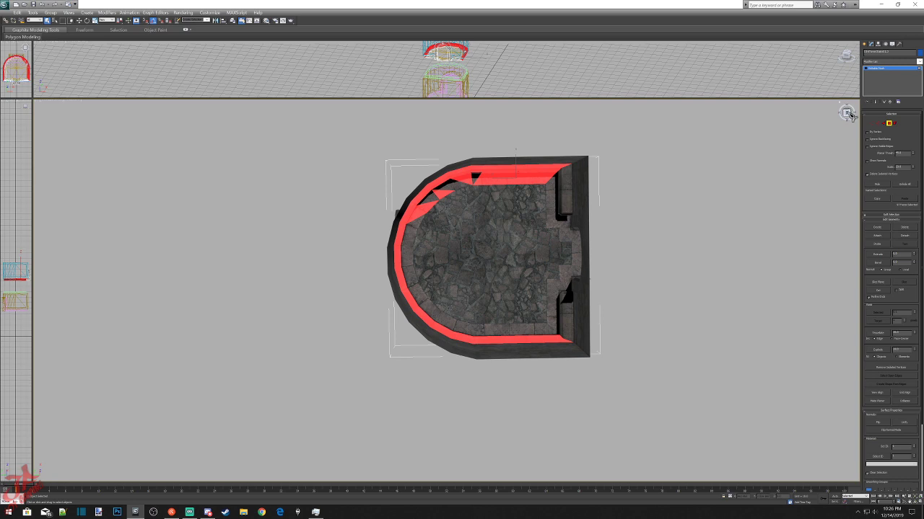
drag(848, 114, 810, 96)
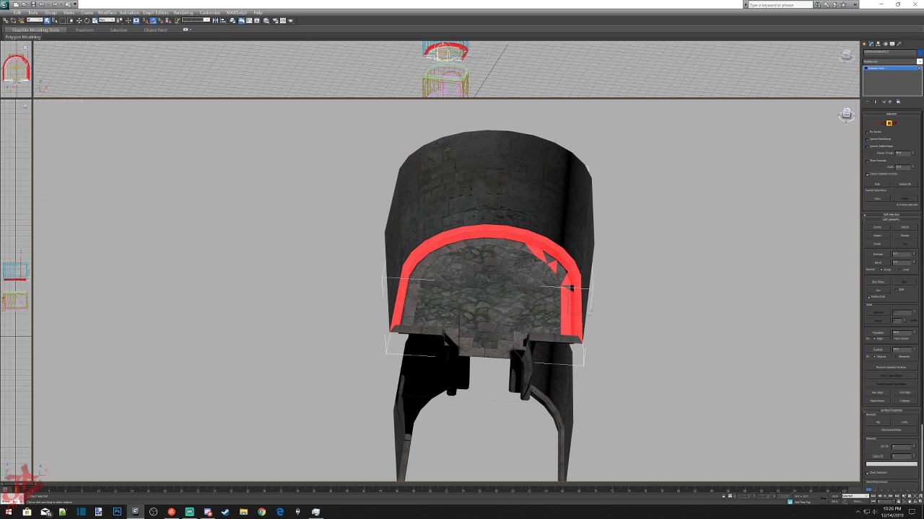
alt+middle_drag(571, 288, 560, 265)
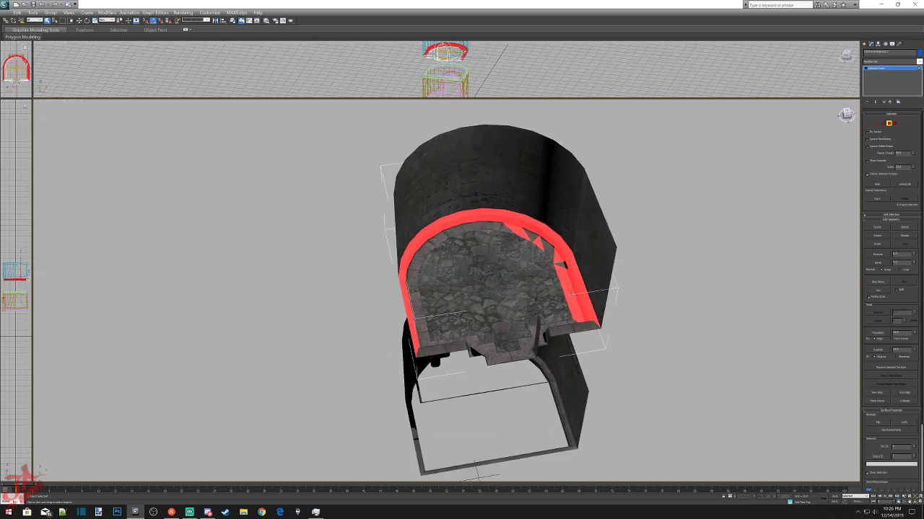
drag(842, 142, 844, 141)
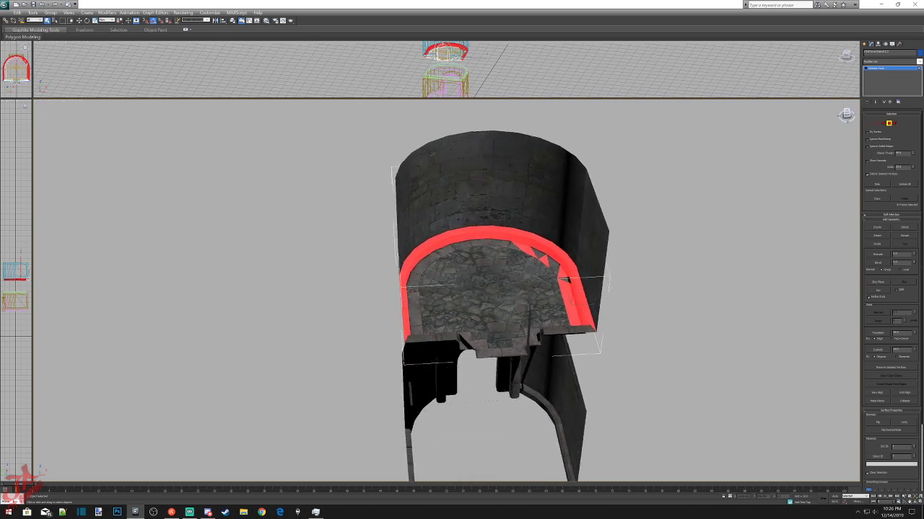
alt+middle_drag(568, 280, 518, 279)
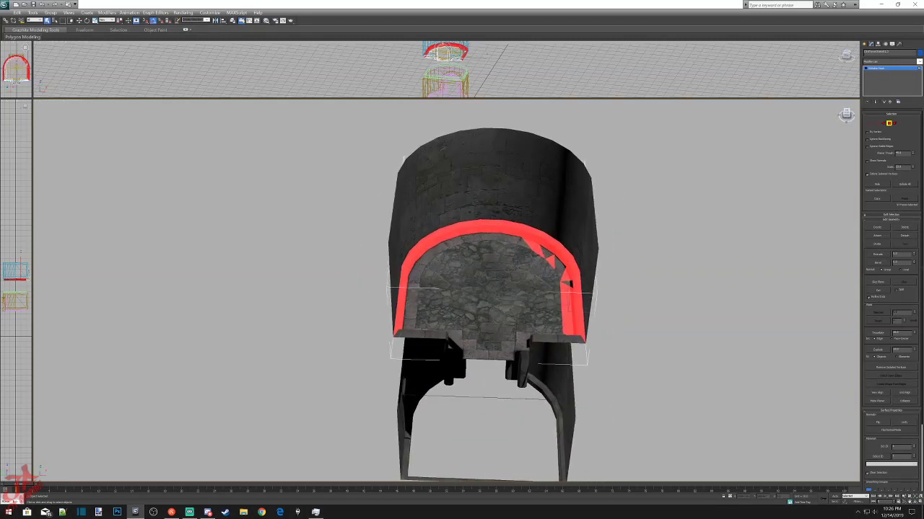
Select the base trim faces at the middle of the raised room's curved wall and delete that section.
click(483, 222)
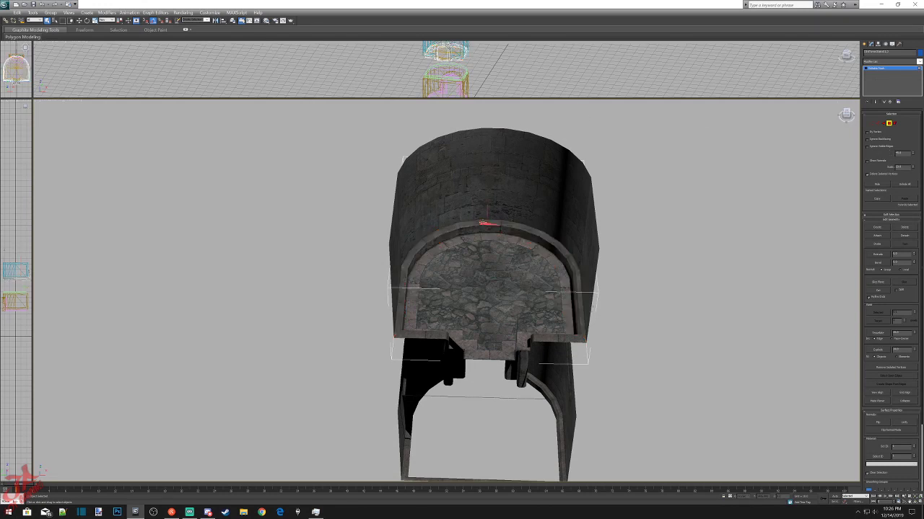
click(471, 225)
ctrl+click(513, 231)
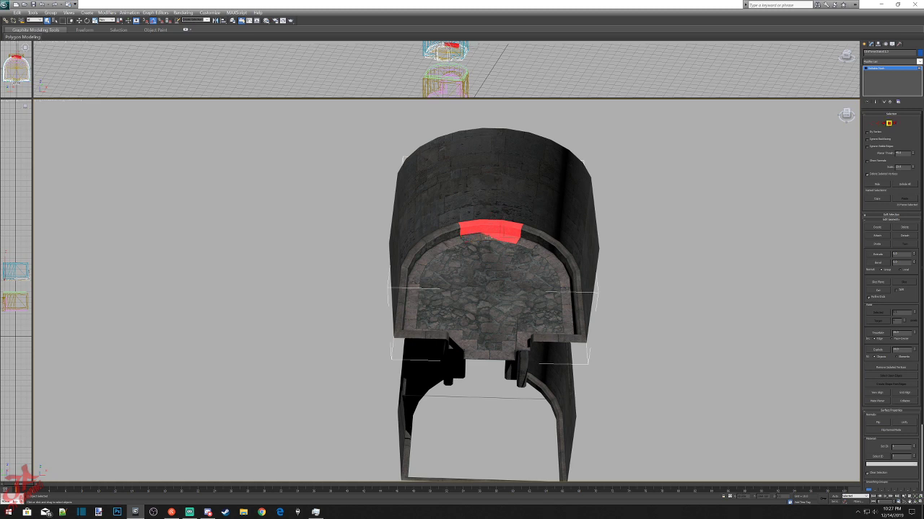
key(ctrl+z)
drag(847, 117, 841, 119)
key(Delete)
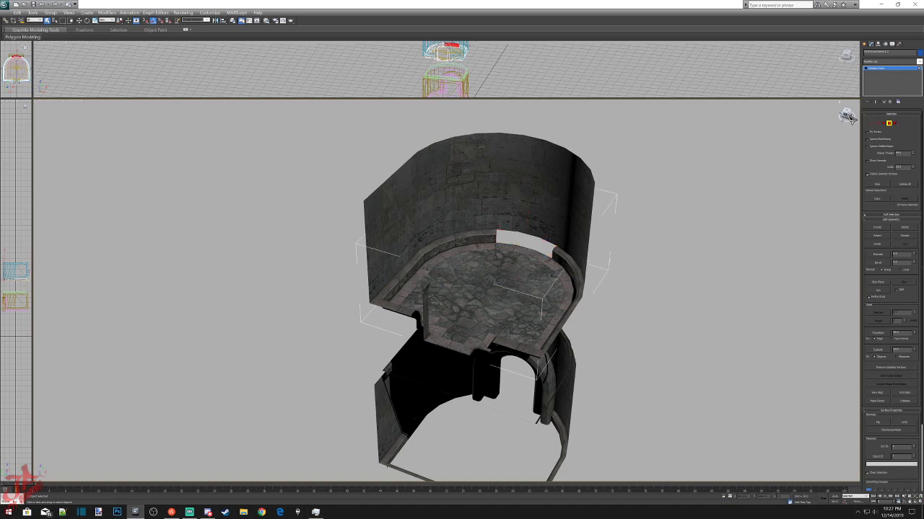
Leave face editing on the raised room and select the lower room's arch and base trim mesh.
drag(849, 120, 791, 121)
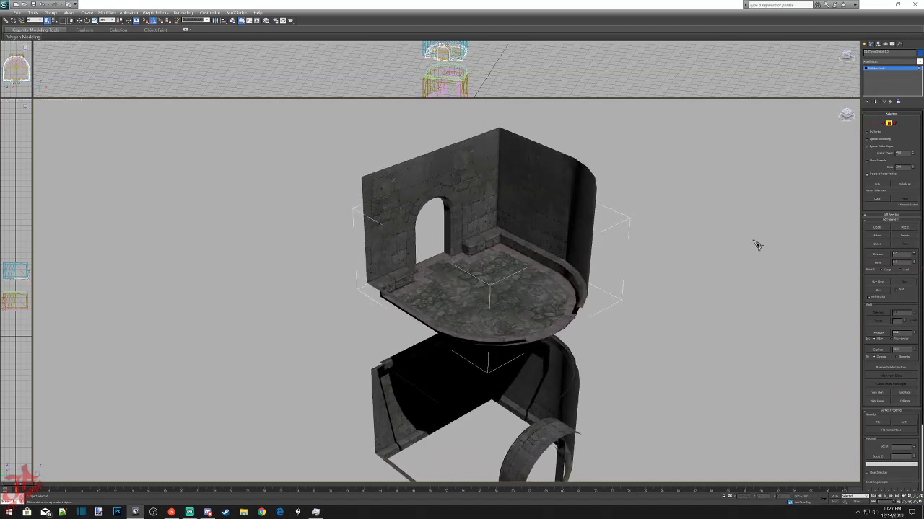
middle_drag(667, 318, 711, 141)
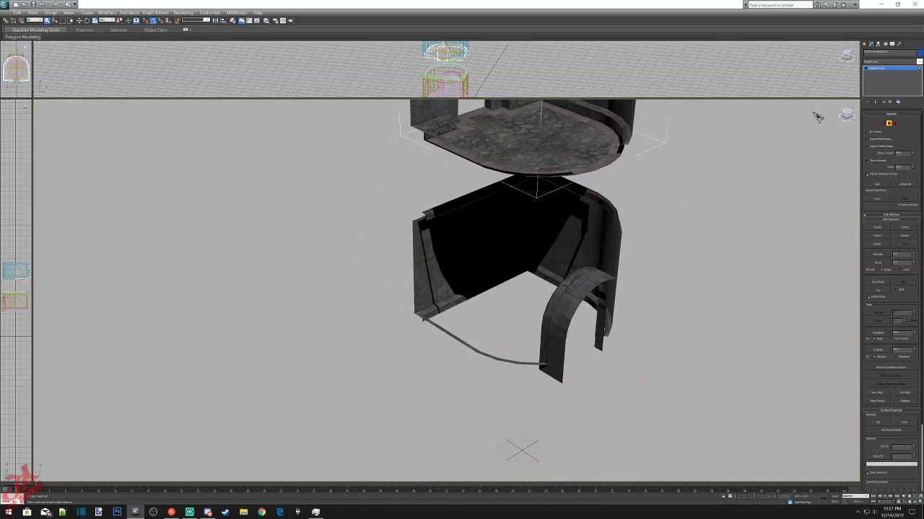
drag(847, 118, 845, 114)
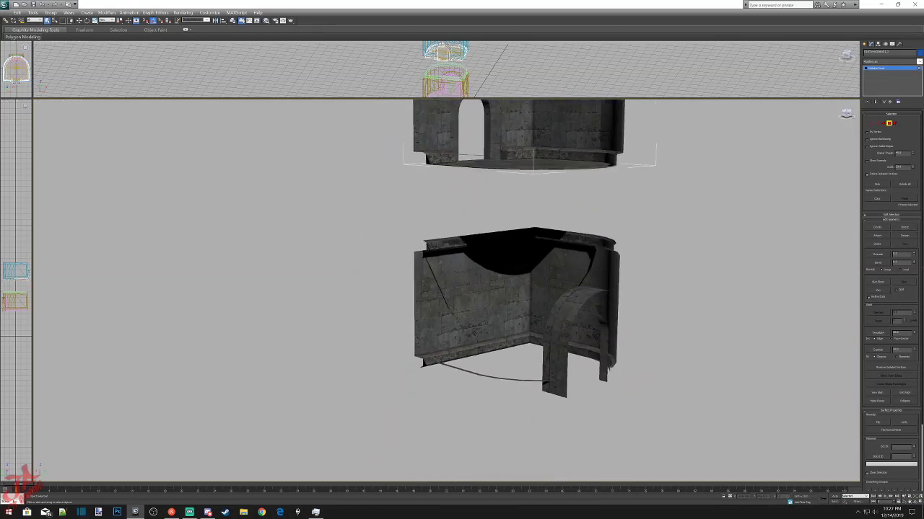
click(867, 44)
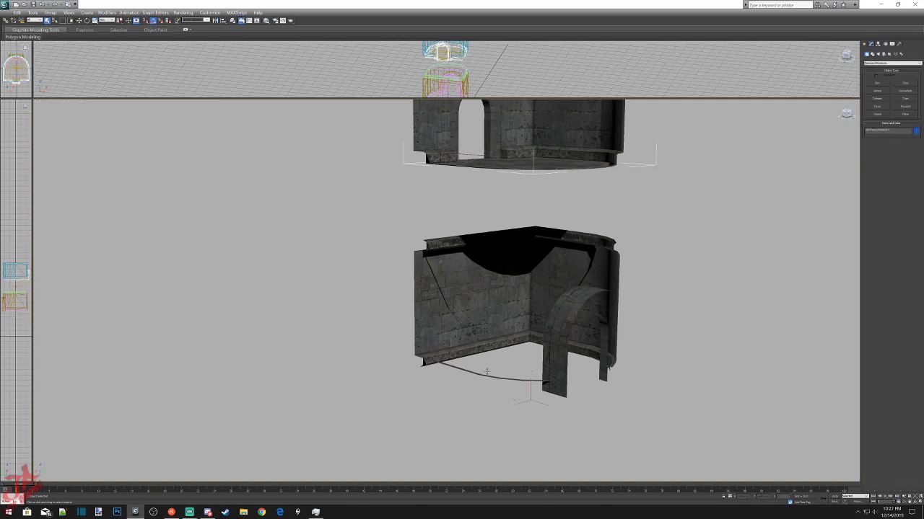
scroll(487, 372, up, 10)
middle_drag(477, 361, 396, 471)
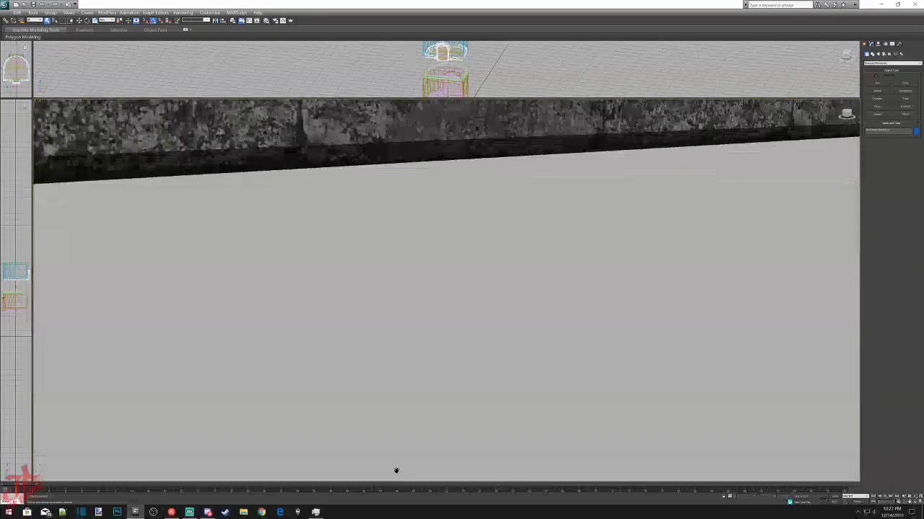
scroll(537, 293, down, 2)
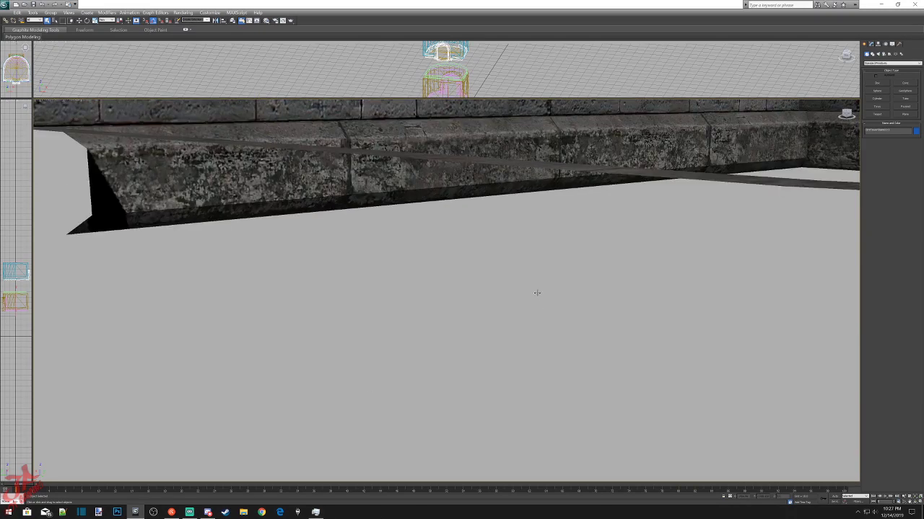
middle_drag(521, 246, 430, 401)
click(455, 293)
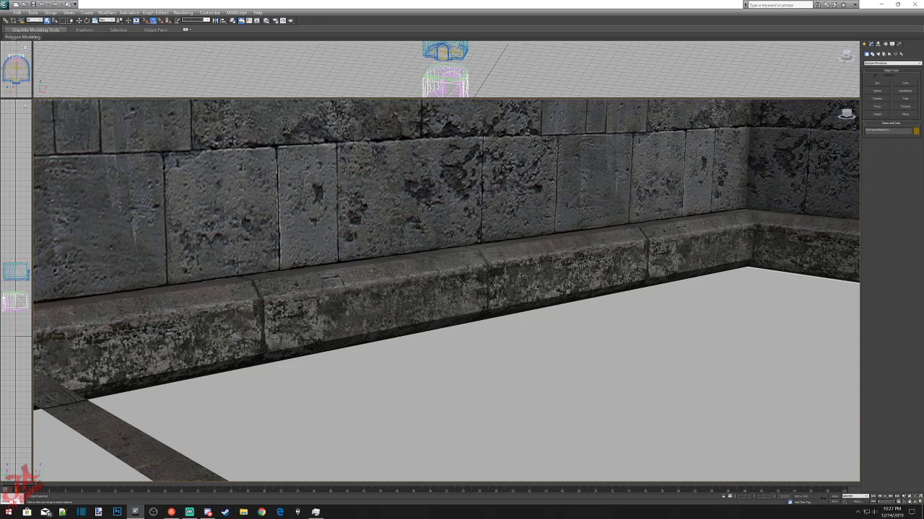
scroll(495, 281, up, 4)
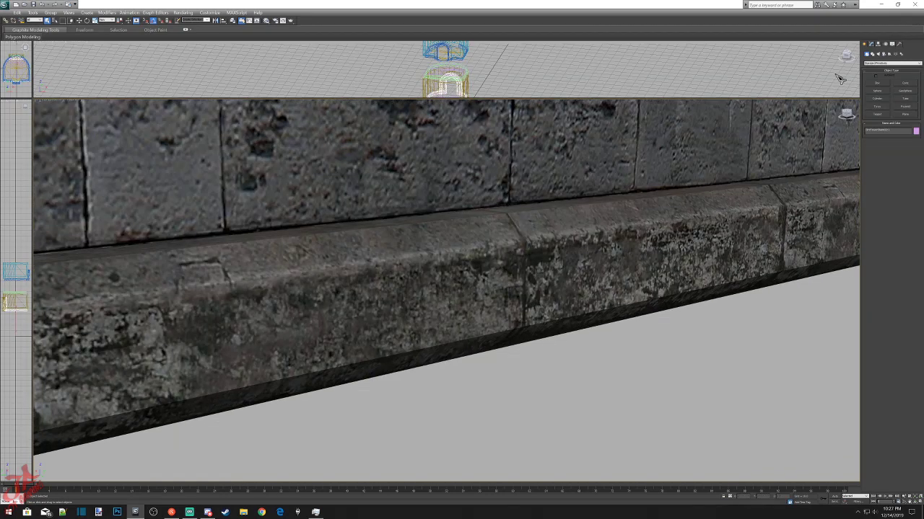
Enable polygon editing on the lower room's trim mesh and select the base trim's front face along the long straight wall.
click(875, 44)
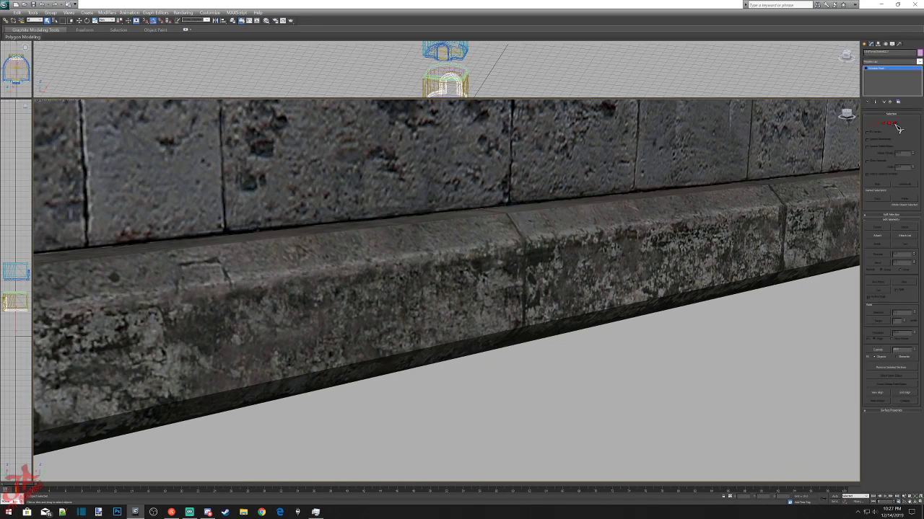
click(895, 125)
scroll(604, 269, down, 6)
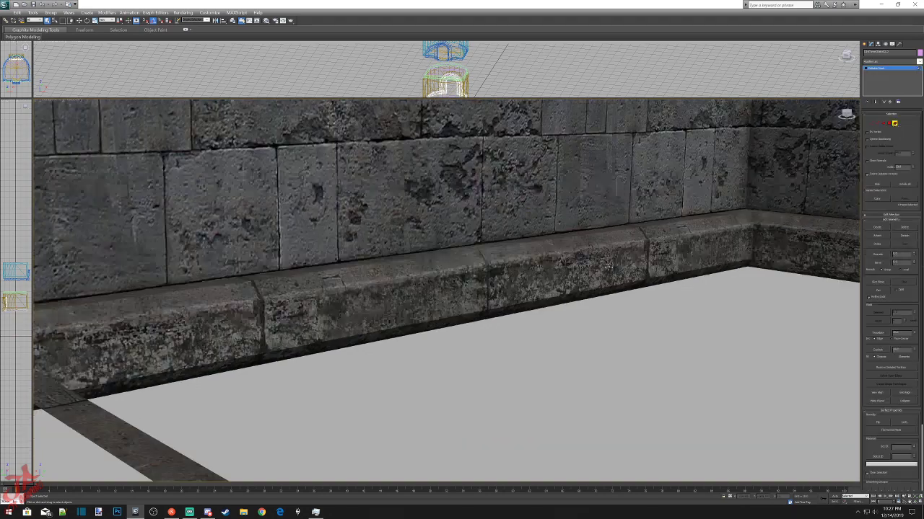
click(527, 272)
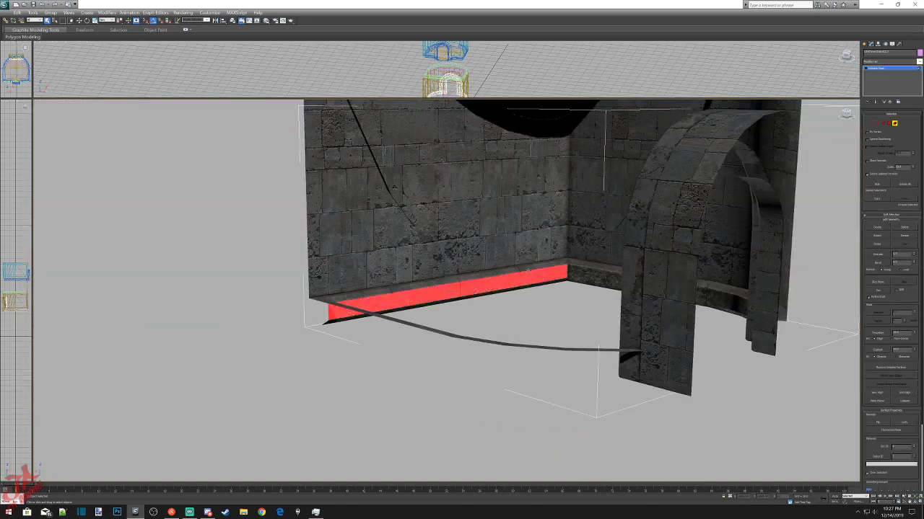
scroll(531, 261, down, 8)
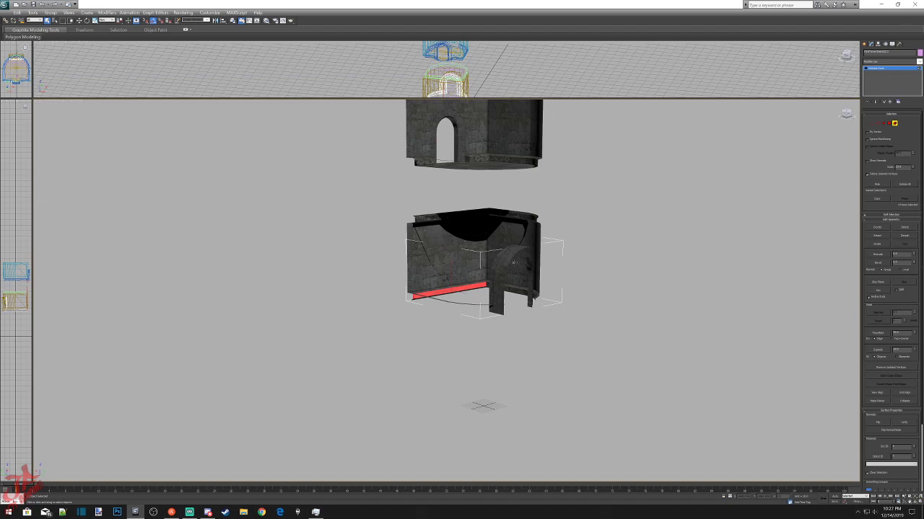
Add the remaining base trim faces along the lower room's long straight wall to the selection and delete that trim section.
scroll(508, 265, up, 8)
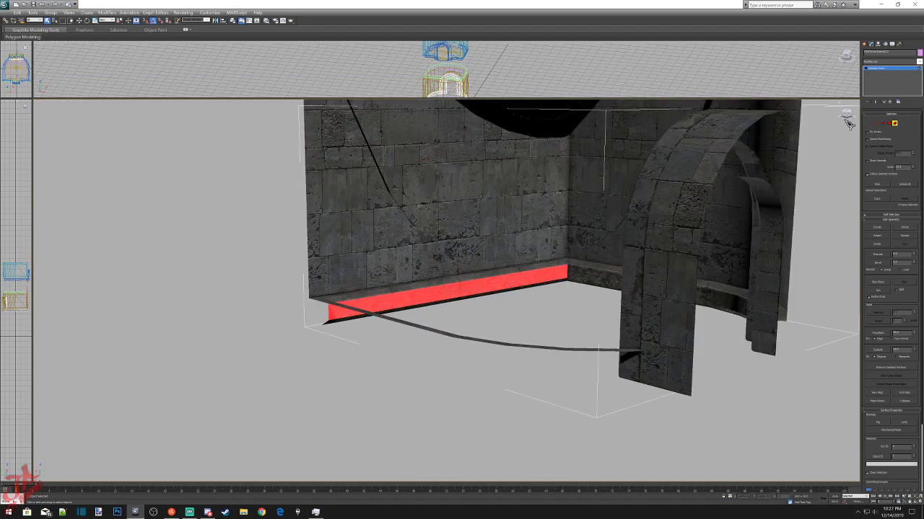
mouse_move(852, 117)
mouse_down()
mouse_move(818, 108)
mouse_move(847, 114)
mouse_up()
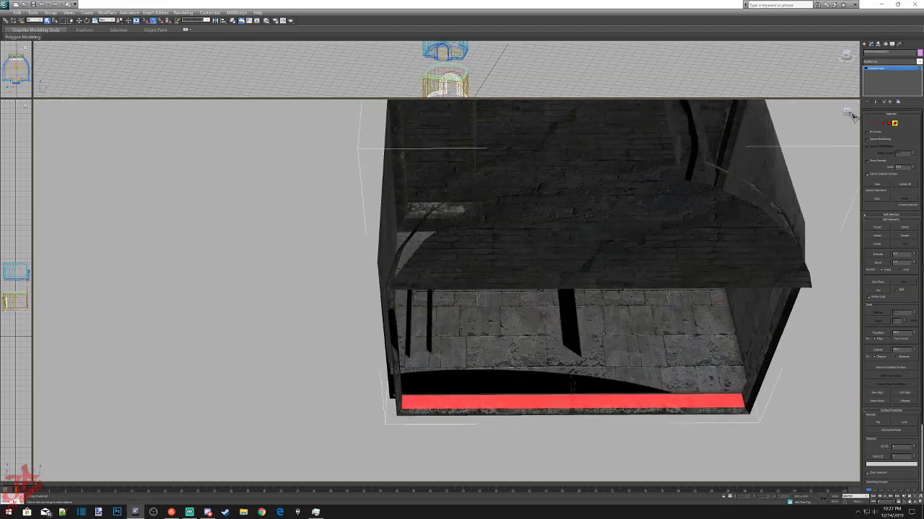
ctrl+click(571, 412)
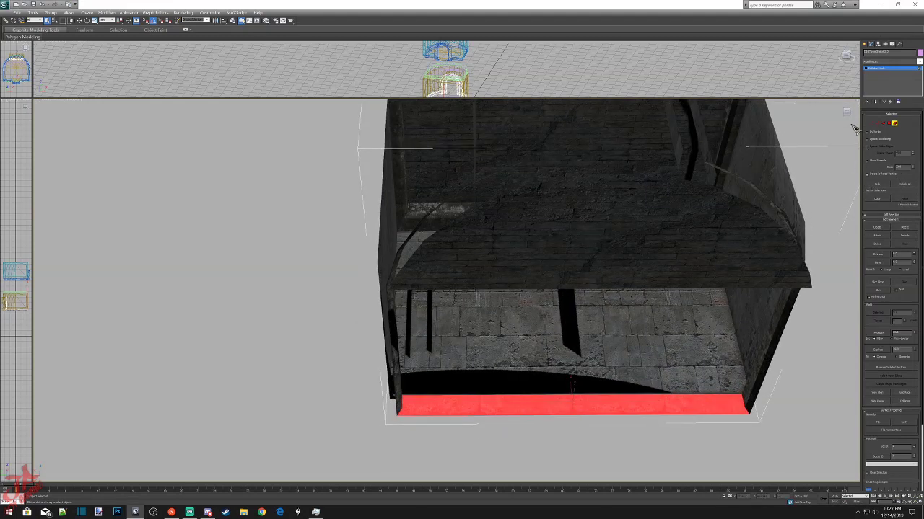
drag(848, 115, 845, 116)
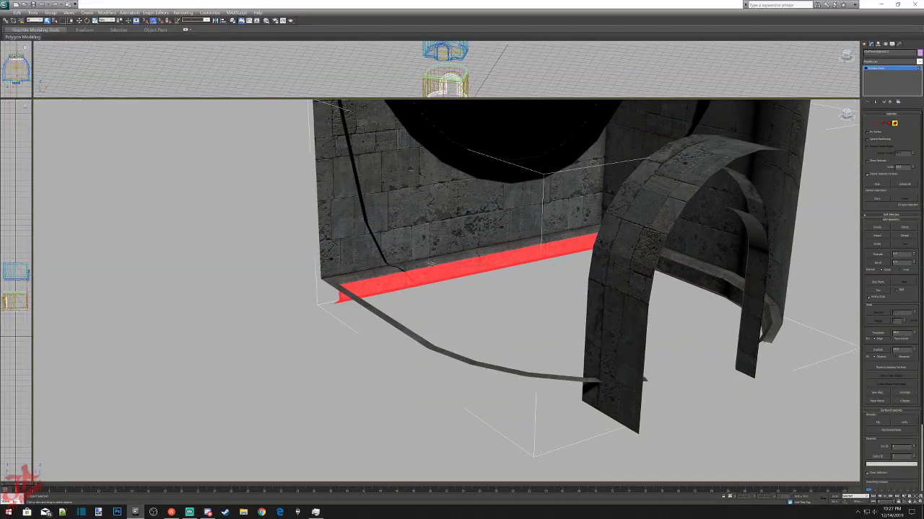
ctrl+click(431, 264)
ctrl+click(429, 260)
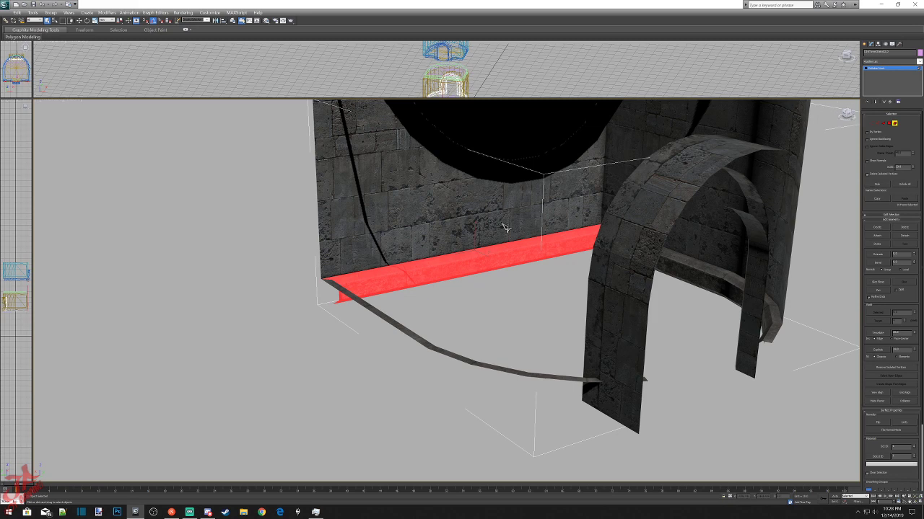
key(Delete)
scroll(604, 283, down, 5)
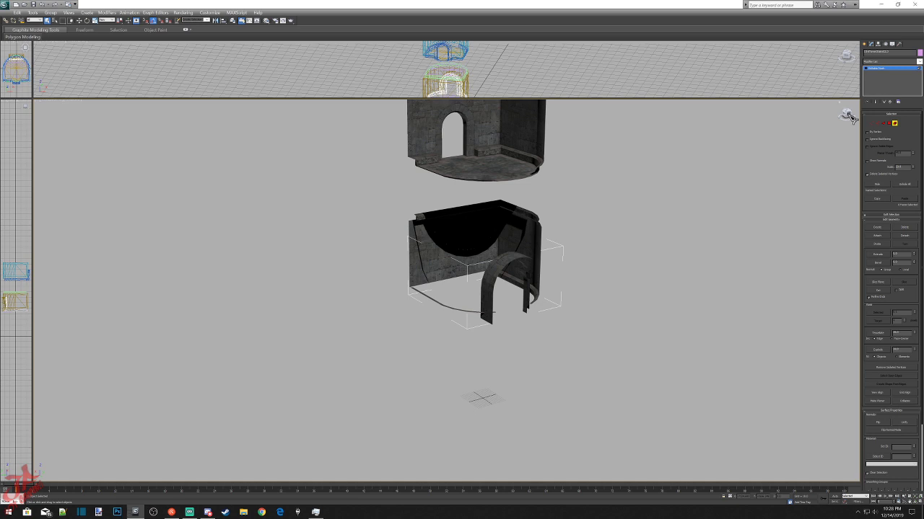
Leave face editing on the lower room's trim, select the lower room's wall mesh and enable polygon editing on it.
click(848, 116)
alt+middle_drag(765, 143, 711, 164)
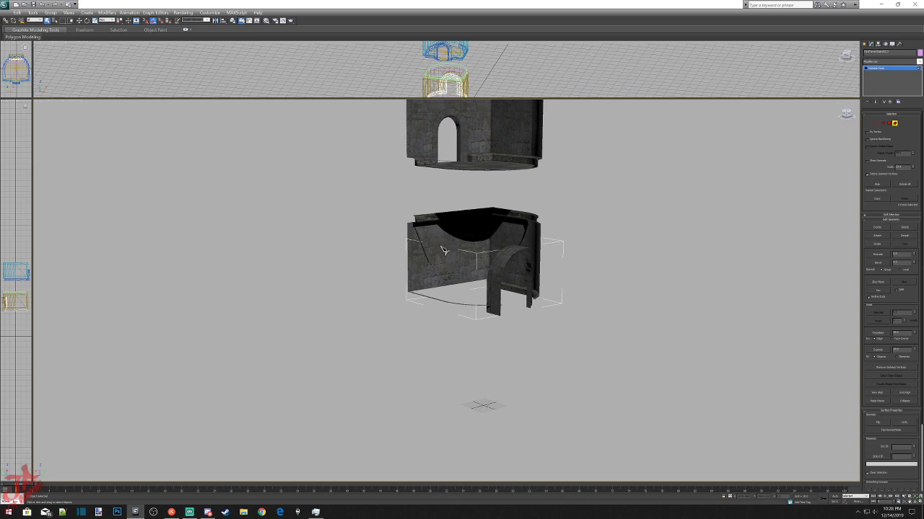
click(865, 44)
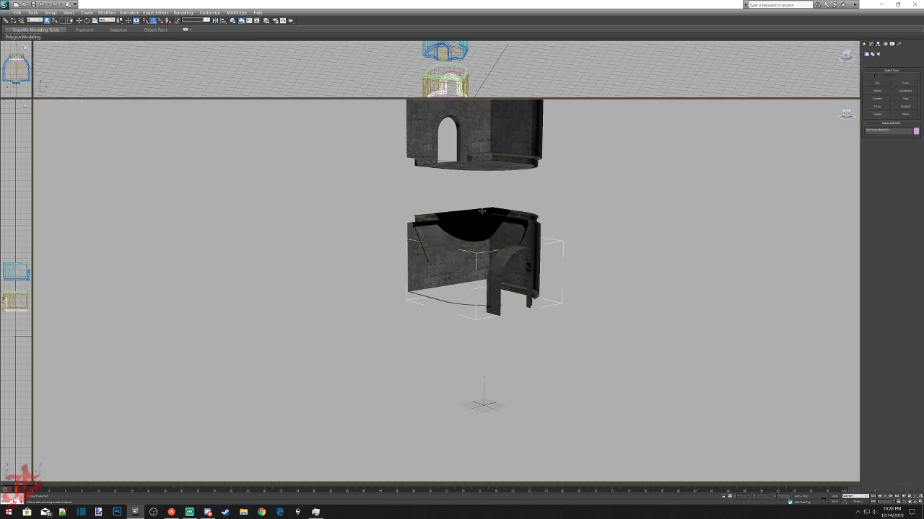
click(435, 229)
click(871, 44)
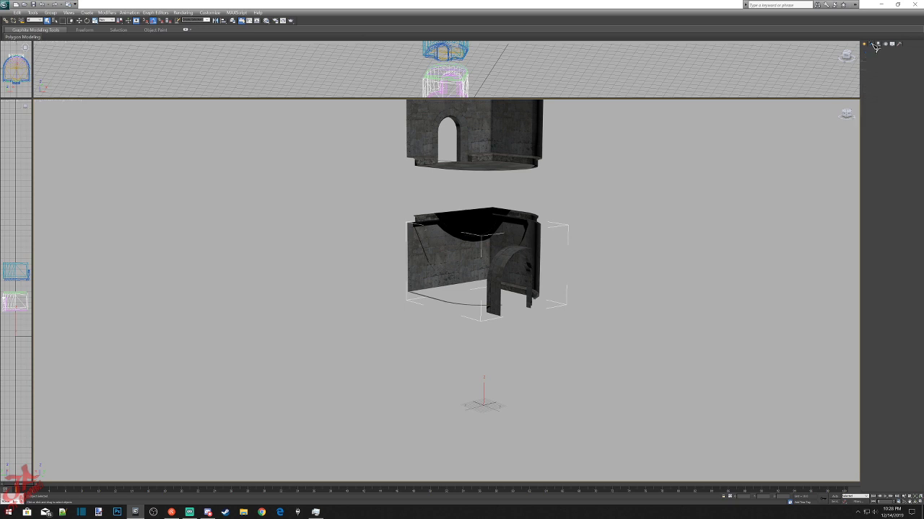
key(4)
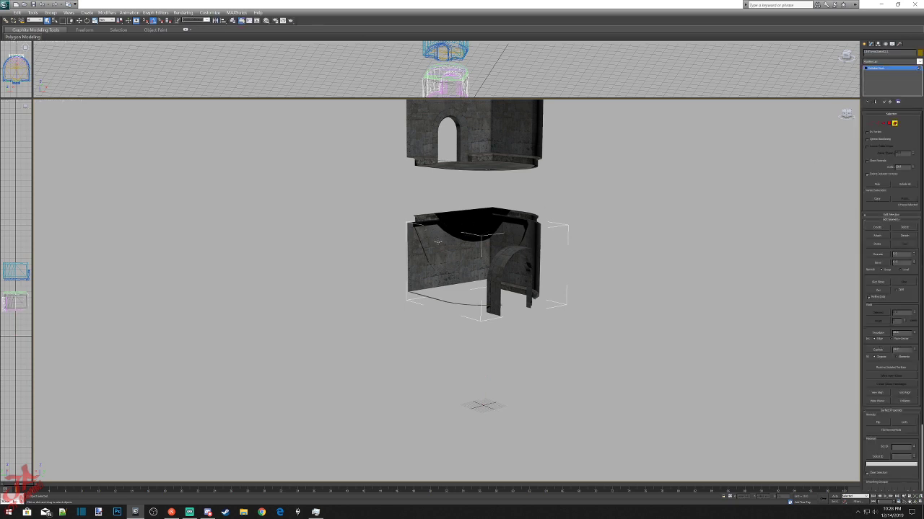
Select the lower room's large flat straight wall face and delete it.
alt+middle_drag(535, 189, 489, 218)
click(456, 235)
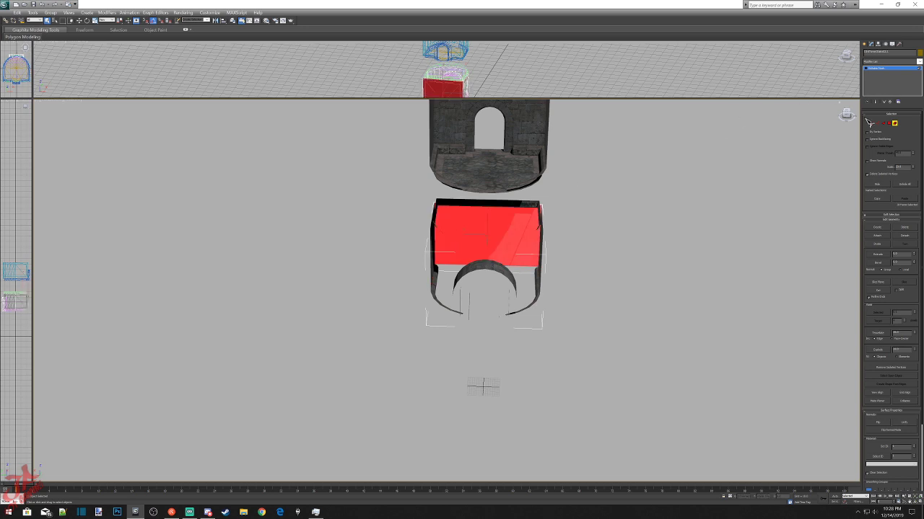
mouse_move(848, 115)
mouse_down()
mouse_move(810, 101)
mouse_move(855, 109)
mouse_up()
key(Delete)
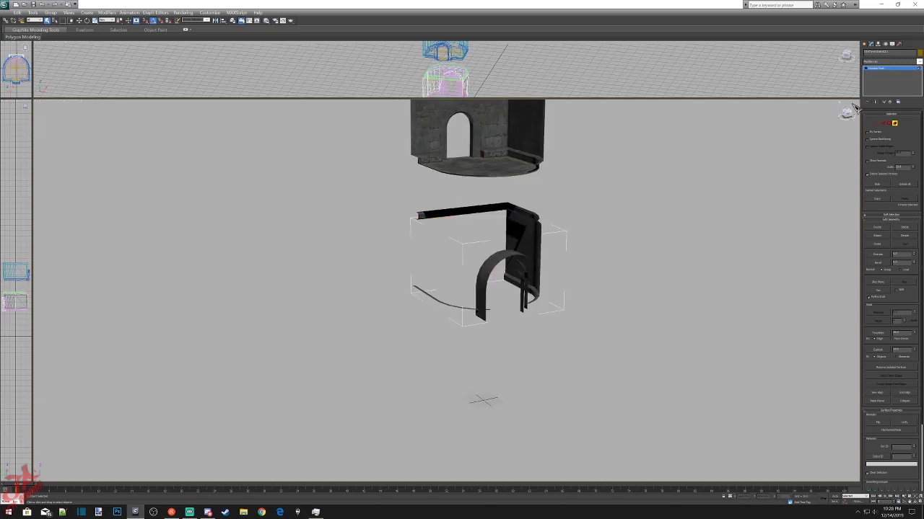
mouse_move(848, 114)
mouse_down()
mouse_move(858, 124)
mouse_move(846, 115)
mouse_up()
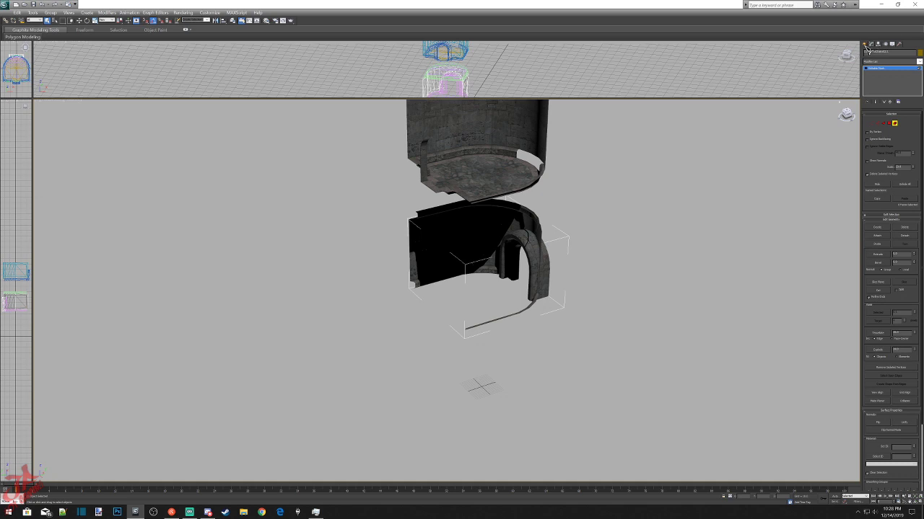
Switch from the lower room's wall to the raised room's wall mesh and enable polygon editing on it.
click(865, 45)
click(517, 116)
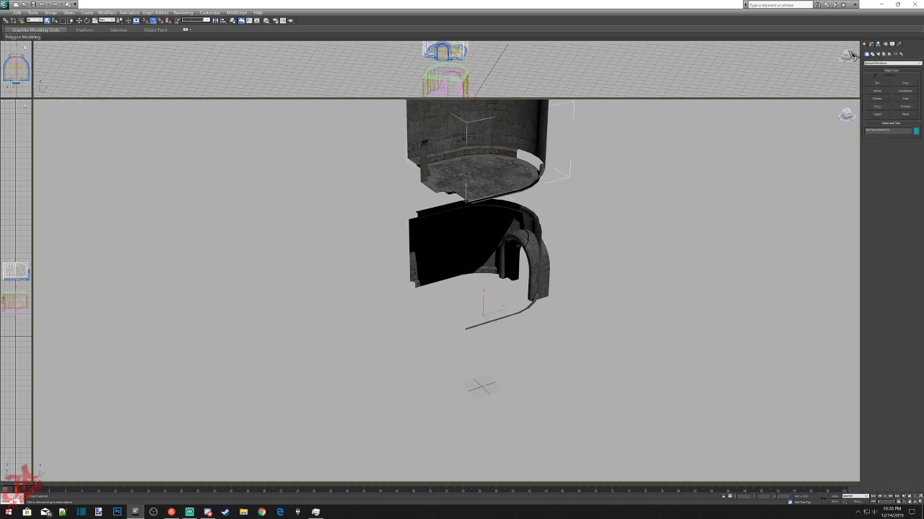
click(871, 45)
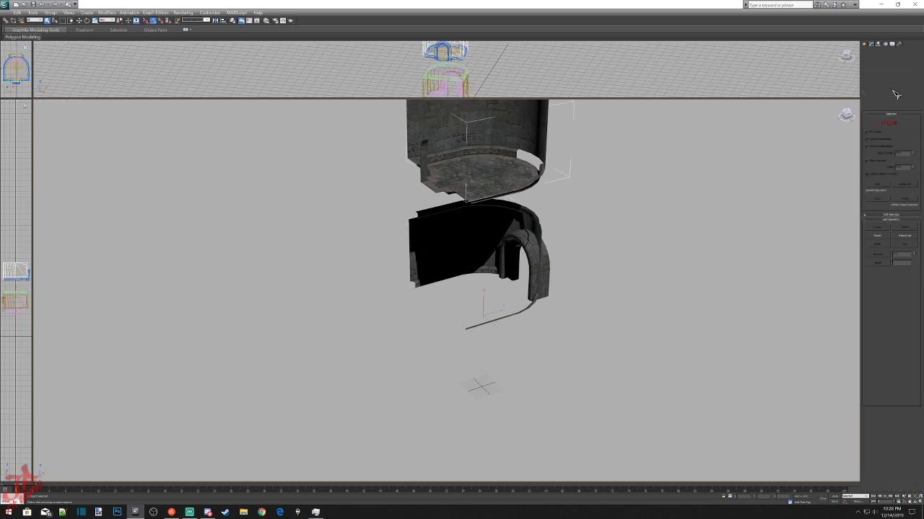
click(895, 123)
Select the raised room's two side walls and curved wall faces and delete them, keeping the flat wall with the arched doorway.
middle_drag(610, 204, 599, 337)
click(444, 242)
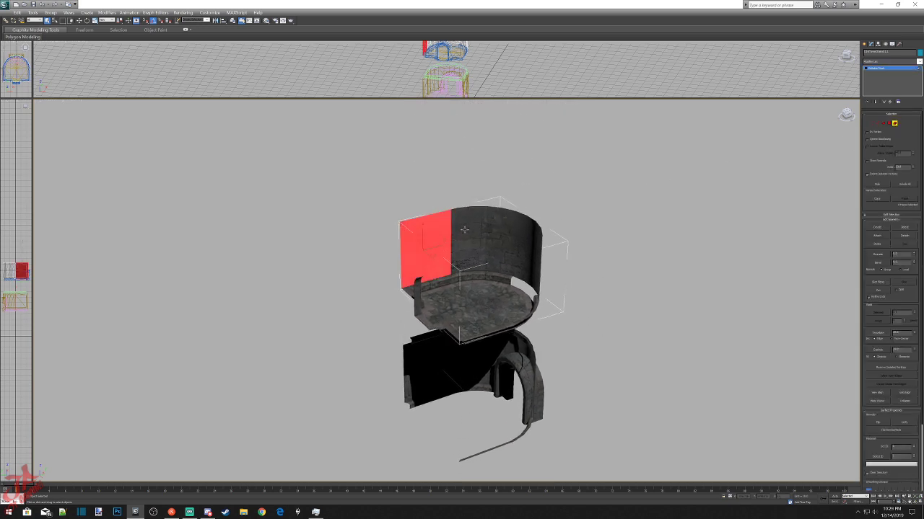
ctrl+click(464, 230)
ctrl+click(453, 236)
ctrl+click(498, 222)
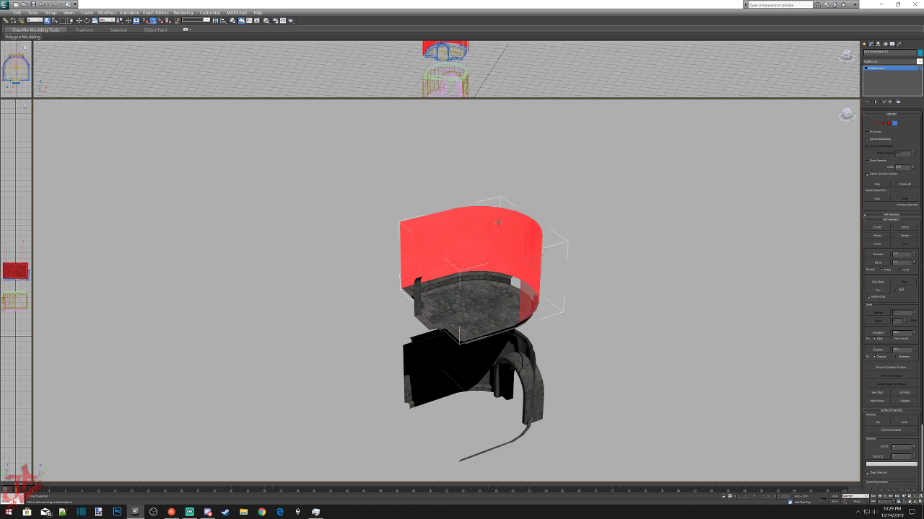
click(846, 115)
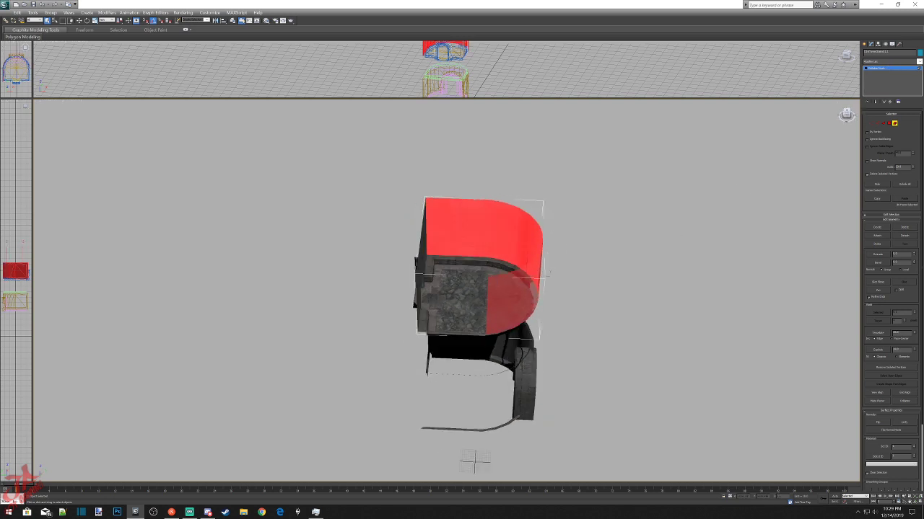
alt+middle_drag(577, 220, 511, 249)
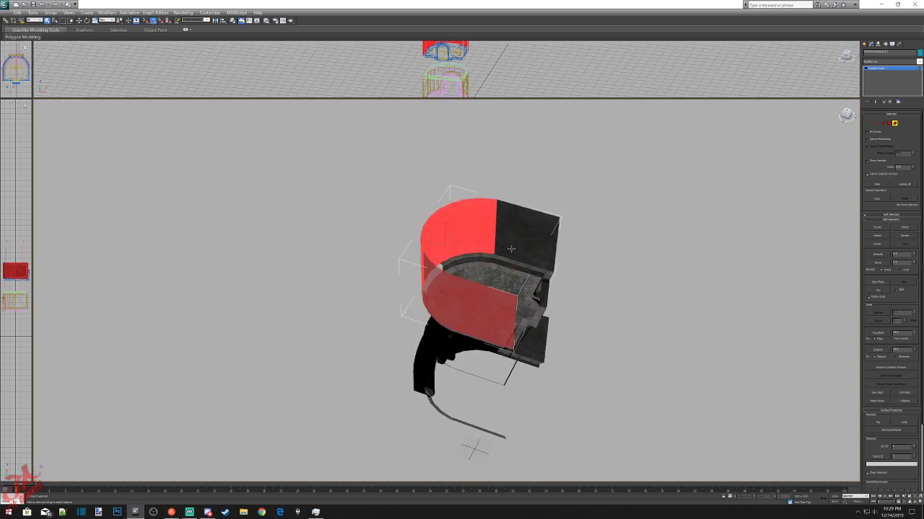
ctrl+click(514, 227)
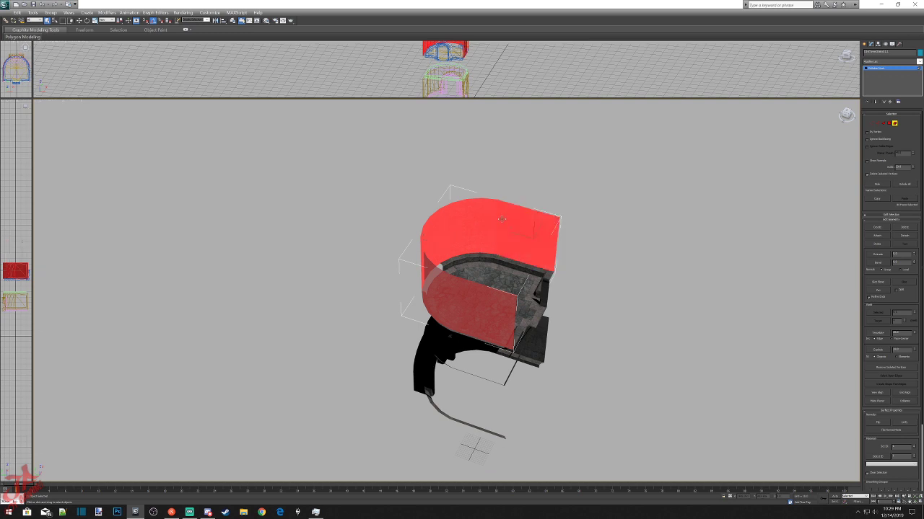
key(Delete)
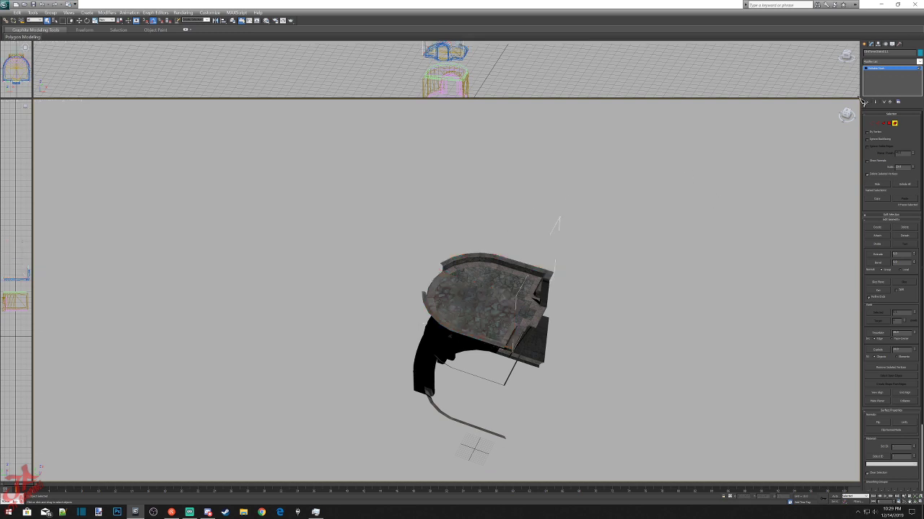
mouse_move(849, 120)
mouse_down()
mouse_move(842, 109)
mouse_move(847, 115)
mouse_up()
alt+middle_drag(491, 346, 446, 312)
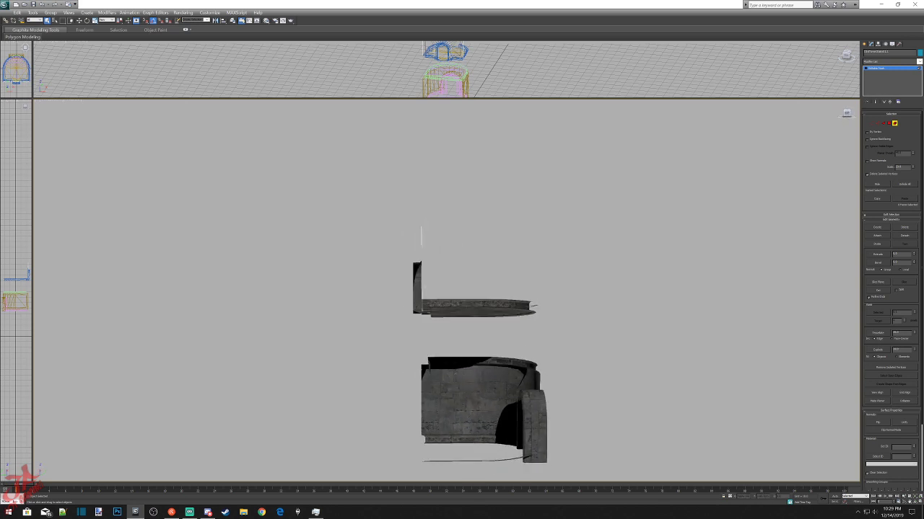
Leave wall face editing, select the raised room's floor and base trim mesh, and enable polygon editing on it.
click(865, 45)
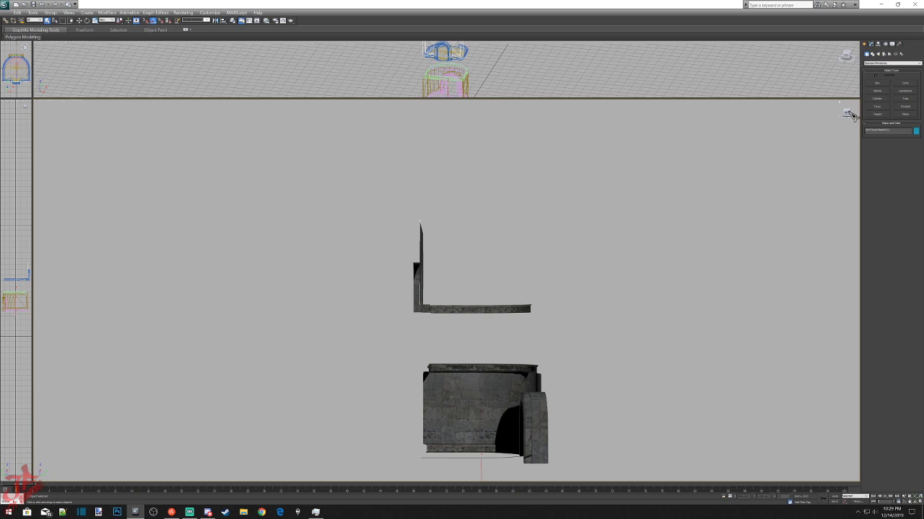
drag(850, 114, 849, 132)
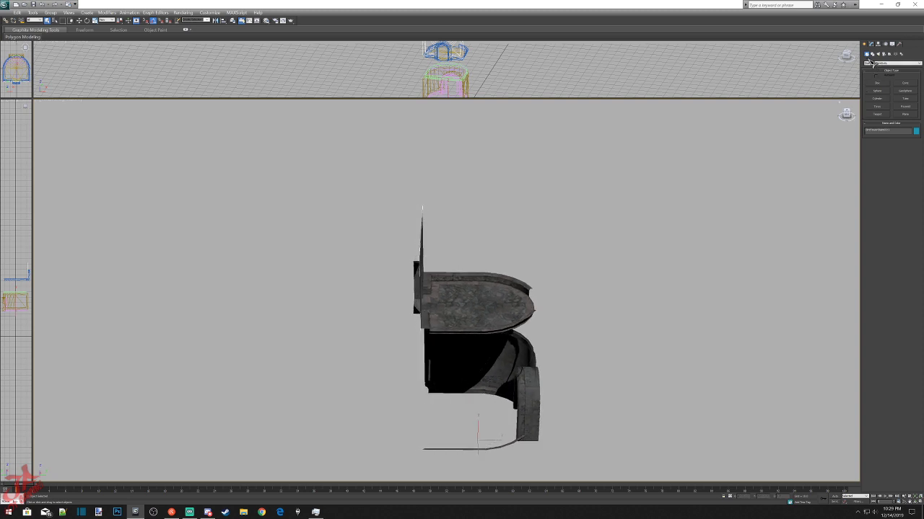
click(469, 282)
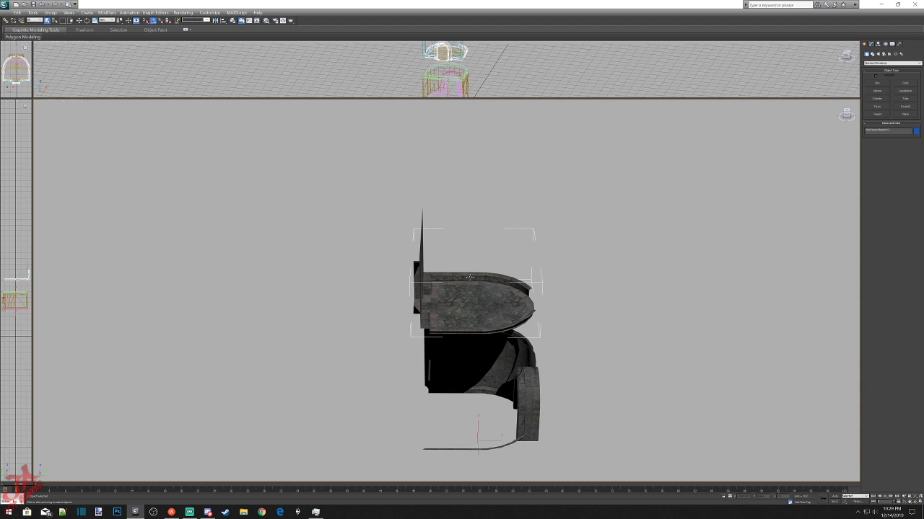
click(873, 44)
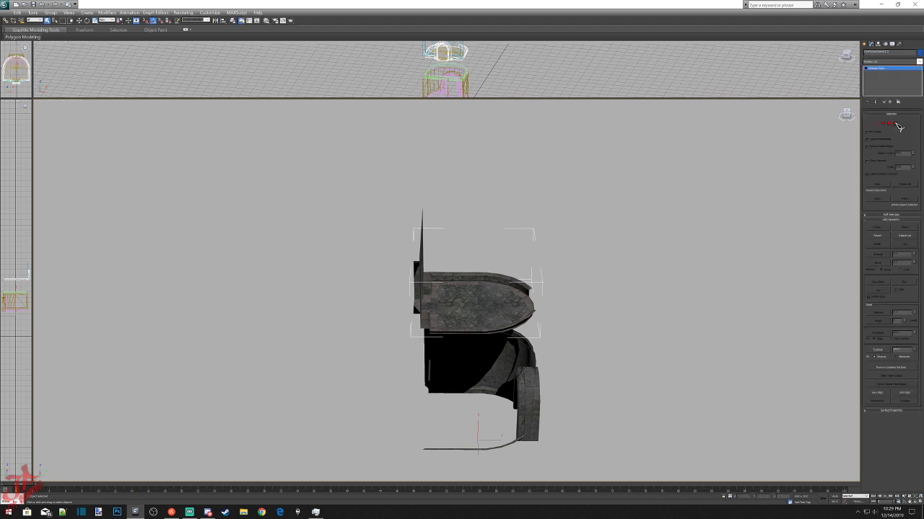
click(895, 123)
Select the raised room's remaining base trim faces along both sides and the curve, and delete them from around the floor.
click(450, 279)
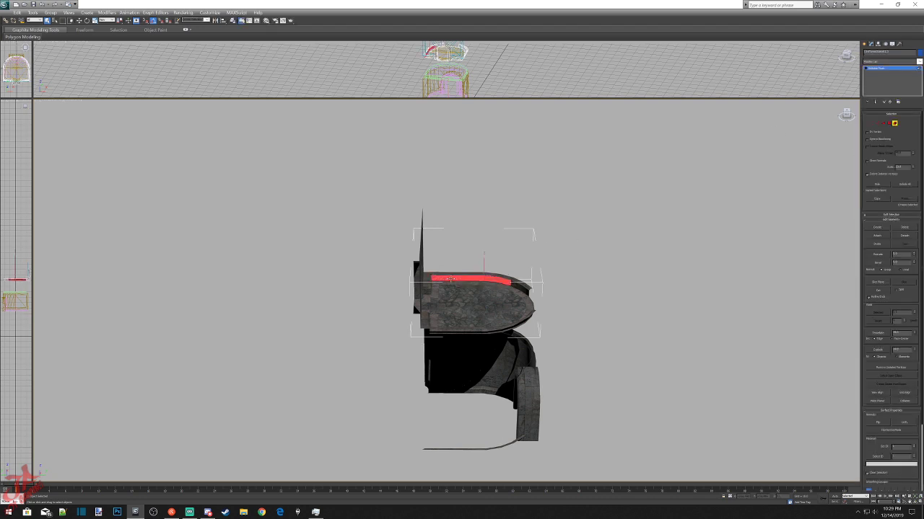
scroll(450, 280, up, 5)
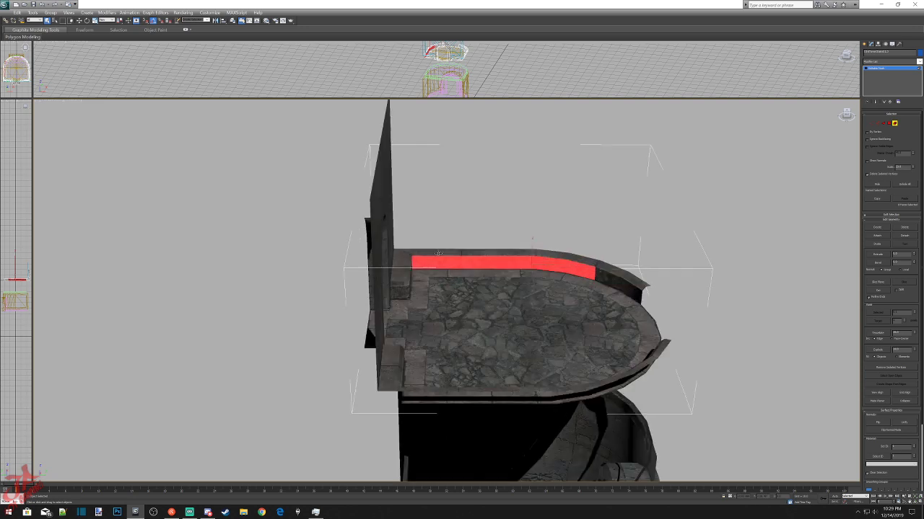
click(438, 251)
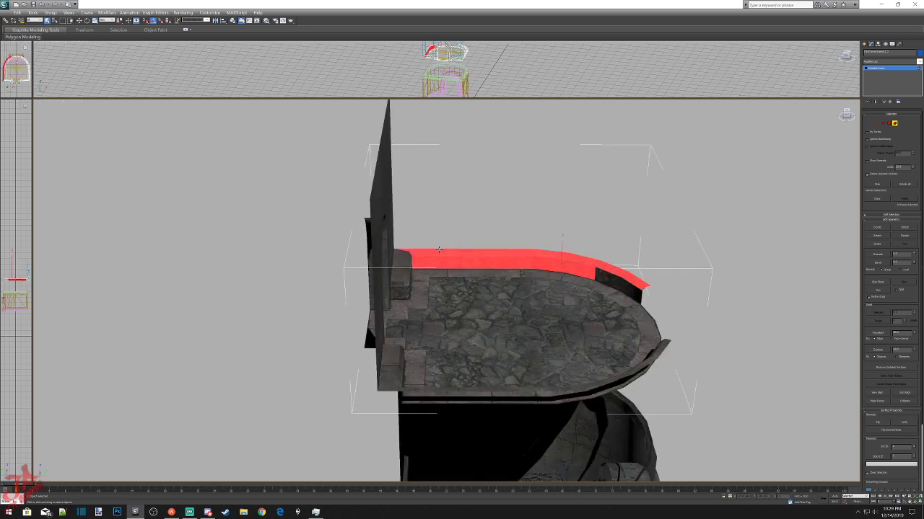
ctrl+click(621, 284)
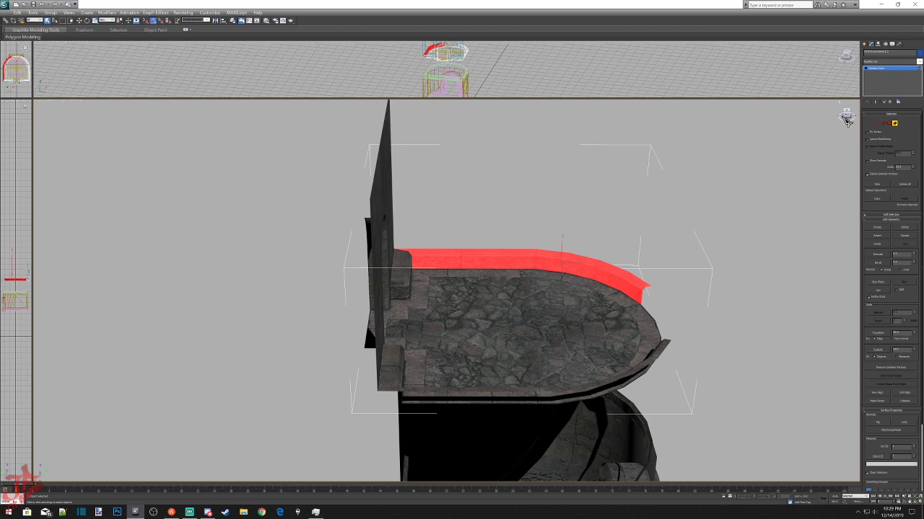
alt+middle_drag(577, 285, 729, 292)
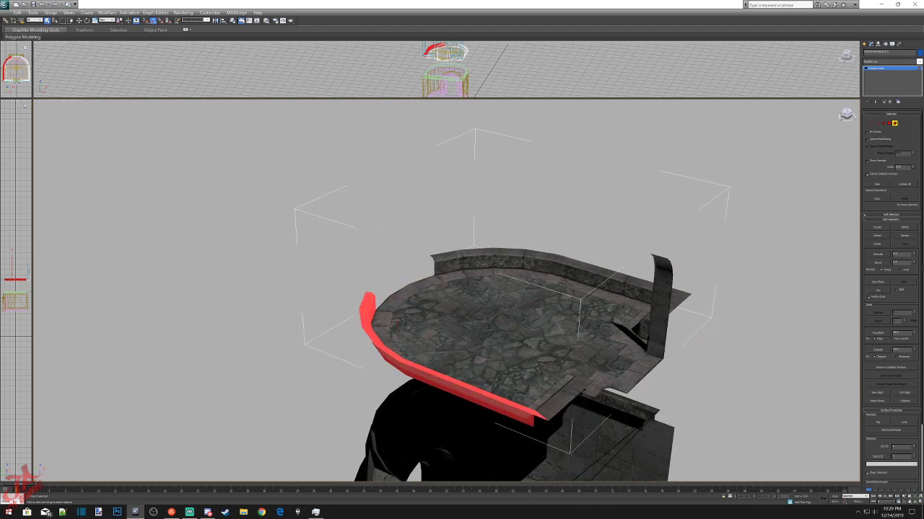
ctrl+click(440, 255)
ctrl+click(443, 258)
ctrl+click(443, 264)
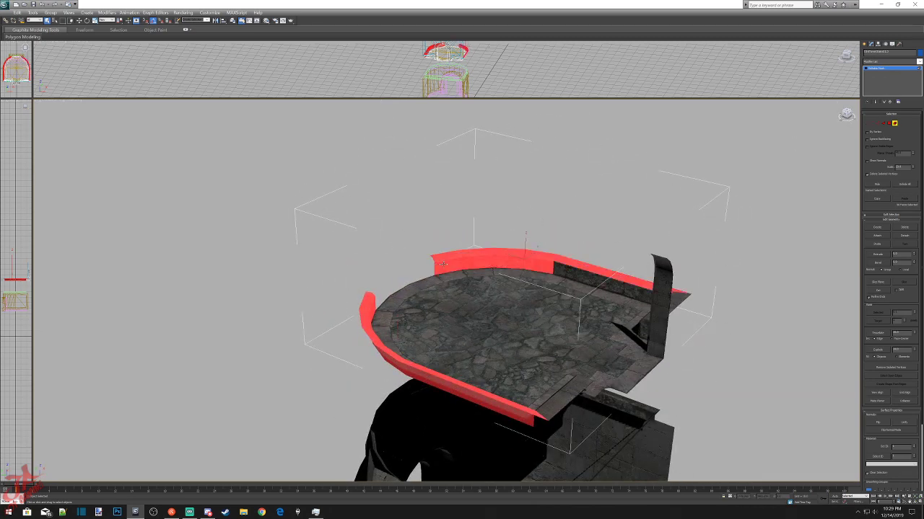
ctrl+click(582, 278)
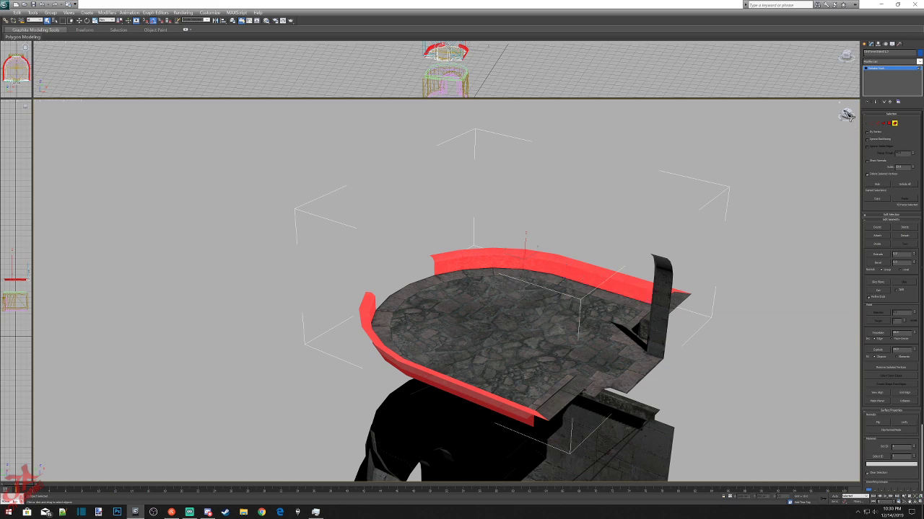
drag(848, 119, 823, 117)
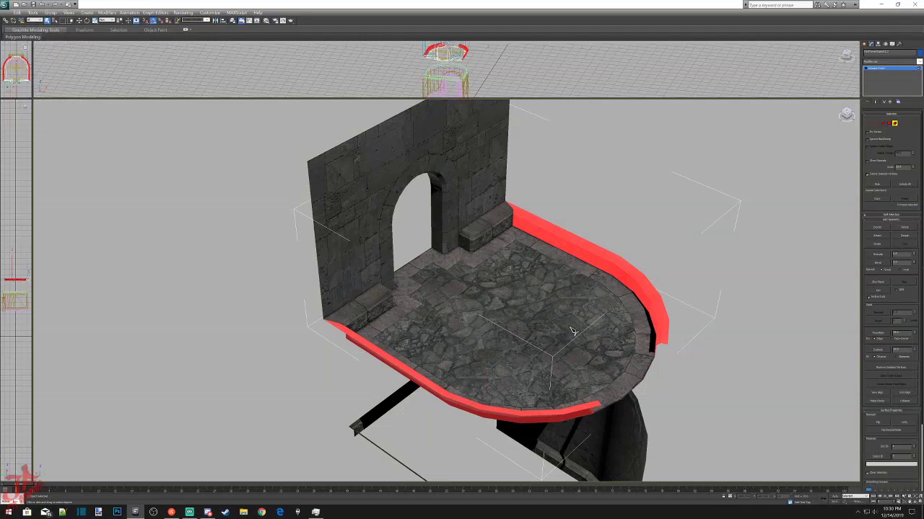
key(Delete)
scroll(754, 221, down, 2)
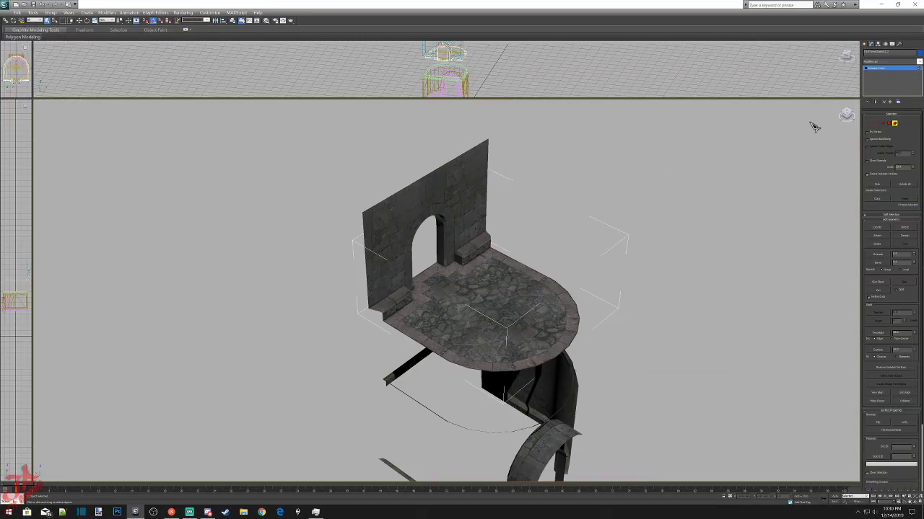
Leave polygon editing, select all the lower room's meshes in a side view, and freeze them.
click(847, 118)
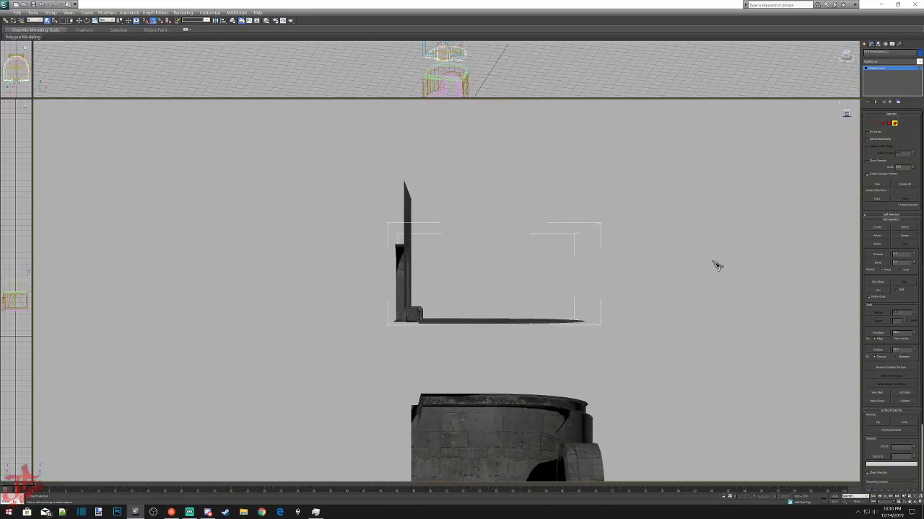
scroll(505, 288, down, 4)
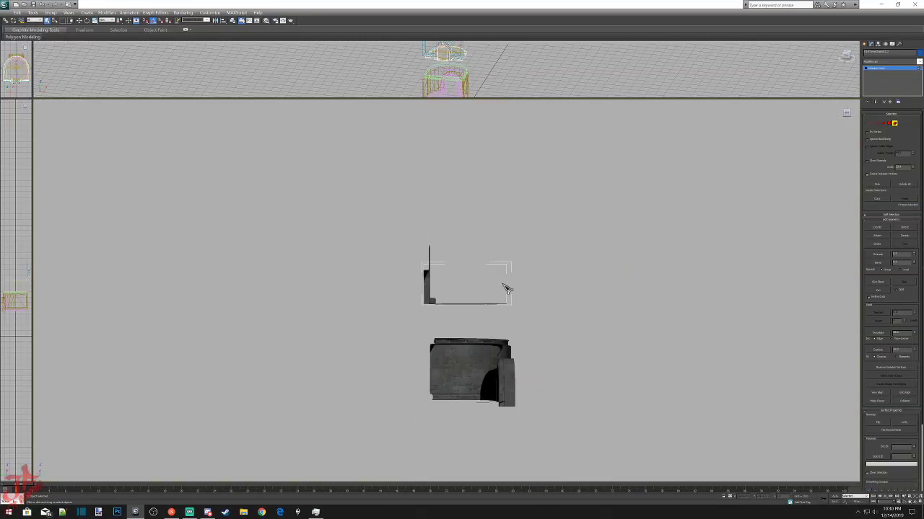
click(865, 45)
drag(366, 211, 565, 323)
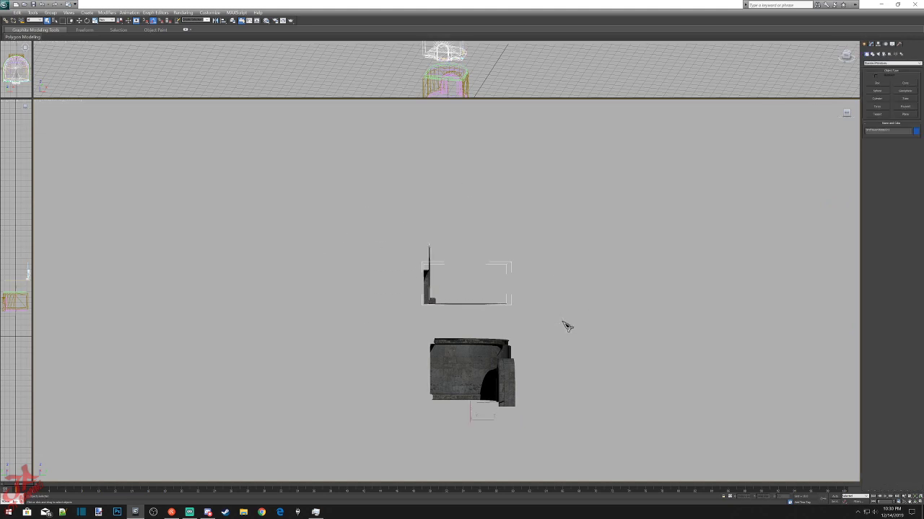
drag(376, 328, 547, 411)
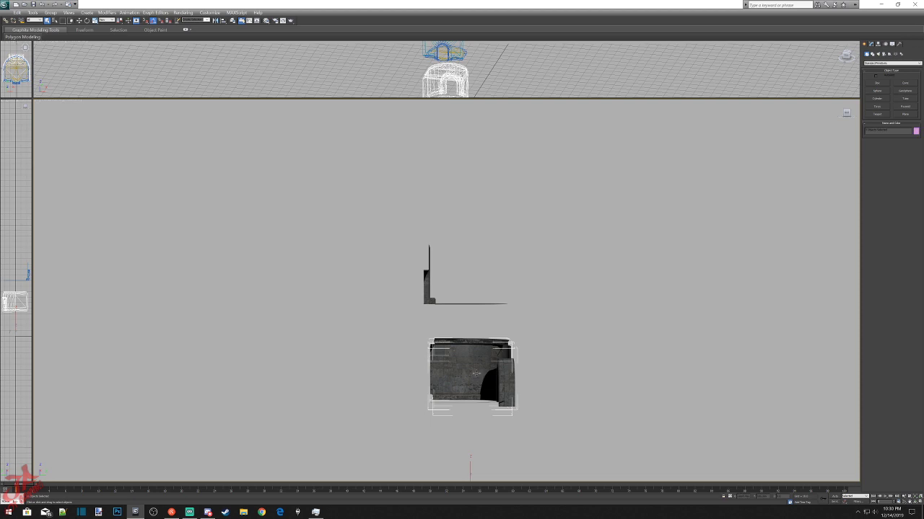
right_click(476, 372)
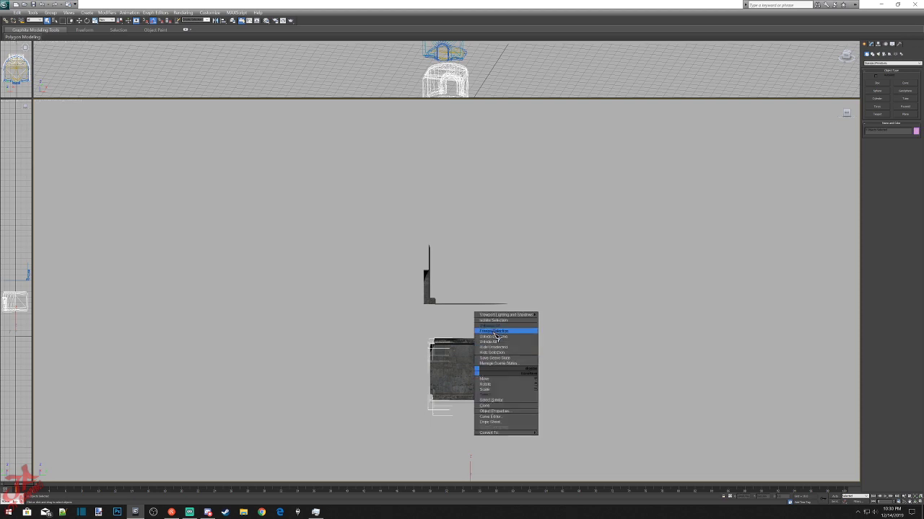
click(495, 336)
Enlarge the wireframe viewport and turn it to a straight side view showing both rooms.
drag(383, 235, 530, 326)
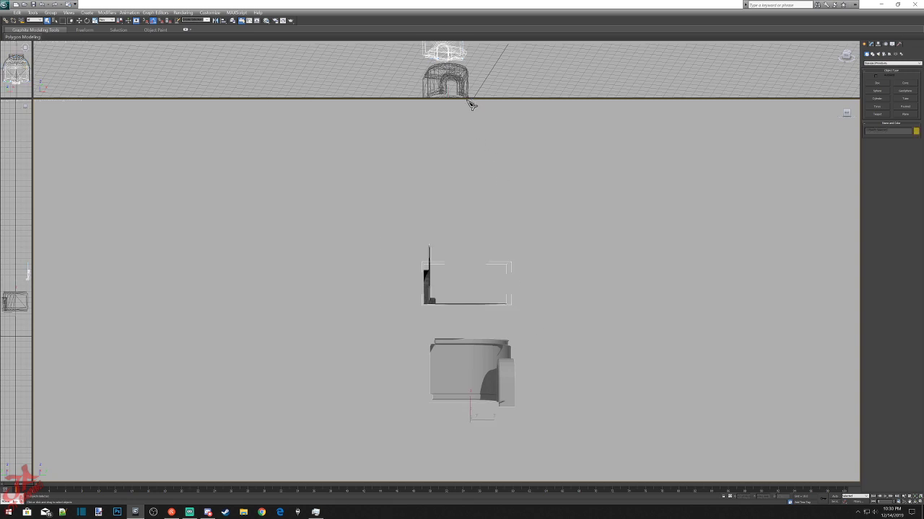
drag(468, 99, 461, 345)
click(622, 216)
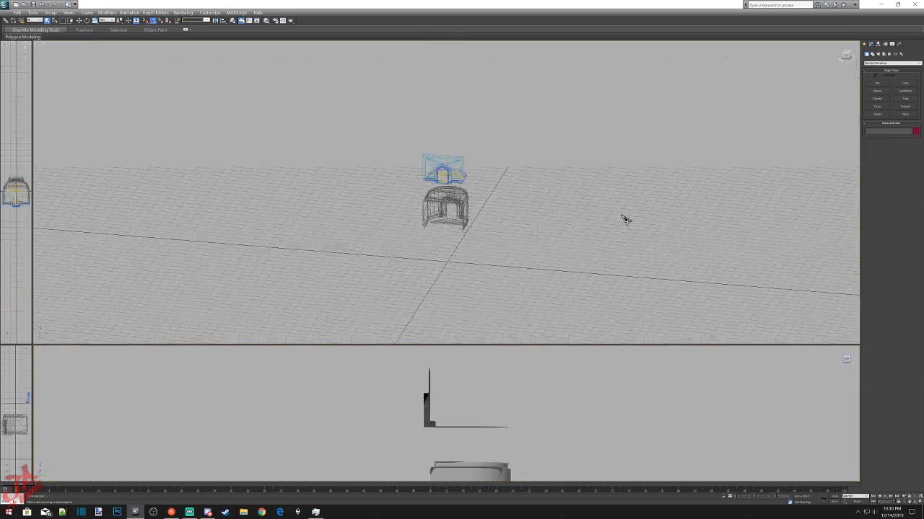
scroll(541, 221, up, 5)
scroll(541, 221, up, 2)
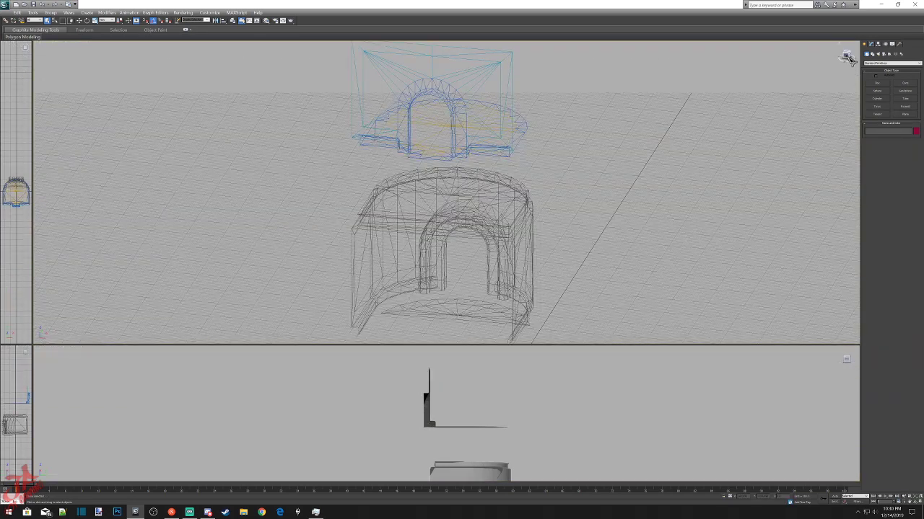
click(847, 57)
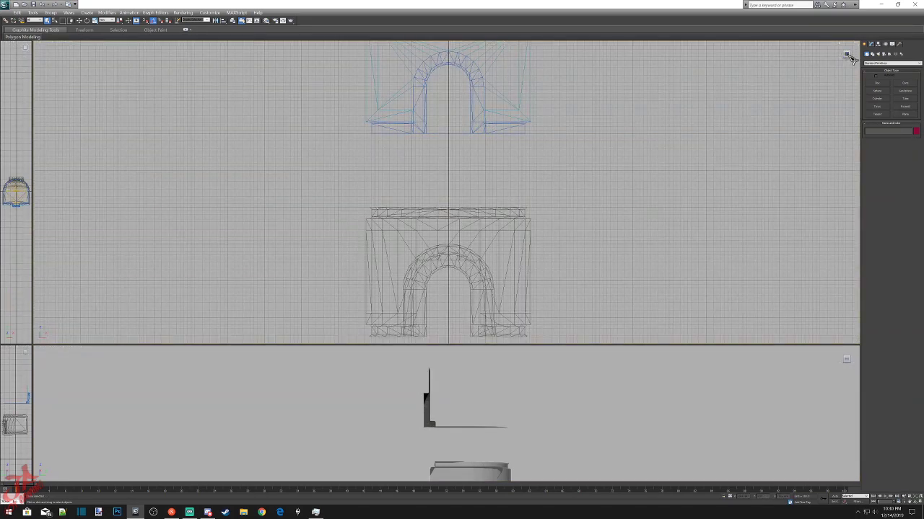
click(849, 58)
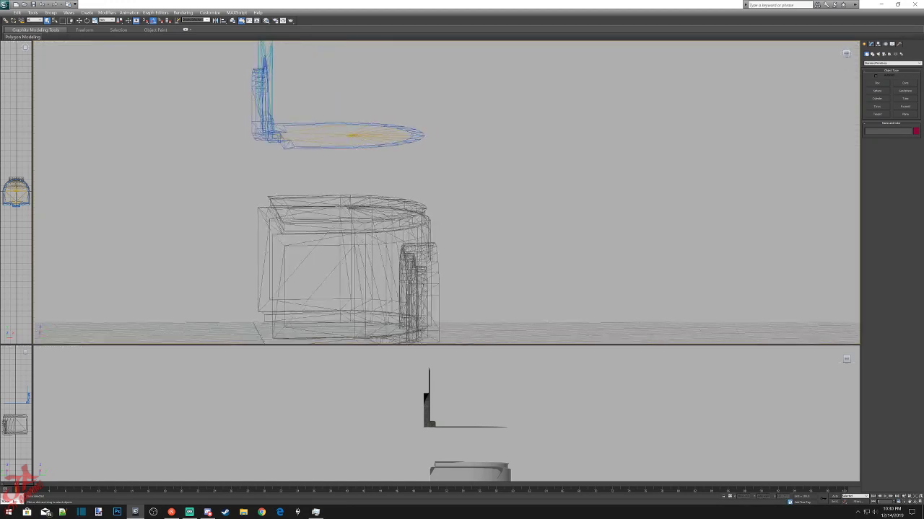
click(846, 56)
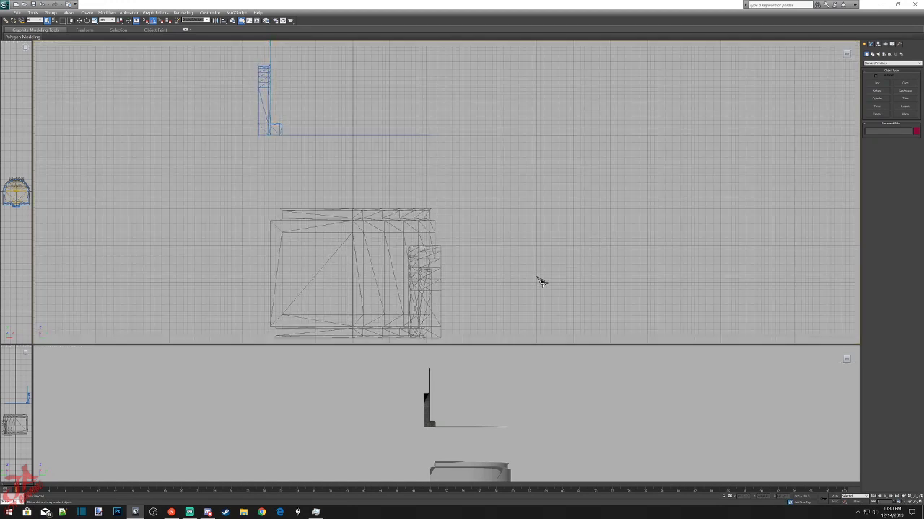
Select the raised room's remaining doorway wall, trim and floor, and move them straight down into the frozen lower room.
drag(309, 108, 352, 154)
drag(464, 179, 464, 178)
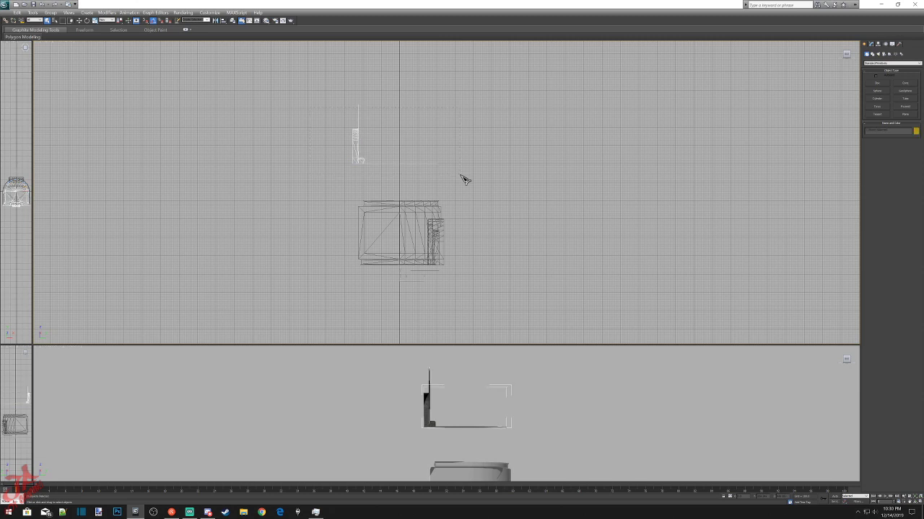
drag(293, 74, 476, 187)
right_click(392, 161)
click(397, 172)
scroll(400, 180, up, 3)
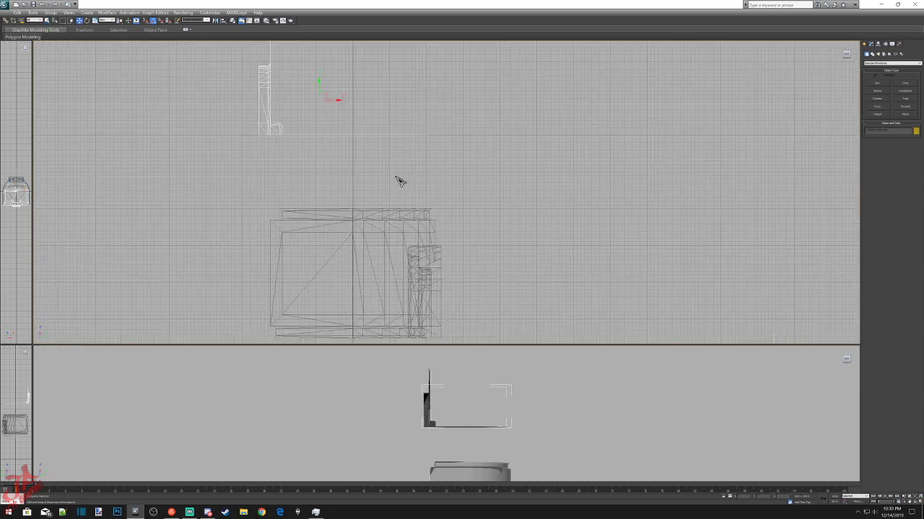
click(850, 55)
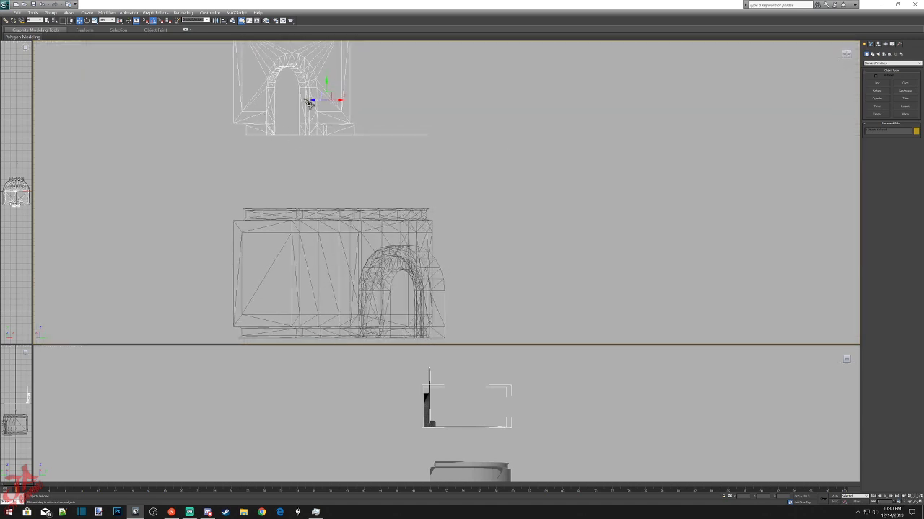
drag(325, 81, 336, 285)
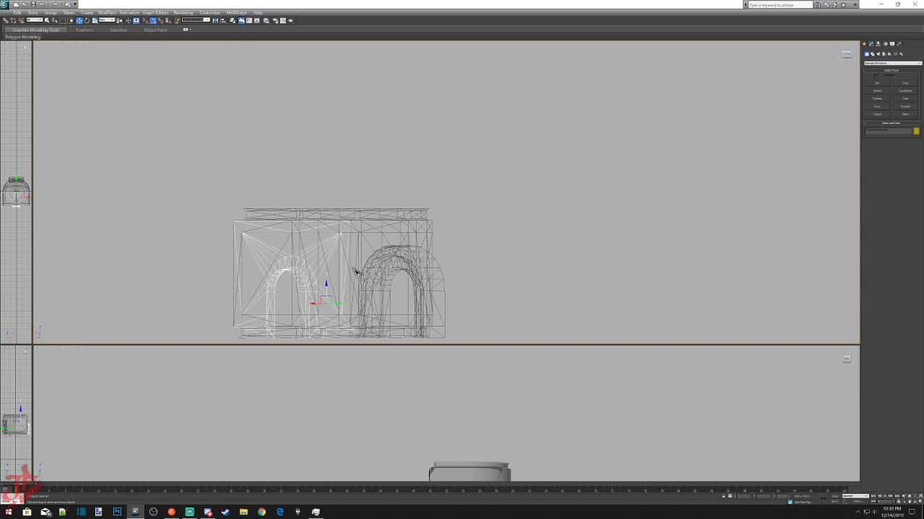
Nudge the lowered pieces slightly upward to line up their wall and trim edges with the frozen room's edges.
scroll(414, 170, up, 3)
scroll(415, 242, up, 5)
scroll(414, 241, up, 2)
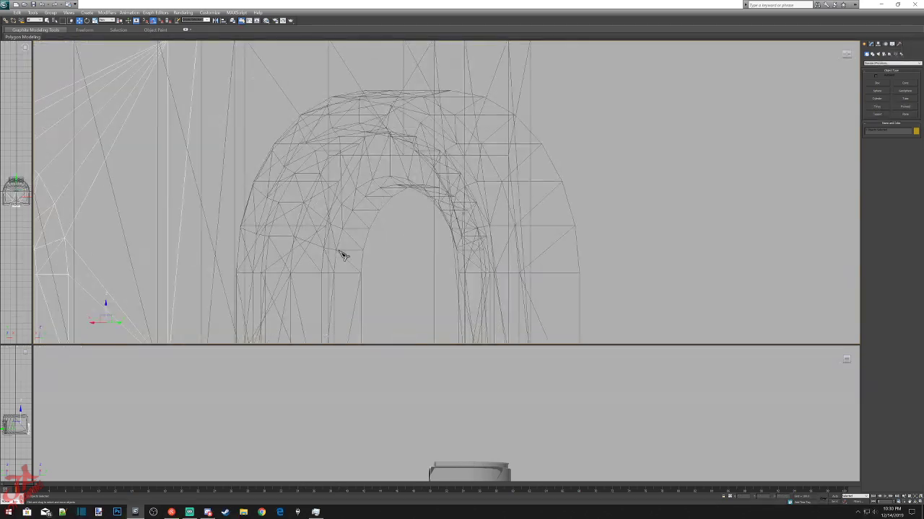
middle_drag(342, 254, 636, 60)
scroll(460, 190, up, 4)
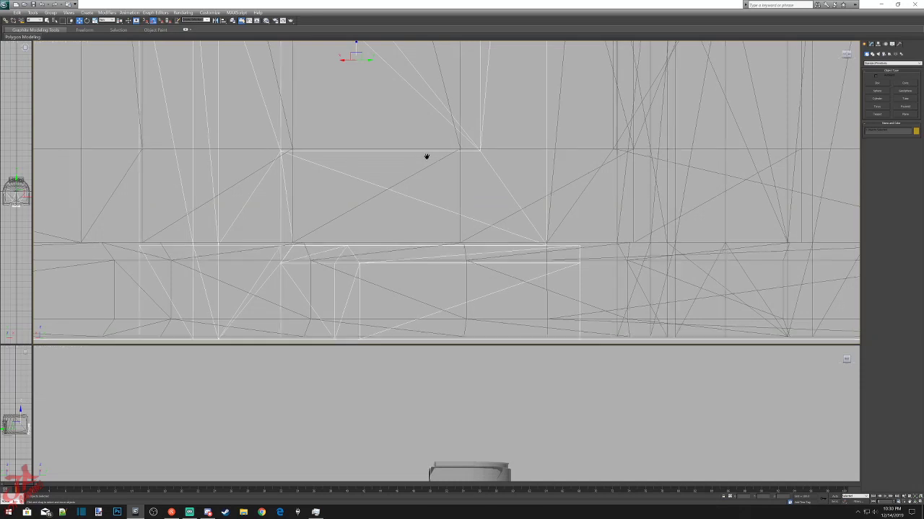
middle_drag(426, 154, 547, 238)
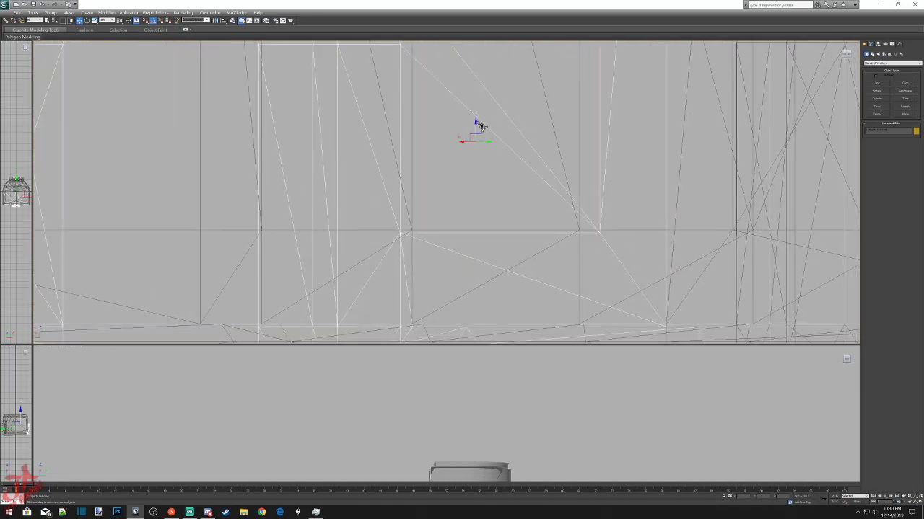
drag(475, 121, 475, 118)
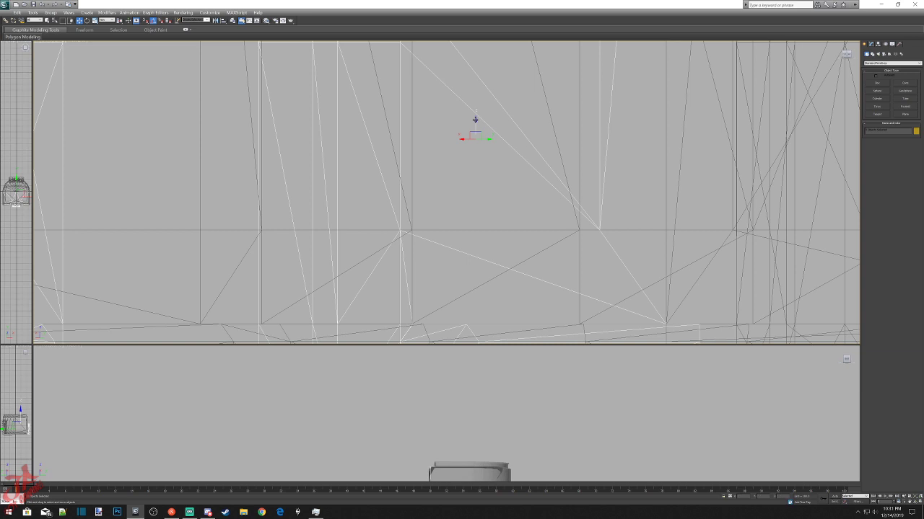
scroll(471, 209, down, 3)
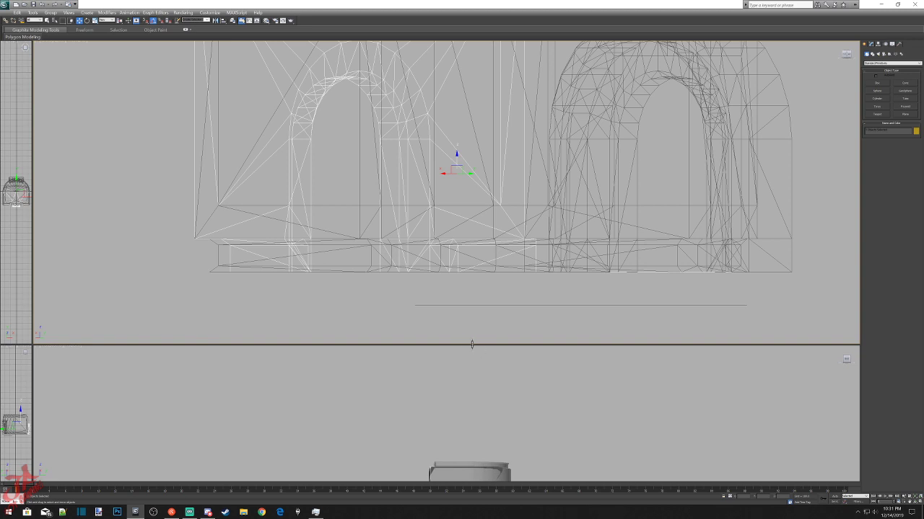
Enlarge the shaded viewport and examine how the lowered doorway wall and floor fit against the frozen room's walls and base trim.
drag(472, 344, 470, 104)
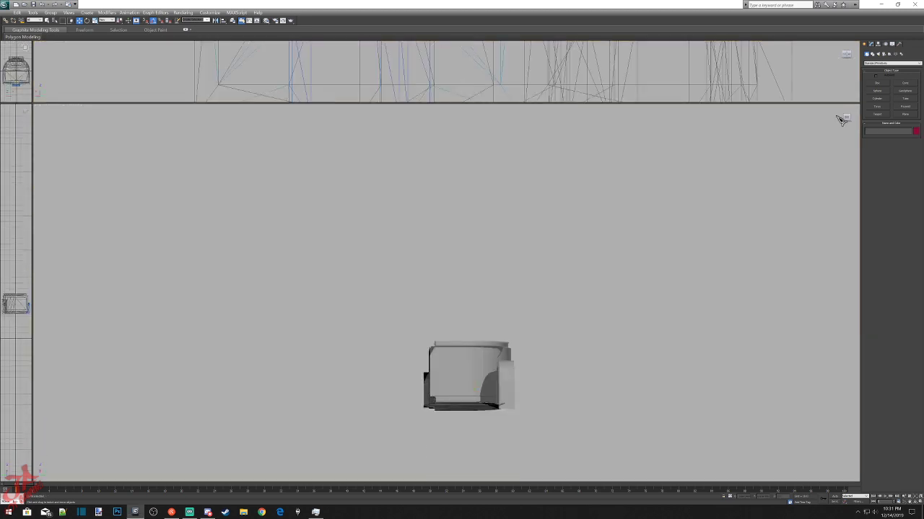
click(844, 120)
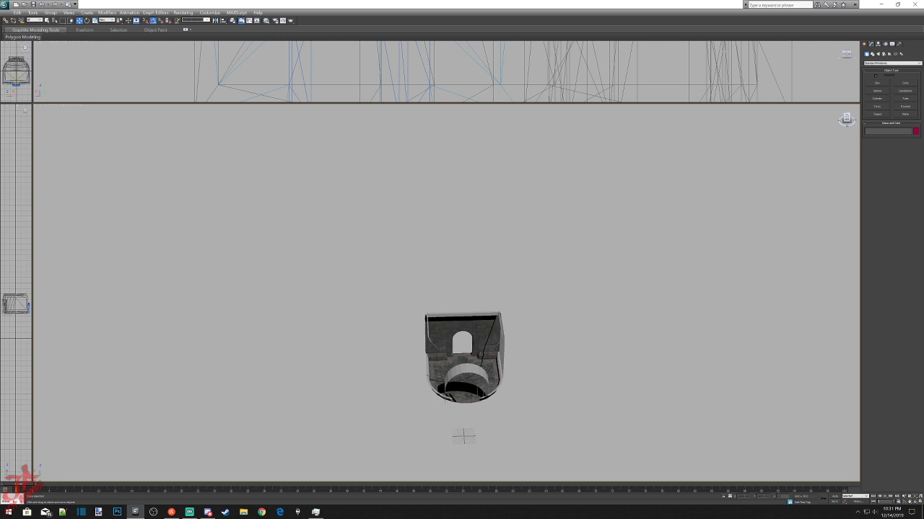
alt+middle_drag(464, 435, 470, 408)
alt+middle_drag(645, 361, 647, 336)
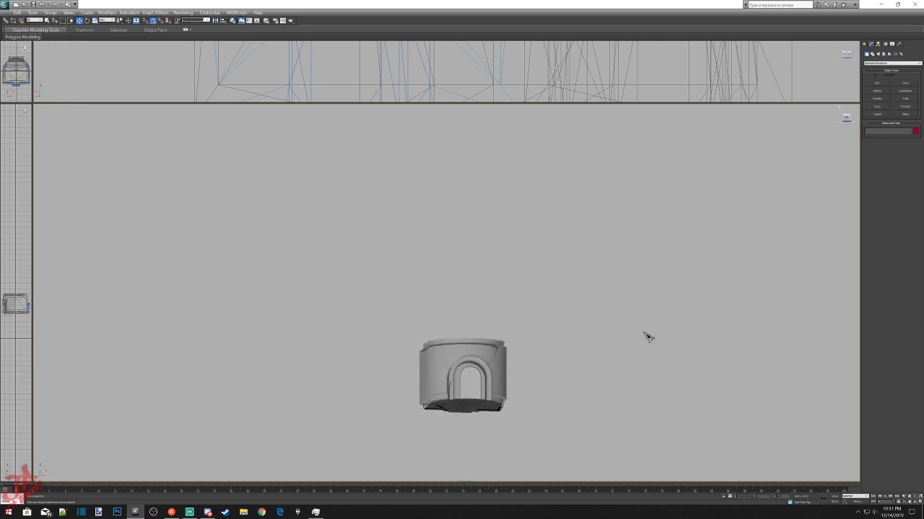
scroll(476, 435, up, 5)
middle_drag(476, 435, 442, 61)
scroll(416, 427, up, 3)
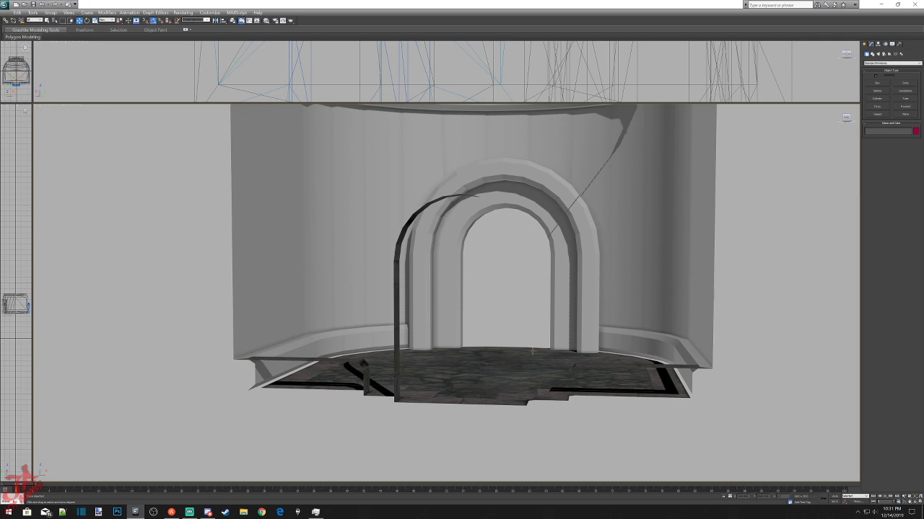
alt+middle_drag(447, 311, 409, 325)
alt+middle_drag(397, 365, 358, 358)
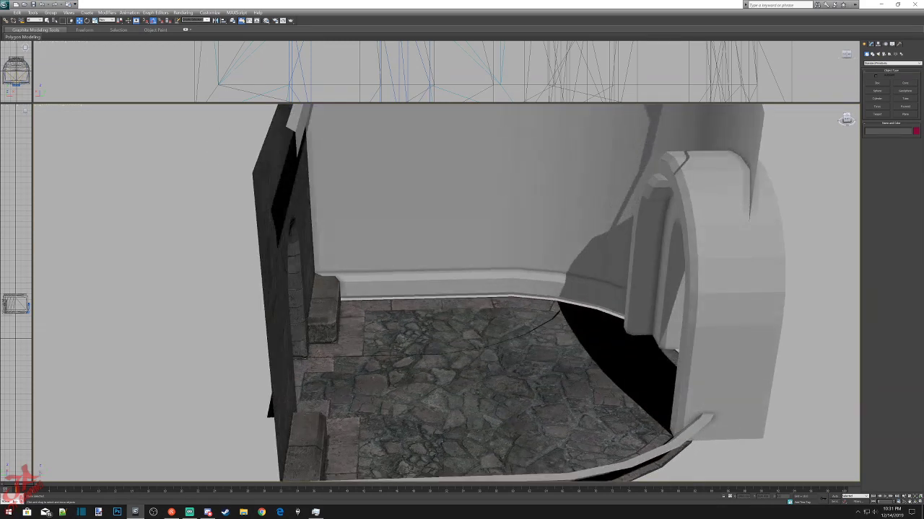
alt+middle_drag(447, 303, 374, 333)
alt+middle_drag(541, 358, 686, 350)
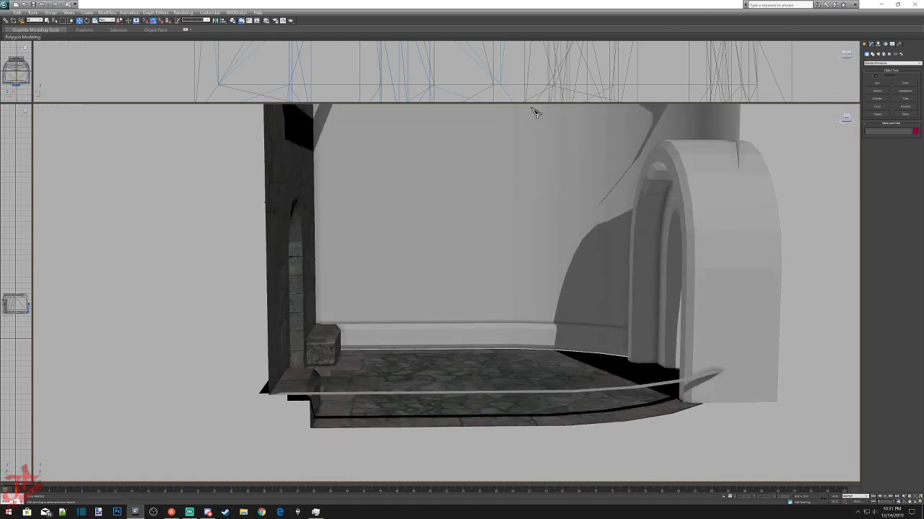
Examine the combined room from above, from the doorway wall side and at low angles, checking the floor's edges and both arches.
drag(847, 121, 880, 171)
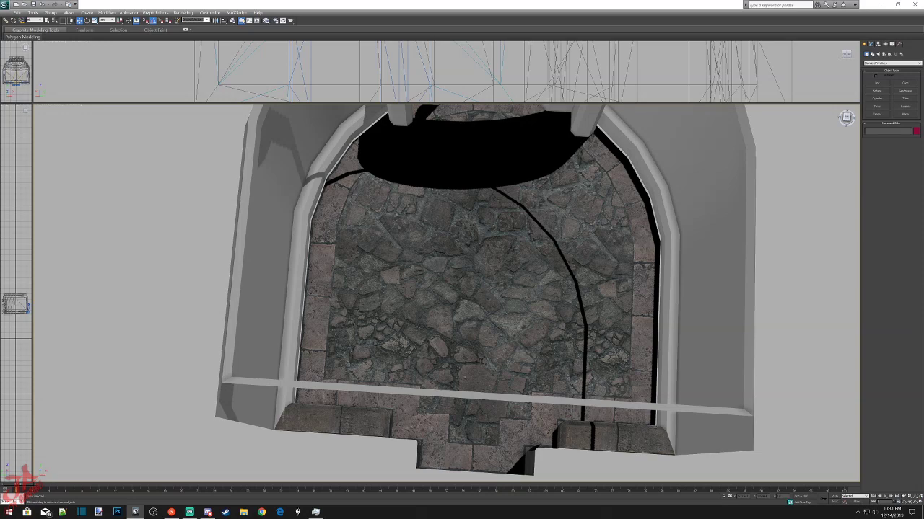
click(845, 118)
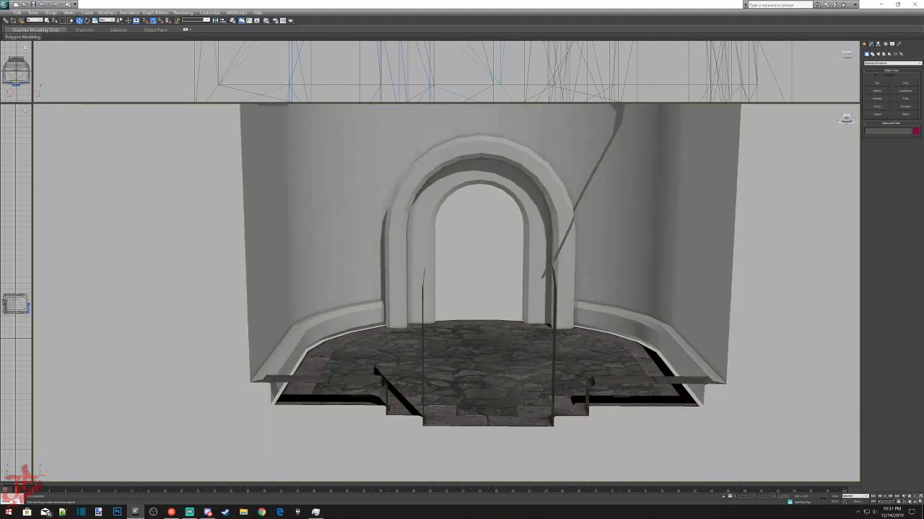
click(846, 117)
drag(846, 118, 836, 109)
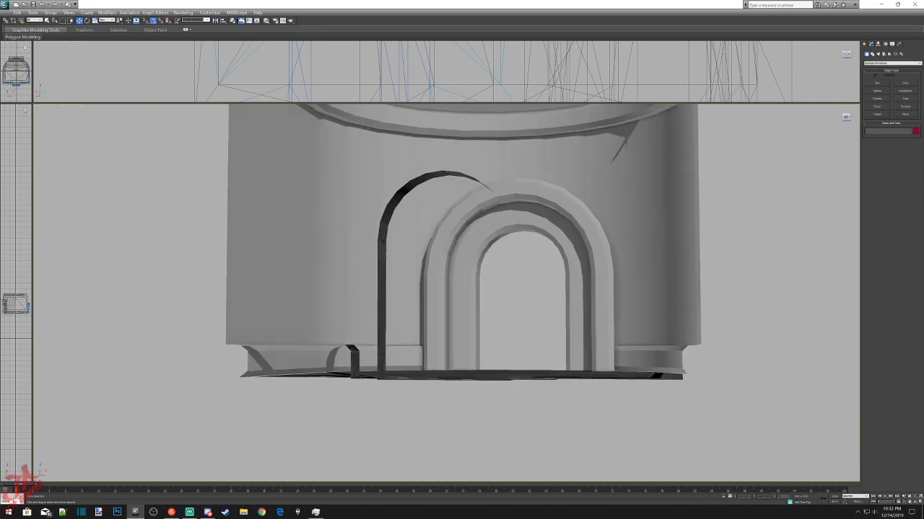
click(846, 117)
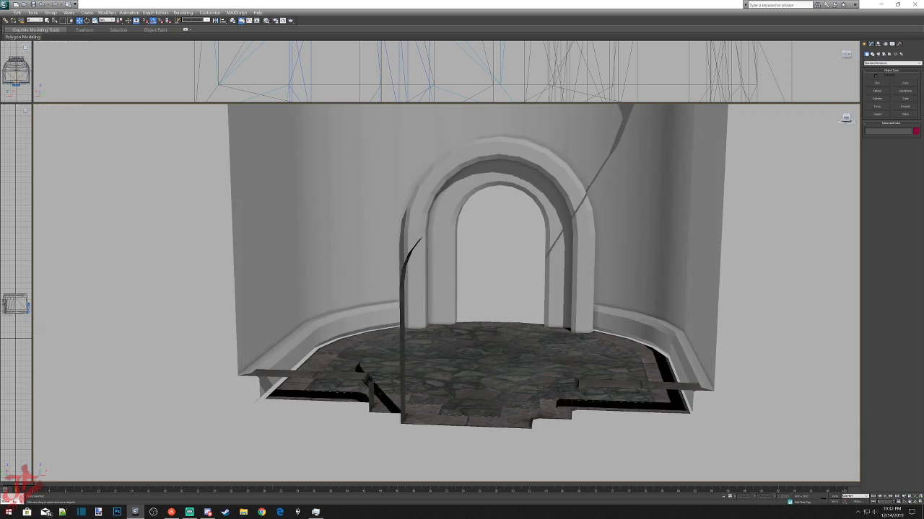
click(847, 119)
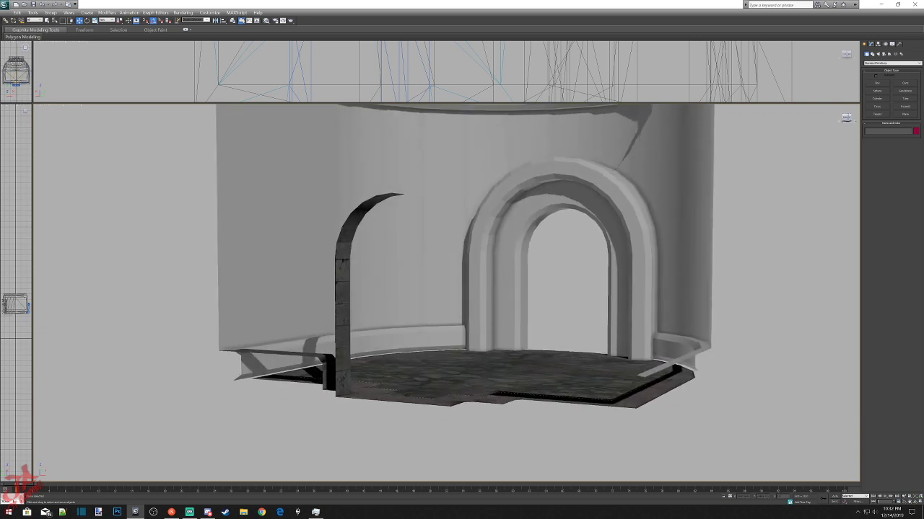
click(850, 121)
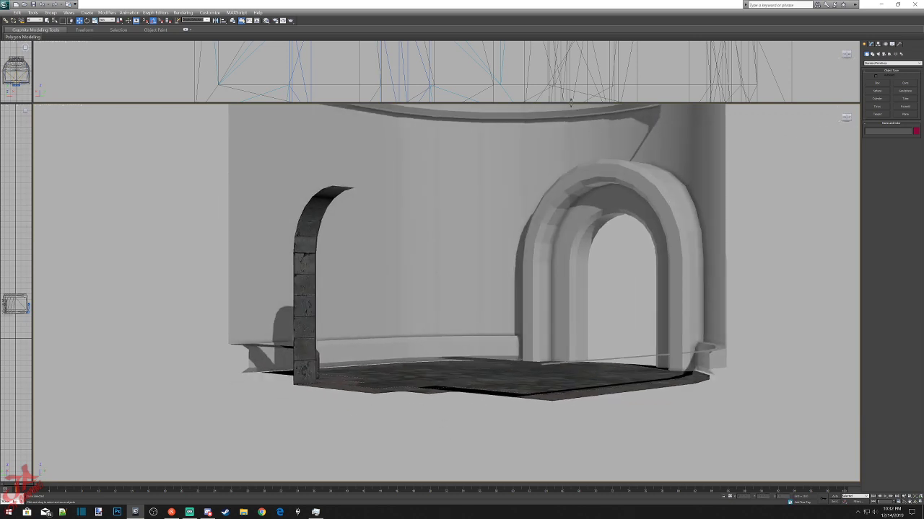
drag(571, 102, 581, 385)
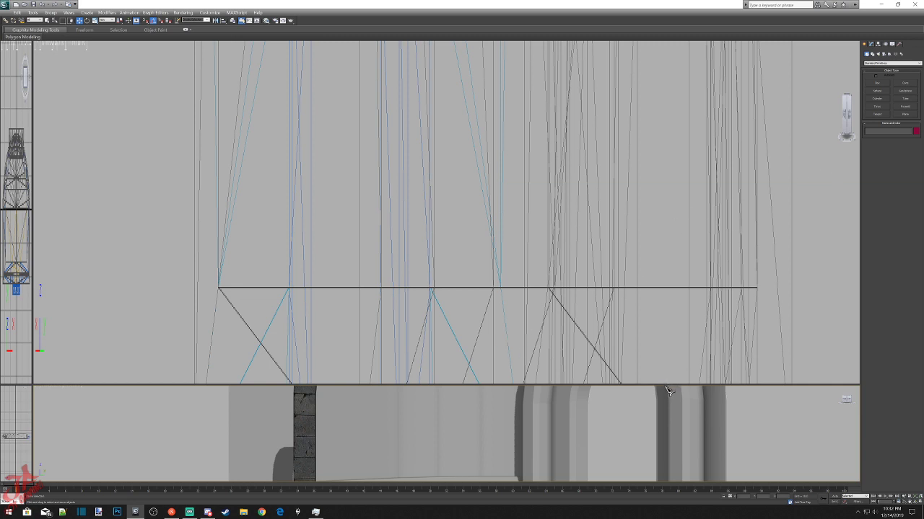
drag(665, 384, 660, 110)
scroll(624, 333, down, 5)
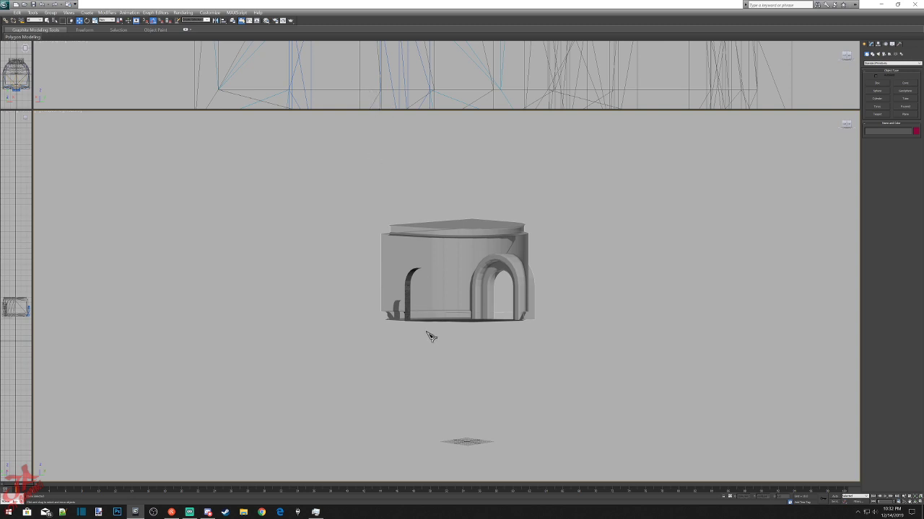
scroll(432, 322, up, 10)
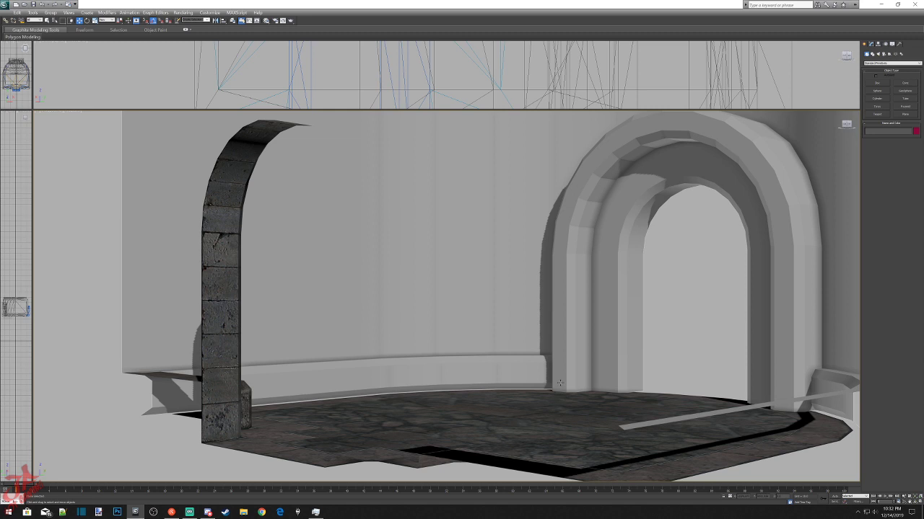
Select all pieces of the combined doorway room and freeze them as a reference.
scroll(519, 319, down, 10)
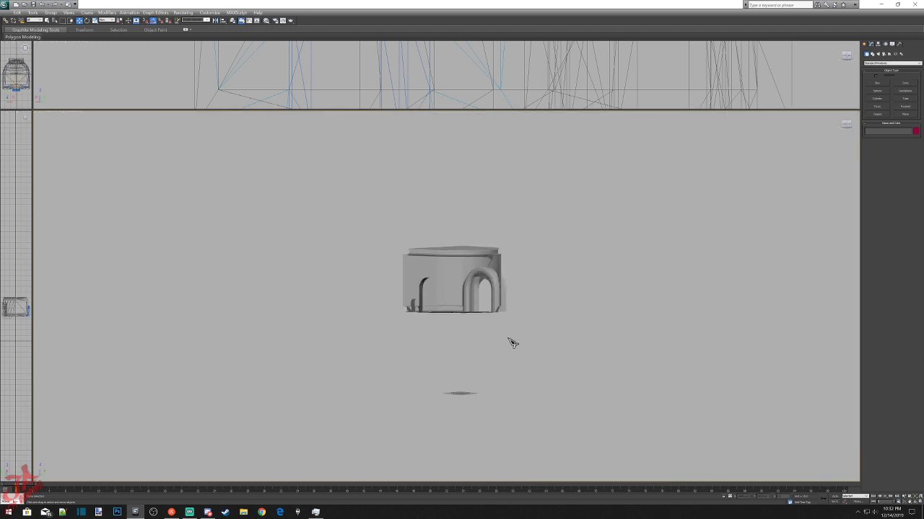
drag(341, 183, 640, 388)
right_click(468, 297)
click(490, 268)
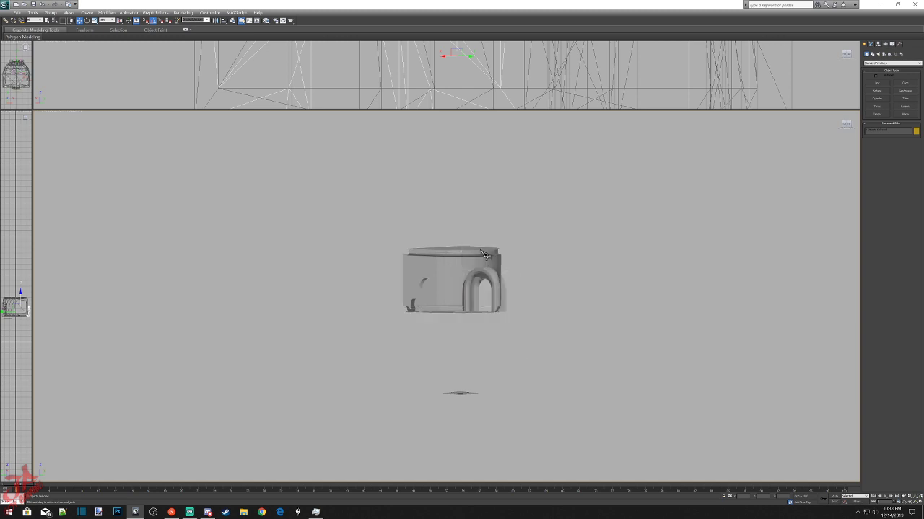
Import the spiral staircase tower NIF model with the default import options, accepting the suggested name for the conflicting object.
click(5, 4)
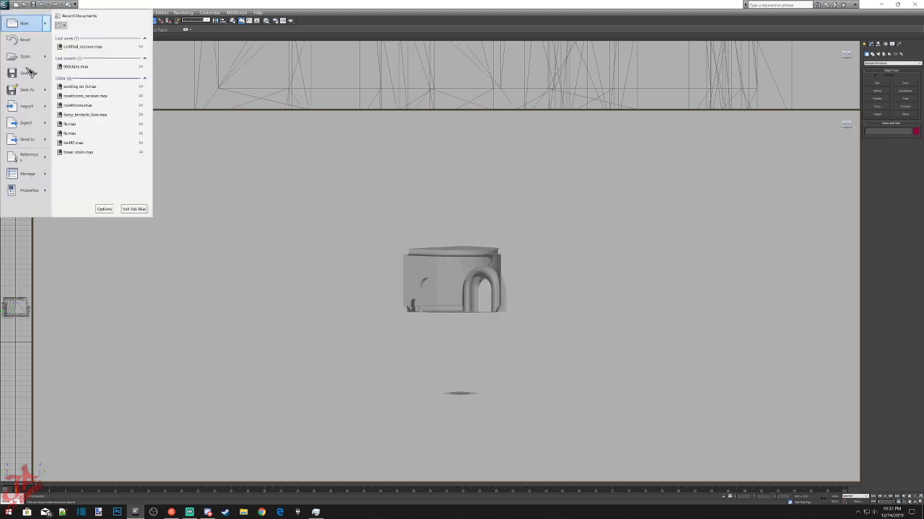
mouse_move(40, 109)
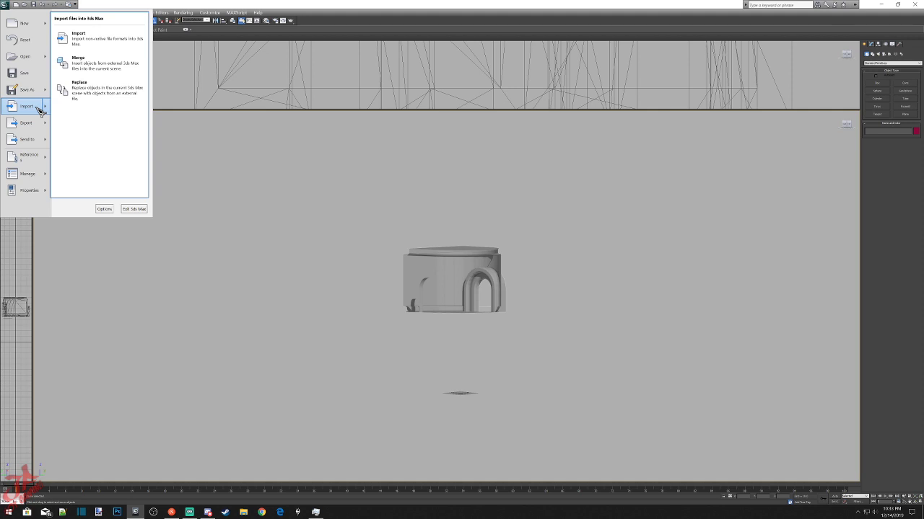
click(80, 40)
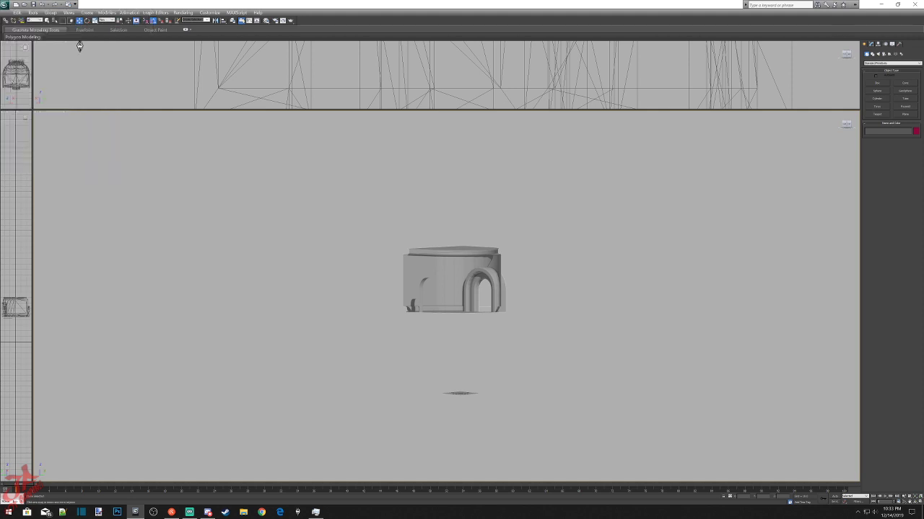
scroll(91, 121, down, 5)
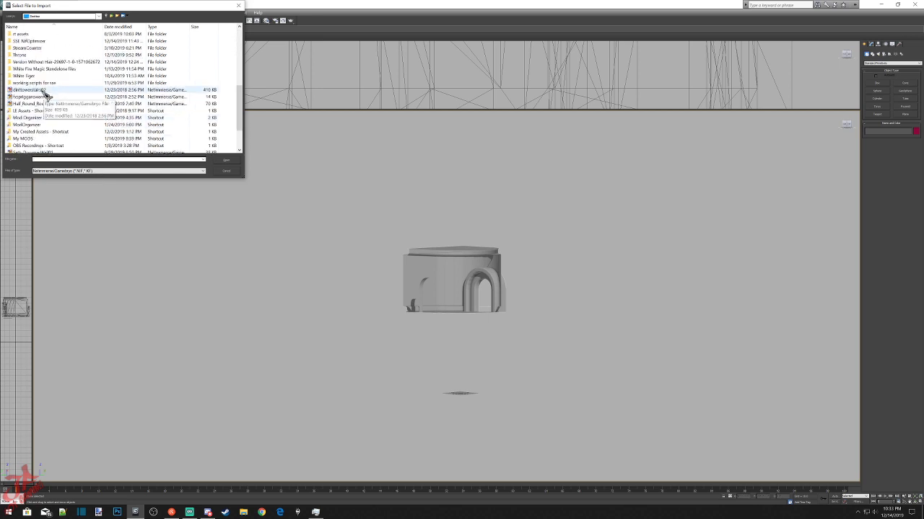
double_click(44, 91)
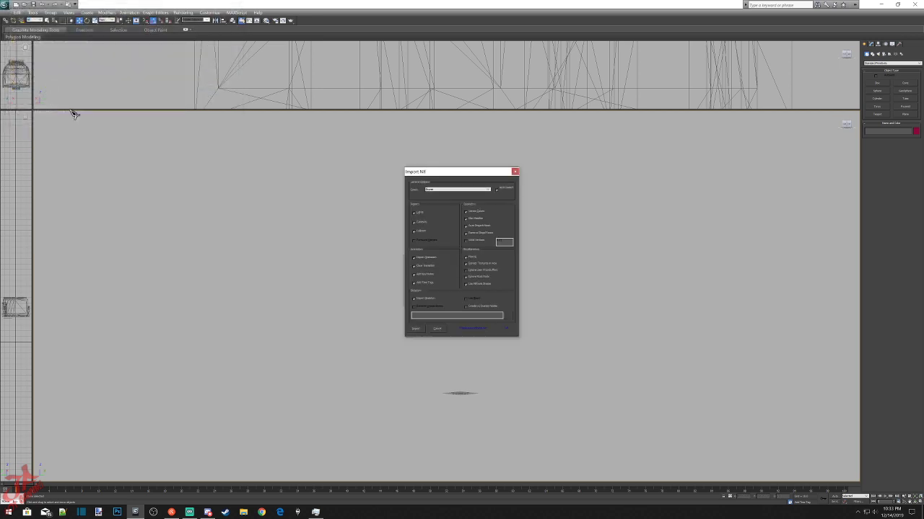
click(418, 329)
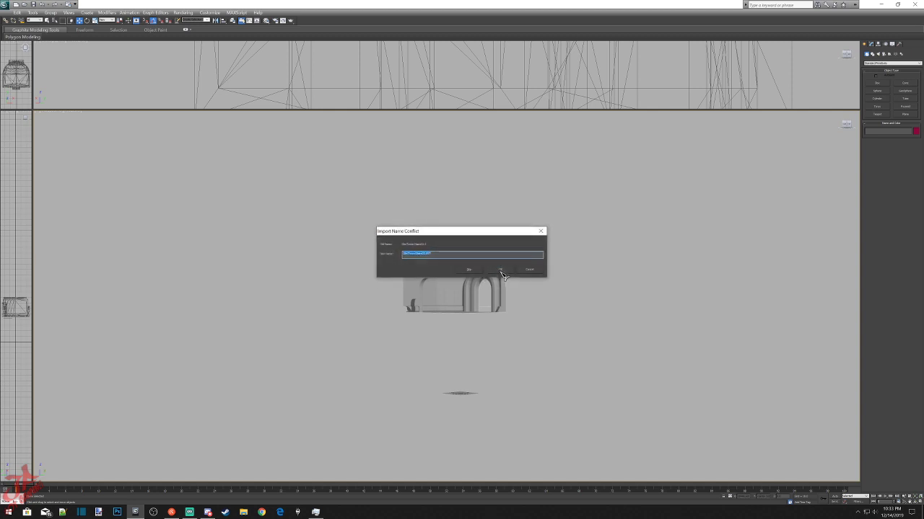
click(501, 271)
key(ctrl+shift+z)
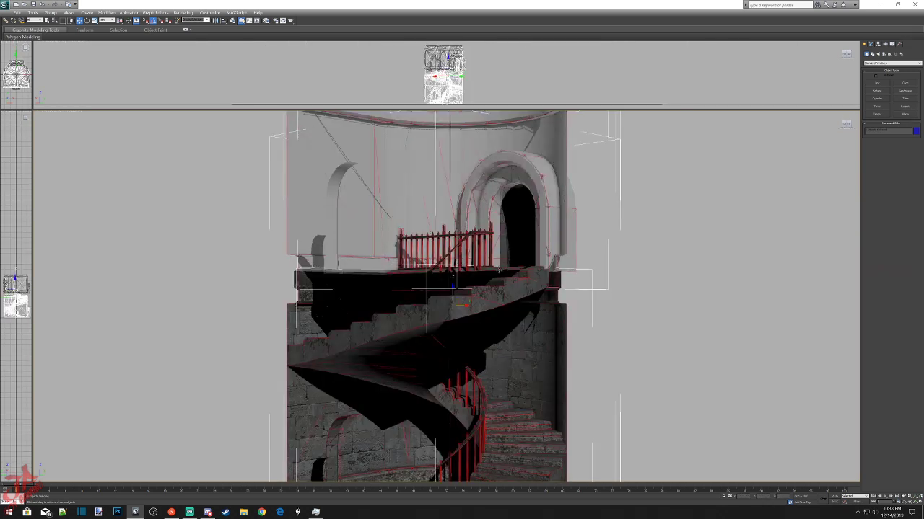
Delete the red wireframe mesh that overlays the imported staircase tower.
click(813, 148)
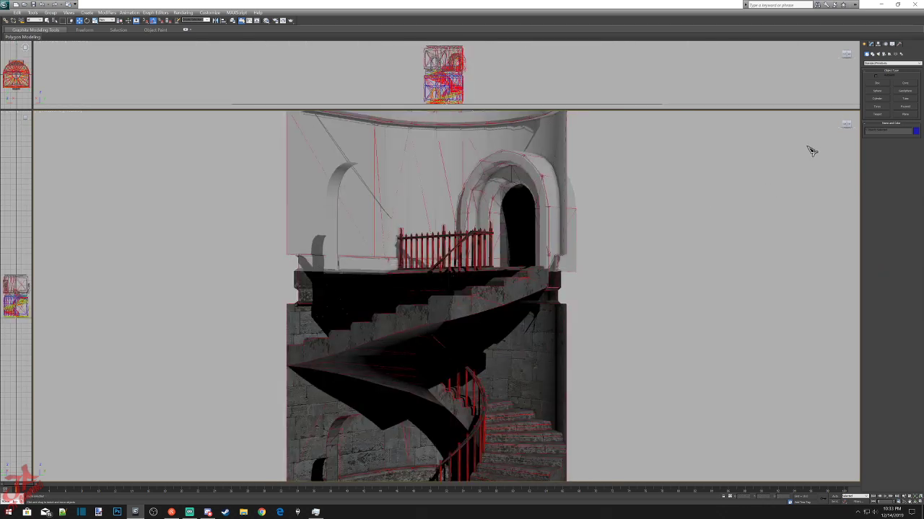
click(487, 237)
key(Delete)
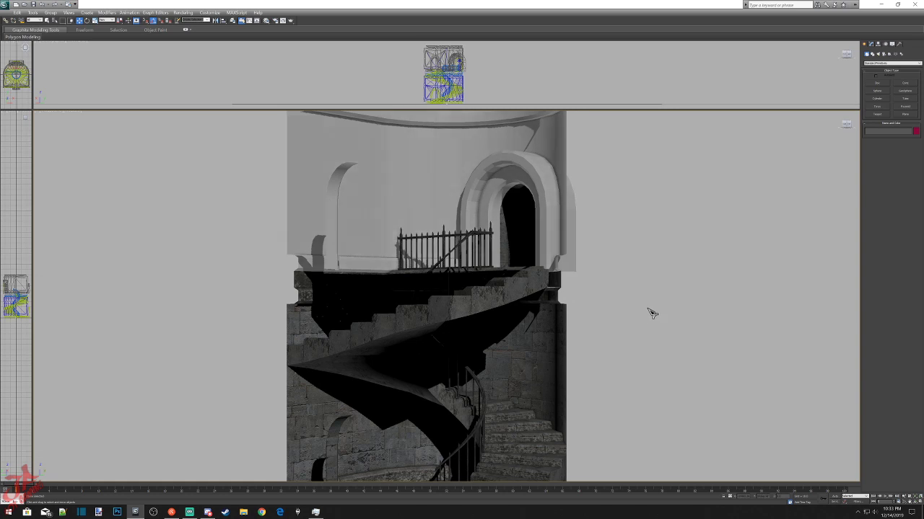
Check the imported tower's base and overall shape, and switch from the Move tool to plain object selection.
scroll(651, 313, down, 10)
middle_drag(559, 320, 564, 239)
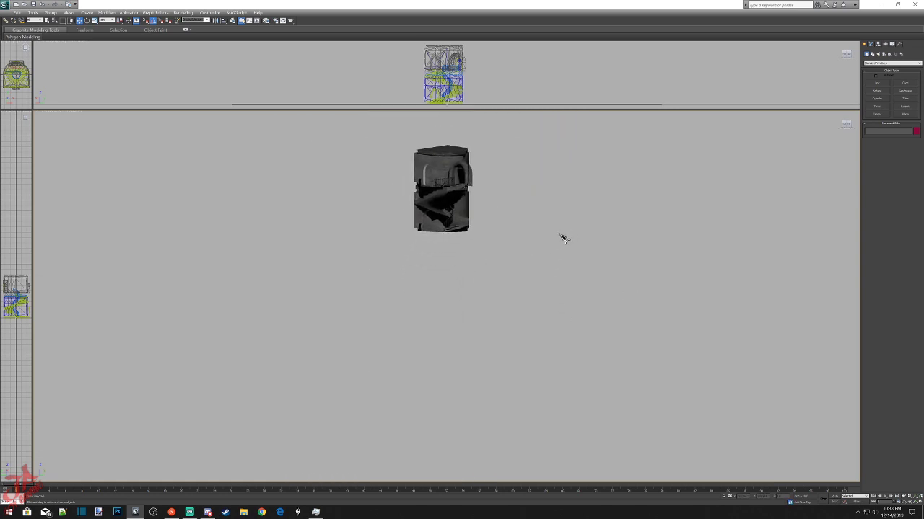
scroll(542, 254, up, 6)
middle_drag(489, 342, 465, 382)
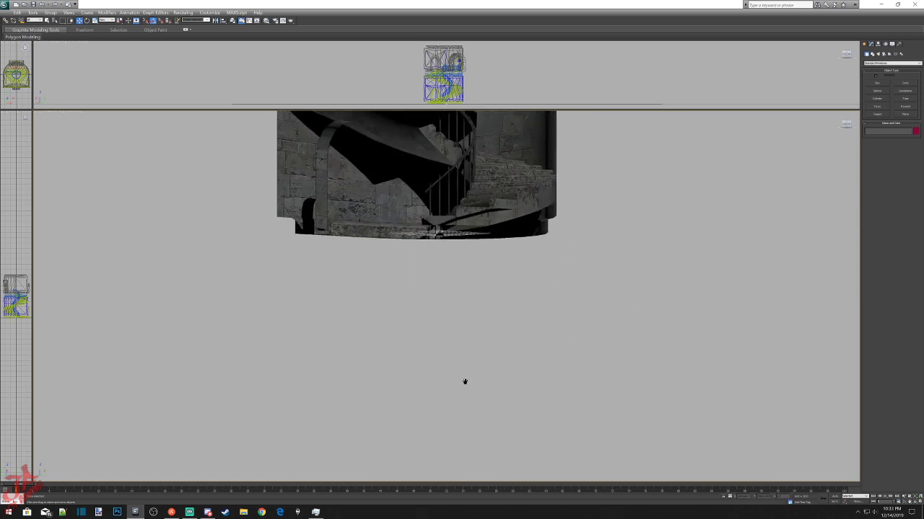
click(430, 277)
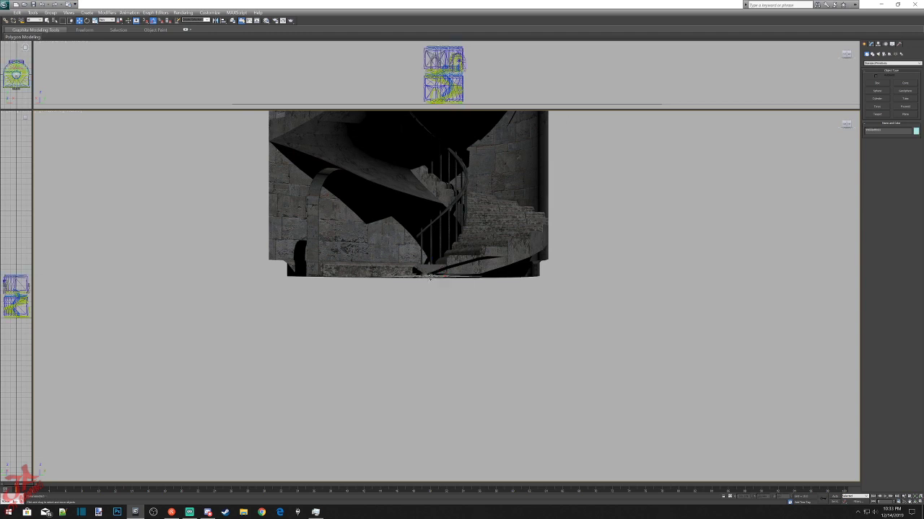
right_click(575, 303)
click(581, 318)
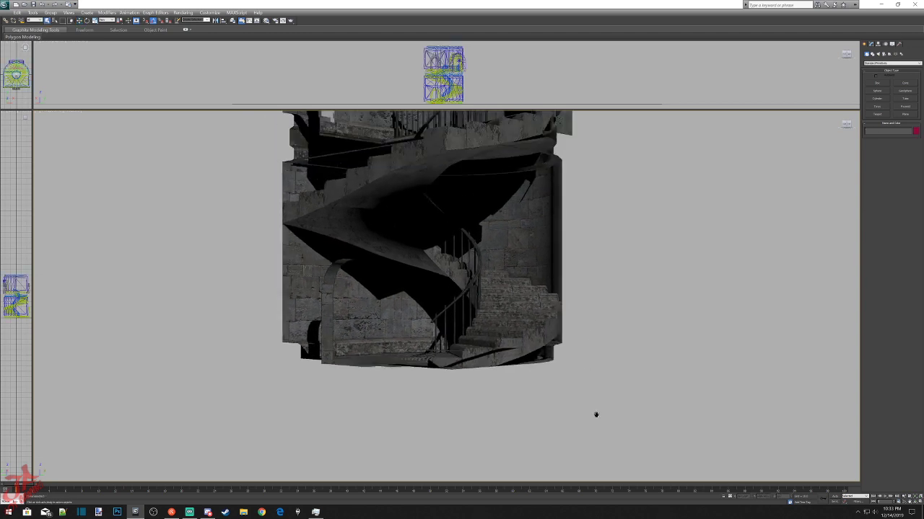
middle_drag(596, 414, 592, 442)
scroll(505, 325, down, 5)
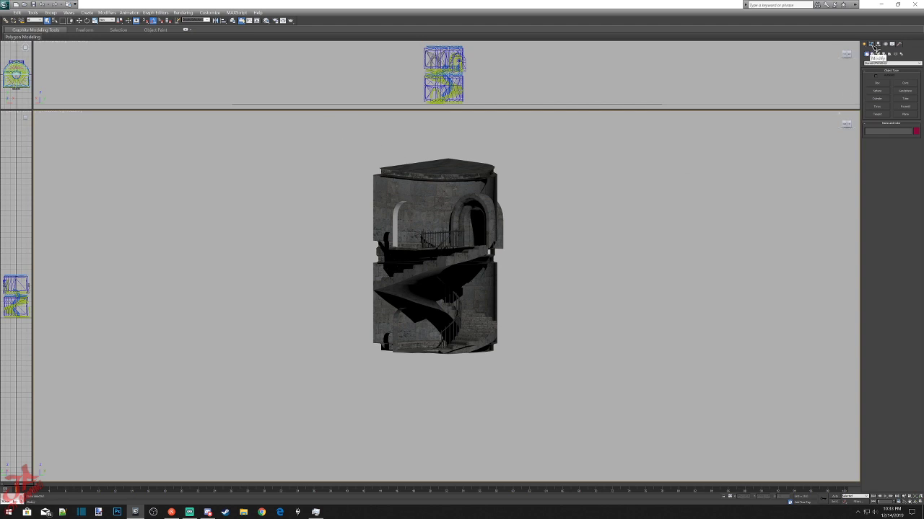
click(875, 45)
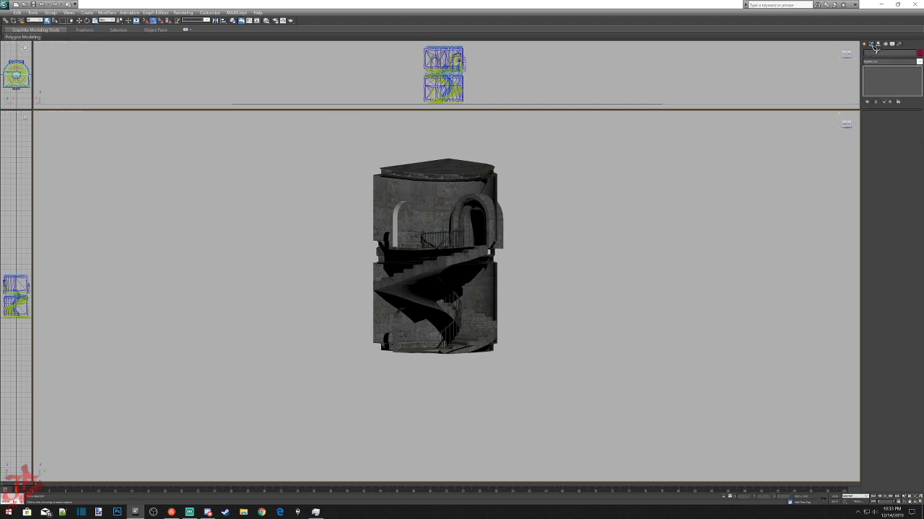
click(864, 45)
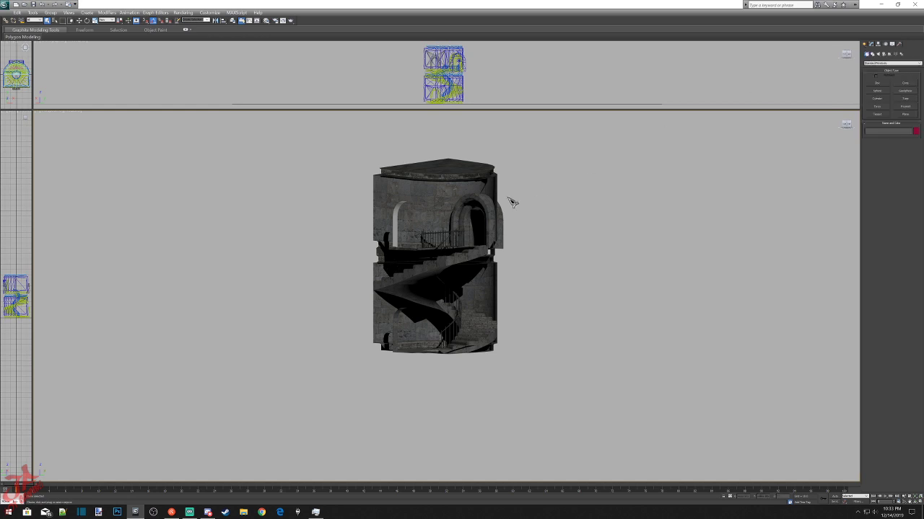
Delete all elements of the imported tower's trim and railing object, including its top and middle bands.
click(451, 165)
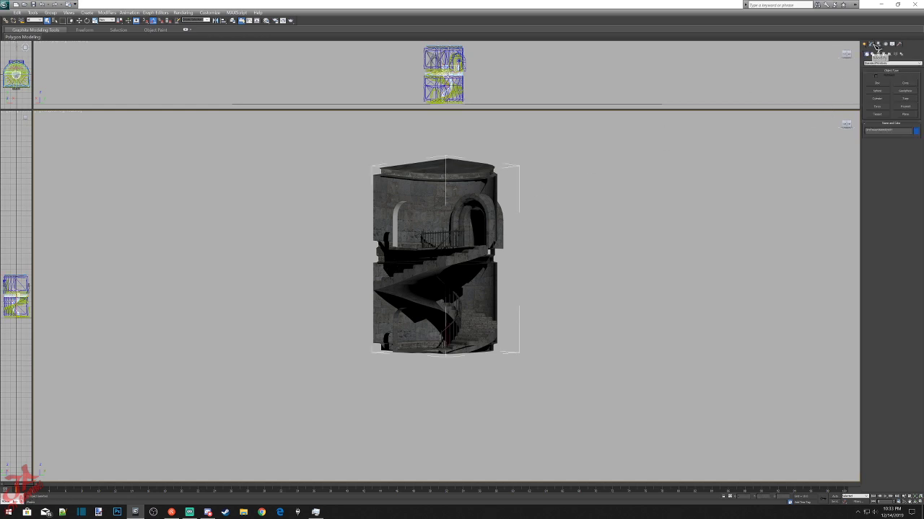
click(875, 44)
click(895, 124)
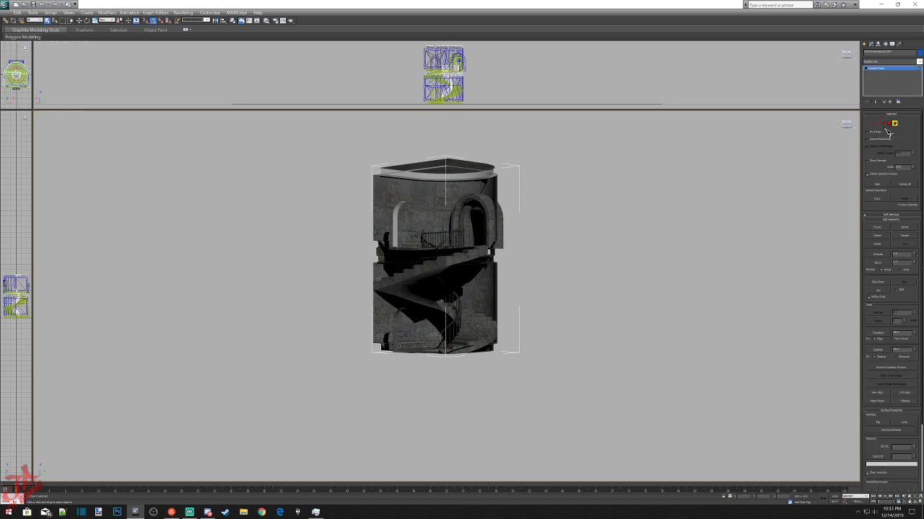
drag(354, 134, 482, 352)
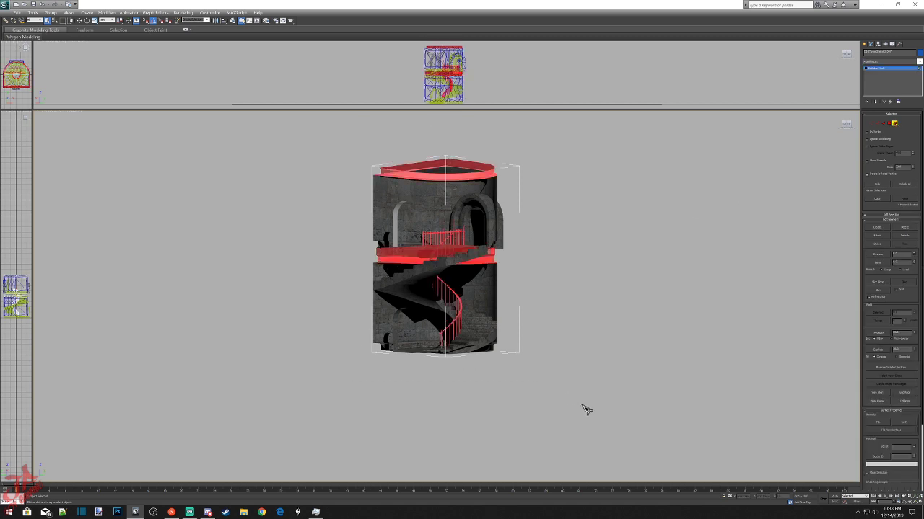
mouse_move(849, 125)
mouse_down()
mouse_move(864, 147)
mouse_move(846, 124)
mouse_up()
alt+middle_drag(478, 197, 445, 215)
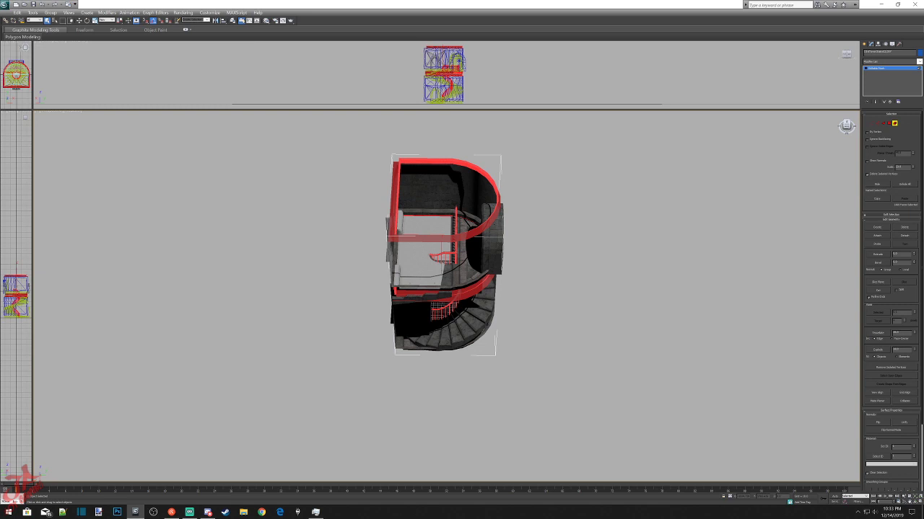
alt+middle_drag(446, 252, 368, 240)
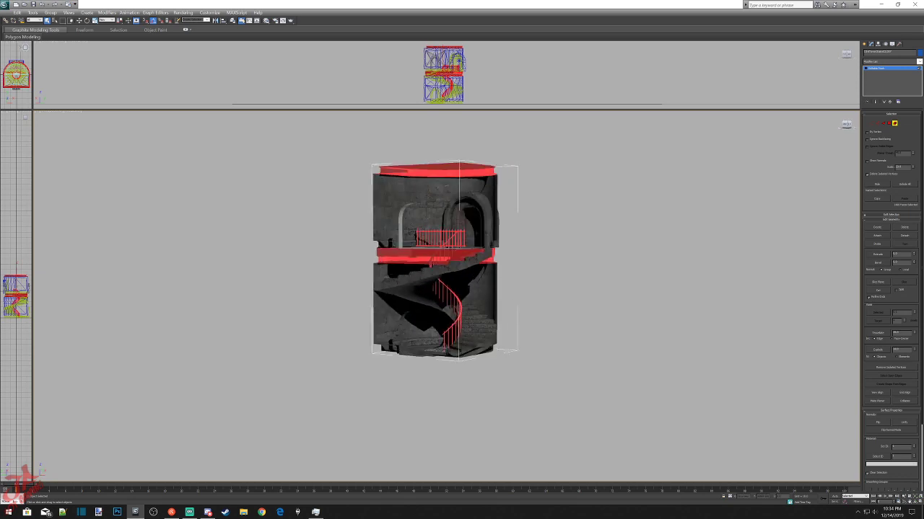
key(ctrl+d)
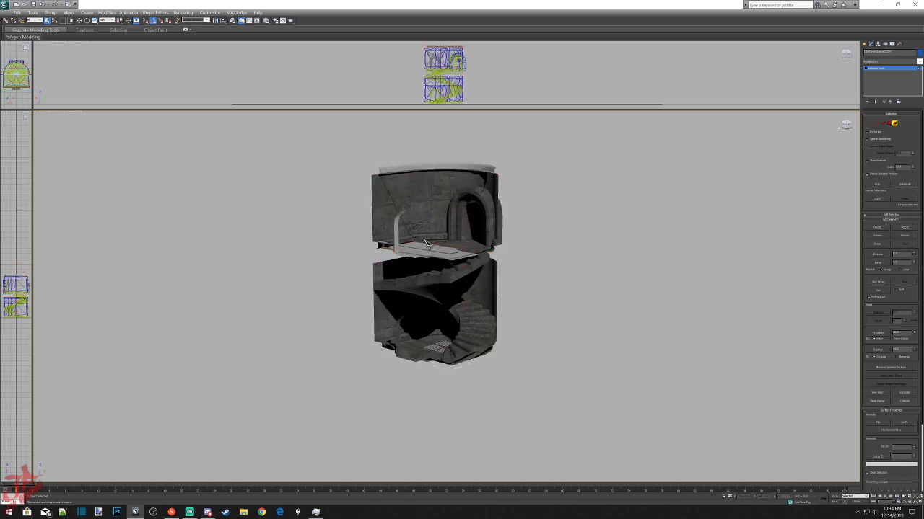
click(865, 44)
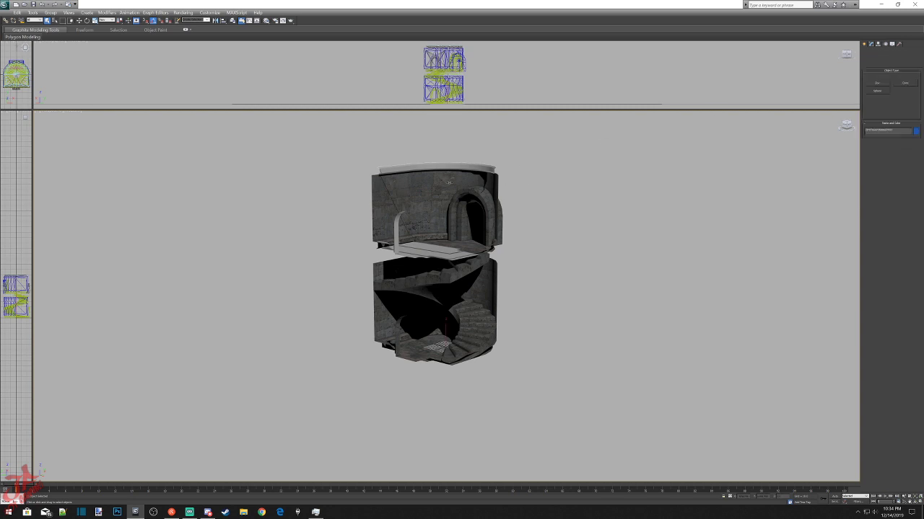
Delete the upper-room wall elements from the imported tower's wall object.
click(876, 44)
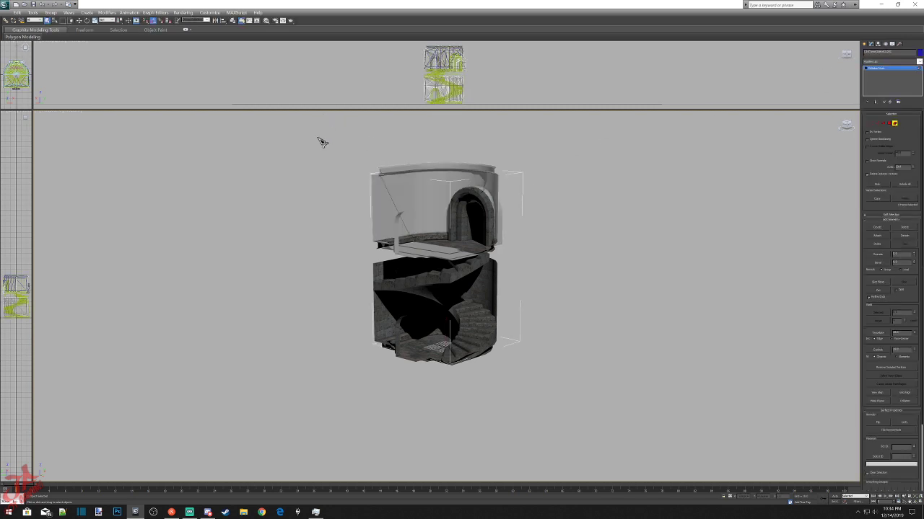
drag(510, 332, 608, 401)
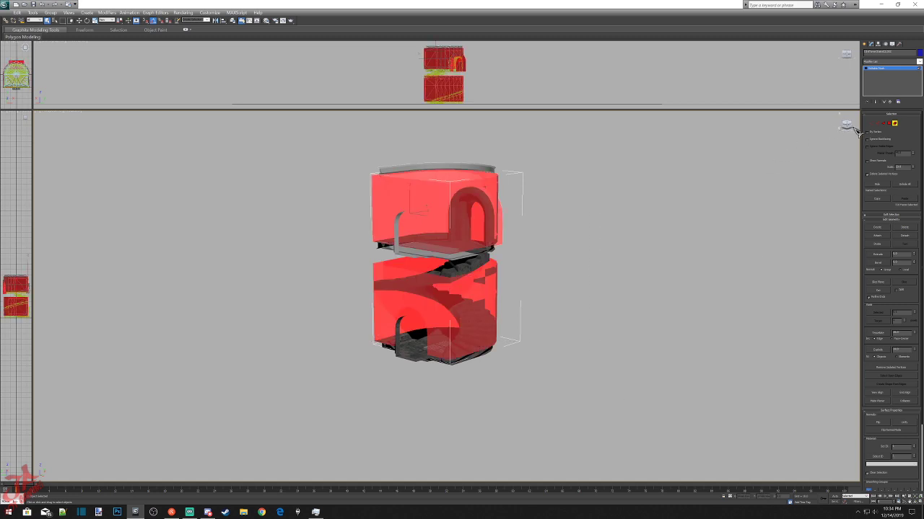
mouse_move(849, 129)
mouse_down()
mouse_move(842, 150)
mouse_move(829, 117)
mouse_move(816, 122)
mouse_move(825, 135)
mouse_move(844, 125)
mouse_up()
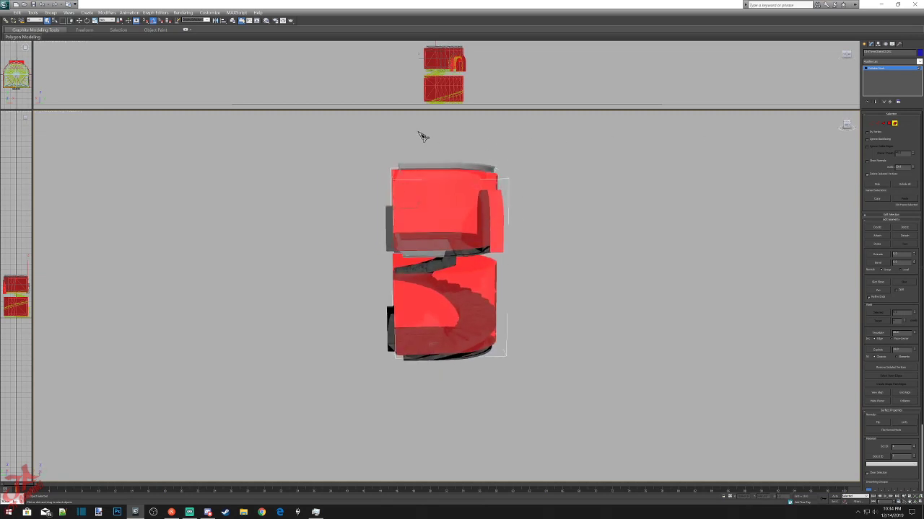
click(368, 150)
drag(368, 153, 553, 249)
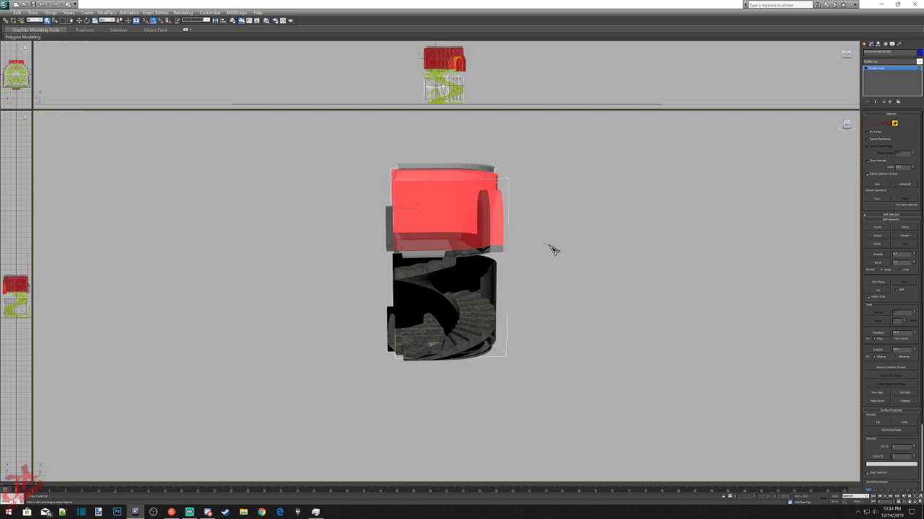
click(530, 251)
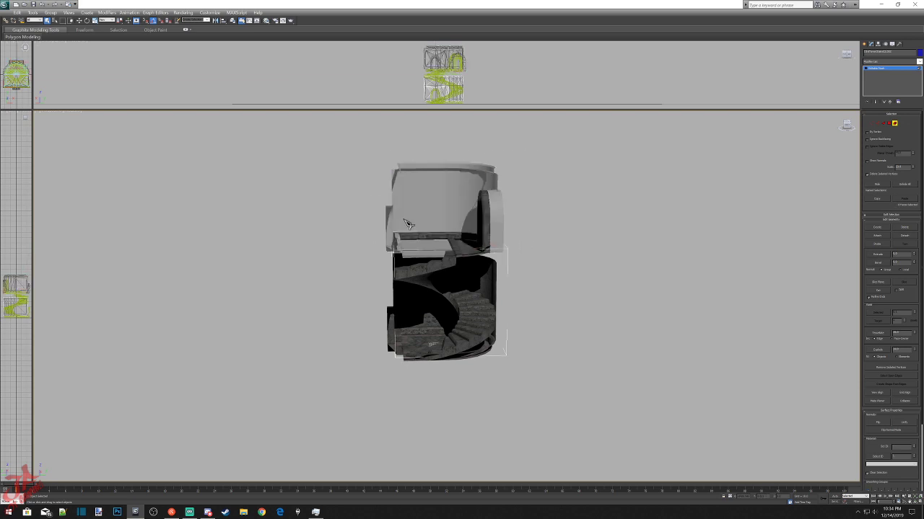
Delete the wall elements enclosing the staircase on the tower's lower level and leave element editing.
click(845, 127)
scroll(609, 290, up, 5)
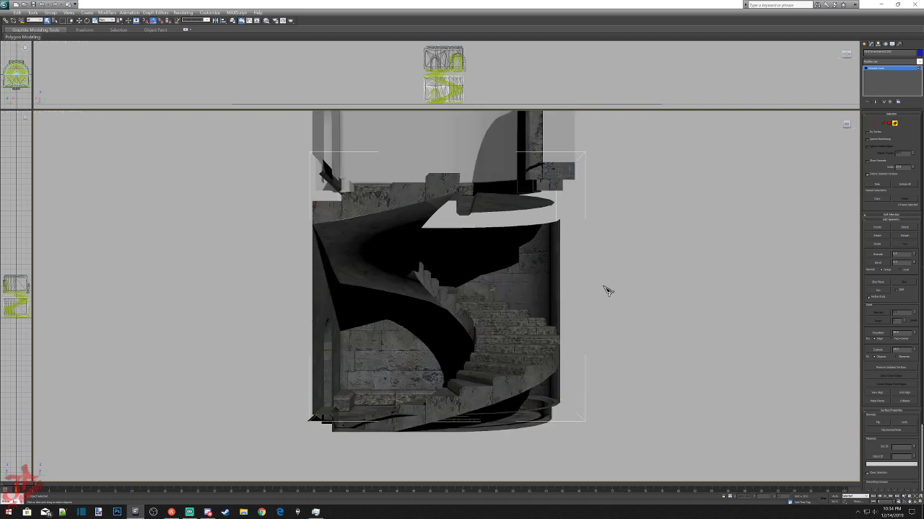
drag(260, 168, 655, 366)
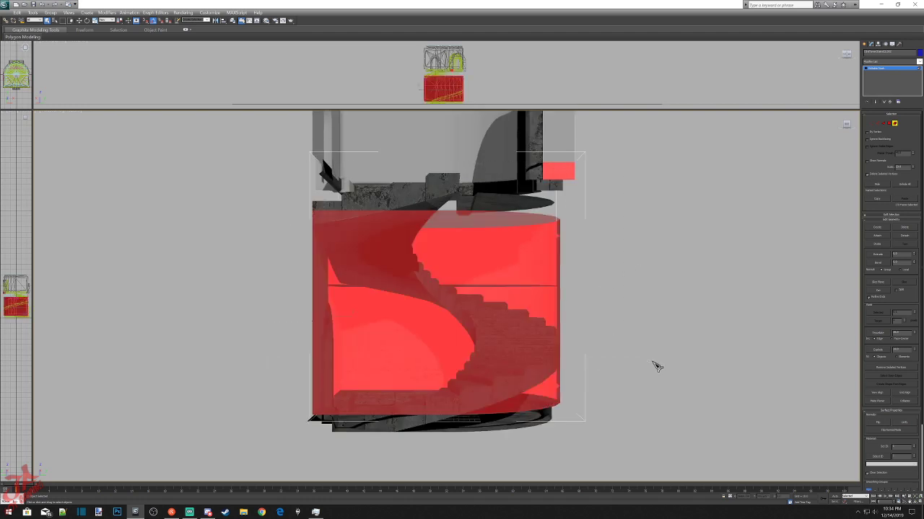
key(Delete)
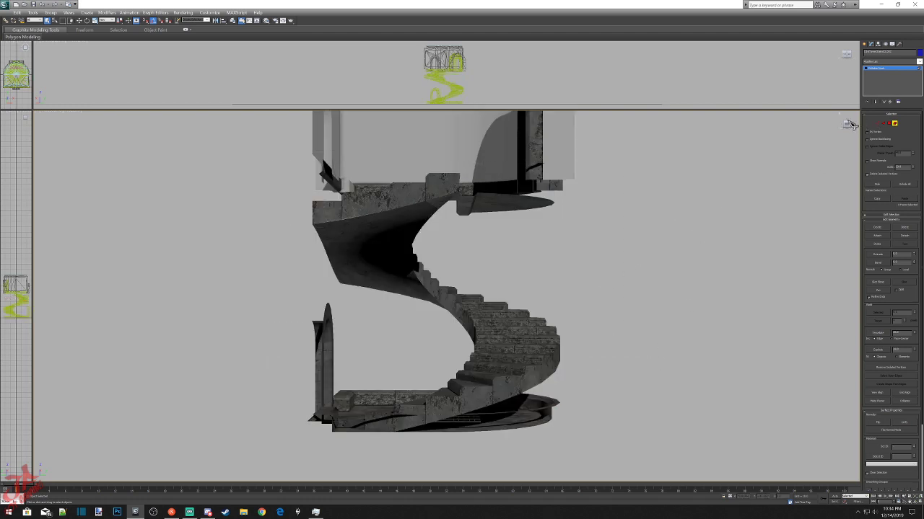
click(848, 126)
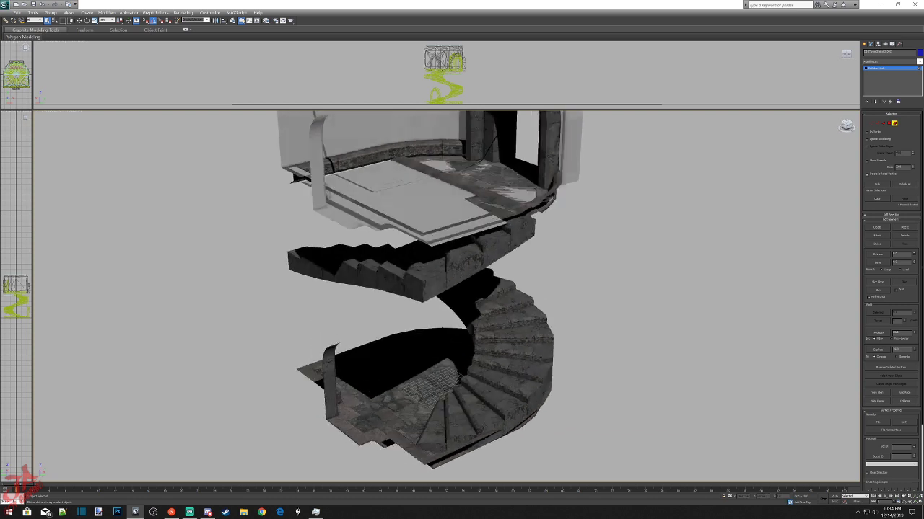
click(865, 45)
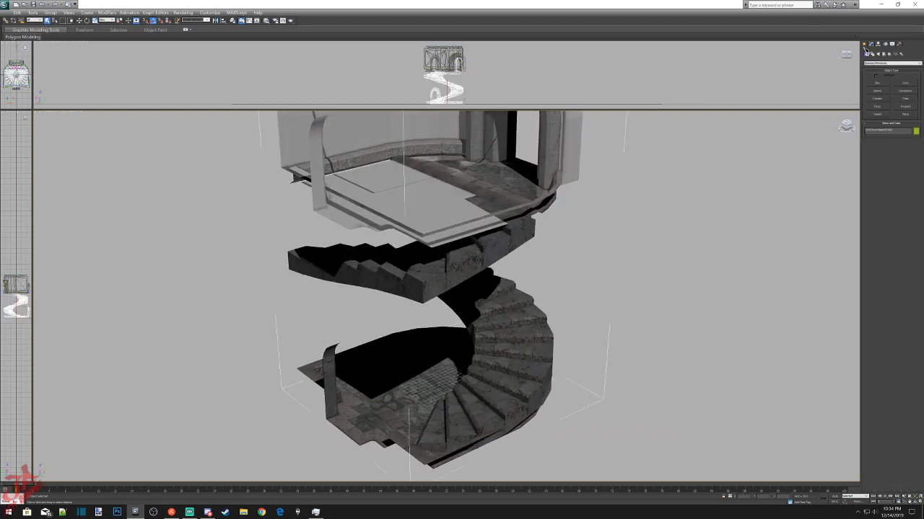
Delete the spiral staircase, its side pieces, the arches and the upper-level trim elements from the imported tower's stone object, keeping the base ring.
click(870, 44)
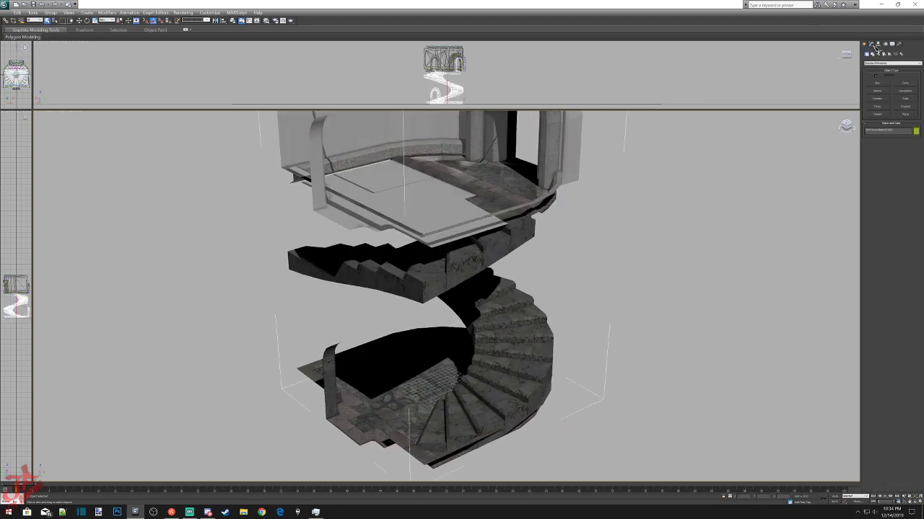
click(850, 127)
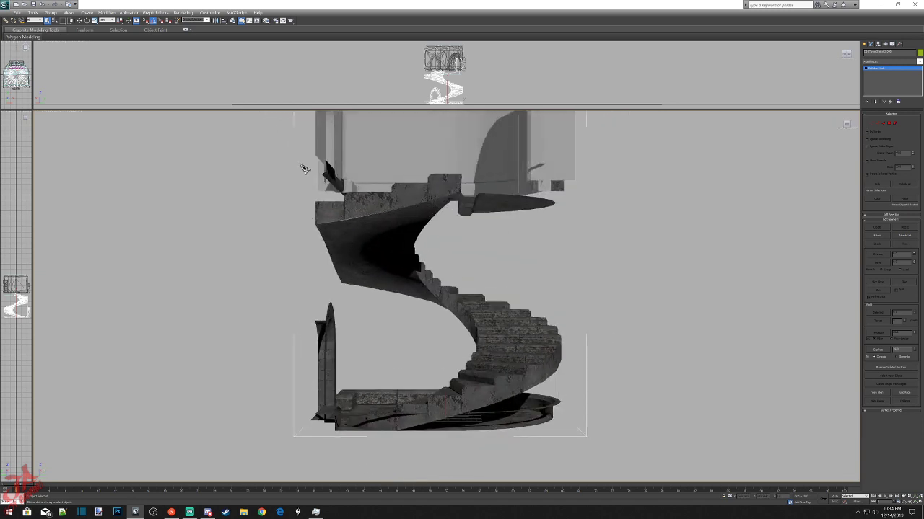
key(5)
drag(252, 144, 413, 283)
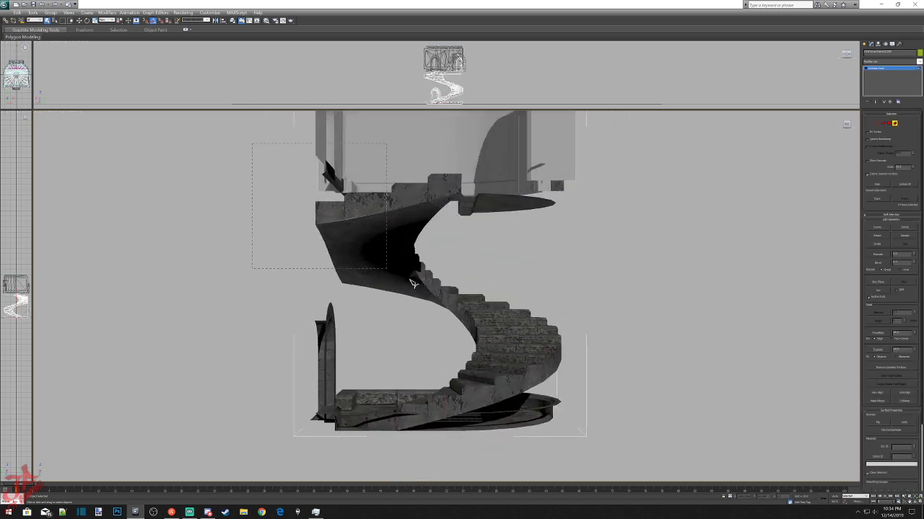
drag(623, 382, 627, 388)
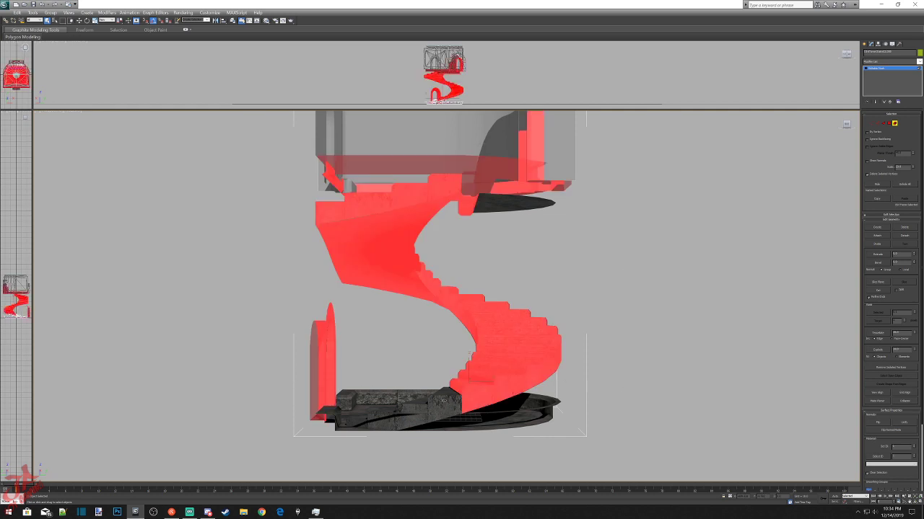
ctrl+click(443, 400)
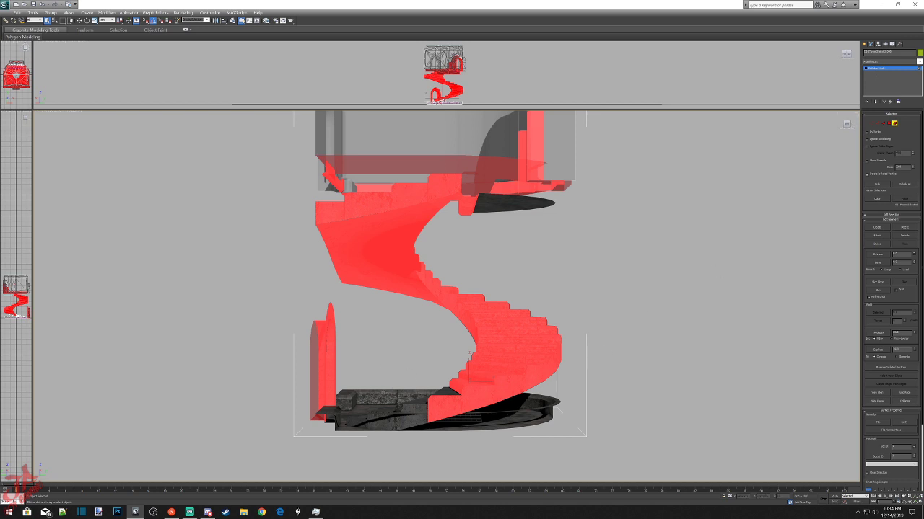
ctrl+click(383, 391)
mouse_move(847, 123)
mouse_down()
mouse_move(860, 125)
mouse_move(847, 126)
mouse_up()
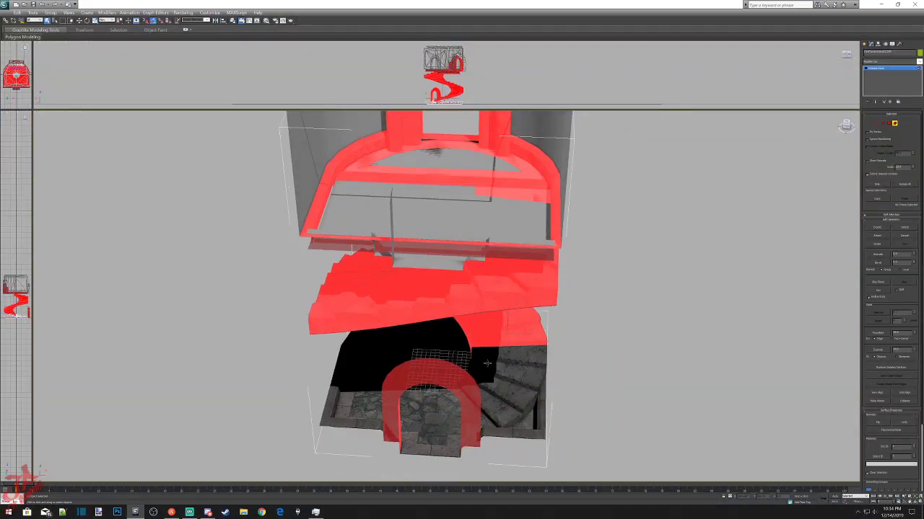
ctrl+click(498, 414)
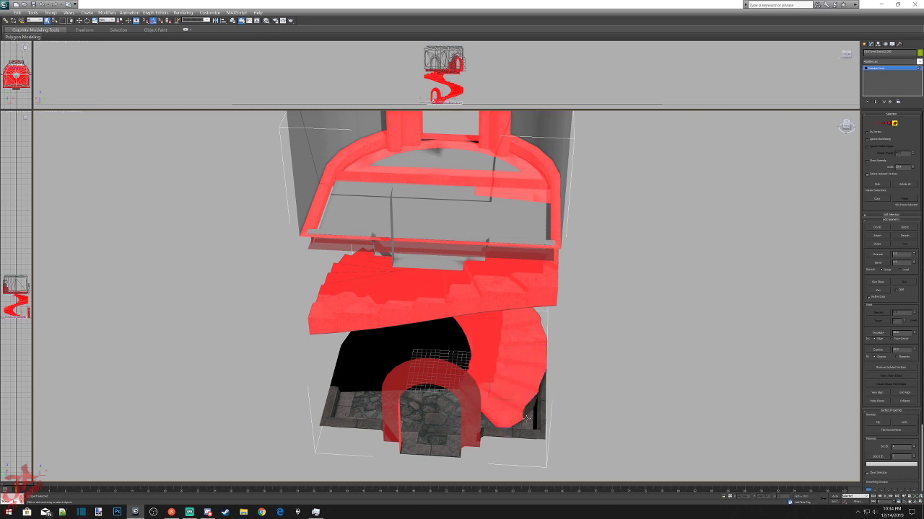
drag(846, 127, 844, 126)
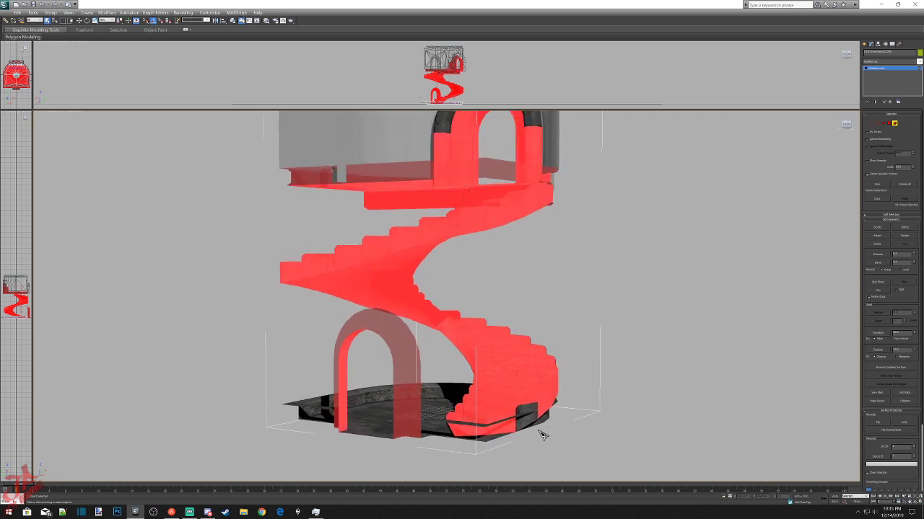
scroll(542, 435, up, 4)
middle_drag(542, 434, 289, 198)
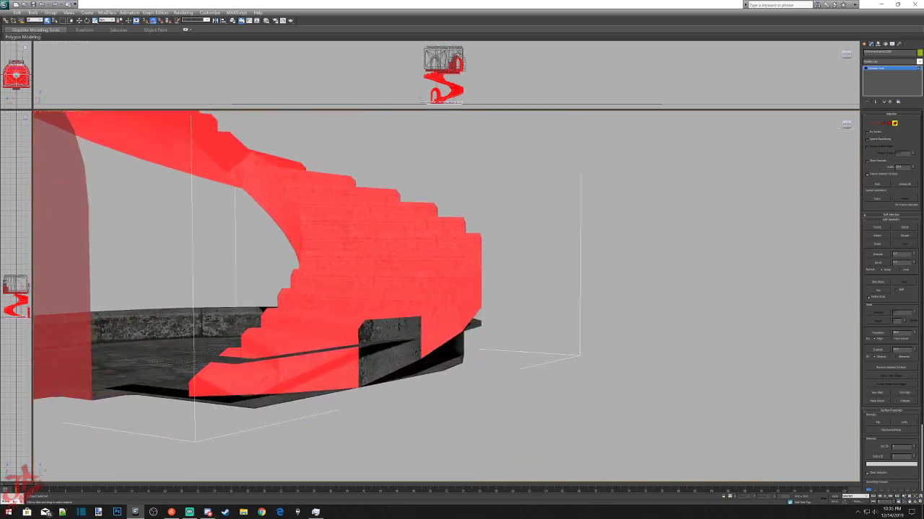
ctrl+click(415, 352)
drag(848, 126, 910, 120)
scroll(650, 258, down, 3)
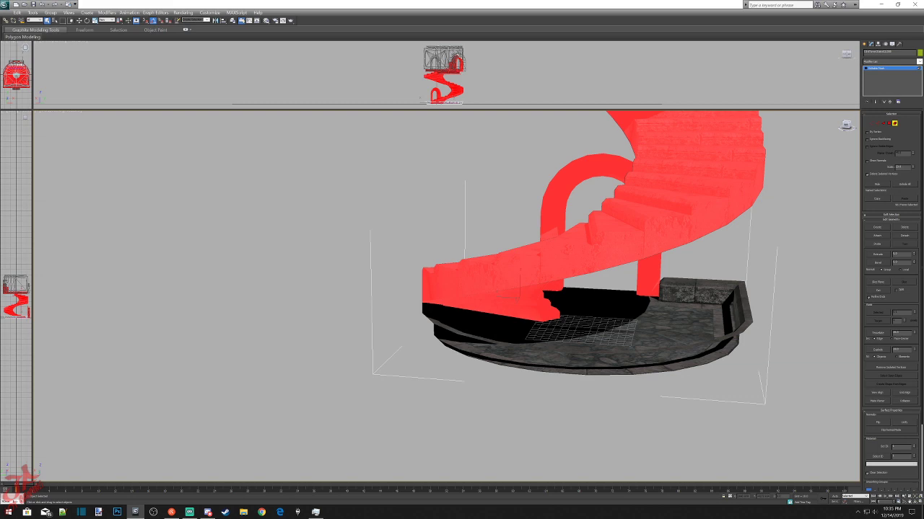
alt+middle_drag(520, 289, 668, 170)
scroll(445, 240, down, 5)
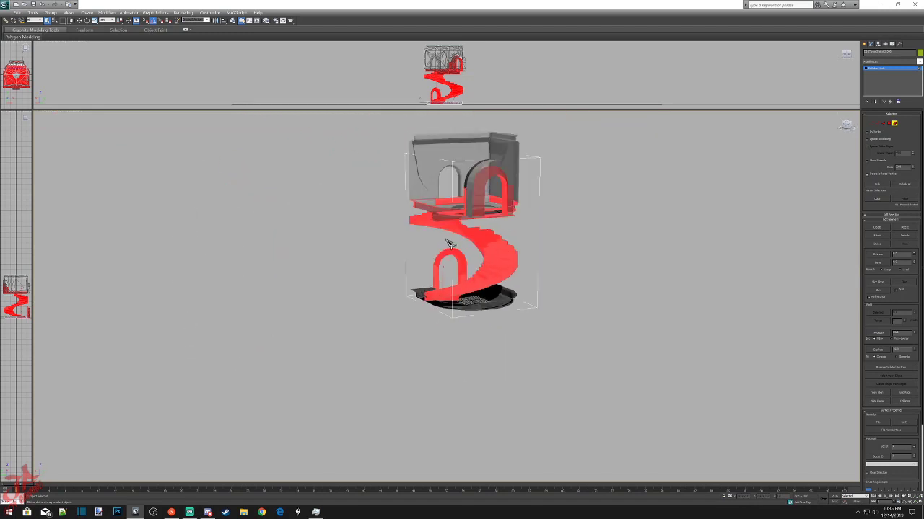
click(849, 127)
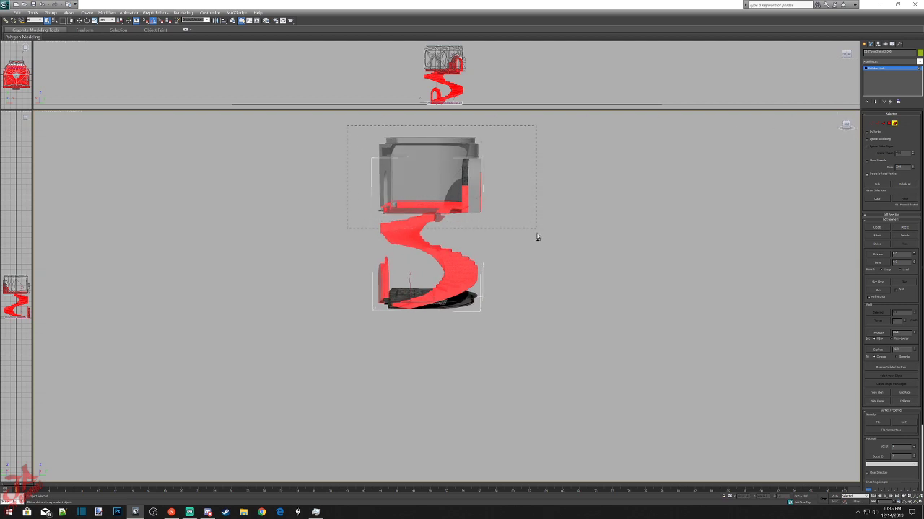
drag(537, 236, 537, 235)
key(Delete)
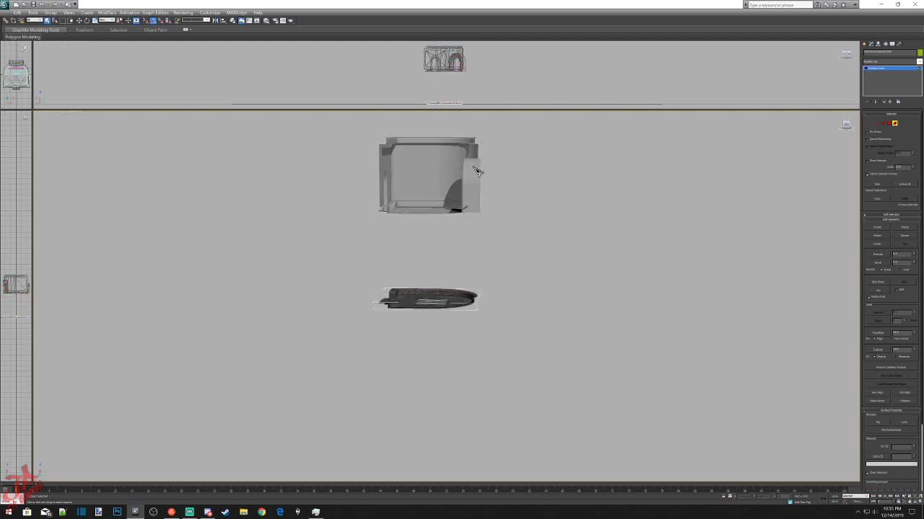
Delete the floor object's elements inside the tower's base ring and leave element editing.
click(850, 127)
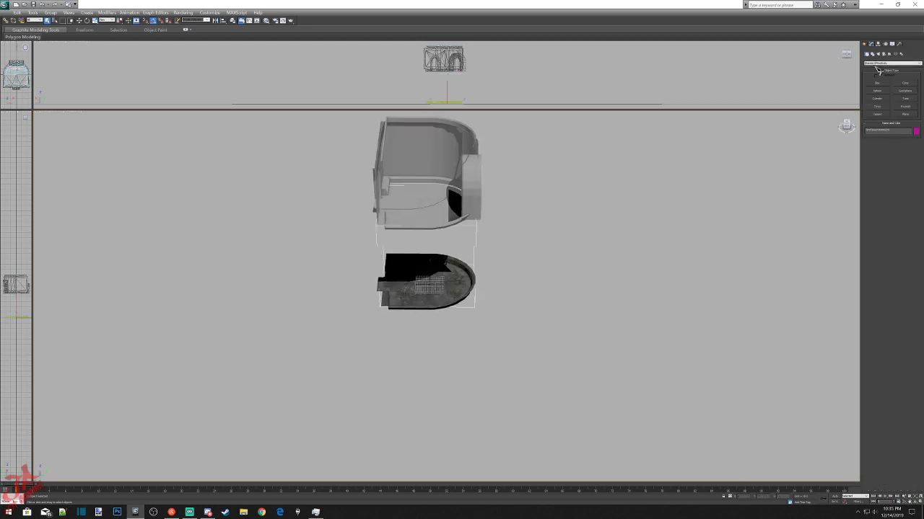
click(870, 45)
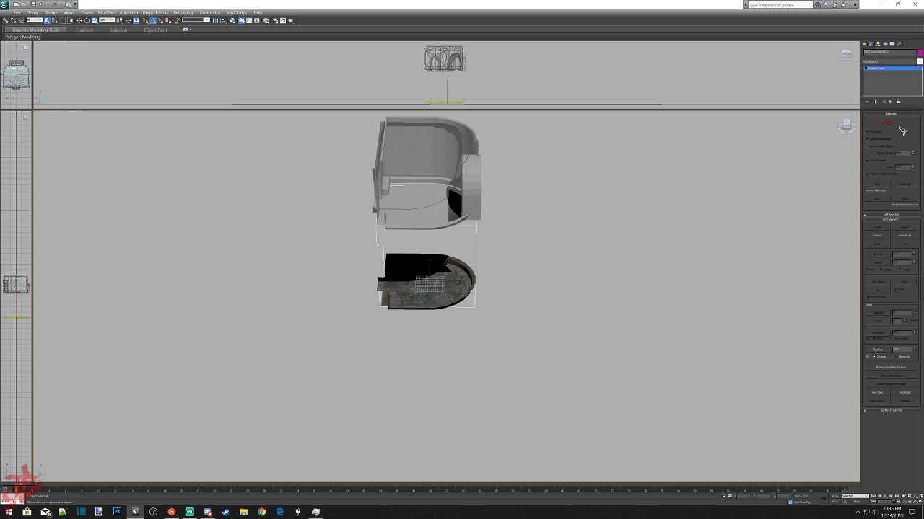
click(895, 124)
drag(315, 134, 567, 356)
key(Delete)
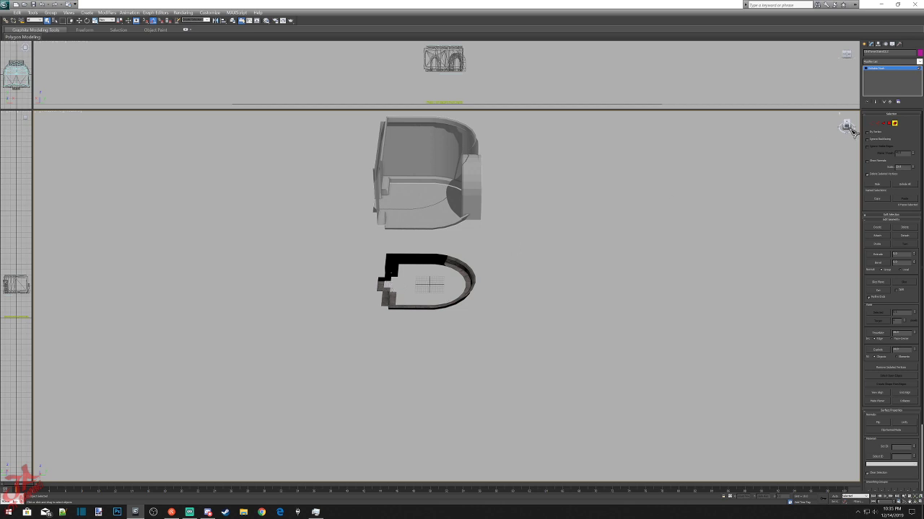
drag(850, 130, 794, 153)
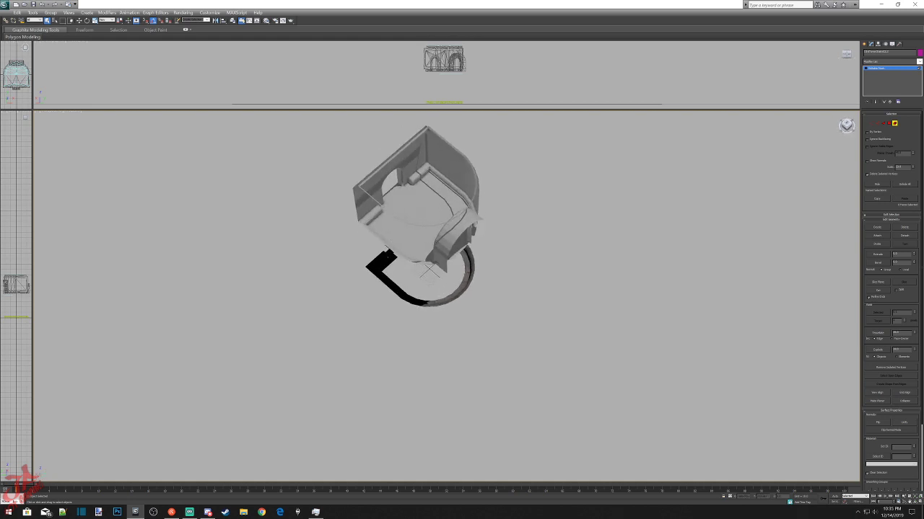
scroll(387, 181, up, 5)
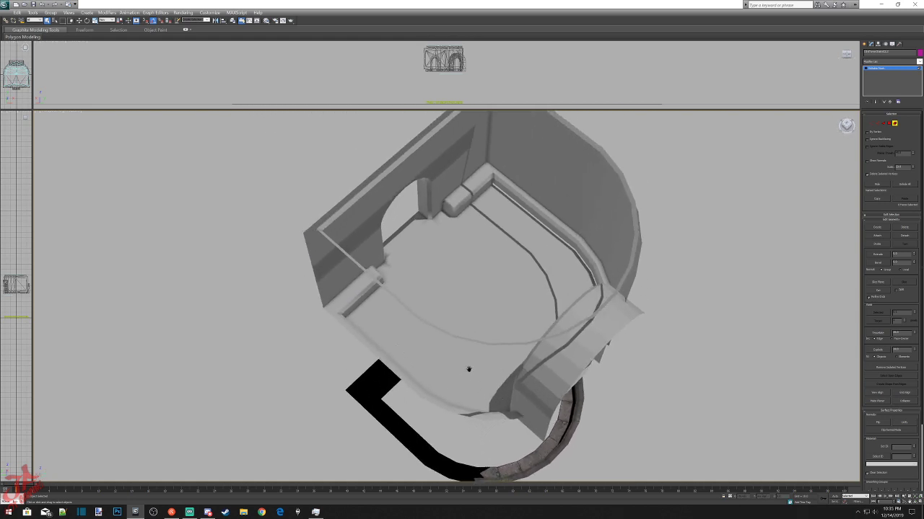
middle_drag(468, 369, 467, 371)
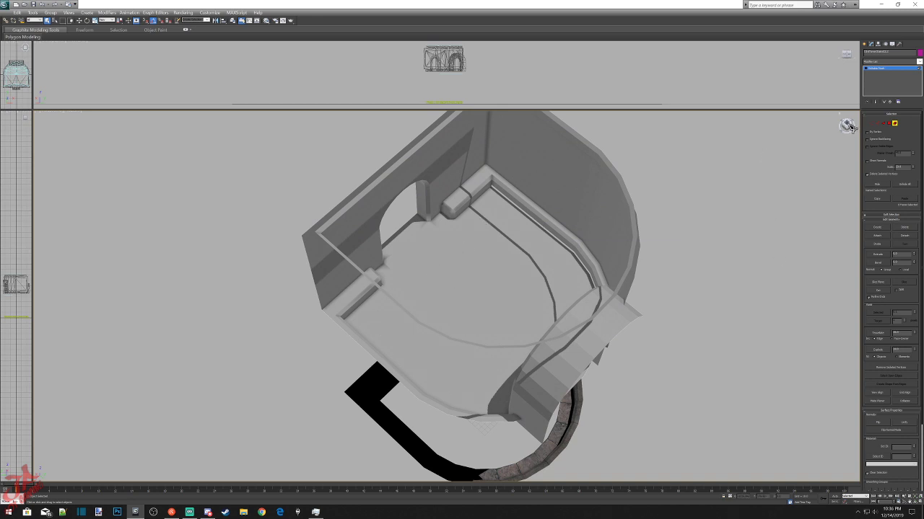
drag(845, 128, 845, 125)
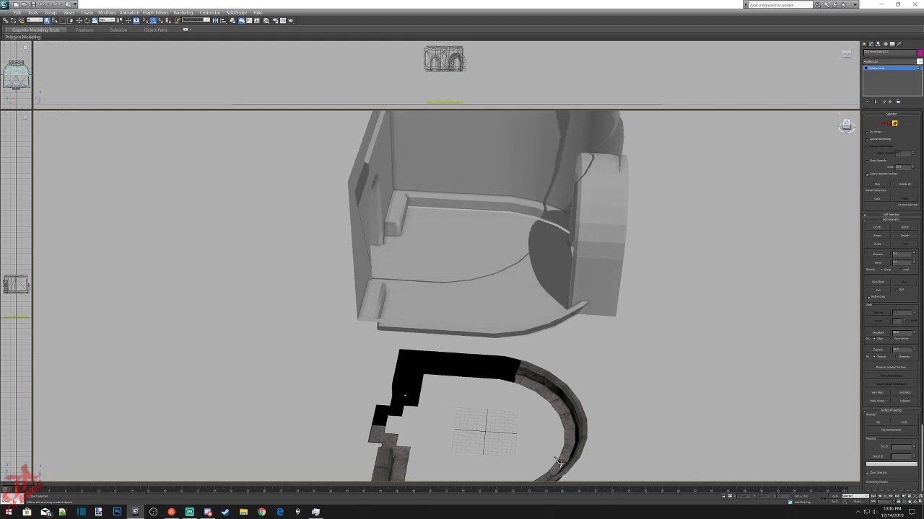
click(866, 45)
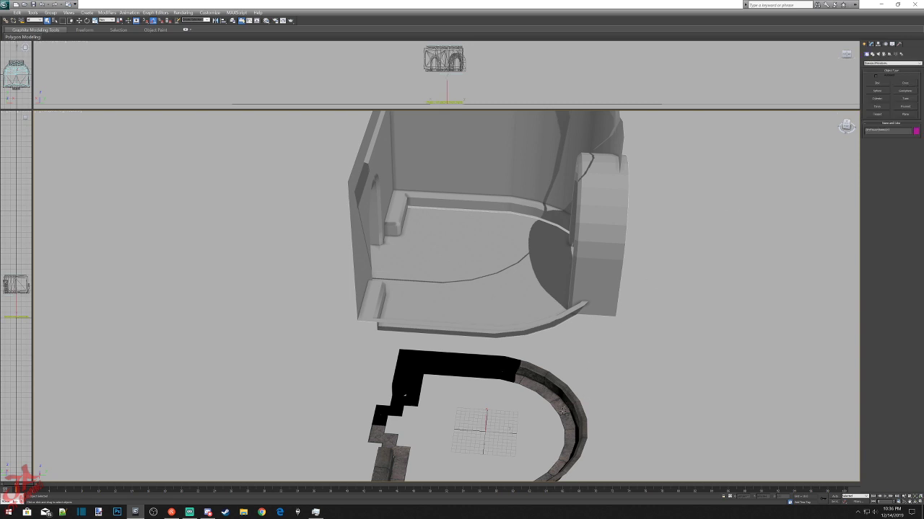
Delete the flat floor-border and doorway threshold elements from the base ring, keeping its raised ledge, and leave element editing.
click(563, 411)
click(873, 45)
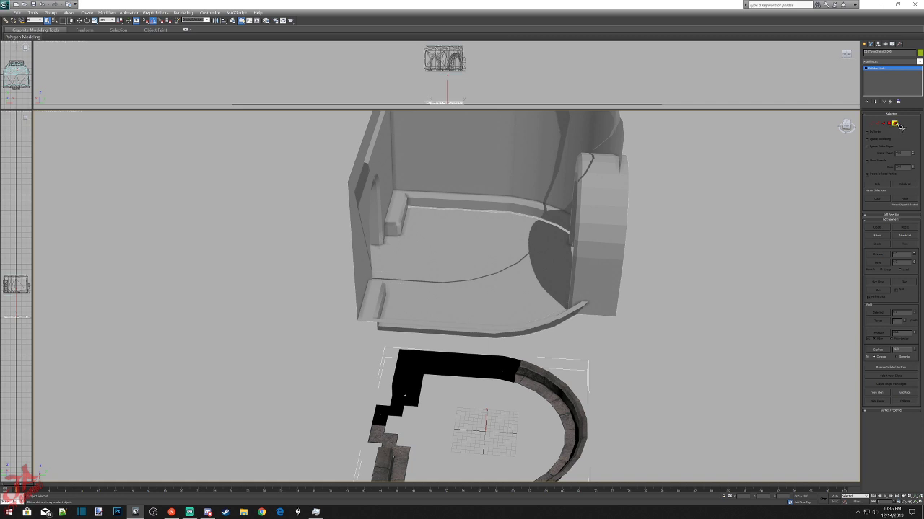
click(894, 124)
click(538, 392)
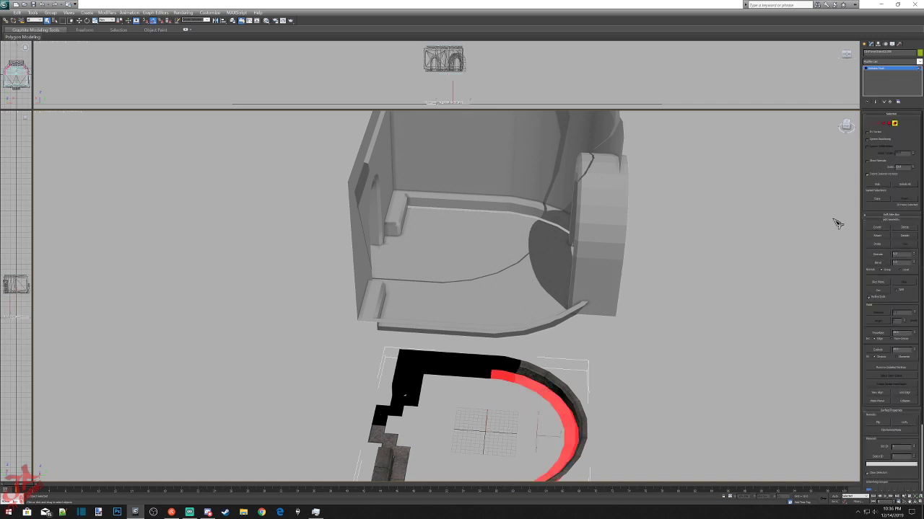
mouse_move(847, 130)
mouse_down()
mouse_move(827, 120)
mouse_move(843, 130)
mouse_up()
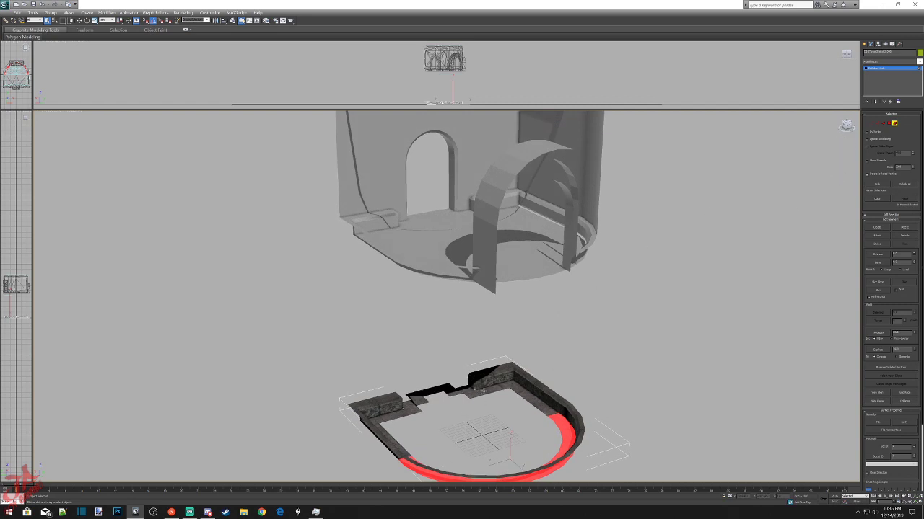
ctrl+click(529, 400)
ctrl+click(484, 390)
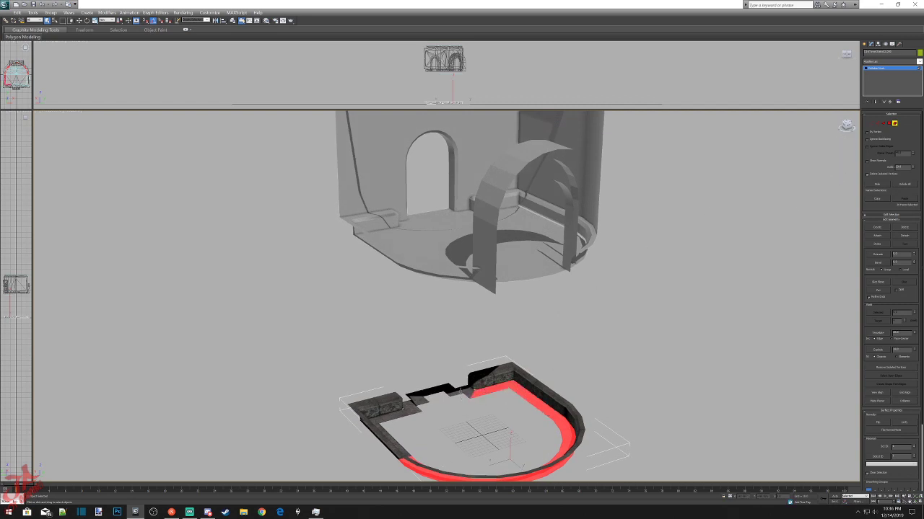
ctrl+click(436, 390)
ctrl+click(416, 399)
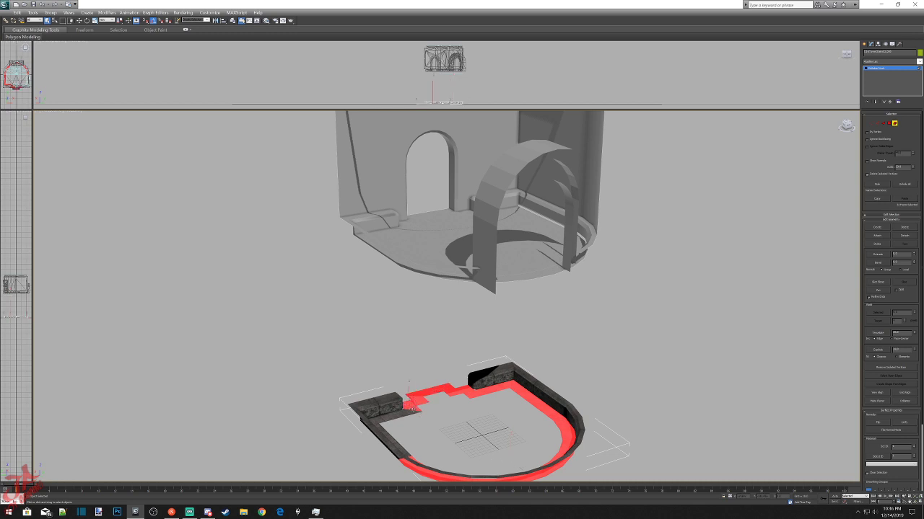
ctrl+click(409, 415)
ctrl+click(393, 440)
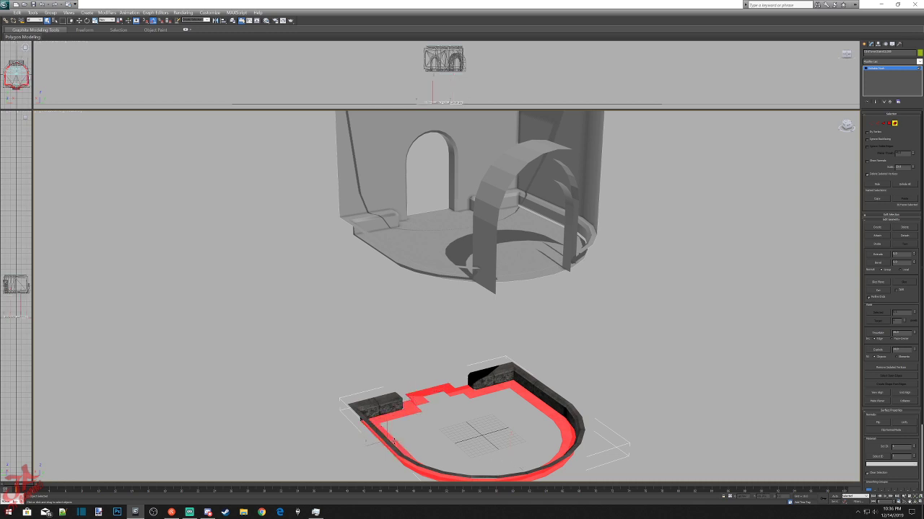
mouse_move(847, 127)
mouse_down()
mouse_move(776, 131)
mouse_move(733, 119)
mouse_move(845, 129)
mouse_move(818, 116)
mouse_move(856, 127)
mouse_move(807, 116)
mouse_move(827, 106)
mouse_move(868, 128)
mouse_move(851, 130)
mouse_up()
key(Delete)
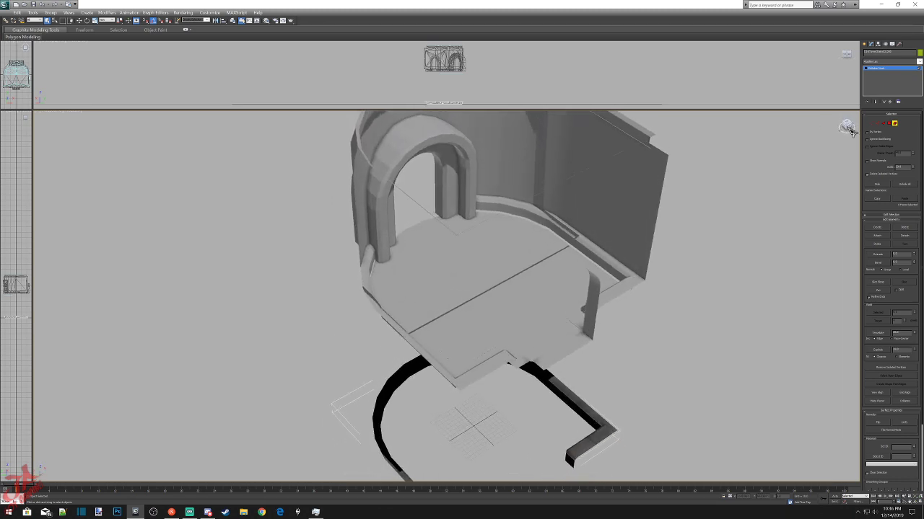
click(864, 45)
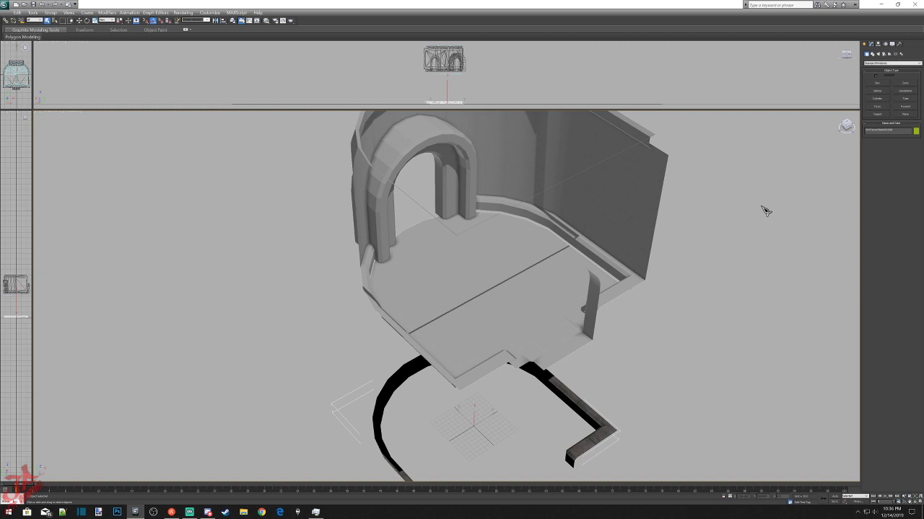
Unfreeze all objects to make the combined doorway room editable again.
scroll(763, 212, down, 5)
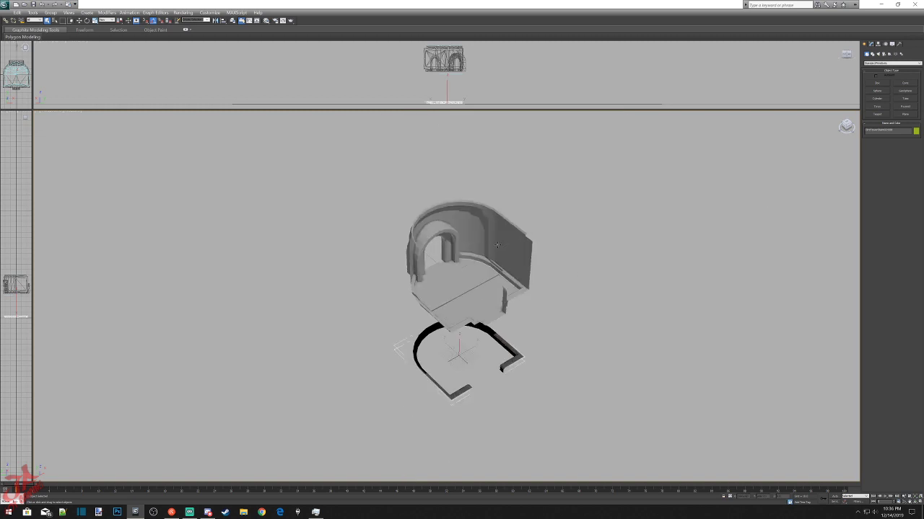
right_click(351, 164)
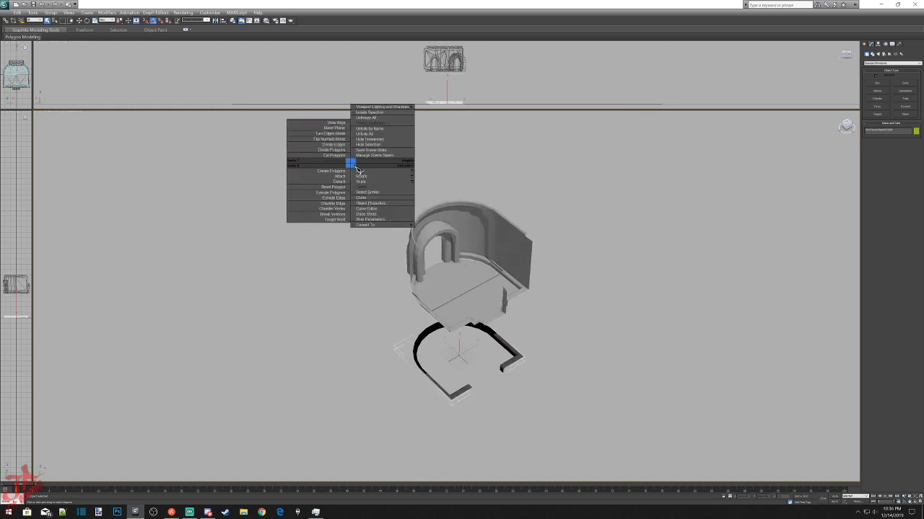
click(371, 124)
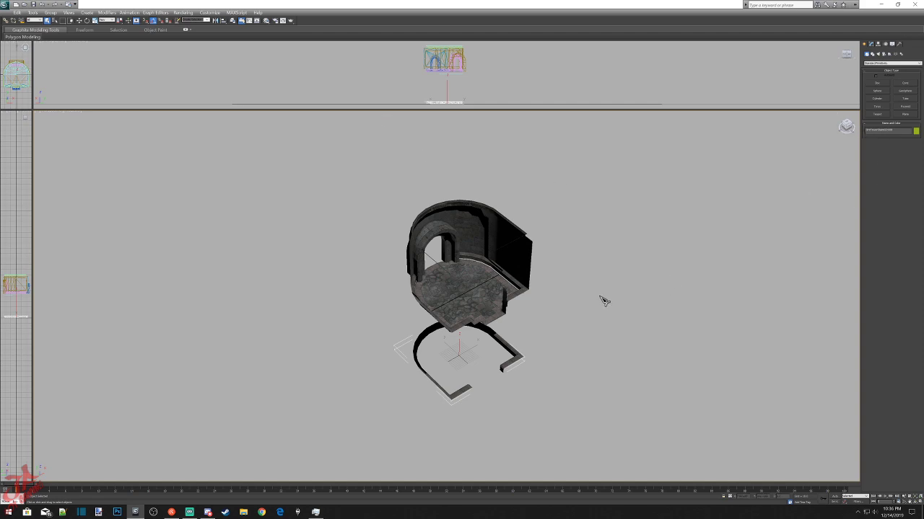
Delete the ledge polygons running along the curved and straight wall beside the large arch, and leave polygon editing.
scroll(577, 293, up, 6)
middle_drag(641, 292, 592, 402)
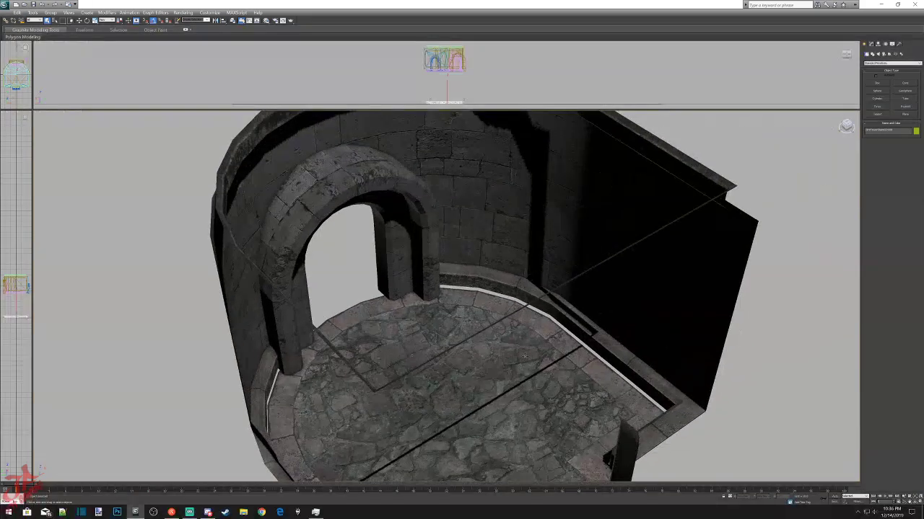
scroll(521, 351, up, 4)
middle_drag(514, 284, 491, 350)
click(483, 319)
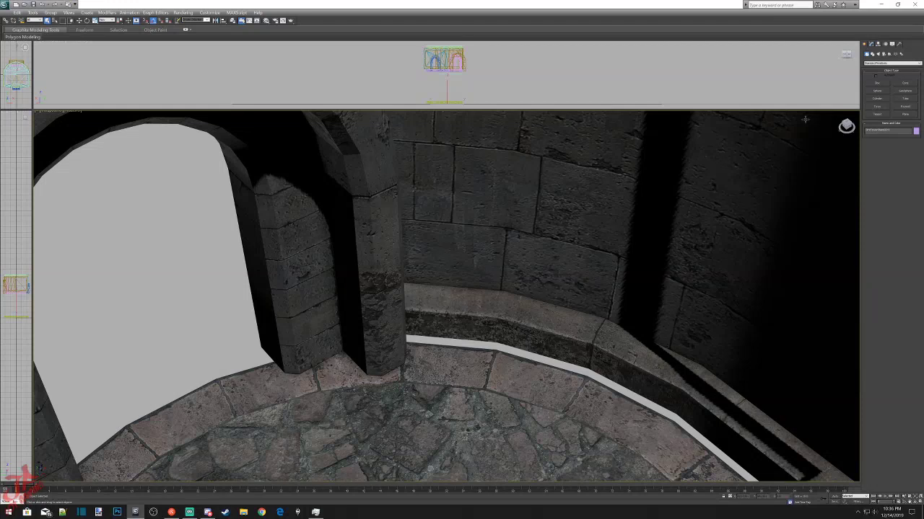
click(465, 312)
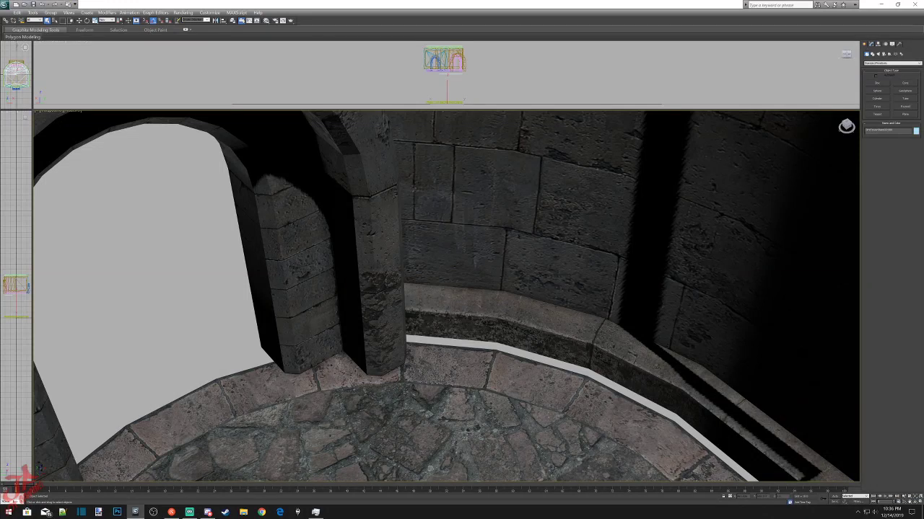
scroll(467, 314, up, 2)
click(470, 309)
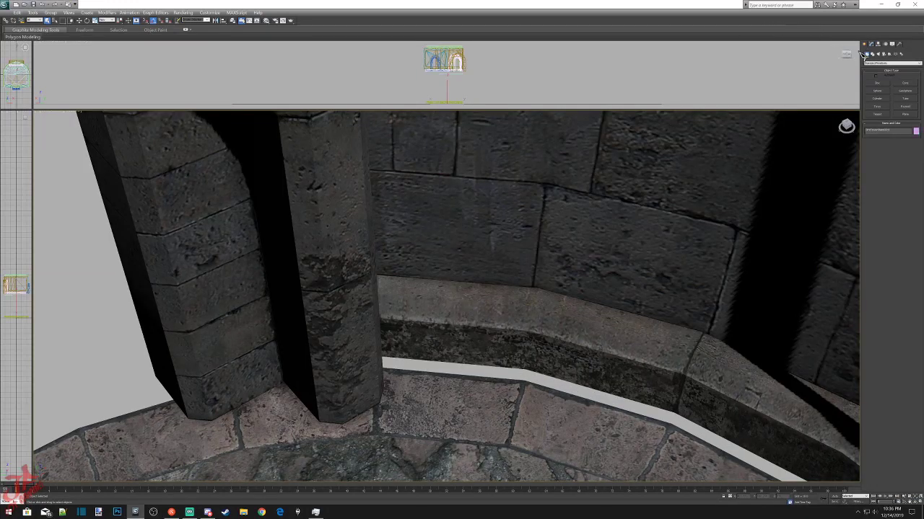
click(871, 44)
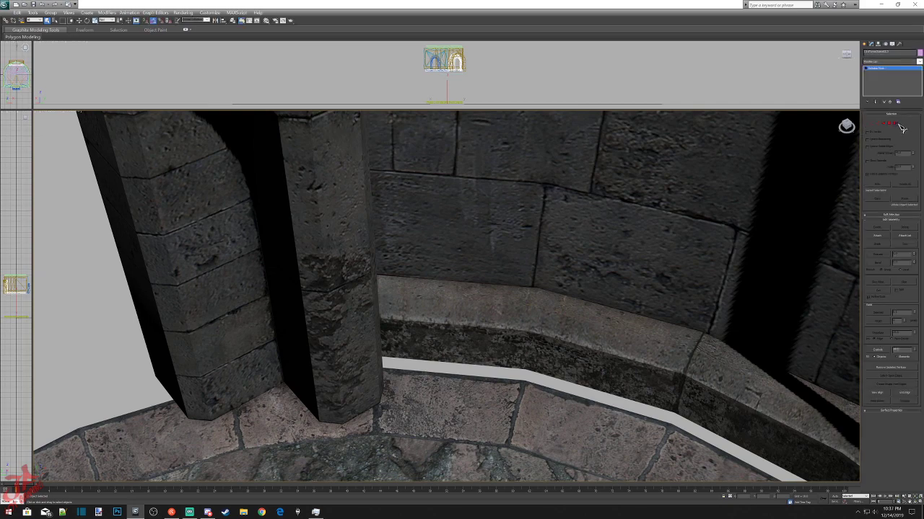
key(5)
scroll(473, 307, down, 2)
click(485, 300)
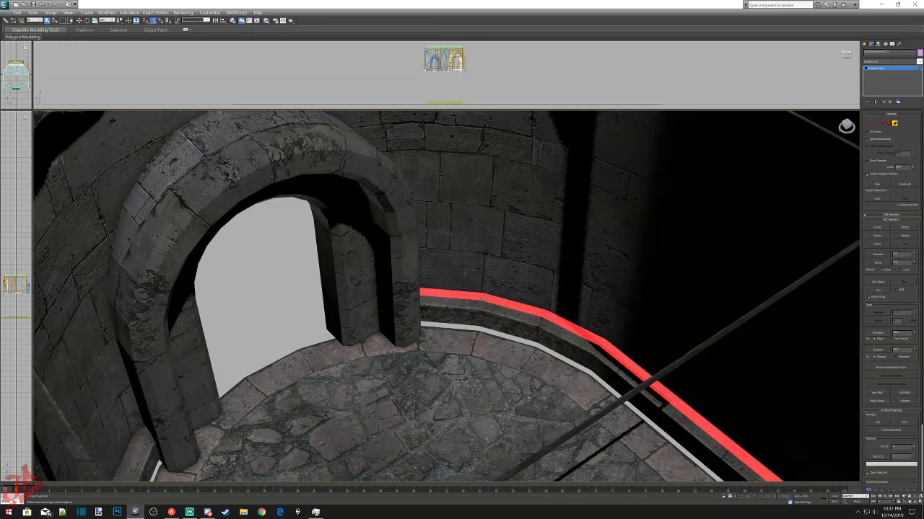
scroll(479, 307, down, 3)
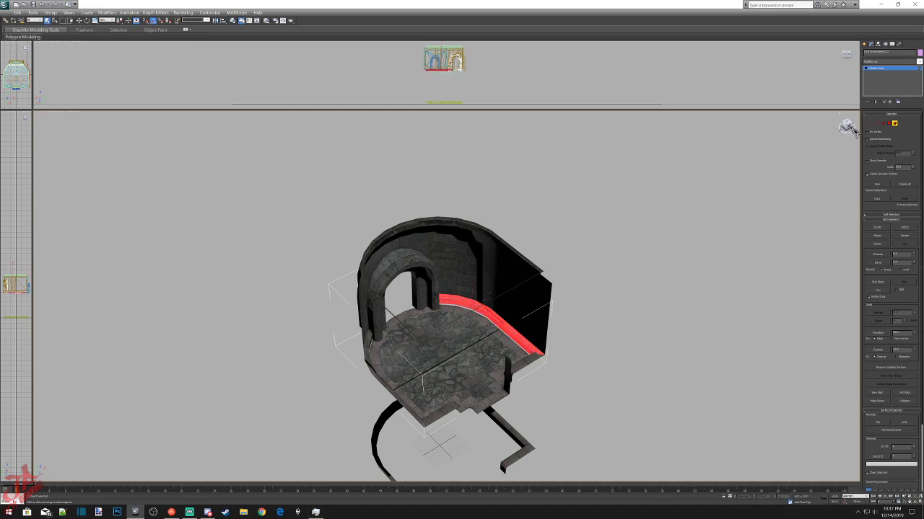
drag(846, 128, 843, 127)
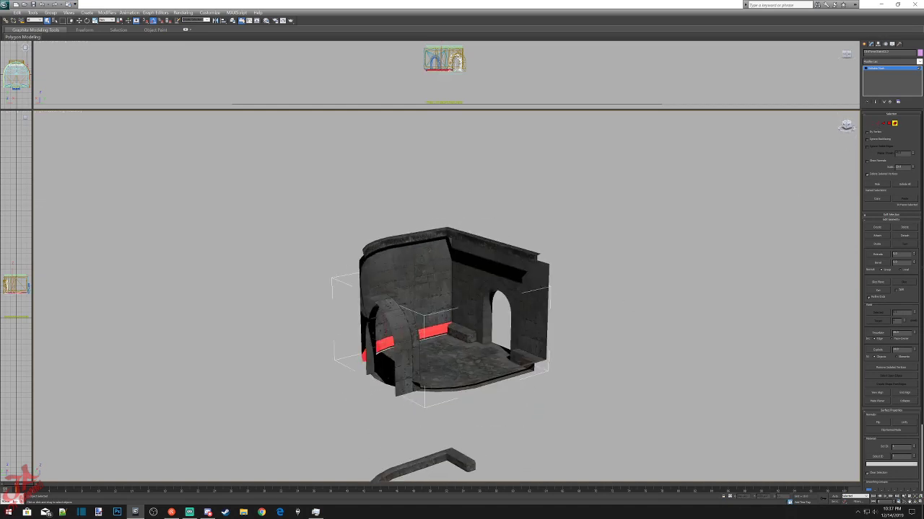
alt+middle_drag(421, 293, 414, 310)
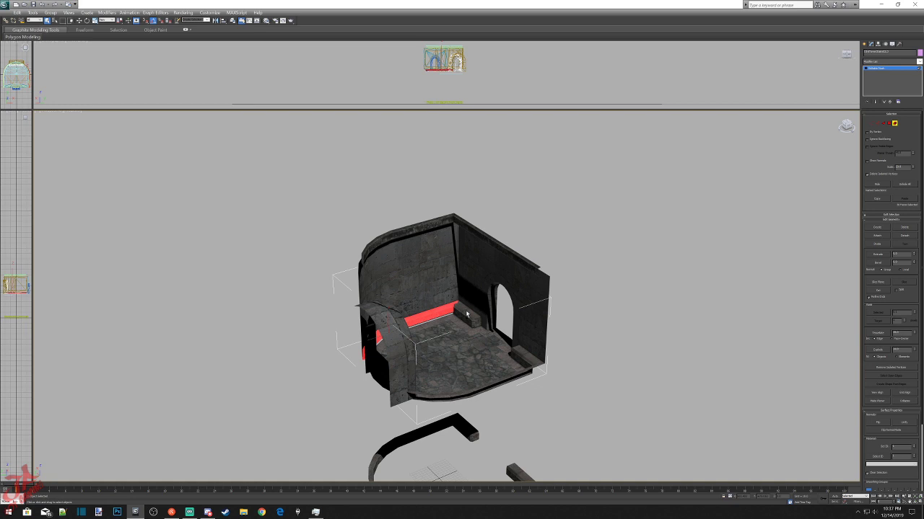
scroll(466, 314, up, 5)
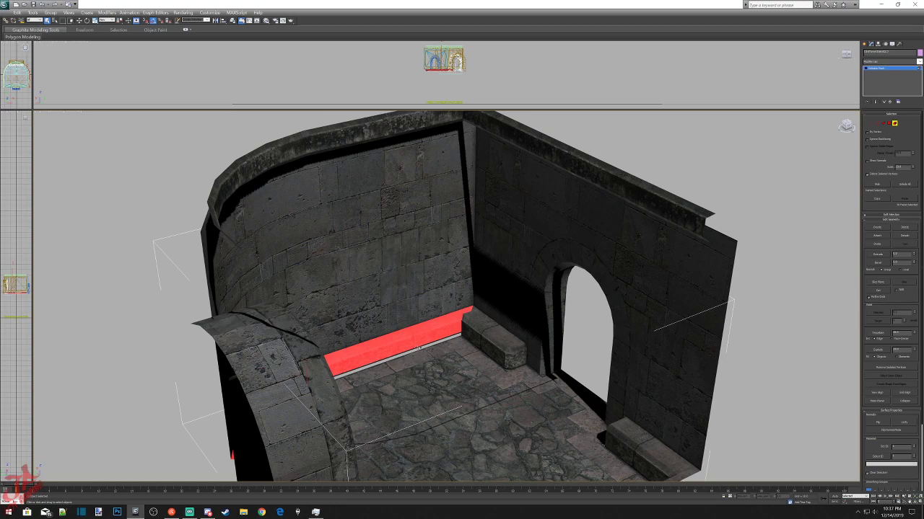
drag(848, 128, 831, 171)
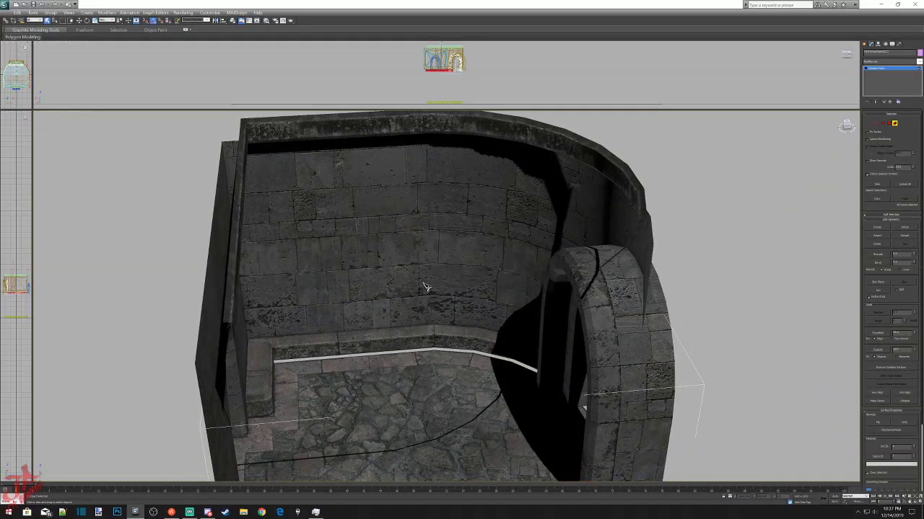
click(376, 332)
ctrl+click(377, 337)
ctrl+click(376, 344)
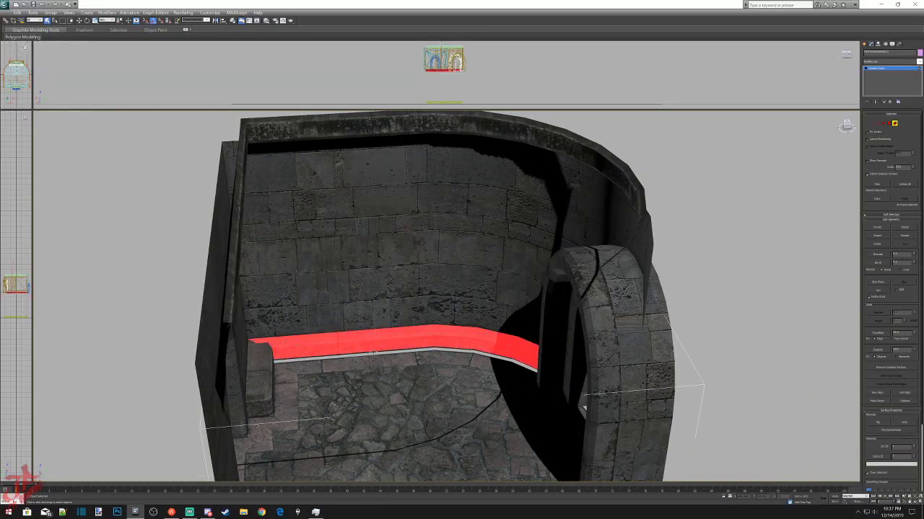
key(Delete)
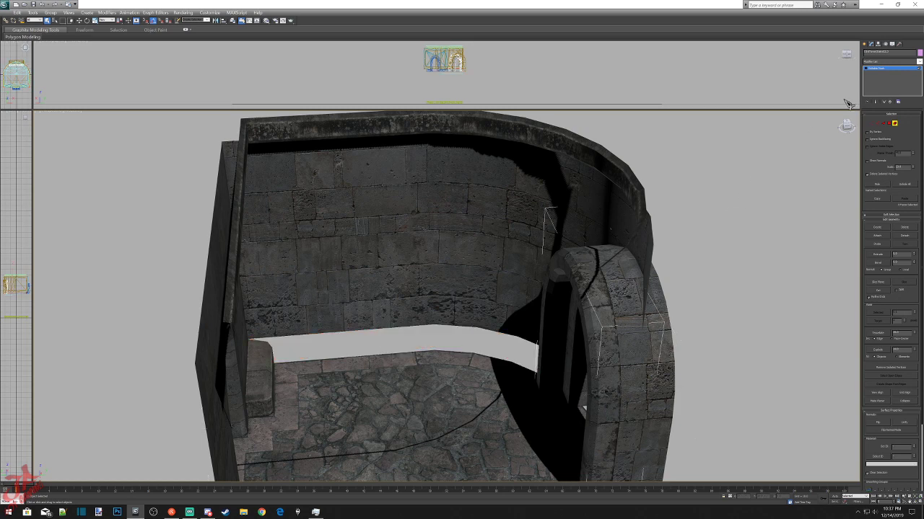
click(846, 126)
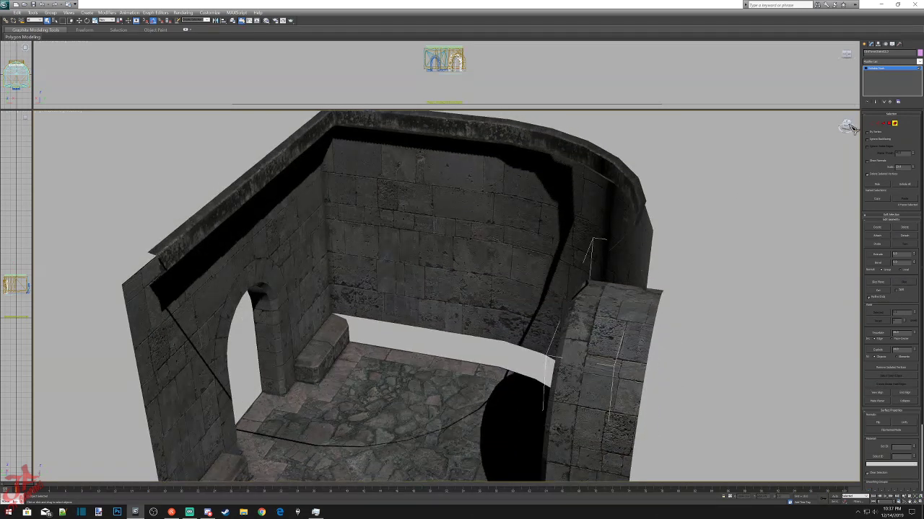
click(869, 45)
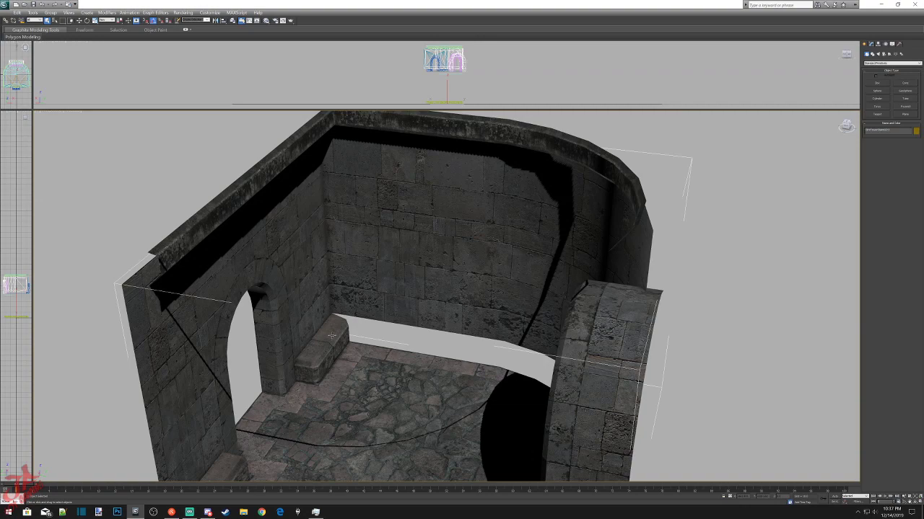
scroll(334, 339, up, 5)
alt+middle_drag(335, 339, 558, 281)
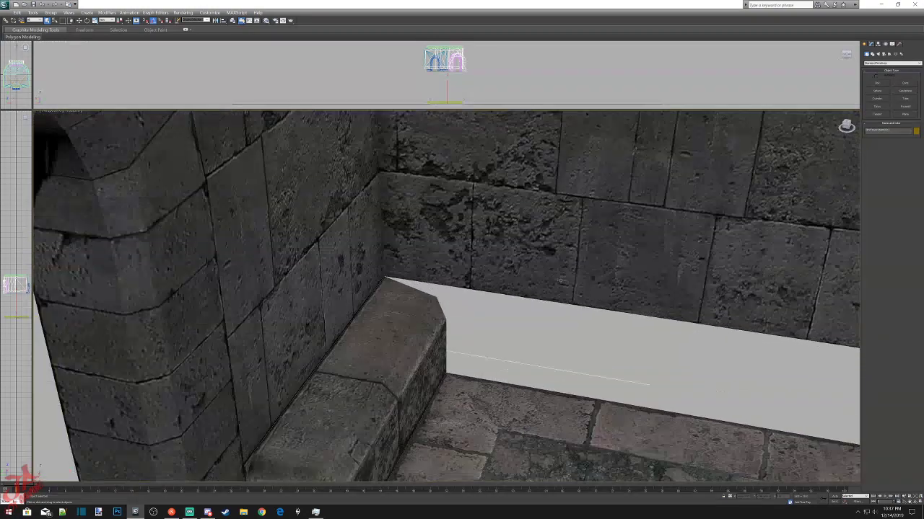
click(398, 338)
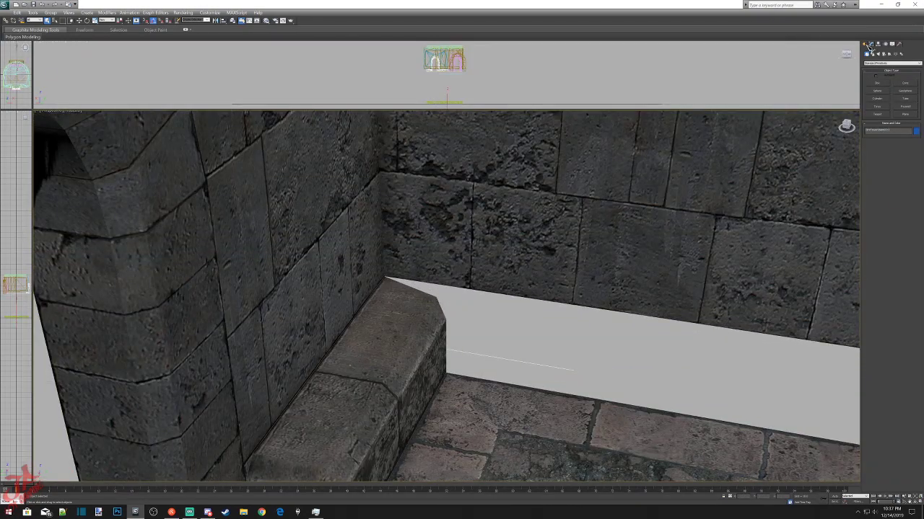
click(870, 44)
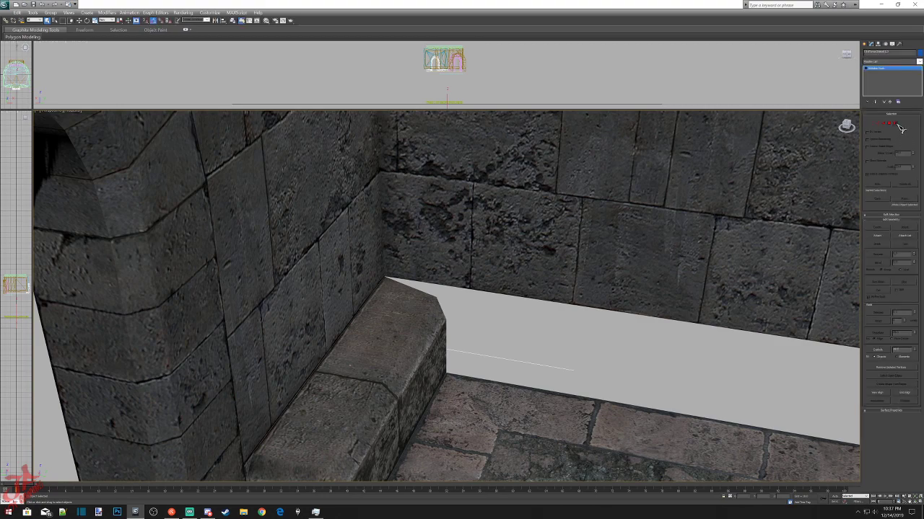
click(894, 123)
scroll(596, 339, down, 6)
click(424, 330)
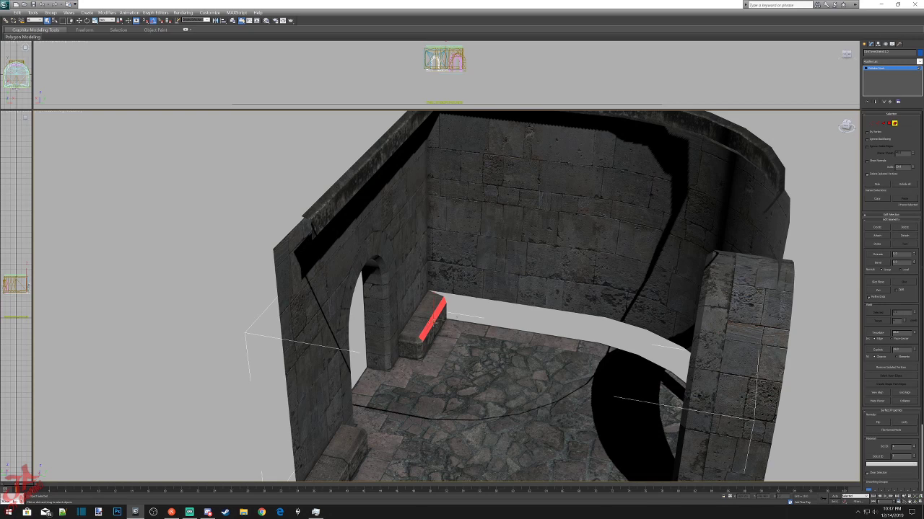
click(787, 142)
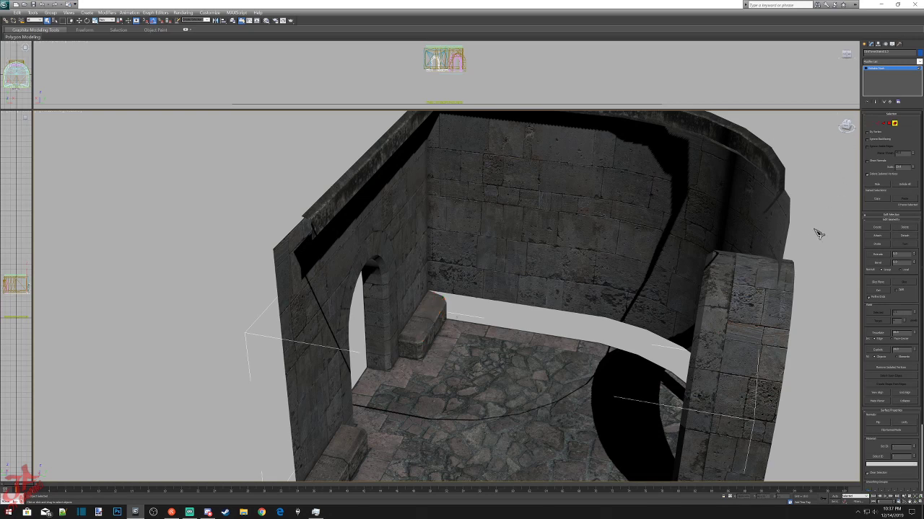
scroll(758, 267, down, 5)
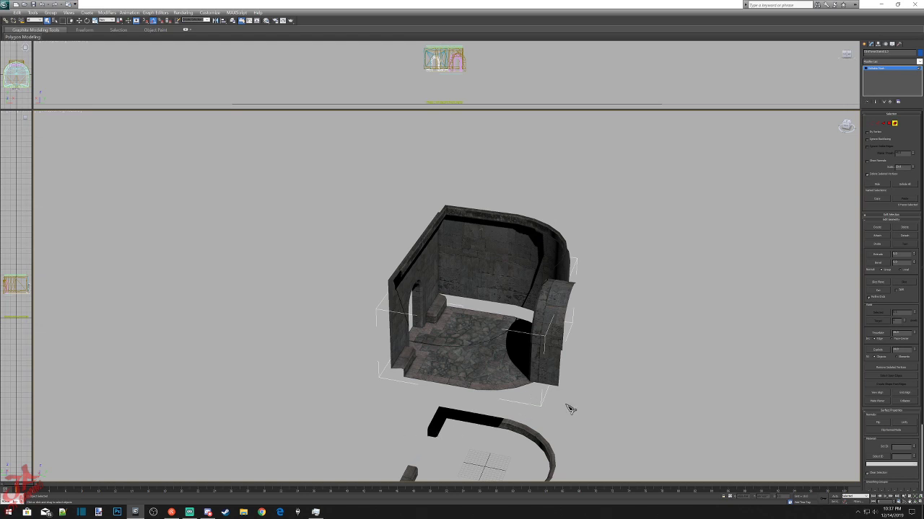
click(865, 44)
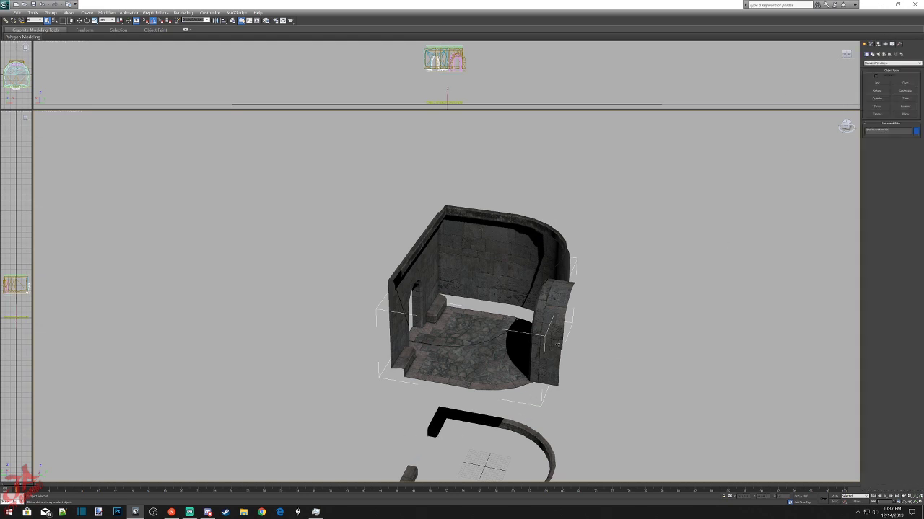
Delete the two short straight end blocks from the separate base ring, keeping its U-shaped ledge.
click(437, 425)
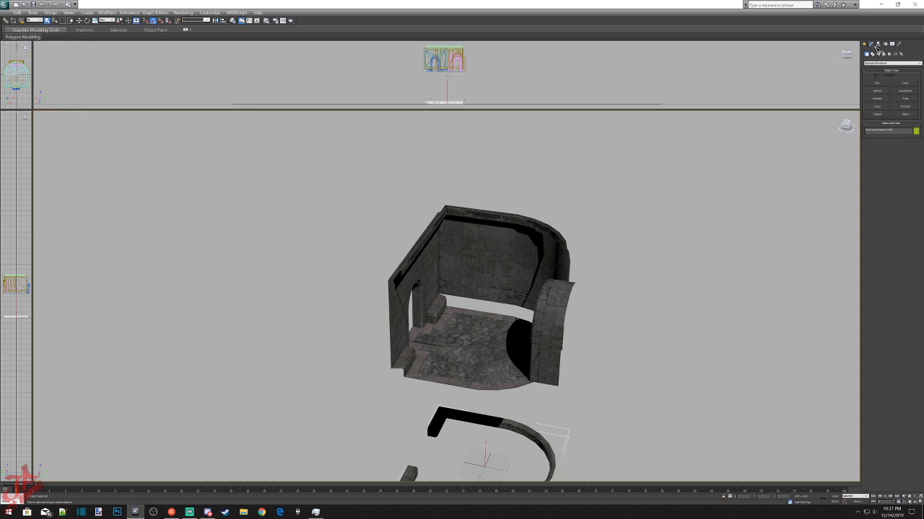
click(876, 48)
click(894, 124)
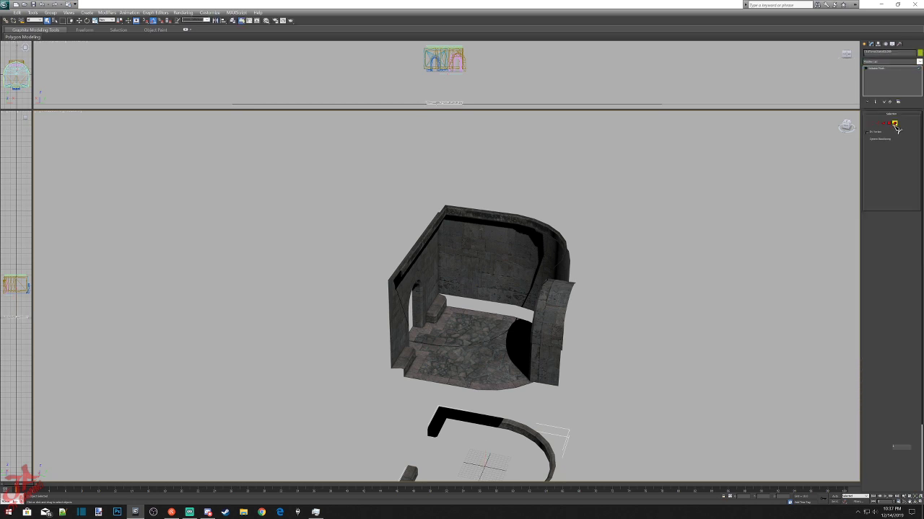
middle_drag(416, 456, 474, 262)
scroll(480, 249, up, 5)
scroll(479, 250, down, 2)
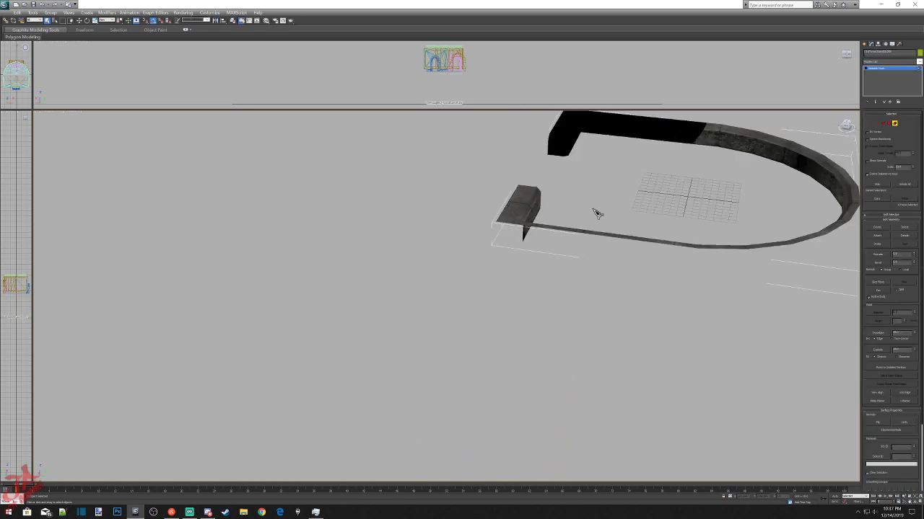
drag(847, 127, 816, 142)
middle_drag(789, 188, 660, 302)
drag(441, 157, 499, 225)
alt+middle_drag(594, 264, 541, 227)
scroll(541, 226, down, 3)
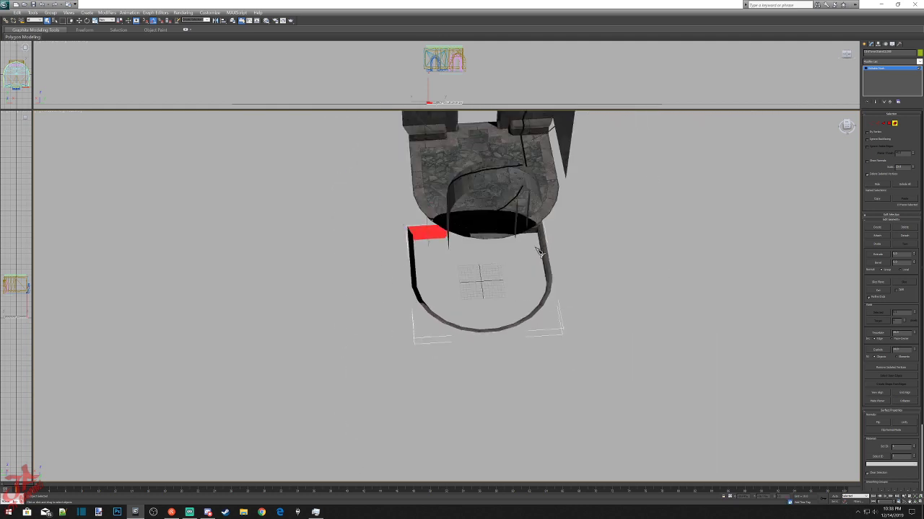
drag(848, 126, 832, 122)
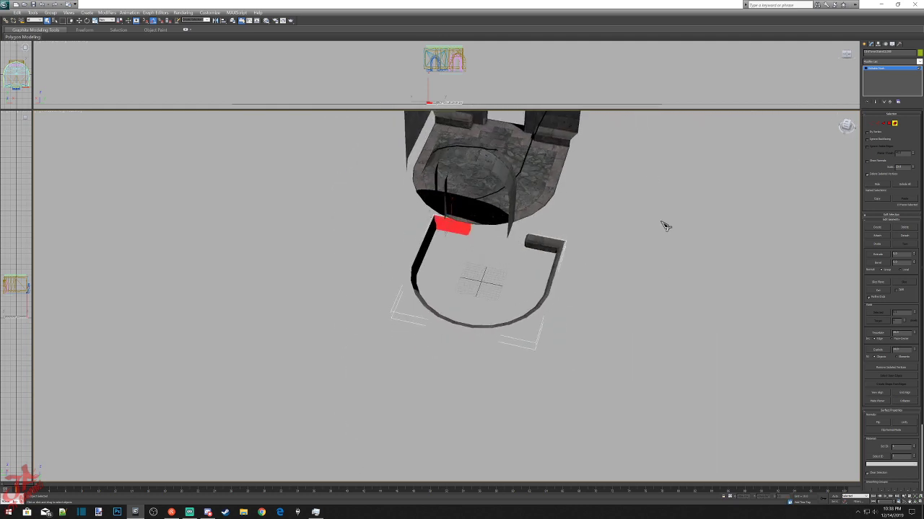
click(541, 249)
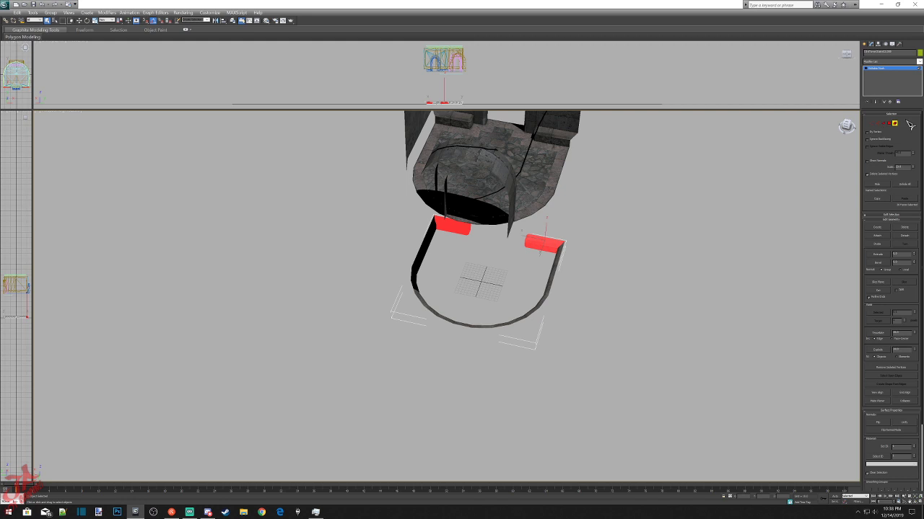
mouse_move(847, 127)
mouse_down()
mouse_move(825, 127)
mouse_move(849, 129)
mouse_up()
click(848, 125)
key(Delete)
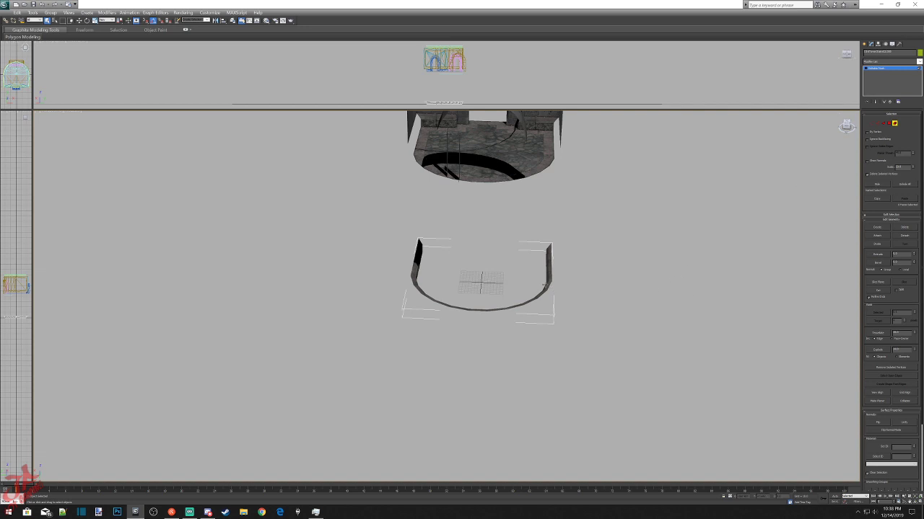
Leave polygon editing on the U-shaped ledge, activate the Move tool and enlarge the upper wireframe viewport around the room and ledge.
right_click(546, 283)
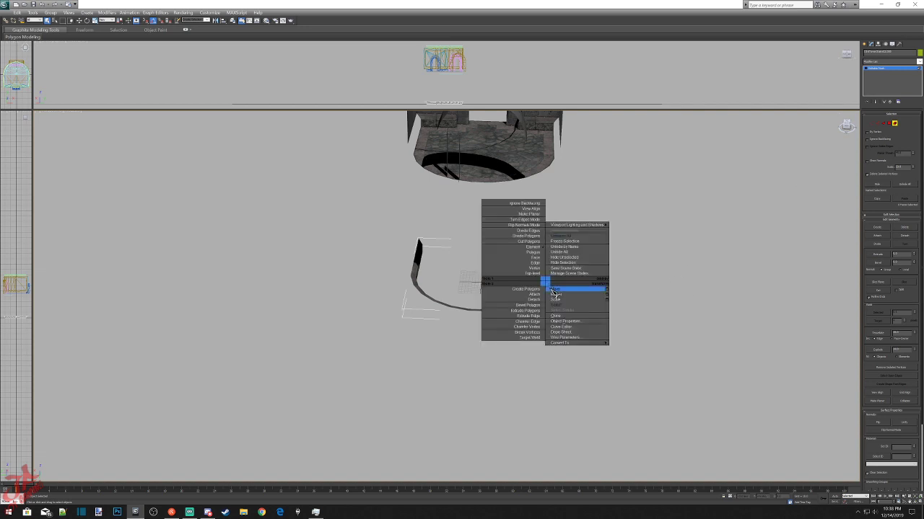
click(570, 285)
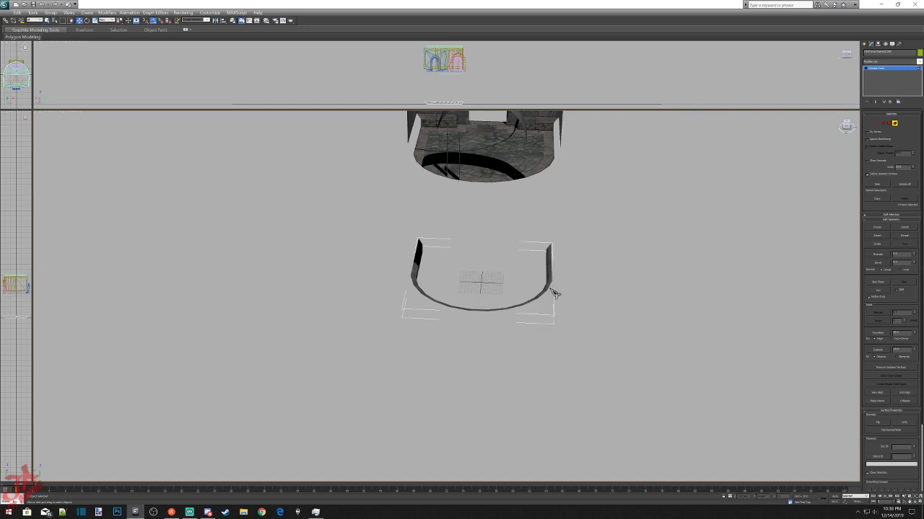
click(864, 45)
middle_drag(490, 259, 390, 367)
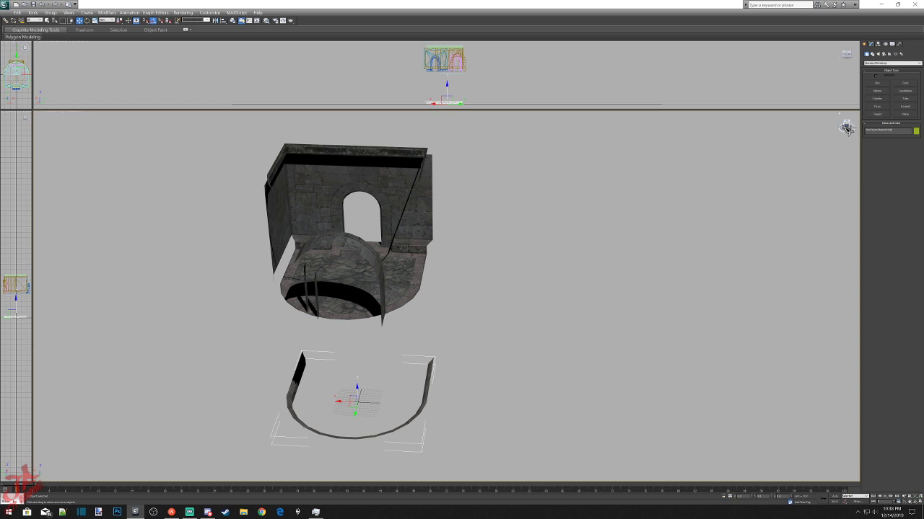
drag(709, 112, 738, 410)
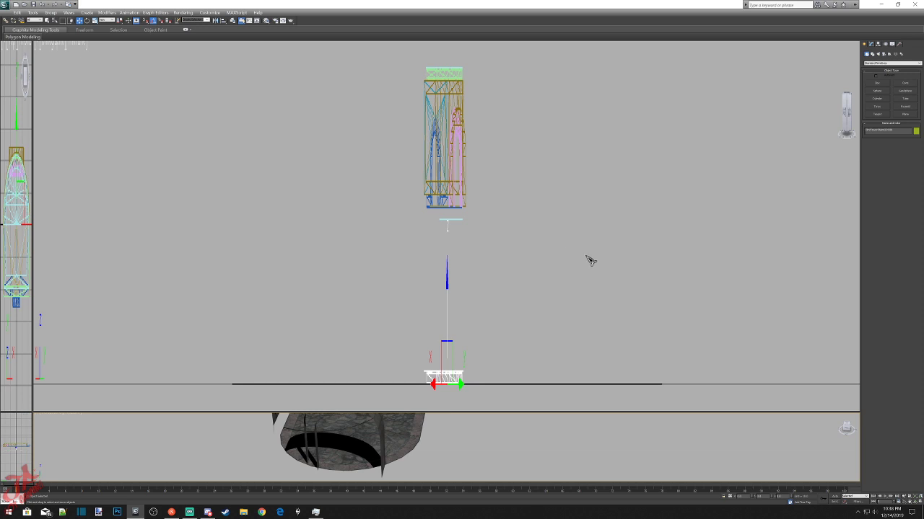
click(636, 144)
scroll(666, 180, up, 3)
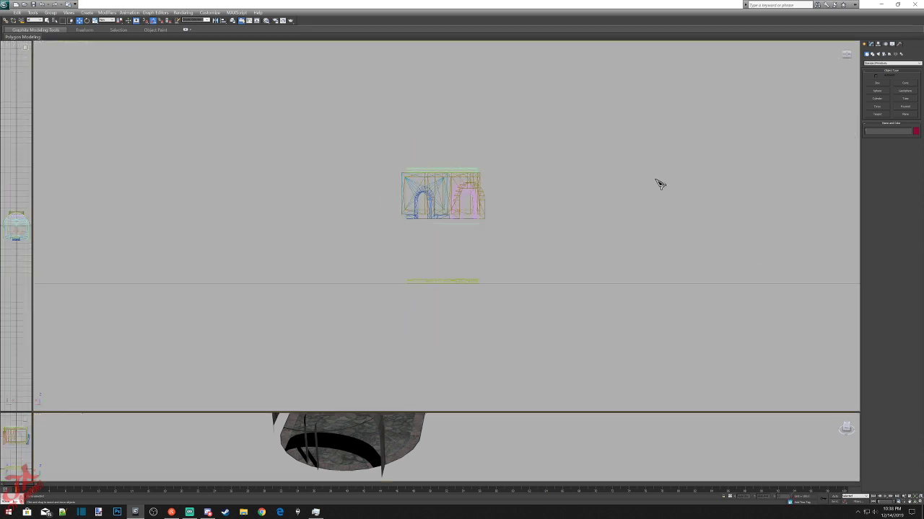
scroll(444, 226, up, 2)
scroll(436, 232, up, 3)
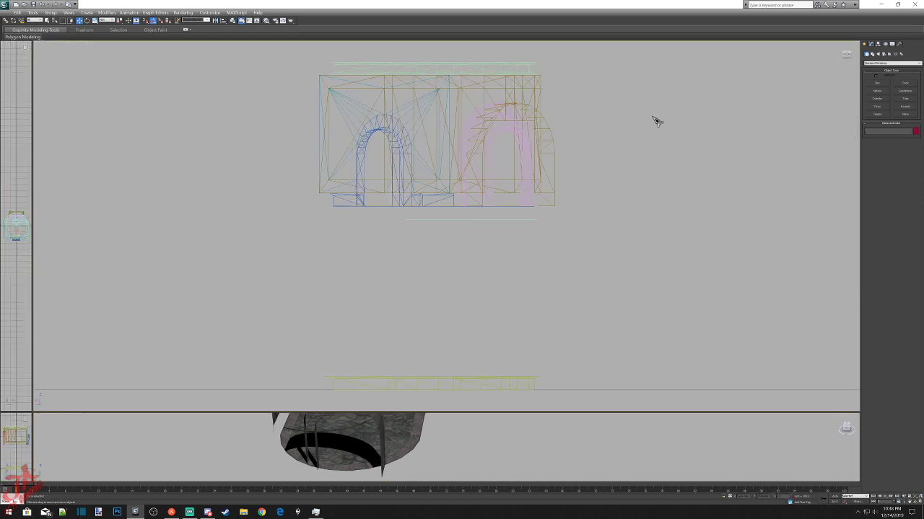
click(848, 54)
mouse_move(847, 54)
mouse_down()
mouse_move(839, 36)
mouse_move(848, 48)
mouse_up()
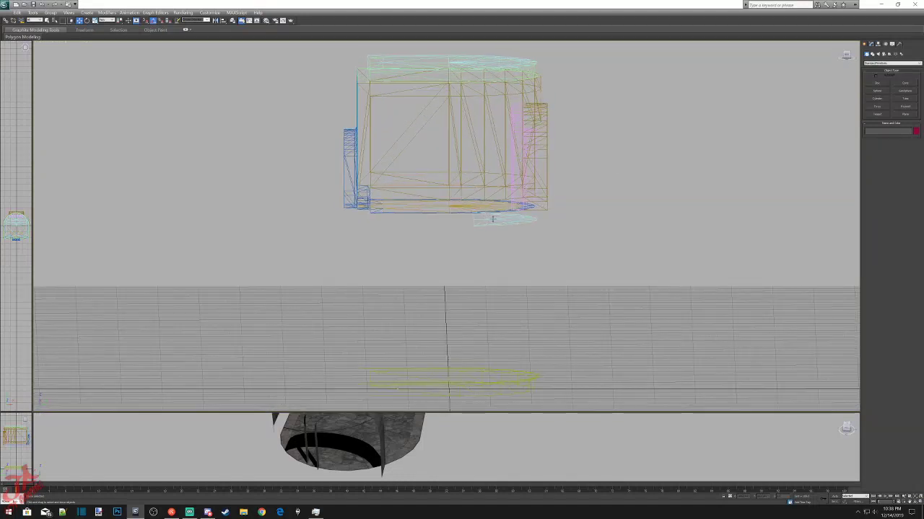
Delete the polygons of the flat curved strip just below the doorway room, and leave polygon editing.
click(493, 219)
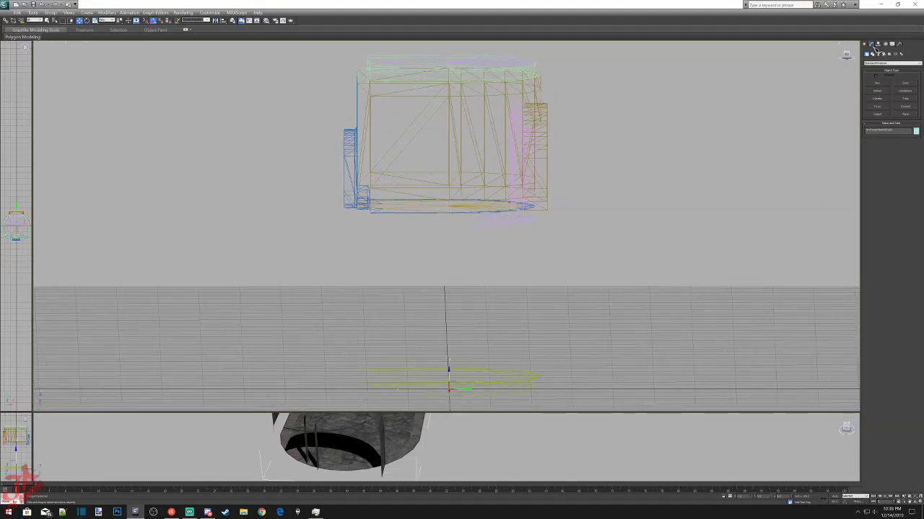
click(874, 45)
click(895, 123)
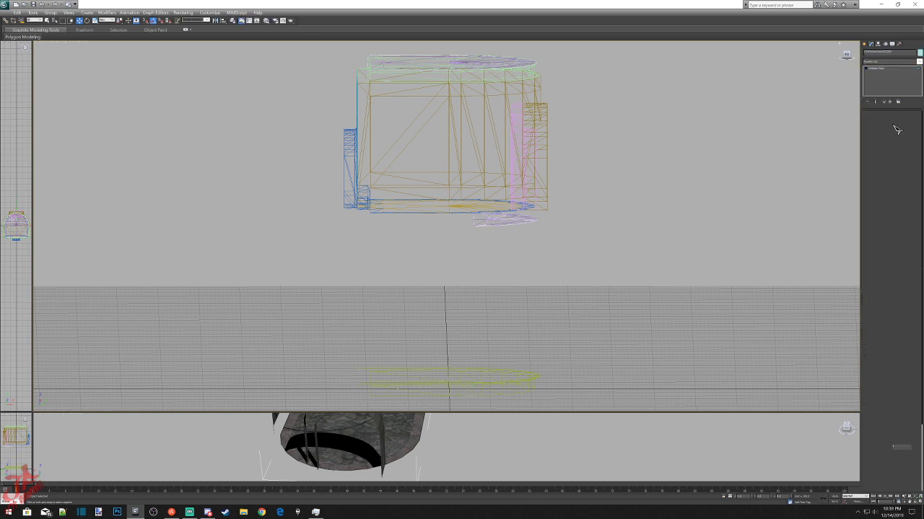
click(508, 221)
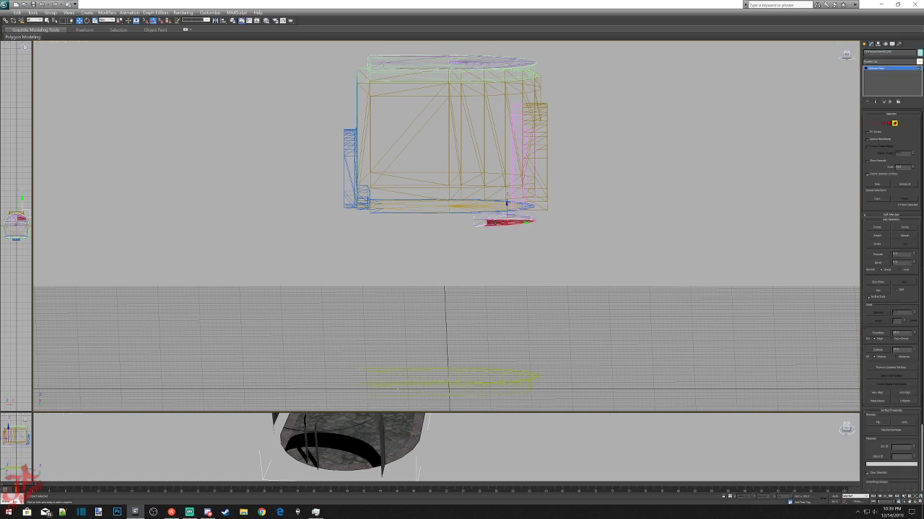
click(848, 57)
right_click(704, 188)
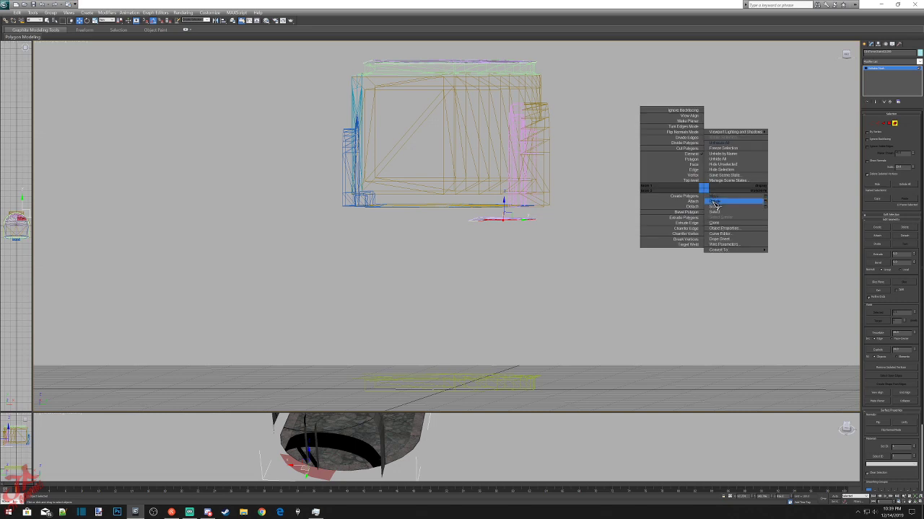
click(716, 213)
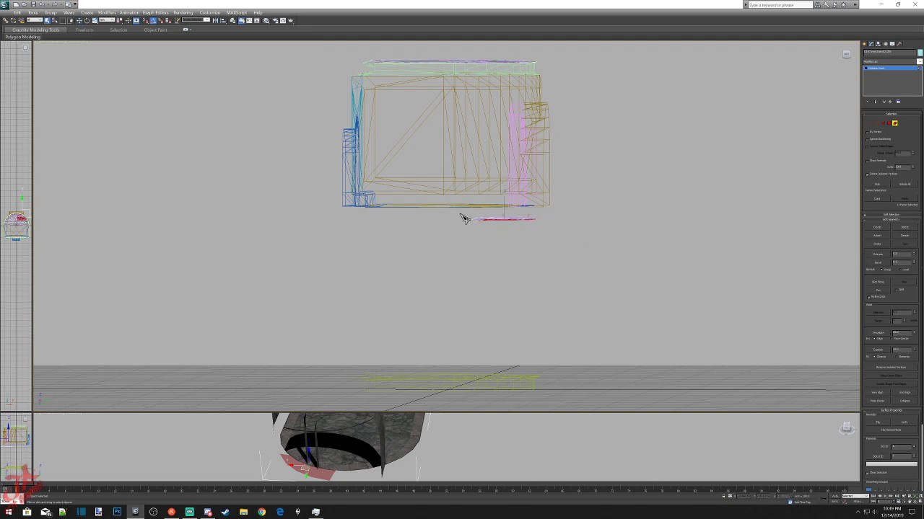
drag(460, 214, 550, 236)
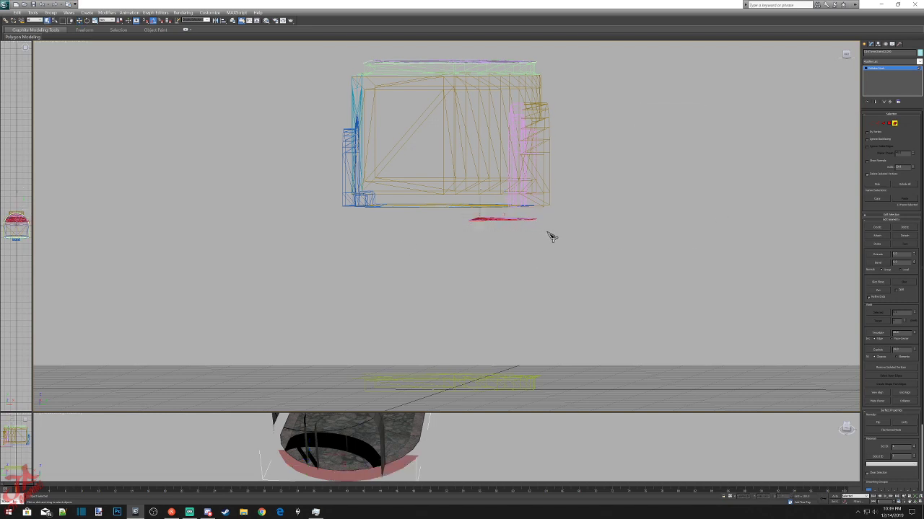
key(Delete)
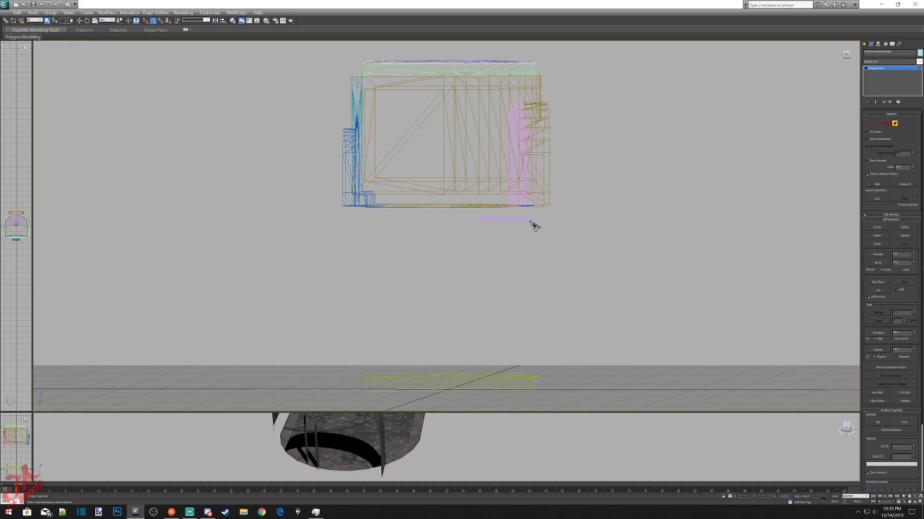
click(864, 45)
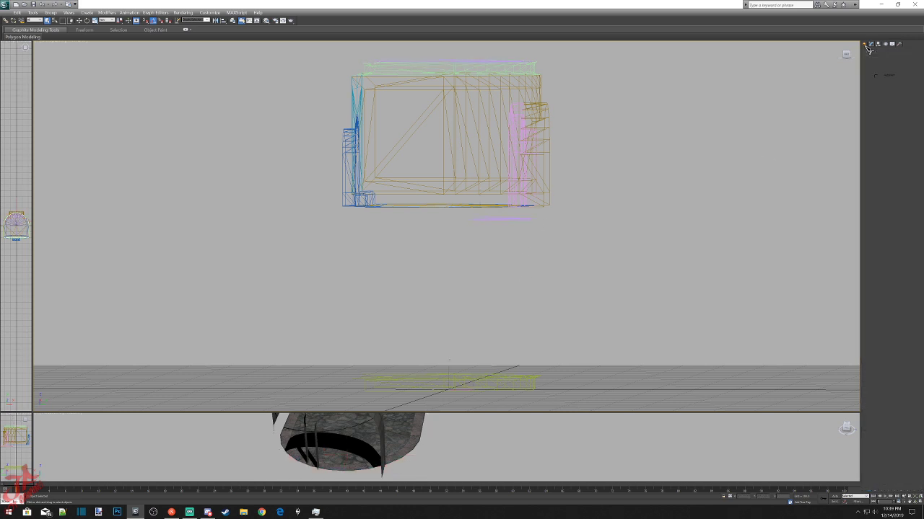
Delete the polygons of the second flat strip that lies in the same place beneath the doorway room.
click(491, 218)
click(876, 44)
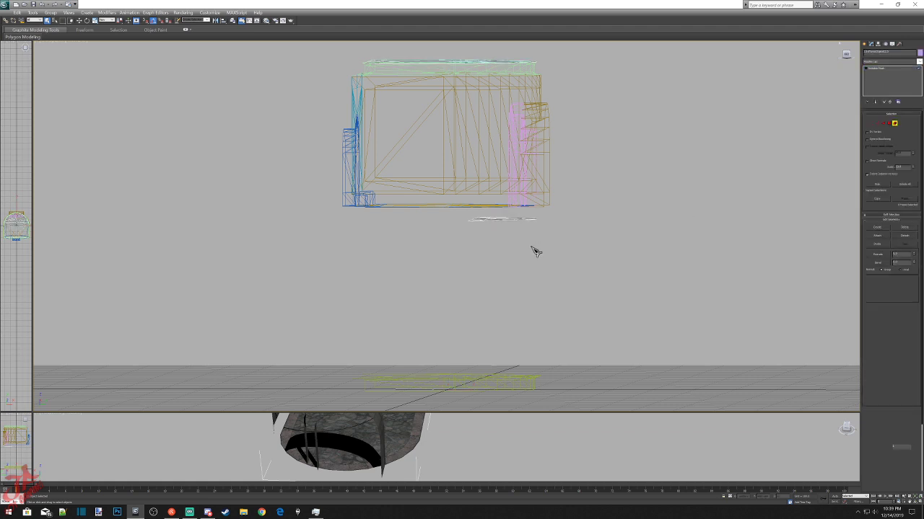
click(555, 233)
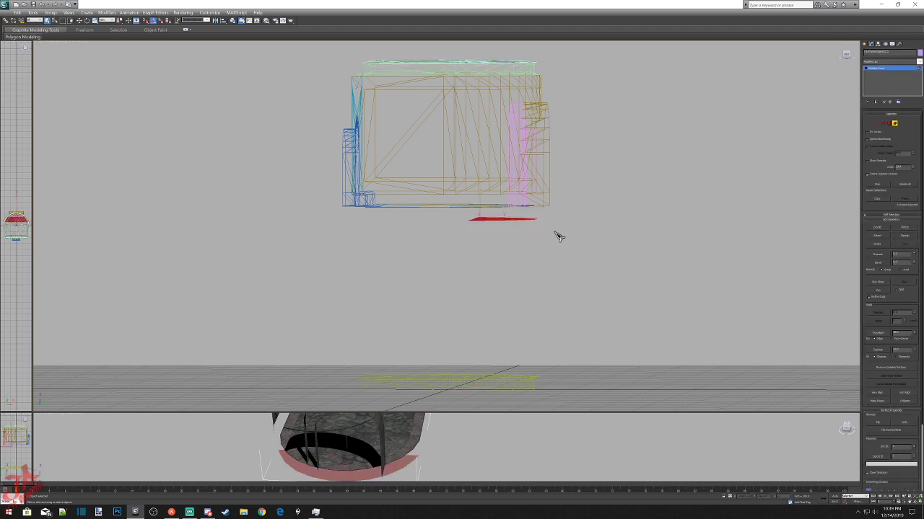
key(5)
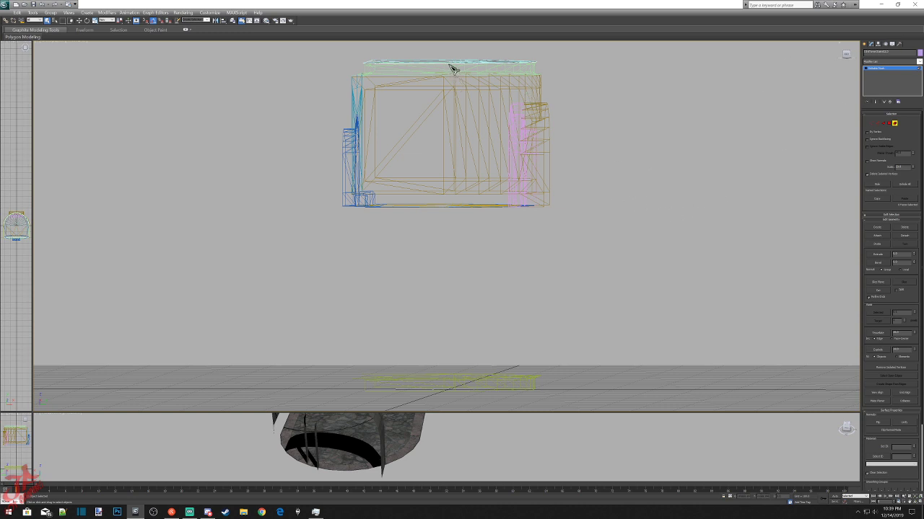
Delete the flat D-shaped cap above the room from that same object, and leave polygon editing.
drag(846, 57, 734, 135)
middle_drag(632, 199, 655, 330)
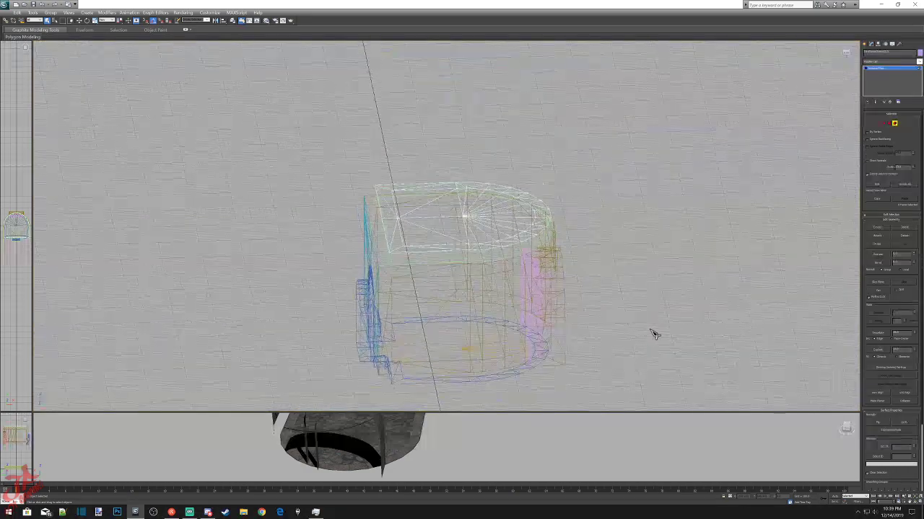
click(849, 57)
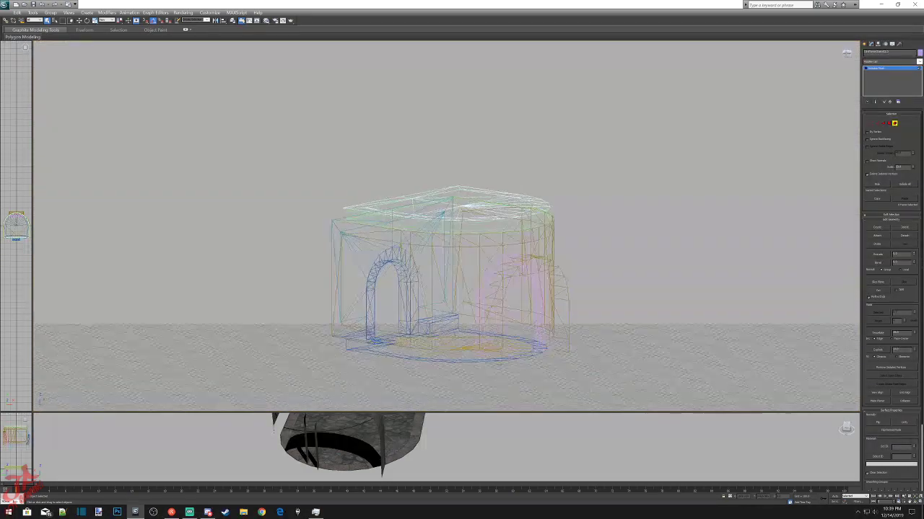
drag(830, 20, 829, 55)
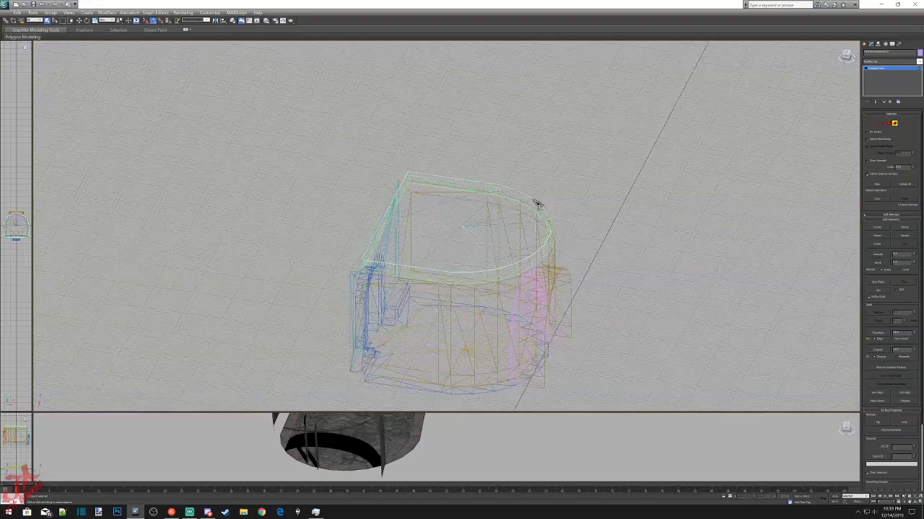
alt+middle_drag(472, 246, 469, 221)
click(470, 228)
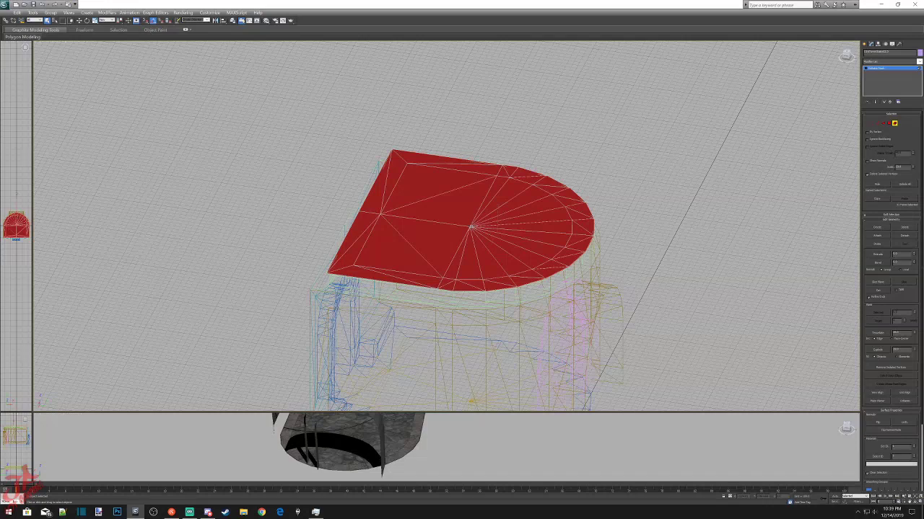
drag(850, 59, 845, 55)
click(818, 110)
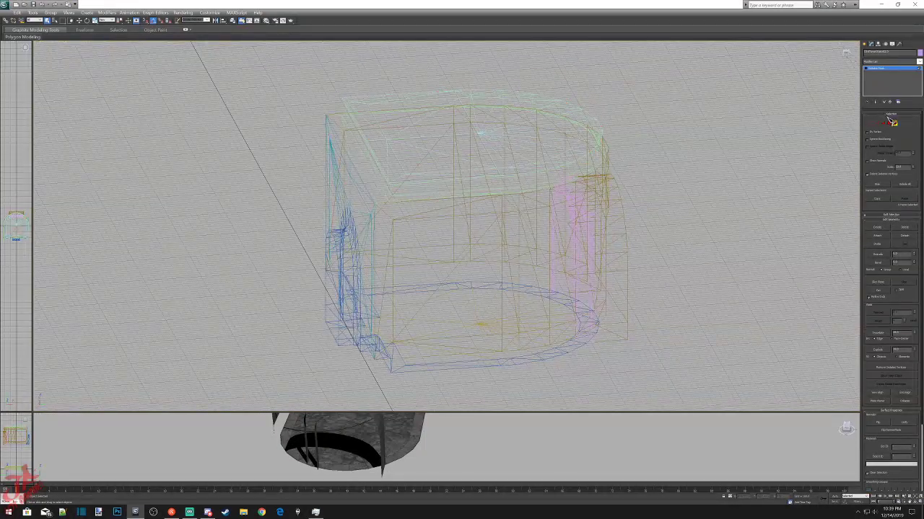
click(866, 44)
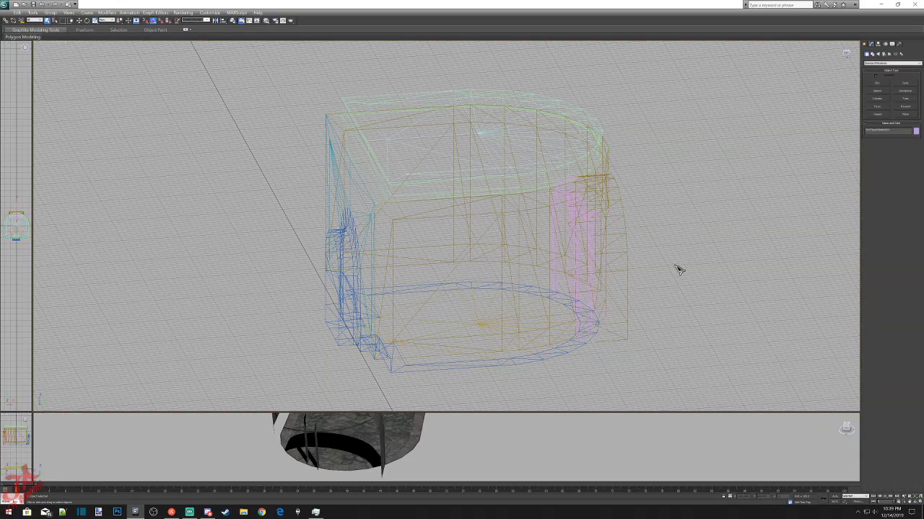
Select the U-shaped ledge at grid level with everything around it and move it straight up to the base of the doorway room.
click(847, 56)
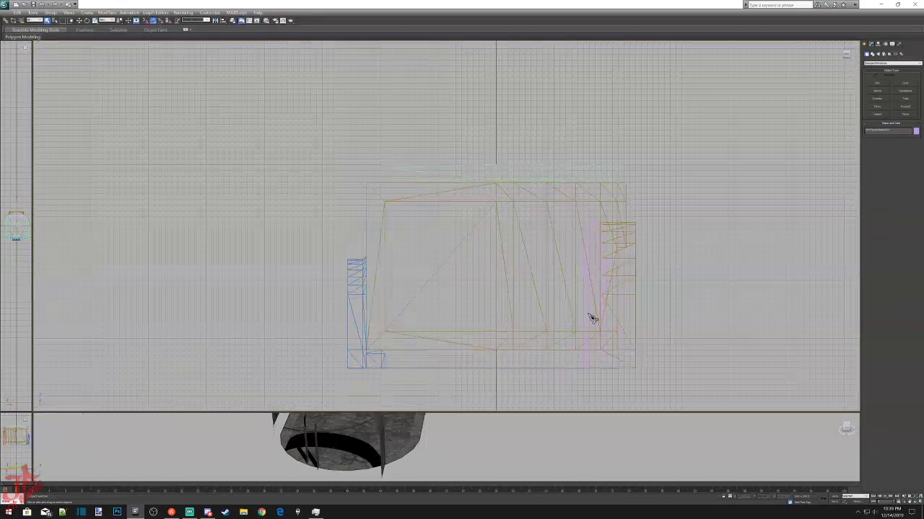
scroll(567, 269, down, 5)
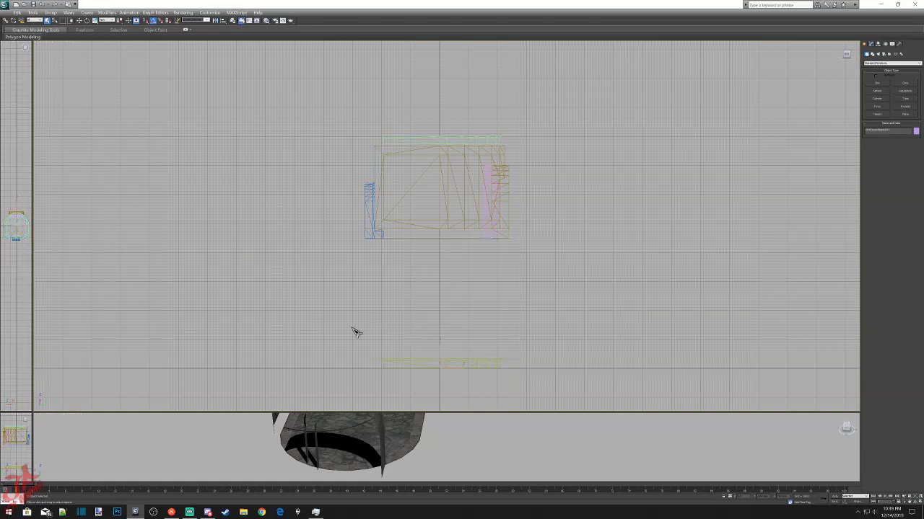
drag(351, 329, 568, 397)
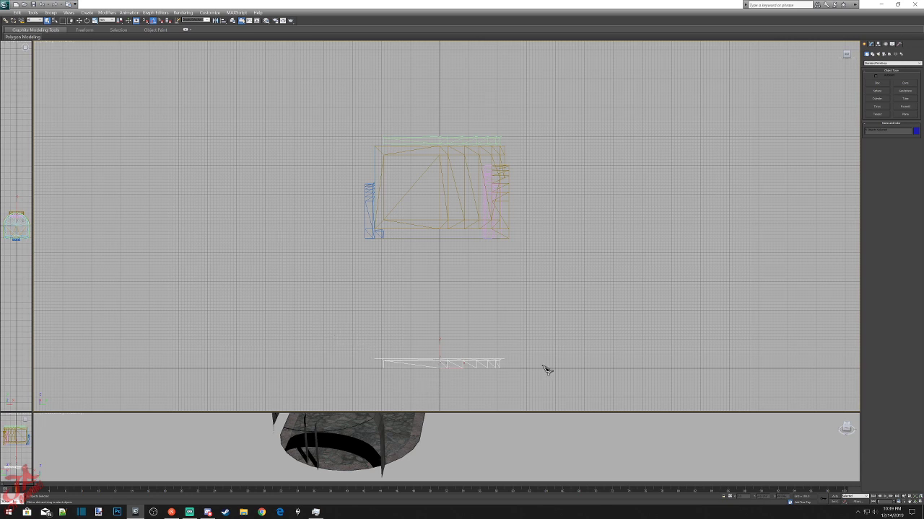
click(847, 57)
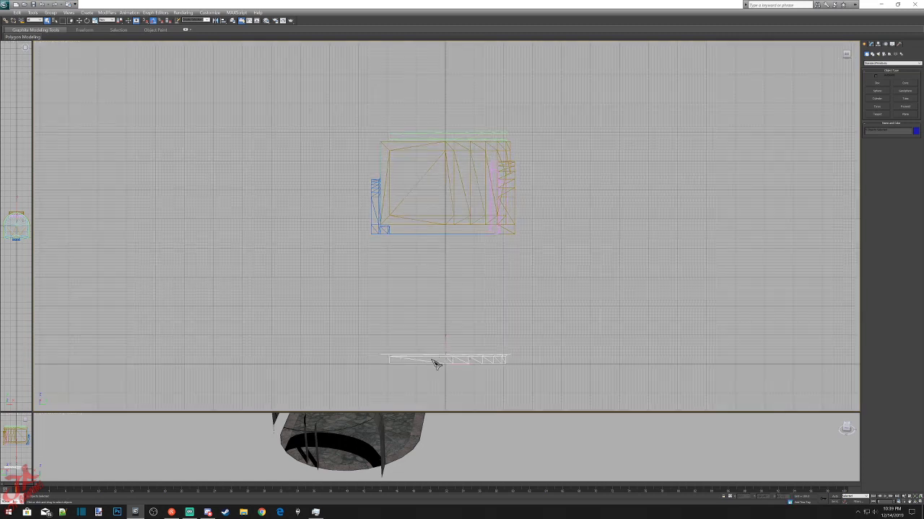
right_click(432, 357)
click(443, 366)
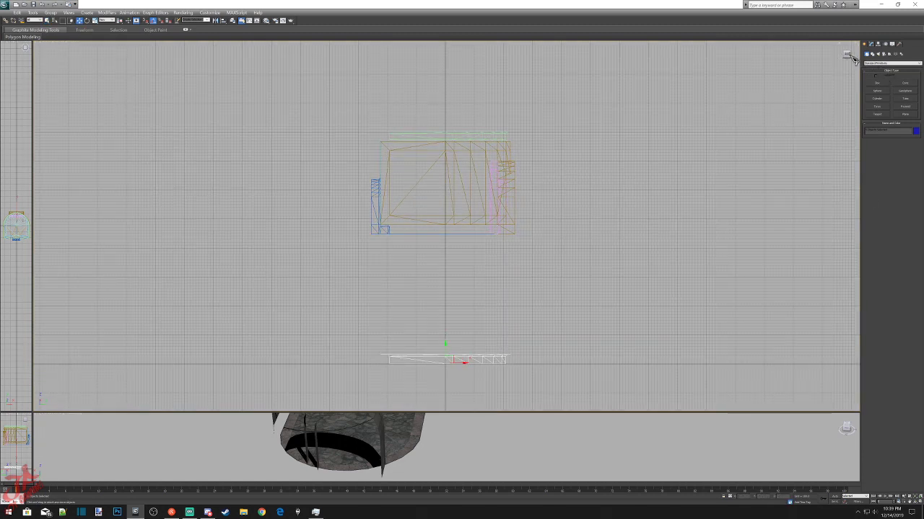
click(849, 56)
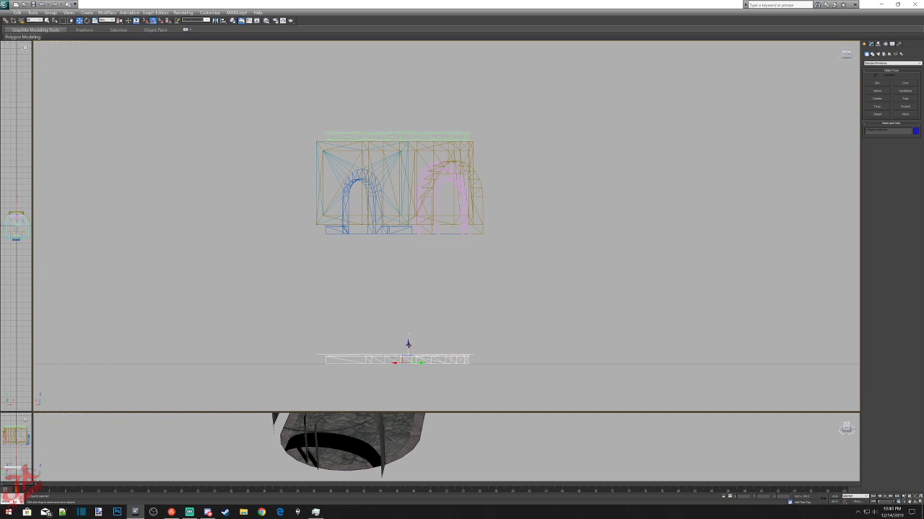
drag(407, 344, 419, 217)
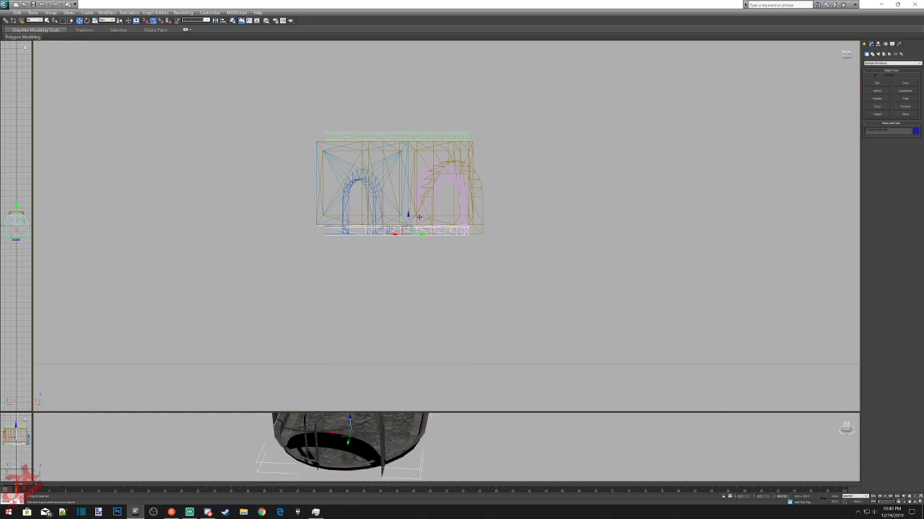
Check the snap settings and raise the ledge slightly so its bottom and top edges line up with the blue doorway base.
scroll(419, 228, up, 5)
middle_drag(404, 328, 700, 312)
scroll(551, 315, up, 6)
middle_drag(575, 289, 349, 208)
scroll(370, 234, down, 2)
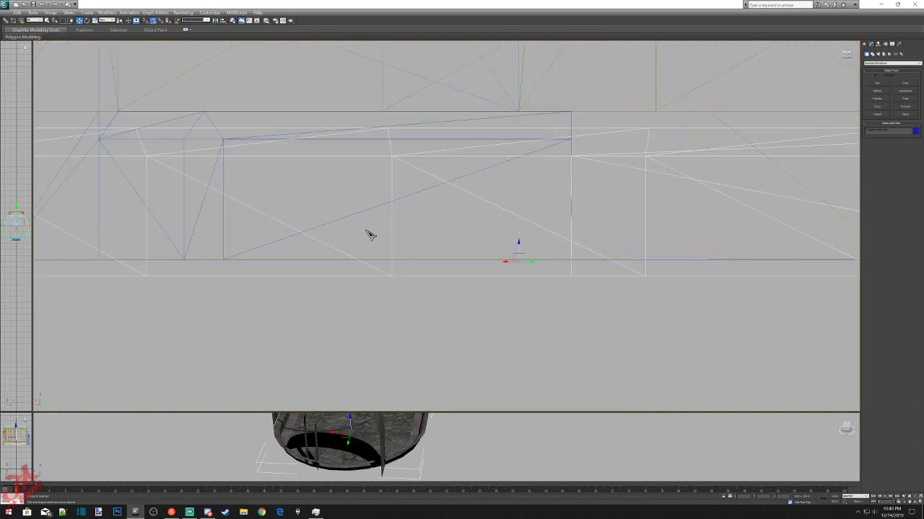
right_click(151, 21)
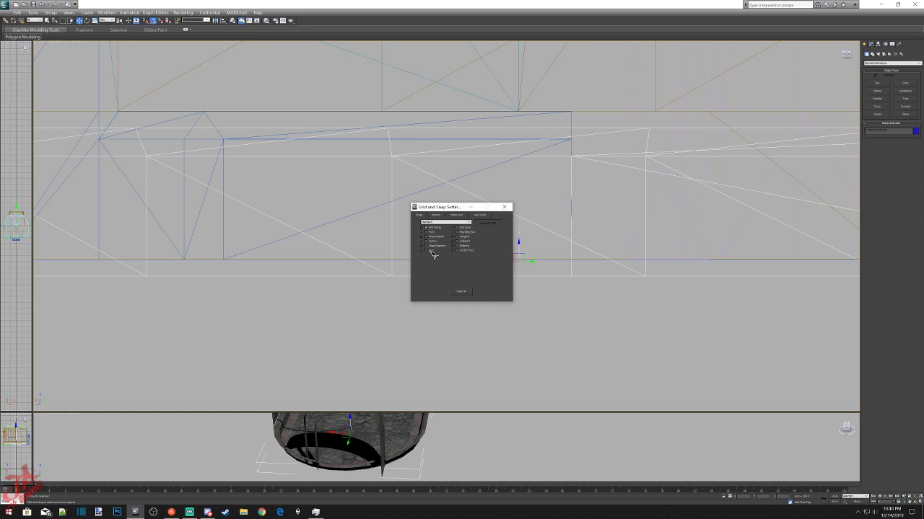
click(504, 207)
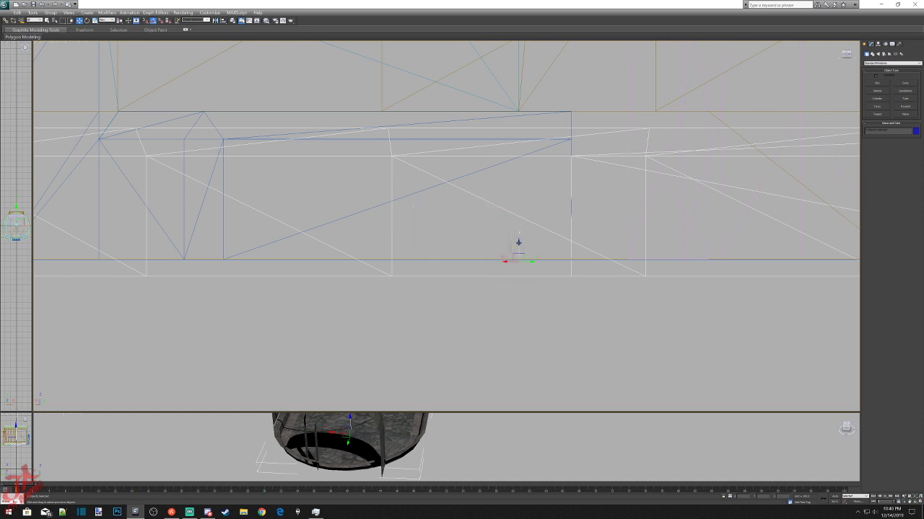
drag(518, 243, 521, 227)
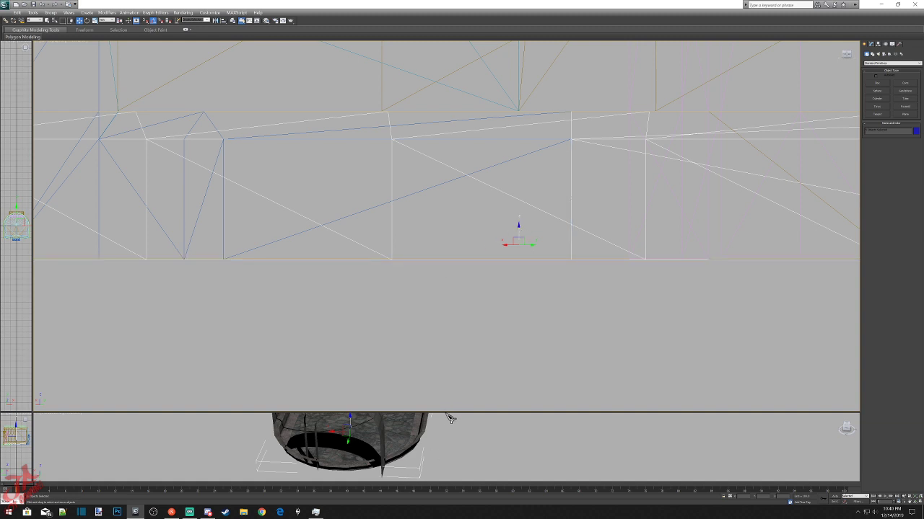
Examine the seam between the U-shaped base ledge and the curved wall up close inside the doorway room.
drag(445, 410, 448, 127)
click(497, 278)
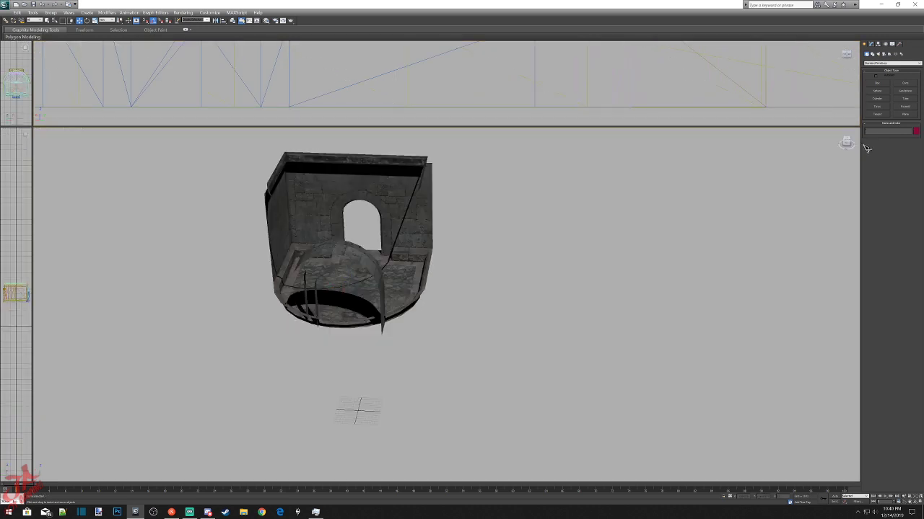
drag(846, 143, 837, 137)
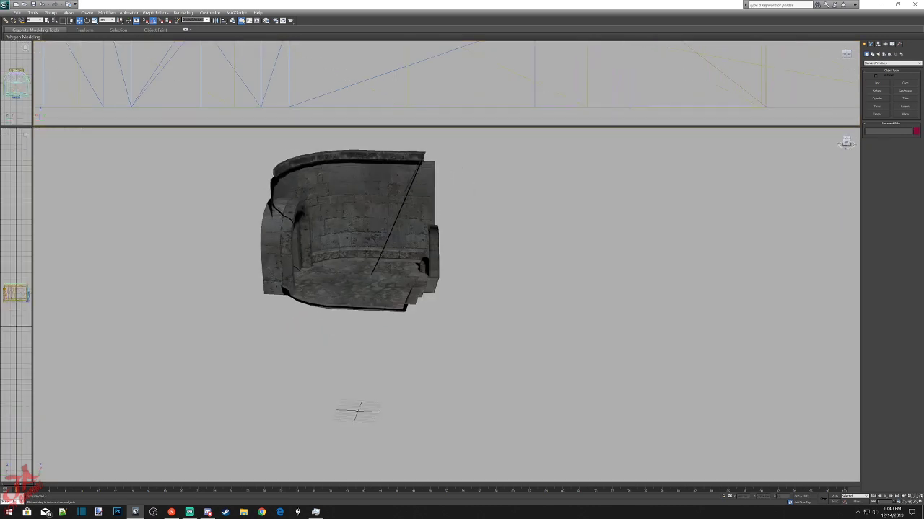
scroll(435, 284, up, 5)
middle_drag(432, 280, 619, 333)
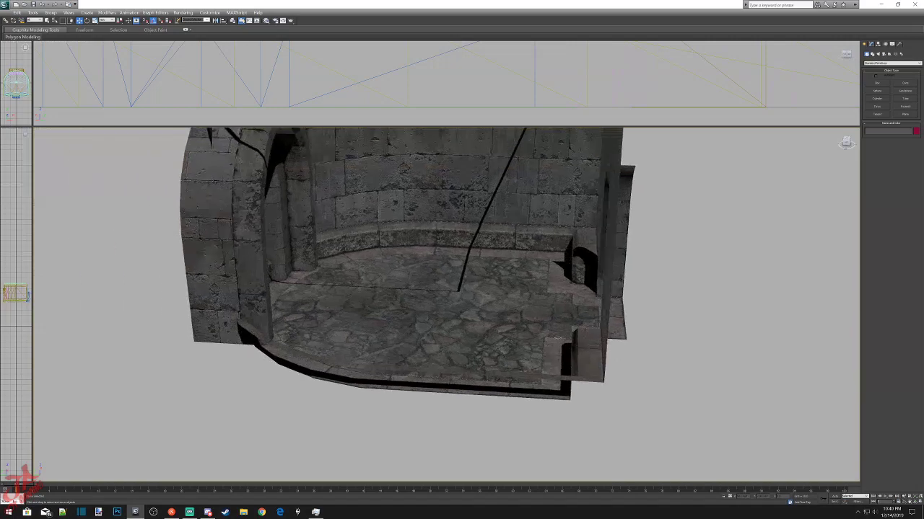
scroll(606, 331, up, 5)
middle_drag(472, 281, 465, 481)
scroll(433, 291, up, 3)
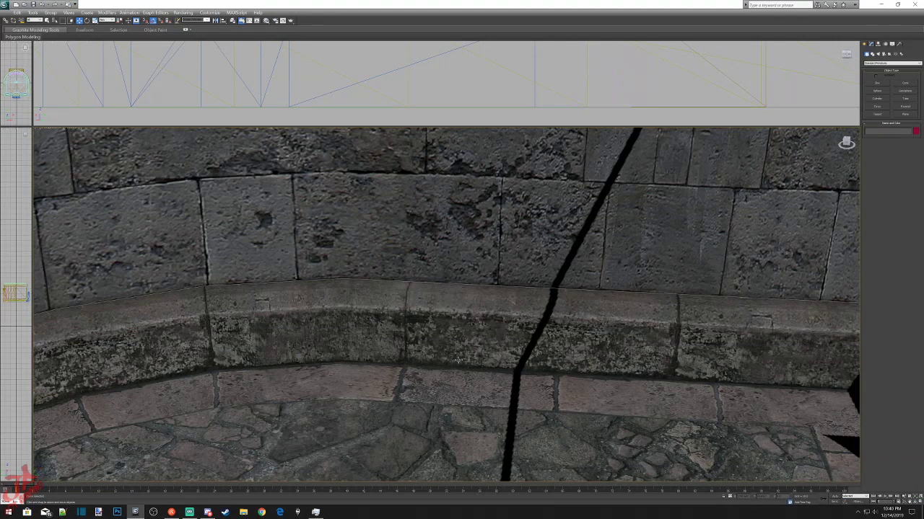
scroll(457, 360, up, 2)
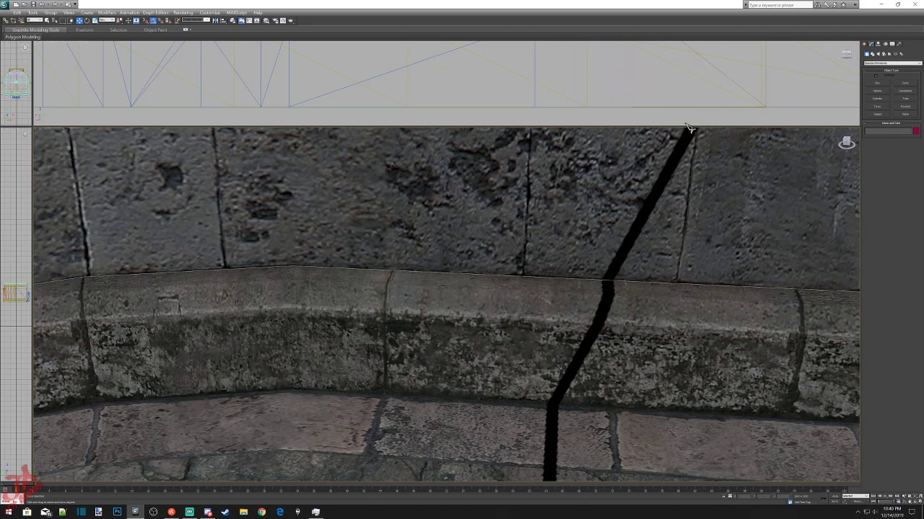
Compare the ledge's top edge with the wall's lower edge in the wireframe side view, and check the seam again in perspective.
drag(684, 127, 686, 393)
scroll(570, 292, down, 4)
scroll(565, 341, down, 3)
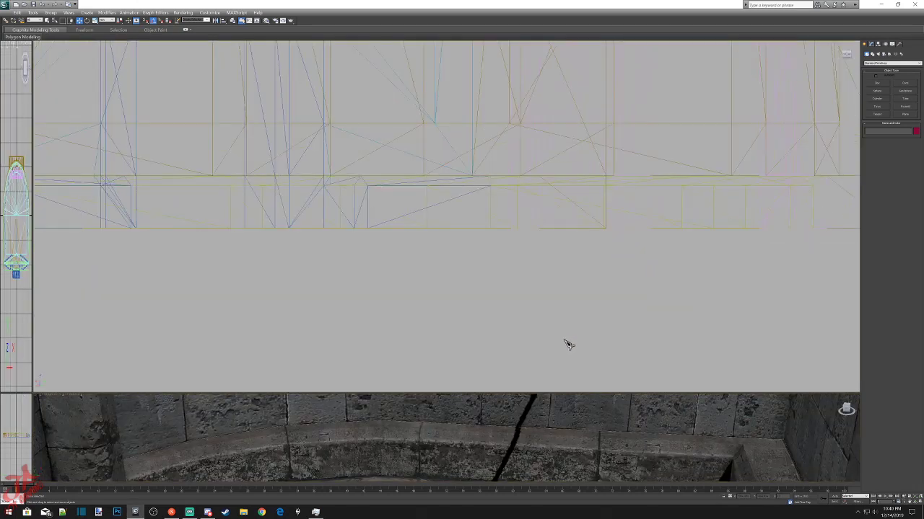
click(503, 176)
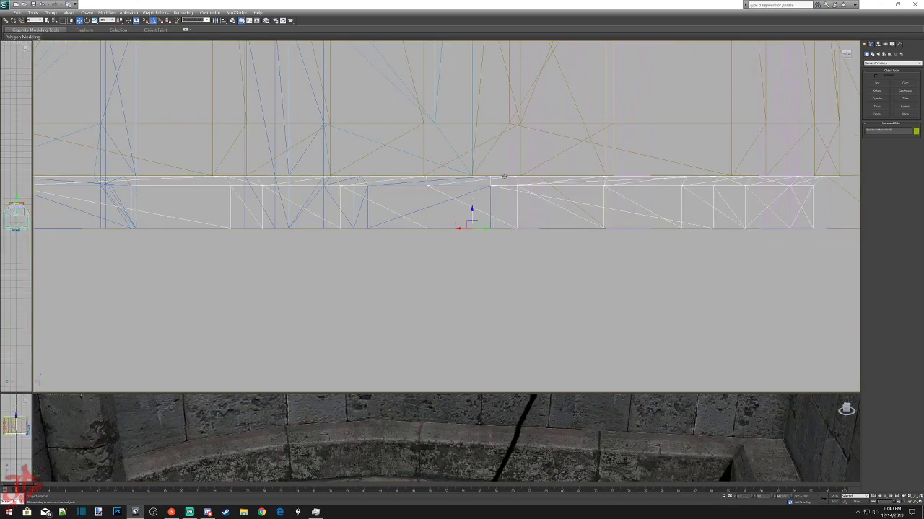
scroll(505, 186, down, 2)
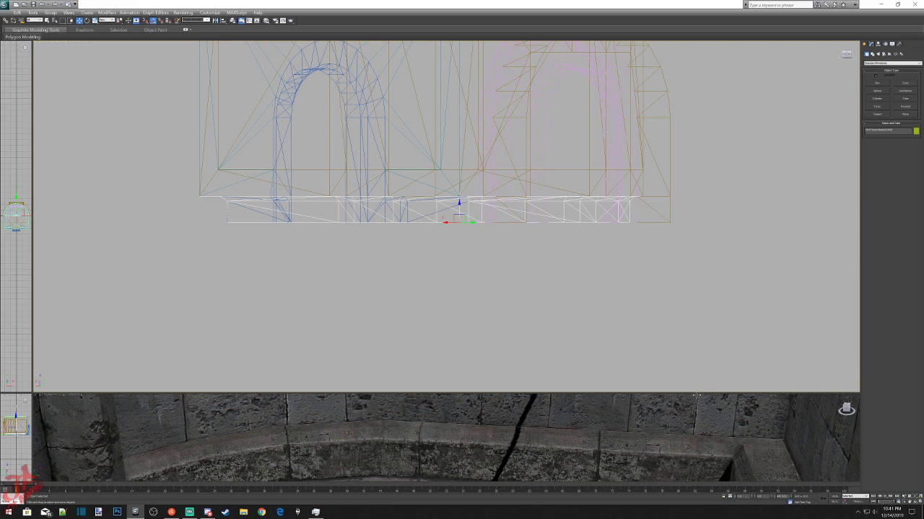
drag(697, 392, 689, 131)
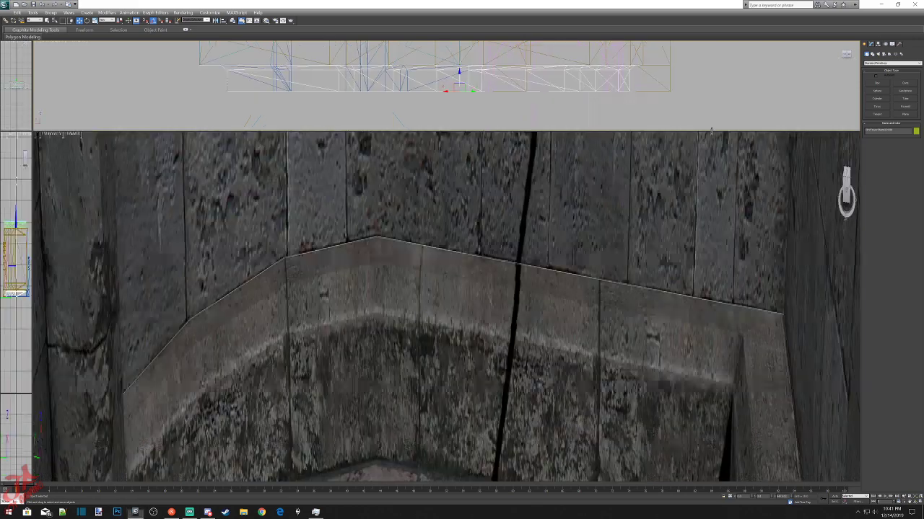
scroll(636, 323, down, 10)
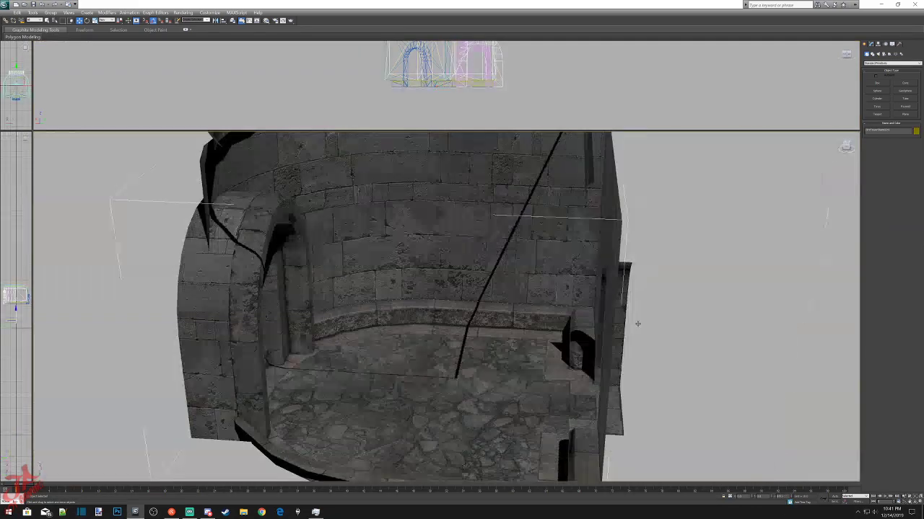
click(724, 264)
scroll(622, 325, up, 10)
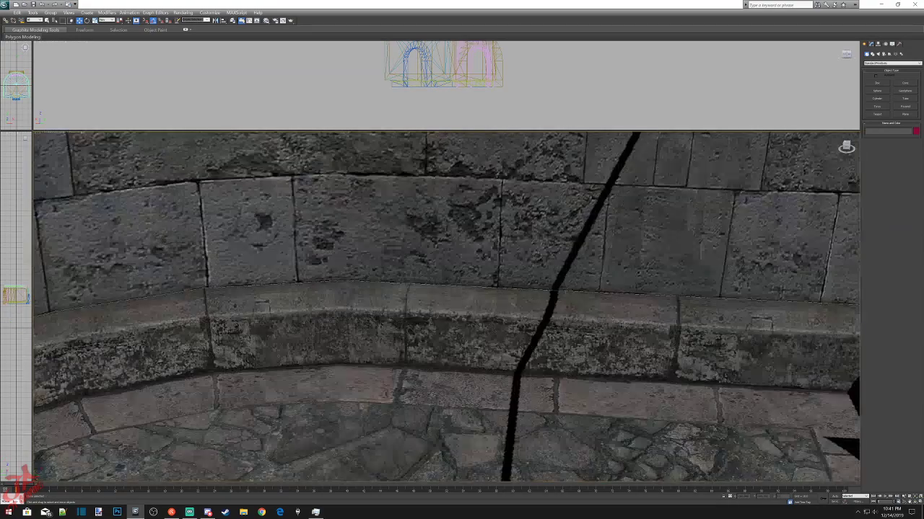
drag(846, 146, 770, 197)
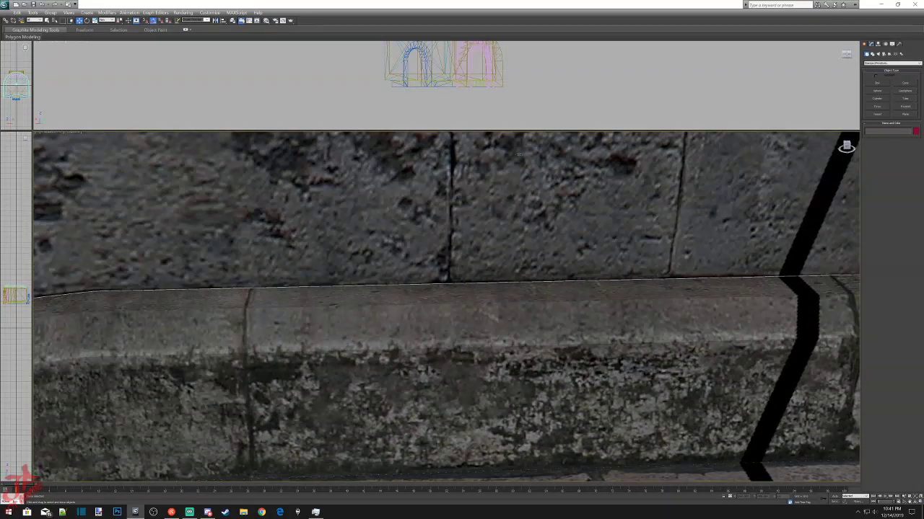
Select the U-shaped ledge and raise it slightly to close the thin gap beneath the curved wall, checking the seam and corner bench.
drag(516, 131, 516, 410)
scroll(527, 218, up, 10)
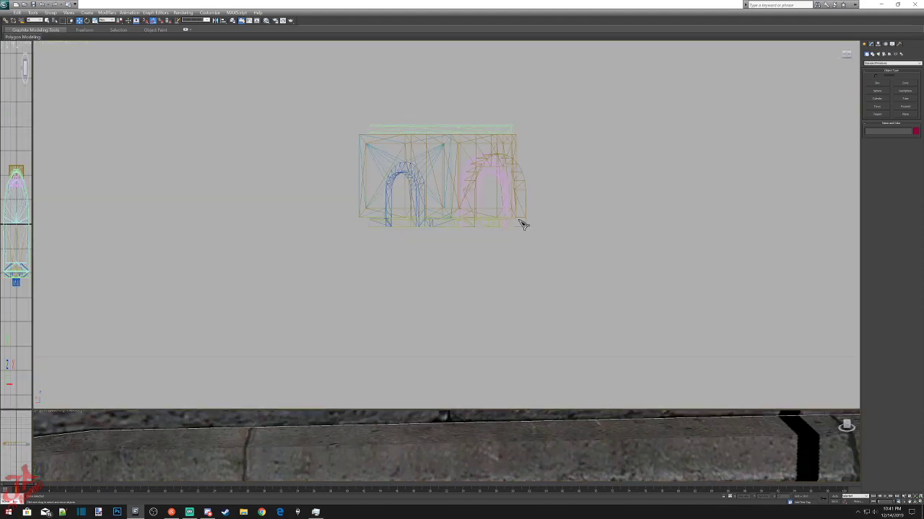
click(479, 197)
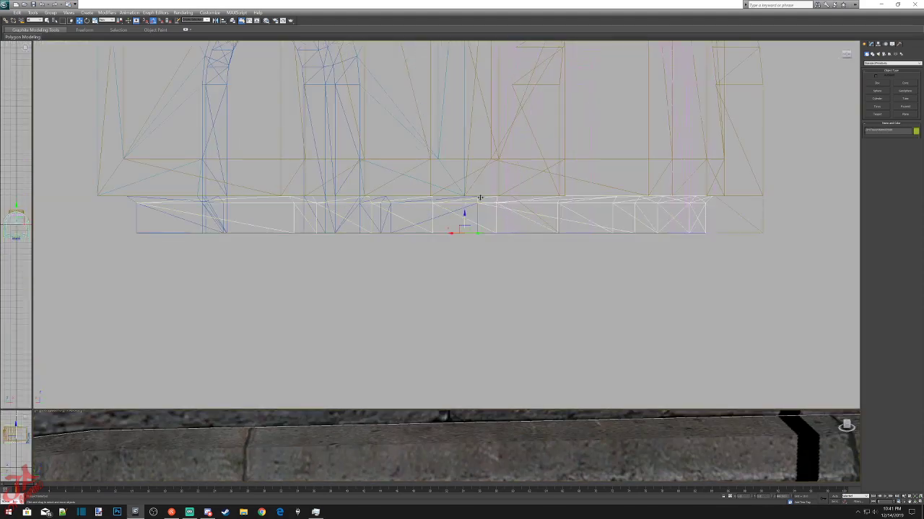
scroll(480, 196, up, 5)
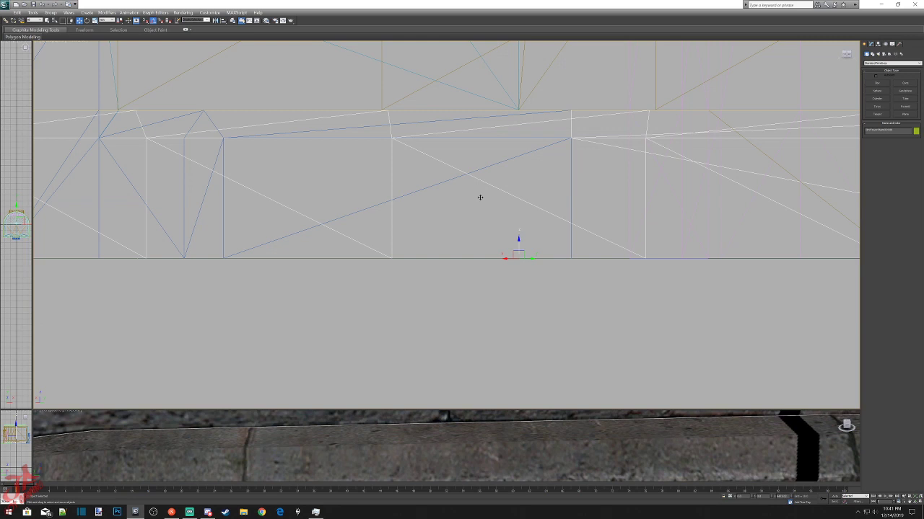
scroll(479, 197, up, 2)
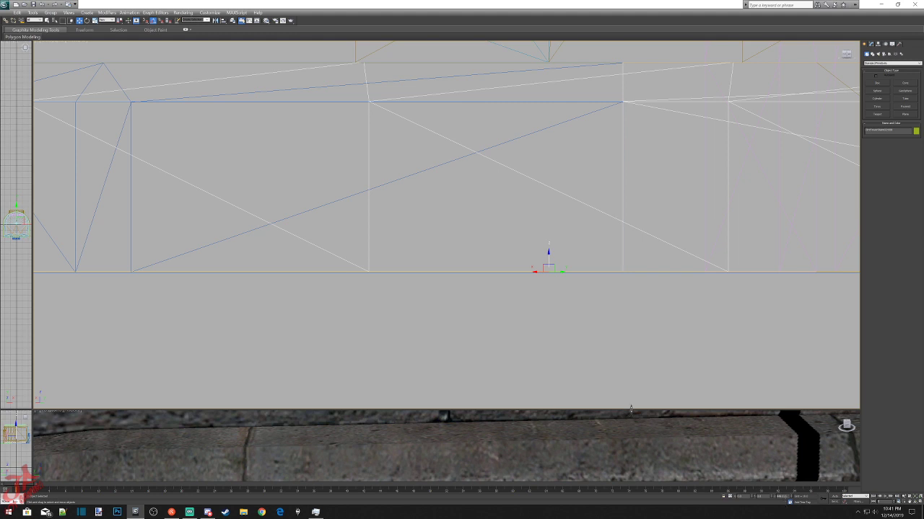
drag(630, 408, 619, 153)
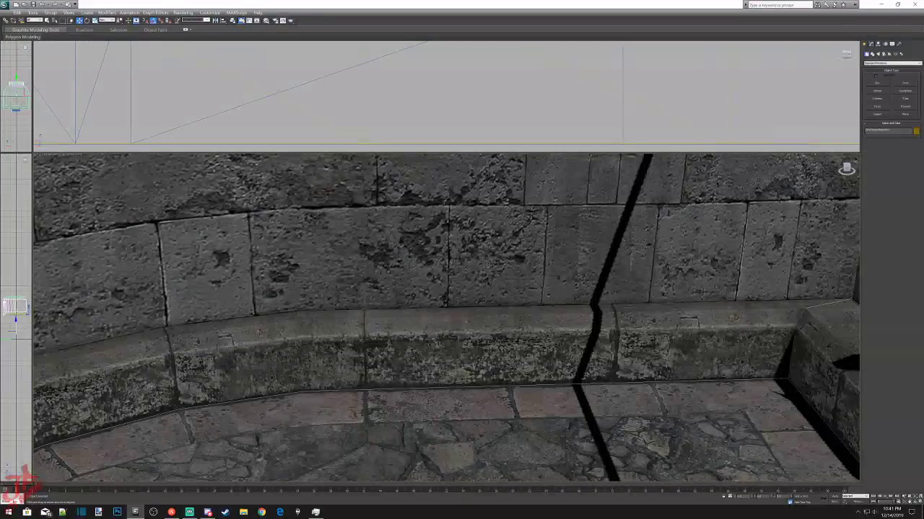
alt+middle_drag(447, 318, 509, 306)
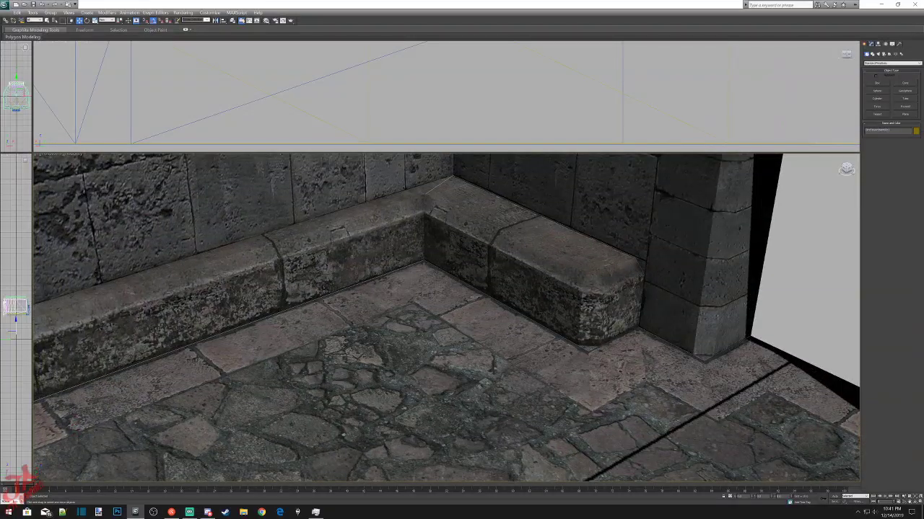
Freeze the object that forms the room's curved outer wall.
scroll(520, 300, down, 10)
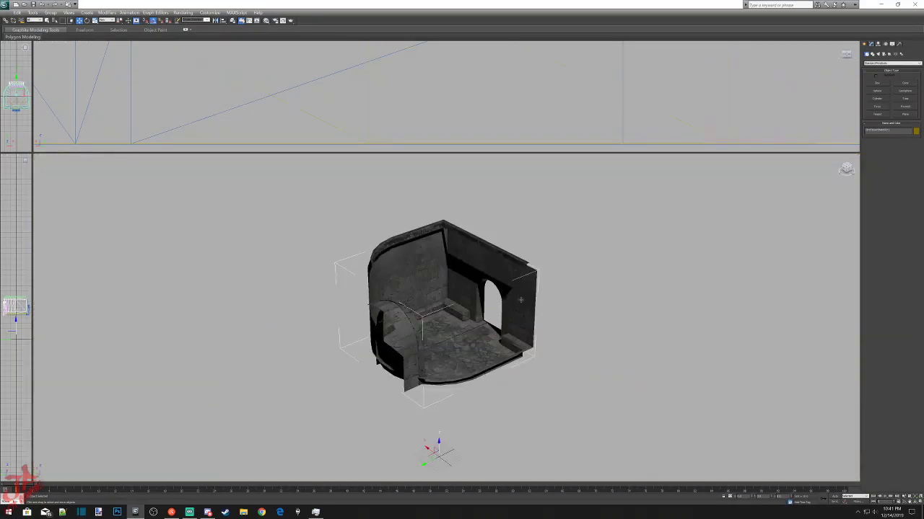
drag(853, 171, 851, 171)
right_click(435, 311)
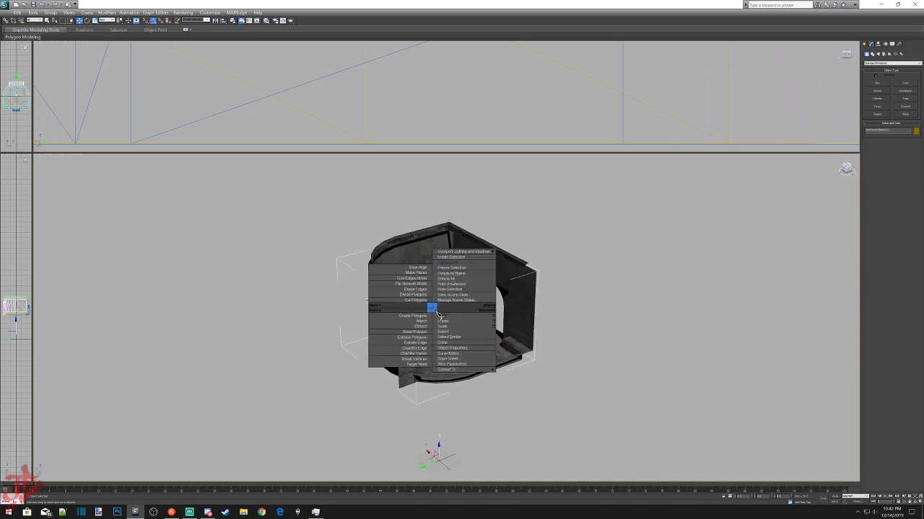
click(473, 263)
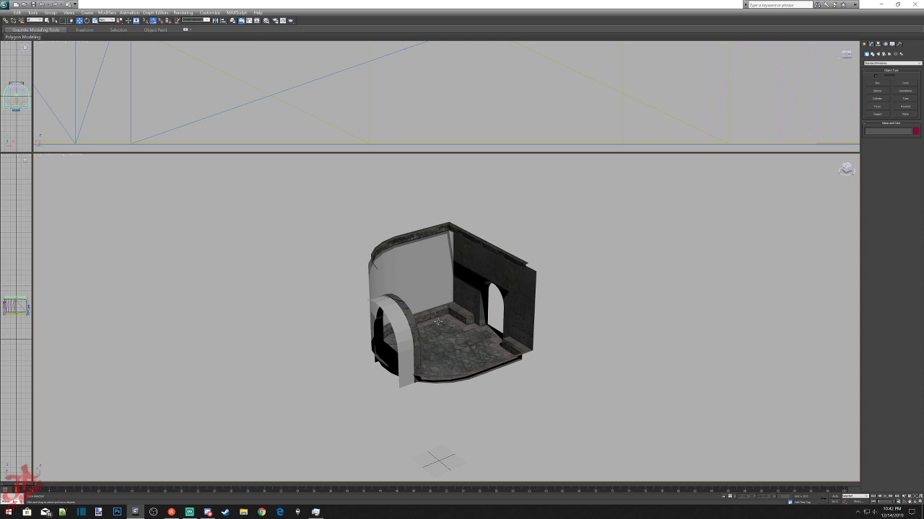
Freeze the U-shaped base ledge and the stone arch lining the doorway in the curved wall.
scroll(438, 322, up, 4)
scroll(438, 322, up, 2)
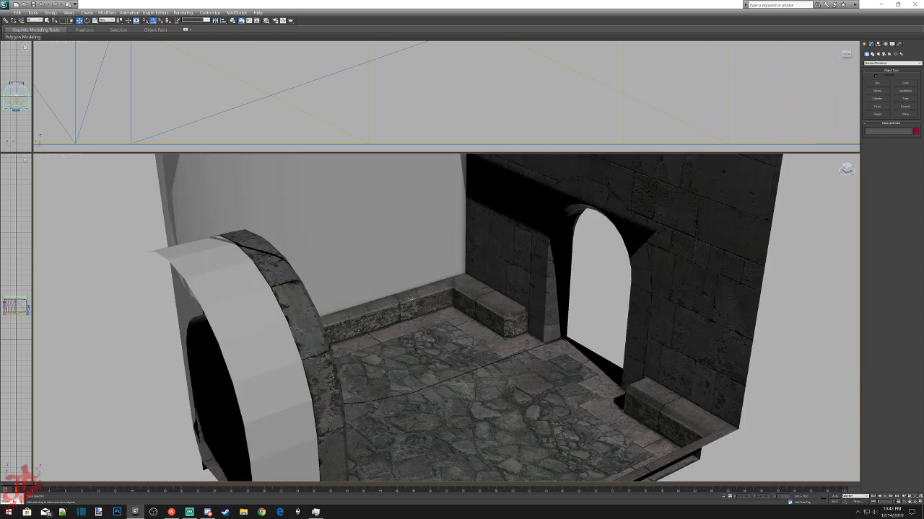
click(411, 298)
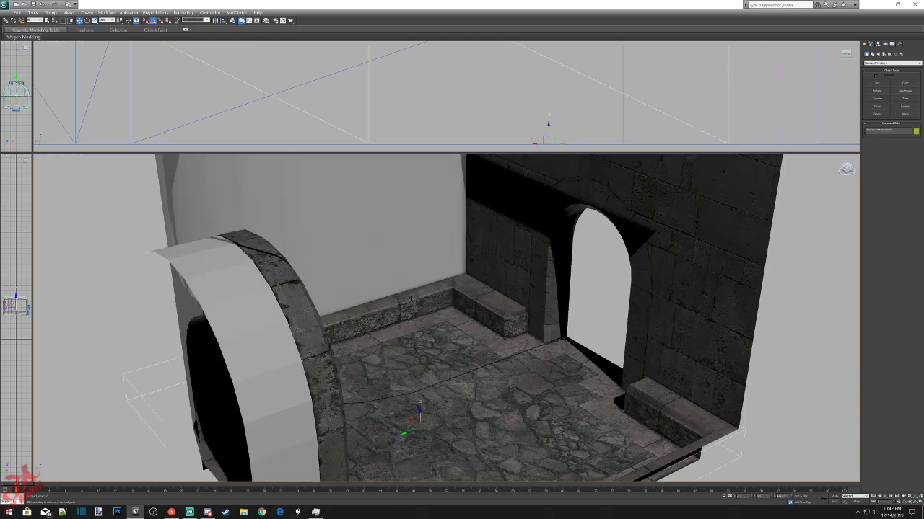
right_click(411, 298)
click(427, 265)
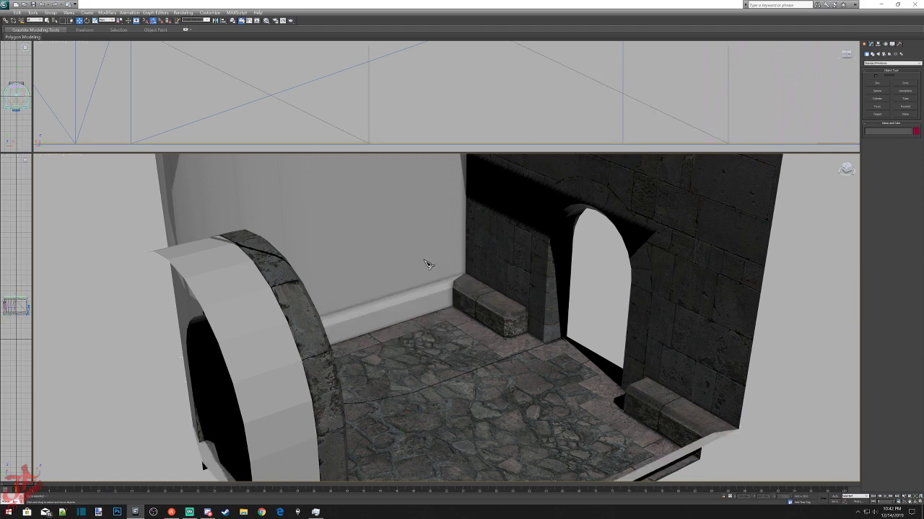
right_click(315, 341)
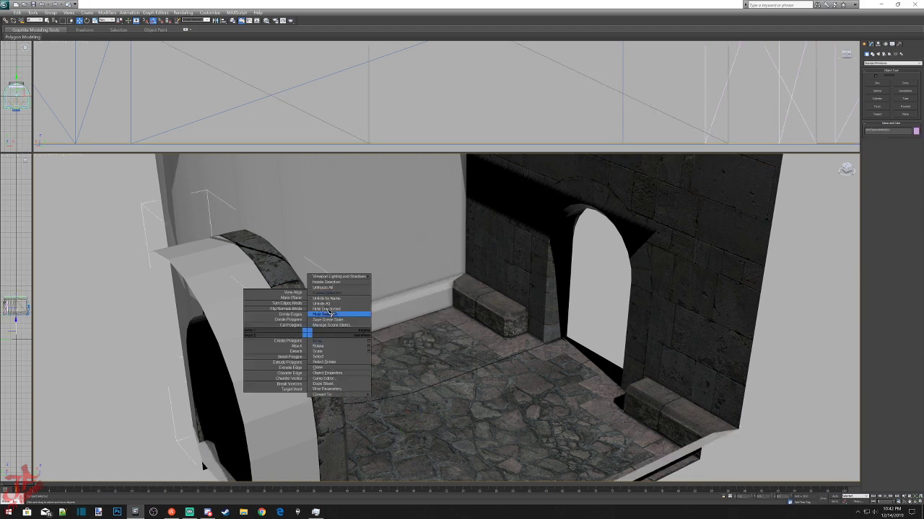
click(339, 293)
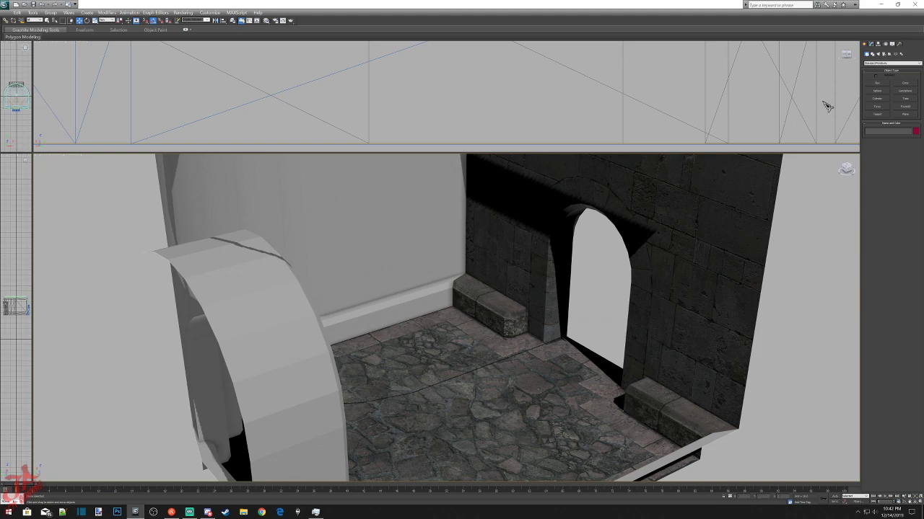
Freeze the flat D-shaped cap on top of the room and the trim running around the wall's upper edge.
drag(850, 169, 804, 163)
scroll(675, 255, down, 5)
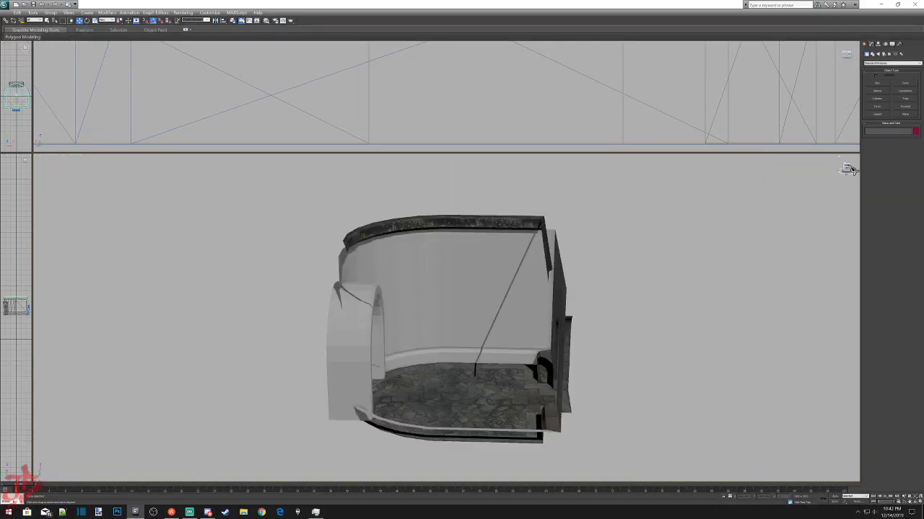
click(846, 171)
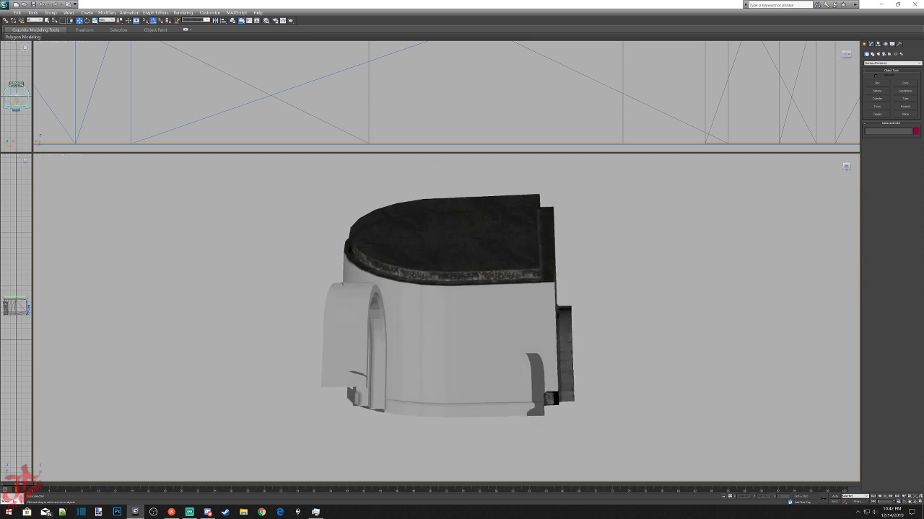
click(485, 233)
right_click(489, 240)
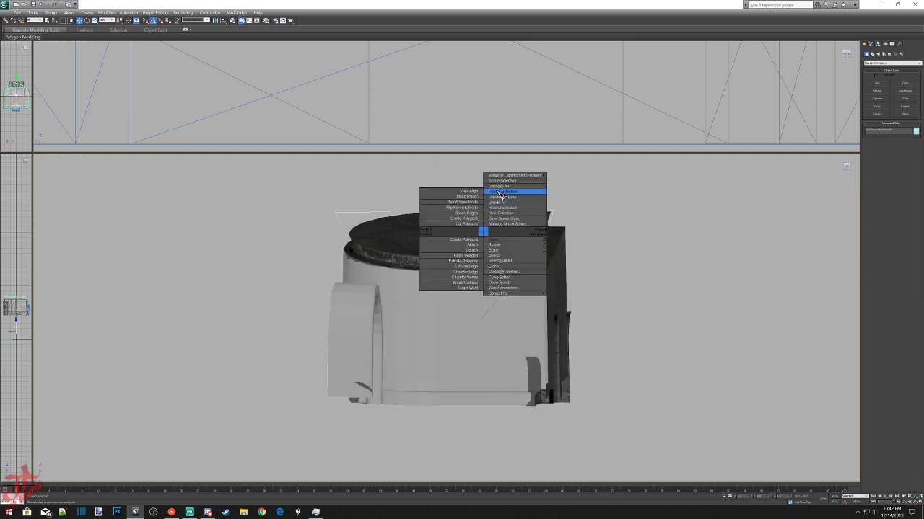
click(502, 196)
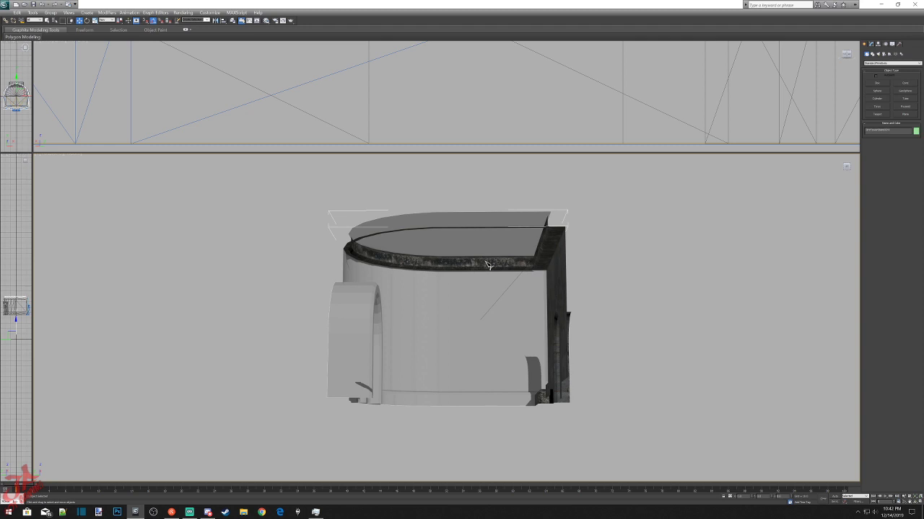
right_click(483, 261)
click(499, 223)
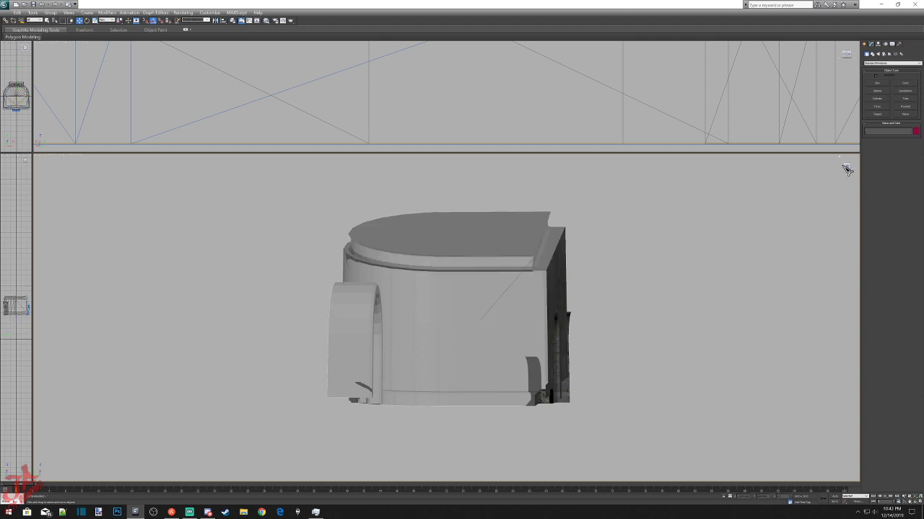
Examine the unfrozen floor, corner benches and arched doorway wall from inside the room.
click(844, 167)
alt+middle_drag(462, 318, 465, 364)
drag(844, 171, 845, 169)
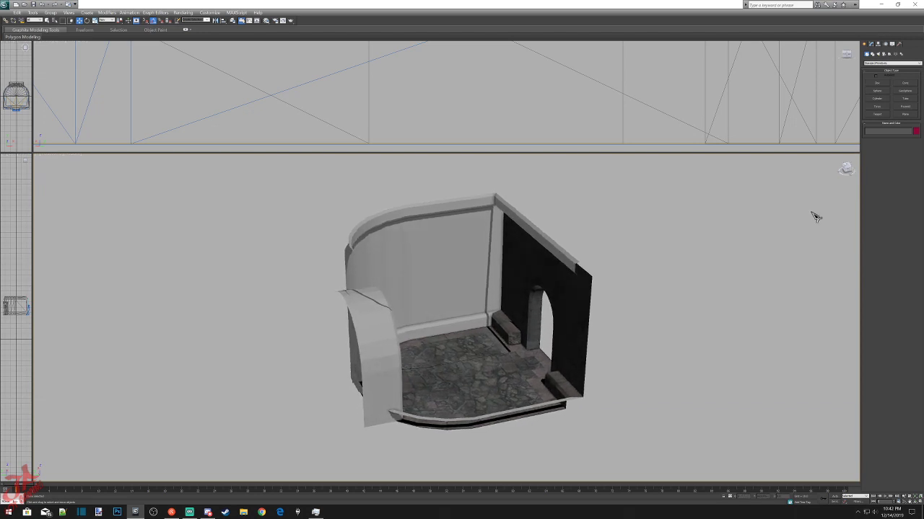
scroll(566, 337, up, 5)
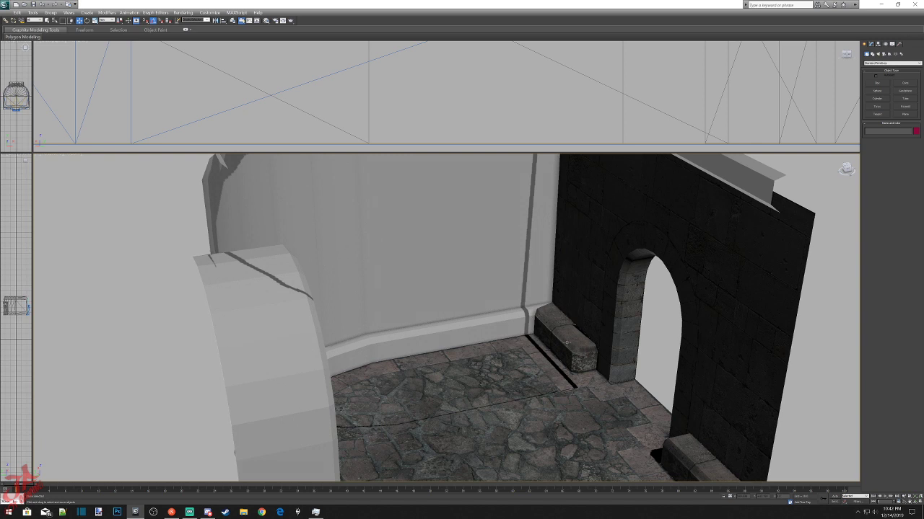
scroll(566, 343, up, 4)
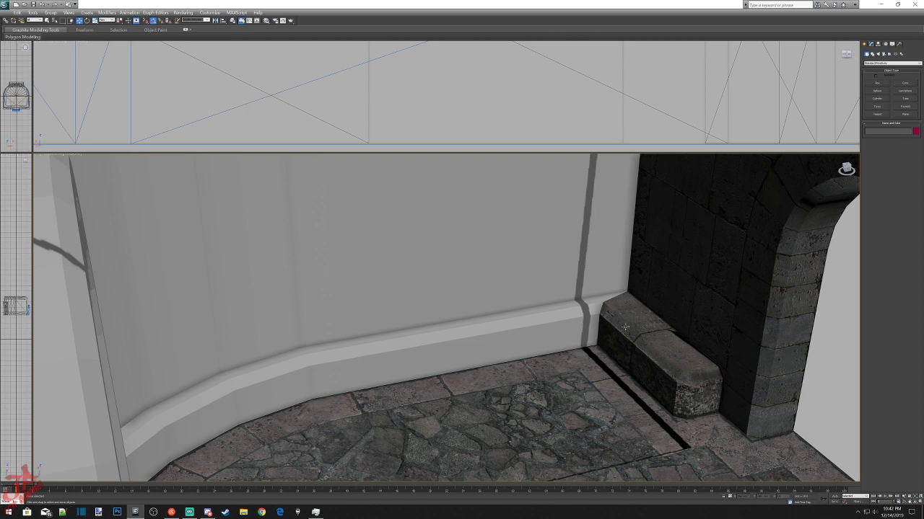
key(z)
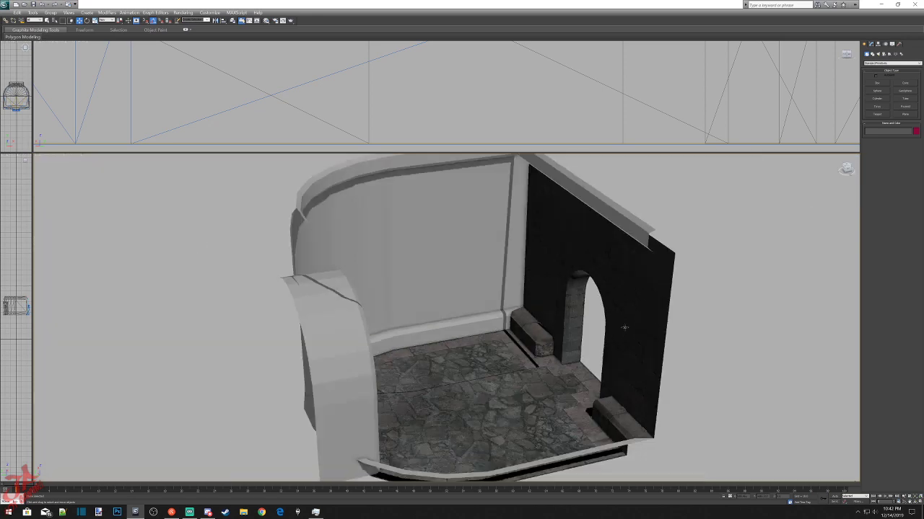
Select the unfrozen floor, corner benches and arched doorway wall together and try moving them to a different height.
scroll(555, 316, up, 5)
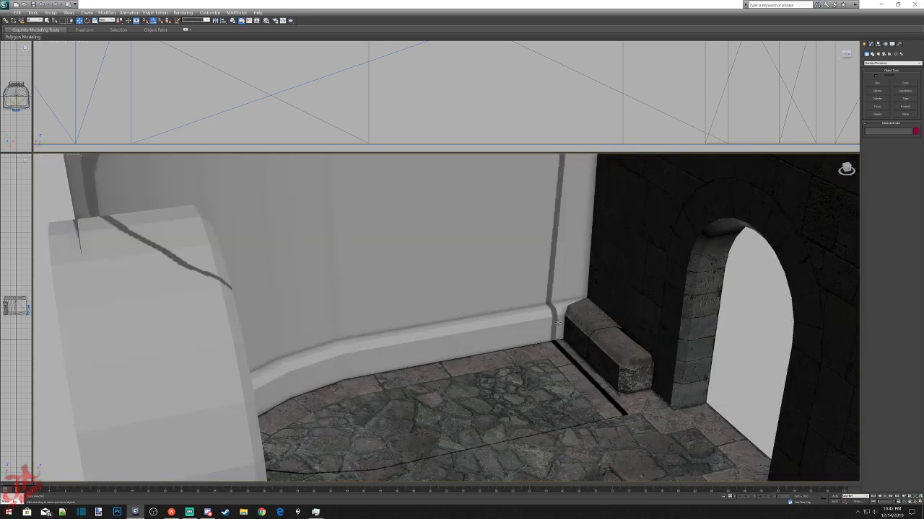
key(z)
drag(301, 176, 669, 459)
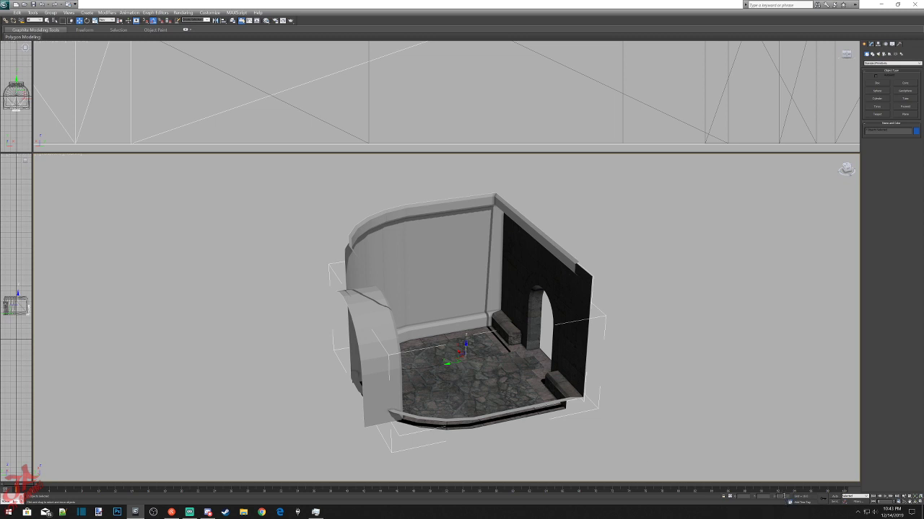
key(Return)
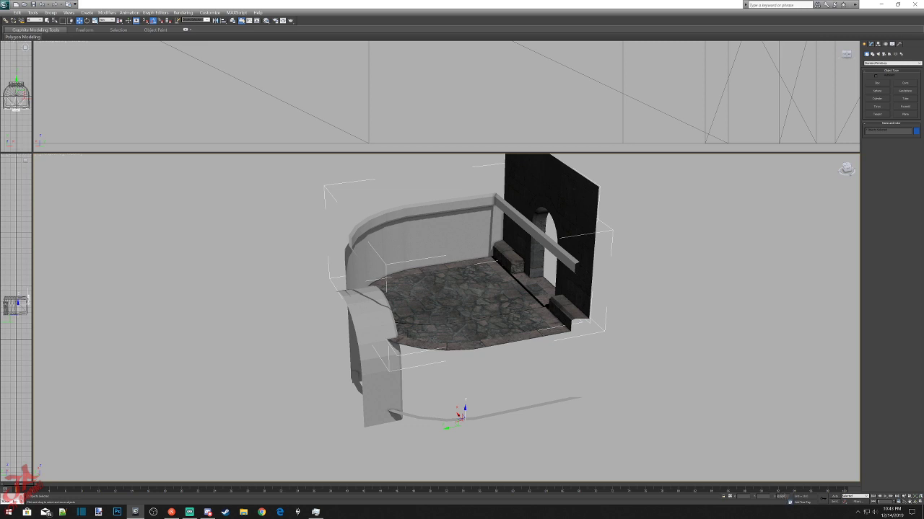
Undo the last move and check the snap options in the Grid and Snap Settings.
click(17, 13)
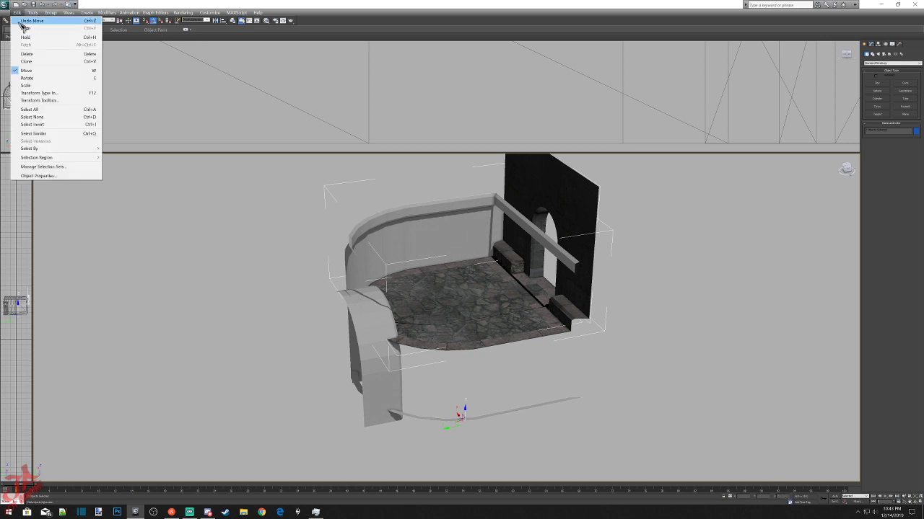
click(29, 21)
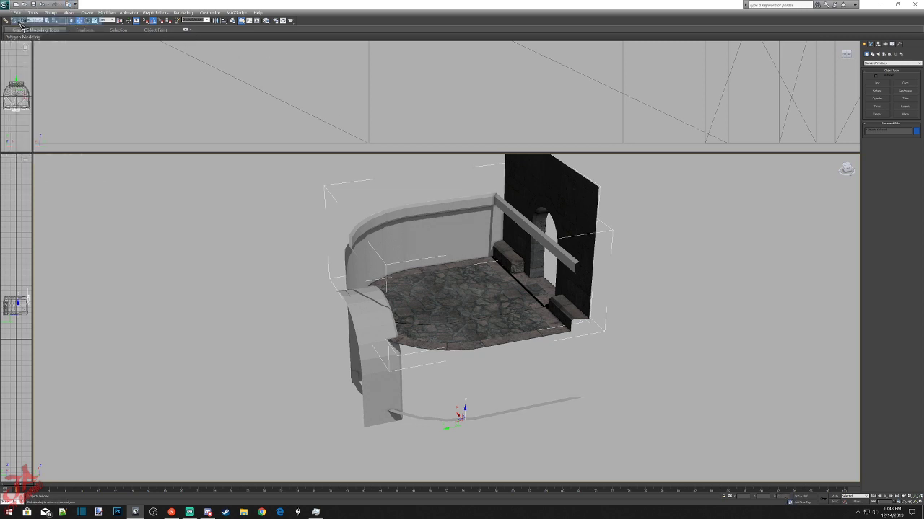
right_click(152, 21)
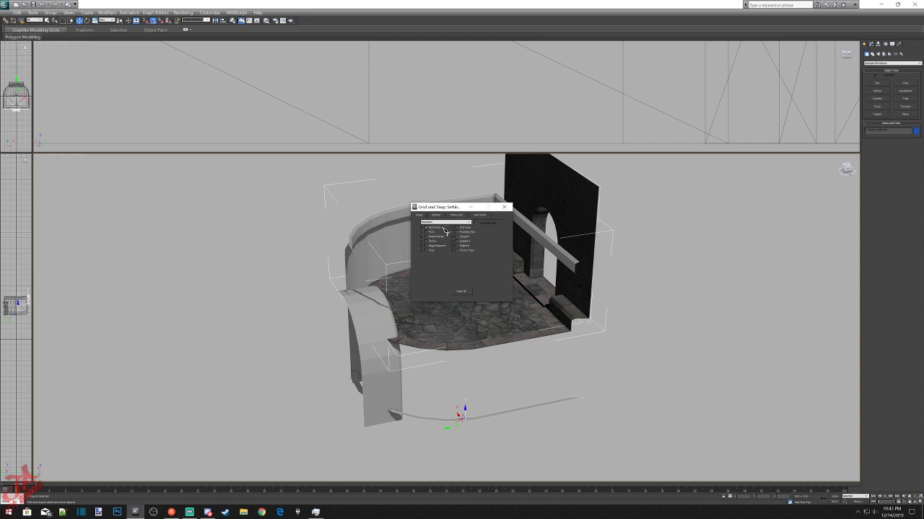
click(503, 207)
scroll(558, 269, up, 2)
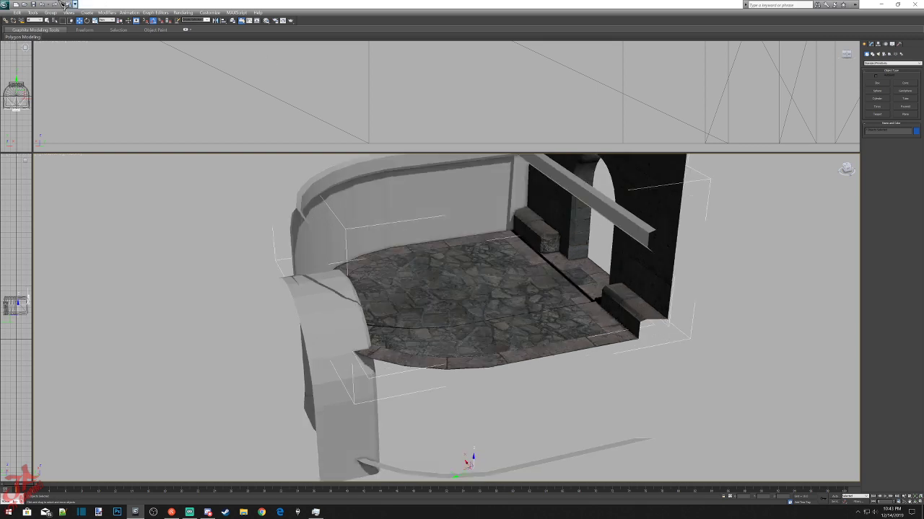
Undo the remaining vertical moves of the selected floor, benches and doorway wall until they are back at their original height.
click(16, 12)
click(23, 21)
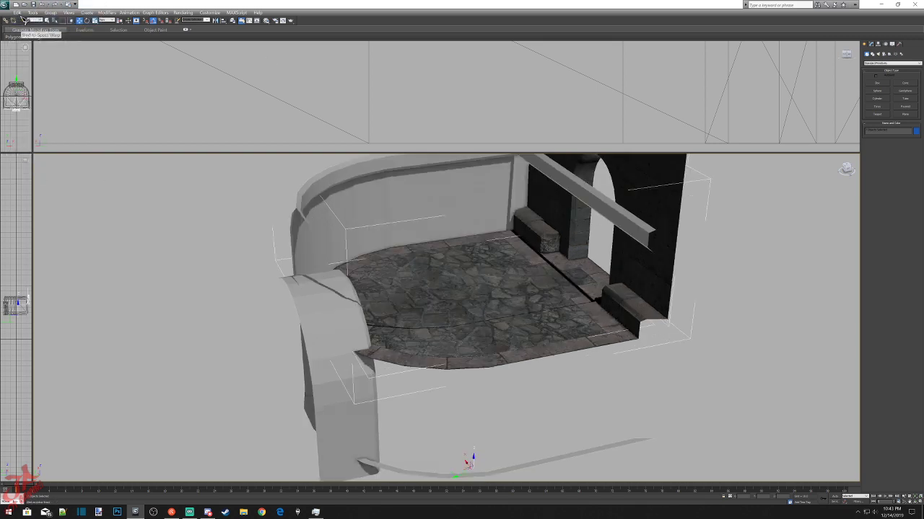
click(19, 13)
click(24, 21)
click(20, 13)
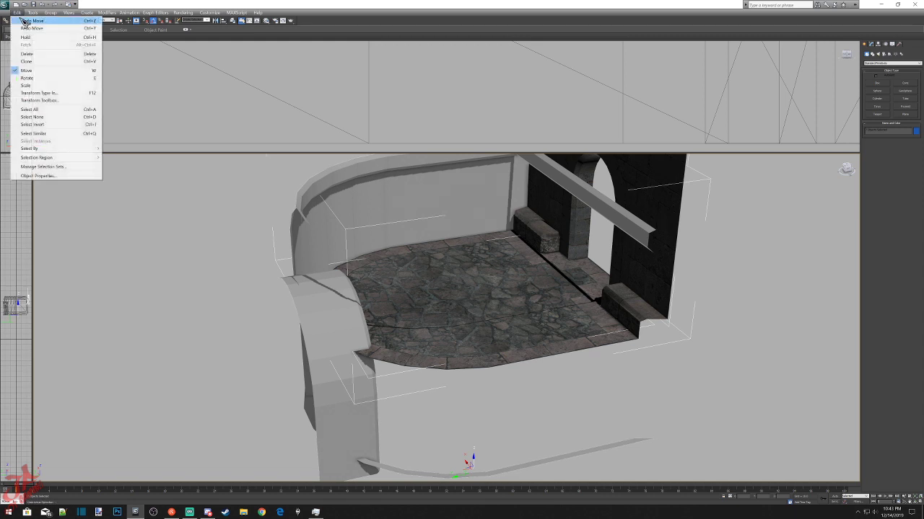
click(24, 21)
click(20, 13)
click(24, 21)
click(20, 13)
click(24, 21)
click(20, 13)
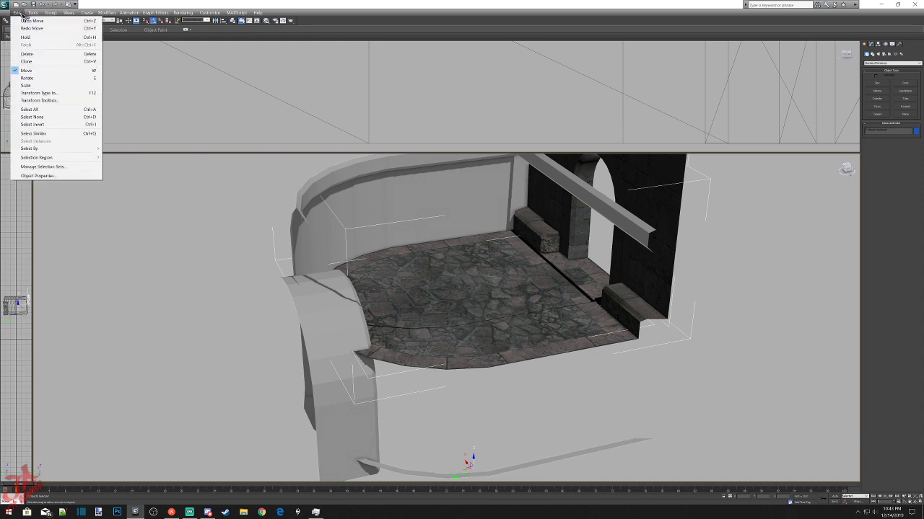
click(24, 21)
click(20, 12)
click(23, 20)
click(18, 12)
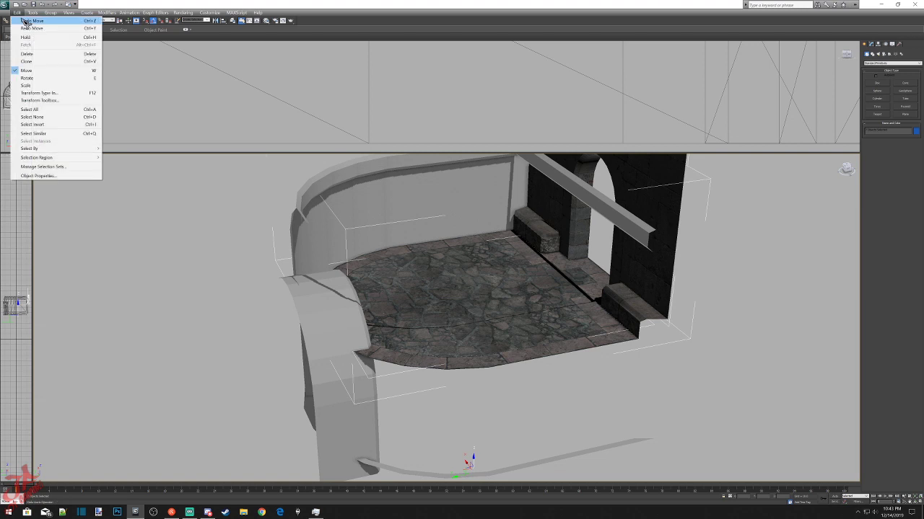
click(23, 21)
click(18, 12)
click(24, 21)
click(18, 12)
click(24, 21)
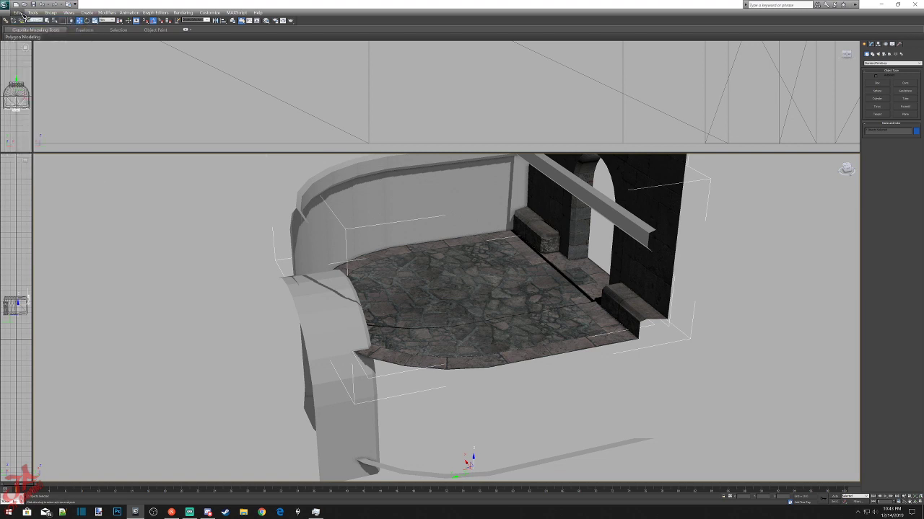
click(18, 12)
click(25, 21)
click(19, 13)
click(25, 21)
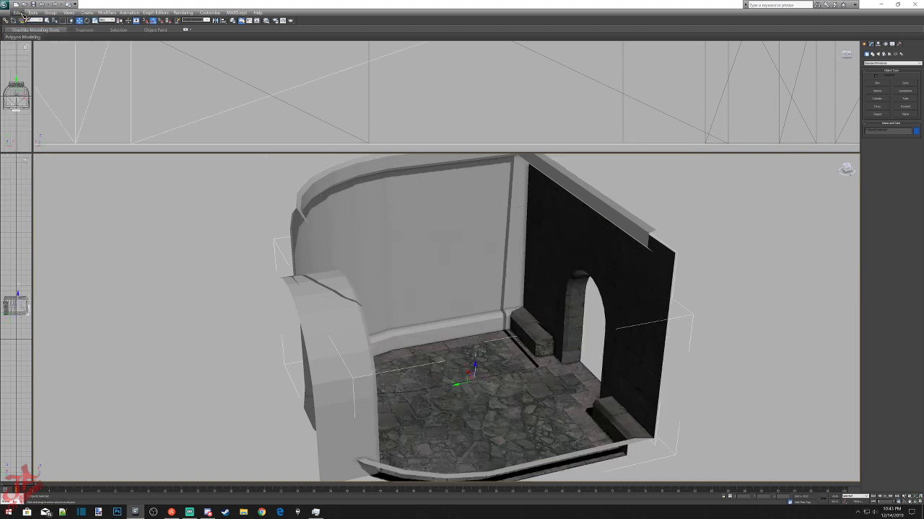
Nudge the selected floor, benches and doorway wall slightly upward along the Z axis.
scroll(498, 356, up, 5)
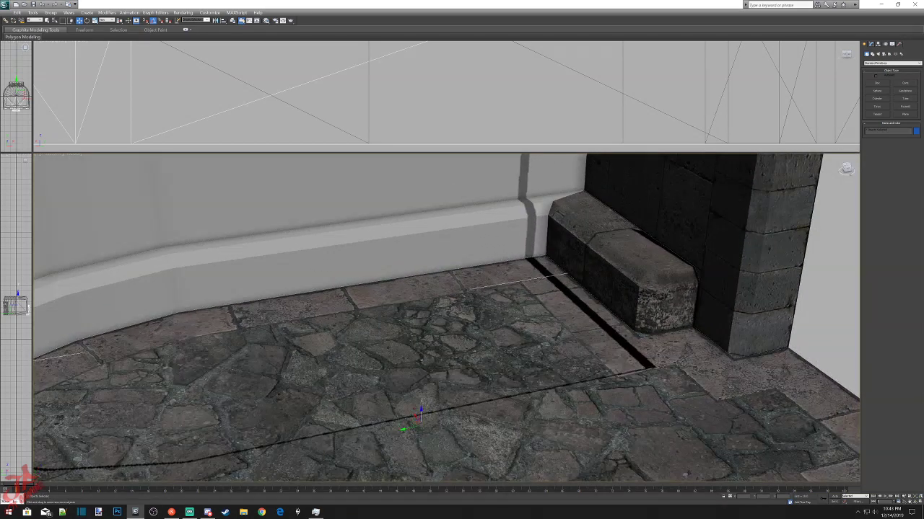
middle_drag(449, 190, 398, 162)
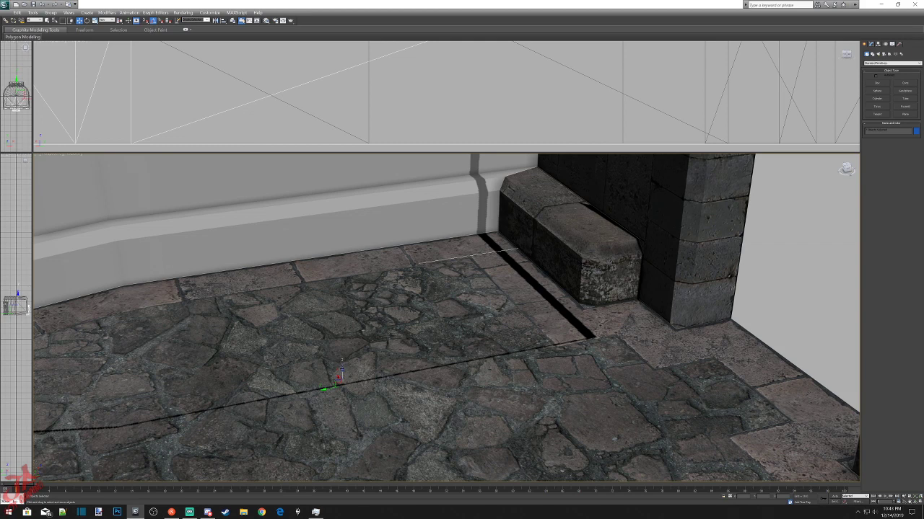
drag(342, 370, 342, 368)
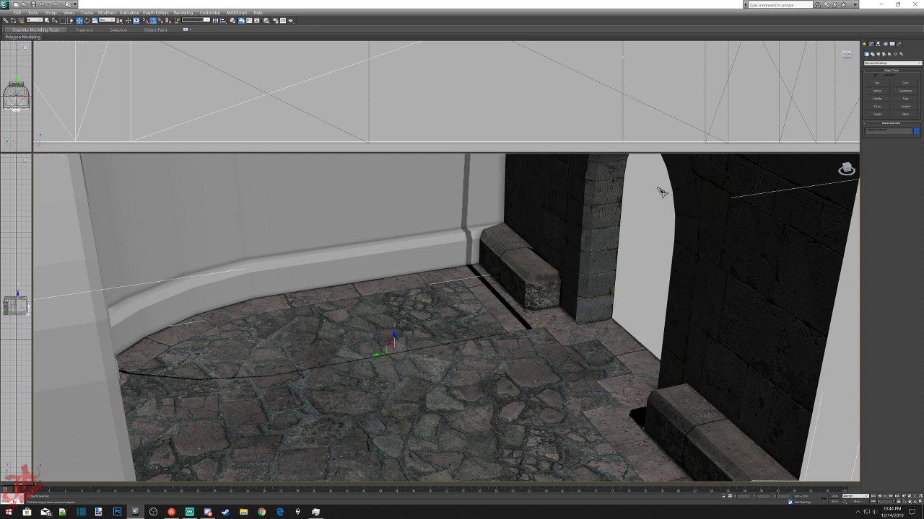
Switch from moving to plain selection and select only the mesh containing the corner bench beside the doorway.
scroll(526, 273, up, 2)
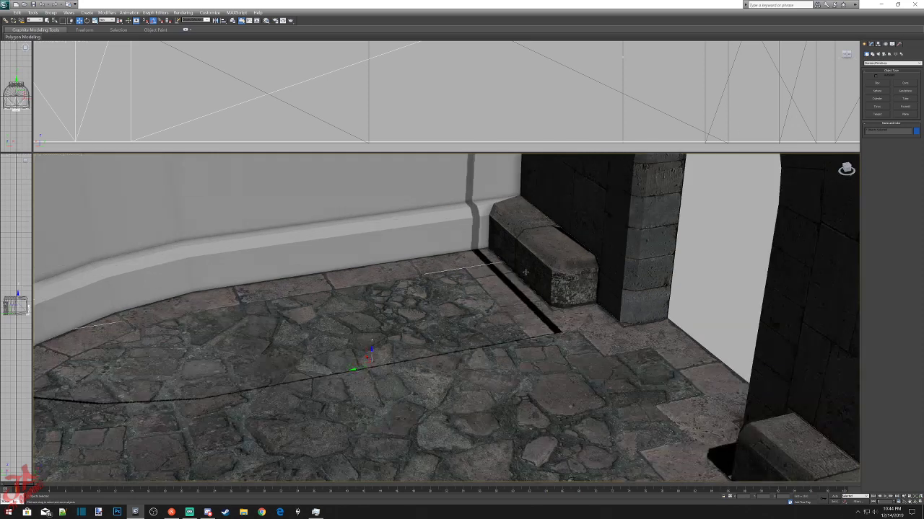
right_click(527, 272)
click(540, 293)
scroll(540, 293, up, 3)
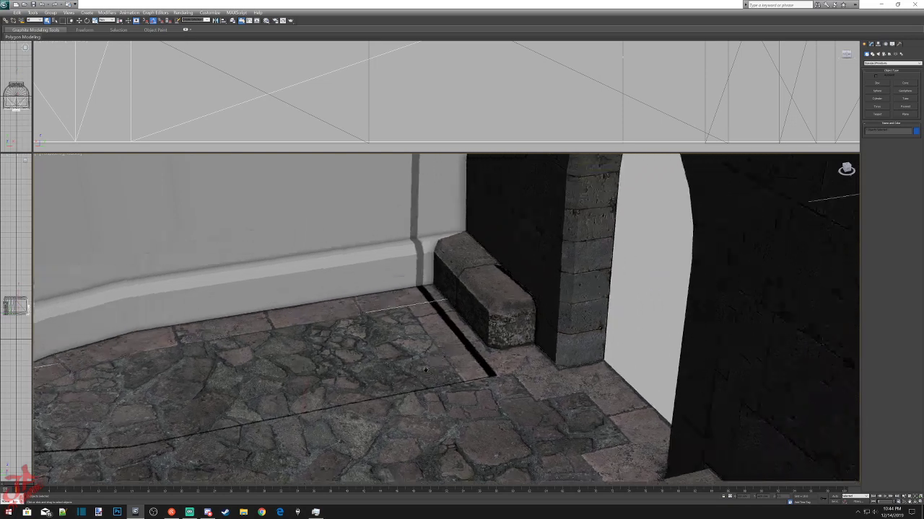
click(470, 309)
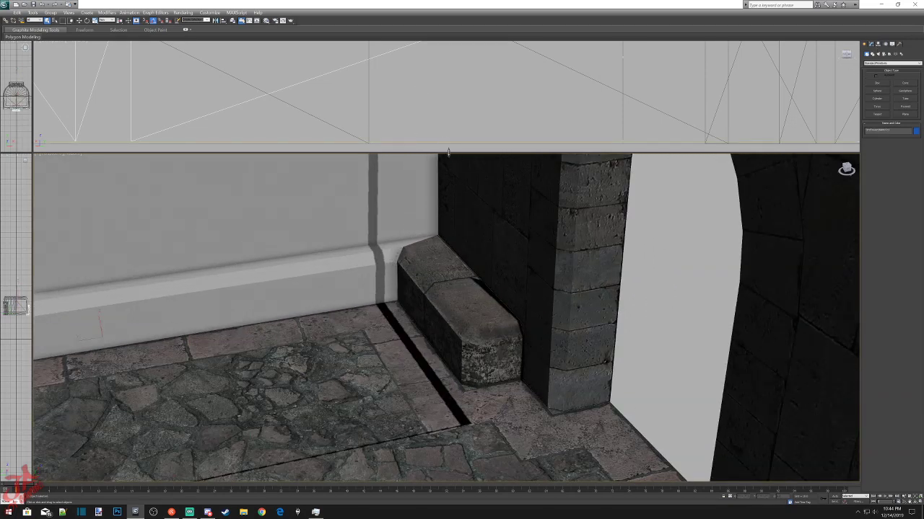
Enlarge the upper wireframe viewport and turn its view to an angled overview of the whole room.
drag(448, 152, 446, 272)
scroll(463, 215, down, 3)
click(464, 215)
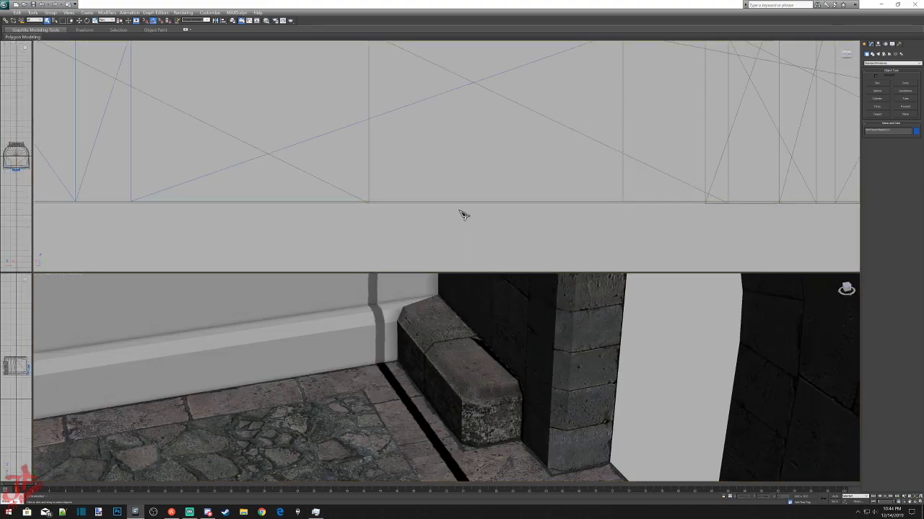
scroll(463, 215, down, 4)
scroll(462, 215, down, 8)
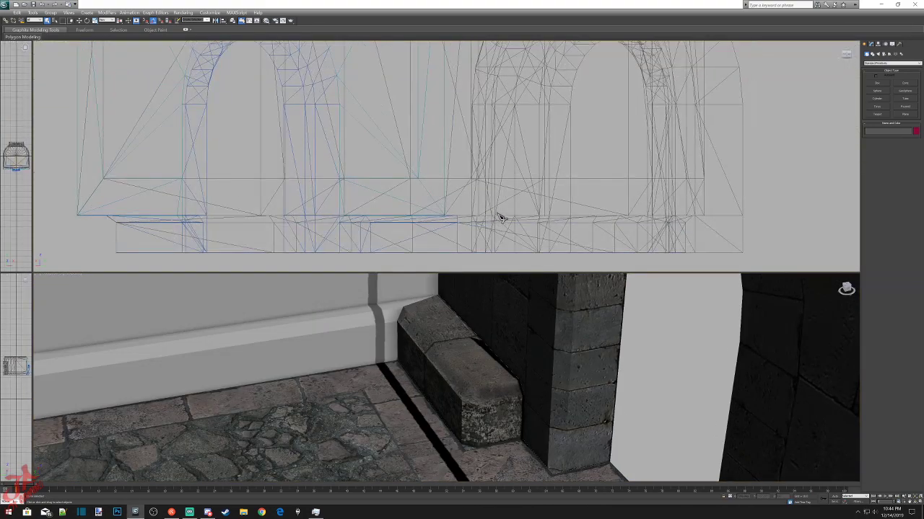
click(848, 58)
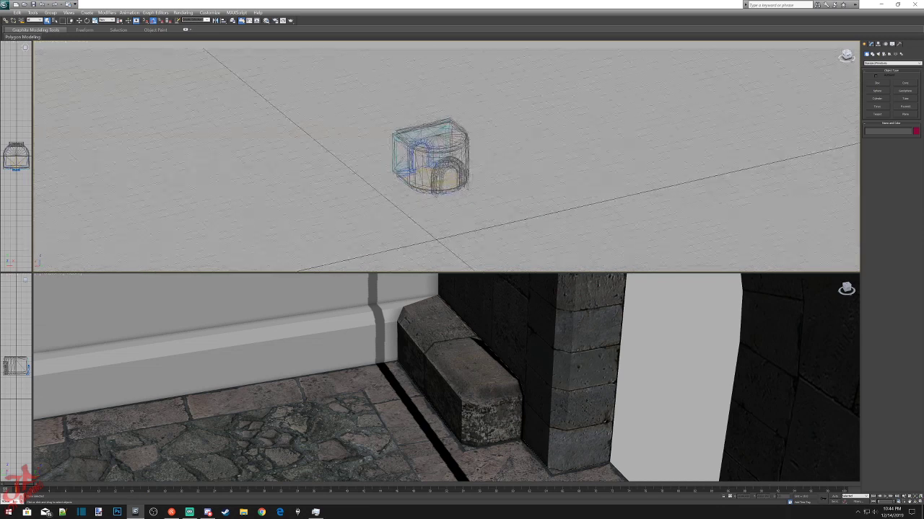
right_click(832, 292)
Select the stone floor and the bench mesh in turn to compare which parts of the room each one covers.
click(434, 371)
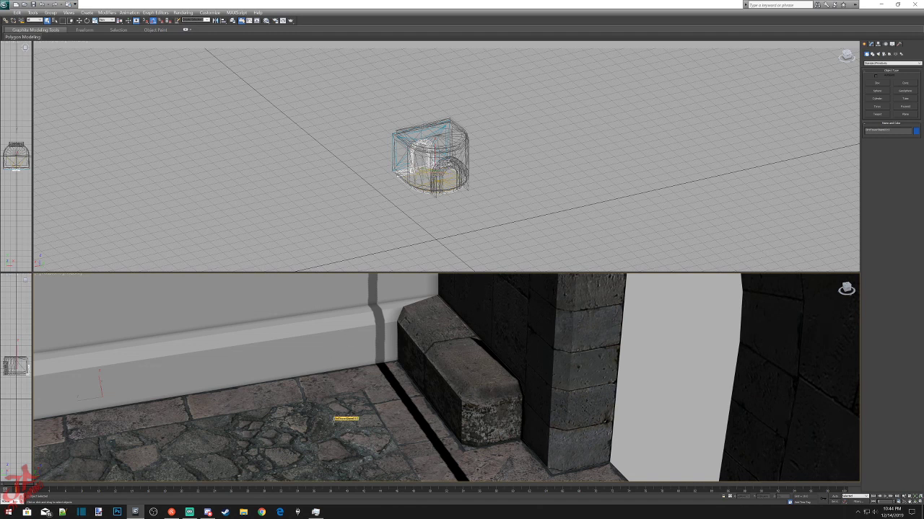
click(339, 417)
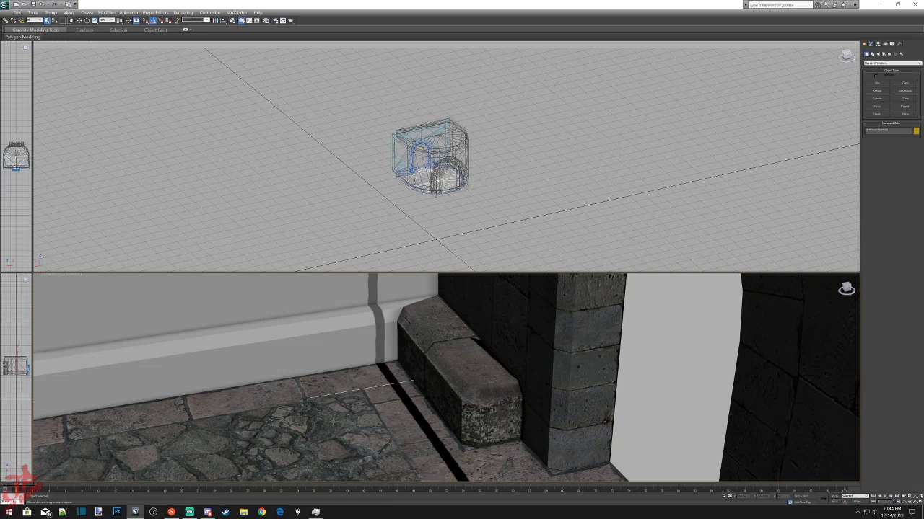
click(379, 373)
click(379, 374)
click(377, 381)
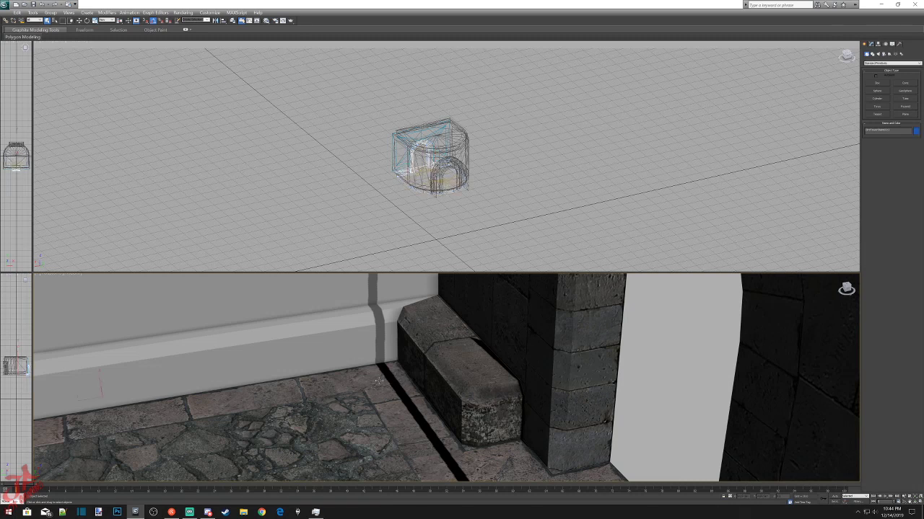
click(362, 434)
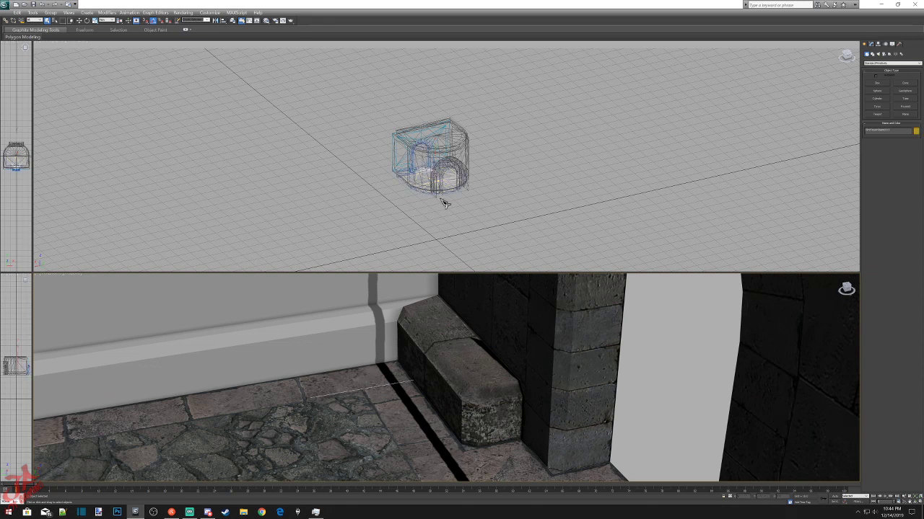
click(365, 388)
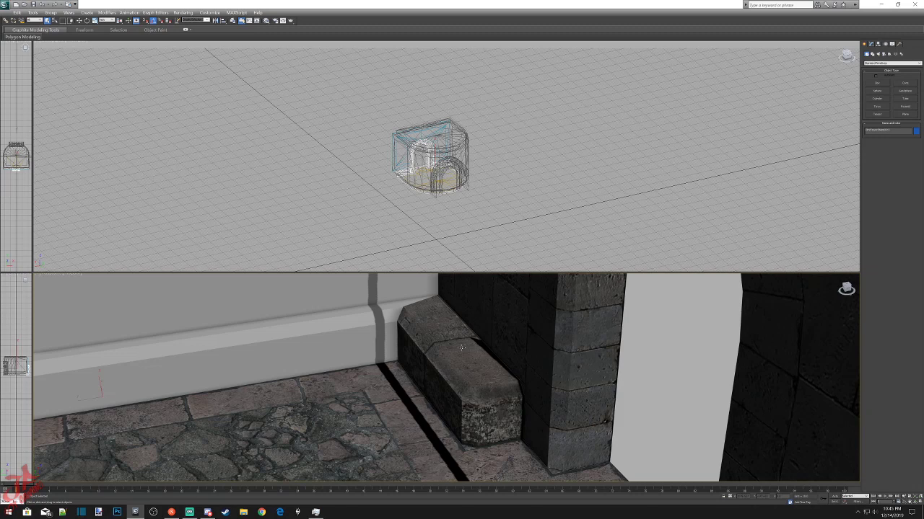
Examine where the corner benches and doorway jamb meet the floor from inside the room.
scroll(461, 347, down, 5)
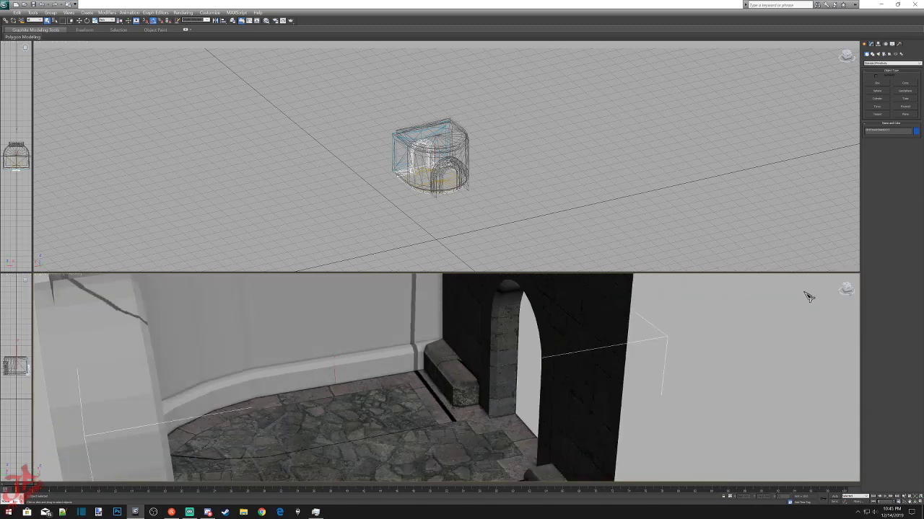
click(849, 290)
mouse_move(848, 289)
mouse_down()
mouse_move(834, 267)
mouse_move(848, 290)
mouse_move(862, 273)
mouse_move(847, 290)
mouse_move(843, 282)
mouse_move(853, 281)
mouse_up()
alt+middle_drag(334, 374, 568, 373)
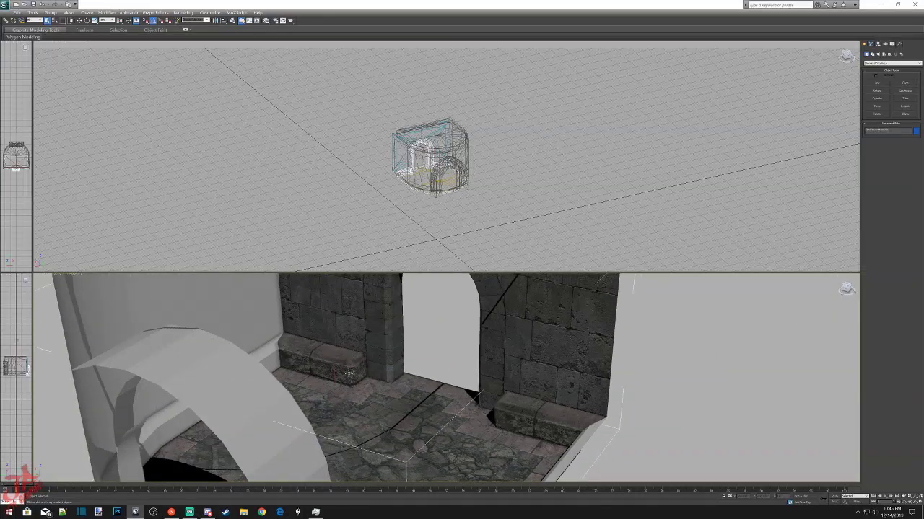
scroll(349, 373, up, 5)
middle_drag(349, 374, 598, 387)
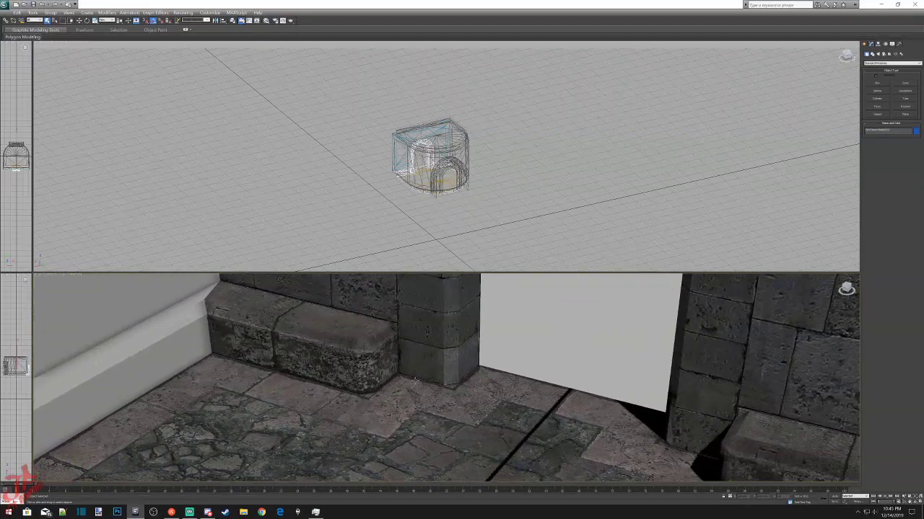
scroll(401, 386, up, 3)
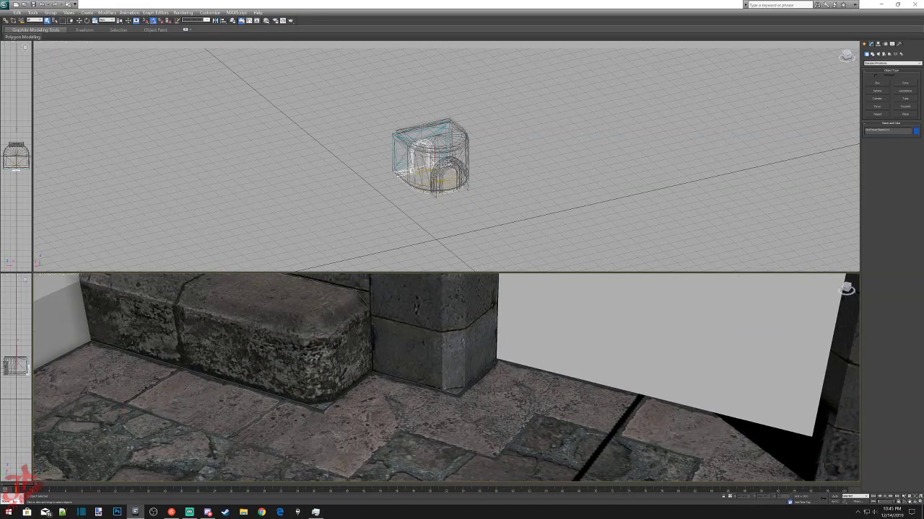
scroll(374, 303, down, 5)
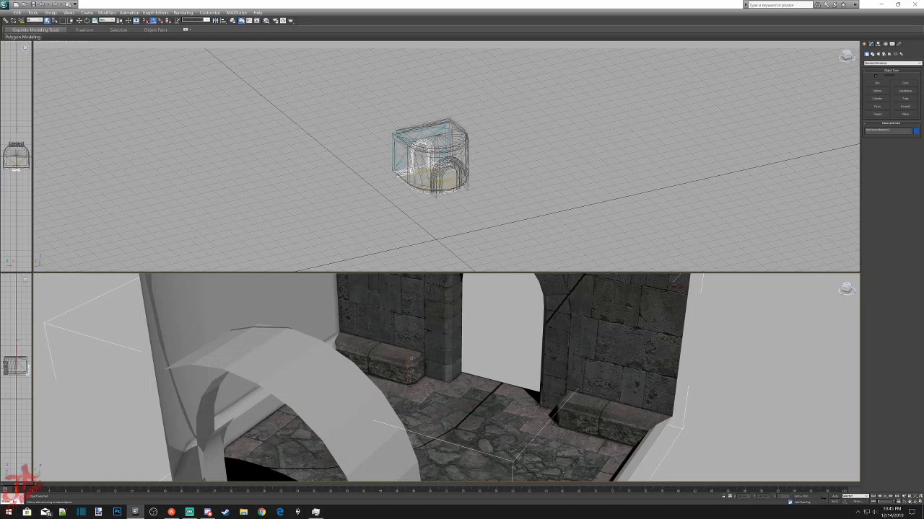
Select the polygons of both corner benches flanking the doorway, leaving the surrounding floor and wall faces out of the selection.
click(871, 44)
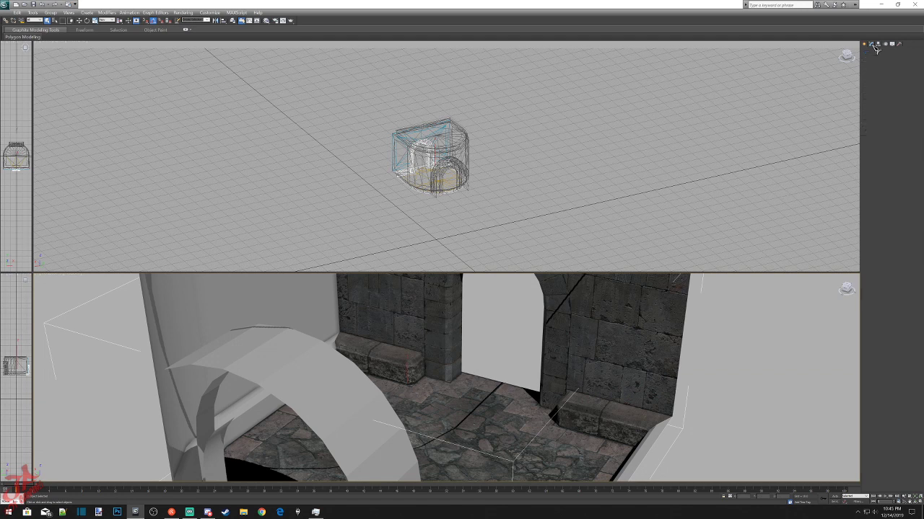
click(894, 123)
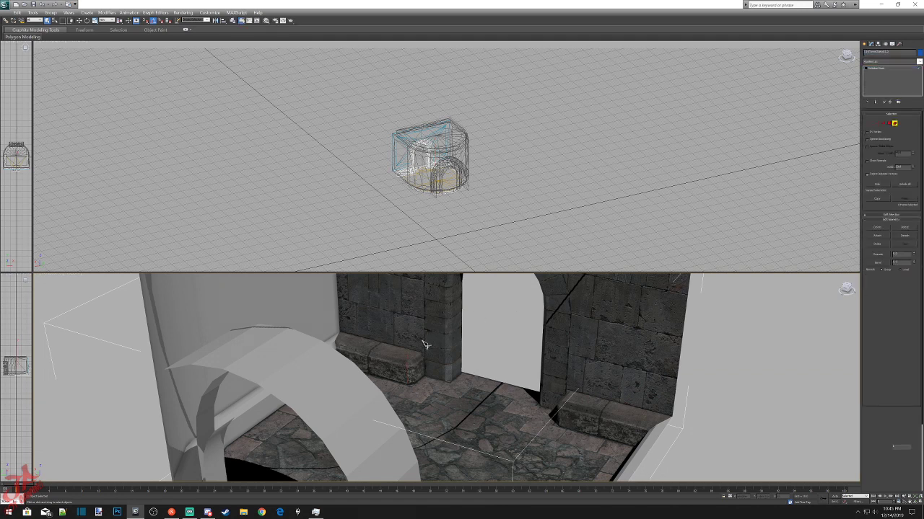
click(425, 396)
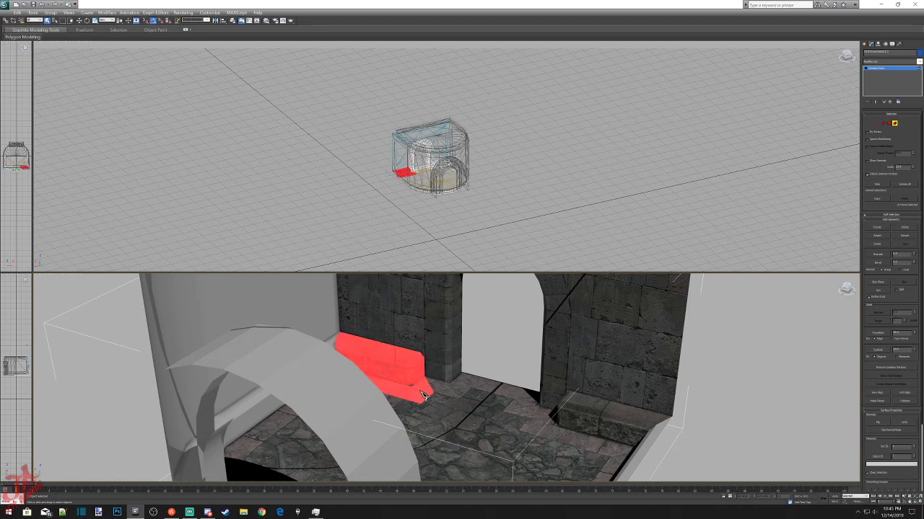
click(381, 331)
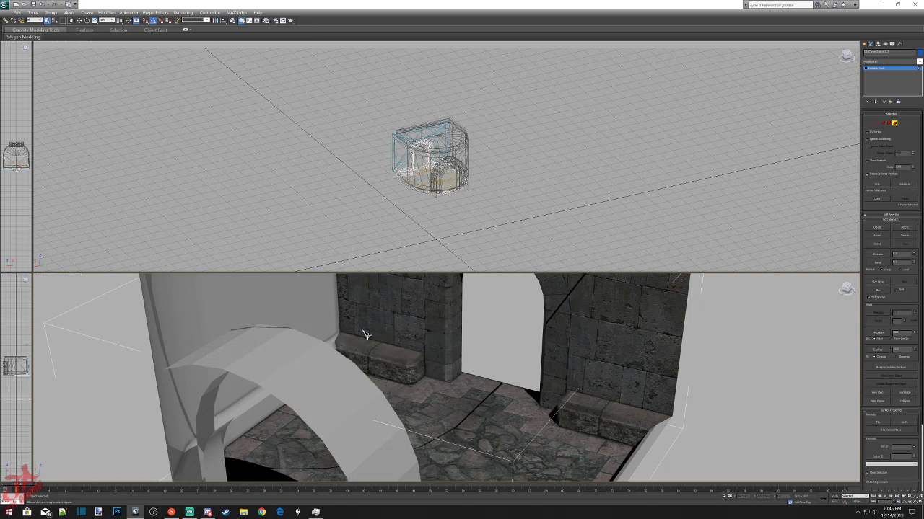
drag(359, 330, 421, 374)
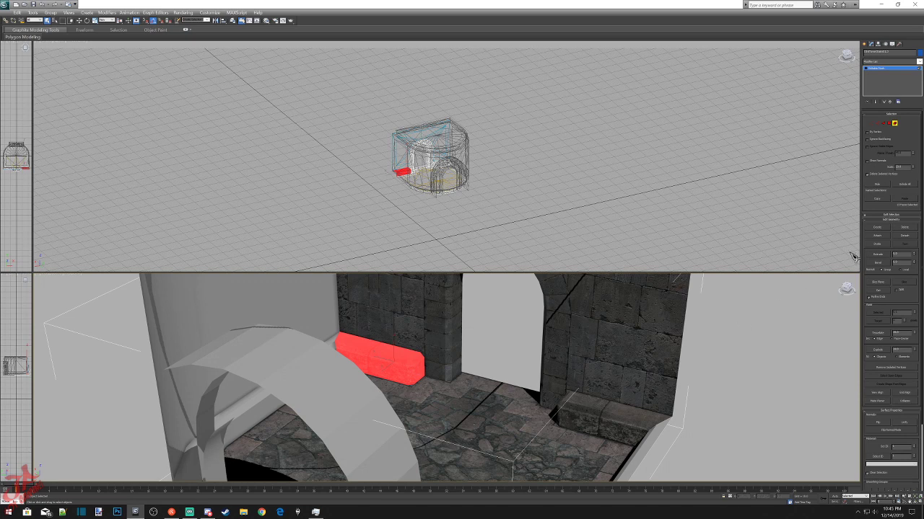
drag(847, 290, 886, 307)
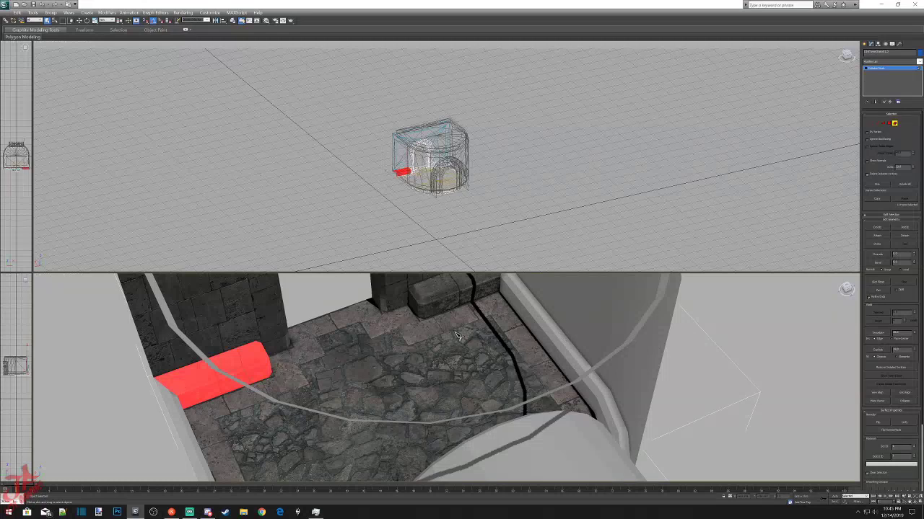
scroll(459, 336, up, 3)
middle_drag(457, 334, 404, 476)
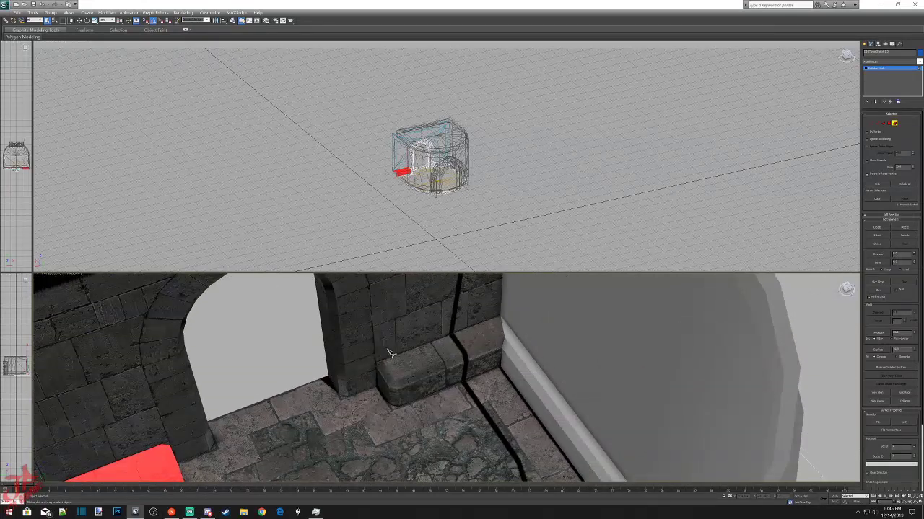
click(398, 397)
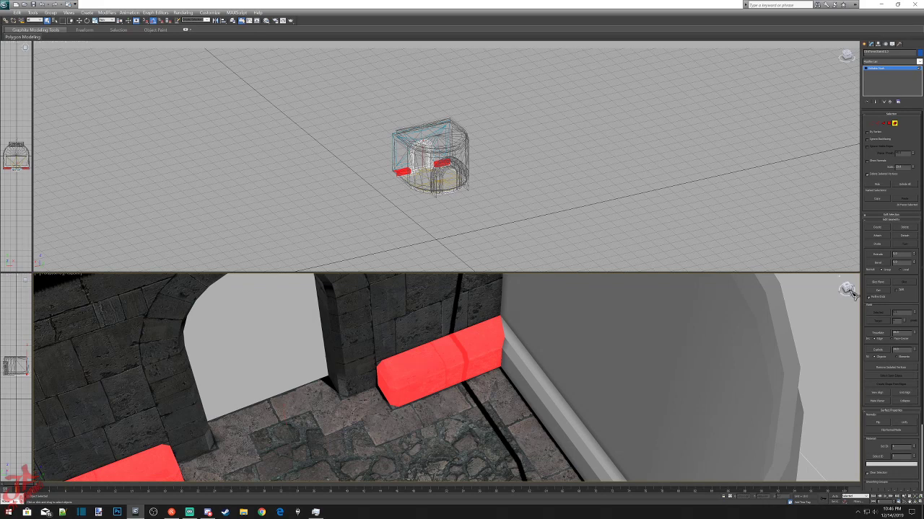
Examine how both selected corner benches meet the side walls, doorway jambs and floor, and clear the polygon selection.
drag(850, 292, 829, 283)
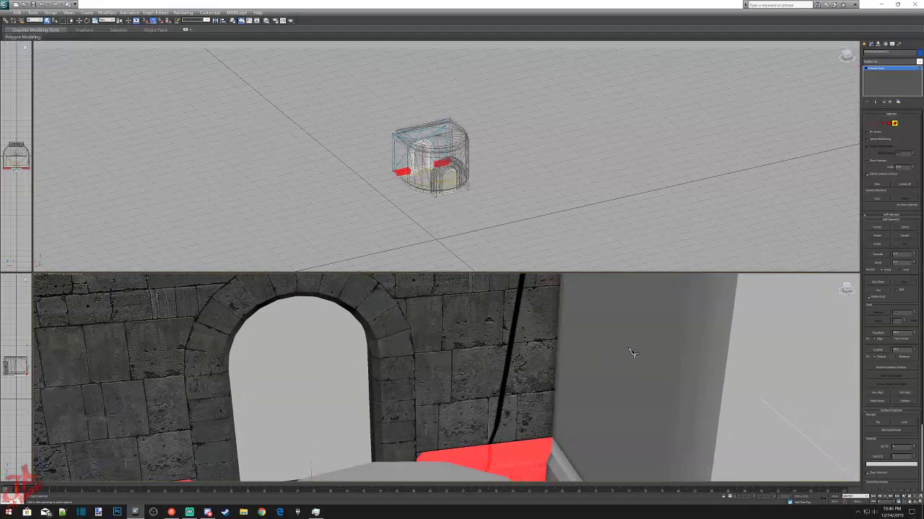
middle_drag(512, 384, 722, 293)
drag(721, 293, 640, 288)
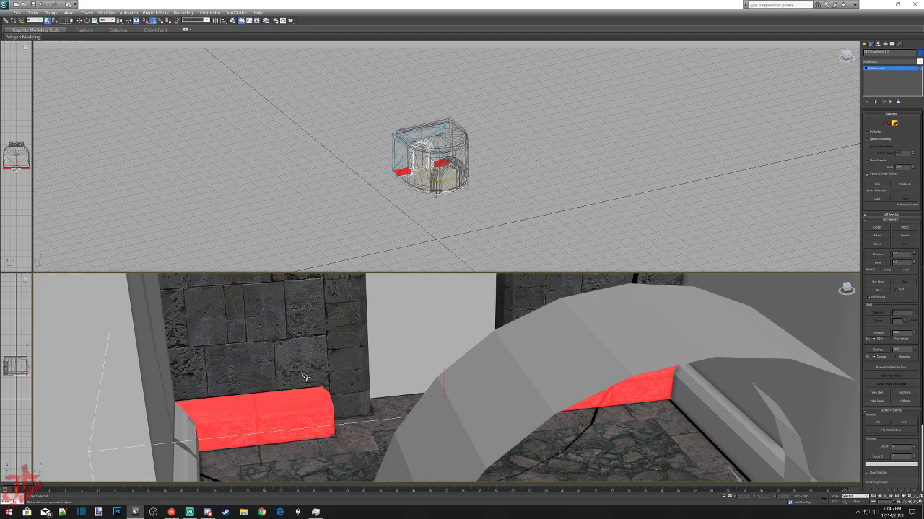
click(848, 290)
drag(848, 290, 839, 297)
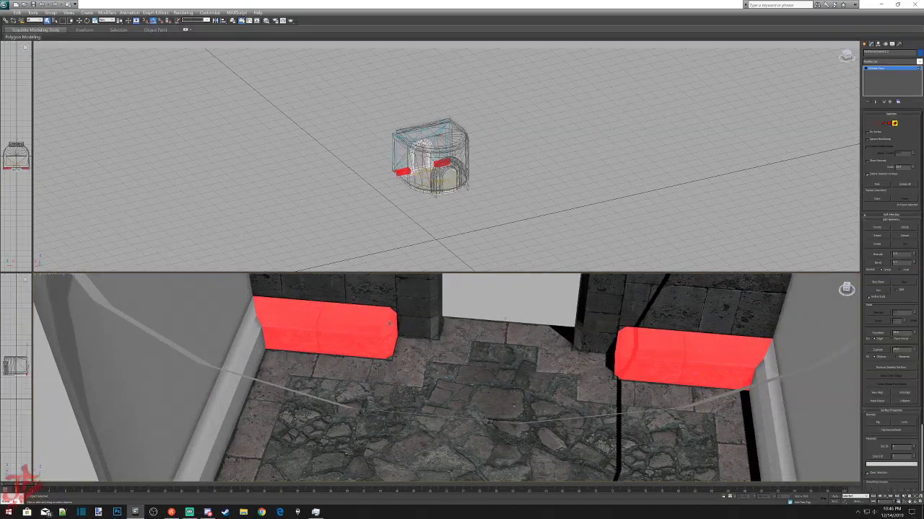
scroll(371, 338, up, 2)
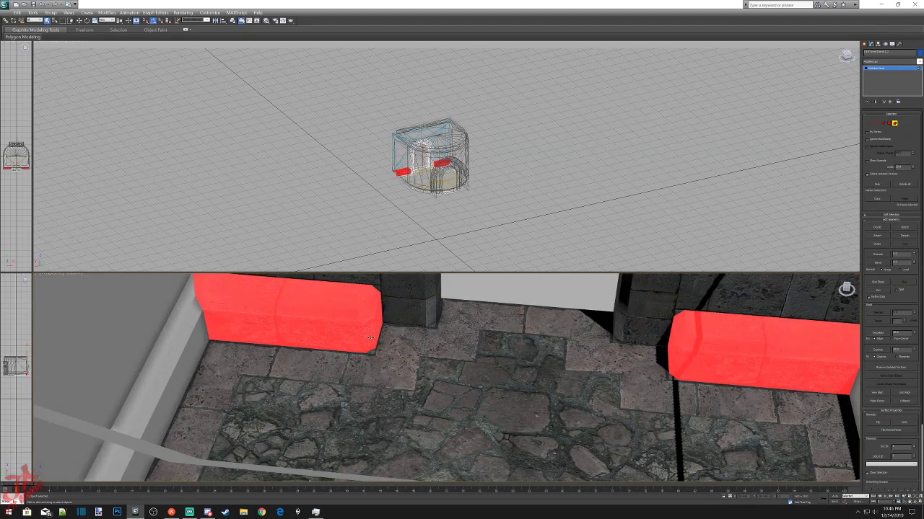
scroll(368, 337, up, 2)
scroll(368, 337, down, 2)
scroll(368, 337, down, 6)
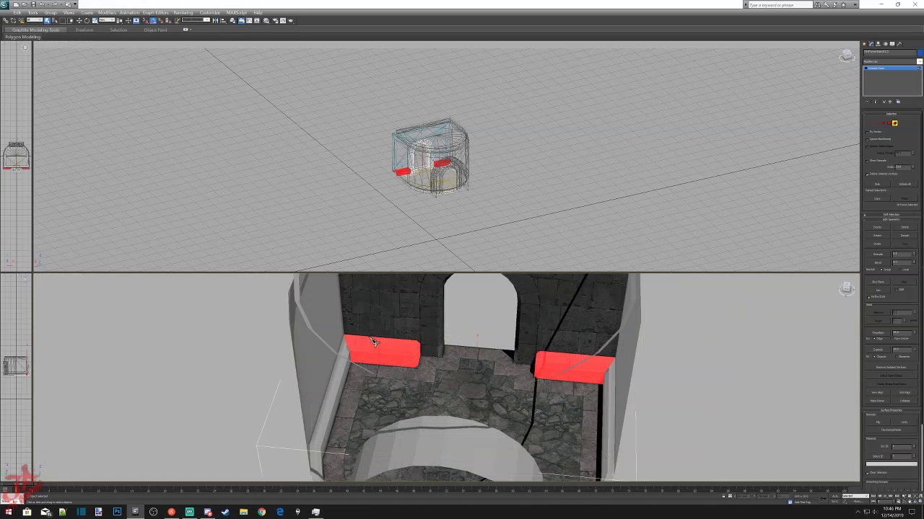
click(678, 324)
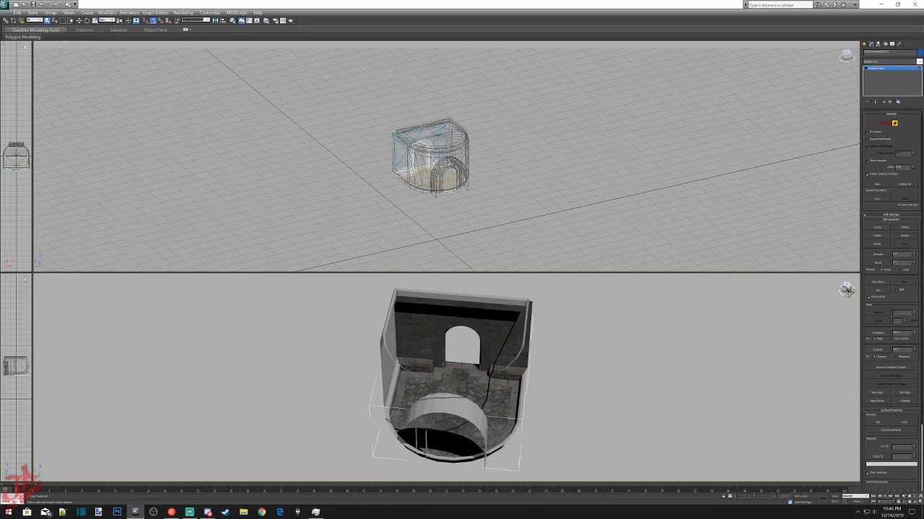
Unfreeze all frozen parts of the room and leave polygon editing on the bench and doorway mesh.
mouse_move(846, 290)
mouse_down()
mouse_move(761, 271)
mouse_move(841, 290)
mouse_up()
right_click(586, 381)
click(602, 333)
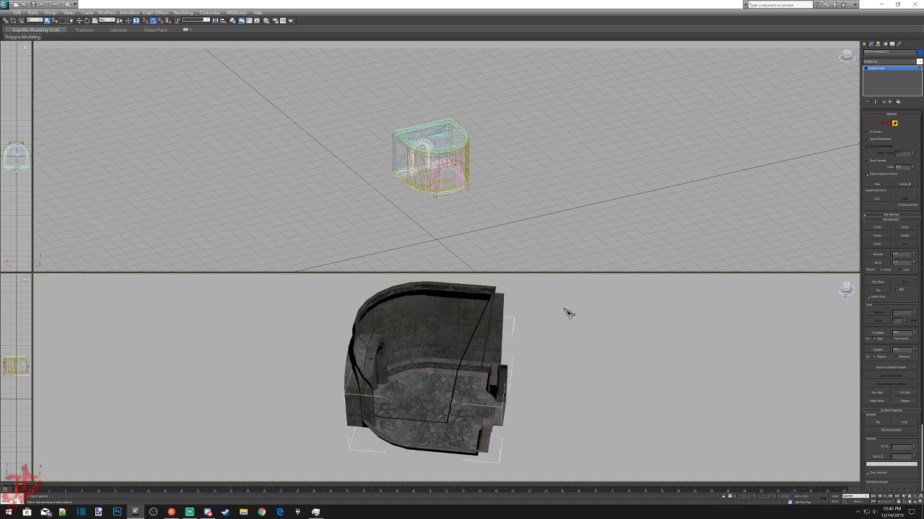
click(867, 45)
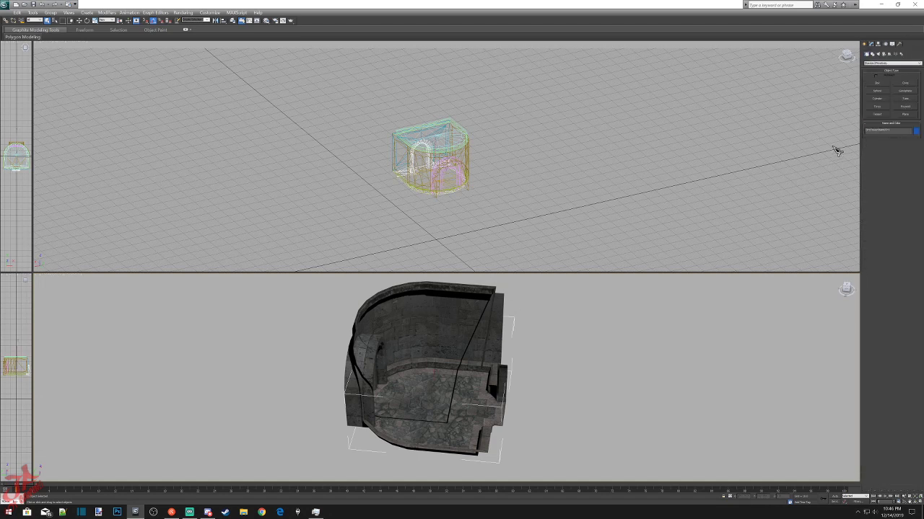
click(871, 44)
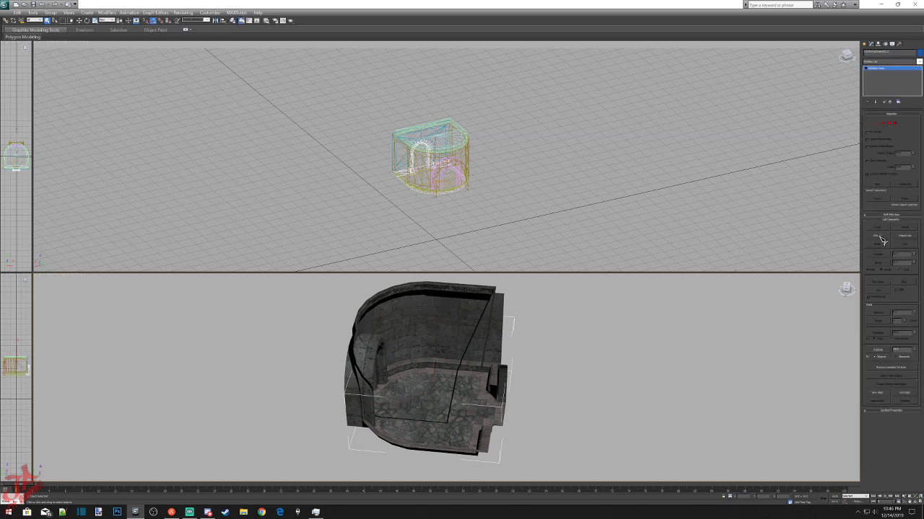
click(880, 237)
click(876, 237)
click(612, 229)
Attach the low ledge along the curved wall to the bench and doorway mesh, matching material IDs to material.
scroll(553, 202, up, 10)
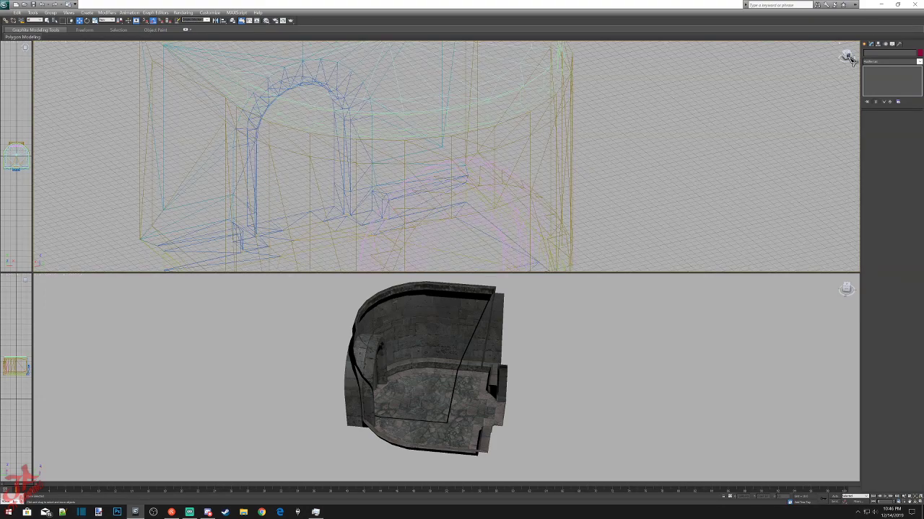
mouse_move(849, 59)
mouse_down()
mouse_move(863, 49)
mouse_move(858, 72)
mouse_up()
scroll(543, 226, up, 6)
middle_drag(523, 229, 611, 97)
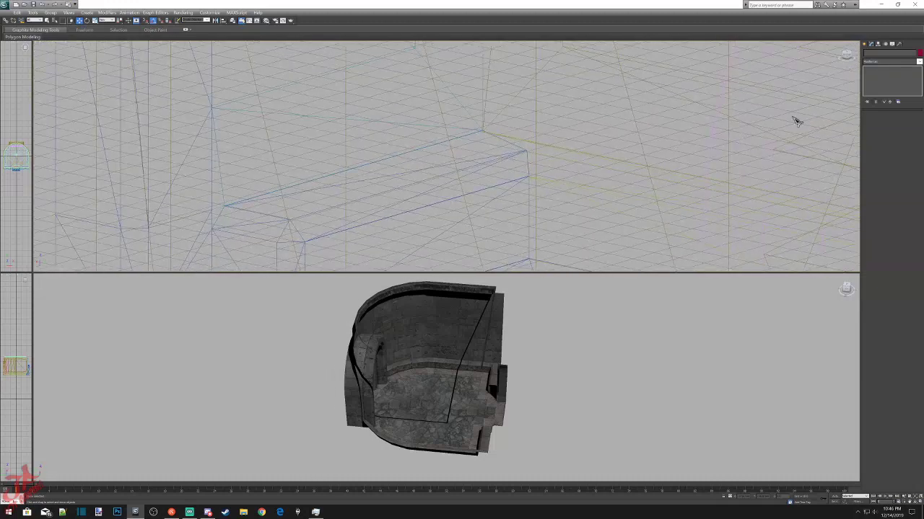
click(509, 181)
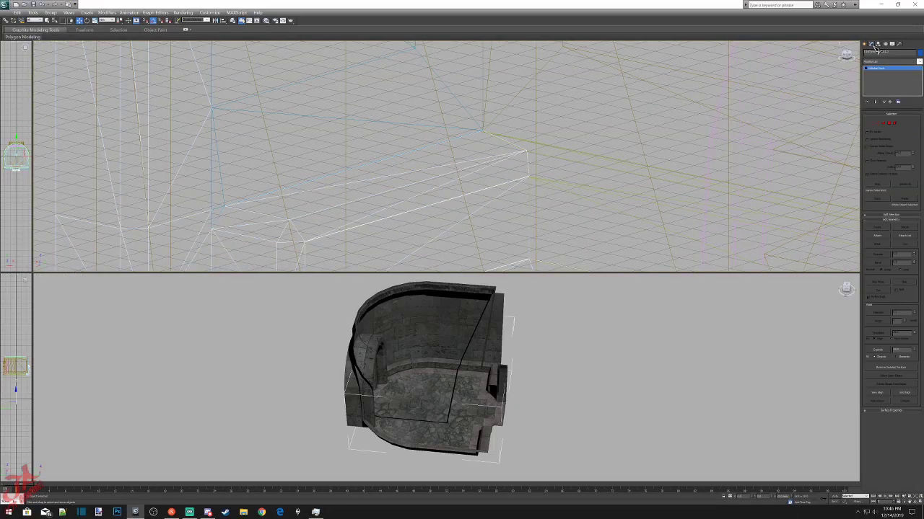
click(878, 236)
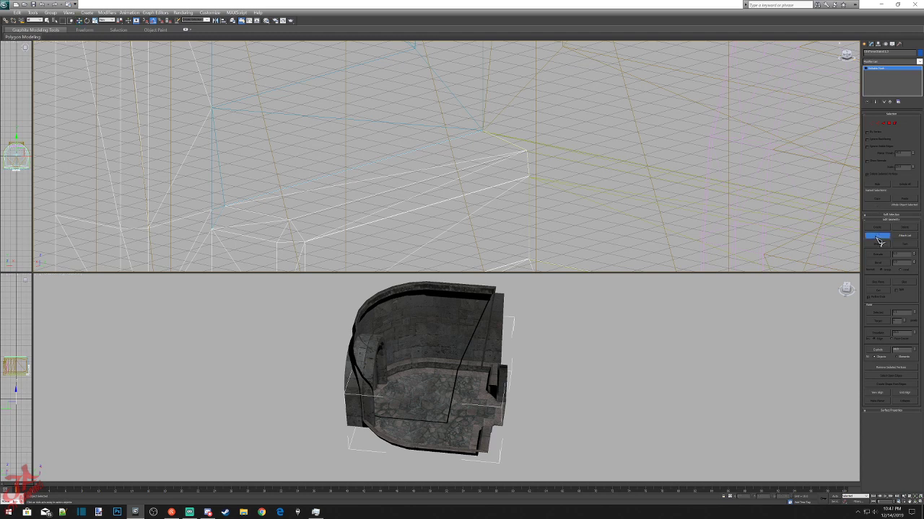
click(563, 187)
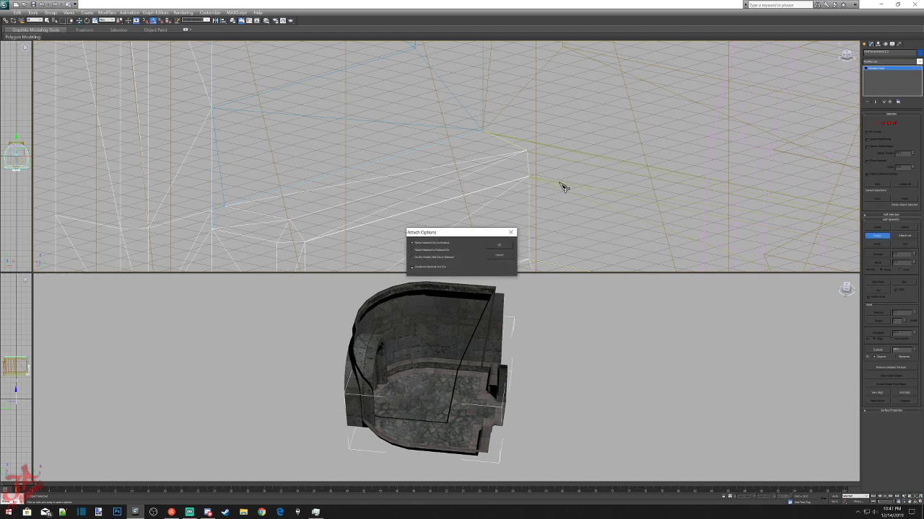
click(497, 246)
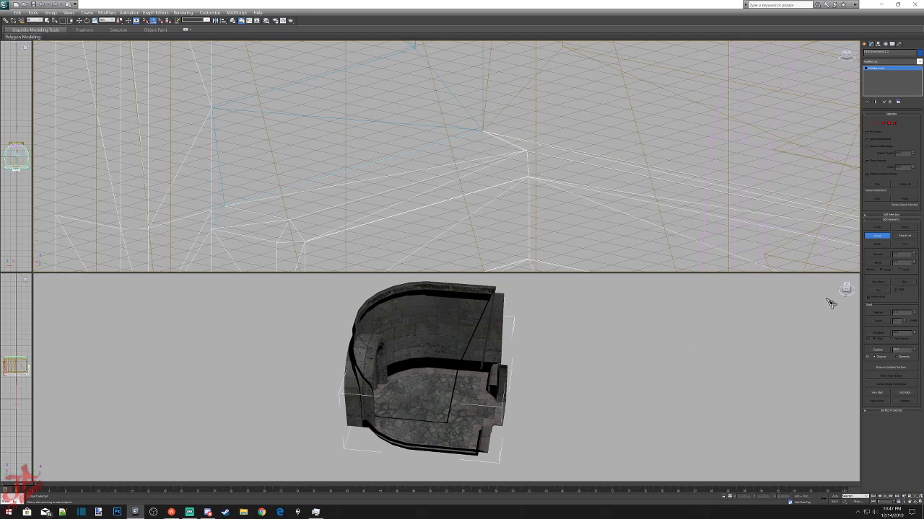
Undo the last mesh attachment, leave Attach mode and deselect the room geometry.
mouse_move(849, 291)
mouse_down()
mouse_move(834, 288)
mouse_move(846, 289)
mouse_up()
alt+middle_drag(436, 365, 423, 397)
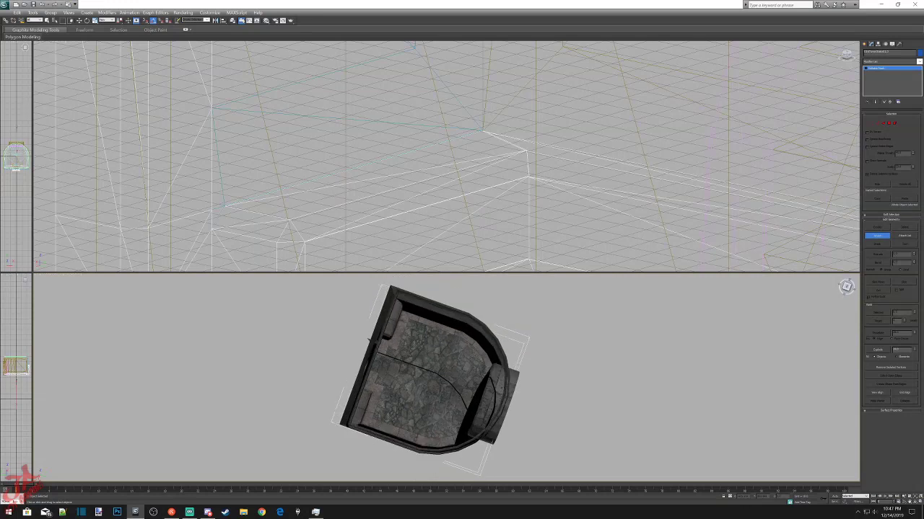
click(17, 13)
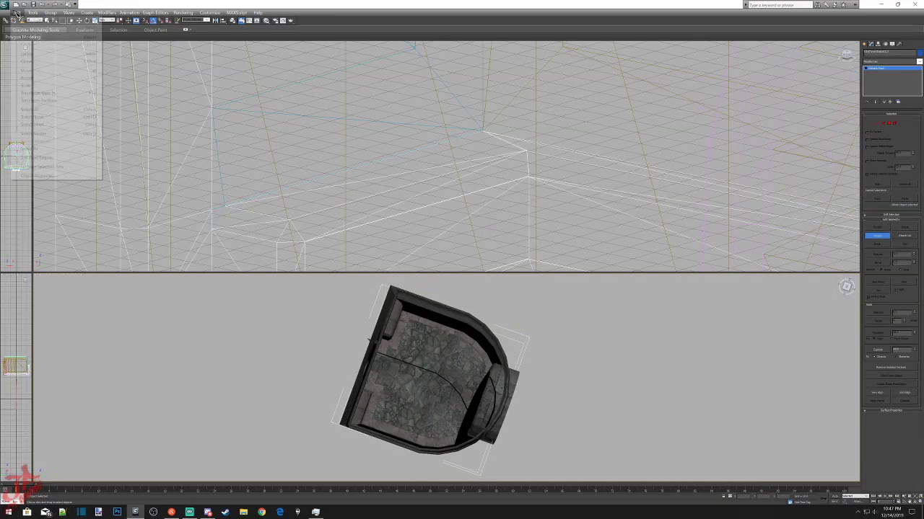
click(24, 21)
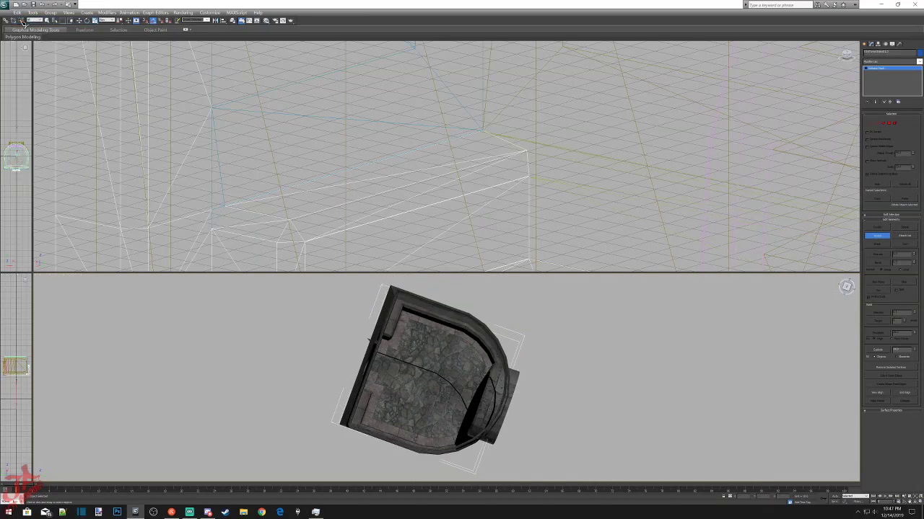
click(879, 239)
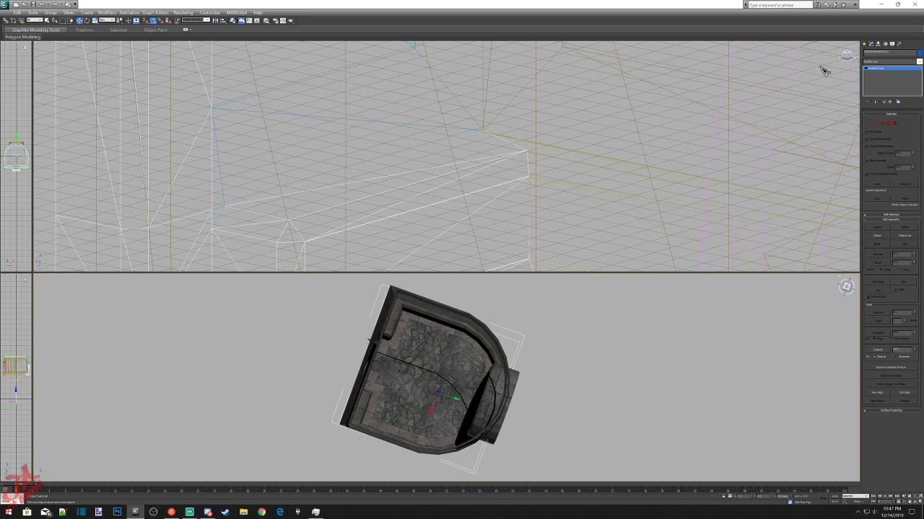
click(617, 308)
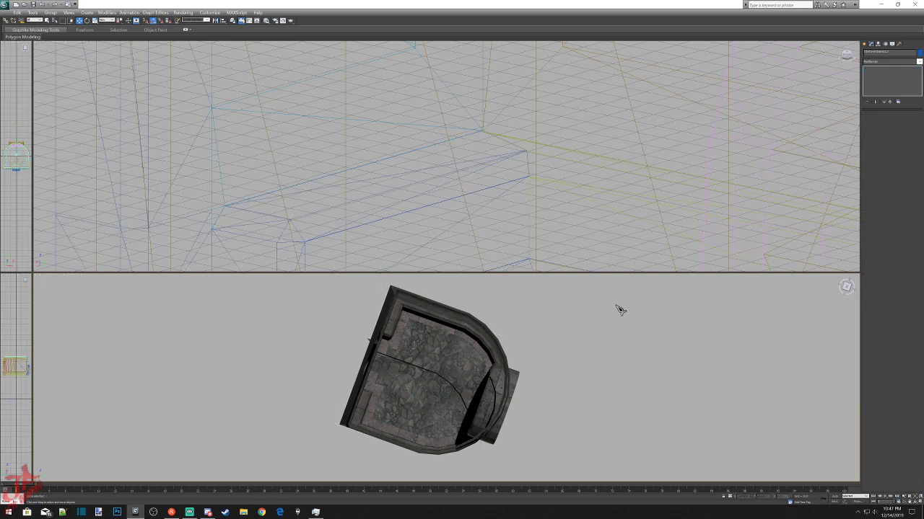
right_click(614, 305)
click(627, 322)
Export the scene to the desktop as a NIF file named HalfRoundRoom2Doorways, keeping the current export options.
click(4, 4)
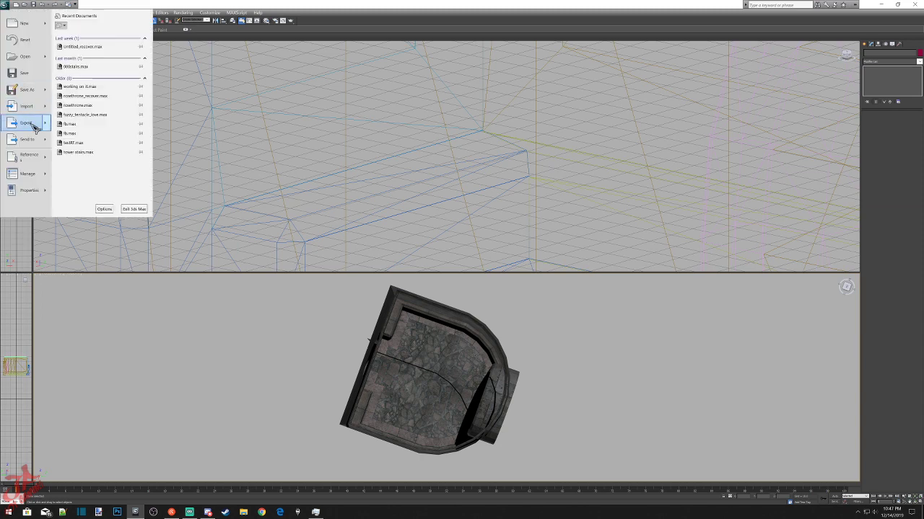
mouse_move(27, 107)
click(107, 42)
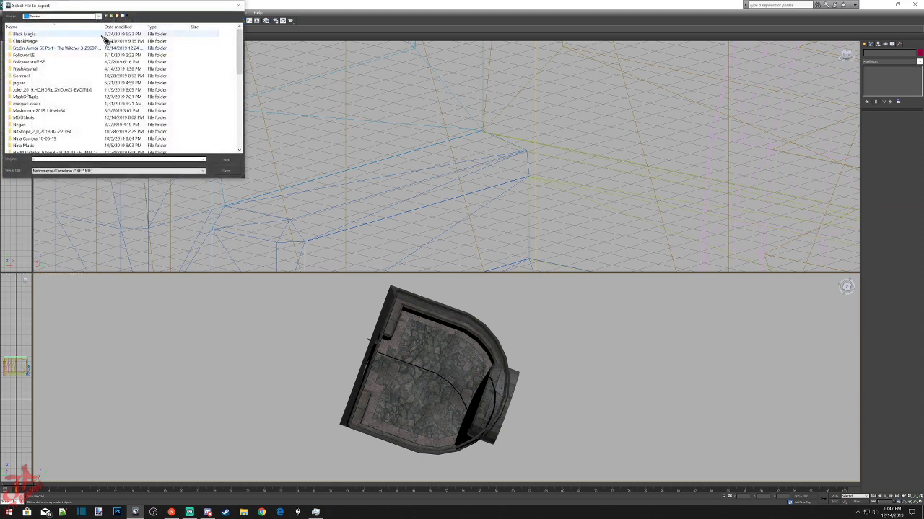
click(60, 159)
text(Half)
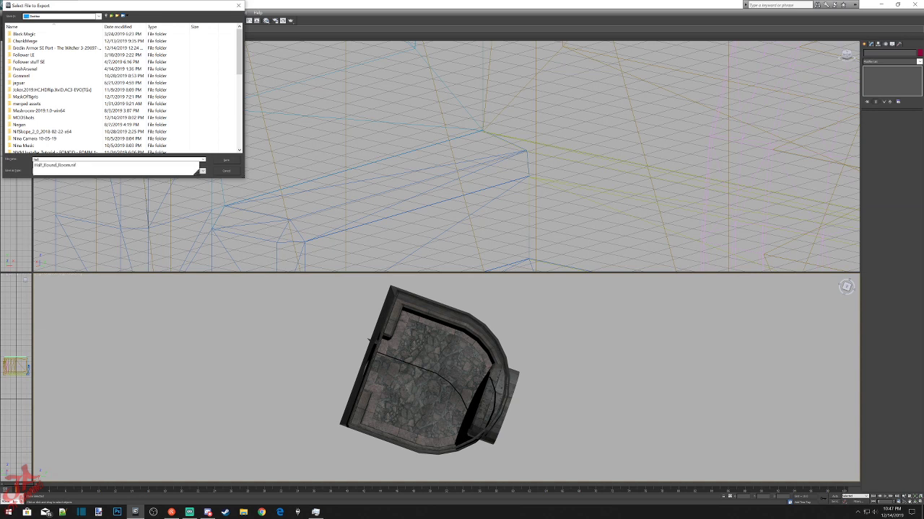
text(RoundRoom)
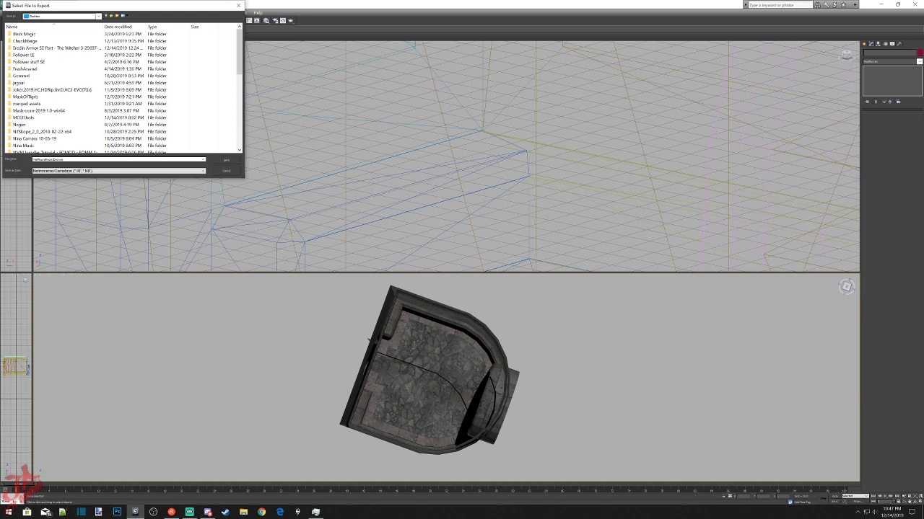
click(234, 161)
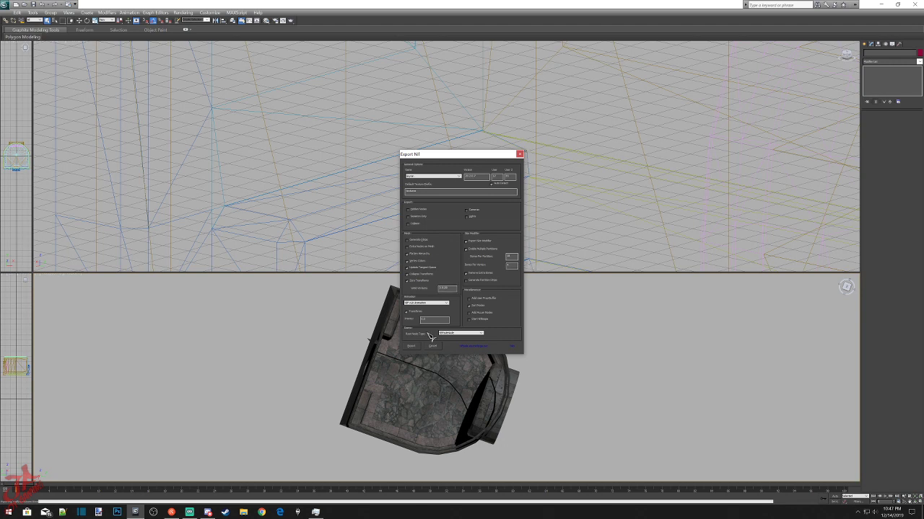
click(415, 347)
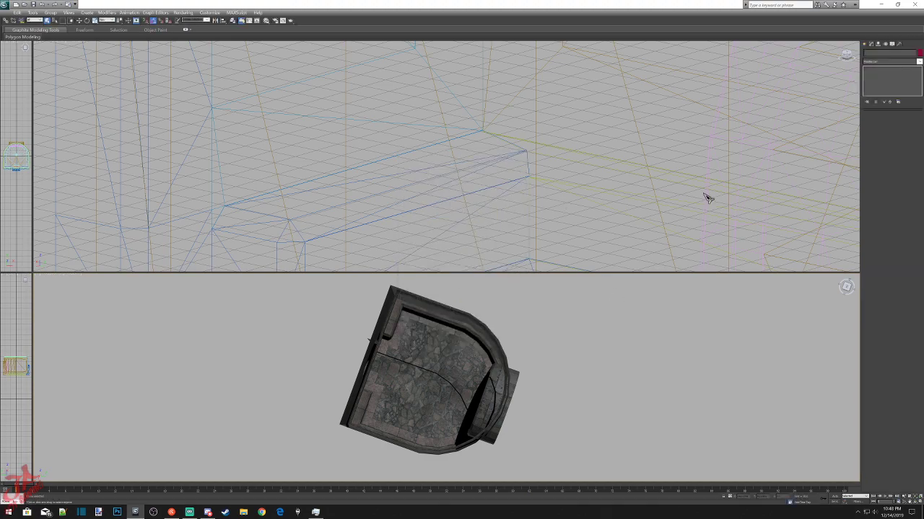
Switch to the desktop, move the exported HalfRoundRoom2Doorways file to an open spot and open it in NifSkope.
click(892, 4)
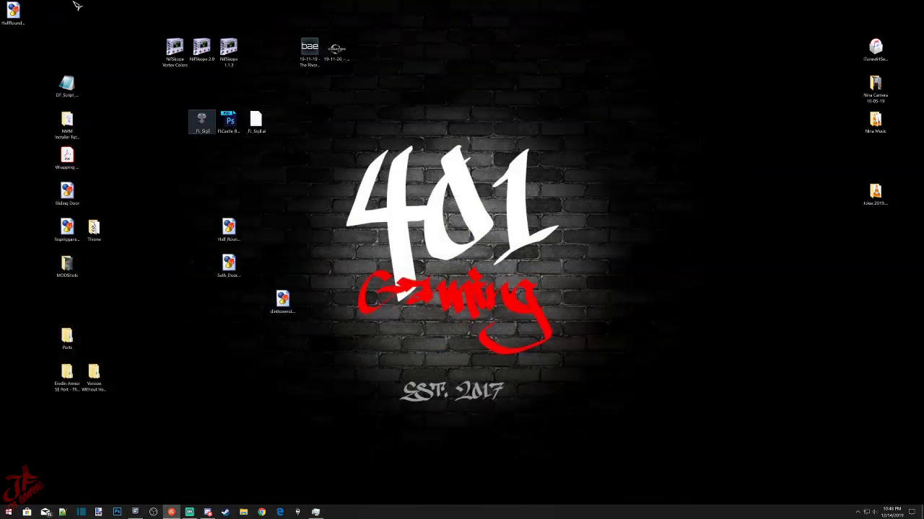
drag(13, 11, 431, 248)
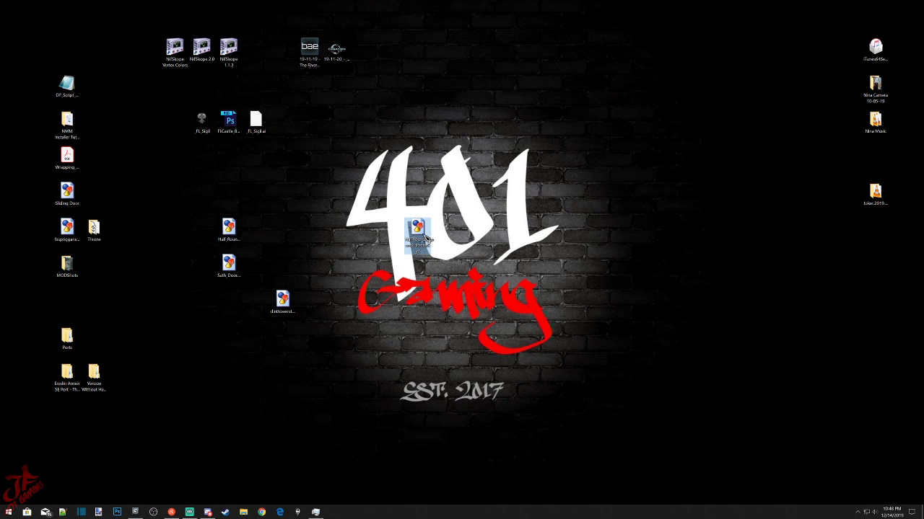
double_click(429, 238)
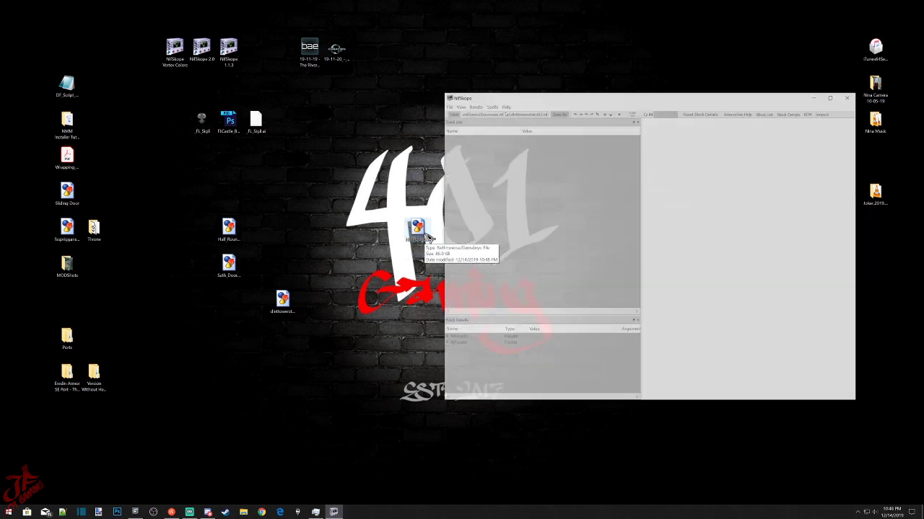
key(alt+Tab)
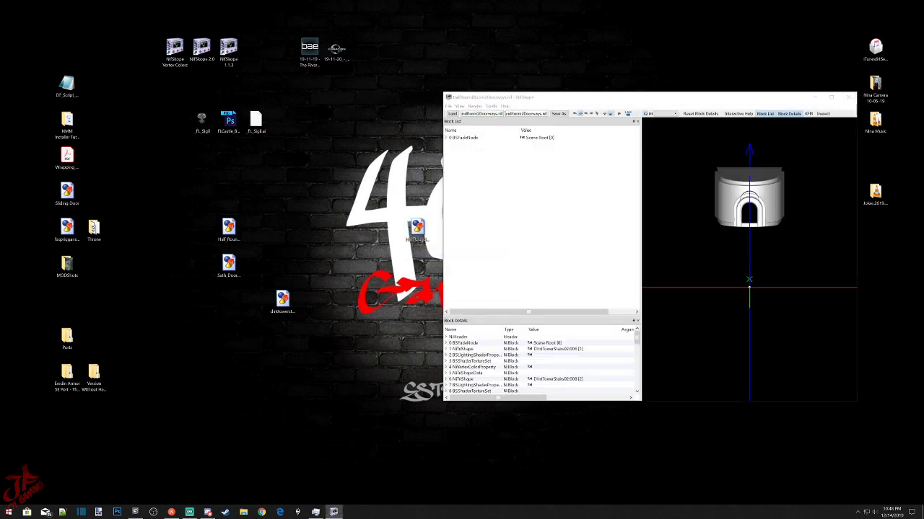
drag(722, 231, 652, 259)
scroll(714, 234, up, 5)
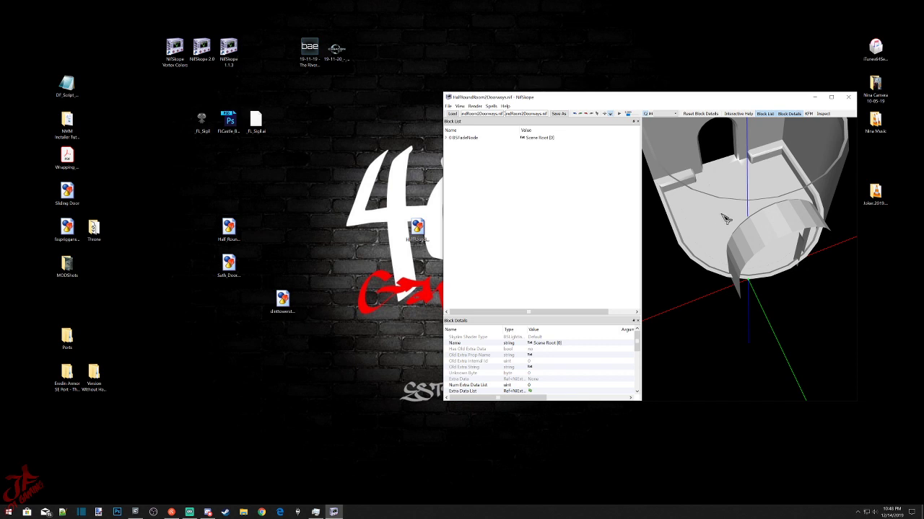
Expand the BSFadeNode and apply Smooth Normals and Face Normals to its first shape, block 1 NiTriShape.
click(448, 138)
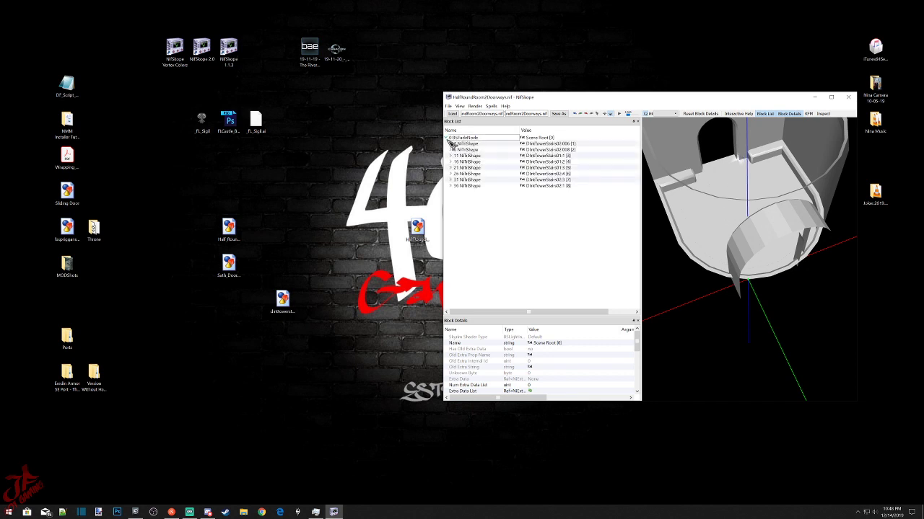
click(459, 144)
right_click(463, 144)
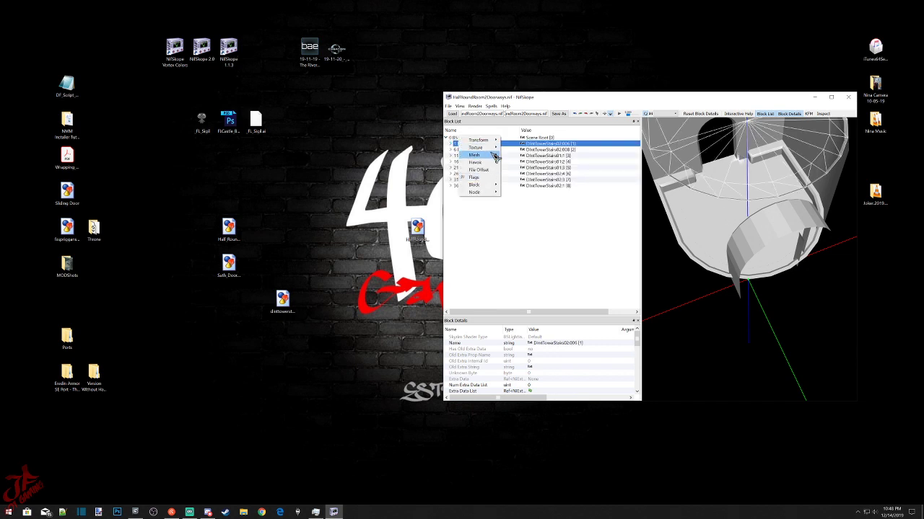
mouse_move(480, 154)
click(515, 186)
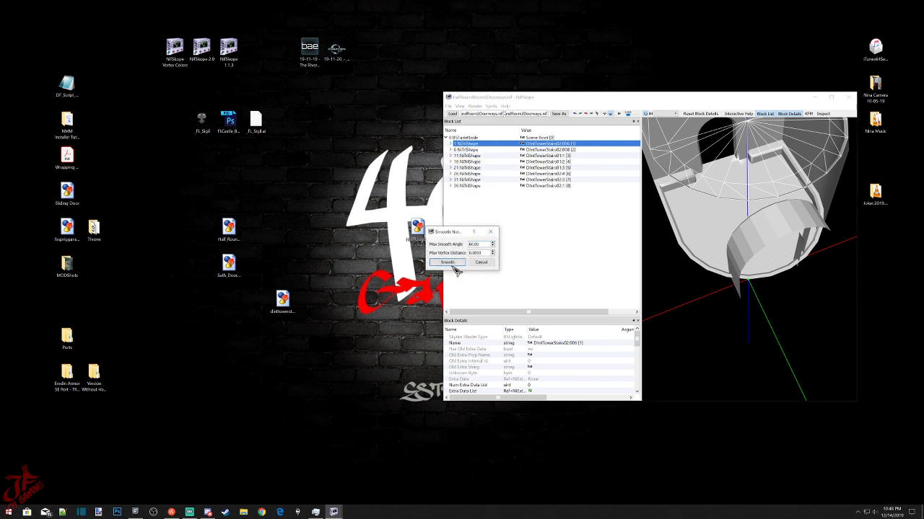
click(448, 262)
right_click(467, 146)
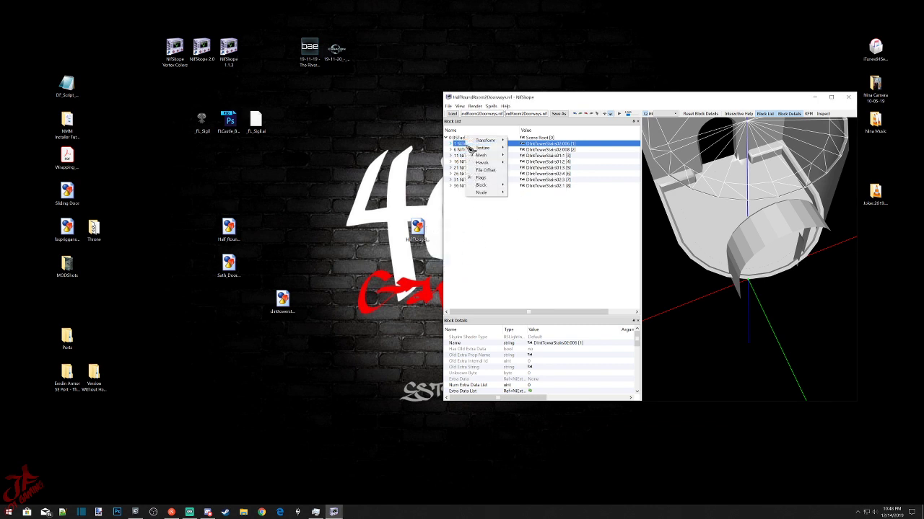
mouse_move(469, 155)
click(528, 177)
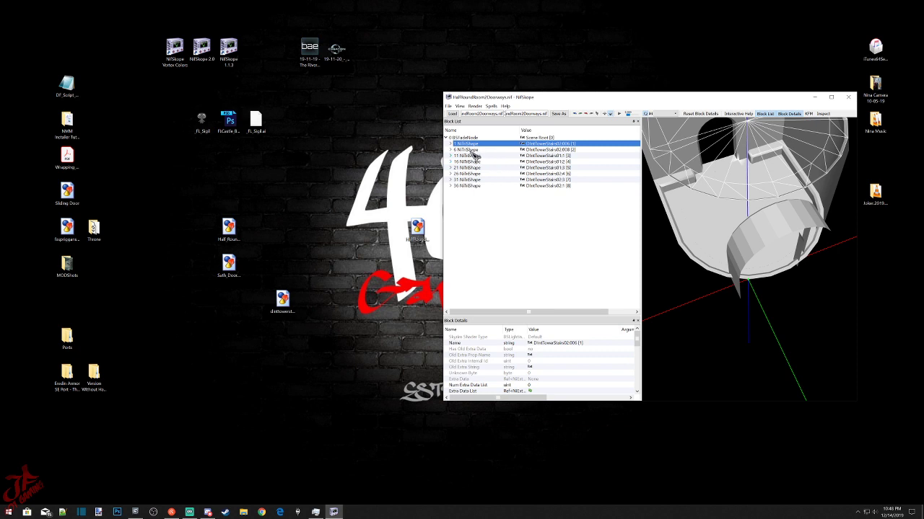
Apply Smooth Normals and Face Normals to the block 6 NiTriShape.
right_click(469, 150)
mouse_move(473, 158)
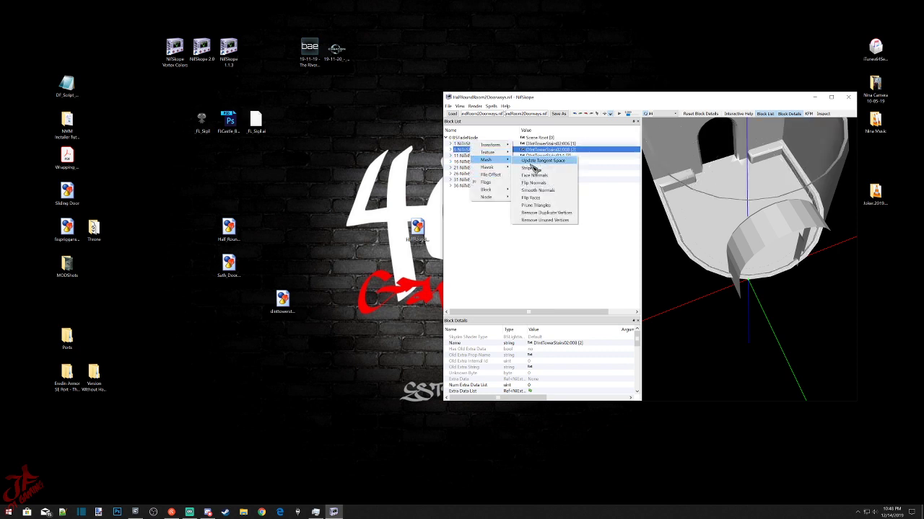
click(535, 191)
click(450, 263)
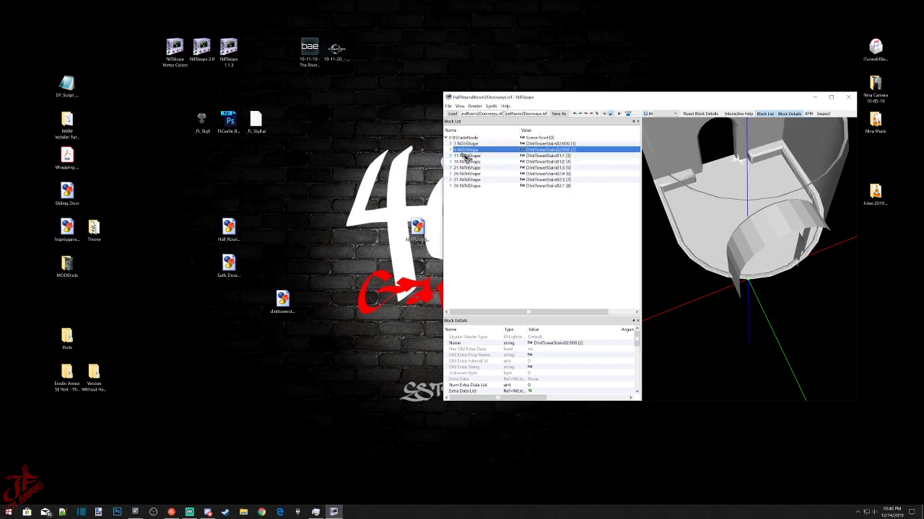
right_click(467, 153)
mouse_move(487, 161)
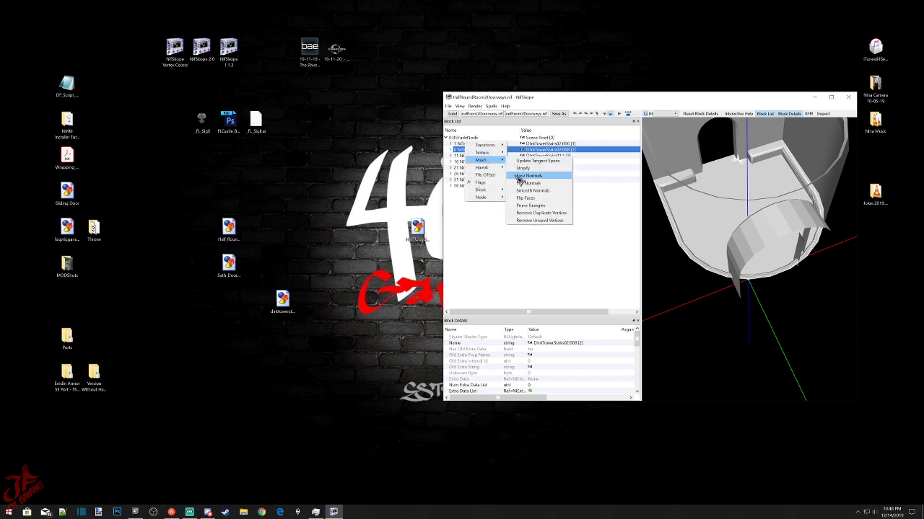
click(531, 177)
Apply Smooth Normals and Face Normals to the block 11 NiTriShape, DIntTowerStairs01:1.
right_click(484, 157)
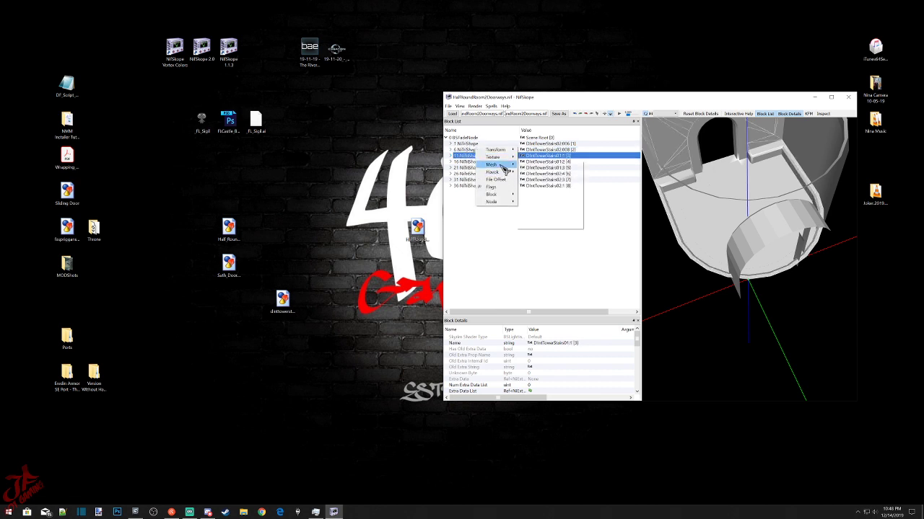
click(535, 194)
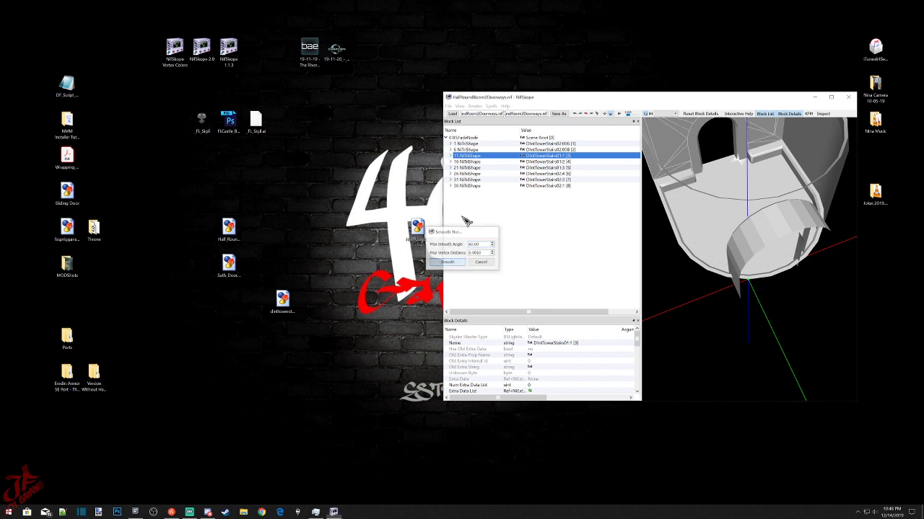
click(450, 264)
right_click(476, 159)
mouse_move(491, 164)
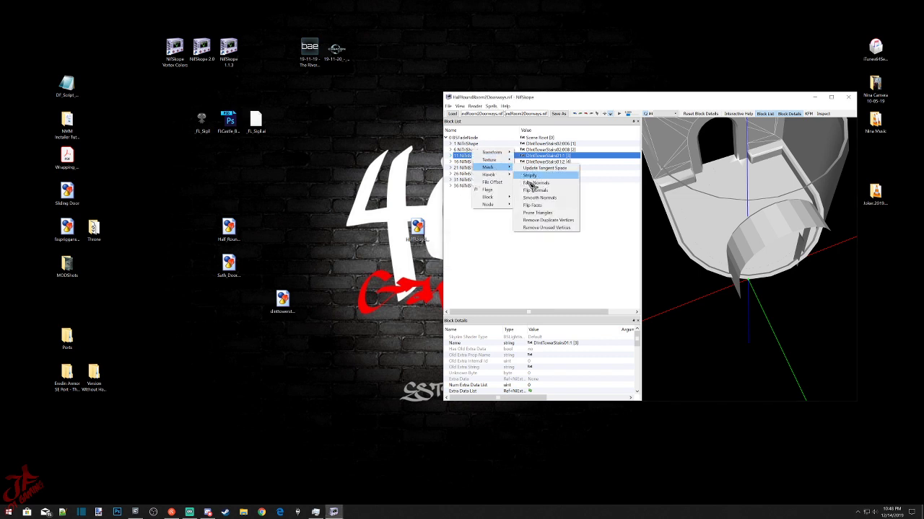
click(530, 186)
Apply Smooth Normals and Face Normals to the block 16 NiTriShape, DIntTowerStairs01:2.
right_click(475, 163)
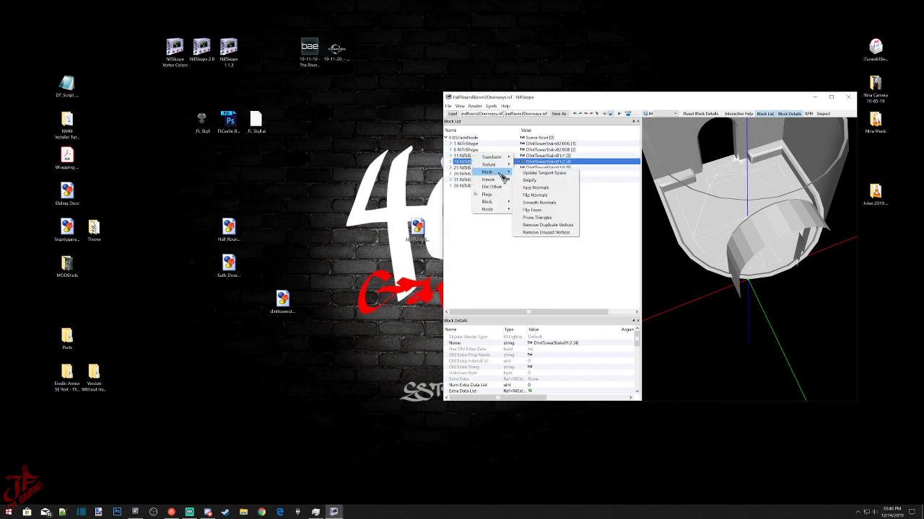
click(531, 203)
click(450, 263)
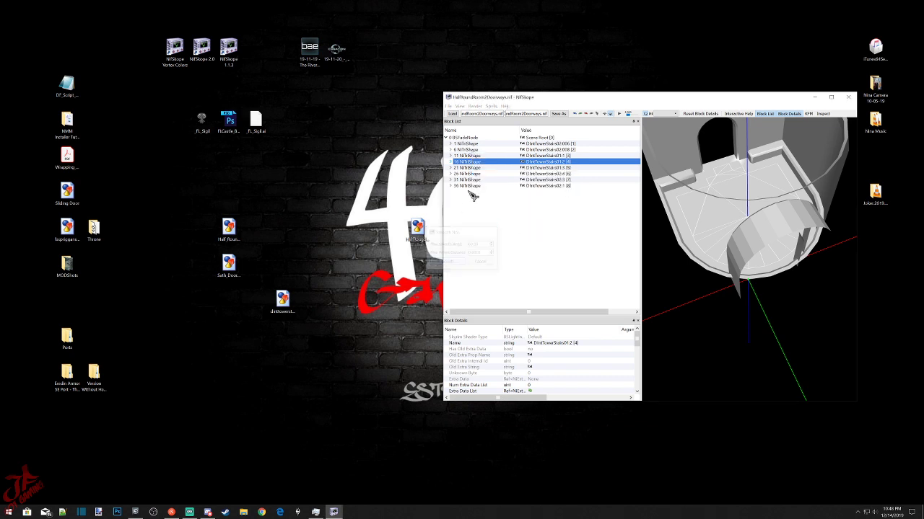
right_click(482, 162)
mouse_move(500, 174)
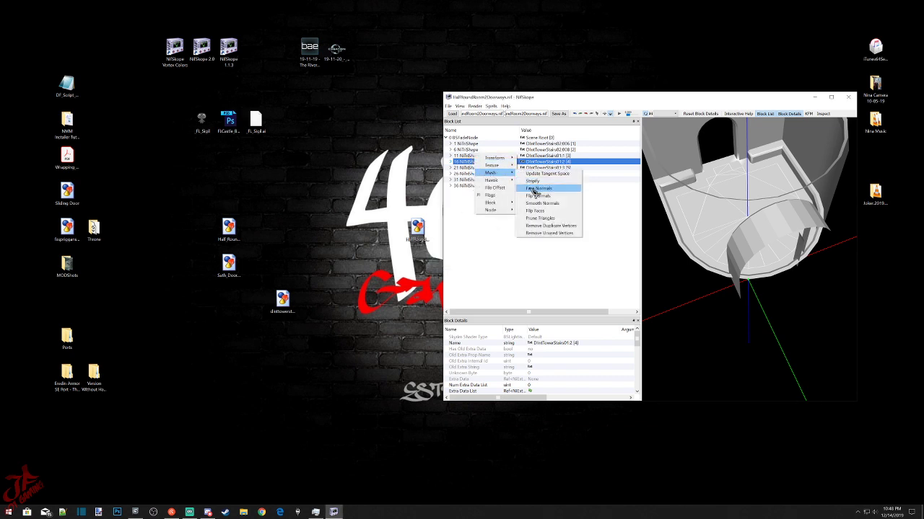
click(529, 189)
Apply Smooth Normals and Face Normals to the block 21 NiTriShape, DIntTowerStairs01:3.
right_click(476, 173)
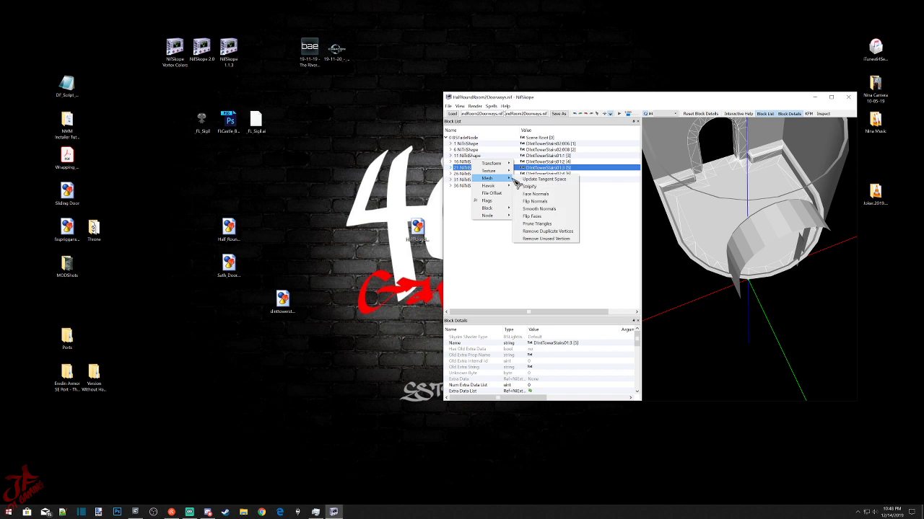
click(529, 214)
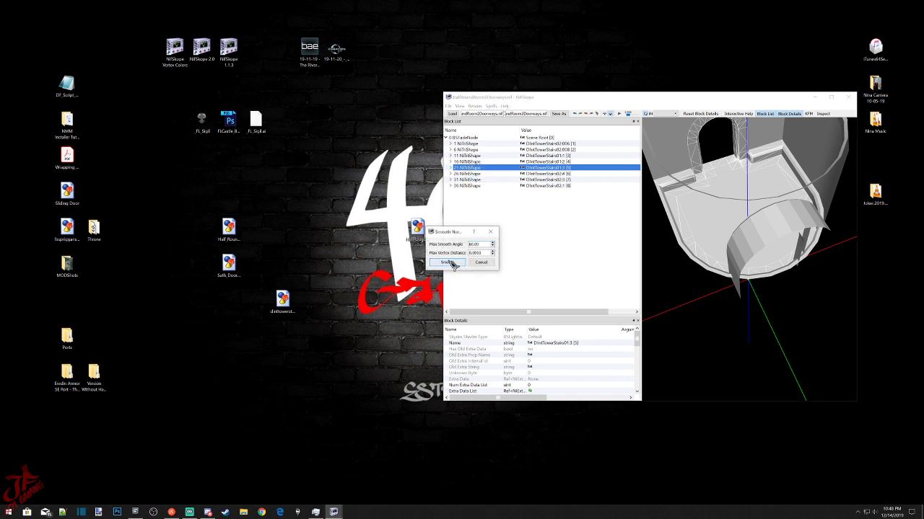
click(447, 263)
right_click(474, 167)
mouse_move(495, 177)
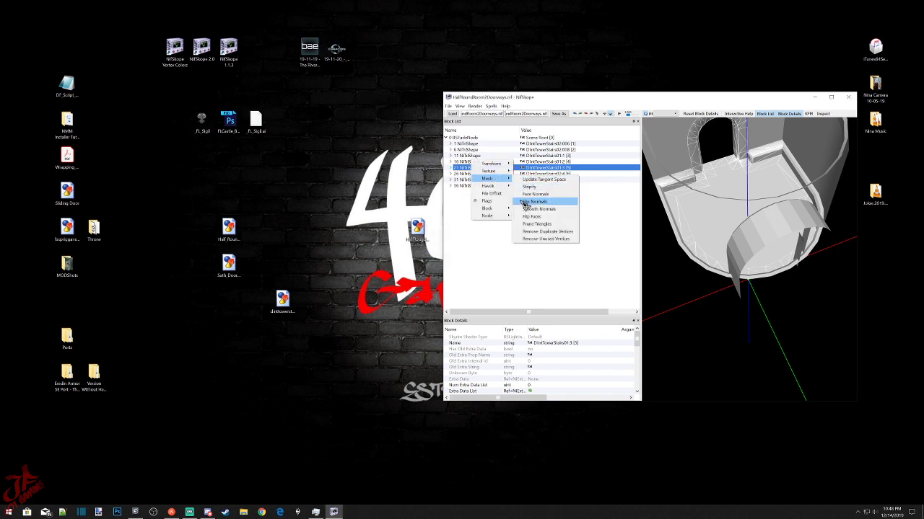
click(530, 191)
Apply Smooth Normals to the block 26 NiTriShape, DIntTowerStairs02:4.
click(473, 175)
right_click(473, 176)
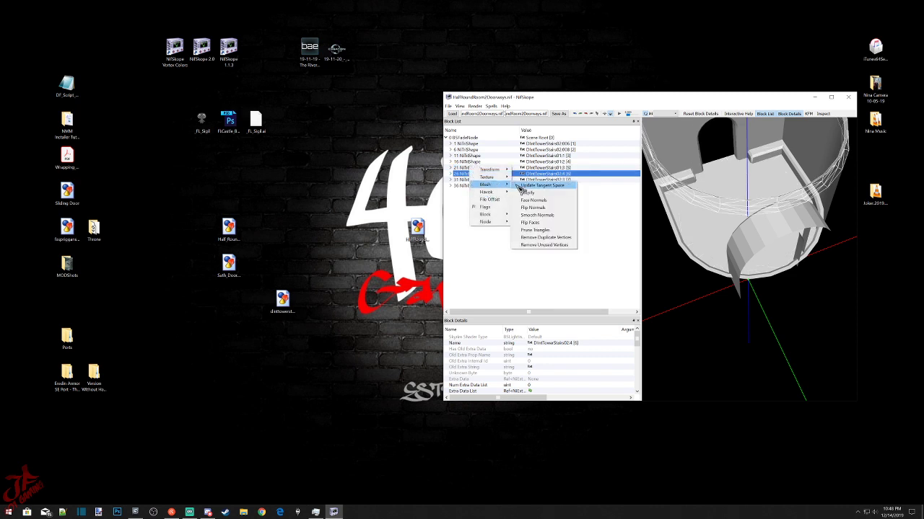
click(529, 214)
click(448, 262)
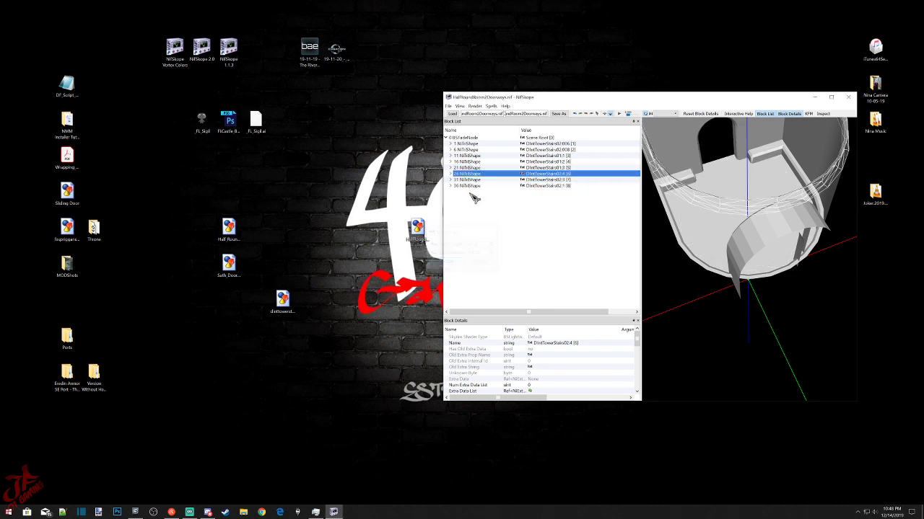
Apply Face Normals to the block 26 NiTriShape, DIntTowerStairs02:4.
right_click(473, 173)
mouse_move(498, 185)
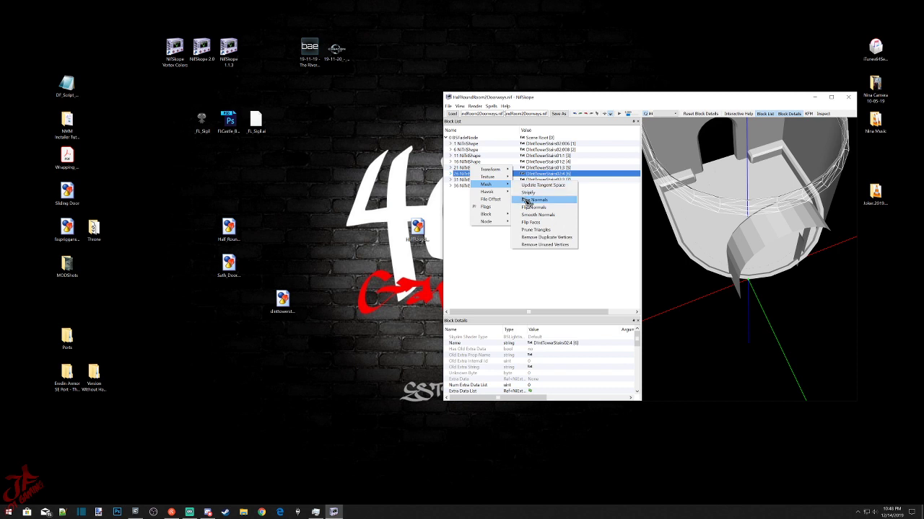
click(543, 199)
Apply Smooth Normals and Face Normals to the block 31 NiTriShape, DIntTowerStairs02:3.
right_click(478, 182)
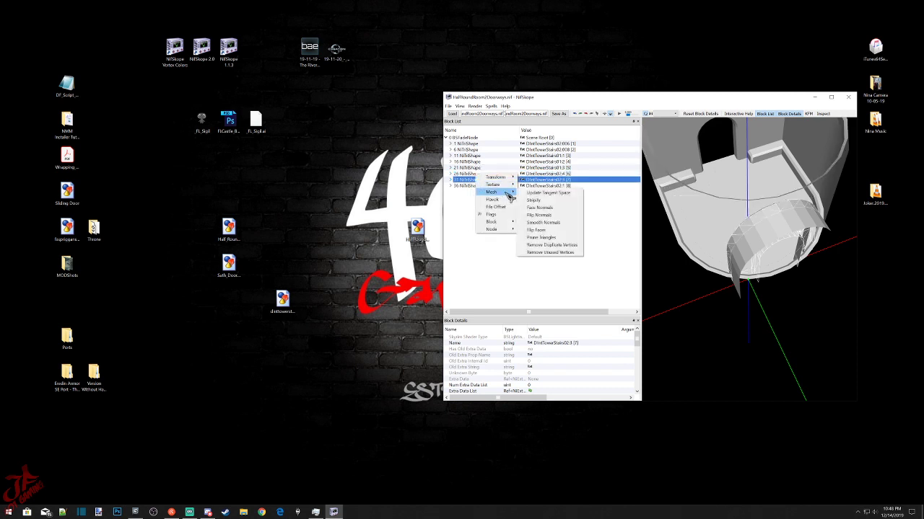
click(546, 210)
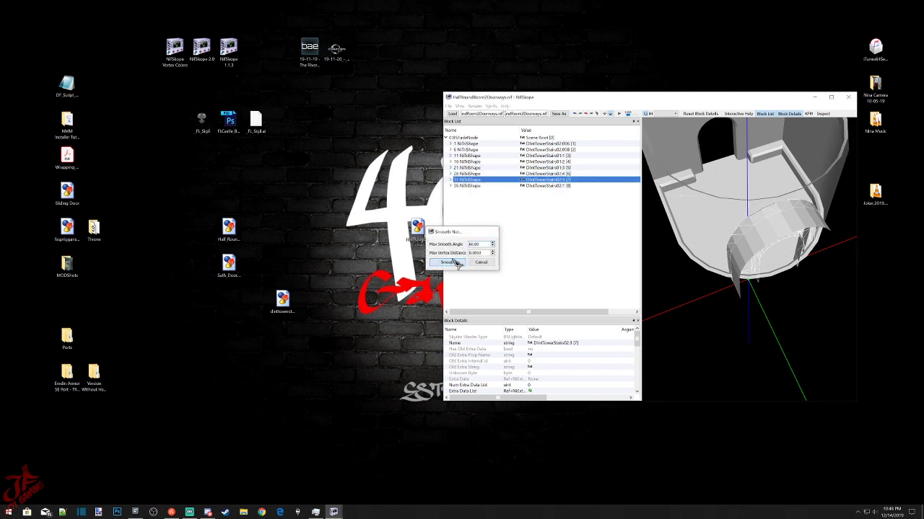
click(451, 260)
right_click(480, 179)
mouse_move(492, 191)
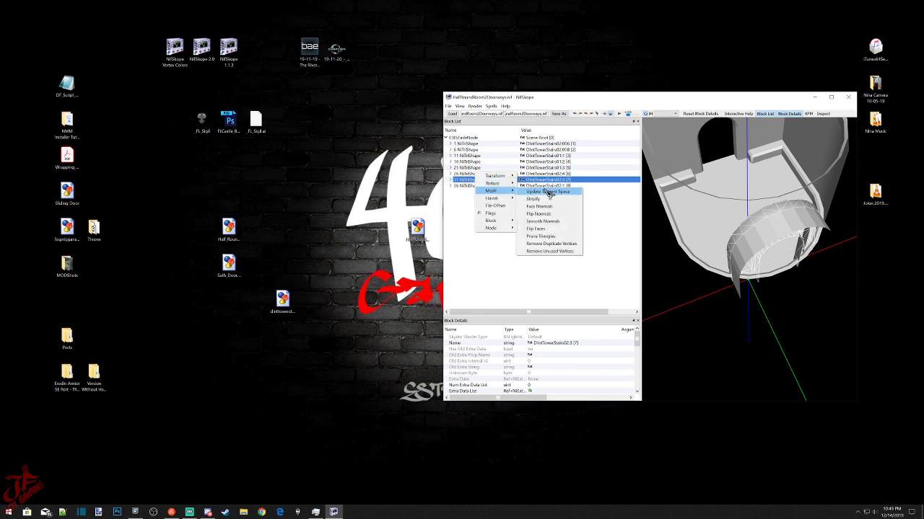
click(543, 207)
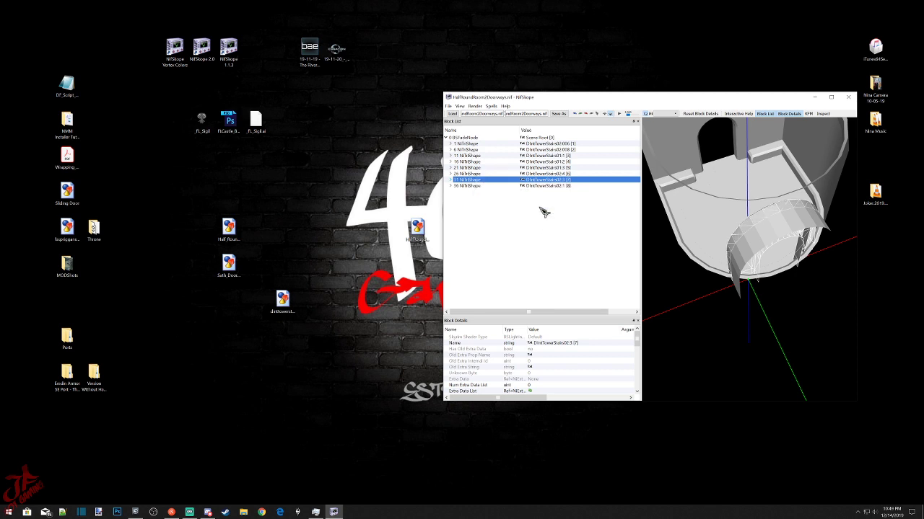
Apply Smooth Normals and Face Normals to the block 36 NiTriShape, DIntTowerStairs02:1.
right_click(469, 185)
mouse_move(491, 194)
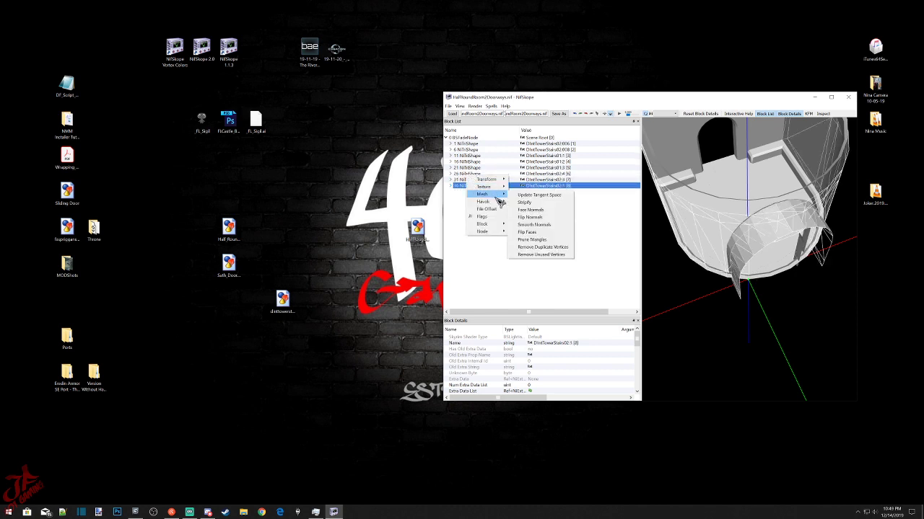
click(534, 224)
click(458, 262)
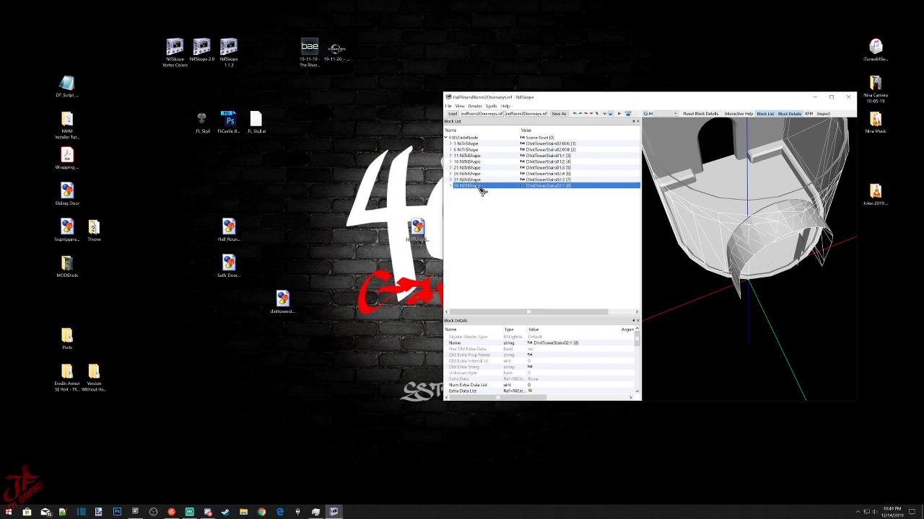
right_click(478, 185)
mouse_move(492, 196)
click(537, 213)
Remove the NiVertexColorProperty and BSLightingShaderProperty branches from the first NiTriShape, DIntTowerStairs02:006.
click(451, 145)
click(478, 162)
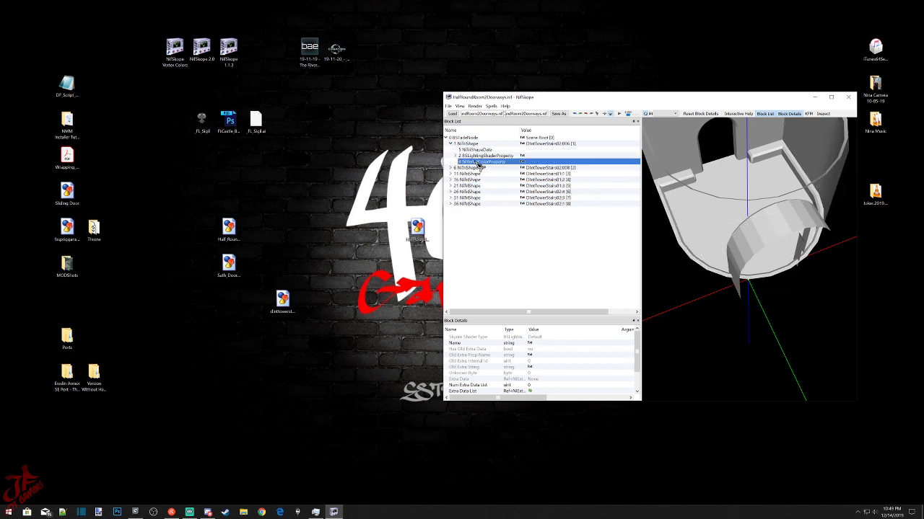
key(ctrl+Delete)
click(478, 151)
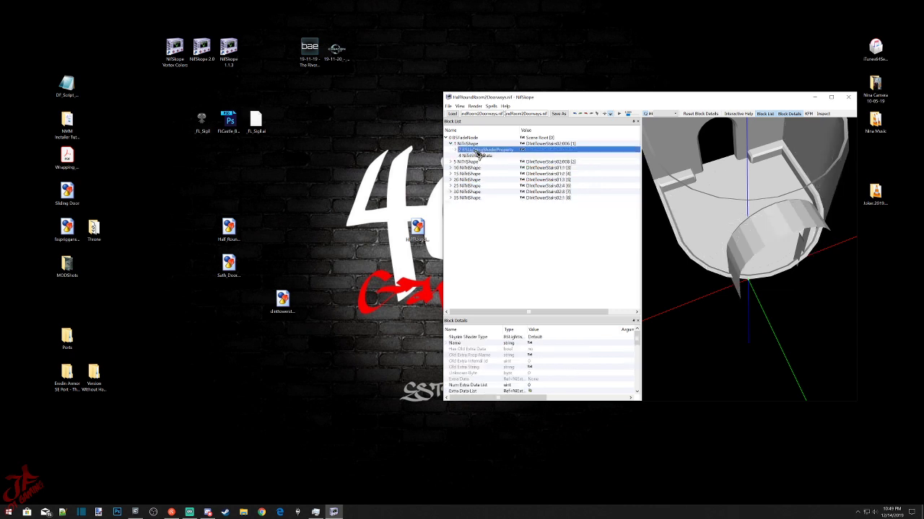
key(ctrl+Delete)
Remove the vertex color and lighting shader property branches from the NiTriShape DIntTowerStairs02:008.
click(451, 157)
click(472, 174)
key(ctrl+Delete)
click(476, 169)
key(ctrl+Delete)
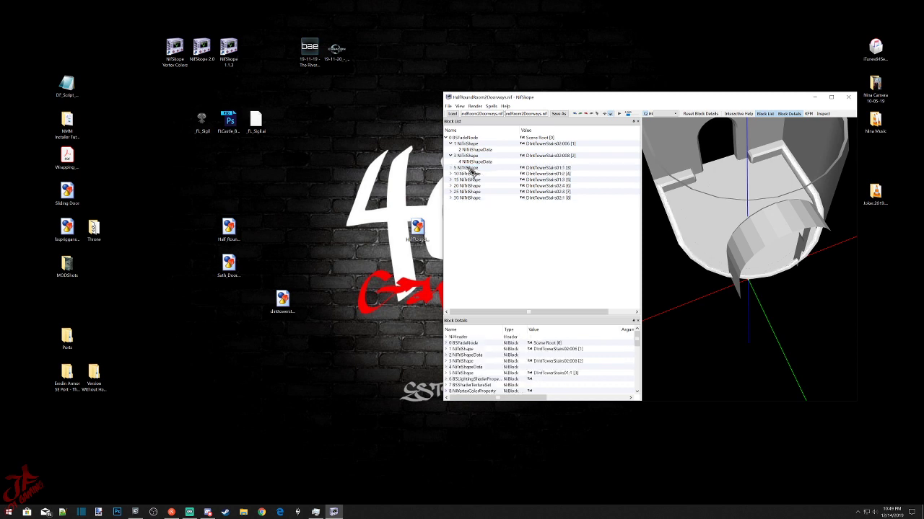
Remove the vertex color and lighting shader property branches from the NiTriShape DIntTowerStairs01:1.
click(451, 168)
click(474, 180)
key(ctrl+Delete)
click(473, 181)
key(ctrl+Delete)
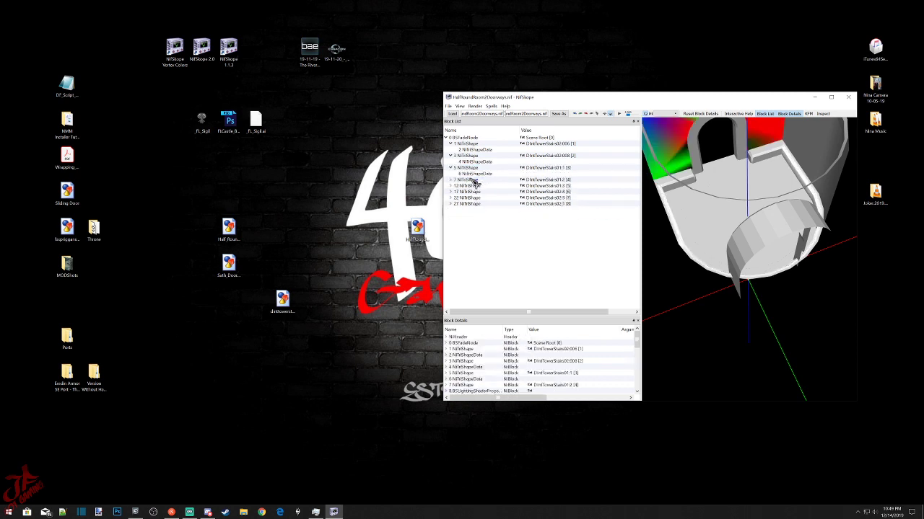
Remove the vertex color and lighting shader property branches from the NiTriShape DIntTowerStairs01:2.
click(450, 180)
click(482, 197)
key(ctrl+Delete)
click(477, 193)
key(ctrl+Delete)
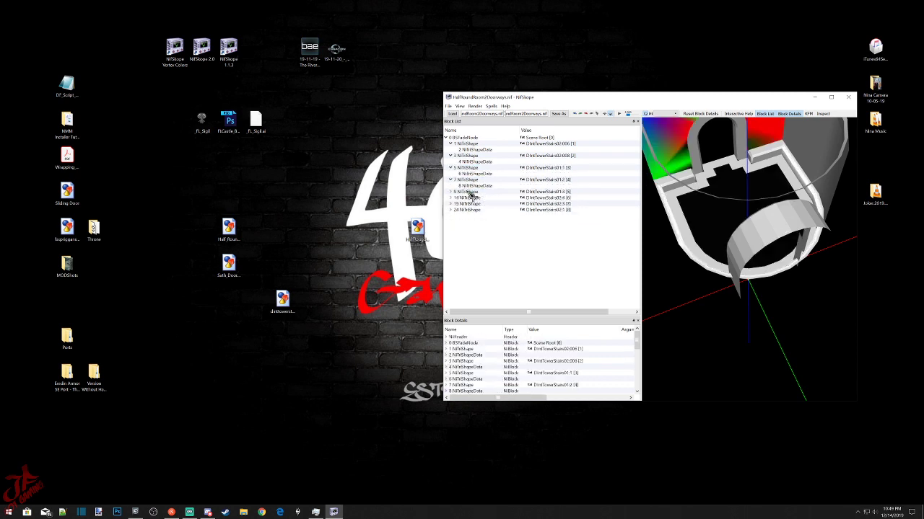
Remove the vertex color and lighting shader property branches from the NiTriShape DIntTowerStairs01:3.
click(455, 193)
click(450, 192)
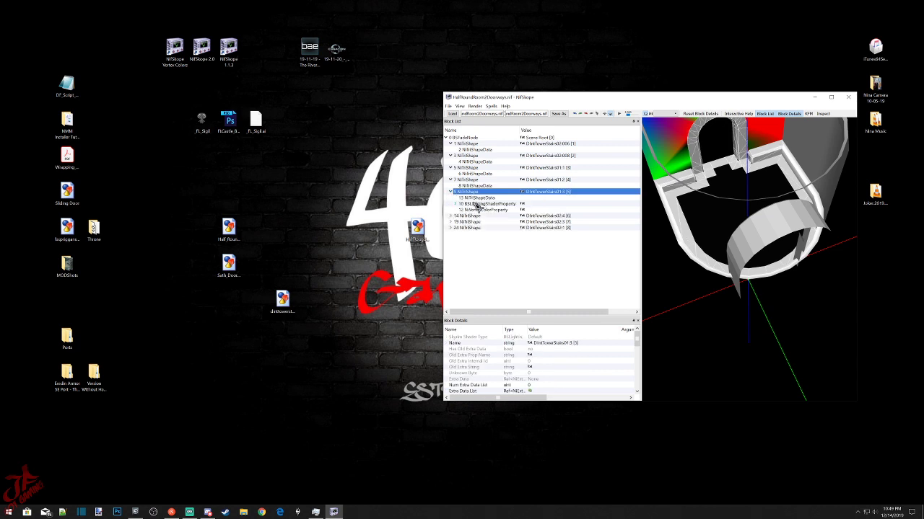
click(475, 205)
key(ctrl+Delete)
click(474, 204)
key(ctrl+Delete)
Remove the vertex color and lighting shader property branches from the last three NiTriShapes, DIntTowerStairs02:4, 02:3 and 02:1.
click(450, 203)
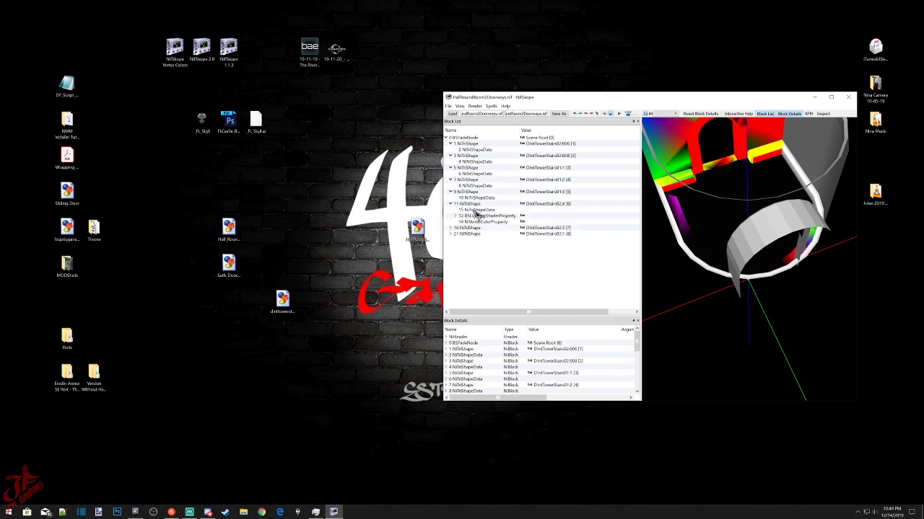
click(476, 215)
key(Delete)
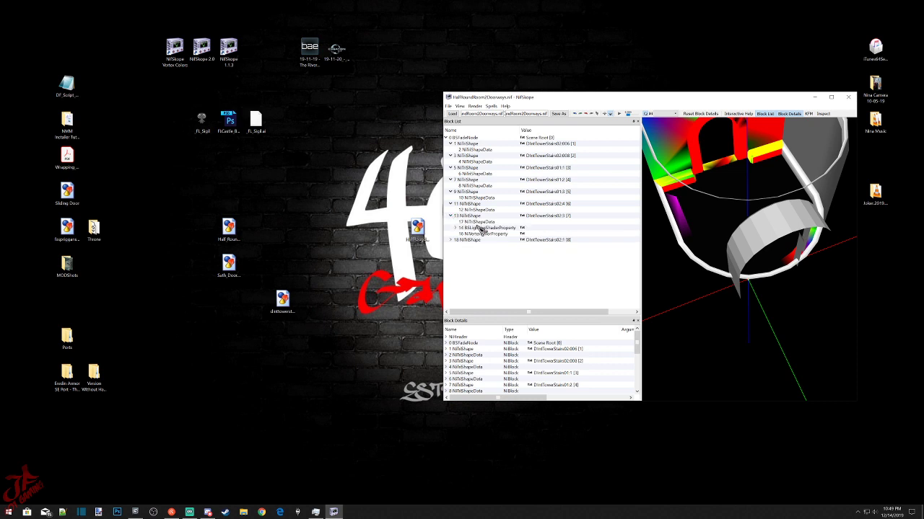
click(481, 229)
key(Delete)
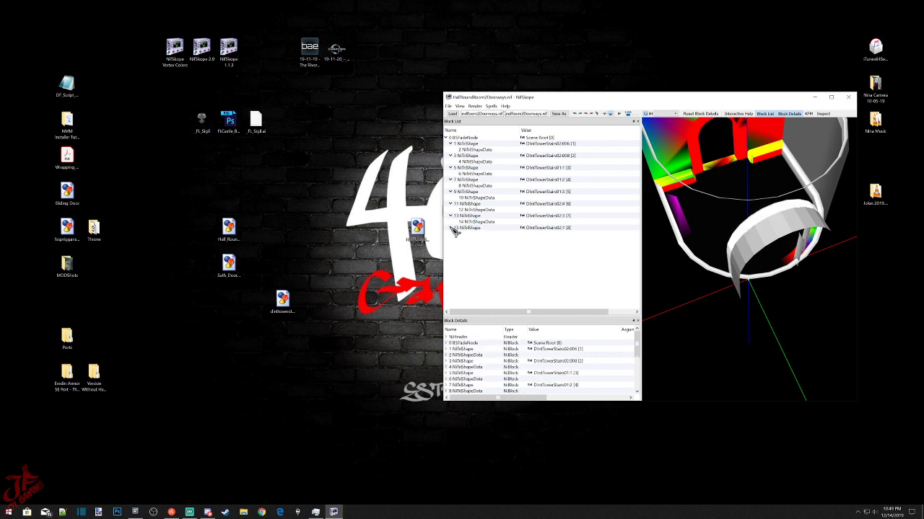
click(482, 239)
key(Delete)
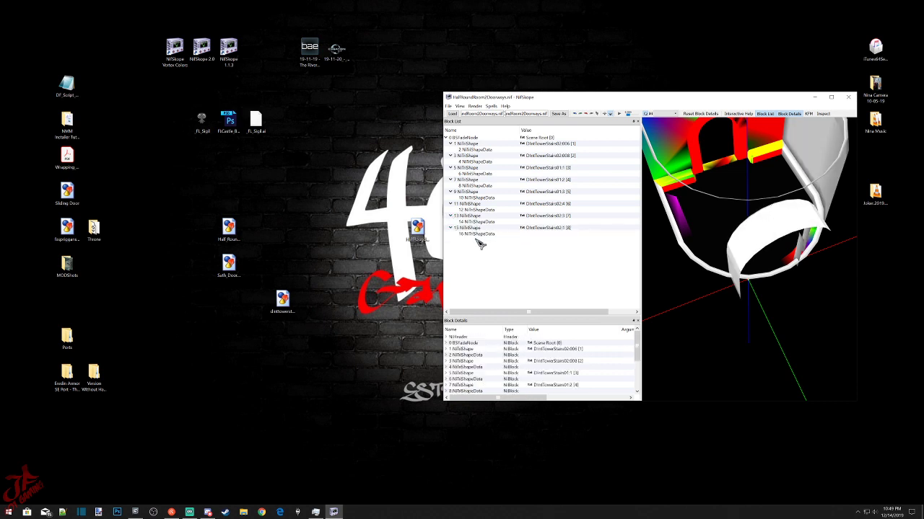
Save the file to the Desktop as HalfRoundRoom2Doorways.nif, overwriting the existing one.
click(450, 107)
click(454, 121)
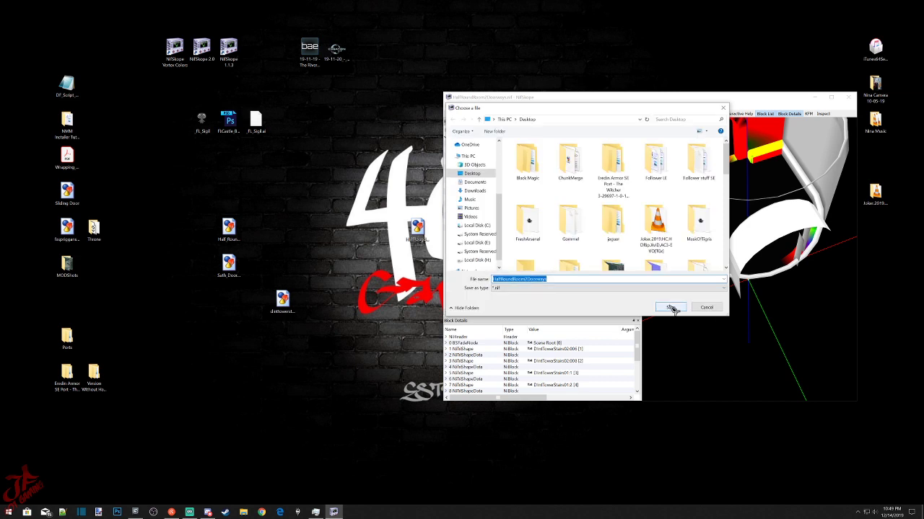
click(670, 308)
click(479, 260)
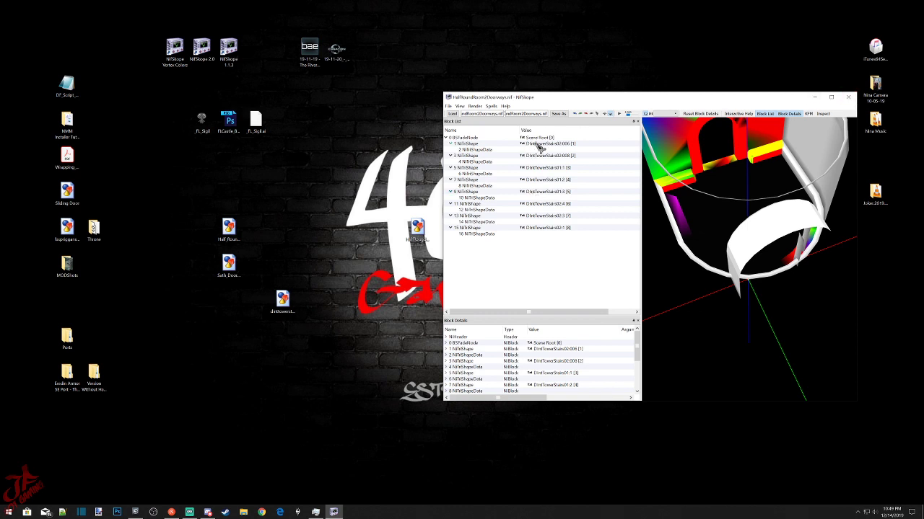
Rename the block 1 NiTriShape, DIntTowerStairs02:006, to SKY_HAV_MAT_STONE.
click(535, 145)
click(529, 344)
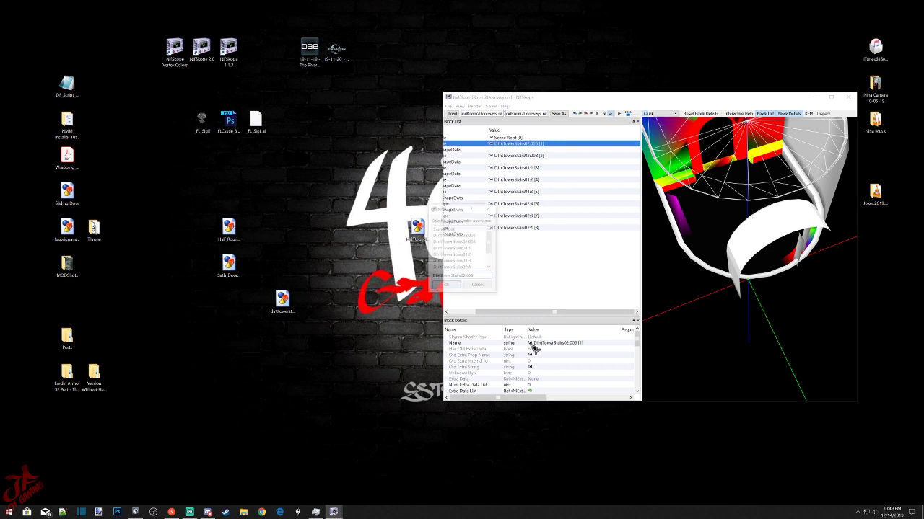
drag(476, 277, 432, 277)
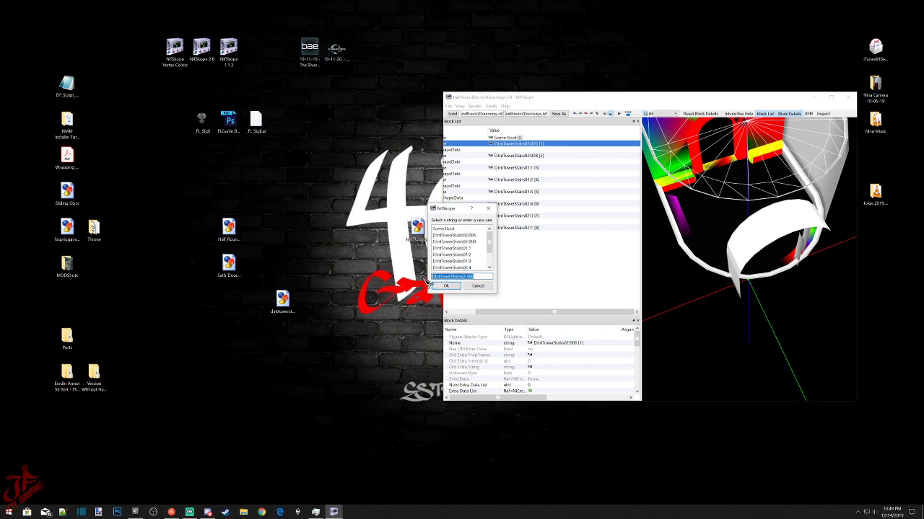
text(SKY_HAV_MAT_STONE)
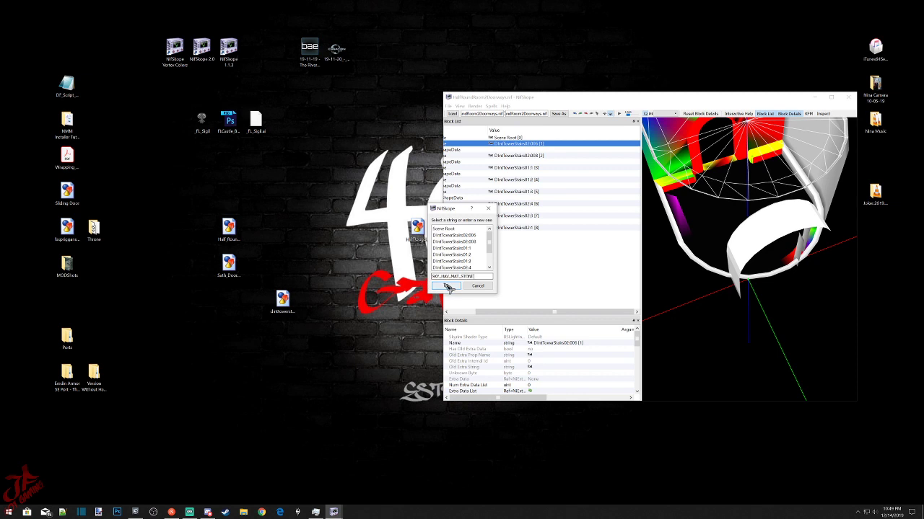
click(446, 286)
Set the name of the block 3 NiTriShape, DIntTowerStairs02:008, to the existing string SKY_HAV_MAT_STONE.
click(533, 155)
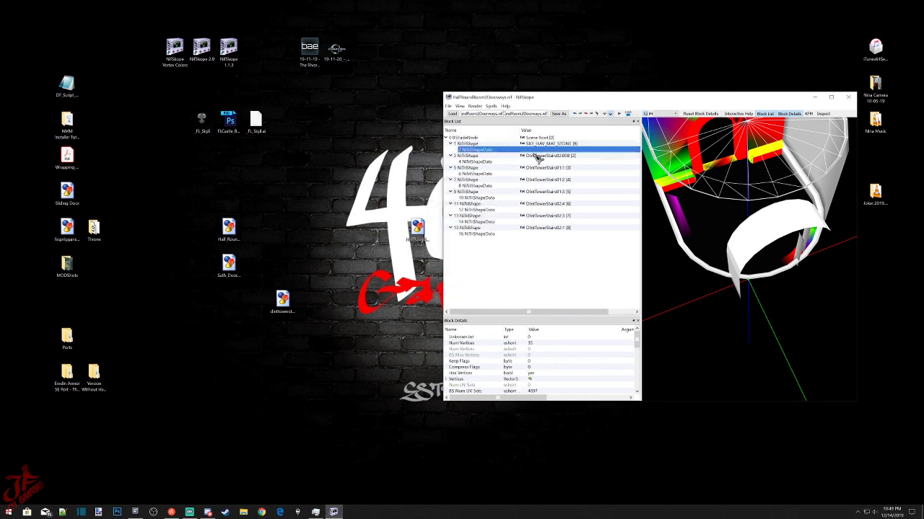
double_click(534, 348)
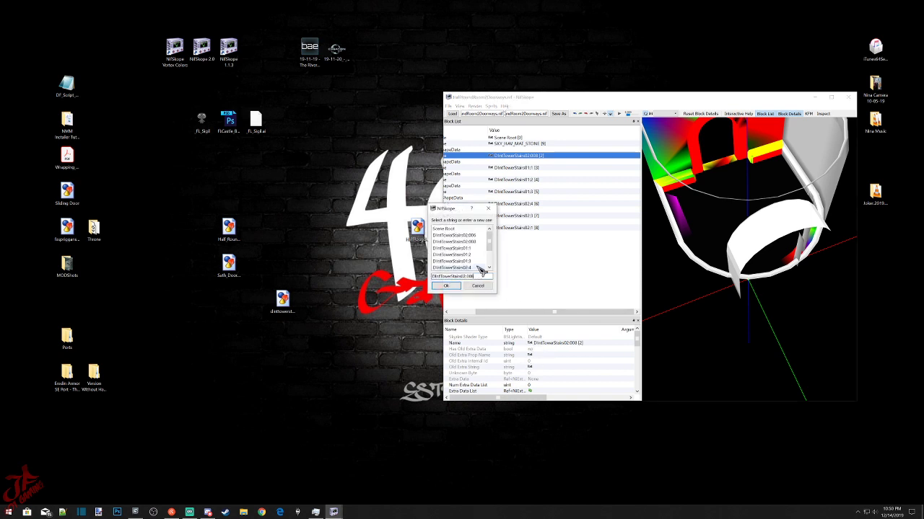
click(469, 260)
click(459, 287)
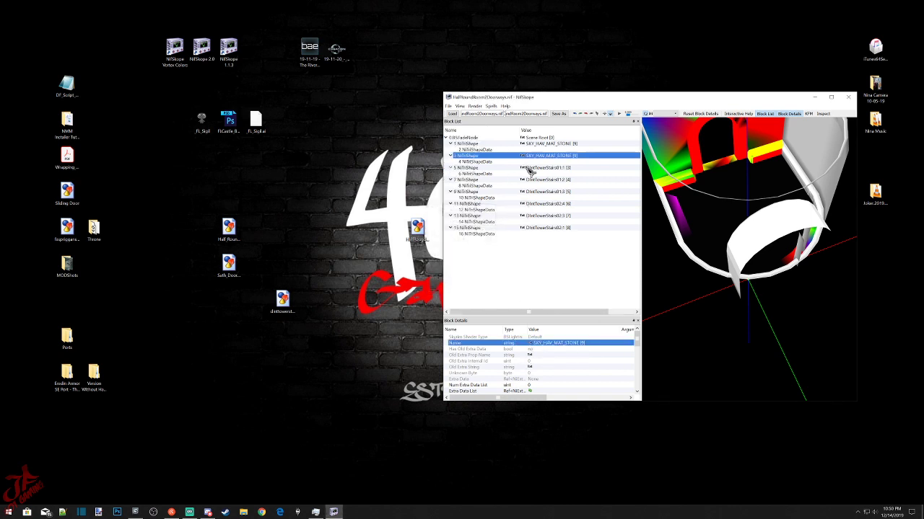
Set the name of the block 5 NiTriShape, DIntTowerStairs01:1, to SKY_HAV_MAT_STONE.
click(527, 167)
click(534, 344)
double_click(534, 348)
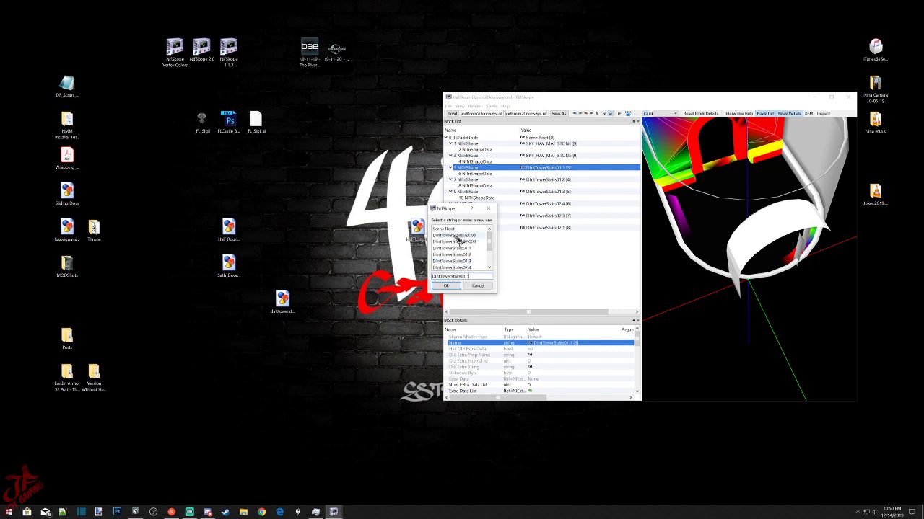
click(462, 263)
click(459, 287)
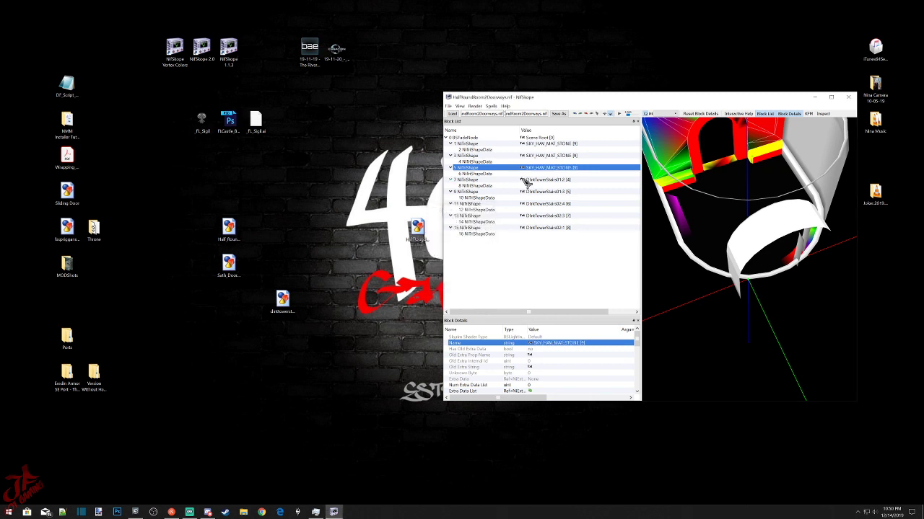
Set the name of the block 7 NiTriShape, DIntTowerStairs01:2, to SKY_HAV_MAT_STONE.
click(528, 179)
double_click(534, 344)
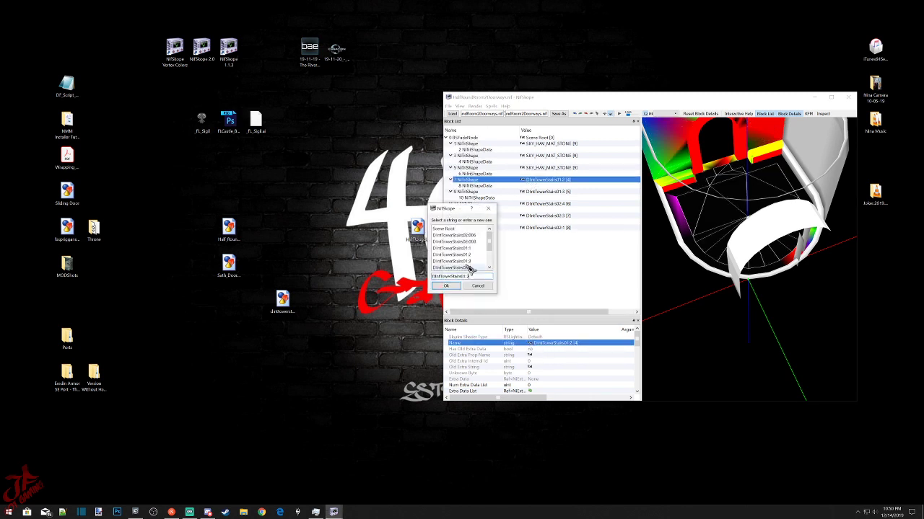
click(461, 262)
click(453, 287)
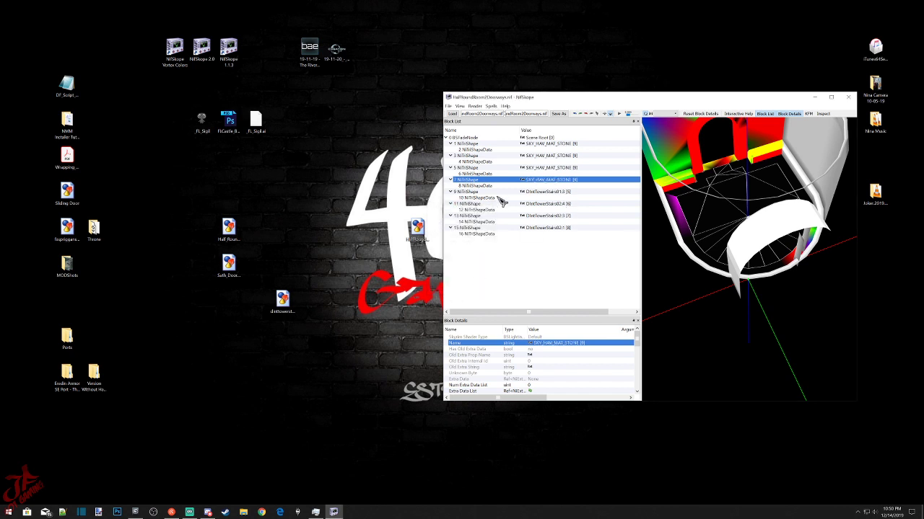
Set the name of the block 9 NiTriShape, DIntTowerStairs01:3, to SKY_HAV_MAT_STONE.
click(537, 192)
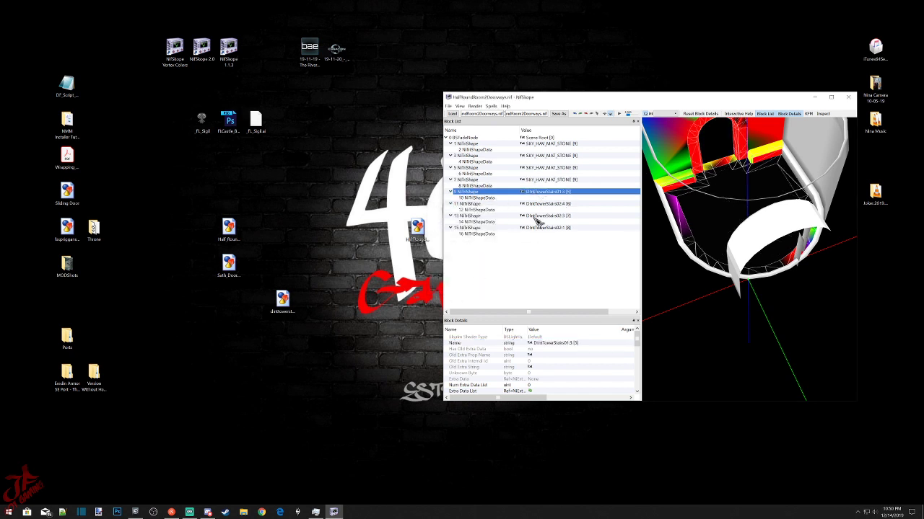
double_click(531, 344)
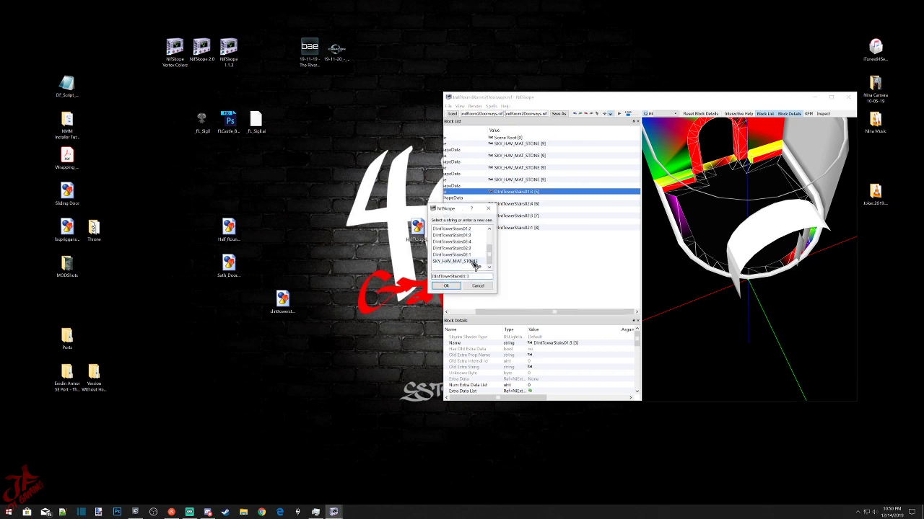
click(466, 261)
click(459, 287)
Set the name of the block 11 NiTriShape, DIntTowerStairs02:4, to SKY_HAV_MAT_STONE.
click(531, 204)
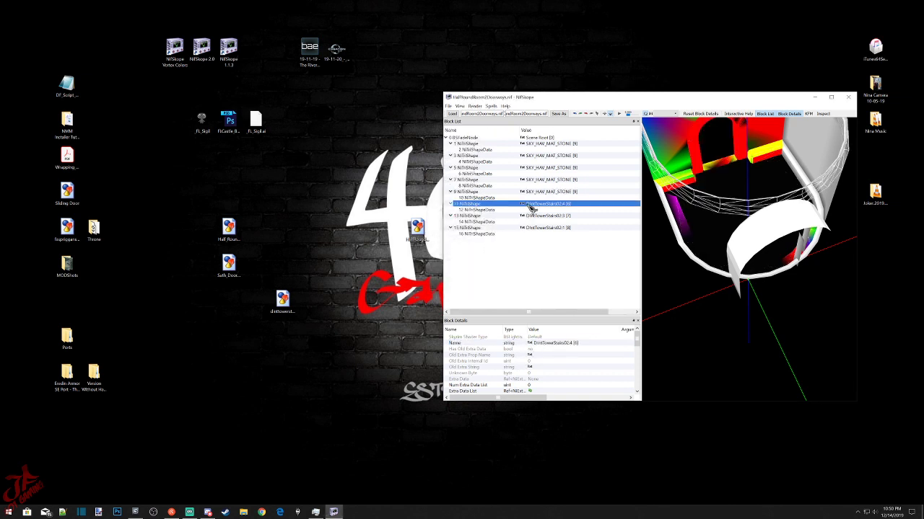
double_click(533, 344)
click(455, 261)
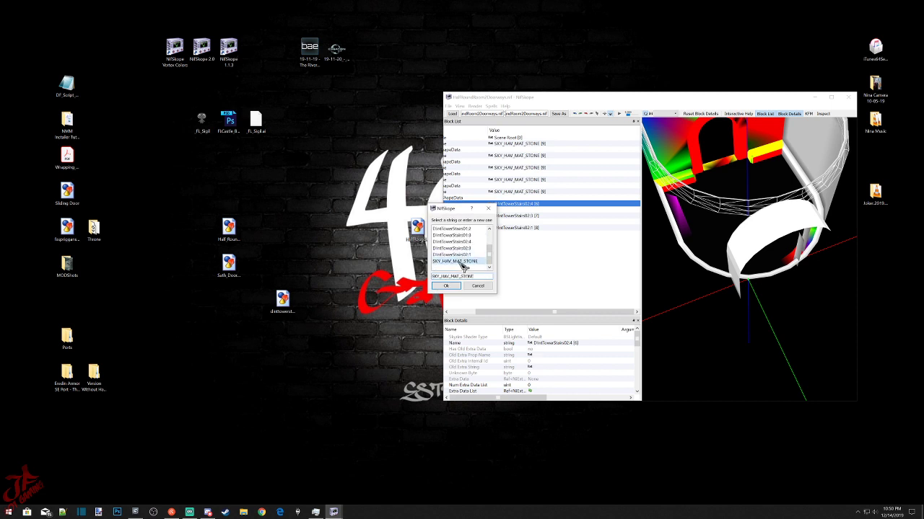
click(450, 287)
Set the name of the block 13 NiTriShape, DIntTowerStairs02:3, to SKY_HAV_MAT_STONE.
click(532, 216)
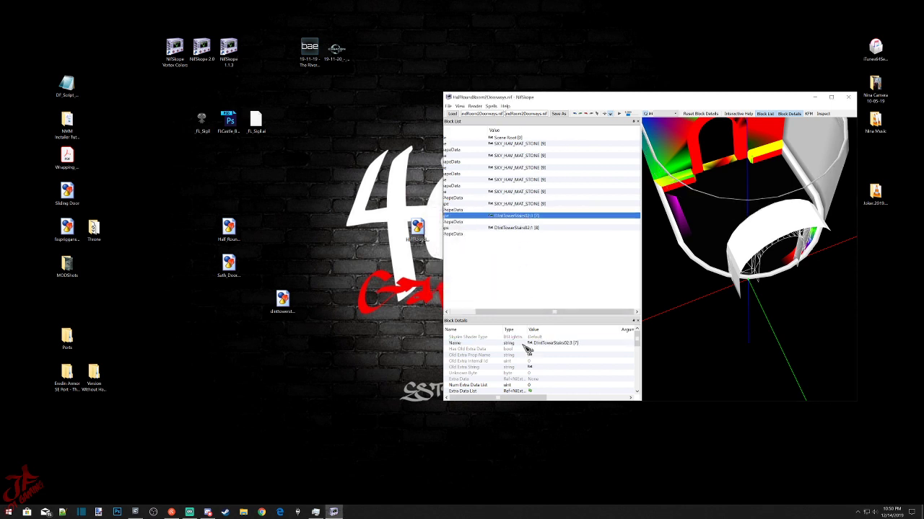
double_click(534, 345)
click(455, 261)
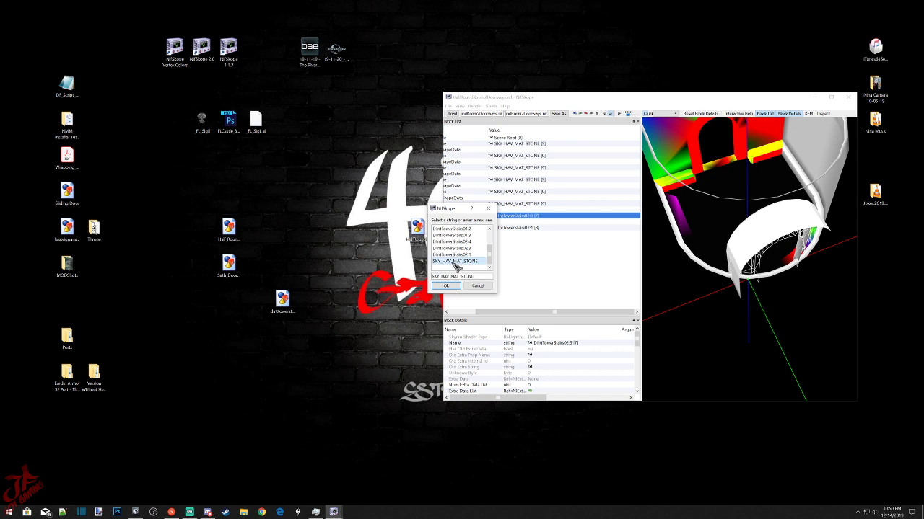
click(449, 287)
Set the name of the block 15 NiTriShape, DIntTowerStairs02:1, to SKY_HAV_MAT_STONE.
click(531, 228)
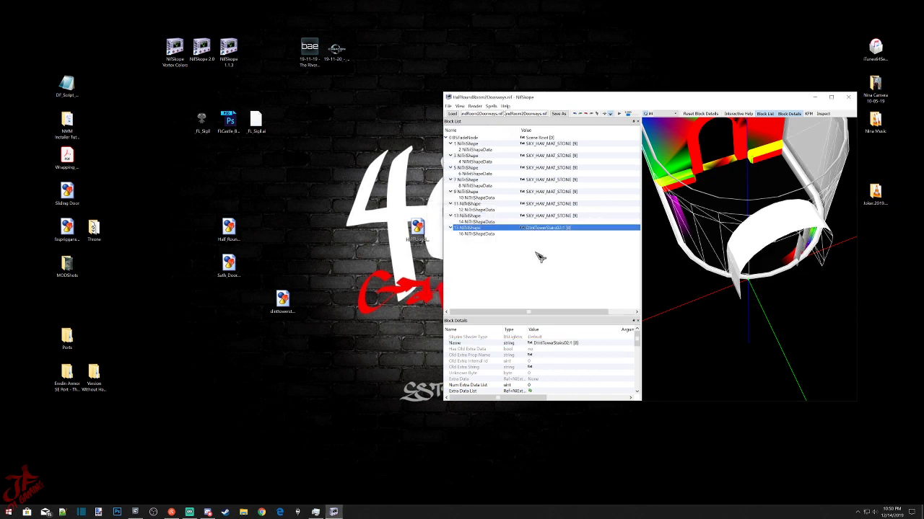
double_click(534, 345)
click(454, 262)
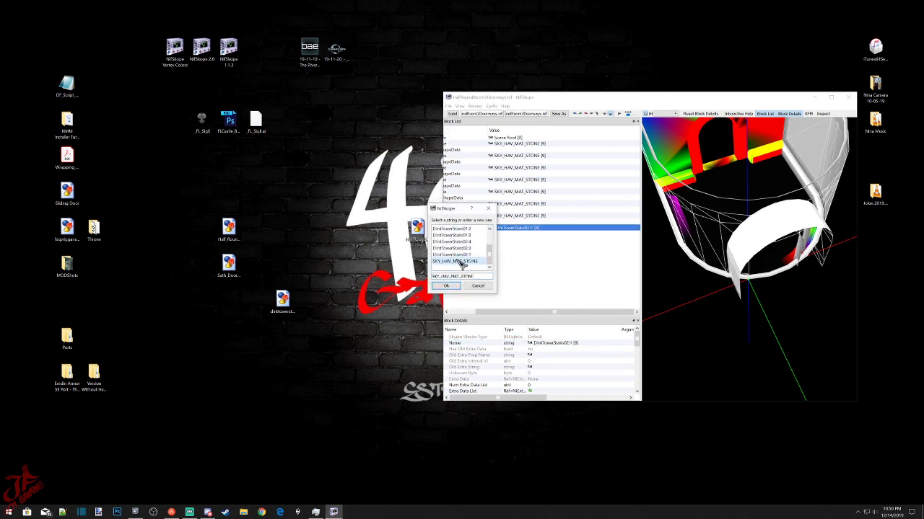
click(448, 287)
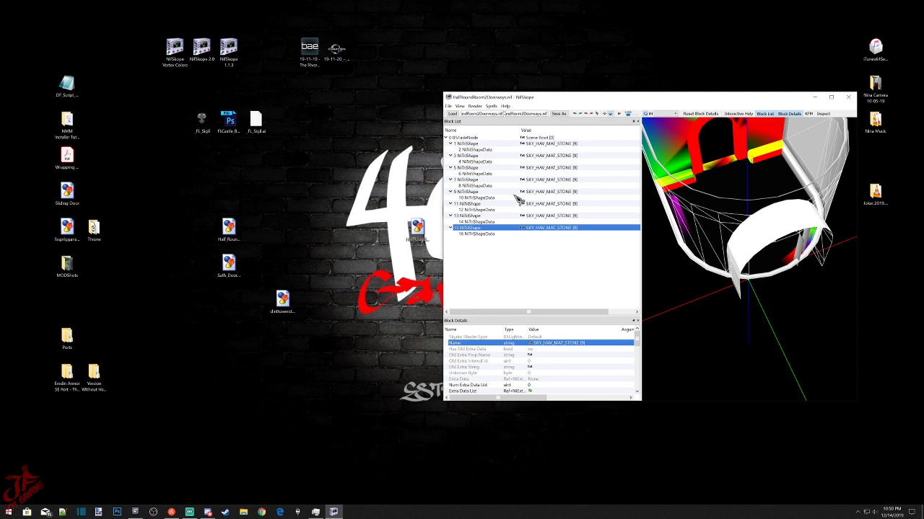
Save the edited mesh to the desktop as HalfRoundRoom2DoorwaysCOPY.nif and close its window.
click(449, 106)
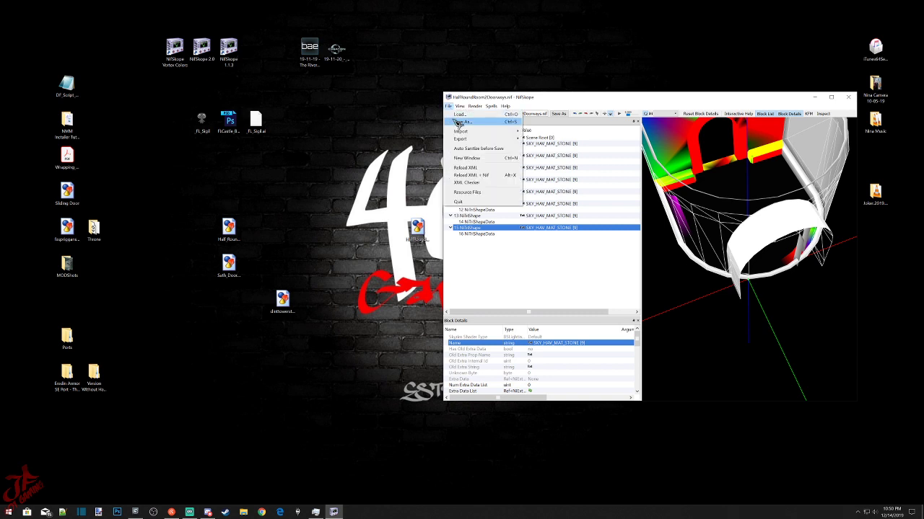
click(462, 121)
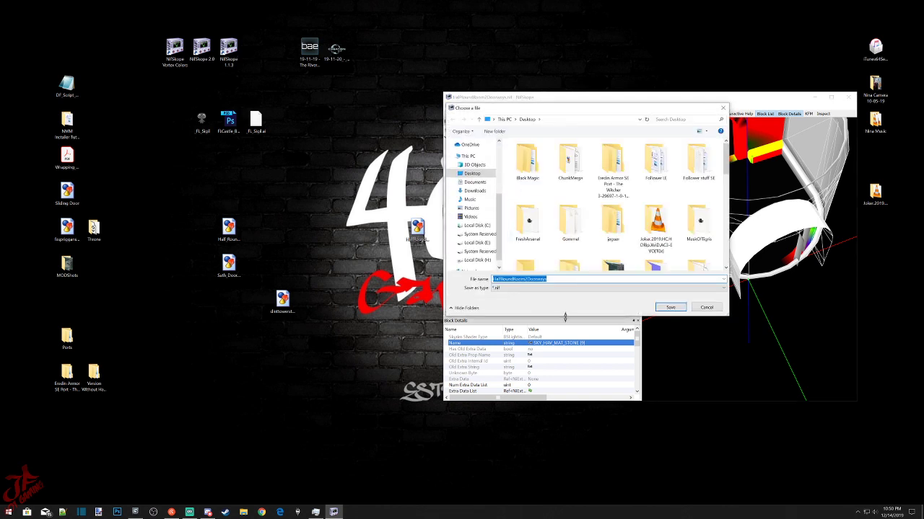
click(549, 279)
click(670, 307)
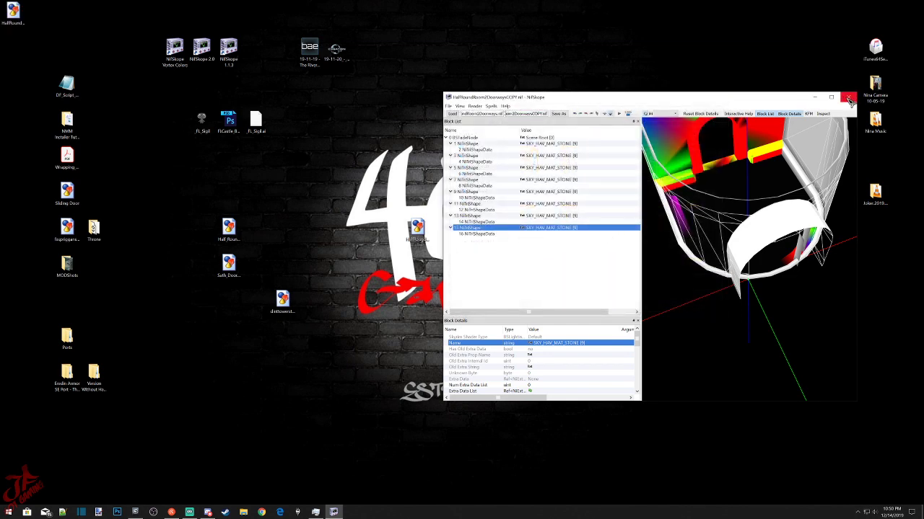
click(849, 99)
Move the HalfRoundRoom2DoorwaysCOPY file next to the original HalfRoundRoom2Doorways file on the desktop.
drag(13, 10, 418, 232)
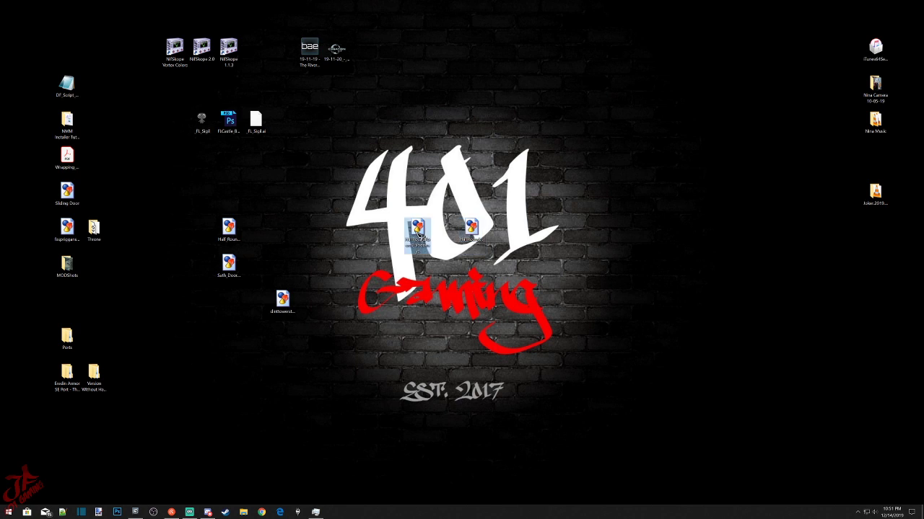
drag(474, 229, 418, 245)
click(417, 236)
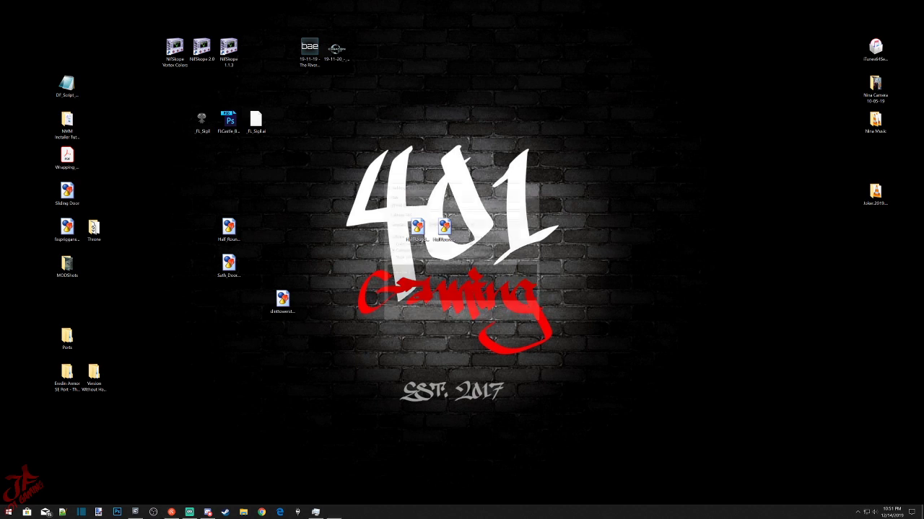
In ChunkMerge, choose HalfRoundRoom2Doorways.nif from the desktop as the Skyrim NIF file.
click(534, 208)
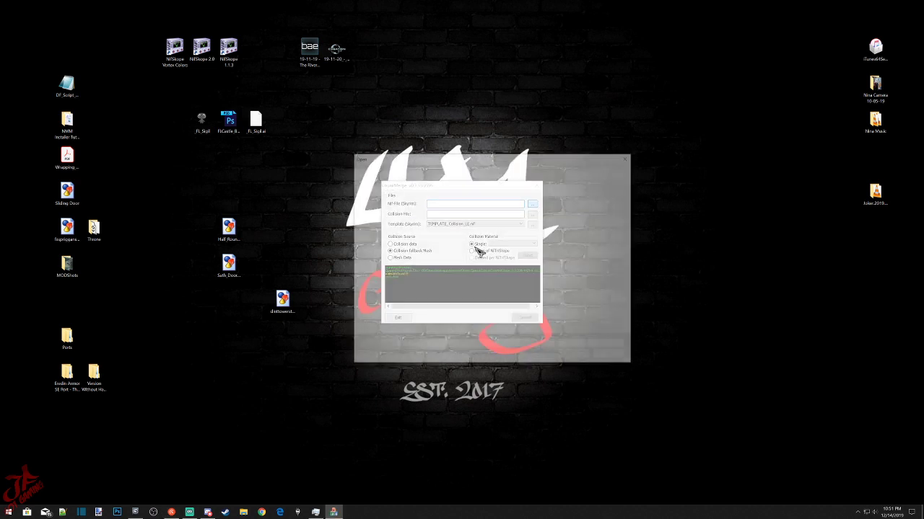
scroll(478, 261, down, 5)
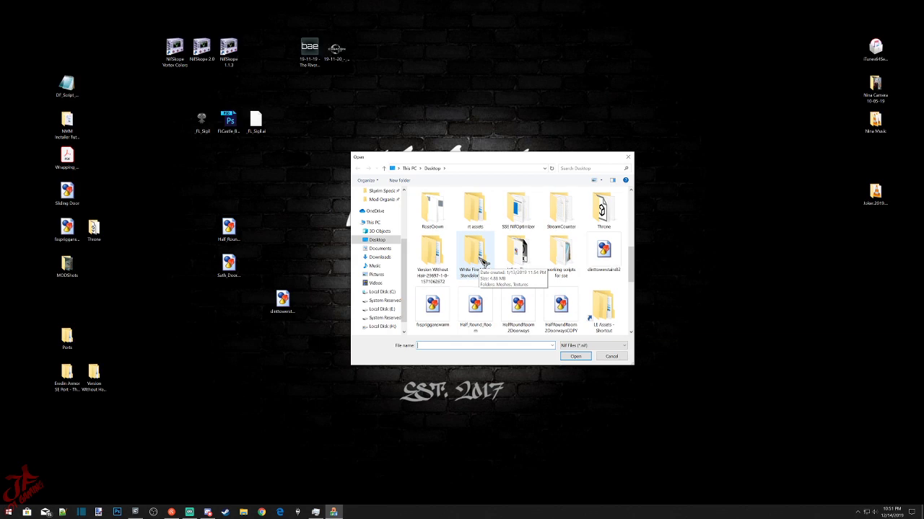
click(519, 307)
double_click(521, 308)
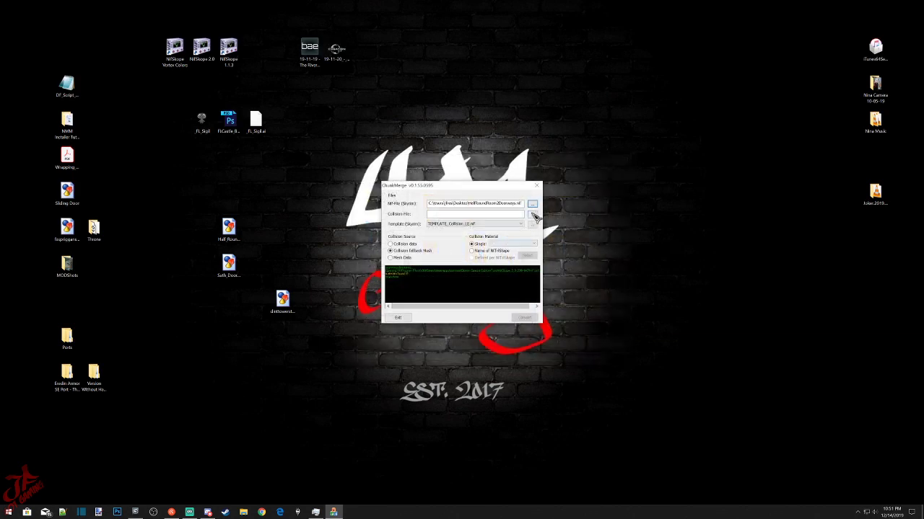
Choose HalfRoundRoom2DoorwaysCOPY.nif from the desktop as the collision file.
click(535, 216)
scroll(570, 326, down, 5)
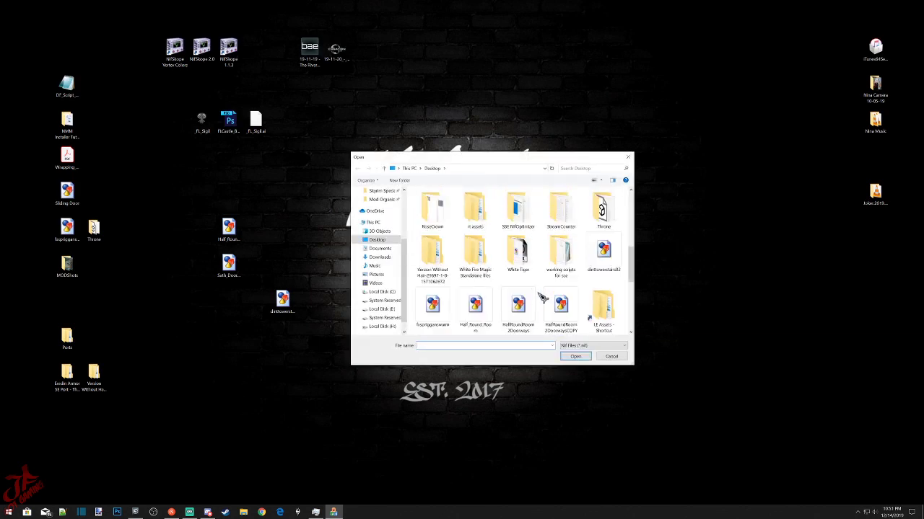
double_click(559, 305)
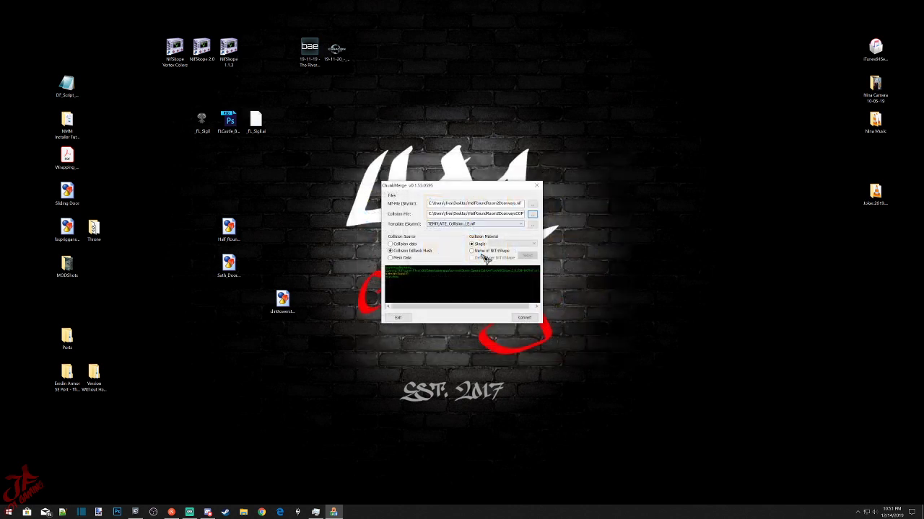
Convert the collision using Name of NiTriShape as material and Collision Fallback Mesh as source, and exit ChunkMerge.
click(484, 252)
click(412, 258)
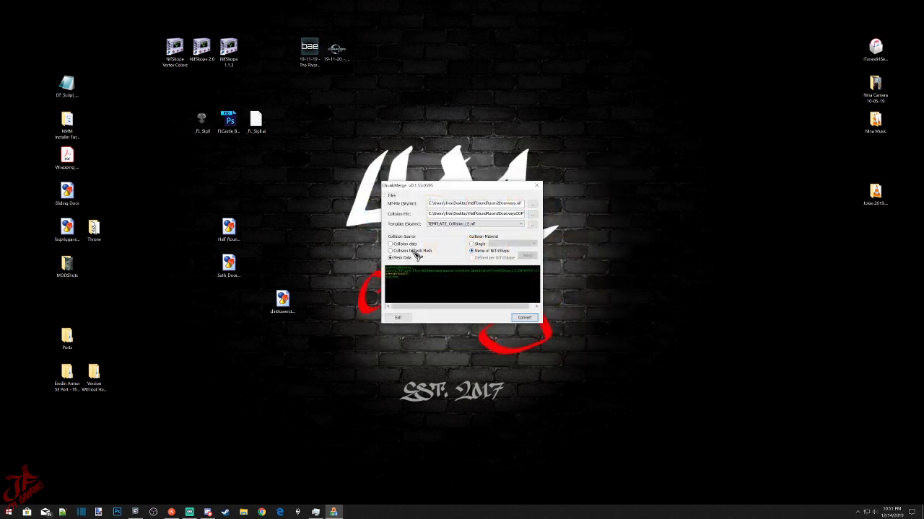
click(527, 318)
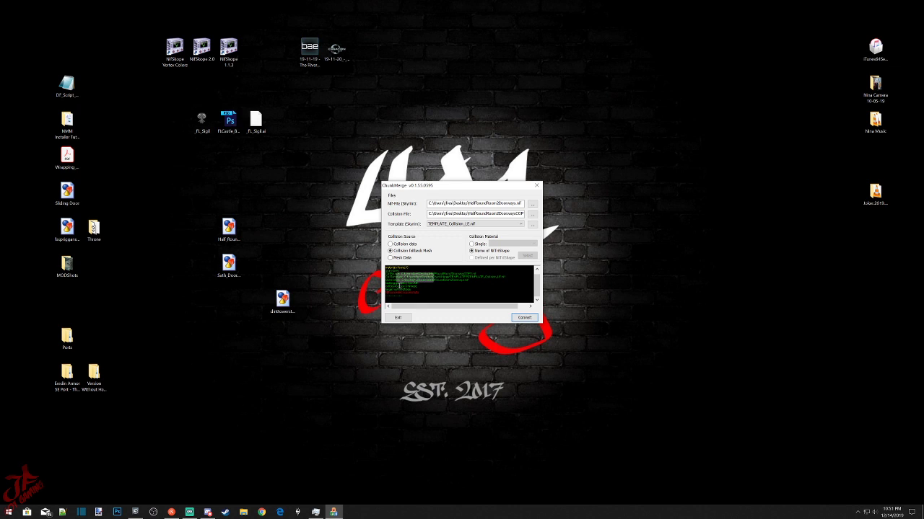
click(399, 319)
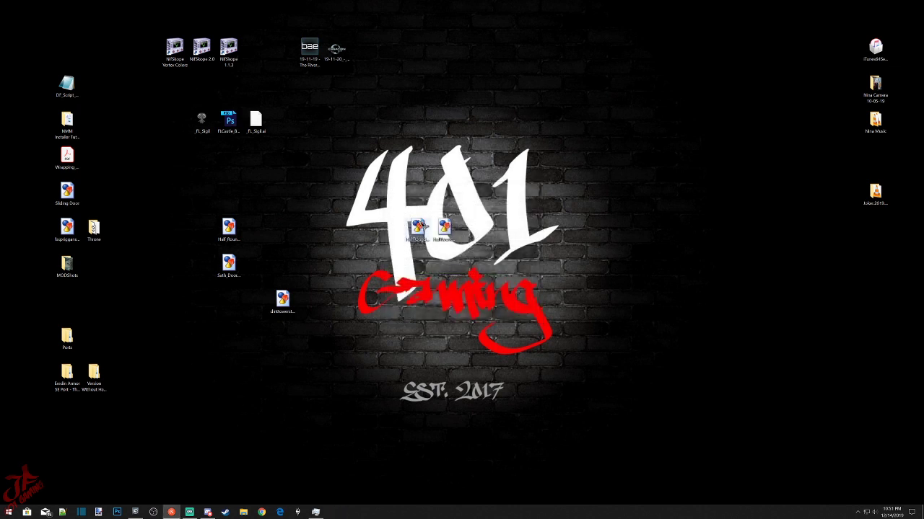
Delete the HalfRoundRoom2DoorwaysCOPY file from the desktop.
click(444, 230)
right_click(444, 230)
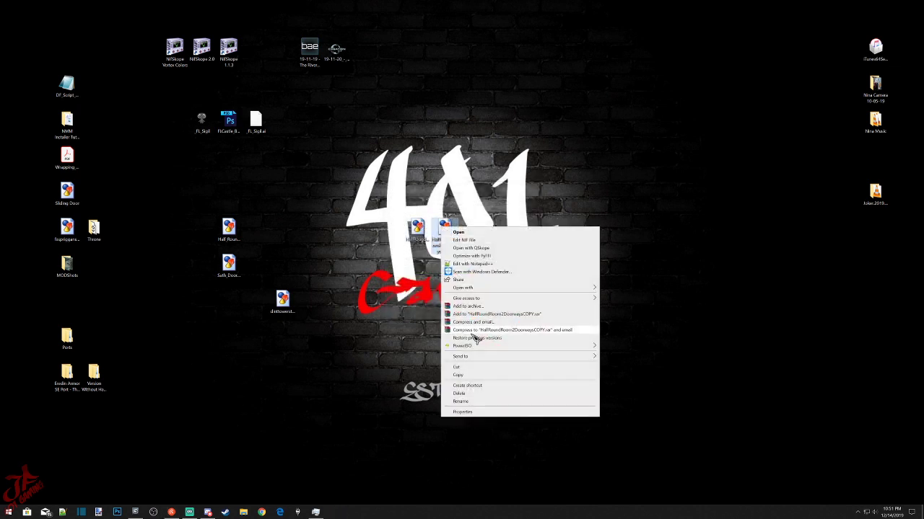
click(478, 394)
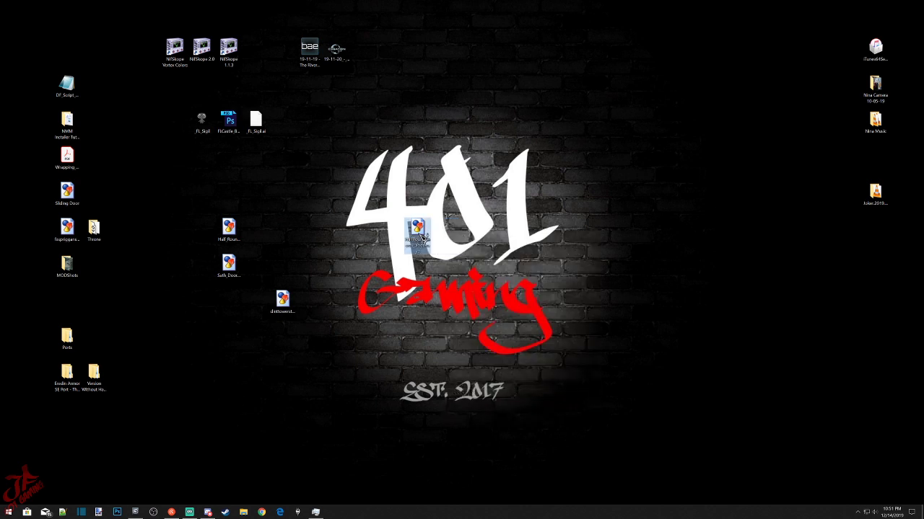
Open HalfRoundRoom2Doorways.nif in NifSkope and select the compressed mesh data block 1 nested under the bhkCollisionObject.
key(Return)
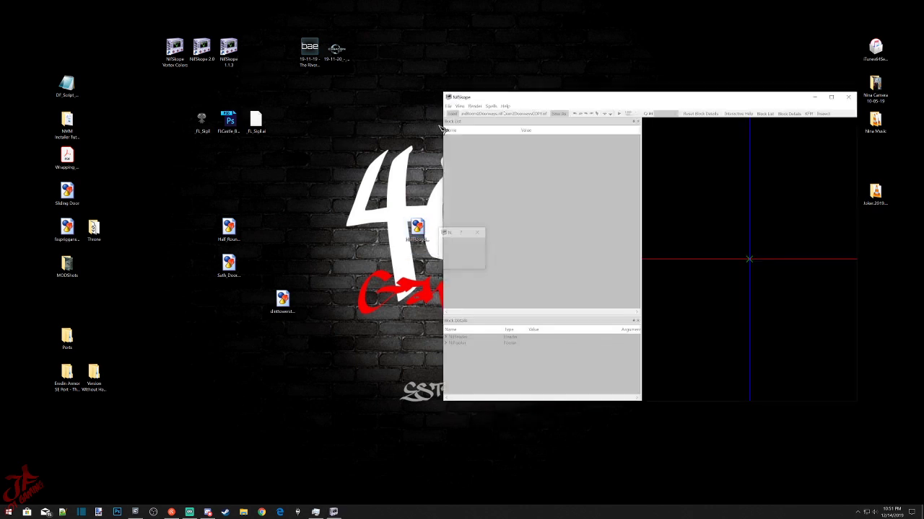
click(447, 138)
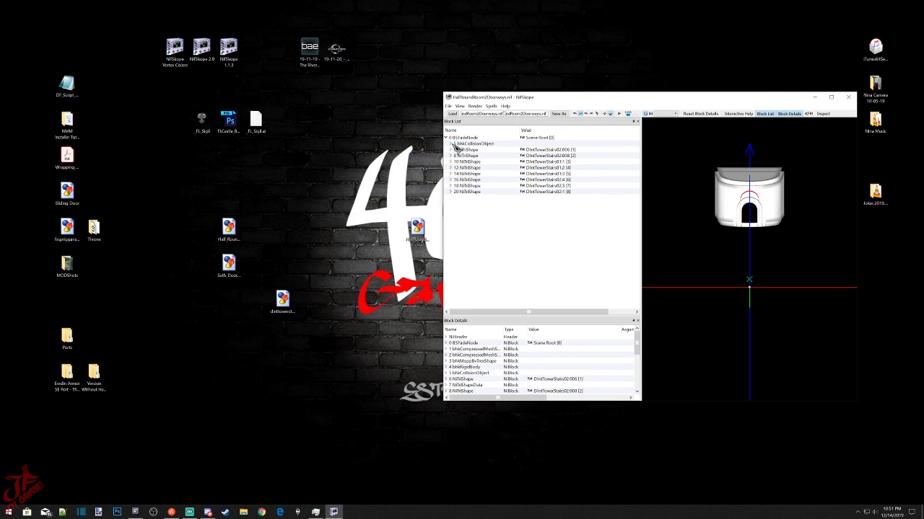
click(452, 144)
click(456, 150)
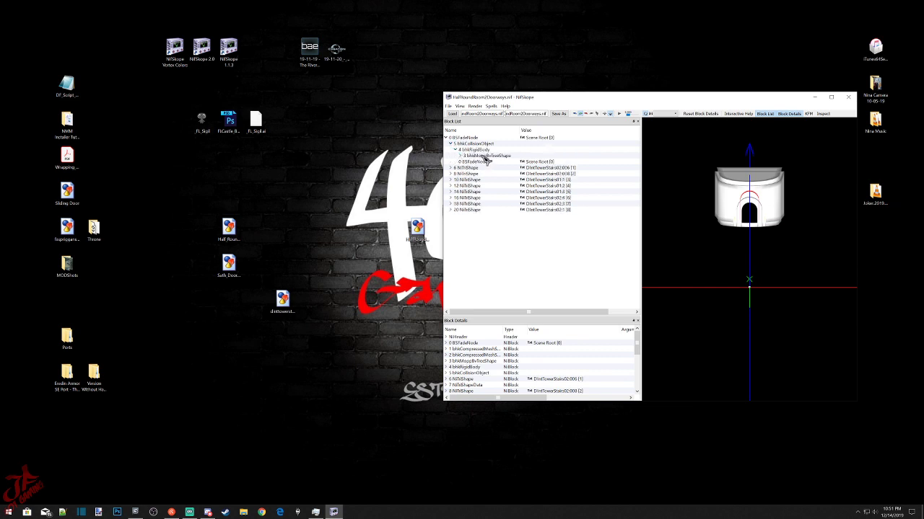
click(460, 156)
click(464, 161)
click(491, 167)
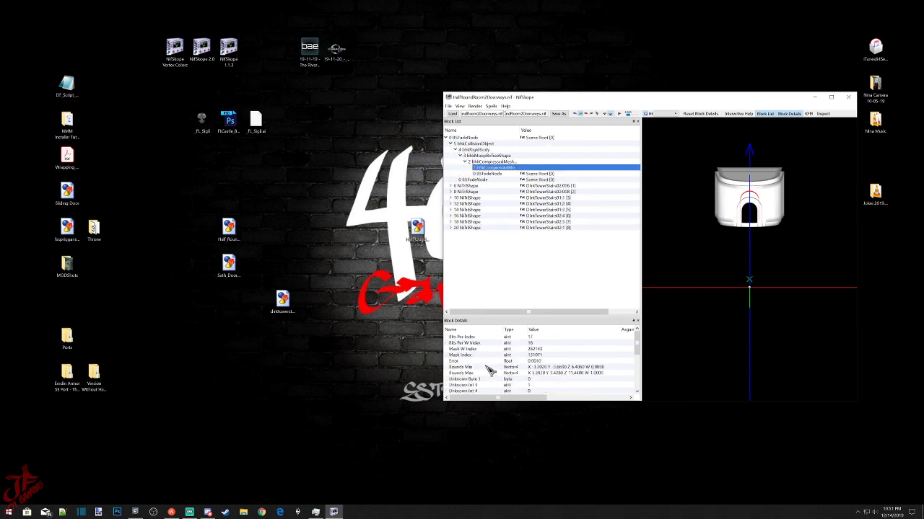
Set the Skyrim Material in the collision data's Chunk Materials to SKY_HAV_MAT_STONE.
scroll(486, 386, down, 3)
click(446, 361)
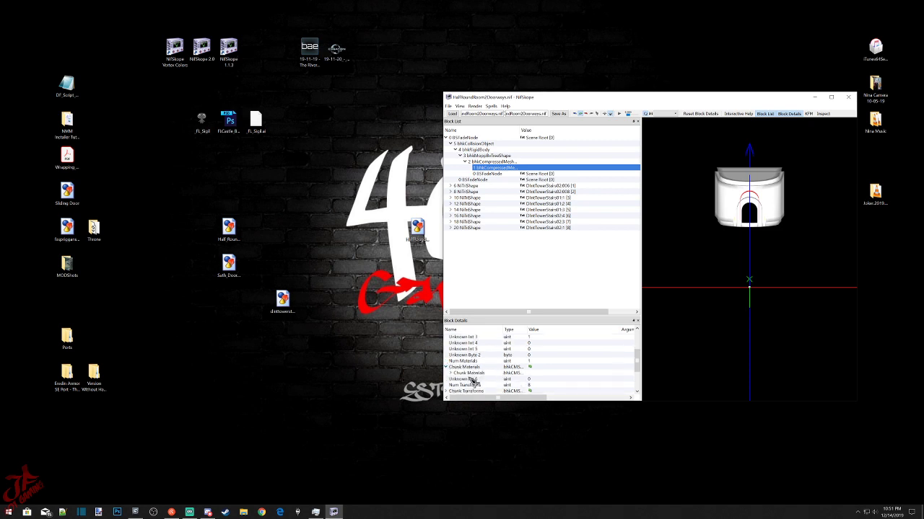
click(452, 374)
click(451, 373)
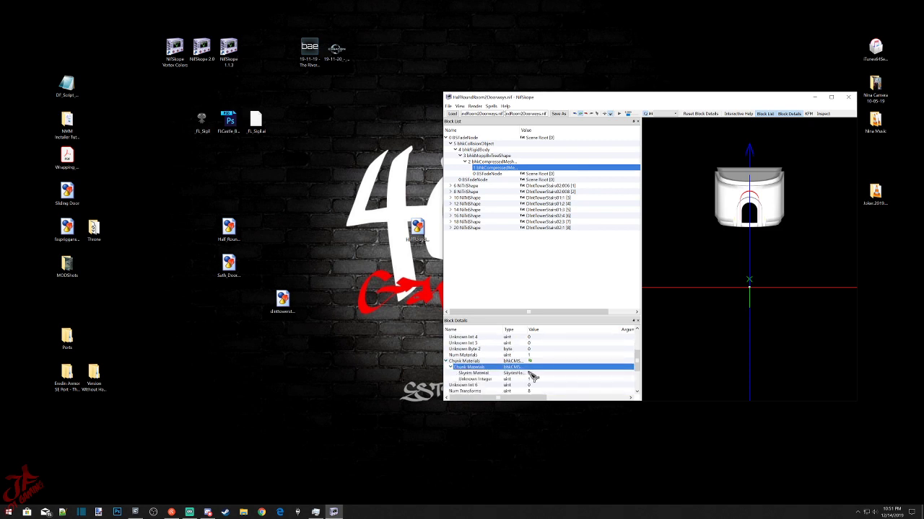
double_click(551, 373)
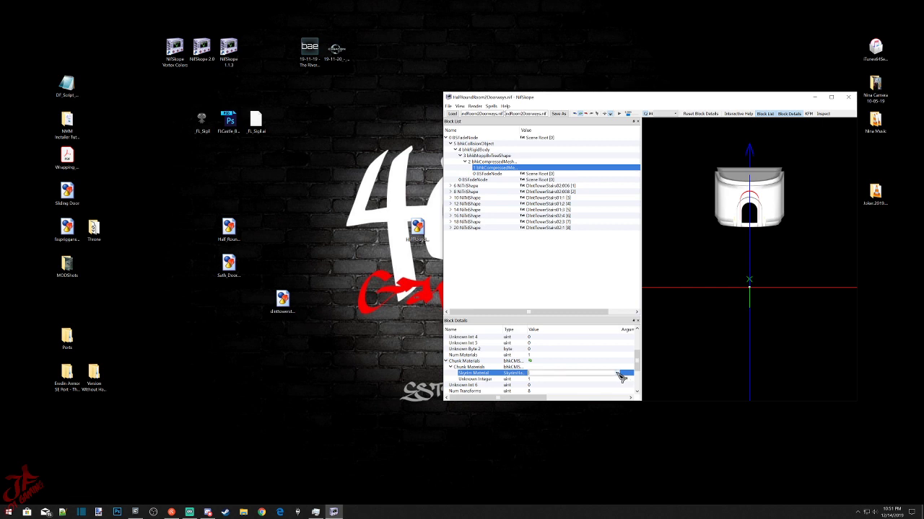
click(618, 373)
click(573, 432)
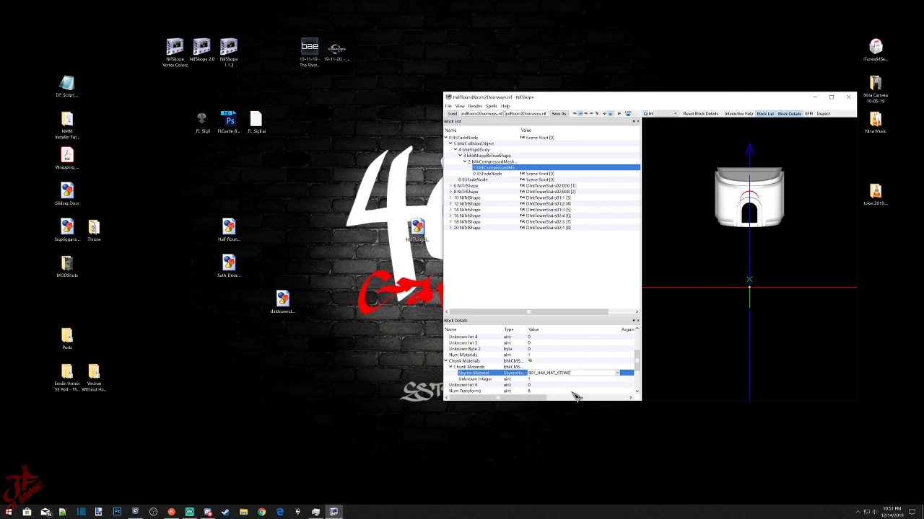
click(563, 380)
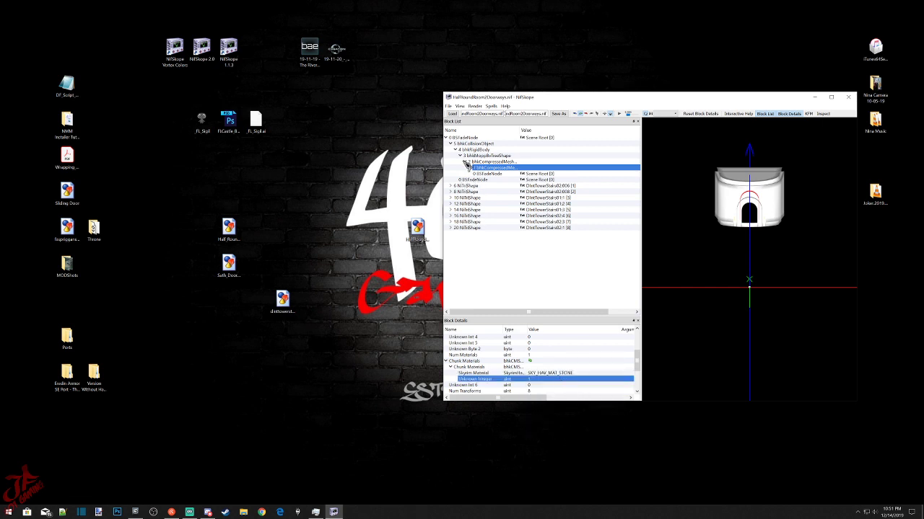
Attach a BSXFlags extra data block to the root BSFadeNode and open its Integer Data value for editing.
right_click(463, 139)
mouse_move(489, 155)
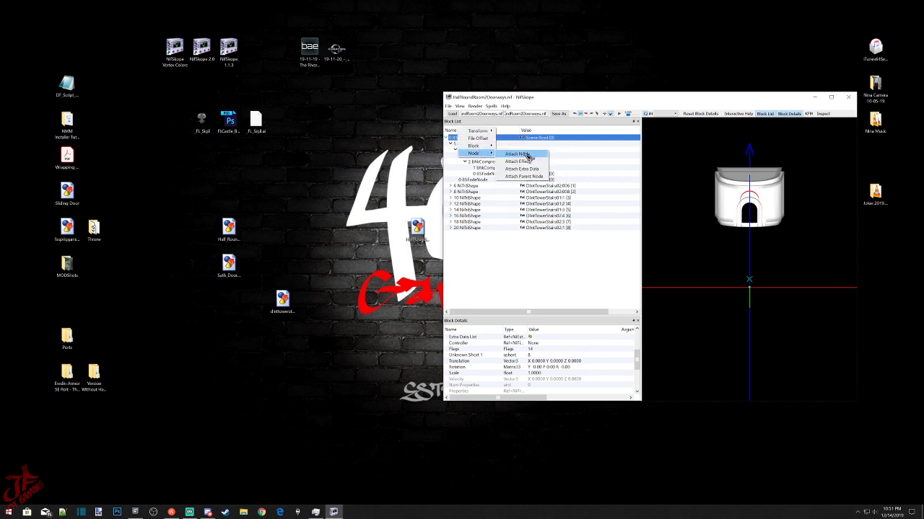
click(526, 171)
click(550, 233)
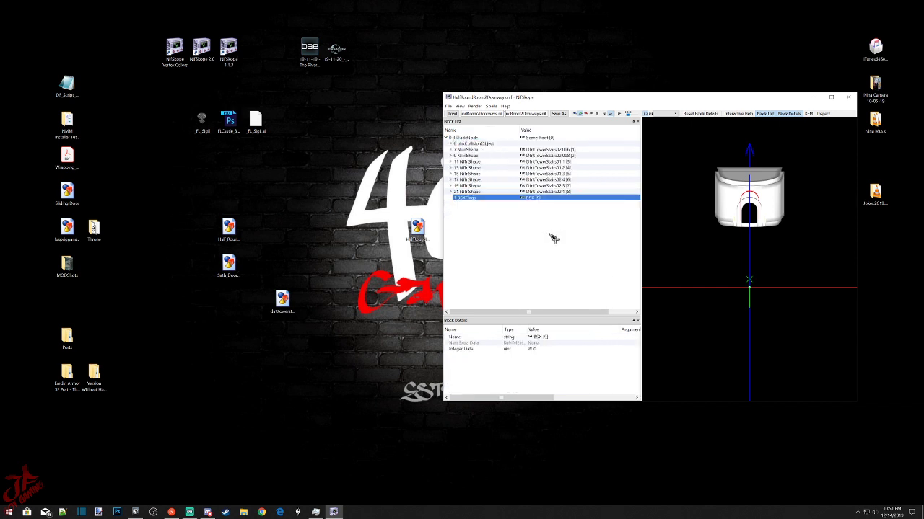
click(545, 349)
click(541, 348)
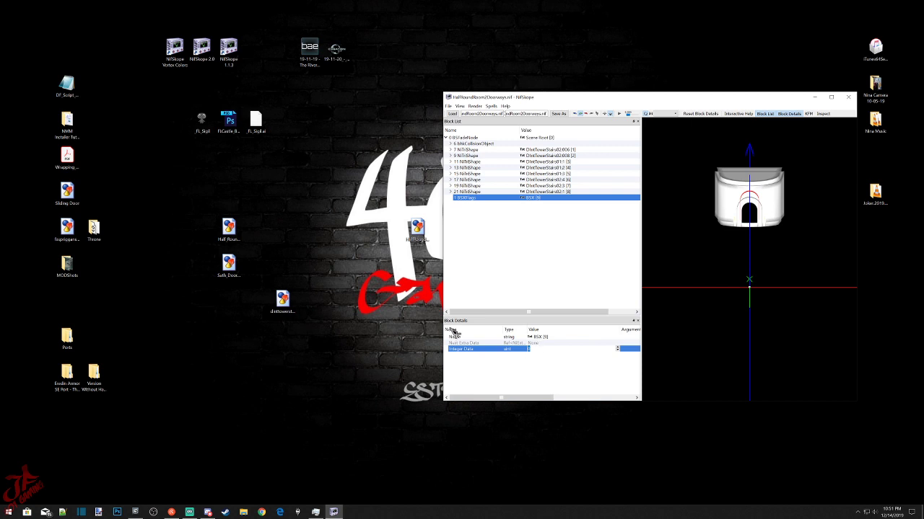
Open Half_Round_Room.nif from the desktop as a reference and examine the blocks under its root node.
click(417, 230)
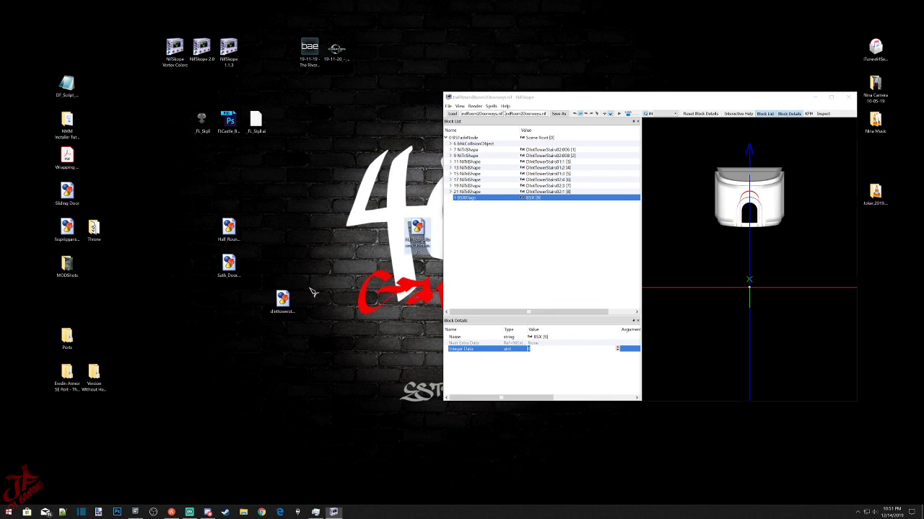
click(229, 230)
drag(229, 229, 456, 139)
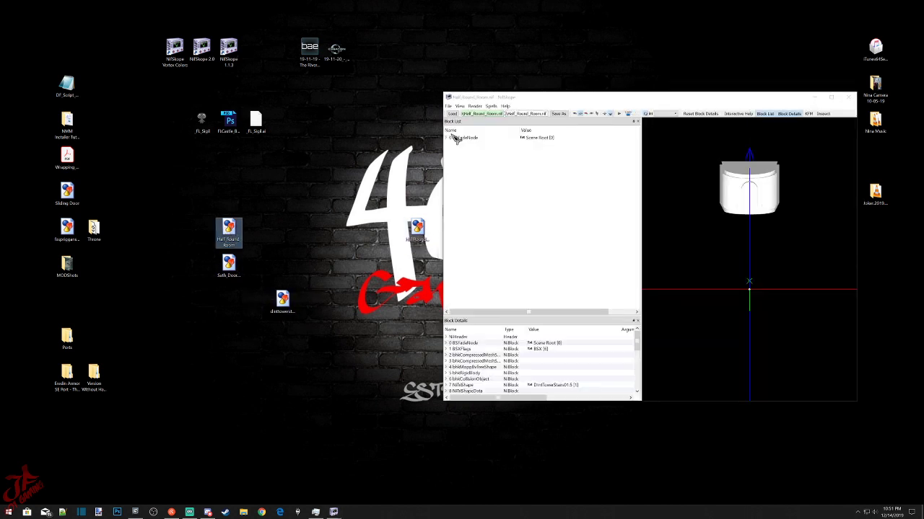
click(461, 144)
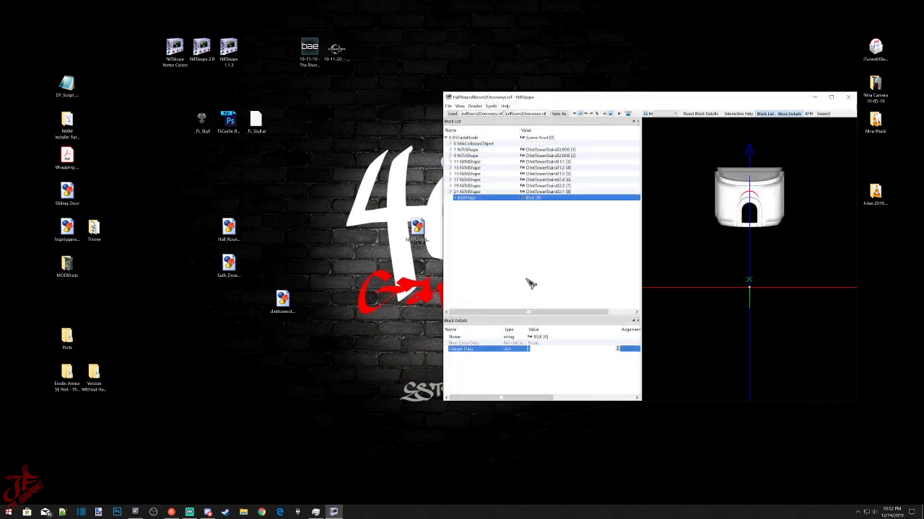
Set the Integer Data of the BSXFlags block in HalfRoundRoom2Doorways.nif to 194.
double_click(530, 349)
click(537, 338)
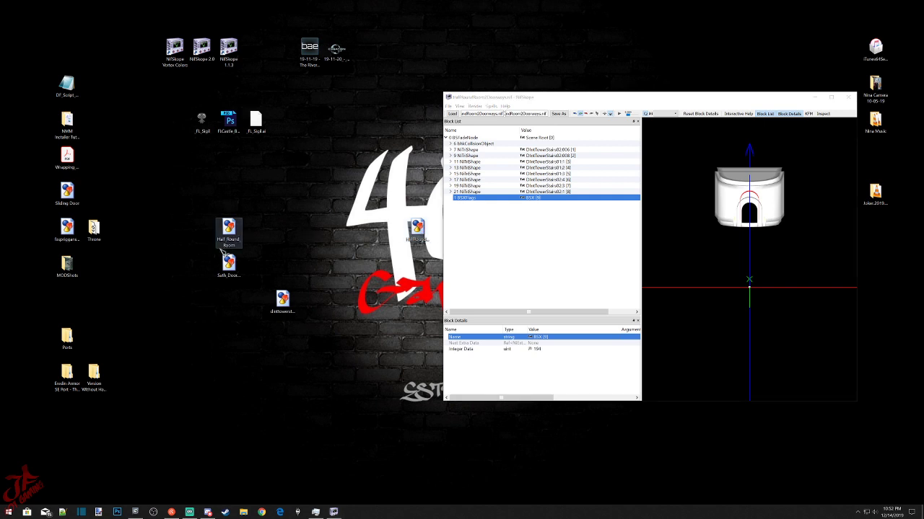
Open dinttowerstairs02.nif from the desktop as a texture reference and place its window beside the HalfRoundRoom2Doorways.nif window.
click(228, 265)
drag(235, 268, 235, 376)
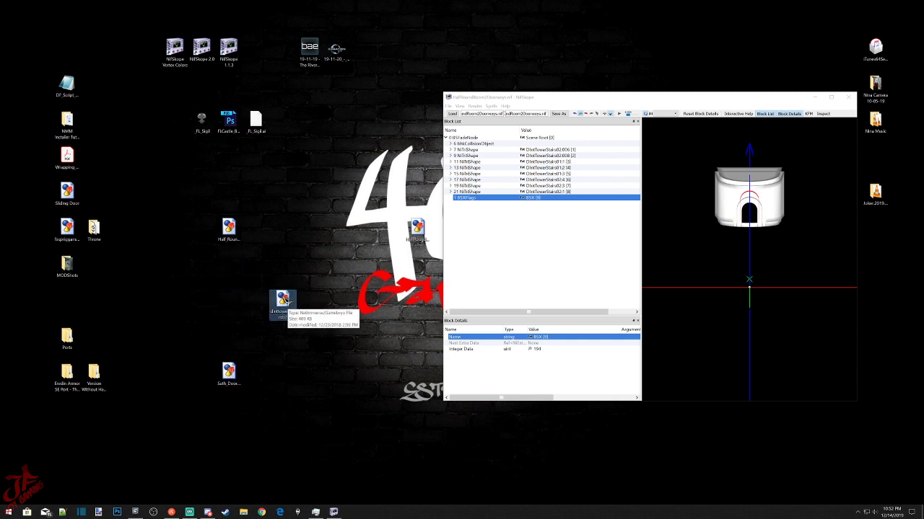
click(286, 302)
drag(286, 302, 511, 221)
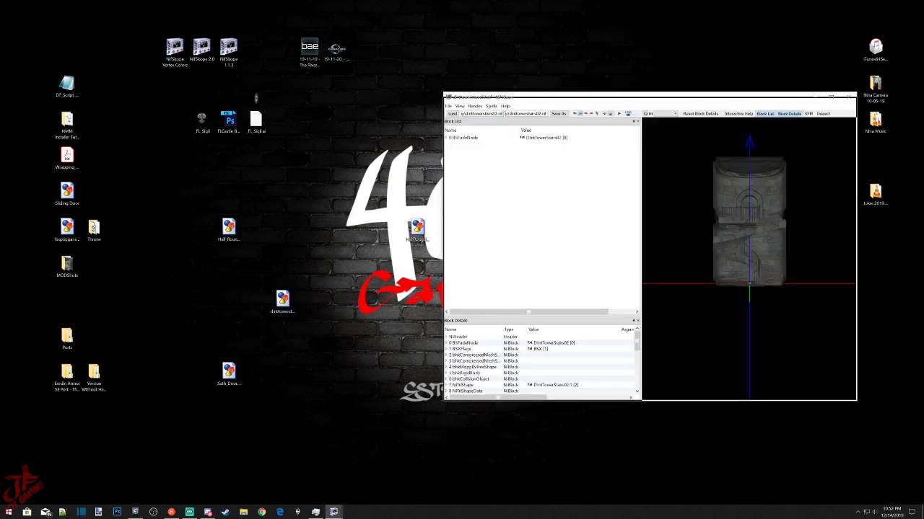
drag(585, 102, 190, 103)
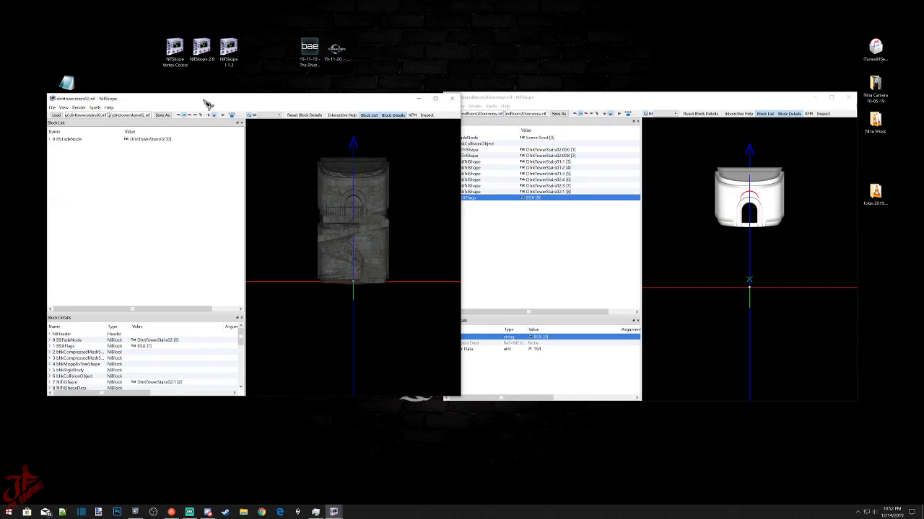
drag(364, 249, 526, 198)
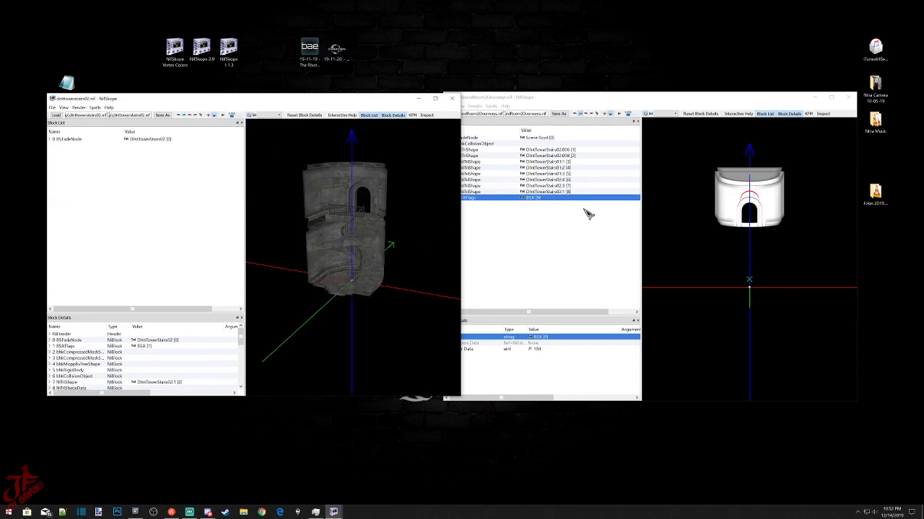
drag(505, 96, 547, 107)
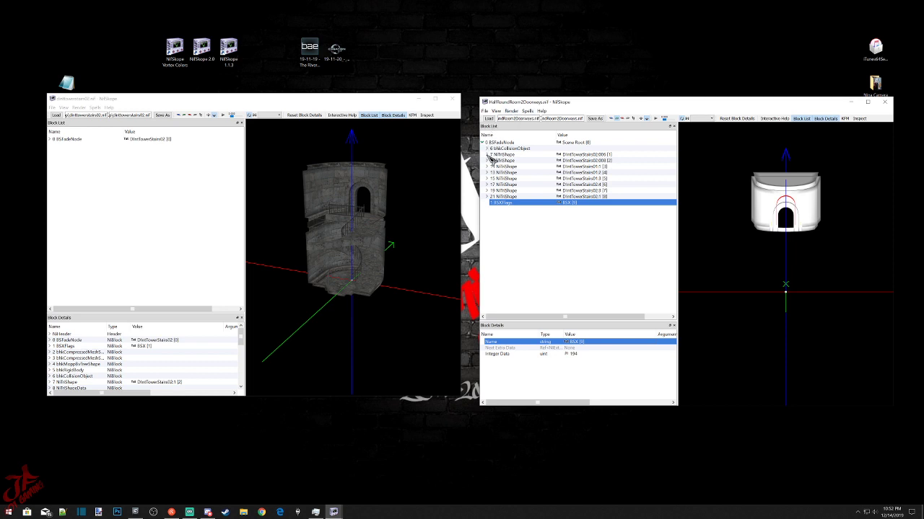
Copy the BSLightingShaderProperty branch from shape DIntTowerStairs02:1 in dinttowerstairs02.nif and paste it onto the room's shape DIntTowerStairs01:1.
click(487, 154)
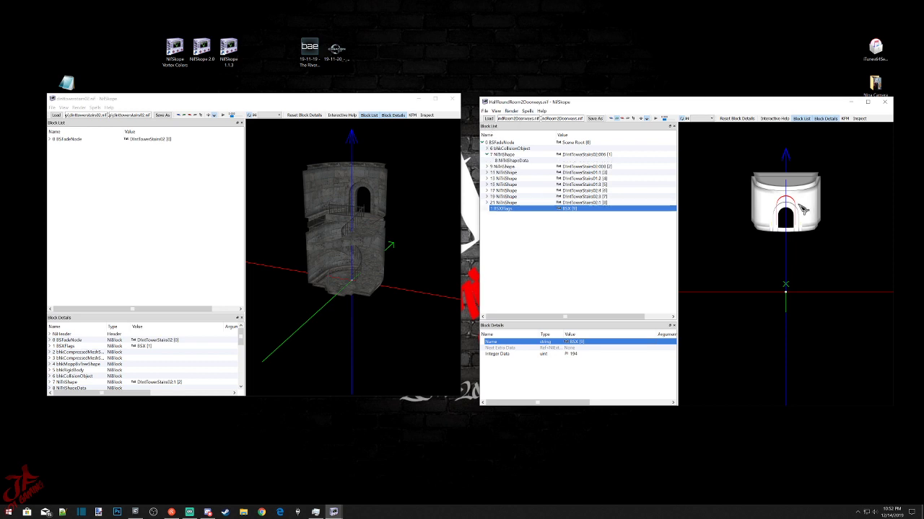
scroll(792, 240, up, 3)
mouse_move(792, 240)
mouse_down()
mouse_move(808, 241)
mouse_move(779, 254)
mouse_up()
click(785, 252)
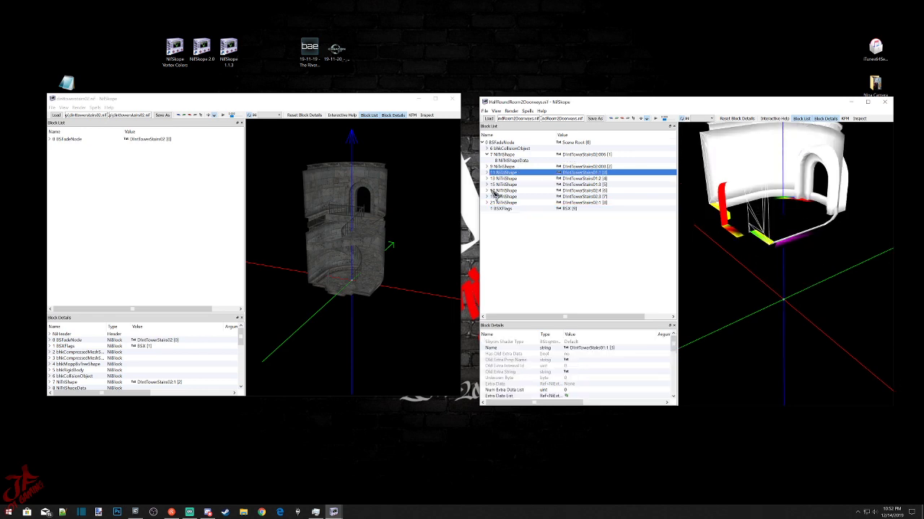
click(340, 202)
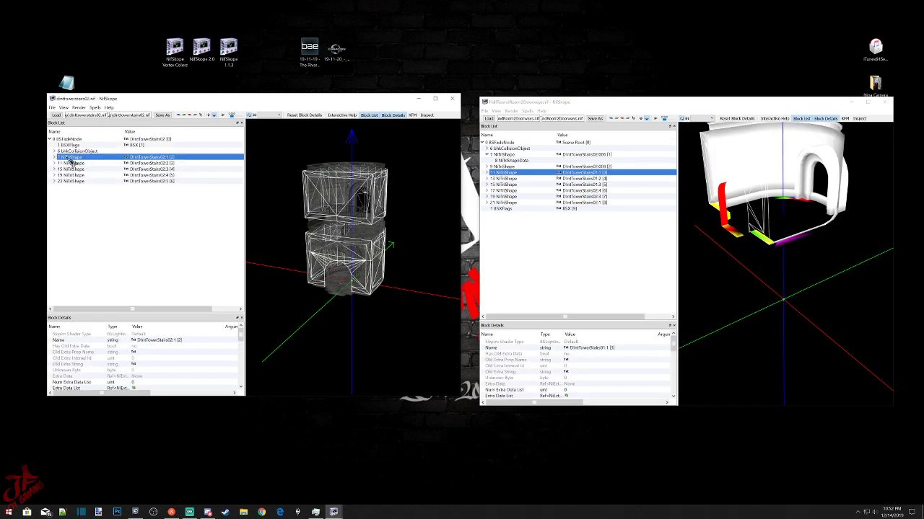
click(54, 157)
right_click(85, 169)
mouse_move(97, 173)
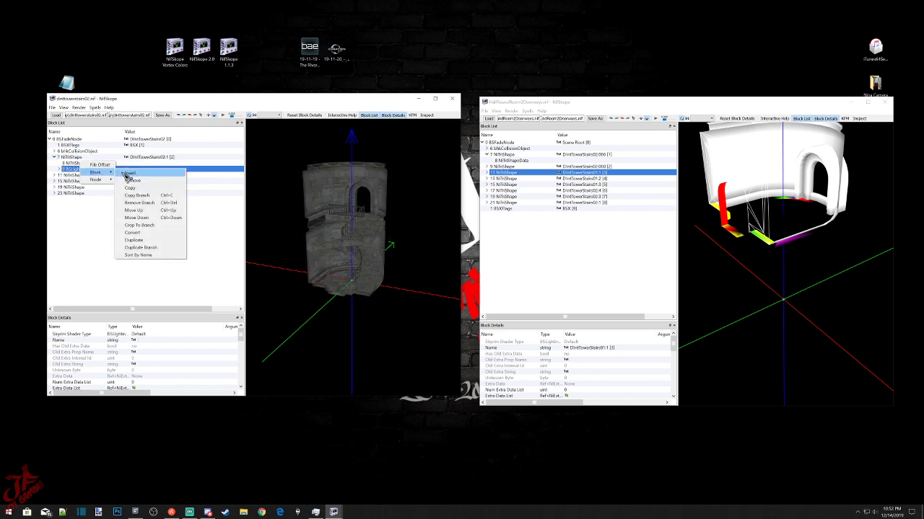
click(192, 200)
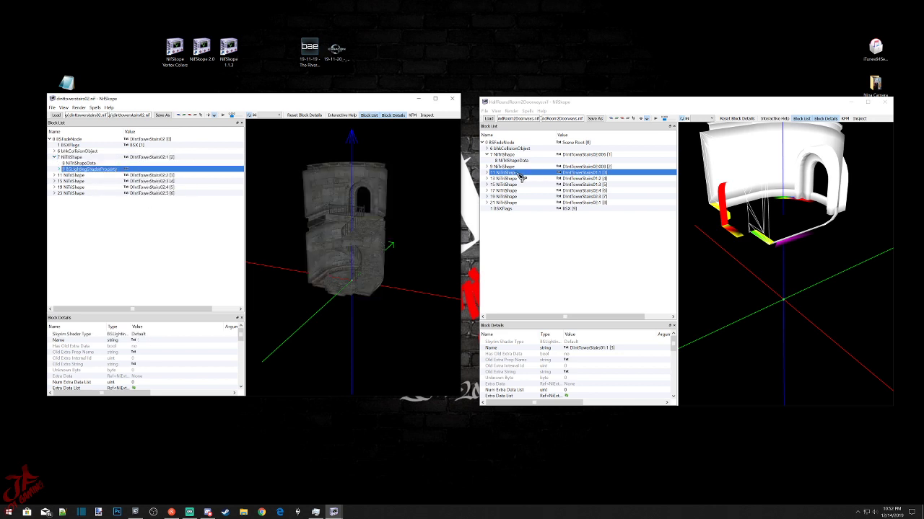
right_click(516, 173)
mouse_move(534, 211)
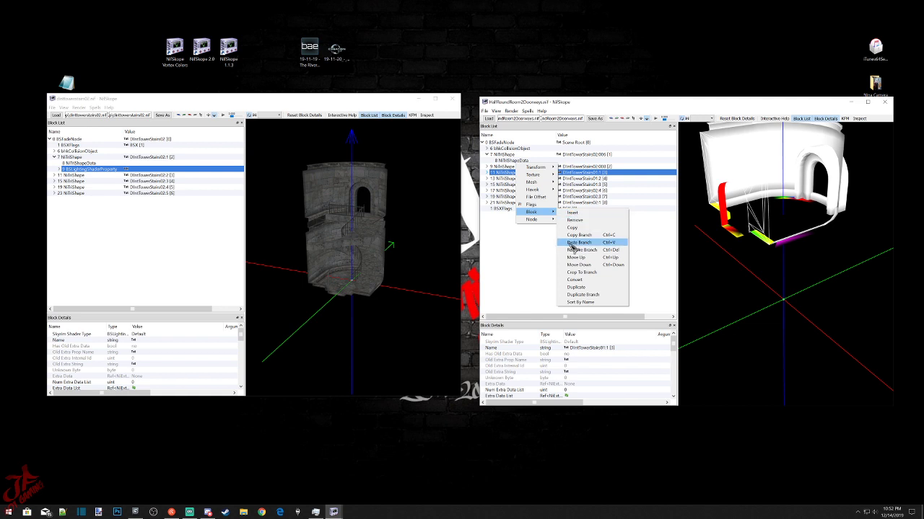
click(574, 243)
Paste the copied BSLightingShaderProperty branch onto the room's wall shape DIntTowerStairs02:1, block 21.
drag(853, 247, 807, 251)
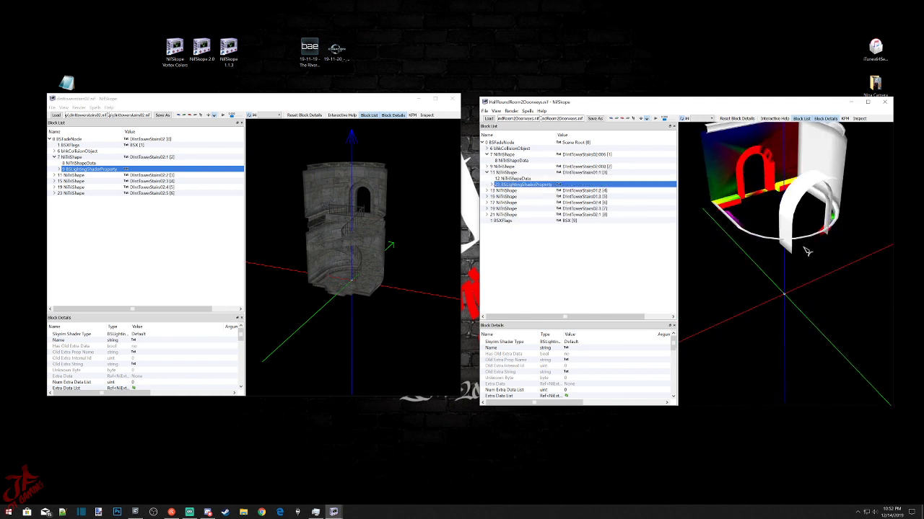
click(835, 166)
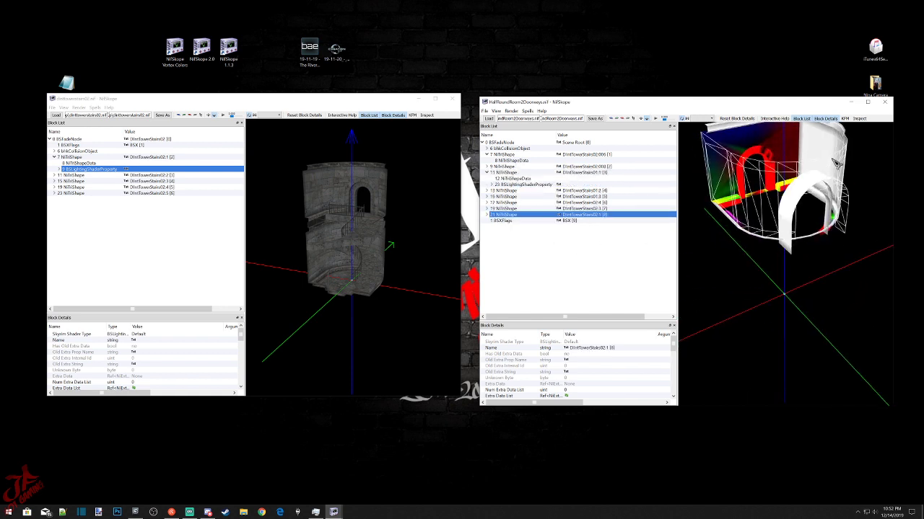
right_click(507, 215)
mouse_move(532, 254)
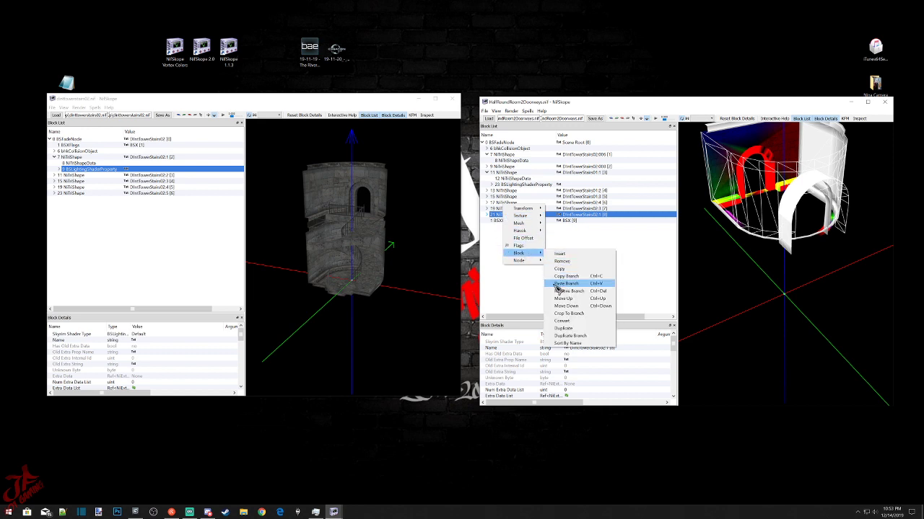
click(559, 288)
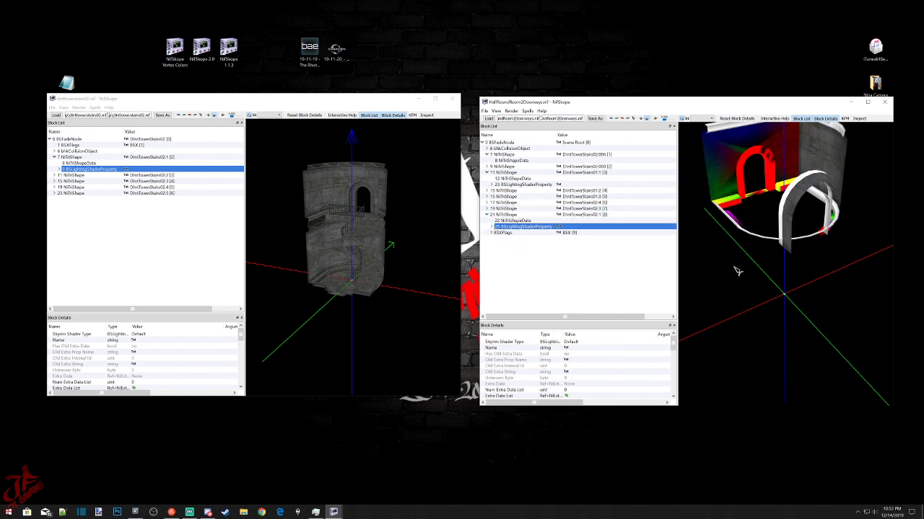
Find the door arch shape DIntTowerStairs02:3 in dinttowerstairs02.nif and copy its BSLightingShaderProperty branch.
drag(736, 271, 807, 170)
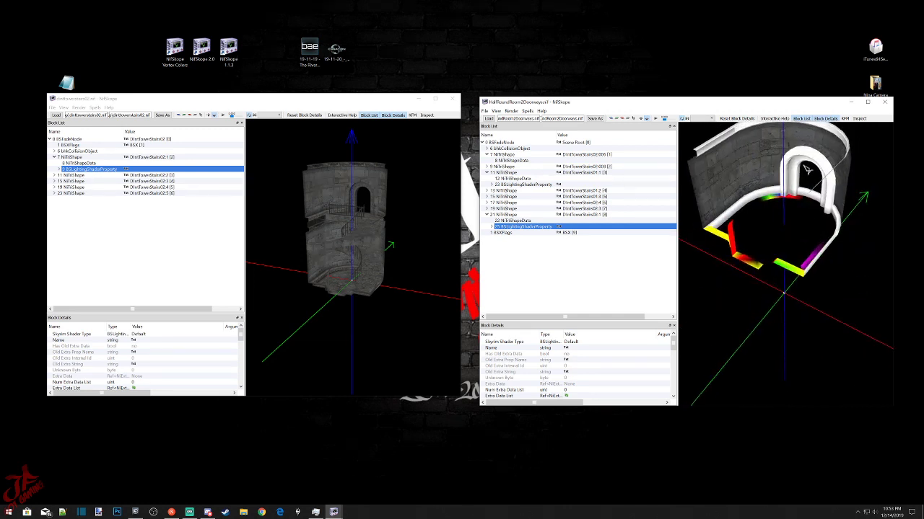
scroll(393, 207, up, 10)
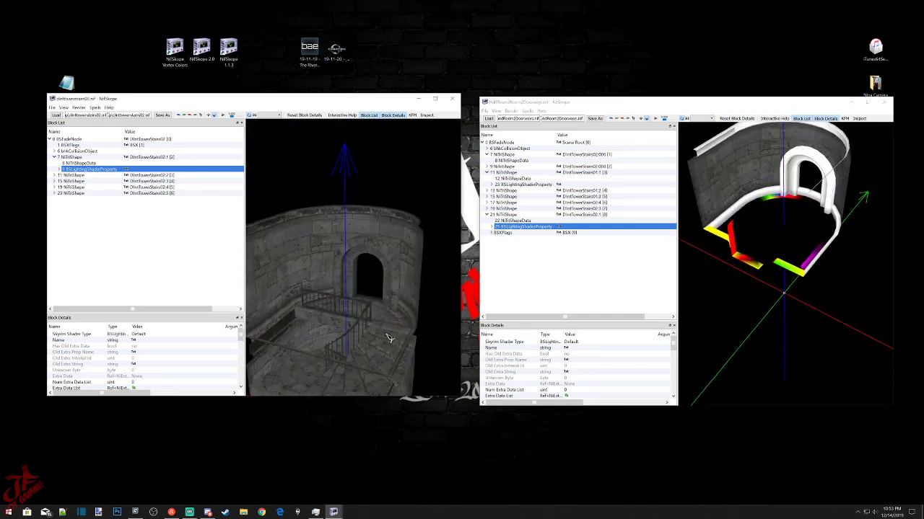
click(368, 241)
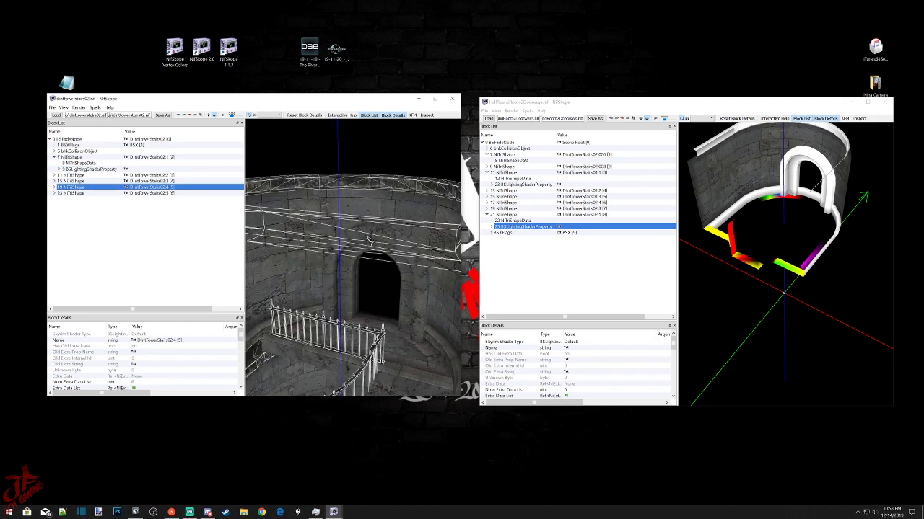
click(327, 293)
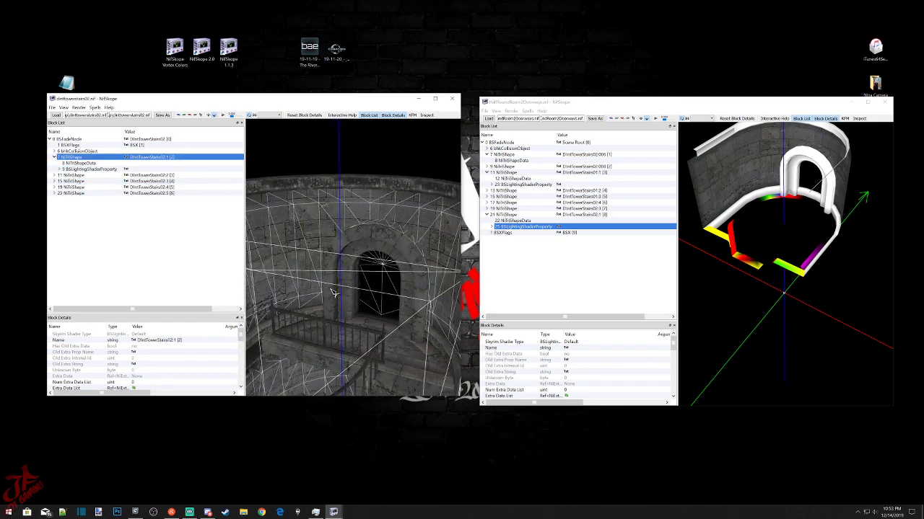
scroll(333, 292, up, 3)
click(296, 254)
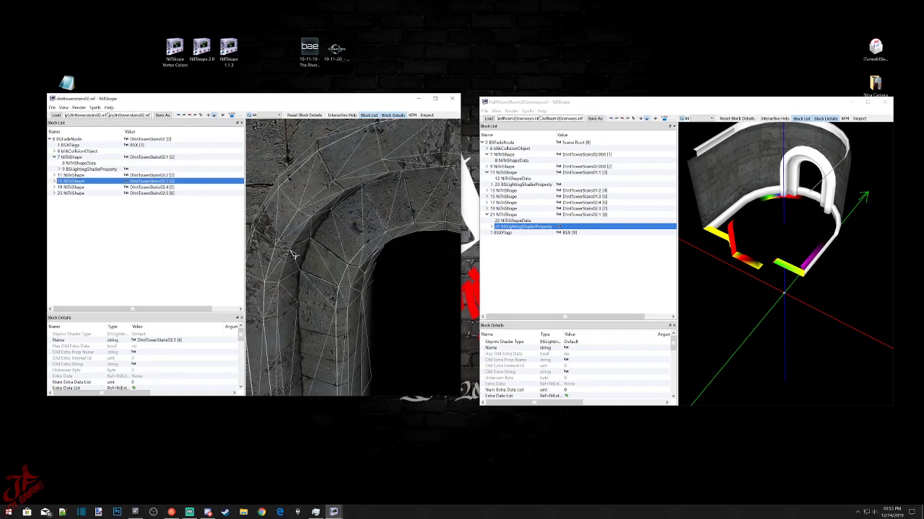
scroll(296, 254, down, 1)
scroll(296, 254, down, 4)
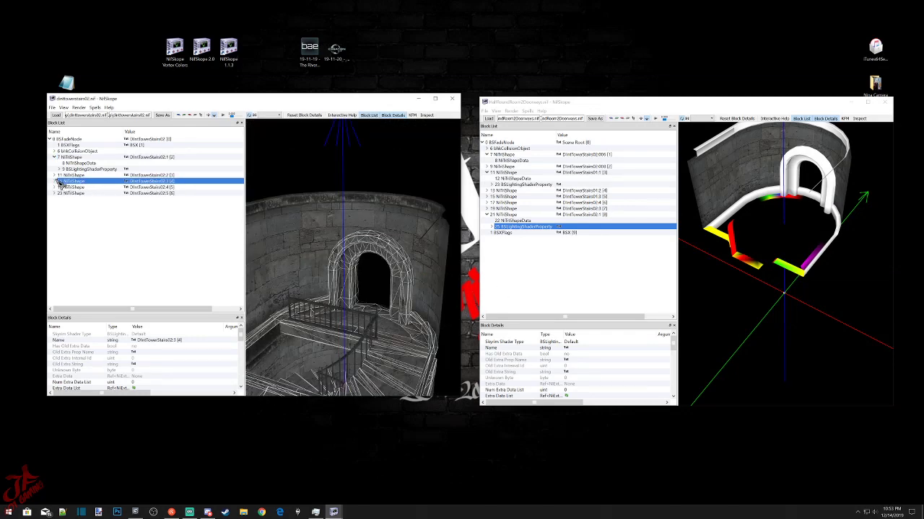
click(55, 181)
click(92, 193)
right_click(112, 194)
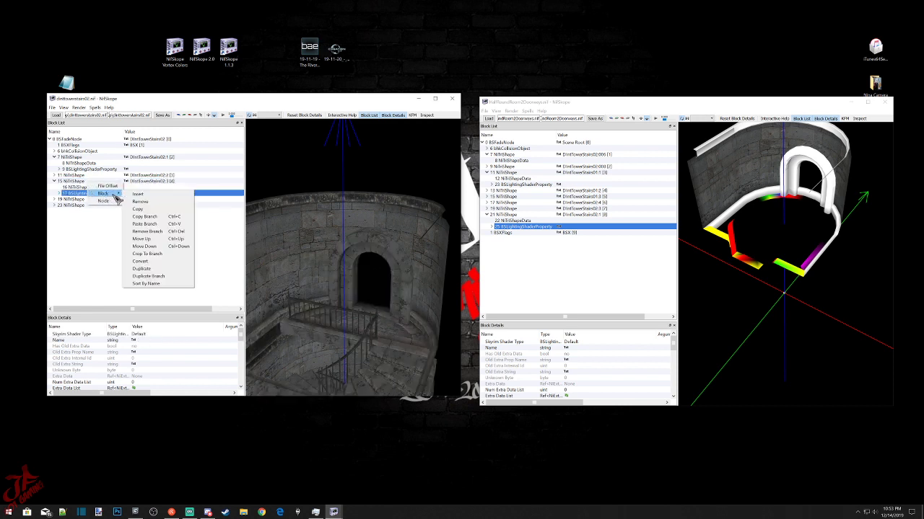
click(150, 223)
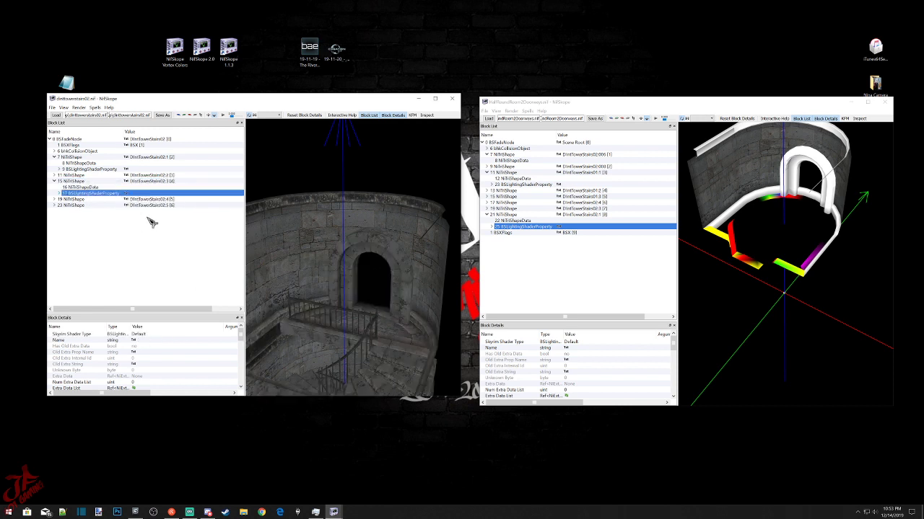
Find the room's door arch shape DIntTowerStairs02:3, block 19, and paste the copied BSLightingShaderProperty branch onto it.
click(807, 157)
scroll(829, 239, up, 6)
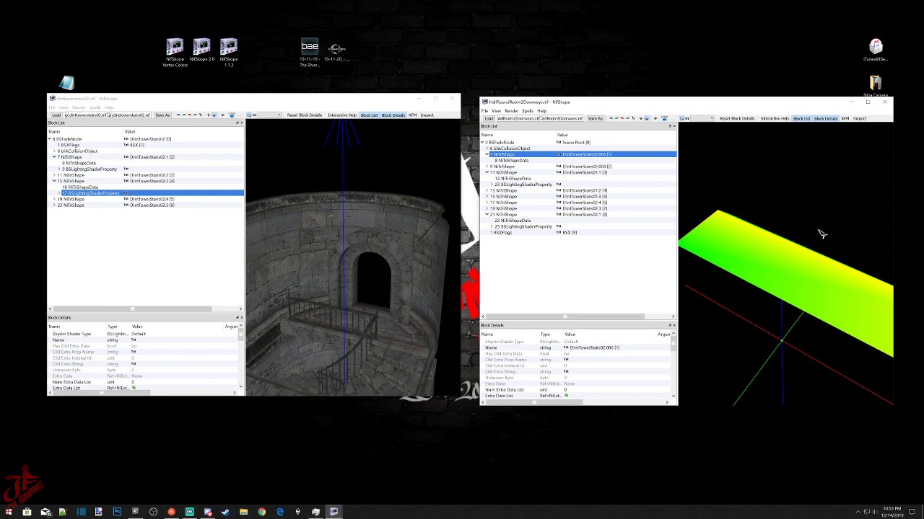
scroll(821, 234, down, 5)
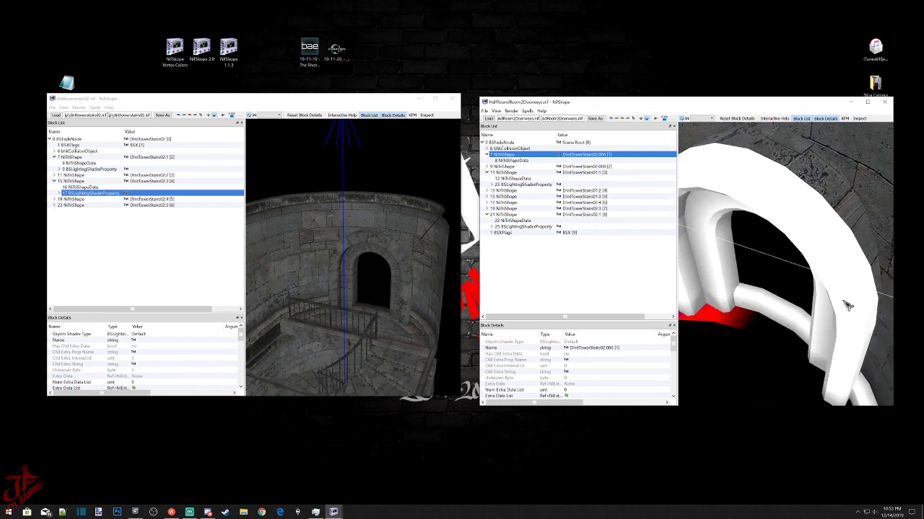
scroll(851, 309, up, 3)
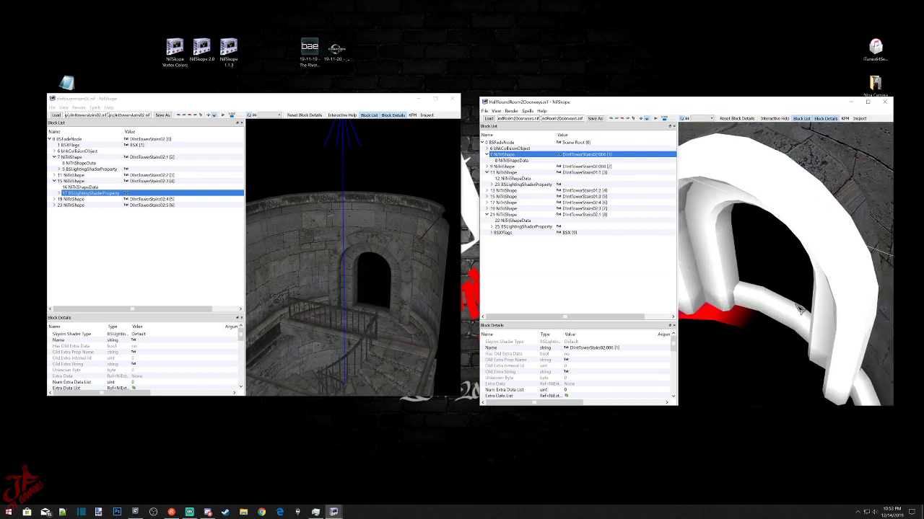
click(503, 190)
click(503, 196)
click(504, 202)
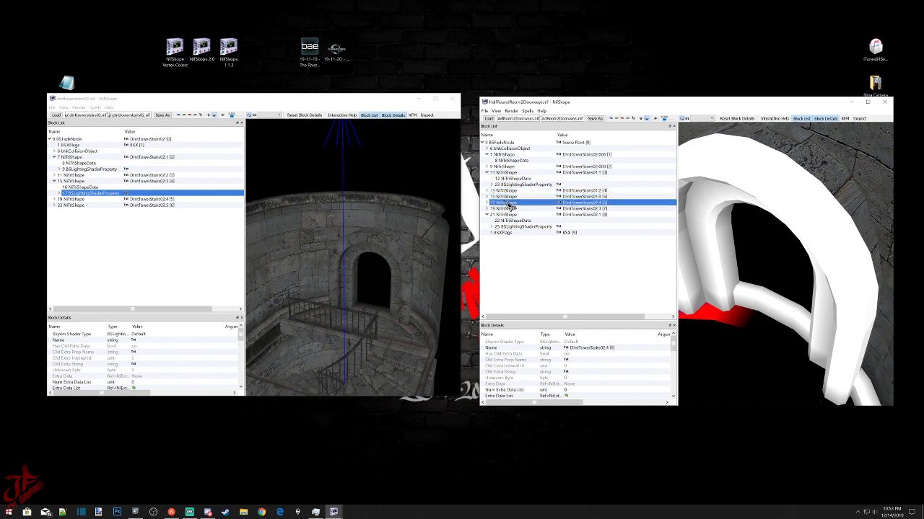
click(504, 208)
click(505, 214)
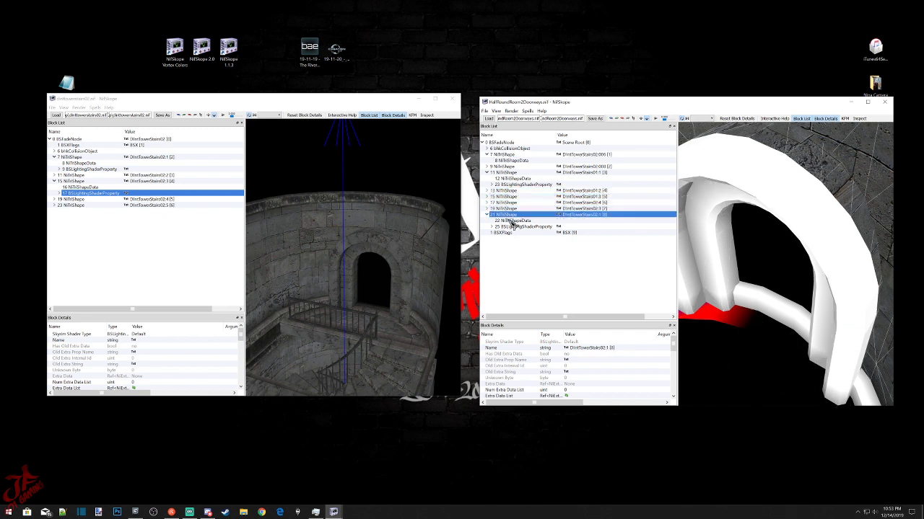
click(505, 167)
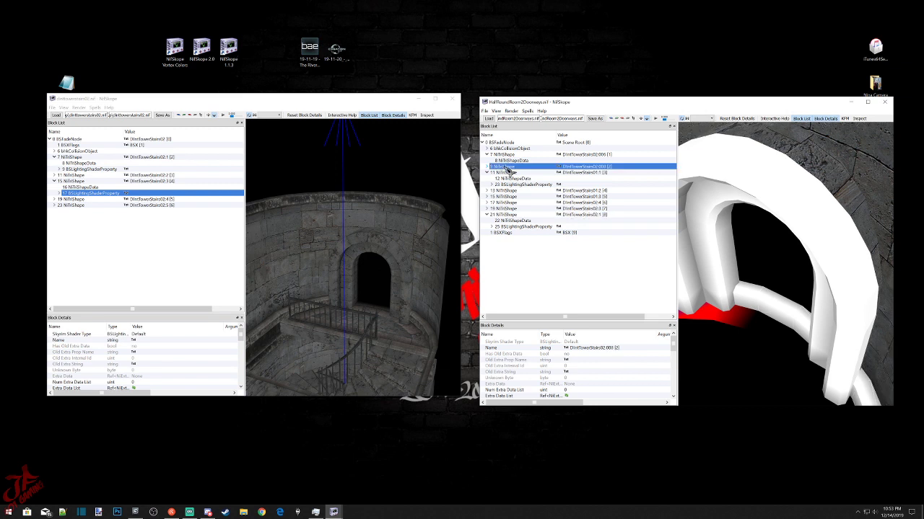
click(508, 208)
right_click(507, 209)
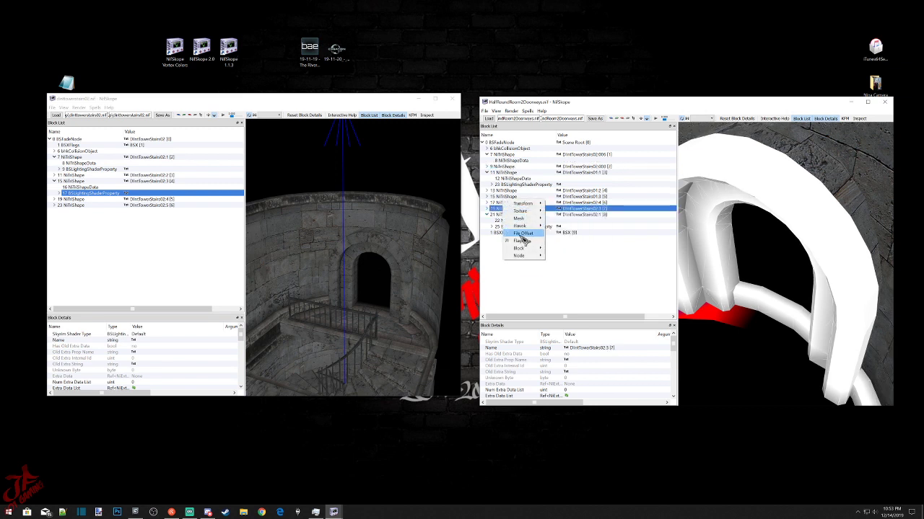
mouse_move(520, 248)
click(567, 279)
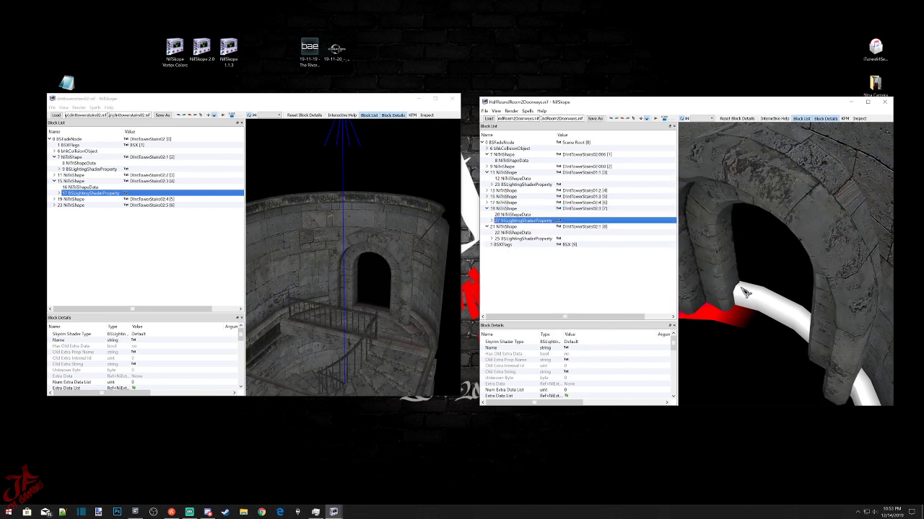
Check the shapes around the doorways and save the room over HalfRoundRoom2Doorways.nif on the Desktop.
drag(855, 260, 780, 290)
click(738, 174)
click(736, 187)
scroll(738, 190, up, 4)
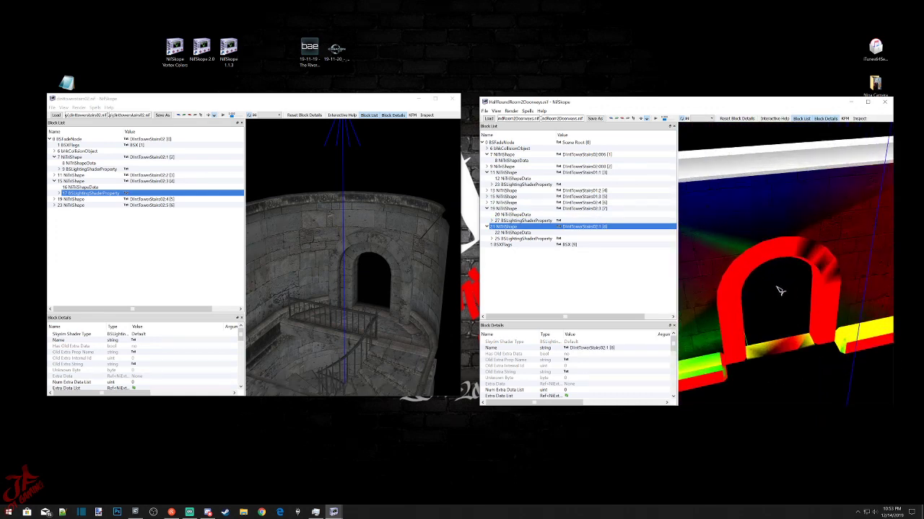
click(741, 272)
scroll(746, 273, up, 2)
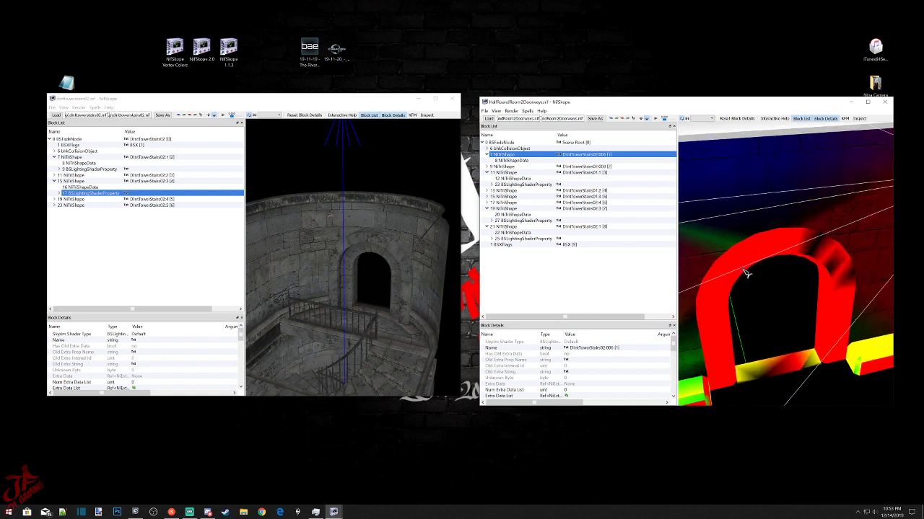
click(486, 112)
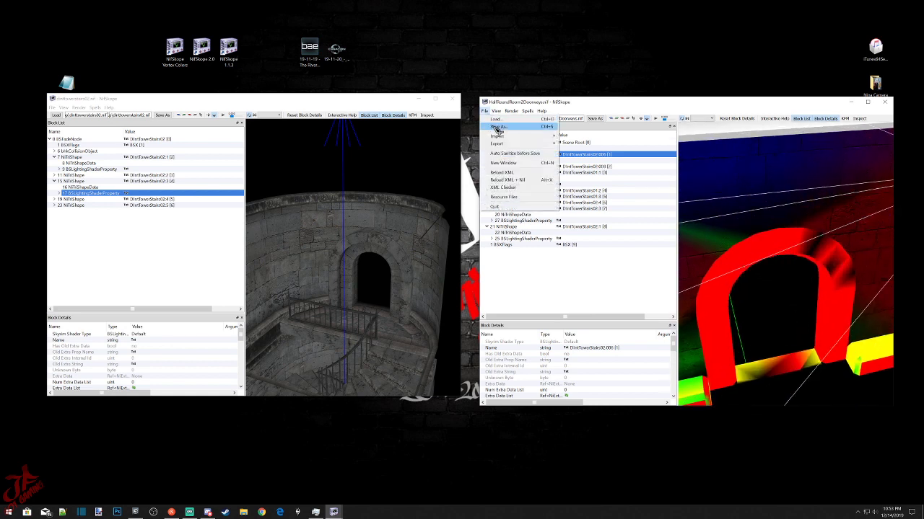
click(497, 128)
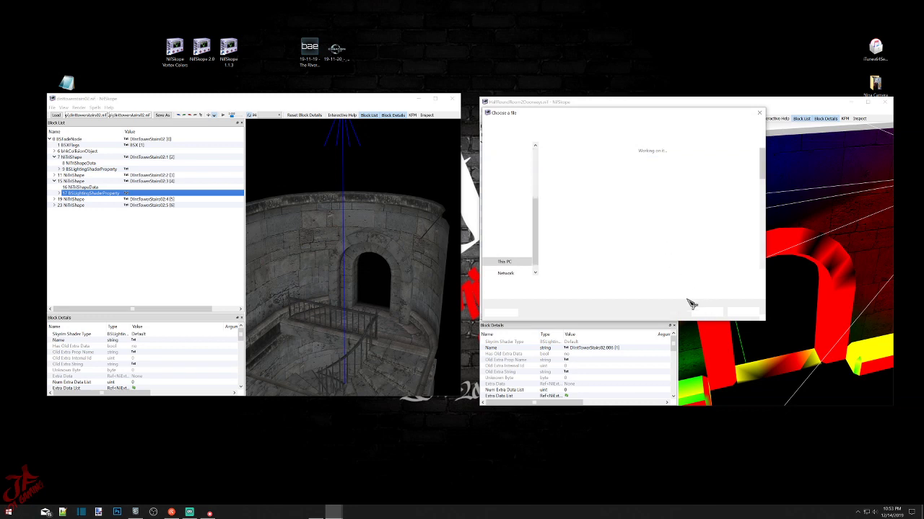
click(709, 312)
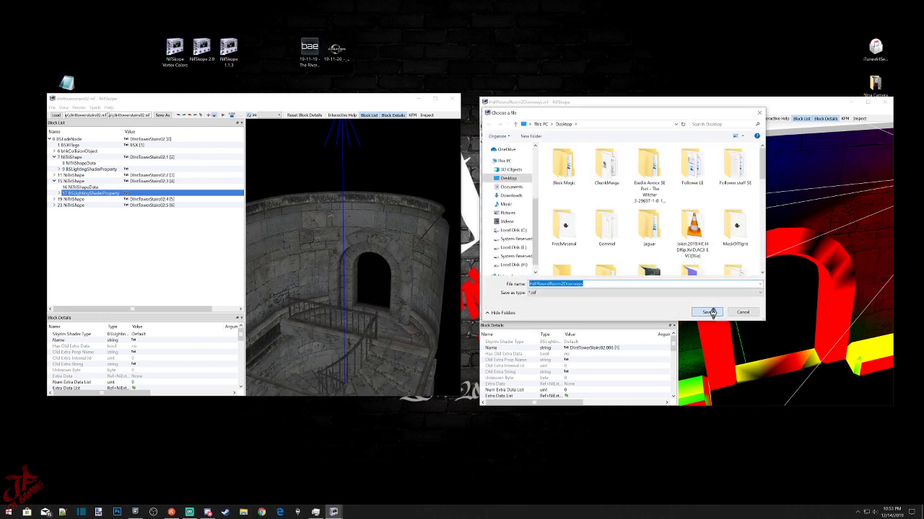
click(481, 260)
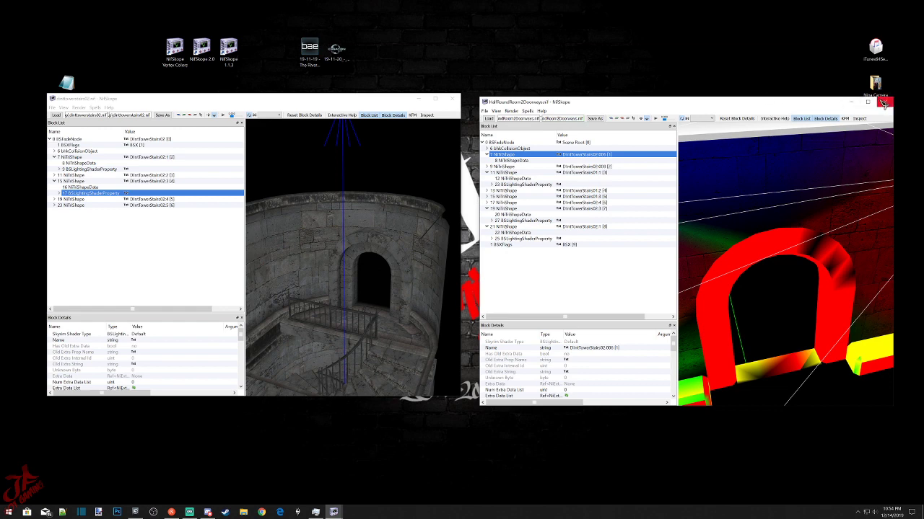
Close both NIF windows and open the saved HalfRoundRoom2Doorways.nif in NifSkope 2.0.
click(453, 98)
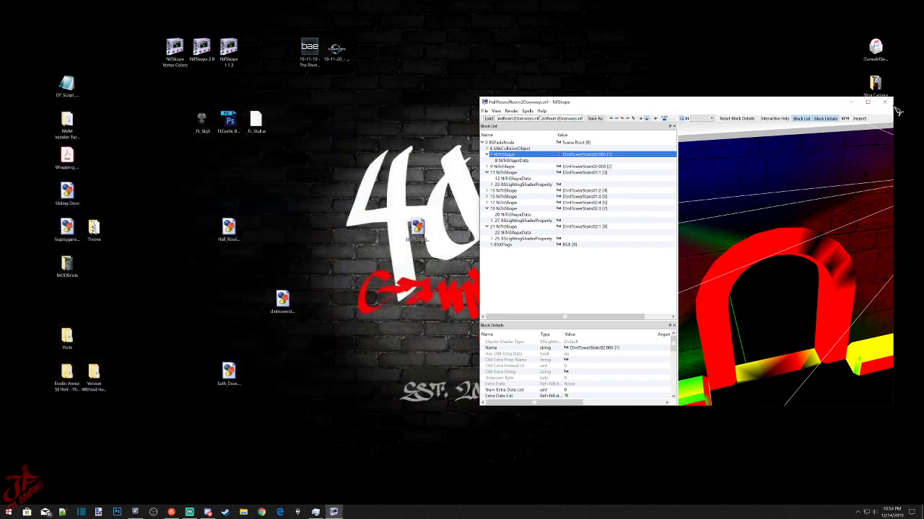
click(889, 103)
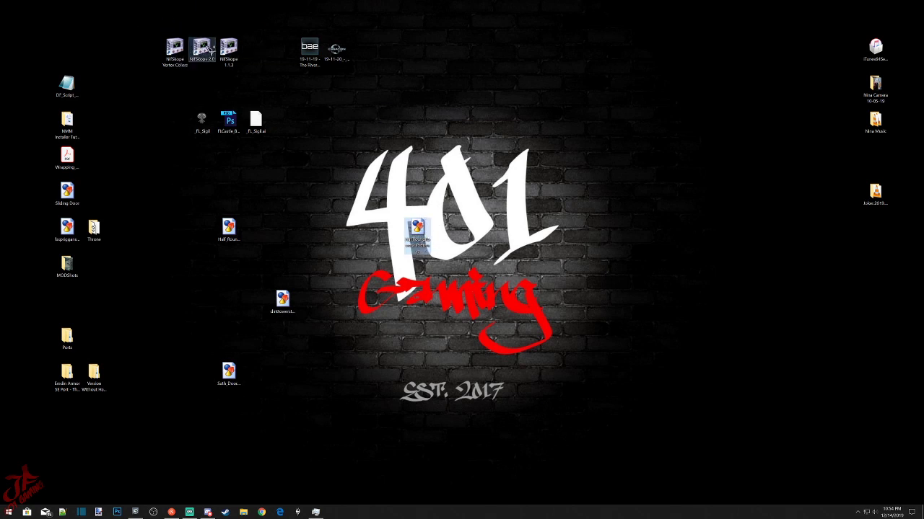
click(252, 154)
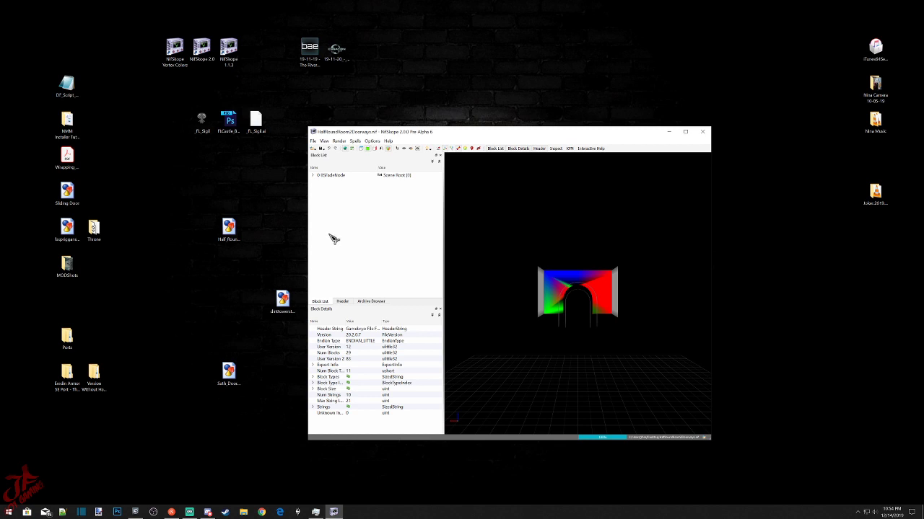
Expand the root node and apply one uniform color to all vertex colors of the first shape's NiTriShapeData, block 8.
click(314, 177)
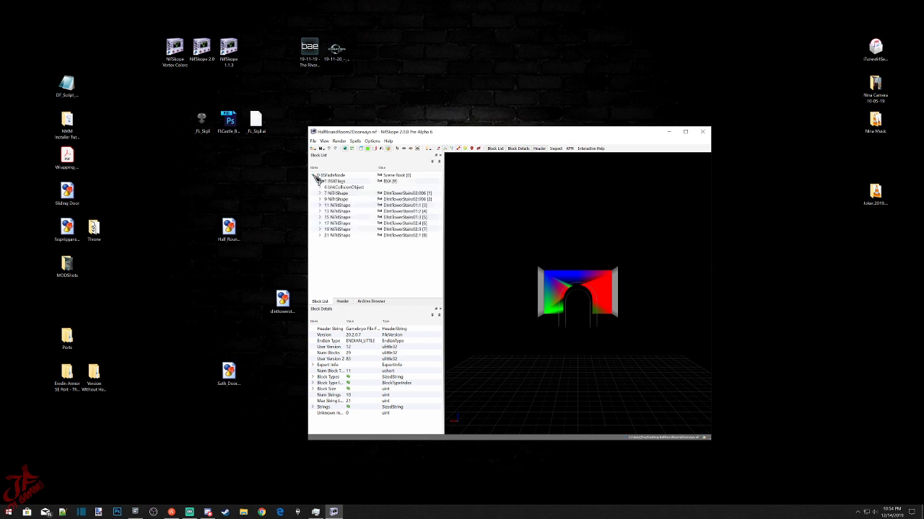
click(320, 193)
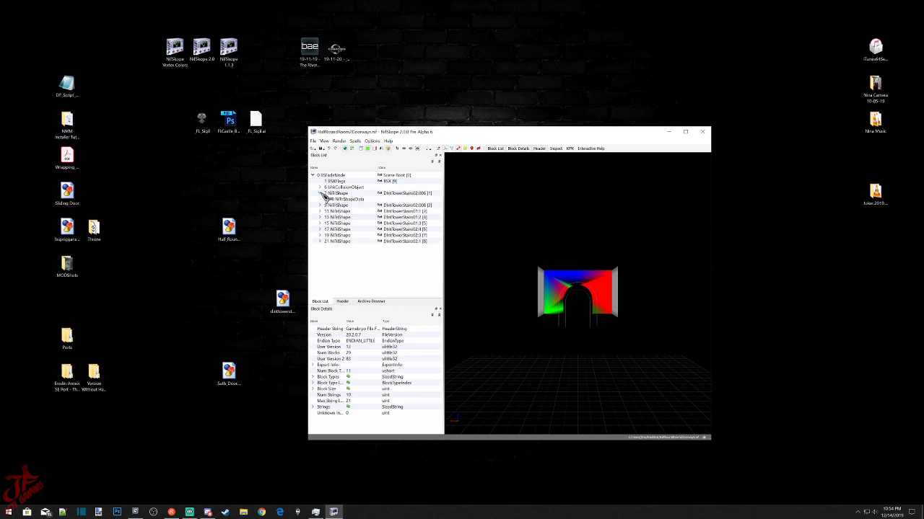
click(343, 194)
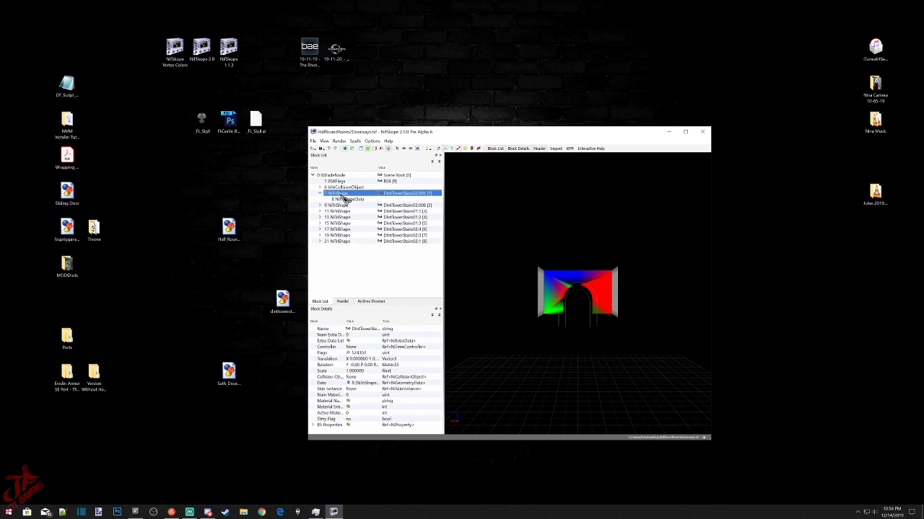
drag(638, 236, 624, 284)
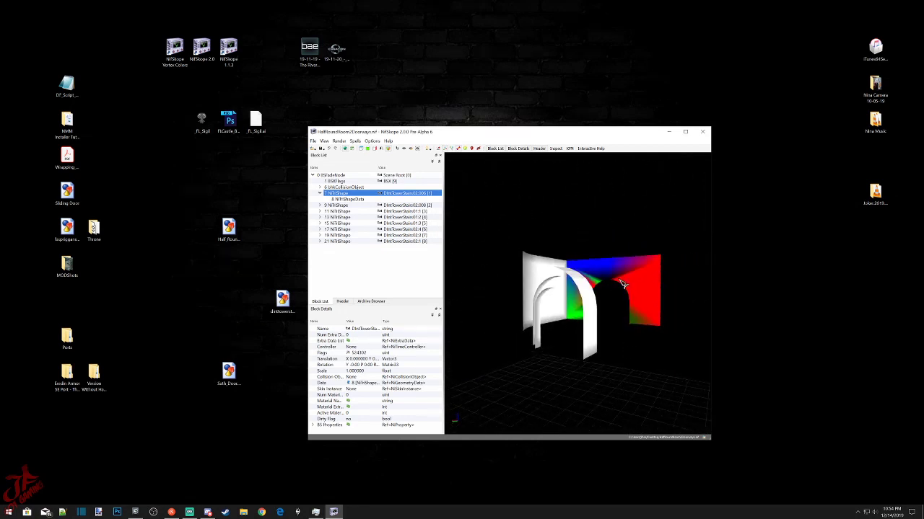
click(619, 289)
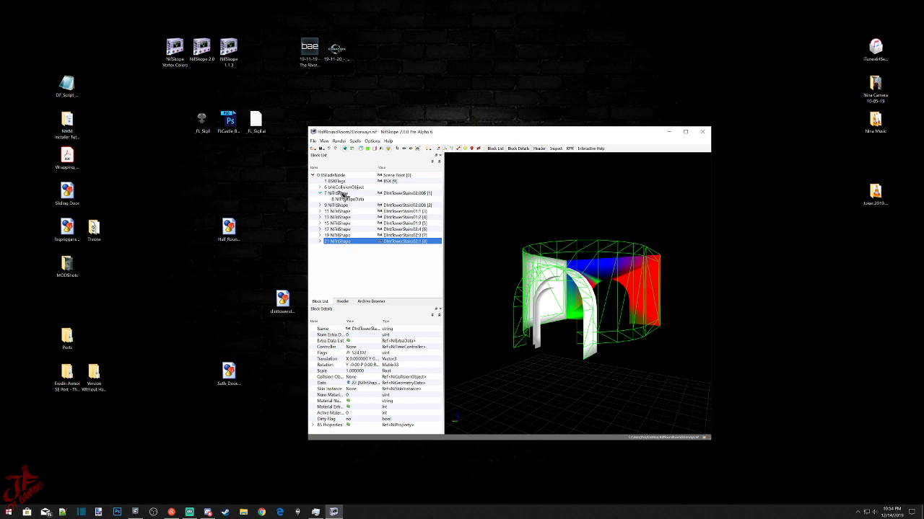
click(339, 194)
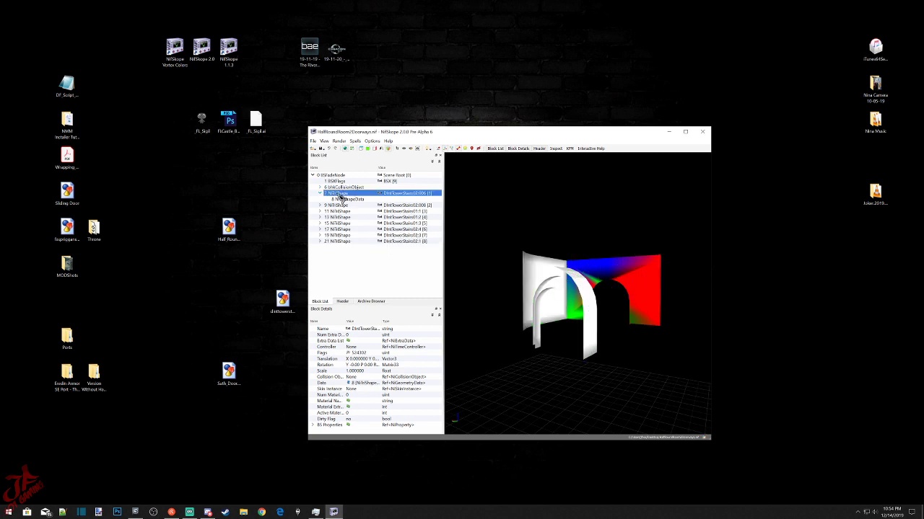
click(350, 199)
scroll(368, 396, down, 2)
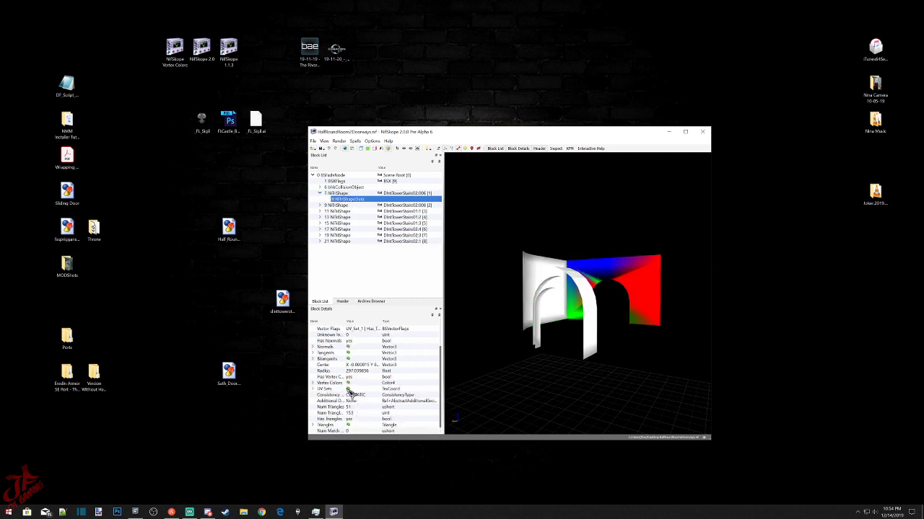
right_click(340, 387)
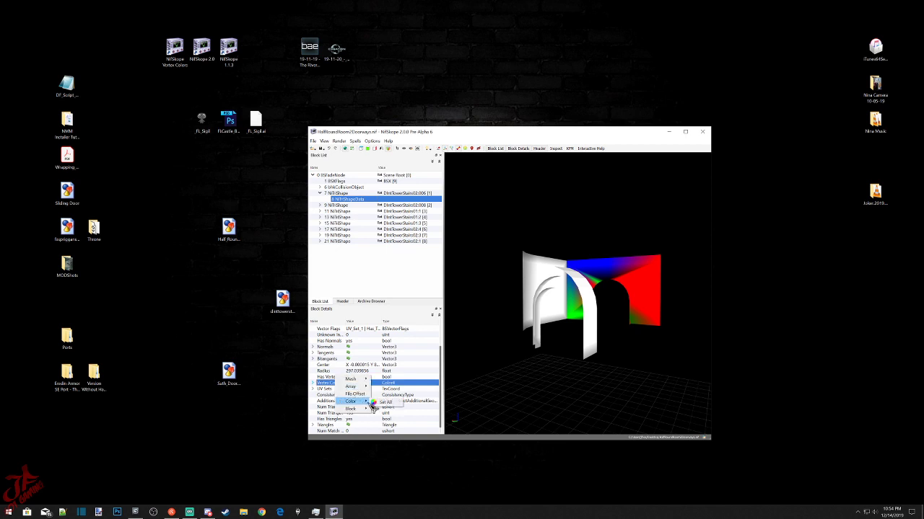
click(382, 406)
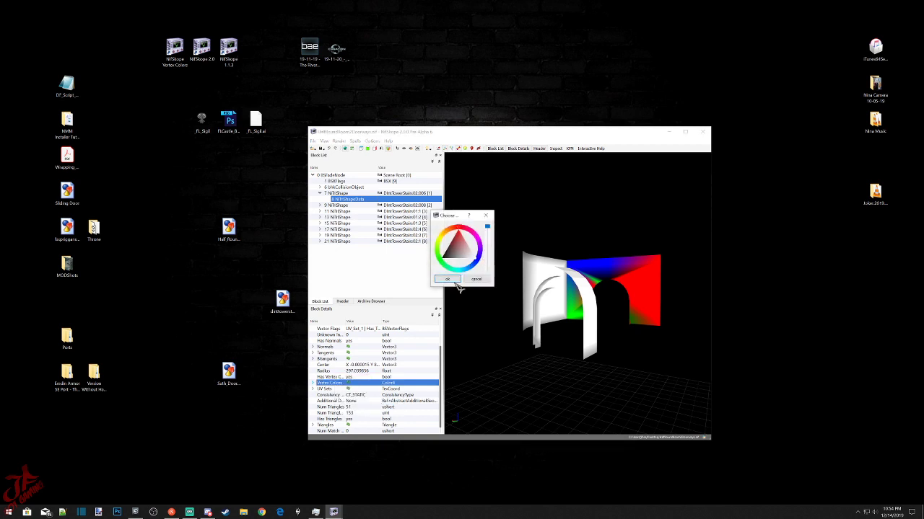
click(446, 279)
Apply one uniform color to all vertex colors of the NiTriShapeData, block 10, under shape block 9.
drag(635, 322, 427, 259)
click(344, 207)
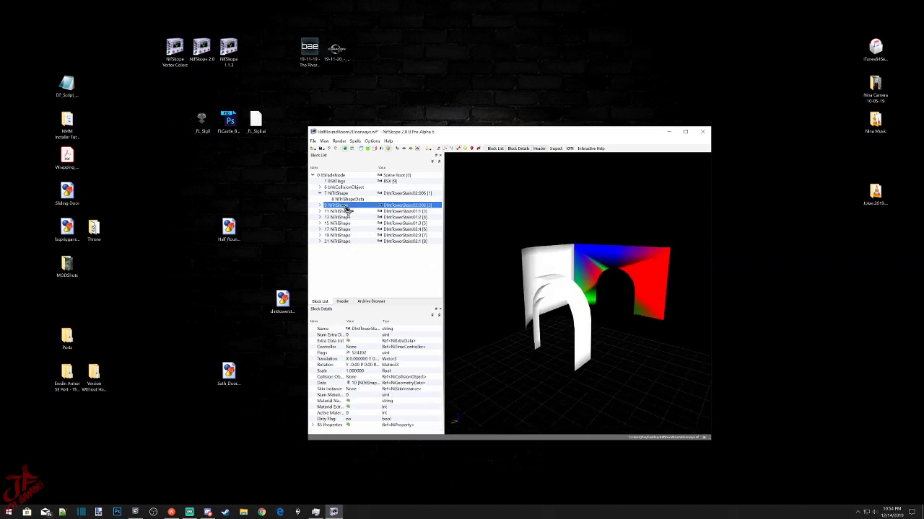
right_click(345, 206)
click(320, 206)
click(346, 212)
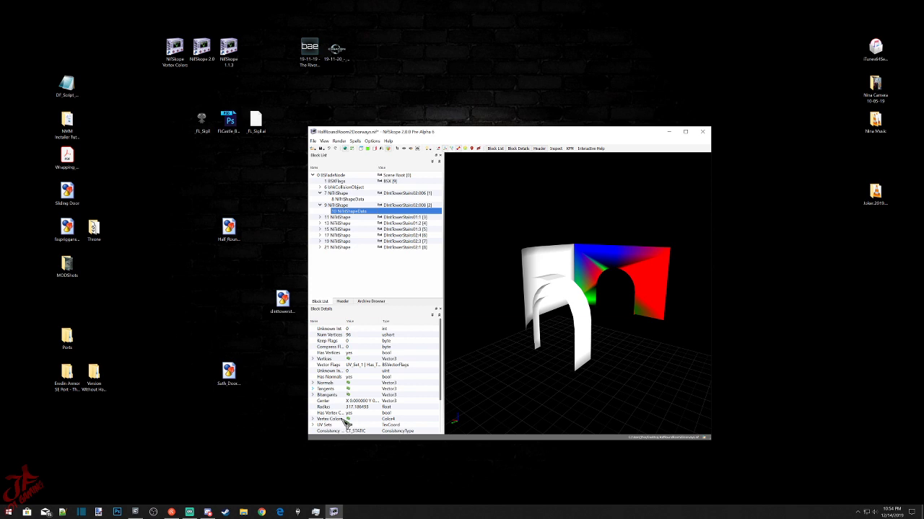
right_click(345, 420)
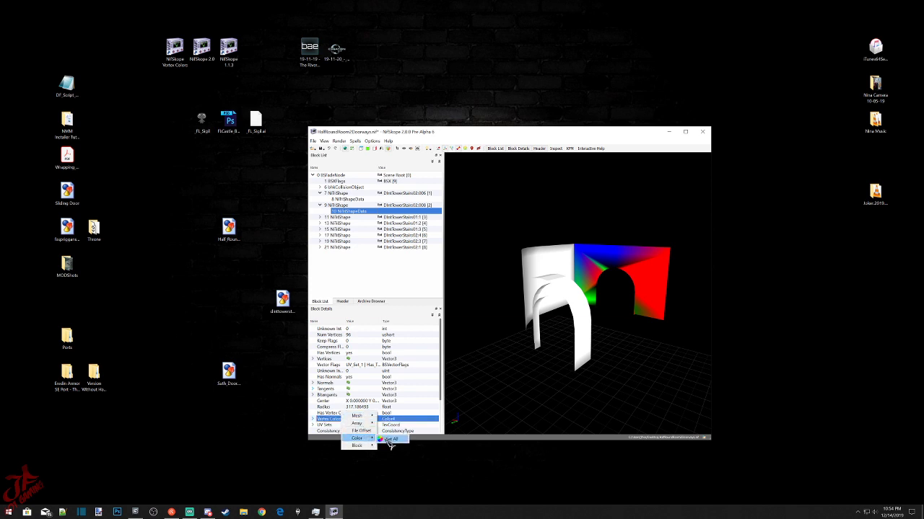
click(389, 440)
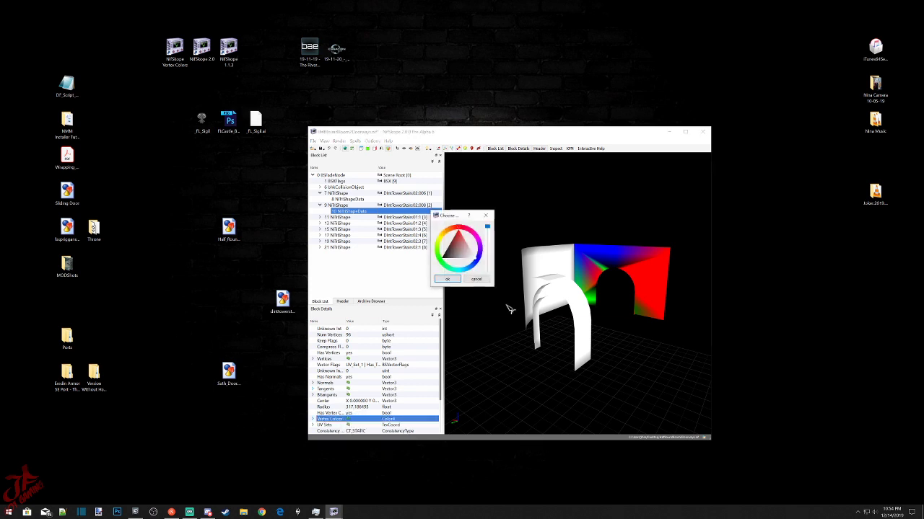
click(452, 280)
Set all vertex colors of the doorway wall shape DIntTowerStairs01:1 to white in its NiTriShapeData, block 12.
click(346, 217)
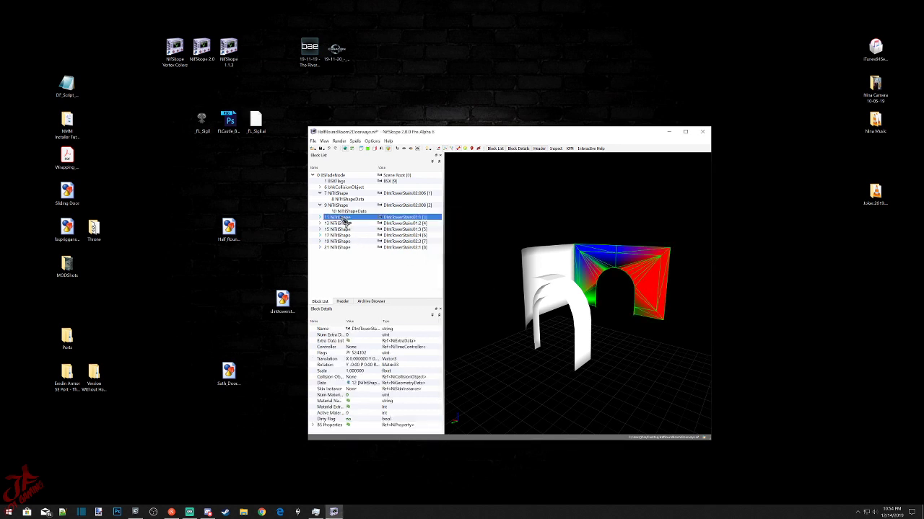
click(320, 217)
click(346, 224)
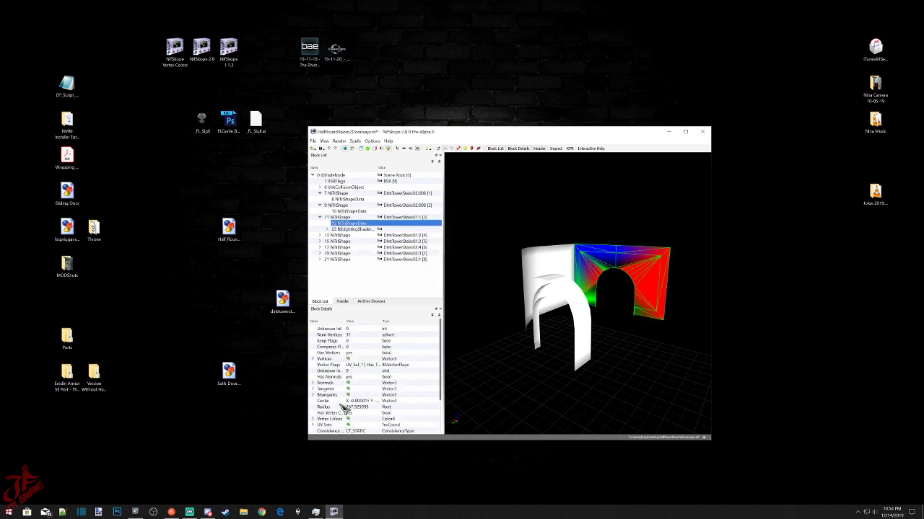
right_click(339, 383)
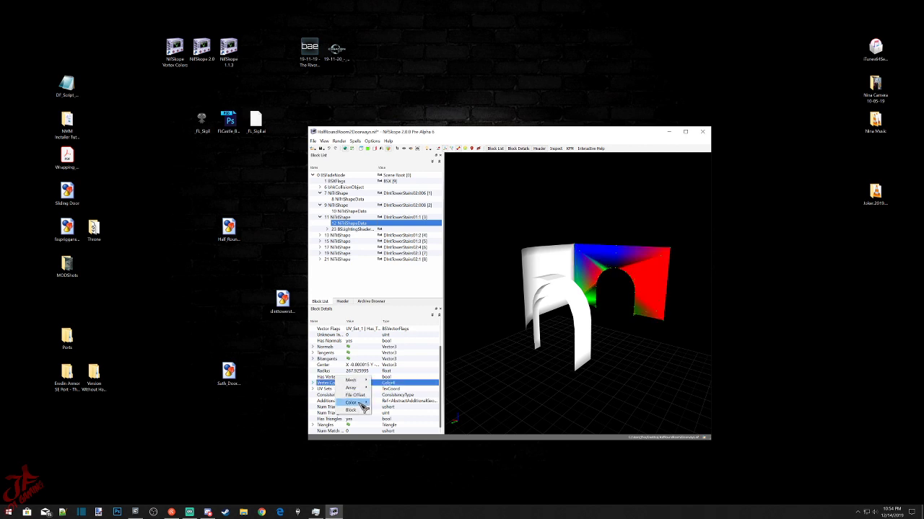
click(386, 404)
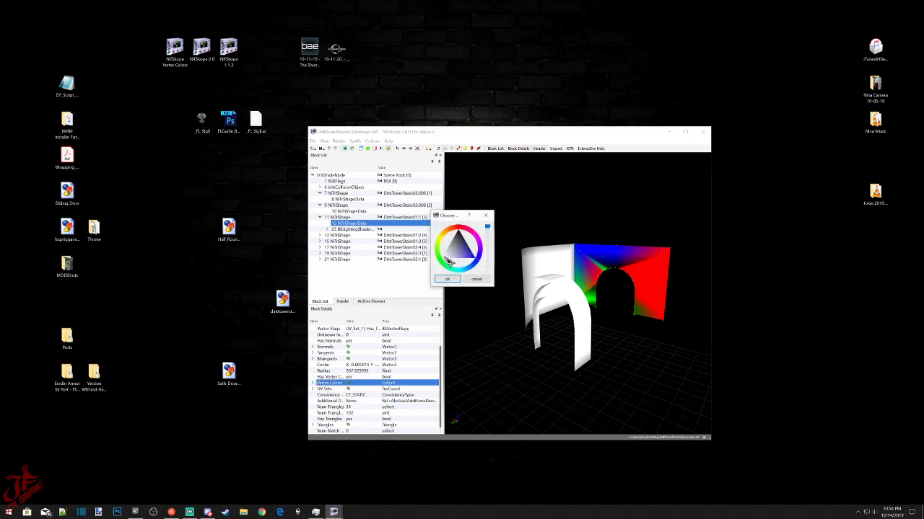
click(445, 279)
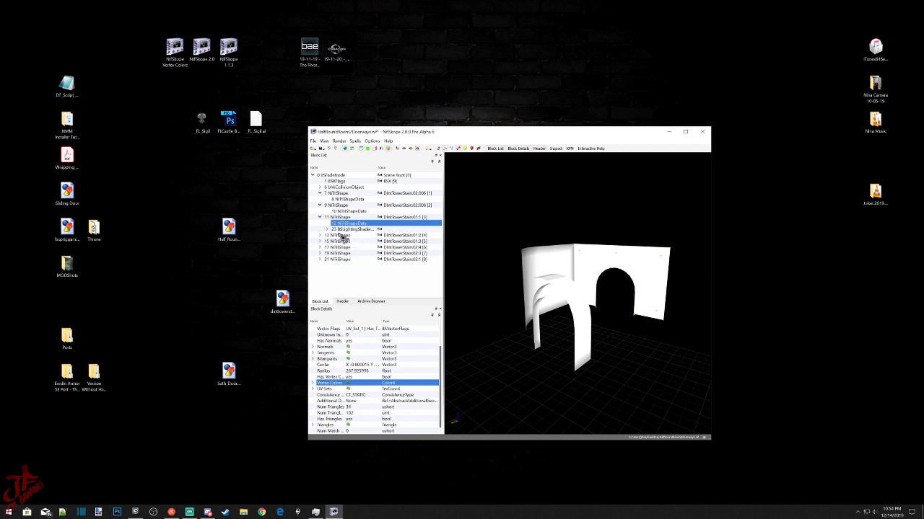
Apply one uniform color to all vertex colors of shape DIntTowerStairs01:2 in its NiTriShapeData, block 14.
click(337, 235)
click(320, 235)
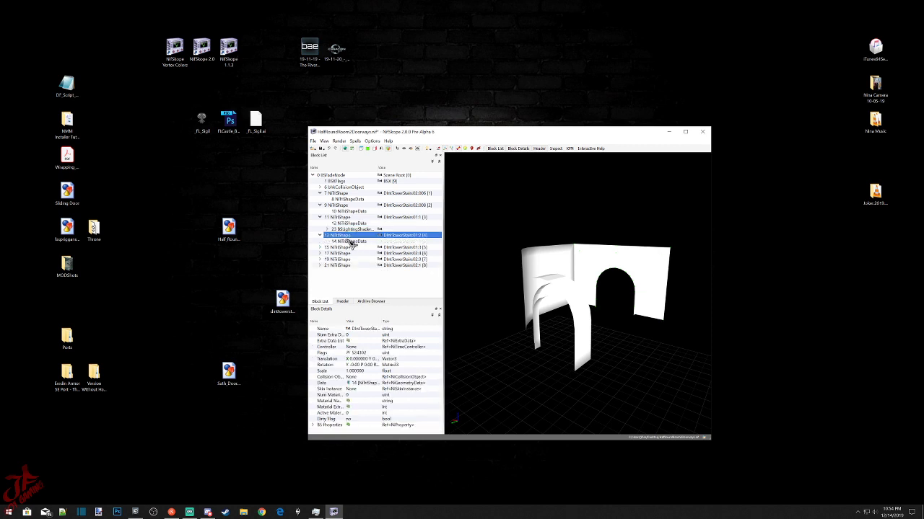
click(351, 241)
right_click(339, 401)
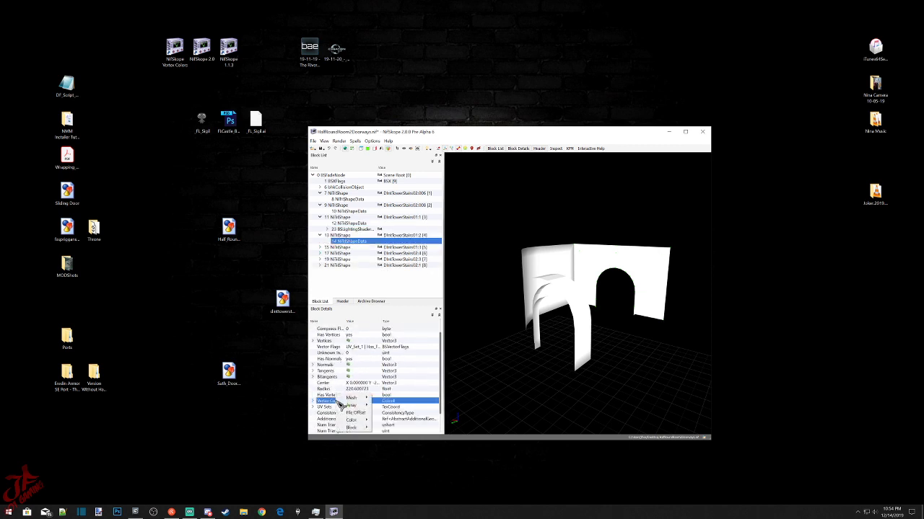
click(380, 421)
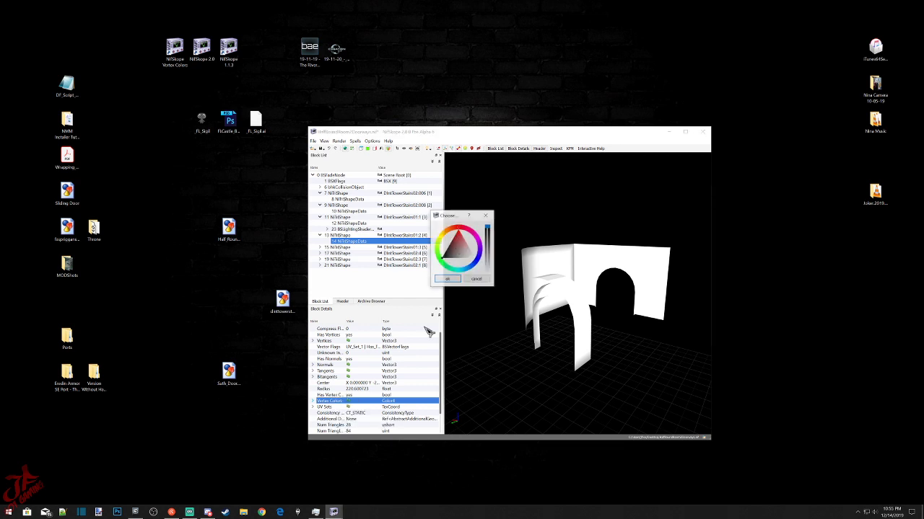
click(460, 280)
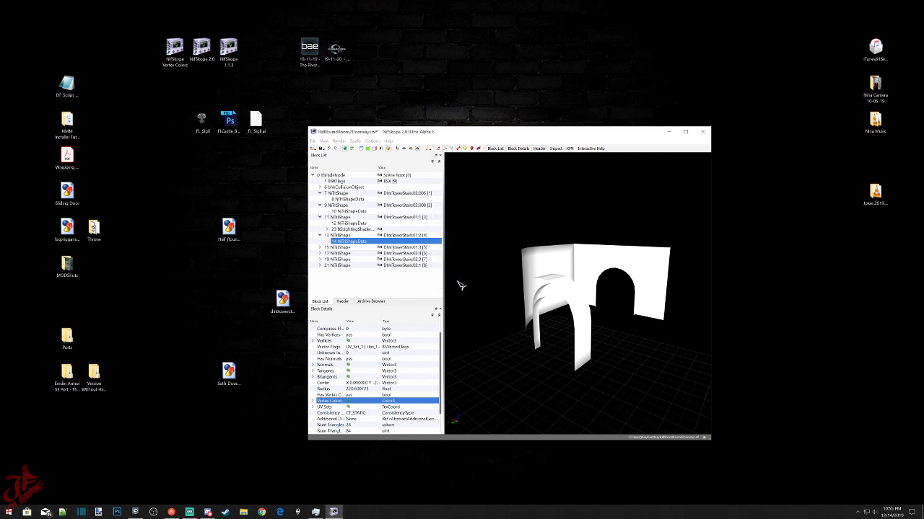
Apply one uniform color to all vertex colors of shape DIntTowerStairs01:3 in its NiTriShapeData, block 16.
click(345, 248)
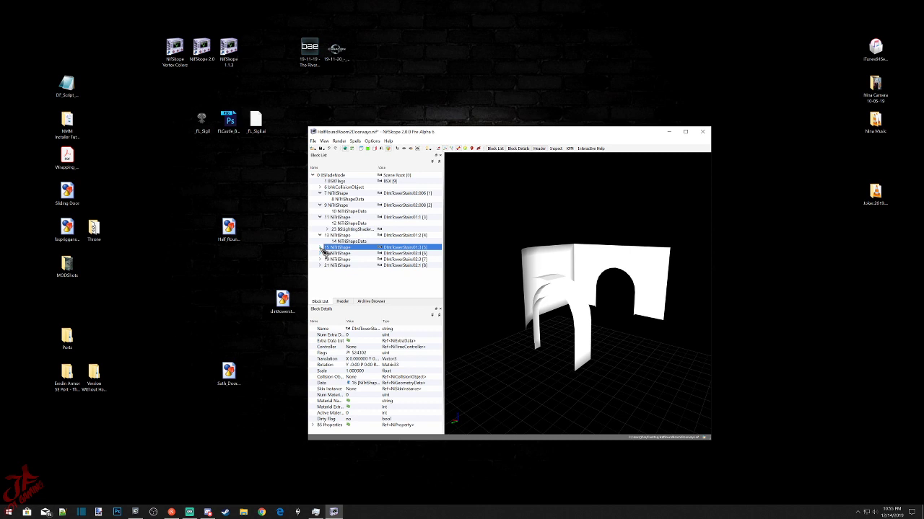
click(320, 248)
click(335, 254)
scroll(327, 402, down, 2)
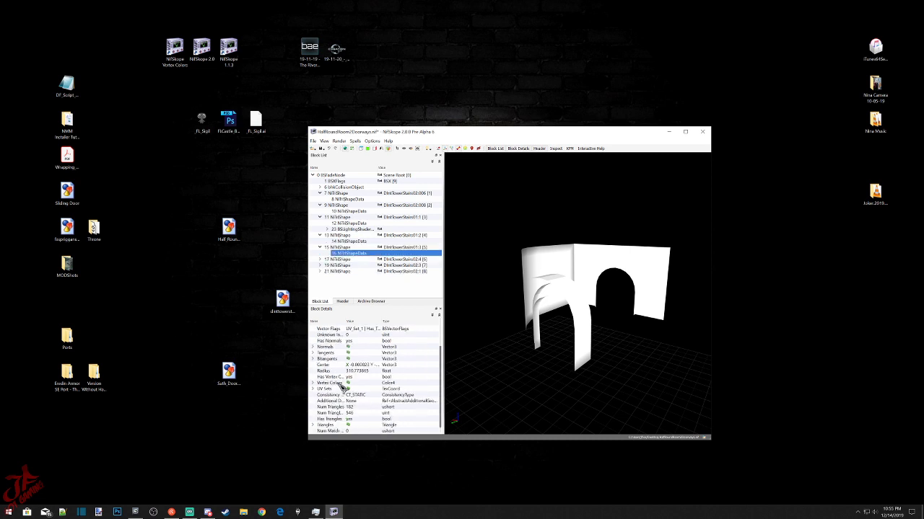
right_click(339, 384)
click(379, 405)
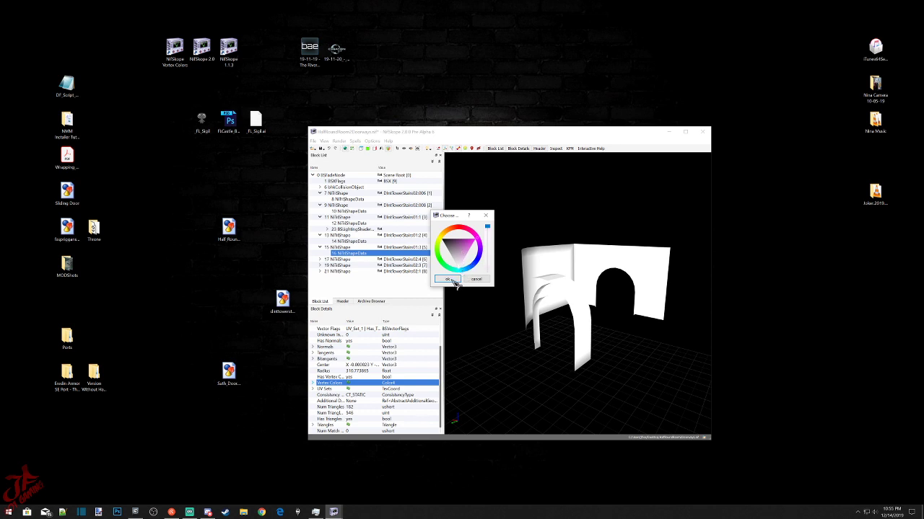
click(453, 281)
Apply one uniform color to all vertex colors of shape DIntTowerStairs02:4 in its NiTriShapeData, block 18.
click(320, 259)
click(348, 266)
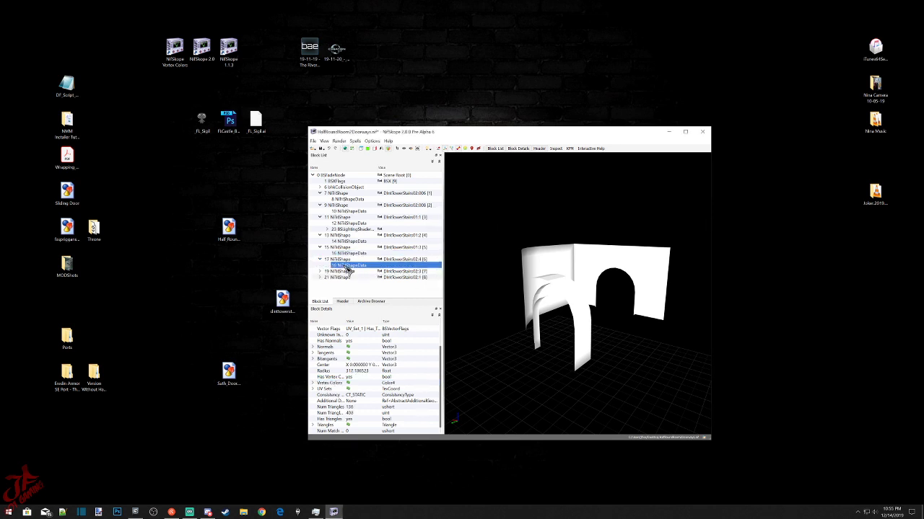
right_click(335, 388)
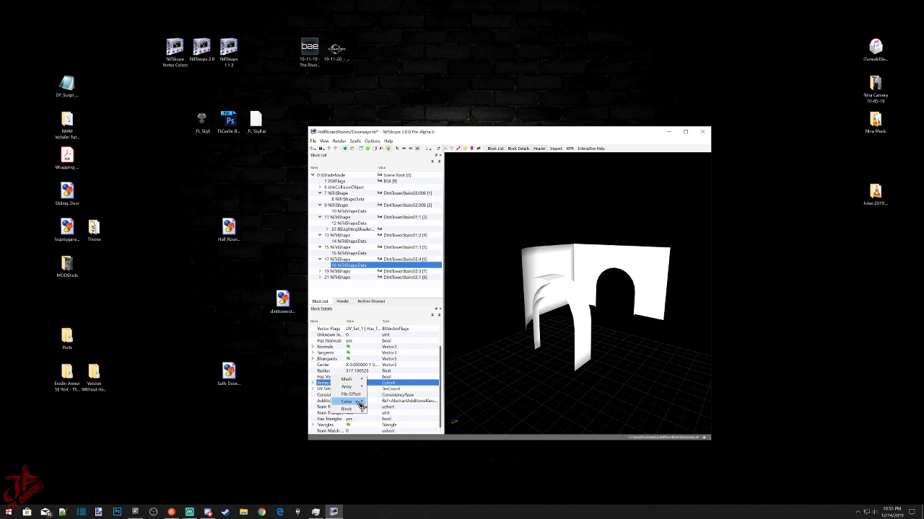
click(382, 409)
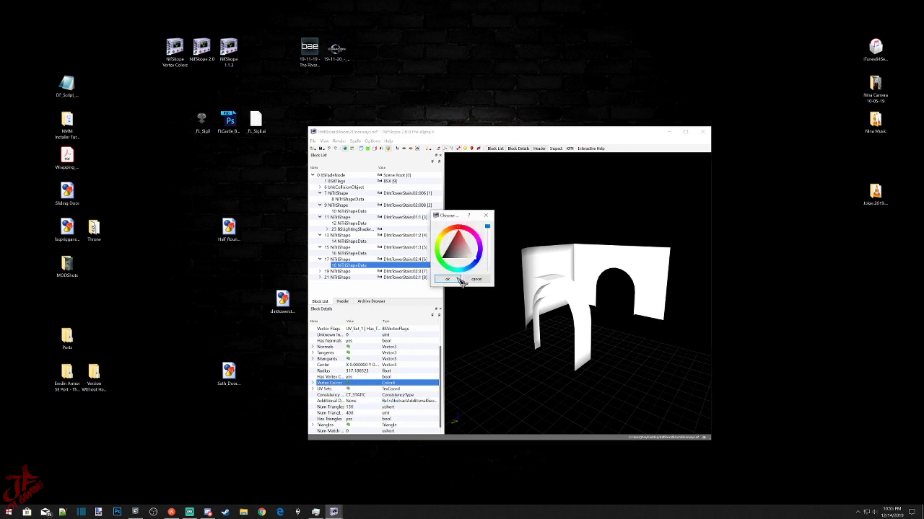
click(446, 279)
Apply one uniform color to all vertex colors of the archway shape DIntTowerStairs02:3 in its NiTriShapeData, block 20.
click(349, 272)
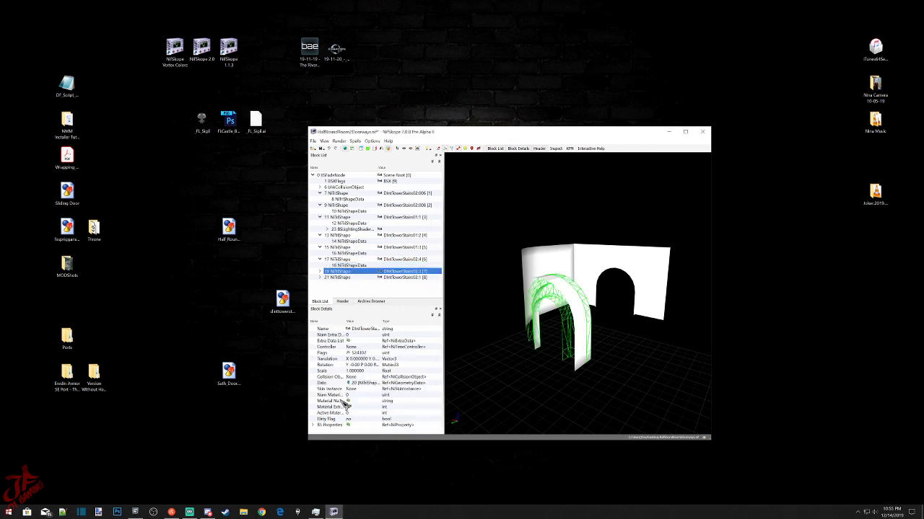
click(319, 271)
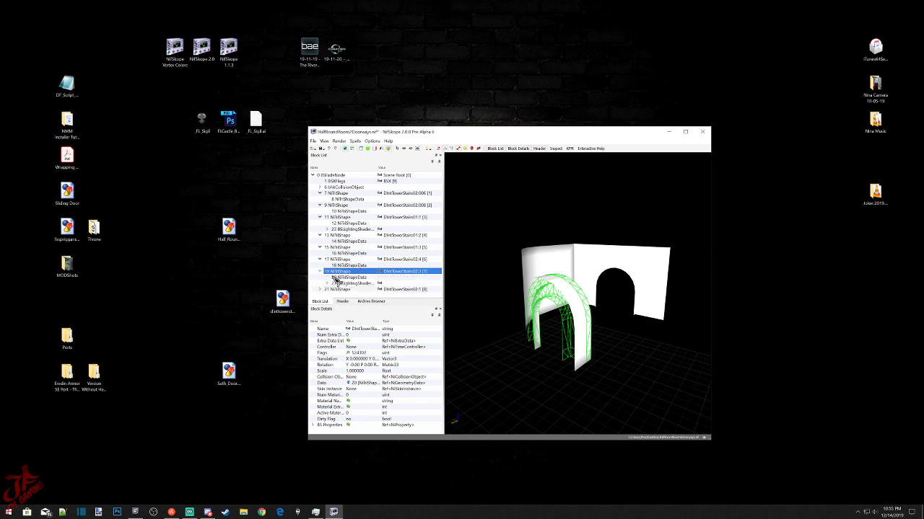
click(349, 278)
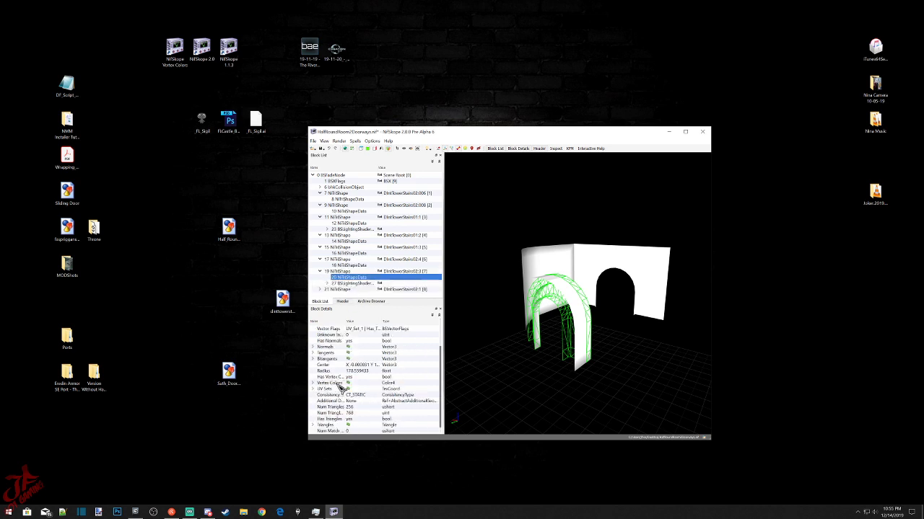
right_click(341, 388)
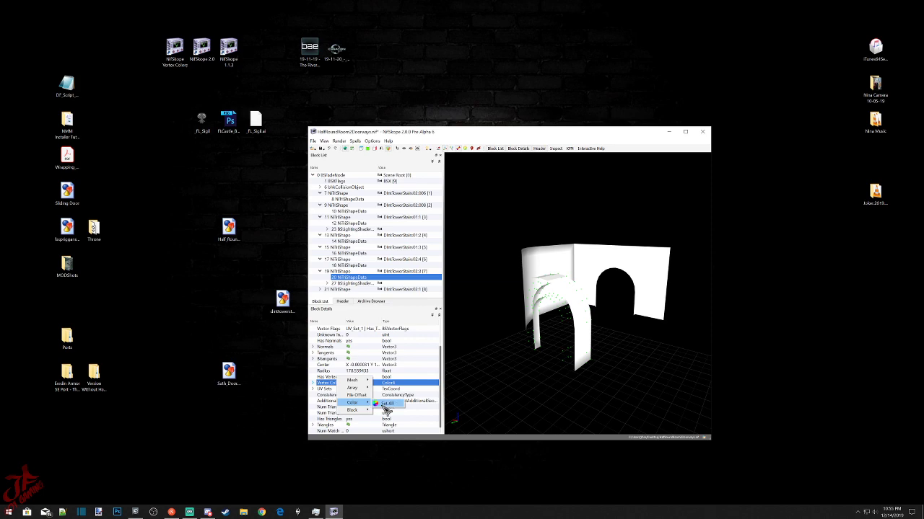
click(386, 408)
click(448, 279)
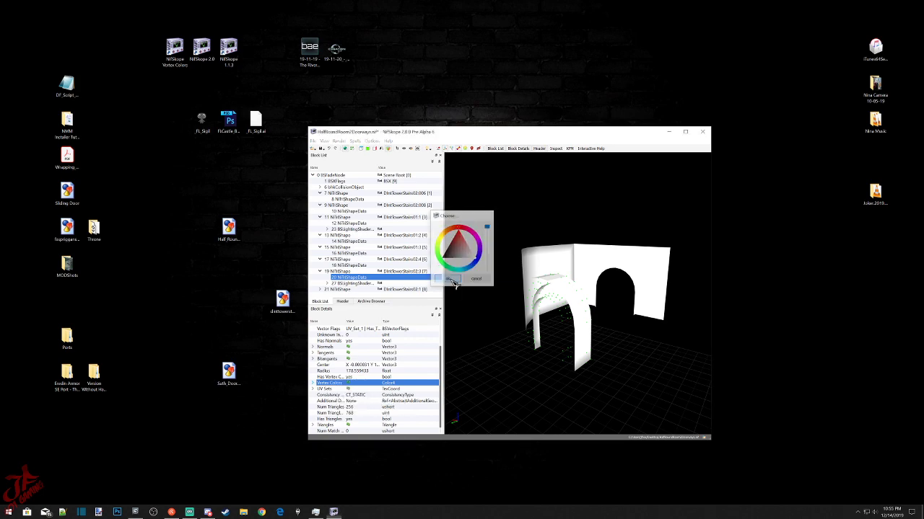
Examine the individual vertex colors of the curved wall shape DIntTowerStairs02:1 in its NiTriShapeData, block 22, and view the wall from other angles.
click(349, 289)
drag(597, 334, 579, 340)
click(320, 289)
click(339, 290)
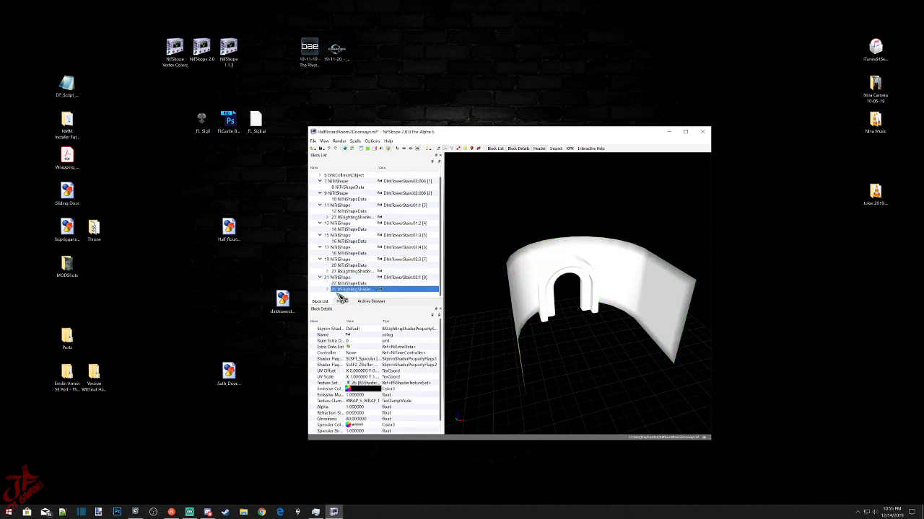
click(349, 283)
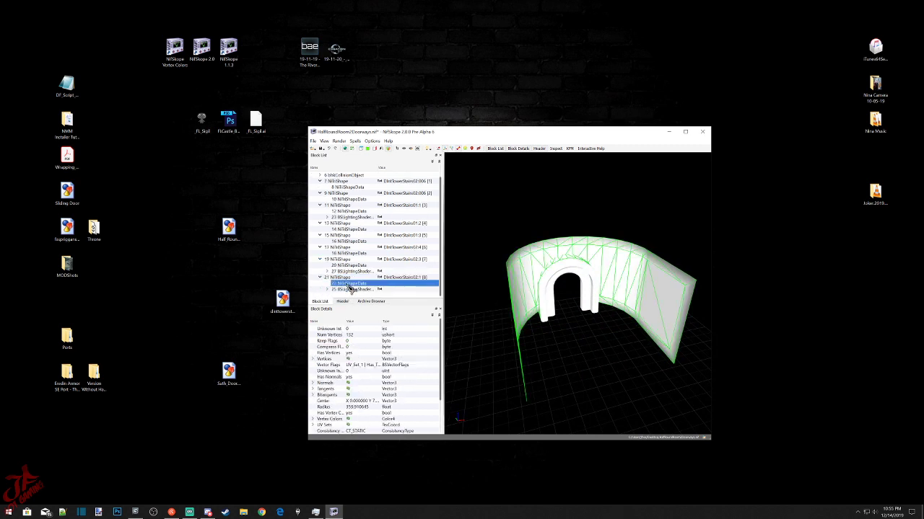
click(315, 420)
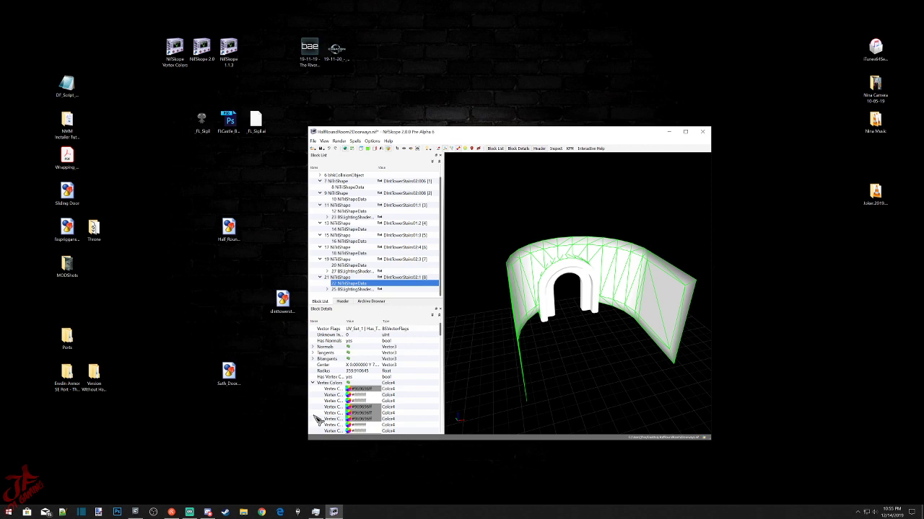
click(313, 384)
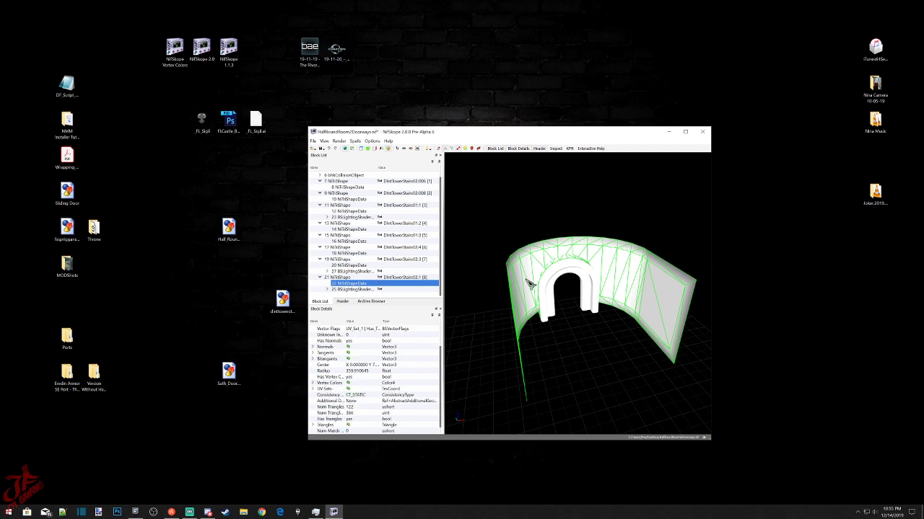
drag(528, 283, 571, 330)
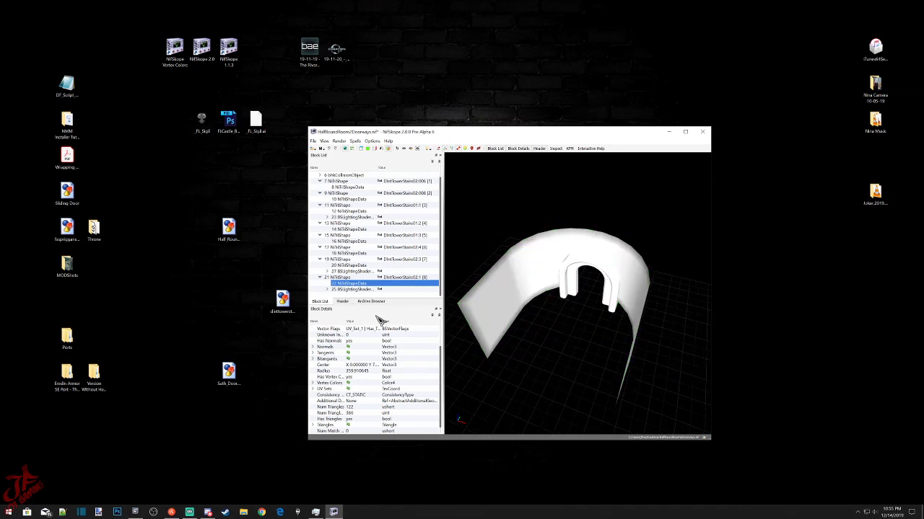
Save HalfRoundRoom2Doorways.nif and close its NifSkope 2.0 window.
click(313, 141)
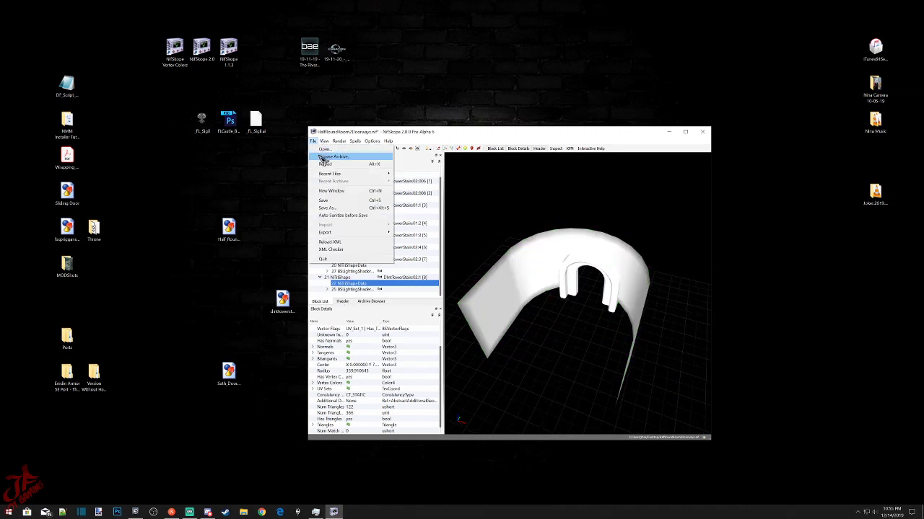
click(332, 204)
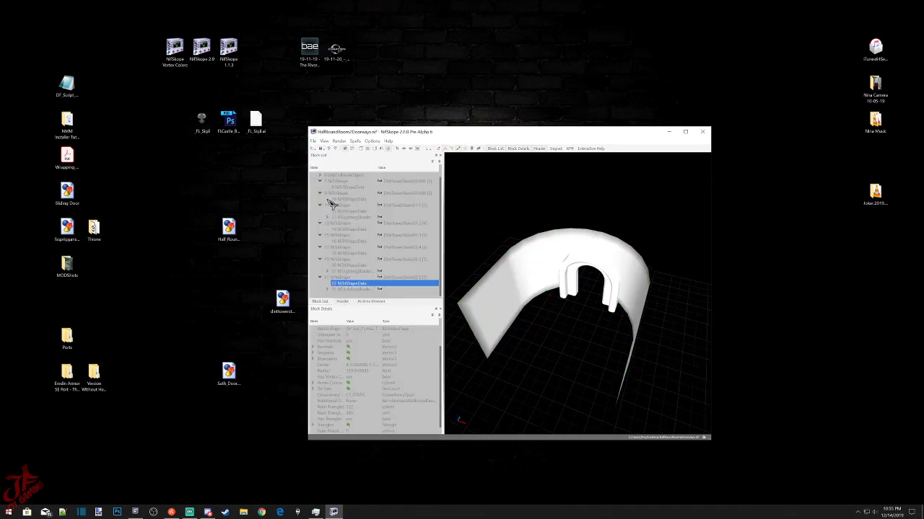
click(702, 132)
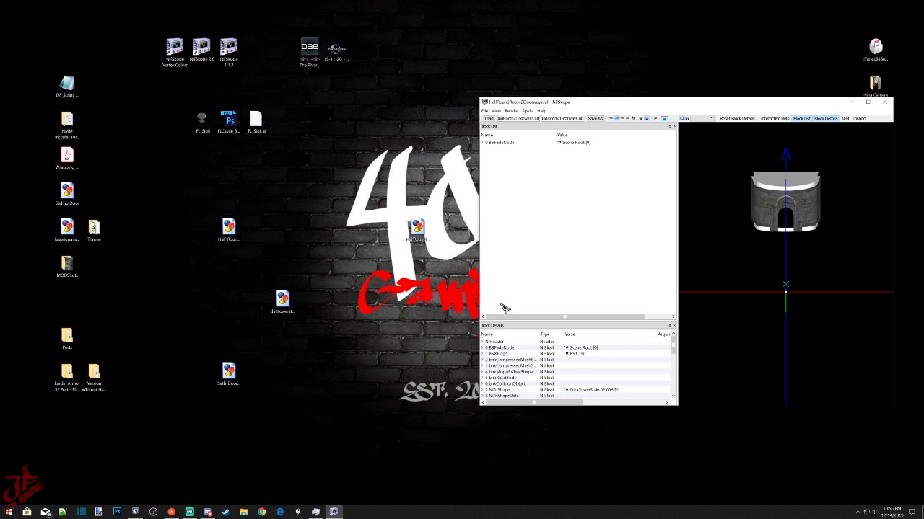
Select the untextured floor shape DIntTowerStairs01:2, block 13, in HalfRoundRoom2Doorways.nif in the older NifSkope.
drag(802, 253, 750, 285)
scroll(750, 256, up, 3)
click(710, 204)
click(757, 216)
Open dinttowerstairs02.nif from the desktop and place its window beside the room model's window.
click(282, 301)
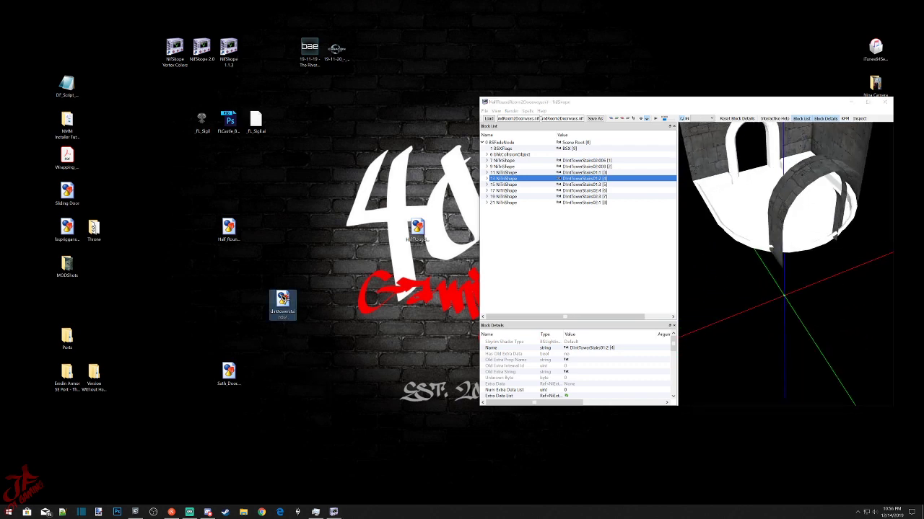
double_click(283, 302)
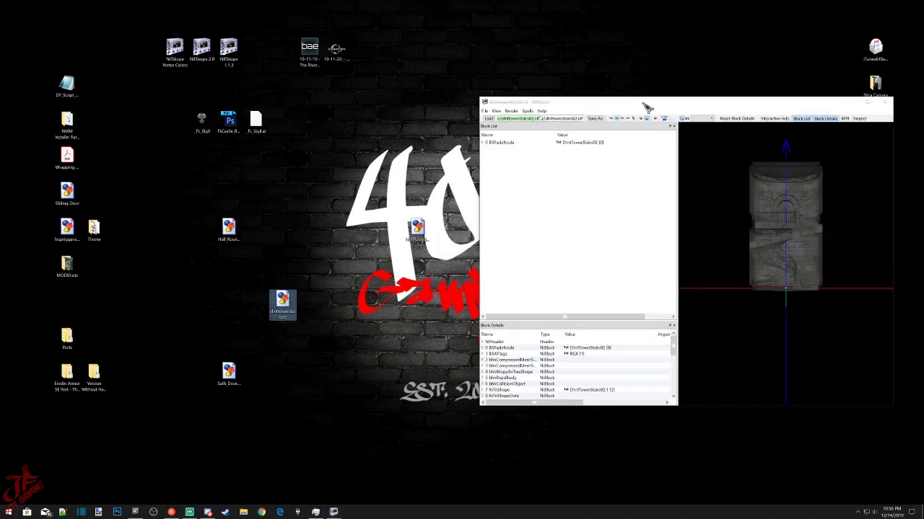
drag(645, 105, 191, 108)
drag(377, 255, 339, 292)
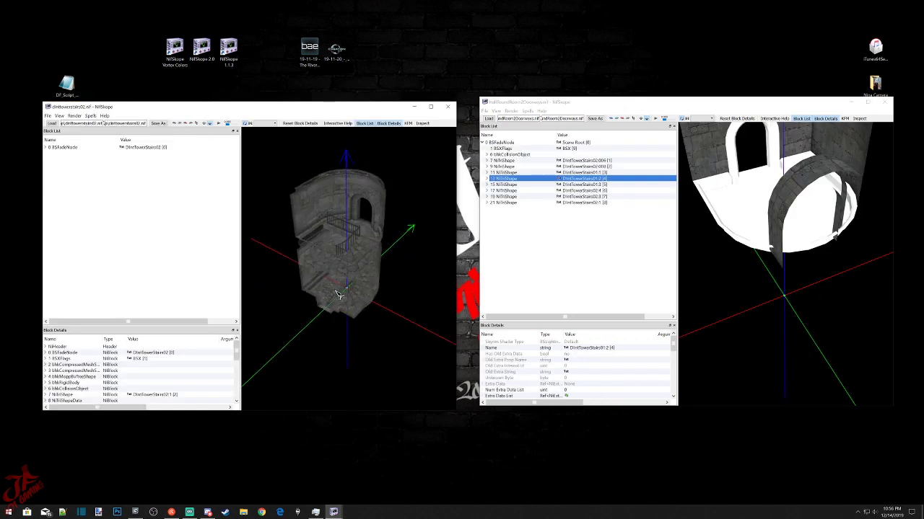
Copy the BSLightingShaderProperty branch, block 13, of the floor shape DIntTowerStairs02:2 in dinttowerstairs02.nif.
click(339, 292)
scroll(342, 306, up, 6)
click(312, 343)
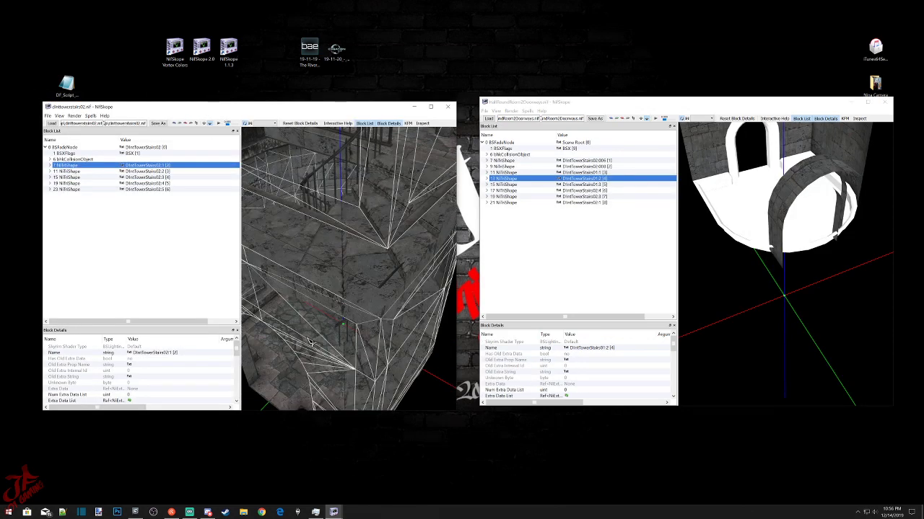
drag(286, 355, 300, 351)
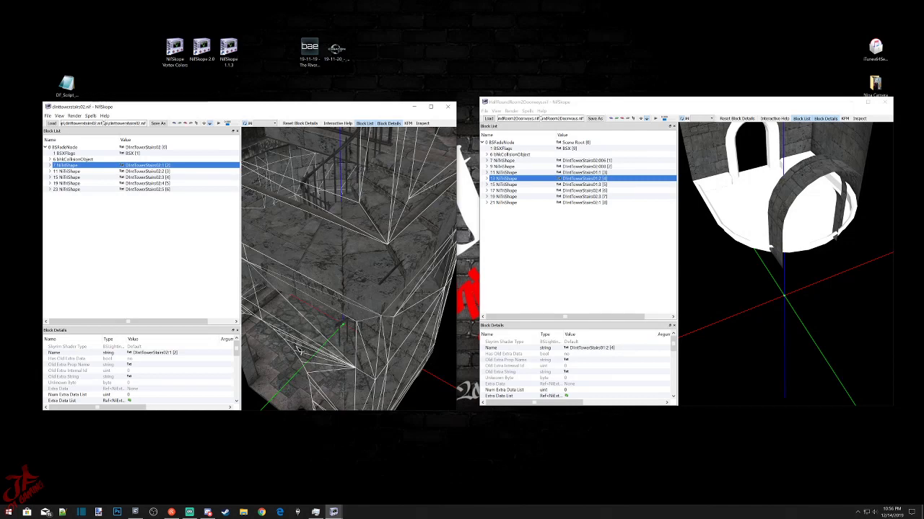
scroll(300, 352, down, 5)
click(314, 364)
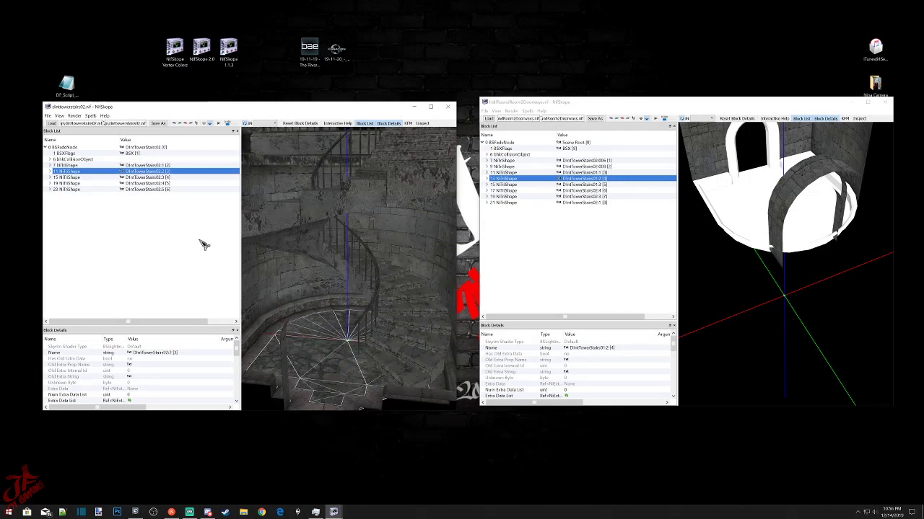
click(51, 171)
click(73, 183)
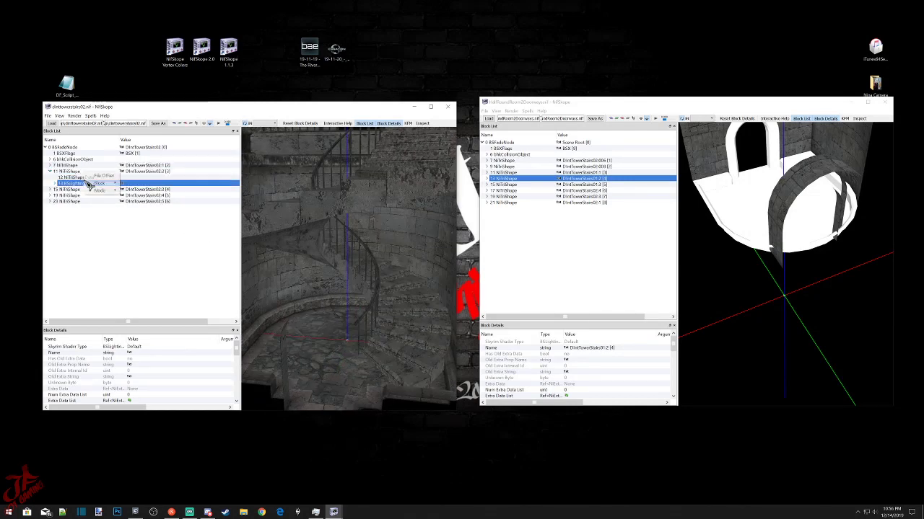
right_click(88, 182)
mouse_move(105, 183)
click(140, 207)
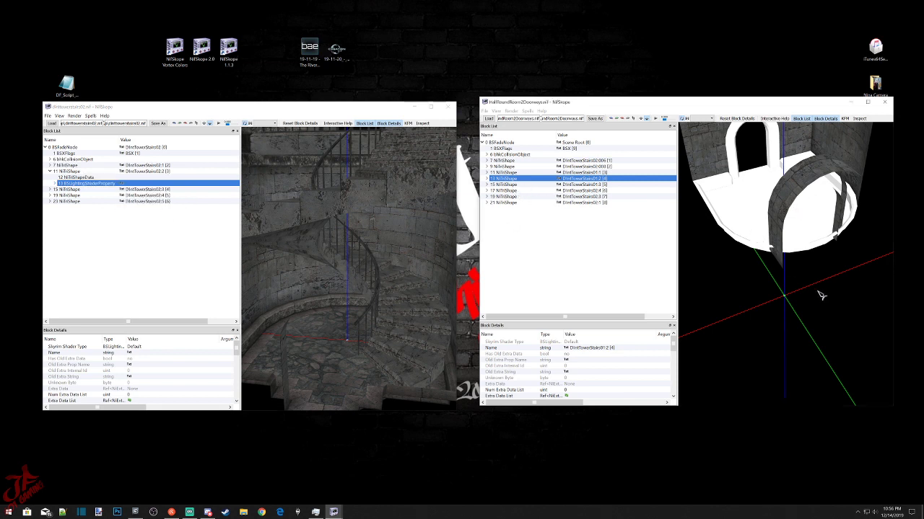
Paste the copied shader property branch onto the room's floor shape DIntTowerStairs01:2, block 13.
drag(816, 290, 778, 211)
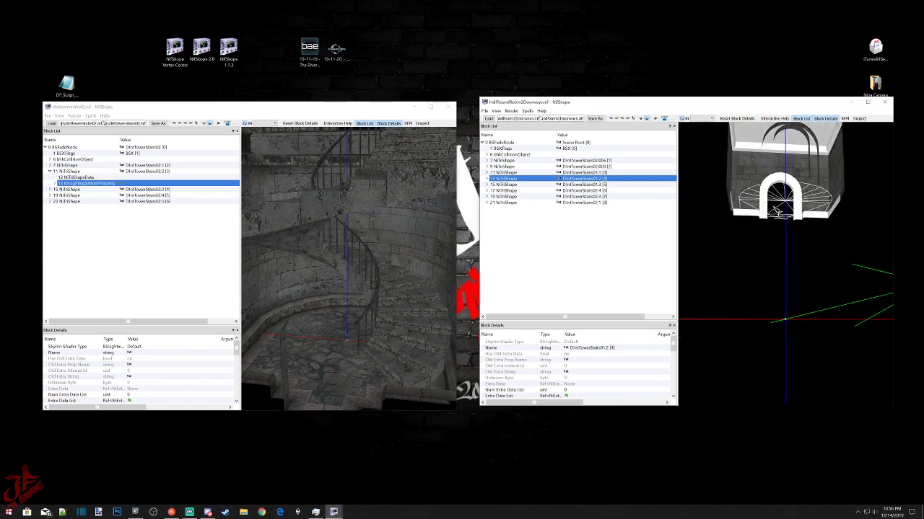
right_click(505, 178)
mouse_move(519, 217)
click(566, 250)
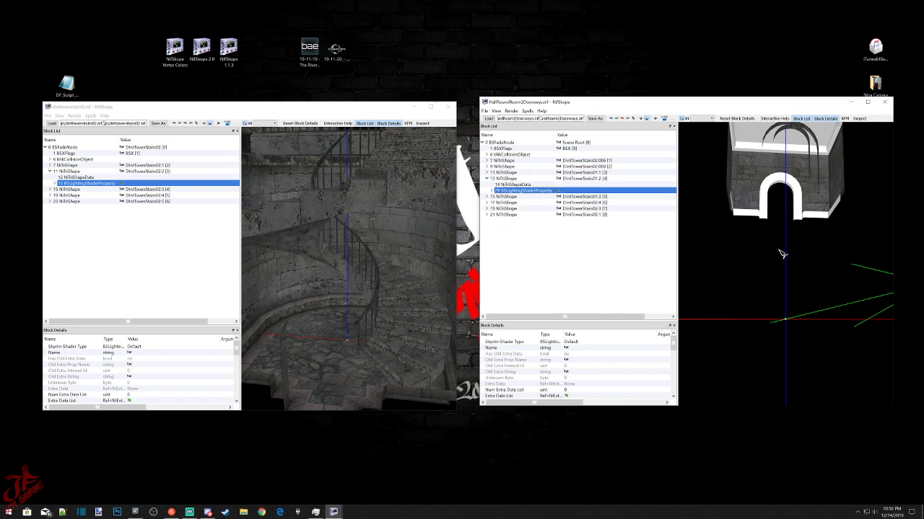
Select the room's untextured ceiling shape, NiTriShape block 7, in HalfRoundRoom2Doorways.nif.
drag(790, 296, 810, 154)
click(804, 166)
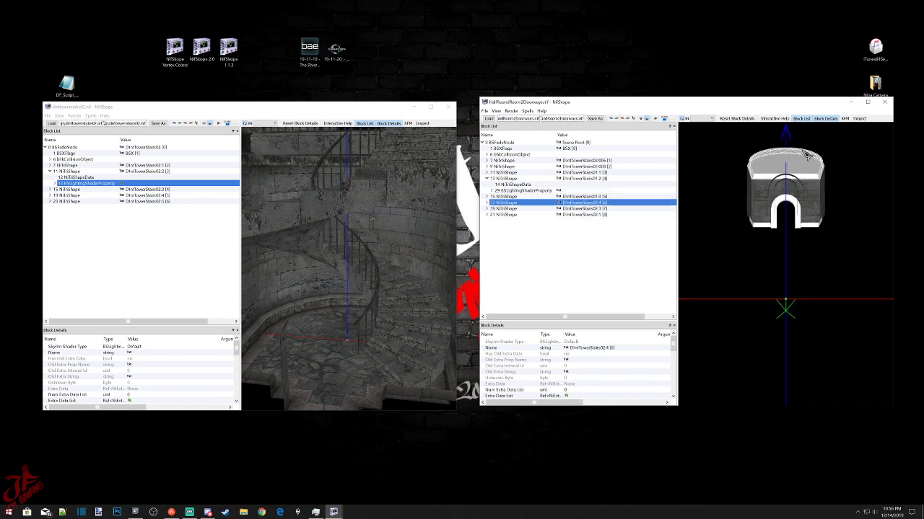
drag(805, 157, 817, 186)
click(809, 160)
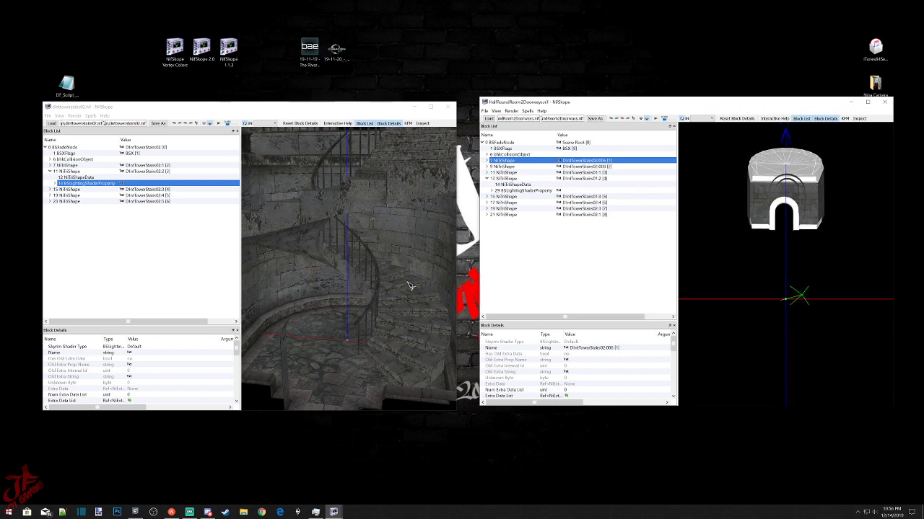
Copy the BSLightingShaderProperty branch, block 25, of the shape DIntTowerStairs02:5 at the top of the tower in dinttowerstairs02.nif.
drag(395, 324, 378, 309)
click(344, 338)
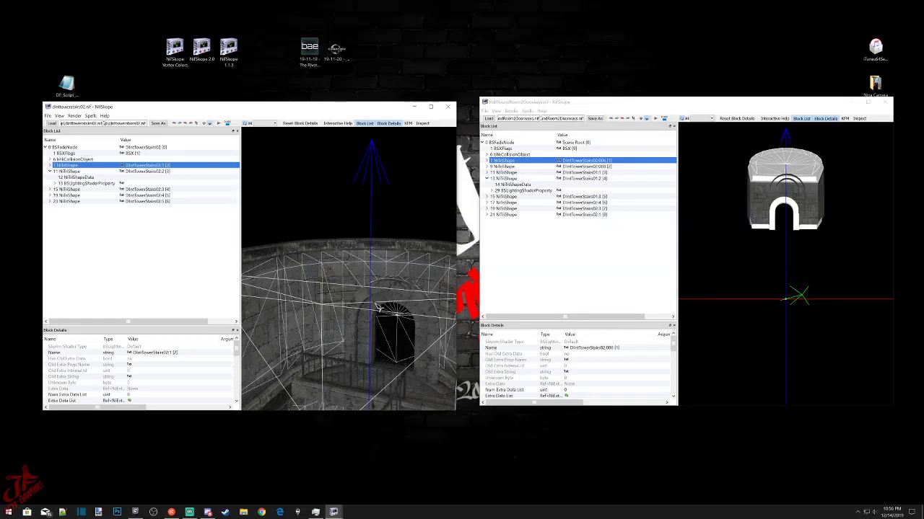
click(386, 250)
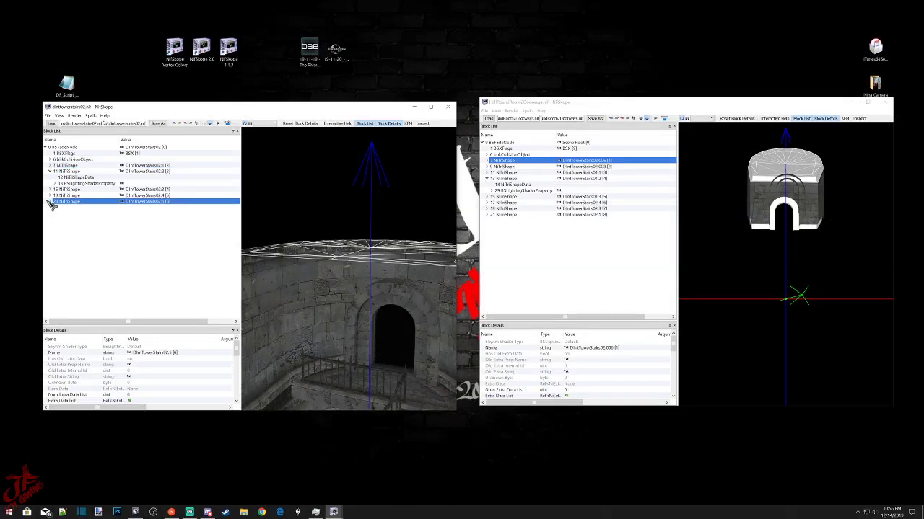
click(51, 201)
right_click(68, 213)
mouse_move(80, 215)
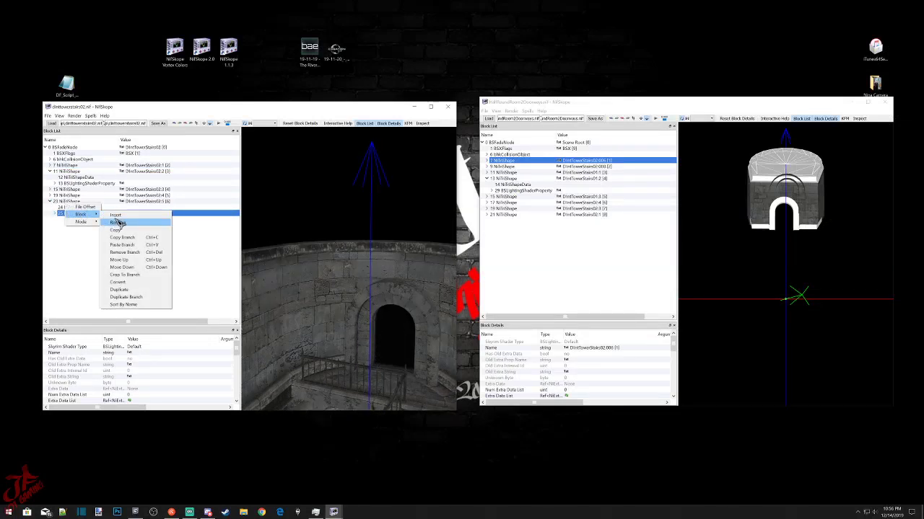
click(122, 237)
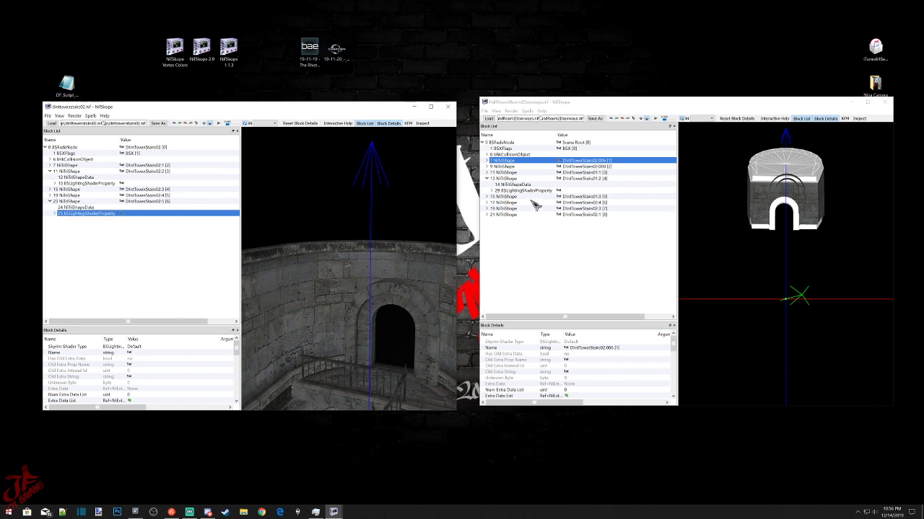
Paste the copied shader property branch onto the room's ceiling shape, NiTriShape block 7.
right_click(537, 155)
mouse_move(566, 207)
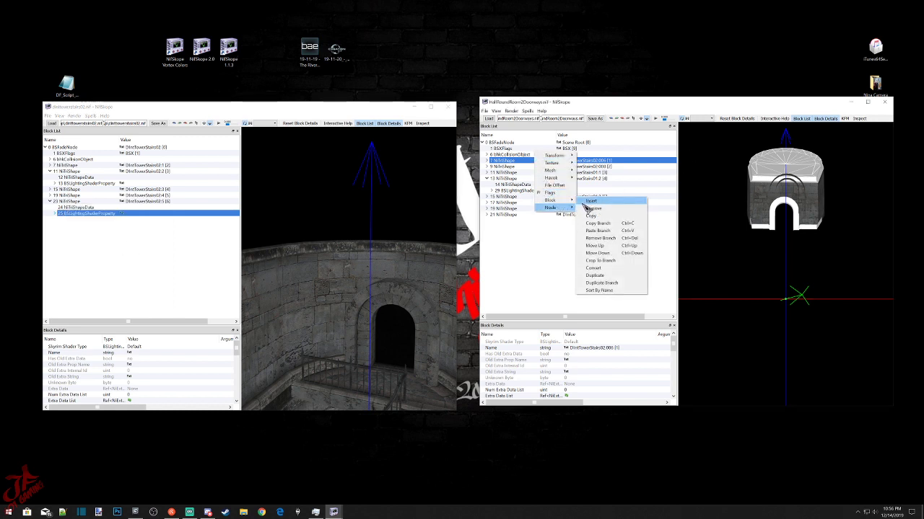
click(597, 230)
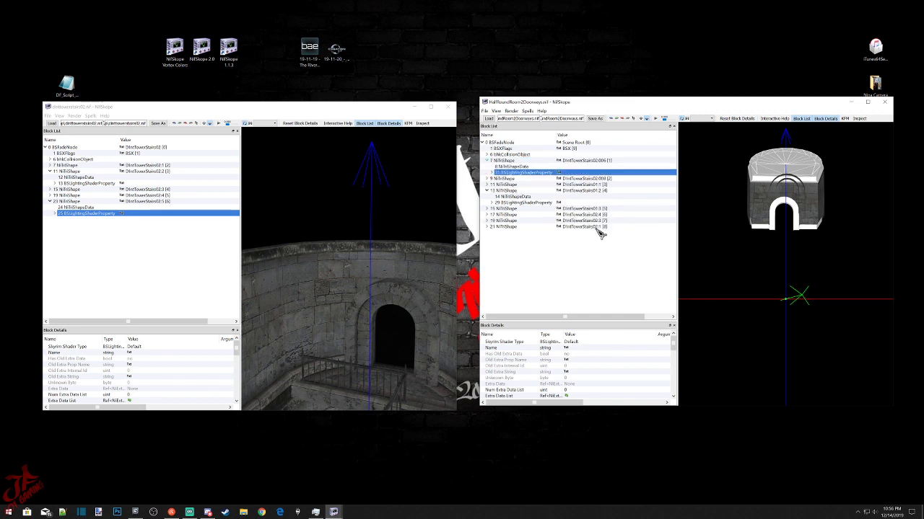
Copy the BSLightingShaderProperty branch, block 21, of the railing shape DIntTowerStairs02:4 in dinttowerstairs02.nif.
click(345, 254)
drag(344, 251, 343, 250)
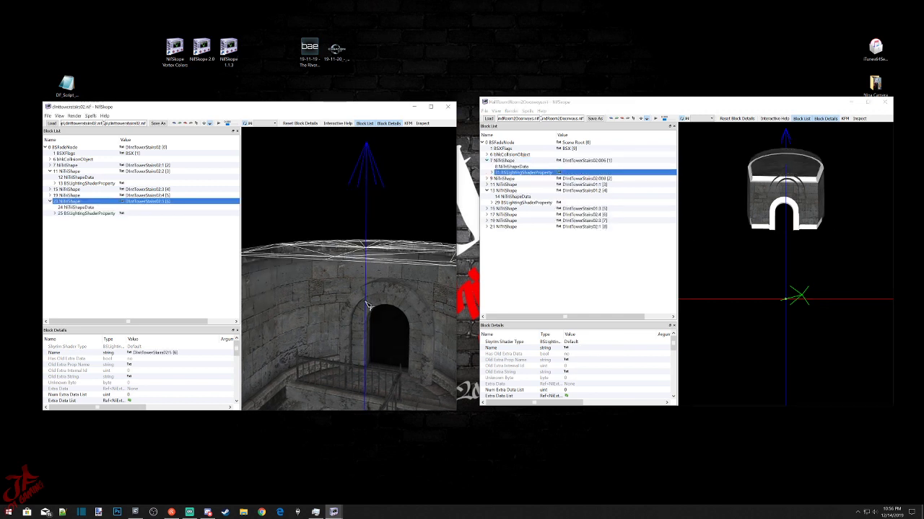
scroll(366, 304, down, 1)
click(252, 268)
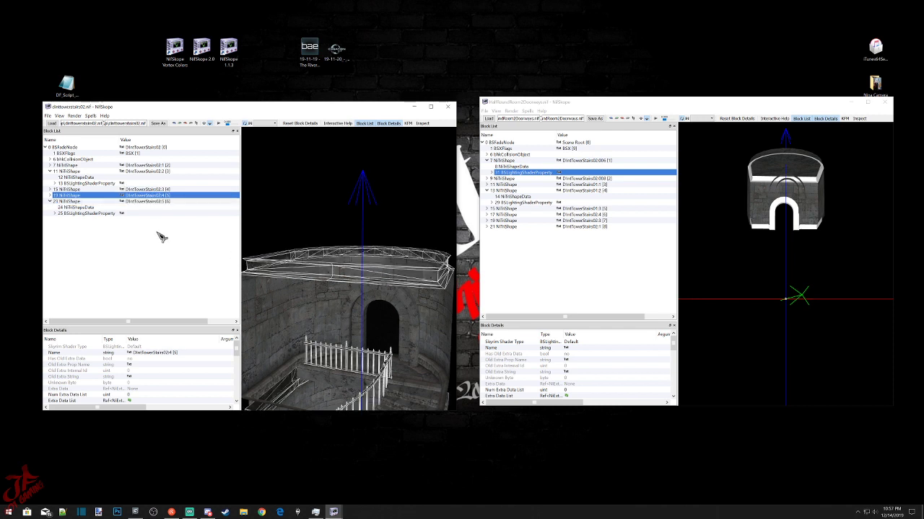
click(50, 196)
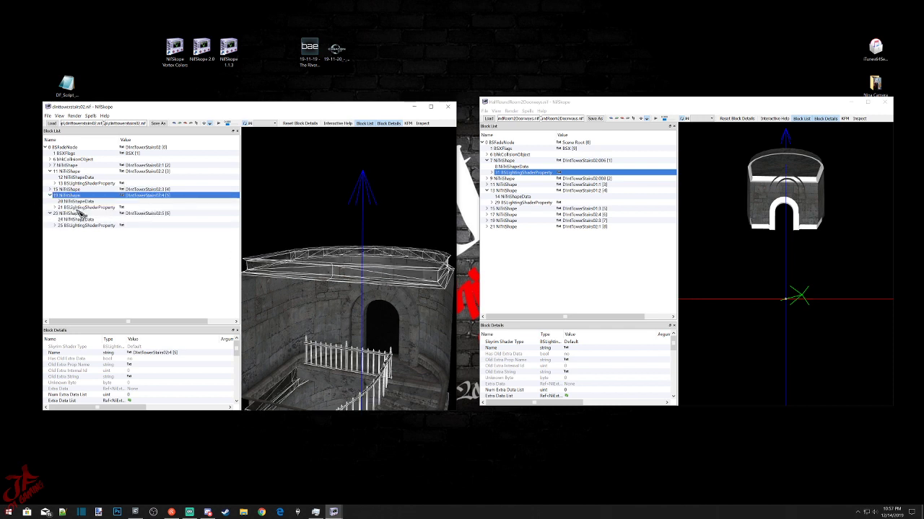
click(80, 208)
right_click(82, 208)
mouse_move(97, 211)
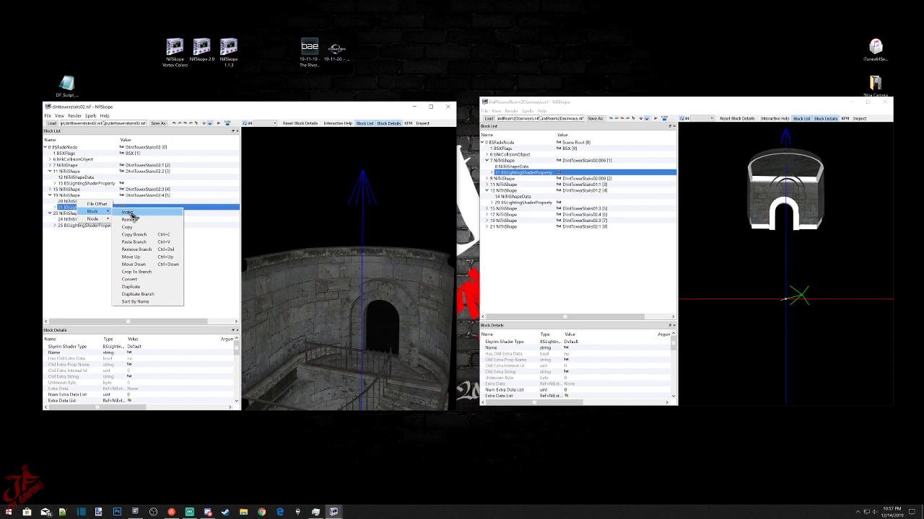
click(135, 234)
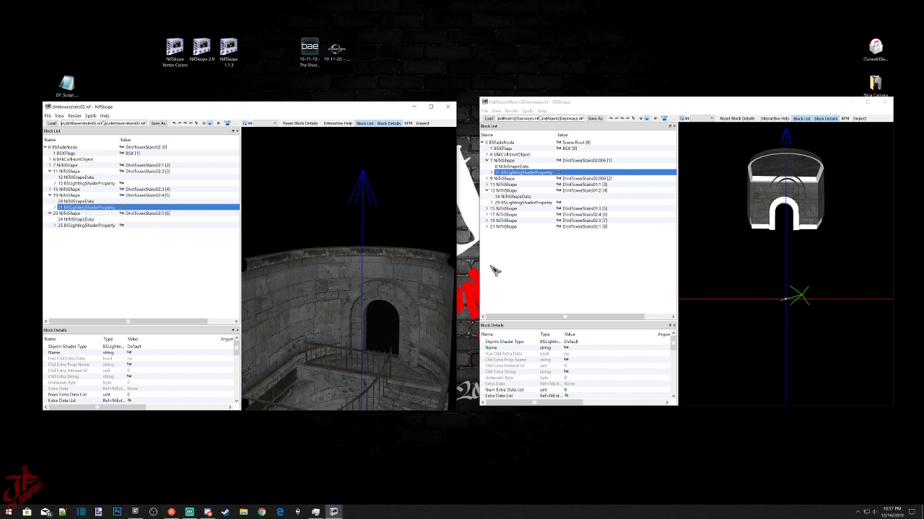
Paste the copied shader property branch onto the room's railing shape DIntTowerStairs02:4, block 17, in HalfRoundRoom2Doorways.nif.
click(757, 184)
drag(784, 299, 837, 402)
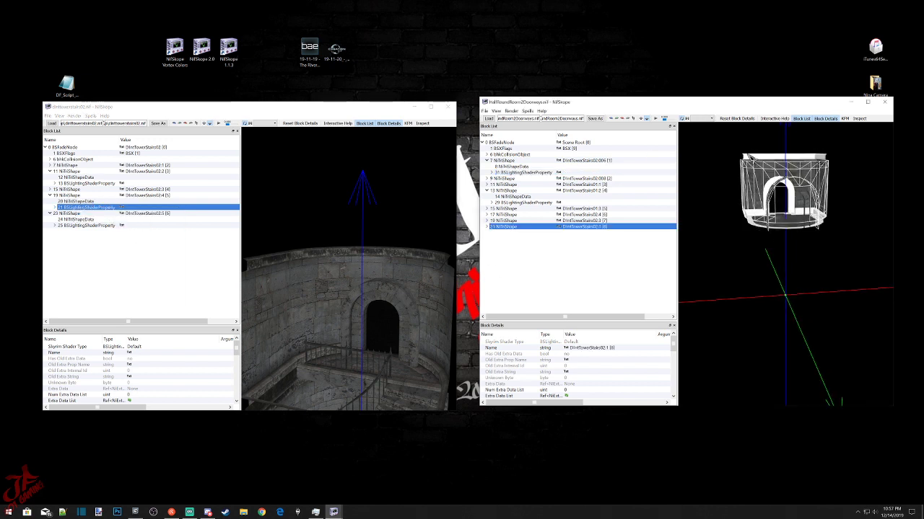
click(575, 215)
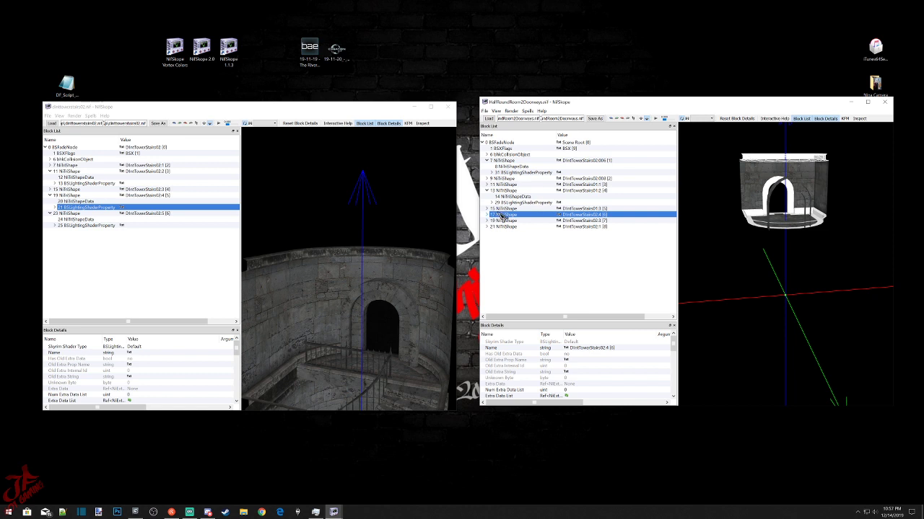
right_click(502, 216)
mouse_move(541, 244)
click(557, 289)
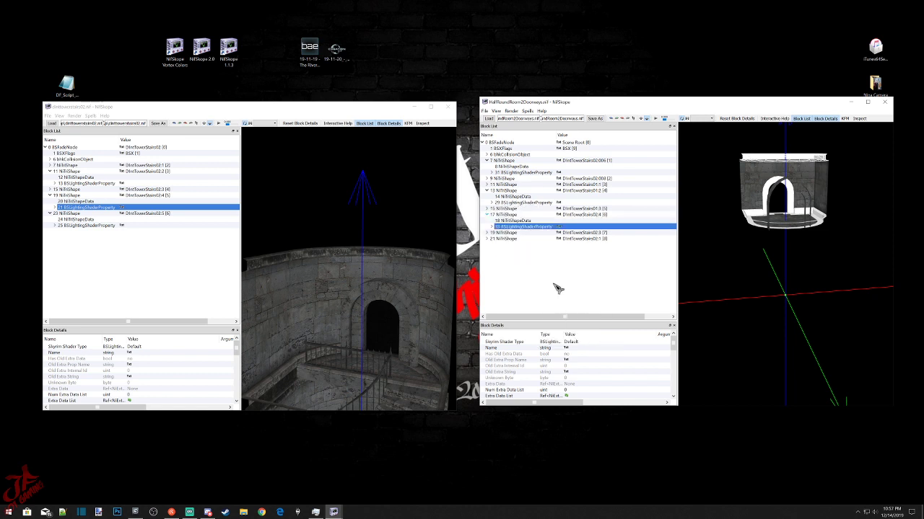
Copy the BSLightingShaderProperty branch, block 17, of the stair shape DIntTowerStairs02:3 in dinttowerstairs02.nif.
drag(845, 202, 833, 222)
drag(803, 229, 789, 240)
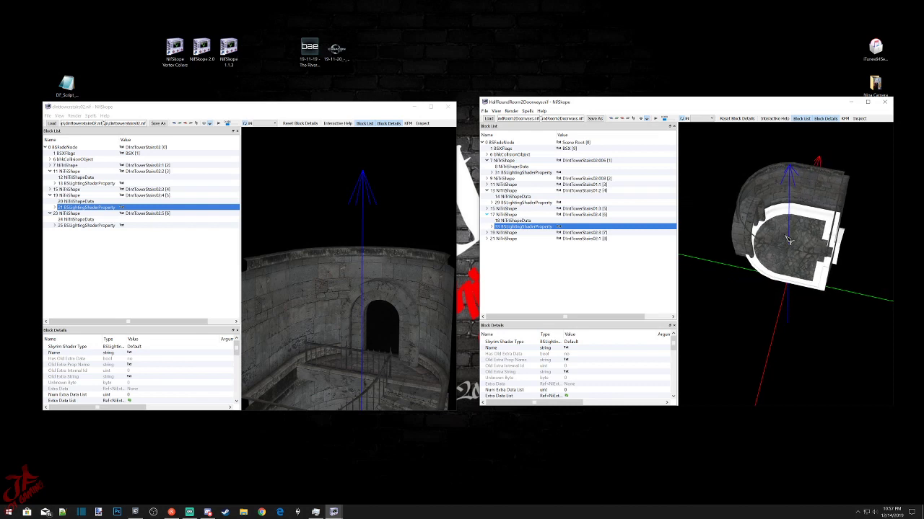
drag(373, 342, 363, 277)
click(361, 279)
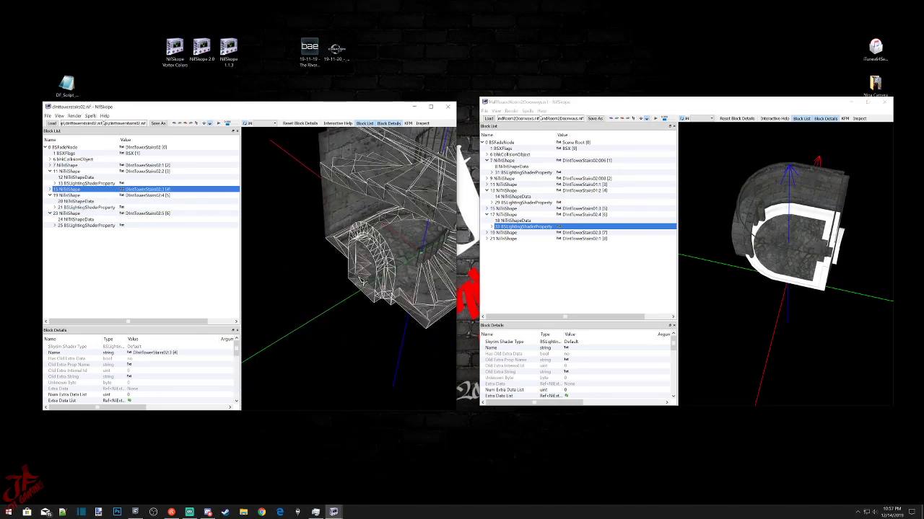
click(50, 189)
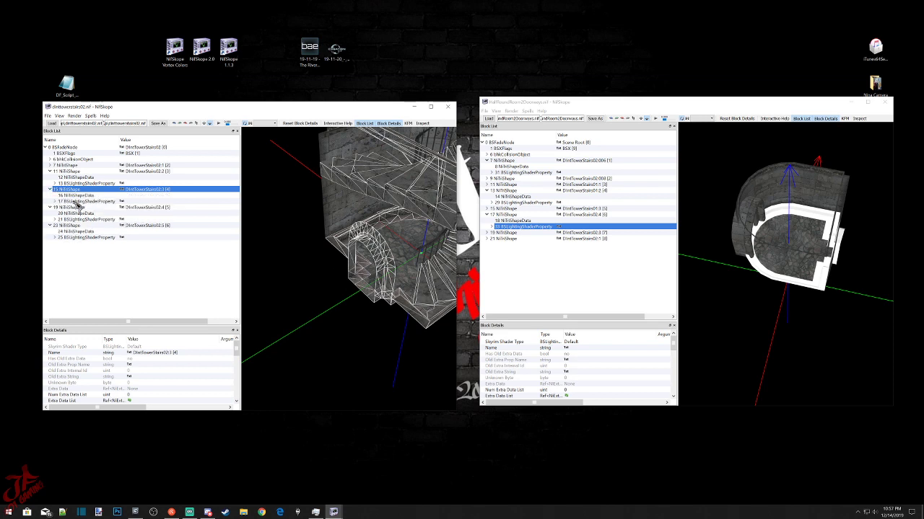
click(77, 201)
right_click(78, 201)
mouse_move(95, 203)
click(131, 219)
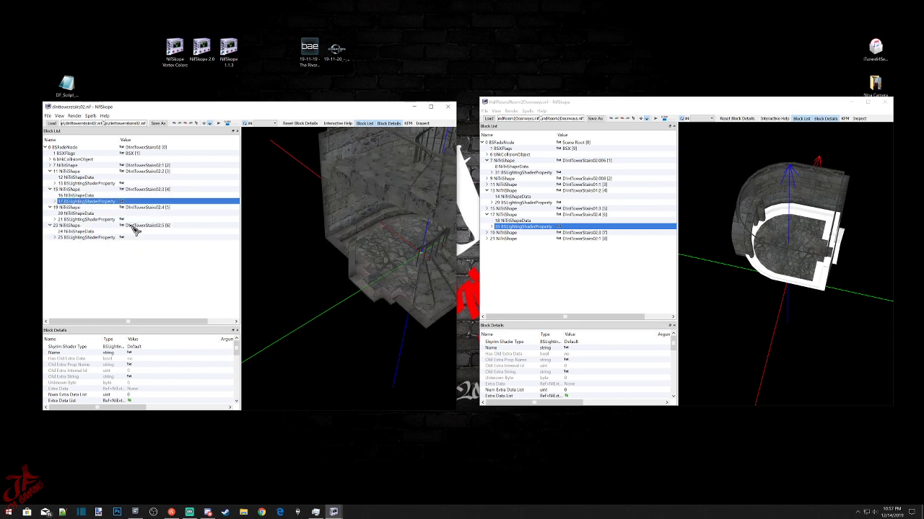
Paste the copied shader property branch onto the room's untextured floor border shape DIntTowerStairs01:3, block 15.
click(777, 281)
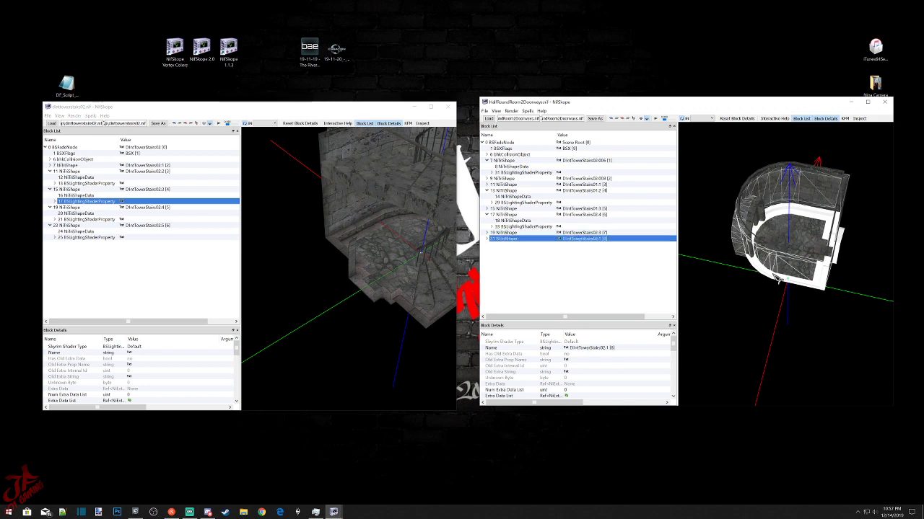
scroll(778, 278, up, 5)
drag(850, 281, 807, 272)
click(767, 287)
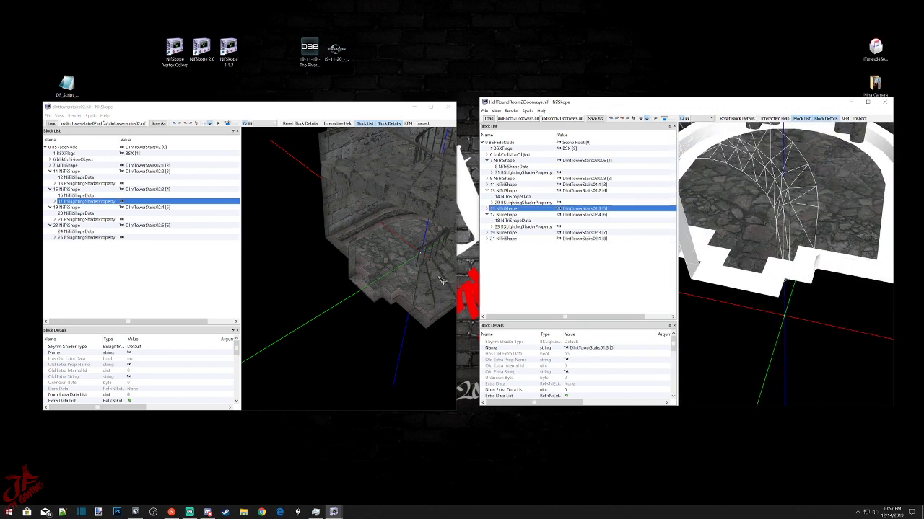
right_click(520, 205)
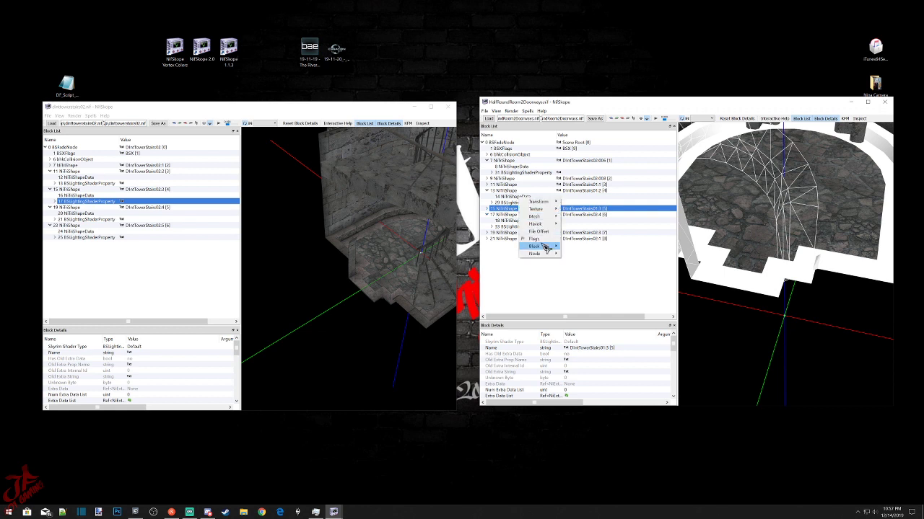
mouse_move(538, 247)
click(580, 277)
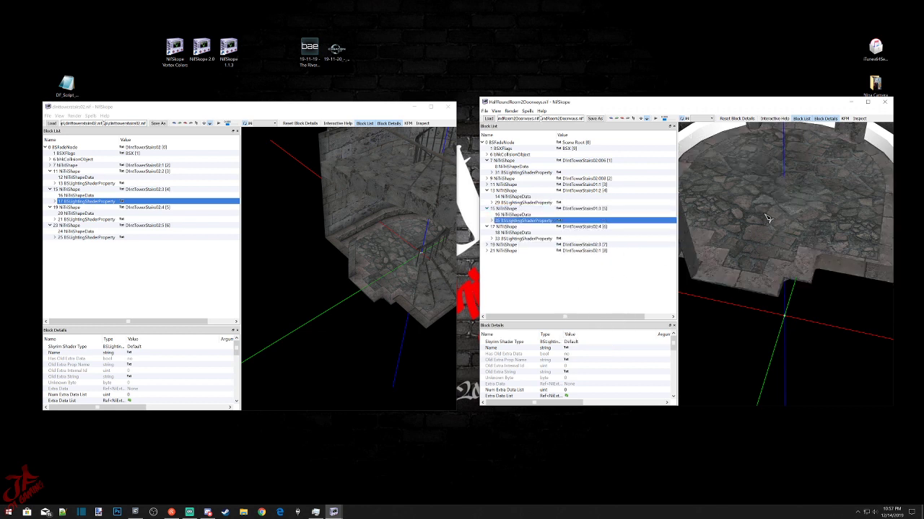
Paste the same shader property branch onto the white trim shape along the base of the wall, NiTriShape block 9.
scroll(786, 220, down, 3)
drag(807, 228, 746, 273)
scroll(767, 207, up, 5)
click(750, 253)
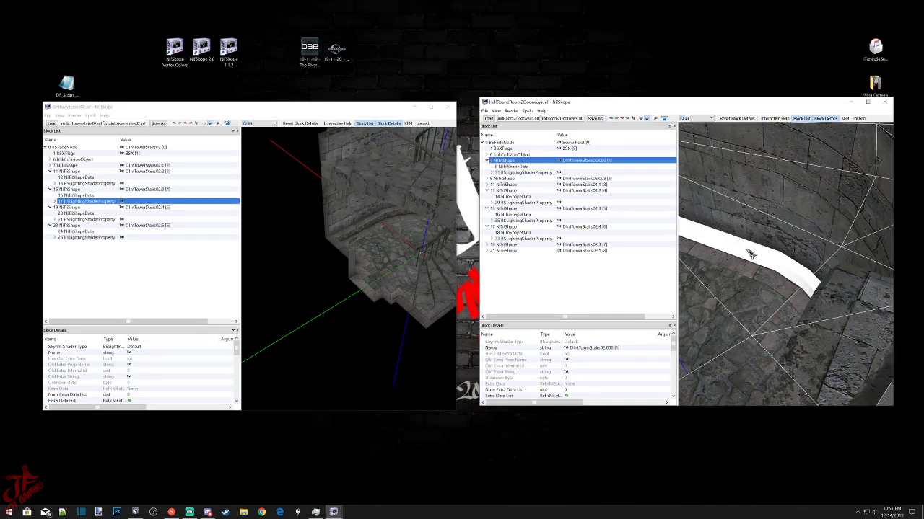
drag(777, 318, 745, 292)
click(790, 343)
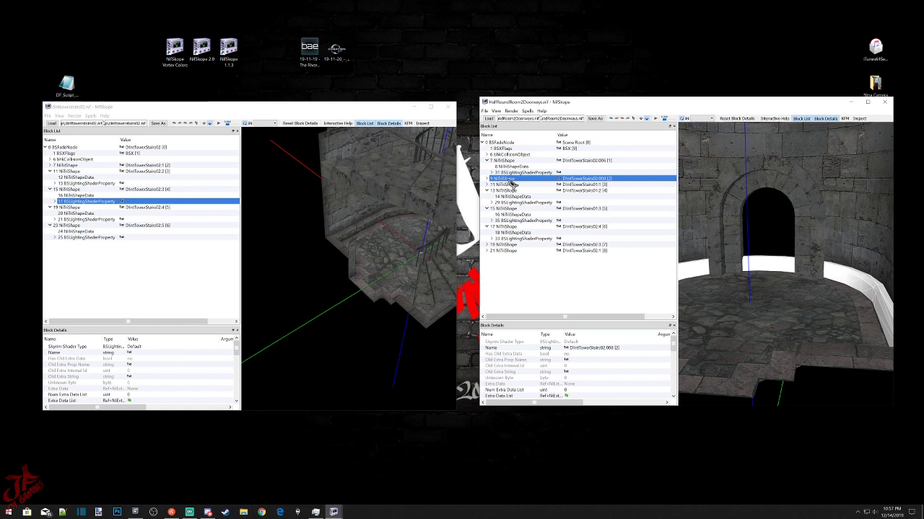
right_click(512, 177)
mouse_move(534, 222)
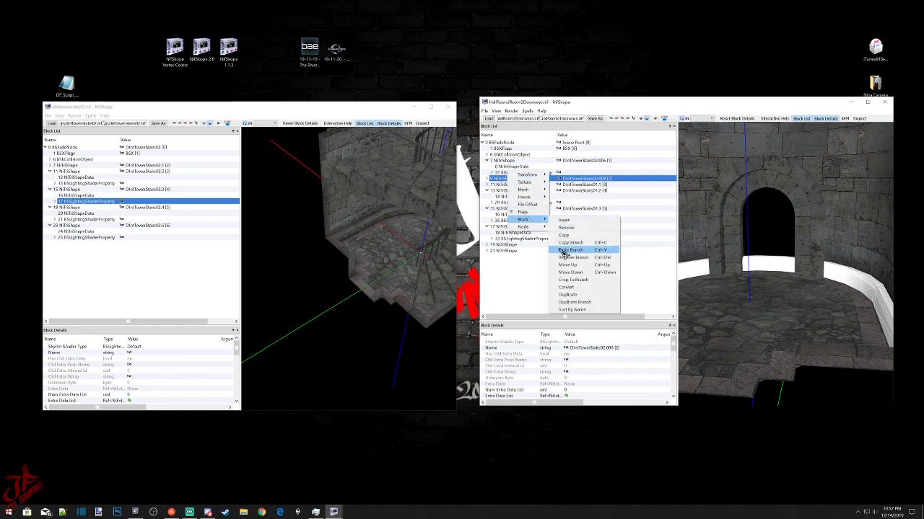
click(570, 251)
scroll(787, 288, down, 5)
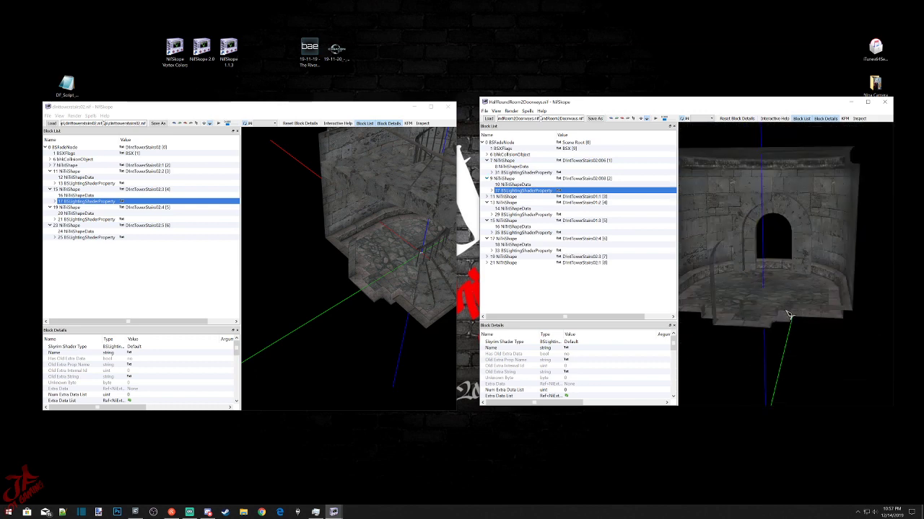
drag(807, 322, 792, 268)
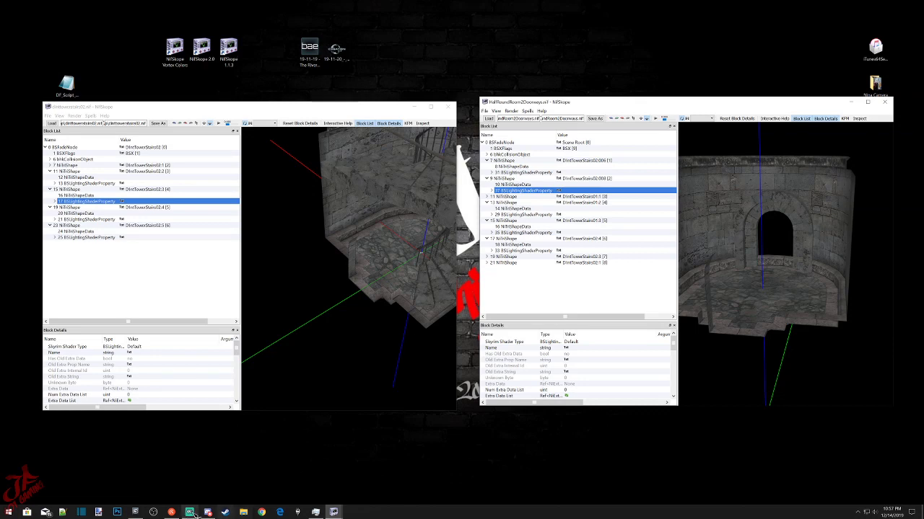
Switch to 3ds Max and open the curved trim along the base of the wall for polygon editing.
click(135, 512)
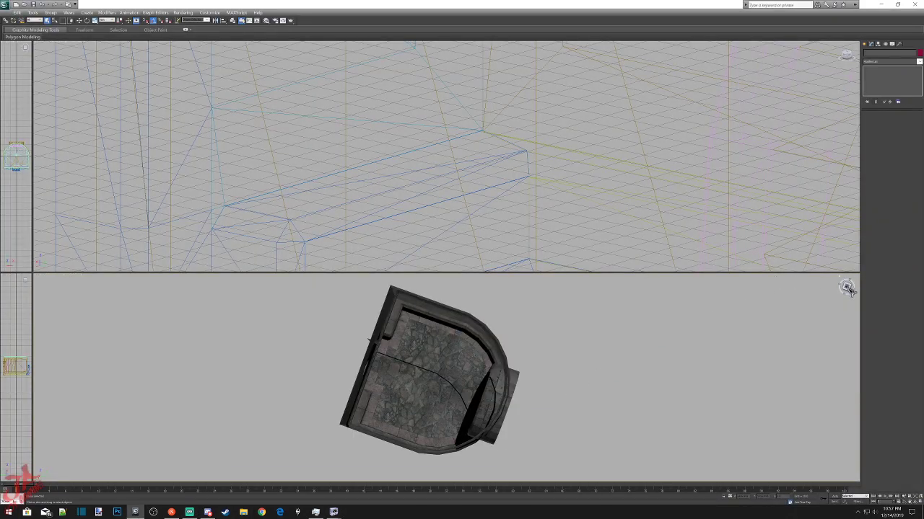
drag(848, 288, 896, 261)
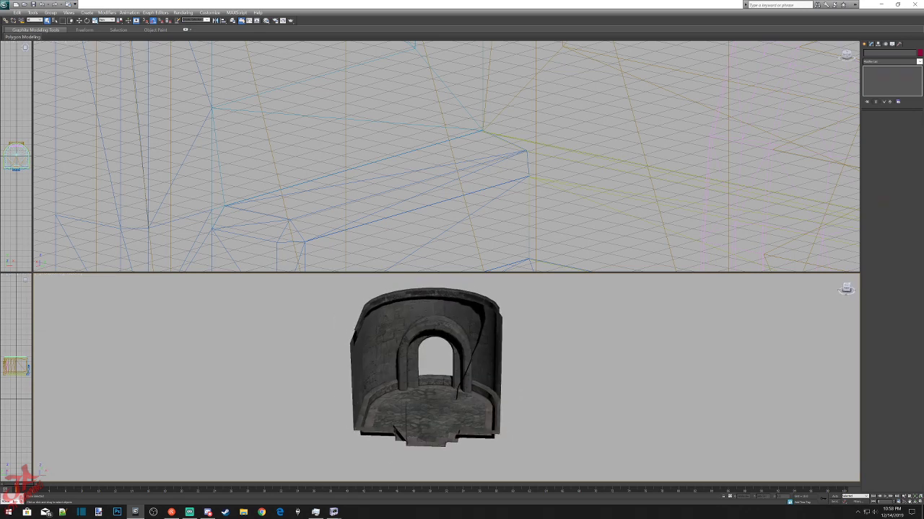
click(440, 379)
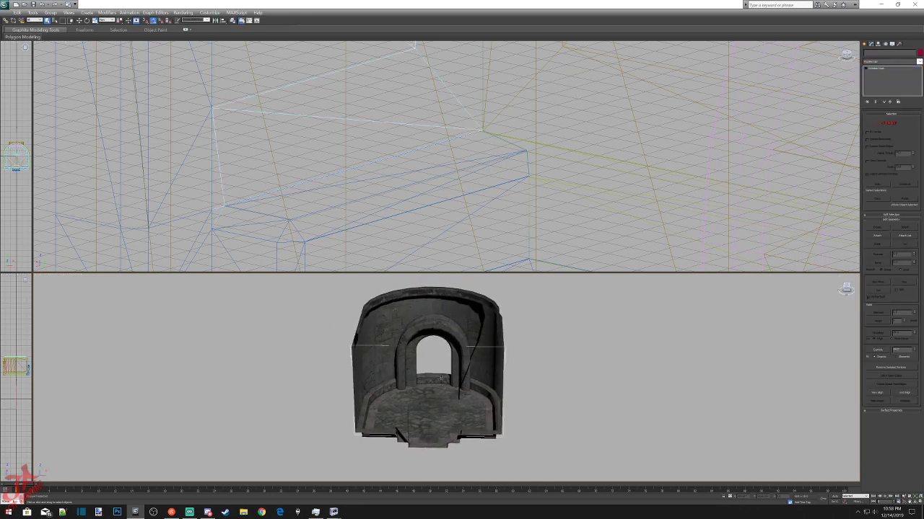
click(370, 433)
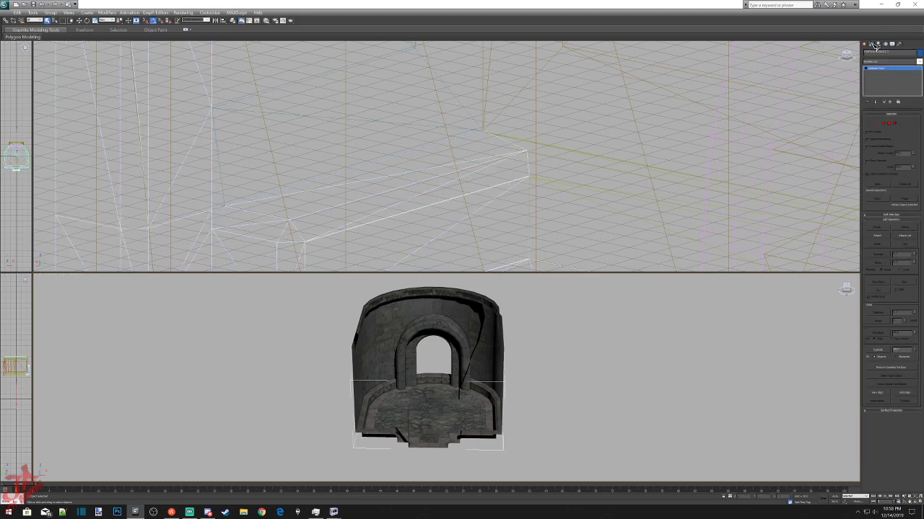
click(505, 198)
scroll(501, 196, down, 10)
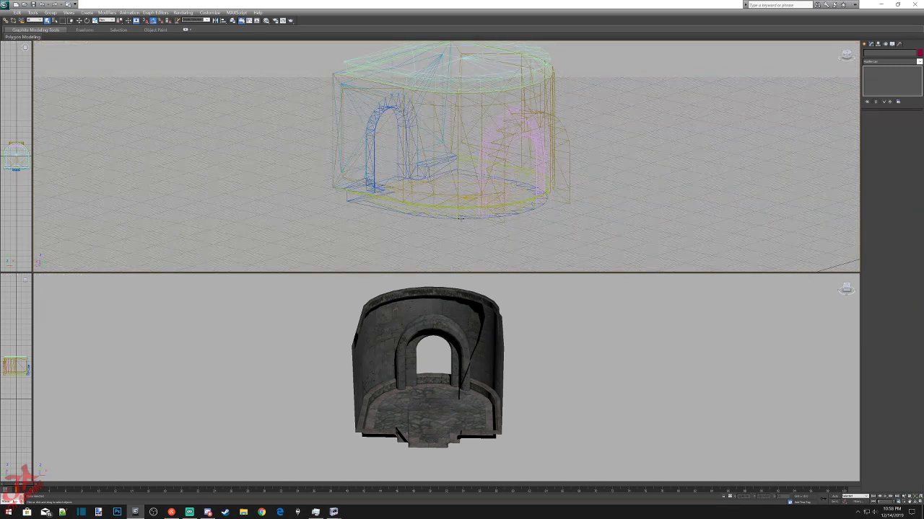
click(532, 200)
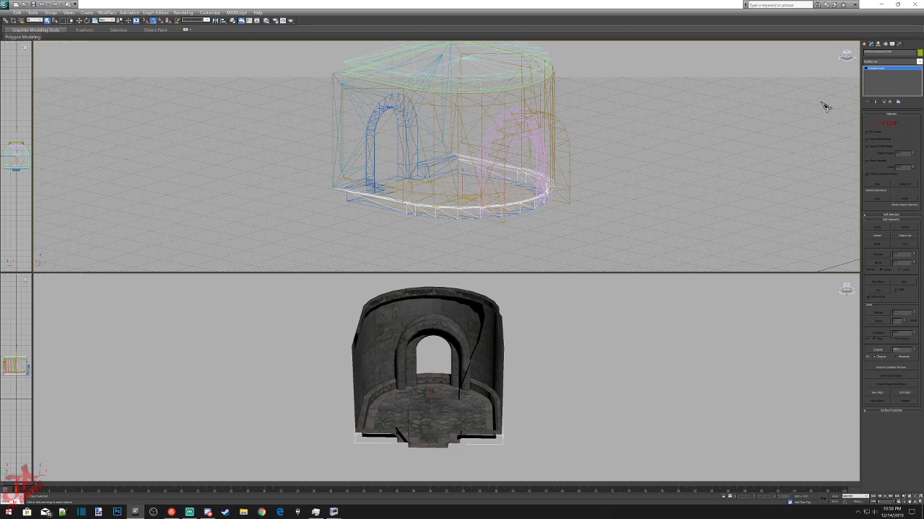
click(893, 124)
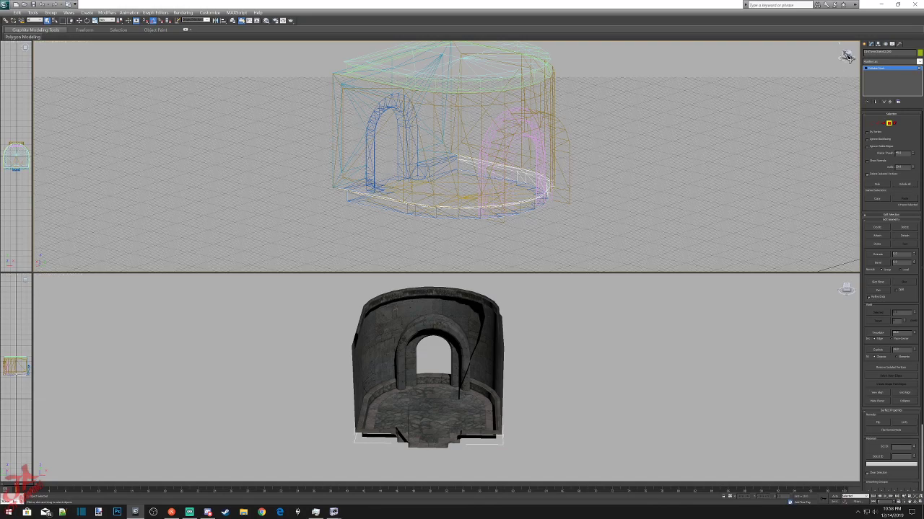
Delete the wall-base trim's polygons that cross the arched doorway opening in the curved wall.
click(844, 56)
alt+middle_drag(614, 122, 610, 161)
scroll(581, 157, up, 4)
alt+middle_drag(548, 148, 534, 226)
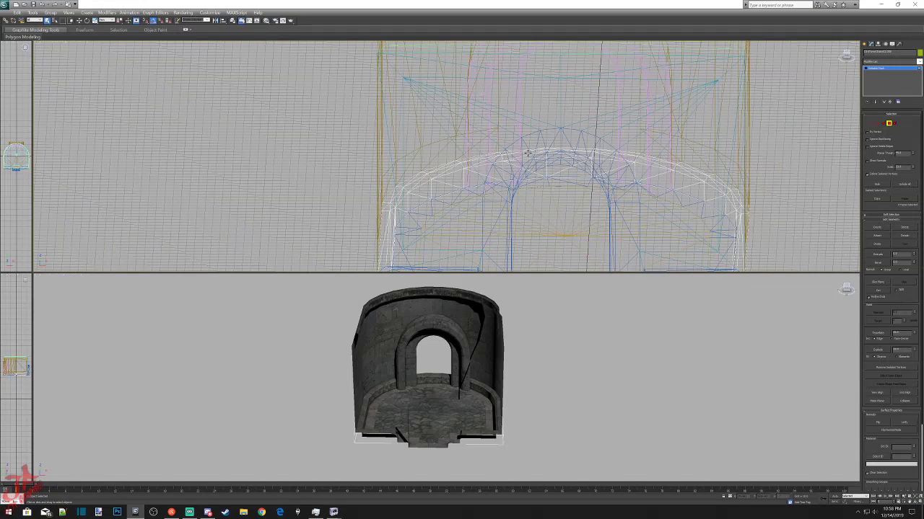
drag(512, 136, 632, 191)
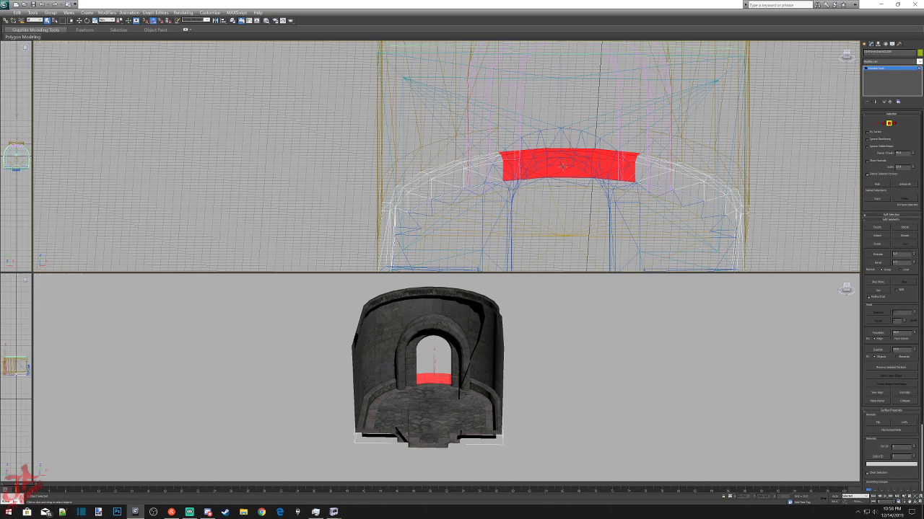
key(Delete)
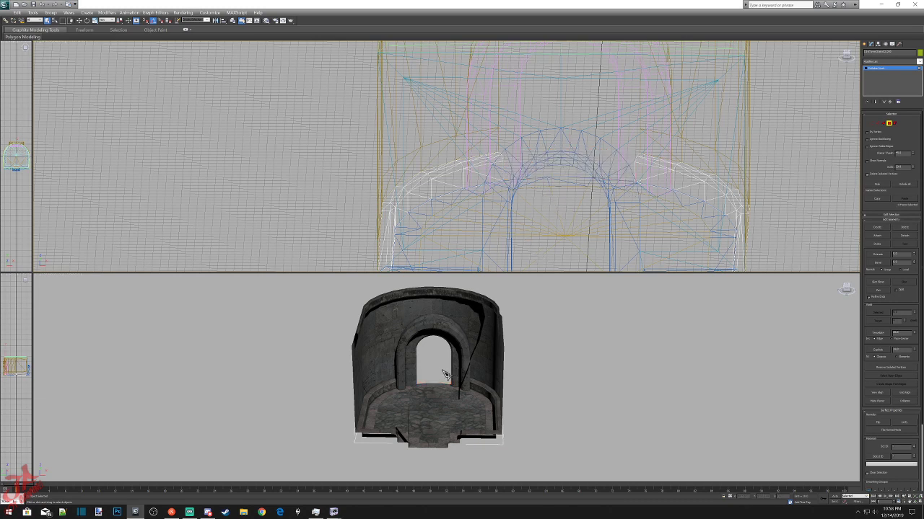
Leave polygon editing of the trim and freeze all of the room's objects.
mouse_move(848, 291)
mouse_down()
mouse_move(798, 280)
mouse_move(845, 291)
mouse_up()
scroll(509, 344, down, 4)
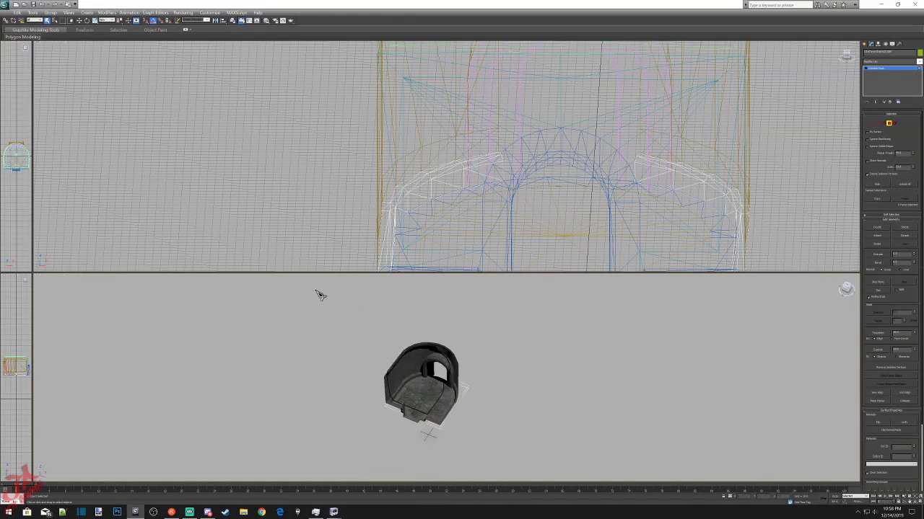
drag(322, 319, 570, 463)
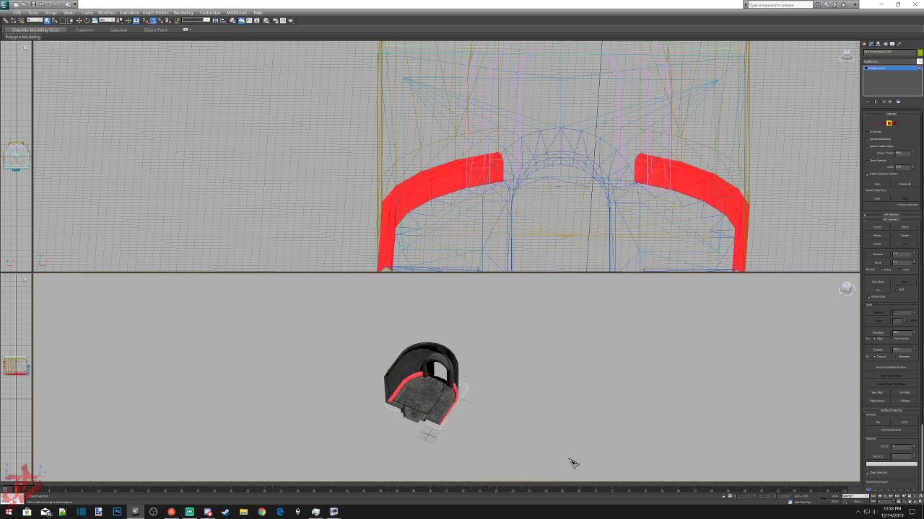
click(869, 44)
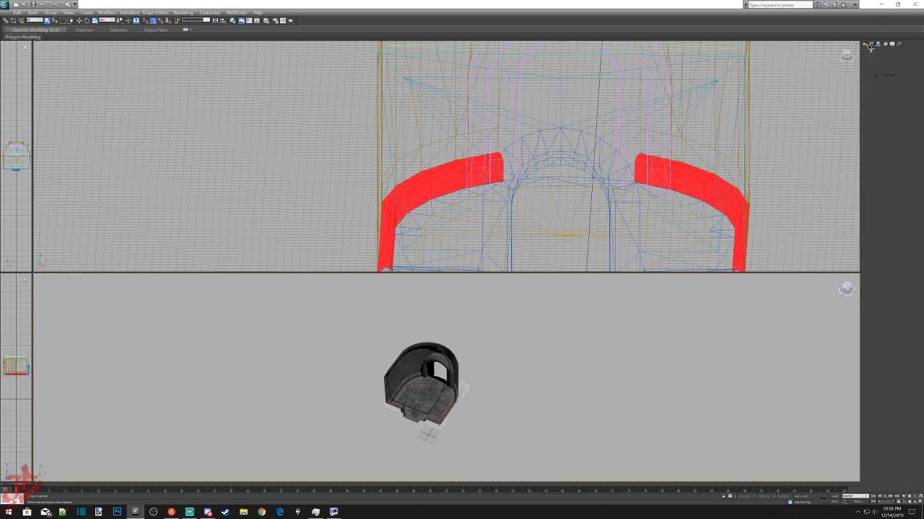
drag(314, 307, 543, 453)
right_click(439, 392)
click(451, 340)
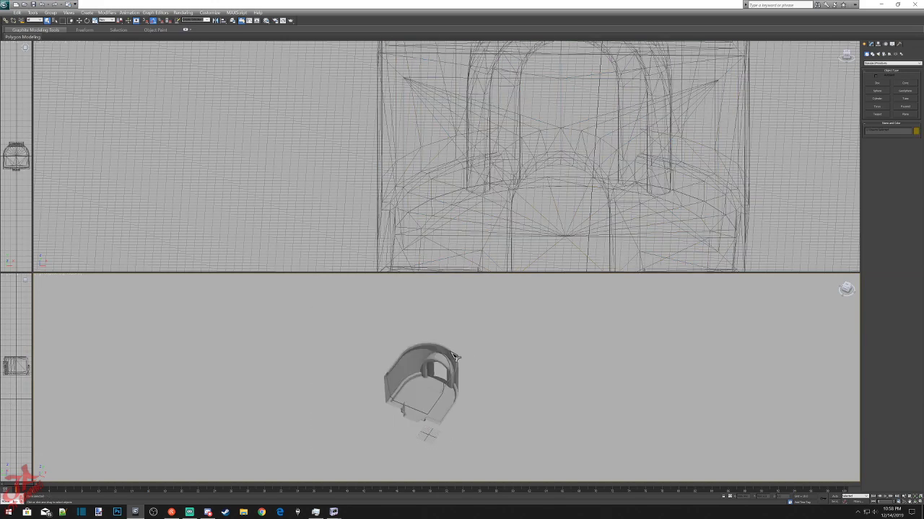
Import the tower stairs NIF file from the root of the folder with the suggested import options, accepting the proposed names for all conflicting objects.
click(5, 5)
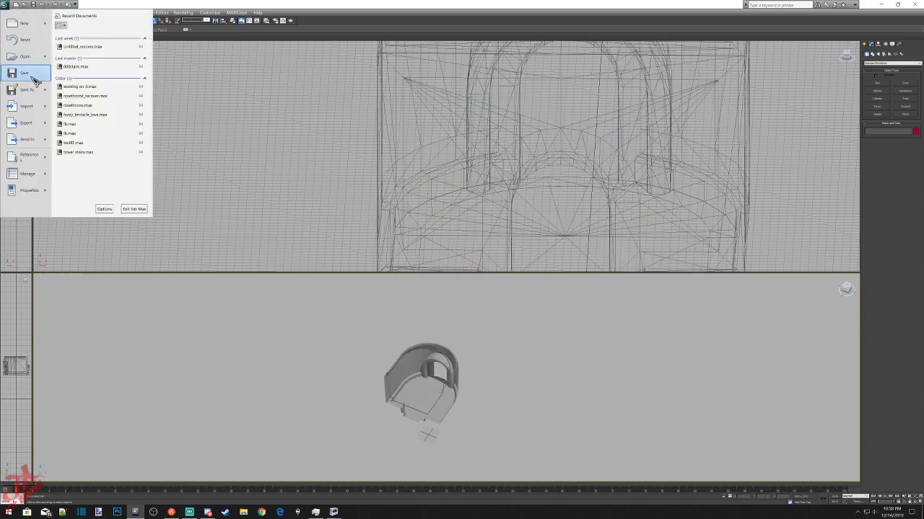
mouse_move(42, 108)
click(80, 40)
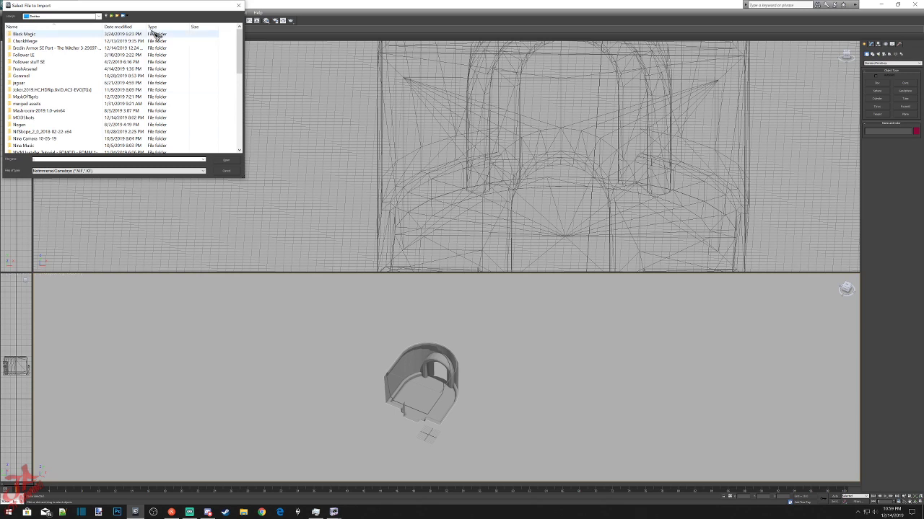
scroll(93, 125, down, 6)
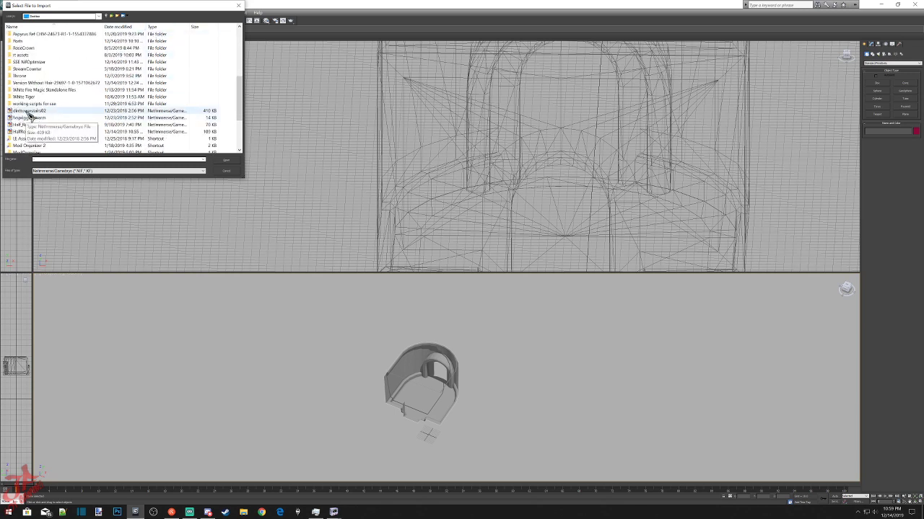
double_click(28, 112)
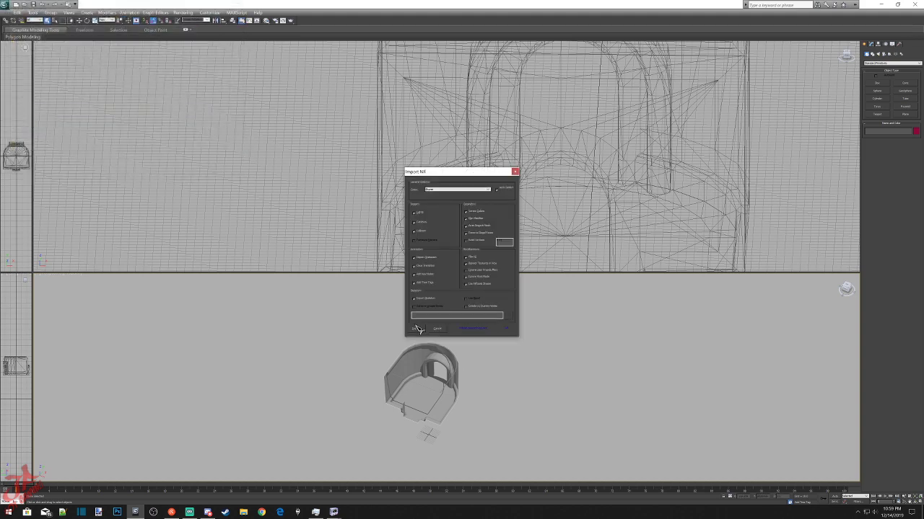
click(416, 329)
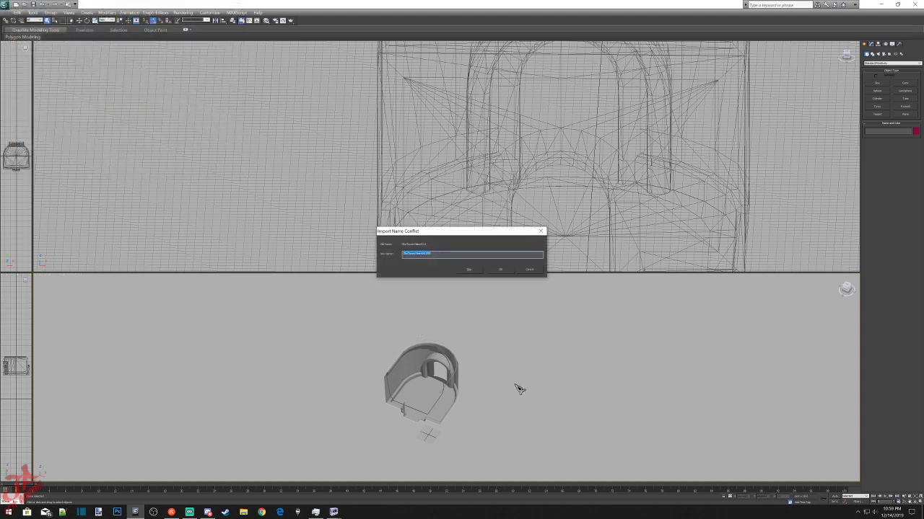
click(498, 269)
click(498, 270)
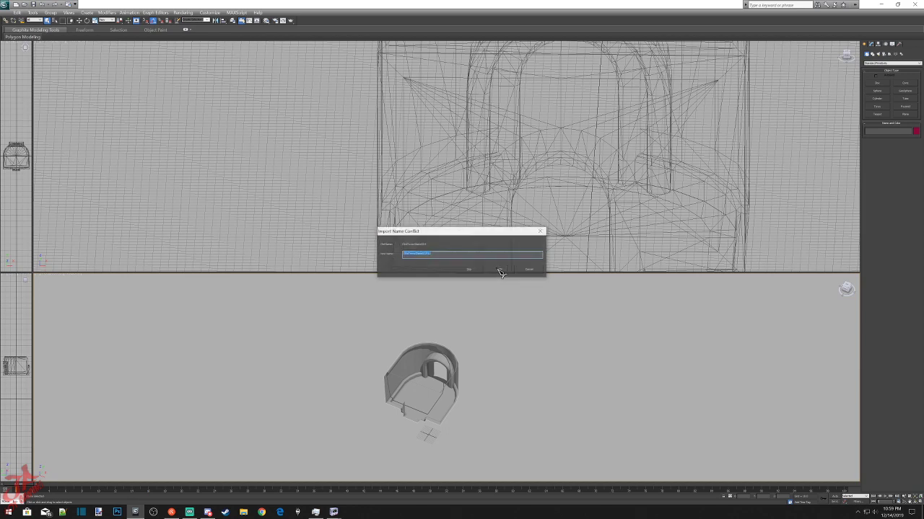
click(499, 270)
click(499, 269)
click(500, 270)
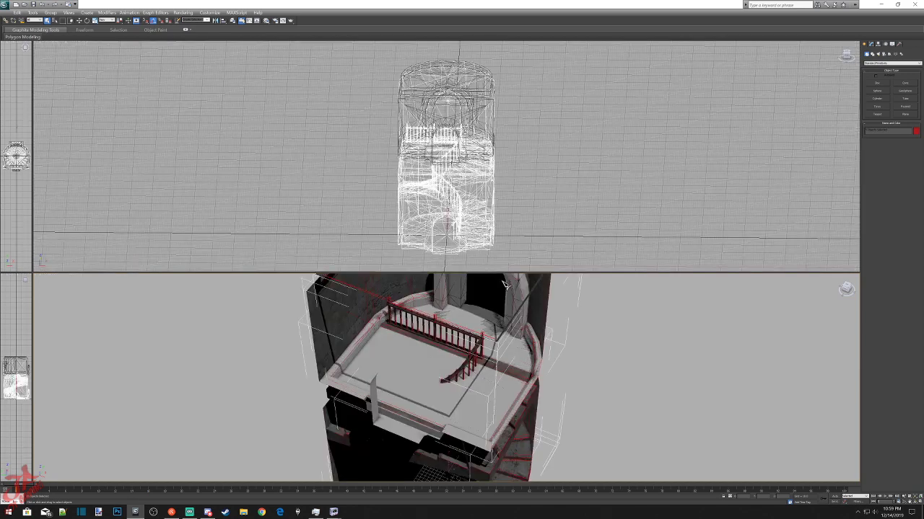
Examine the imported tower stairs beneath the room, picking individual parts to see how the model is divided.
scroll(548, 385, up, 3)
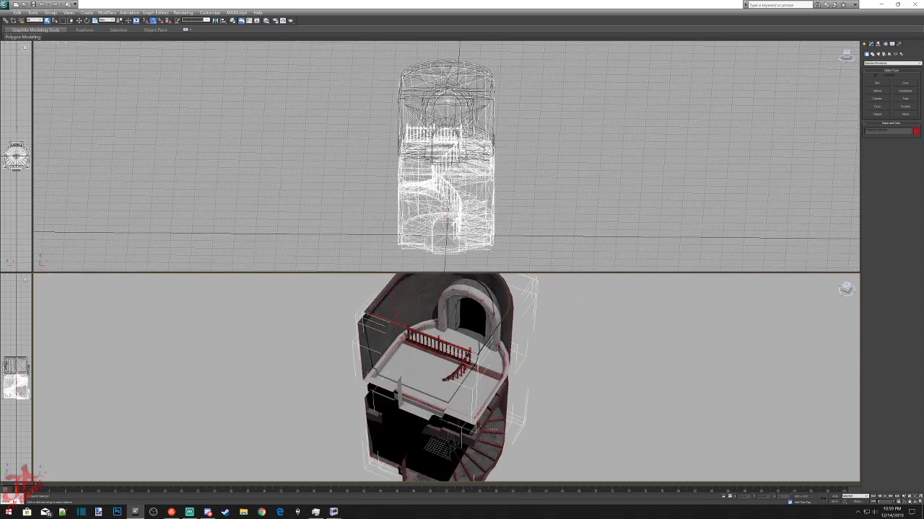
click(493, 431)
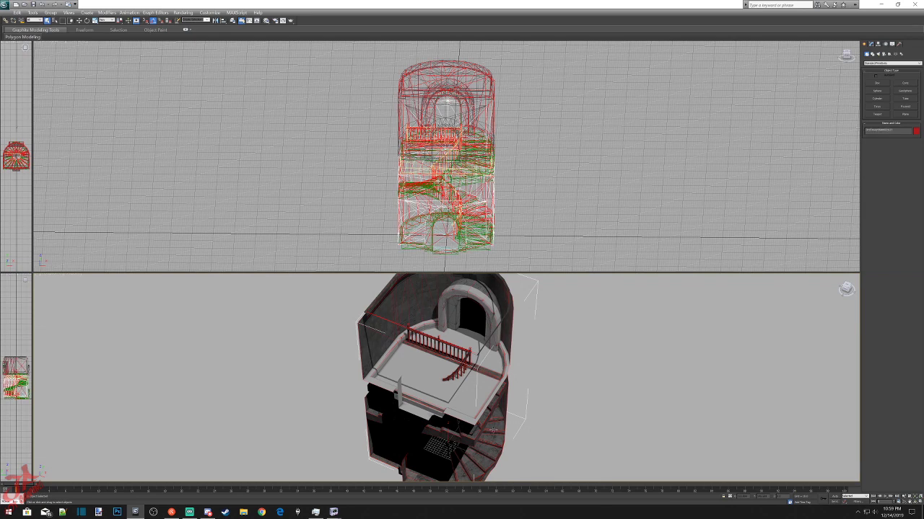
key(ctrl+a)
click(512, 427)
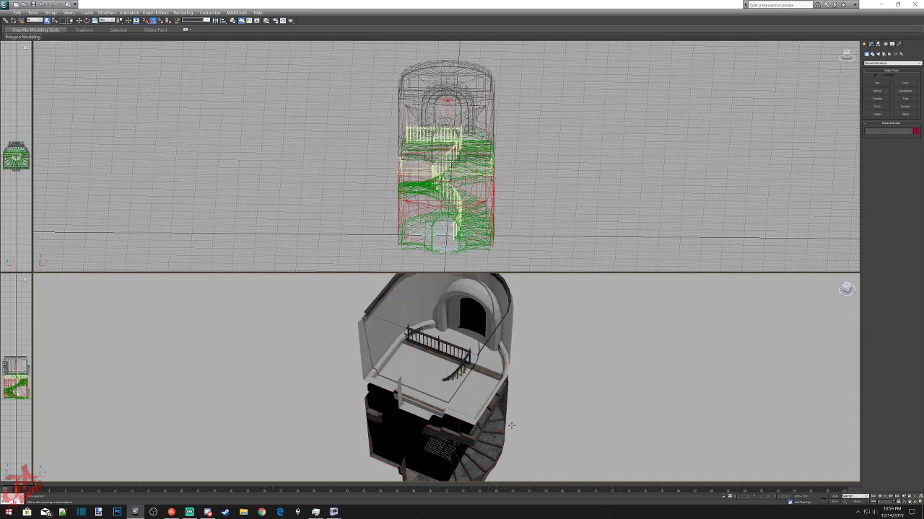
mouse_move(850, 290)
mouse_down()
mouse_move(829, 261)
mouse_move(845, 264)
mouse_move(853, 289)
mouse_move(854, 252)
mouse_move(842, 298)
mouse_up()
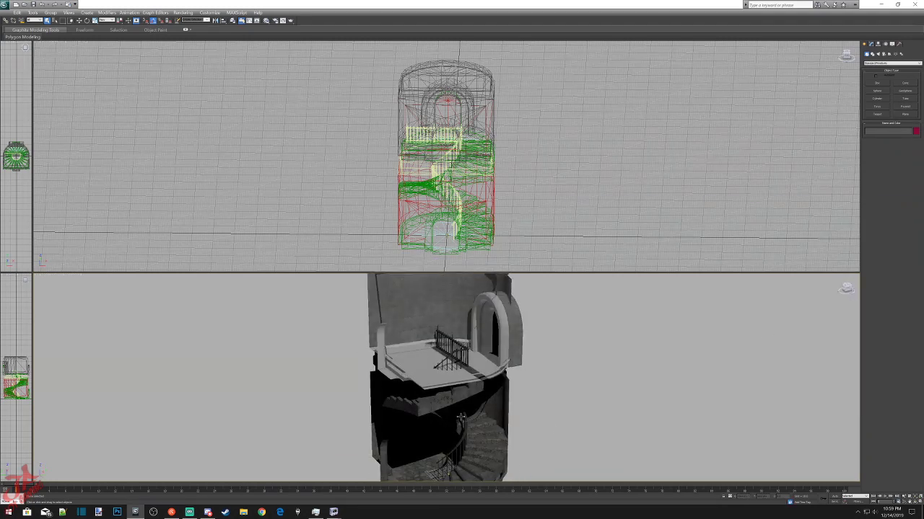
click(460, 417)
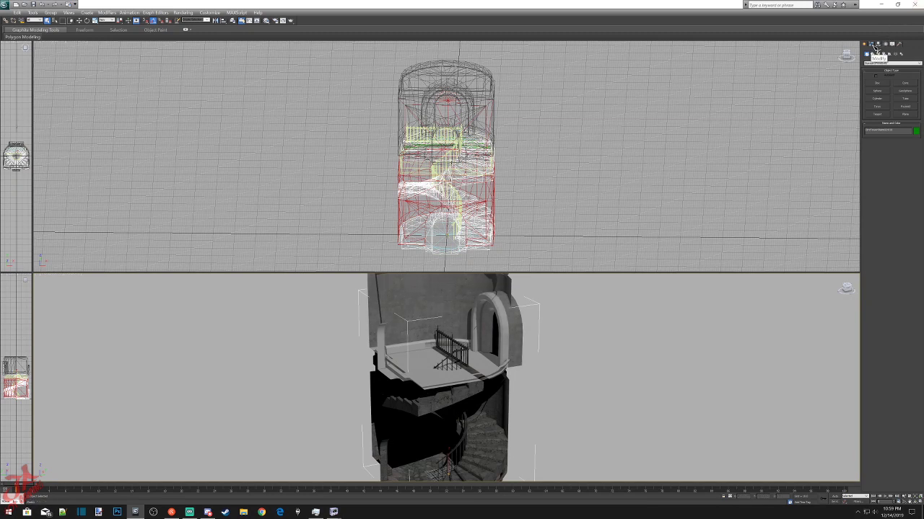
Delete the railing object that runs along the imported spiral stairs and landing.
click(849, 60)
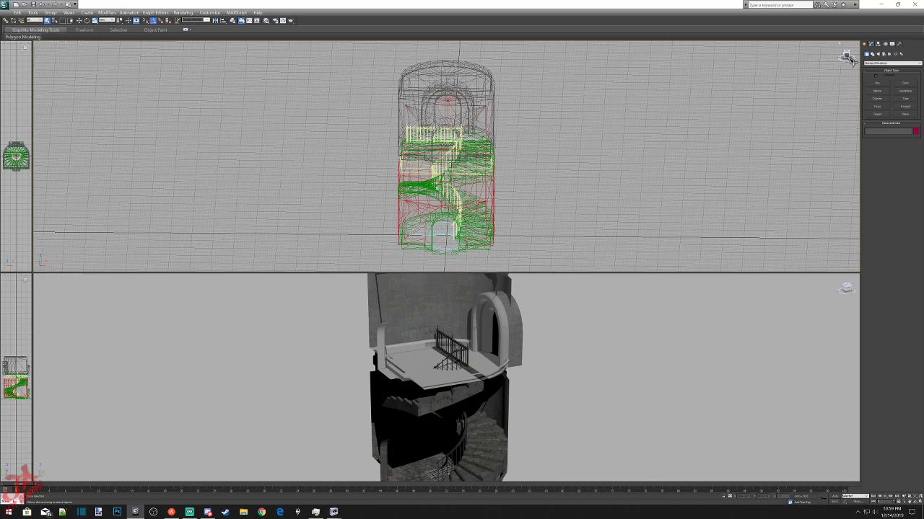
mouse_move(849, 58)
mouse_down()
mouse_move(833, 71)
mouse_move(814, 58)
mouse_move(808, 67)
mouse_move(846, 62)
mouse_up()
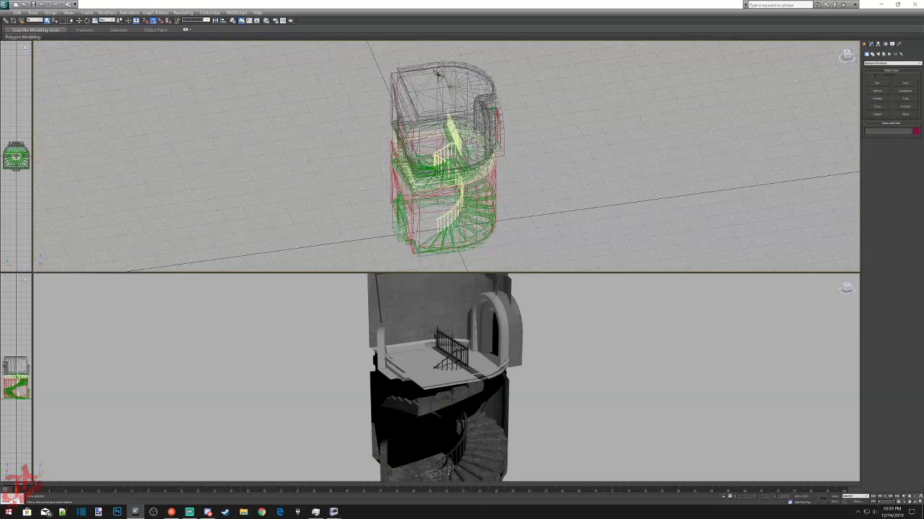
click(473, 154)
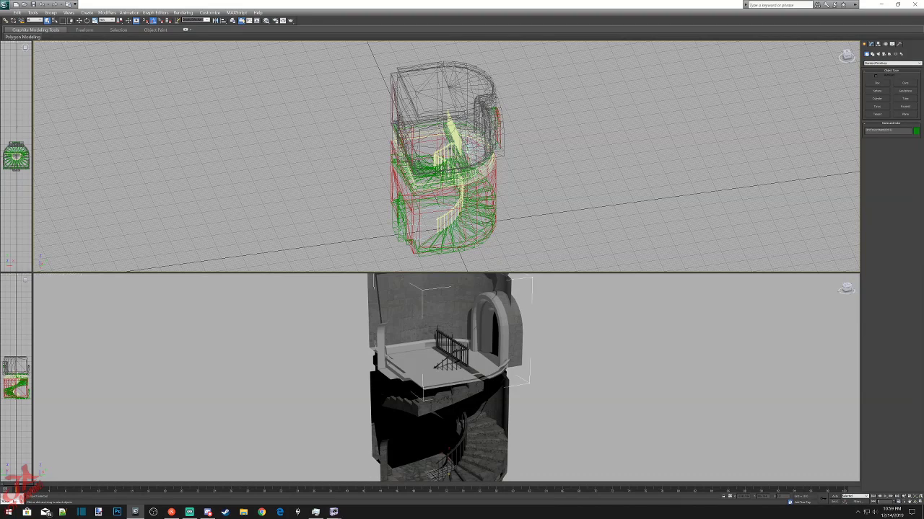
click(456, 138)
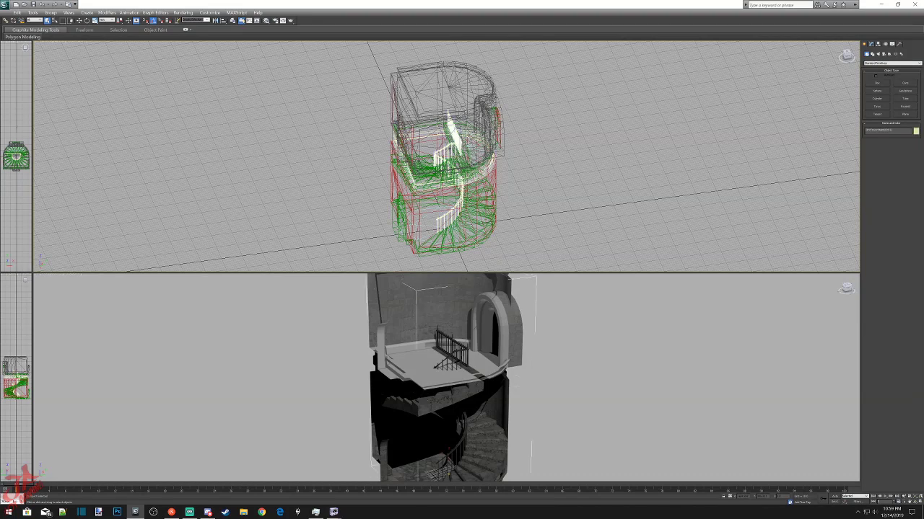
key(z)
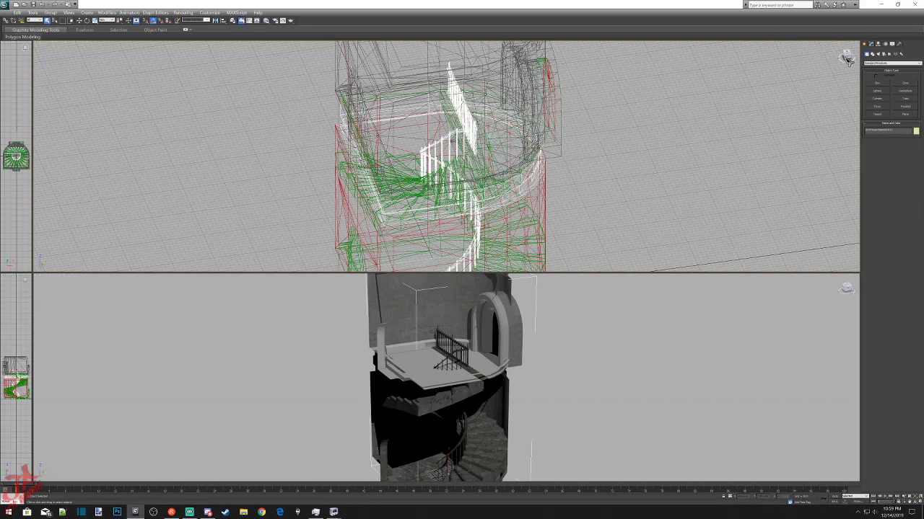
mouse_move(850, 58)
mouse_down()
mouse_move(885, 62)
mouse_move(866, 81)
mouse_move(857, 67)
mouse_move(853, 74)
mouse_up()
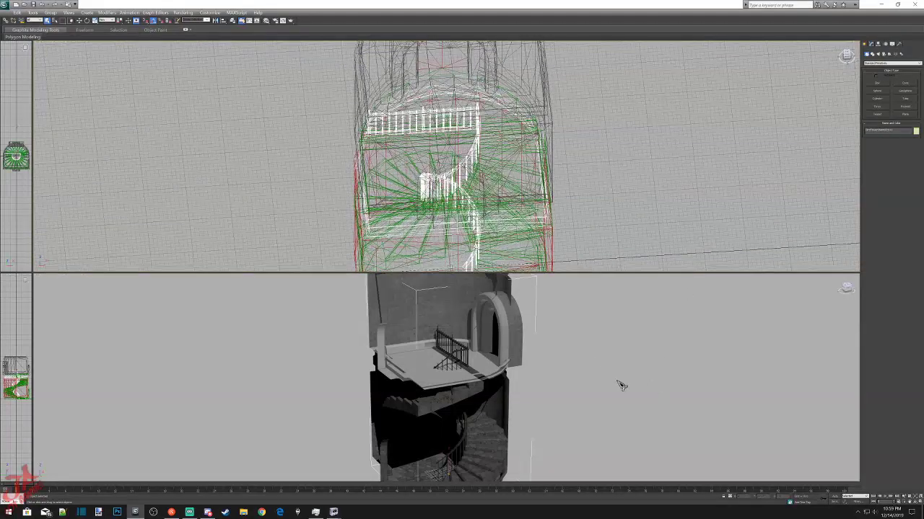
key(Delete)
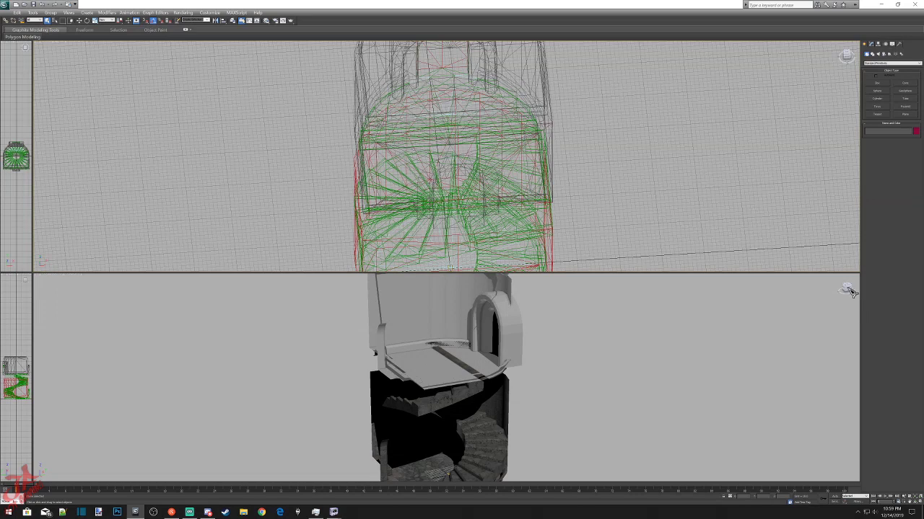
Delete the imported tower's wall shell, which surrounds the stairs and fills the room's arched doorway.
drag(852, 291, 846, 289)
click(456, 327)
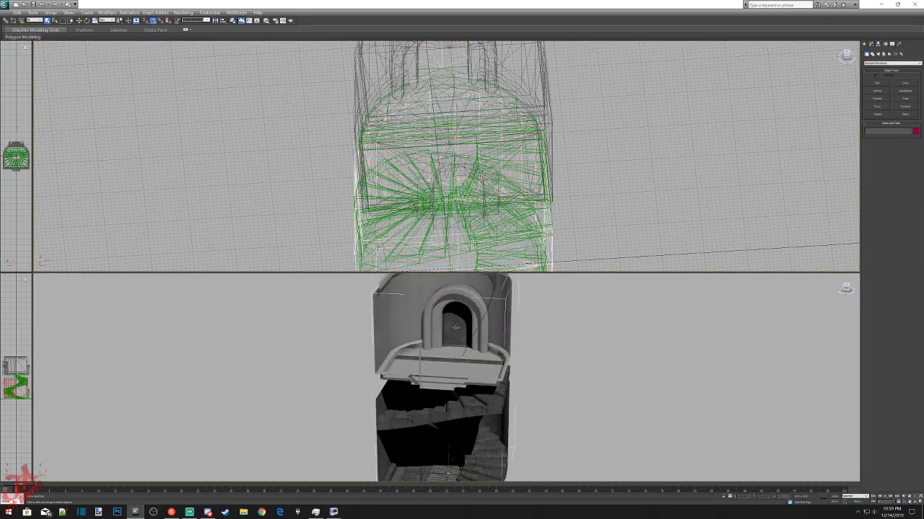
key(Delete)
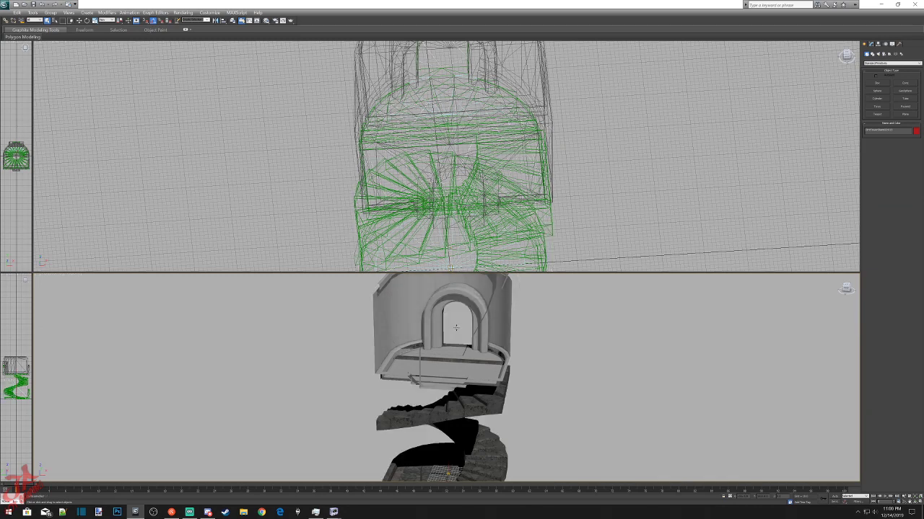
Delete the imported tower's fan-shaped landing piece lying under the room's floor.
scroll(465, 344, up, 4)
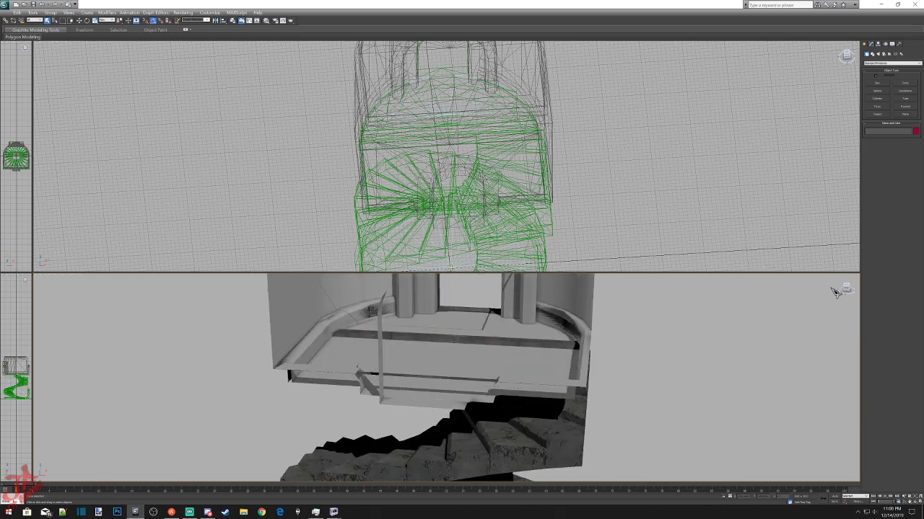
drag(848, 290, 850, 291)
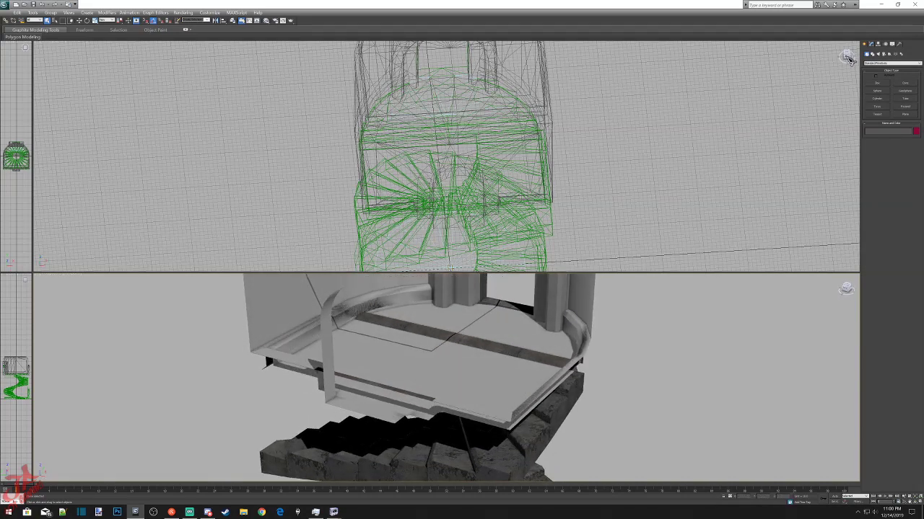
drag(849, 59, 846, 58)
click(481, 235)
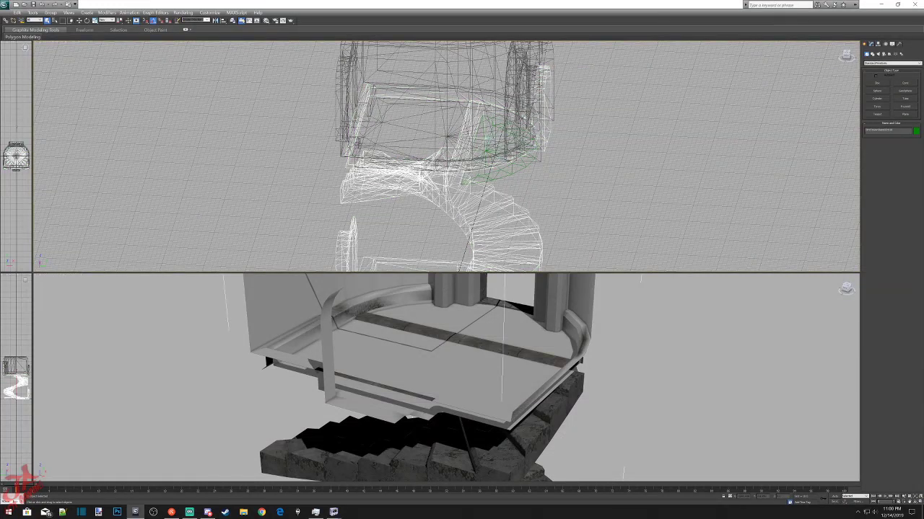
key(z)
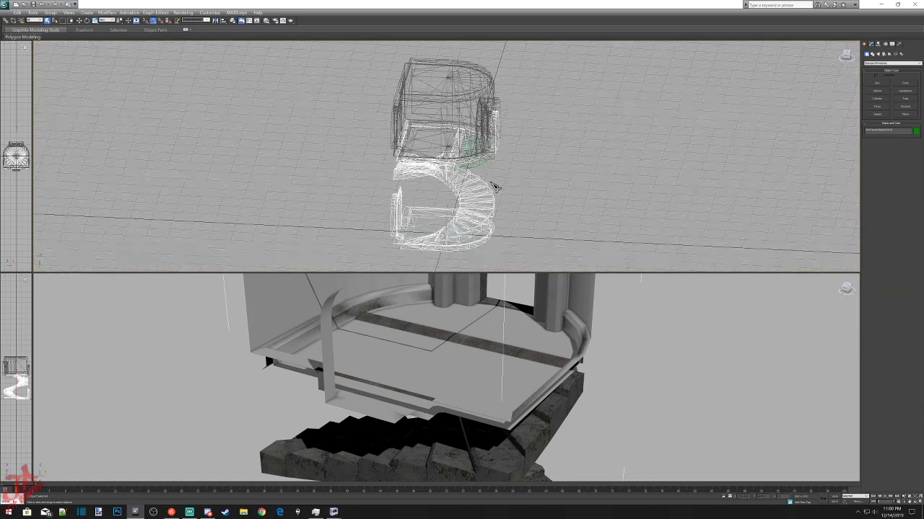
click(478, 165)
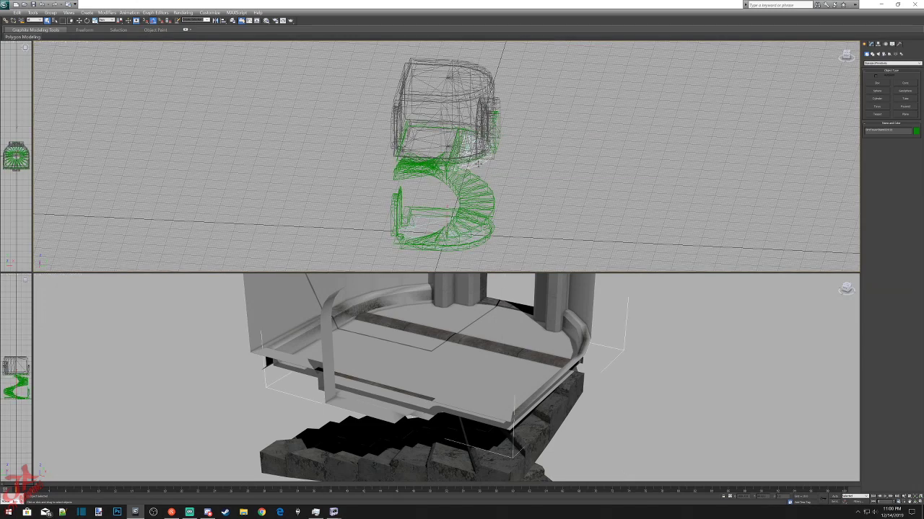
click(478, 164)
scroll(480, 163, up, 2)
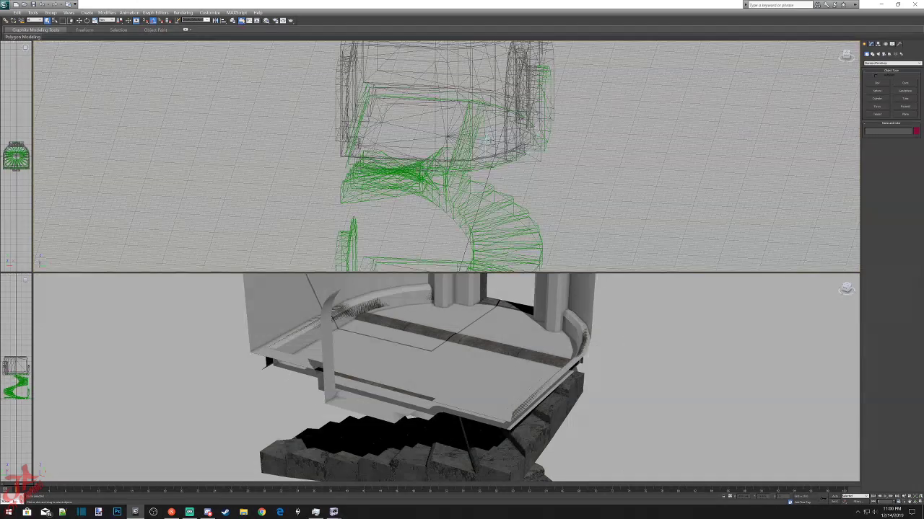
click(489, 140)
click(495, 145)
Open the spiral staircase mesh for polygon editing and delete its polygons except a short run of steps on the lower curve.
click(477, 194)
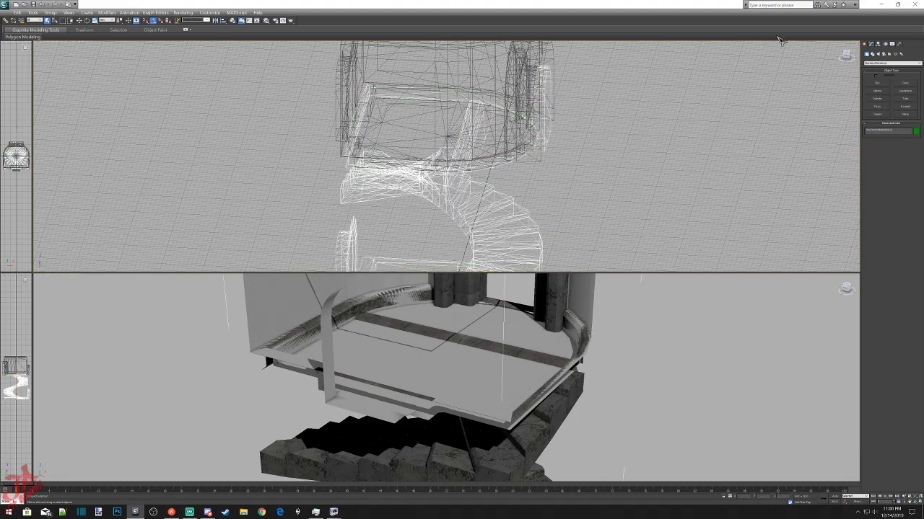
click(847, 57)
click(876, 44)
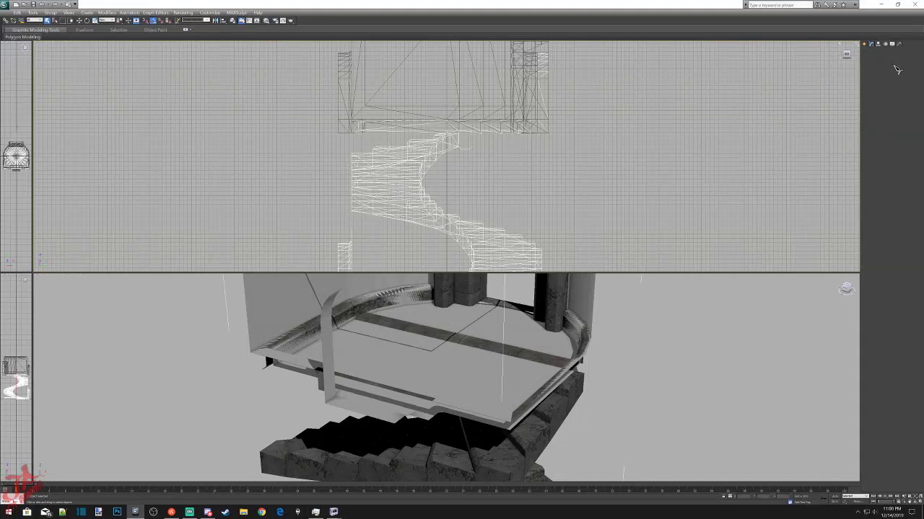
click(895, 124)
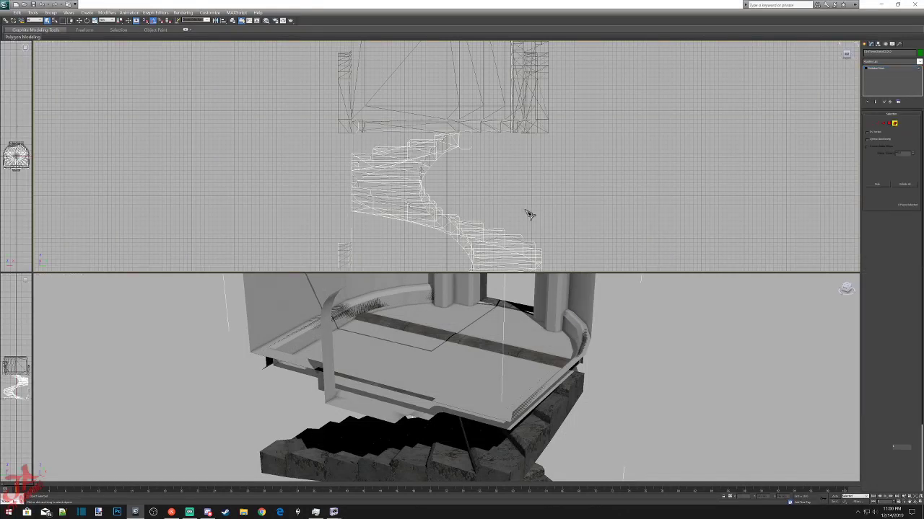
key(z)
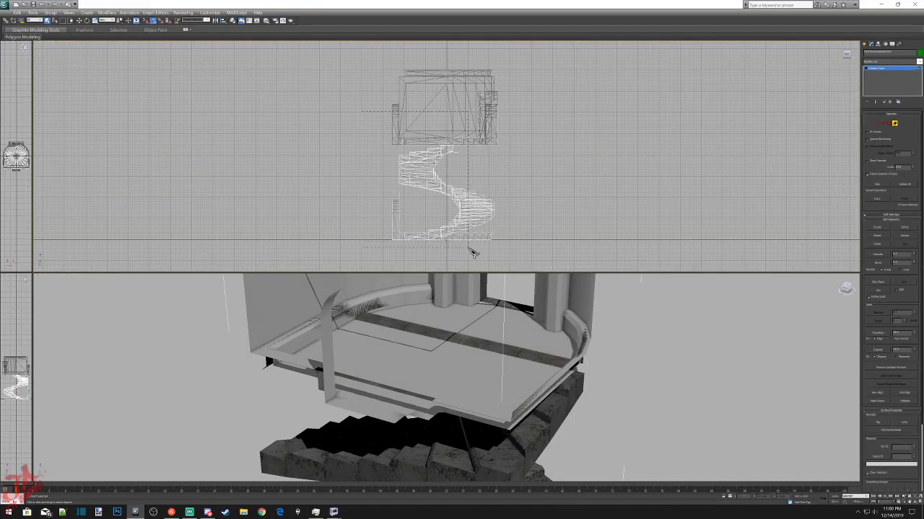
key(ctrl+a)
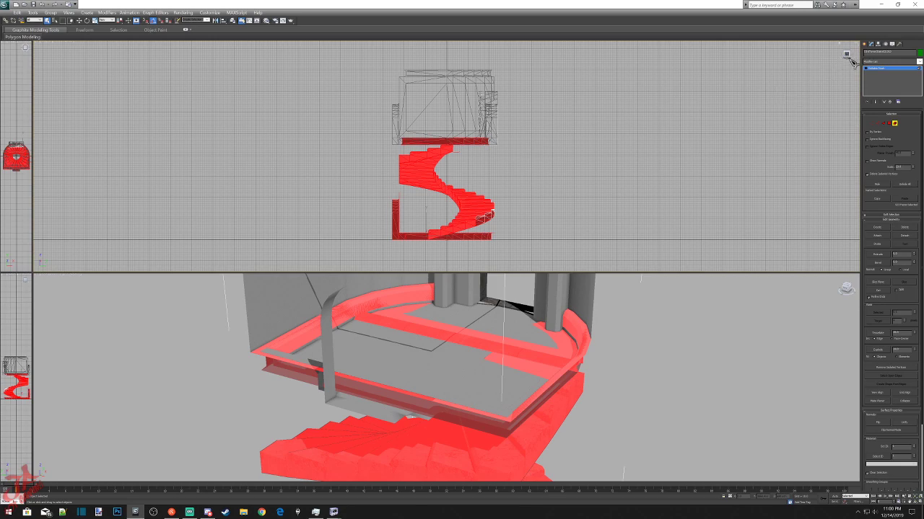
drag(847, 57, 885, 92)
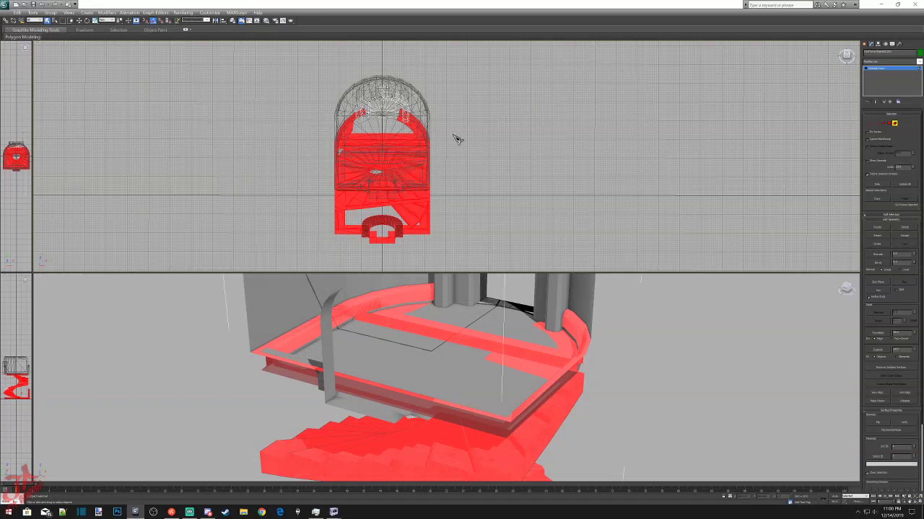
key(Delete)
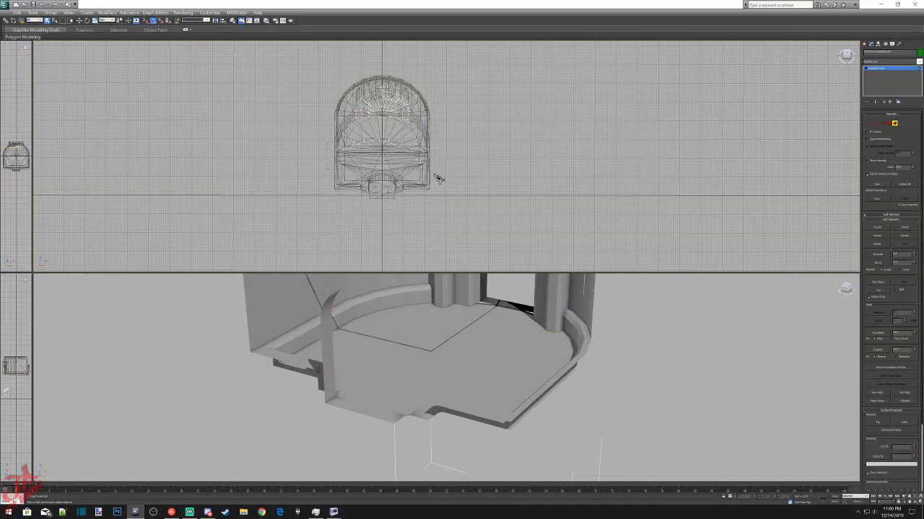
key(ctrl+z)
key(Delete)
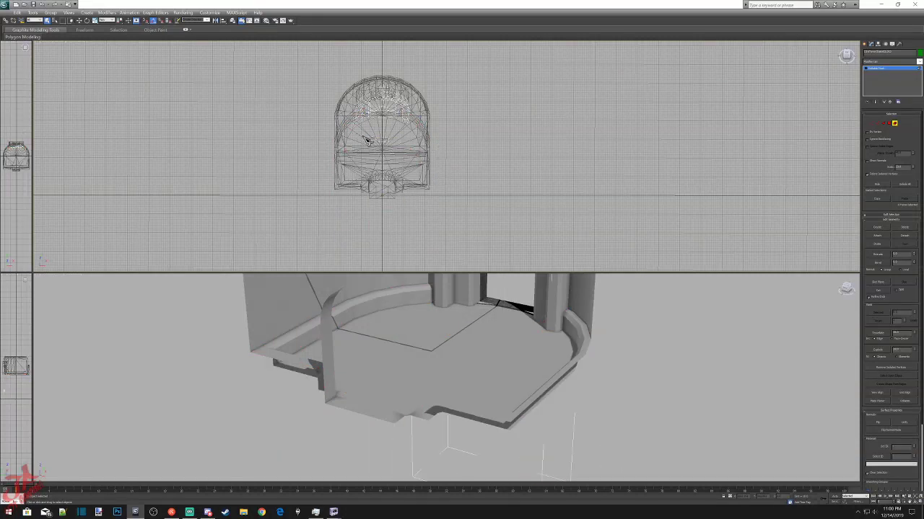
Try deleting the imported mesh's polygons along both sides of the room's arched doorway.
scroll(402, 146, up, 2)
scroll(401, 146, up, 5)
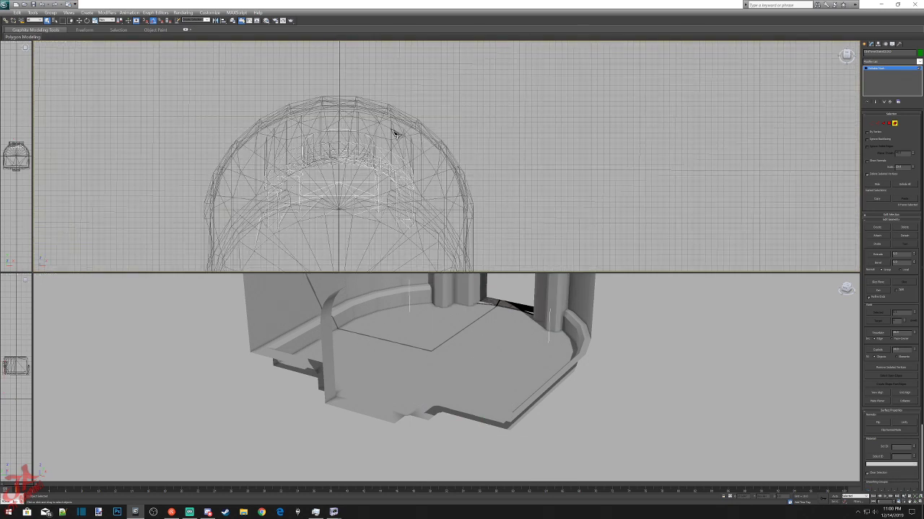
key(ctrl+z)
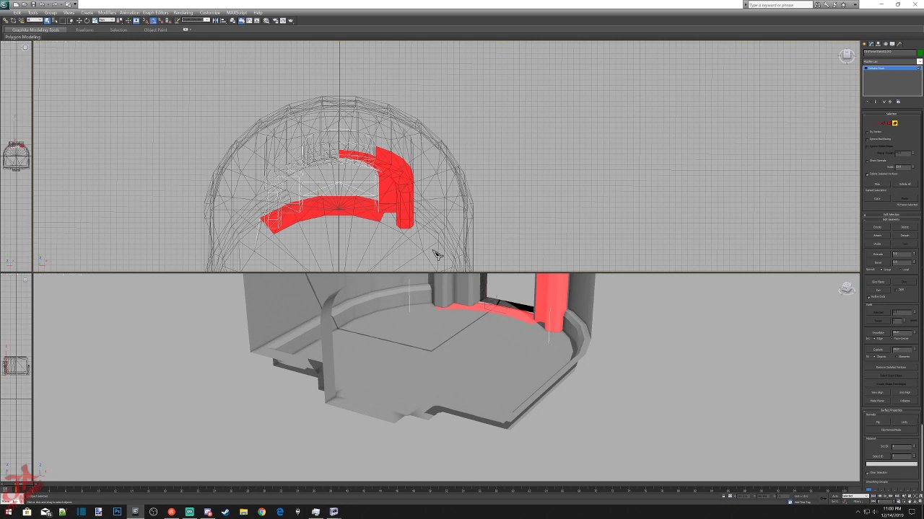
key(Delete)
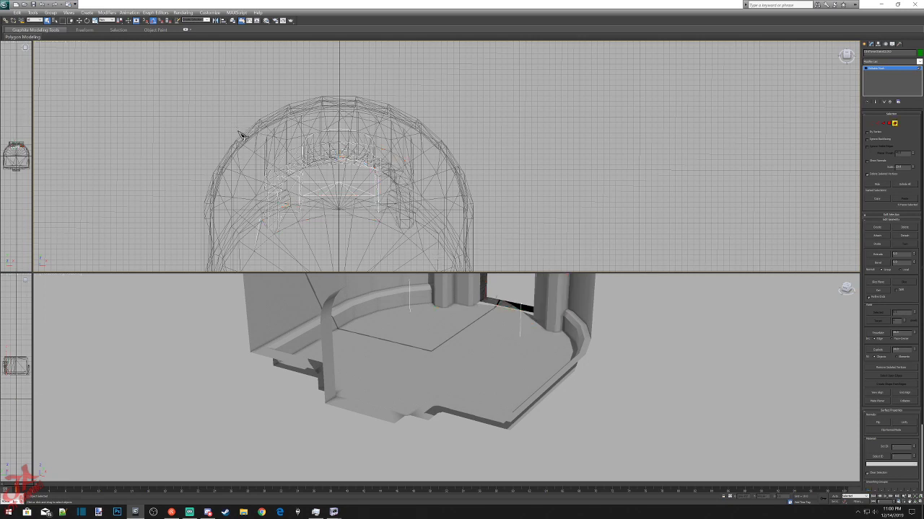
drag(236, 133, 298, 249)
key(Delete)
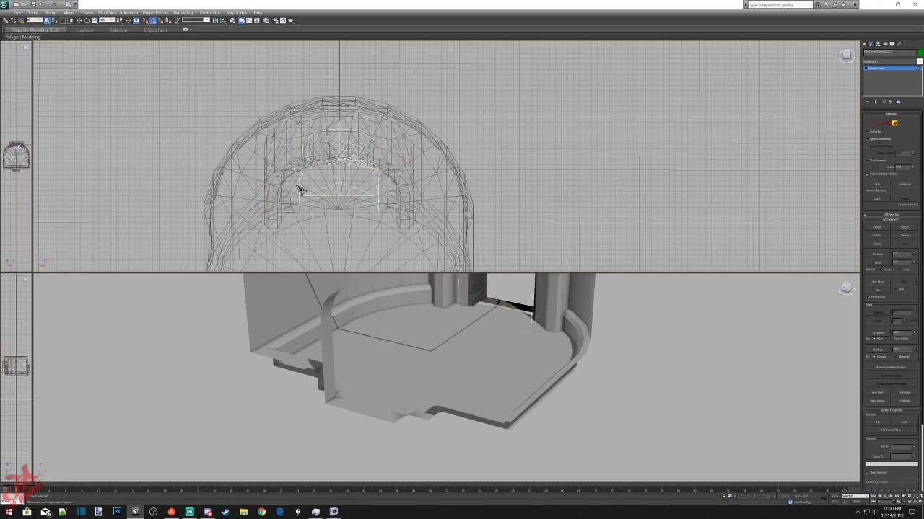
Try deleting the imported mesh's remaining arch top and inner jamb polygons, leaving only the pieces within the doorway opening.
mouse_move(294, 128)
mouse_down()
mouse_move(384, 151)
mouse_move(398, 165)
mouse_up()
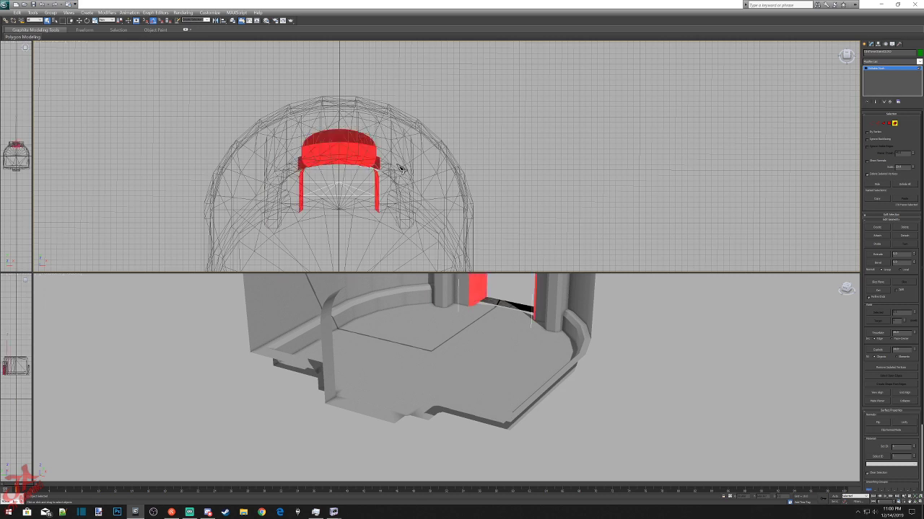
click(401, 169)
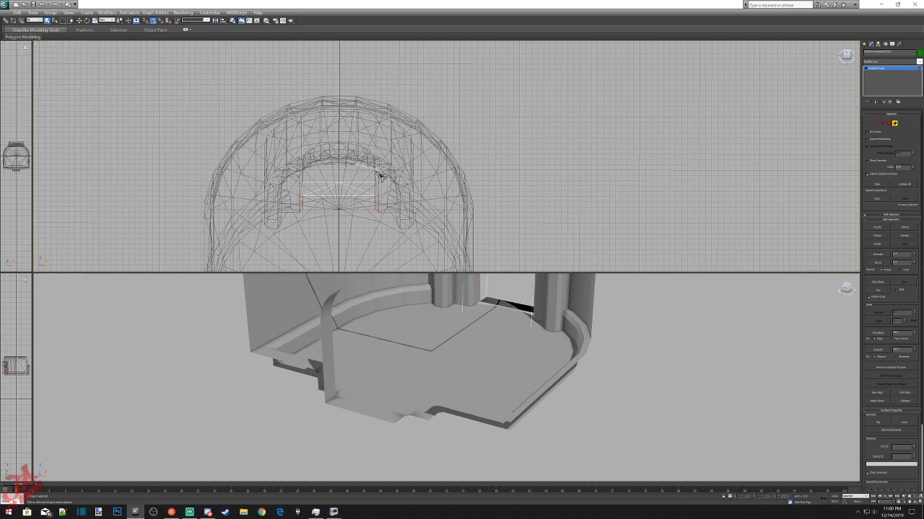
drag(396, 178, 396, 179)
click(307, 169)
click(341, 175)
drag(849, 58, 847, 59)
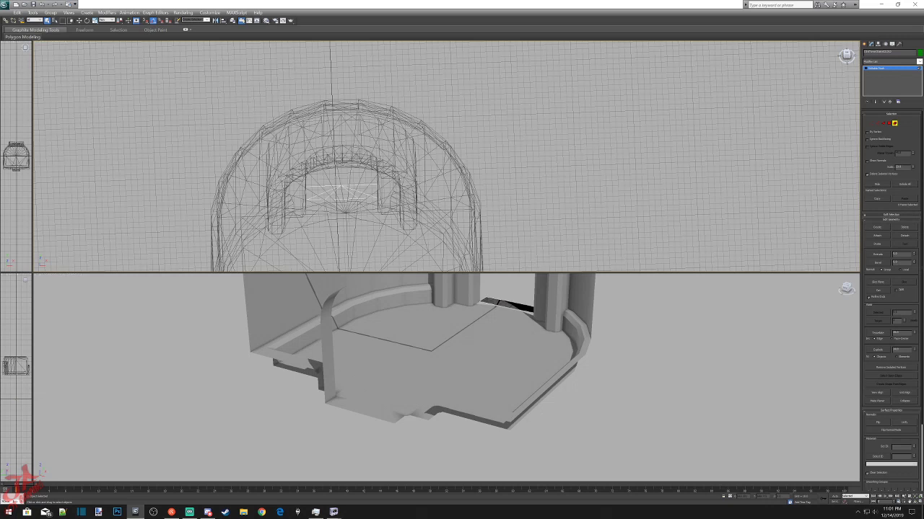
drag(848, 292, 846, 290)
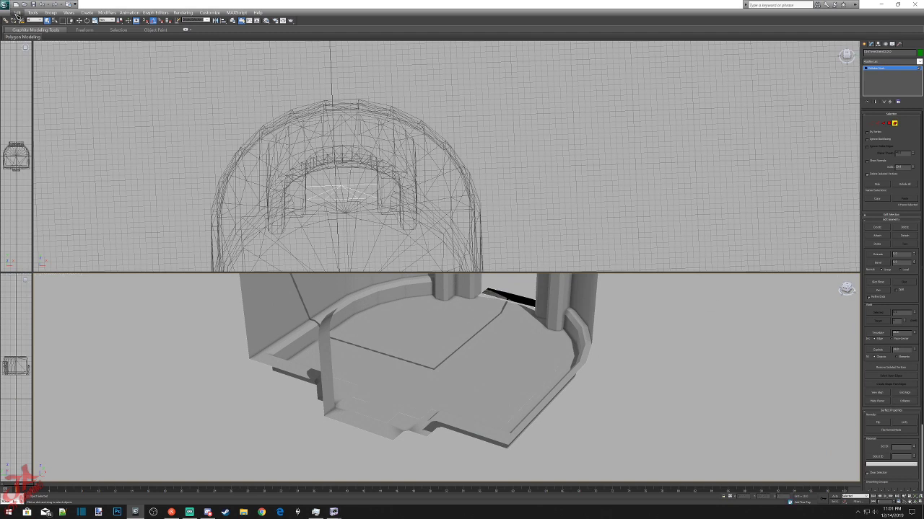
Undo the run of polygon deletions on the imported mesh around the doorway.
key(ctrl+z)
key(ctrl+z)
key(ctrl+z)
key(ctrl+z)
key(ctrl+z)
key(ctrl+z)
key(ctrl+z)
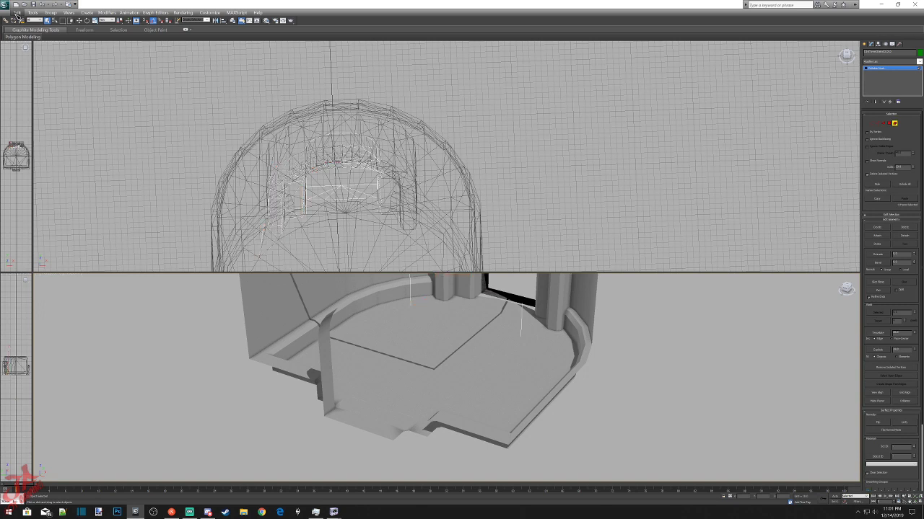
key(ctrl+z)
key(ctrl+z)
key(ctrl+z)
key(ctrl+z)
key(ctrl+z)
key(ctrl+z)
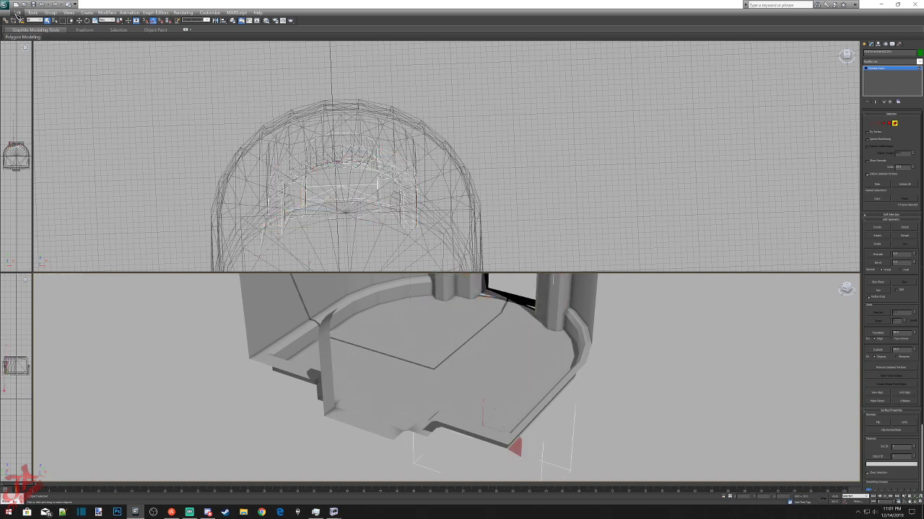
key(ctrl+z)
drag(655, 272, 659, 366)
key(ctrl+z)
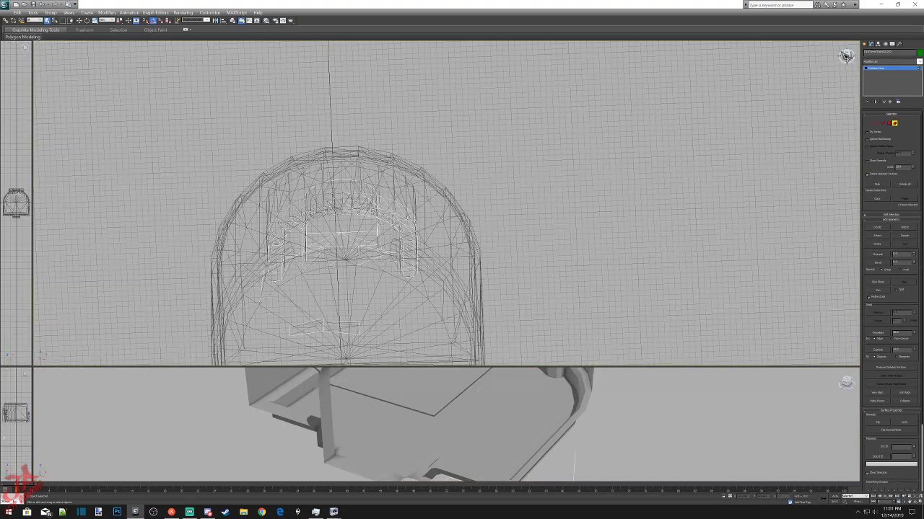
Reselect the imported mesh and delete its stray polygons lying outside and below the room.
mouse_move(846, 56)
mouse_down()
mouse_move(833, 63)
mouse_move(838, 70)
mouse_move(842, 55)
mouse_up()
scroll(505, 228, down, 4)
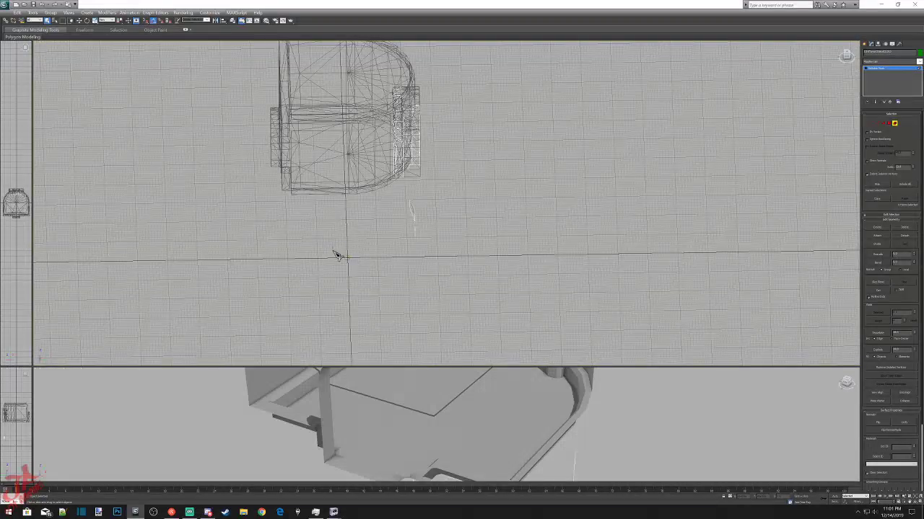
key(5)
click(869, 46)
click(379, 291)
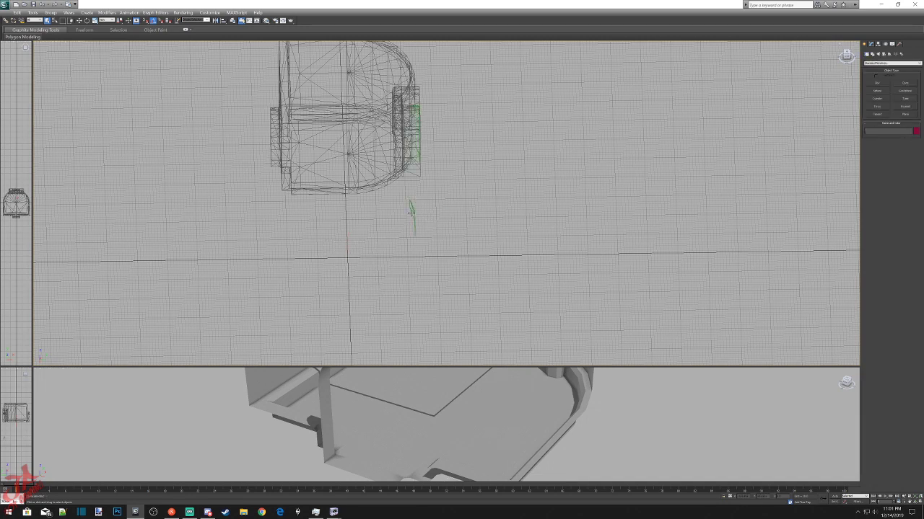
click(412, 214)
click(871, 45)
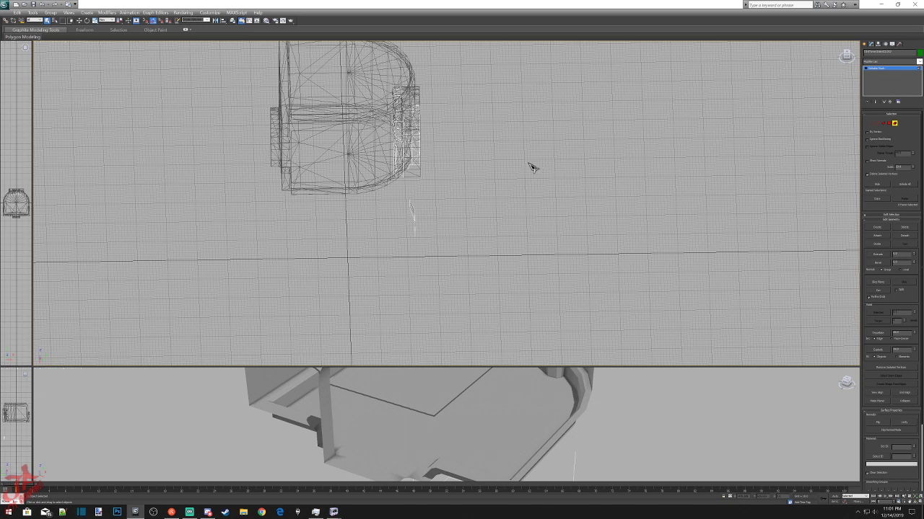
drag(394, 201, 437, 246)
key(Delete)
Delete the imported mesh's arch and pillar polygons that overlap the room's doorway surround.
middle_drag(443, 191, 464, 250)
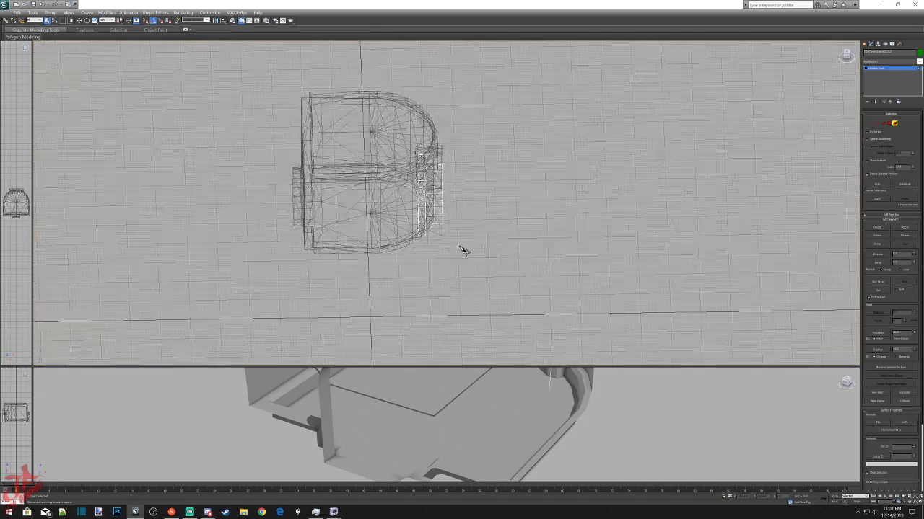
click(848, 57)
drag(435, 182, 462, 194)
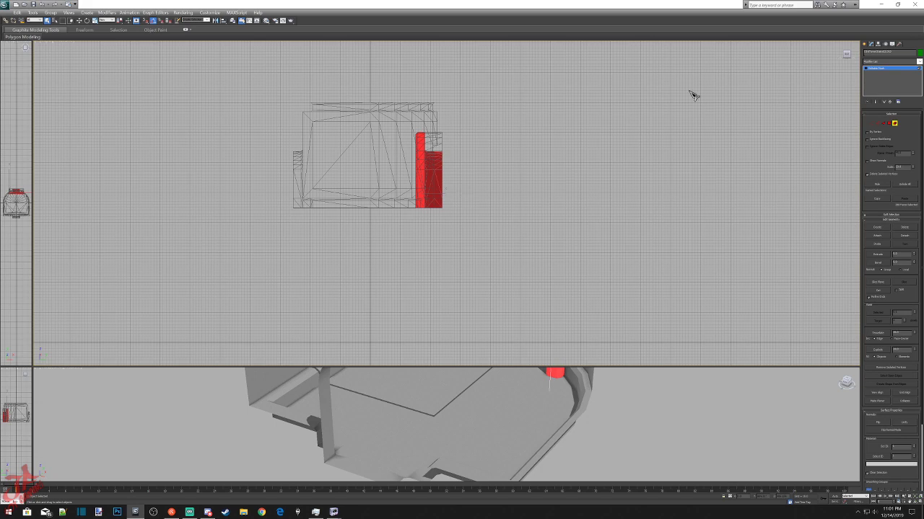
click(848, 57)
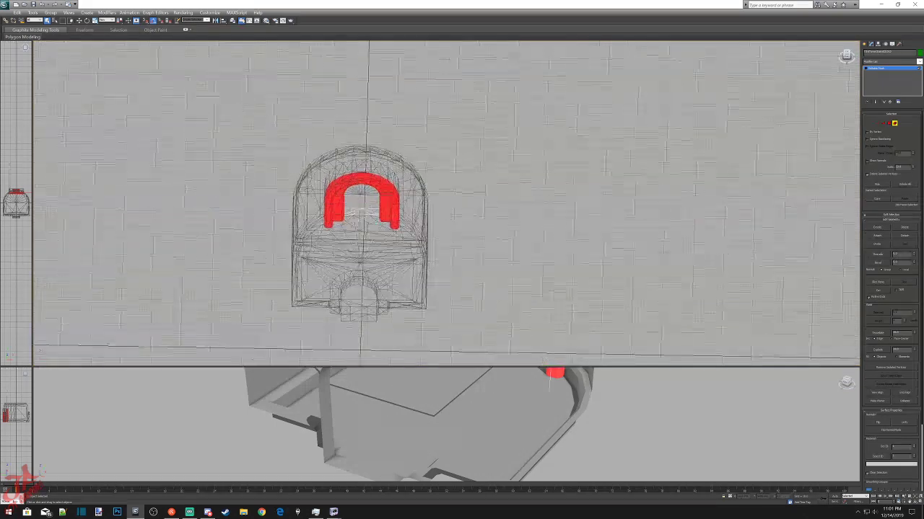
drag(847, 58, 847, 59)
click(467, 231)
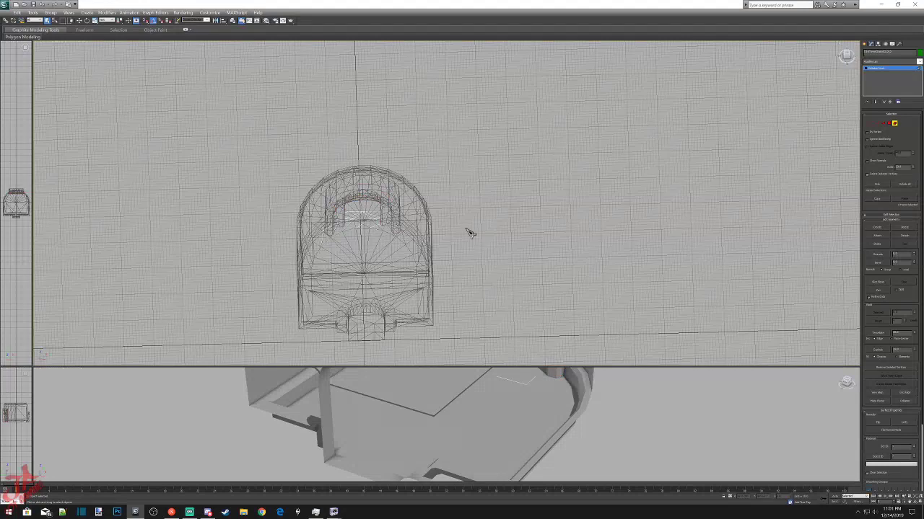
Delete the imported mesh's curved floor strips at the doorway, keeping only the piece within the door opening.
scroll(467, 232, up, 5)
middle_drag(313, 268, 459, 235)
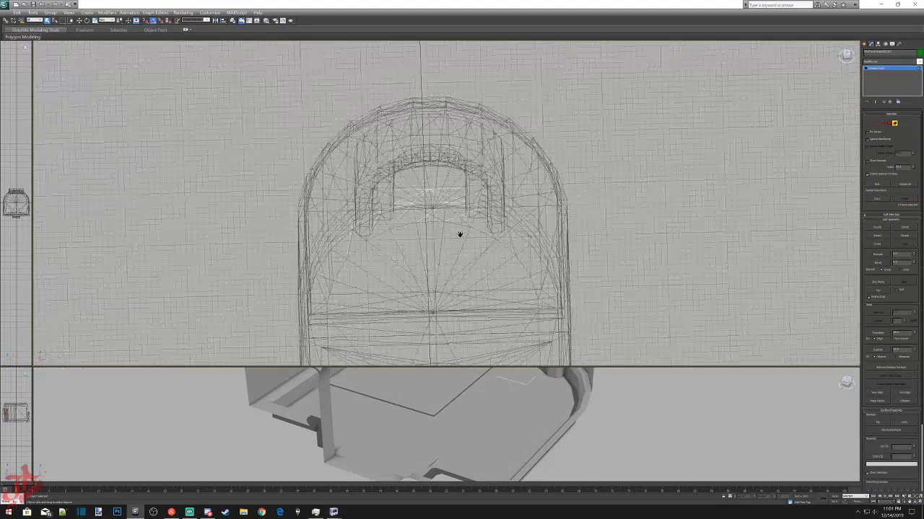
scroll(376, 294, up, 2)
click(374, 283)
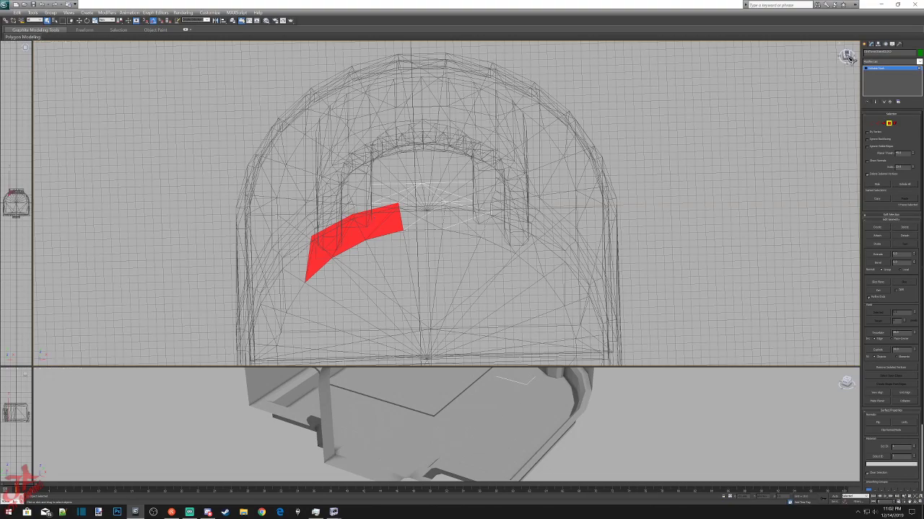
drag(847, 58, 847, 57)
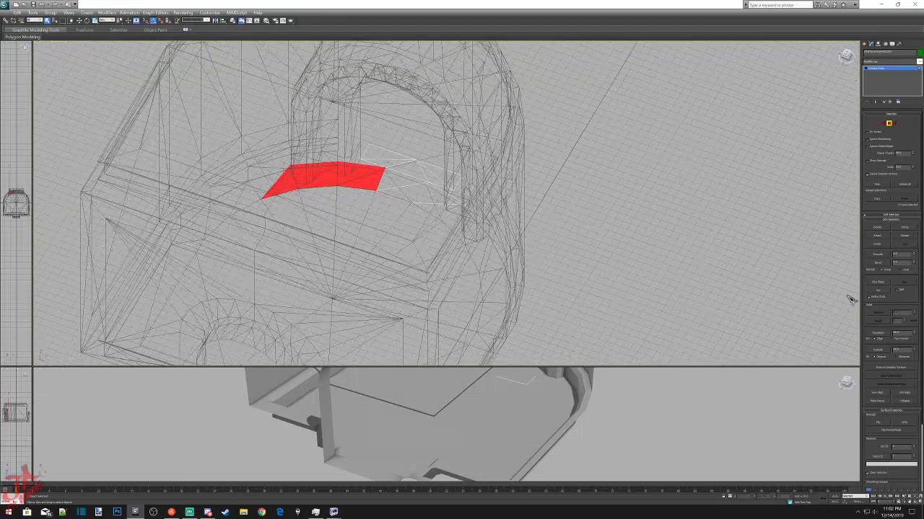
click(845, 385)
scroll(635, 433, up, 5)
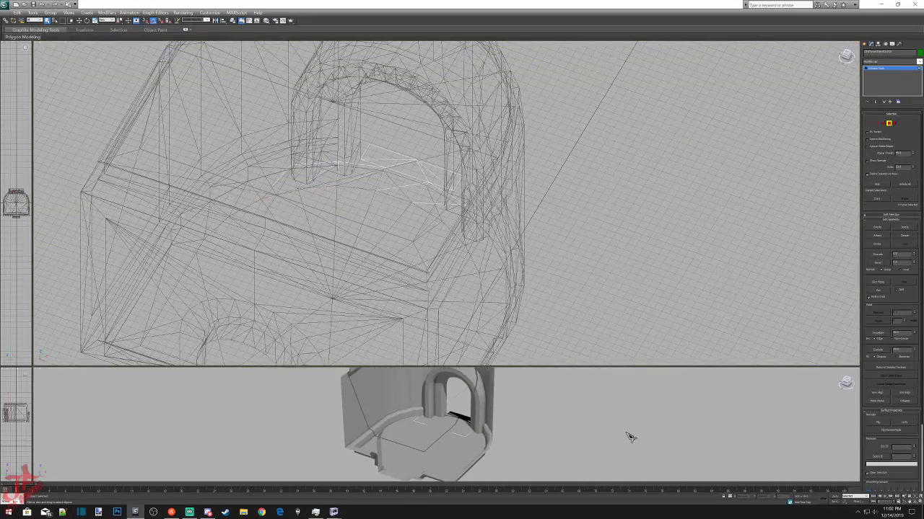
scroll(446, 409, up, 6)
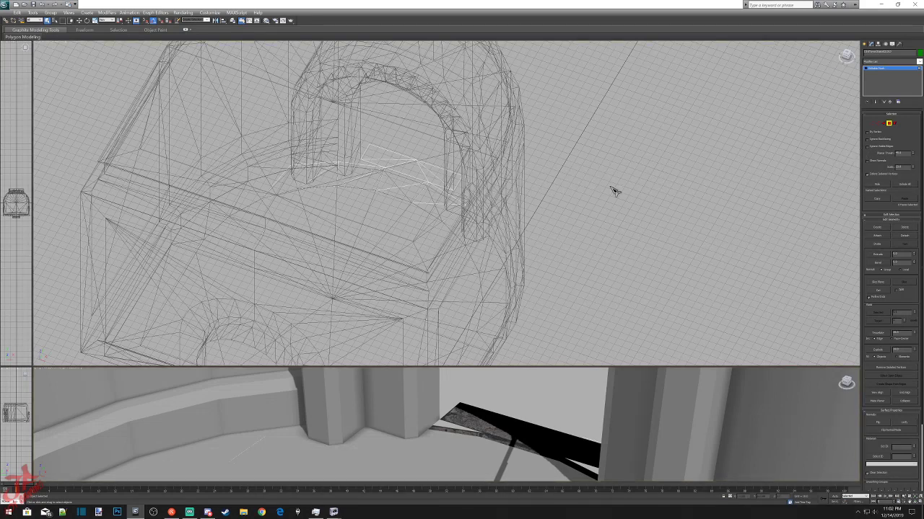
click(350, 210)
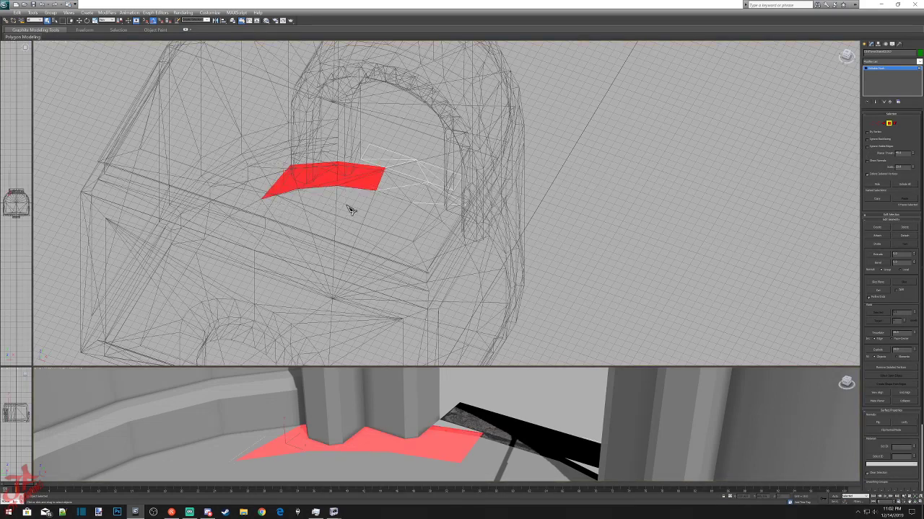
click(353, 206)
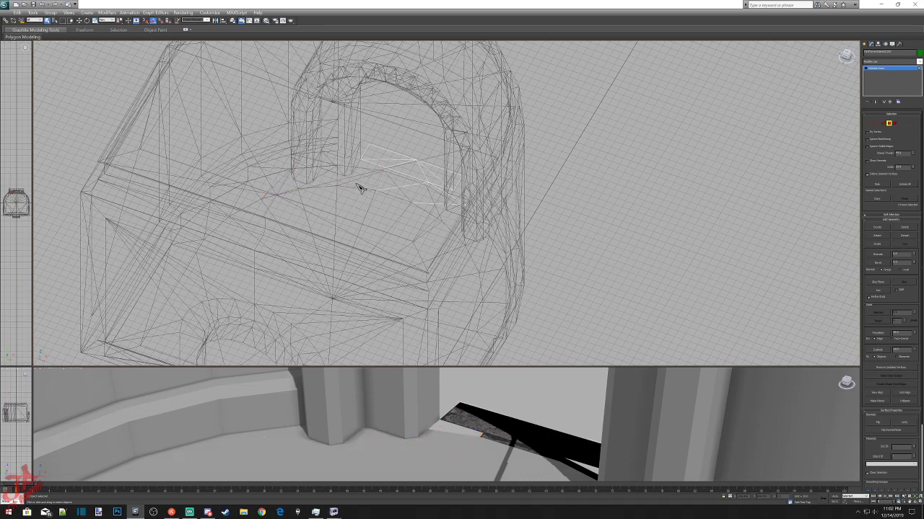
click(419, 215)
key(Delete)
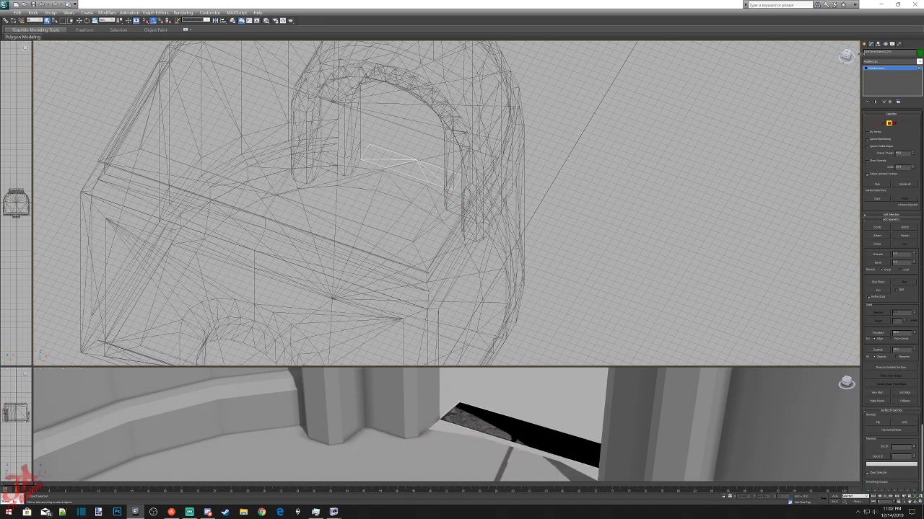
Leave polygon editing and freeze the remaining imported piece in the doorway.
click(849, 58)
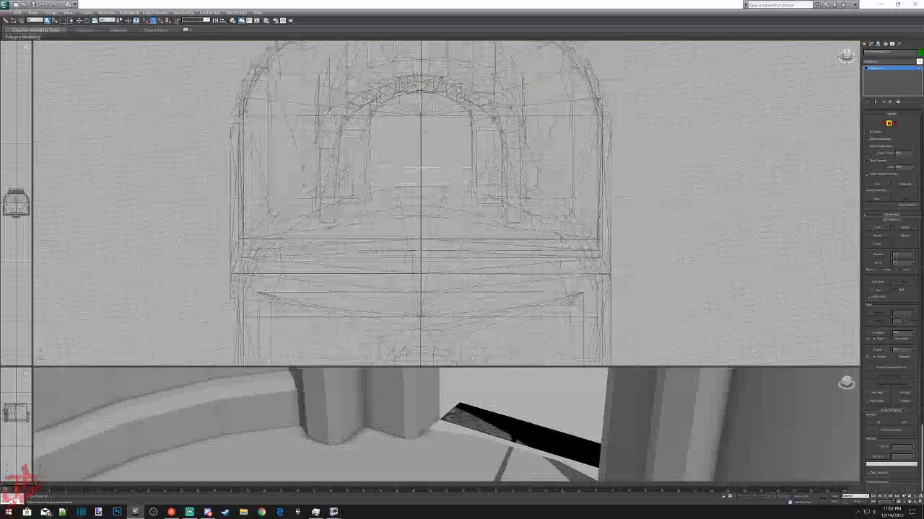
scroll(643, 241, down, 4)
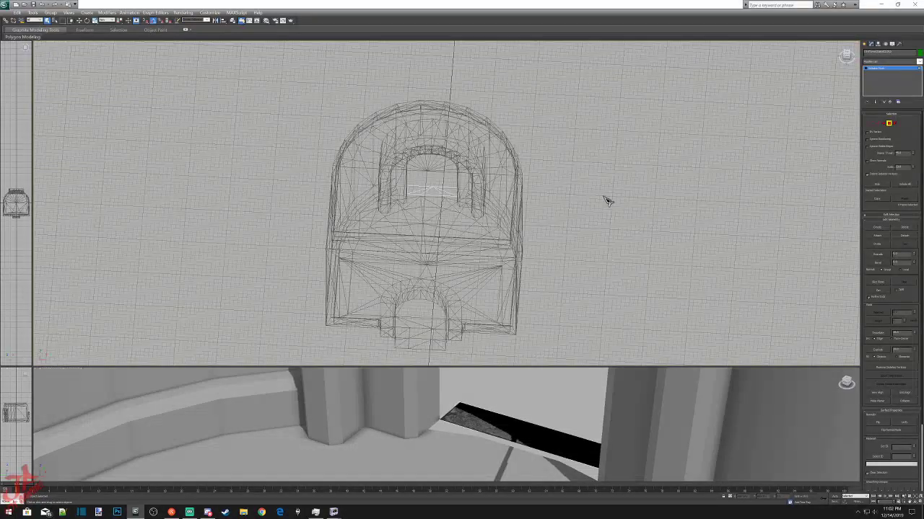
right_click(431, 196)
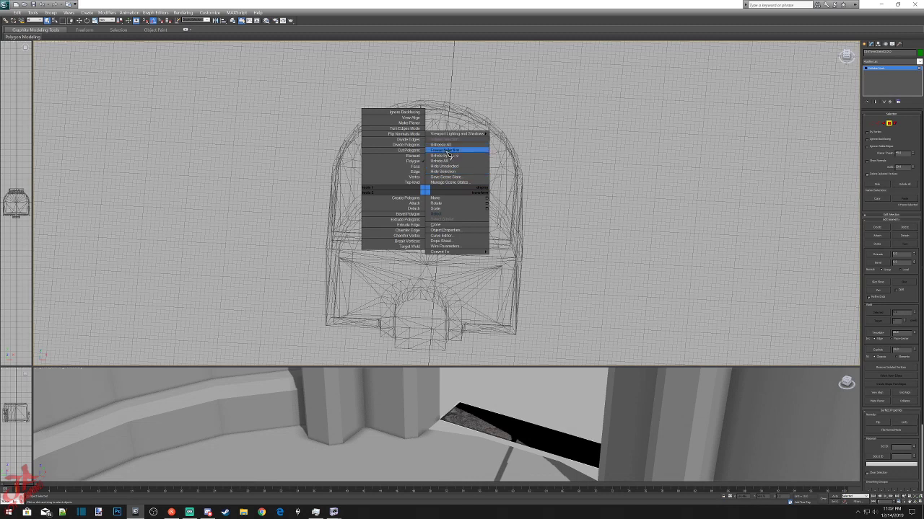
click(448, 150)
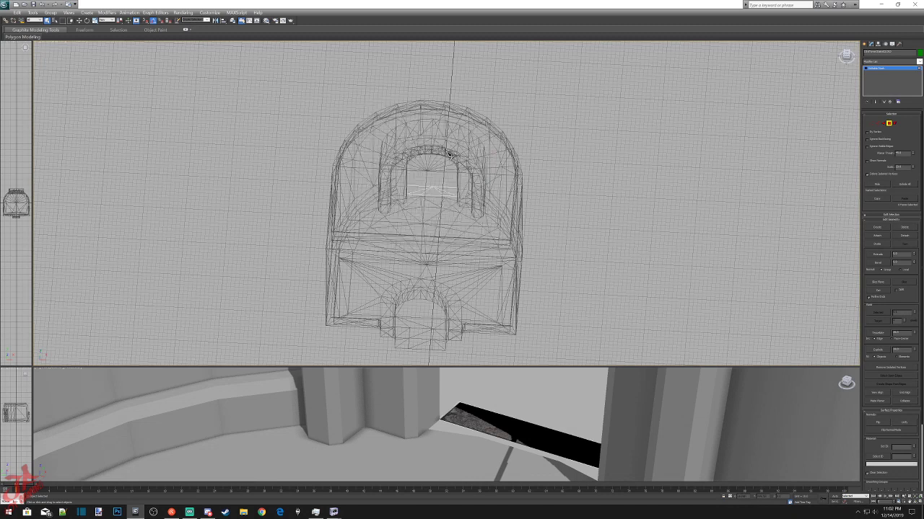
click(865, 44)
click(438, 190)
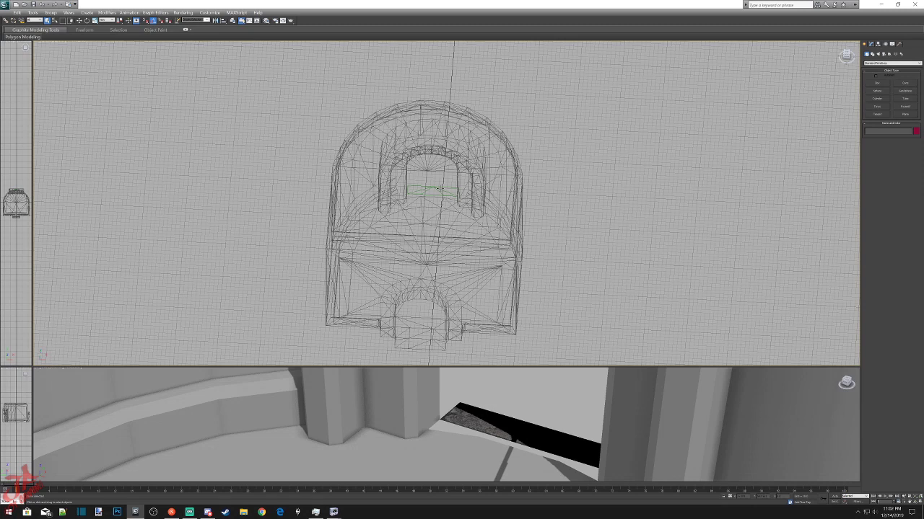
right_click(423, 193)
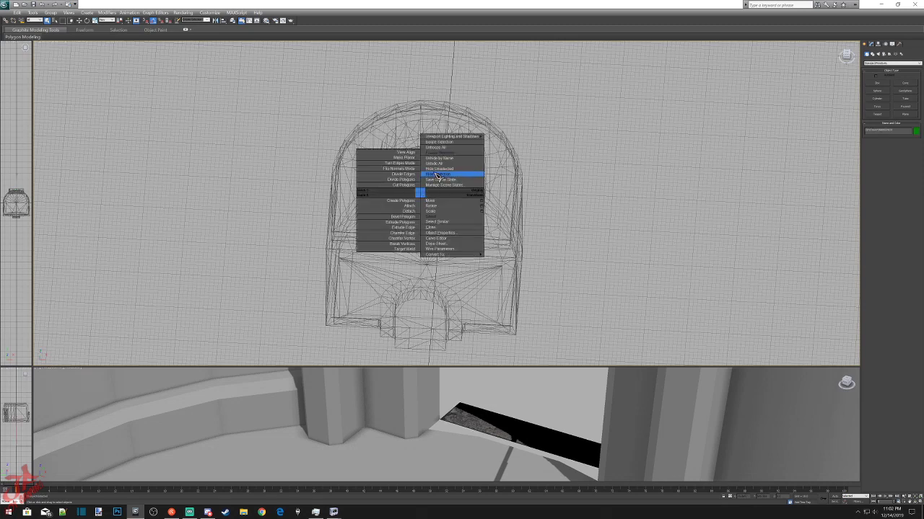
click(442, 153)
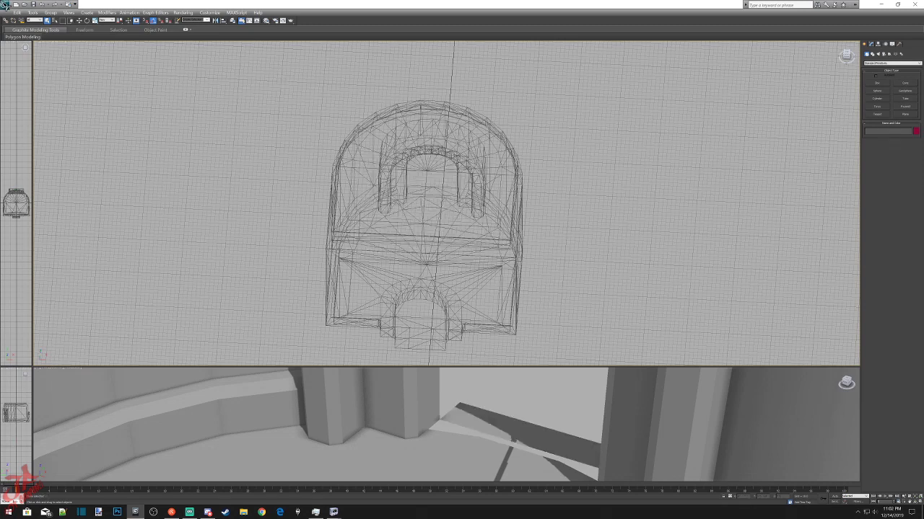
Import the next tower piece from a NIF file with the default import options and dismiss the name conflict prompts.
click(6, 5)
mouse_move(33, 114)
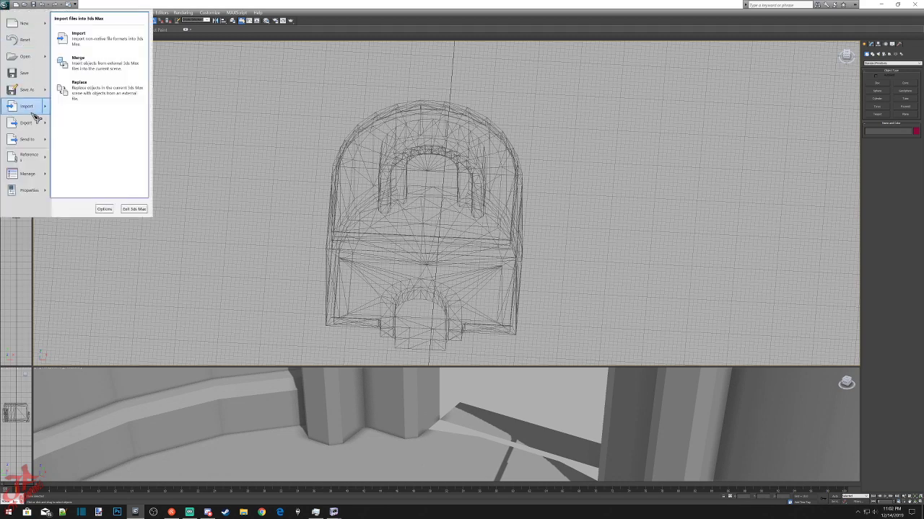
click(86, 47)
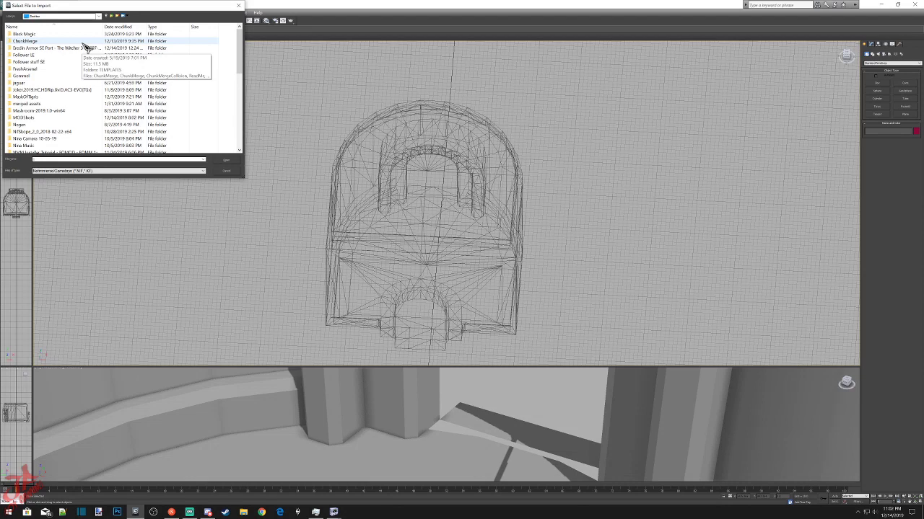
scroll(65, 129, down, 10)
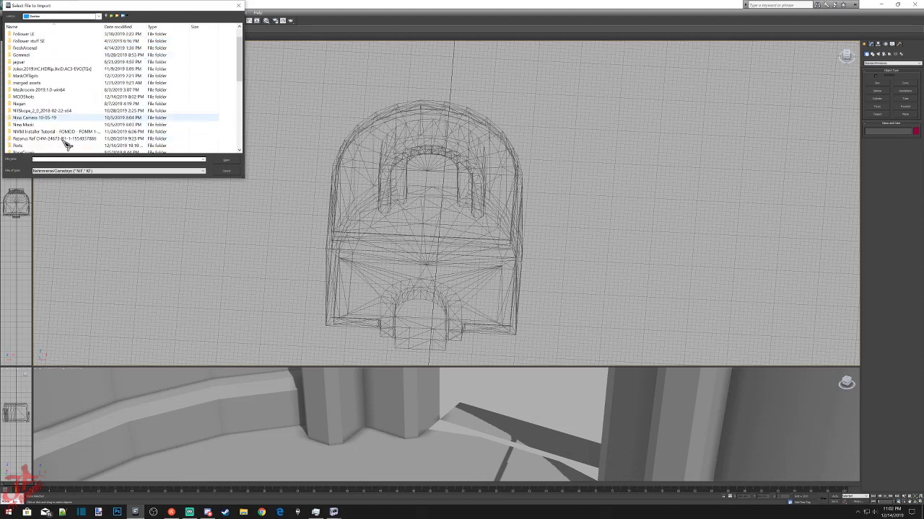
double_click(42, 90)
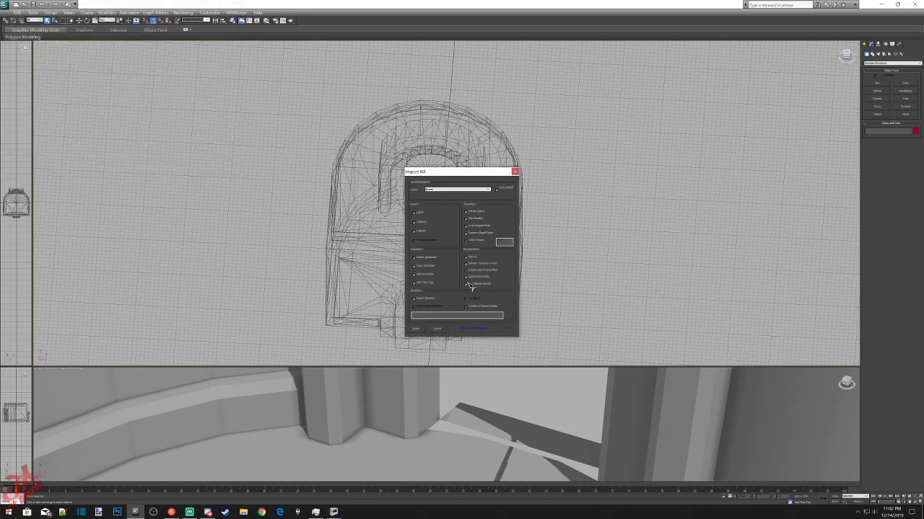
click(416, 330)
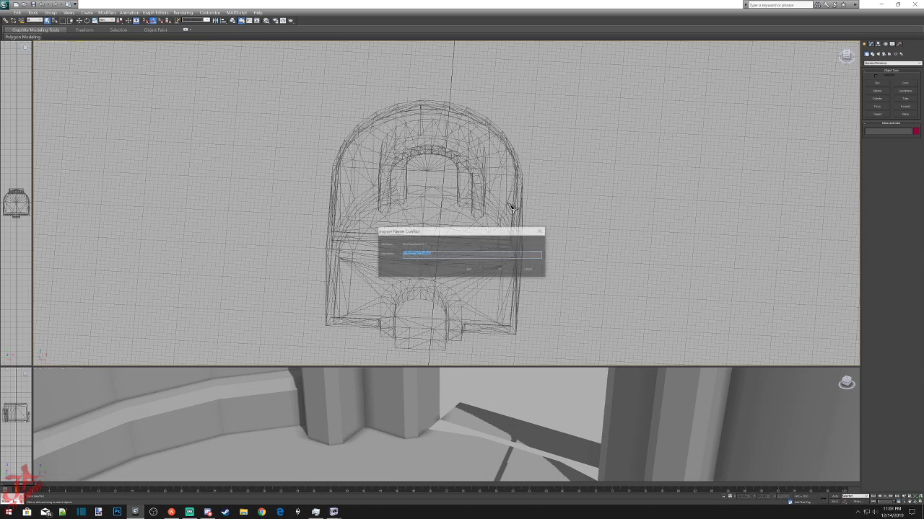
click(505, 269)
click(505, 269)
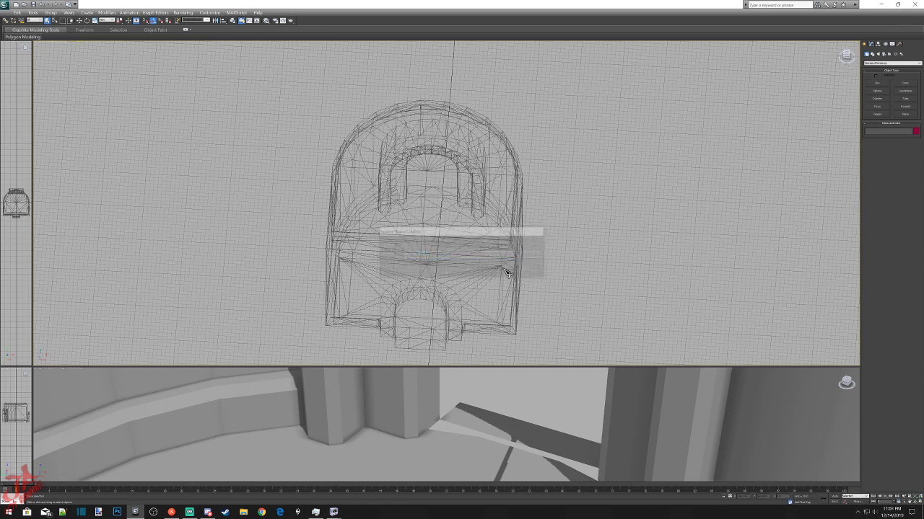
click(504, 270)
click(503, 270)
click(503, 270)
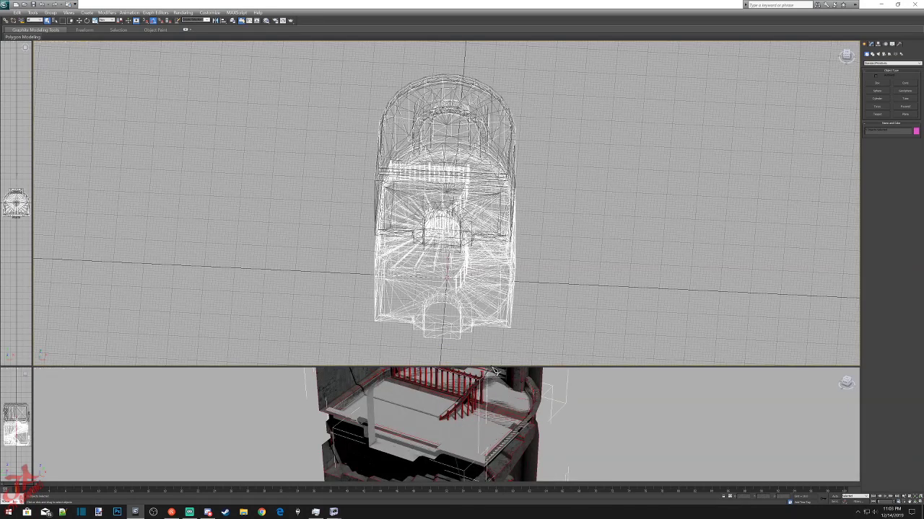
Enlarge the shaded view and delete the red collision mesh from the imported stair tower.
drag(490, 366, 490, 112)
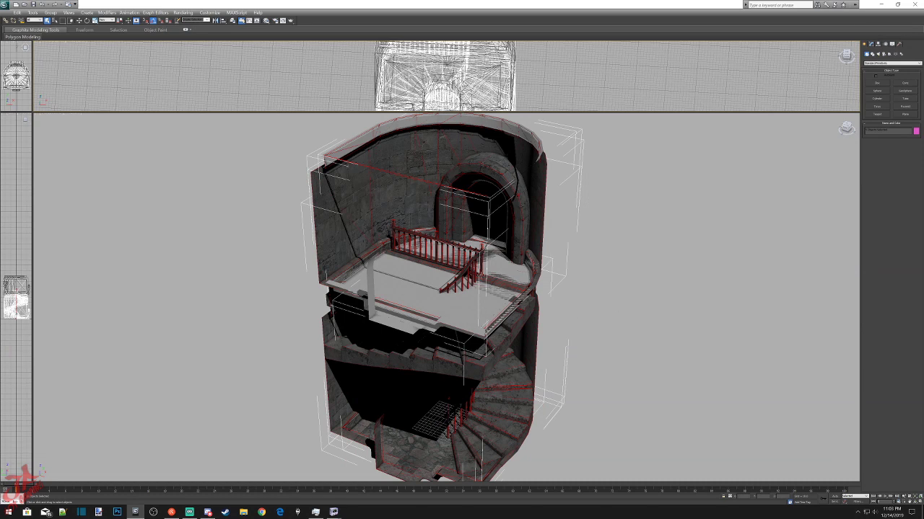
click(447, 162)
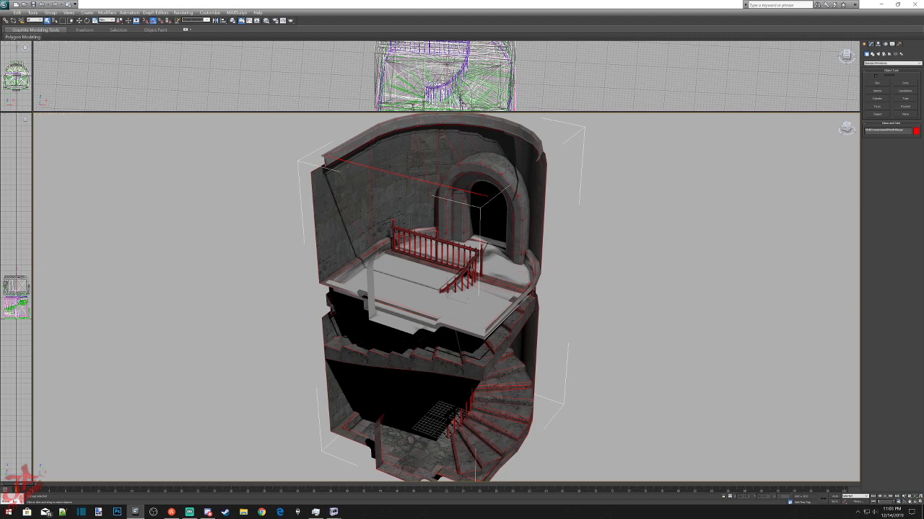
click(705, 187)
middle_drag(633, 346, 658, 225)
drag(848, 128, 829, 68)
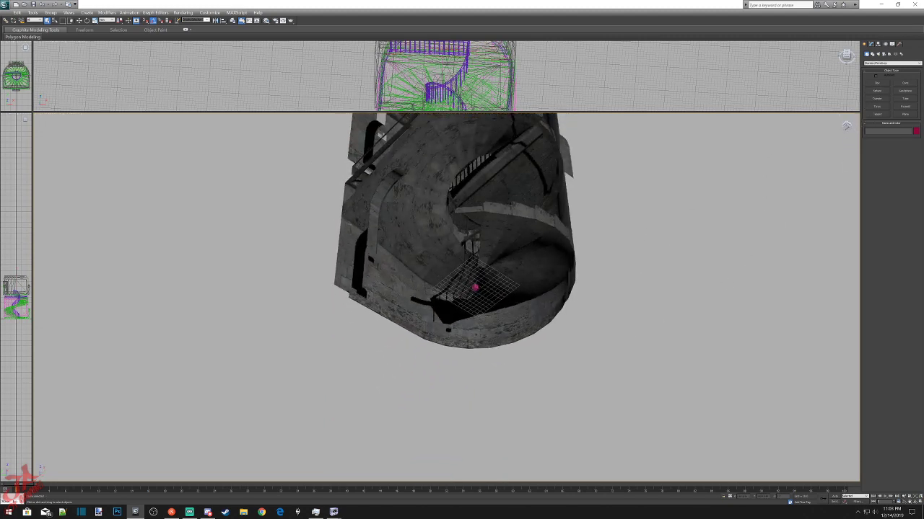
Select the imported tower's wall mesh and delete its large lower-level and upper-level wall sections in polygon editing.
click(849, 129)
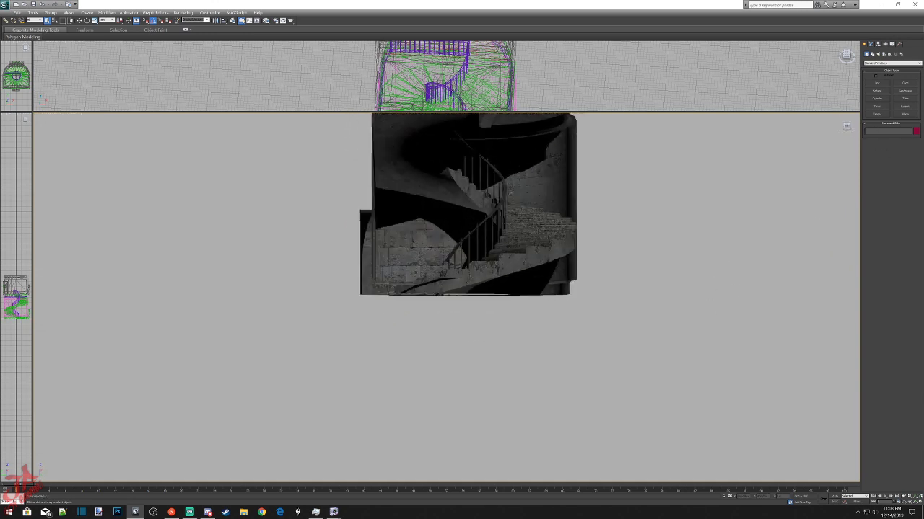
click(590, 224)
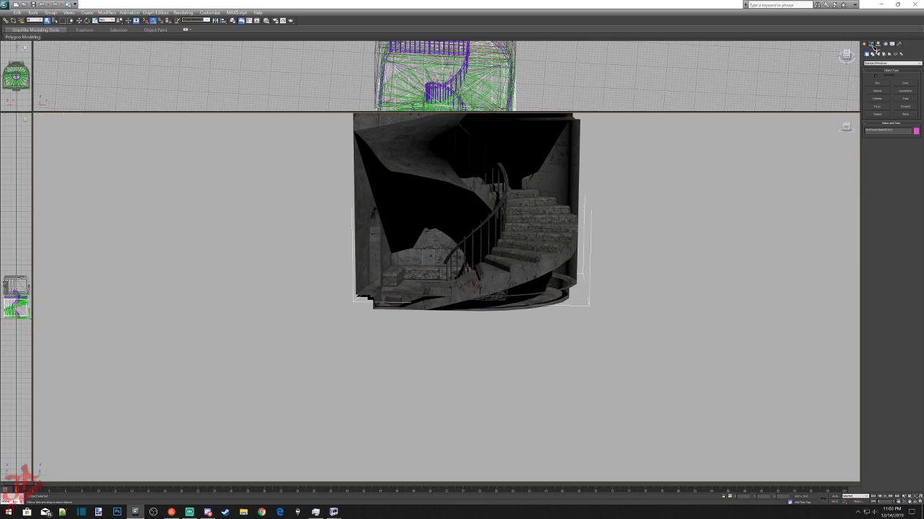
click(872, 45)
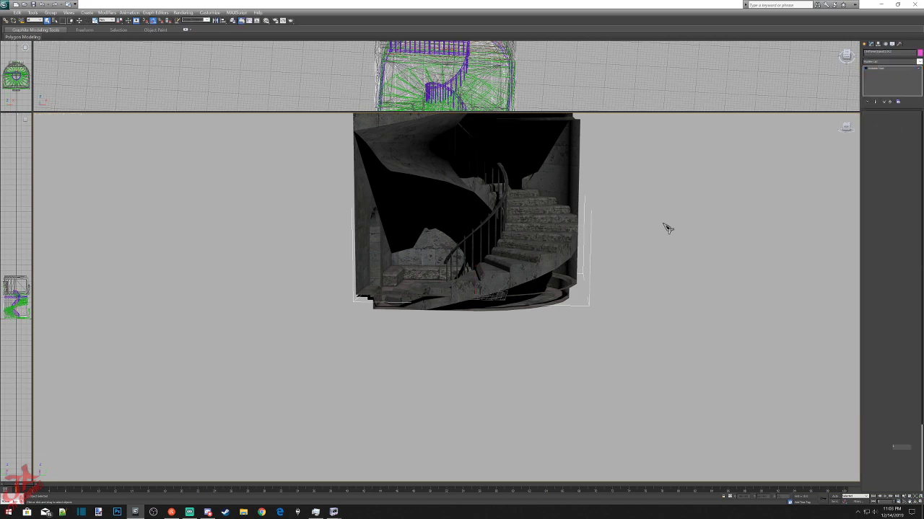
drag(540, 112, 548, 296)
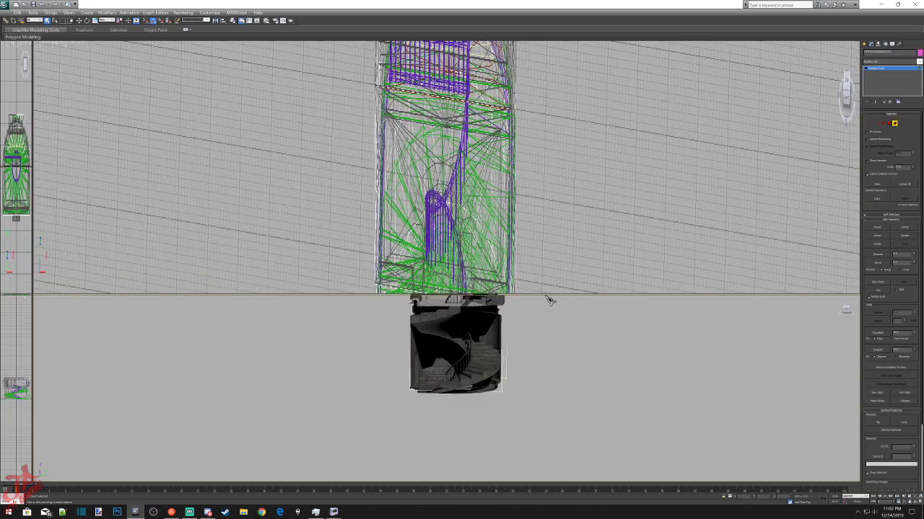
key(z)
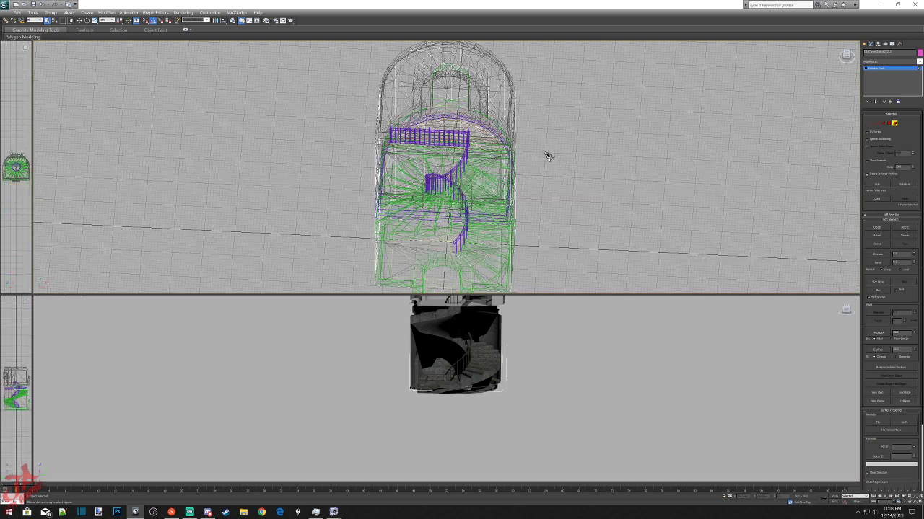
click(849, 58)
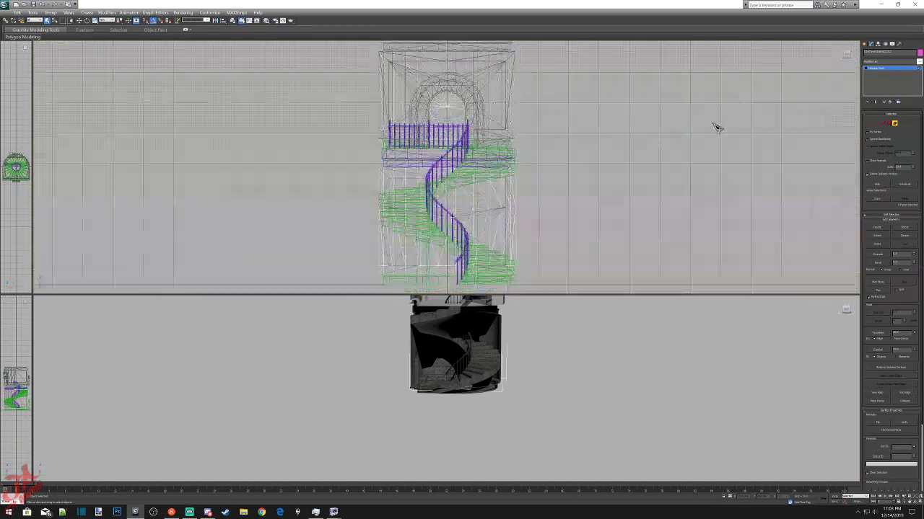
click(478, 375)
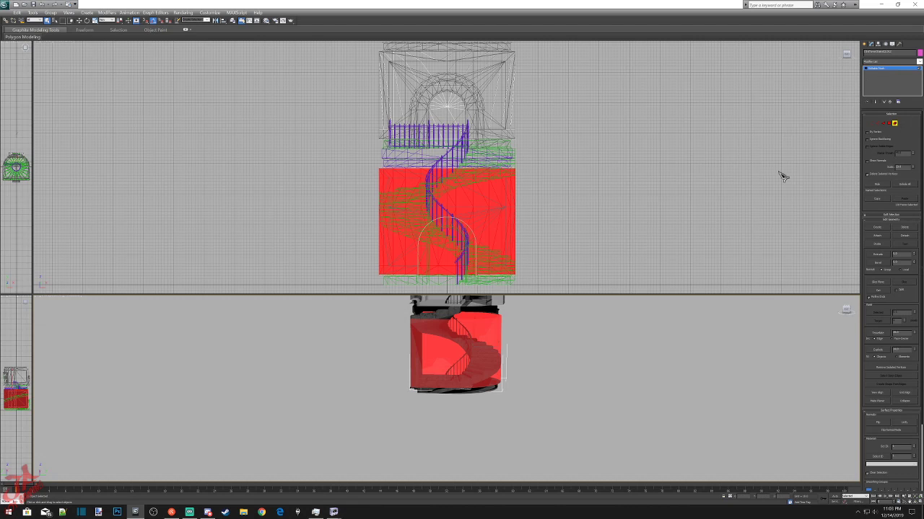
click(463, 210)
click(463, 64)
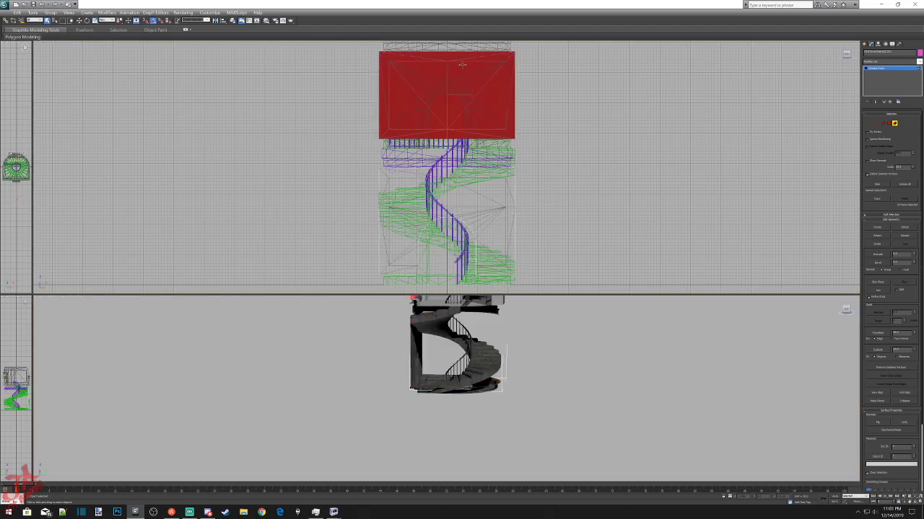
key(Delete)
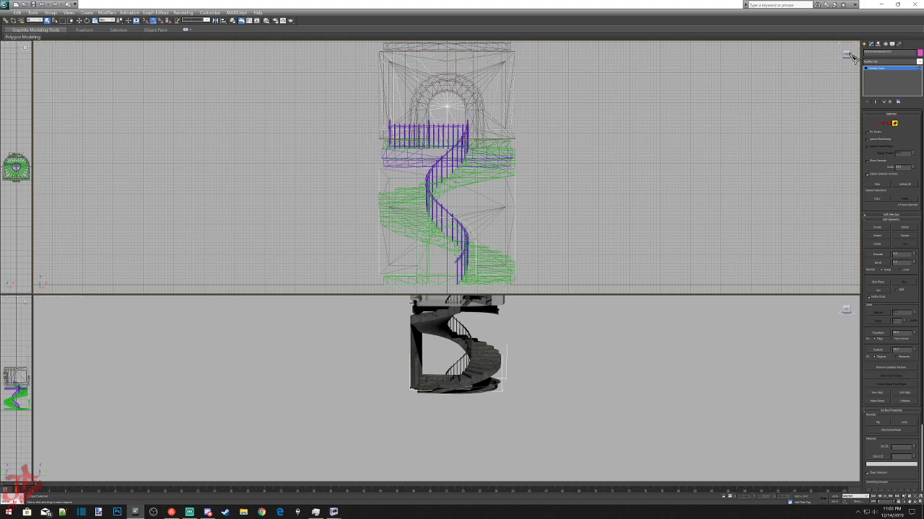
Delete the wall mesh's side panel and all its remaining polygons, and leave polygon editing.
drag(850, 56, 836, 73)
scroll(518, 134, up, 6)
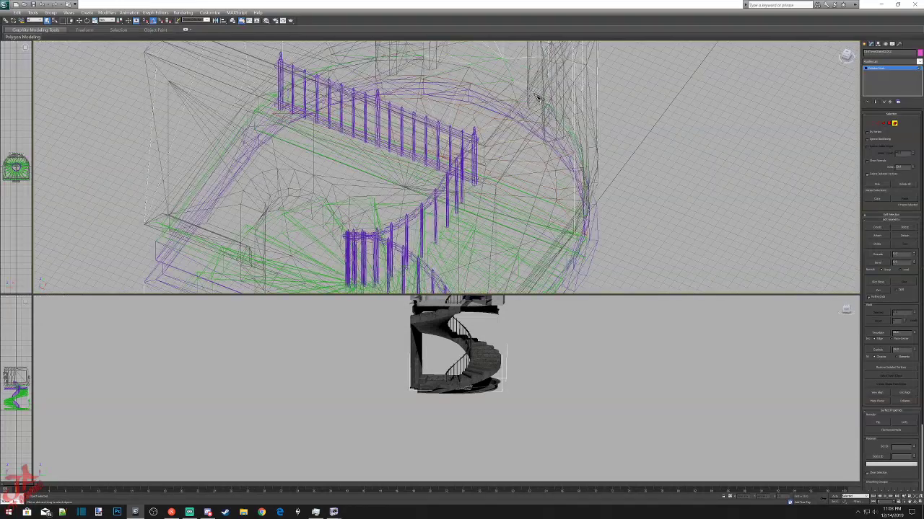
click(501, 207)
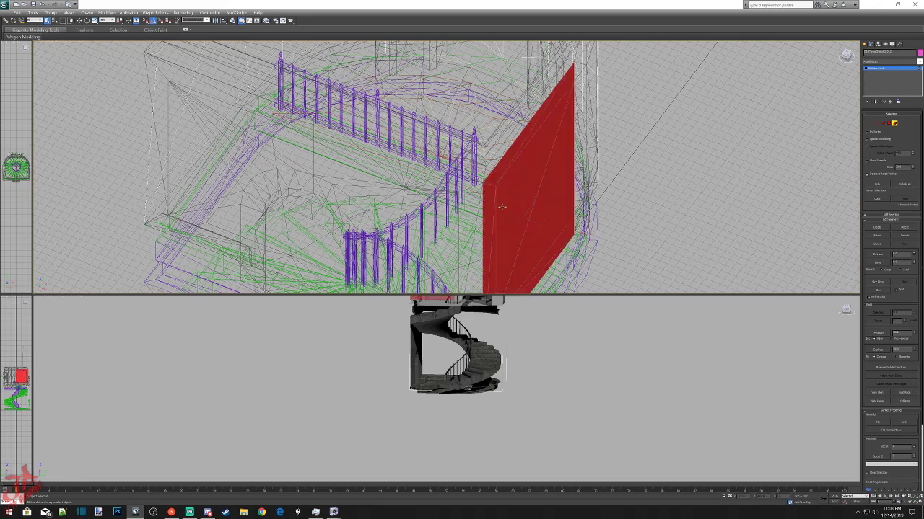
scroll(498, 207, down, 8)
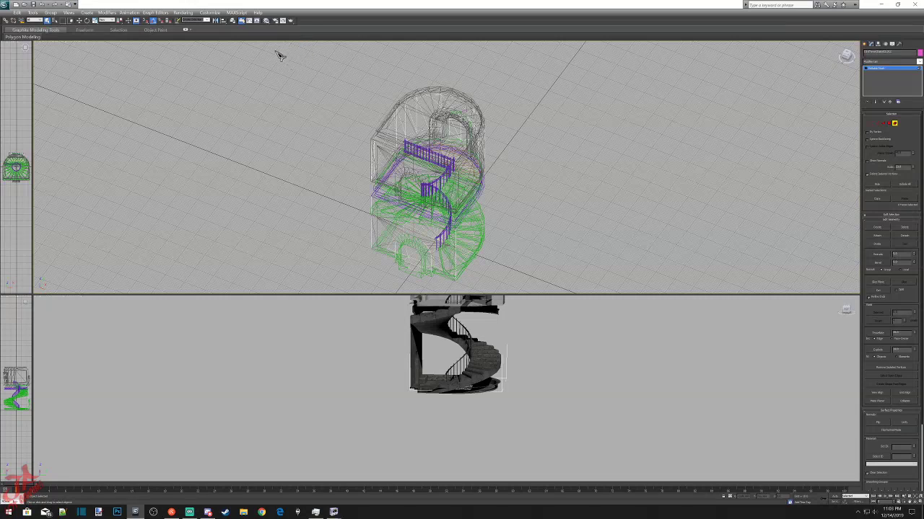
mouse_move(263, 48)
mouse_down()
mouse_move(351, 194)
mouse_move(590, 309)
mouse_up()
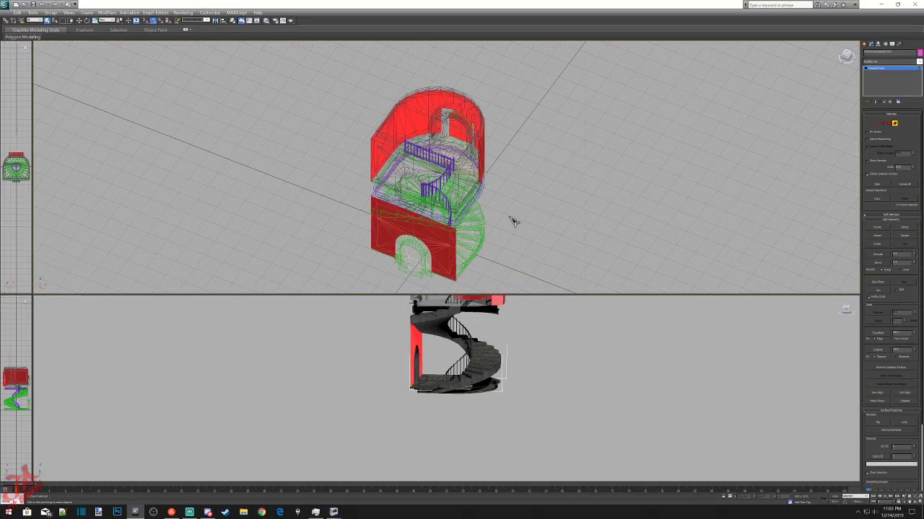
key(Delete)
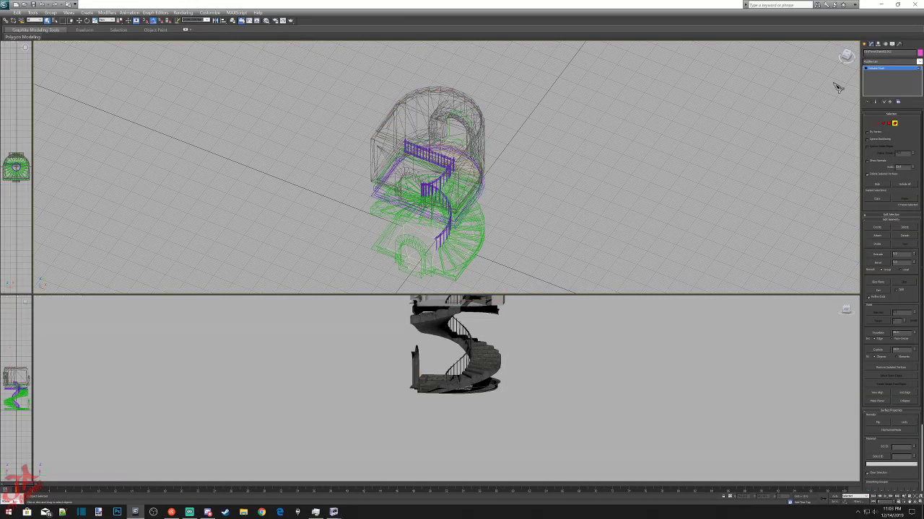
click(865, 45)
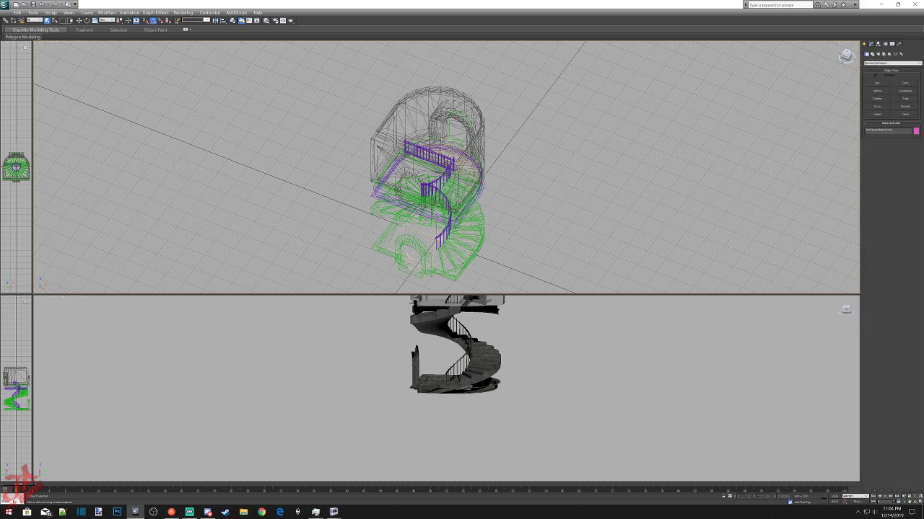
Delete the imported railing and trim mesh along with the upper landing floor mesh.
click(446, 201)
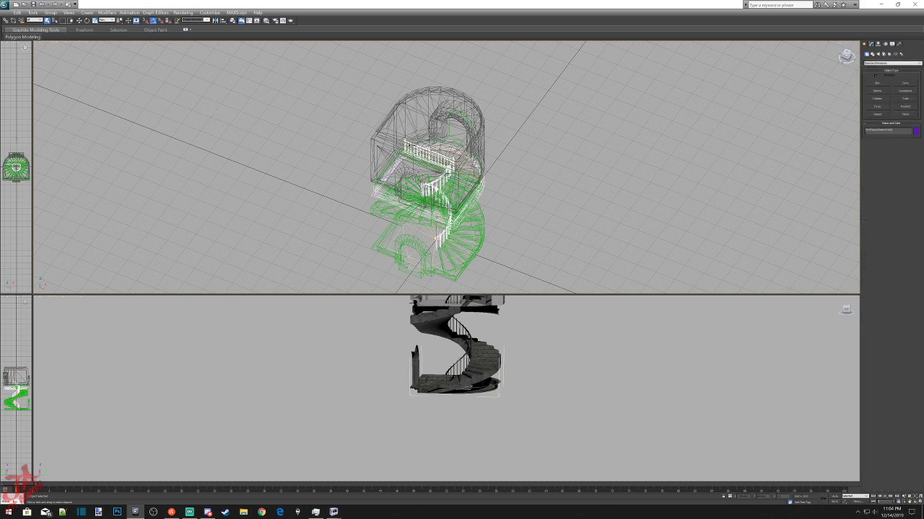
scroll(441, 166, up, 6)
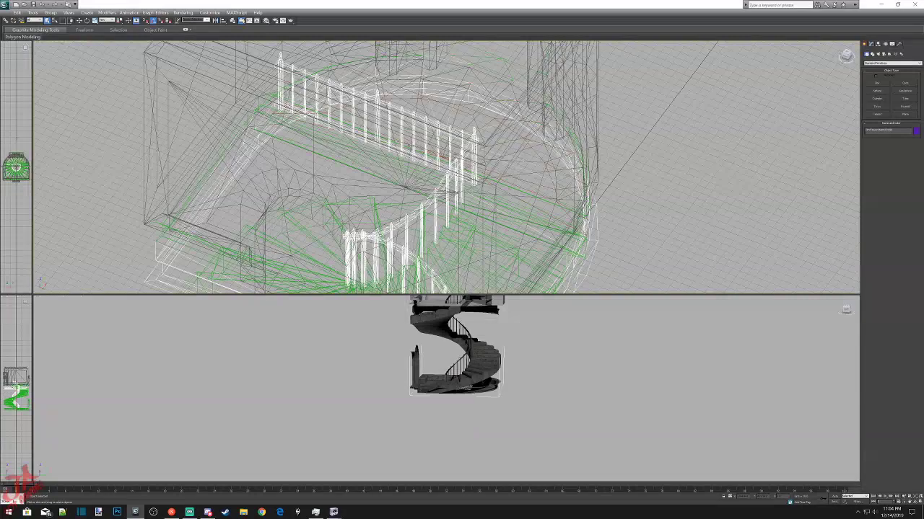
key(Delete)
click(421, 90)
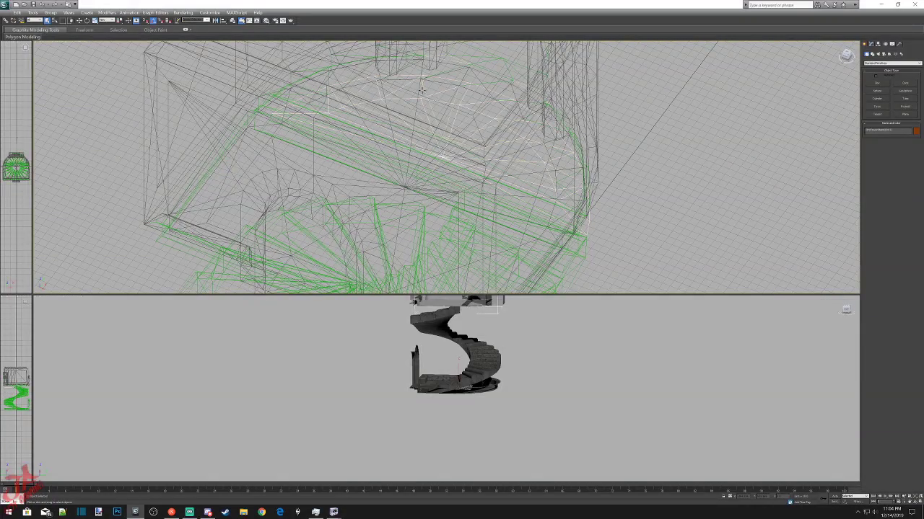
click(426, 95)
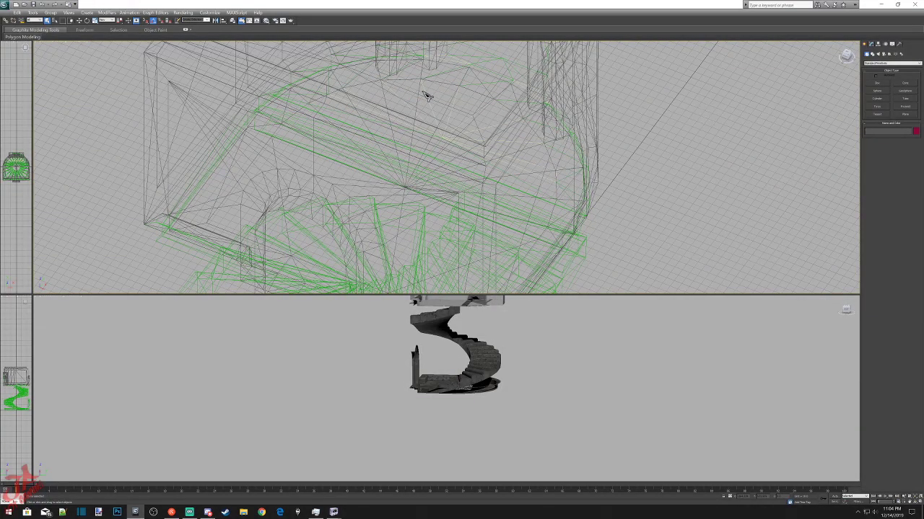
Delete the imported spiral staircase mesh, keeping only the bottom floor piece.
scroll(407, 131, down, 3)
click(432, 225)
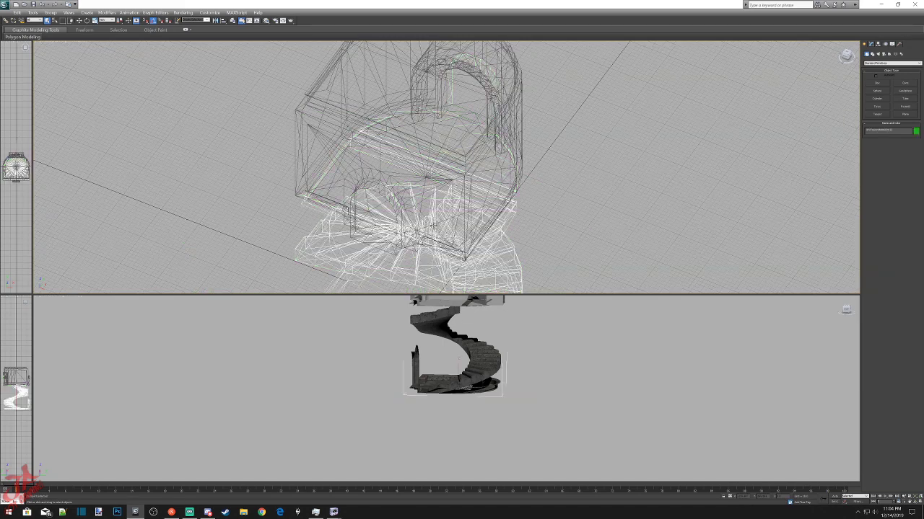
key(Delete)
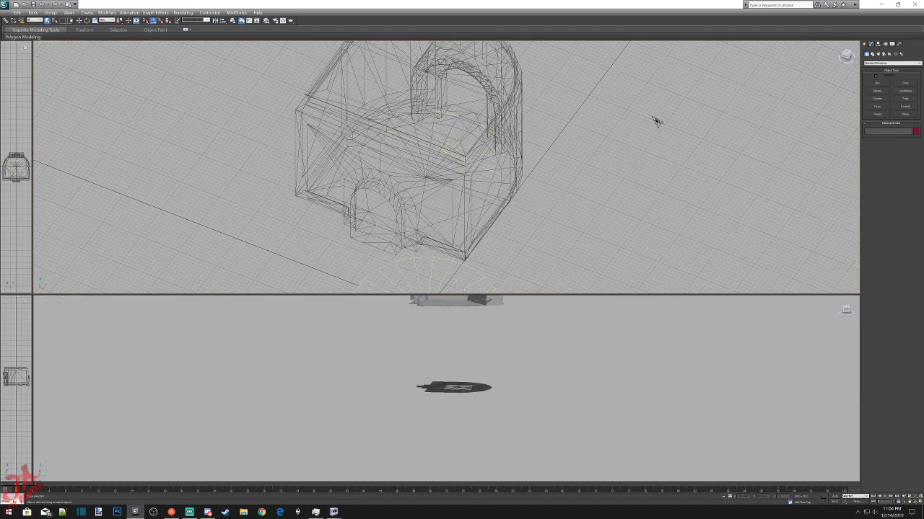
Select the imported floor mesh and delete all its lower-level floor polygons in sub-object editing.
scroll(470, 223, down, 4)
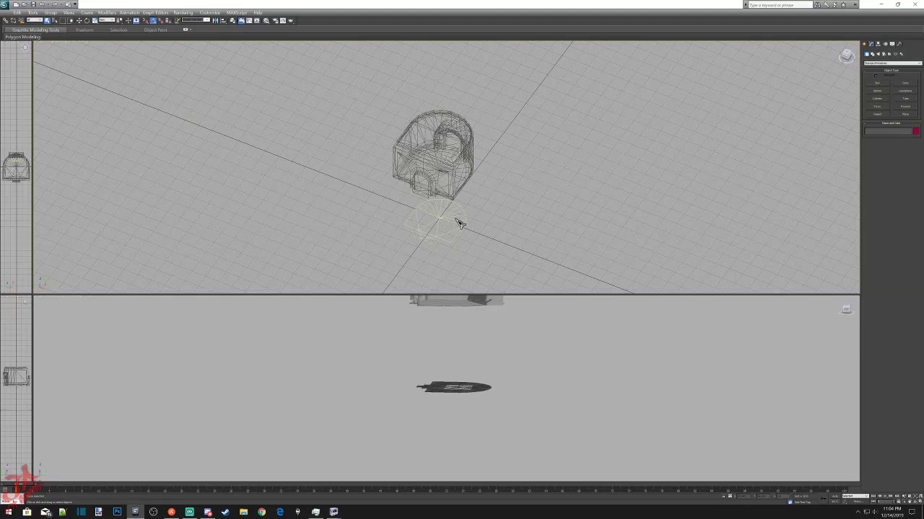
click(456, 217)
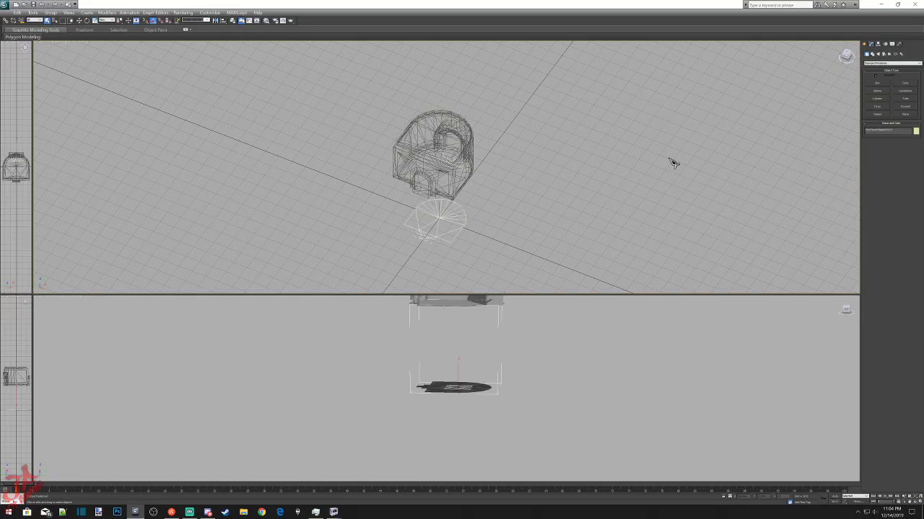
click(871, 44)
click(896, 125)
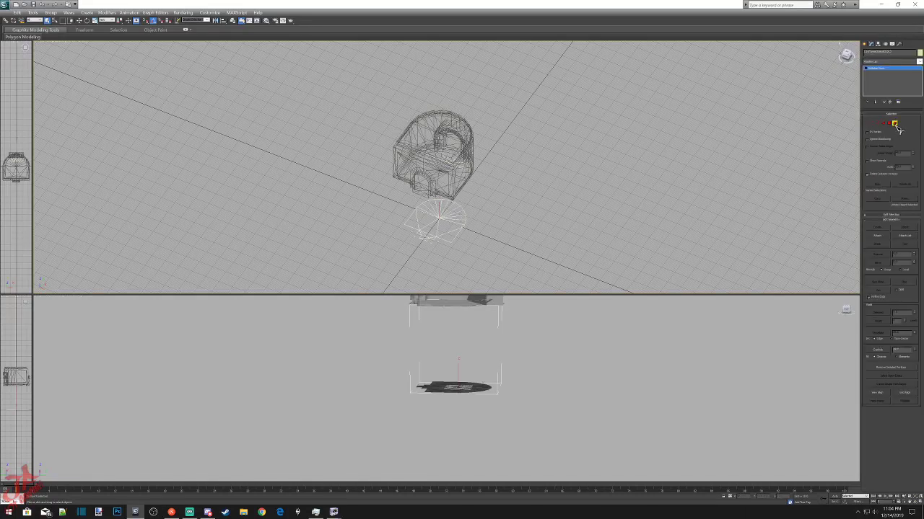
click(846, 56)
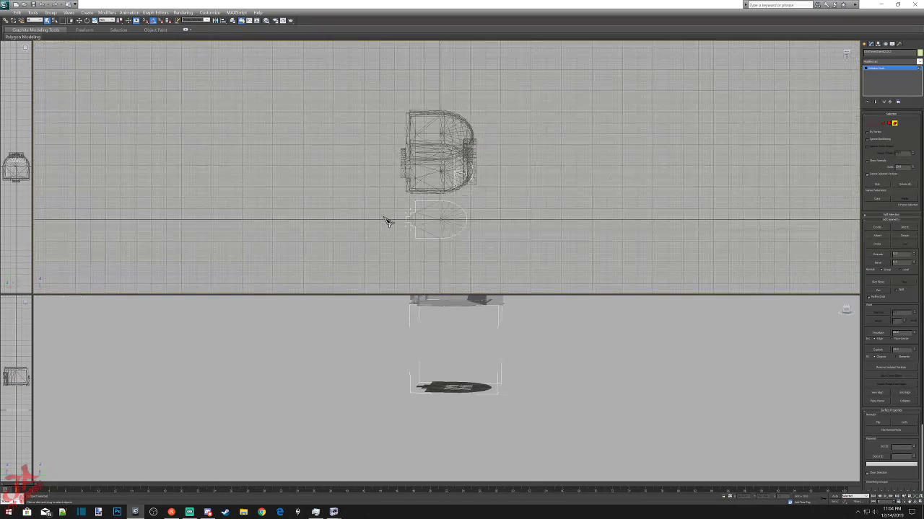
click(847, 54)
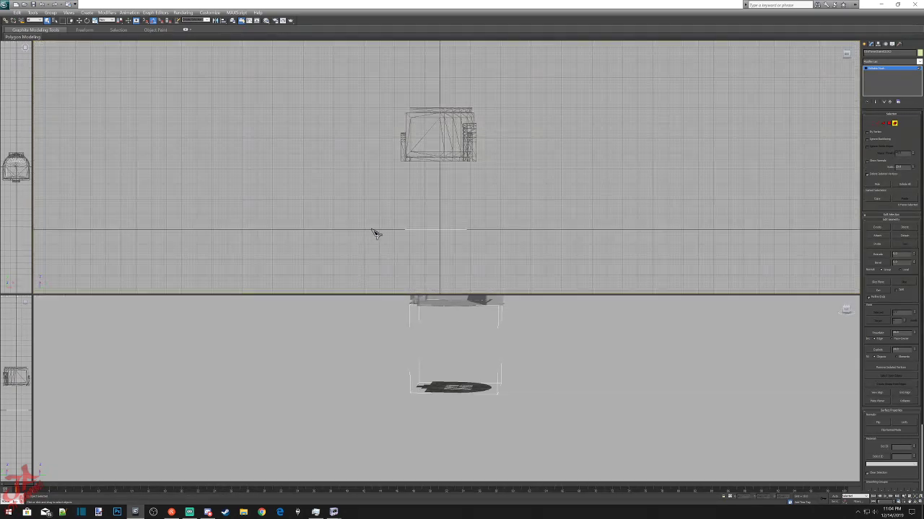
drag(376, 212, 545, 254)
key(Delete)
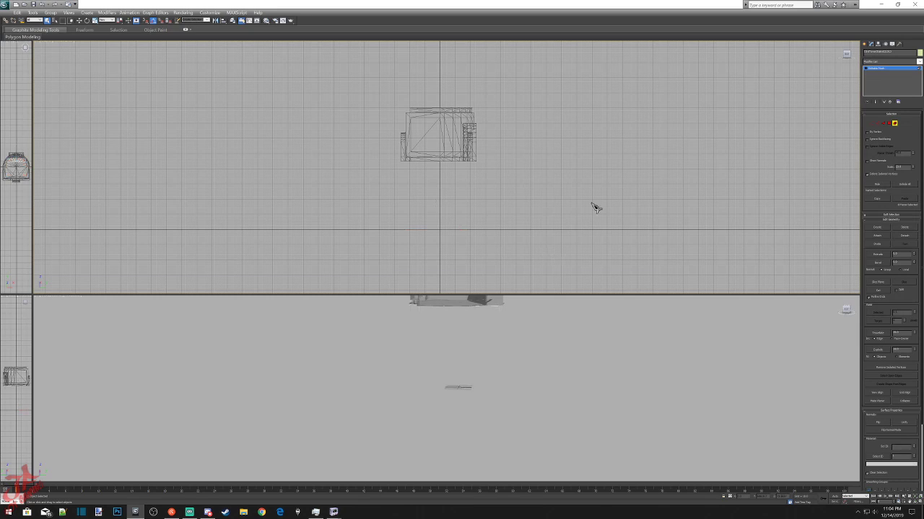
Select and remove the half-round group of polygons at the arched end of the imported floor mesh.
click(846, 55)
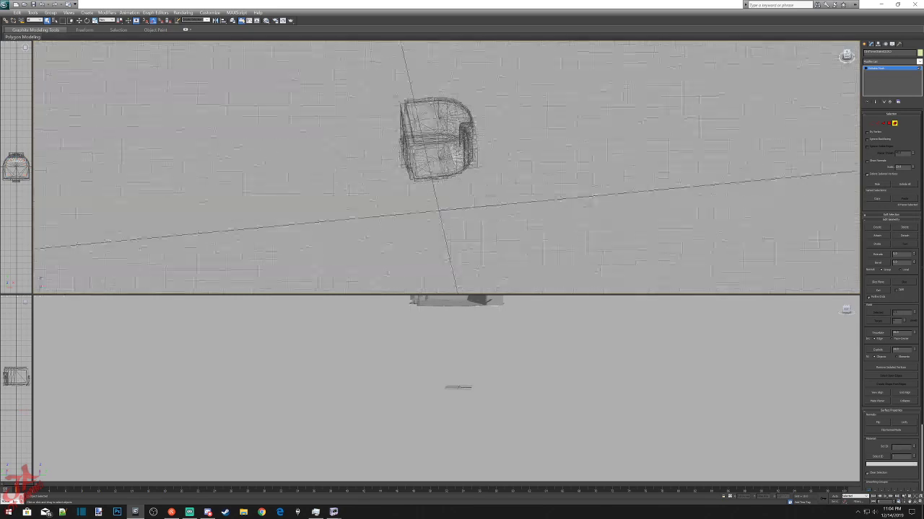
scroll(490, 148, up, 5)
click(491, 148)
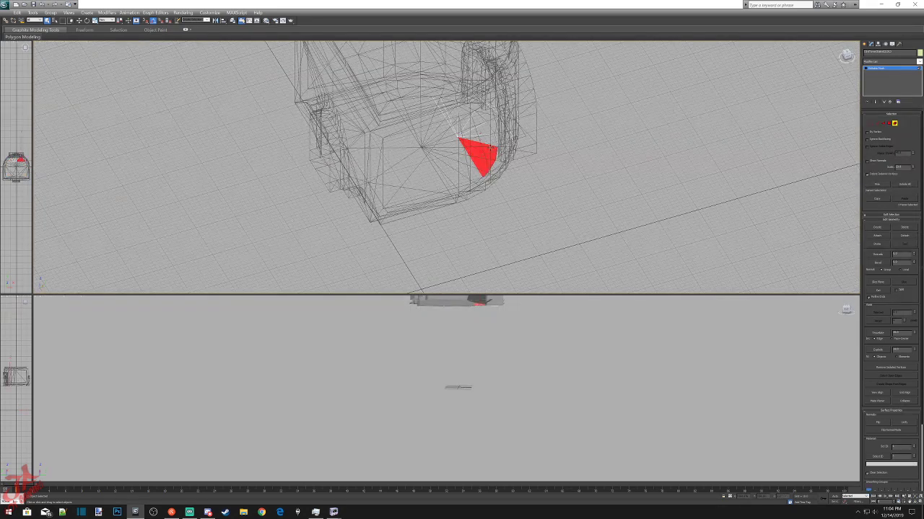
drag(440, 109, 472, 158)
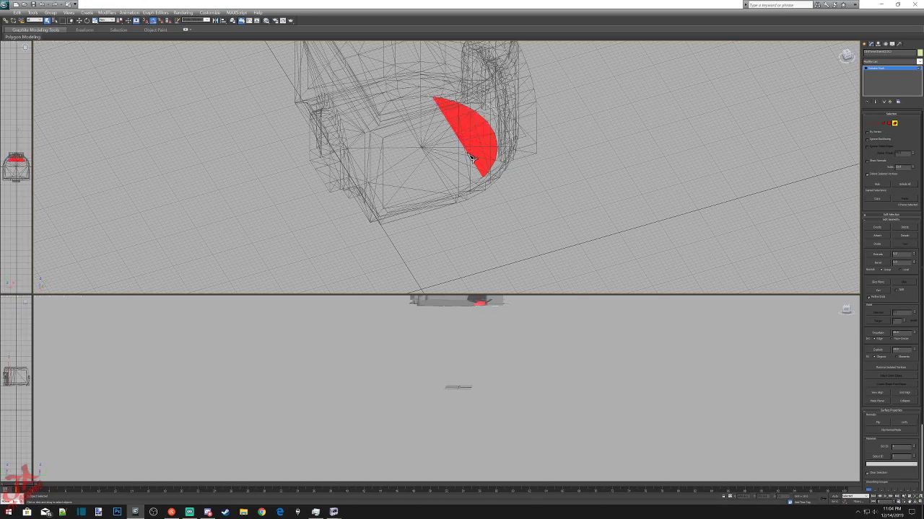
drag(847, 55, 848, 56)
click(631, 109)
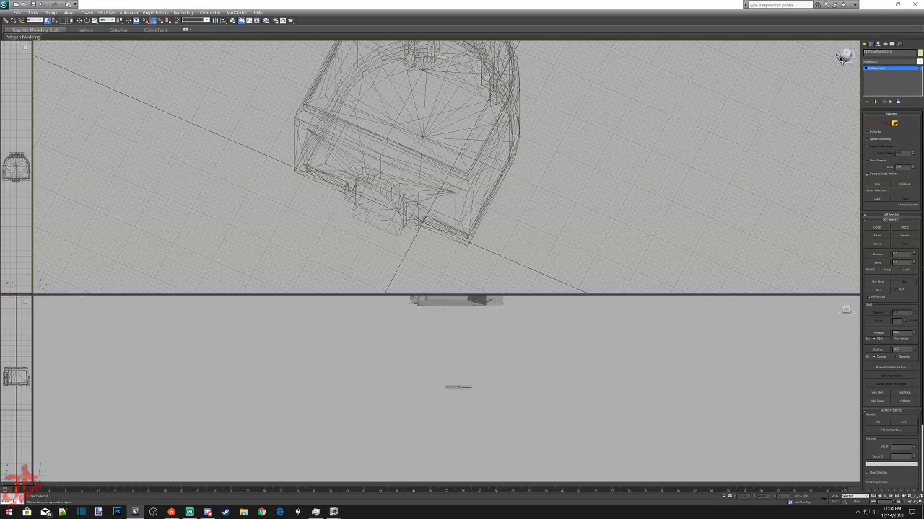
Examine the floor edge and threshold of the rear arched doorway up close in the shaded view.
click(842, 309)
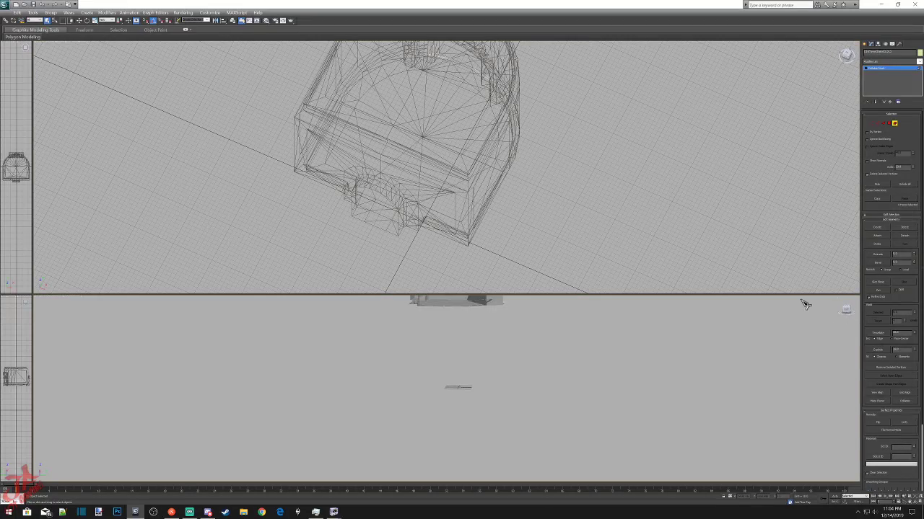
drag(800, 294, 715, 89)
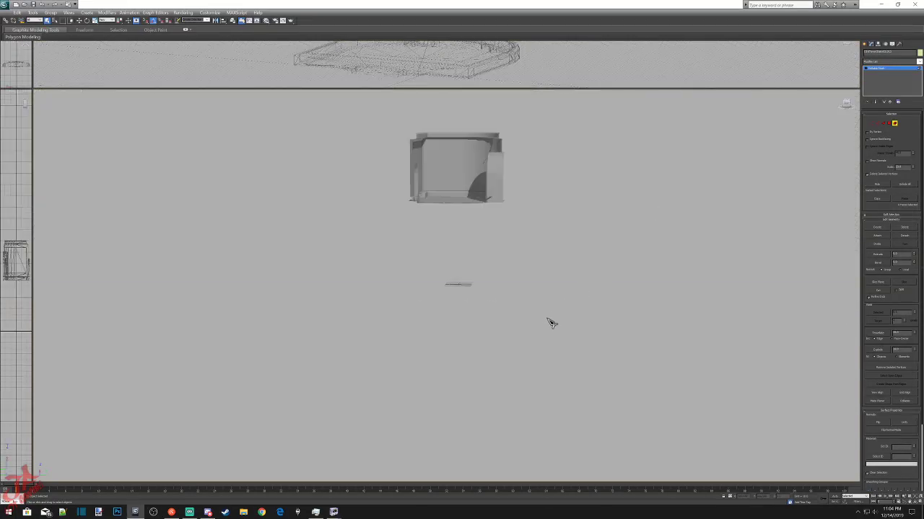
click(847, 108)
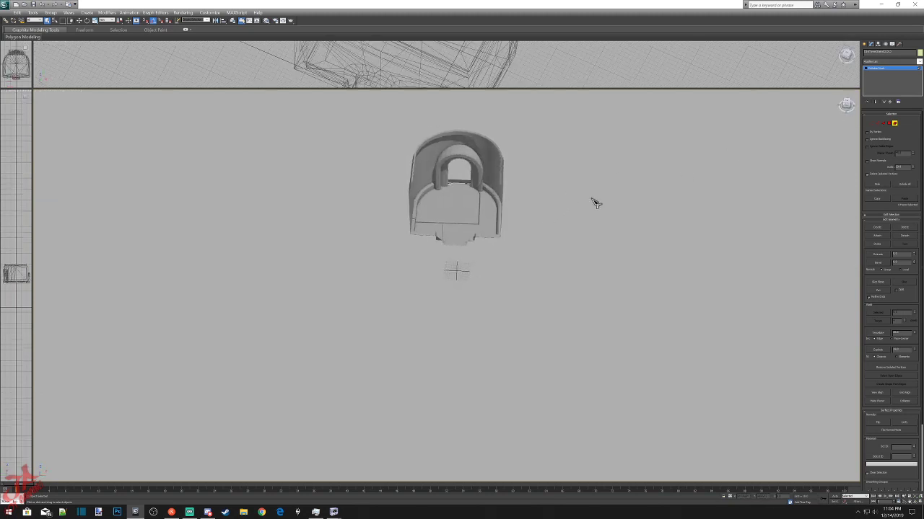
scroll(481, 264, up, 10)
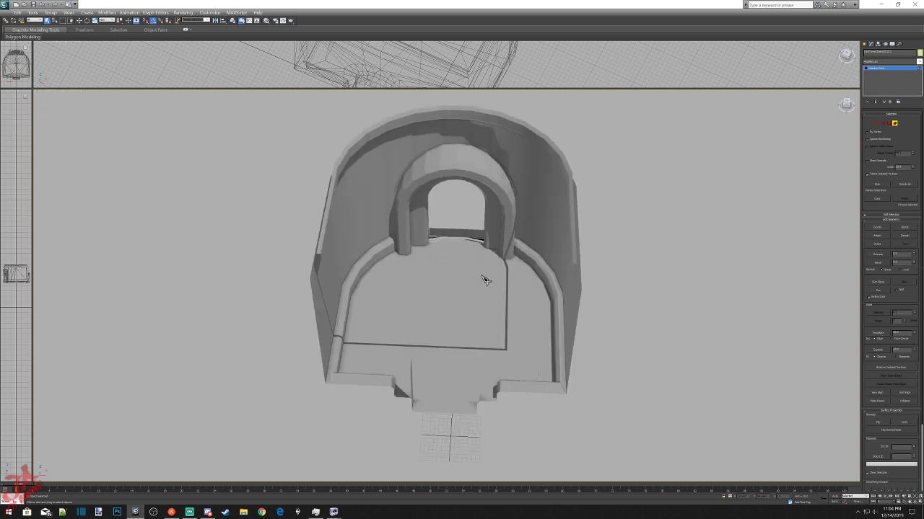
scroll(464, 291, up, 6)
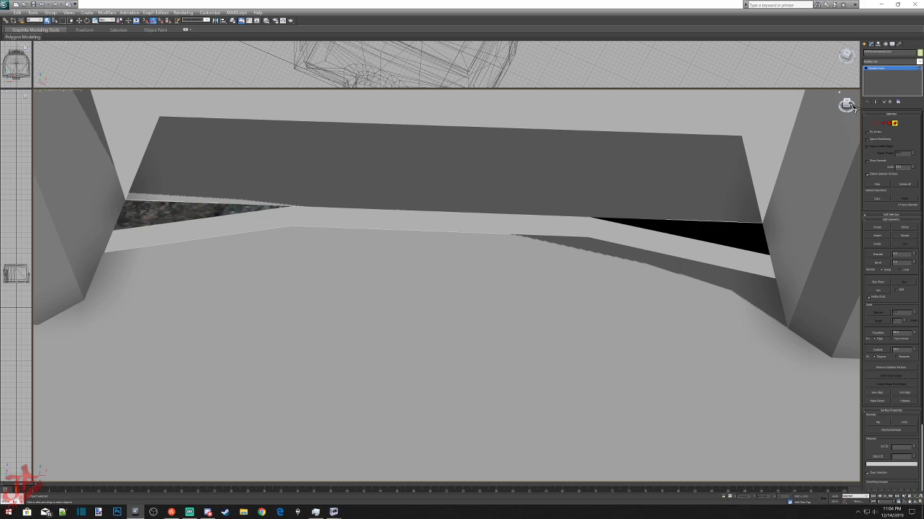
mouse_move(847, 105)
mouse_down()
mouse_move(809, 126)
mouse_move(845, 115)
mouse_up()
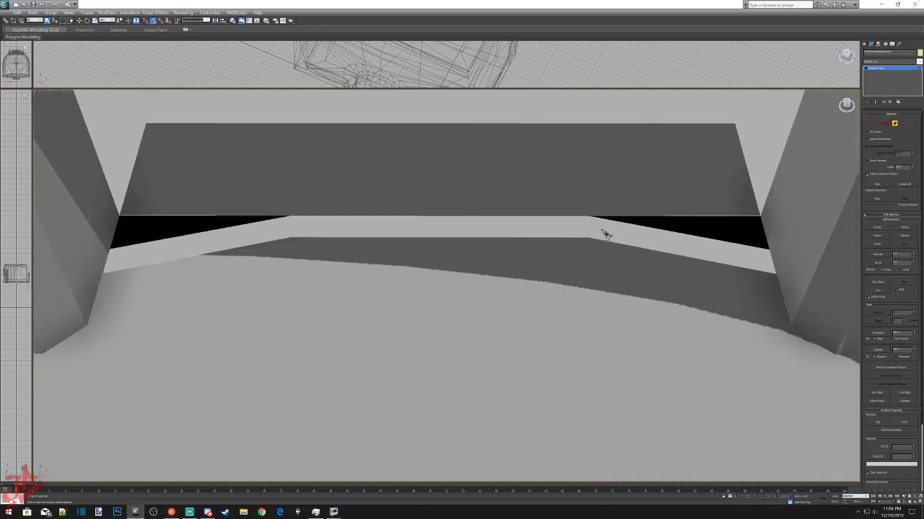
scroll(605, 232, down, 10)
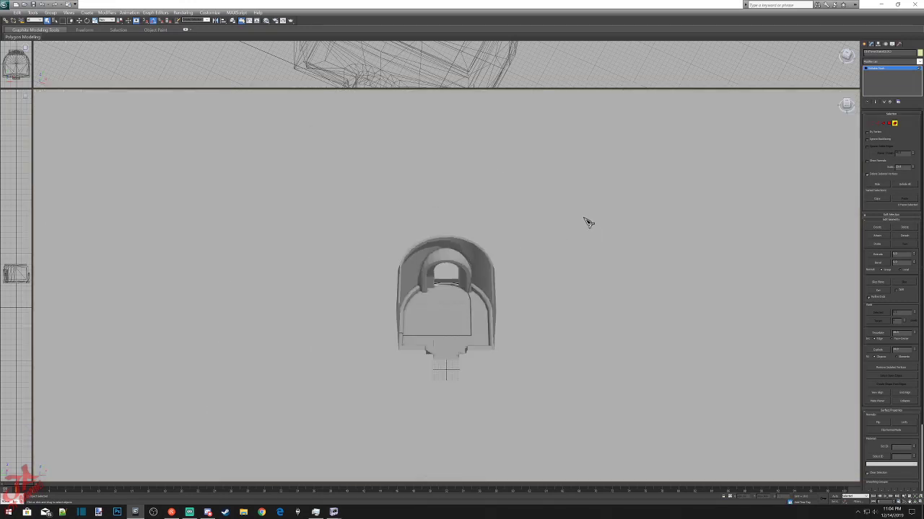
scroll(452, 317, up, 10)
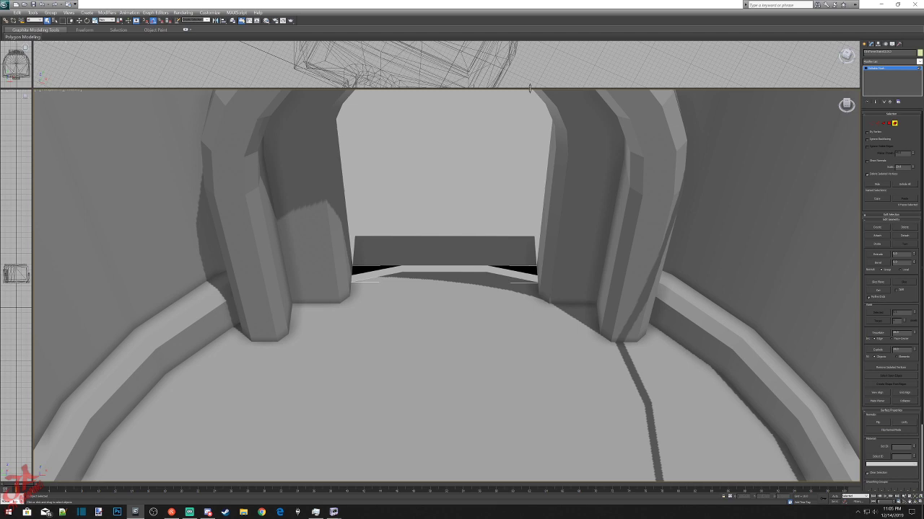
drag(529, 88, 515, 264)
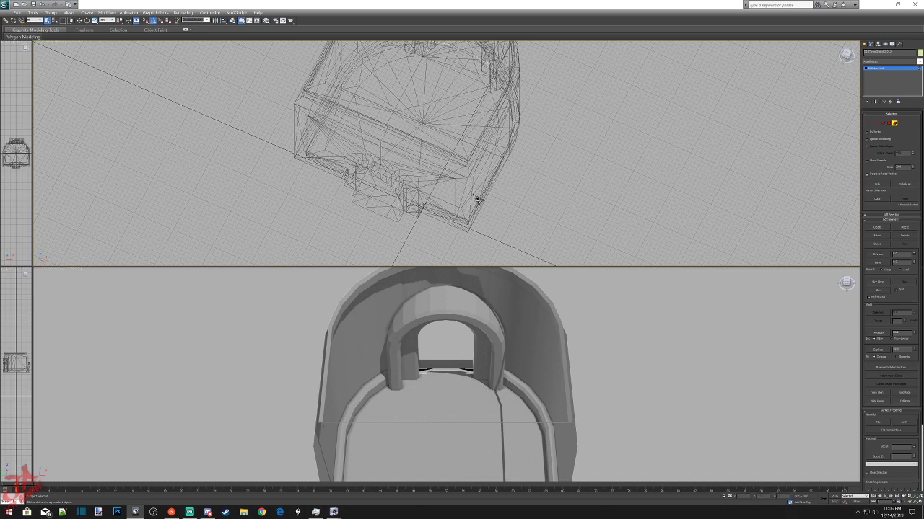
Unfreeze all objects, leave sub-object editing, and select the room's stone floor mesh.
right_click(755, 108)
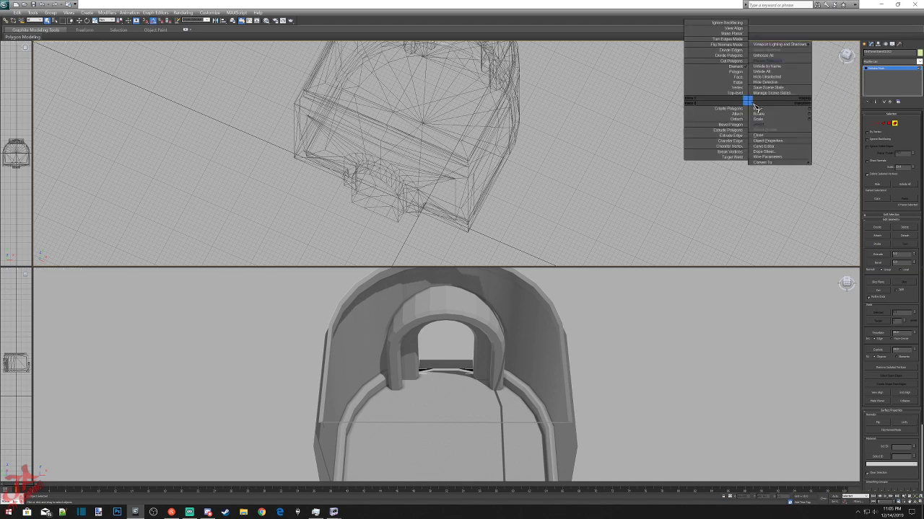
click(766, 59)
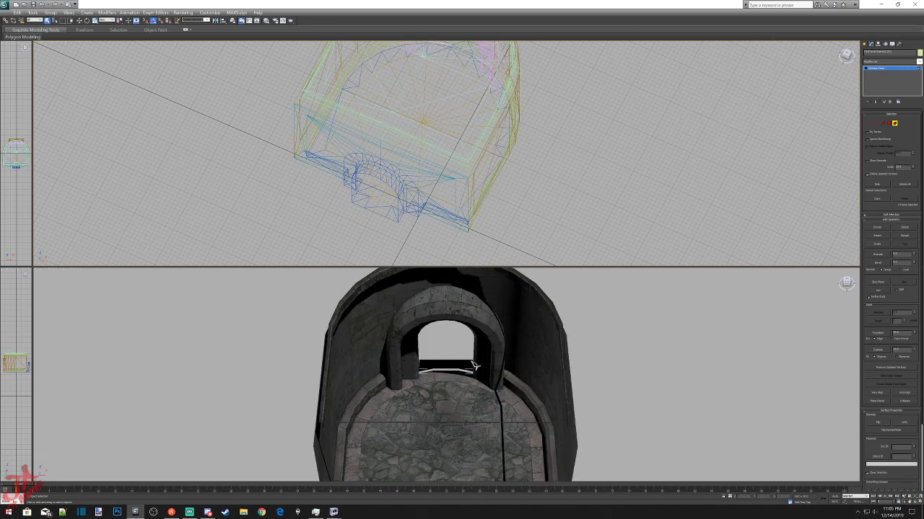
click(867, 44)
click(436, 406)
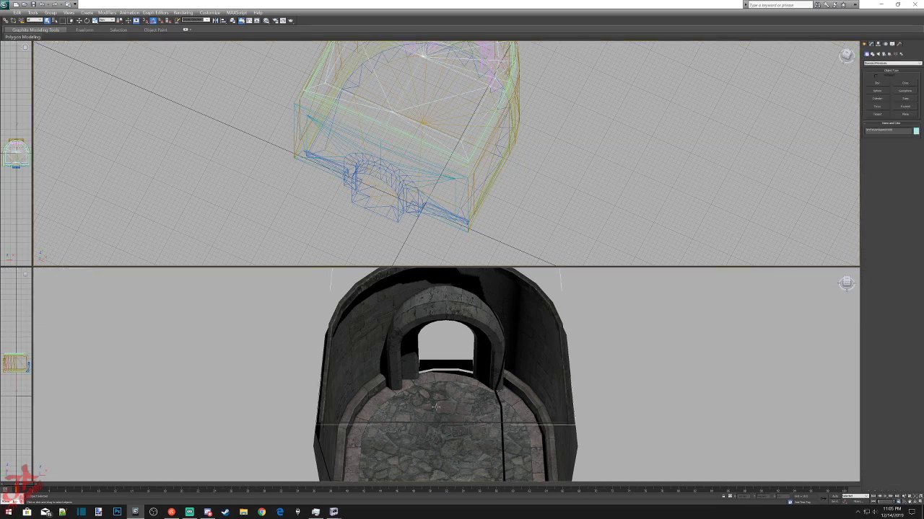
click(848, 284)
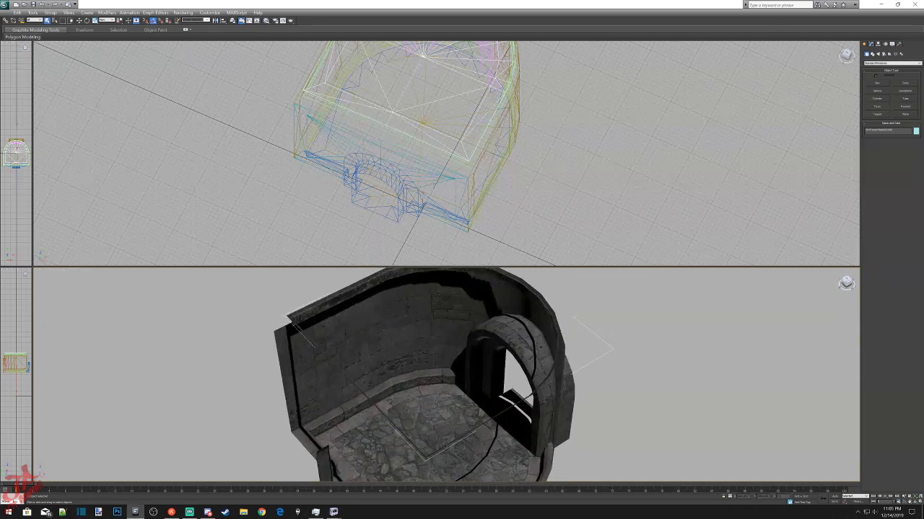
mouse_move(848, 283)
mouse_down()
mouse_move(853, 268)
mouse_move(861, 287)
mouse_up()
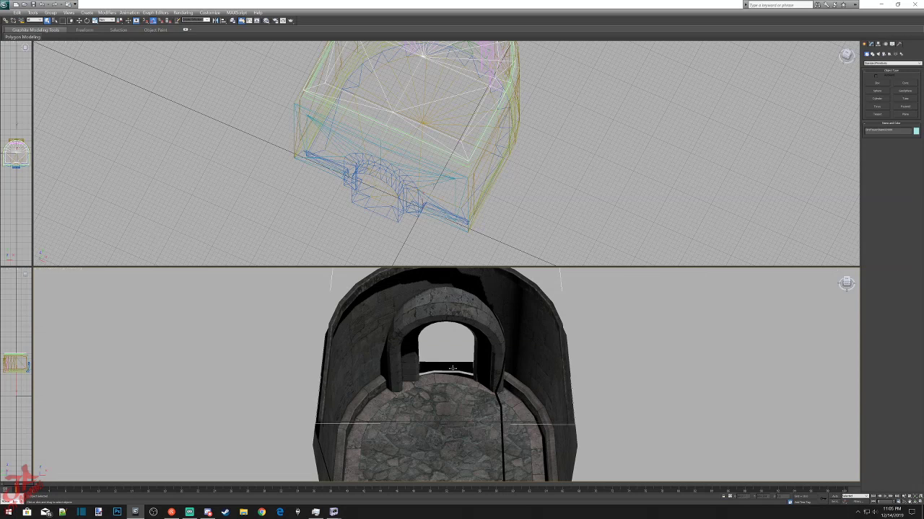
Move the rear doorway's threshold mesh slightly inward toward the room's floor edge and check its fit in the shaded view.
click(452, 368)
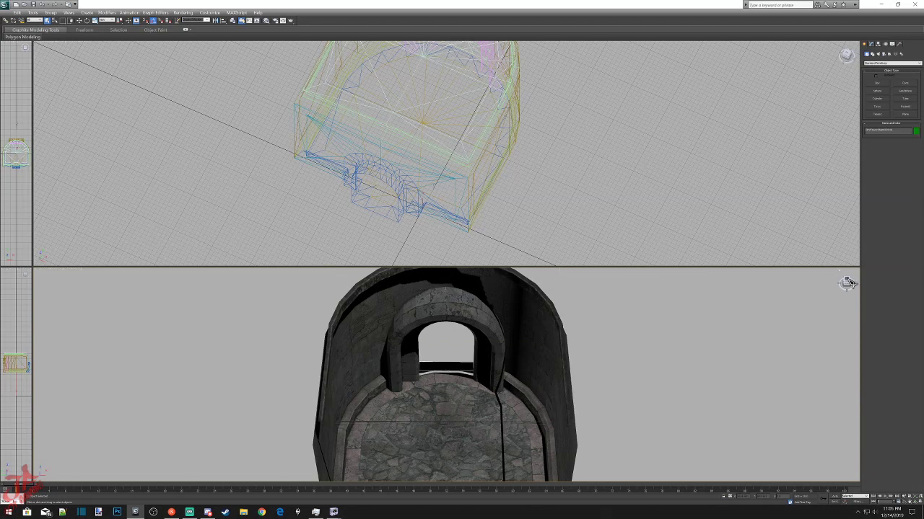
click(848, 283)
drag(446, 267, 445, 434)
click(848, 62)
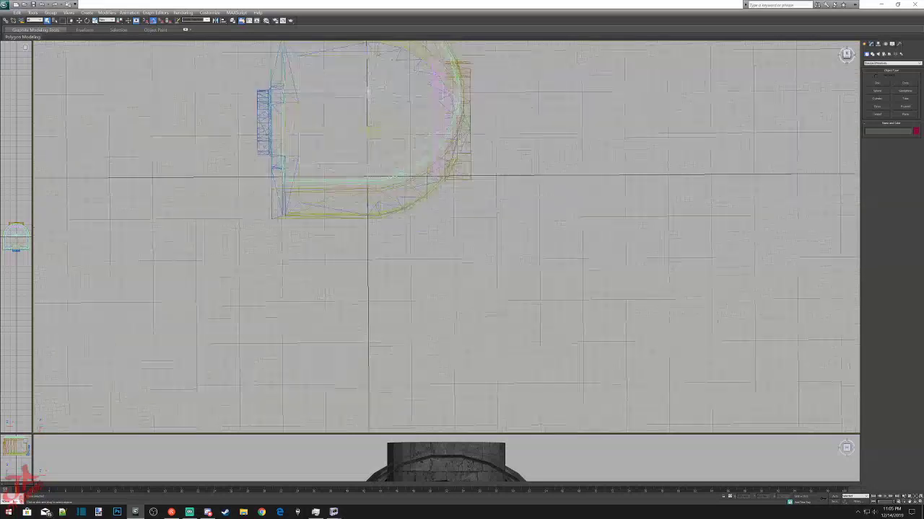
click(847, 55)
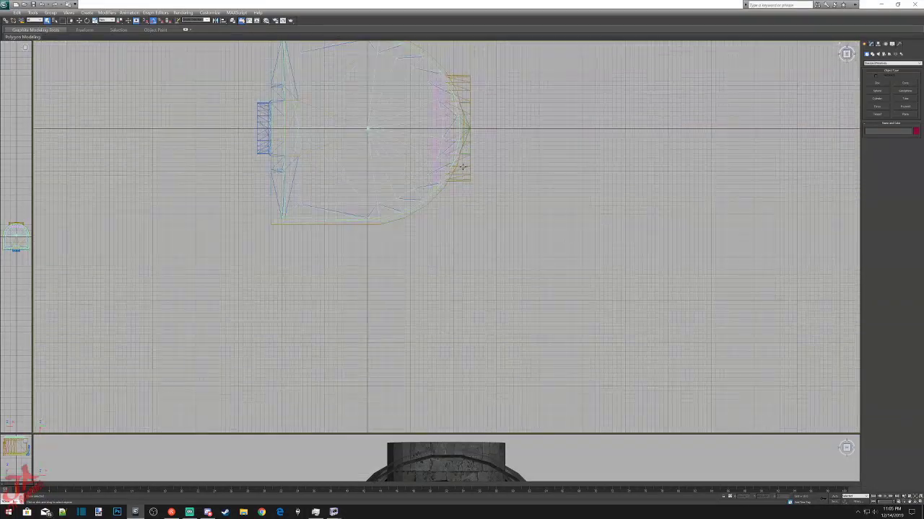
scroll(466, 165, up, 8)
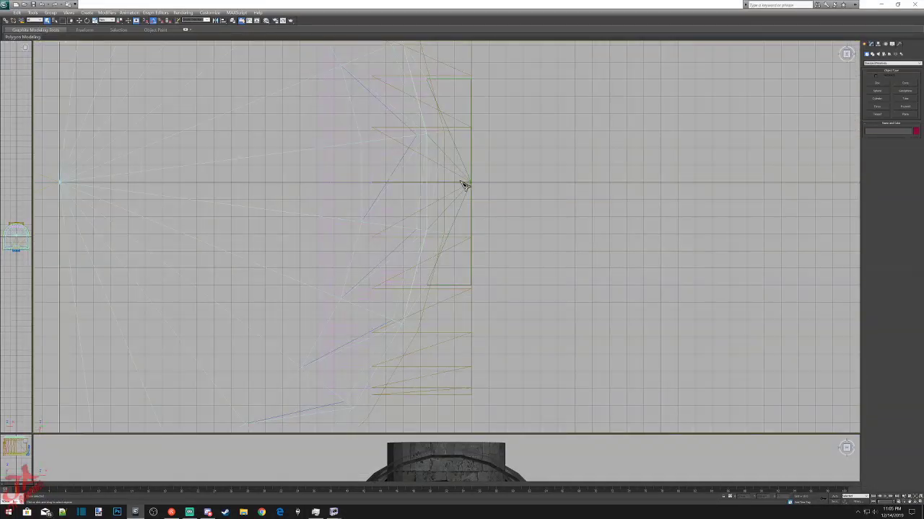
click(464, 167)
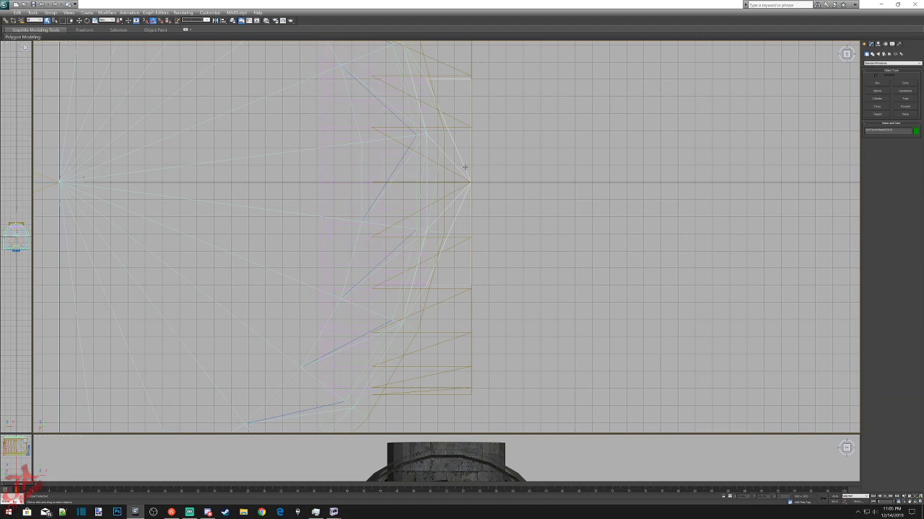
right_click(464, 167)
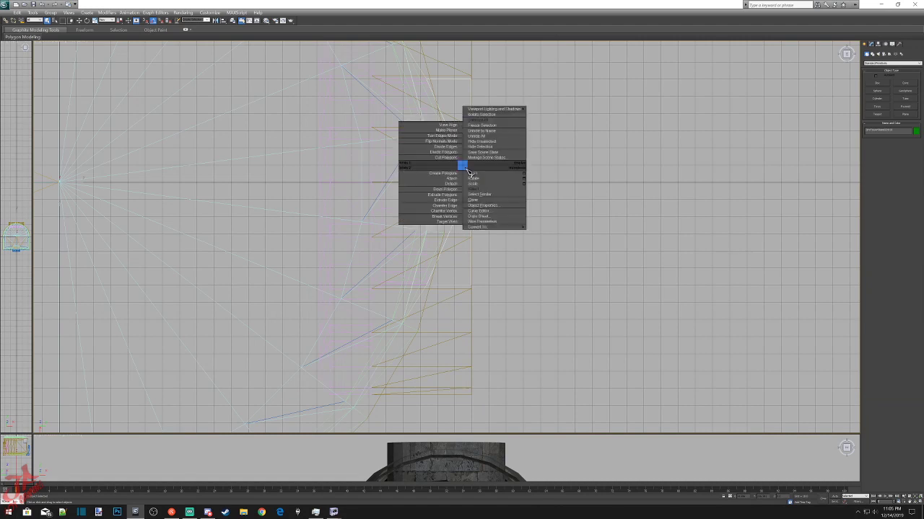
click(465, 172)
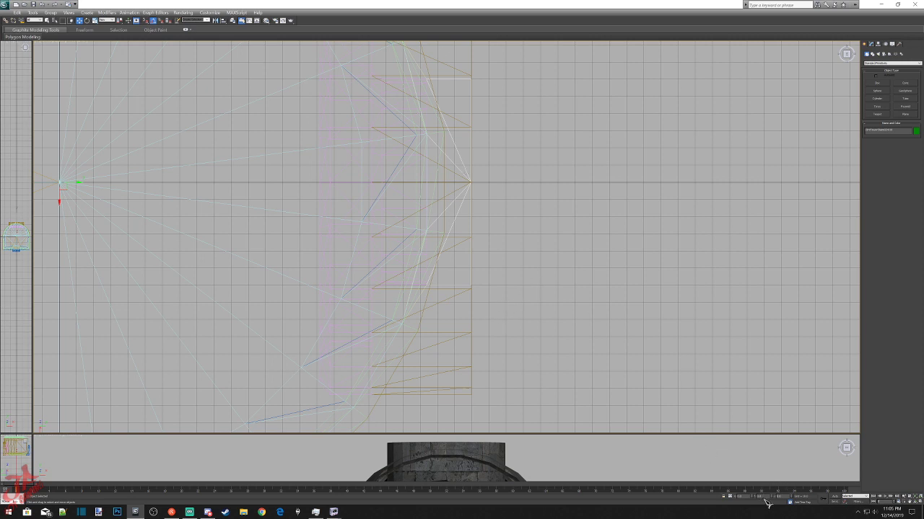
key(ctrl+z)
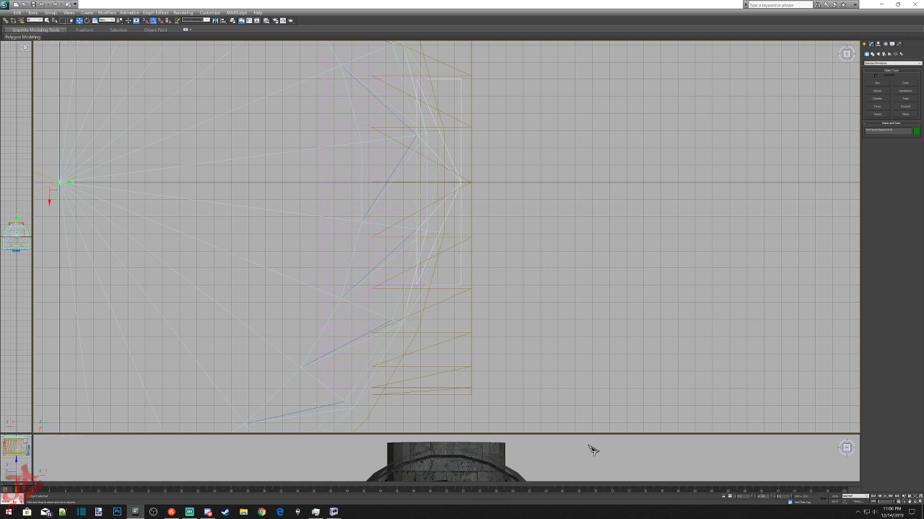
drag(575, 433, 560, 110)
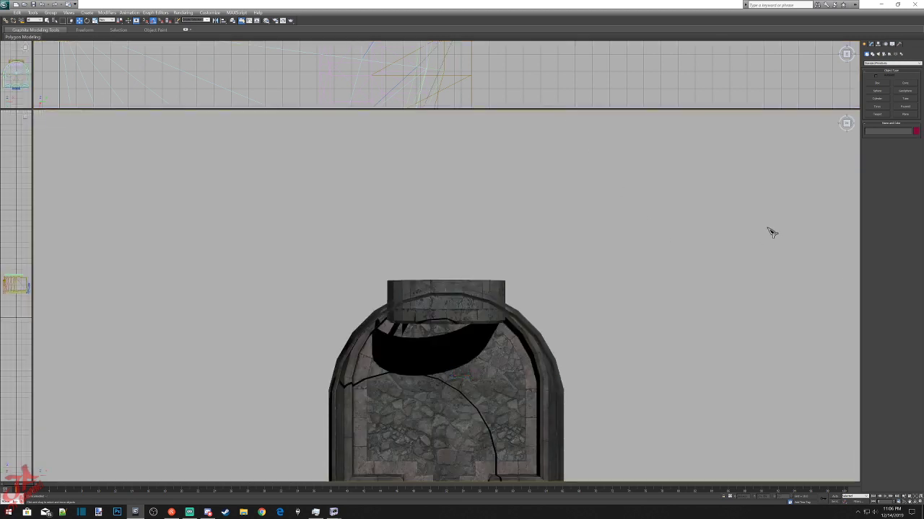
mouse_move(845, 124)
mouse_down()
mouse_move(841, 130)
mouse_move(852, 128)
mouse_move(828, 122)
mouse_up()
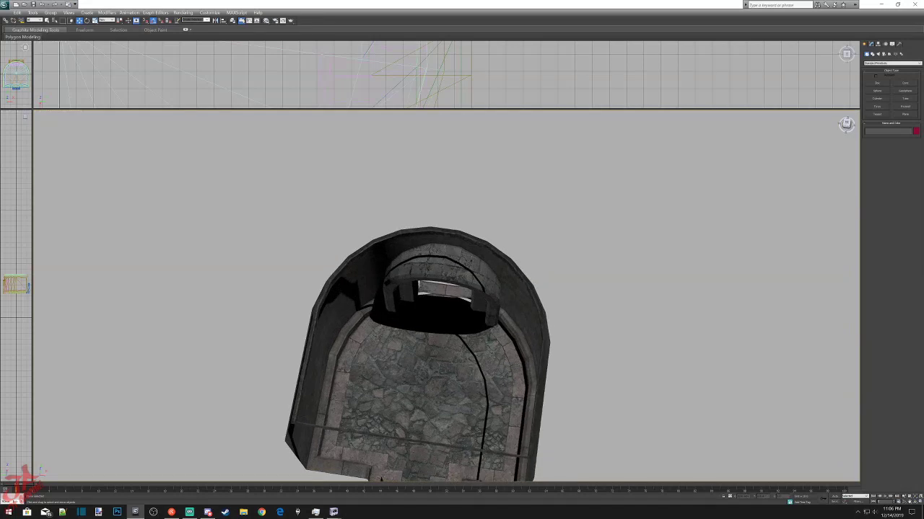
drag(840, 123, 839, 122)
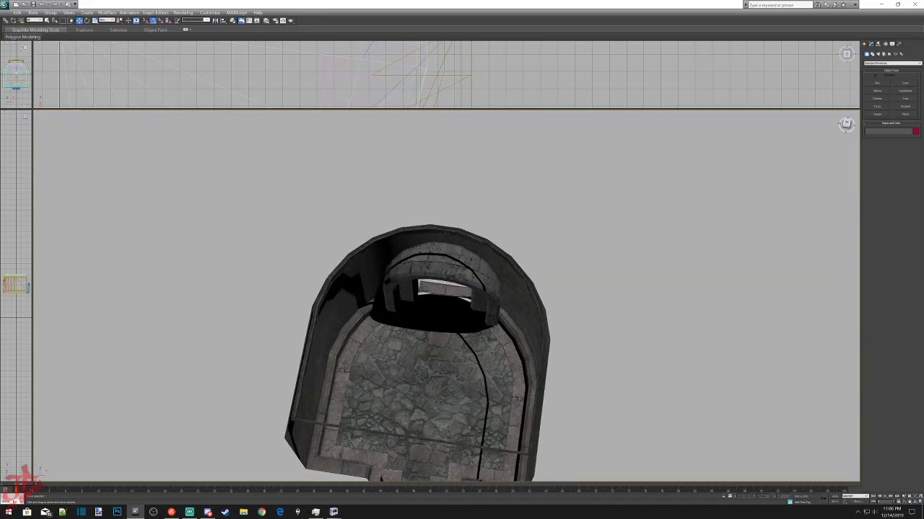
Inspect the gap at the rear arched doorway up close and enlarge the Top view around its threshold.
alt+middle_drag(445, 295, 450, 301)
scroll(498, 399, up, 6)
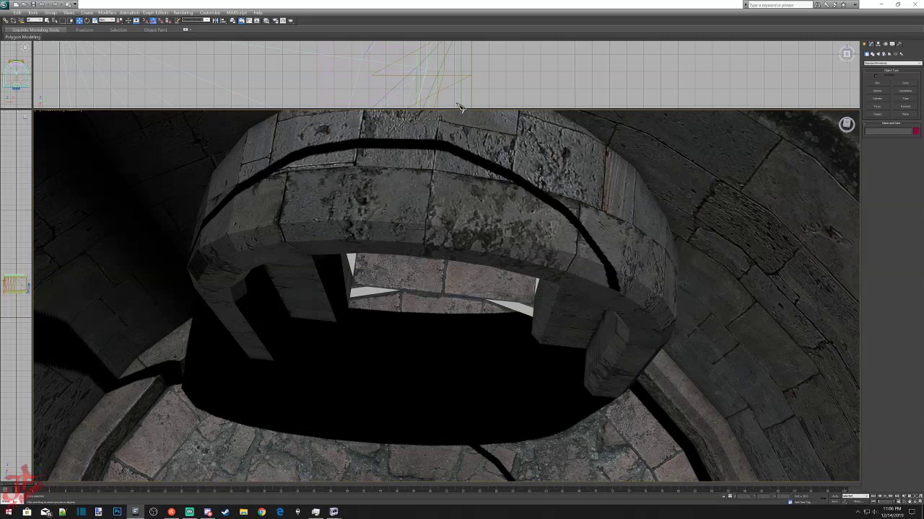
drag(460, 112, 484, 363)
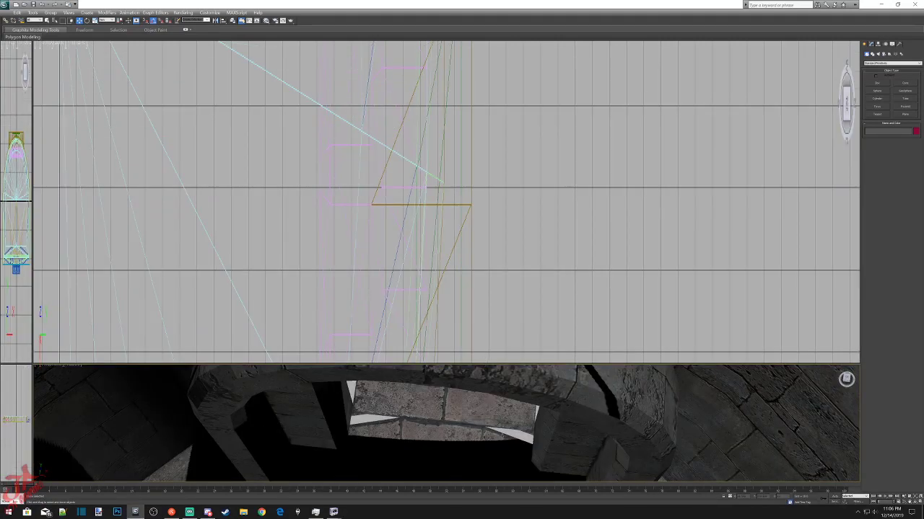
click(495, 157)
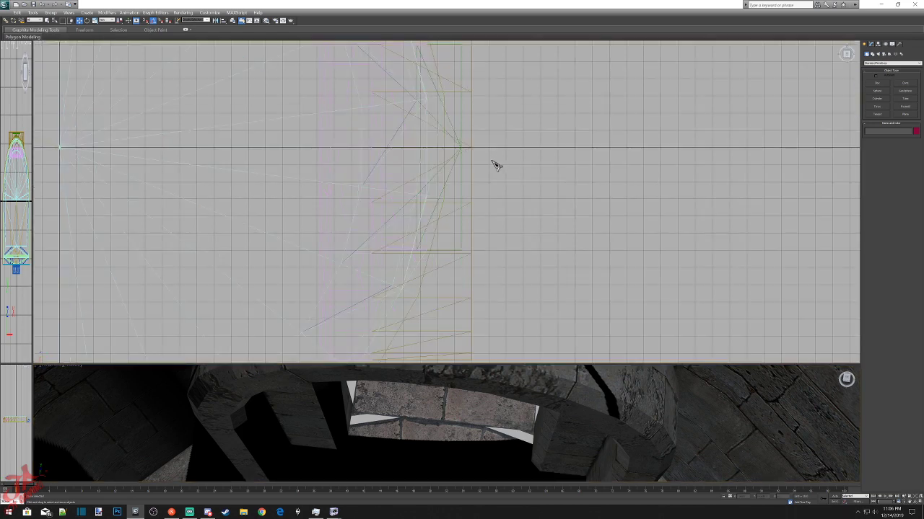
click(441, 197)
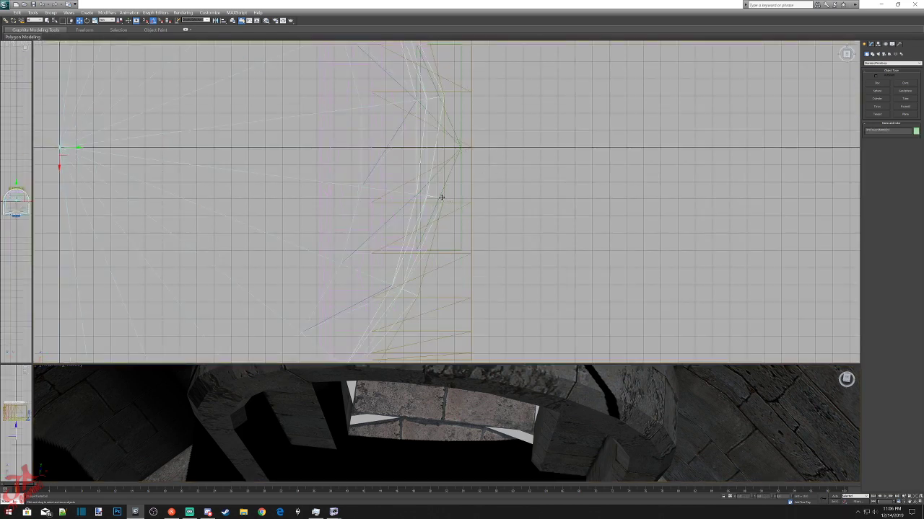
scroll(441, 198, down, 4)
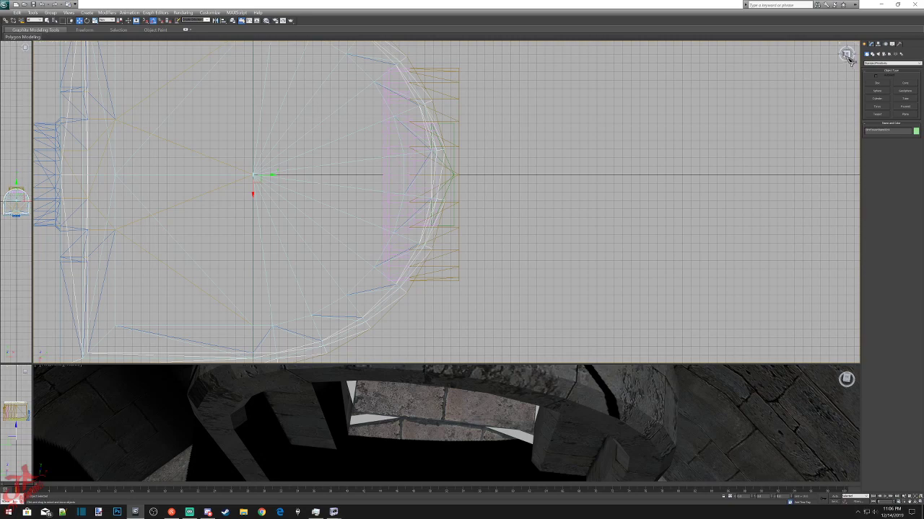
Select the thin triangular filler mesh at the rear doorway and shift it slightly inward along Y toward the floor edge.
drag(847, 56, 739, 76)
scroll(416, 142, up, 5)
middle_drag(417, 142, 477, 315)
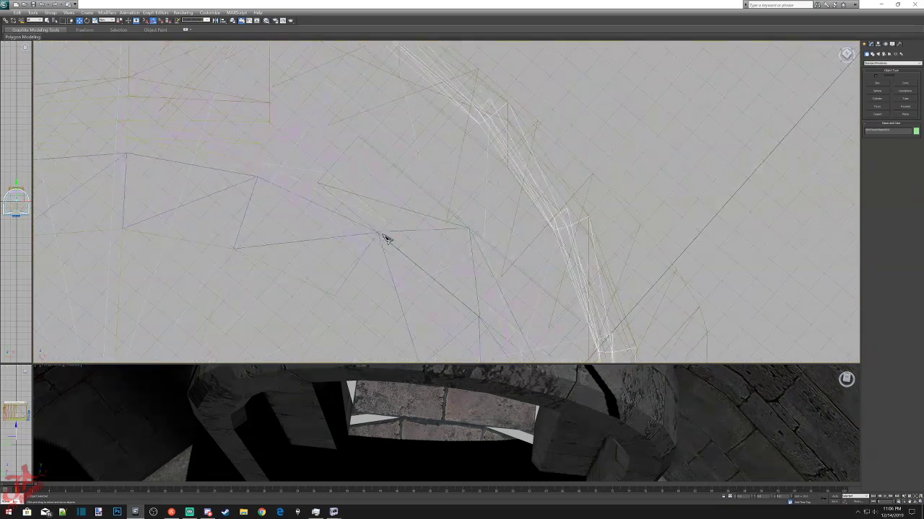
click(358, 198)
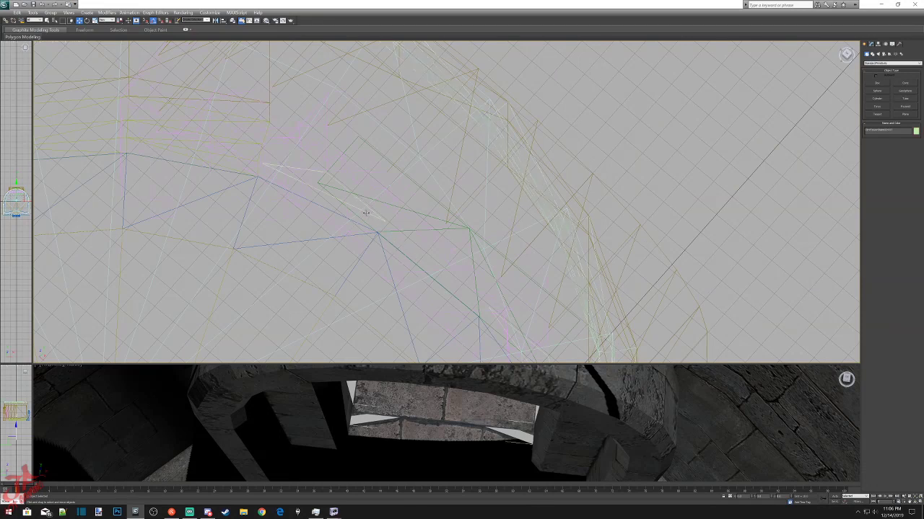
right_click(364, 209)
click(376, 223)
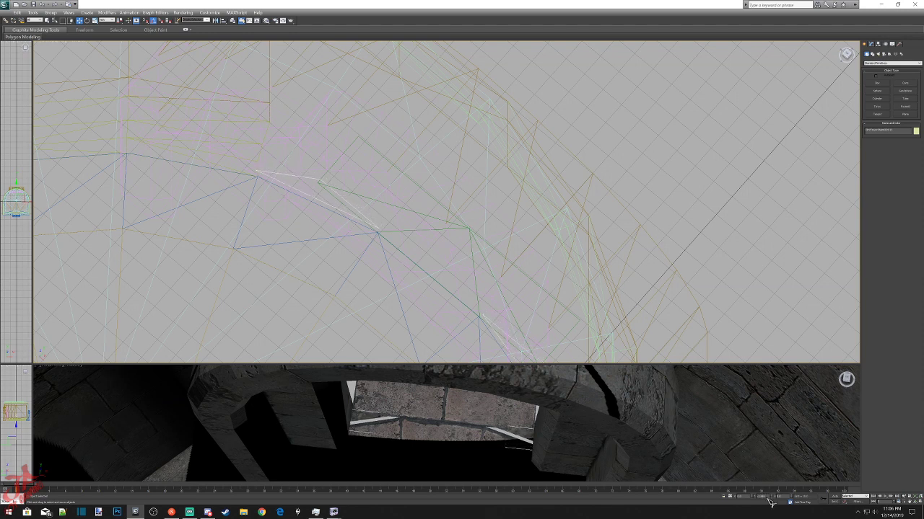
click(849, 57)
middle_drag(497, 297, 507, 221)
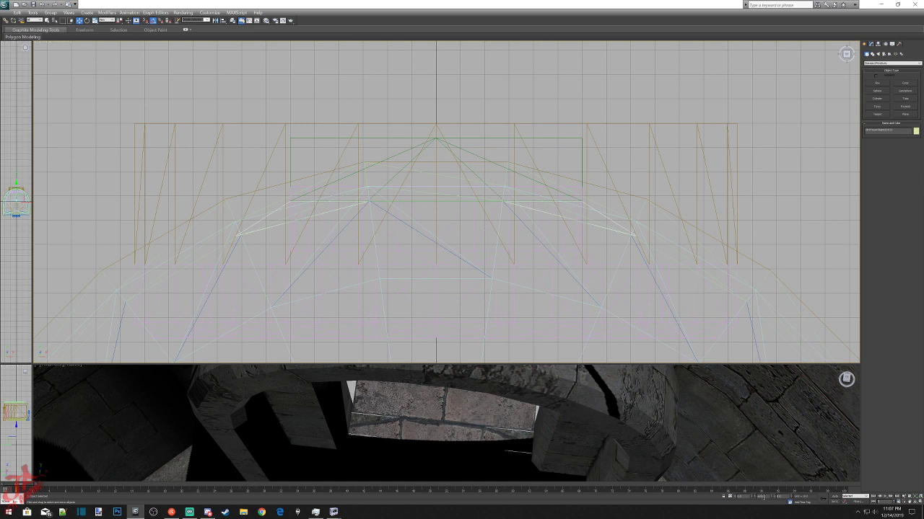
Select the rectangular threshold mesh at the rear doorway and fine-tune its Y position against the filler pieces.
click(532, 138)
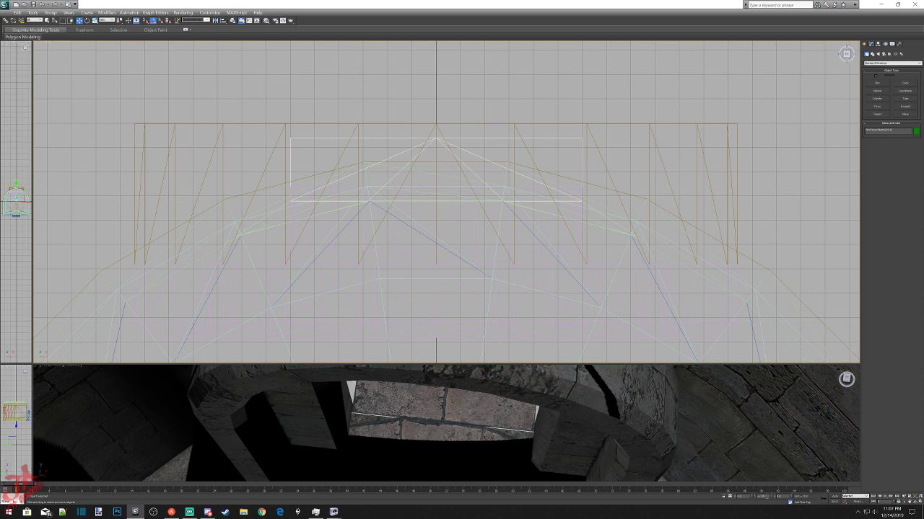
click(767, 498)
click(767, 498)
click(766, 497)
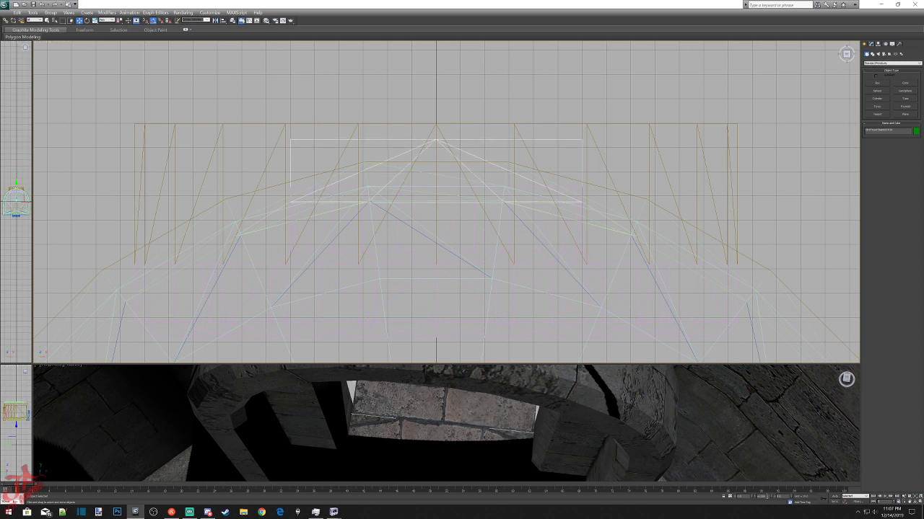
click(767, 496)
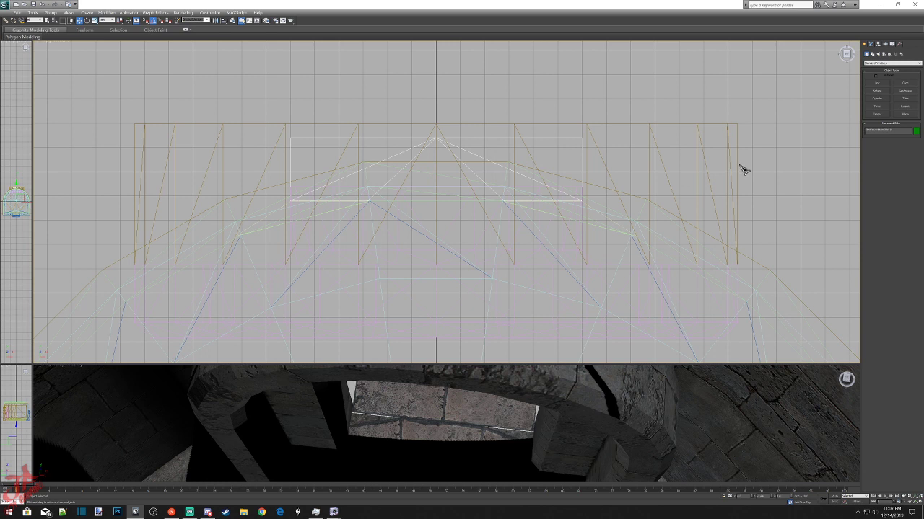
Select the triangular filler mesh again and, at sub-object level, pick its two straight outer edges on either side of the doorway.
click(562, 202)
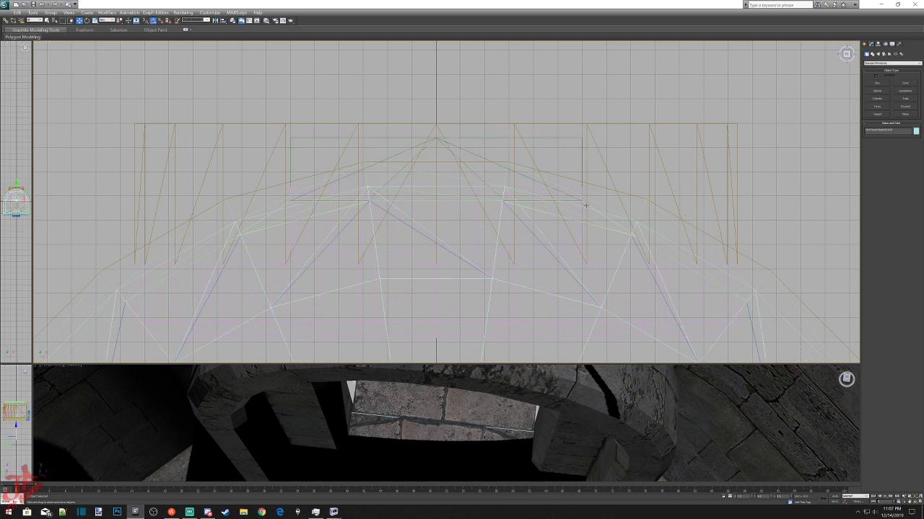
click(588, 207)
click(870, 44)
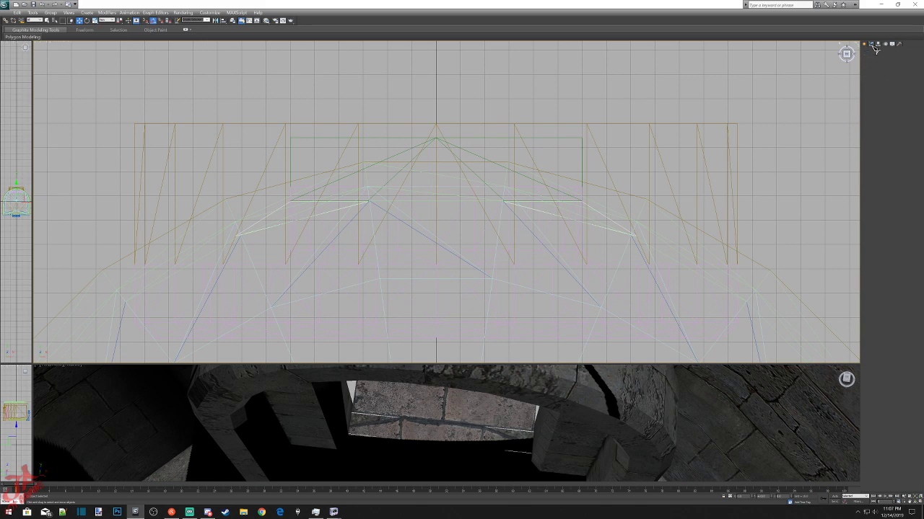
click(878, 124)
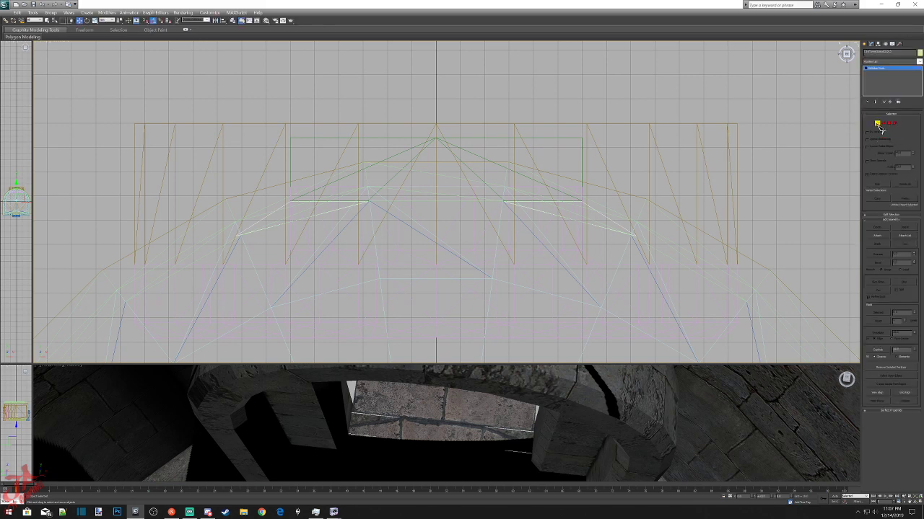
click(544, 202)
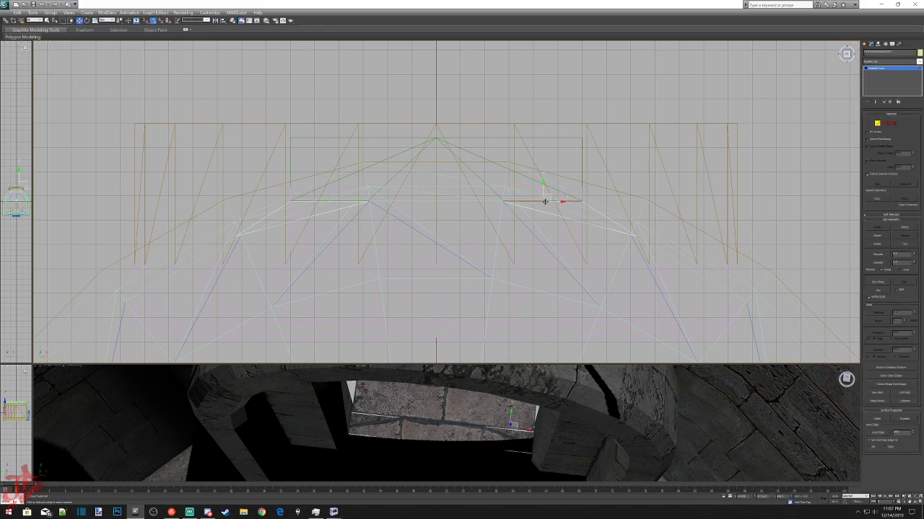
click(327, 202)
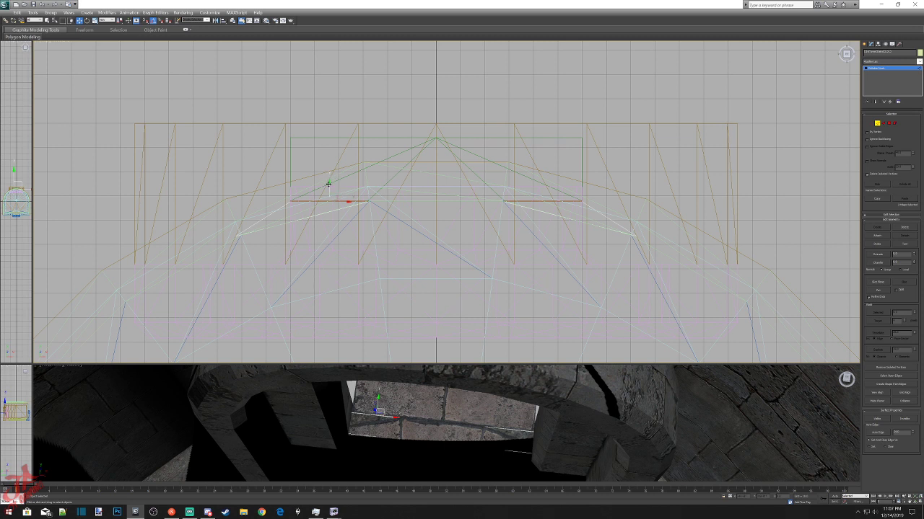
Try to nudge the two selected filler edges along Y toward the threshold, and undo the move.
drag(328, 184, 327, 183)
click(17, 12)
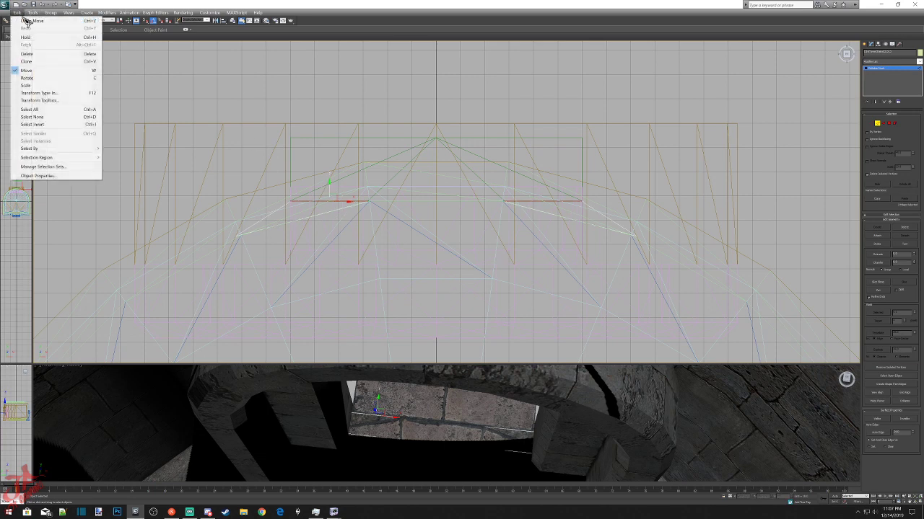
click(27, 21)
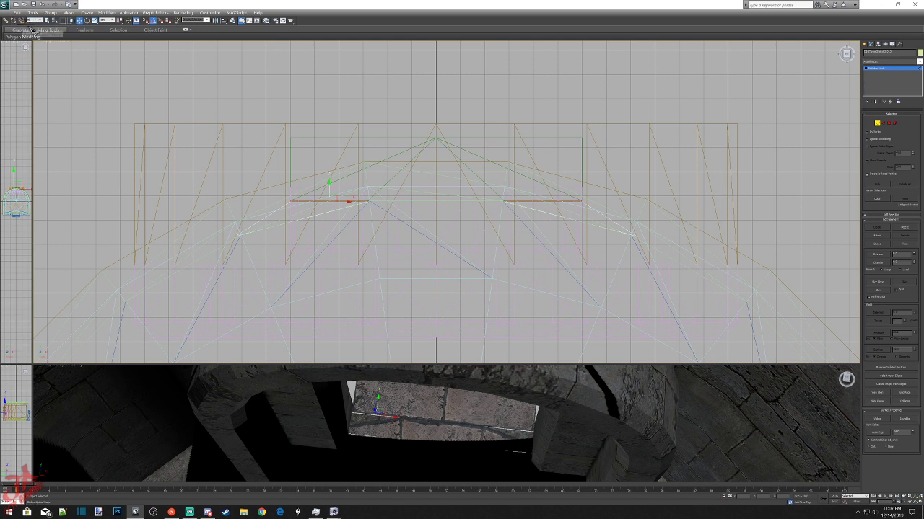
Select the vertices along the upper seam of the curved arch mesh, adjust their alignment and leave vertex editing.
click(875, 124)
click(872, 124)
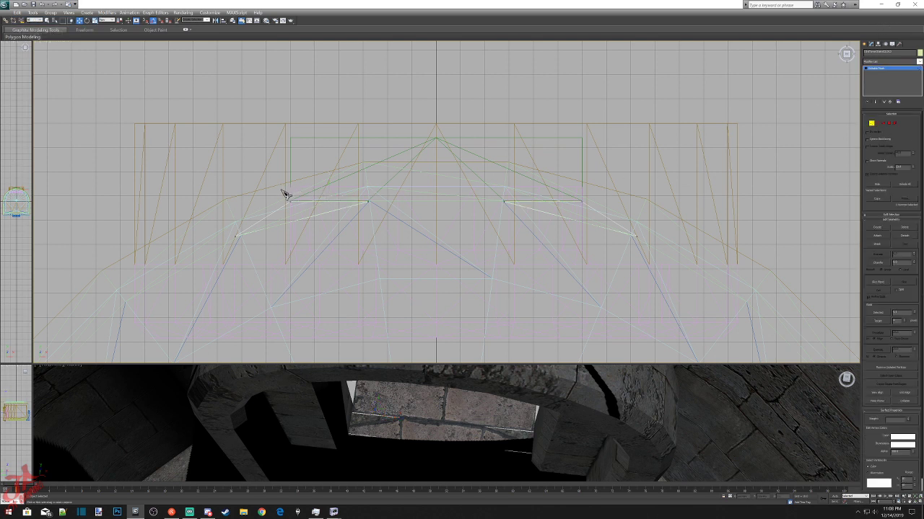
drag(282, 190, 617, 220)
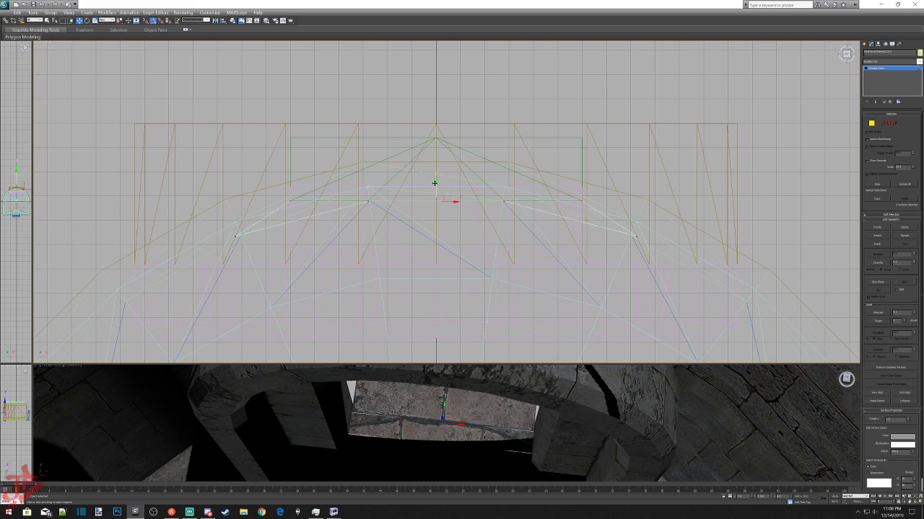
click(17, 13)
click(25, 21)
click(870, 44)
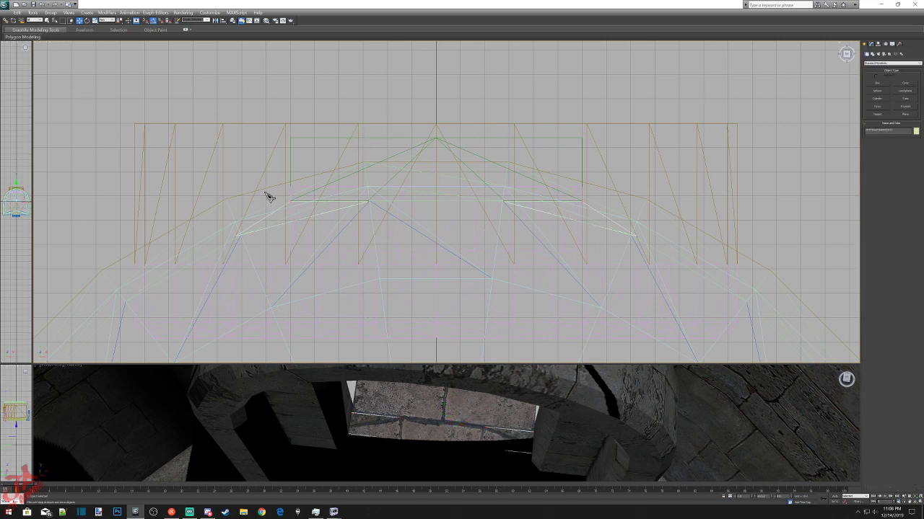
Shift the two vertex pairs on the green panel's lower edge slightly down to meet the adjoining mesh, and clear the selection.
click(311, 138)
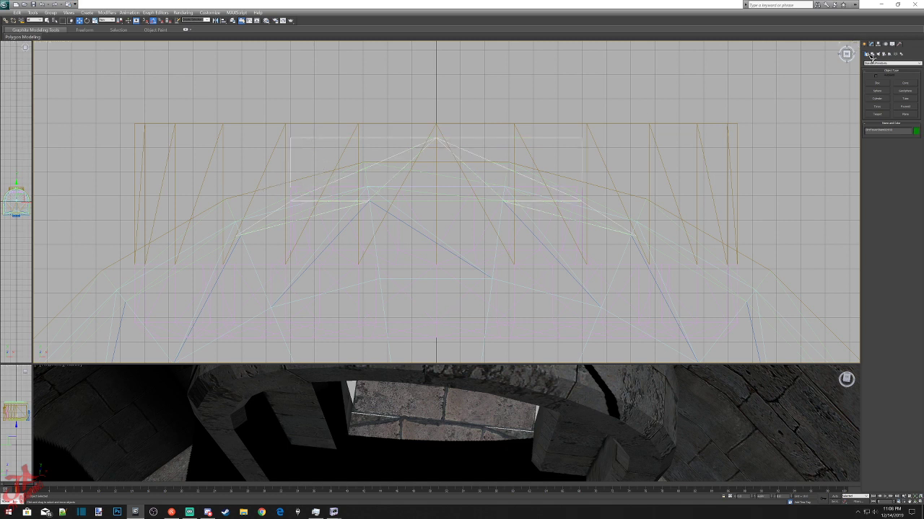
click(877, 44)
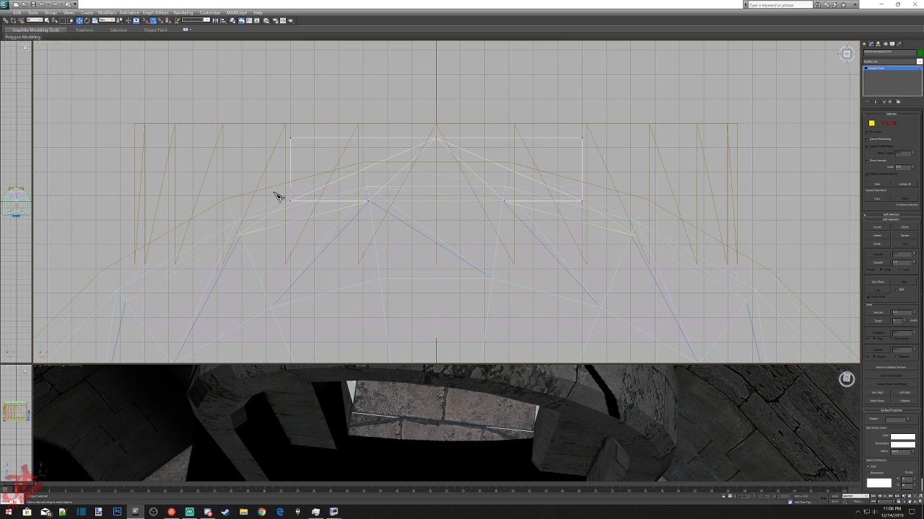
drag(278, 194, 387, 219)
scroll(354, 209, up, 6)
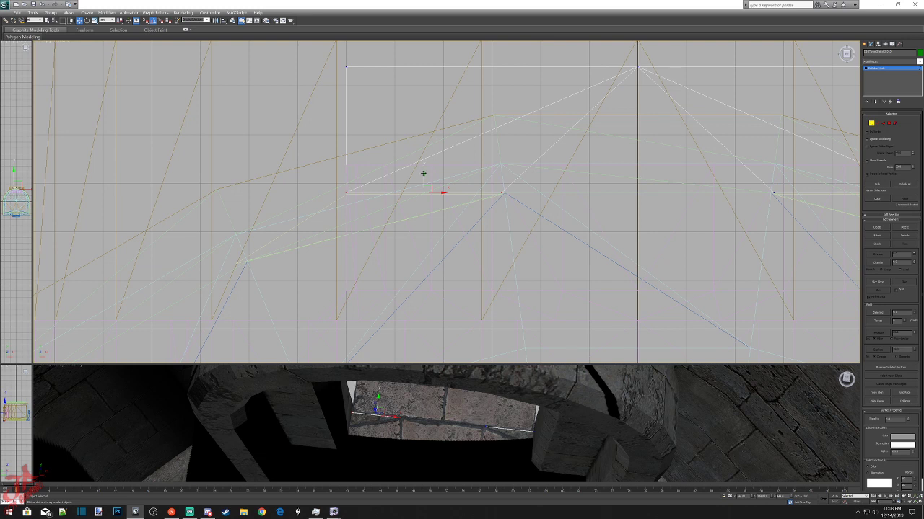
drag(424, 173, 424, 175)
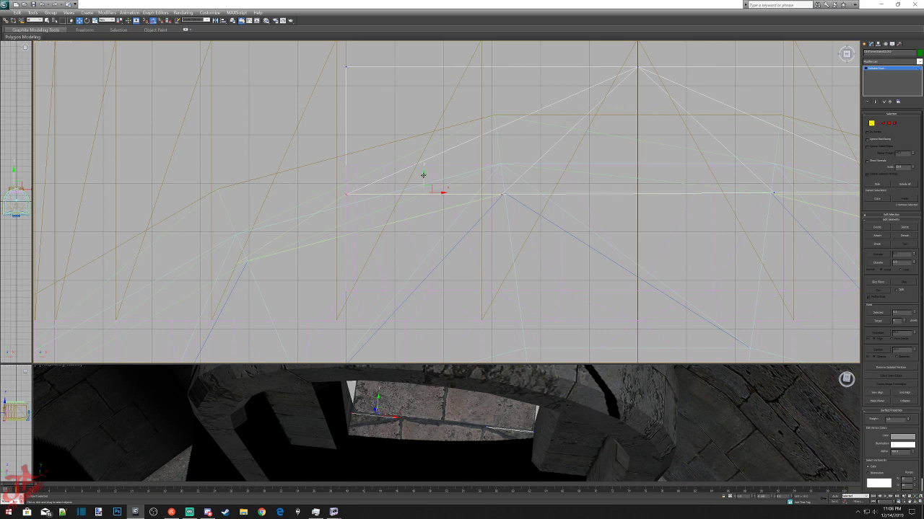
middle_drag(734, 214, 500, 233)
drag(516, 190, 724, 230)
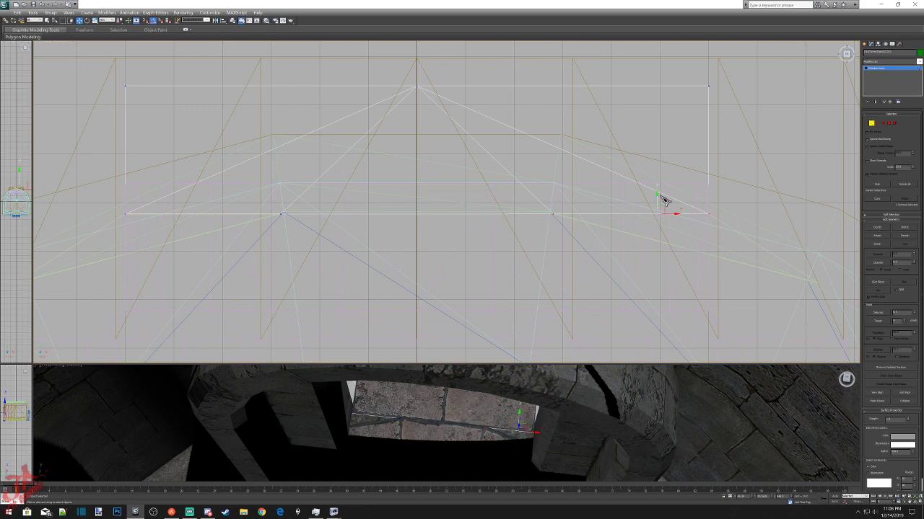
click(850, 383)
scroll(668, 432, down, 4)
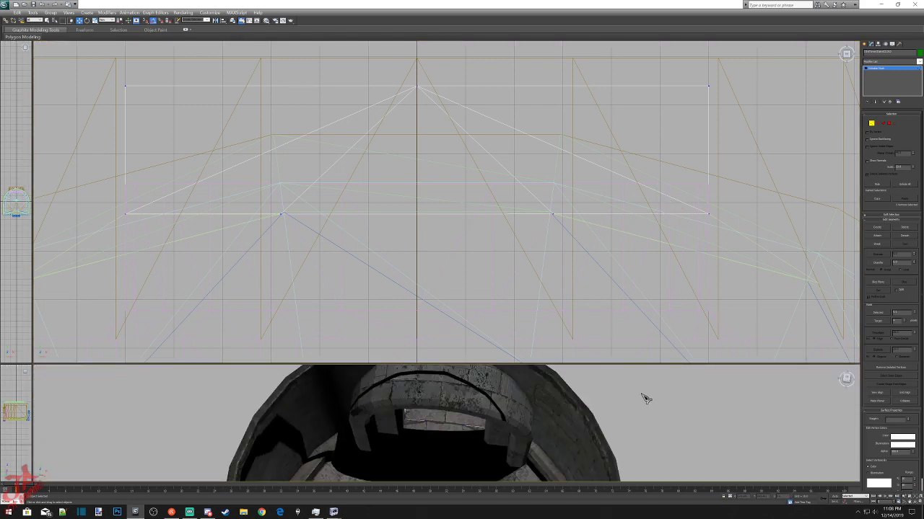
click(866, 44)
click(720, 417)
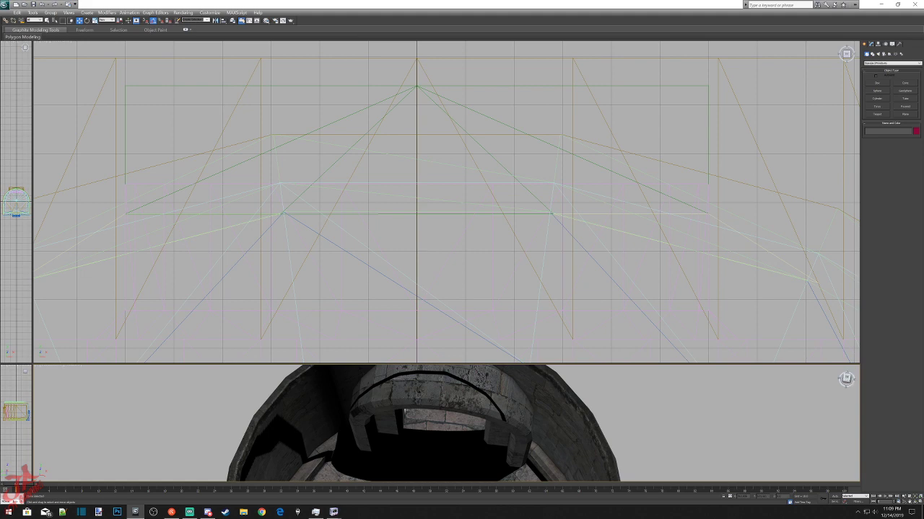
Inspect the room around the doorway, reselecting the green panel with the Move tool and clearing the selection.
mouse_move(847, 378)
mouse_down()
mouse_move(848, 363)
mouse_move(839, 368)
mouse_move(853, 345)
mouse_move(837, 355)
mouse_move(846, 380)
mouse_up()
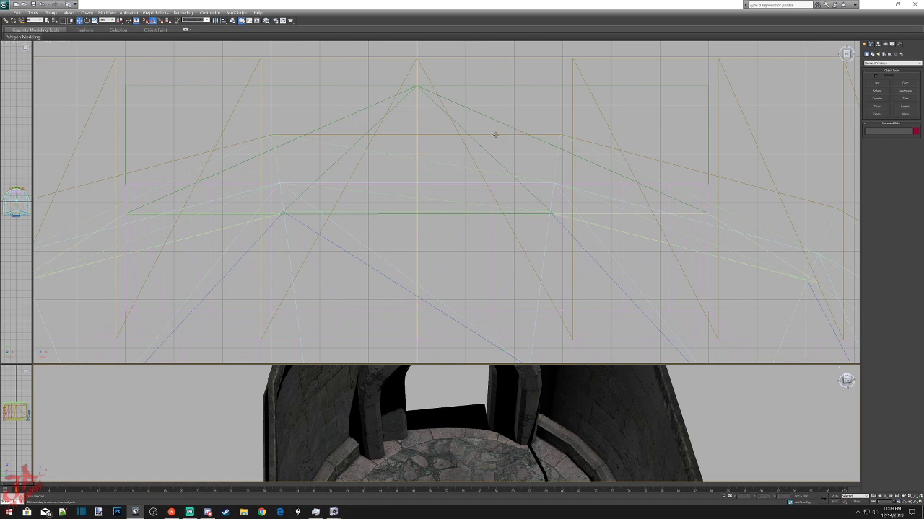
key(z)
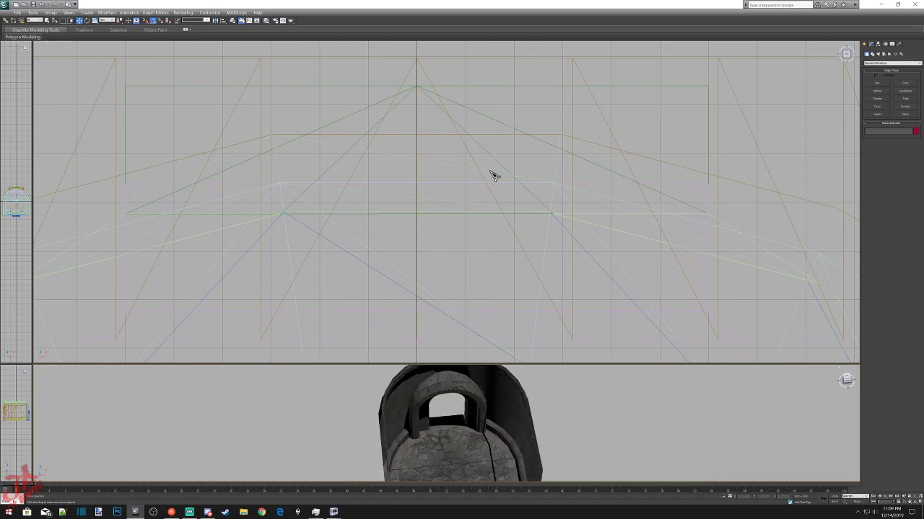
click(510, 86)
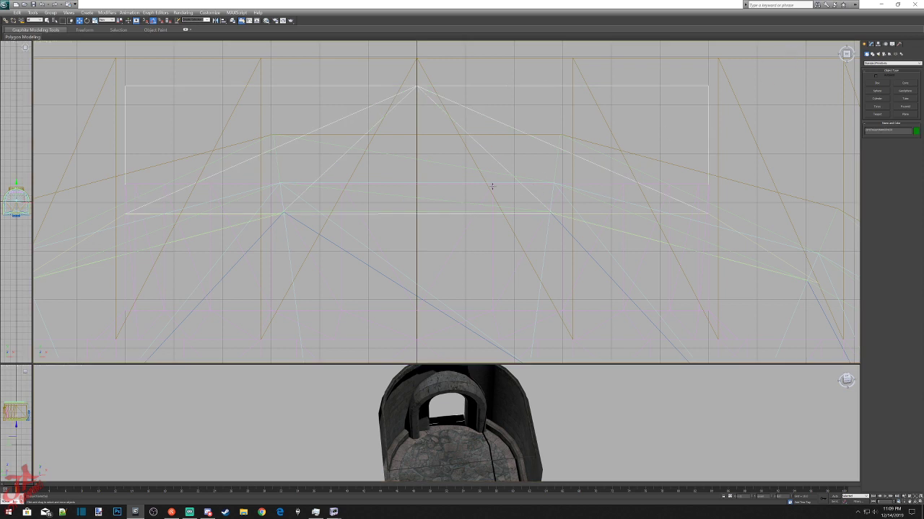
right_click(515, 85)
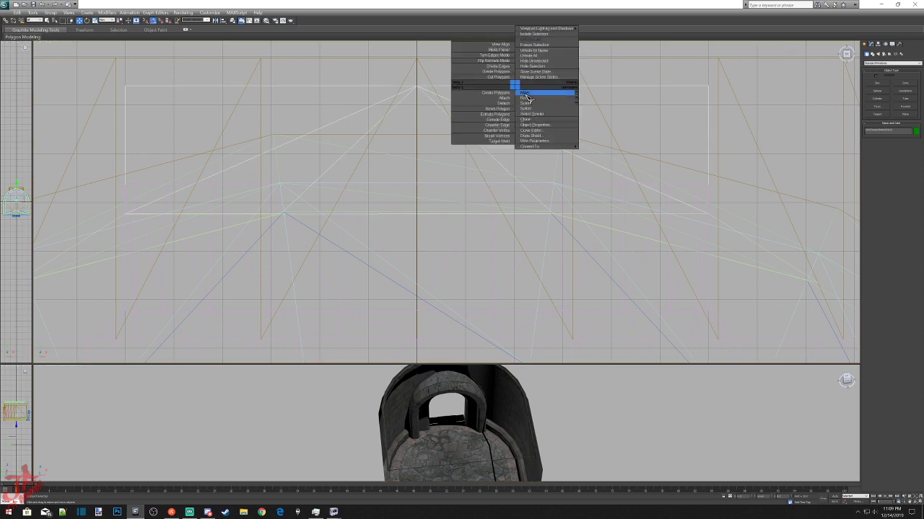
click(526, 94)
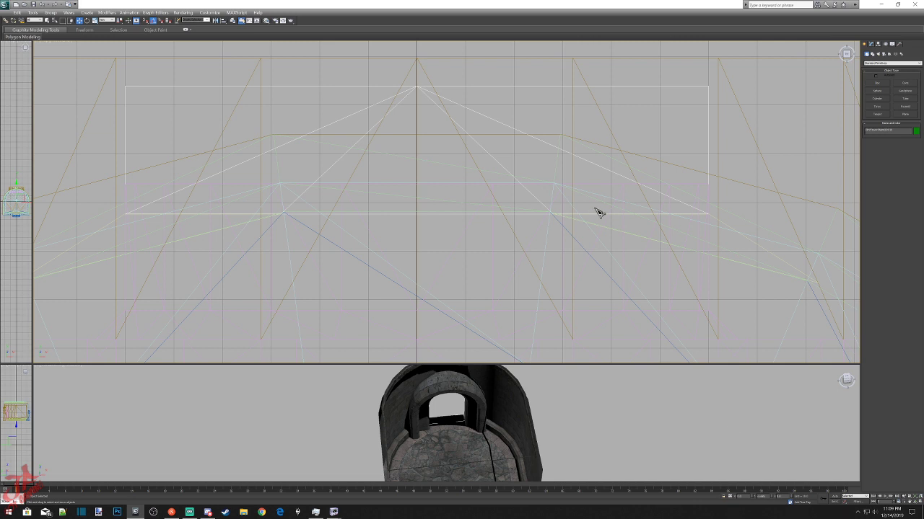
click(736, 388)
mouse_move(848, 381)
mouse_down()
mouse_move(809, 376)
mouse_move(799, 386)
mouse_move(851, 382)
mouse_up()
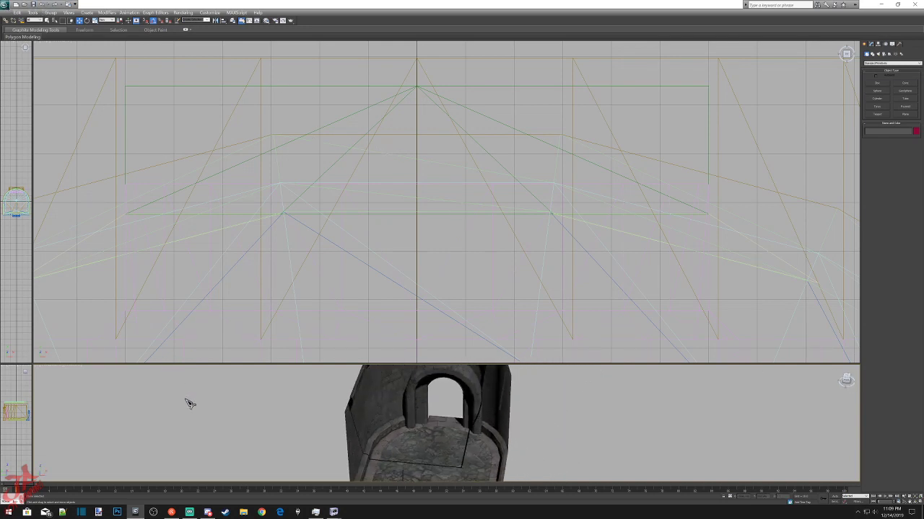
Unfreeze all objects and export the scene as a NIF, overwriting HalfRoundRoom2Doorways with the current export options.
scroll(319, 428, down, 5)
right_click(320, 420)
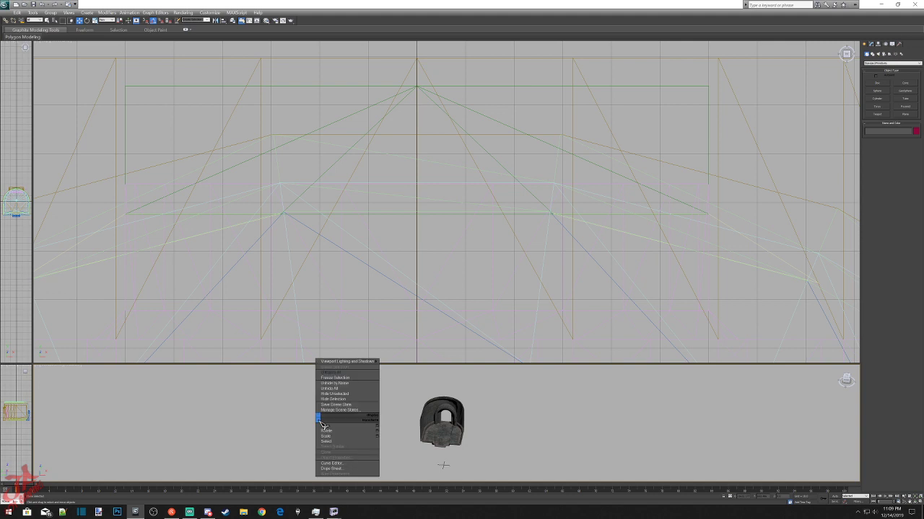
click(340, 374)
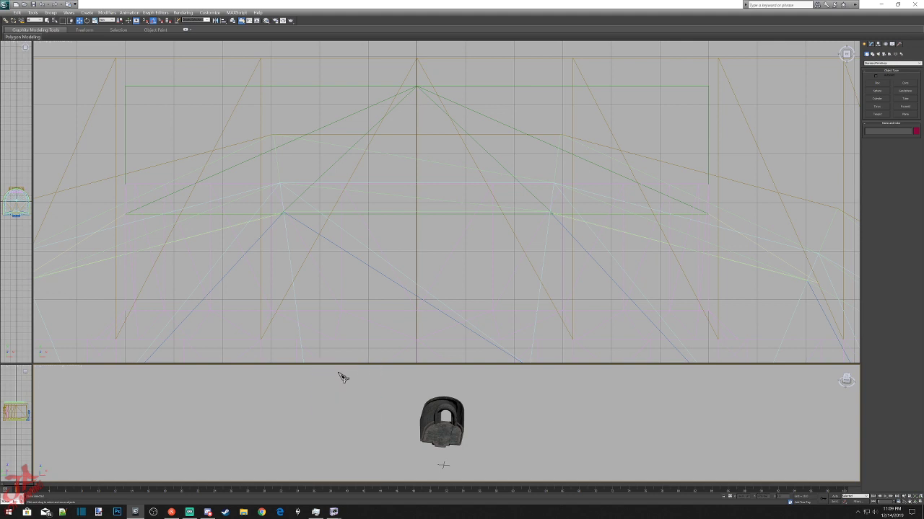
click(6, 6)
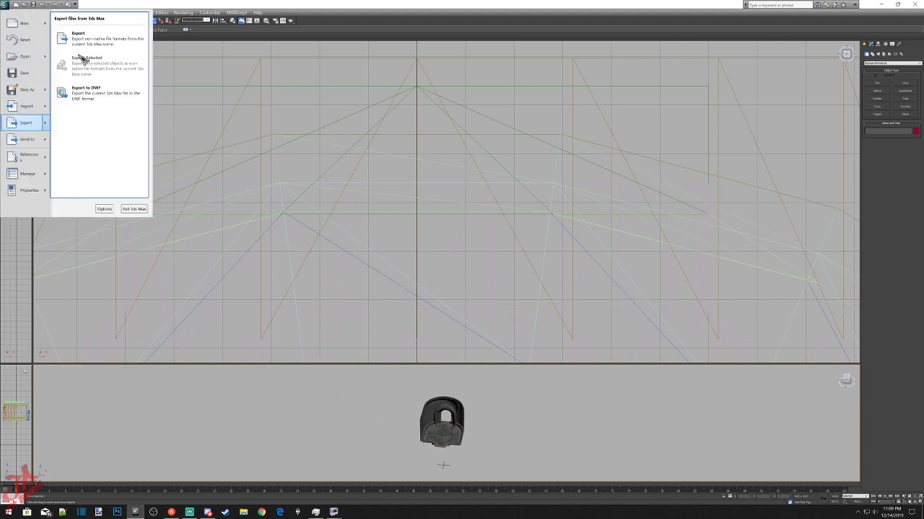
click(87, 45)
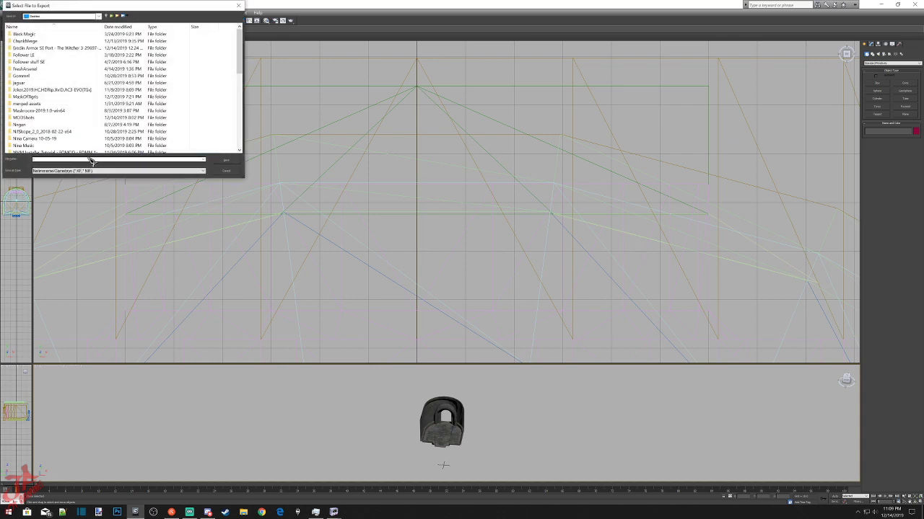
scroll(69, 78, down, 10)
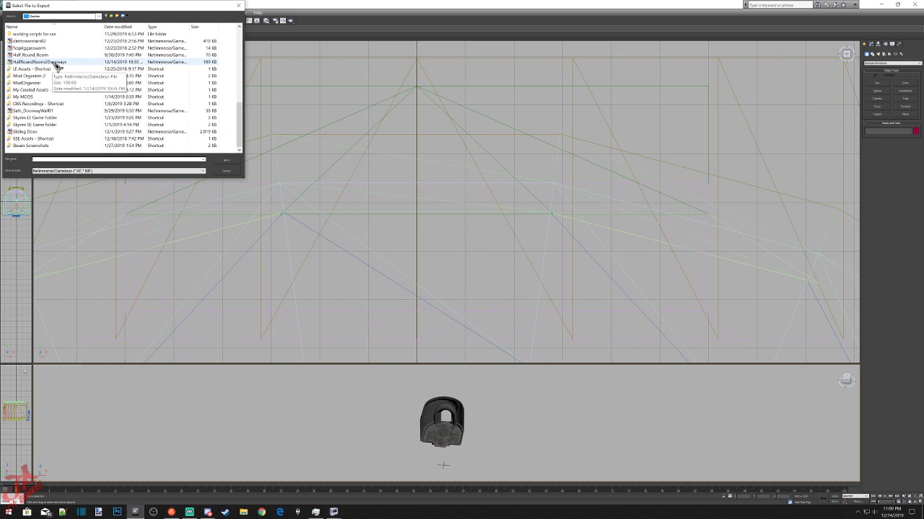
double_click(57, 66)
click(495, 284)
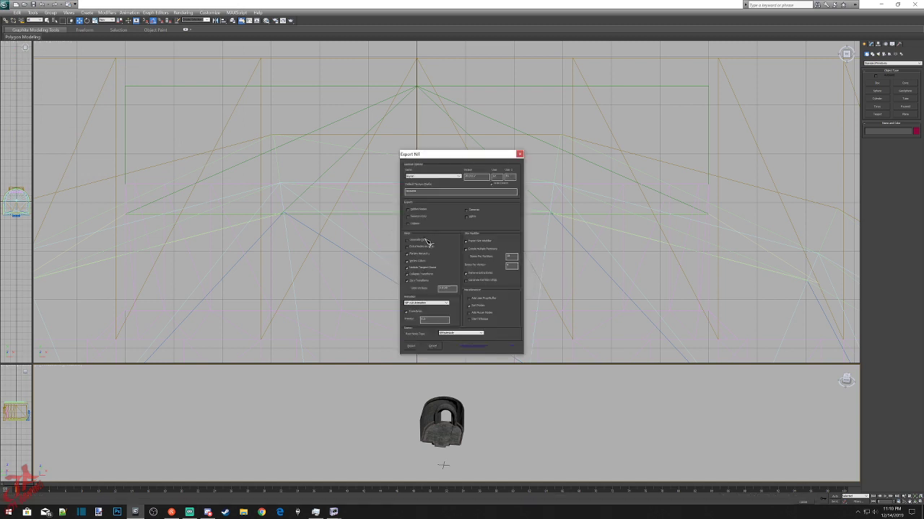
click(410, 346)
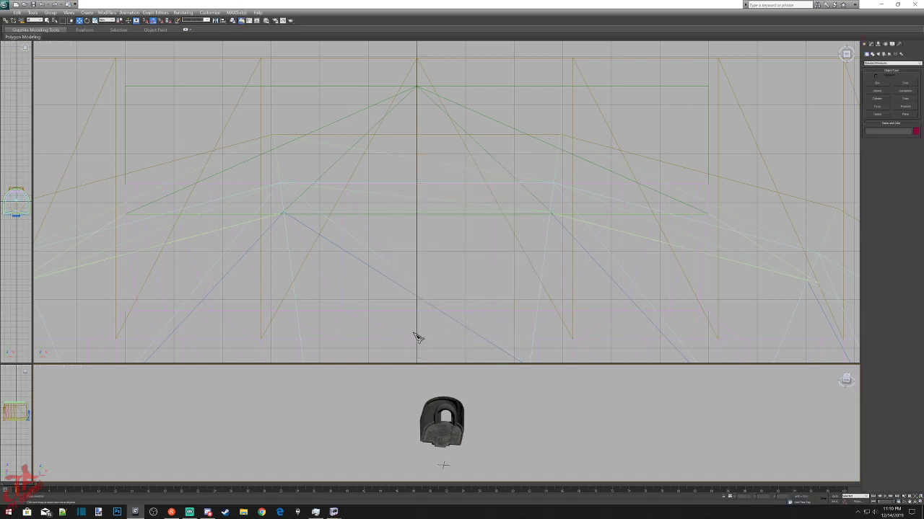
Switch to NifSkope and examine which blocks form the arch, wall and floor trim in the earlier HalfRoundRoom2Doorways.nif.
click(881, 6)
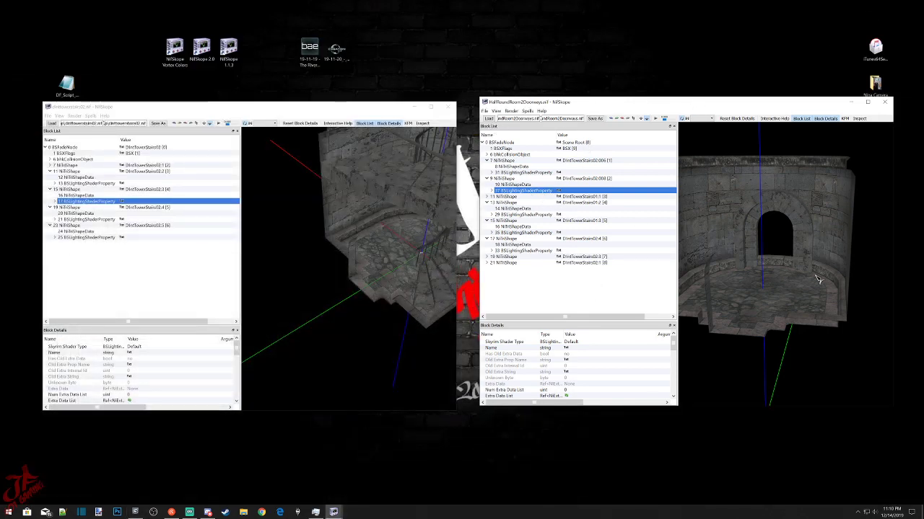
click(773, 264)
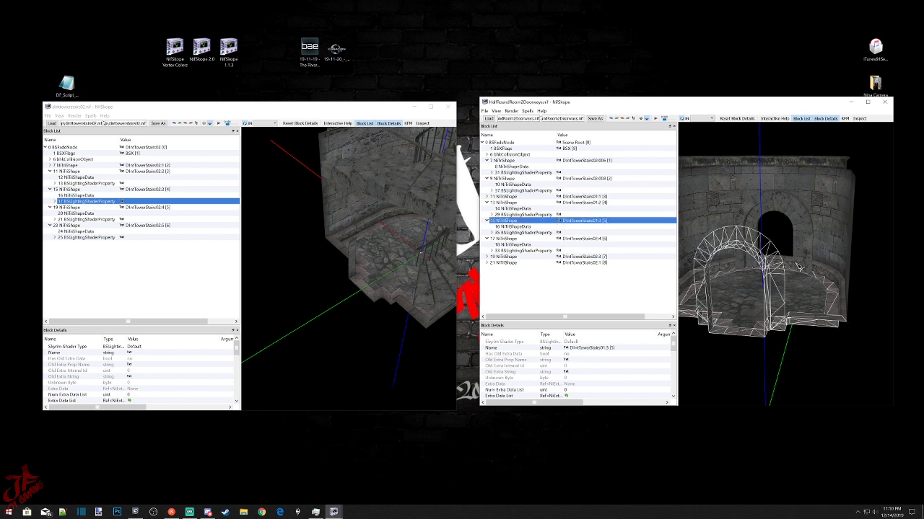
click(824, 273)
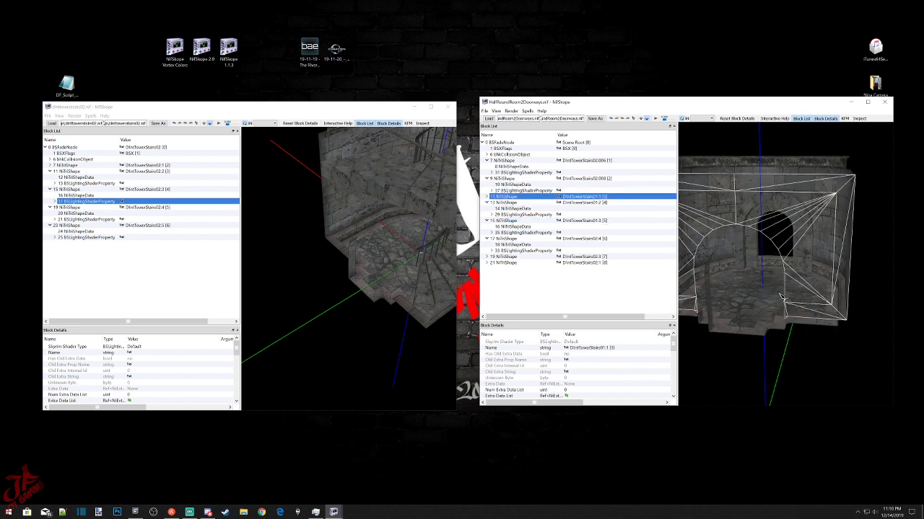
click(721, 271)
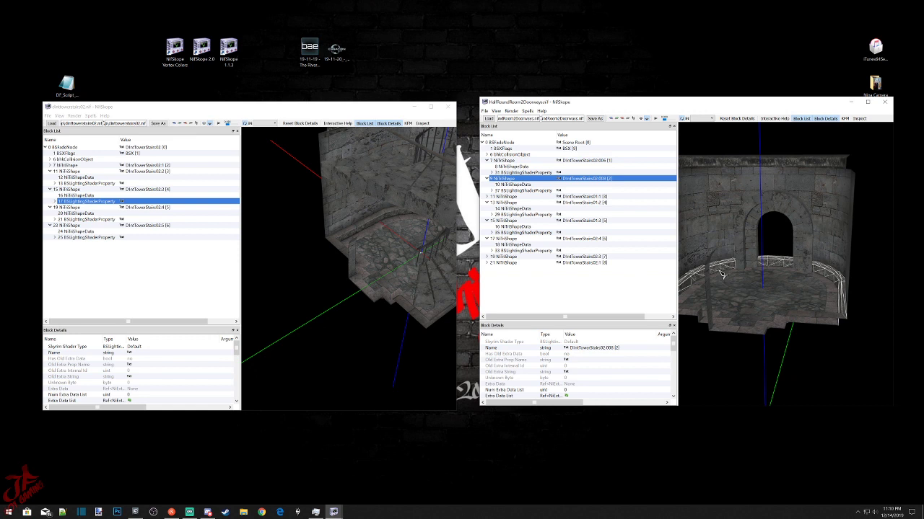
drag(814, 283, 761, 285)
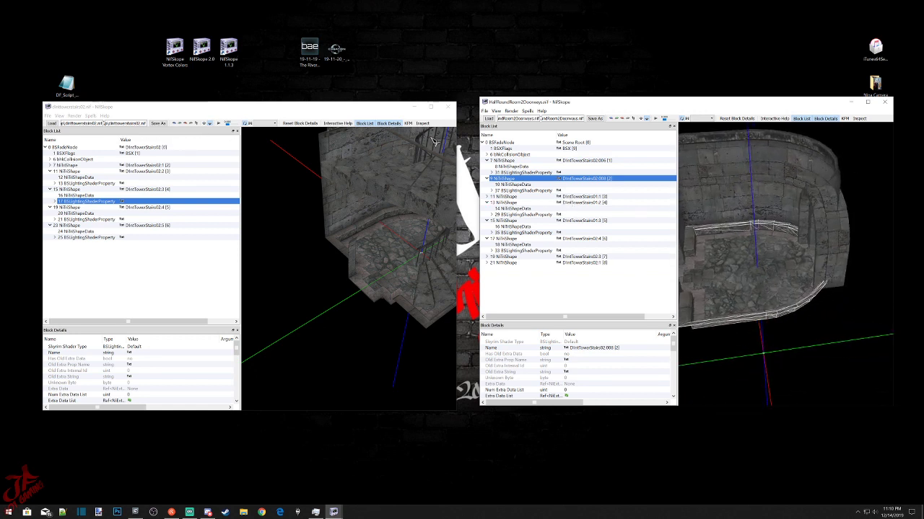
Close the dinttowerstairs02.nif window and open the newly exported HalfRoundRoom2Doorways.nif from the desktop.
click(447, 107)
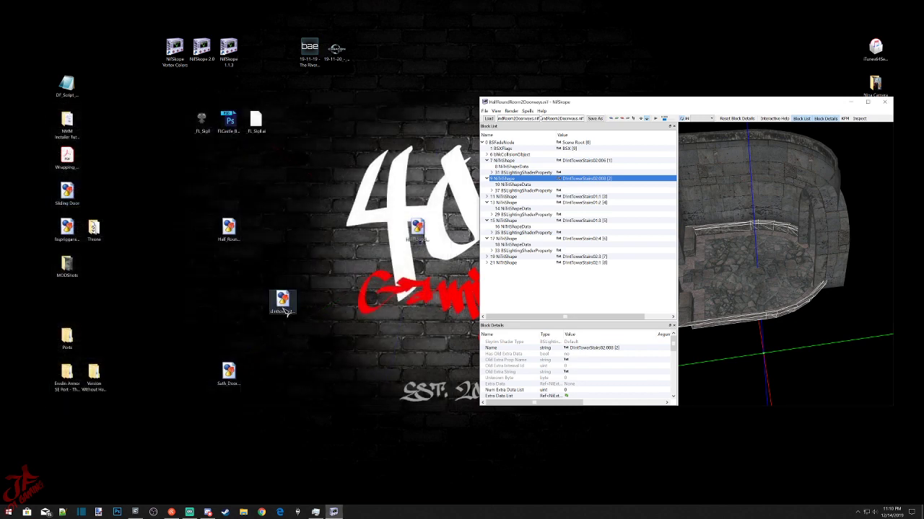
click(423, 235)
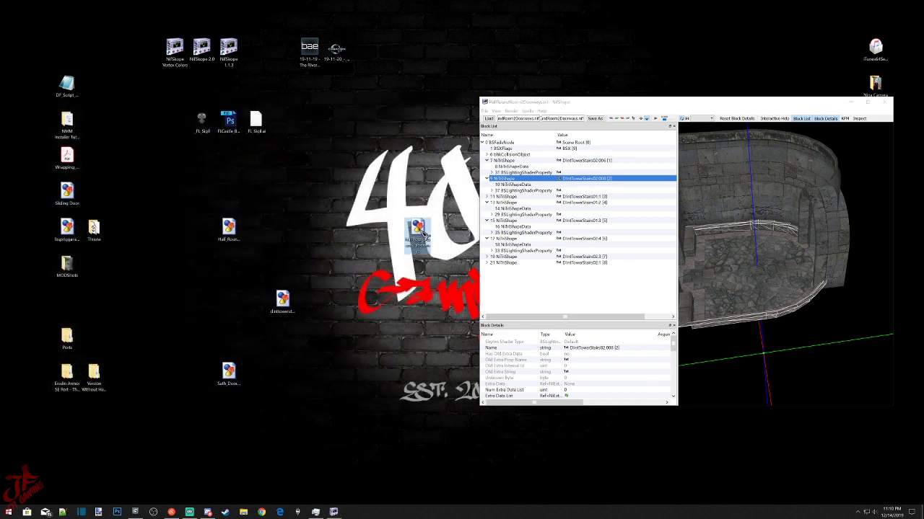
double_click(418, 231)
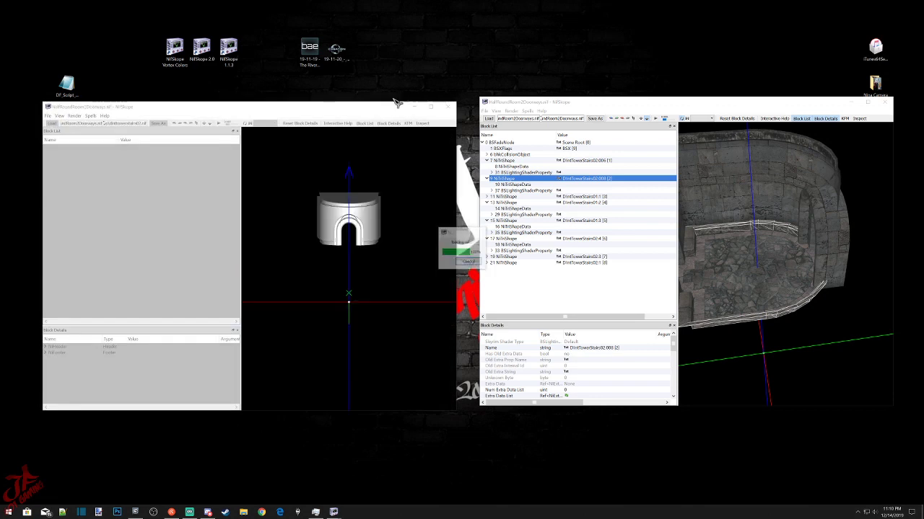
Inspect the exported room mesh, select its floor trim shape DIntTowerStairs02:008 and expand that block's properties.
drag(403, 264, 365, 283)
scroll(364, 273, up, 2)
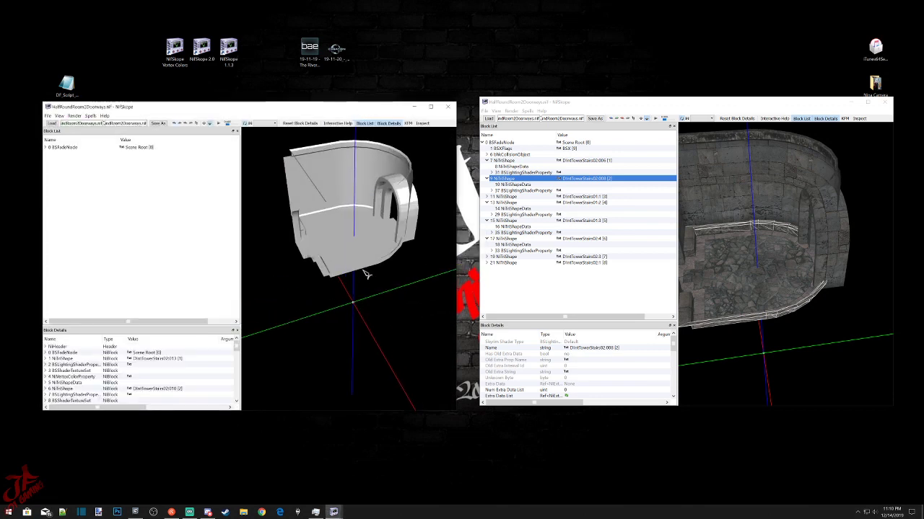
click(344, 210)
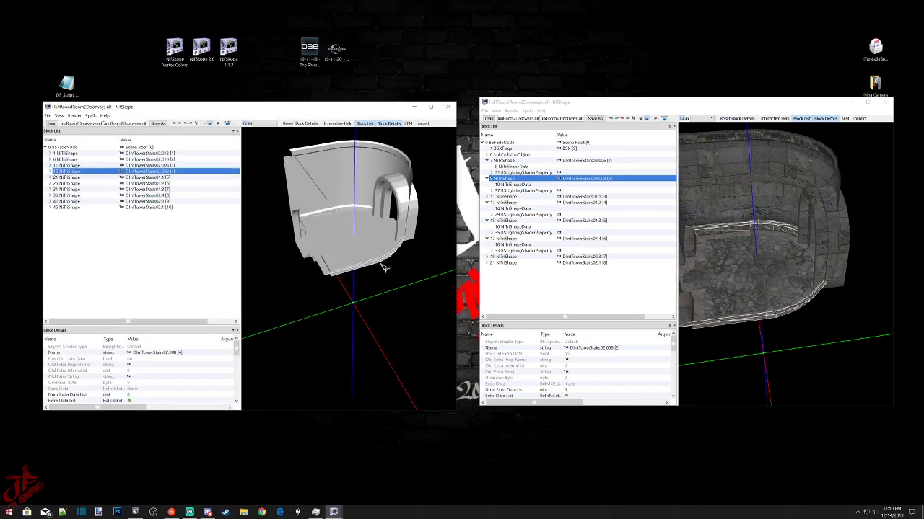
mouse_move(377, 286)
mouse_down()
mouse_move(358, 285)
mouse_move(413, 275)
mouse_move(375, 278)
mouse_up()
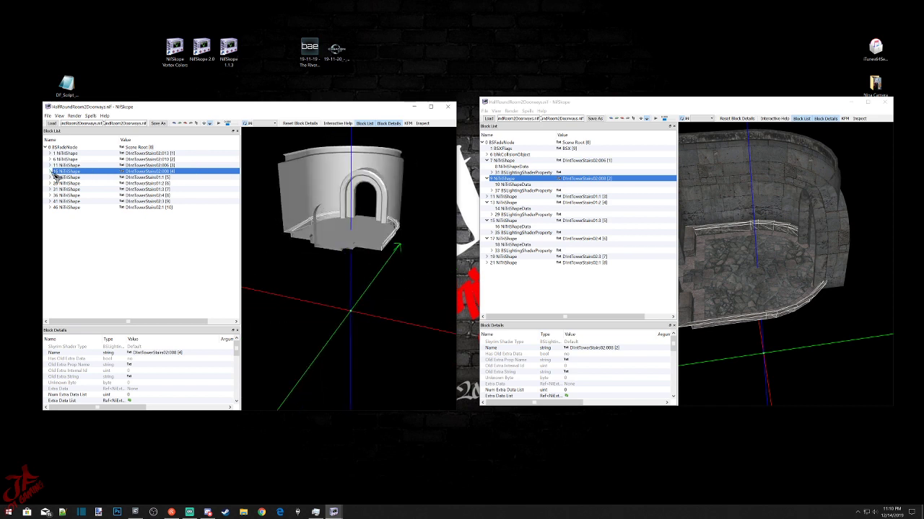
click(50, 172)
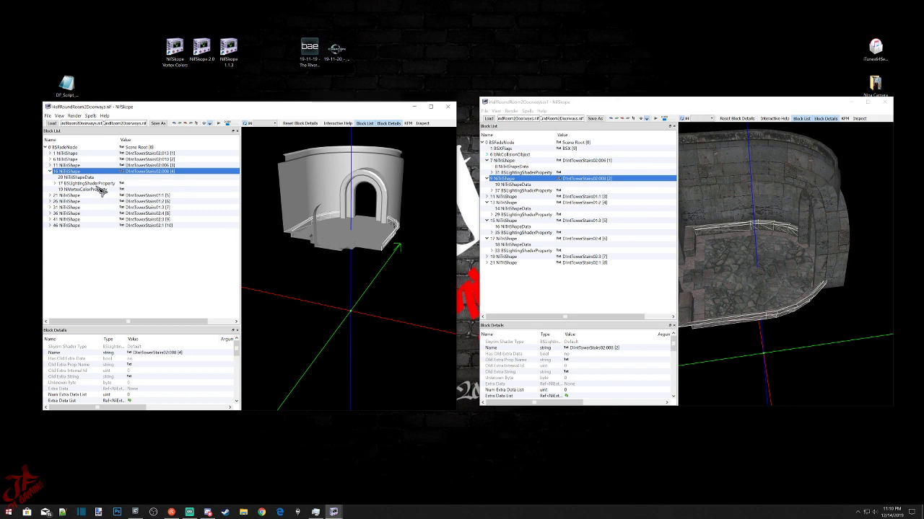
Close the earlier room's NifSkope window and remove the lighting shader and vertex color properties from DIntTowerStairs02:008 in the new export.
click(886, 102)
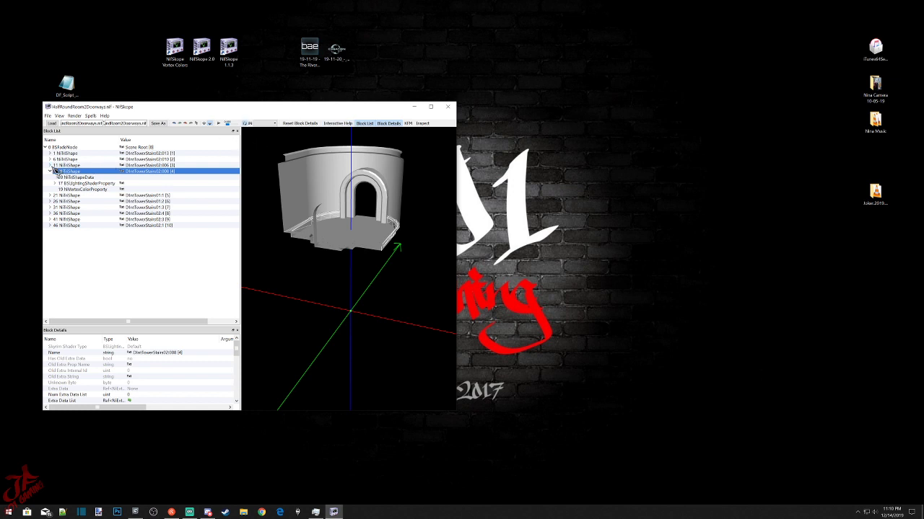
click(83, 189)
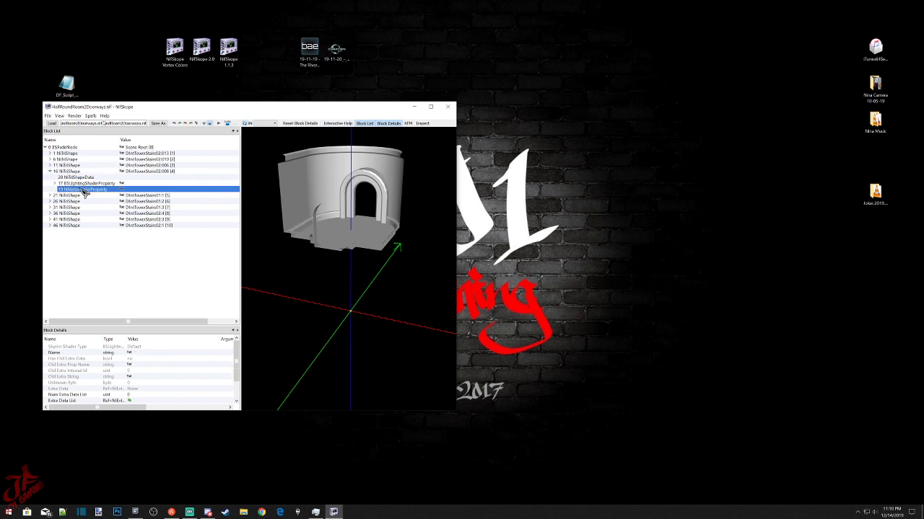
key(ctrl+Delete)
click(85, 178)
key(ctrl+Delete)
Remove the BSLightingShaderProperty and NiVertexColorProperty blocks from the DIntTowerStairs02:013 shape.
click(50, 153)
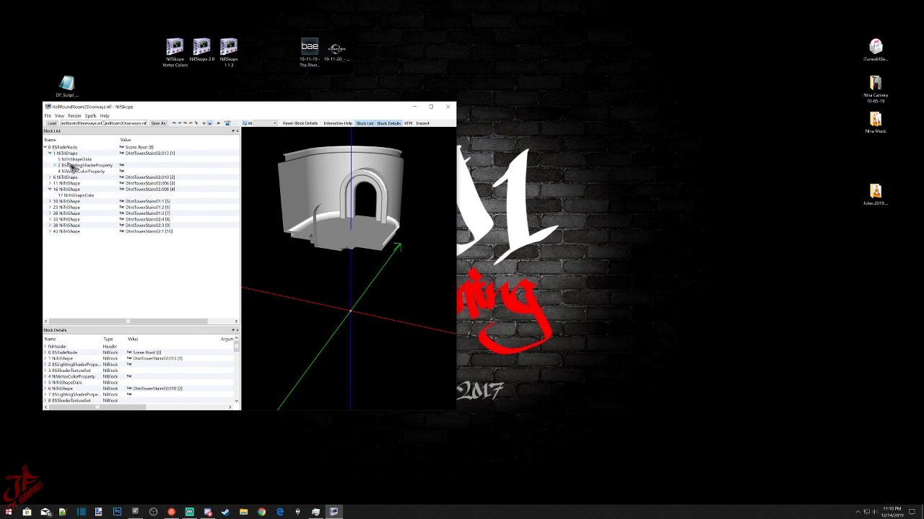
click(74, 166)
key(ctrl+Delete)
click(74, 166)
key(ctrl+Delete)
Remove the BSLightingShaderProperty and NiVertexColorProperty blocks from the DIntTowerStairs02:010 shape.
click(50, 165)
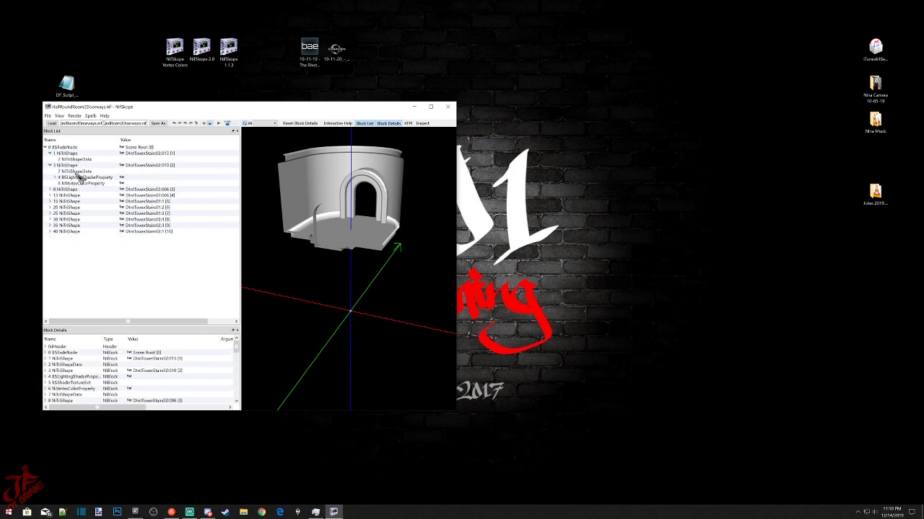
click(76, 177)
key(ctrl+Delete)
click(76, 178)
key(ctrl+Delete)
Remove the BSLightingShaderProperty and NiVertexColorProperty blocks from the DIntTowerStairs02:006 shape and expand DIntTowerStairs02:008.
click(50, 177)
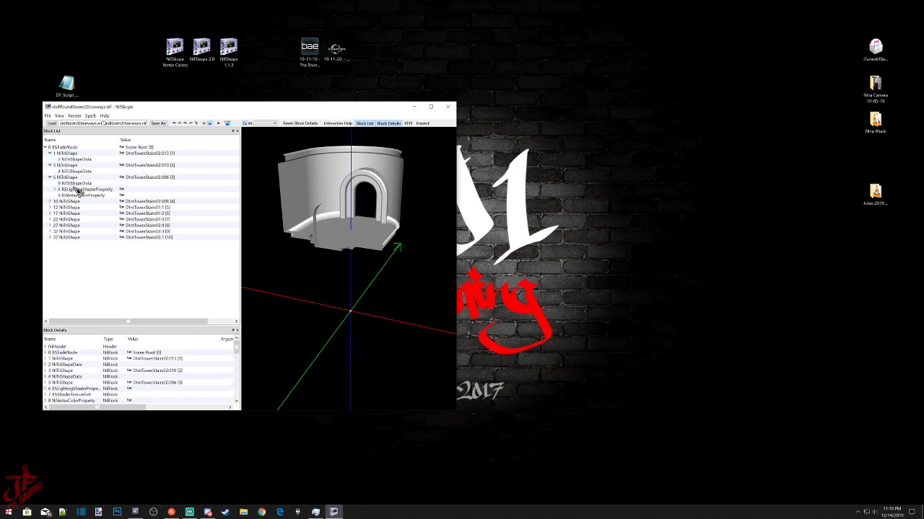
click(80, 189)
key(Delete)
click(80, 189)
key(ctrl+Delete)
click(50, 189)
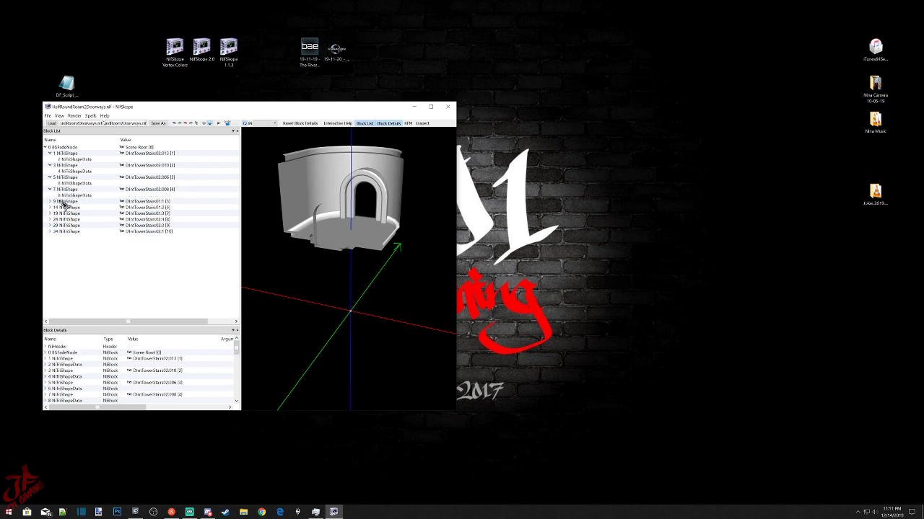
Remove the BSLightingShaderProperty and NiVertexColorProperty blocks from the DIntTowerStairs01:1 shape.
click(50, 202)
click(75, 214)
key(ctrl+Delete)
click(75, 214)
key(ctrl+Delete)
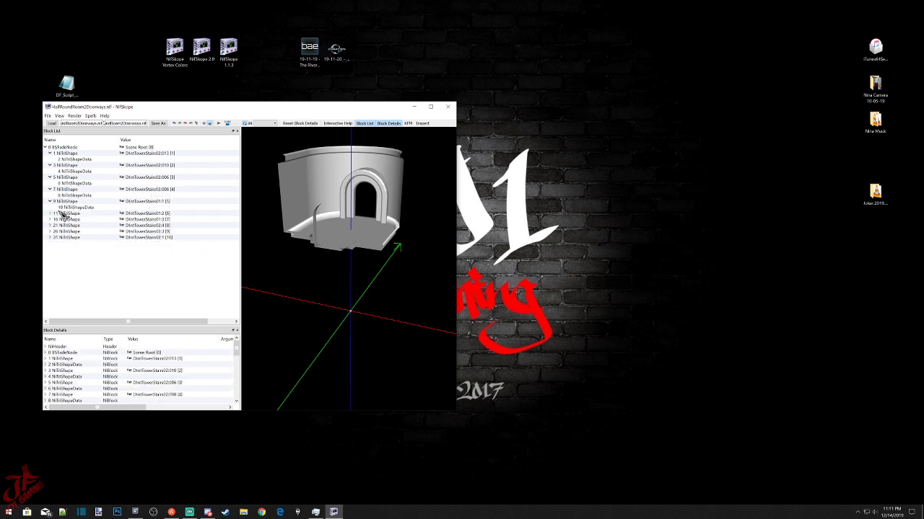
Expand DIntTowerStairs01:2 and examine the shaded floor strip in the rear doorway, selecting it to identify which shape it belongs to.
click(50, 213)
scroll(394, 243, up, 3)
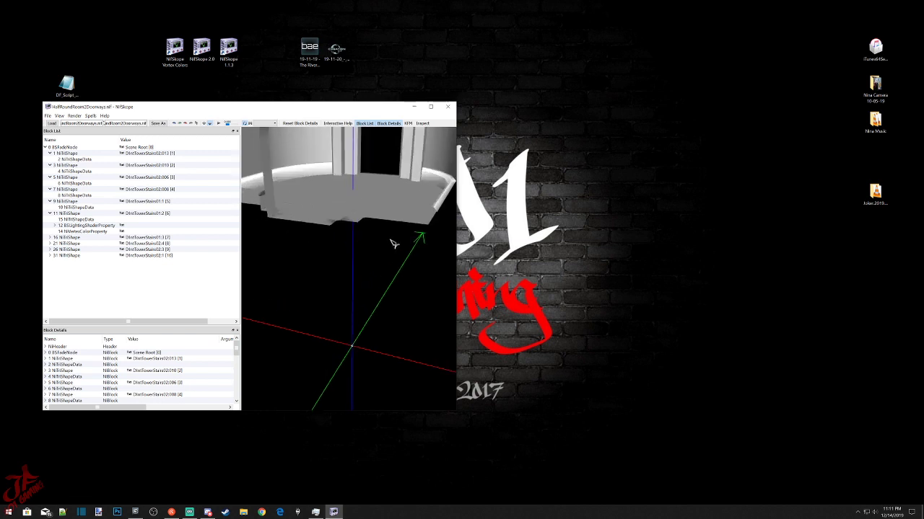
mouse_move(396, 230)
mouse_down()
mouse_move(383, 227)
mouse_move(383, 241)
mouse_move(408, 254)
mouse_move(402, 245)
mouse_up()
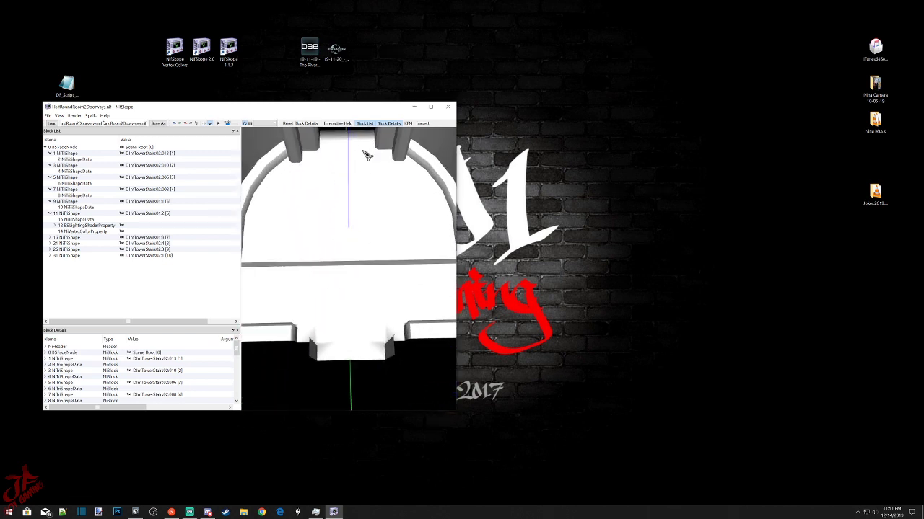
drag(363, 165, 355, 239)
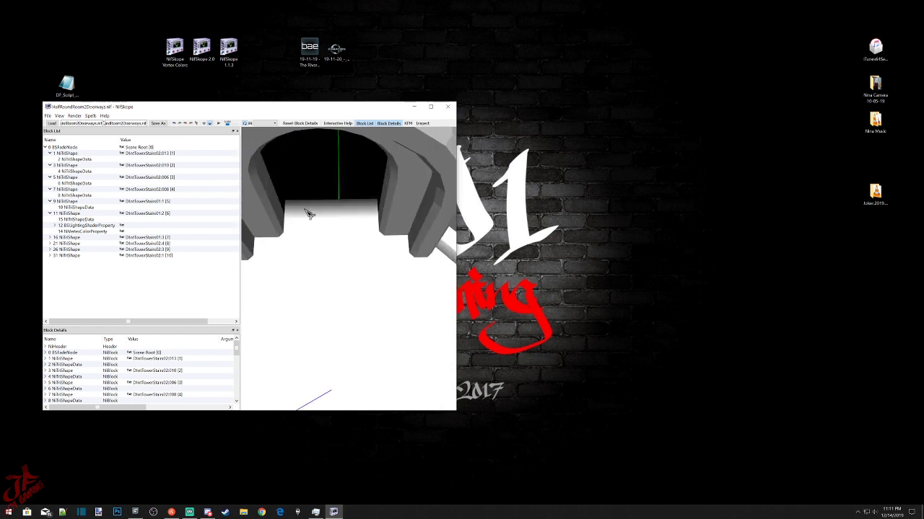
click(634, 208)
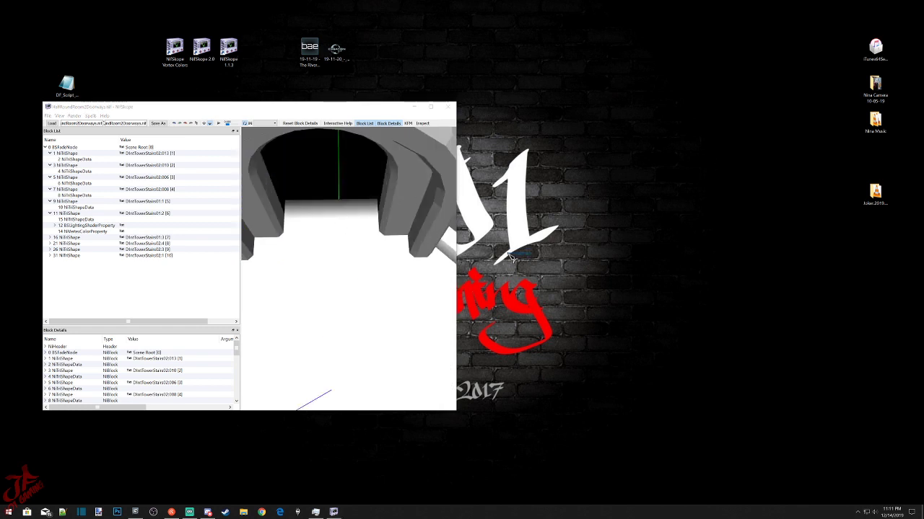
click(381, 233)
drag(384, 236, 349, 195)
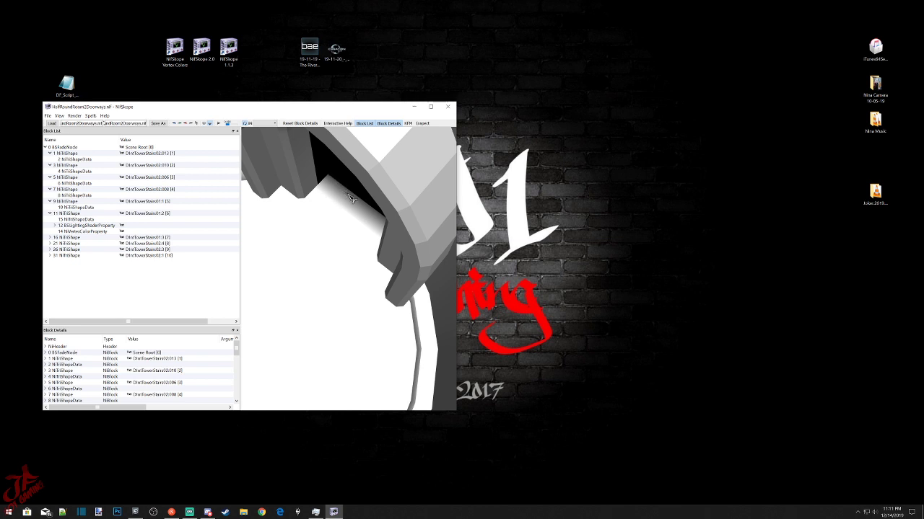
click(350, 196)
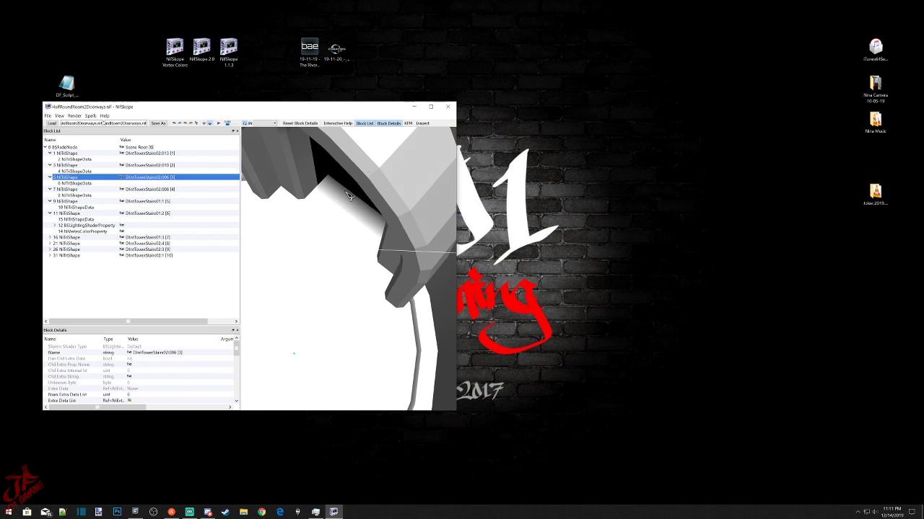
drag(336, 194, 336, 196)
drag(477, 261, 357, 270)
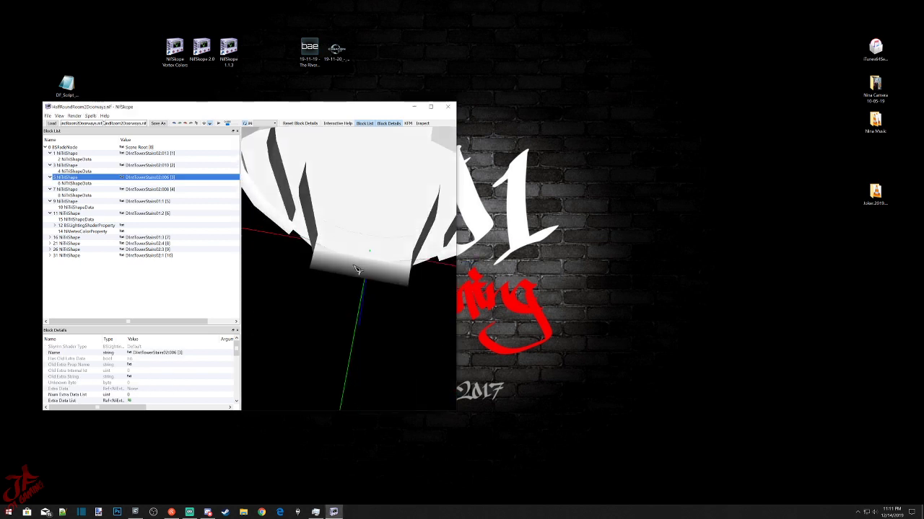
click(357, 270)
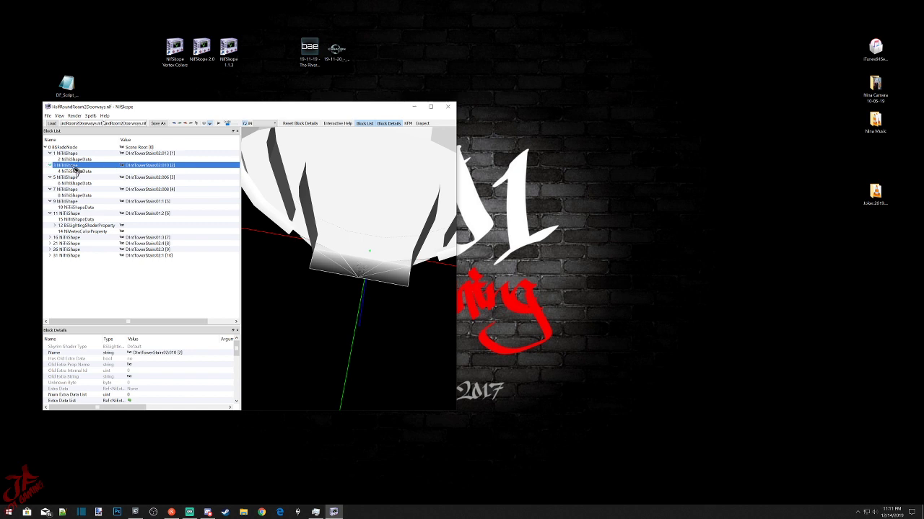
mouse_move(76, 168)
drag(369, 306, 321, 219)
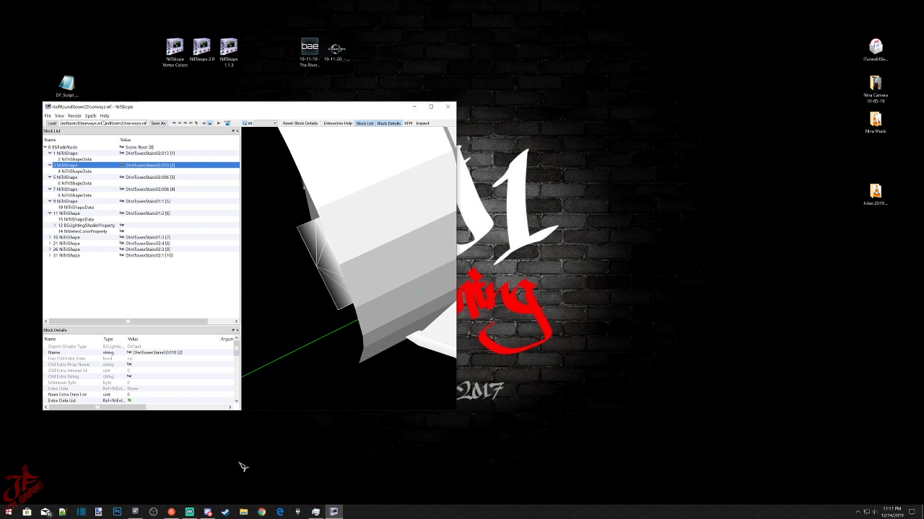
Switch to 3ds Max, enlarge the perspective view and delete the separate floor strip in the rear doorway.
click(136, 513)
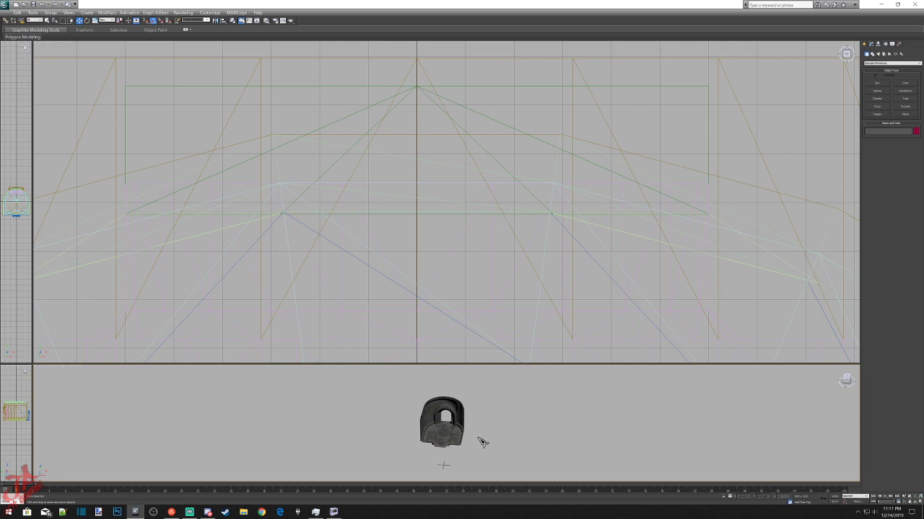
drag(546, 364, 548, 114)
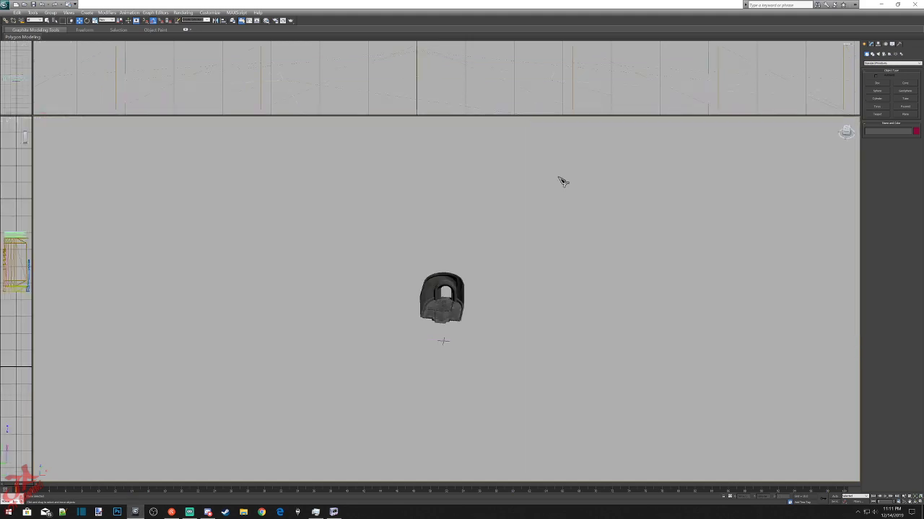
key(z)
scroll(529, 311, up, 10)
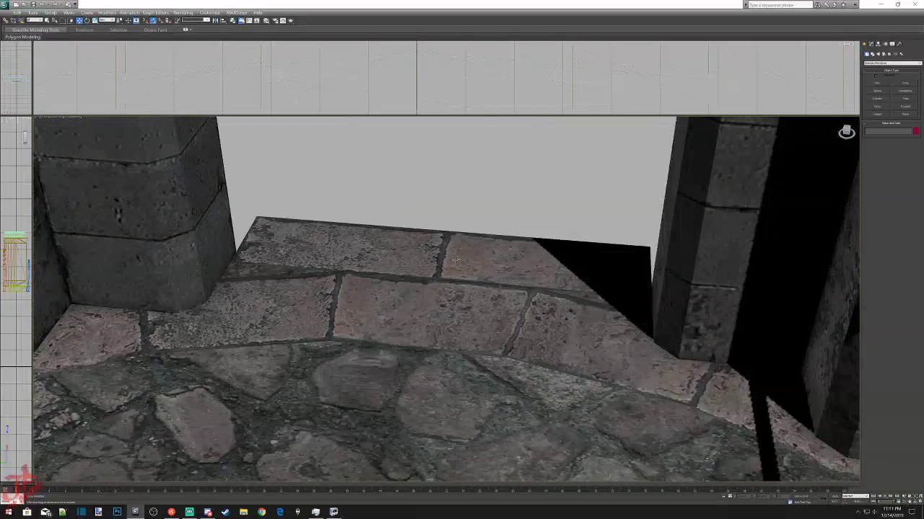
click(456, 260)
key(Delete)
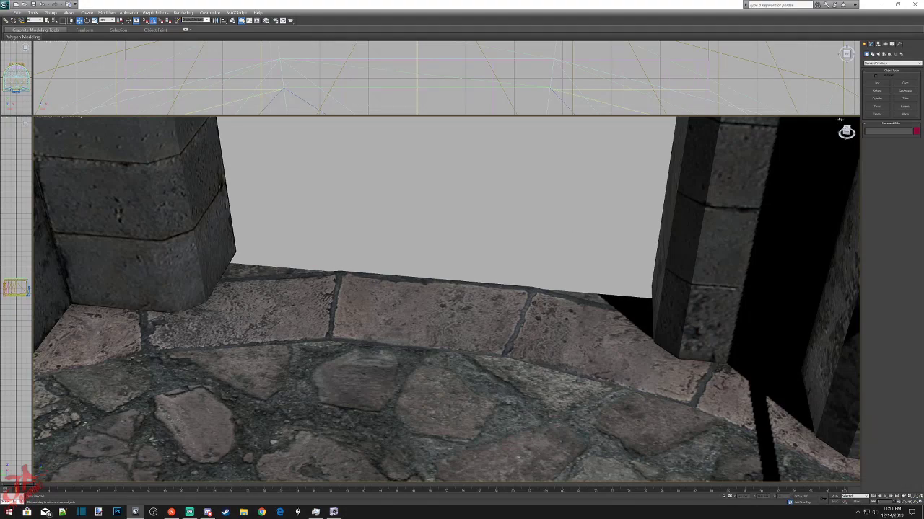
Inspect the gap left at the rear doorway, select the mesh forming its outer arch and enable vertex editing.
drag(845, 132, 445, 322)
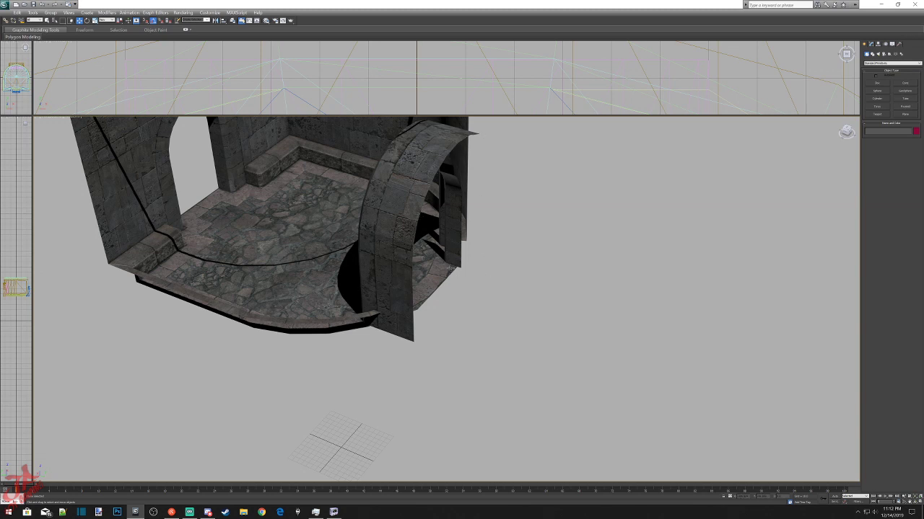
drag(848, 133, 894, 149)
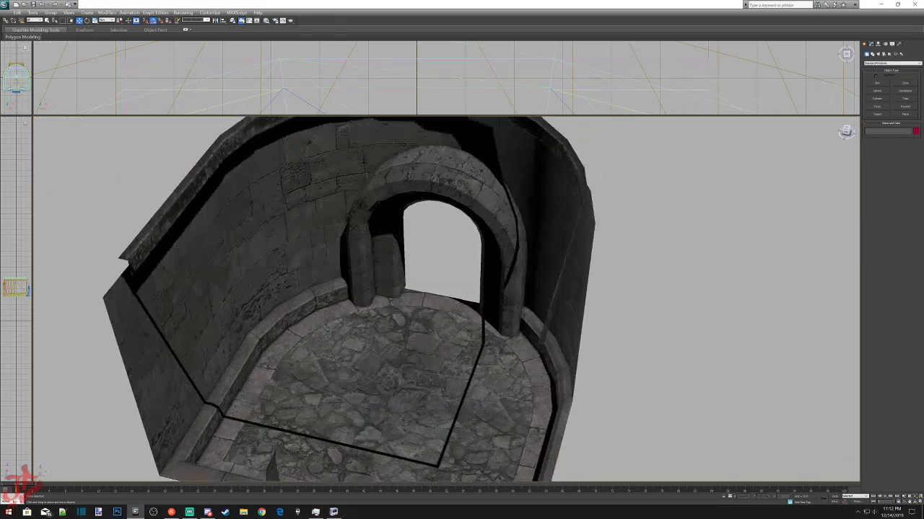
drag(882, 181, 795, 180)
scroll(361, 250, up, 5)
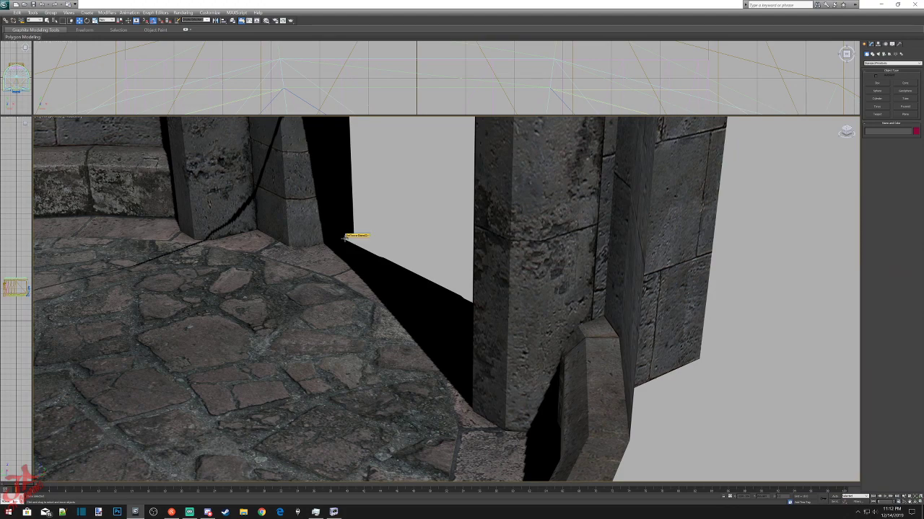
drag(847, 136, 519, 220)
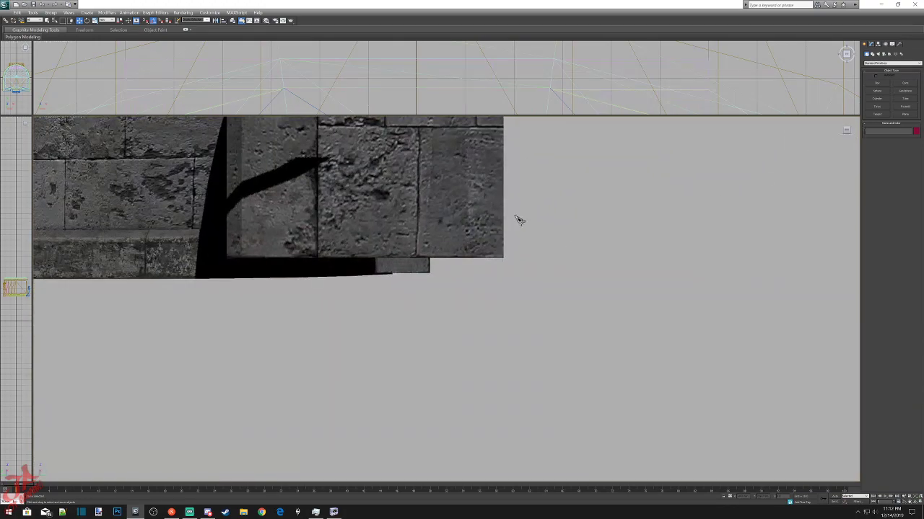
click(495, 201)
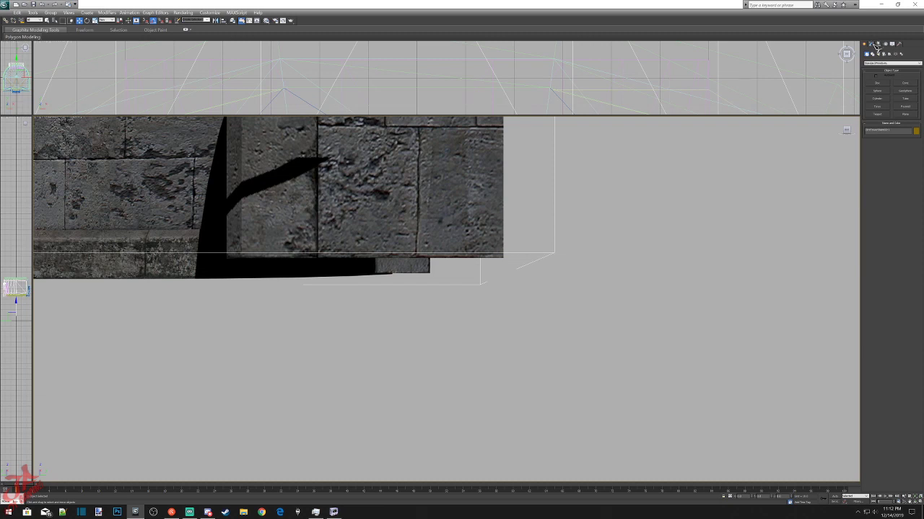
click(876, 45)
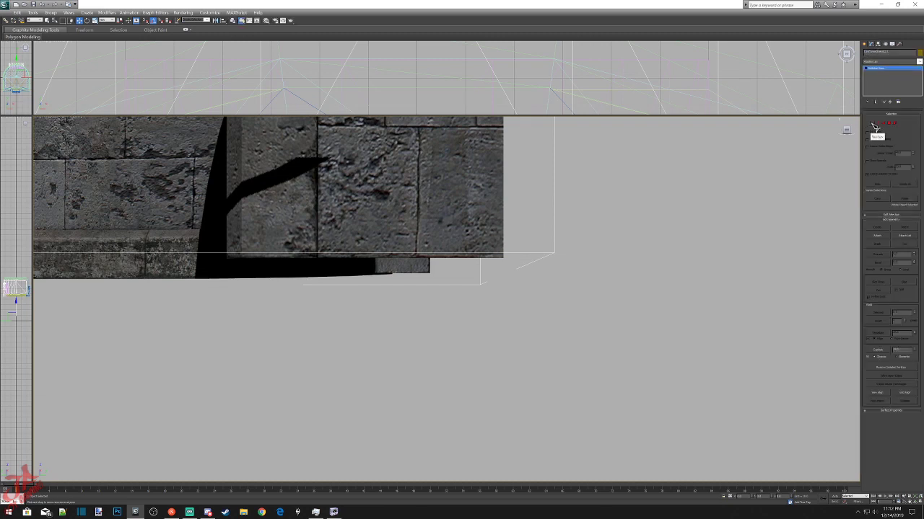
click(872, 124)
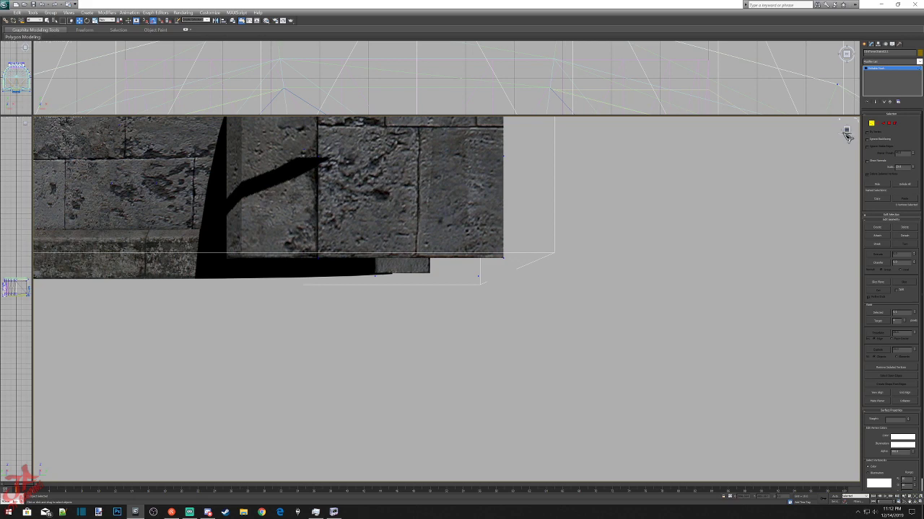
Select the outer vertices of the rear doorway arch in a side view and move them horizontally inward toward the room.
click(847, 132)
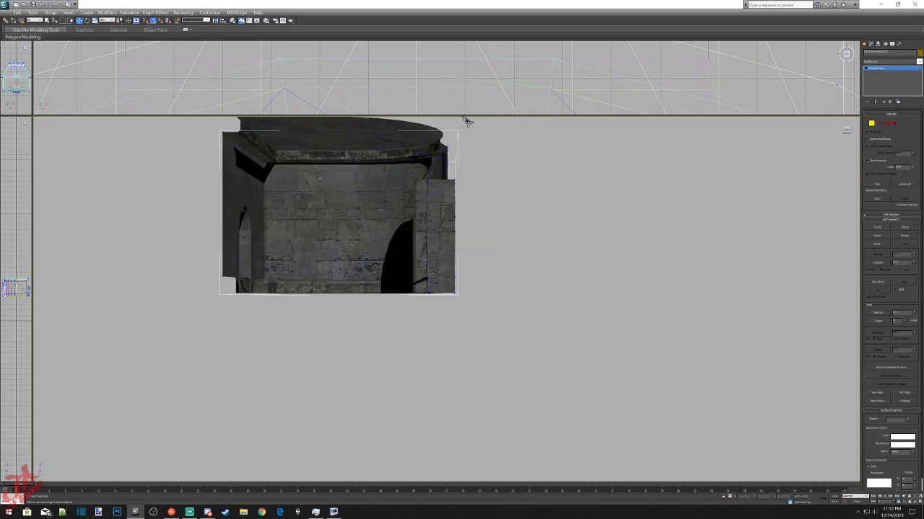
drag(462, 115, 486, 410)
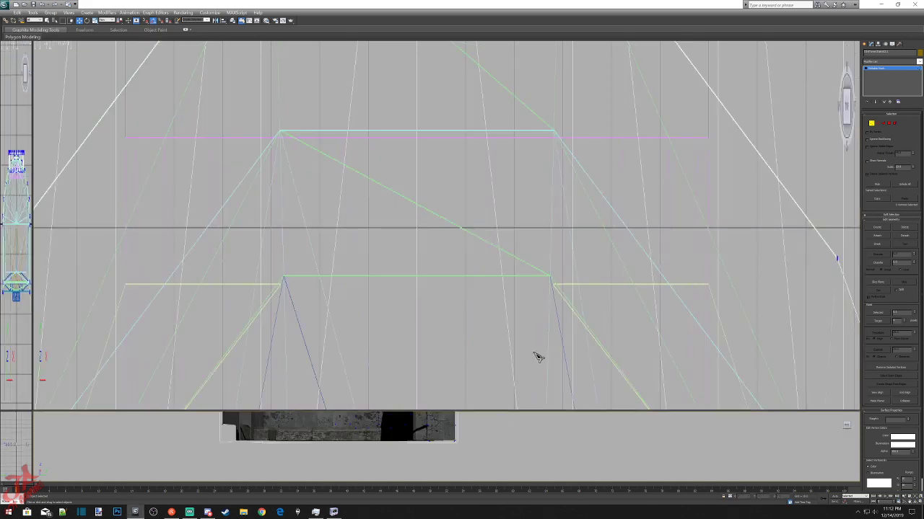
scroll(521, 313, down, 5)
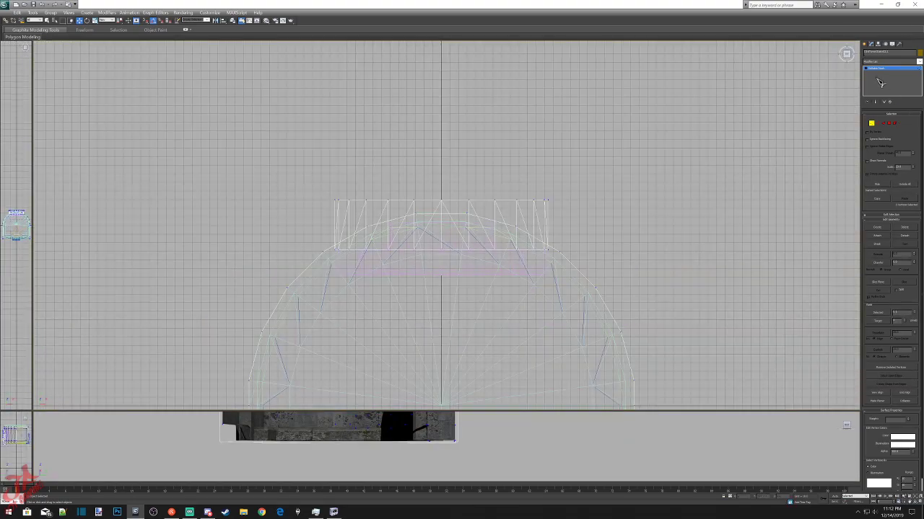
click(847, 56)
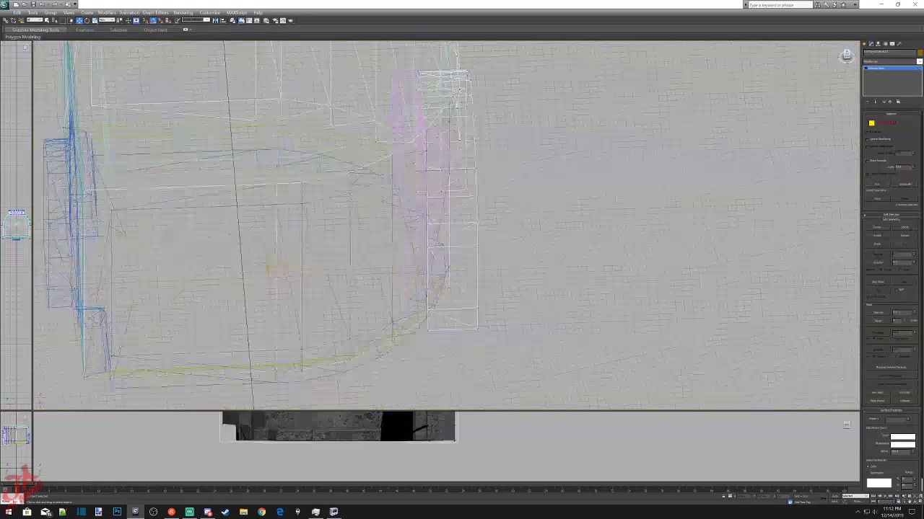
click(849, 58)
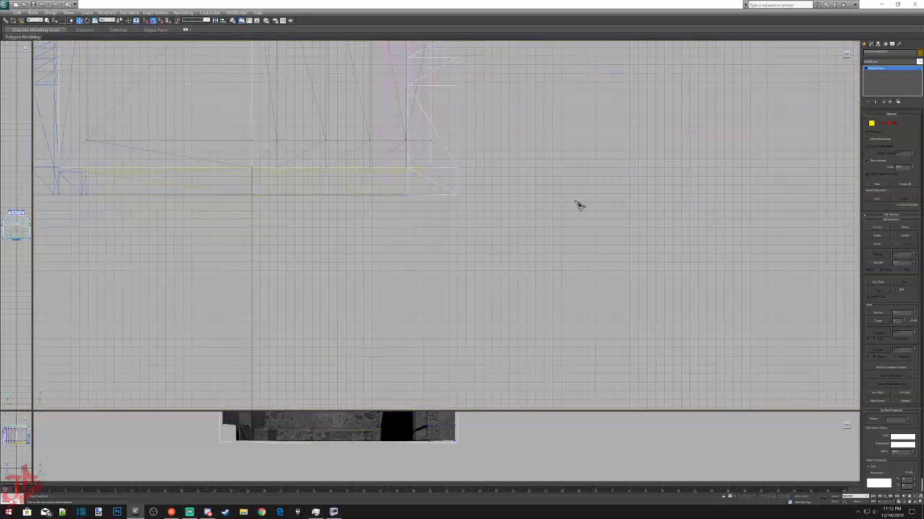
middle_drag(551, 252, 531, 340)
drag(426, 123, 478, 375)
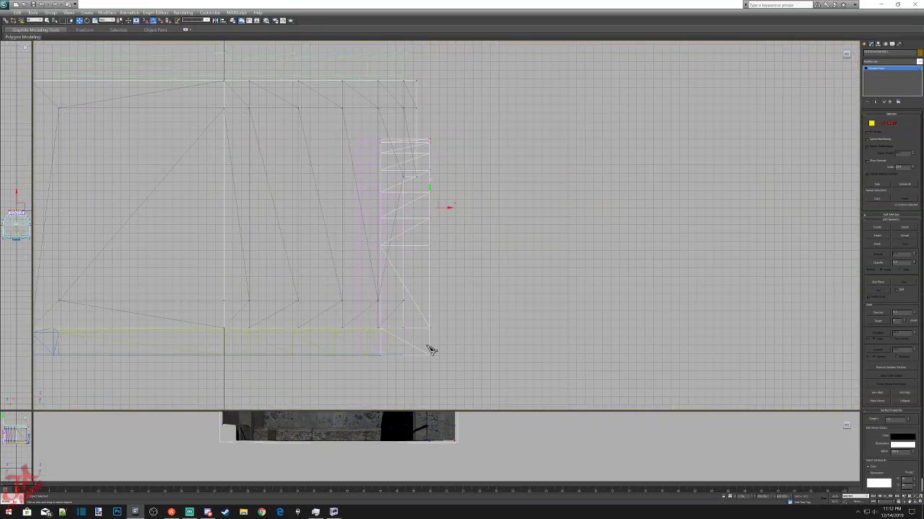
scroll(440, 343, up, 2)
middle_drag(446, 334, 529, 150)
scroll(519, 237, up, 3)
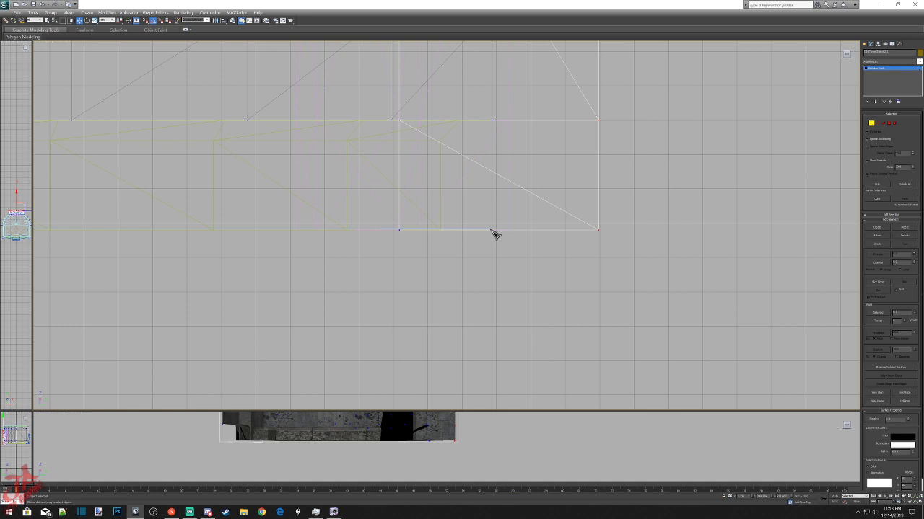
scroll(567, 239, down, 3)
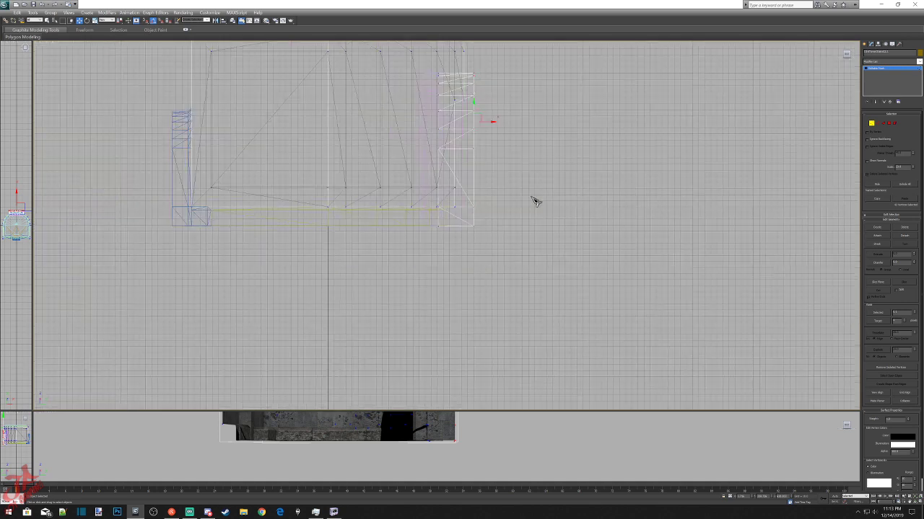
drag(493, 121, 477, 119)
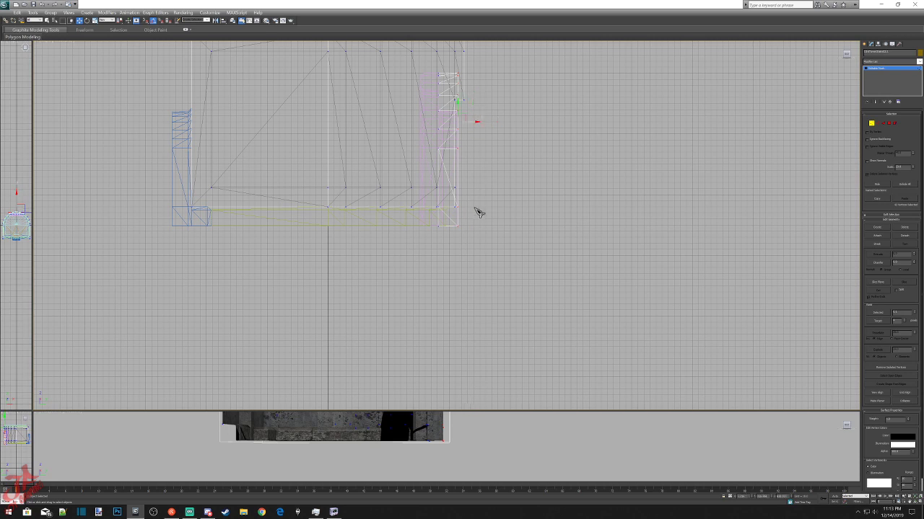
Fine-tune the arch's outer vertices inward until they line up with the end of the adjoining base edge.
scroll(480, 237, up, 5)
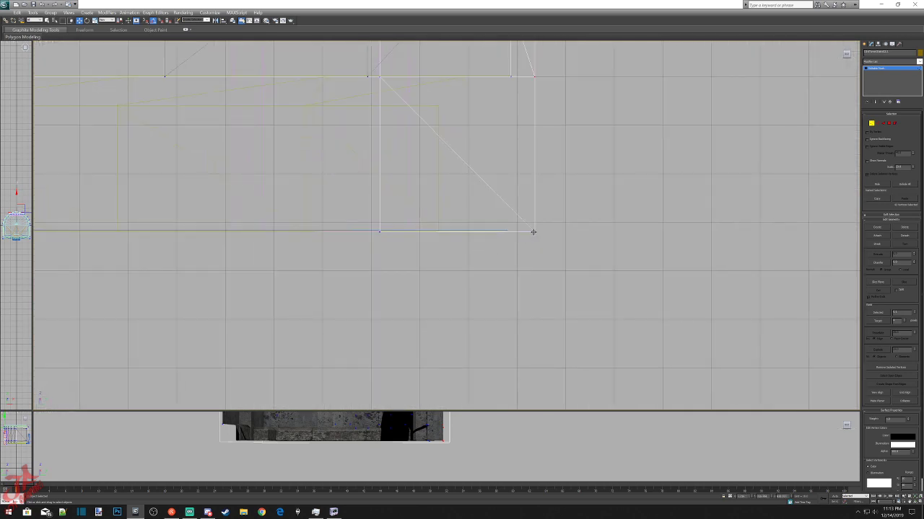
drag(533, 231, 507, 231)
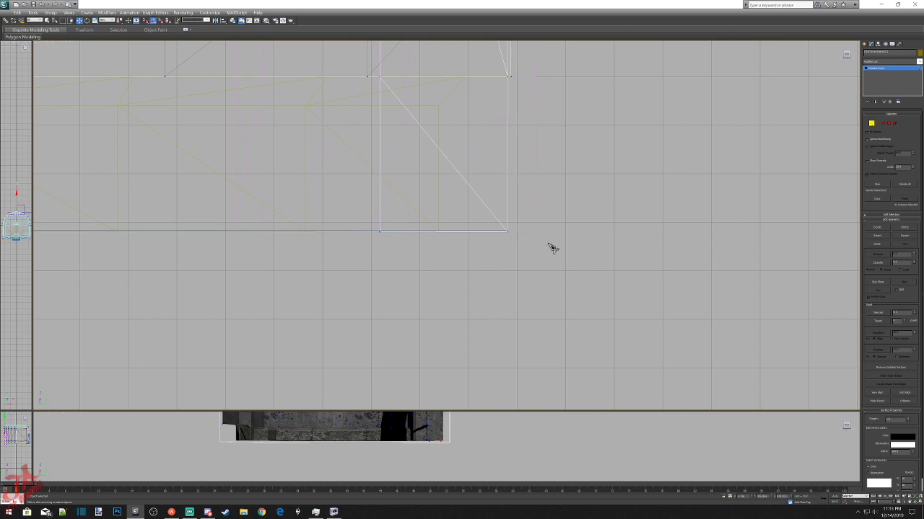
scroll(550, 242, down, 7)
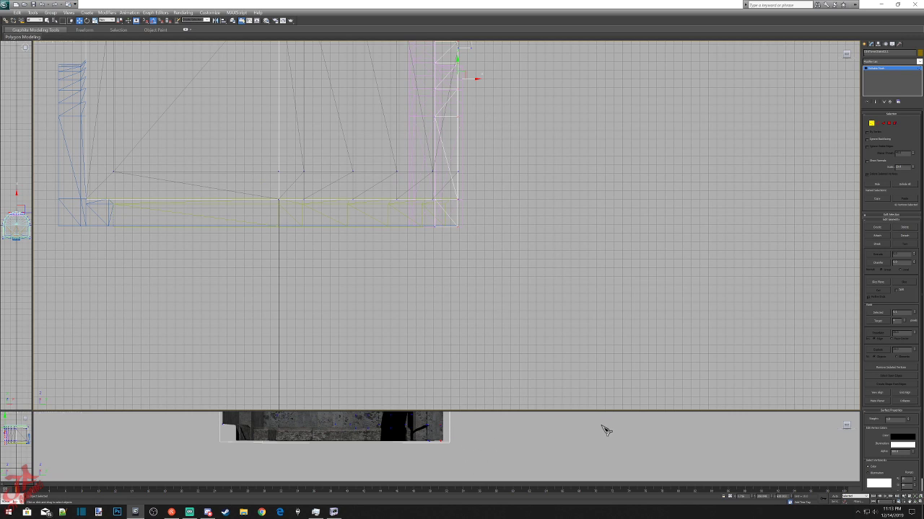
Inspect the shortened rear arch and the floor gap beneath it from several angles in the shaded perspective view.
click(845, 428)
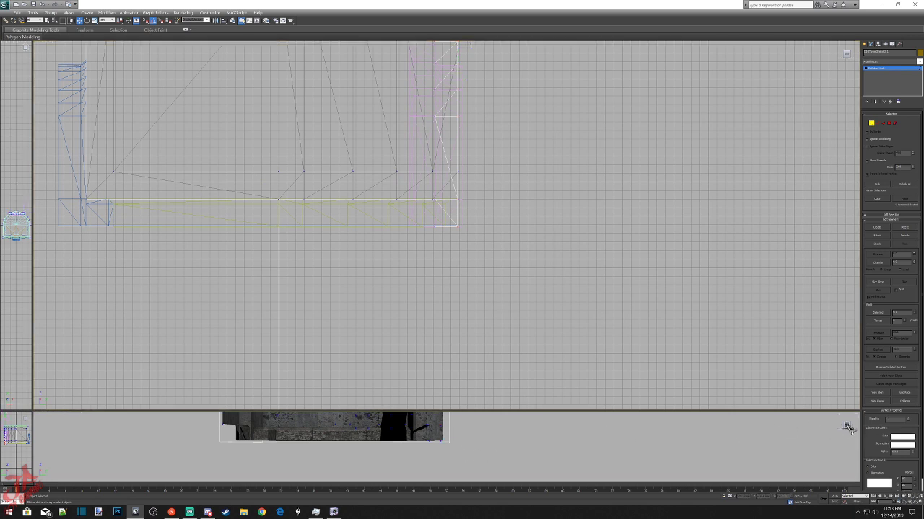
drag(847, 427, 837, 434)
alt+middle_drag(846, 424, 844, 430)
scroll(439, 443, up, 5)
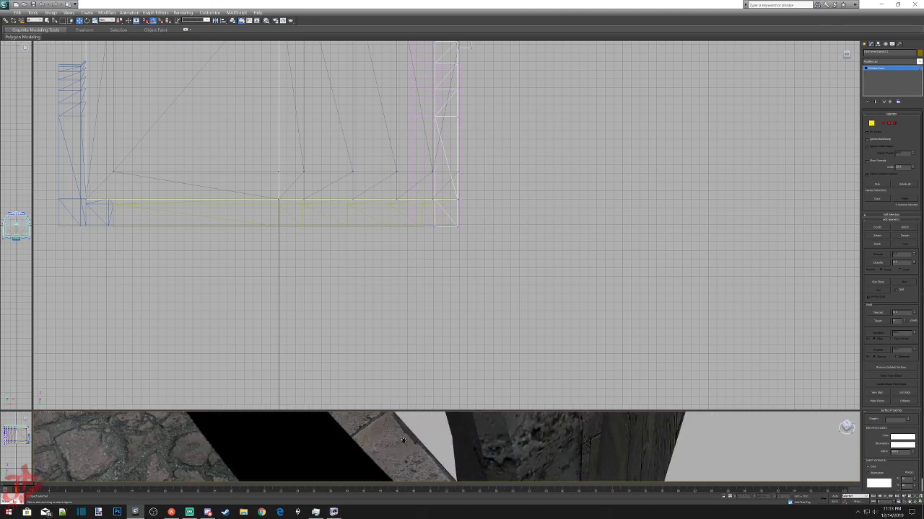
middle_drag(421, 439, 464, 496)
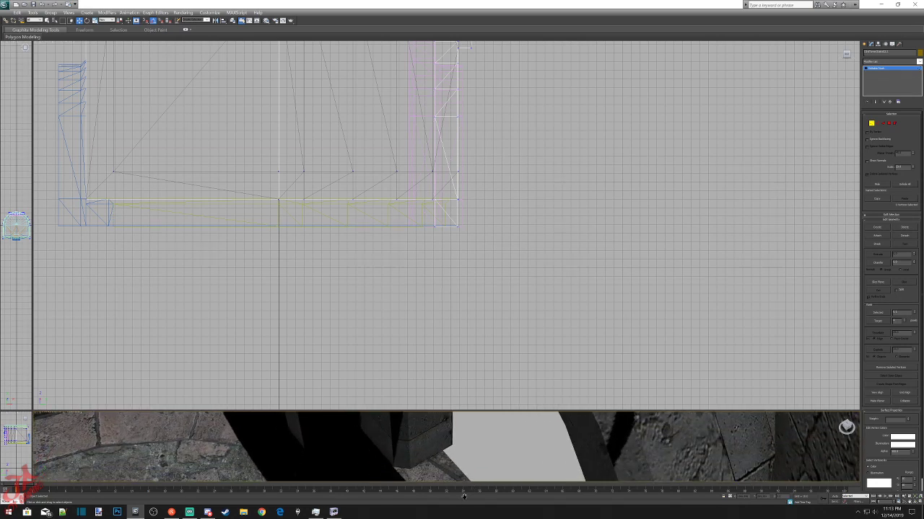
scroll(457, 442, down, 3)
scroll(457, 441, up, 1)
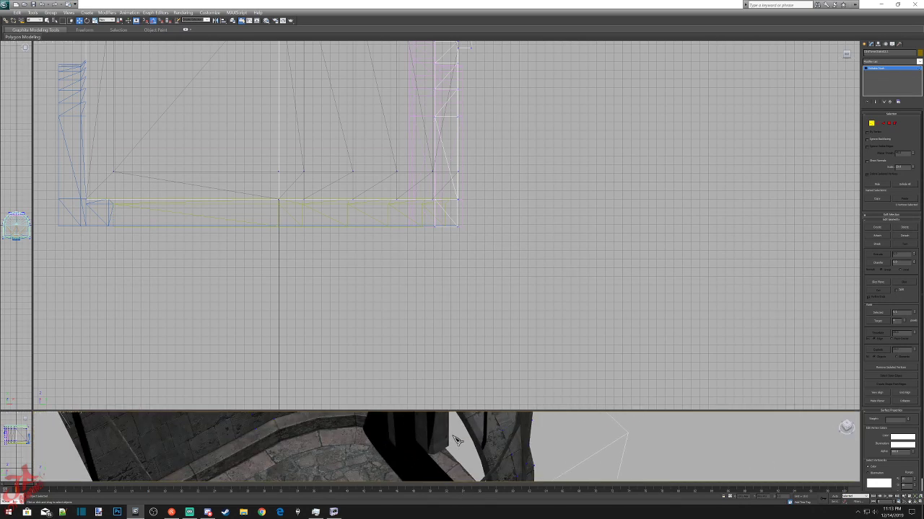
scroll(457, 441, down, 1)
click(846, 427)
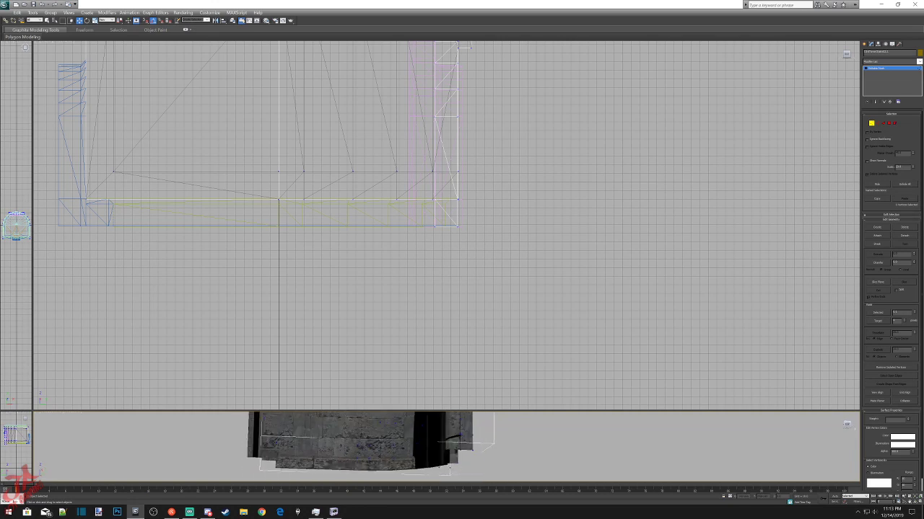
drag(846, 428, 847, 425)
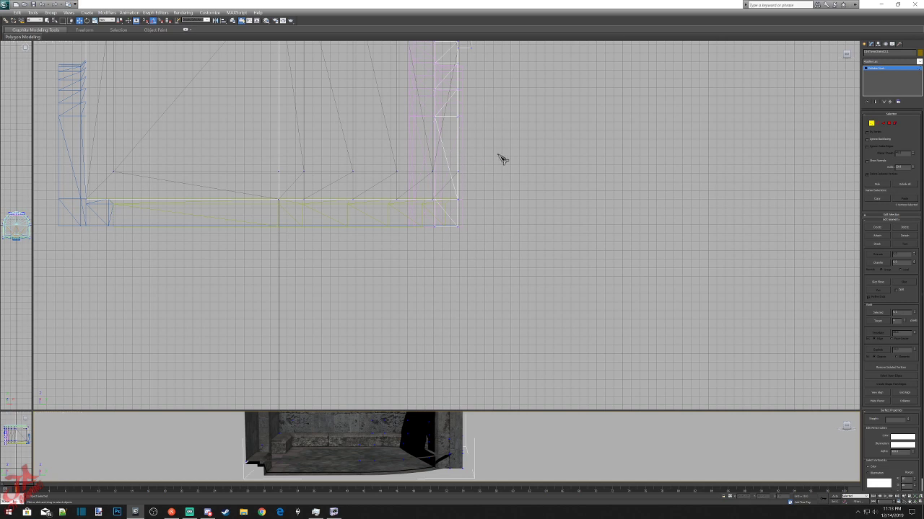
Examine how the arch's outer face sits against the curved wall in the wireframe, from angled and straight side views.
scroll(503, 158, down, 4)
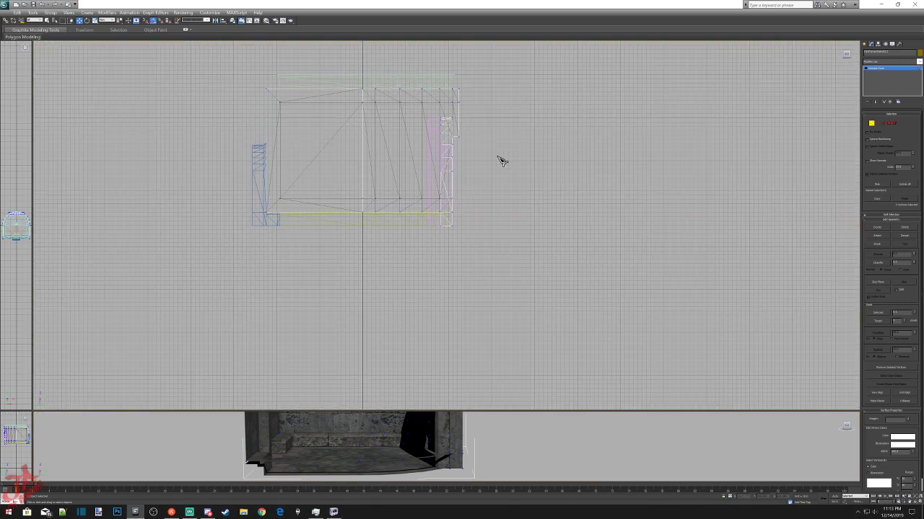
click(847, 57)
drag(847, 57, 860, 81)
alt+middle_drag(440, 144, 404, 187)
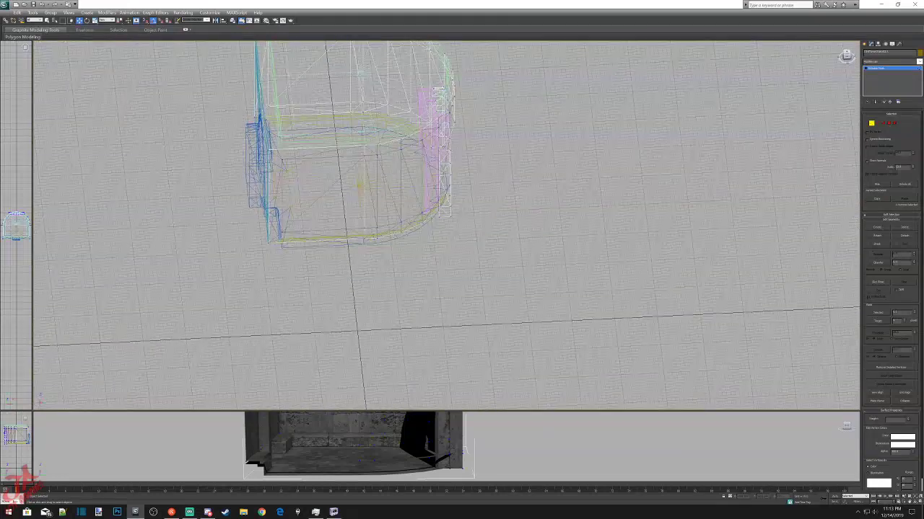
alt+middle_drag(437, 91, 455, 87)
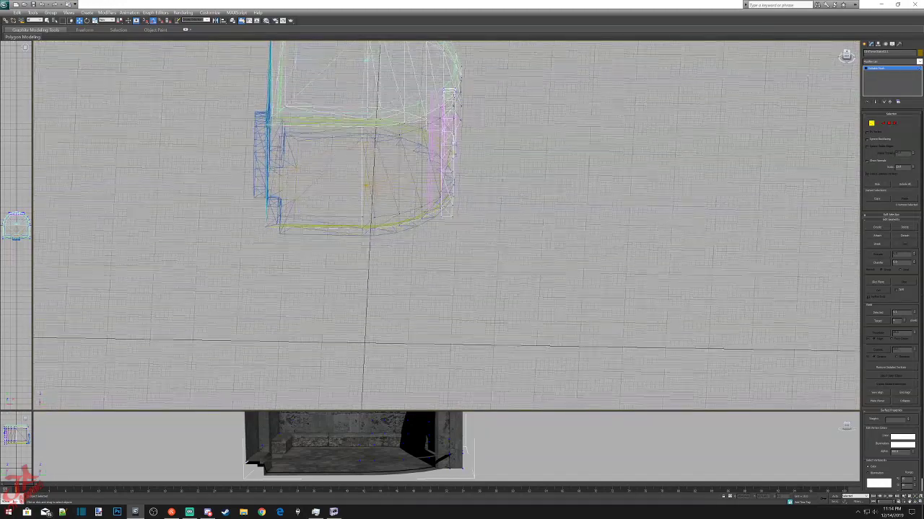
drag(847, 57, 847, 55)
click(846, 55)
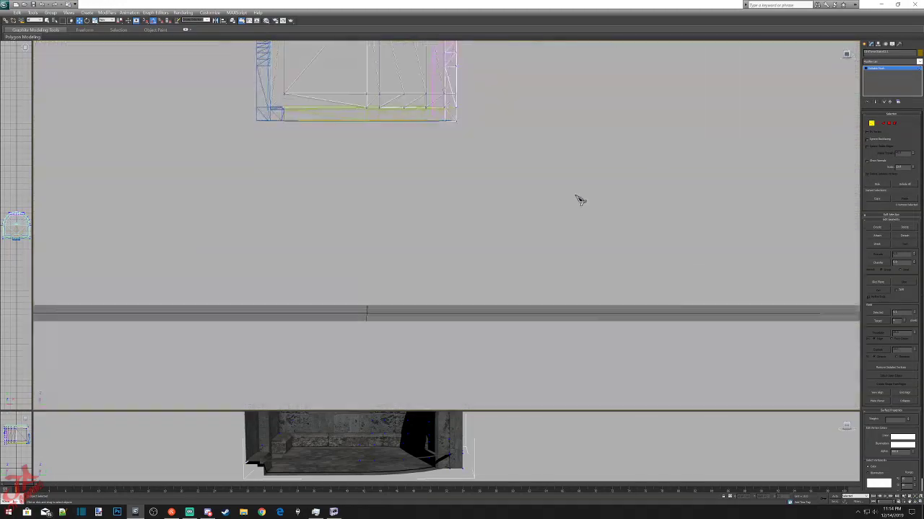
middle_drag(492, 165, 486, 319)
scroll(480, 231, up, 6)
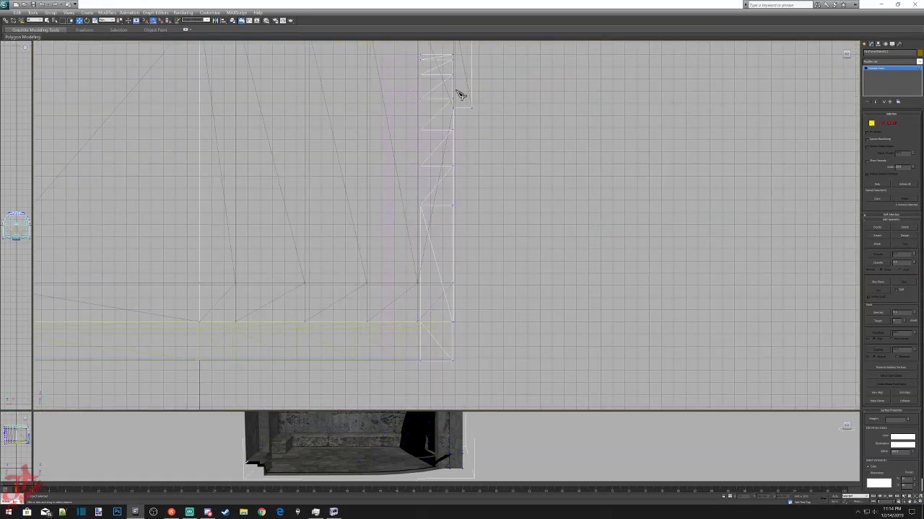
Undo the selection changes to reselect the arch's outer vertices, and move them slightly outward beyond the wall edge.
click(19, 12)
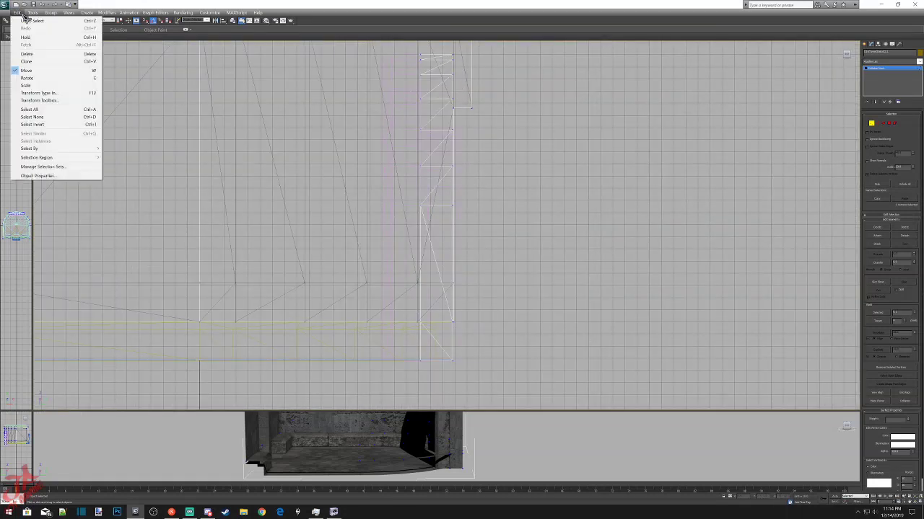
click(27, 21)
click(17, 13)
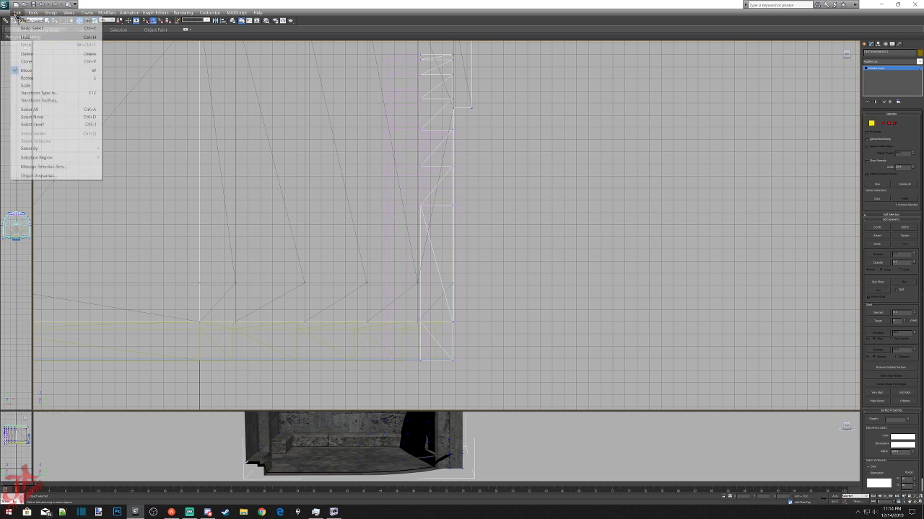
click(21, 20)
click(17, 13)
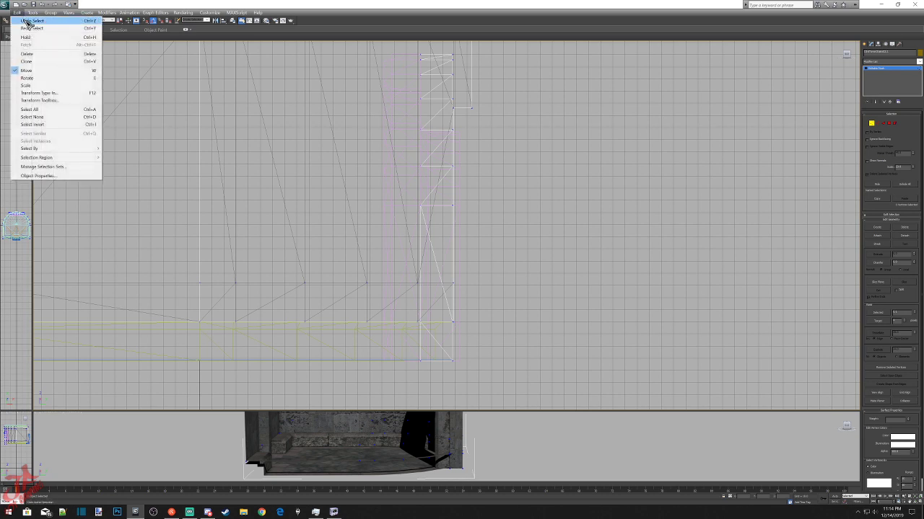
click(26, 21)
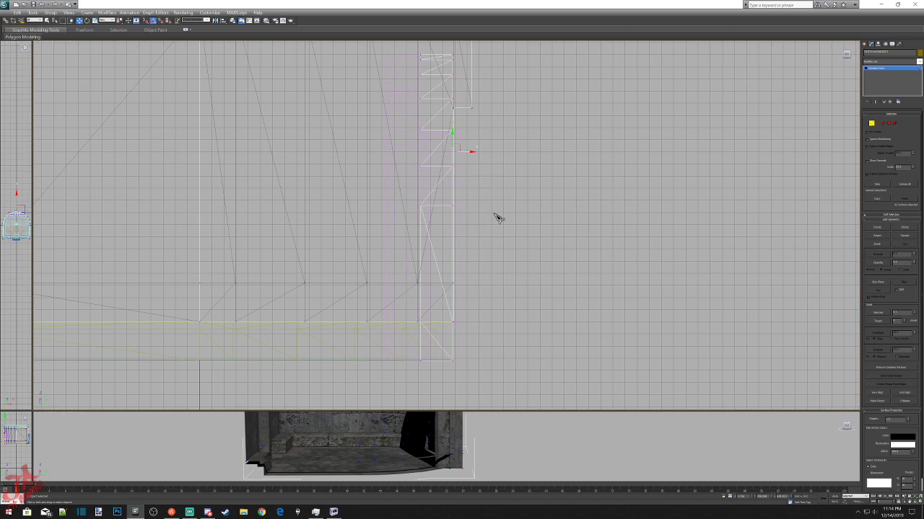
drag(469, 151, 474, 150)
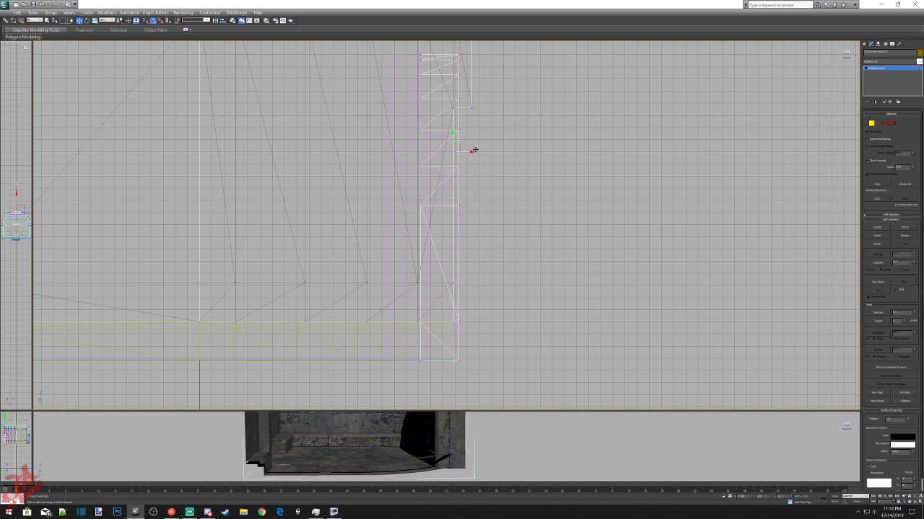
Nudge the selected outer arch vertices a tiny amount further outward at close range.
scroll(496, 188, up, 5)
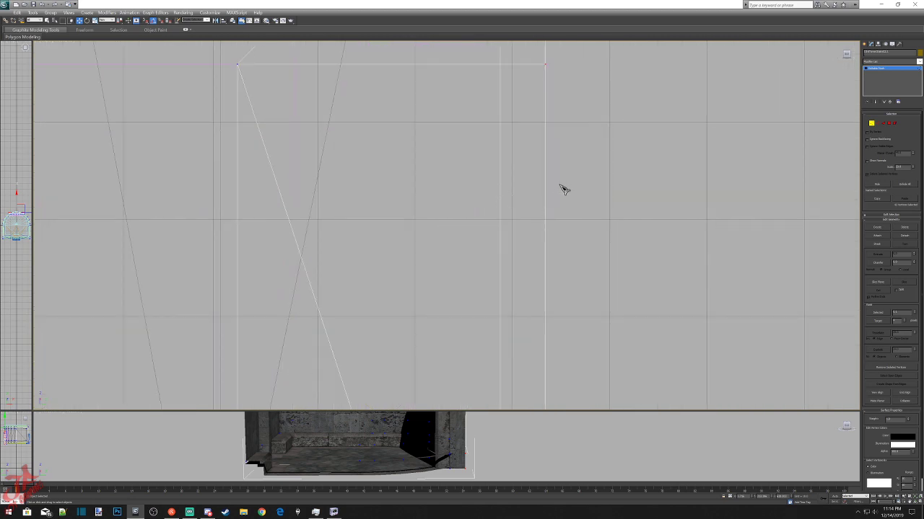
middle_drag(558, 184, 435, 401)
scroll(486, 189, down, 2)
middle_drag(486, 190, 438, 197)
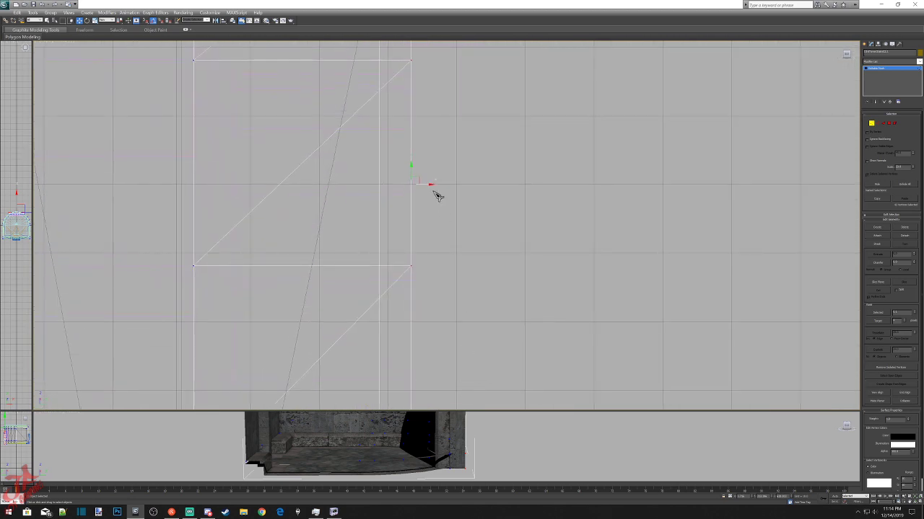
scroll(448, 228, up, 3)
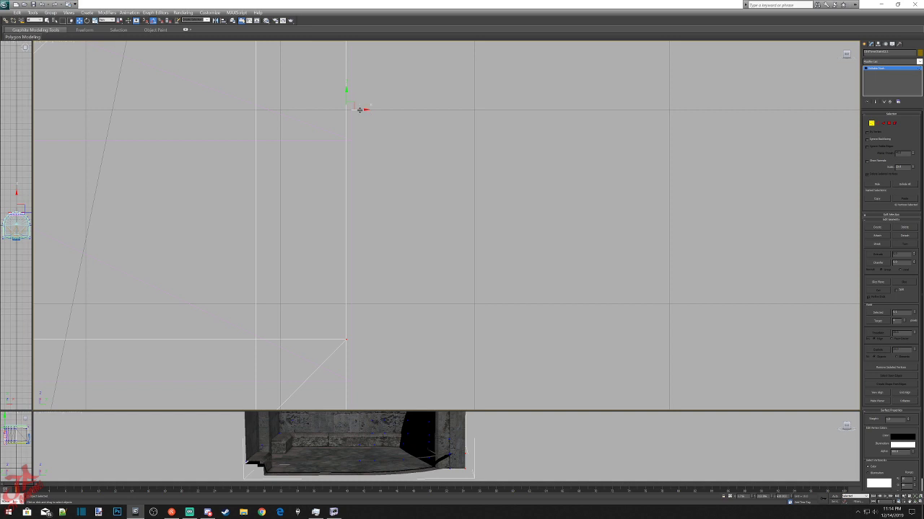
drag(360, 109, 365, 108)
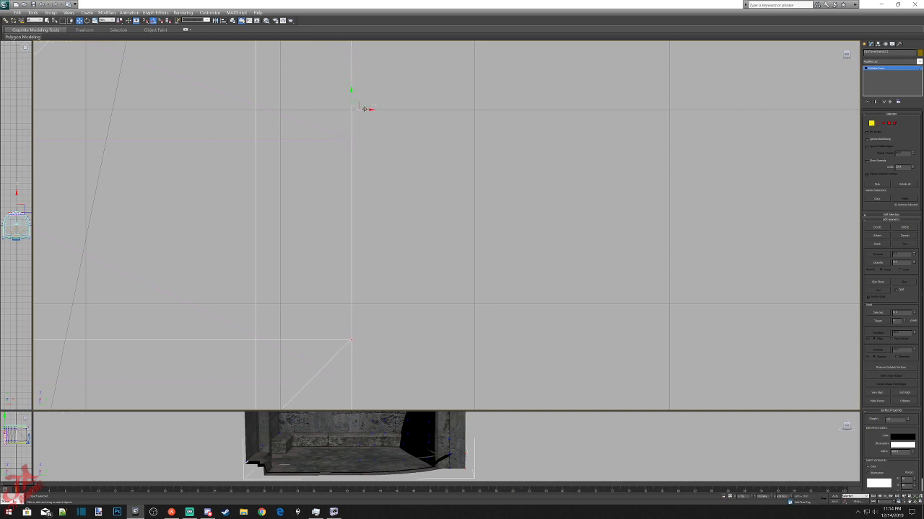
Enlarge the perspective view and inspect the adjusted rear doorway arch from above inside the room.
click(653, 433)
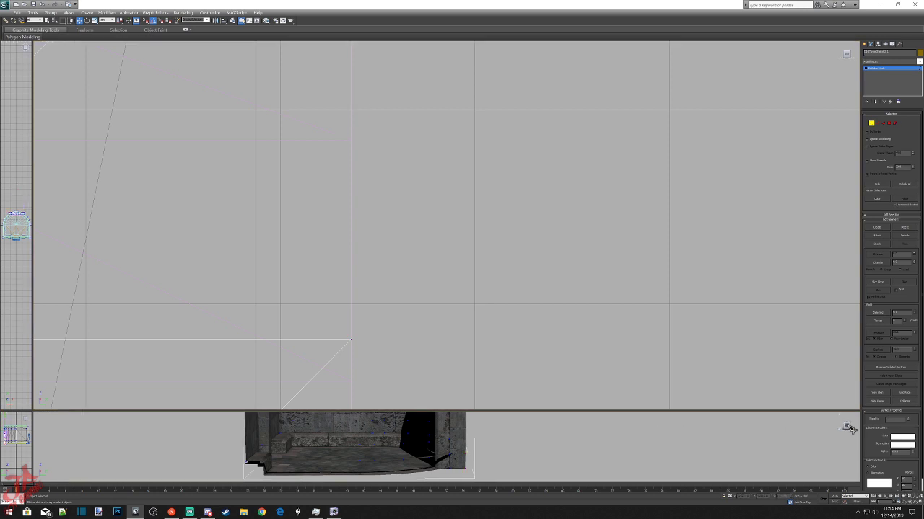
mouse_move(848, 426)
mouse_down()
mouse_move(866, 446)
mouse_move(846, 427)
mouse_up()
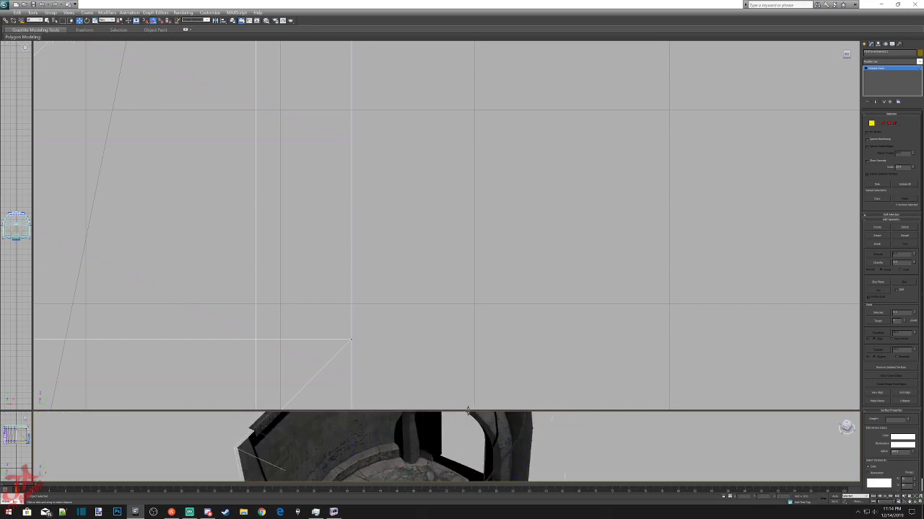
drag(467, 410, 429, 132)
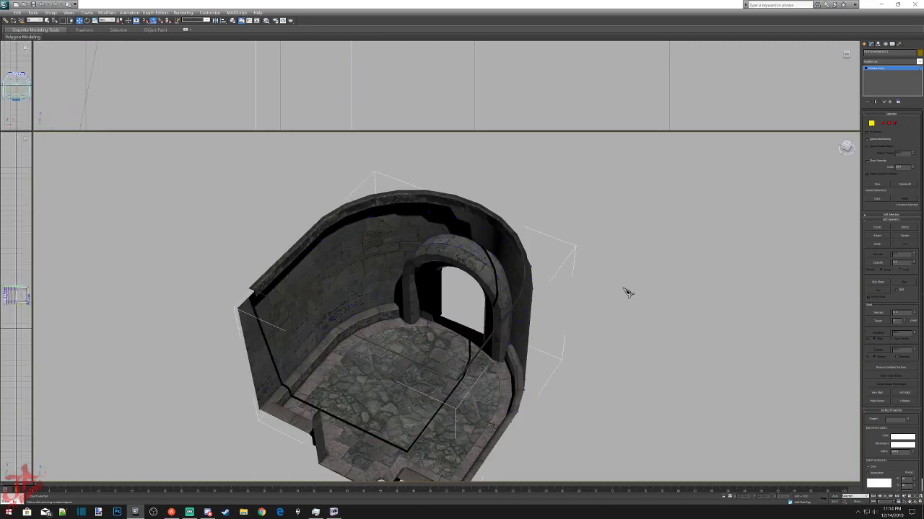
Examine the rear doorway arch's outer edge against the curved wall from close-up, low and side views.
scroll(627, 292, up, 5)
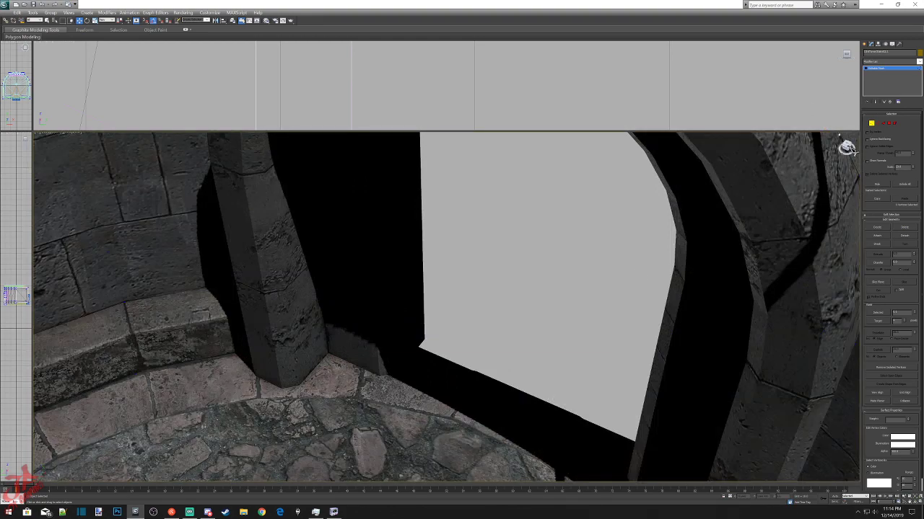
drag(848, 148, 847, 146)
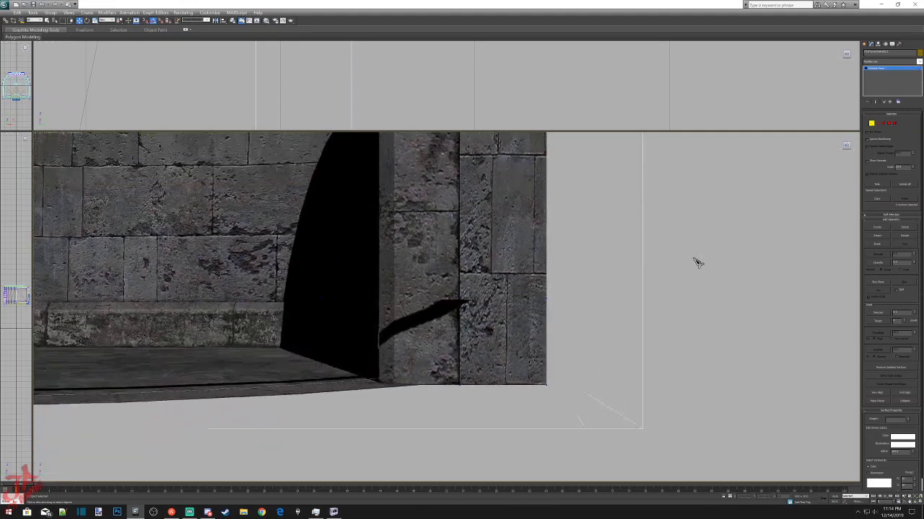
scroll(693, 264, down, 5)
alt+middle_drag(631, 285, 595, 388)
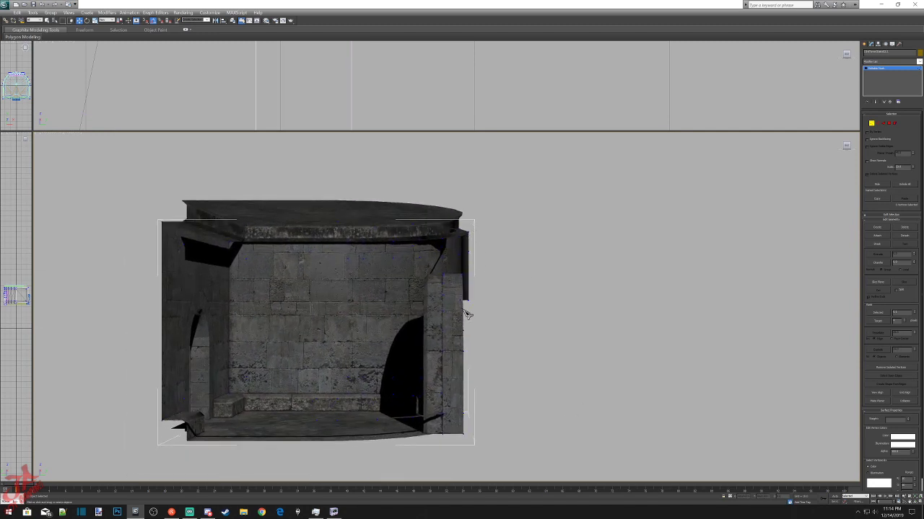
mouse_move(848, 147)
mouse_down()
mouse_move(908, 147)
mouse_move(885, 189)
mouse_move(851, 205)
mouse_move(846, 146)
mouse_up()
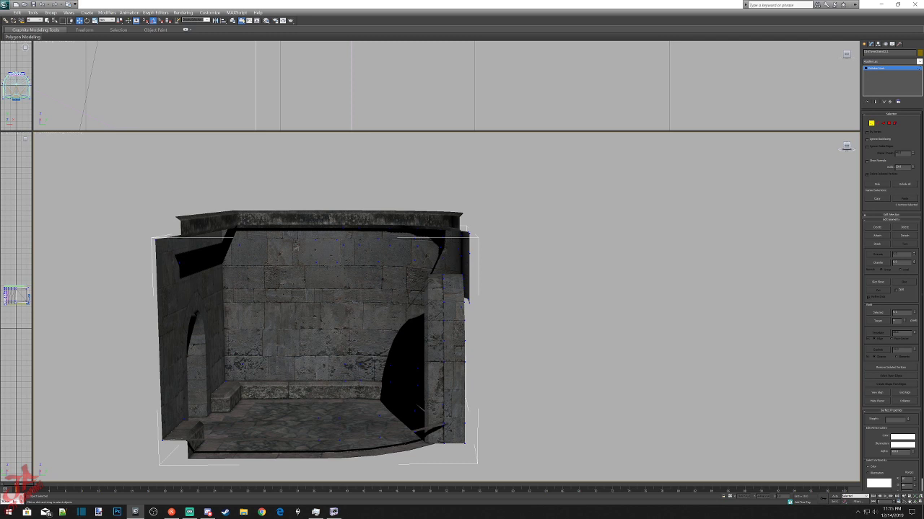
drag(847, 147, 847, 147)
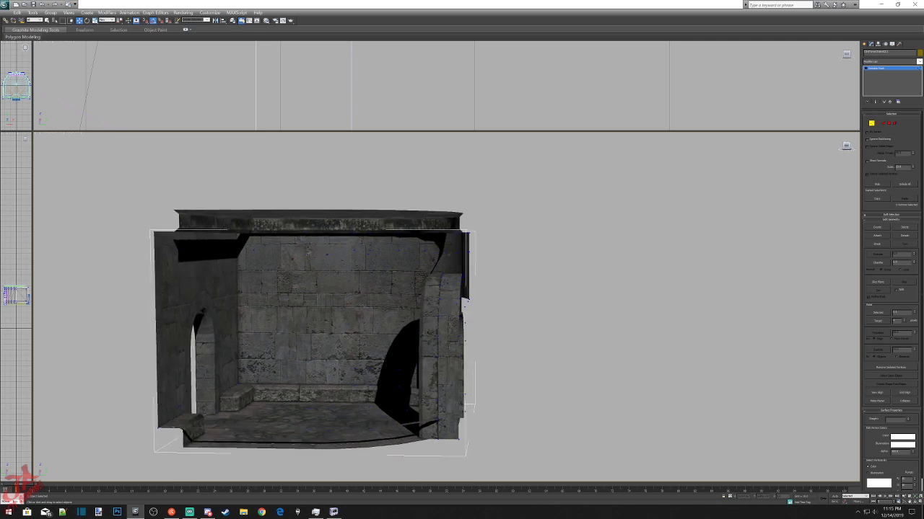
scroll(484, 299, up, 3)
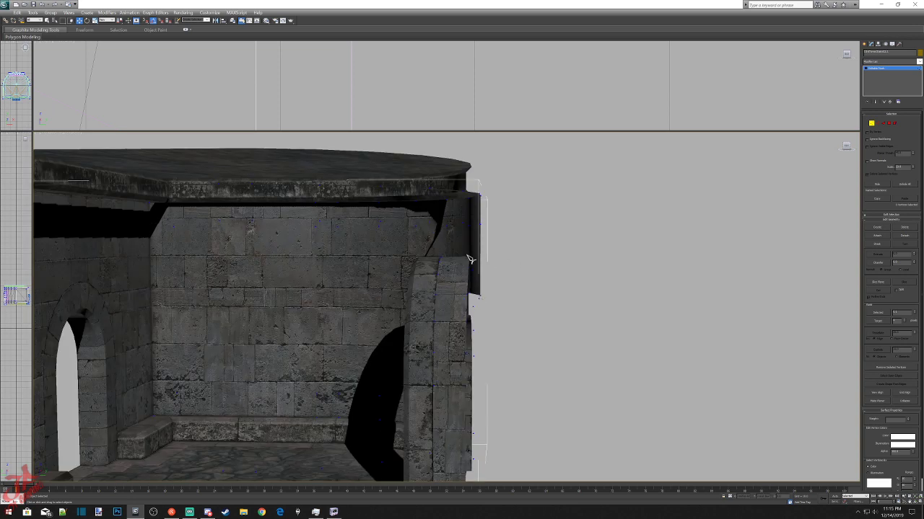
Select the rear doorway arch's outer vertices, adding the ones at the foot of its pillars to the selection.
click(476, 298)
drag(846, 147, 850, 124)
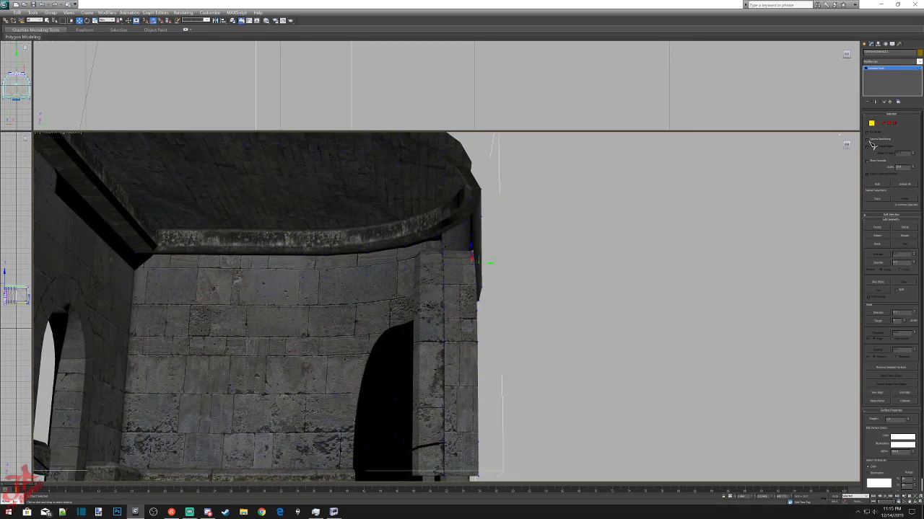
alt+middle_drag(848, 149, 537, 330)
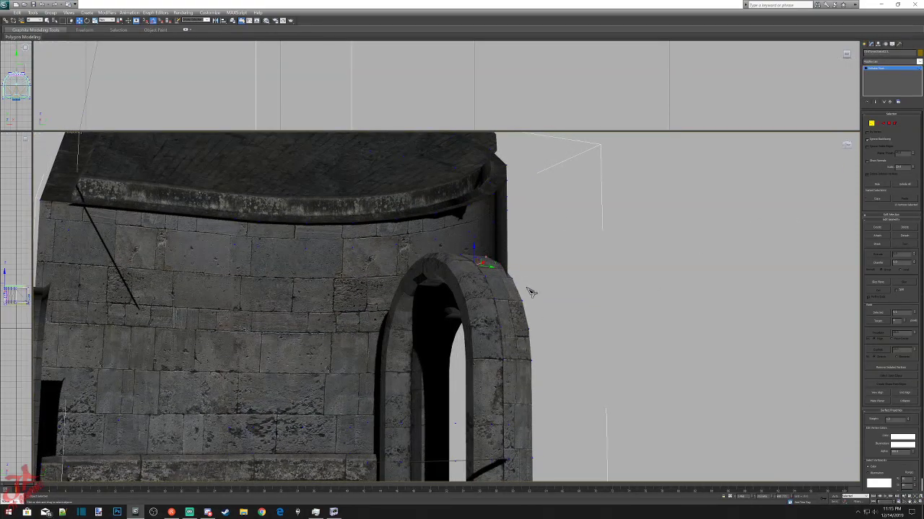
drag(545, 318, 535, 337)
middle_drag(592, 416, 546, 334)
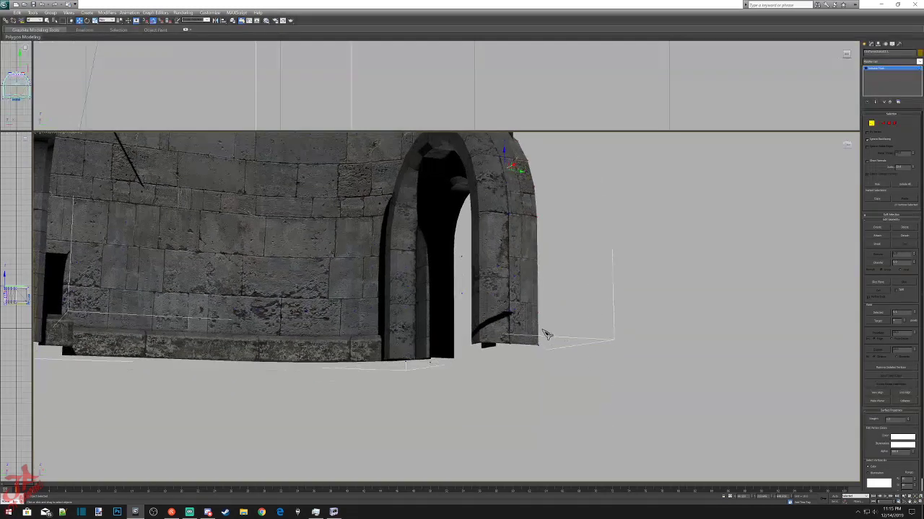
ctrl+drag(550, 358, 552, 358)
Check the selected outer arch vertices from inside, outside, the side and directly above the room.
mouse_move(848, 146)
mouse_down()
mouse_move(846, 220)
mouse_move(830, 230)
mouse_move(696, 236)
mouse_move(846, 147)
mouse_up()
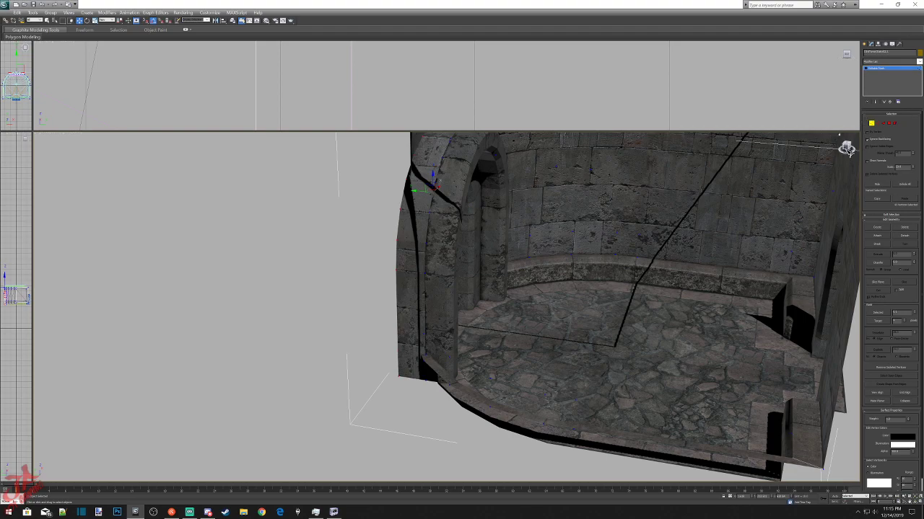
drag(849, 151, 892, 142)
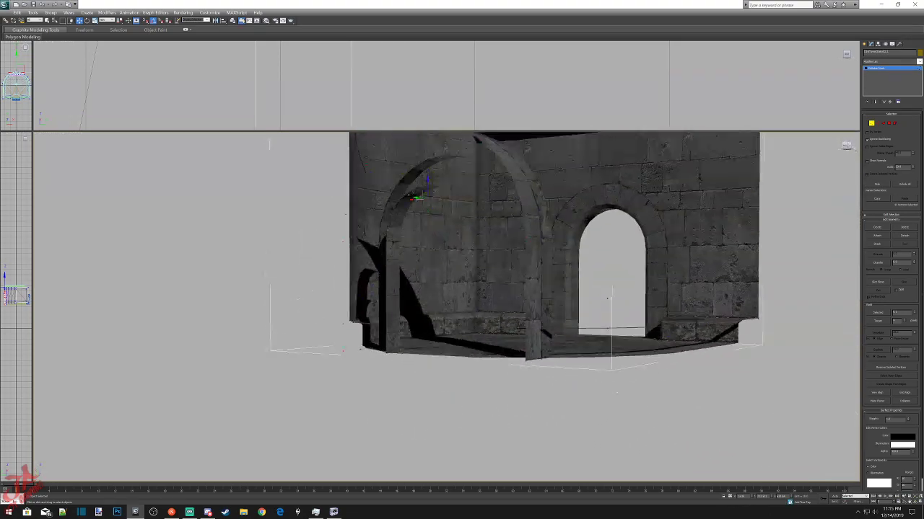
alt+middle_drag(846, 145, 846, 146)
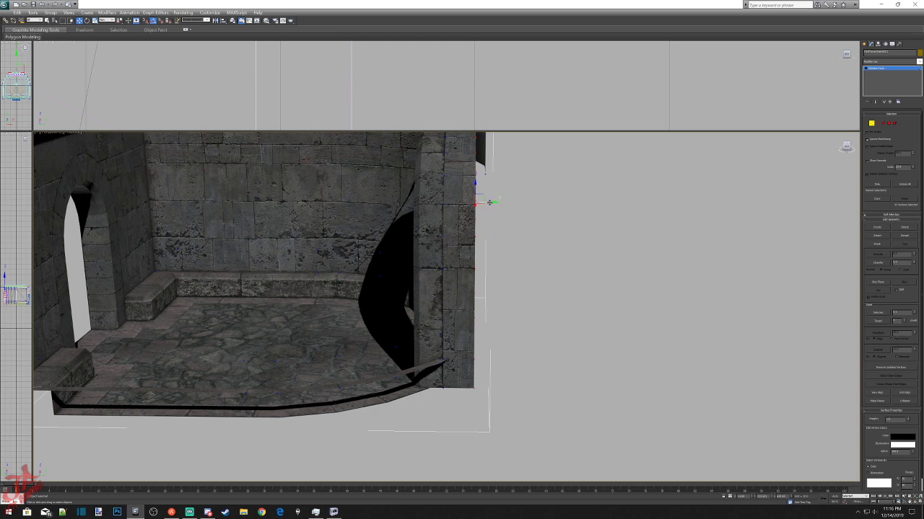
alt+middle_drag(847, 149, 823, 162)
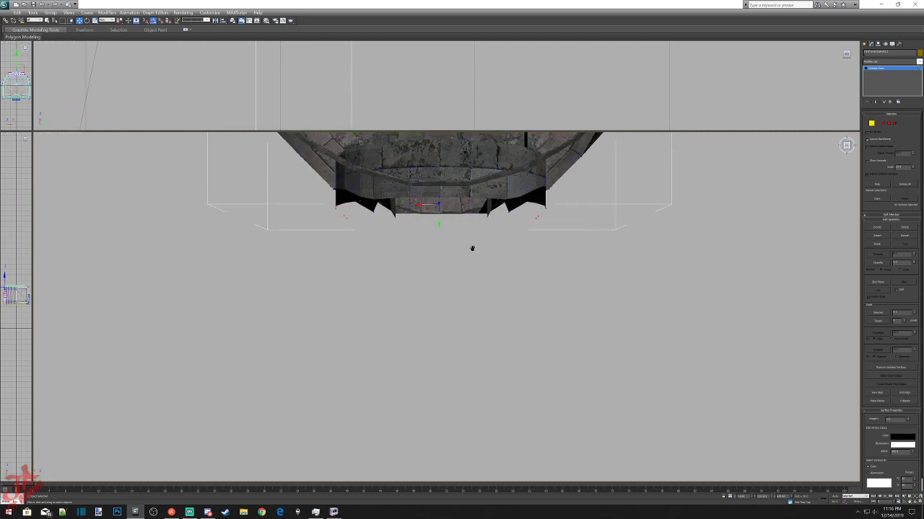
middle_drag(472, 248, 477, 281)
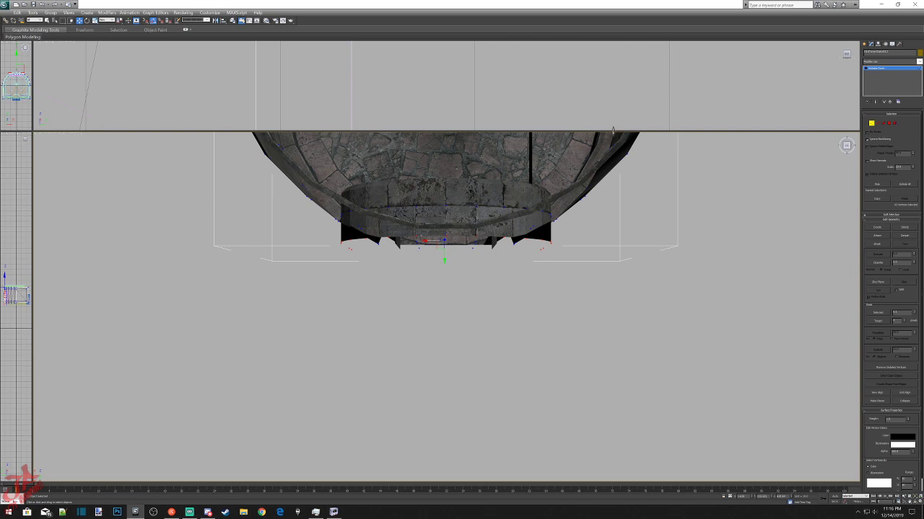
Enlarge the wireframe view to show the whole room, and undo the deselection of the arch's outer vertices.
drag(612, 130, 603, 353)
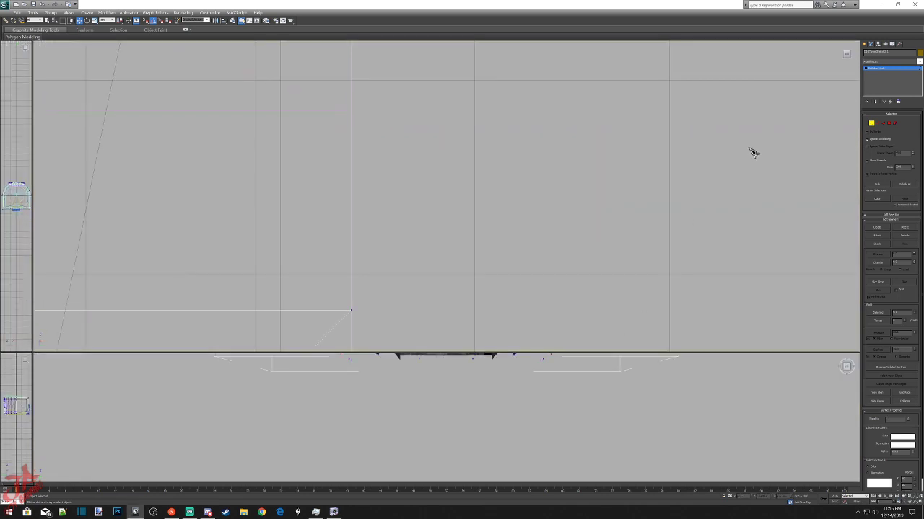
scroll(751, 151, down, 5)
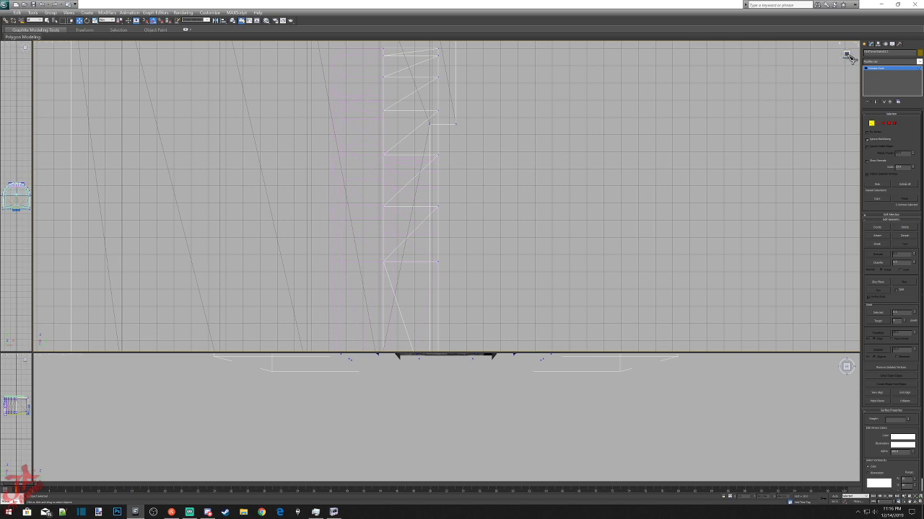
scroll(570, 168, down, 6)
scroll(478, 232, up, 4)
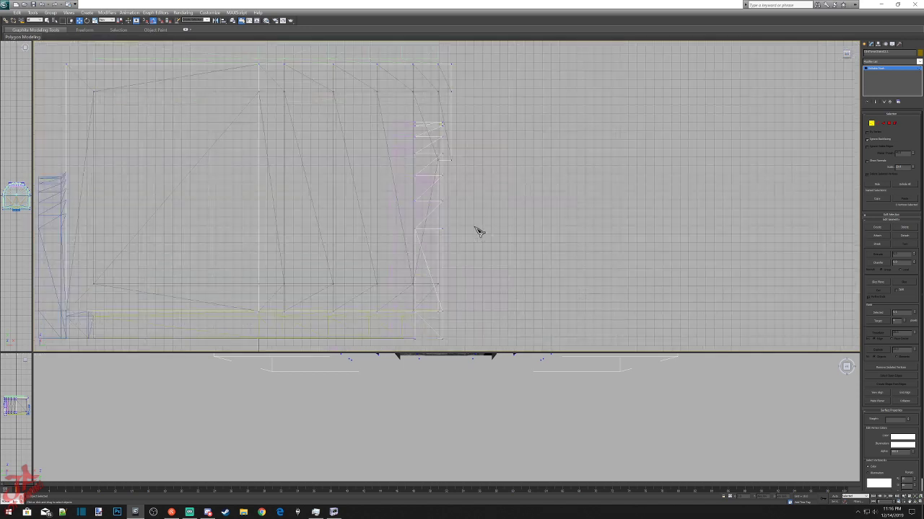
scroll(401, 158, down, 2)
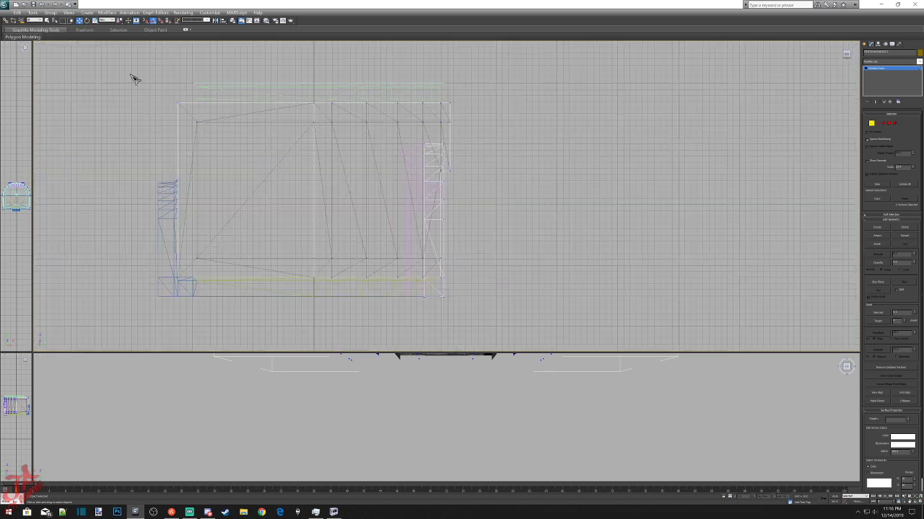
click(18, 13)
click(26, 22)
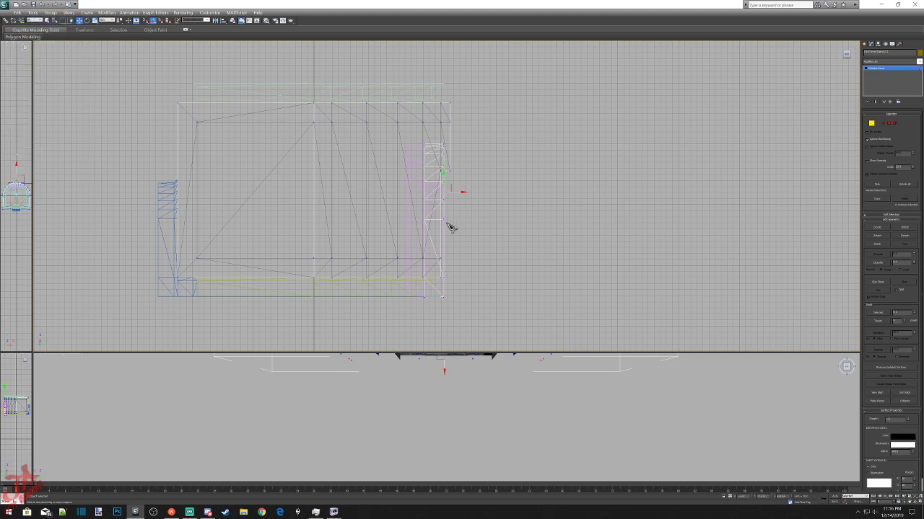
Move the selected outer arch vertices inward in the wireframe, then nudge them slightly further to sit at the wall edge.
scroll(449, 227, up, 6)
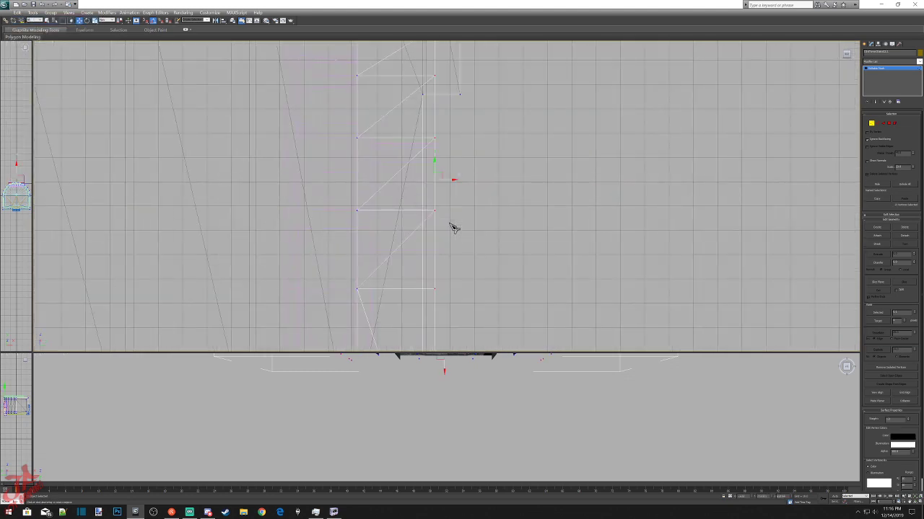
scroll(465, 246, down, 5)
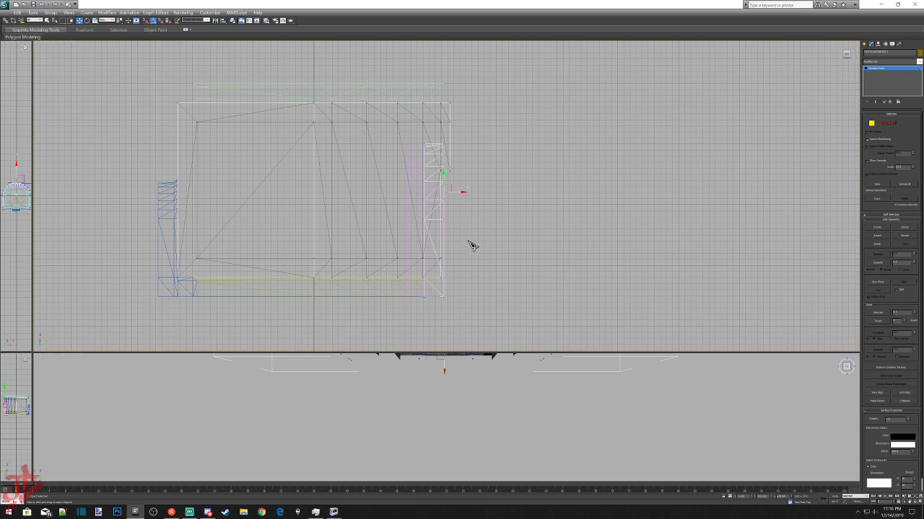
scroll(477, 260, up, 3)
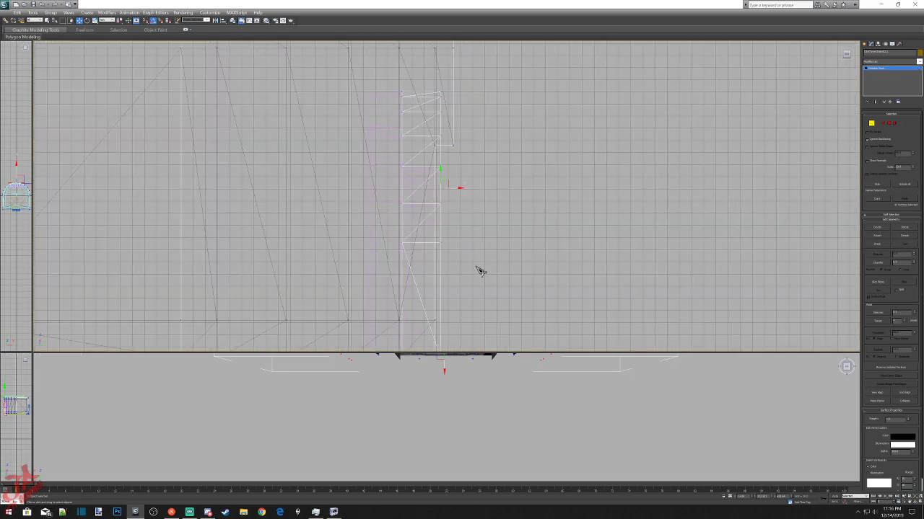
middle_drag(481, 271, 503, 118)
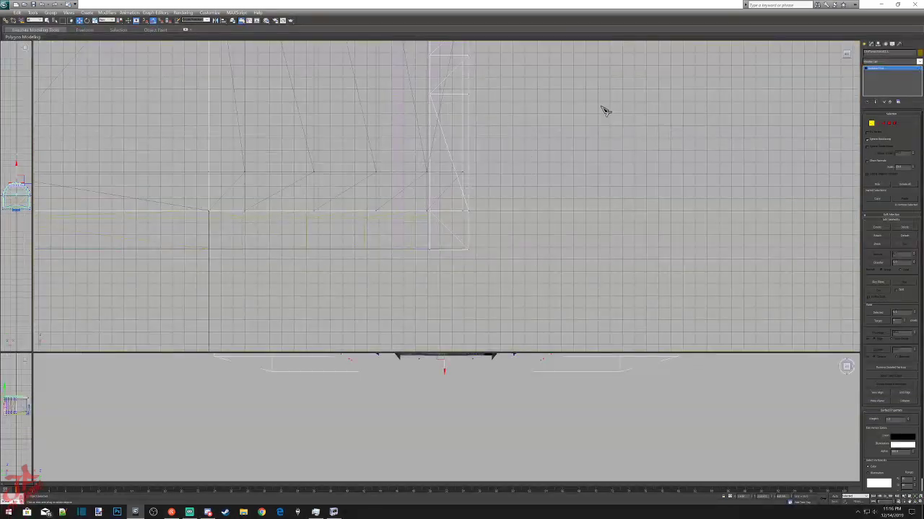
click(847, 54)
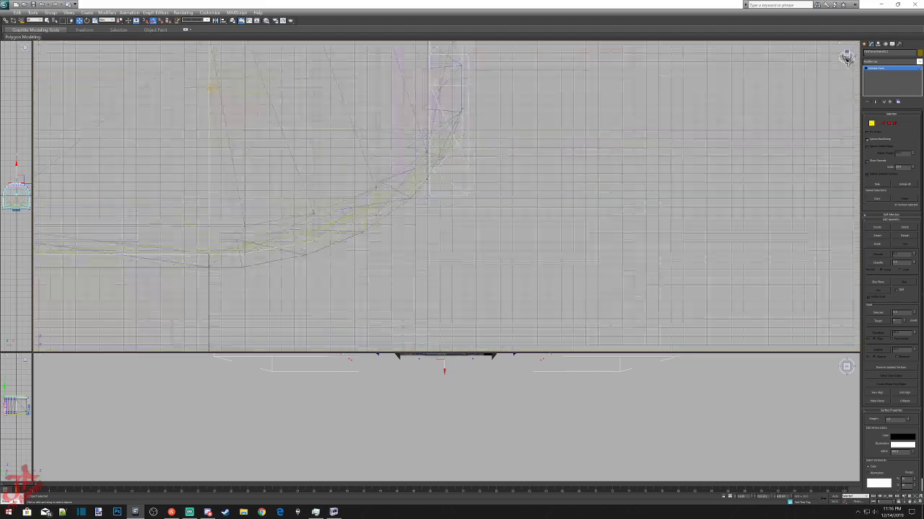
middle_drag(600, 167, 505, 203)
scroll(483, 216, down, 2)
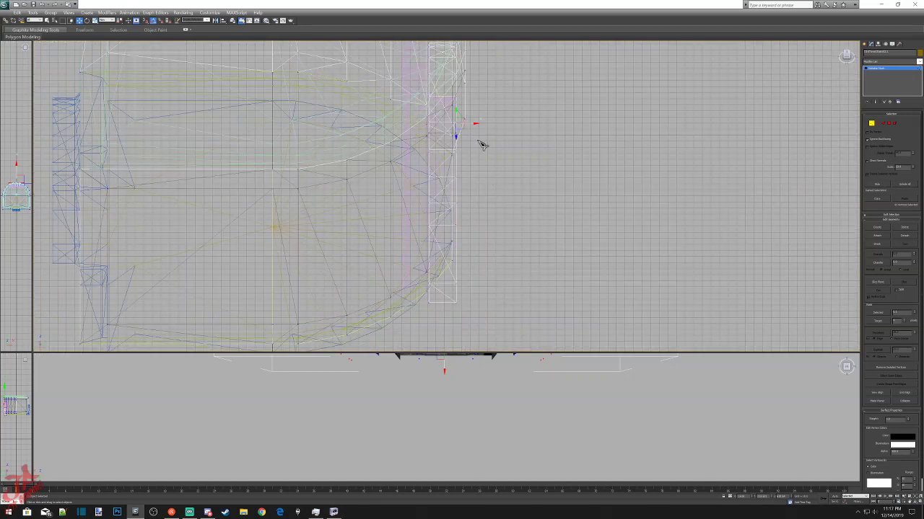
drag(475, 123, 464, 123)
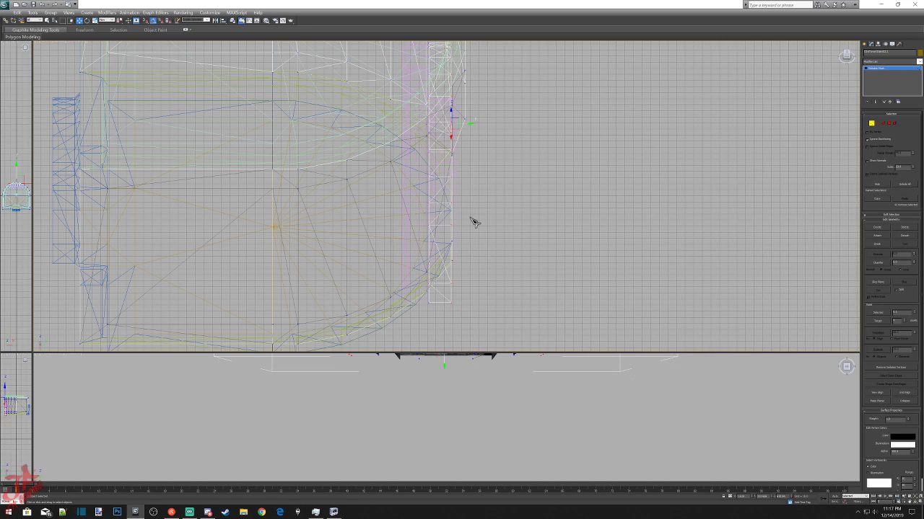
scroll(465, 258, up, 4)
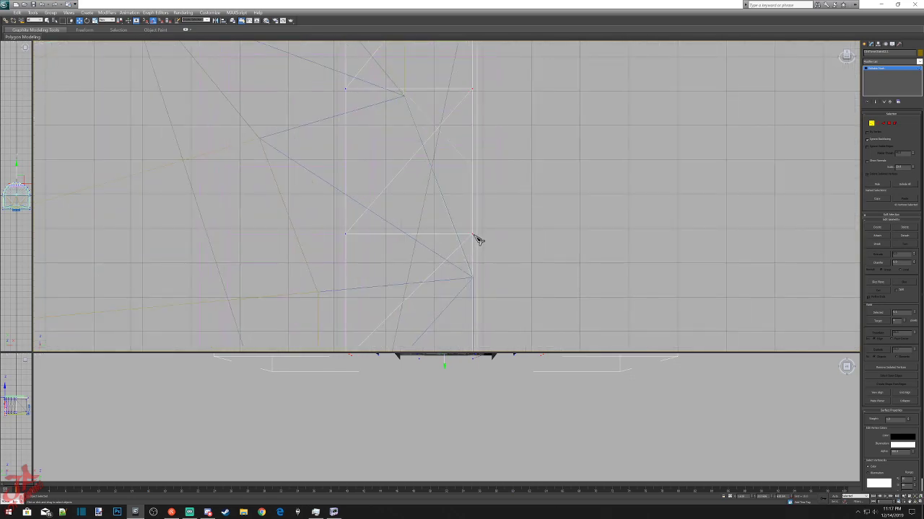
drag(472, 233, 470, 234)
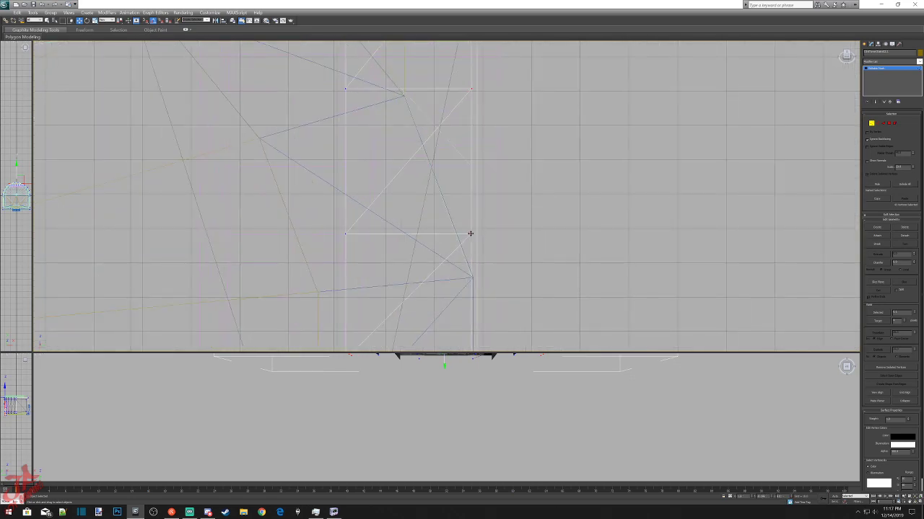
Clear the vertex selection and inspect the adjusted rear arch and floor edge from above in the shaded view.
click(540, 430)
scroll(525, 410, down, 3)
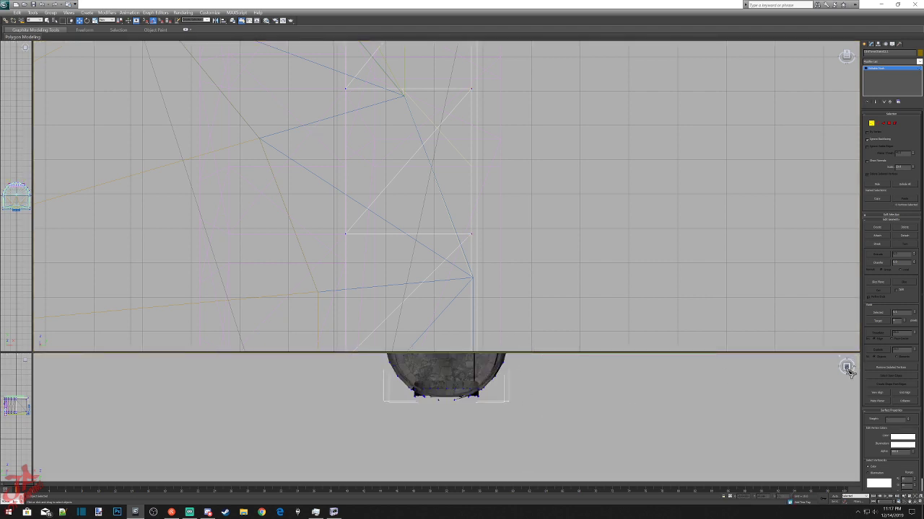
drag(847, 370, 847, 367)
drag(846, 367, 835, 371)
scroll(341, 473, up, 5)
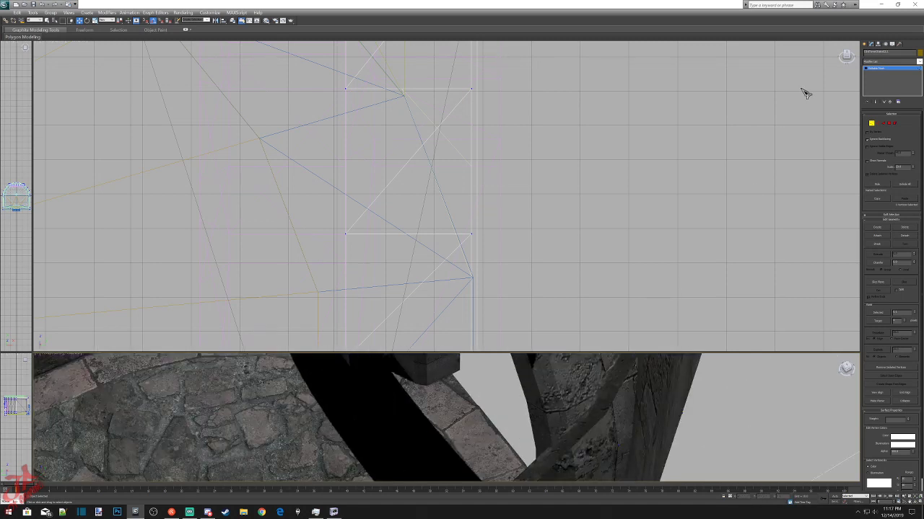
Leave vertex editing and select the rear doorway's separate inner arch object in an angled wireframe view.
click(865, 44)
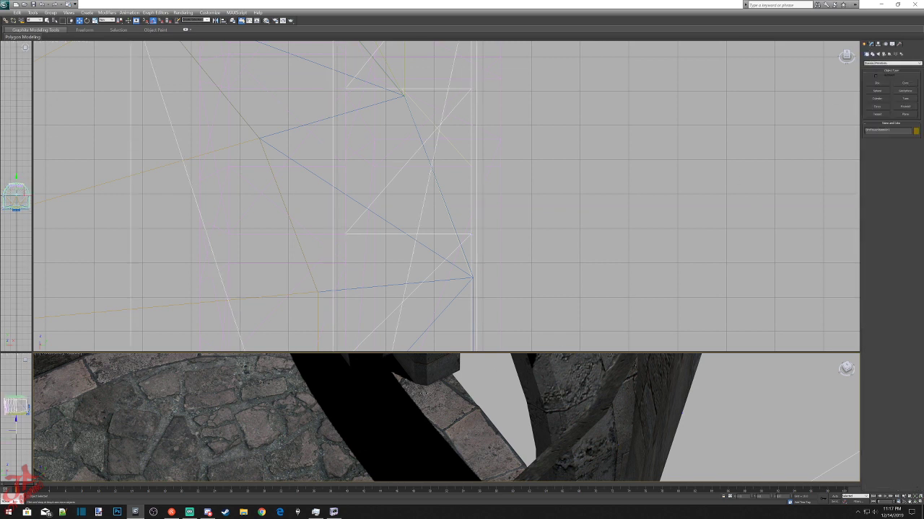
click(427, 372)
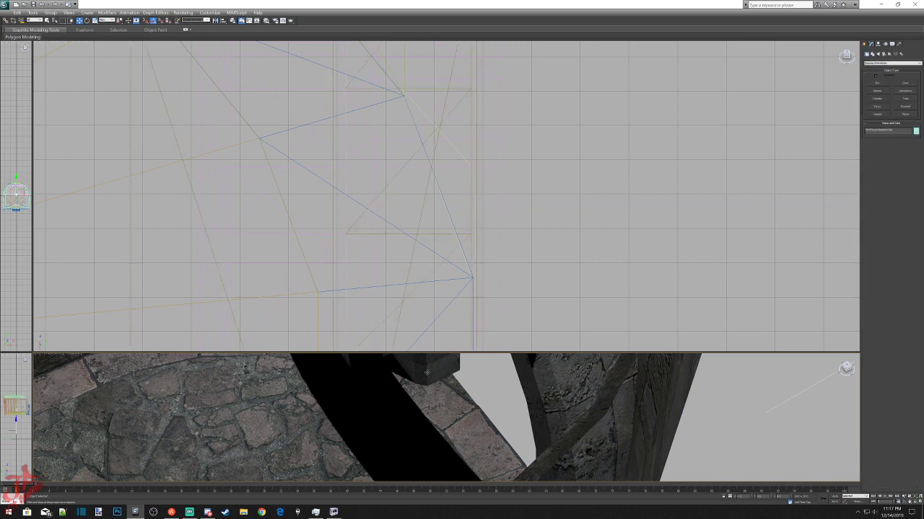
scroll(540, 202, down, 3)
click(542, 202)
scroll(542, 203, down, 5)
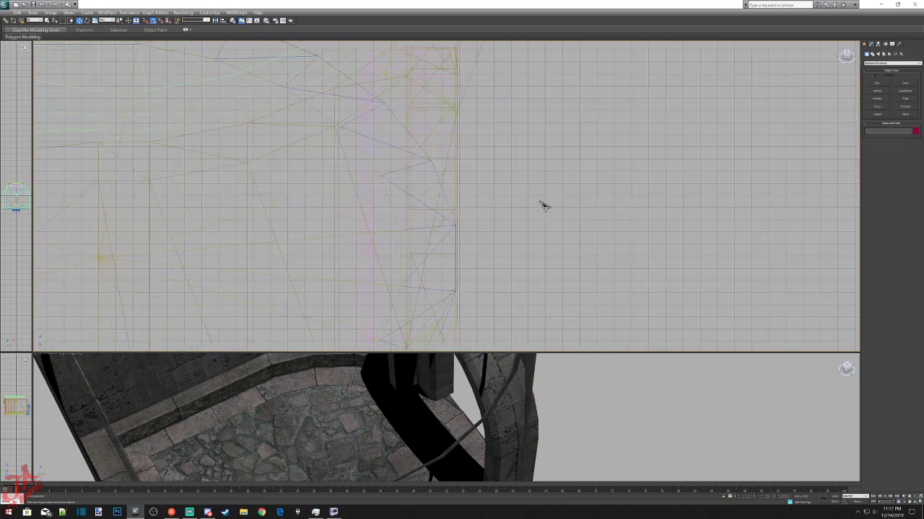
click(848, 54)
drag(427, 109, 706, 116)
alt+middle_drag(708, 119, 566, 186)
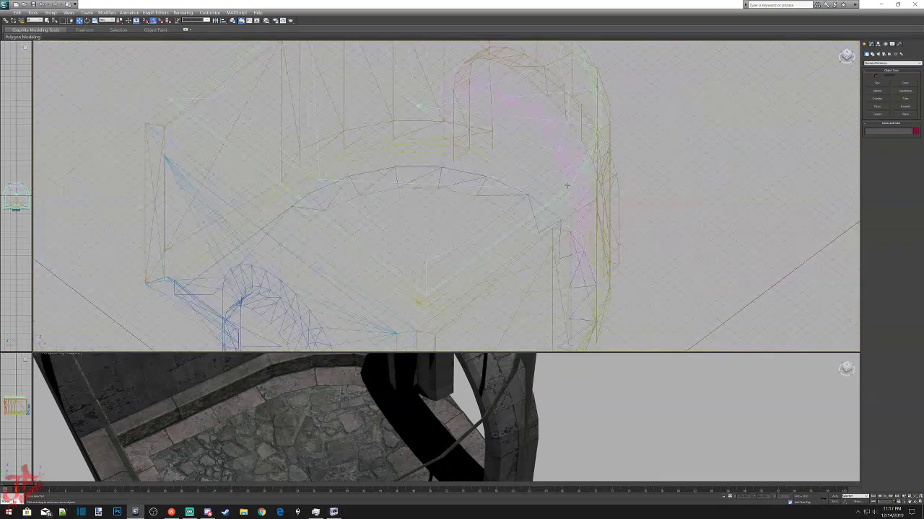
click(497, 88)
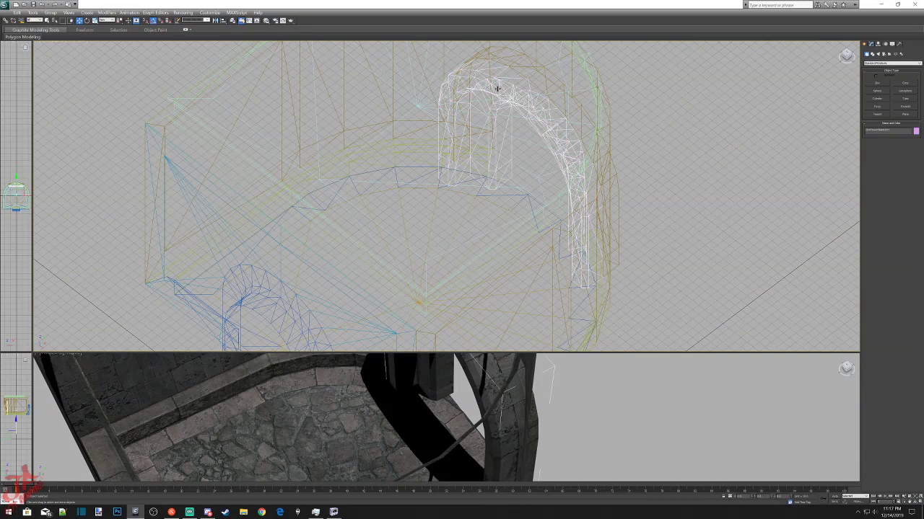
Enter vertex editing on the inner arch and select its outermost column of vertices in a side wireframe view.
click(871, 45)
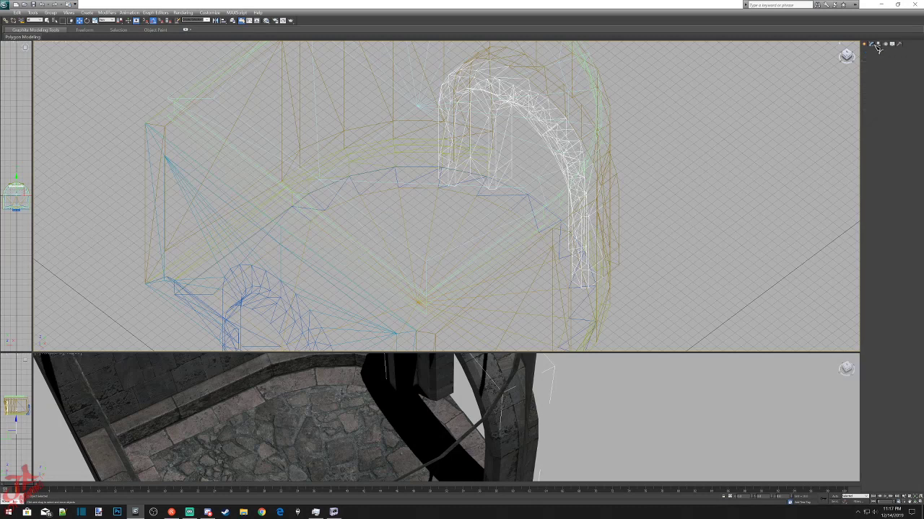
click(872, 123)
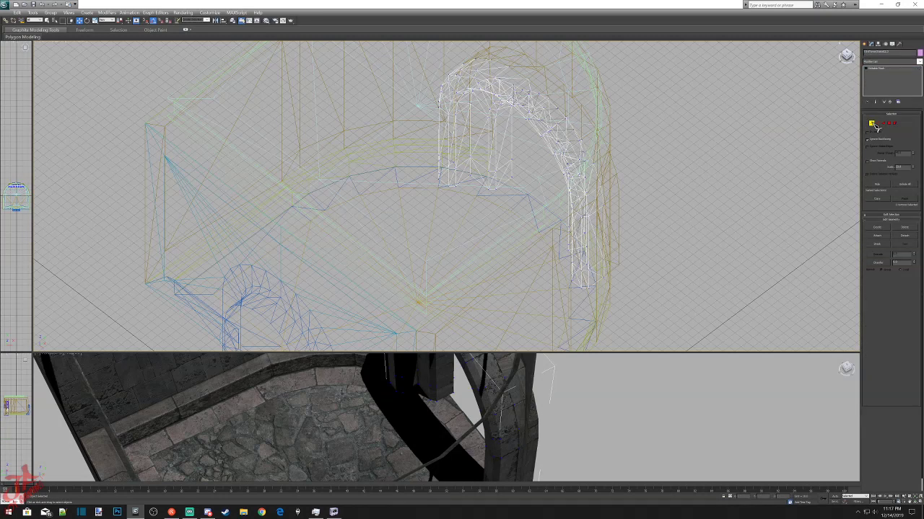
click(848, 57)
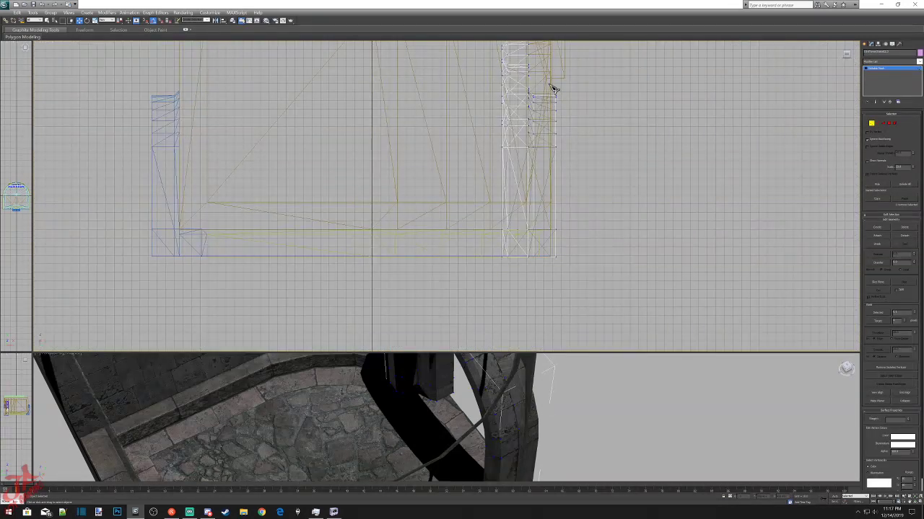
drag(552, 89, 596, 282)
drag(549, 70, 606, 277)
Try to move the inner arch's selected outer vertices inward to the wall edge, and undo the move.
scroll(567, 200, up, 3)
middle_drag(610, 144, 383, 265)
scroll(439, 204, down, 2)
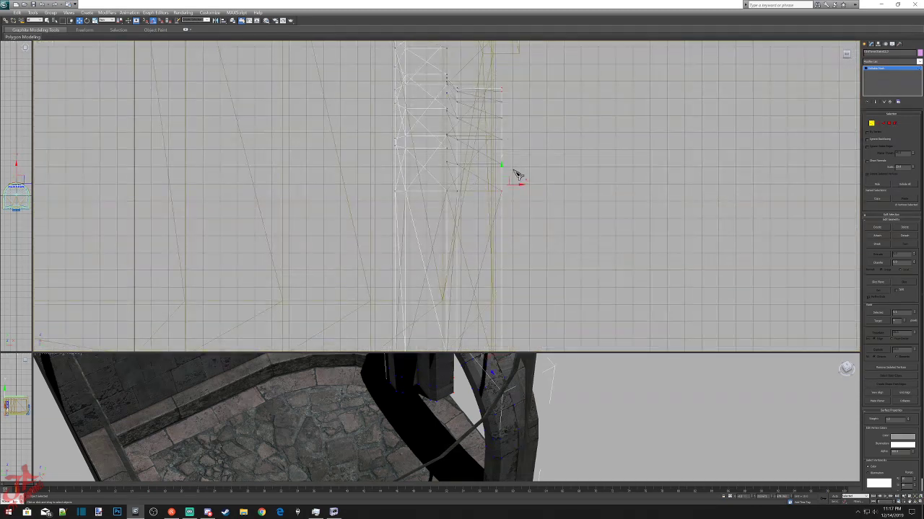
middle_drag(552, 238, 552, 85)
scroll(524, 203, up, 2)
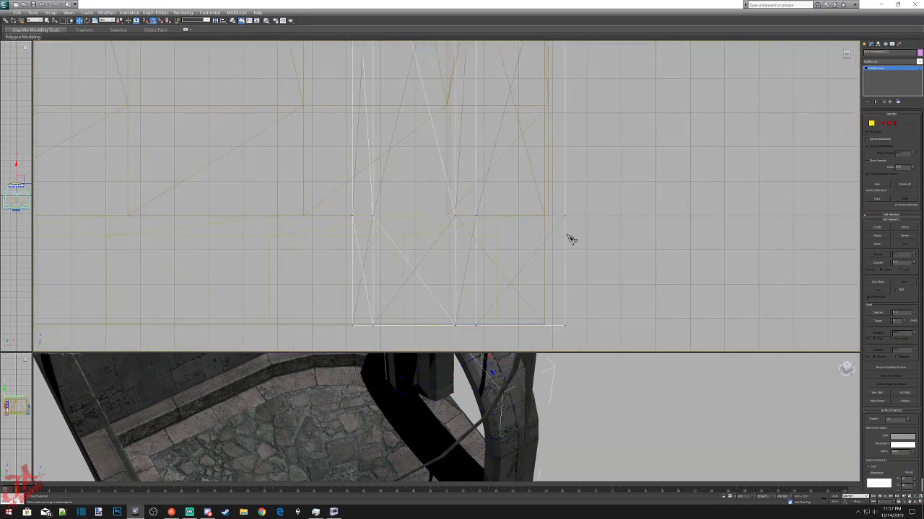
drag(561, 216, 547, 219)
click(16, 12)
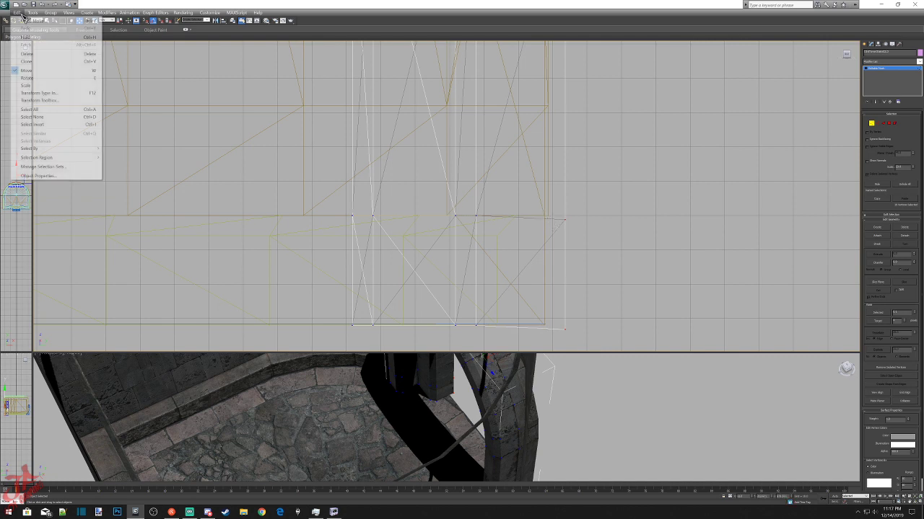
click(29, 19)
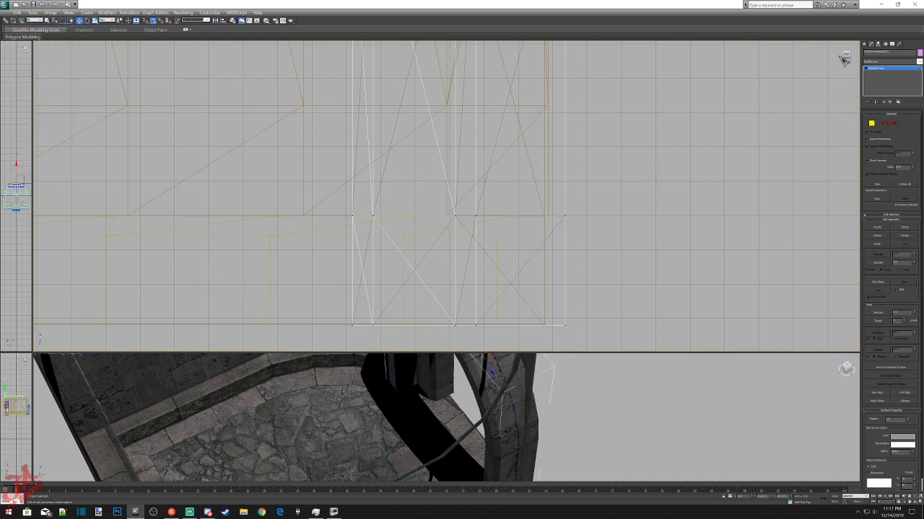
Move the inner arch's selected outer vertices horizontally inward until they line up with the wall edge.
scroll(654, 252, up, 2)
scroll(631, 216, down, 2)
mouse_move(618, 202)
middle_down()
mouse_move(581, 315)
mouse_move(580, 374)
middle_up()
mouse_move(558, 62)
middle_down()
mouse_move(560, 225)
mouse_move(544, 234)
middle_up()
scroll(547, 238, up, 2)
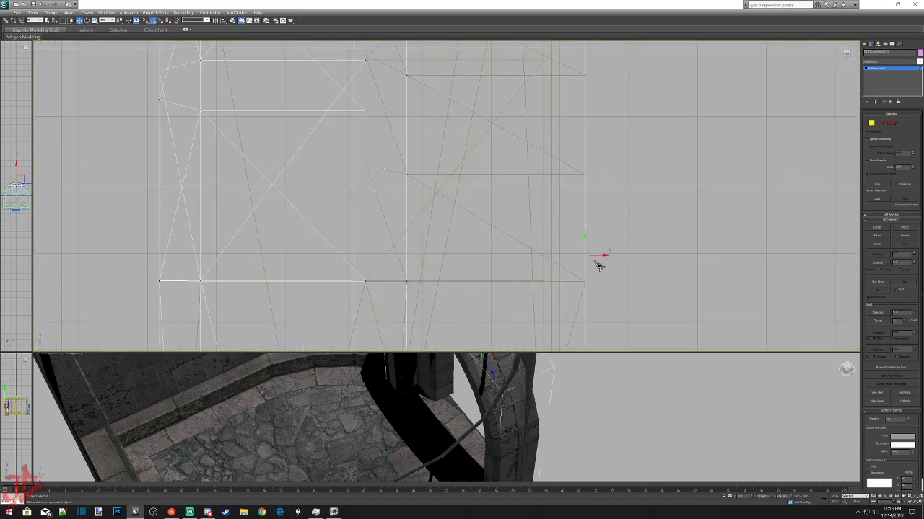
drag(597, 255, 556, 265)
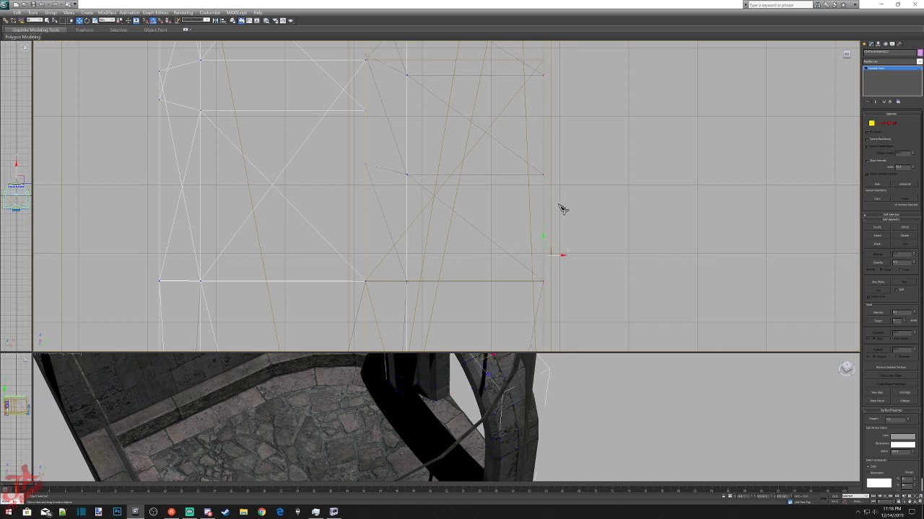
Fine-tune the alignment of the selected arch vertices with the wall edge by nudging them slightly in the top wireframe view.
scroll(560, 205, down, 5)
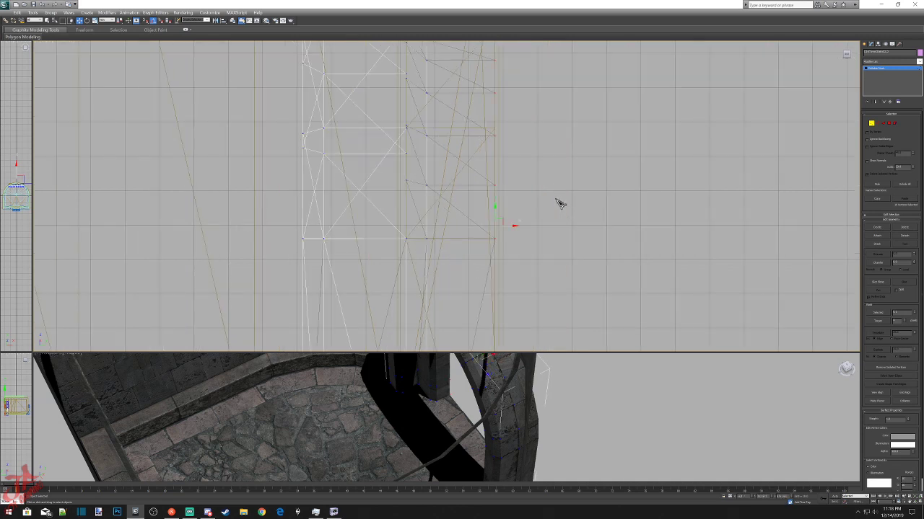
click(847, 54)
click(847, 55)
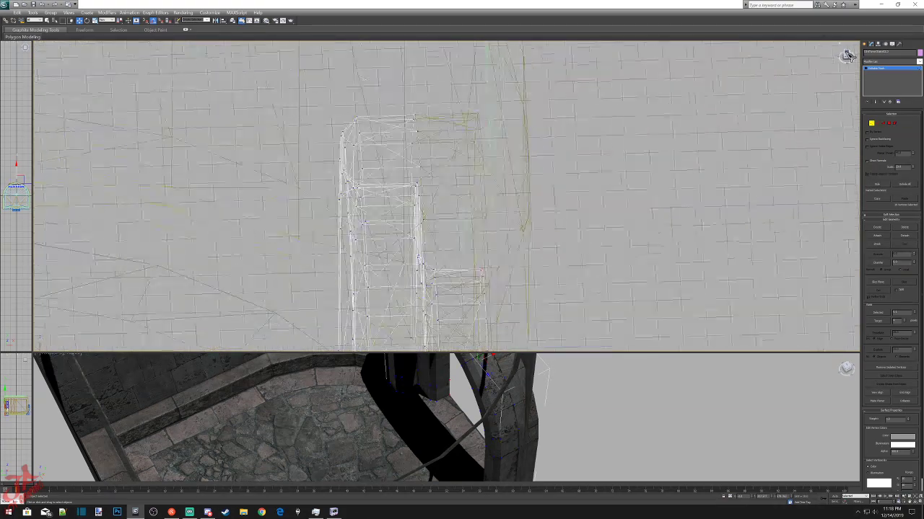
scroll(612, 212, down, 5)
middle_drag(524, 202, 436, 299)
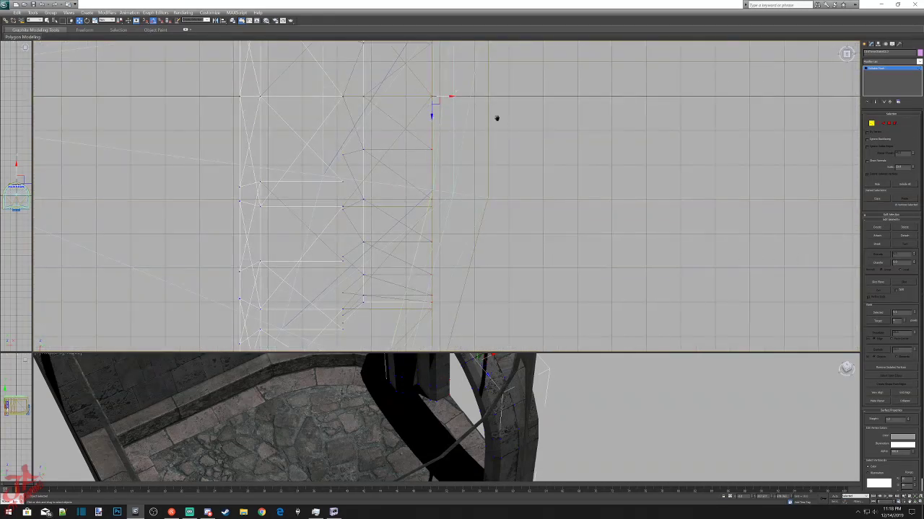
middle_drag(497, 118, 509, 182)
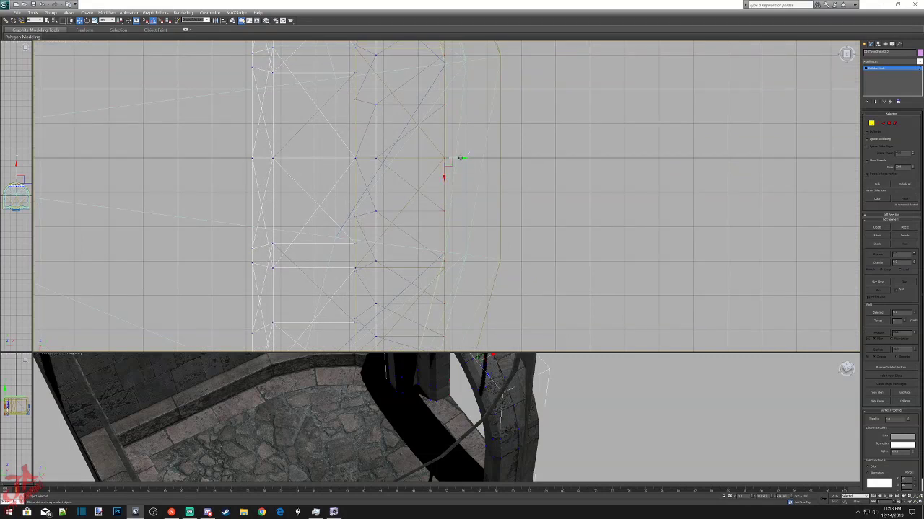
drag(460, 157, 462, 158)
Clear the vertex selection and inspect the inner arch against the rear floor edge in the shaded view.
click(630, 367)
scroll(511, 400, up, 5)
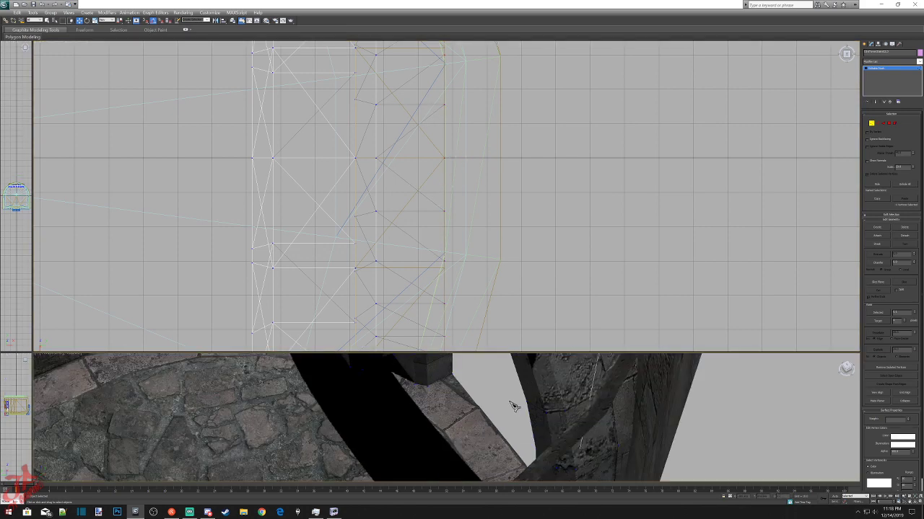
mouse_move(855, 372)
mouse_down()
mouse_move(838, 361)
mouse_move(847, 368)
mouse_up()
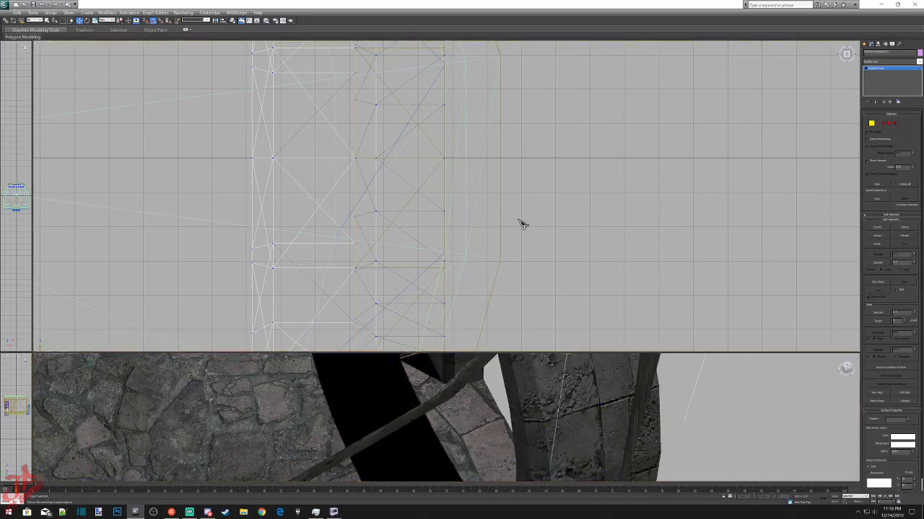
scroll(446, 278, down, 4)
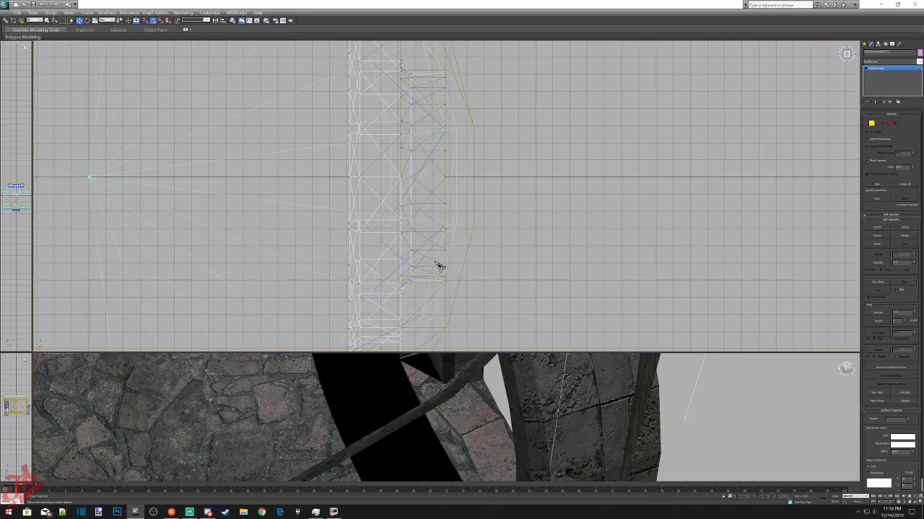
Leave vertex editing and select the small pale-yellow piece at the rear doorway's floor edge in the top wireframe view.
click(866, 44)
scroll(577, 213, up, 4)
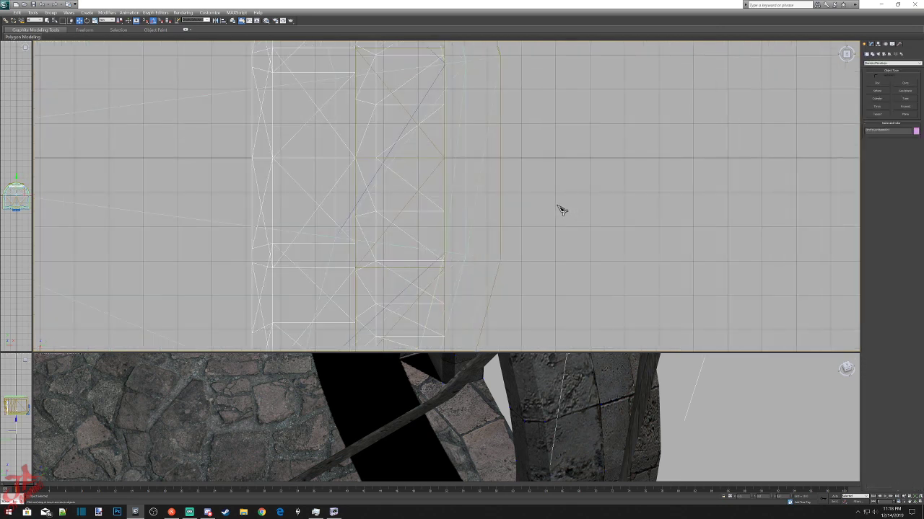
click(441, 264)
click(442, 263)
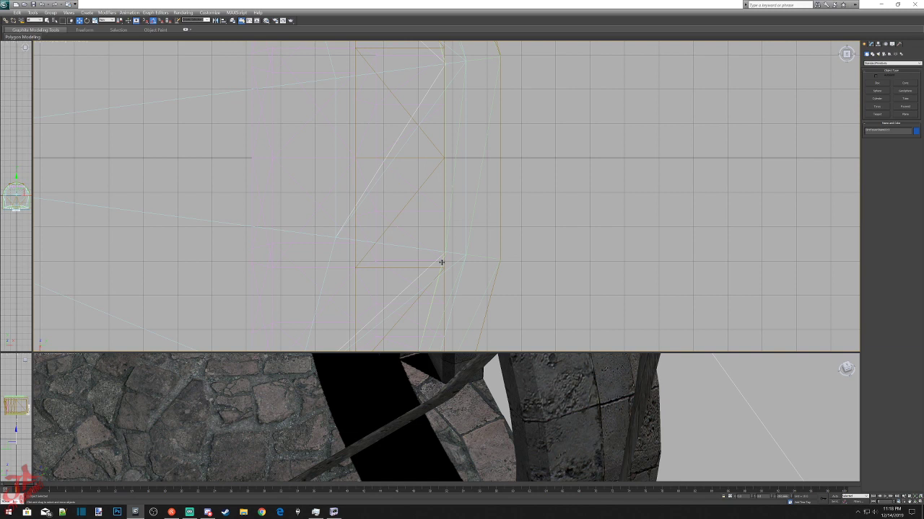
right_click(441, 263)
click(466, 283)
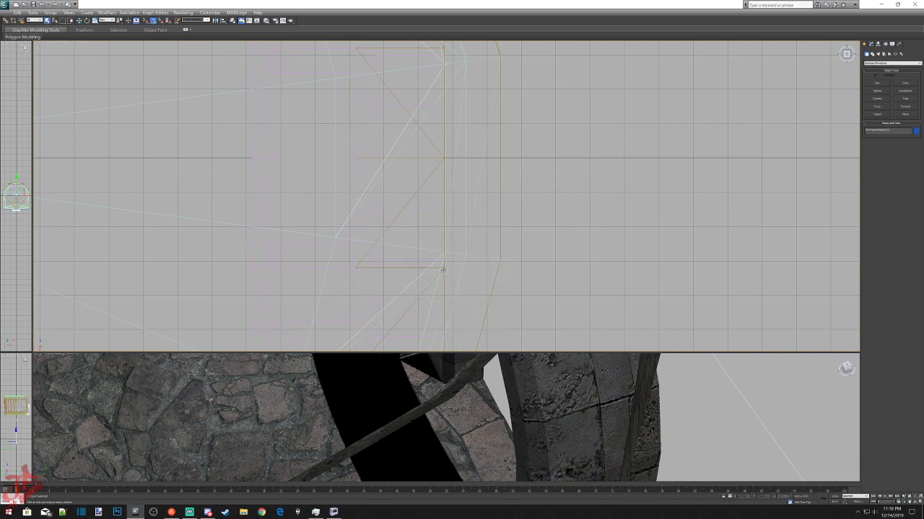
click(441, 262)
click(441, 262)
scroll(441, 262, up, 3)
click(440, 318)
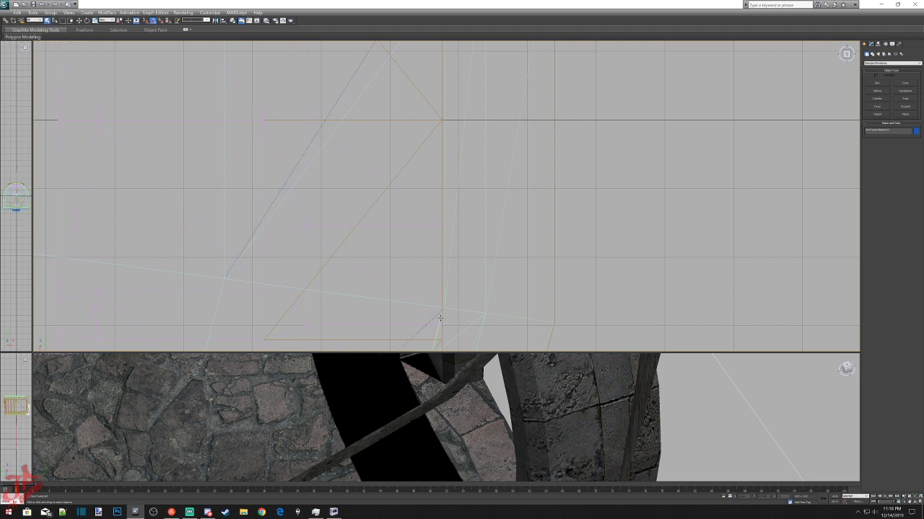
click(441, 318)
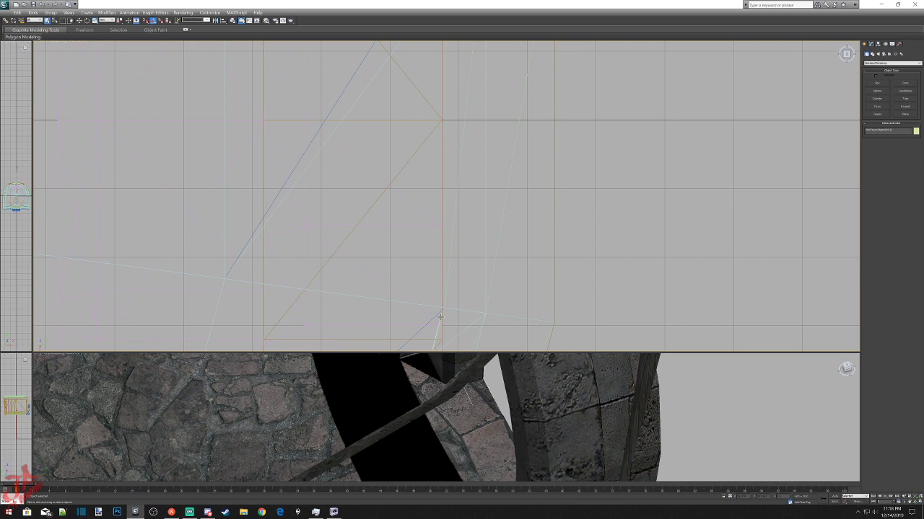
scroll(457, 320, down, 4)
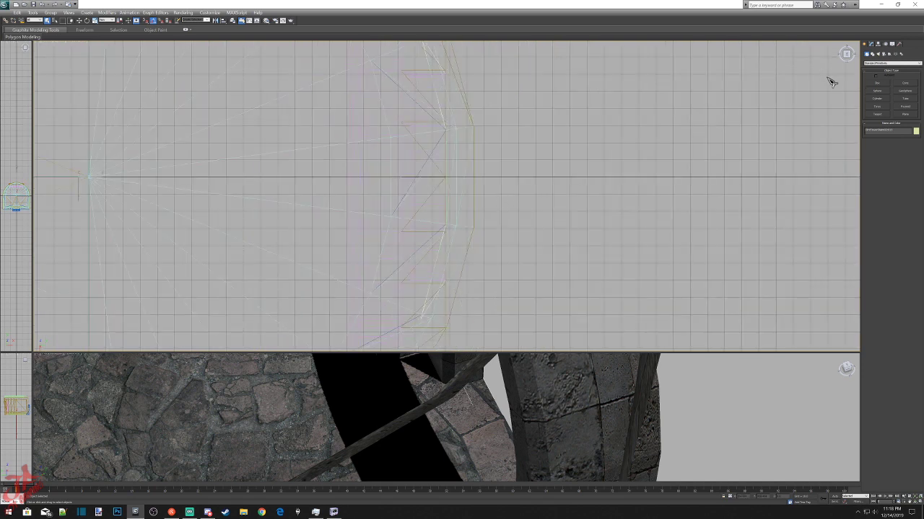
Turn the top view so the rear doorway faces up, and select the floor-edge piece's vertices along the doorway line.
click(848, 54)
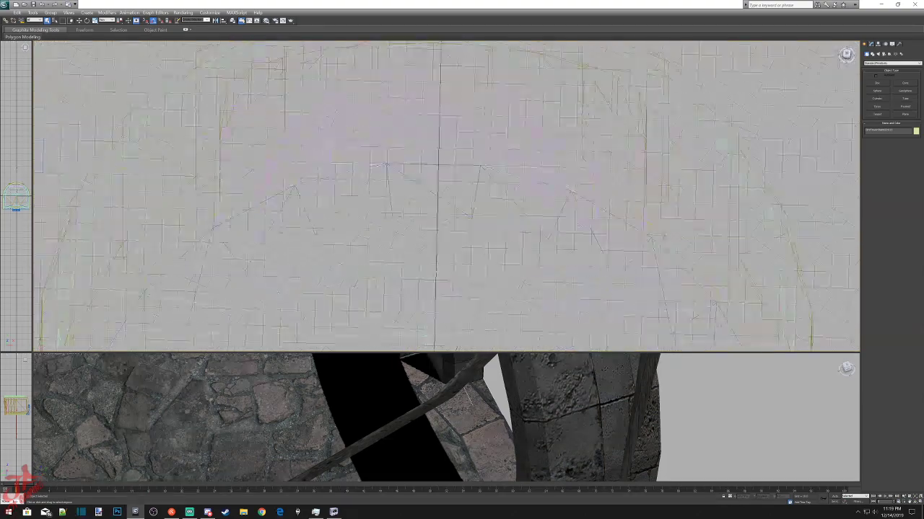
drag(831, 59, 850, 58)
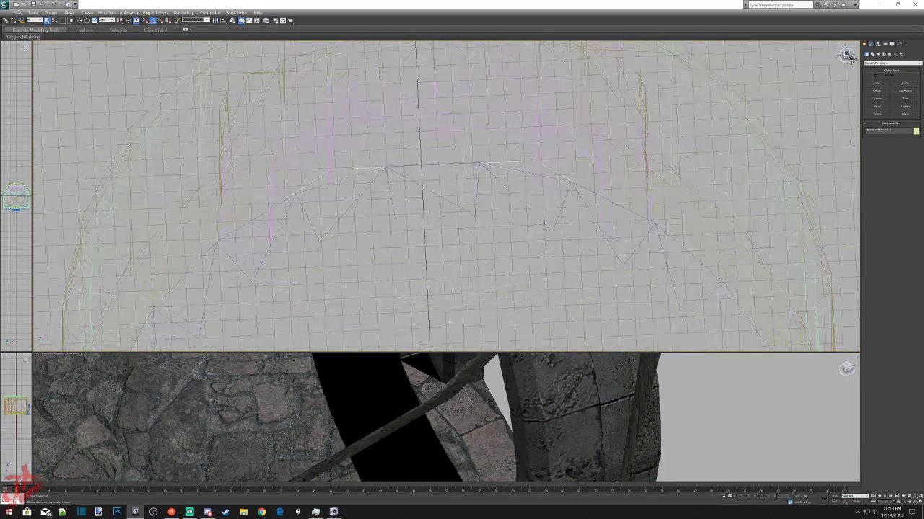
click(871, 44)
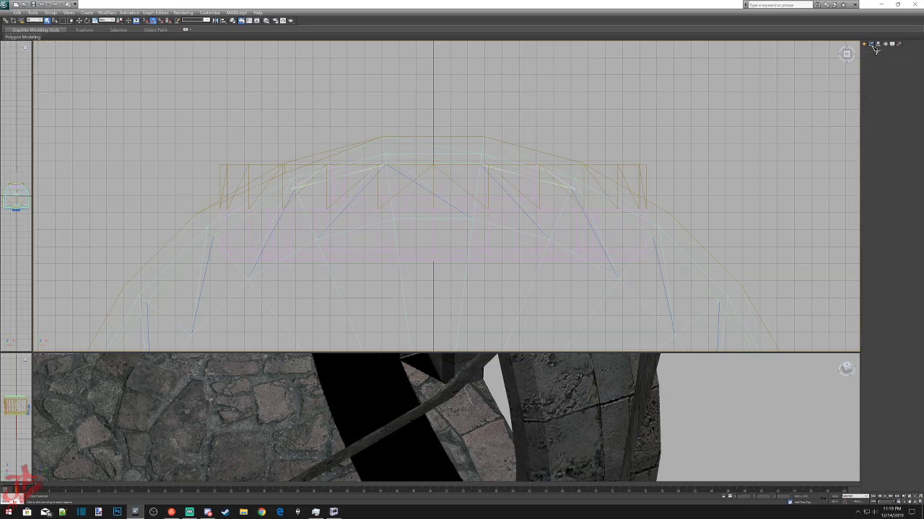
click(871, 123)
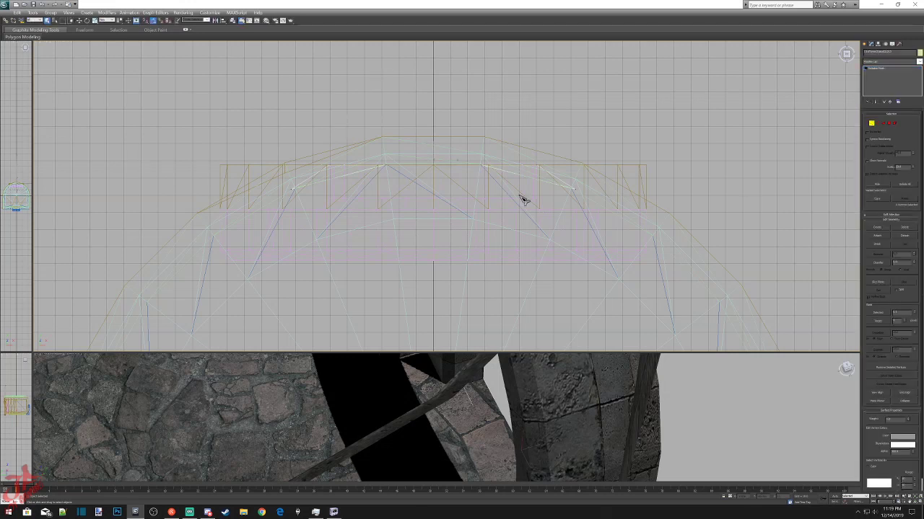
scroll(336, 182, up, 2)
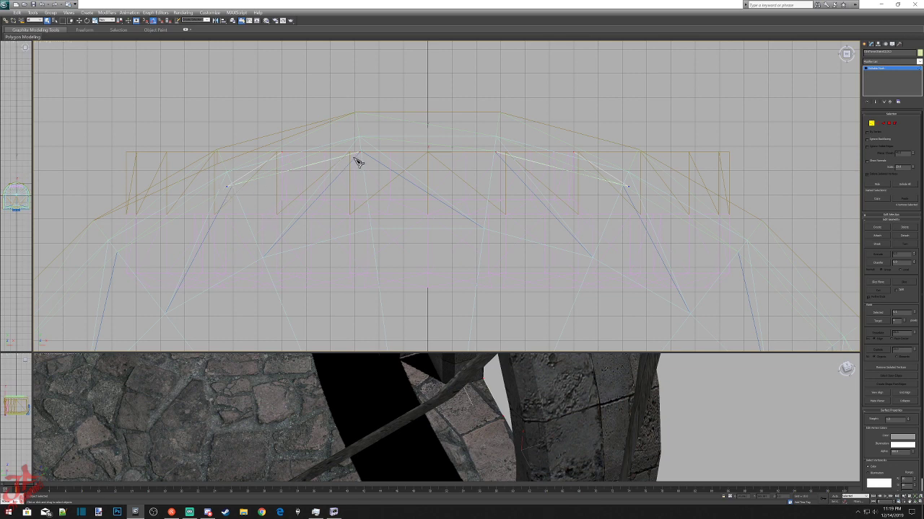
scroll(358, 160, up, 2)
scroll(392, 204, up, 2)
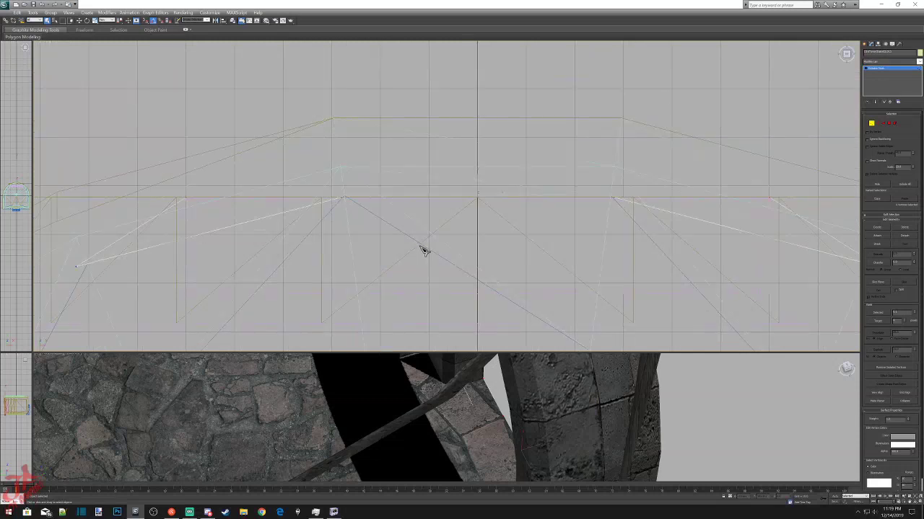
drag(323, 187, 627, 214)
Move the selected floor-edge vertices slightly outward to align with the rear arch's outer line.
scroll(498, 200, down, 4)
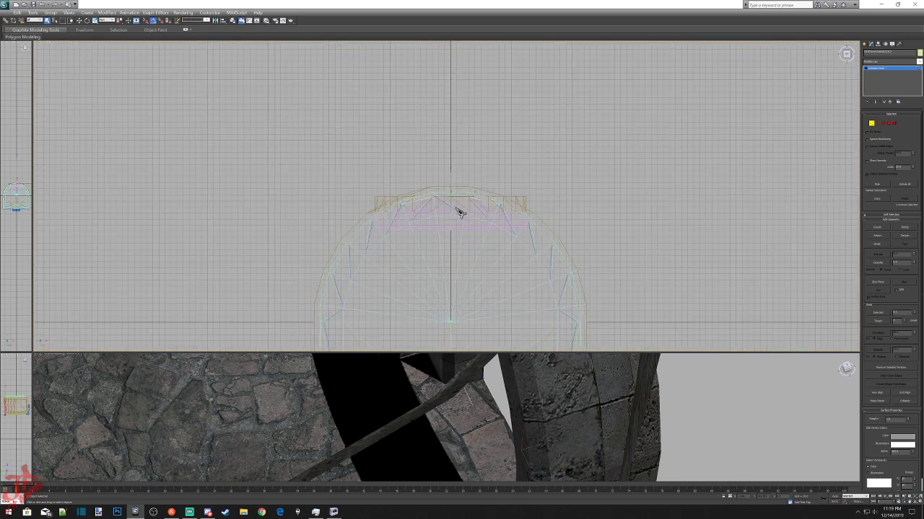
right_click(460, 211)
click(464, 210)
scroll(464, 209, up, 5)
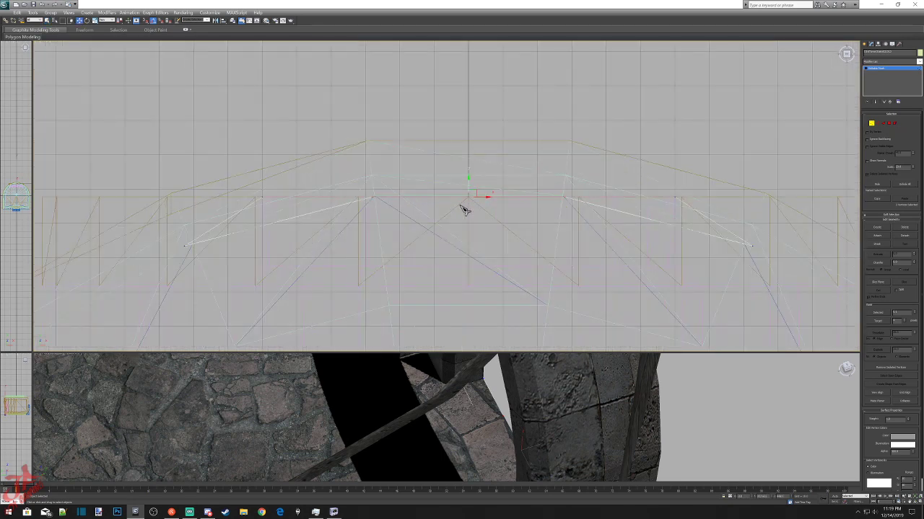
scroll(464, 209, up, 3)
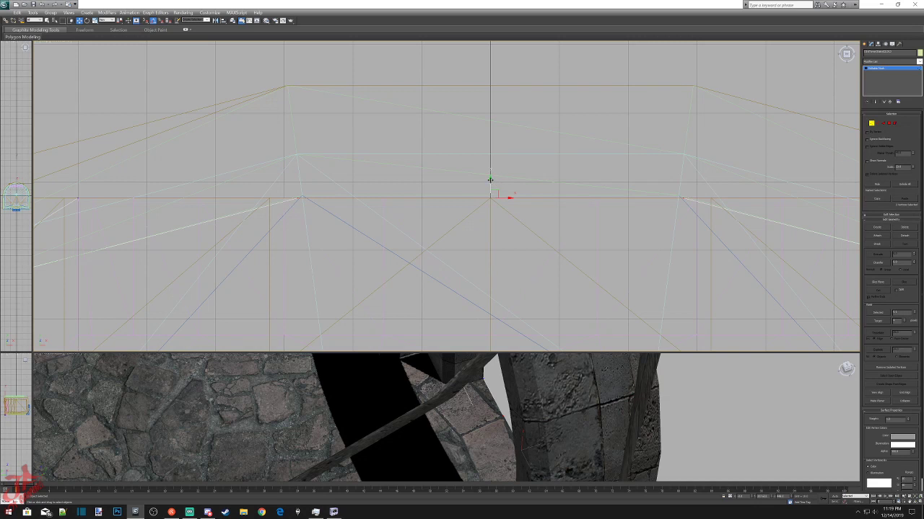
drag(490, 180, 491, 177)
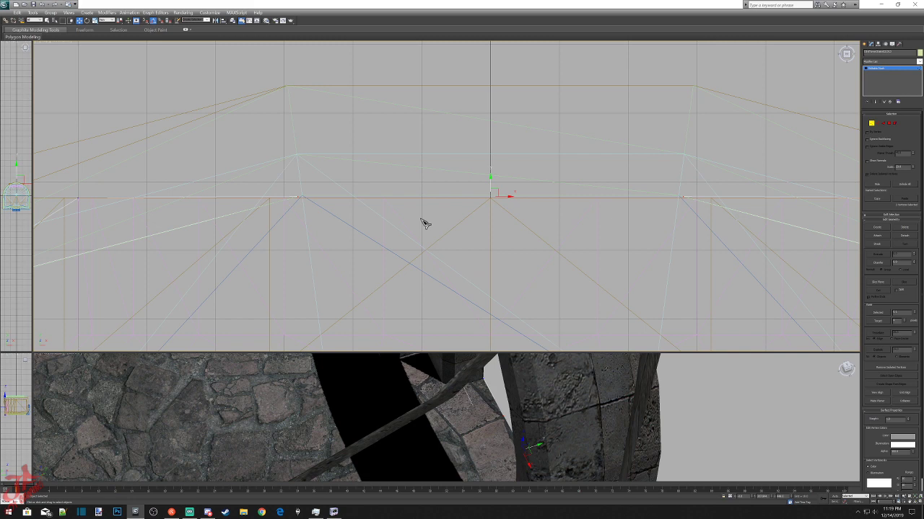
Check the whole room and both doorways in the shaded view, and leave vertex editing of the floor-edge piece.
scroll(423, 223, down, 8)
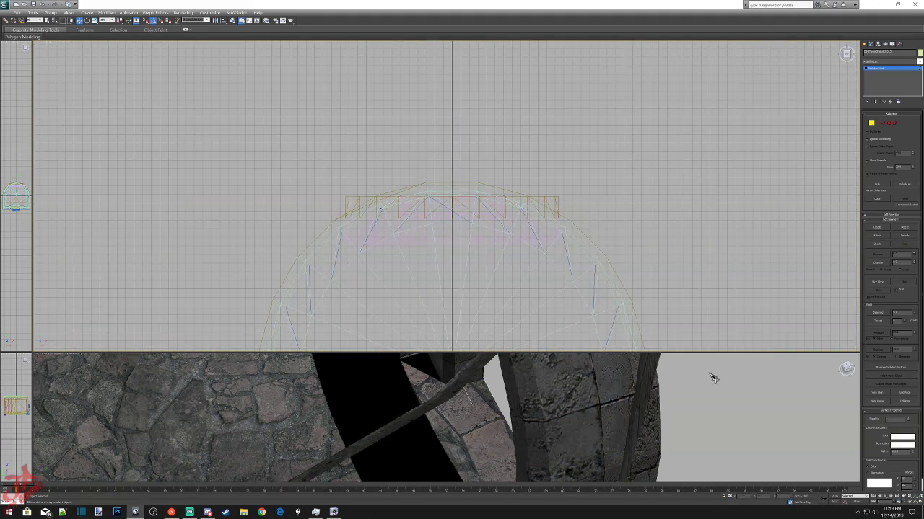
scroll(712, 378, down, 10)
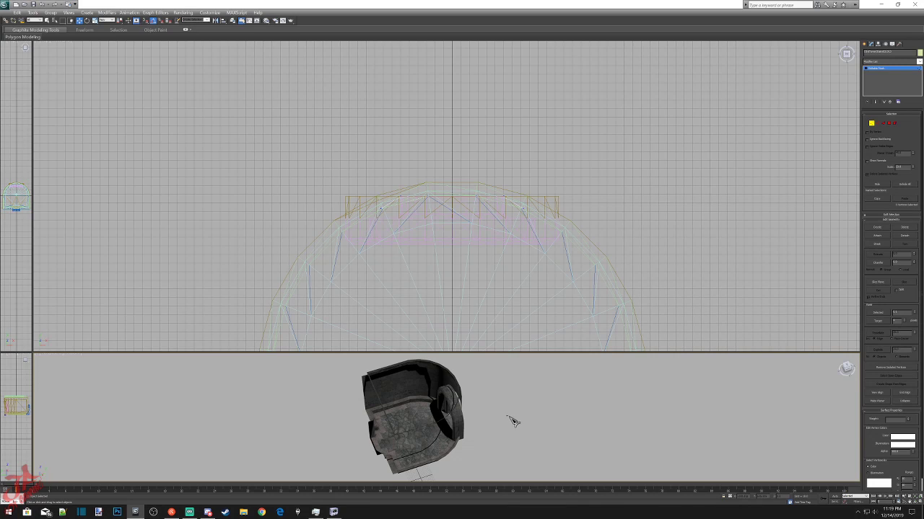
click(845, 368)
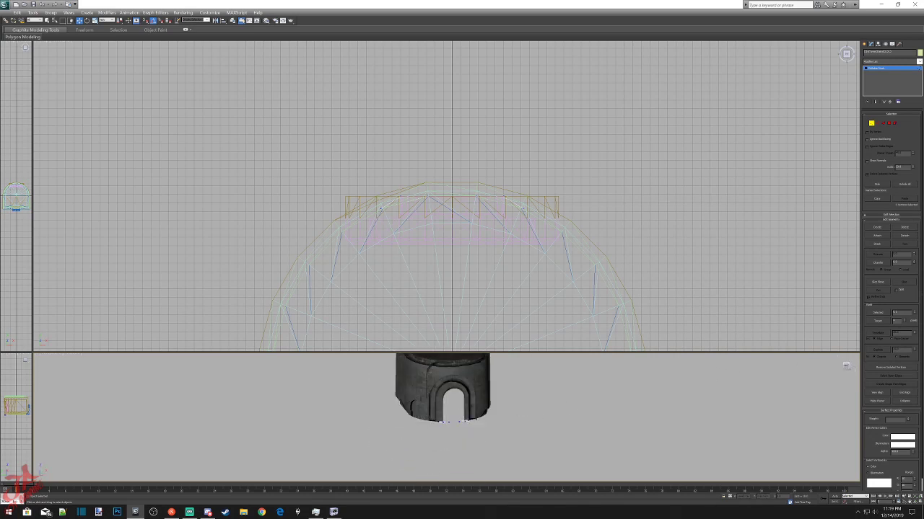
drag(845, 368, 846, 371)
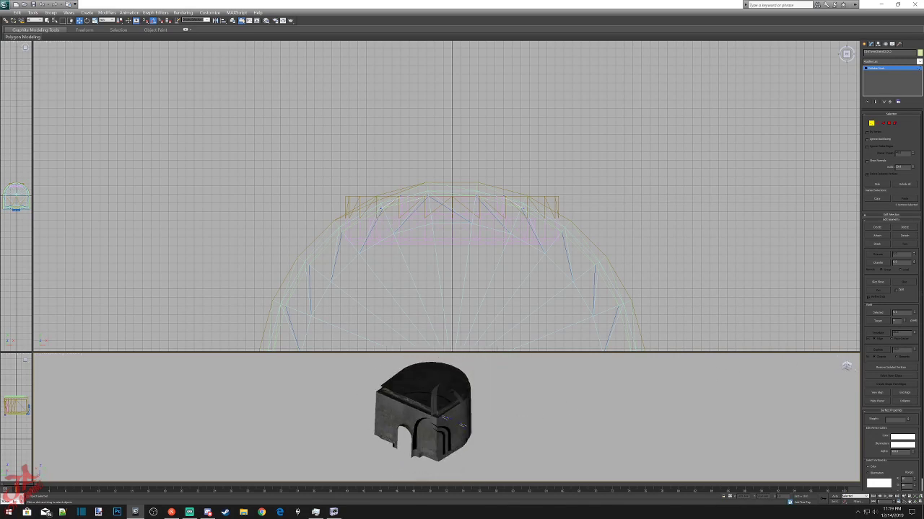
alt+middle_drag(462, 425, 490, 469)
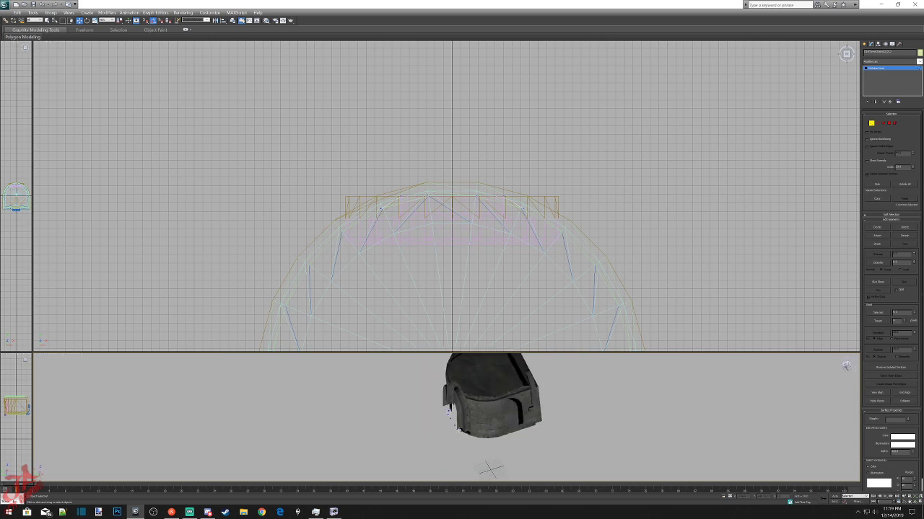
drag(846, 368, 877, 315)
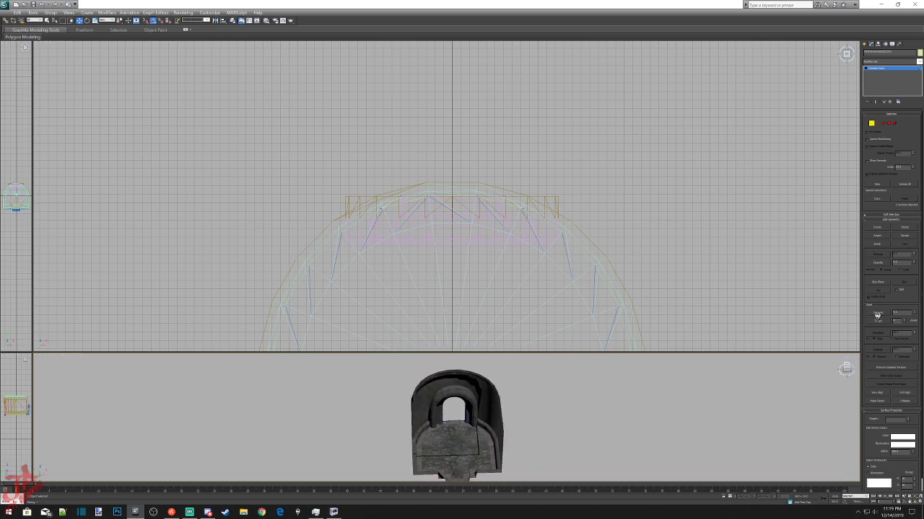
click(865, 44)
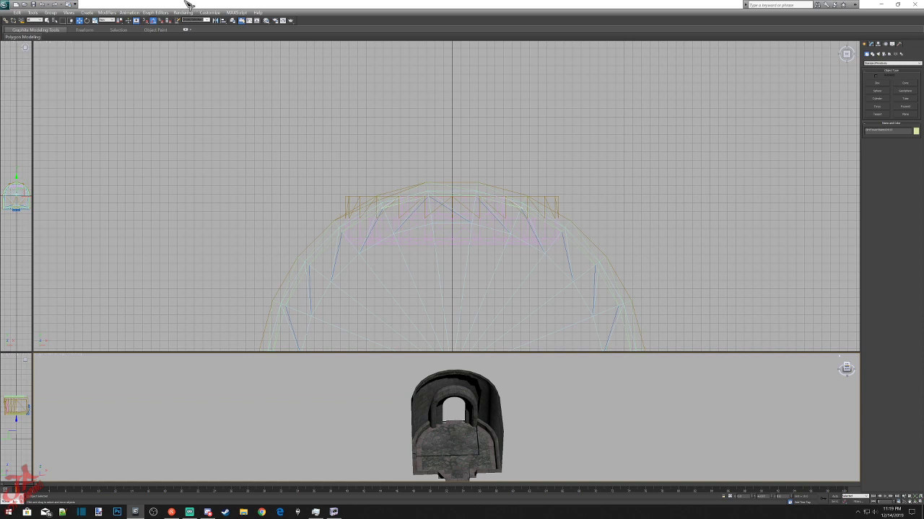
Export the room model as a NetImmerse/Gamebryo file over the existing HalfRoundRoom2Doorways NIF.
click(5, 7)
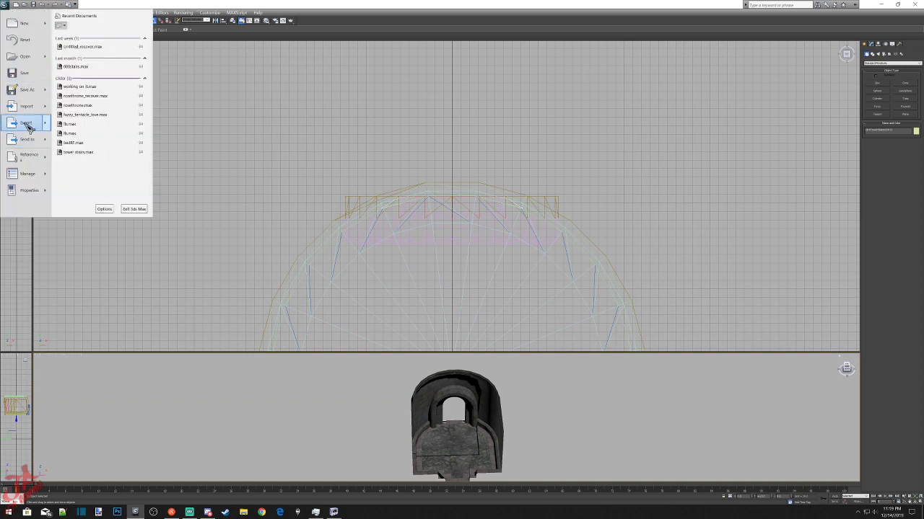
mouse_move(27, 124)
click(110, 45)
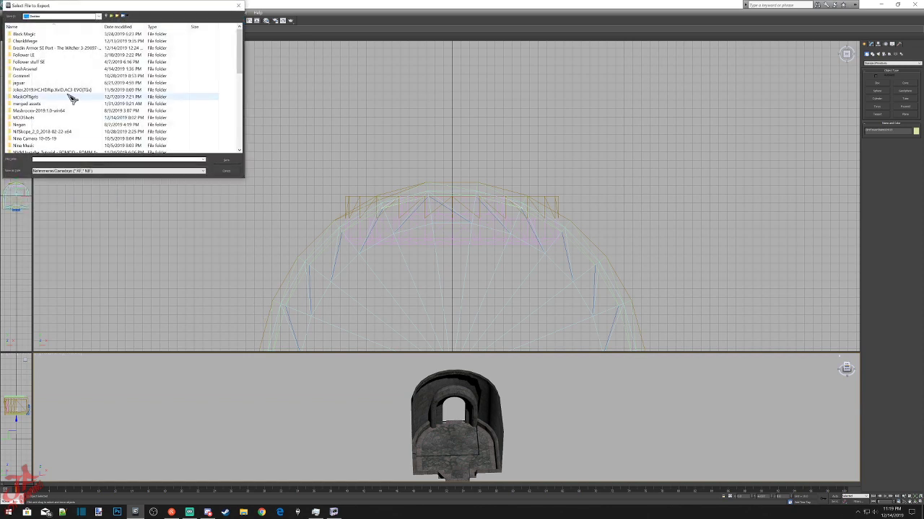
scroll(53, 127, down, 5)
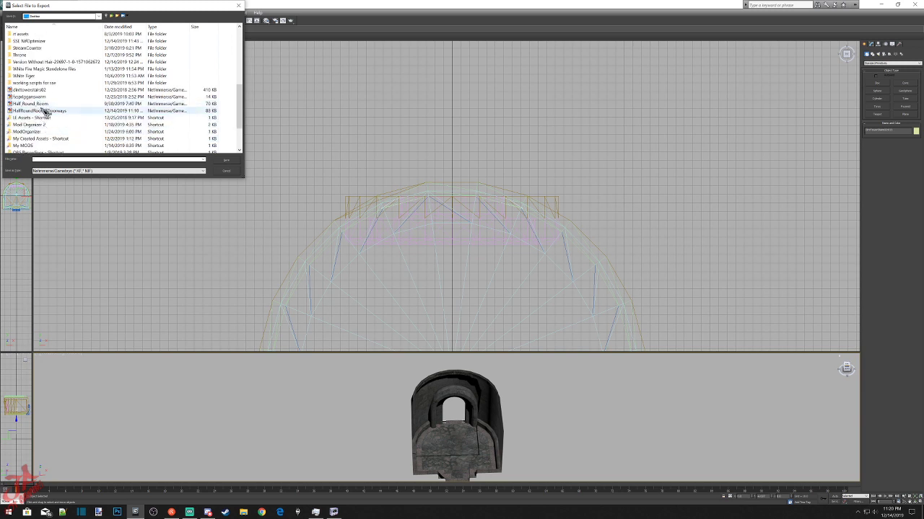
double_click(42, 110)
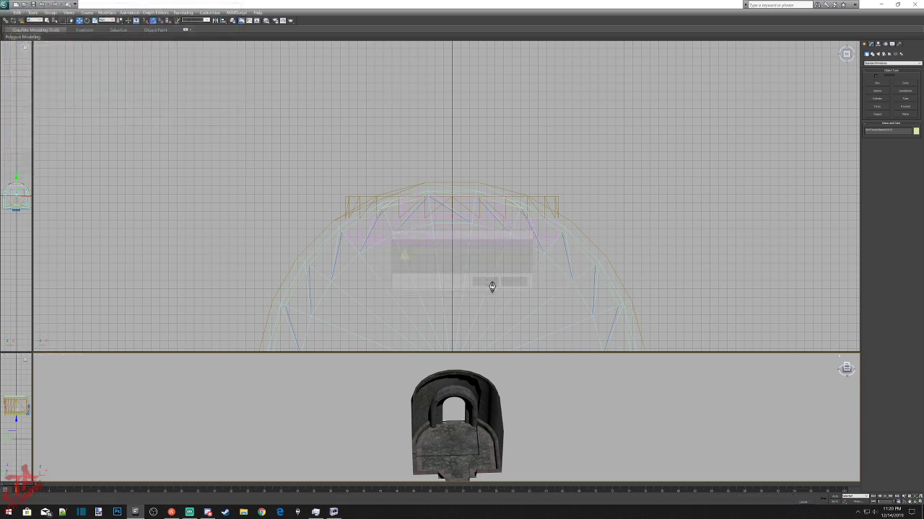
click(487, 283)
click(410, 347)
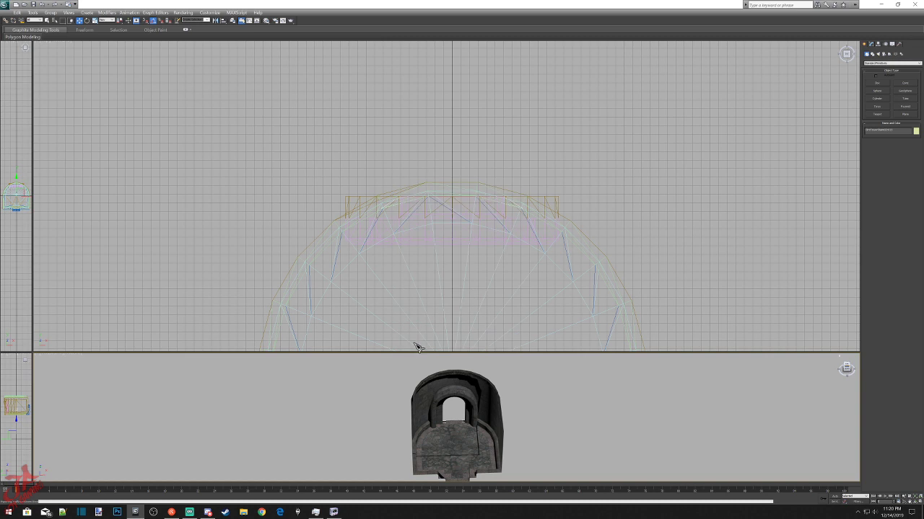
Close the outdated NifSkope window, then open the newly exported HalfRoundRoom2Doorways.nif from the desktop in NifSkope and inspect the room.
click(883, 6)
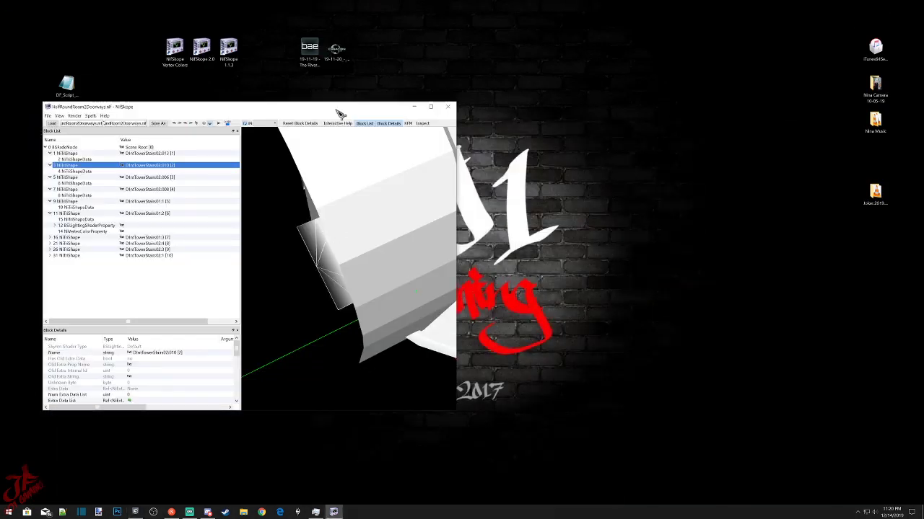
click(448, 107)
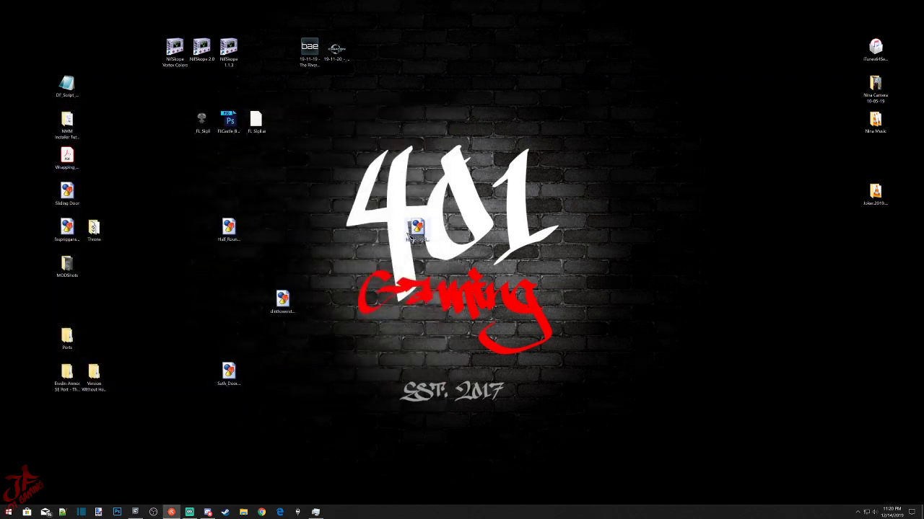
click(417, 230)
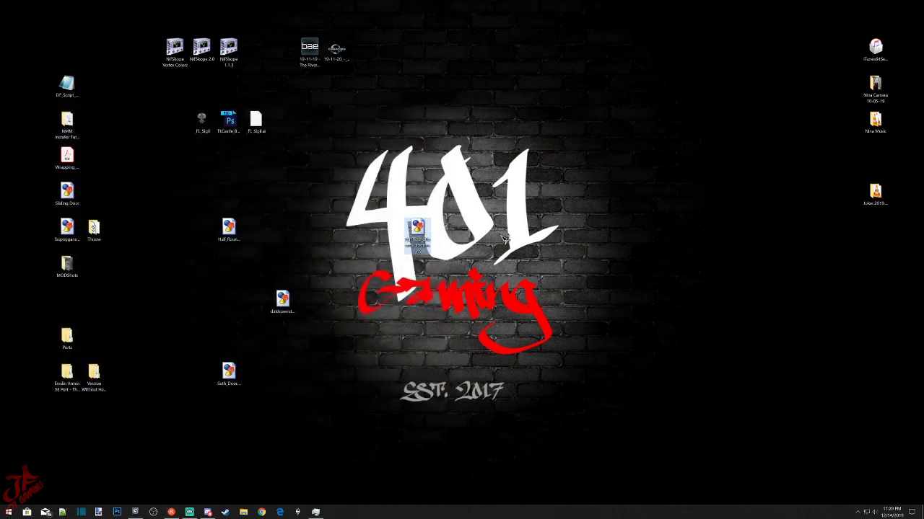
drag(372, 254, 320, 270)
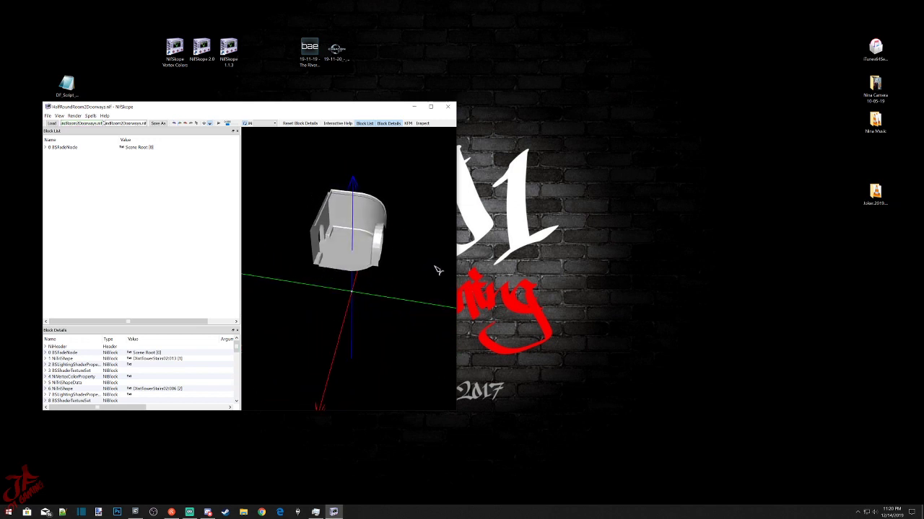
scroll(426, 267, up, 5)
drag(398, 274, 339, 238)
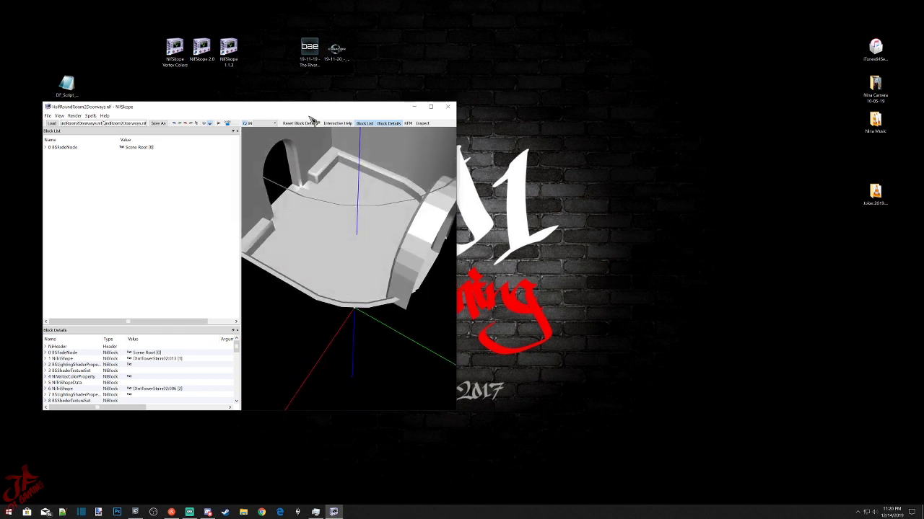
drag(311, 107, 529, 101)
Delete the vertex color property and the lighting shader property from the first NiTriShape, DIntTowerStairs02:013.
click(264, 143)
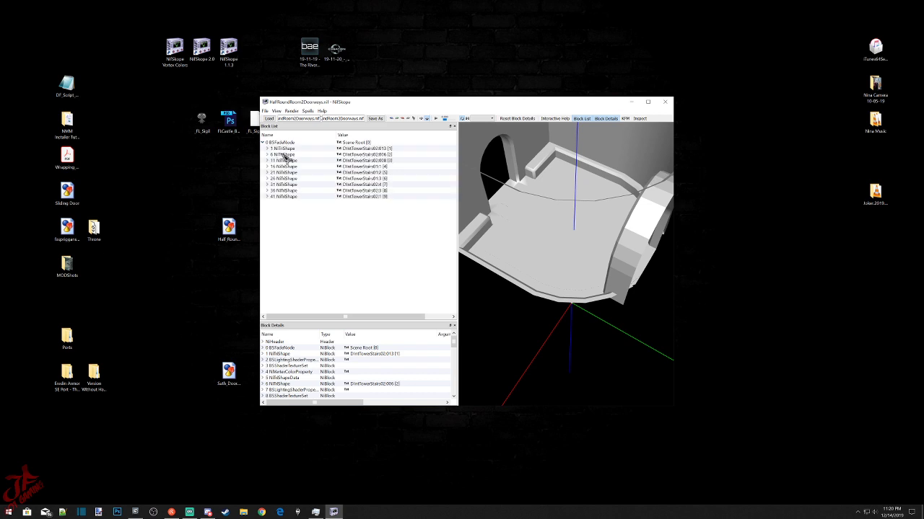
click(268, 148)
click(292, 173)
key(Up)
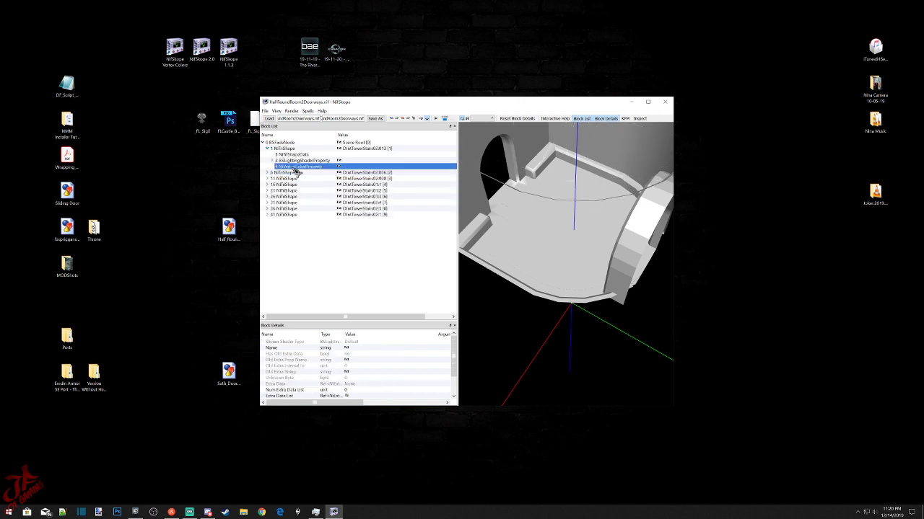
key(Delete)
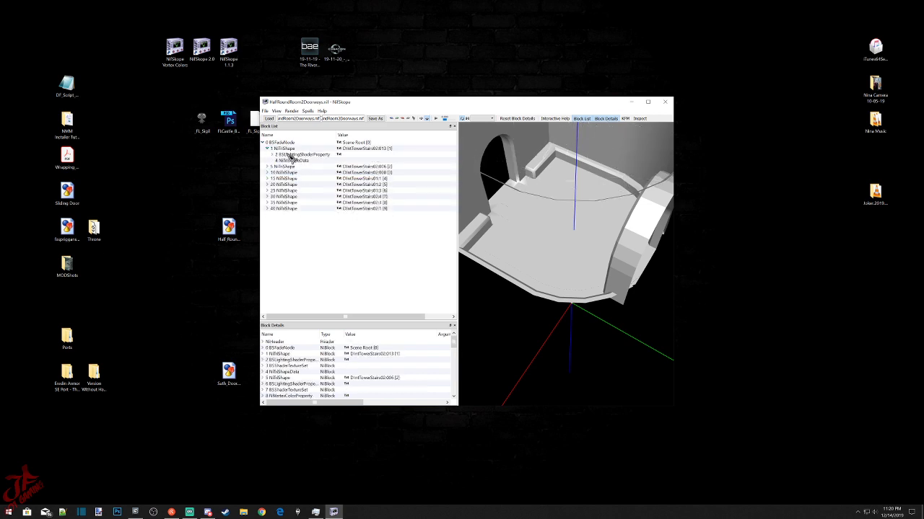
click(291, 155)
key(Delete)
Remove the lighting shader and vertex color properties from the shapes DIntTowerStairs02:006 and DIntTowerStairs02:008.
click(268, 160)
click(284, 173)
key(Delete)
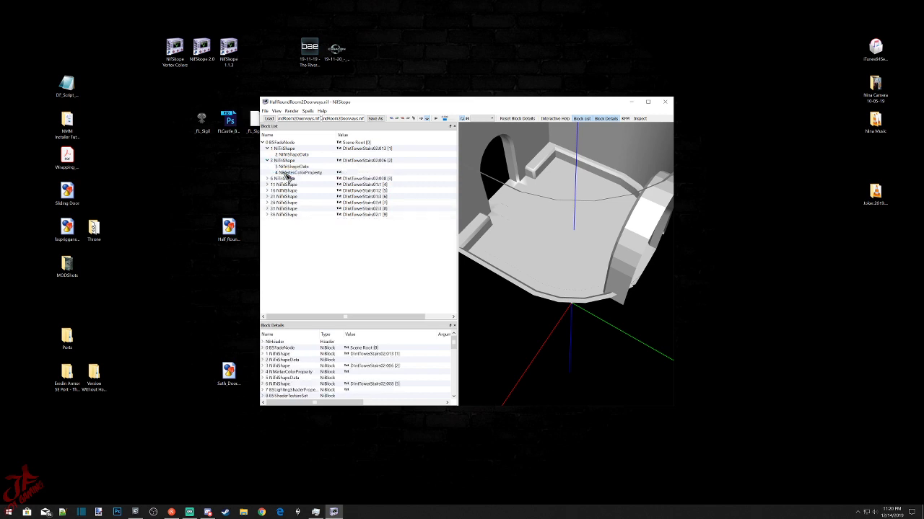
click(284, 173)
key(Delete)
click(267, 172)
click(287, 184)
key(Delete)
click(287, 184)
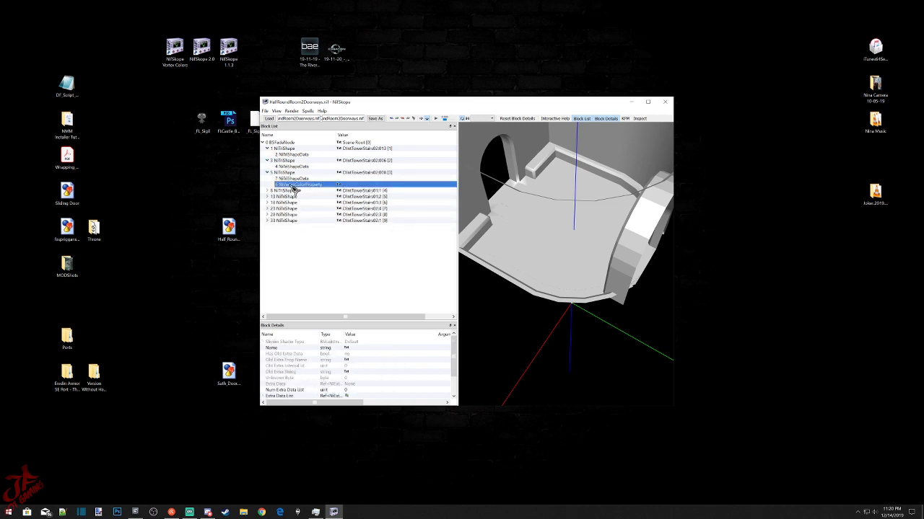
key(Delete)
Remove the lighting shader and vertex color properties from the shapes DIntTowerStairs01:1 and DIntTowerStairs01:2.
click(267, 185)
click(289, 196)
key(ctrl+Delete)
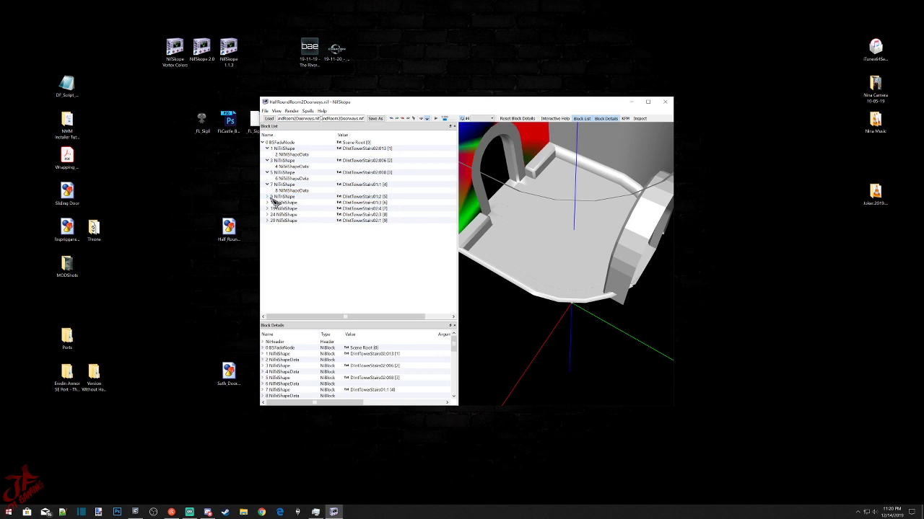
click(267, 196)
click(290, 209)
key(ctrl+Delete)
click(291, 210)
key(ctrl+Delete)
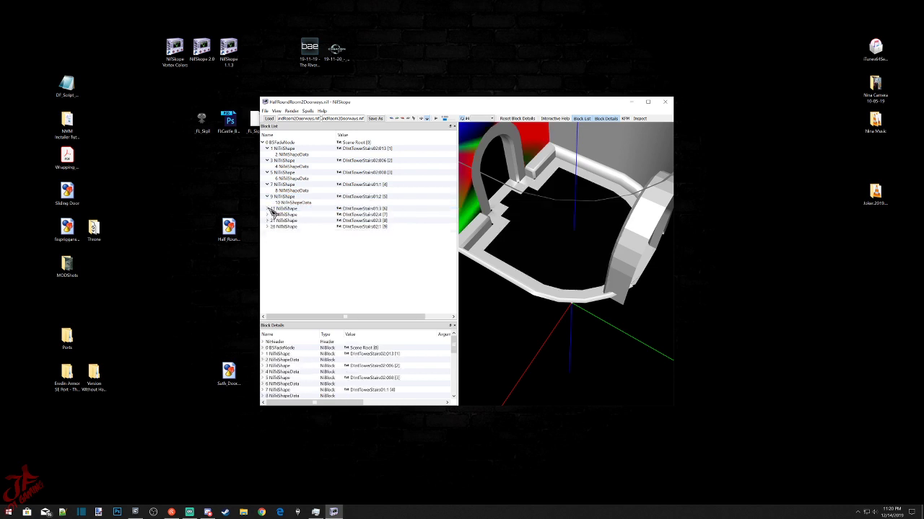
Remove the lighting shader and vertex color properties from the shapes DIntTowerStairs01:3 and DIntTowerStairs02:4.
click(268, 209)
click(291, 221)
key(ctrl+Delete)
click(291, 221)
key(ctrl+Delete)
click(267, 221)
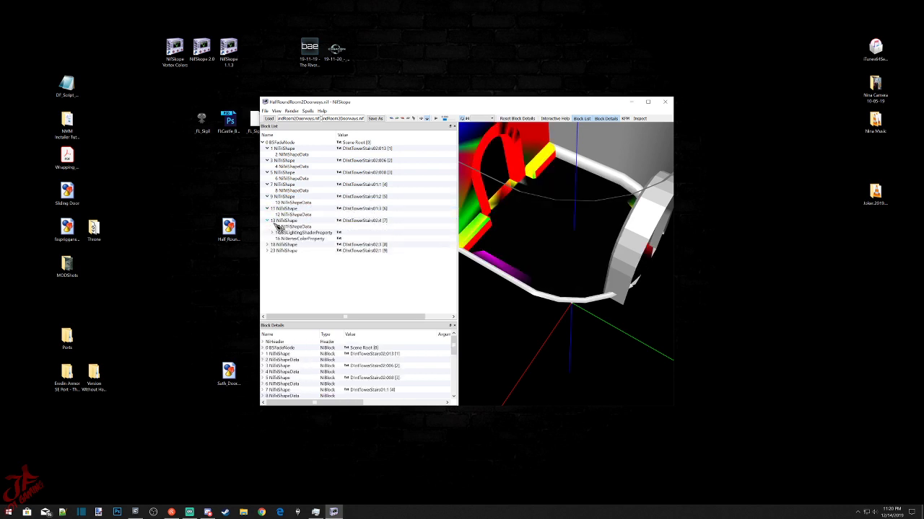
click(295, 238)
key(Delete)
Remove the lighting shader and vertex color properties from the last two shapes, DIntTowerStairs02:3 and DIntTowerStairs02:1.
click(268, 232)
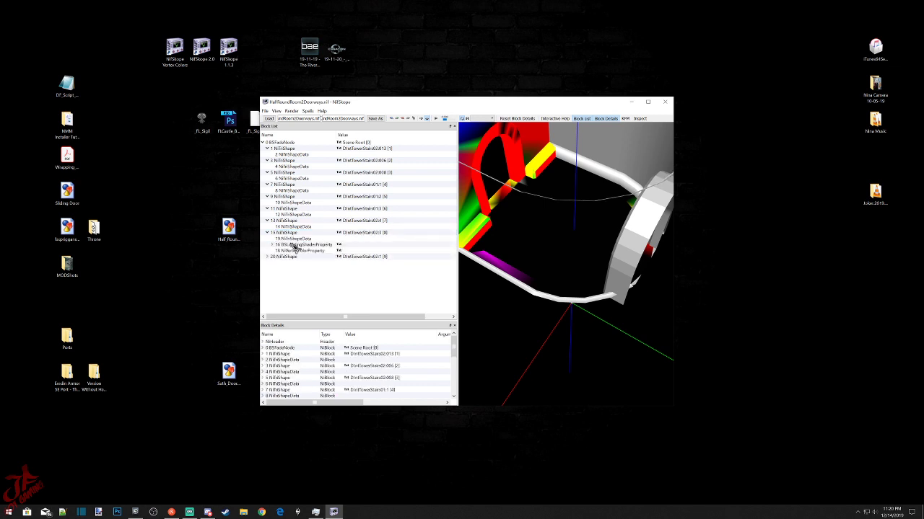
click(291, 245)
key(ctrl+Delete)
click(291, 245)
key(ctrl+Delete)
click(267, 245)
click(291, 258)
key(ctrl+Delete)
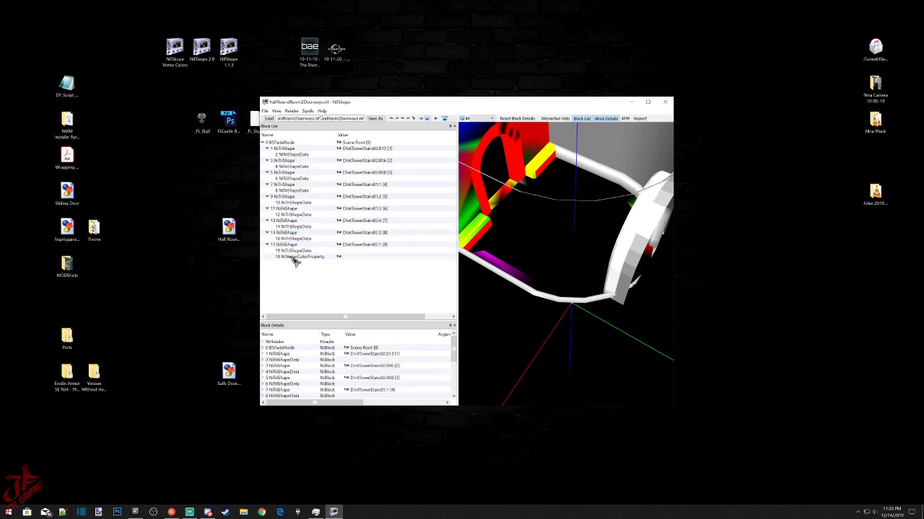
click(294, 257)
key(Delete)
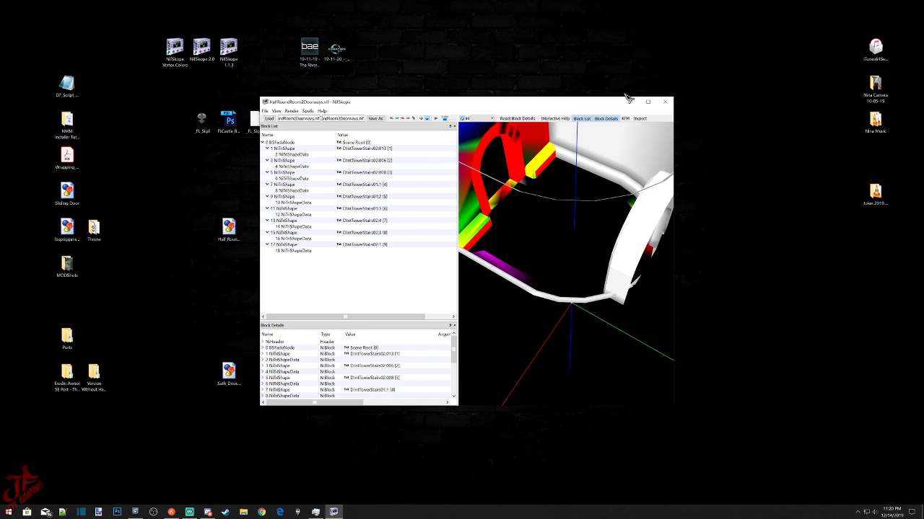
Save the stripped NIF over the existing HalfRoundRoom2Doorways.nif on the desktop.
click(265, 111)
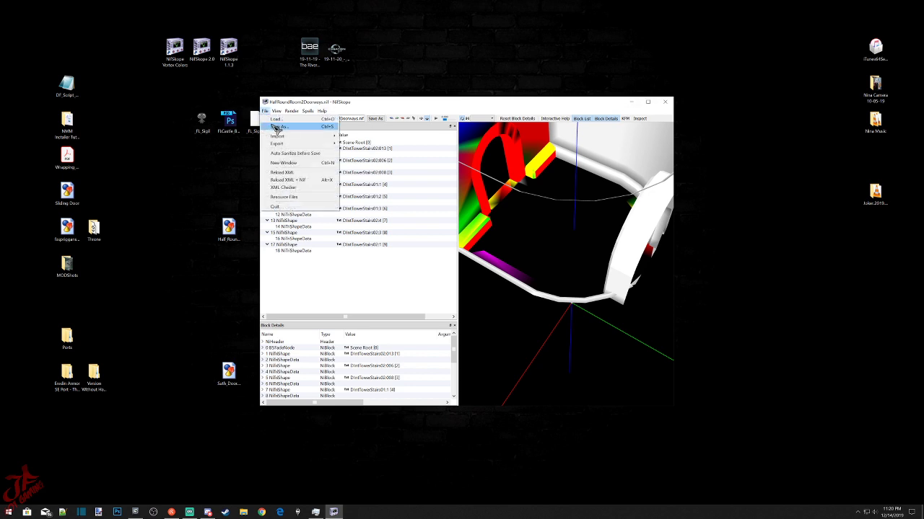
click(276, 128)
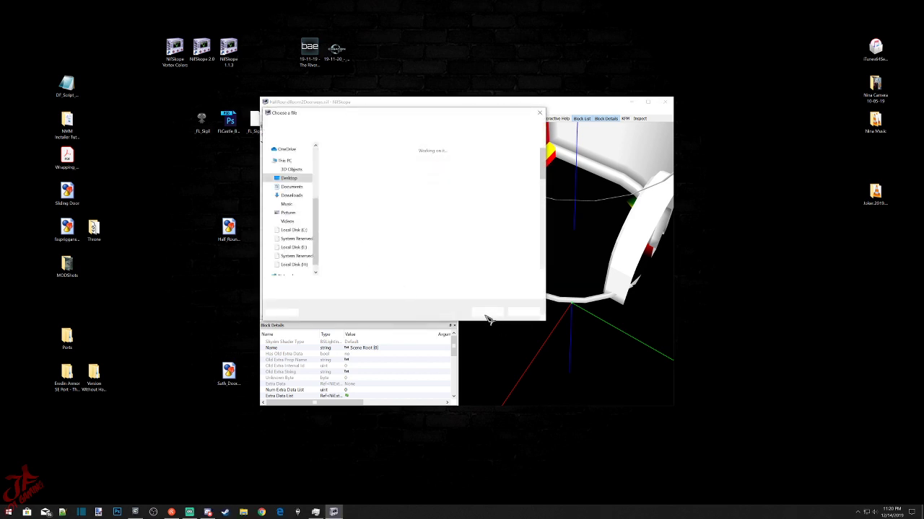
click(488, 313)
click(481, 260)
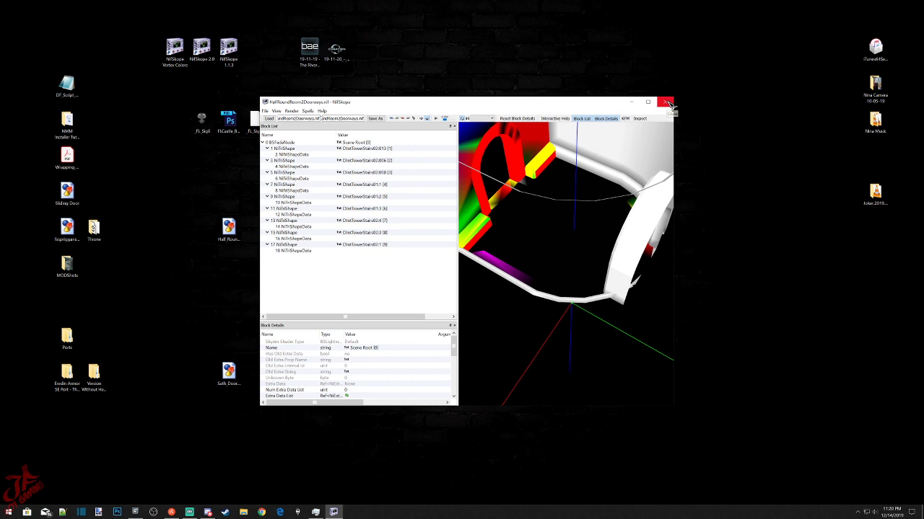
Rename the first NiTriShape, DIntTowerStairs02:013, as SKY_HAV_MAT_STONE.
click(365, 148)
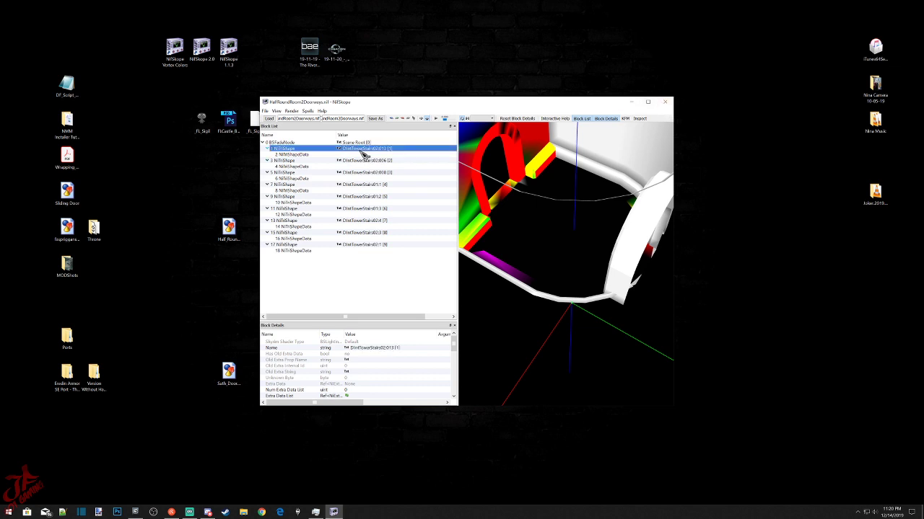
double_click(351, 348)
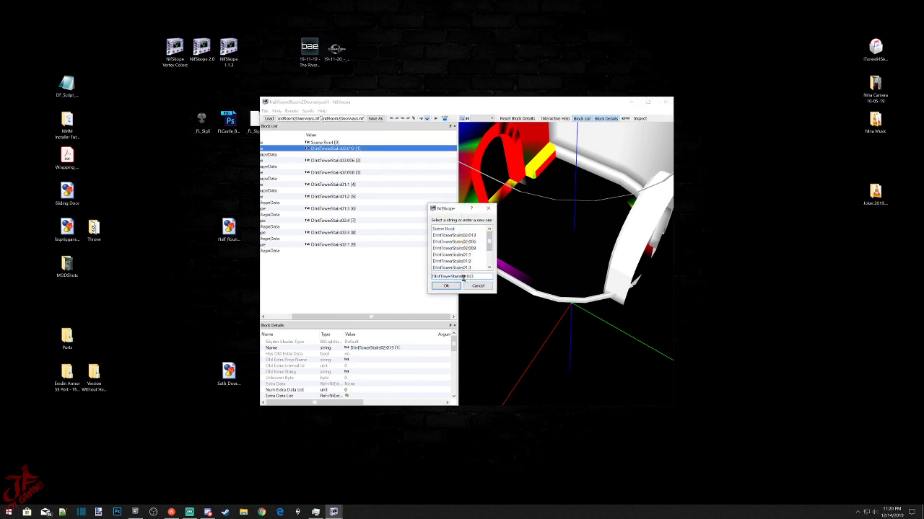
drag(476, 276, 427, 290)
text(SKY_HAV_MAT_STONE)
key(Return)
Rename the NiTriShape DIntTowerStairs02:006 as SKY_HAV_MAT_STONE, reusing the existing string.
click(356, 161)
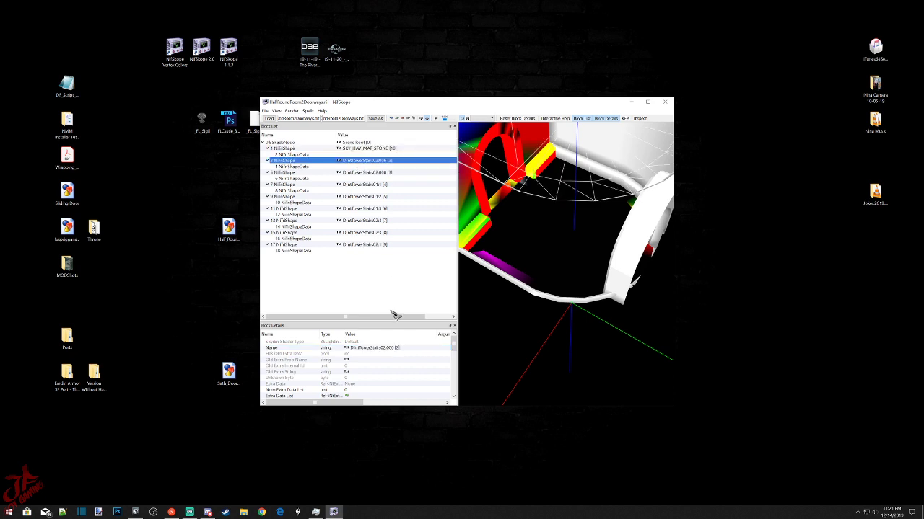
double_click(351, 348)
scroll(448, 264, down, 3)
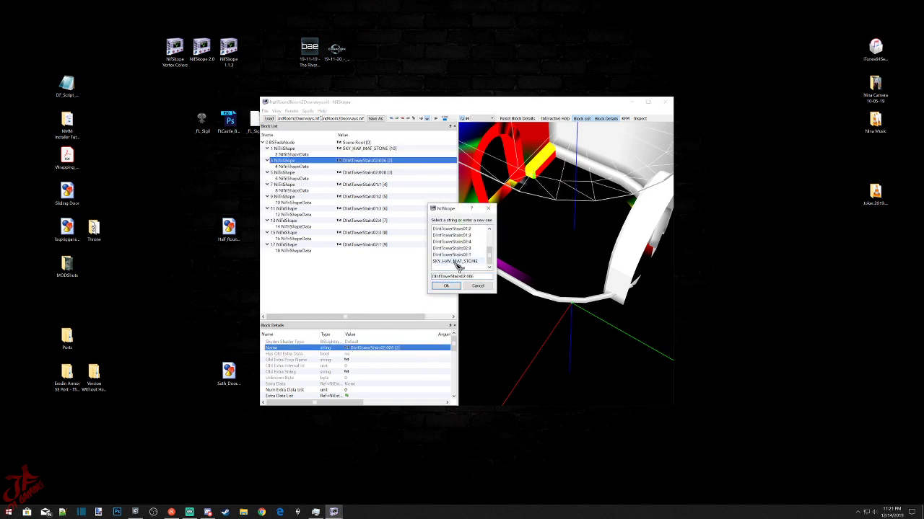
click(456, 263)
click(446, 286)
Change the name of the NiTriShape DIntTowerStairs02:008 to the existing string SKY_HAV_MAT_STONE.
click(359, 175)
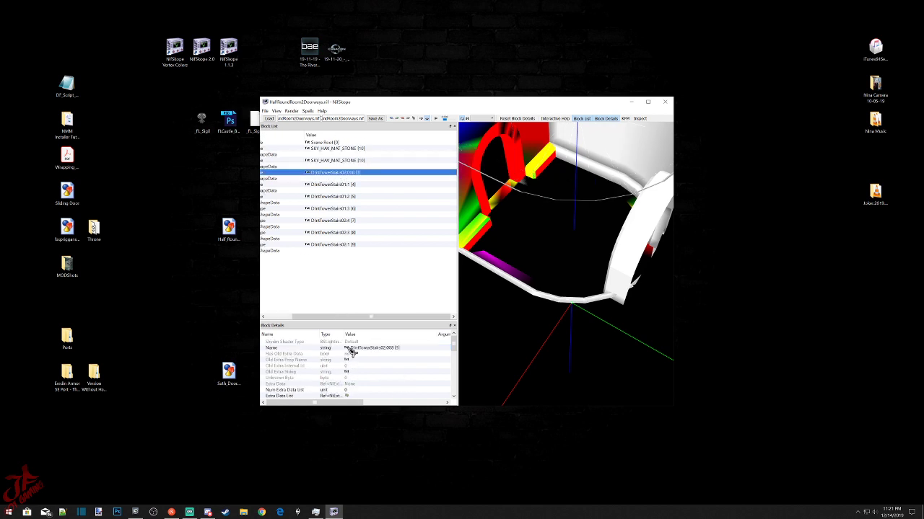
double_click(350, 348)
scroll(445, 261, down, 2)
click(454, 261)
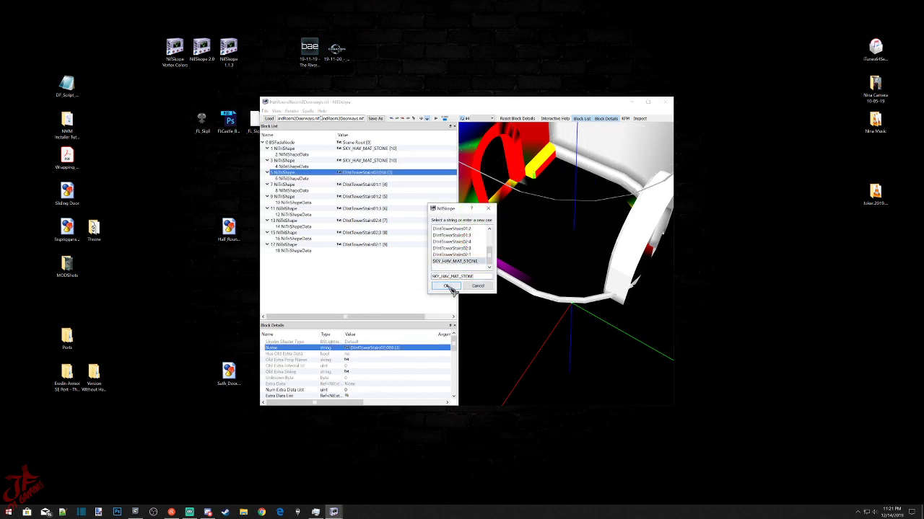
click(445, 286)
Change the name of the NiTriShape DIntTowerStairs01:1 to SKY_HAV_MAT_STONE.
click(355, 185)
double_click(349, 351)
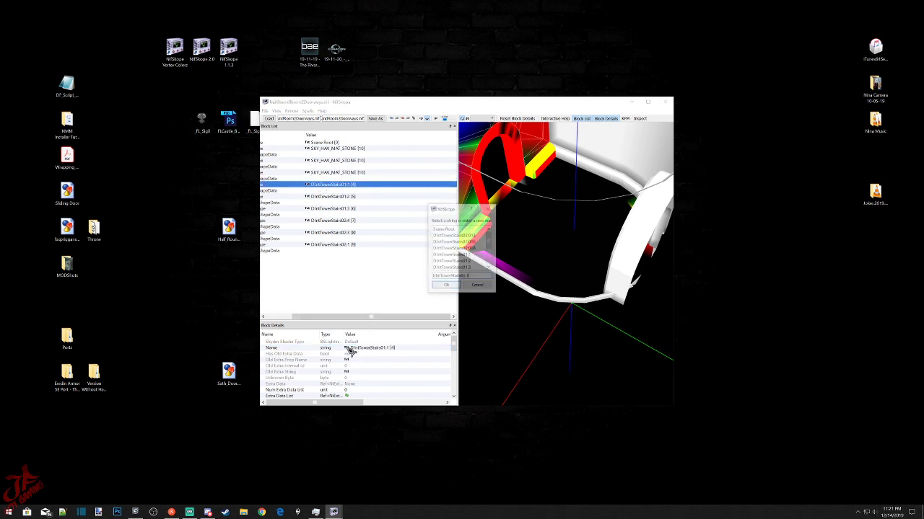
scroll(458, 245, down, 3)
click(453, 261)
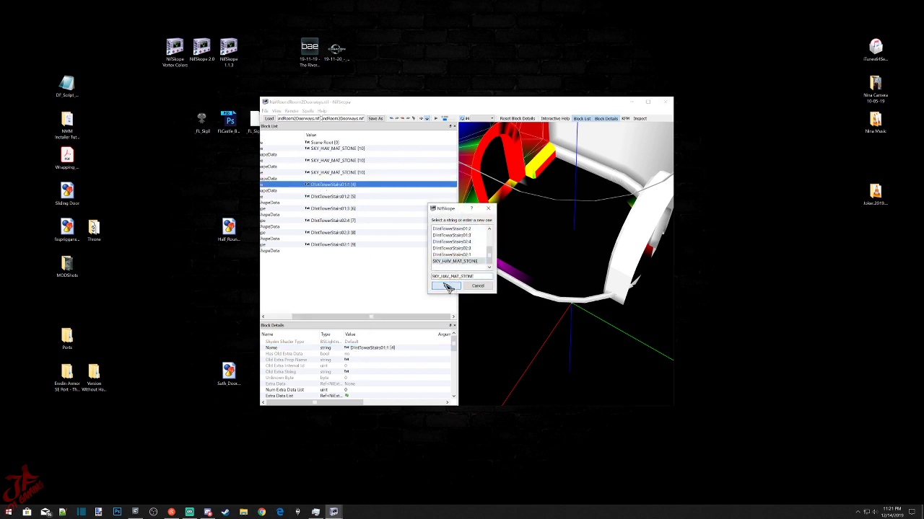
click(445, 286)
Change the name of the NiTriShape DIntTowerStairs01:2 to SKY_HAV_MAT_STONE.
click(357, 197)
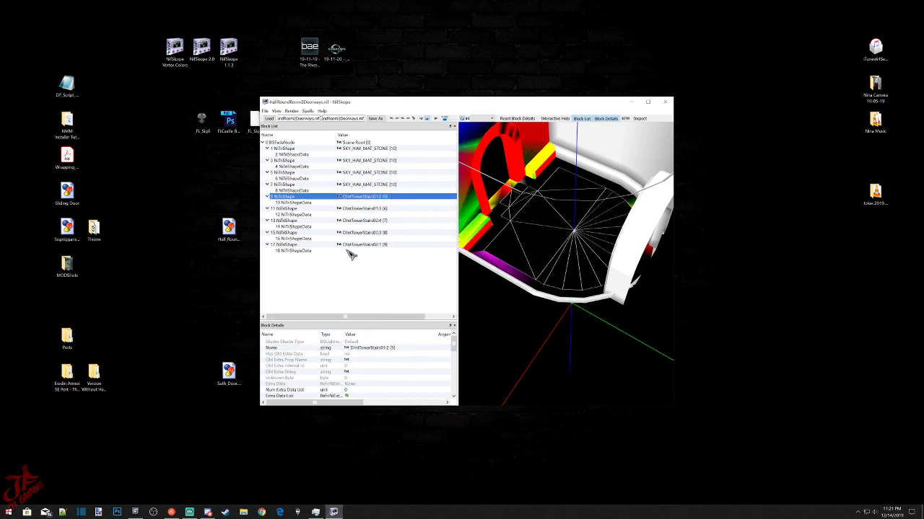
double_click(352, 349)
scroll(460, 249, down, 3)
click(455, 286)
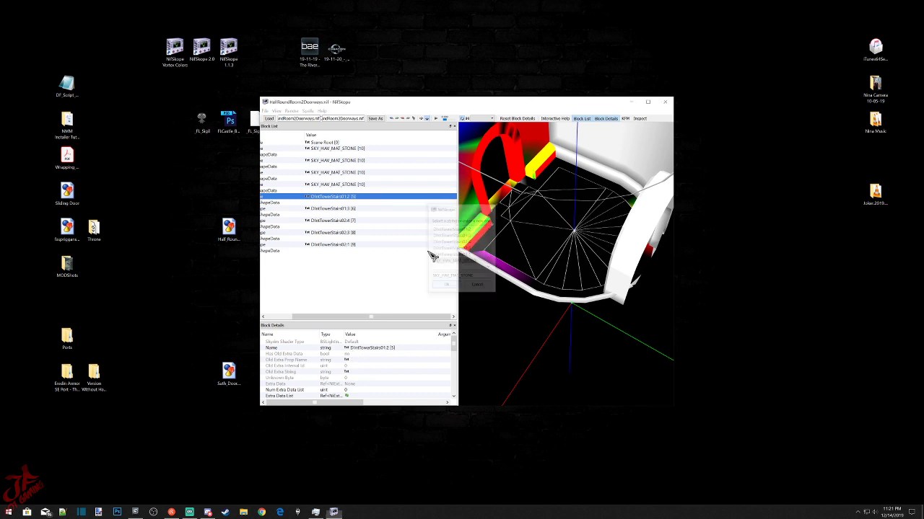
Change the name of the NiTriShape DIntTowerStairs01:3 to SKY_HAV_MAT_STONE.
click(368, 209)
double_click(352, 349)
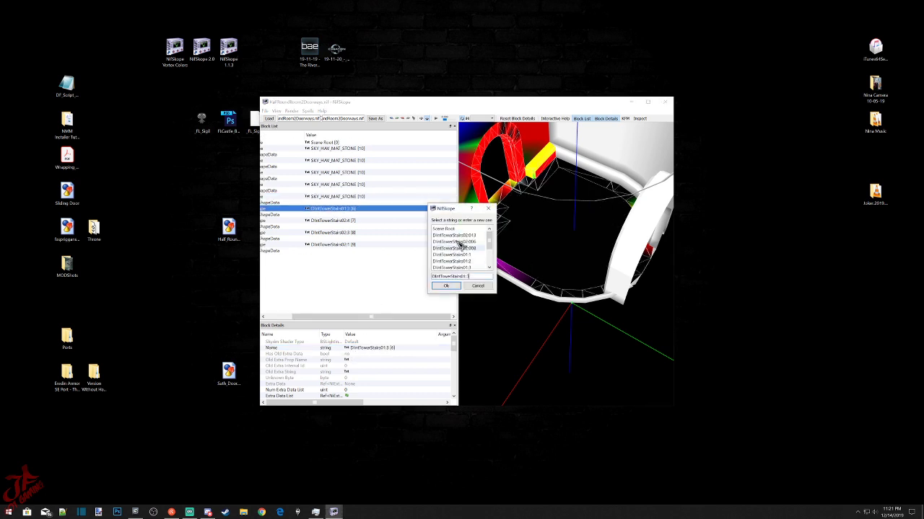
scroll(456, 253, down, 3)
click(446, 286)
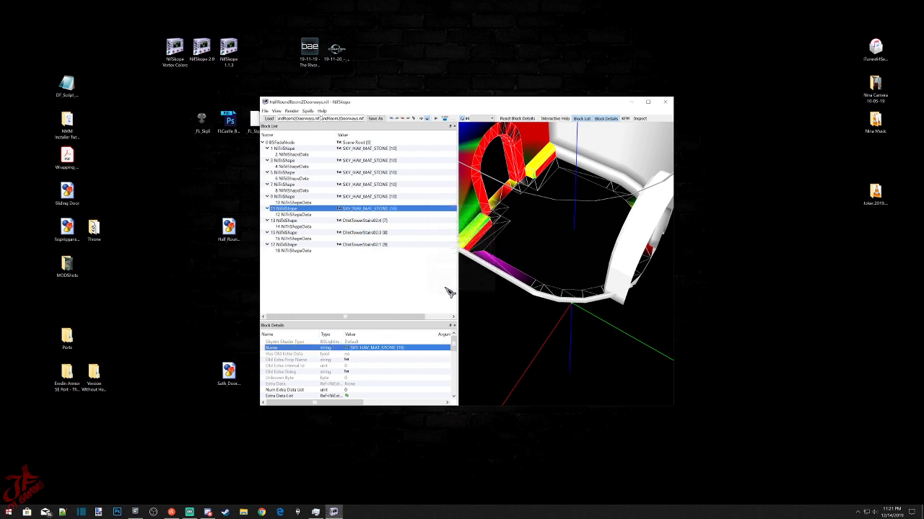
Change the name of the NiTriShape DIntTowerStairs02:4 to SKY_HAV_MAT_STONE.
click(354, 221)
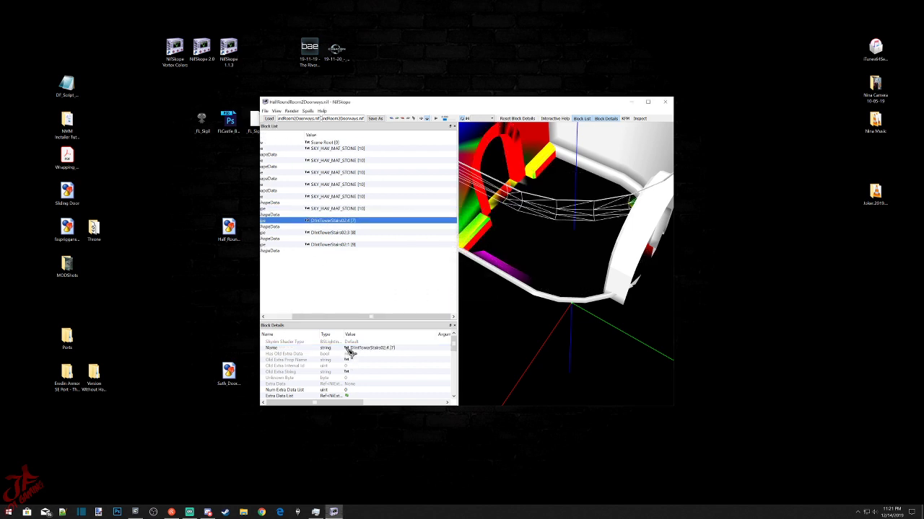
double_click(372, 348)
scroll(456, 245, down, 3)
click(454, 261)
click(445, 287)
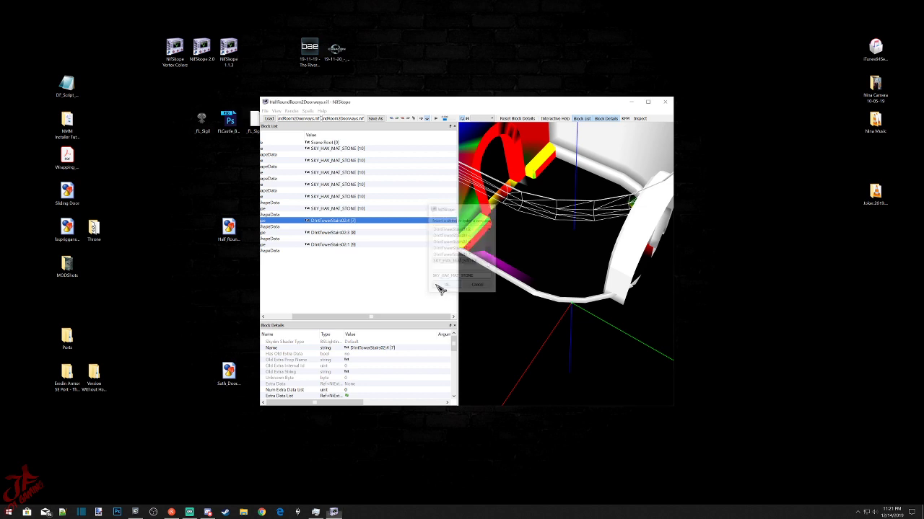
Change the name of the NiTriShape DIntTowerStairs02:3 to SKY_HAV_MAT_STONE.
click(359, 233)
double_click(352, 348)
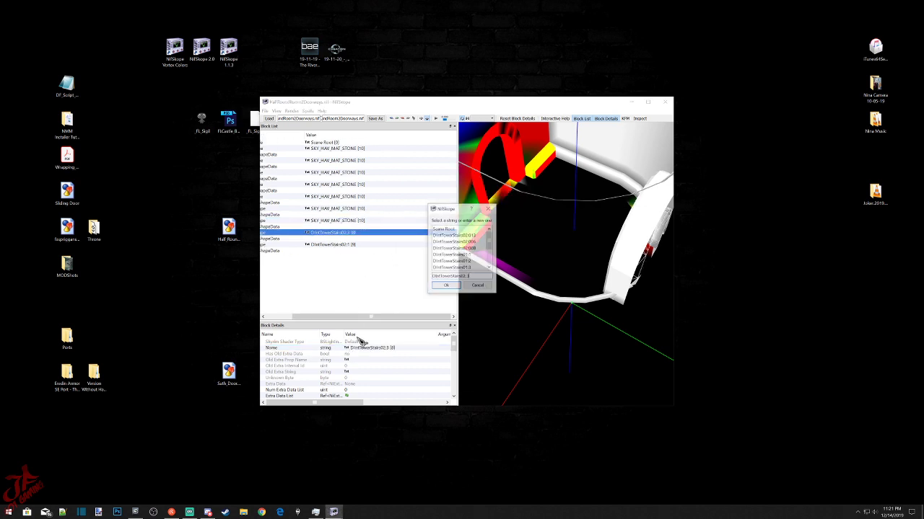
scroll(456, 245, down, 3)
click(455, 261)
click(447, 286)
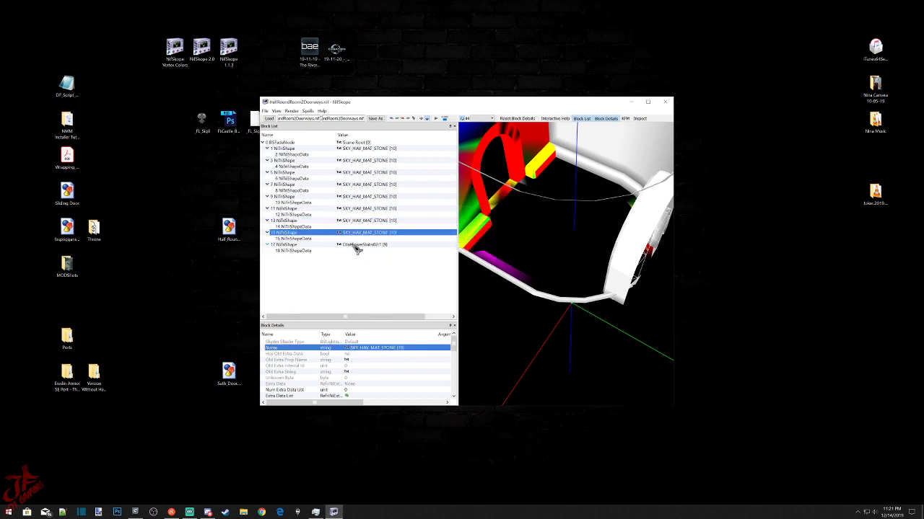
Rename the last NiTriShape, DIntTowerStairs02:1, as SKY_HAV_MAT_STONE.
click(354, 246)
double_click(352, 349)
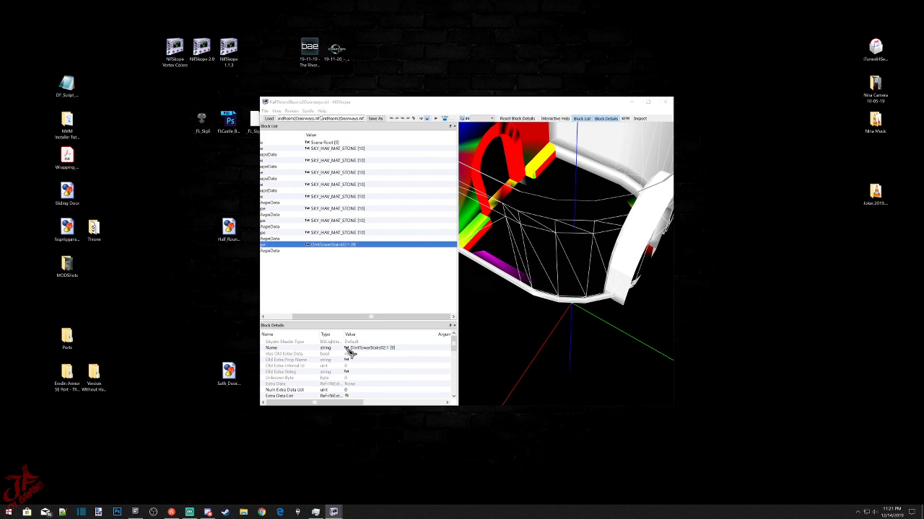
scroll(456, 246, down, 3)
click(454, 261)
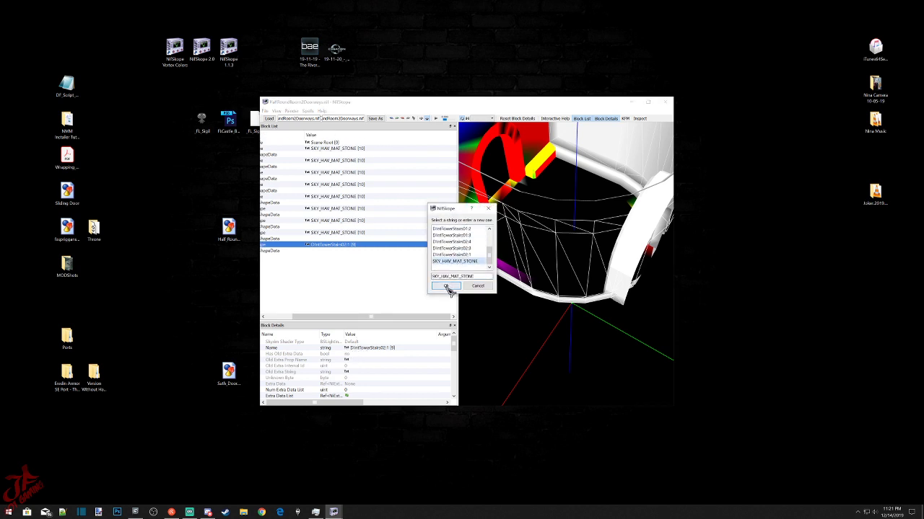
click(446, 286)
Save the renamed model on the desktop as HalfRoundRoom2DoorwaysCOPY.nif, close it and place the new file beside the original.
click(266, 111)
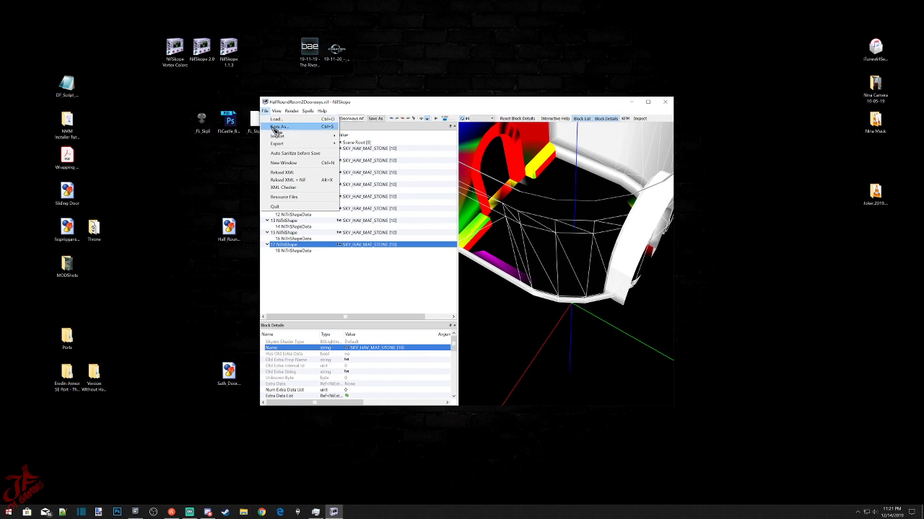
click(277, 127)
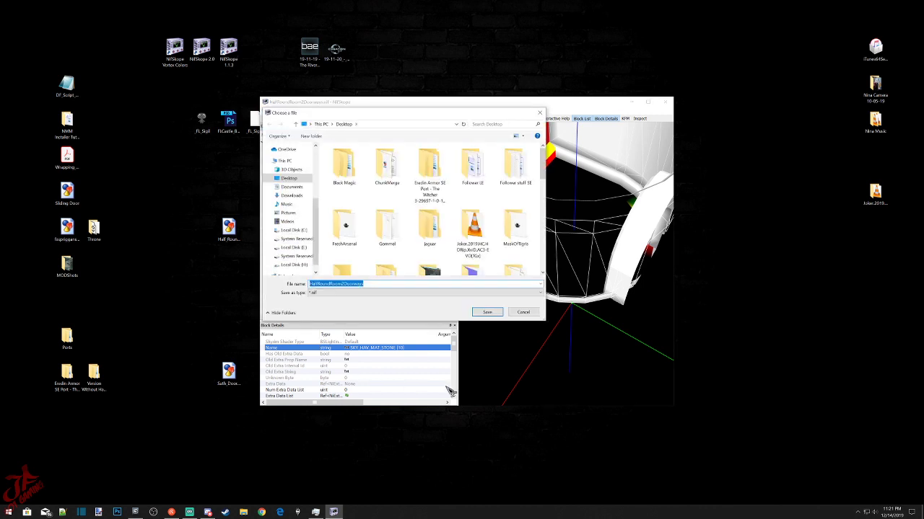
click(487, 312)
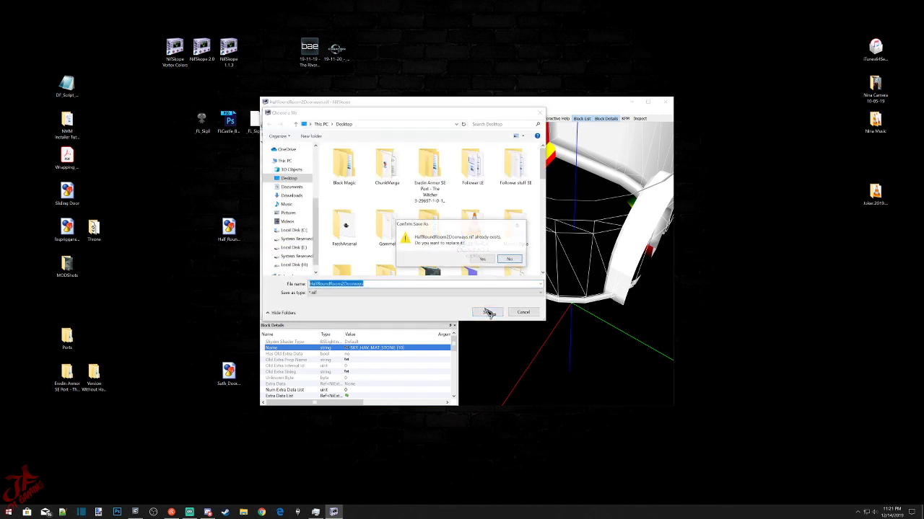
click(509, 260)
click(368, 283)
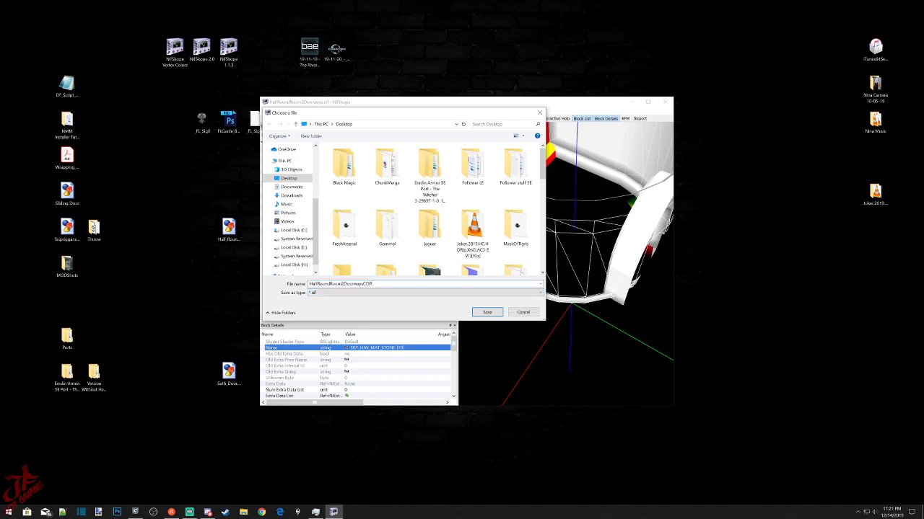
click(487, 311)
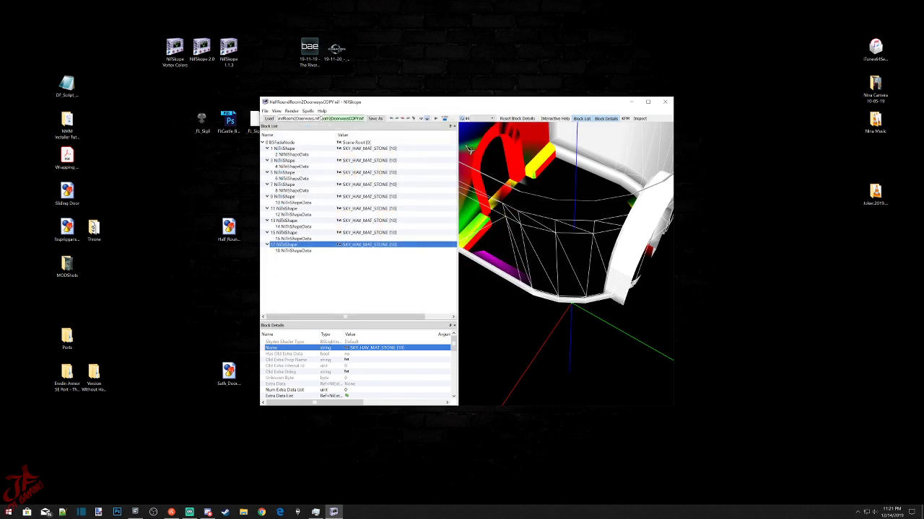
click(668, 103)
drag(13, 11, 453, 239)
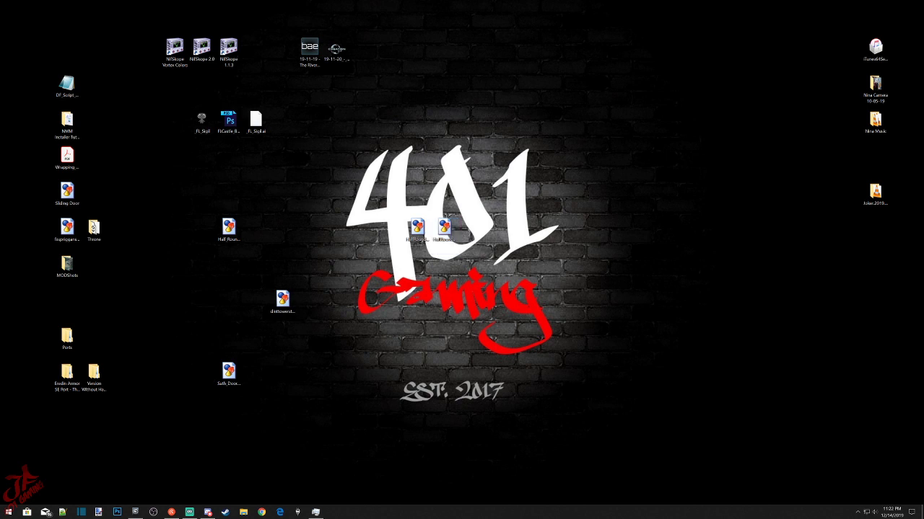
In ChunkMerge, load HalfRoundRoom2Doorways.nif as the NIF file and HalfRoundRoom2DoorwaysCOPY.nif as the collision file.
click(533, 205)
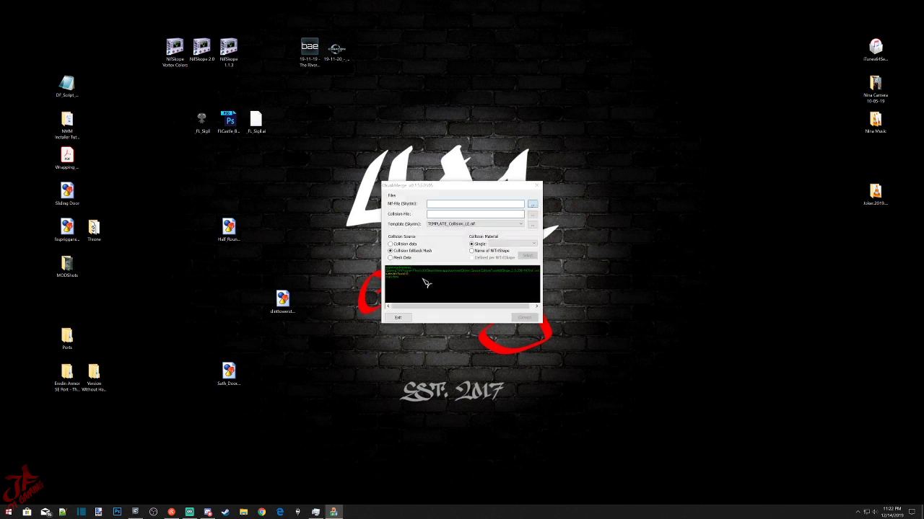
scroll(508, 265, down, 2)
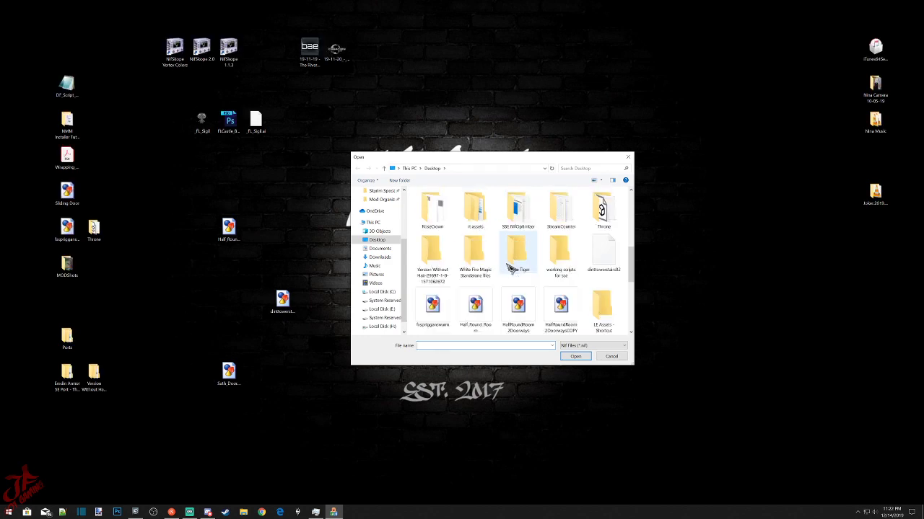
double_click(524, 311)
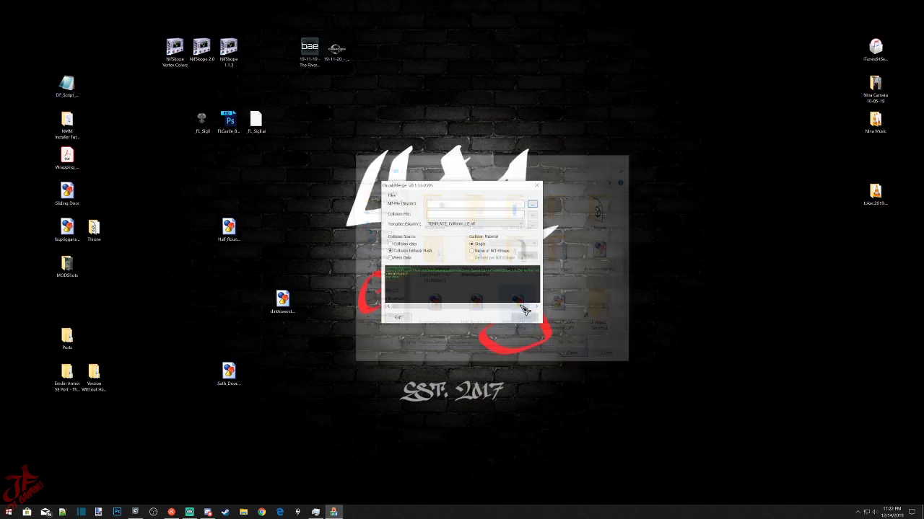
click(533, 215)
scroll(547, 296, down, 1)
scroll(544, 294, down, 3)
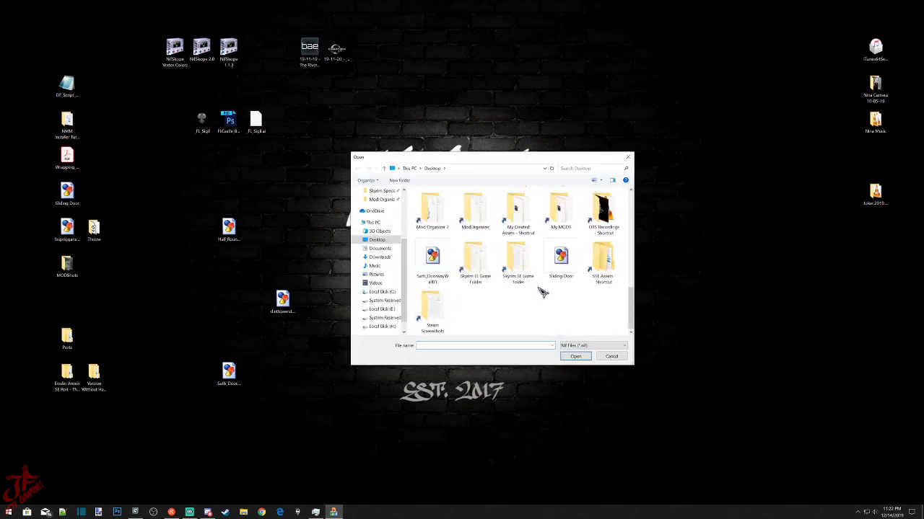
scroll(549, 224, down, 3)
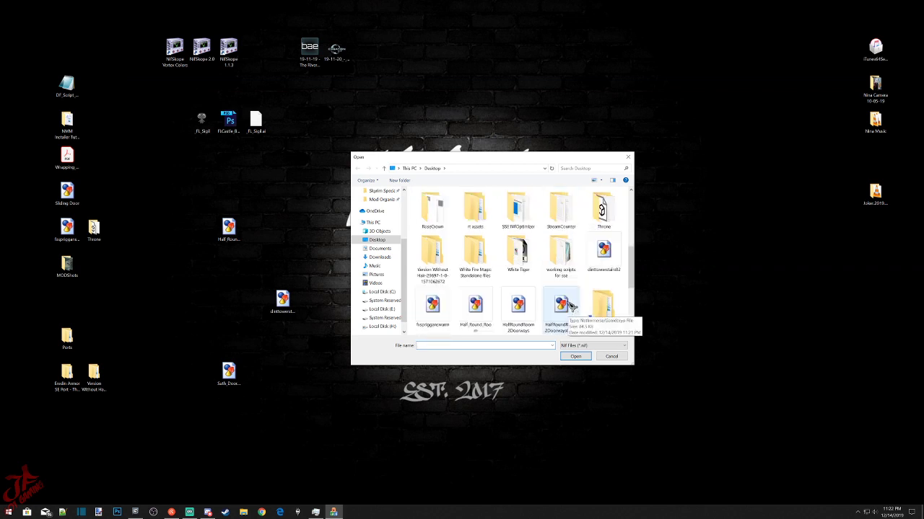
double_click(568, 310)
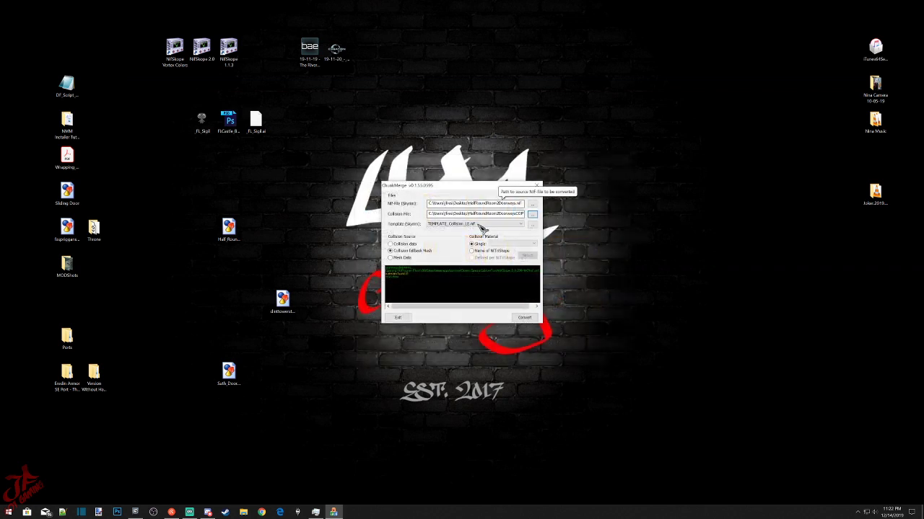
Set the collision material to Name of NiTriShape, convert the NIF and exit ChunkMerge.
click(475, 250)
click(422, 258)
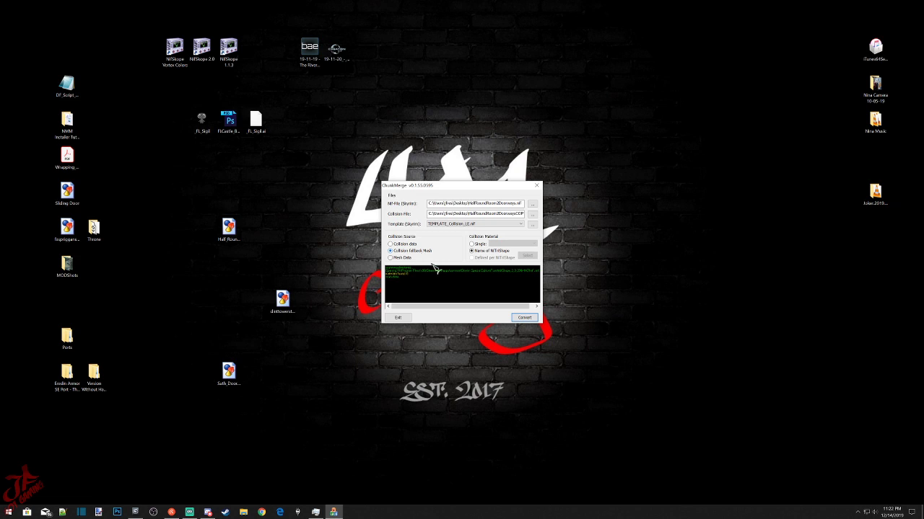
click(524, 318)
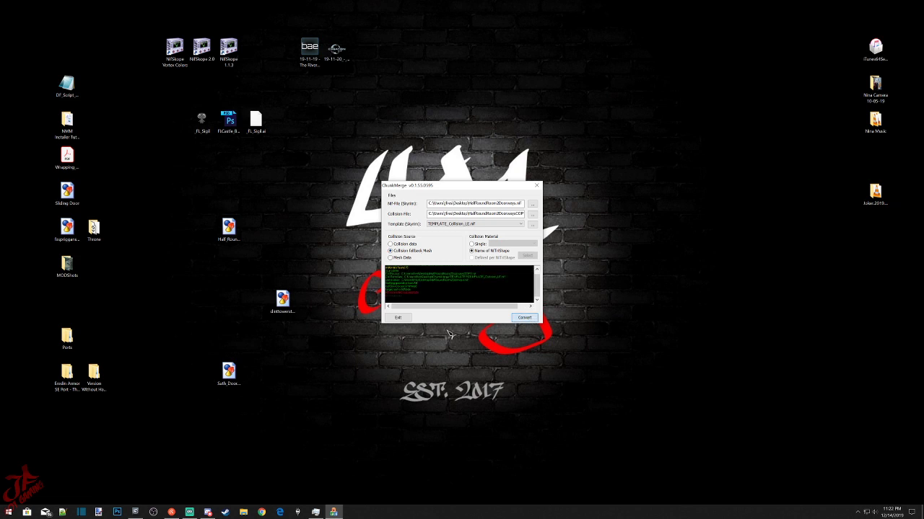
click(397, 317)
Open HalfRoundRoom2Doorways.nif in NifSkope and examine the converted half-round room model.
double_click(421, 236)
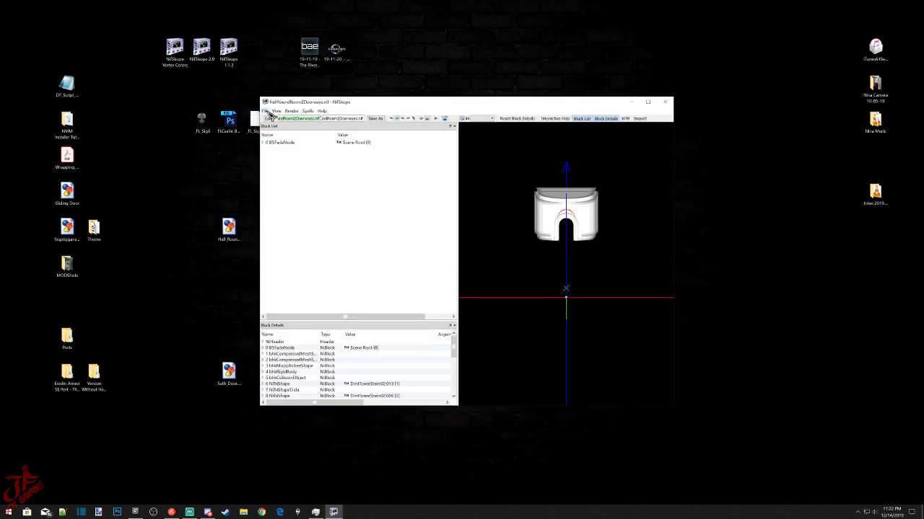
drag(566, 176, 518, 195)
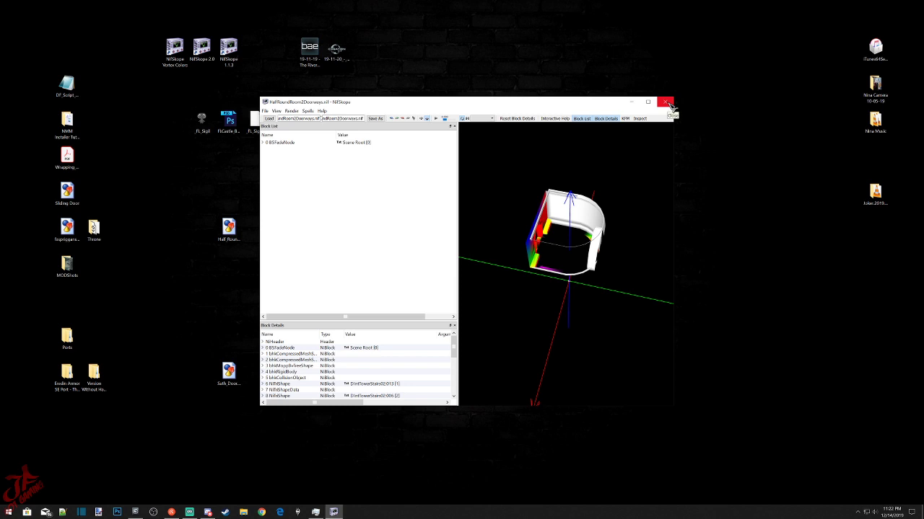
click(545, 229)
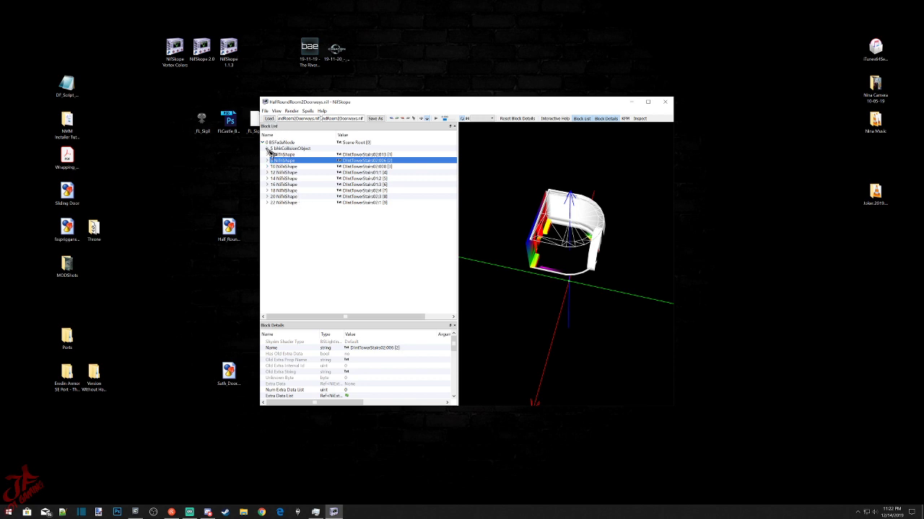
Set the Skyrim Material in the collision's compressed mesh chunk materials to SKY_HAV_MAT_STONE.
click(267, 149)
click(272, 155)
click(280, 161)
click(277, 161)
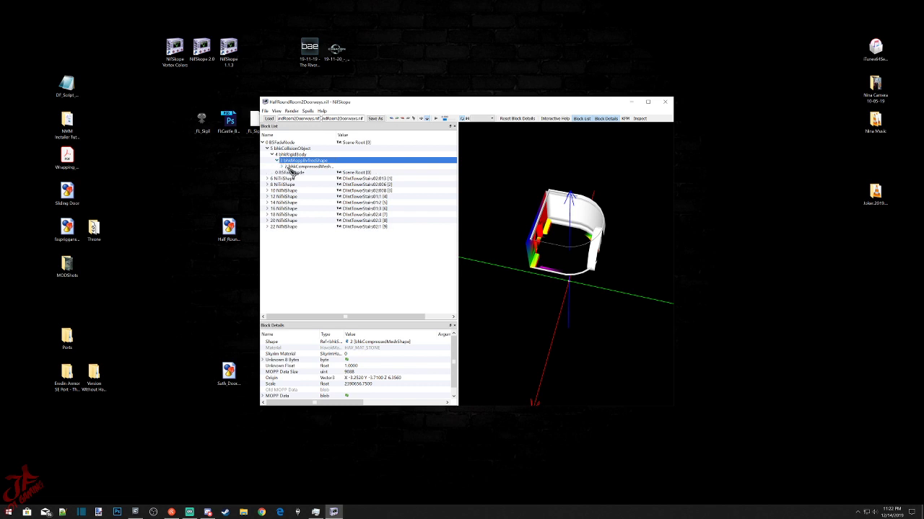
click(282, 167)
click(299, 173)
scroll(288, 372, down, 3)
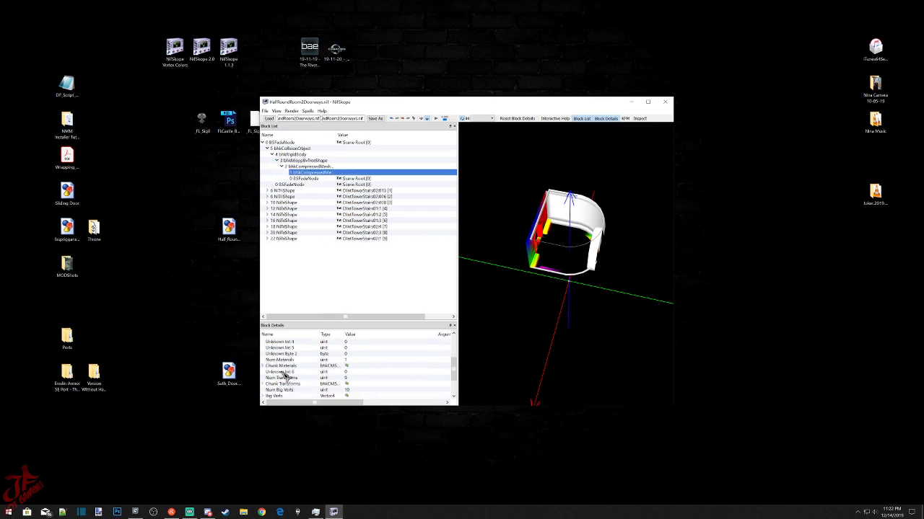
click(264, 366)
click(267, 372)
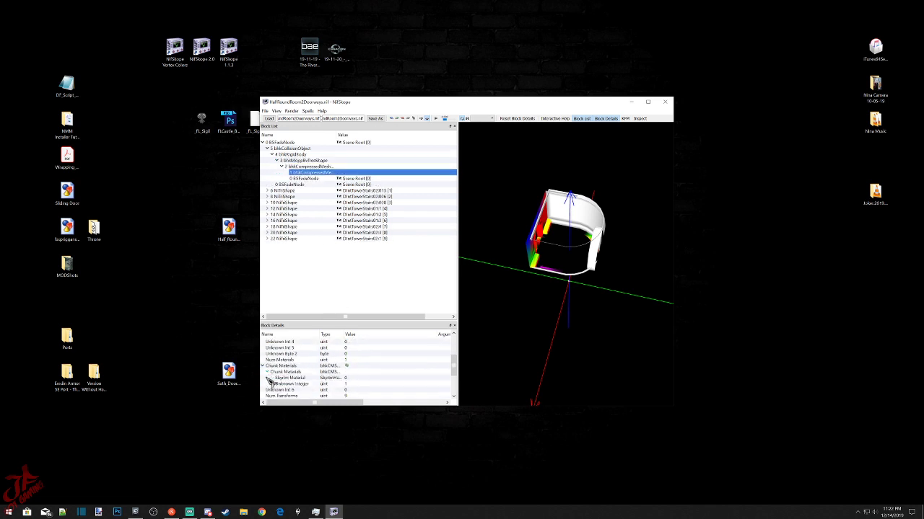
double_click(364, 378)
click(435, 378)
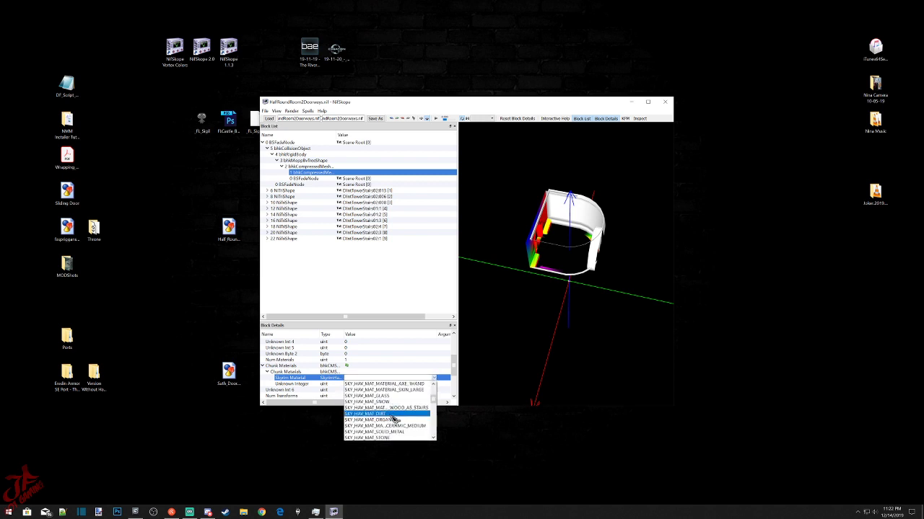
click(396, 438)
click(382, 385)
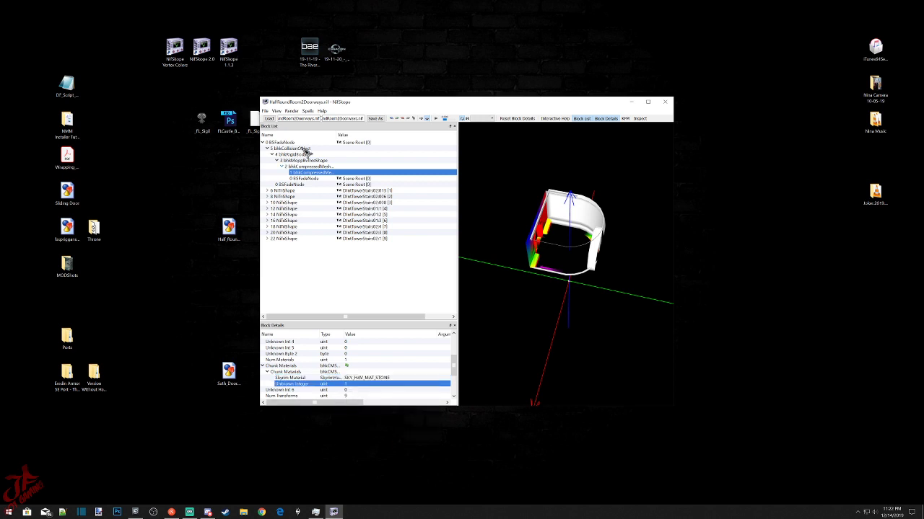
Add a BSXFlags extra data block to the root BSFadeNode and set its Integer Data to 194.
click(278, 143)
right_click(278, 142)
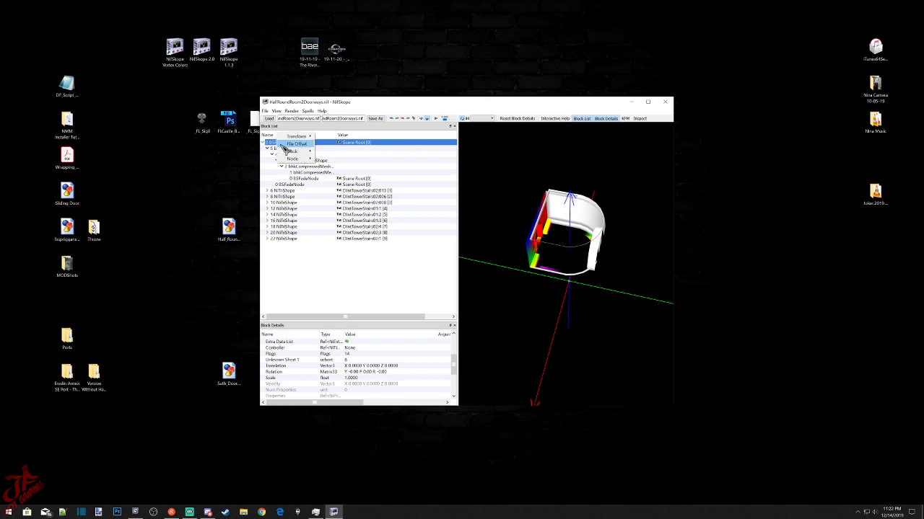
mouse_move(292, 158)
click(339, 175)
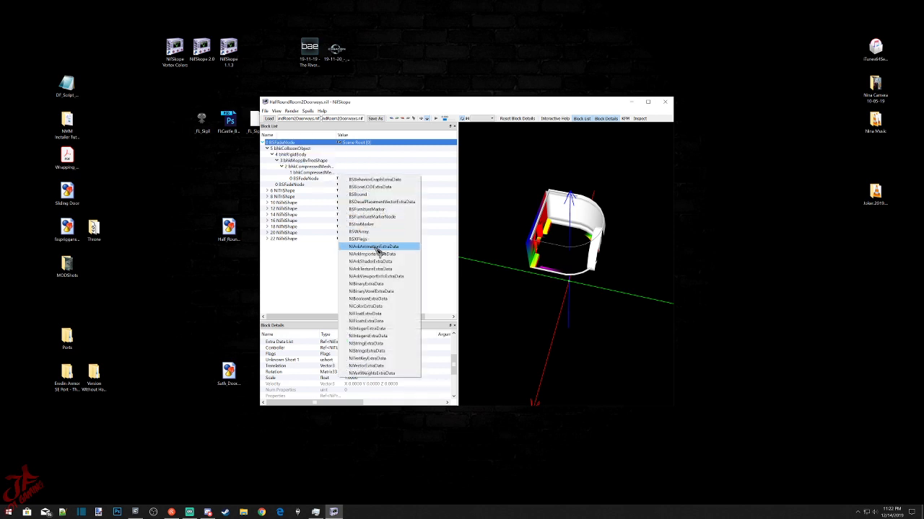
click(377, 243)
double_click(355, 355)
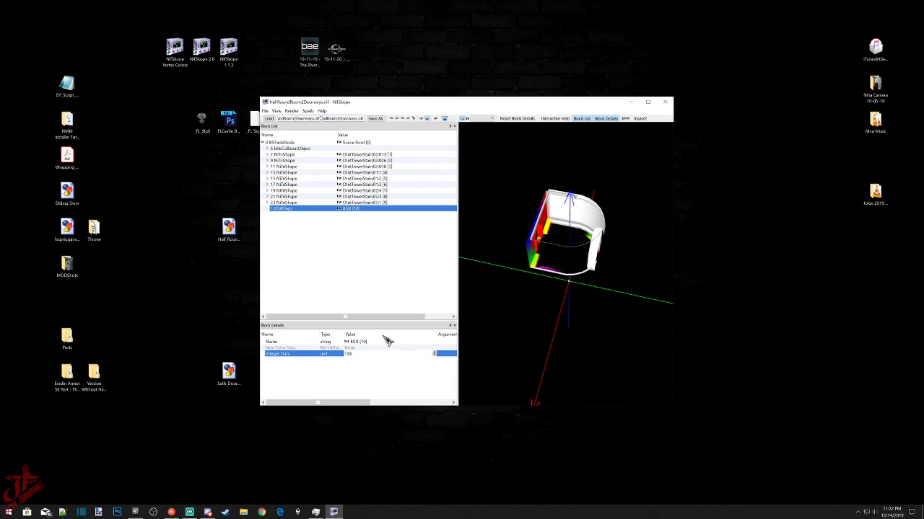
text(194)
click(361, 342)
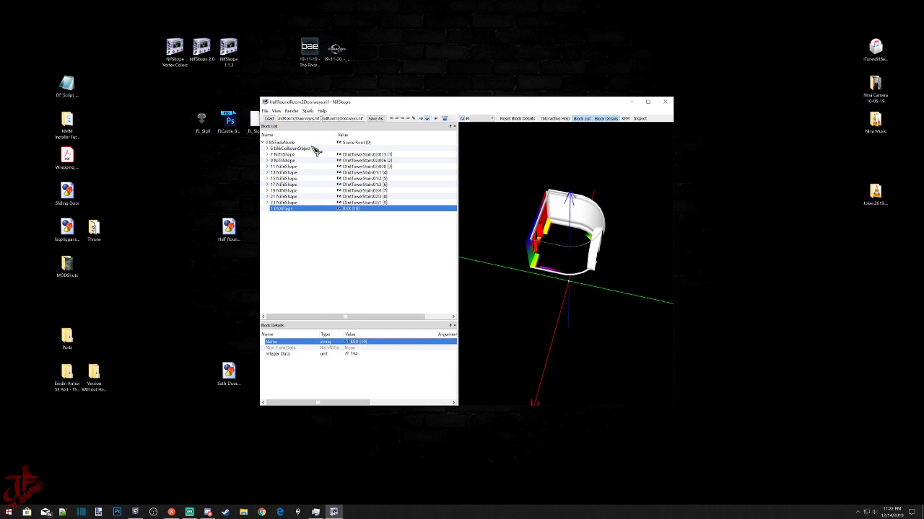
Open dinttowerstairs02.nif beside the room model and expand the first NiTriShape in both files.
click(268, 155)
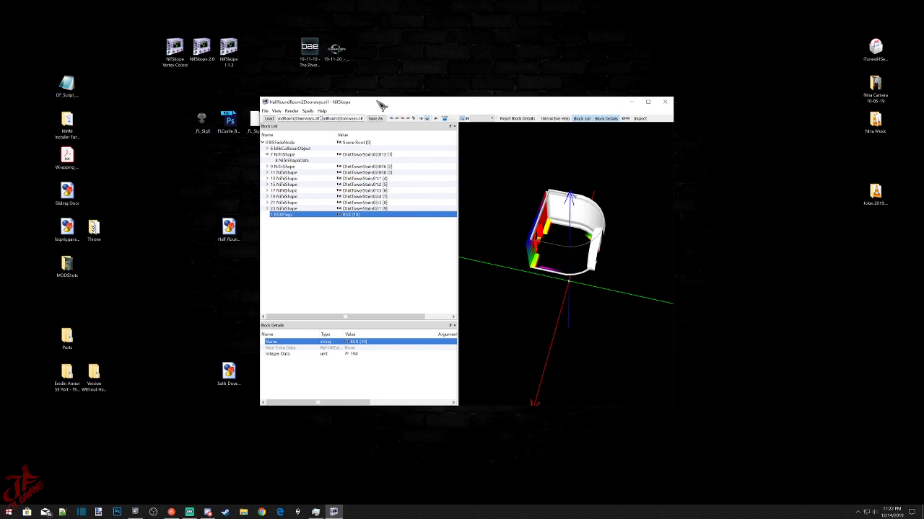
drag(380, 105, 558, 99)
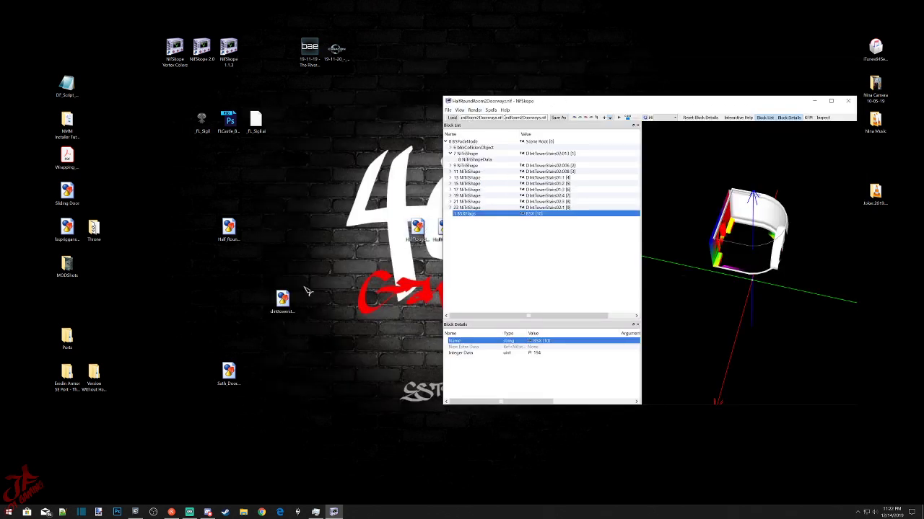
click(282, 302)
double_click(282, 302)
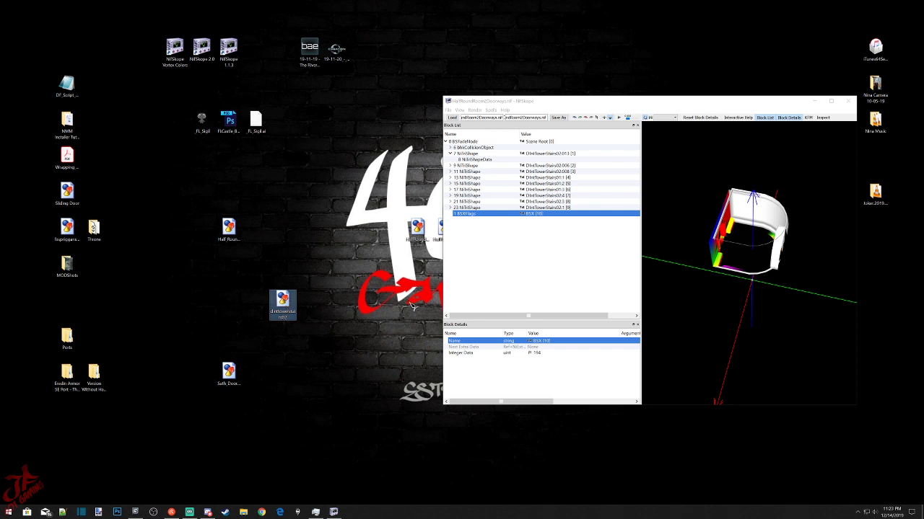
drag(316, 98, 130, 100)
drag(355, 108, 124, 105)
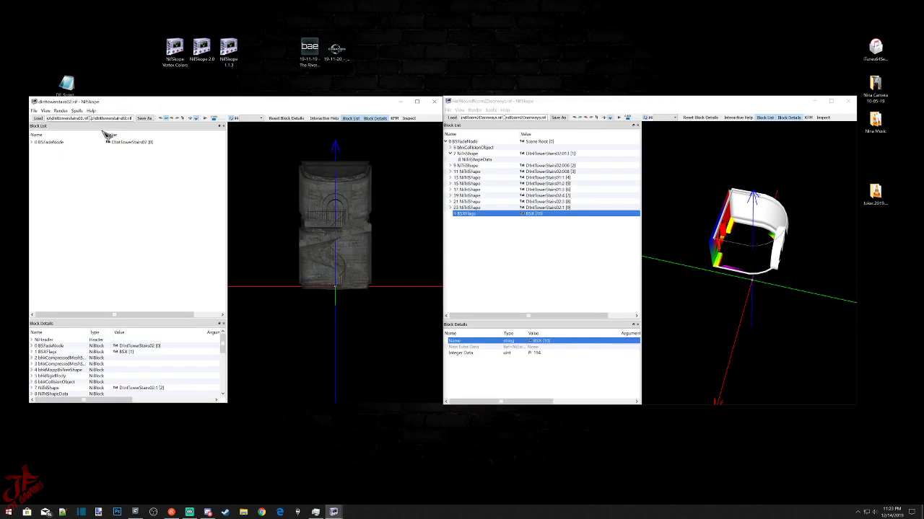
click(32, 143)
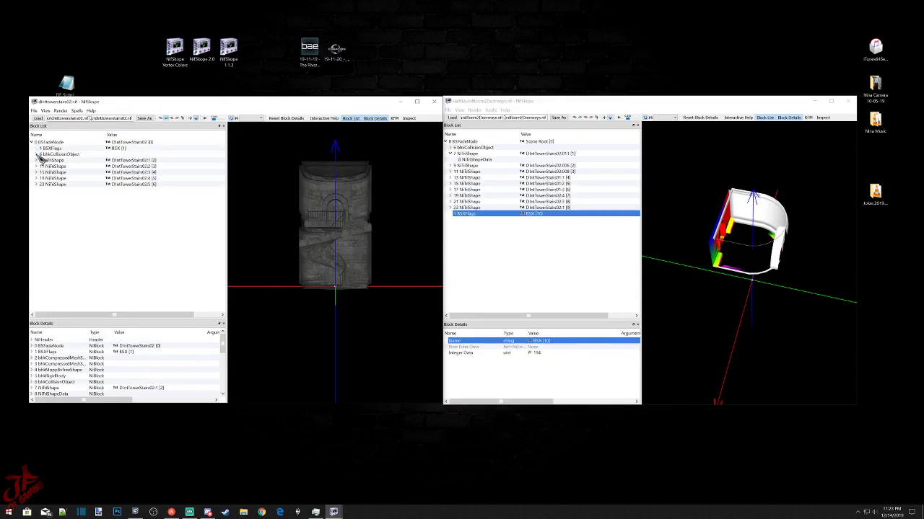
click(37, 160)
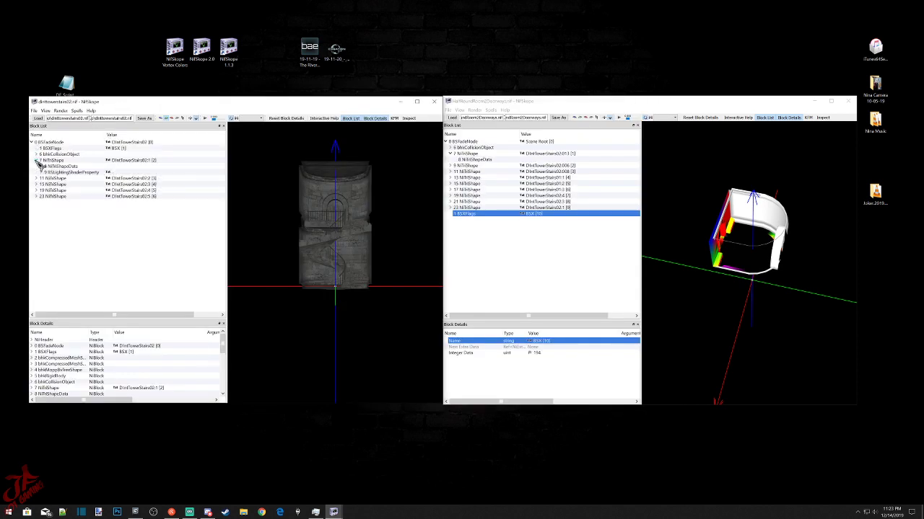
Copy the BSLightingShaderProperty branch from the tower's ceiling shape DIntTowerStairs02:5 to the room's DIntTowerStairs02:006 shape.
click(772, 209)
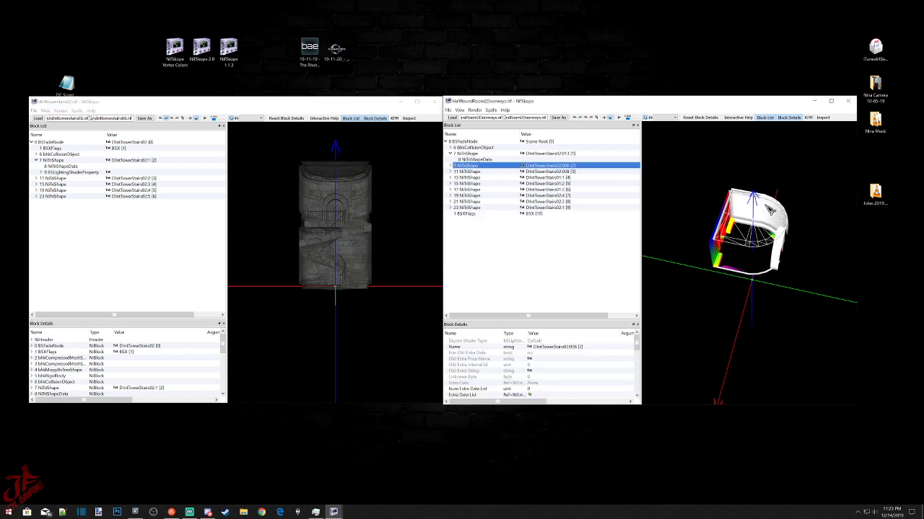
drag(718, 281, 756, 271)
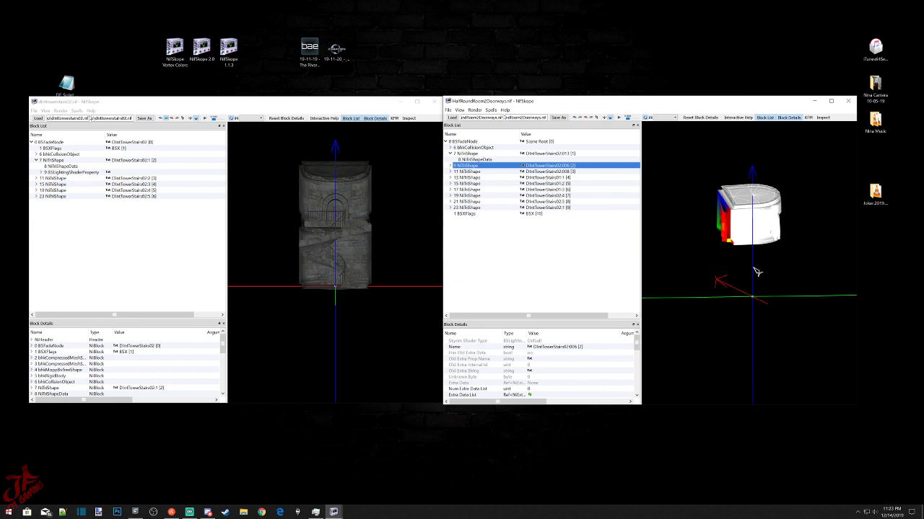
click(344, 168)
click(345, 168)
drag(345, 168, 350, 180)
click(350, 181)
click(36, 196)
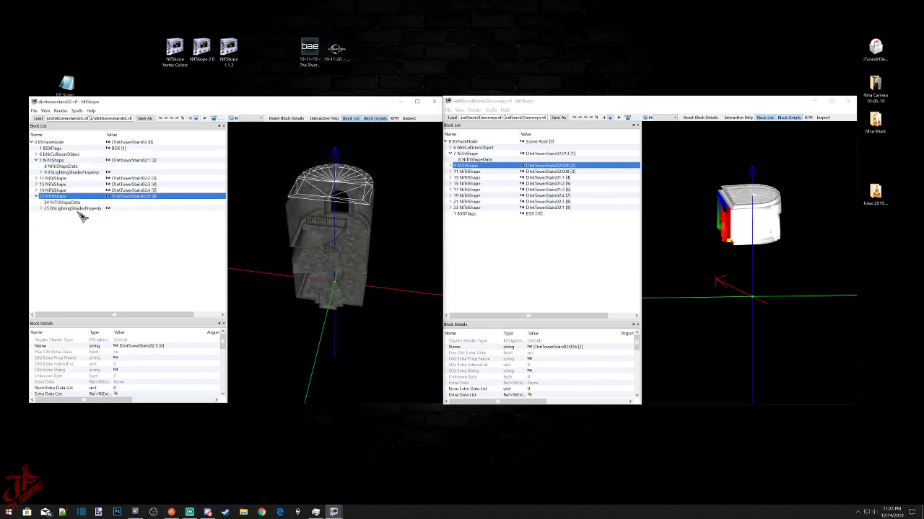
click(83, 208)
right_click(86, 202)
mouse_move(97, 210)
click(144, 235)
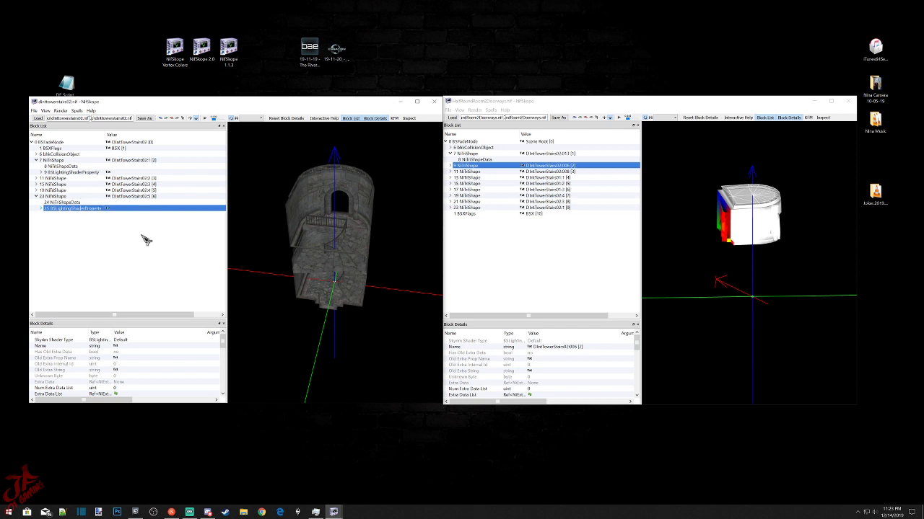
right_click(485, 158)
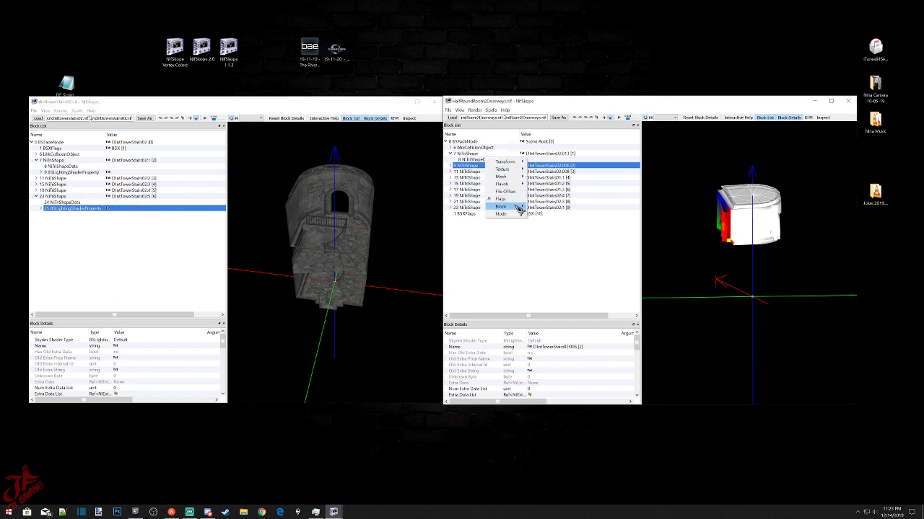
mouse_move(505, 207)
click(547, 237)
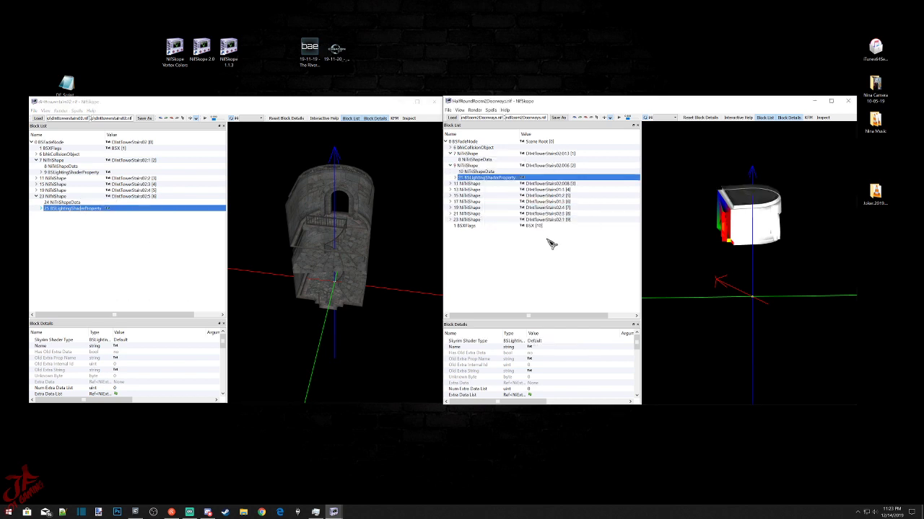
Copy the BSLightingShaderProperty branch from the tower's floor shape DIntTowerStairs02:2 to the room's DIntTowerStairs01:2 shape.
drag(772, 250, 765, 252)
click(759, 243)
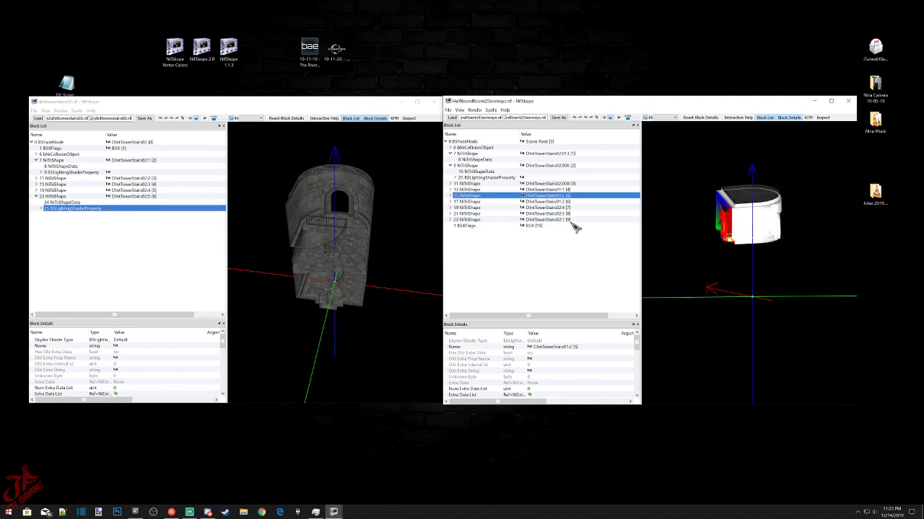
drag(373, 324, 356, 291)
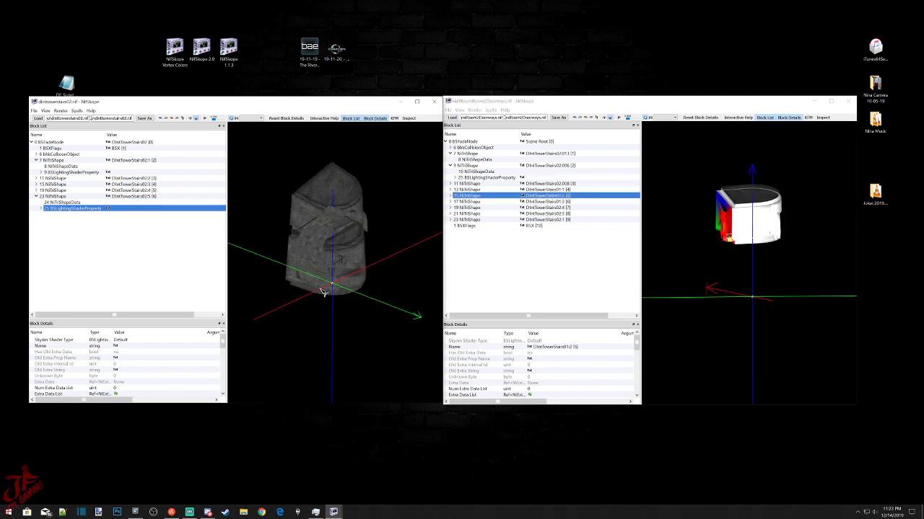
click(322, 291)
click(42, 180)
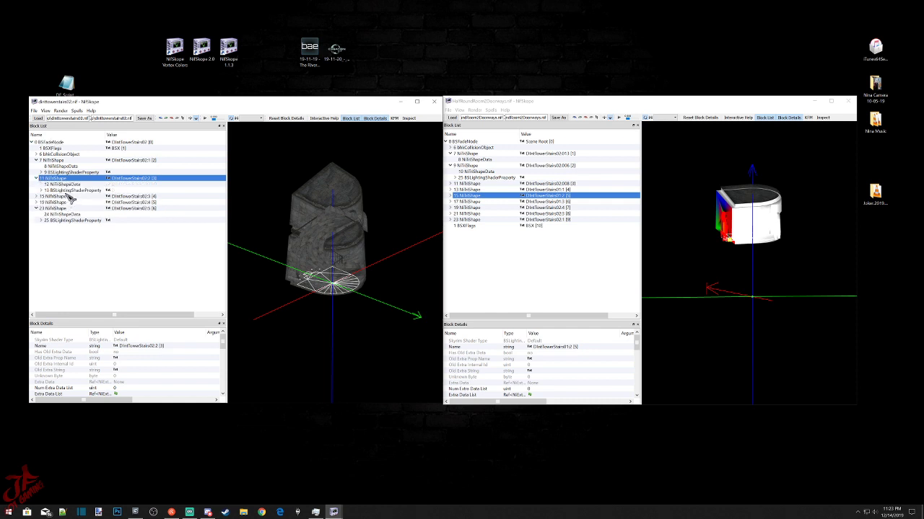
click(68, 190)
right_click(70, 190)
mouse_move(72, 193)
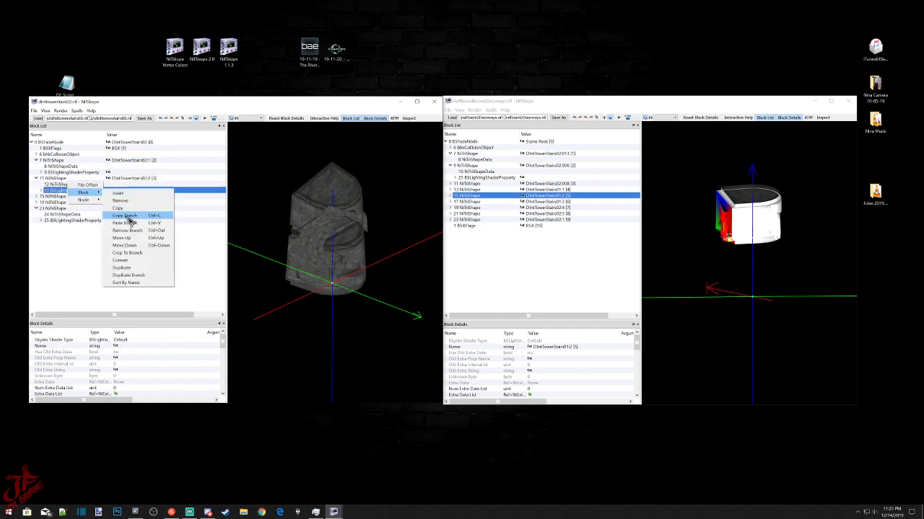
click(136, 221)
right_click(483, 191)
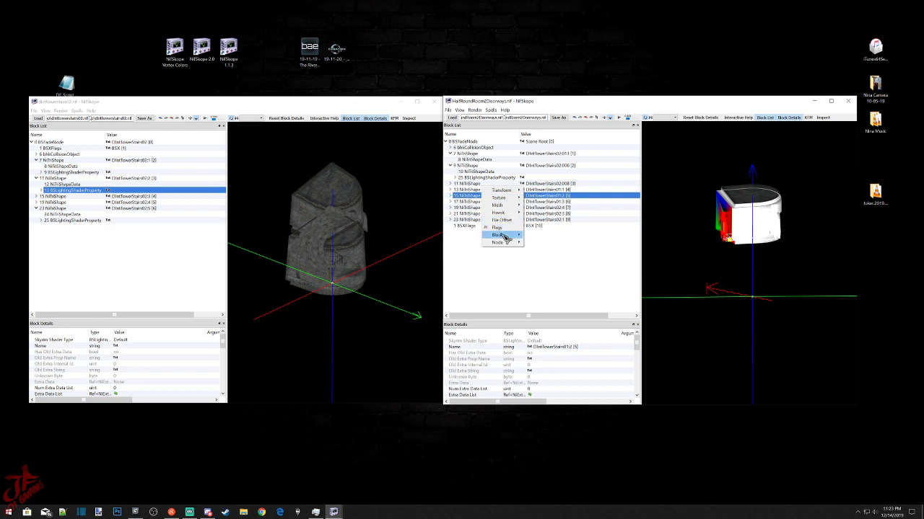
mouse_move(498, 234)
click(546, 267)
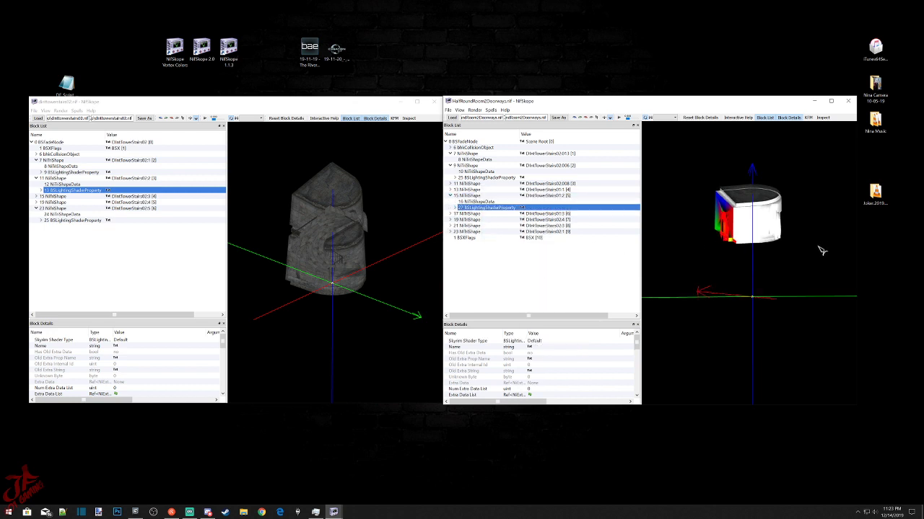
Copy the BSLightingShaderProperty branch of the tower's trim and staircase shape, DIntTowerStairs02:3, for reuse in the room model.
drag(820, 253, 774, 282)
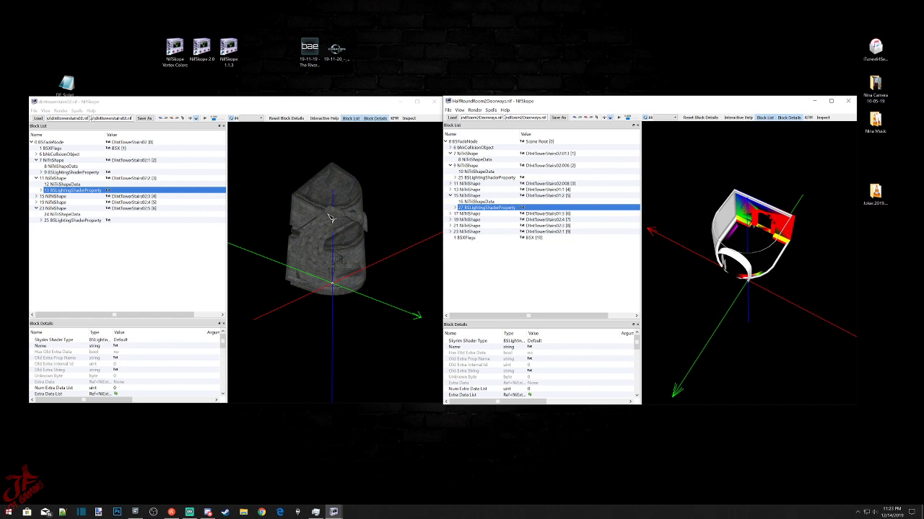
scroll(329, 216, up, 5)
drag(346, 231, 299, 253)
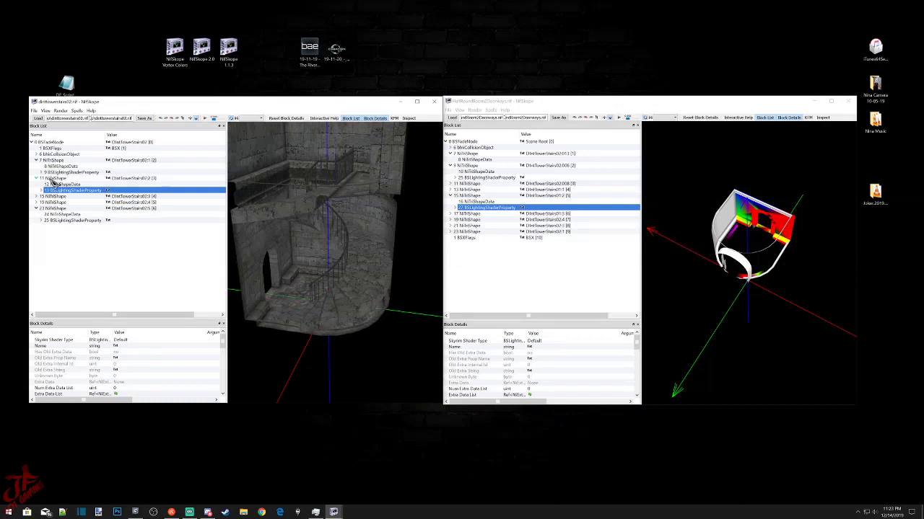
click(54, 196)
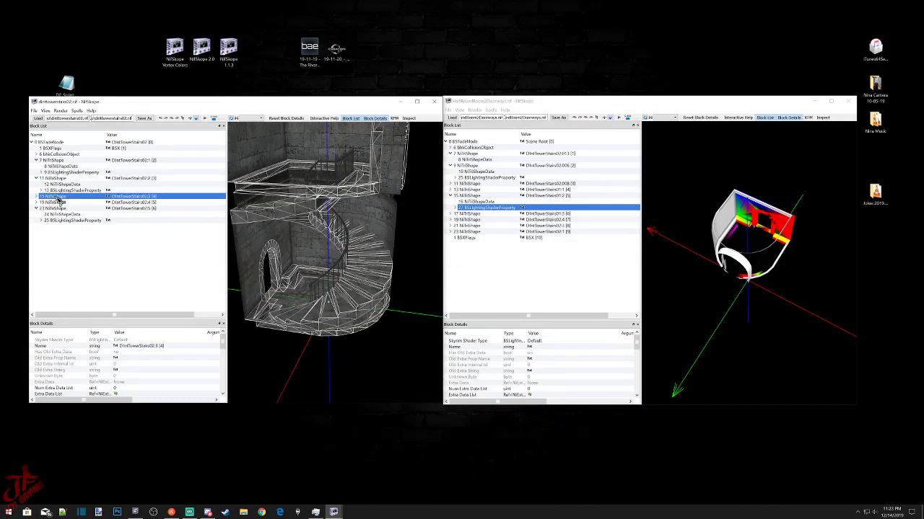
click(36, 196)
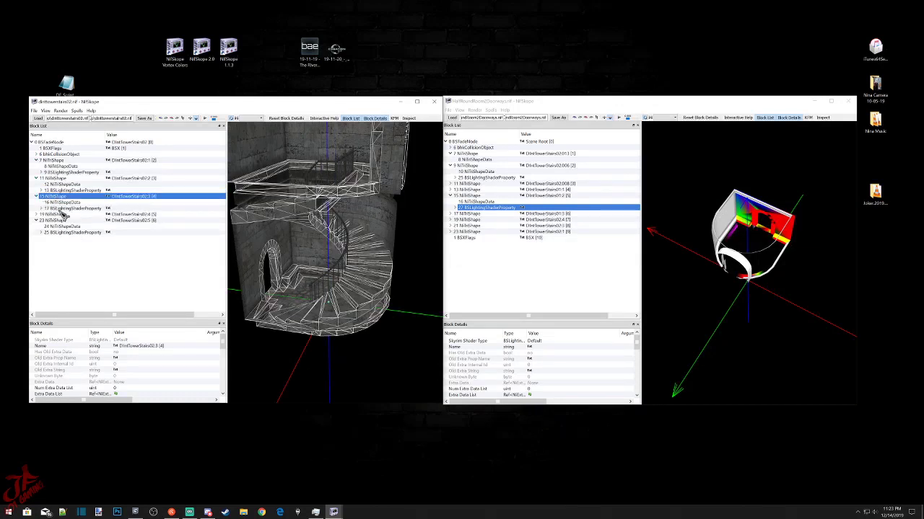
click(61, 208)
right_click(70, 207)
mouse_move(78, 210)
click(118, 235)
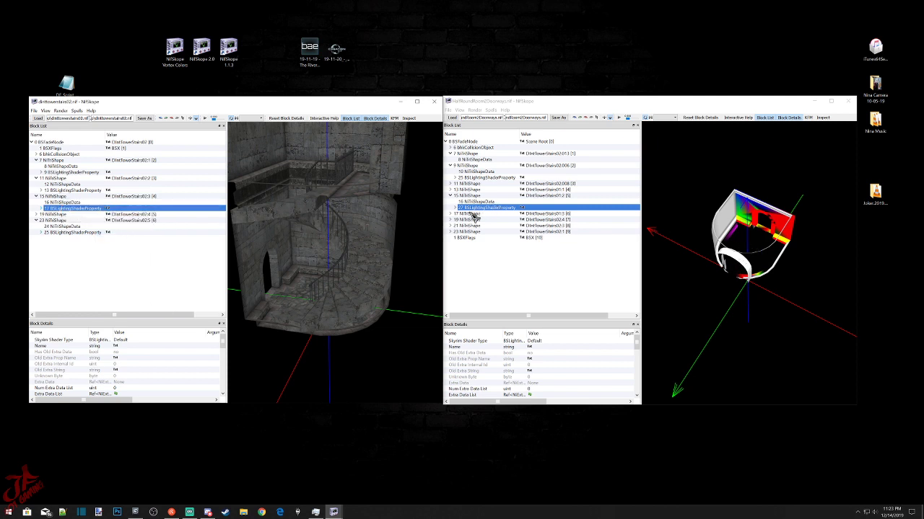
Paste the copied BSLightingShaderProperty branch onto the room's DIntTowerStairs02:4 shape.
click(470, 214)
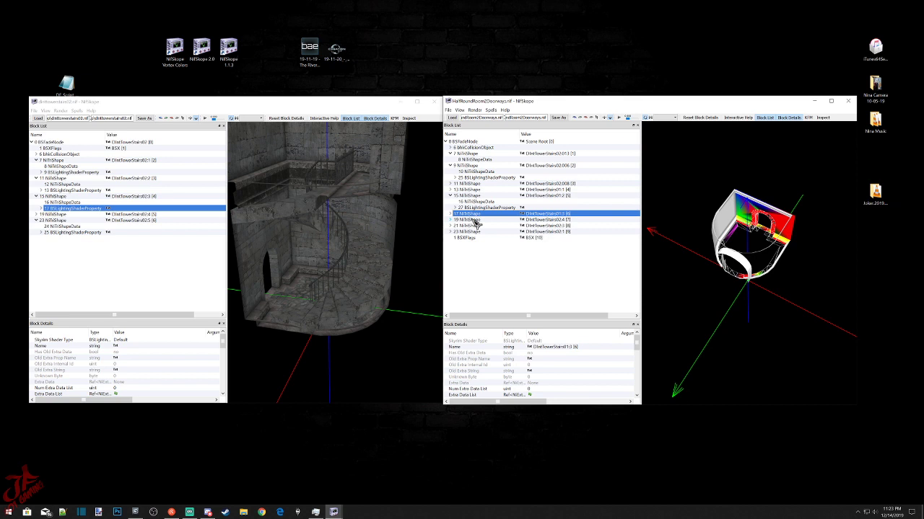
click(474, 221)
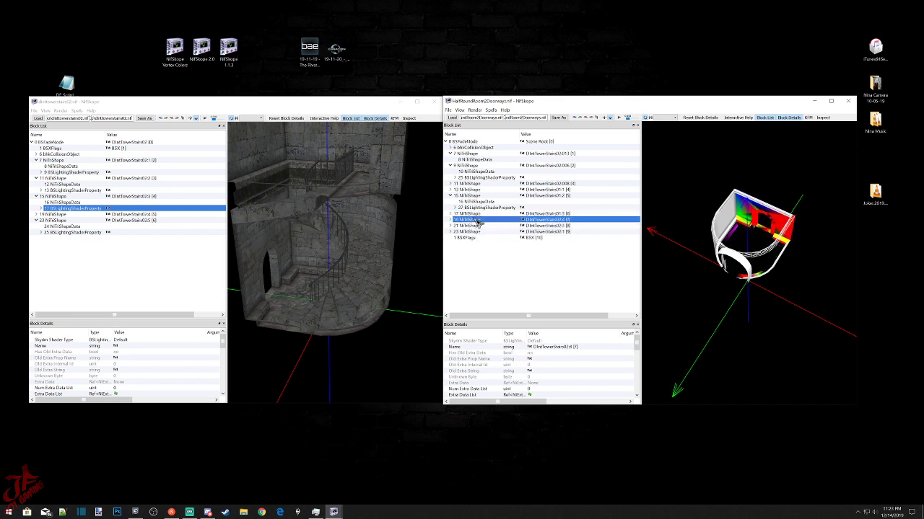
right_click(478, 224)
mouse_move(490, 257)
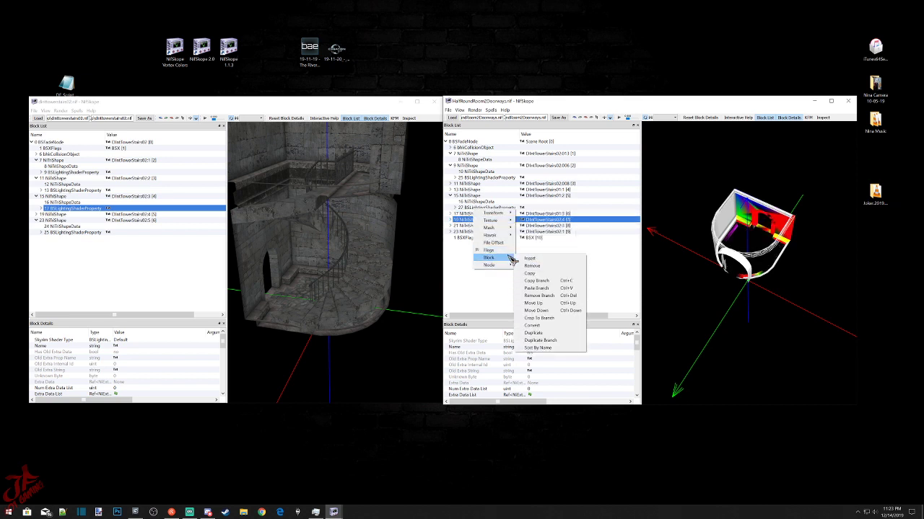
click(534, 288)
drag(808, 310, 765, 283)
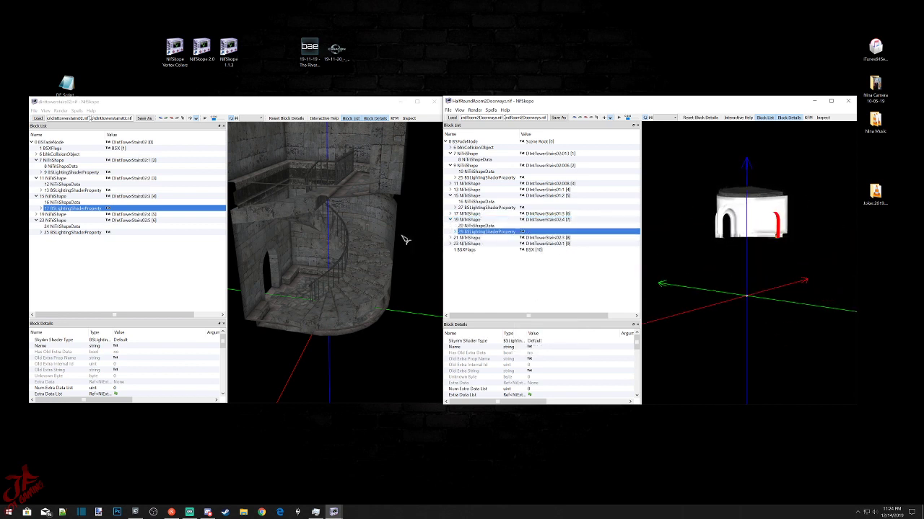
scroll(773, 251, up, 5)
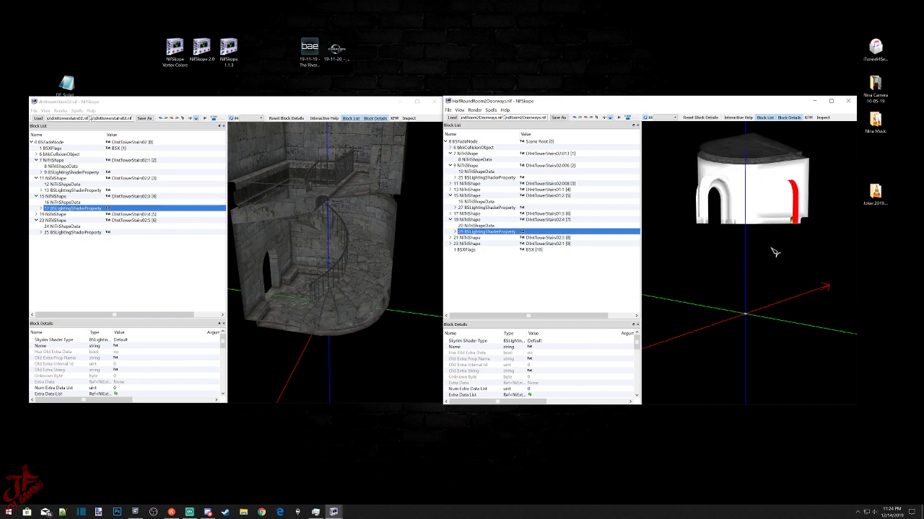
scroll(775, 248, up, 1)
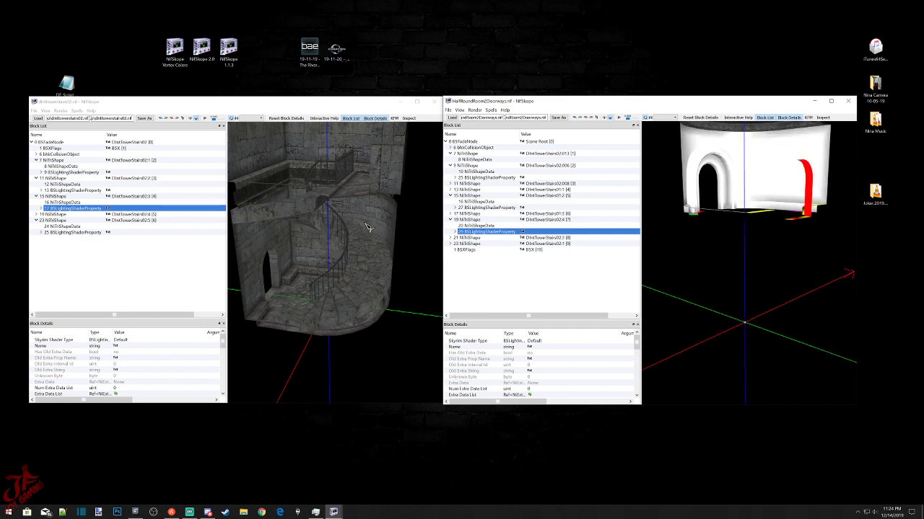
Check the tower's trim and staircase shape, and paste its copied shader property branch onto the room's DIntTowerStairs02:008 trim shape.
scroll(368, 228, down, 5)
click(54, 196)
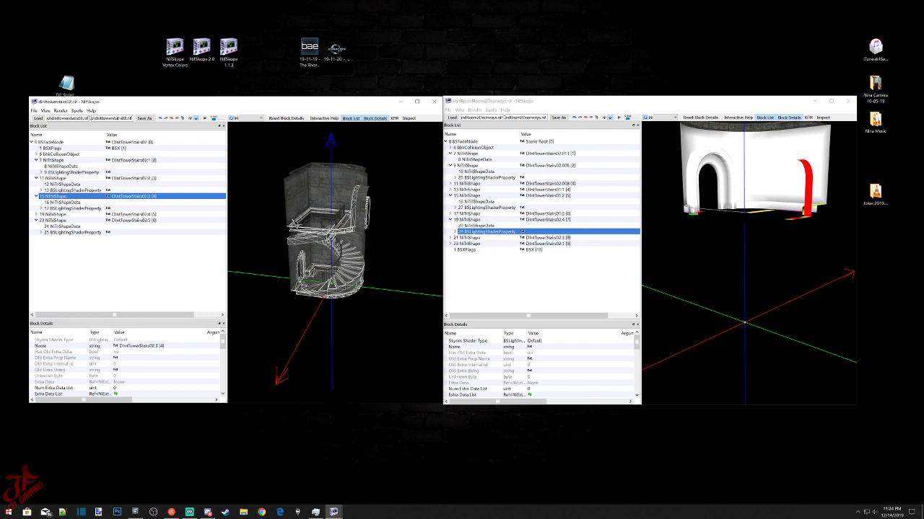
click(689, 216)
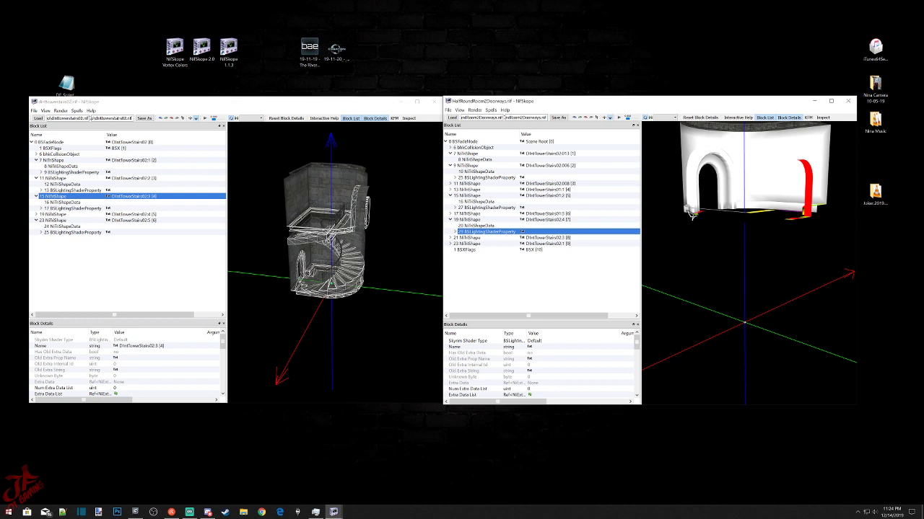
click(706, 221)
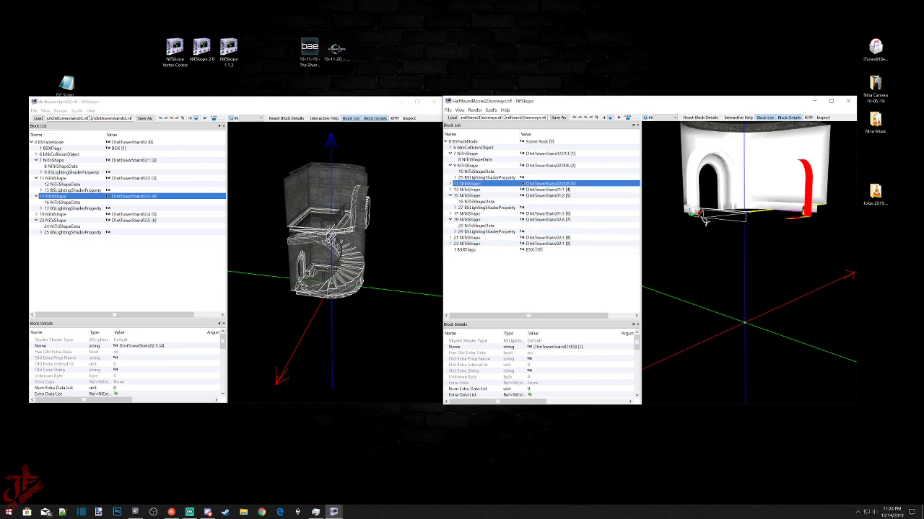
right_click(479, 188)
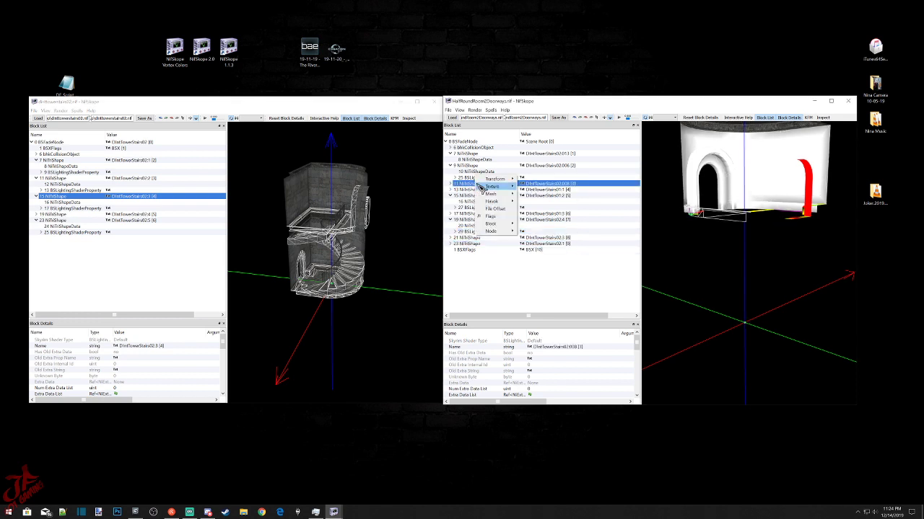
mouse_move(498, 224)
click(538, 255)
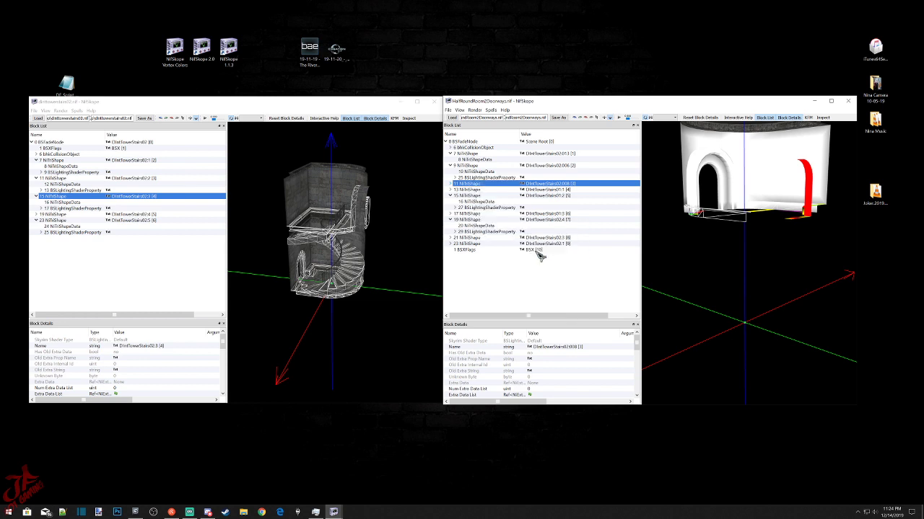
Identify the floor-level trim around the doorways in the room model and paste the copied shader property branch onto DIntTowerStairs01:3.
drag(762, 235, 680, 237)
click(691, 216)
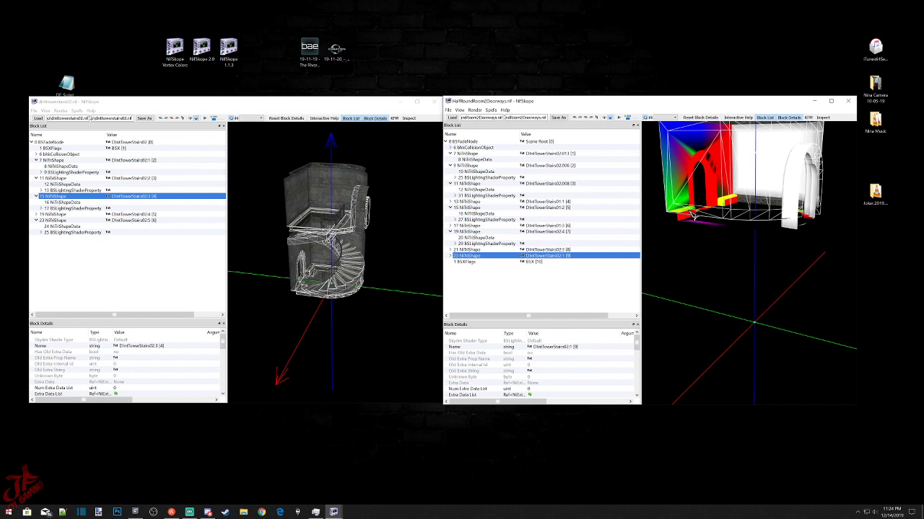
click(678, 222)
drag(679, 222, 691, 250)
click(761, 238)
click(721, 225)
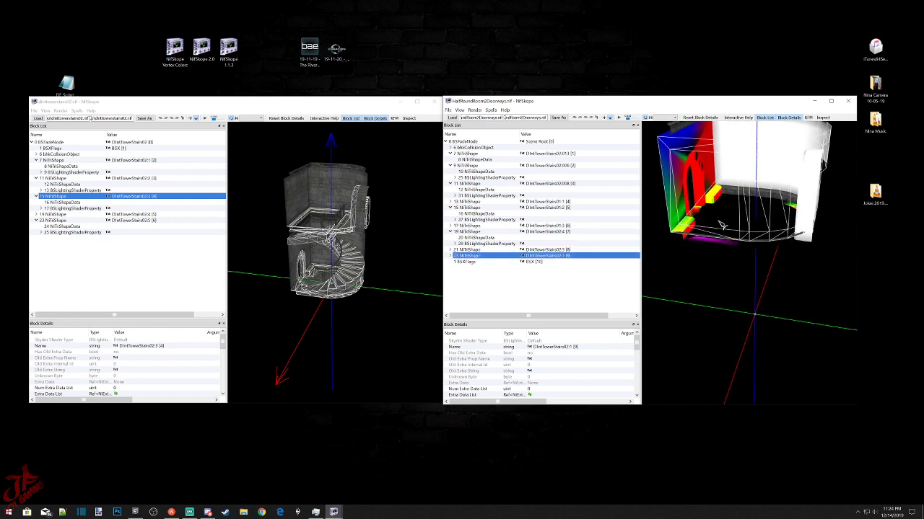
click(717, 245)
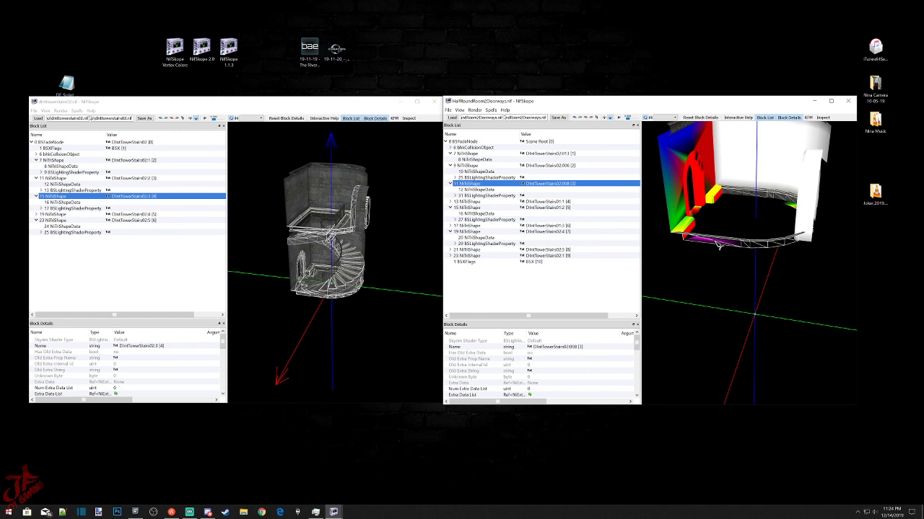
drag(687, 234, 726, 223)
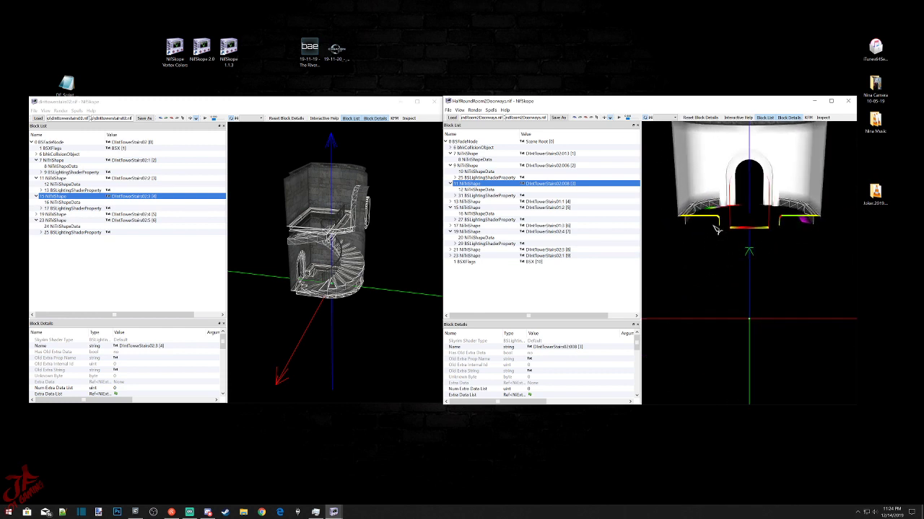
click(722, 225)
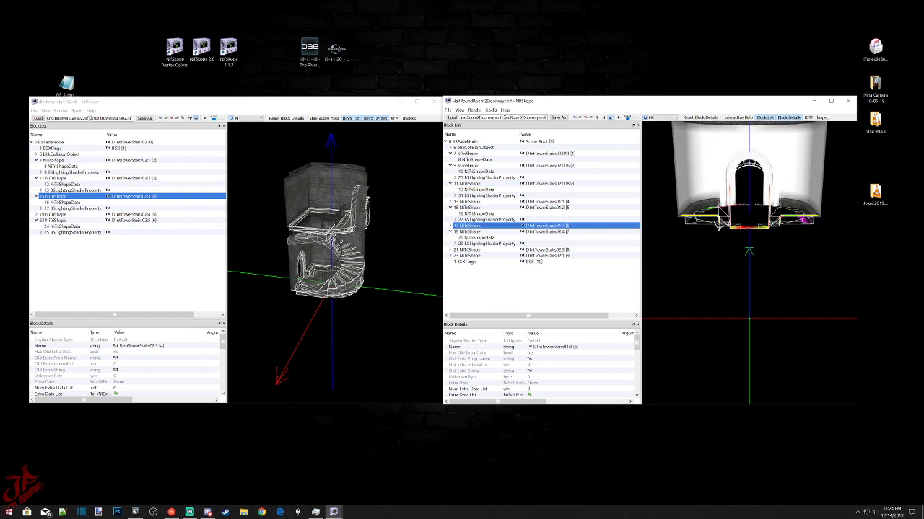
right_click(473, 227)
mouse_move(489, 264)
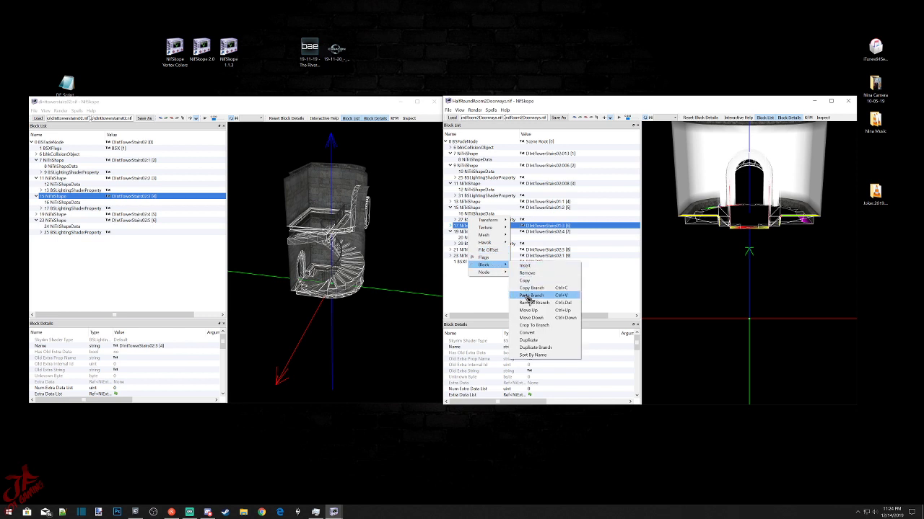
click(529, 297)
Identify the white doorway arch in the room model and paste the copied shader property branch onto DIntTowerStairs02:3.
drag(746, 258, 711, 270)
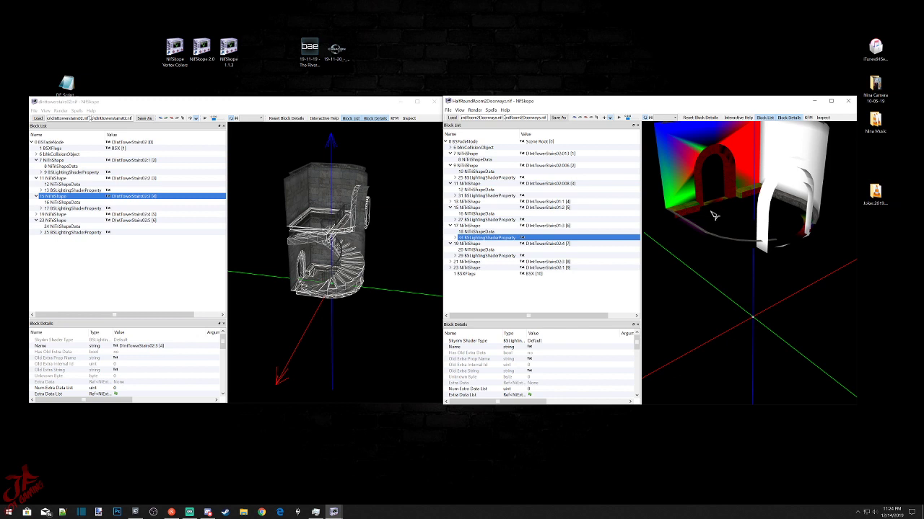
drag(725, 228, 716, 247)
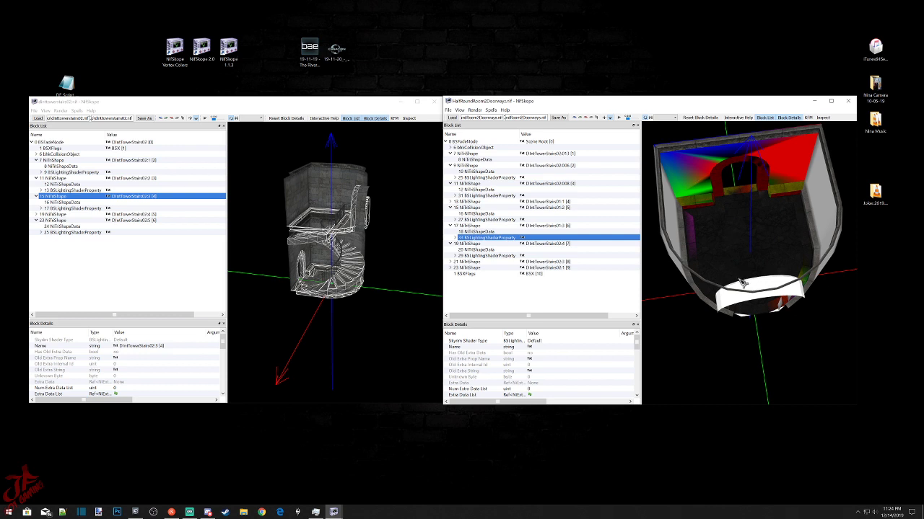
click(759, 287)
click(760, 287)
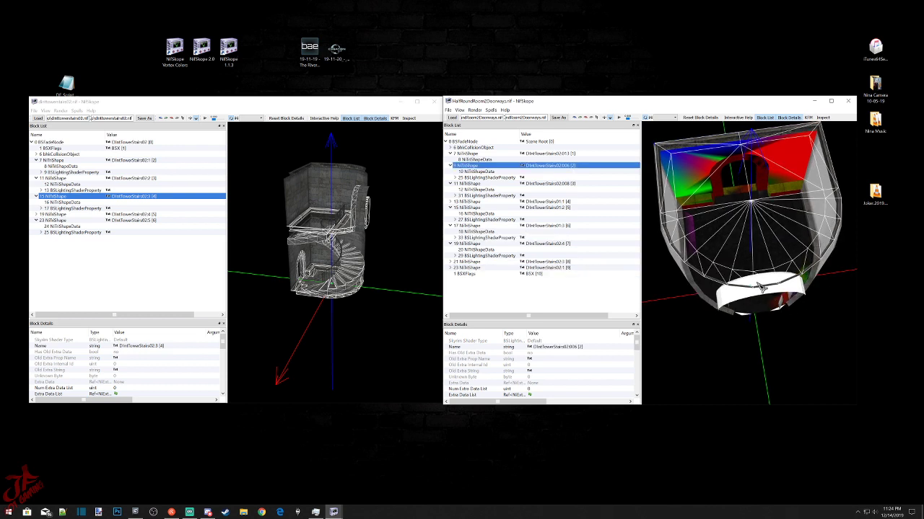
click(482, 262)
drag(750, 310, 667, 301)
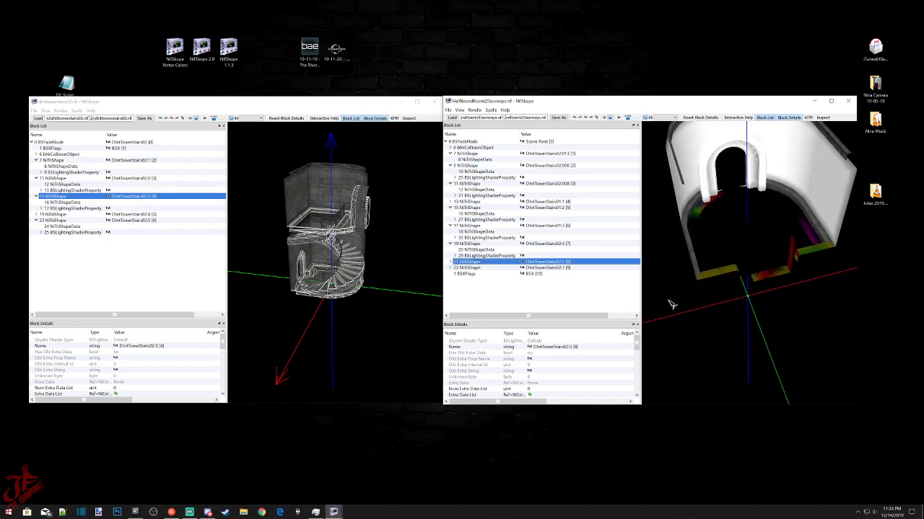
drag(290, 249, 396, 270)
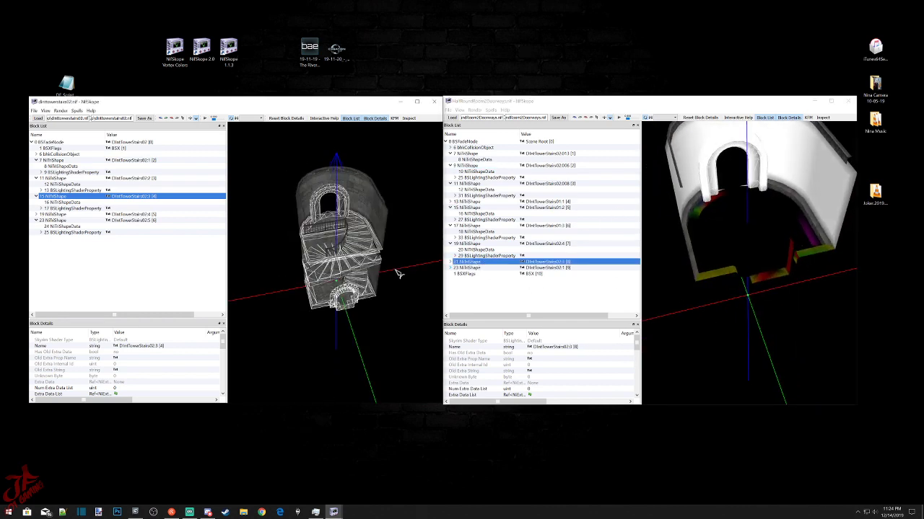
right_click(483, 264)
mouse_move(501, 302)
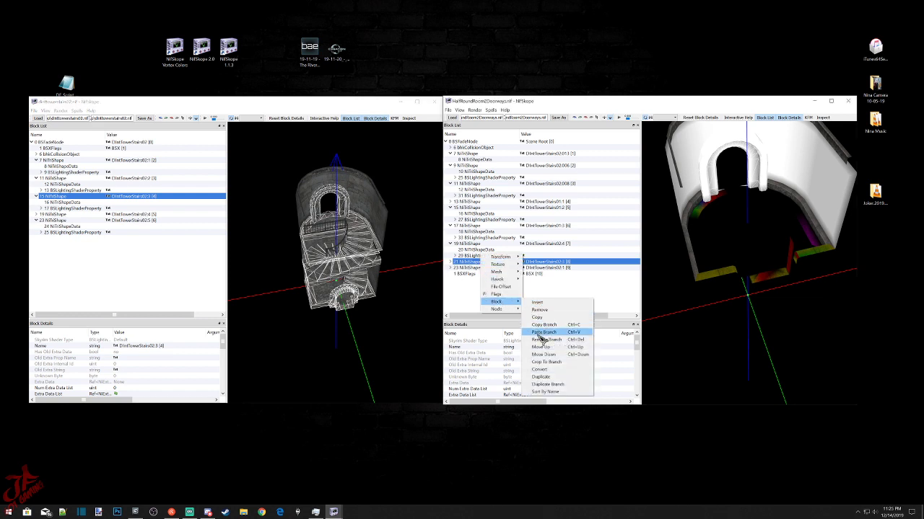
click(542, 332)
Inspect the floor at the tower's upper doorway and copy the BSLightingShaderProperty branch of its DIntTowerStairs02:2 shape.
drag(745, 236, 735, 217)
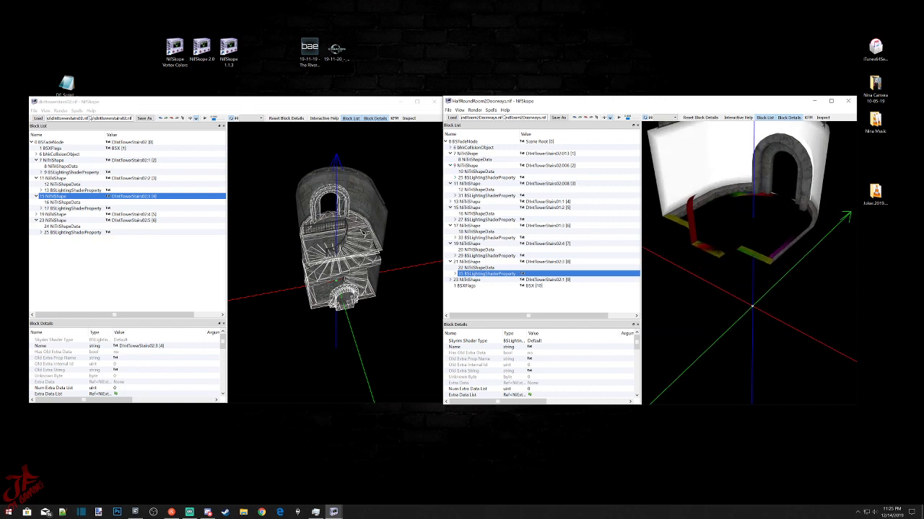
scroll(353, 206, up, 5)
scroll(345, 205, up, 10)
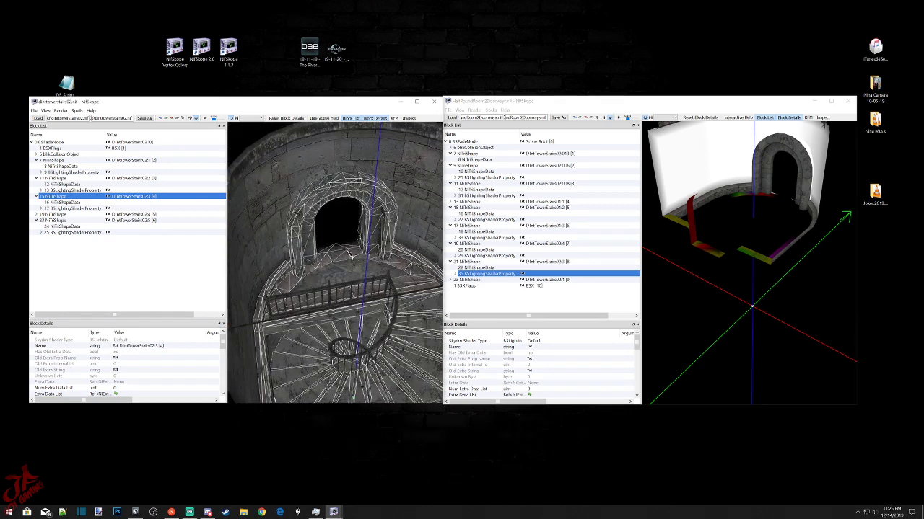
click(397, 228)
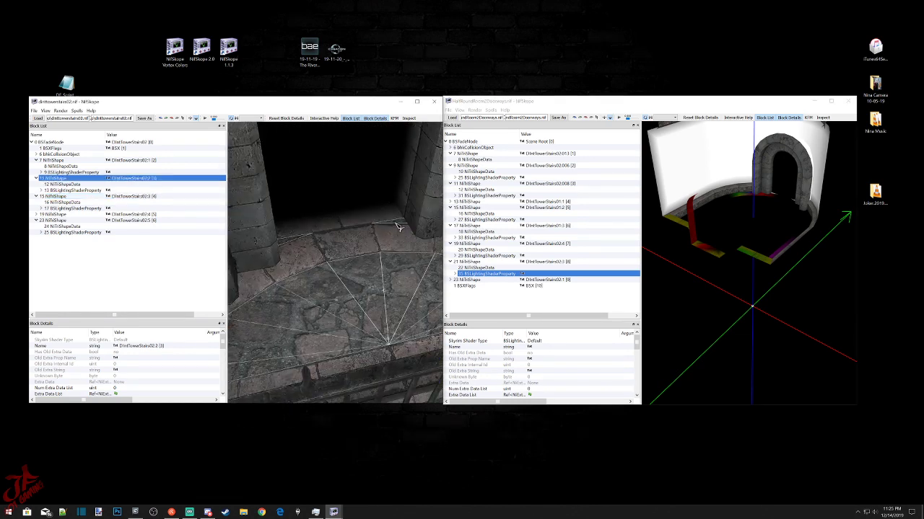
right_click(72, 191)
mouse_move(103, 193)
click(126, 214)
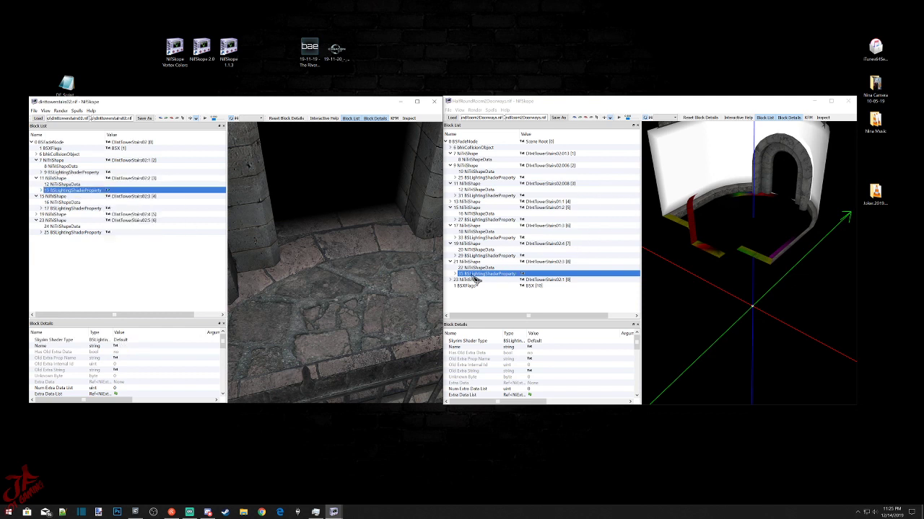
Paste the copied floor shader property branch onto the room's threshold shape DIntTowerStairs02:013 at the doorway base.
scroll(802, 196, up, 5)
middle_drag(800, 192, 772, 274)
scroll(767, 282, up, 5)
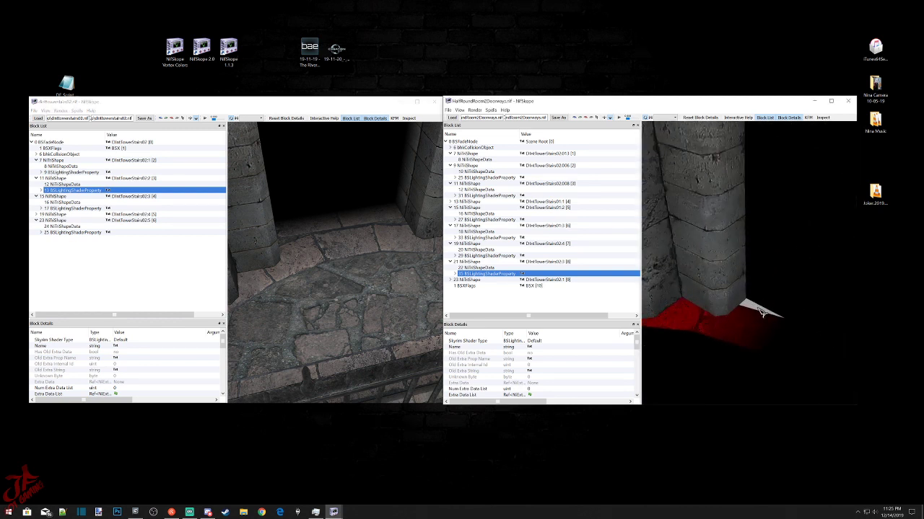
click(761, 312)
right_click(474, 152)
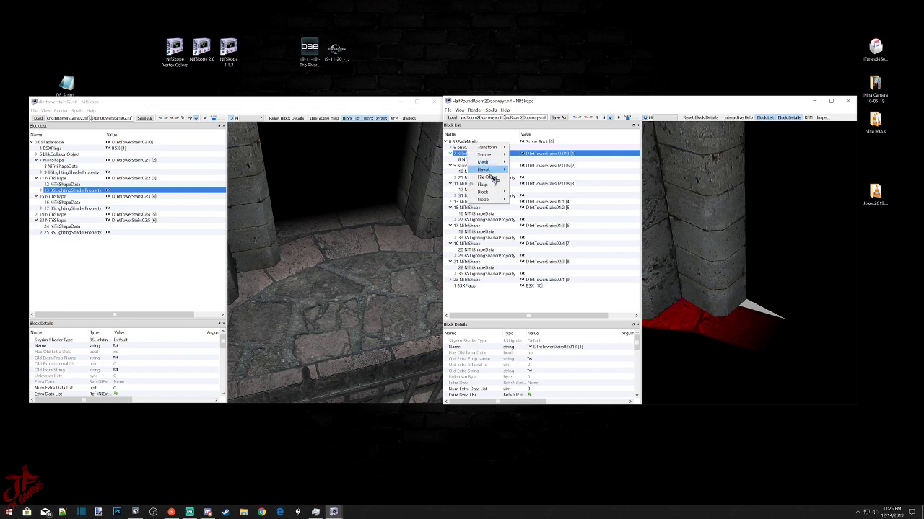
mouse_move(482, 192)
click(529, 222)
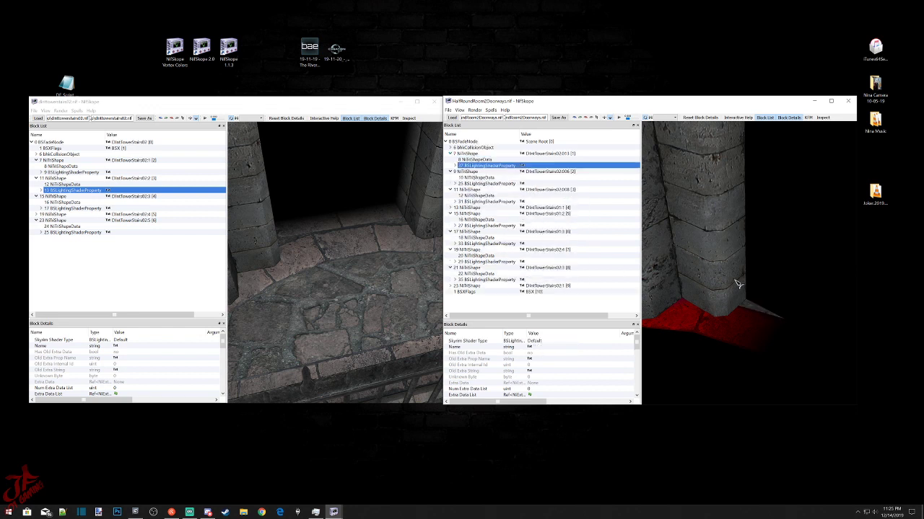
Examine the untextured white wall around the doorway arch in the room model and identify its shape block.
scroll(758, 303, down, 6)
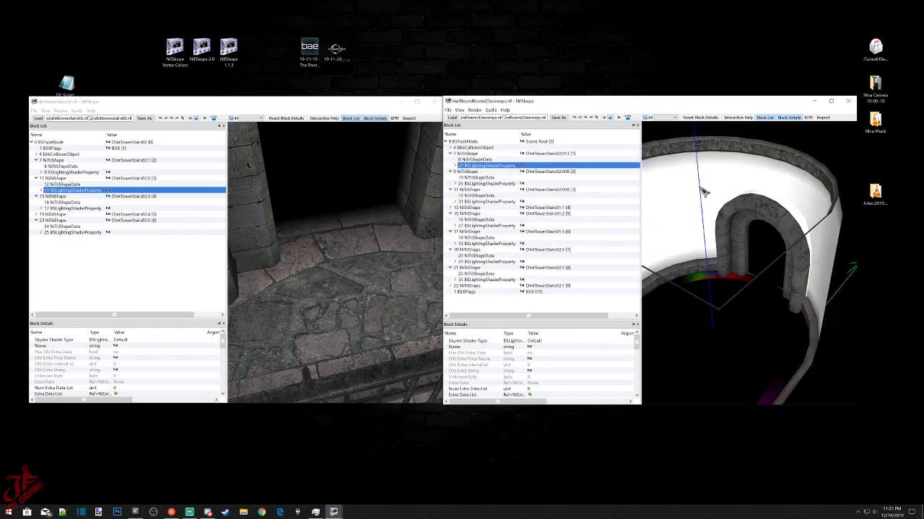
scroll(708, 190, up, 8)
scroll(714, 250, up, 4)
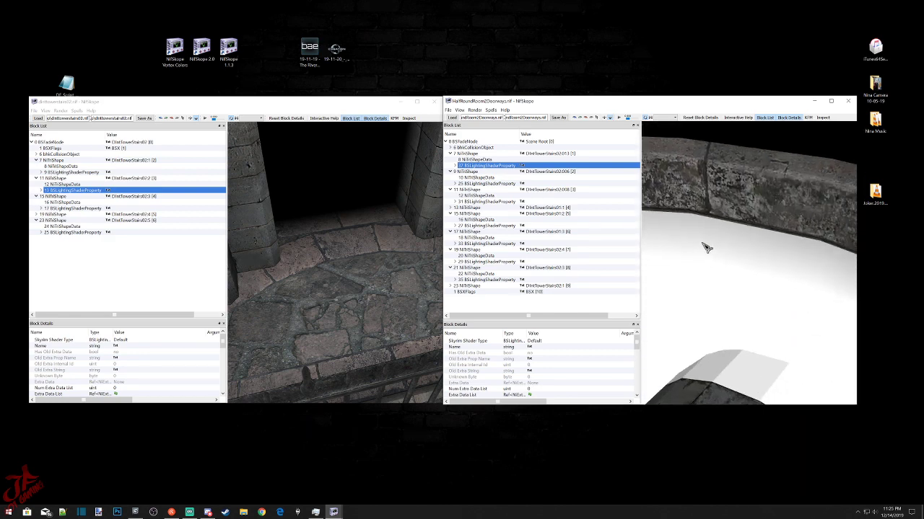
click(770, 350)
drag(816, 321, 803, 316)
scroll(801, 304, down, 3)
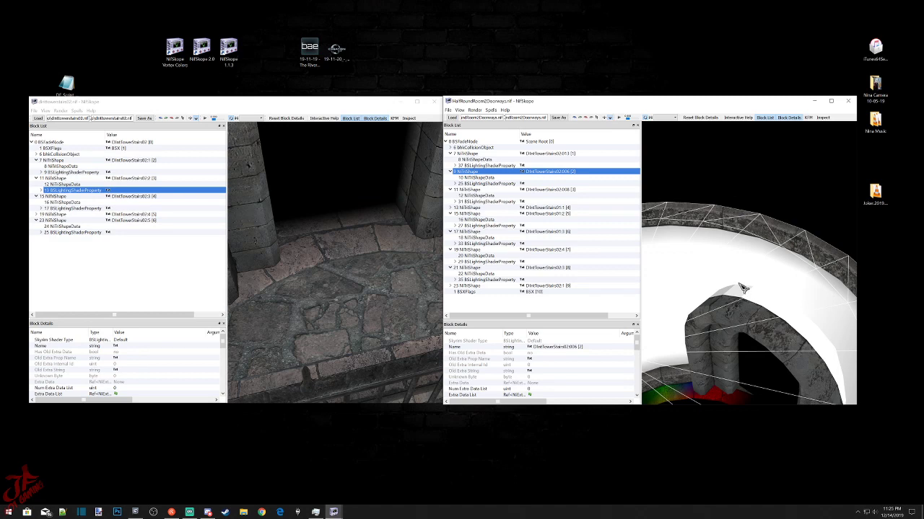
scroll(746, 295, up, 3)
scroll(748, 292, down, 2)
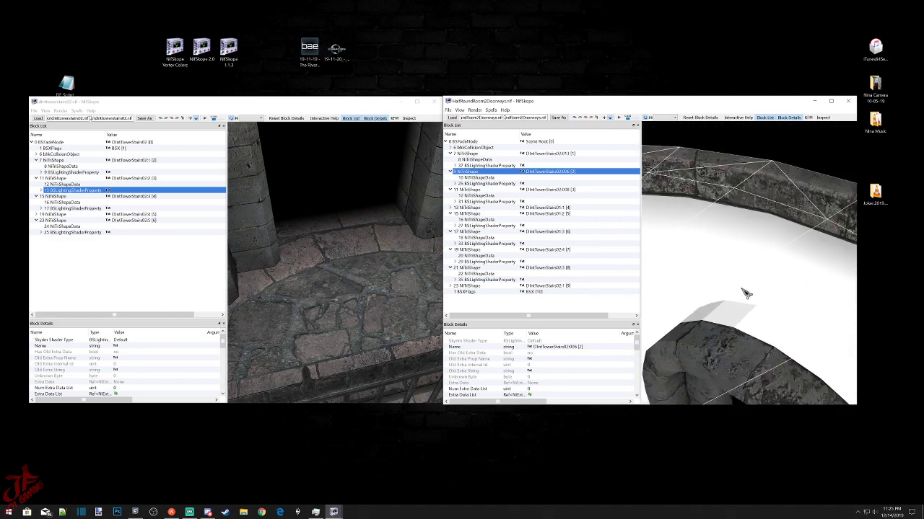
drag(745, 292, 748, 273)
scroll(748, 272, up, 3)
scroll(750, 273, down, 5)
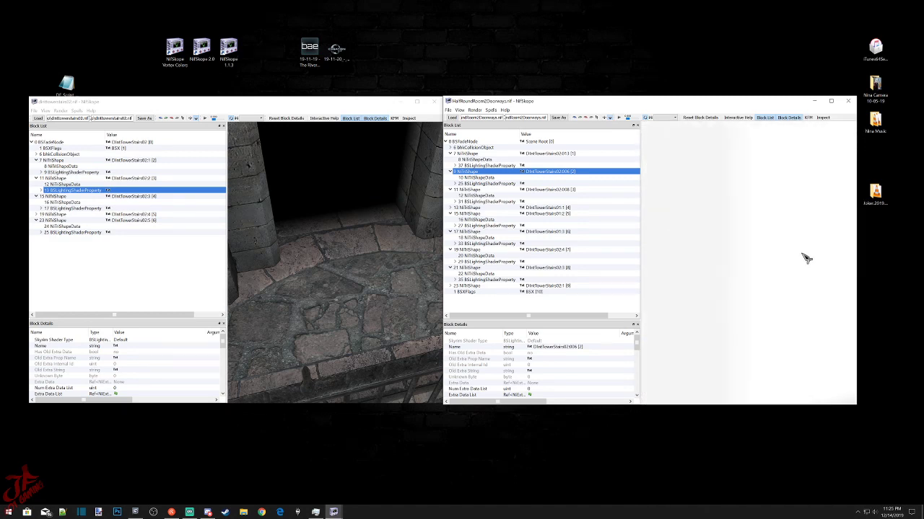
click(804, 258)
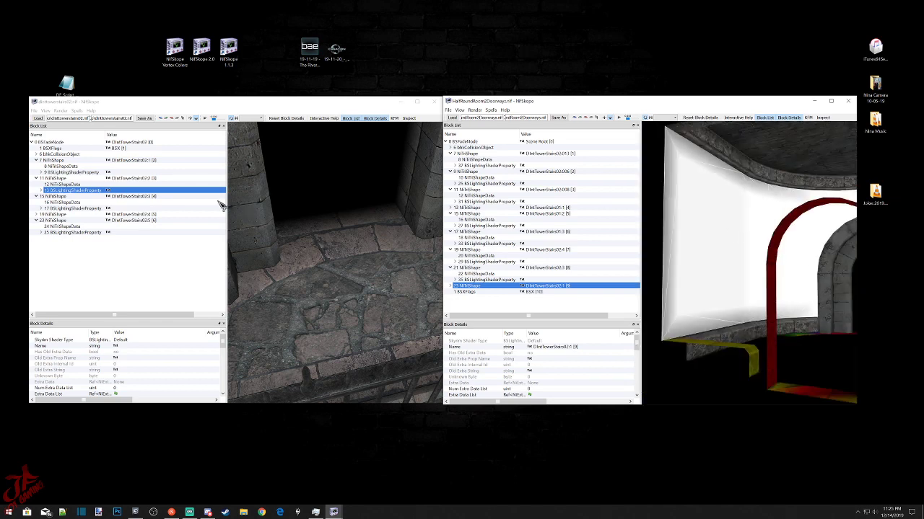
Identify the stone wall in the tower stairs model and copy the BSLightingShaderProperty branch of its DIntTowerStairs02:1 shape.
mouse_move(317, 226)
mouse_down()
mouse_move(325, 215)
mouse_move(299, 215)
mouse_move(305, 202)
mouse_move(335, 222)
mouse_up()
click(327, 289)
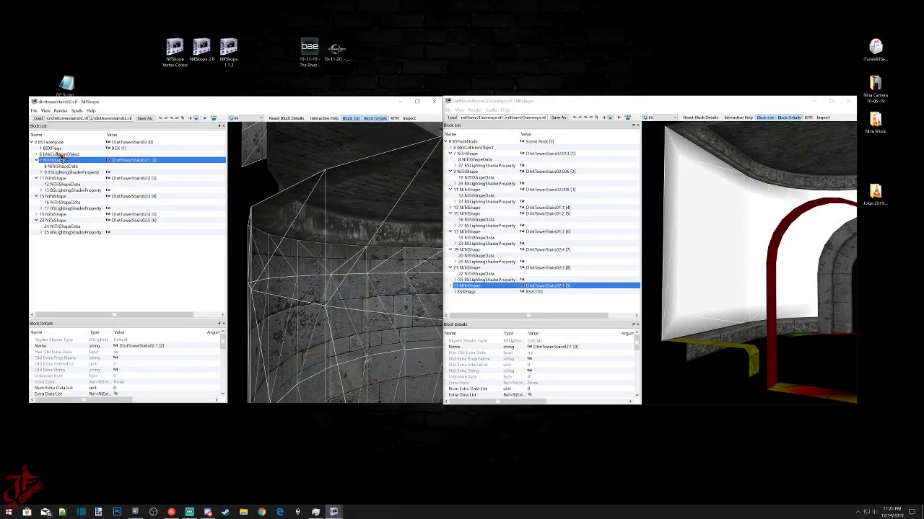
drag(371, 262, 296, 223)
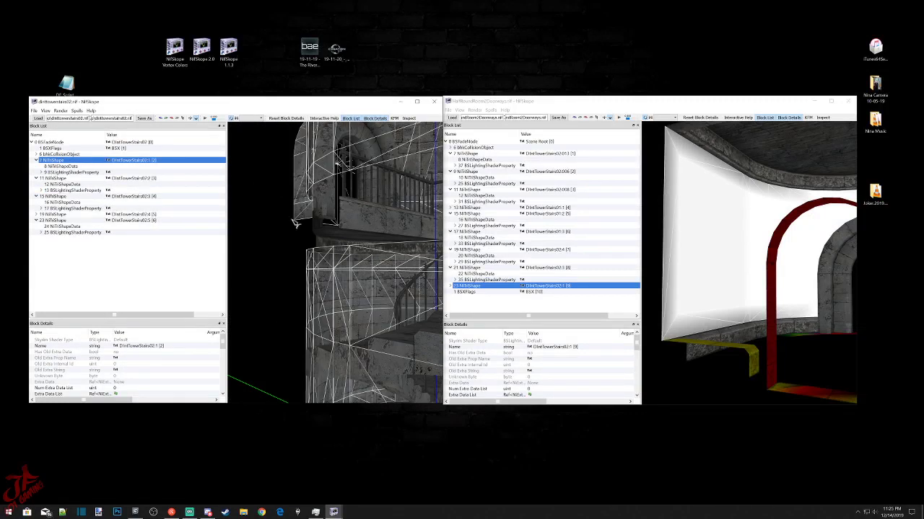
click(58, 173)
right_click(59, 168)
mouse_move(76, 173)
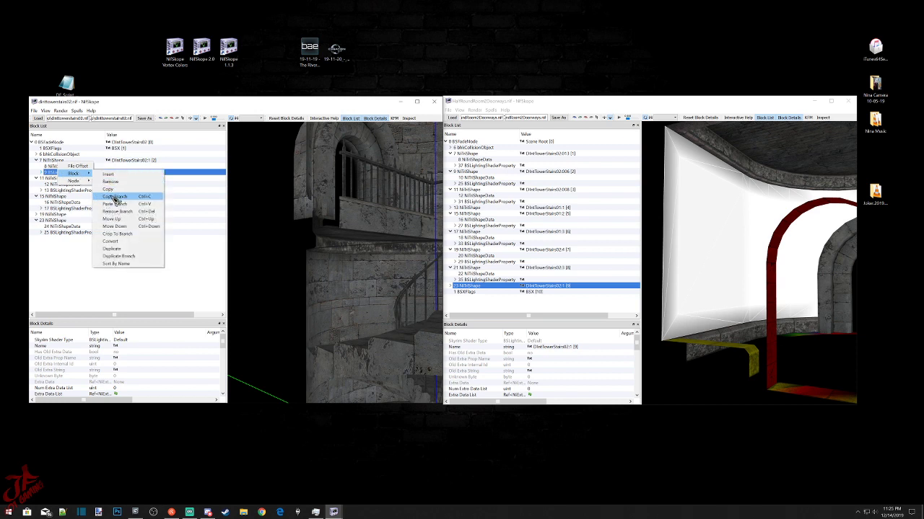
click(114, 197)
Paste the copied wall shader property branch onto the room's DIntTowerStairs02:1 shape and check the whole model.
click(485, 287)
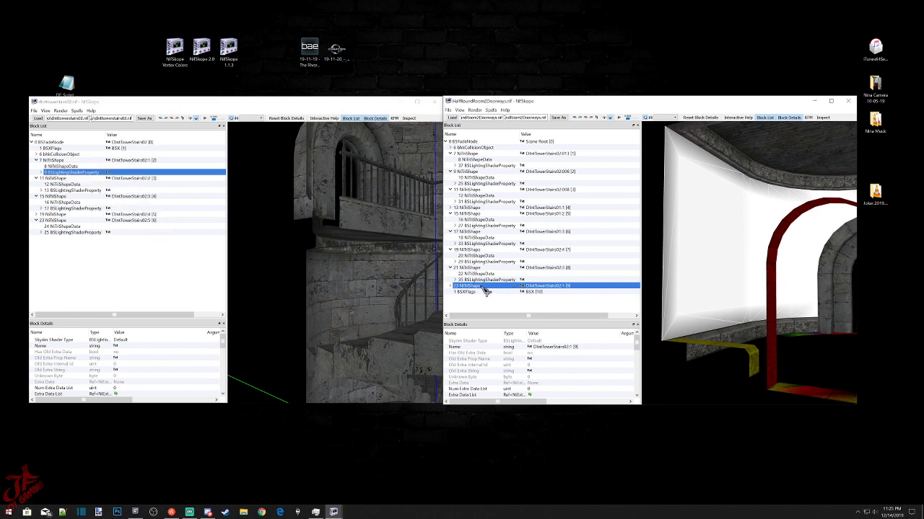
right_click(484, 286)
mouse_move(505, 326)
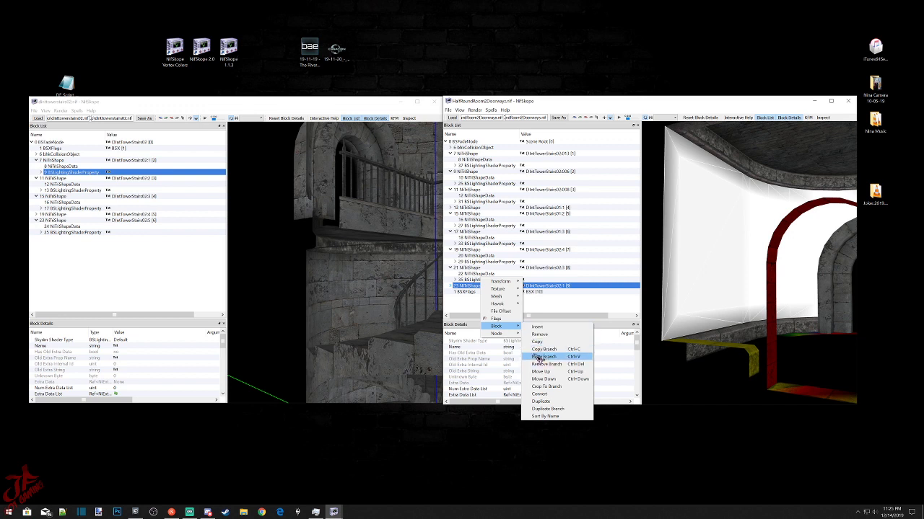
click(543, 357)
scroll(790, 287, down, 5)
drag(785, 295, 725, 305)
middle_drag(722, 271, 767, 270)
drag(767, 270, 828, 268)
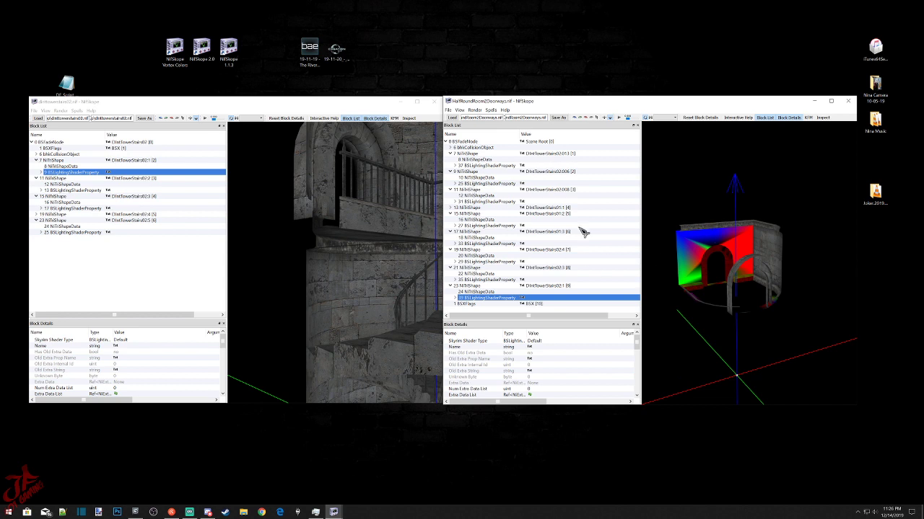
Paste the same wall shader property branch onto the room's flat doorway wall shape DIntTowerStairs01:1.
click(468, 208)
right_click(474, 211)
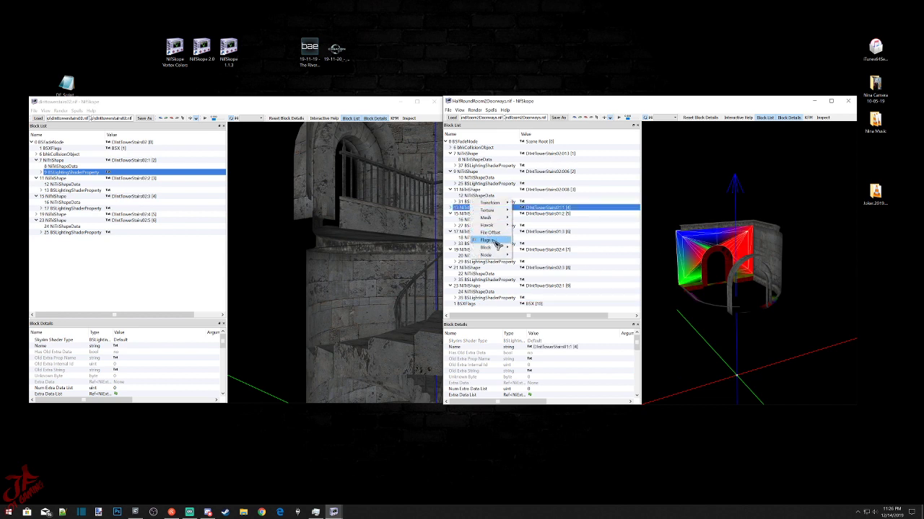
mouse_move(497, 250)
click(525, 280)
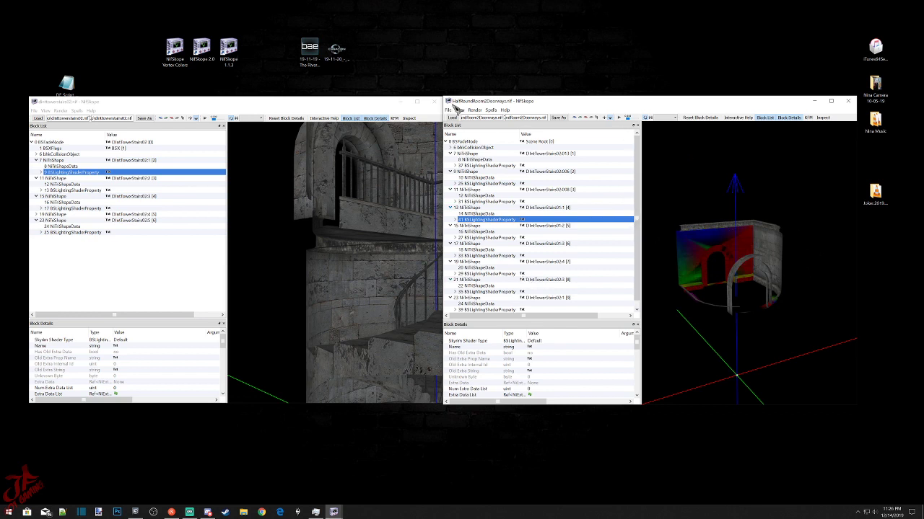
Save the room model to the desktop as HalfRoundRoom2Doorways.nif, replacing the existing file.
click(455, 109)
click(459, 127)
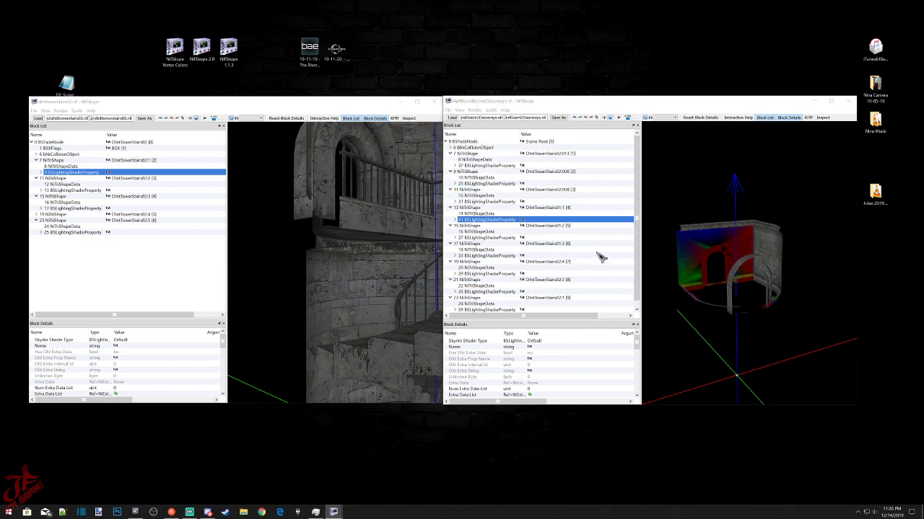
click(669, 312)
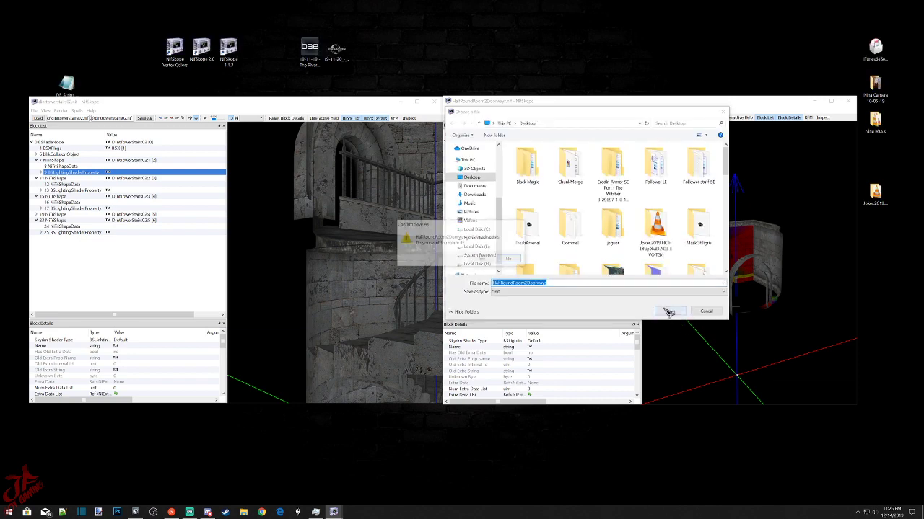
click(498, 261)
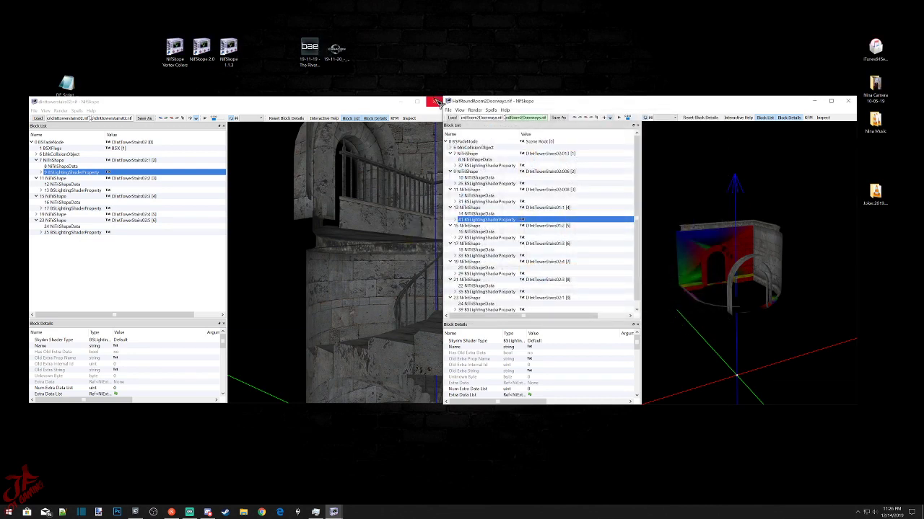
Close both model windows and reopen HalfRoundRoom2Doorways.nif from the desktop in NifSkope 2.0.
click(436, 102)
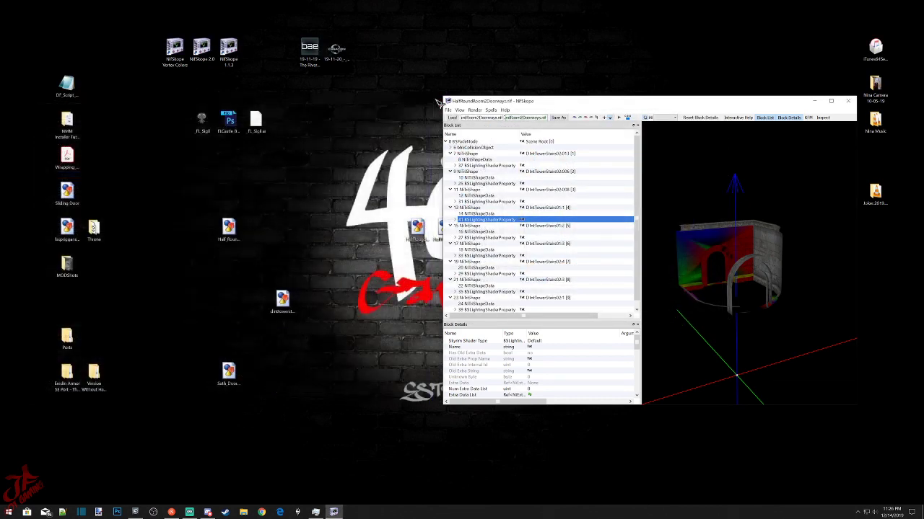
click(848, 101)
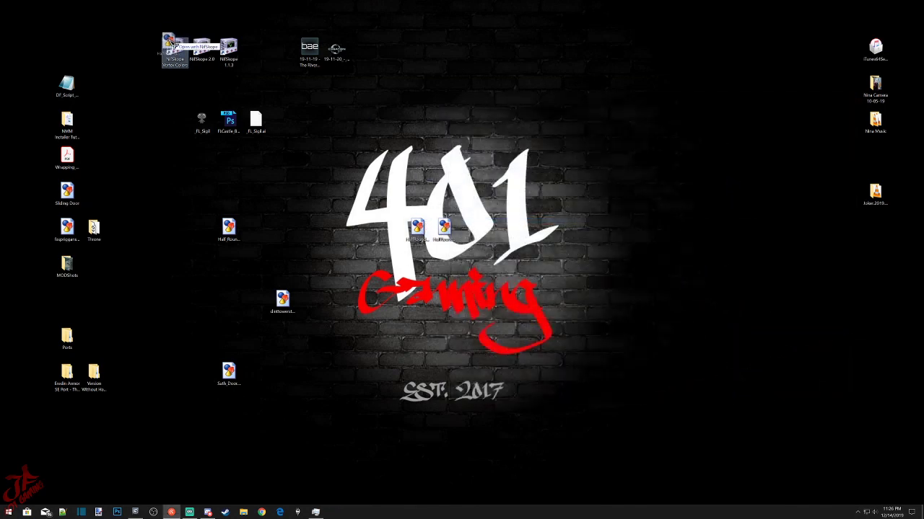
drag(203, 49, 203, 49)
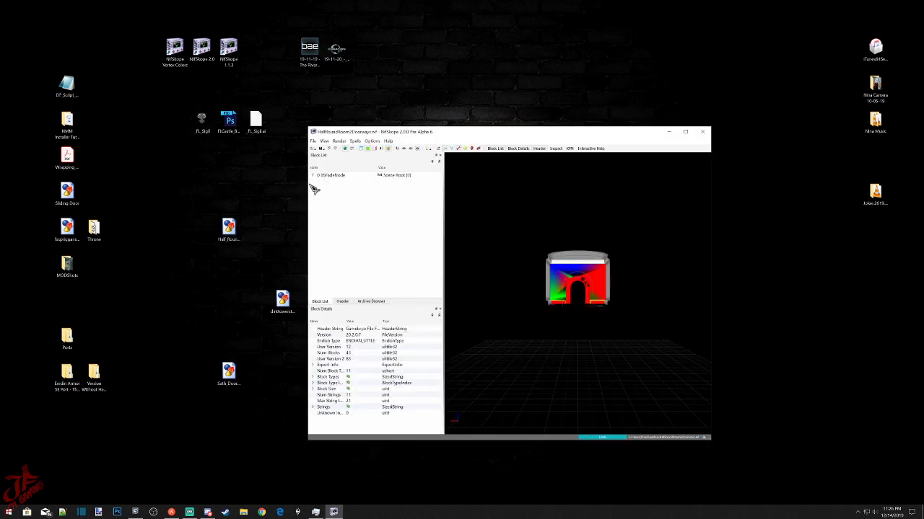
Expand the room's scene root and examine the DIntTowerStairs02:013 shape and its NiTriShapeData.
click(312, 176)
click(320, 193)
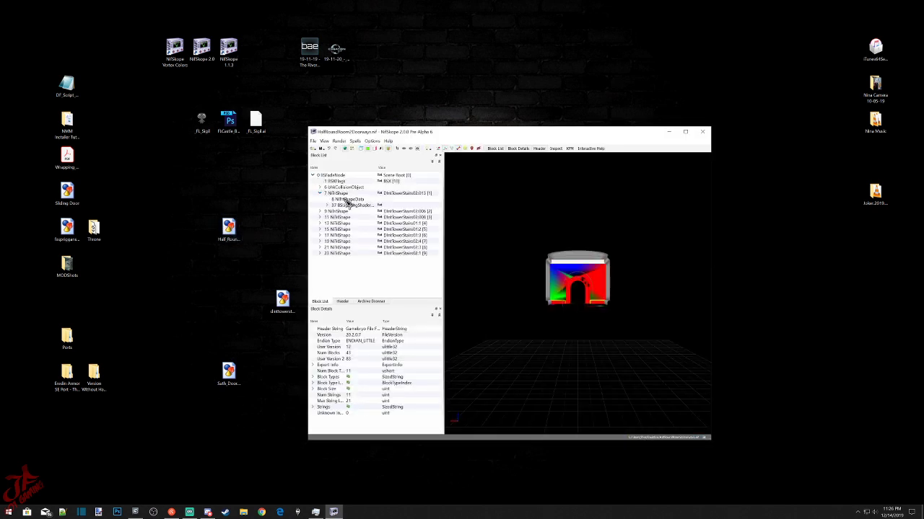
click(348, 199)
drag(622, 294, 614, 267)
scroll(638, 344, up, 5)
click(338, 193)
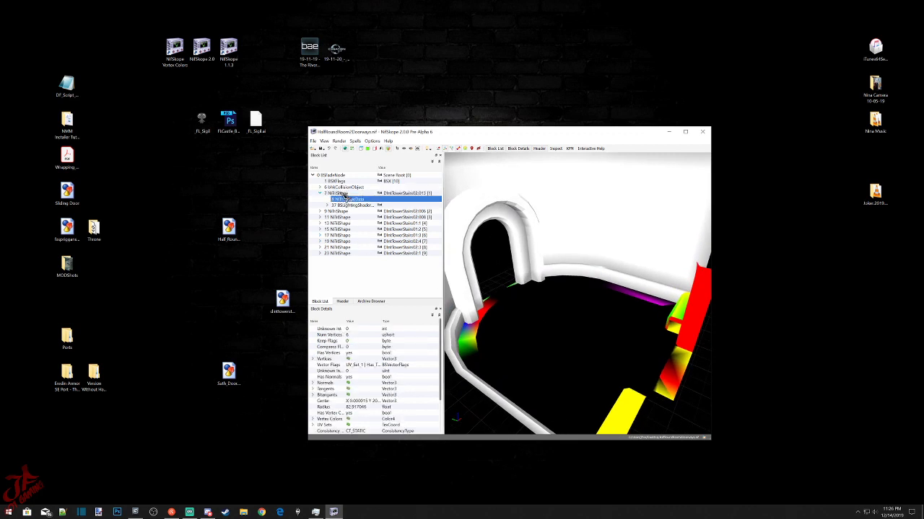
Identify the red doorway arch shape in the flat wall and show the NiTriShapeData of DIntTowerStairs01:3.
drag(499, 301, 619, 240)
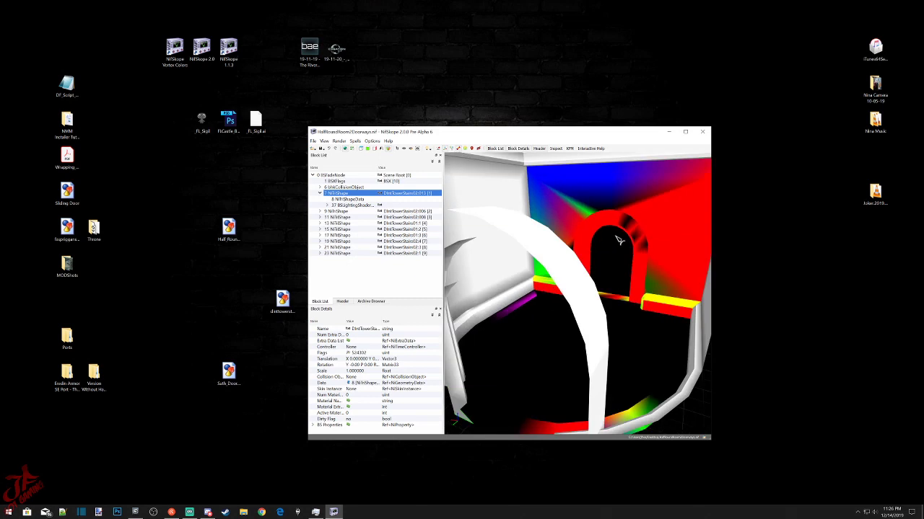
scroll(658, 327, up, 3)
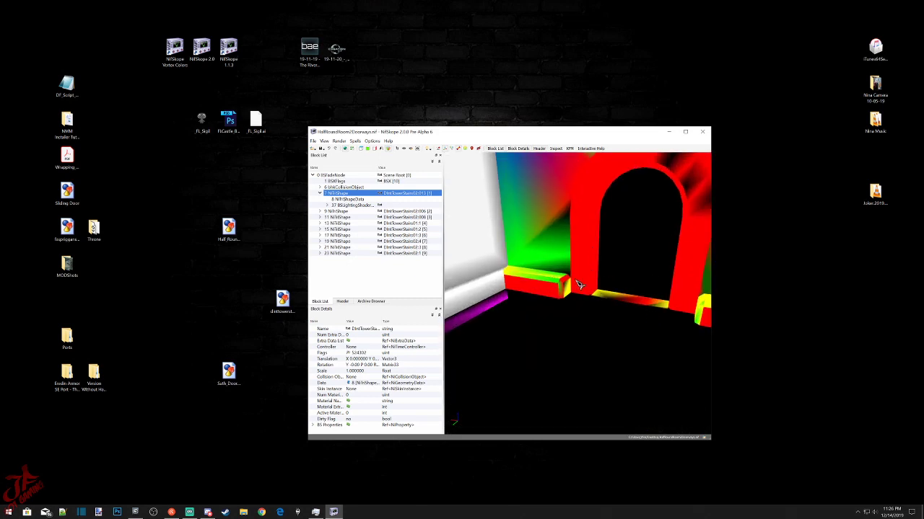
click(577, 286)
click(321, 236)
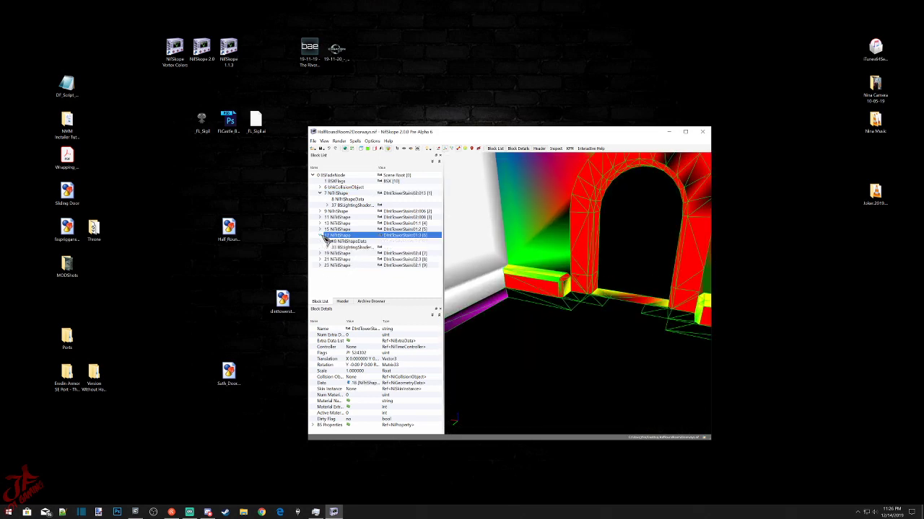
click(344, 241)
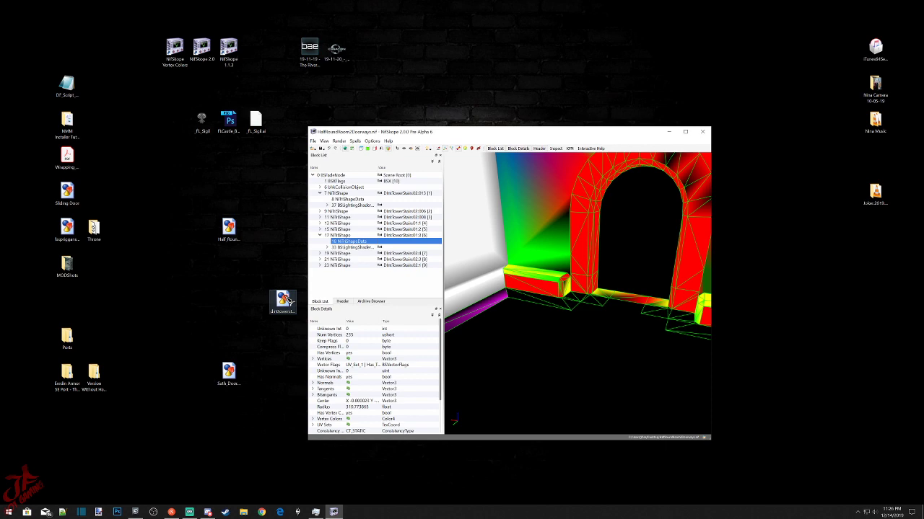
Open dinttowerstairs02.nif beside the room model and select its stair and trim shape DIntTowerStairs02:3.
double_click(283, 301)
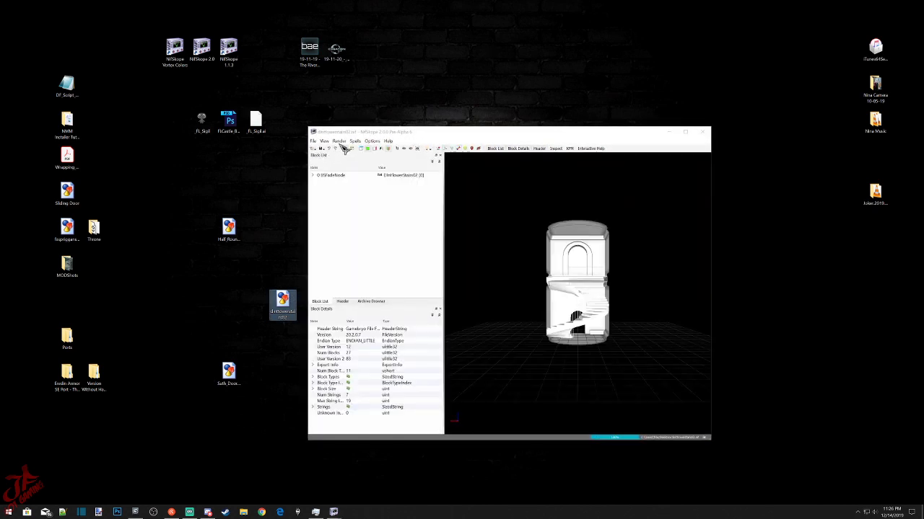
drag(360, 134, 73, 114)
drag(284, 282, 354, 276)
scroll(354, 276, up, 12)
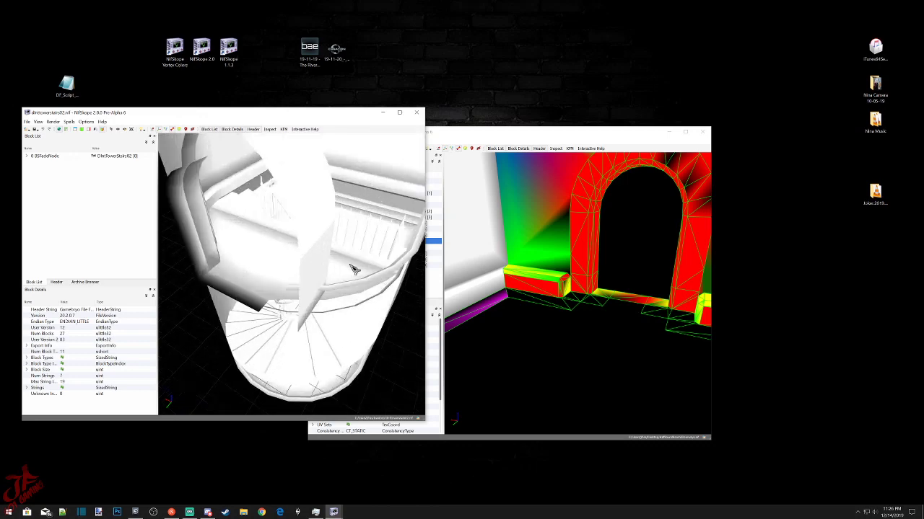
middle_drag(318, 279, 343, 169)
click(301, 331)
scroll(301, 331, up, 5)
click(345, 170)
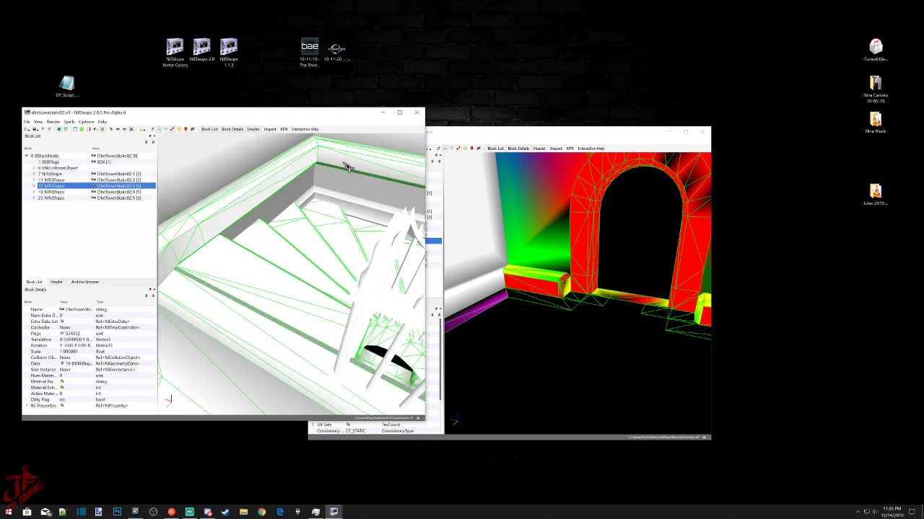
Expand the Vertex Colors array in the NiTriShapeData of the tower's DIntTowerStairs02:3 shape.
click(33, 186)
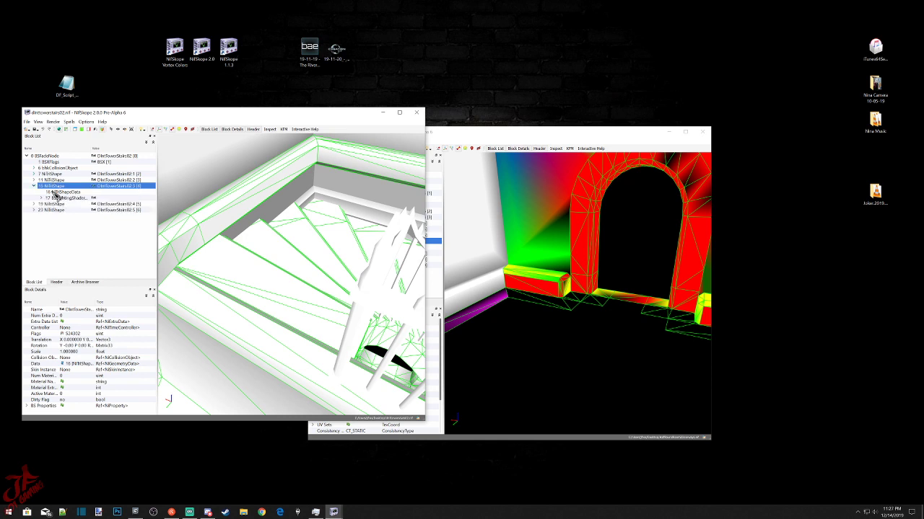
click(56, 192)
scroll(65, 390, down, 5)
click(43, 358)
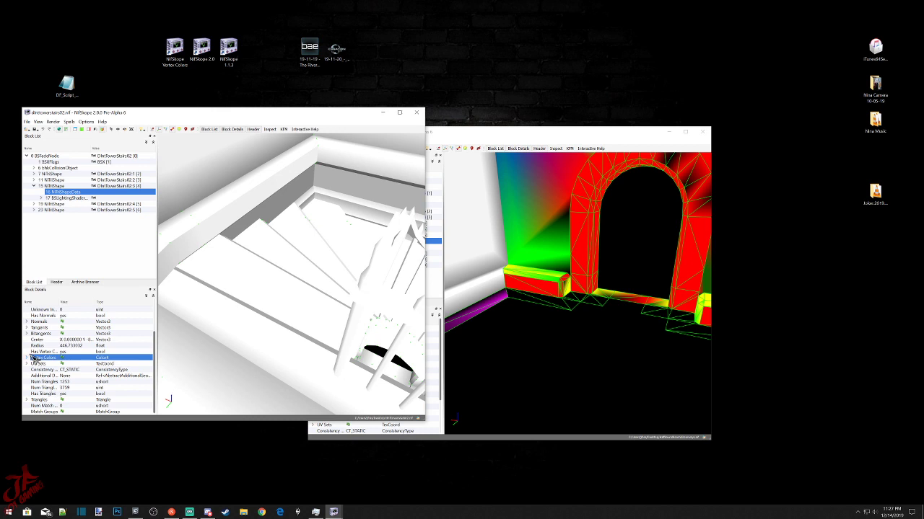
click(28, 358)
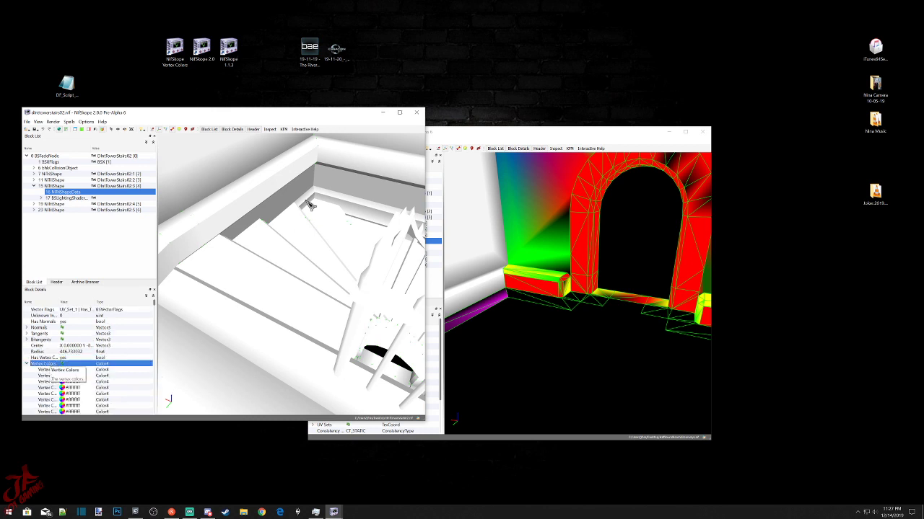
Switch back to the room model and expand the Vertex Colors array of DIntTowerStairs01:3's shape data for comparison.
click(466, 132)
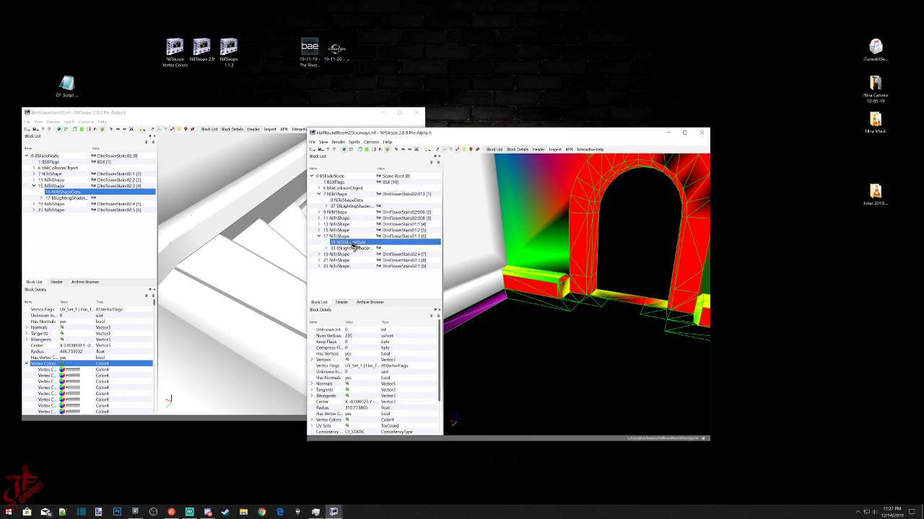
scroll(327, 395, down, 1)
click(329, 402)
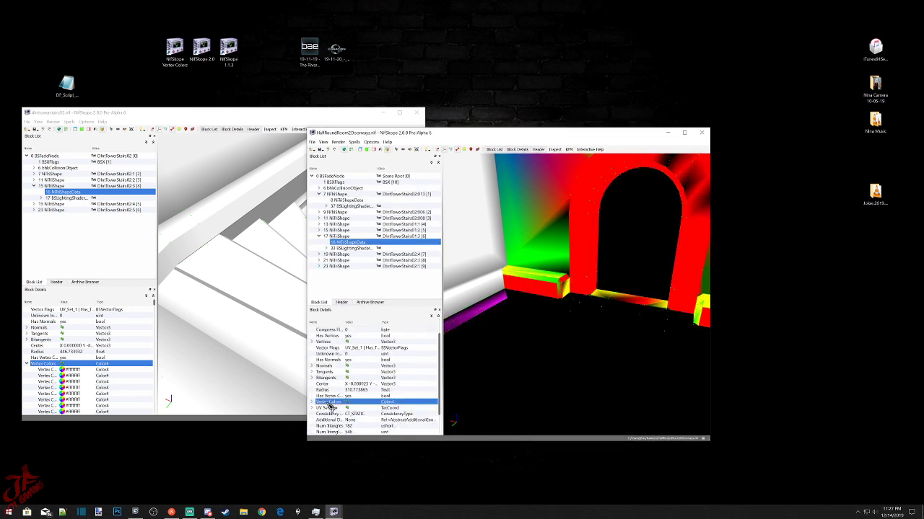
click(312, 402)
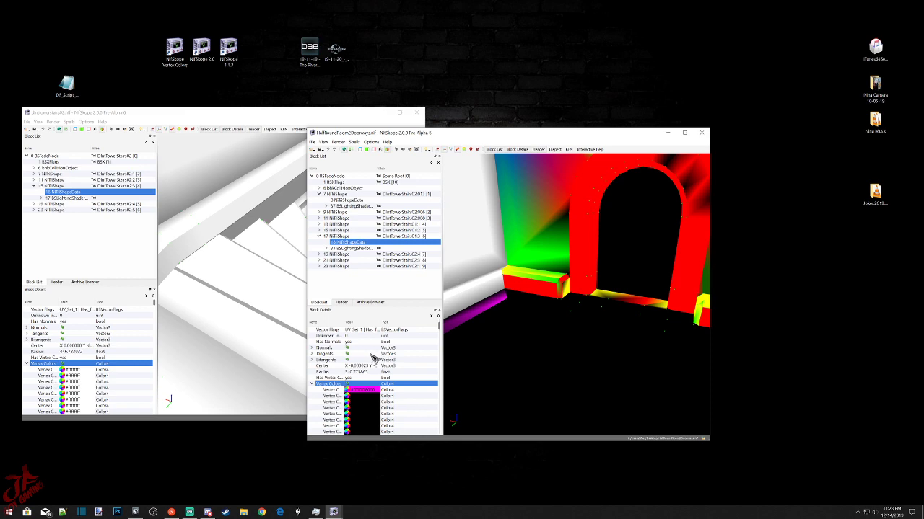
Close both open NifSkope models and open HalfRoundRoom2Doorways.nif in the NifSkope Vertex Colors version instead.
click(701, 133)
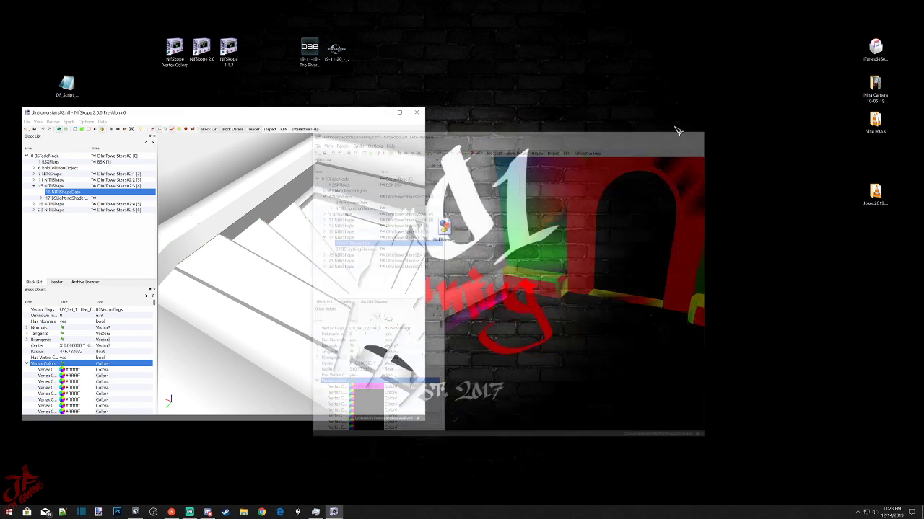
click(416, 113)
click(417, 230)
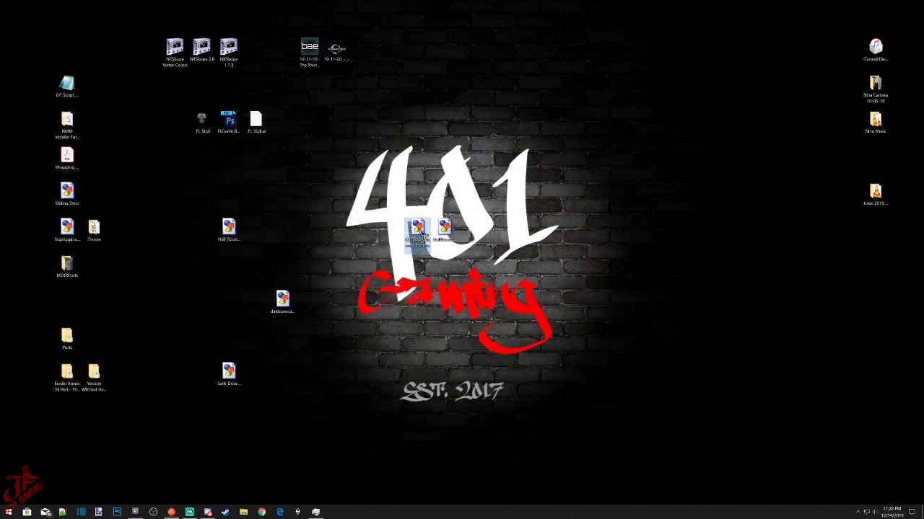
drag(417, 229, 180, 48)
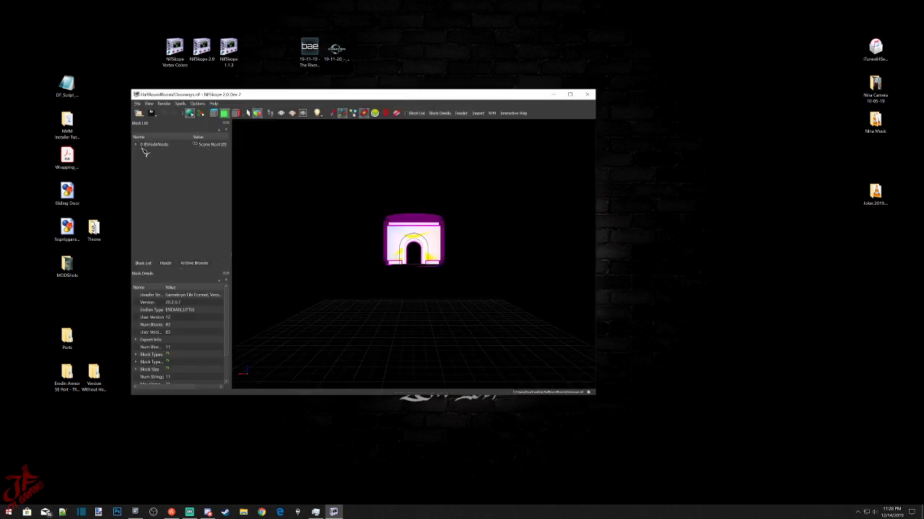
drag(240, 95, 528, 105)
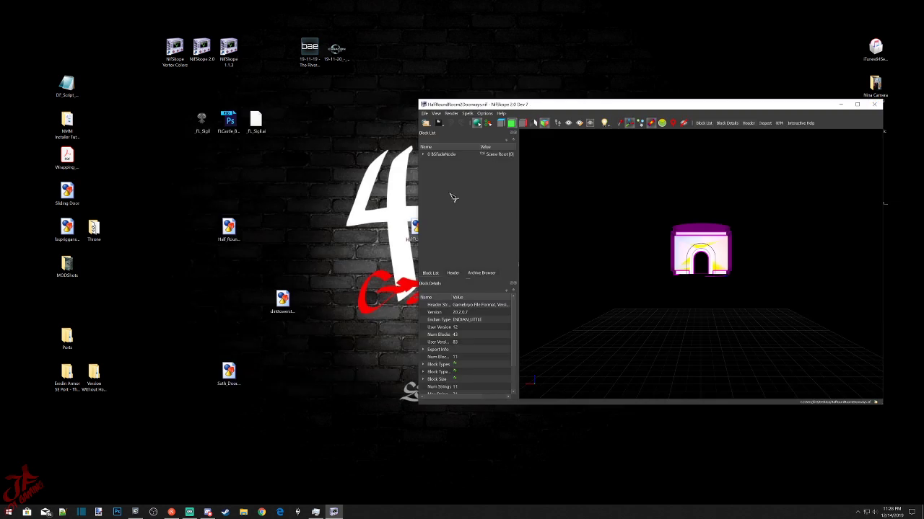
Open dinttowerstairs02.nif beside the room model, enlarge its window and turn the tower to an angled view.
double_click(282, 299)
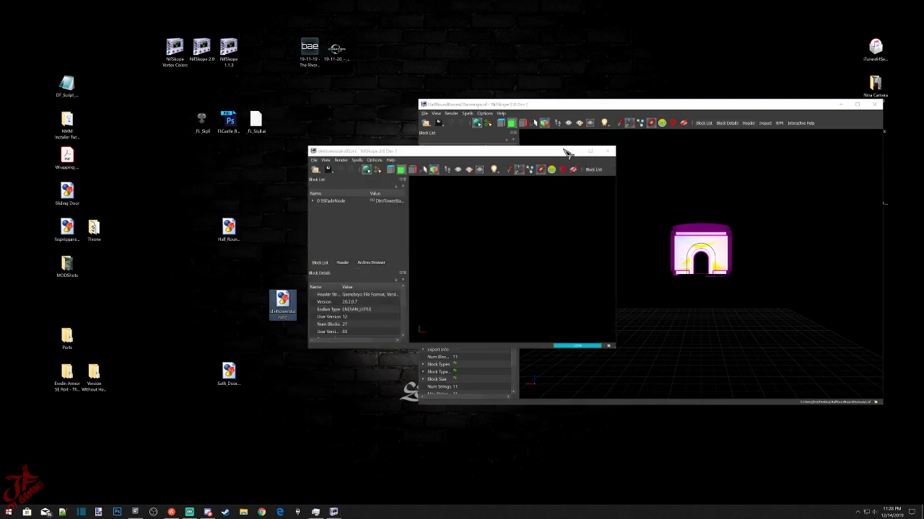
drag(567, 152, 296, 119)
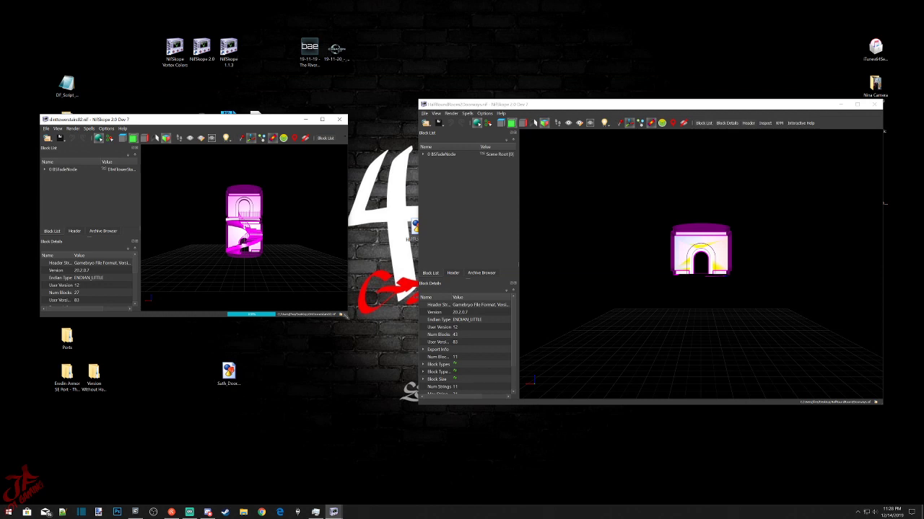
drag(347, 317, 423, 436)
drag(328, 289, 301, 294)
Copy the Vertex Colors from the NiTriShapeData of the tower's stair and trim shape DIntTowerStairs02:3.
click(46, 170)
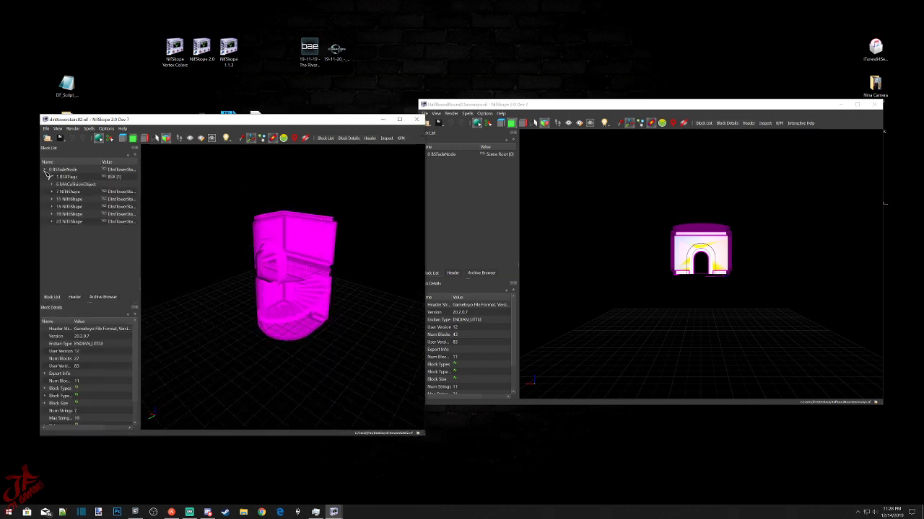
click(72, 192)
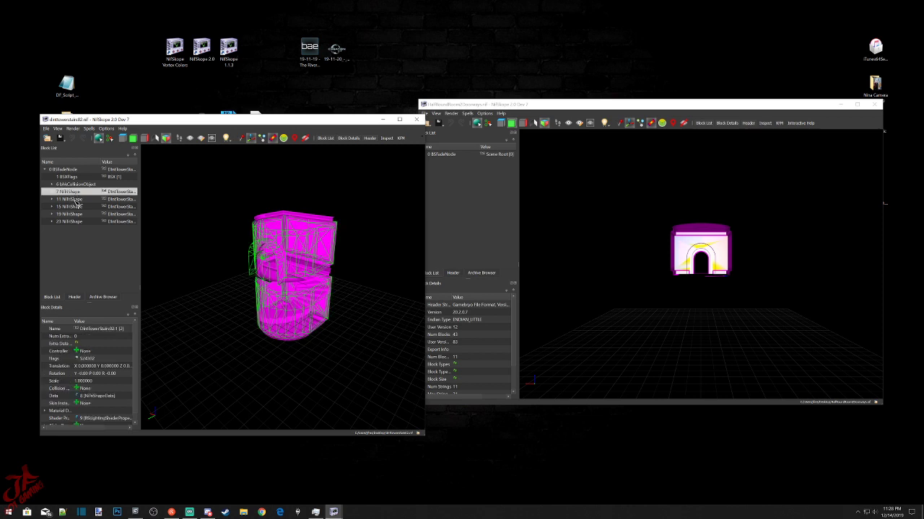
click(73, 200)
click(76, 207)
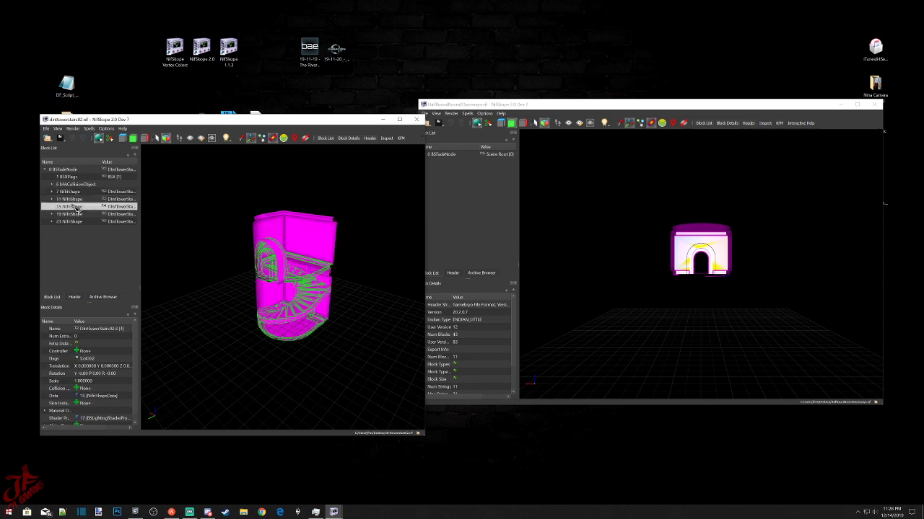
click(51, 207)
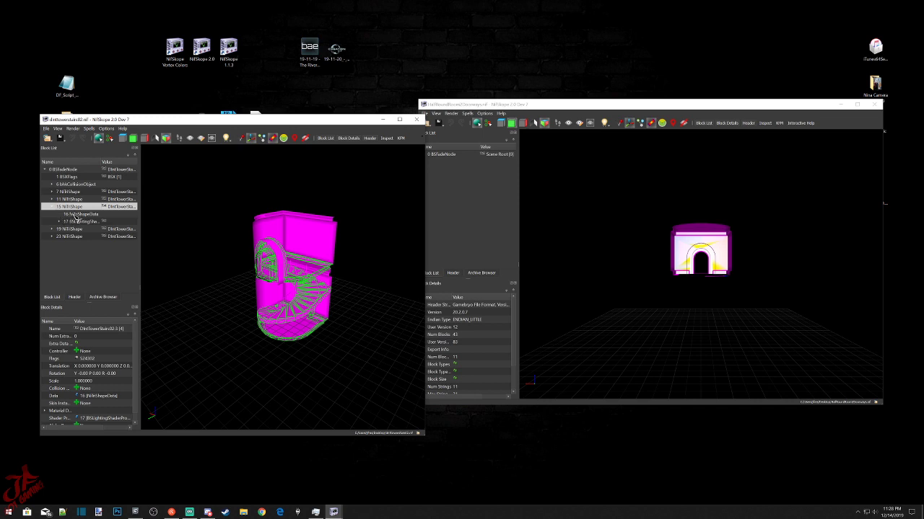
click(75, 215)
scroll(79, 389, down, 2)
click(66, 397)
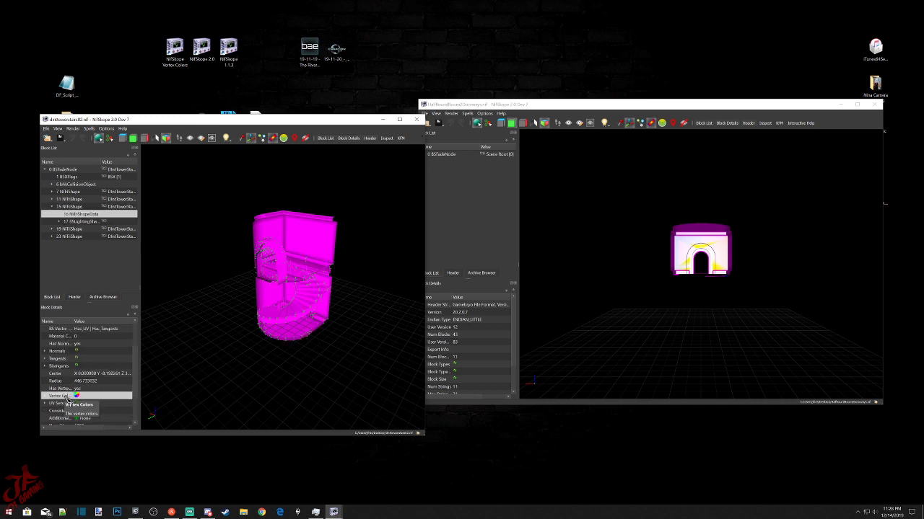
Paste the copied vertex colors into the NiTriShapeData of the room's arch and trim shape DIntTowerStairs01:3.
drag(731, 272, 713, 283)
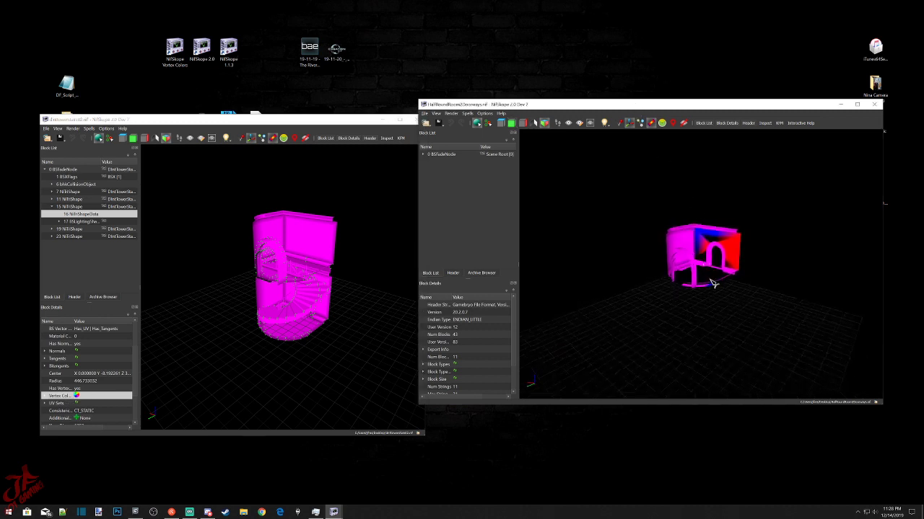
click(423, 155)
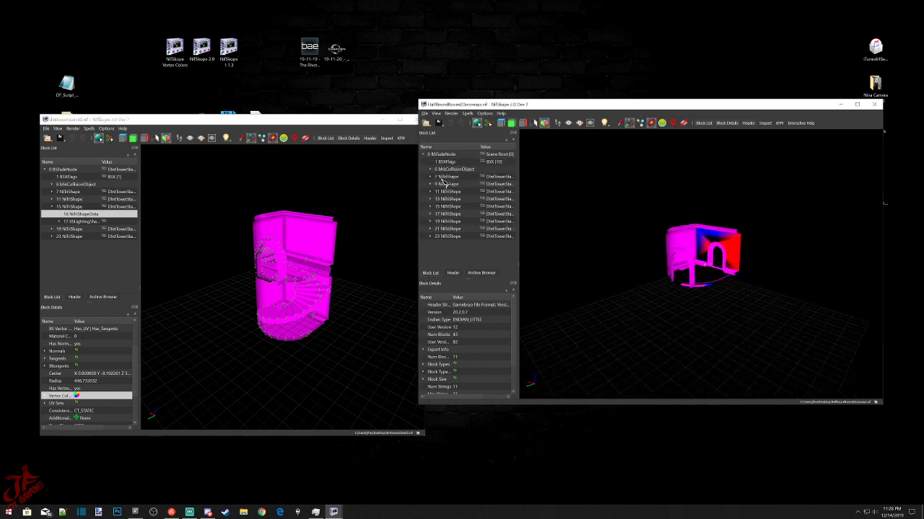
click(445, 184)
click(451, 192)
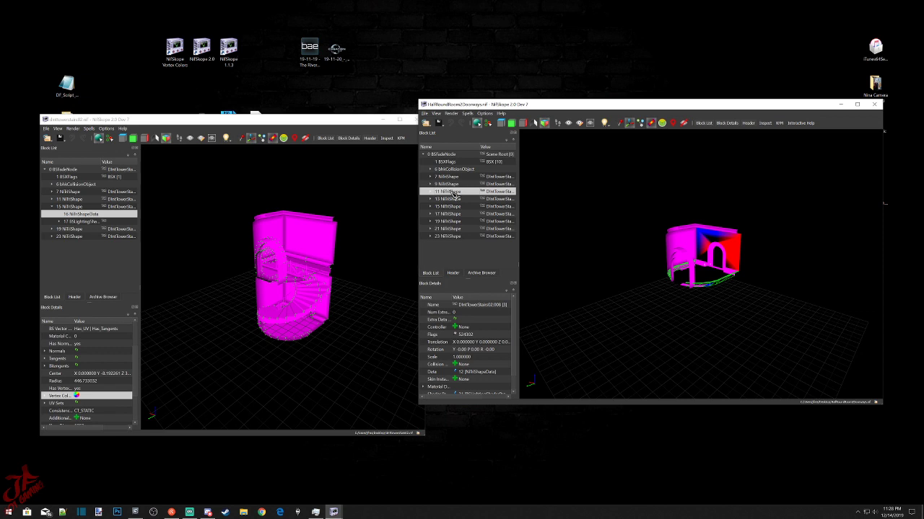
click(454, 199)
click(455, 208)
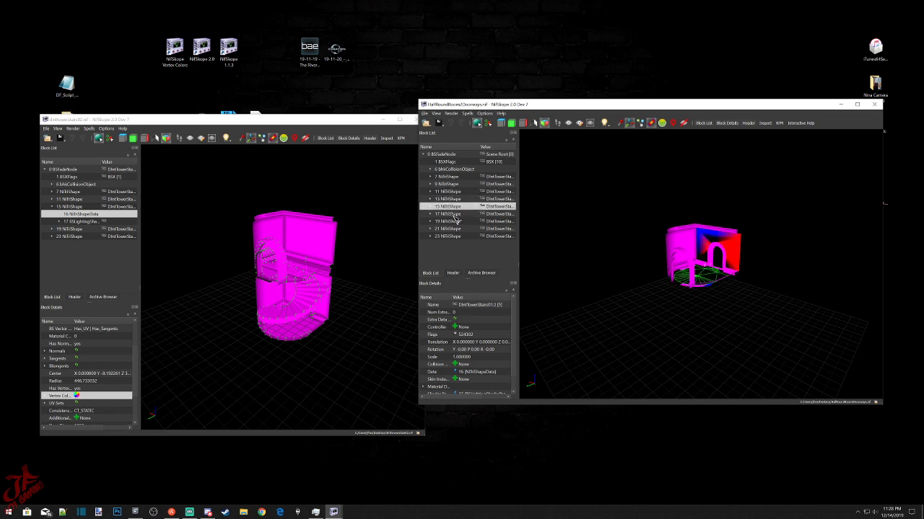
click(453, 214)
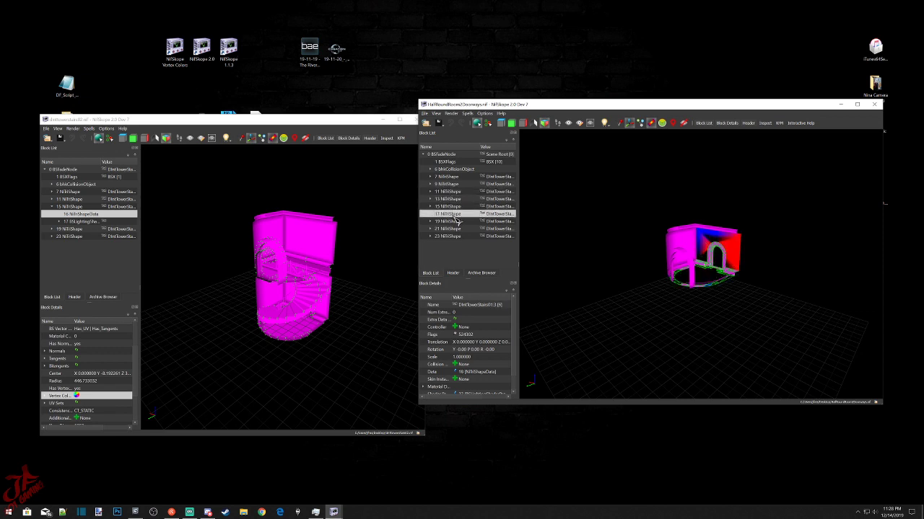
click(431, 214)
click(457, 221)
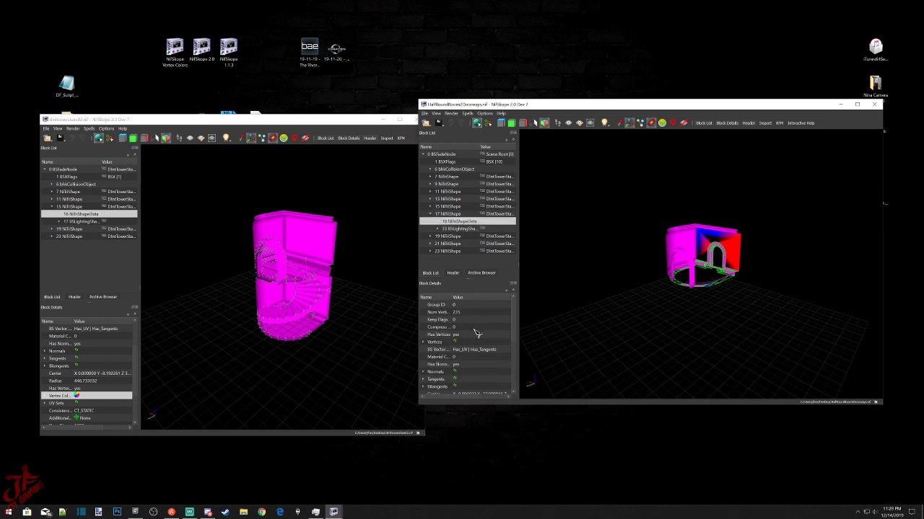
scroll(455, 364, down, 3)
click(445, 351)
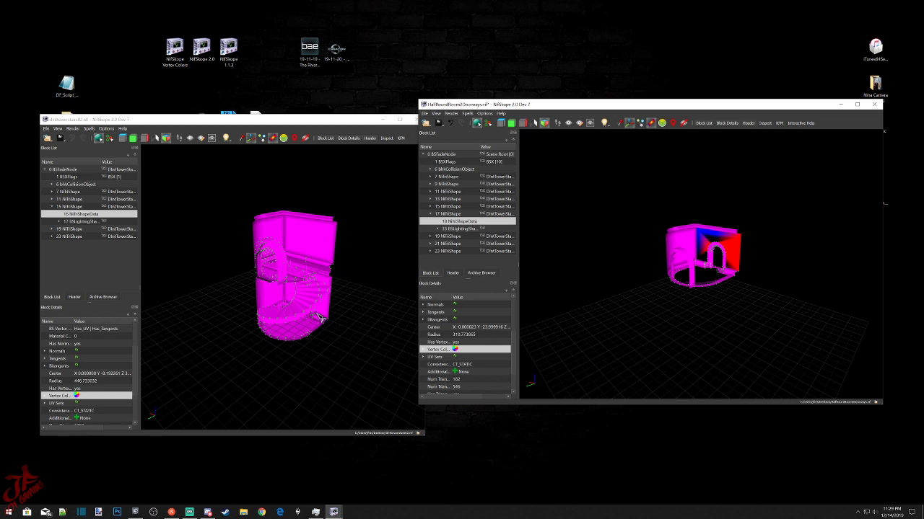
scroll(739, 290, up, 5)
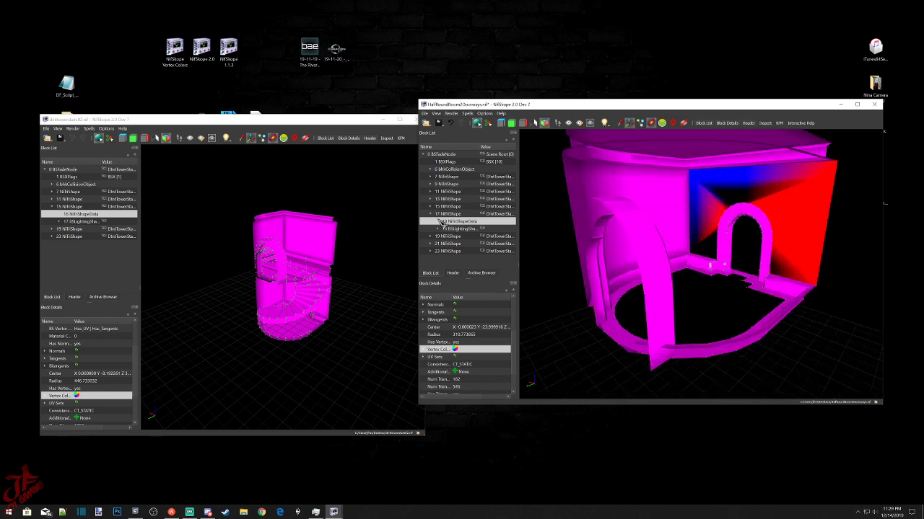
Copy the Vertex Colors from the NiTriShapeData of the tower's wall shape DIntTowerStairs02:1.
click(303, 231)
click(324, 248)
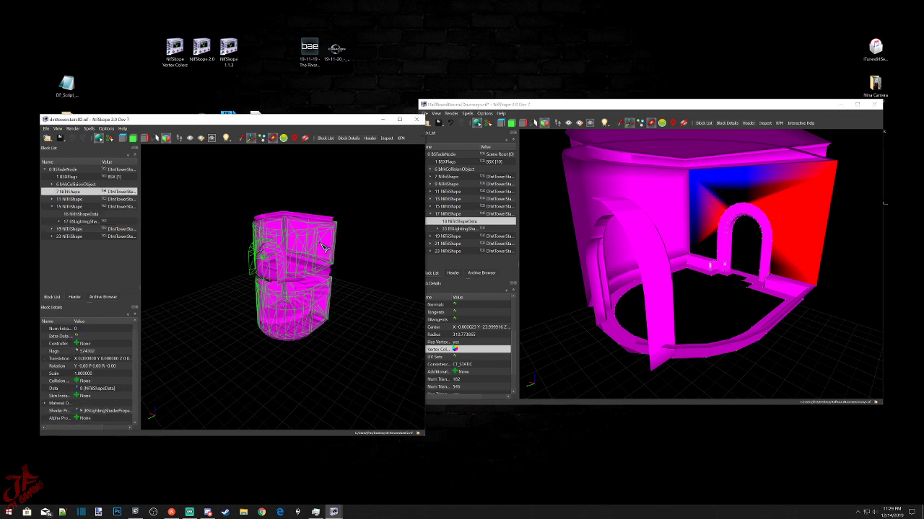
click(52, 192)
click(81, 200)
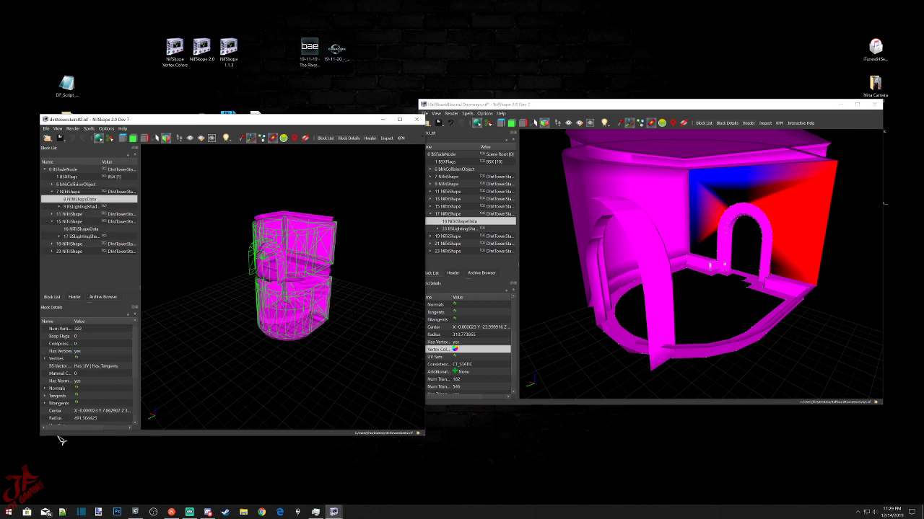
click(73, 389)
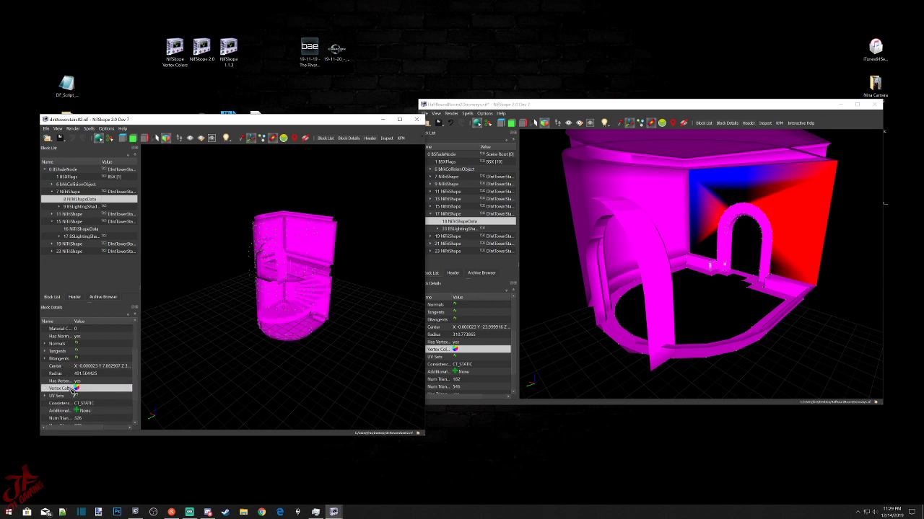
Paste the tower wall's vertex colors into the NiTriShapeData of the room's flat doorway wall DIntTowerStairs01:1.
click(636, 110)
click(814, 208)
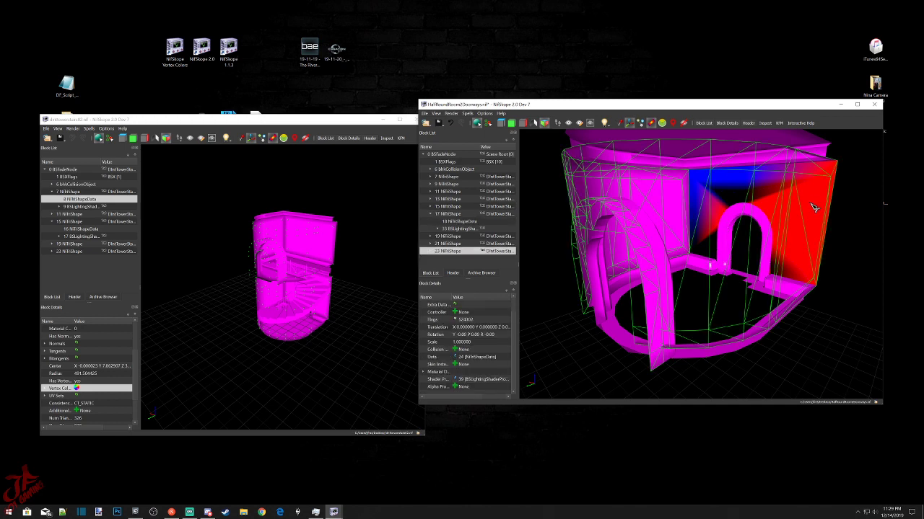
click(449, 244)
click(449, 237)
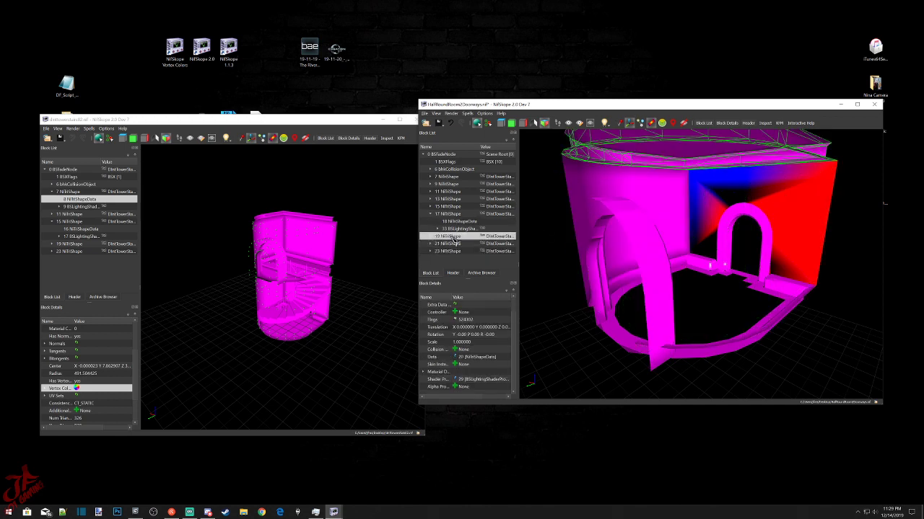
click(451, 208)
click(451, 198)
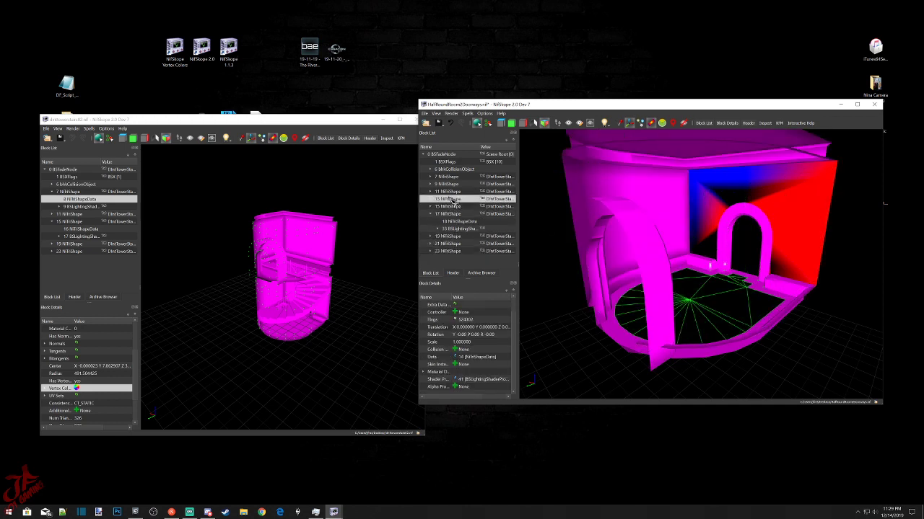
click(431, 200)
click(451, 207)
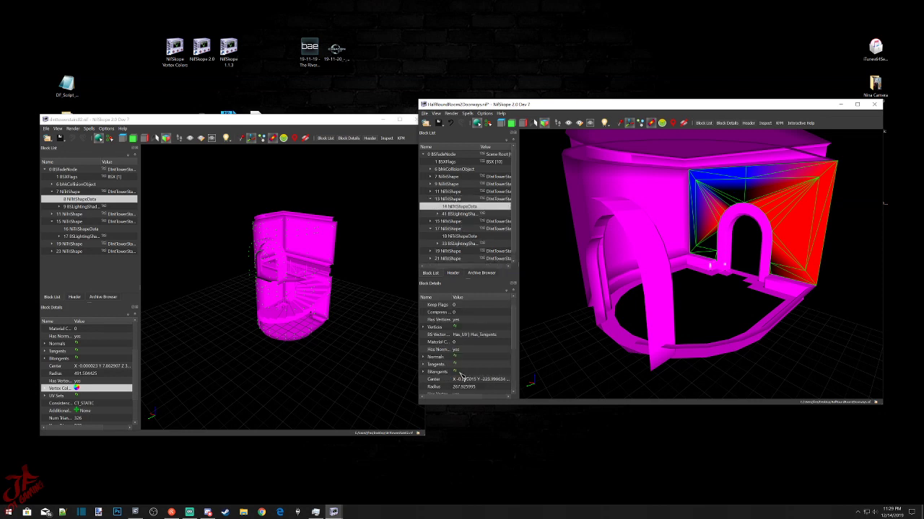
click(447, 358)
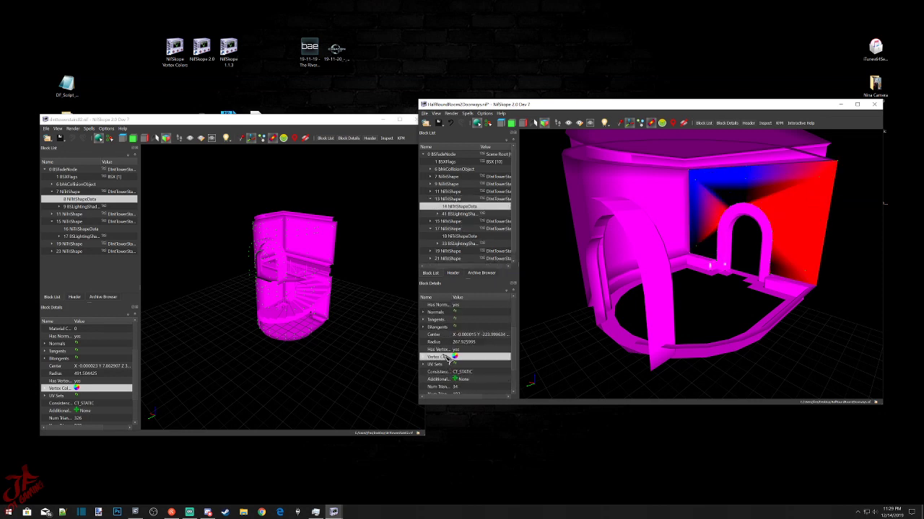
key(ctrl+v)
drag(828, 271, 837, 293)
Copy the Vertex Colors from the NiTriShapeData of the tower's floor shape, block 11.
click(363, 300)
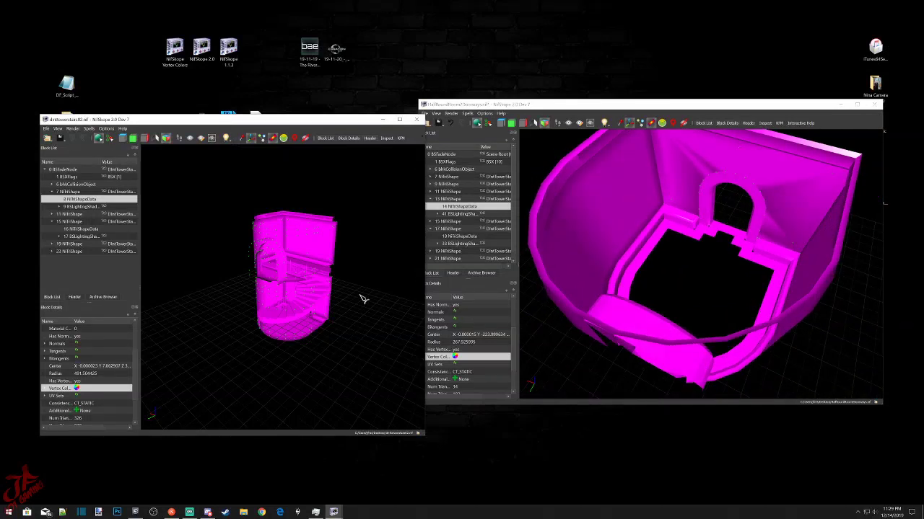
mouse_move(363, 299)
mouse_down()
mouse_move(367, 316)
mouse_move(335, 309)
mouse_move(350, 303)
mouse_up()
scroll(348, 306, up, 2)
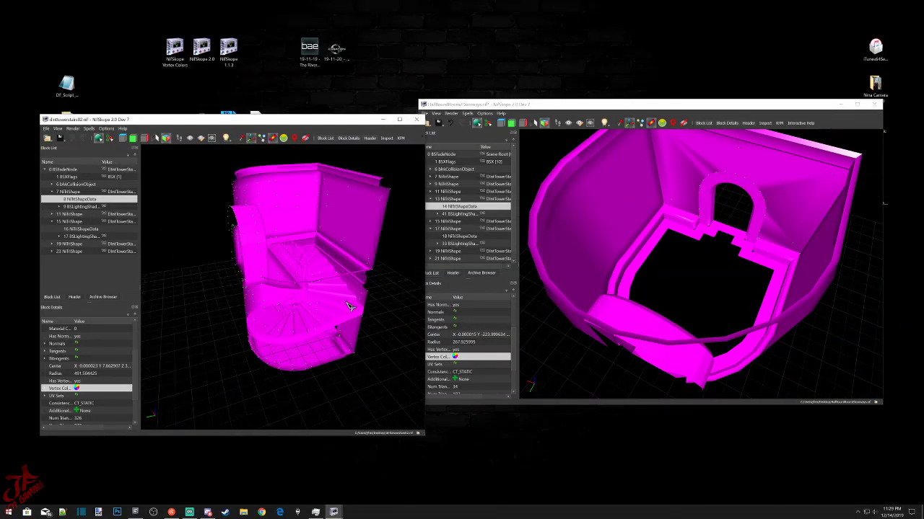
middle_drag(349, 306, 309, 237)
click(306, 308)
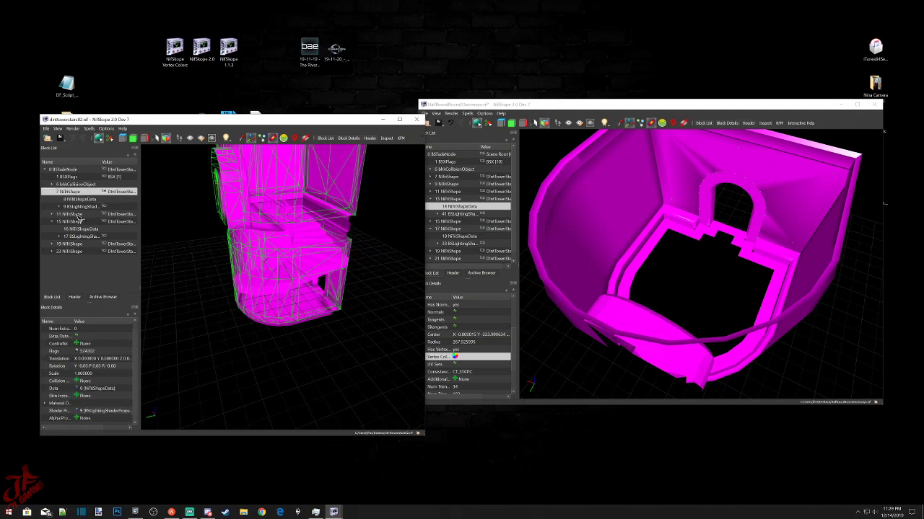
click(78, 215)
click(54, 215)
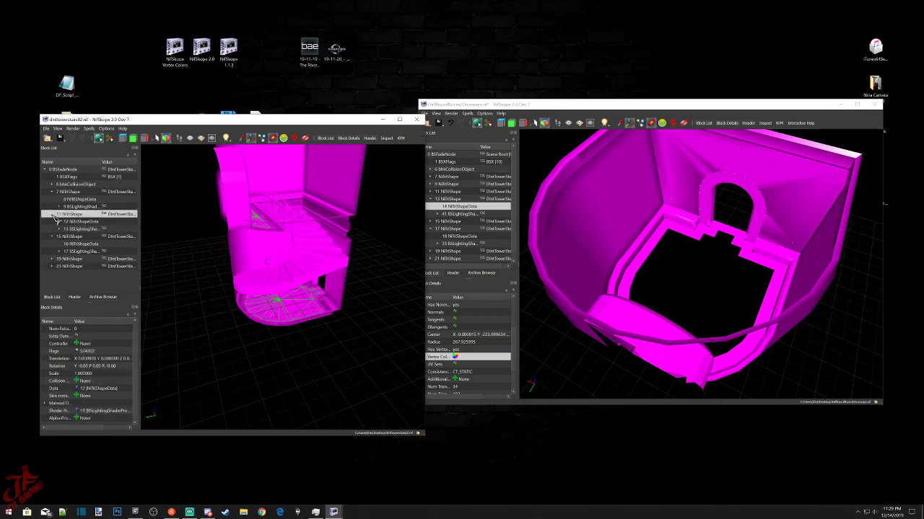
click(80, 221)
scroll(84, 416, down, 3)
click(67, 366)
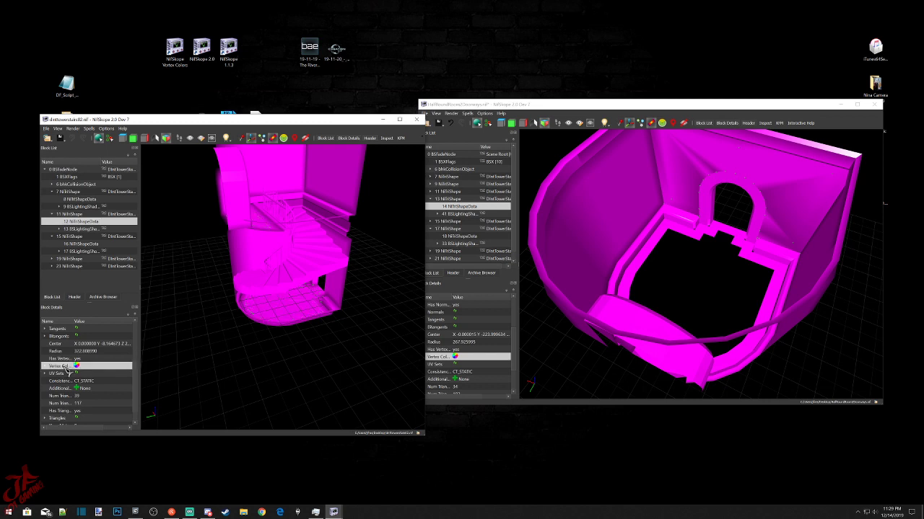
Paste the tower floor's vertex colors into the NiTriShapeData of the half-round room's floor shape, block 15.
click(554, 107)
click(452, 177)
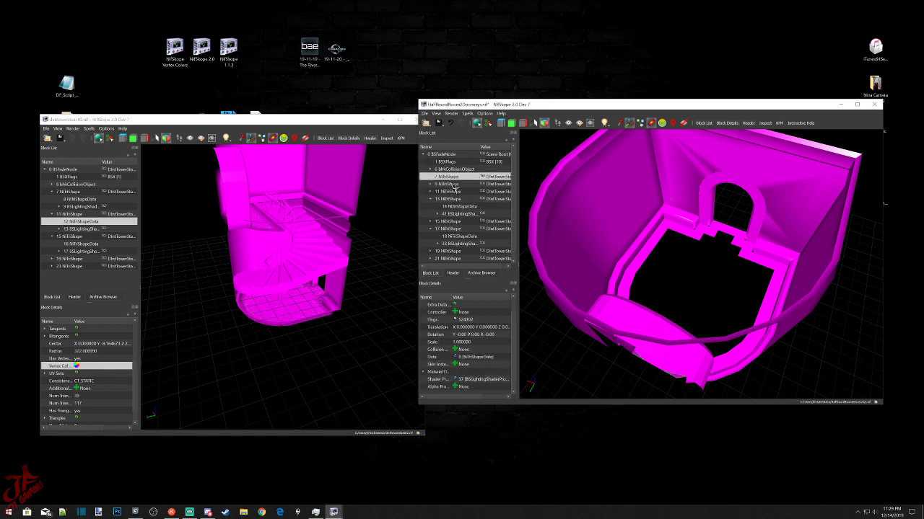
click(452, 184)
click(452, 192)
click(453, 199)
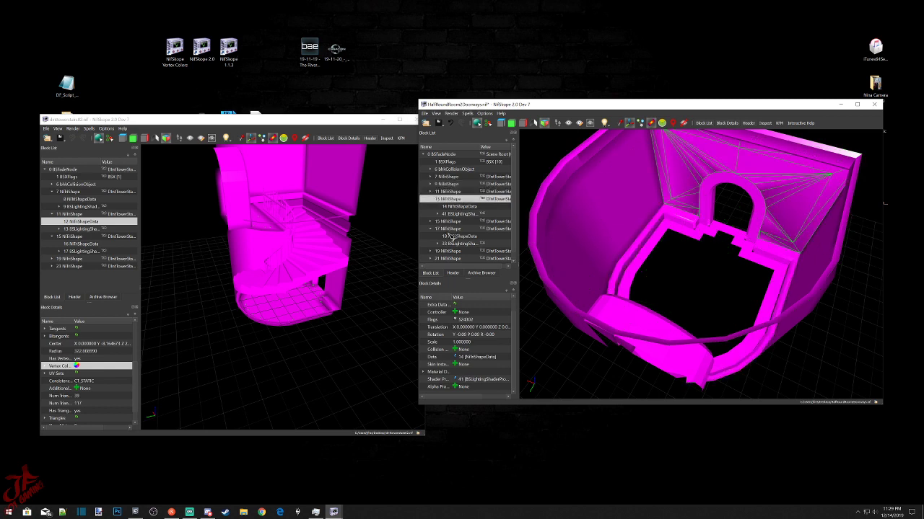
click(452, 221)
click(430, 221)
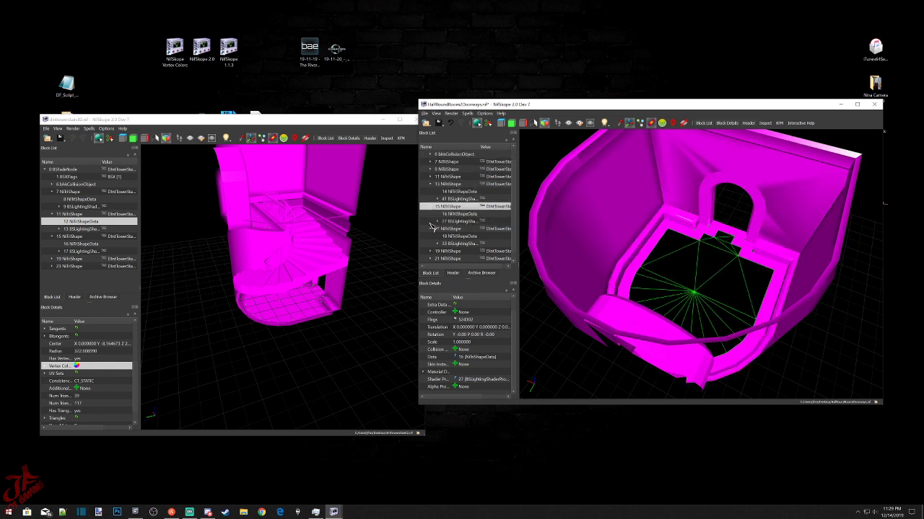
click(458, 214)
scroll(471, 320, down, 2)
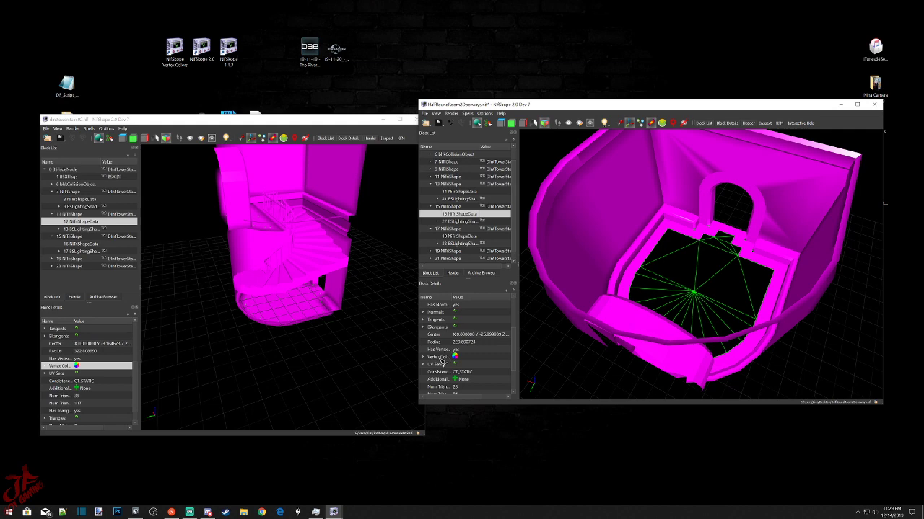
click(439, 357)
key(ctrl+v)
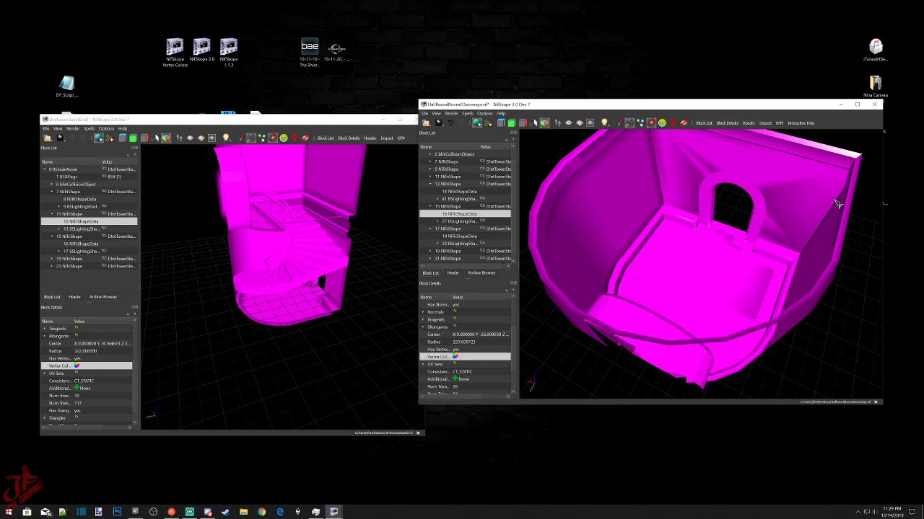
Save HalfRoundRoom2Doorways.nif and close both the room's and the tower's NifSkope windows.
drag(770, 305, 684, 288)
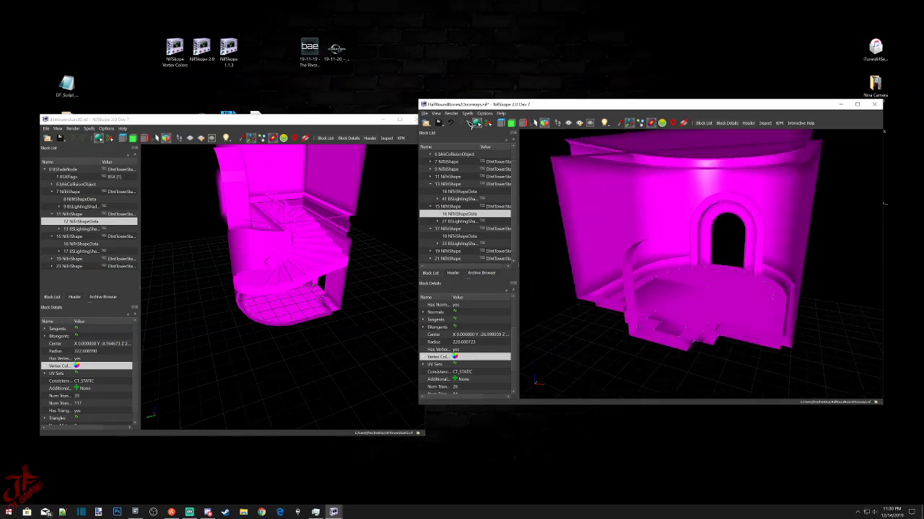
click(424, 114)
click(447, 173)
click(875, 106)
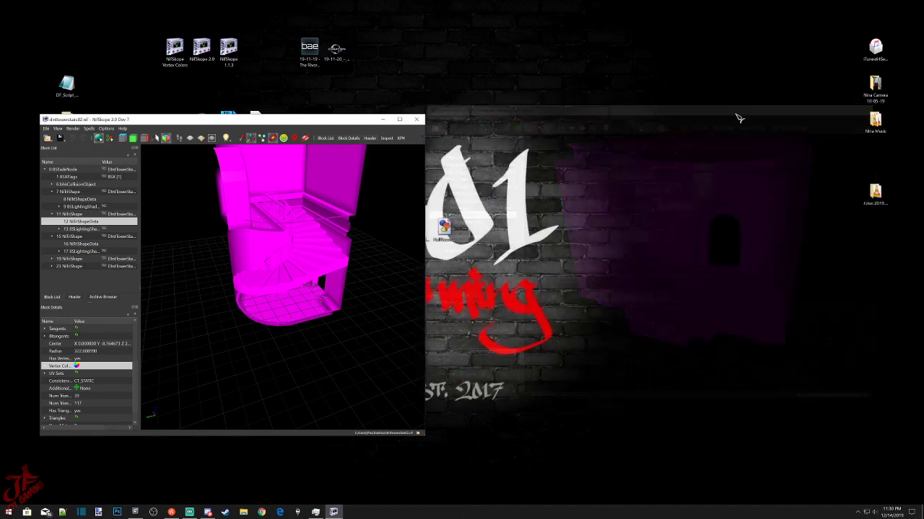
click(410, 119)
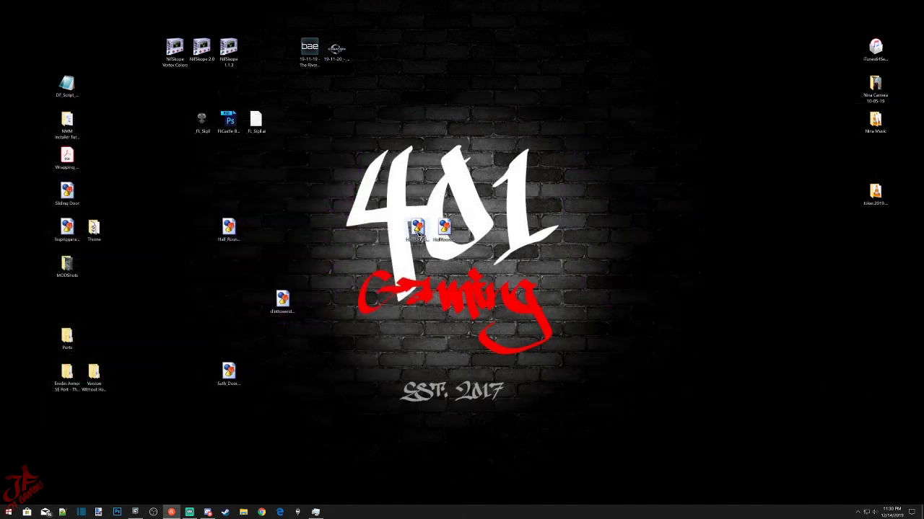
Open HalfRoundRoom2Doorways.nif in NifSkope 1.1.3 and inspect the textured room and its ceiling shape.
drag(416, 230, 227, 46)
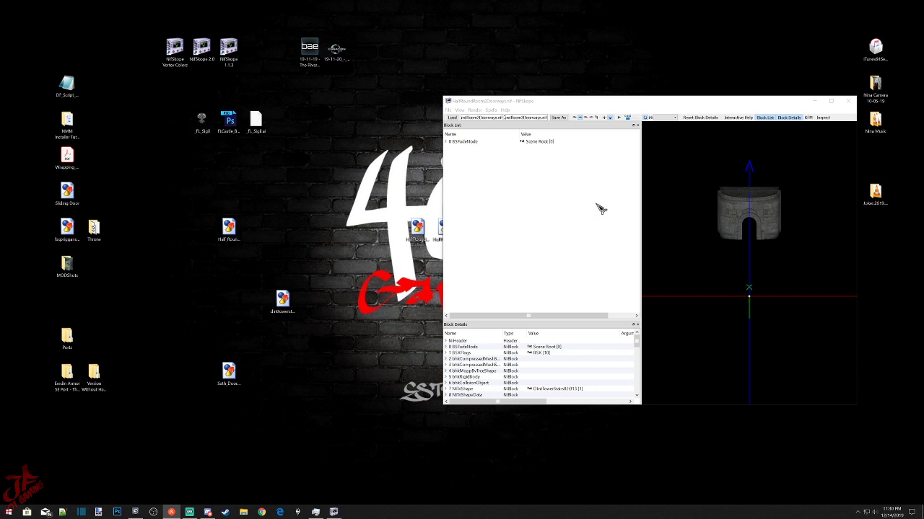
drag(765, 258, 686, 274)
scroll(700, 278, up, 5)
click(706, 179)
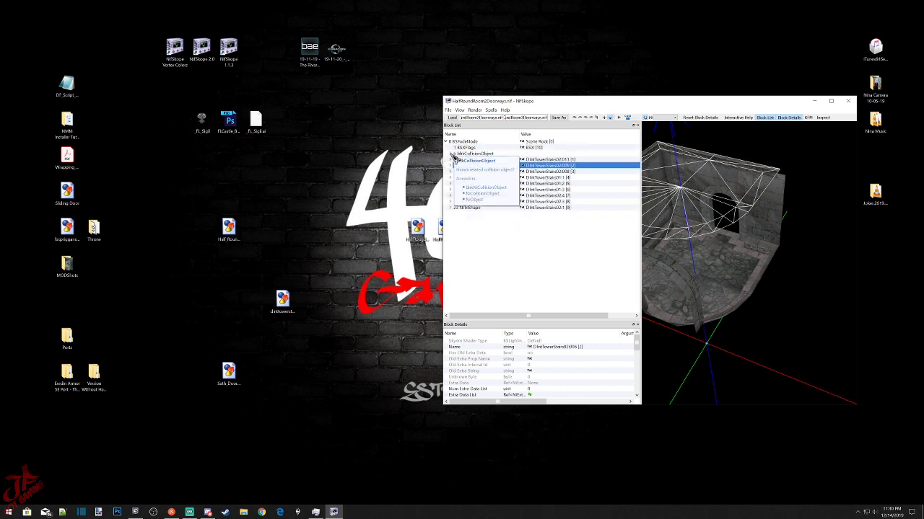
drag(676, 273, 909, 256)
drag(816, 295, 809, 308)
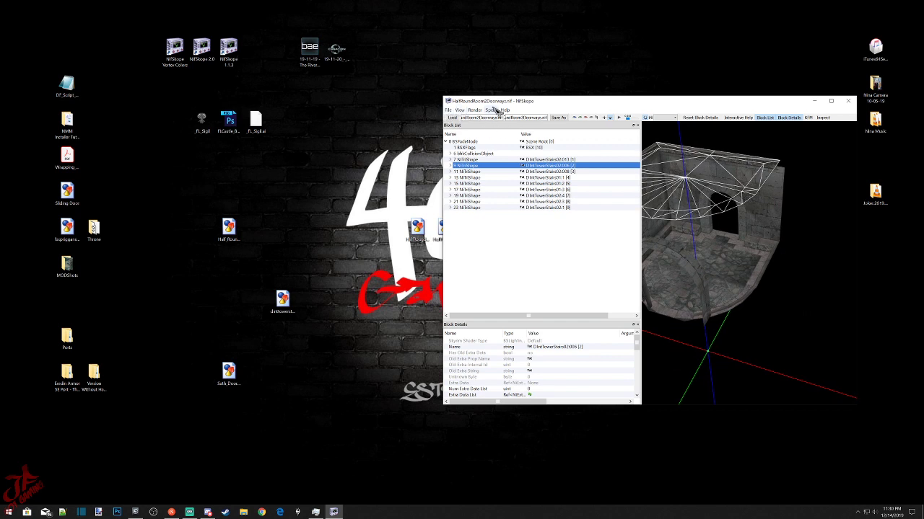
Run the Sanitize spells Reorder Link Arrays and Reorder Blocks on the room mesh, then expand its BSFadeNode.
click(493, 110)
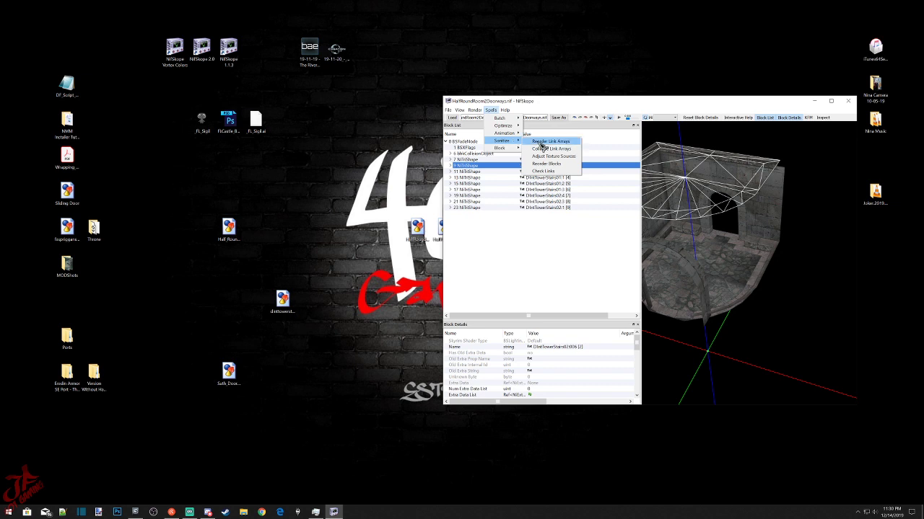
click(541, 143)
click(490, 110)
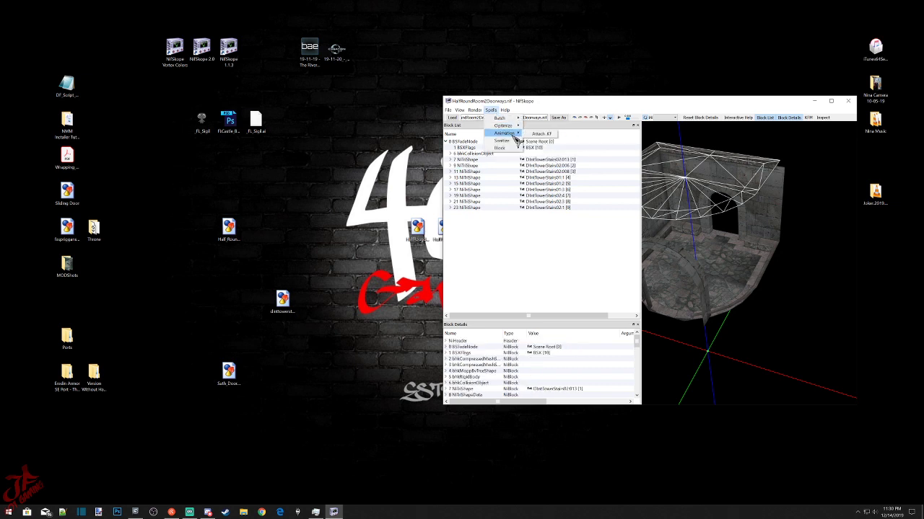
click(546, 163)
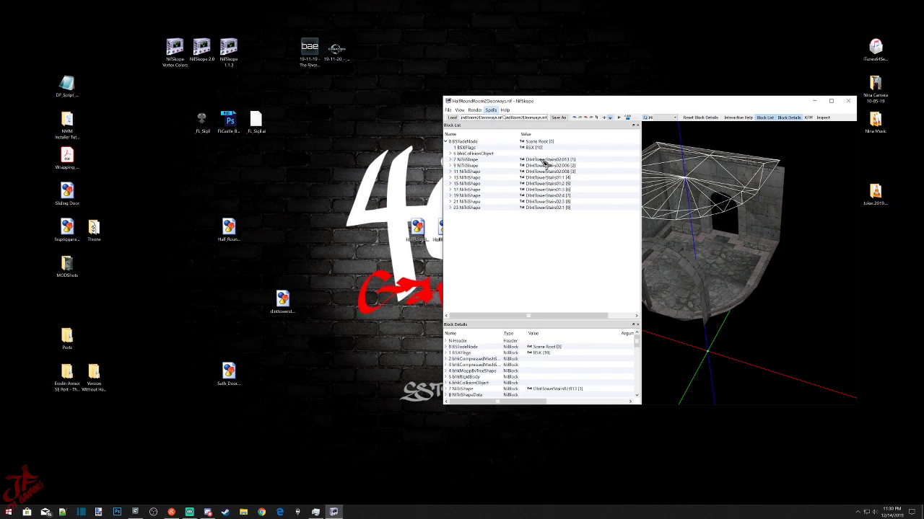
click(491, 110)
mouse_move(517, 142)
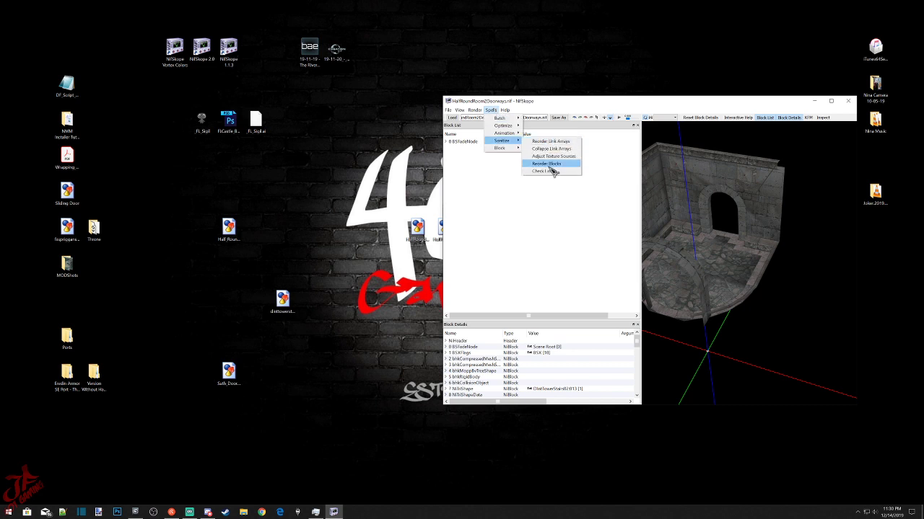
click(542, 164)
click(447, 142)
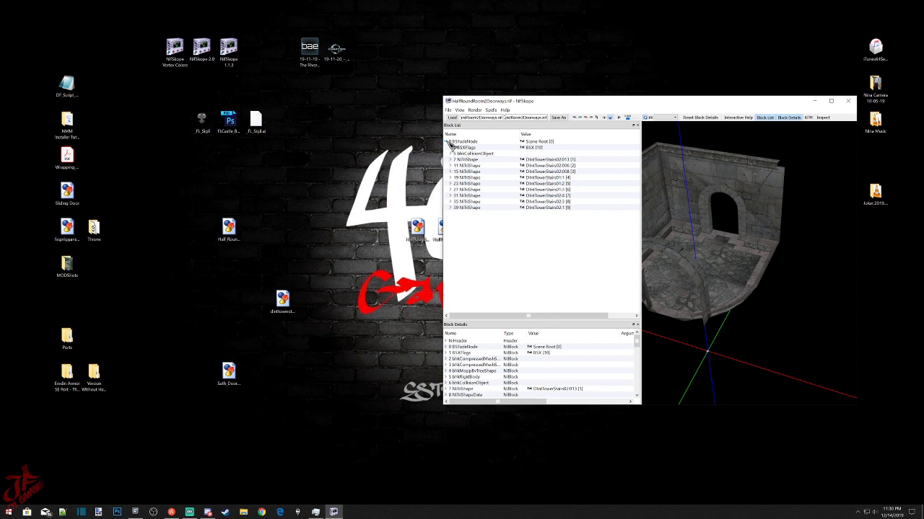
double_click(448, 143)
Save the sanitized mesh over HalfRoundRoom2Doorways.nif on the Desktop and close its window.
click(448, 110)
click(458, 128)
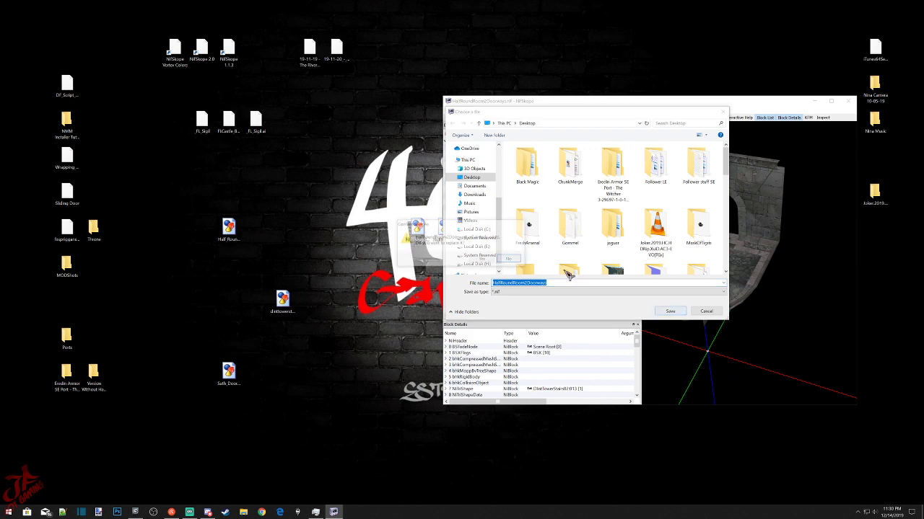
click(496, 259)
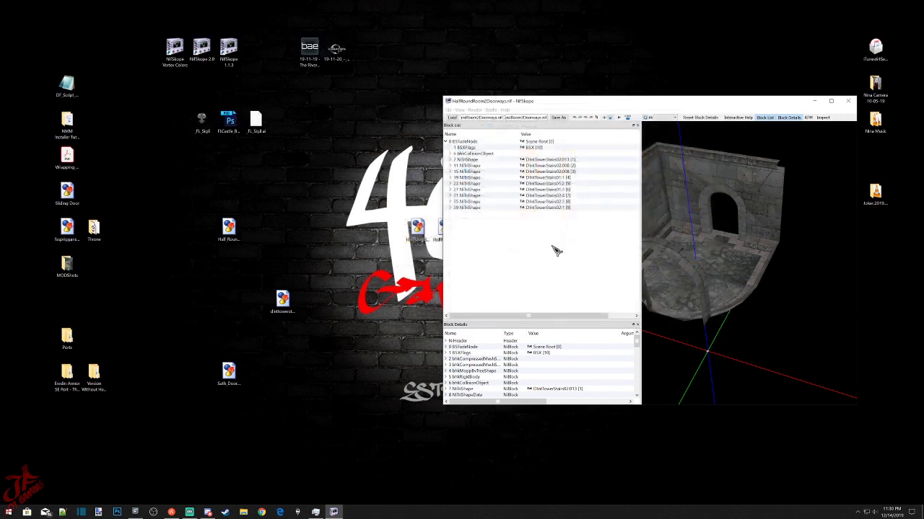
click(850, 103)
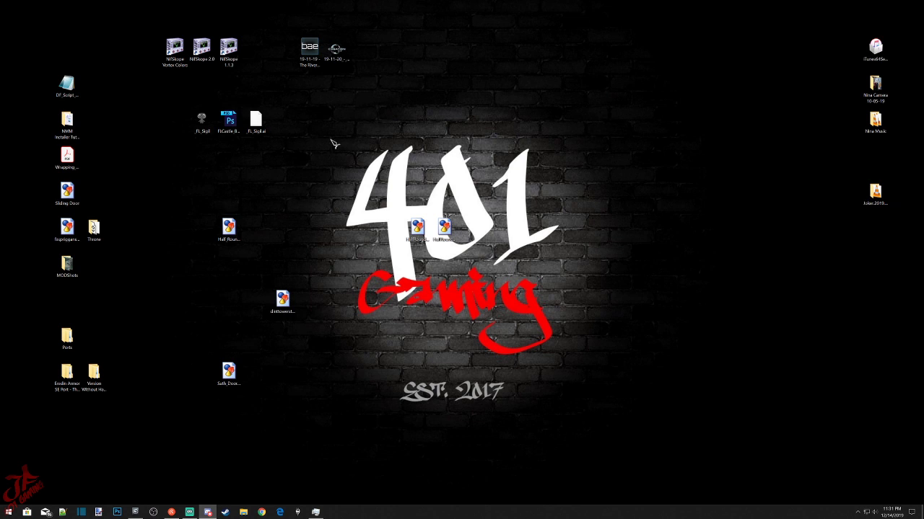
Move HalfRoundRoom2Doorways from the desktop into the My Created Assets folder The Riverlands.
click(424, 232)
right_click(419, 228)
click(434, 368)
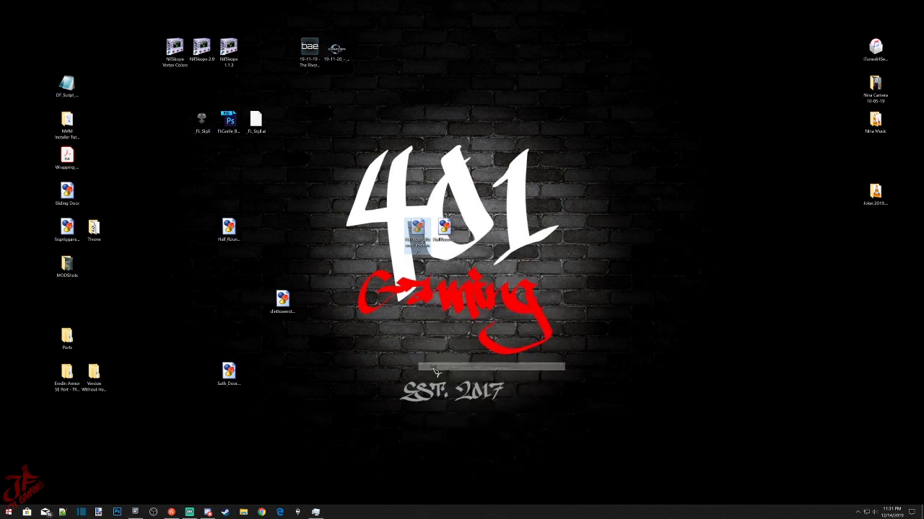
click(243, 513)
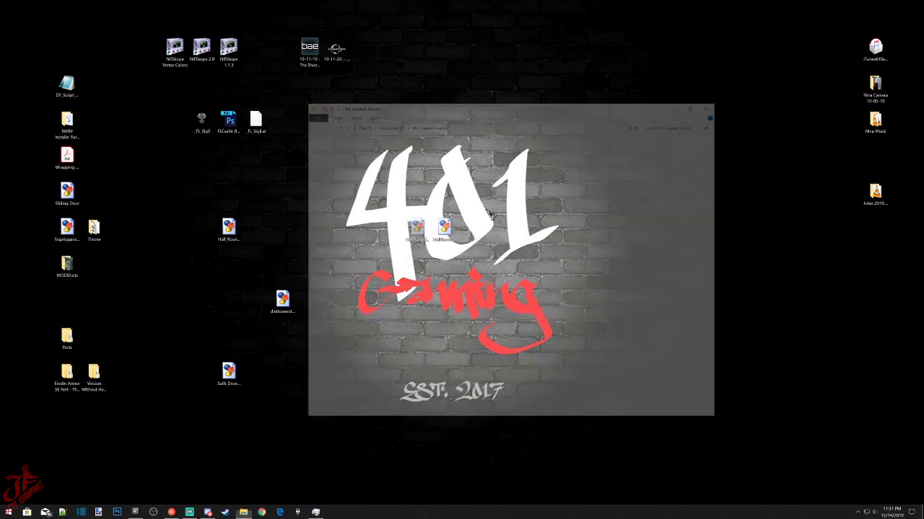
double_click(389, 177)
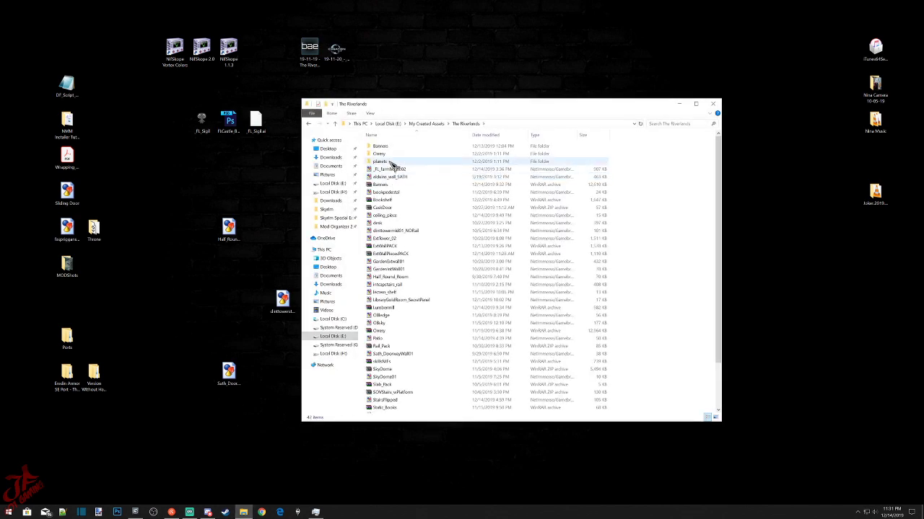
right_click(694, 225)
click(710, 282)
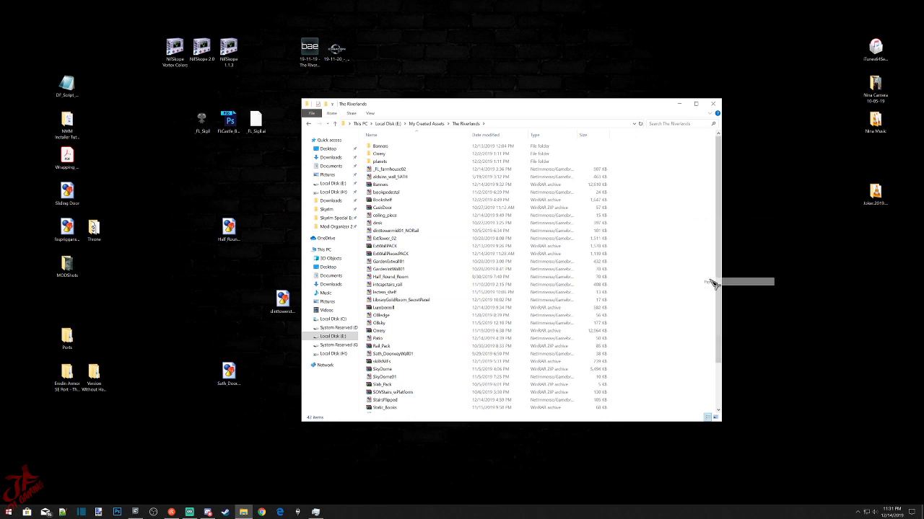
click(714, 105)
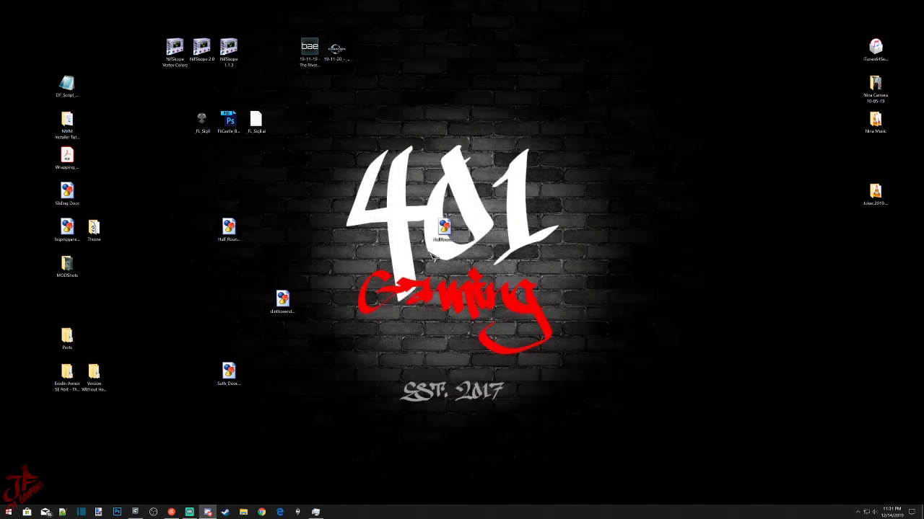
Delete HalfRoundRoom2DoorwaysCOPY from the desktop and move dinttowerstairs02 directly above the Sath_DoorwayWall01 file.
right_click(445, 232)
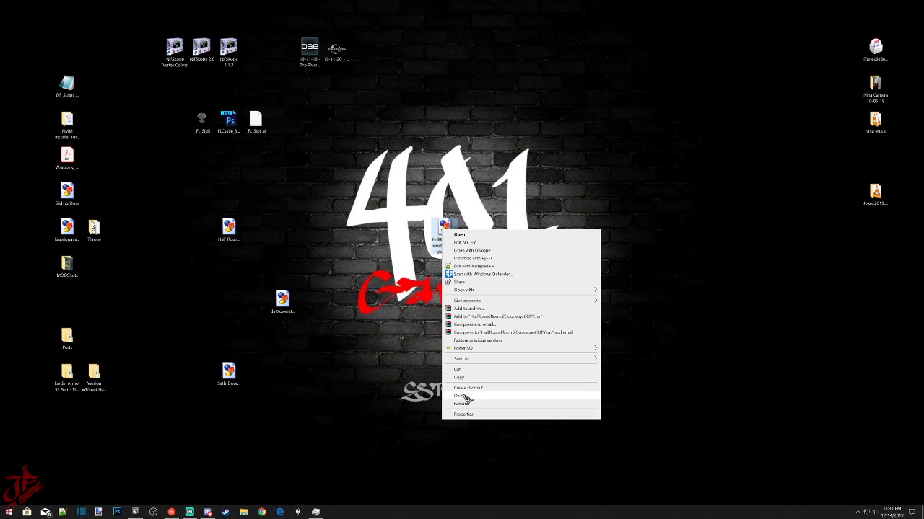
click(465, 396)
right_click(283, 305)
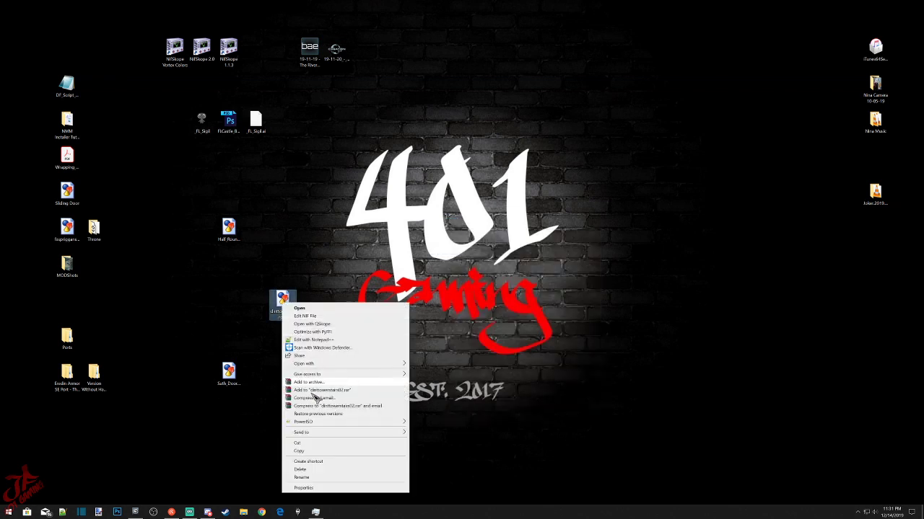
click(259, 338)
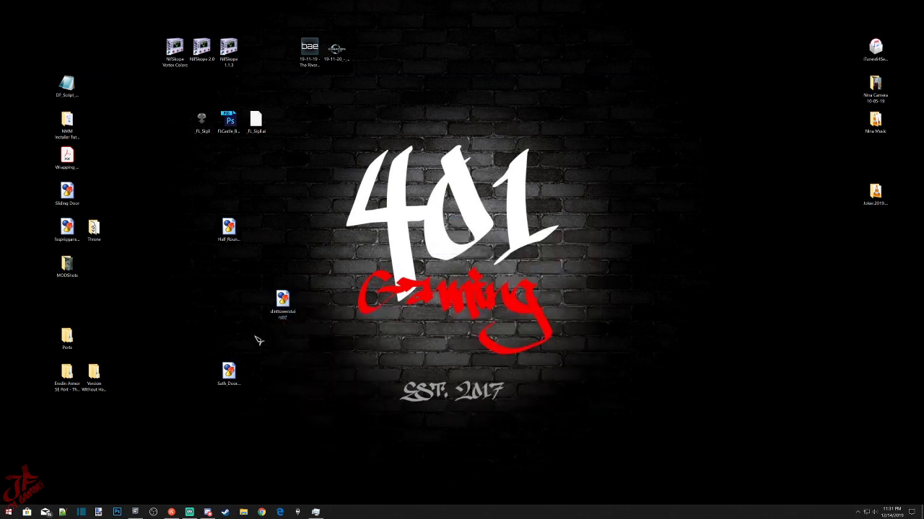
drag(283, 303, 238, 344)
Delete the Half_Round_Room file from the desktop.
click(229, 229)
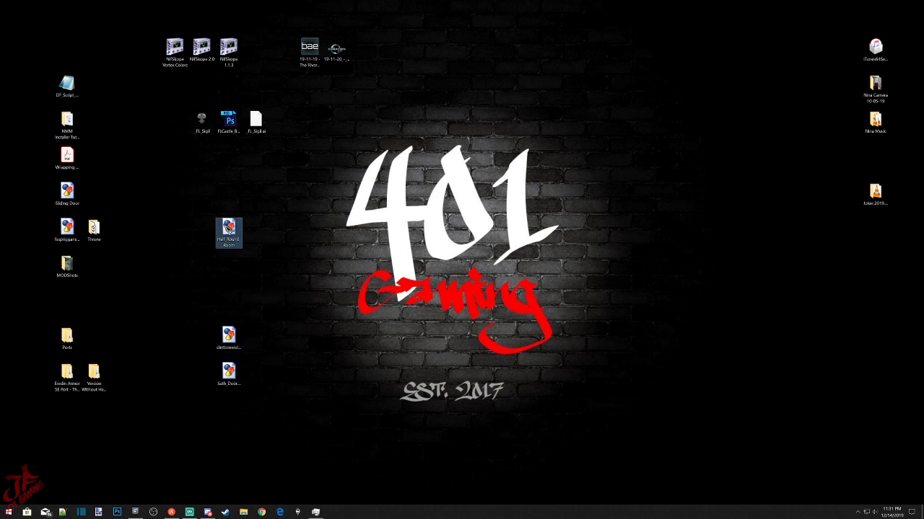
drag(240, 305, 231, 307)
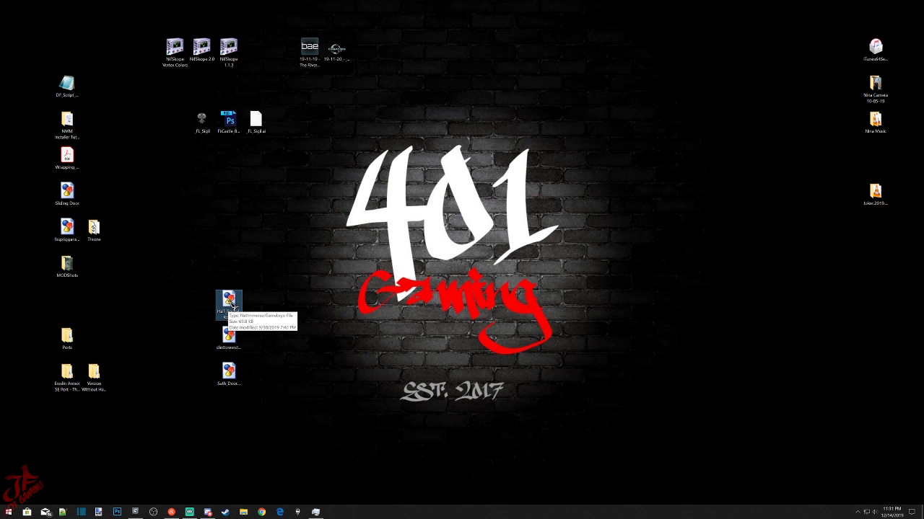
right_click(228, 295)
click(260, 468)
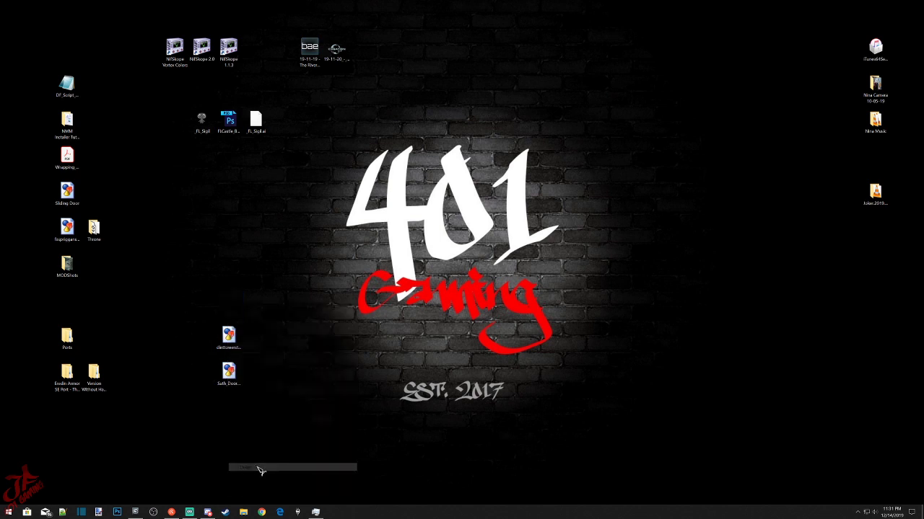
click(229, 370)
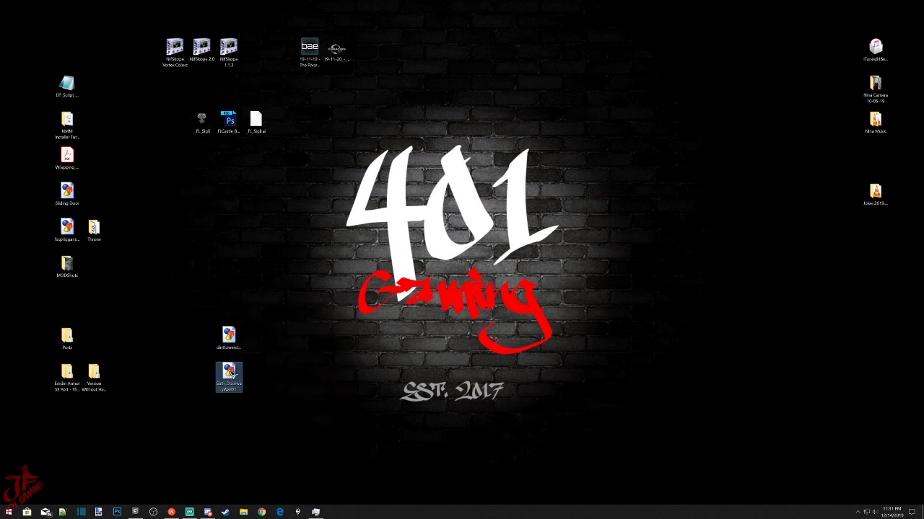
click(230, 335)
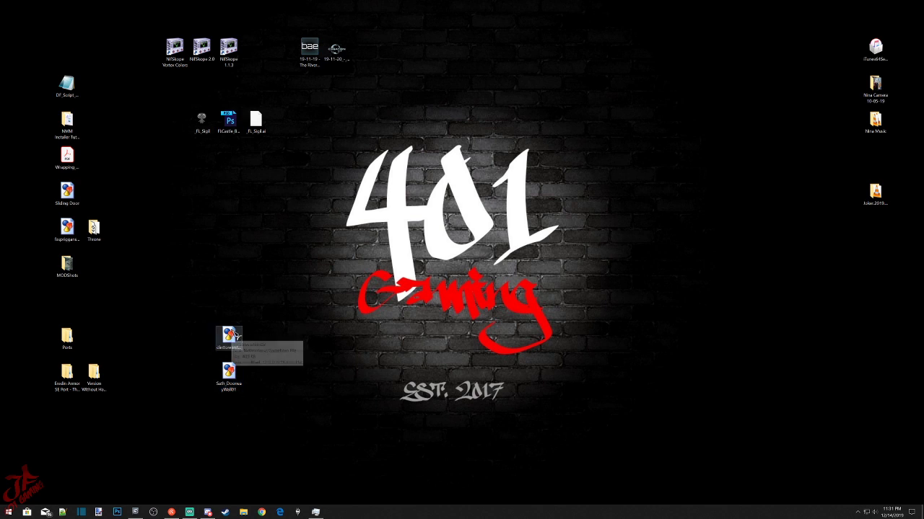